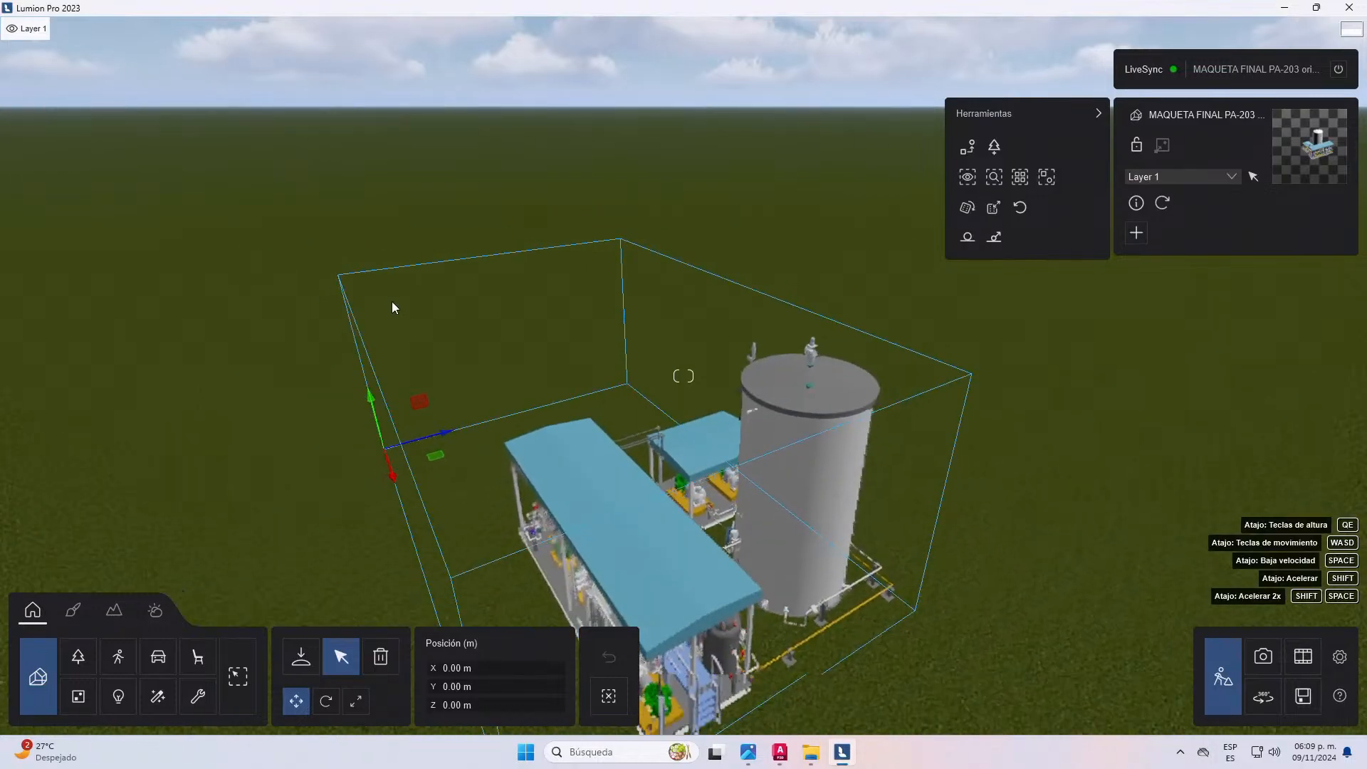
- Examine the imported plant model in the scene, from the overall layout down to the stairs and tank base
key("e")
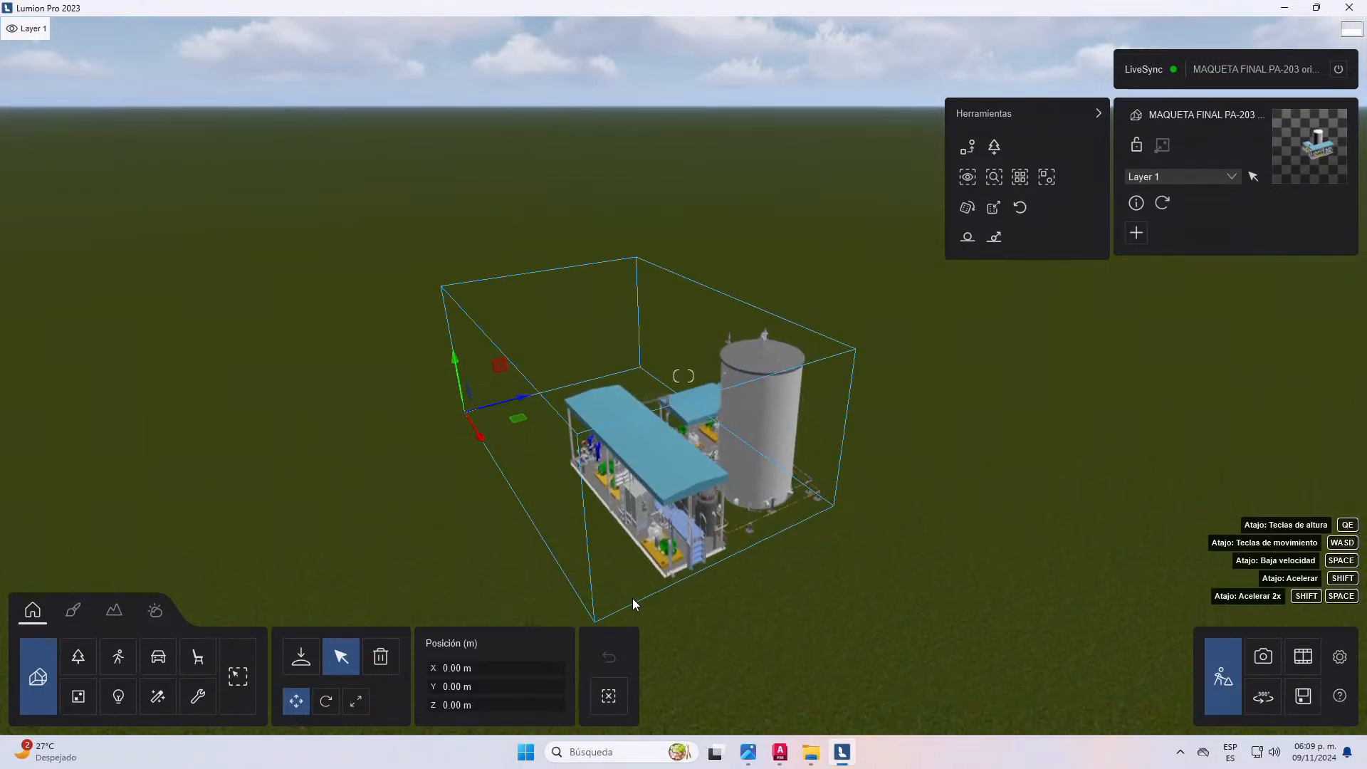
key("w")
key("w")
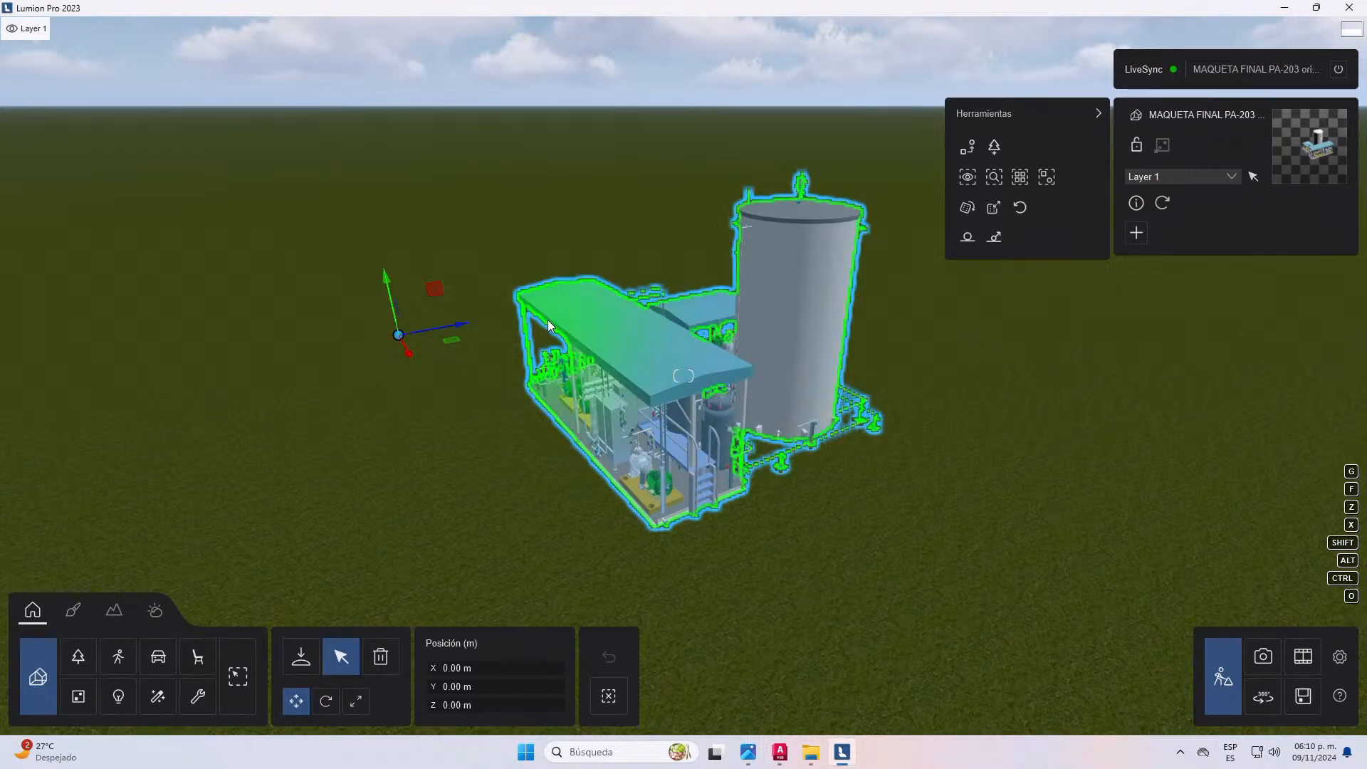
key("d")
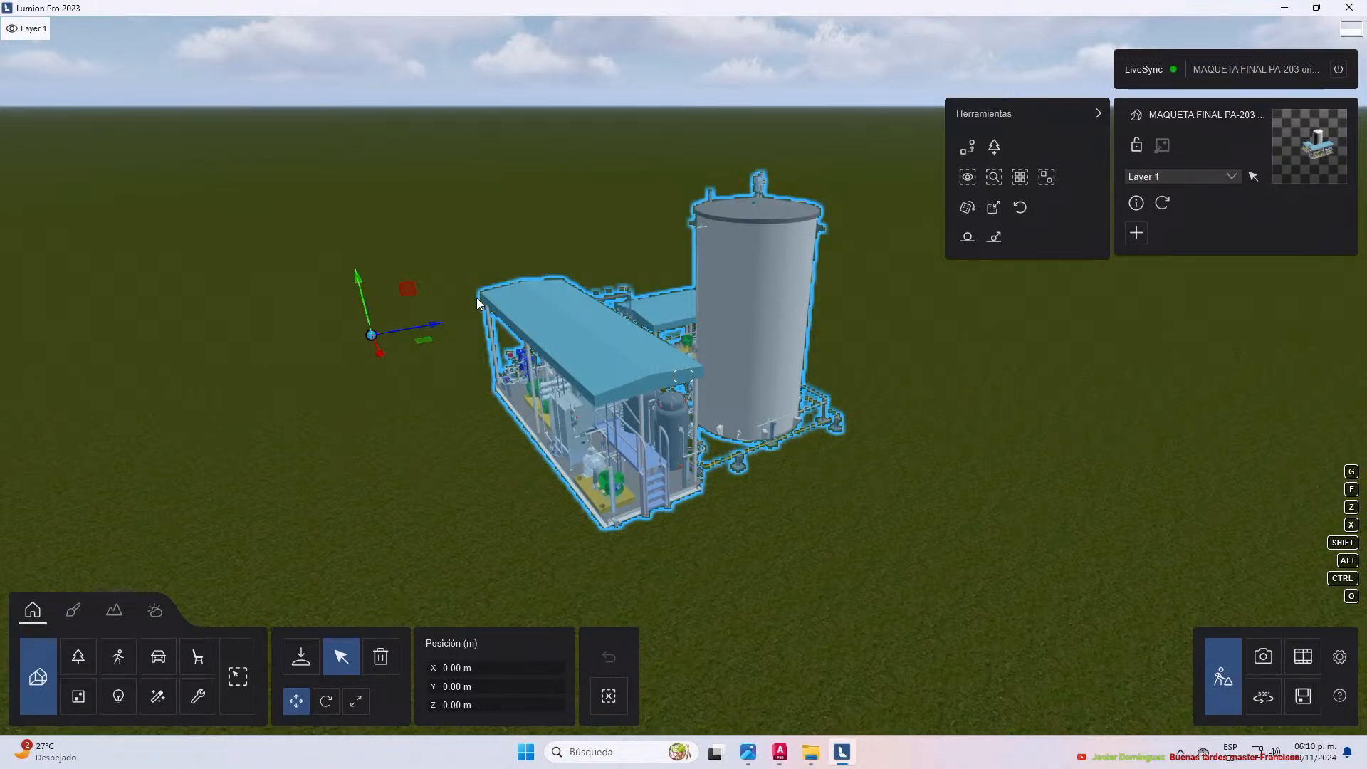
key("d")
key("w")
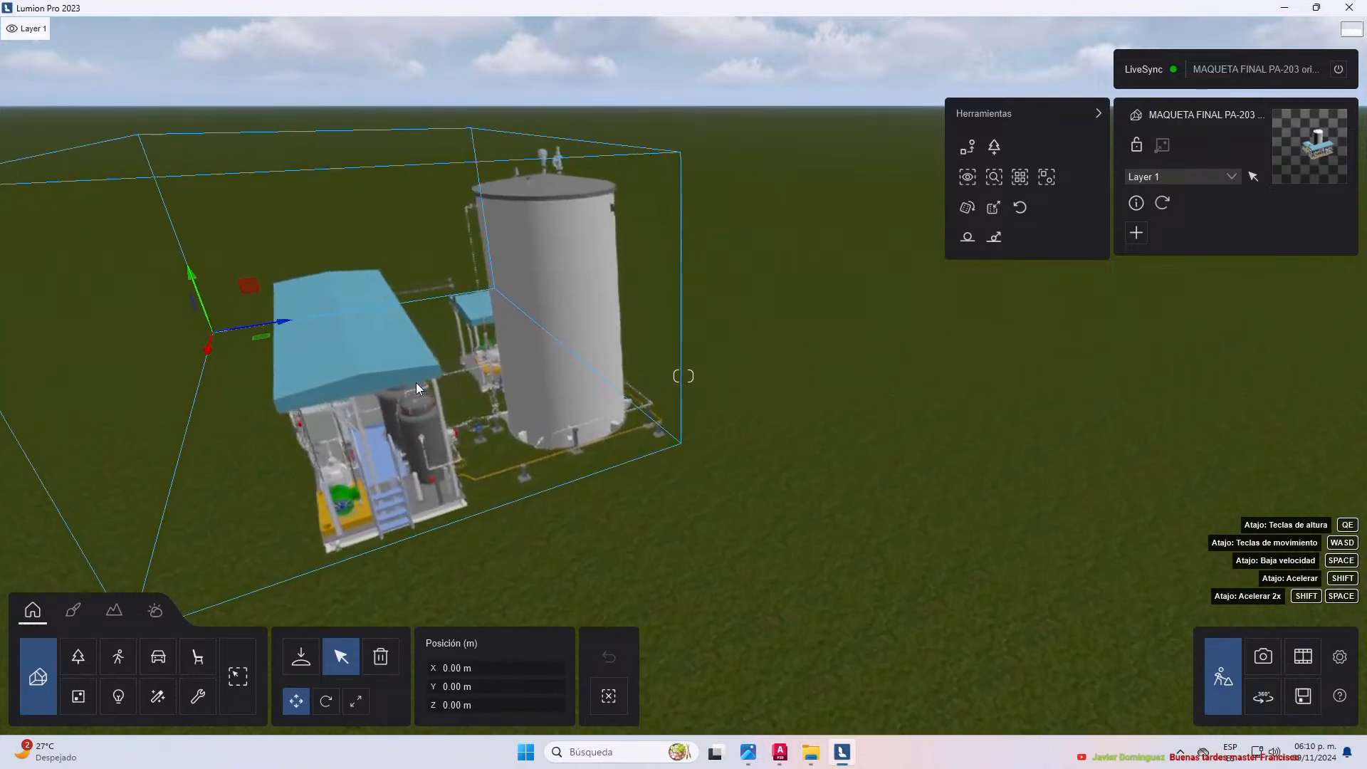
key("d")
key("w")
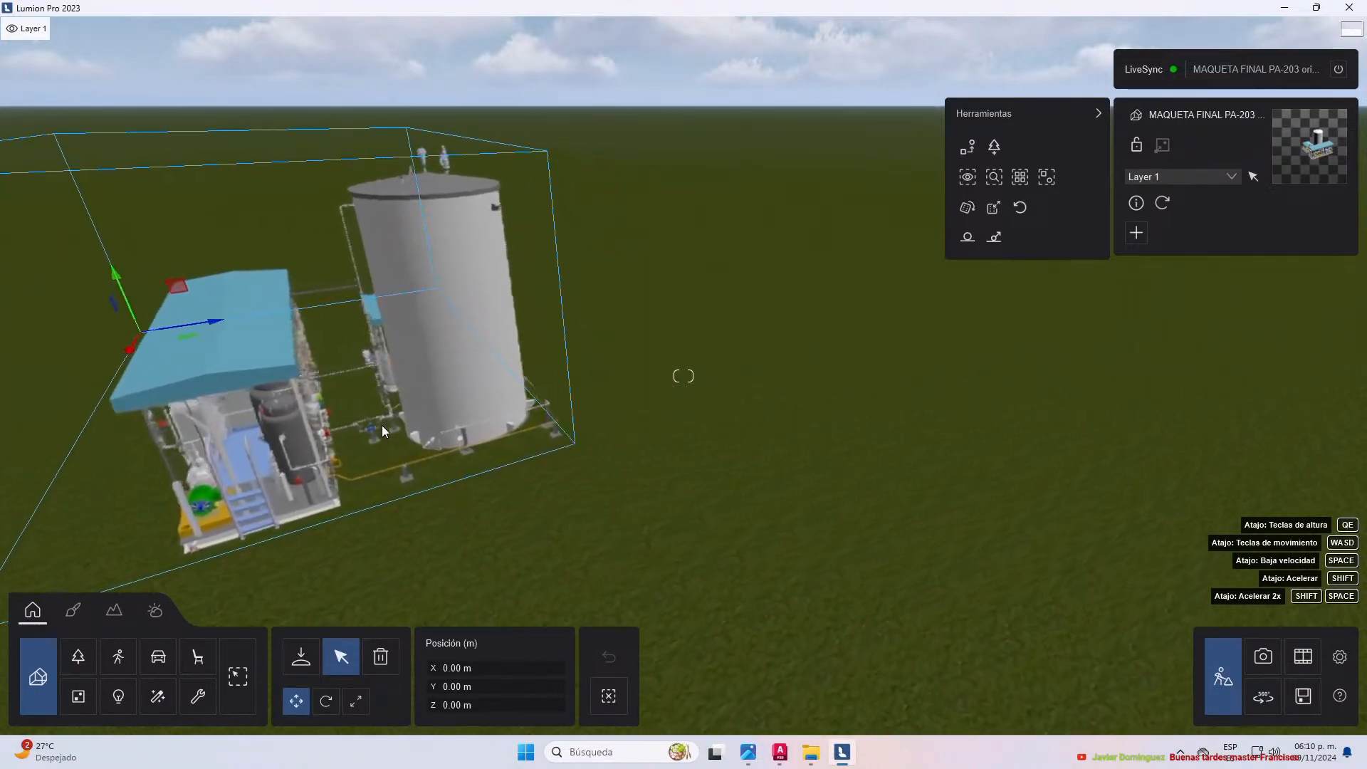
key("a")
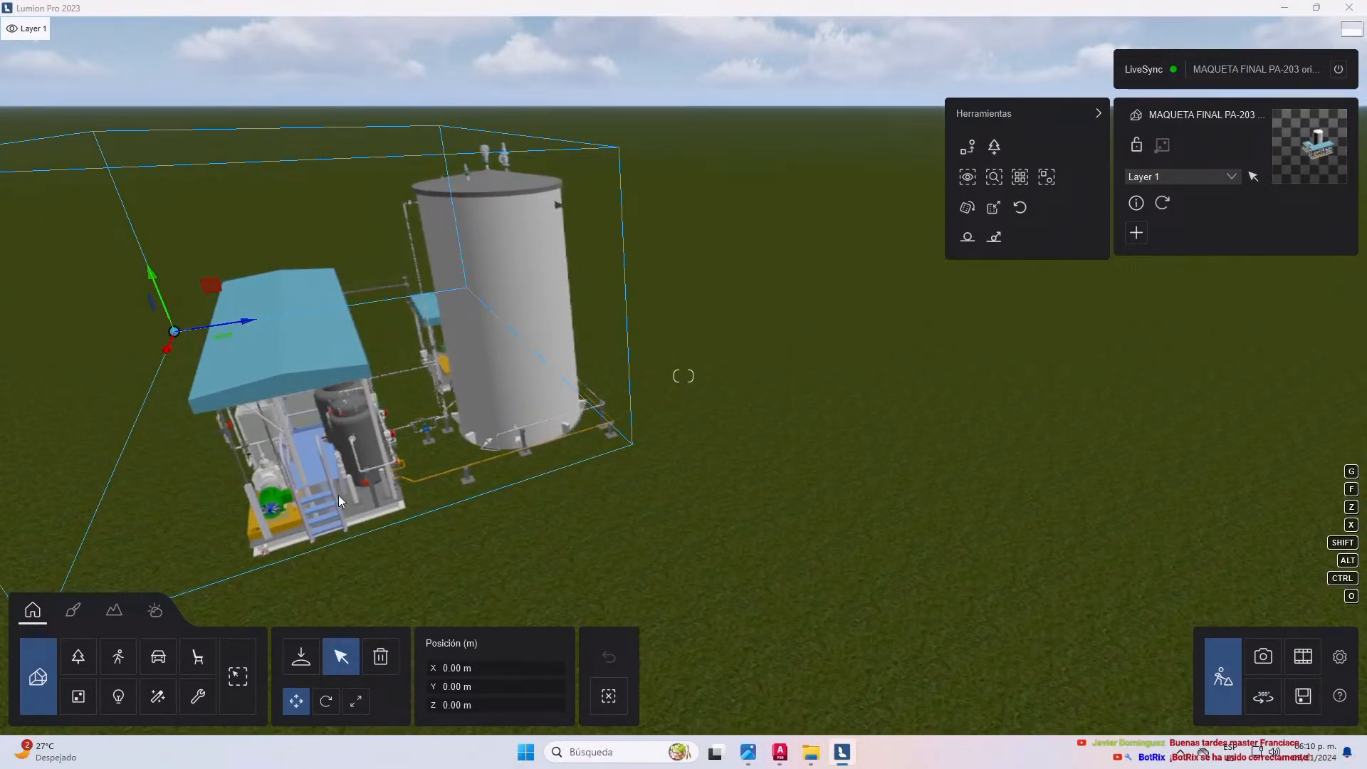
left_click(448, 447)
key("a")
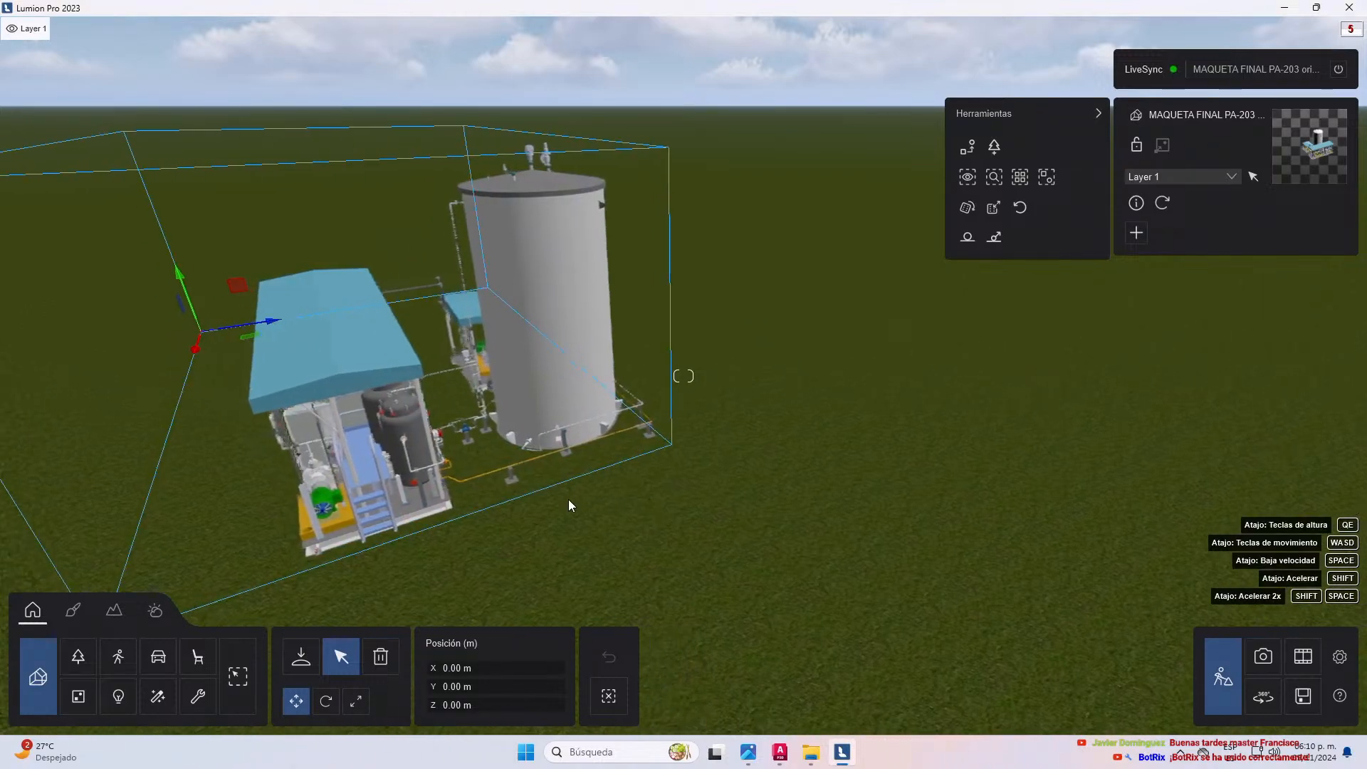
key("q")
key("e")
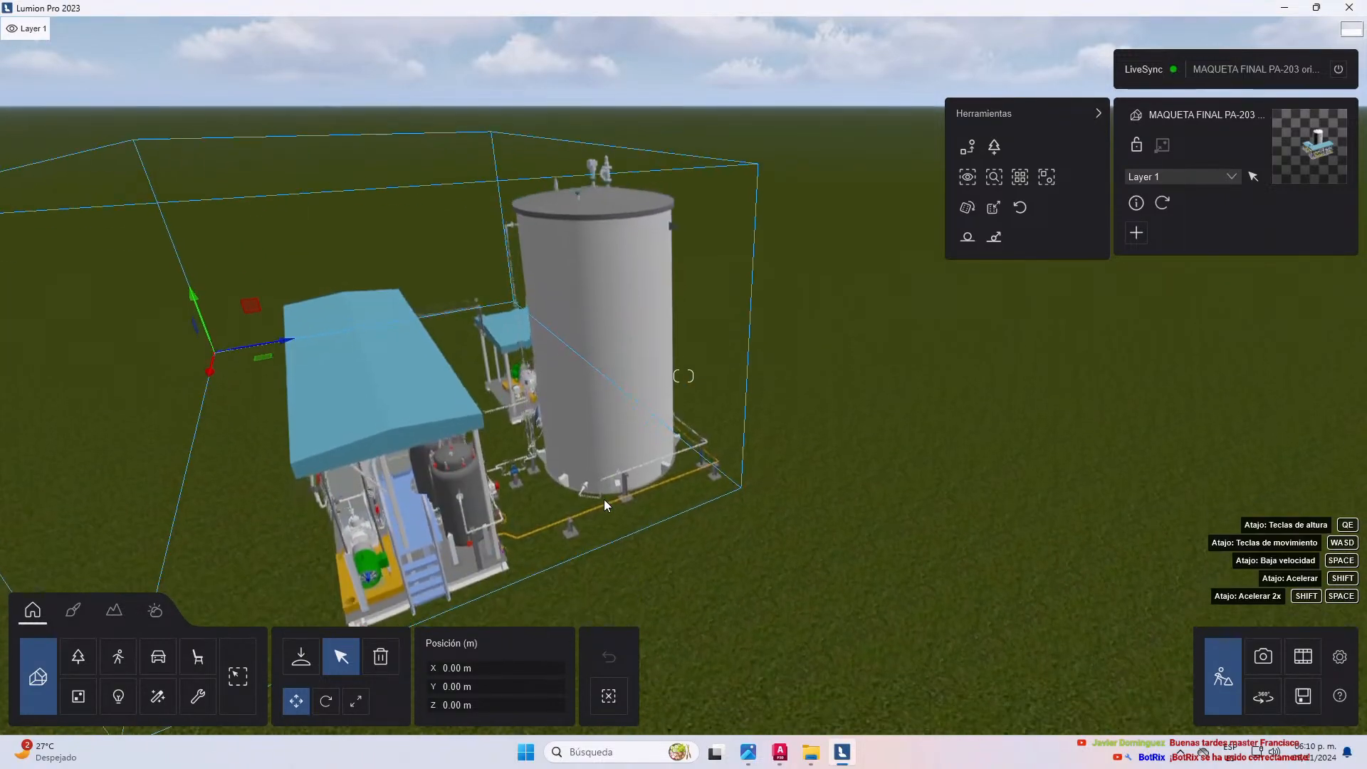
key("w")
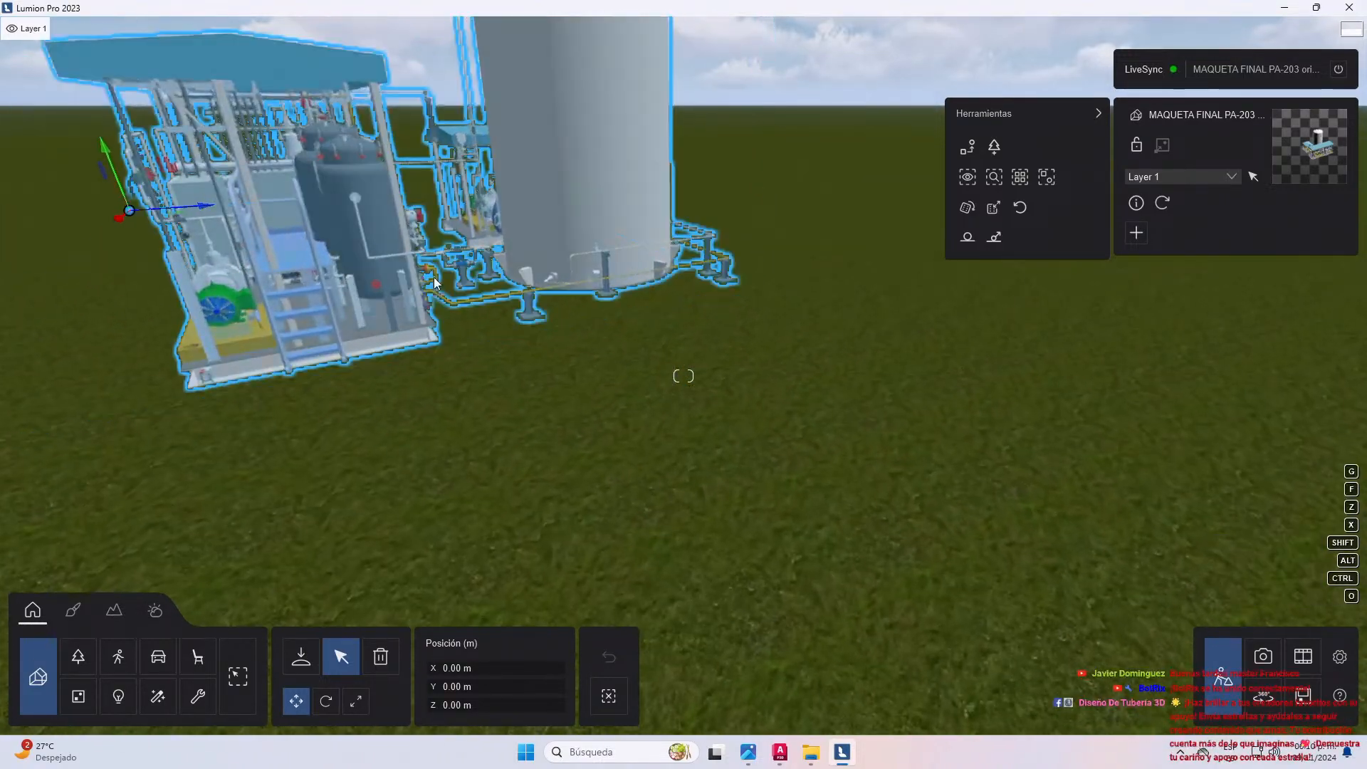
key("w")
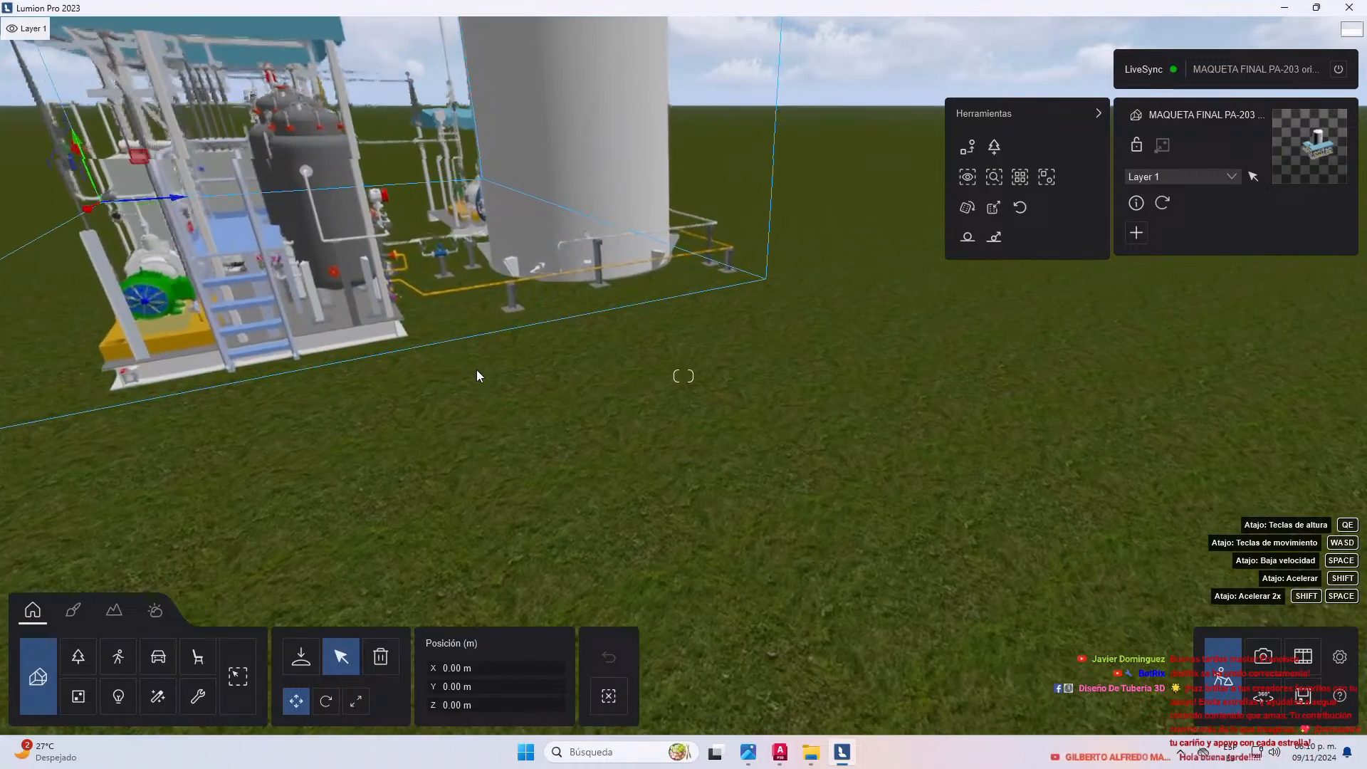
- Examine the long roofed skid with its pumps, cabinet and stairs, together with the storage tank beside it
key("a")
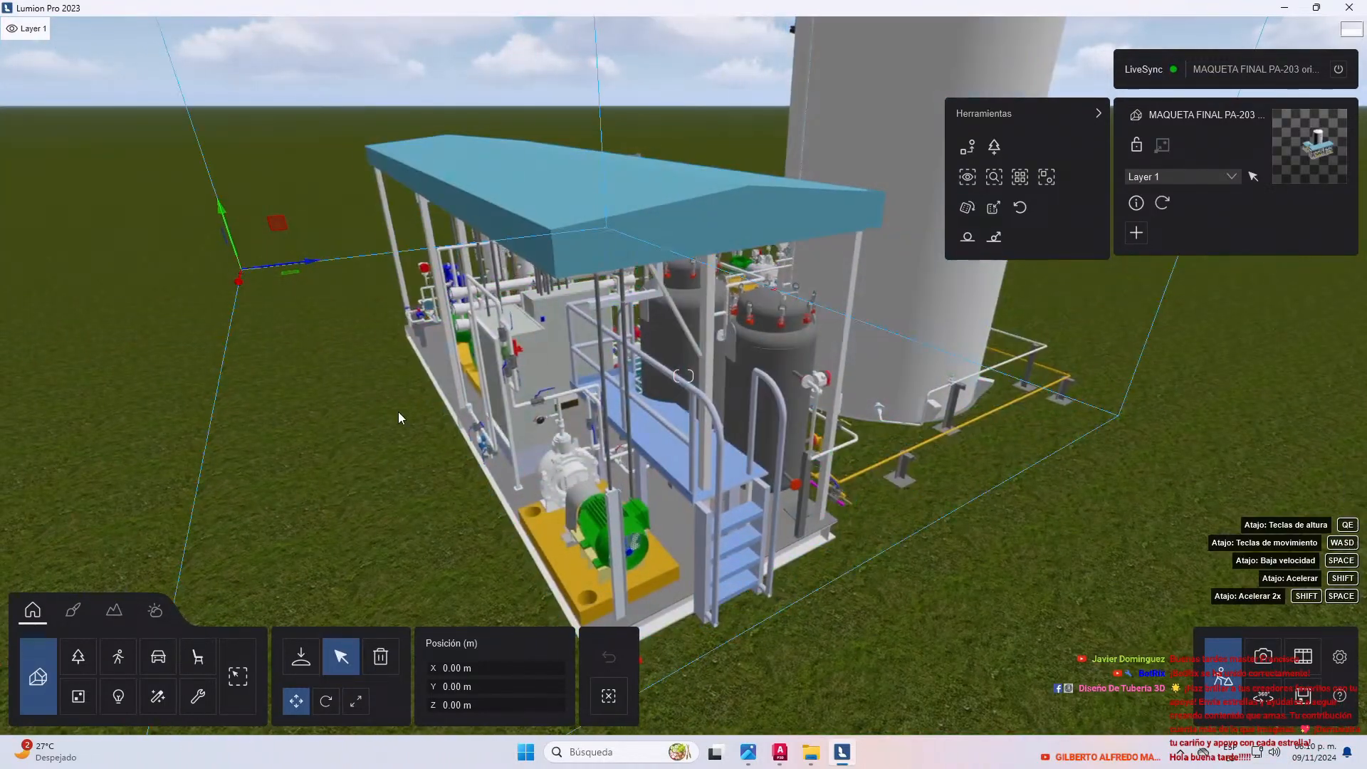
key("s")
right_click_drag(386, 474, 647, 355)
key("a")
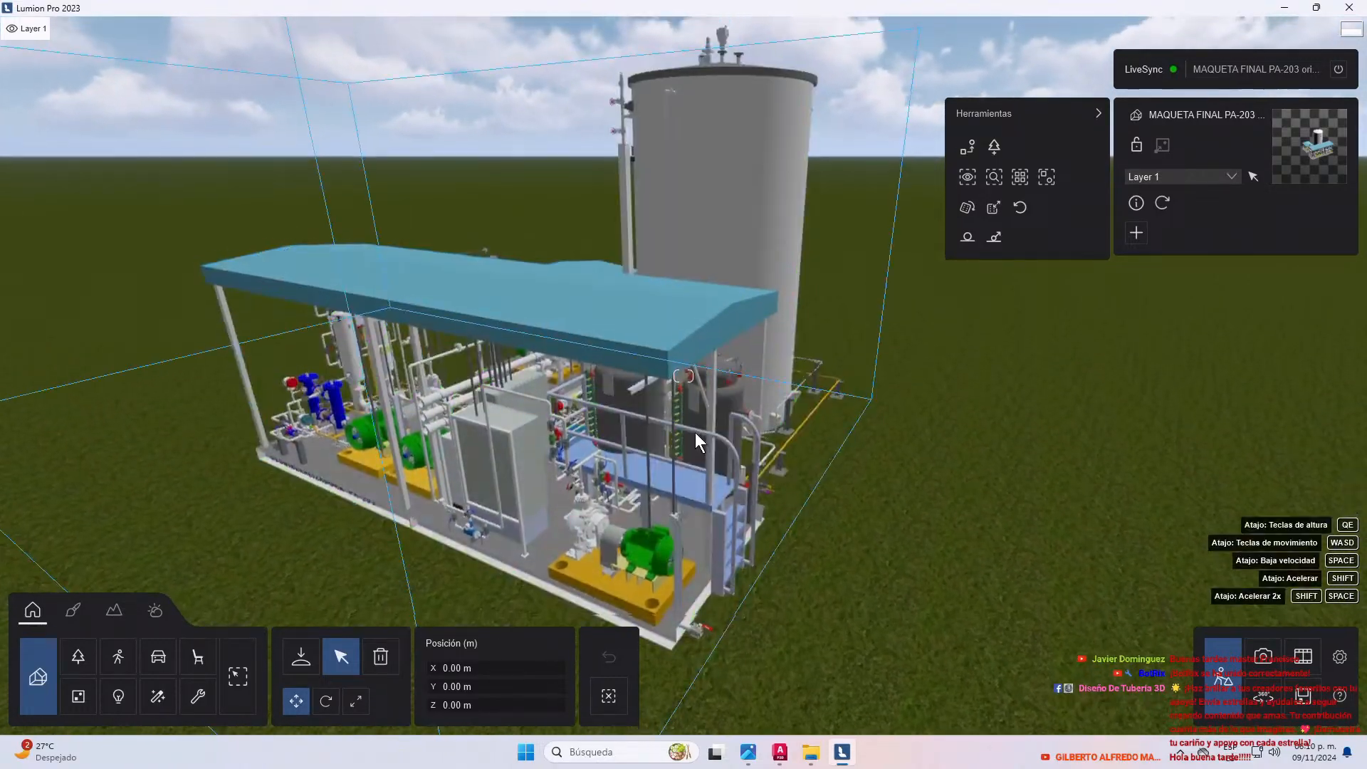
key("s")
right_click_drag(695, 433, 685, 157)
key("d")
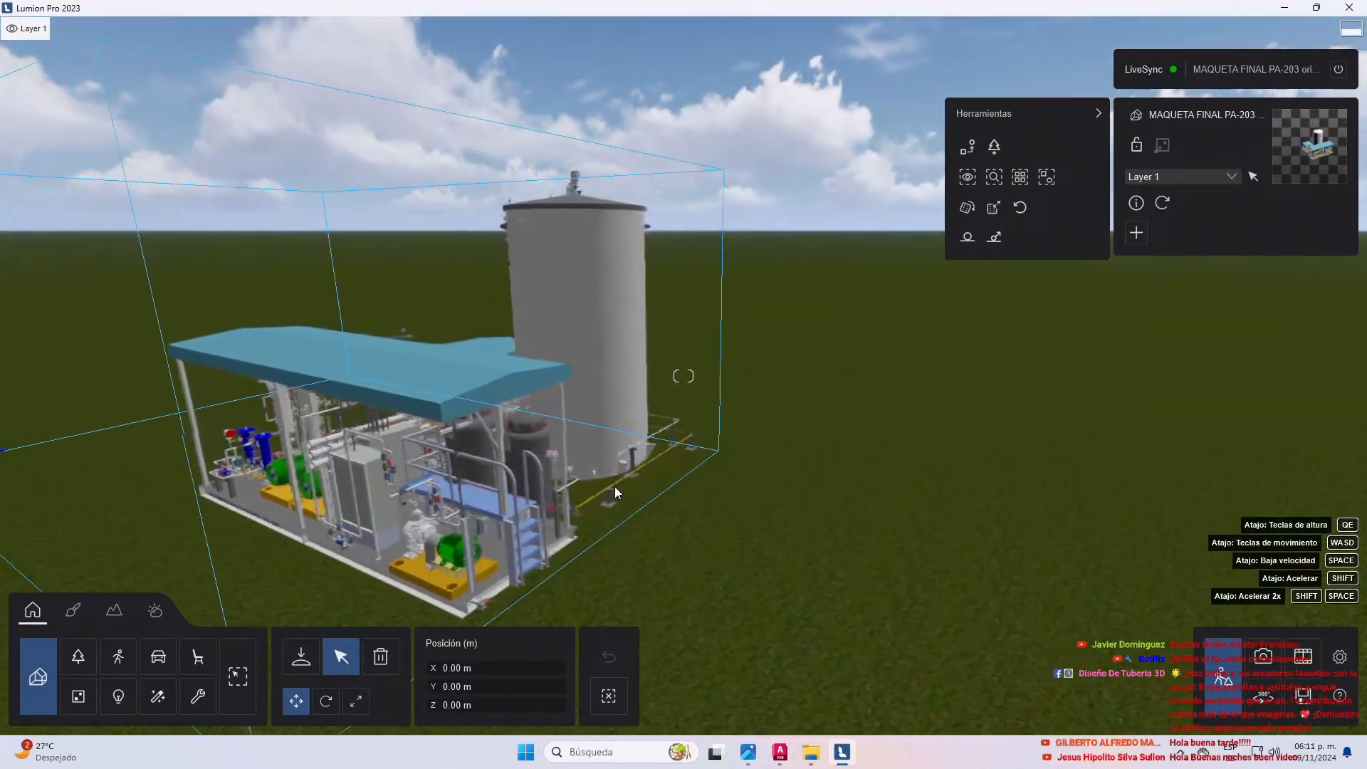
right_click_drag(604, 478, 594, 399)
left_click(614, 418)
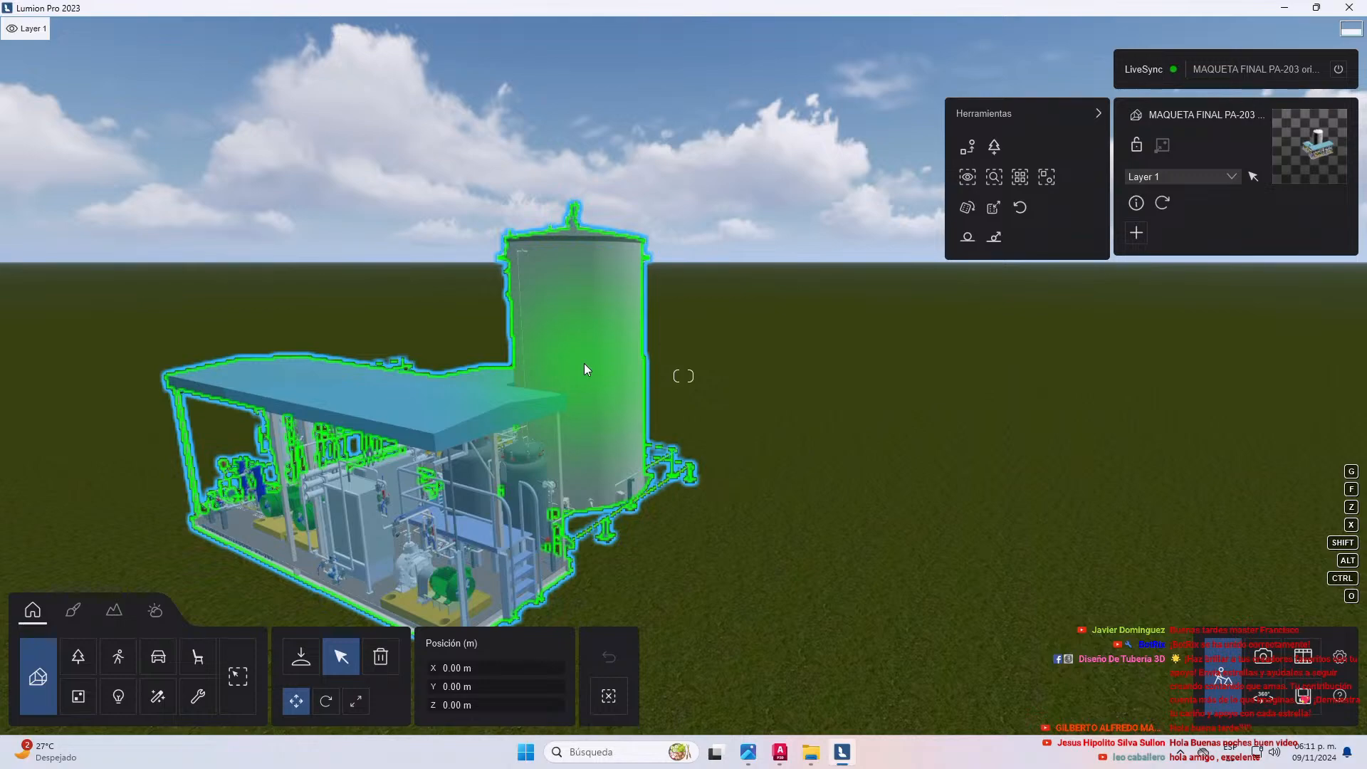
right_click_drag(758, 505, 457, 378)
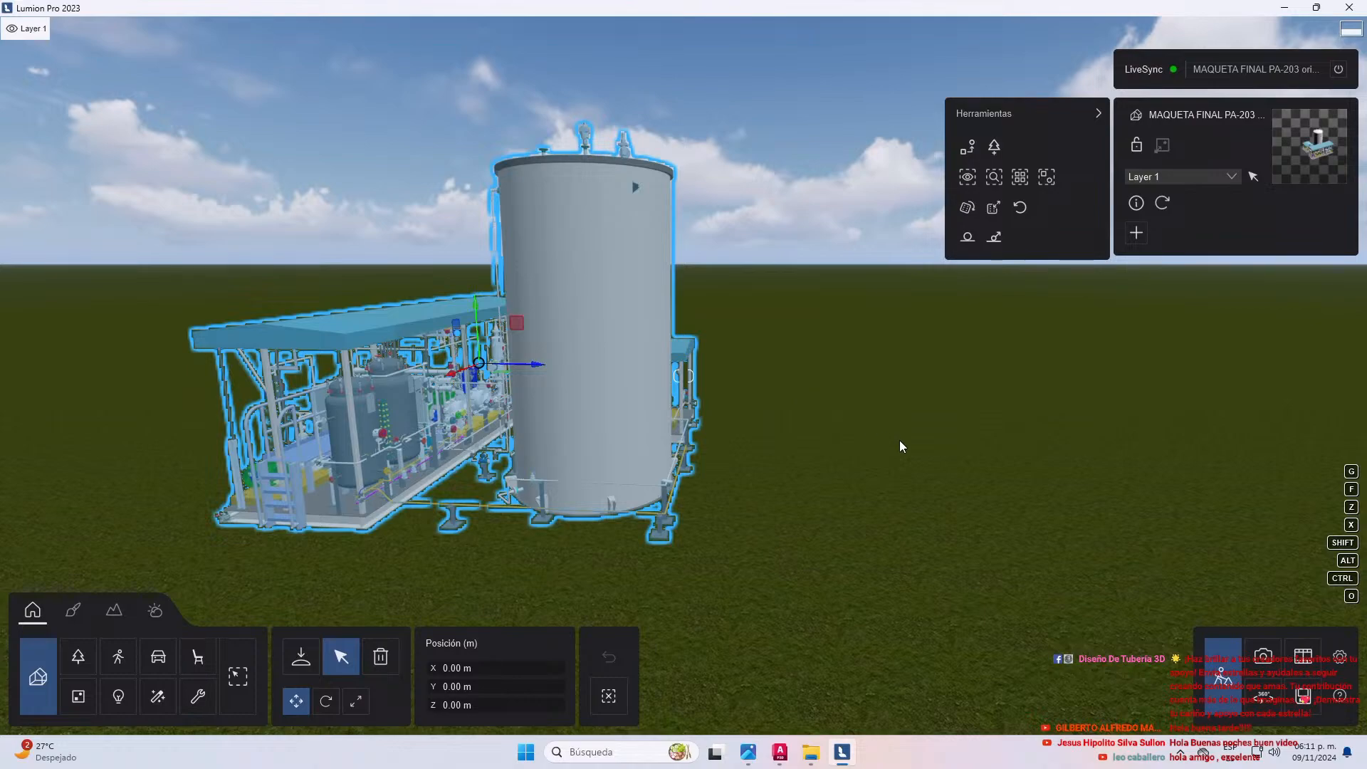
- Examine the far side of the storage tank and the smaller roofed pump skid next to it
left_click(871, 556)
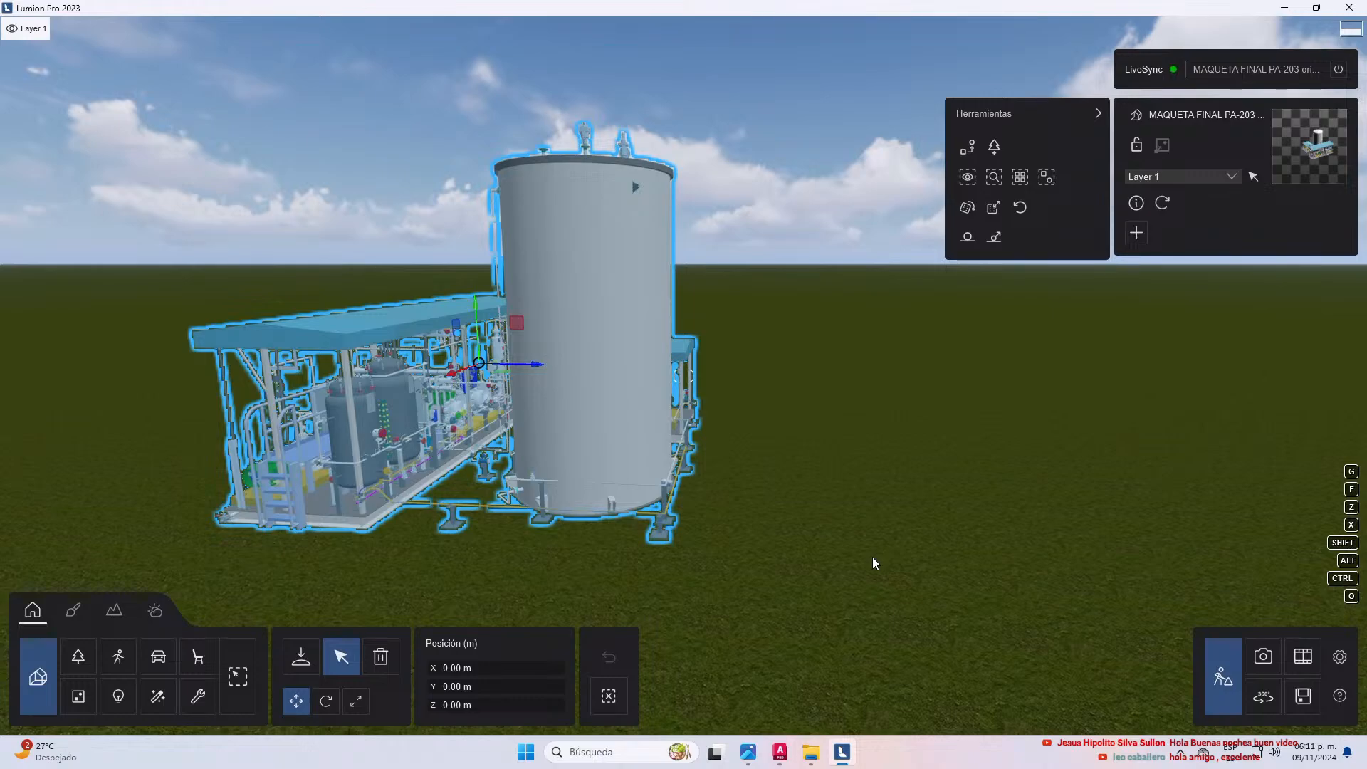
key("w")
key("a")
key("a")
right_click_drag(767, 438, 430, 340)
key("d")
key("d")
key("d")
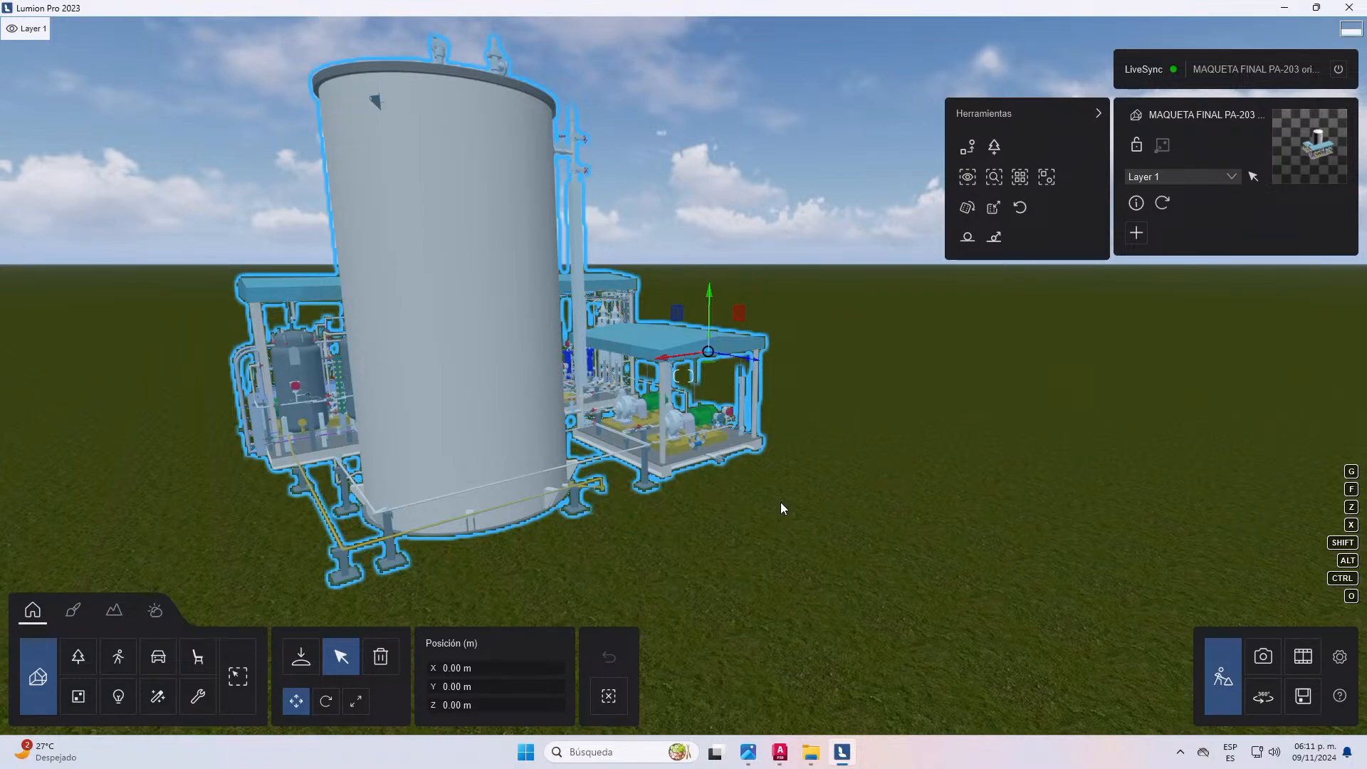
right_click_drag(780, 501, 500, 322)
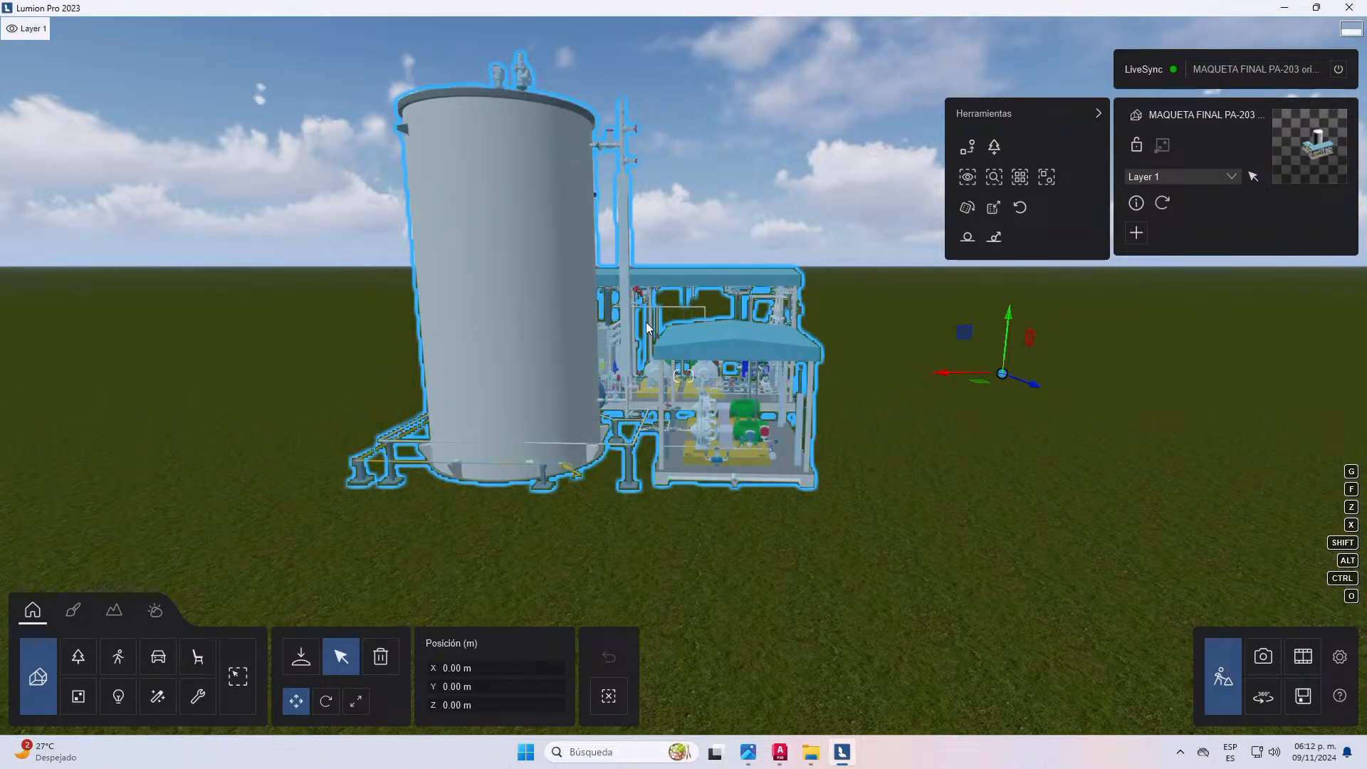
right_click_drag(641, 320, 742, 661)
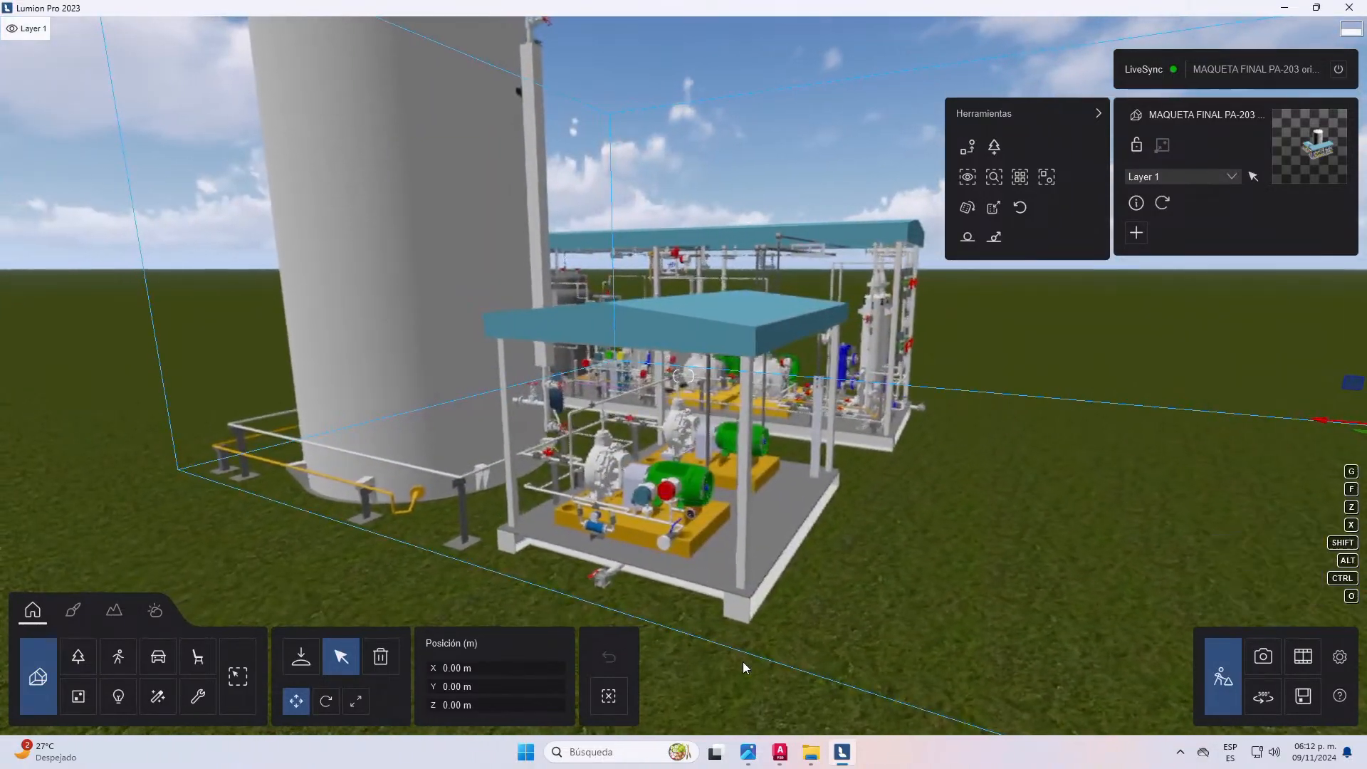
- Switch to AutoCAD Plant 3D and stop the LiveSync session for the plant drawing
left_click(780, 752)
scroll(713, 415, "down", 5)
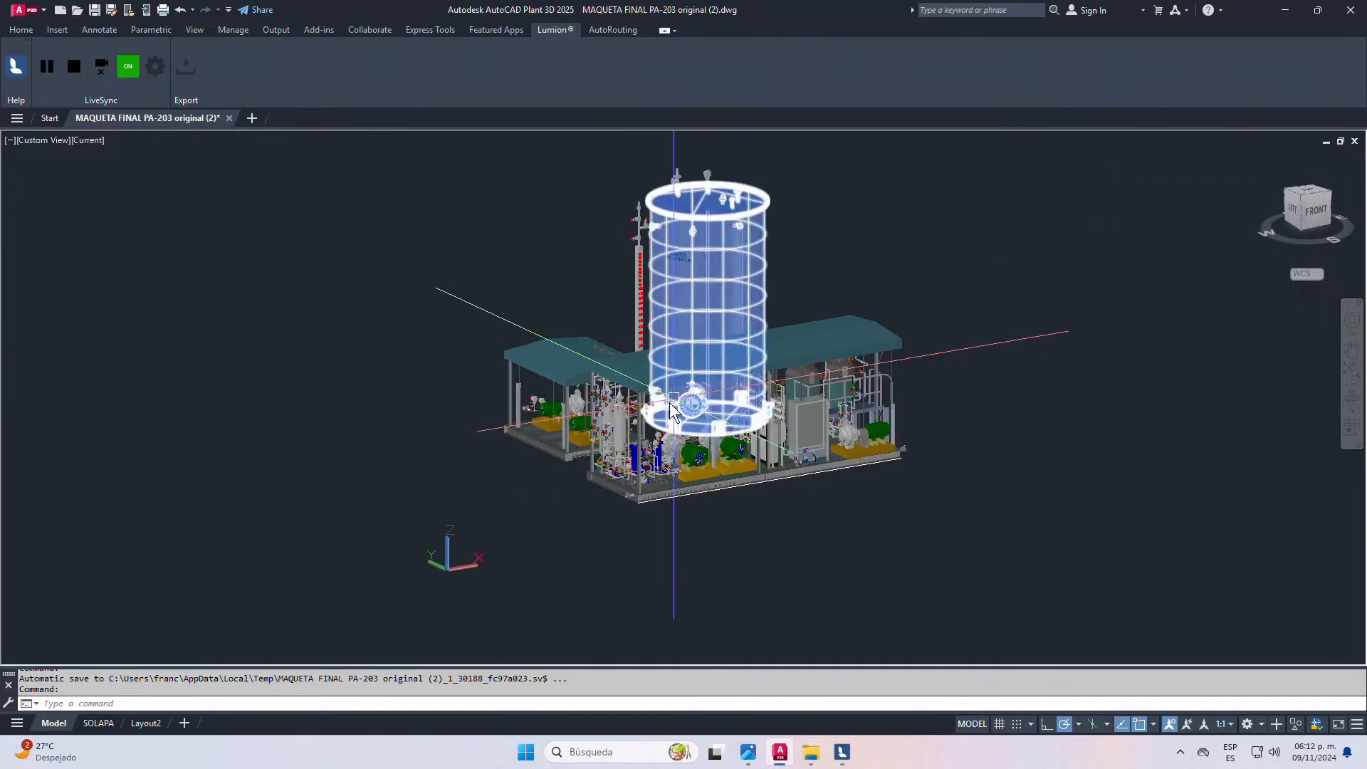
scroll(727, 380, "up", 4)
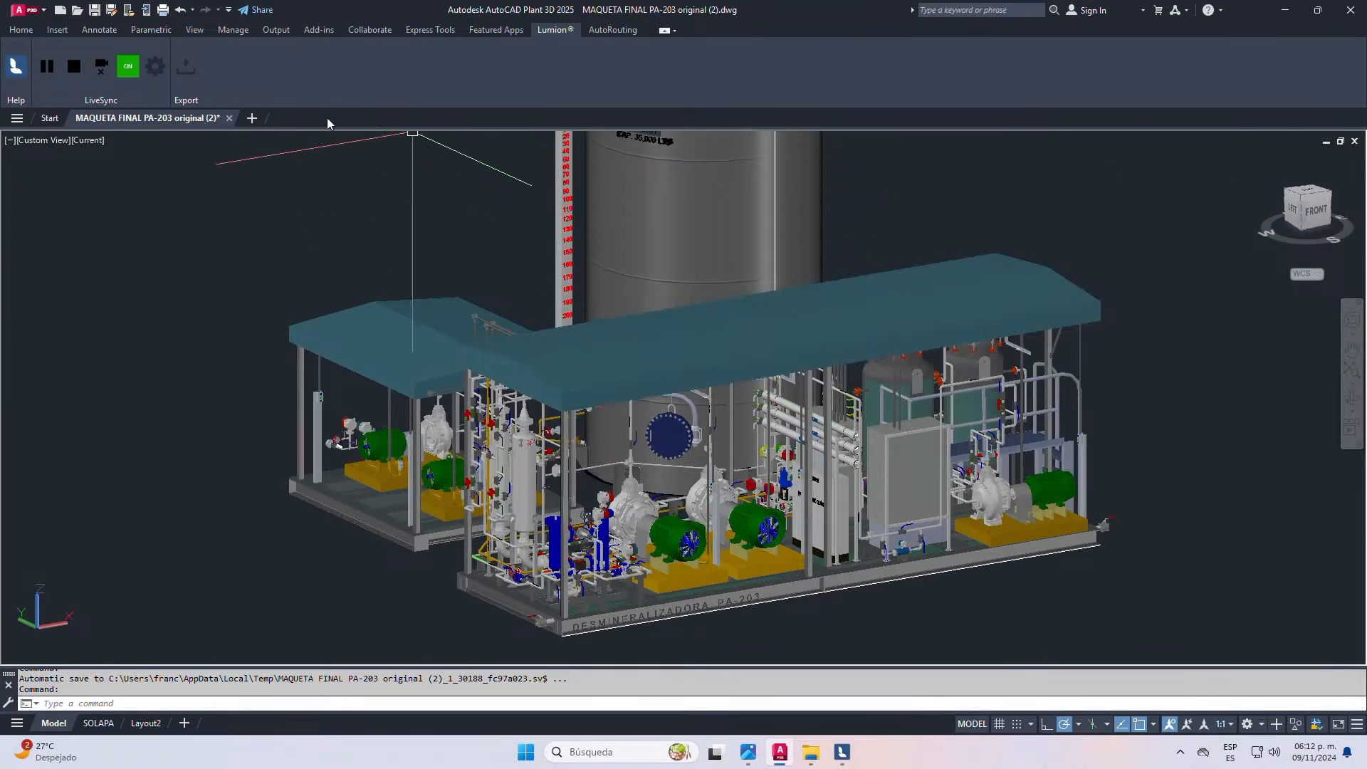
left_click(75, 67)
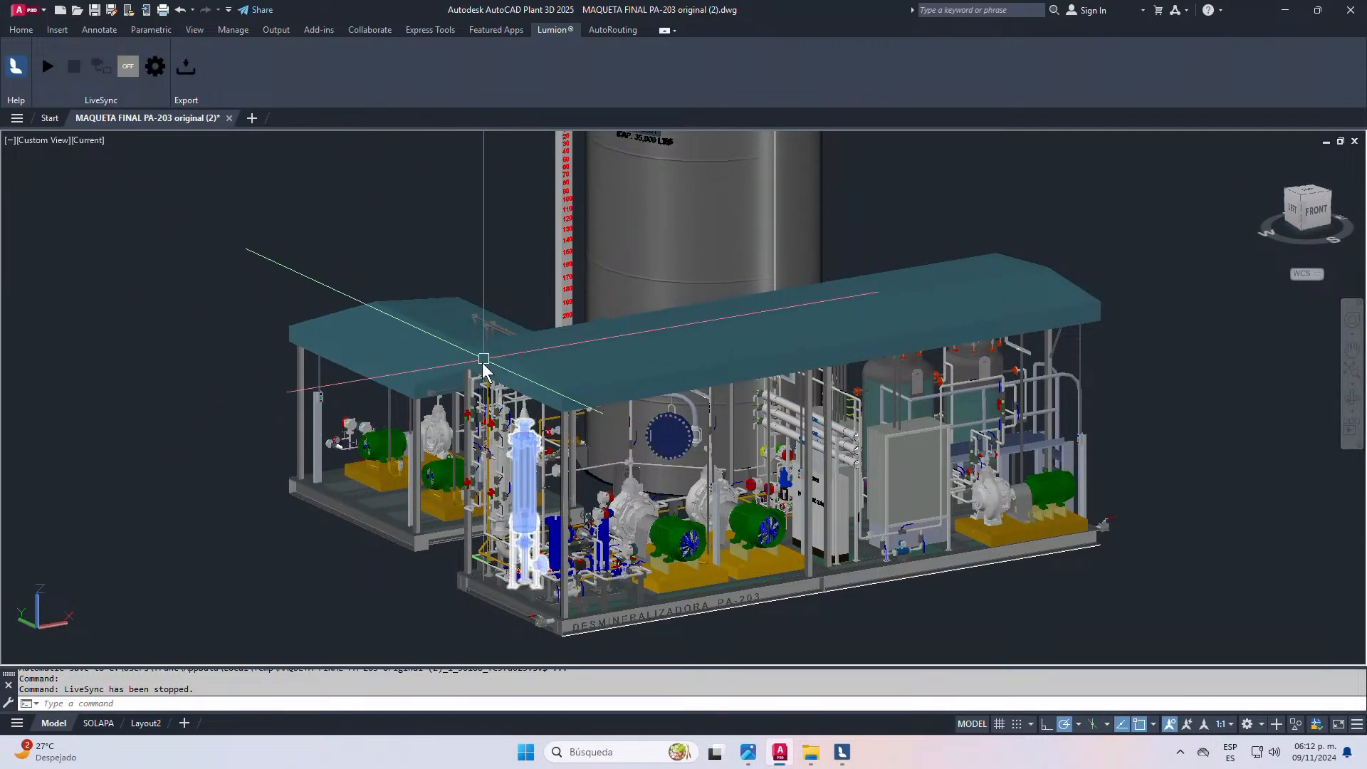
- Compare the plant drawing in AutoCAD Plant 3D with the model in Lumion, looking at the skids and the tank
scroll(716, 630, "up", 3)
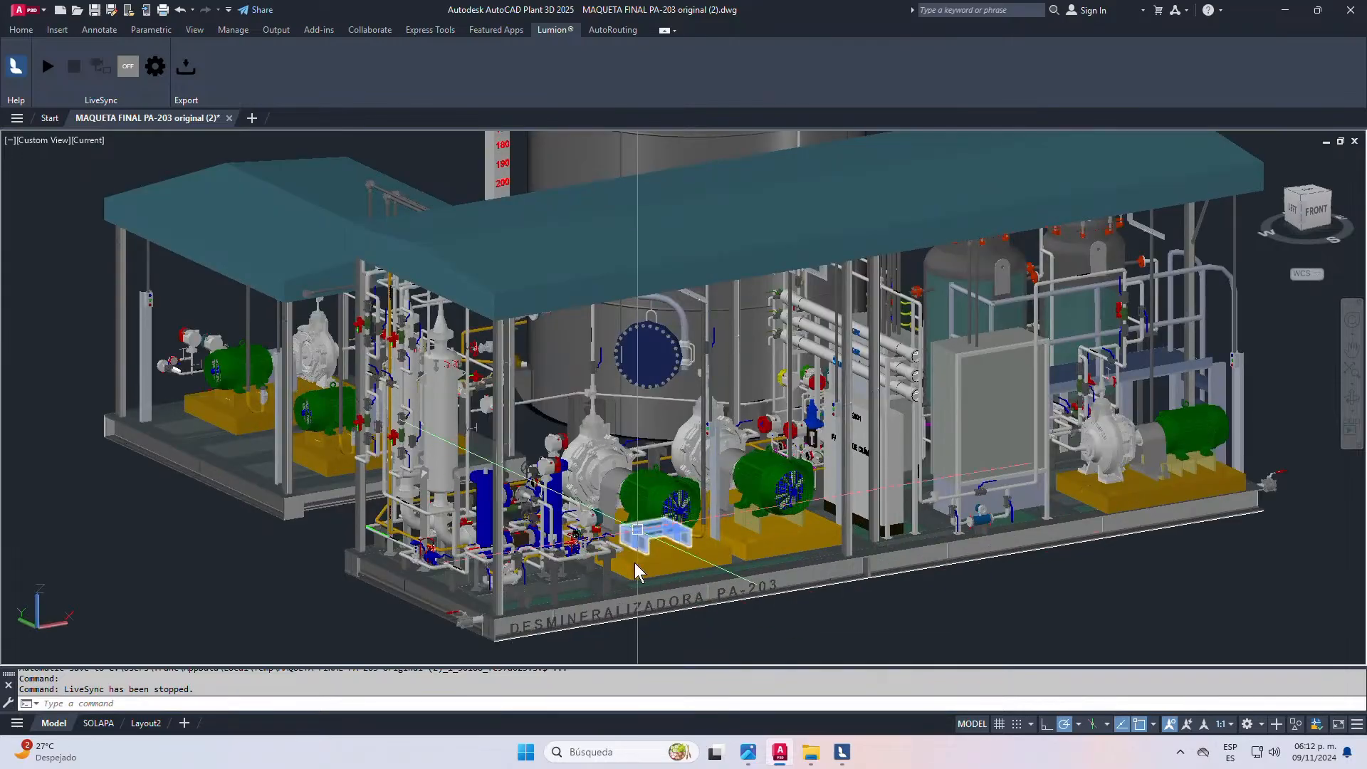
left_click(840, 755)
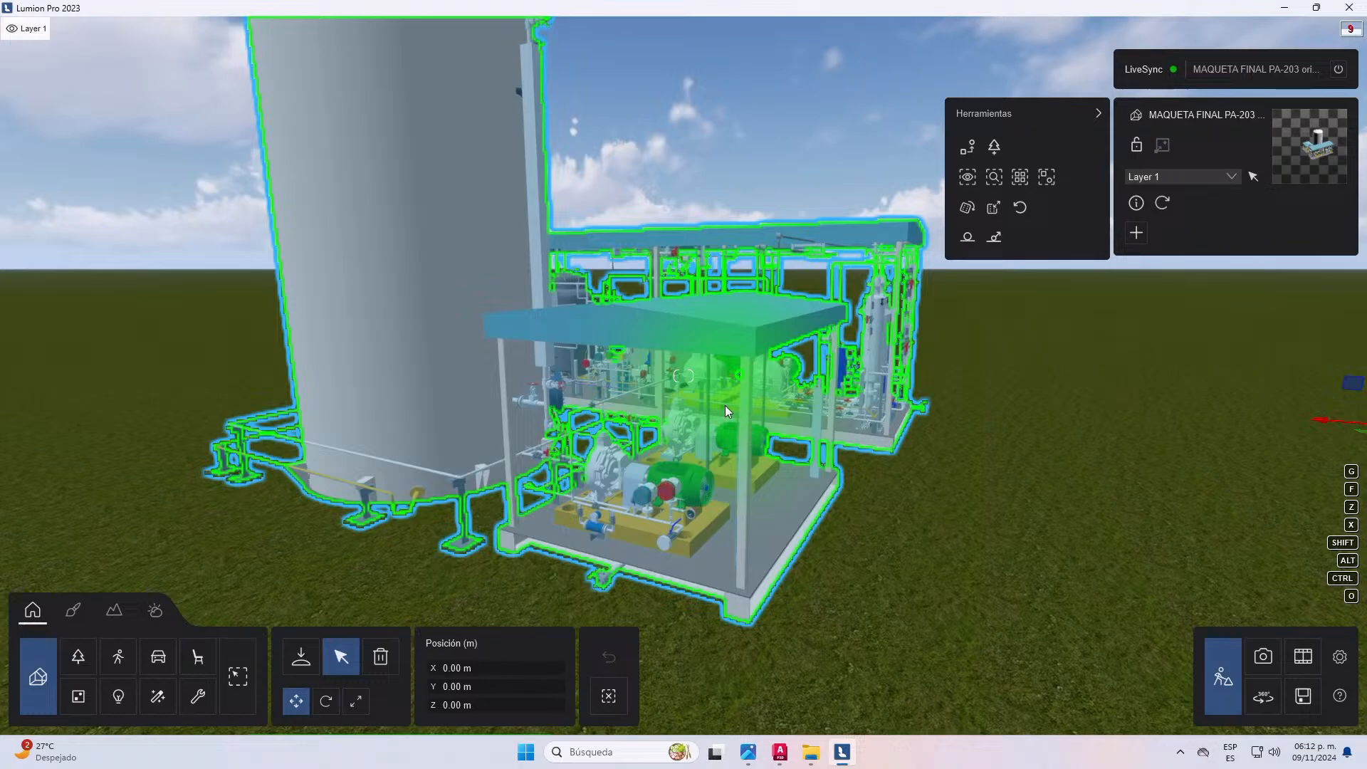
scroll(725, 404, "down", 3)
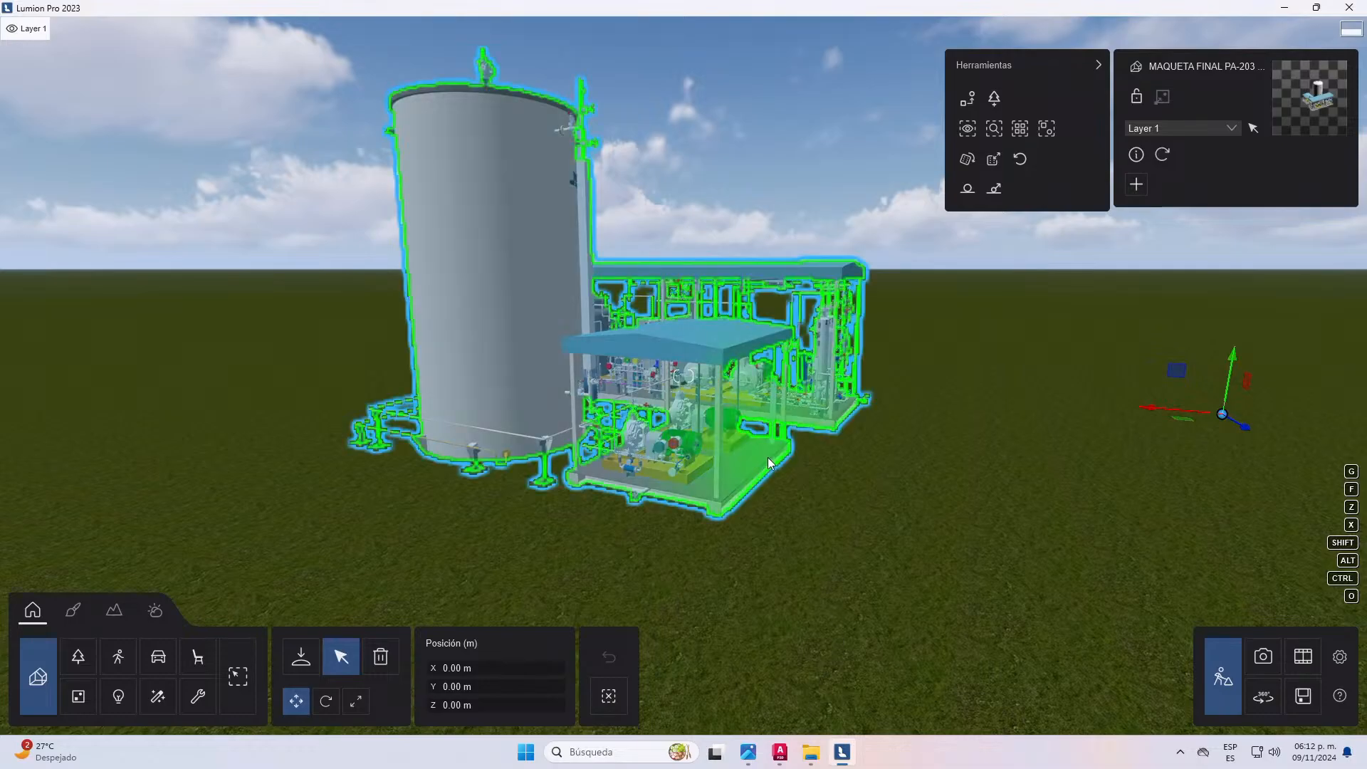
left_click(789, 759)
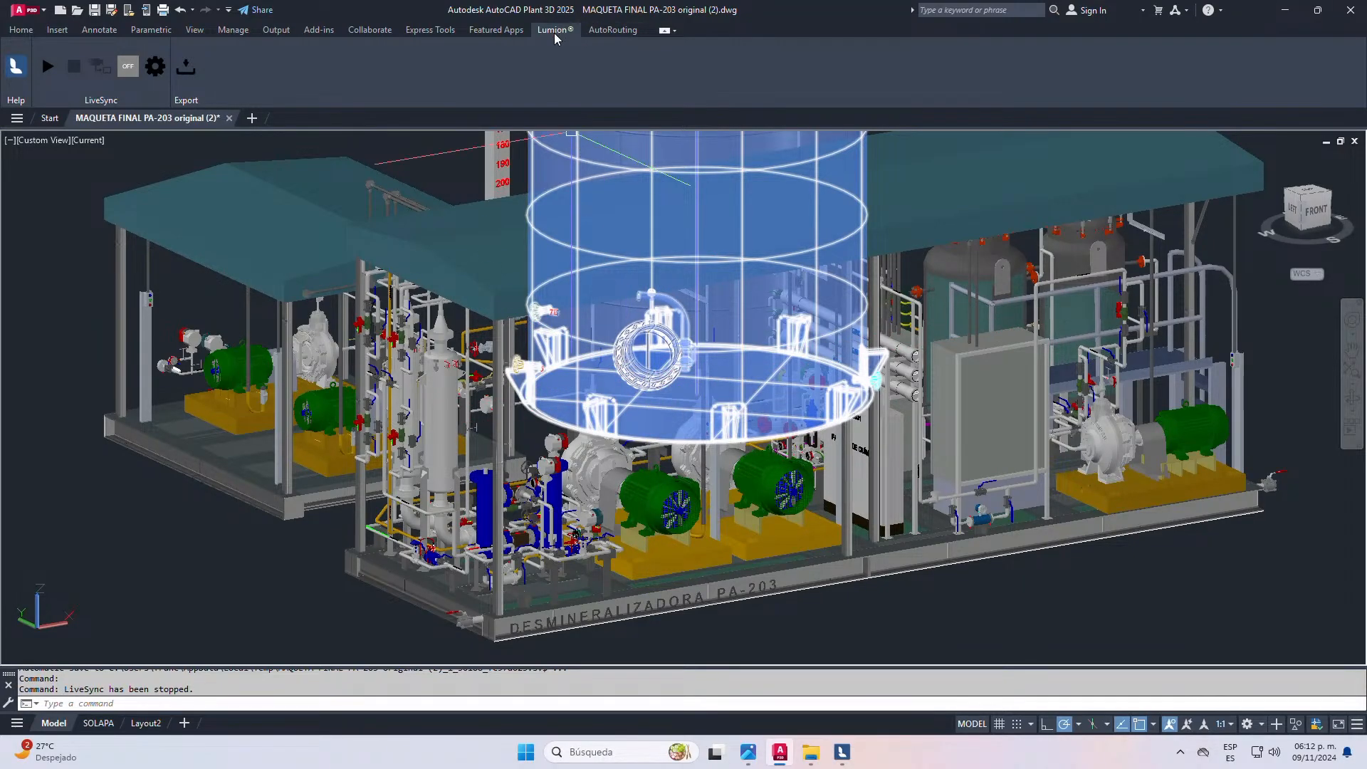
scroll(596, 342, "down", 10)
scroll(598, 349, "up", 3)
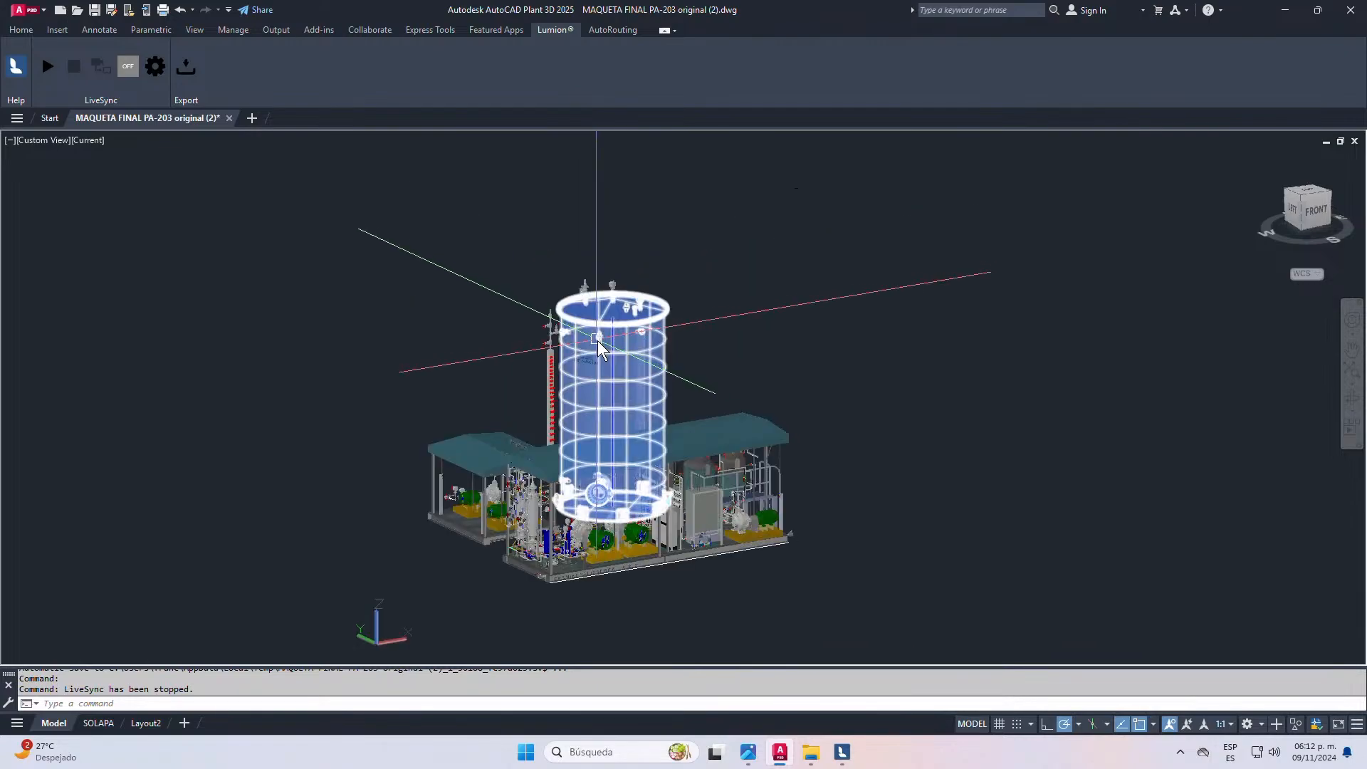
scroll(602, 427, "up", 3)
scroll(584, 499, "down", 4)
scroll(574, 518, "up", 5)
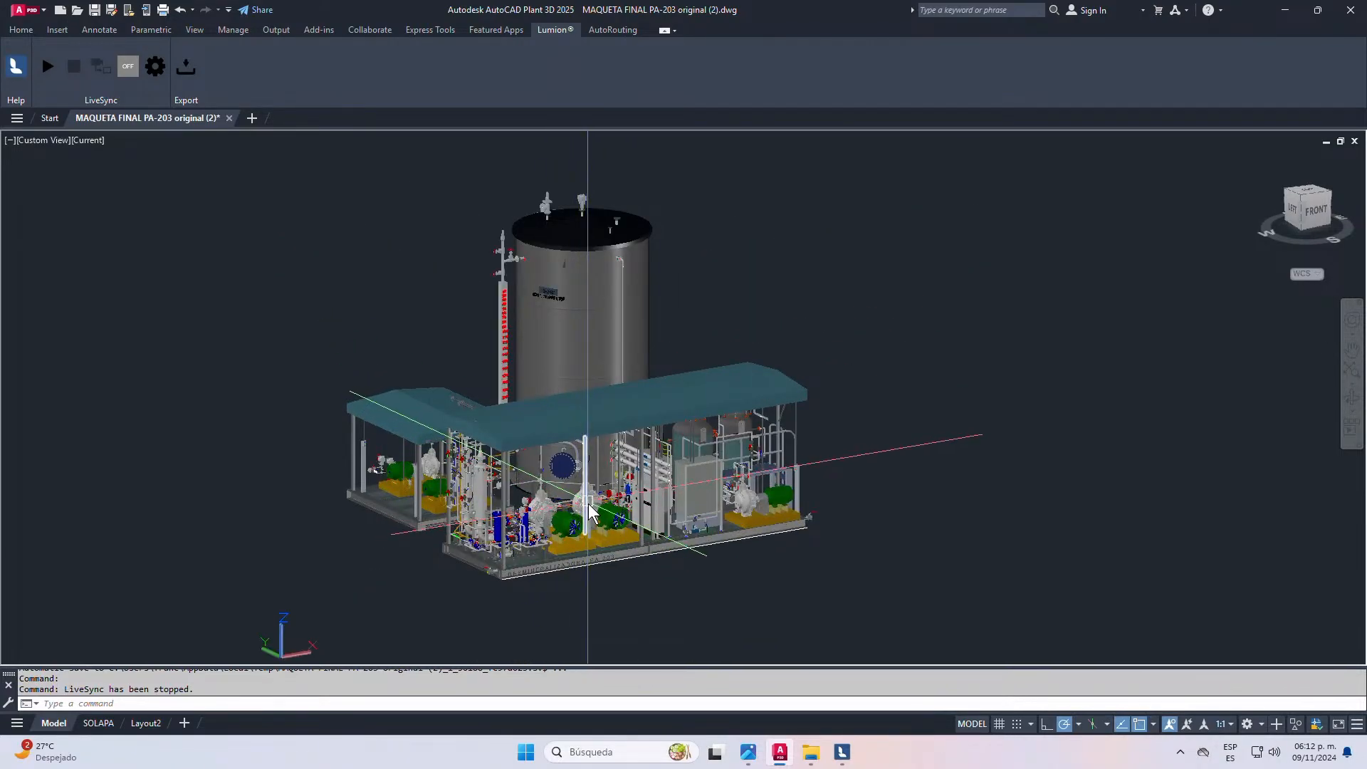
left_click(582, 489)
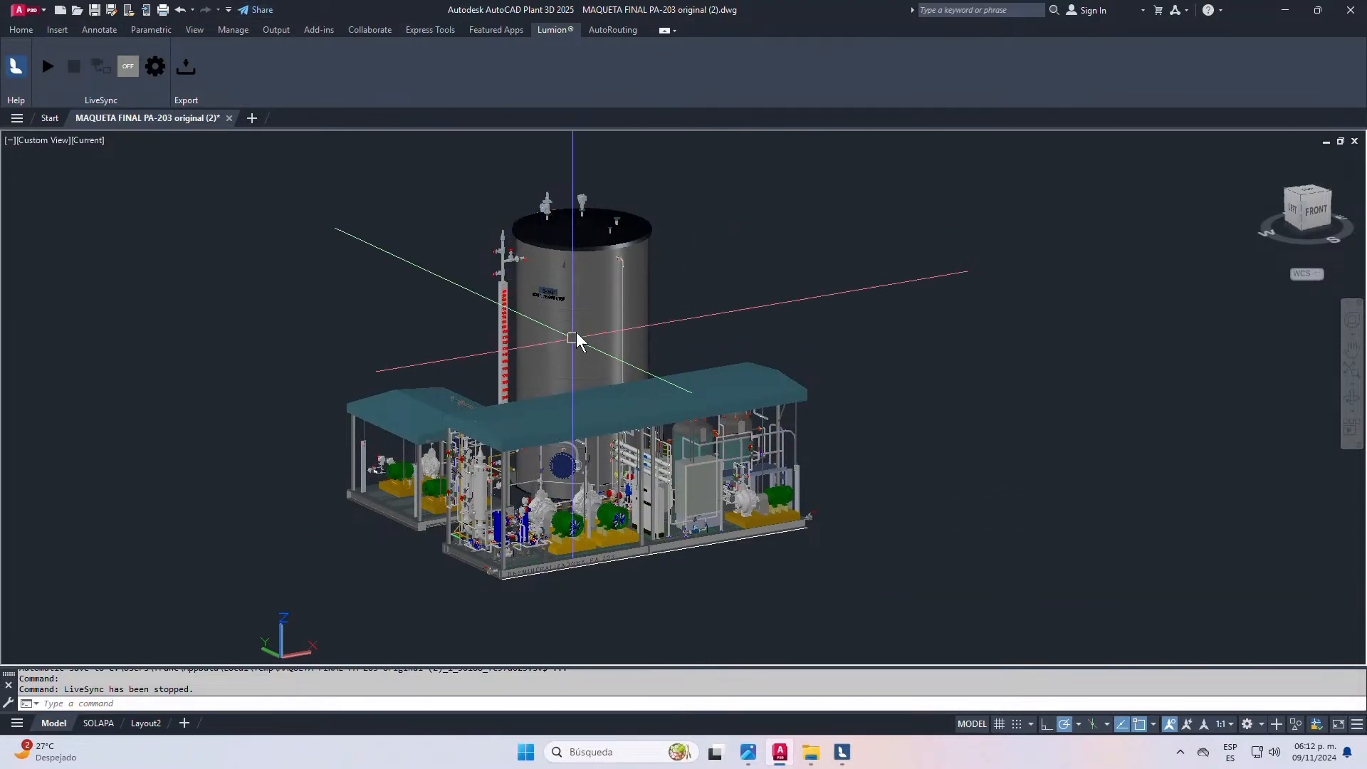
- Check the tank and smaller pump skid in Lumion, and return to AutoCAD Plant 3D to view the complete plant
left_click(843, 752)
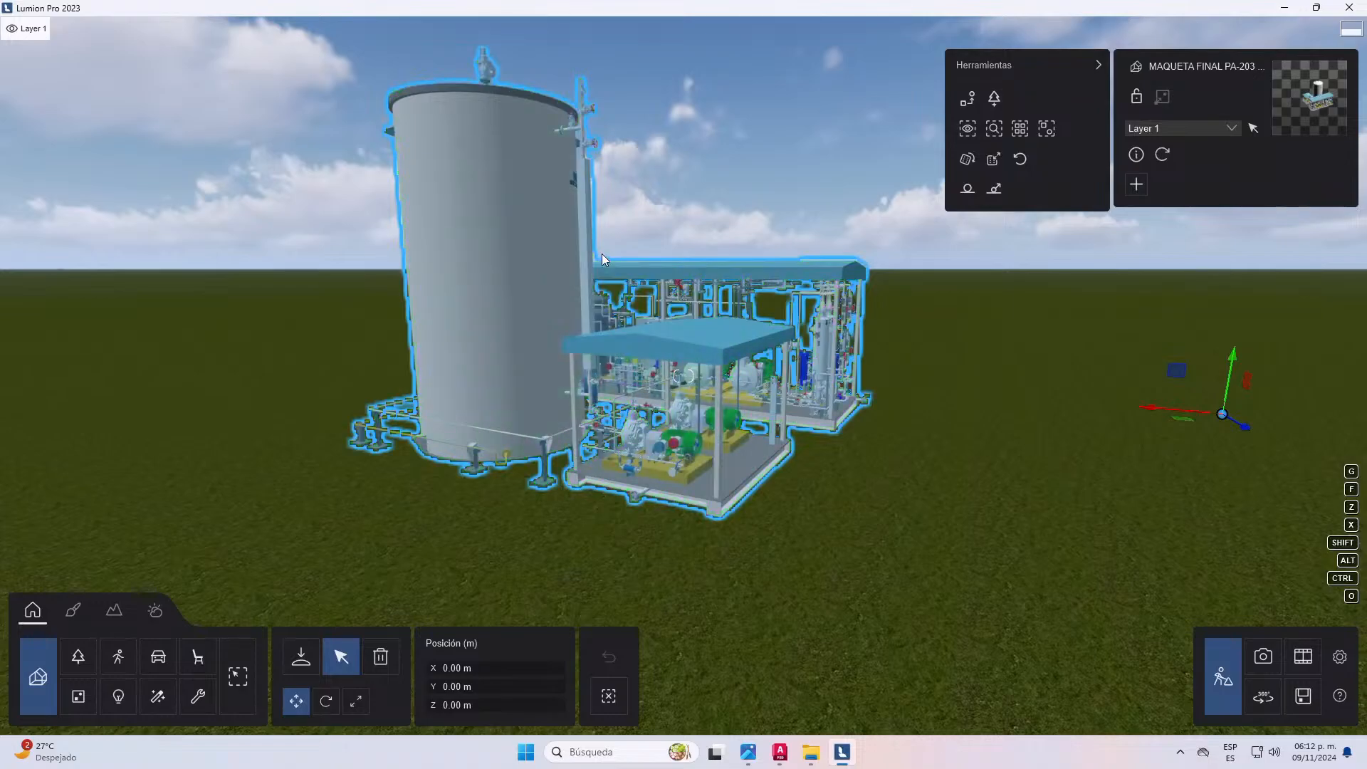
scroll(601, 254, "down", 2)
scroll(563, 237, "up", 4)
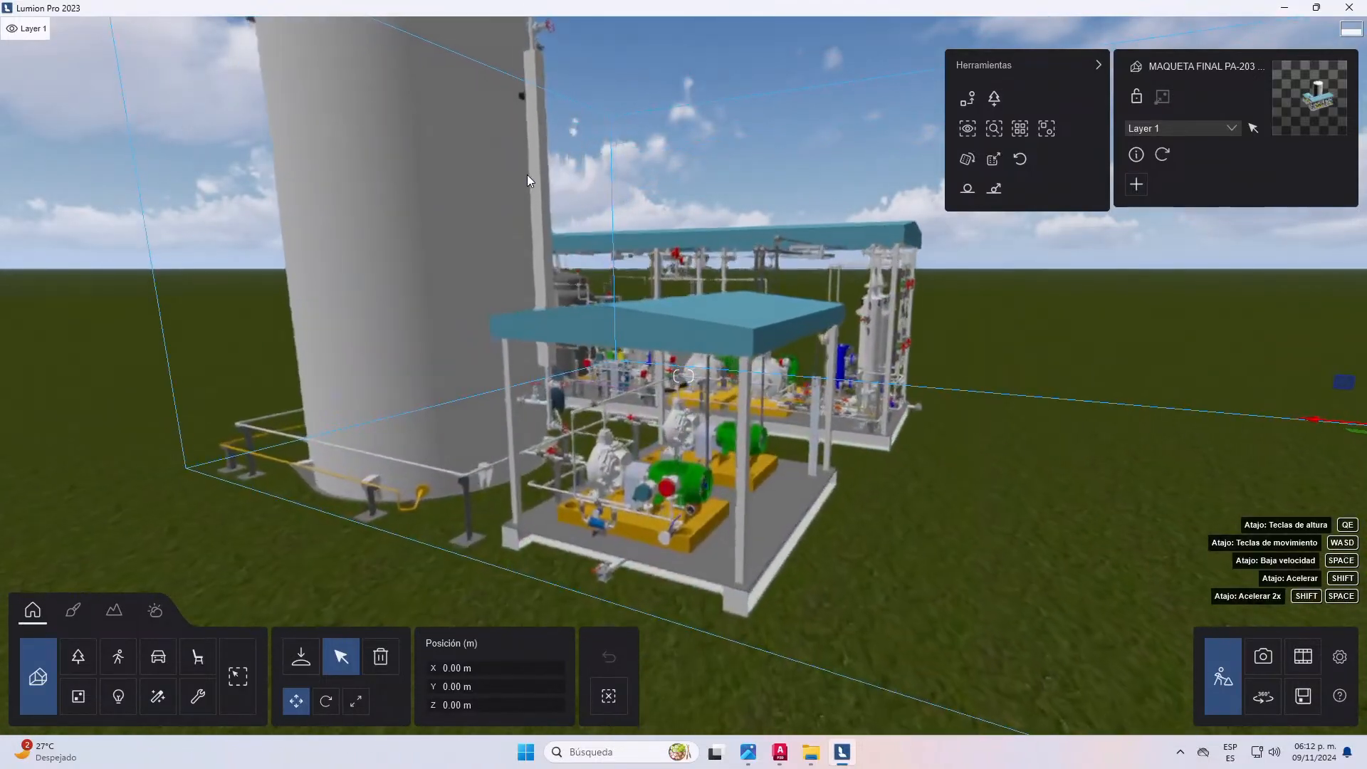
scroll(594, 447, "down", 3)
left_click(780, 752)
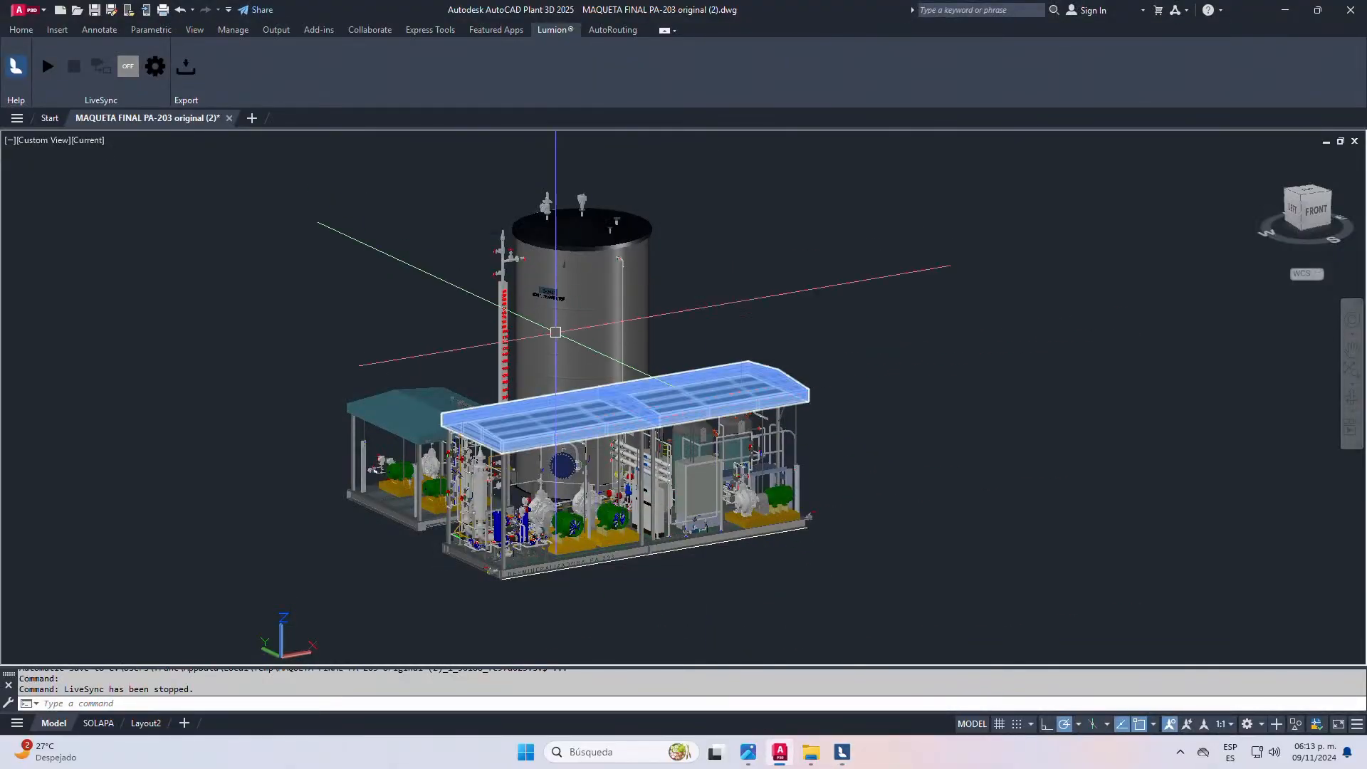
scroll(565, 427, "up", 3)
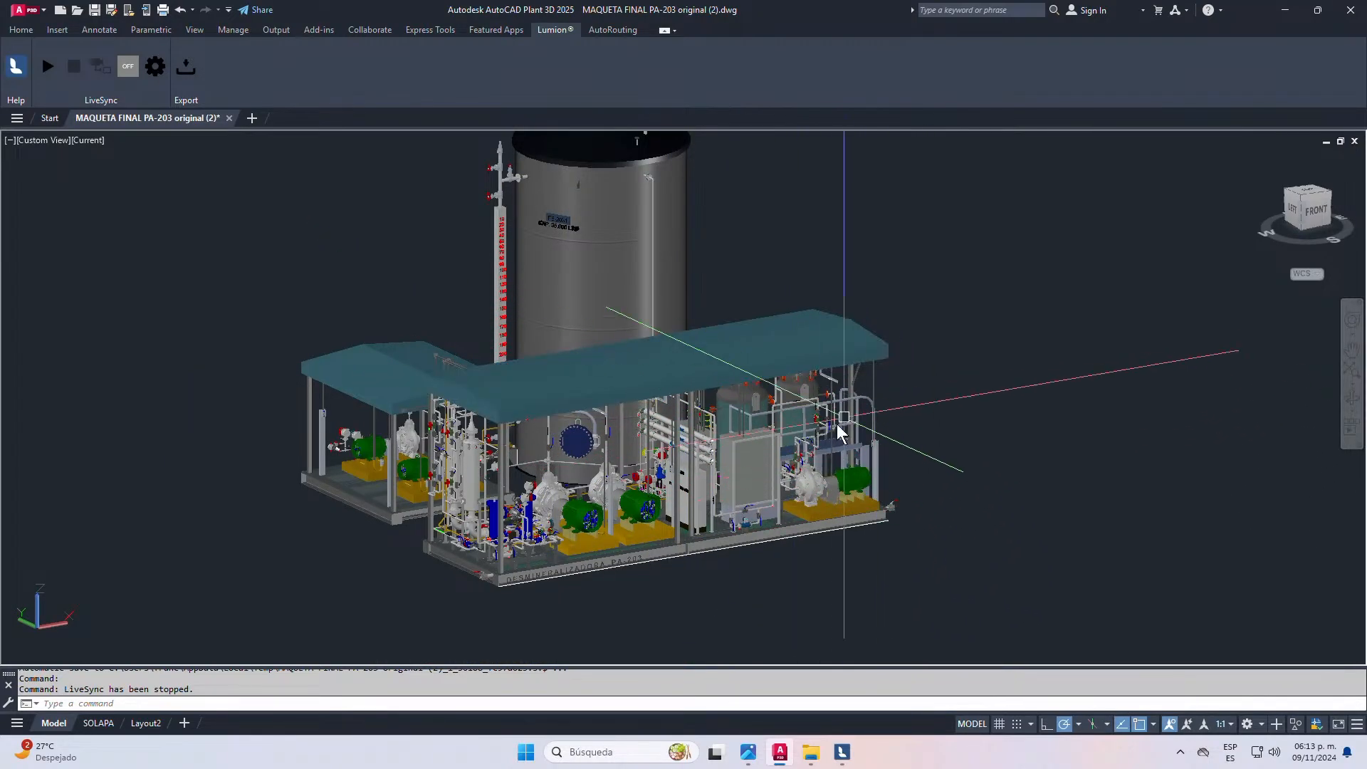
scroll(670, 491, "down", 4)
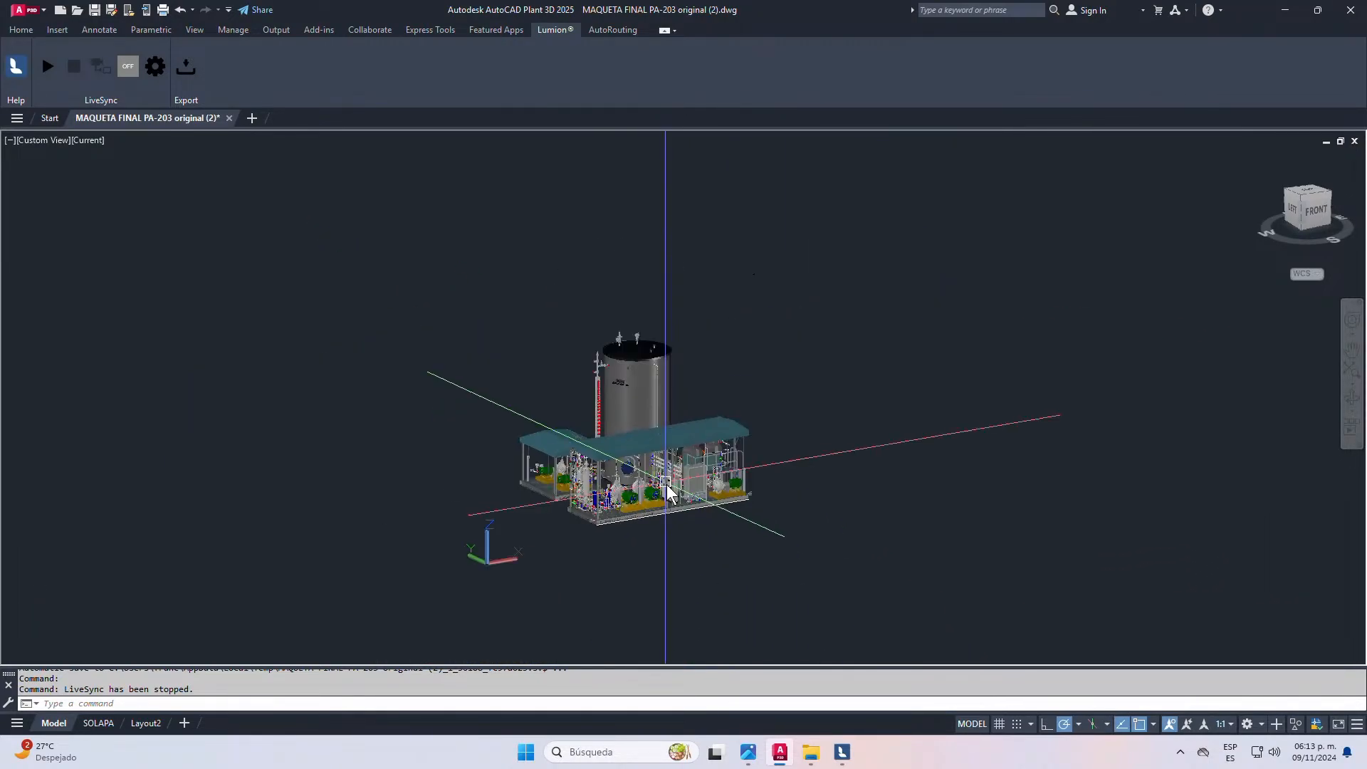
scroll(669, 484, "down", 5)
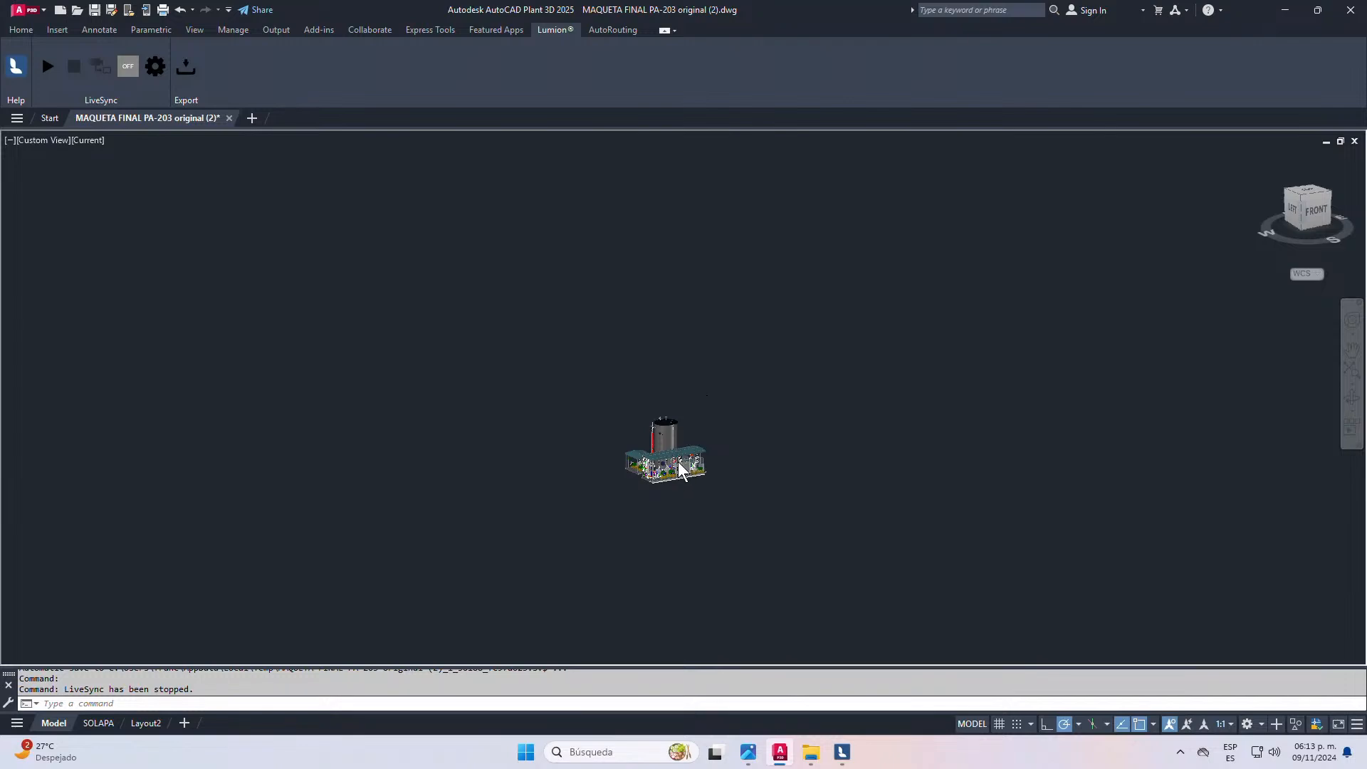
- Compare the plant in Lumion with the AutoCAD Plant 3D drawing, and view the drawing's roofed skids and tank up close
scroll(680, 470, "up", 5)
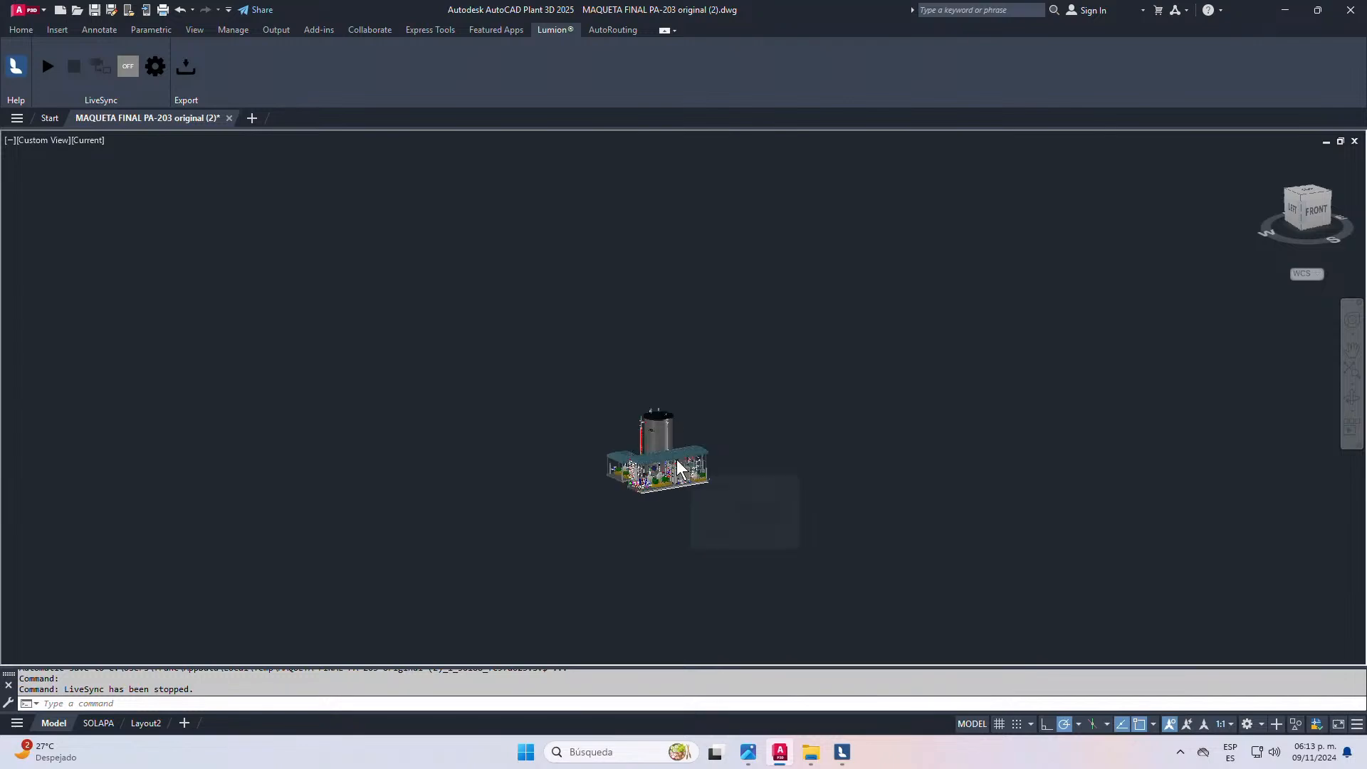
left_click(842, 753)
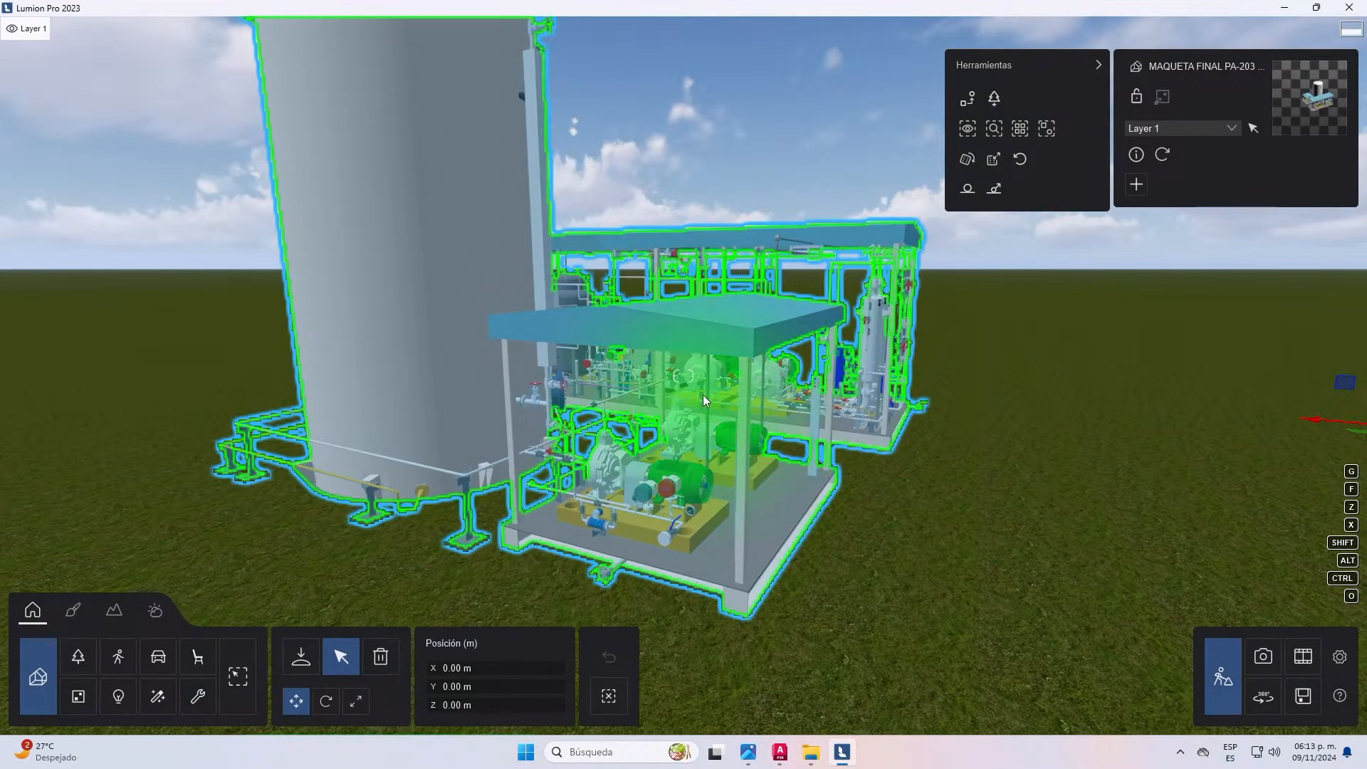
left_click(788, 761)
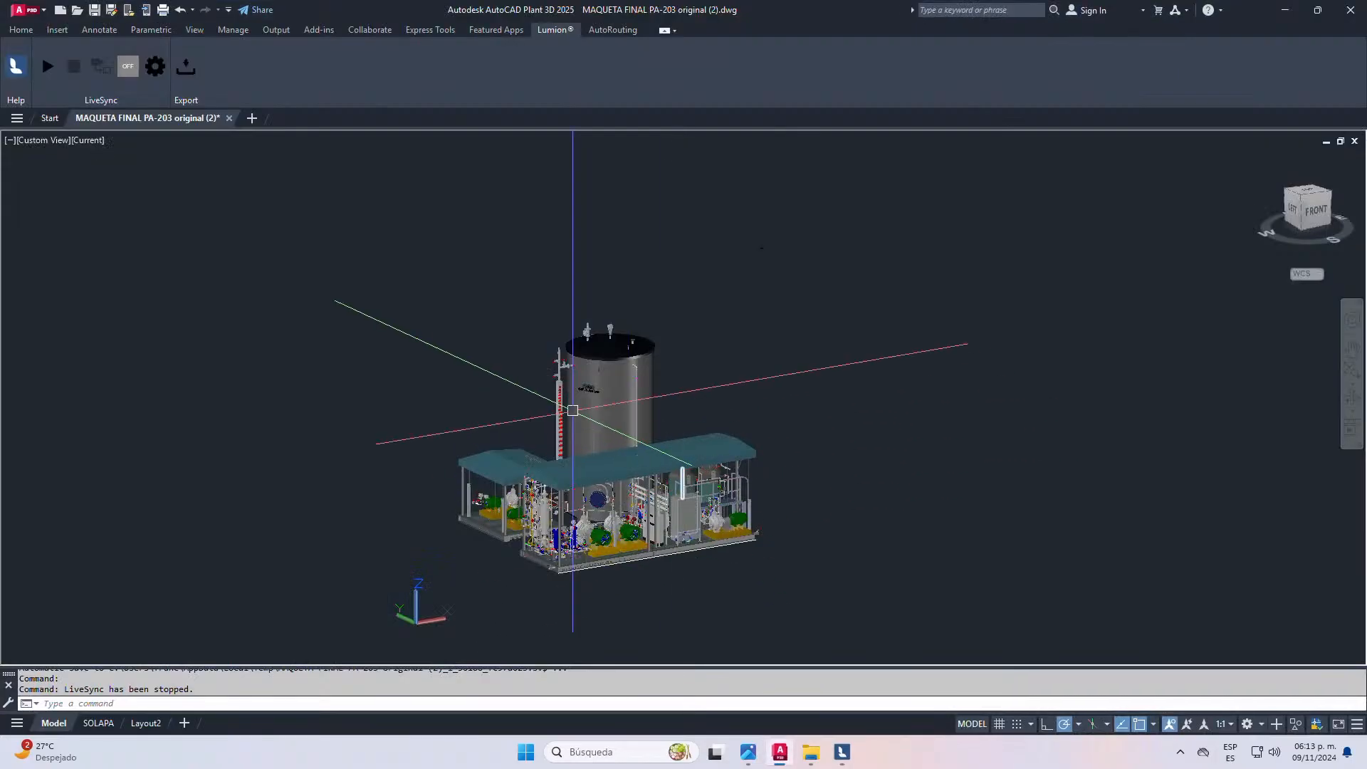
scroll(632, 537, "up", 4)
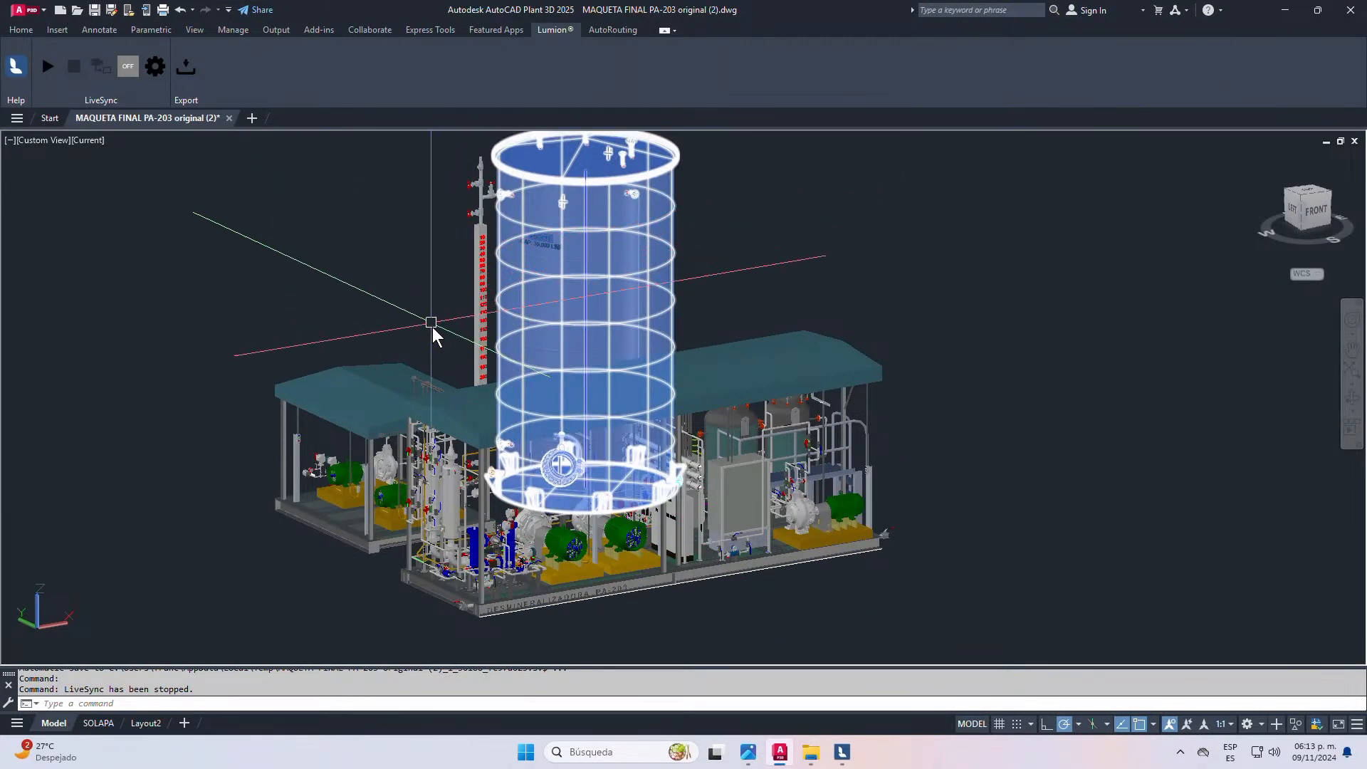
scroll(543, 568, "up", 4)
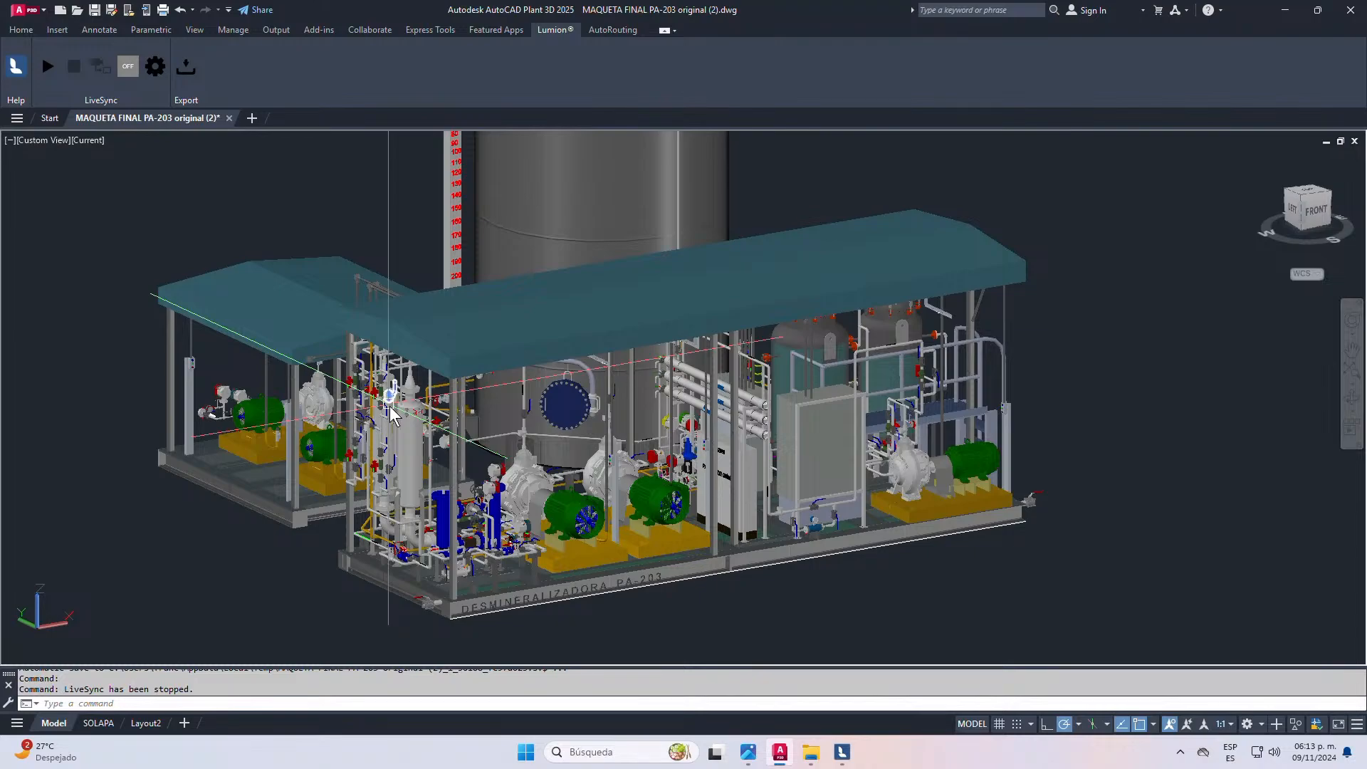
- Switch to Lumion, select the storage tank's surface for material editing, and look over the plant's highlighted material areas
left_click(842, 752)
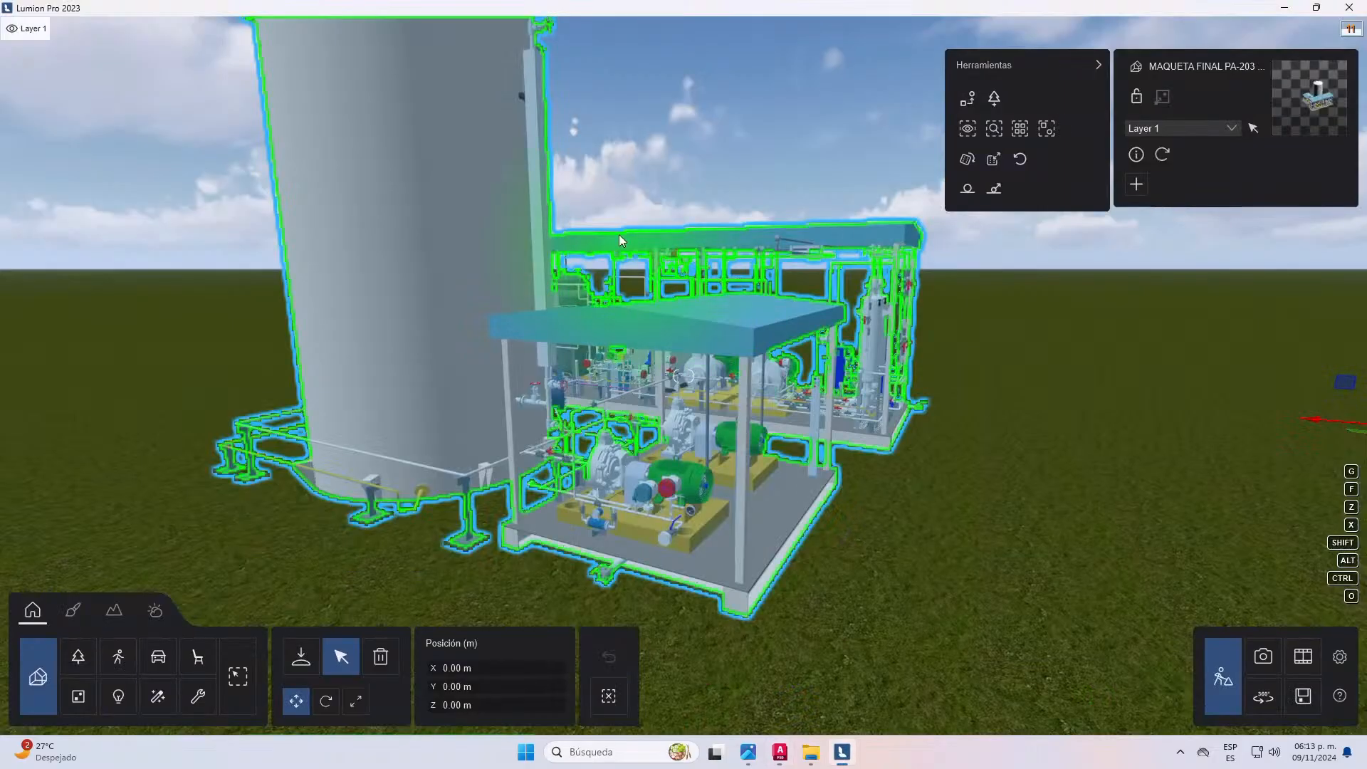
left_click(91, 610)
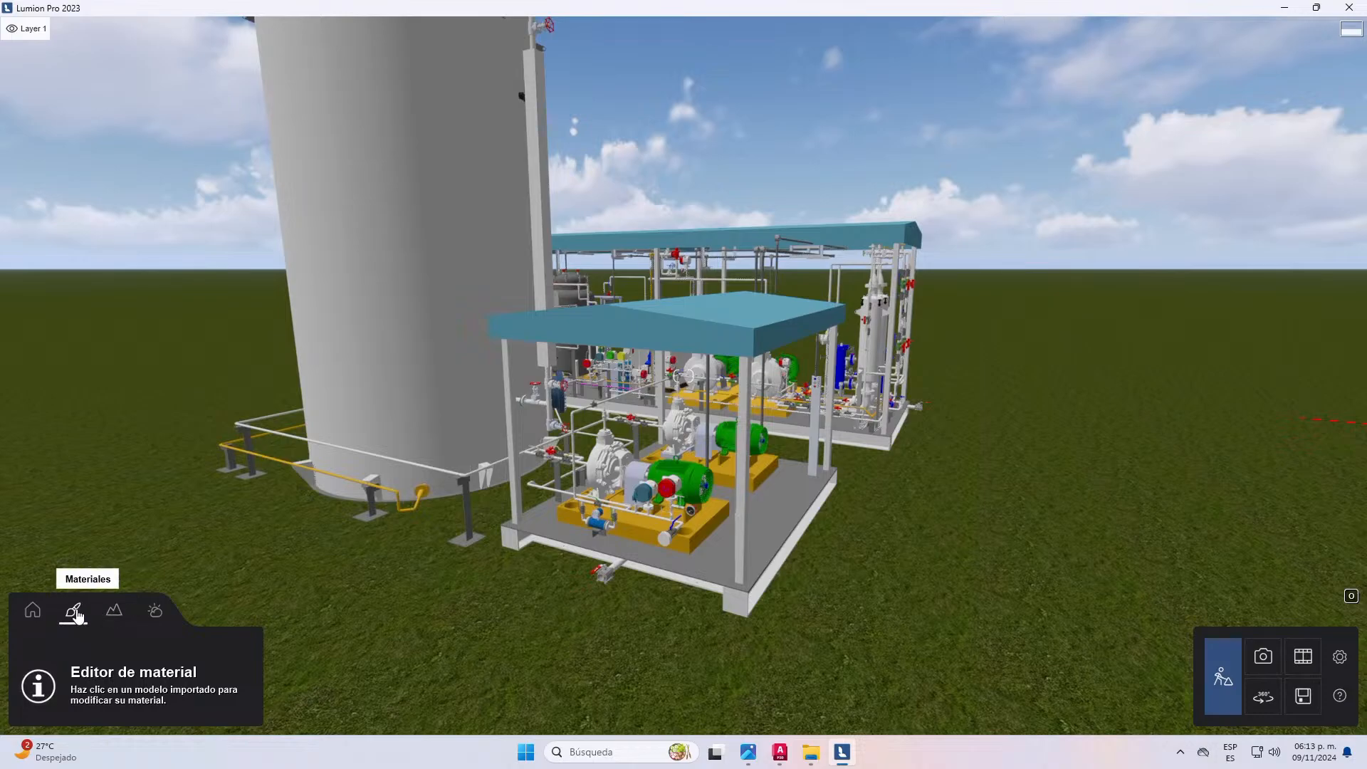
left_click(339, 317)
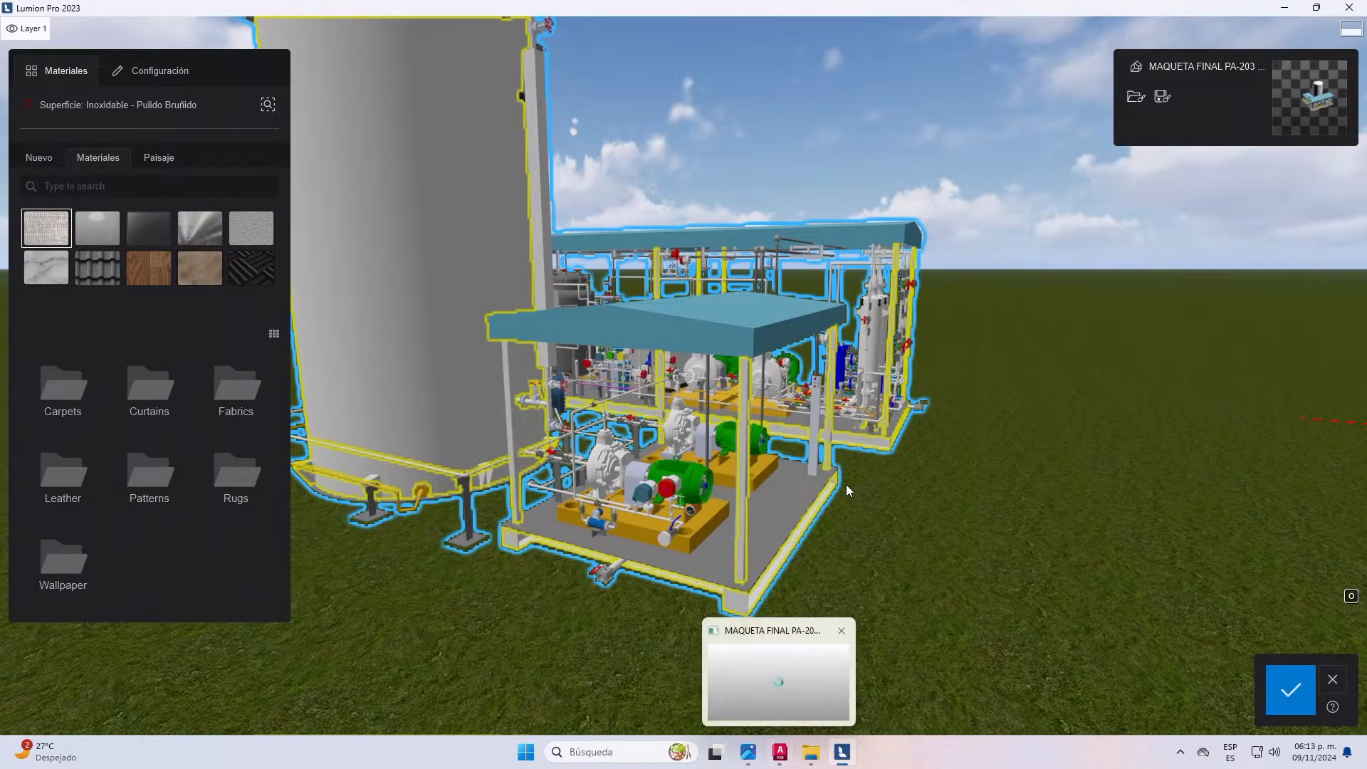
scroll(873, 418, "up", 2)
scroll(873, 419, "down", 6)
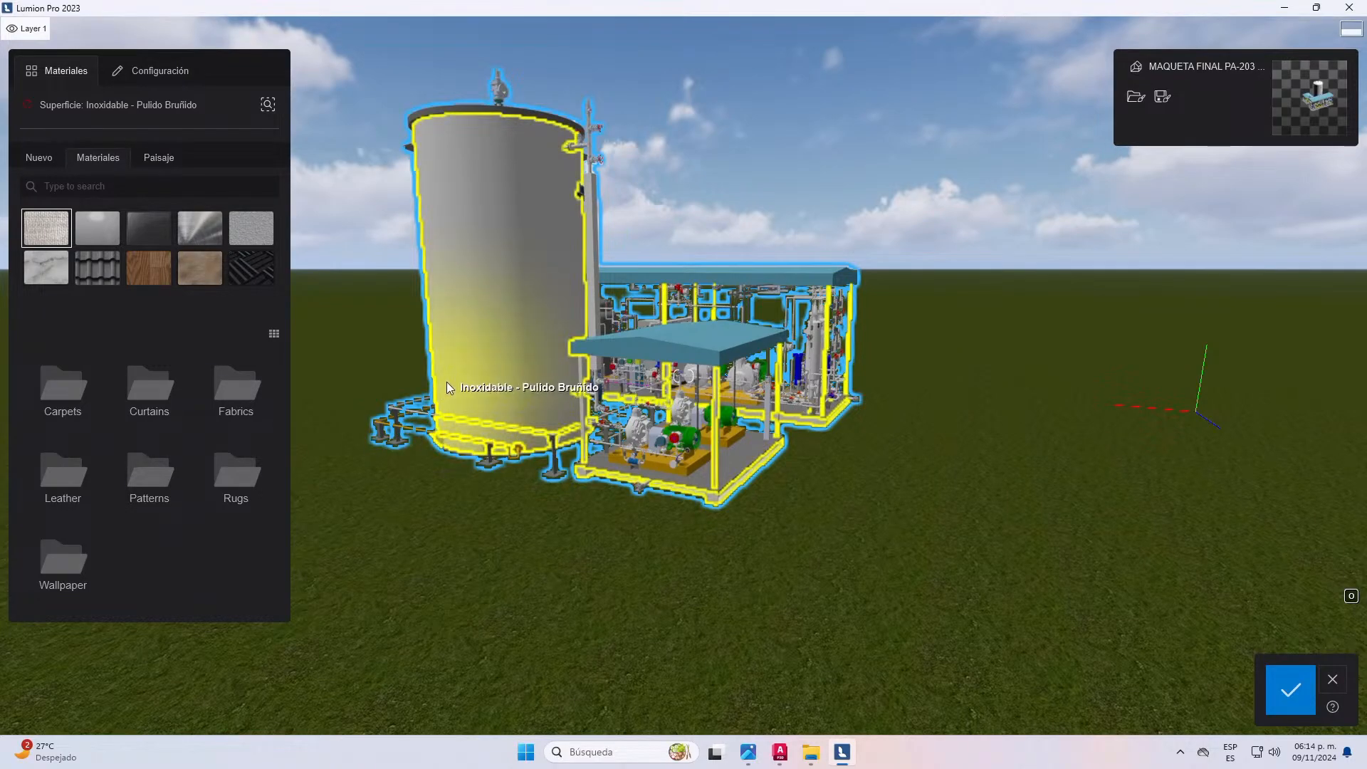
scroll(460, 371, "down", 3)
scroll(479, 383, "up", 5)
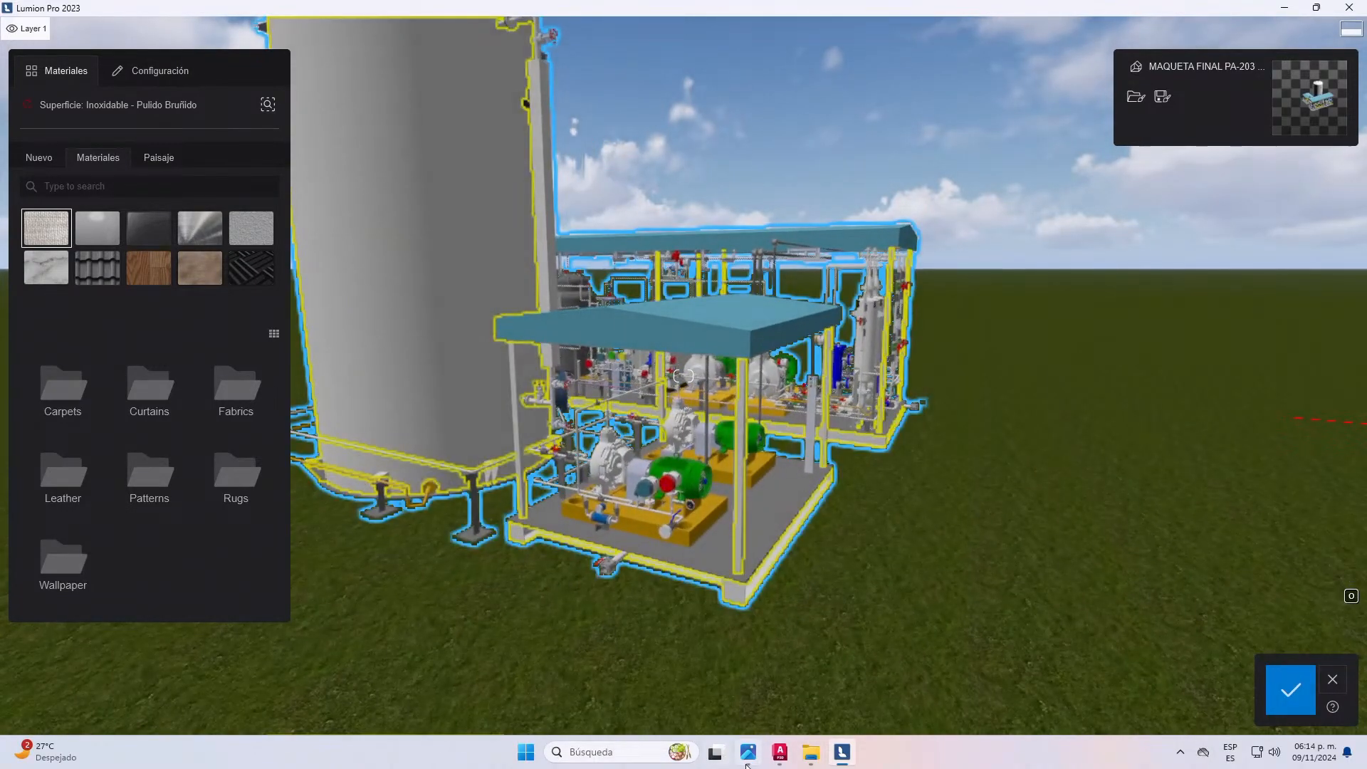
- Switch to AutoCAD Plant 3D and on to the Brave browser, and view the Autodesk App Store page for Lumion LiveSync for Autodesk AutoCAD
left_click(779, 752)
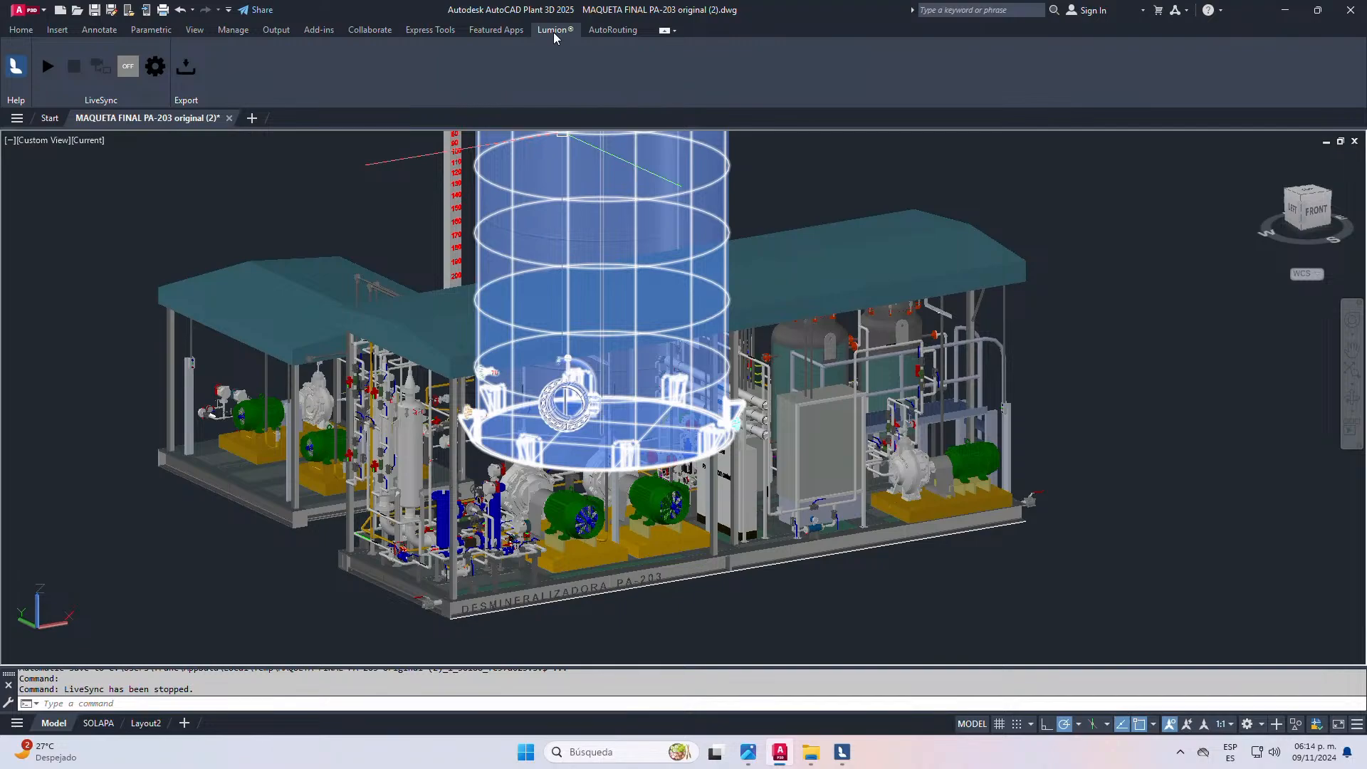
left_click(621, 752)
left_click(628, 427)
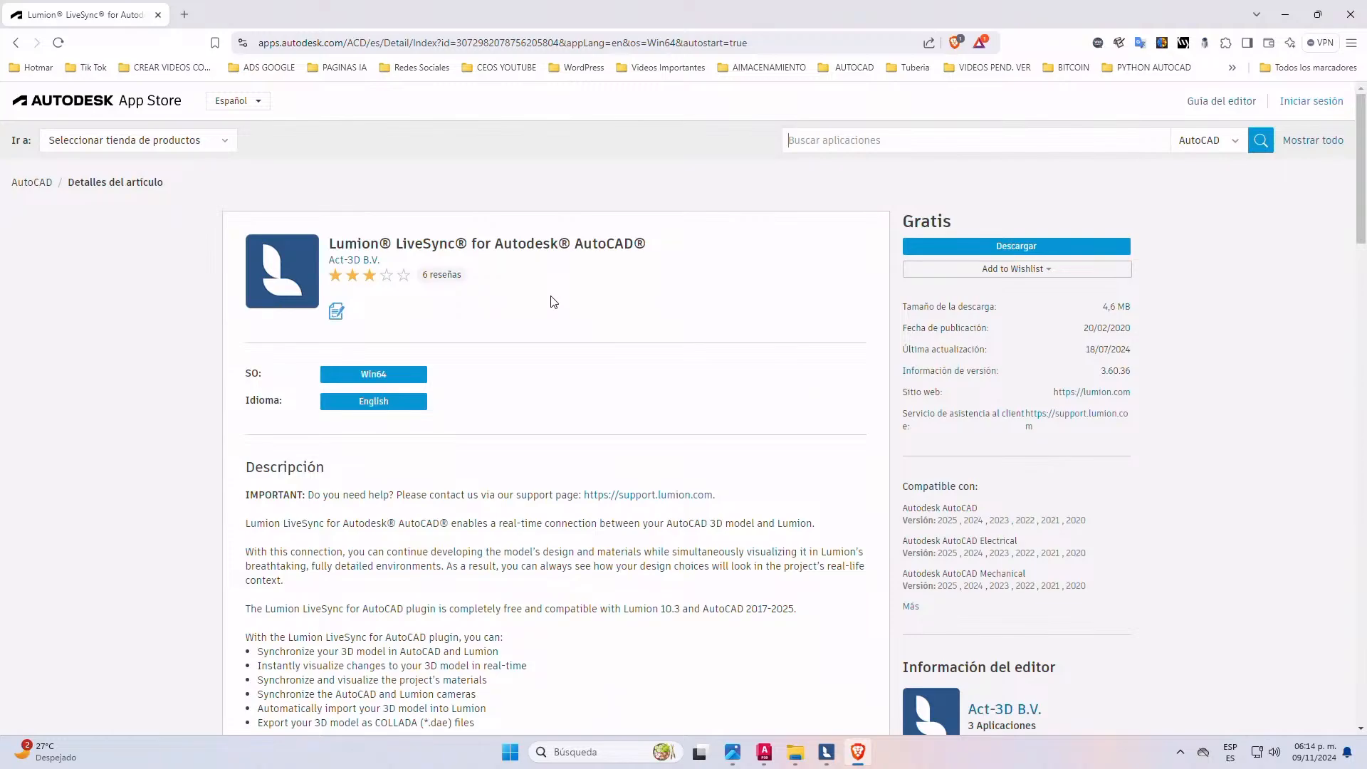
scroll(562, 314, "down", 1)
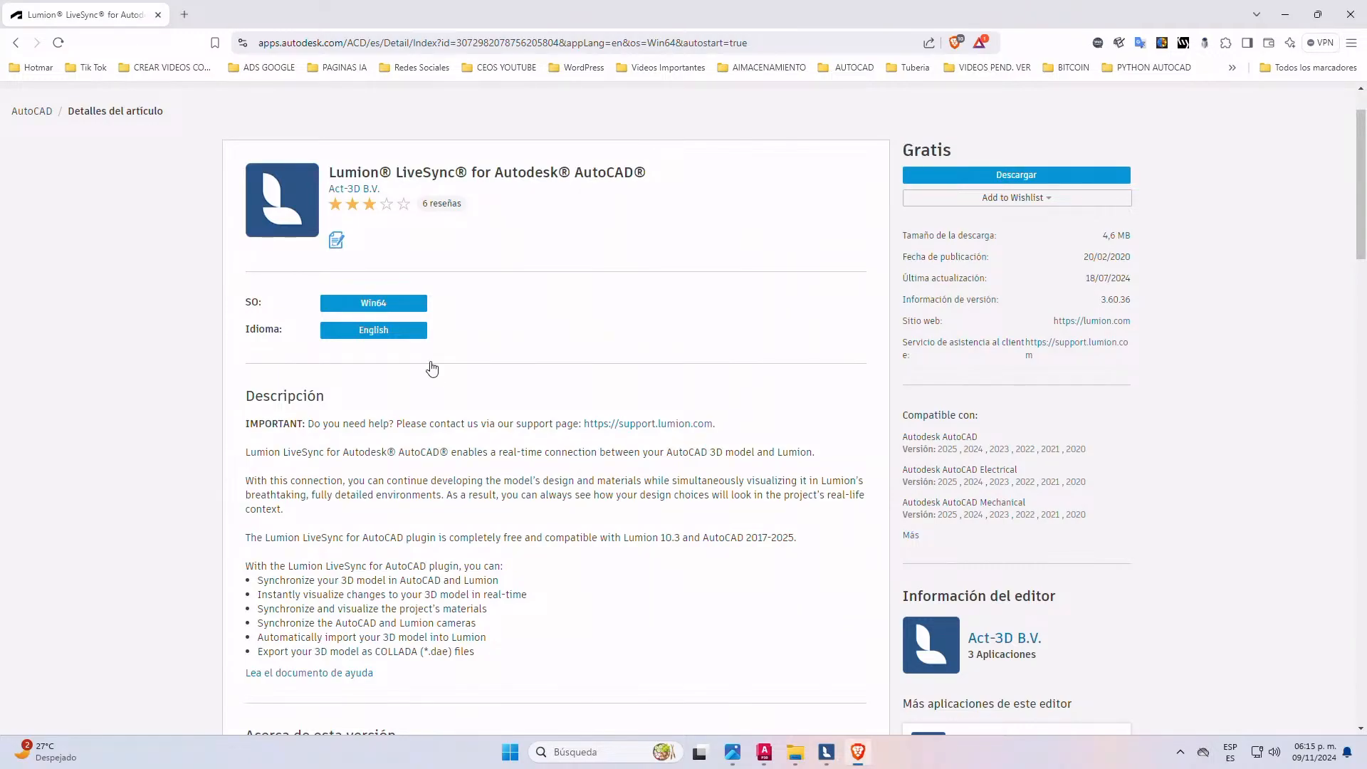
scroll(455, 85, "up", 1)
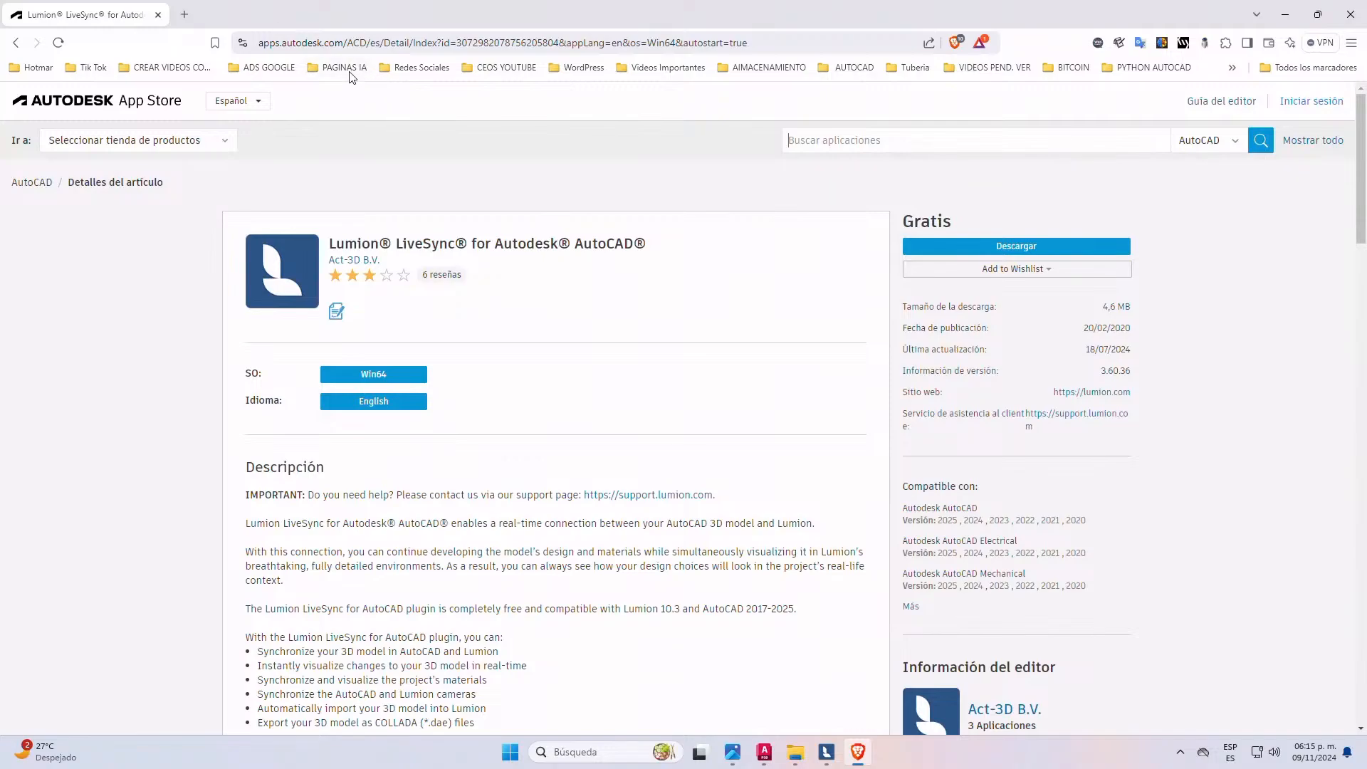
- Search the web for "AUTODESK PLUGIN" and open the Autodesk App Store site from the results
left_click(357, 44)
type("AUTODESK ")
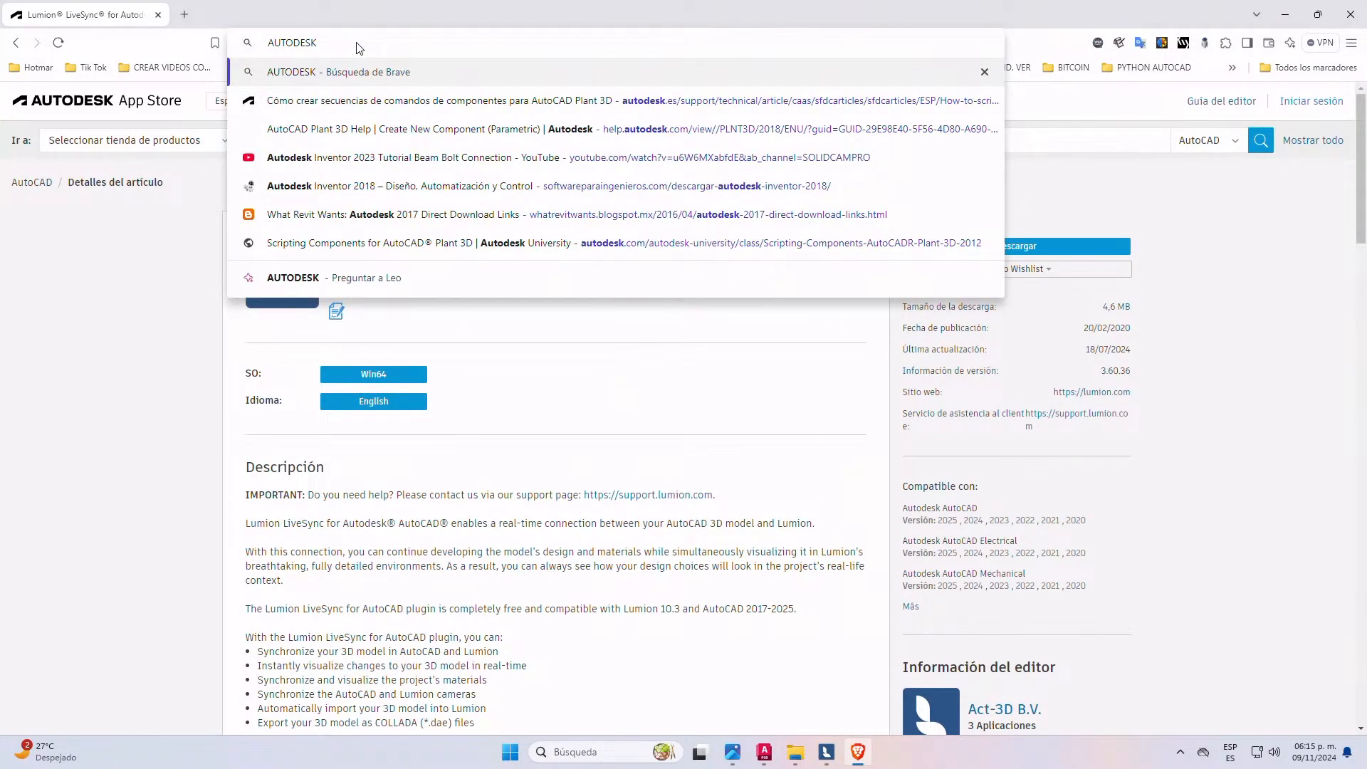
type("PLUGIN")
key("Return")
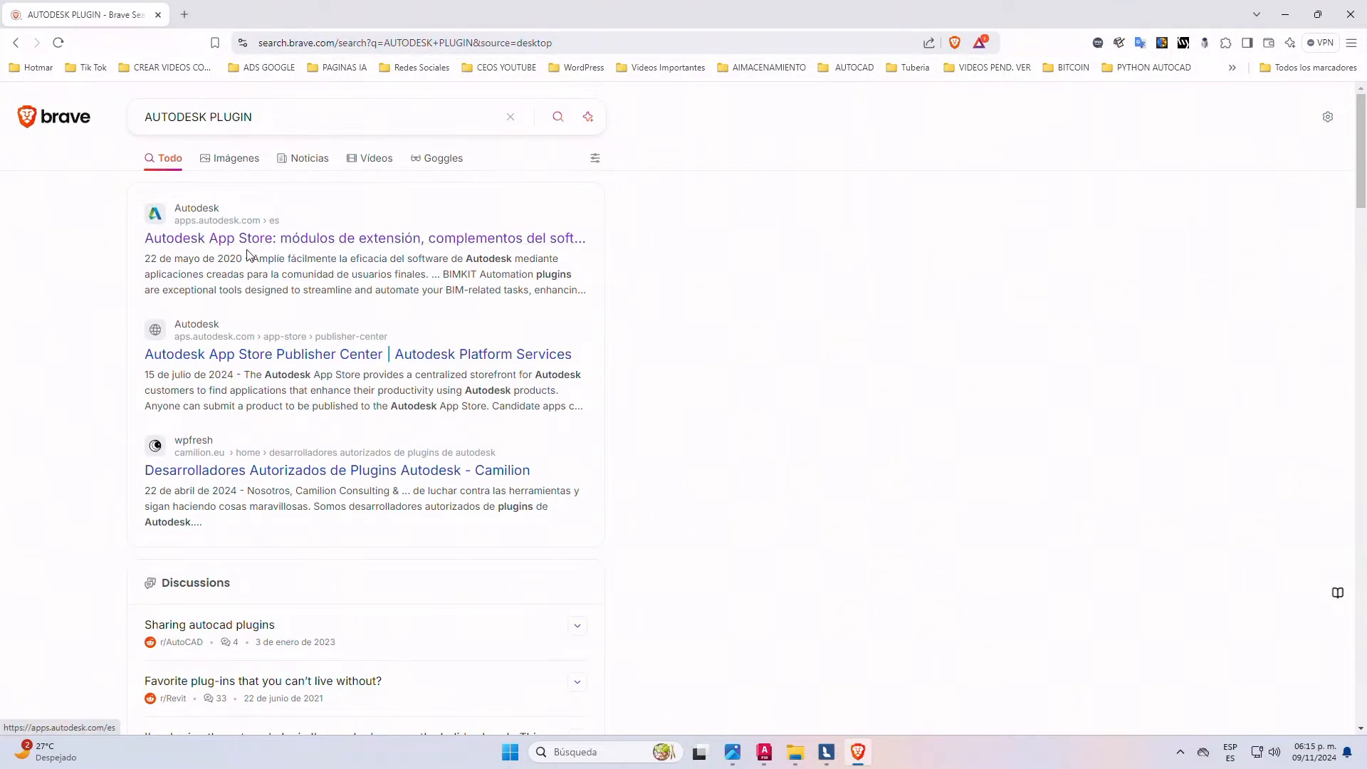
left_click(282, 237)
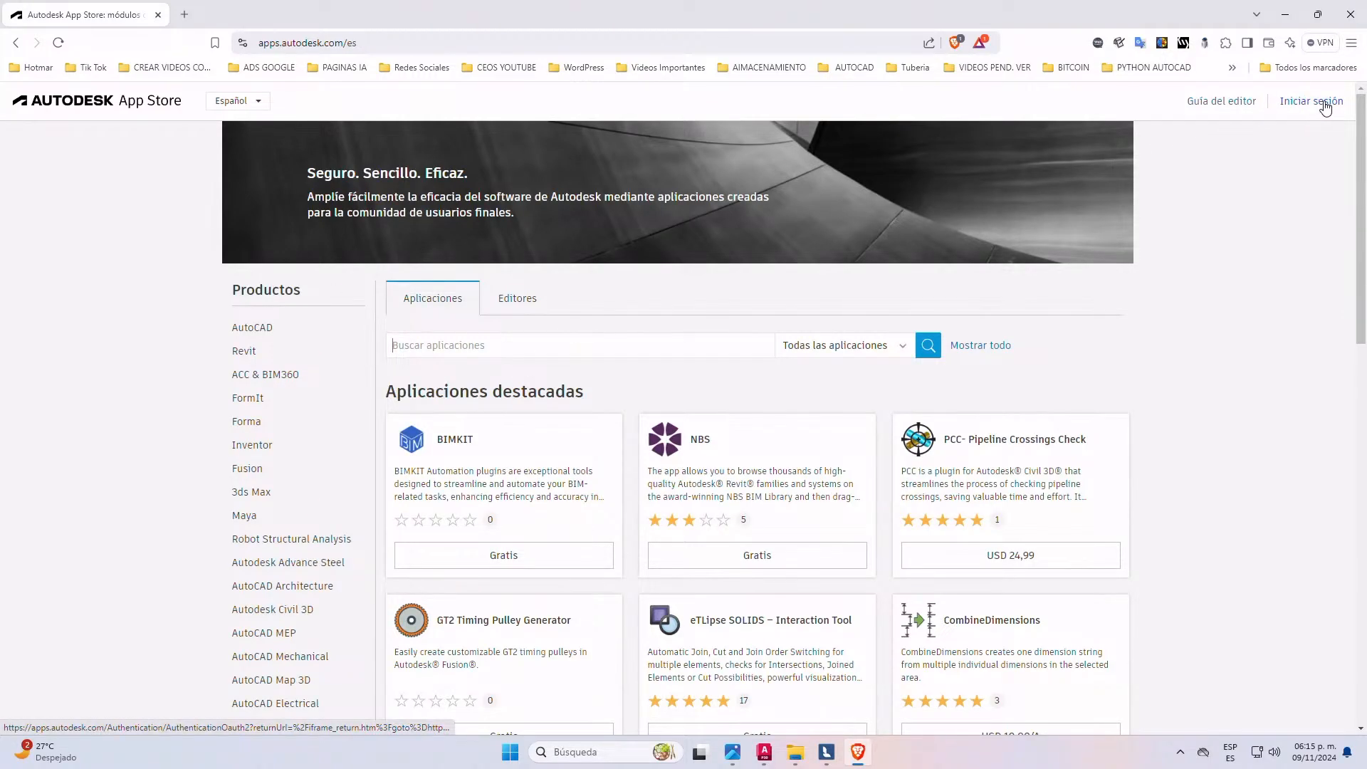
- Open the AutoCAD product section of the App Store and browse its featured and most popular applications
scroll(819, 413, "down", 5)
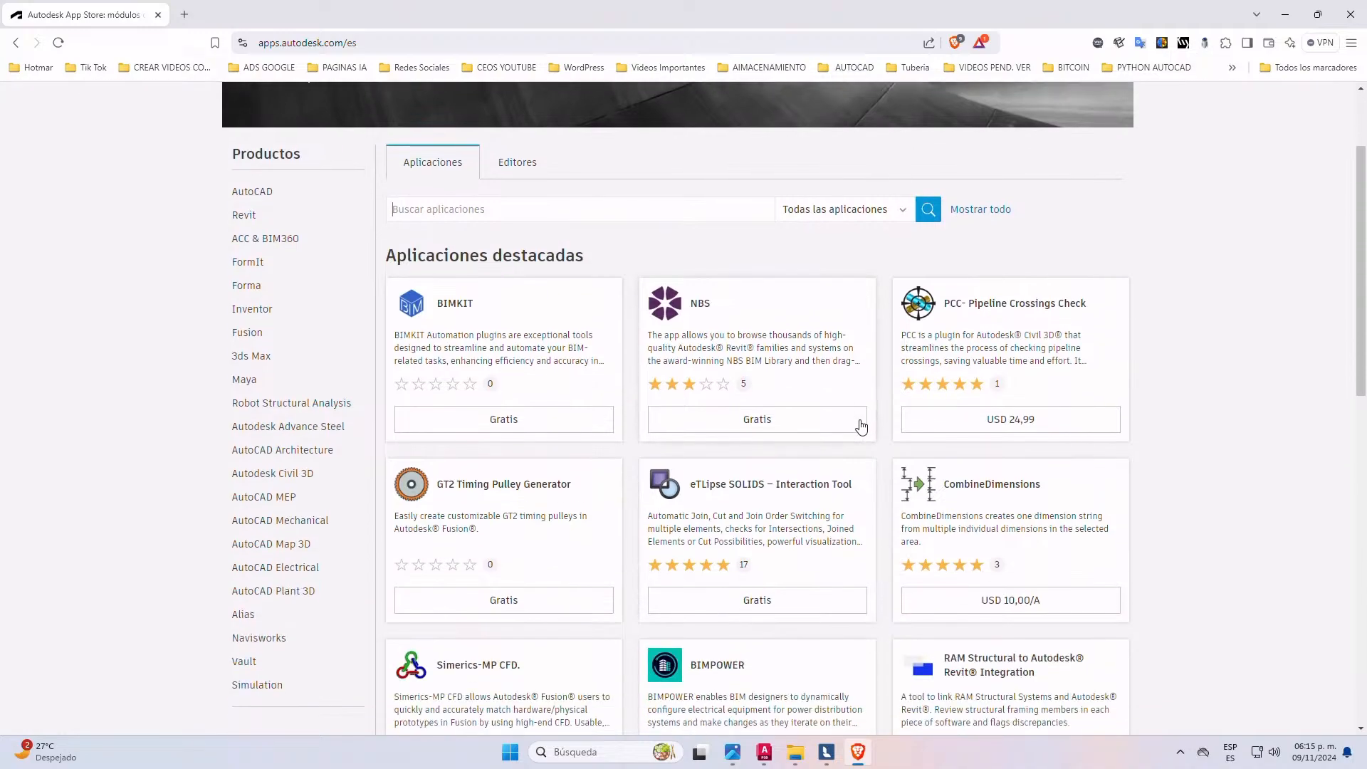
scroll(719, 528, "down", 2)
scroll(659, 443, "up", 5)
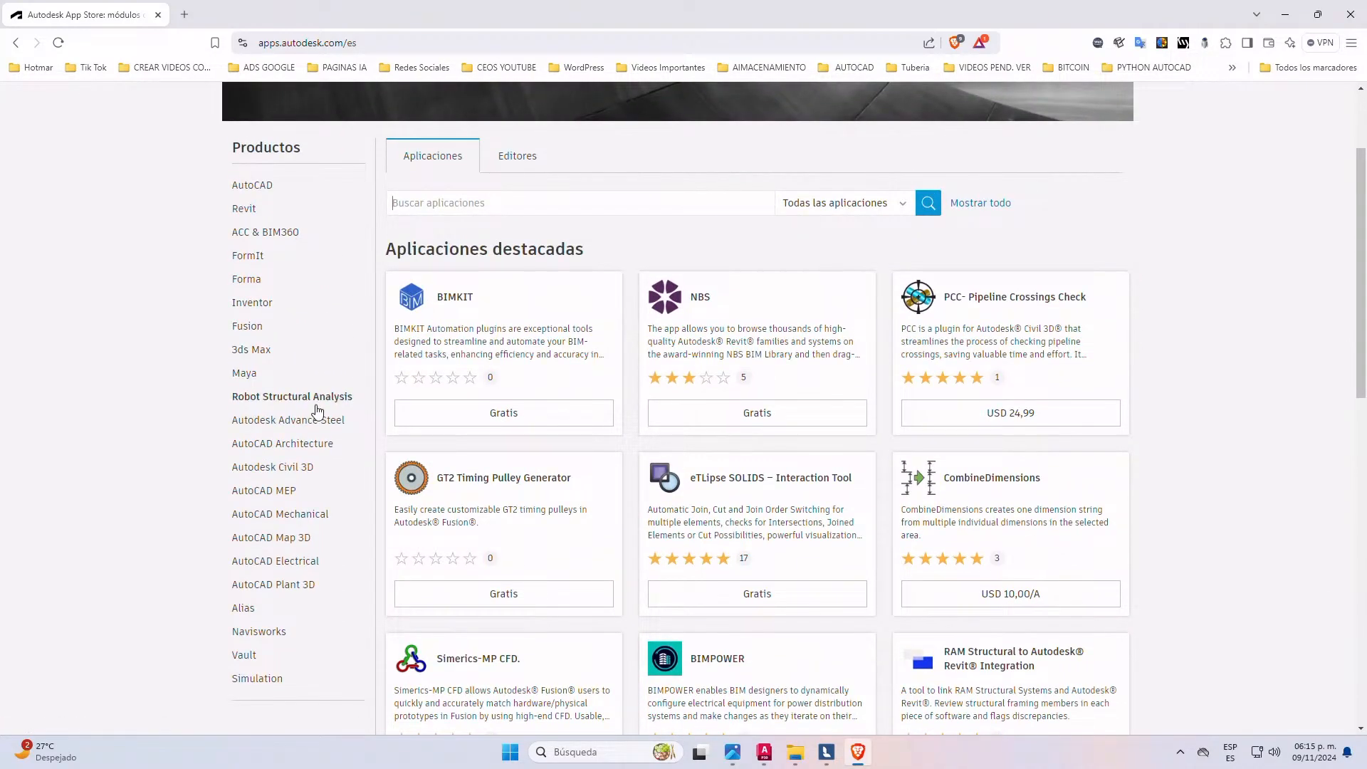
left_click(270, 186)
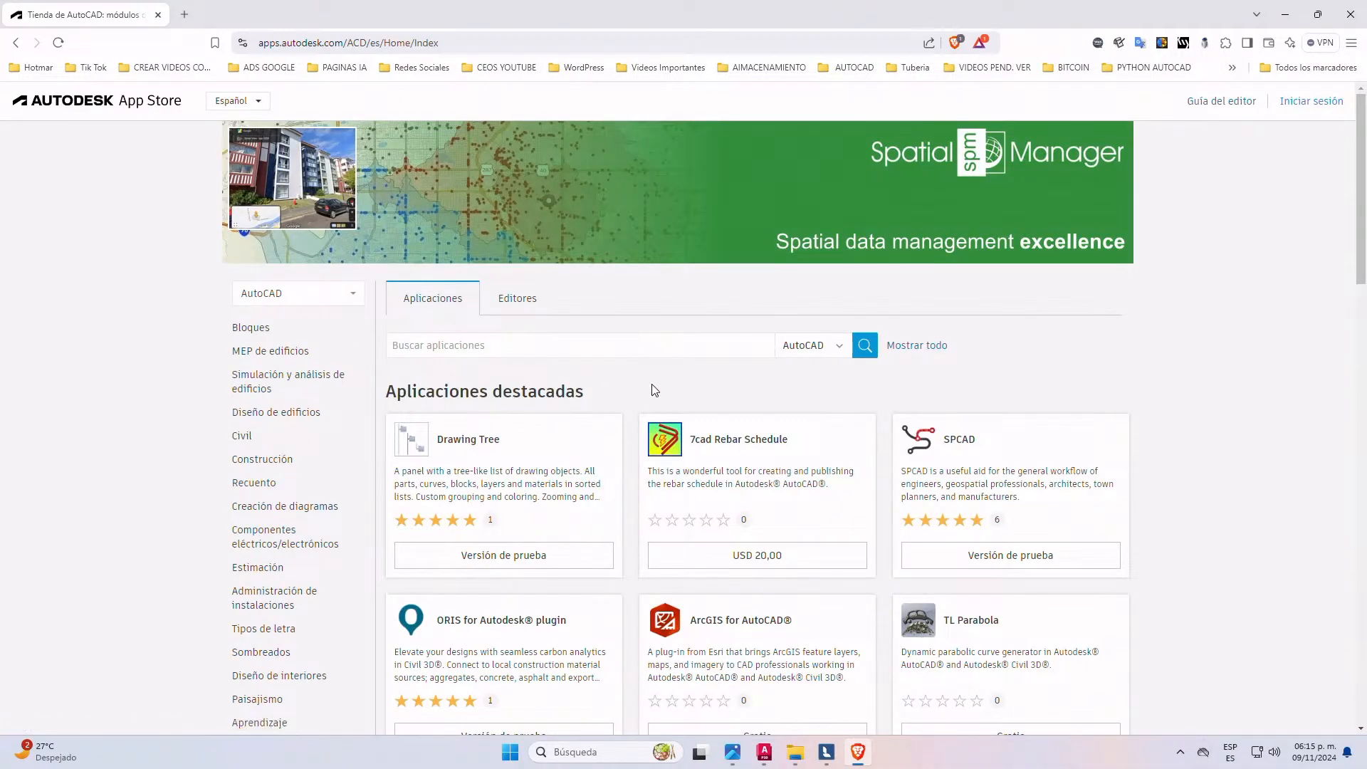
scroll(626, 437, "down", 3)
scroll(623, 433, "down", 7)
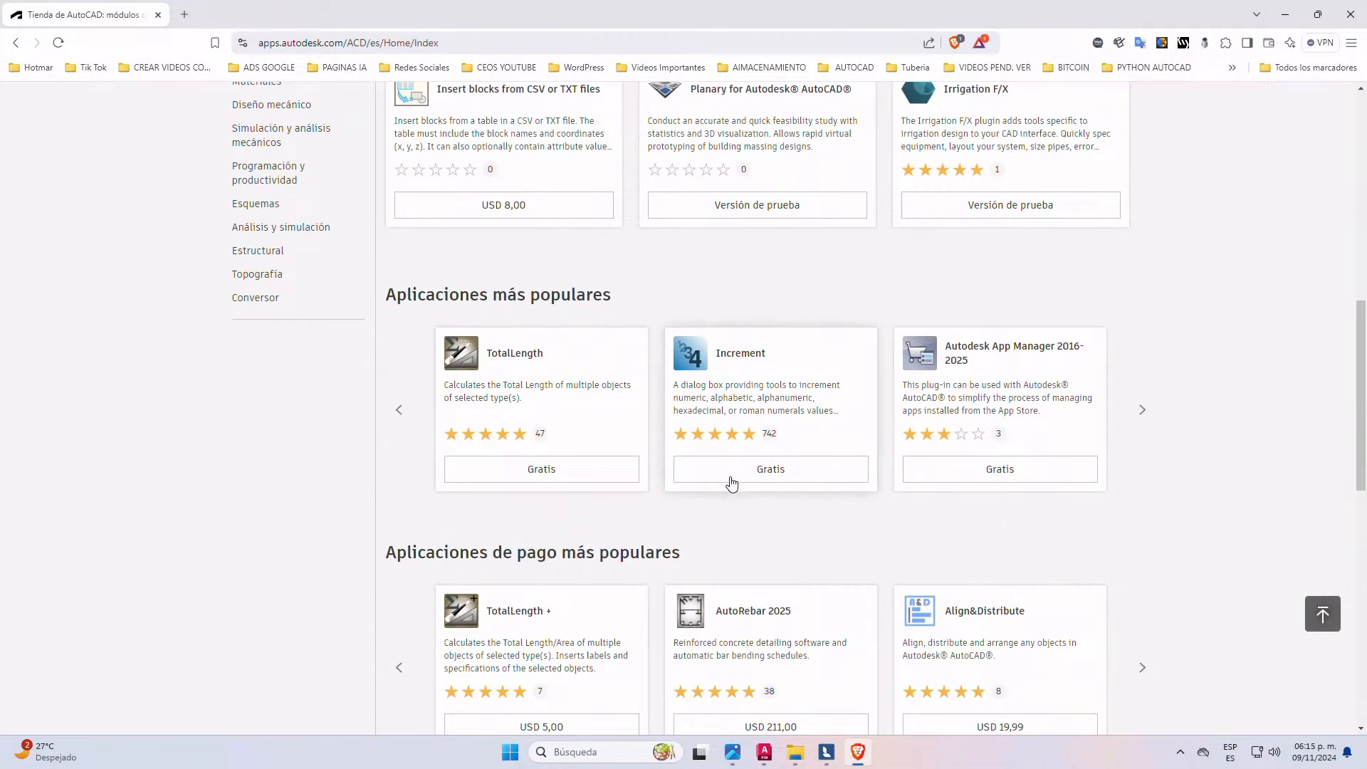
scroll(650, 456, "up", 10)
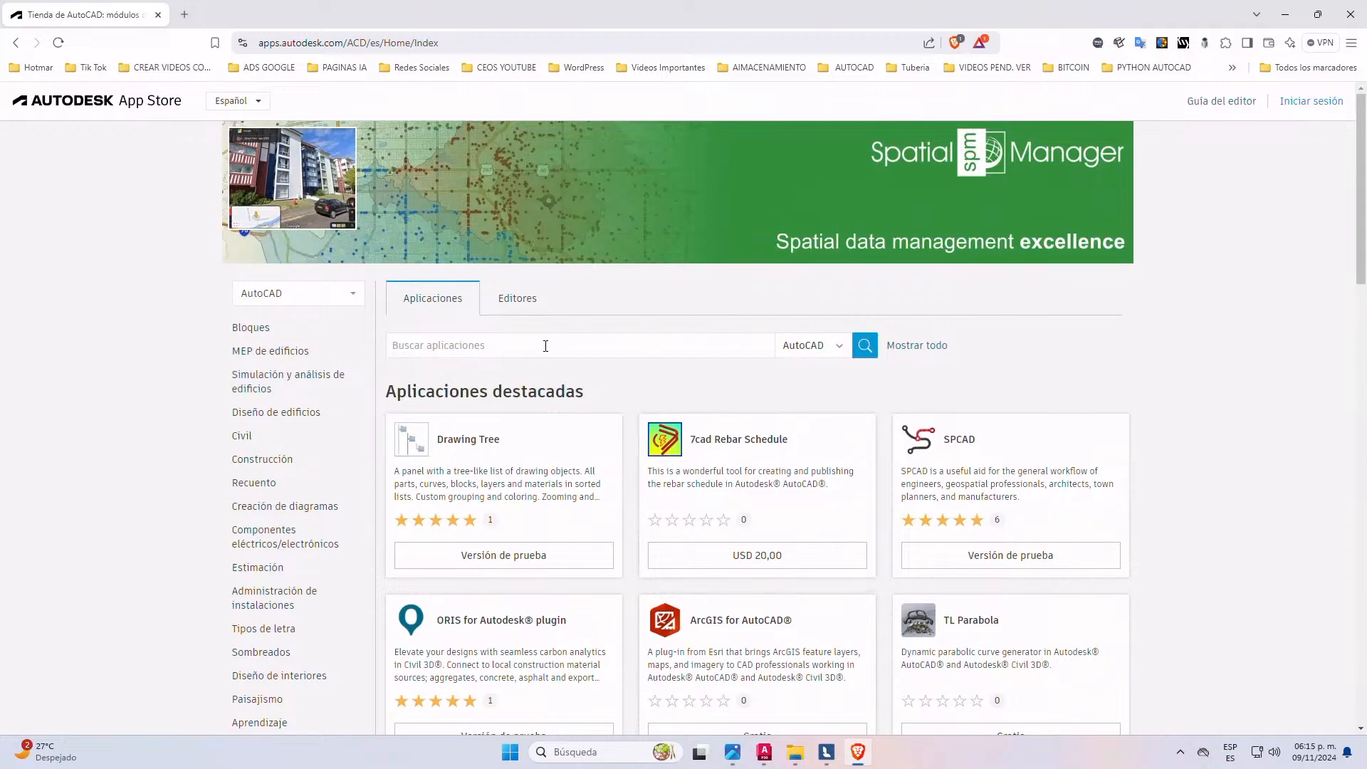
- Search the AutoCAD applications for "LUMION" and filter the results to version 2025 and free applications
type("LUM")
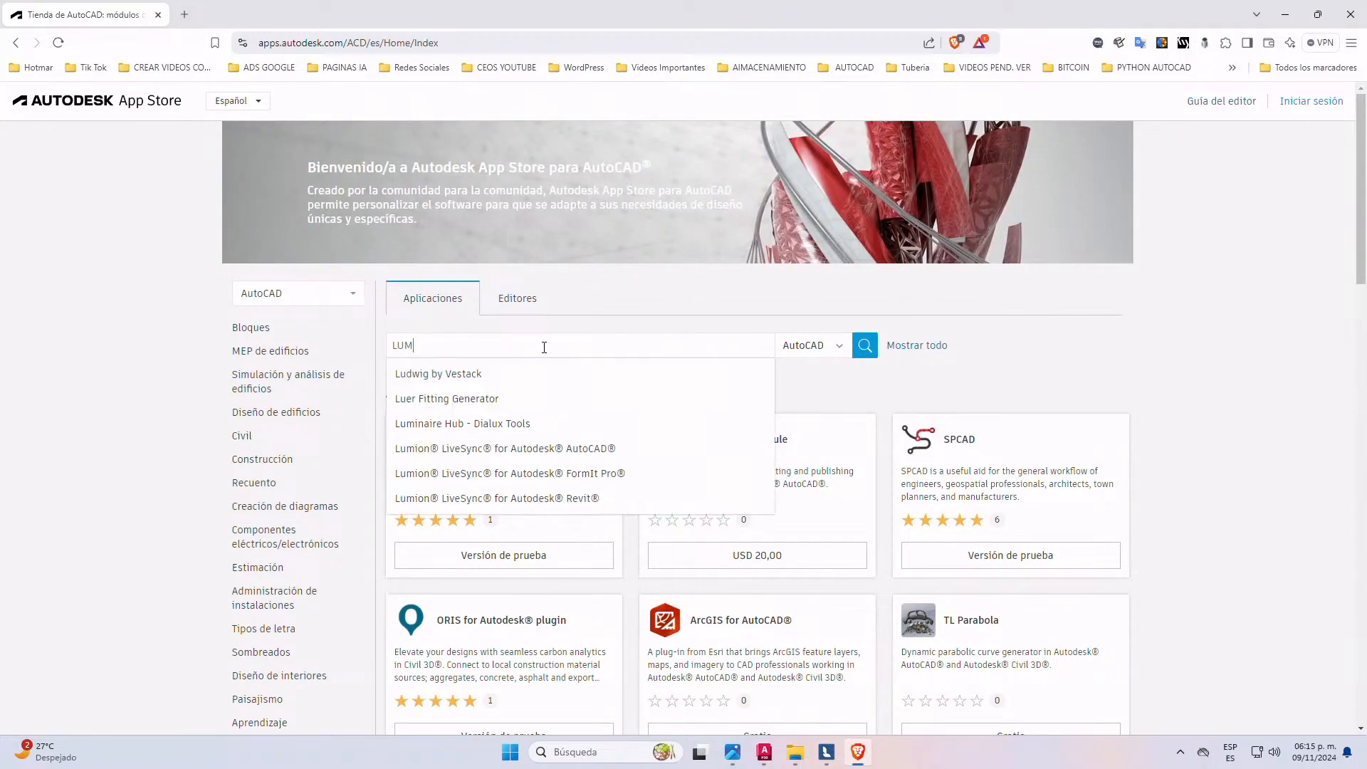
type("ION")
key("Return")
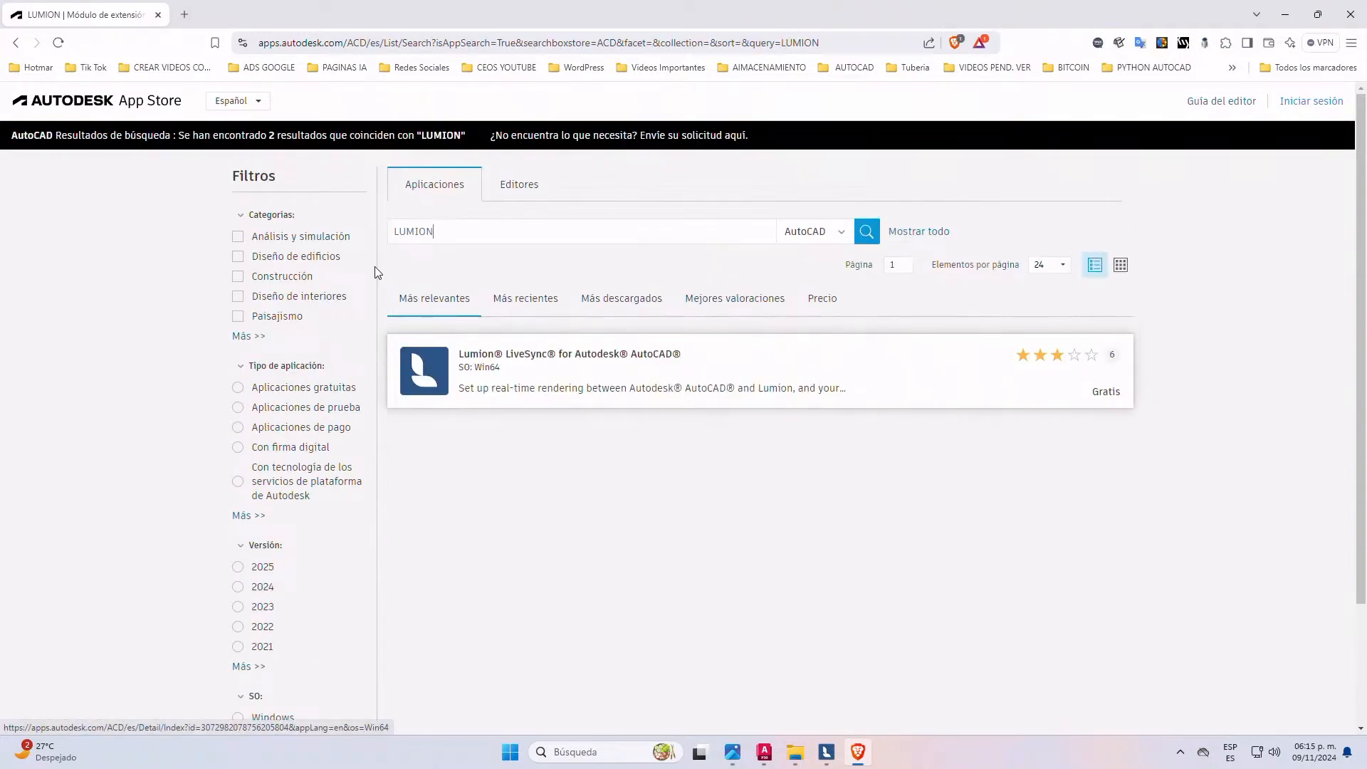
left_click(239, 569)
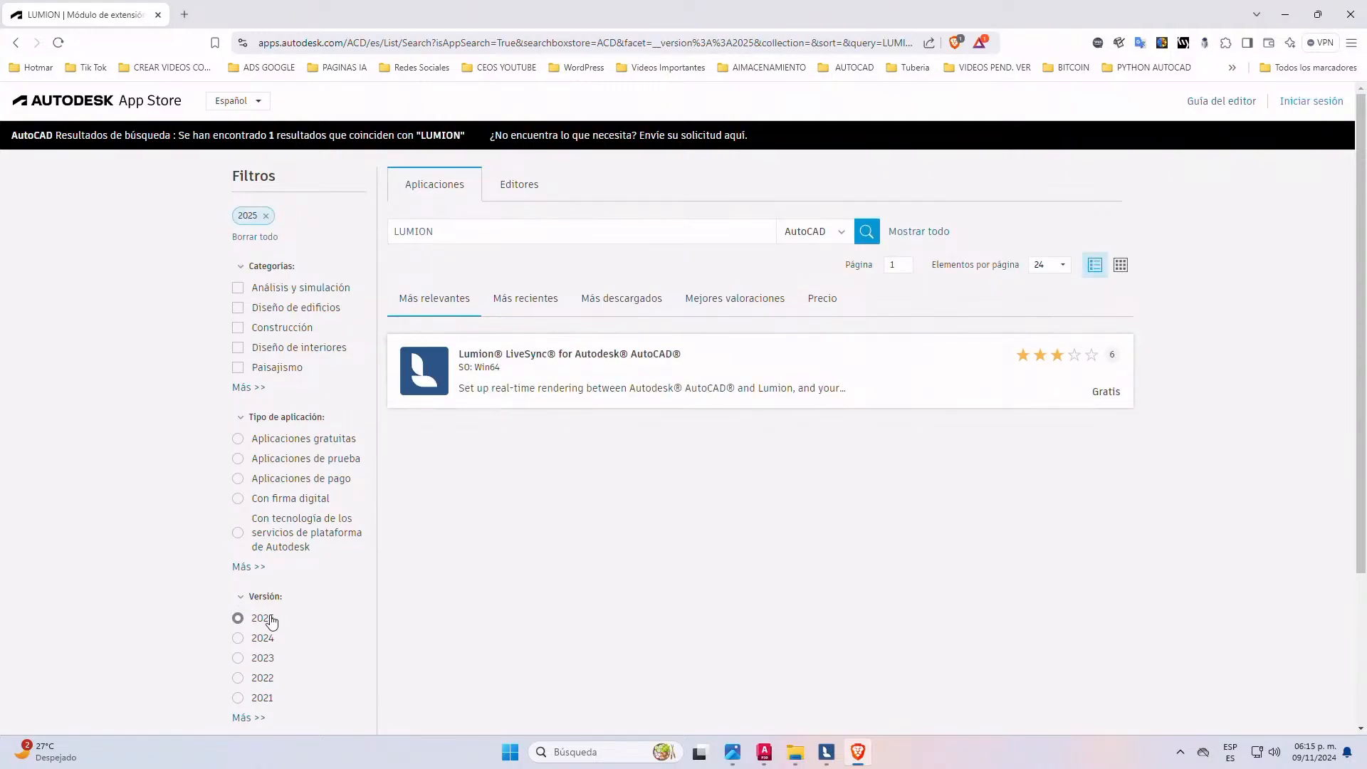
left_click(238, 438)
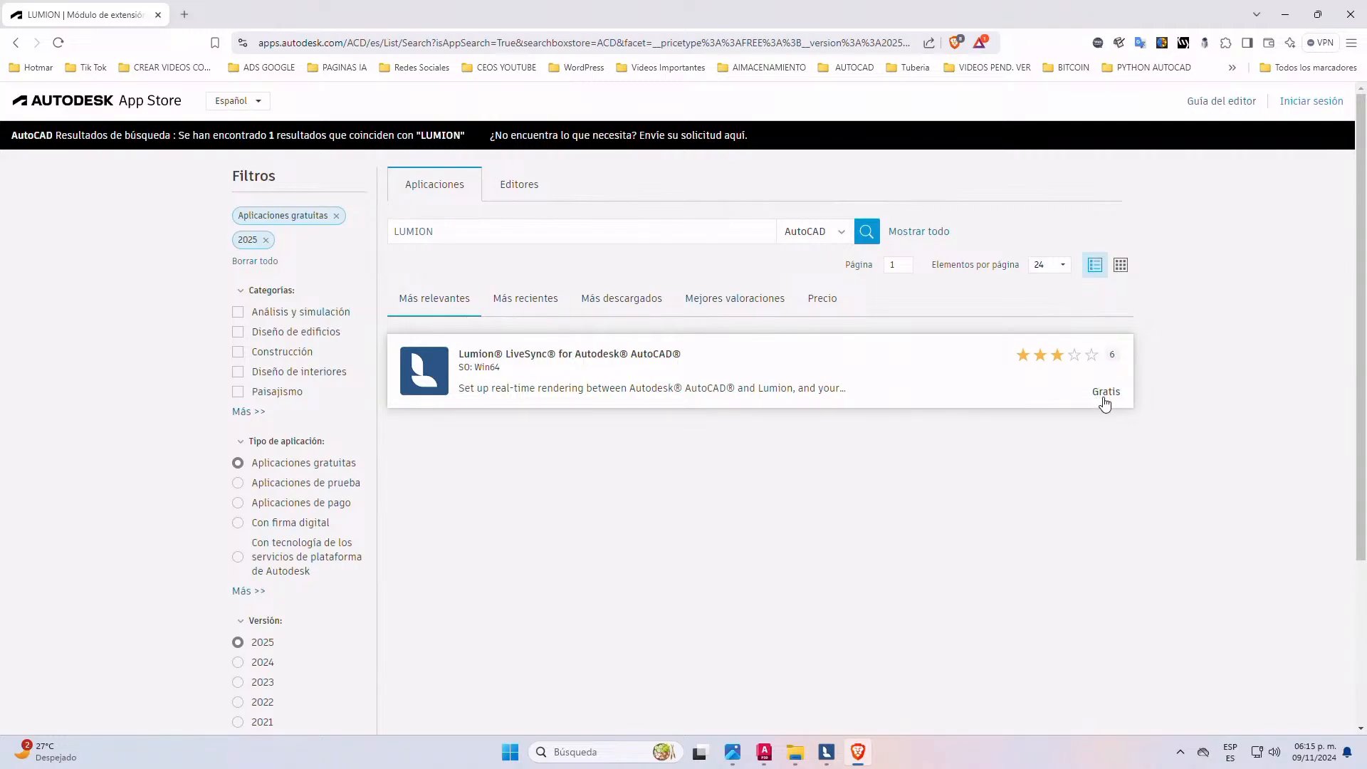
- Open the Lumion LiveSync for Autodesk AutoCAD listing and examine its description, version details, screenshots, related applications and download option
scroll(636, 470, "down", 3)
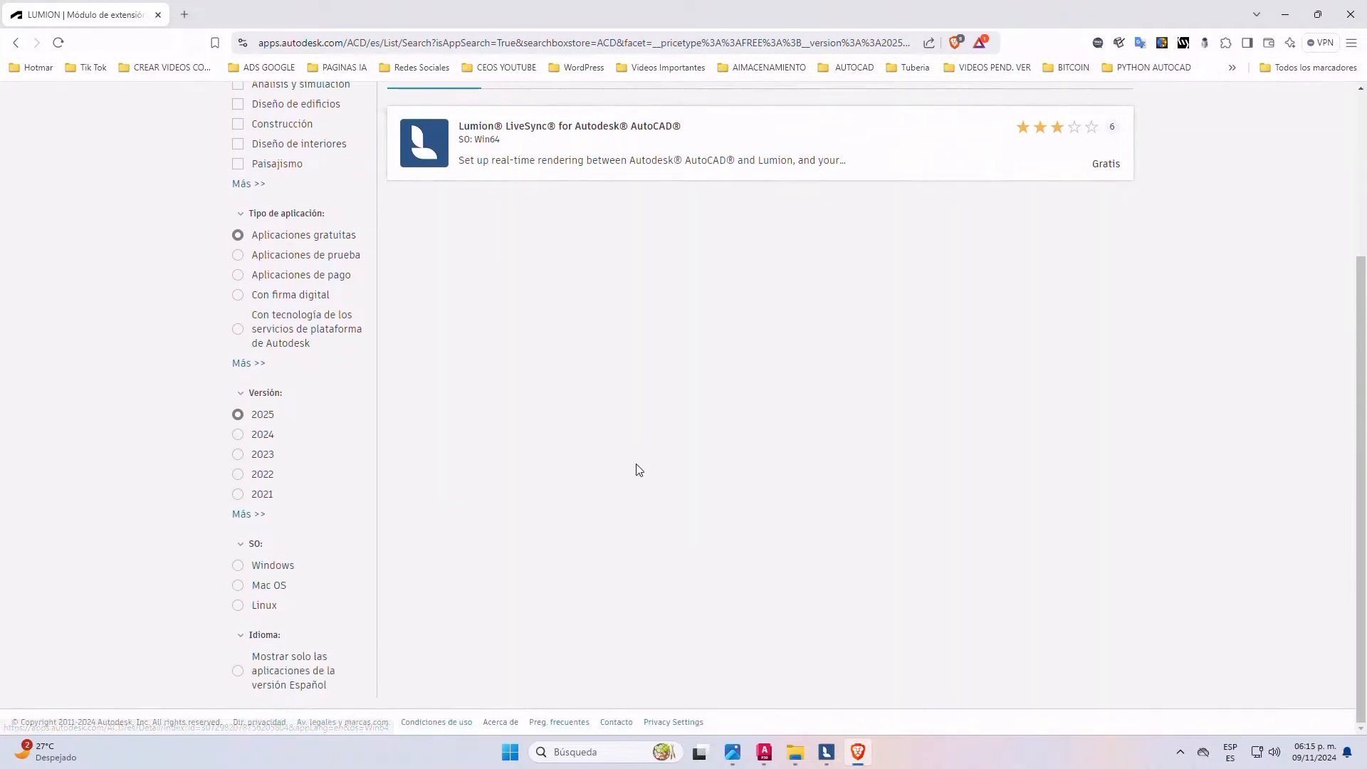
scroll(636, 469, "up", 3)
left_click(577, 389)
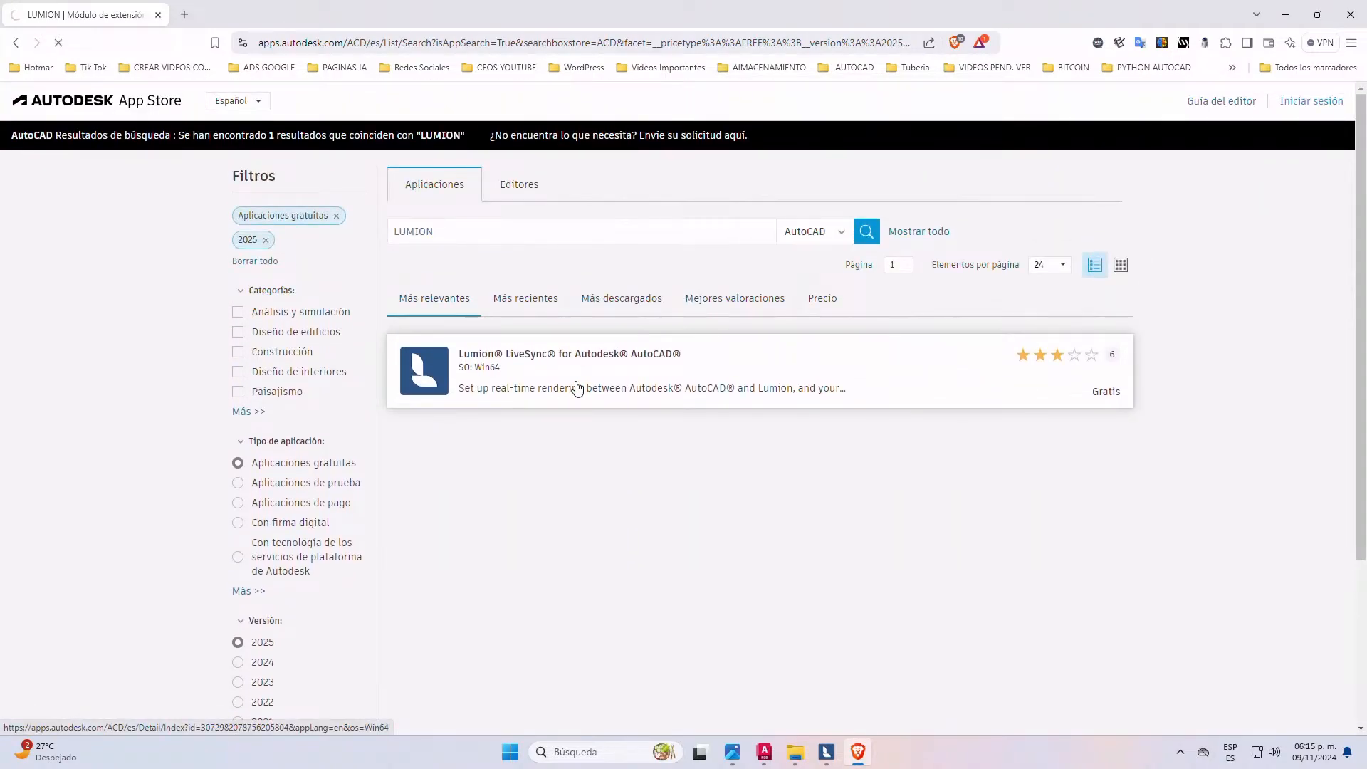
scroll(658, 486, "down", 3)
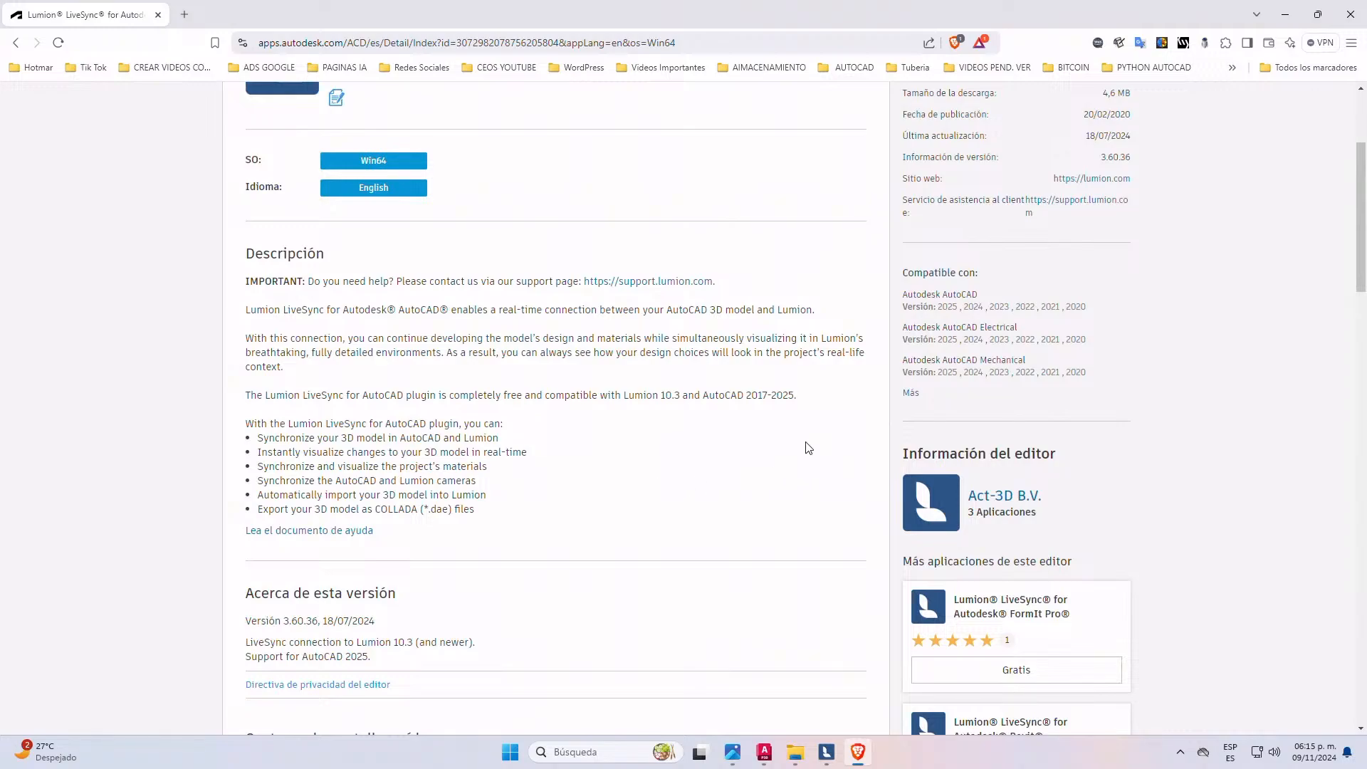
scroll(627, 461, "down", 6)
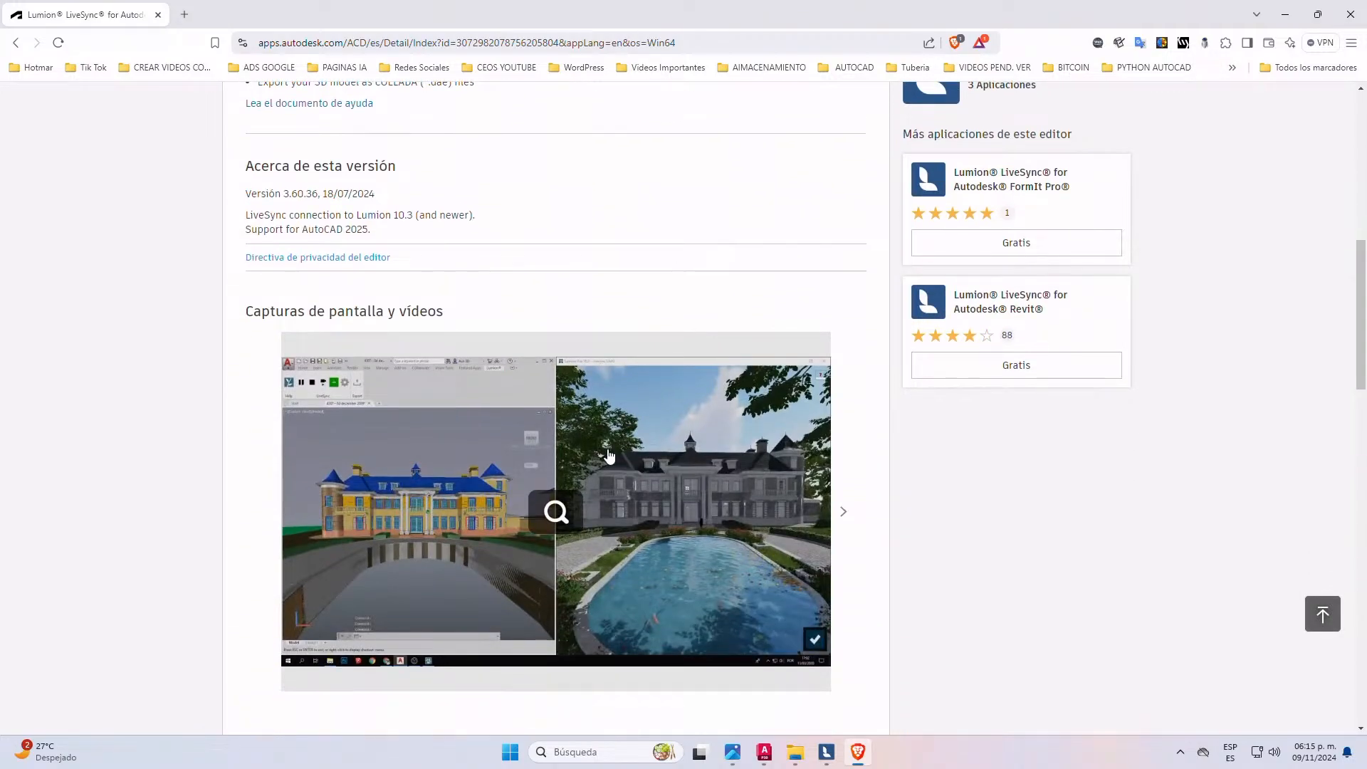
scroll(627, 470, "up", 4)
scroll(957, 427, "down", 1)
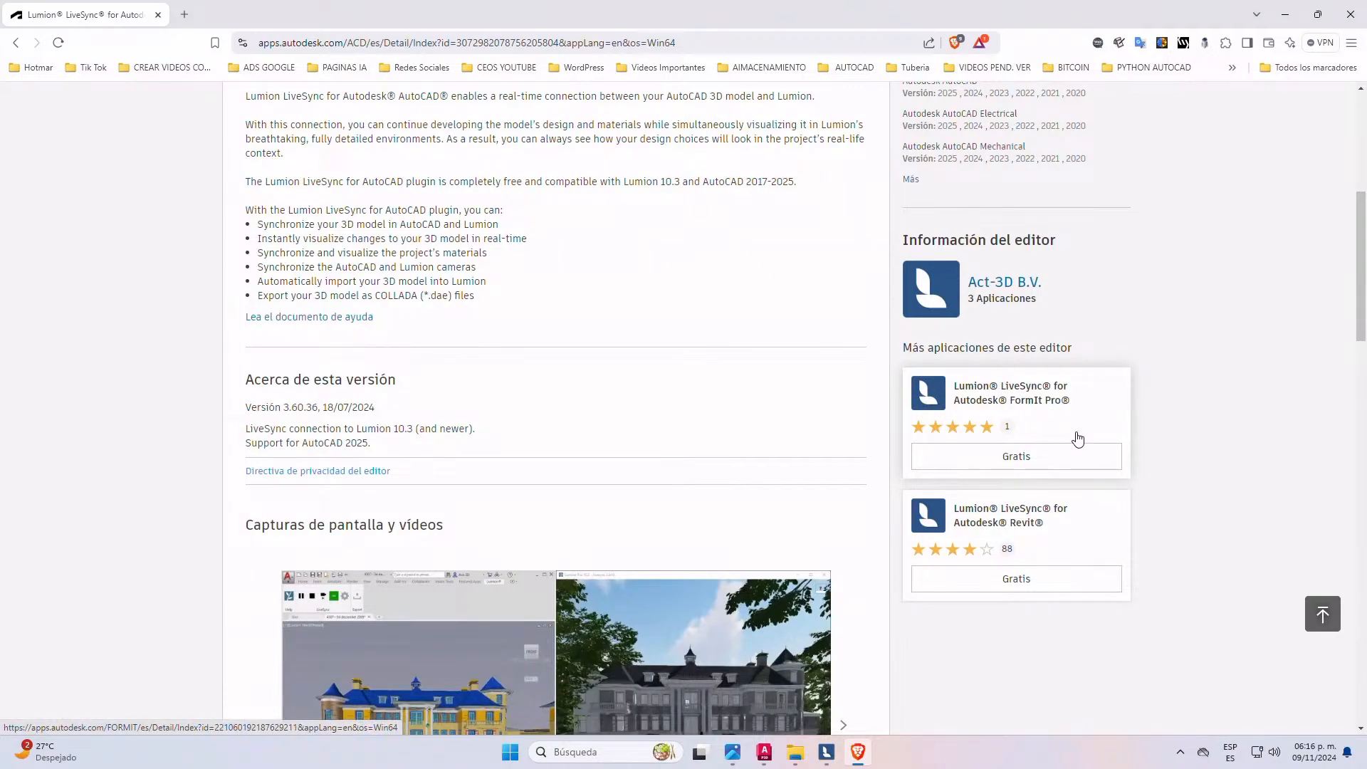
scroll(989, 448, "up", 2)
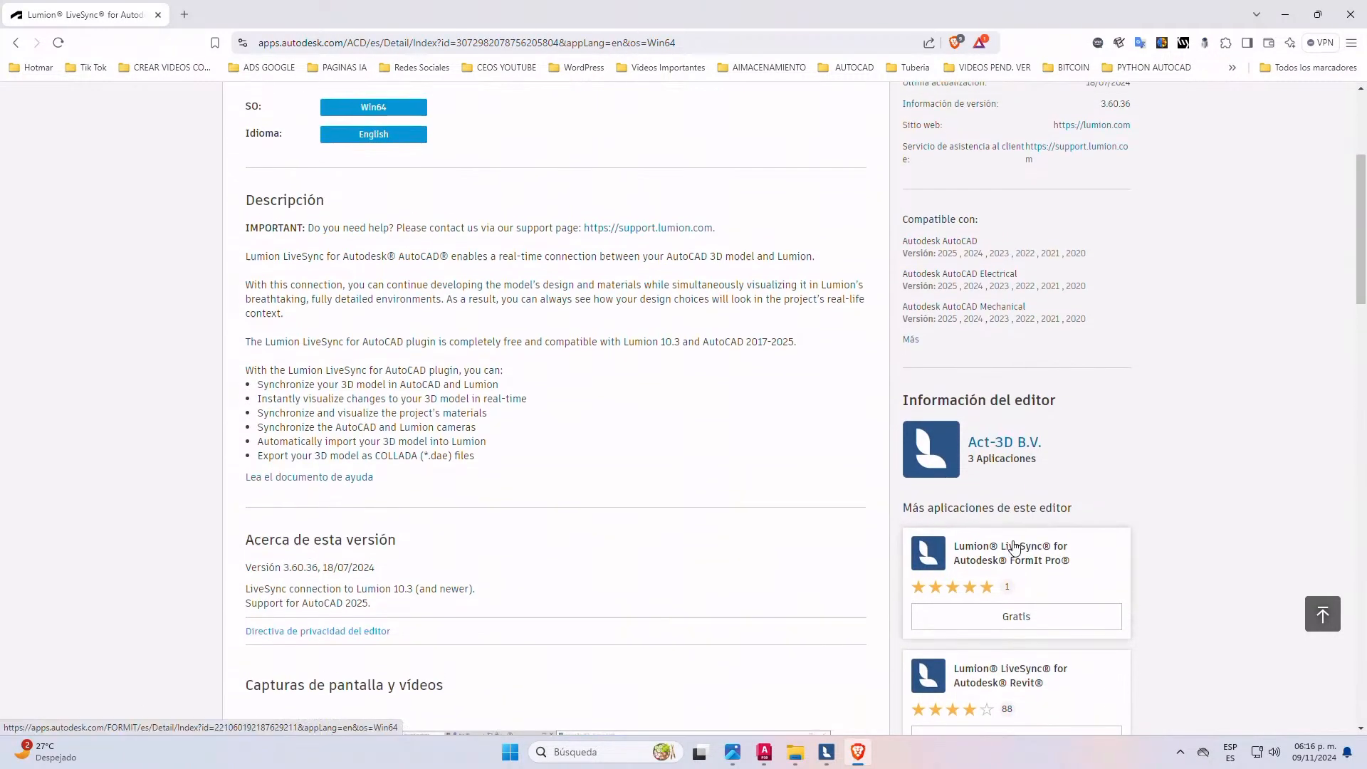
scroll(1014, 546, "up", 3)
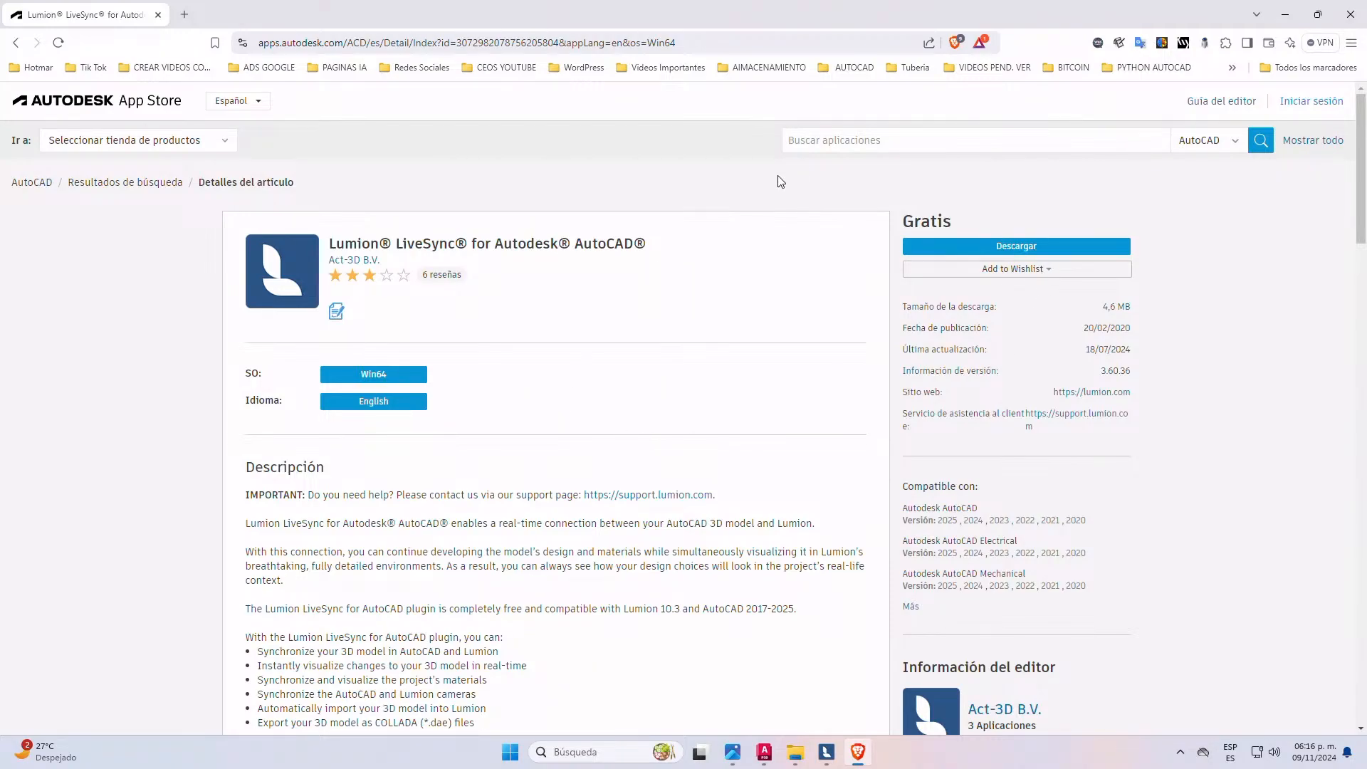
- Return to AutoCAD Plant 3D and start LiveSync to view the plant drawing in Lumion
left_click(1286, 14)
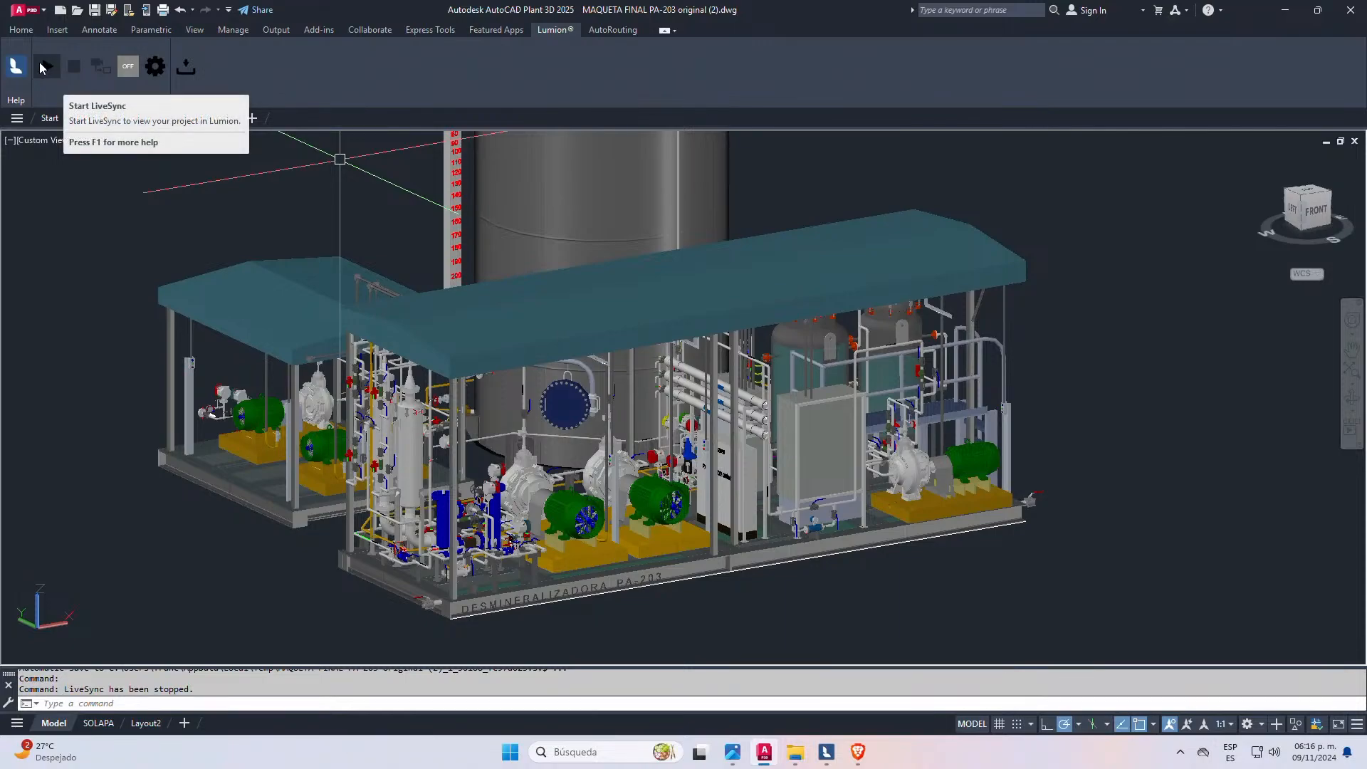
left_click(44, 67)
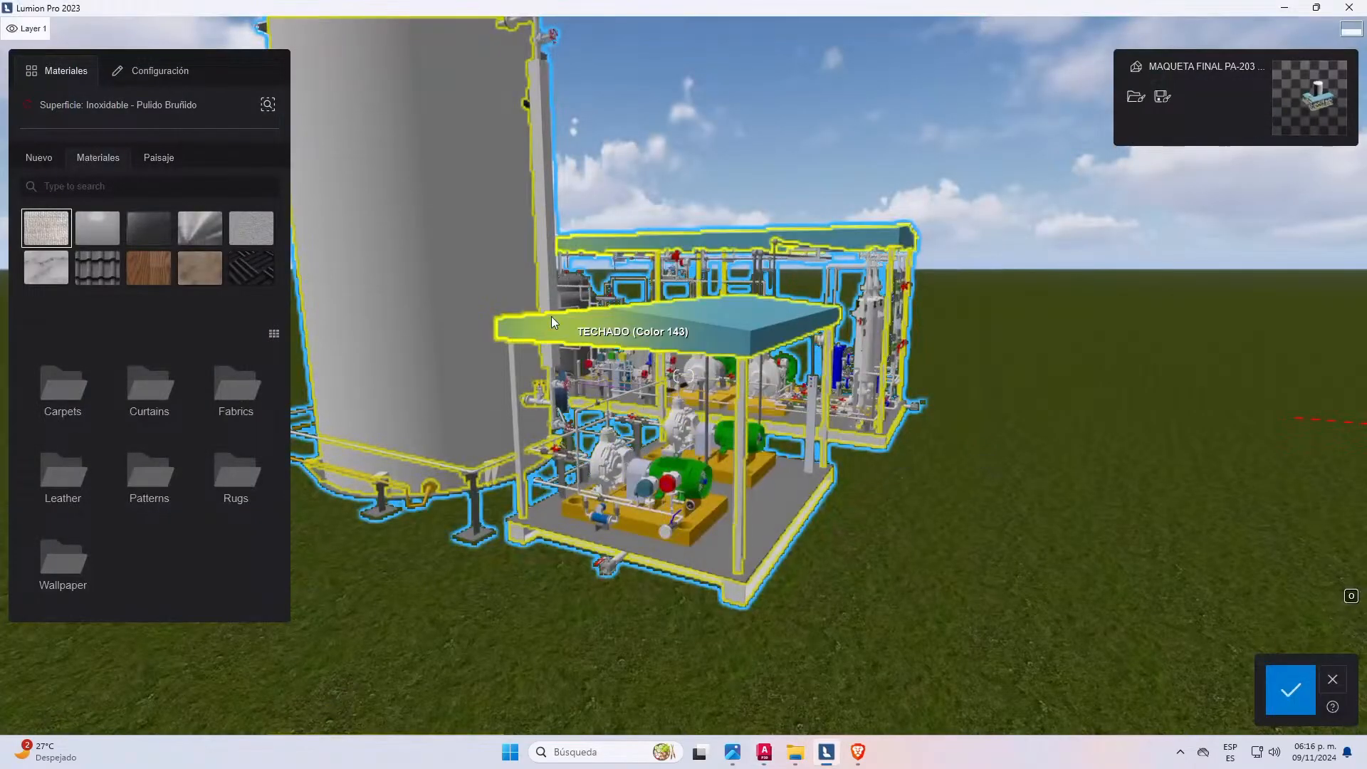
- Examine the plant model's storage tank, pump shelter and surrounding piping from several distances and angles
scroll(551, 316, "up", 3)
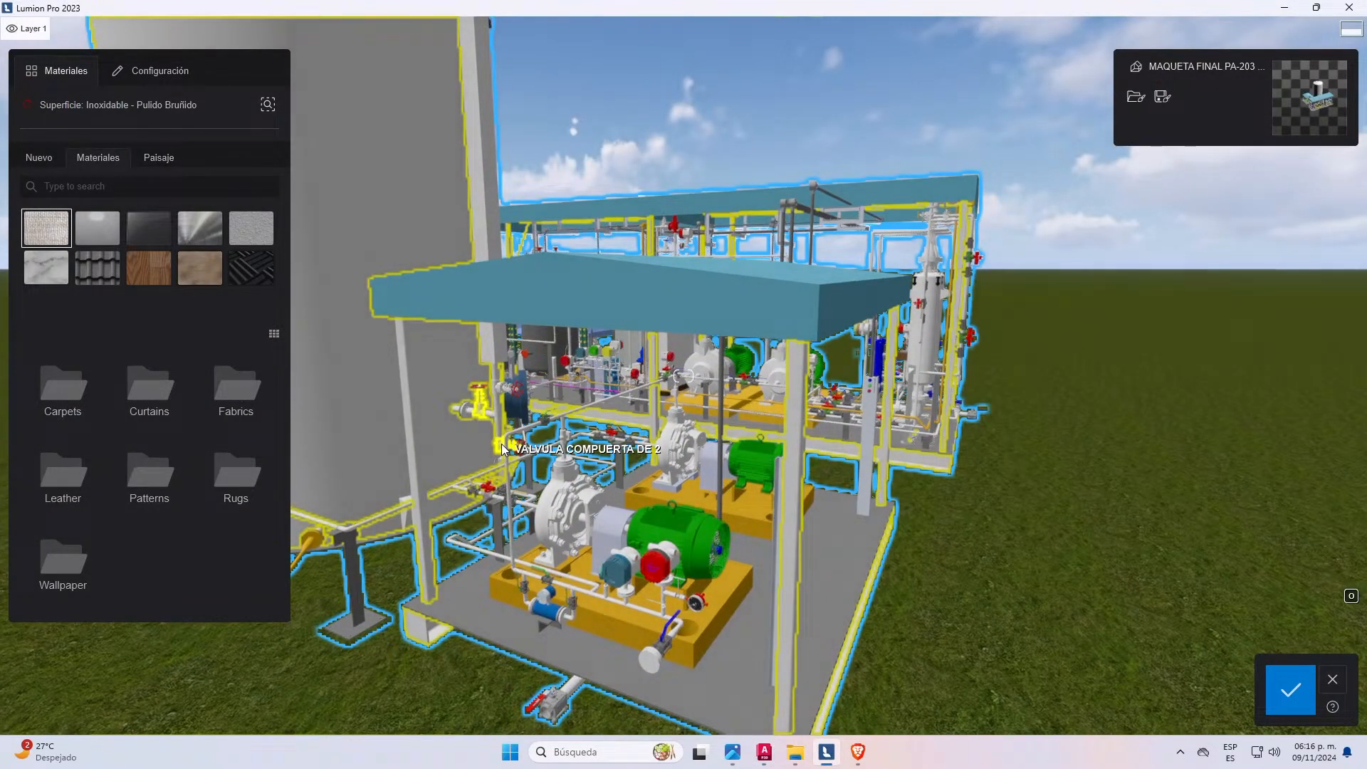
scroll(781, 348, "down", 5)
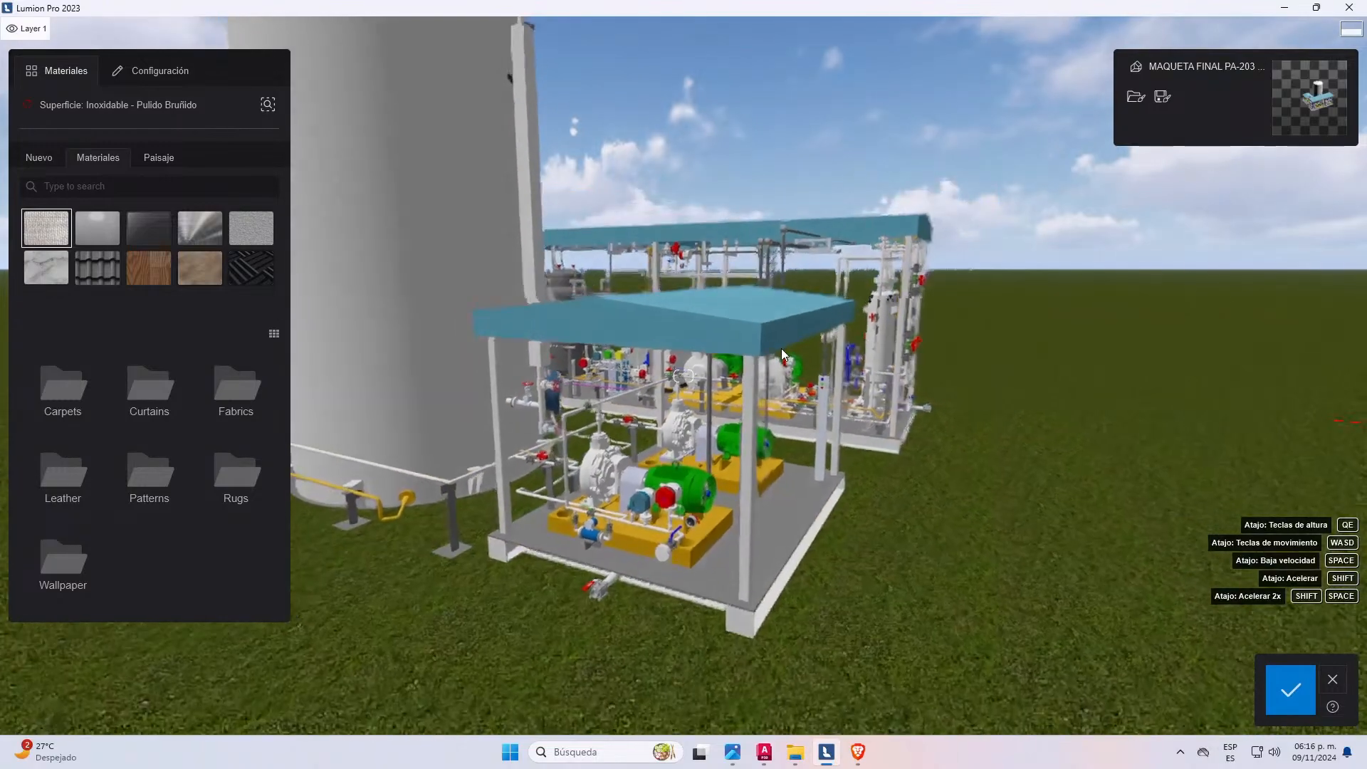
scroll(755, 420, "down", 2)
scroll(433, 148, "down", 1)
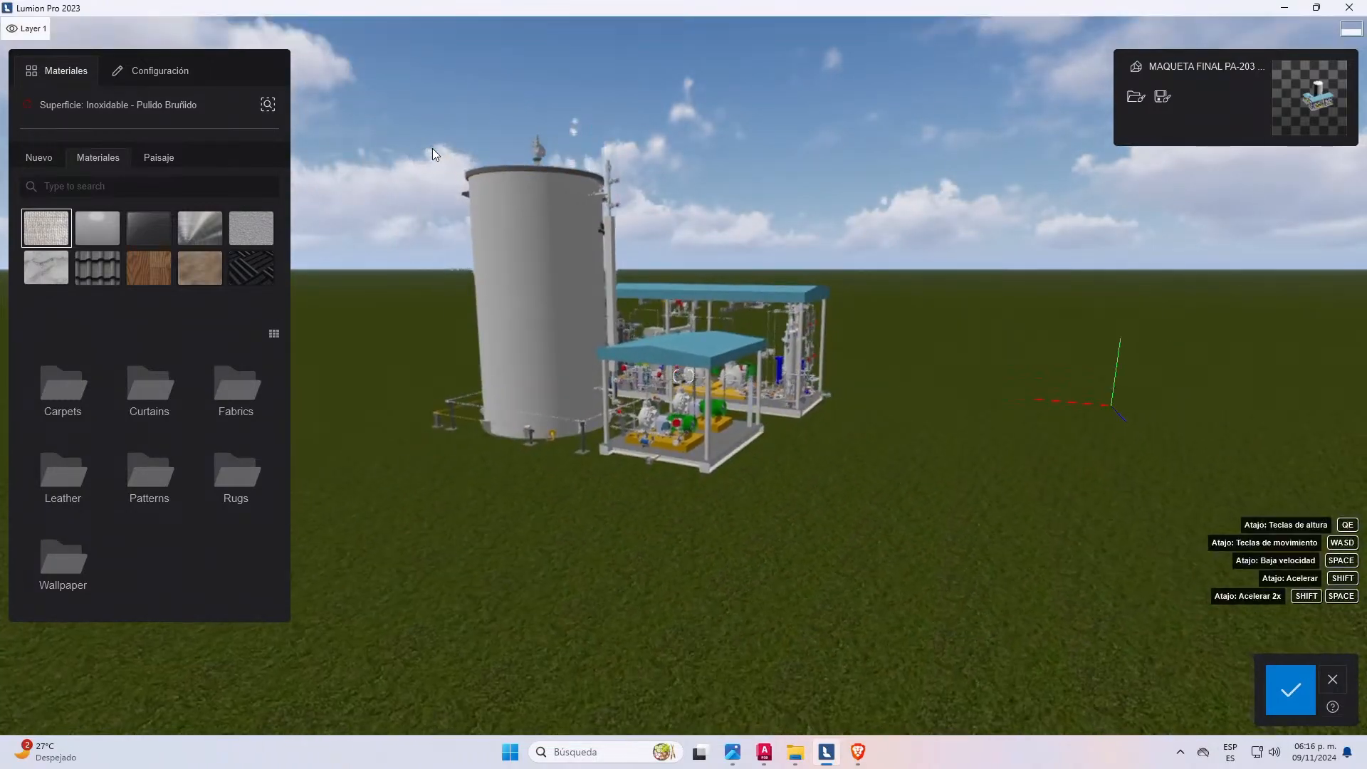
scroll(439, 170, "up", 4)
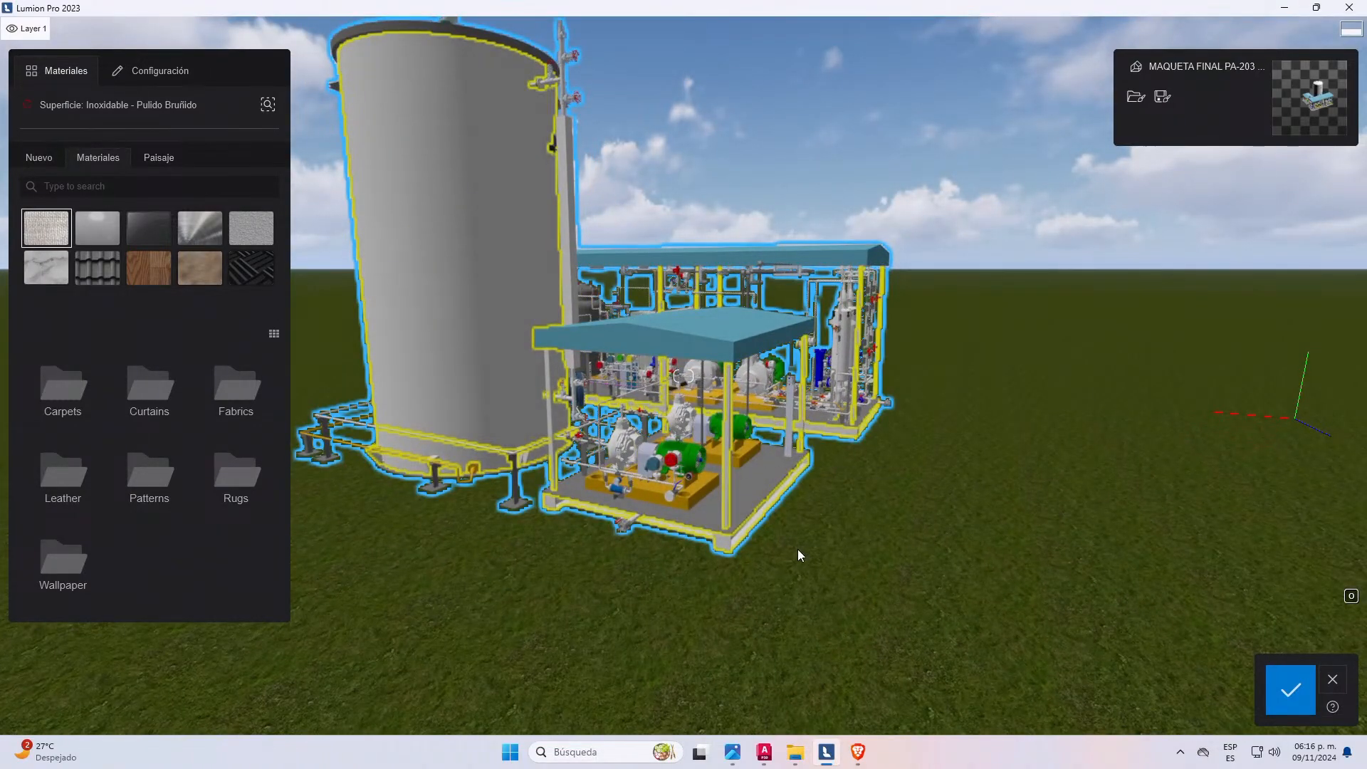
key("a")
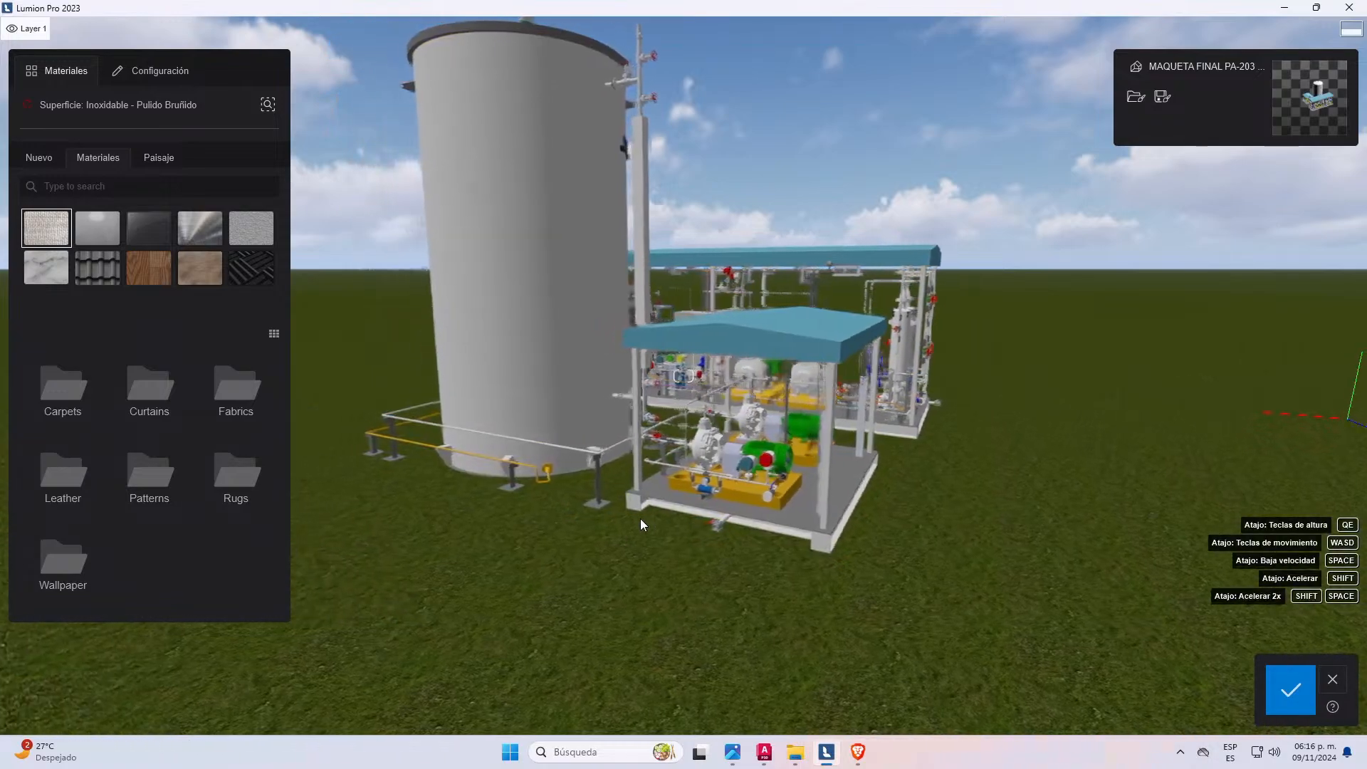
key("w")
right_click_drag(653, 288, 667, 405)
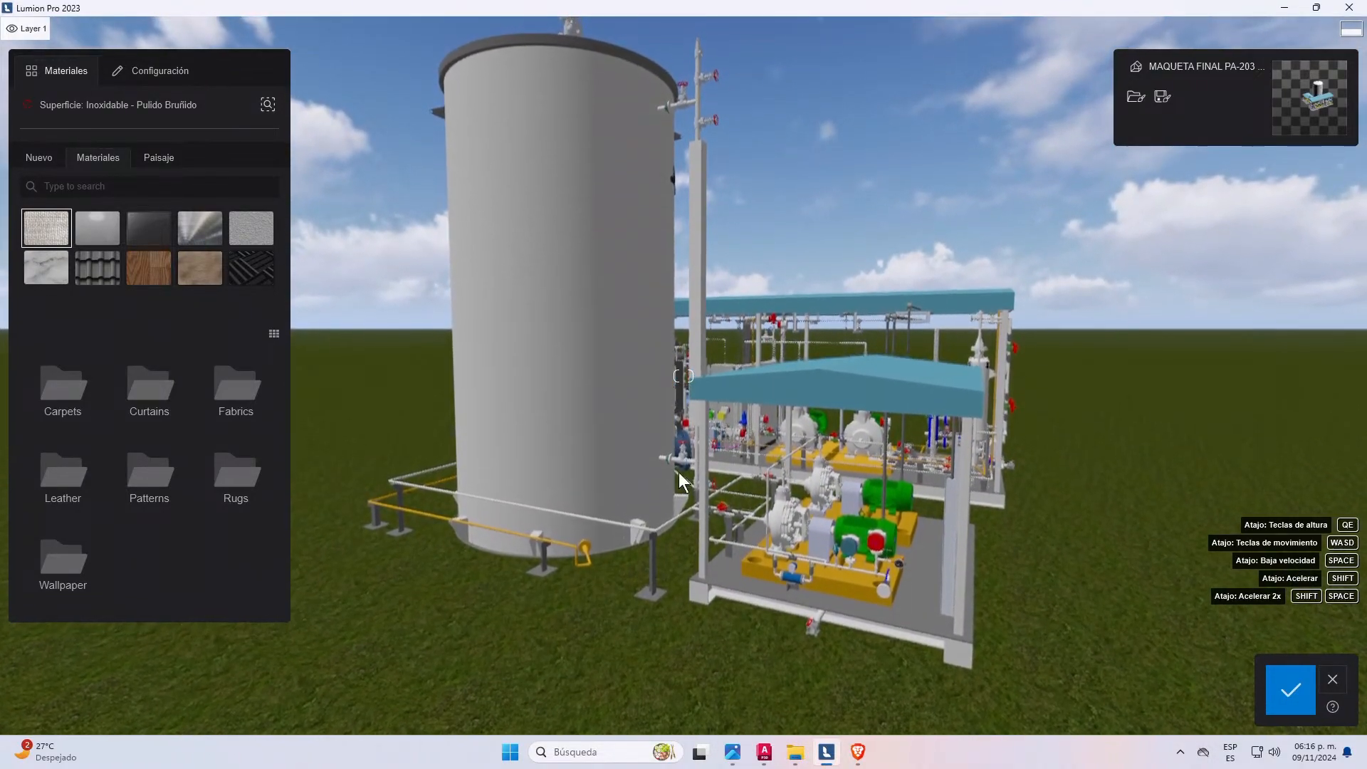
right_click_drag(736, 598, 746, 655)
right_click_drag(736, 570, 724, 647)
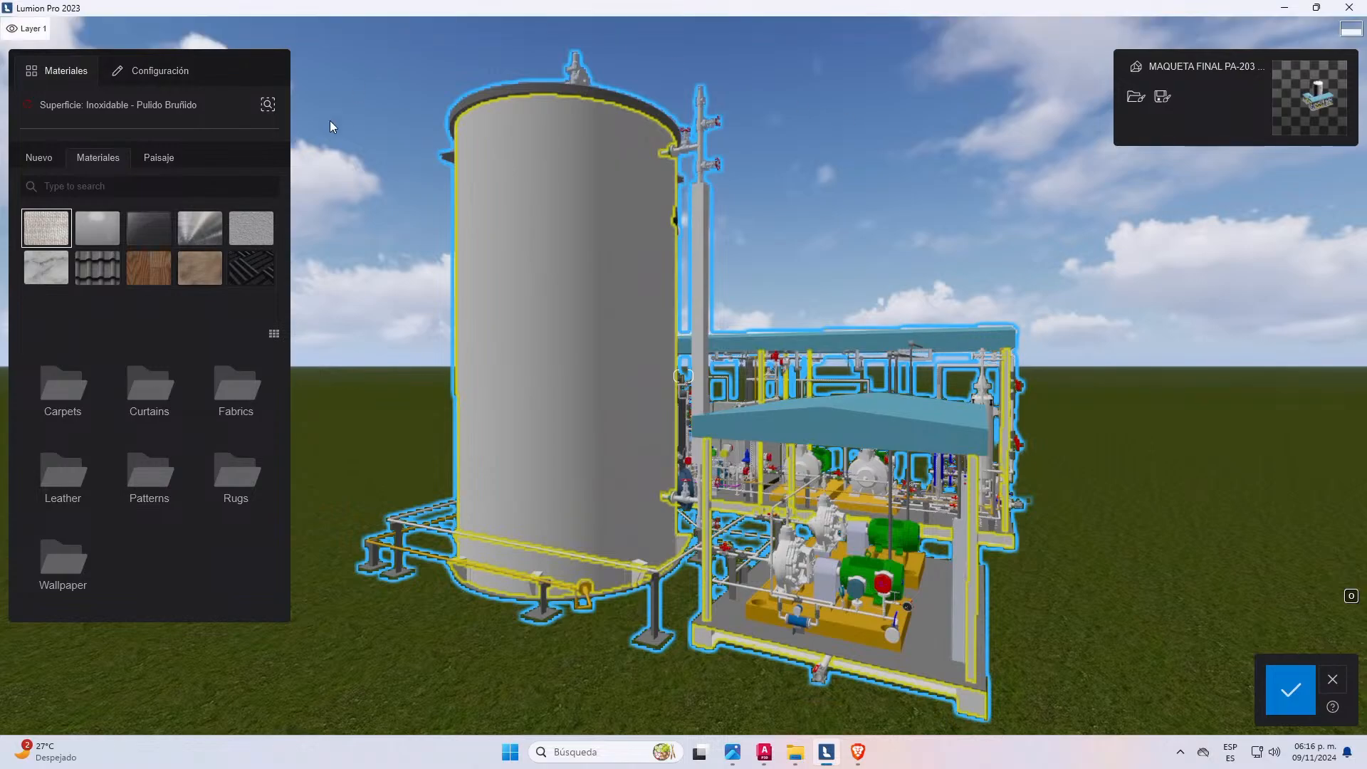
- Accept the material edits and apply the Realista style to the first shot in photo mode
left_click(1290, 689)
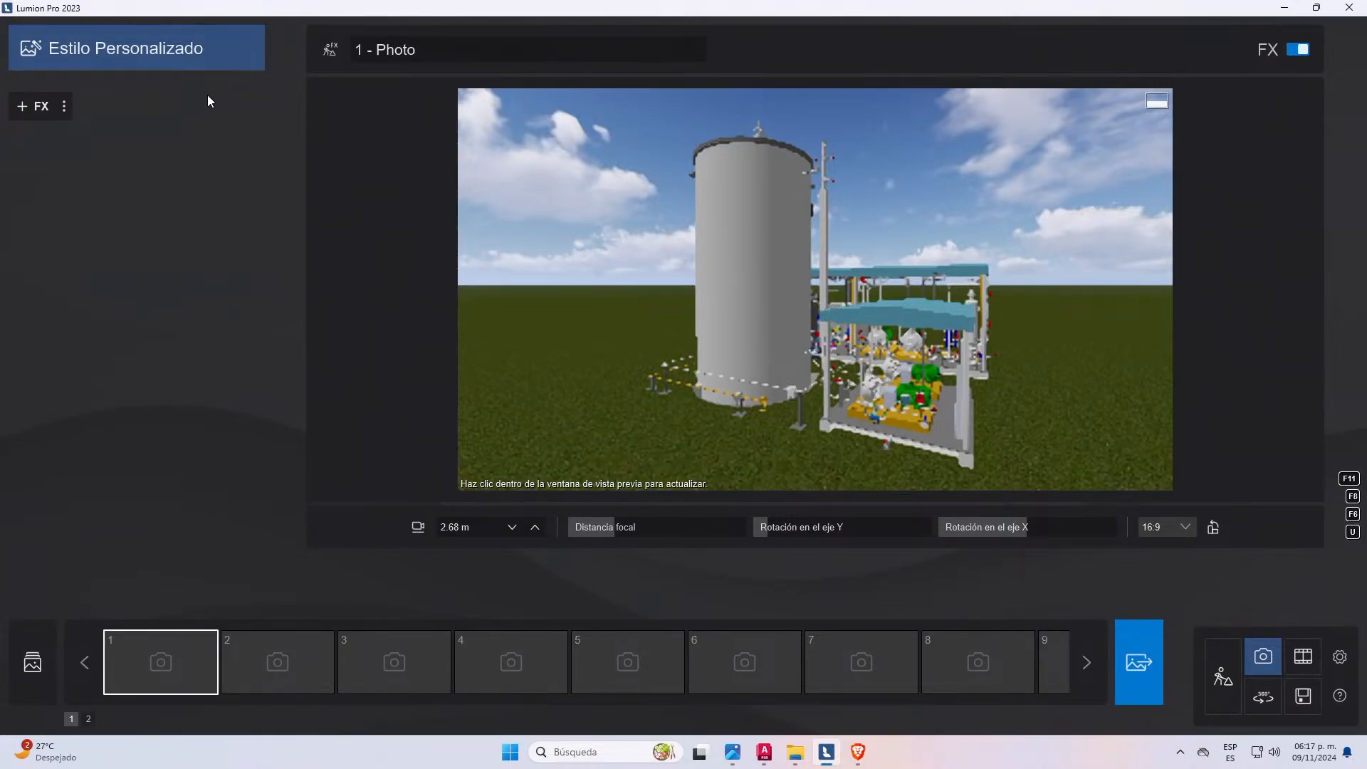
left_click(161, 44)
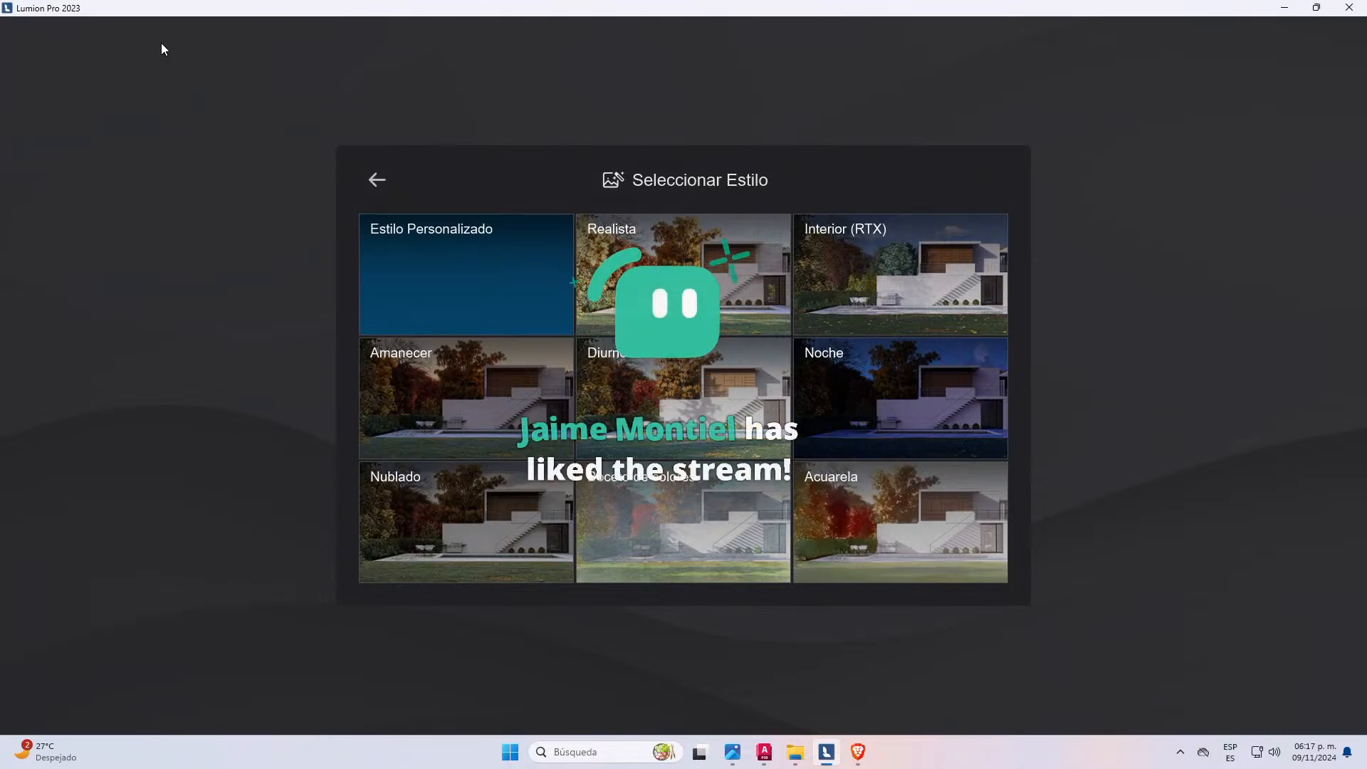
left_click(638, 239)
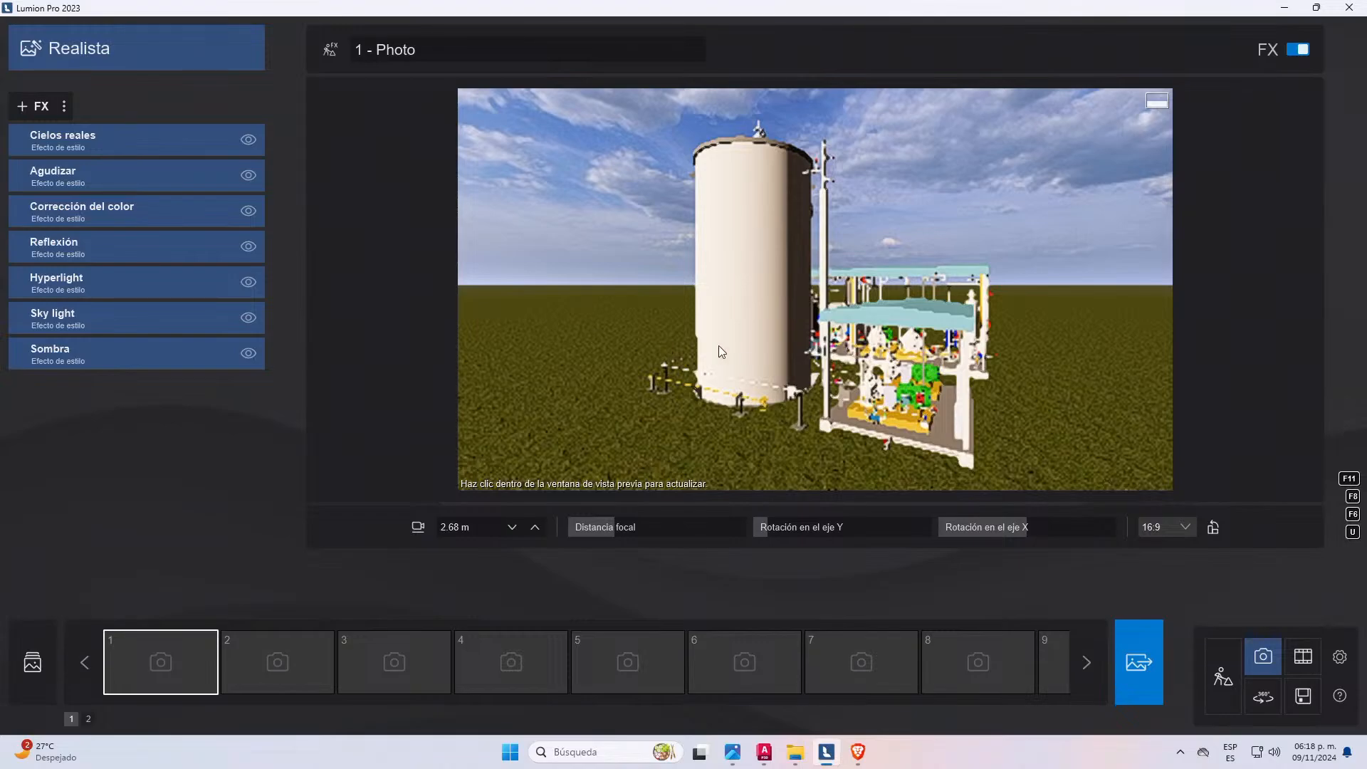
- Frame the storage tank and pump shelter together in the photo preview and store the view in photo slot 1
scroll(724, 328, "up", 5)
scroll(724, 328, "down", 5)
scroll(871, 419, "up", 3)
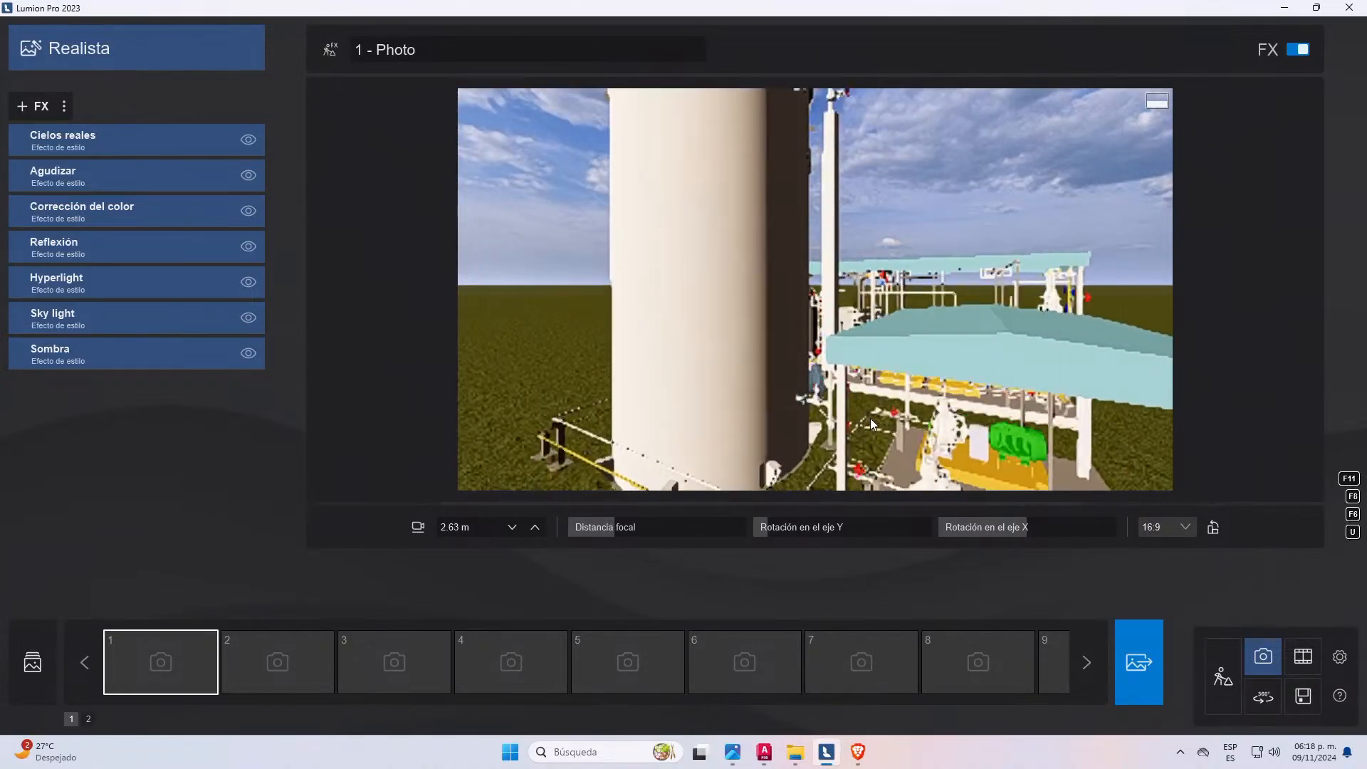
scroll(767, 360, "down", 3)
scroll(833, 365, "up", 3)
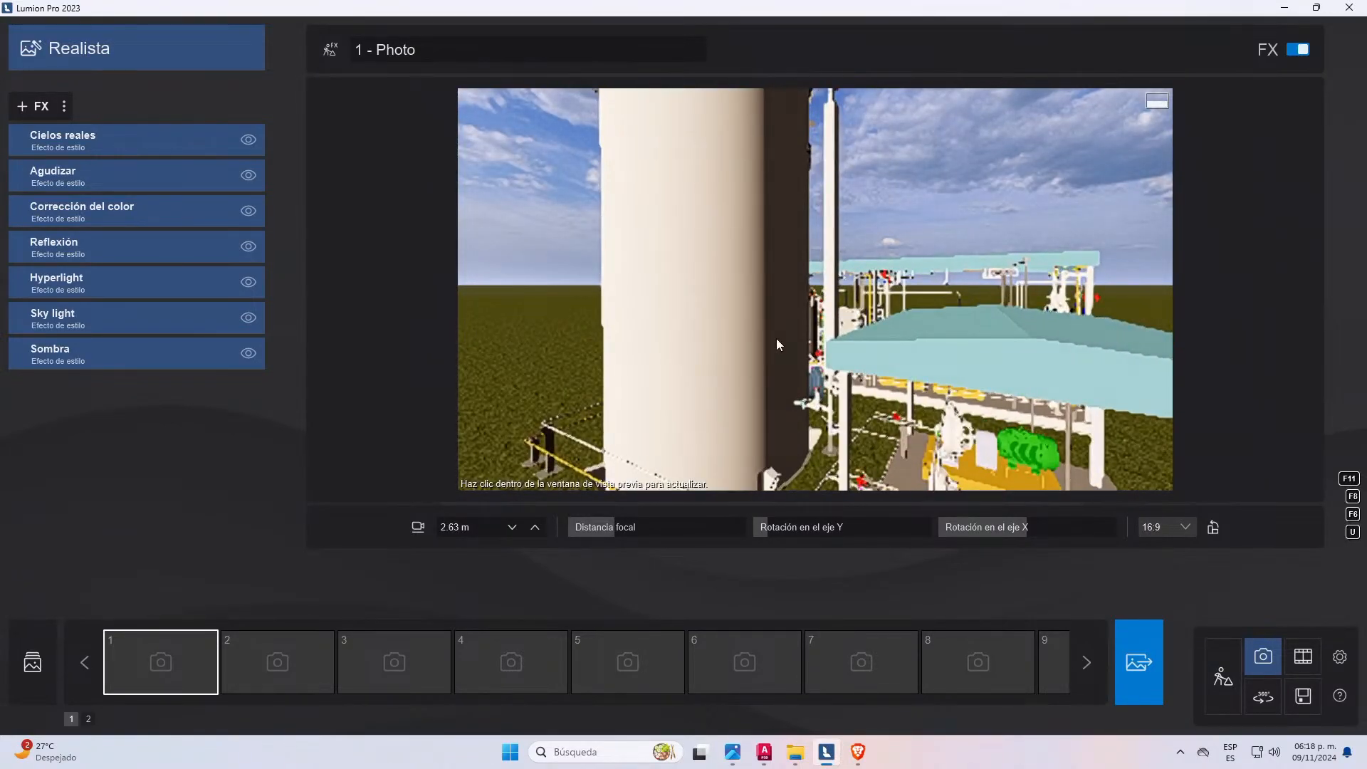
scroll(777, 339, "down", 3)
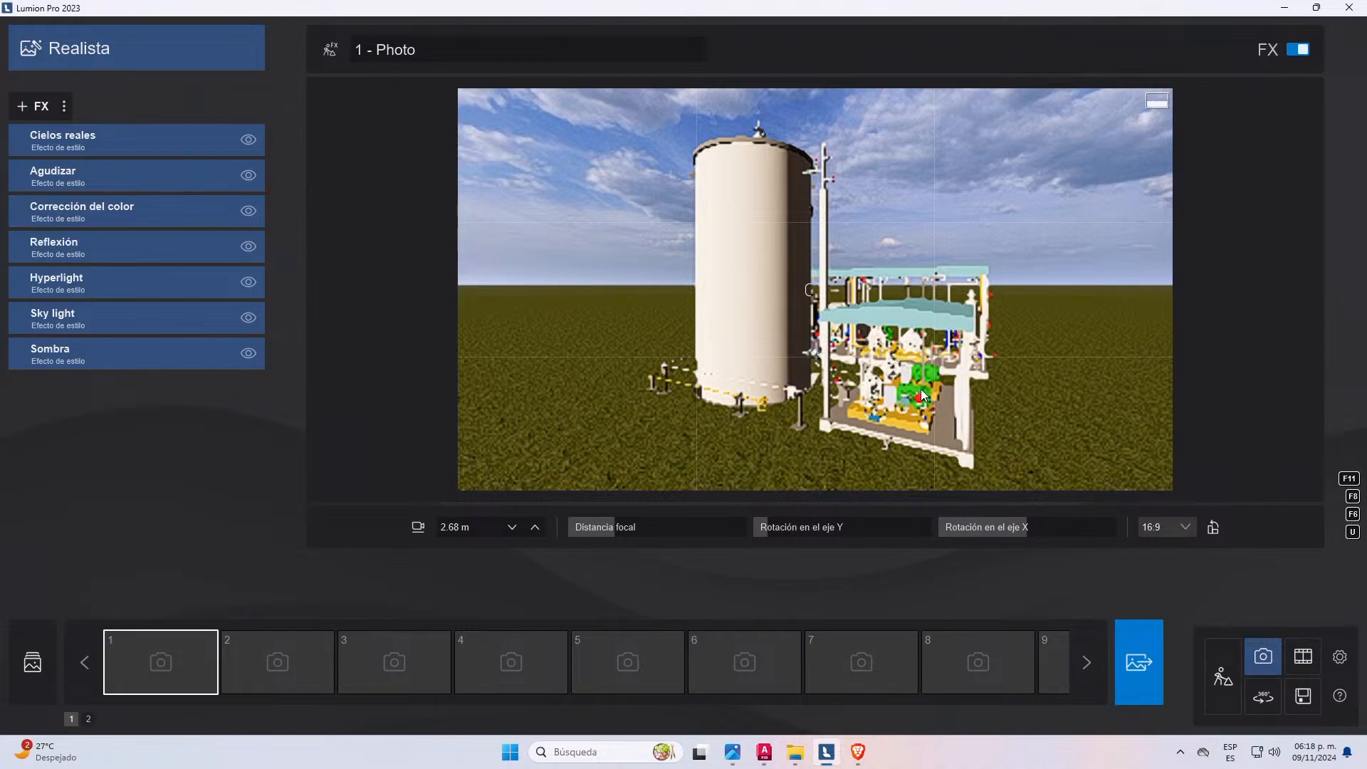
right_click_drag(804, 359, 769, 341)
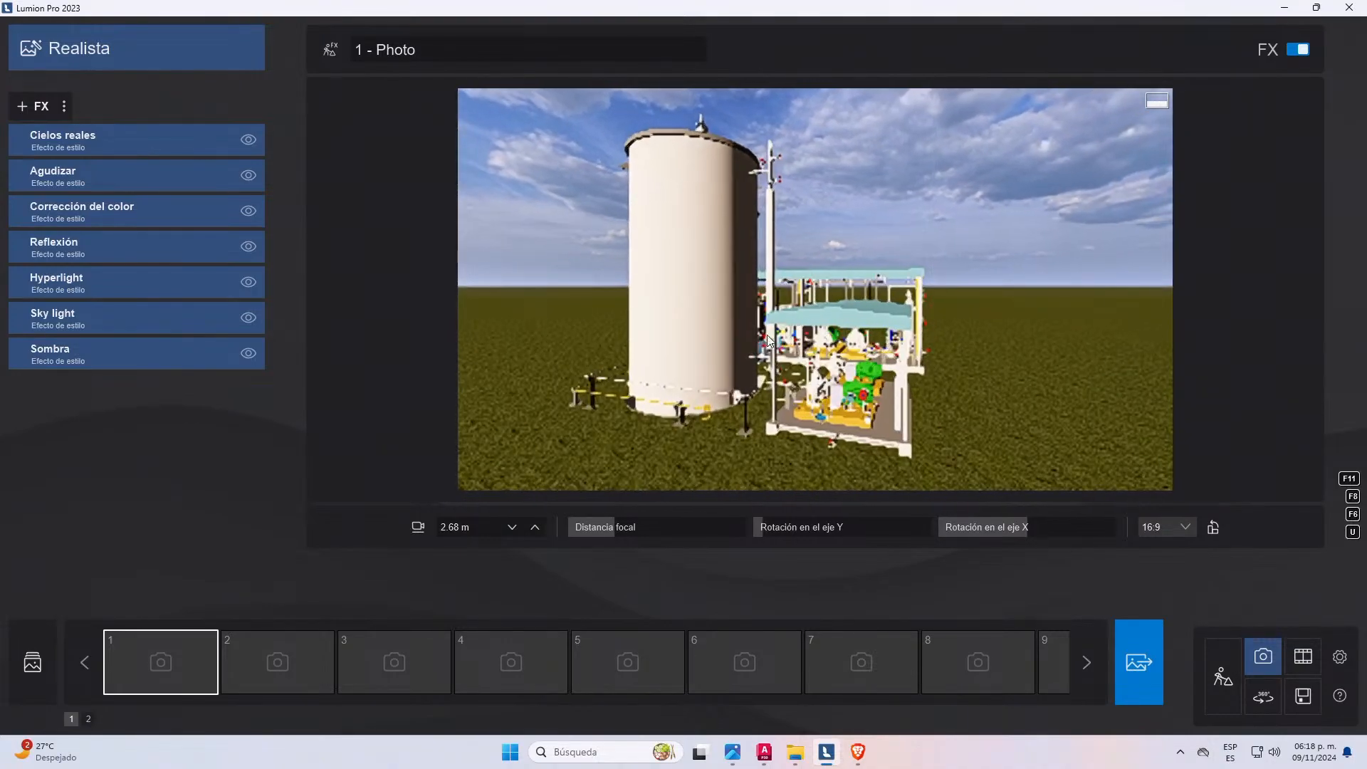
middle_click_drag(767, 335, 986, 388)
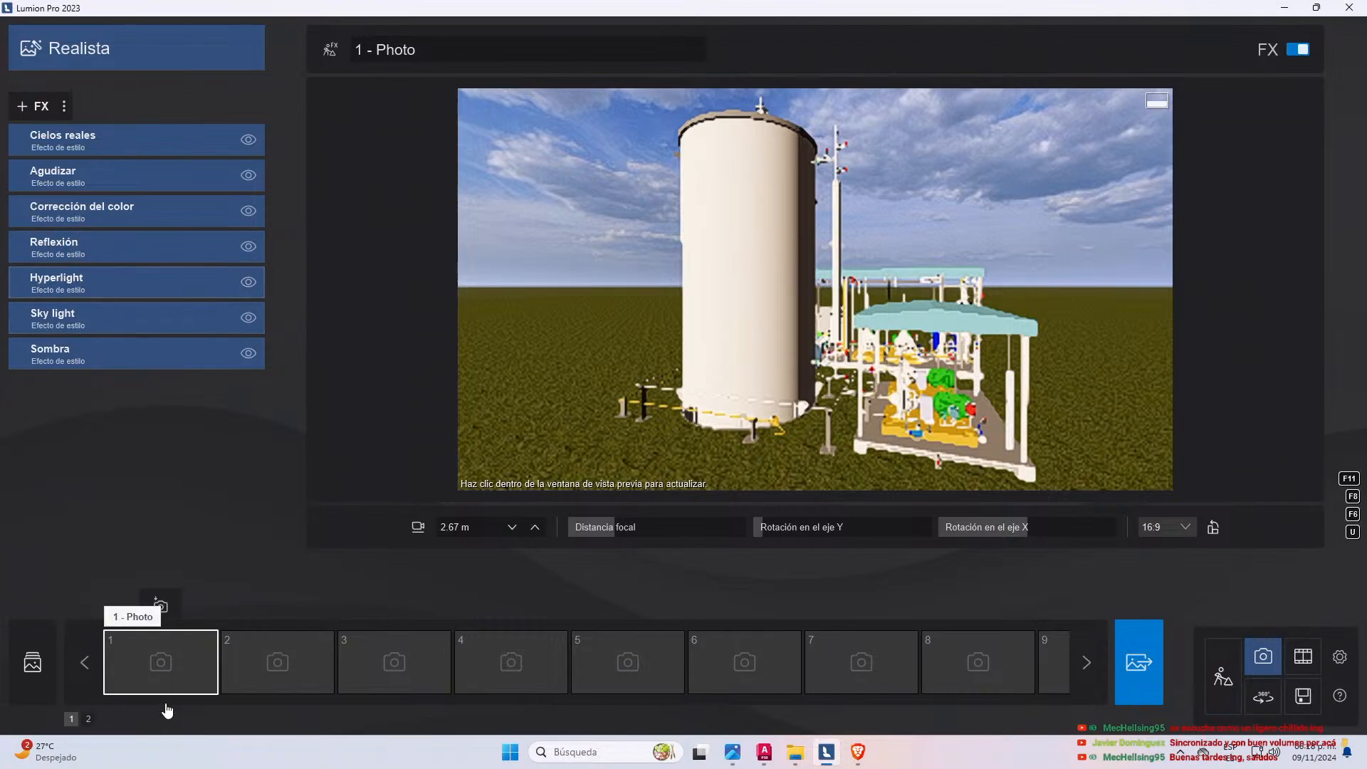
left_click(161, 605)
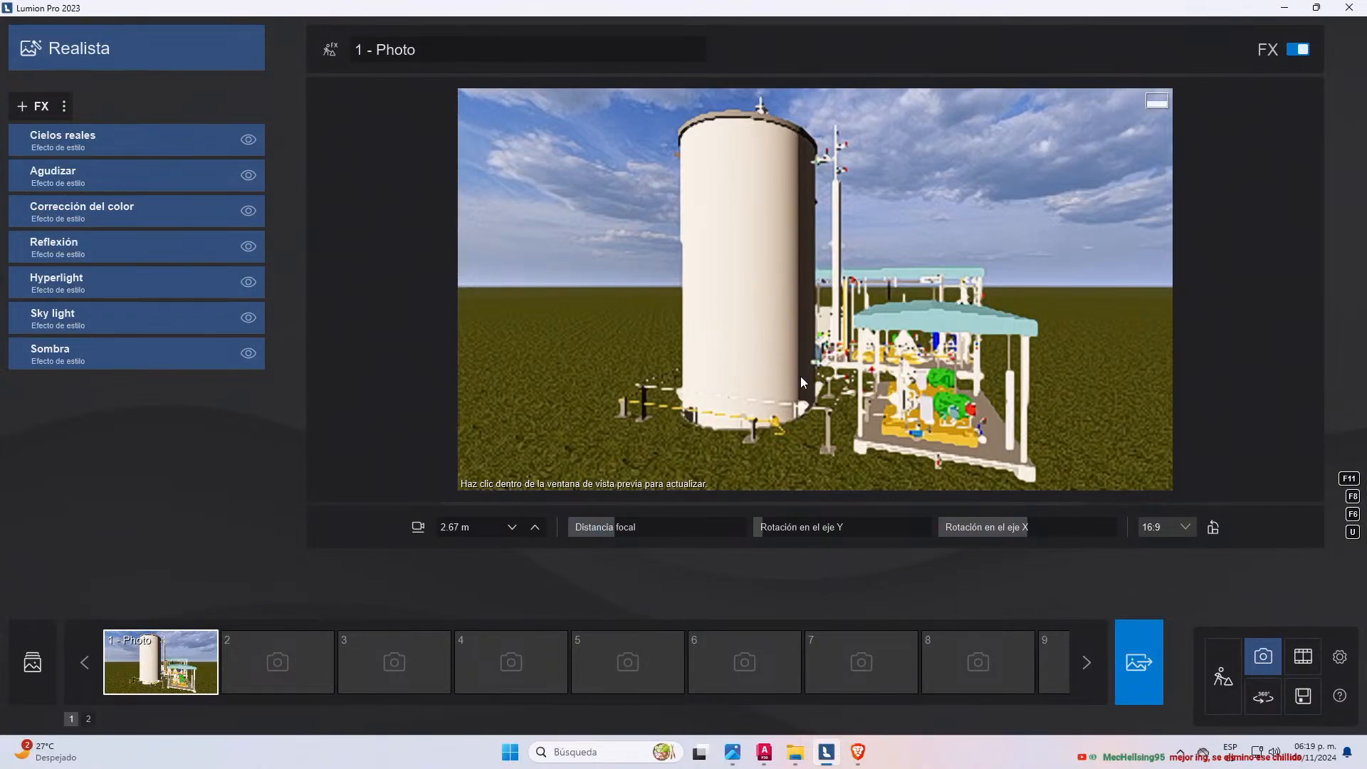
- Toggle the N channel output and choose to render the current shot at the Impresión size, 3840x2160
left_click(1132, 682)
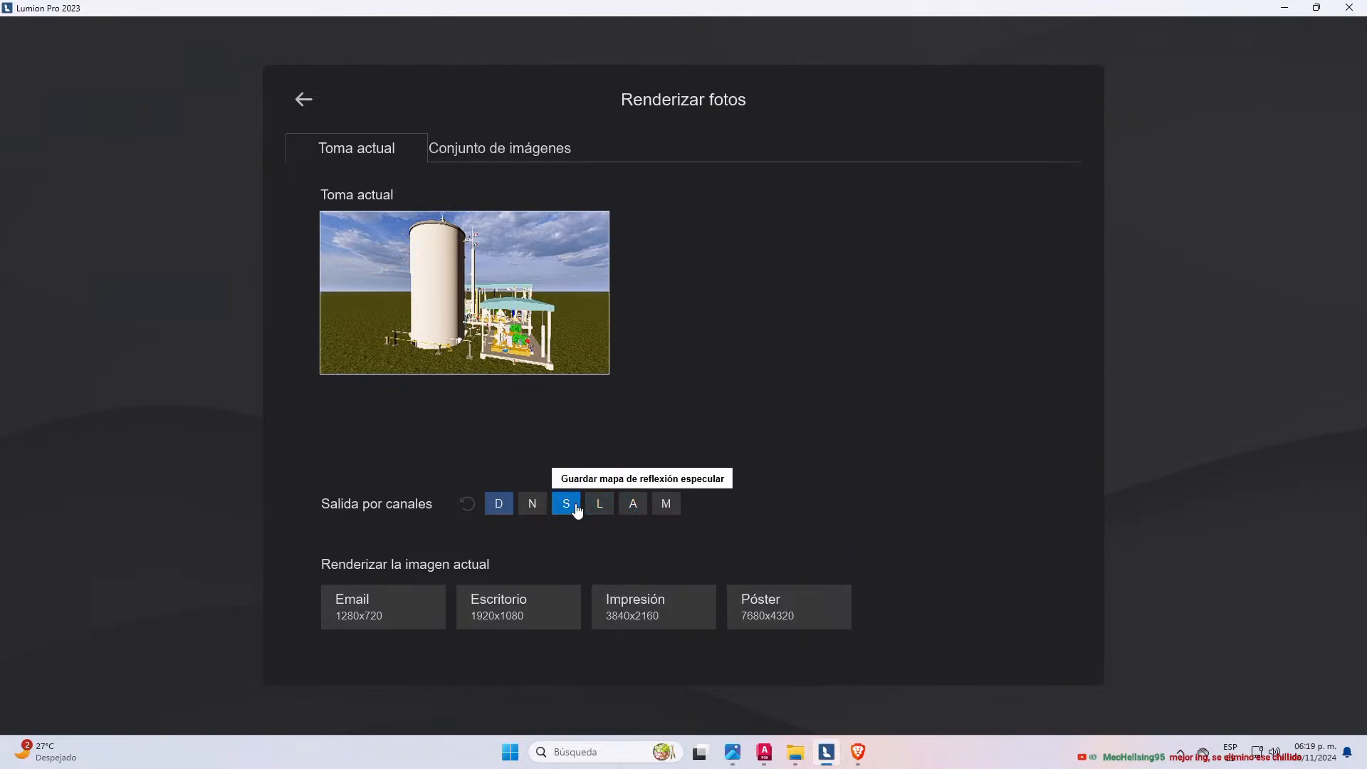
left_click(539, 506)
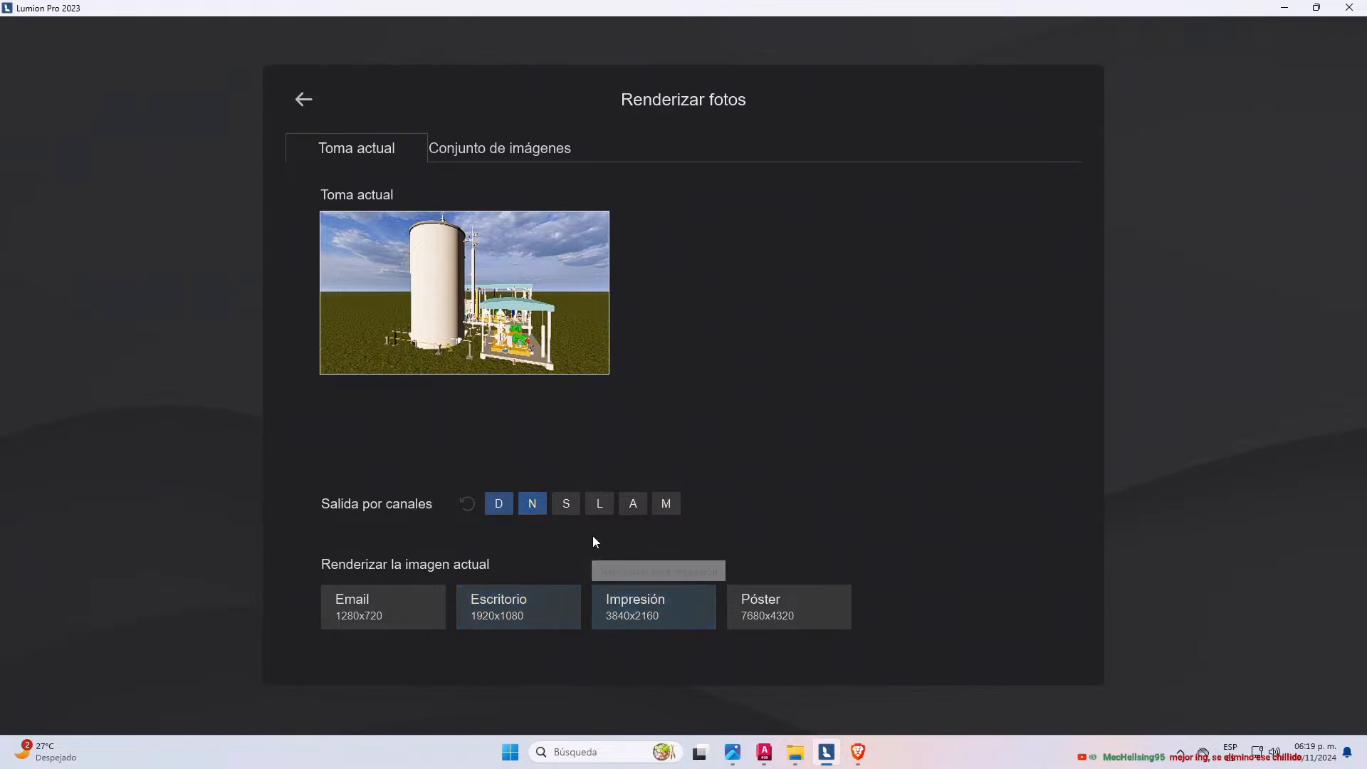
left_click(645, 627)
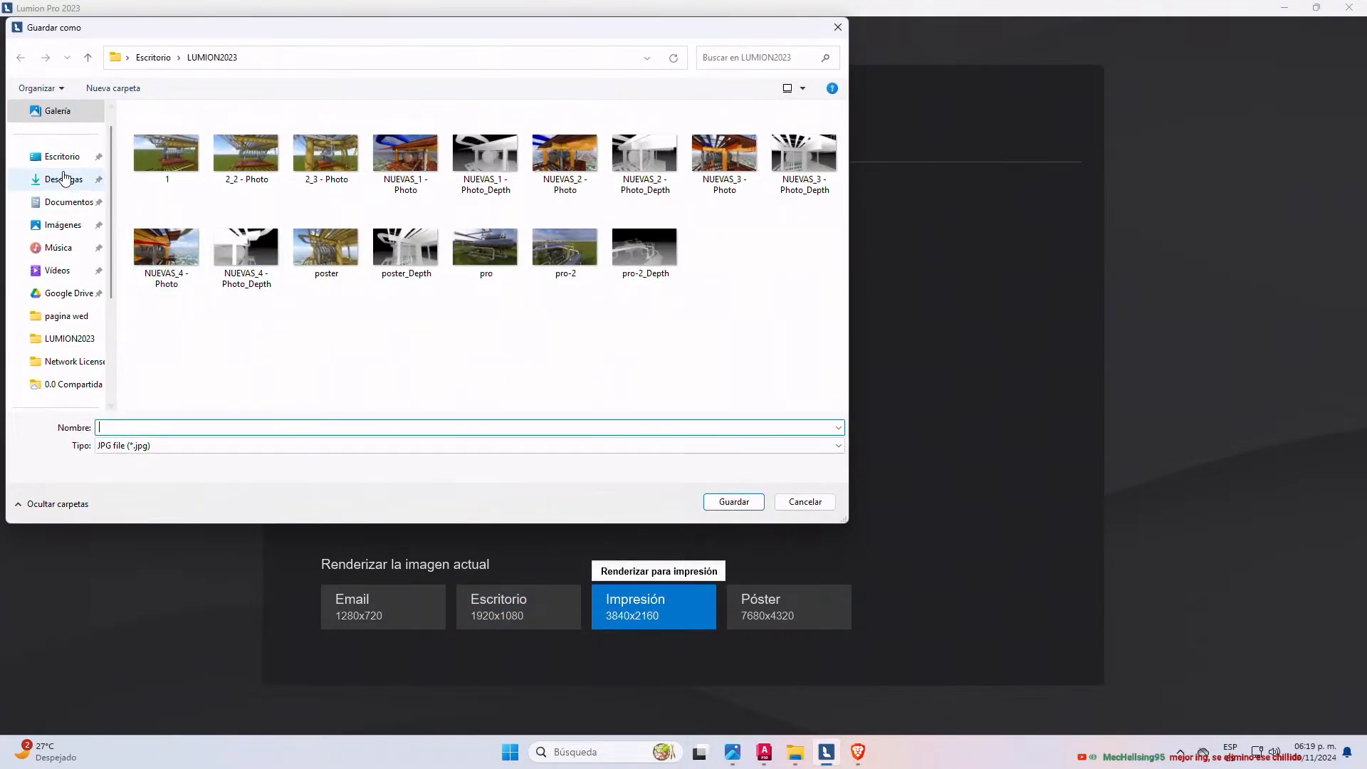
- Create a new folder named TIKTOK on the desktop for the rendered image
scroll(62, 156, "up", 1)
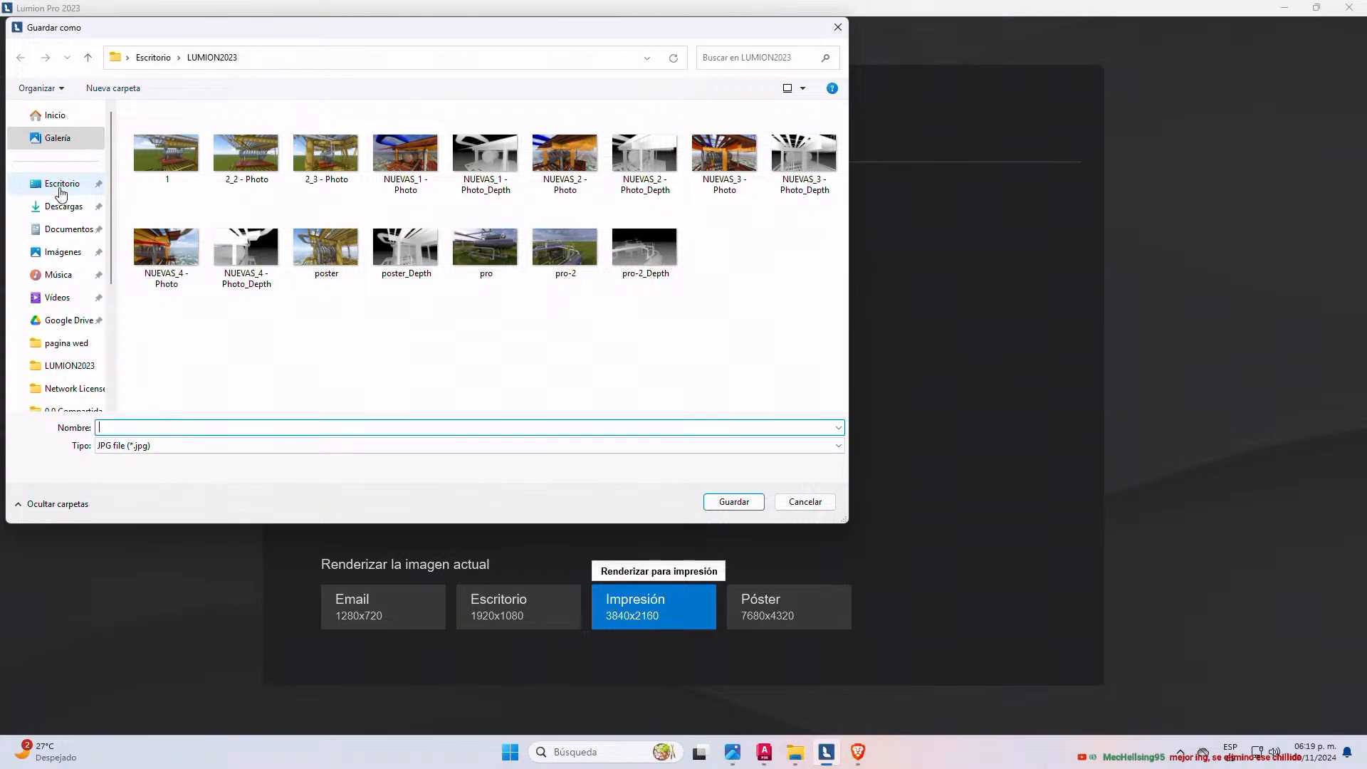
left_click(62, 183)
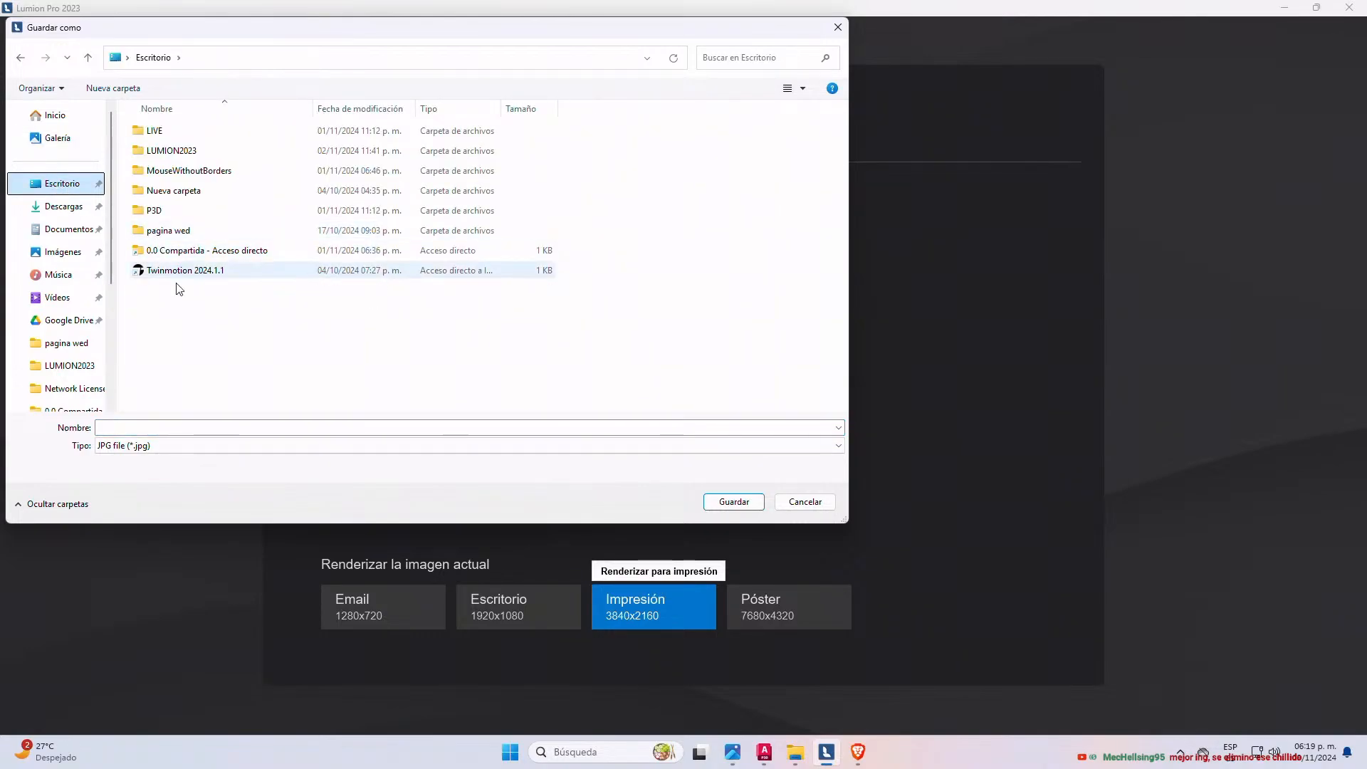
left_click(232, 333)
right_click(233, 334)
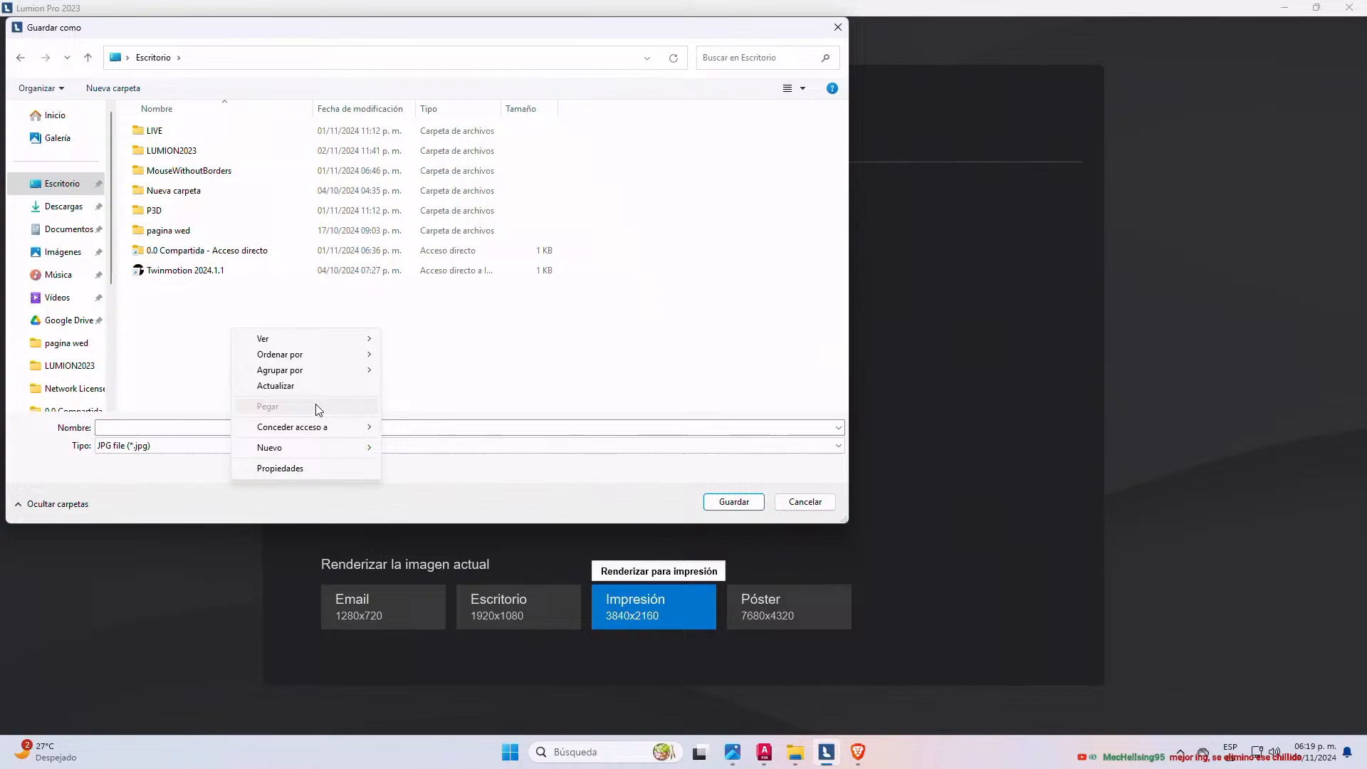
left_click(199, 428)
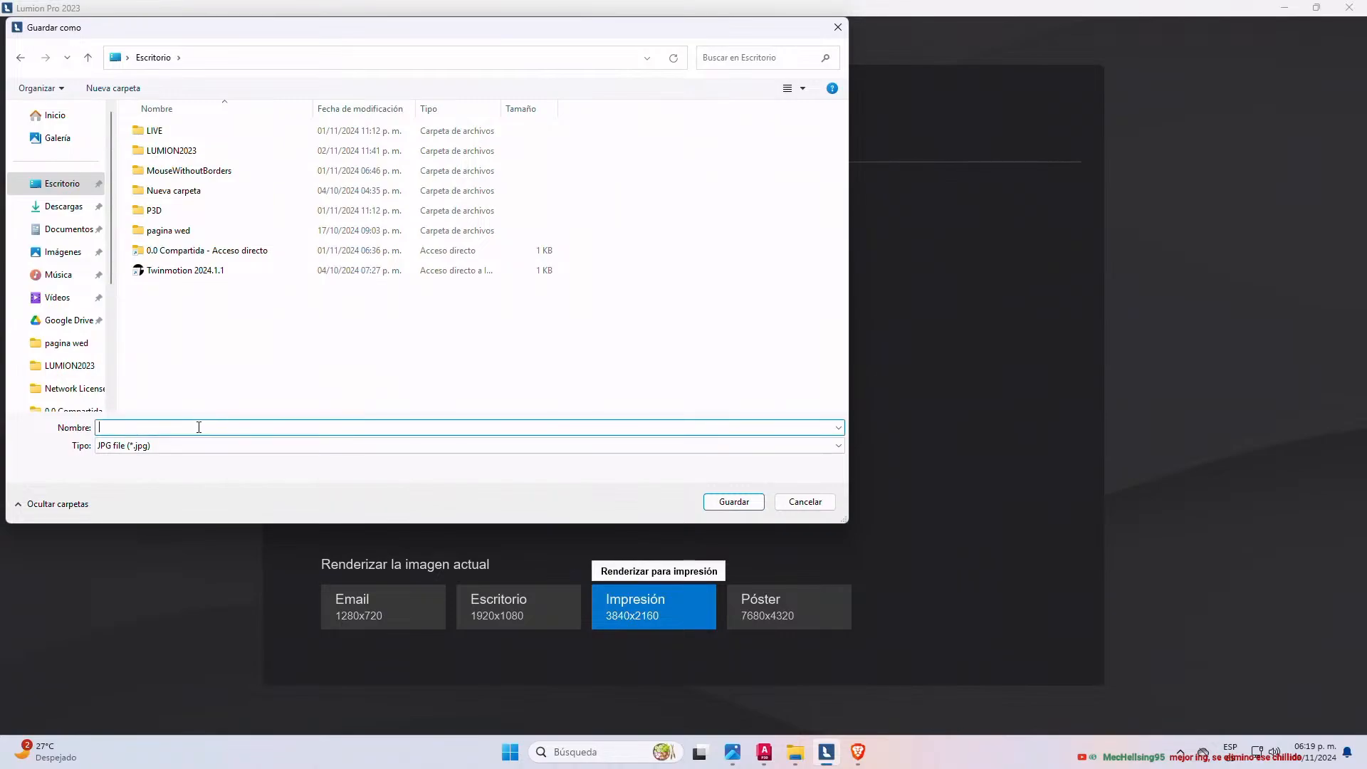
right_click(240, 334)
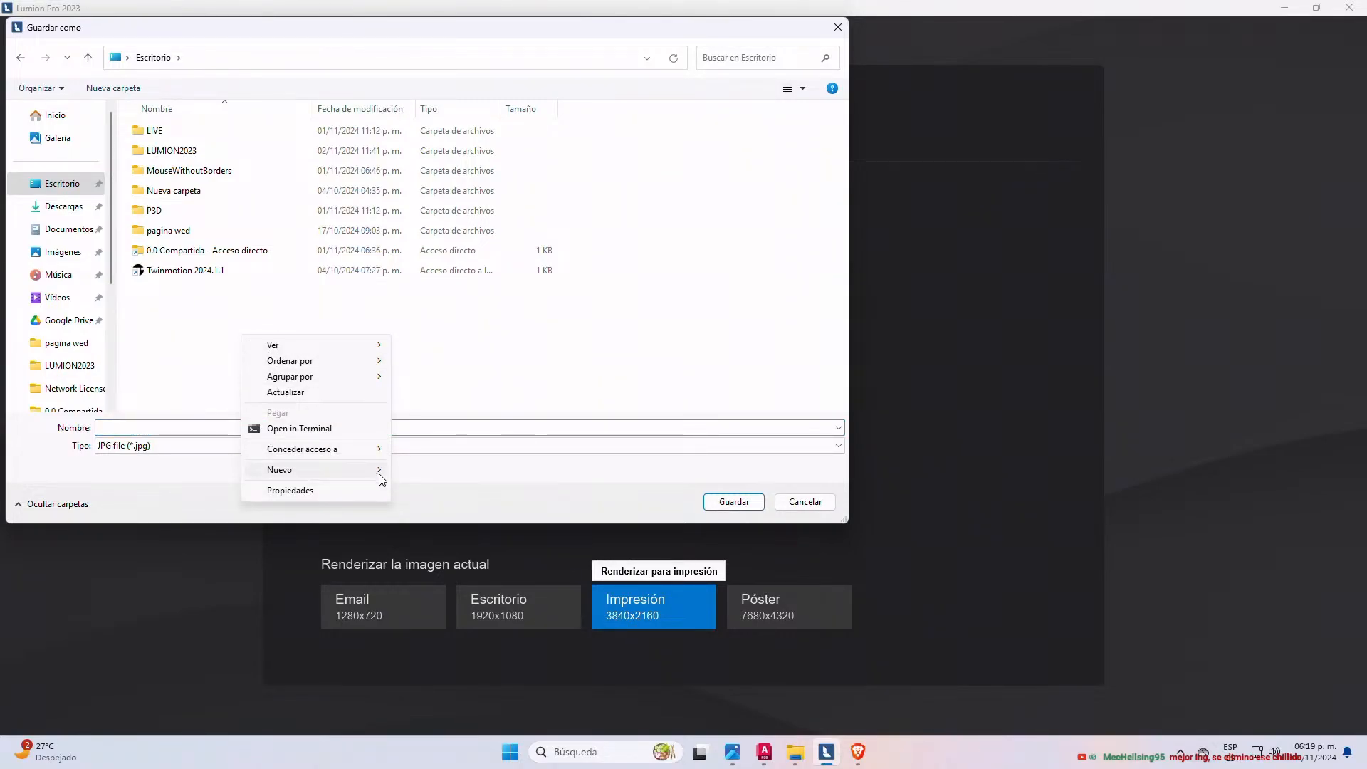
left_click(409, 469)
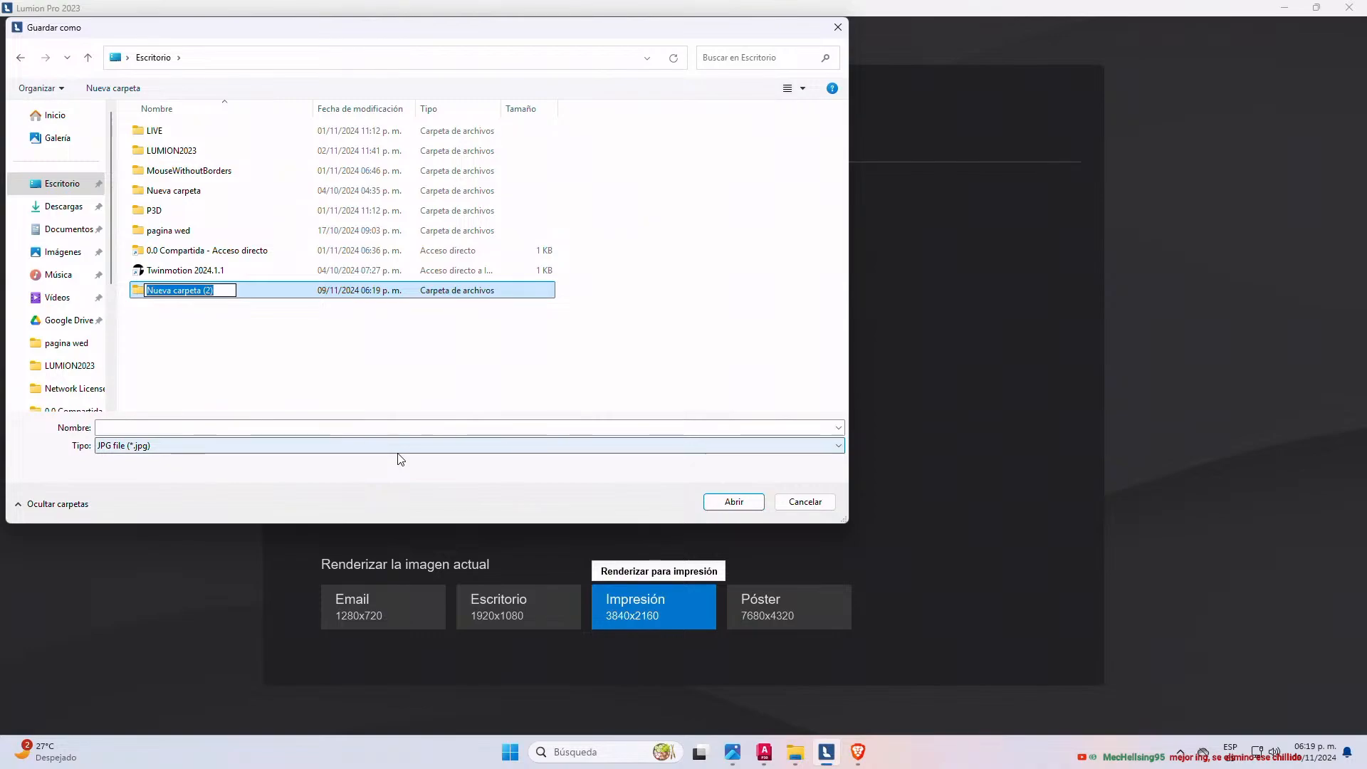
type("TIKTOK")
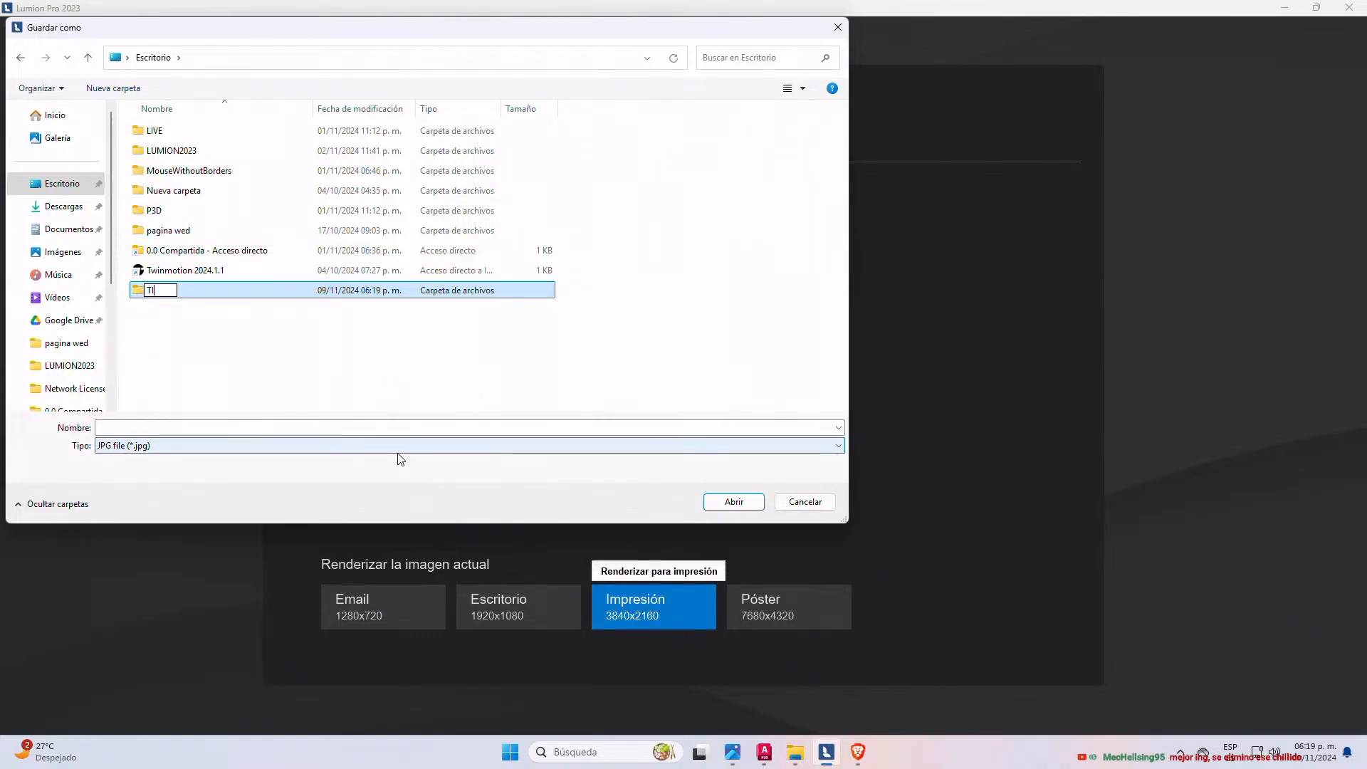
left_click(397, 380)
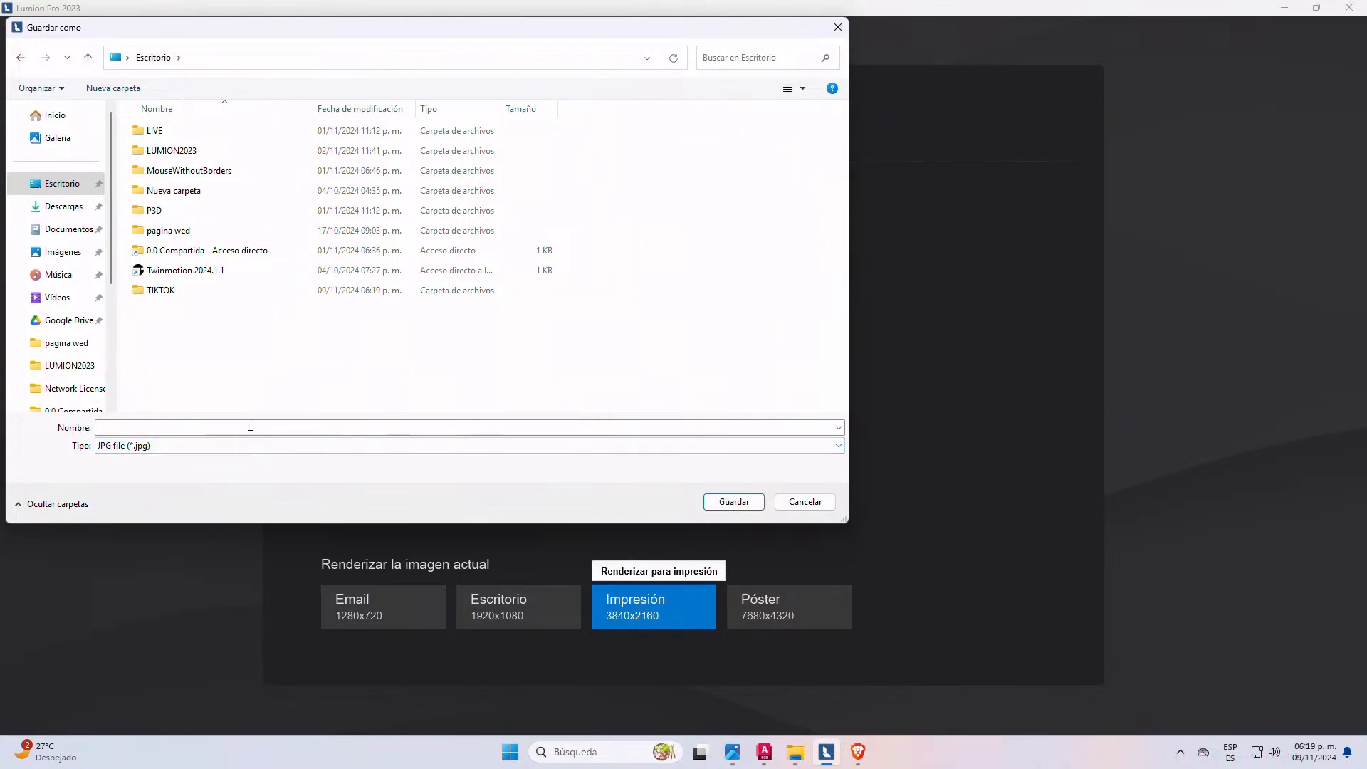
- Save the render as PRO in JPG format inside the TIKTOK folder and close the completed render
left_click(244, 428)
type("PRO")
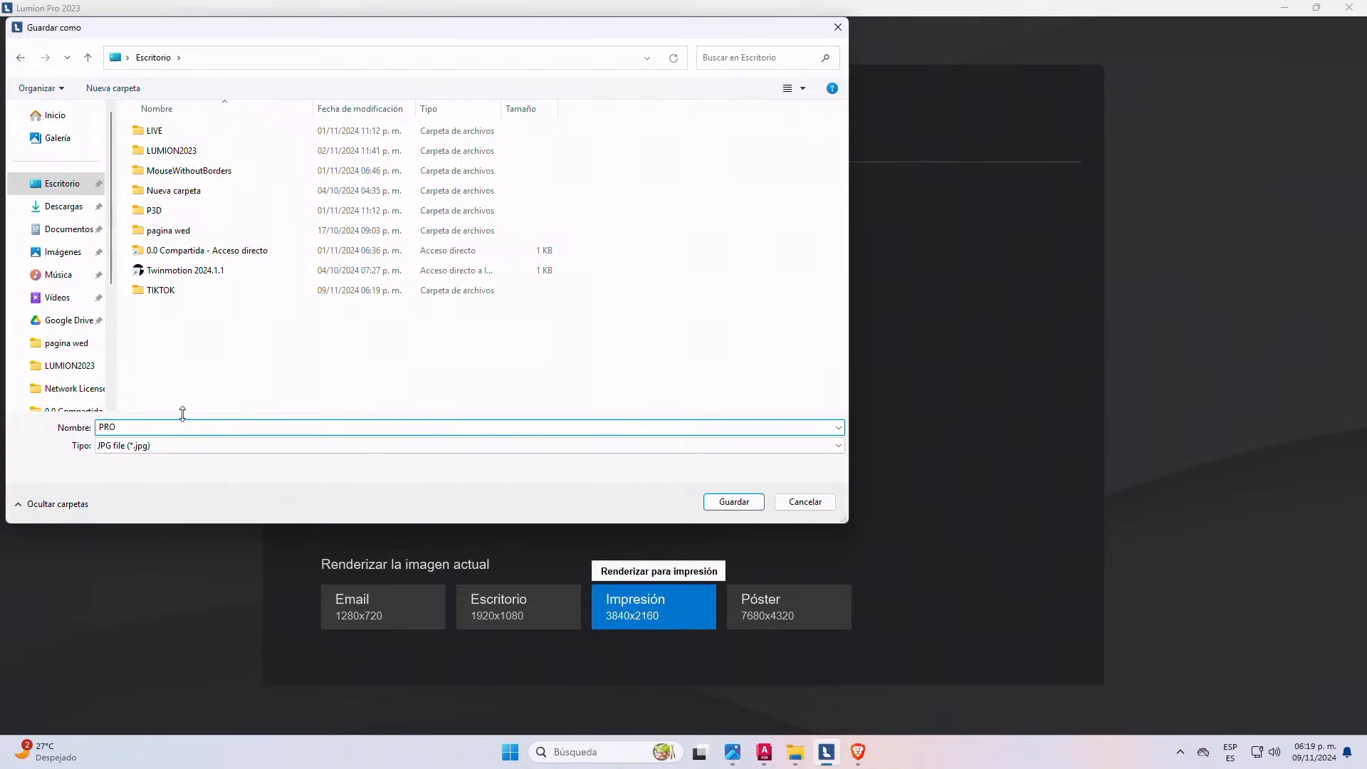
double_click(183, 292)
left_click(748, 502)
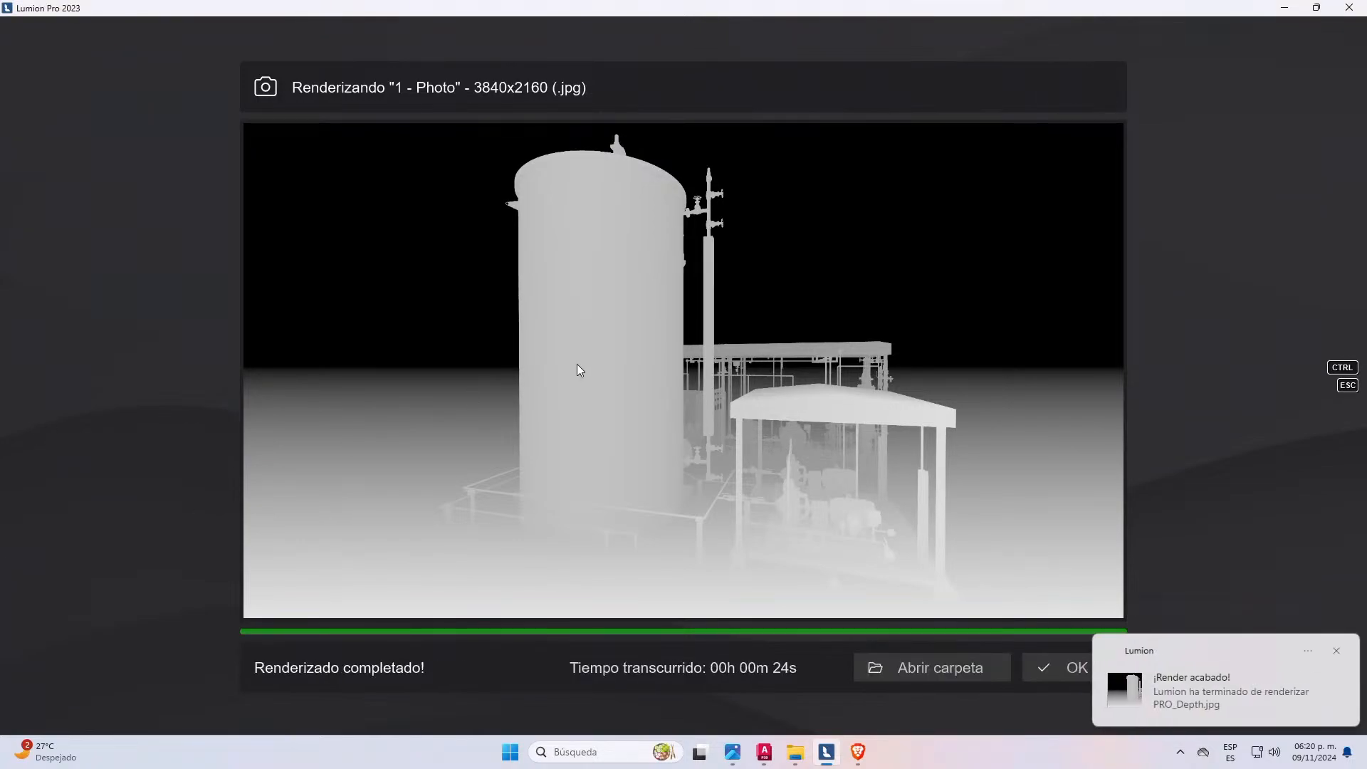
left_click(1064, 668)
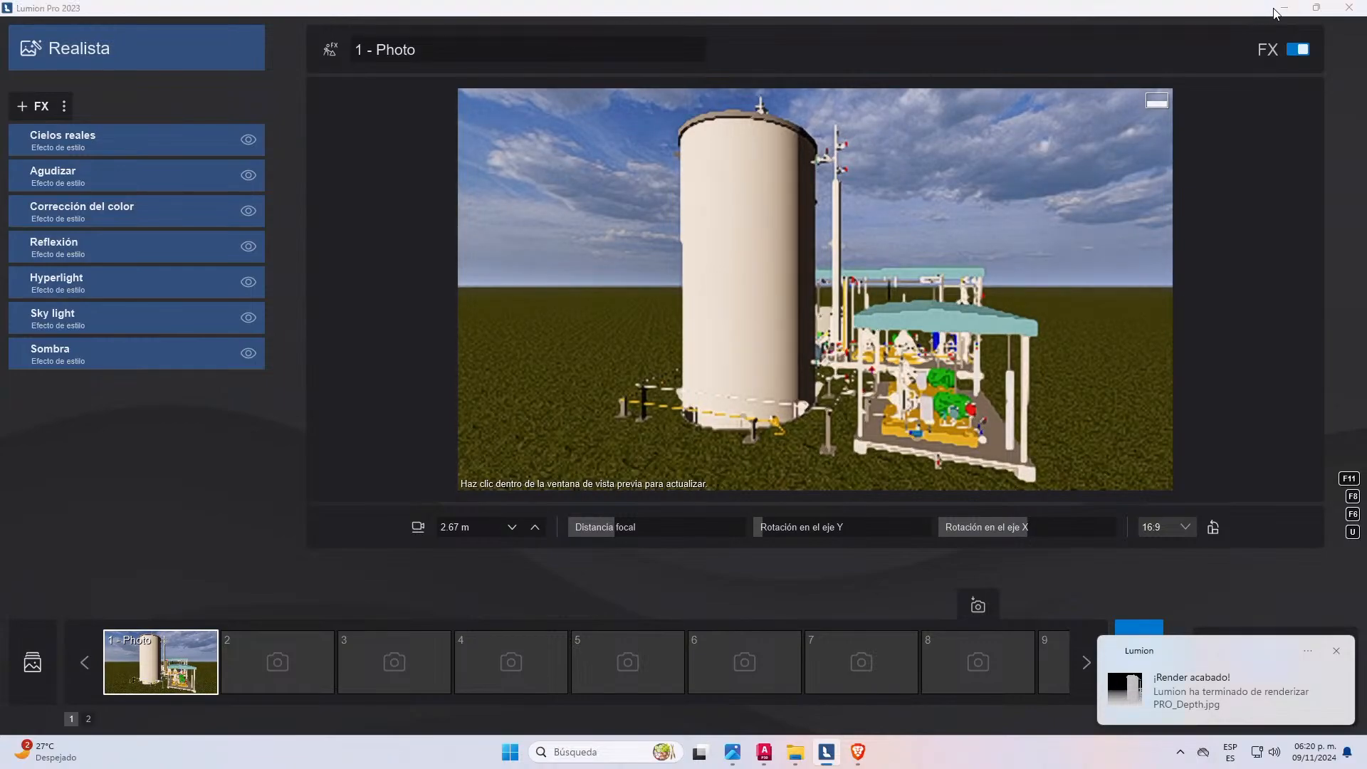
- Minimize the open windows and open the TIKTOK folder on the desktop
left_click(1283, 10)
left_click(1279, 13)
left_click(819, 279)
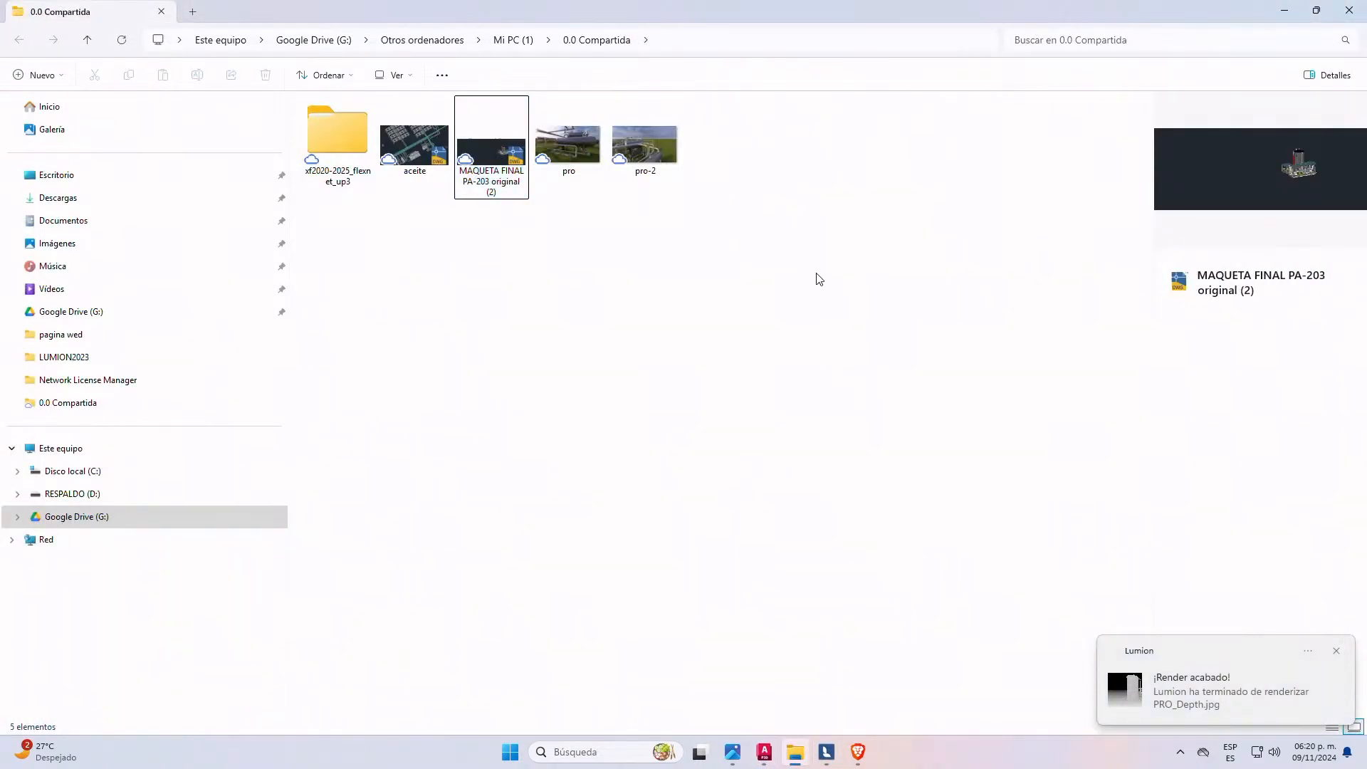
left_click(1280, 10)
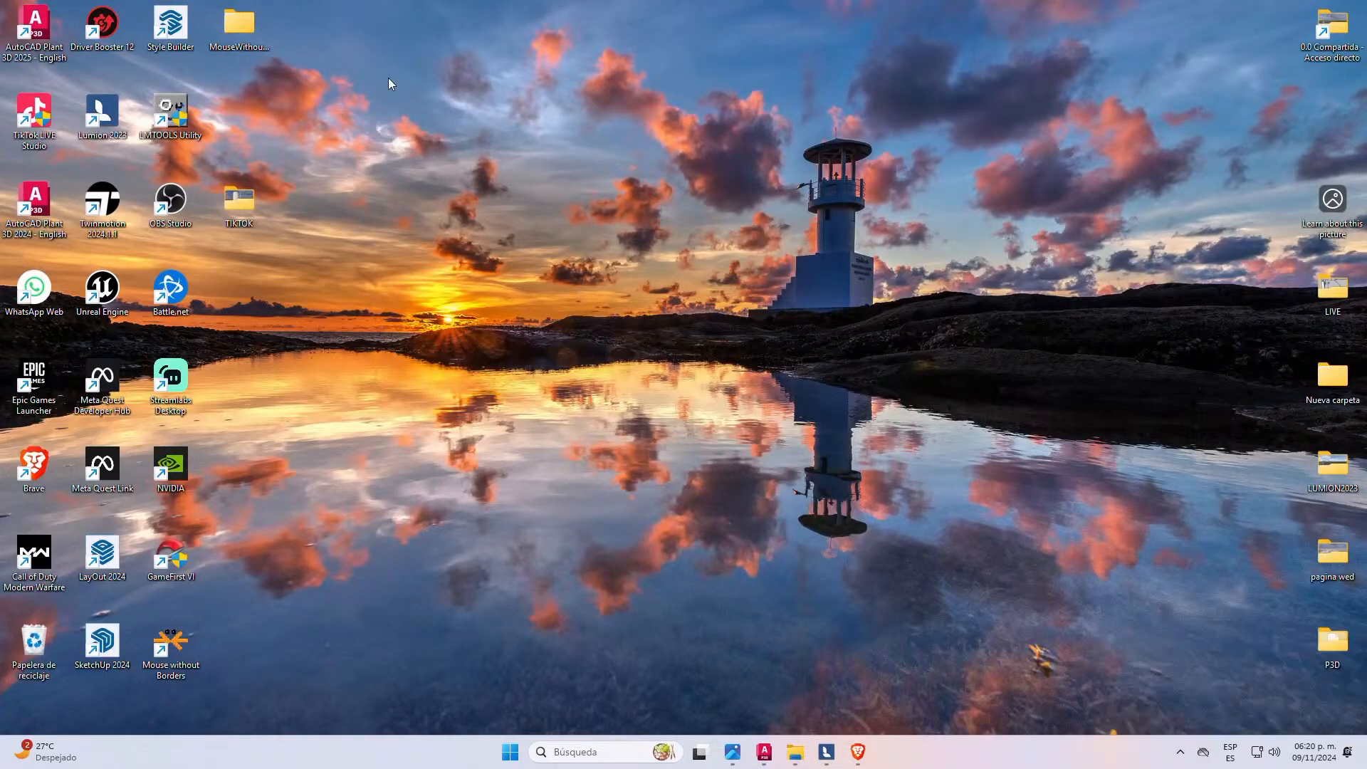
double_click(243, 203)
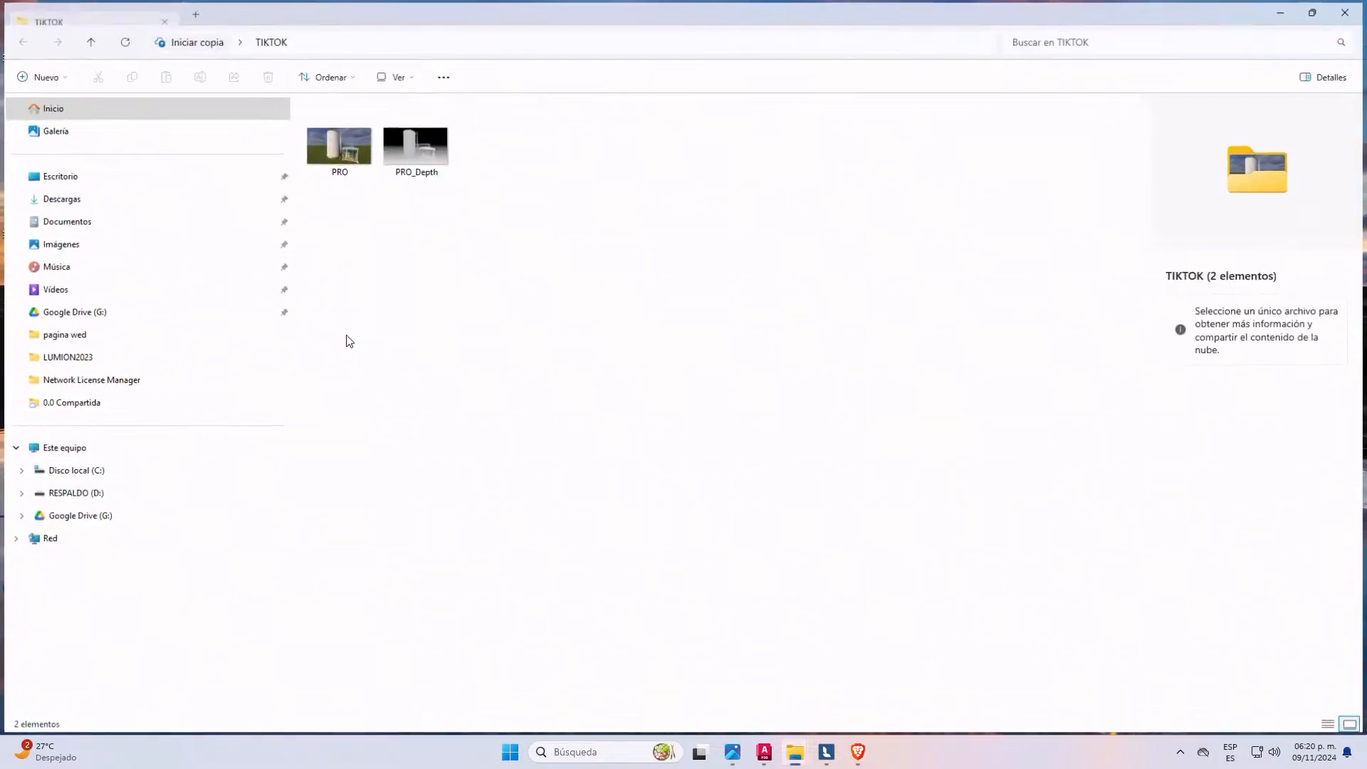
- View the rendered PRO image in a maximized viewer and inspect the tank and pump shelter up close
double_click(358, 176)
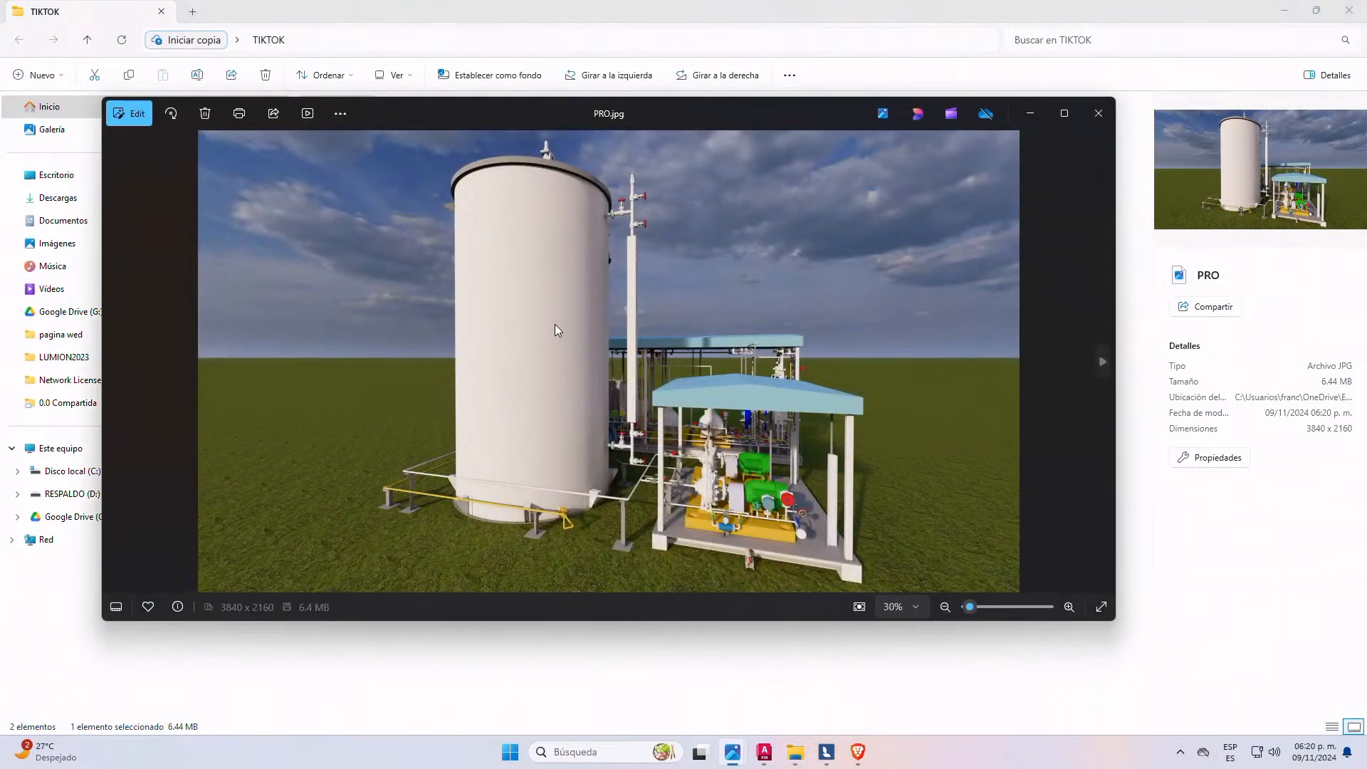
left_click(1065, 113)
scroll(908, 634, "up", 5)
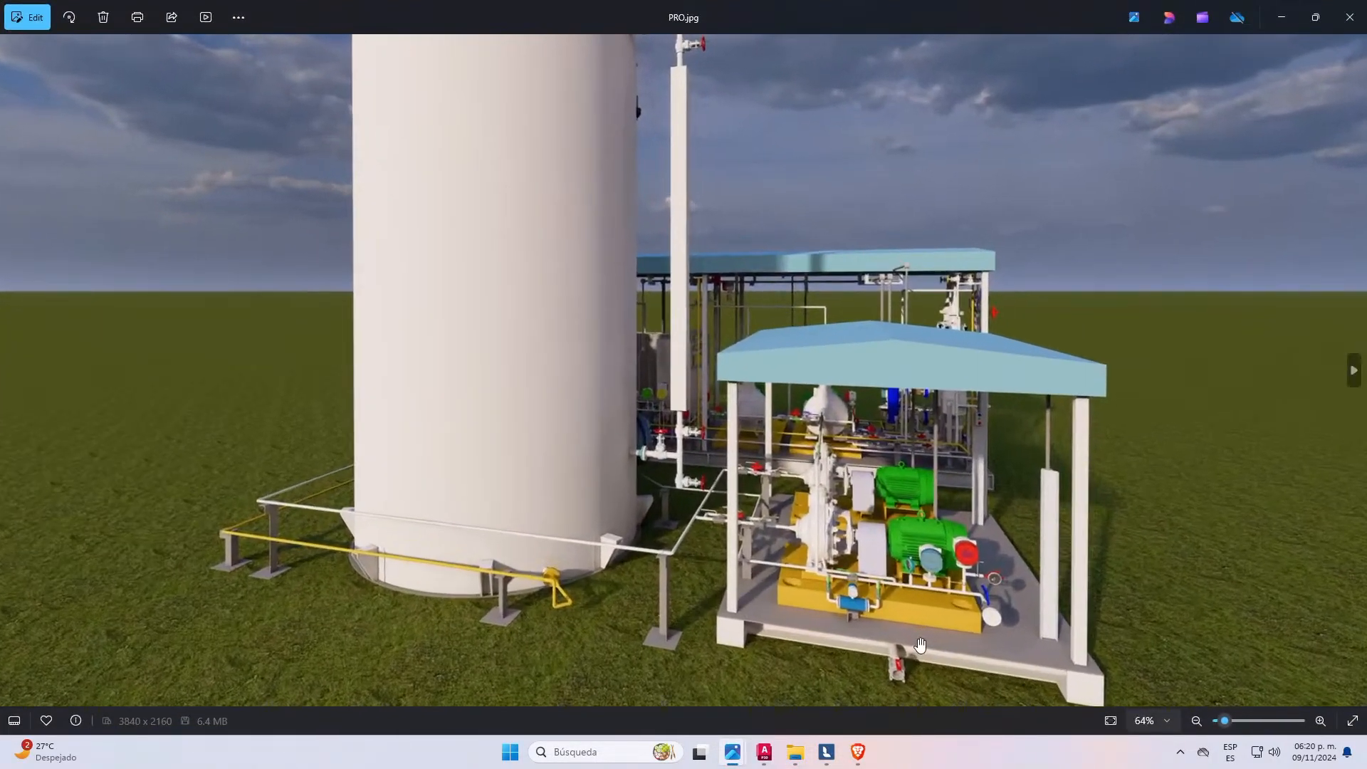
- Close the PRO image, switch to AutoCAD Plant 3D and show the plant model in top view
scroll(909, 633, "down", 5)
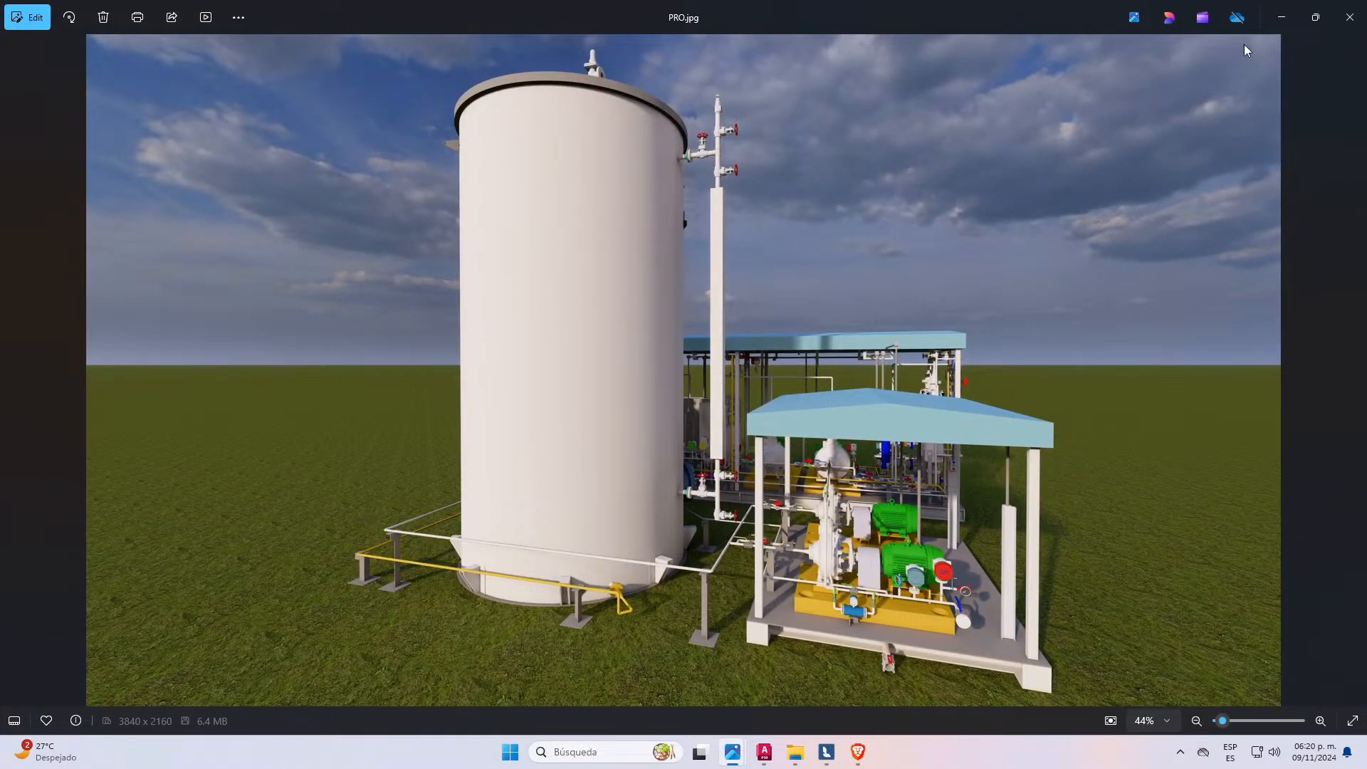
left_click(1348, 20)
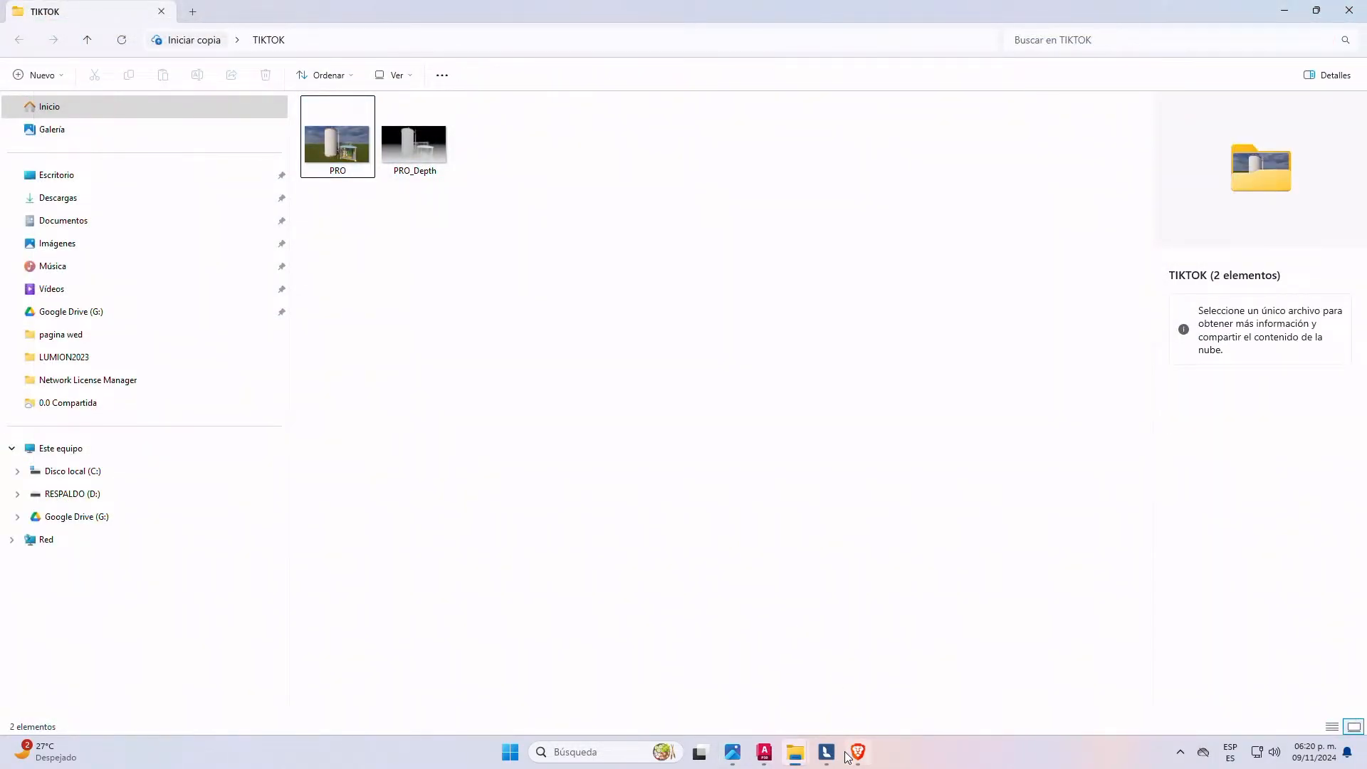
left_click(764, 752)
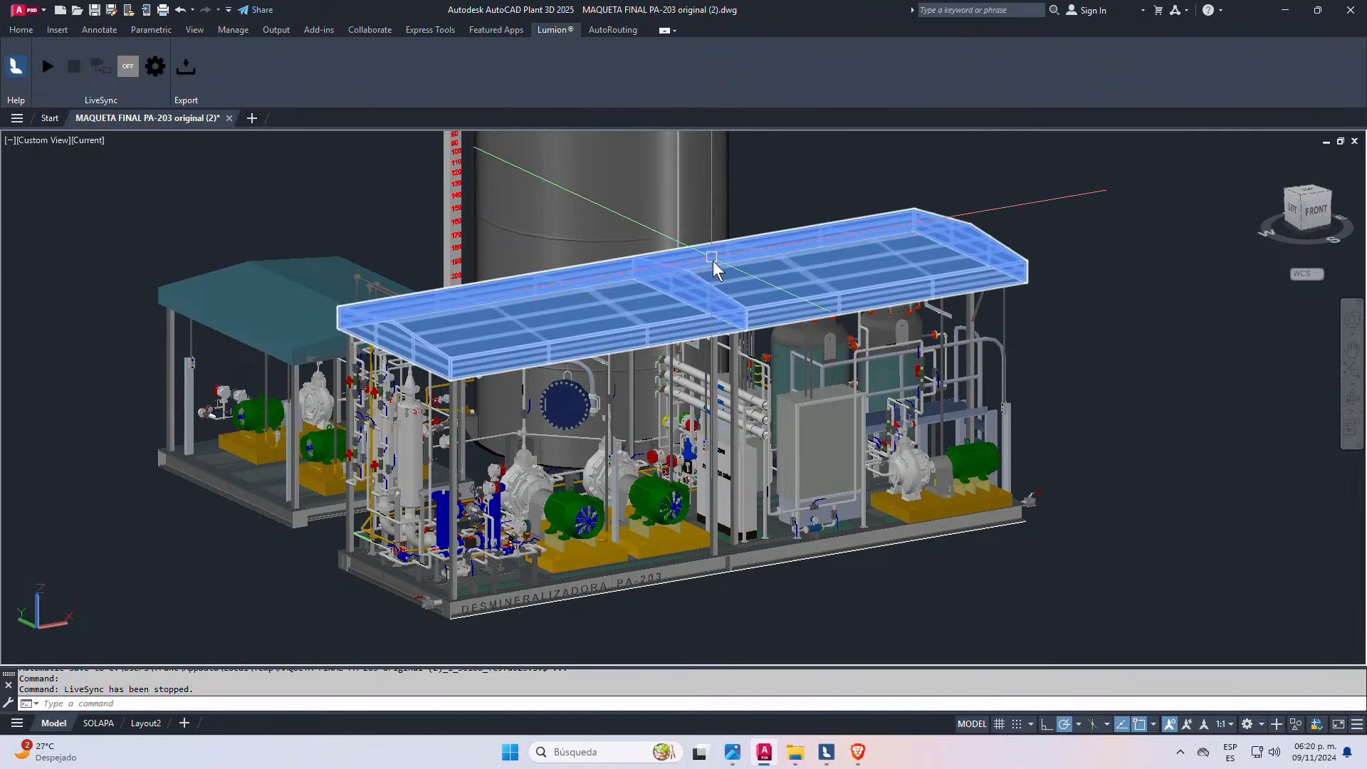
scroll(712, 260, "down", 4)
scroll(715, 371, "up", 3)
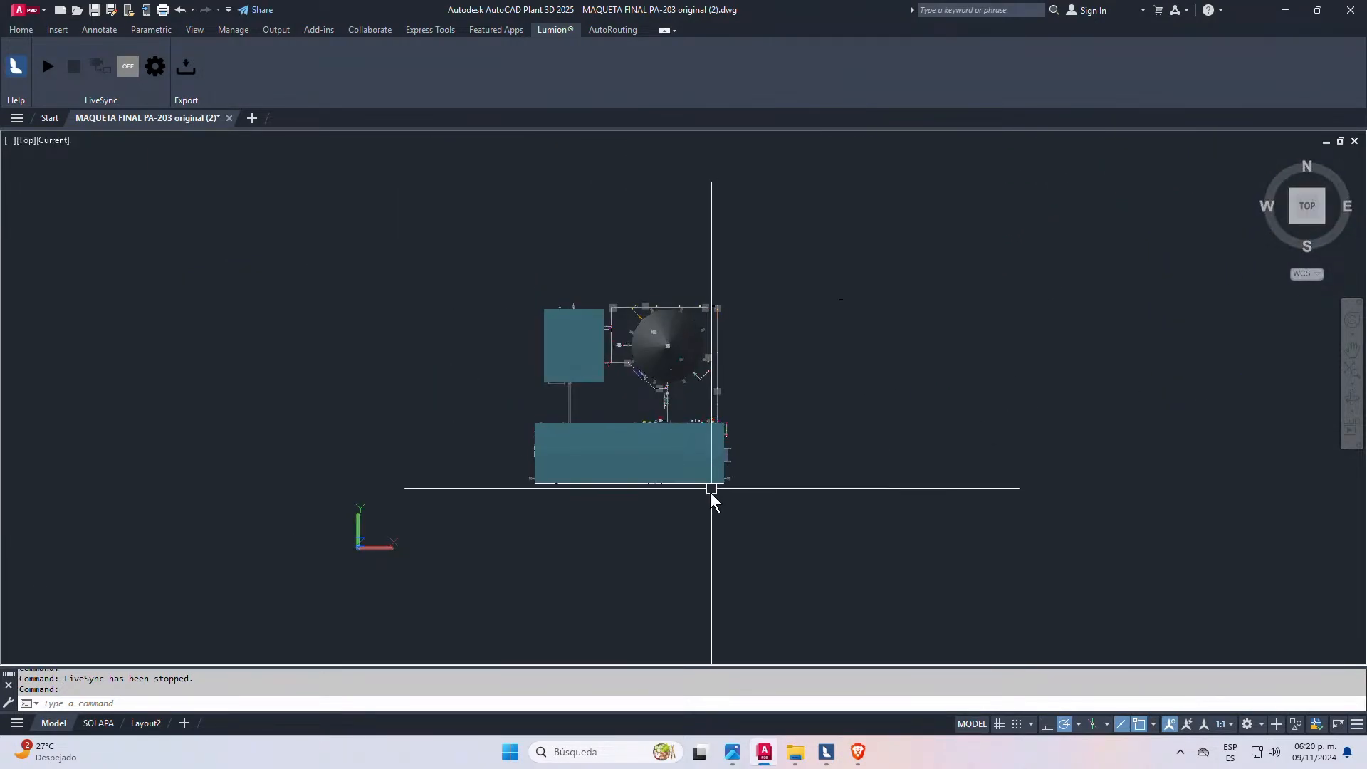
key("Return")
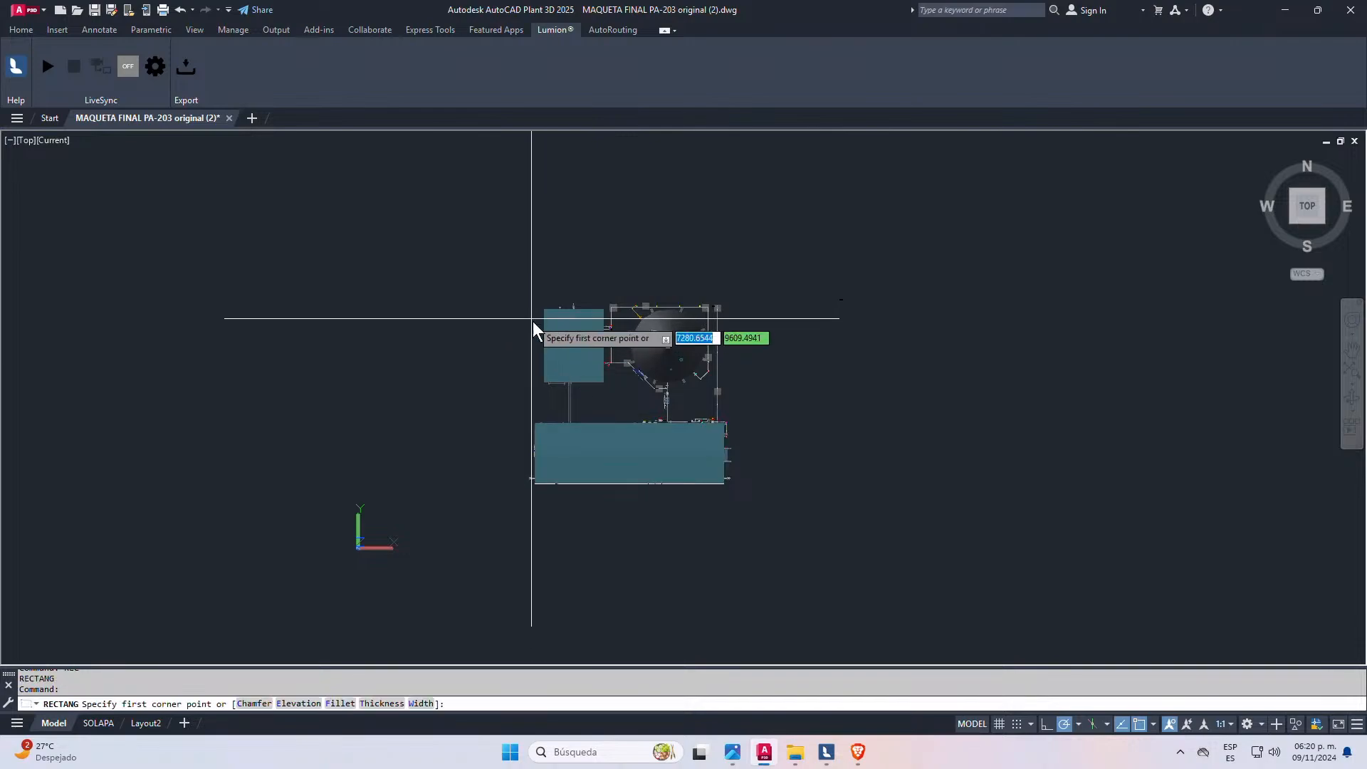
left_click(519, 302)
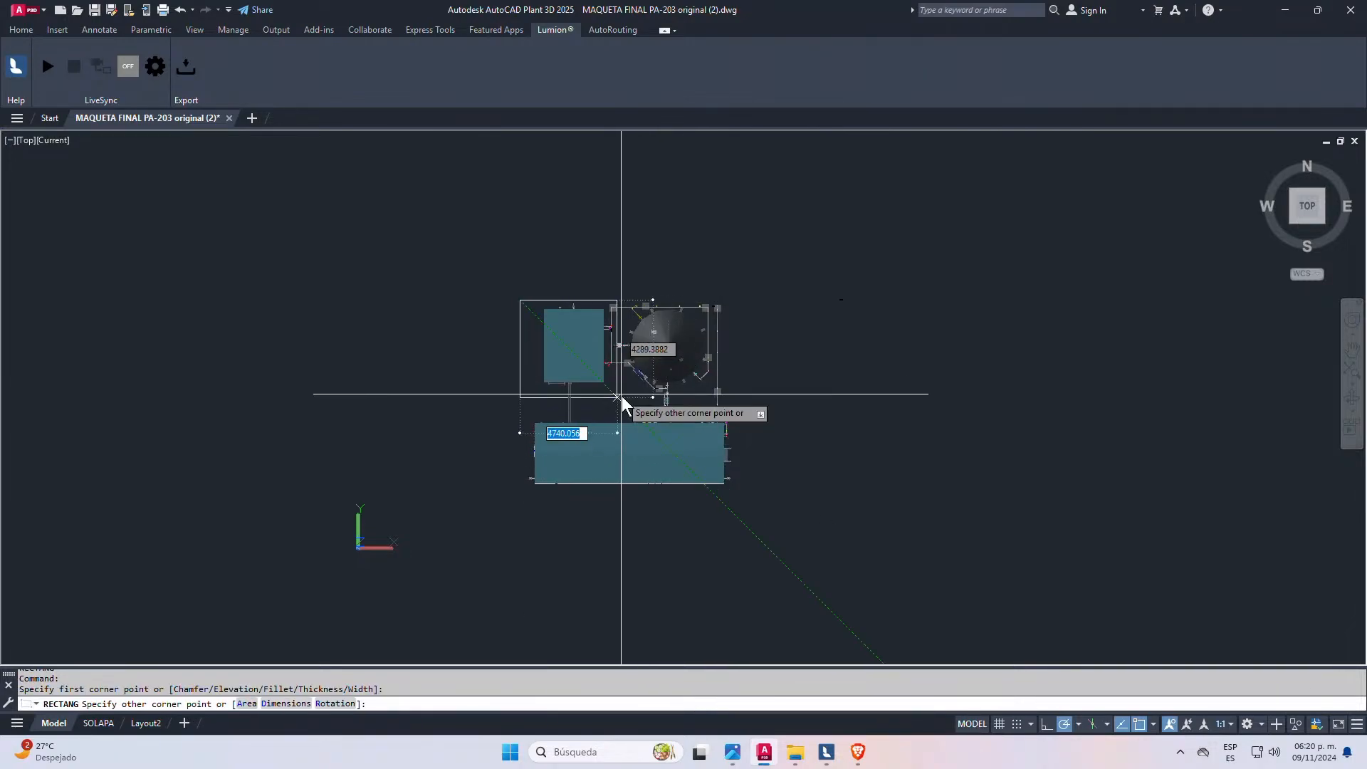
key("Escape")
key("Escape")
key("Escape")
- Change the visual style of the model to 2D Wireframe
type("SHA")
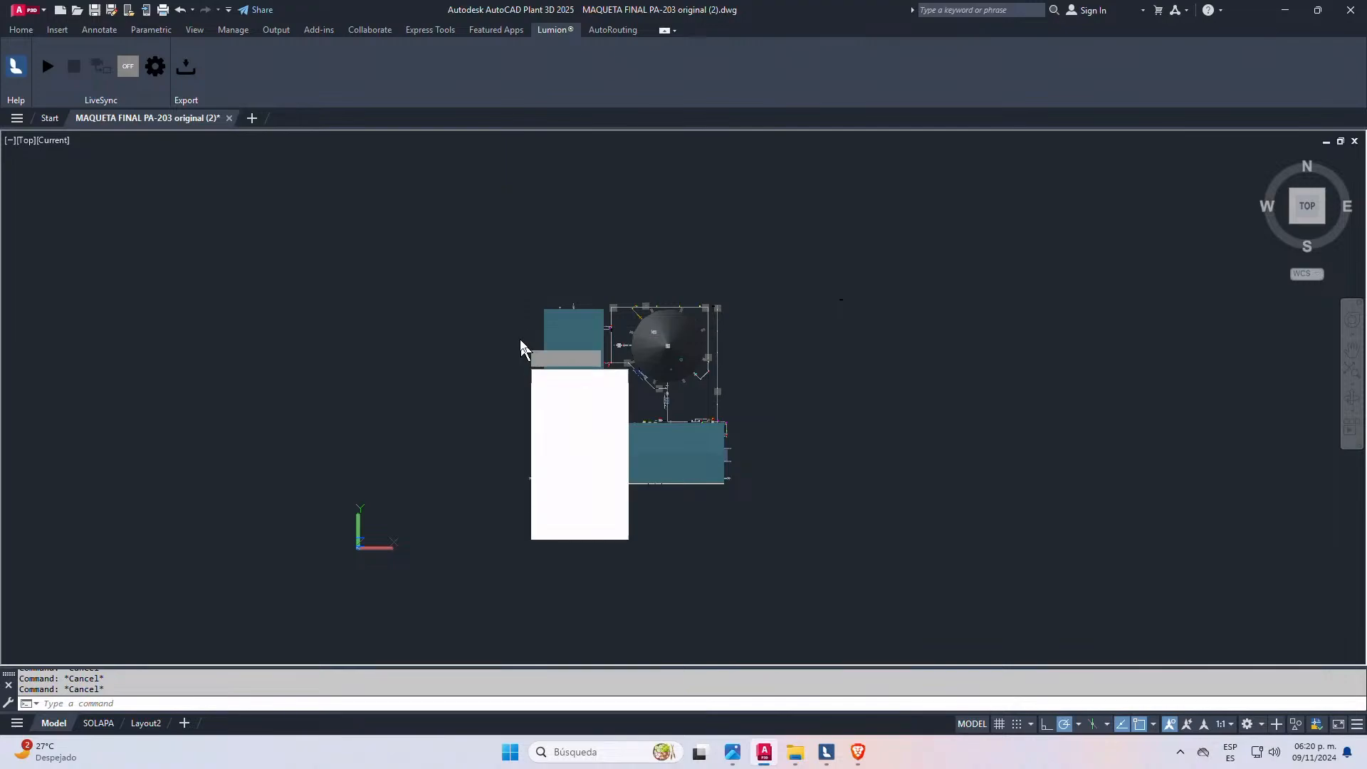
key("Return")
type("2")
key("Return")
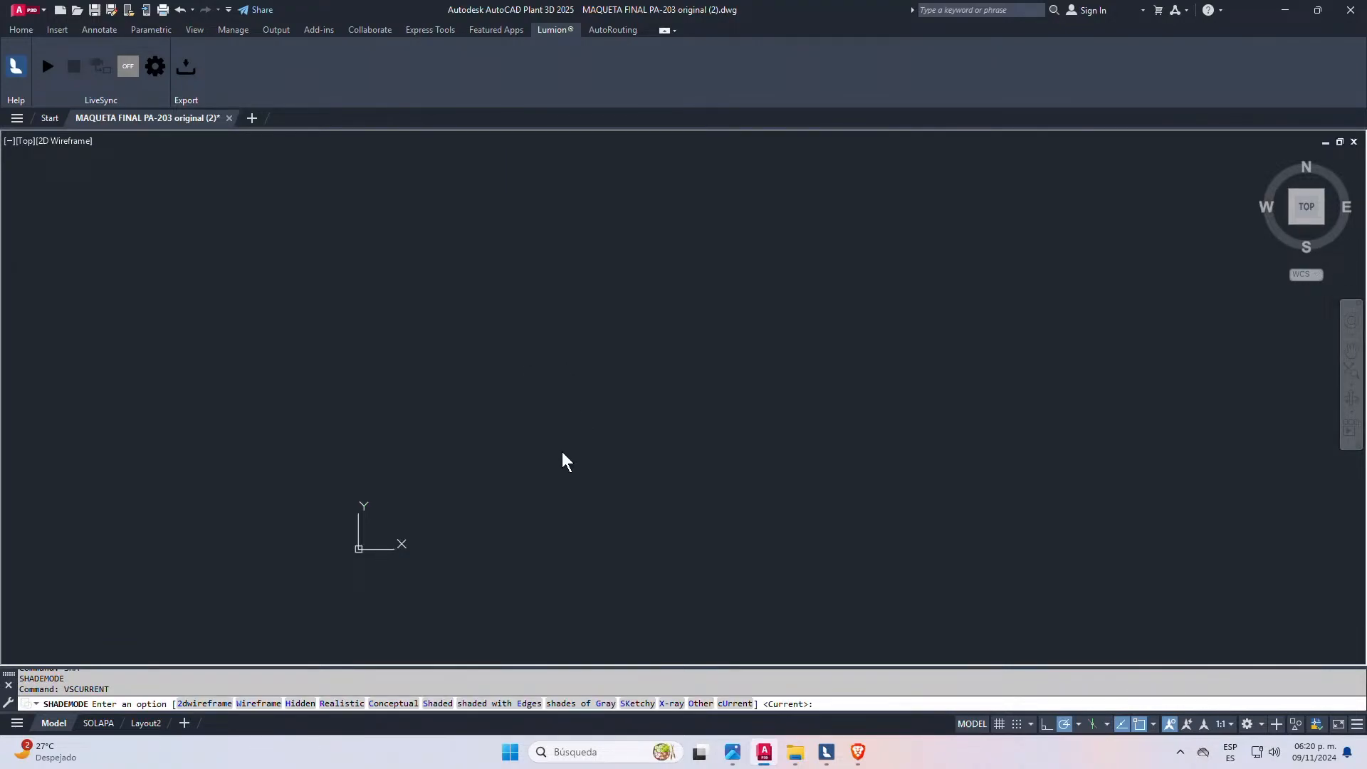
- Draw a rectangle that encloses the whole plant, including the tank and both skids, with a margin around it
type("E")
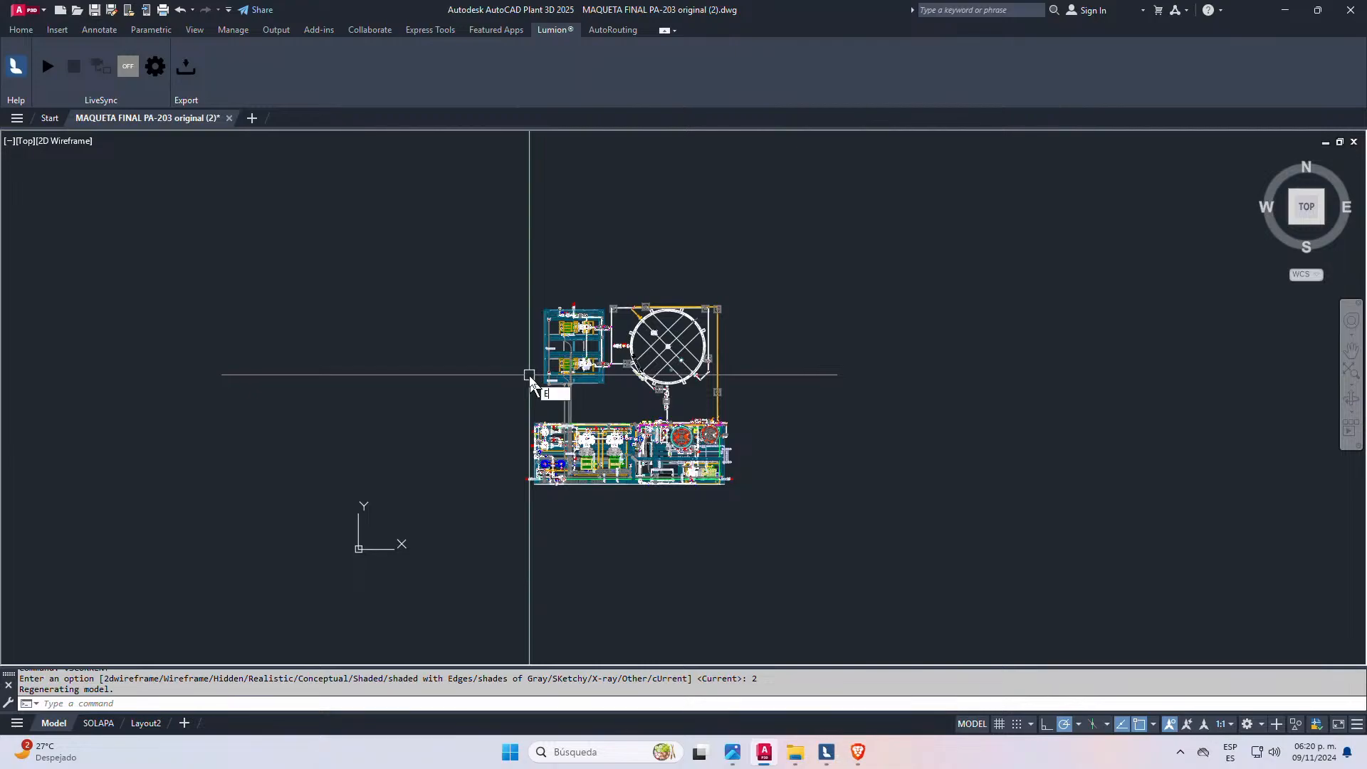
type("EC")
key("Return")
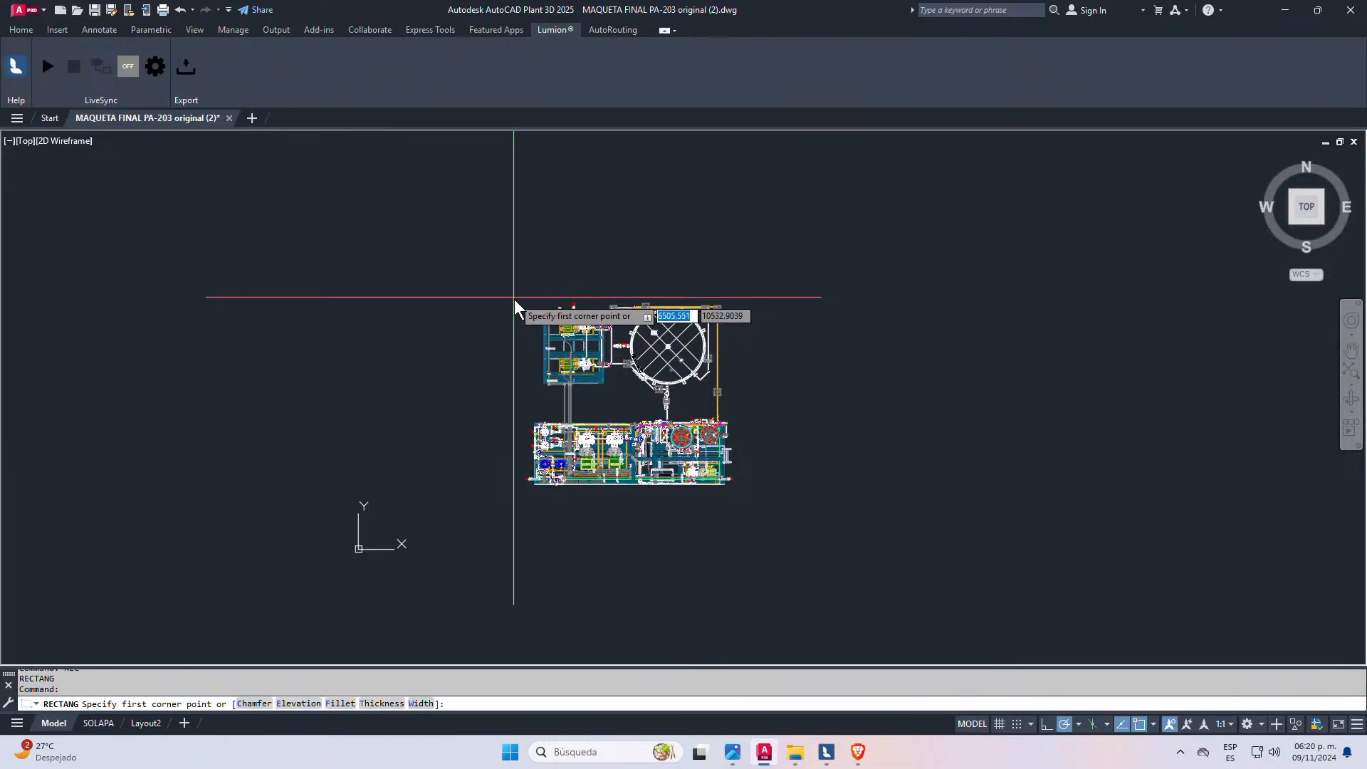
left_click(477, 294)
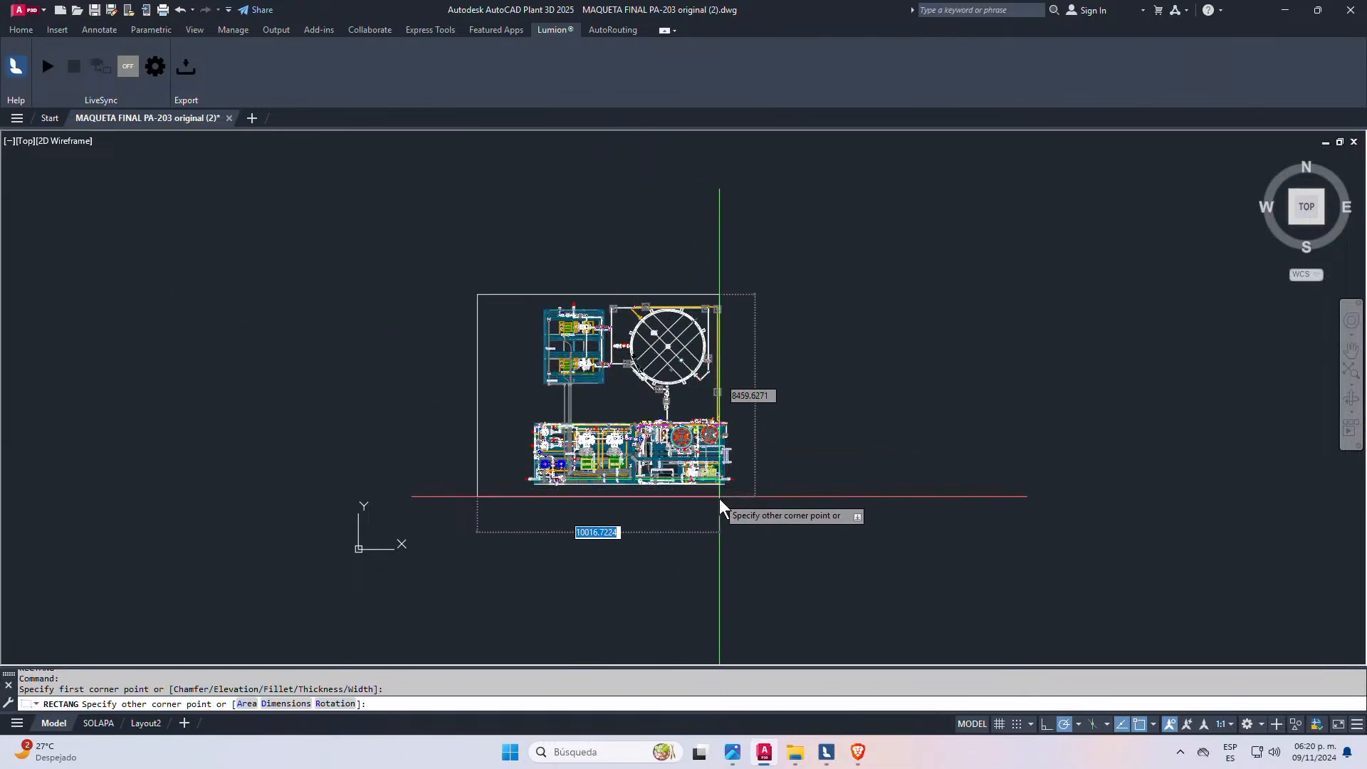
left_click(765, 500)
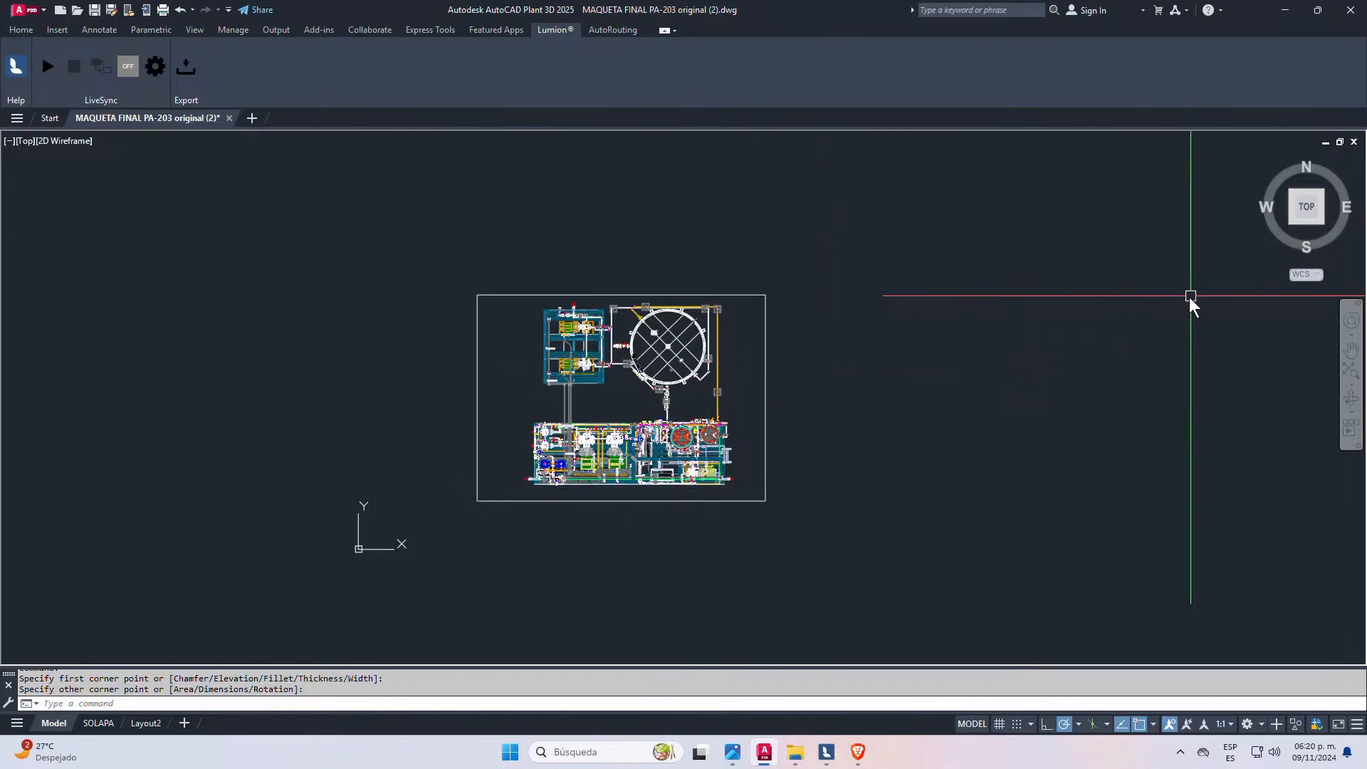
- Show the model in the SE Isometric view and look closely at the rectangle's front corner
left_click_drag(1328, 228, 885, 360)
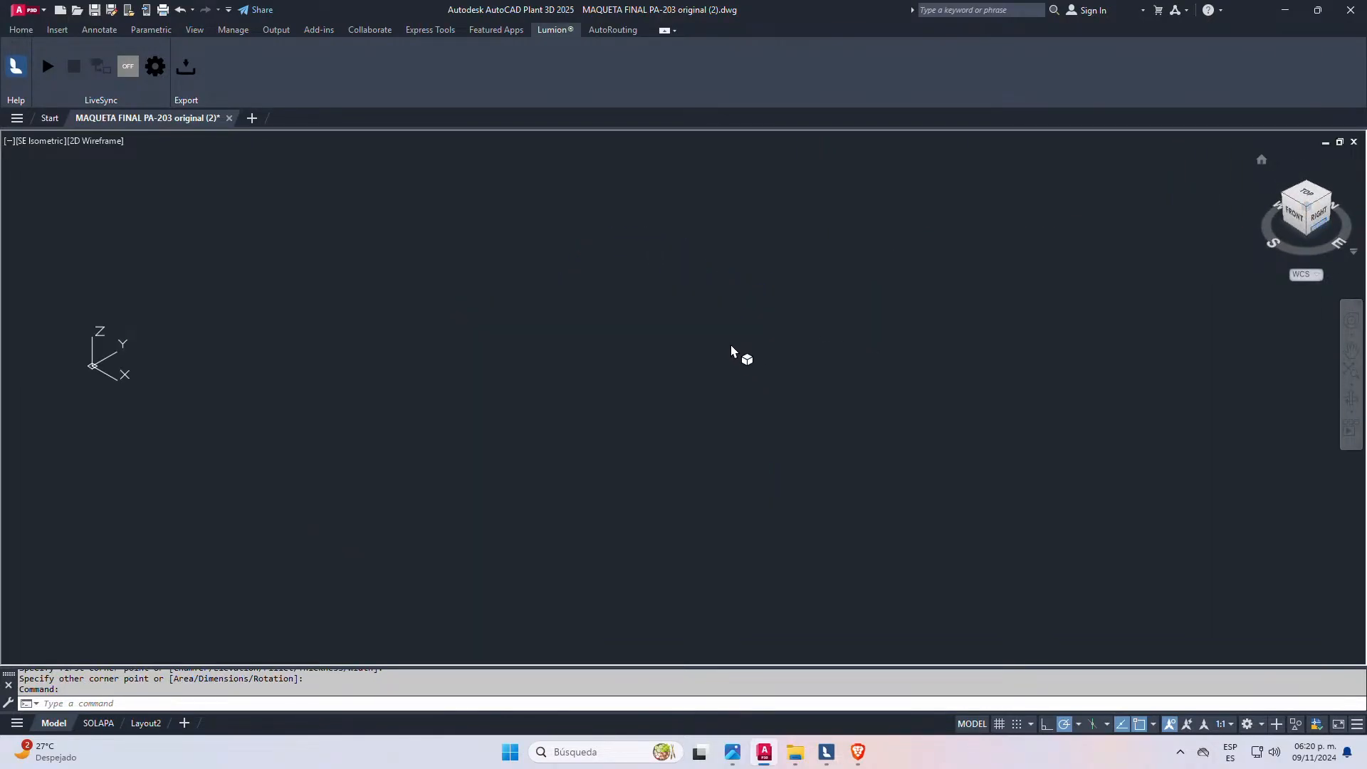
scroll(715, 570, "down", 2)
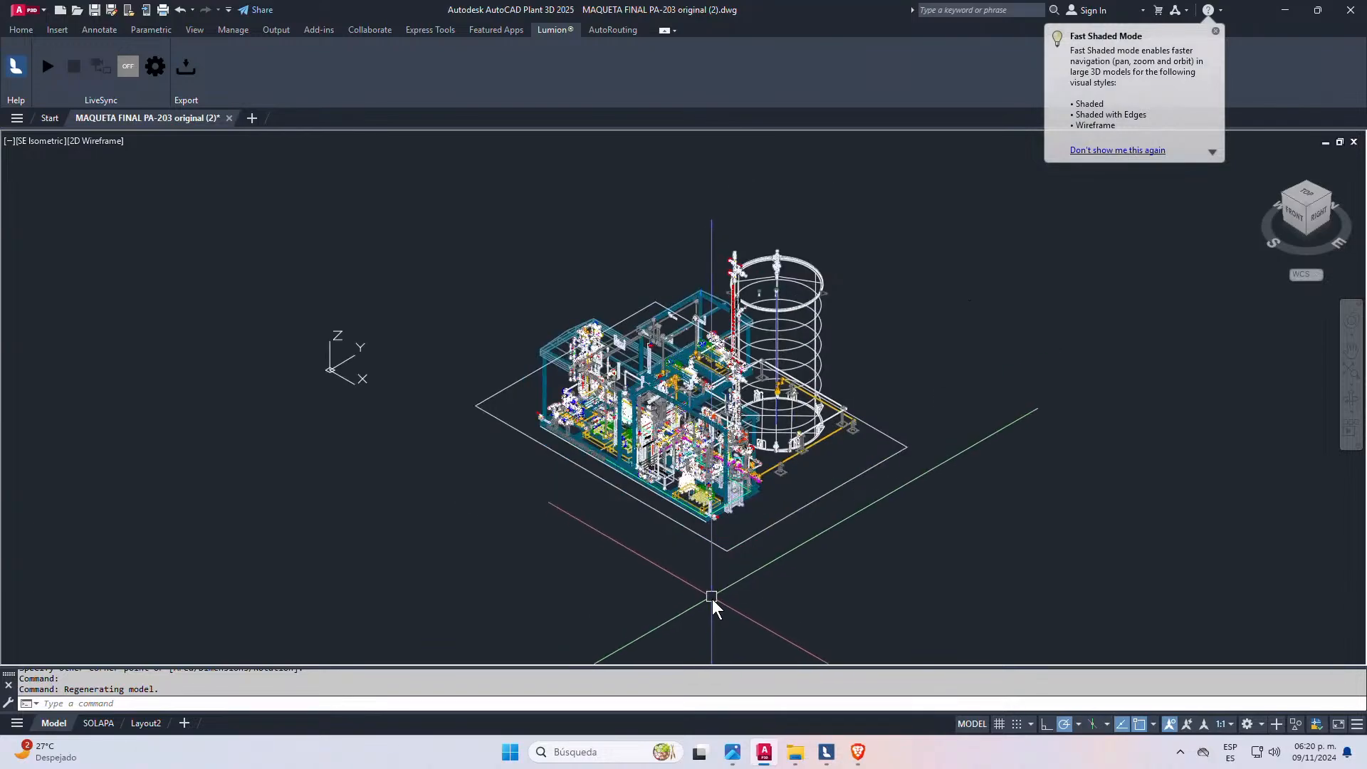
scroll(734, 534, "up", 5)
scroll(737, 455, "up", 4)
left_click(774, 366)
scroll(705, 562, "down", 4)
key("Escape")
key("Escape")
key("Escape")
key("Escape")
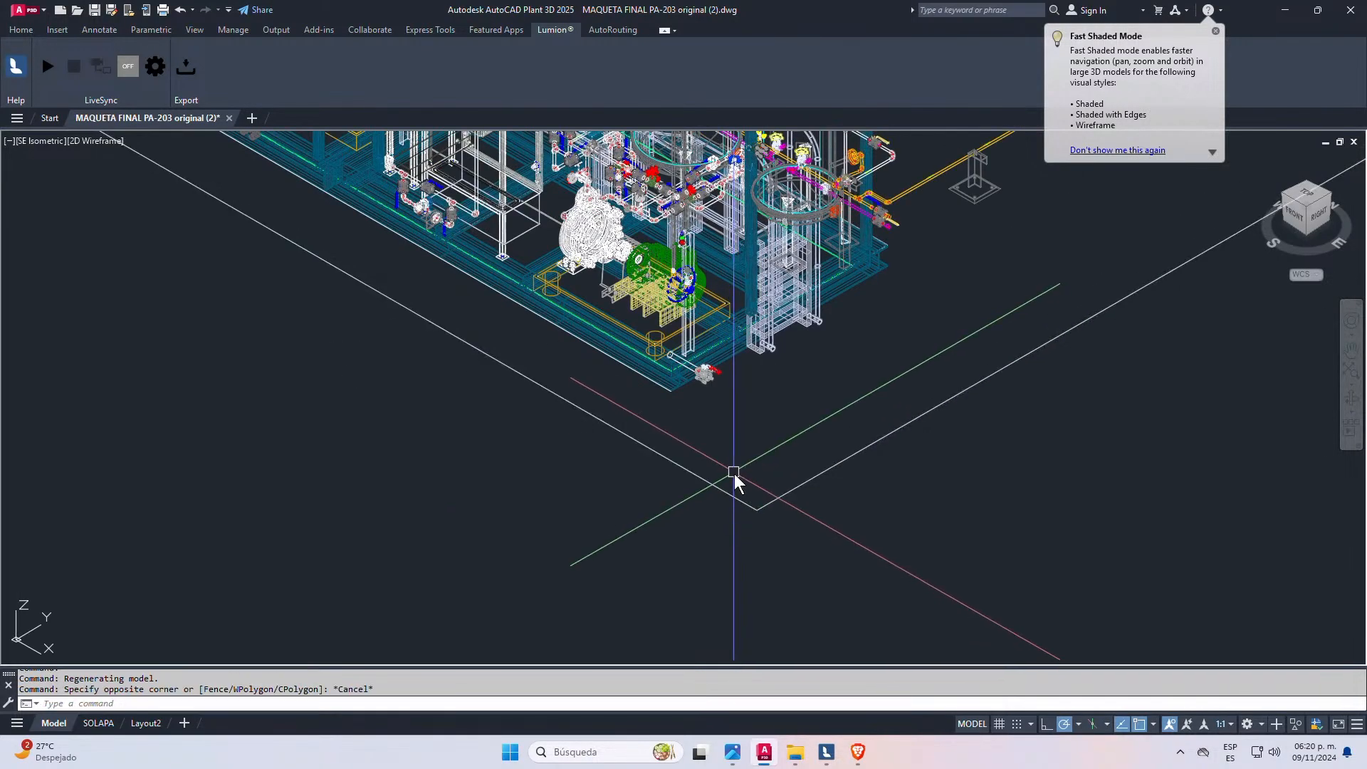
type("i")
key("Return")
type("m")
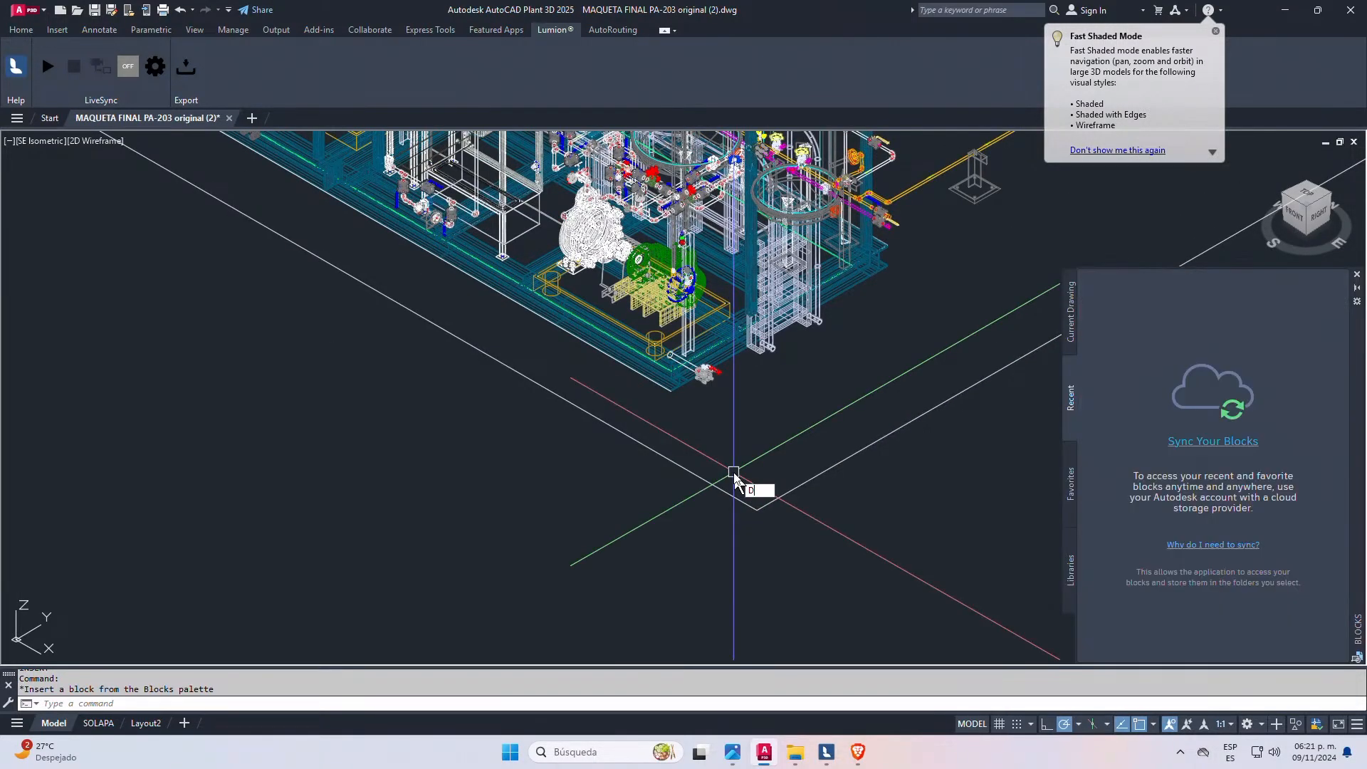
key("Escape")
key("Escape")
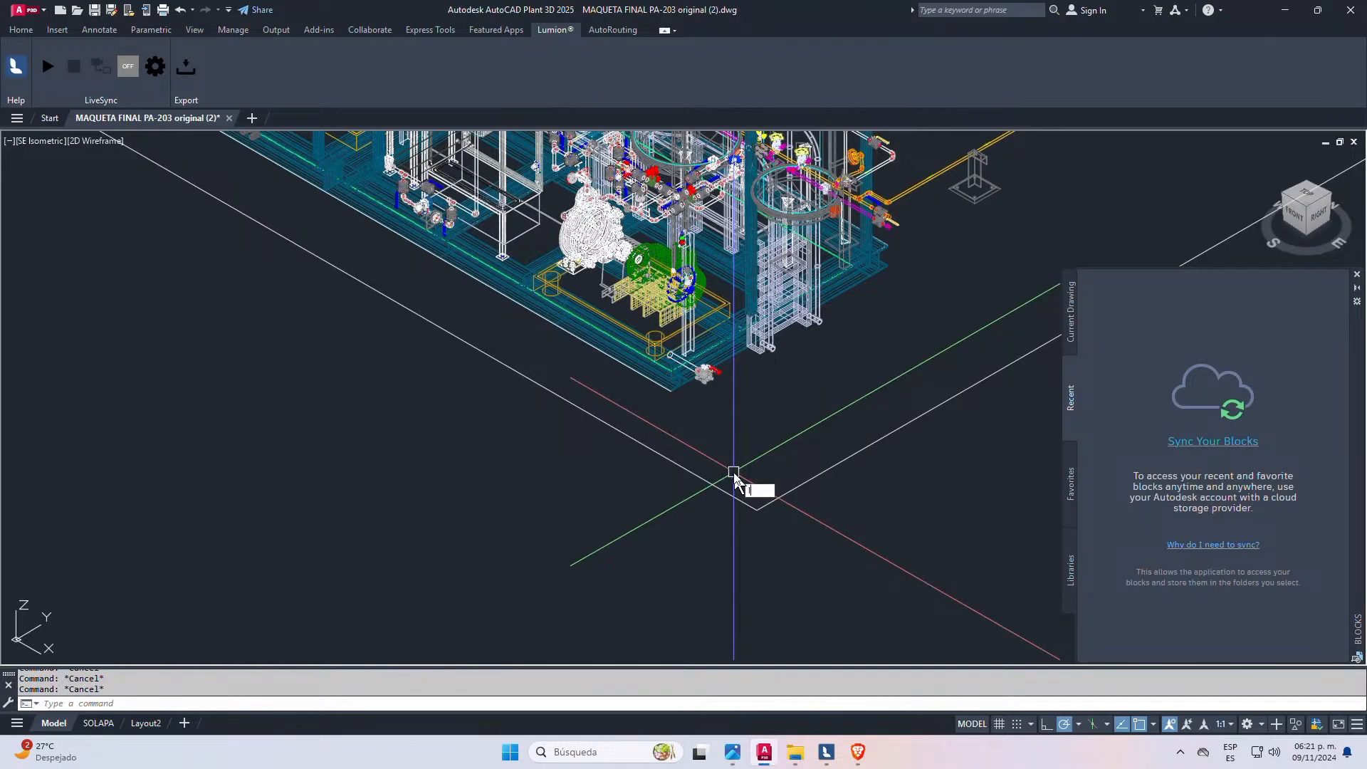
- Read the coordinates of the rectangle's front corner with the ID command and close the Blocks palette
type("id")
key("Return")
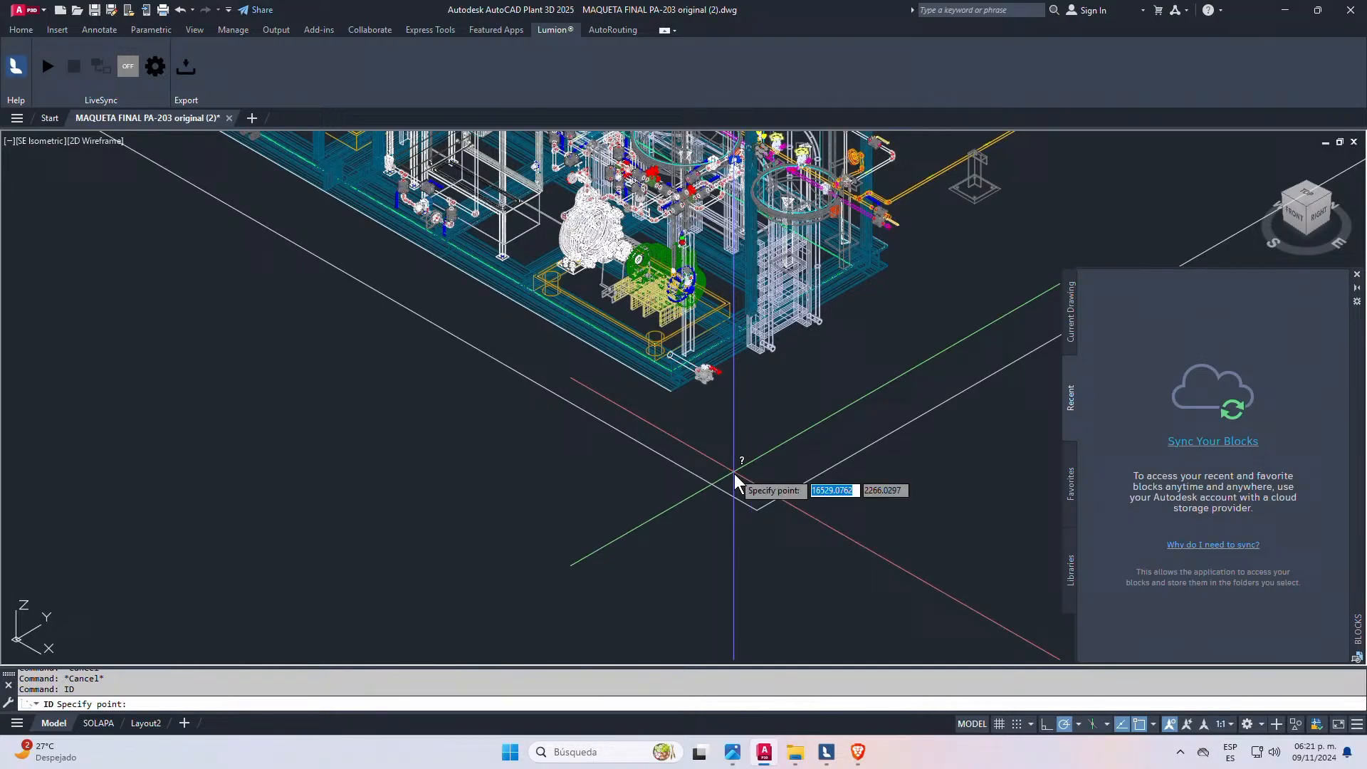
left_click(760, 510)
scroll(760, 510, "down", 5)
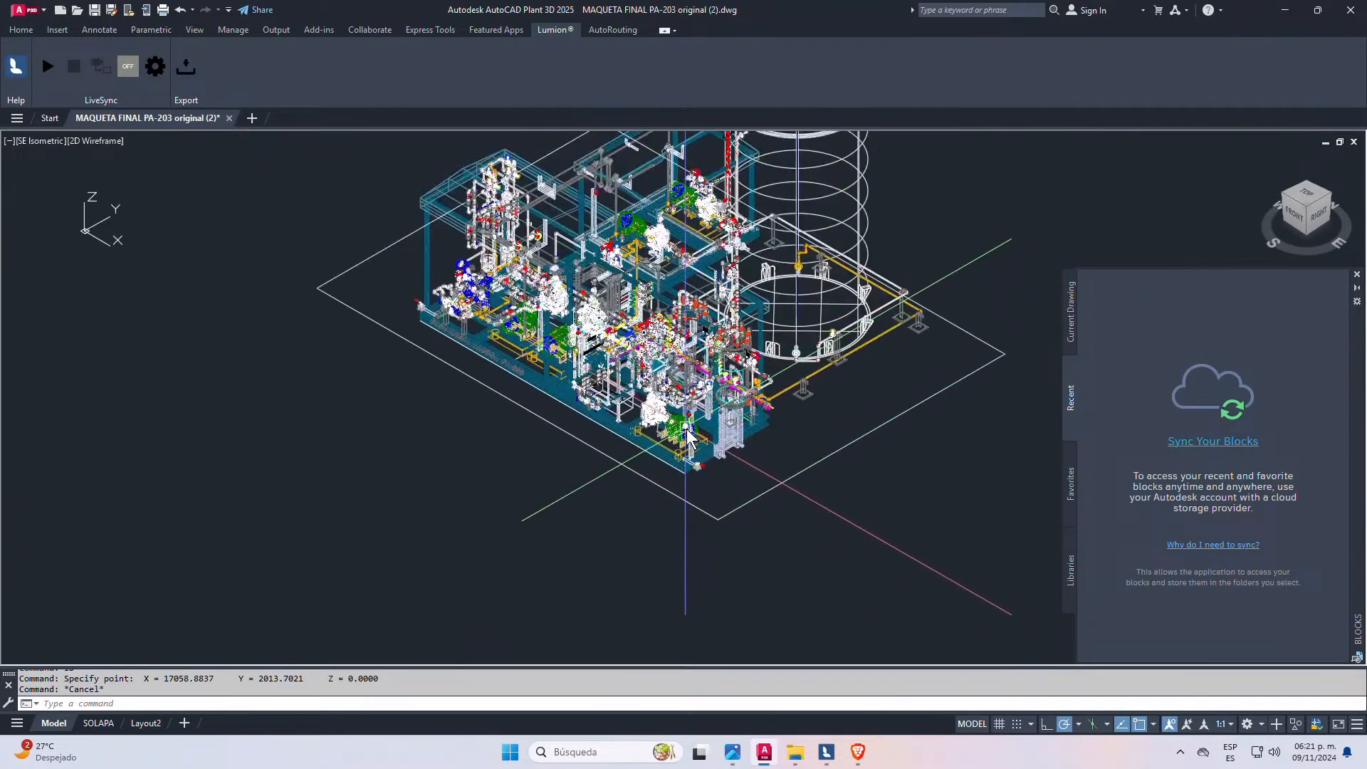
key("Escape")
left_click(1357, 276)
scroll(1035, 399, "up", 6)
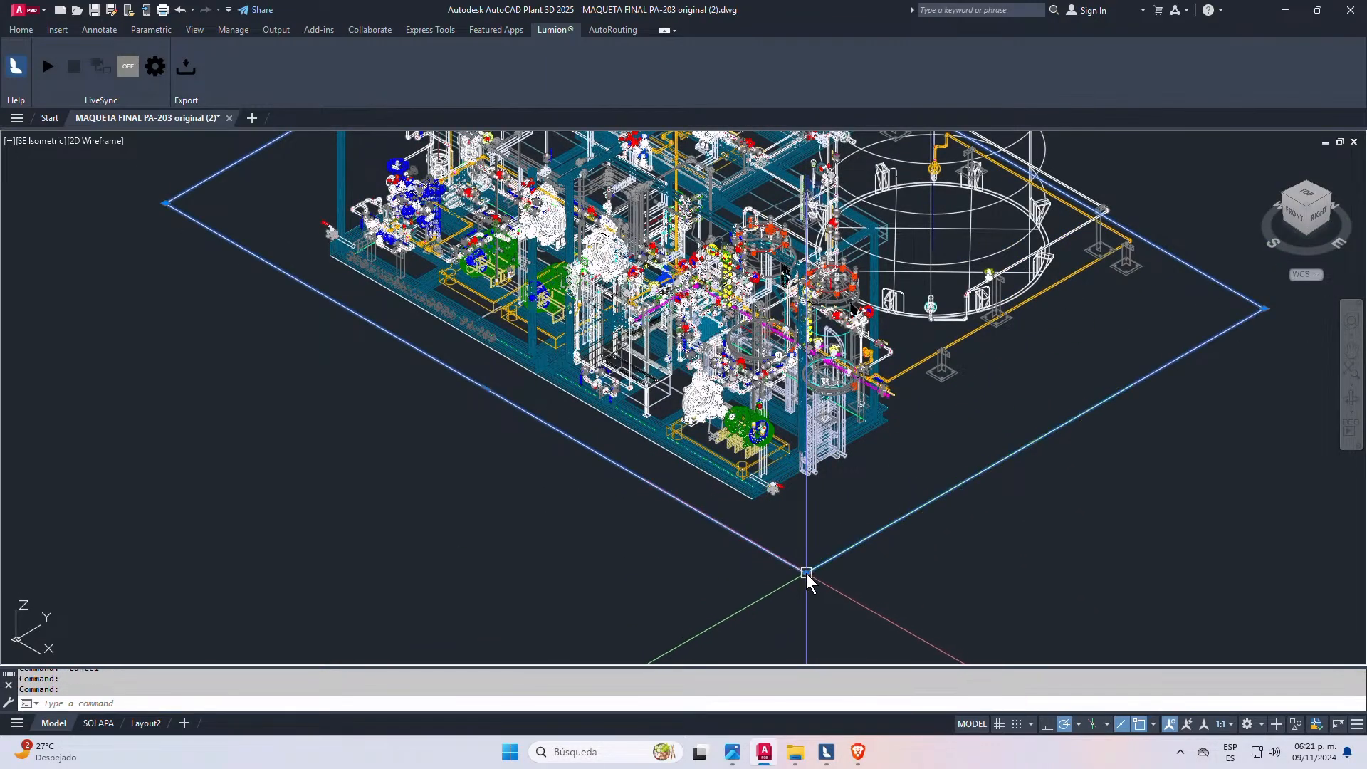
left_click(806, 572)
scroll(783, 563, "down", 5)
key("Escape")
key("Escape")
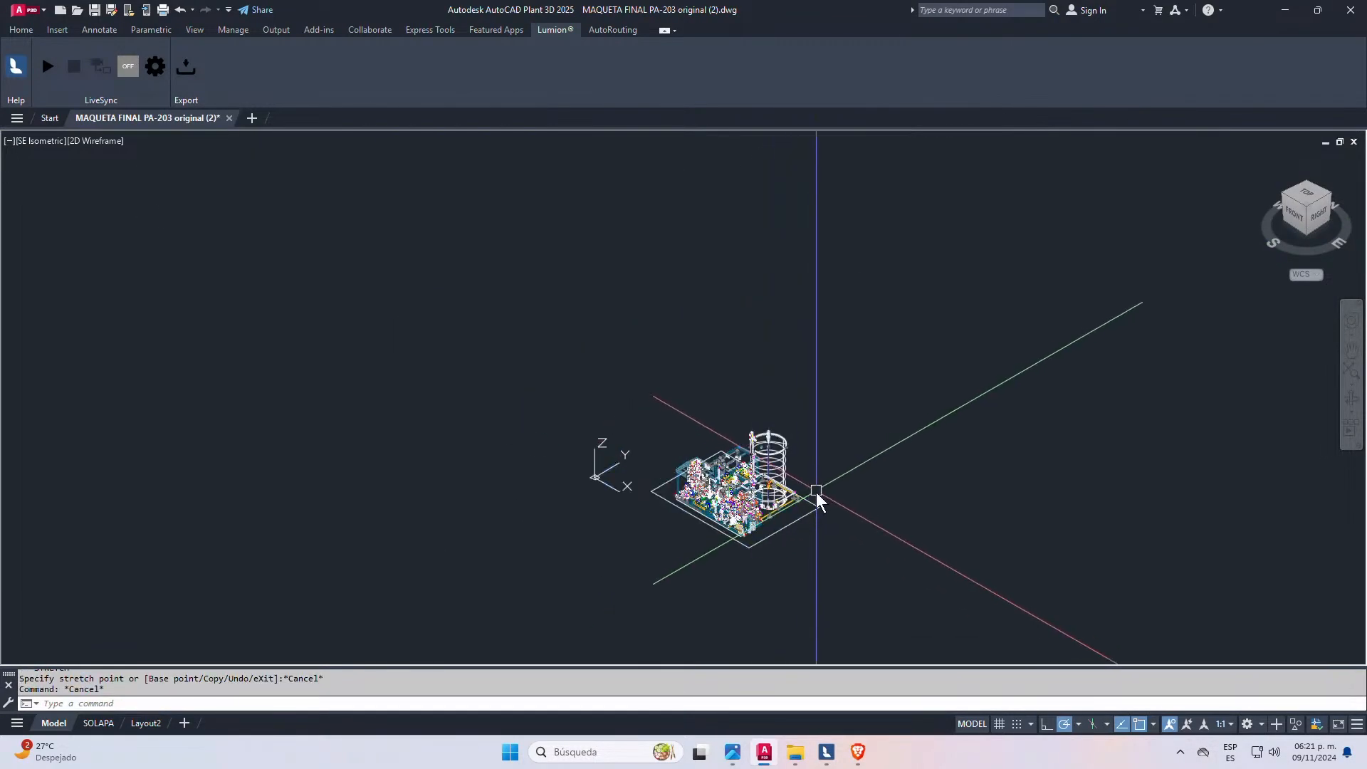
- Extrude the rectangle around the plant to a height of 30 as a floor slab and check its thickness
scroll(816, 493, "up", 3)
type("ext")
key("Return")
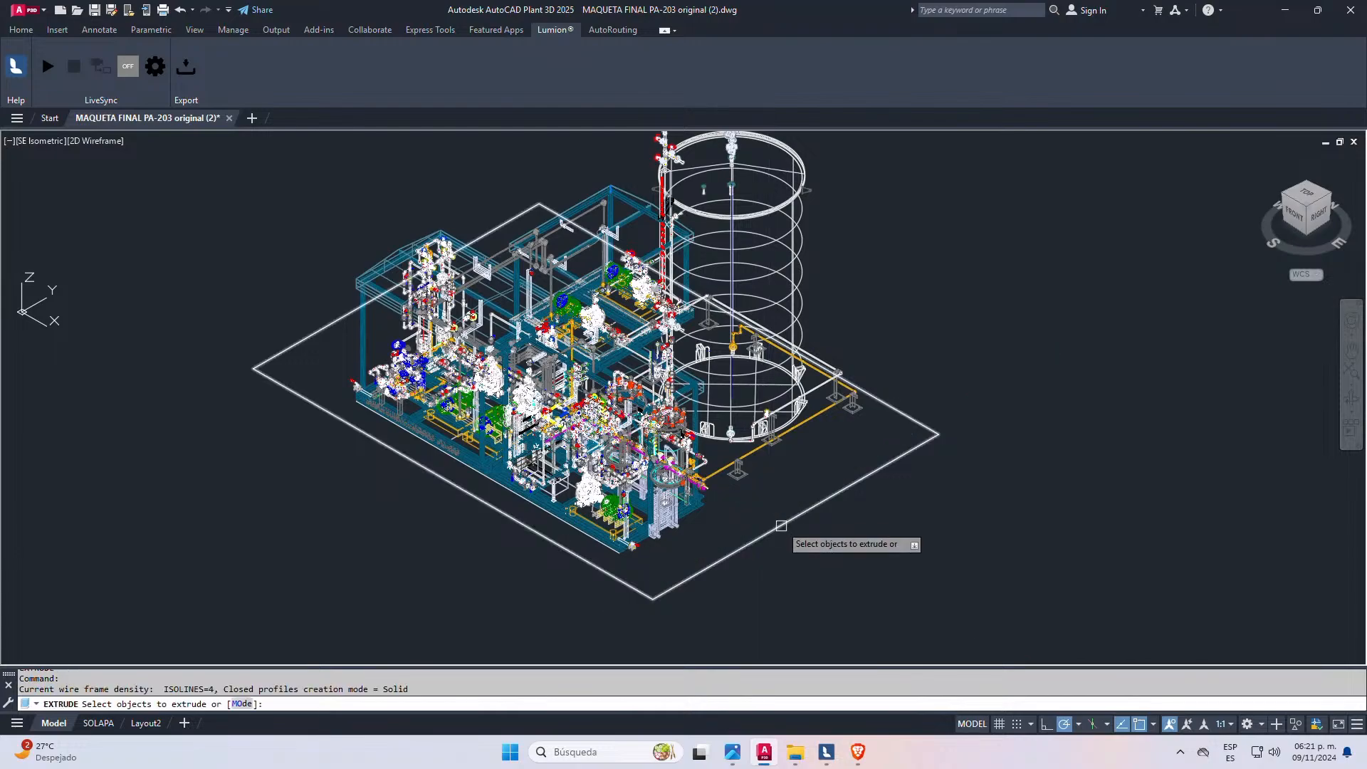
left_click(781, 535)
key("Return")
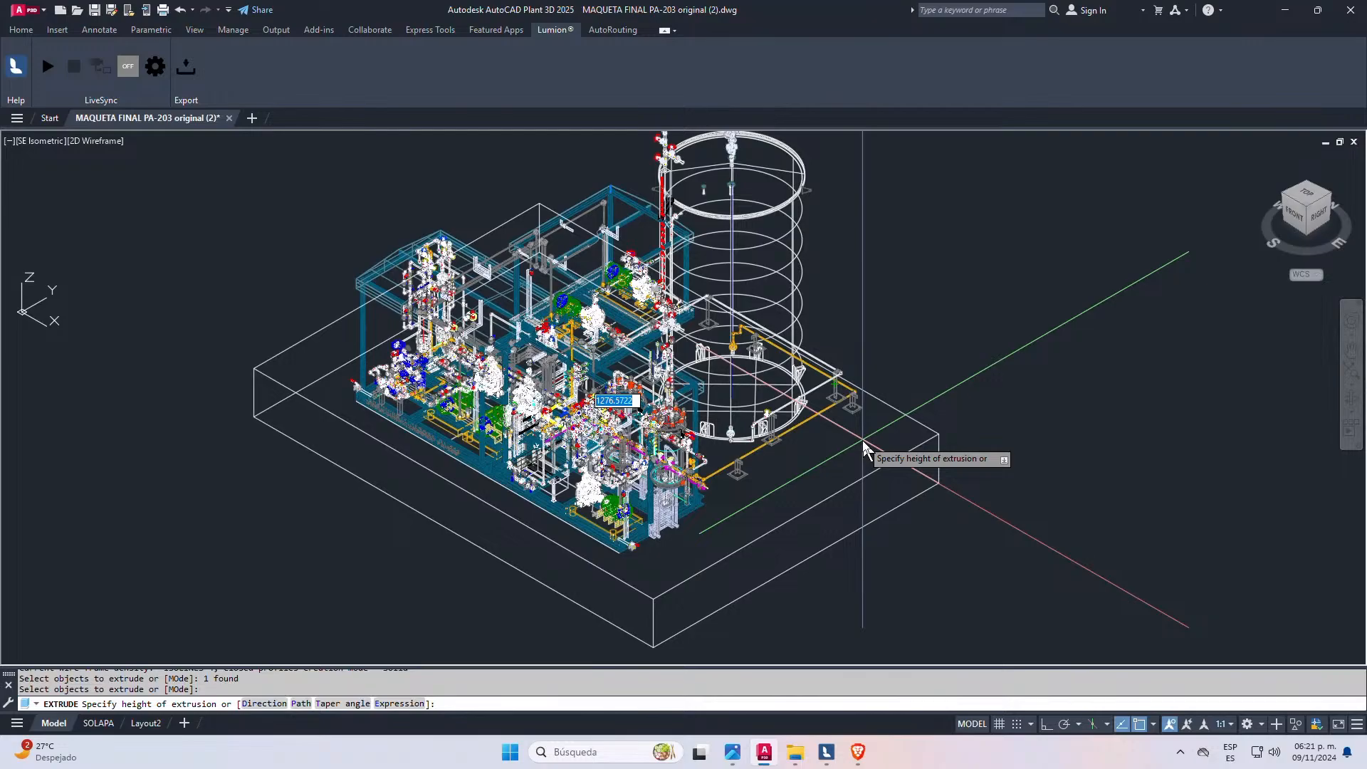
type("30")
key("Return")
key("Escape")
scroll(890, 449, "up", 10)
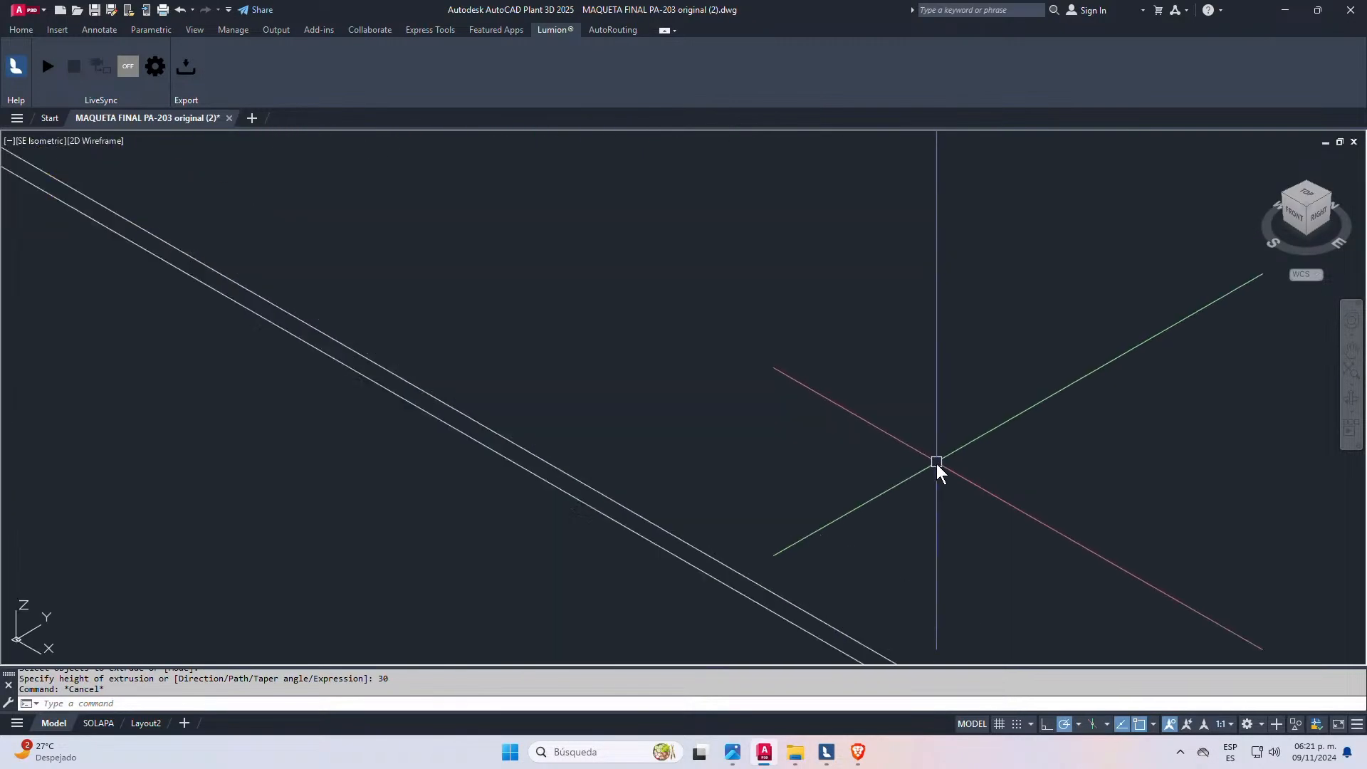
key("Escape")
key("Escape")
scroll(925, 484, "down", 10)
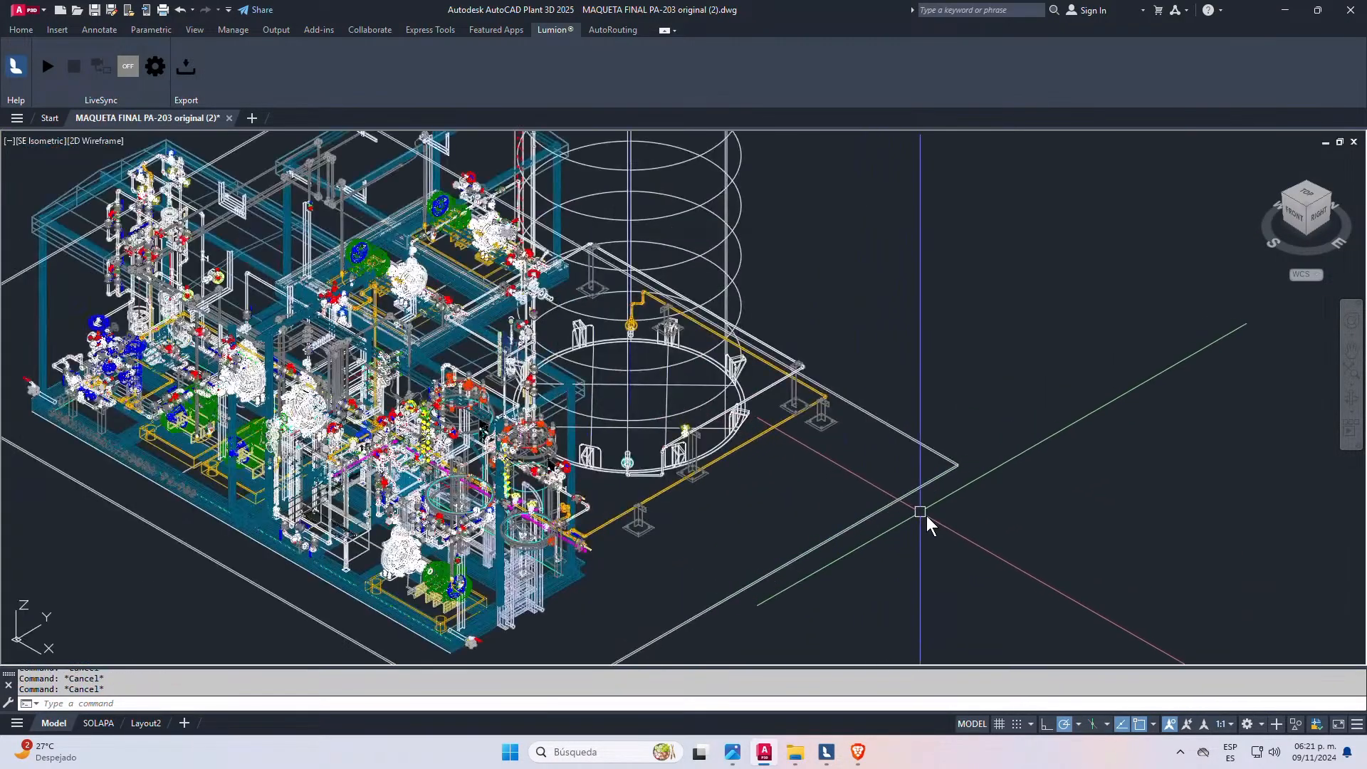
left_click(920, 511)
key("Escape")
- Create a new layer named 1.0 PISO in the Layer Properties Manager
right_click(924, 407)
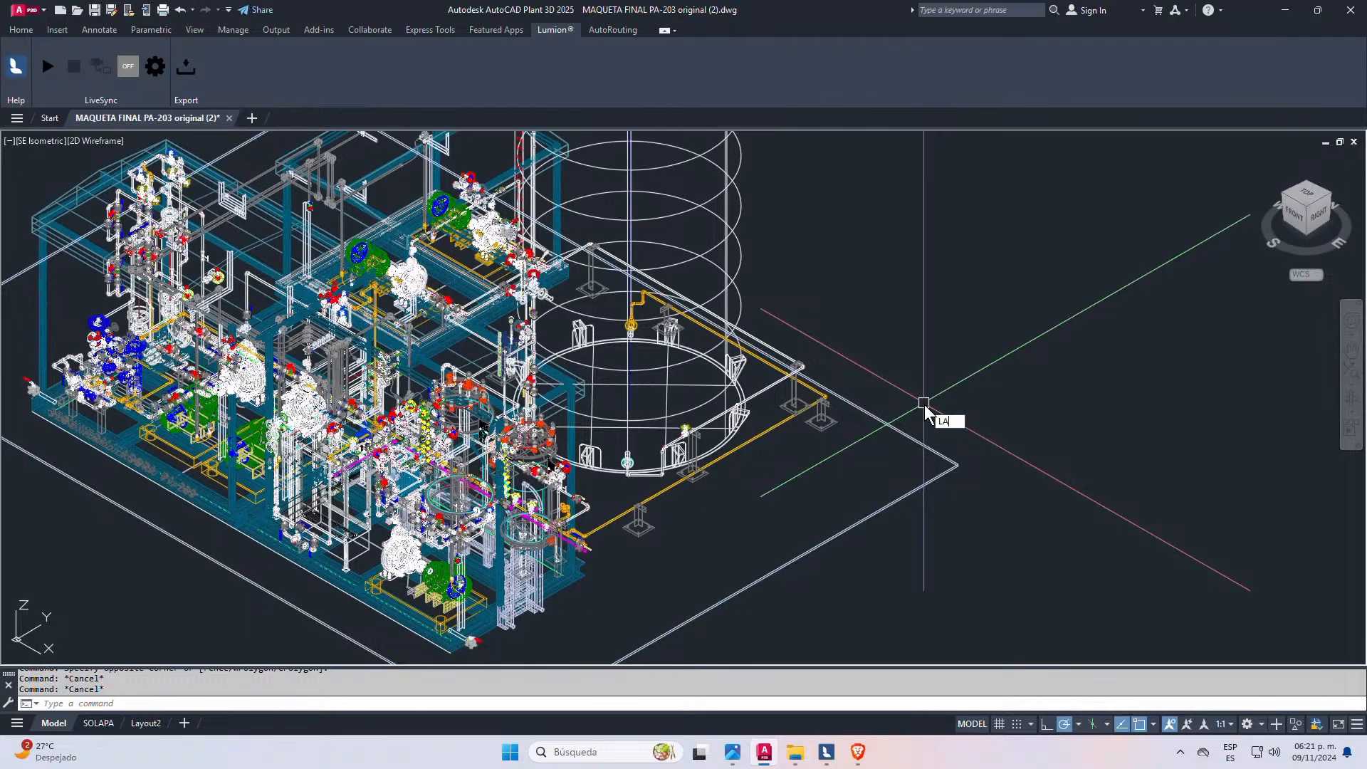
key("Escape")
type("la")
key("Return")
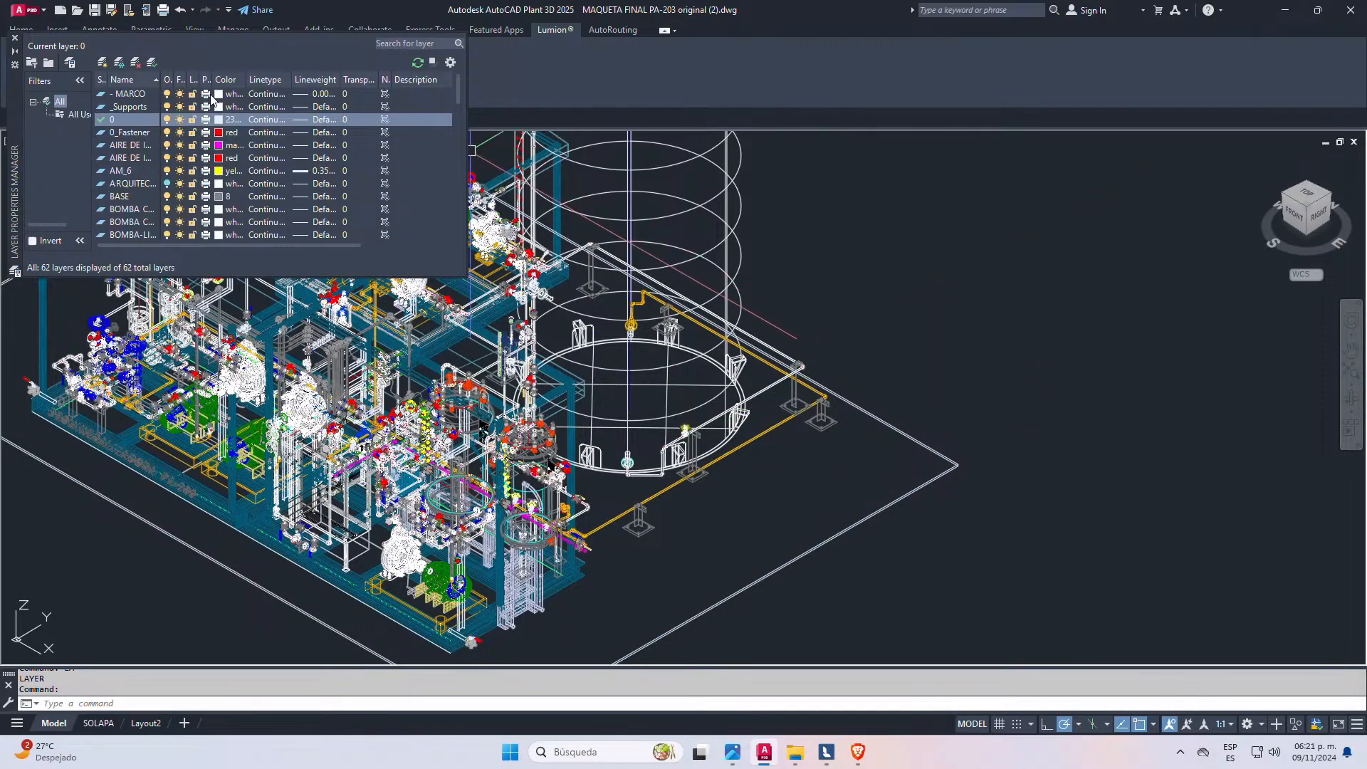
key("alt+n")
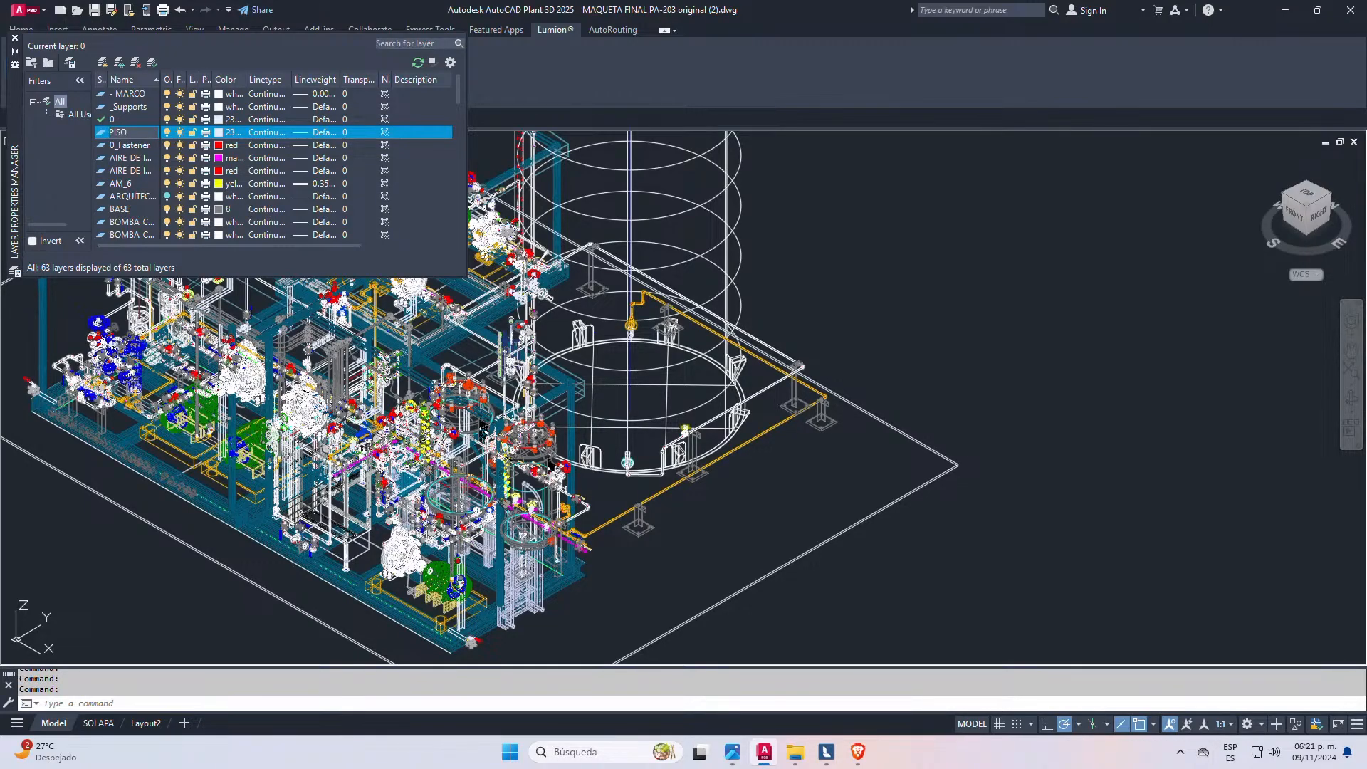
left_click(324, 171)
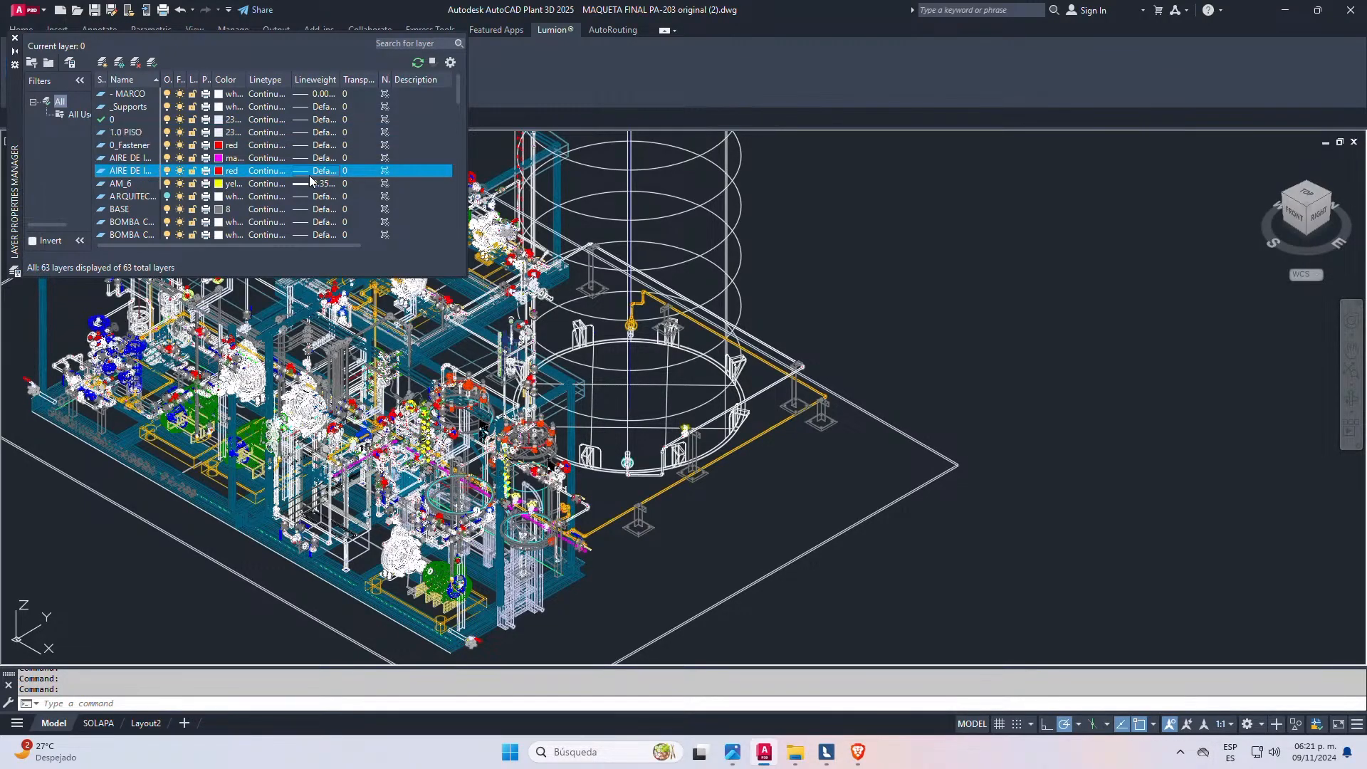
- Enlarge the Layer Properties Manager and widen its Name column to show the full layer names
left_click(762, 250)
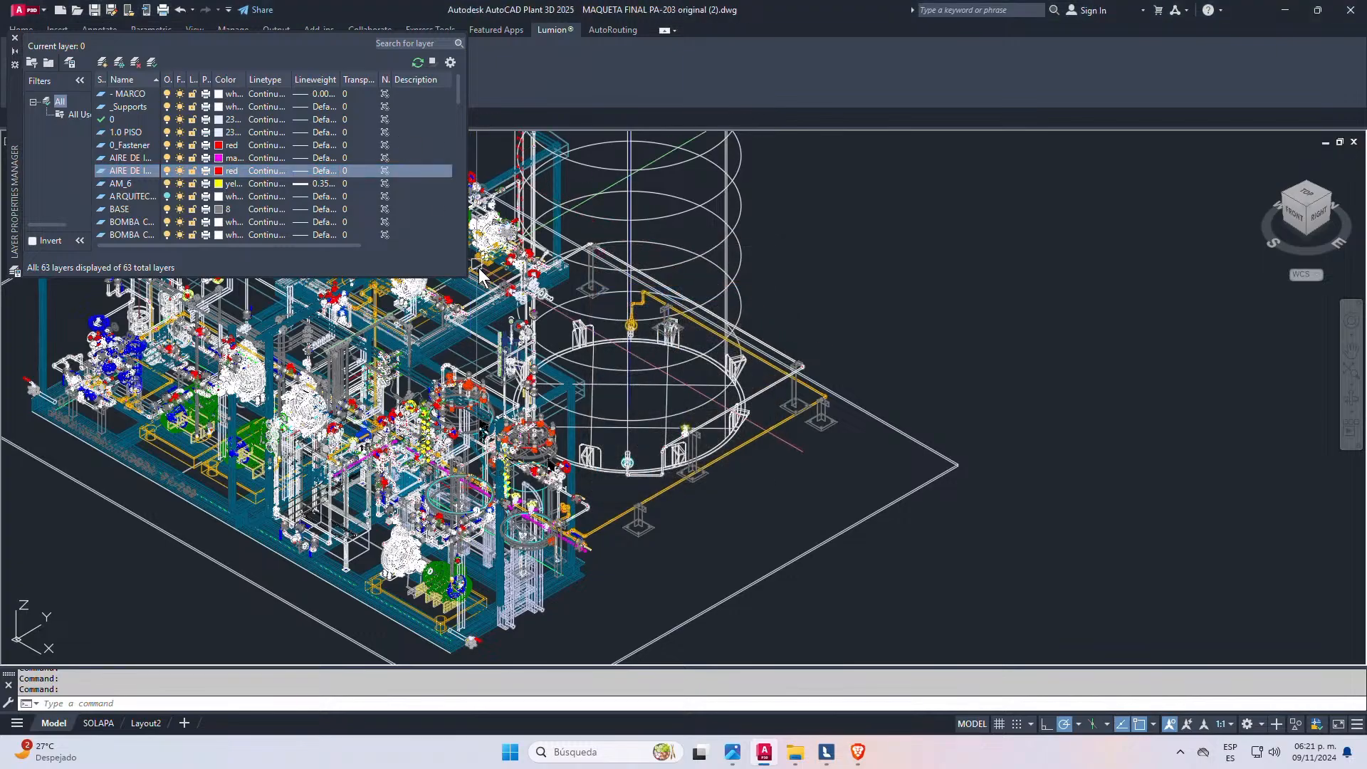
left_click_drag(467, 278, 731, 628)
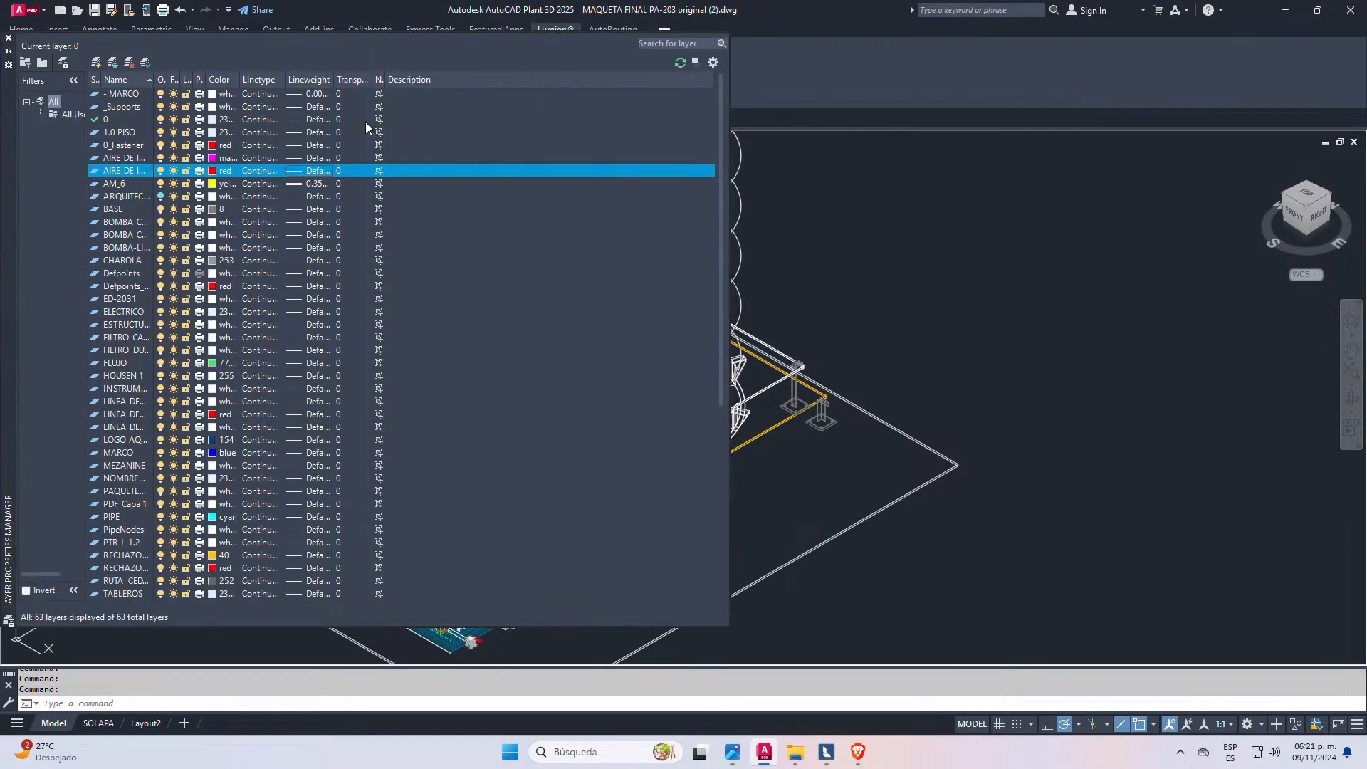
left_click_drag(154, 73, 299, 75)
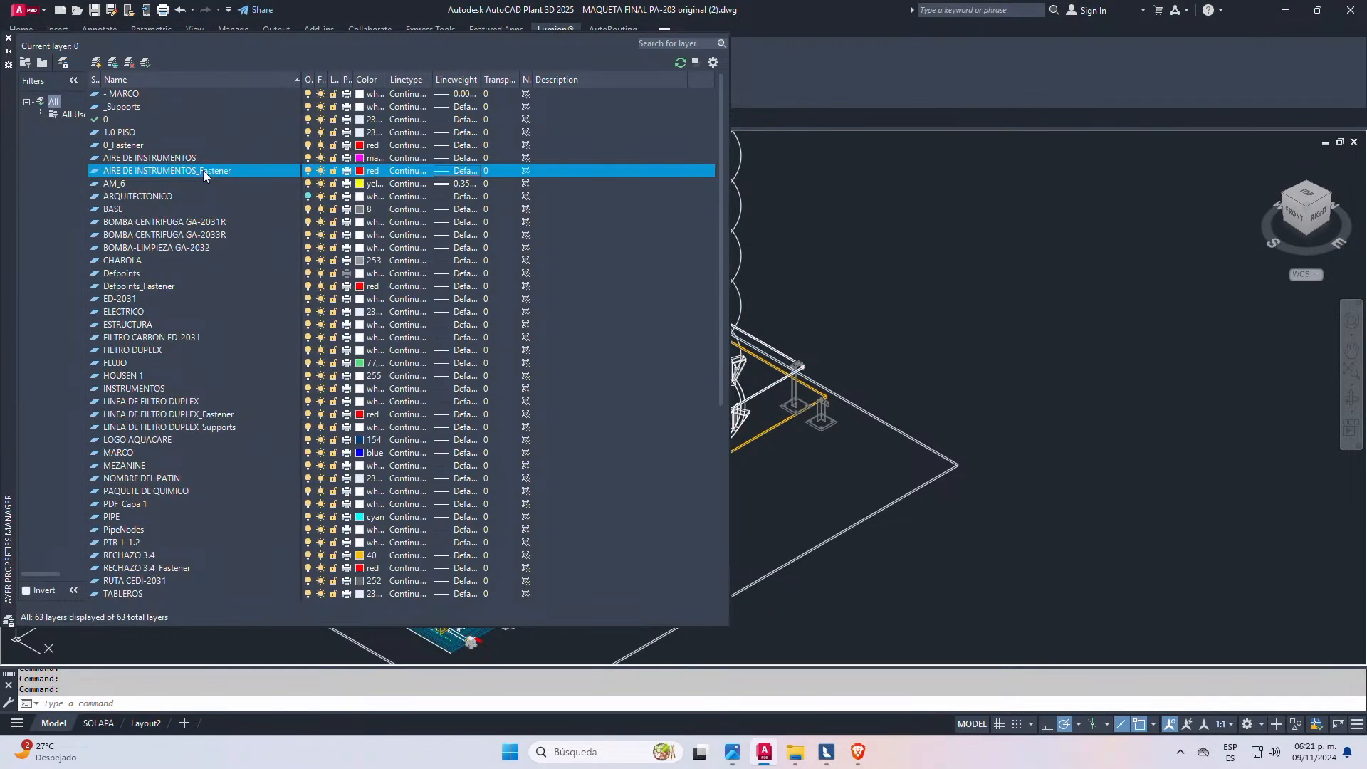
- Change the 1.0 PISO layer's color to white, index color 7, and close the Layer Properties Manager
left_click(170, 133)
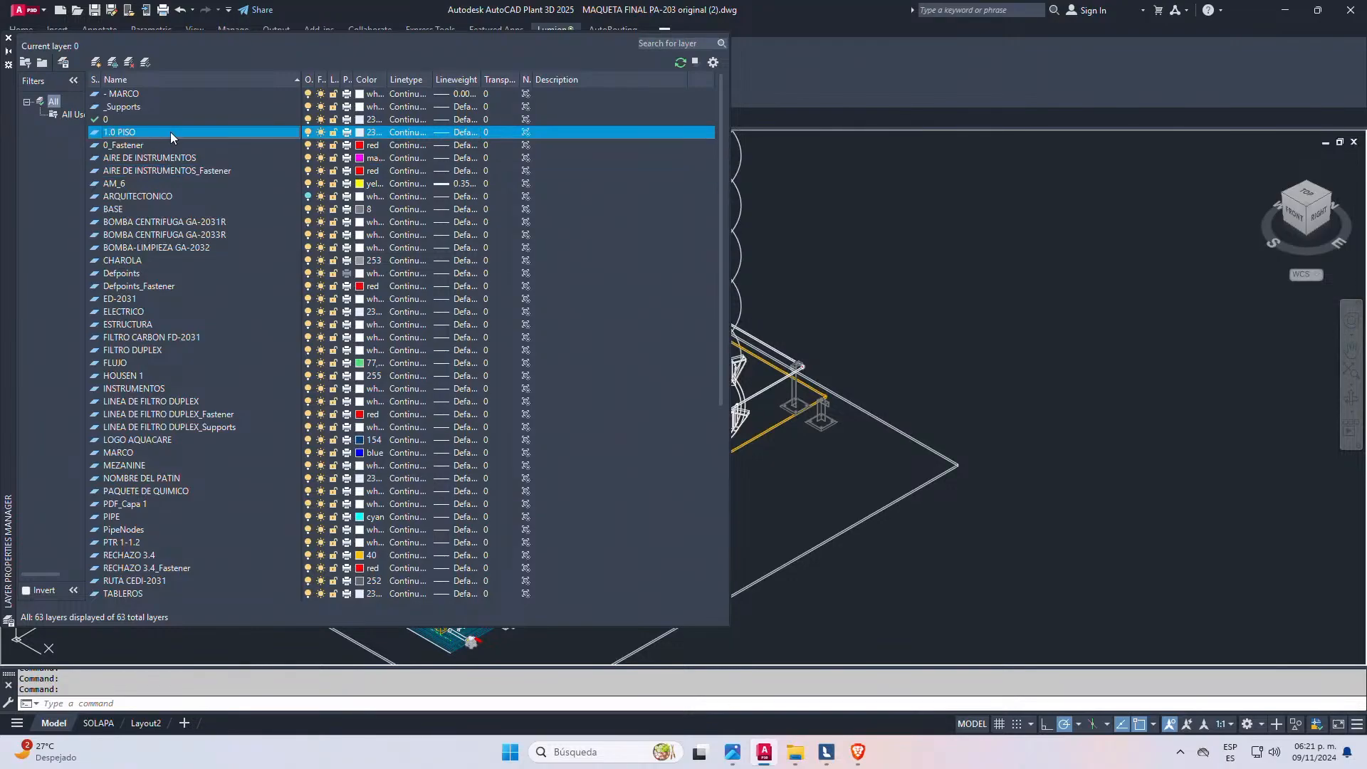
left_click(361, 133)
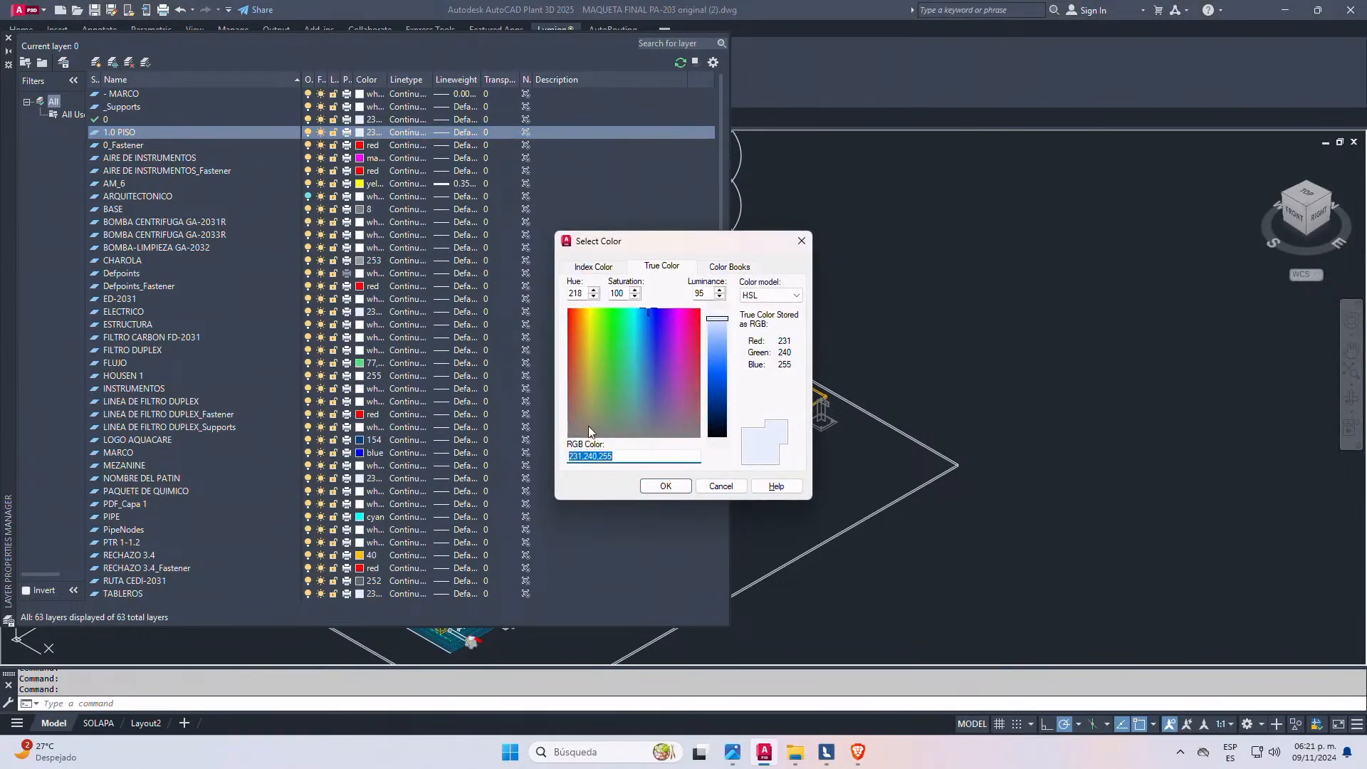
left_click(590, 266)
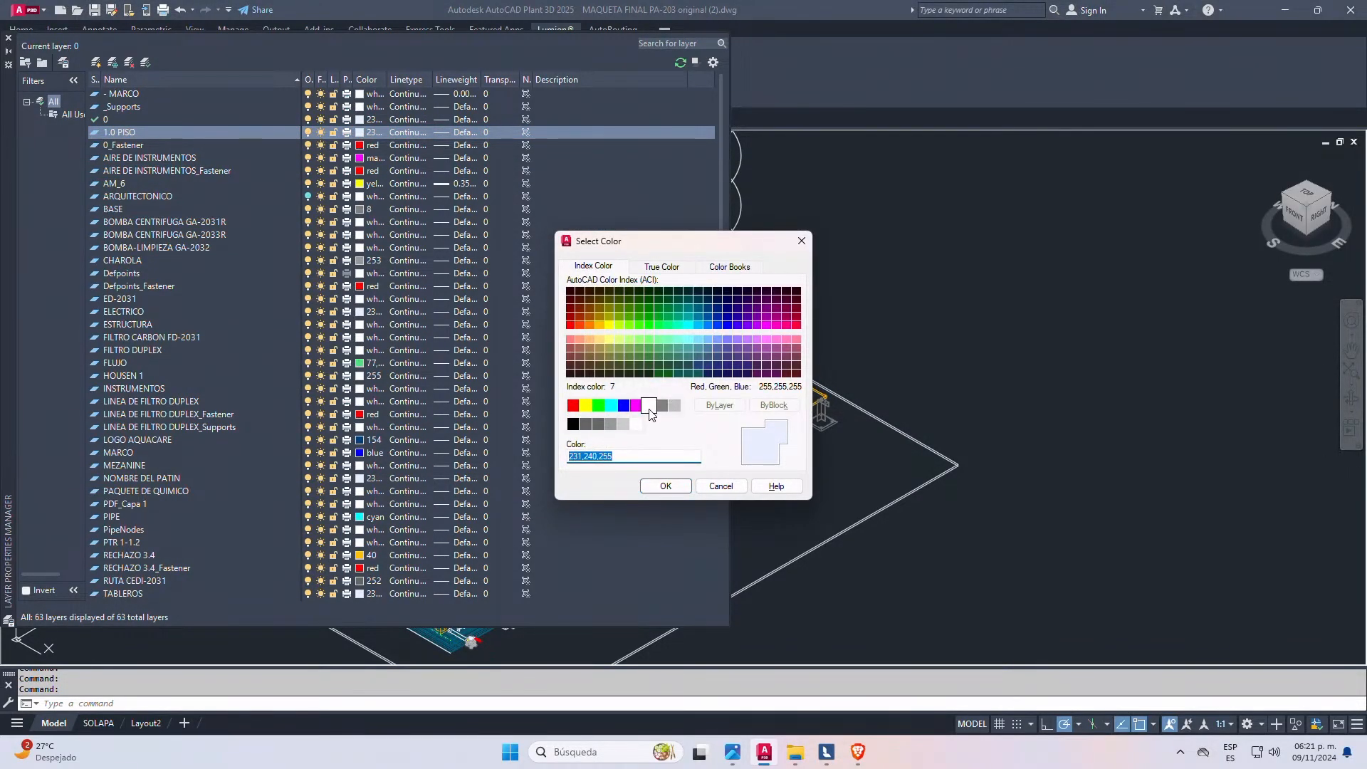
left_click(648, 405)
left_click(663, 484)
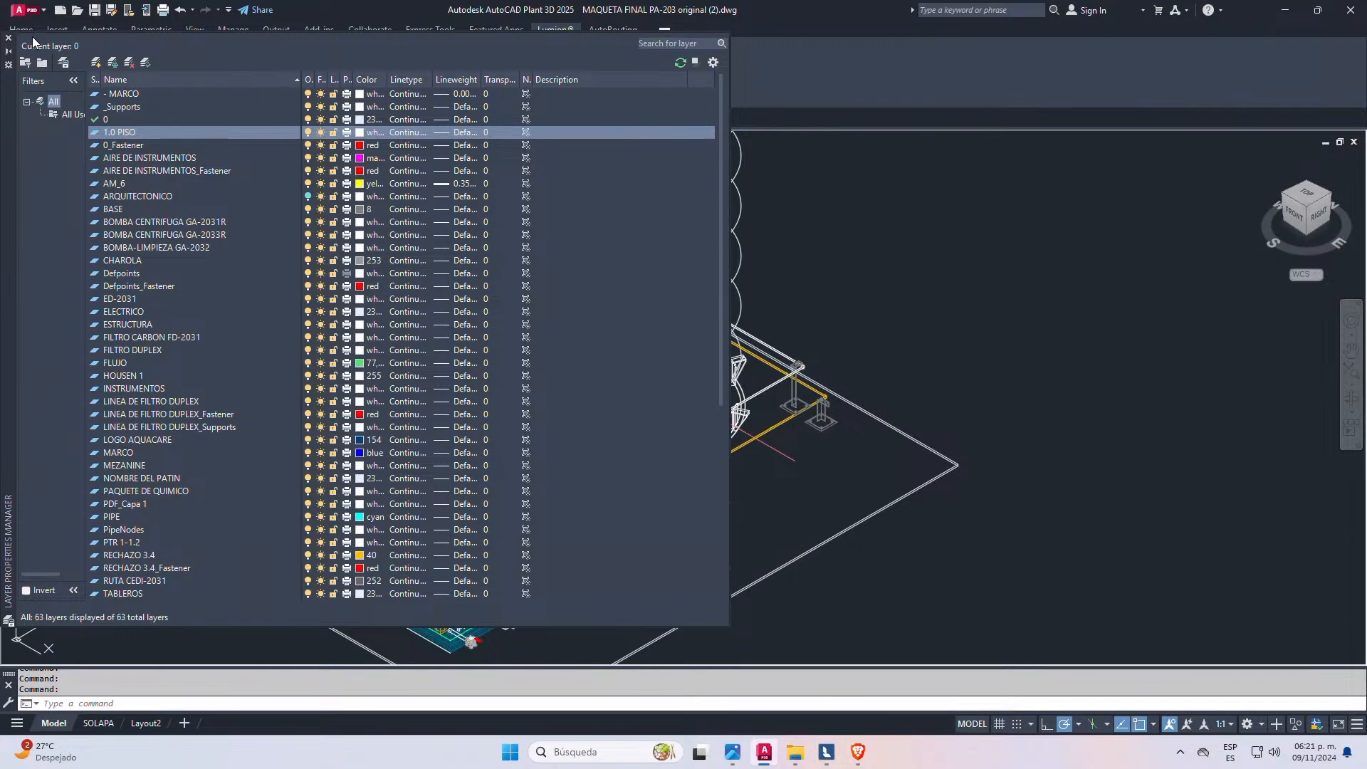
left_click(8, 40)
- Switch to Lumion, open the photo render options for the current shot and close Lumion
left_click(826, 752)
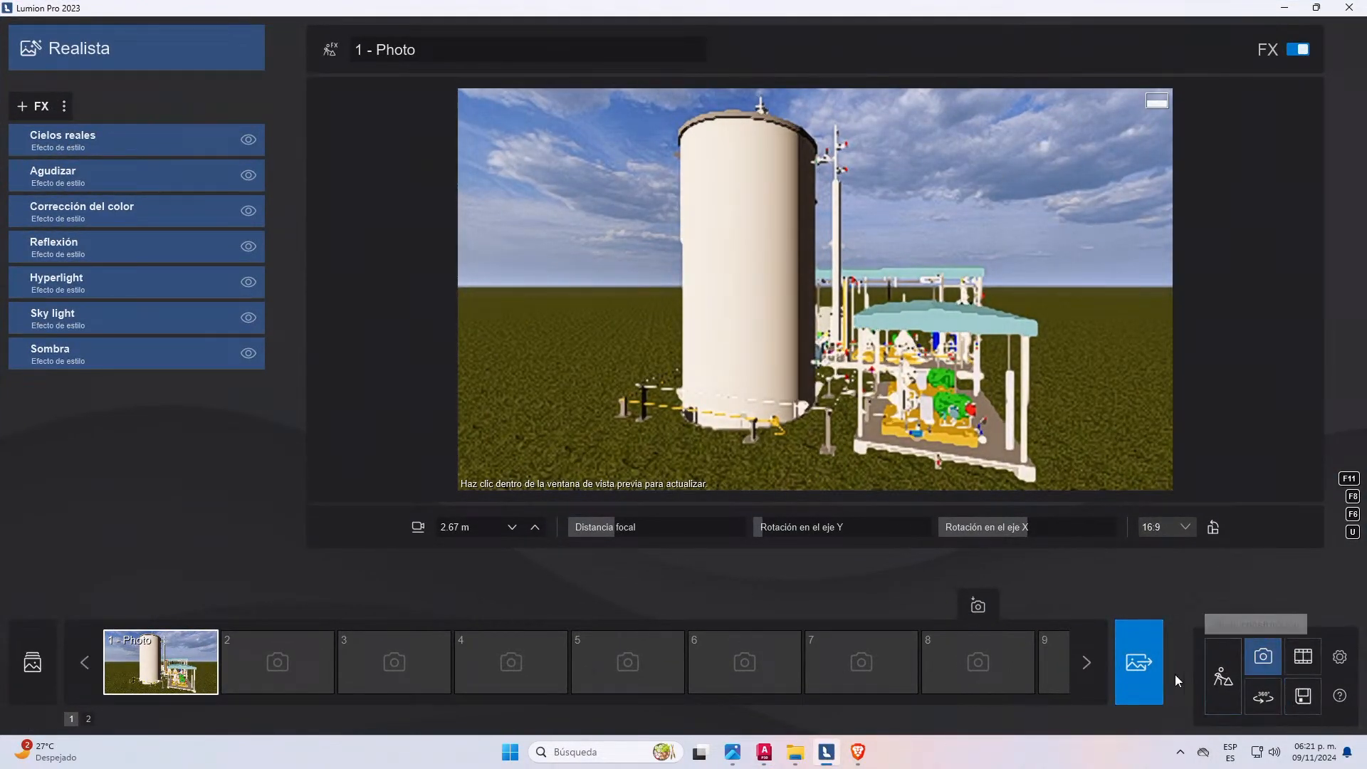
left_click(1143, 663)
left_click(1349, 7)
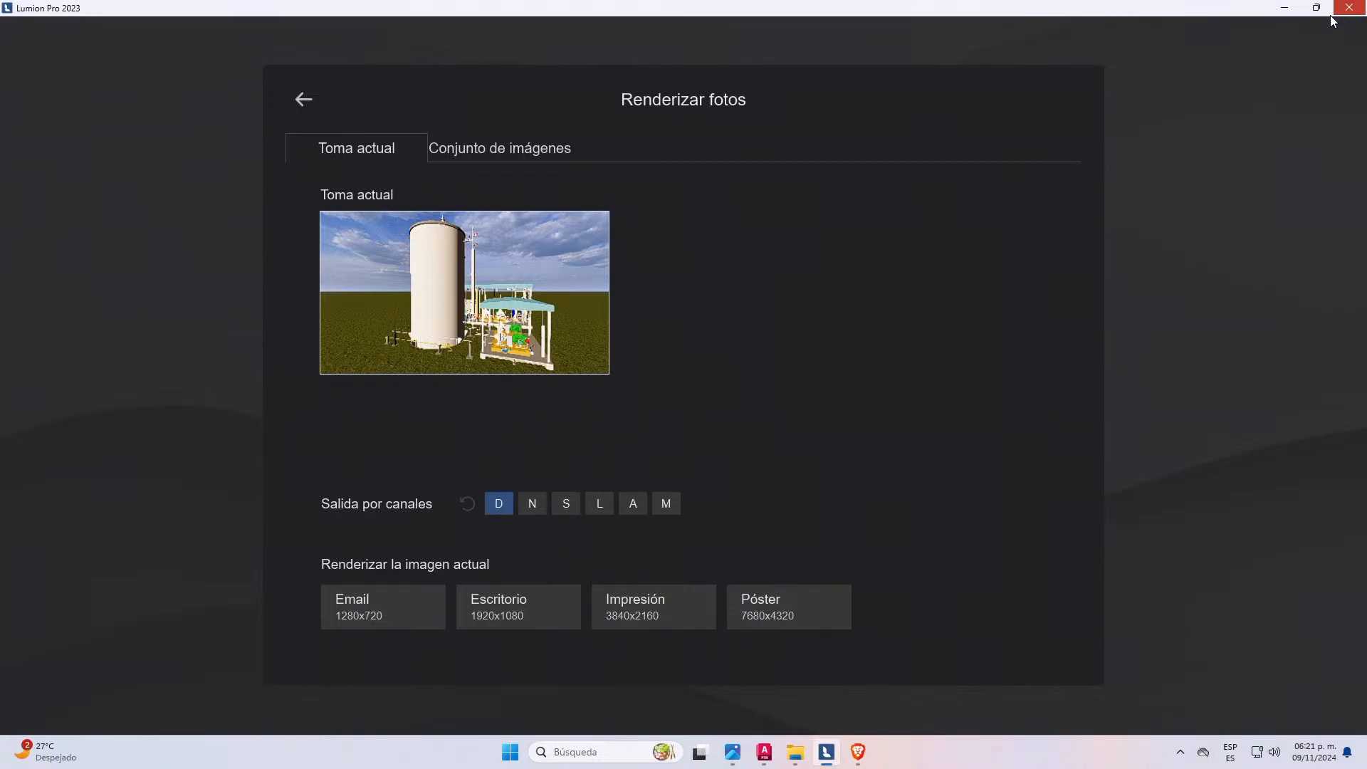
left_click(609, 434)
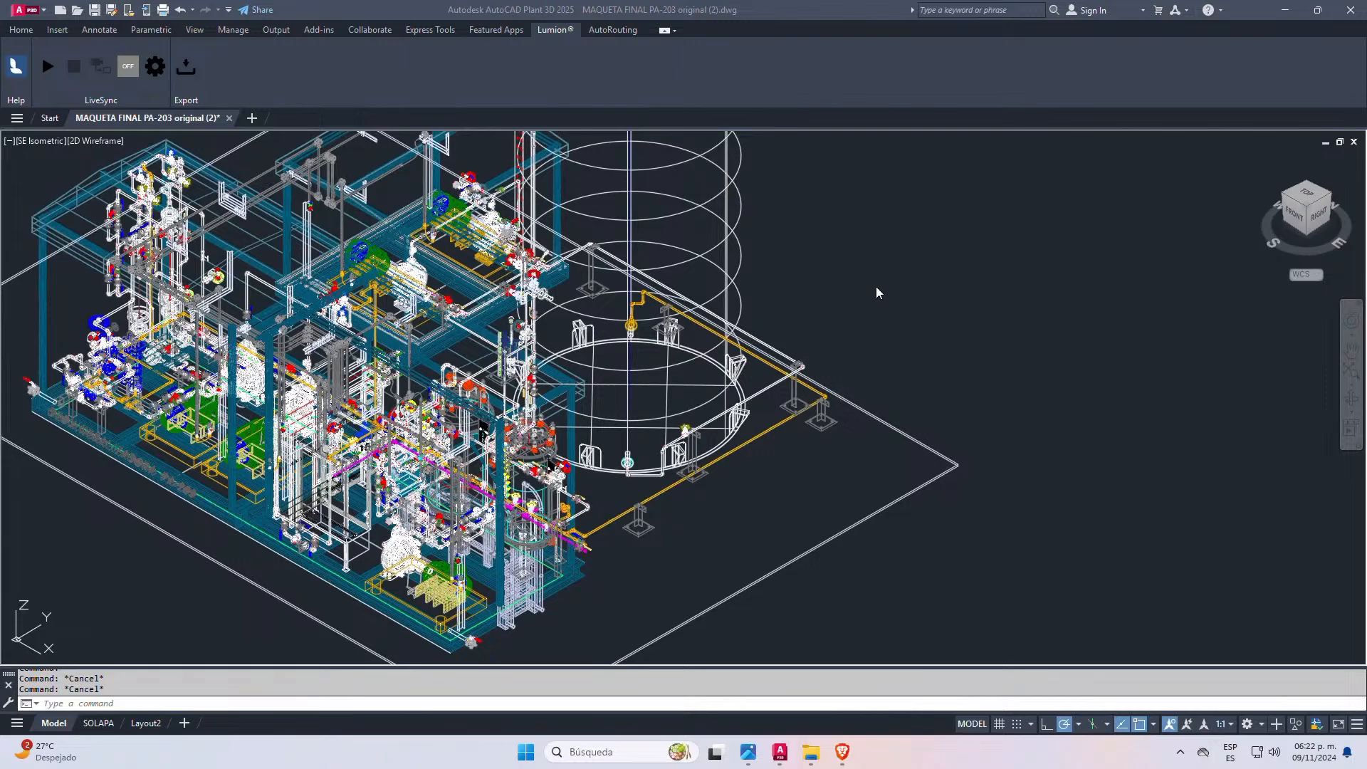
- Start LiveSync for the PA-203 model from AutoCAD Plant 3D and launch Lumion with it
scroll(912, 342, "down", 6)
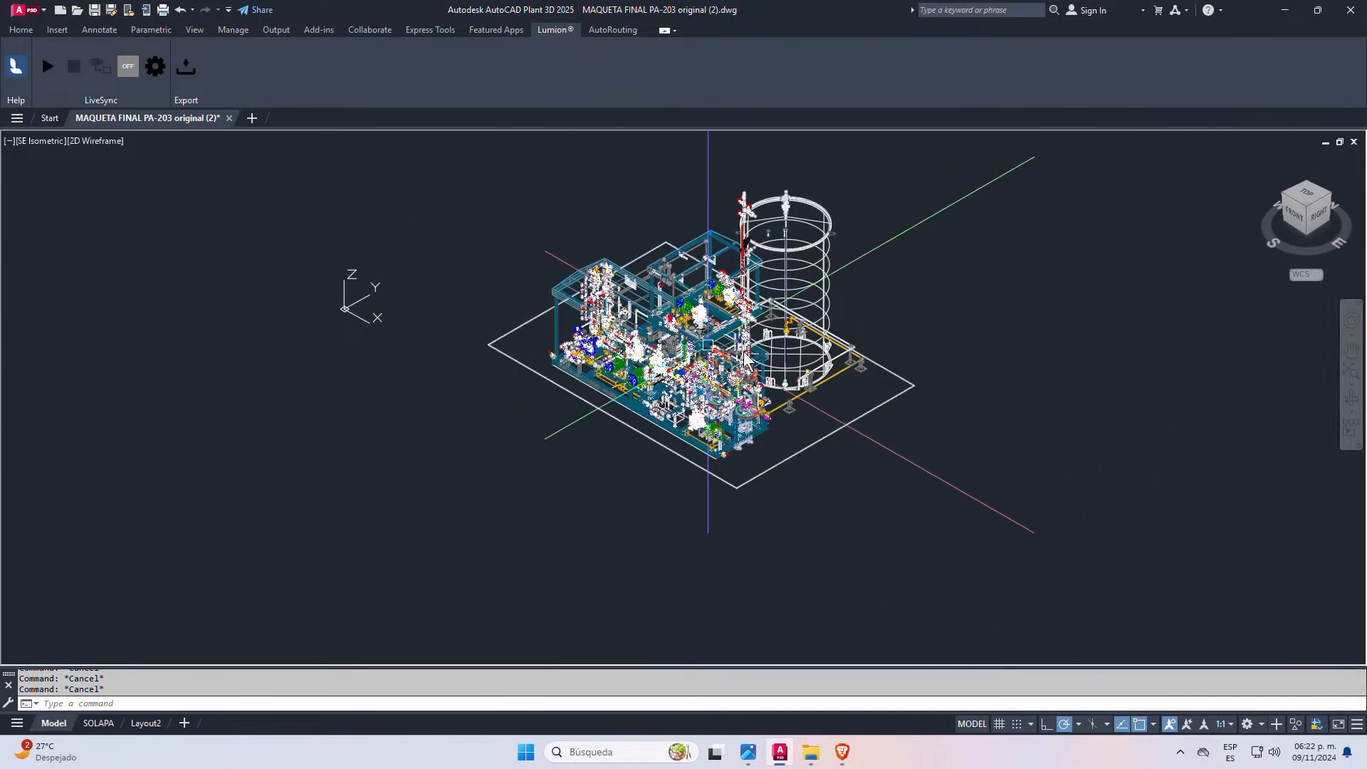
scroll(745, 360, "up", 4)
scroll(659, 291, "down", 2)
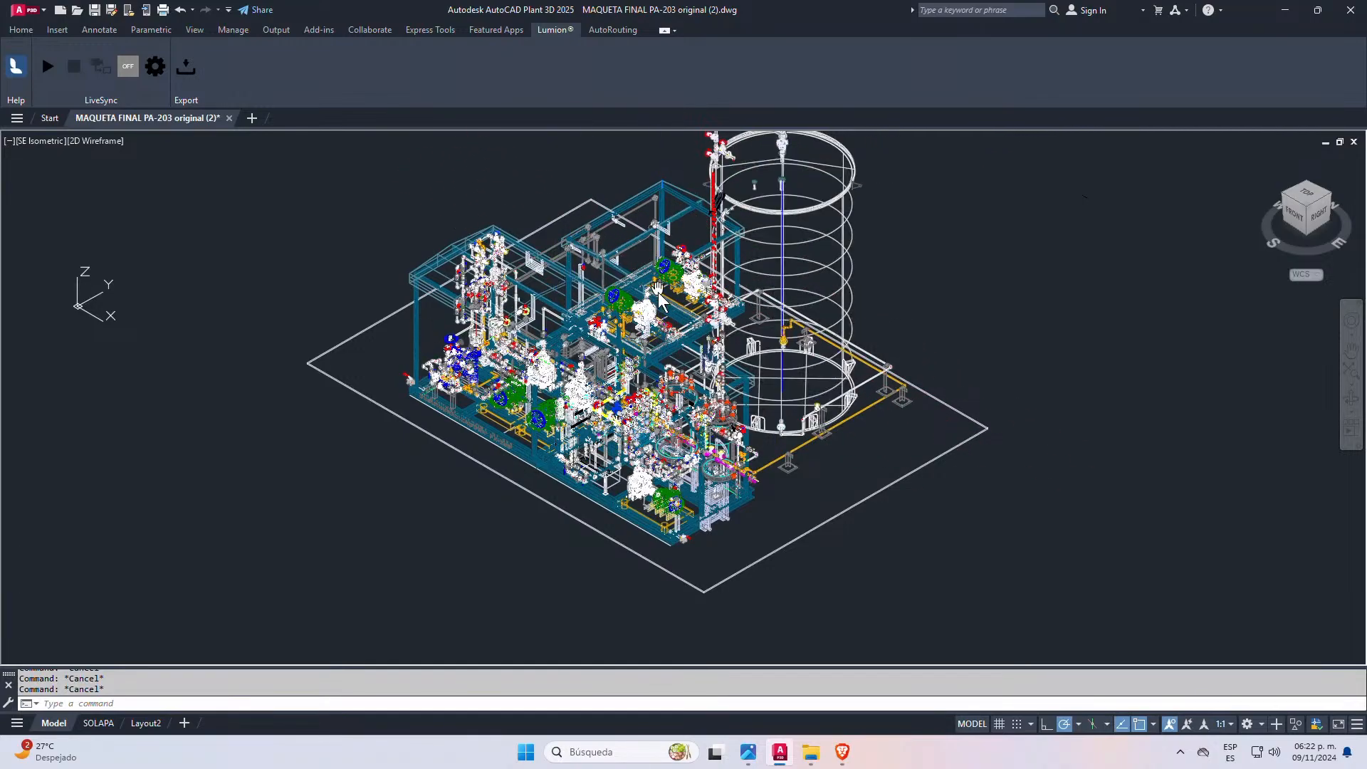
middle_click_drag(658, 291, 655, 327)
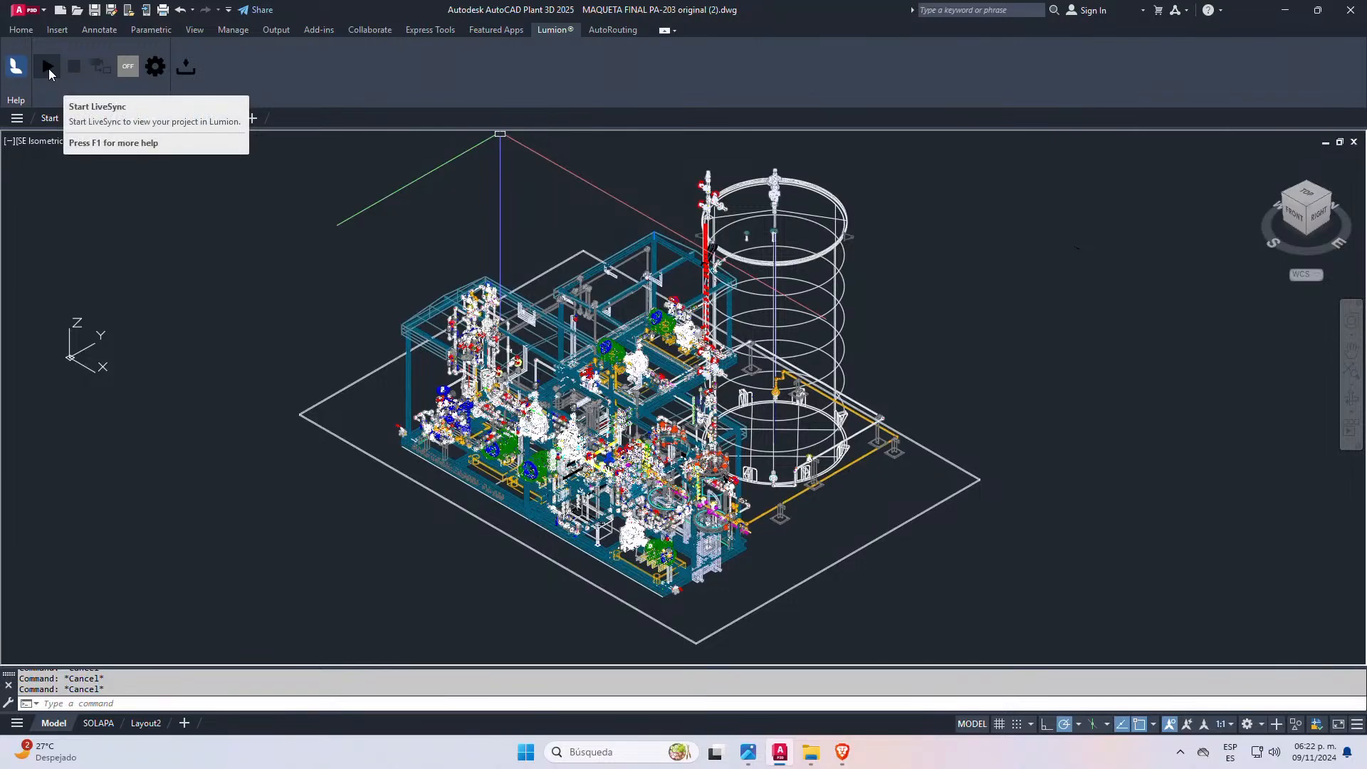
left_click(47, 67)
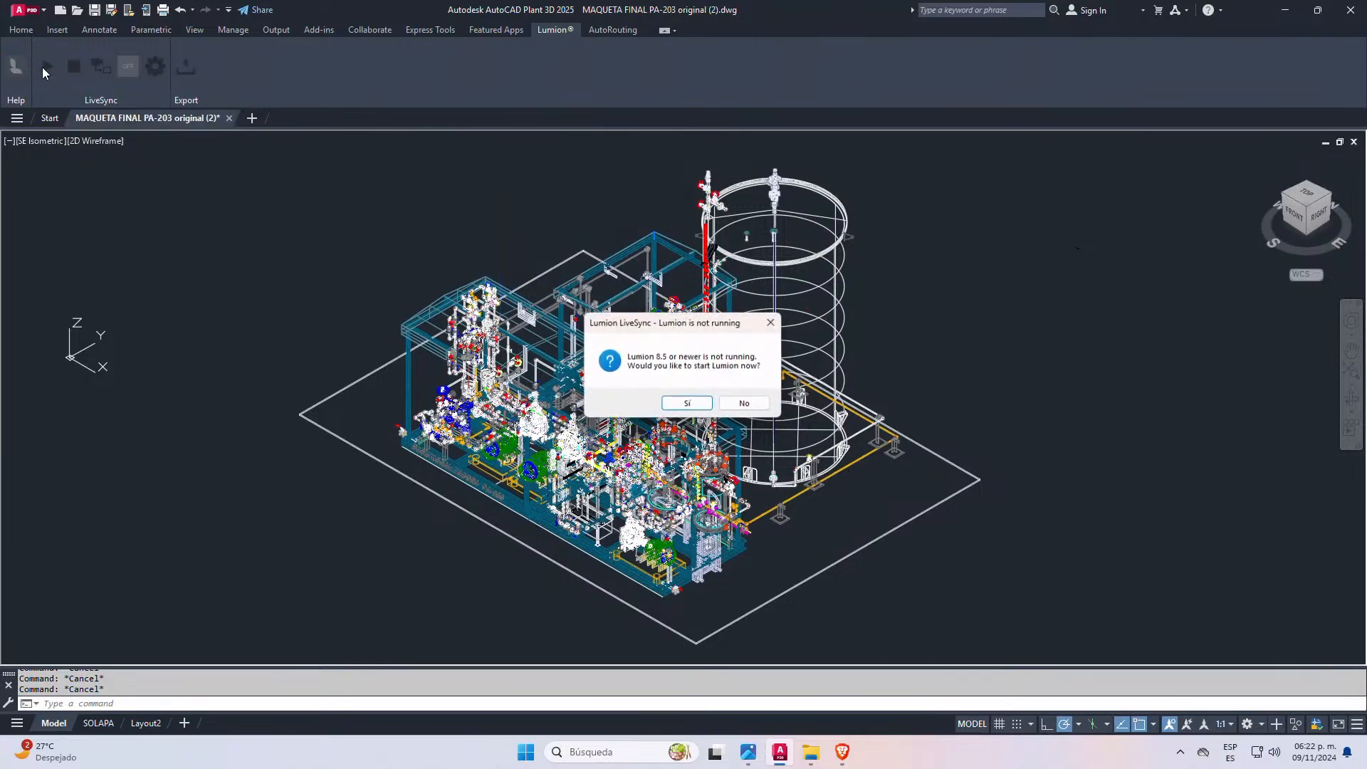
left_click(676, 406)
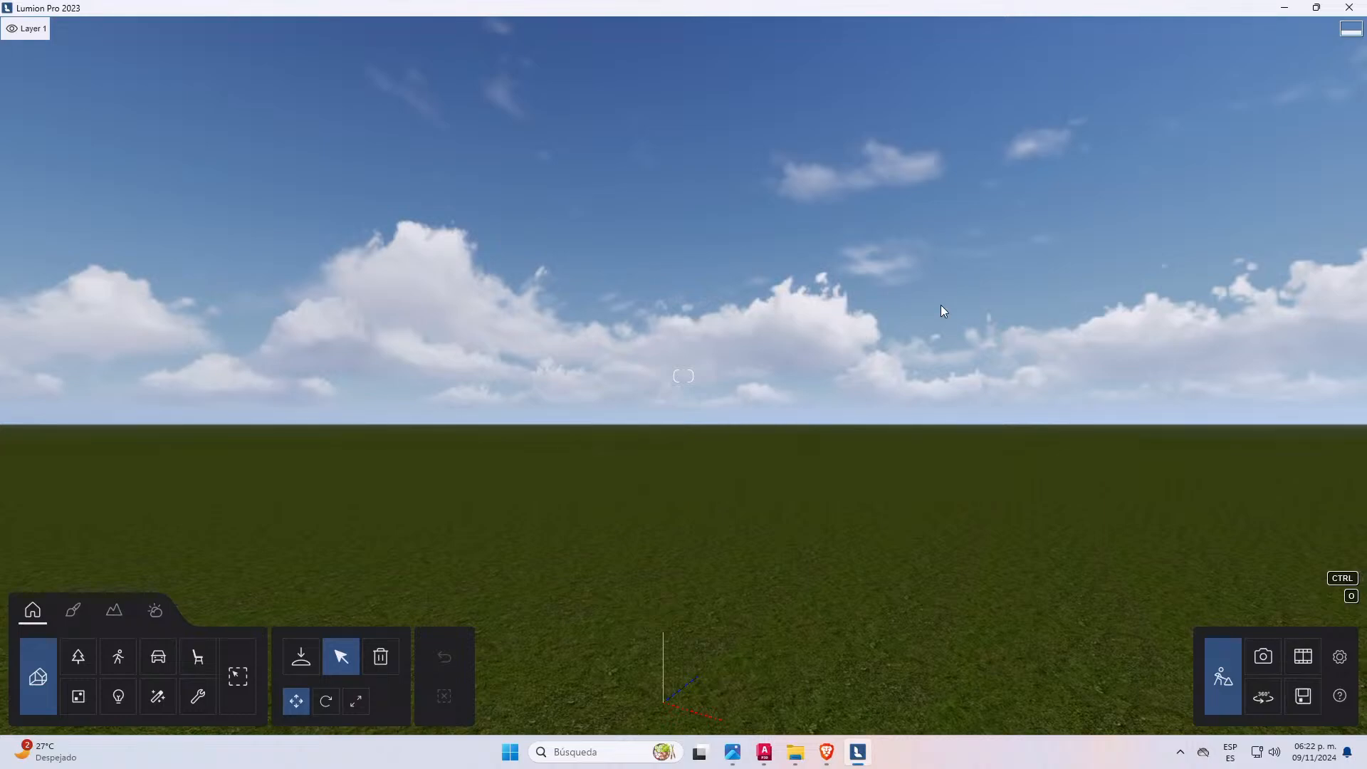
- Look around the empty Lumion scene from above to examine the area around the origin axes
key("q")
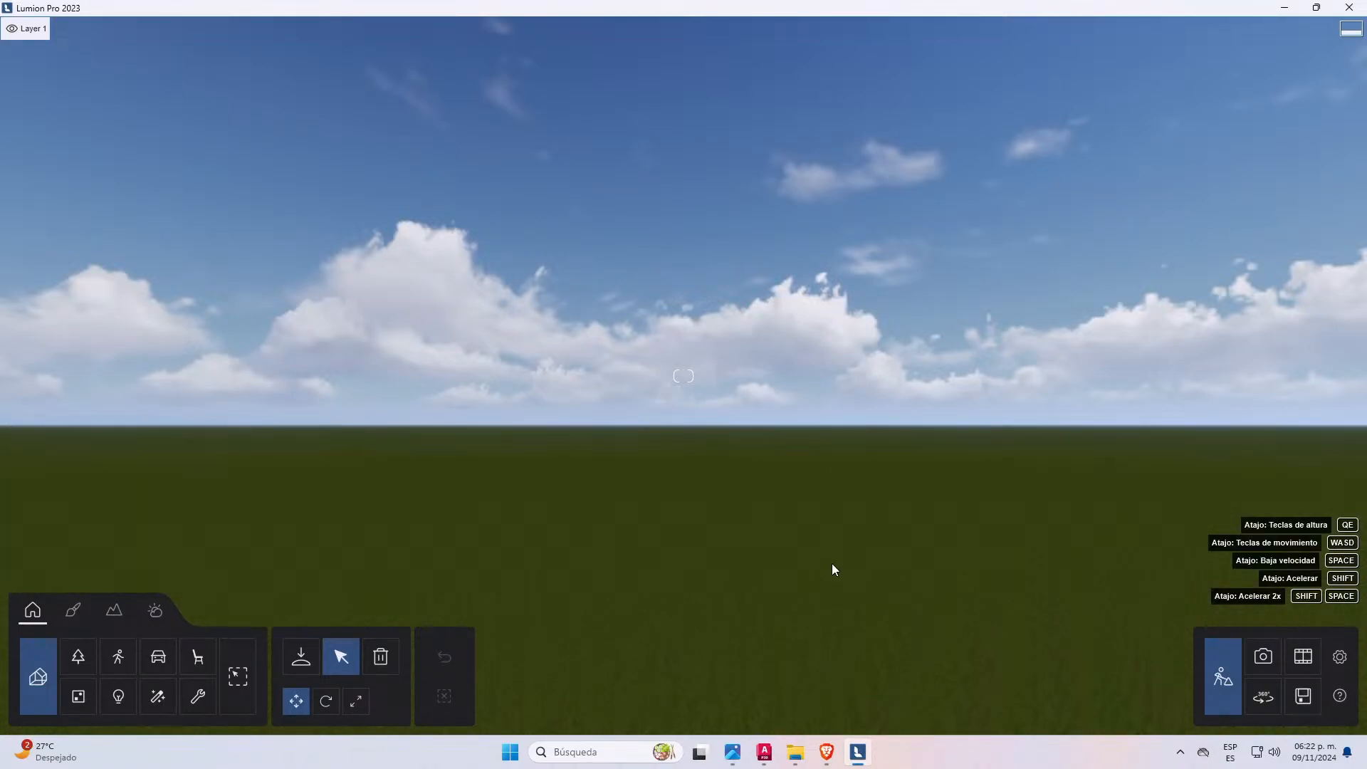
right_click_drag(672, 502, 725, 374)
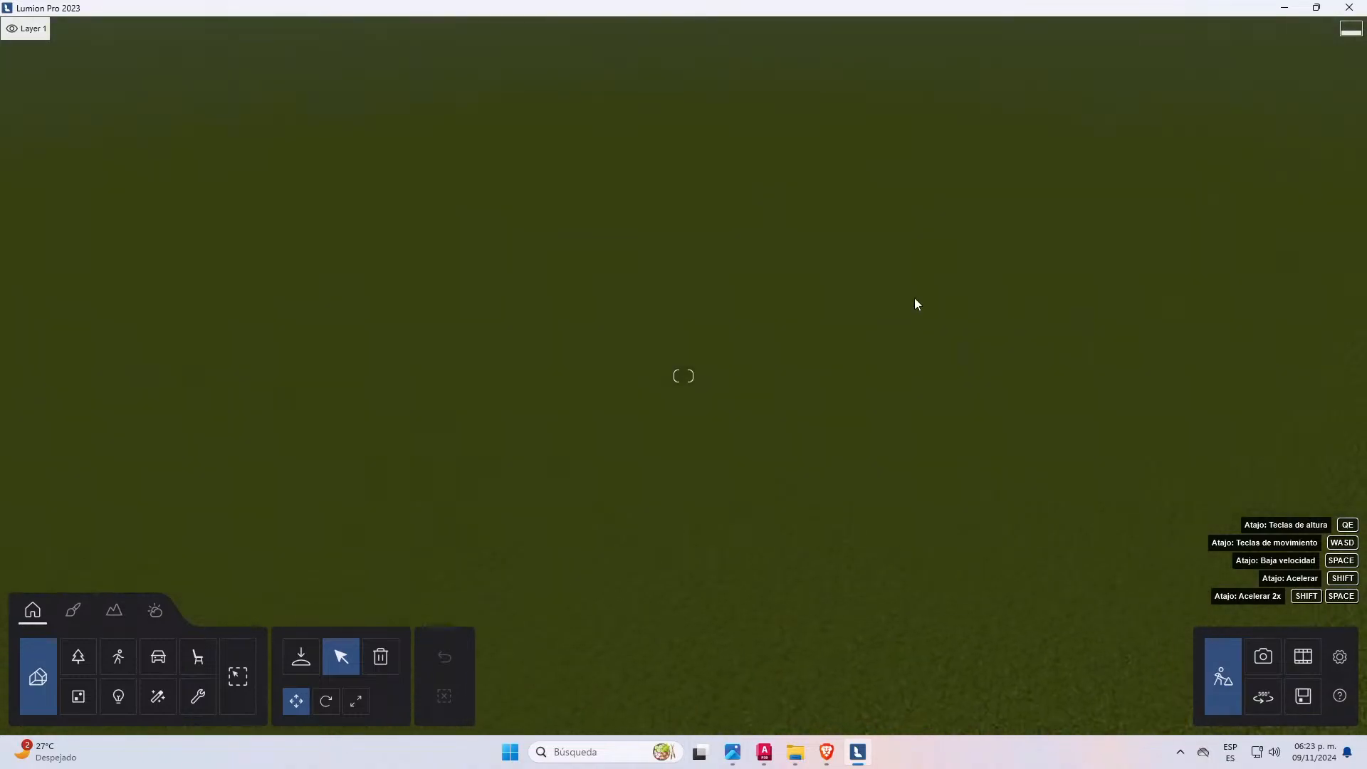
right_click_drag(916, 305, 702, 476)
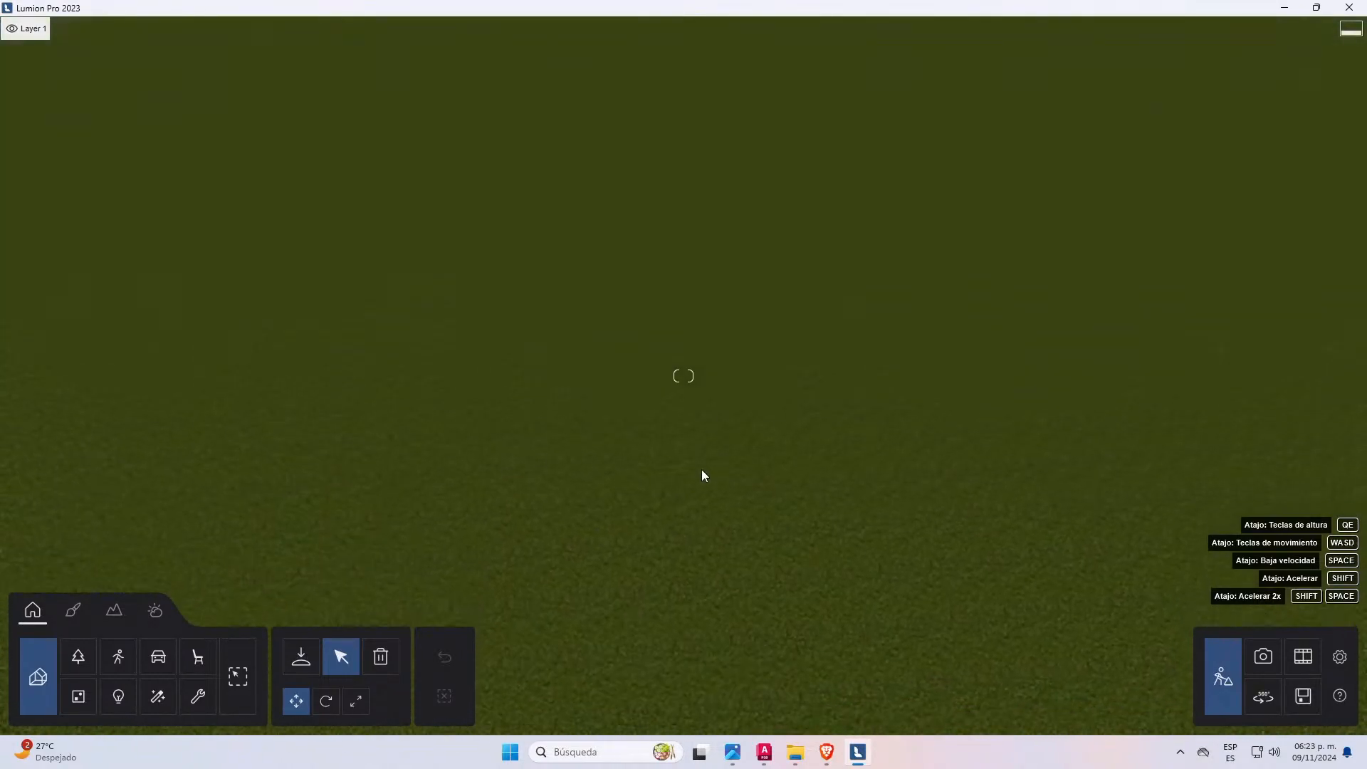
right_click_drag(513, 705, 681, 615)
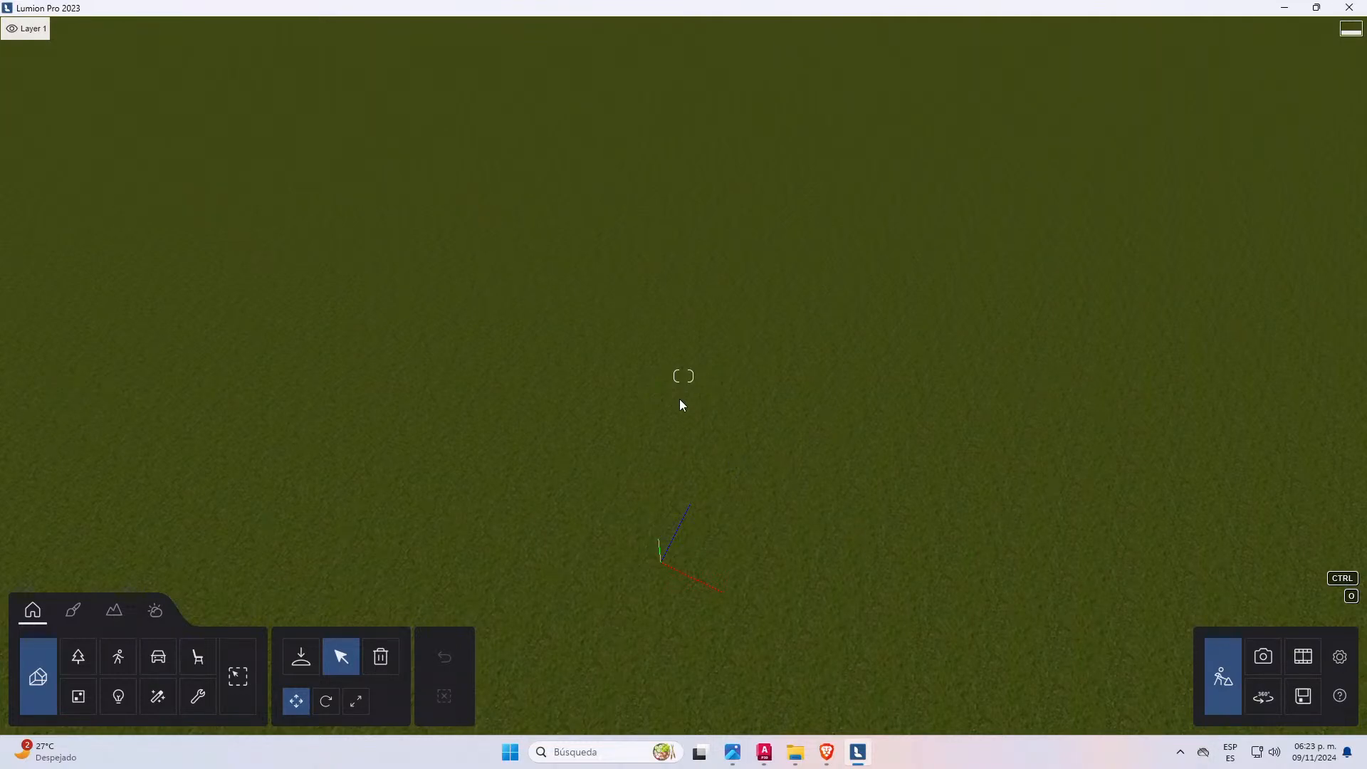
right_click_drag(695, 428, 753, 259)
mouse_move(754, 416)
right_mouse_down()
mouse_move(753, 330)
mouse_move(757, 383)
right_mouse_up()
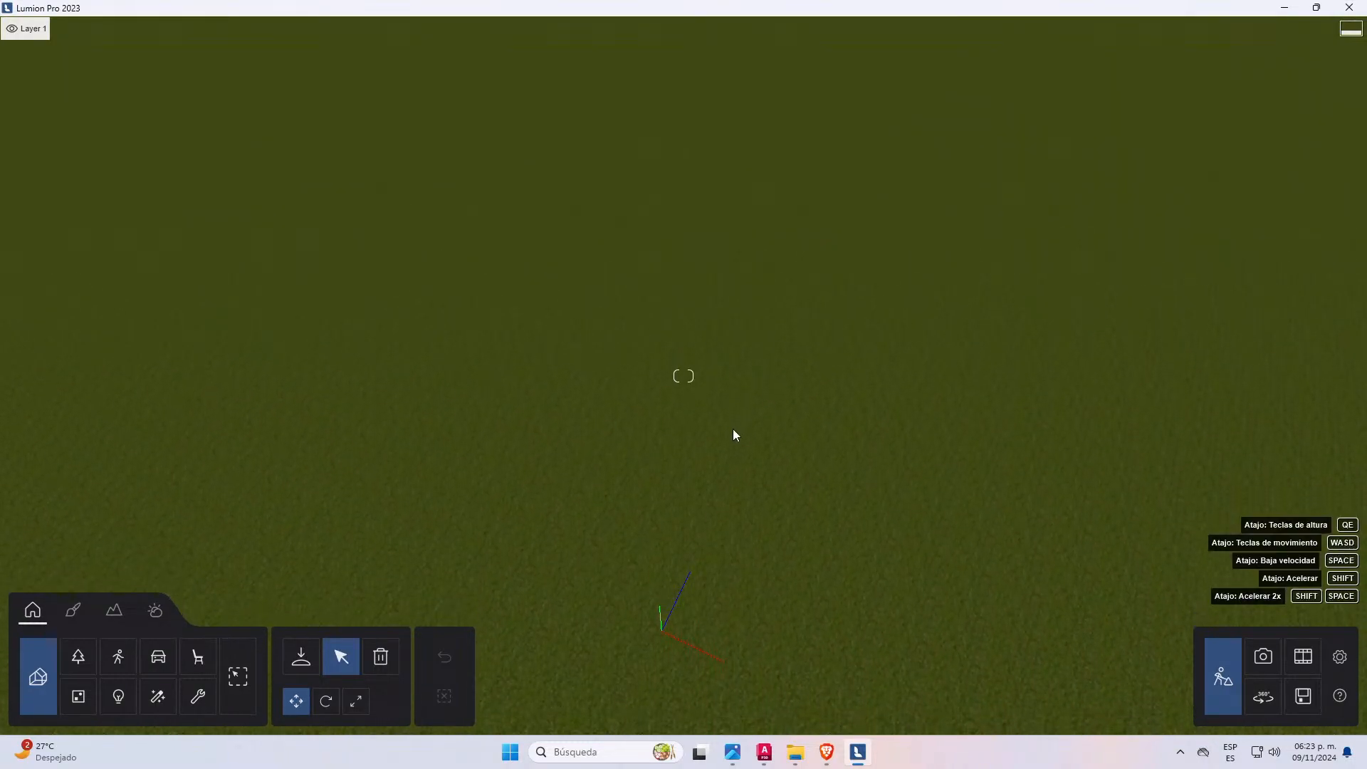
right_click_drag(734, 434, 741, 509)
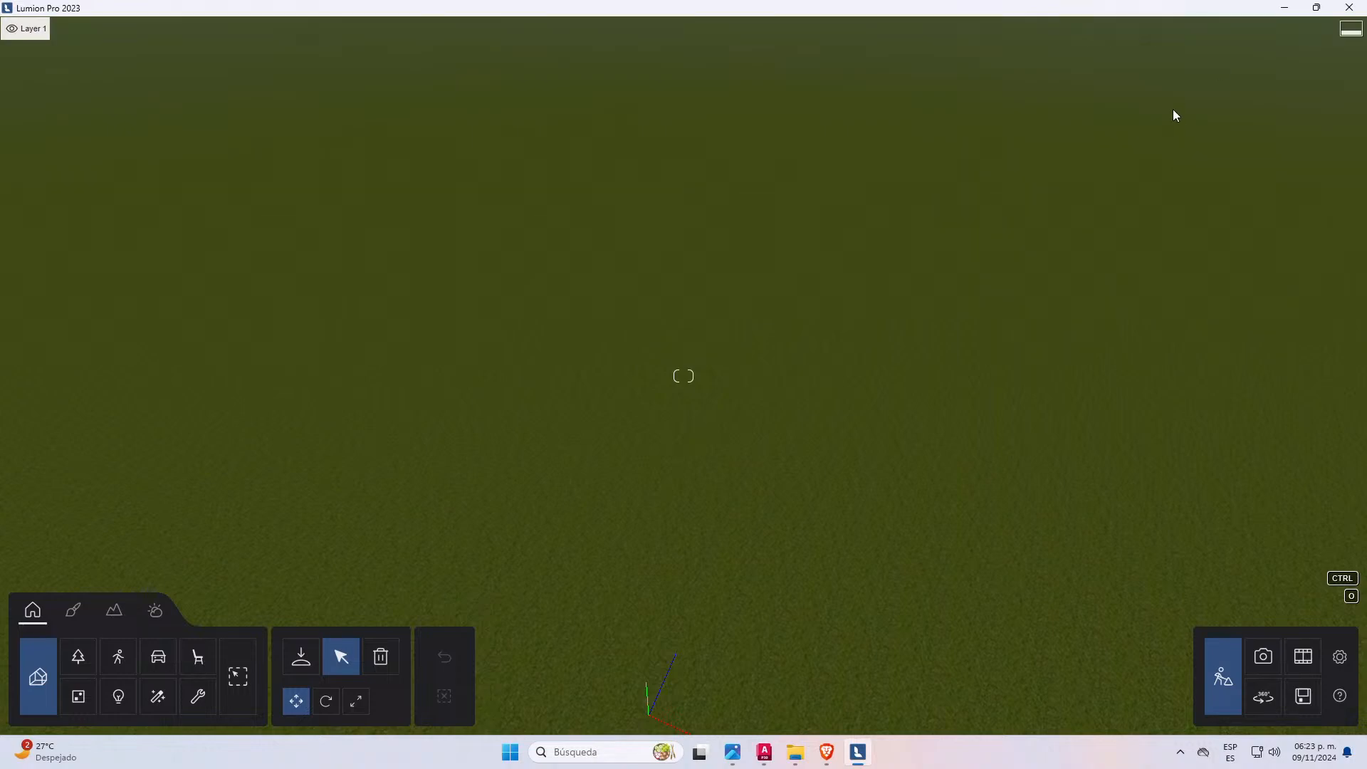
right_click_drag(846, 306, 942, 531)
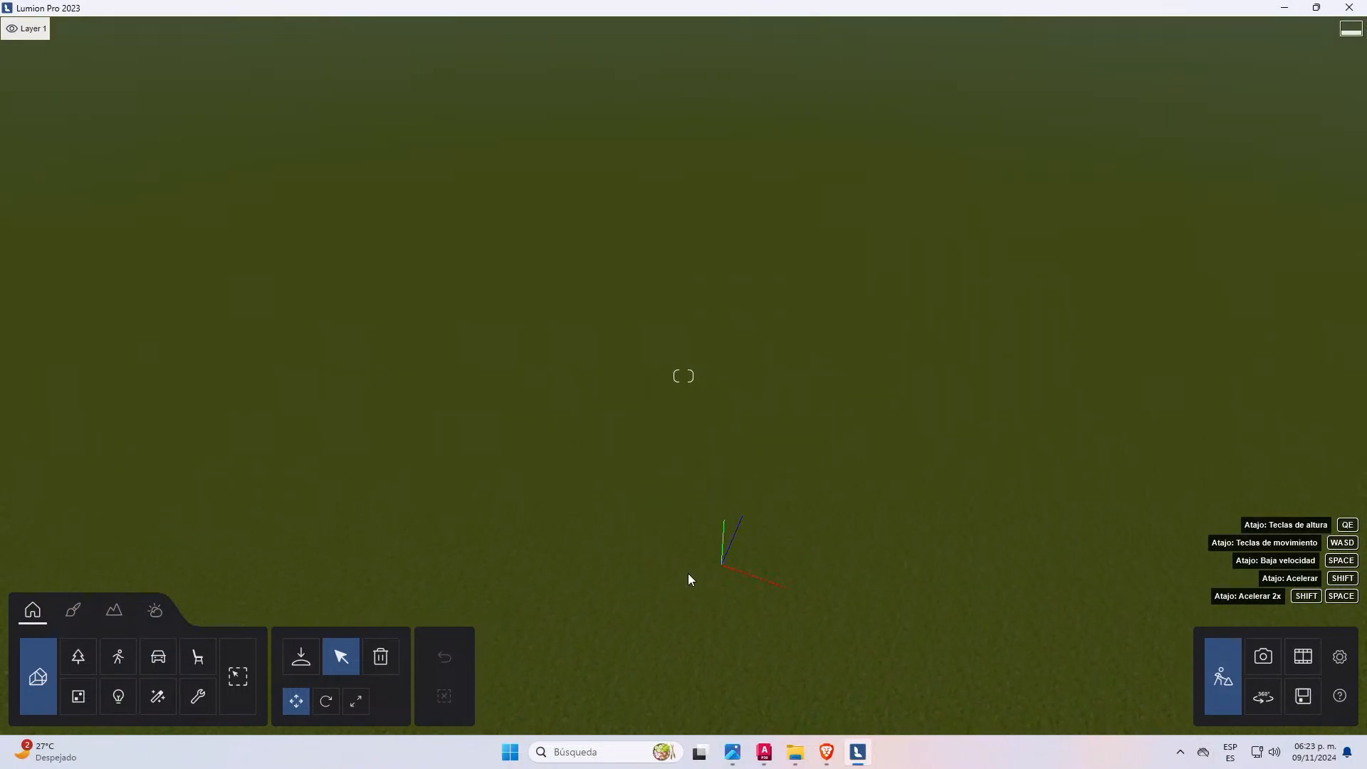
right_click_drag(784, 569, 699, 561)
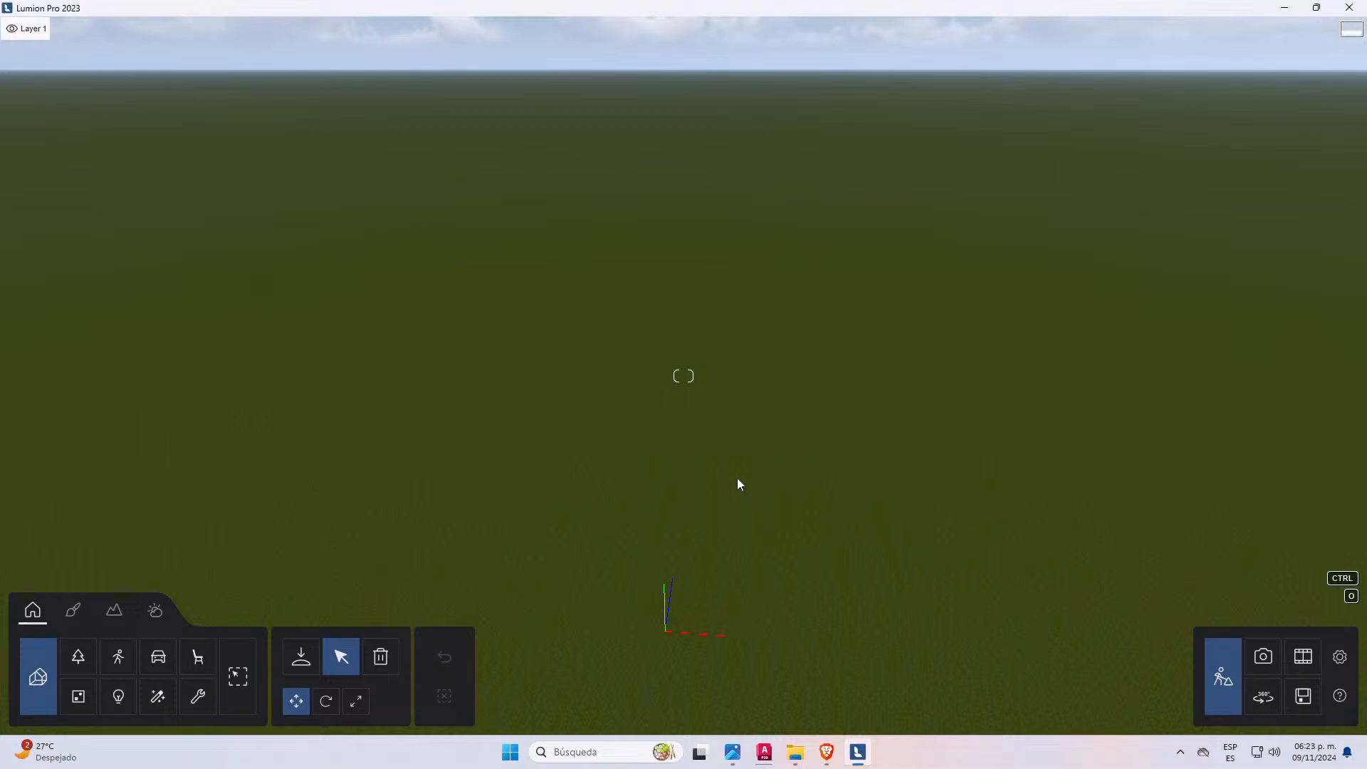
key("q")
key("q")
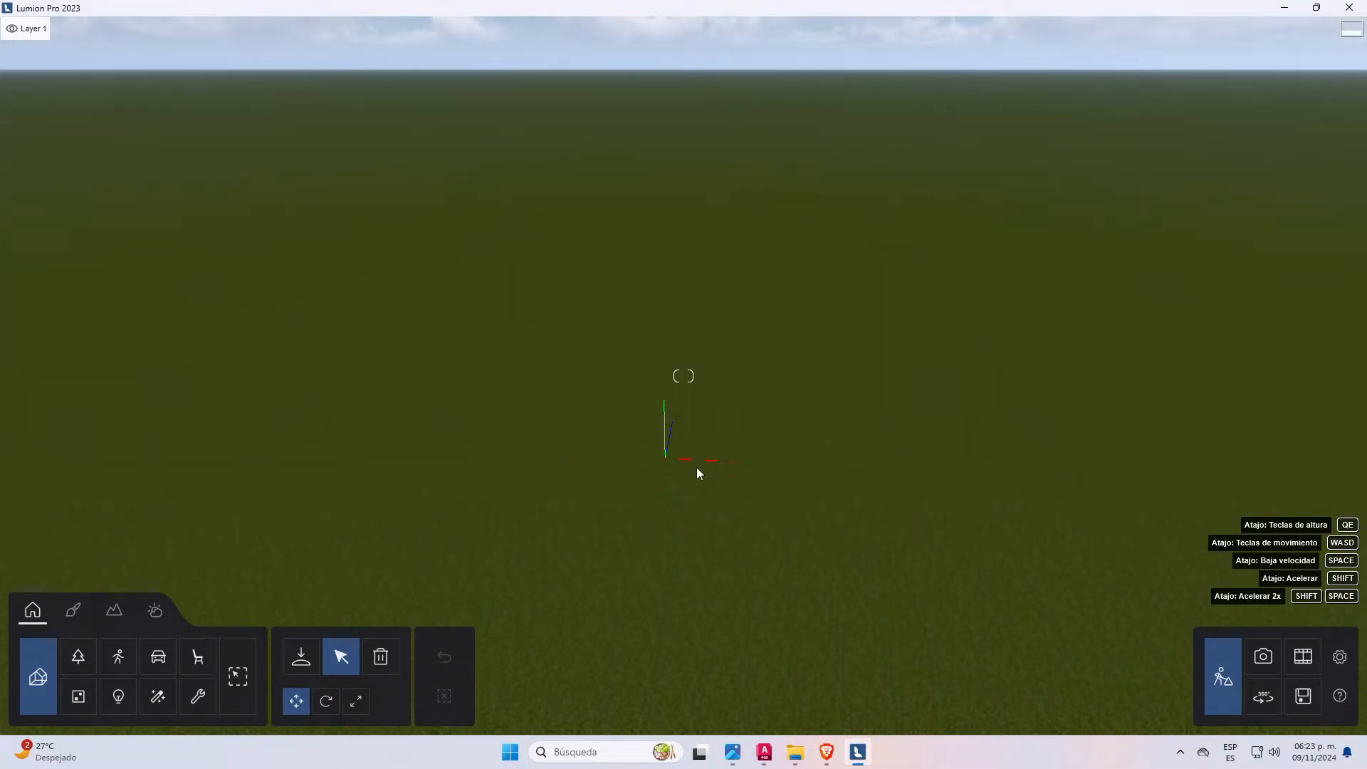
- Check the LiveSync session in AutoCAD Plant 3D, return to Lumion and inspect the synced plant and its floor slab
left_click(765, 752)
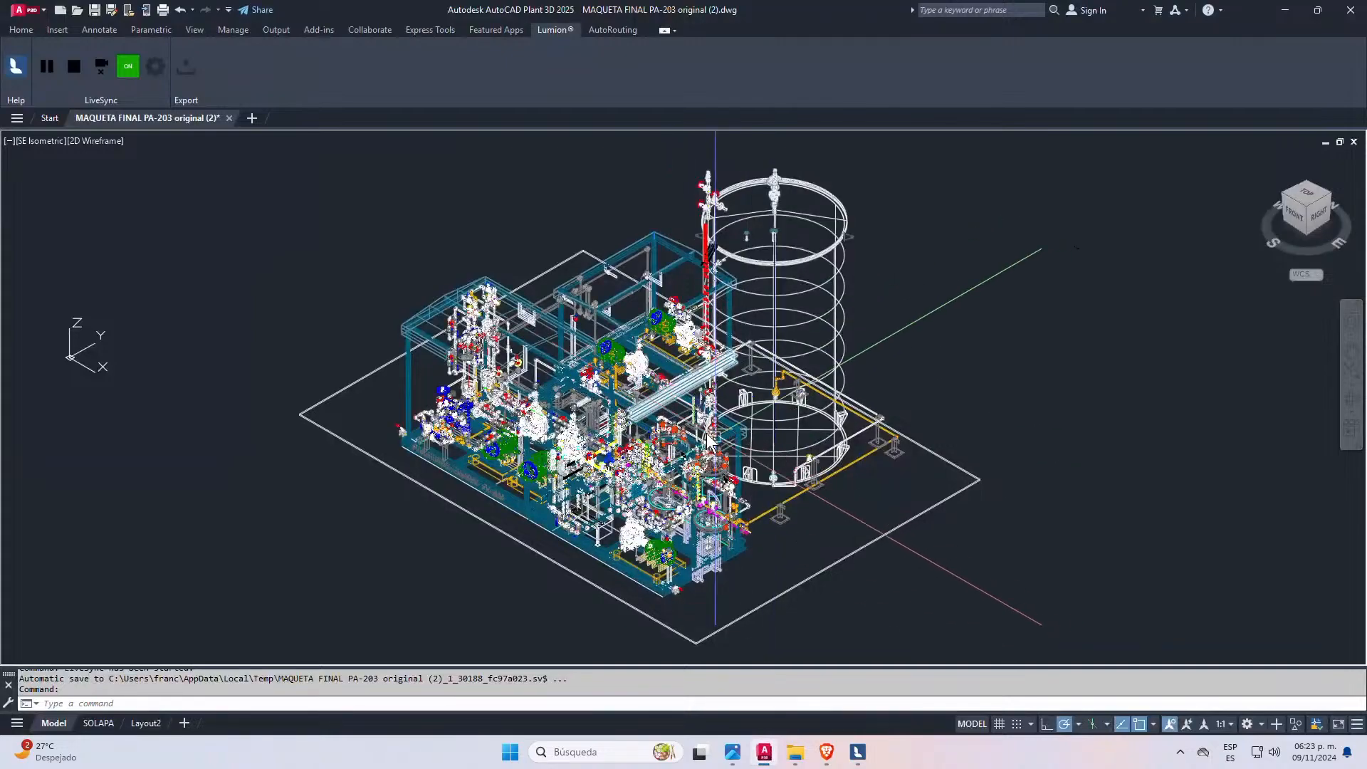
left_click(860, 753)
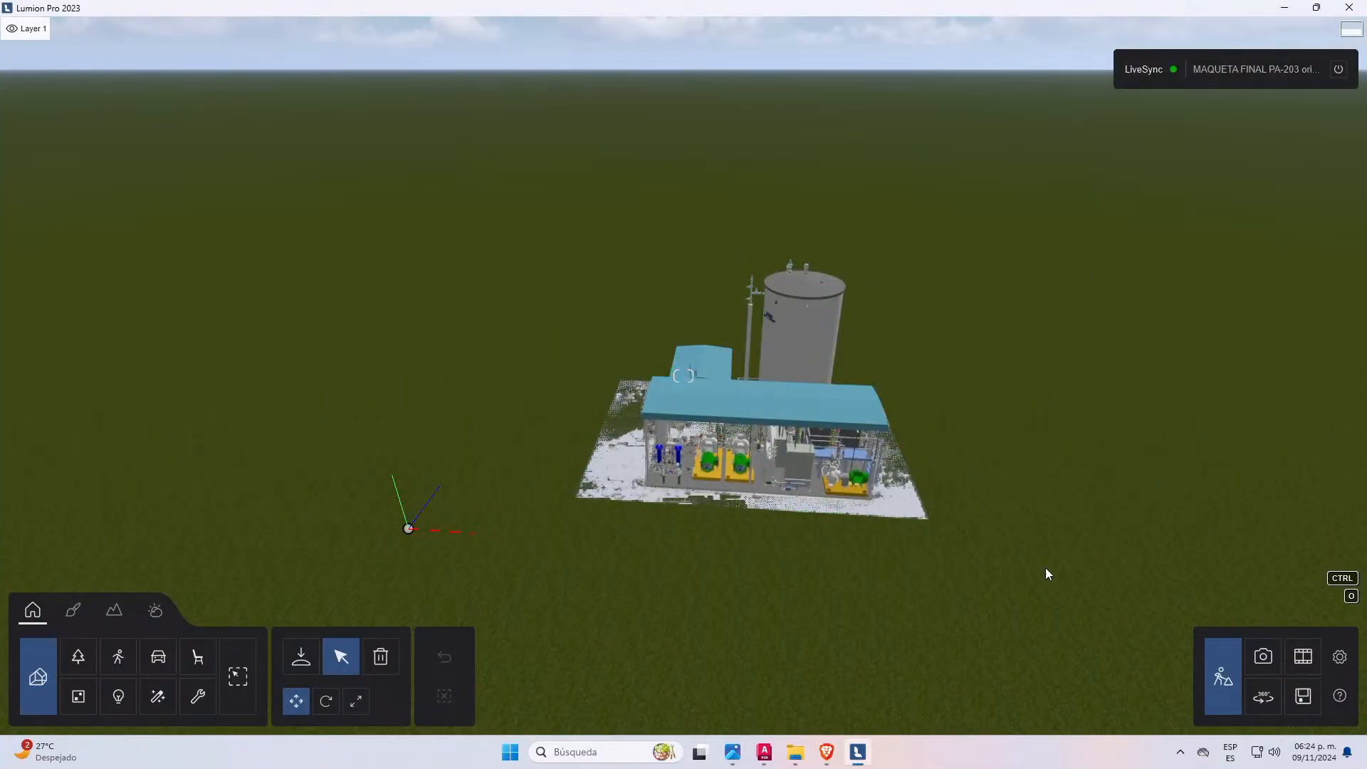
scroll(904, 545, "up", 3)
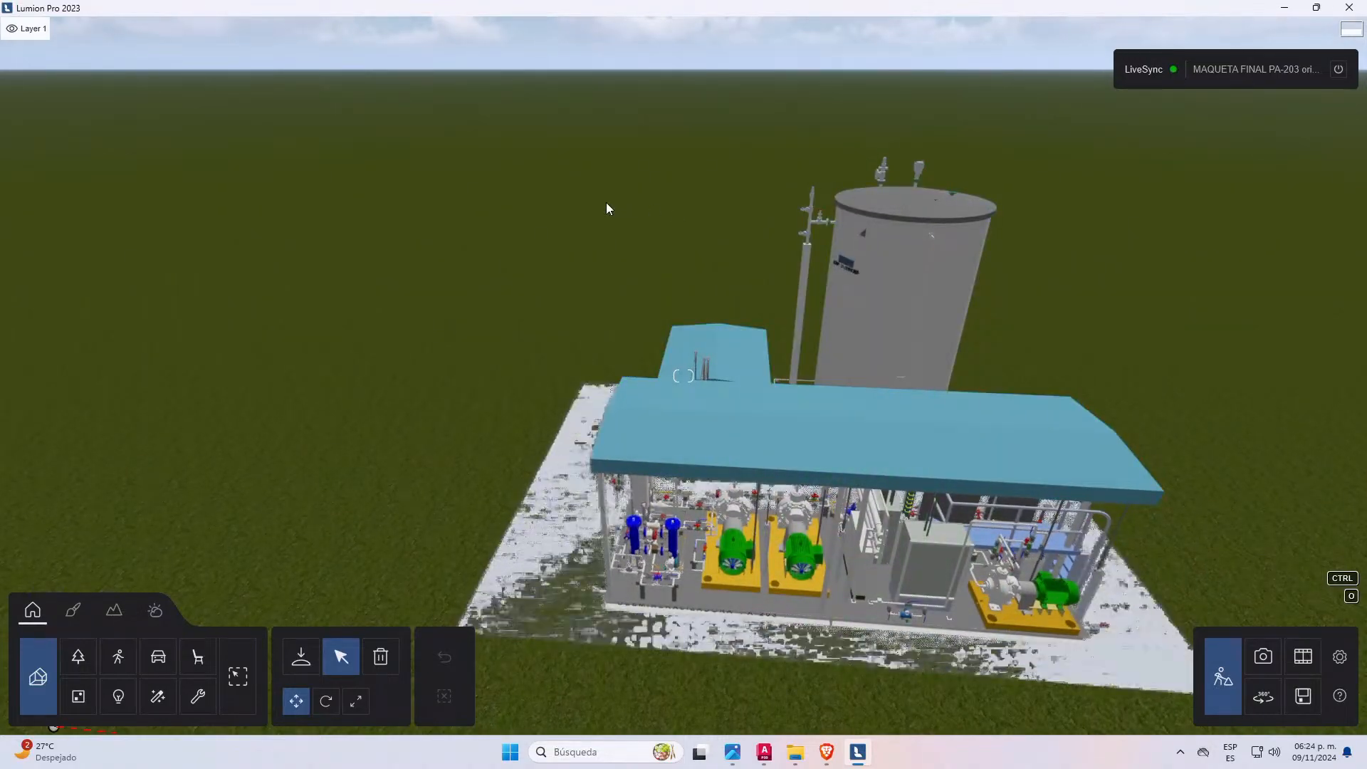
scroll(604, 214, "down", 5)
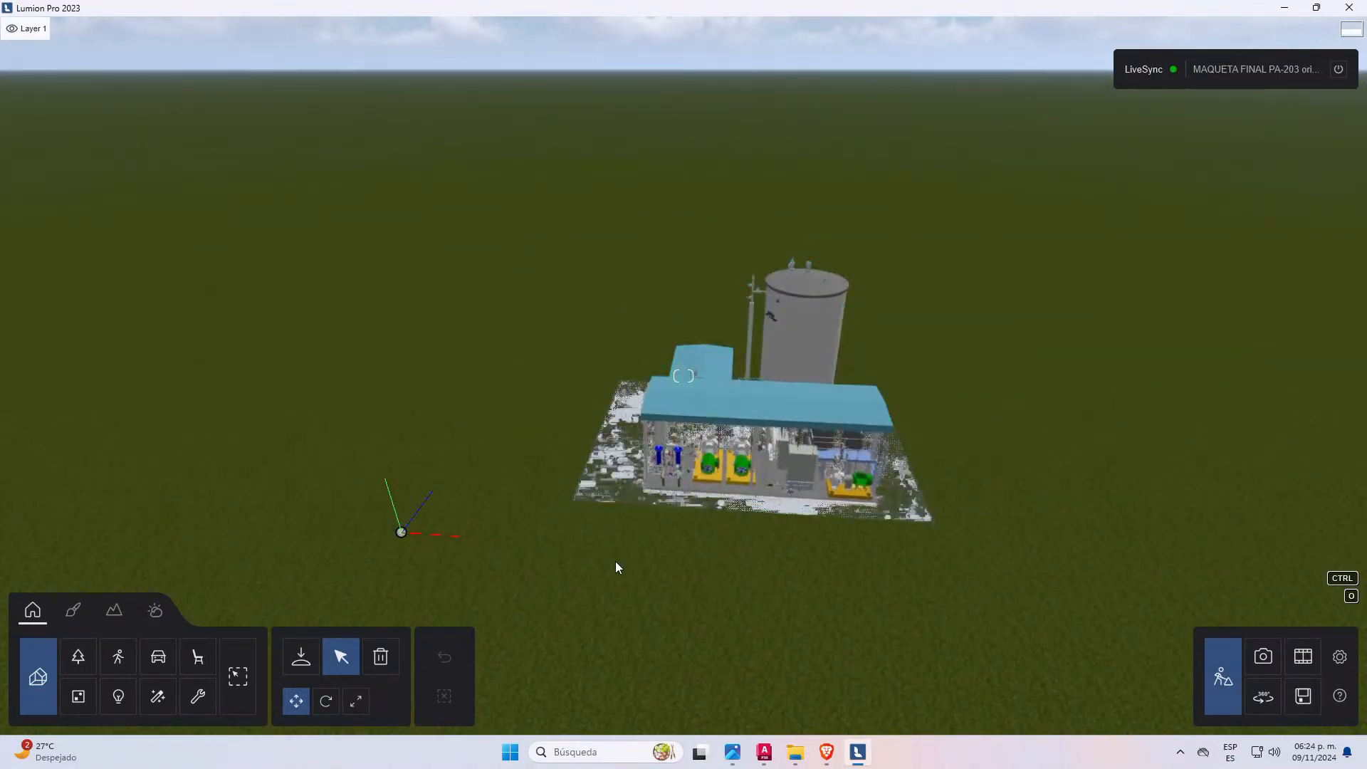
right_click_drag(908, 595, 709, 534)
scroll(542, 535, "up", 4)
scroll(582, 579, "up", 5)
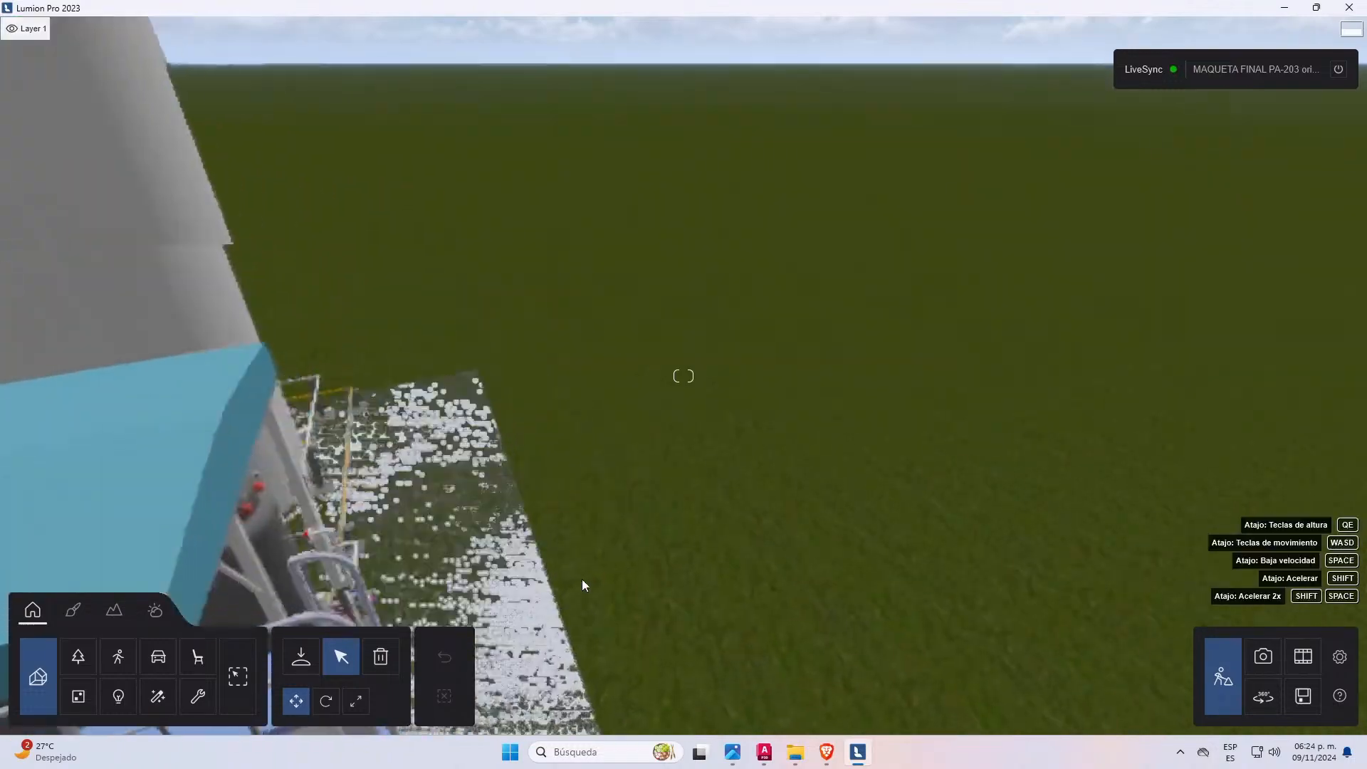
scroll(588, 305, "down", 10)
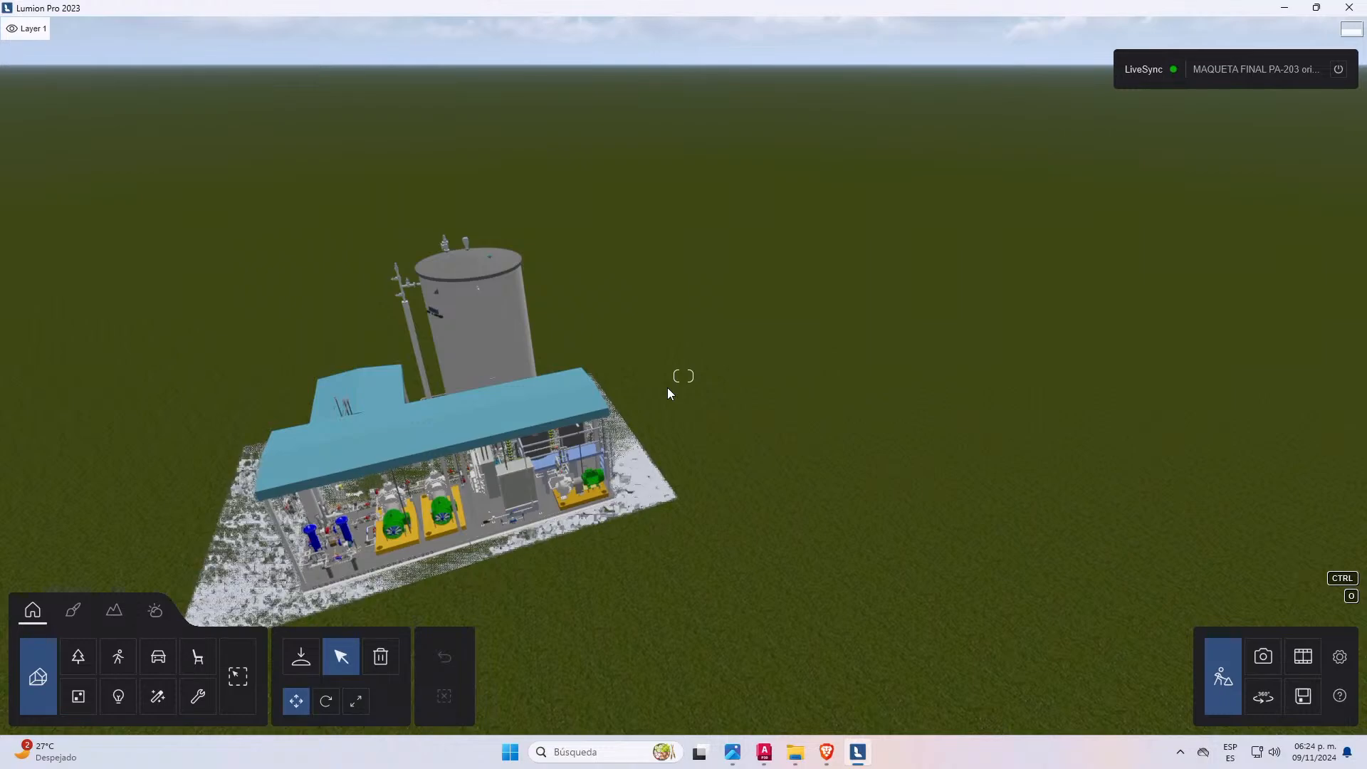
key("a")
key("a")
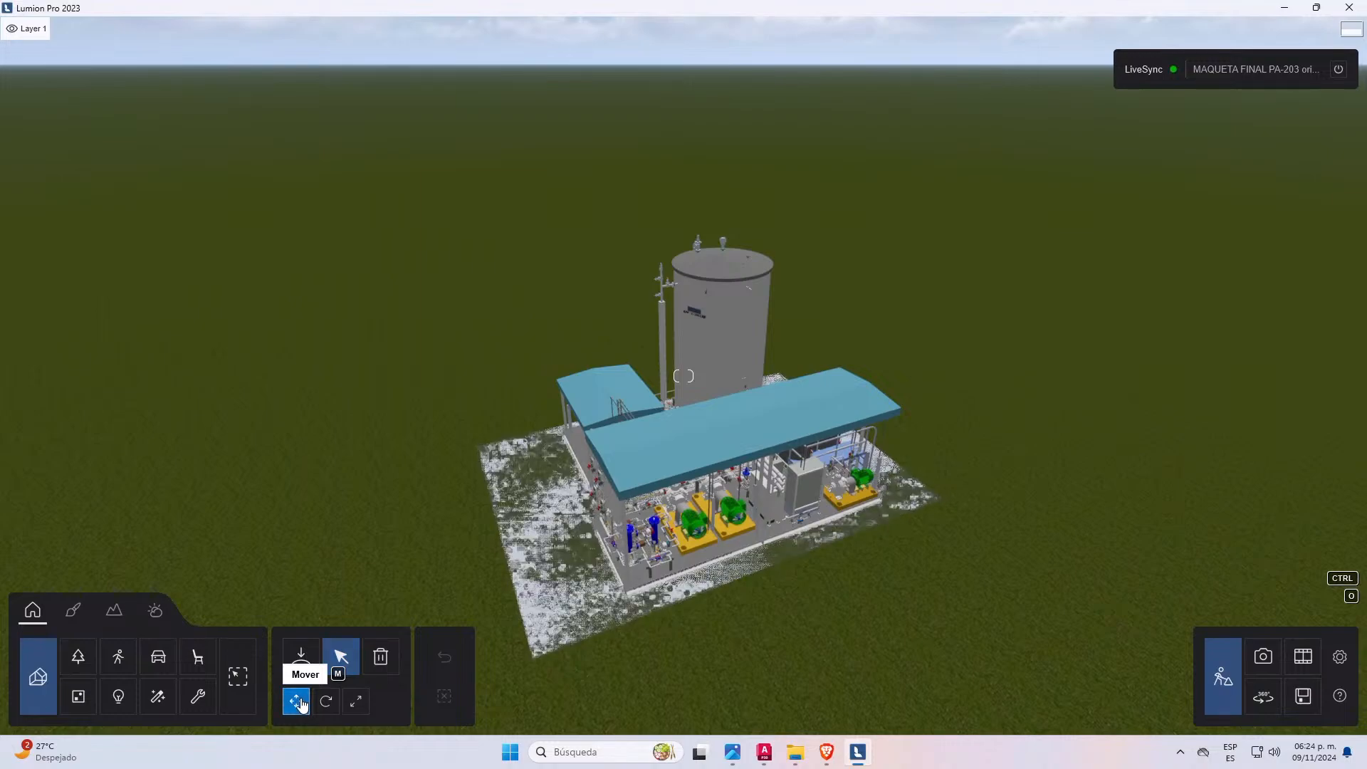
- Select the synced plant model in Lumion and set its Z position to 20 m
left_click(537, 554)
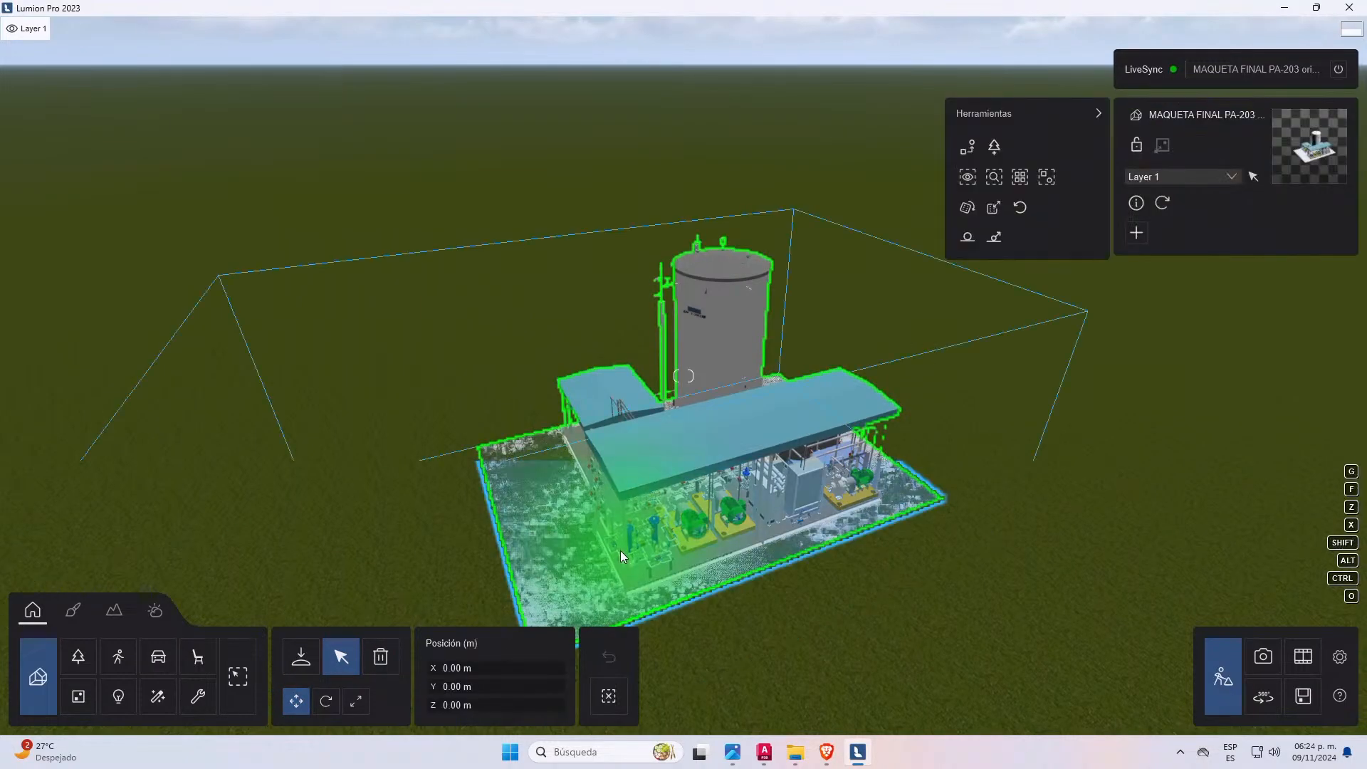
left_click(485, 705)
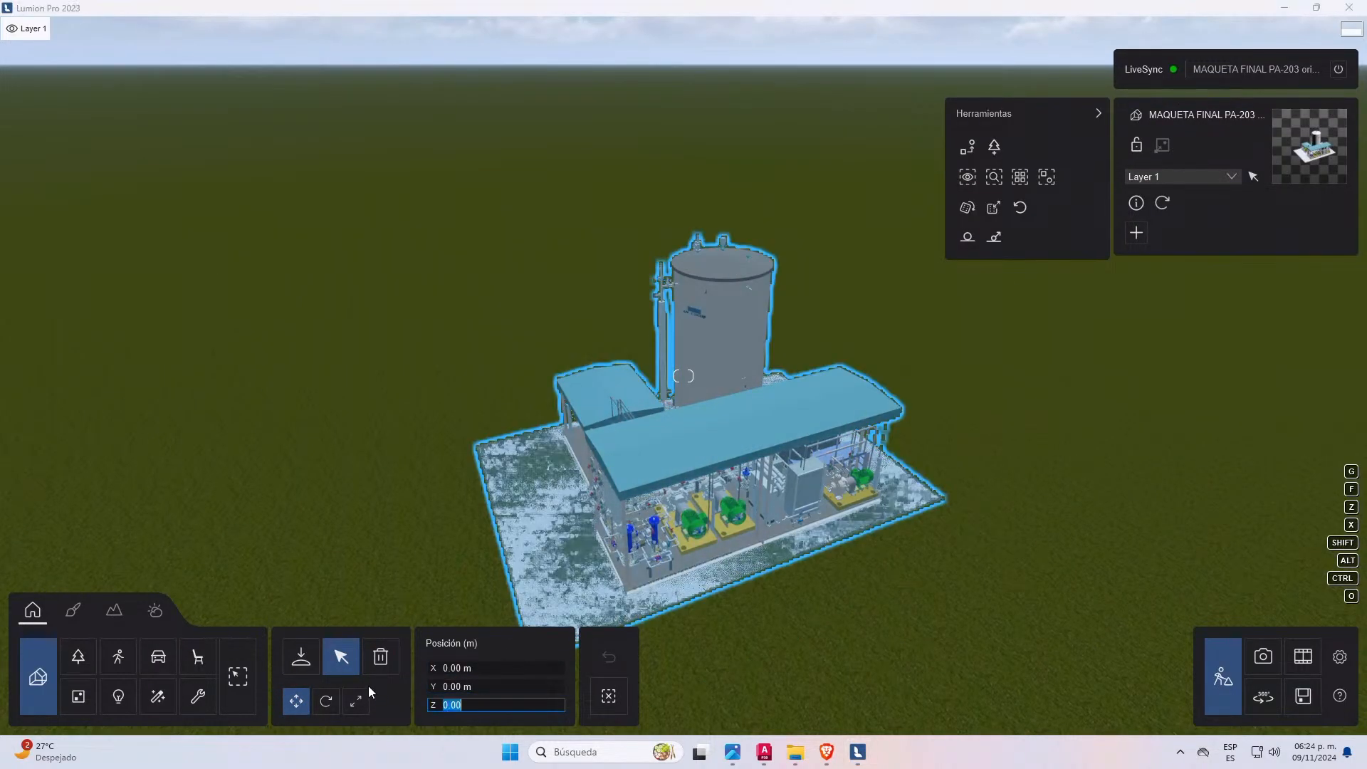
type("1")
key("BackSpace")
type("20")
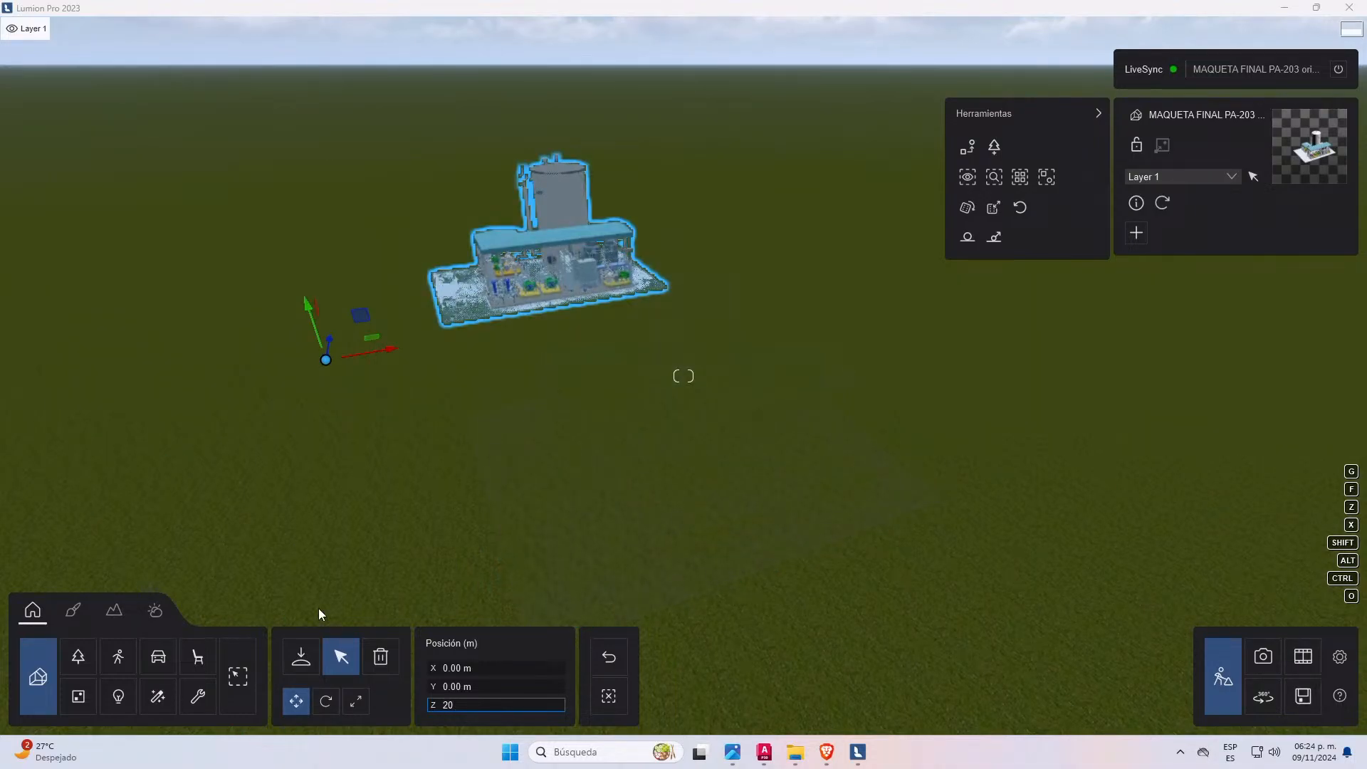
- Restore the plant model's Z position to 0 m and view the model's origin
key("BackSpace")
key("BackSpace")
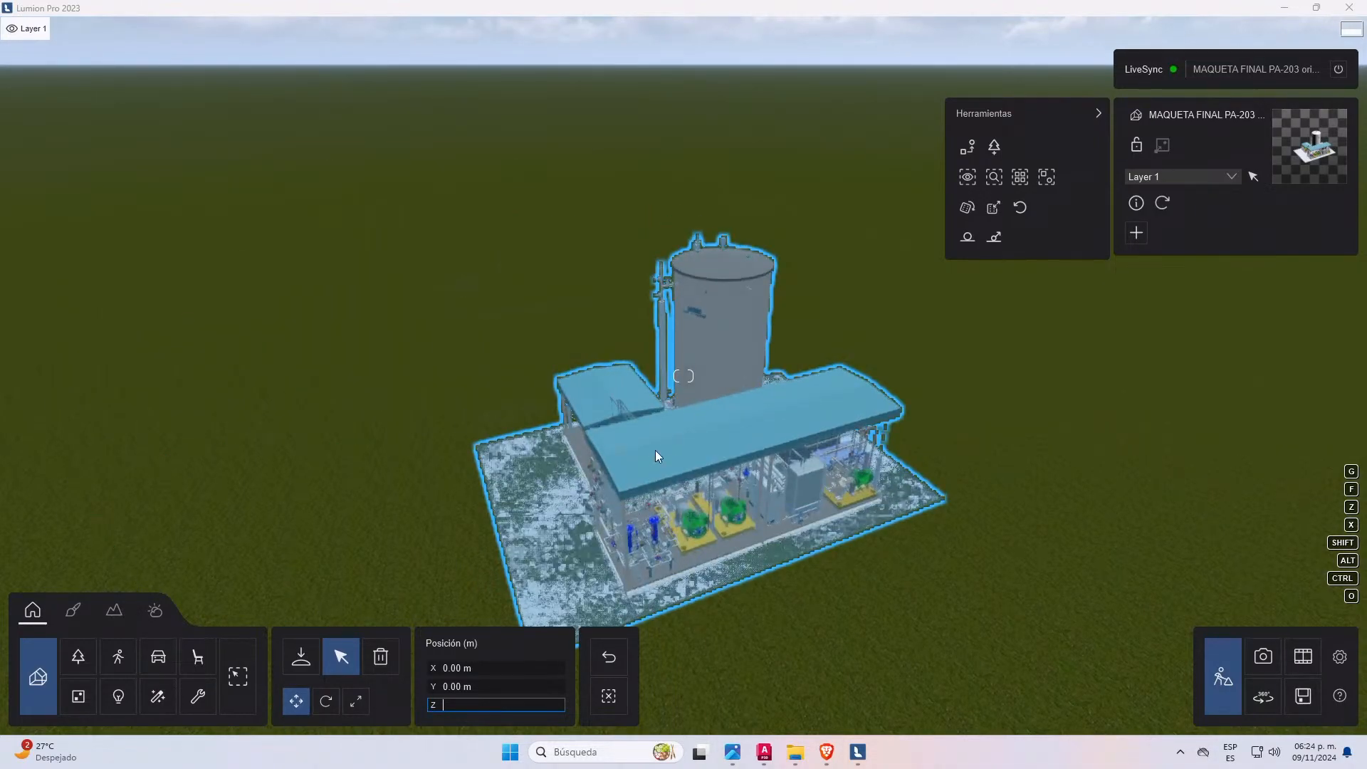
type("0")
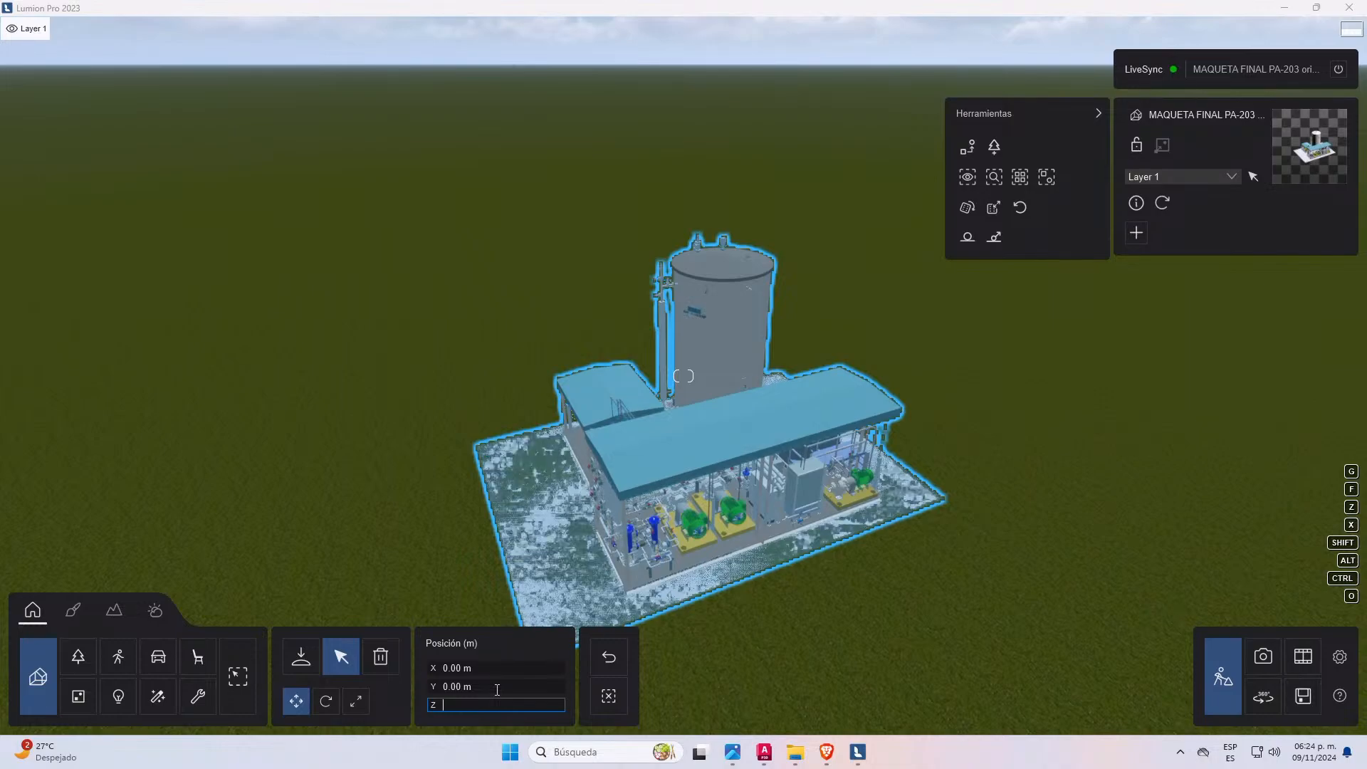
key("Return")
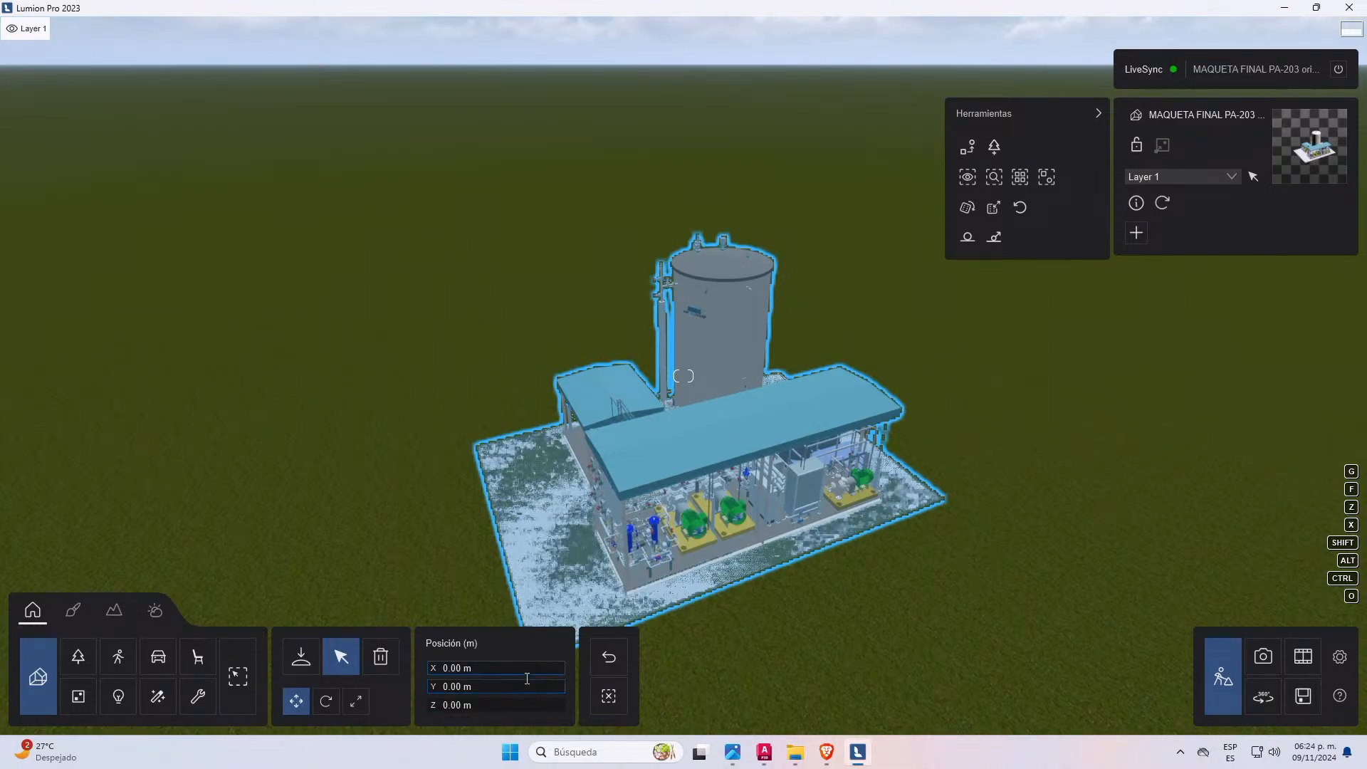
right_click_drag(834, 597, 175, 714)
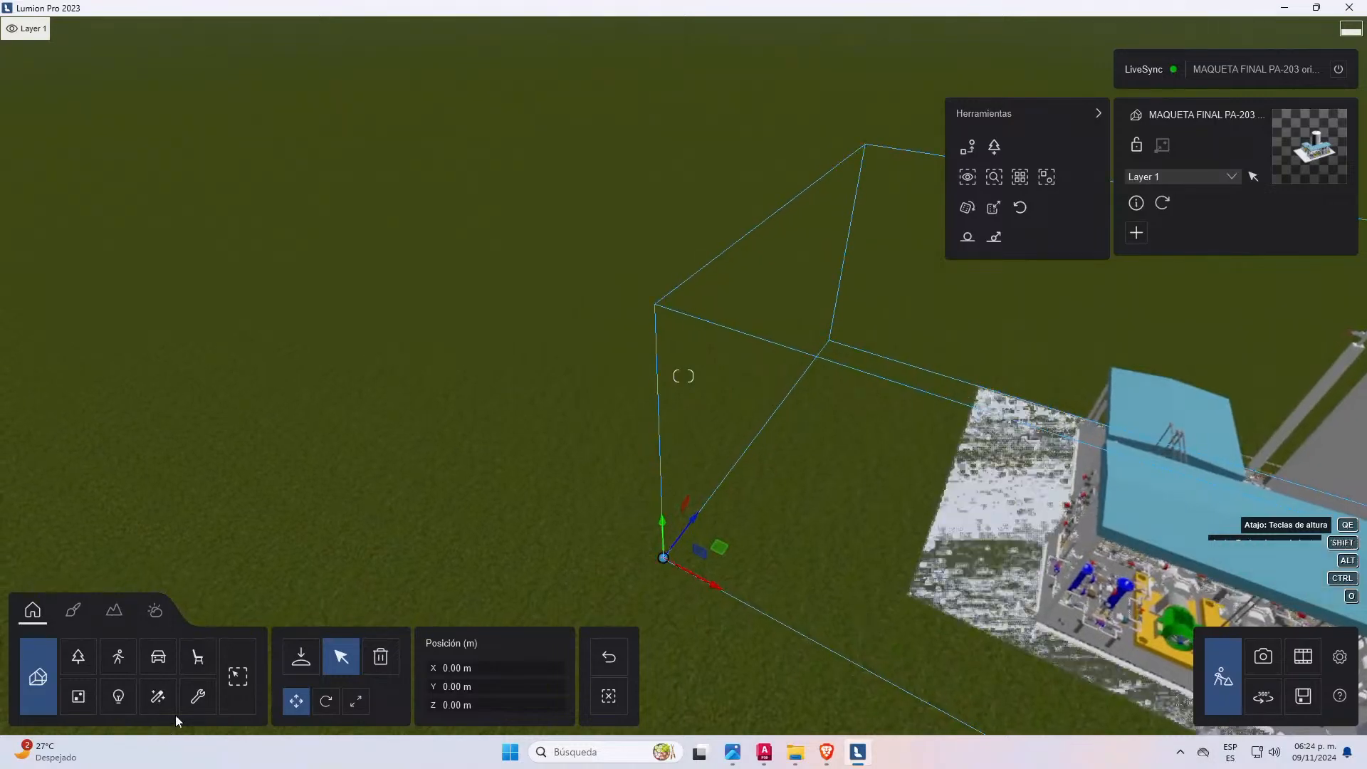
- Set the plant model's Y position to 2 m and check its height above the ground from several distances
left_click(499, 687)
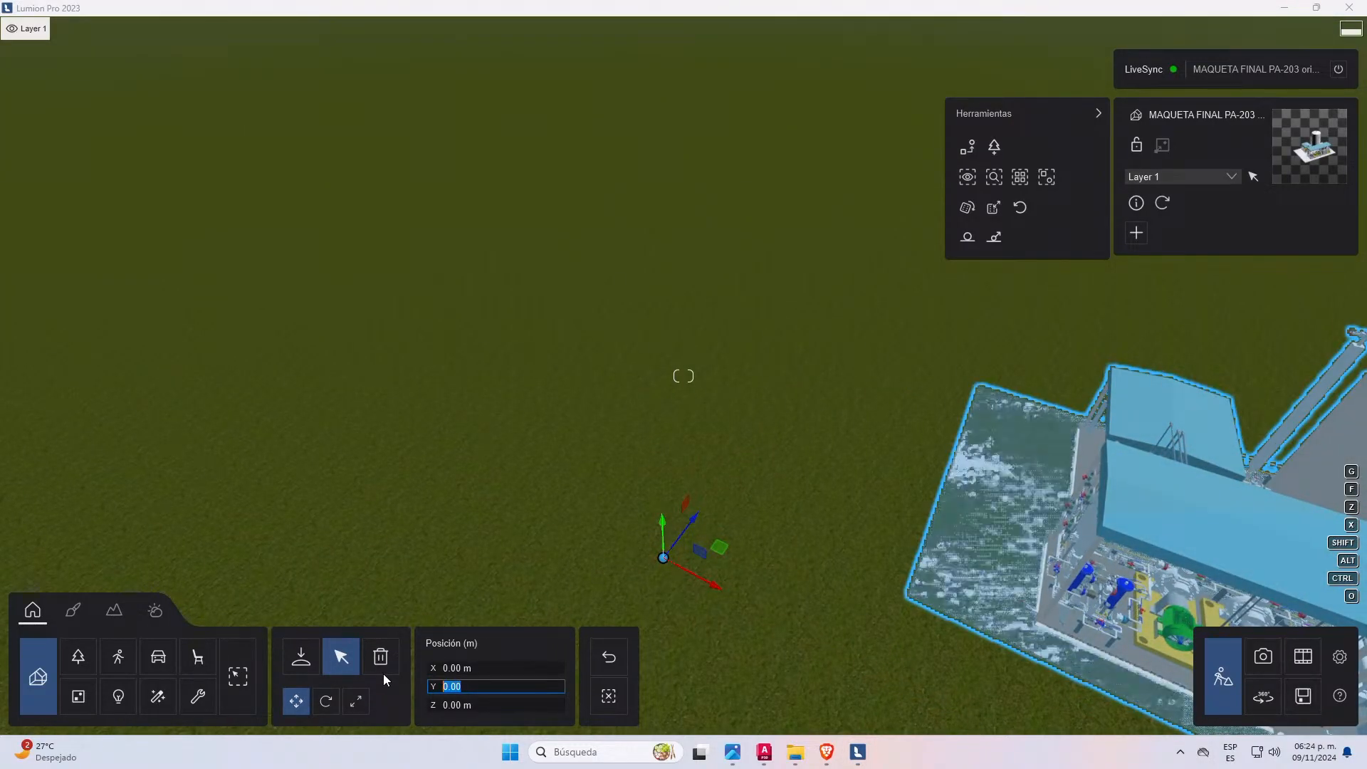
type("2")
key("Return")
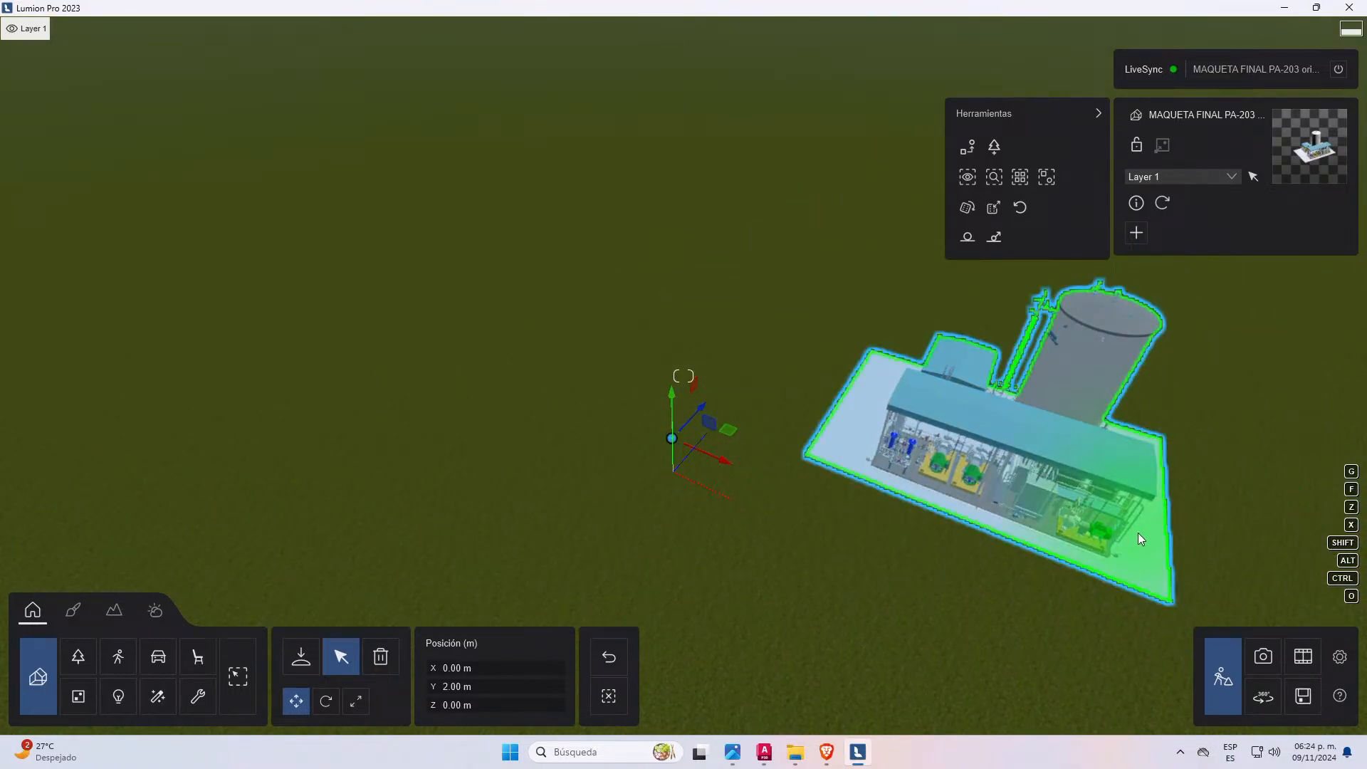
scroll(1207, 620, "down", 2)
scroll(1082, 557, "up", 6)
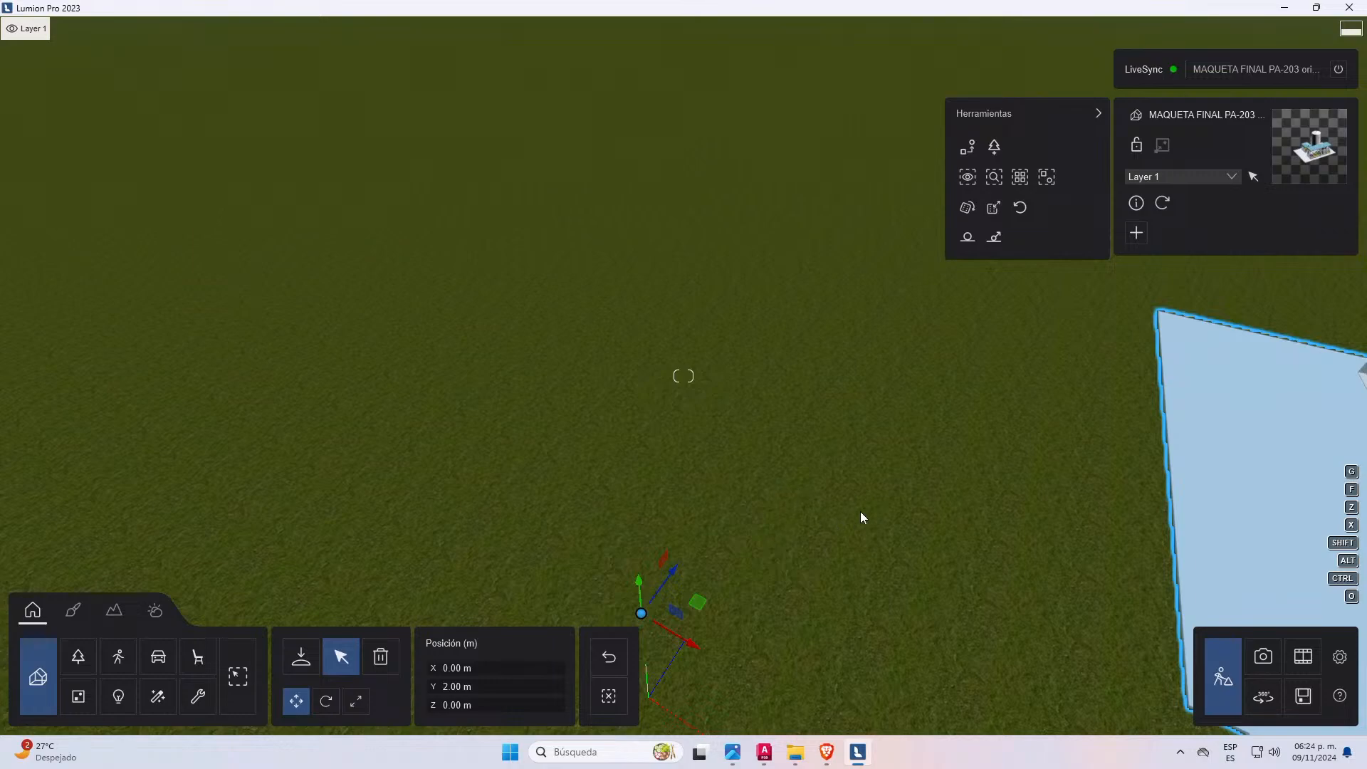
scroll(861, 511, "down", 7)
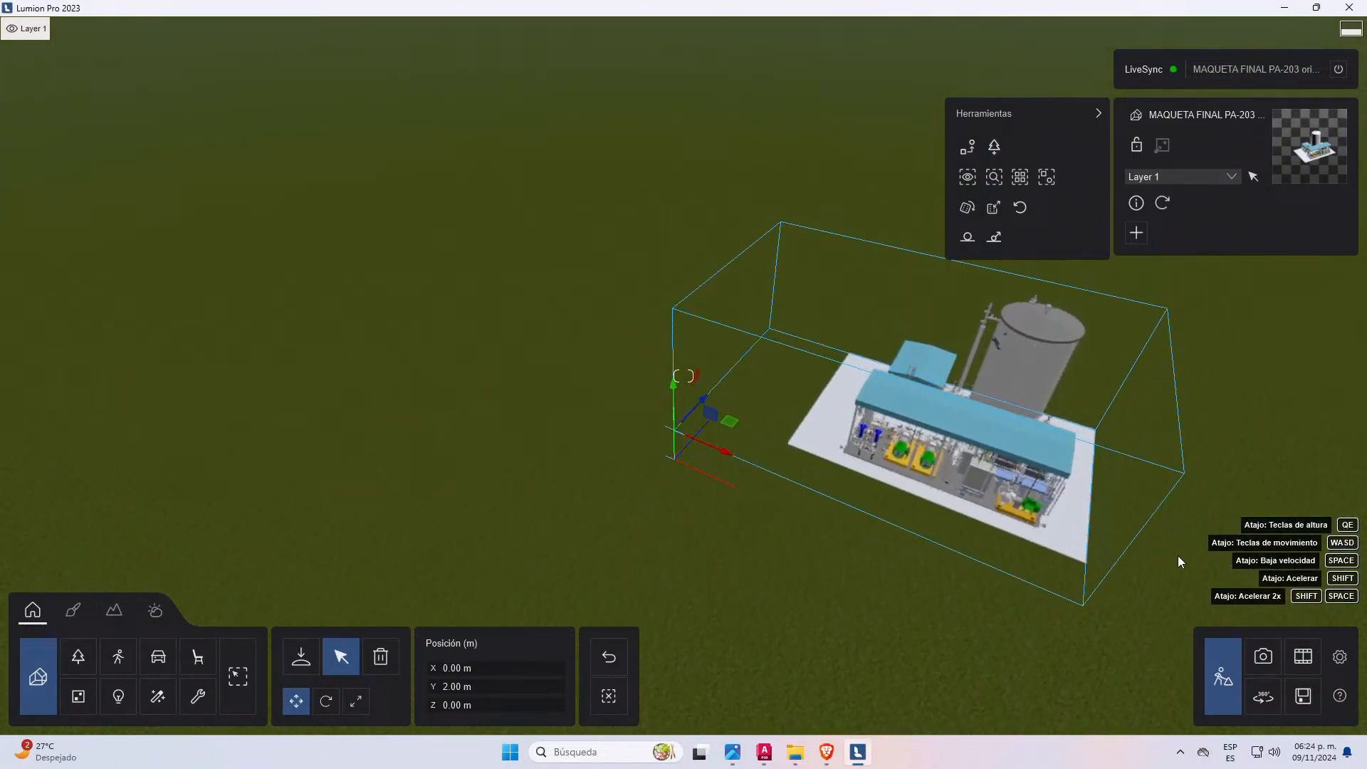
scroll(1056, 544, "up", 5)
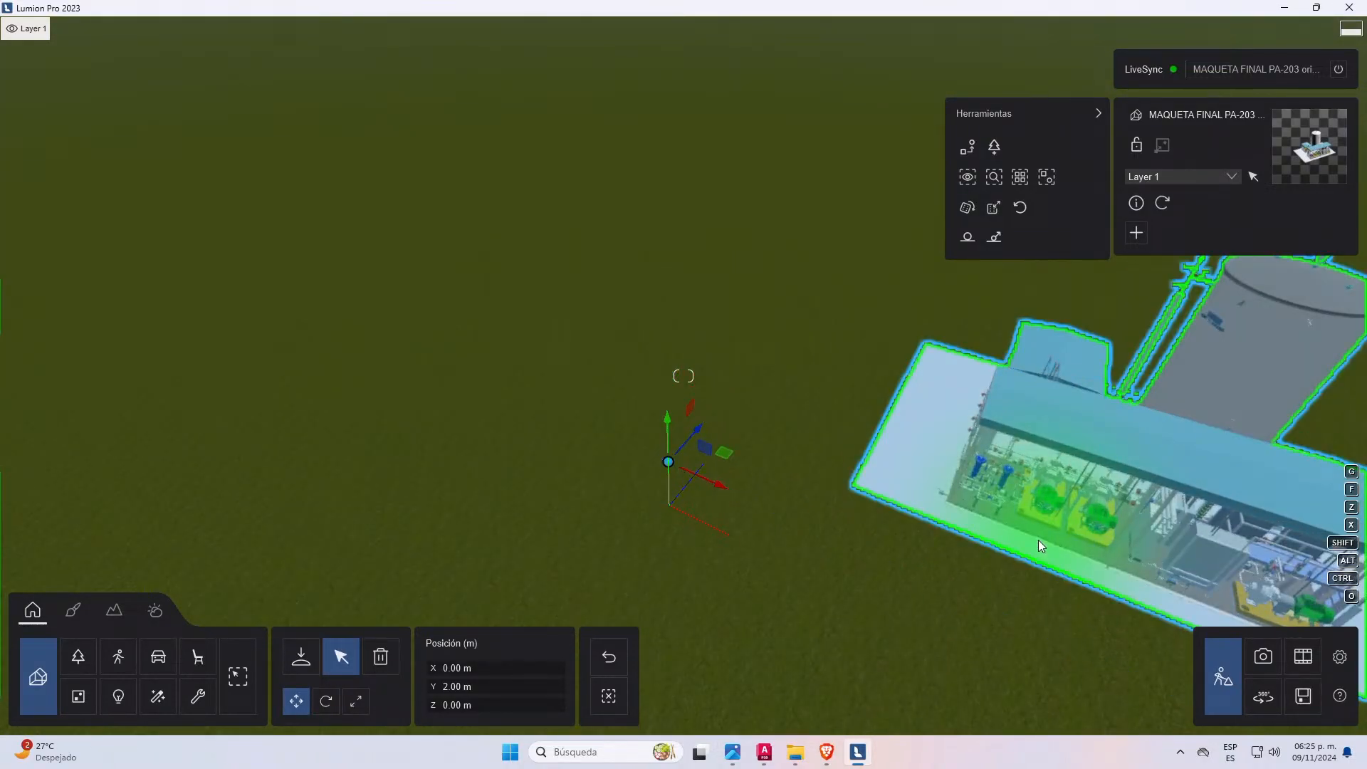
scroll(1038, 546, "down", 5)
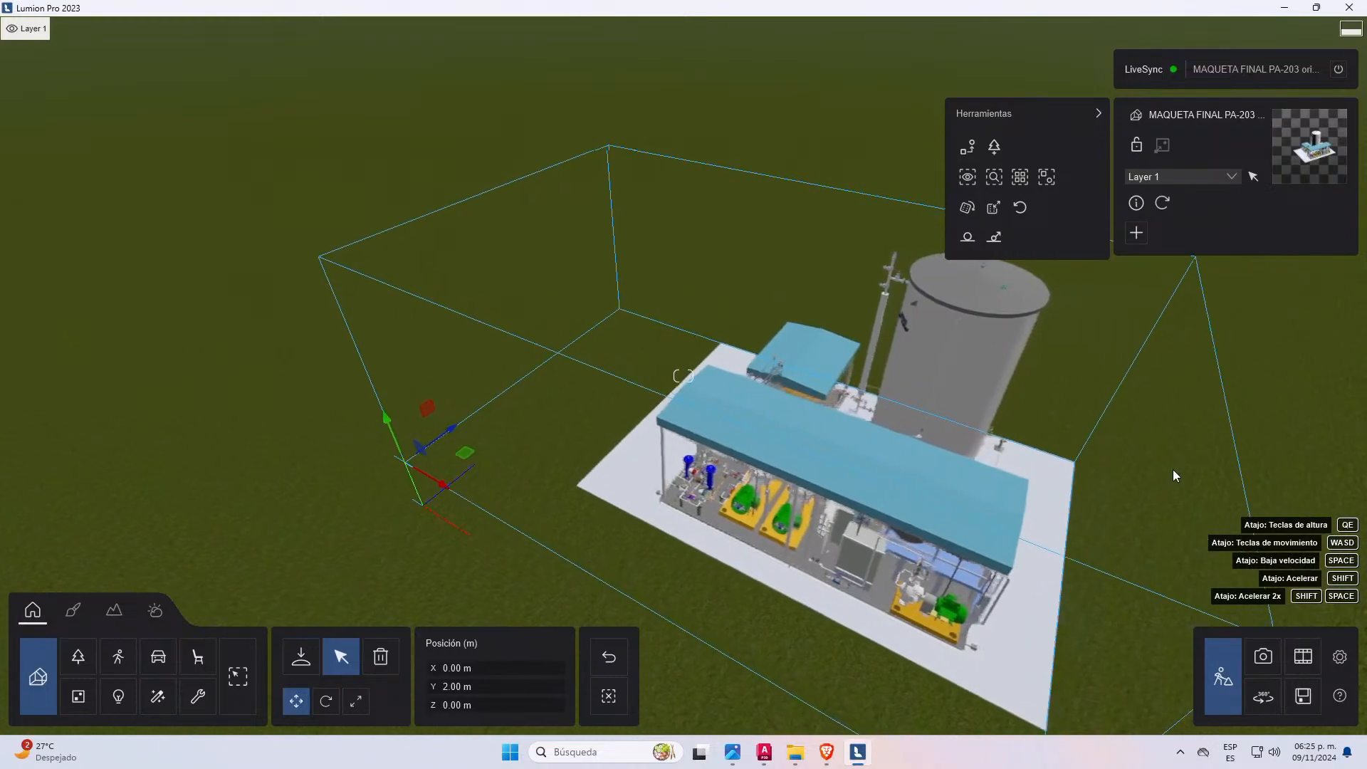
- Move in close to the floor slab's corner and set the plant model's Y position to 1 m
key("d")
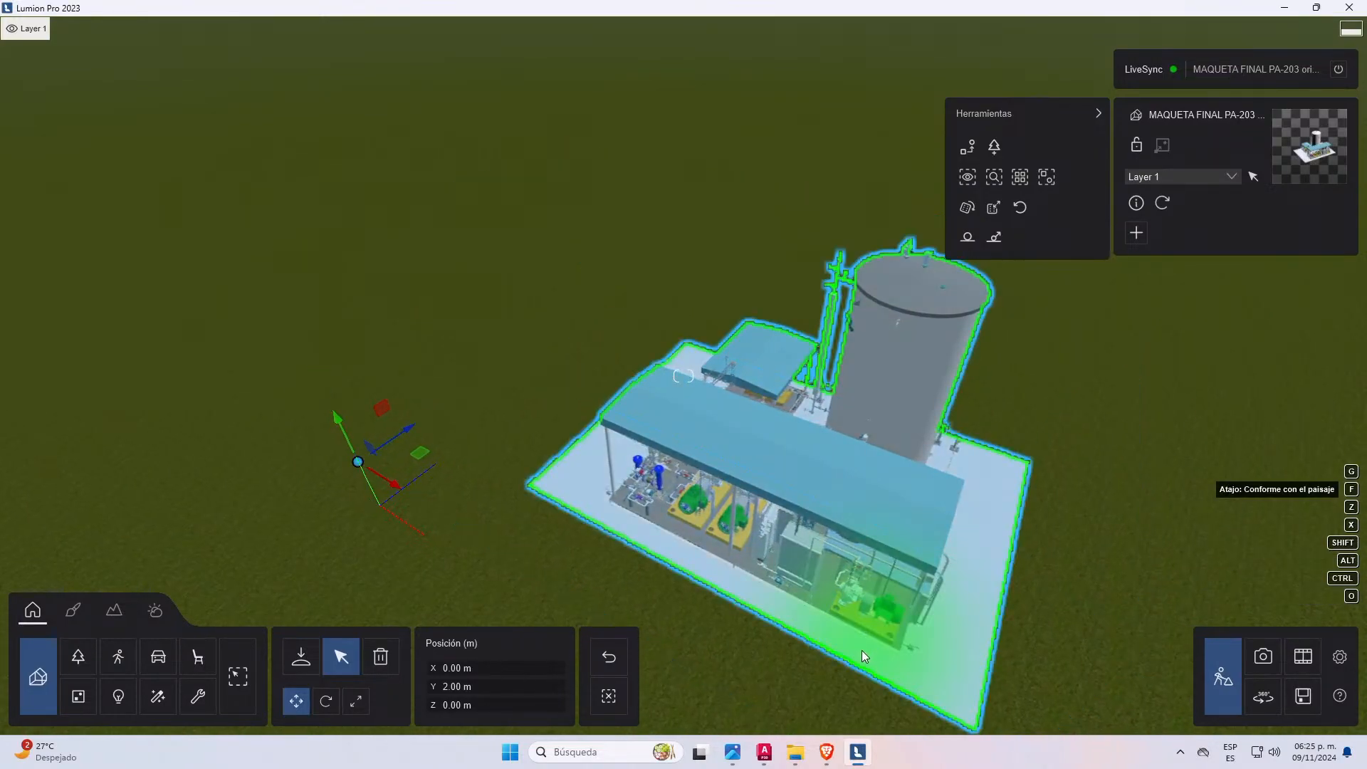
right_click_drag(853, 648, 901, 487)
key("w")
key("d")
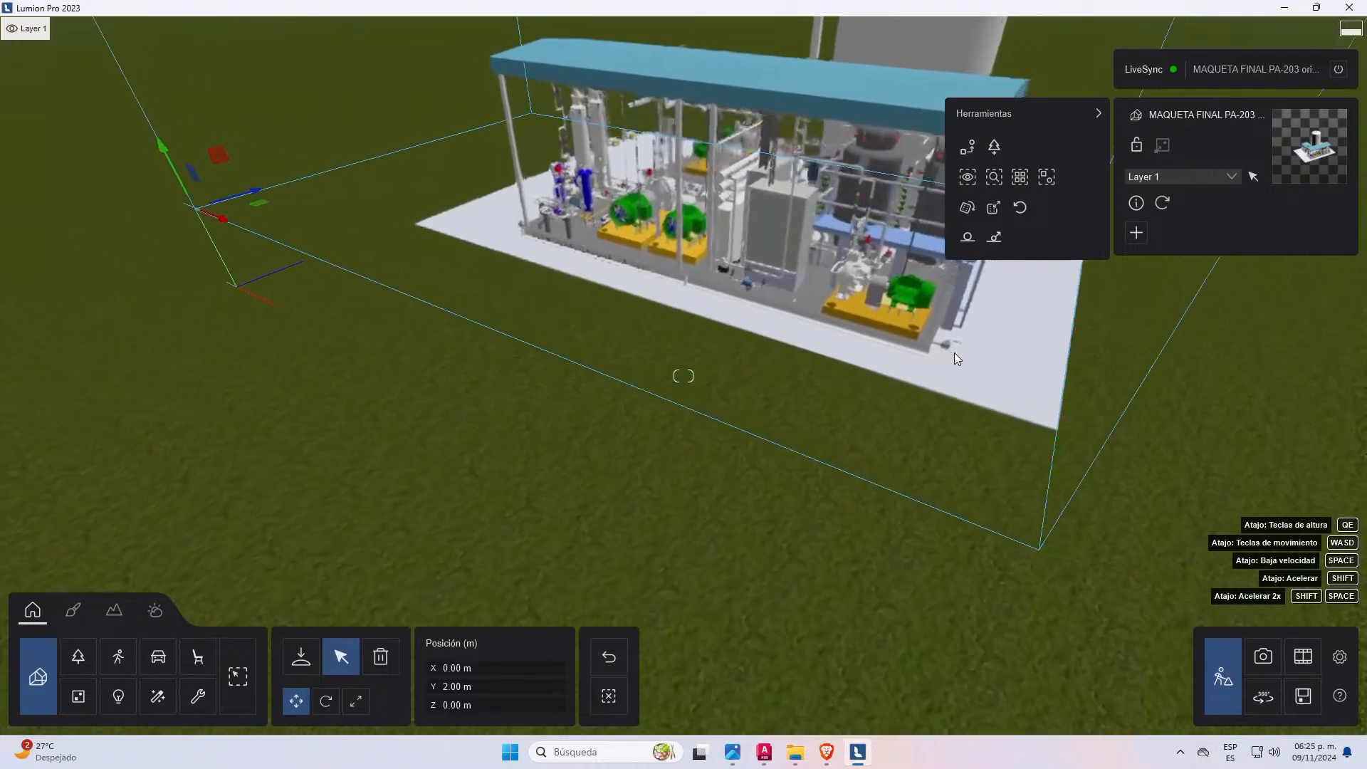
key("w")
key("d")
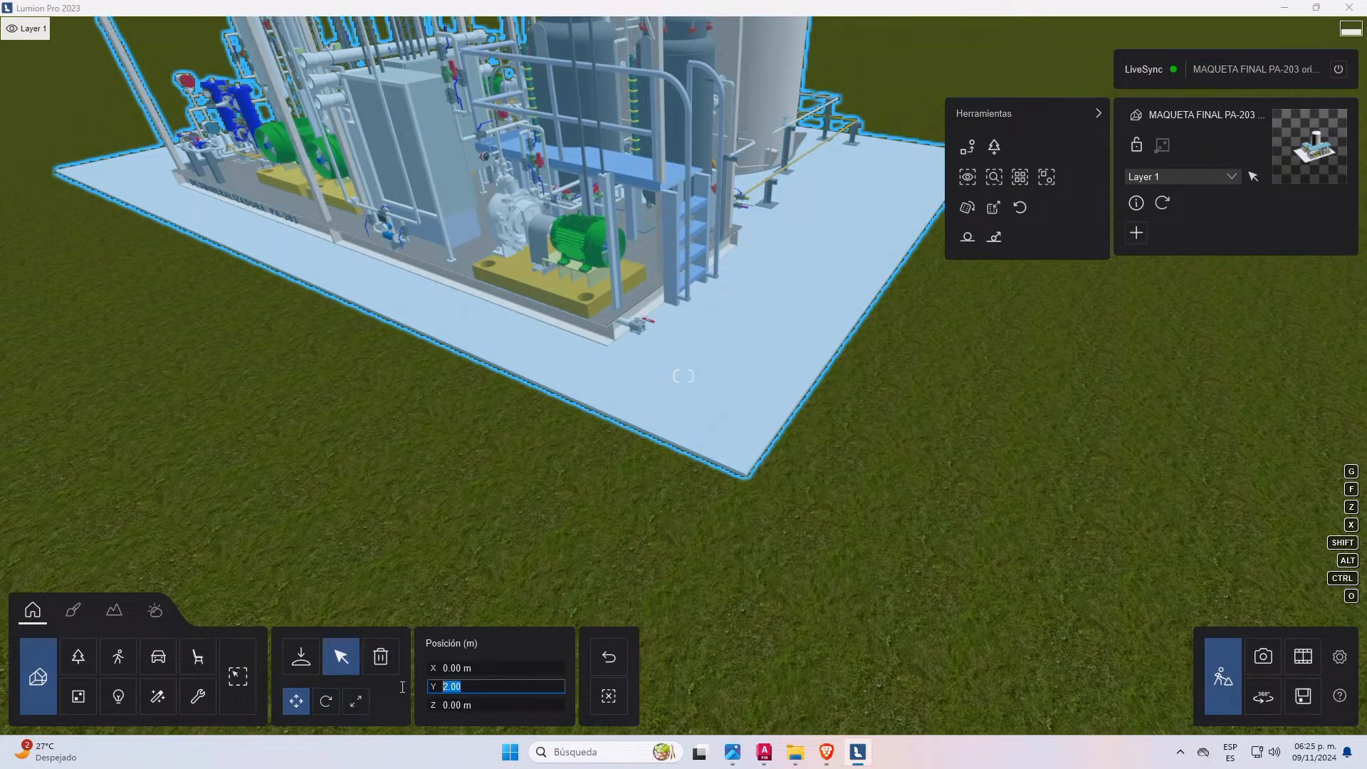
type("1")
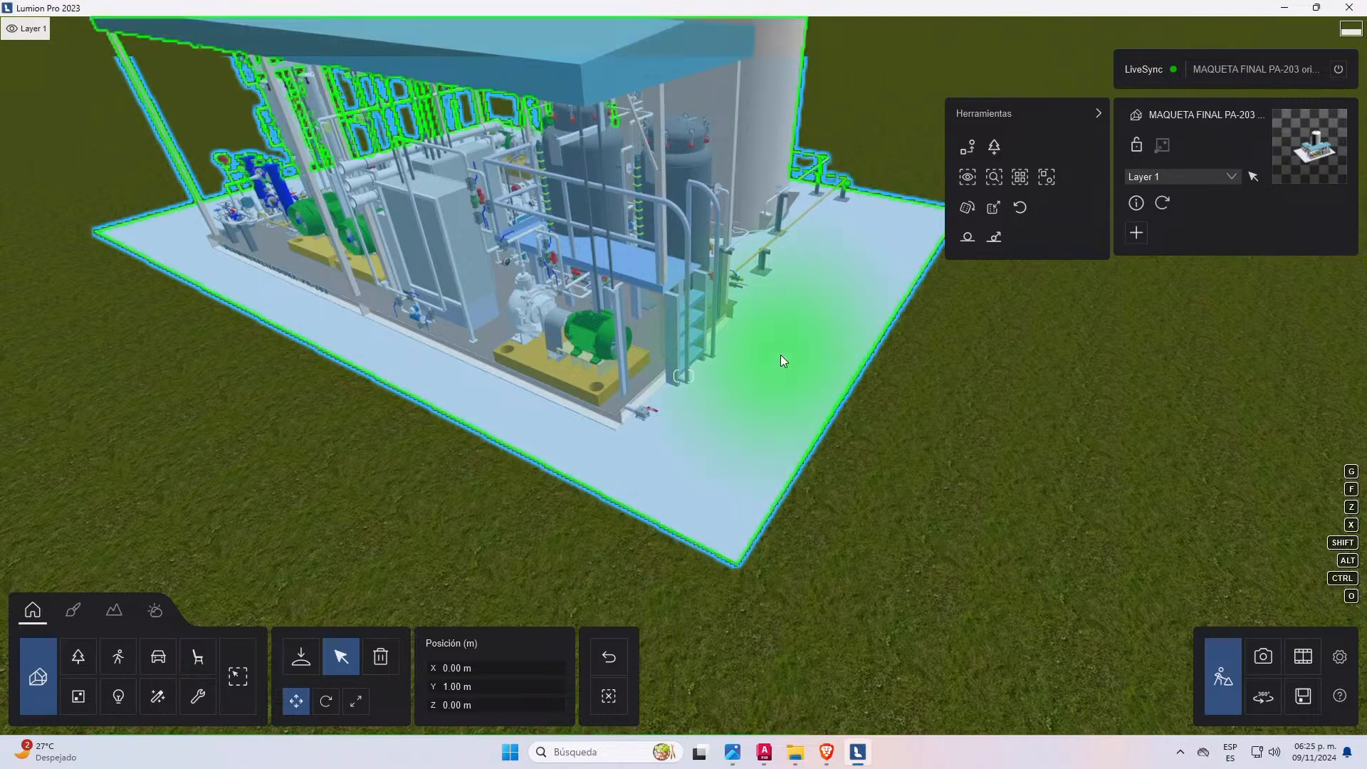
- Select the floor slab for material editing and apply the grey block-patterned concrete from the stone materials
left_click(74, 612)
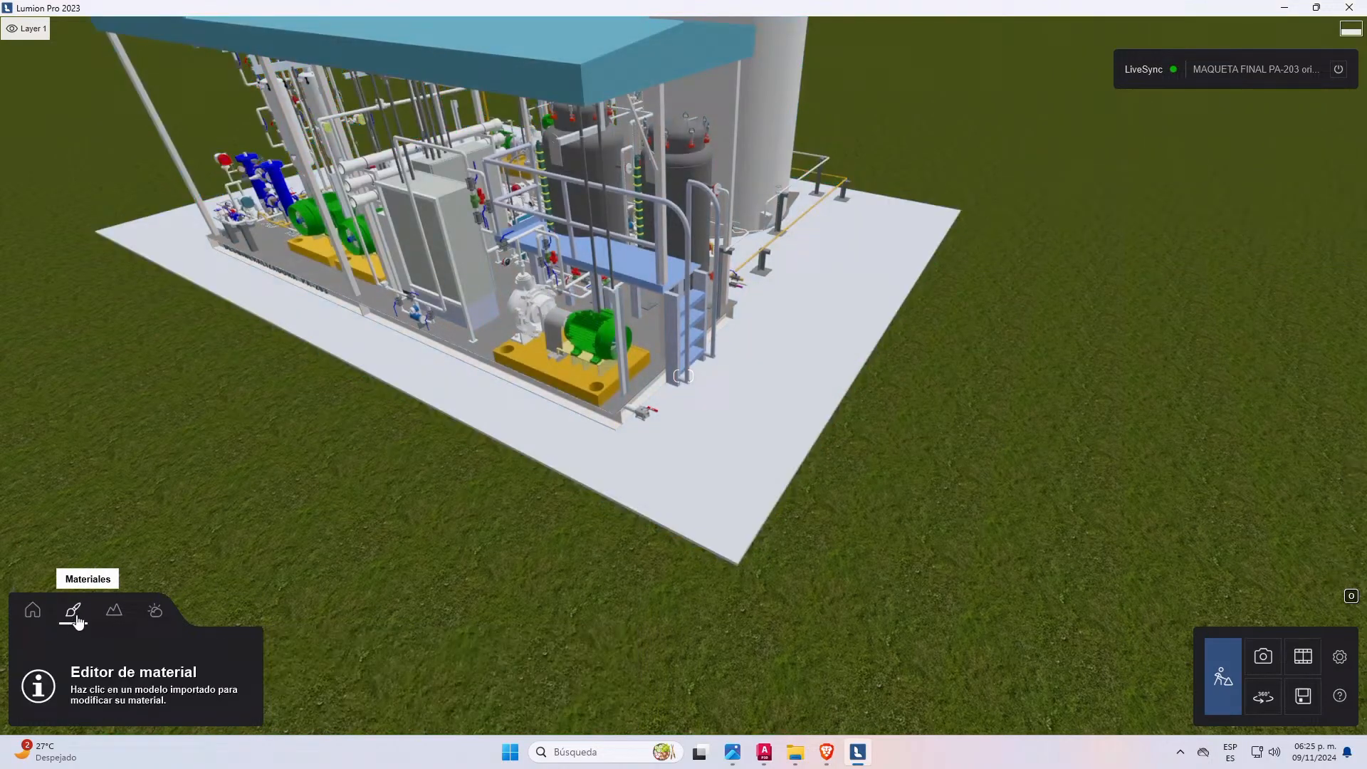
left_click(721, 439)
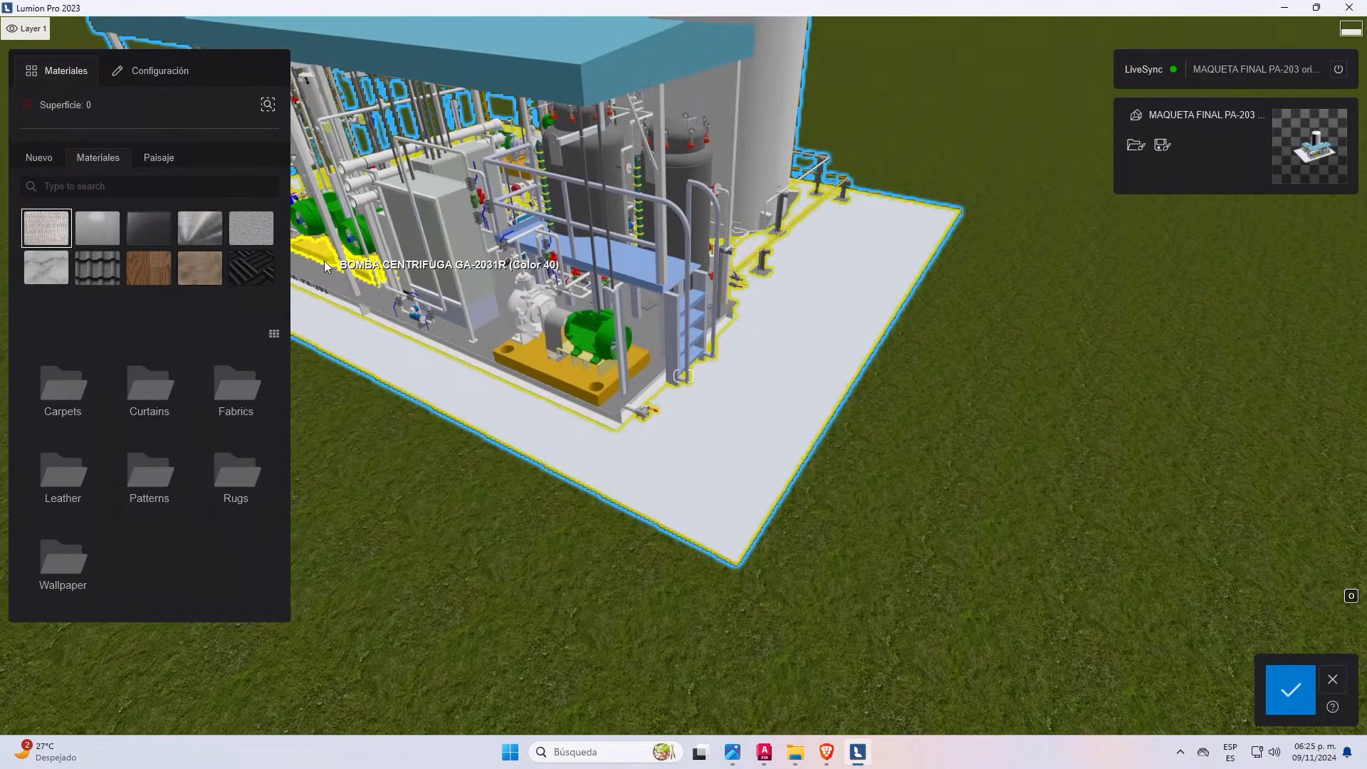
left_click_drag(263, 234, 773, 422)
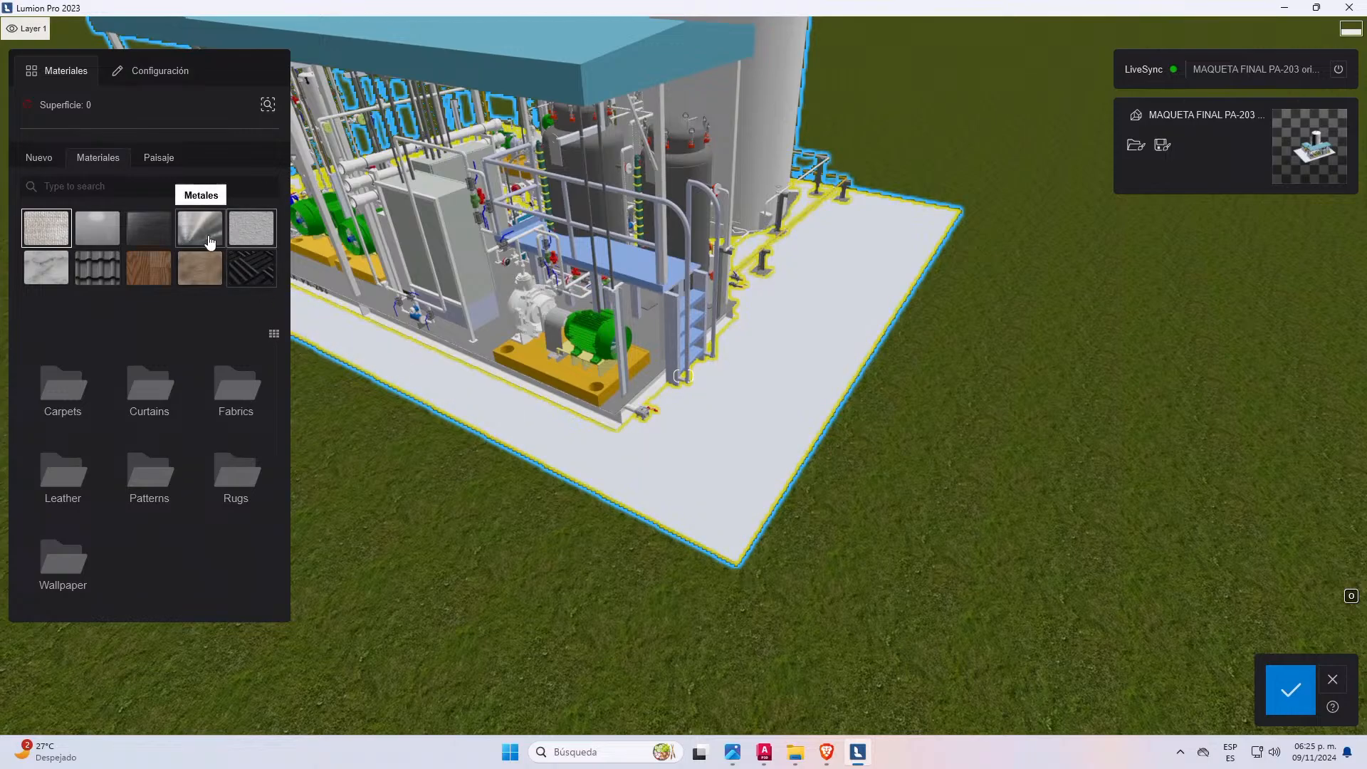
left_click(44, 274)
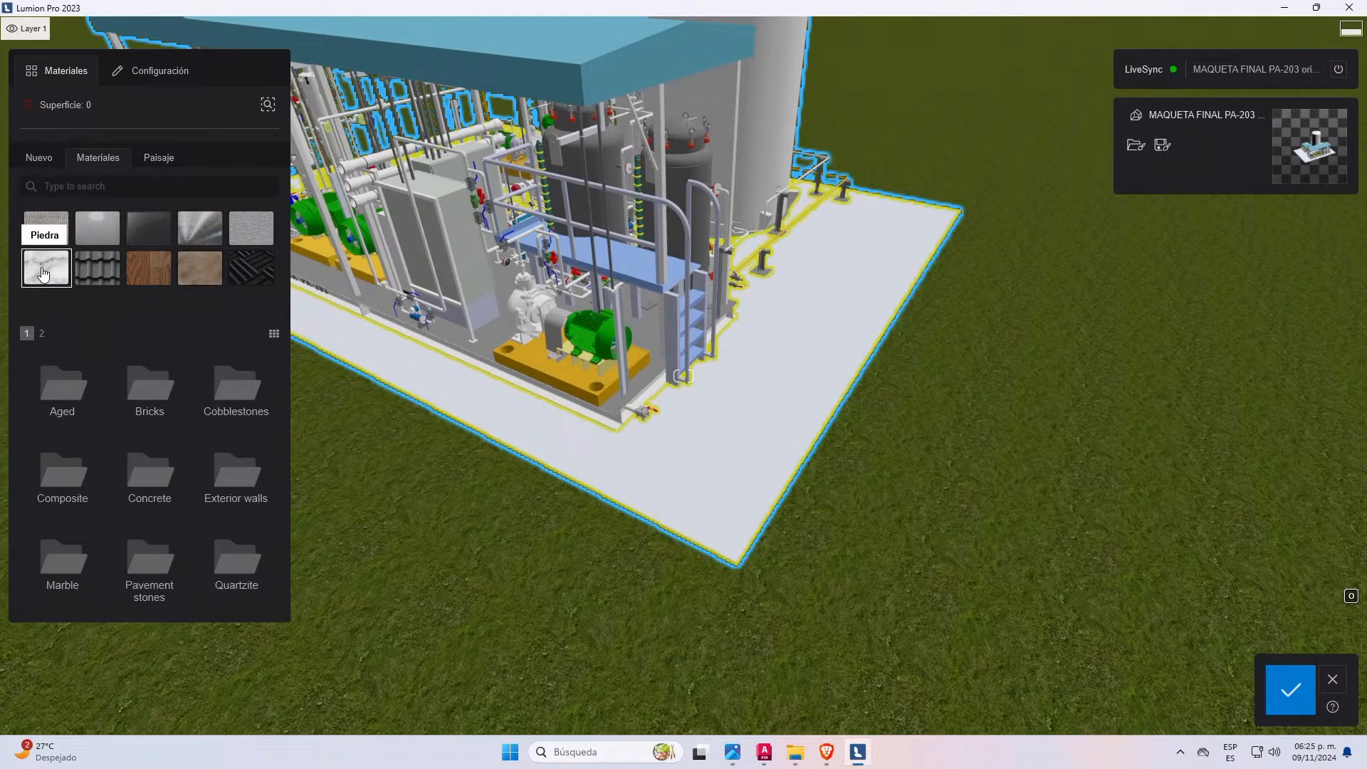
left_click(218, 413)
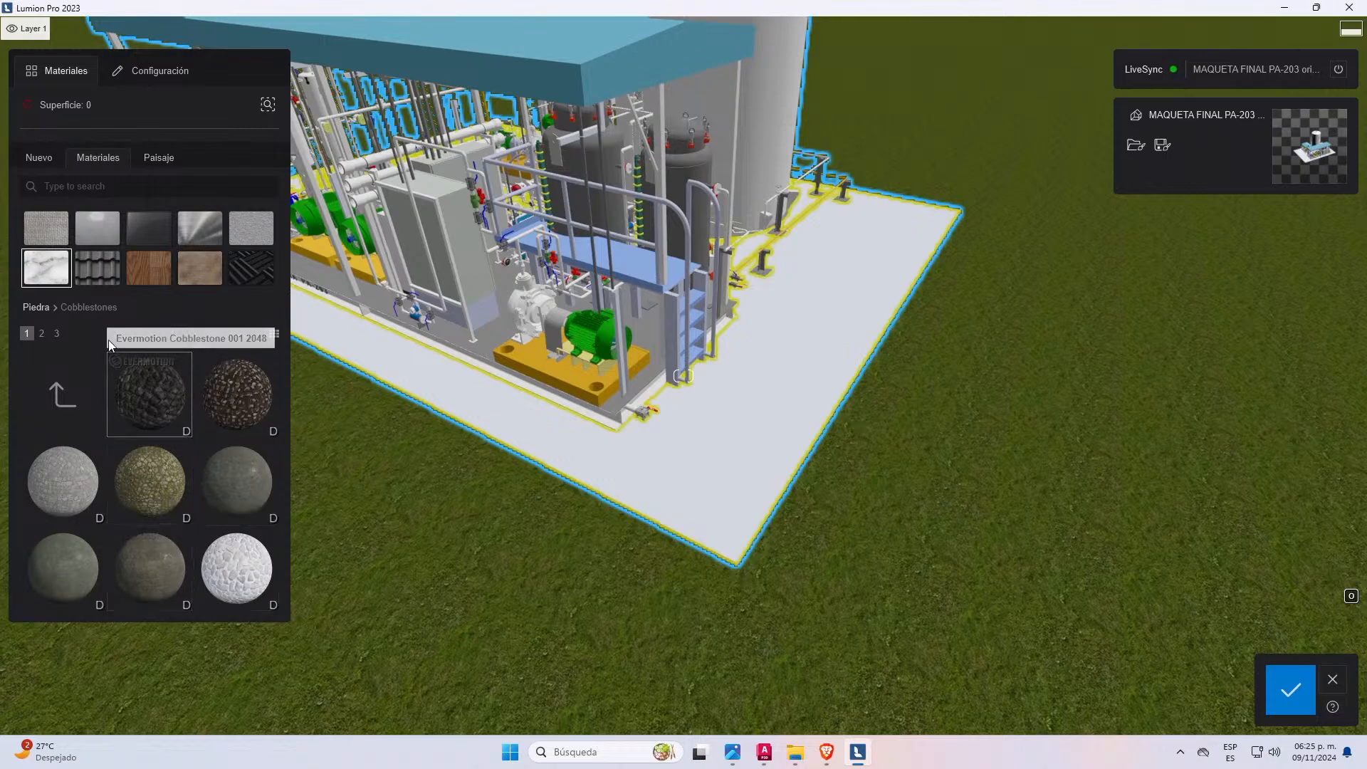
left_click(54, 276)
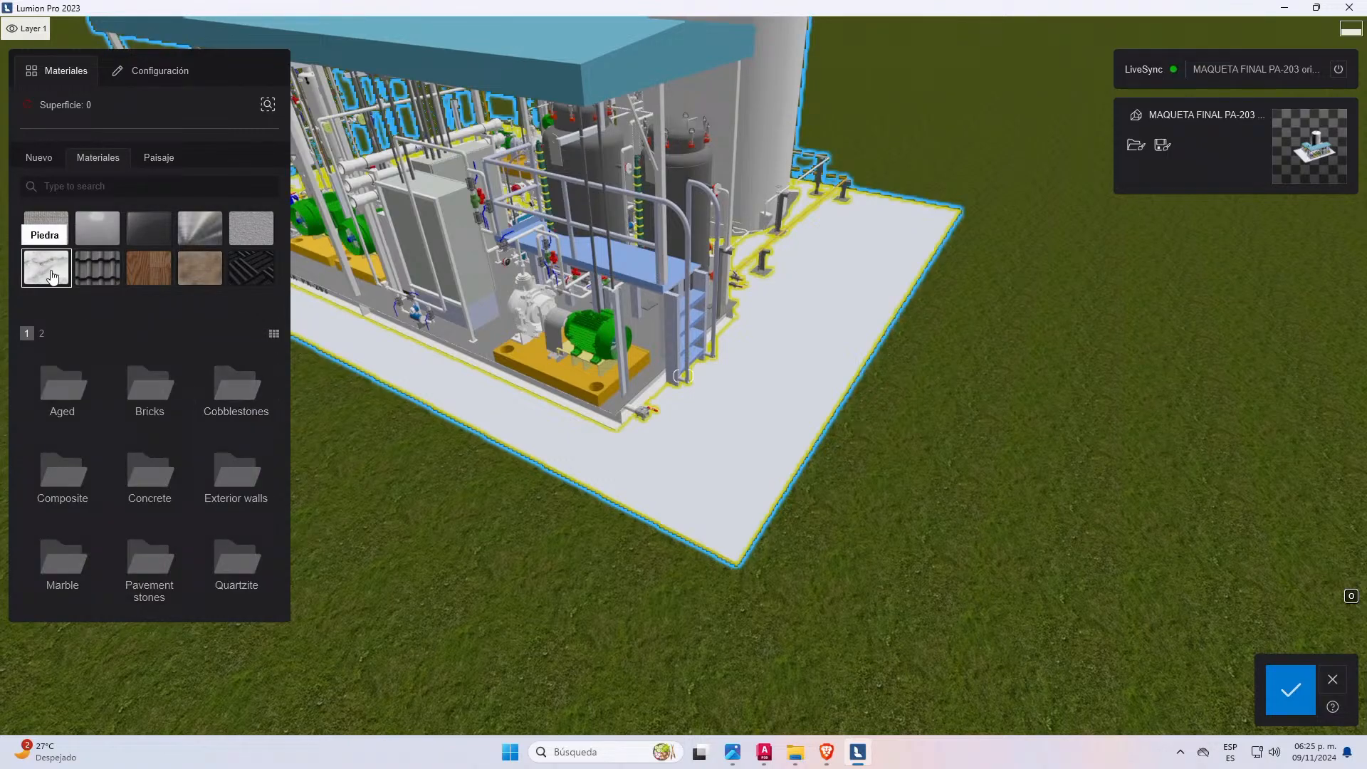
left_click(146, 483)
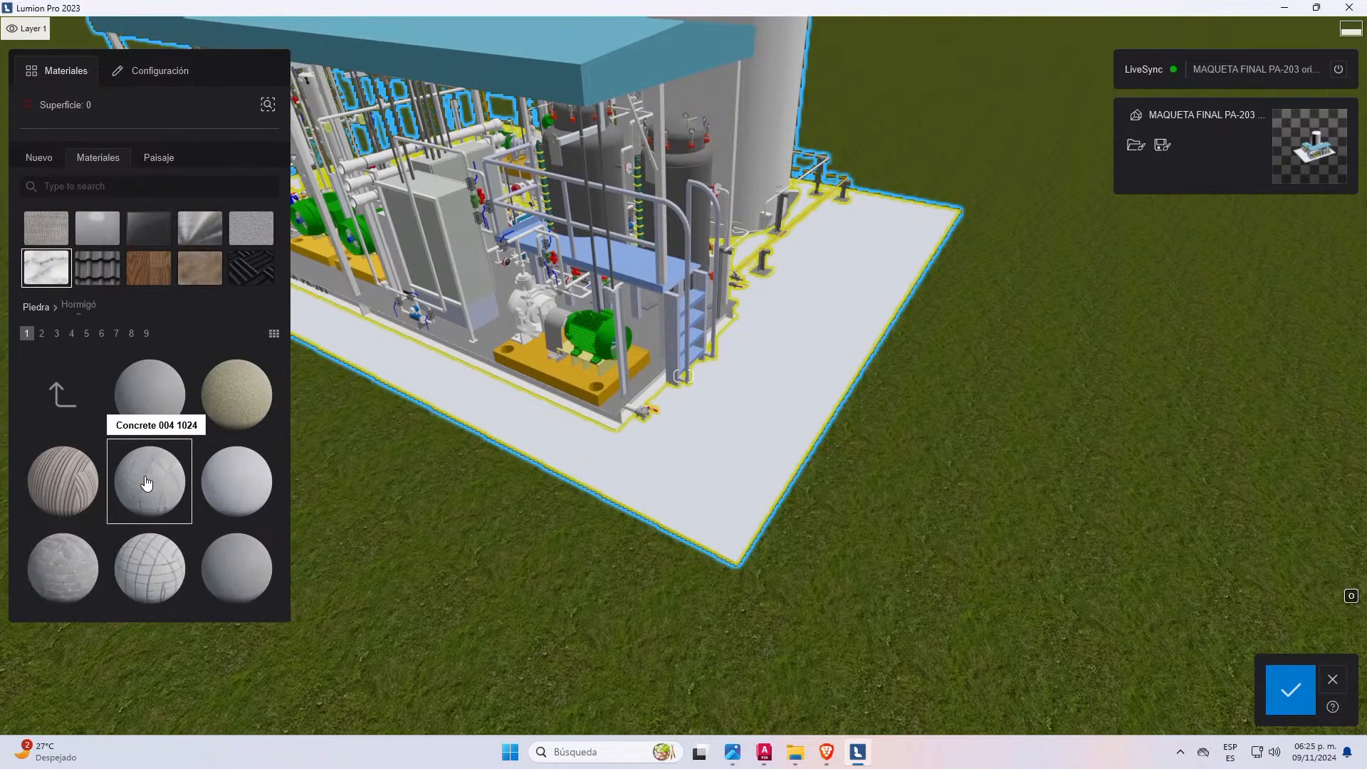
left_click(77, 562)
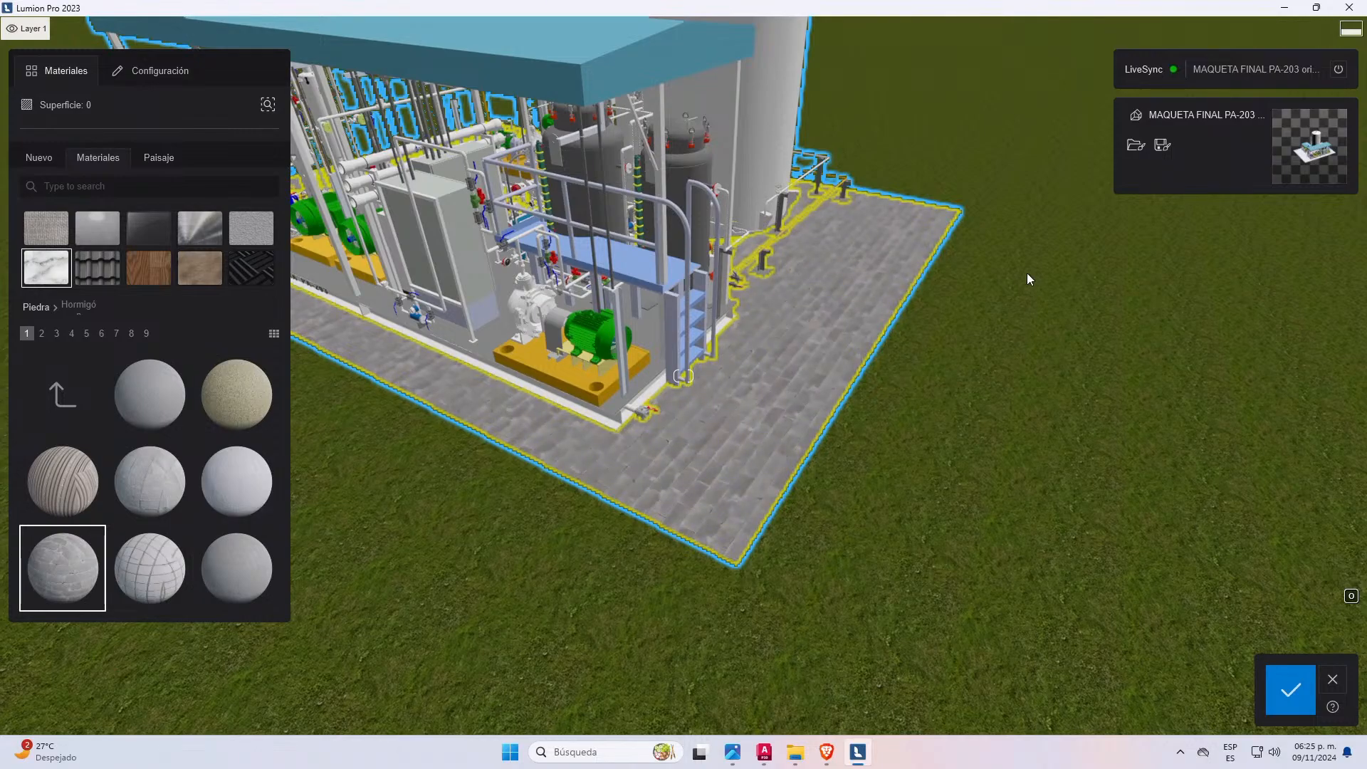
- Change the floor slab's material to the beige granular concrete and save the material edits
left_click(273, 396)
scroll(671, 479, "down", 3)
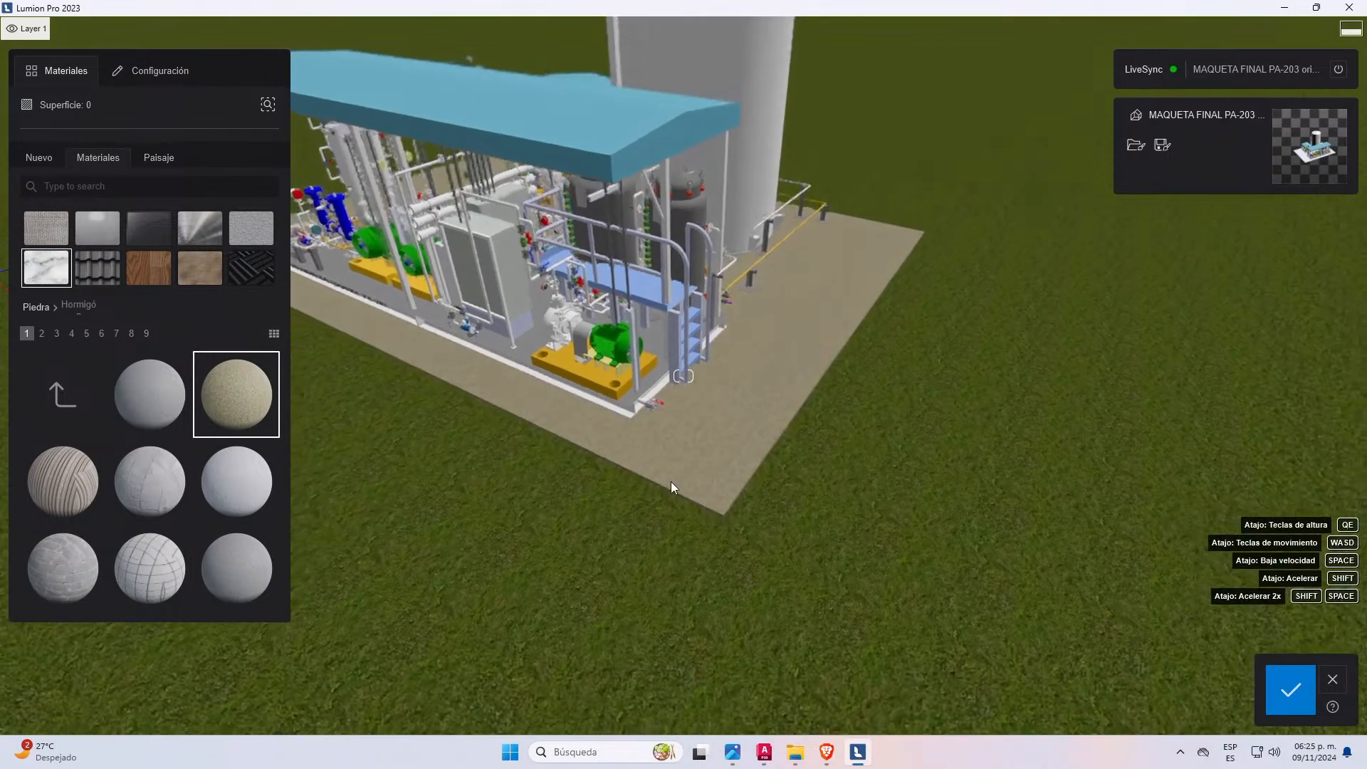
scroll(670, 474, "up", 8)
scroll(808, 445, "down", 5)
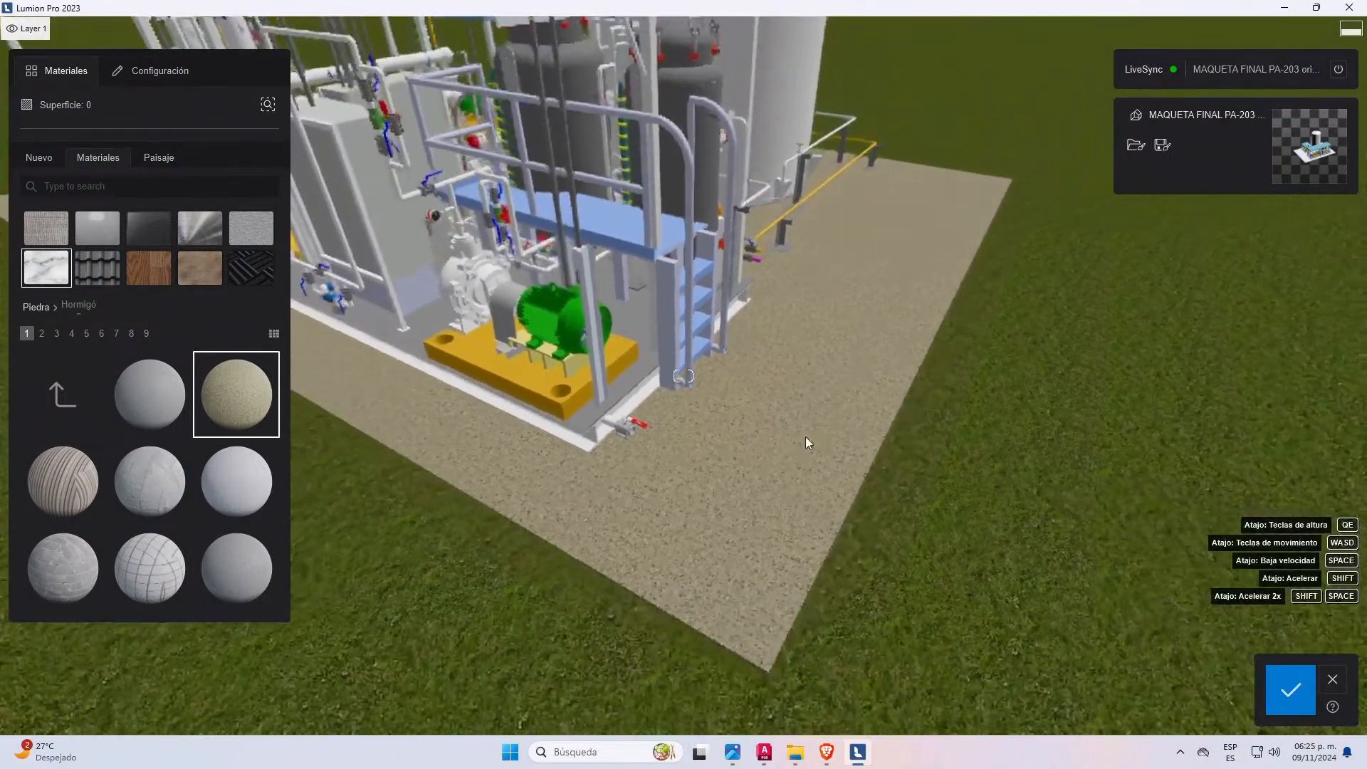
left_click(1288, 694)
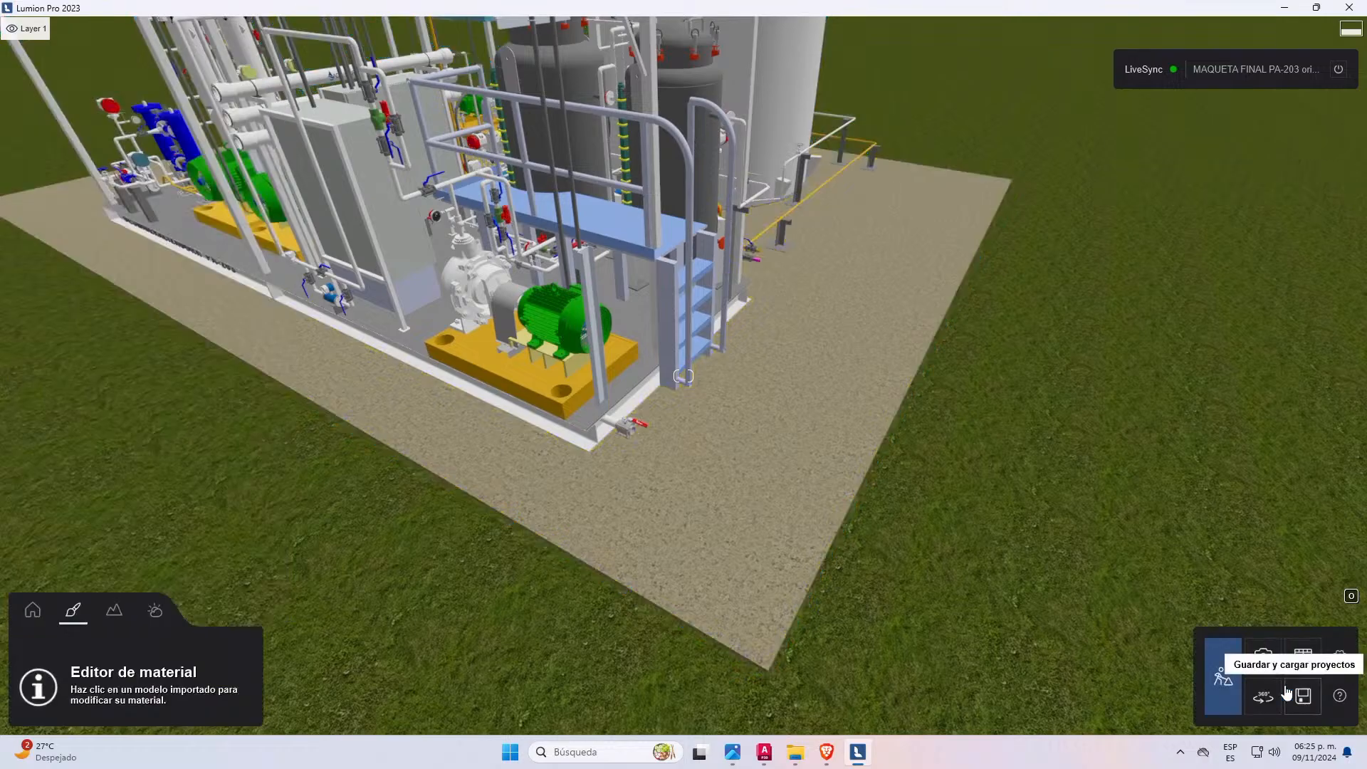
- Examine the slab's new concrete texture up close around the pump skid's corner and ladder
scroll(773, 380, "down", 3)
scroll(690, 293, "up", 4)
scroll(690, 294, "up", 3)
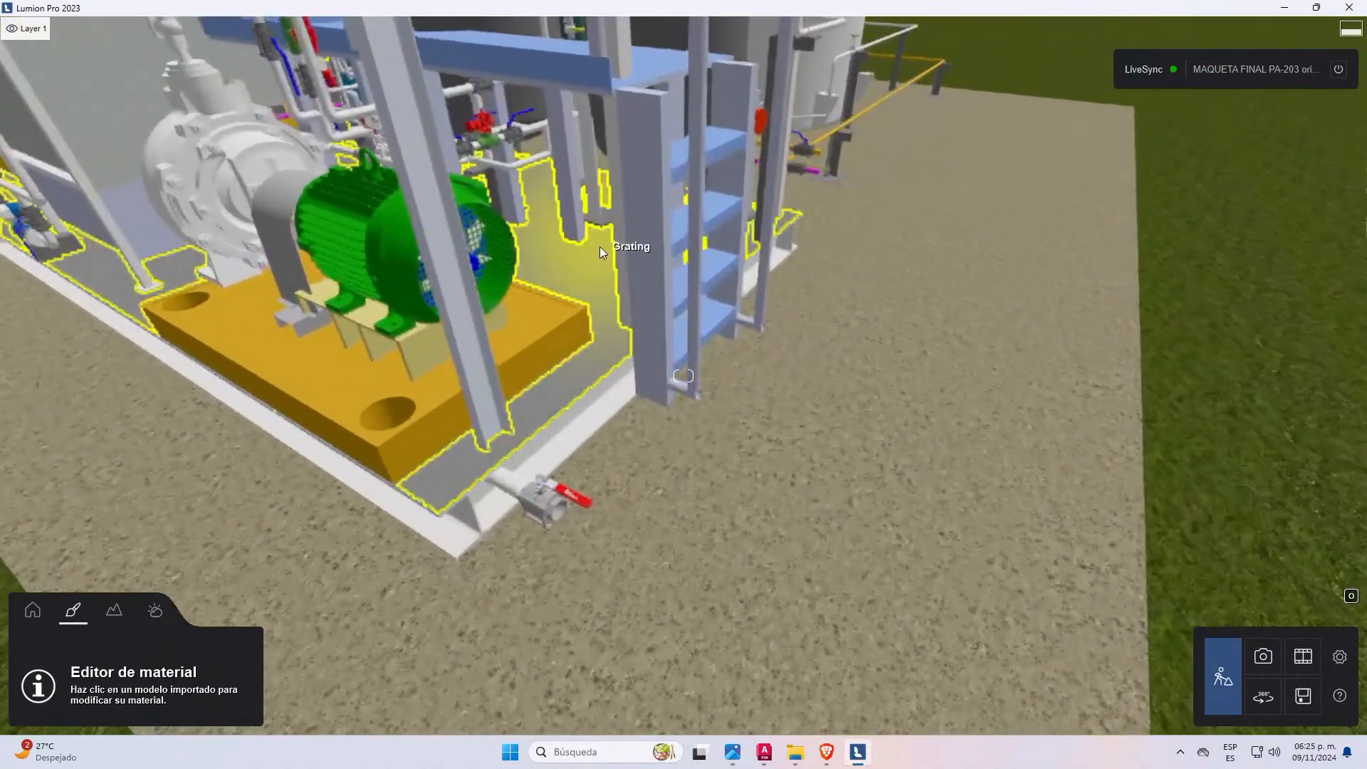
middle_click_drag(556, 239, 548, 146)
scroll(556, 171, "down", 2)
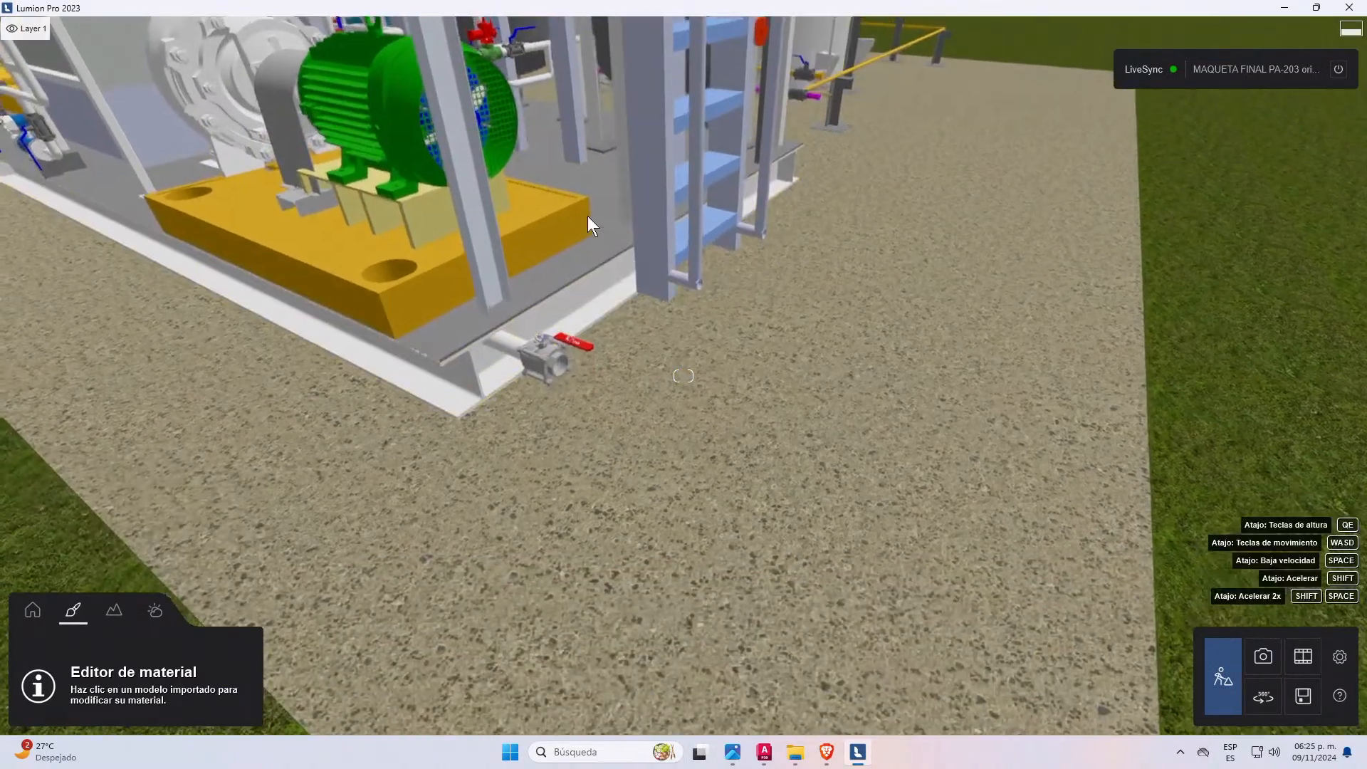
right_click_drag(587, 216, 235, 6)
middle_click_drag(665, 369, 823, 338)
middle_click_drag(881, 393, 890, 343)
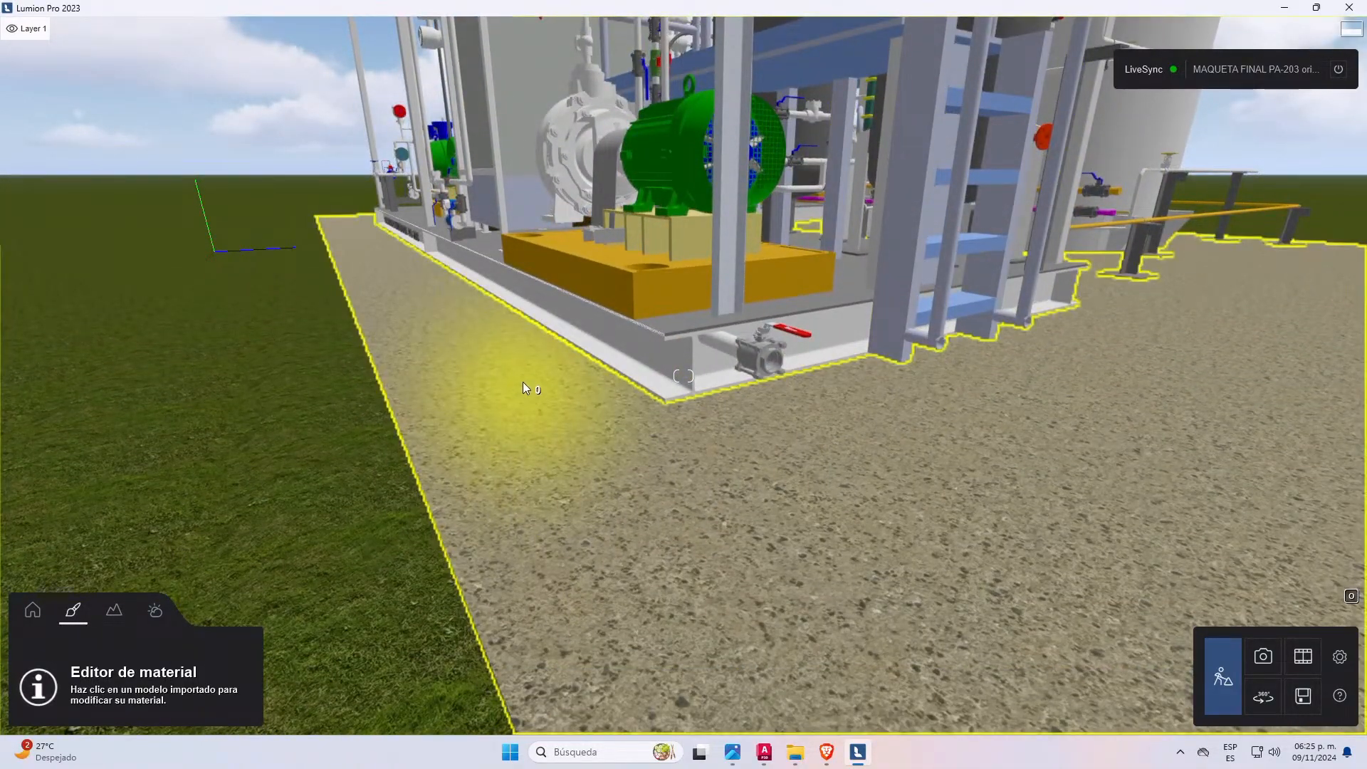
- Frame the whole plant from its front long side, including the tank above the roof, and enter Photo mode
right_click_drag(539, 347, 767, 317)
middle_click_drag(971, 417, 750, 407)
right_click_drag(749, 407, 997, 364)
key("w")
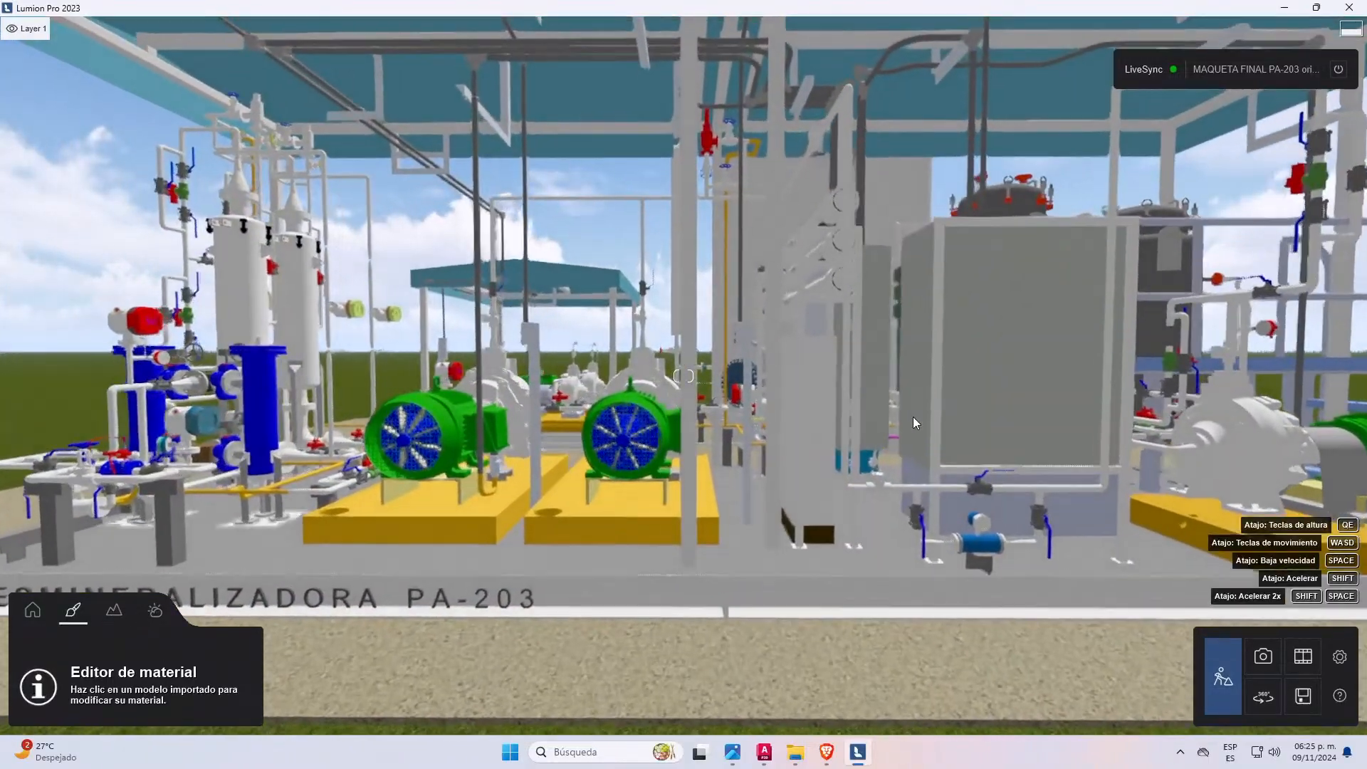
key("d")
key("w")
key("a")
key("s")
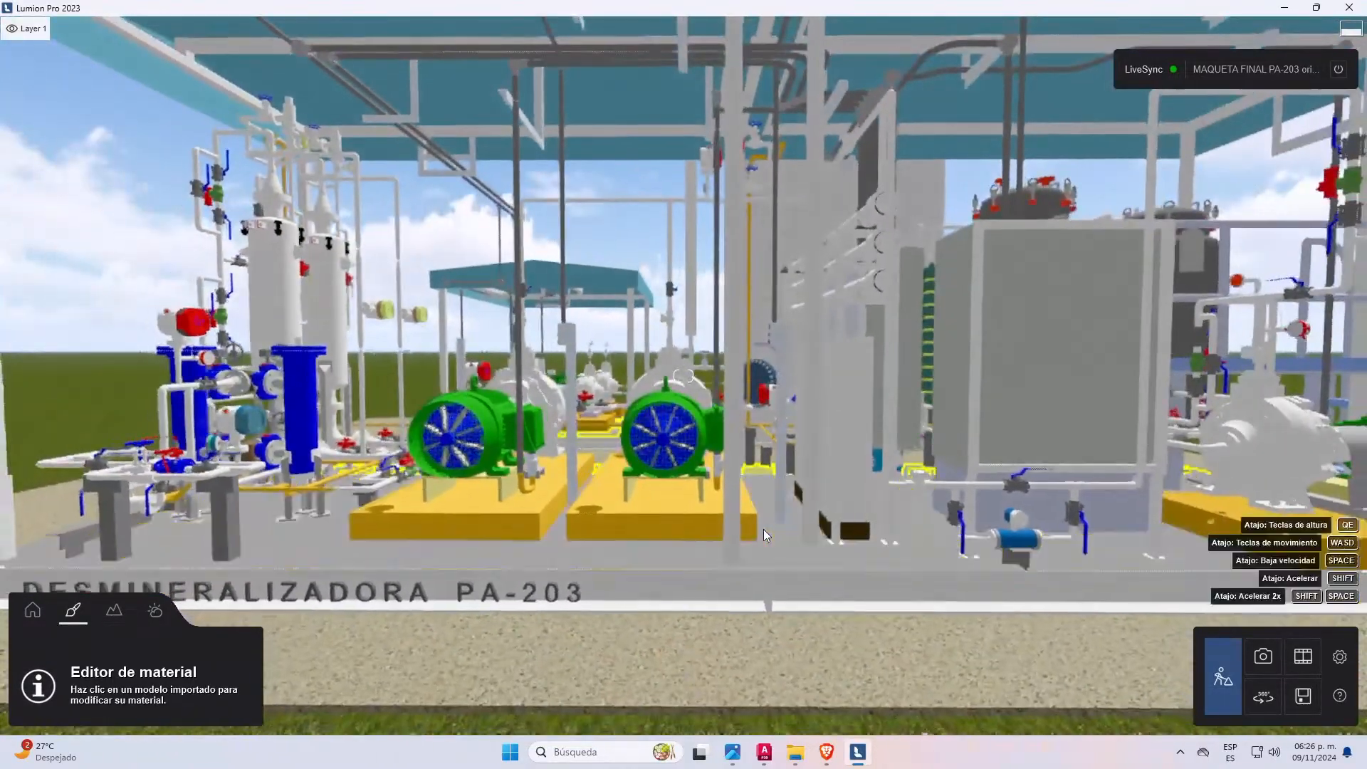
key("q")
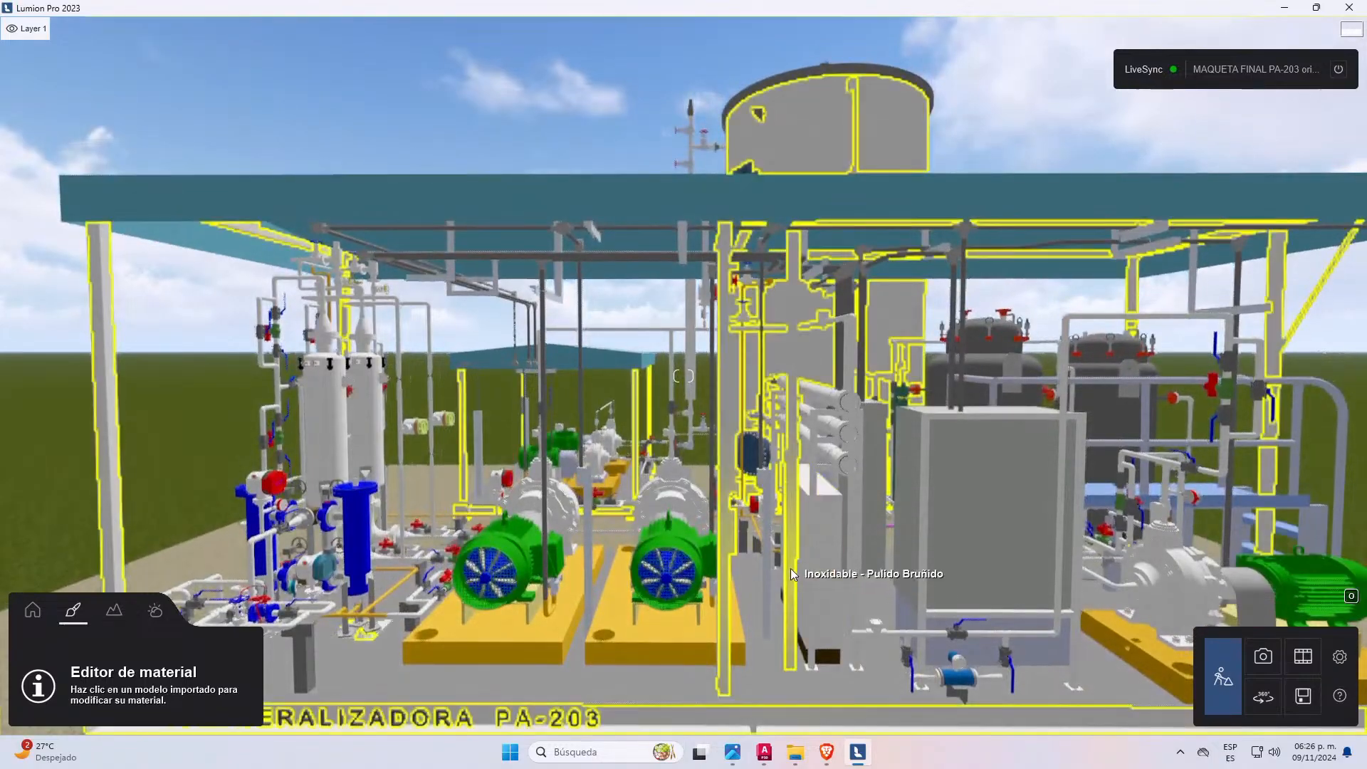
key("d")
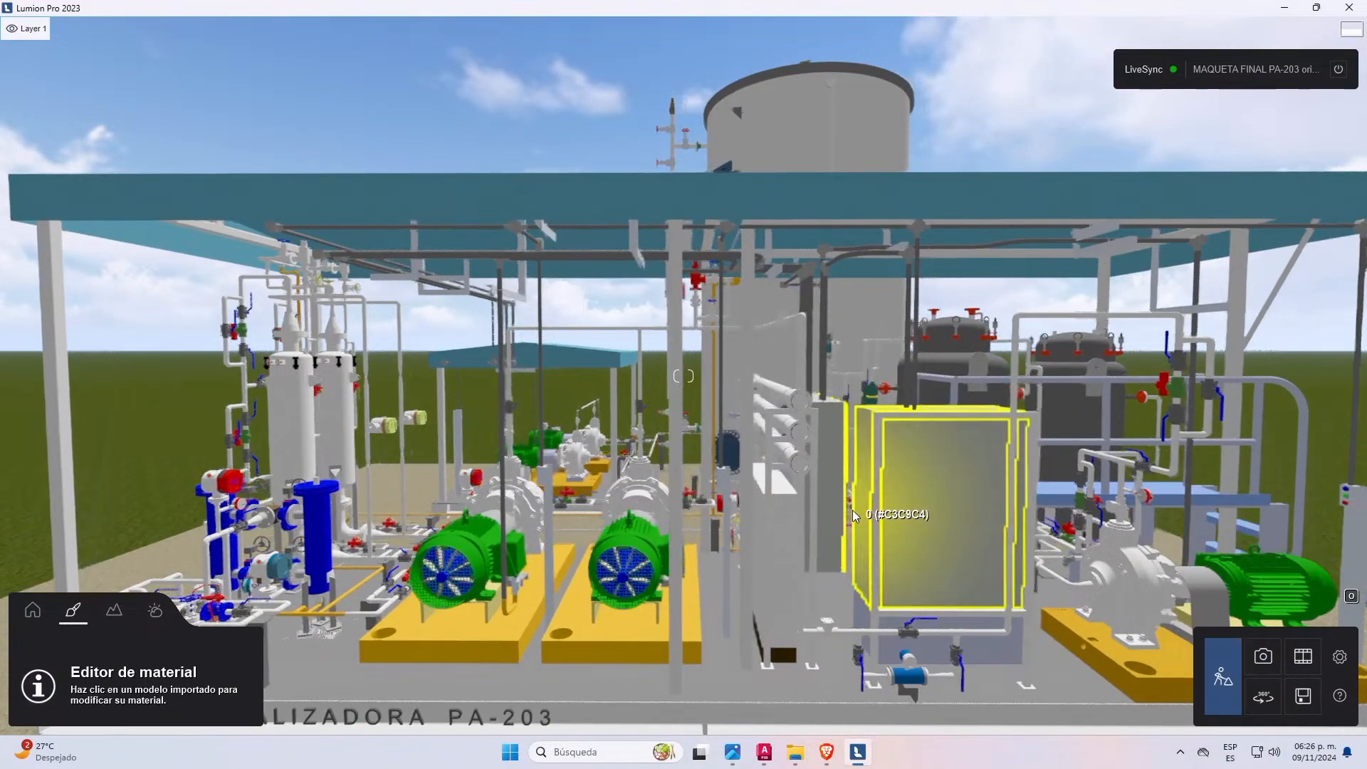
key("s")
key("s")
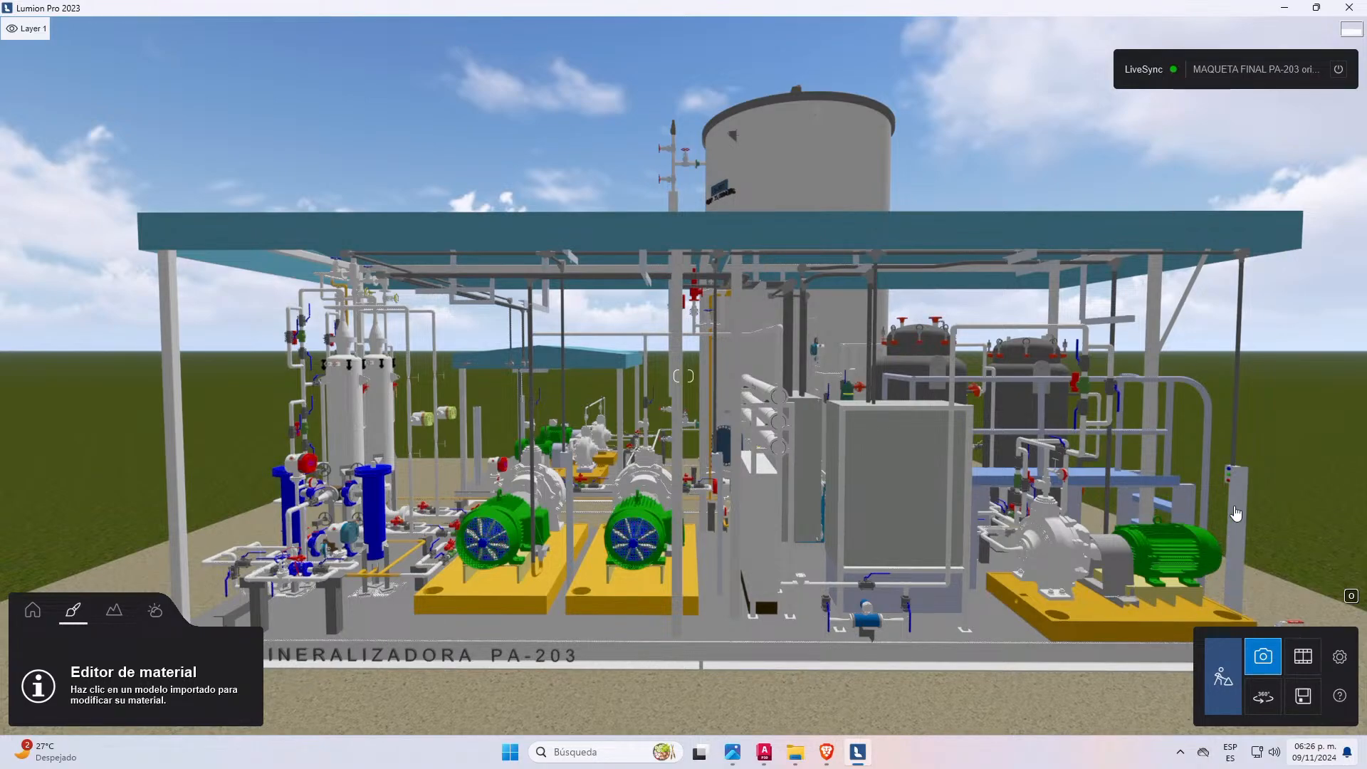
- Switch to AutoCAD Plant 3D, stop the LiveSync session and return to Lumion
mouse_move(795, 752)
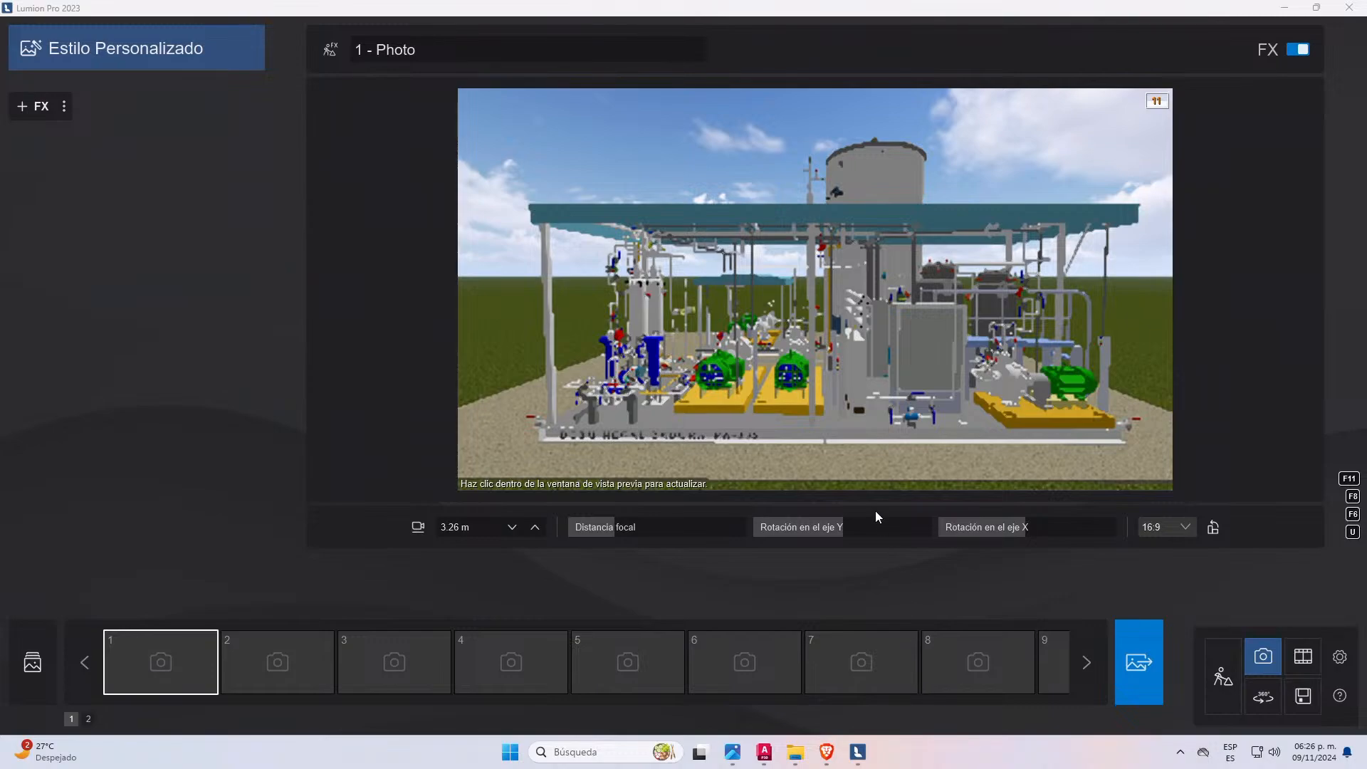
left_click(764, 752)
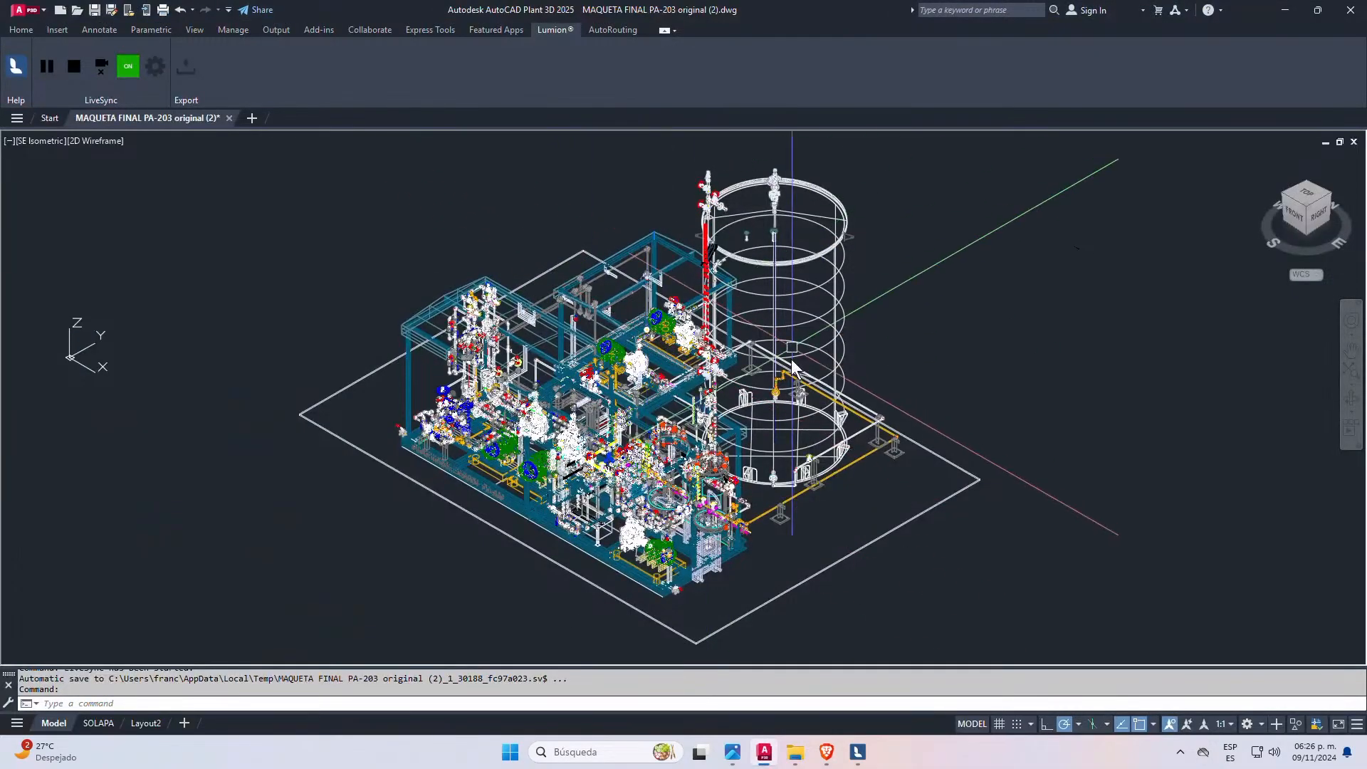
left_click(74, 67)
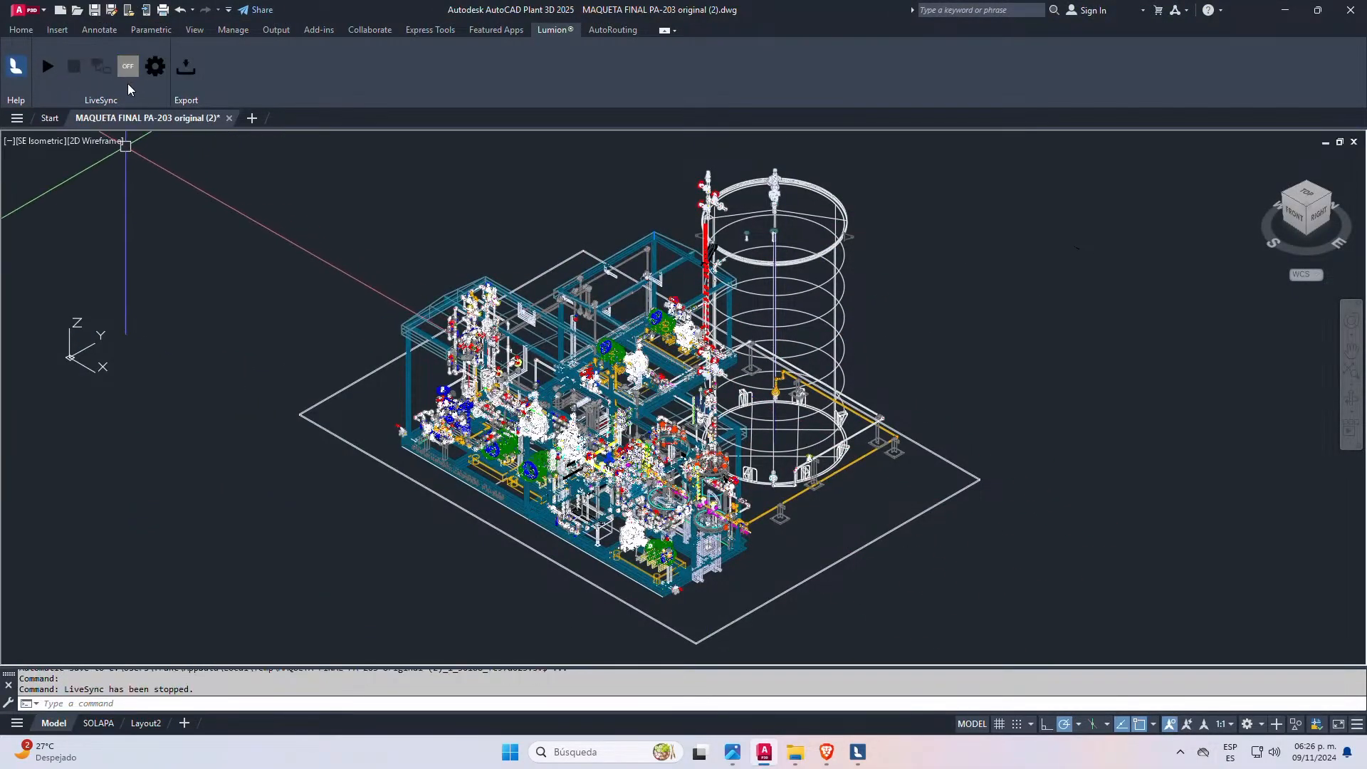
left_click(1285, 10)
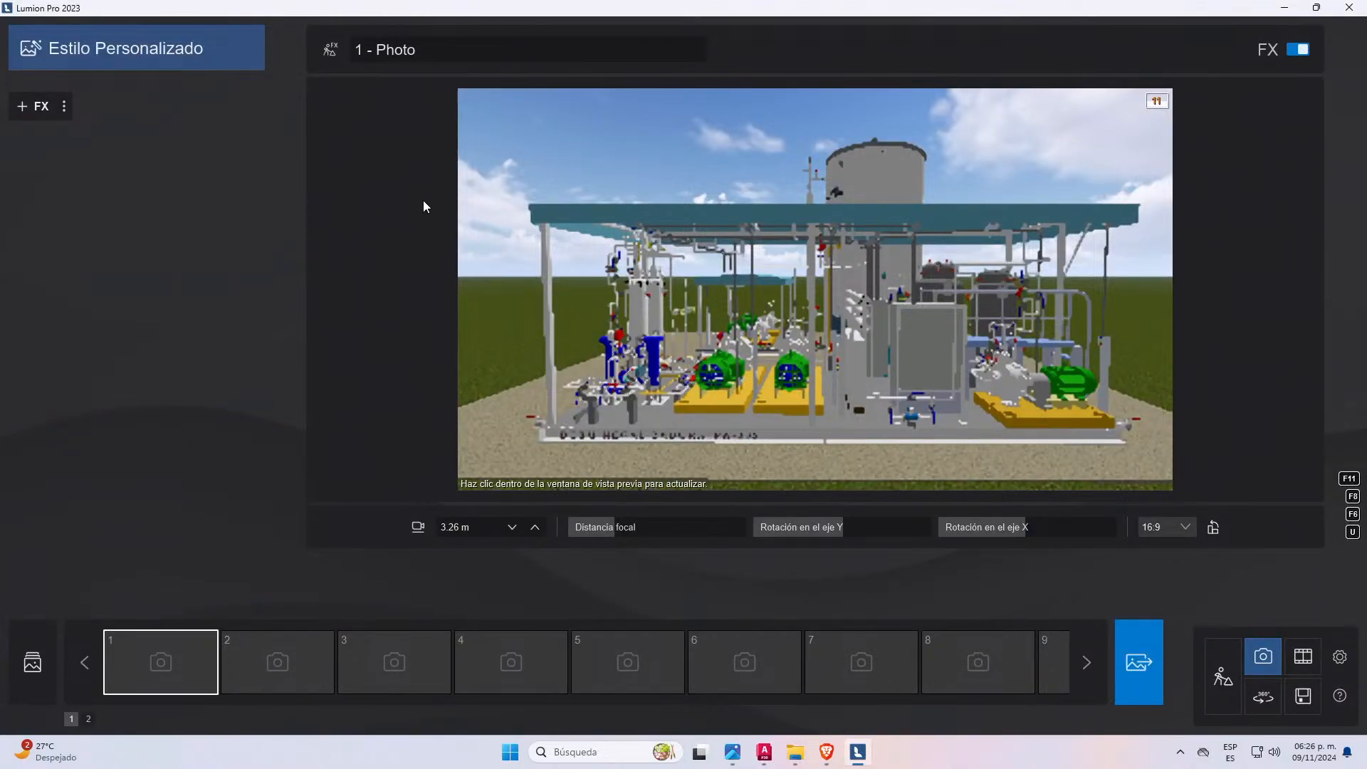
- Apply the Realista style to the first photo
left_click(136, 48)
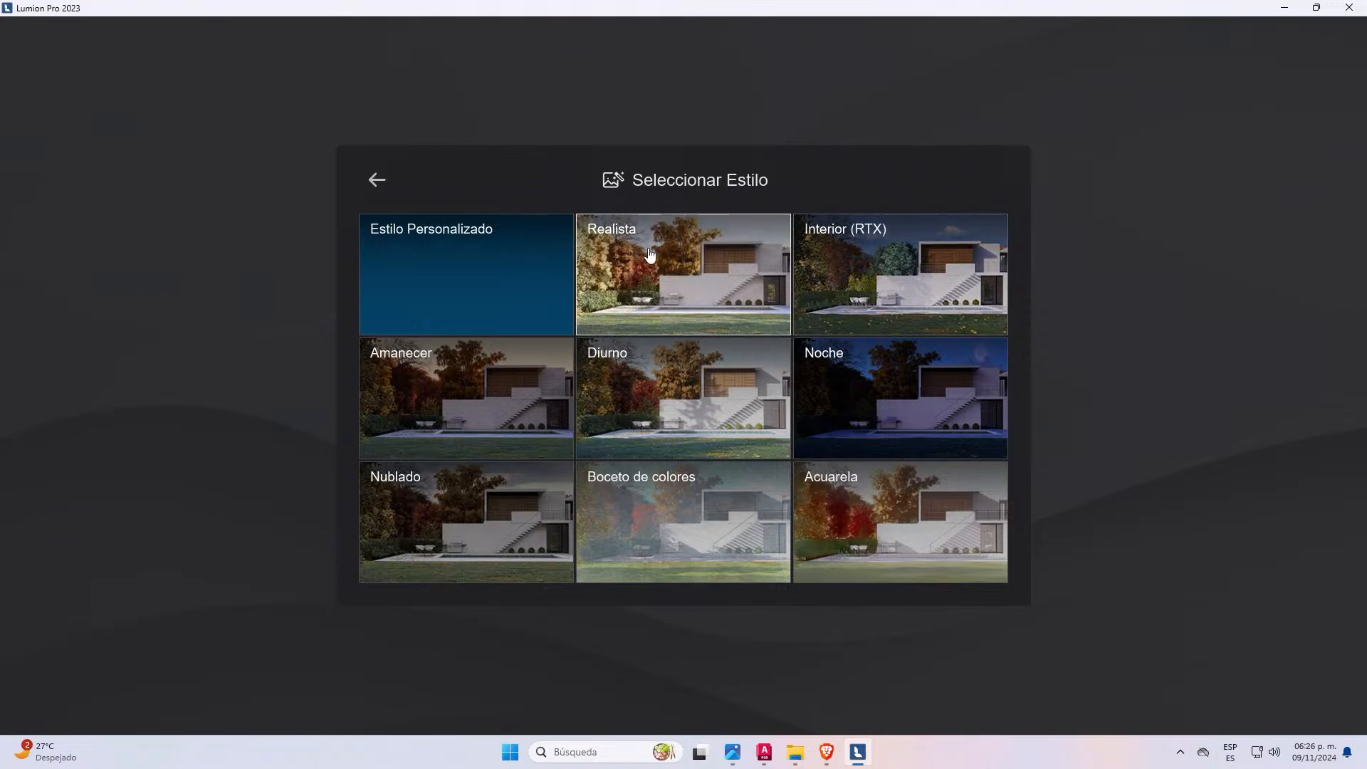
left_click(670, 247)
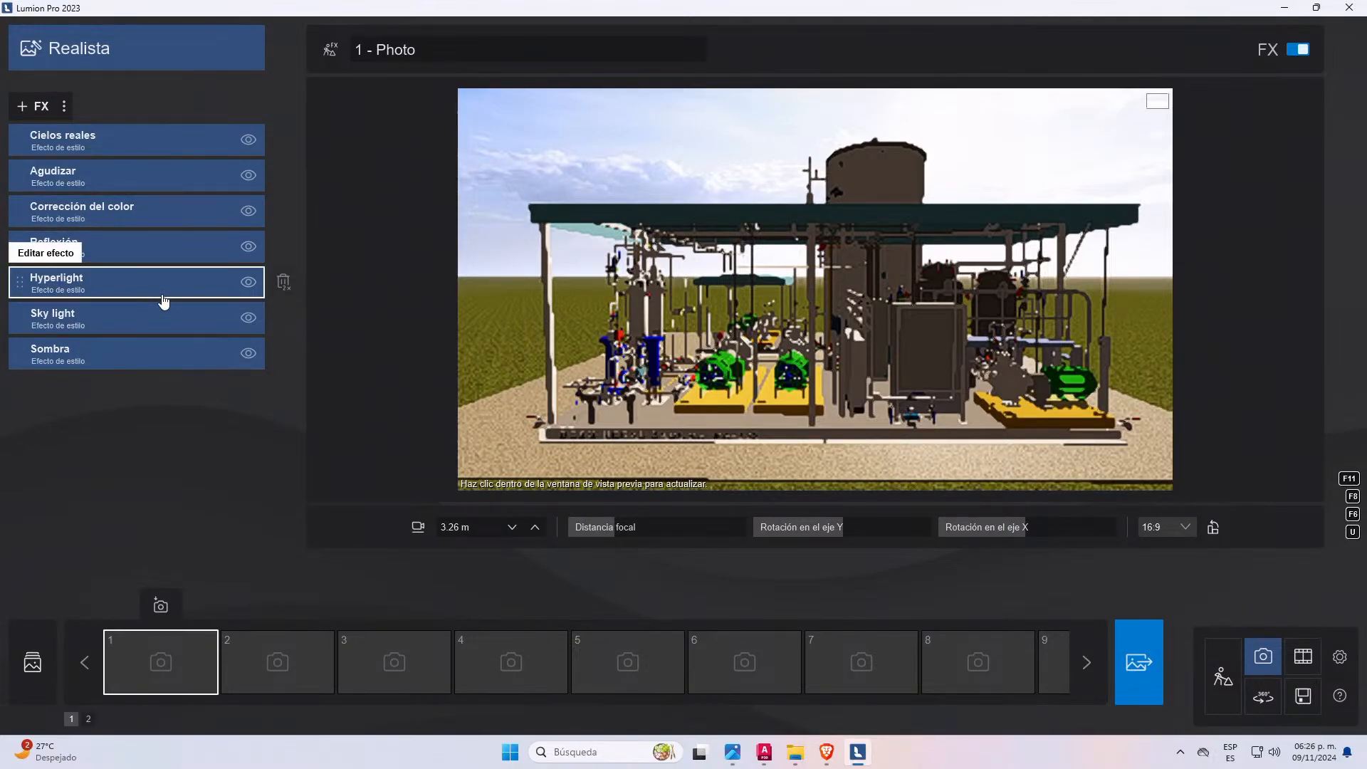
- Store the current front view as photo 1 and a close-up of the corner pump with its green motor as photo 2
left_click(163, 609)
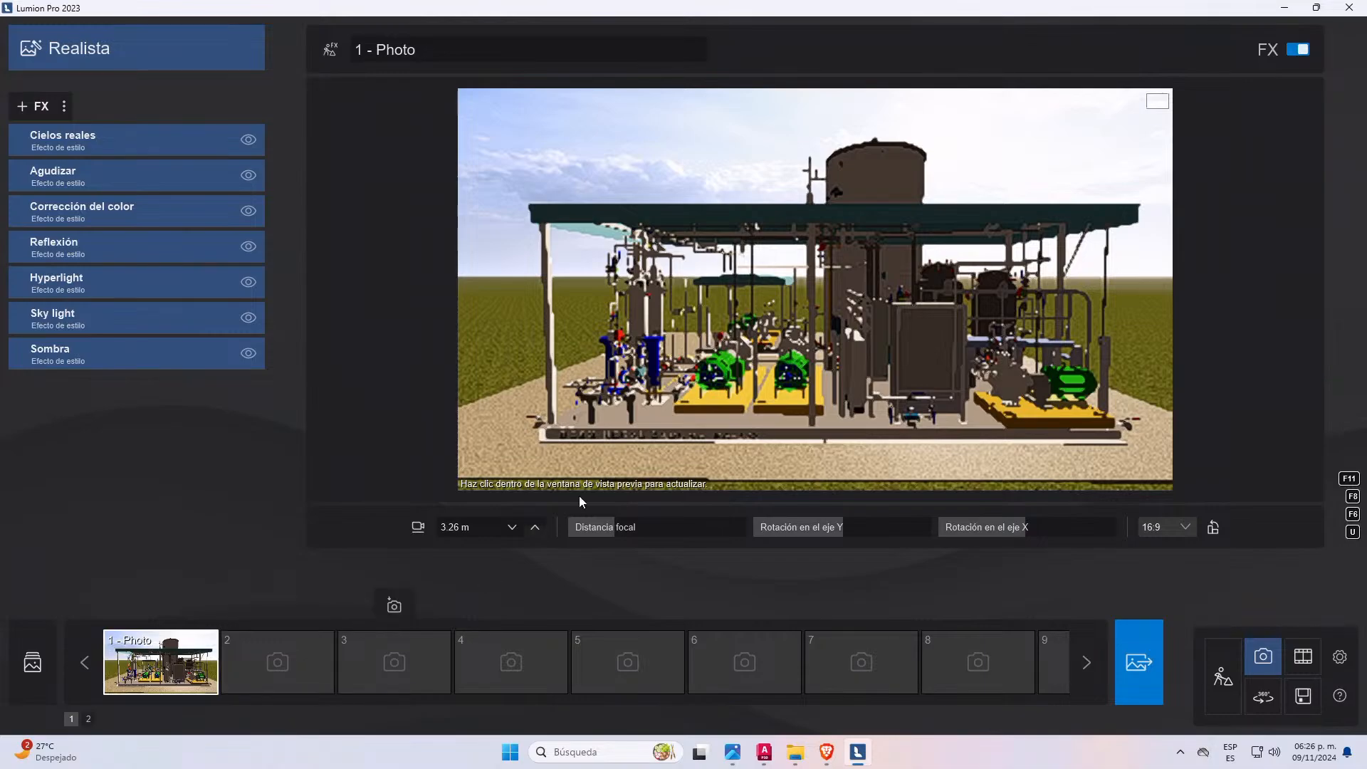
right_click_drag(998, 316, 792, 345)
scroll(792, 344, "up", 3)
scroll(791, 345, "down", 2)
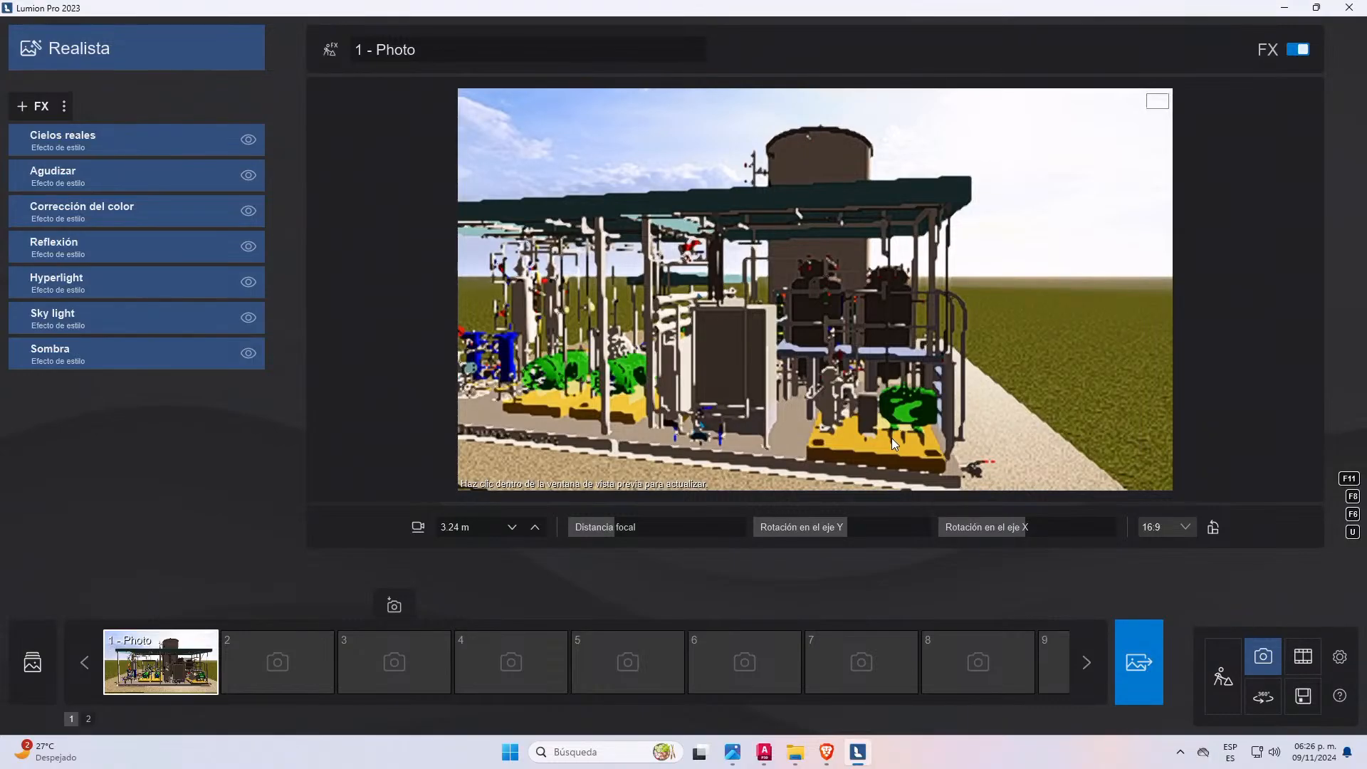
scroll(893, 434, "up", 3)
key("e")
scroll(894, 433, "up", 4)
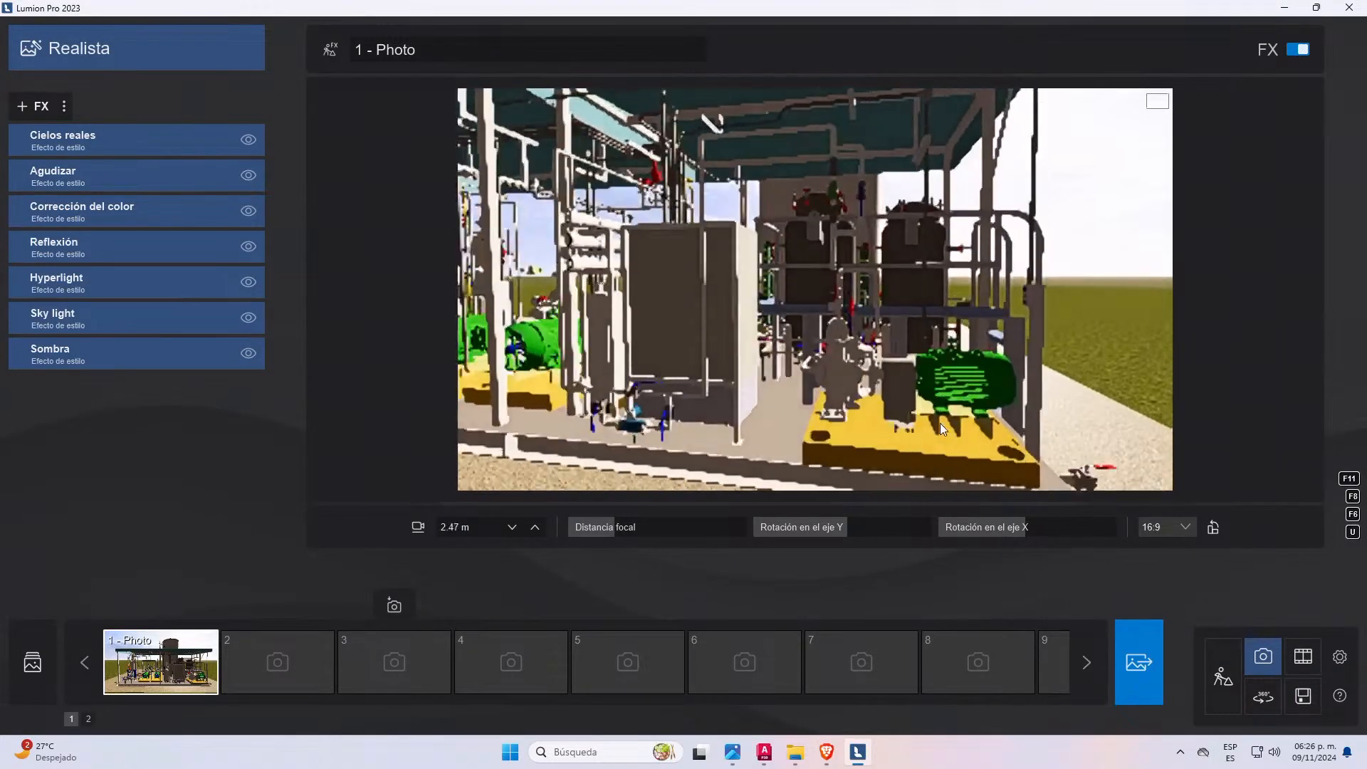
scroll(940, 424, "up", 3)
right_click_drag(943, 441, 953, 433)
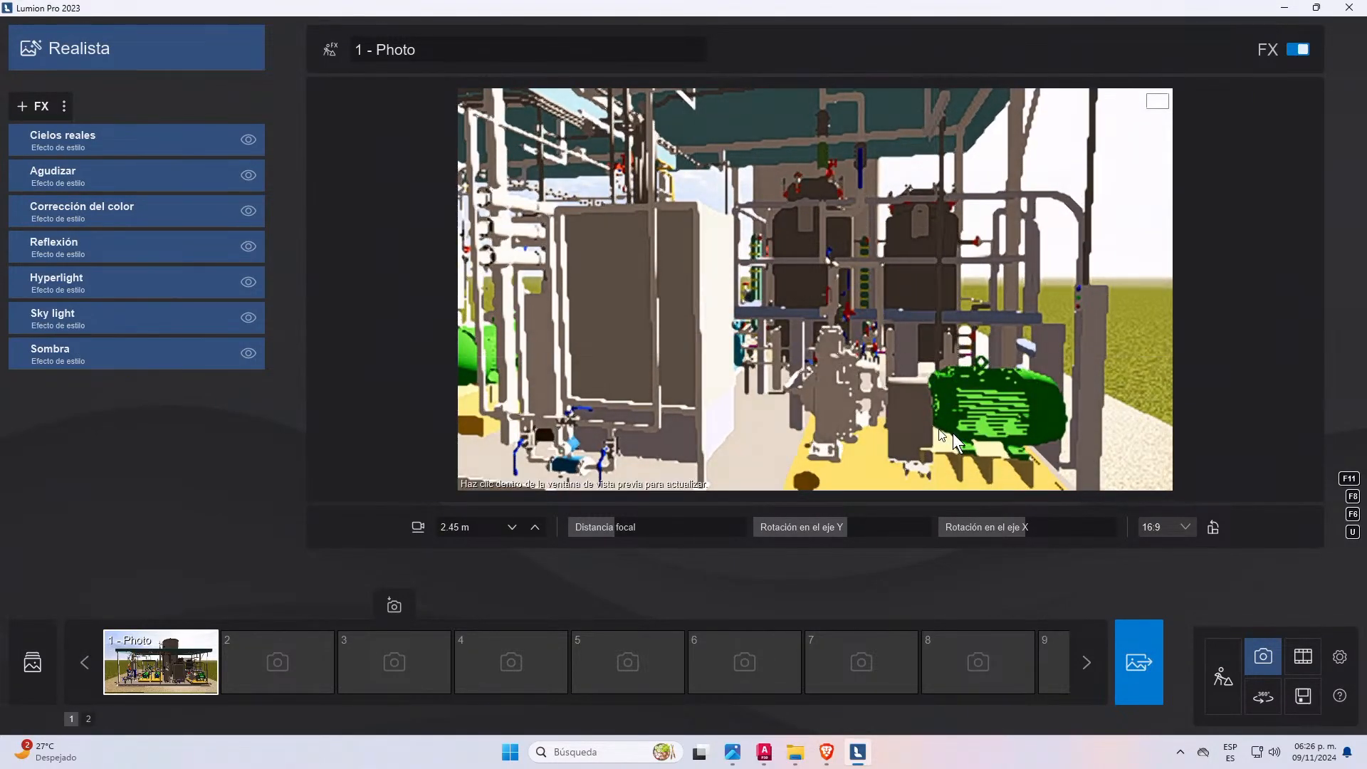
left_click(326, 659)
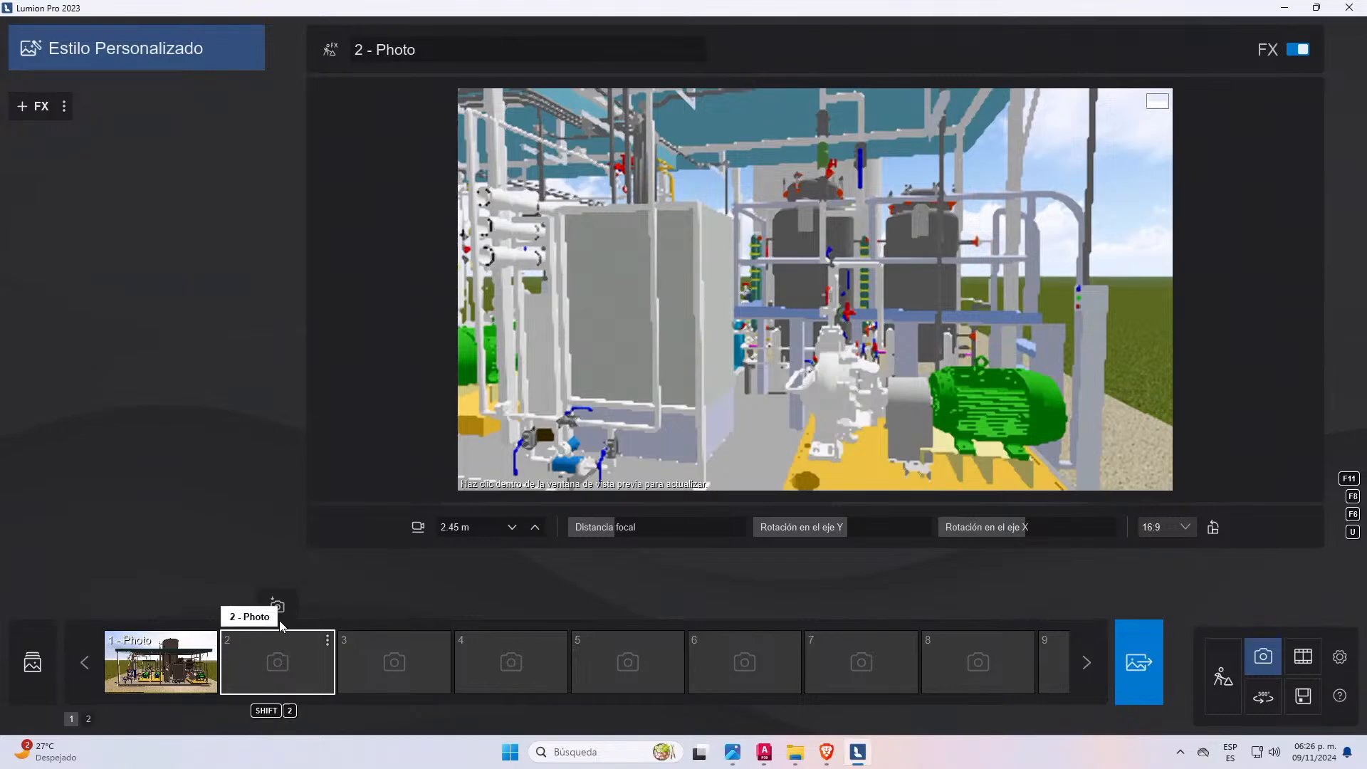
left_click(277, 606)
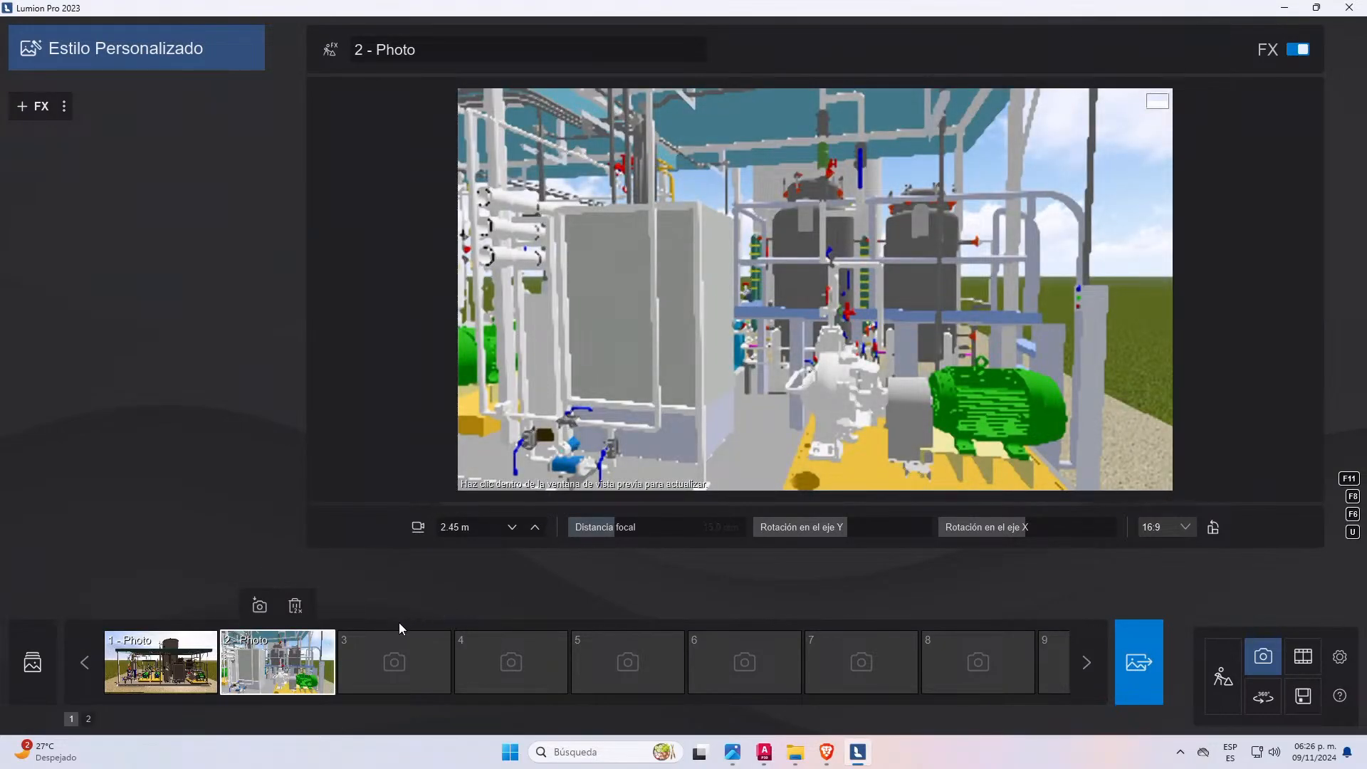
- Frame the two dark vertical vessels and the roof obliquely from the plant's rear corner beside the large tank, and store the view as photo 3
left_click(420, 659)
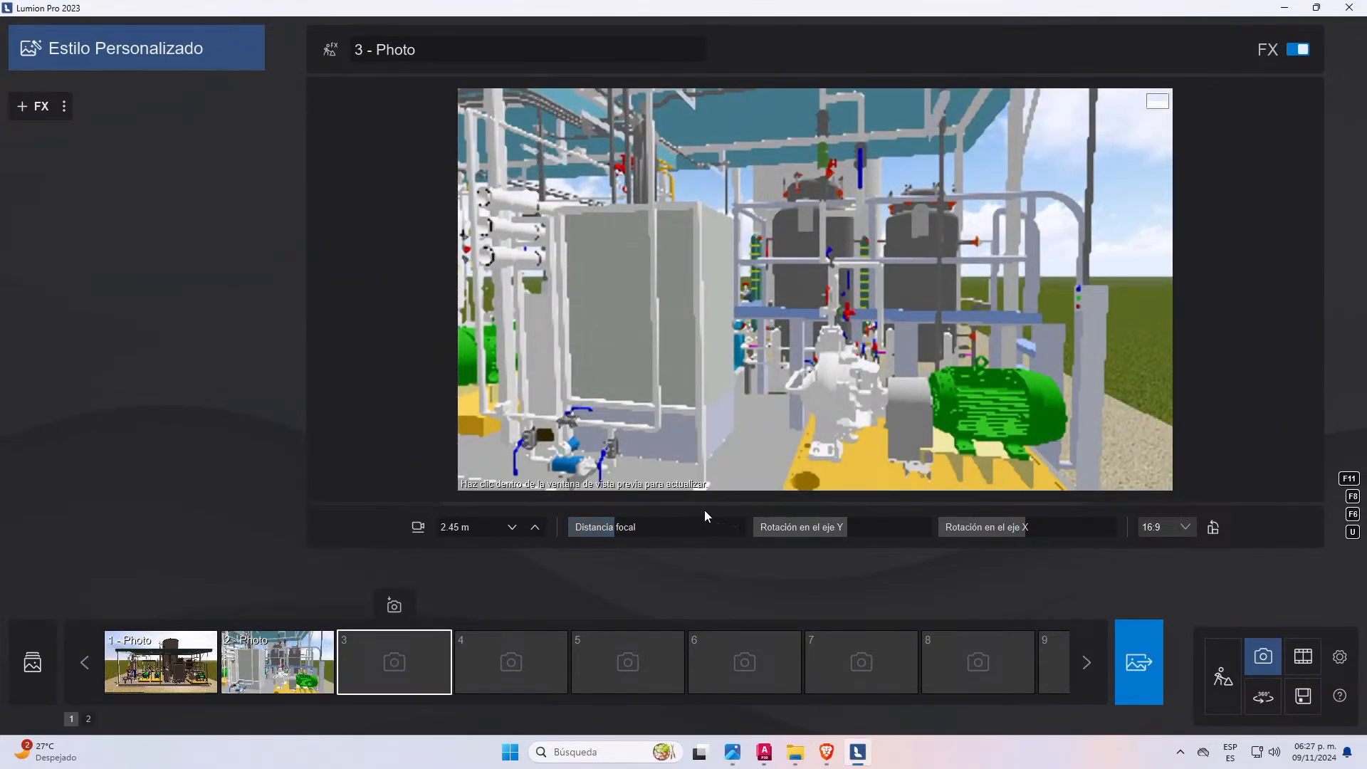
key("w")
right_click_drag(840, 399, 288, 360)
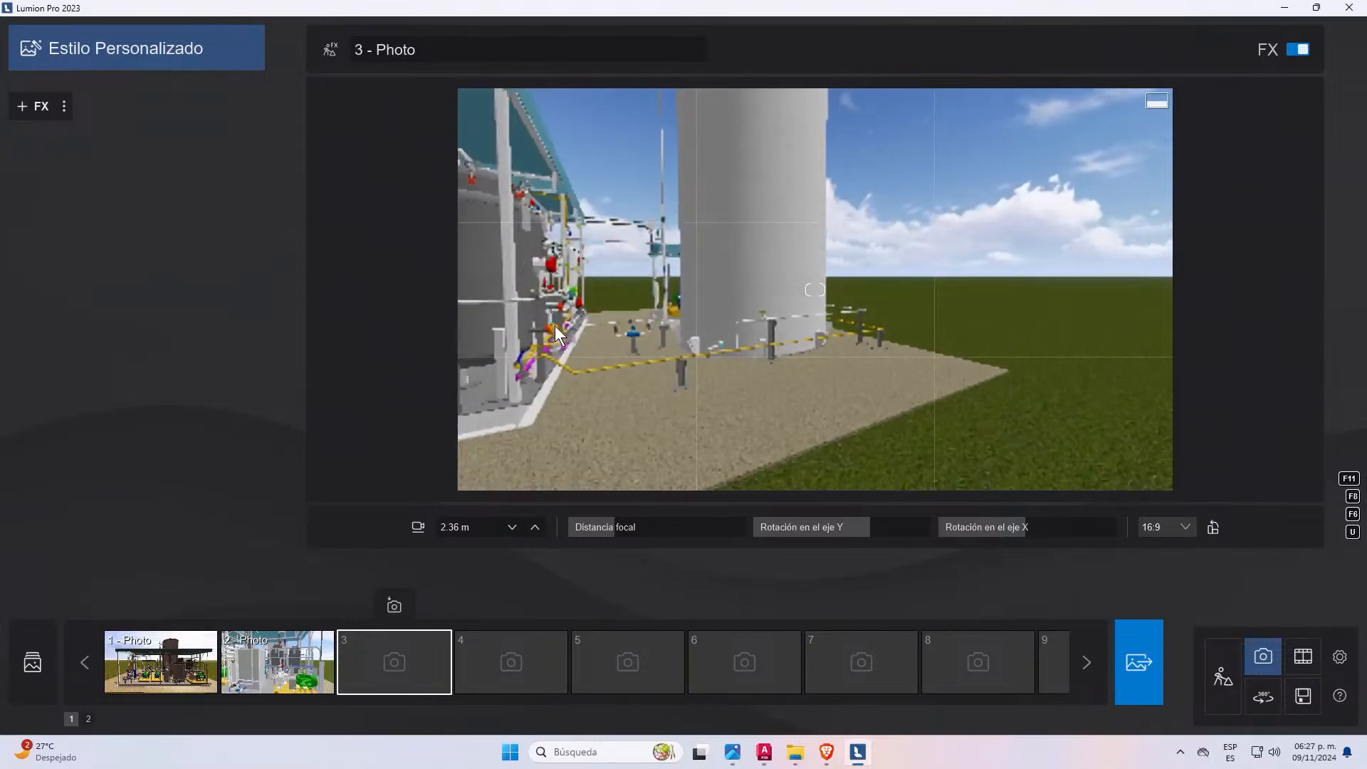
key("d")
right_click_drag(553, 326, 796, 290)
key("w")
key("a")
key("e")
key("s")
key("d")
key("w")
key("a")
key("w")
key("s")
key("d")
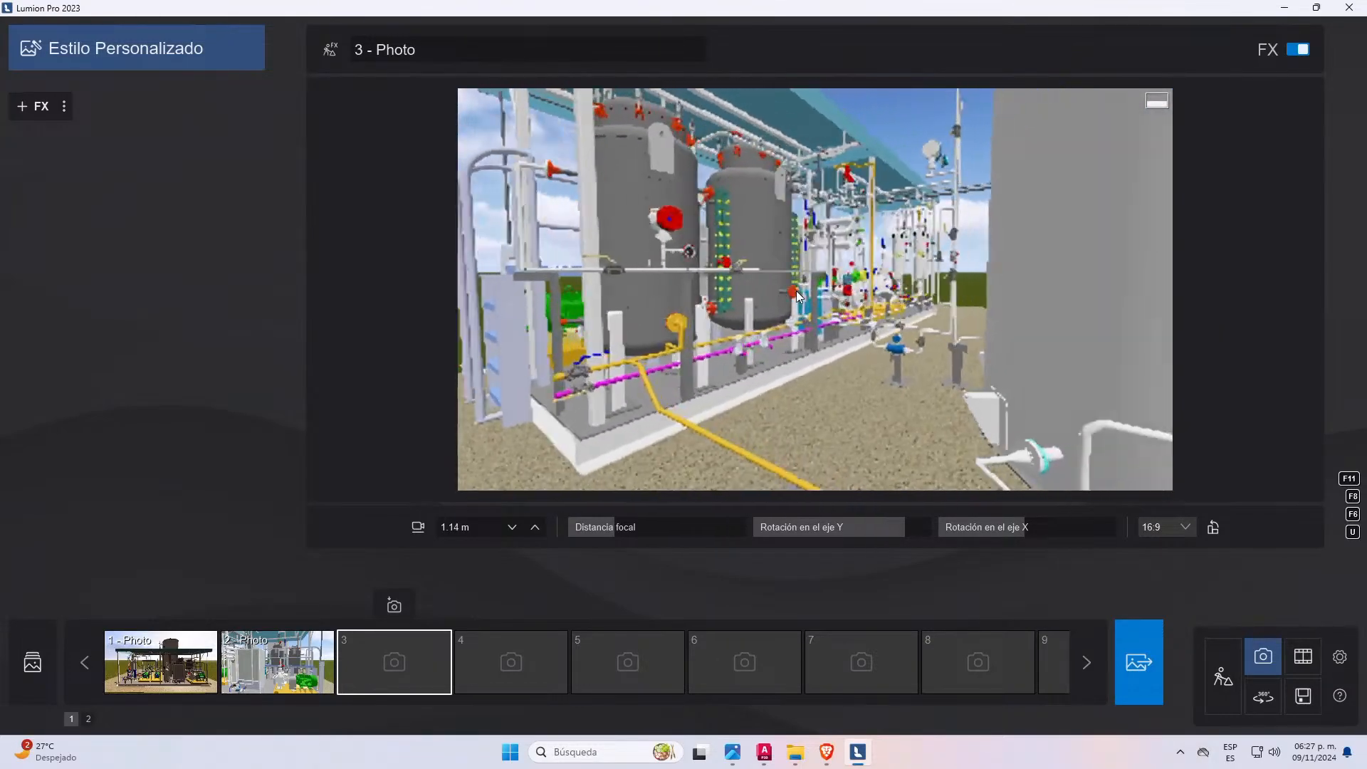
key("w")
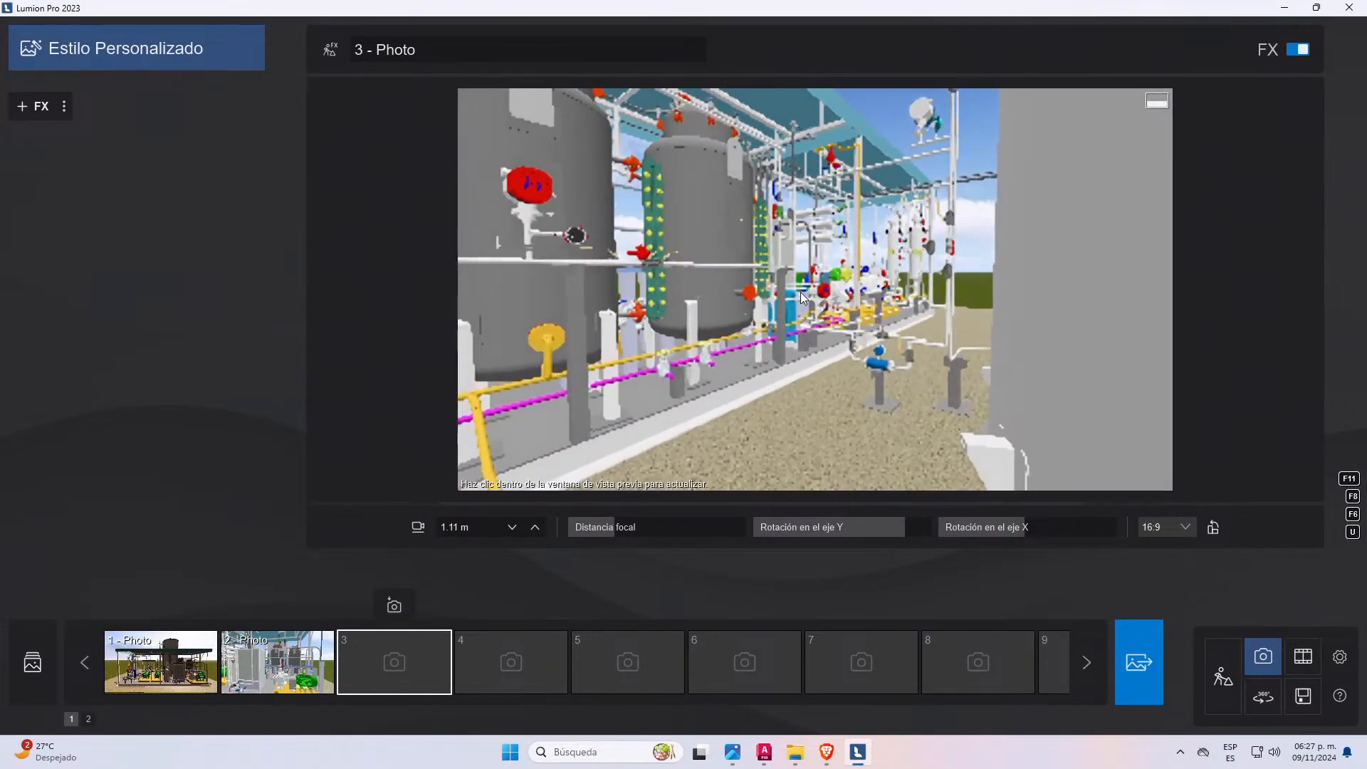
key("s")
key("q")
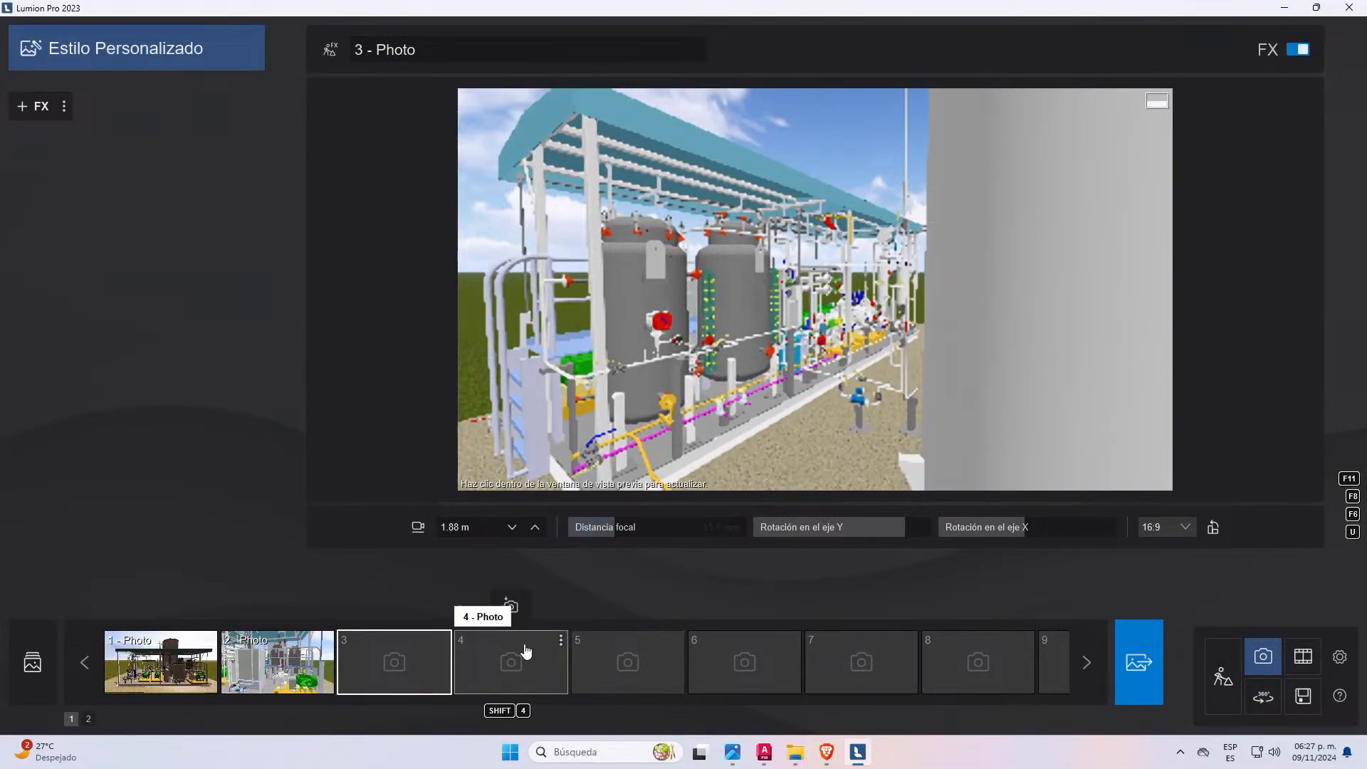
left_click(395, 606)
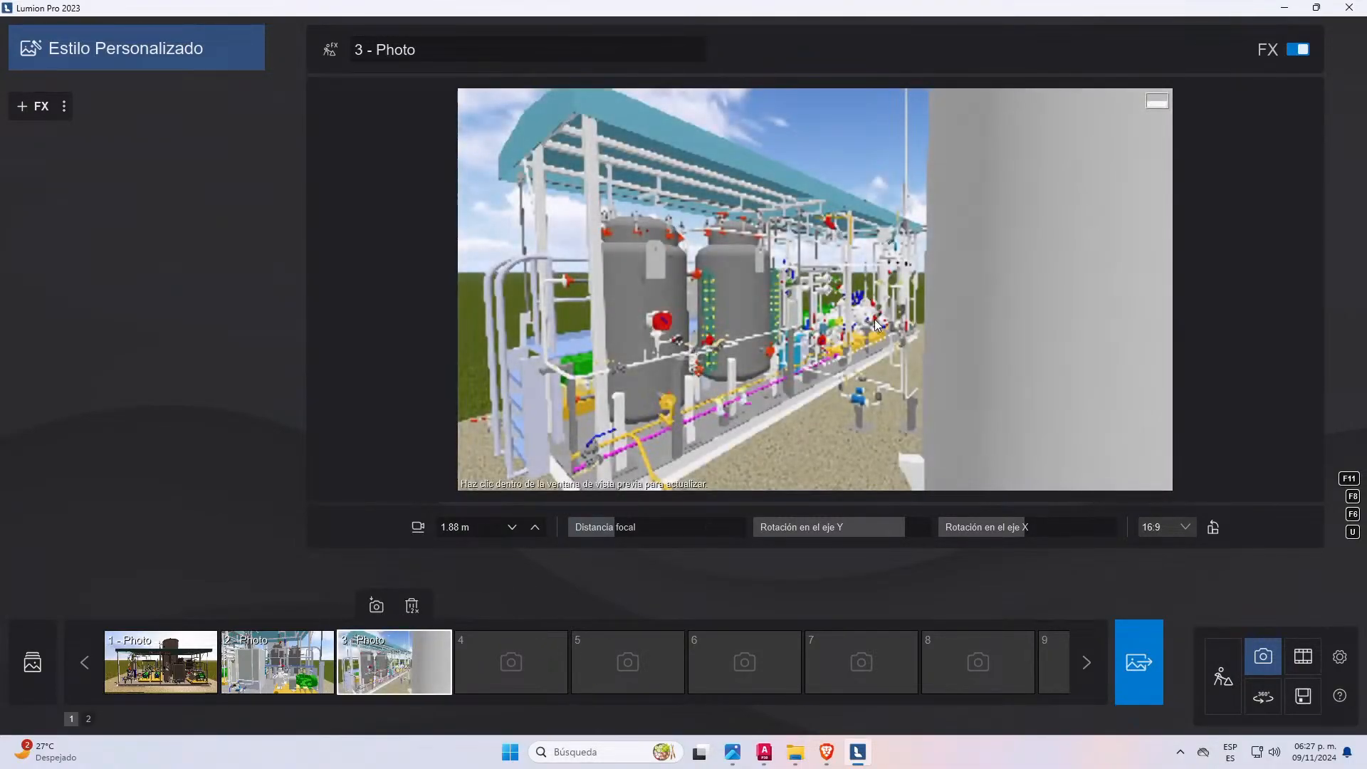
- Render the set of all three photos at Impresión size, 3840x2160, as JPG files named PRO-1 in the TIKTOK folder
left_click(1139, 662)
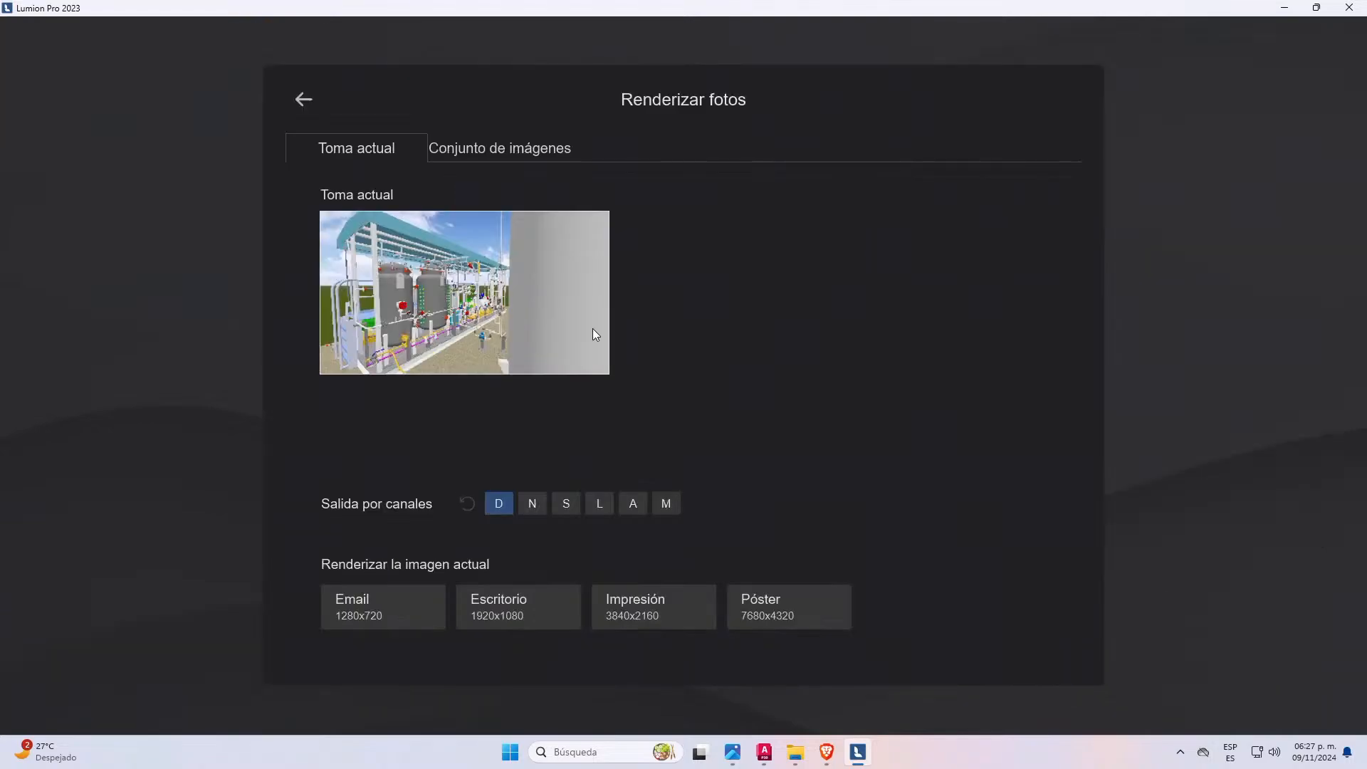
left_click(555, 148)
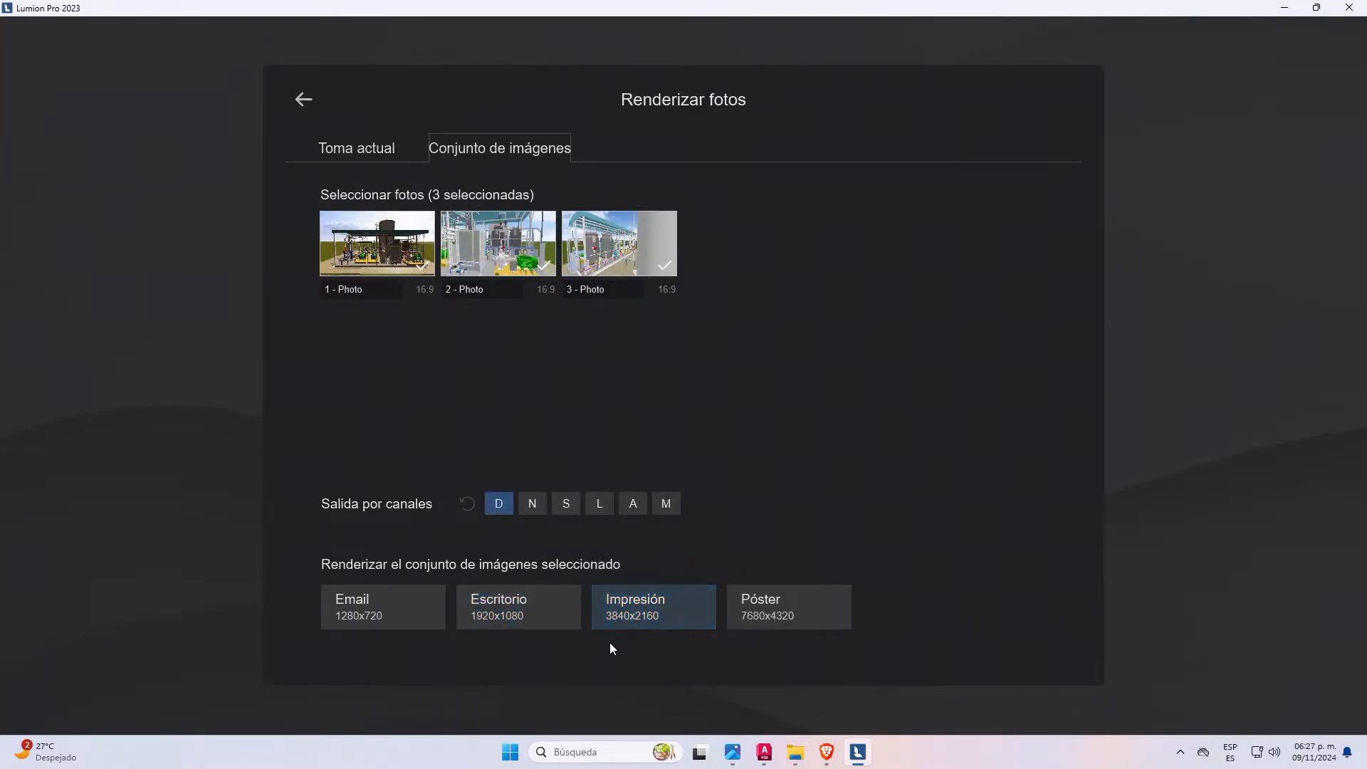
left_click(635, 621)
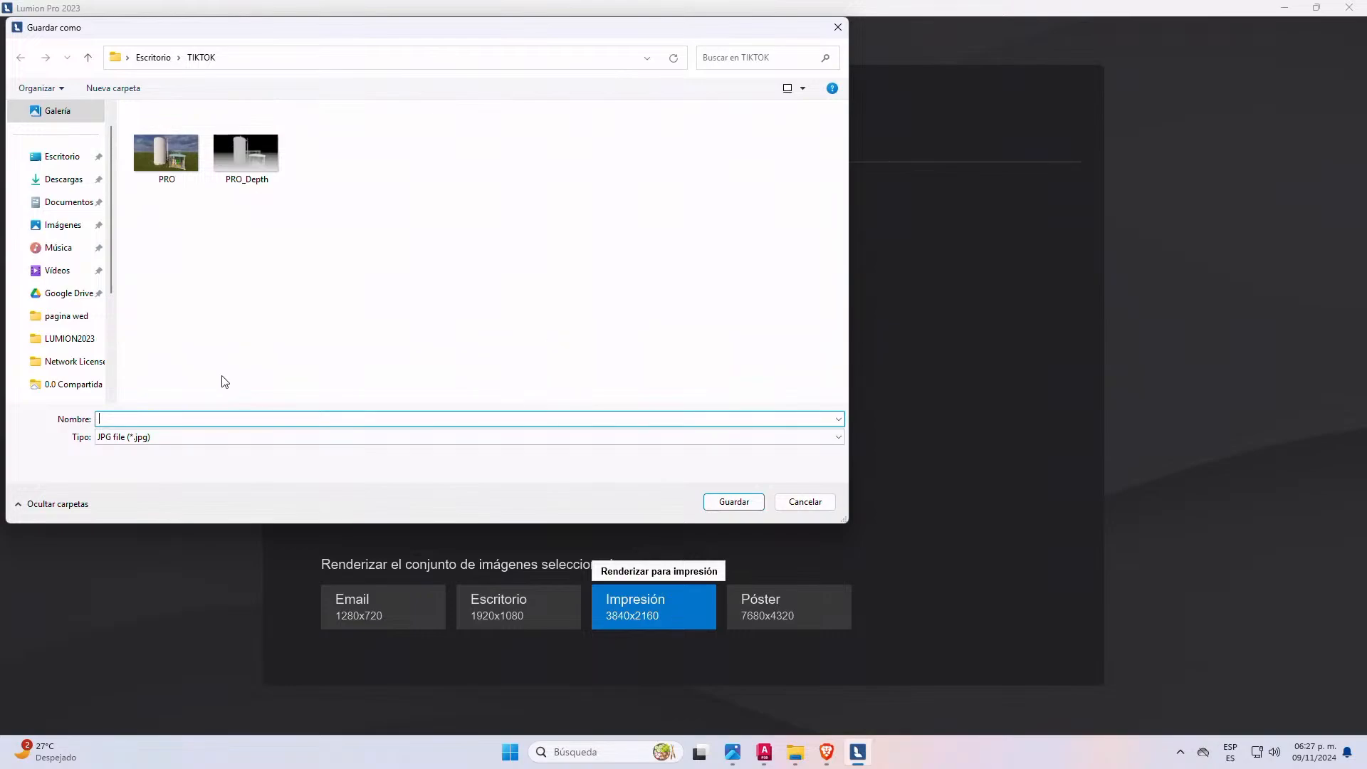
type("P")
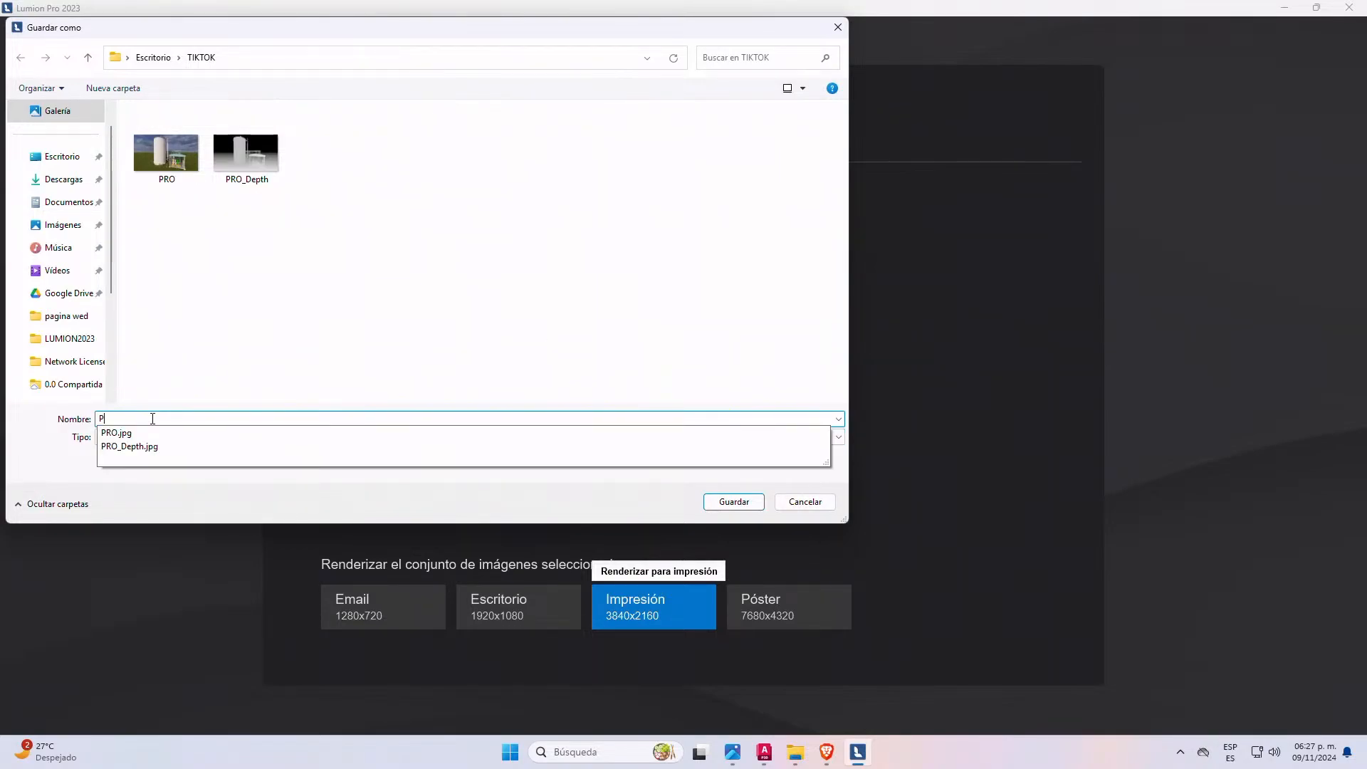
type("RO-1")
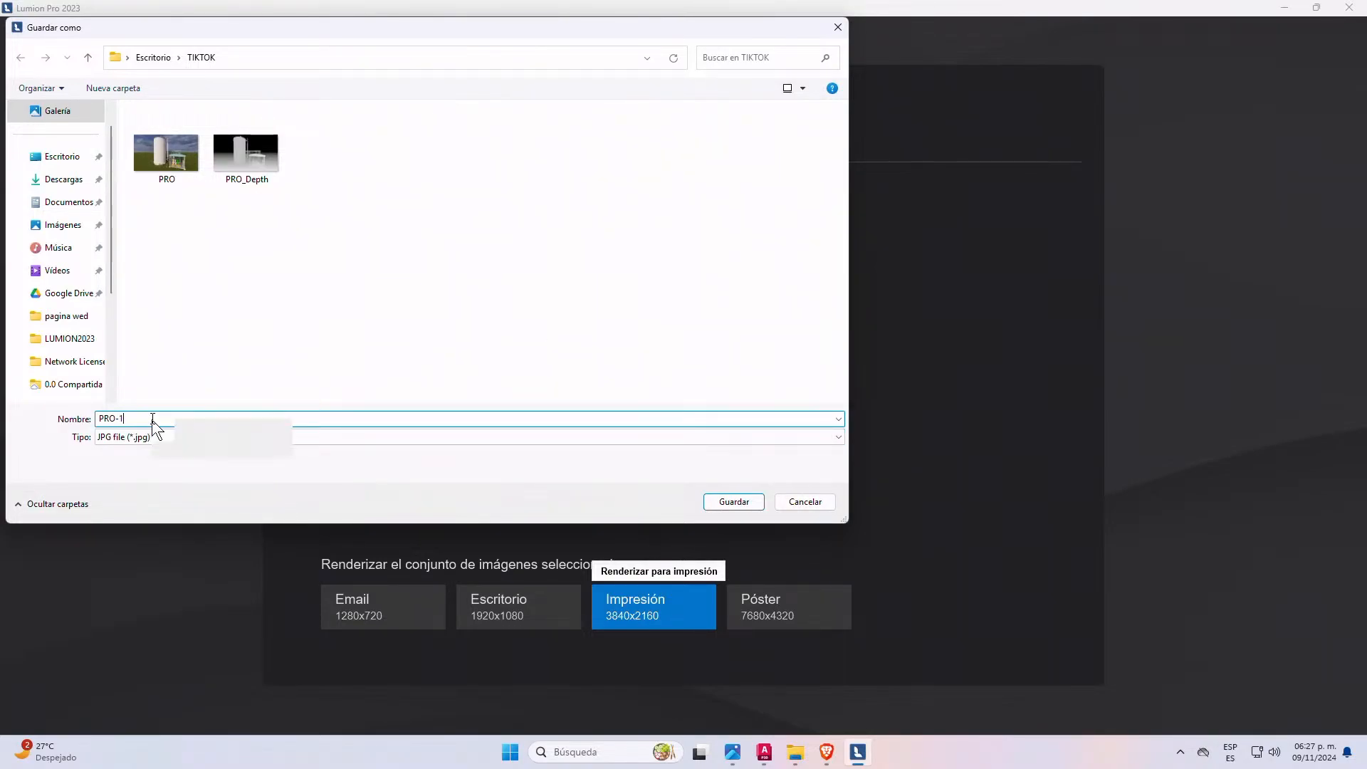
left_click(733, 502)
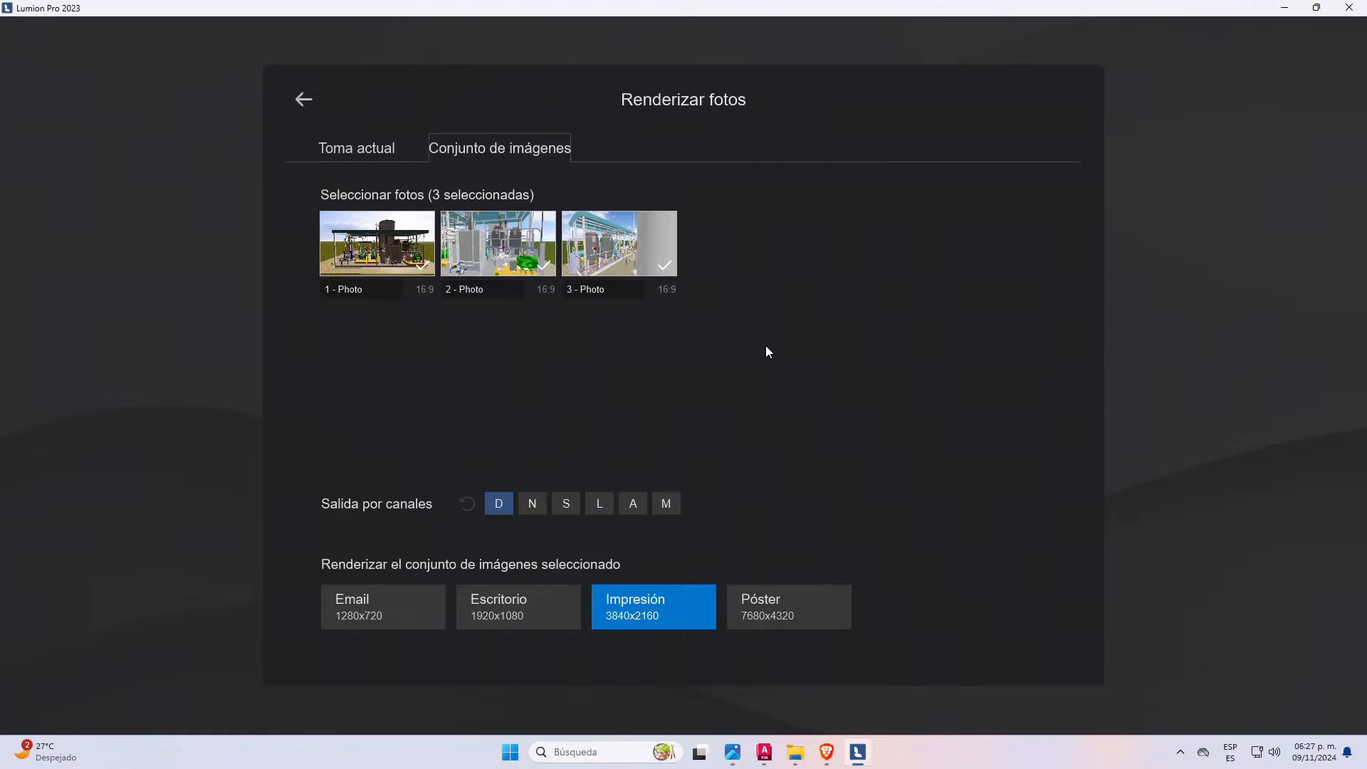
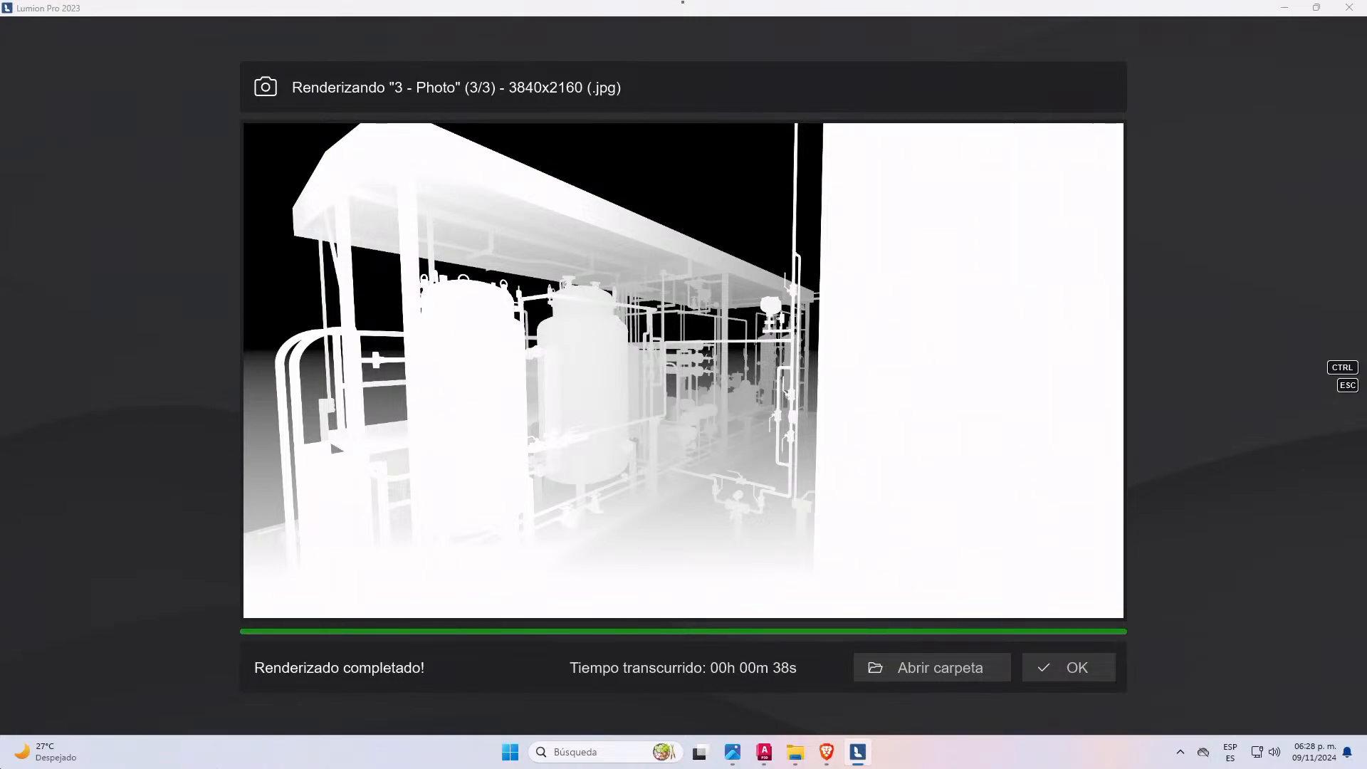
- Switch to the Brave browser, close the MaxAI.me page and view the Autodesk App Store page of Lumion LiveSync for AutoCAD
left_click(825, 752)
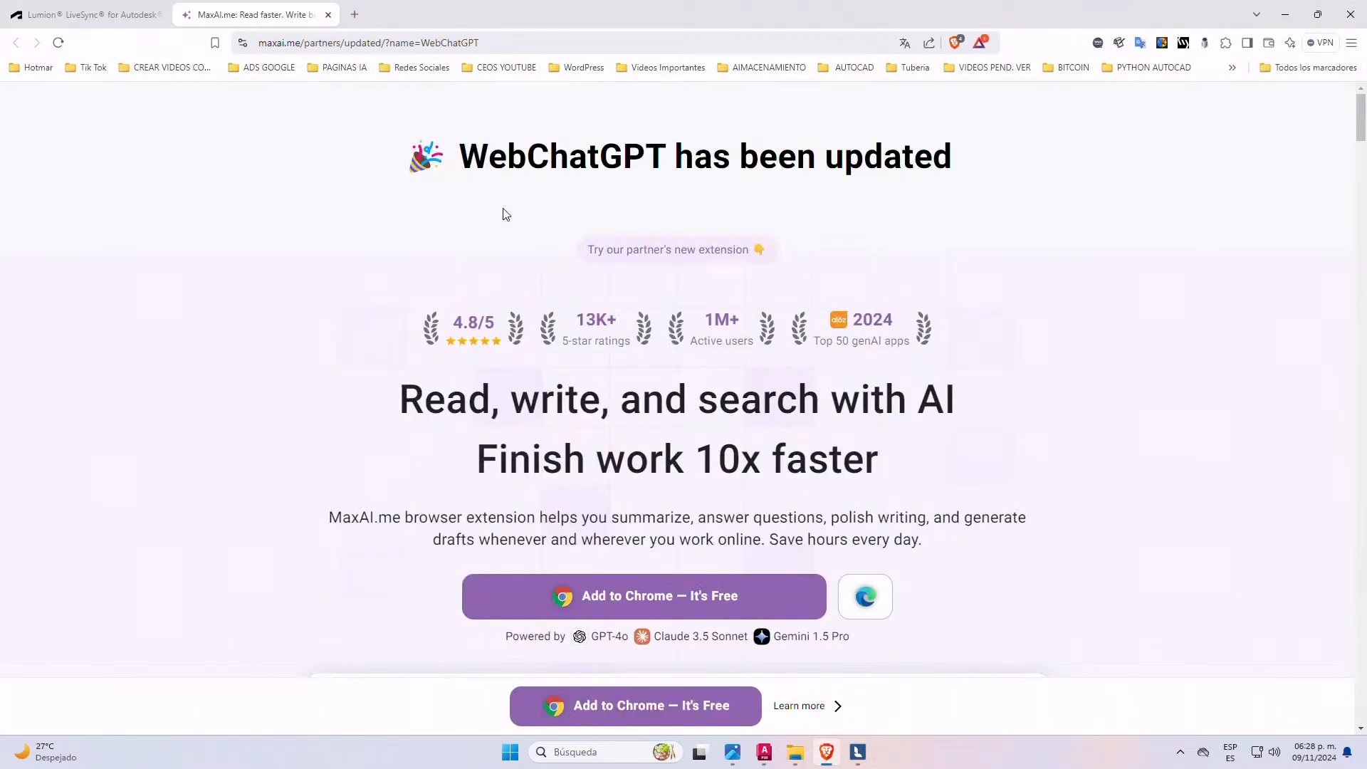
left_click(328, 15)
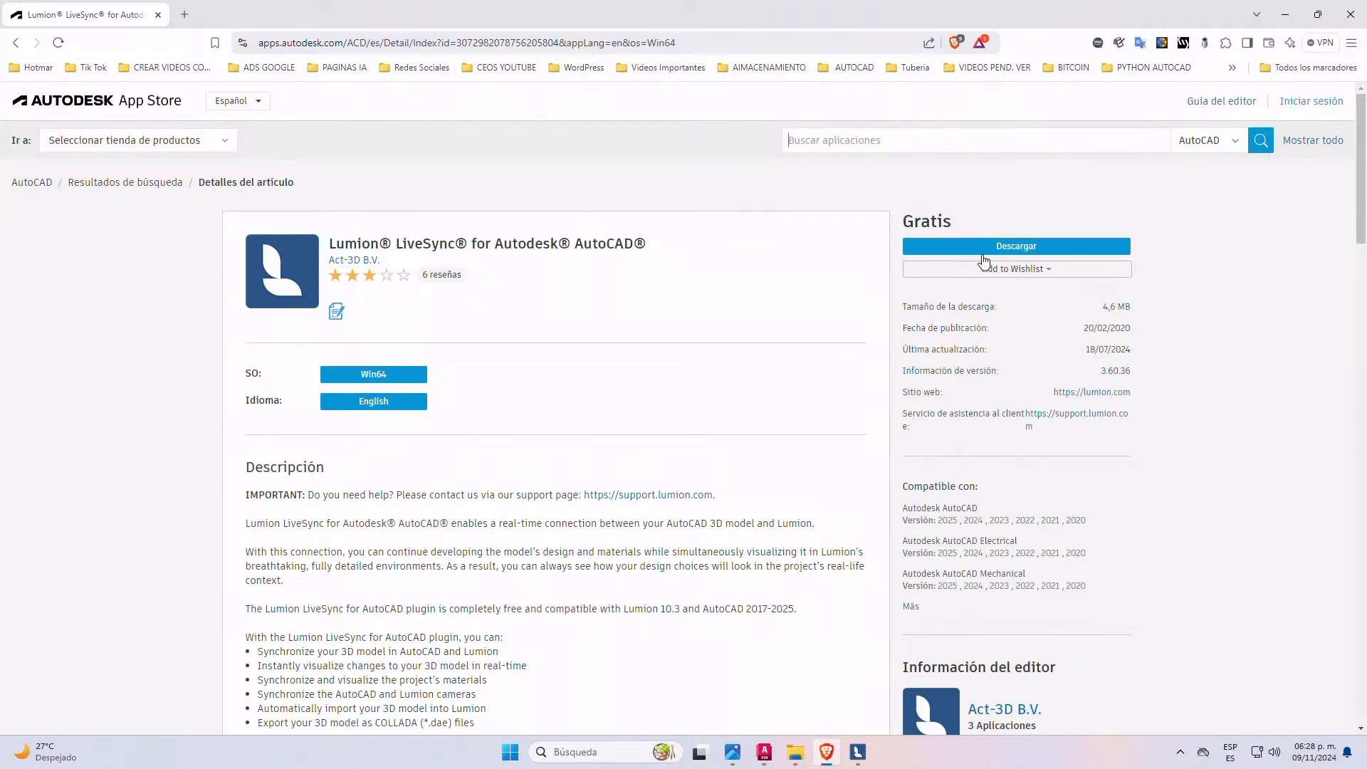
left_click(1277, 17)
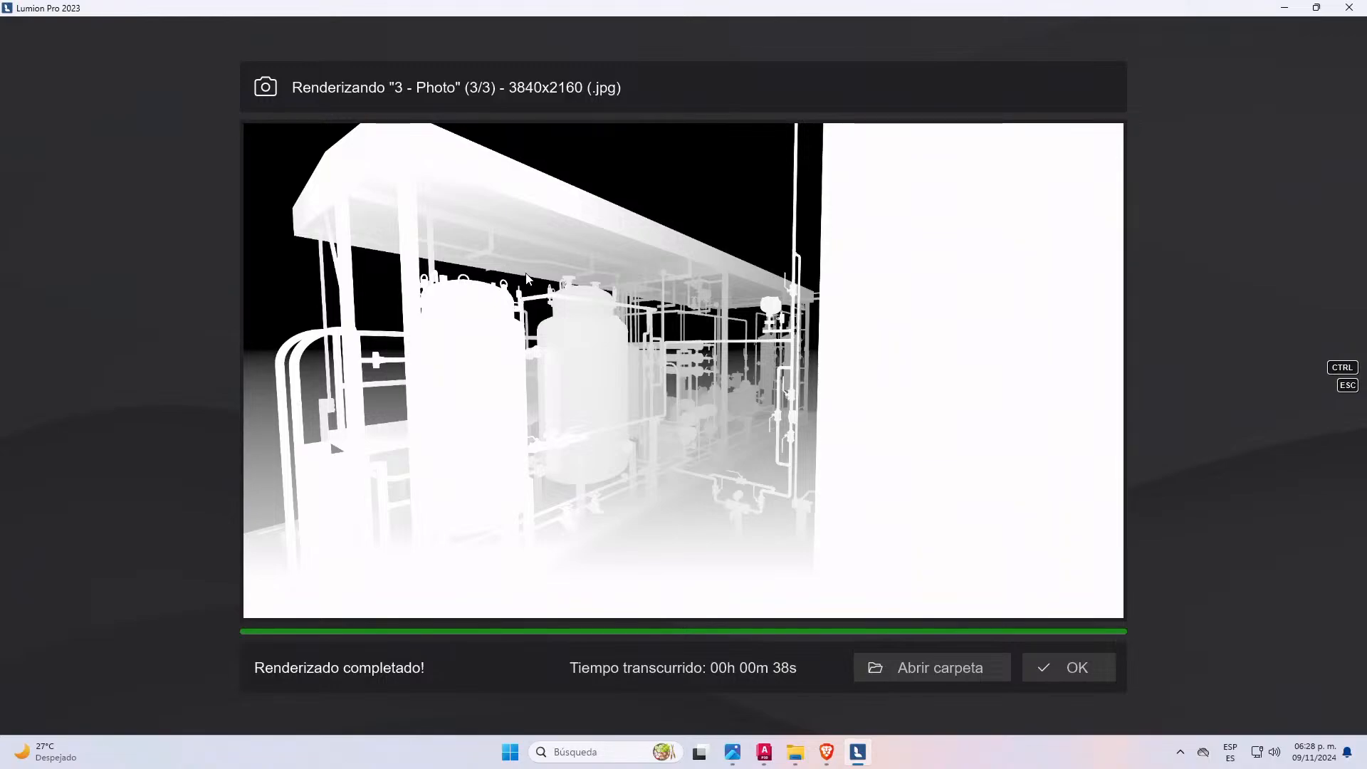
- Dismiss the completed render, open PRO-1_1 - Photo from the TIKTOK folder and examine its pumps up close
left_click(1084, 669)
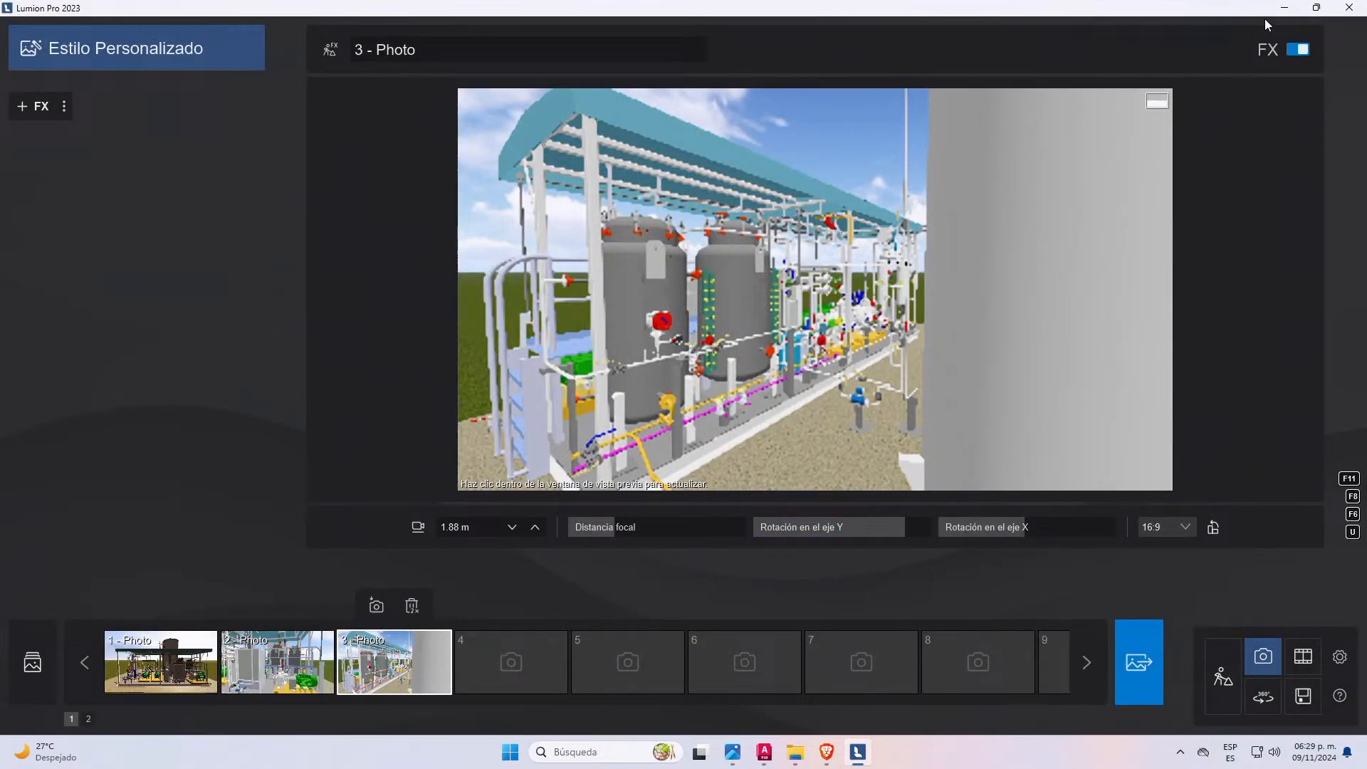
left_click(1285, 8)
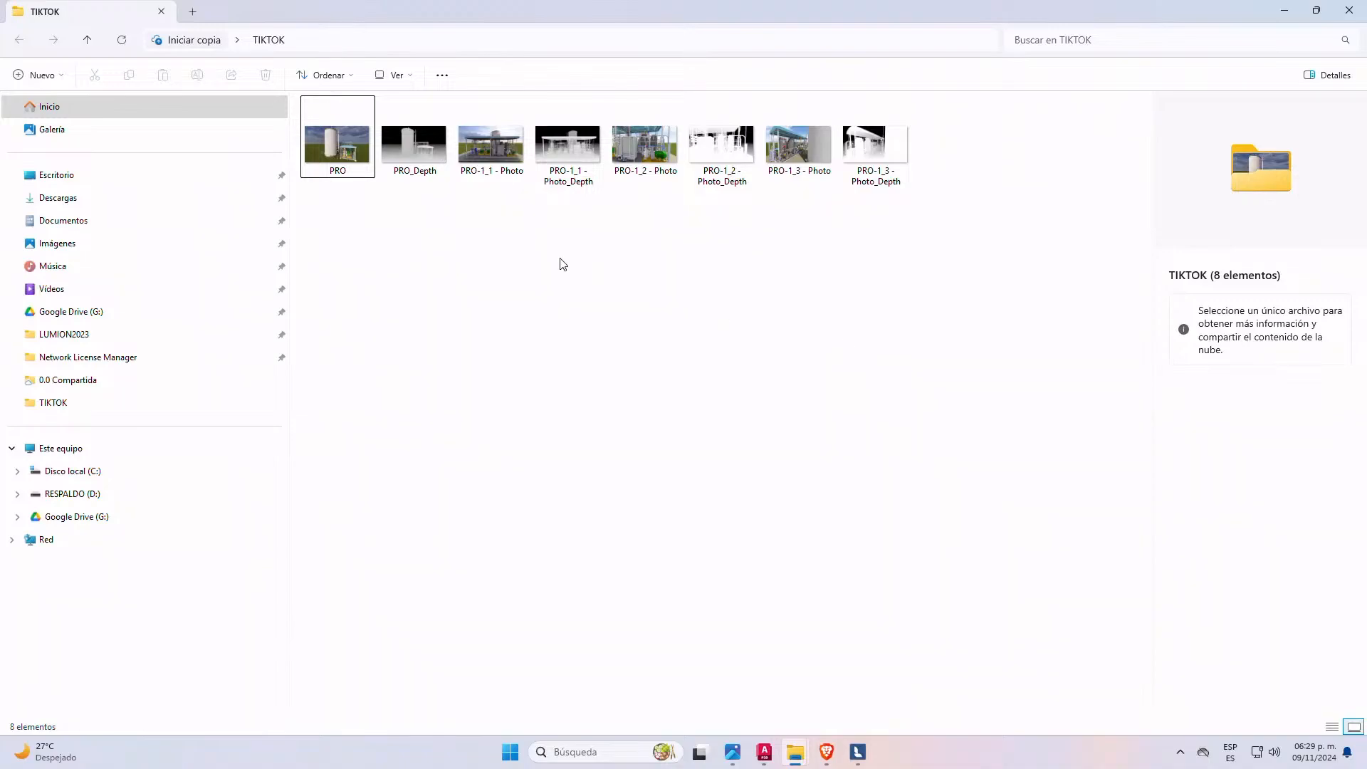
double_click(490, 148)
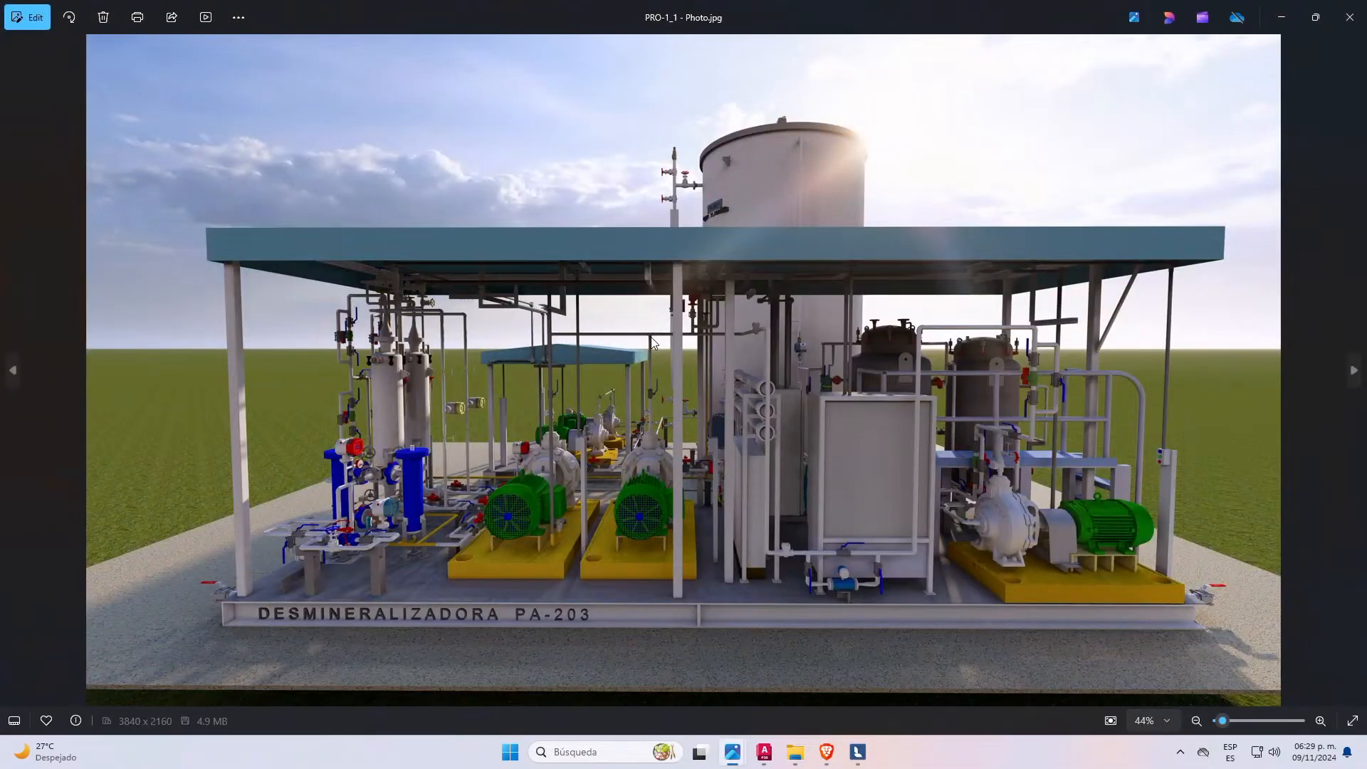
scroll(767, 567, "up", 2)
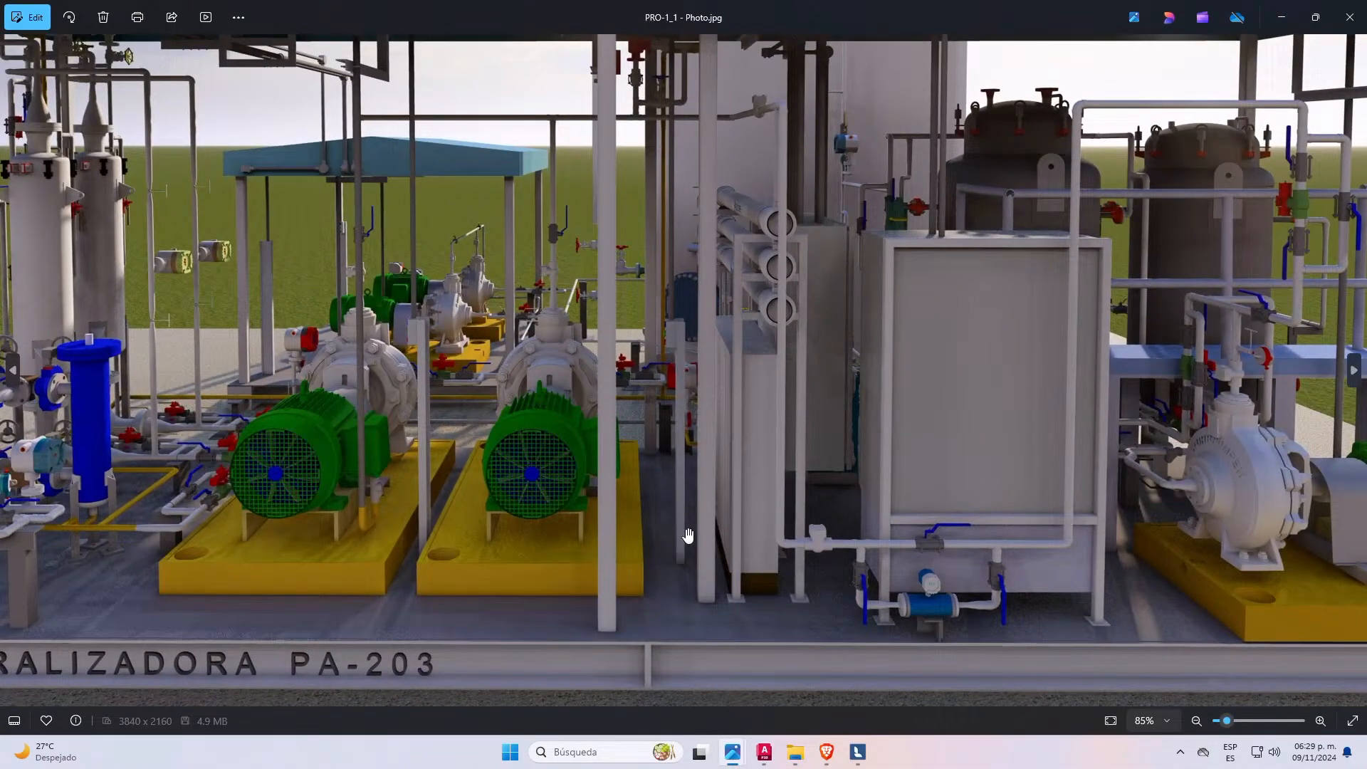
scroll(688, 535, "down", 3)
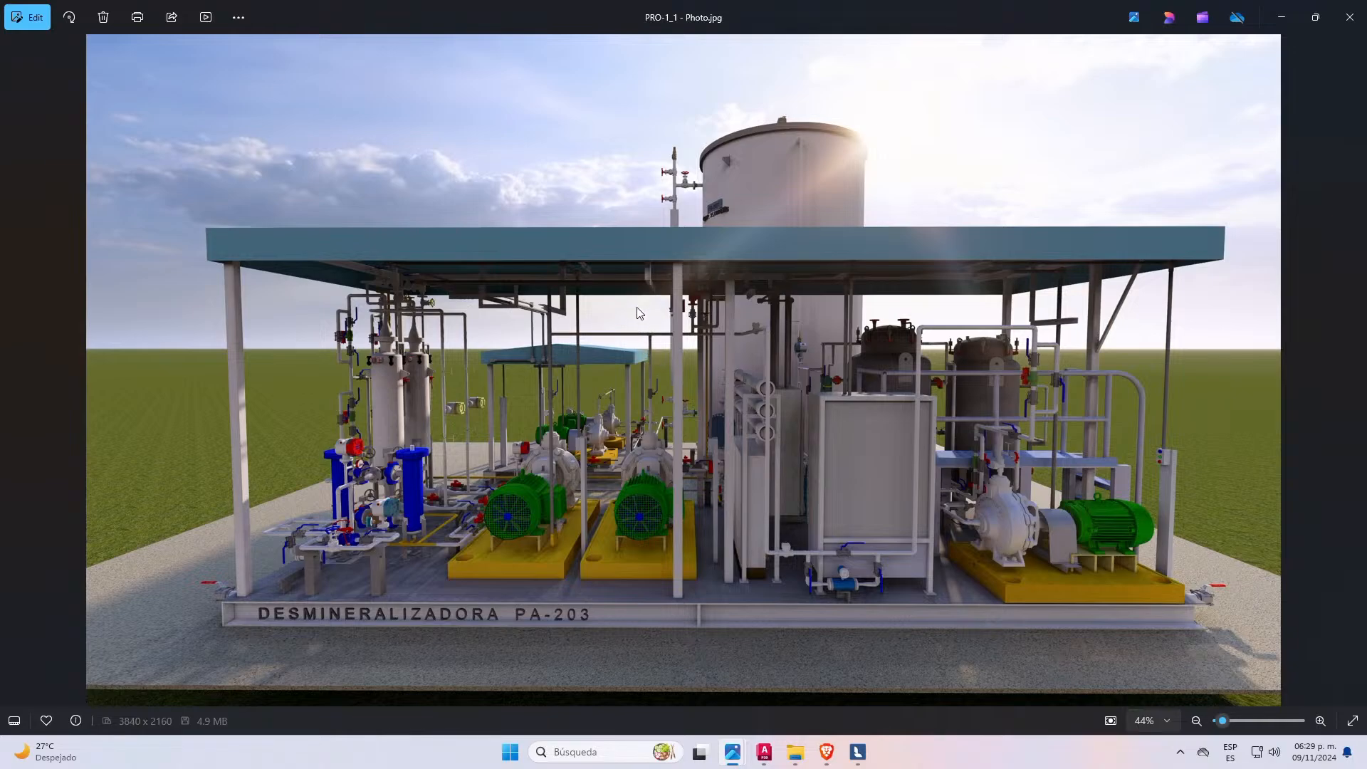
- Browse on to the PRO-1_2 and PRO-1_3 renders, examine the vessels in PRO-1_3 up close and close the image viewer
key("Right")
key("Right")
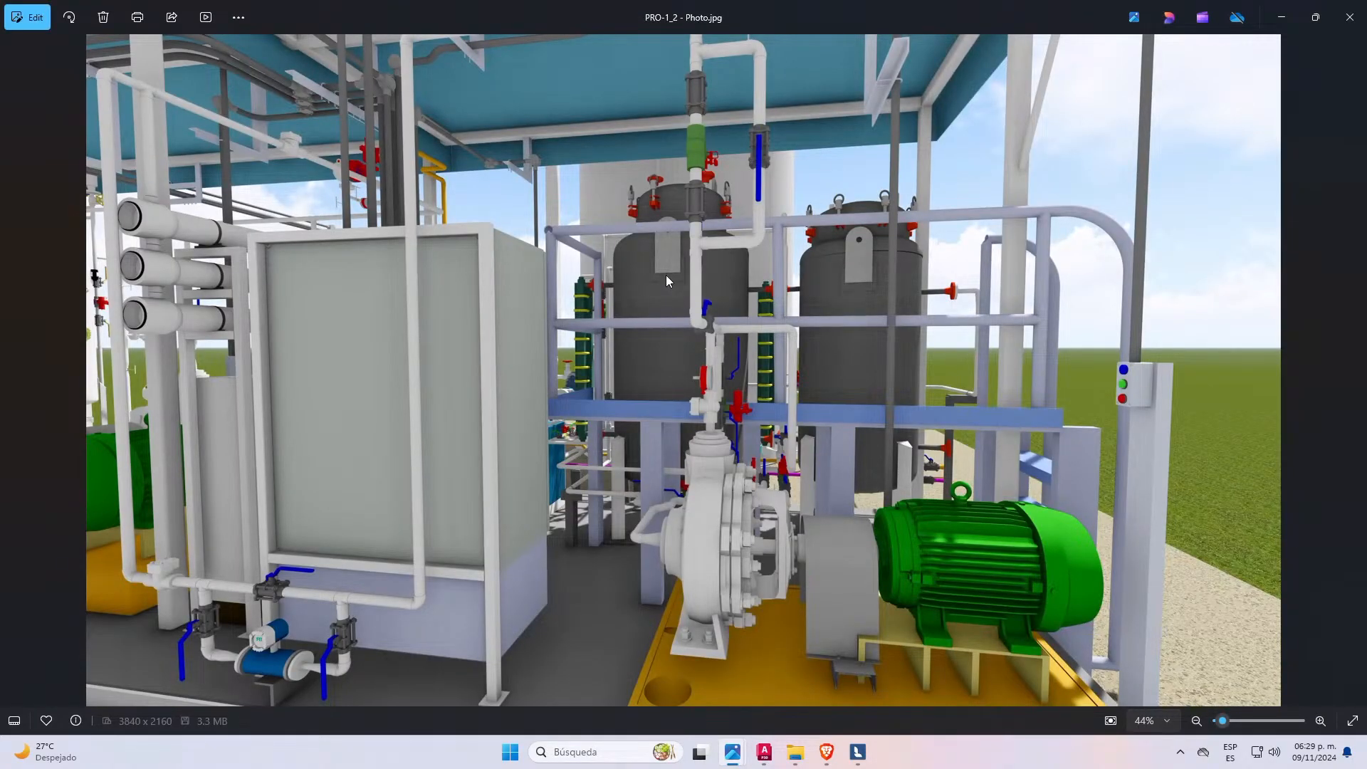
key("Right")
key("Right")
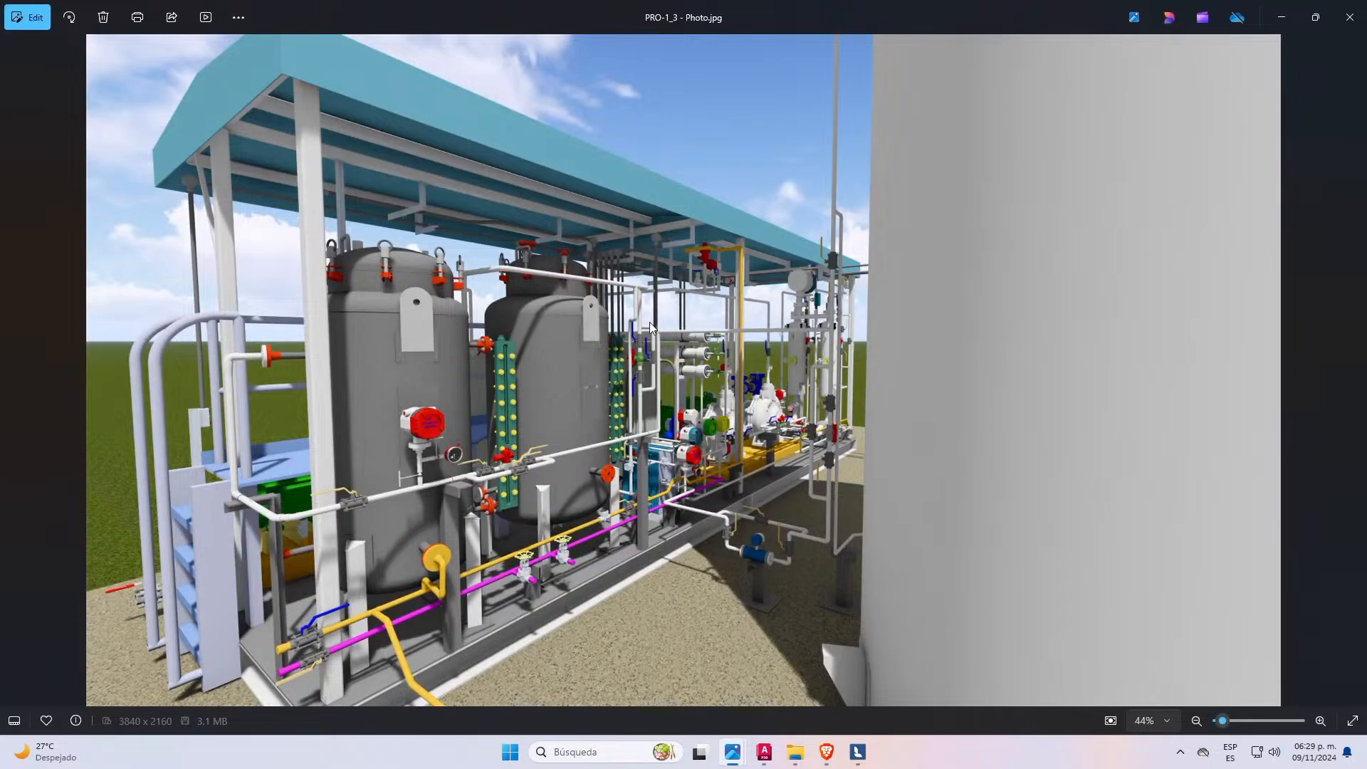
scroll(562, 395, "up", 2)
scroll(563, 396, "up", 5)
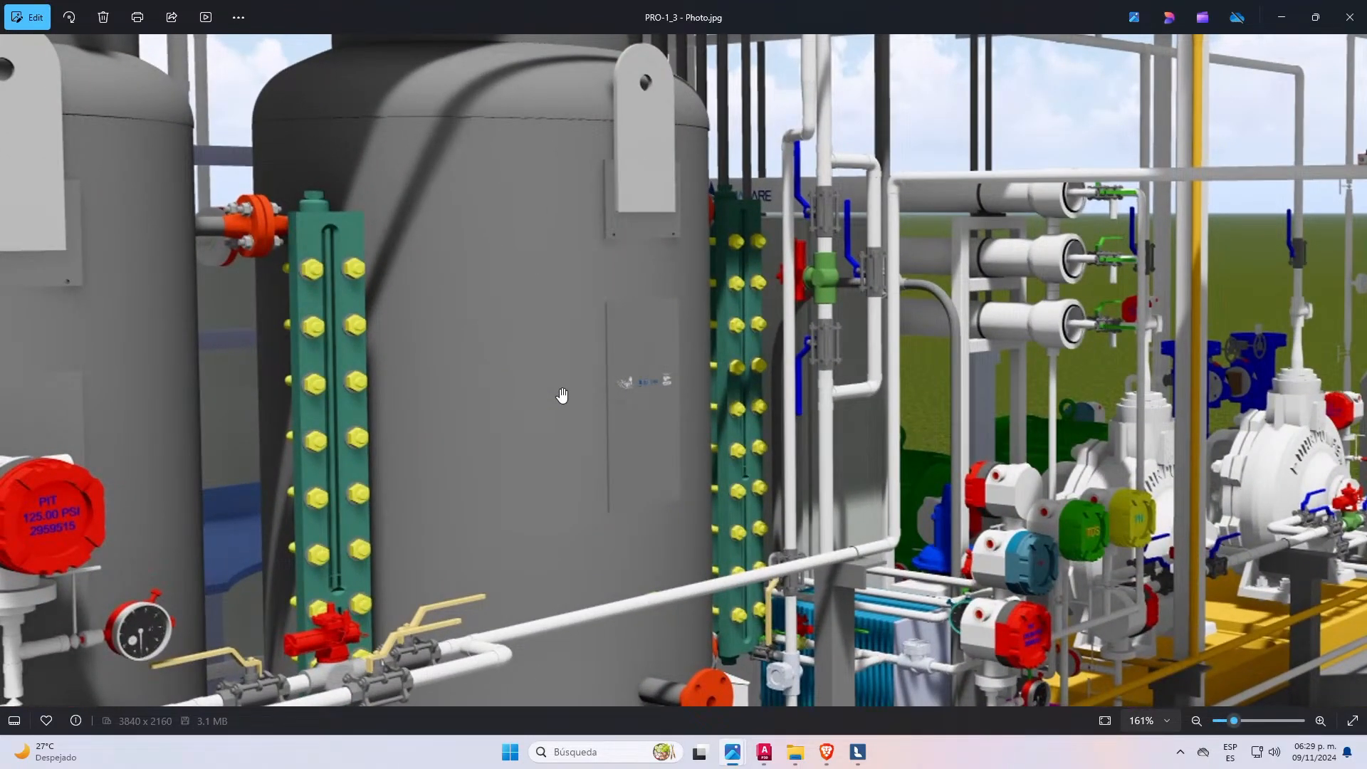
scroll(562, 396, "down", 7)
key("alt+F4")
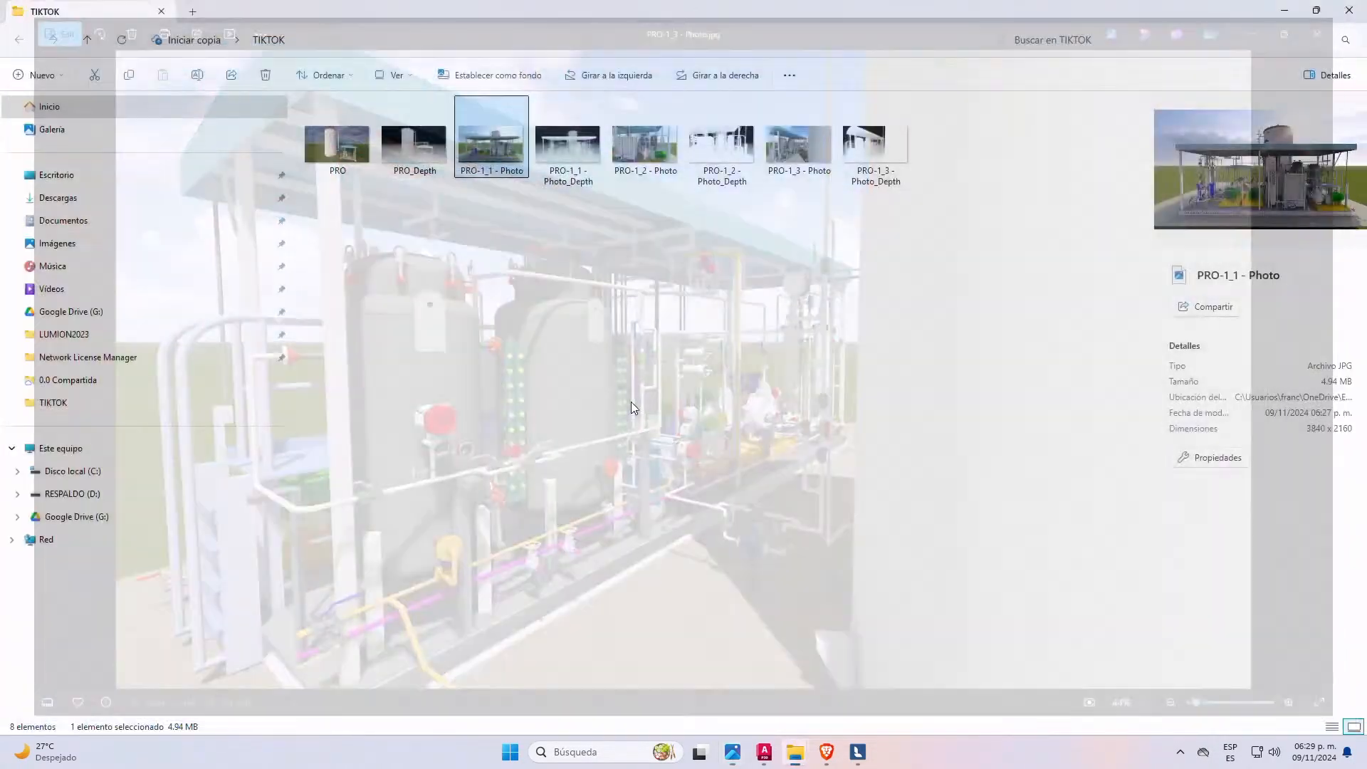
left_click(645, 339)
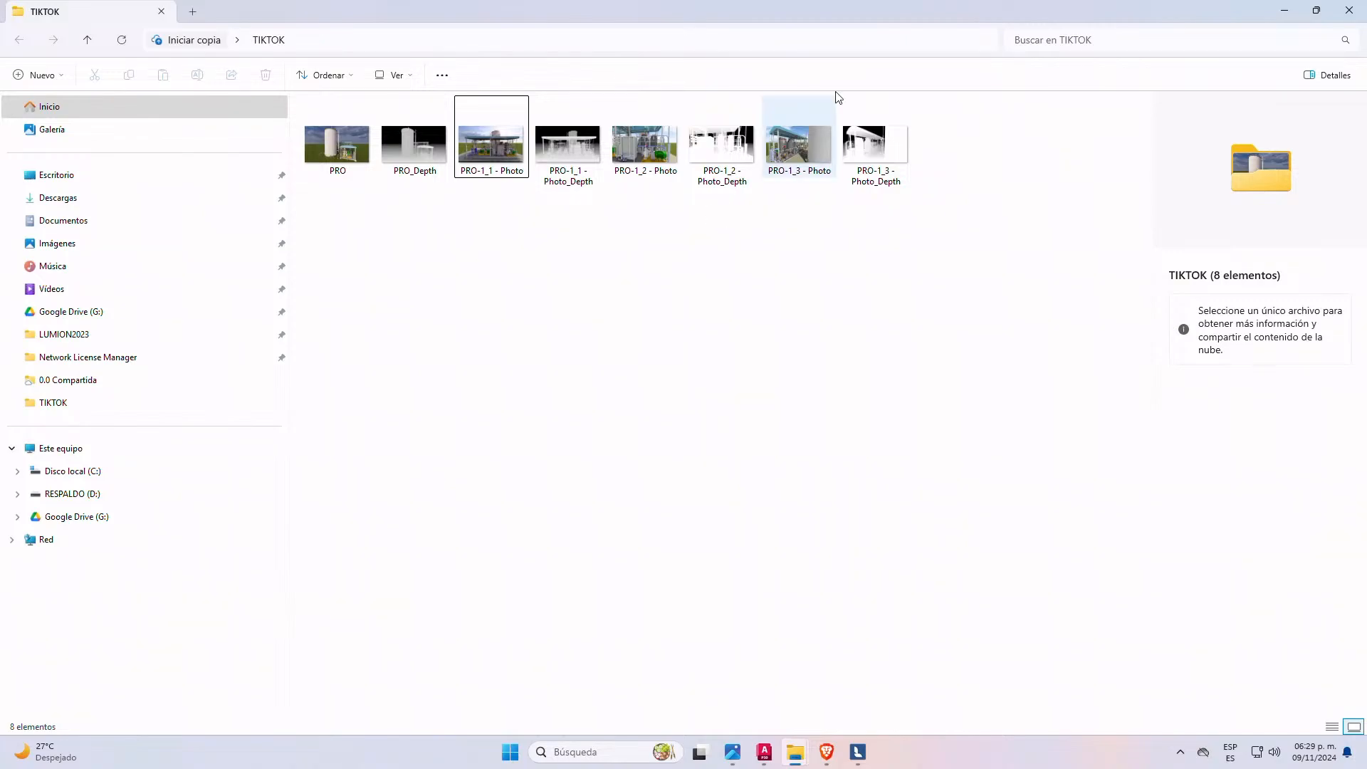
- Switch to AutoCAD Plant 3D and examine the PA-203 wireframe model around the vessels and pumps
left_click(764, 752)
scroll(656, 328, "up", 7)
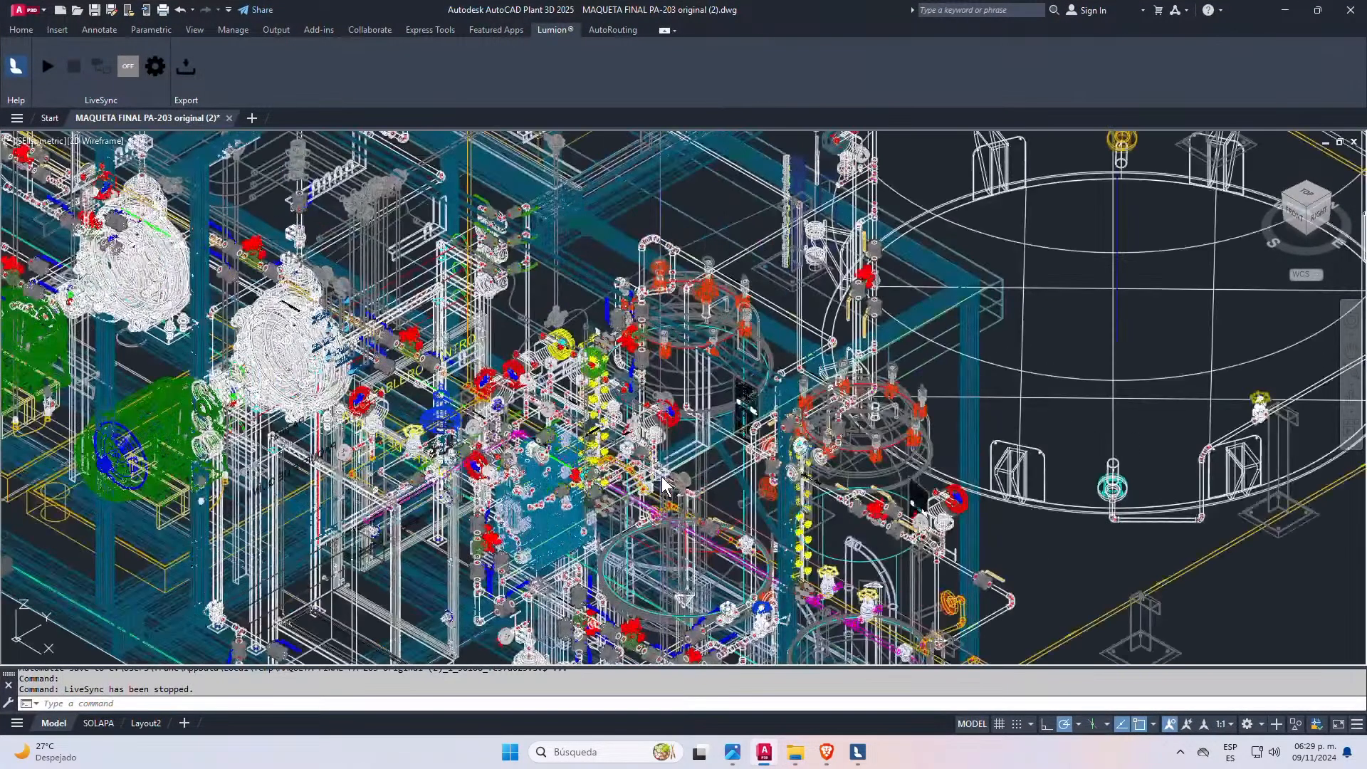
scroll(657, 327, "down", 2)
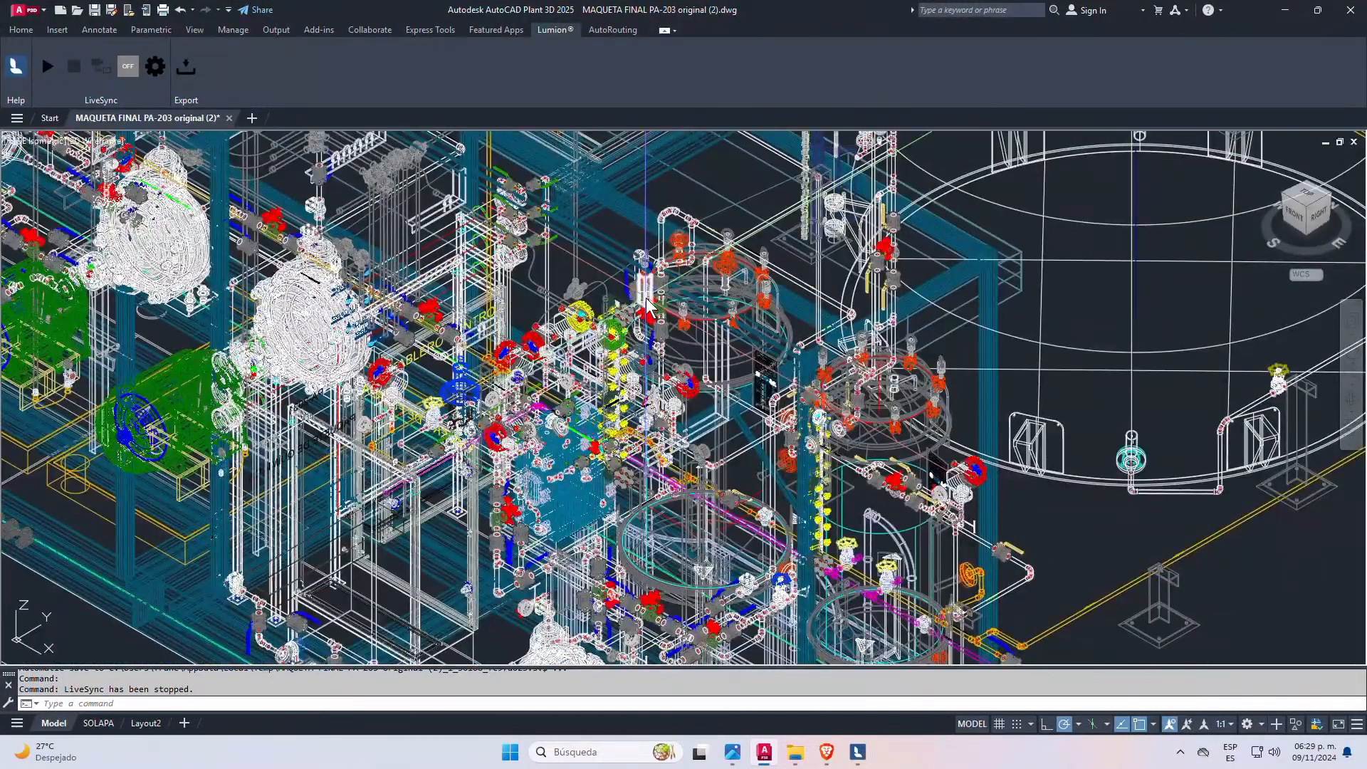
key("Escape")
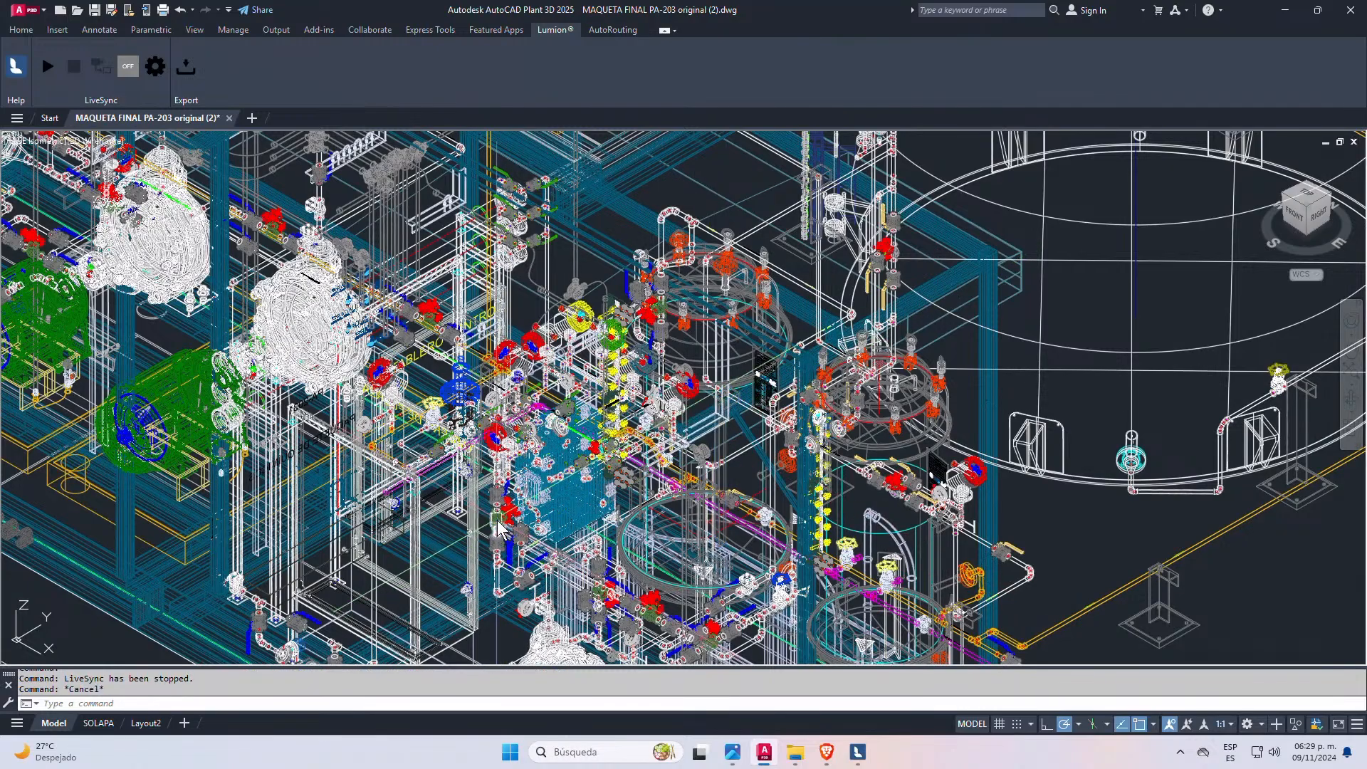
- Open the layer list of the PA-203 drawing, look over its layers including ELECTRICO, and close the list
scroll(473, 539, "down", 5)
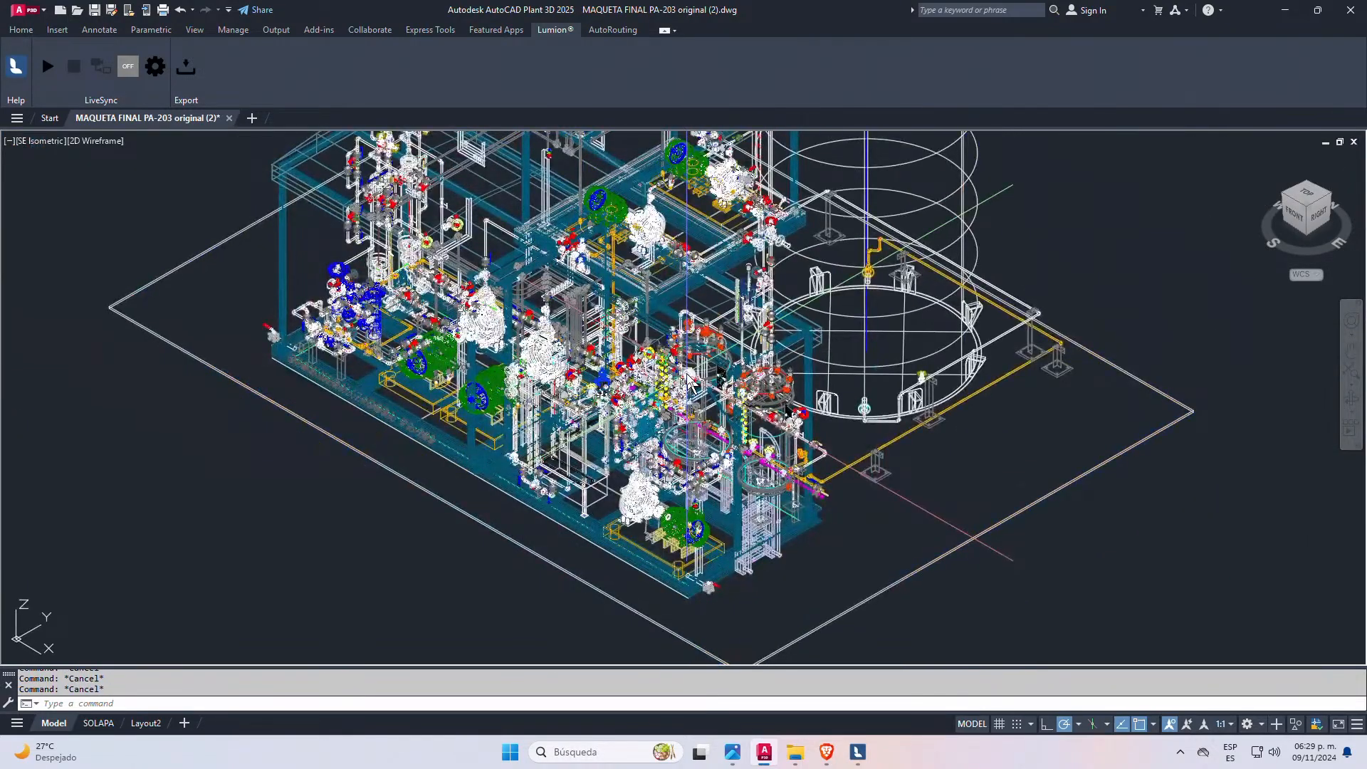
type("la")
key("Return")
key("Escape")
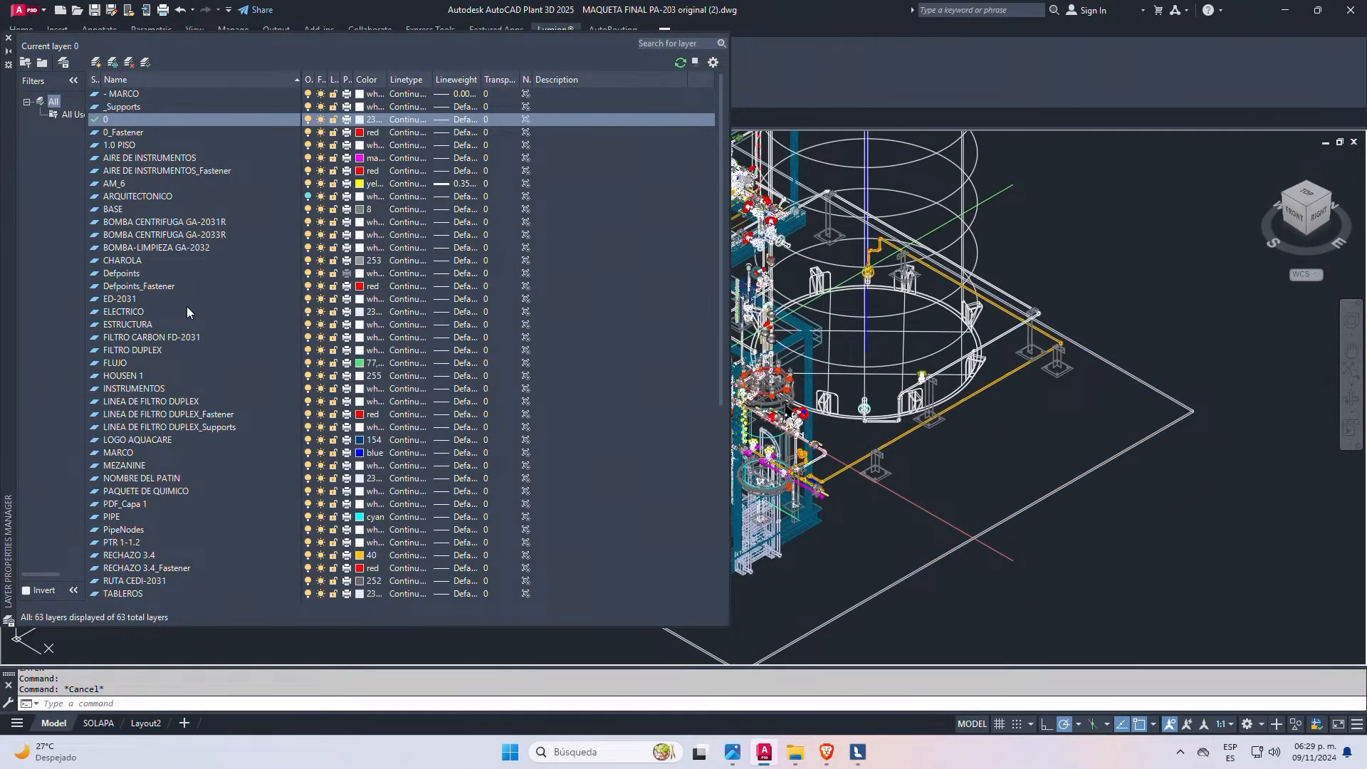
left_click(137, 313)
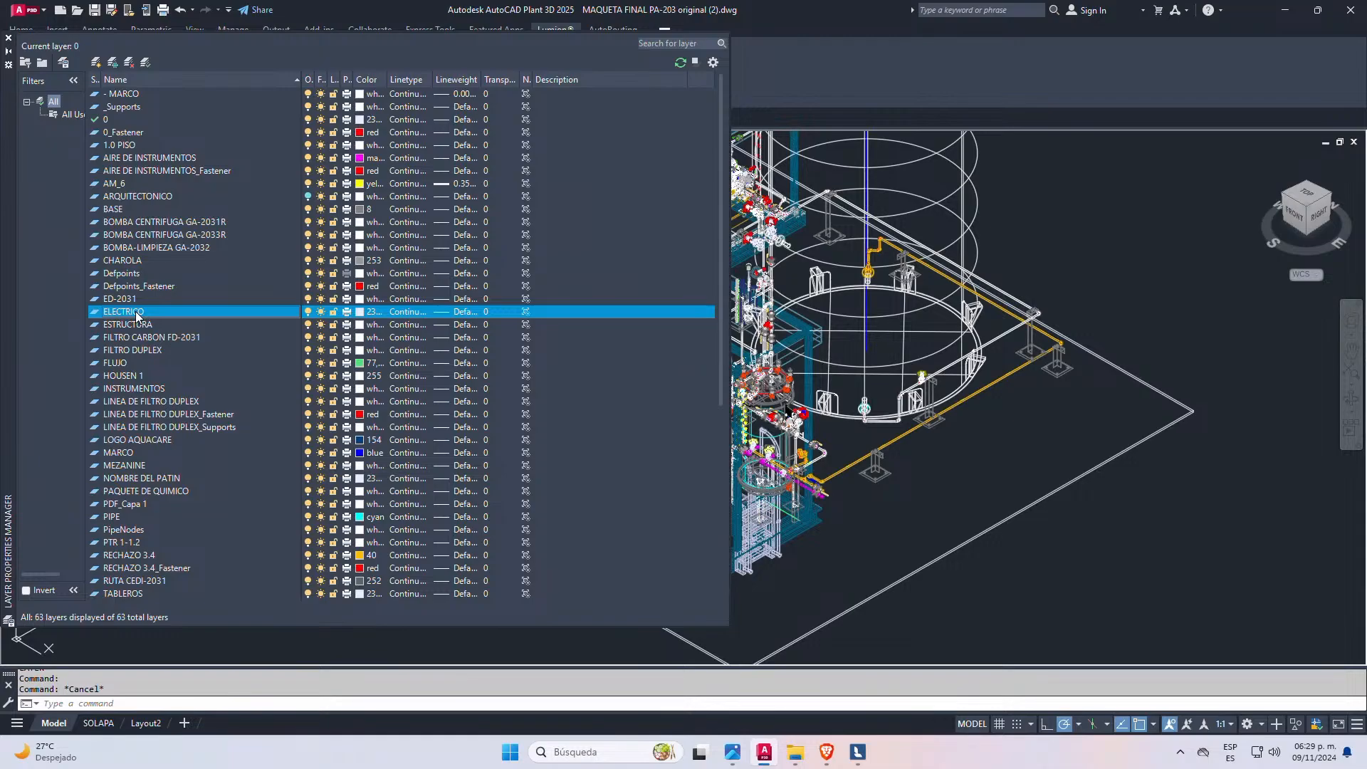
scroll(954, 338, "down", 4)
key("Escape")
key("Escape")
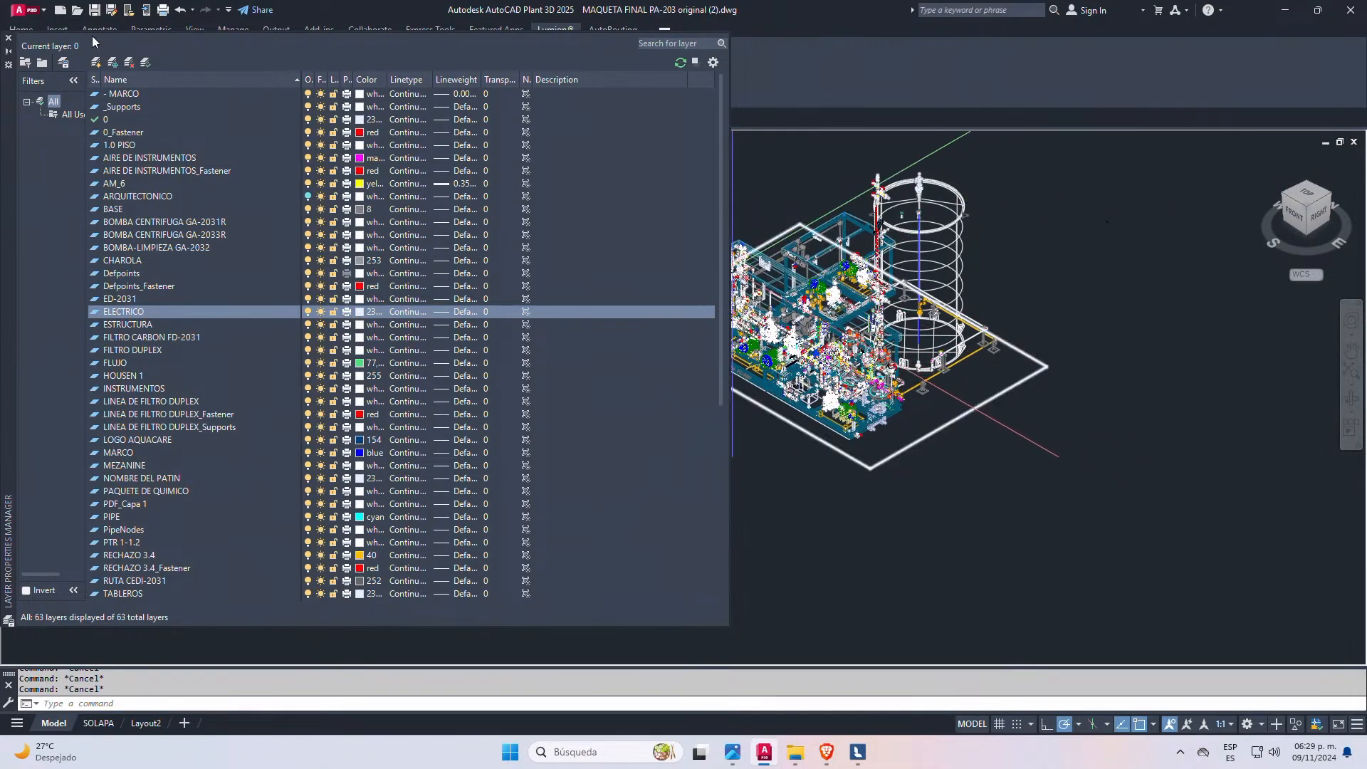
left_click(8, 38)
scroll(966, 345, "up", 5)
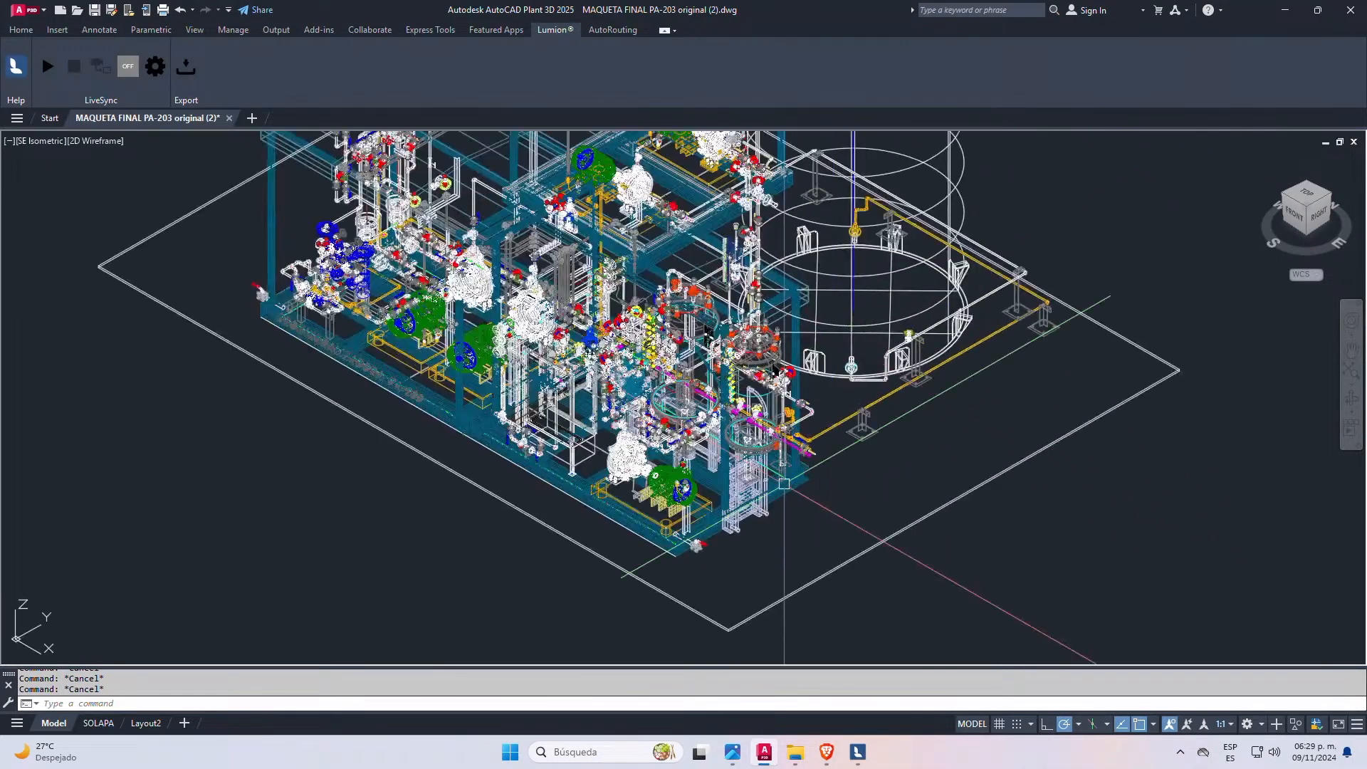
- Switch to Lumion, open and dismiss the photo rendering options, and return from photo mode to build mode
left_click(859, 749)
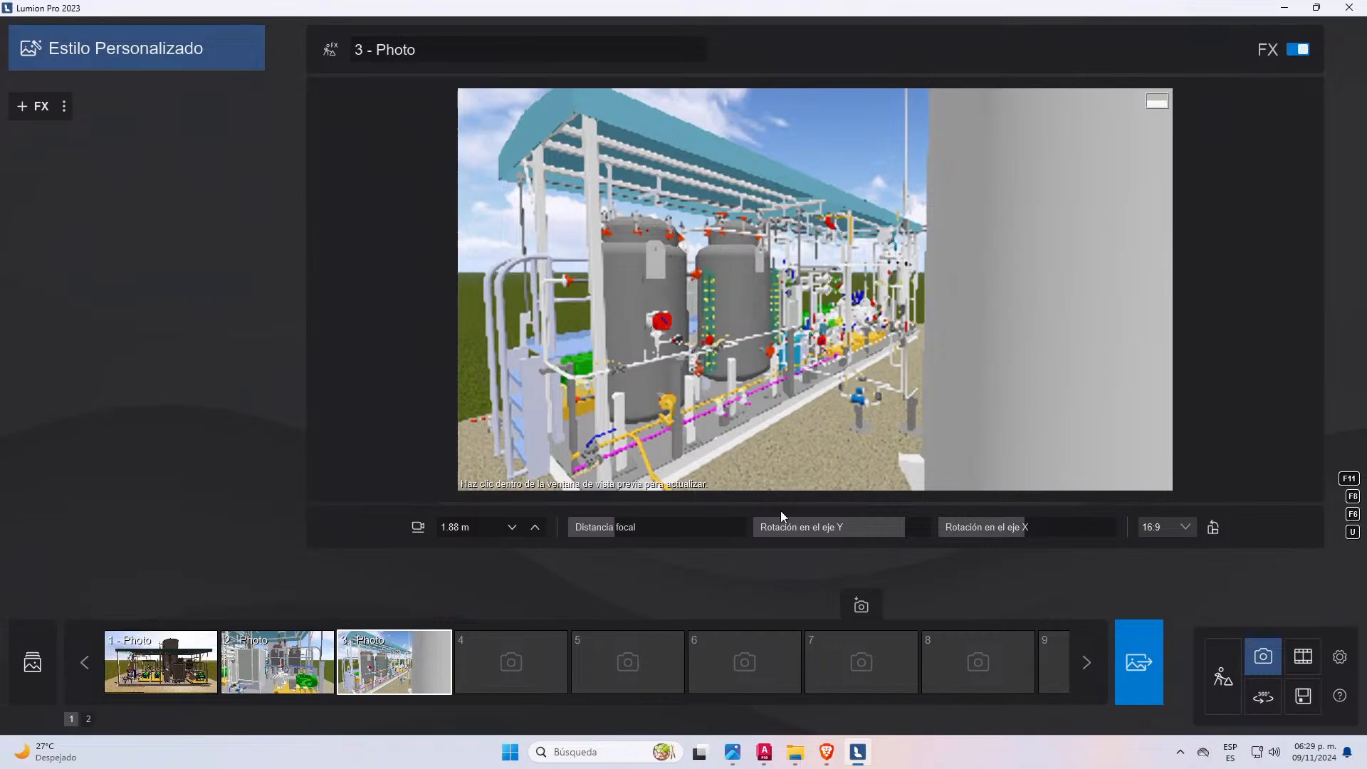
left_click(1139, 662)
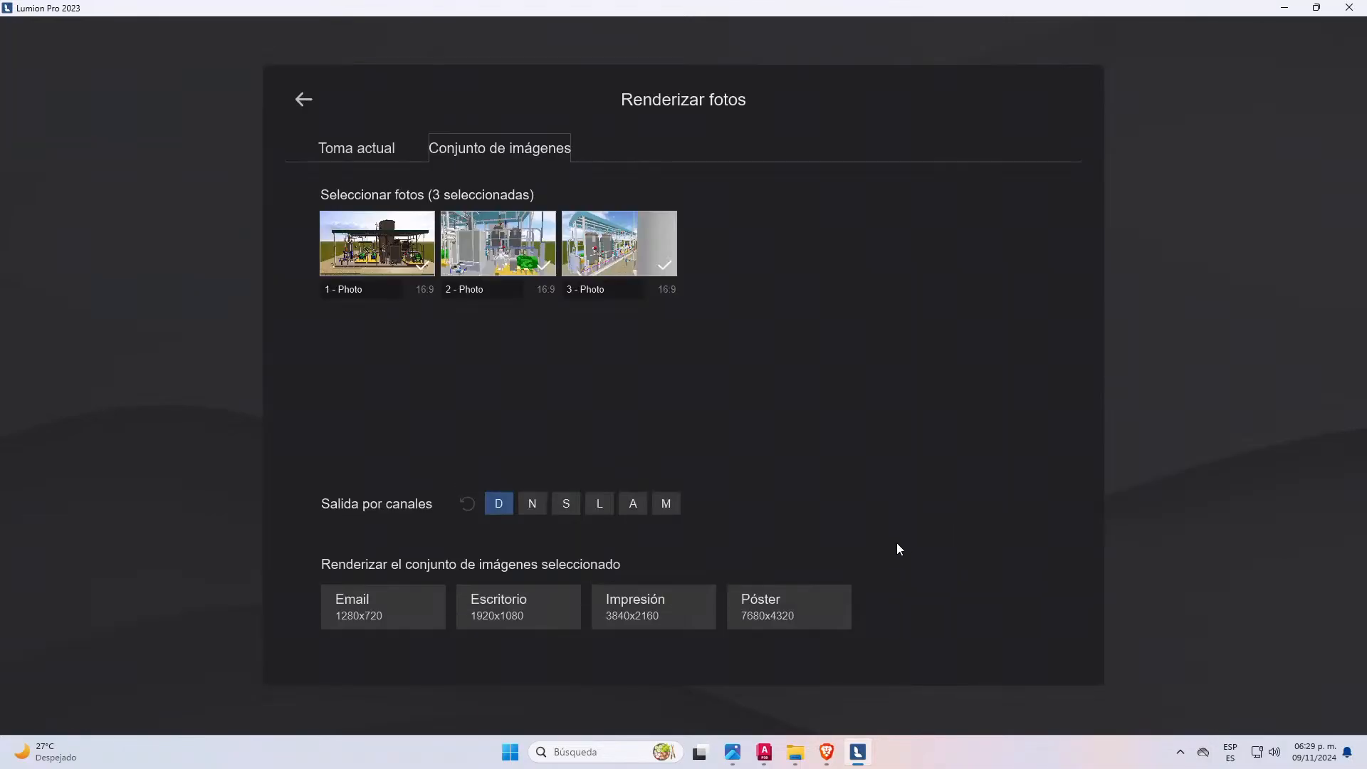
left_click(1190, 74)
left_click(1222, 667)
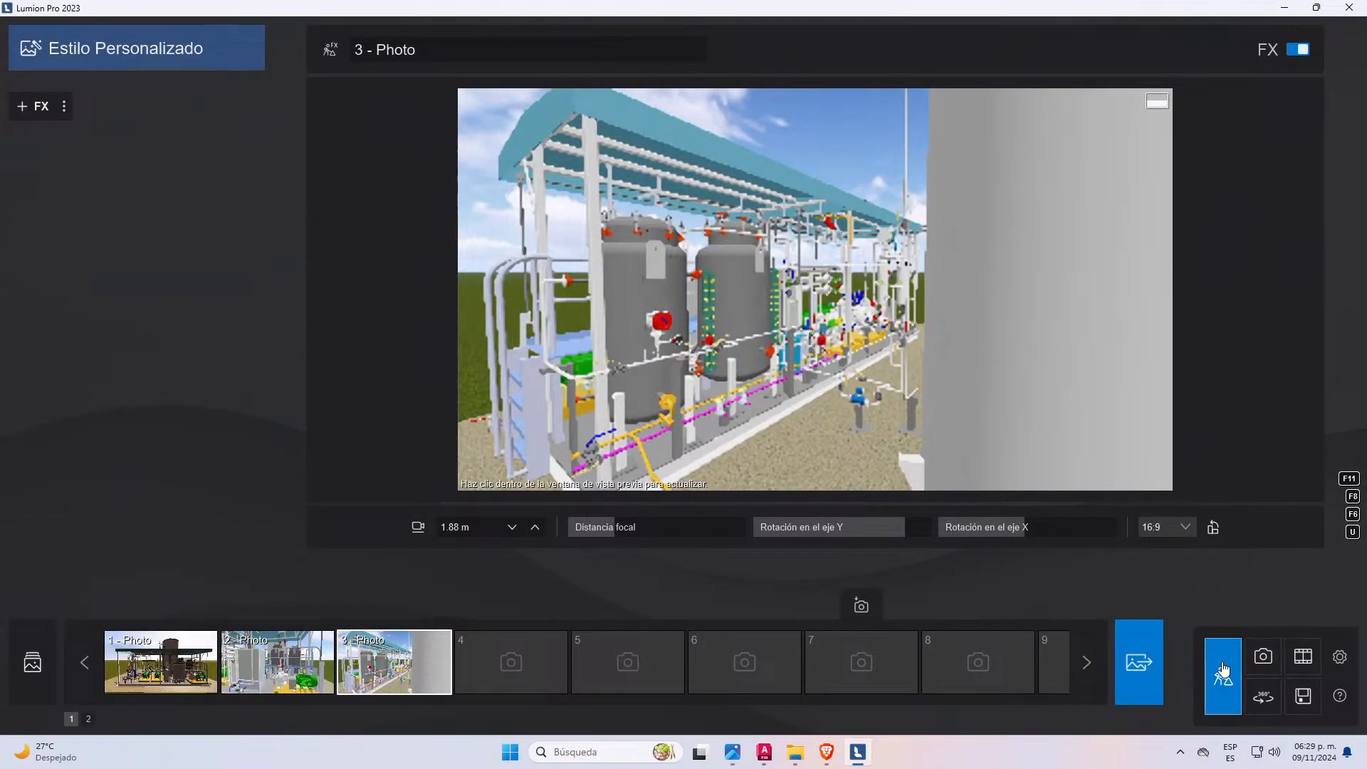
- Examine the plant skid around the two dark tanks and the large storage tank, both up close and from farther away
scroll(574, 434, "down", 3)
scroll(591, 443, "up", 3)
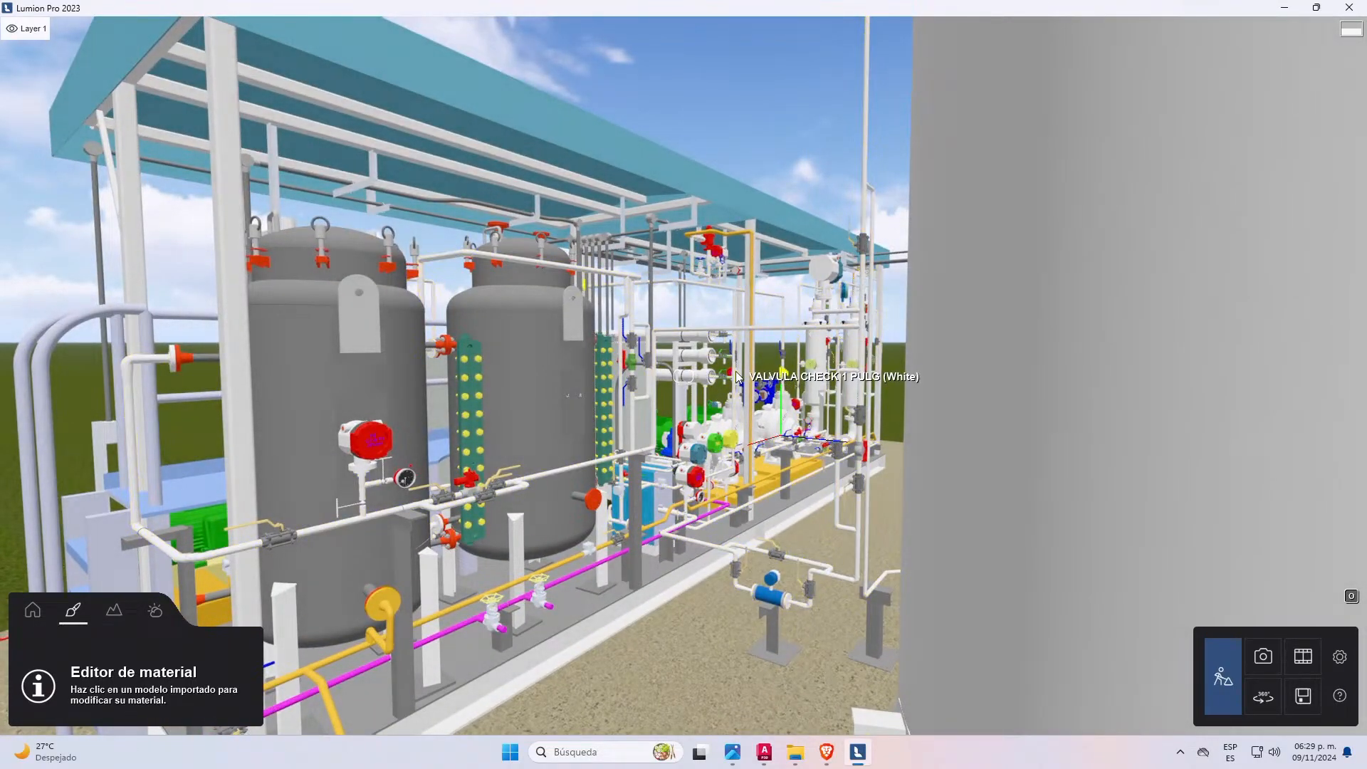
scroll(971, 305, "up", 2)
scroll(797, 306, "down", 5)
scroll(421, 440, "down", 2)
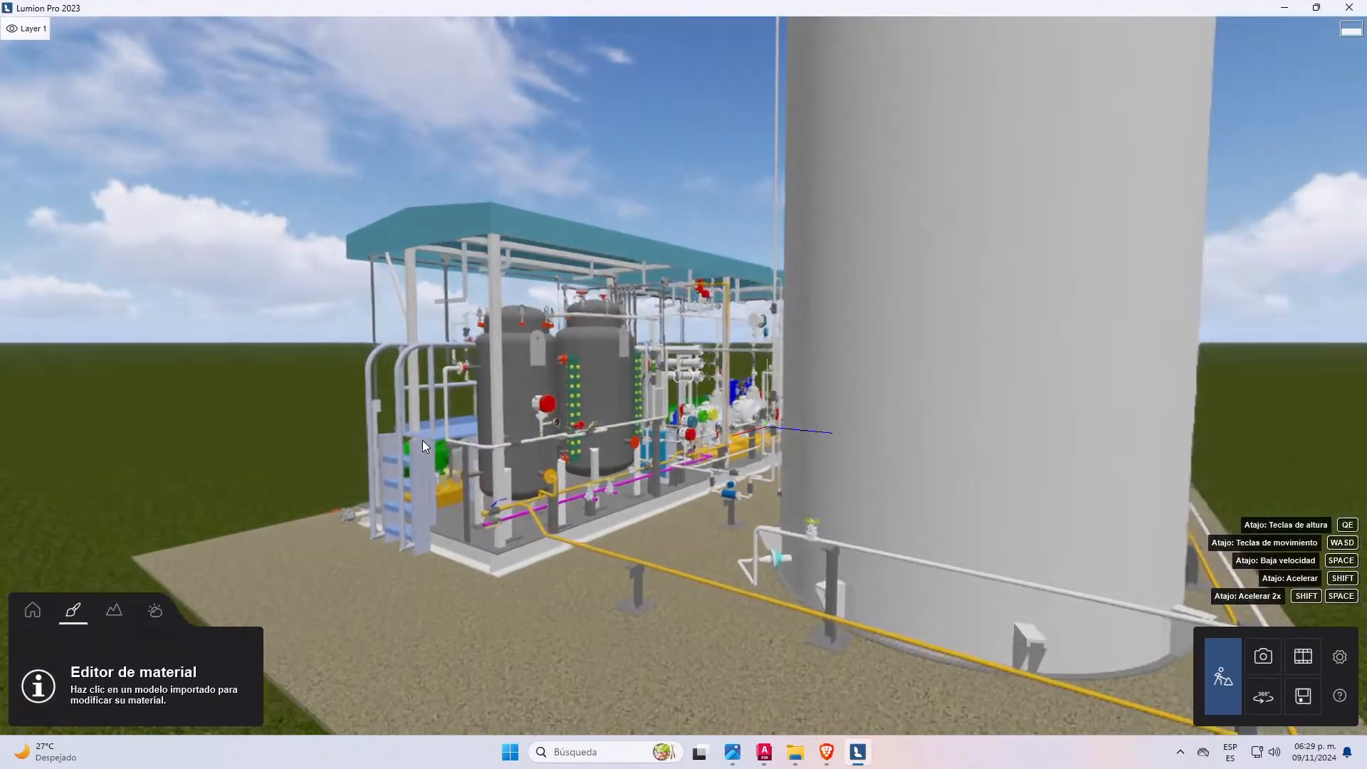
scroll(422, 440, "up", 4)
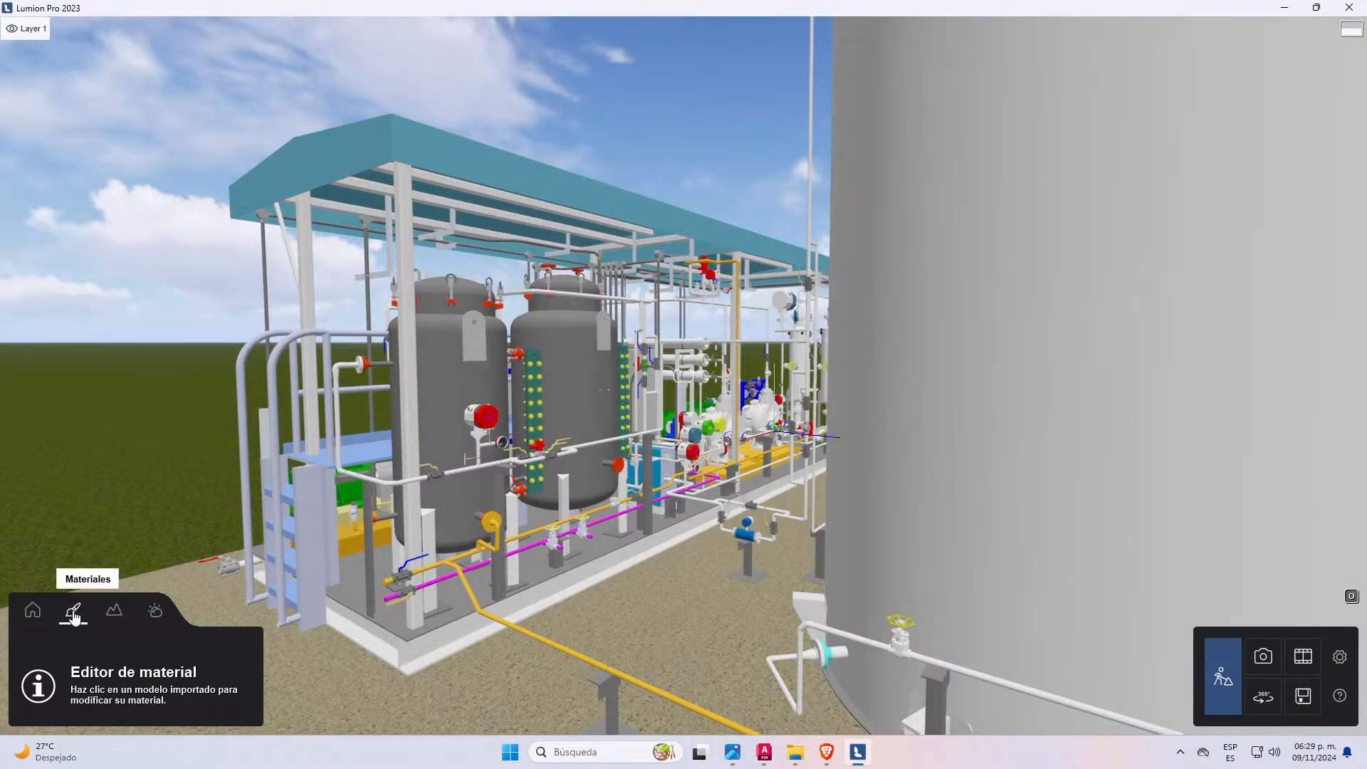
scroll(716, 387, "down", 5)
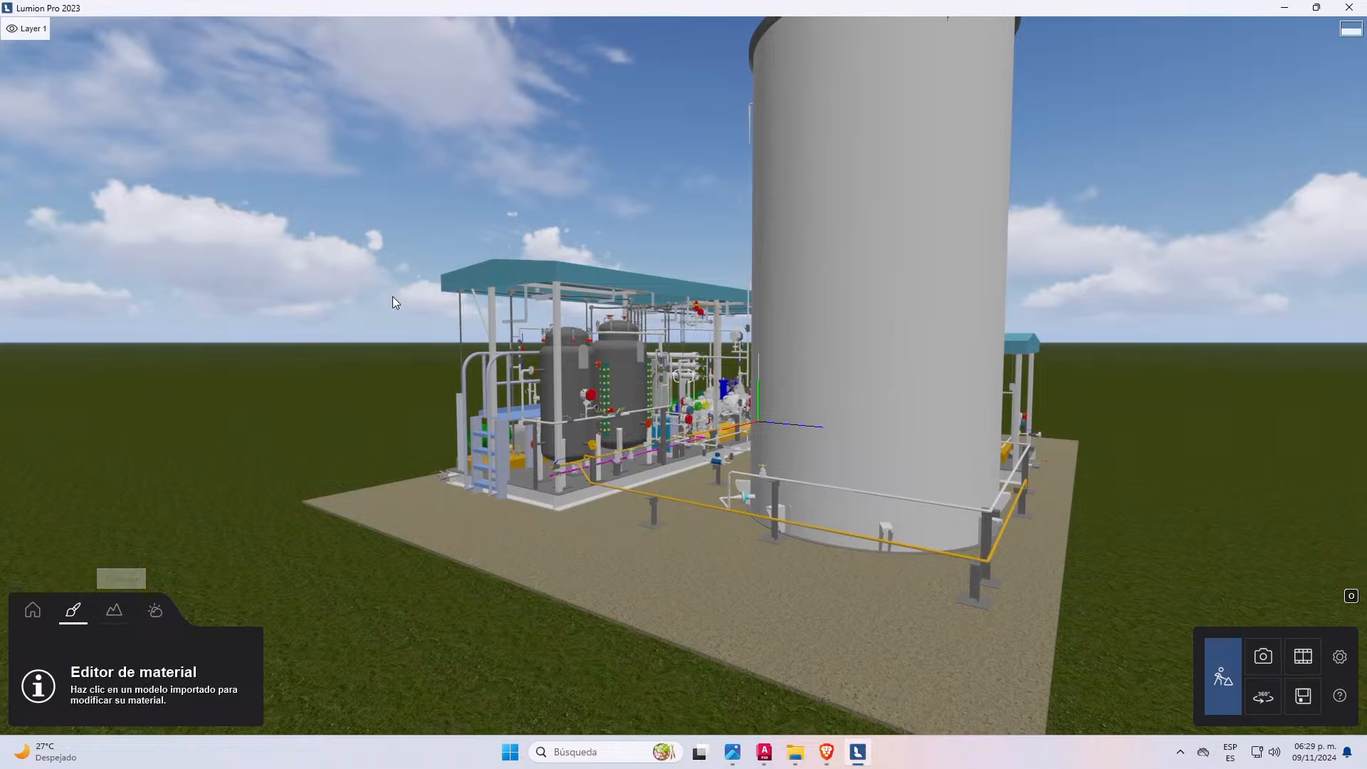
scroll(572, 413, "down", 2)
scroll(572, 456, "up", 5)
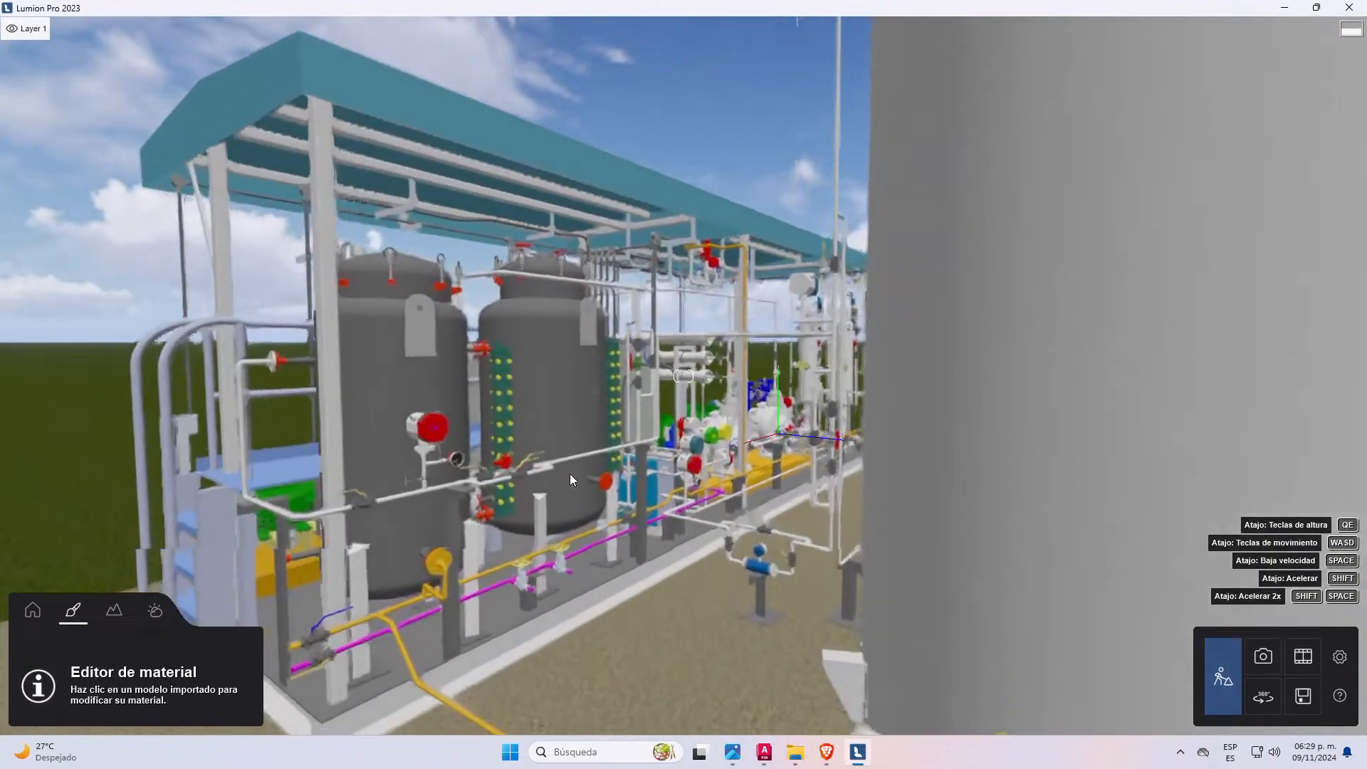
- Apply the plain grey material from the Metal painted category to the TUBERIA CED-80 piping
left_click(598, 452)
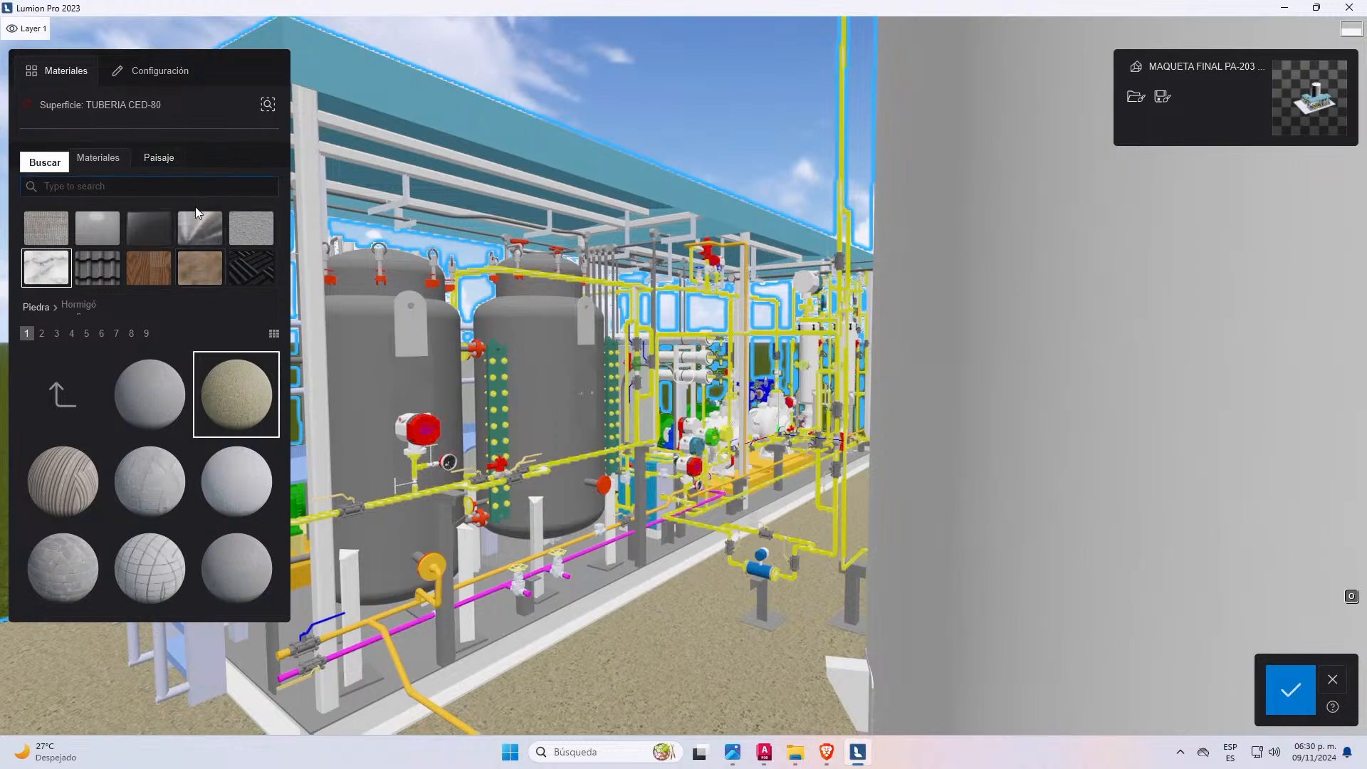
left_click(217, 243)
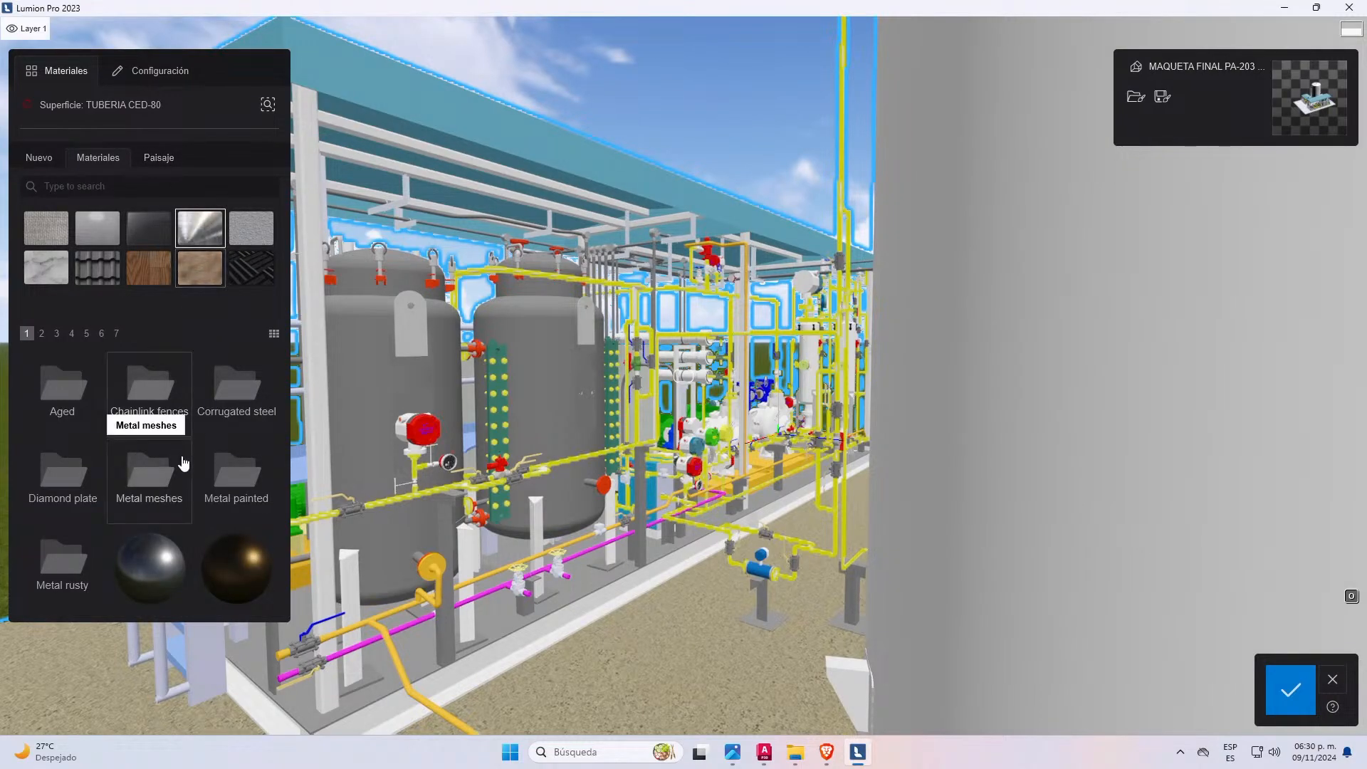
left_click(233, 376)
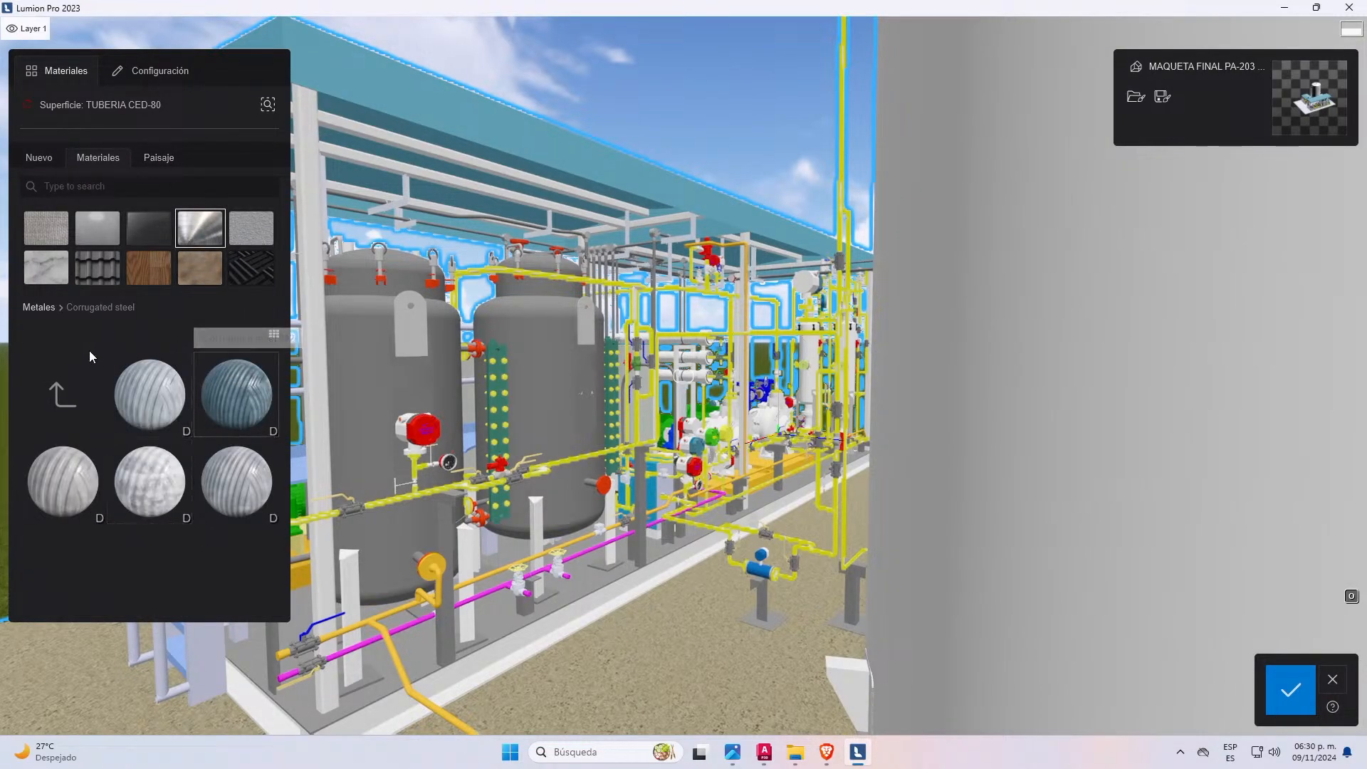
left_click(68, 395)
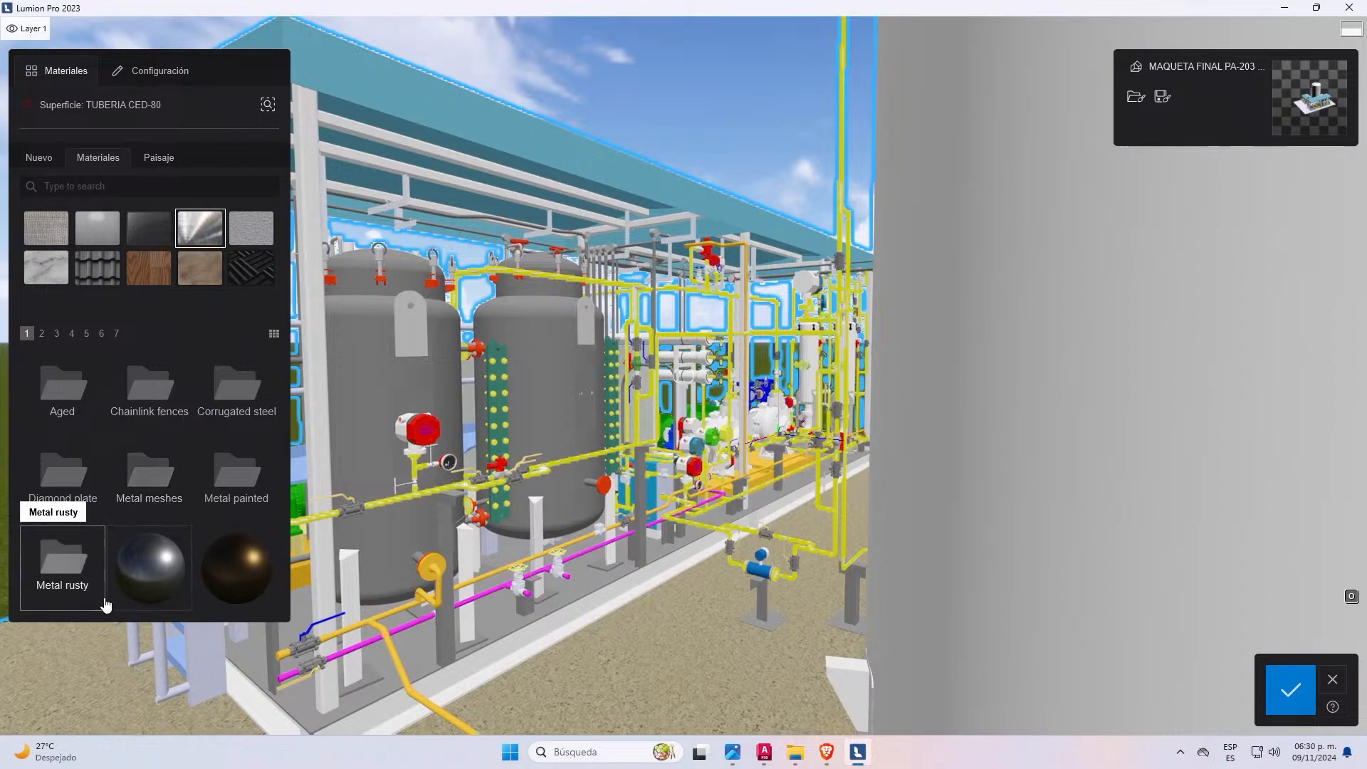
left_click(230, 491)
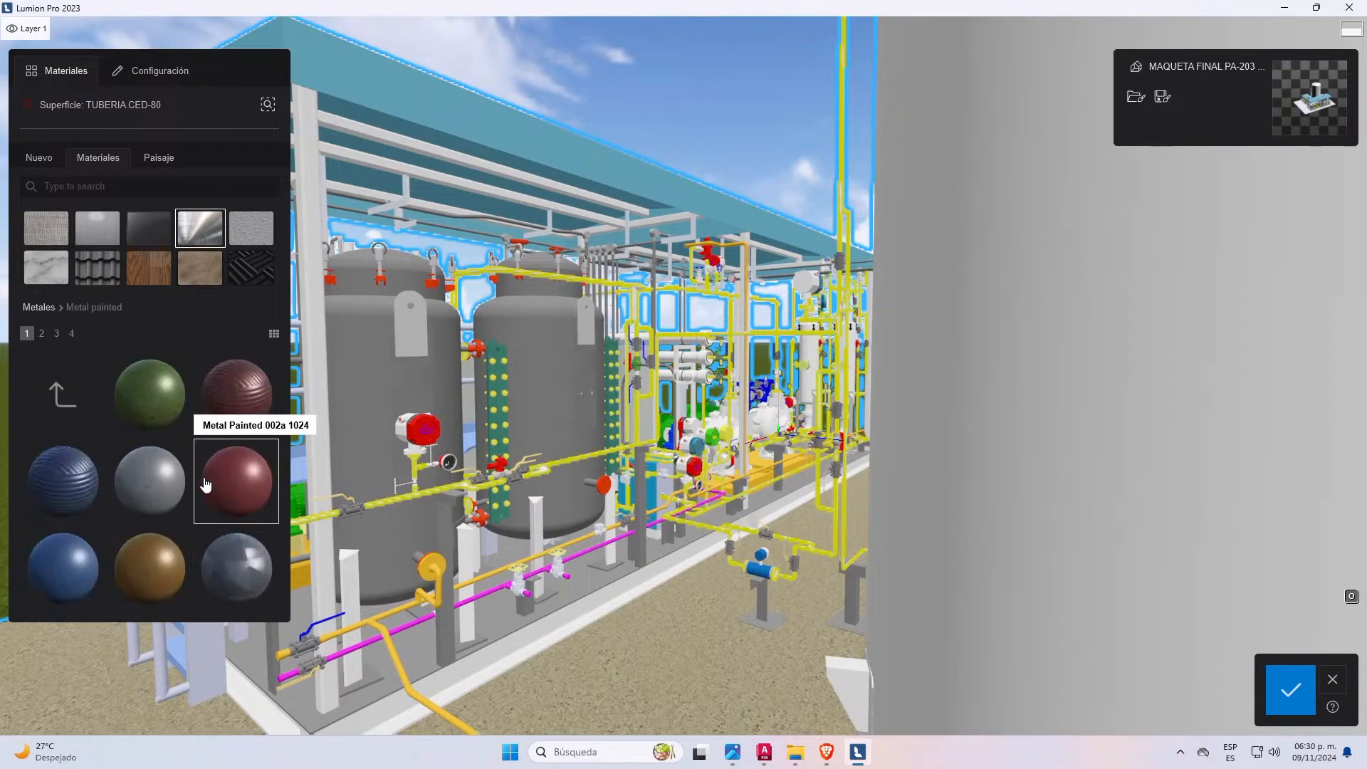
scroll(176, 496, "down", 2)
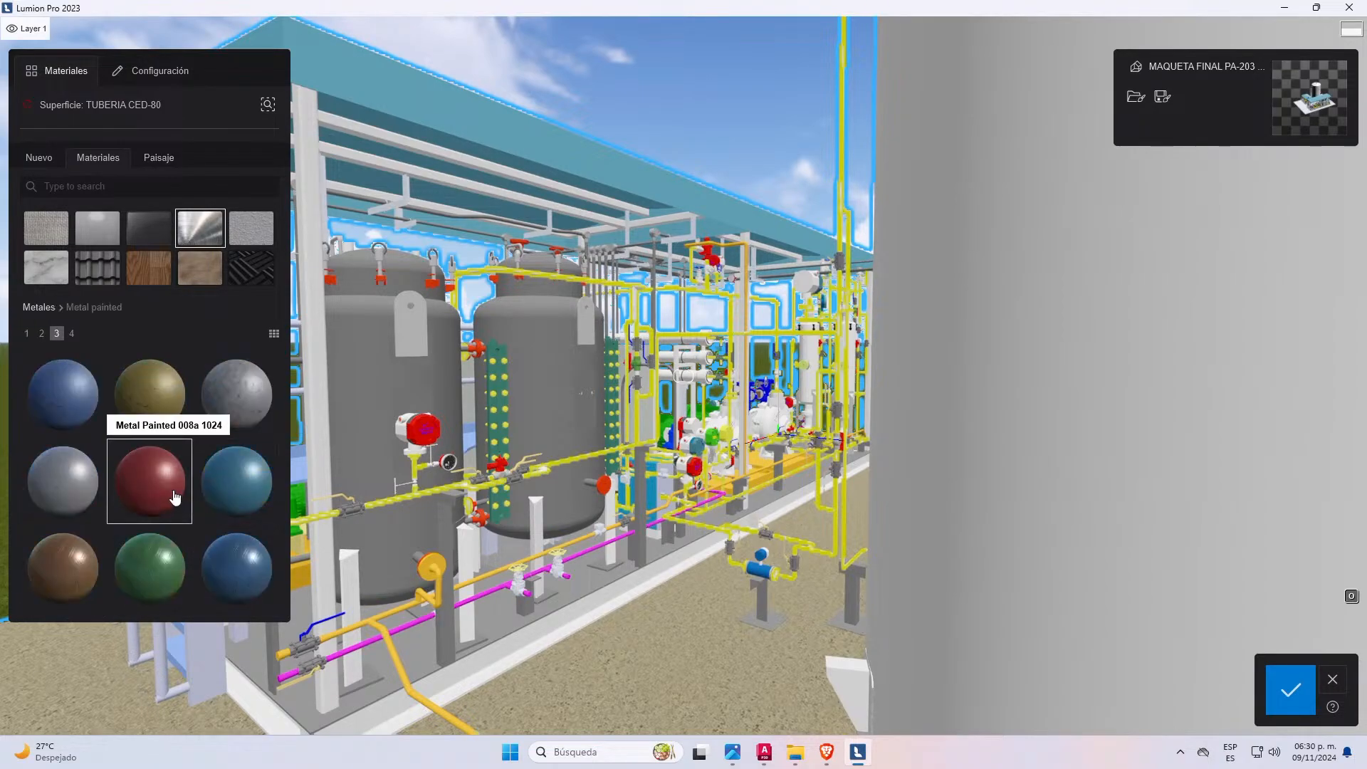
left_click(66, 482)
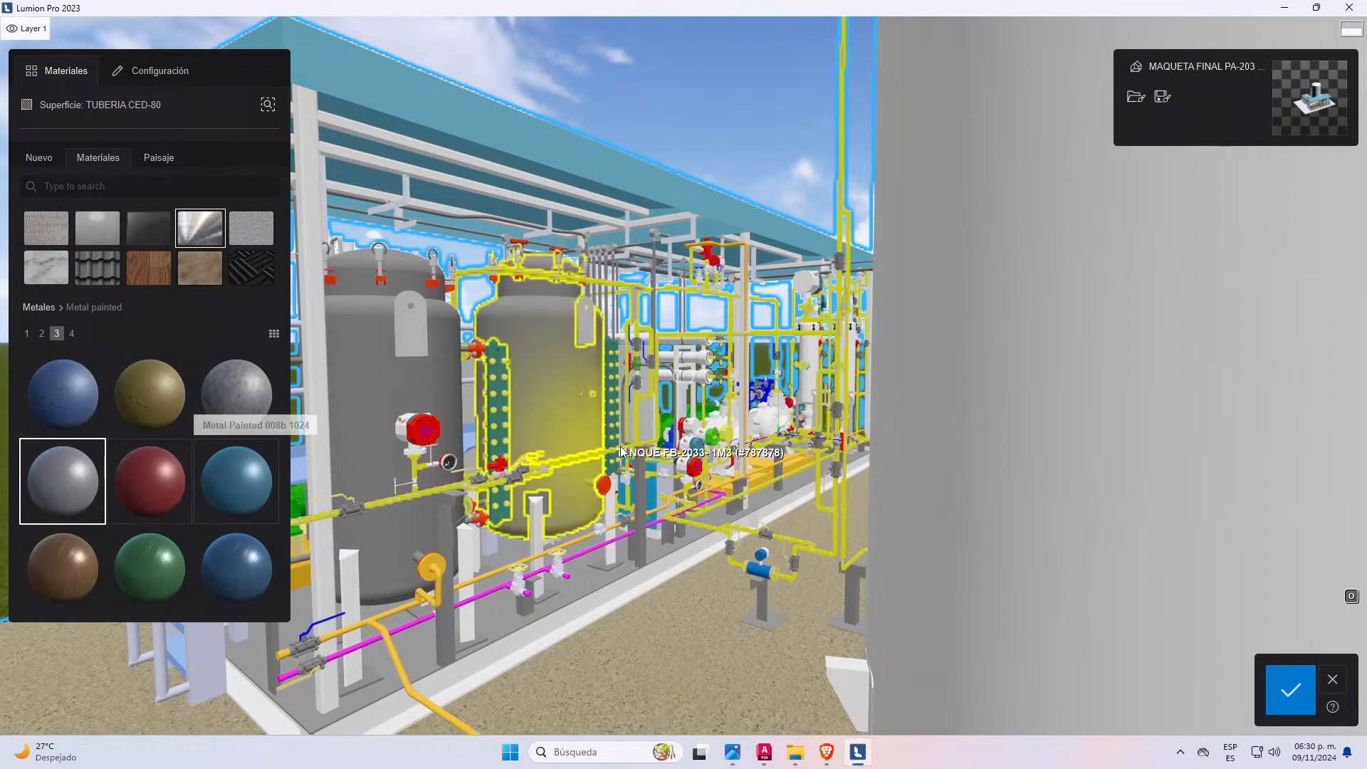
- Select the TANQUE FB-2033 surface and examine the tanks and surrounding grey piping from near and far
left_click(536, 352)
scroll(728, 431, "up", 2)
scroll(729, 436, "down", 4)
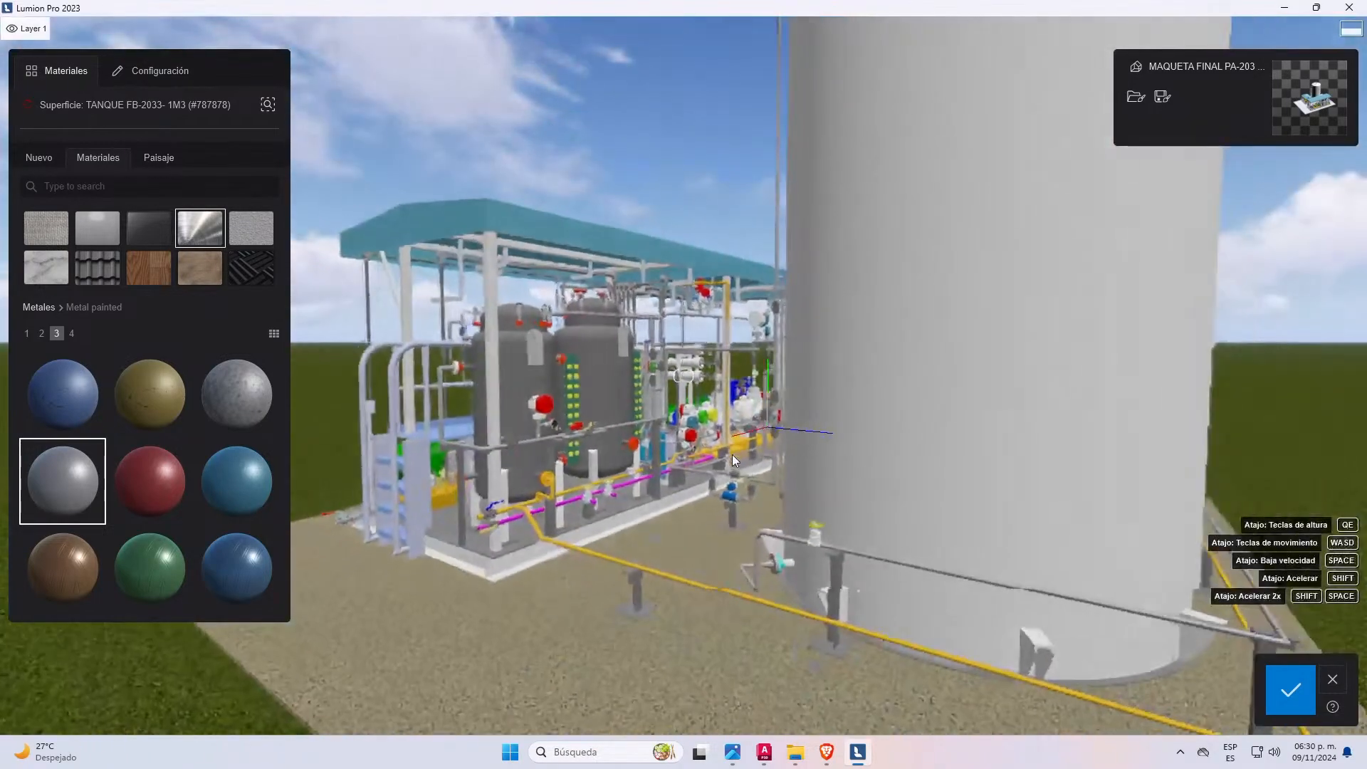
scroll(456, 485, "down", 3)
scroll(451, 486, "up", 4)
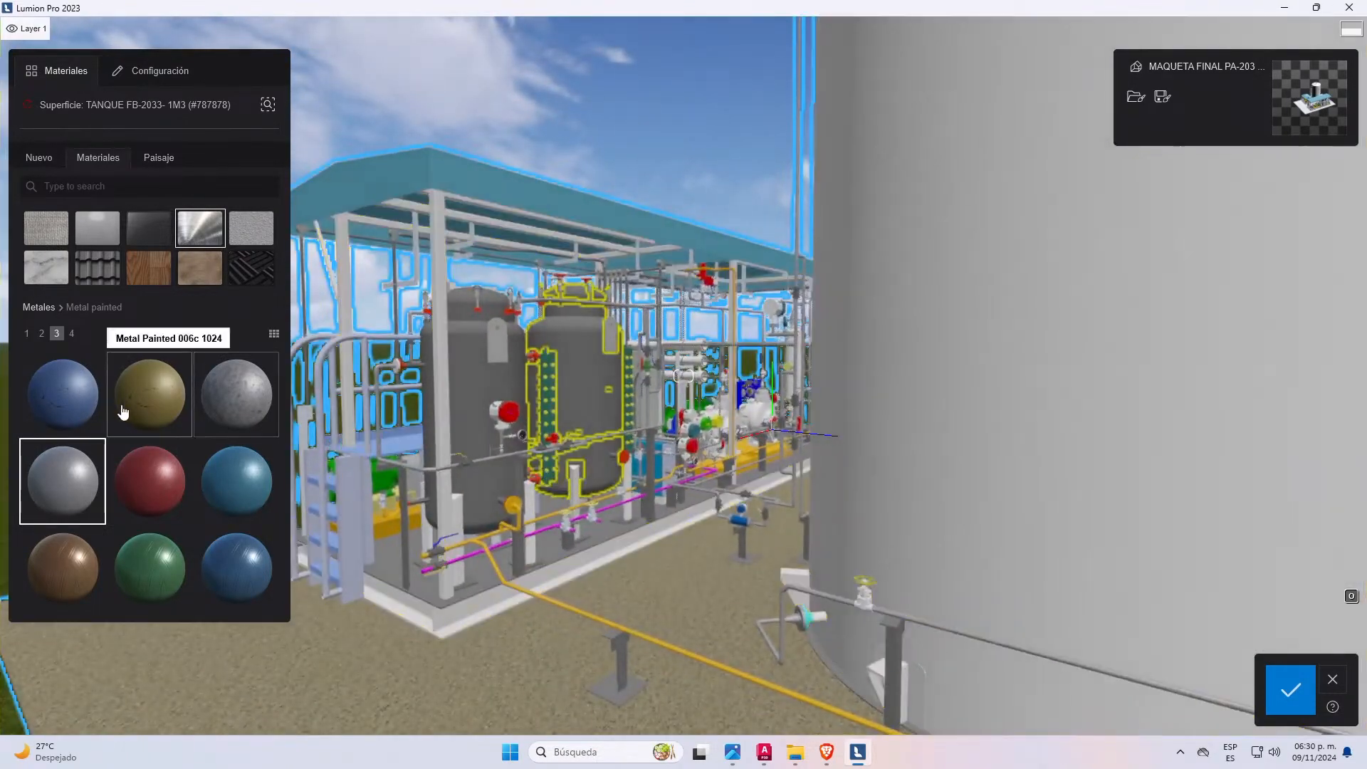
scroll(447, 583, "down", 3)
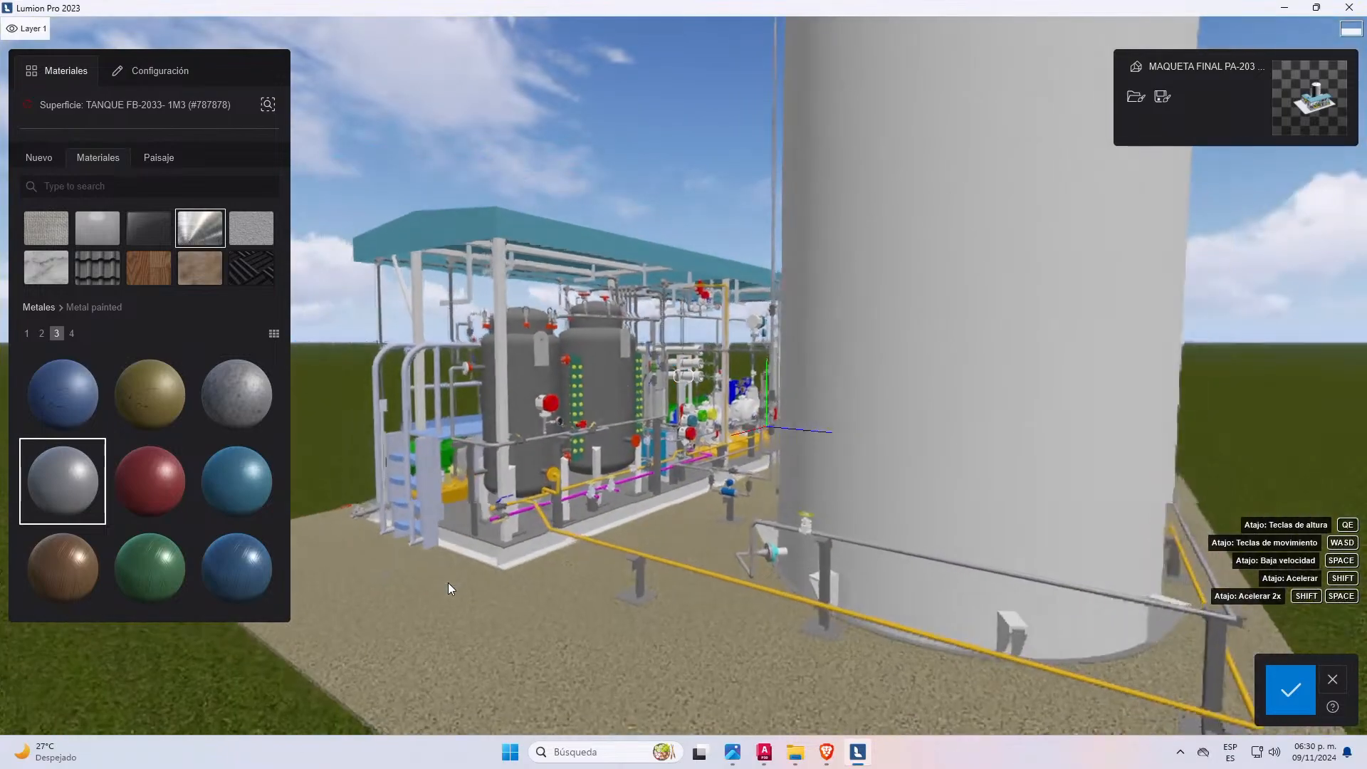
scroll(477, 574, "up", 5)
- Apply the same grey painted metal to the RECHAZO 3.4 and AIRE DE INSTRUMENTOS pipelines
left_click(417, 615)
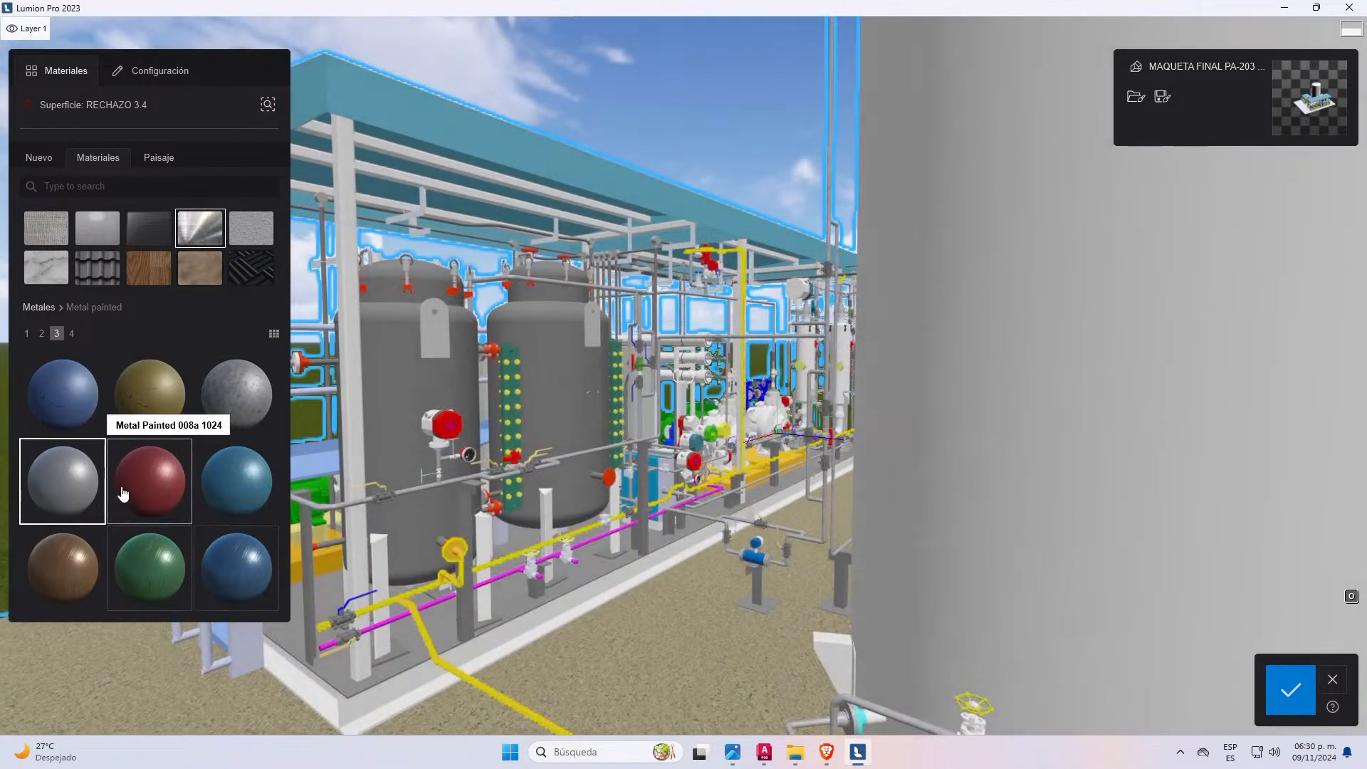
left_click(89, 482)
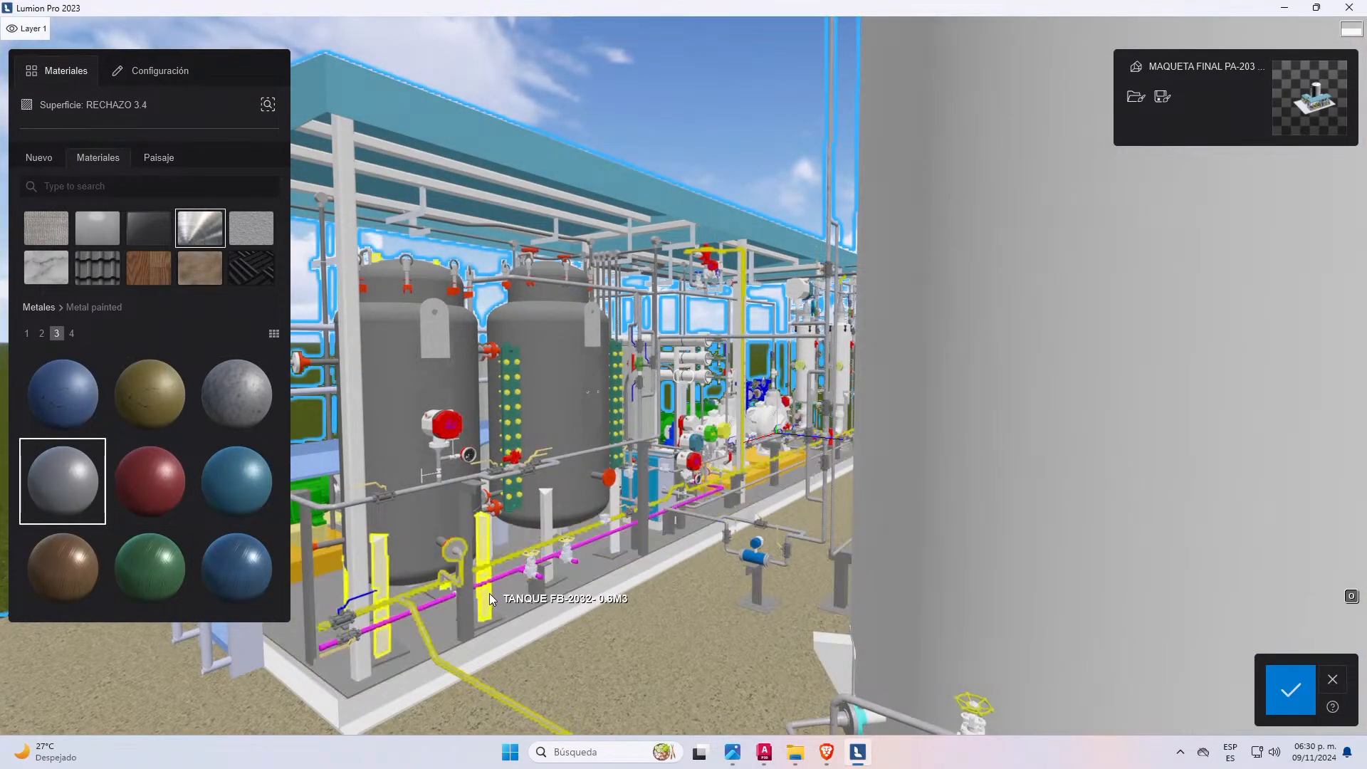
left_click(500, 578)
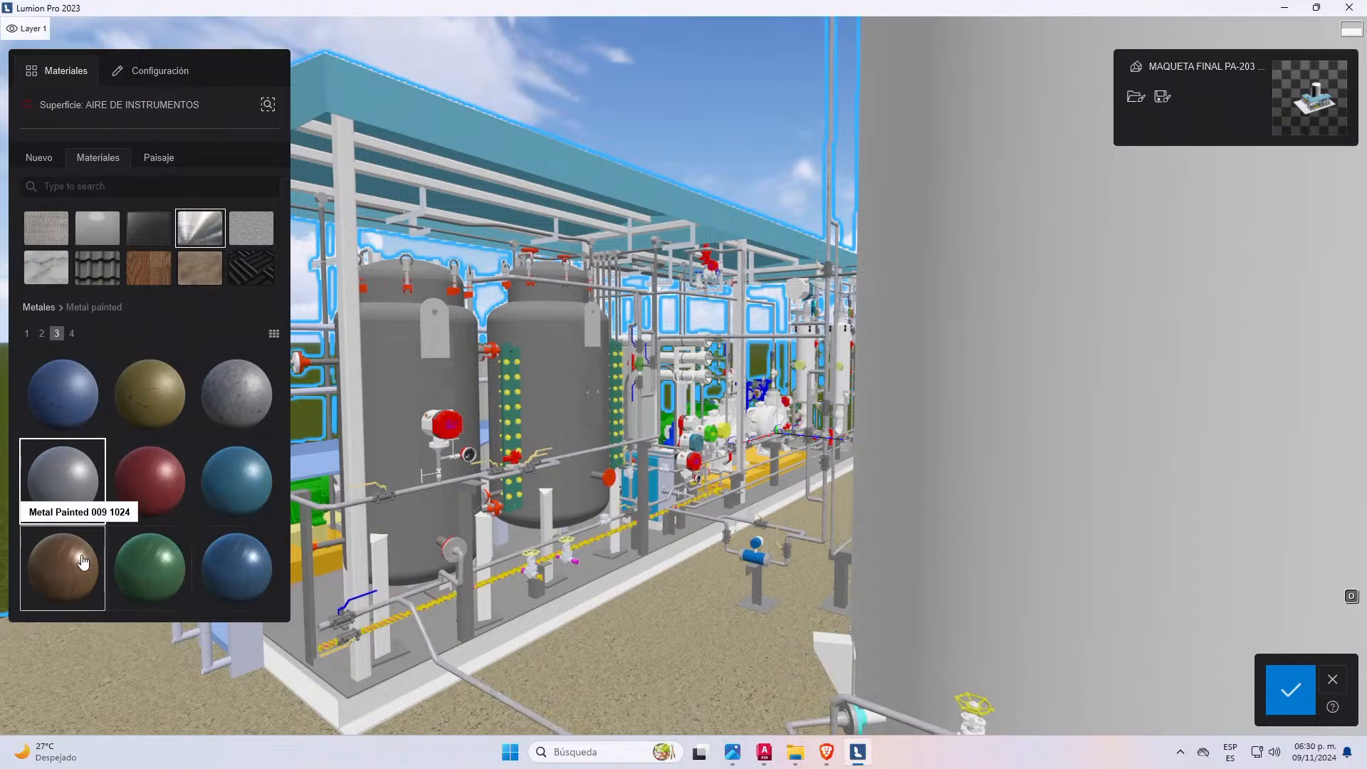
left_click(99, 487)
scroll(761, 550, "down", 5)
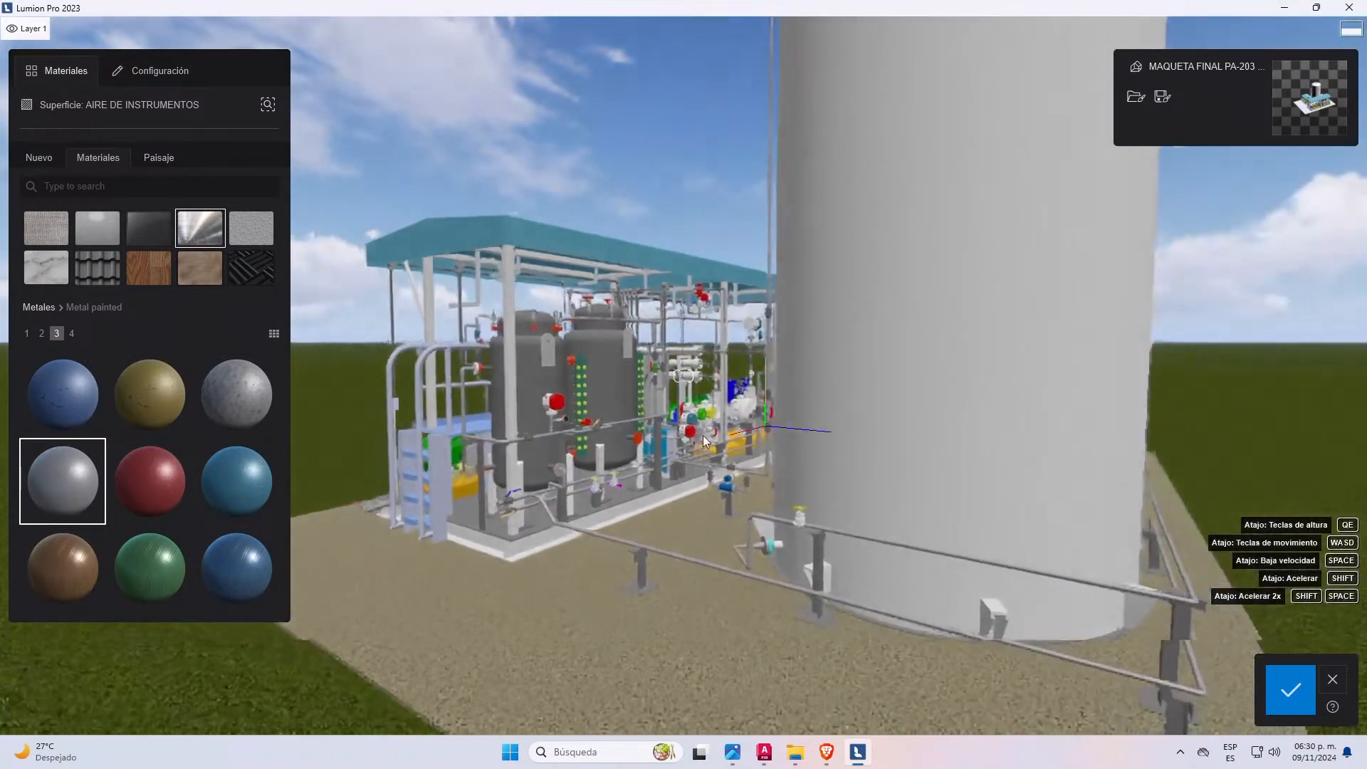
scroll(796, 568, "up", 3)
scroll(805, 618, "down", 2)
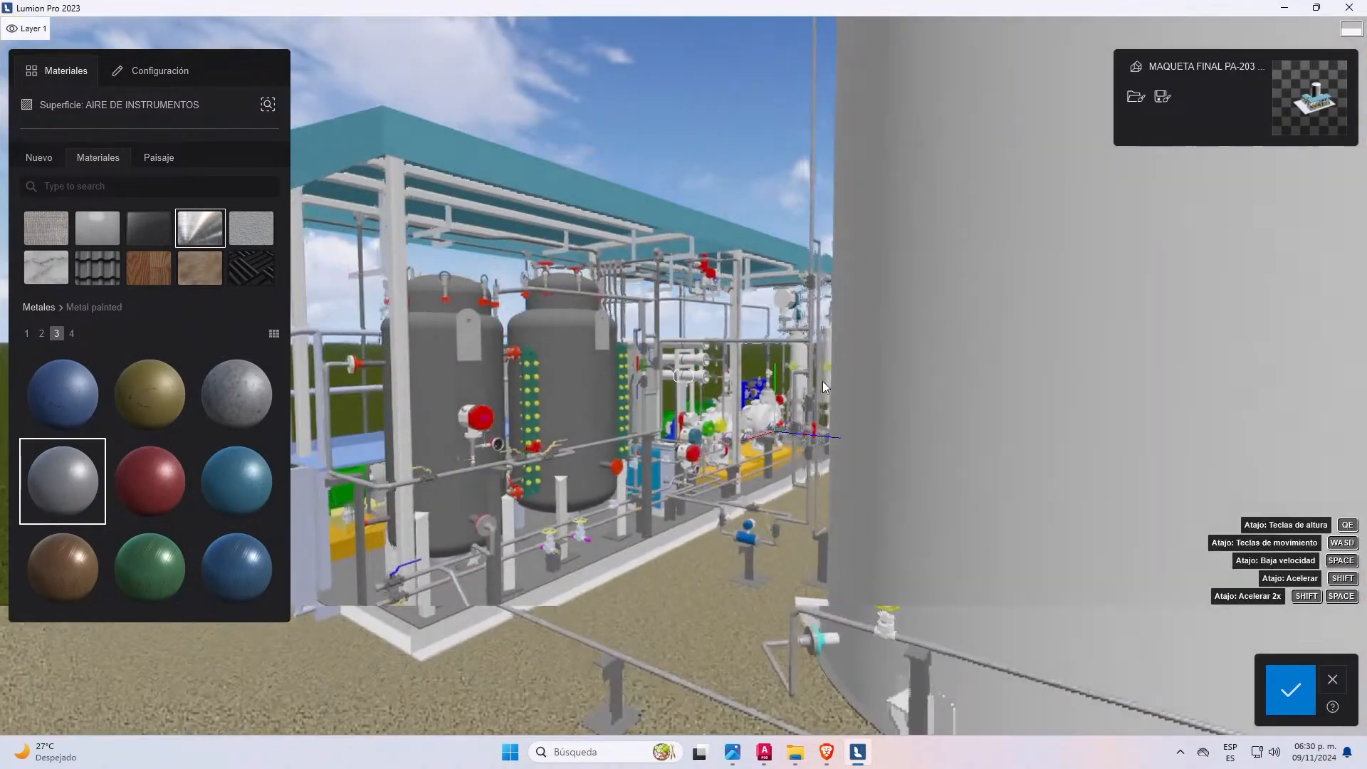
- Apply the grey painted metal to the LINEA DE FILTRO DUPLEX (White) piping beside the carbon filters
mouse_move(613, 474)
right_mouse_down()
mouse_move(570, 463)
mouse_move(606, 460)
right_mouse_up()
middle_click_drag(672, 498, 867, 522)
scroll(867, 523, "up", 1)
scroll(809, 489, "up", 2)
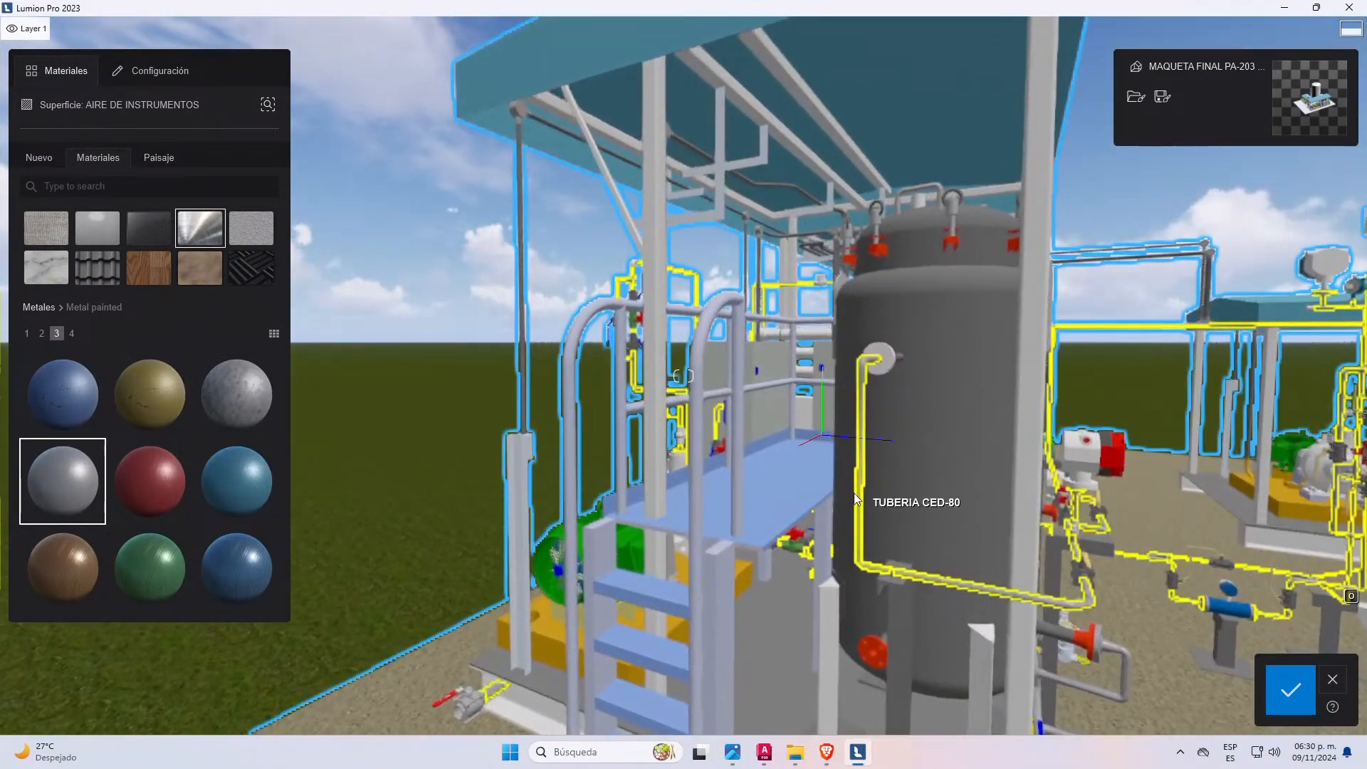
right_click_drag(849, 493, 864, 617)
key("a")
key("w")
left_click(719, 532)
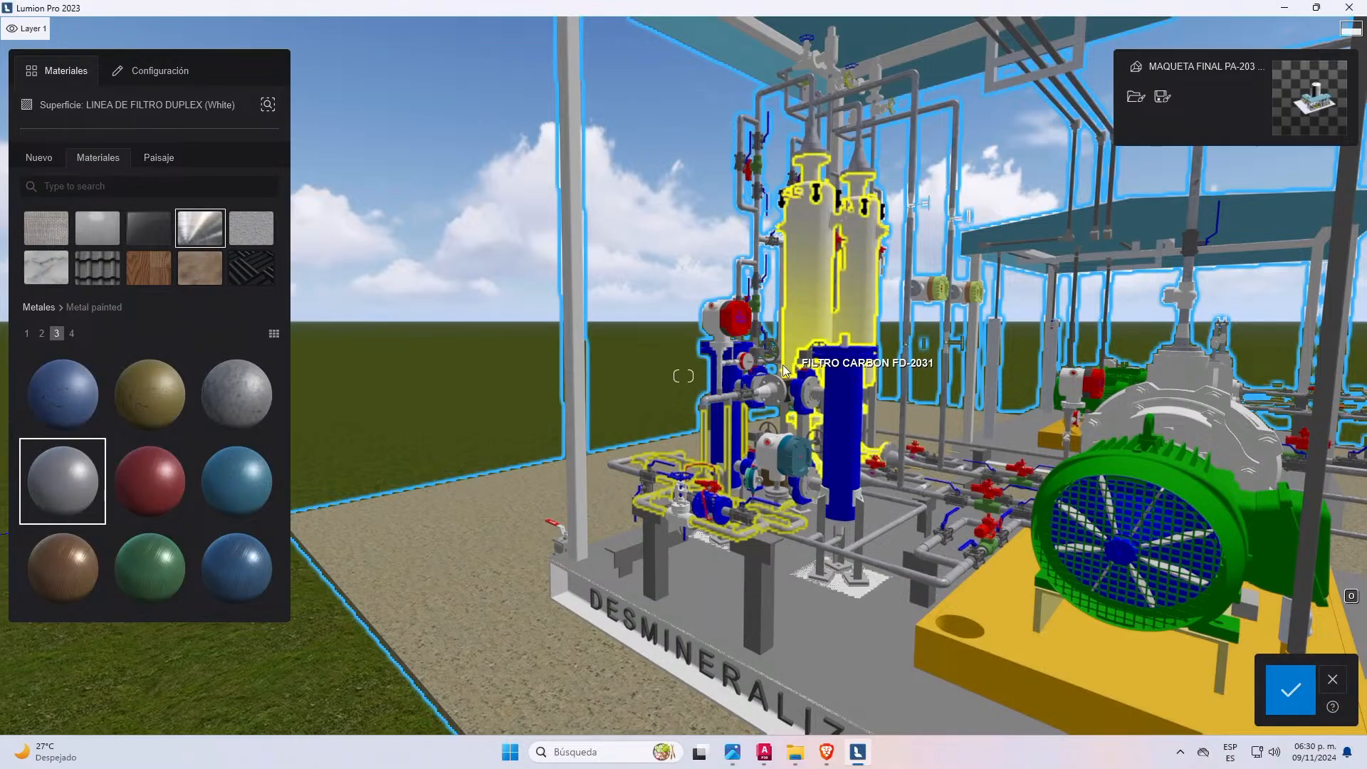
- Examine the duplex filter piping, the blue filter housings and the carbon filters from close up and from above the canopy
scroll(815, 367, "up", 3)
scroll(815, 367, "down", 4)
scroll(781, 284, "up", 3)
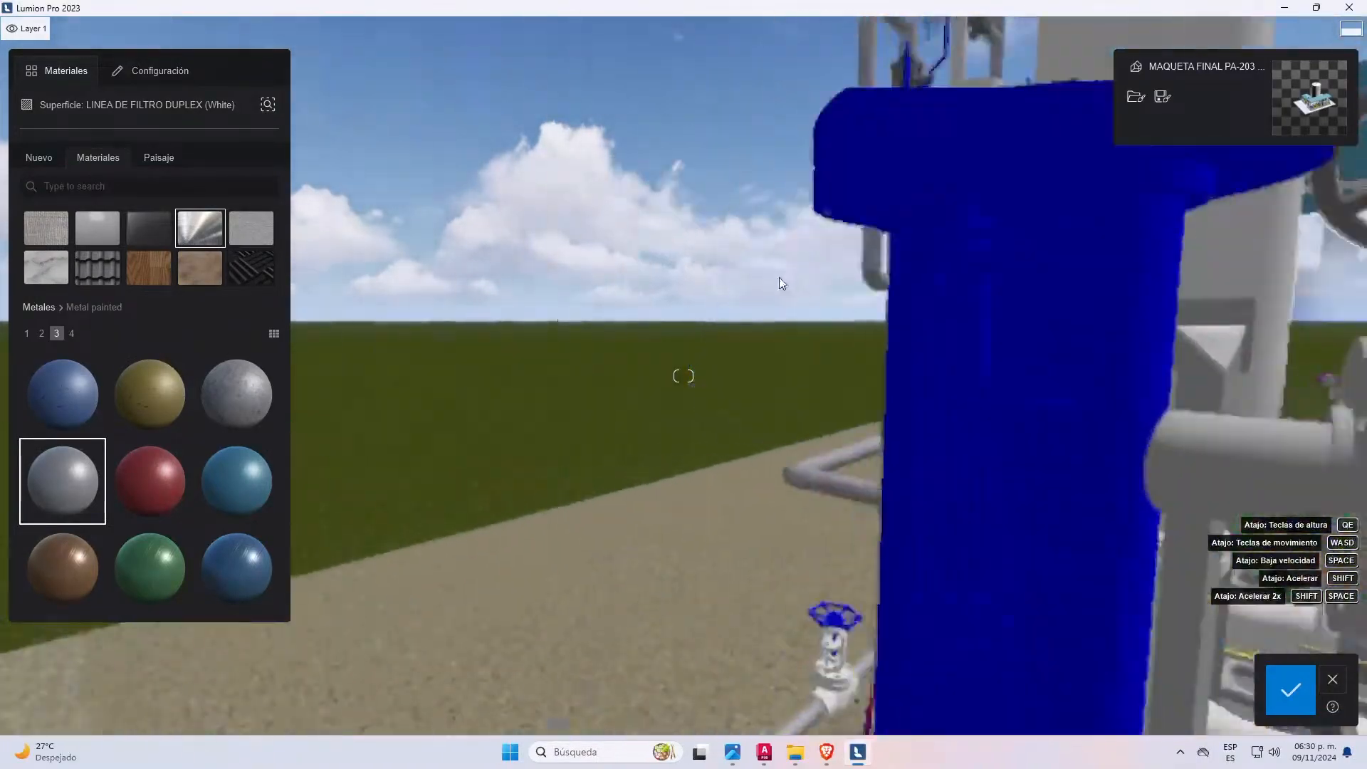
scroll(778, 283, "down", 2)
scroll(813, 190, "down", 1)
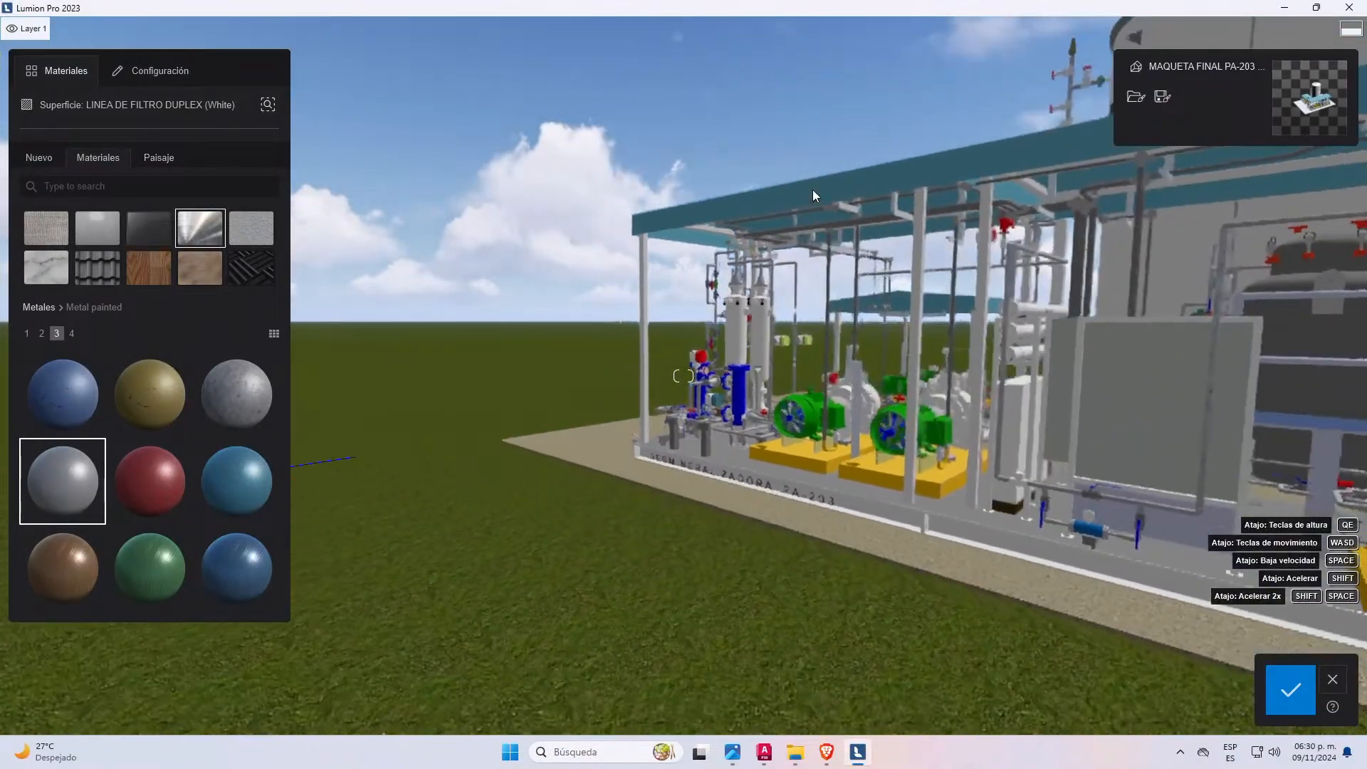
scroll(813, 189, "up", 3)
scroll(814, 258, "down", 4)
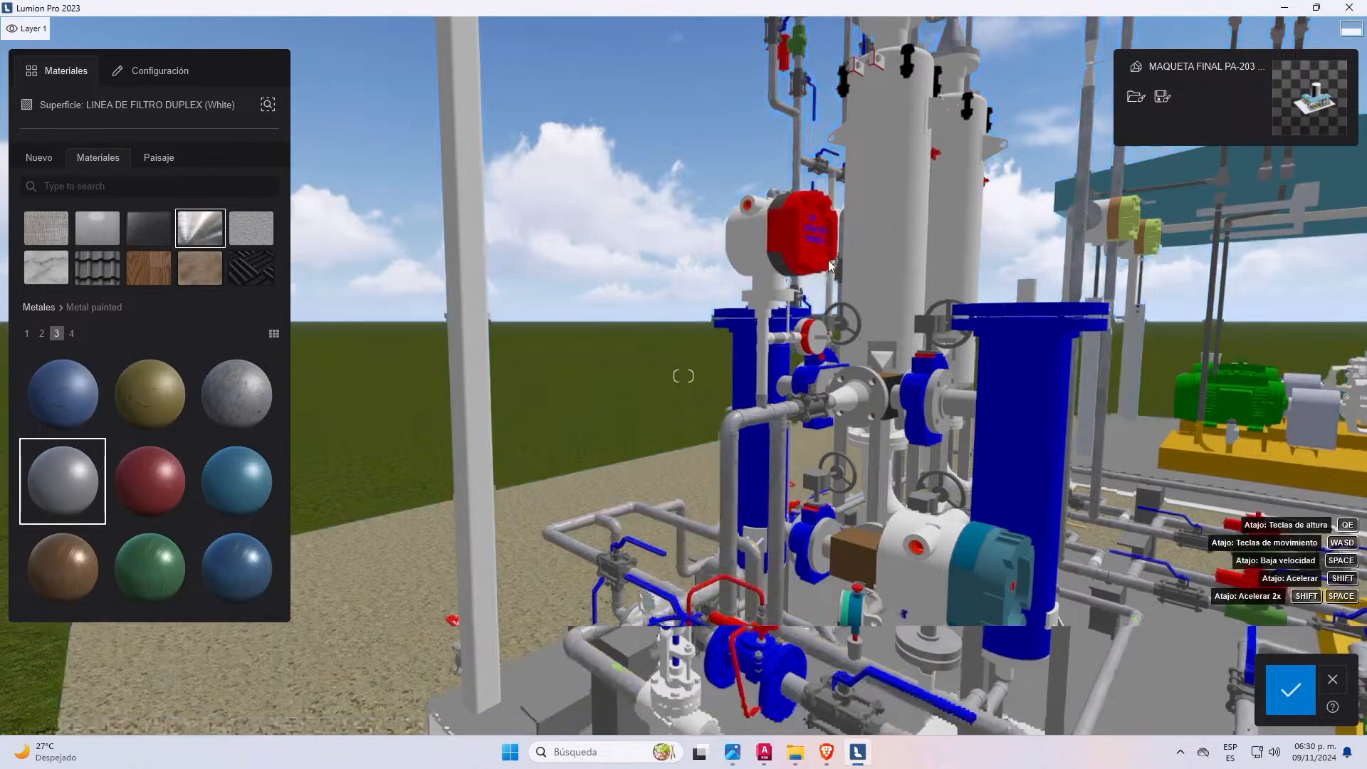
key("q")
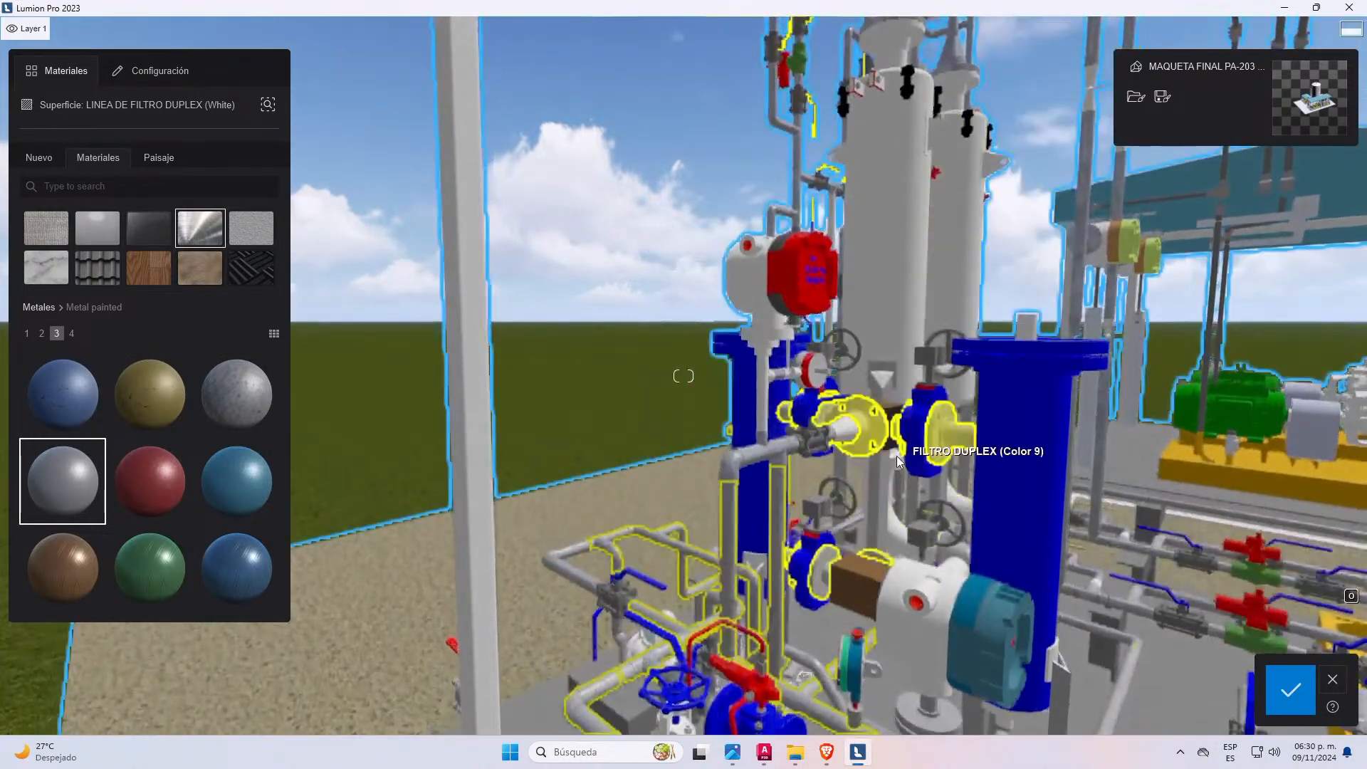
key("s")
key("q")
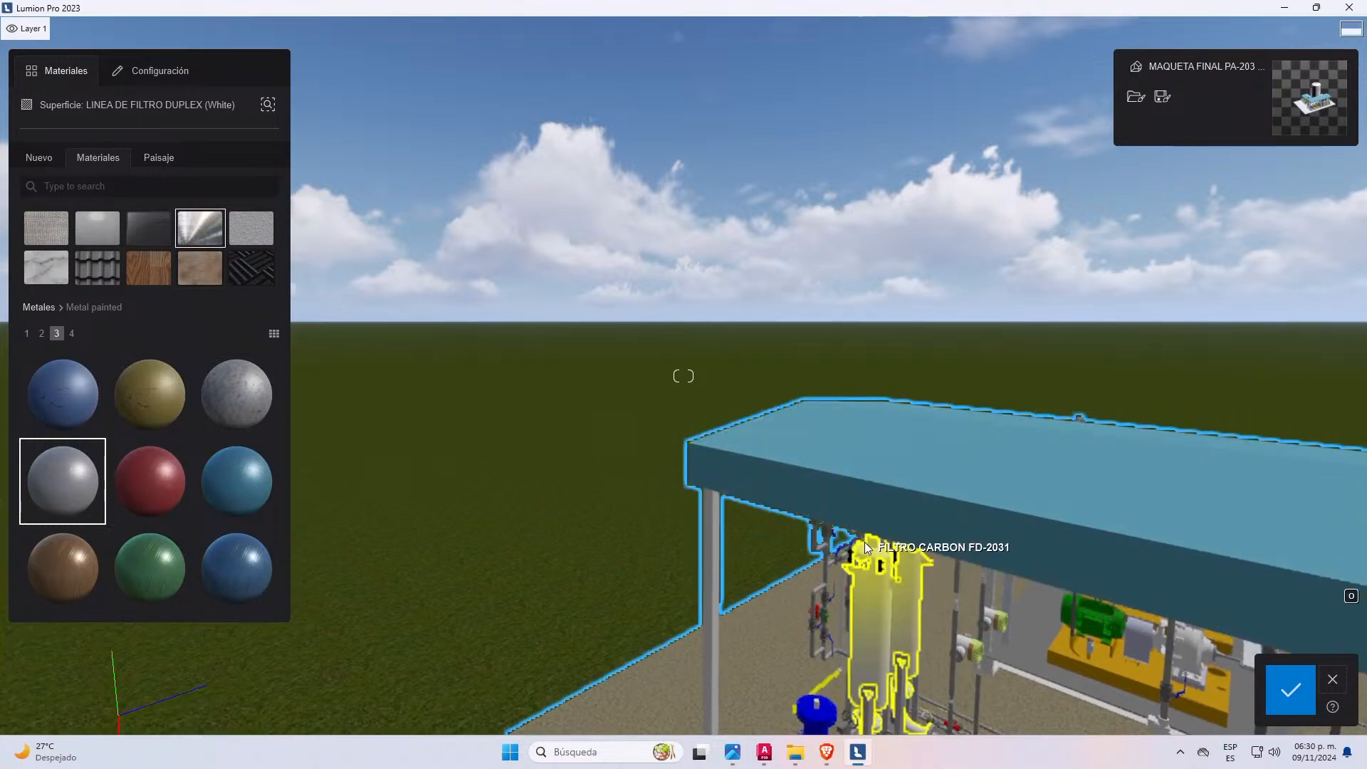
- Examine the carbon filters, the canopy roof and the neighbouring pump shelter from above, below and close up
key("e")
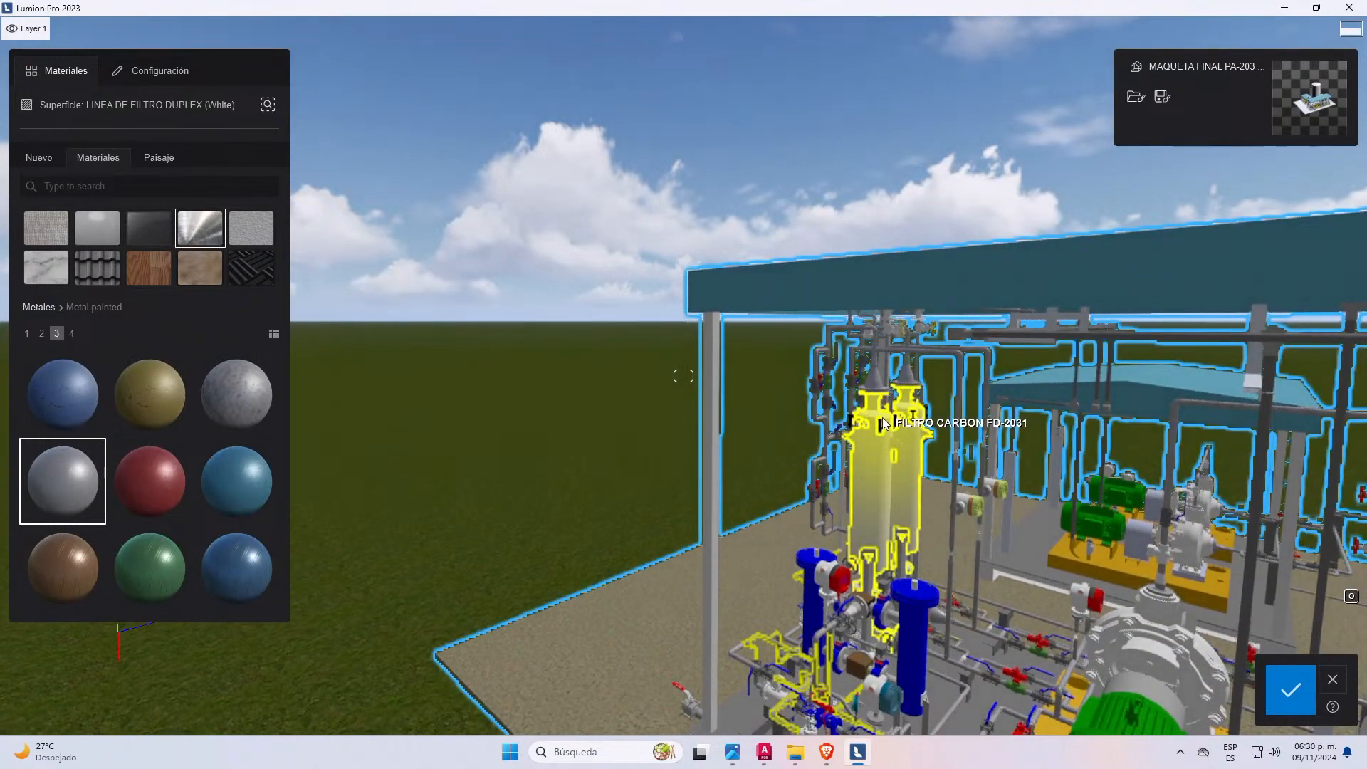
key("w")
key("q")
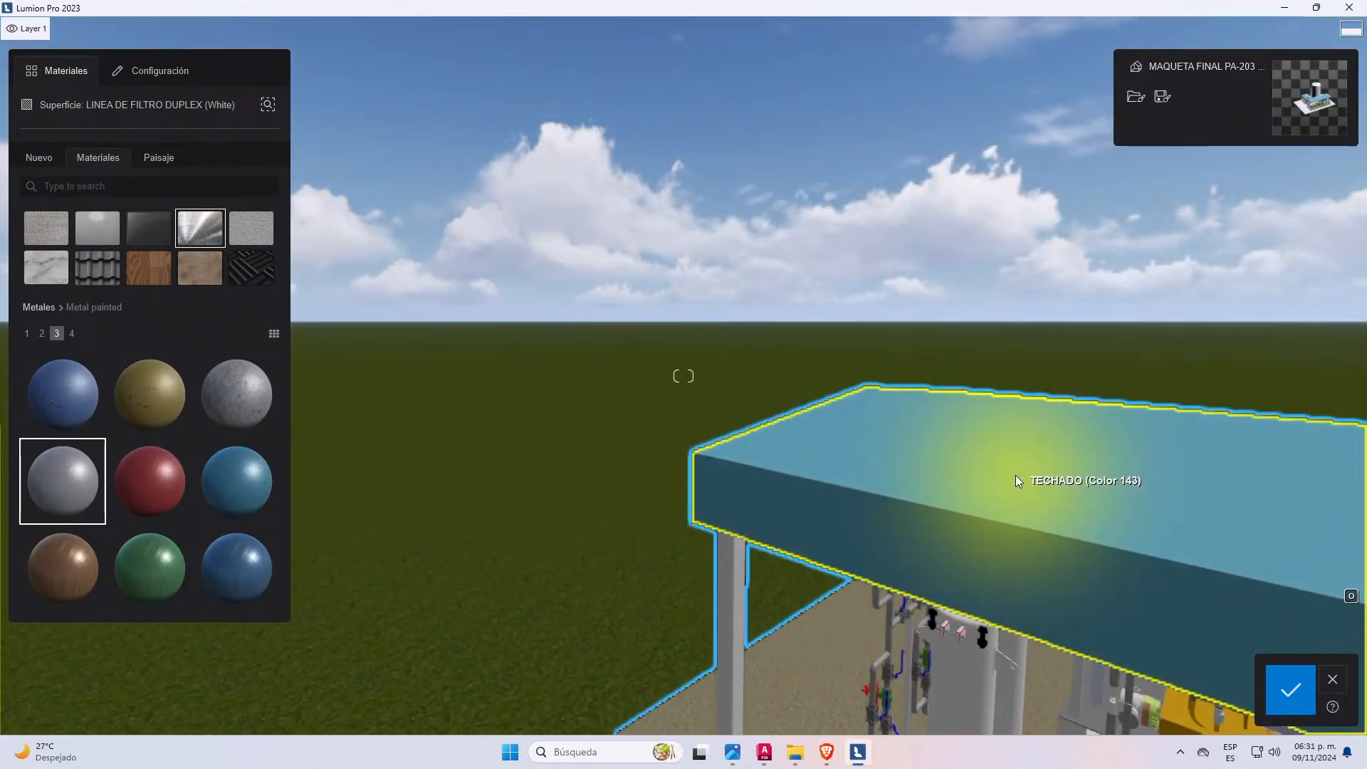
key("e")
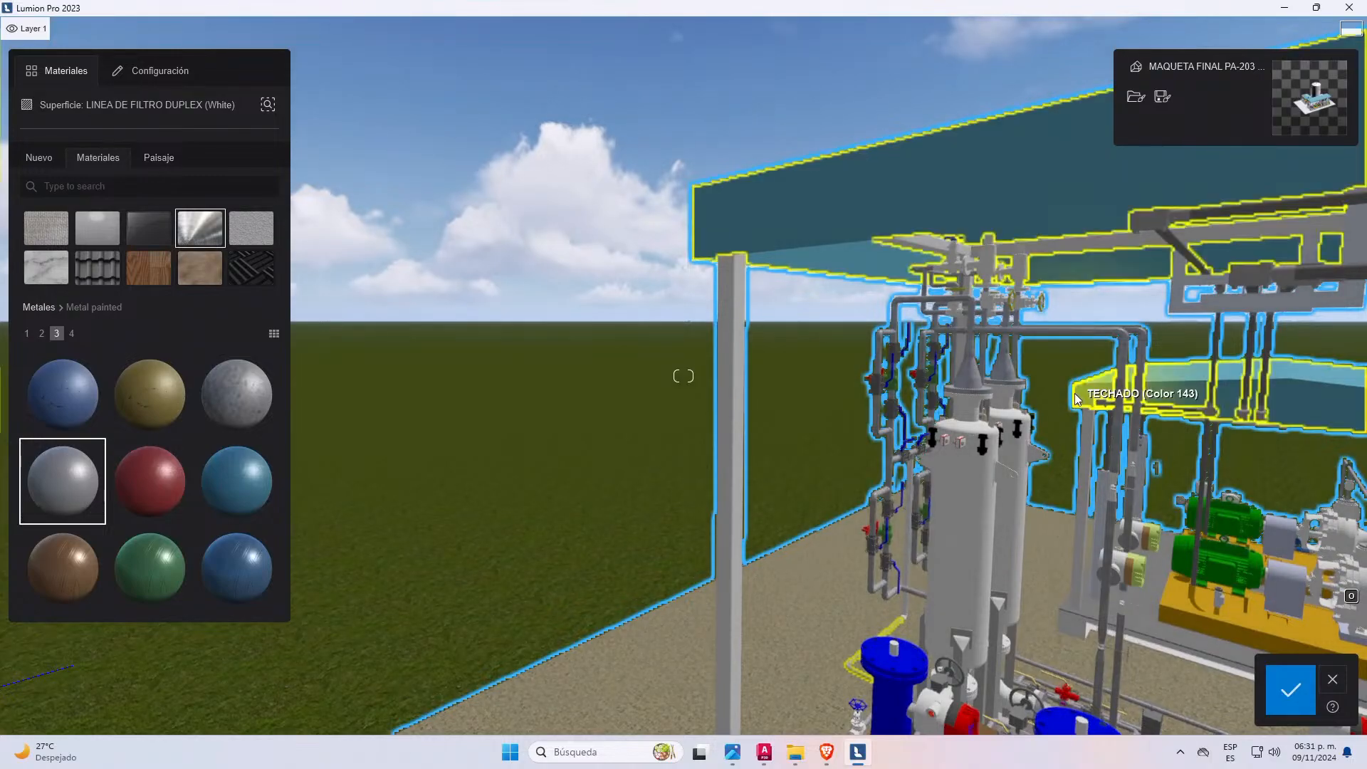
key("w")
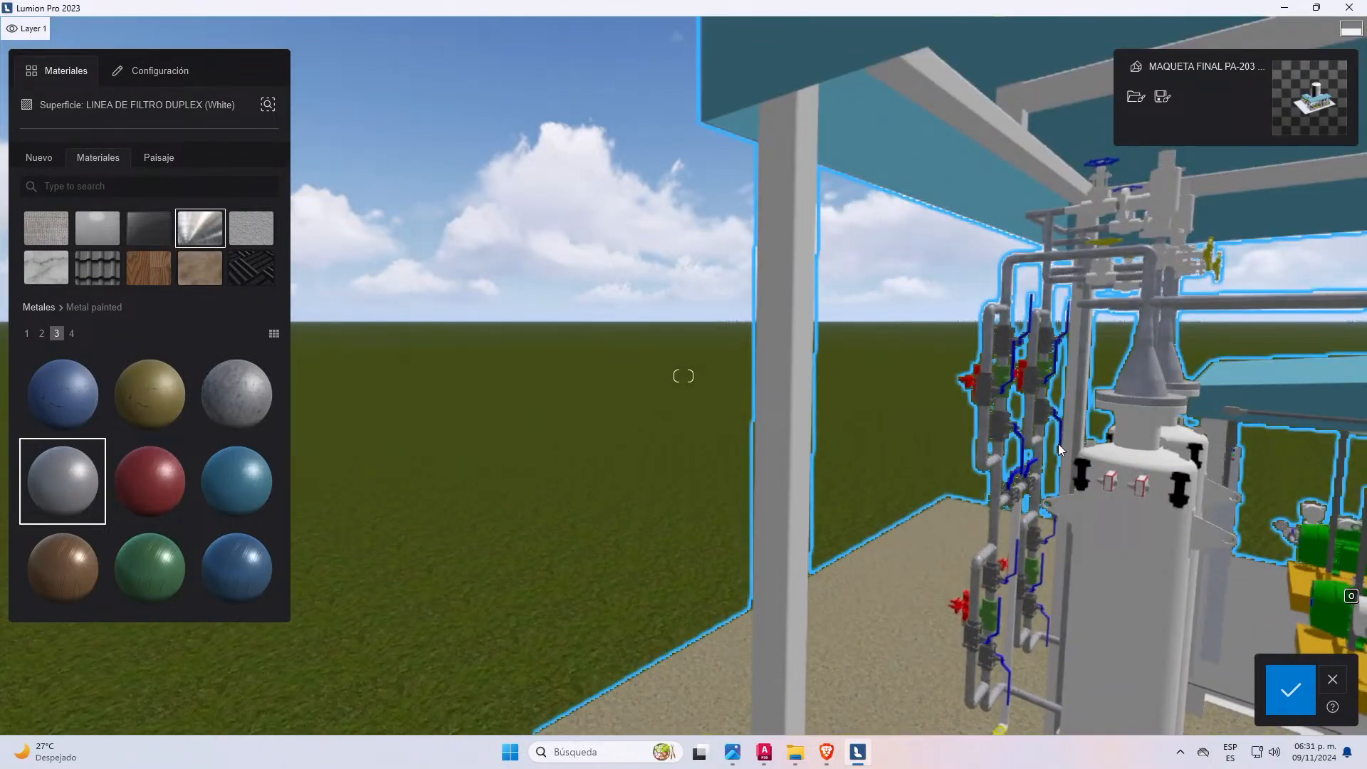
key("s")
right_click_drag(1164, 441, 1105, 447)
key("a")
key("w")
key("s")
key("d")
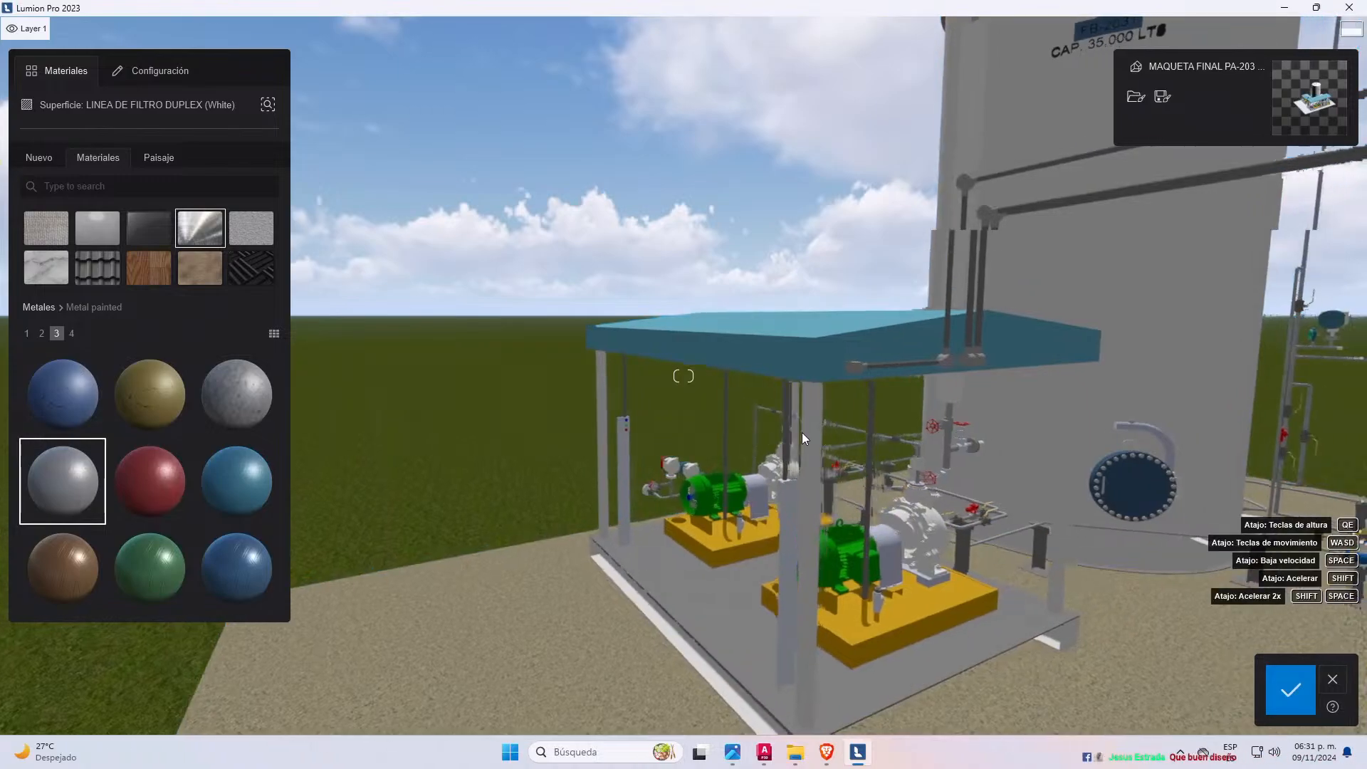
key("s")
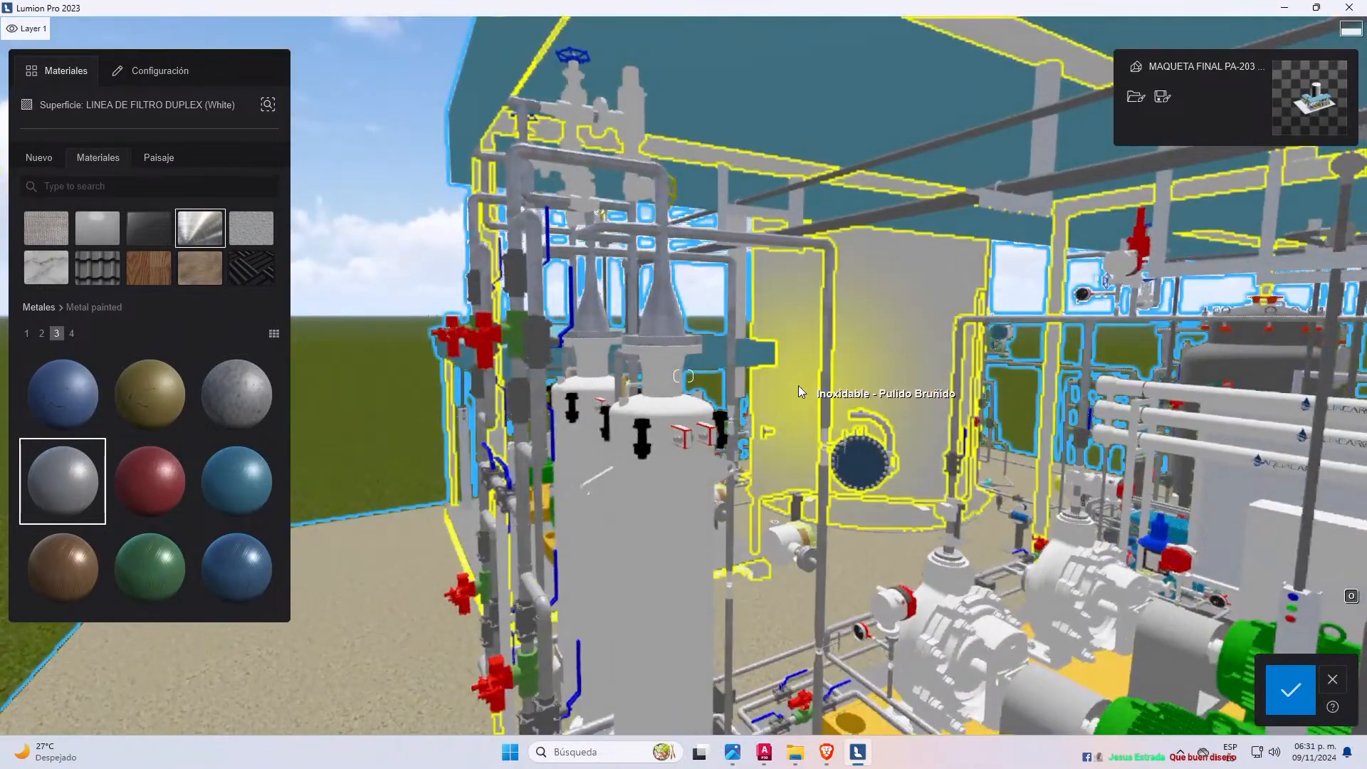
- Apply the brown Metal Painted 002c 1024 material to the Inoxidable - Pulido Bruñido surface of the tank and canopy columns
key("s")
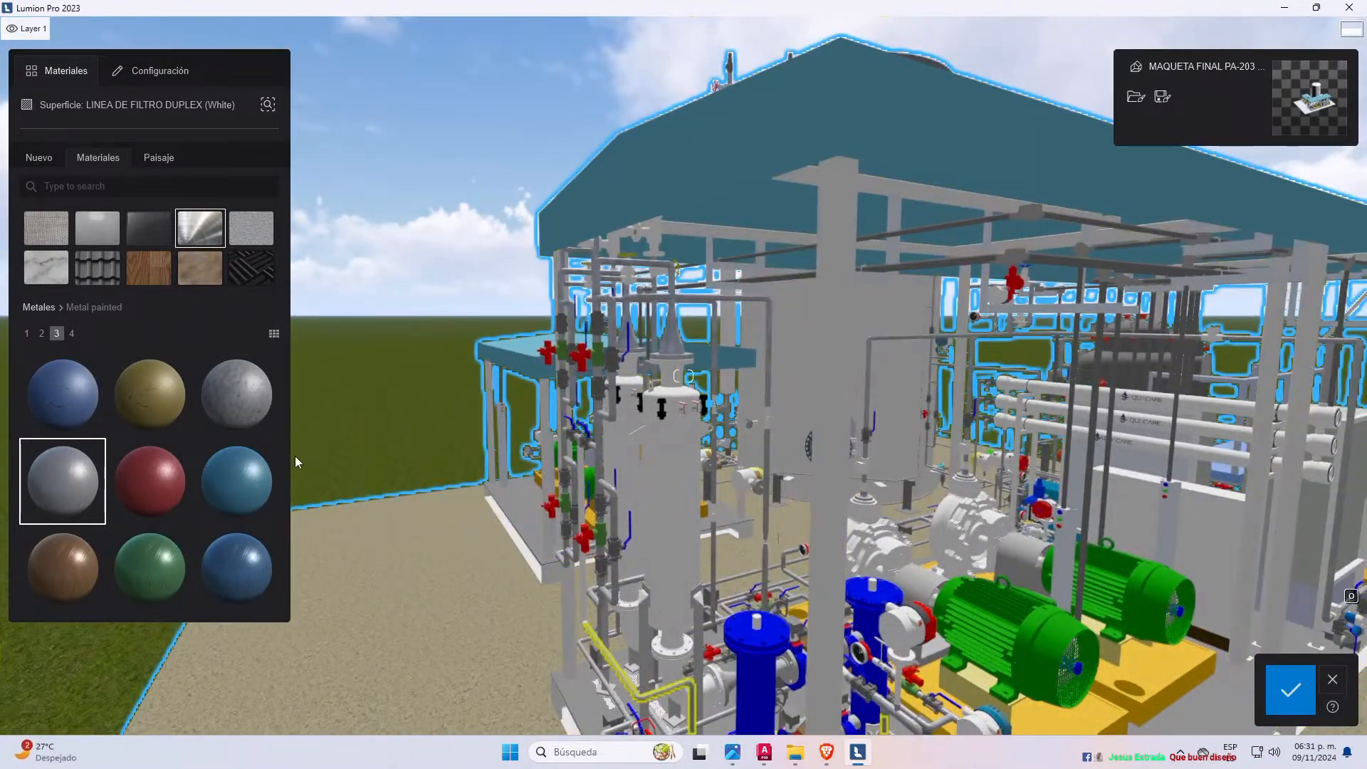
left_click(841, 229)
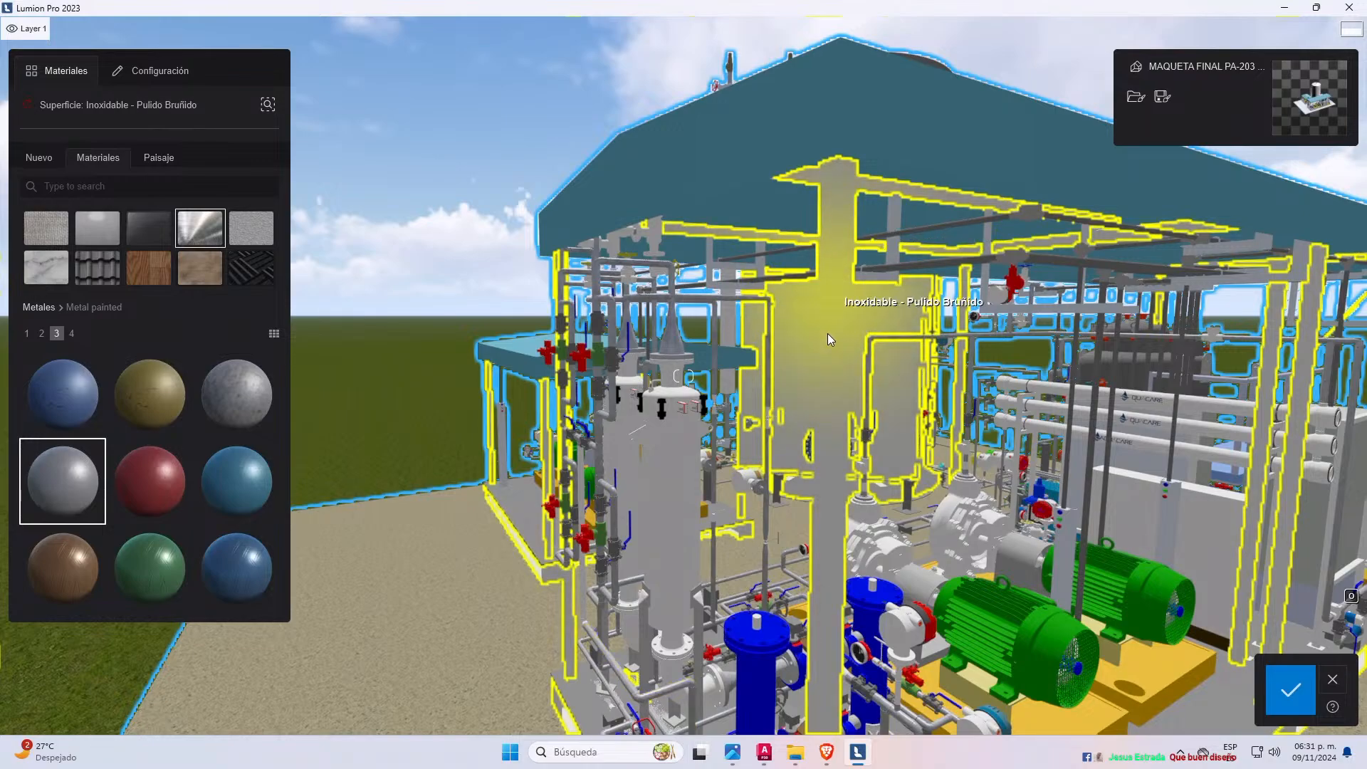
scroll(162, 406, "up", 2)
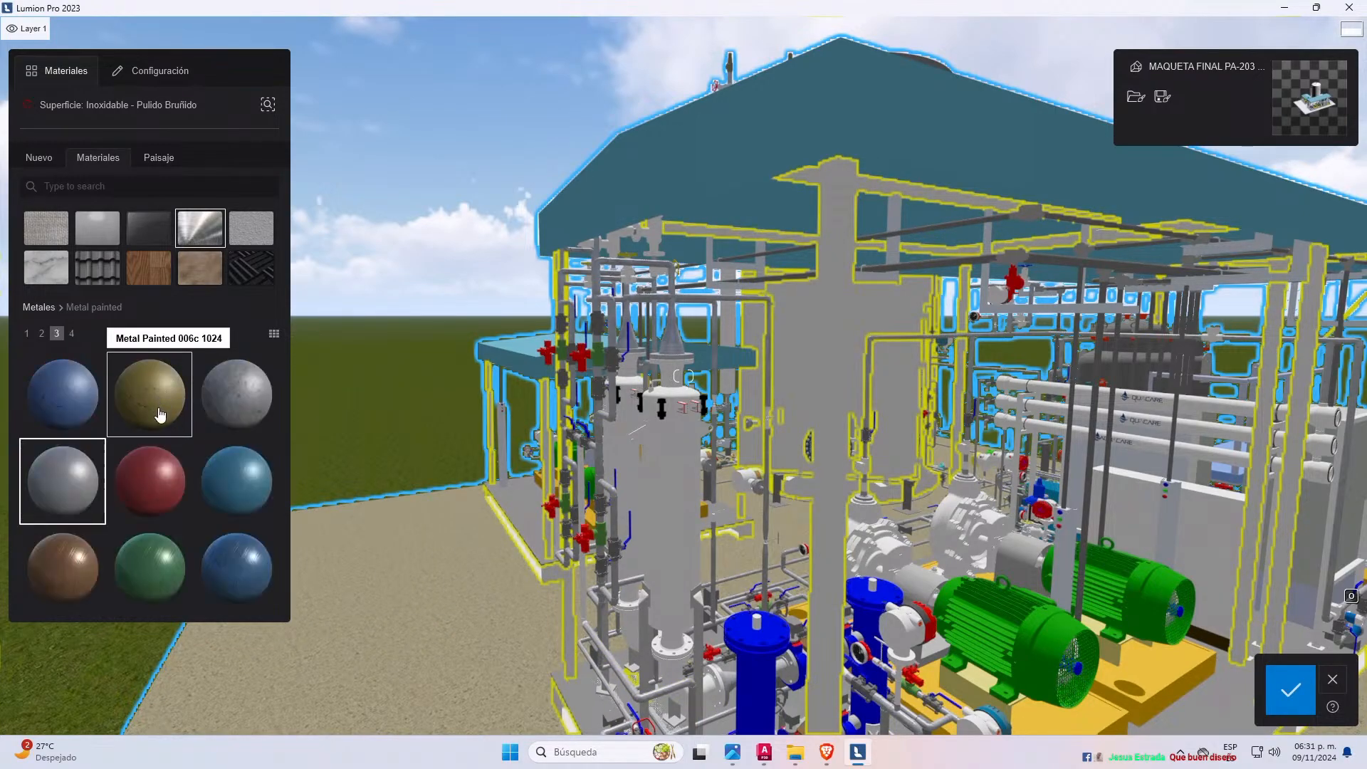
left_click(149, 569)
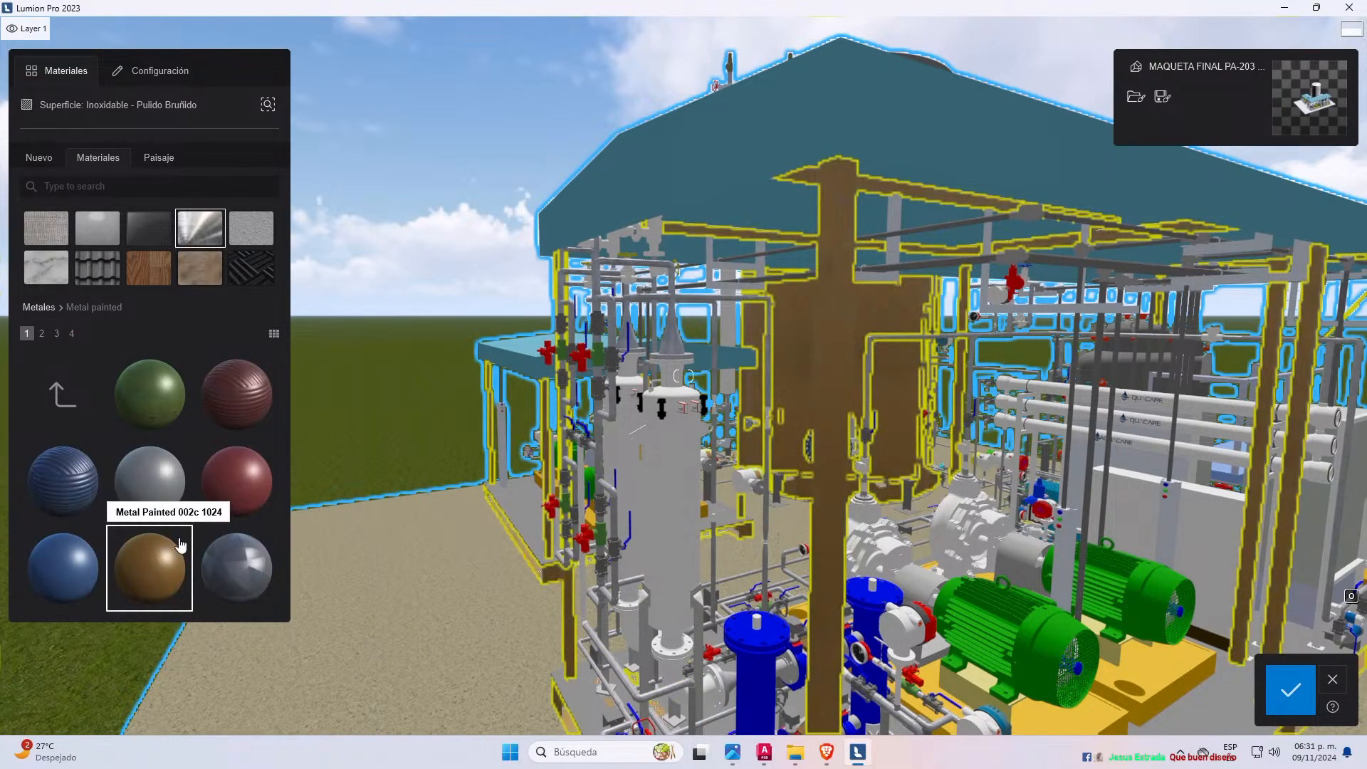
scroll(557, 408, "up", 3)
scroll(557, 408, "down", 3)
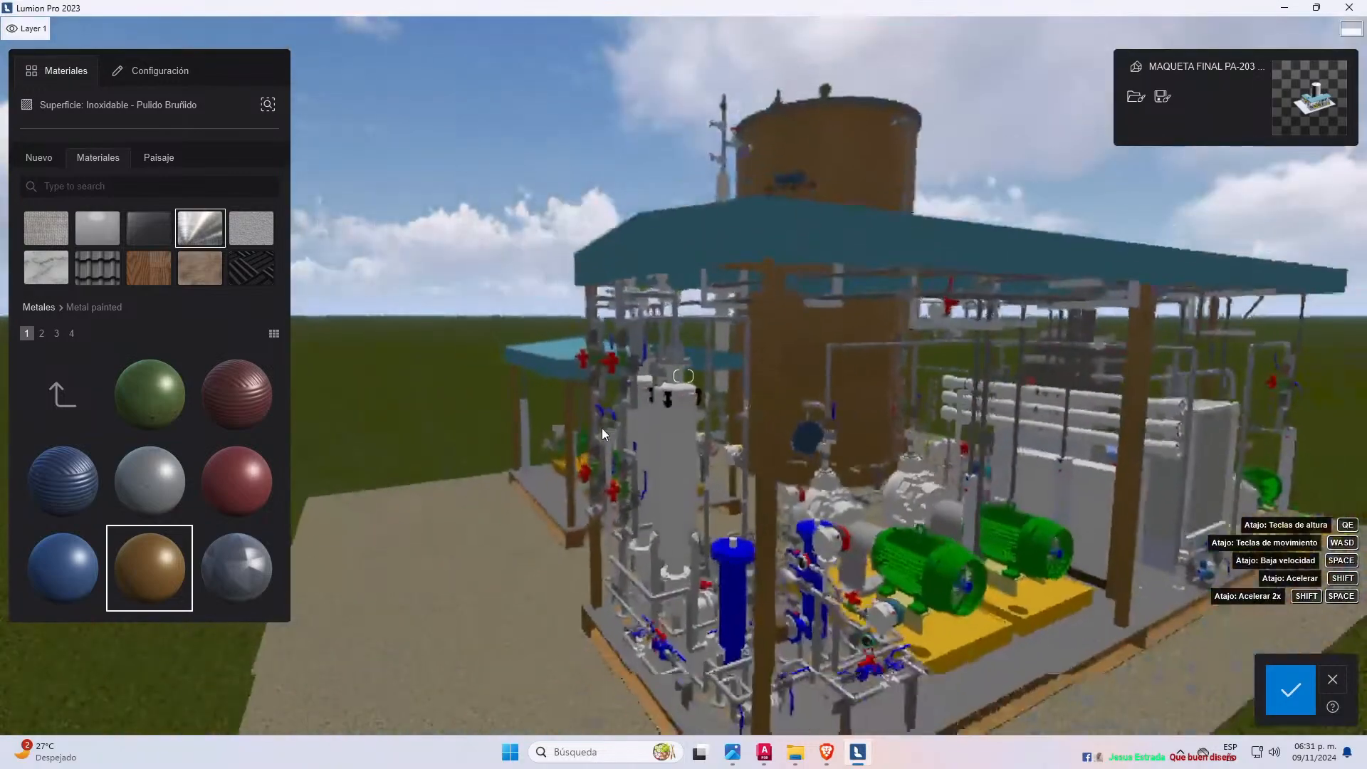
- Select the ground slab surface 0 and examine the brown tank, columns and whole plant from near and far
left_click(1146, 690)
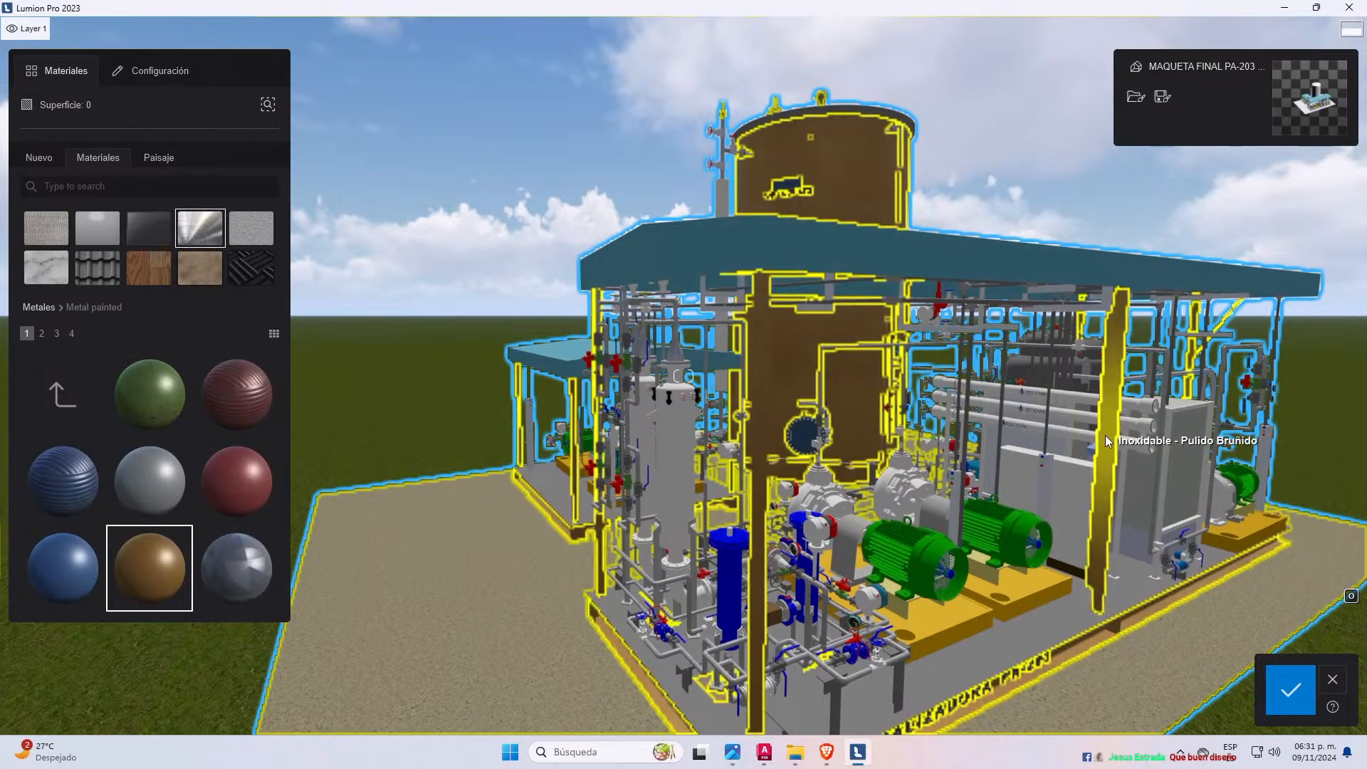
scroll(645, 547, "down", 1)
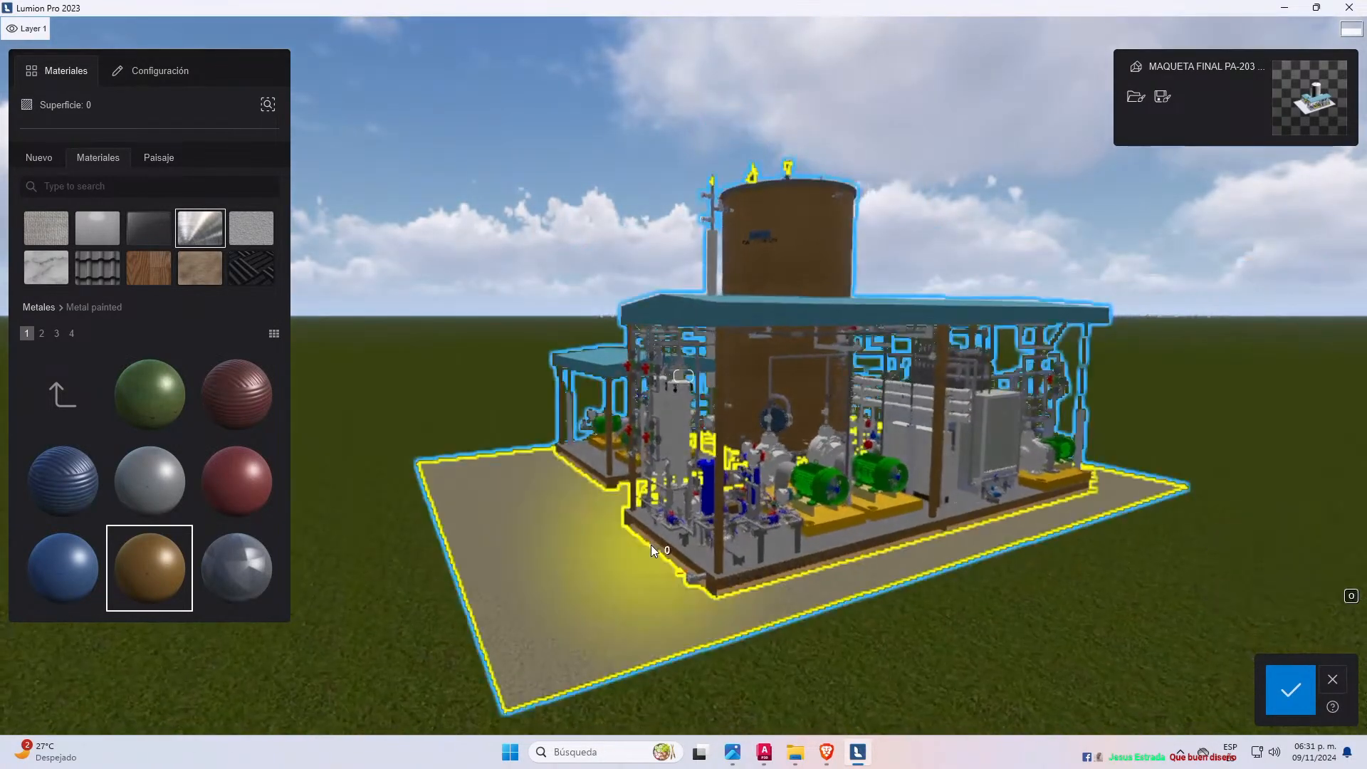
scroll(813, 527, "up", 1)
scroll(814, 527, "down", 2)
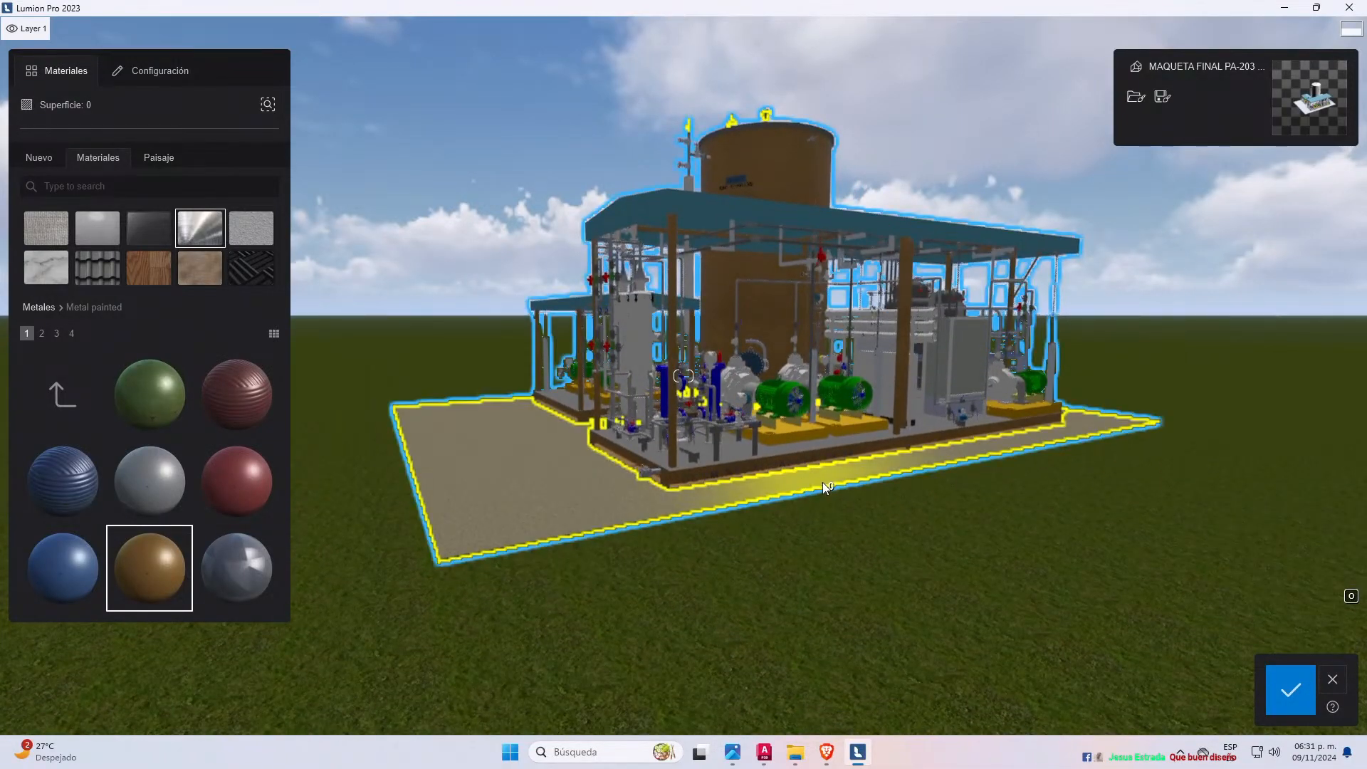
scroll(822, 481, "up", 4)
scroll(681, 396, "up", 3)
- Apply a rusty metal from the Aged metals to the white GA-2031R centrifugal pump casings and their yellow bases
left_click(630, 386)
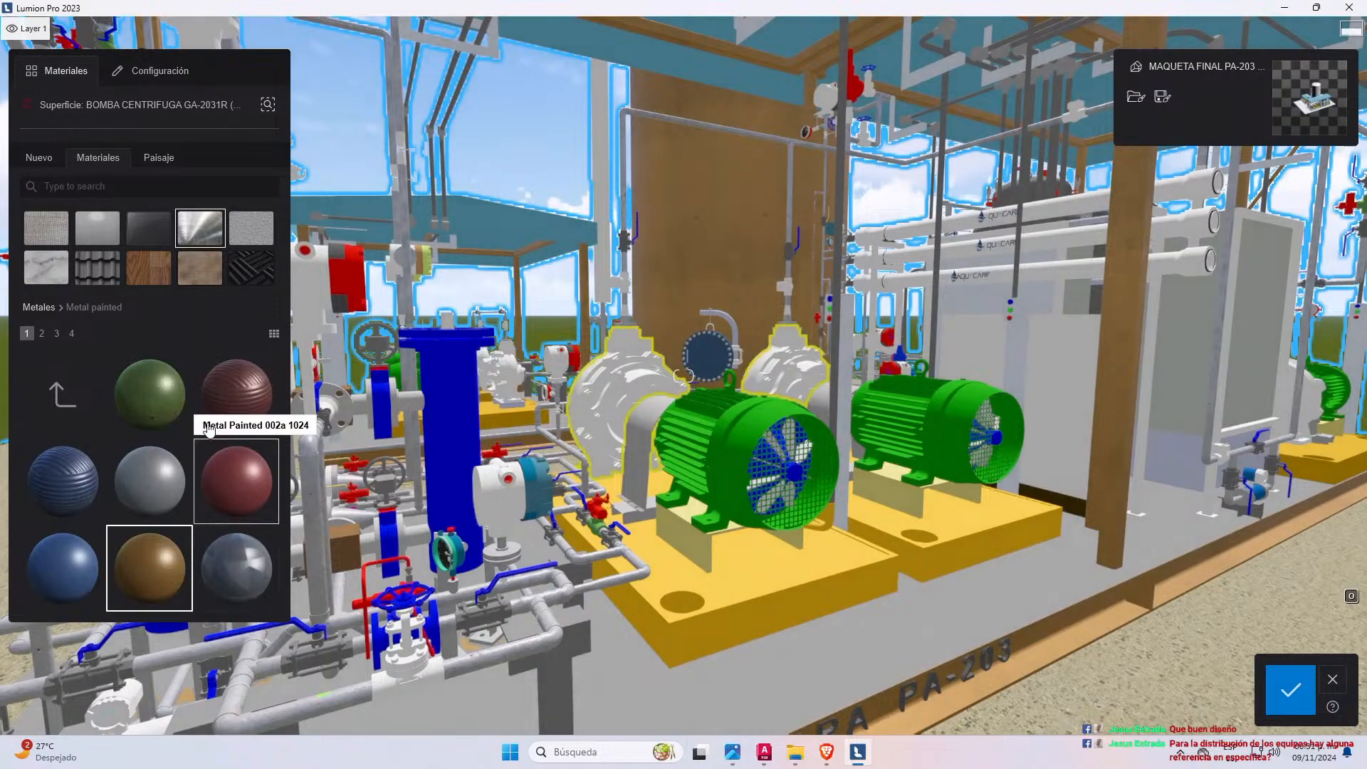
left_click(64, 396)
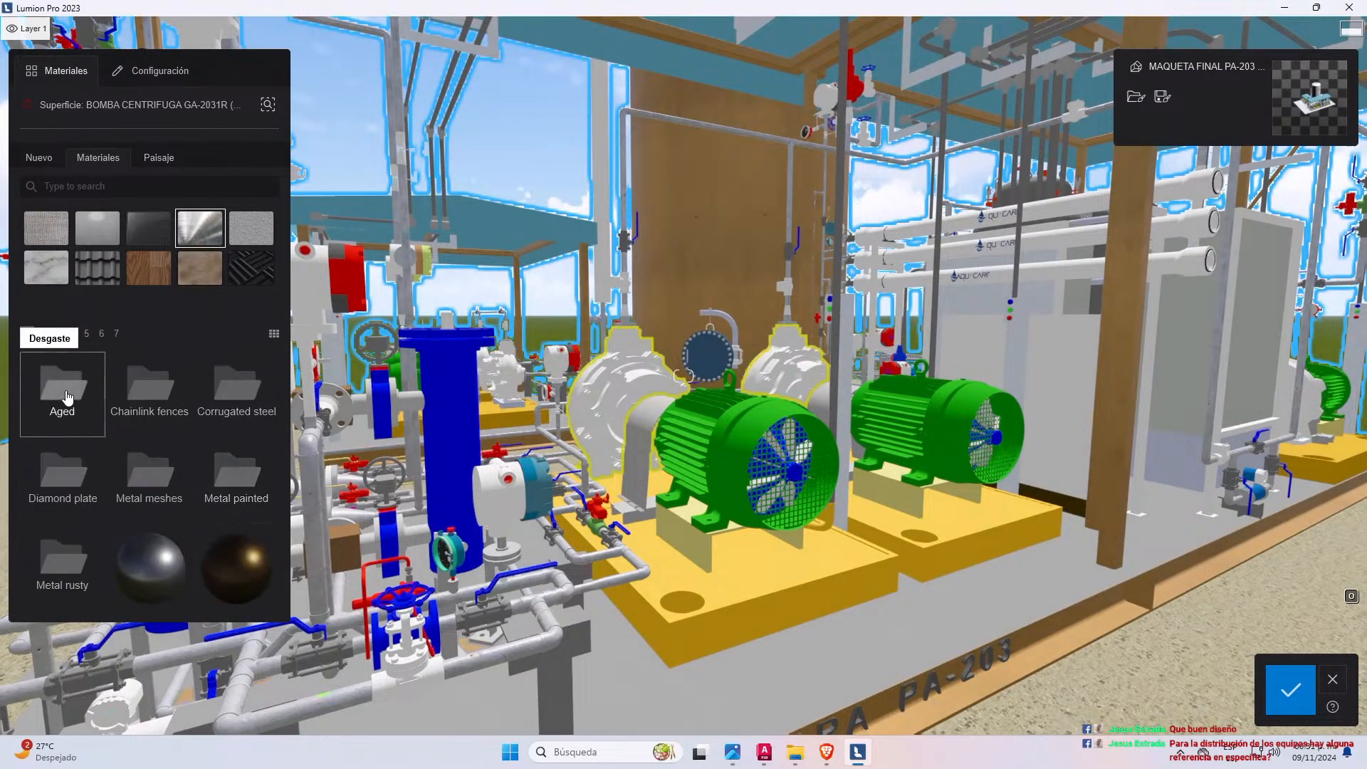
left_click(241, 406)
left_click(91, 407)
left_click(79, 390)
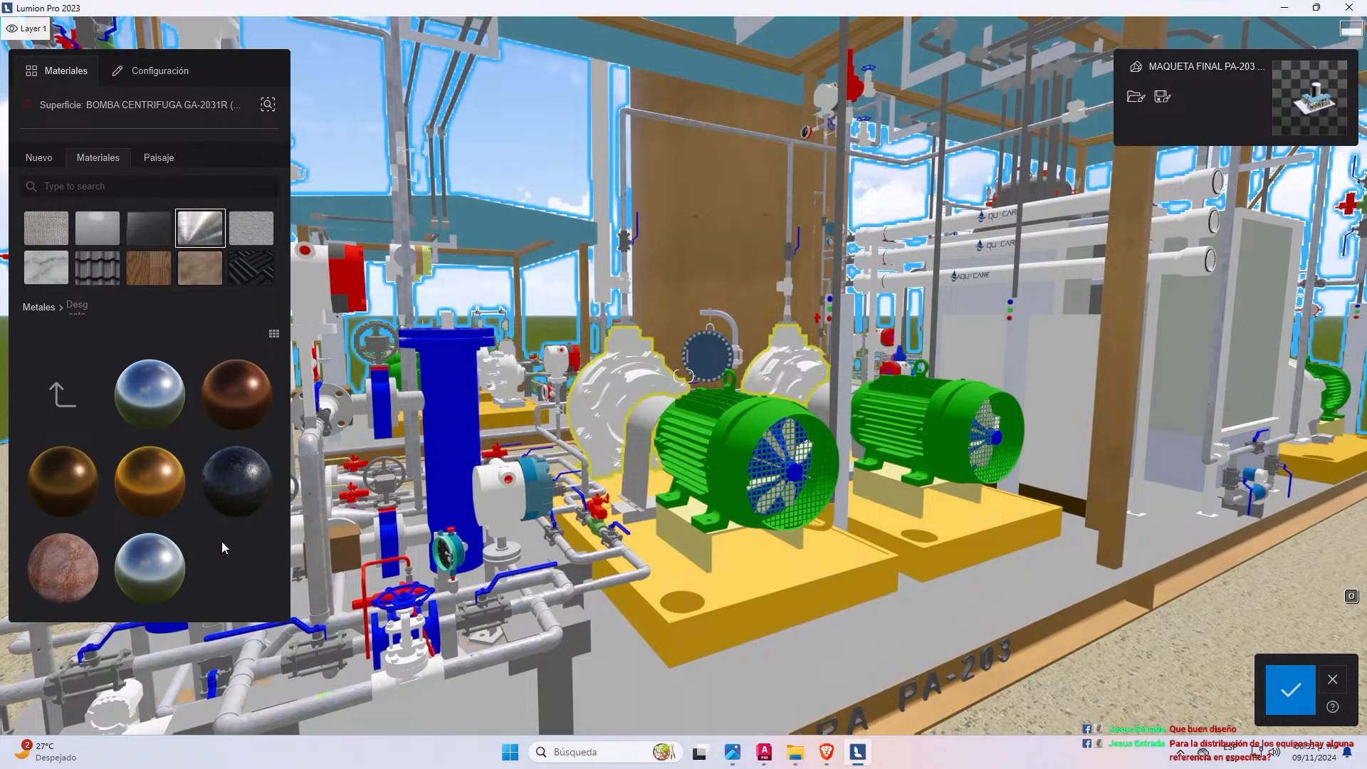
left_click(237, 490)
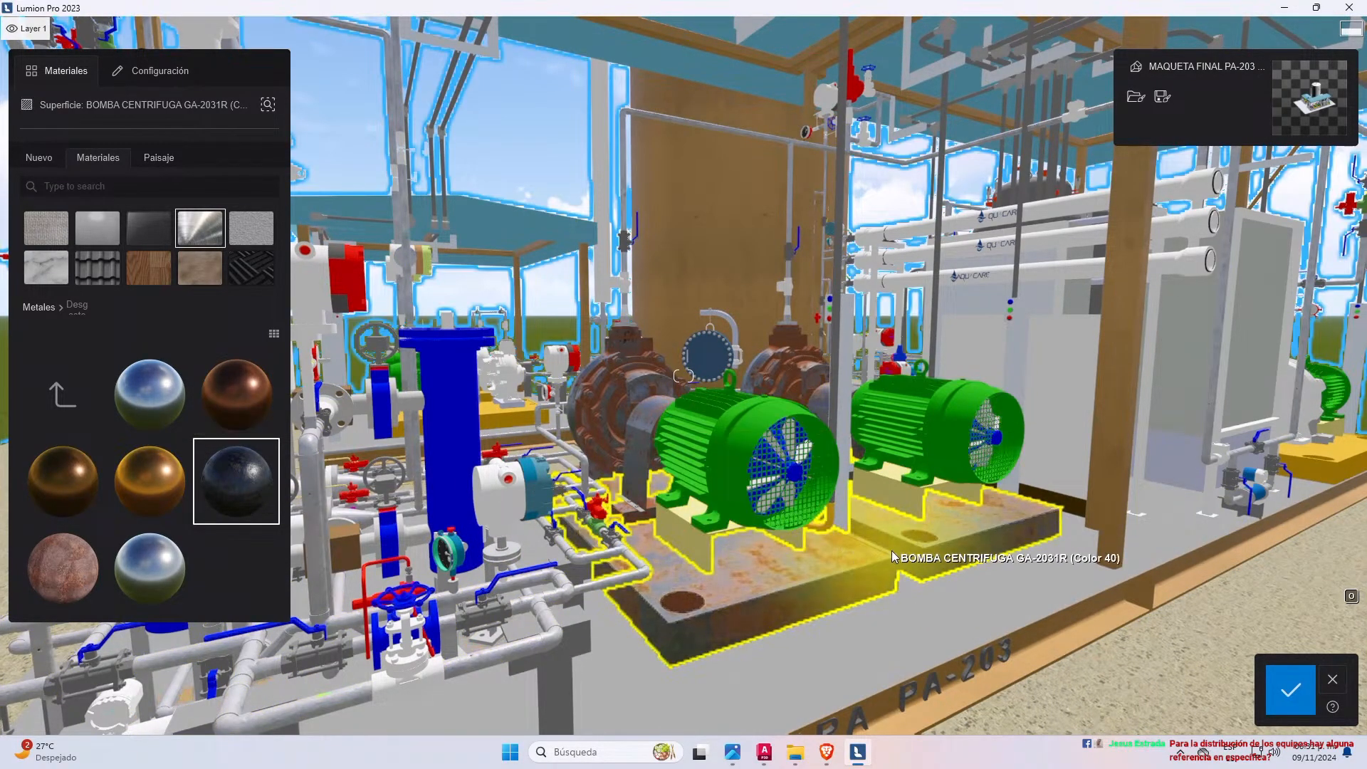
left_click(698, 619)
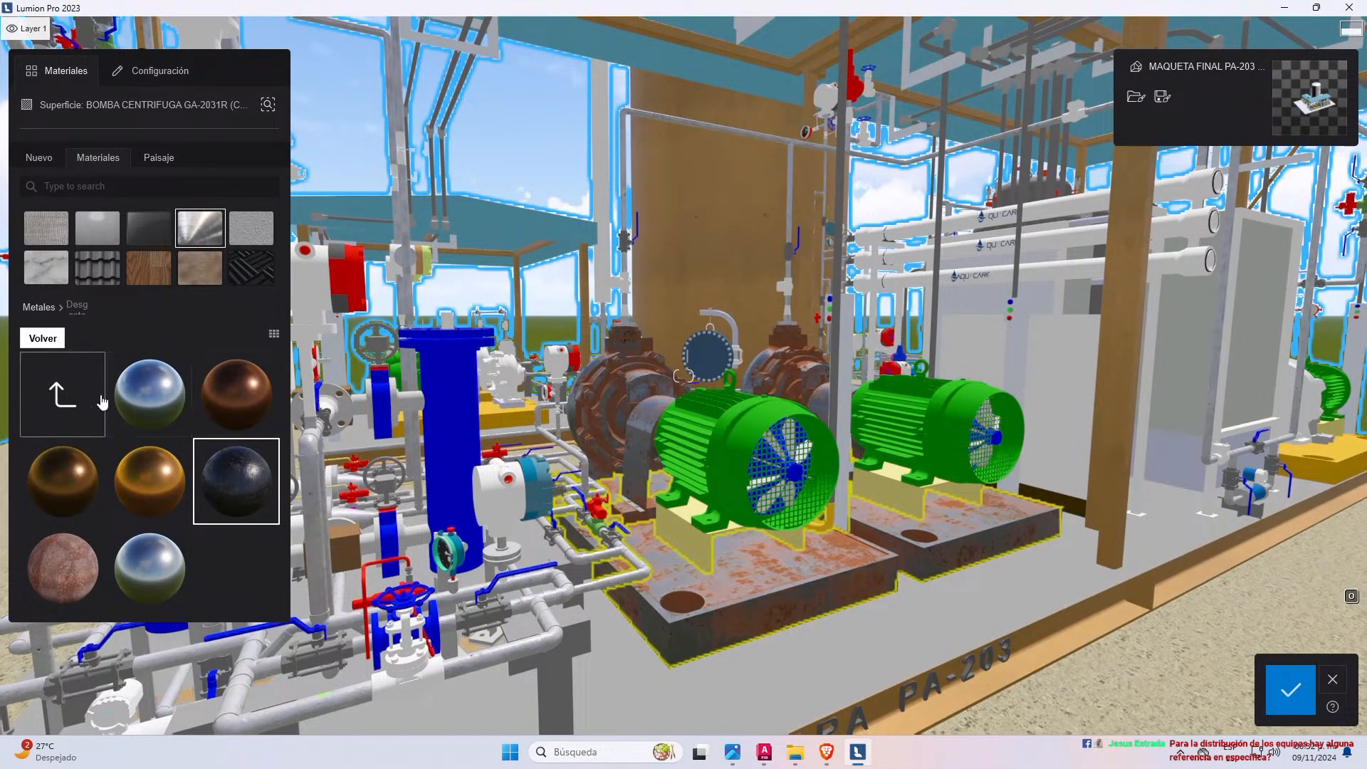
- Apply a dark glossy metal to the green motors of the BOMBA CENTRIFUGA GA-2031R (Color 94) surface
left_click(56, 393)
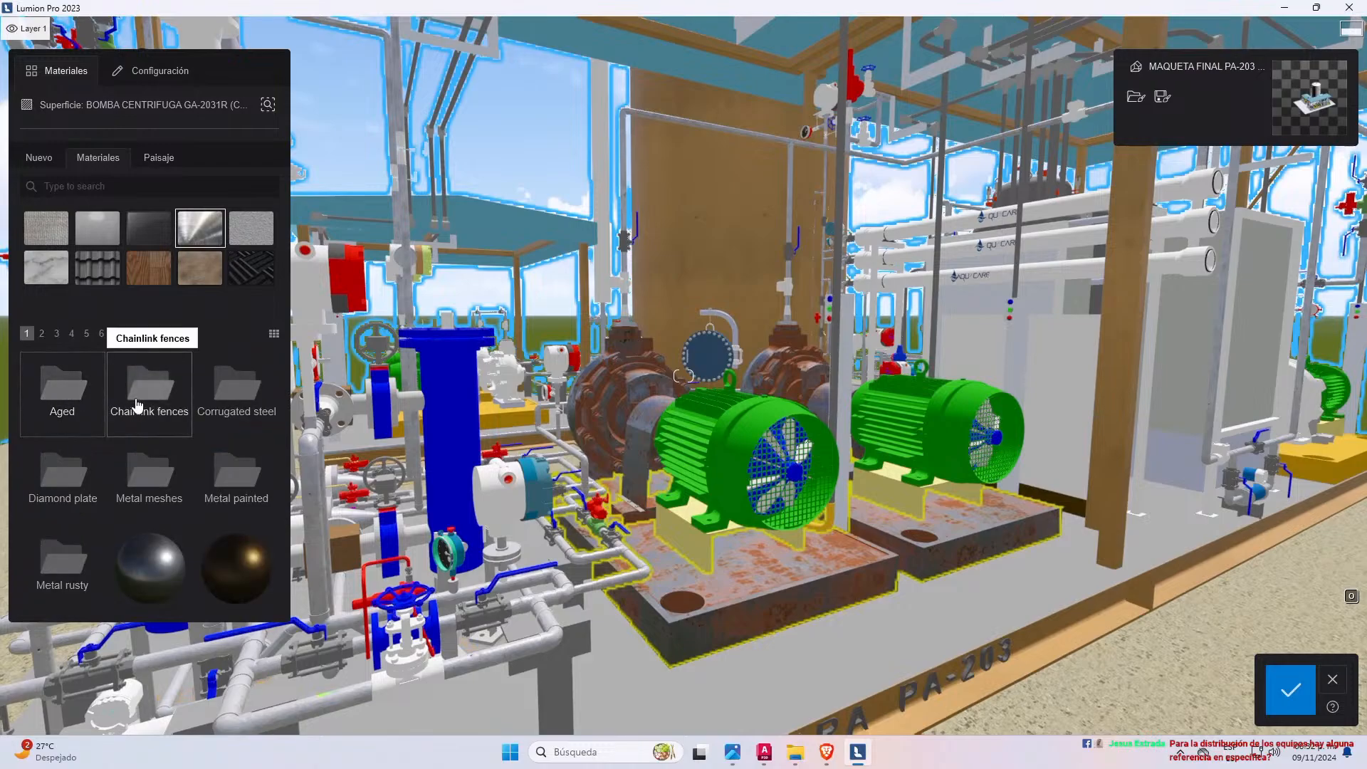
left_click(139, 406)
left_click(716, 453)
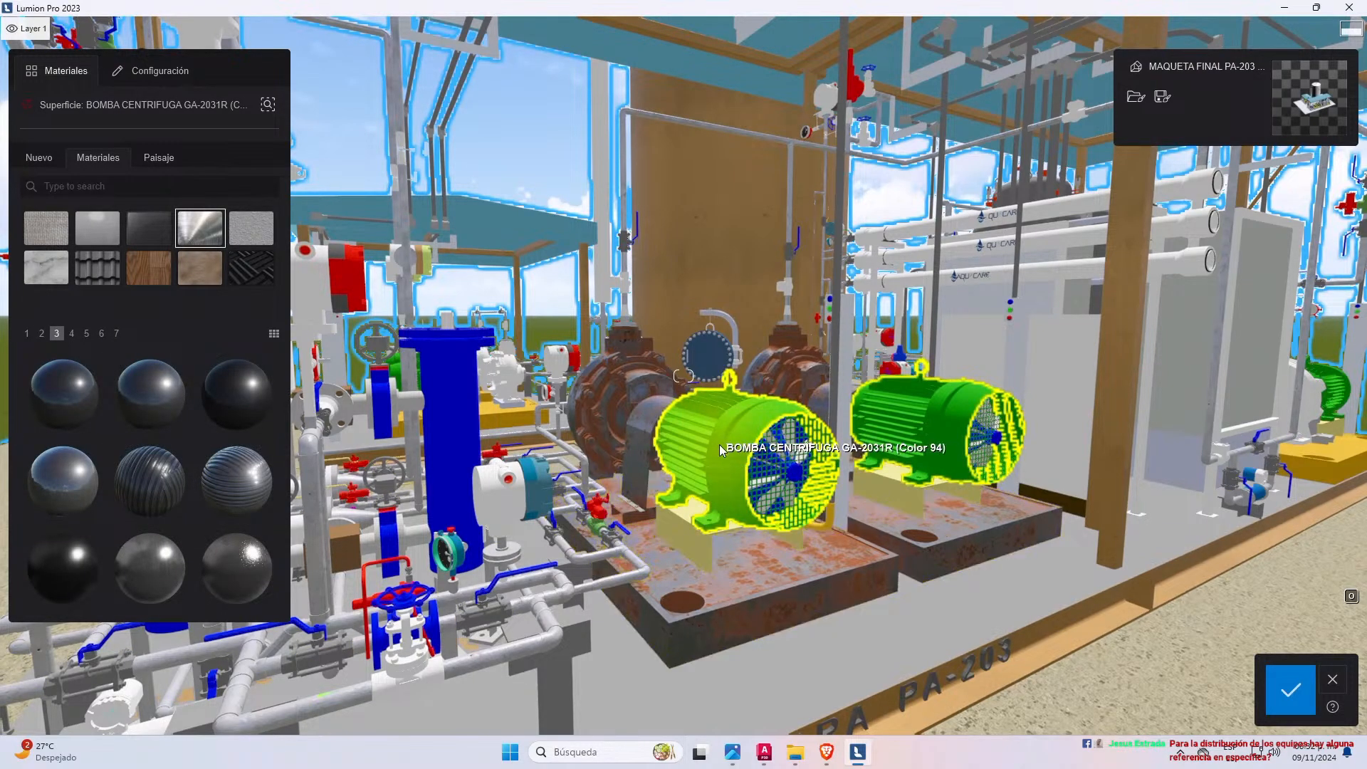
scroll(213, 459, "down", 1)
scroll(241, 518, "down", 1)
scroll(239, 530, "up", 1)
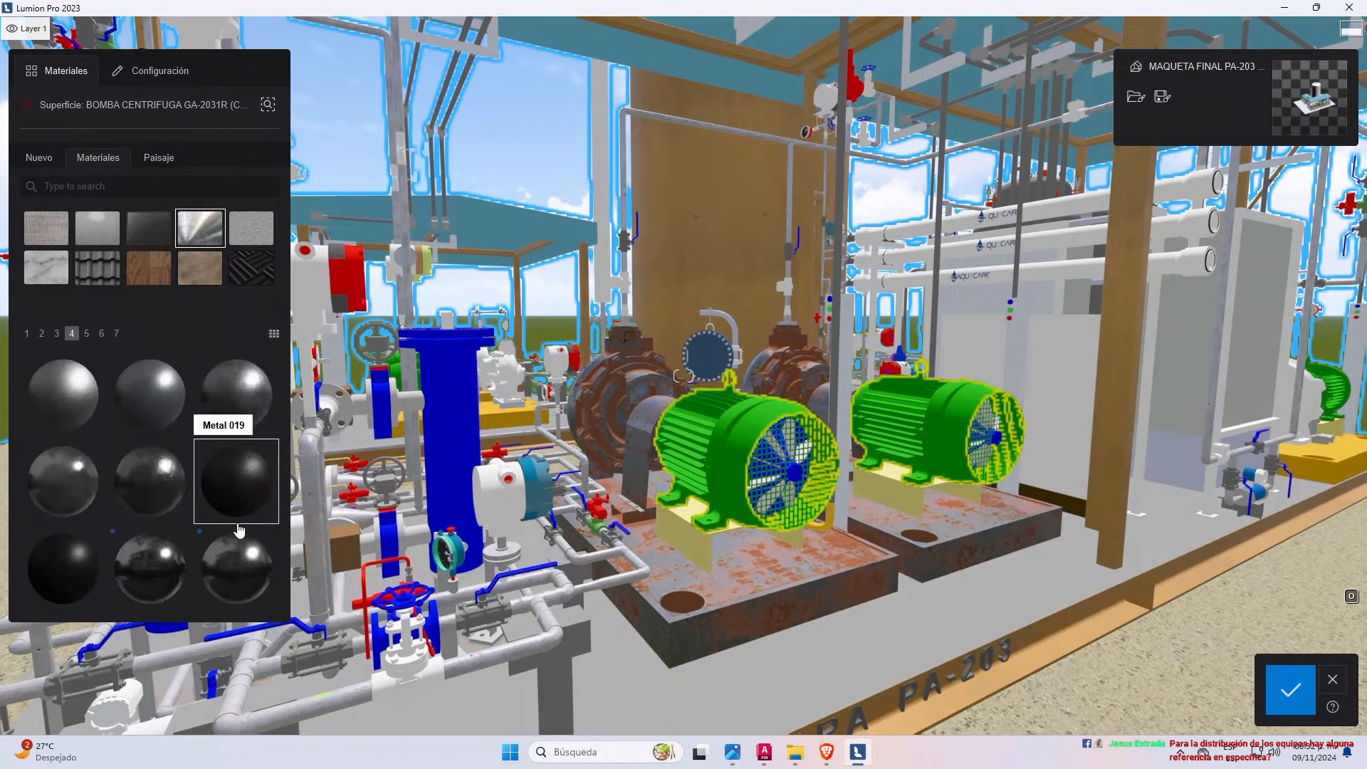
left_click(164, 494)
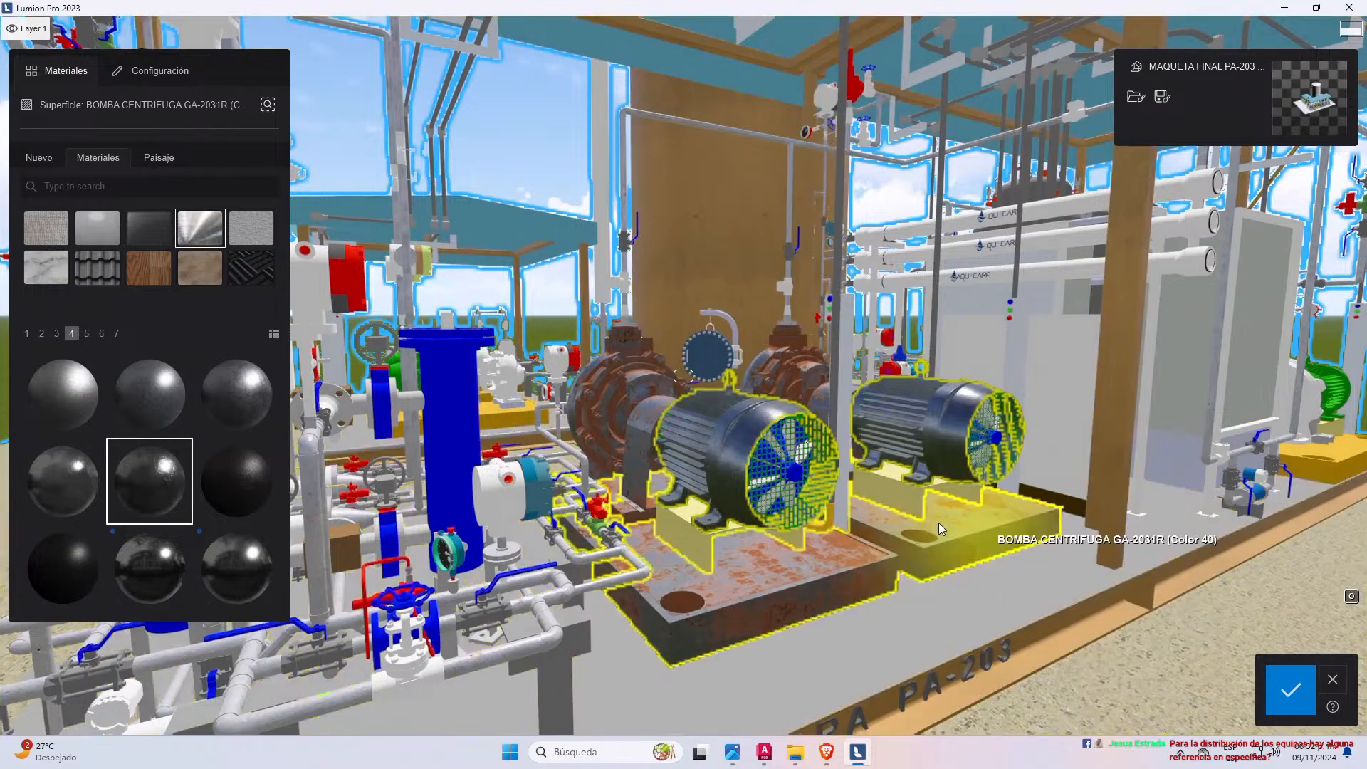
- Examine the dark motors, rusty pump casings and bases from close up, from afar and at different heights
scroll(723, 369, "up", 2)
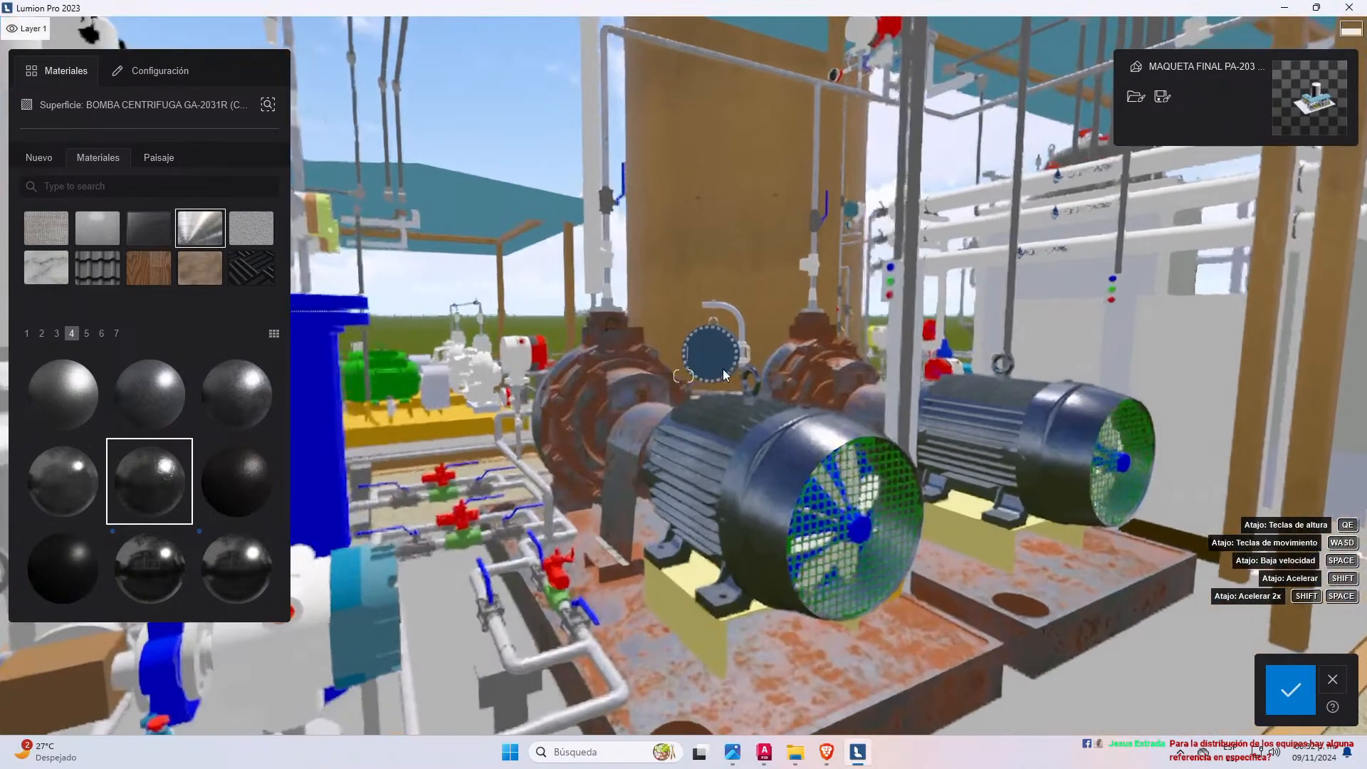
scroll(783, 413, "down", 4)
scroll(979, 434, "down", 2)
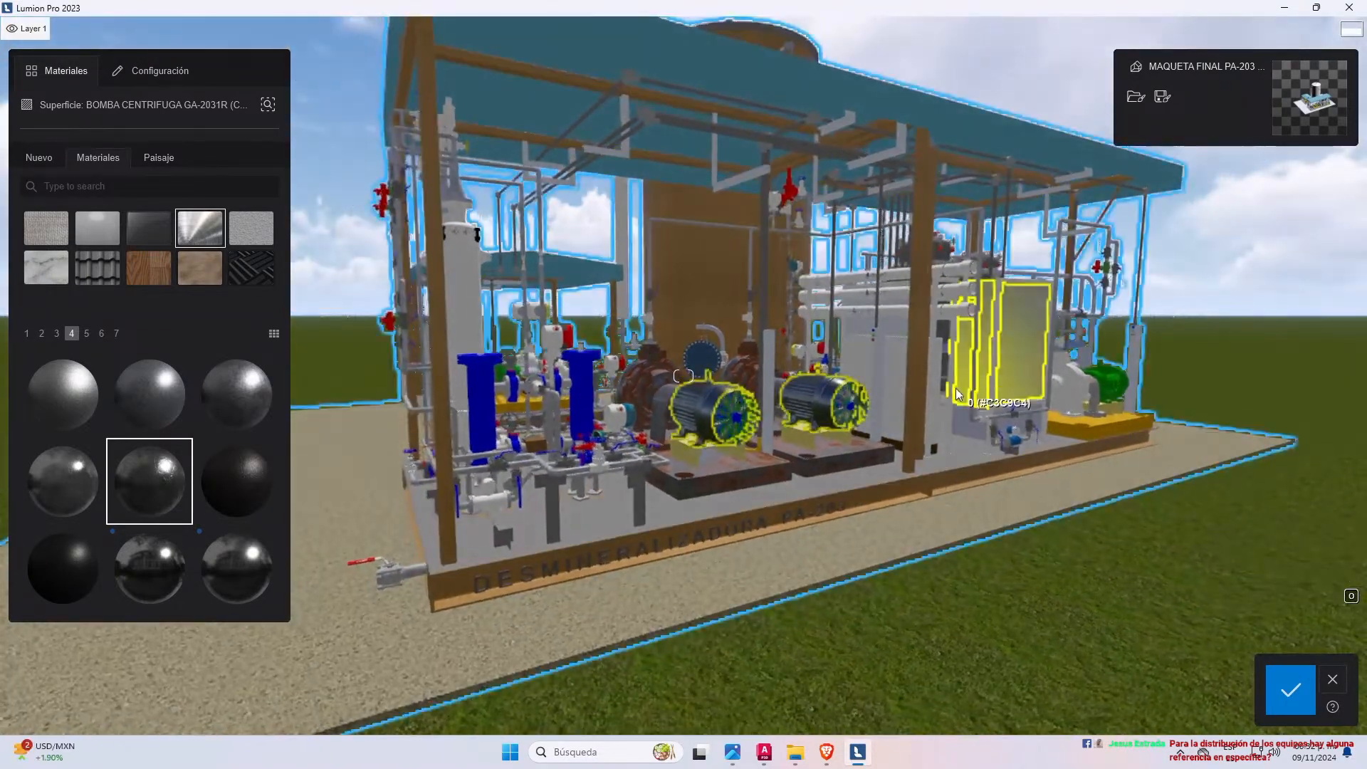
scroll(1003, 289, "up", 4)
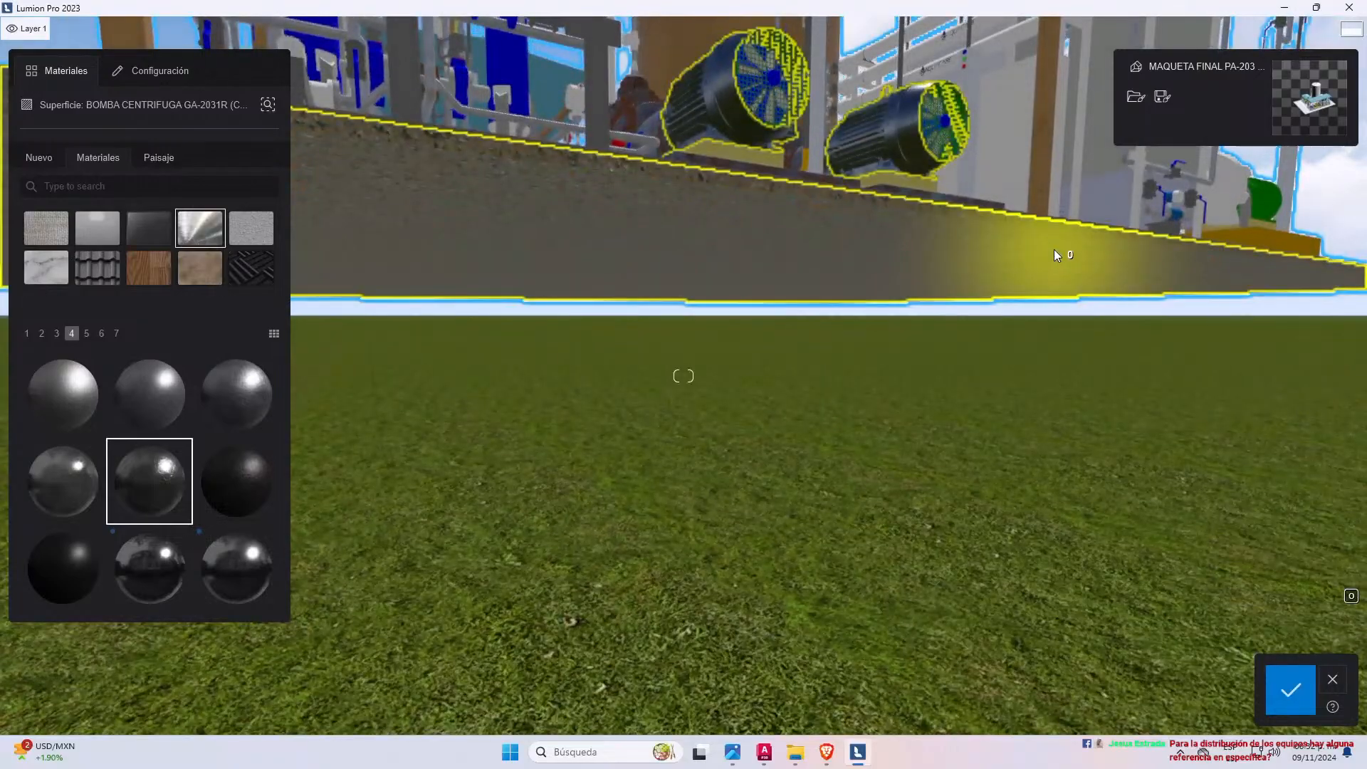
scroll(1054, 280, "down", 5)
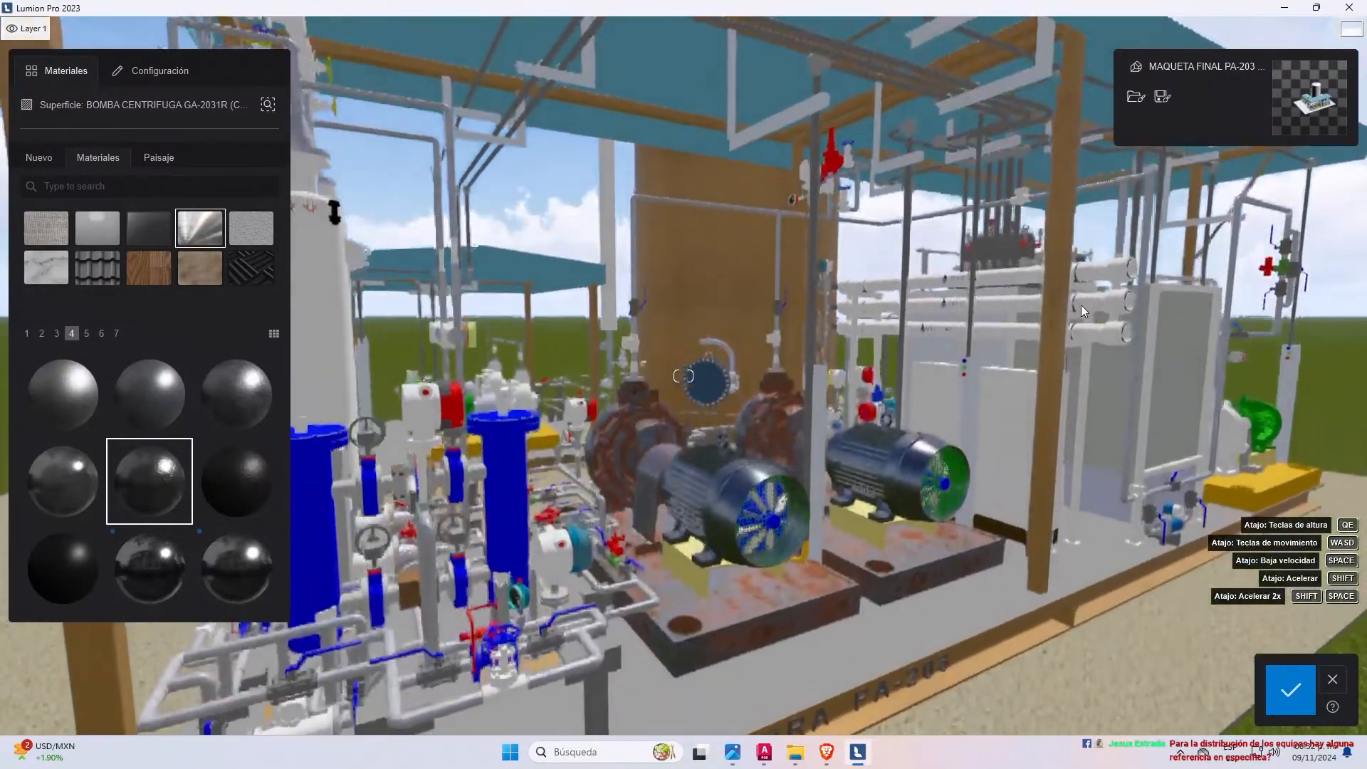
key("q")
scroll(1111, 294, "up", 3)
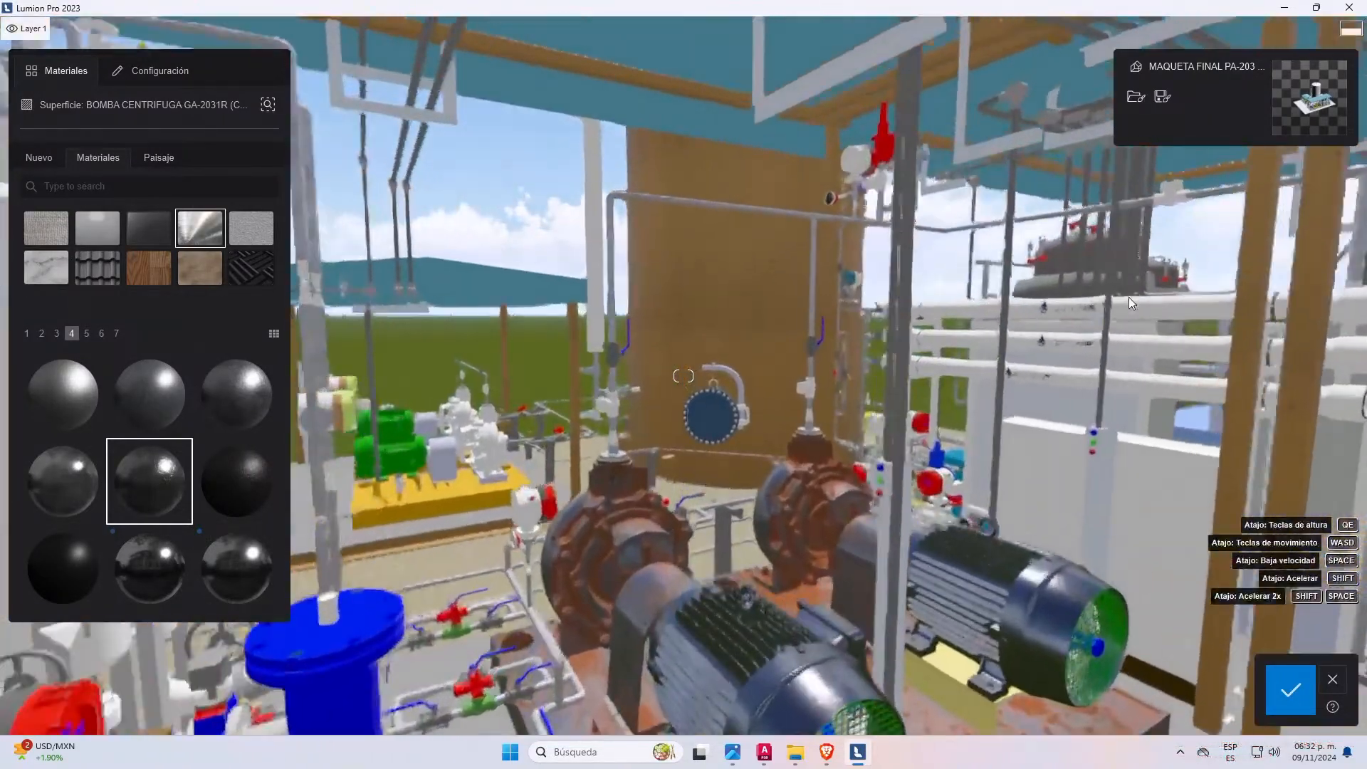
key("e")
scroll(1138, 306, "down", 2)
key("e")
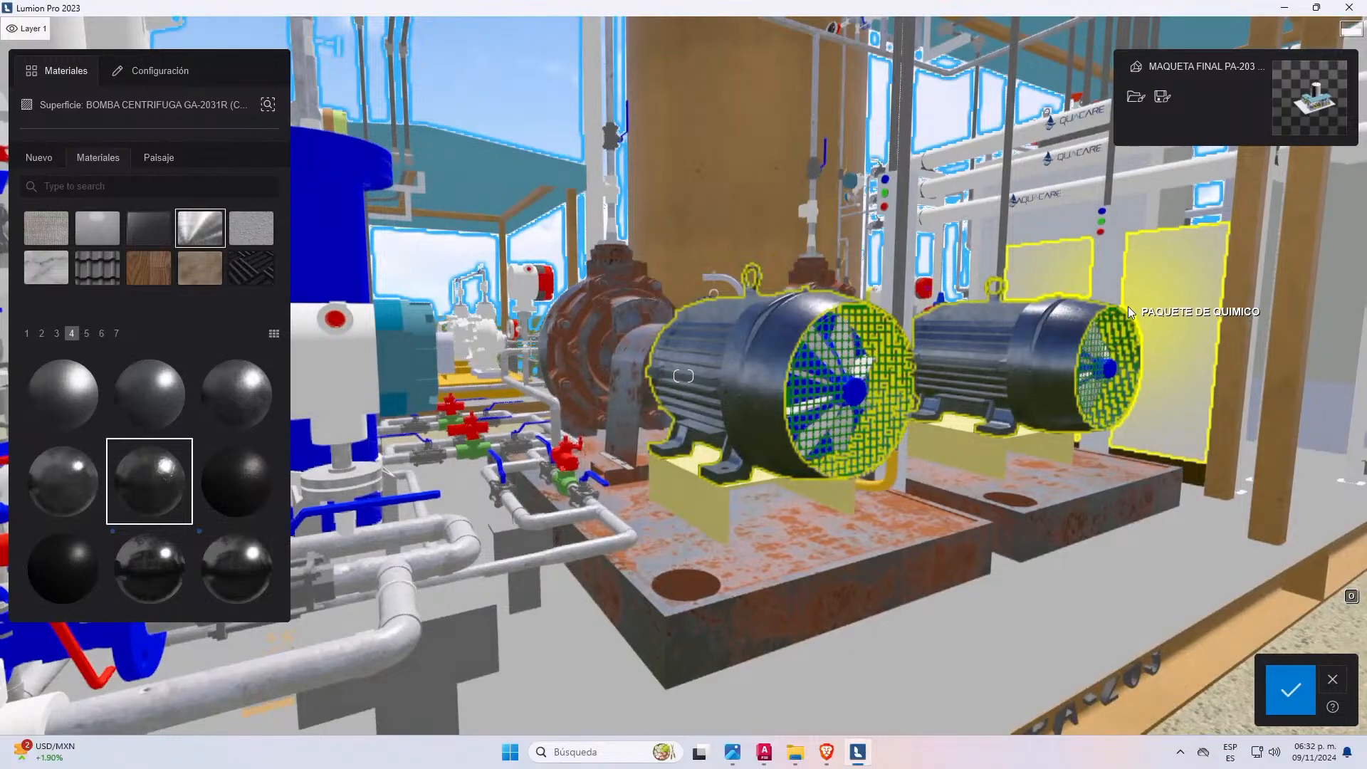
- Browse the plastics and apply an off-white Linoleum material to the HOUSEN 1 horizontal membrane housings
scroll(1130, 309, "up", 2)
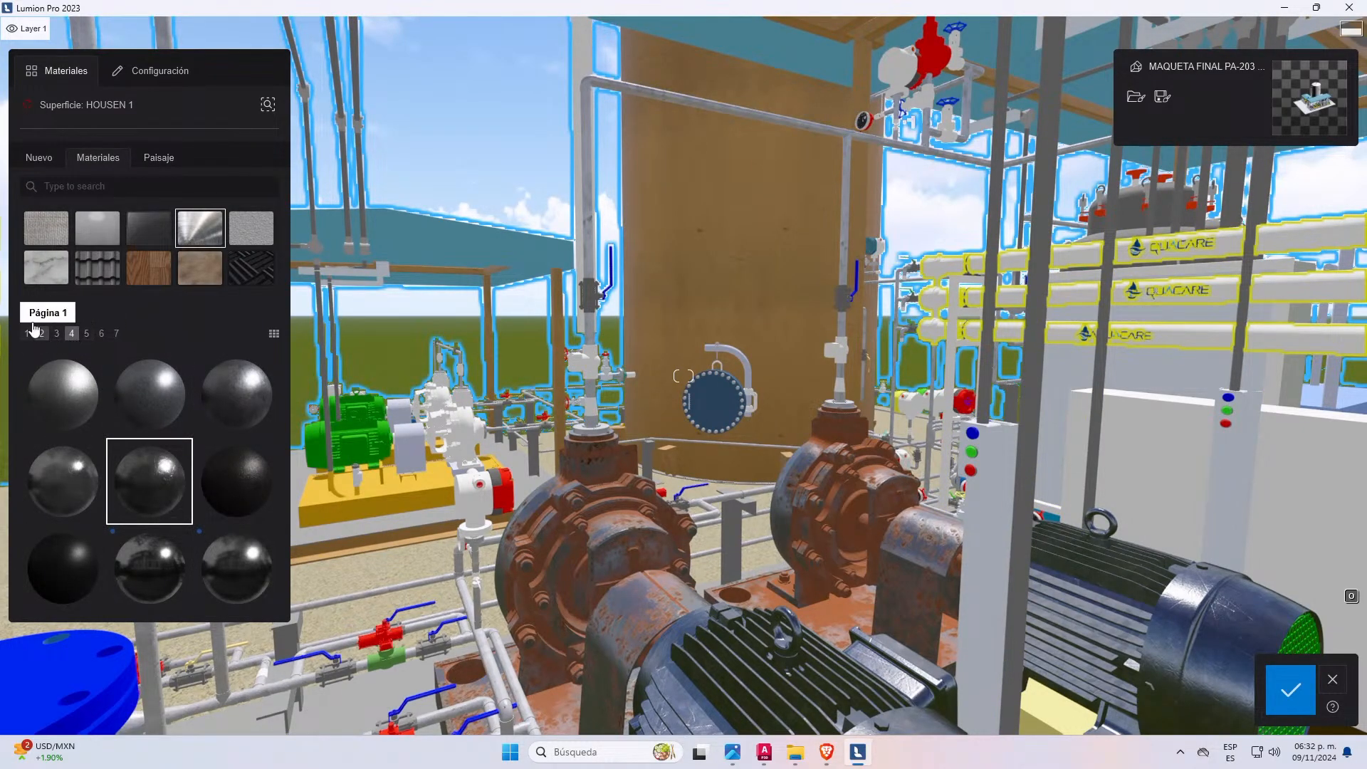
left_click(93, 233)
scroll(144, 483, "down", 1)
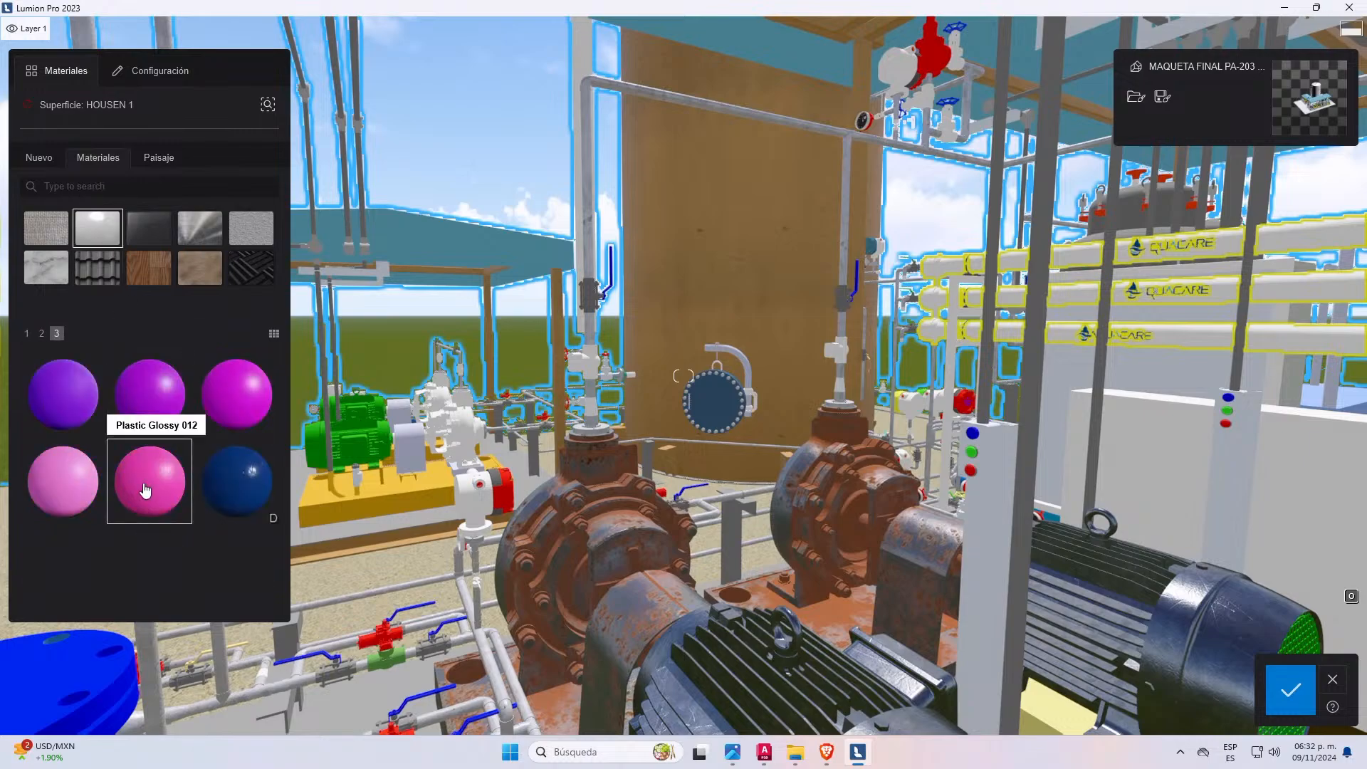
scroll(138, 425, "up", 1)
left_click(150, 424)
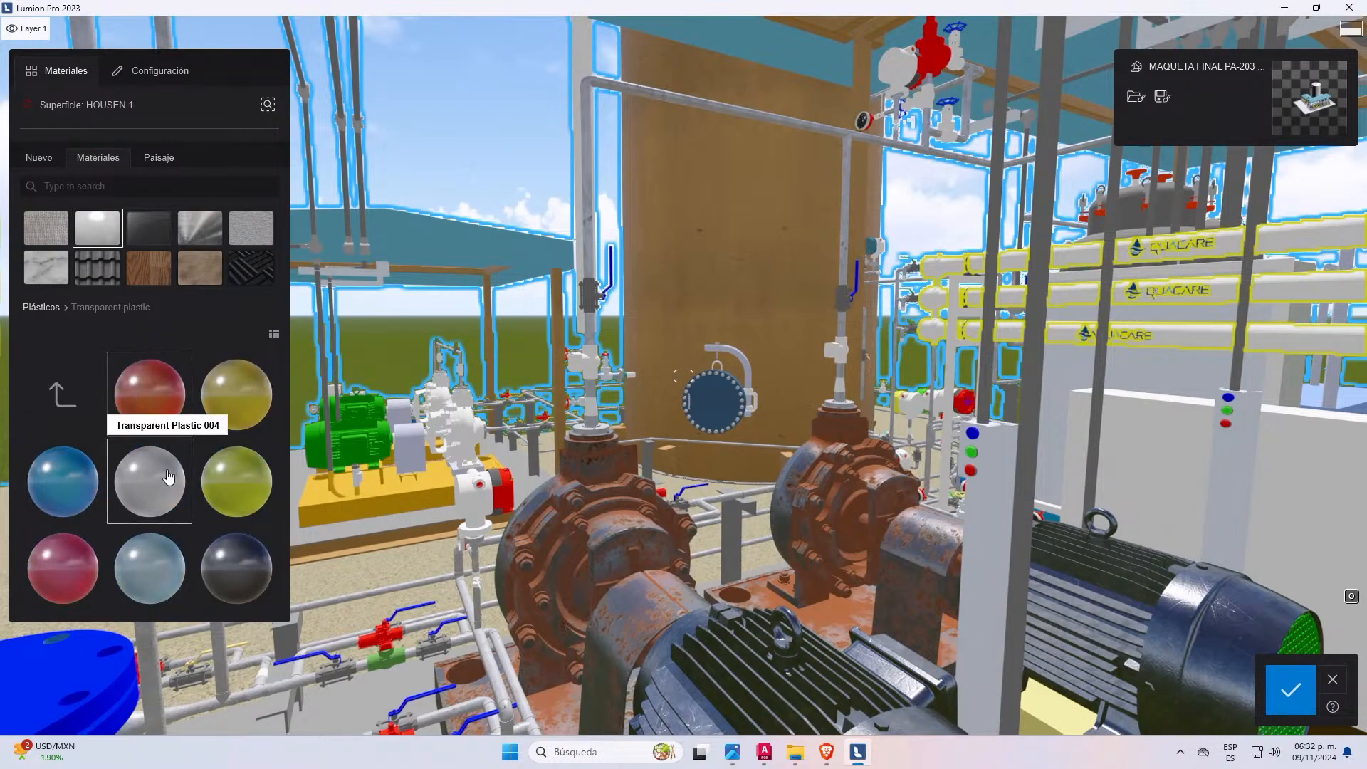
left_click(98, 396)
left_click(78, 388)
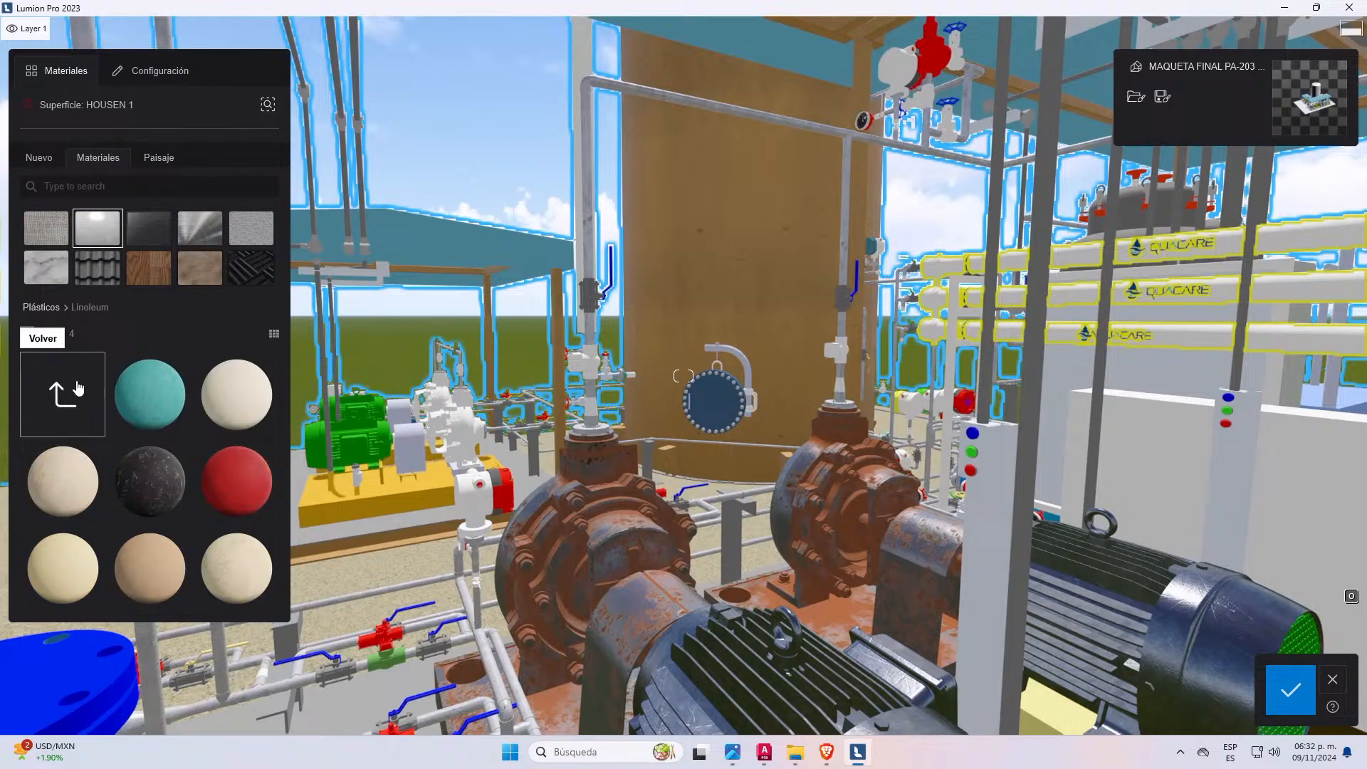
left_click(227, 404)
scroll(1070, 322, "up", 3)
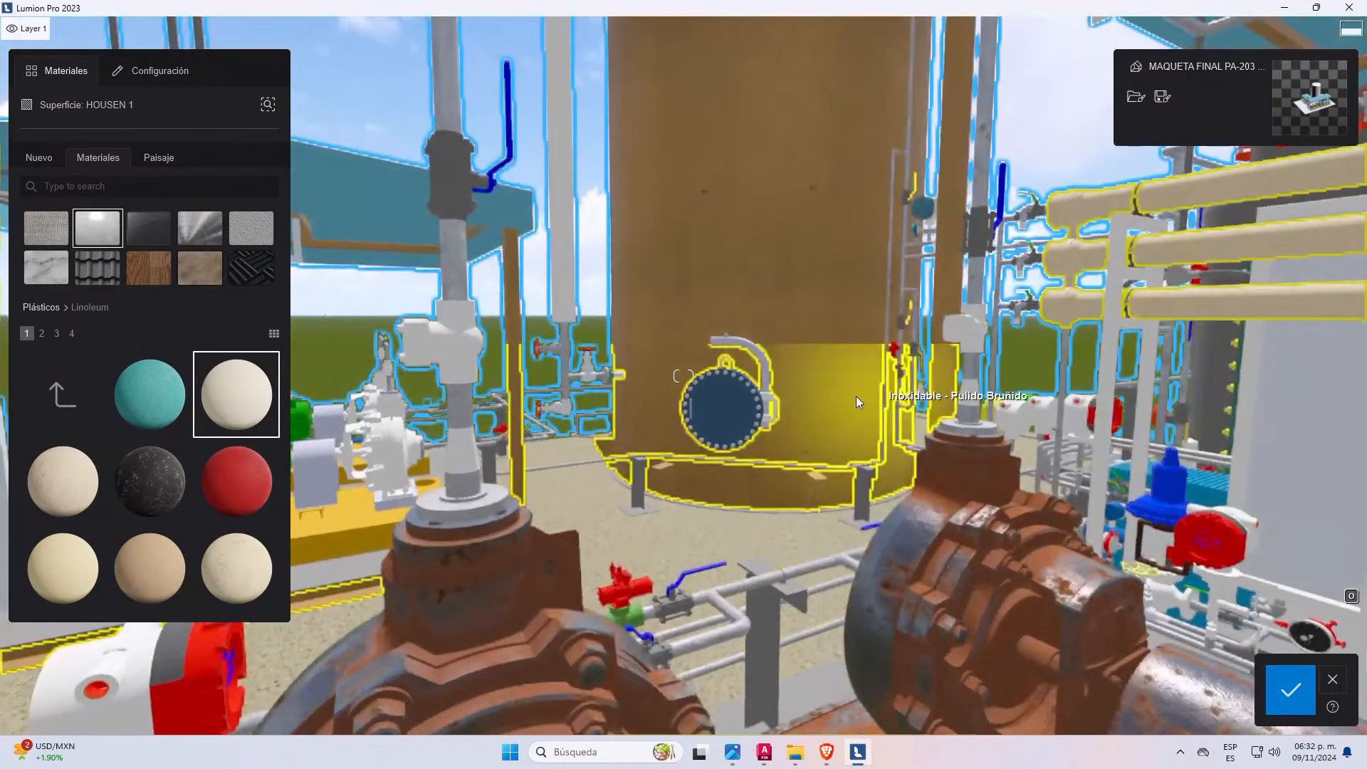
scroll(856, 396, "down", 5)
scroll(878, 464, "down", 3)
scroll(955, 67, "up", 4)
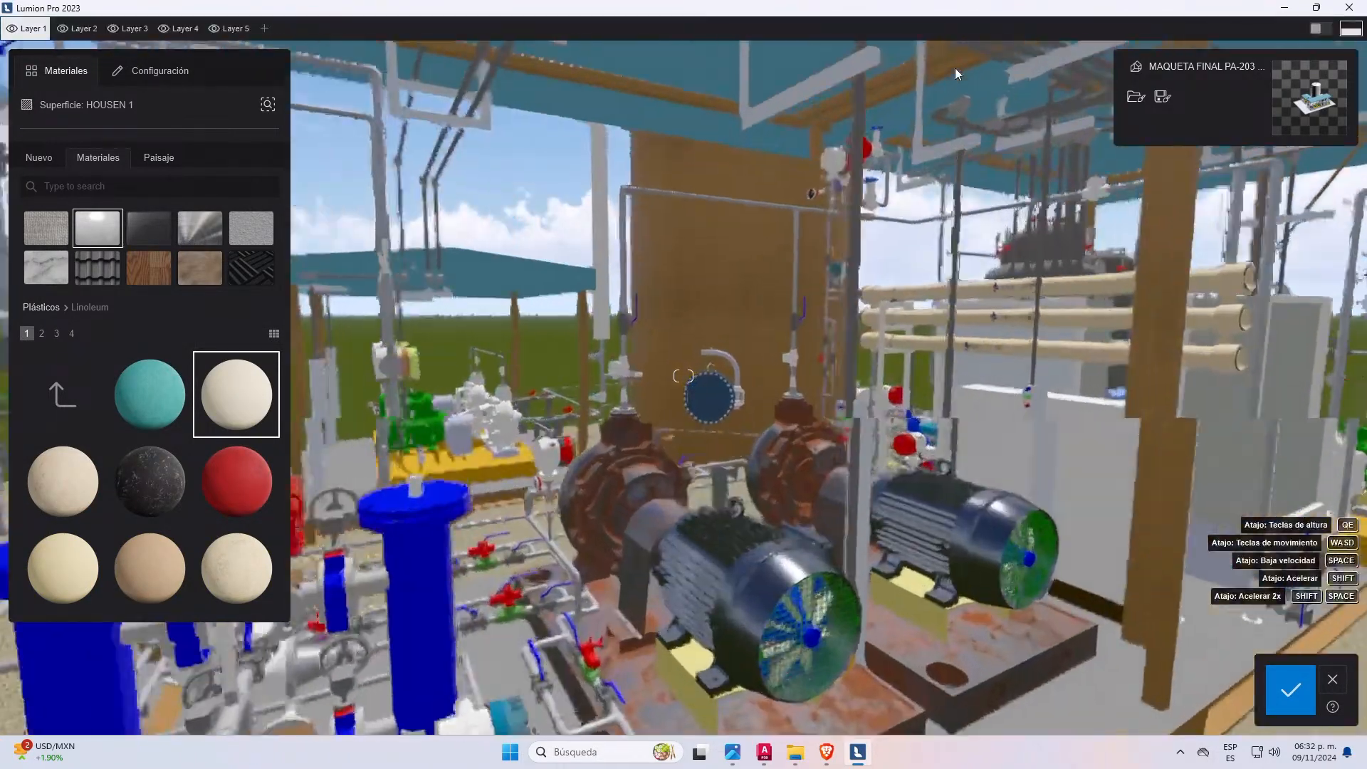
- Apply the olive-gold painted metal from the Metal painted materials to the ELECTRICO surface of the electrical supports under the roof
scroll(819, 435, "down", 2)
scroll(819, 436, "down", 2)
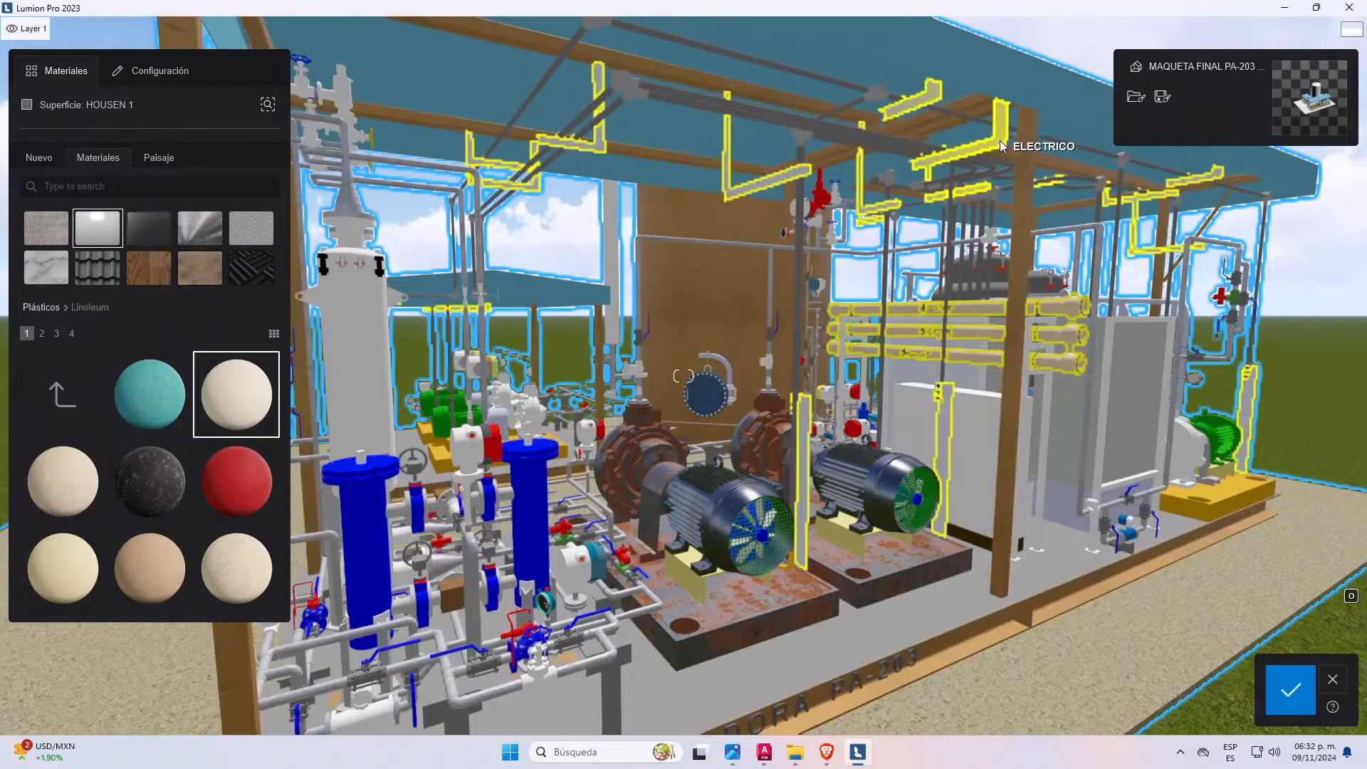
left_click(1000, 140)
left_click(71, 394)
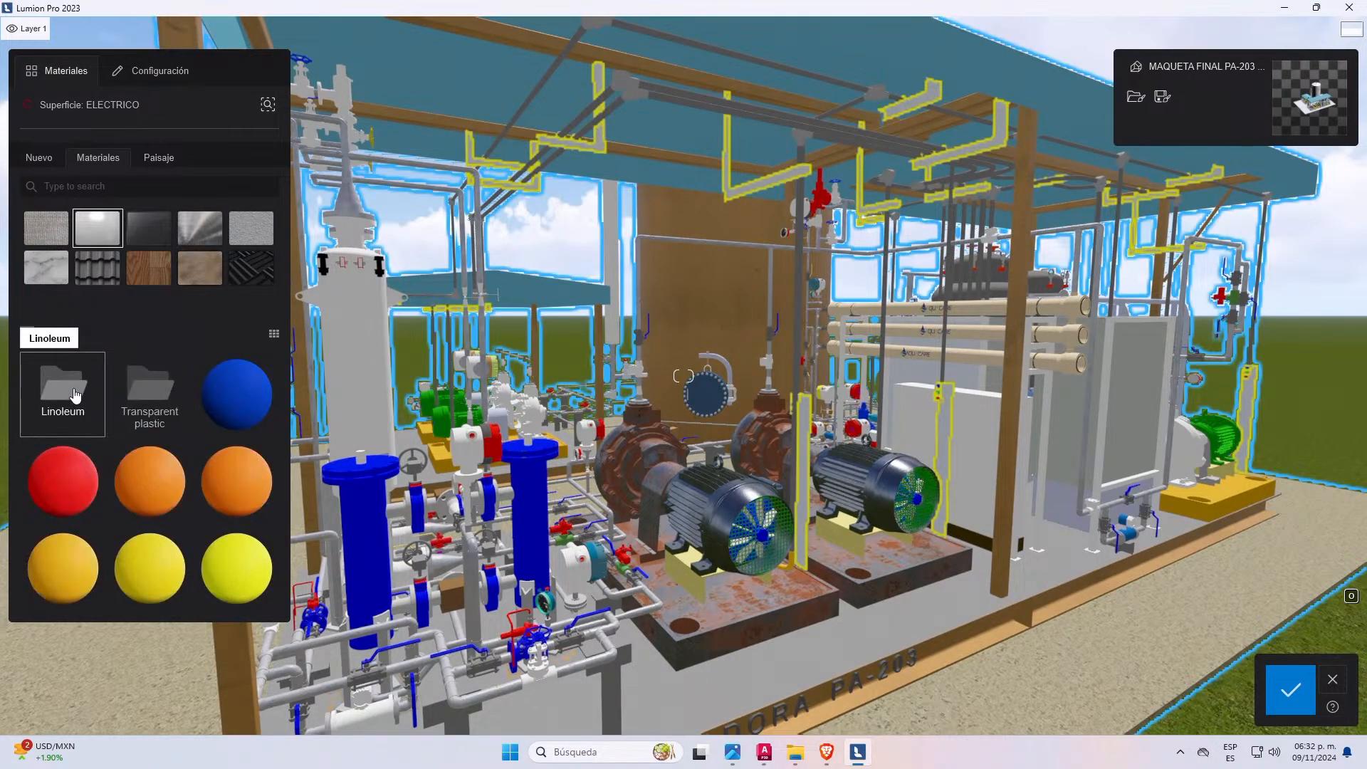
left_click(61, 399)
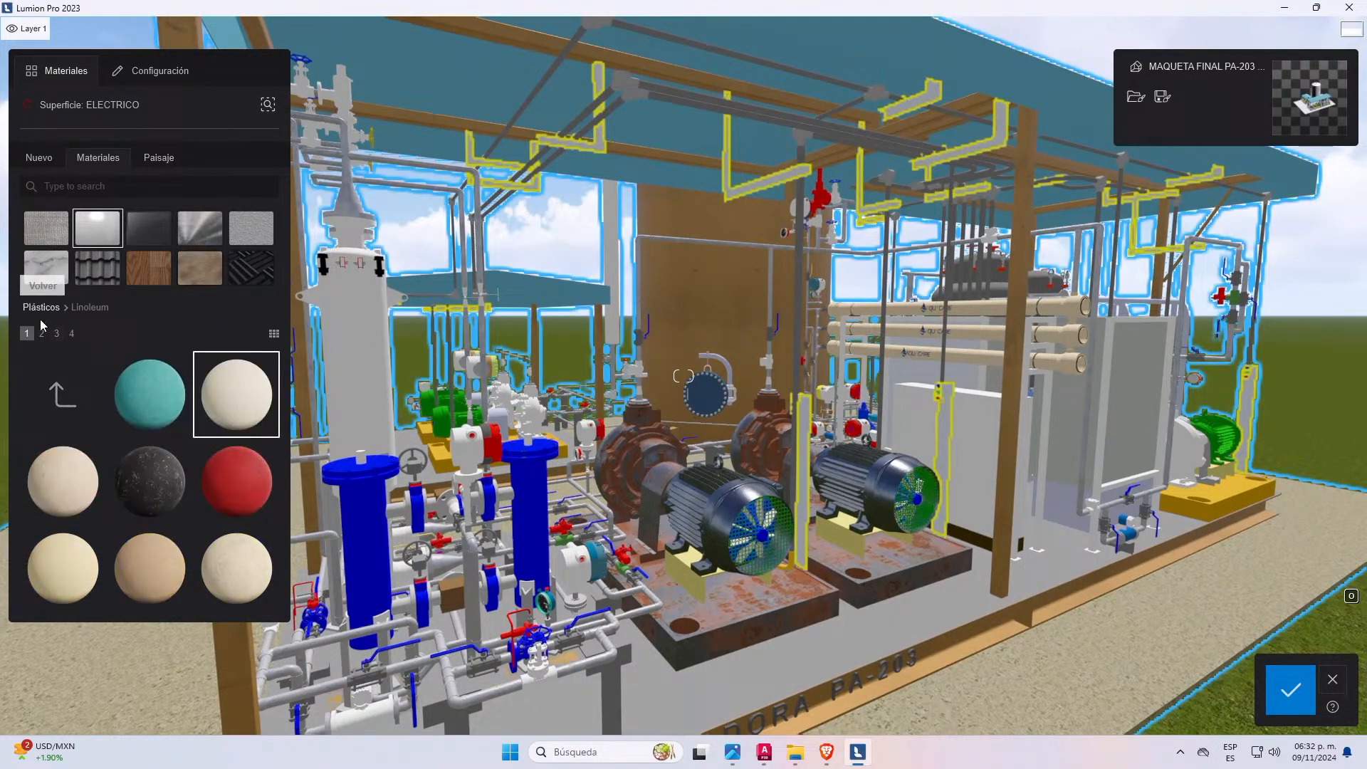
left_click(195, 233)
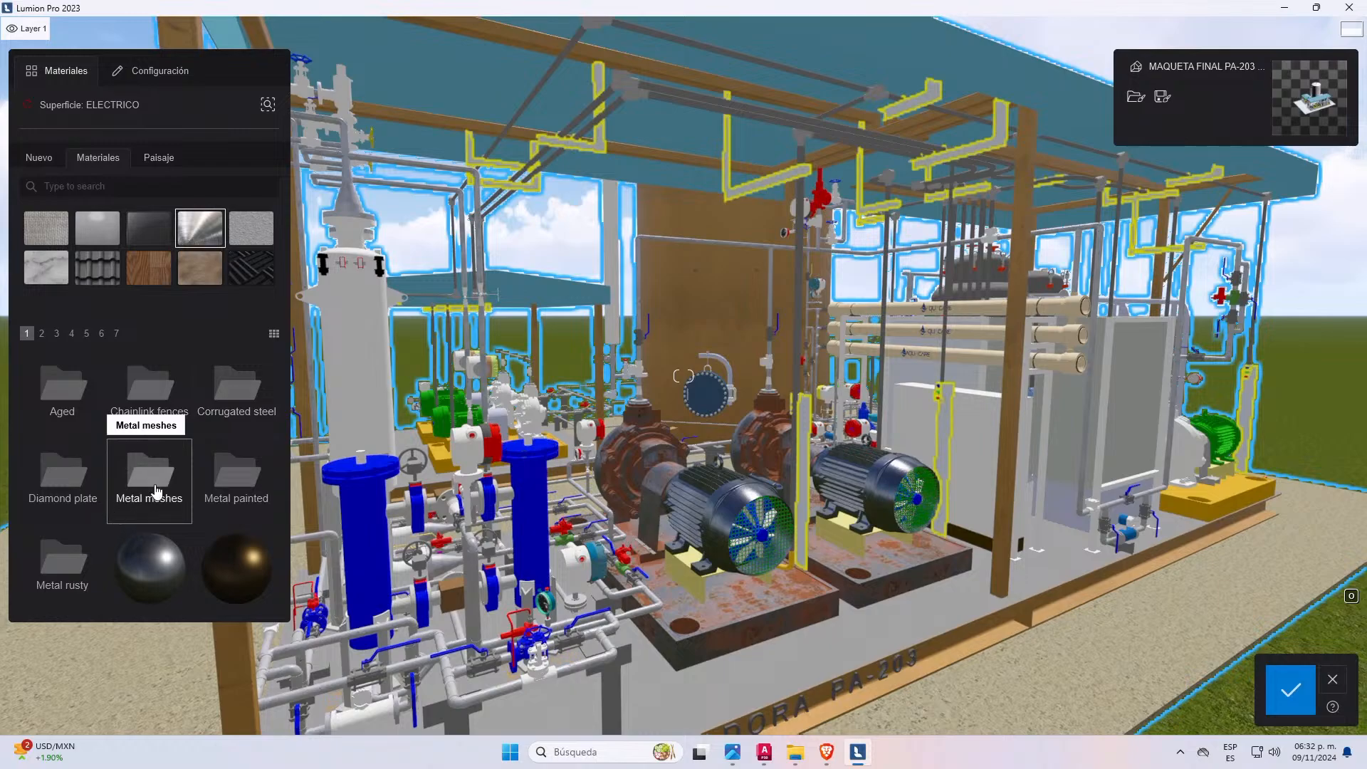
left_click(220, 466)
scroll(153, 463, "down", 2)
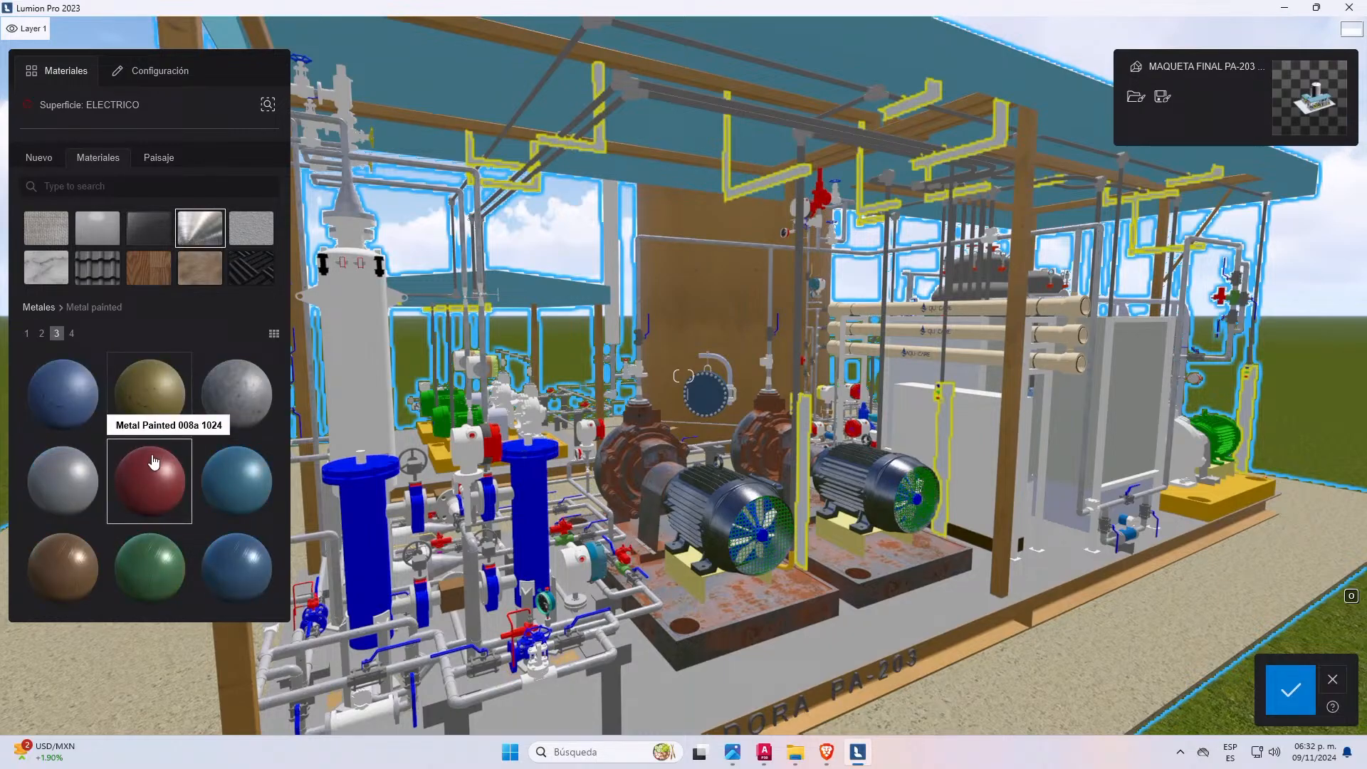
left_click(164, 397)
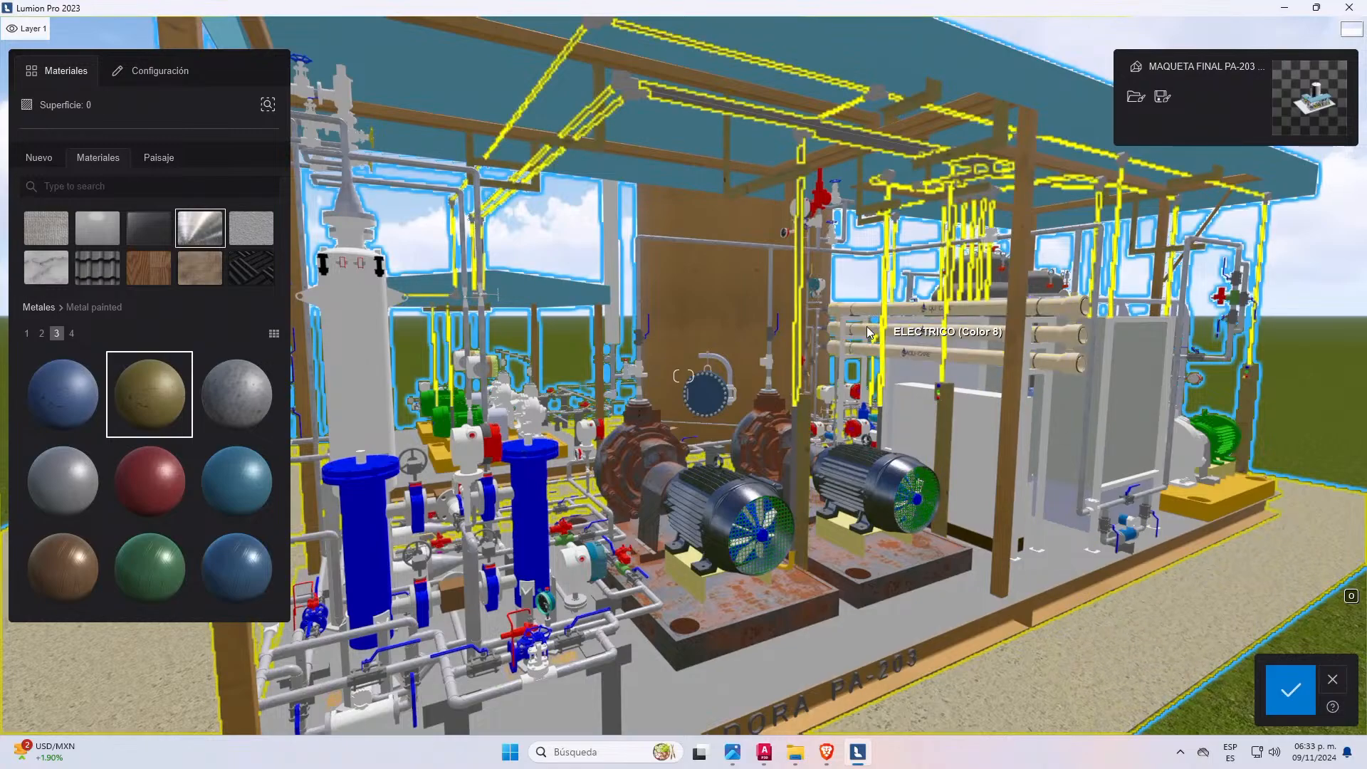
- Browse the plastics, including the transparent ones, for the ELECTRICO (Color 8) conduits beneath the roof
left_click(796, 343)
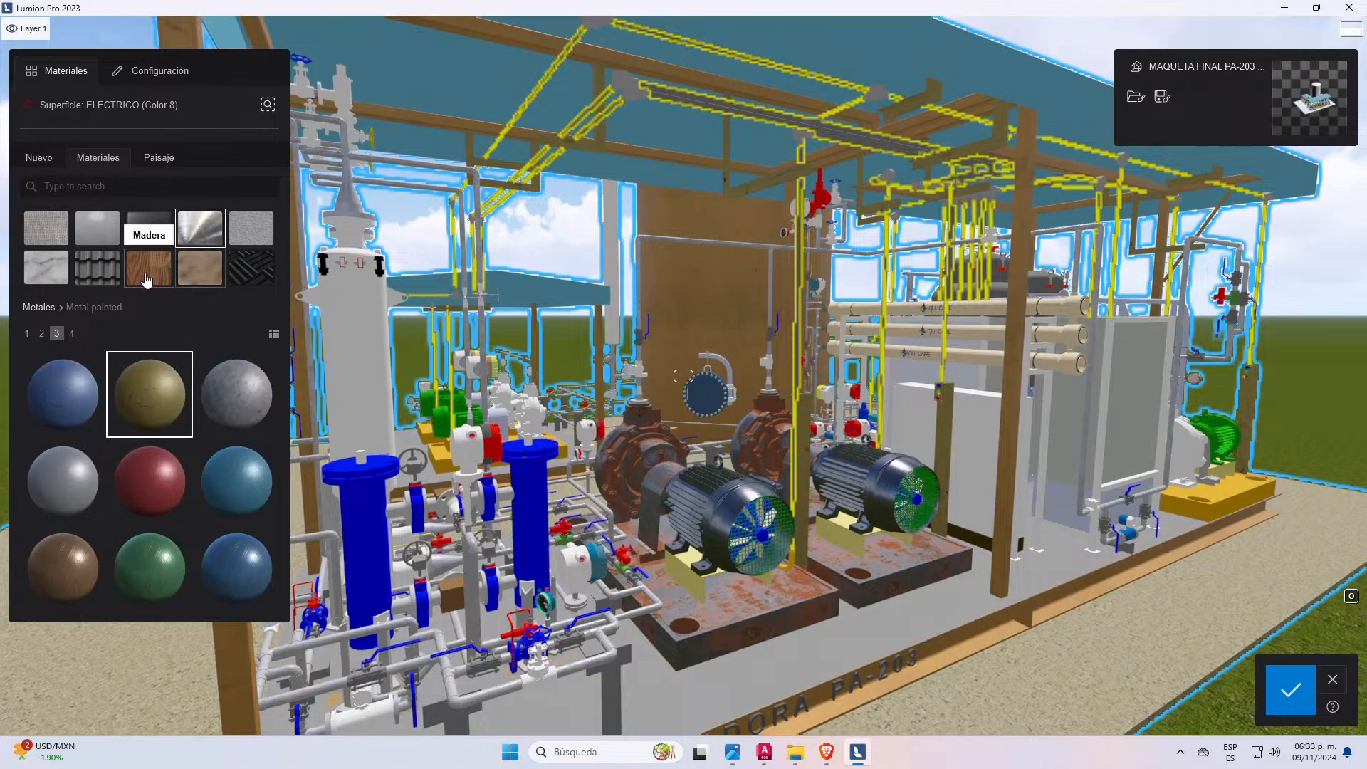
left_click(113, 242)
scroll(171, 434, "down", 2)
scroll(191, 445, "up", 2)
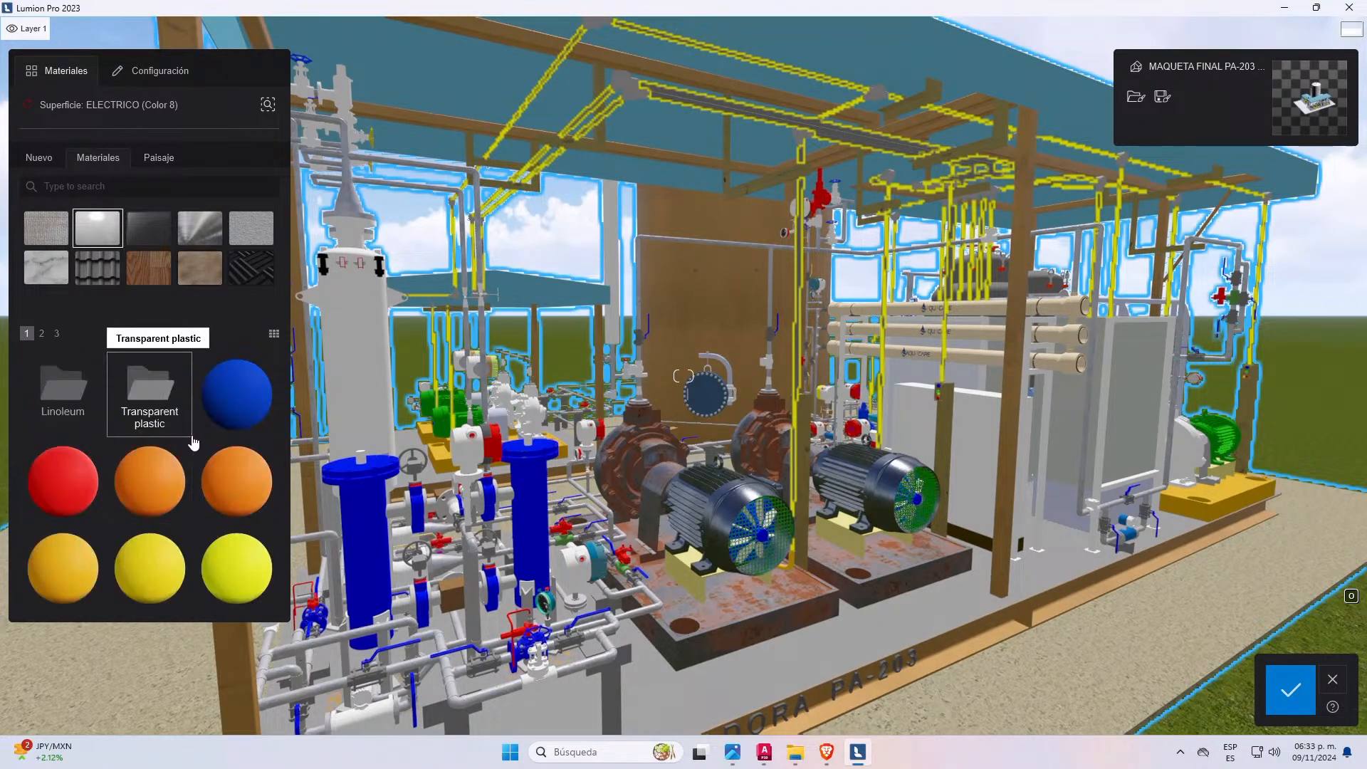
left_click(167, 388)
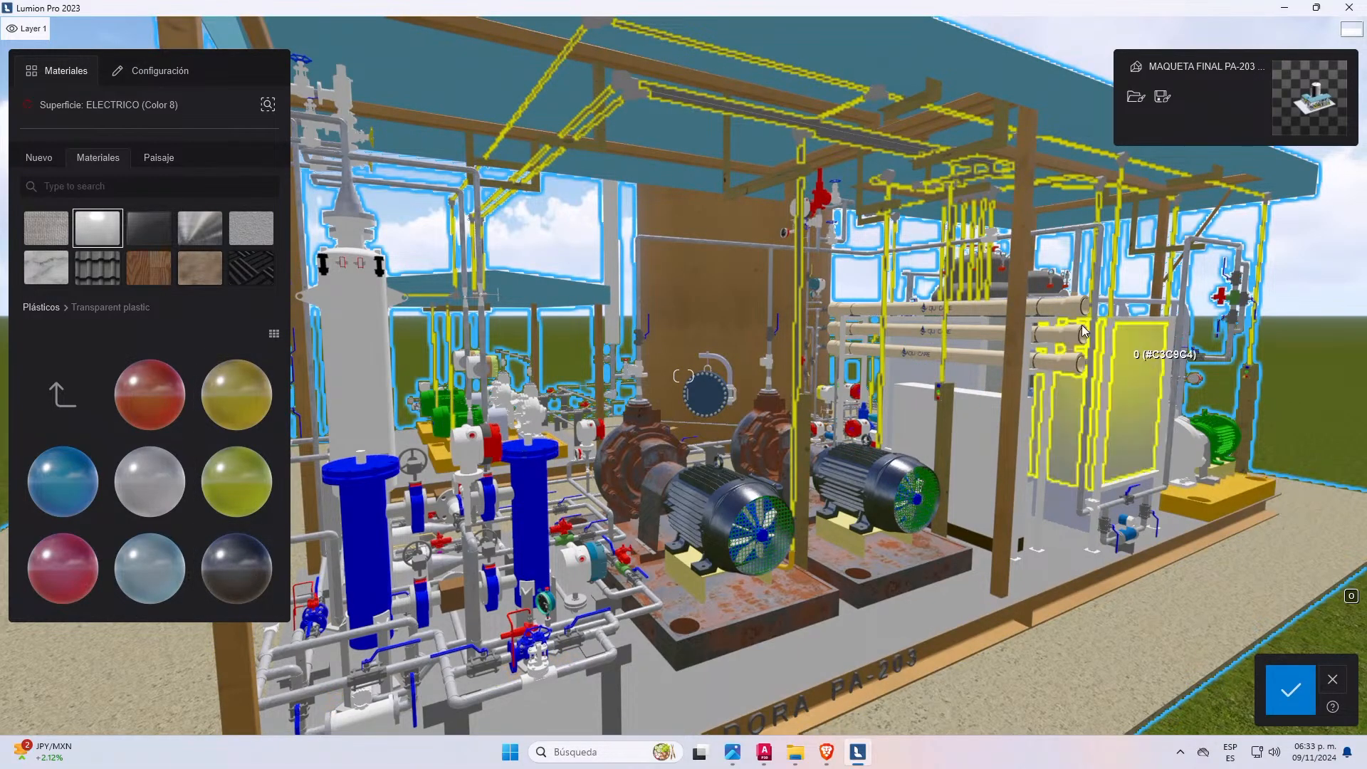
- Apply Transparent Plastic 008 to the ELECTRICO (Color 253) conduit fittings under the roof
left_click(669, 235)
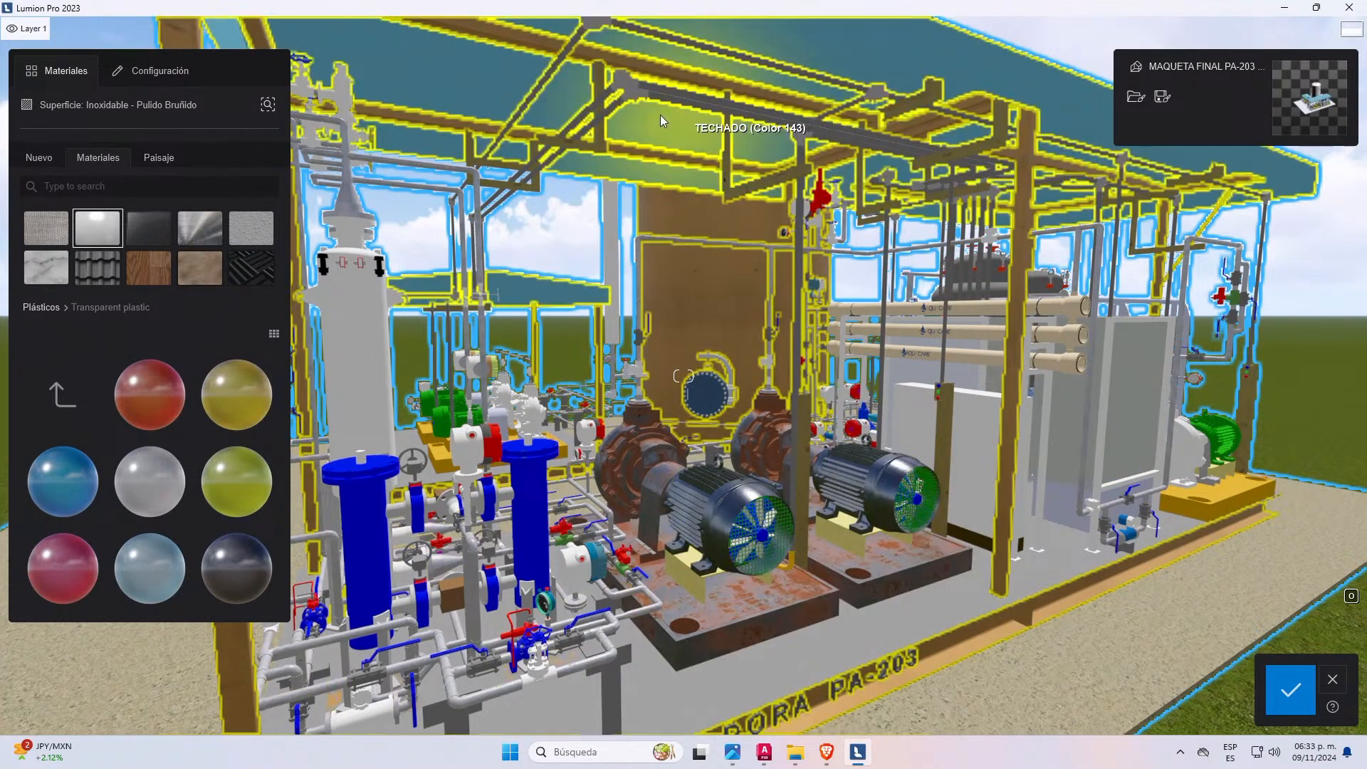
left_click(632, 97)
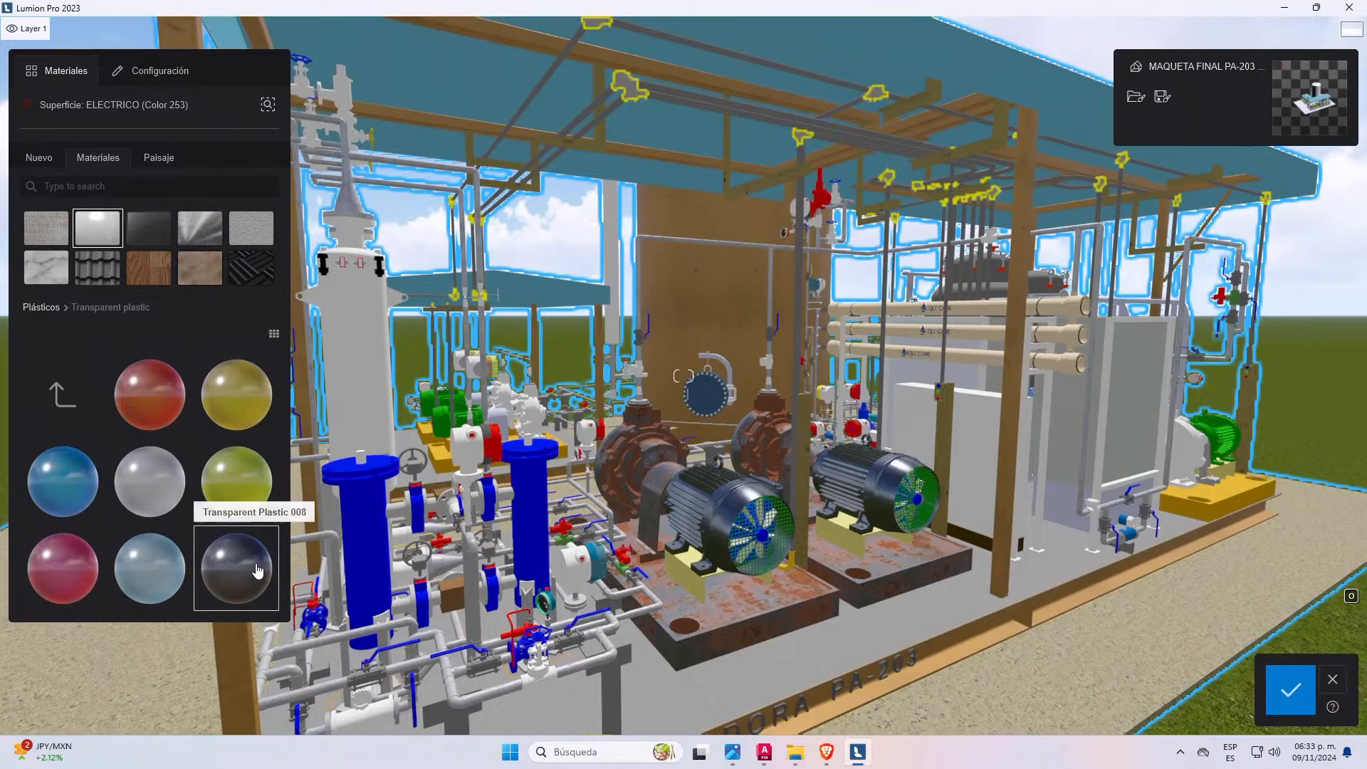
left_click(701, 212)
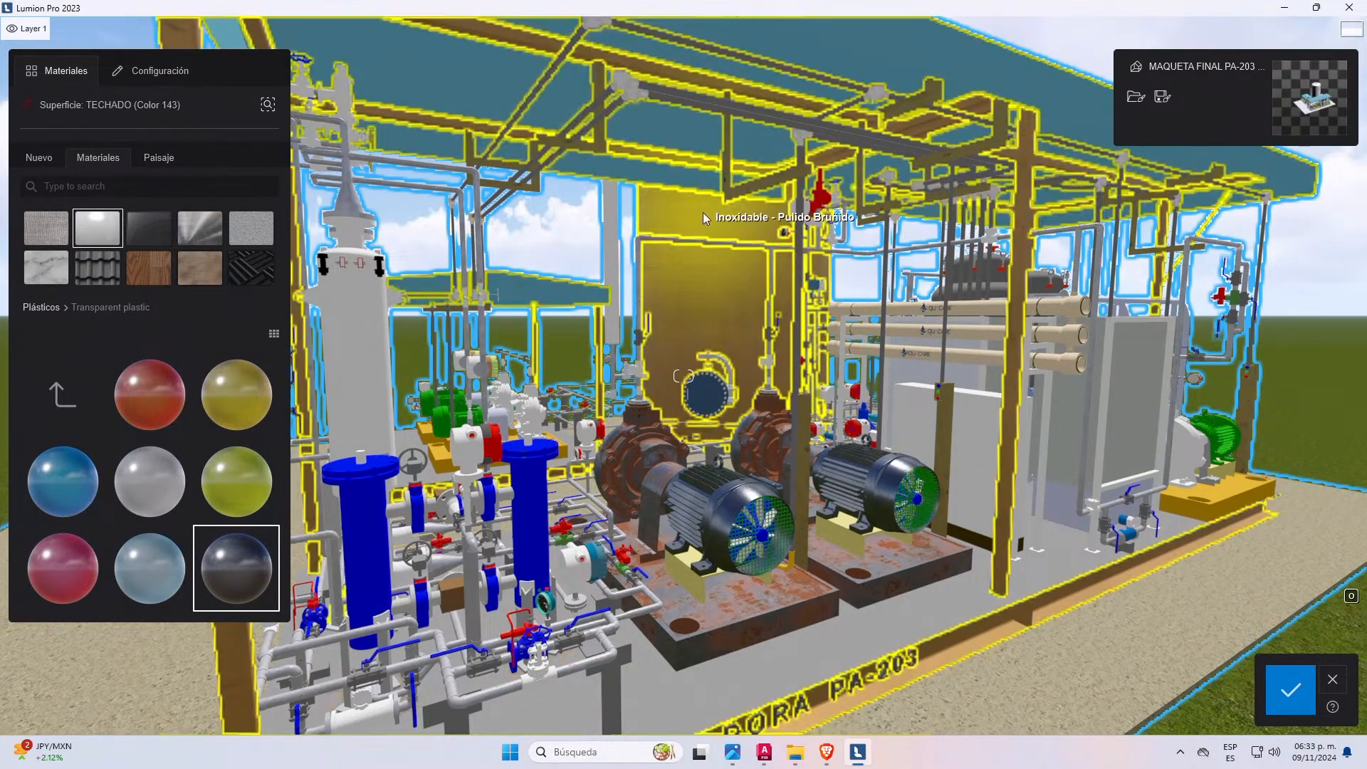
- Select the FILTRO CARBON FD-2031 surface for editing and show the metal materials
key("s")
right_click_drag(709, 238, 1342, 343)
key("w")
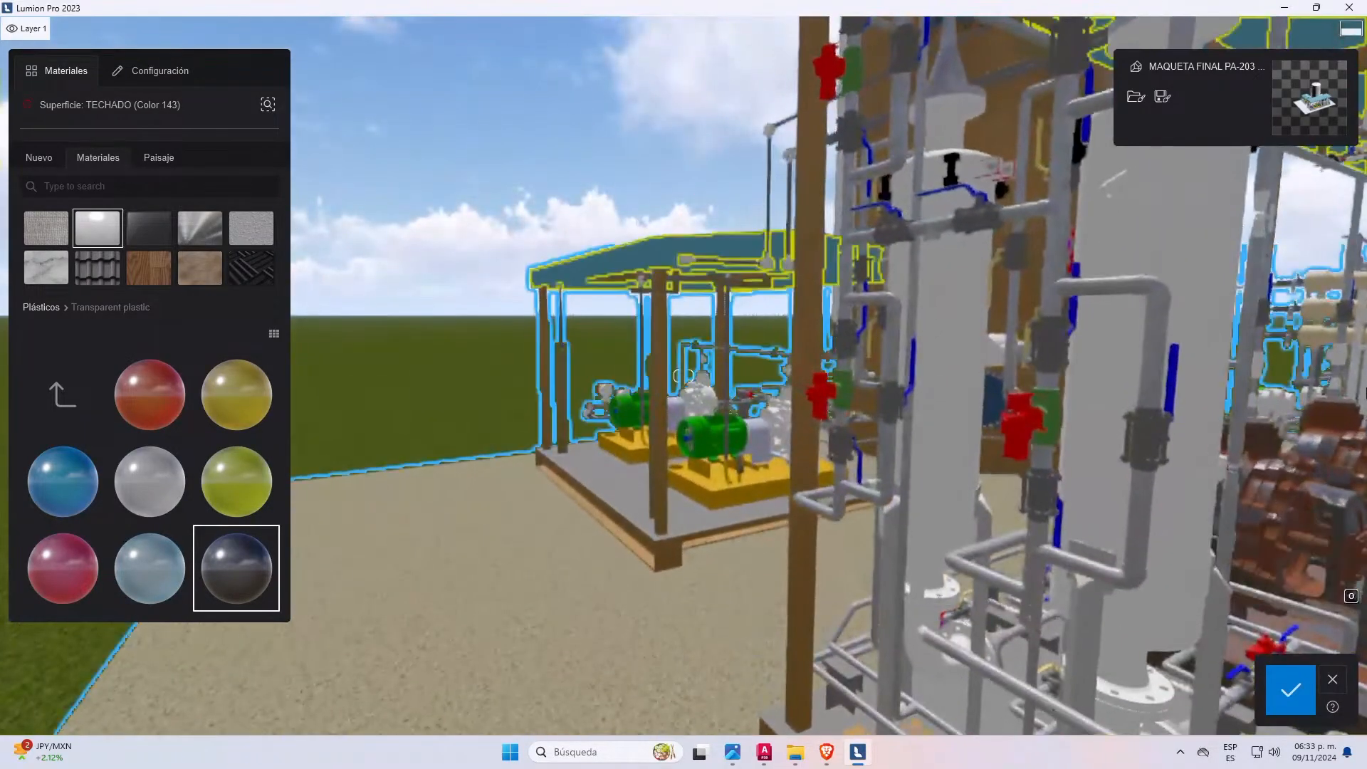
key("s")
key("s")
key("d")
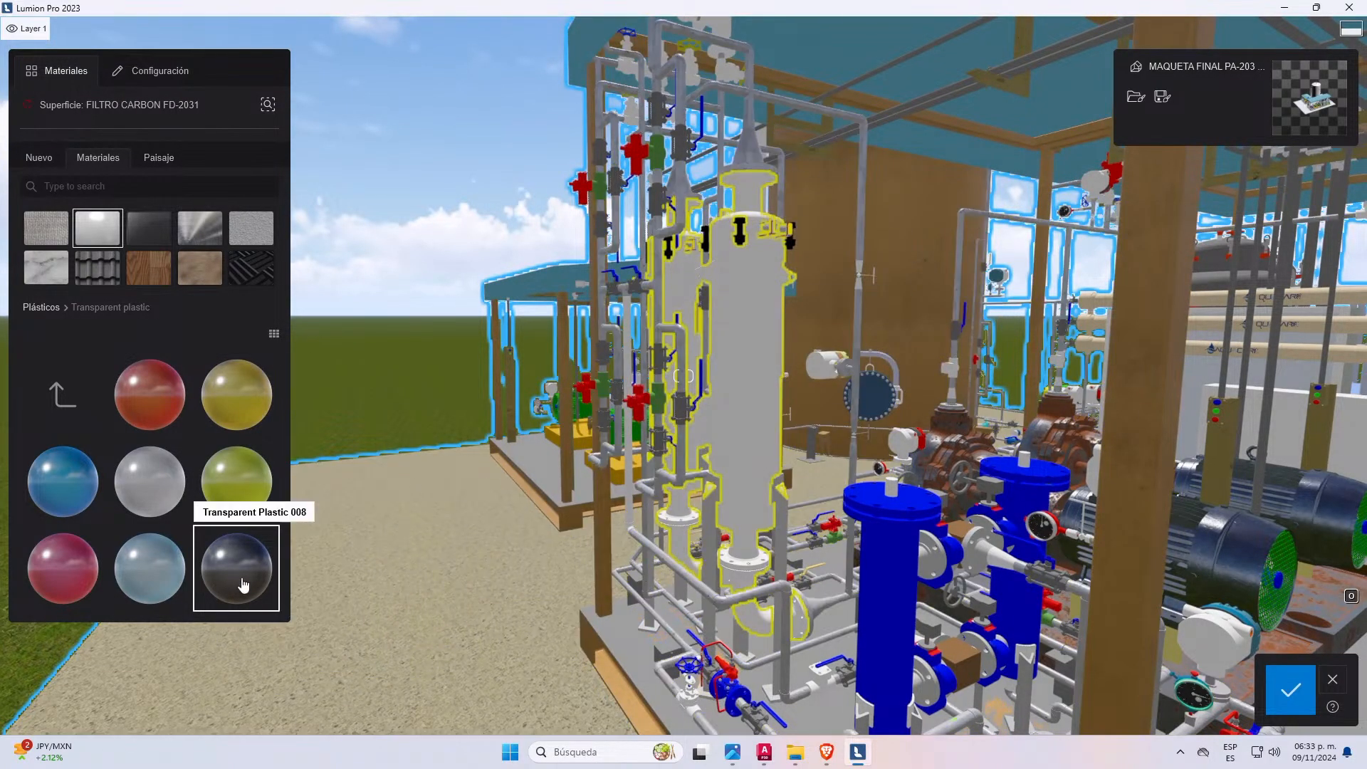
left_click(69, 413)
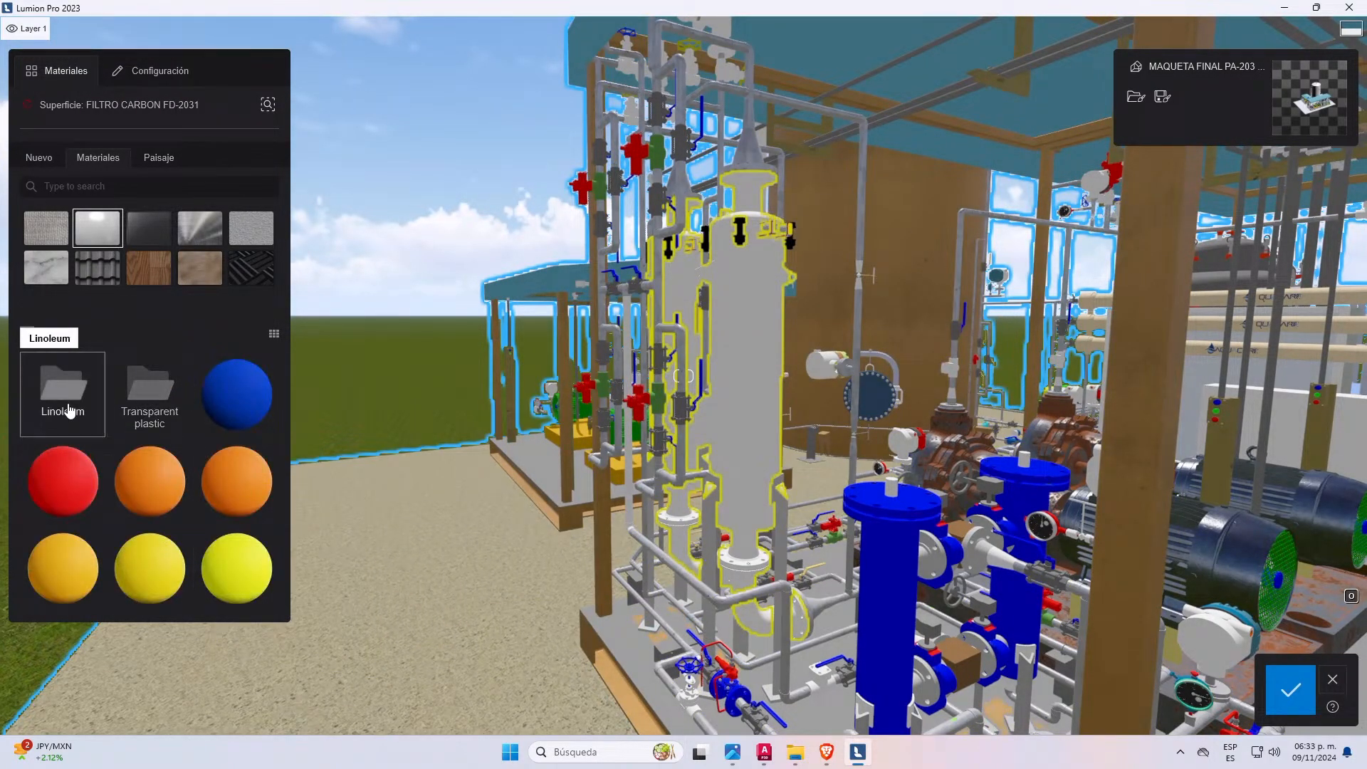
left_click(203, 245)
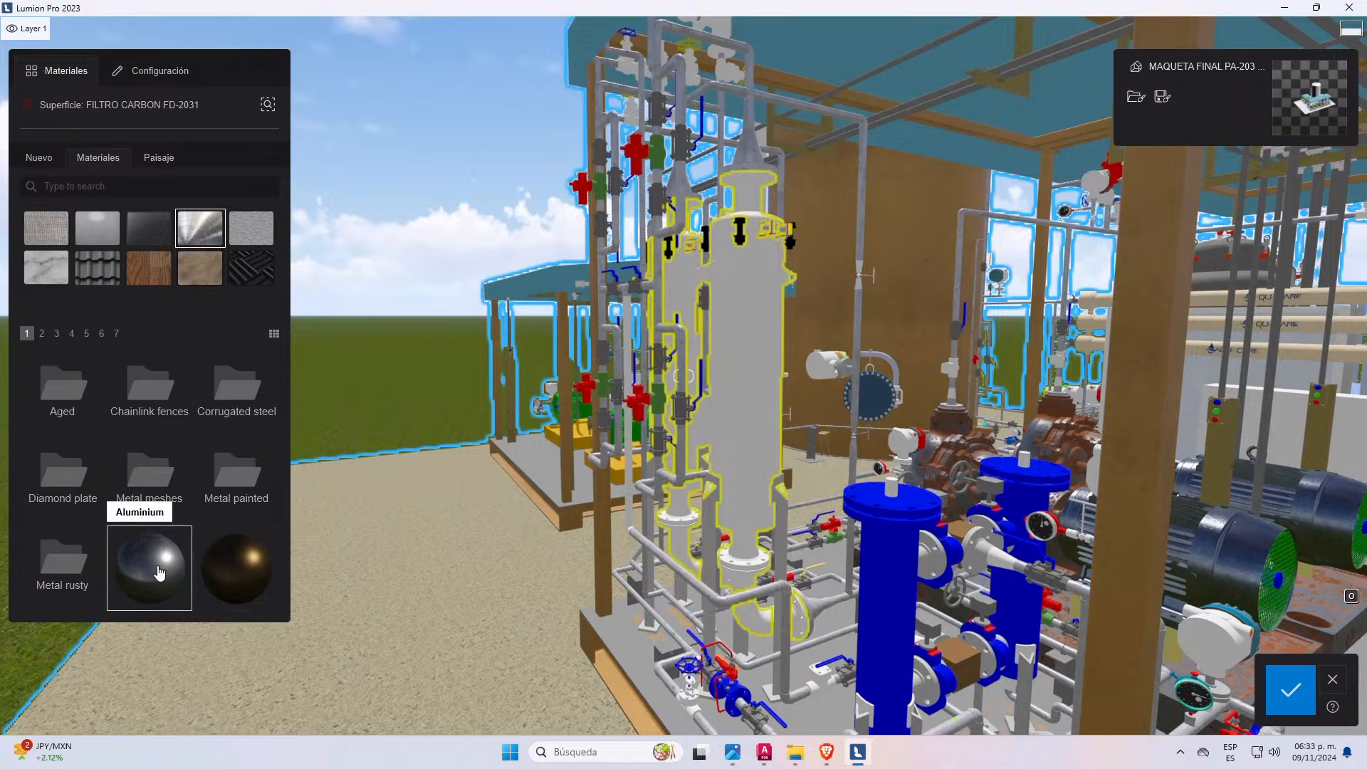
- Apply the Stainless steel 001 metal to the FILTRO CARBON FD-2031 surface
scroll(181, 573, "down", 3)
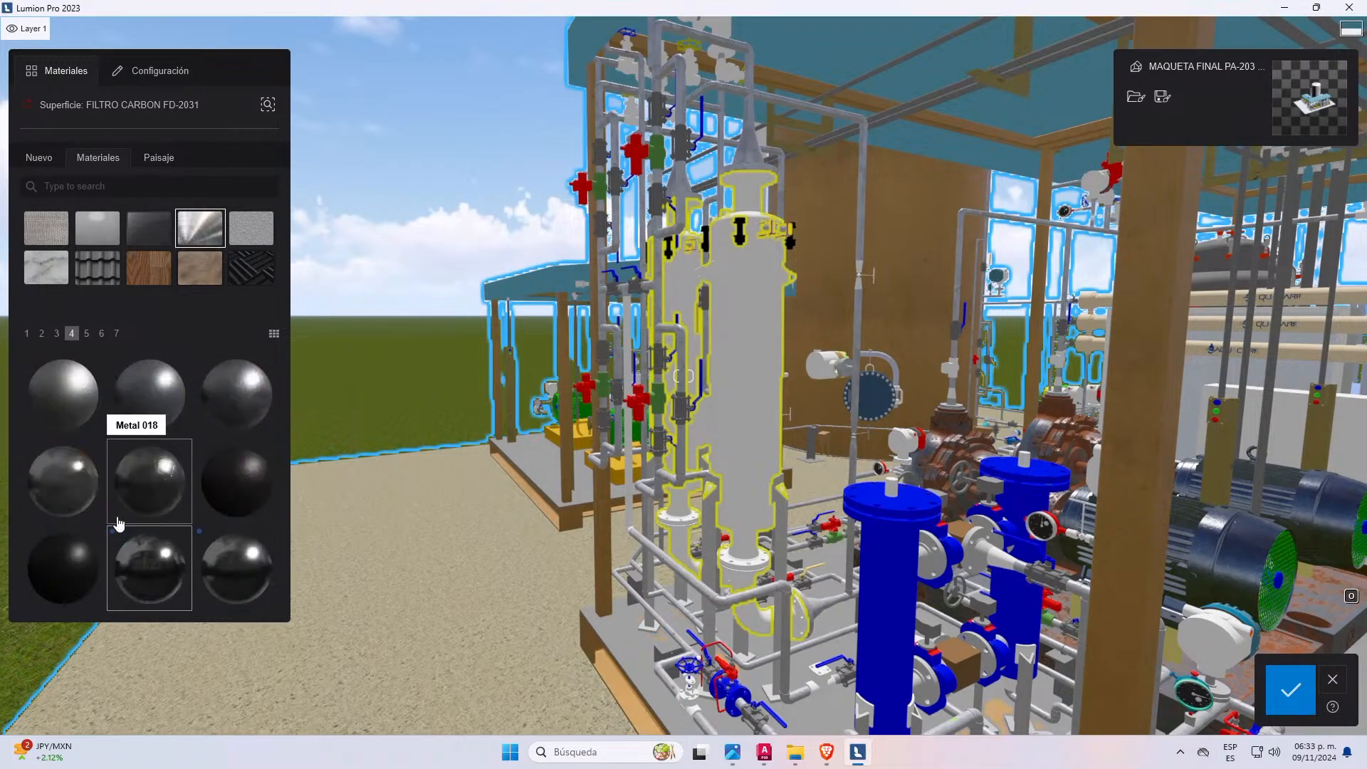
scroll(163, 505, "down", 2)
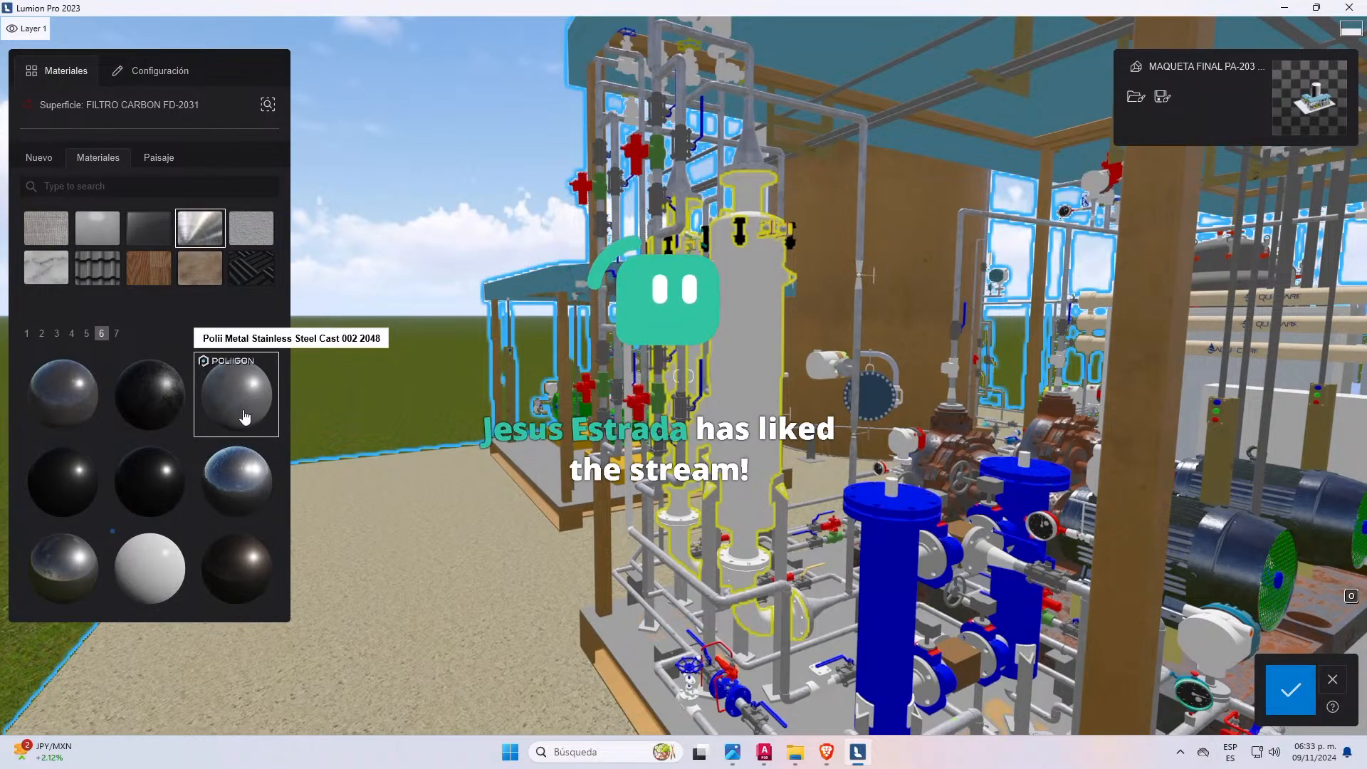
left_click(207, 232)
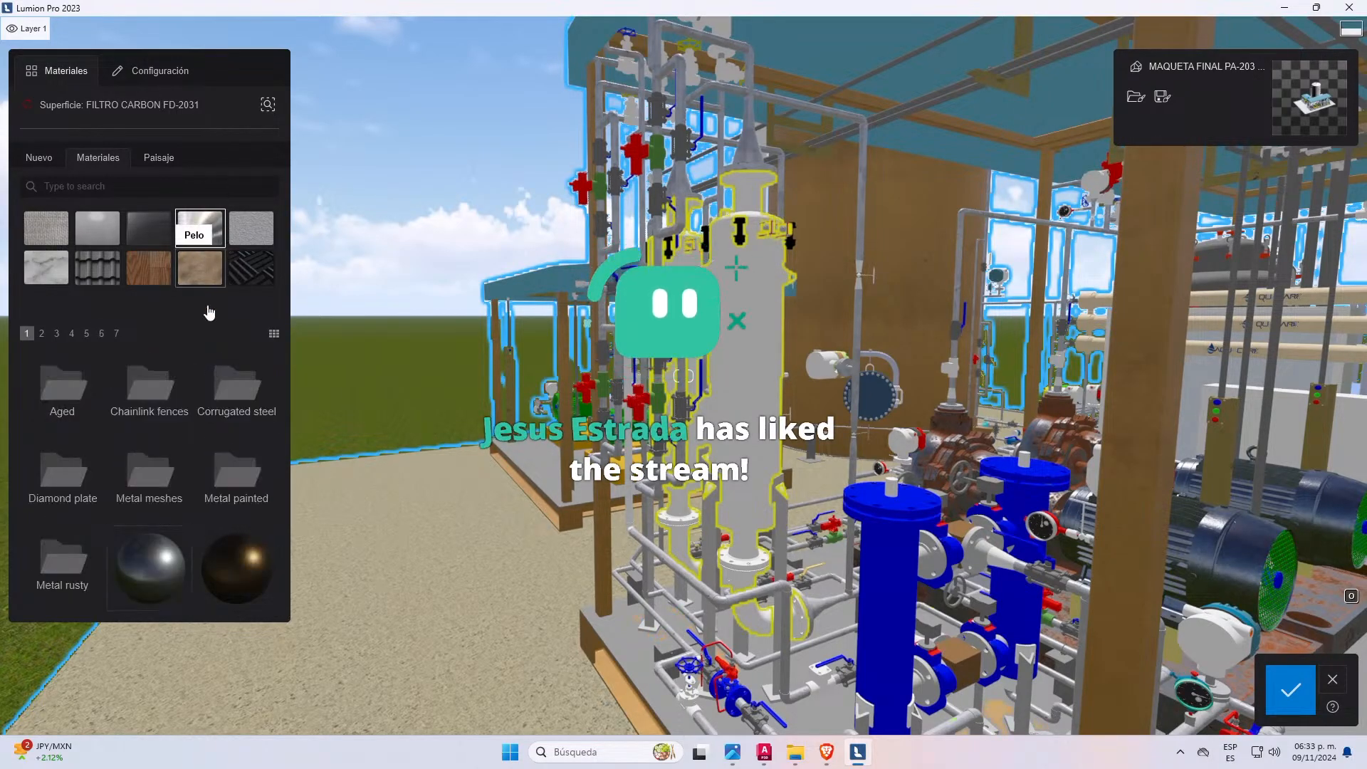
left_click(81, 478)
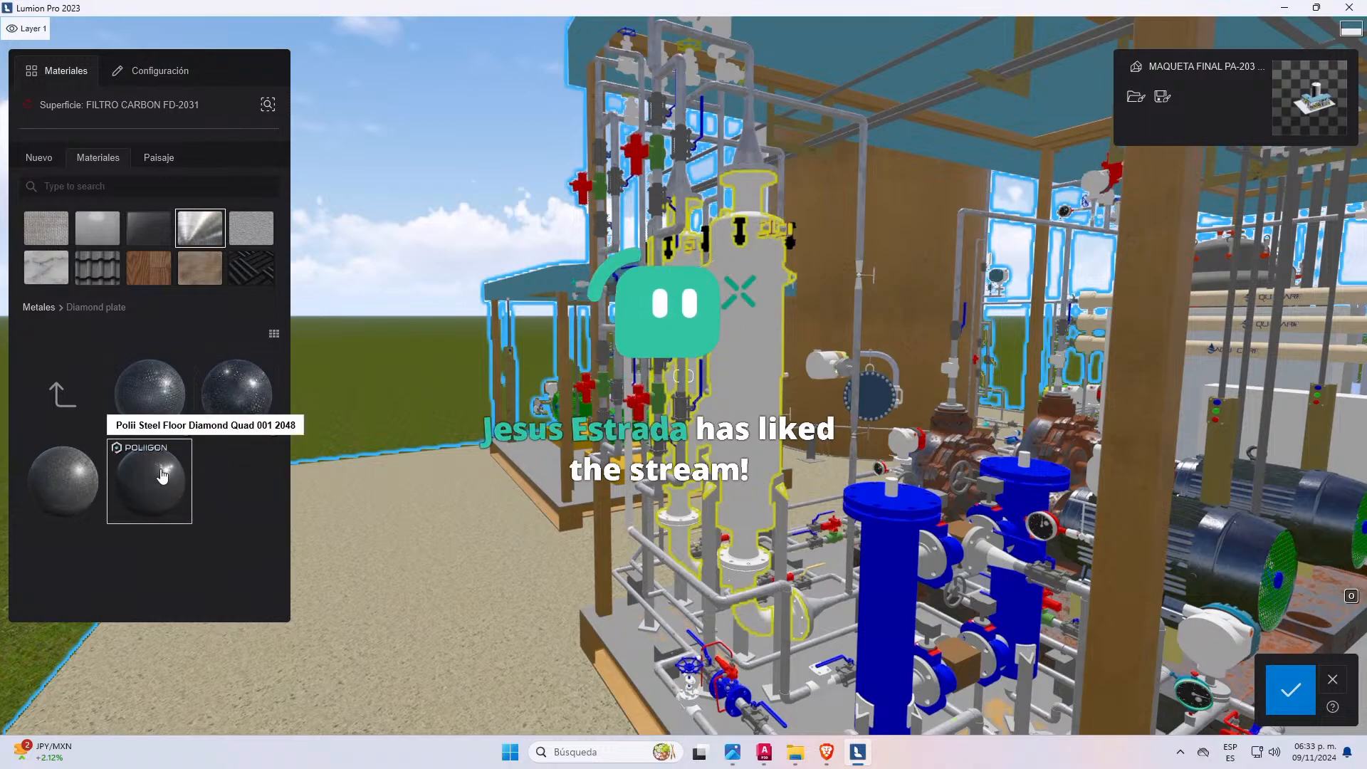
left_click(198, 229)
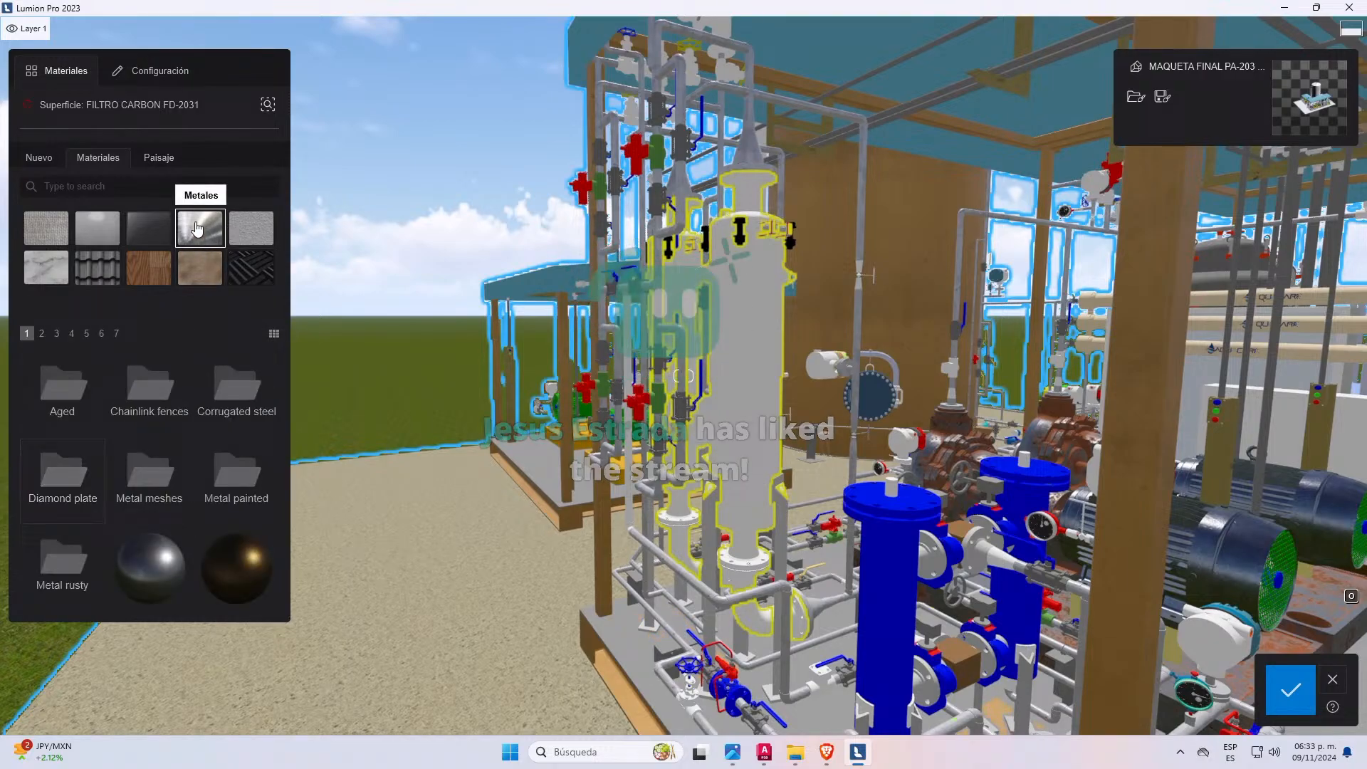
left_click(233, 403)
left_click(74, 393)
scroll(100, 404, "down", 1)
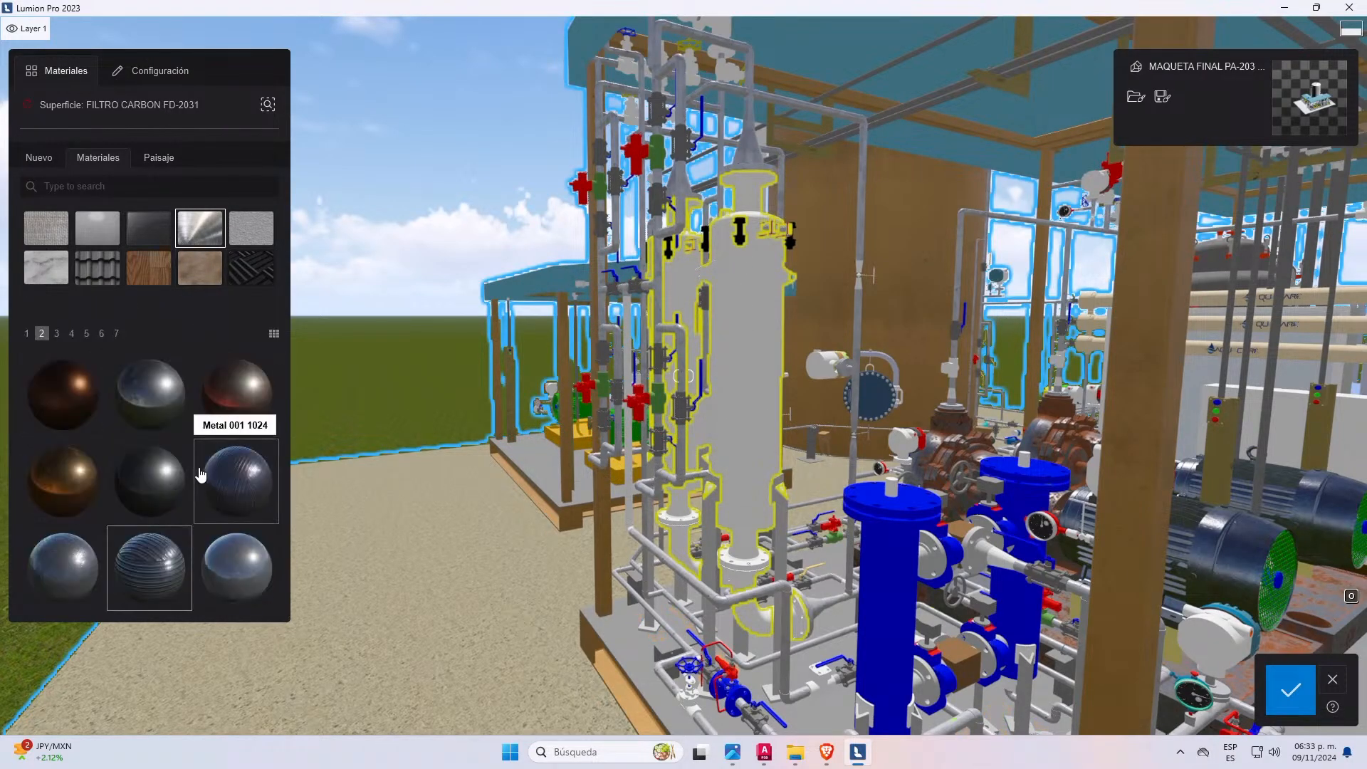
scroll(211, 510, "down", 2)
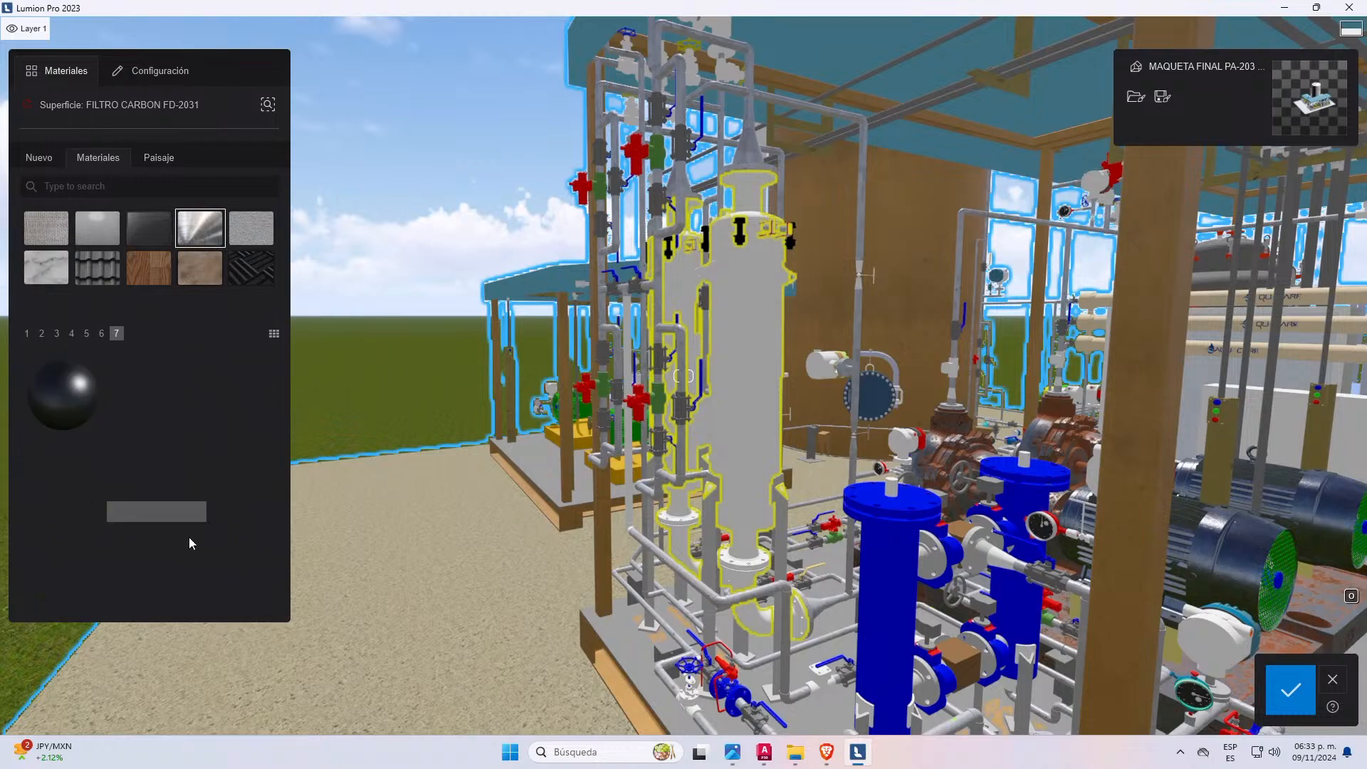
scroll(190, 541, "up", 1)
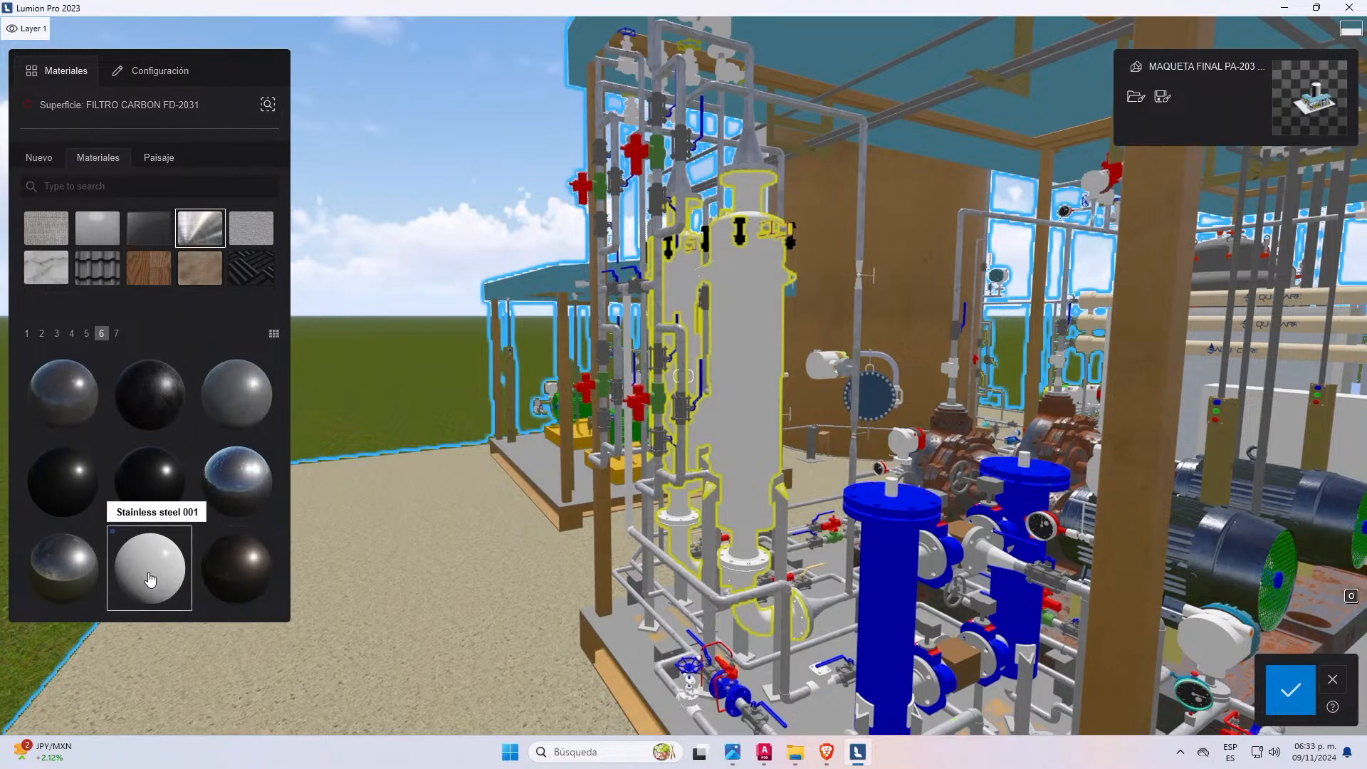
- Apply the Stainless steel 001 metal to the blue FILTRO DUPLEX surface
scroll(648, 355, "up", 3)
scroll(649, 356, "down", 6)
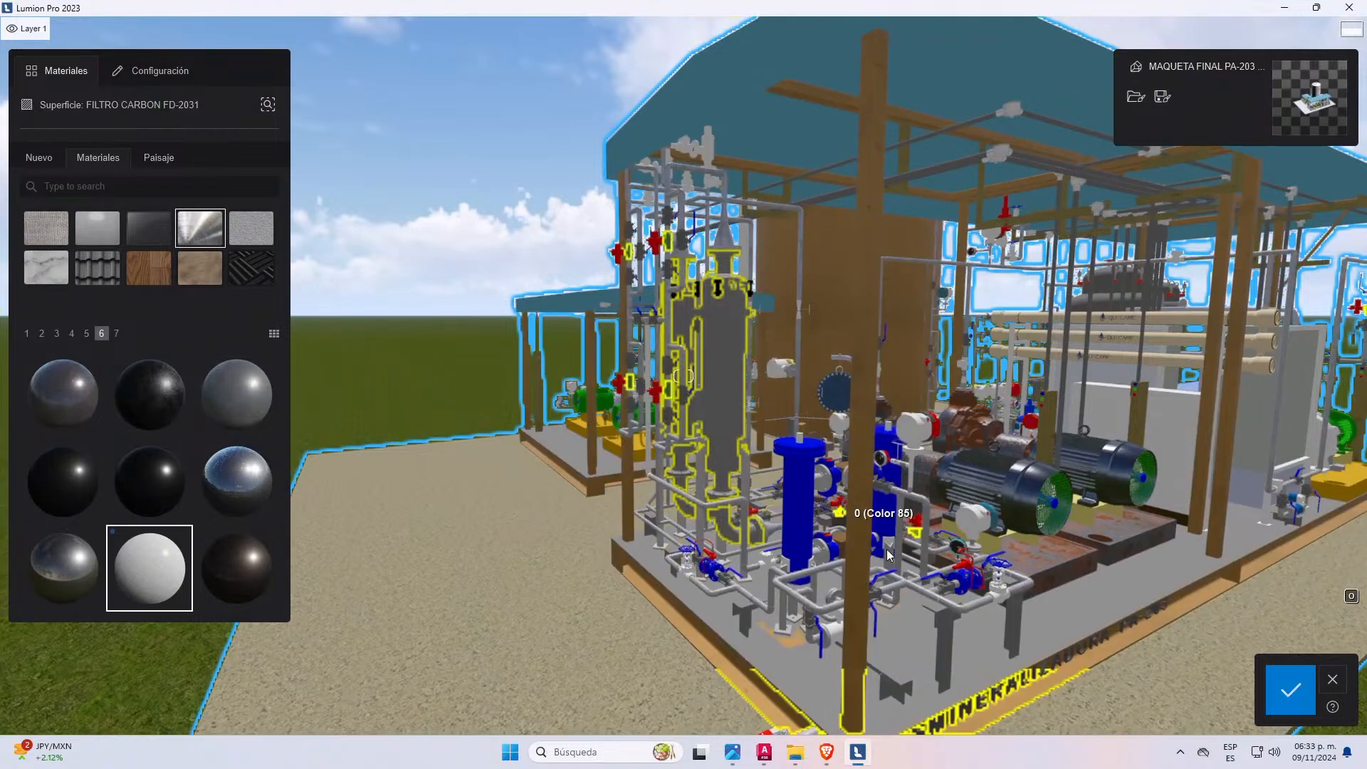
scroll(1033, 652, "down", 1)
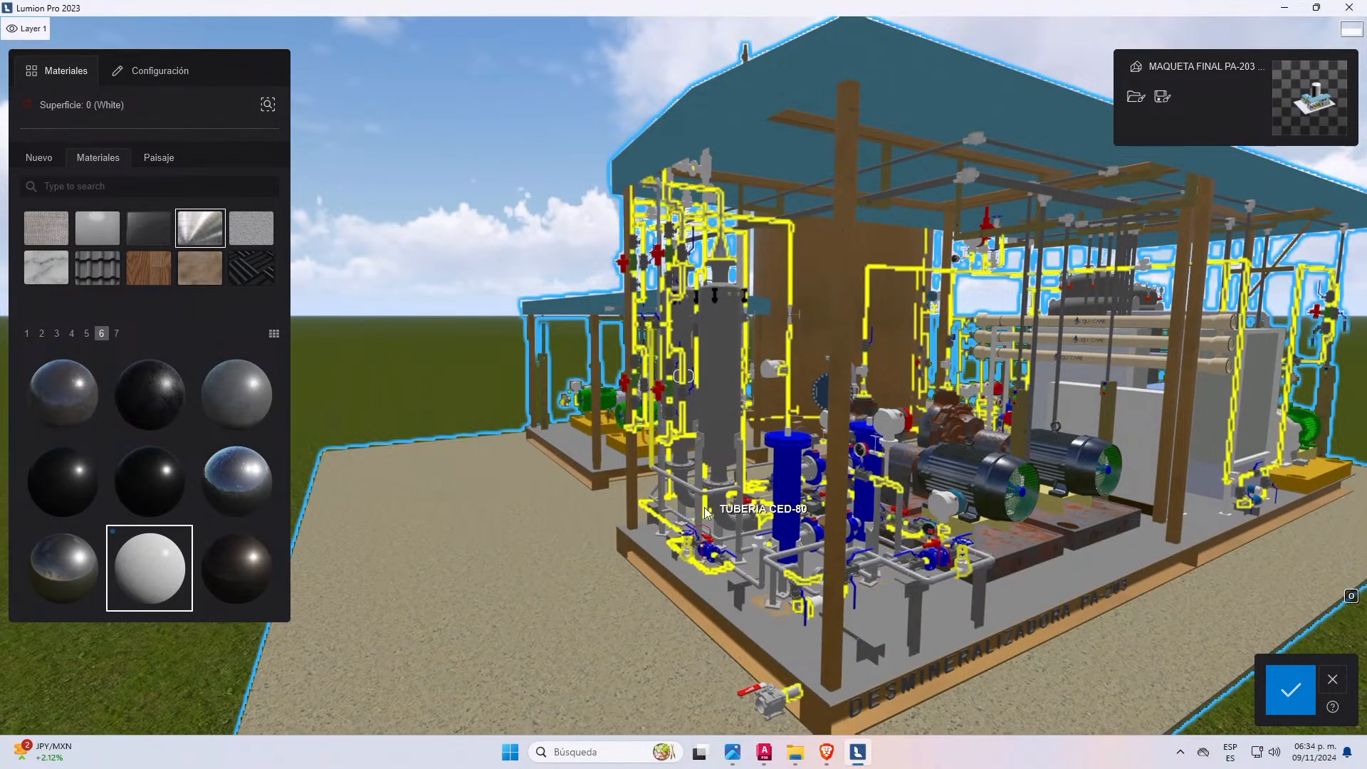
scroll(760, 518, "down", 2)
scroll(761, 519, "up", 3)
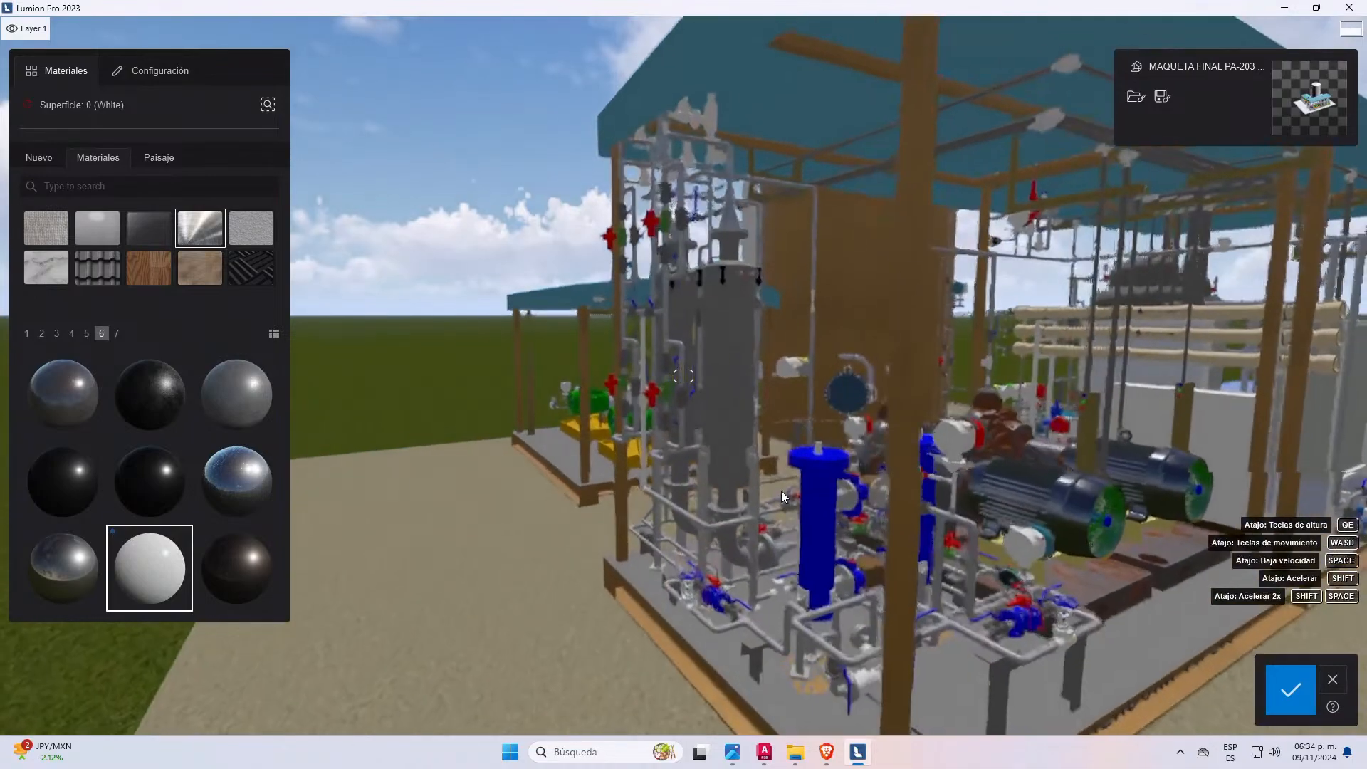
left_click(811, 507)
left_click(149, 567)
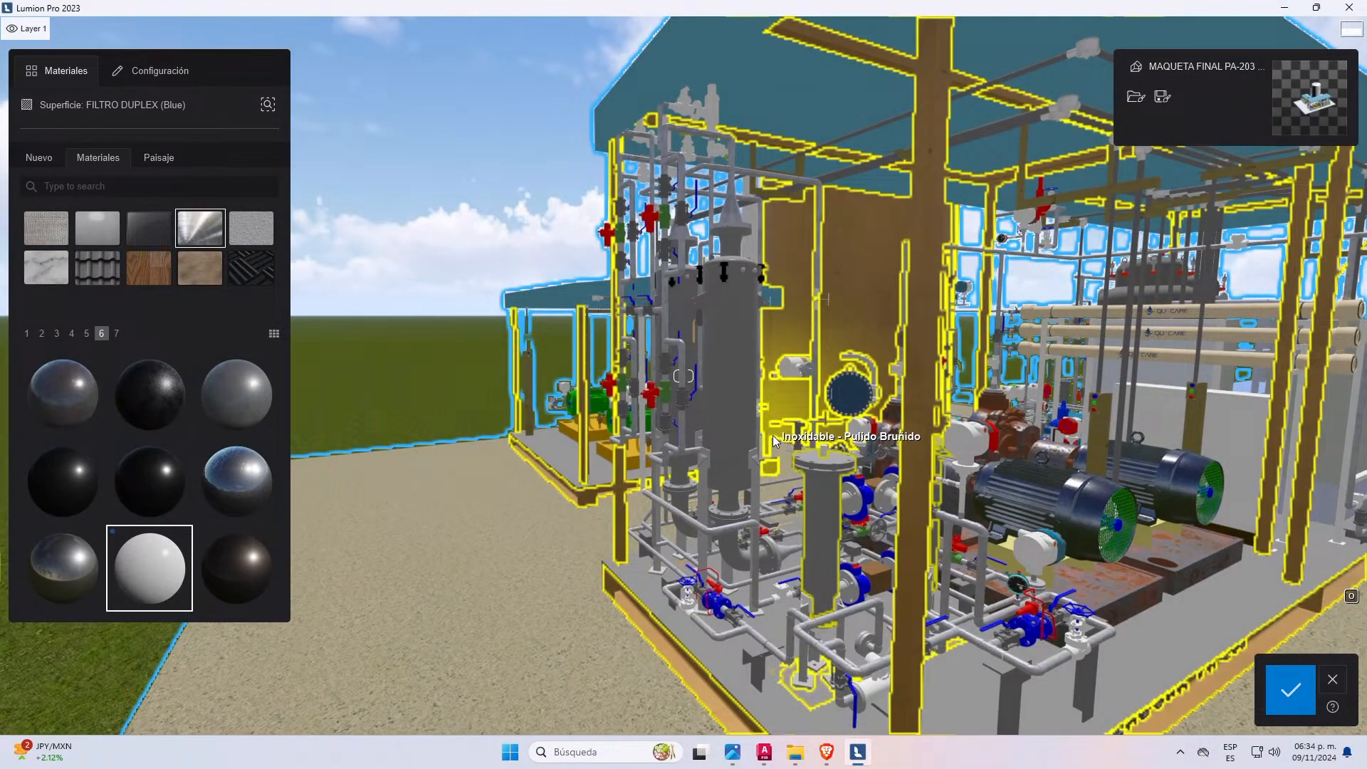
- Apply the Aged Iron metal to the white centrifugal pump bodies GA-2033R under the small roof
key("a")
right_click_drag(774, 441, 1174, 556)
key("w")
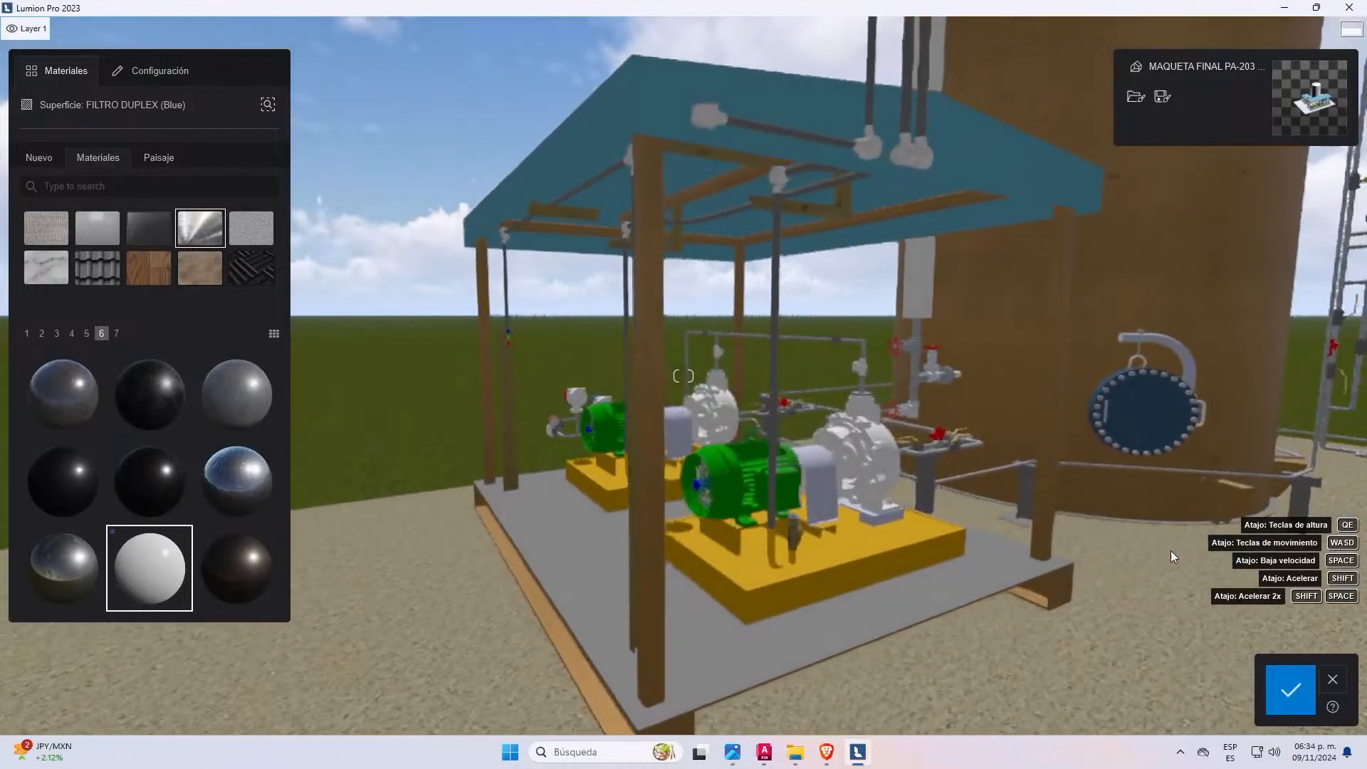
left_click(860, 471)
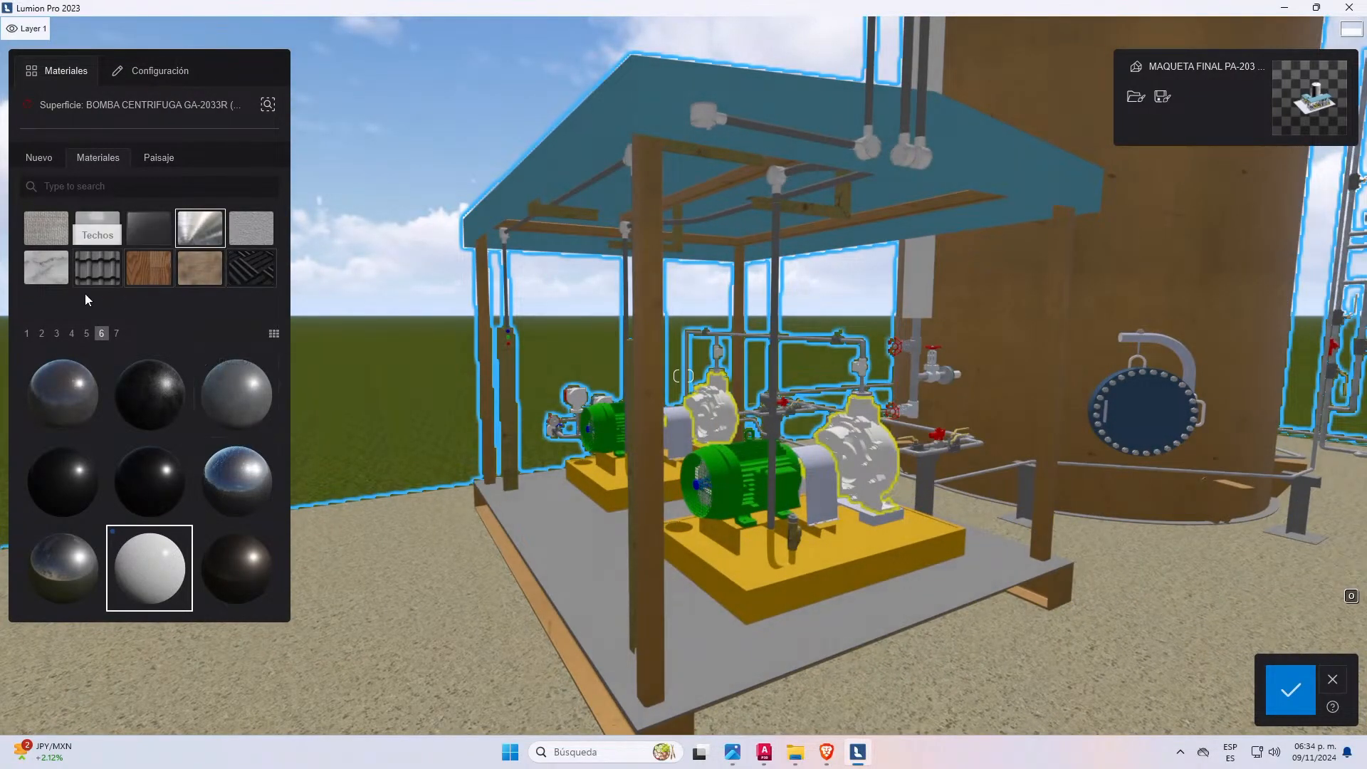
left_click(185, 233)
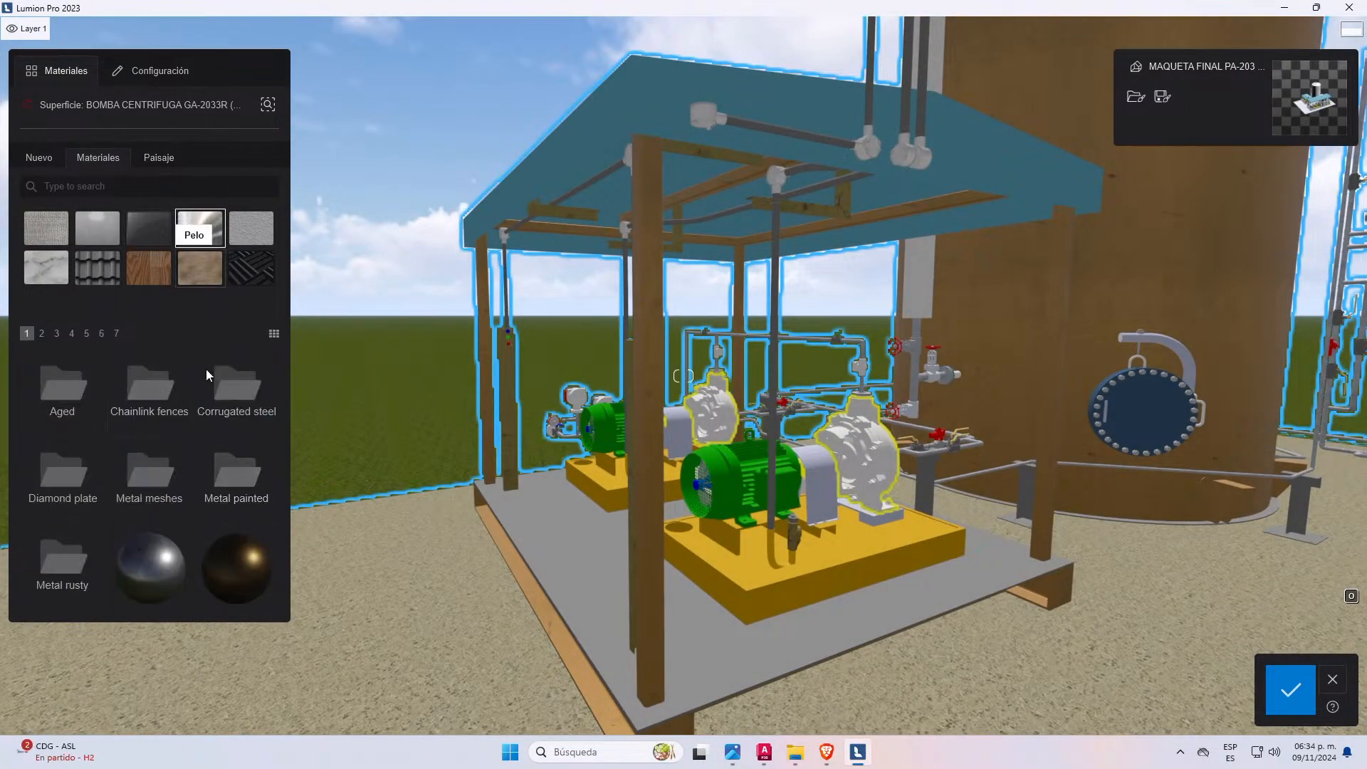
scroll(233, 464, "down", 1)
scroll(235, 459, "up", 1)
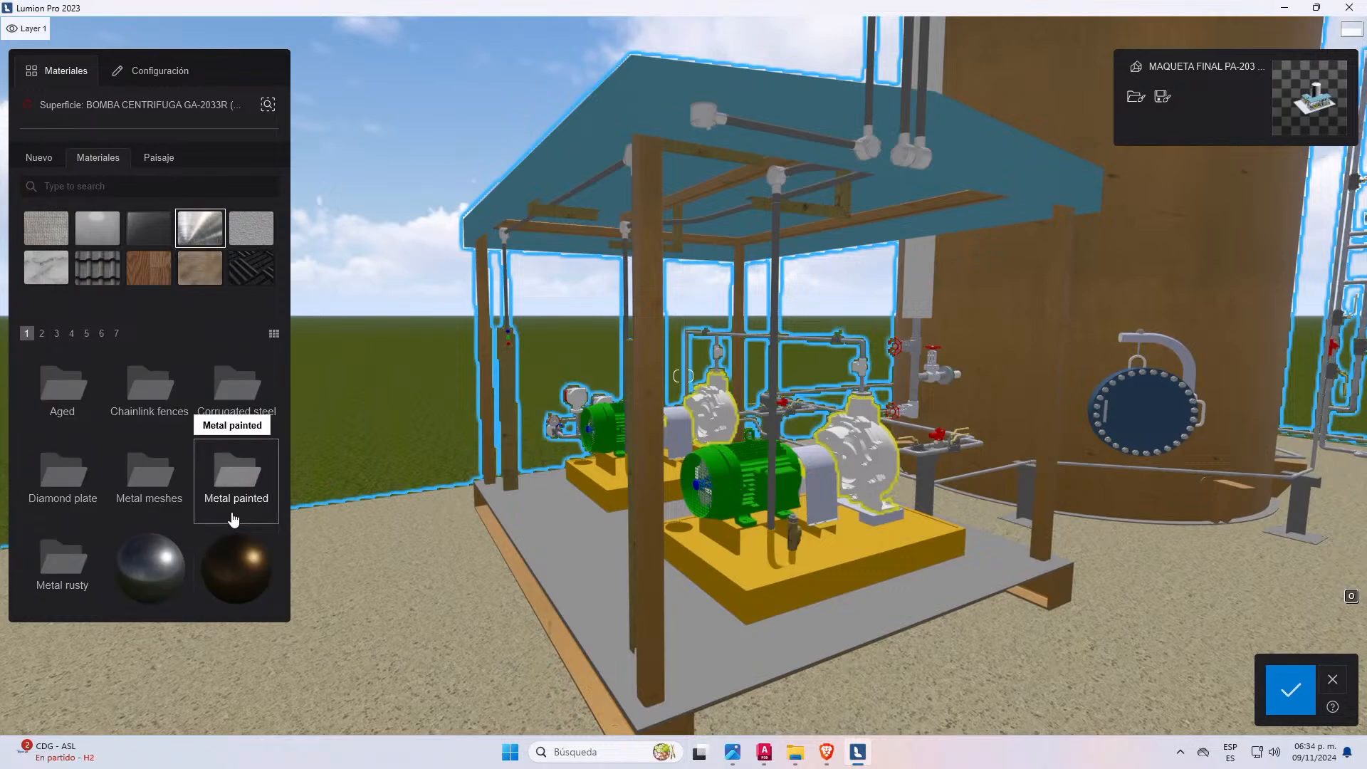
scroll(235, 518, "down", 1)
scroll(207, 436, "up", 1)
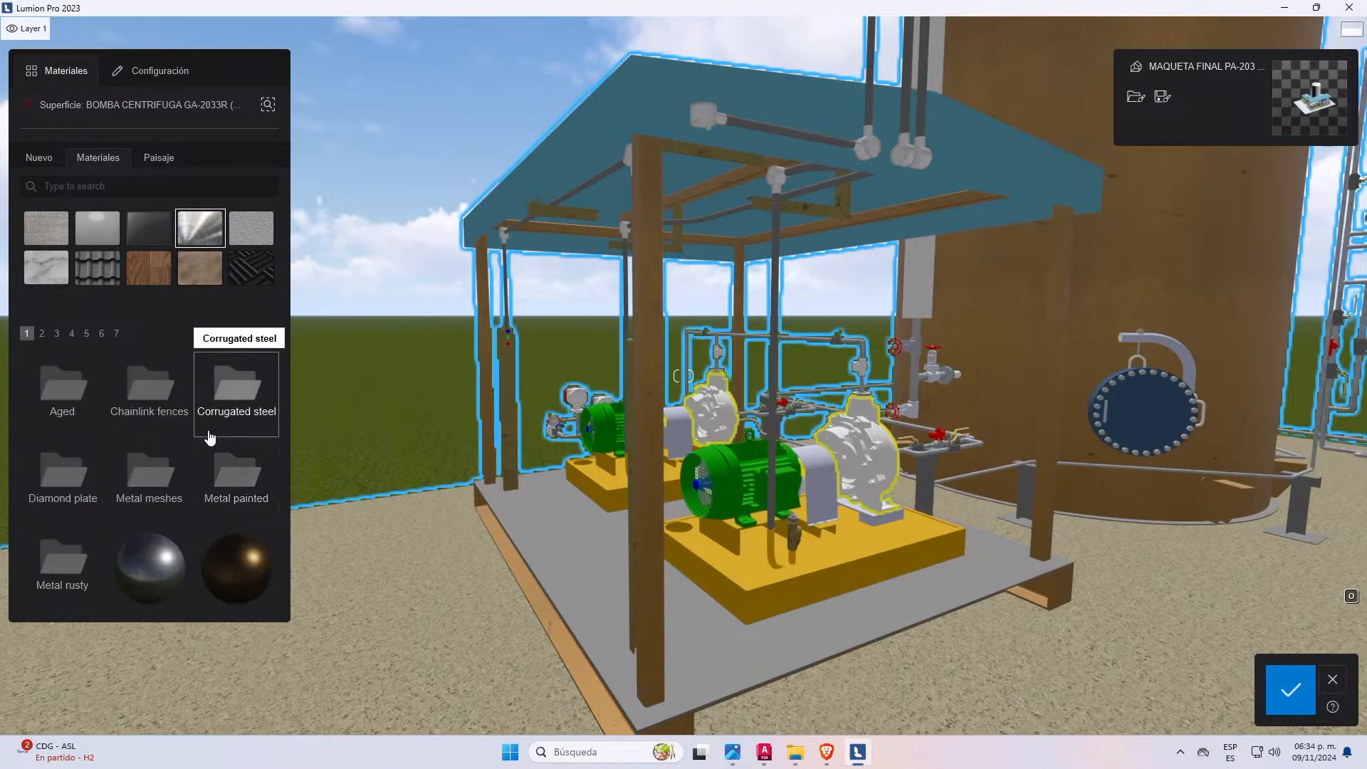
double_click(243, 387)
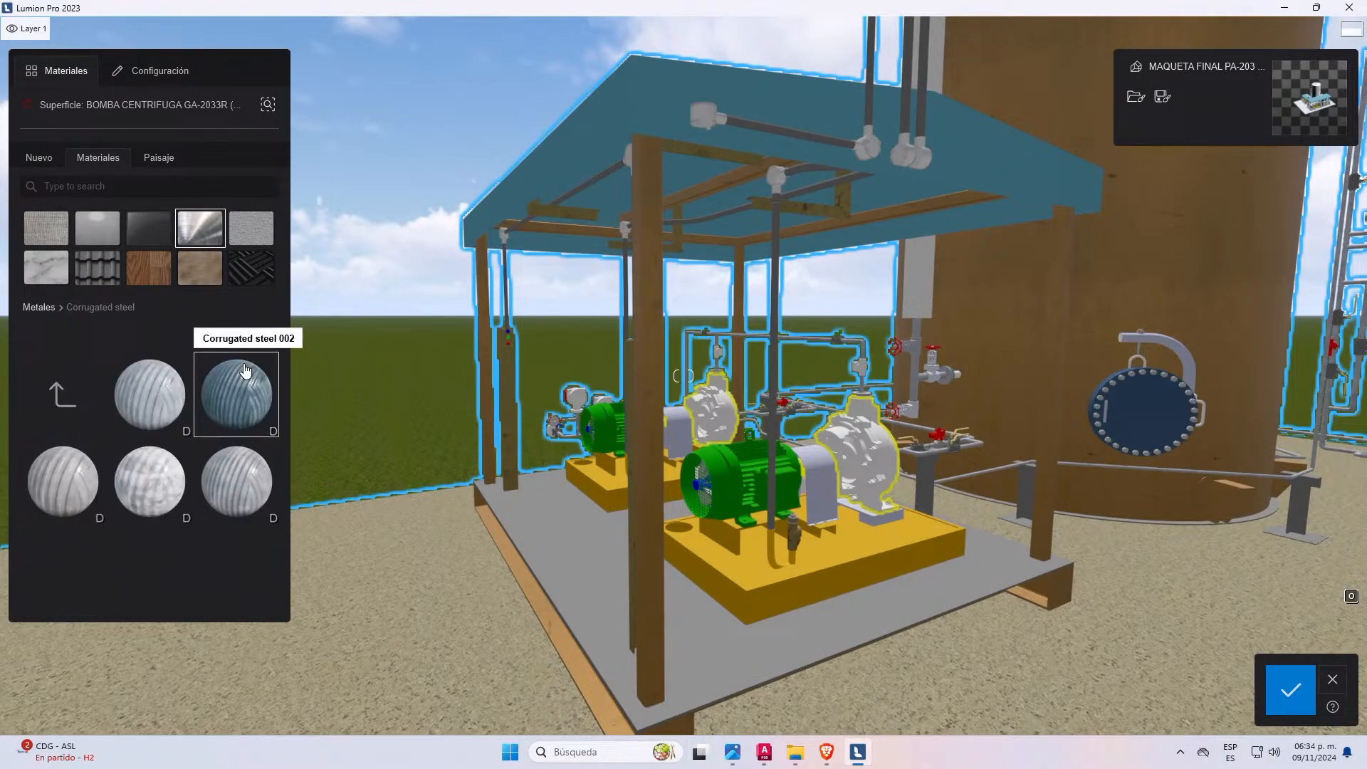
left_click(84, 378)
double_click(63, 394)
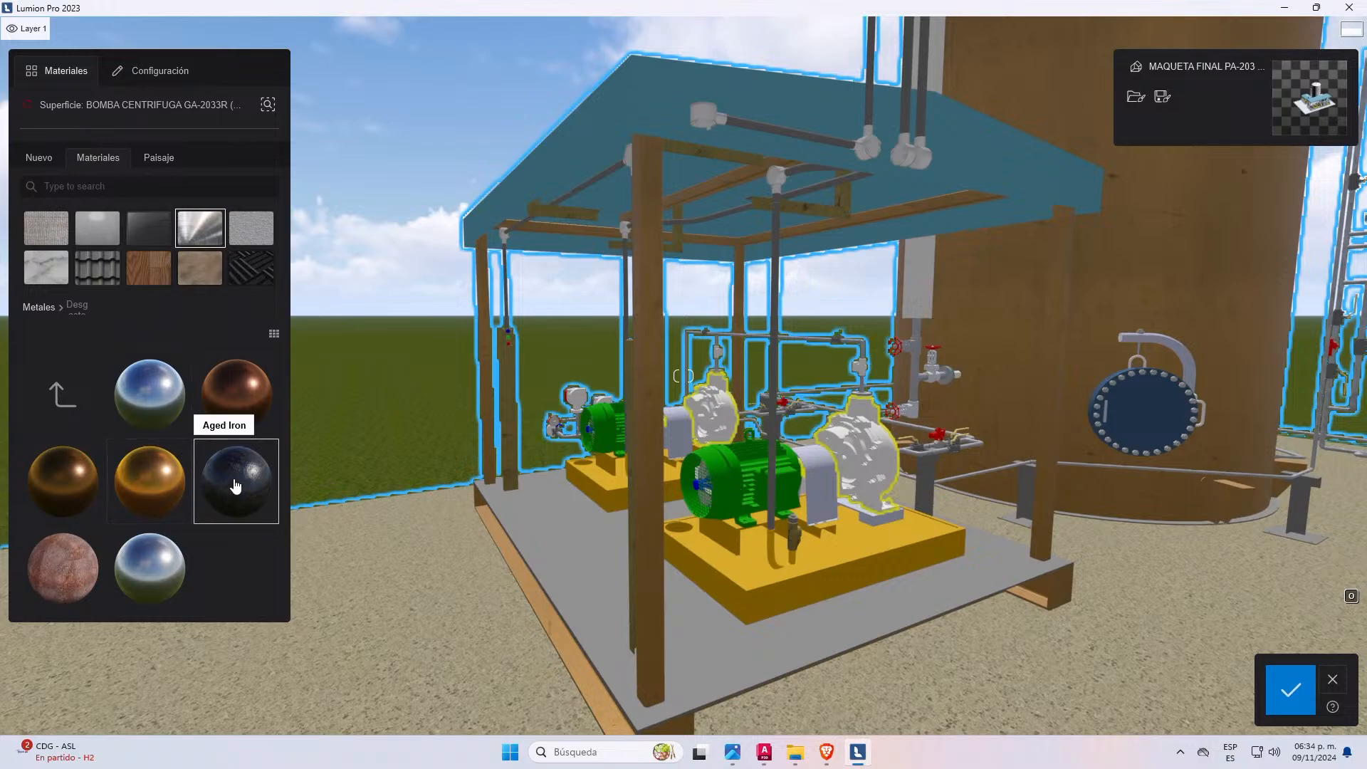
- Apply the Aged Iron metal to the yellow bases and the white coupling guards of the GA-2033R pumps
left_click(844, 560)
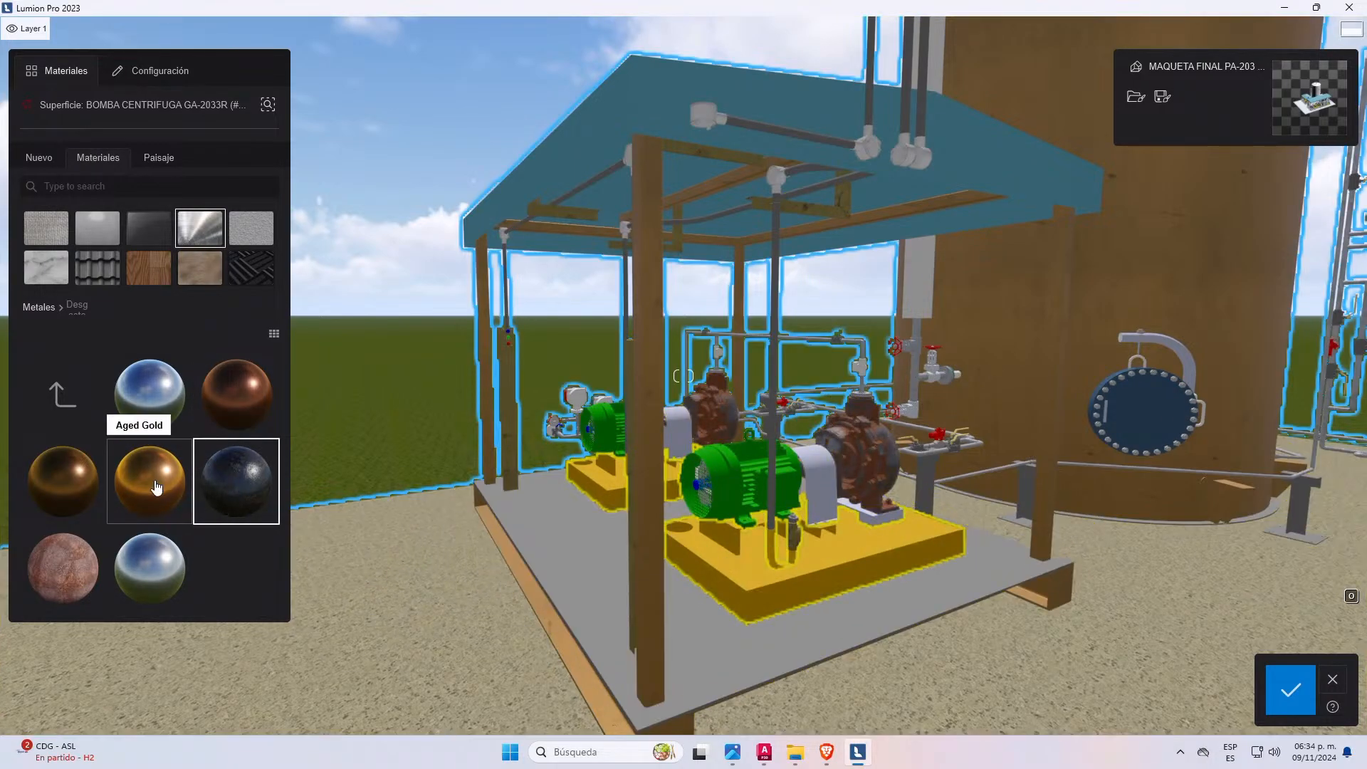
left_click(289, 492)
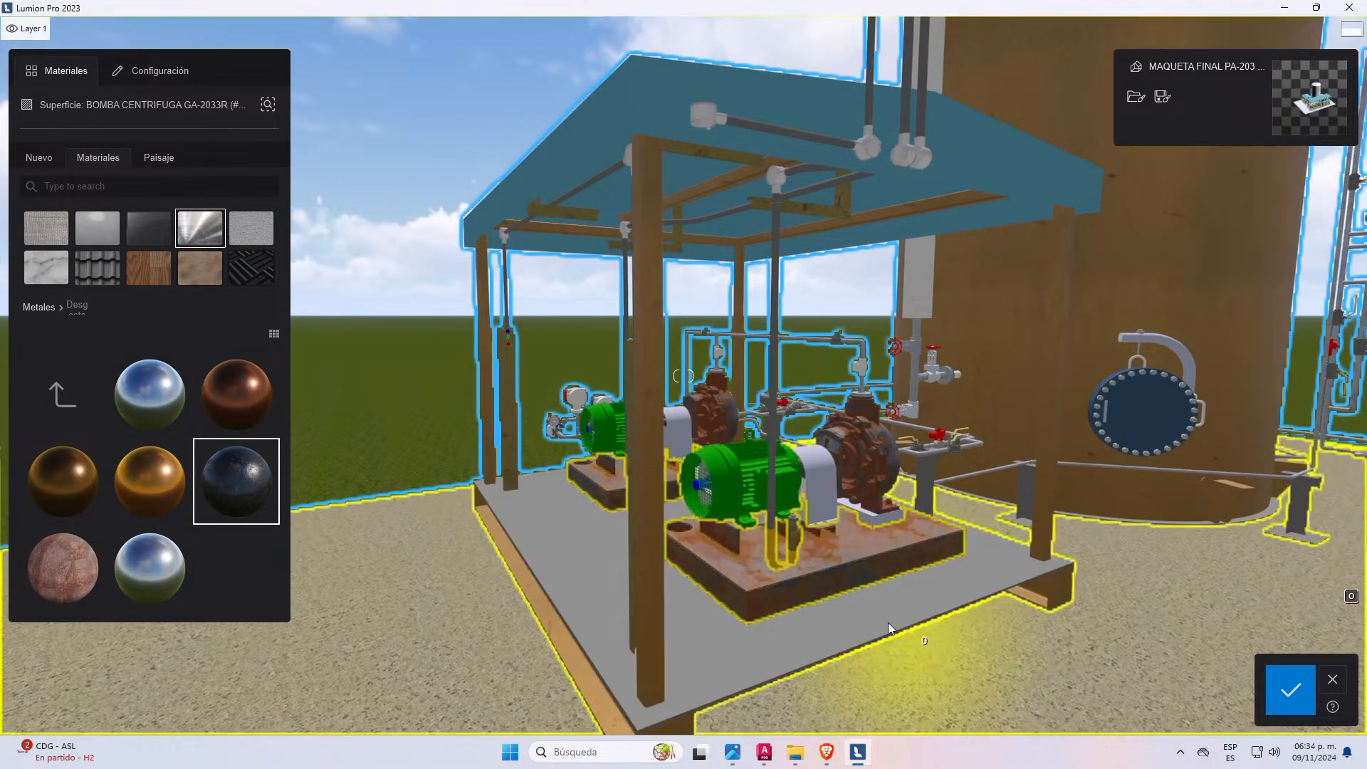
left_click(814, 489)
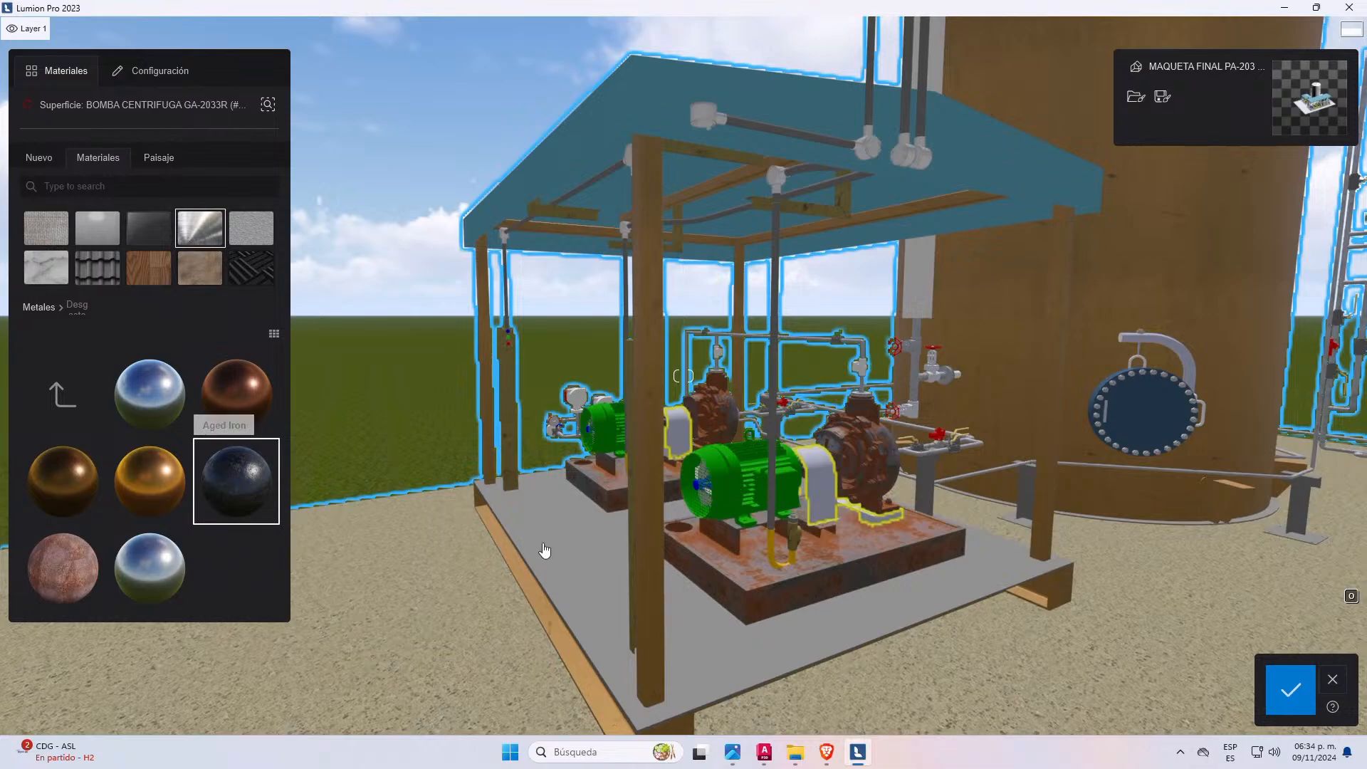
- Apply a light grey metal material to the green motors of the GA-2033R pumps
left_click(726, 474)
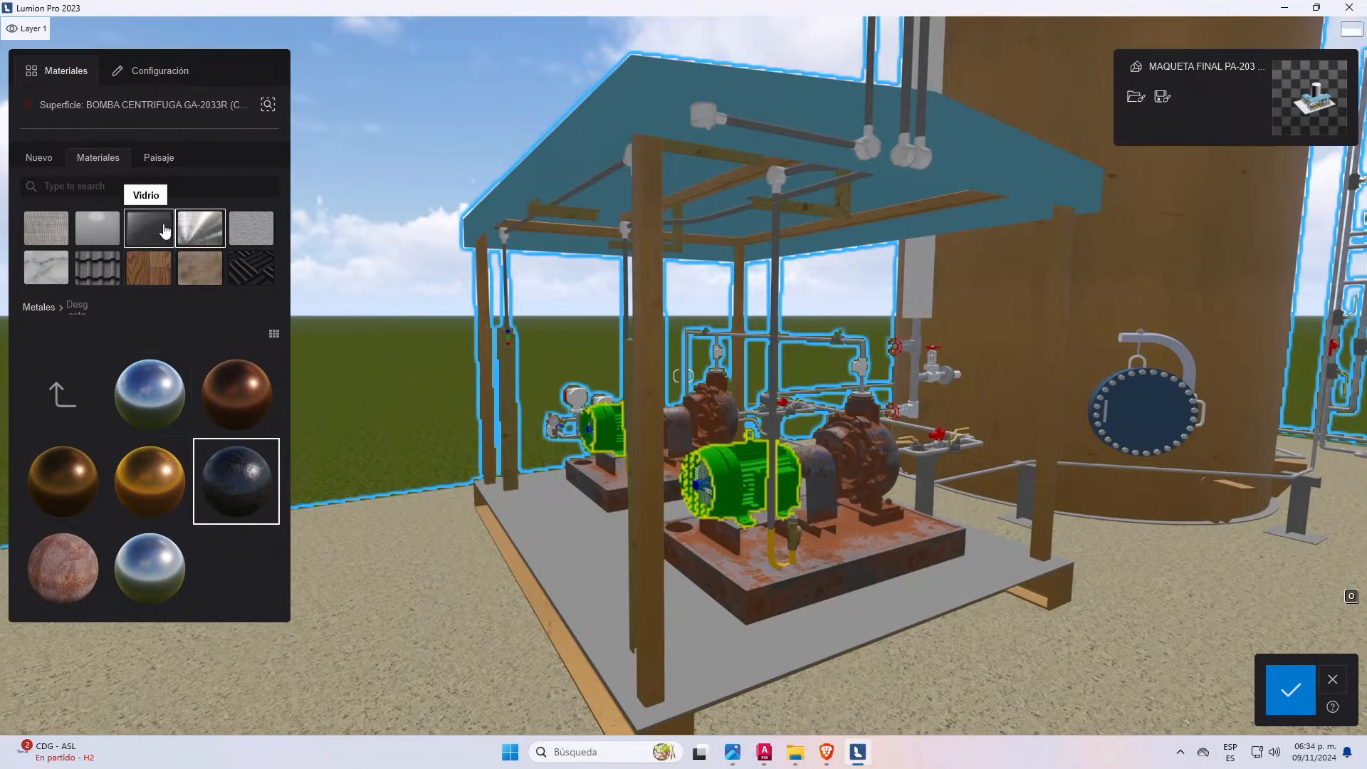
left_click(187, 232)
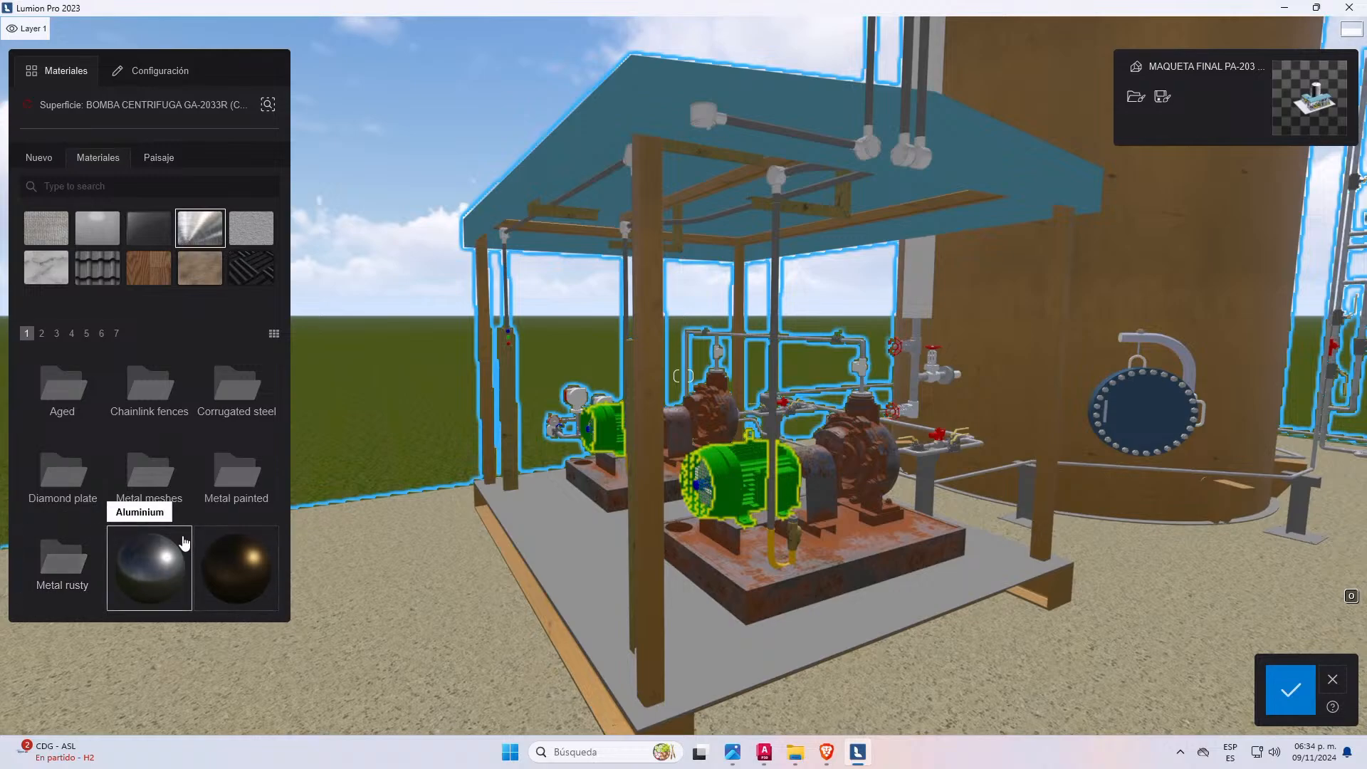
scroll(186, 527, "down", 4)
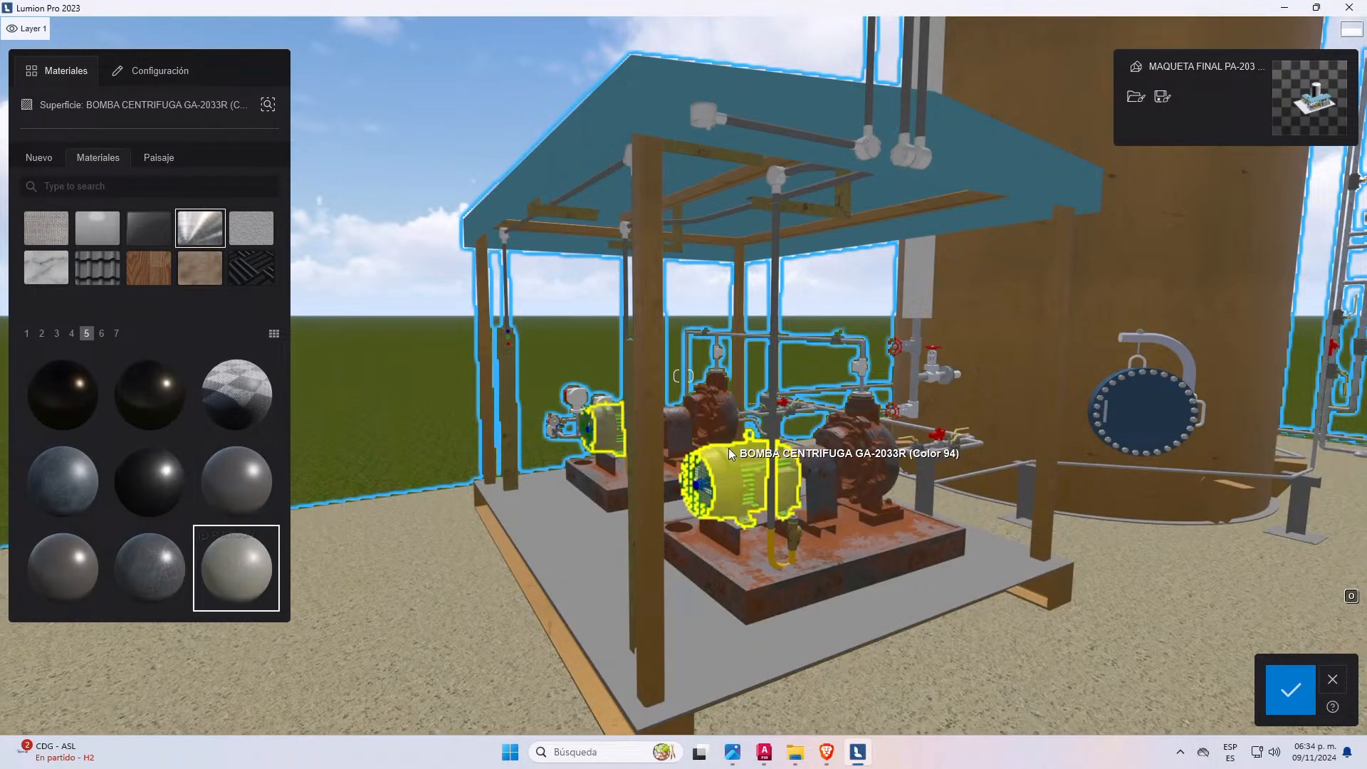
- Examine the materials across the plant, from the filters and pumps to the cleaning pump GA-2032
scroll(763, 436, "up", 3)
scroll(755, 460, "down", 5)
scroll(944, 353, "up", 1)
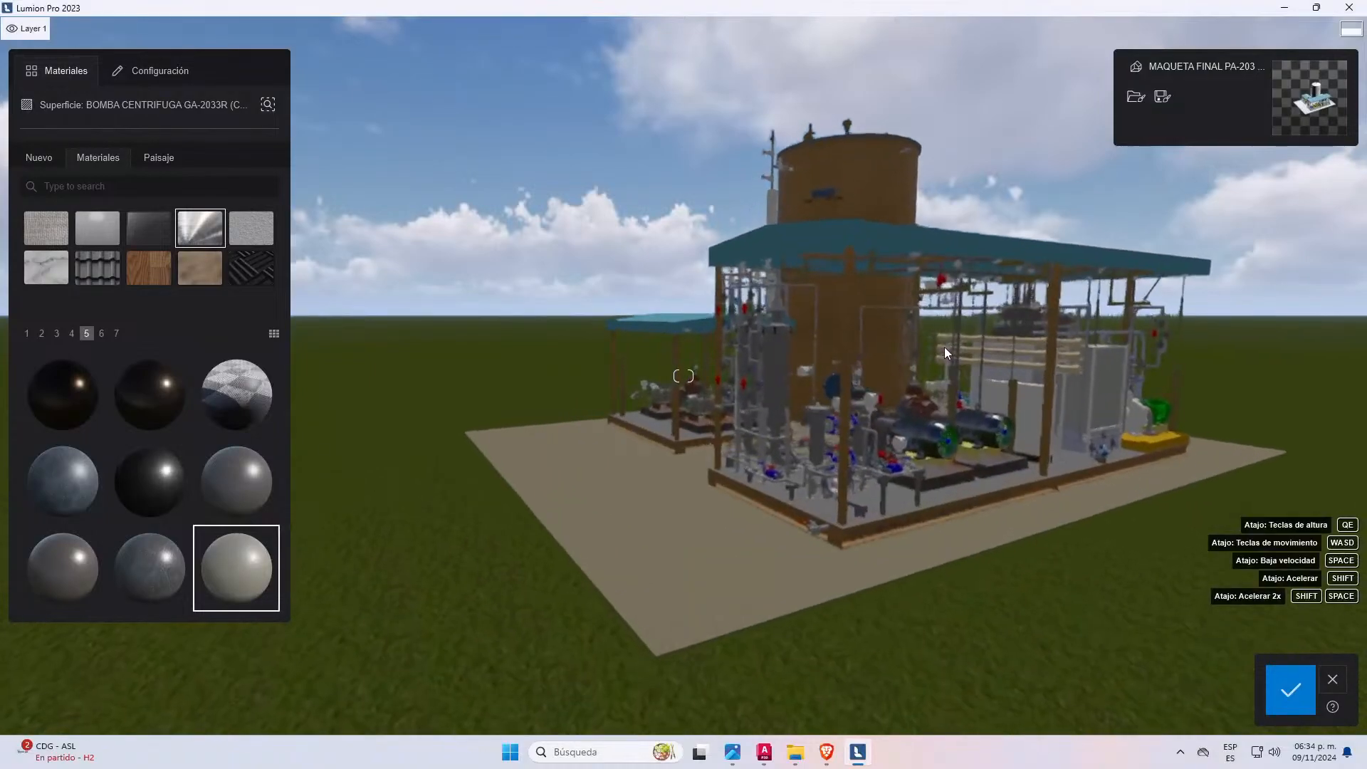
scroll(1070, 417, "up", 4)
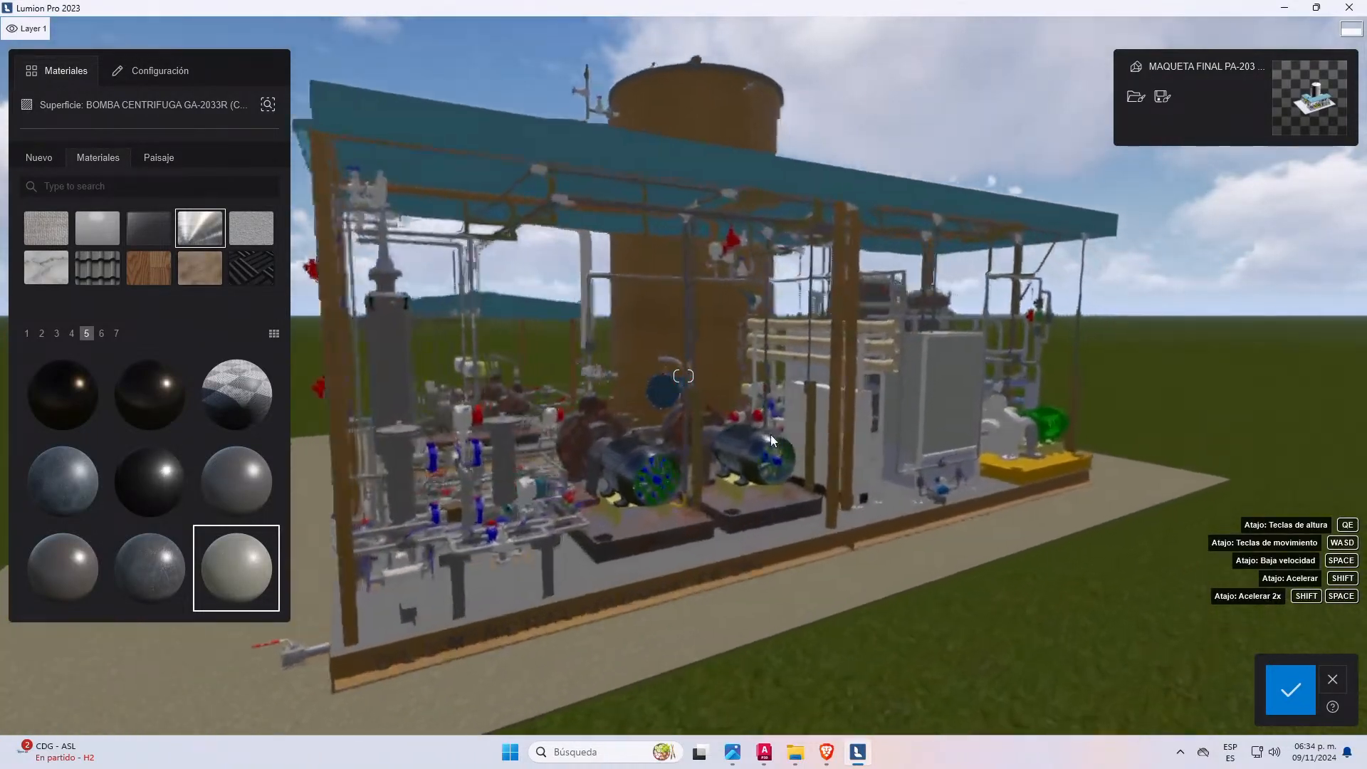
middle_click_drag(770, 435, 1139, 541)
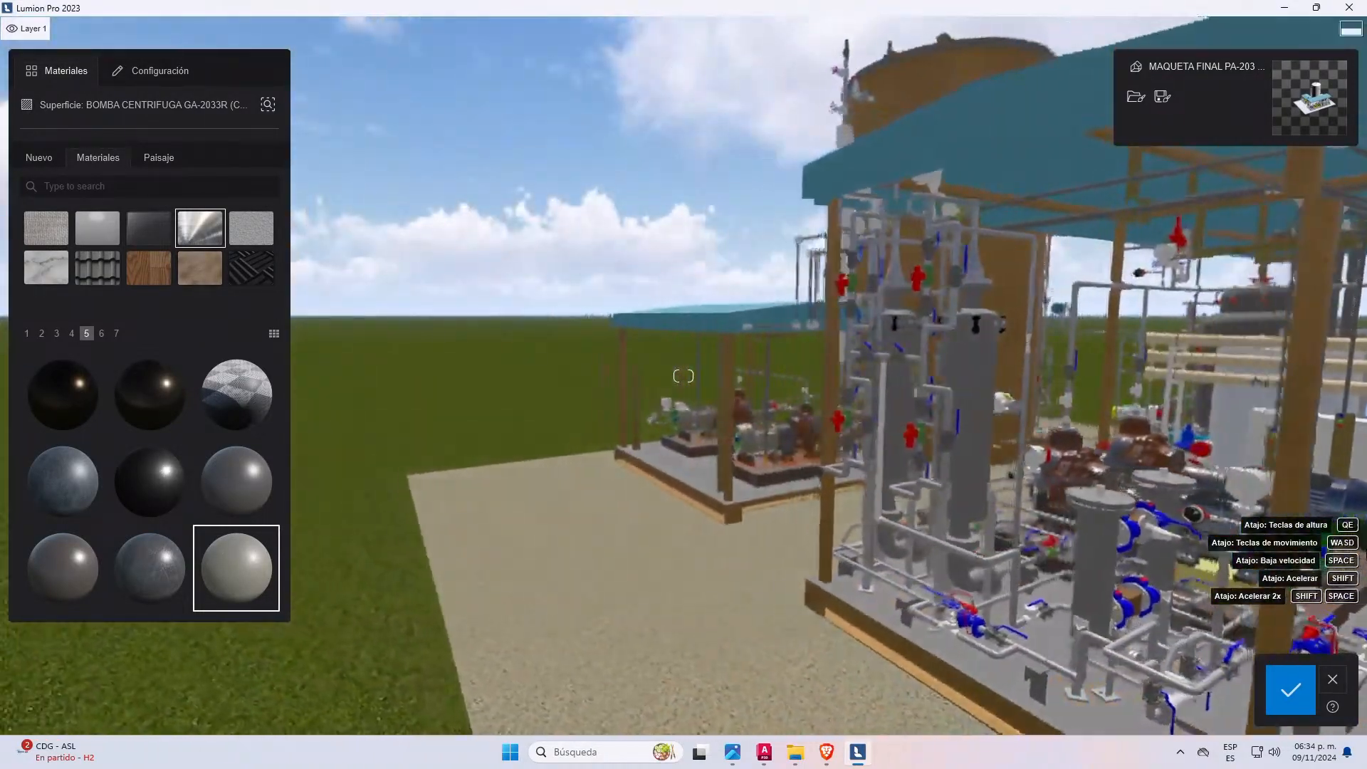
scroll(873, 420, "up", 5)
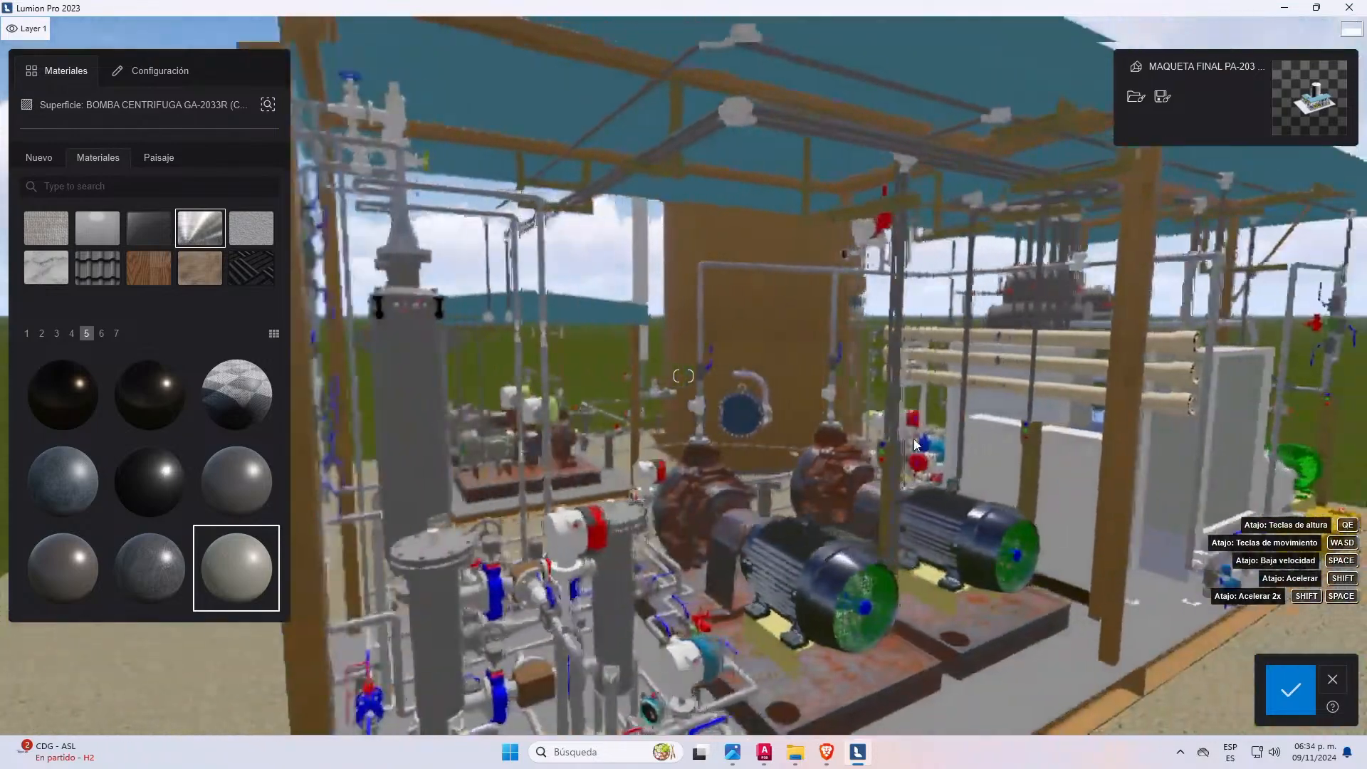
middle_click_drag(915, 440, 804, 421)
middle_click_drag(1040, 429, 591, 424)
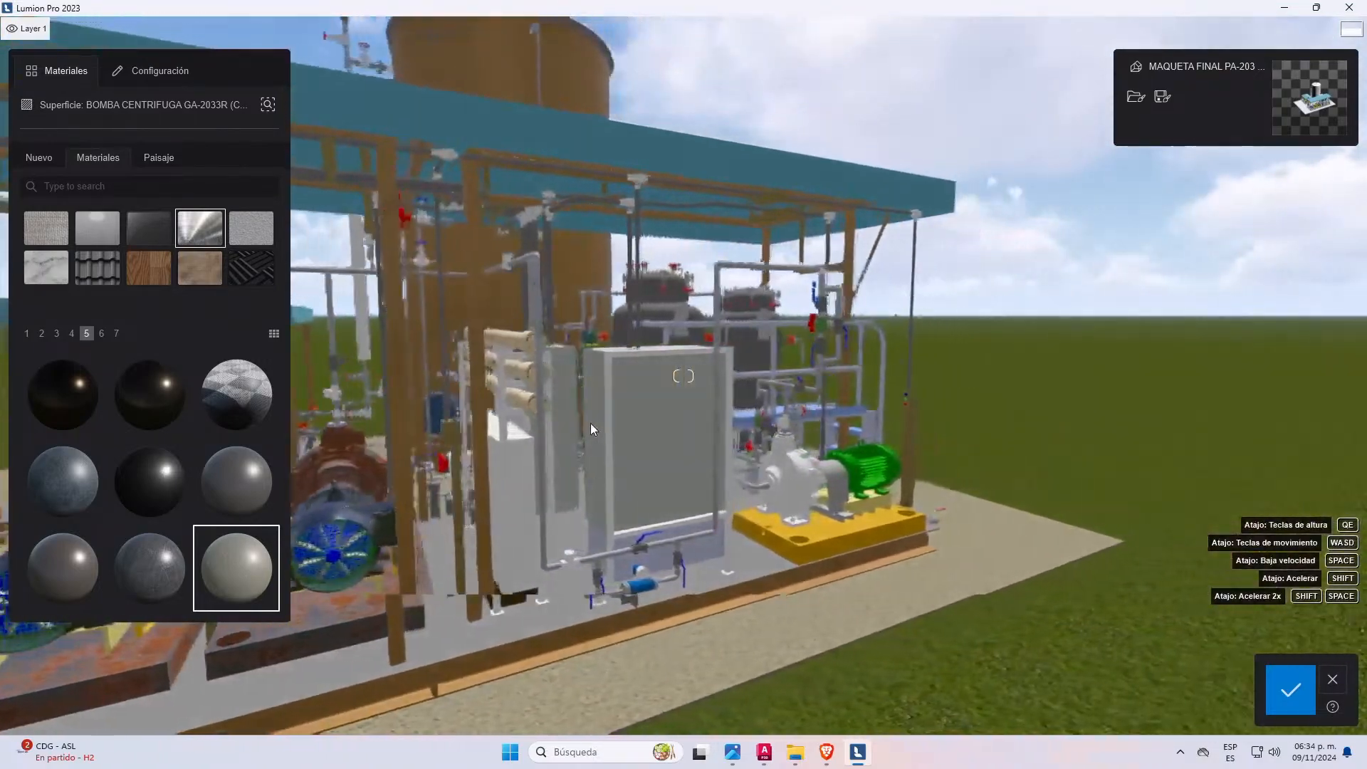
scroll(782, 383, "down", 3)
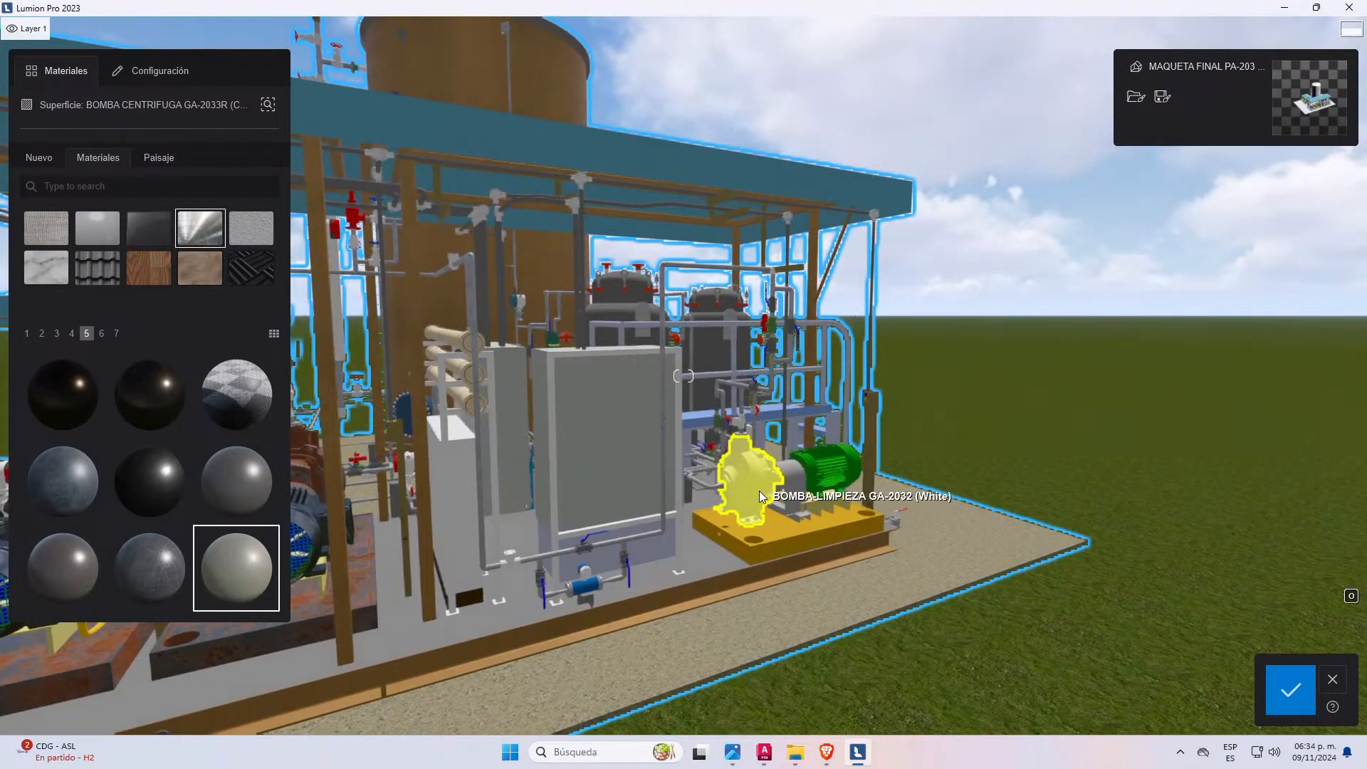
- Apply the Aged Iron metal to the cleaning pump GA-2032's body, base and coupling guard, and a shiny grey aged metal to its green motor
left_click(760, 496)
scroll(766, 506, "up", 2)
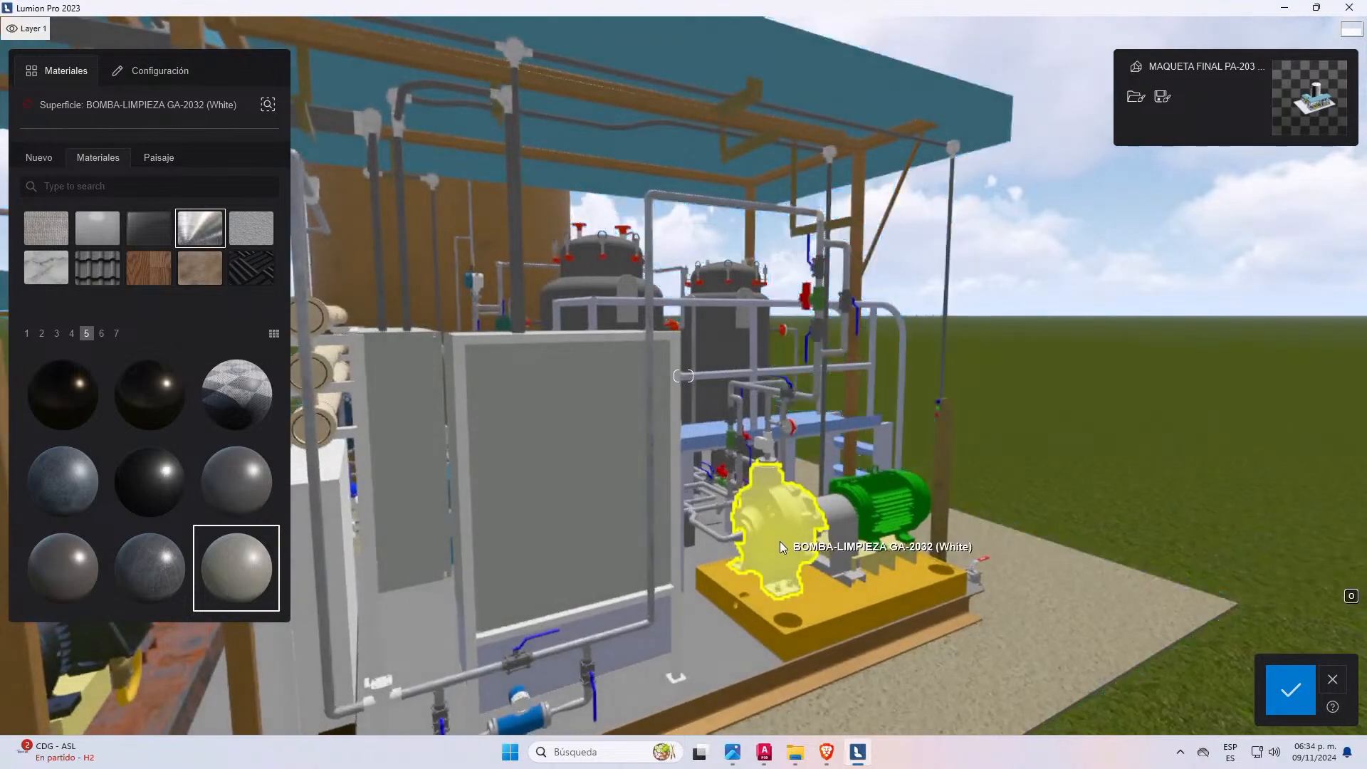
scroll(218, 479, "up", 4)
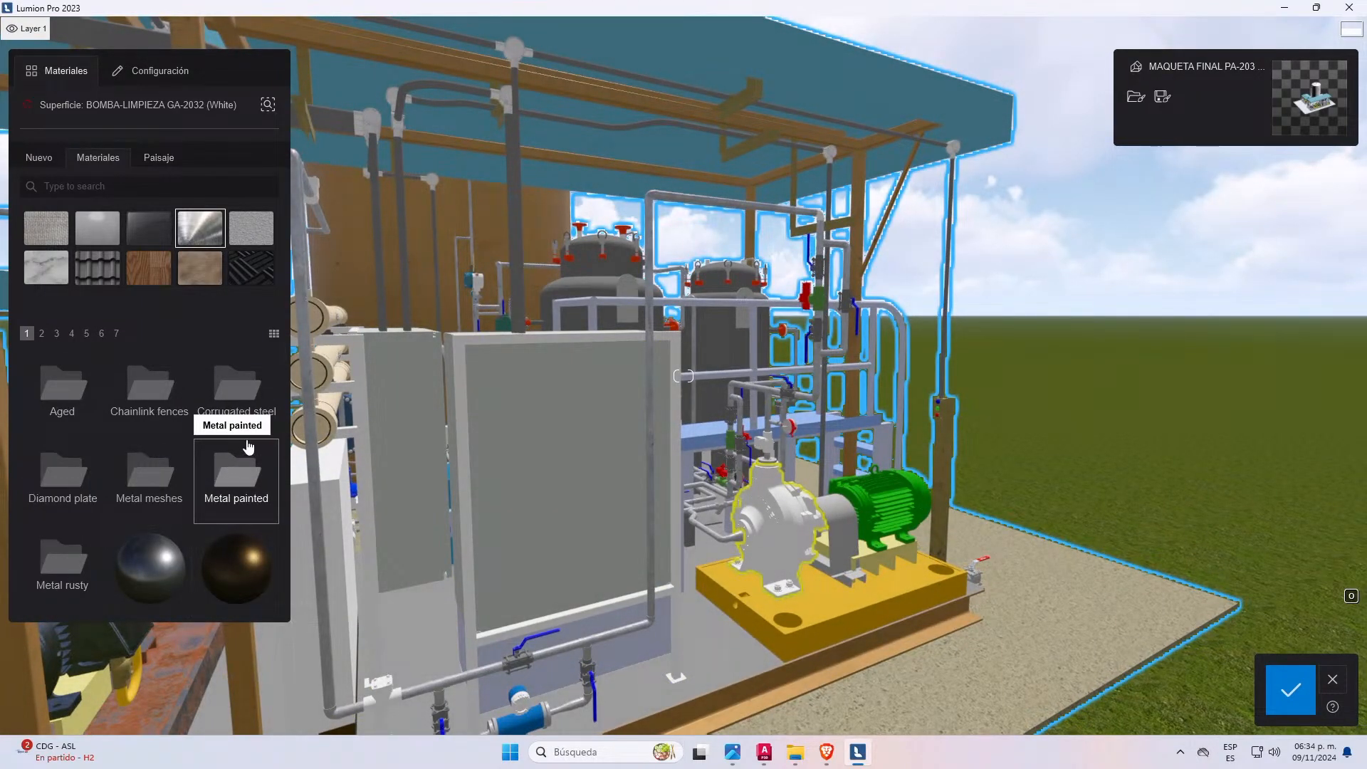
left_click(249, 455)
left_click(67, 376)
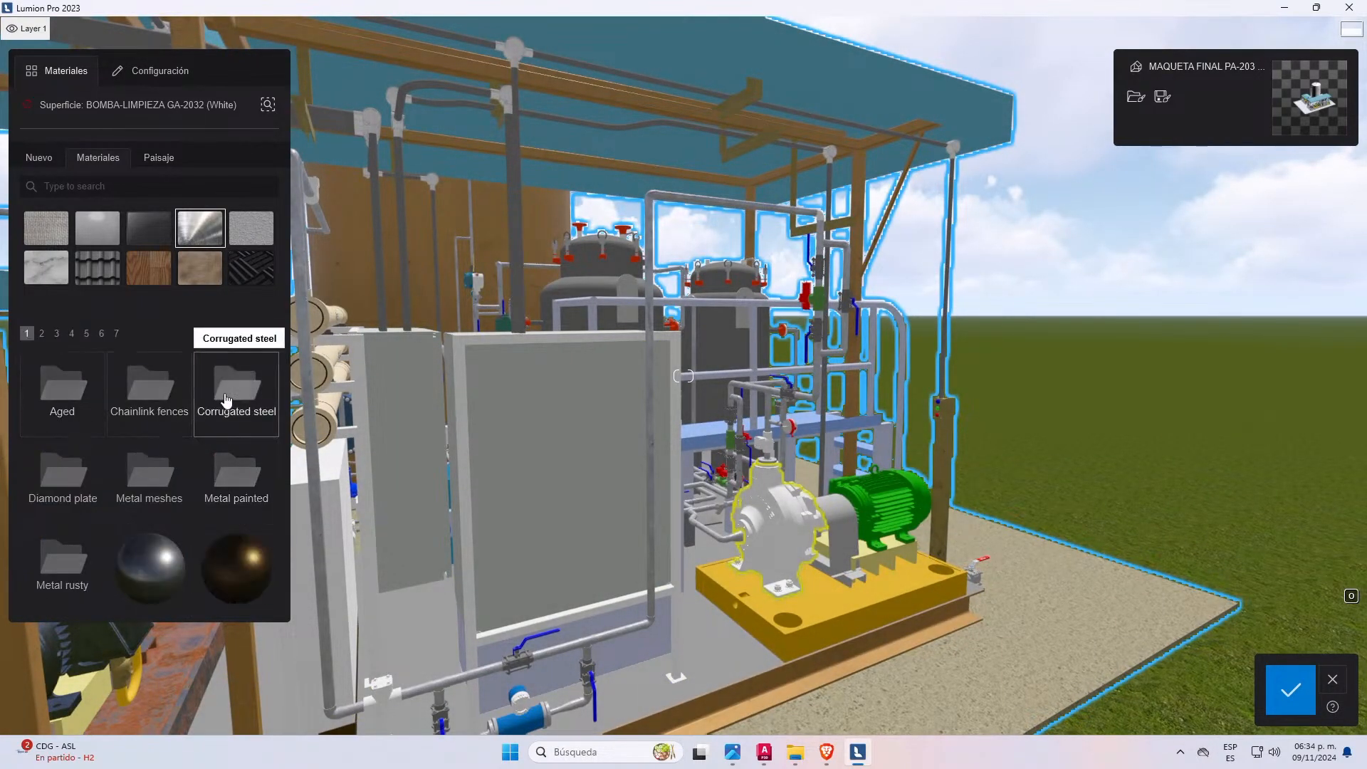
left_click(238, 381)
left_click(66, 373)
left_click(66, 374)
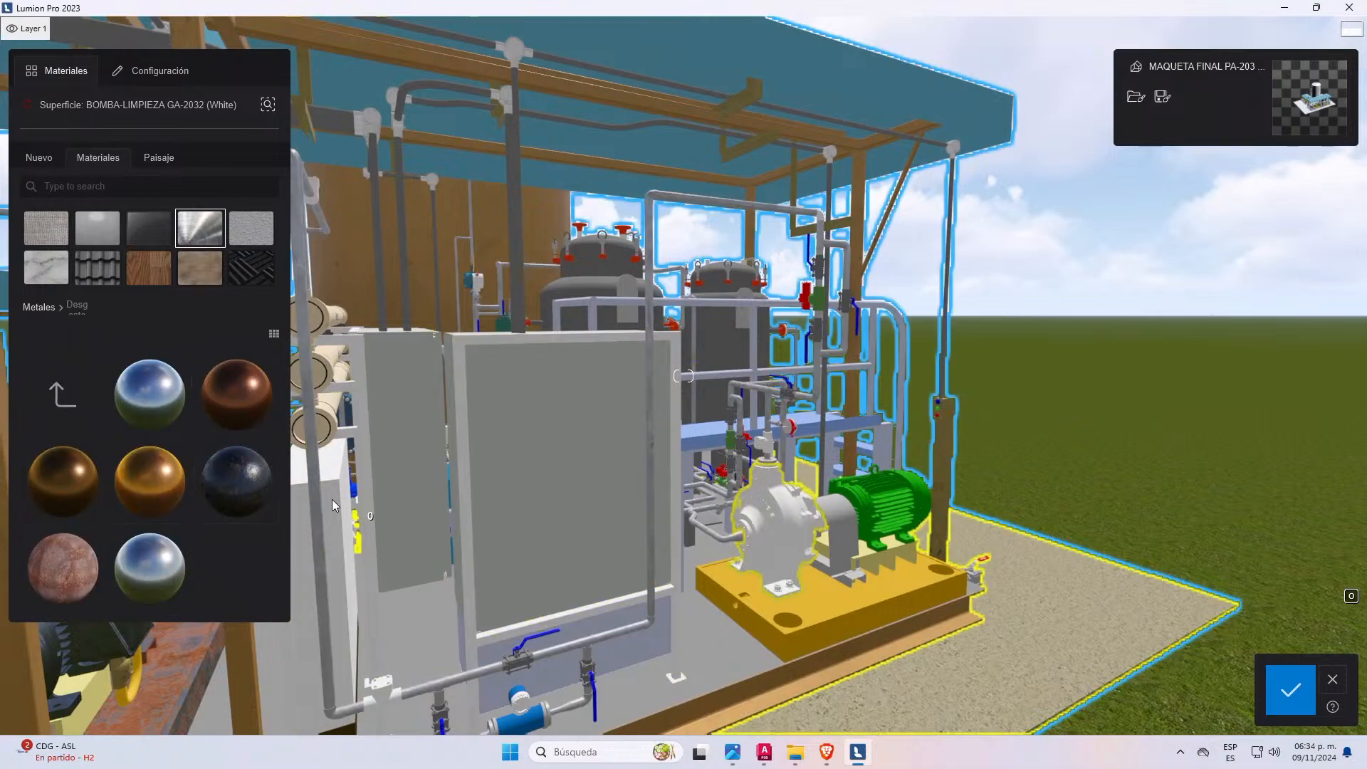
left_click(236, 480)
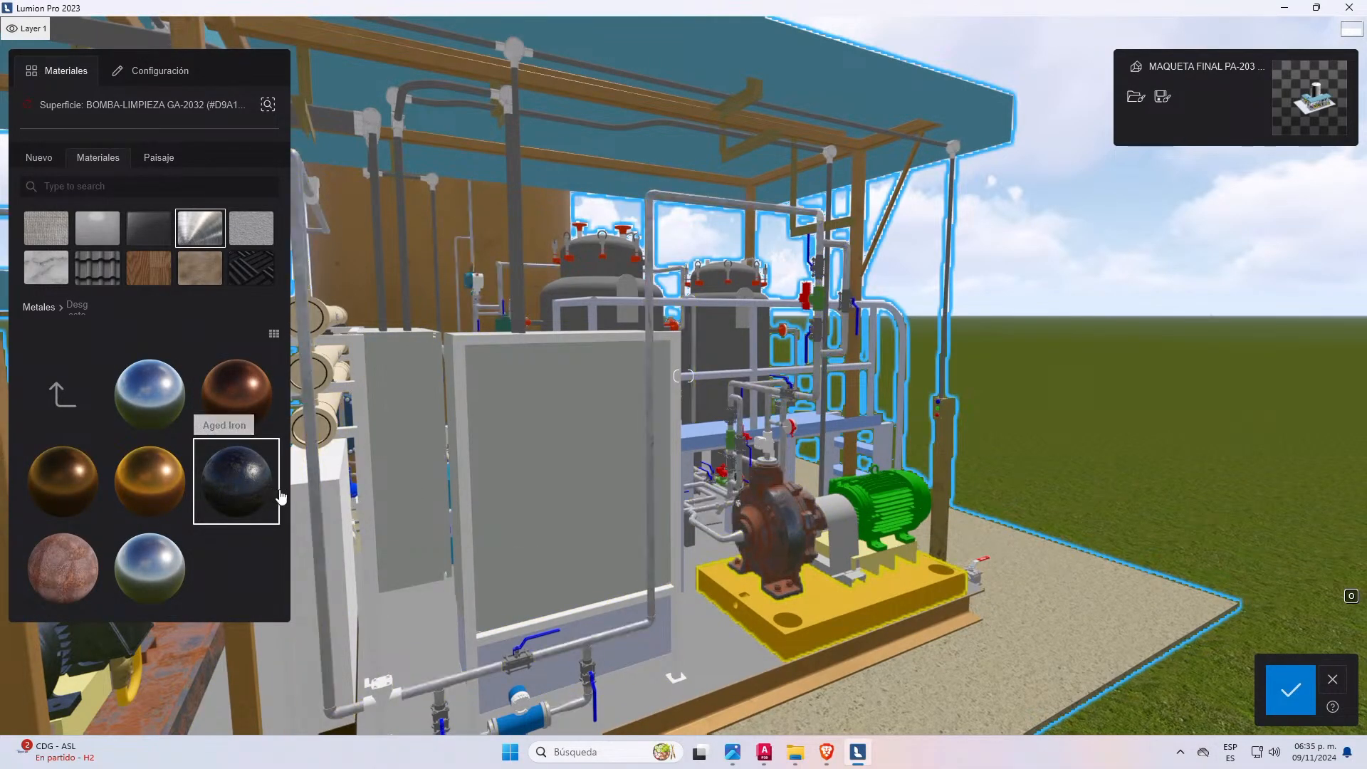
left_click(839, 553)
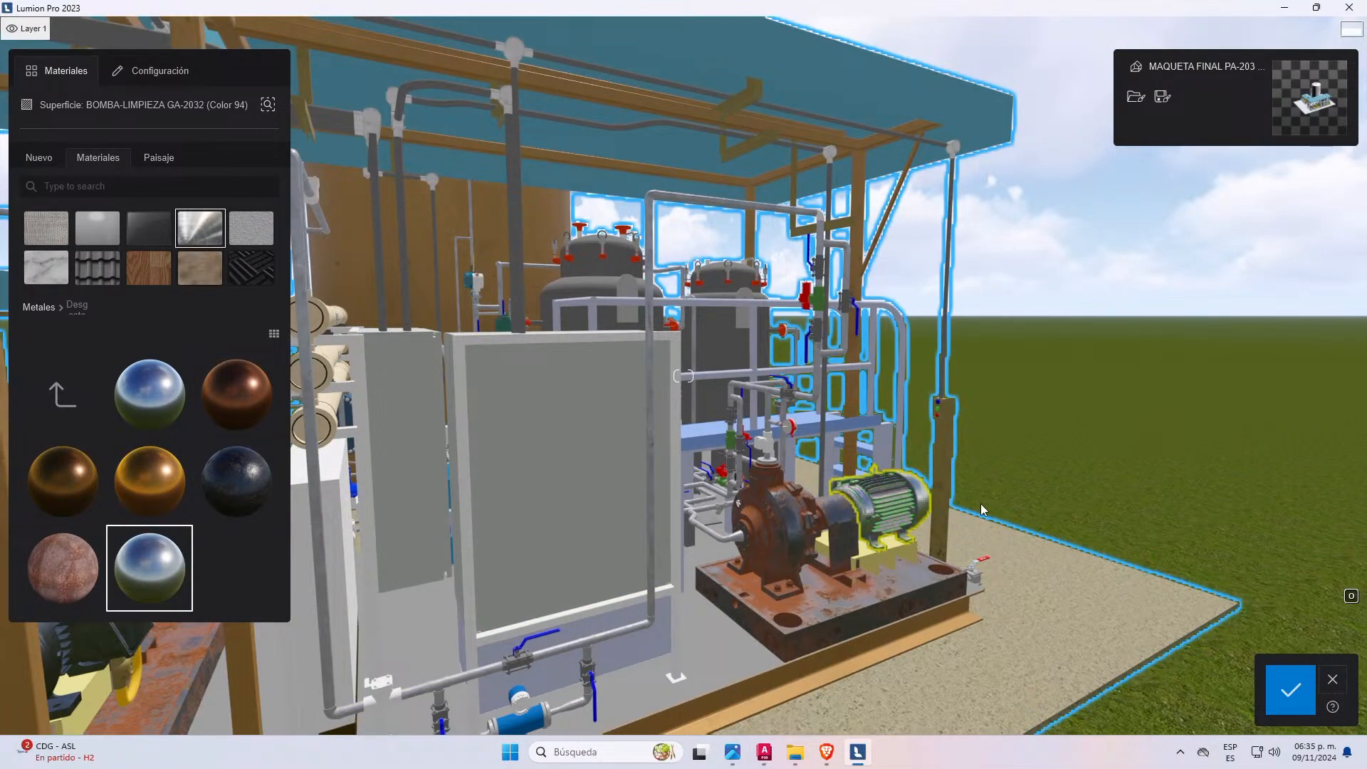
- Check the new pump materials from around the plant and save the material changes
scroll(980, 504, "down", 2)
scroll(1083, 400, "up", 3)
scroll(1084, 400, "down", 5)
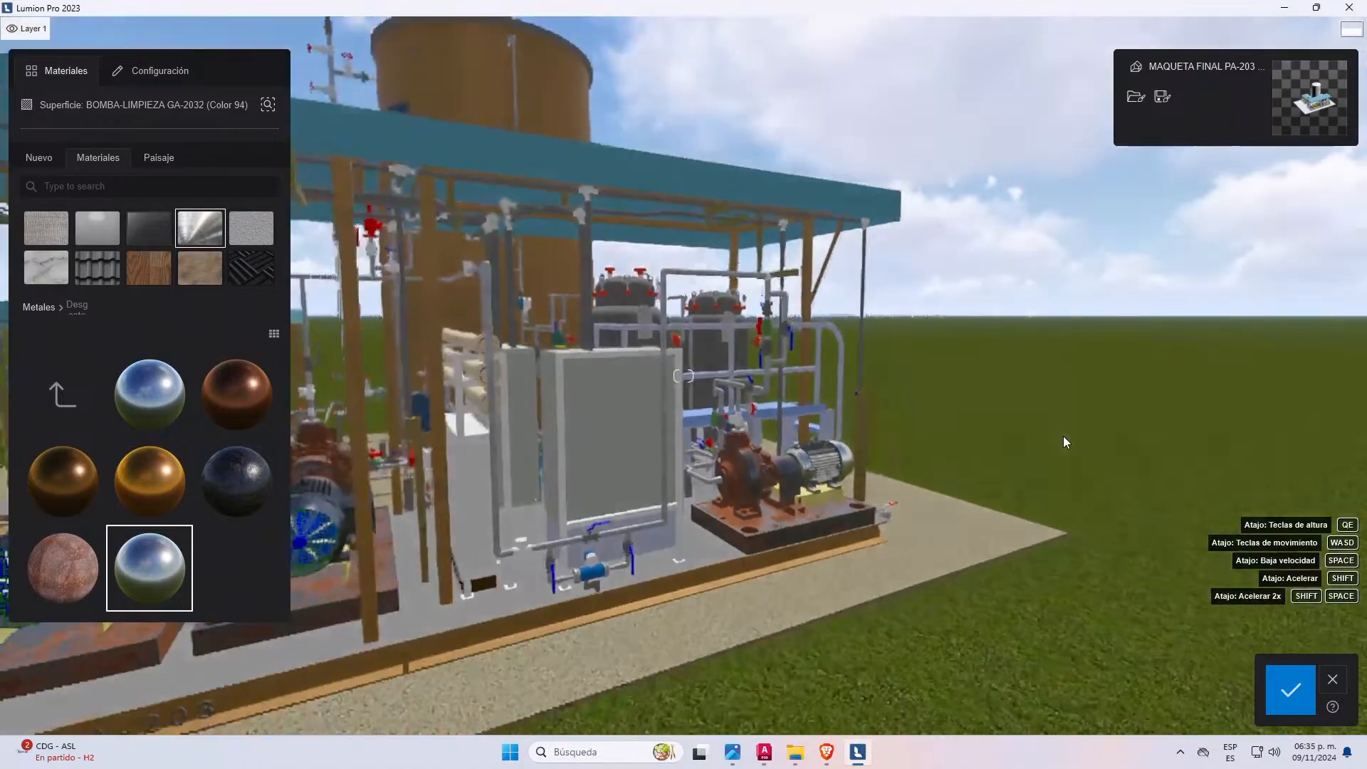
key("s")
key("a")
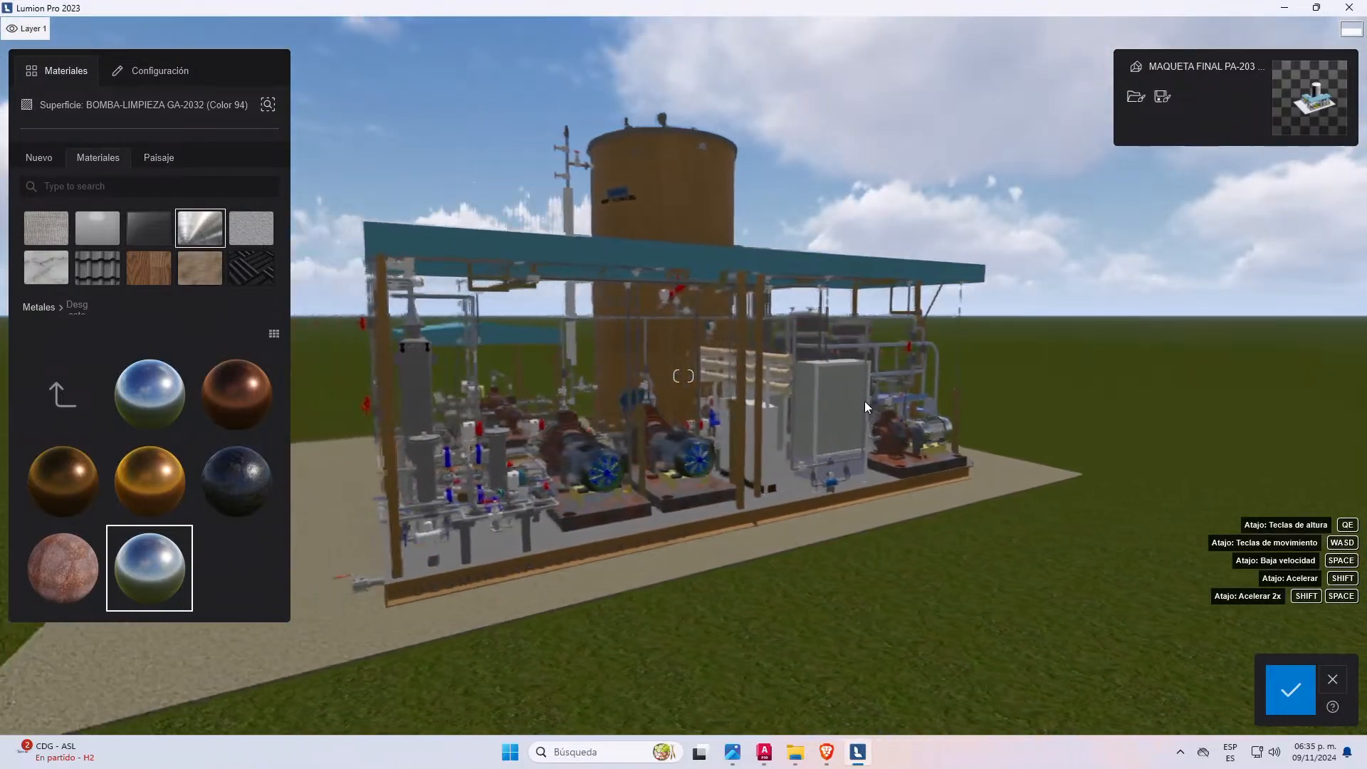
key("w")
key("a")
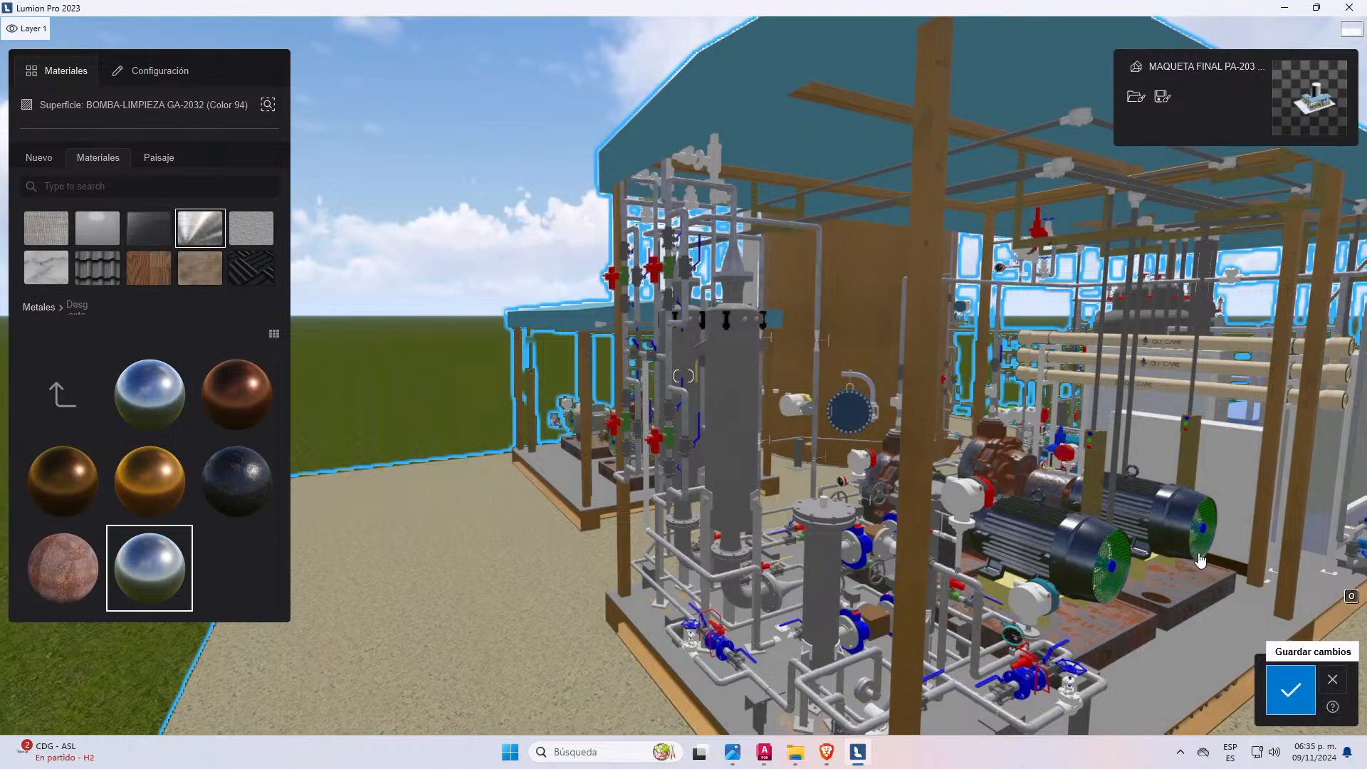
left_click(1290, 689)
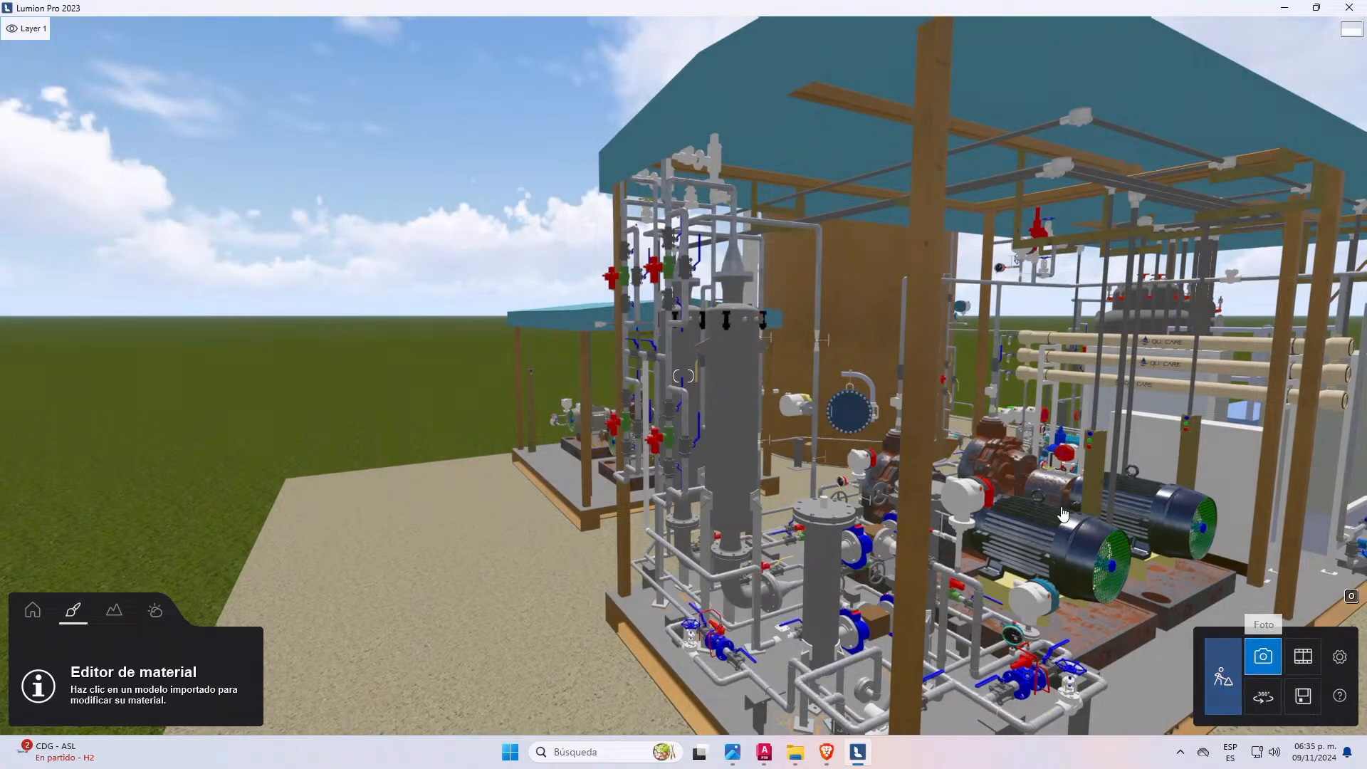
- Open photo mode and examine the iron pumps and grey filters under the main roof from both sides
key("d")
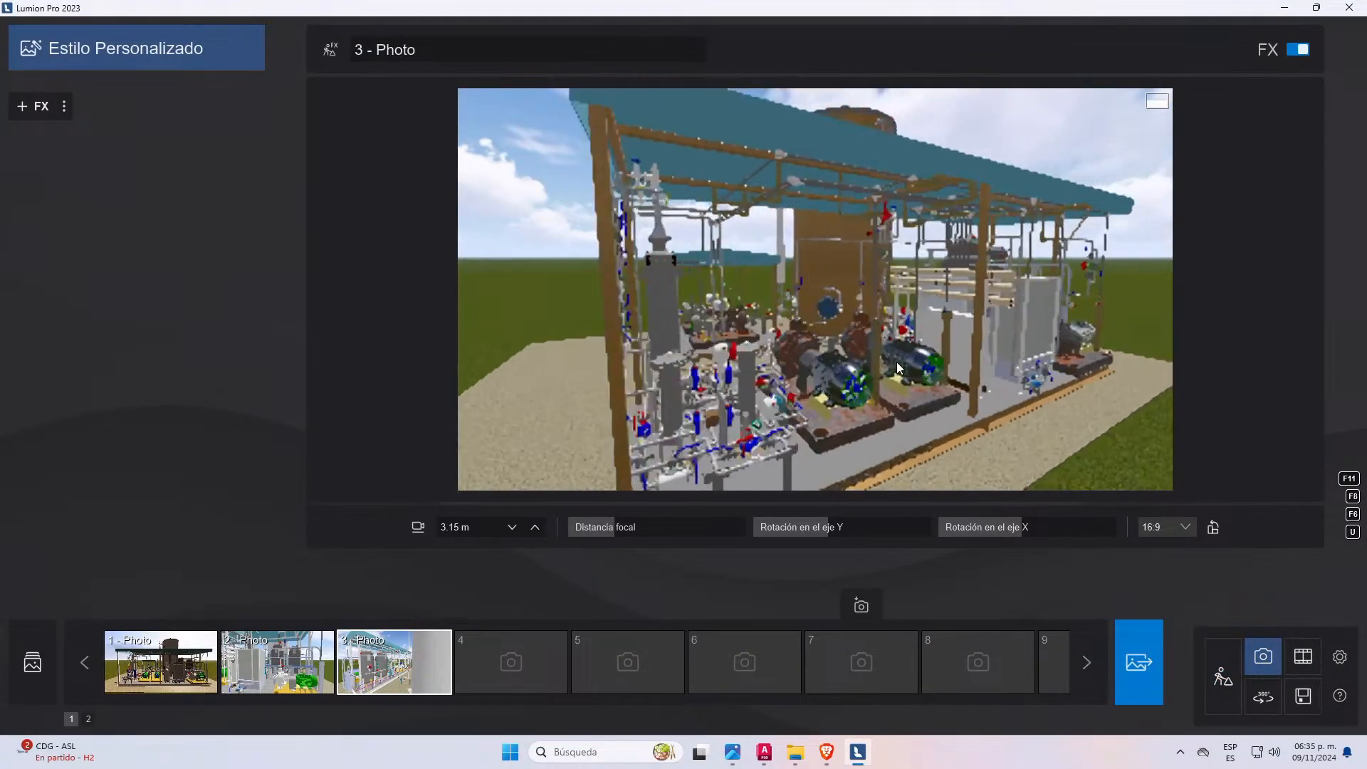
key("w")
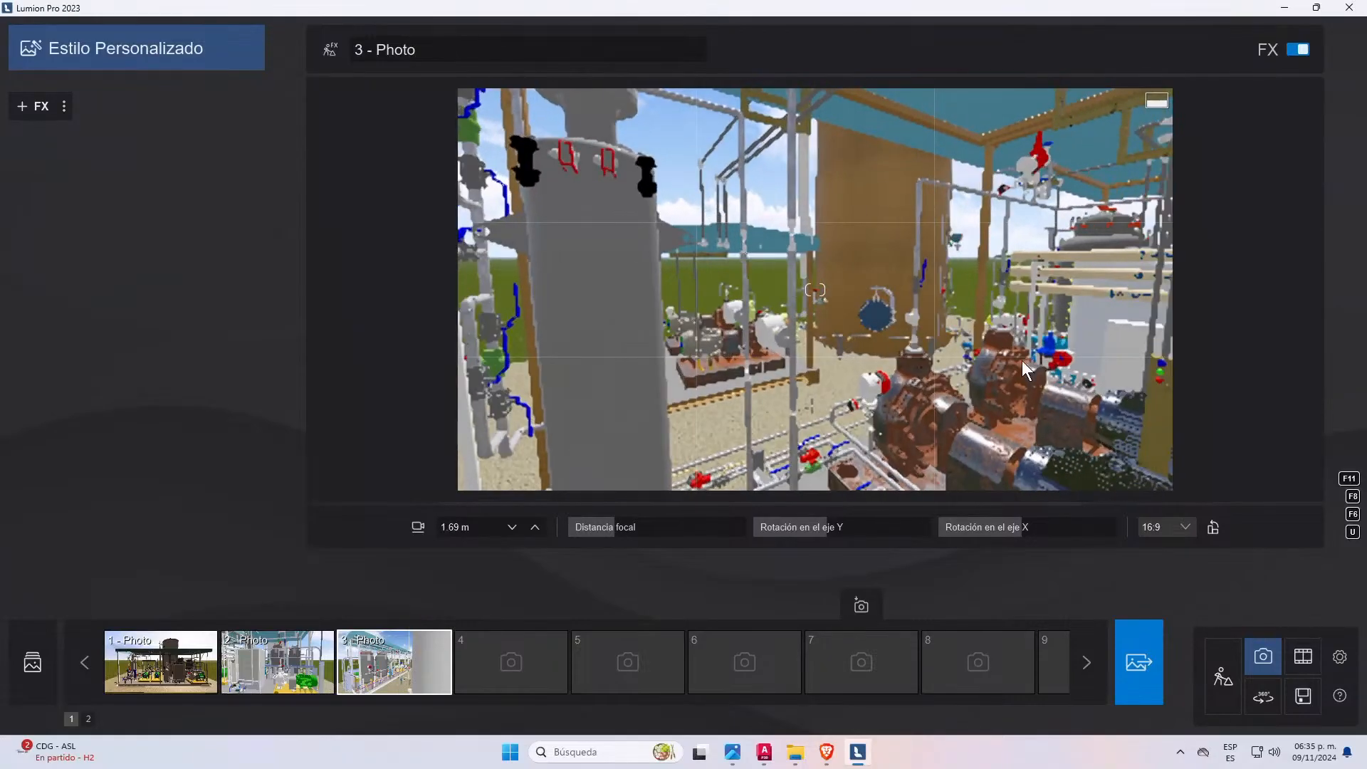
key("w")
right_click_drag(1023, 362, 840, 386)
key("w")
key("w")
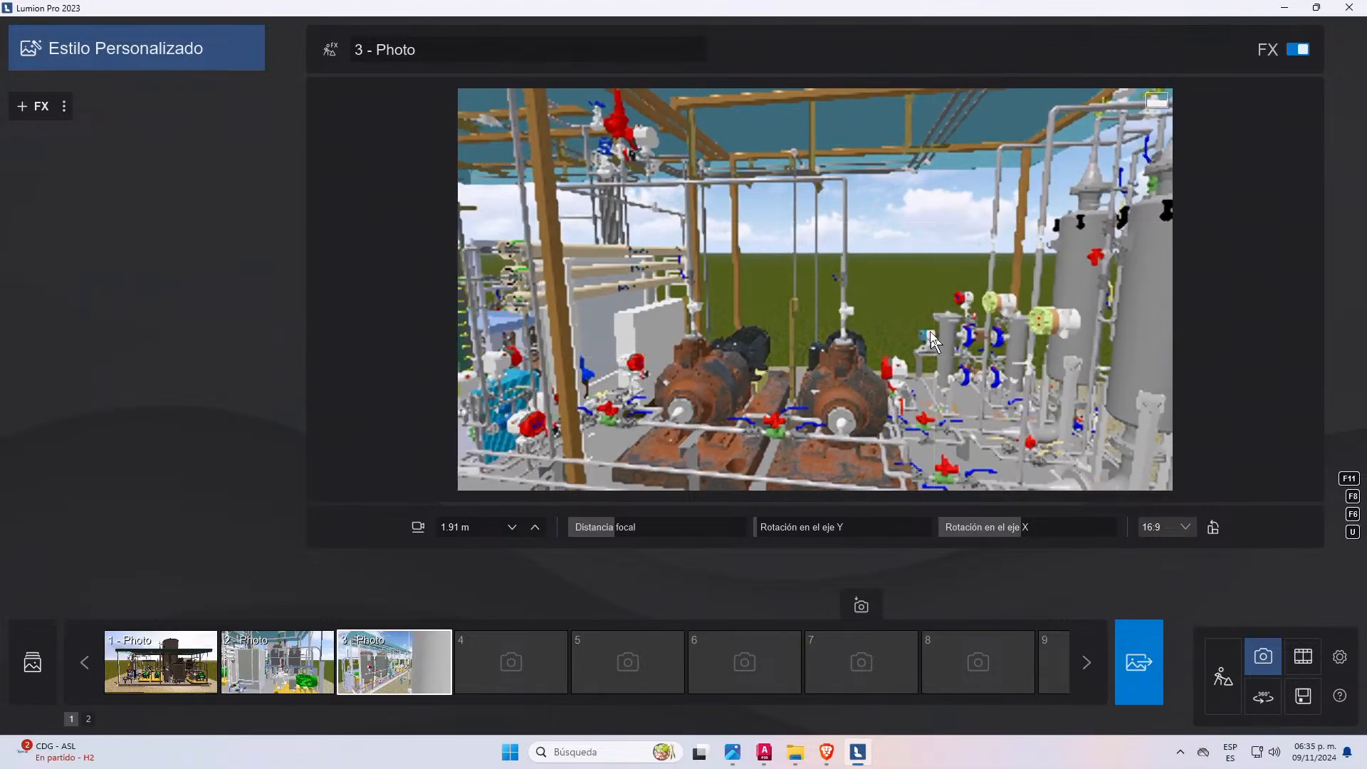
mouse_move(932, 341)
right_mouse_down()
mouse_move(658, 349)
mouse_move(1148, 393)
mouse_move(1066, 378)
mouse_move(1049, 389)
mouse_move(1065, 378)
mouse_move(987, 373)
mouse_move(1008, 370)
mouse_move(926, 343)
right_mouse_up()
key("s")
key("d")
key("s")
key("d")
key("w")
key("s")
key("s")
key("d")
key("w")
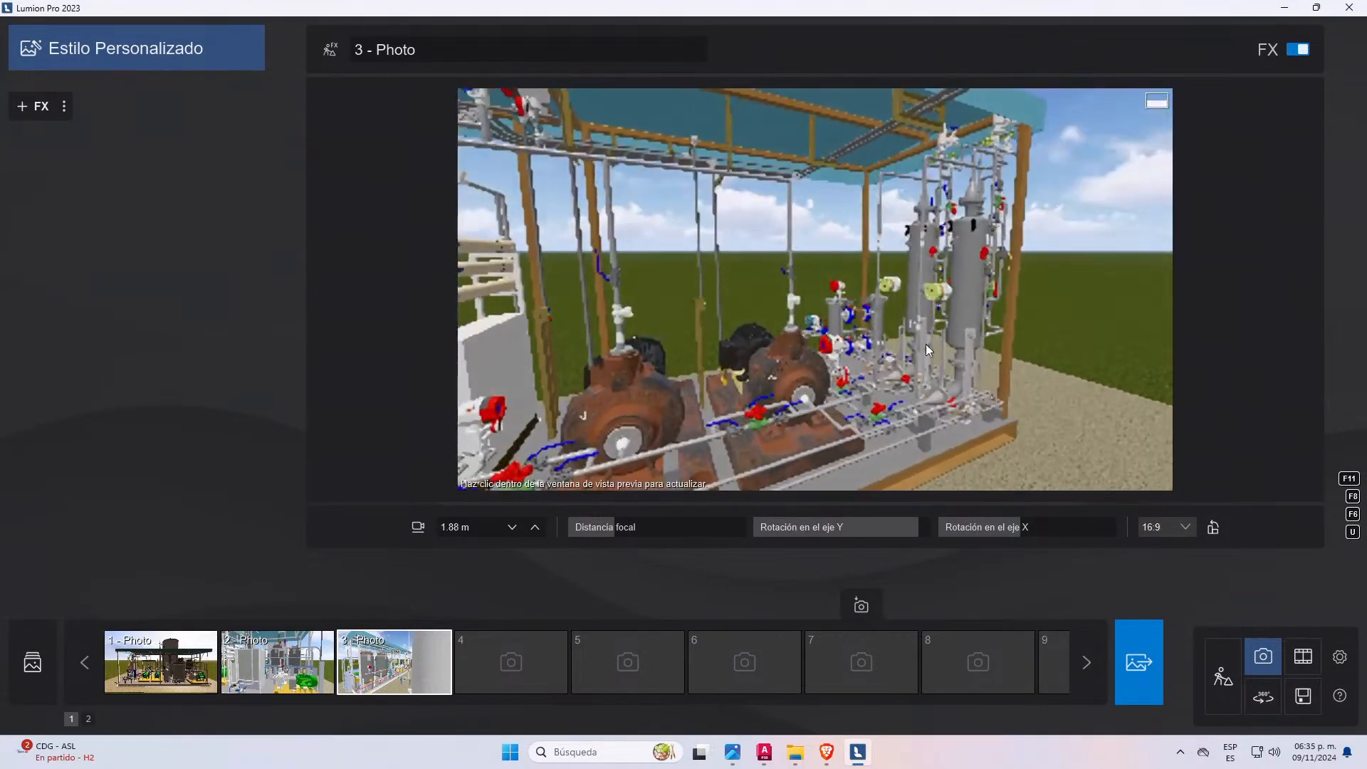
key("s")
key("a")
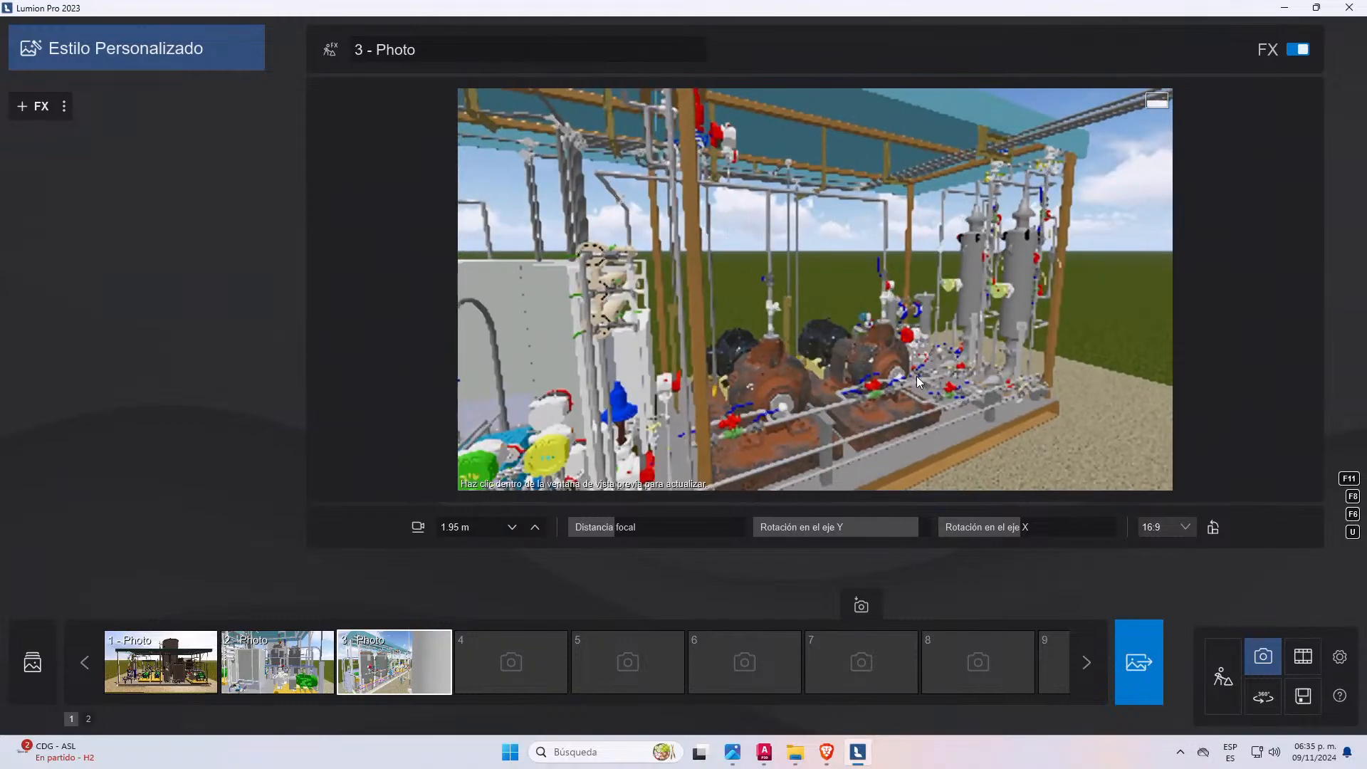
key("e")
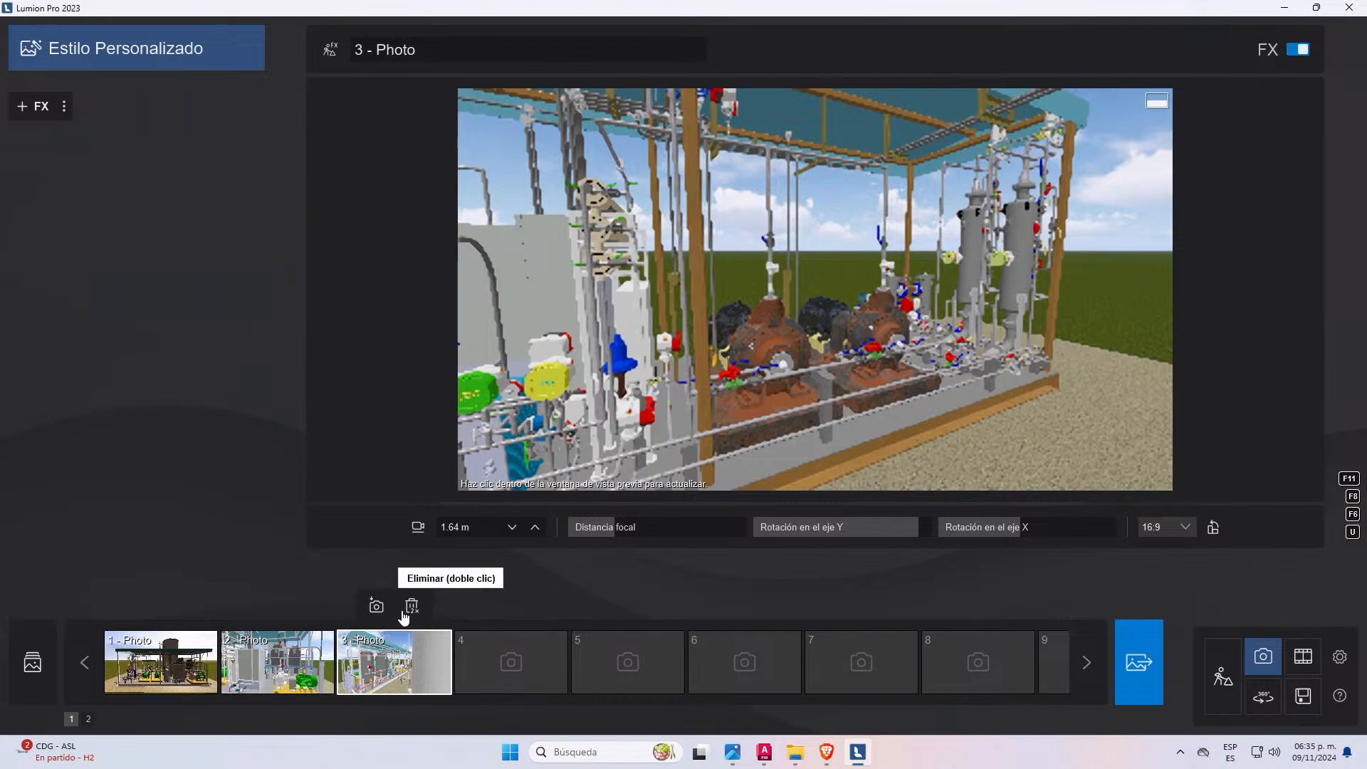
- Delete the three stored photos from slots 3, 2 and 1
left_click(389, 656)
left_click(441, 639)
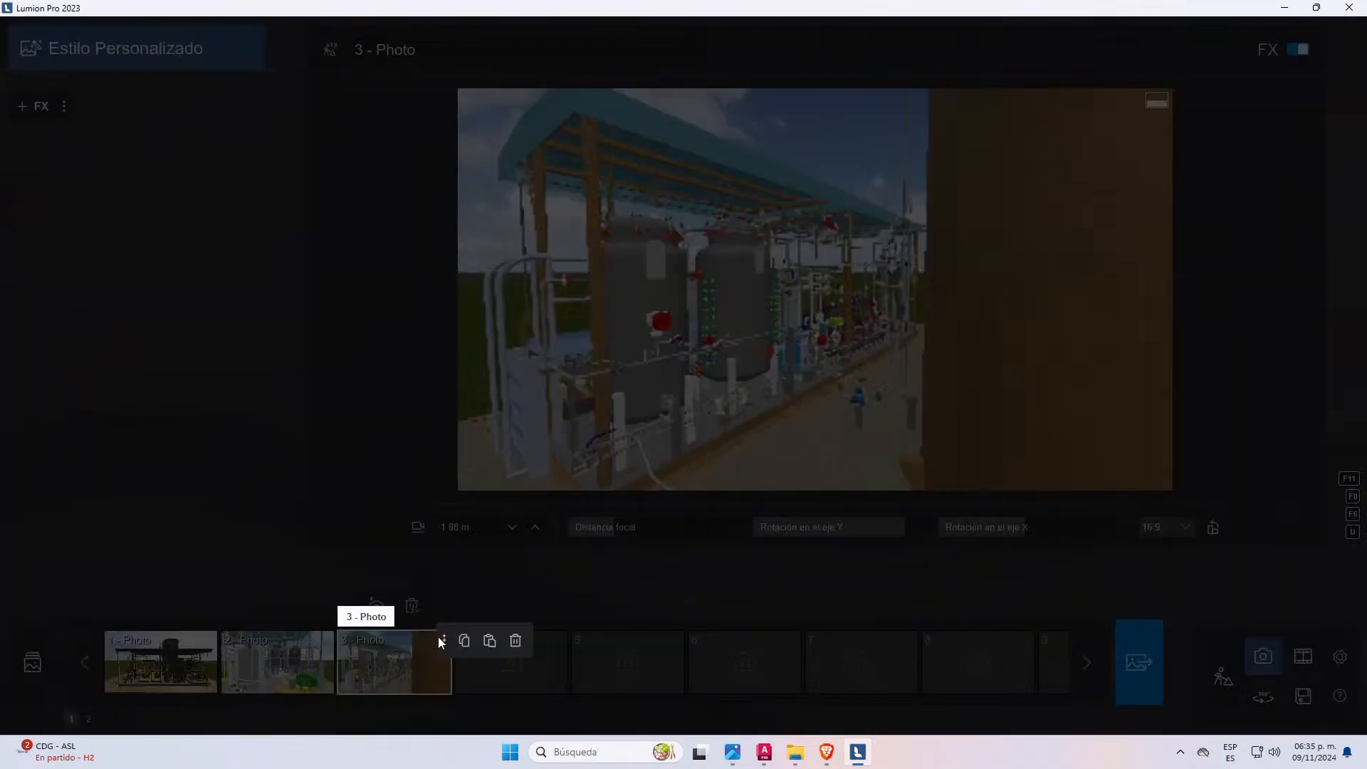
left_click(515, 641)
left_click(328, 643)
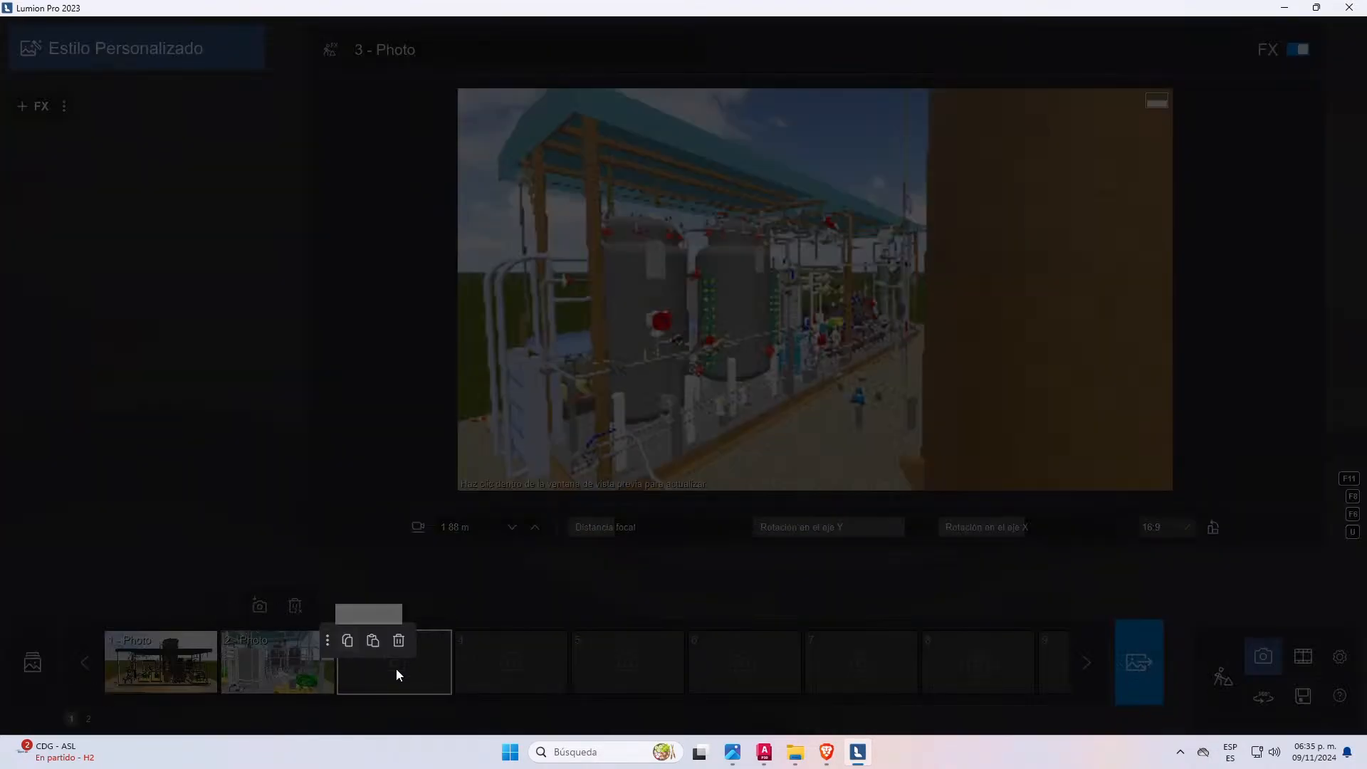
left_click(399, 641)
left_click(214, 641)
left_click(660, 459)
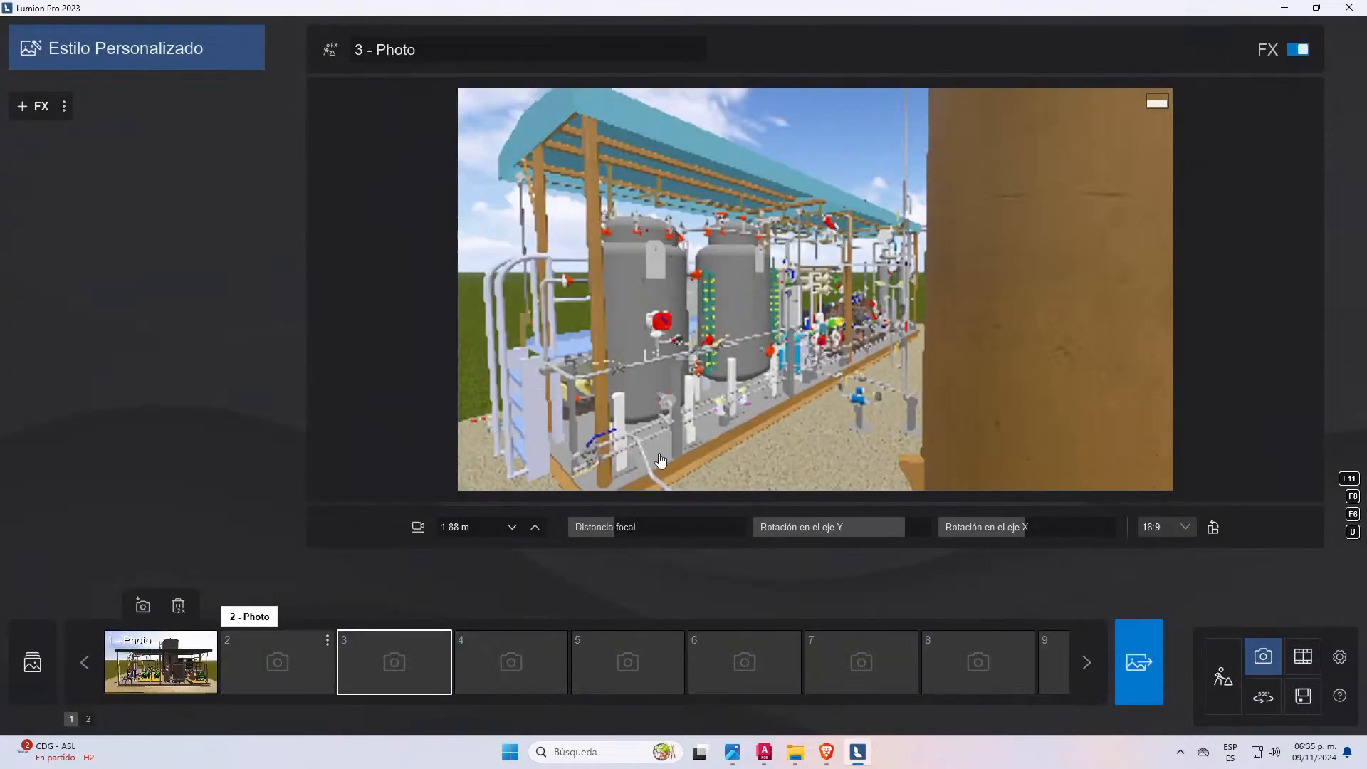
- Frame the iron pumps and filters along the main roof's inner side at about 1.65 m eye height and store the view as photo 1
key("w")
key("d")
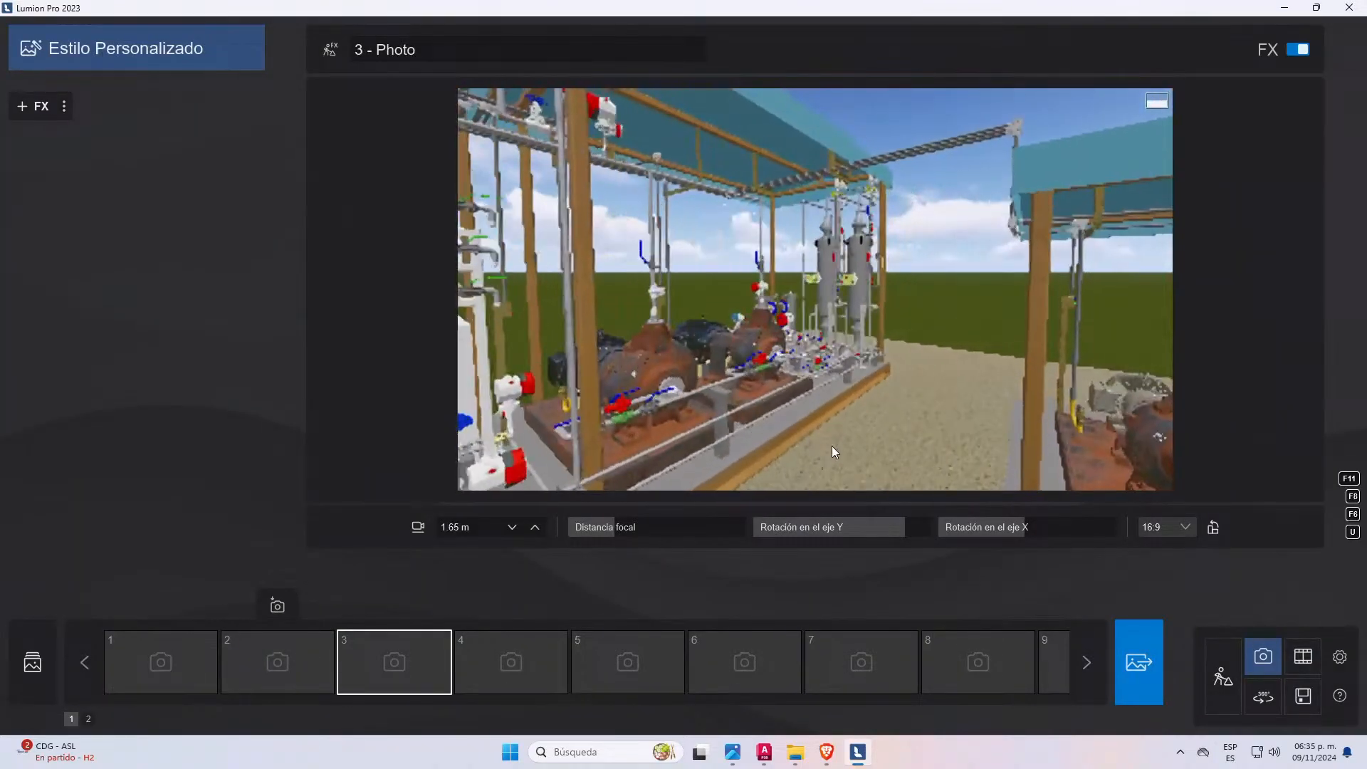
key("s")
key("a")
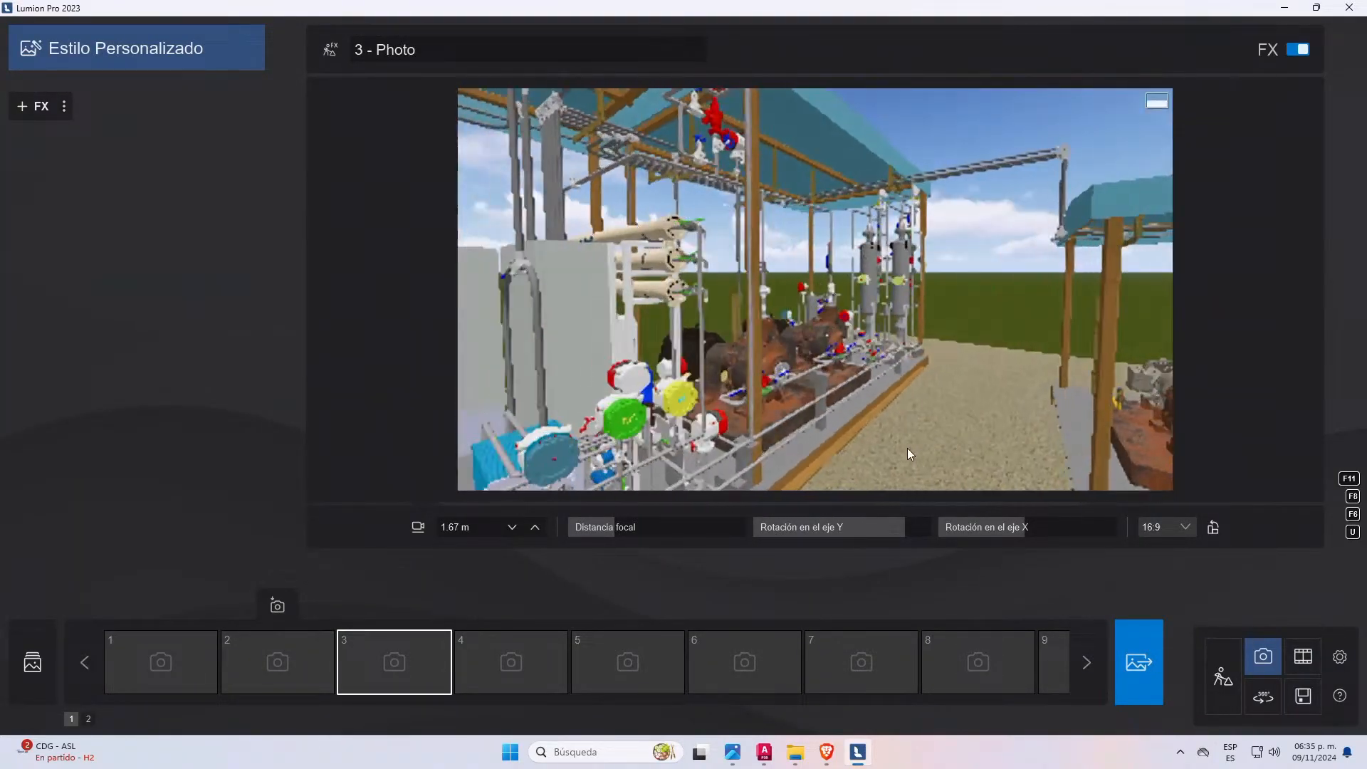
key("d")
right_click_drag(890, 413, 866, 412)
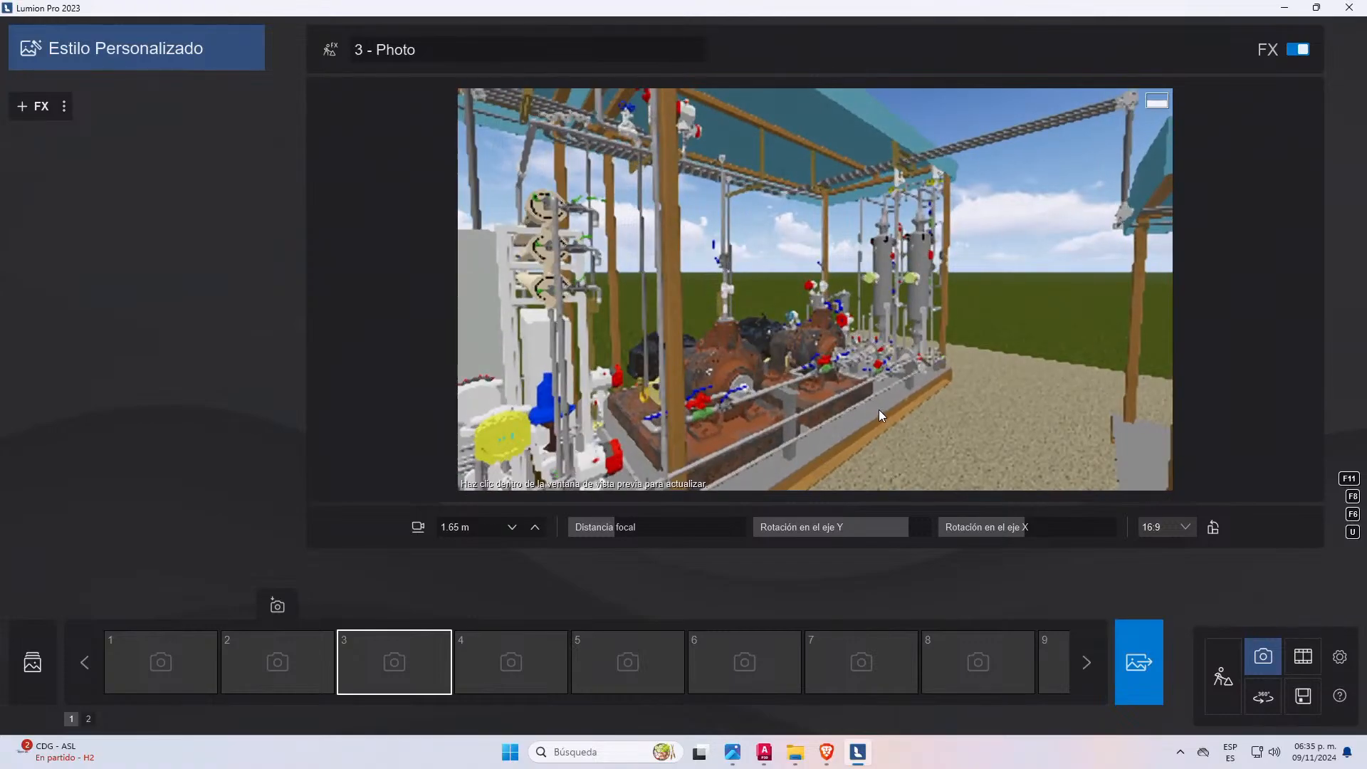
left_click(161, 606)
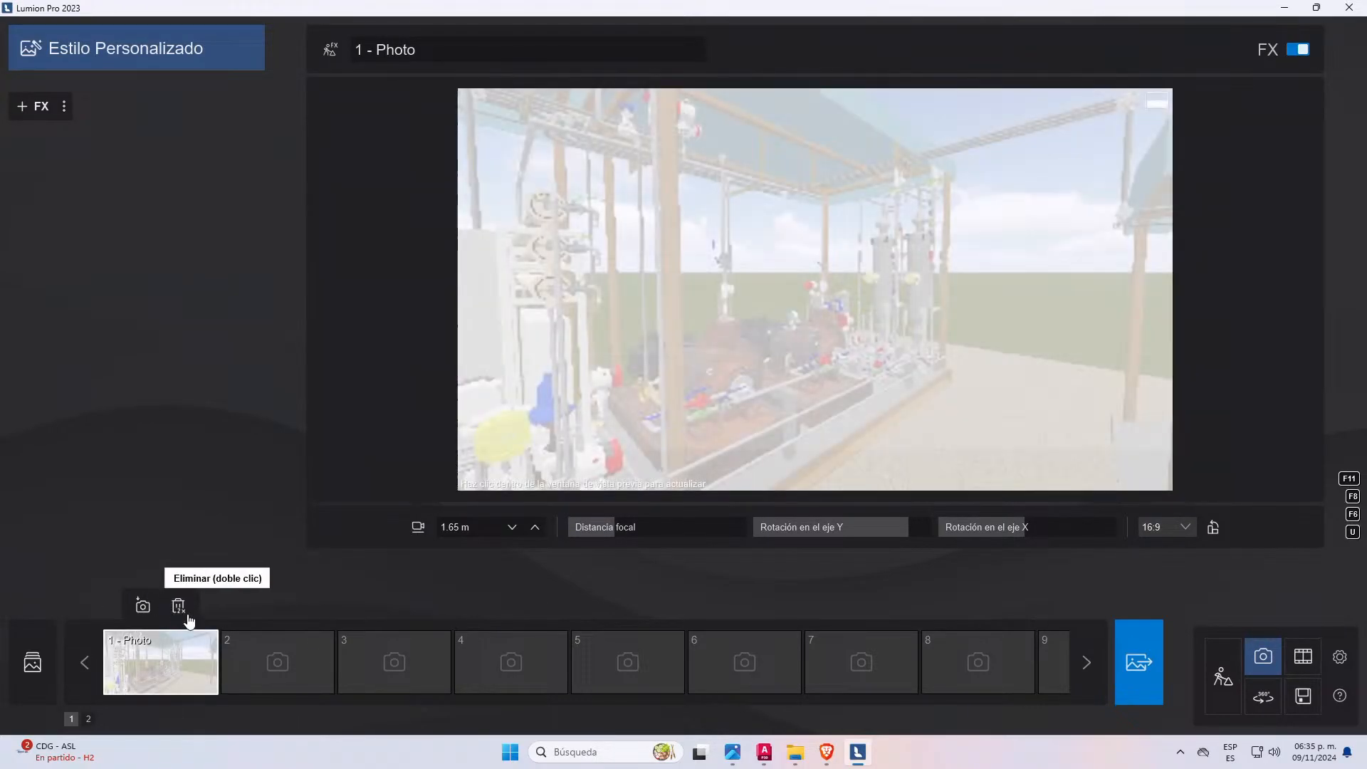
- Frame the pumps under the small roof end-on beside the tank at about 2.10 m eye height and store the view as photo 2
right_click_drag(921, 405, 690, 437)
key("s")
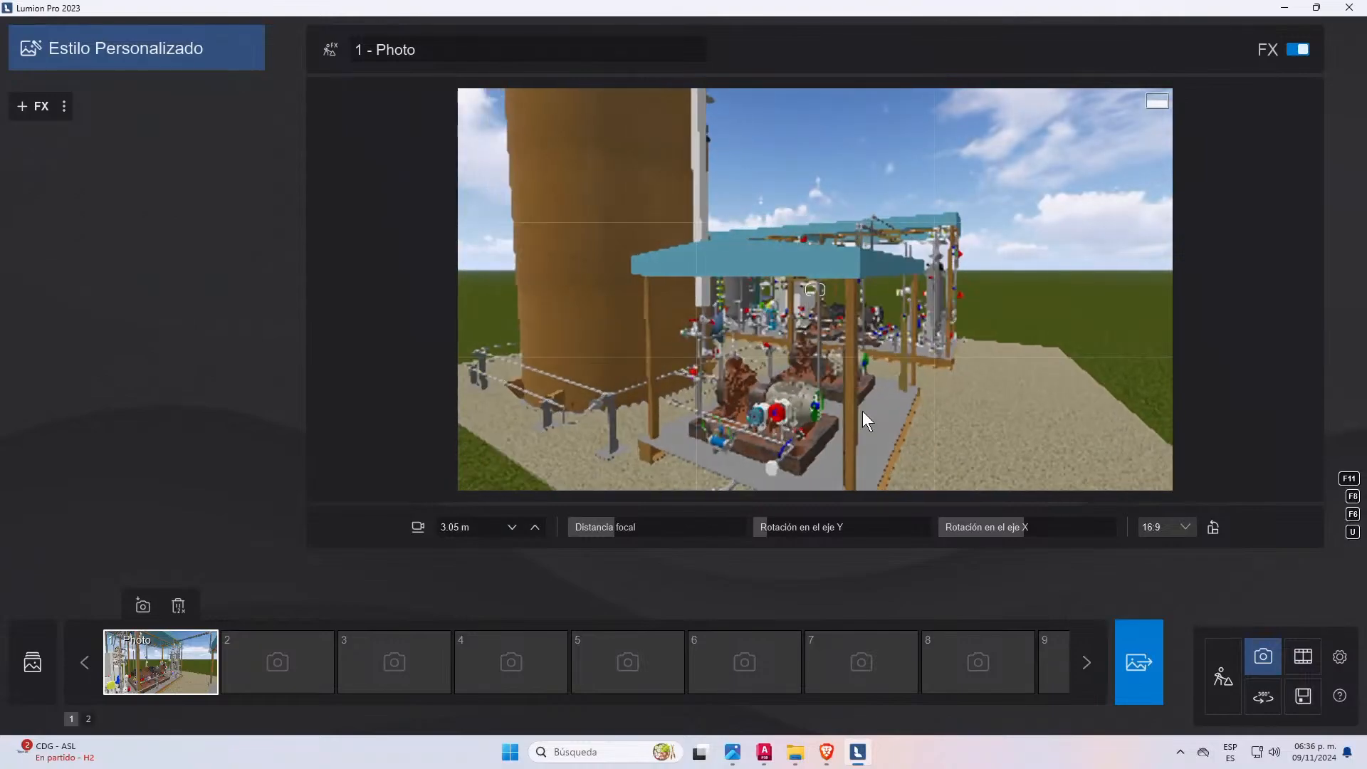
key("a")
right_click_drag(861, 411, 1113, 421)
scroll(911, 468, "down", 2)
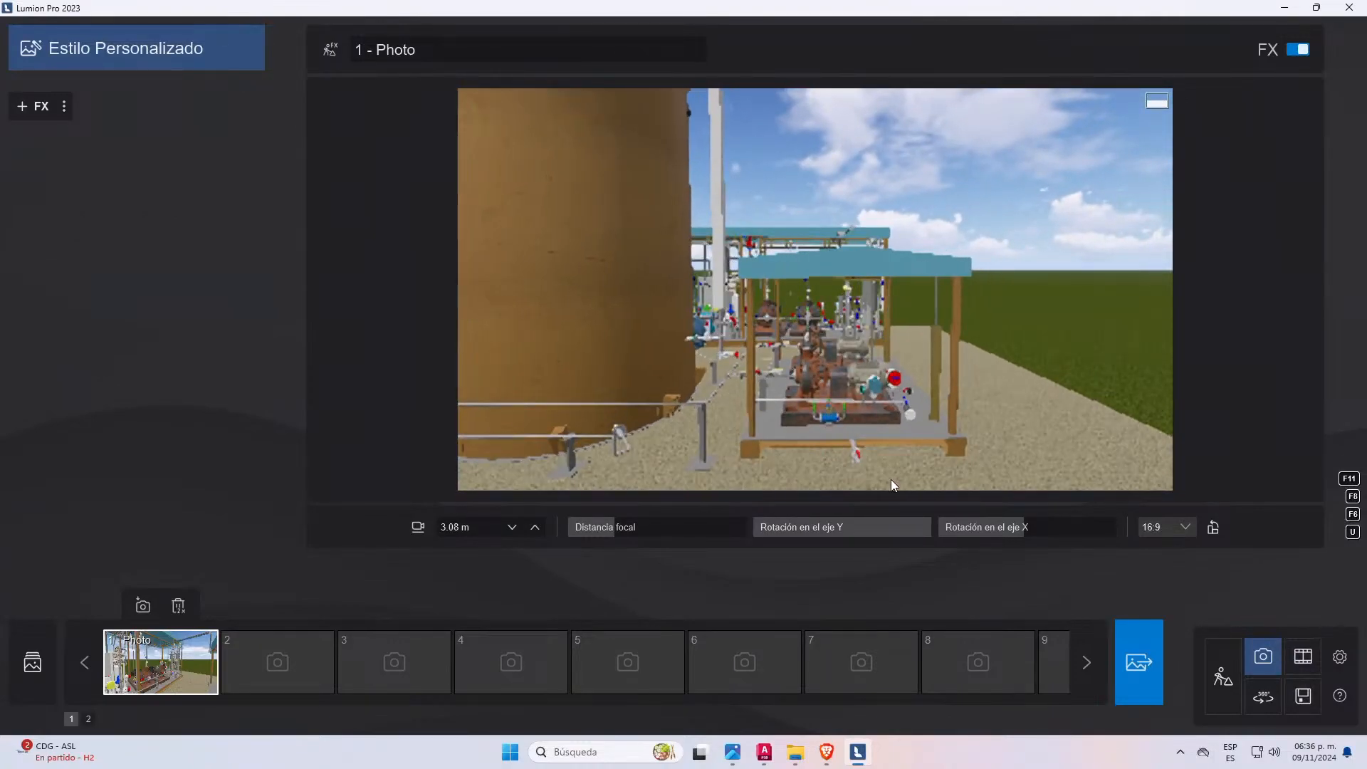
middle_click_drag(882, 480, 881, 408)
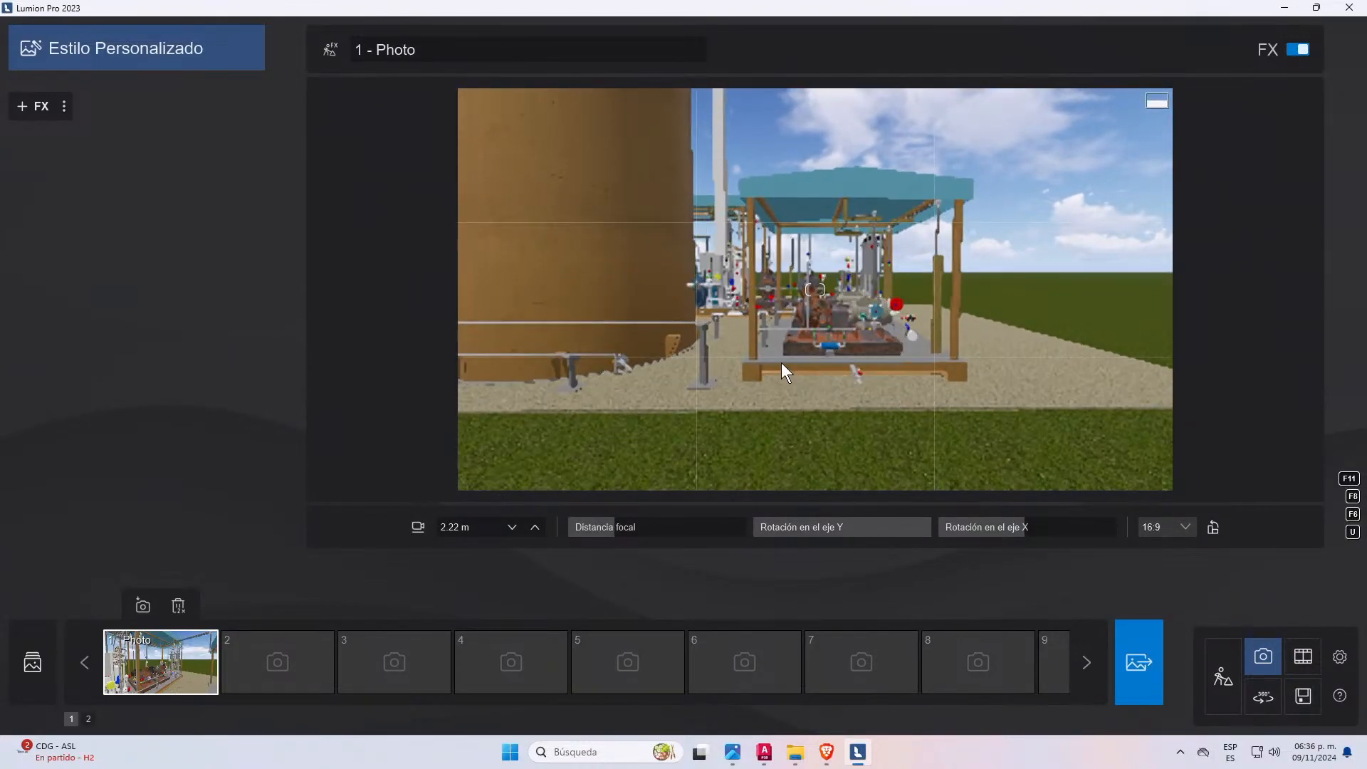
scroll(933, 408, "up", 5)
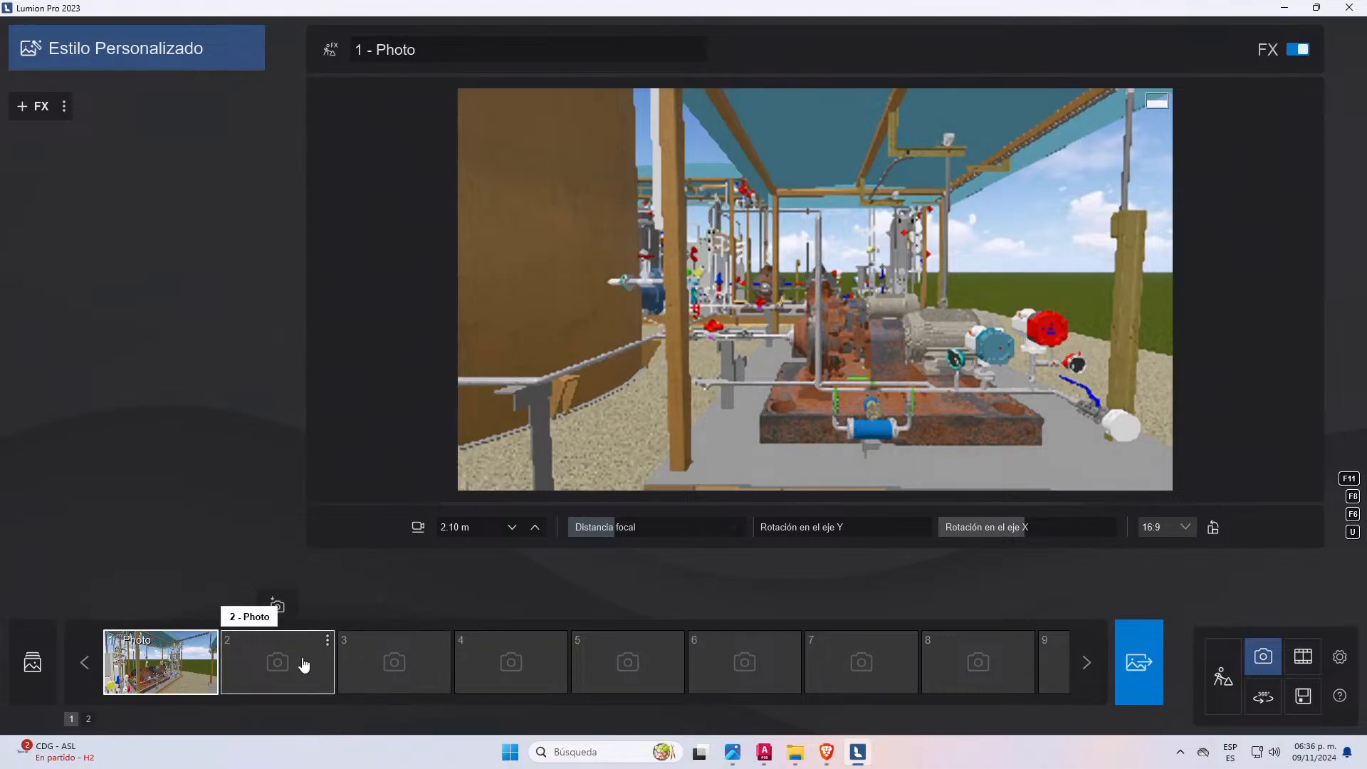
left_click(283, 611)
- Frame the long outer side of the main roof with the tank behind at about 3.29 m eye height and store the view as photo 3
key("a")
right_click_drag(686, 281, 1250, 212)
key("a")
key("w")
key("a")
key("w")
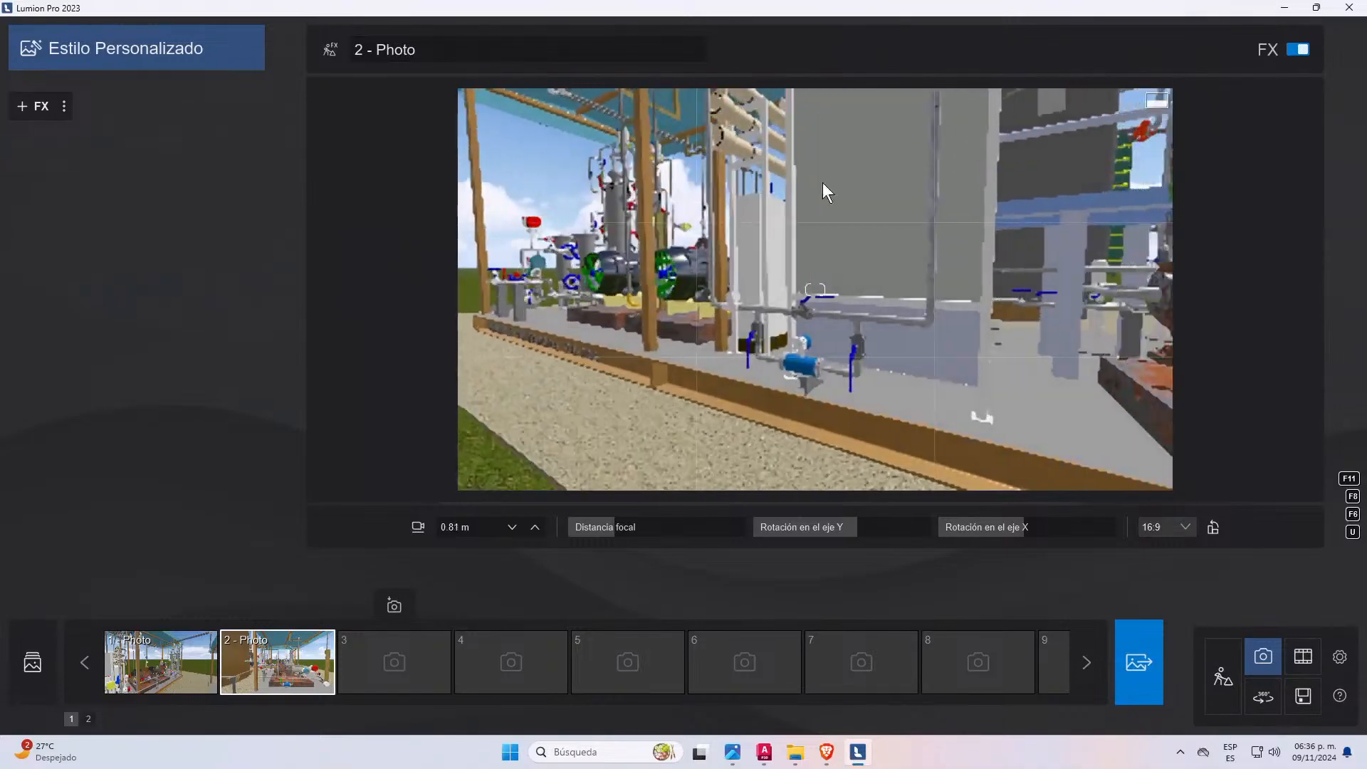
right_click_drag(591, 185, 726, 187)
key("s")
key("a")
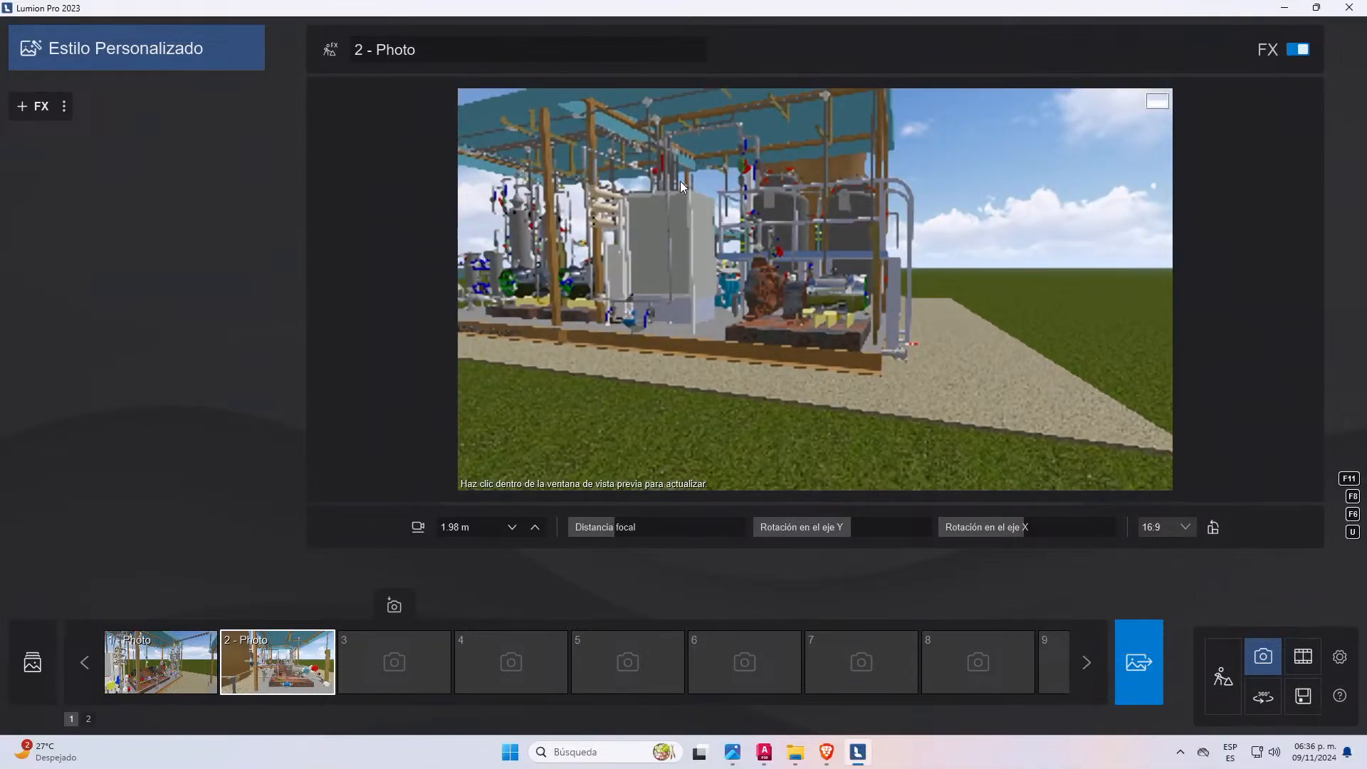
key("q")
key("a")
right_click_drag(847, 347, 880, 348)
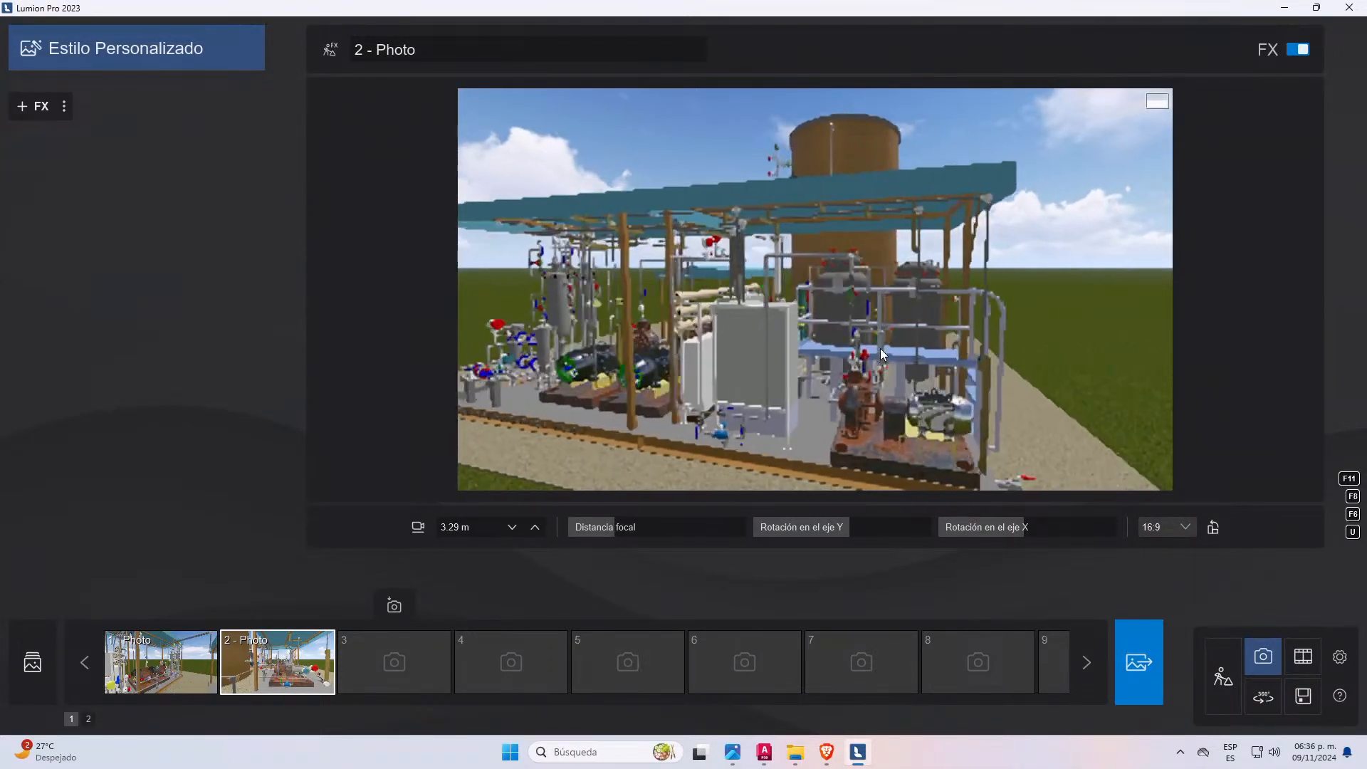
key("a")
right_click_drag(1024, 374, 956, 345)
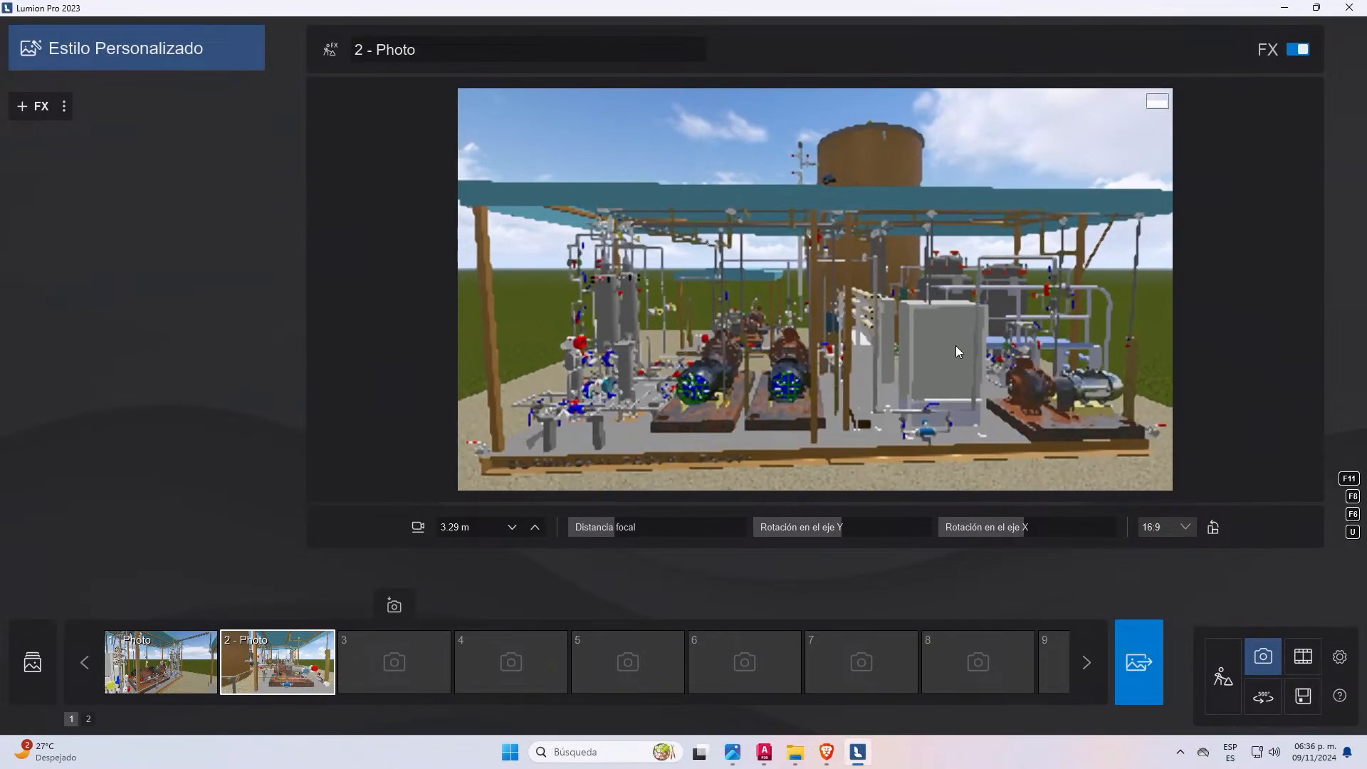
middle_click_drag(917, 343, 885, 351)
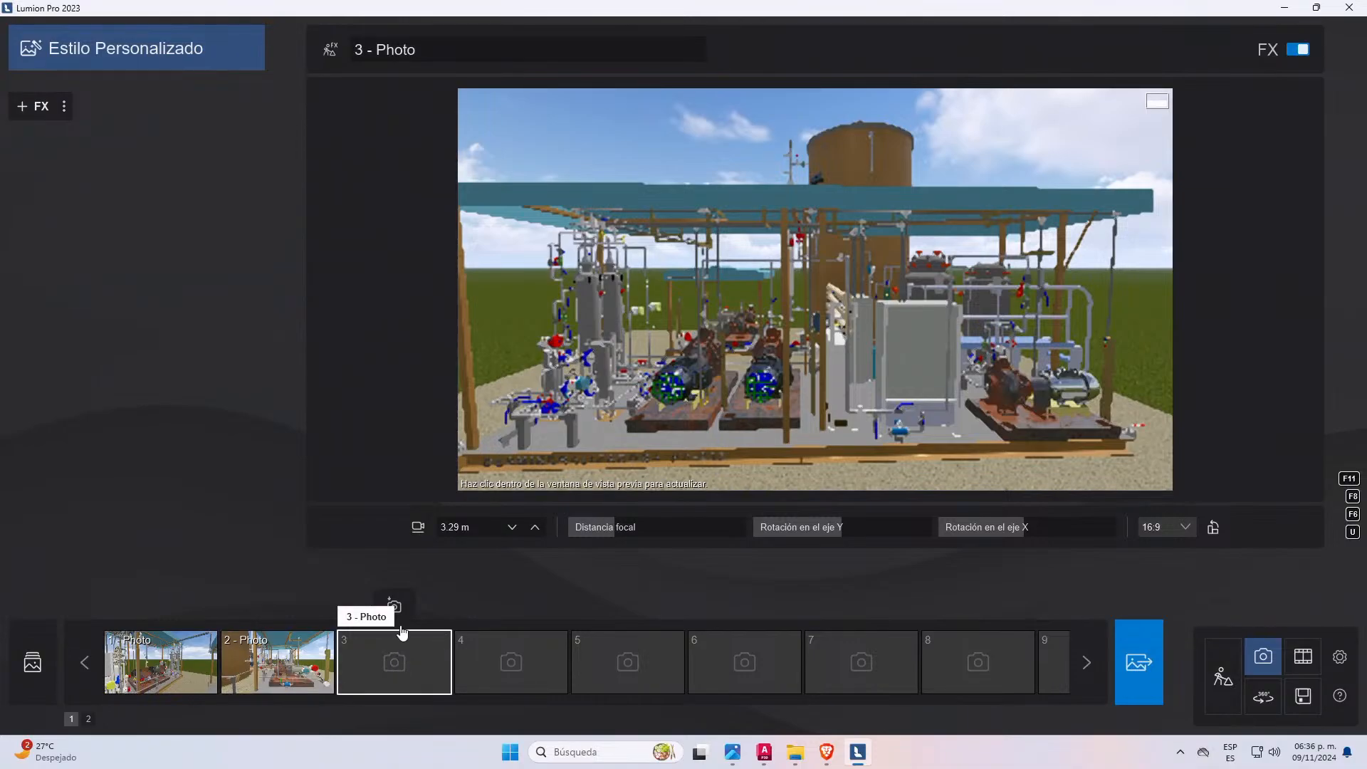
left_click(395, 604)
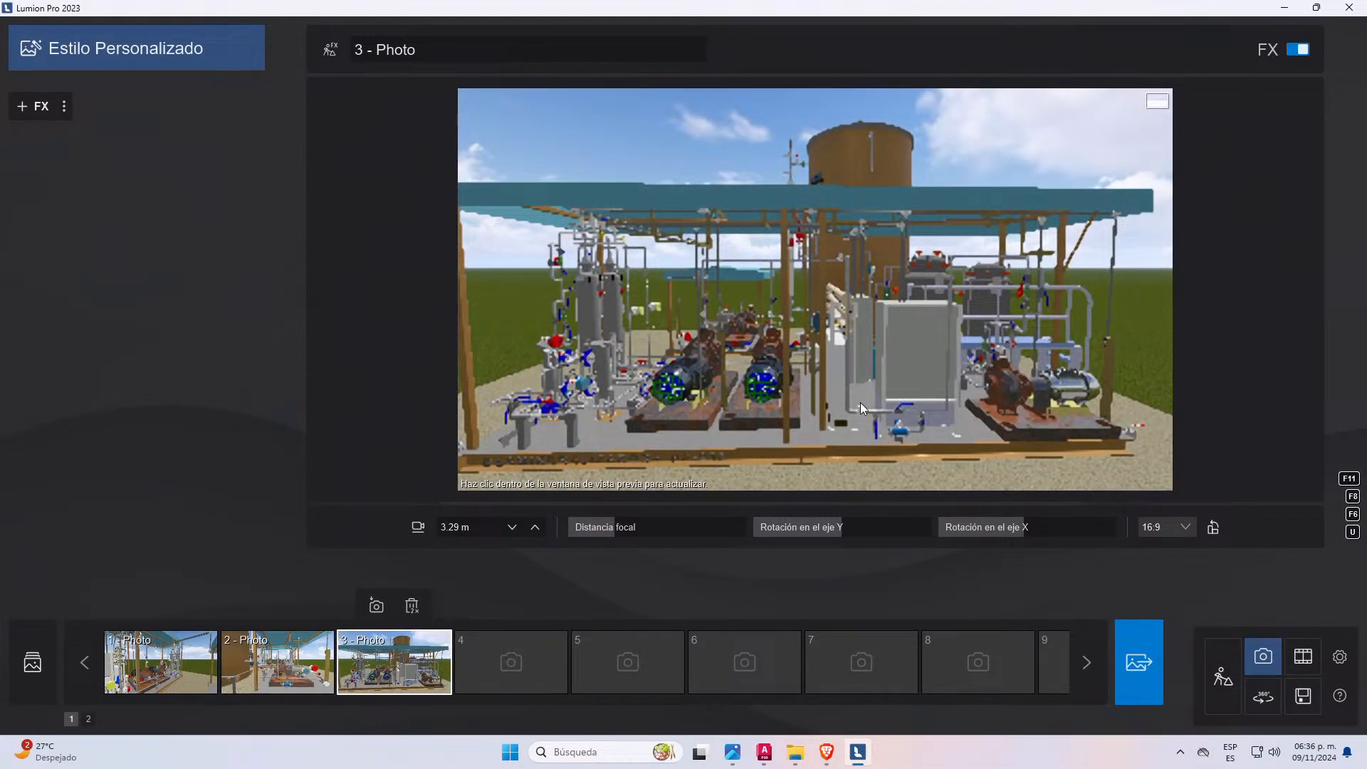
- Frame the small roof's pumps with the tank and the main roof alongside at about 3.31 m eye height and store the view as photo 4
key("a")
key("w")
right_click_drag(811, 304, 896, 325)
key("s")
key("q")
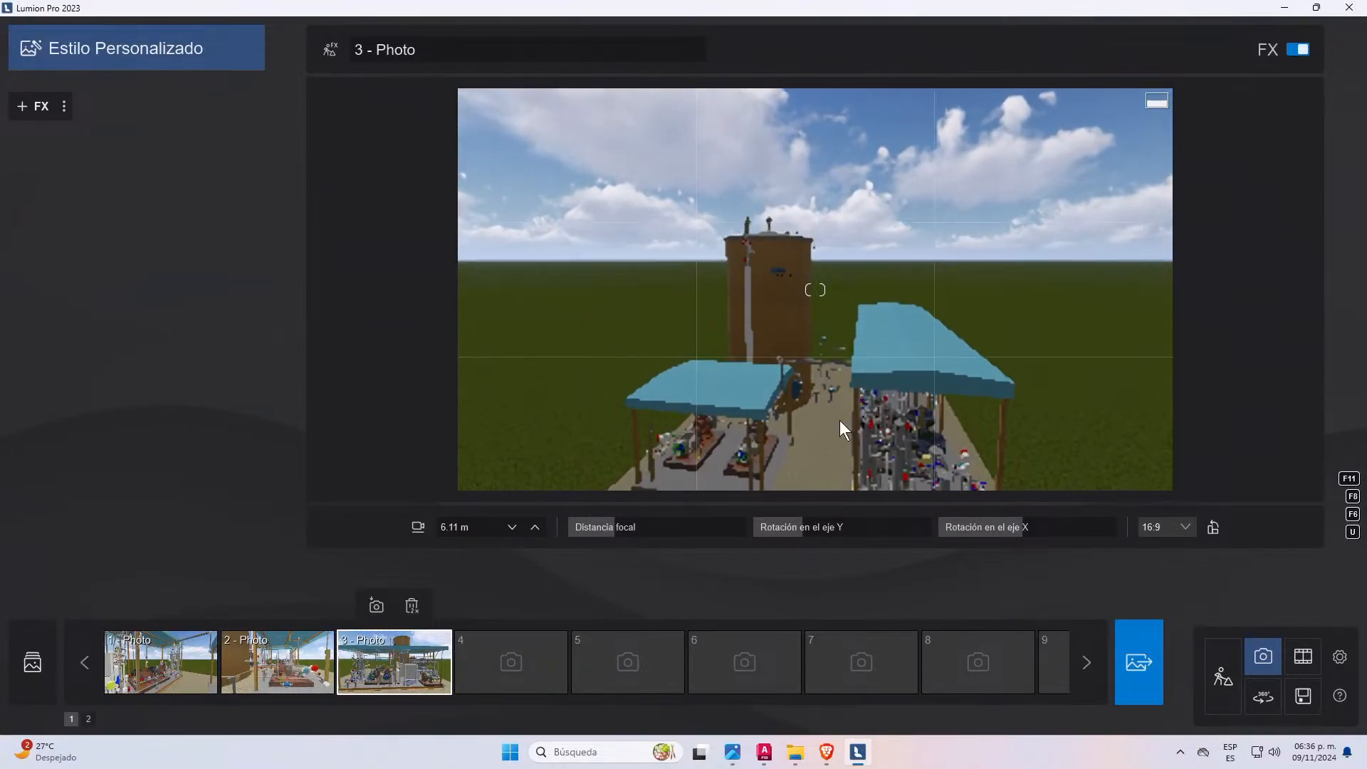
middle_click_drag(876, 400, 998, 322)
scroll(881, 333, "up", 4)
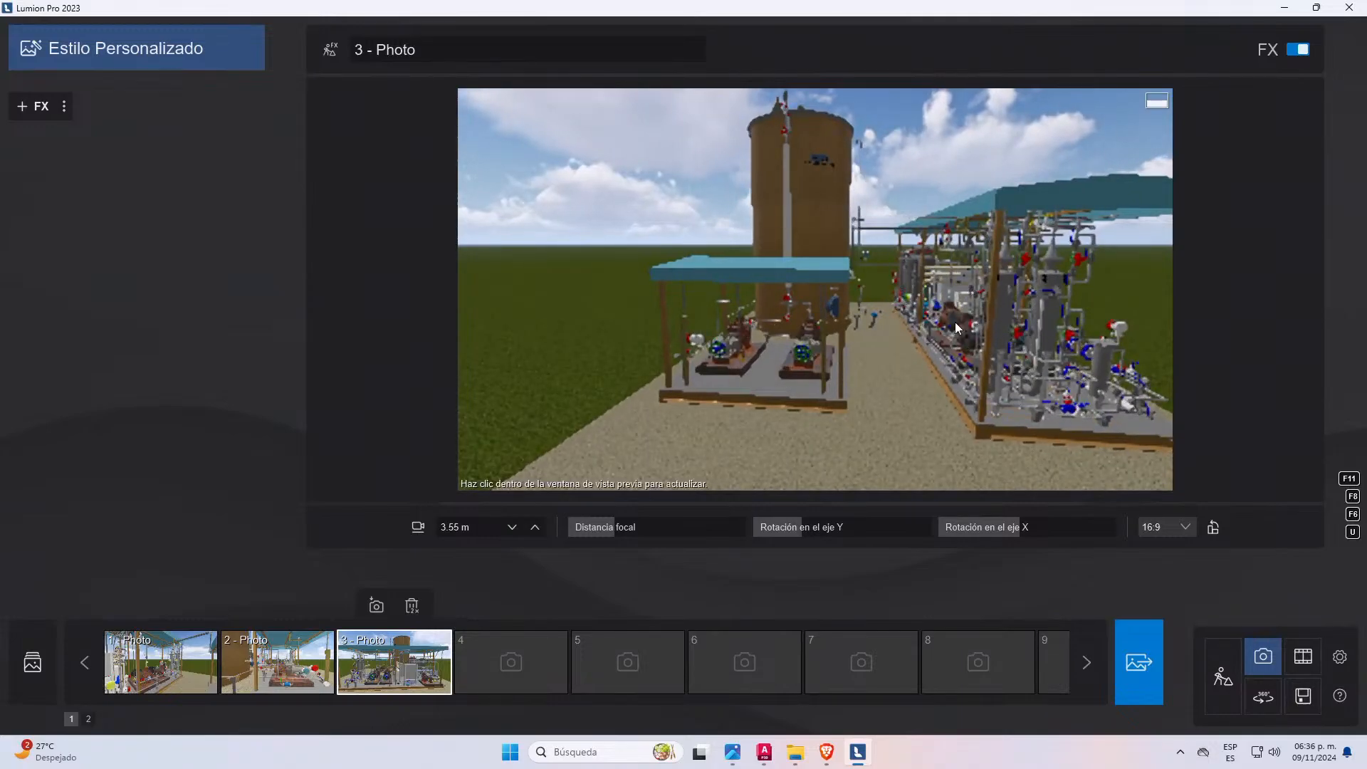
middle_click_drag(914, 323, 953, 346)
scroll(968, 344, "up", 3)
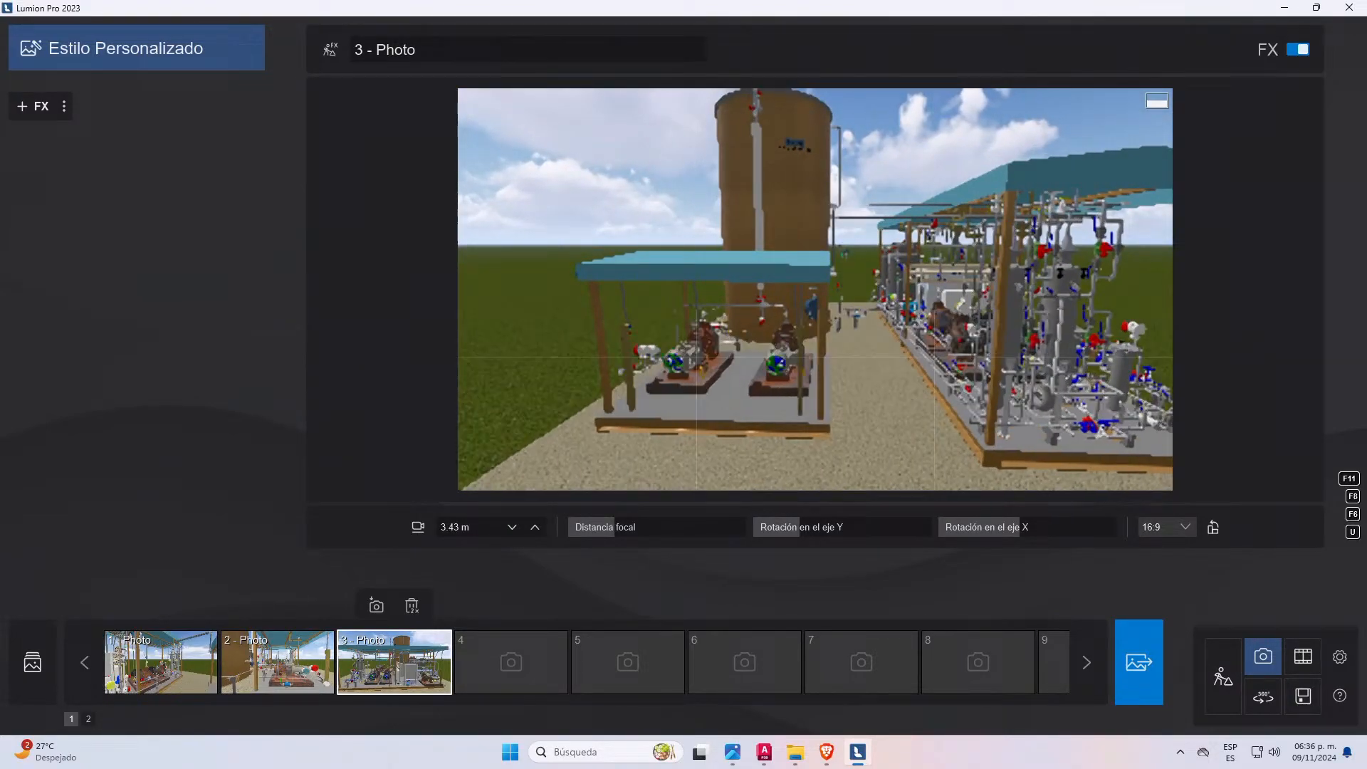
right_click_drag(952, 346, 1177, 350)
key("a")
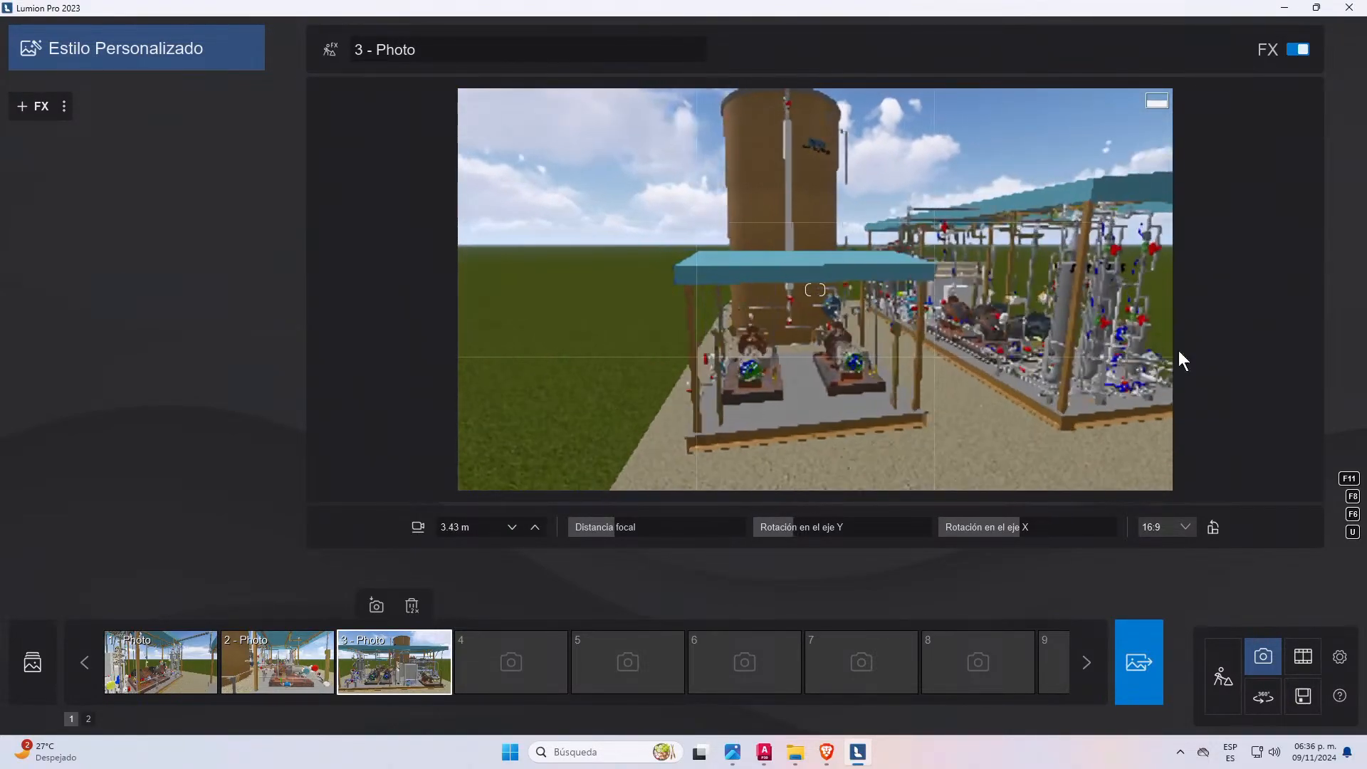
key("d")
key("a")
middle_click_drag(1048, 336, 1015, 332)
scroll(1040, 334, "up", 3)
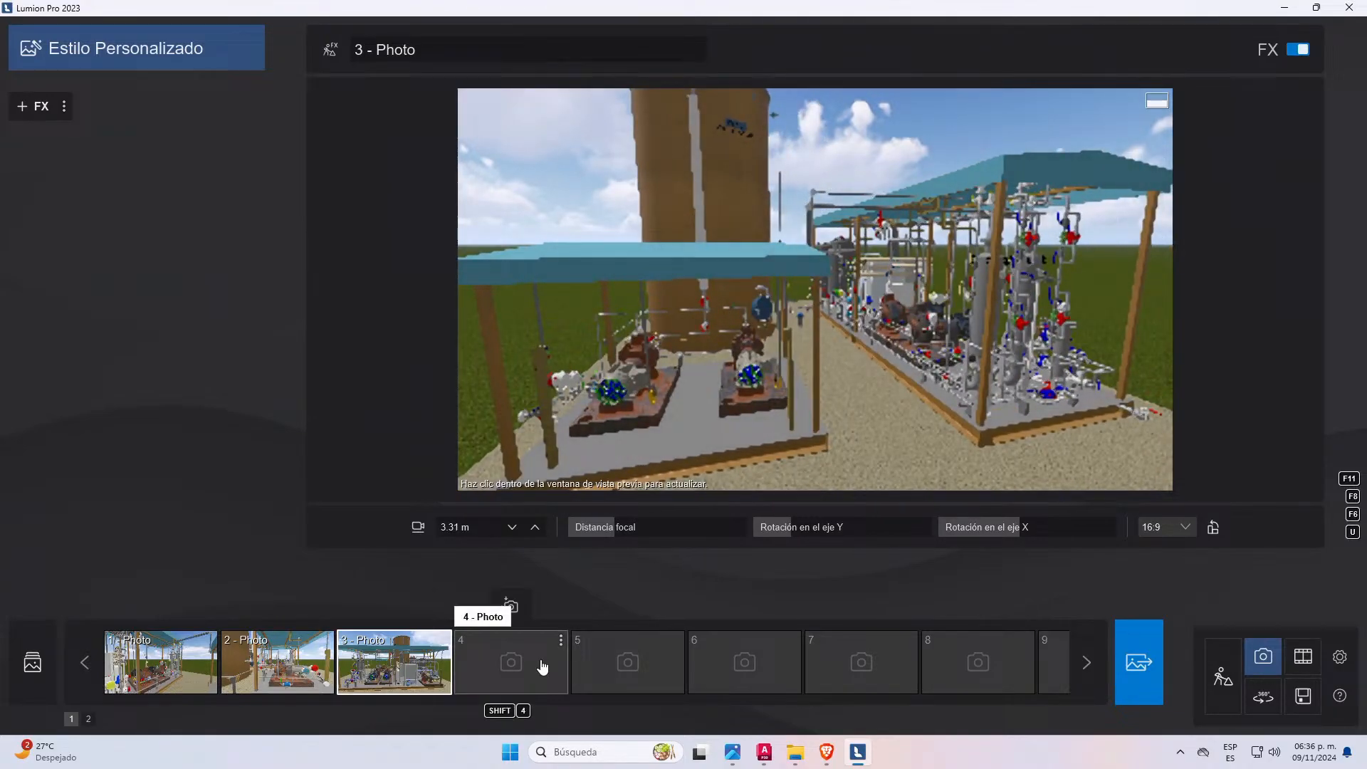
left_click(543, 666)
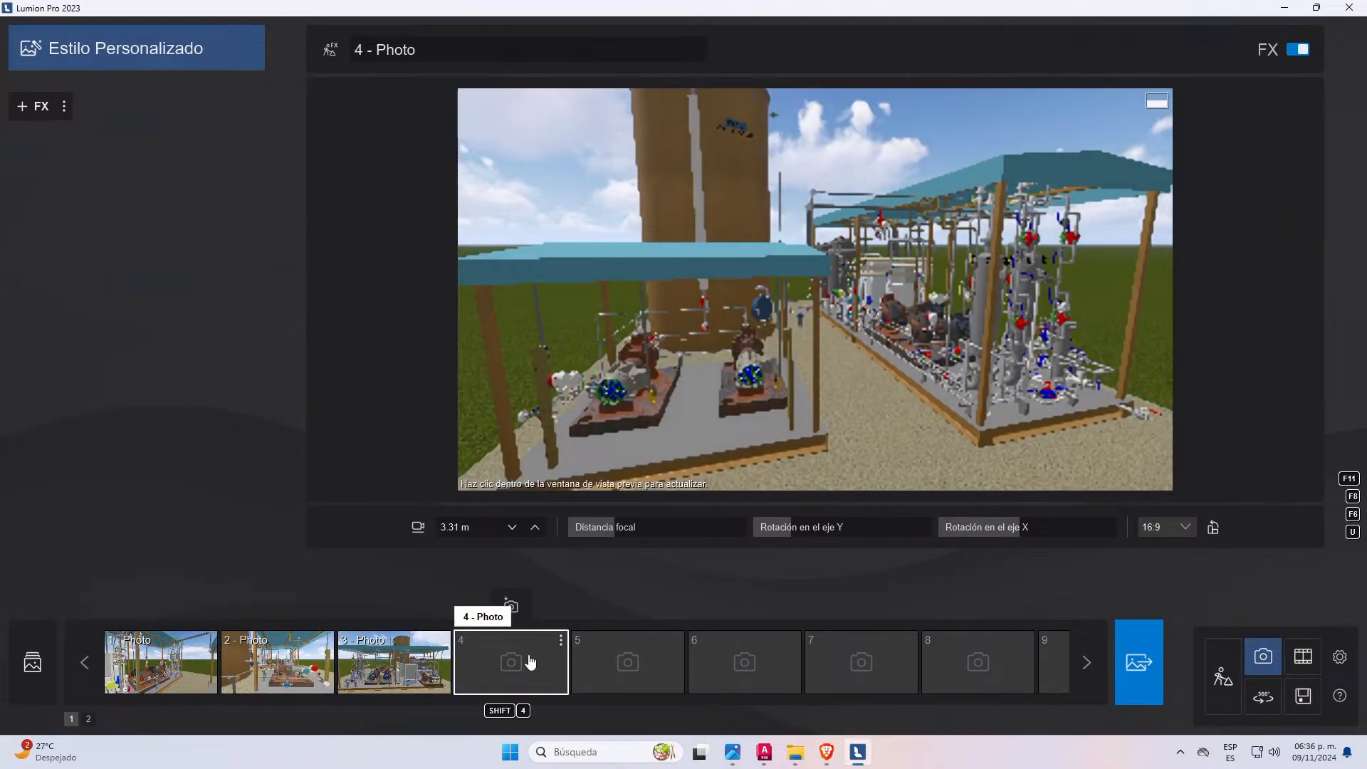
left_click(510, 606)
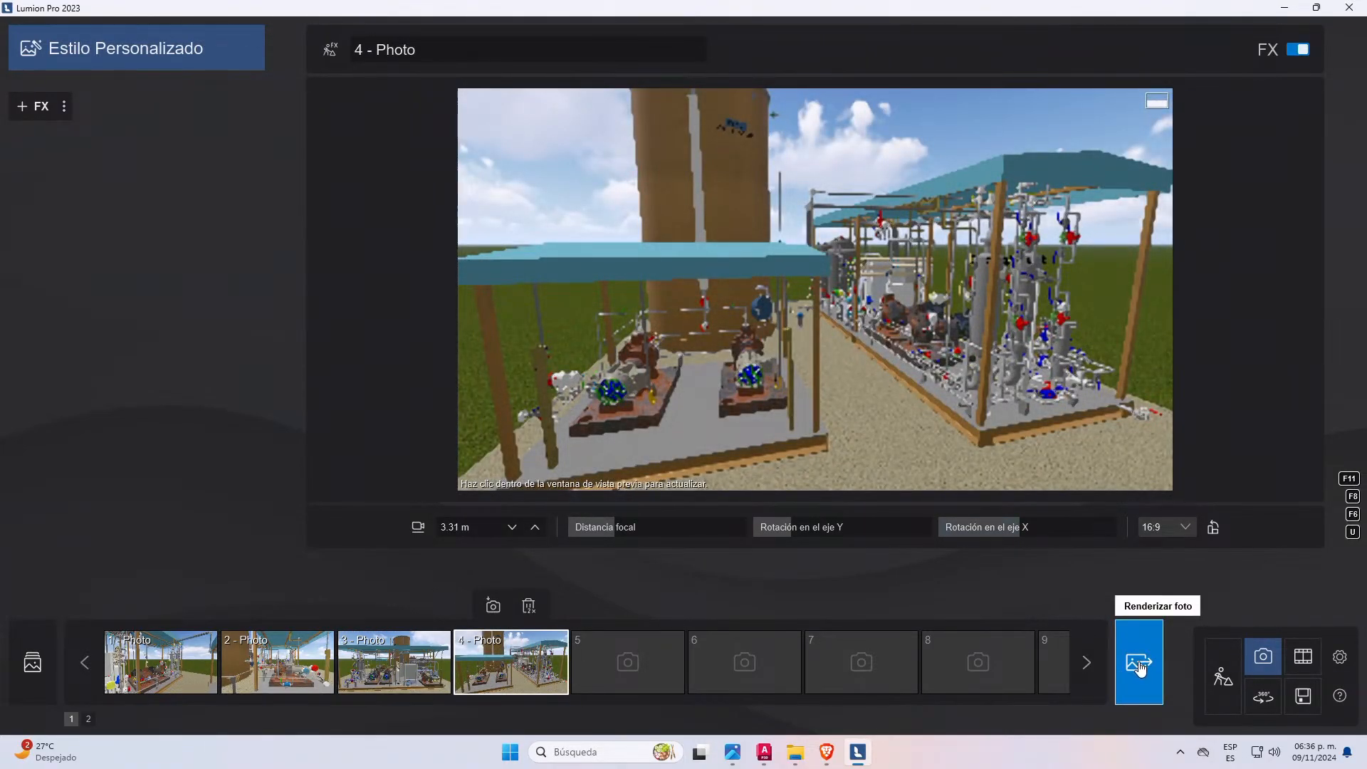
- Render the set of four photos at Póster quality, 7680x4320, and save them as JPG under the name PRO-2 in the TIKTOK folder
left_click(1152, 689)
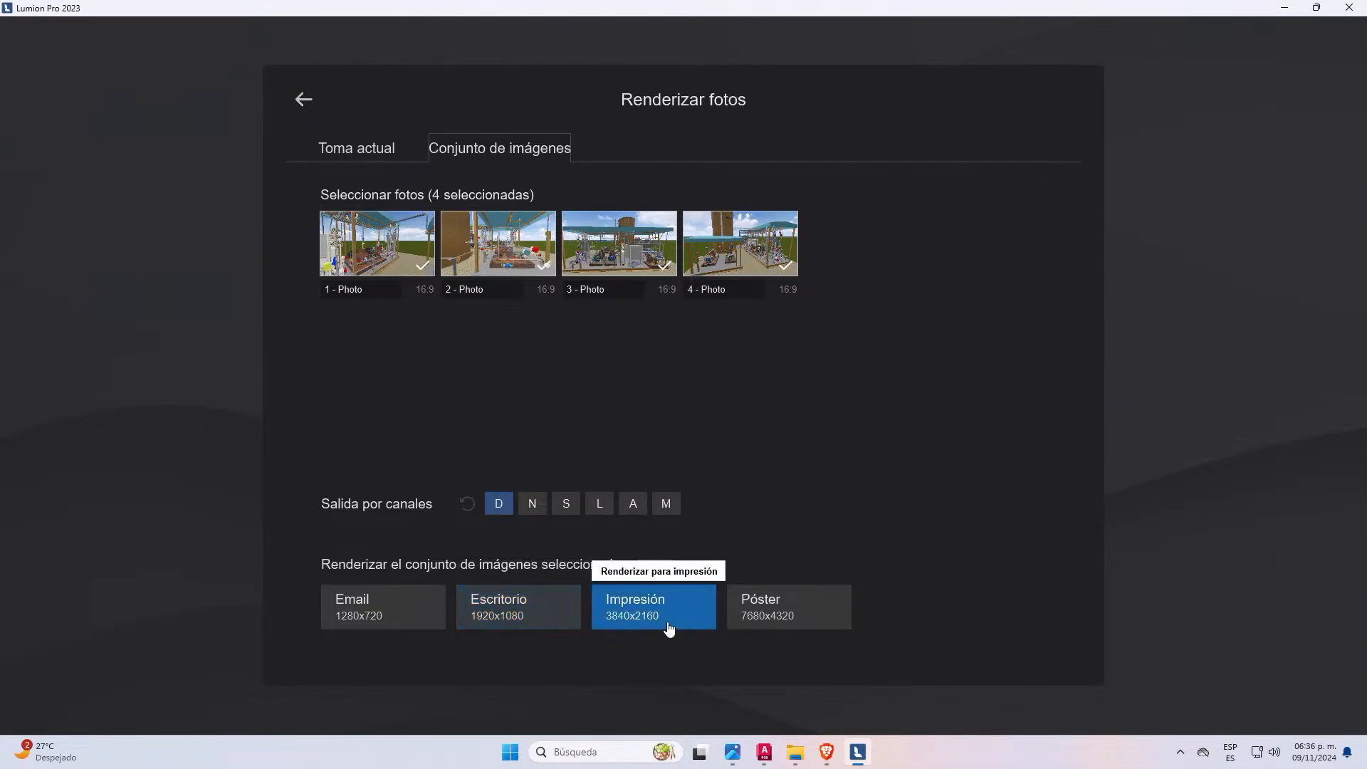
left_click(761, 605)
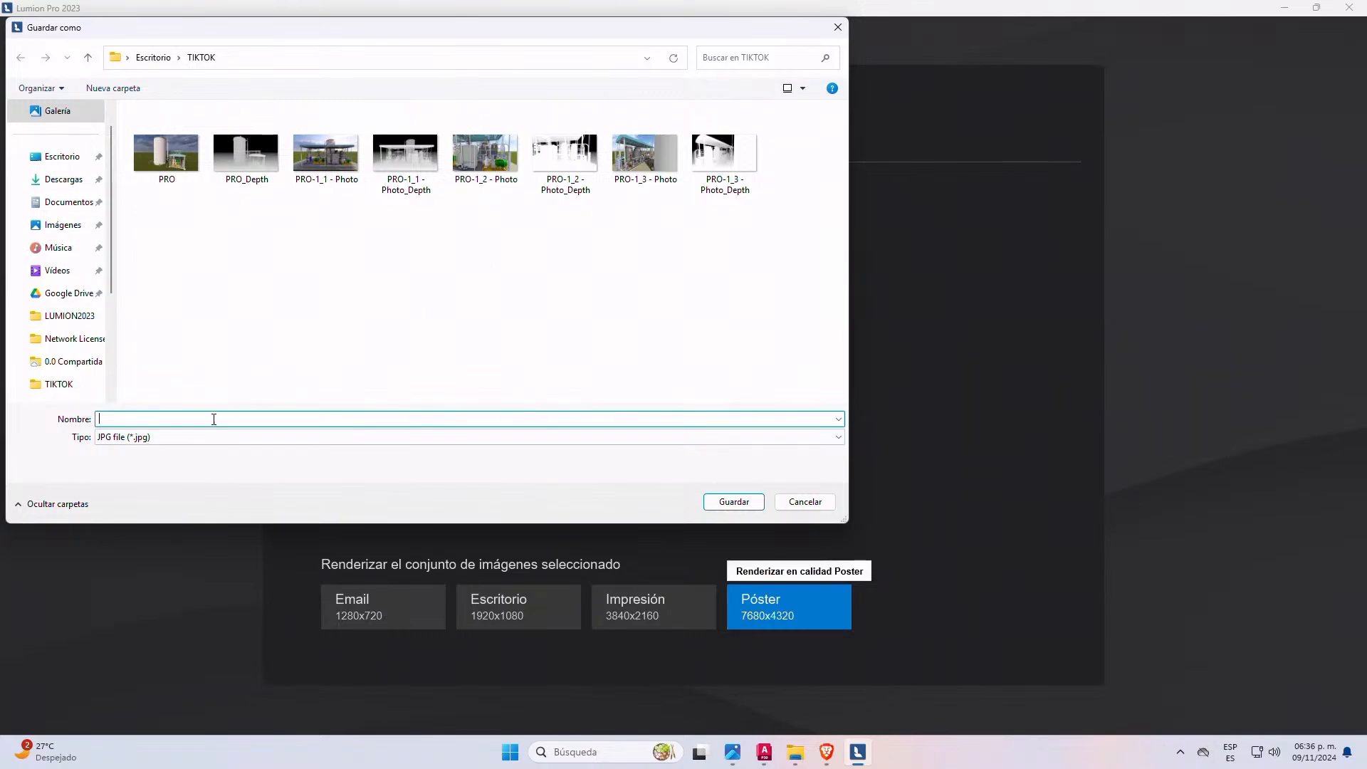
type("pro")
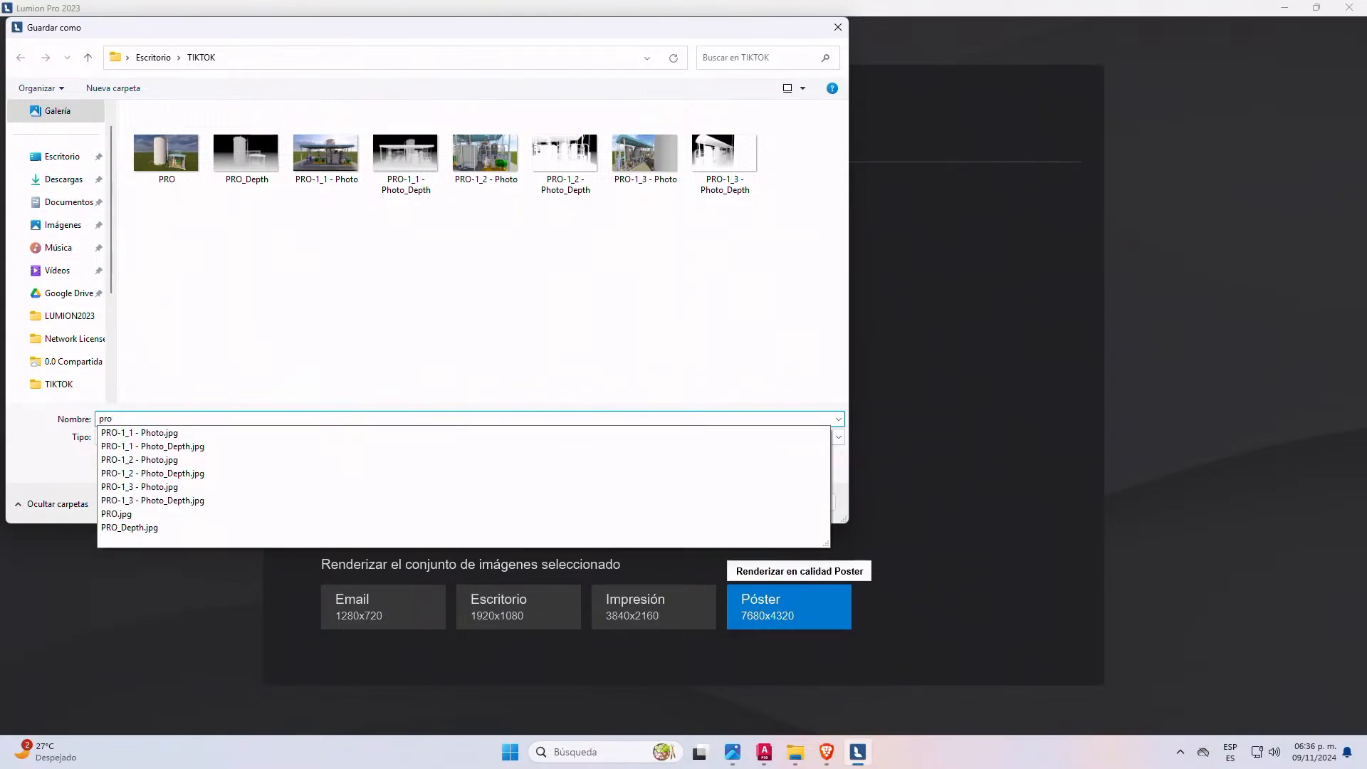
key("BackSpace")
type("PRO-2")
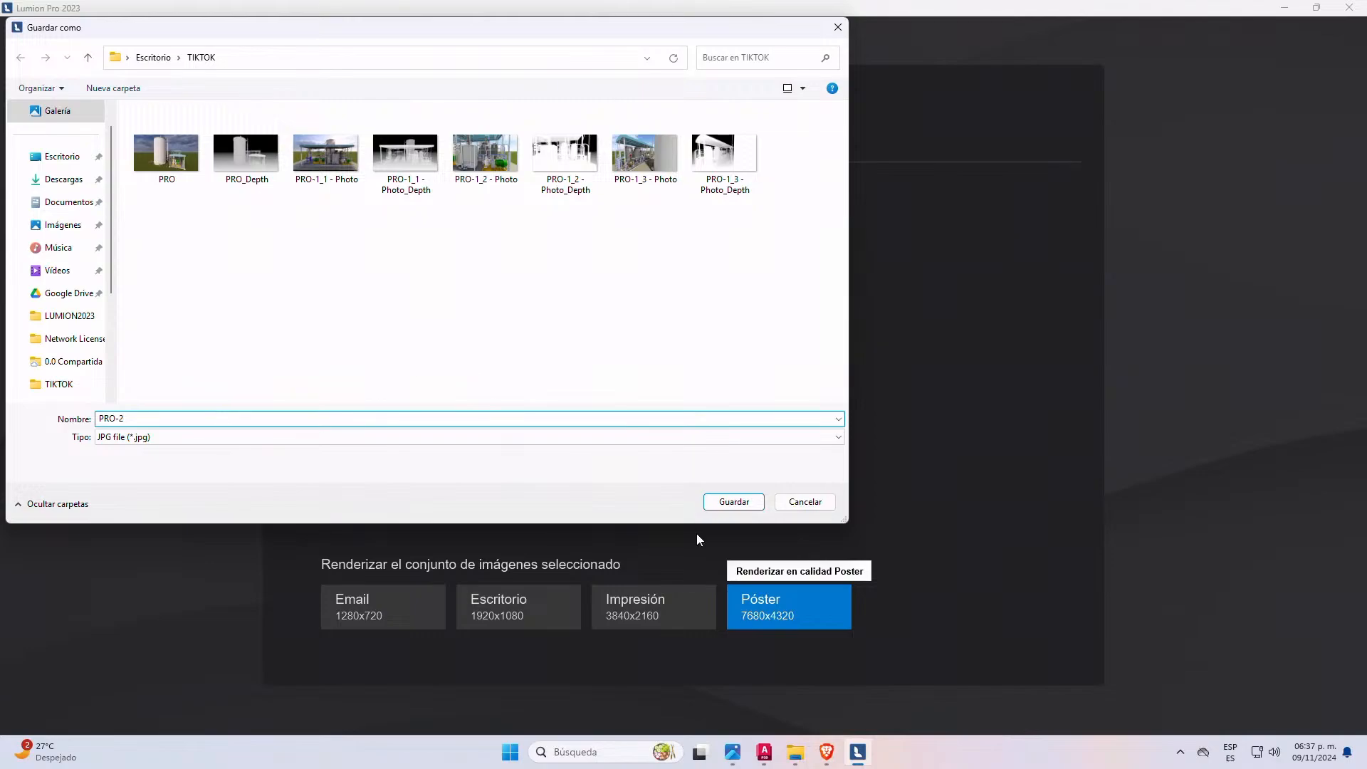
left_click(748, 507)
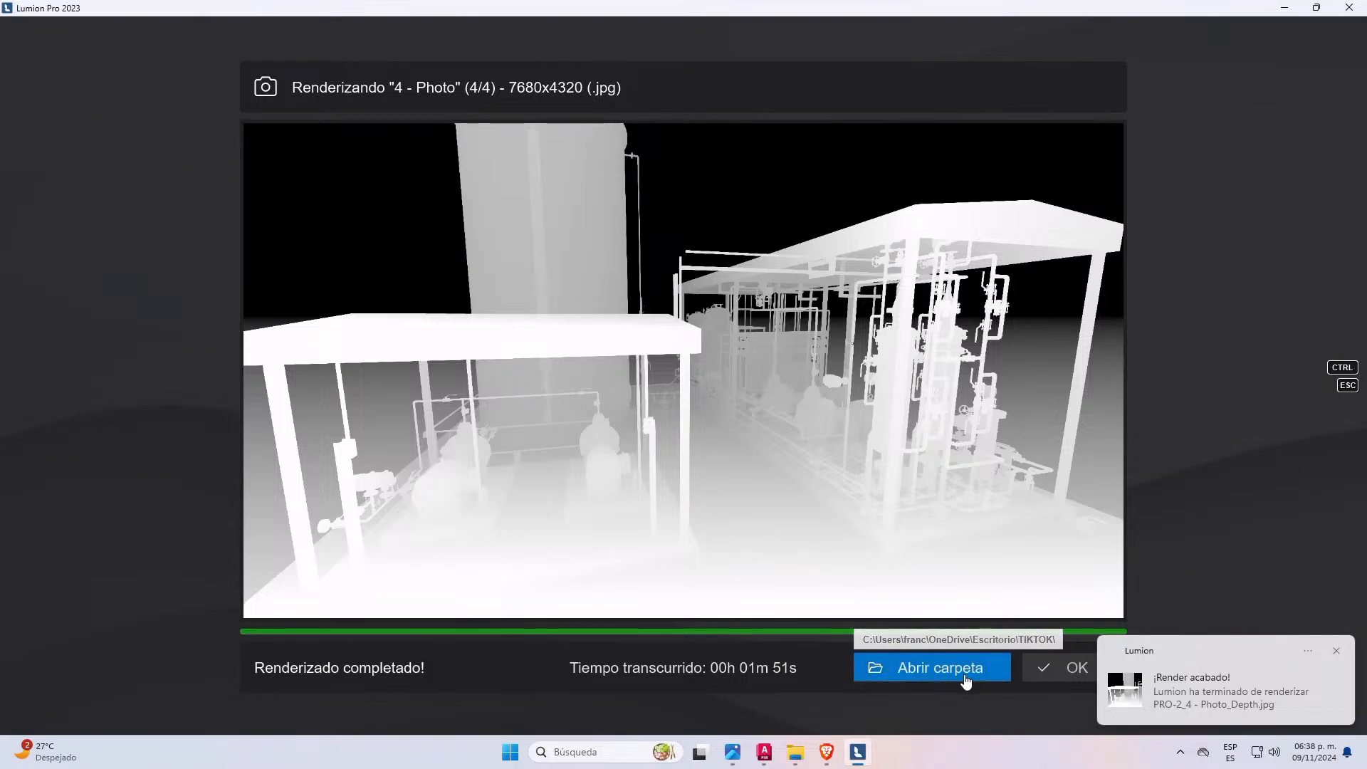
- Open the render folder and examine the rusted pumps and motors in PRO-2_1 - Photo at close range
left_click(967, 682)
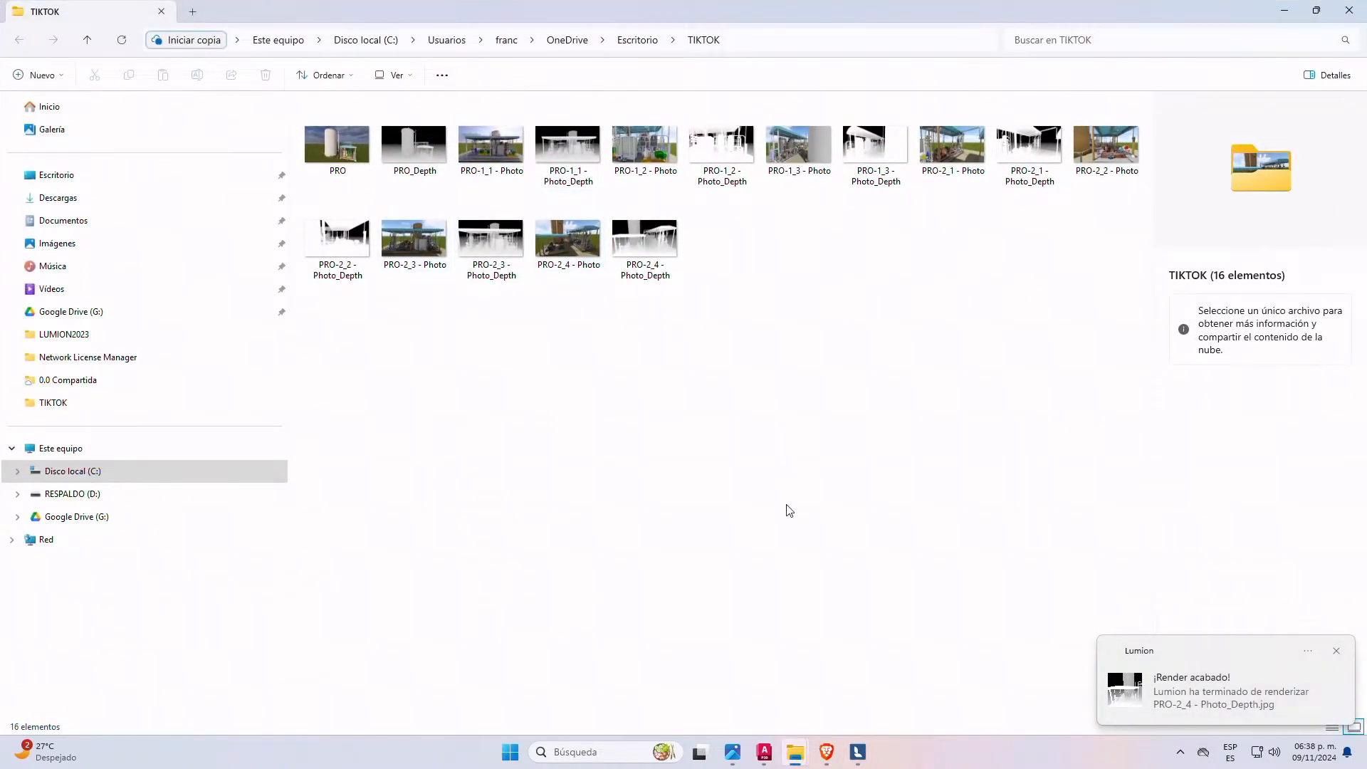
left_click(948, 140)
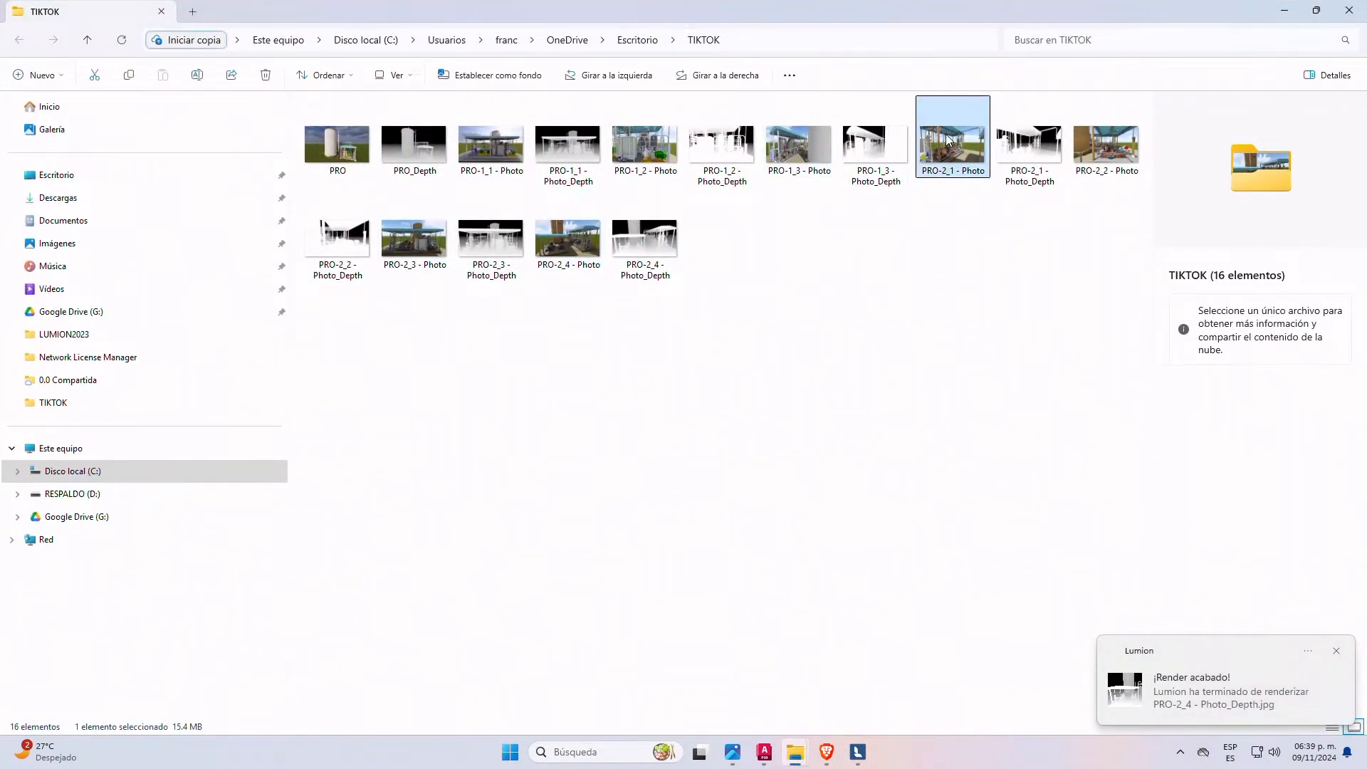
double_click(949, 140)
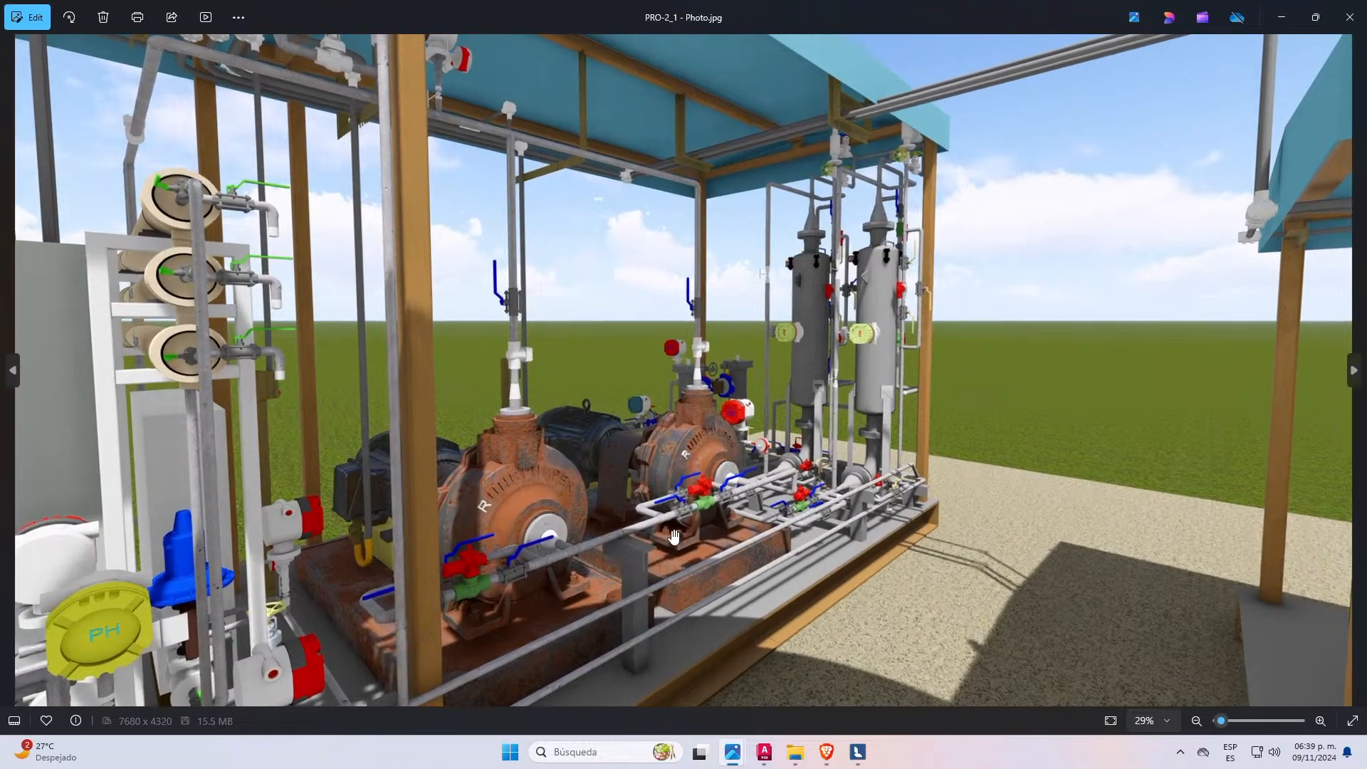
scroll(675, 535, "up", 5)
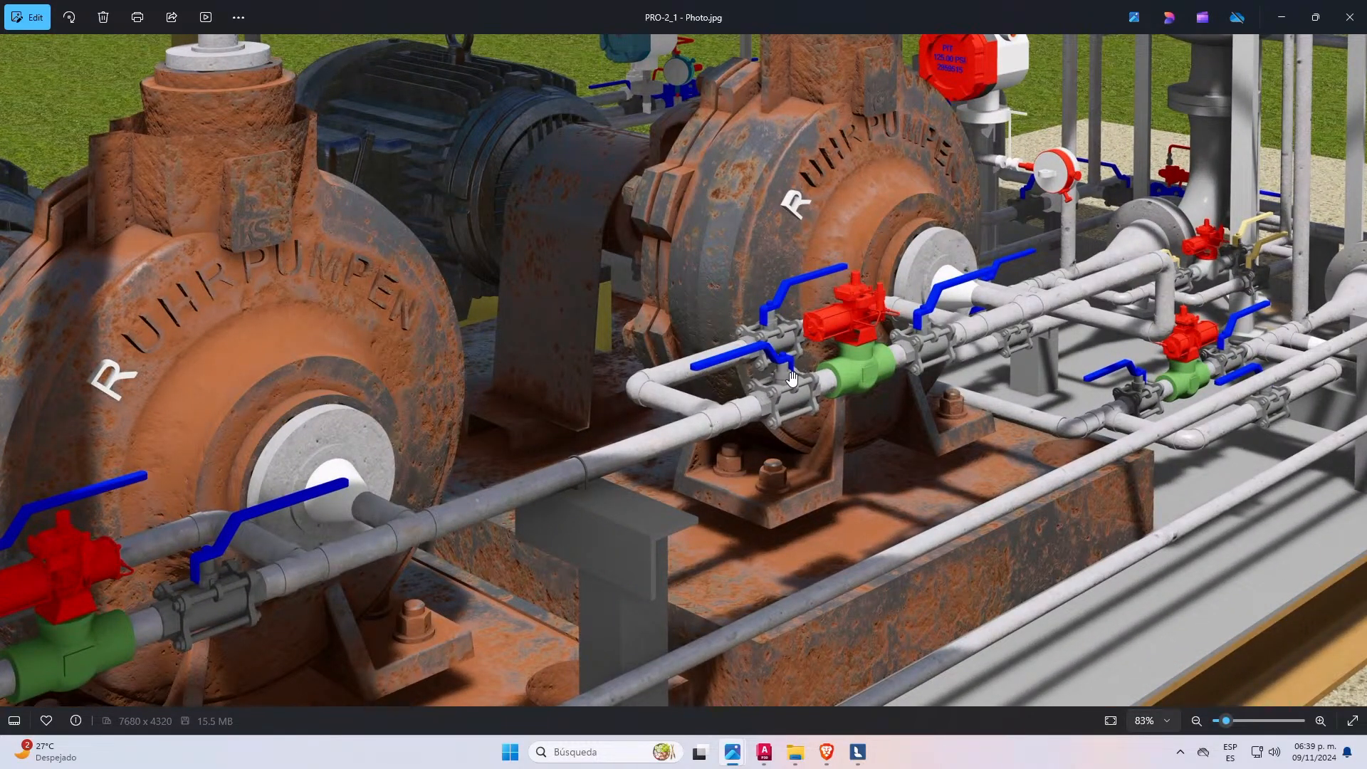
scroll(848, 374, "down", 4)
scroll(389, 365, "up", 3)
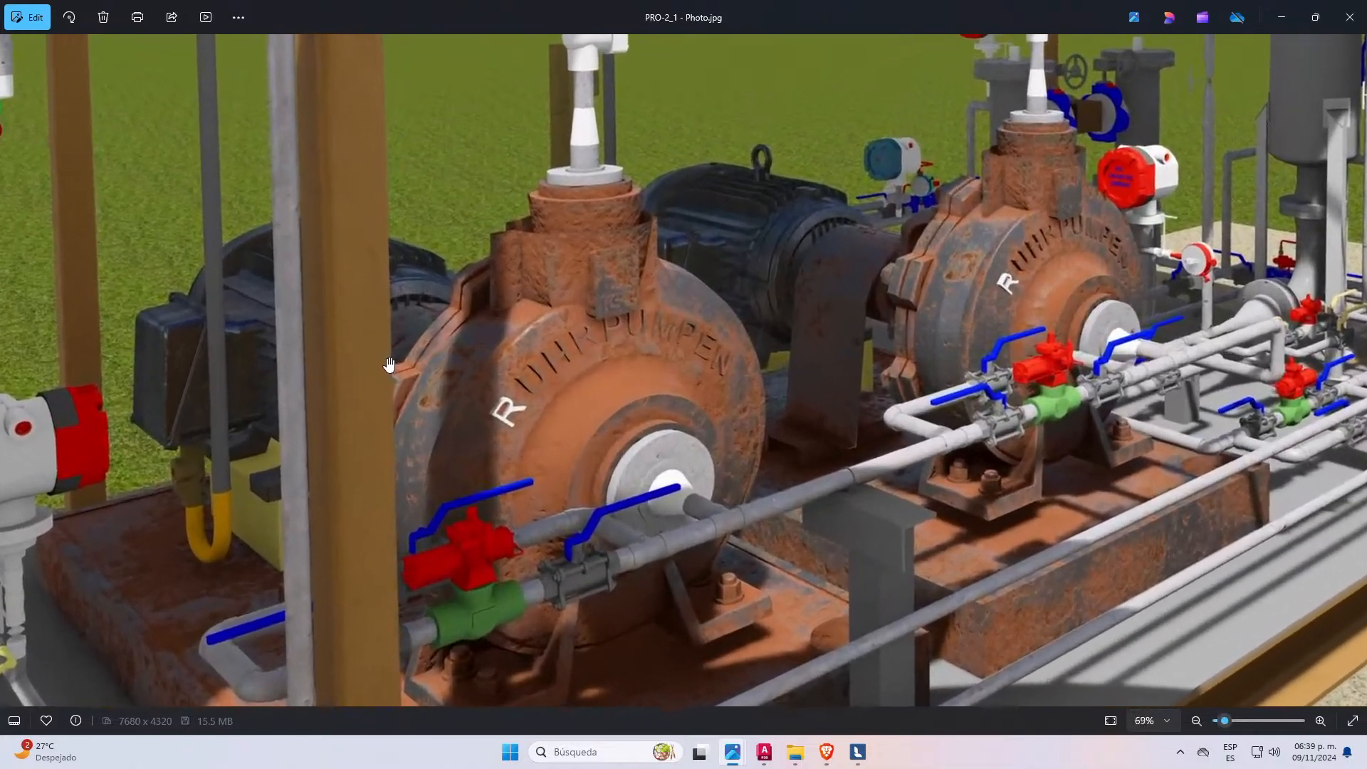
scroll(762, 275, "up", 3)
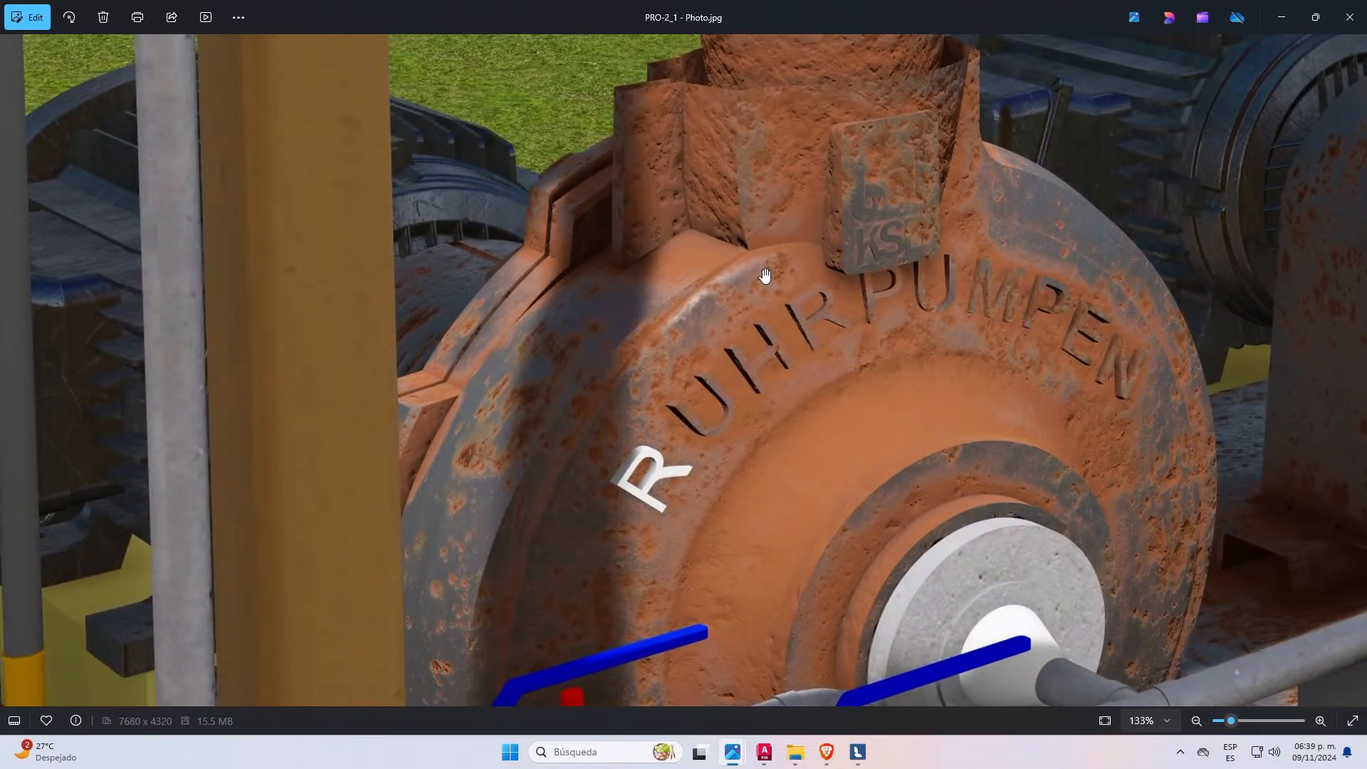
scroll(702, 289, "down", 6)
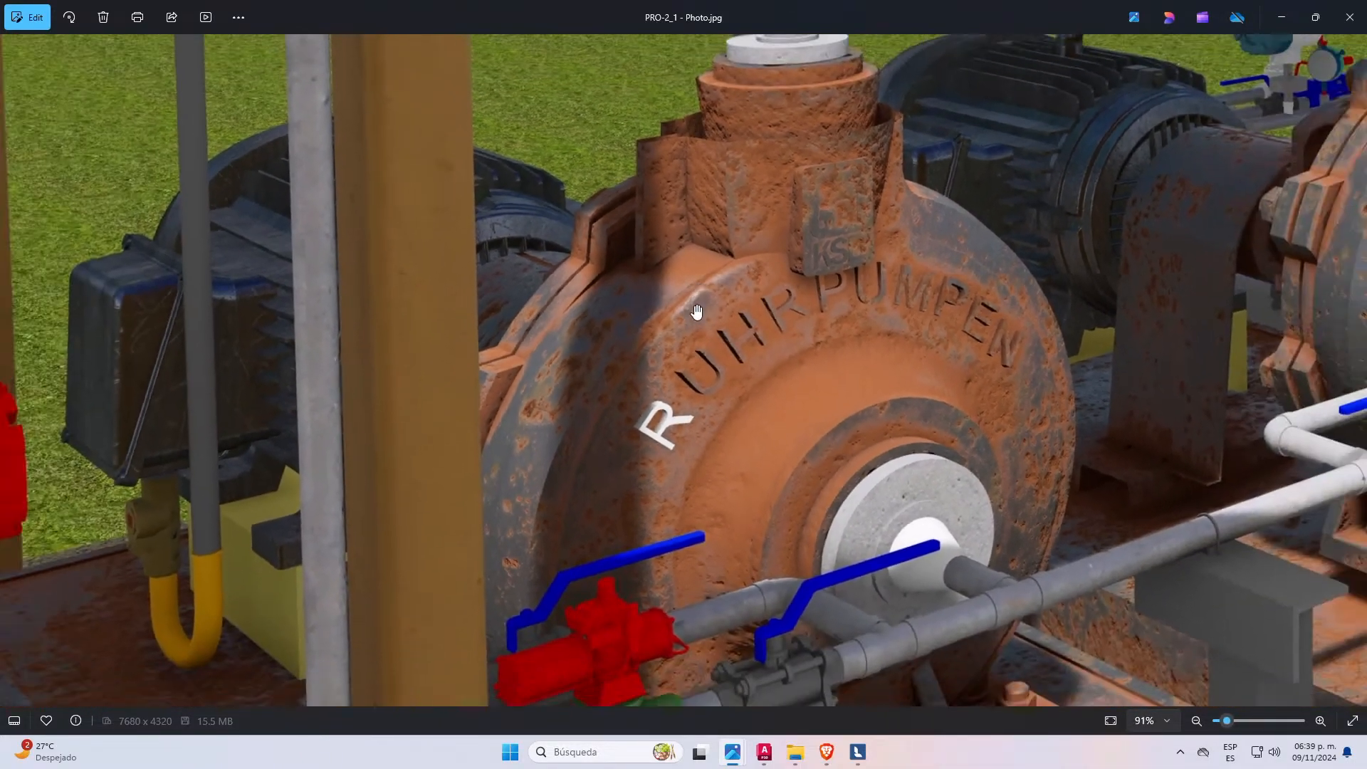
- Examine the pump, coupling guard and motor close up in PRO-2_2 - Photo
key("Right")
key("Right")
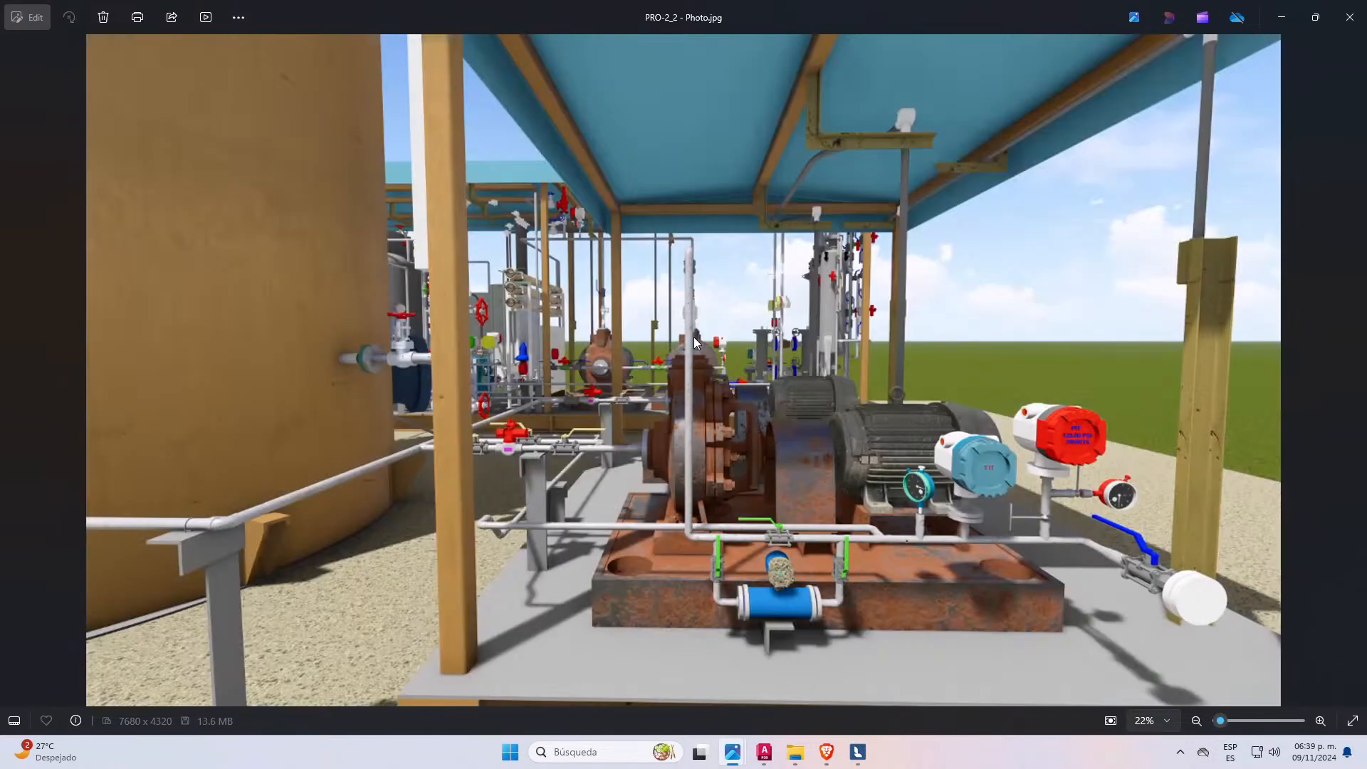
scroll(718, 417, "up", 4)
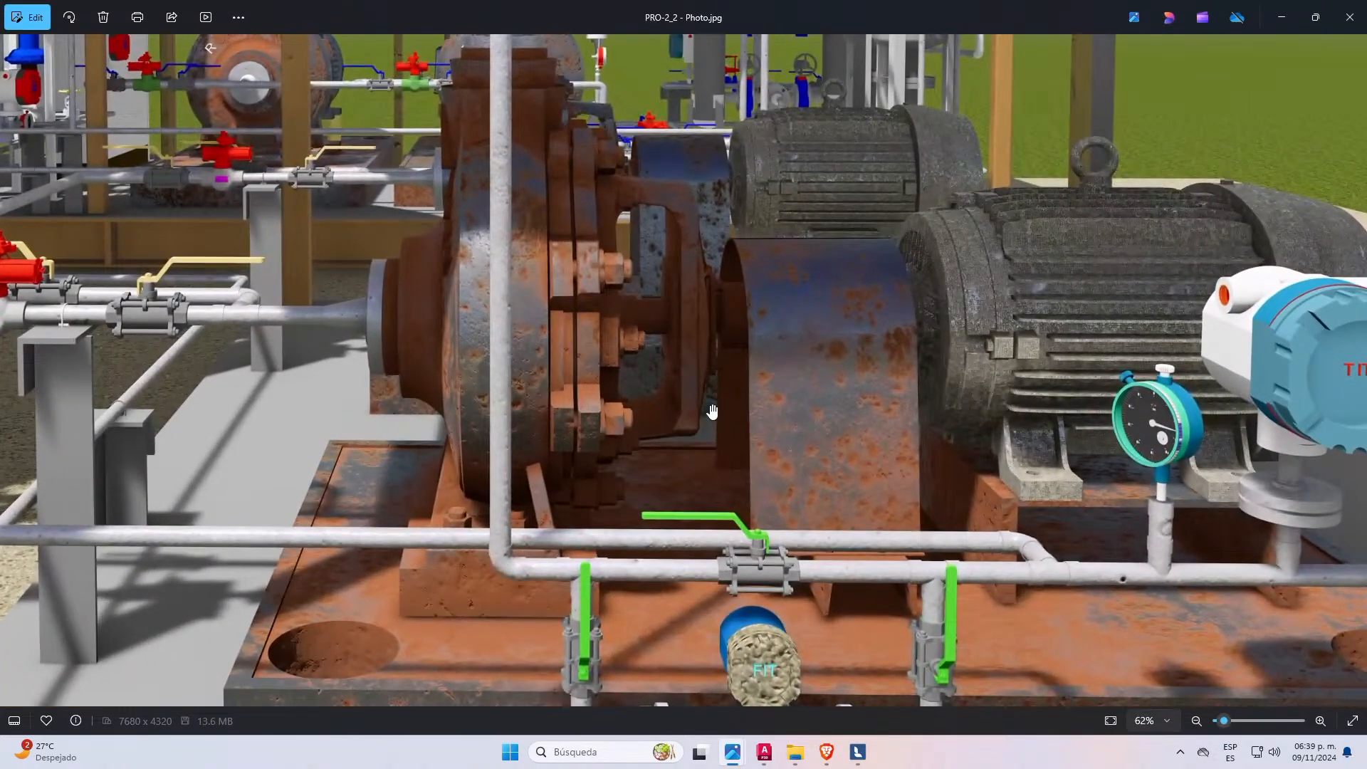
scroll(695, 375, "down", 4)
- Examine the motor fans, pumps and rusted bases along the main roof in PRO-2_3 - Photo
key("Right")
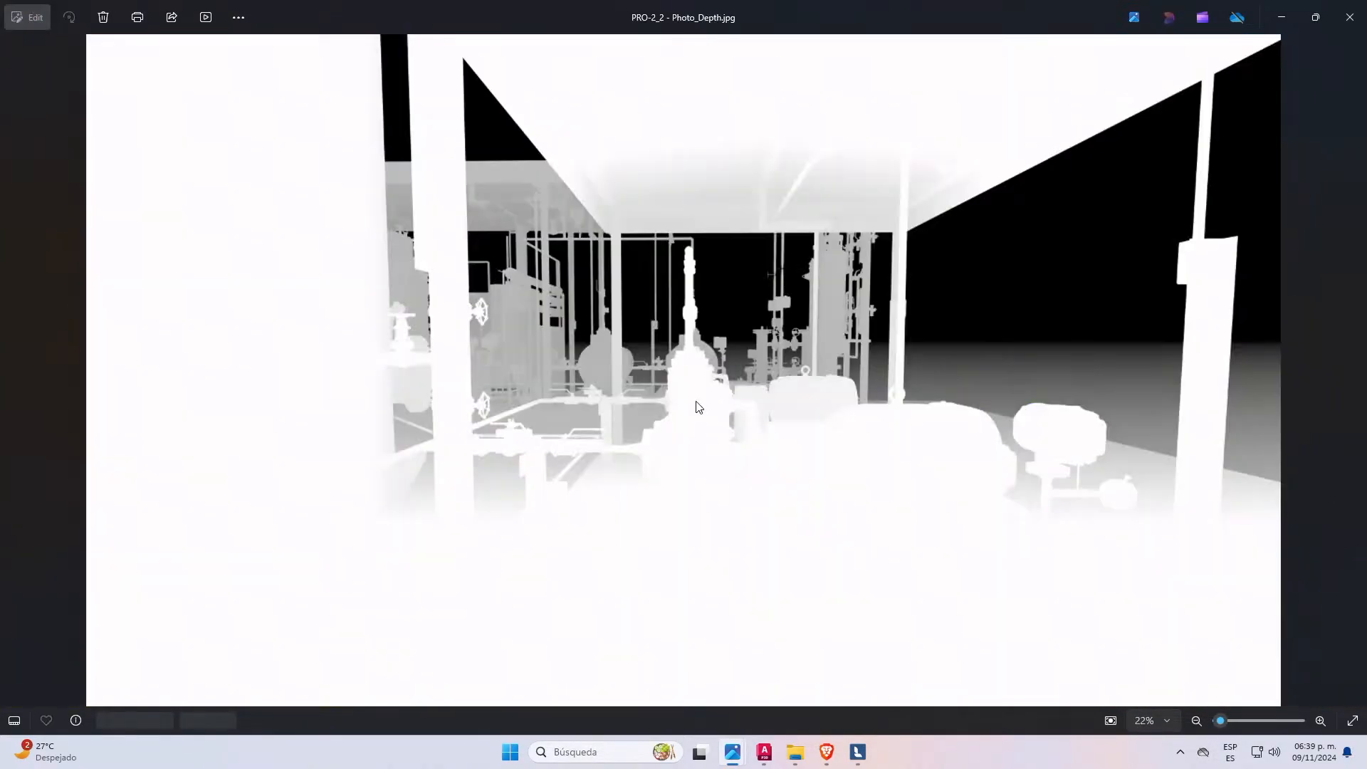
key("Right")
scroll(569, 559, "up", 6)
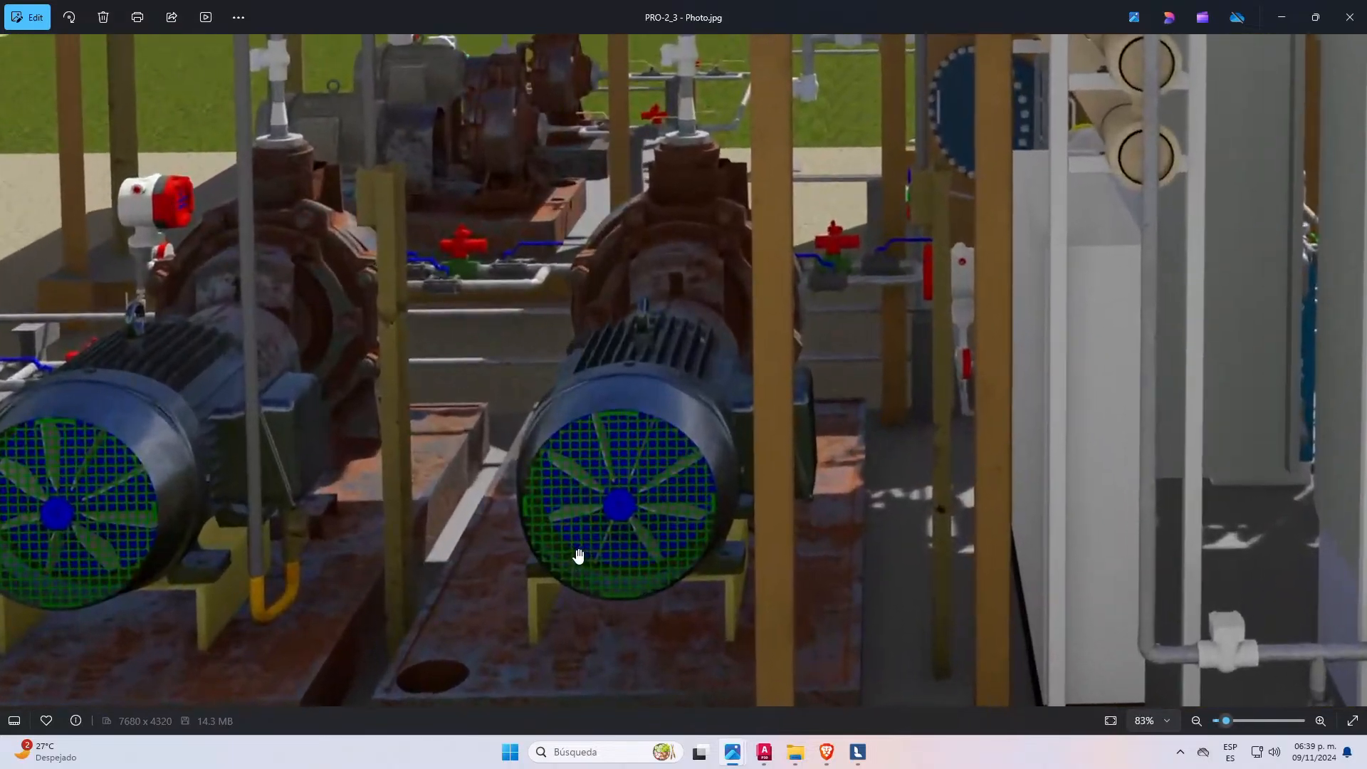
scroll(479, 314, "down", 5)
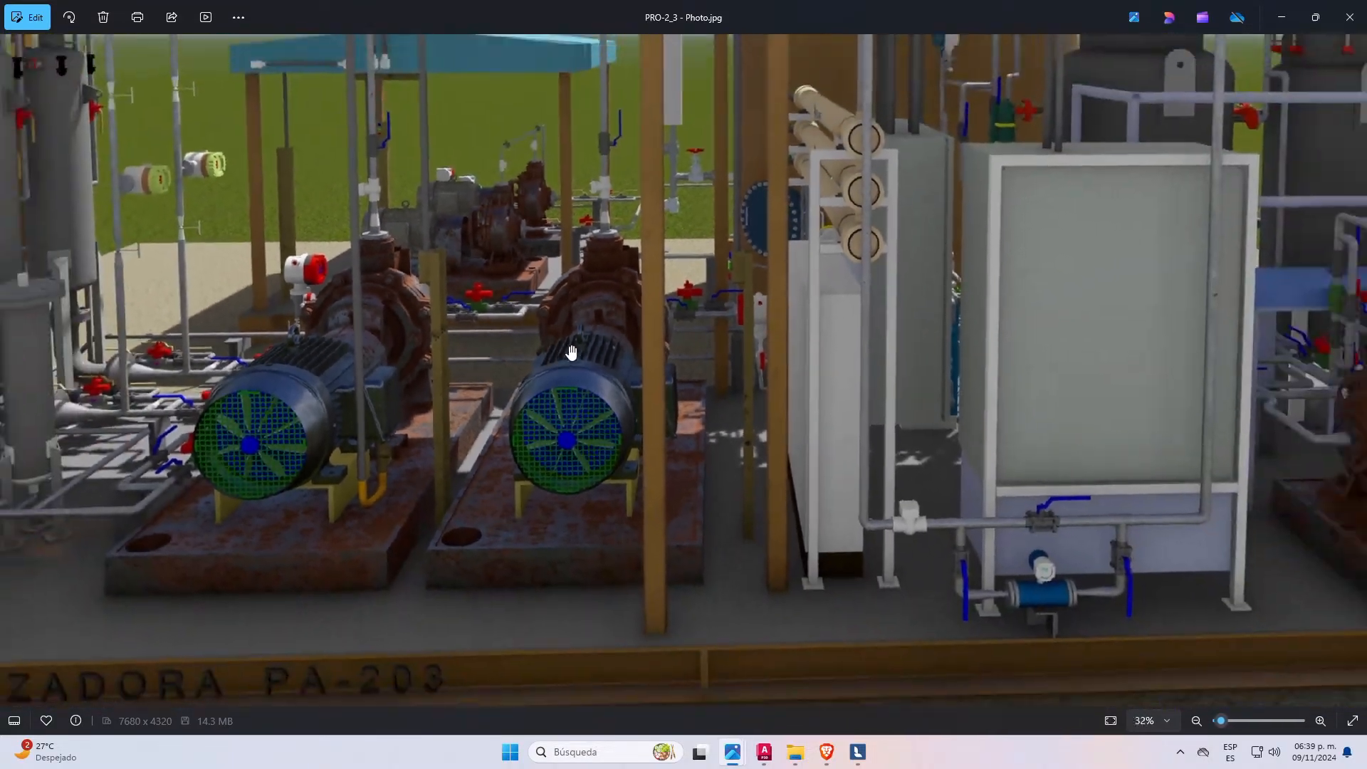
scroll(1025, 489, "up", 5)
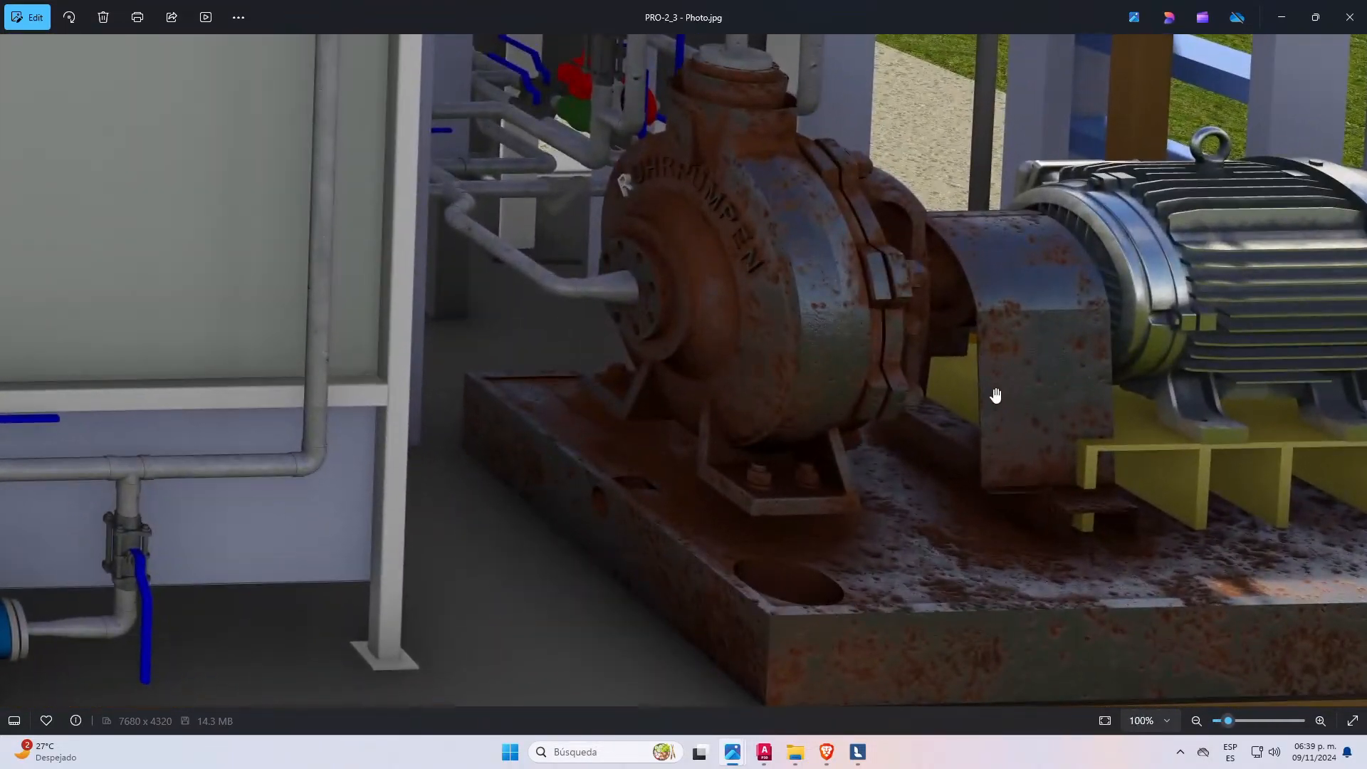
scroll(843, 354, "down", 2)
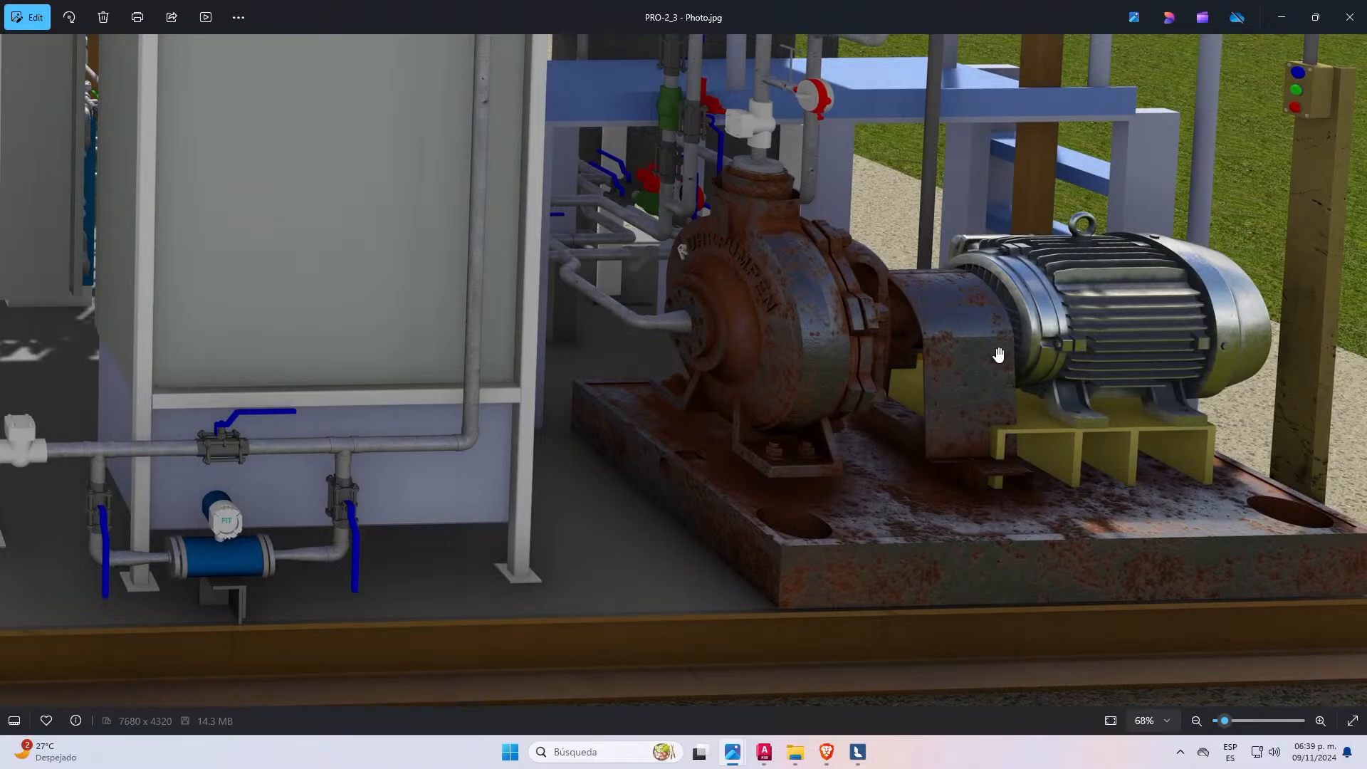
scroll(998, 355, "down", 4)
- Examine the small roof's pumps and motors in PRO-2_4 - Photo, and close the image viewer
key("Right")
key("Right")
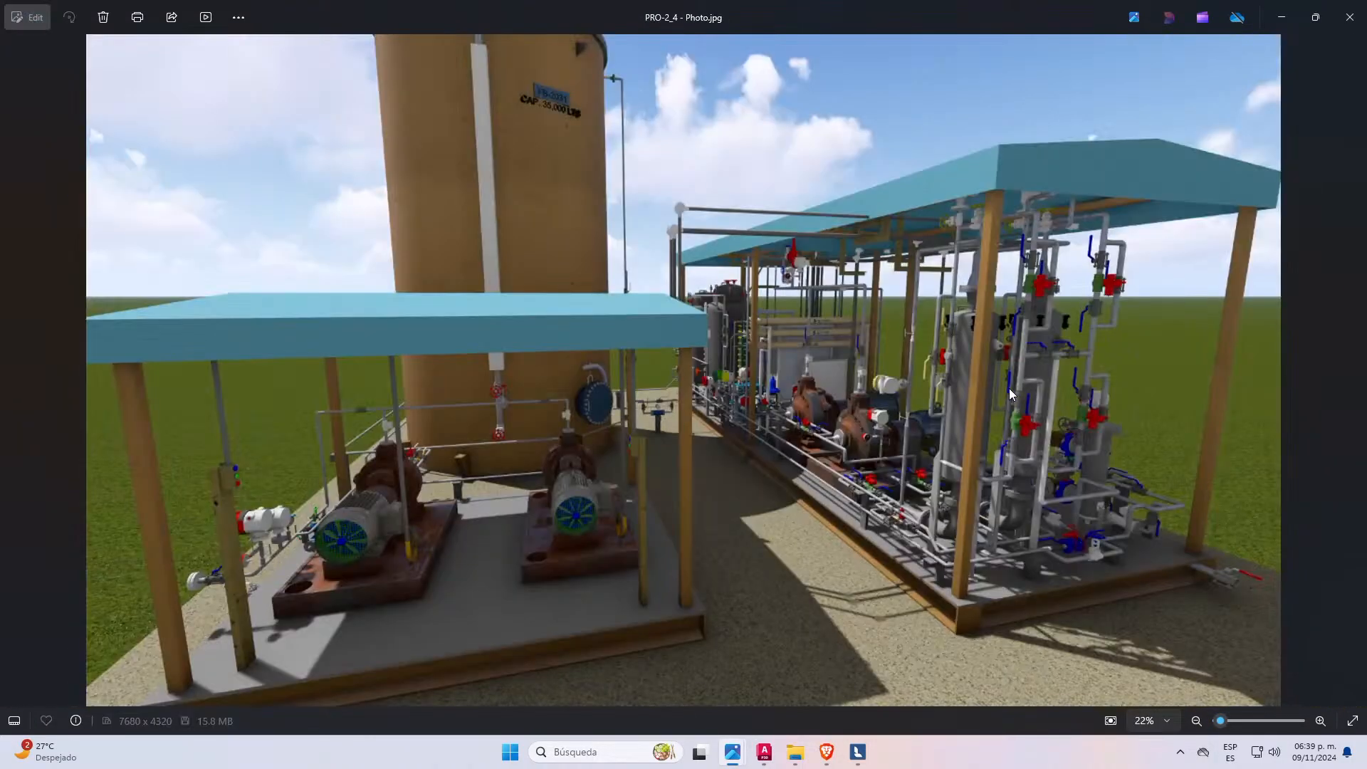
scroll(447, 357, "up", 5)
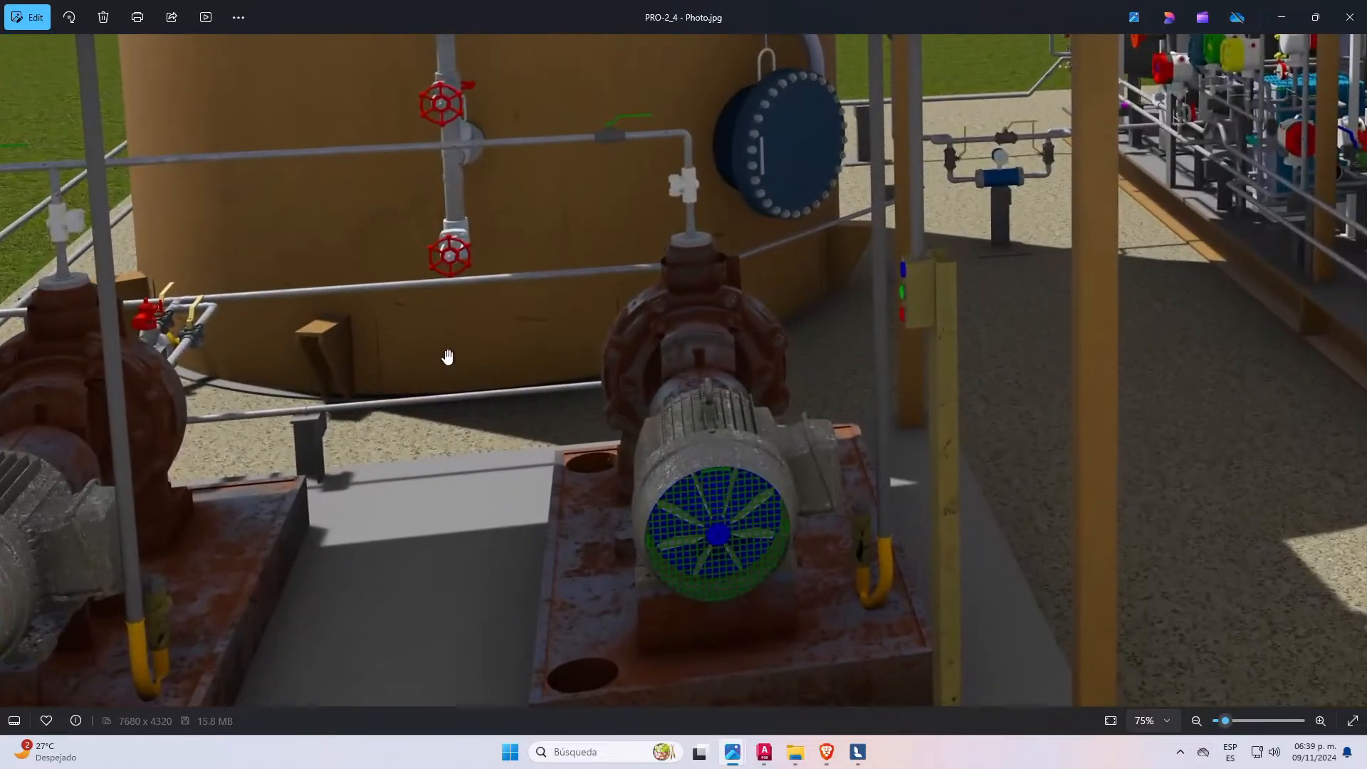
scroll(698, 342, "up", 3)
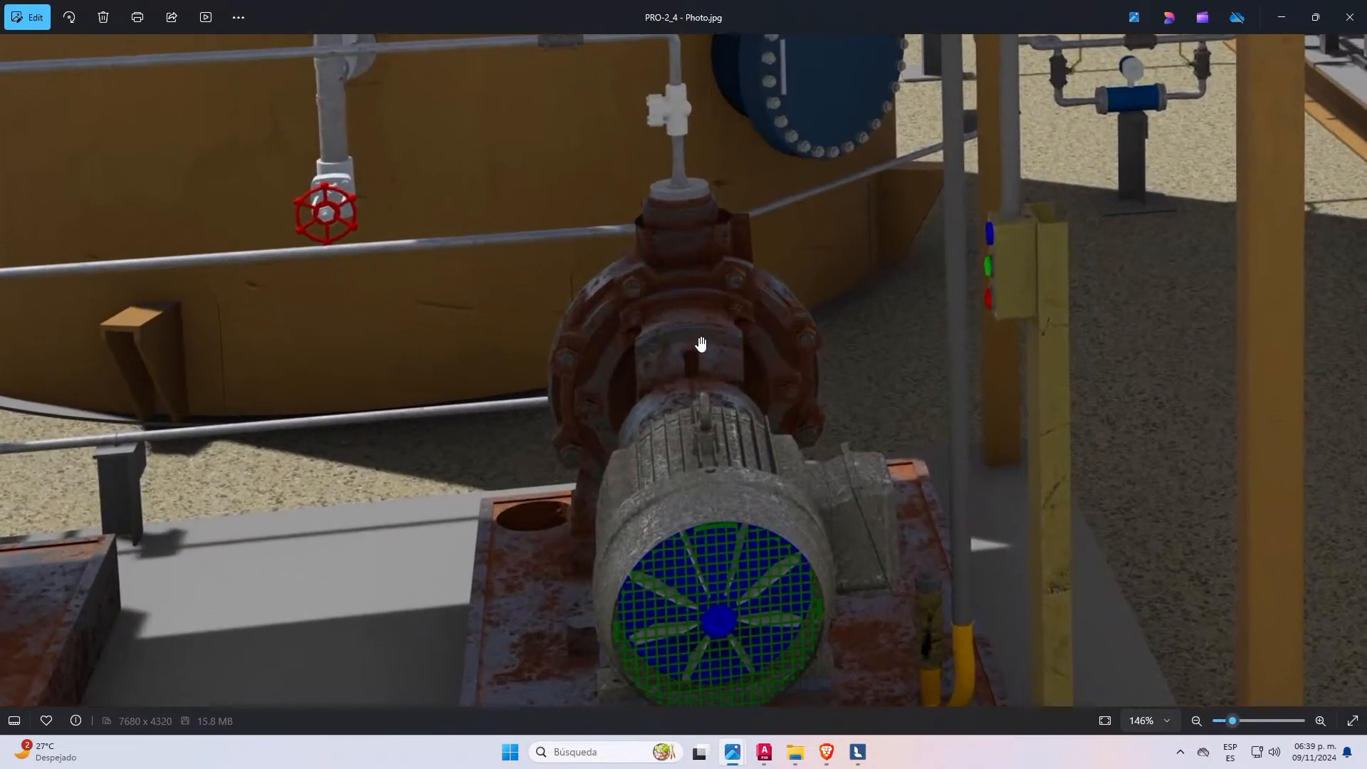
scroll(698, 384, "down", 7)
scroll(818, 420, "down", 1)
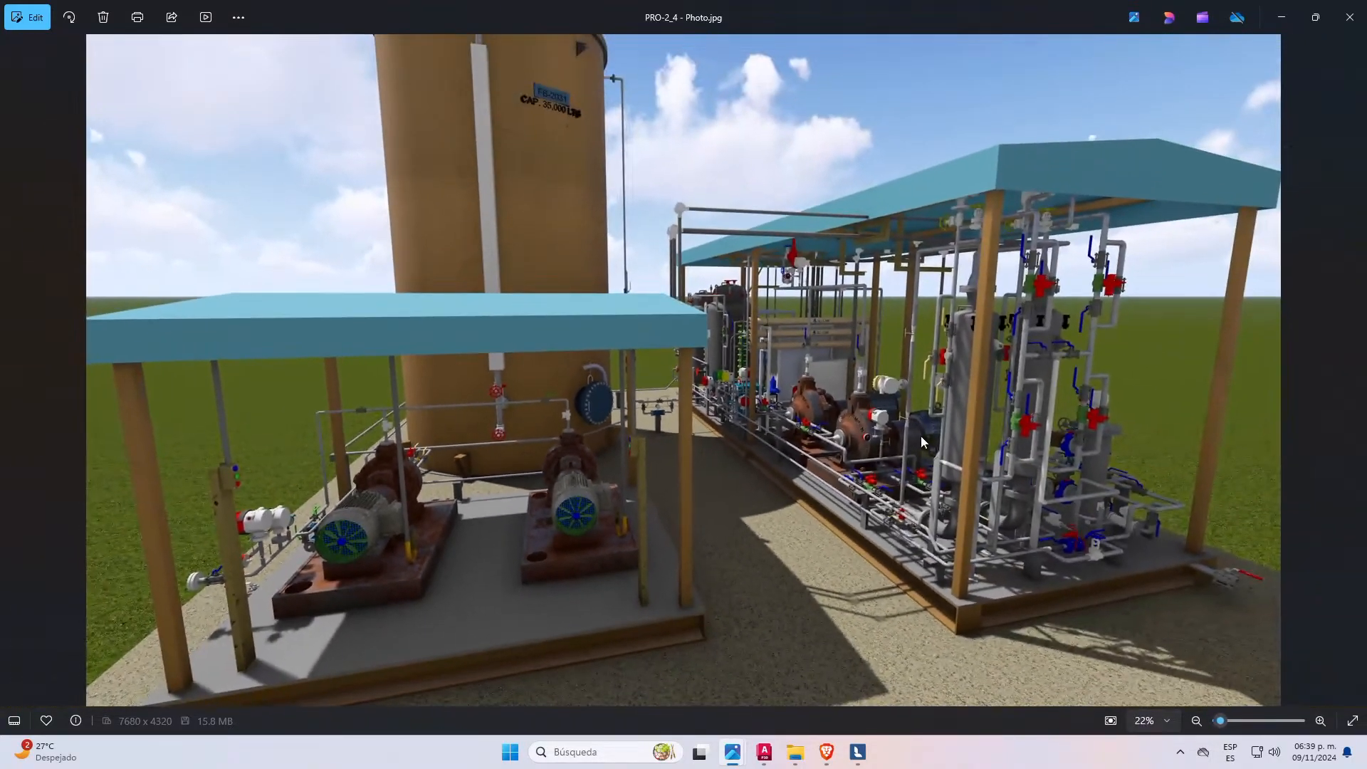
key("Left")
left_click(1349, 16)
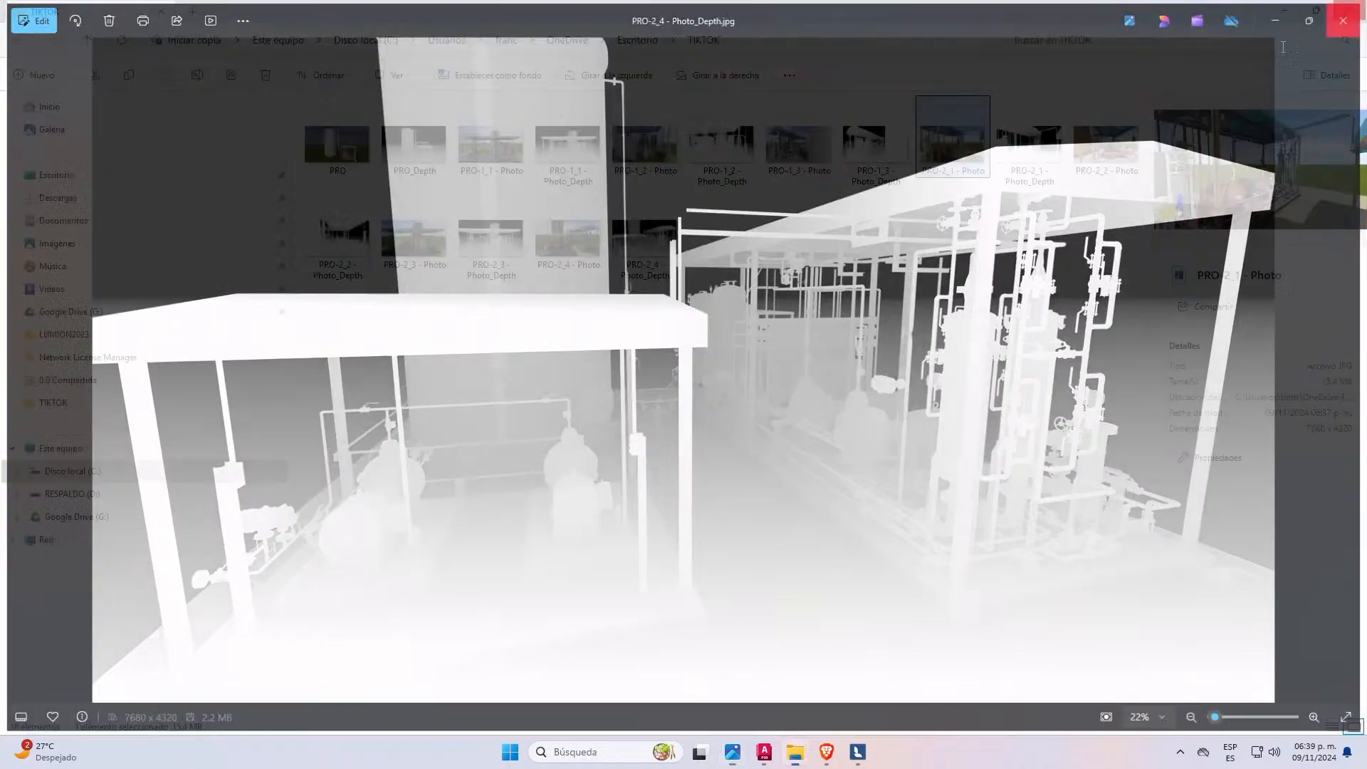
- Switch back to Lumion, dismiss the finished render and start recording a new clip in movie slot 1
left_click(857, 752)
left_click(1061, 673)
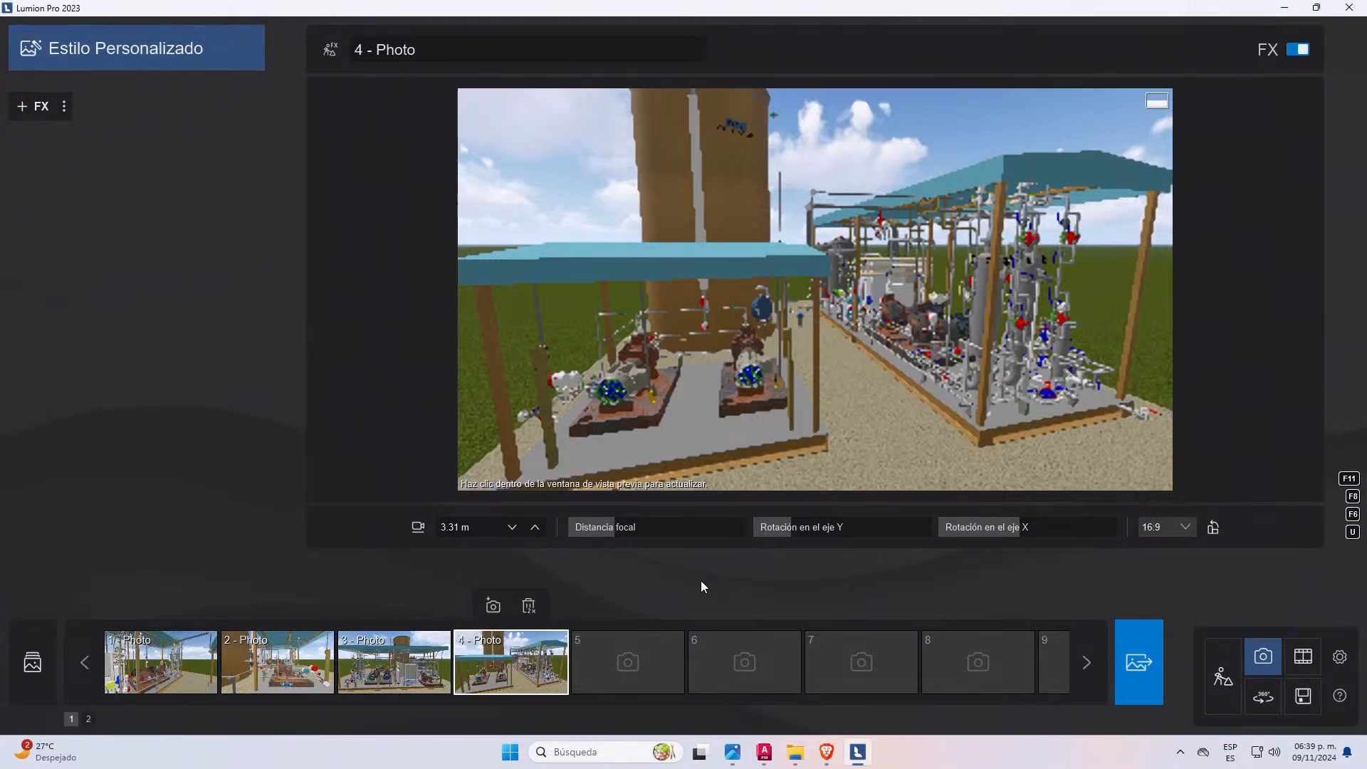
left_click(1303, 655)
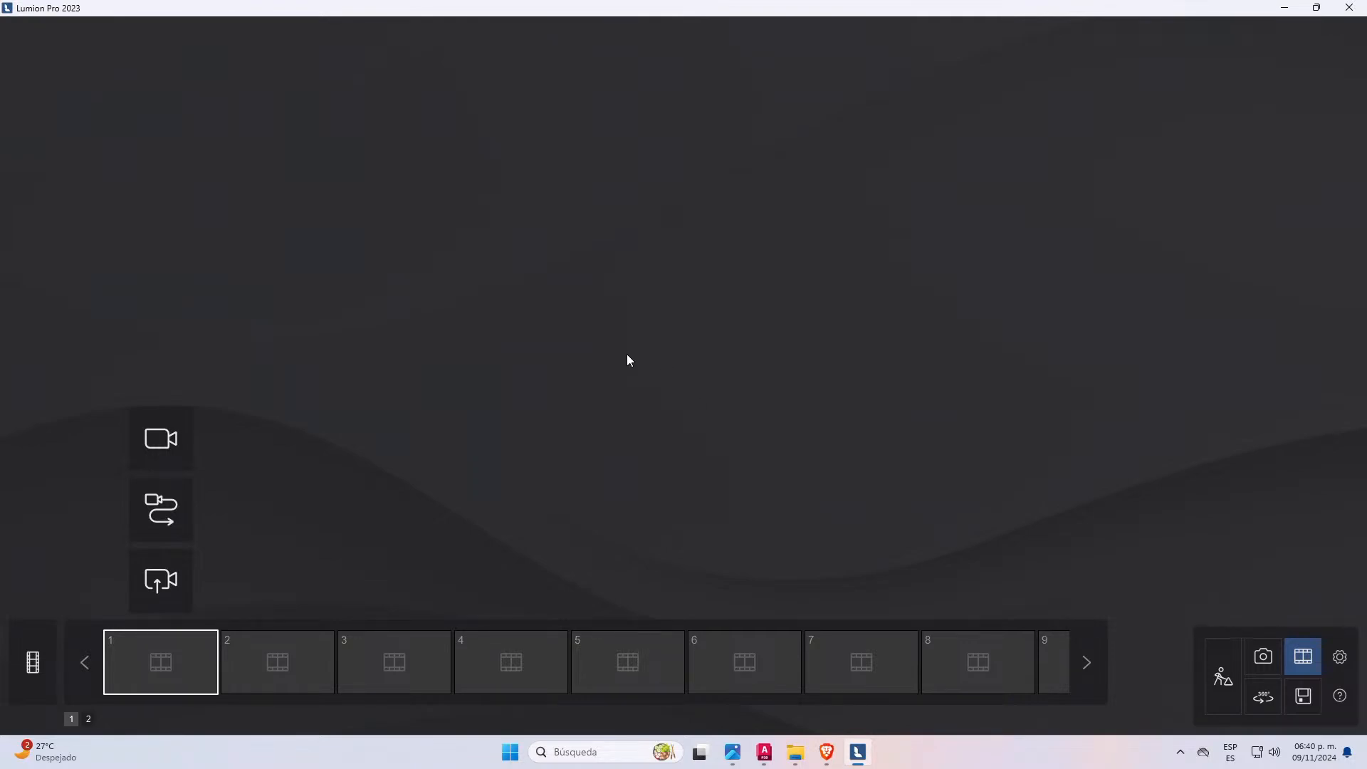
left_click(161, 440)
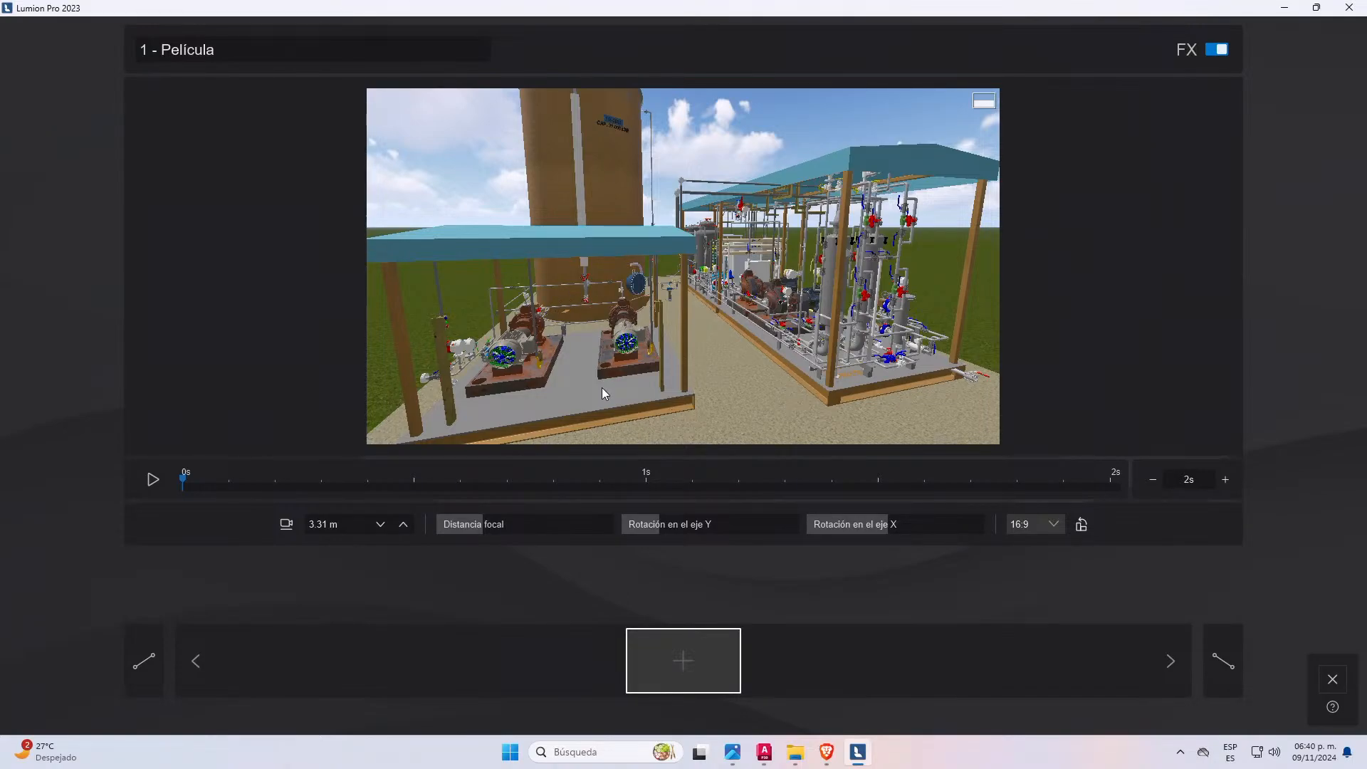
scroll(623, 362, "up", 3)
middle_click_drag(624, 362, 806, 374)
scroll(806, 375, "down", 3)
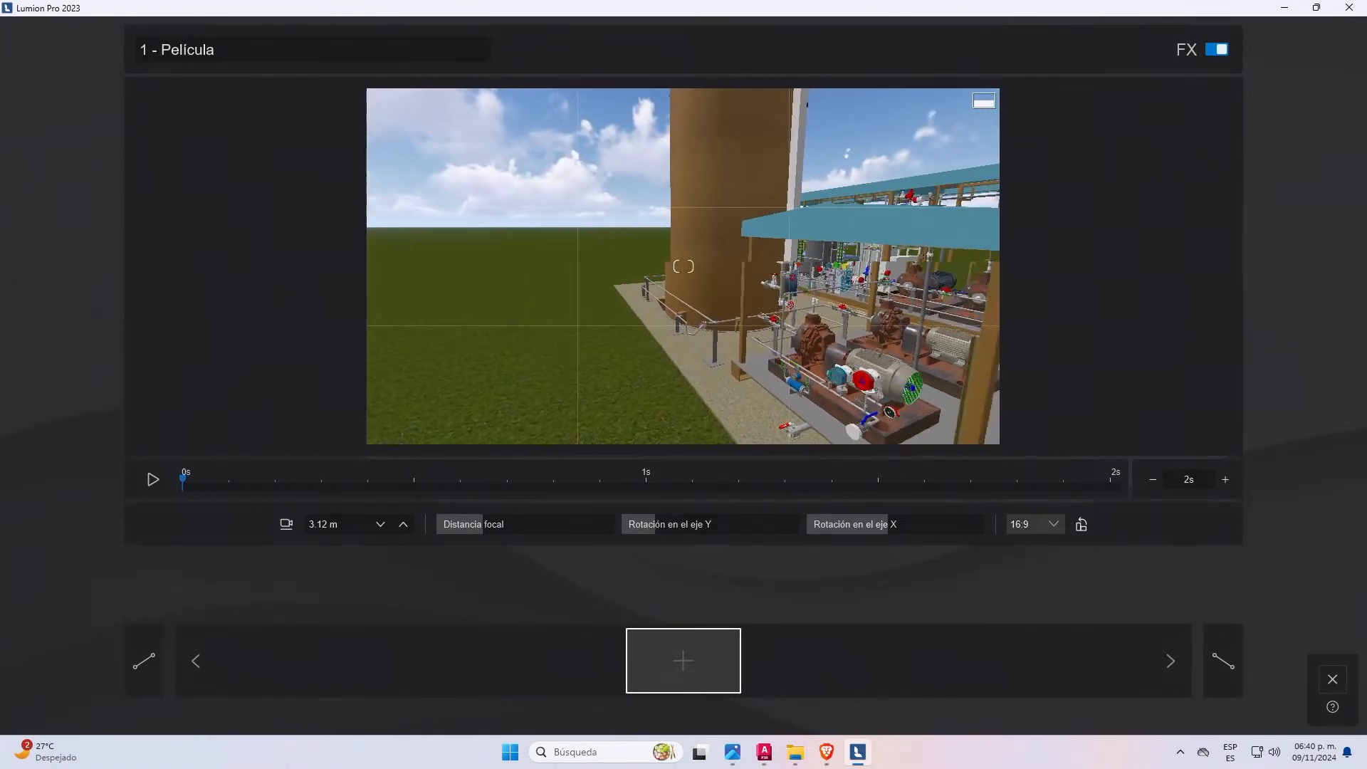
right_click_drag(662, 306, 771, 331)
scroll(758, 349, "down", 2)
key("s")
key("d")
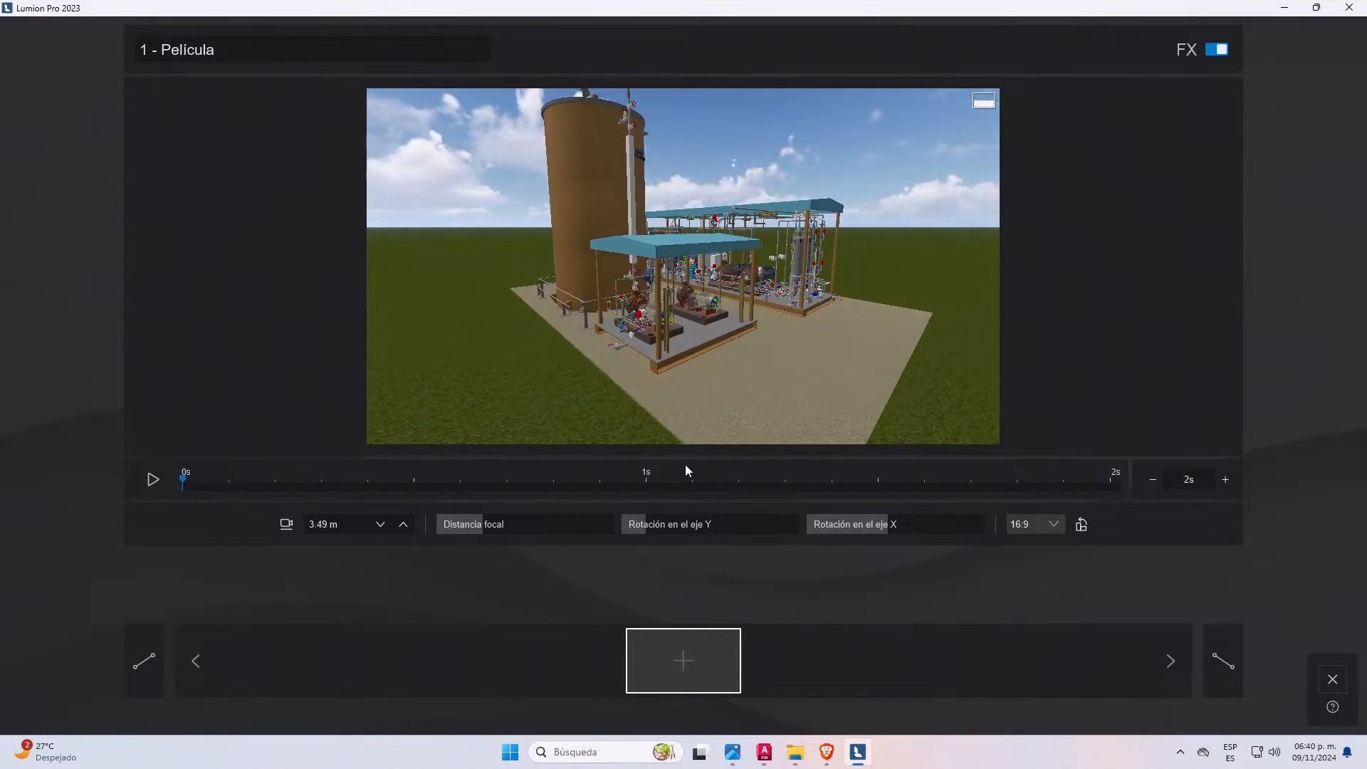
key("w")
key("a")
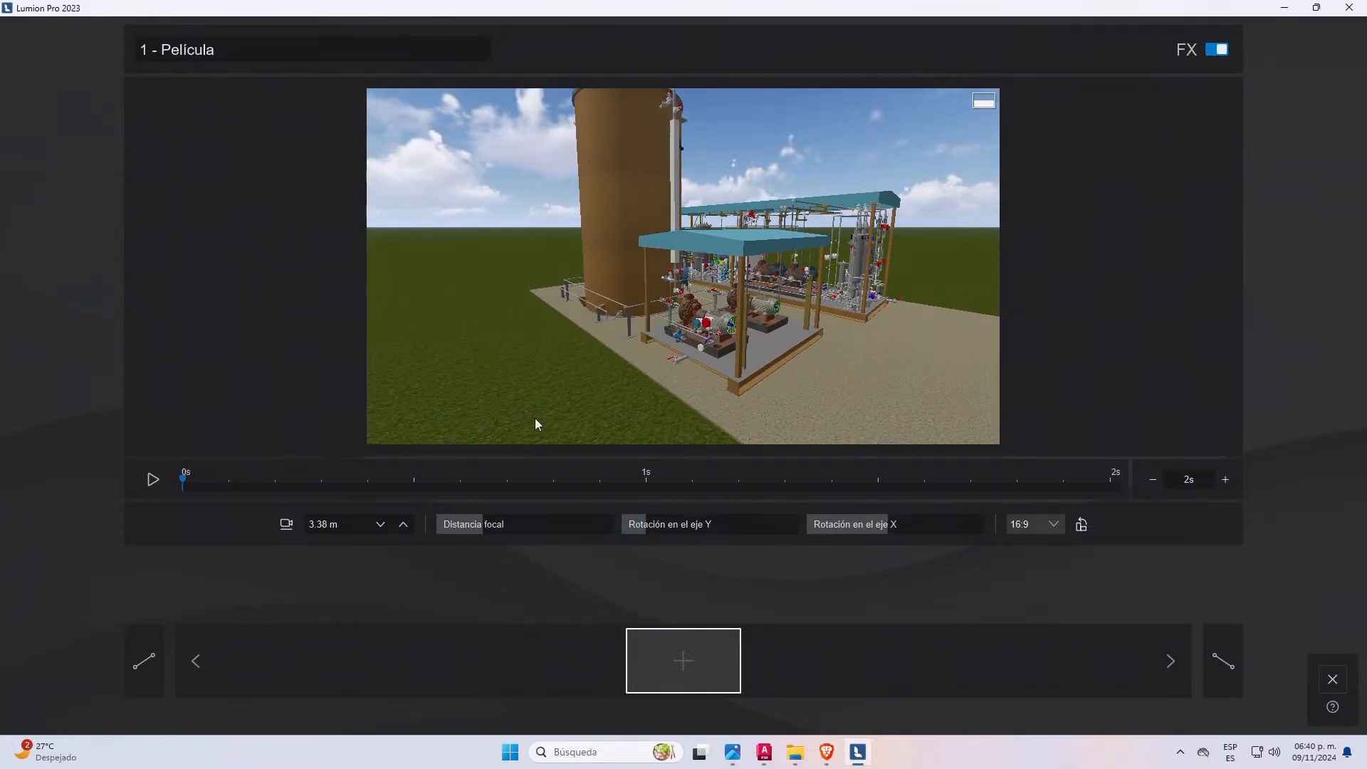
left_click(1332, 681)
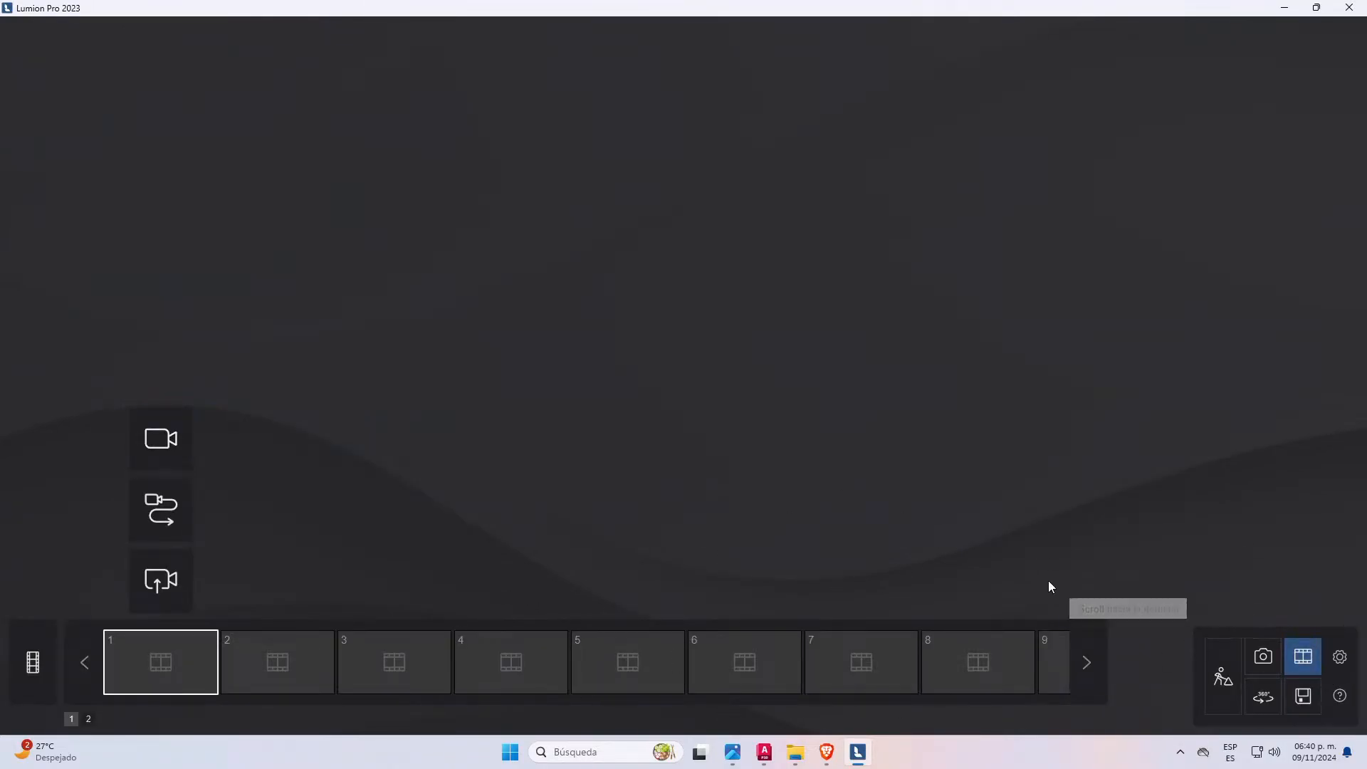
left_click(162, 519)
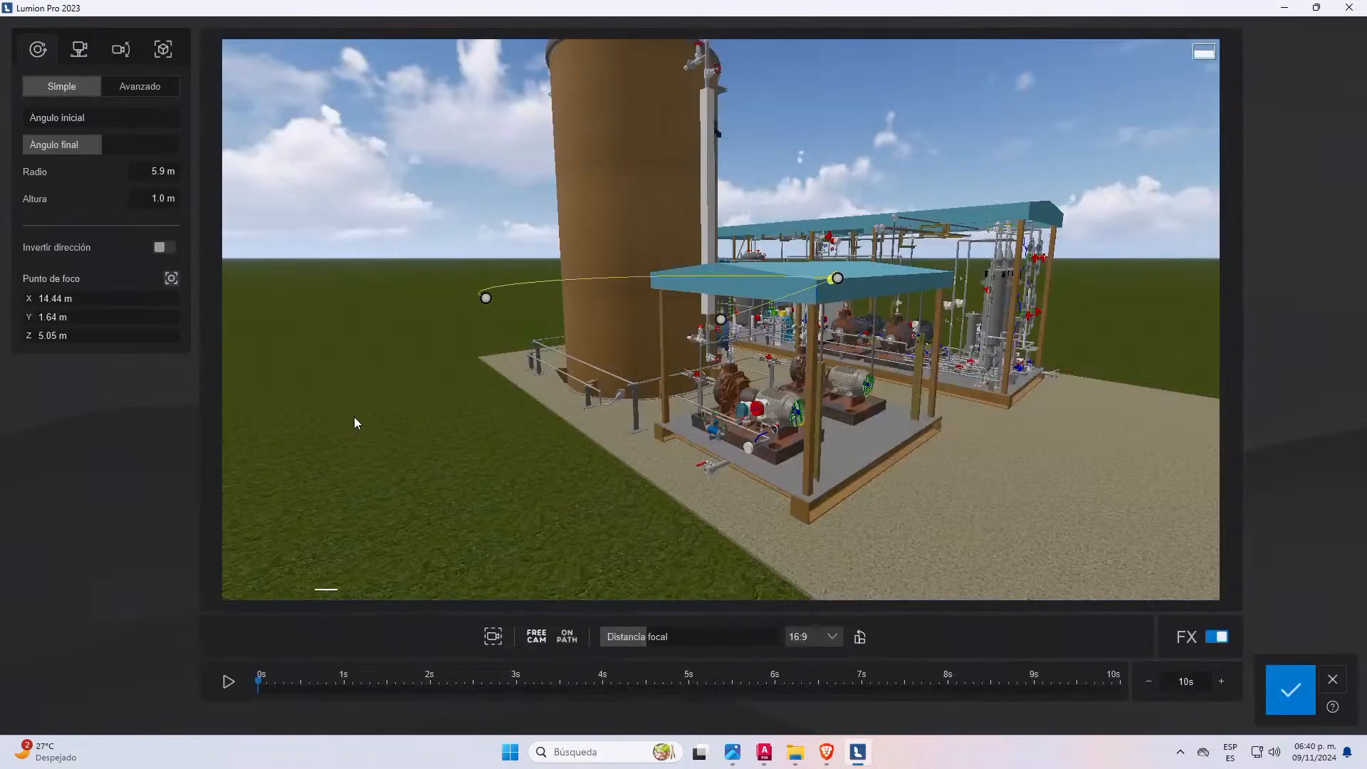
left_click(1293, 691)
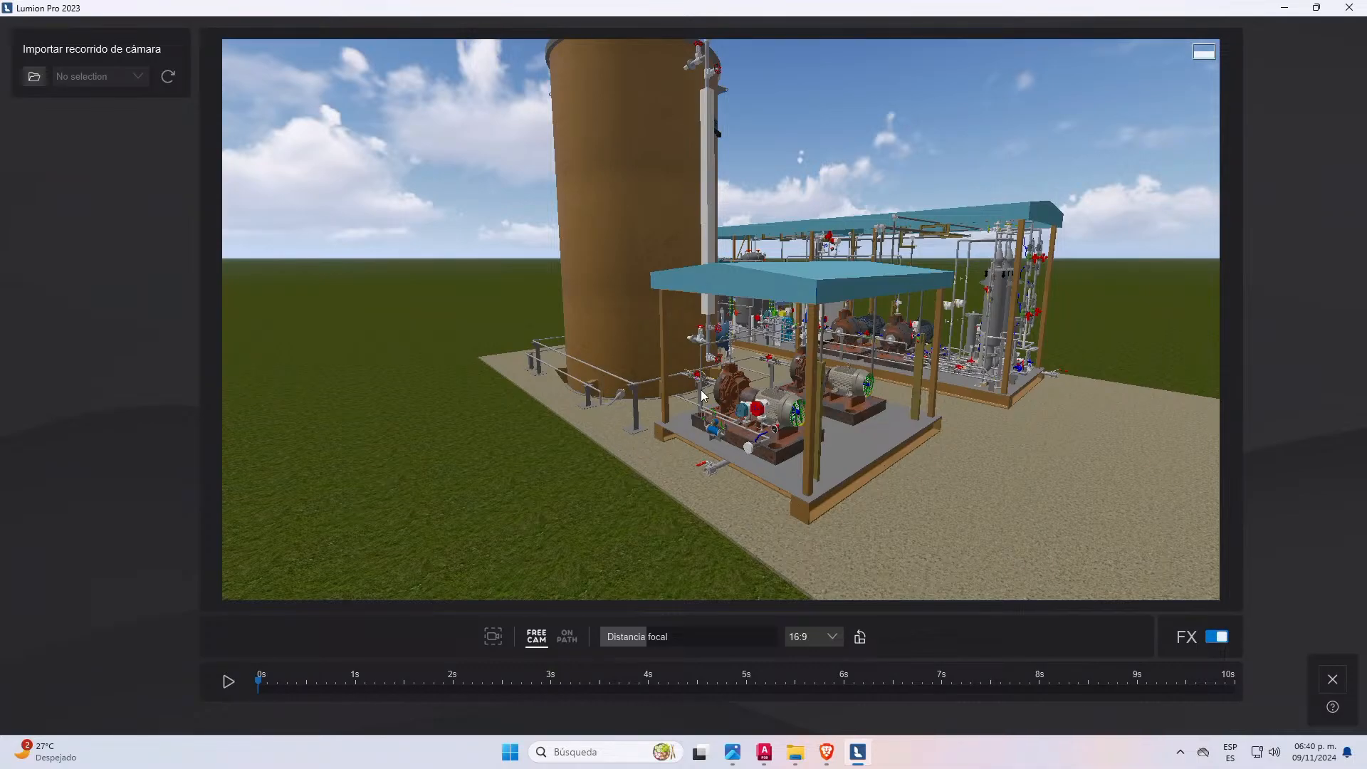
left_click(1333, 680)
- Restart recording in movie slot 1 and add the first camera keyframe, overlooking the brown tank and both roofed pump areas
left_click(166, 432)
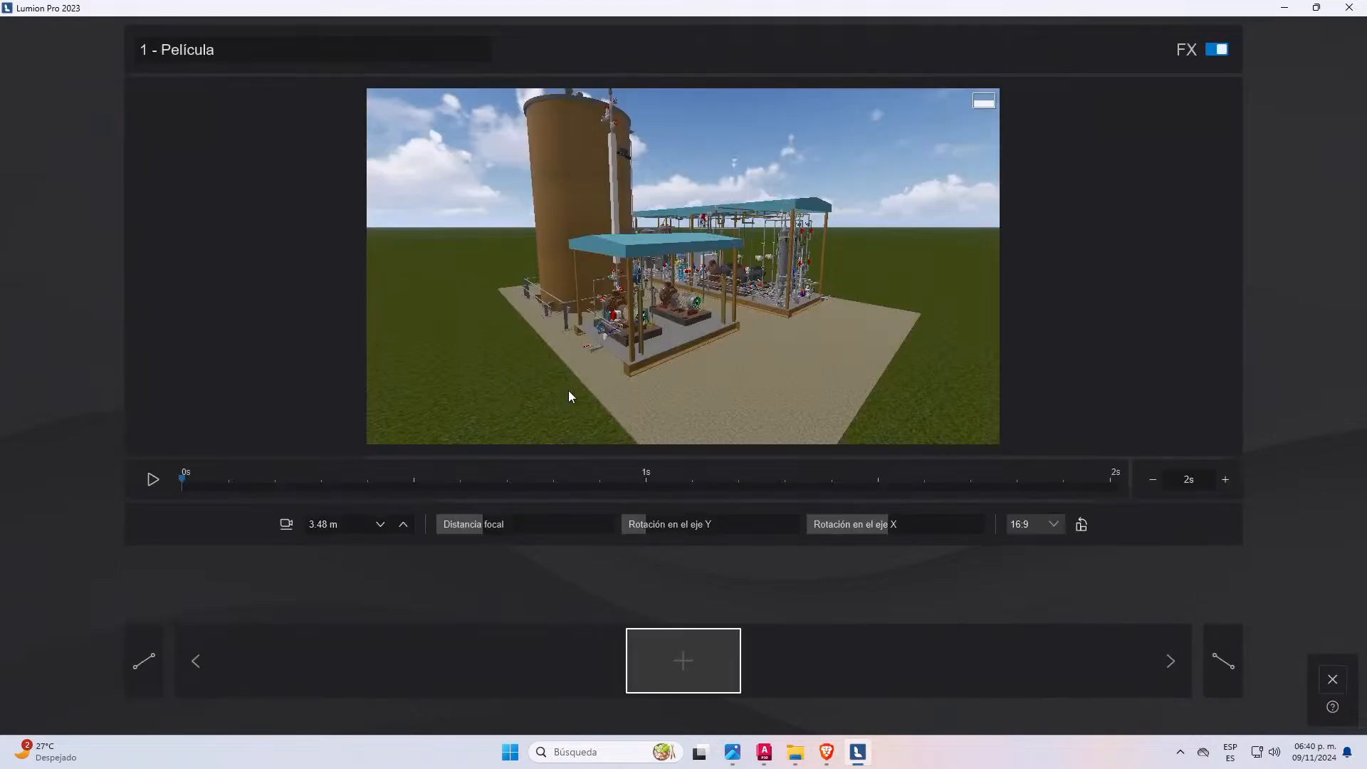
scroll(642, 332, "up", 6)
middle_click_drag(643, 332, 776, 301)
scroll(791, 302, "down", 5)
left_click(679, 644)
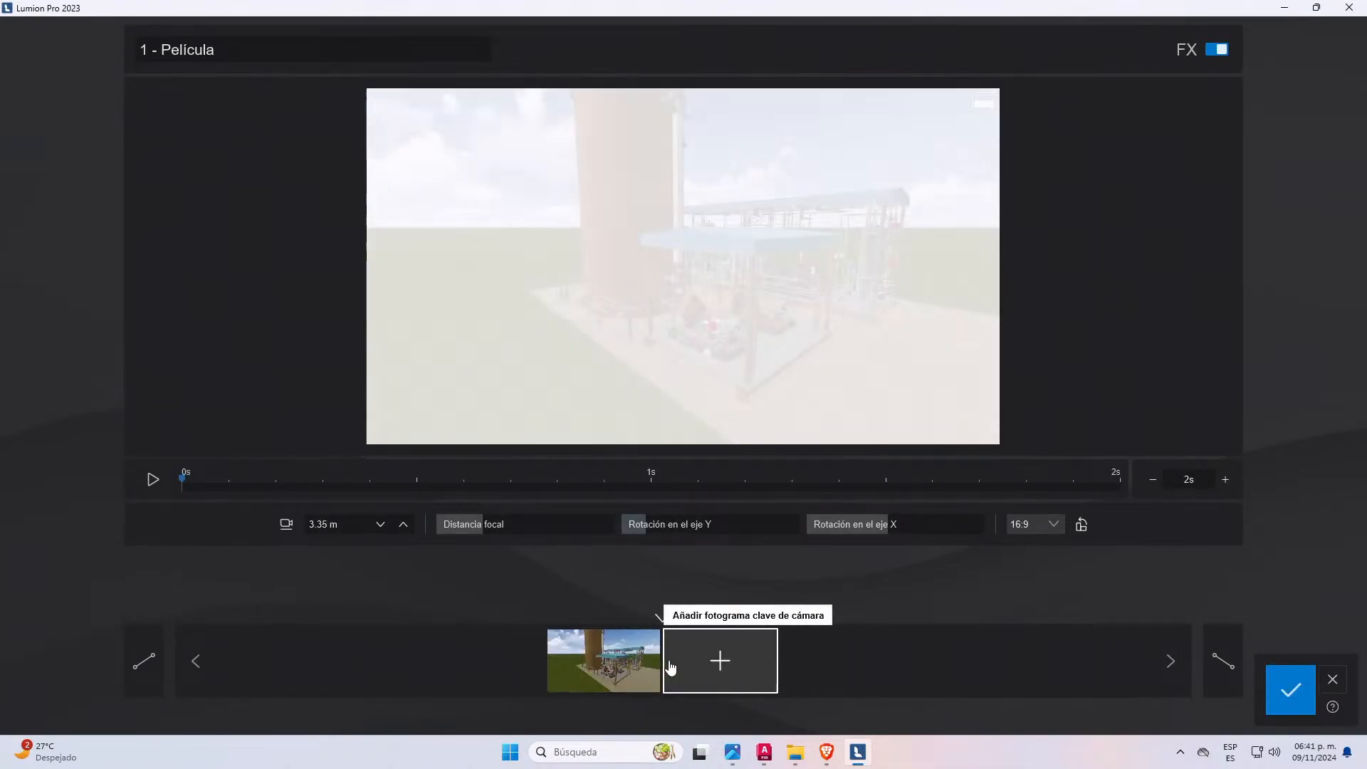
- Add three camera keyframes sweeping around the small roof's front to the filter columns at the main roof's near corner
right_click_drag(801, 352, 622, 362)
left_click(644, 673)
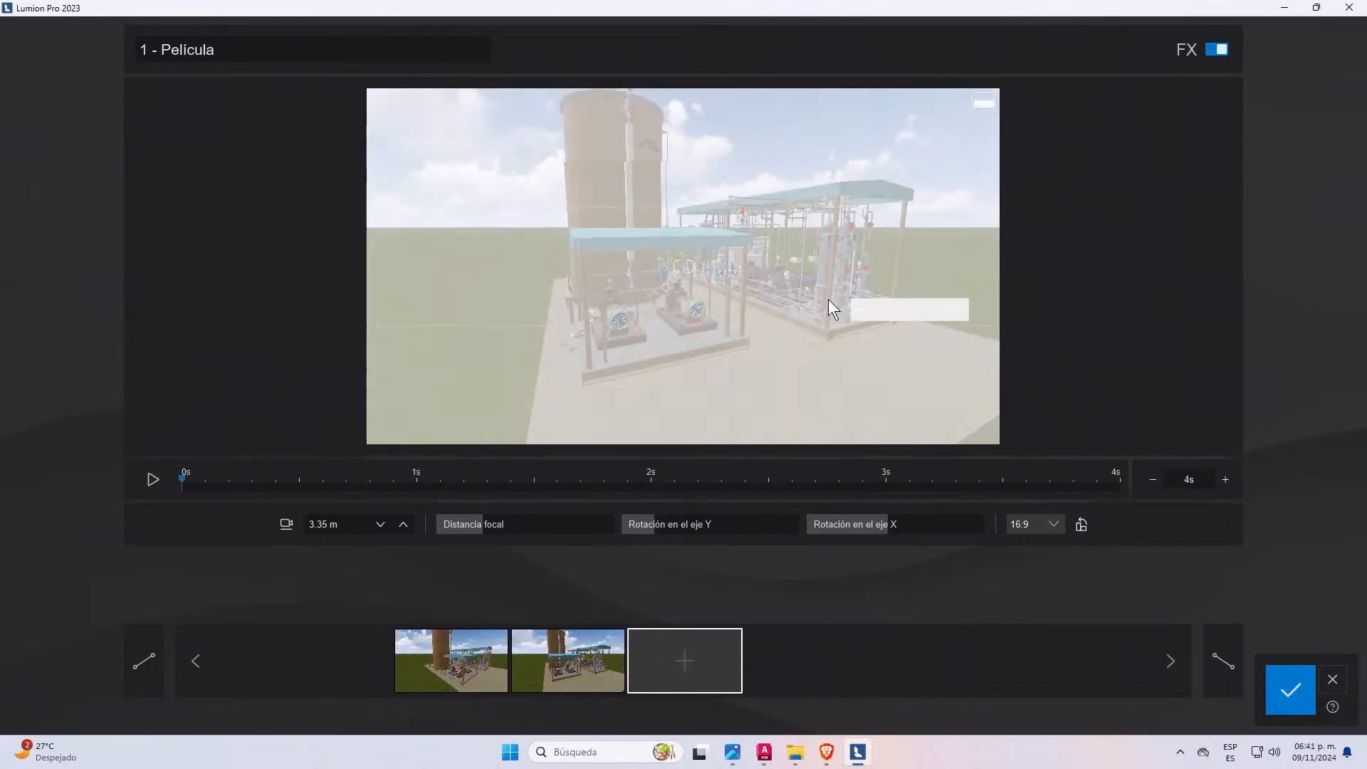
right_click_drag(828, 299, 569, 306)
left_click(643, 675)
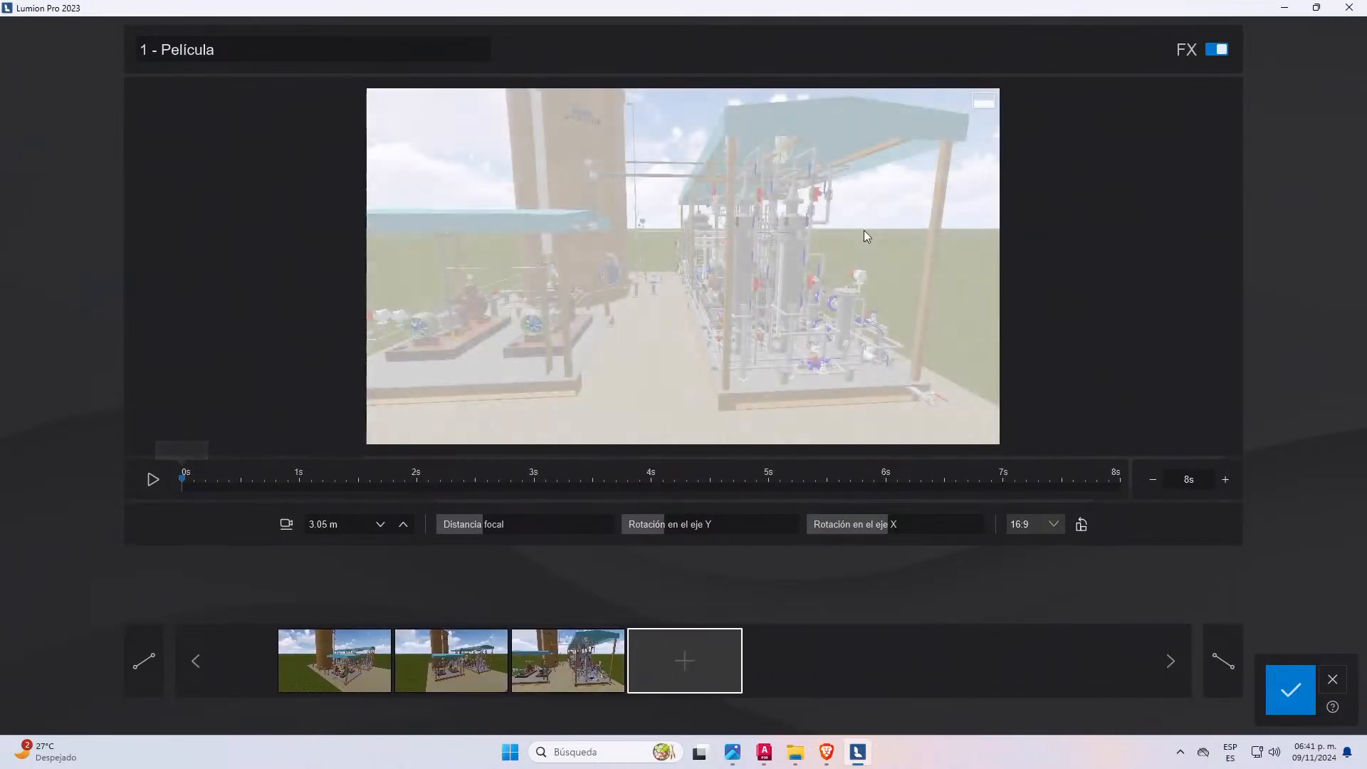
right_click_drag(864, 230, 490, 364)
left_click(698, 671)
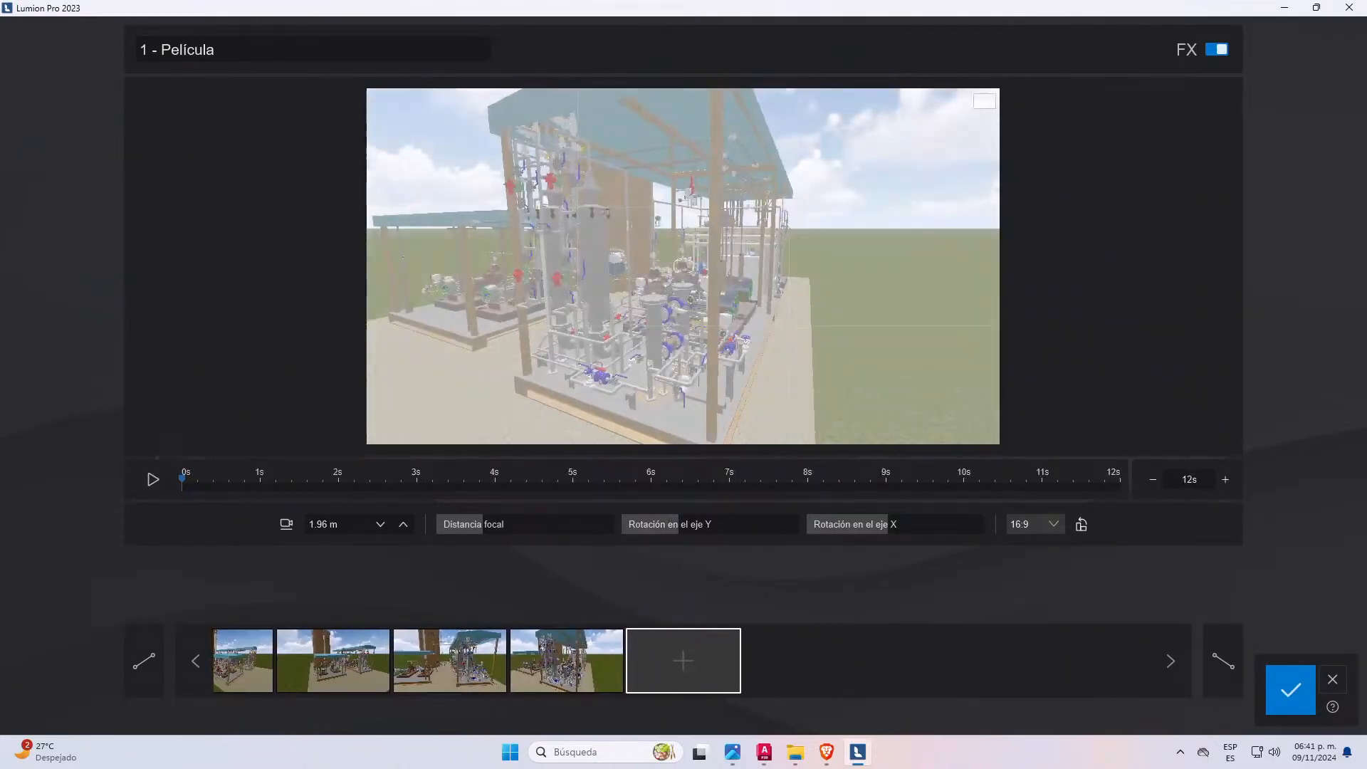
- Add three camera keyframes advancing along the main roof's outer side, past the black motors, to a side view of the grey cabinet
right_click_drag(869, 262, 716, 267)
left_click(678, 660)
key("w")
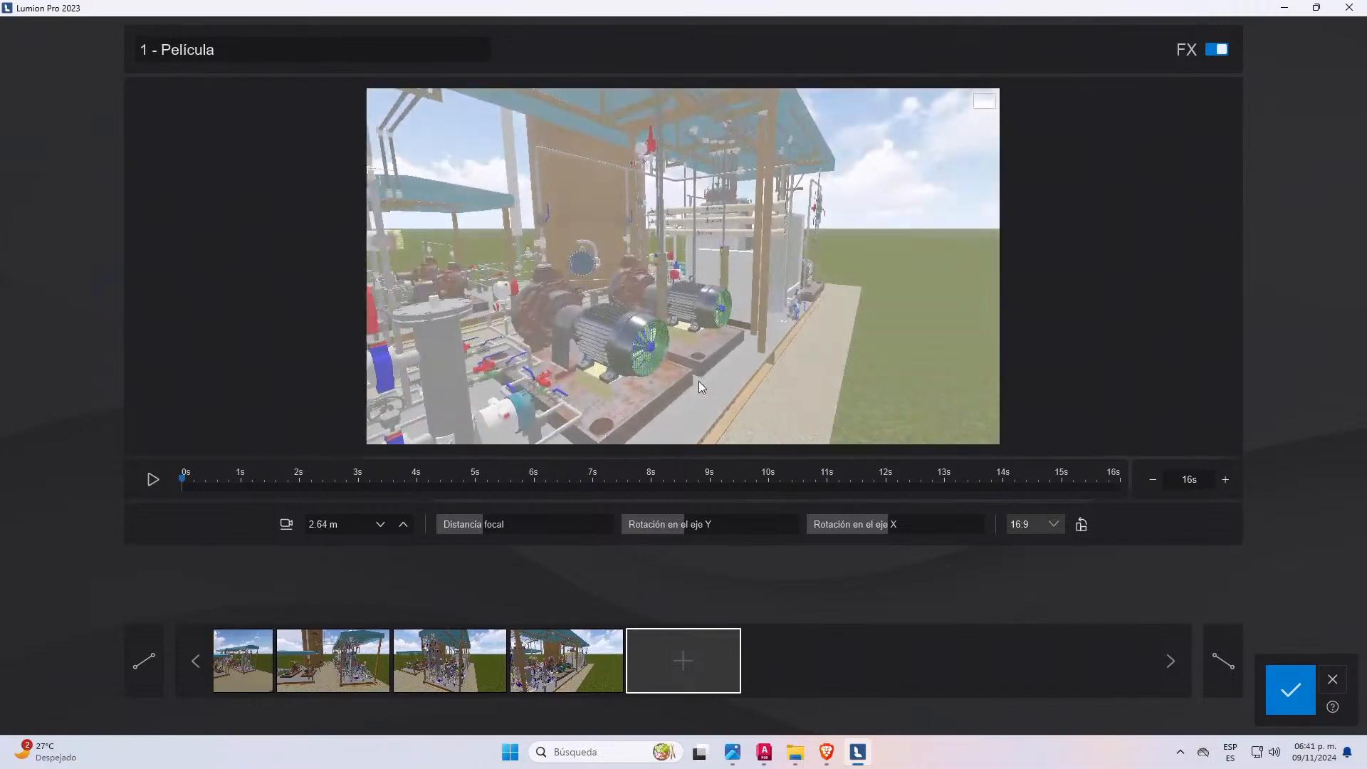
left_click(684, 652)
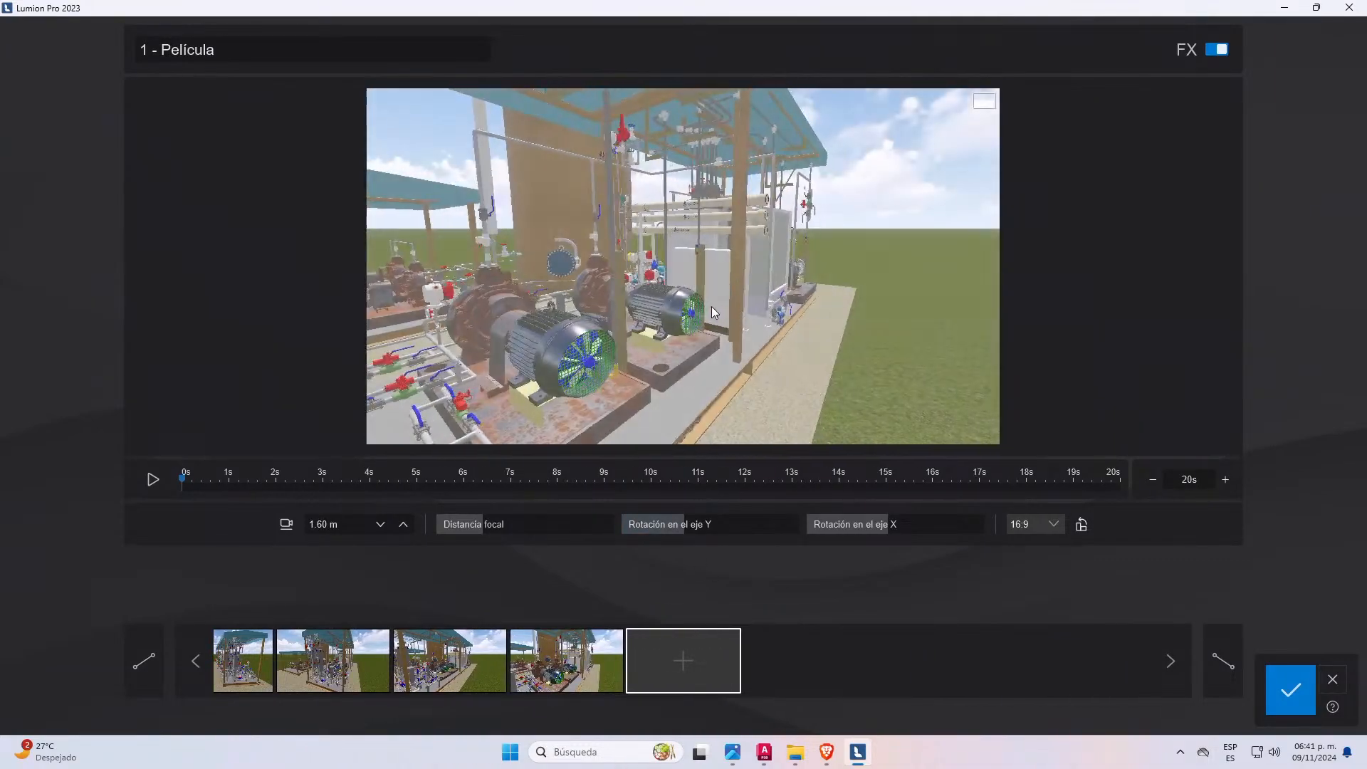
right_click_drag(711, 306, 430, 324)
left_click(704, 678)
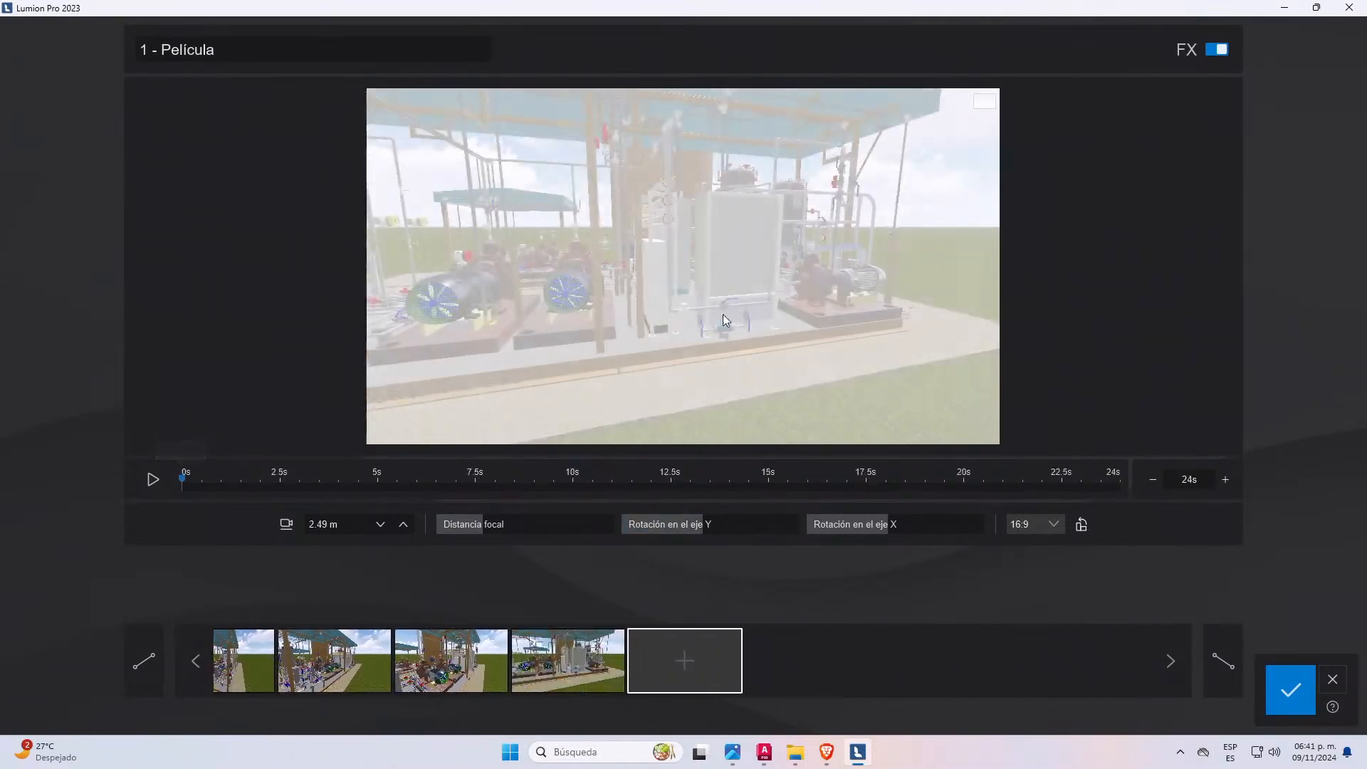
- Add a camera keyframe facing the grey cabinet, with the rusted pump and silver motor beside it
key("w")
right_click_drag(691, 335, 755, 356)
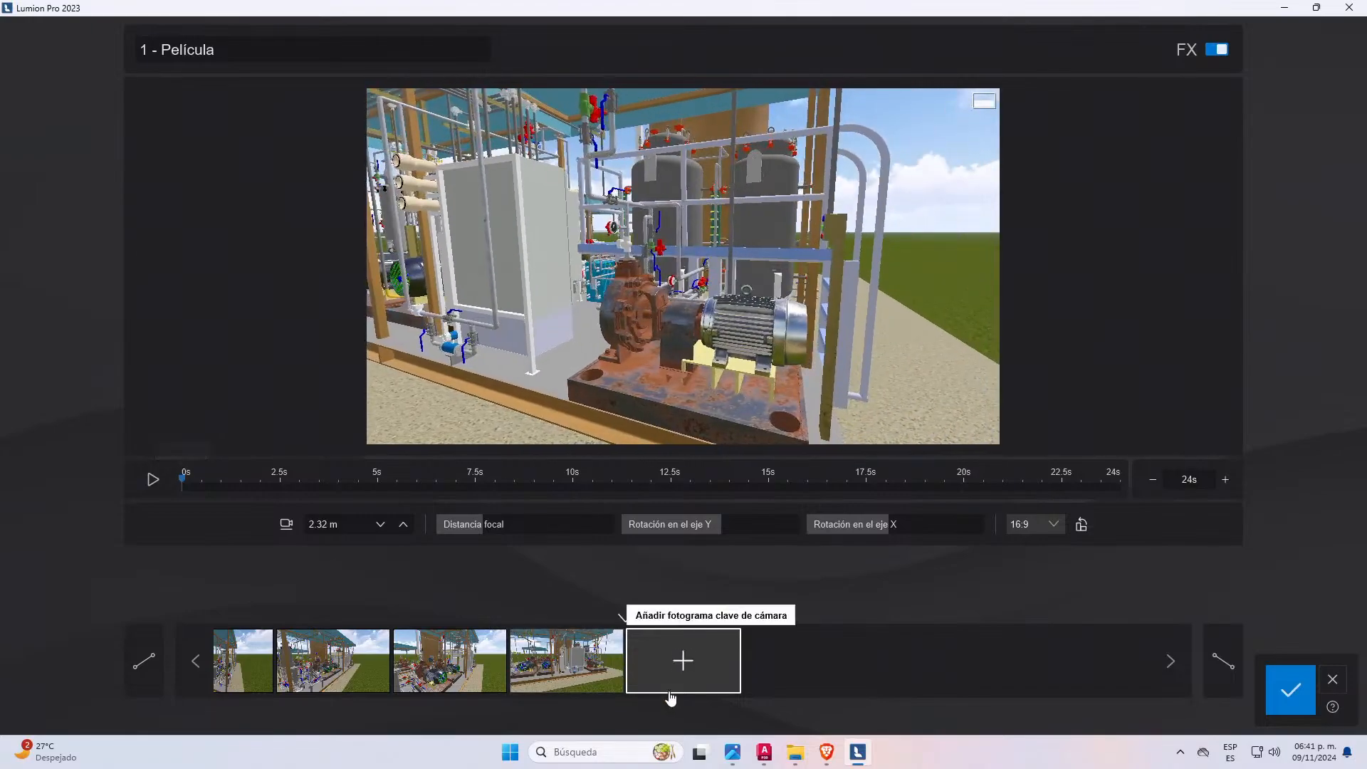
right_click_drag(818, 298, 777, 299)
key("s")
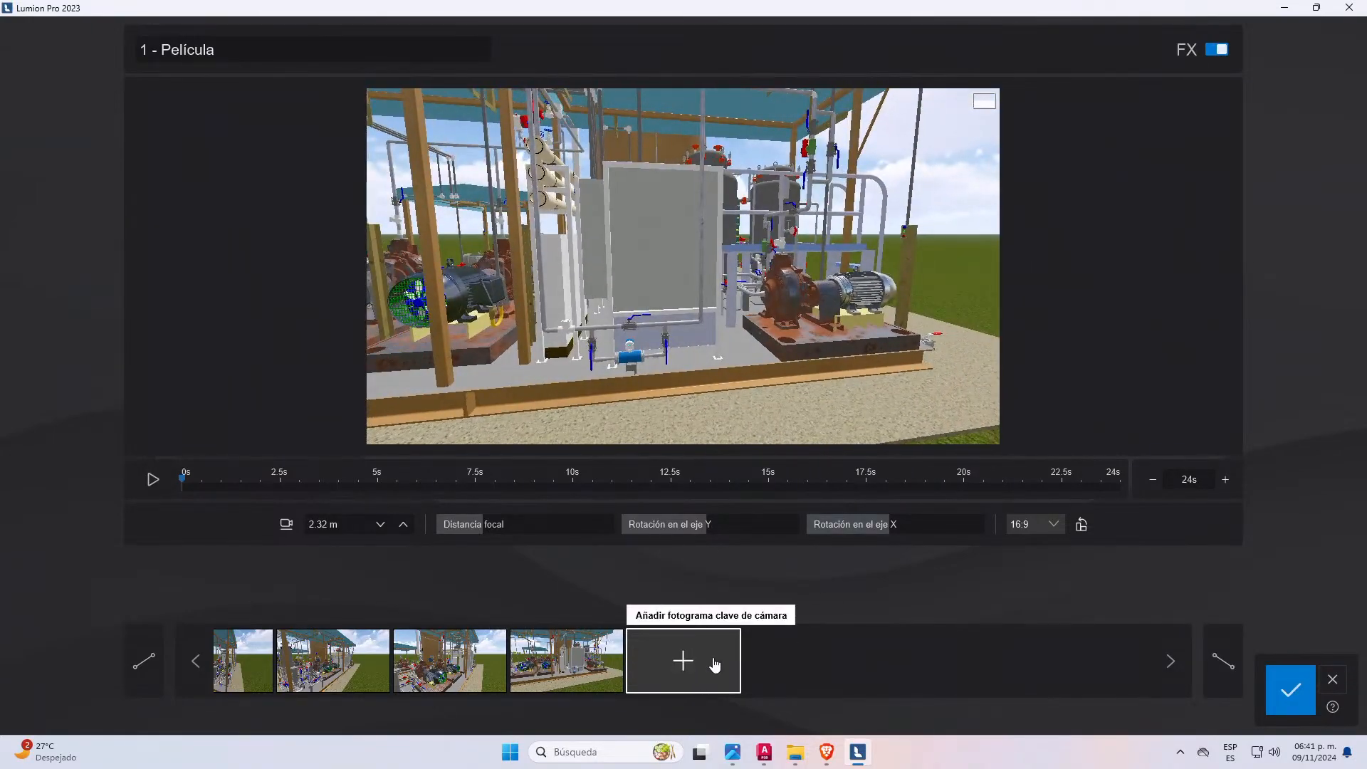
left_click(710, 662)
- Move in on the rusted pump beside the grey cabinet and add a close-up camera keyframe
key("w")
key("d")
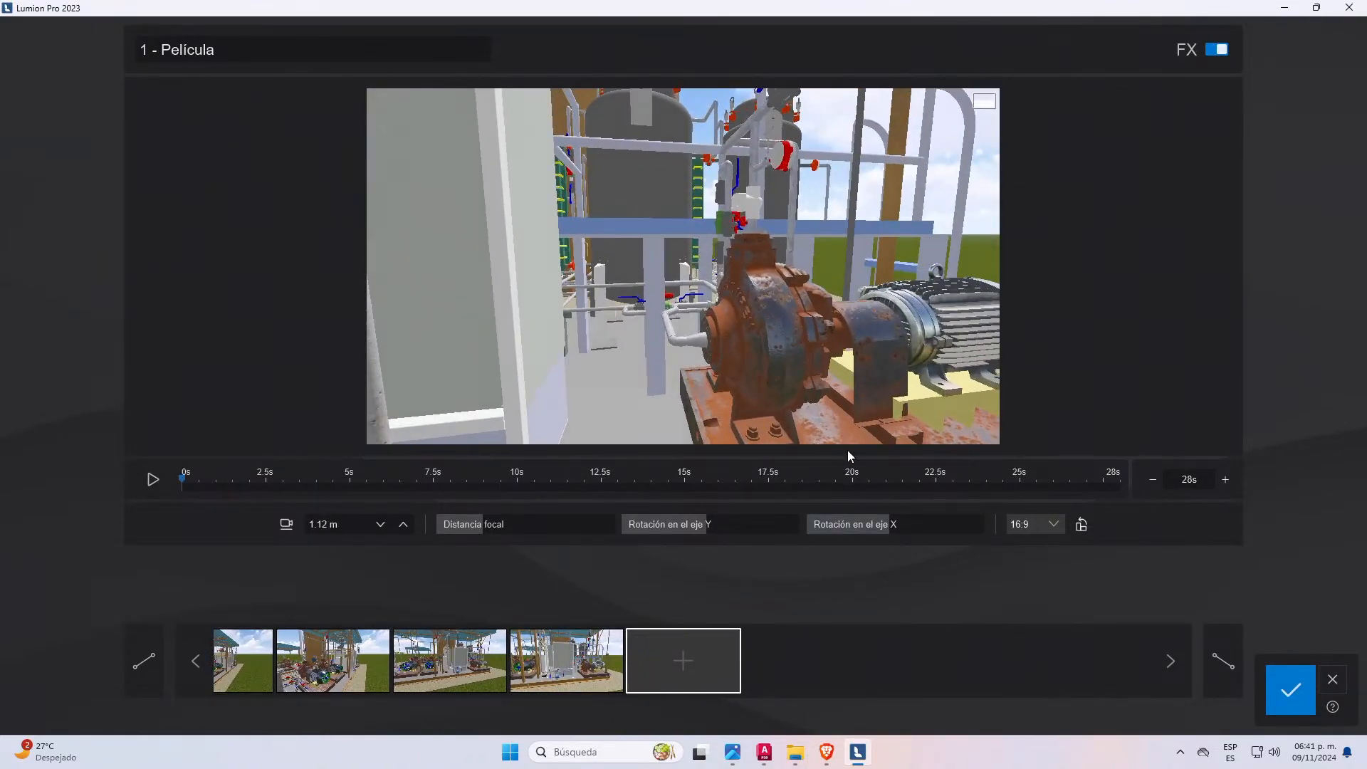
key("d")
key("a")
right_click_drag(914, 327, 877, 328)
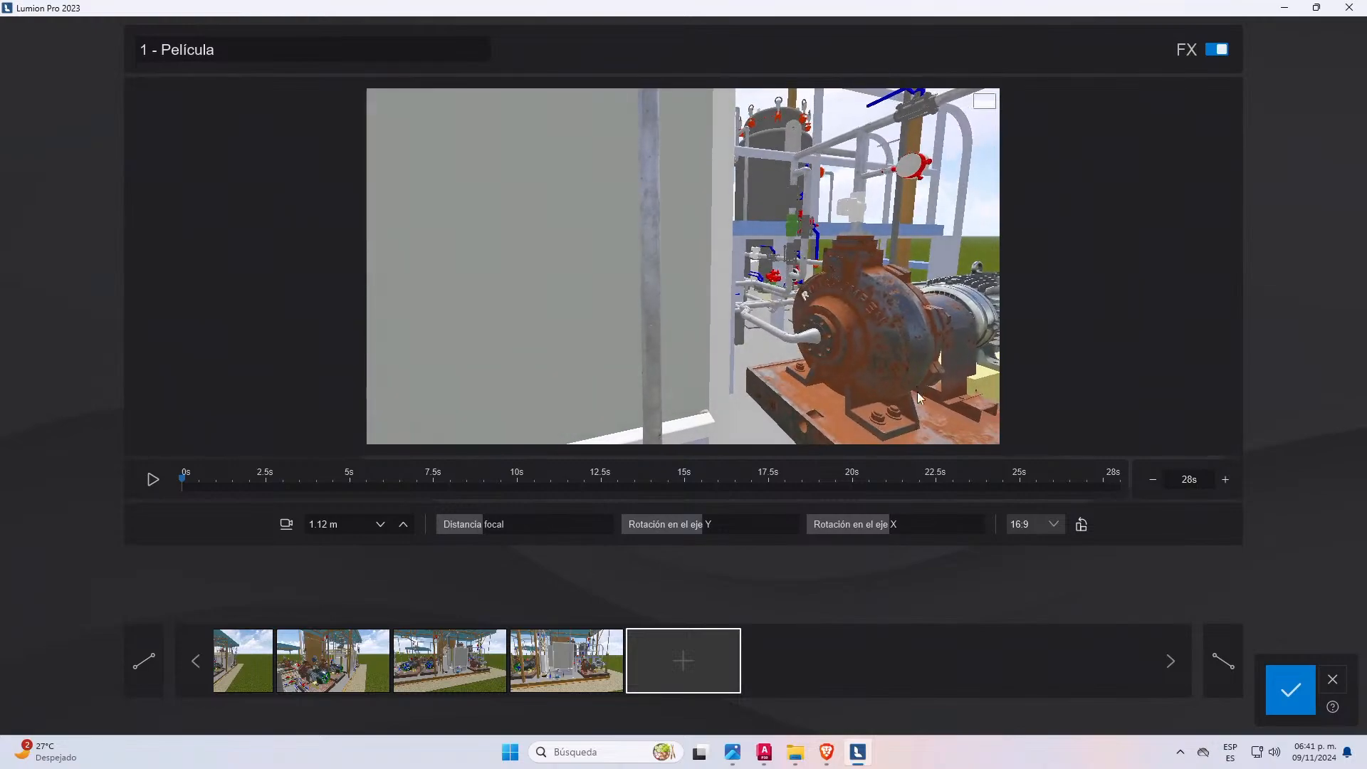
key("d")
left_click(721, 660)
- Add a camera keyframe at the end of the main roof, showing the motor fan, the access ladder and the vessels
key("d")
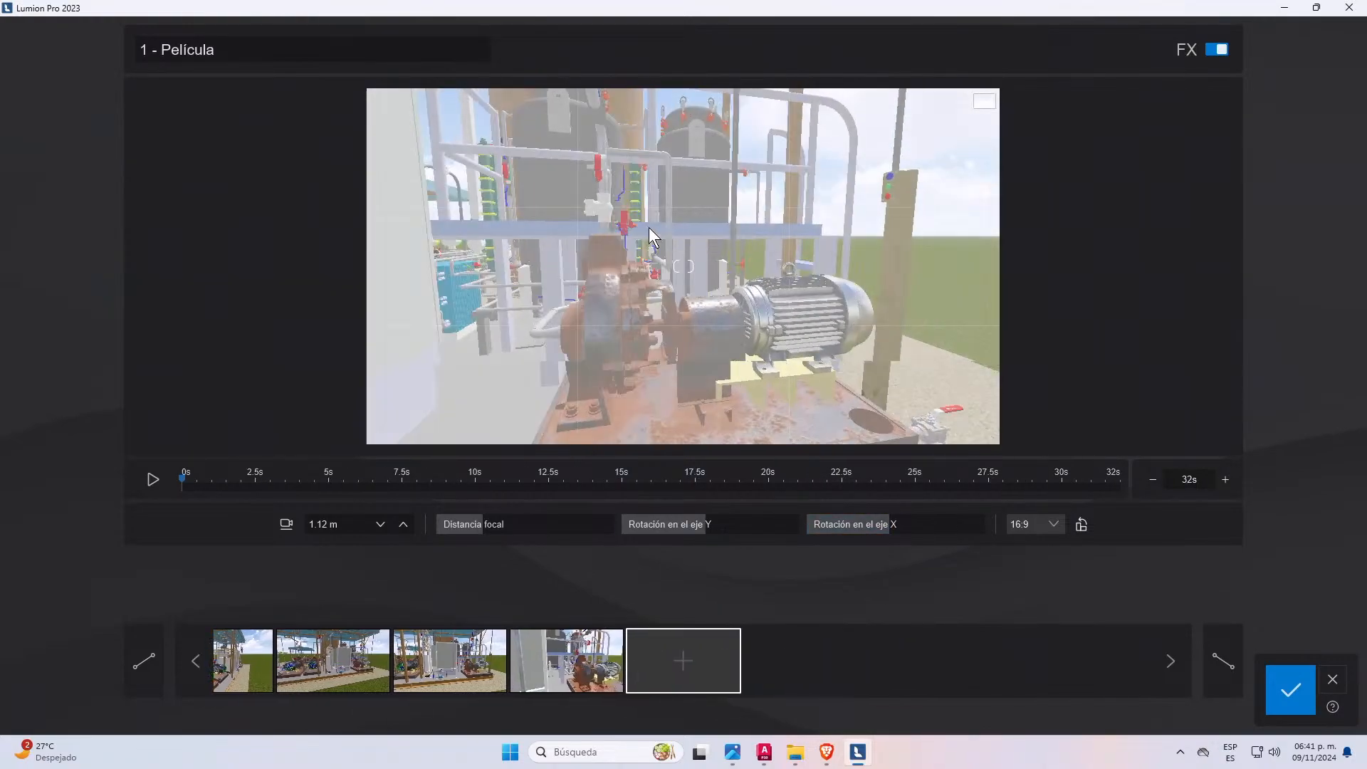
right_click_drag(650, 230, 381, 257)
key("d")
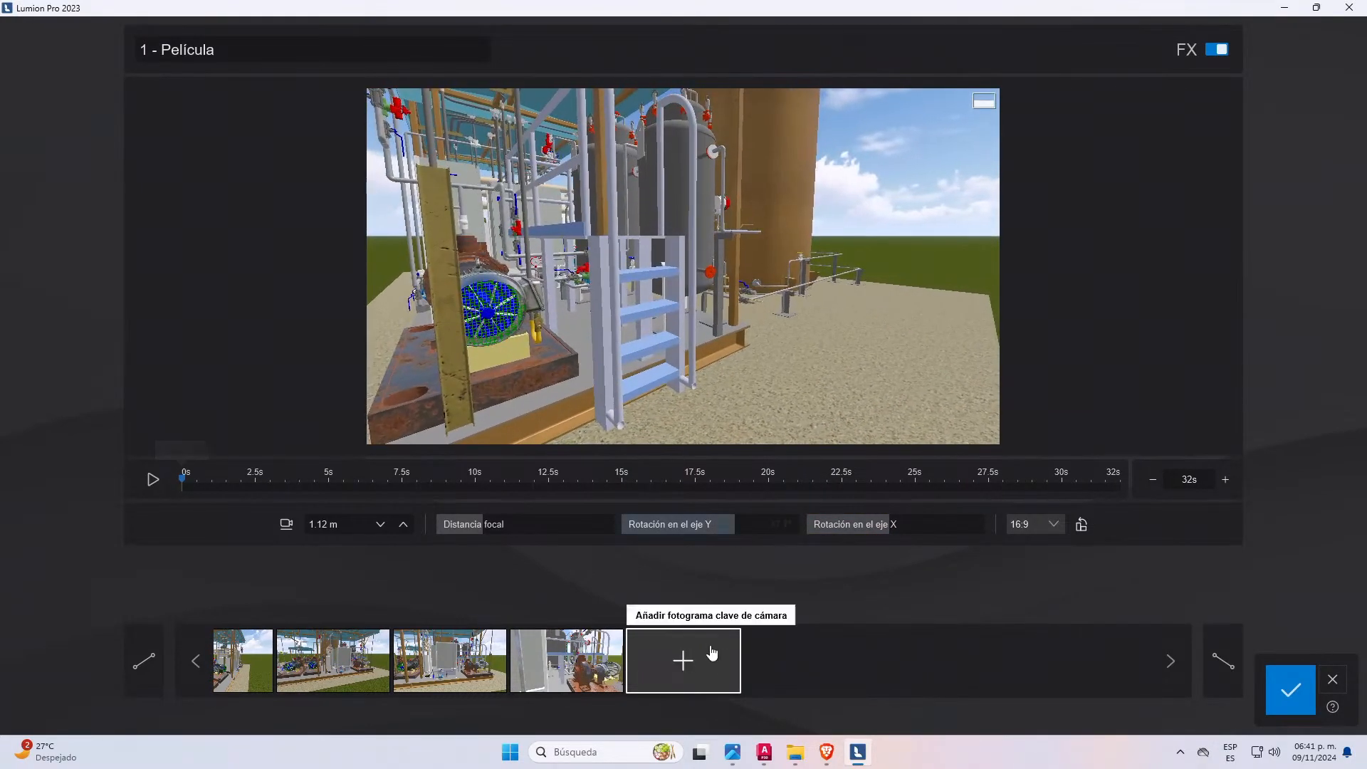
left_click(708, 653)
- Add a raised camera keyframe looking down the aisle between the main roof's ladder end and the brown tank
key("d")
right_click_drag(781, 217, 485, 203)
key("w")
key("s")
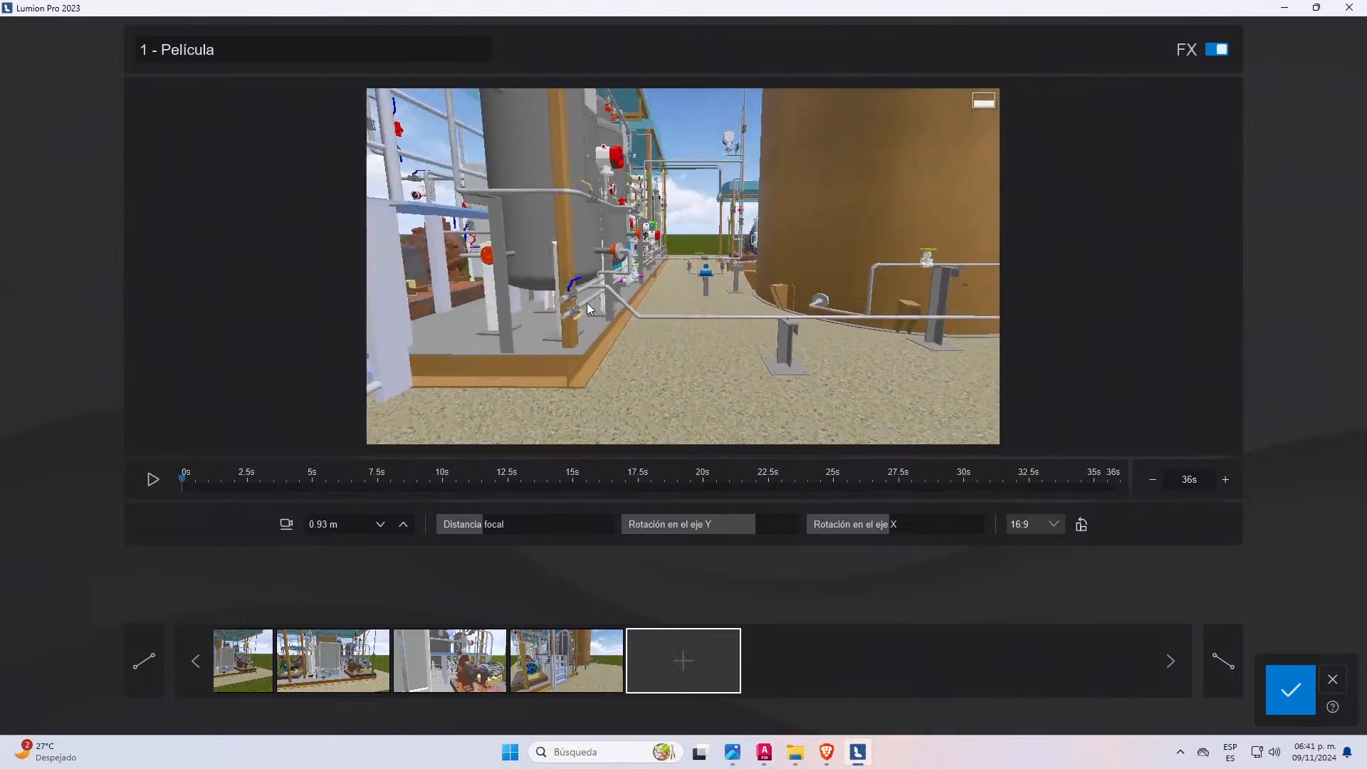
key("q")
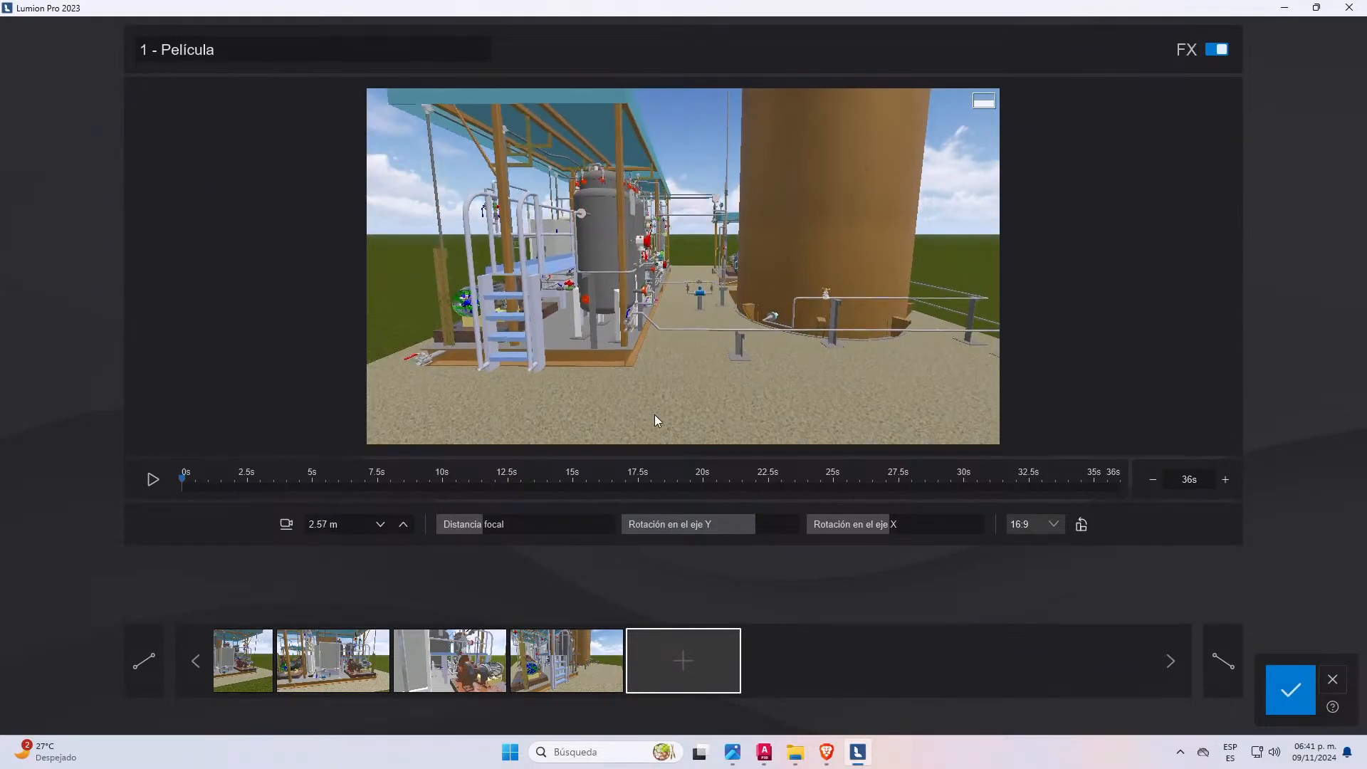
key("s")
key("q")
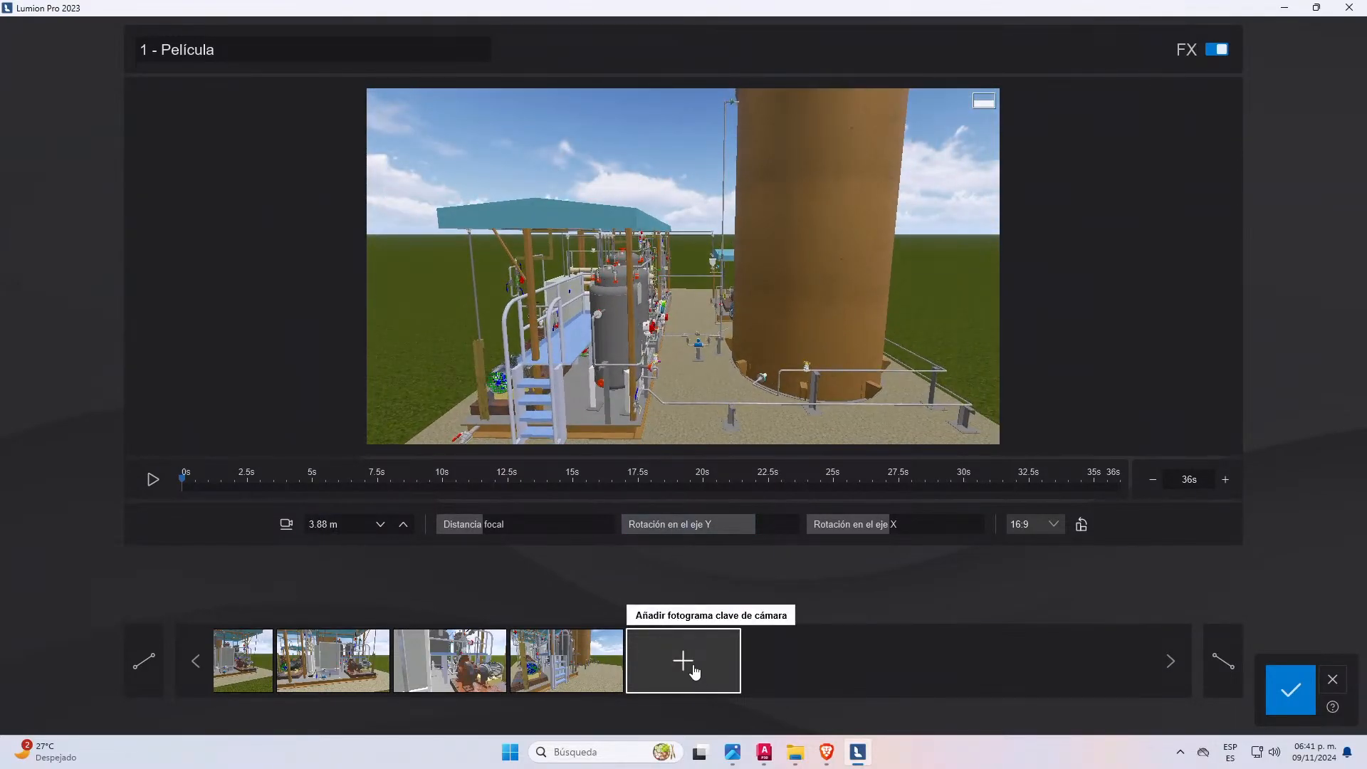
left_click(691, 666)
- Add a lower, angled camera keyframe of the ladder and grey vessels beside the brown tank
key("w")
right_click_drag(665, 352, 334, 320)
key("d")
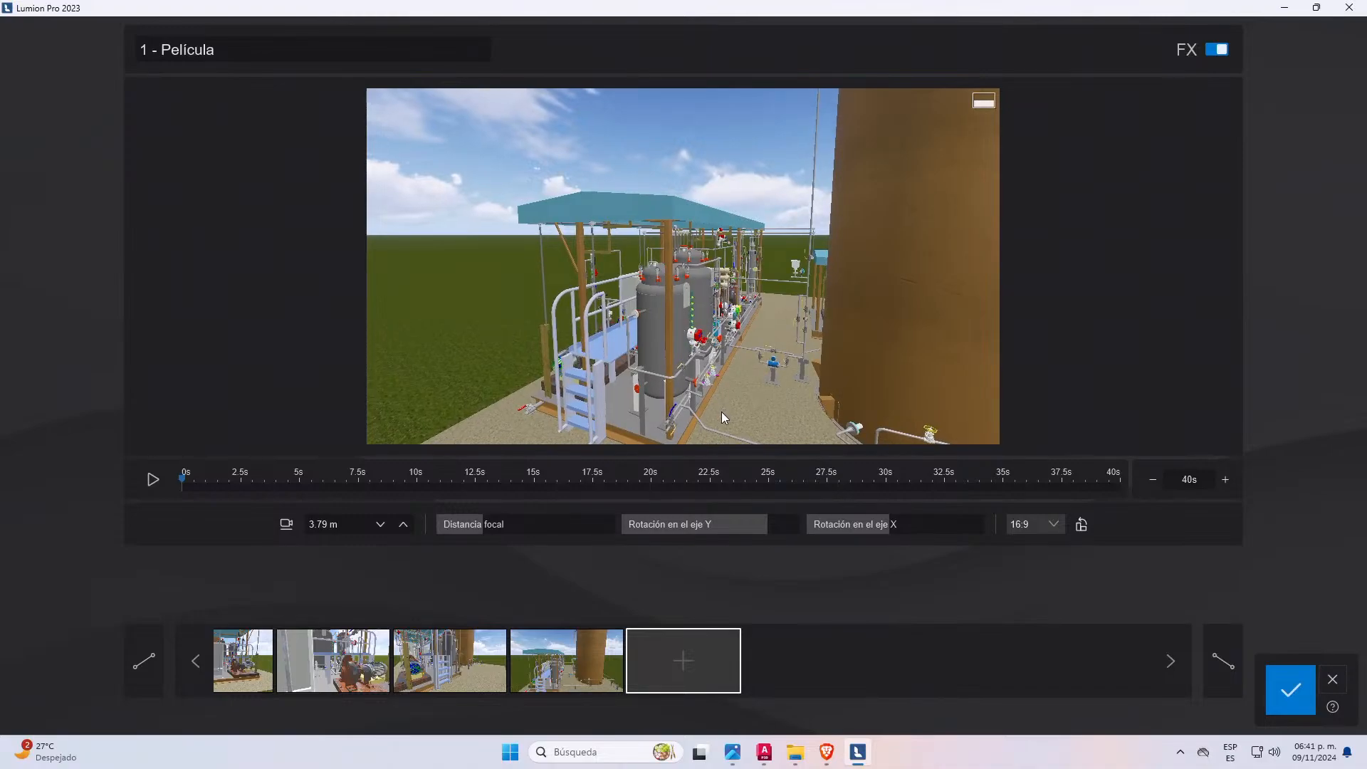
key("e")
key("w")
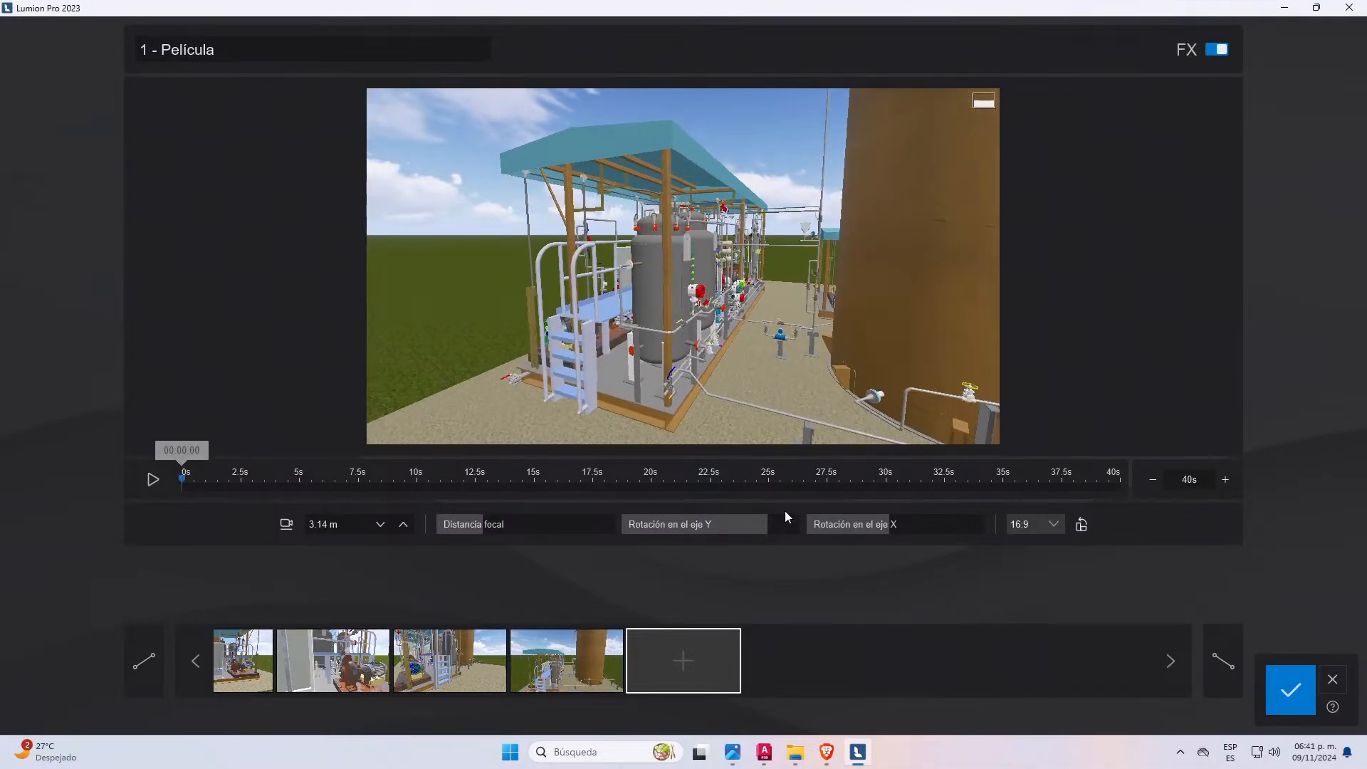
left_click(726, 665)
- Add a camera keyframe close to the two grey vessels, looking along the piping on the main roof's inner side
key("d")
key("w")
right_click_drag(674, 380, 627, 377)
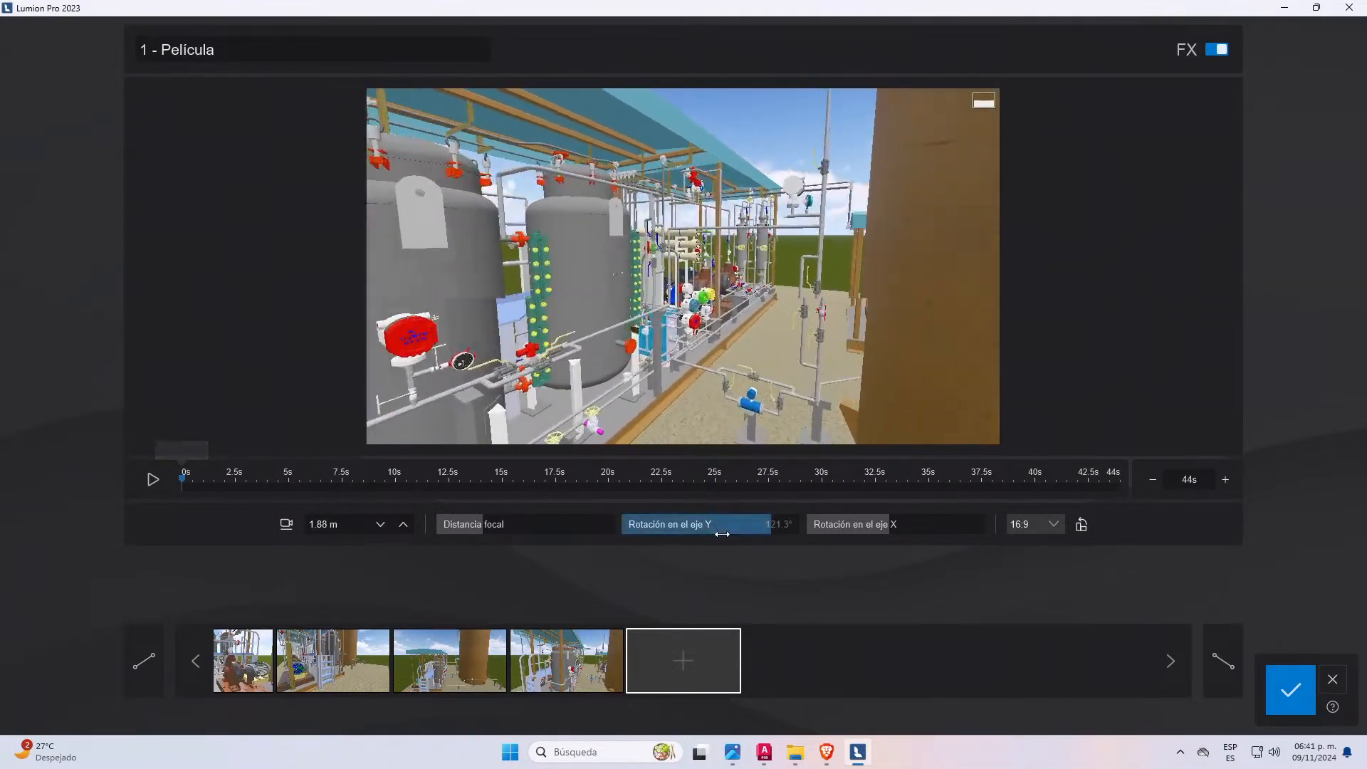
left_click(704, 675)
- Add a camera keyframe past the vessels, looking toward the coloured instruments and white membrane tubes
key("w")
key("s")
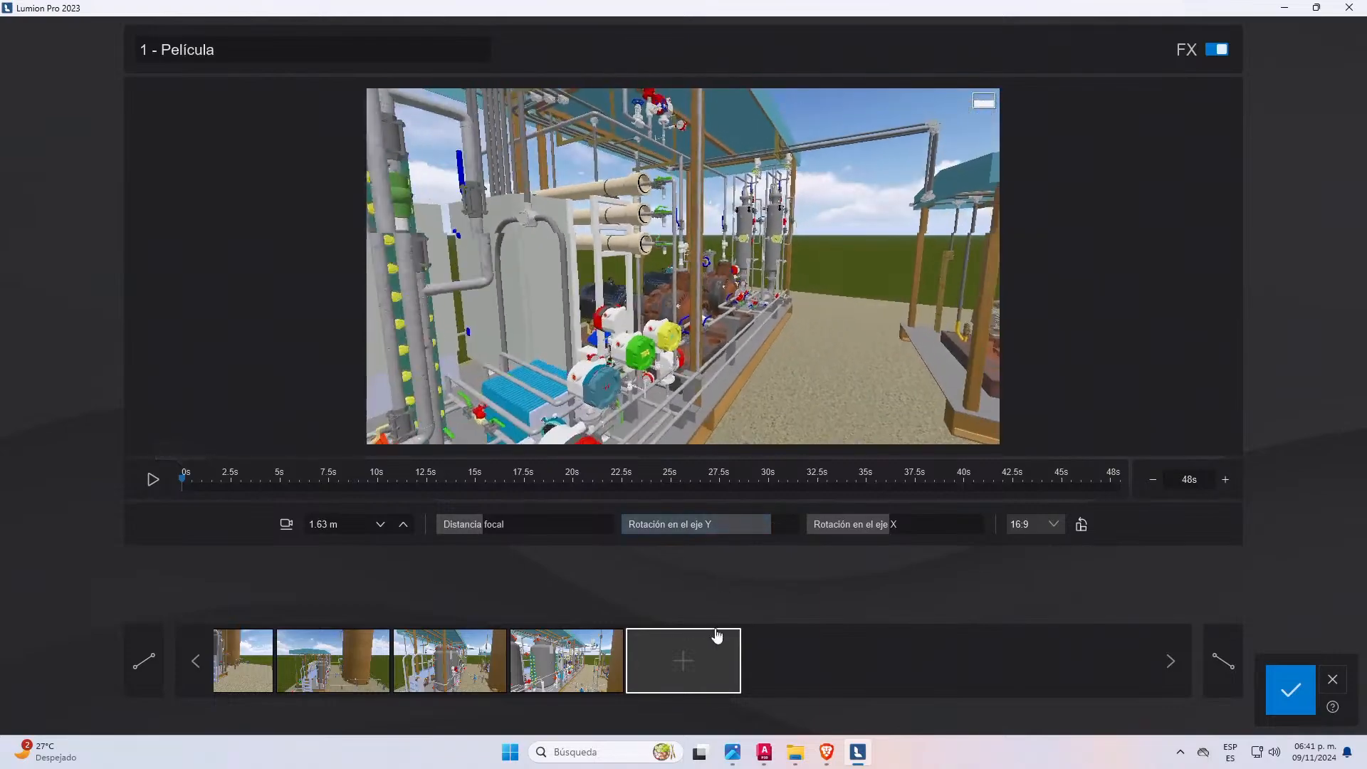
key("s")
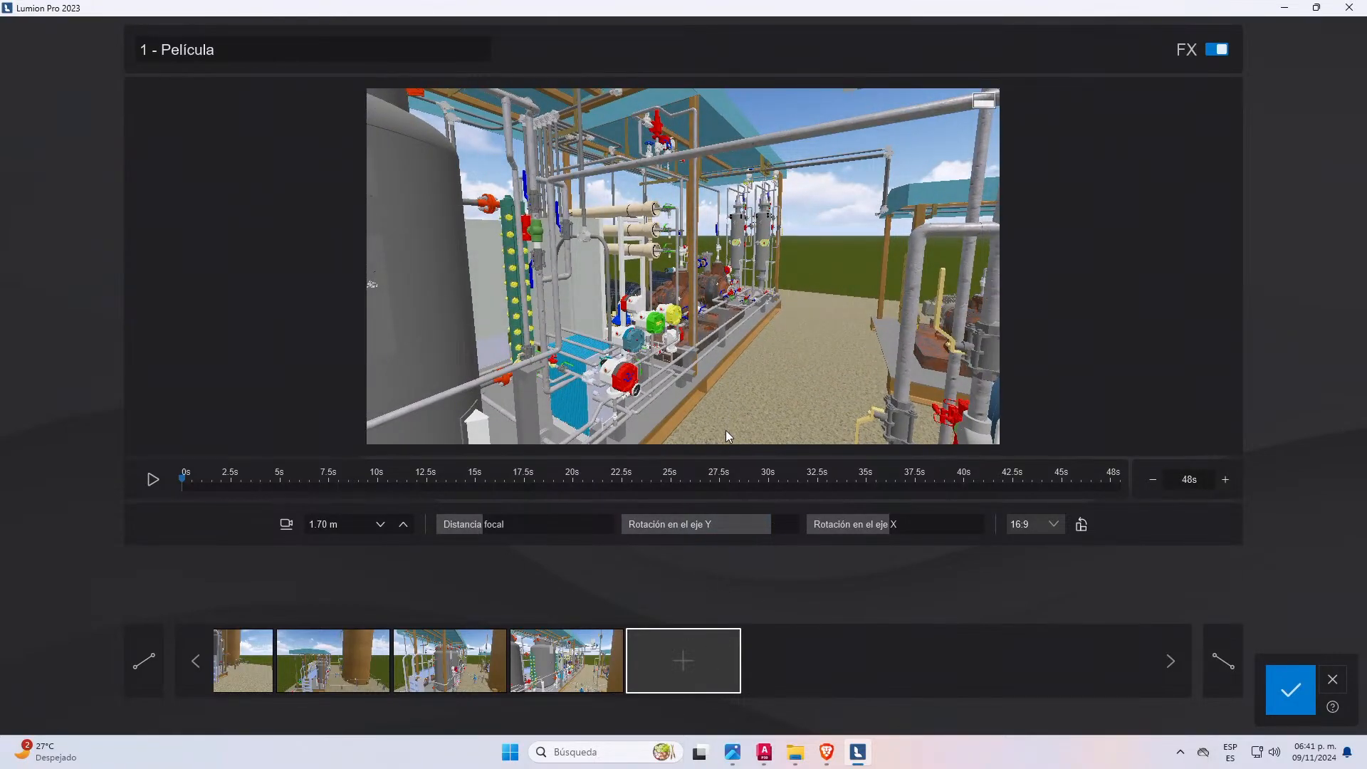
key("e")
left_click(710, 671)
- Add two camera keyframes, one close to the green TDS instrument and one beside the rusted pumps under the main roof
key("w")
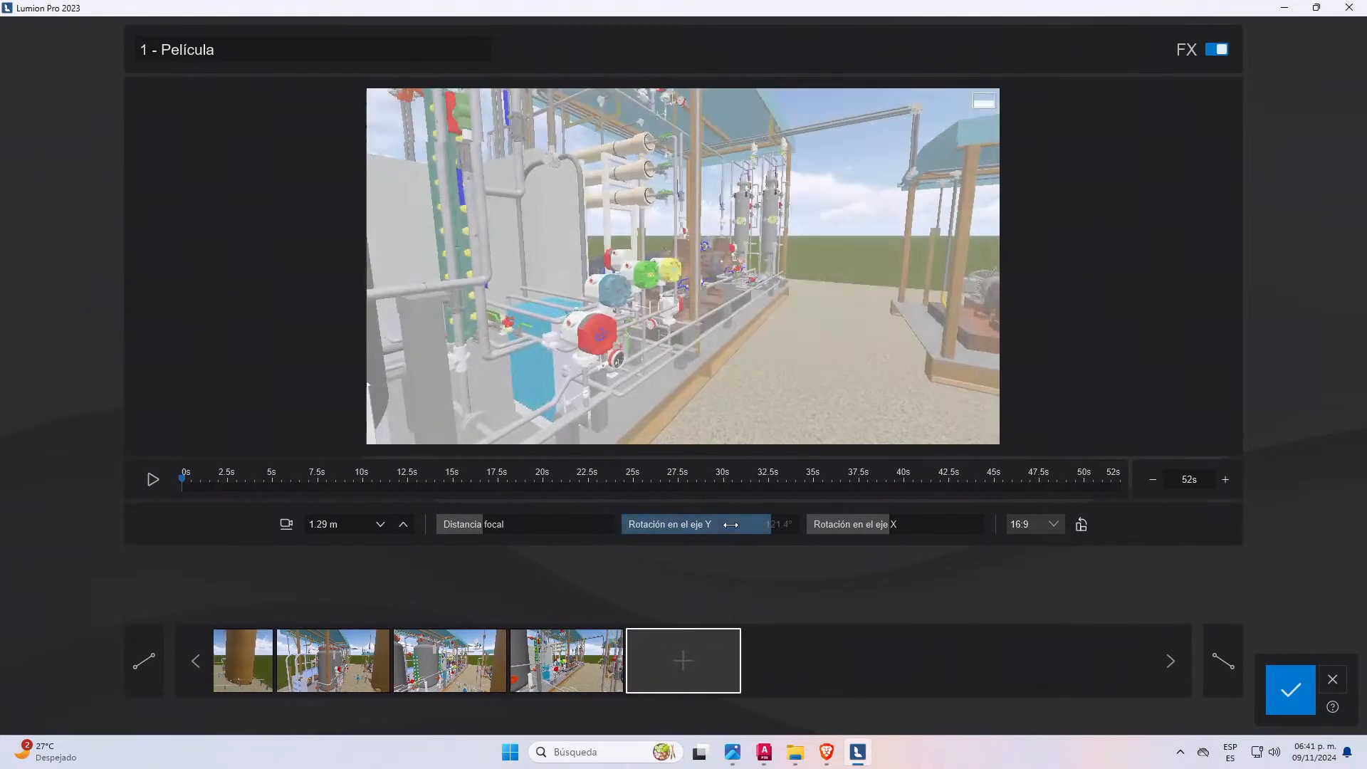
key("w")
left_click(709, 667)
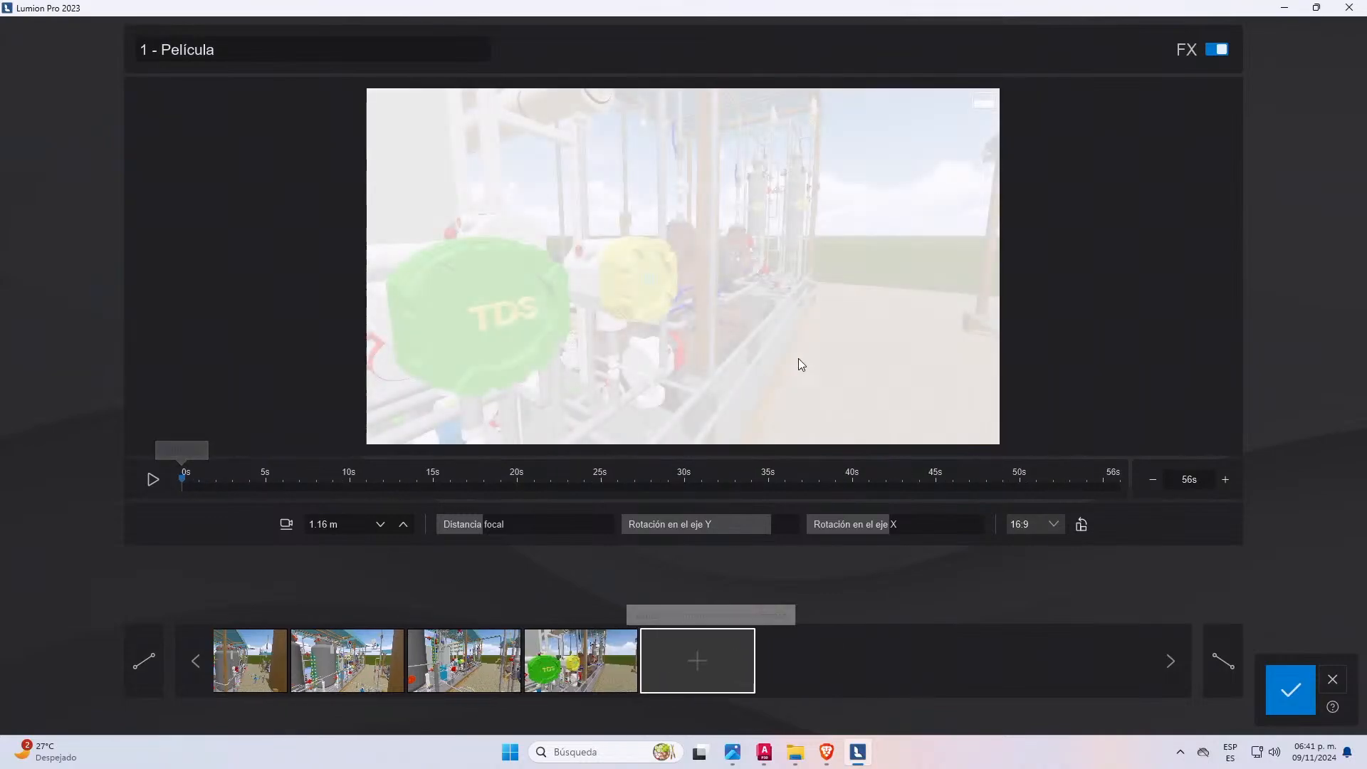
key("w")
right_click_drag(790, 360, 655, 378)
left_click(697, 662)
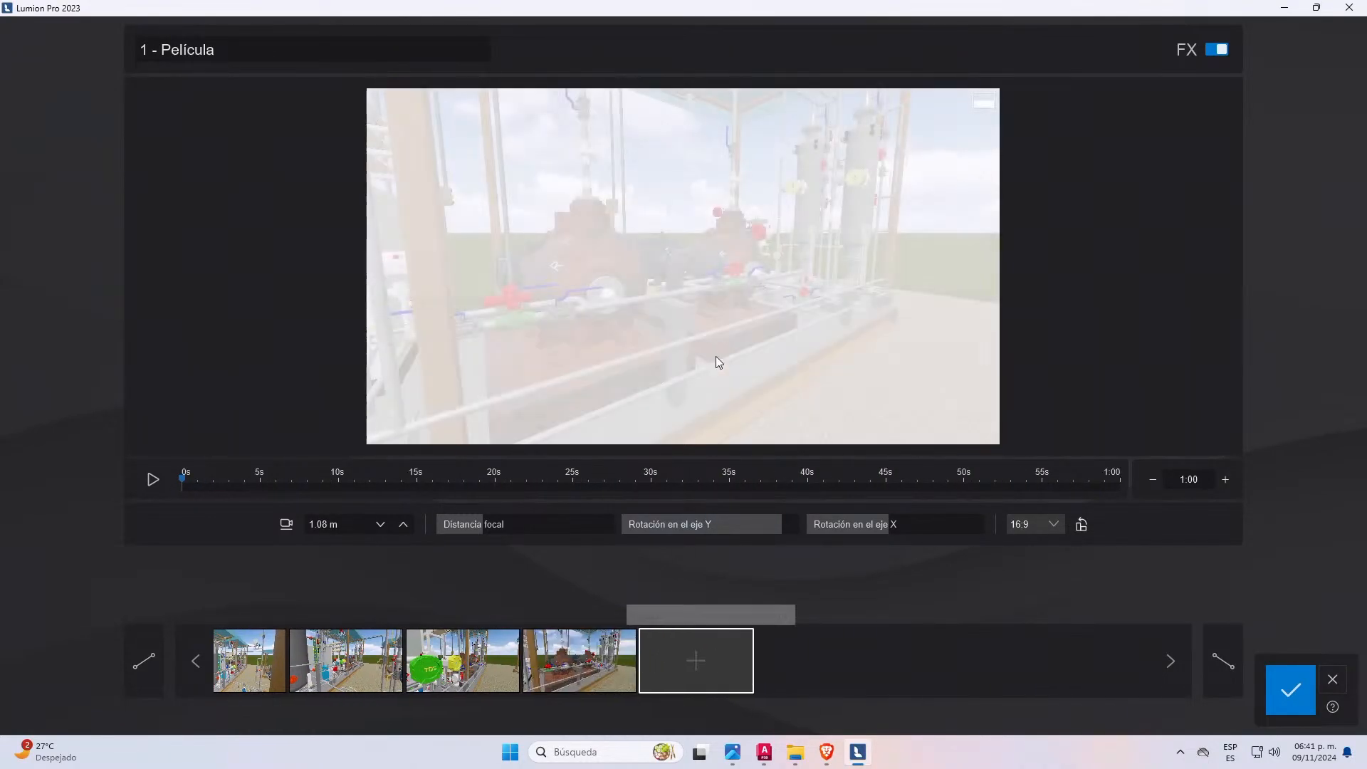
- Raise the camera to about 2.02 m, tilt it down over the two rusted pumps and add a camera keyframe
key("q")
key("q")
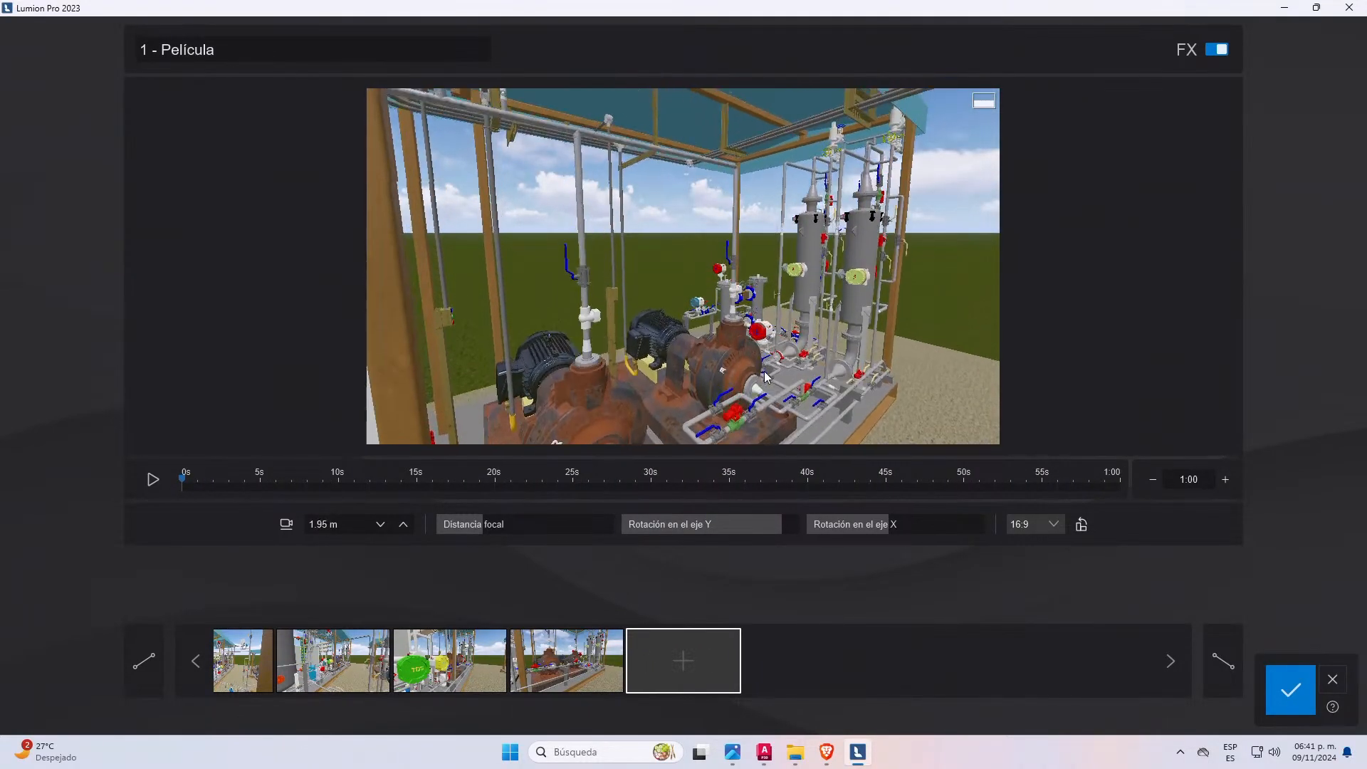
key("e")
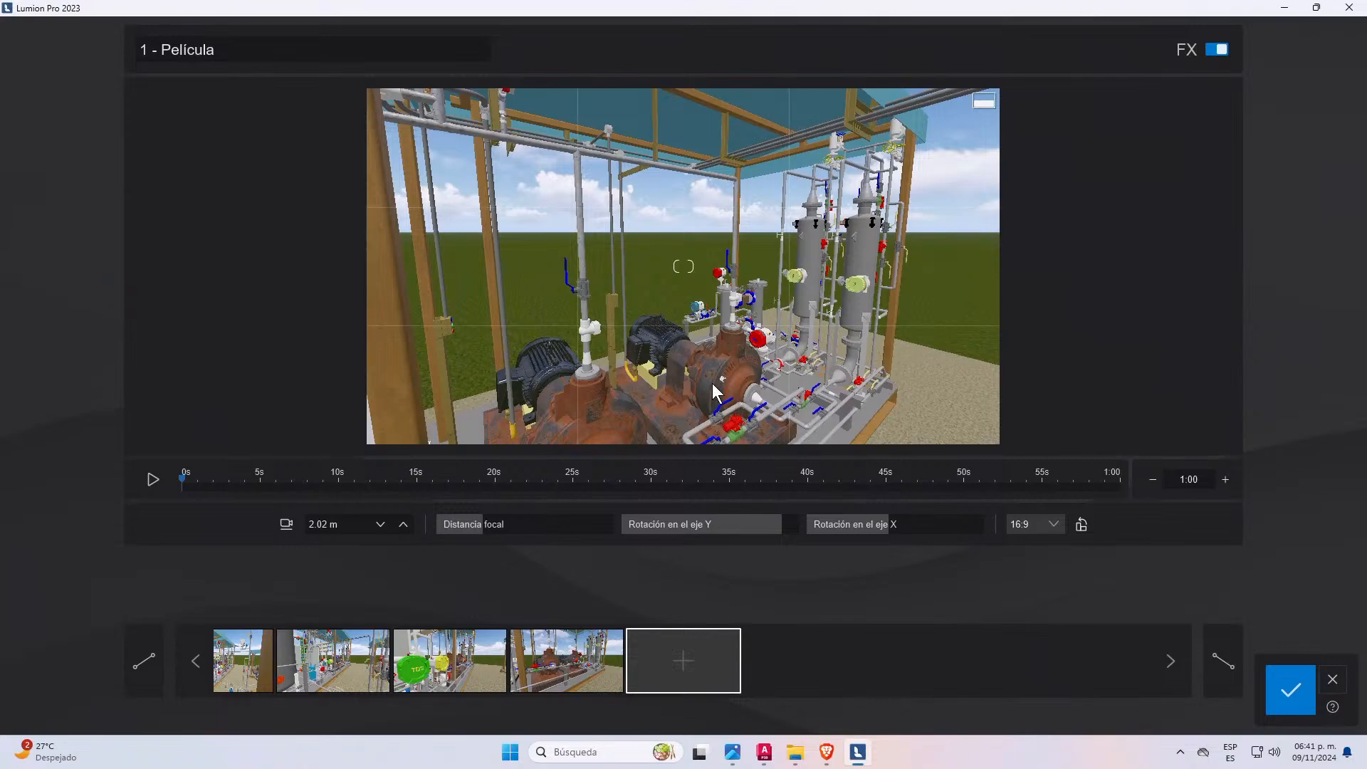
right_click_drag(712, 383, 683, 460)
right_click_drag(677, 171, 663, 442)
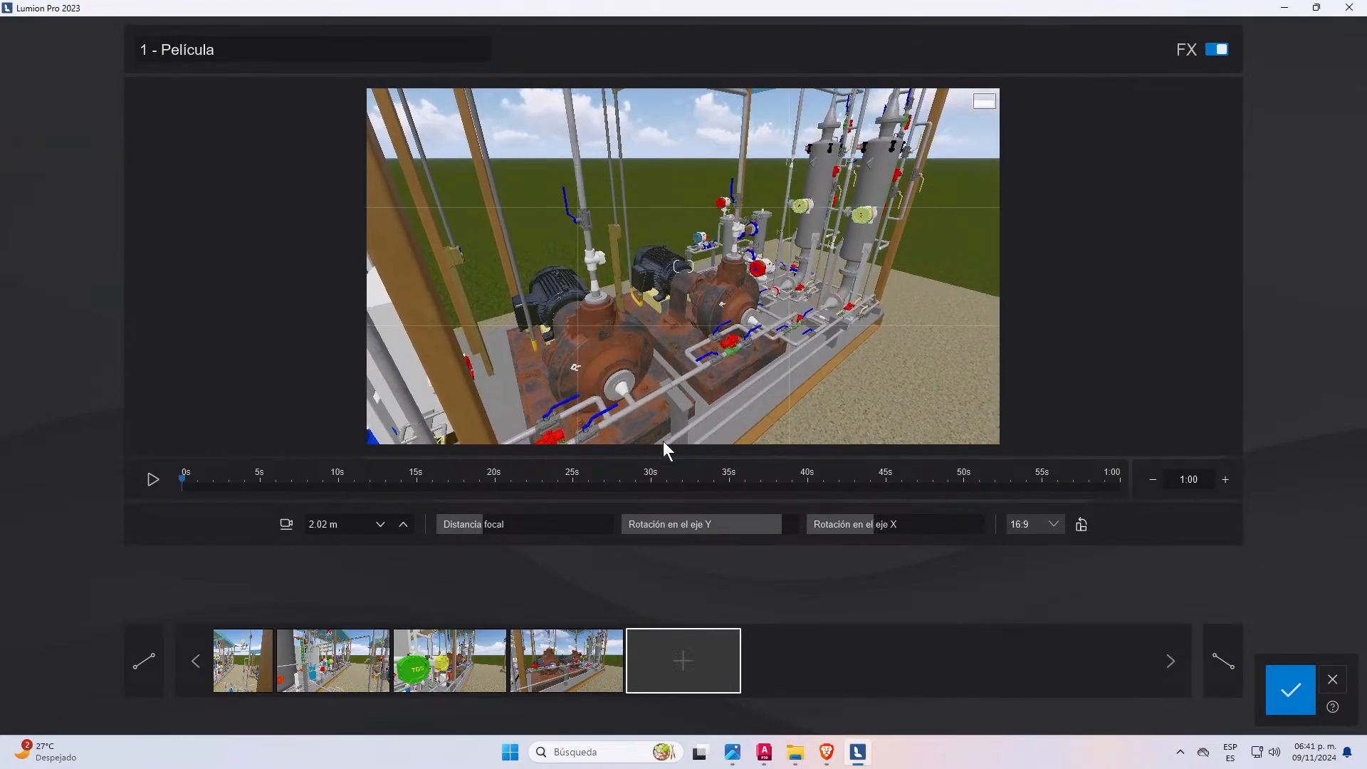
left_click(696, 659)
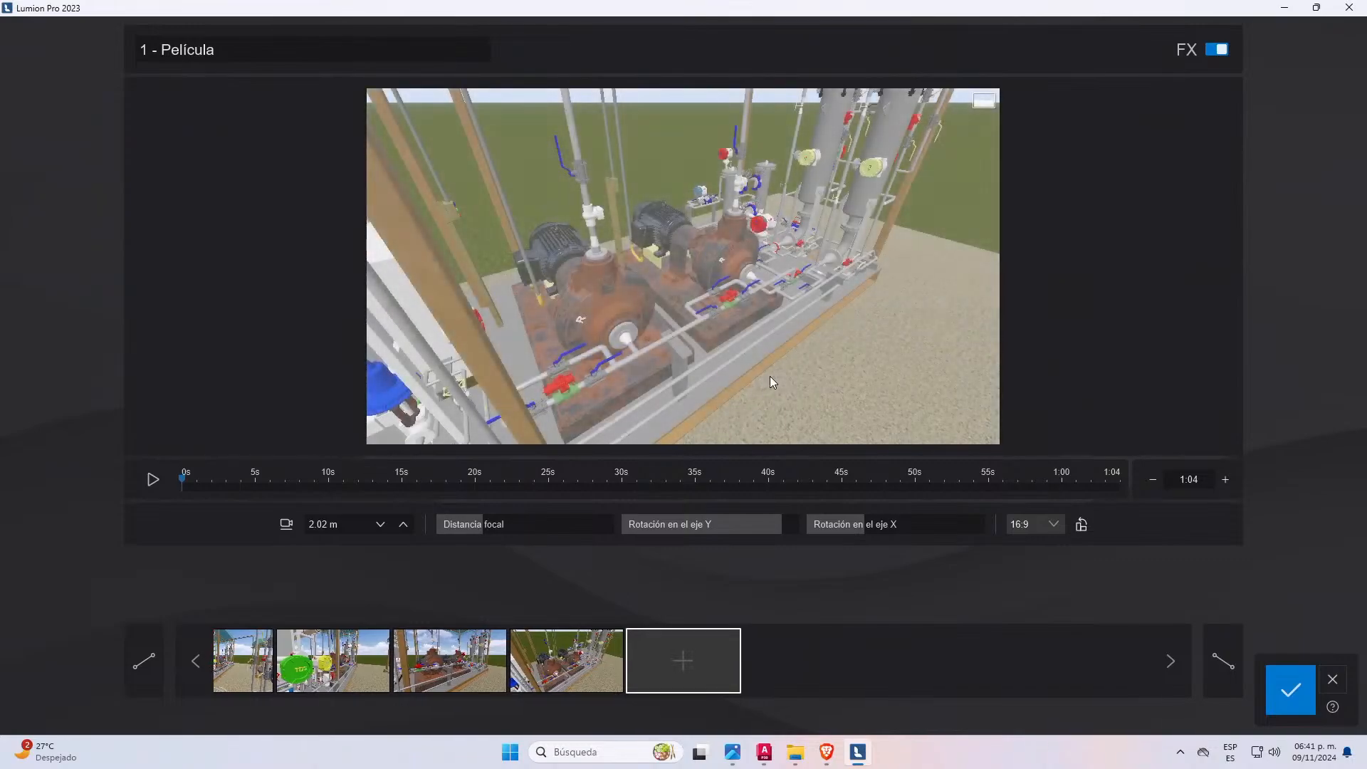
- Add a camera keyframe close to the black motors and rusted pumps, looking along the pump row toward the grey vessels
key("w")
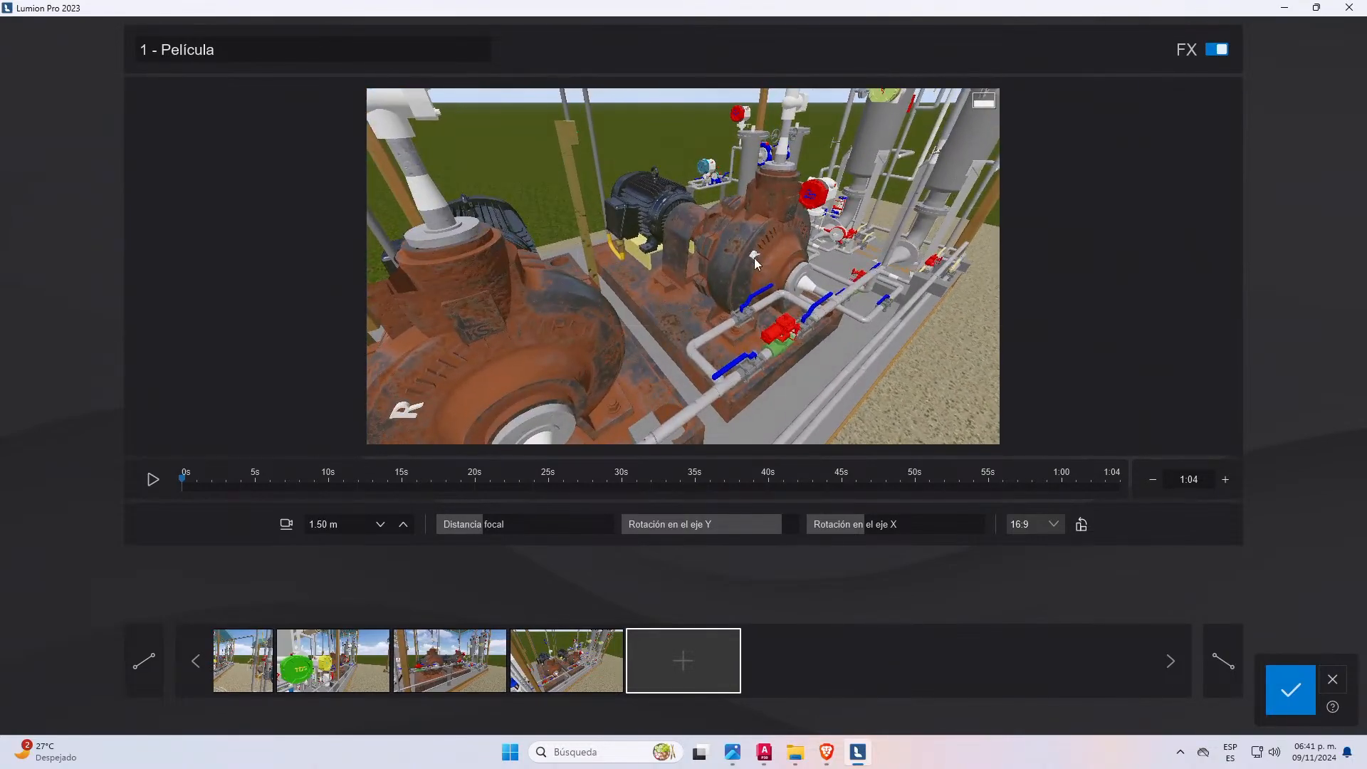
right_click_drag(754, 259, 761, 194)
right_click_drag(747, 337, 749, 202)
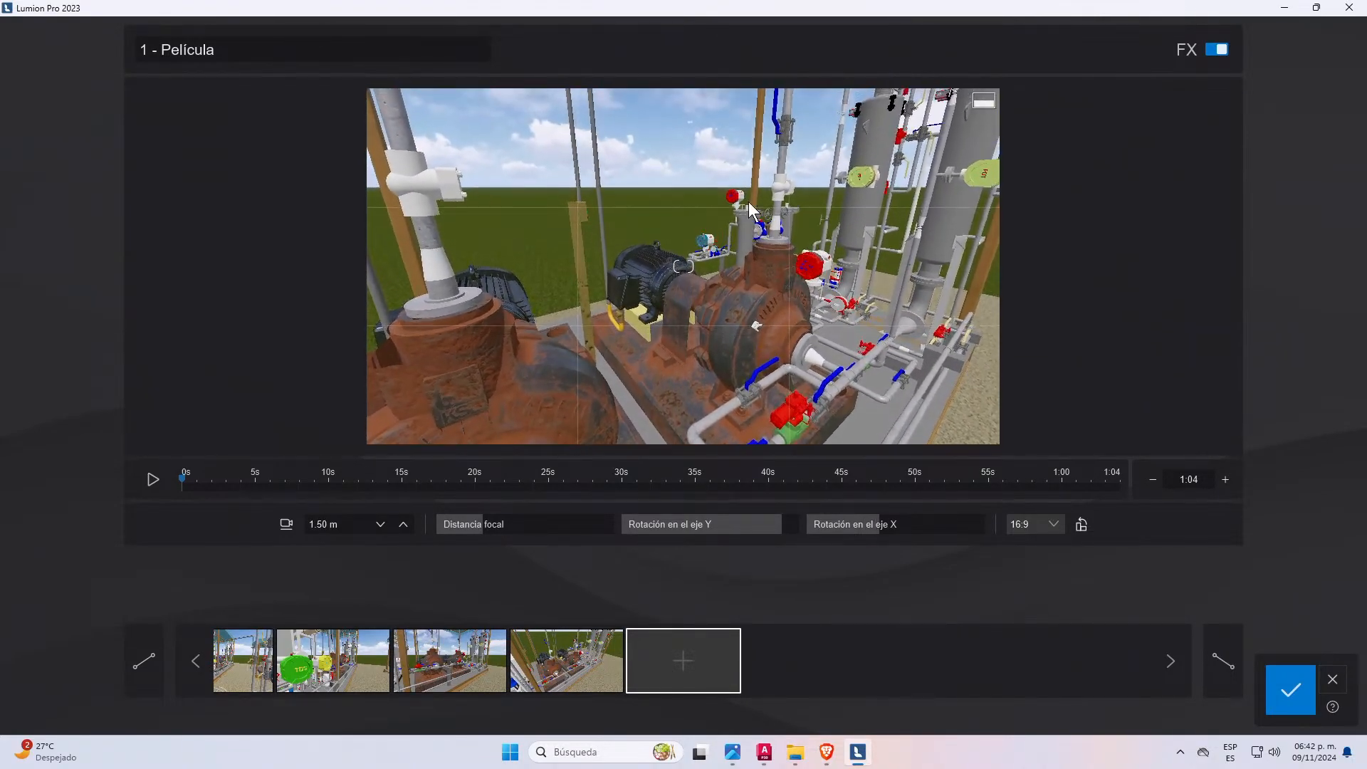
key("w")
right_click_drag(834, 317, 1026, 327)
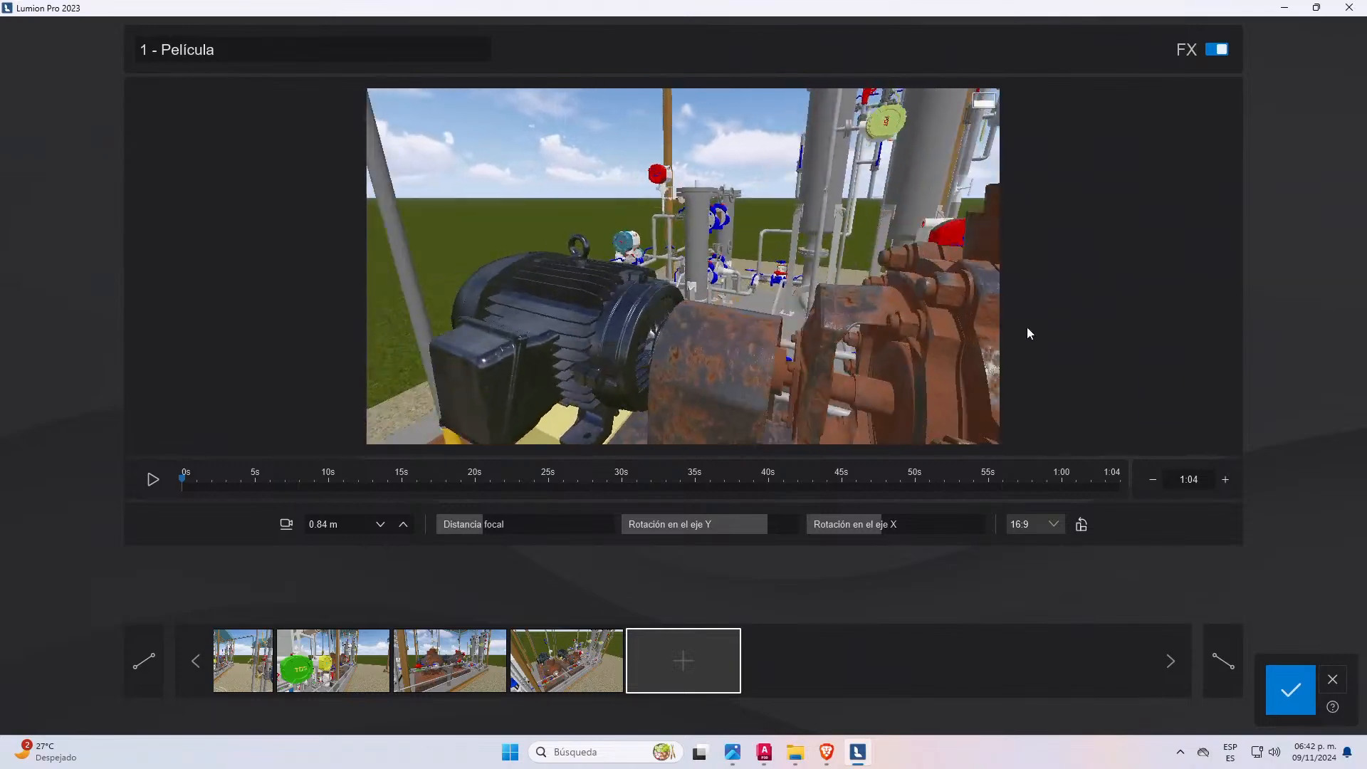
key("s")
key("a")
right_click_drag(777, 403, 847, 404)
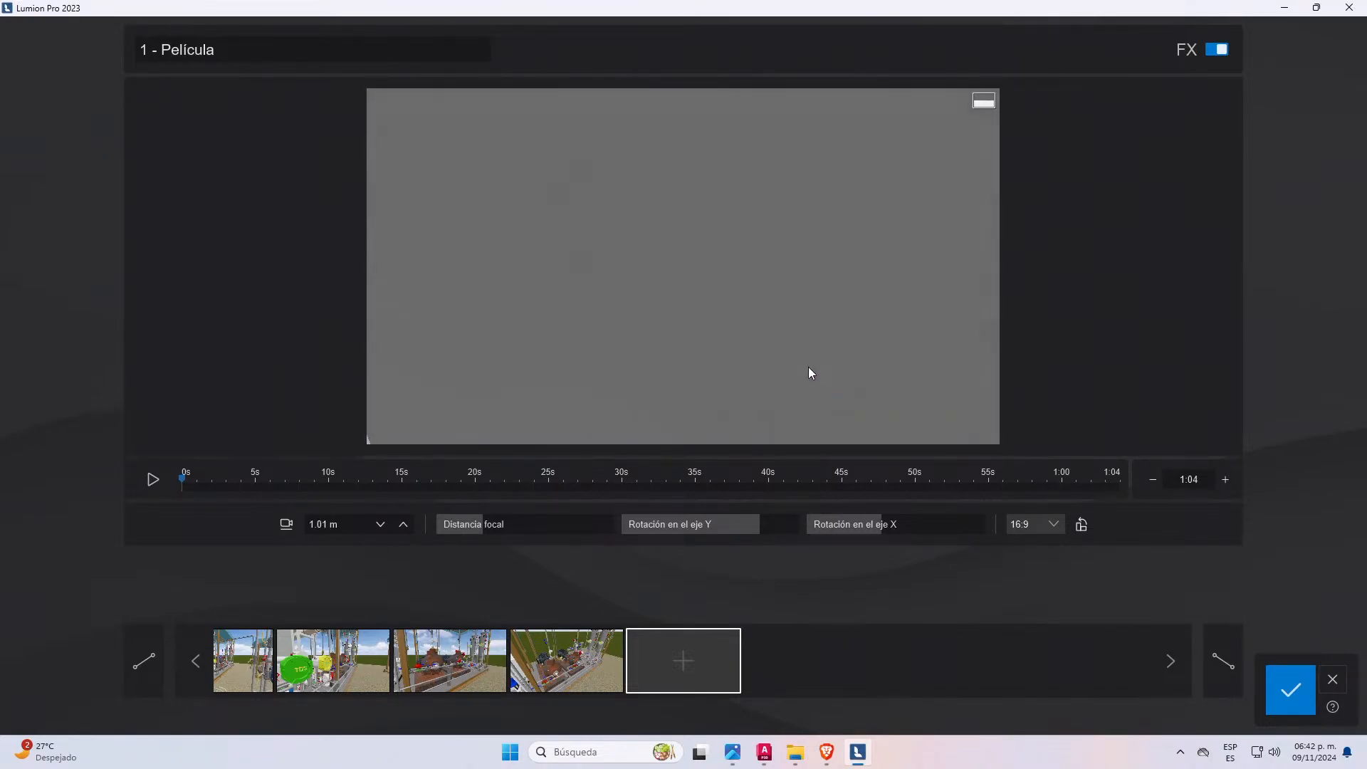
key("w")
key("q")
right_click_drag(826, 336, 803, 460)
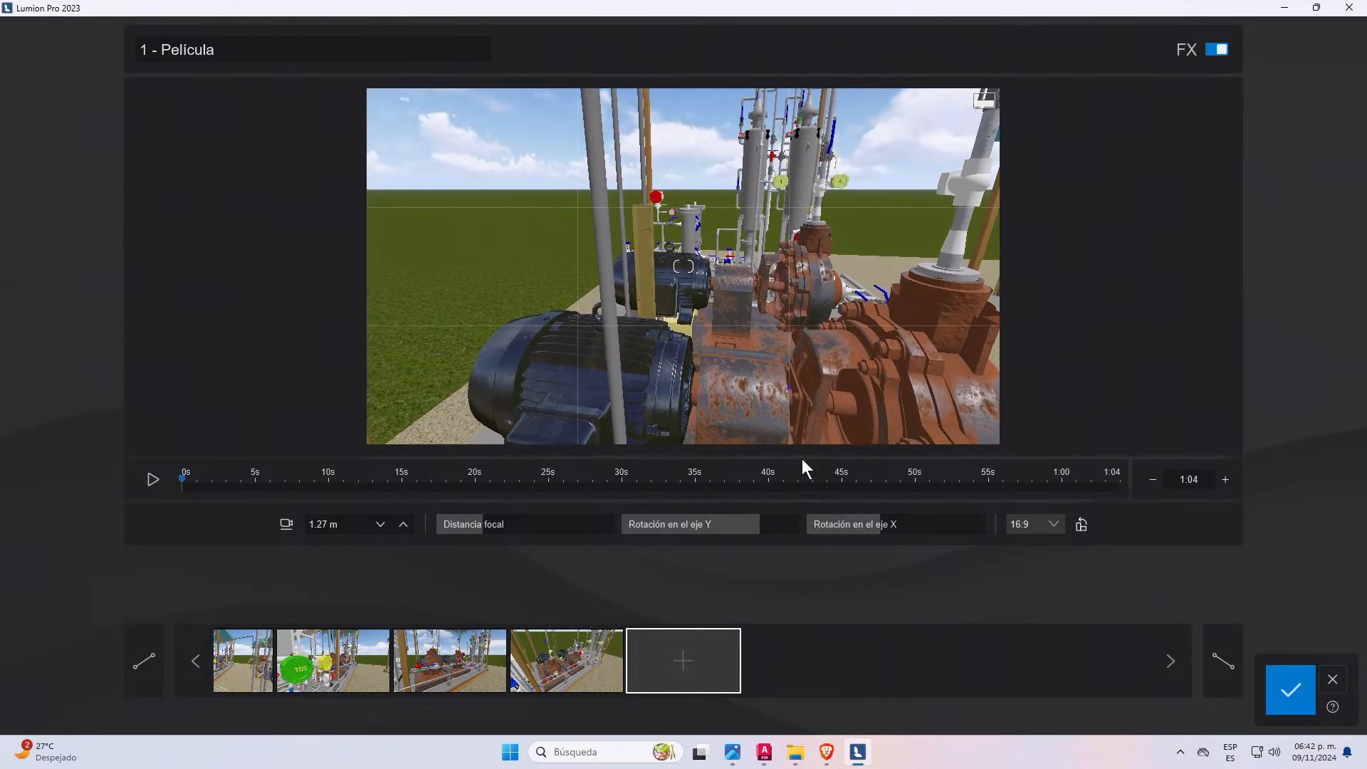
right_click_drag(796, 274, 760, 604)
left_click(709, 668)
- Add two camera keyframes, one facing the rusted pumps and grey vessels and one farther back showing them under the main roof
key("d")
right_click_drag(843, 265, 753, 178)
key("s")
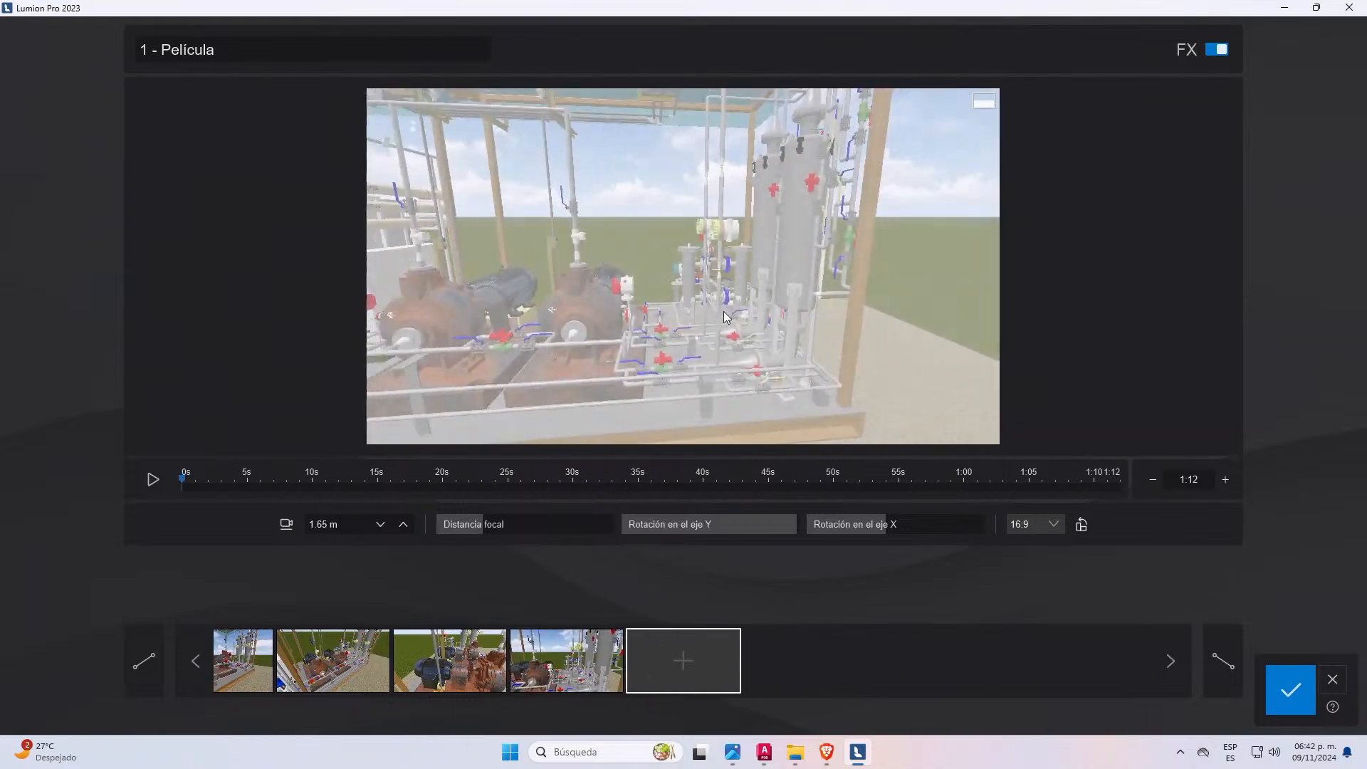
left_click(694, 643)
- Add two camera keyframes of the small pump roof beside the brown tank, one end-on and one turned toward its corner at about 3.76 m
key("s")
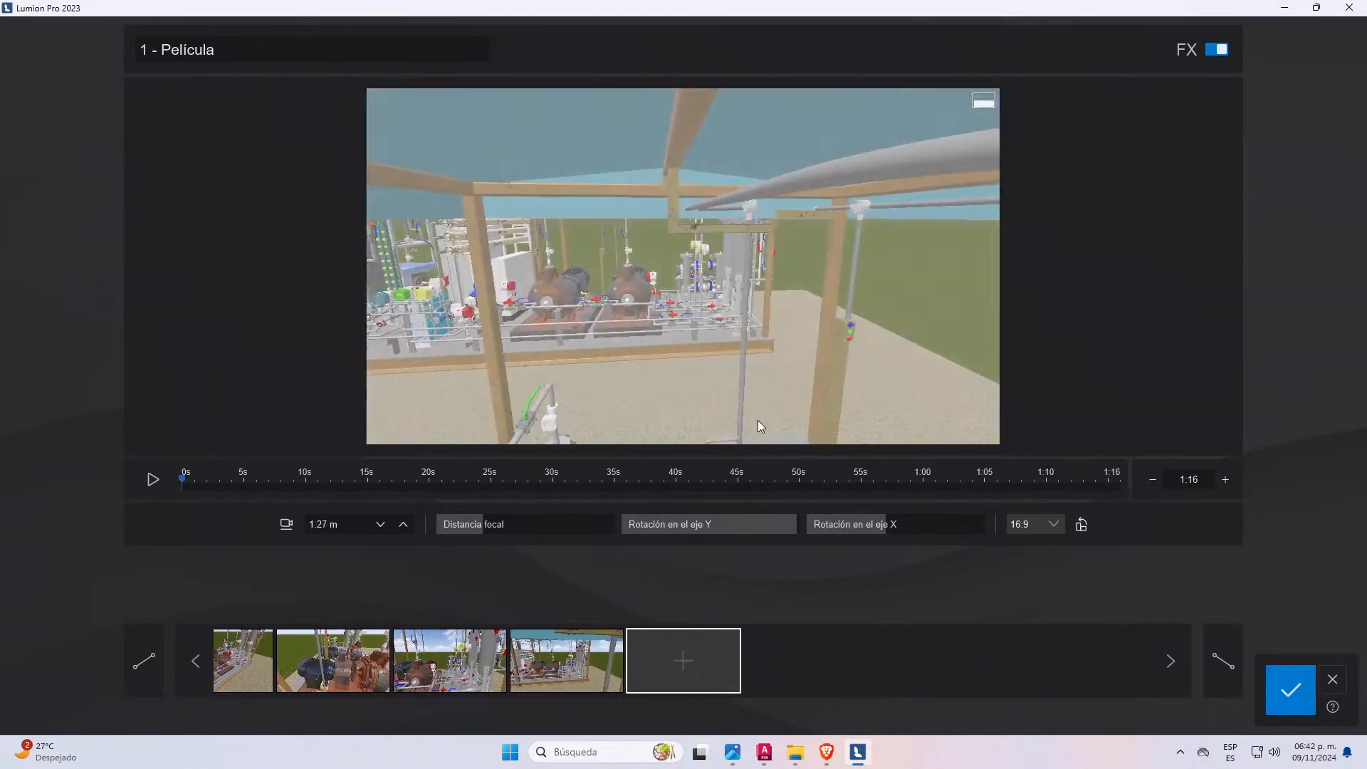
right_click_drag(763, 413, 747, 339)
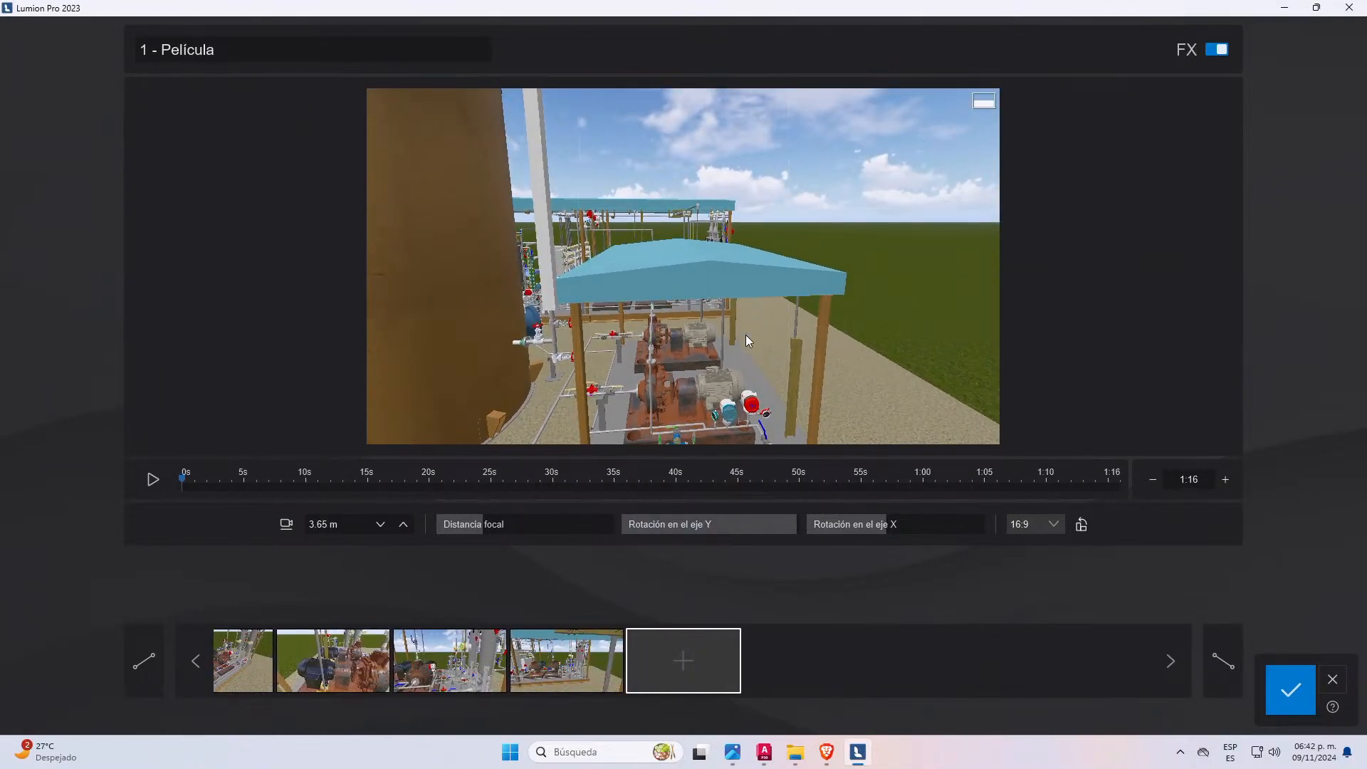
key("s")
left_click(713, 662)
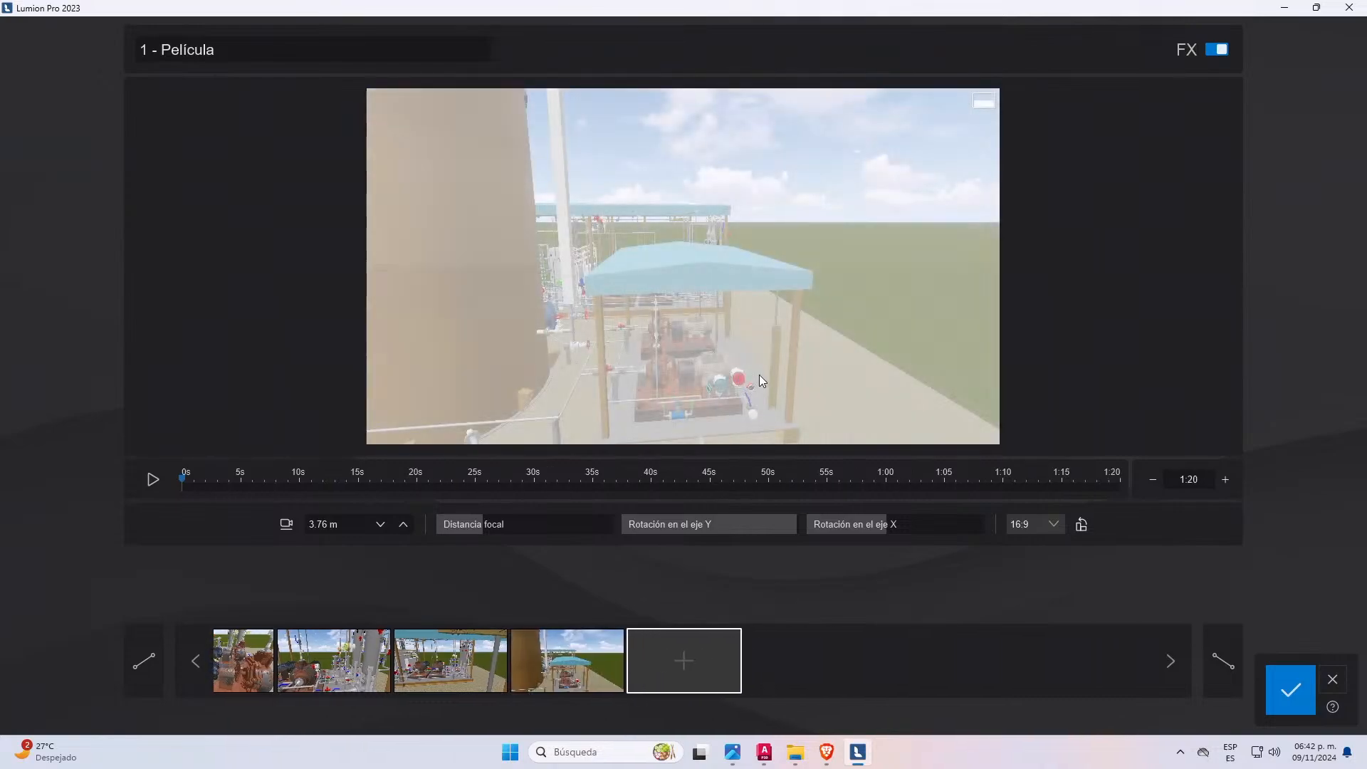
key("a")
right_click_drag(763, 377, 931, 431)
left_click(712, 664)
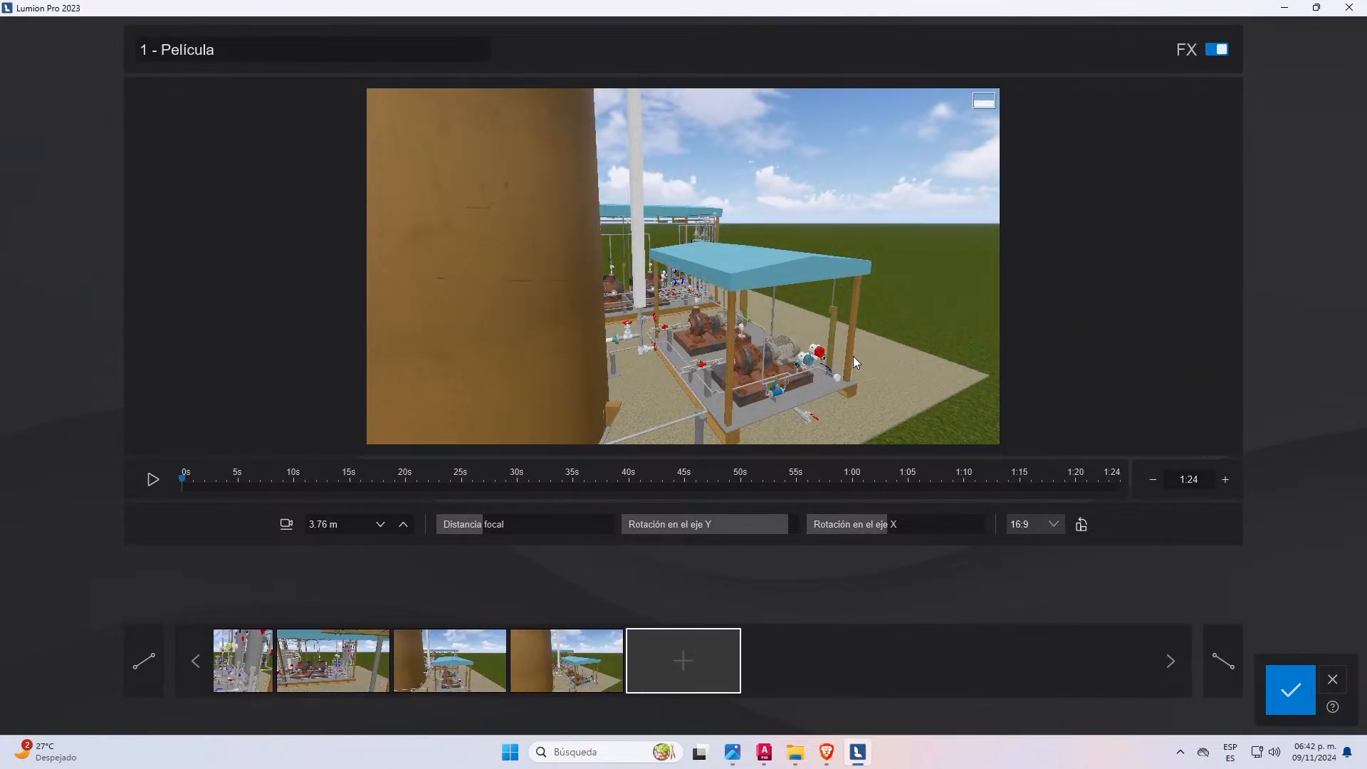
- Add a camera keyframe farther back at about 4.83 m, showing the full brown tank between the main and small roofs
key("s")
key("a")
key("s")
key("s")
key("a")
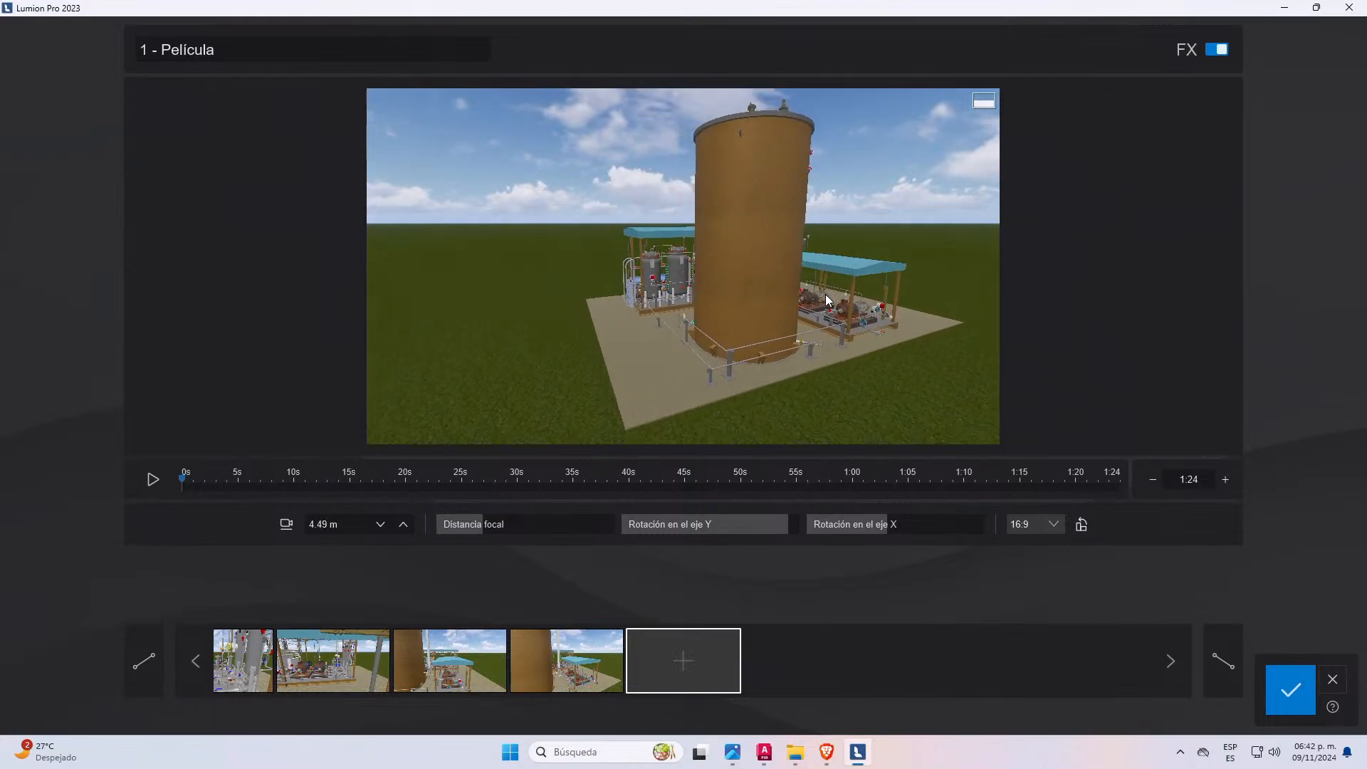
key("w")
key("s")
key("d")
key("q")
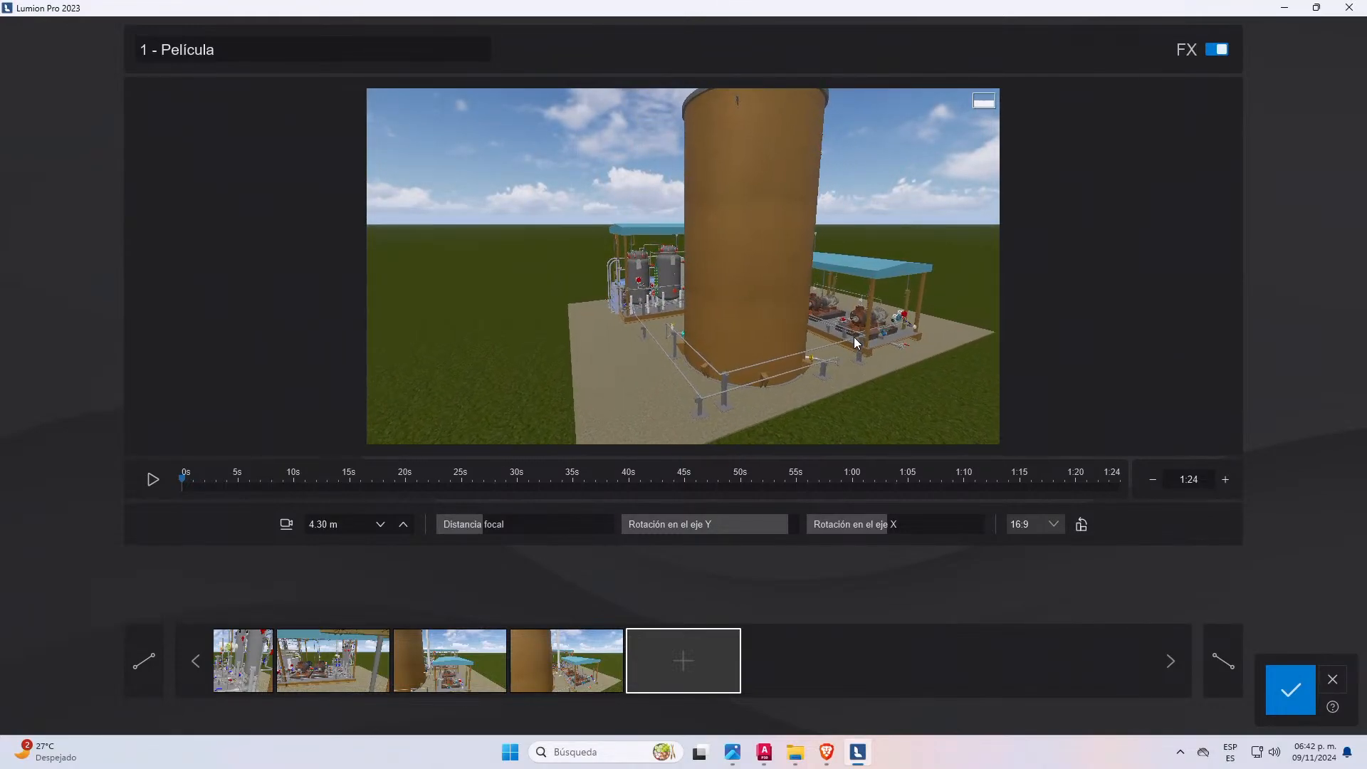
key("w")
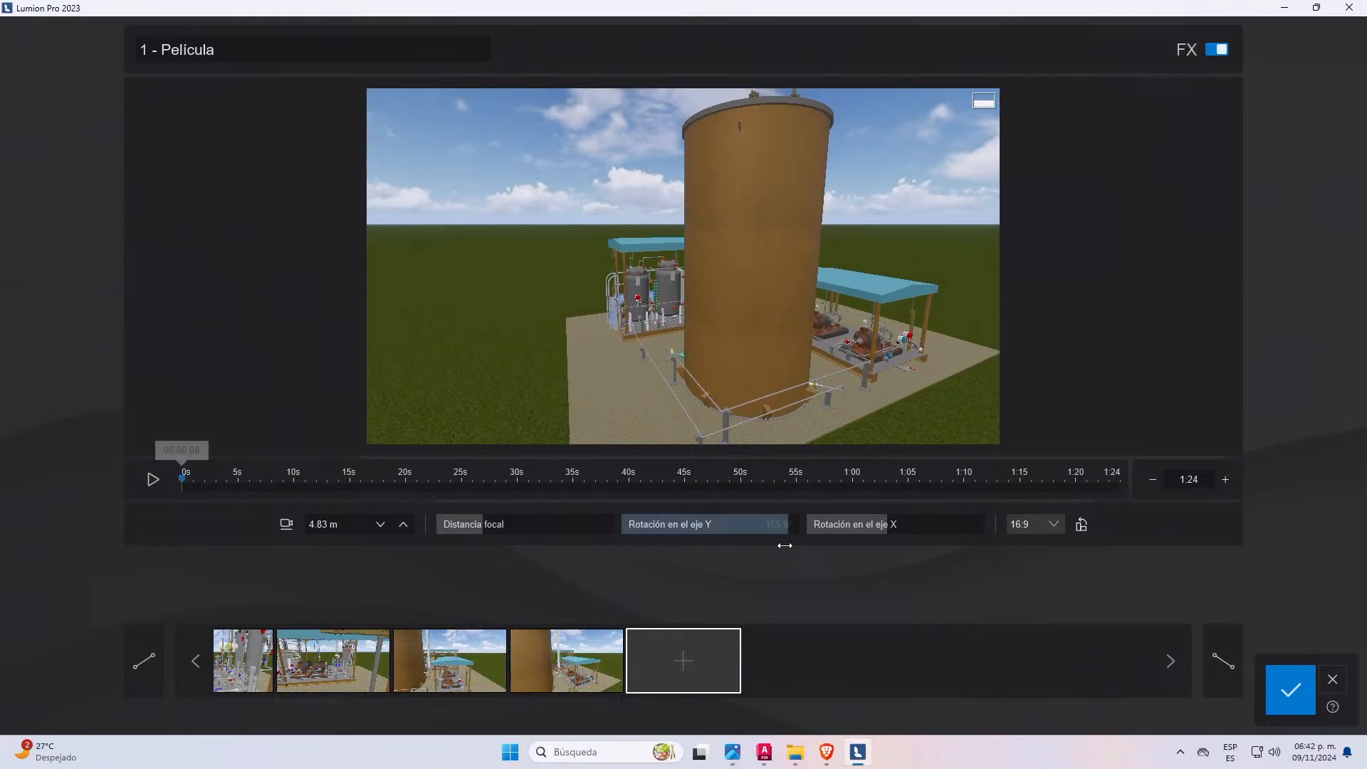
left_click(689, 671)
- Add a camera keyframe at about 4.20 m past the brown tank, looking at the ladder end of the main roof
key("w")
key("a")
key("a")
key("w")
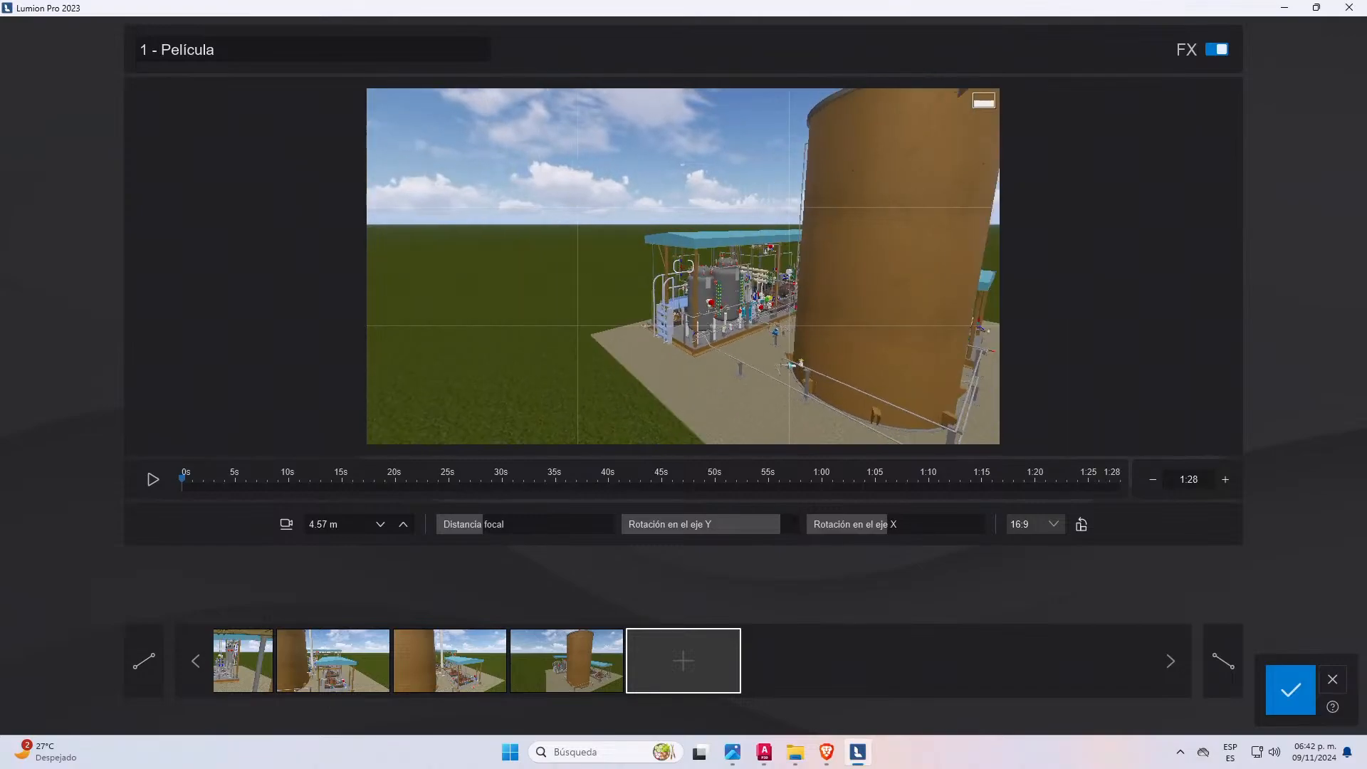
right_click_drag(819, 343, 988, 303)
key("d")
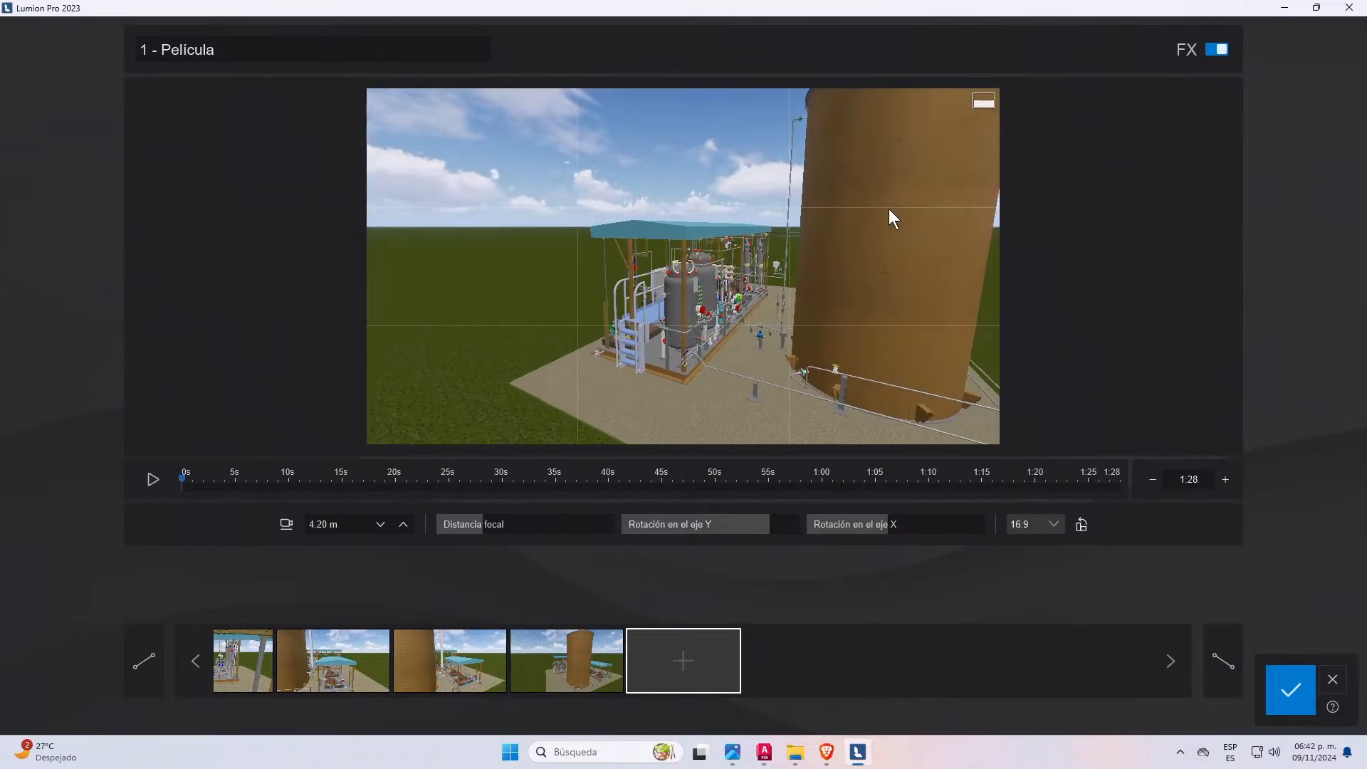
left_click(684, 660)
- Add a camera keyframe at about 3.72 m on the main roof's outer side, showing the white cabinet with the brown tank behind
key("w")
key("a")
right_click_drag(784, 272, 945, 220)
key("a")
key("w")
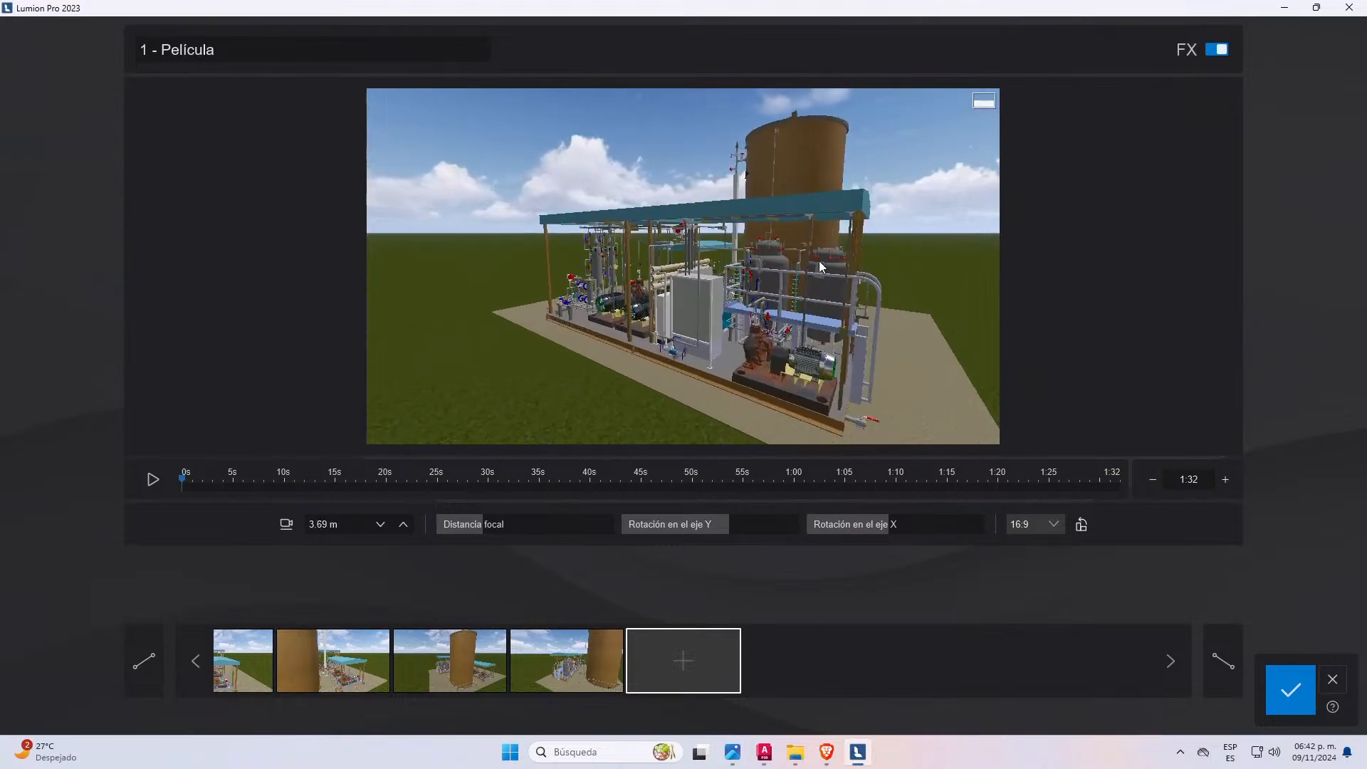
key("s")
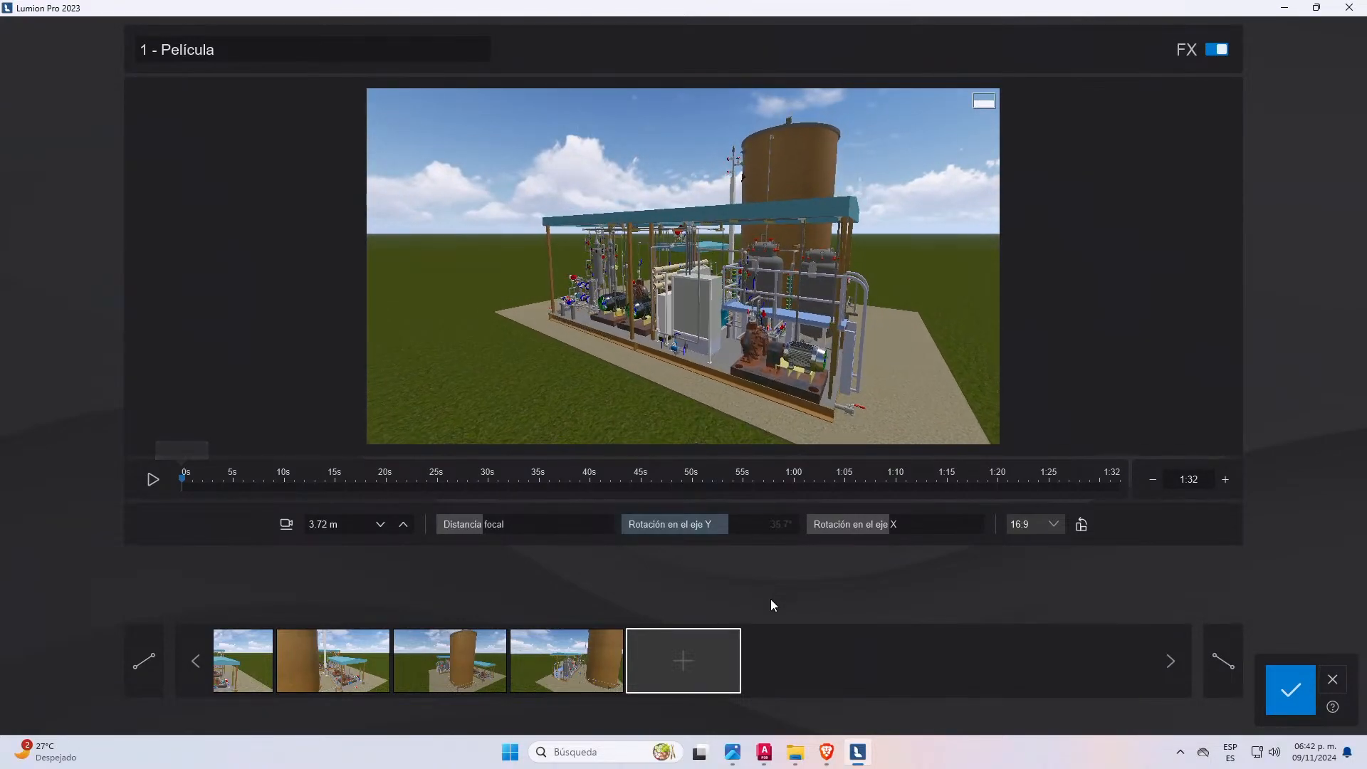
left_click(703, 677)
- Add two camera keyframes, one of the main roof's outer side from the vessel end and one of the brown tank's upper part
key("w")
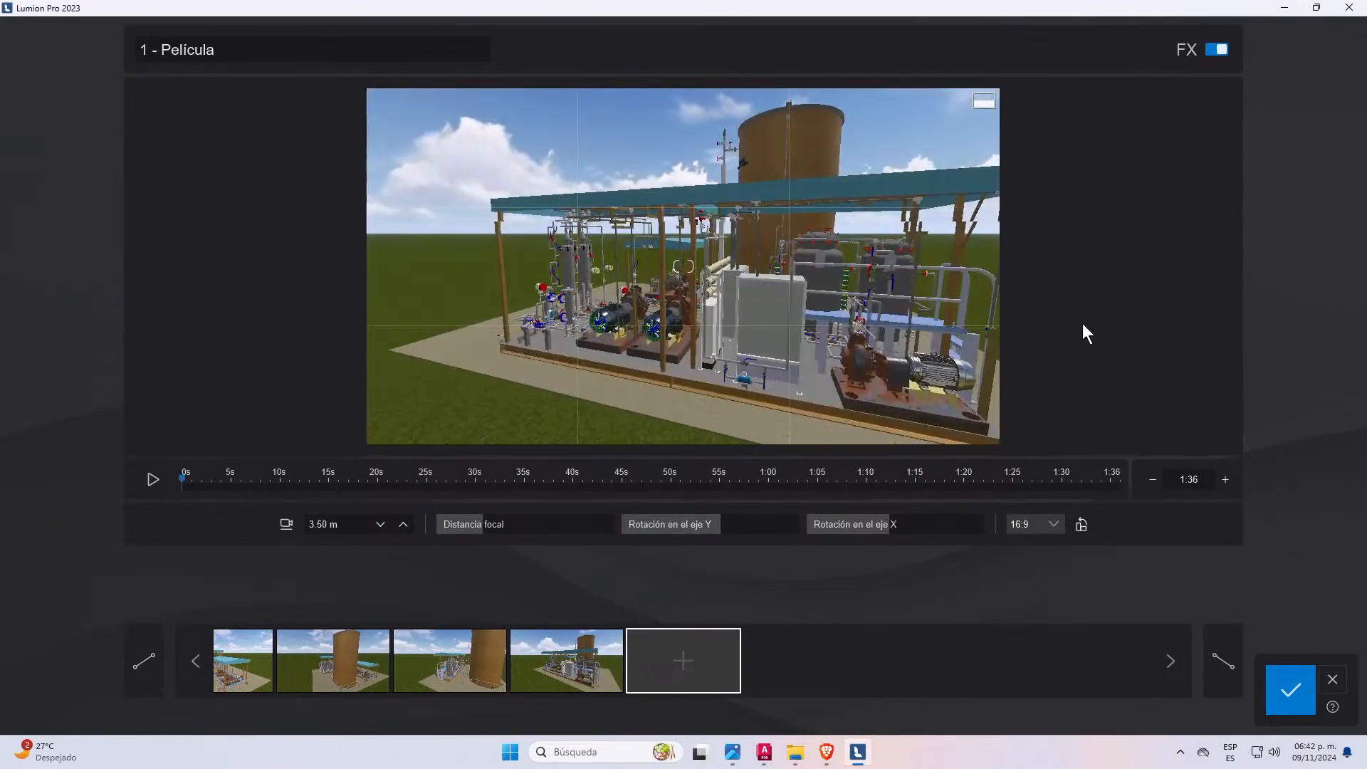
key("s")
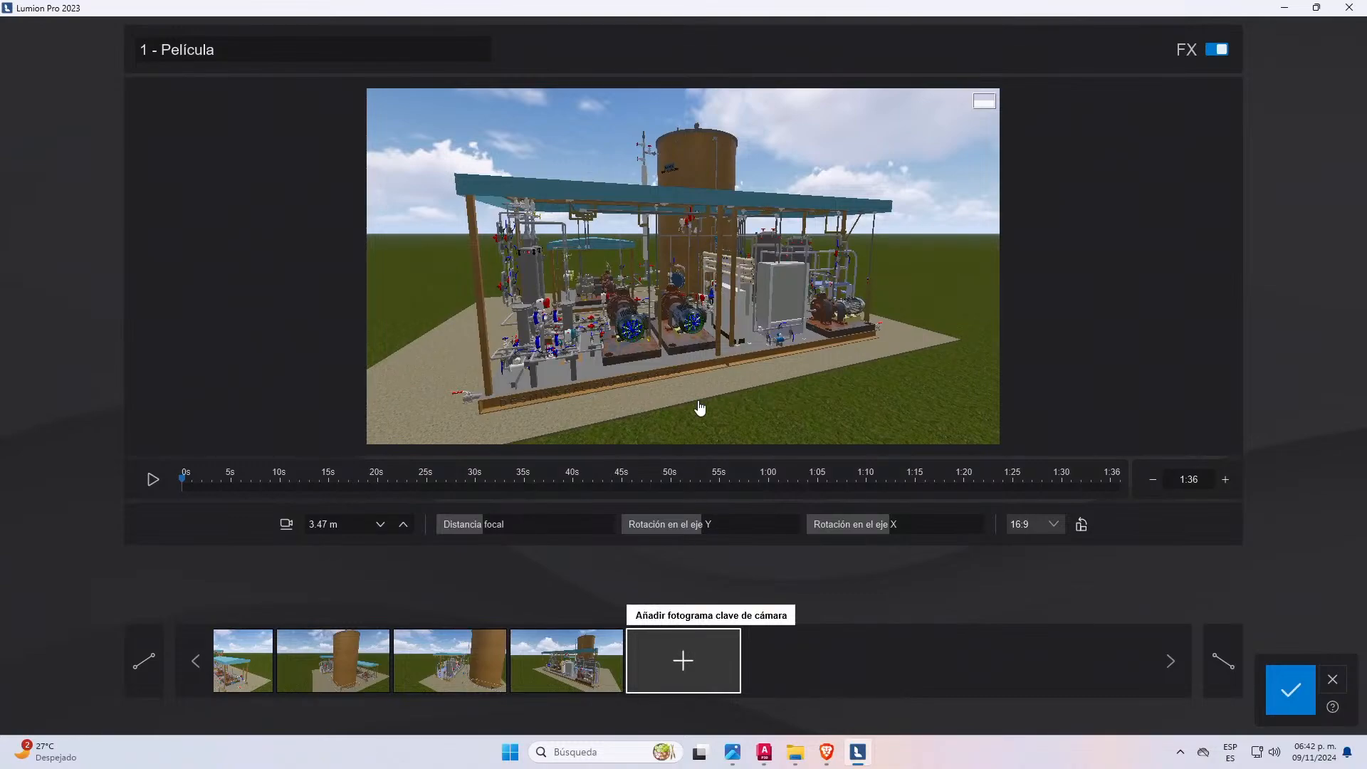
left_click(692, 668)
key("w")
key("q")
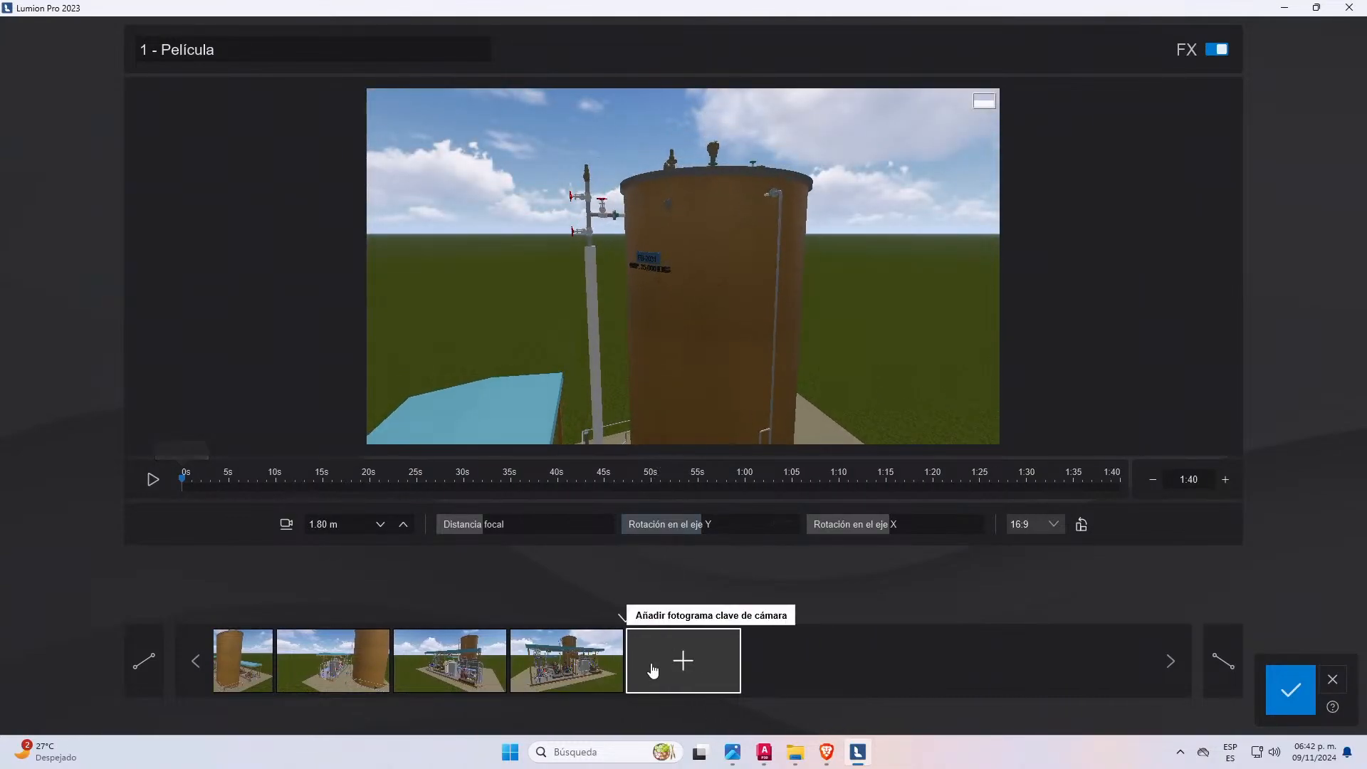
left_click(685, 649)
- Circle the camera around the brown tank FB-2031 and add a camera keyframe just above its top, close to the relief valve
key("w")
key("a")
right_click_drag(739, 232, 1108, 108)
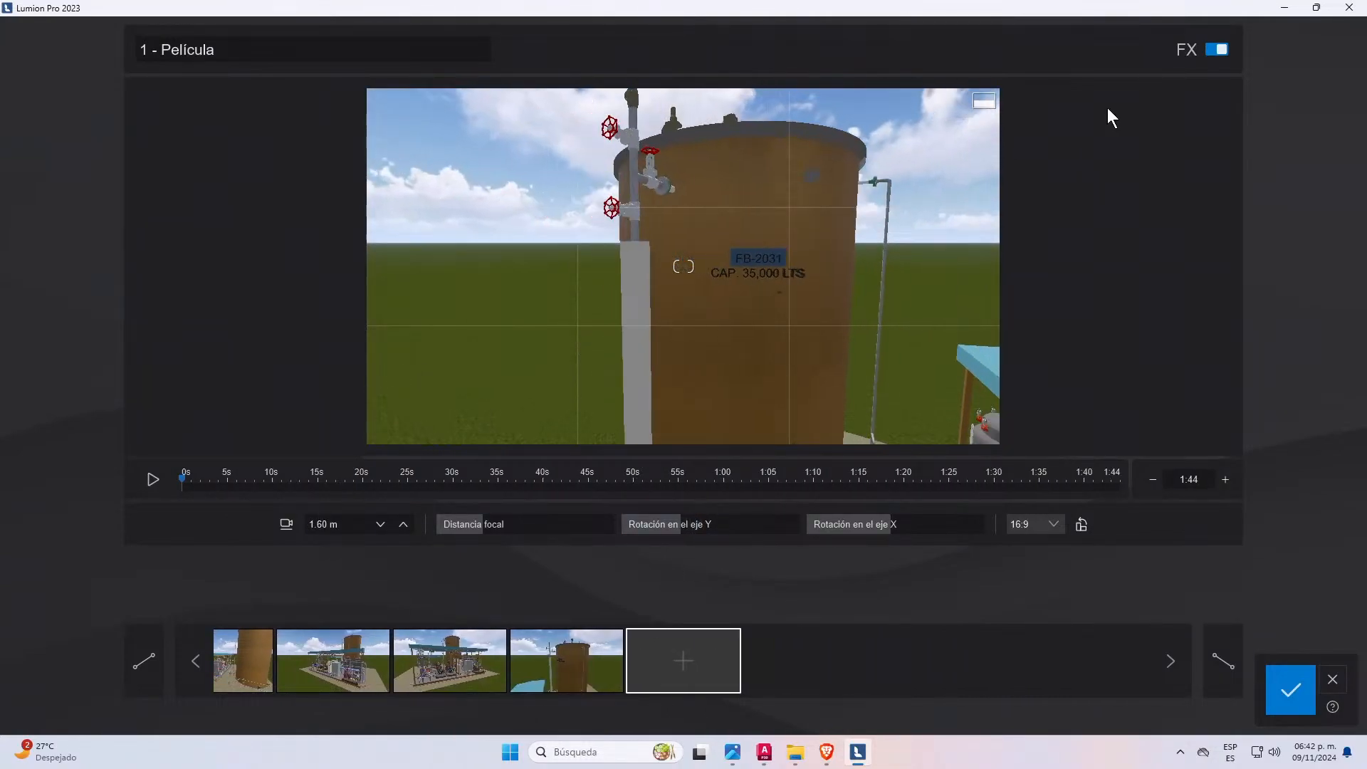
key("d")
key("w")
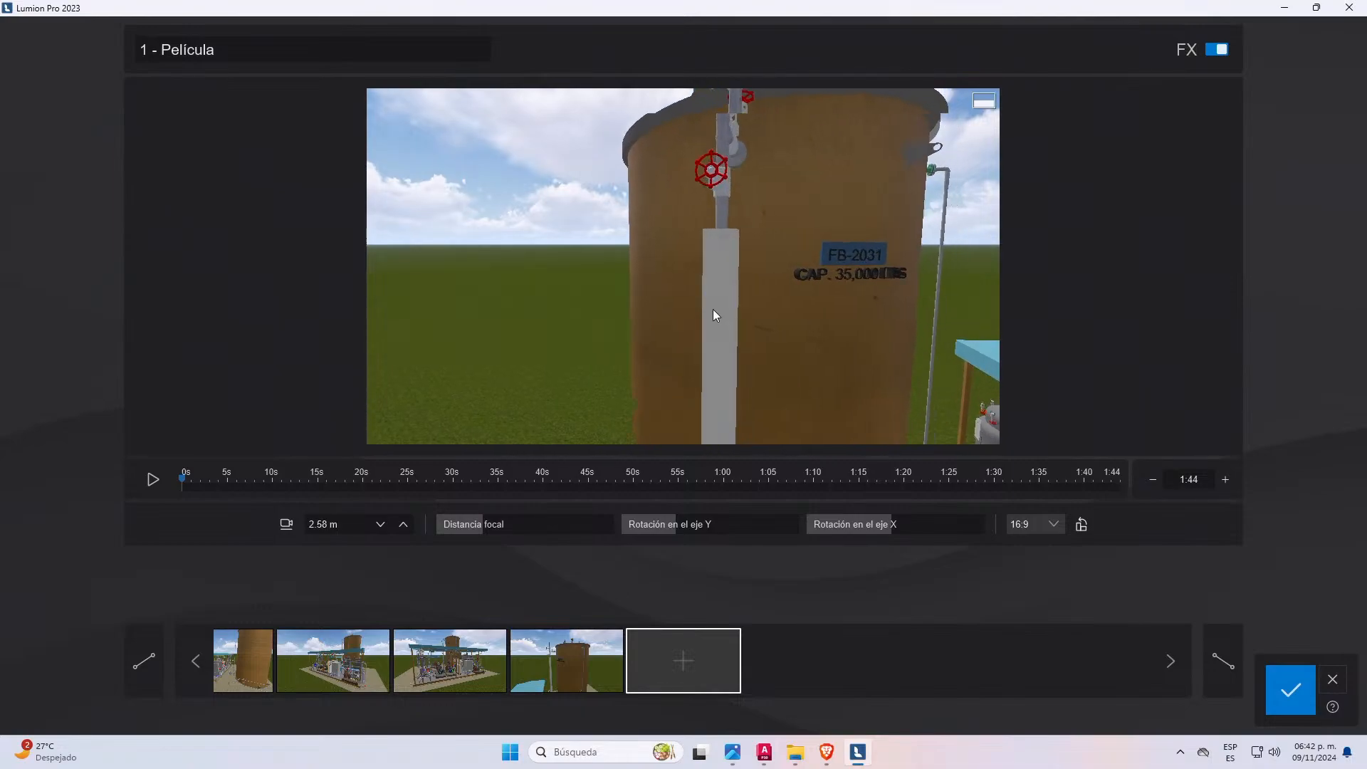
key("q")
key("e")
right_click_drag(706, 309, 678, 268)
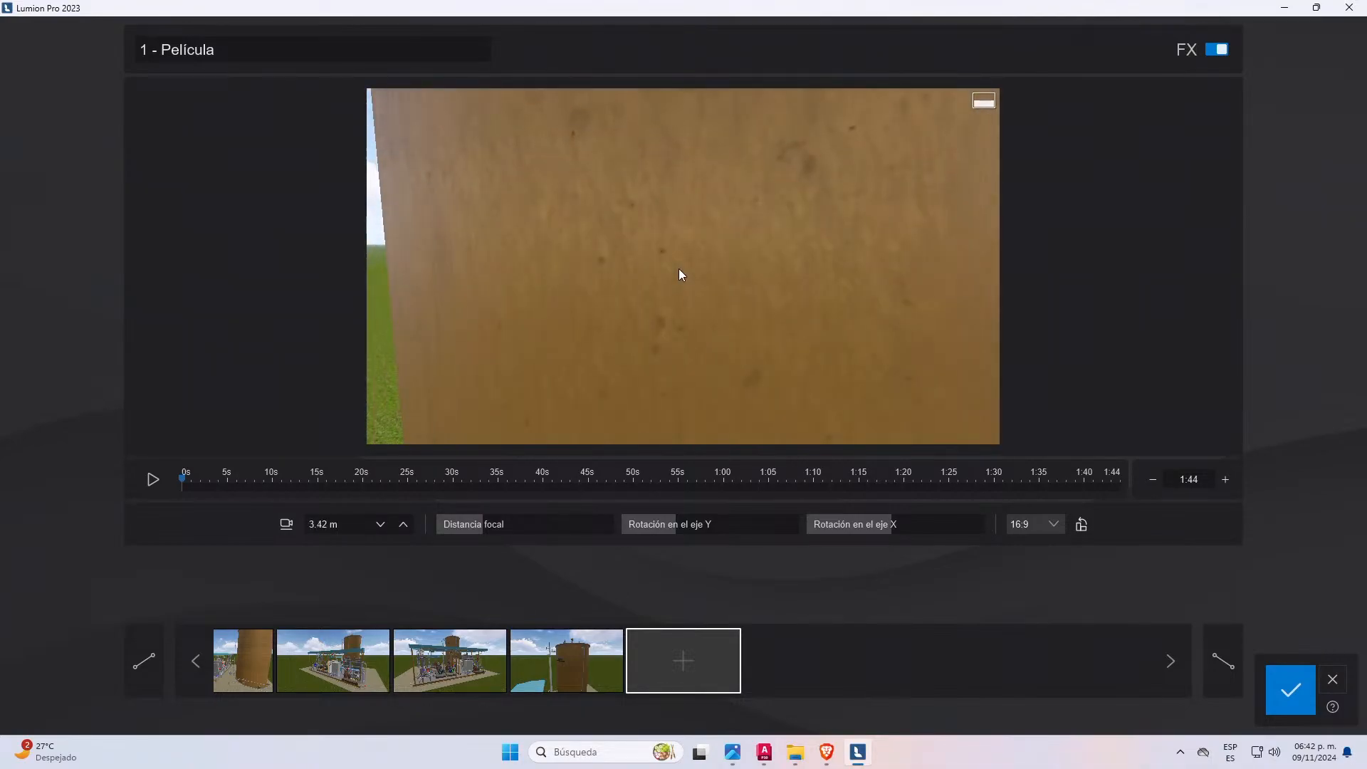
key("a")
key("e")
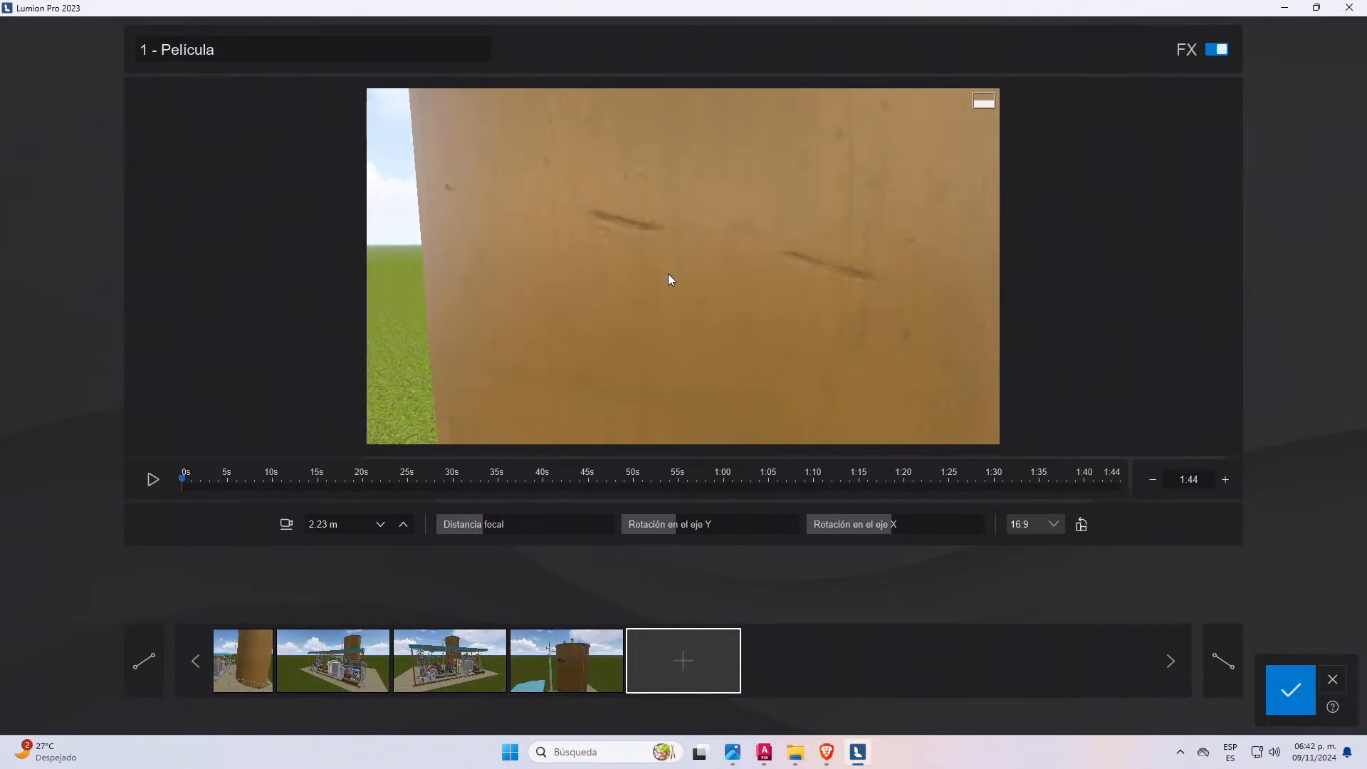
right_click_drag(653, 276, 669, 255)
key("s")
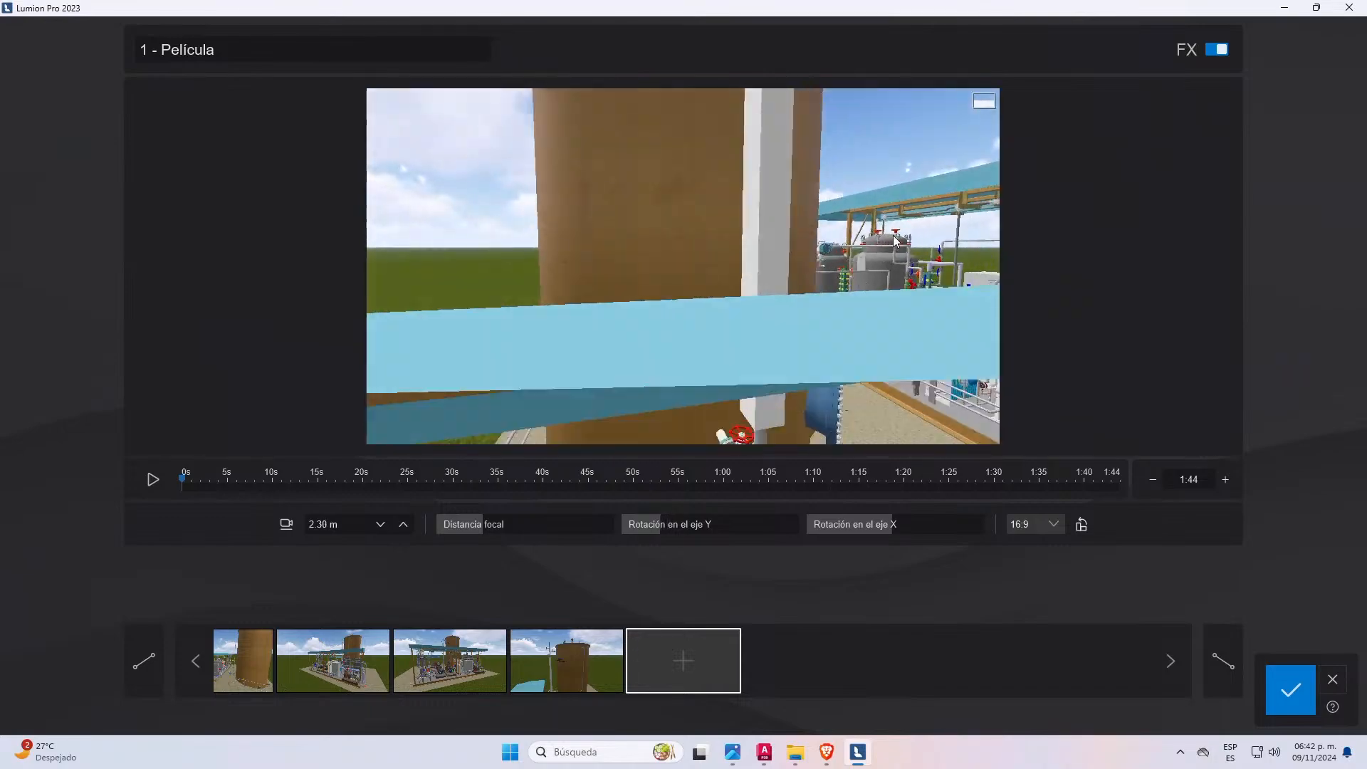
key("a")
right_click_drag(800, 244, 912, 191)
key("s")
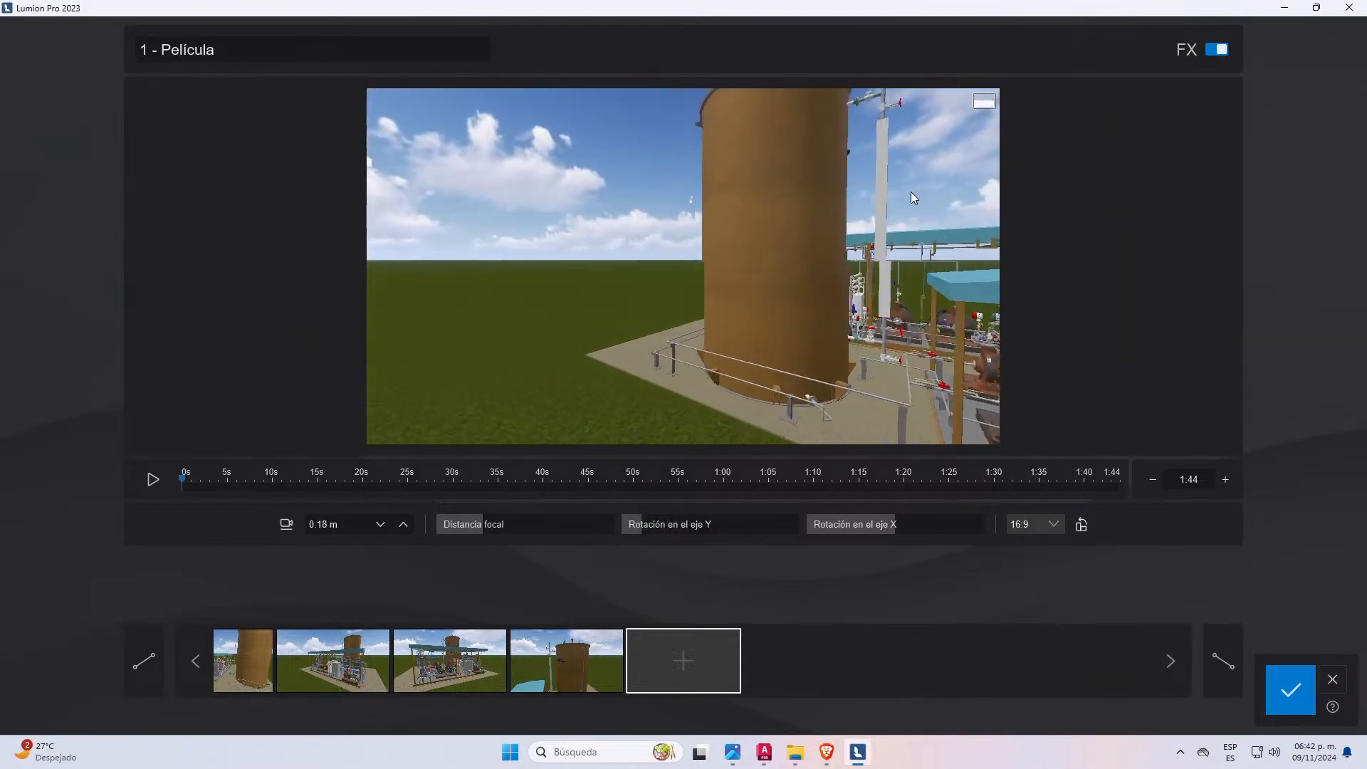
key("w")
key("d")
key("q")
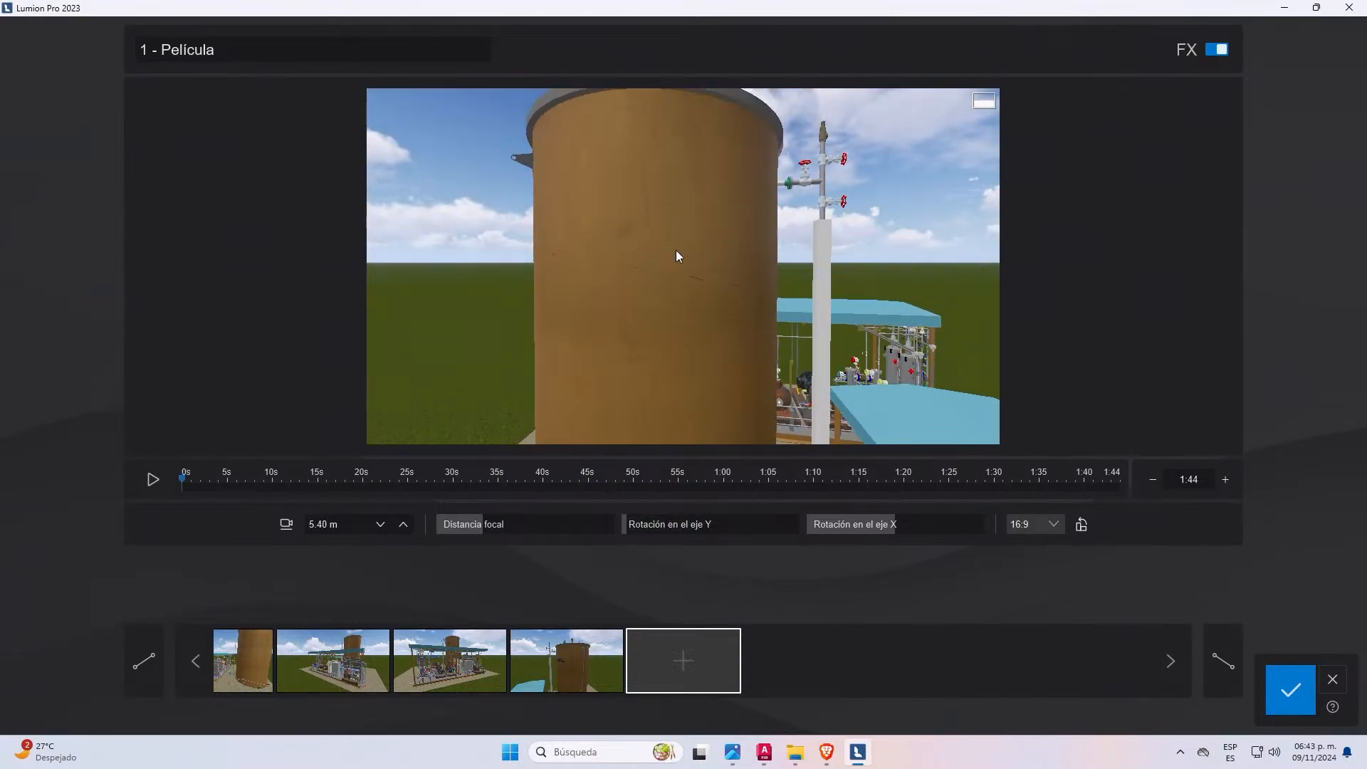
key("w")
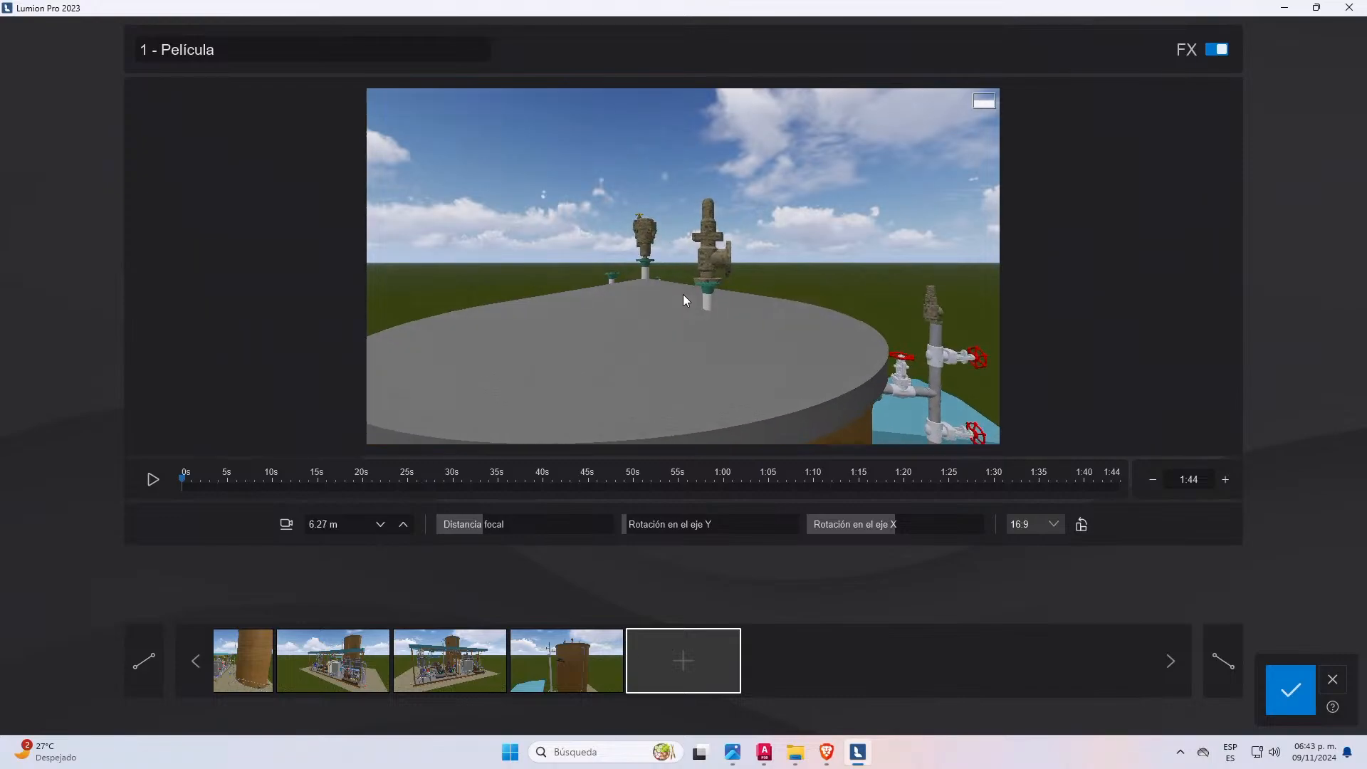
key("s")
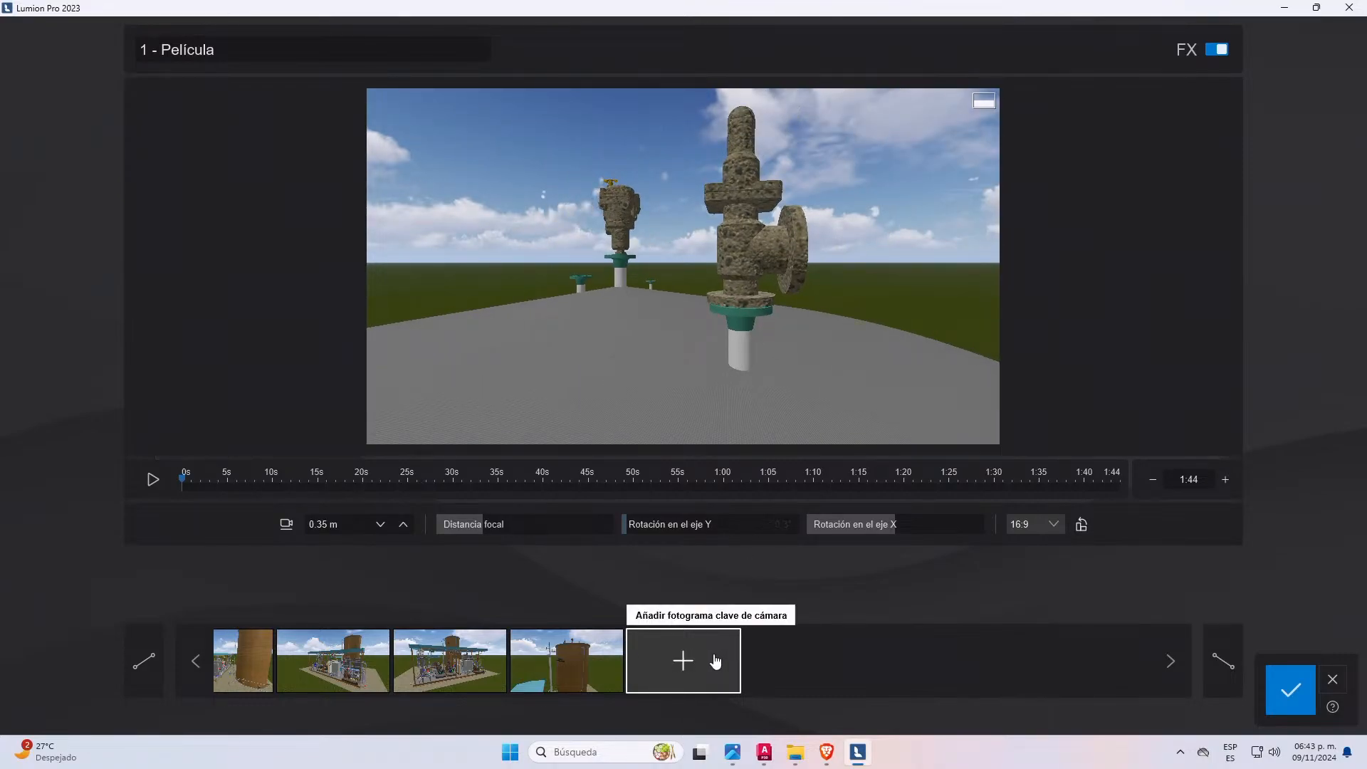
left_click(682, 661)
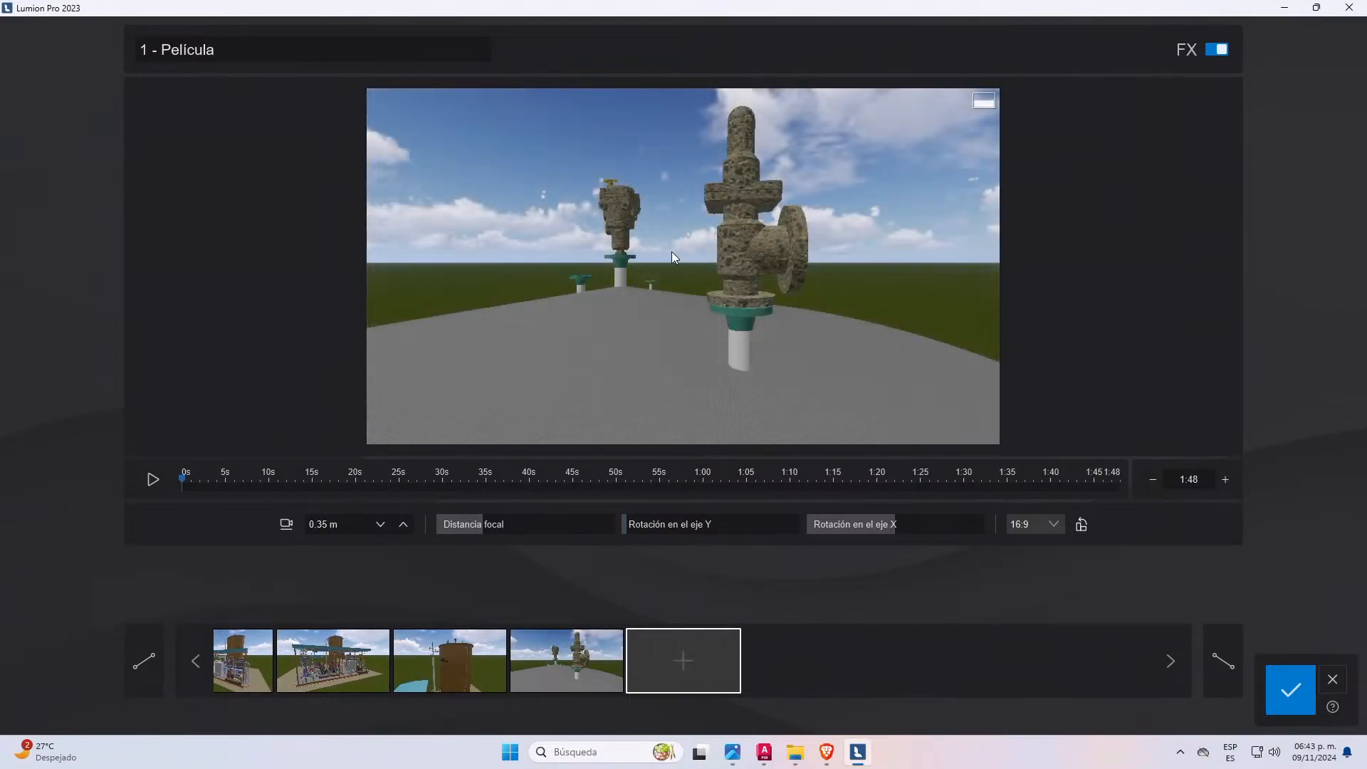
- Add a distant camera keyframe at about 7.44 m showing the whole plant, and accept the recorded movie clip
key("s")
key("s")
key("s")
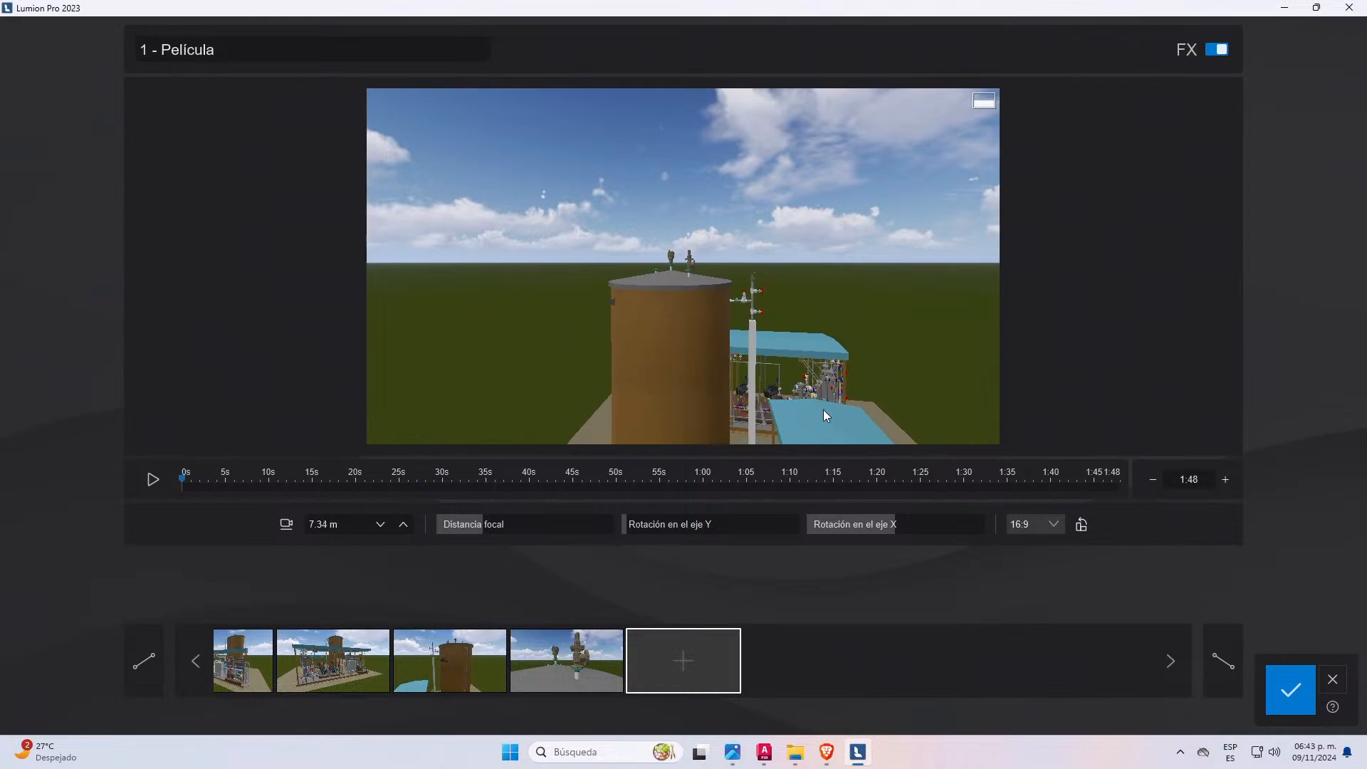
key("s")
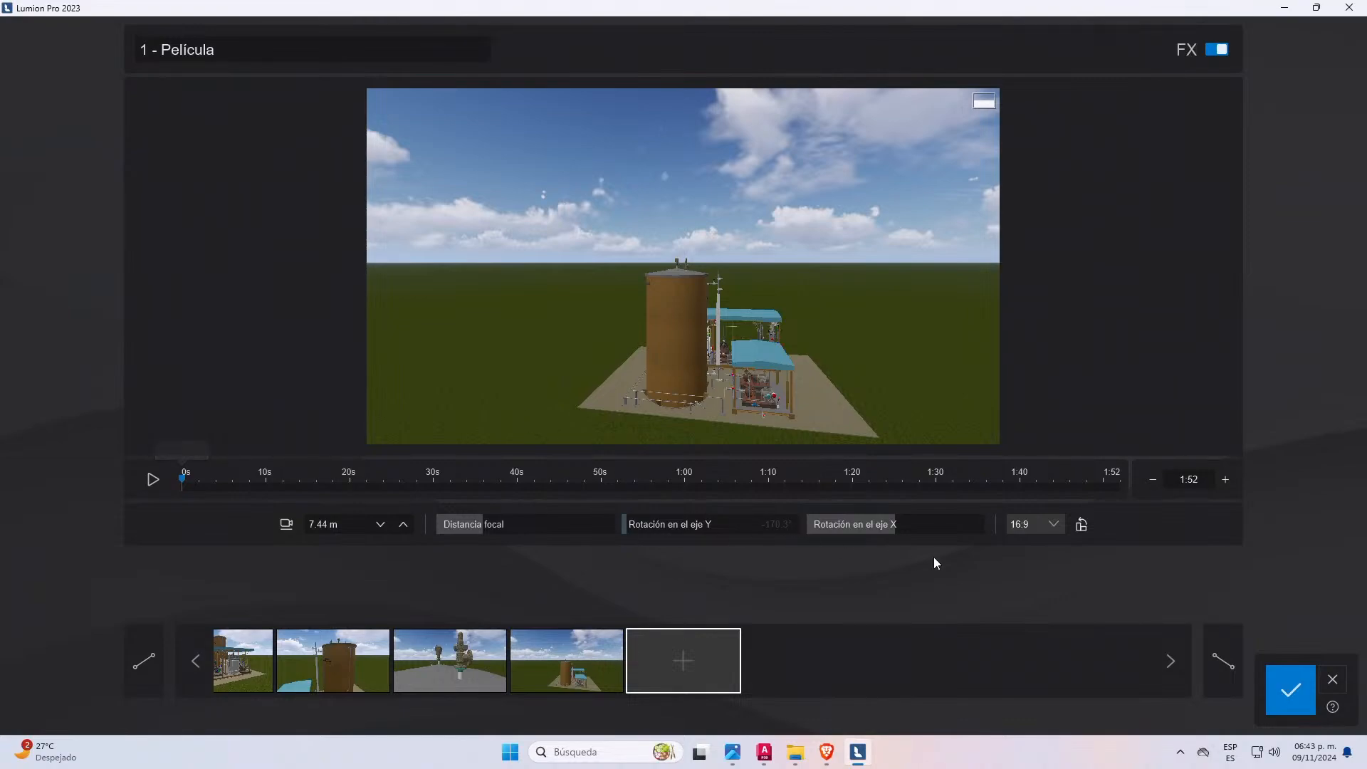
left_click(1286, 700)
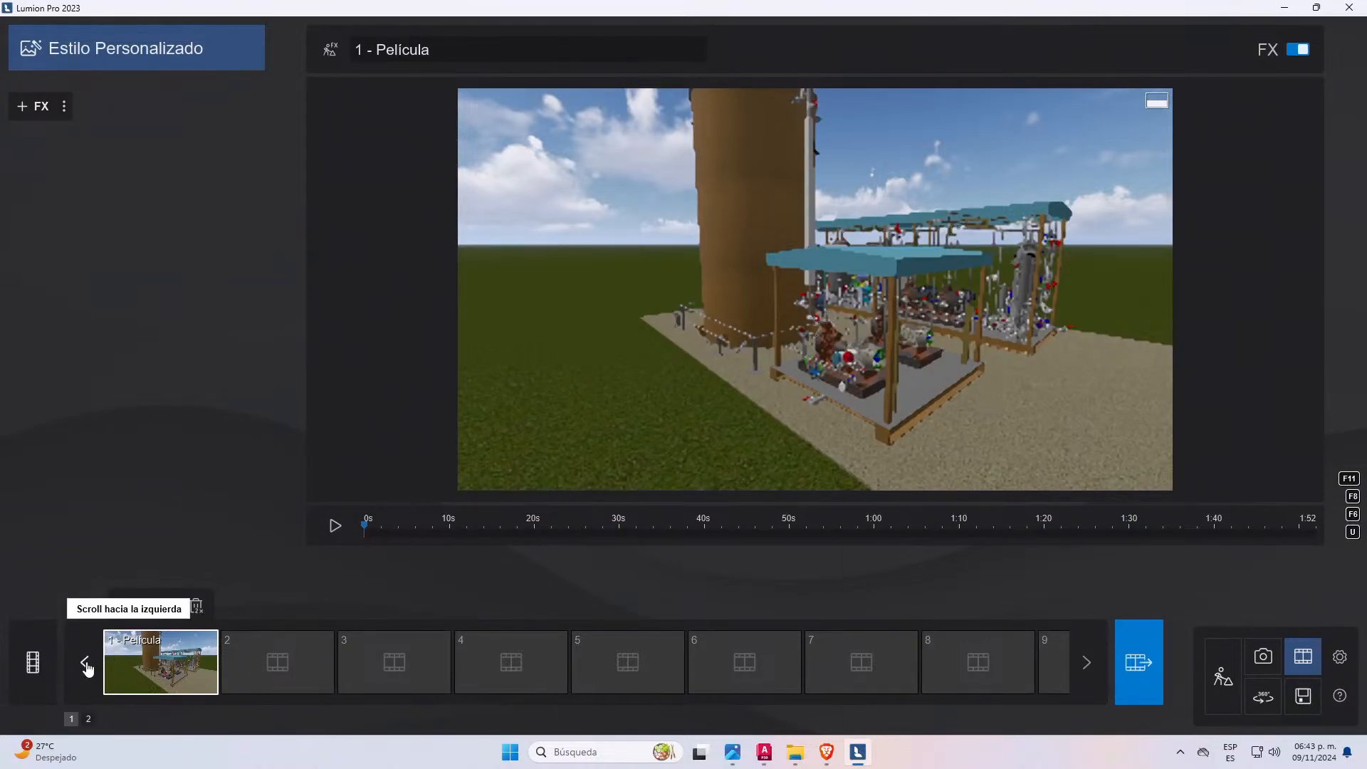
- Preview the recorded movie clip and render the whole film as an HD 1280x720 MP4 file saved in the TIKTOK folder
left_click(335, 525)
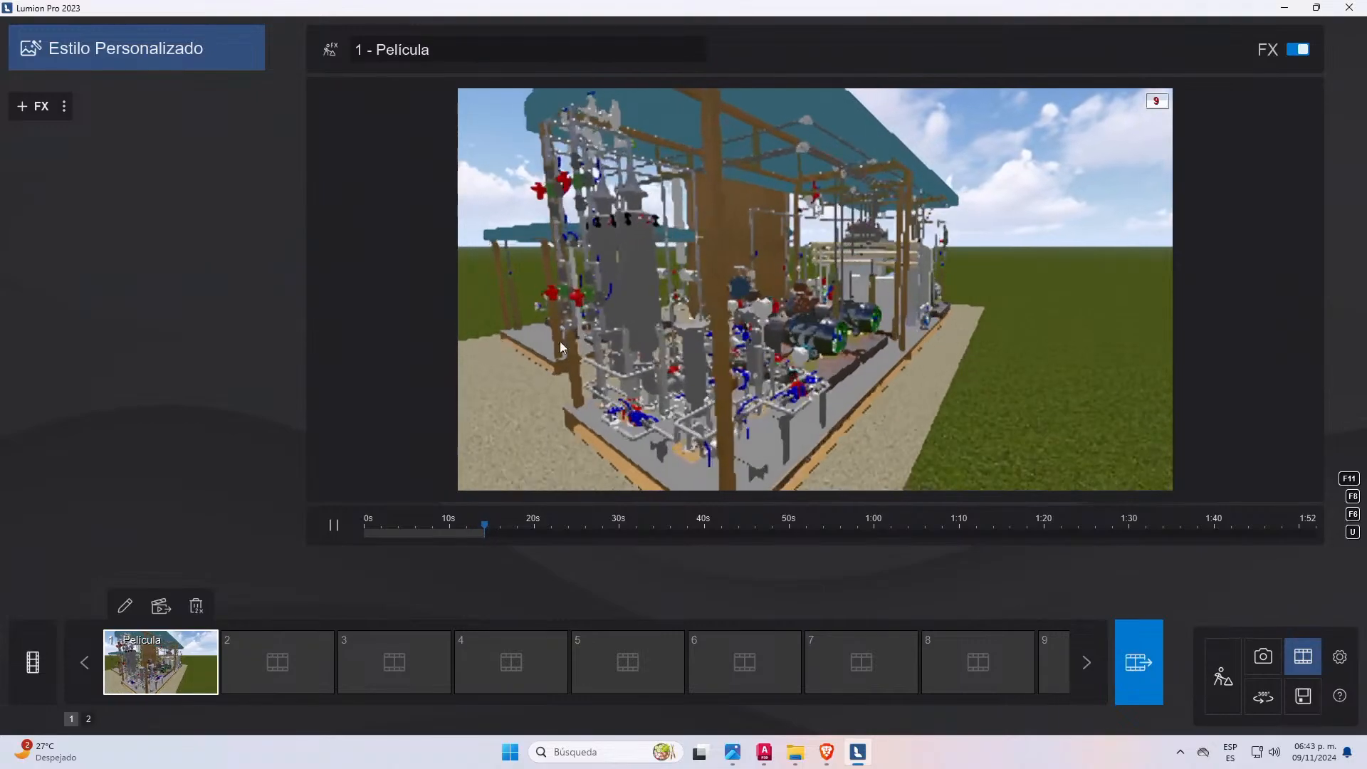
left_click(1140, 665)
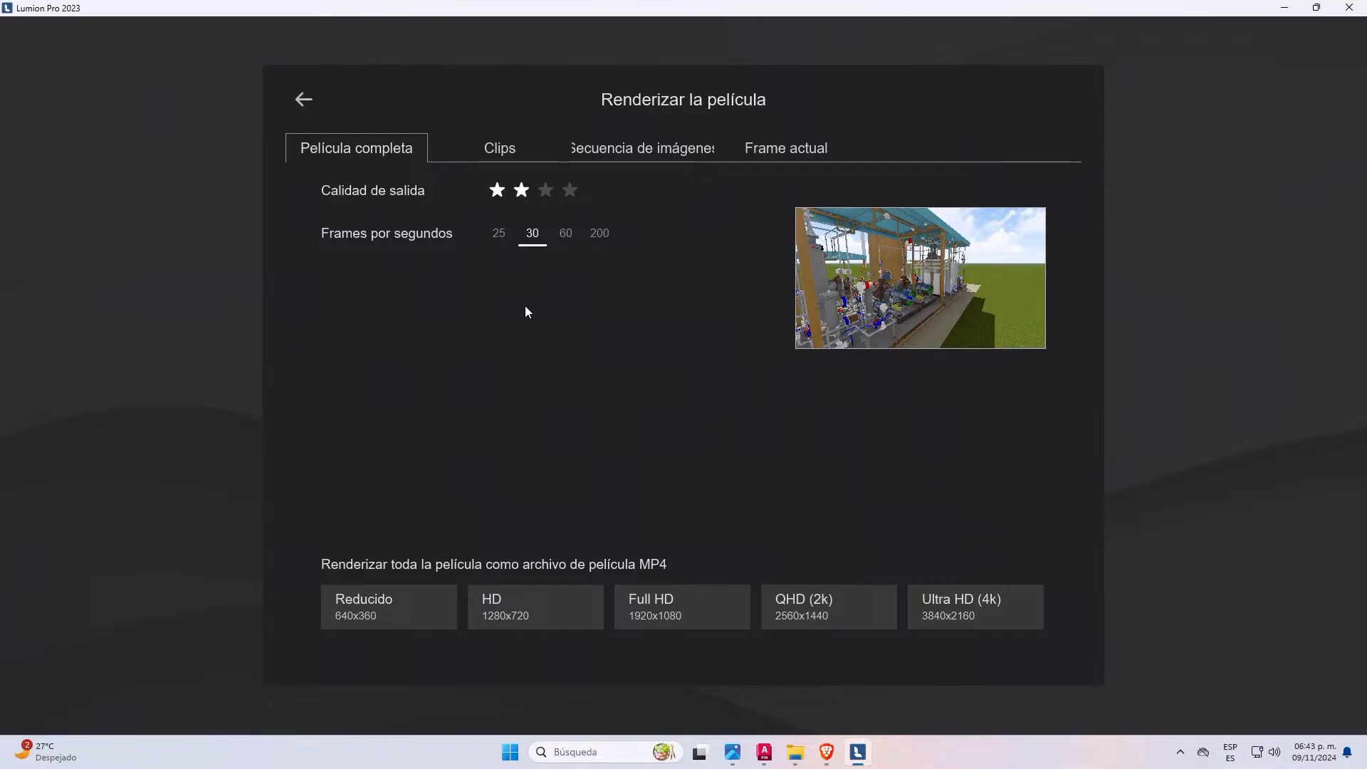
left_click(520, 621)
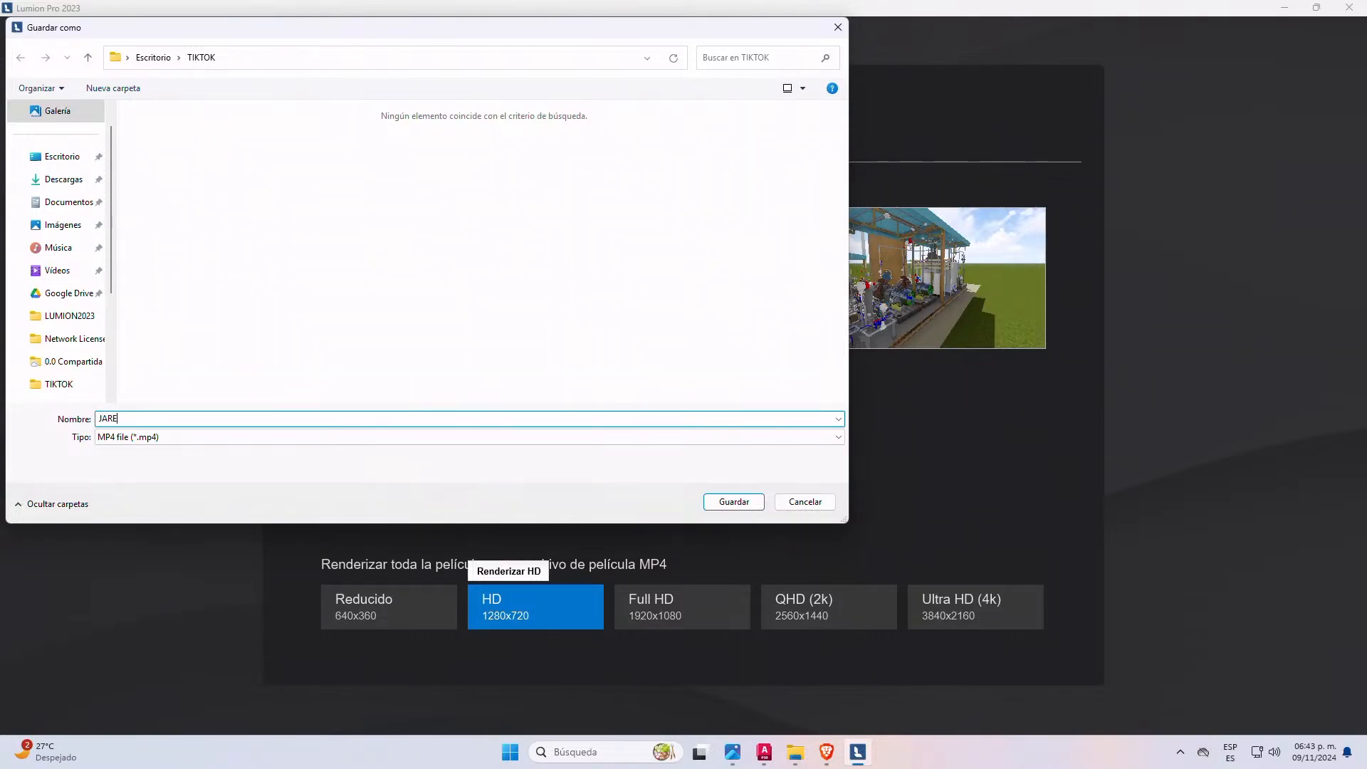
left_click(734, 502)
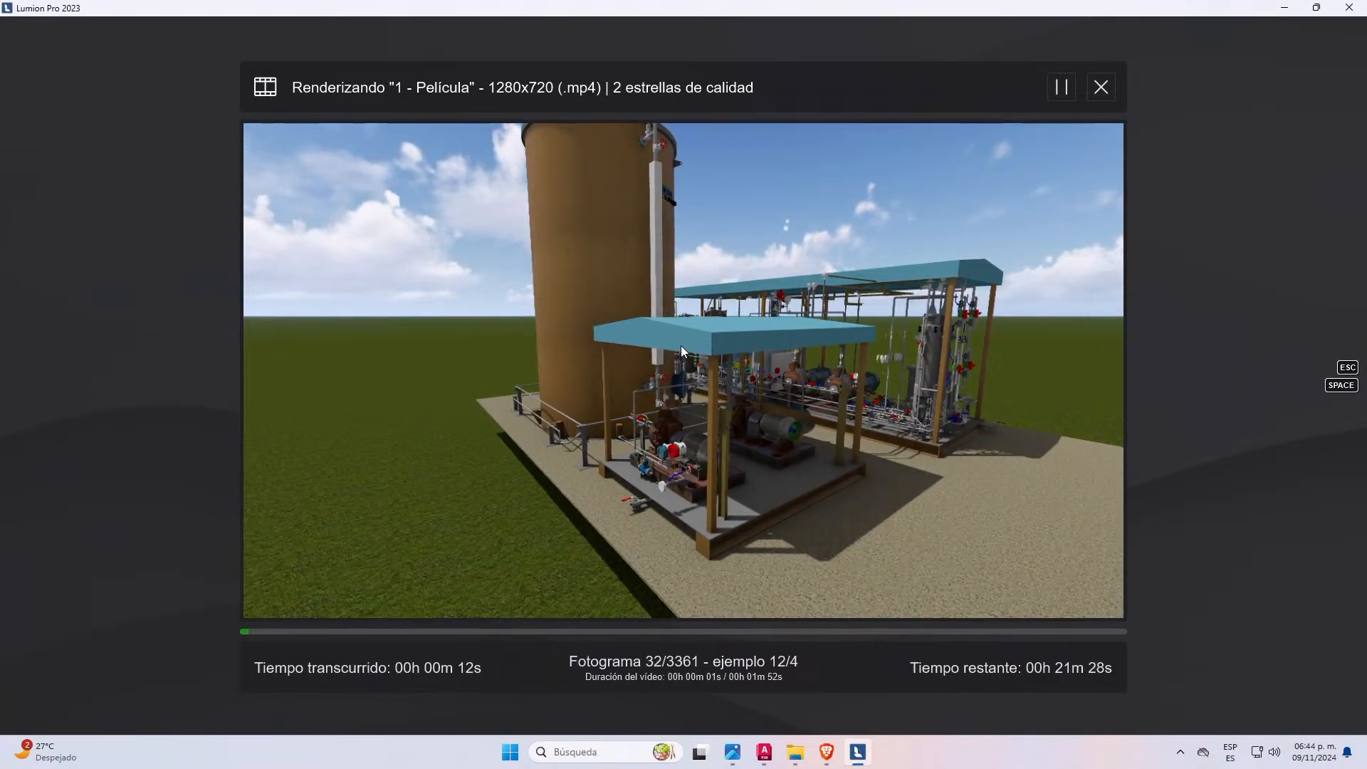
- Switch to AutoCAD Plant 3D with the PA-203 model drawing and activate the 3D Piping workspace
left_click(763, 753)
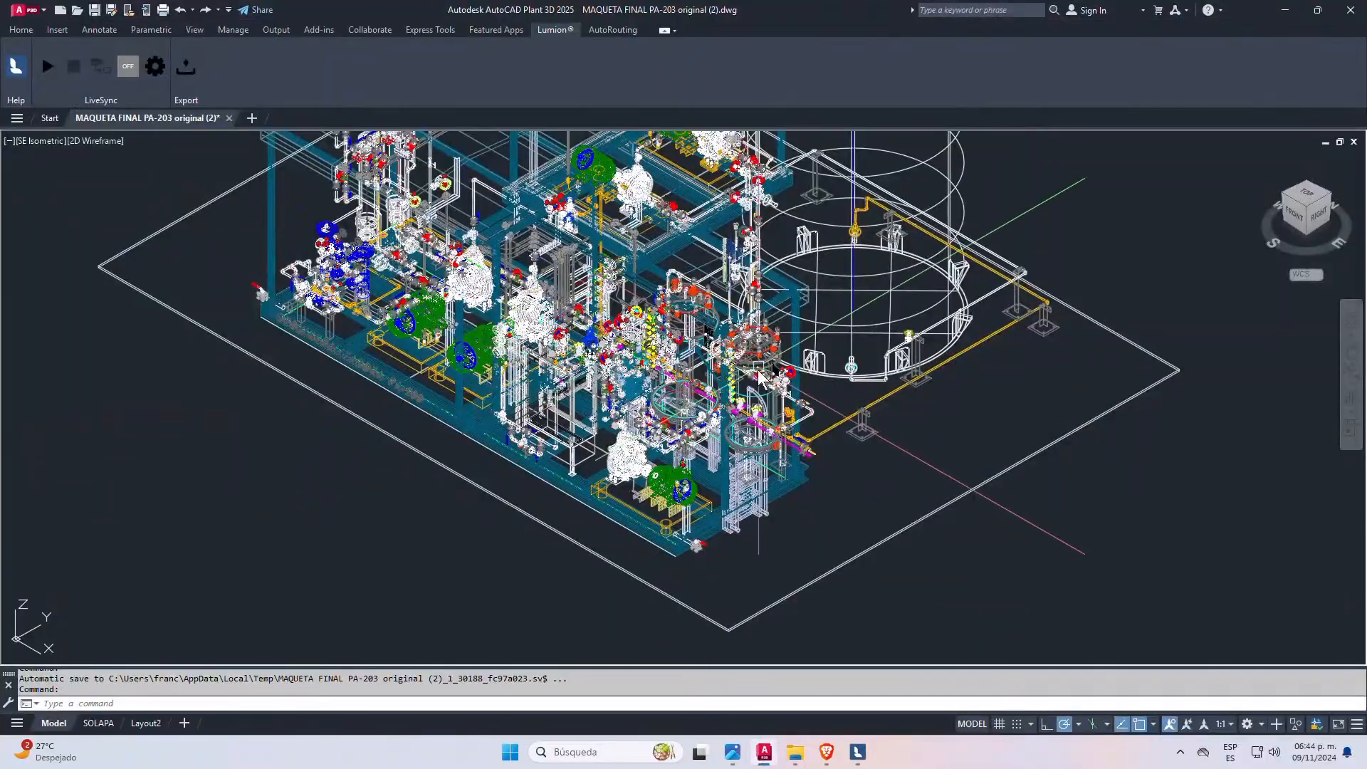
scroll(701, 256, "down", 2)
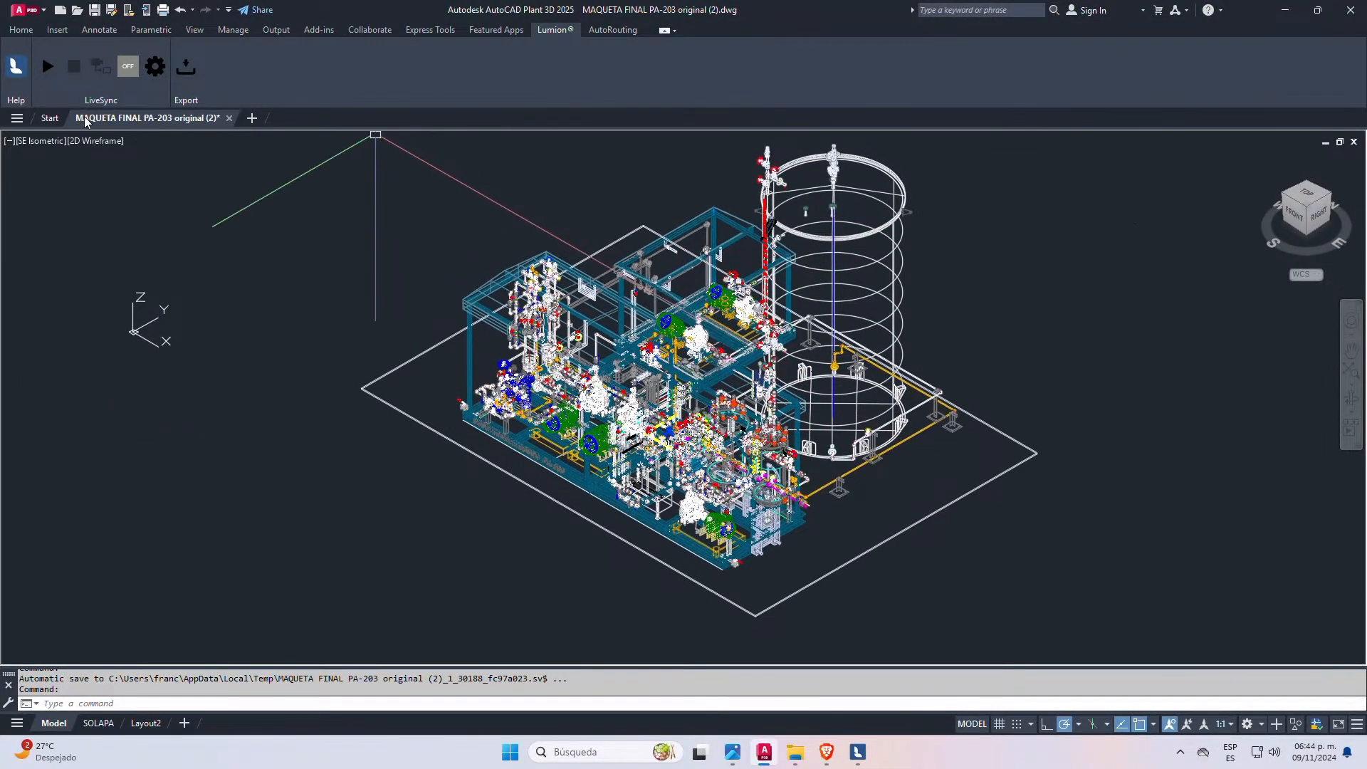
left_click(50, 118)
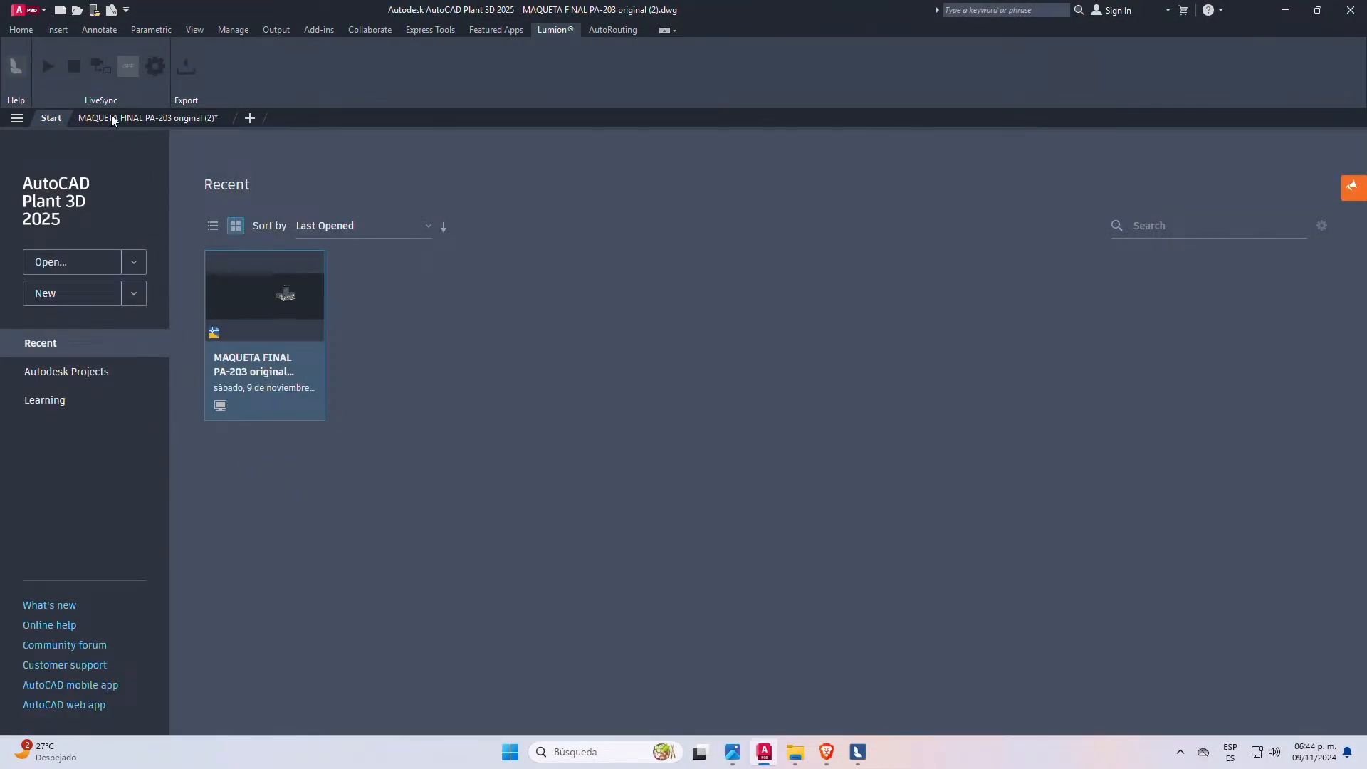
left_click(119, 116)
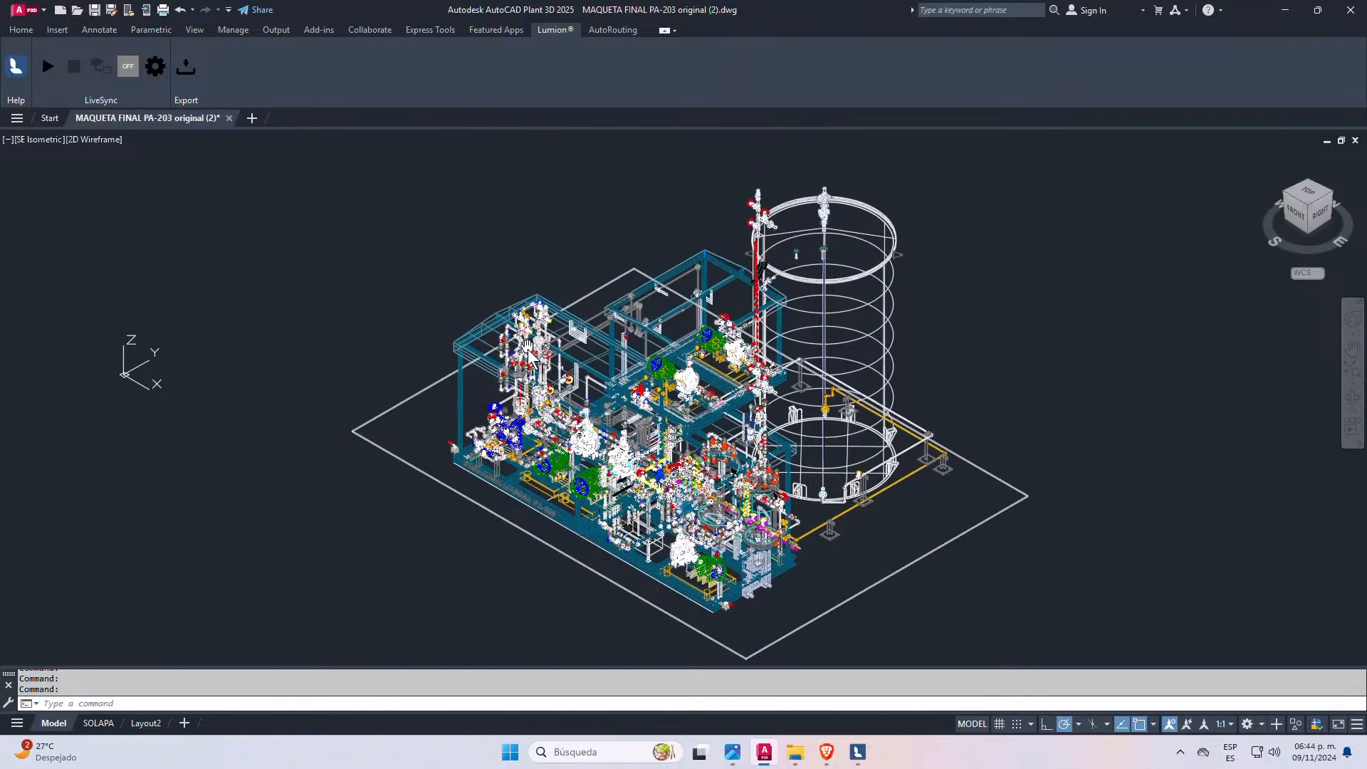
left_click(24, 31)
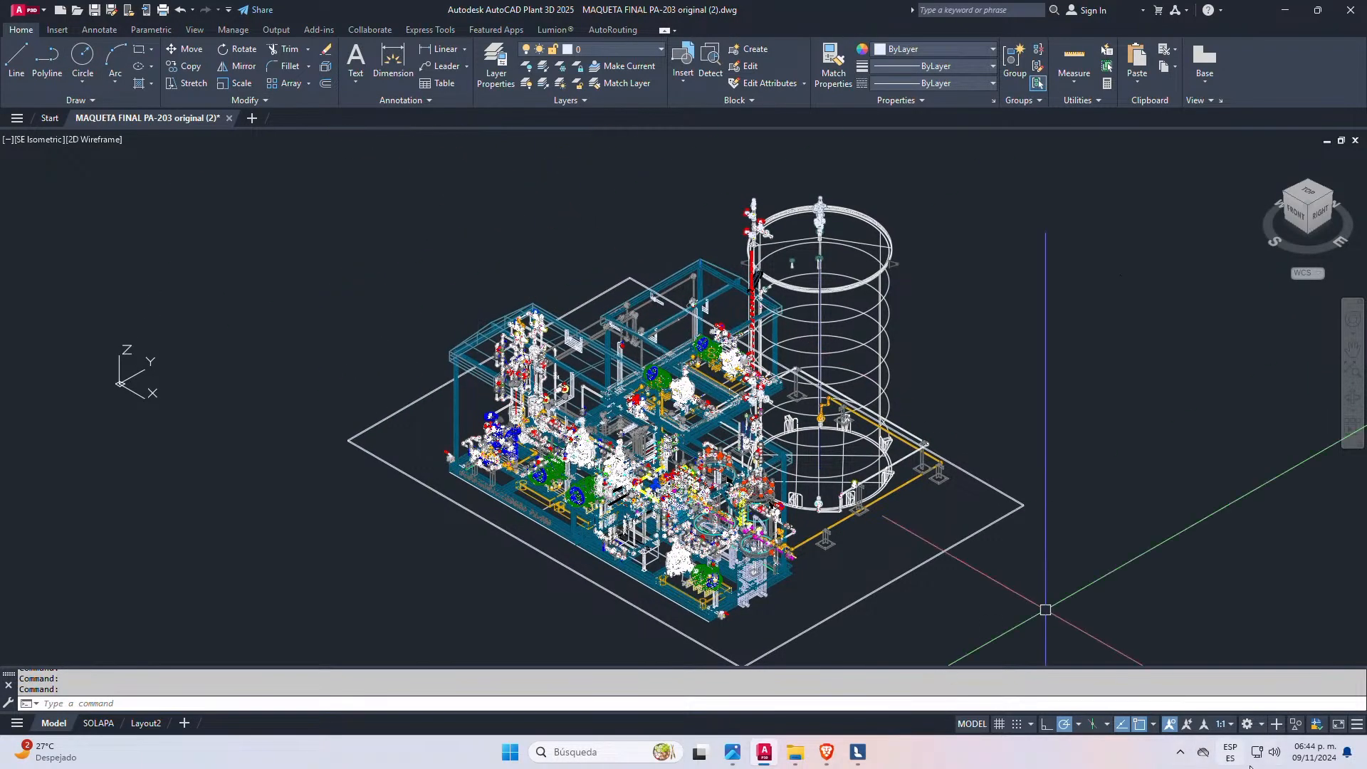
left_click(1248, 724)
left_click(1263, 493)
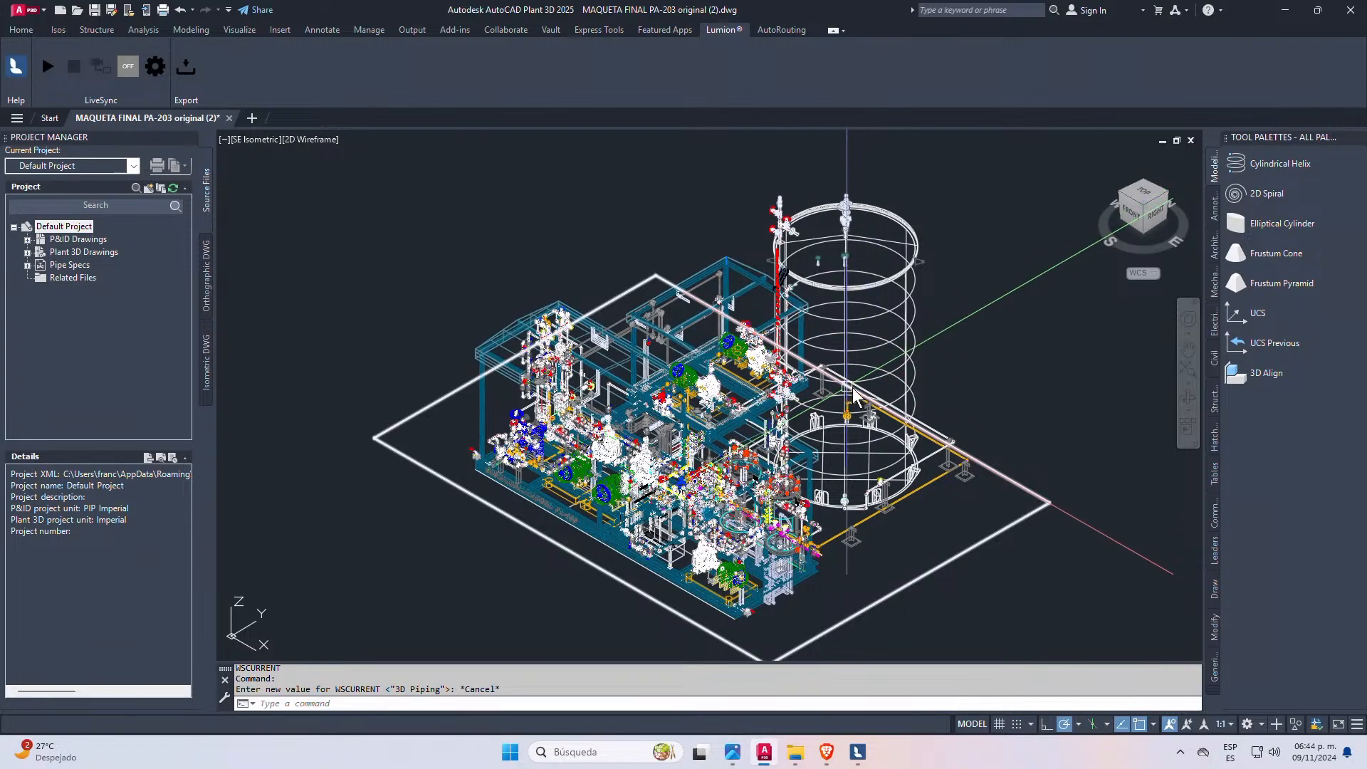
- Close the tool palettes to free space around the PA-203 plant model
scroll(877, 367, "down", 2)
left_click(1263, 725)
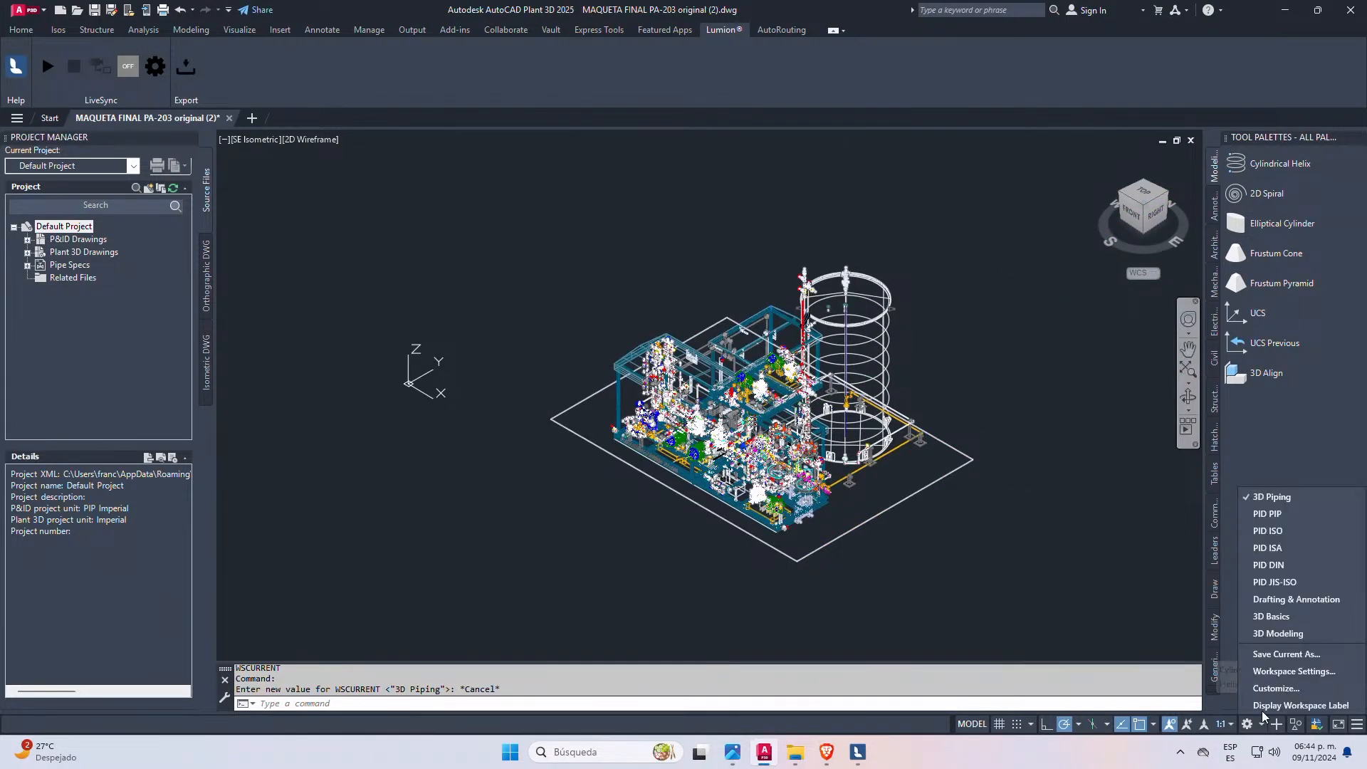
left_click(1356, 142)
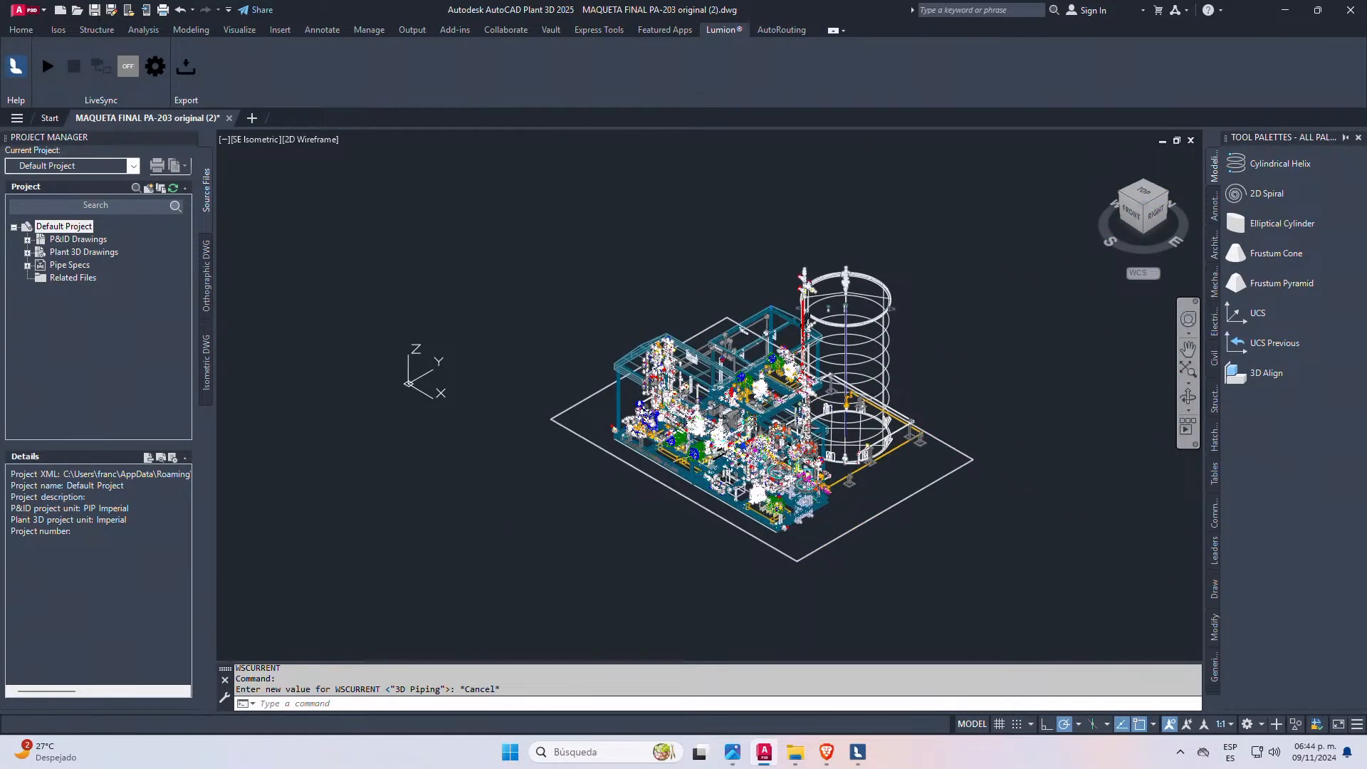
left_click(976, 207)
left_click(977, 208)
left_click(1358, 139)
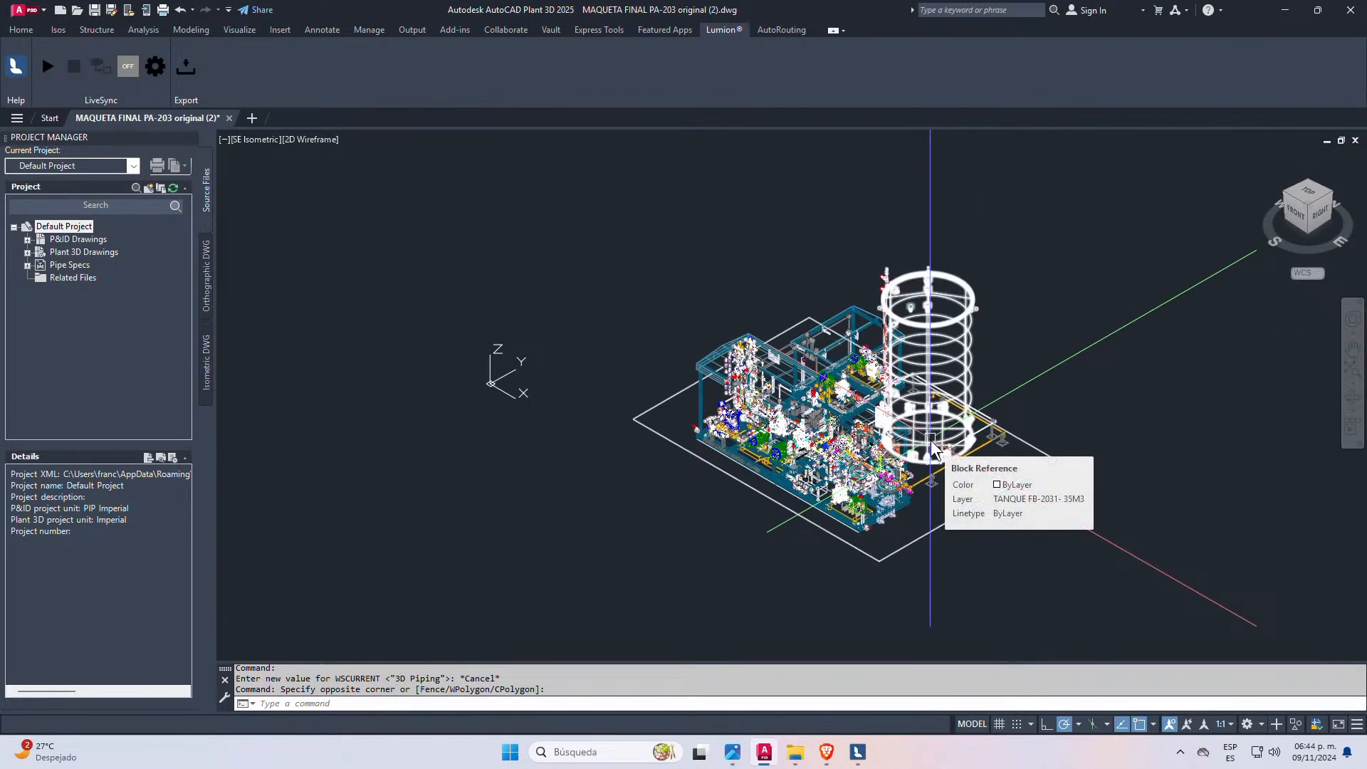
scroll(933, 450, "up", 3)
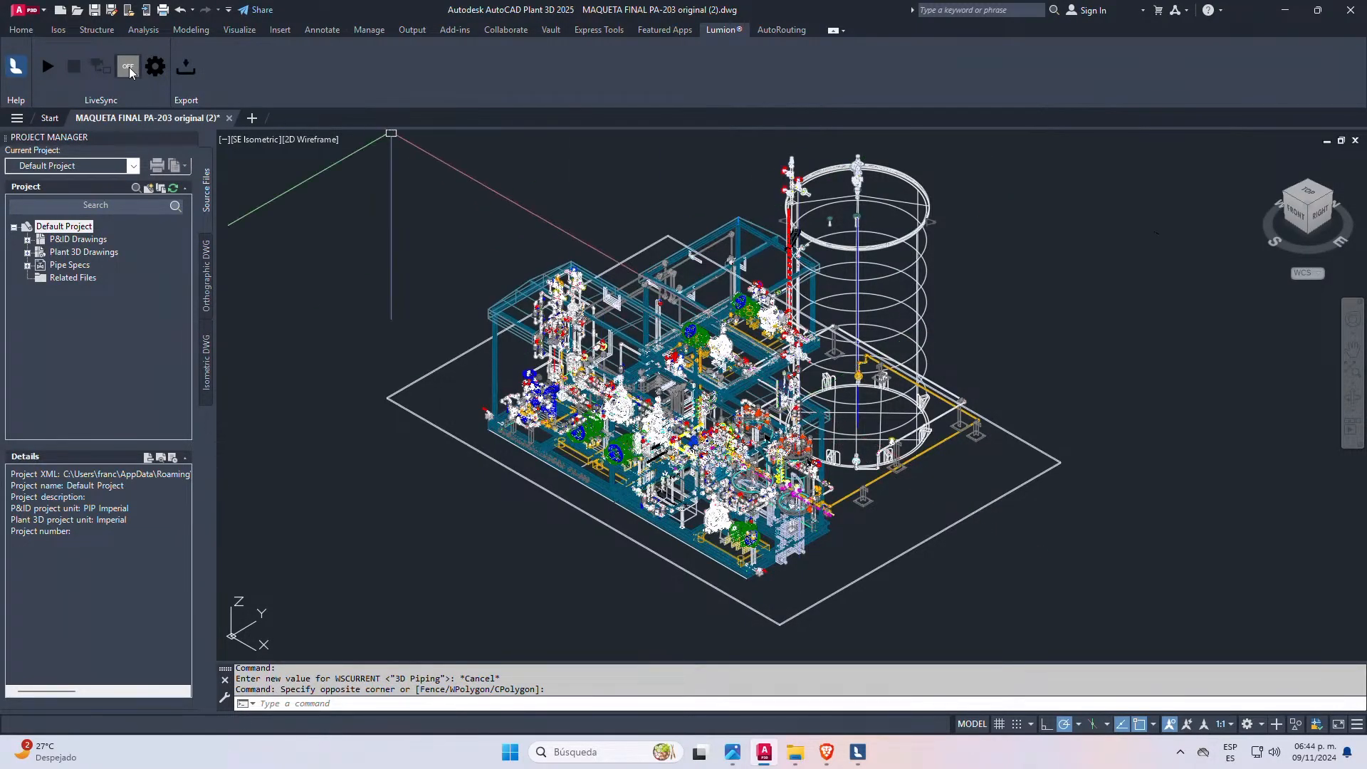
- Close the drawing MAQUETA FINAL PA-203 original (2).dwg and save its changes
left_click(21, 30)
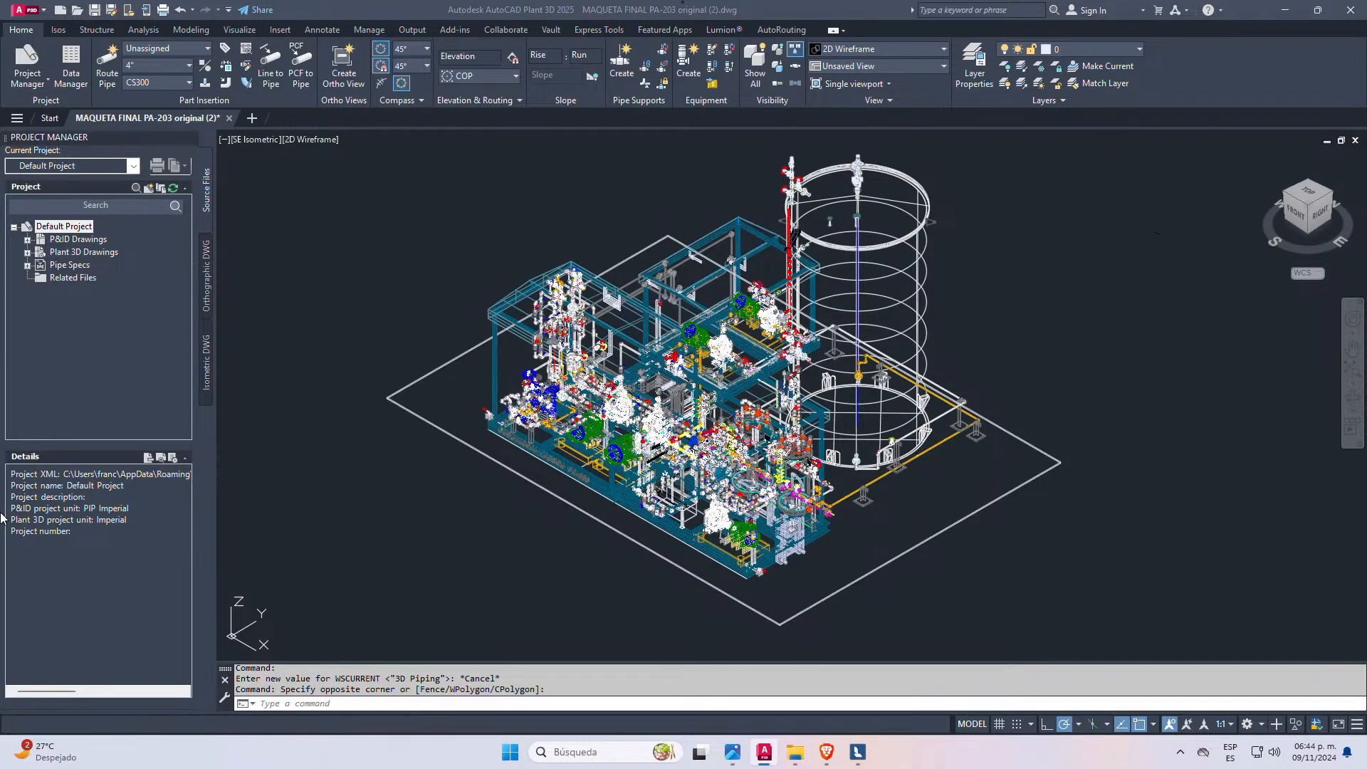
scroll(606, 350, "down", 2)
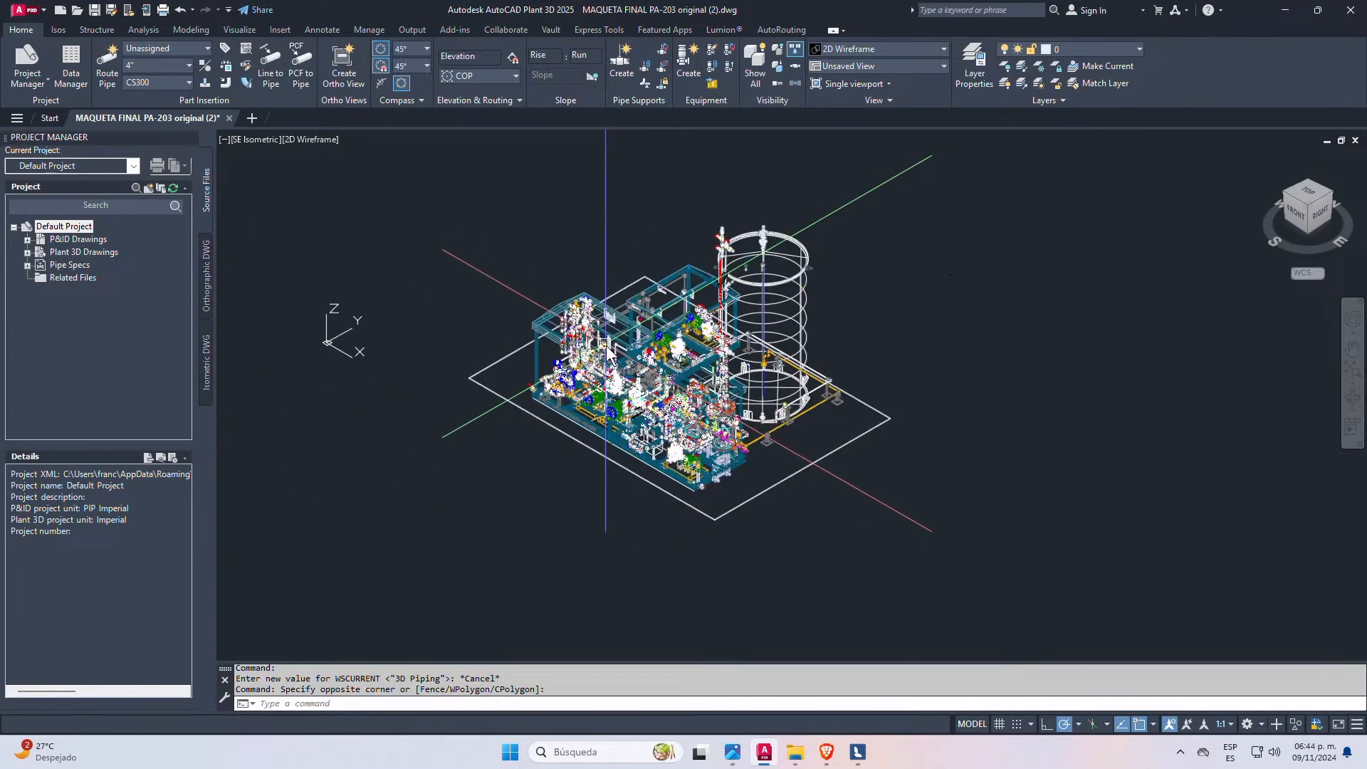
left_click(230, 117)
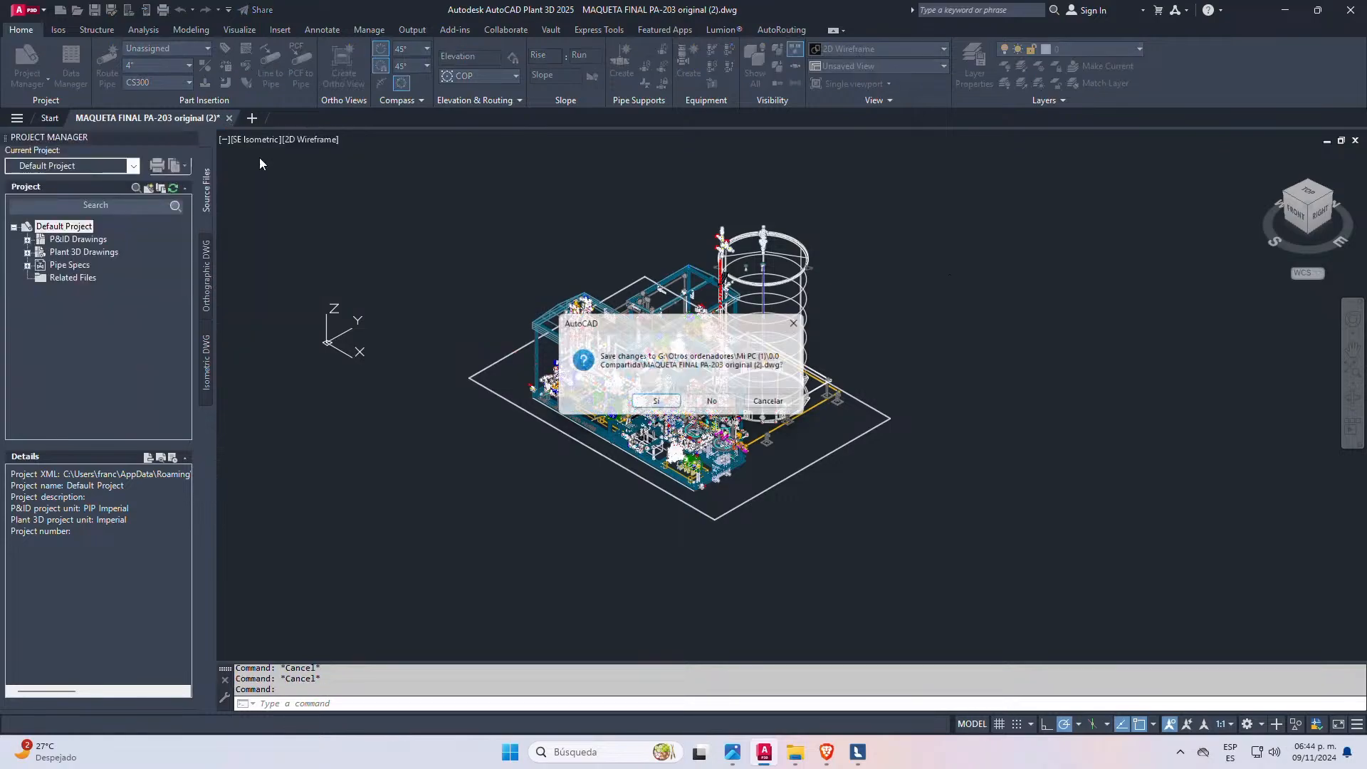
left_click(667, 402)
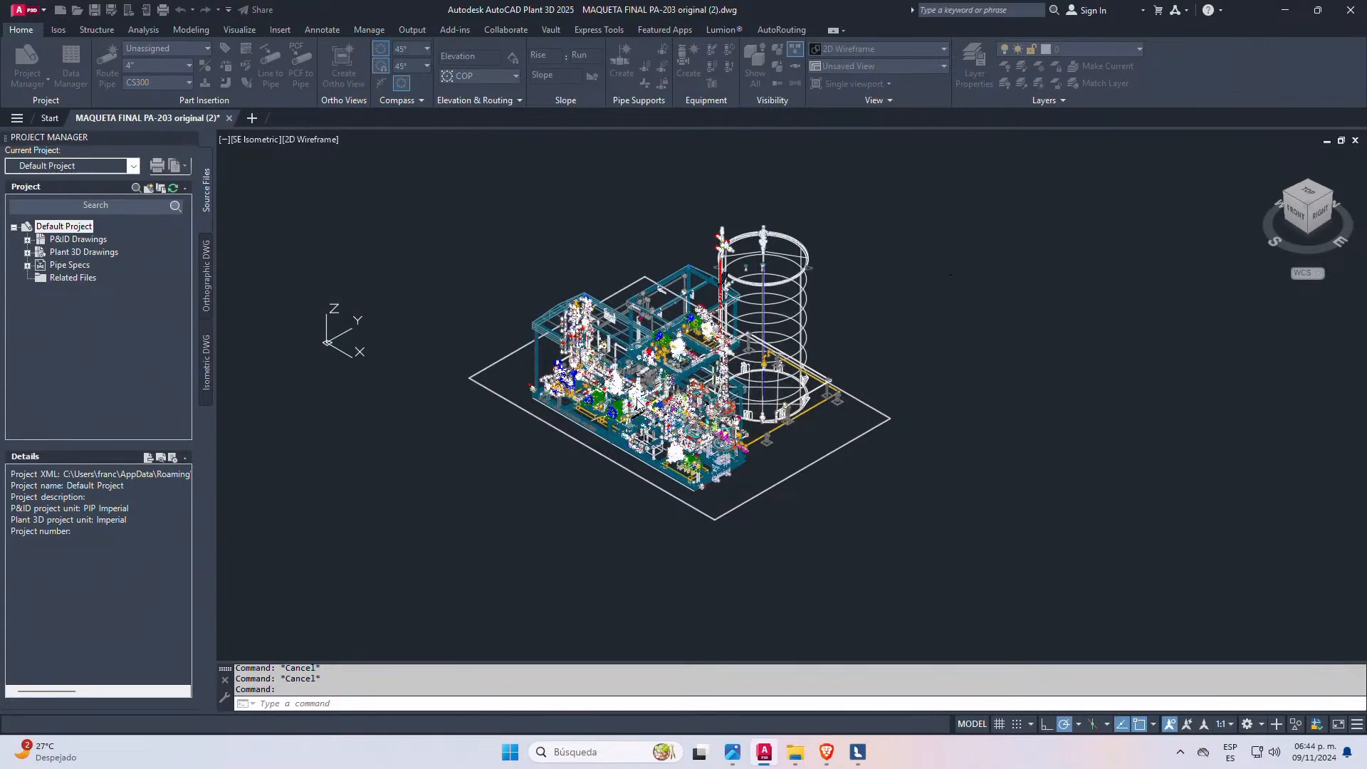
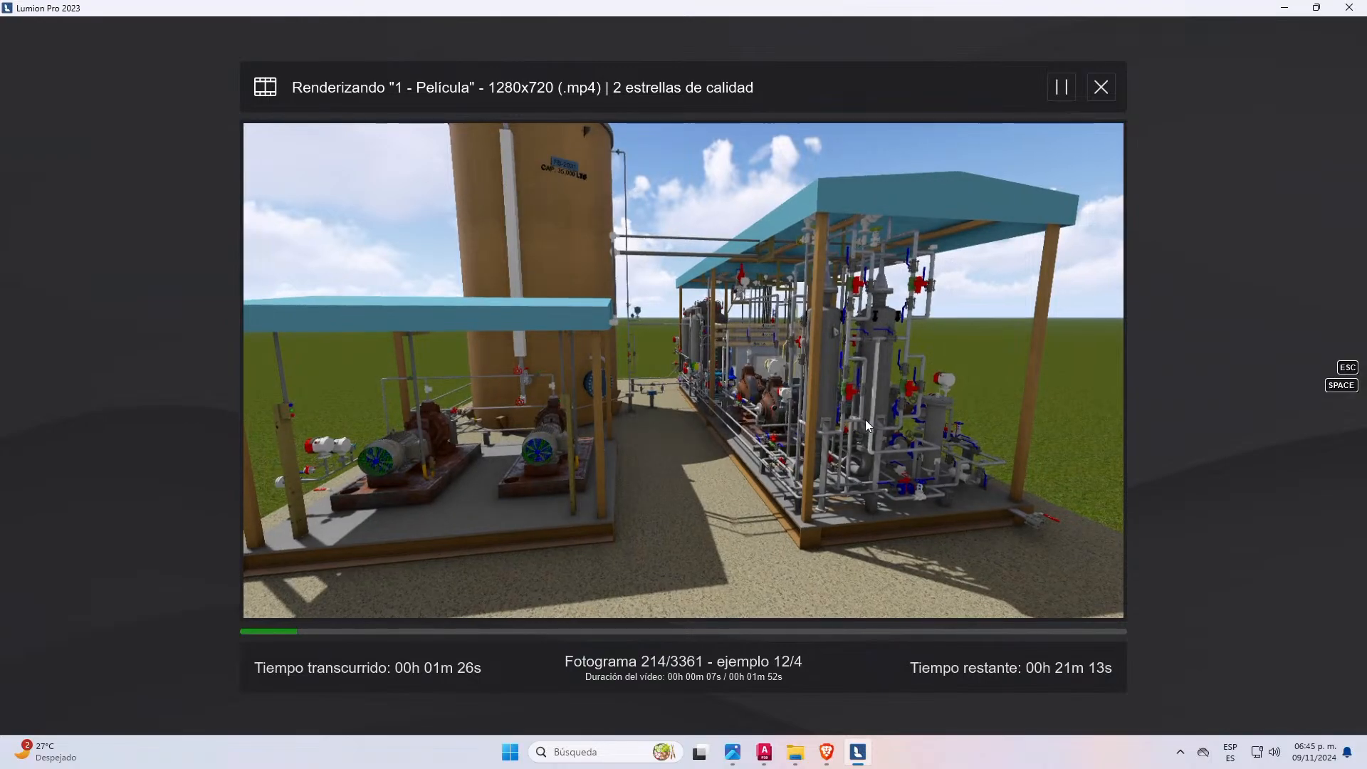
- Return to AutoCAD Plant 3D and create a Plant 3D drawing named TIPS in the Default Project with the Plant 3D ANSI template
left_click(764, 751)
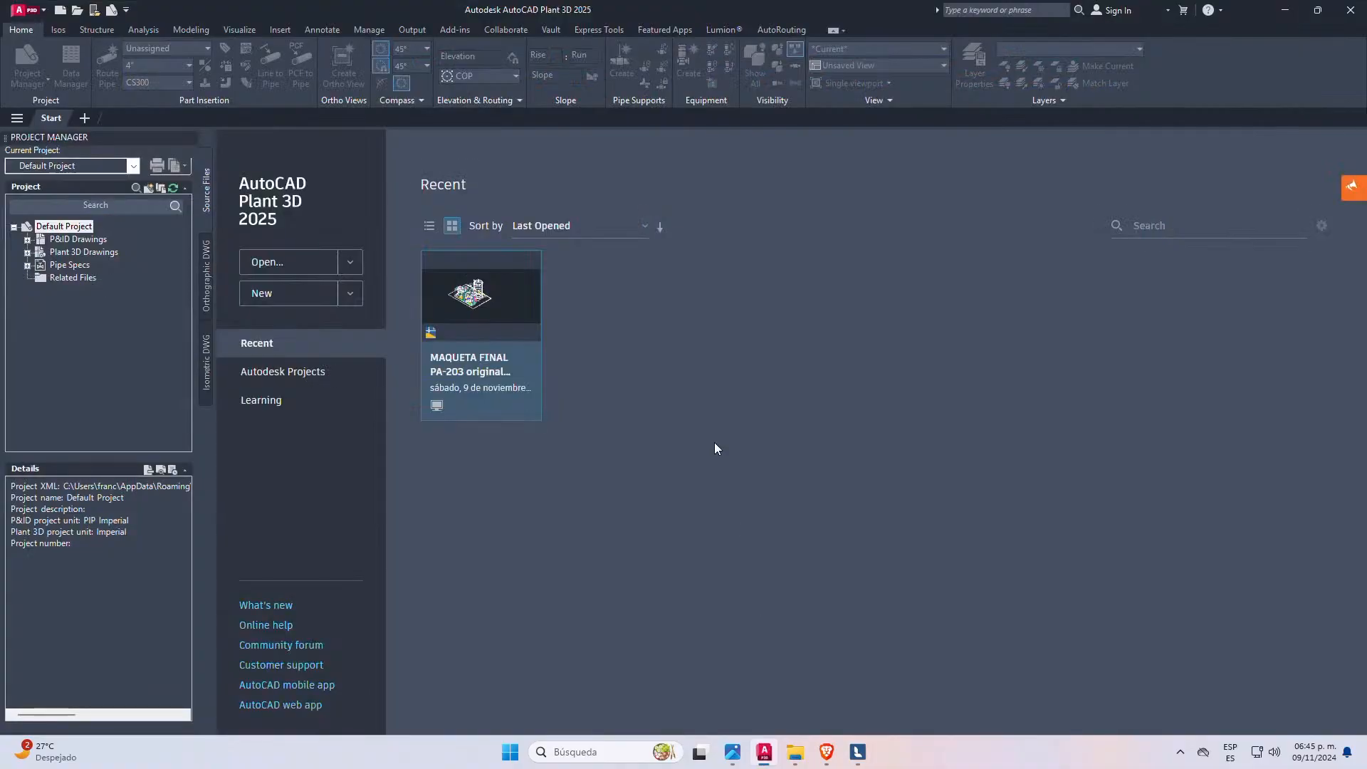
left_click(29, 241)
left_click(27, 253)
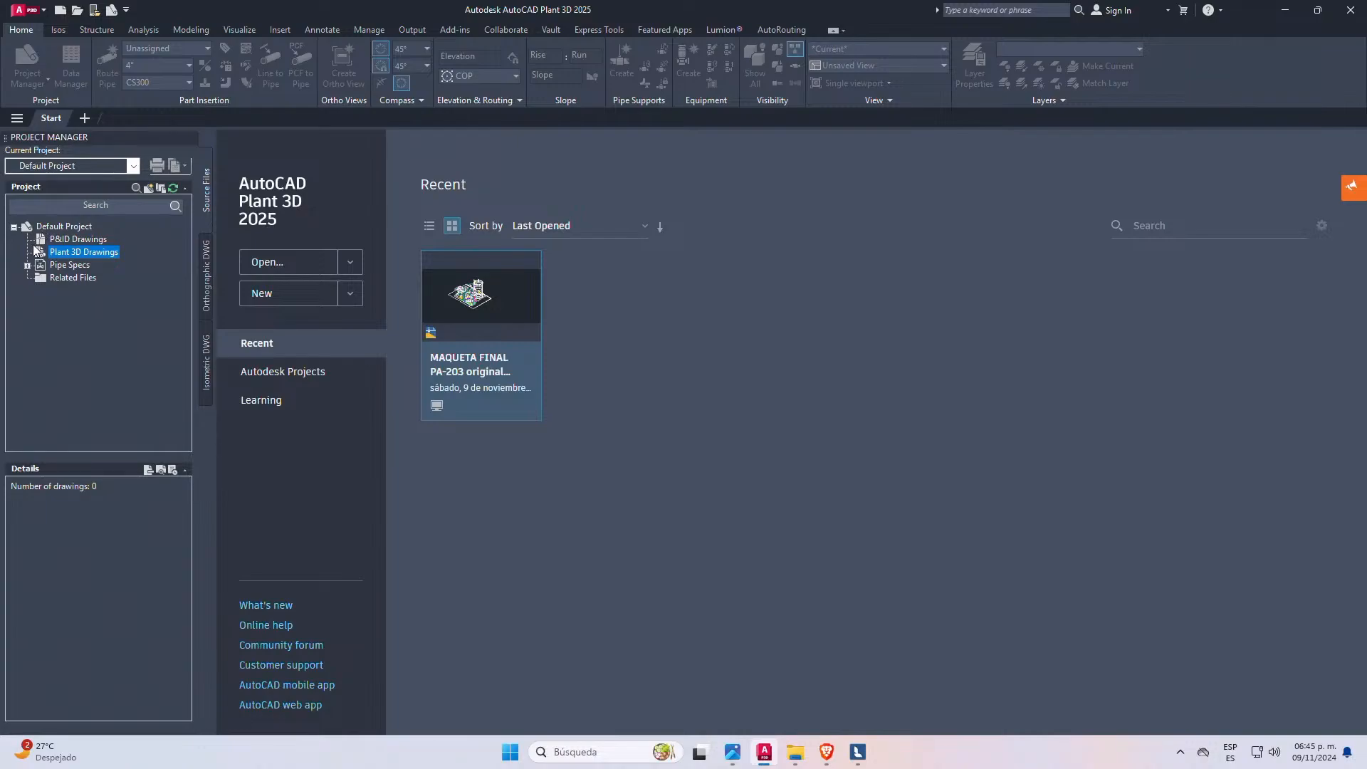
right_click(94, 262)
left_click(131, 263)
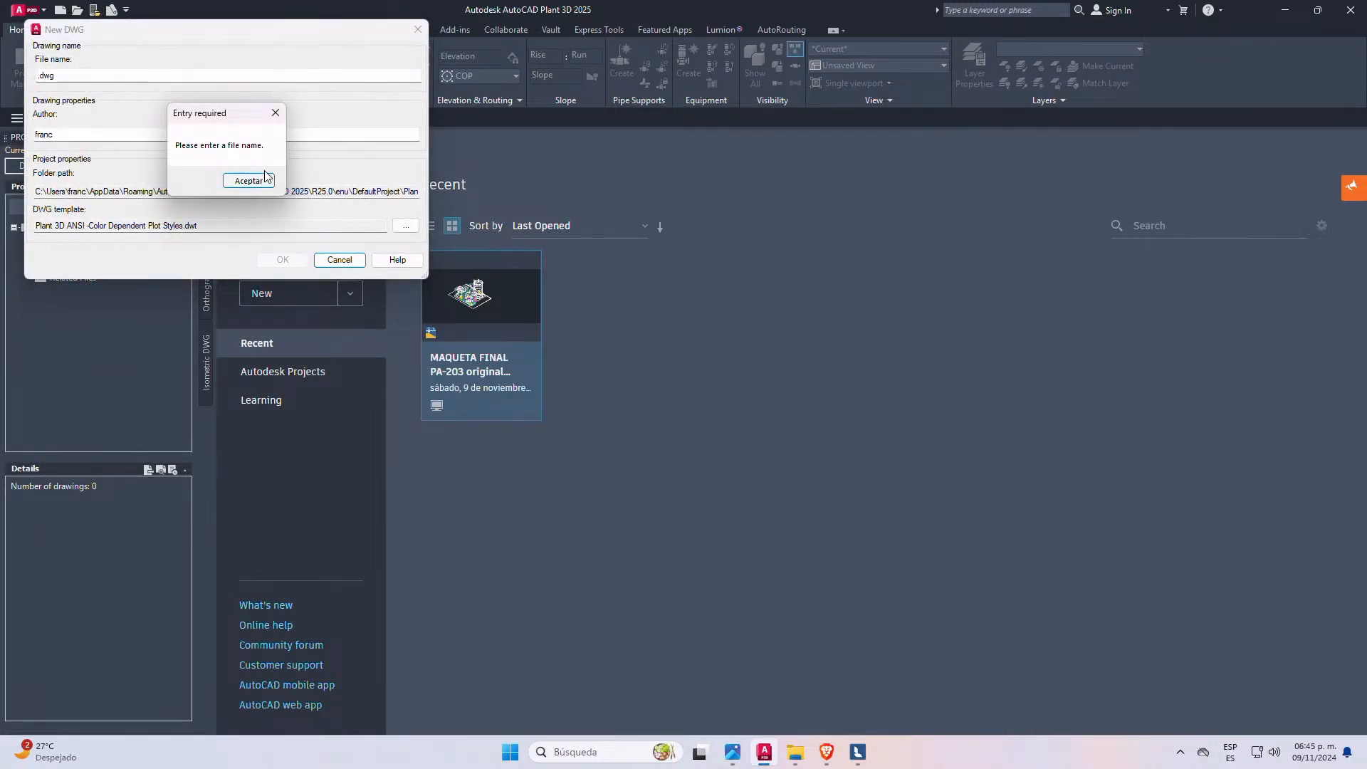
left_click(265, 178)
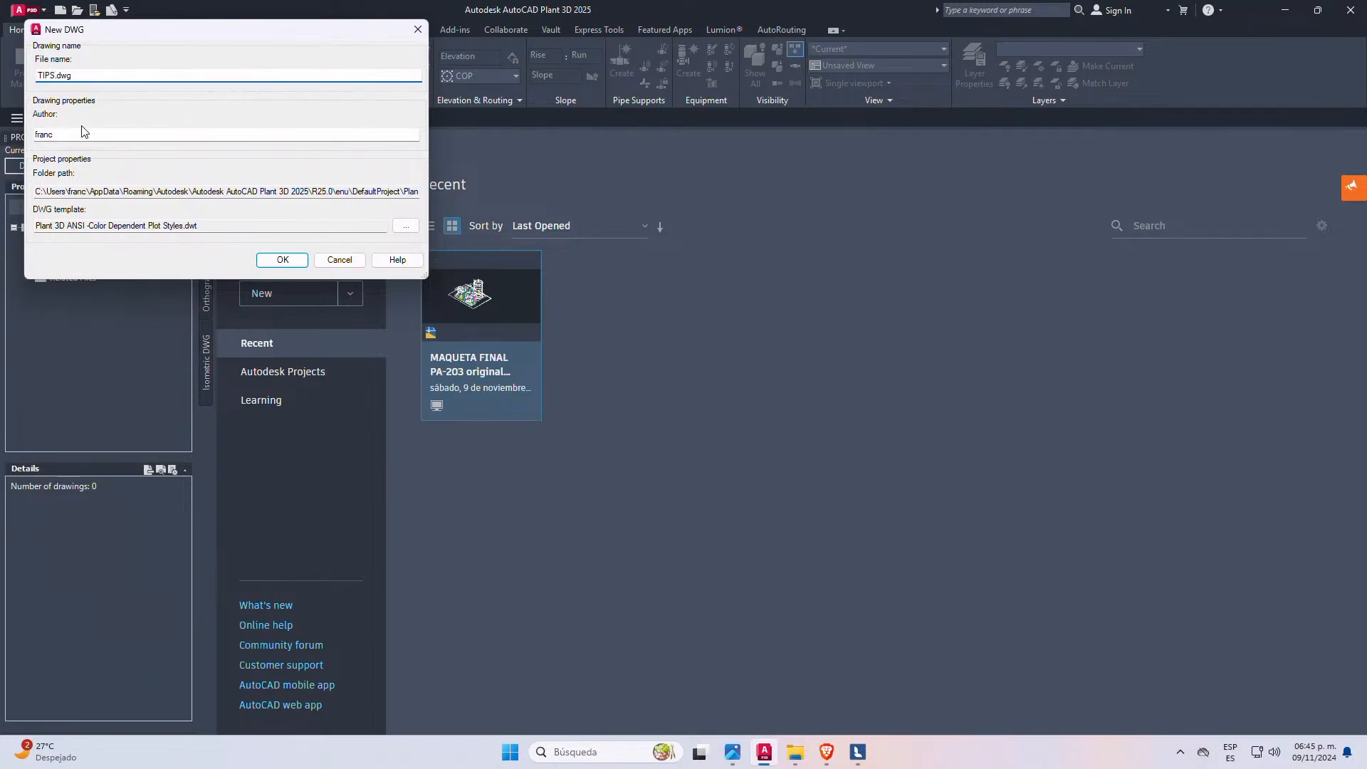
left_click(281, 260)
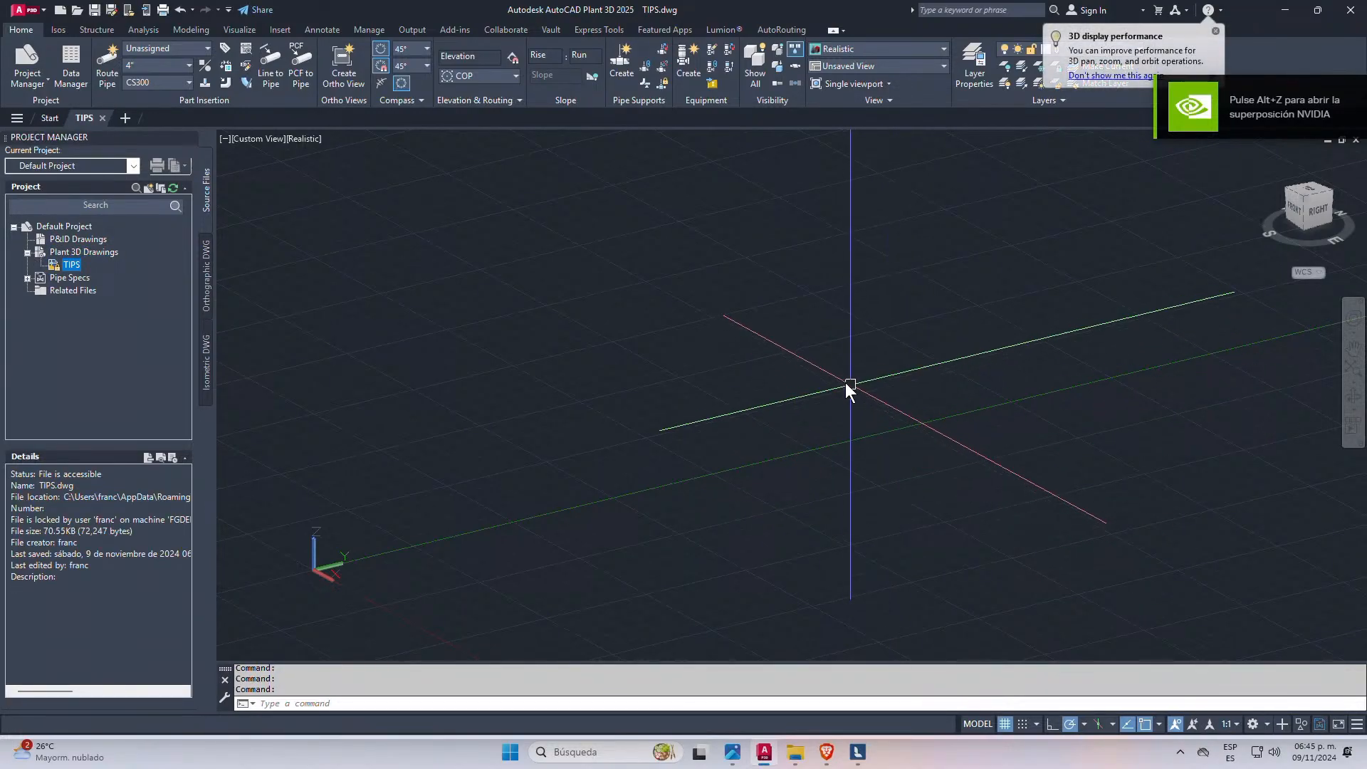
- Set the TIPS drawing to the SW Isometric view with the 2D Wireframe visual style
left_click(1304, 200)
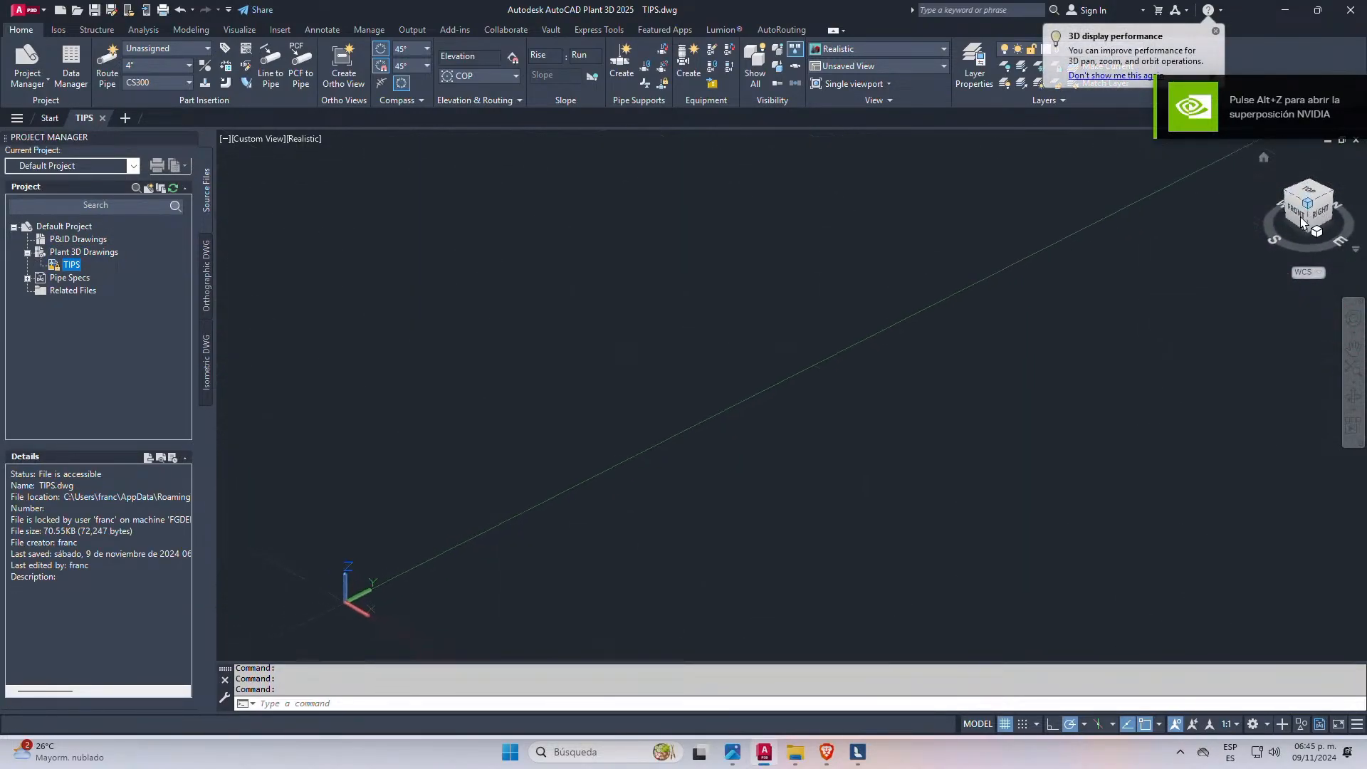
left_click(1292, 188)
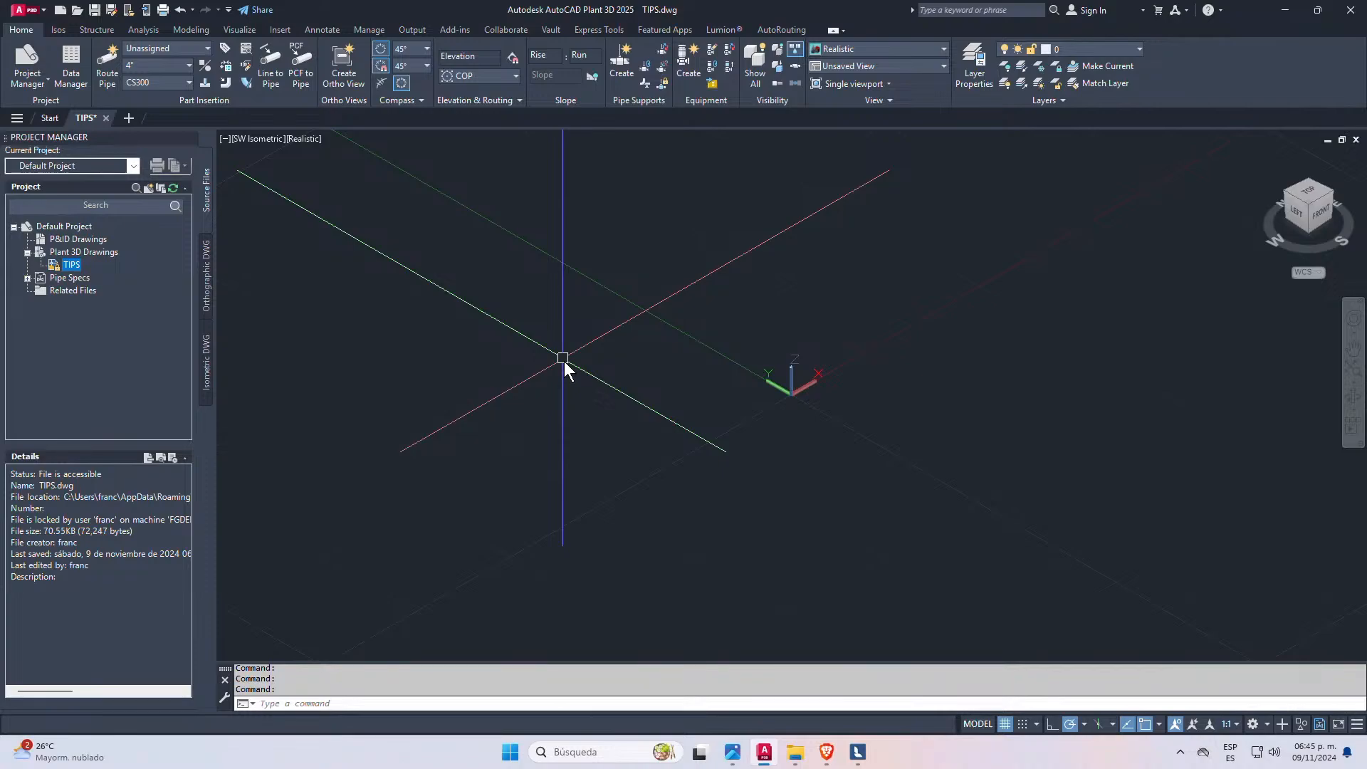
left_click(862, 49)
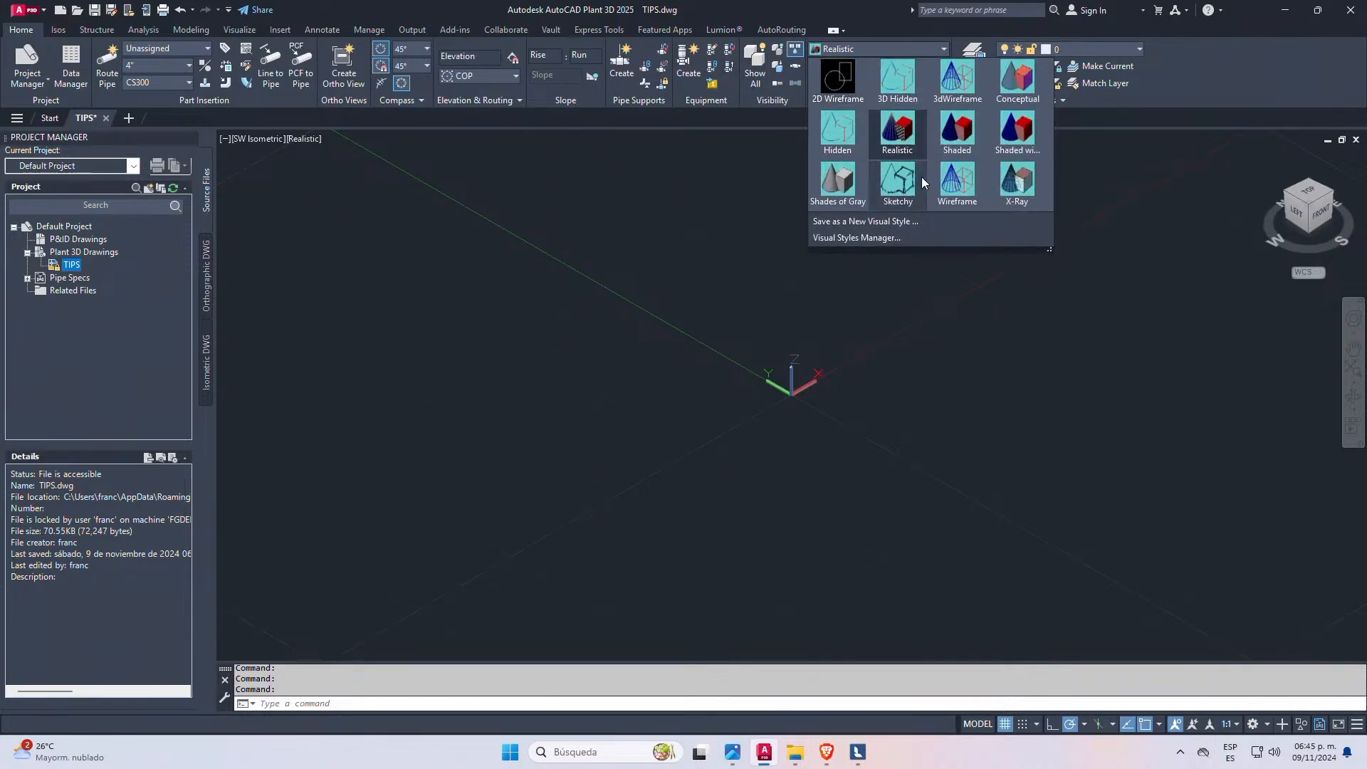
left_click(843, 76)
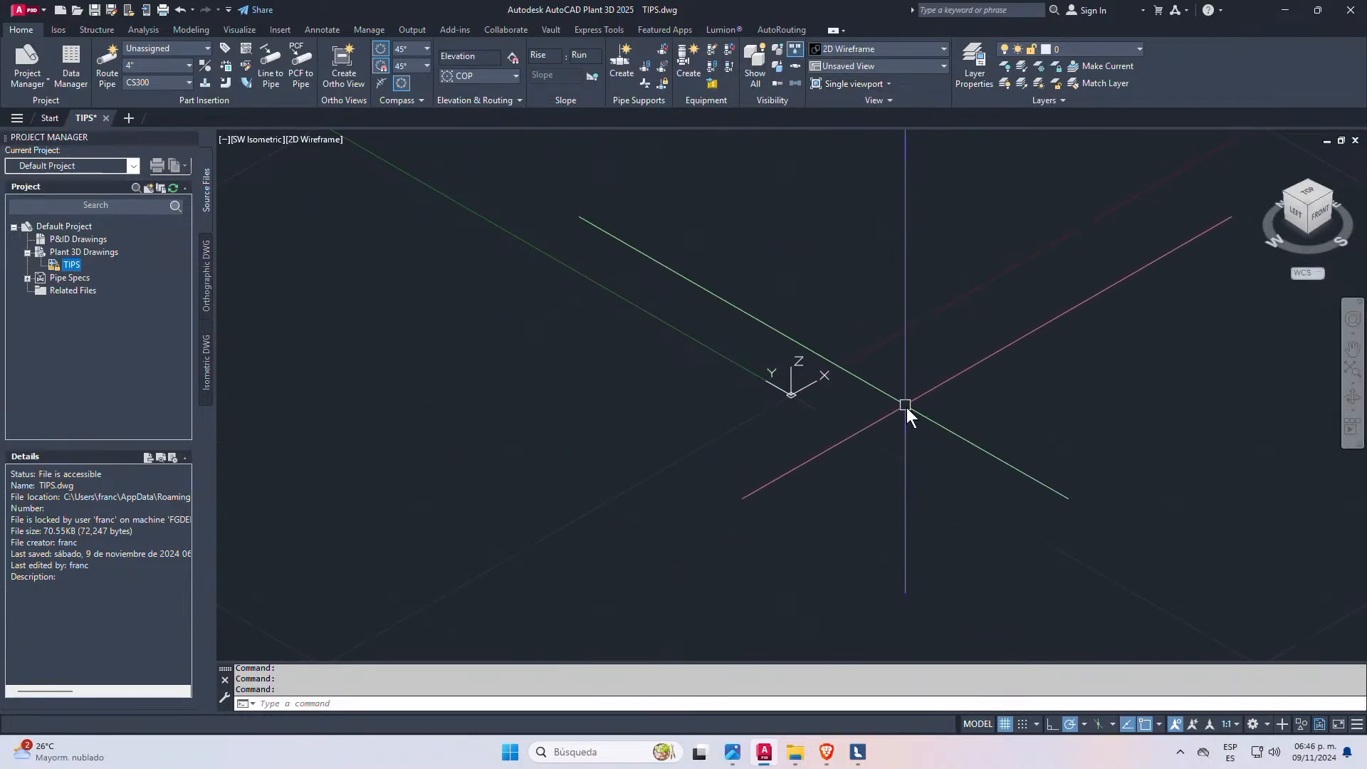
middle_click_drag(907, 407, 410, 343)
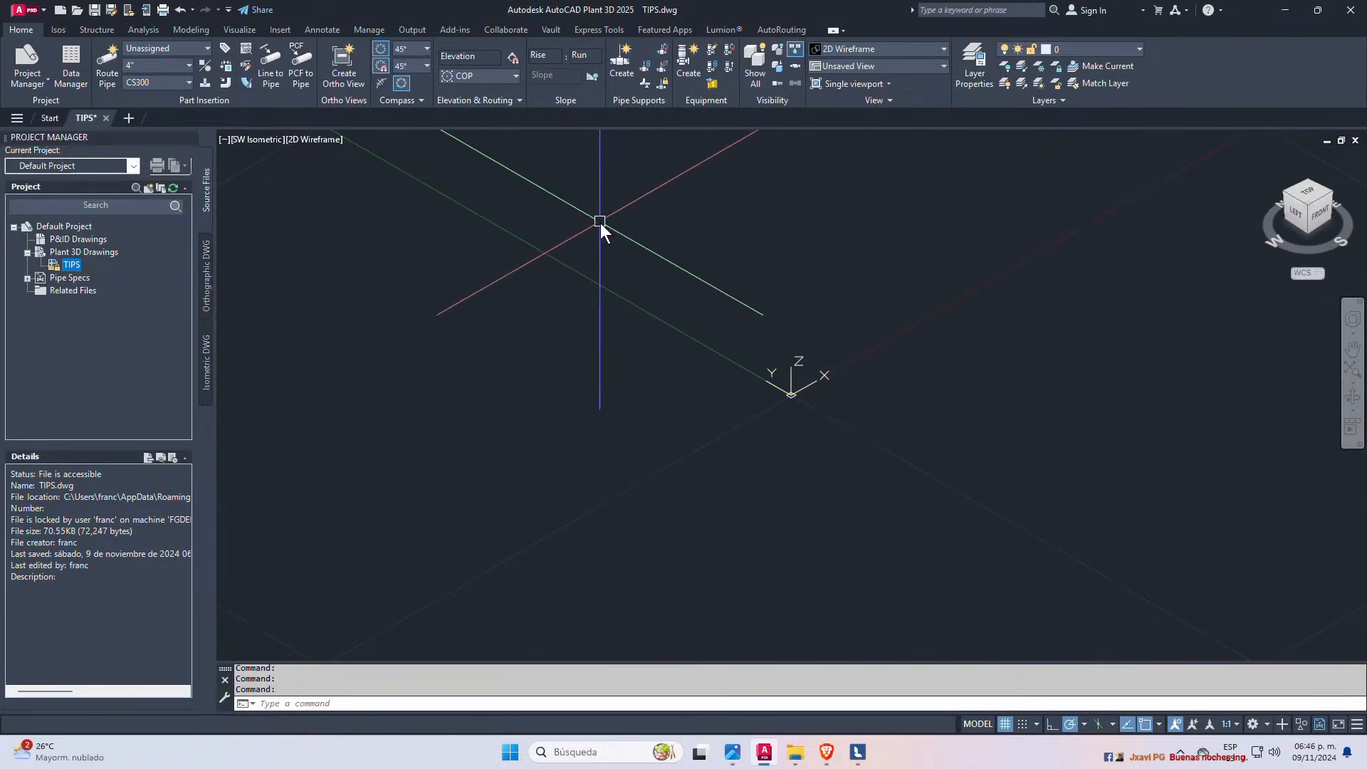
type("TOOLBAR")
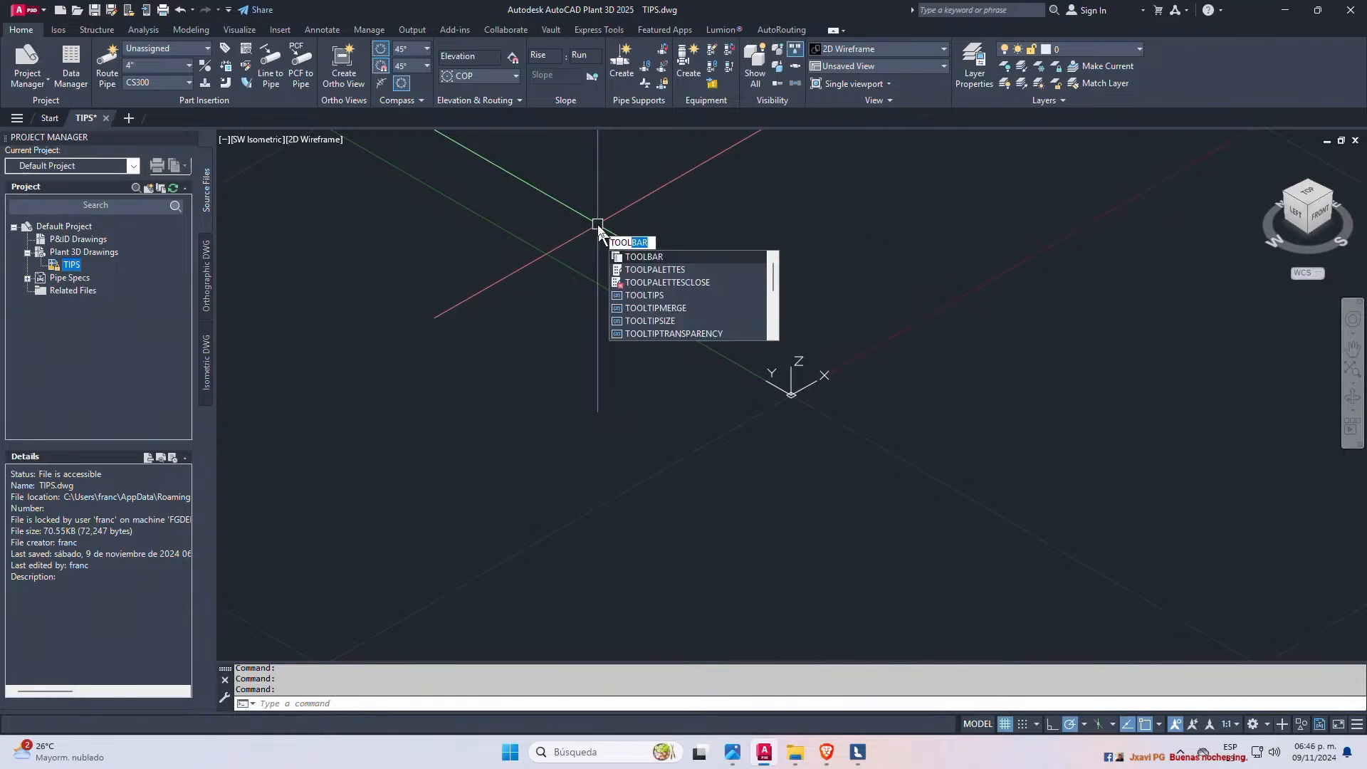
key("Return")
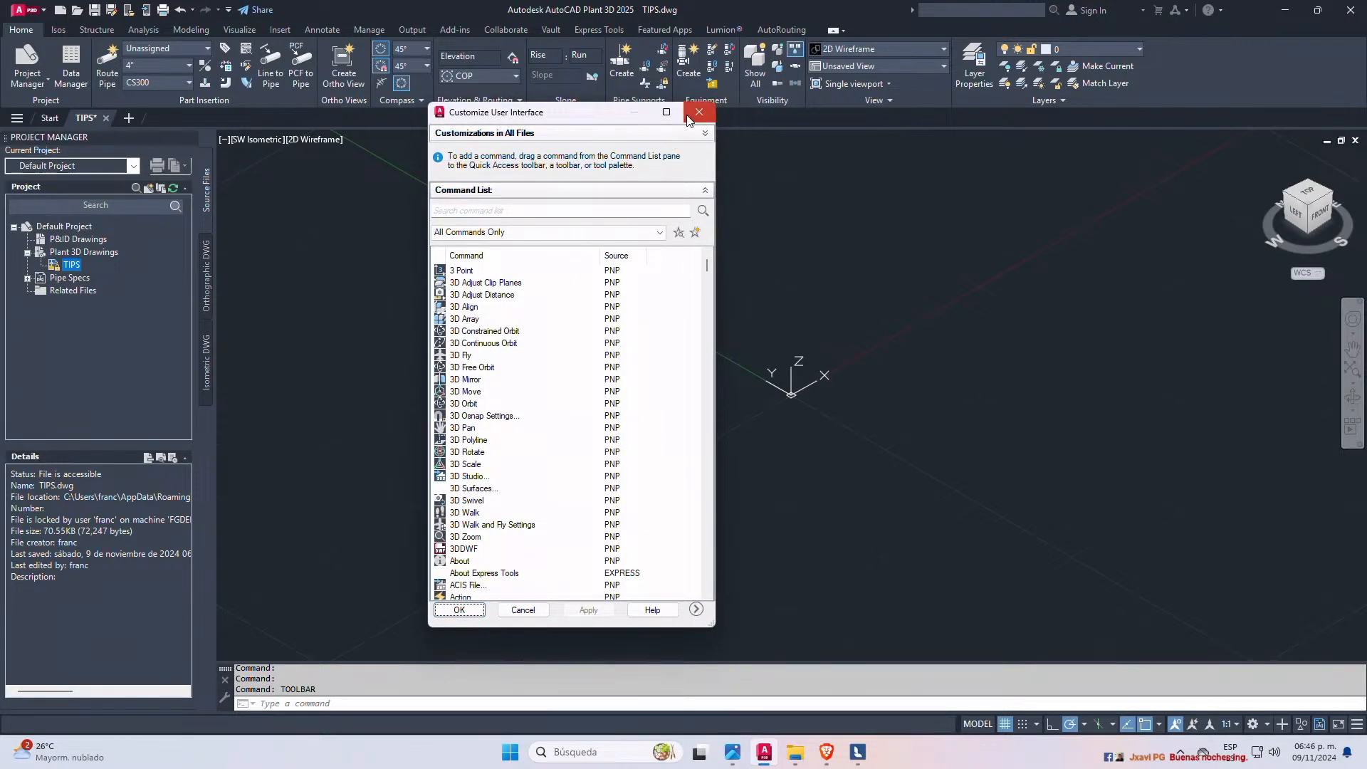
left_click(688, 116)
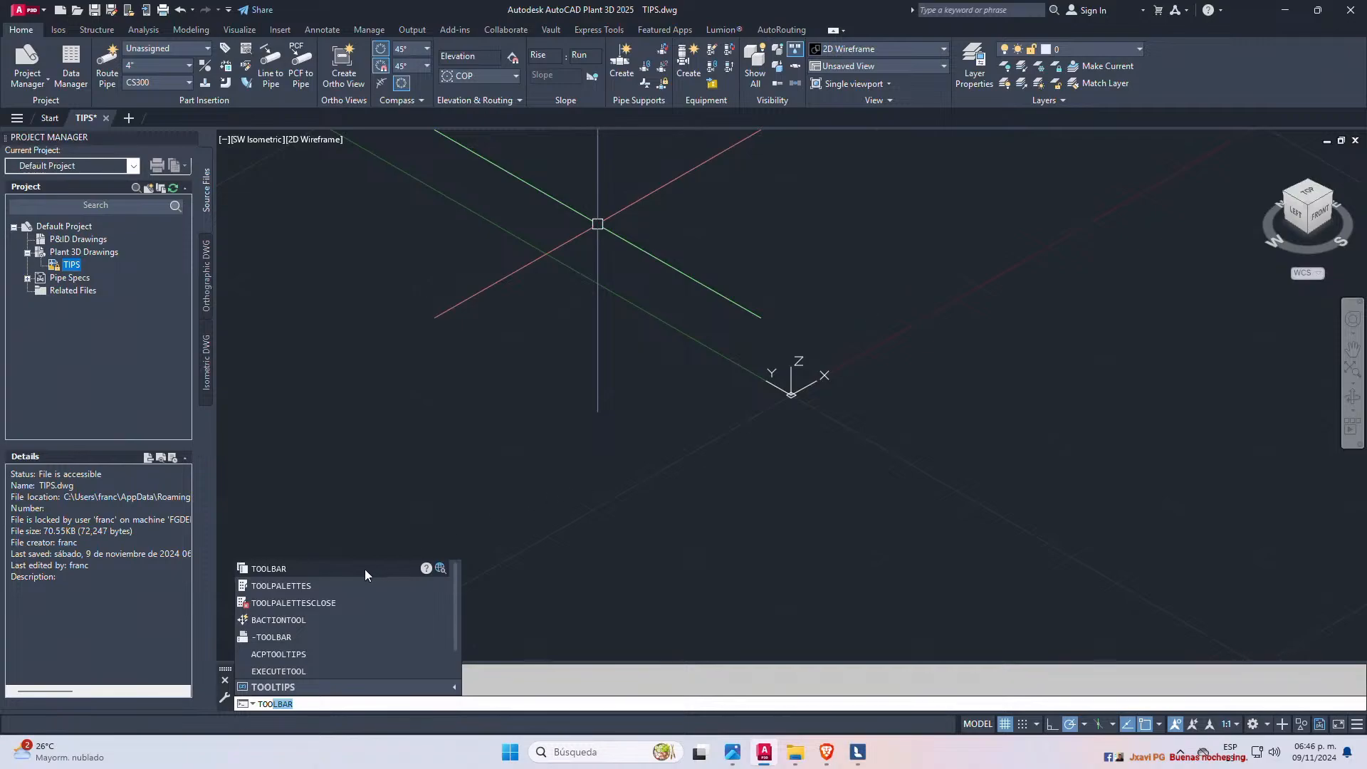
- Display the tool palettes with the CS300 pipe spec parts using TOOLPALETTES, and turn the model to a southeast isometric view
left_click(353, 585)
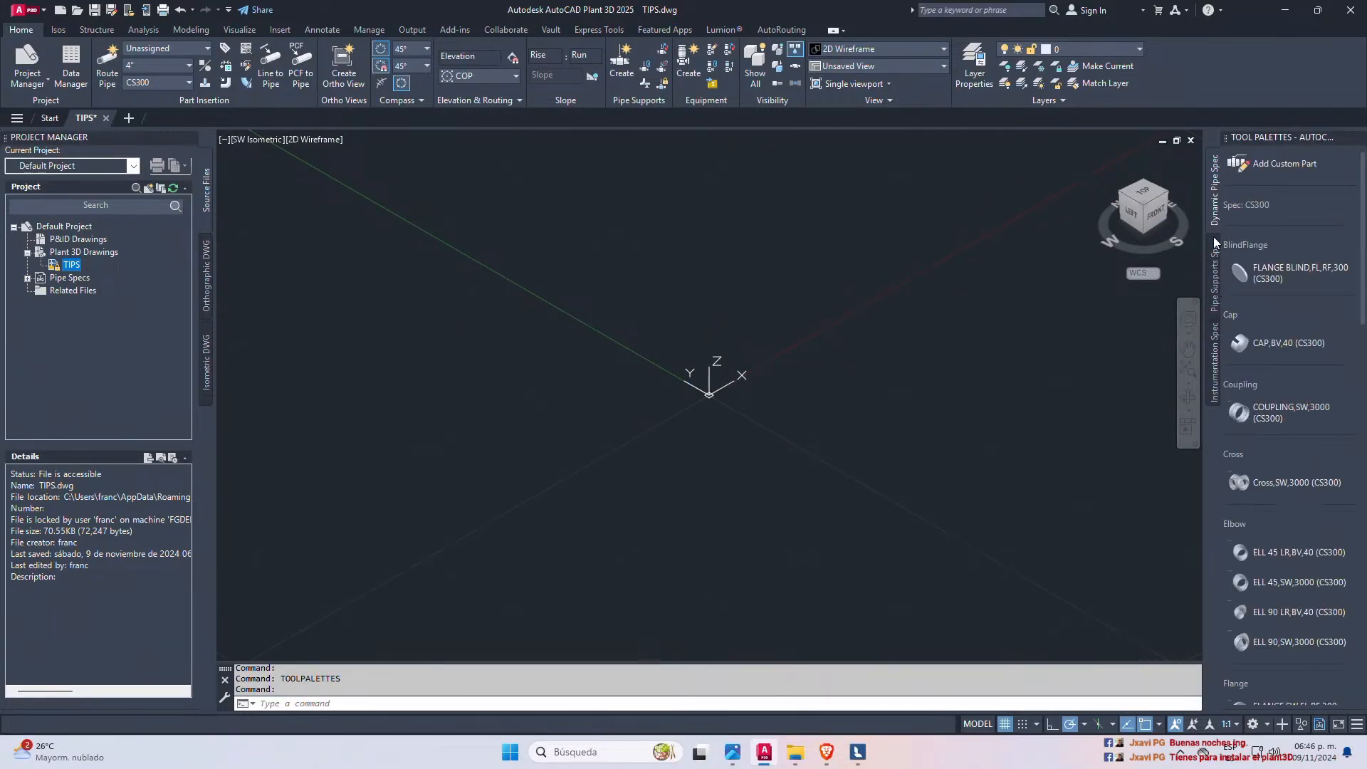
left_click(773, 425)
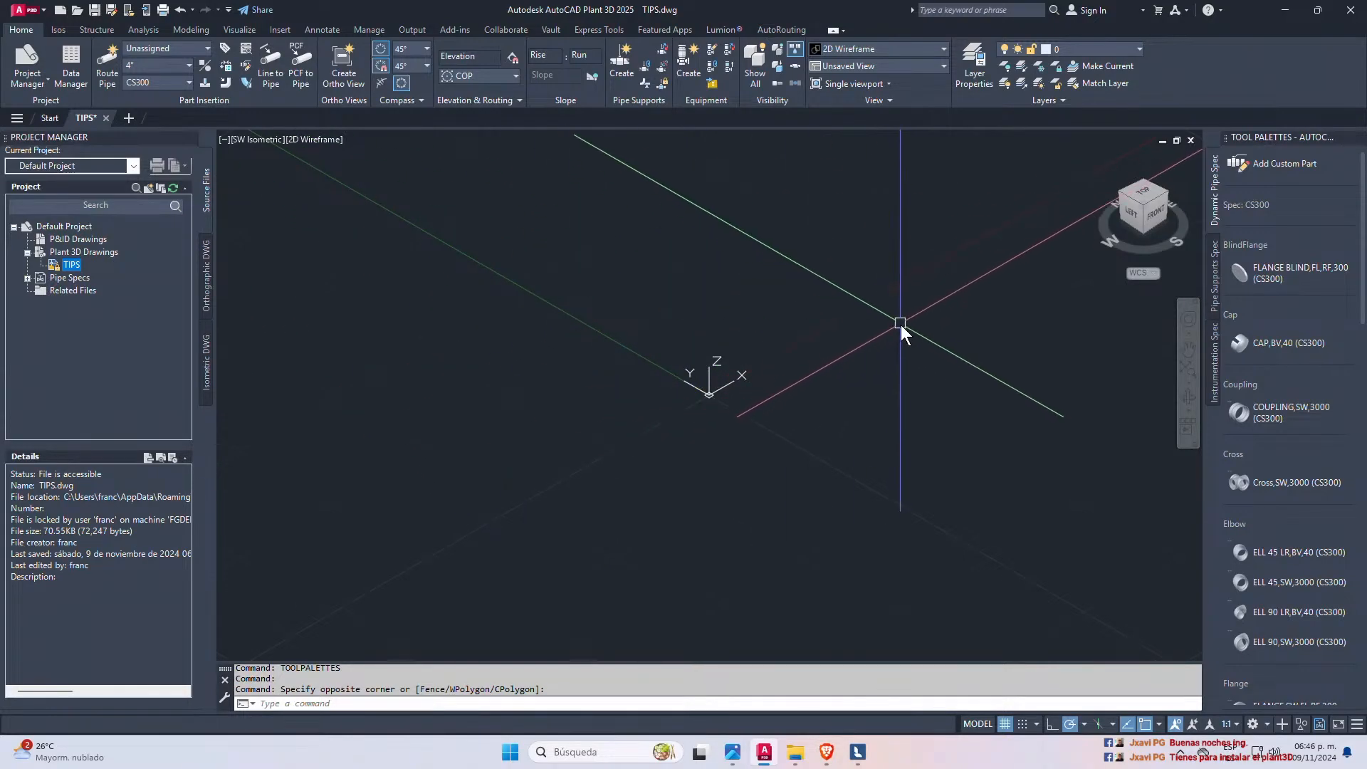
left_click(1164, 193)
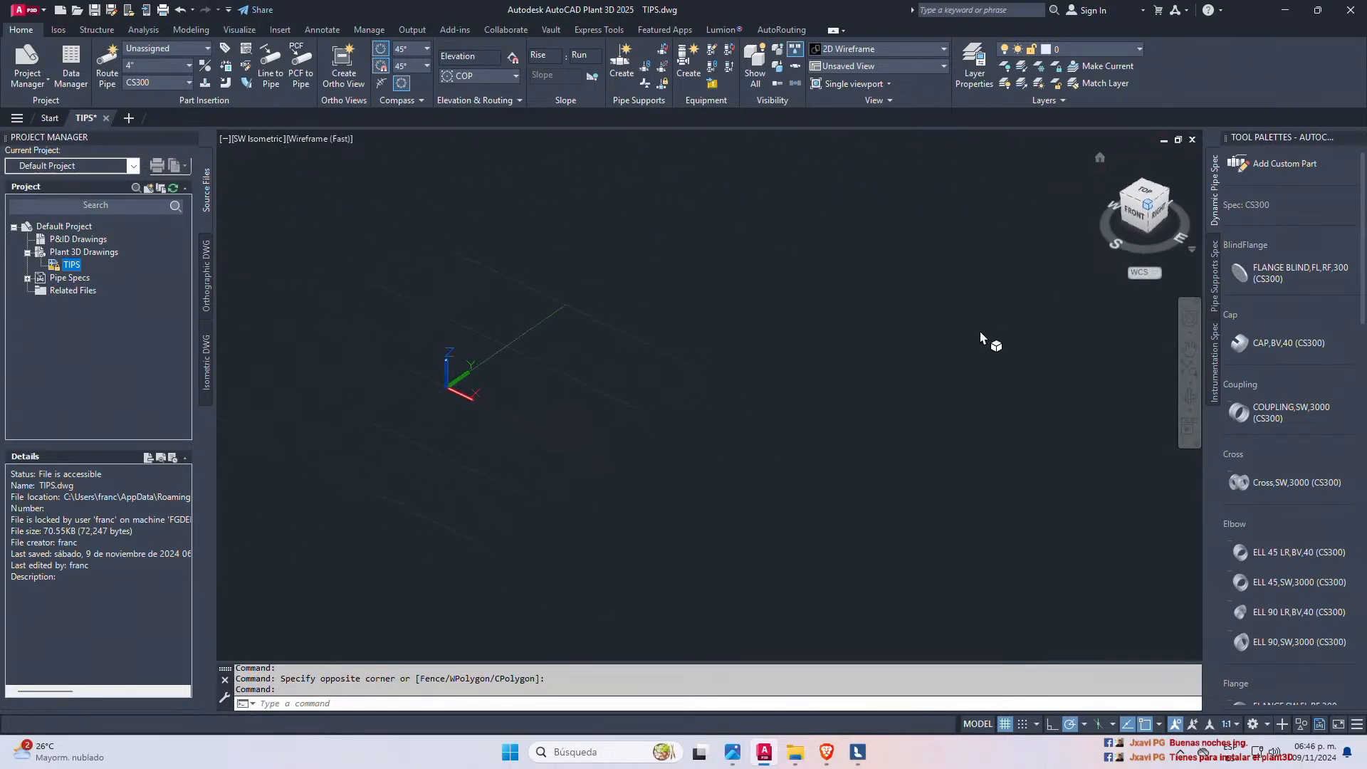
- Turn off the grid display in the TIPS drawing
key("F7")
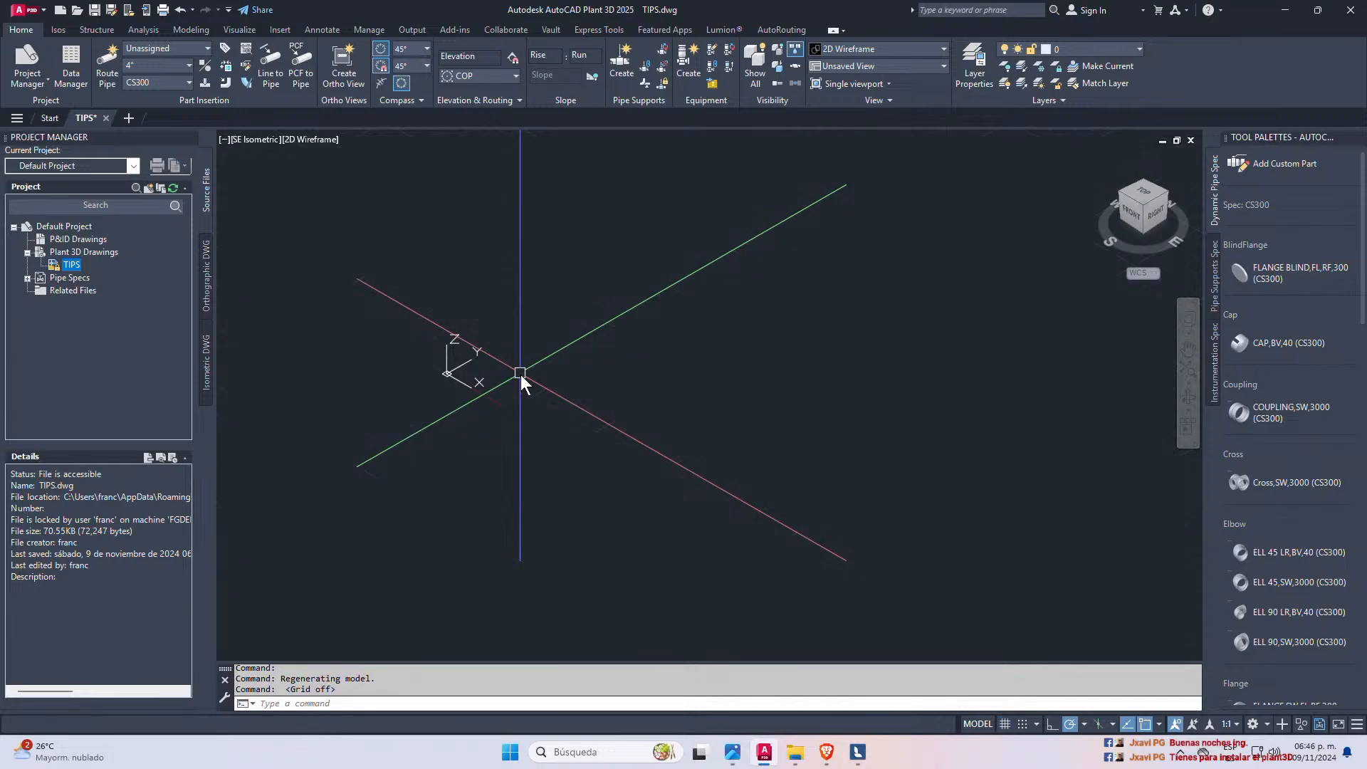
mouse_move(520, 375)
middle_mouse_down()
mouse_move(508, 314)
mouse_move(571, 420)
mouse_move(566, 399)
middle_mouse_up()
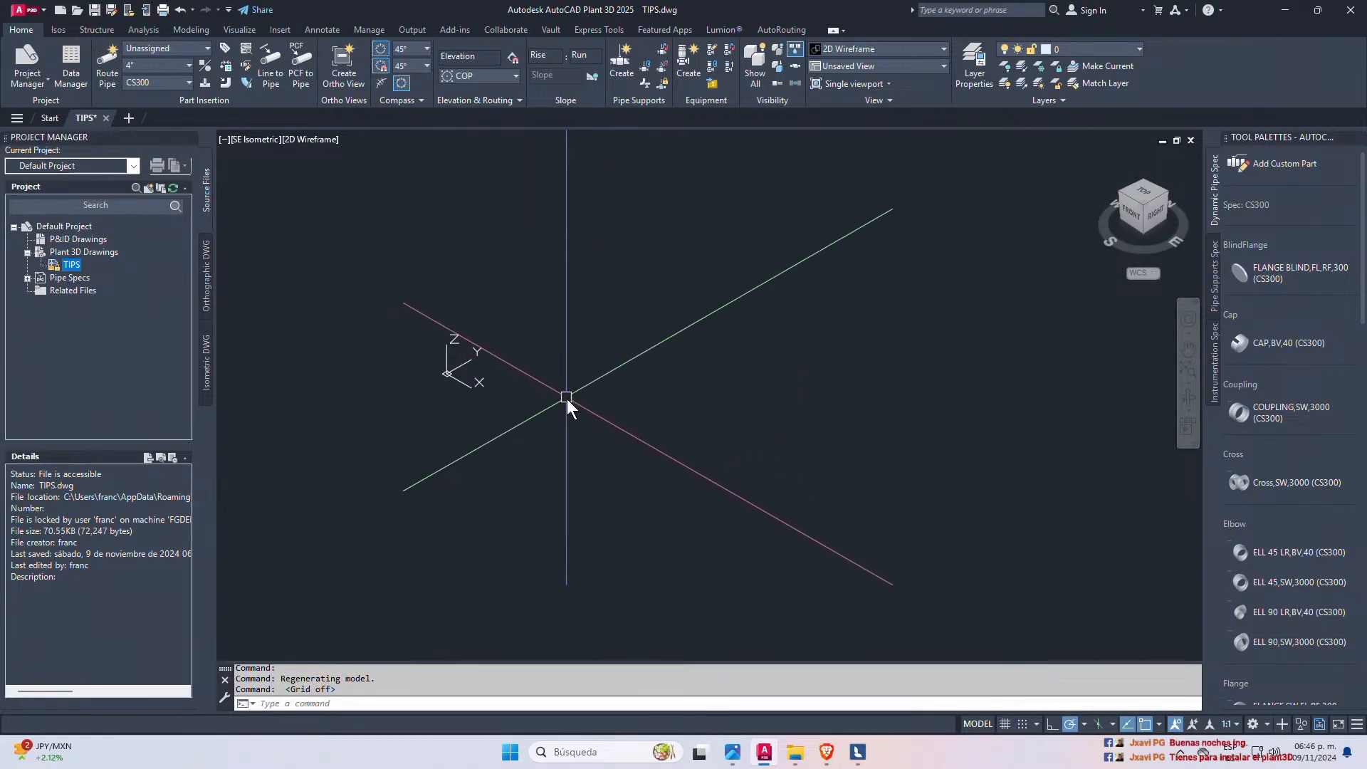
- With Ortho on, draw a triangle of lines with a base along Y, a vertical side about 3 5/8" high and a sloping closing line
type("l")
key("Return")
left_click(510, 432)
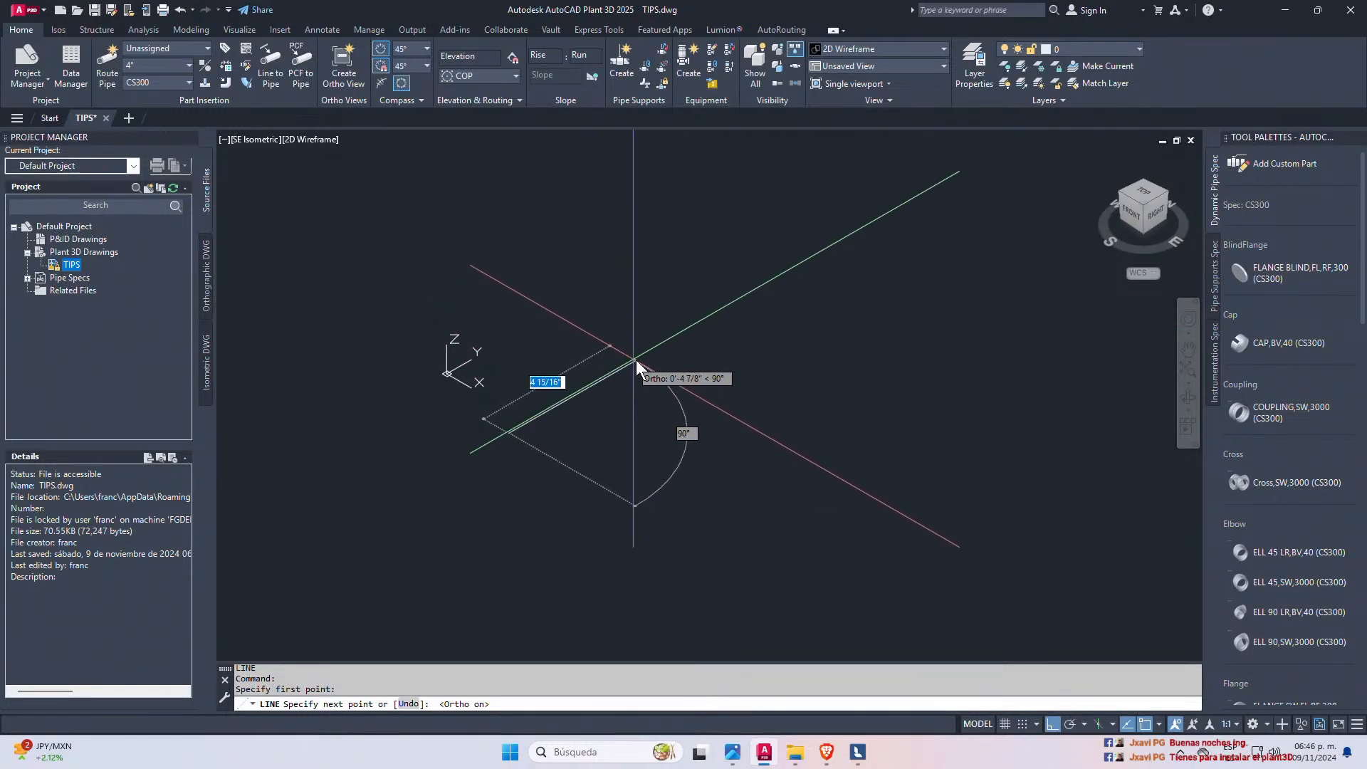
key("F8")
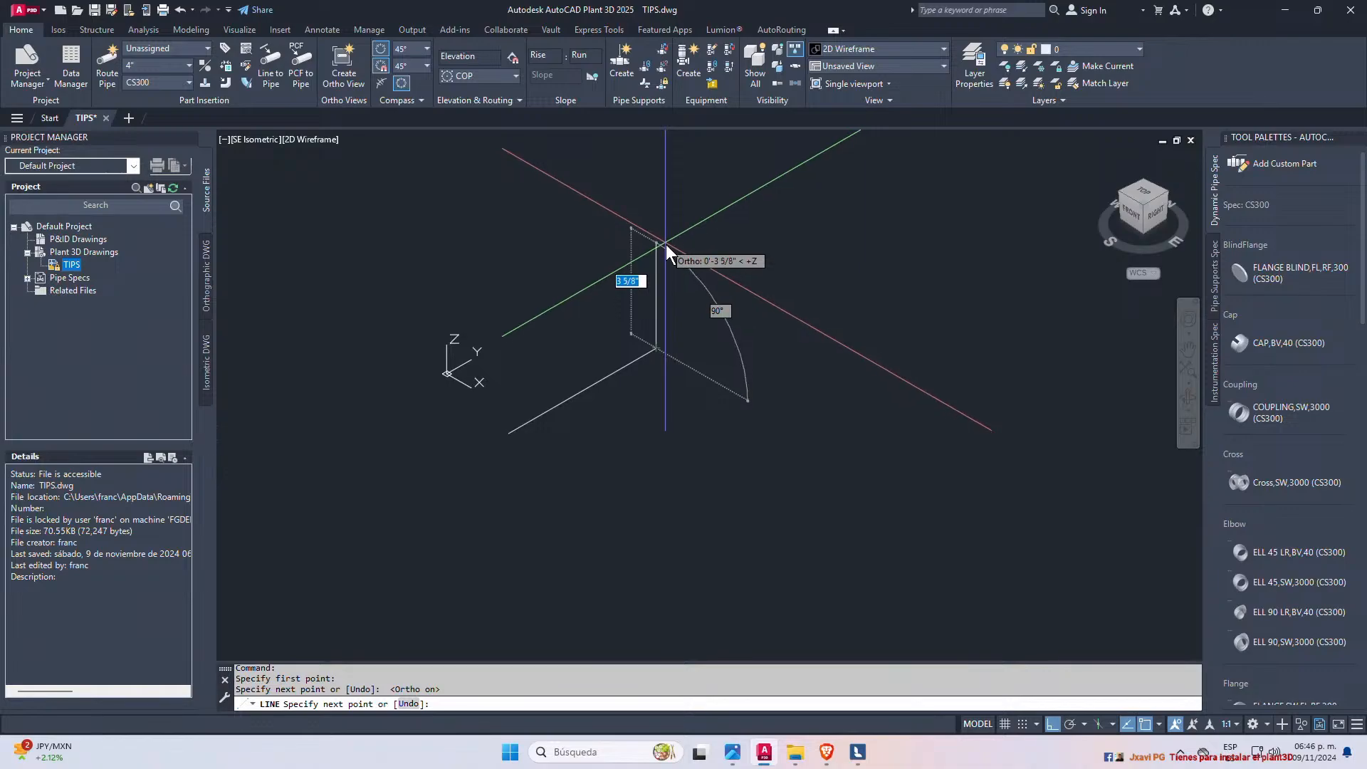
left_click(665, 245)
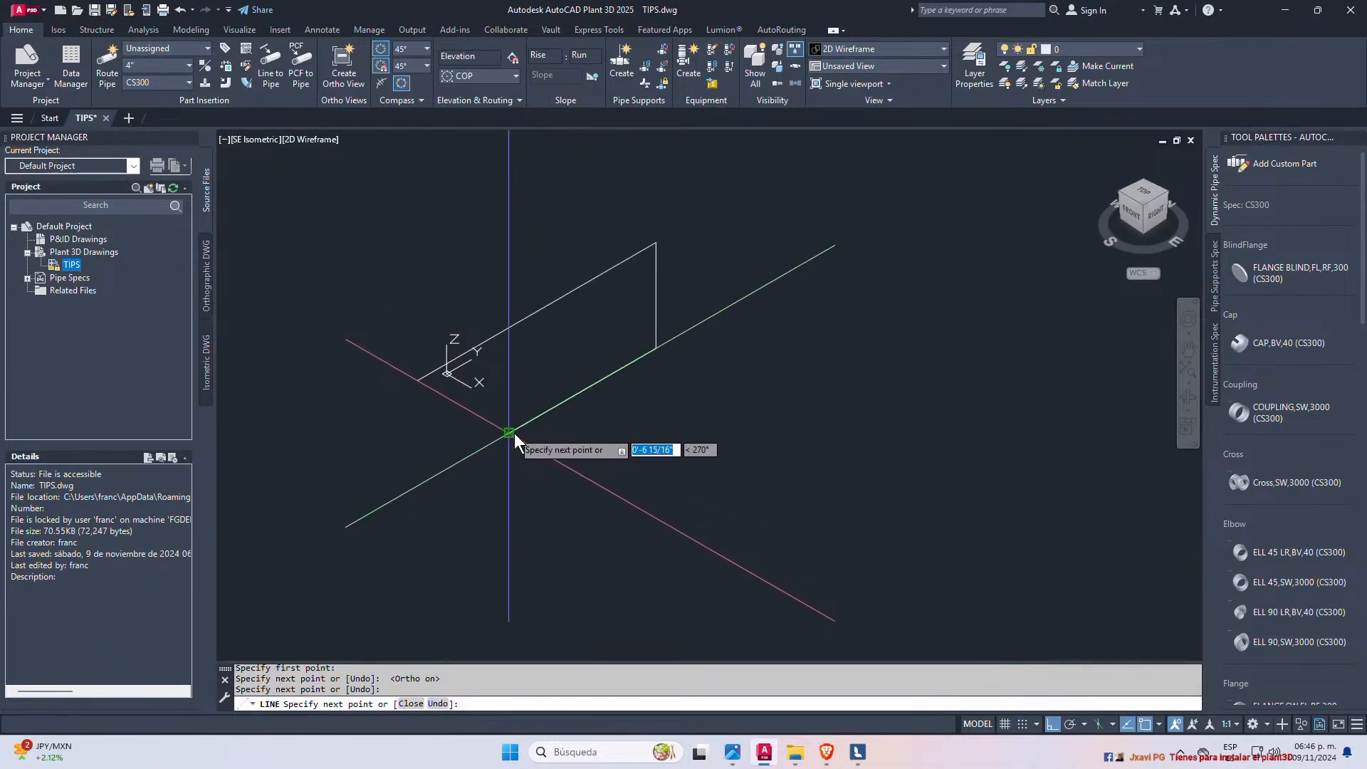
left_click(510, 433)
left_click(656, 245)
key("Escape")
key("Escape")
- Draw a line along X from the triangle's right-angle corner and join its end to the triangle's front corner
type("L")
key("Return")
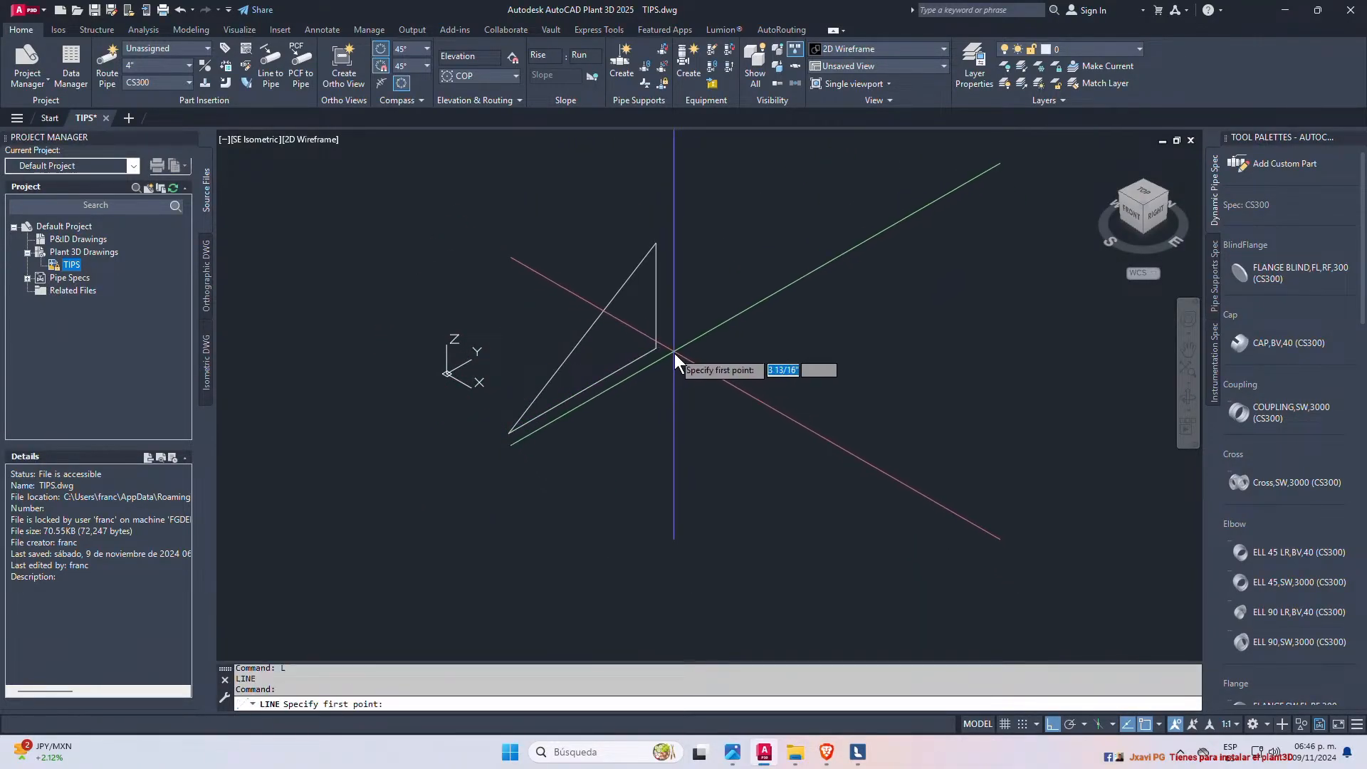
left_click(656, 347)
left_click(712, 381)
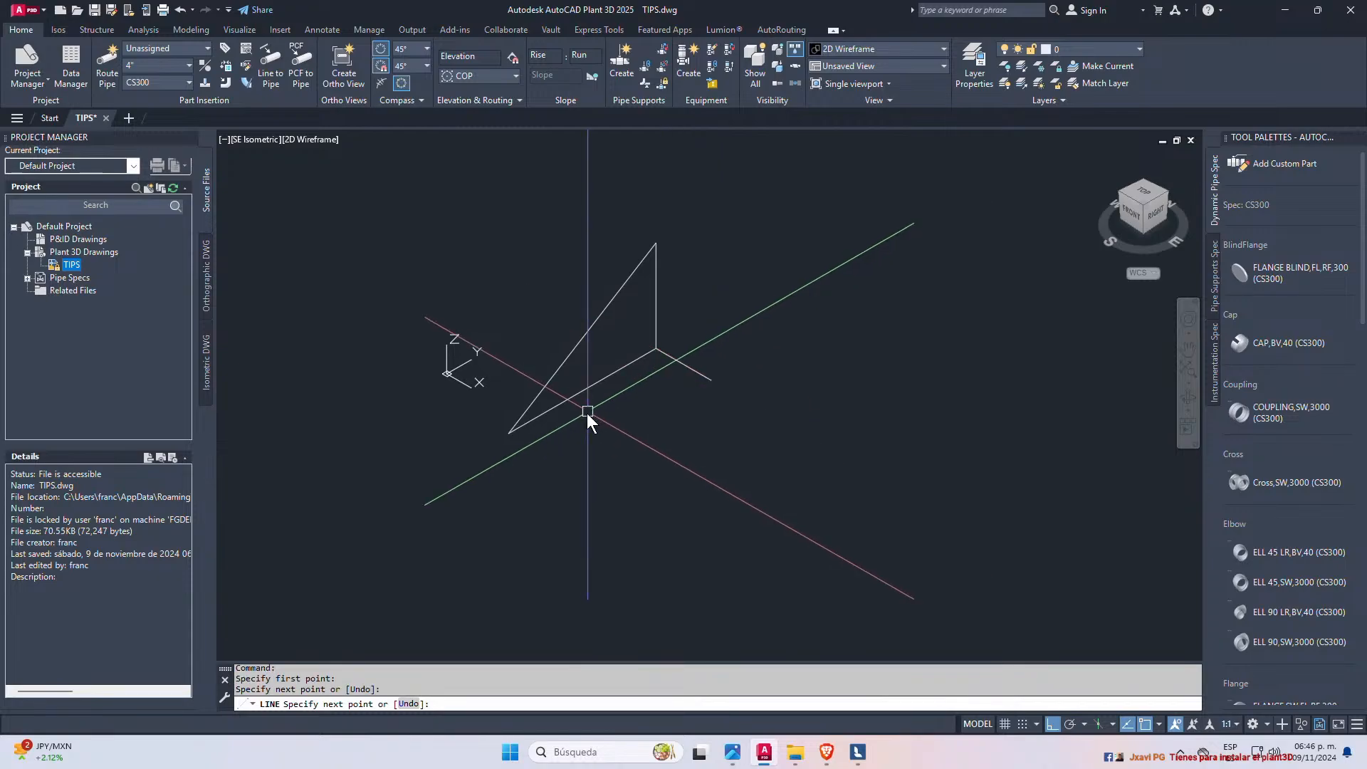
key("Escape")
type("L")
key("Return")
left_click(516, 432)
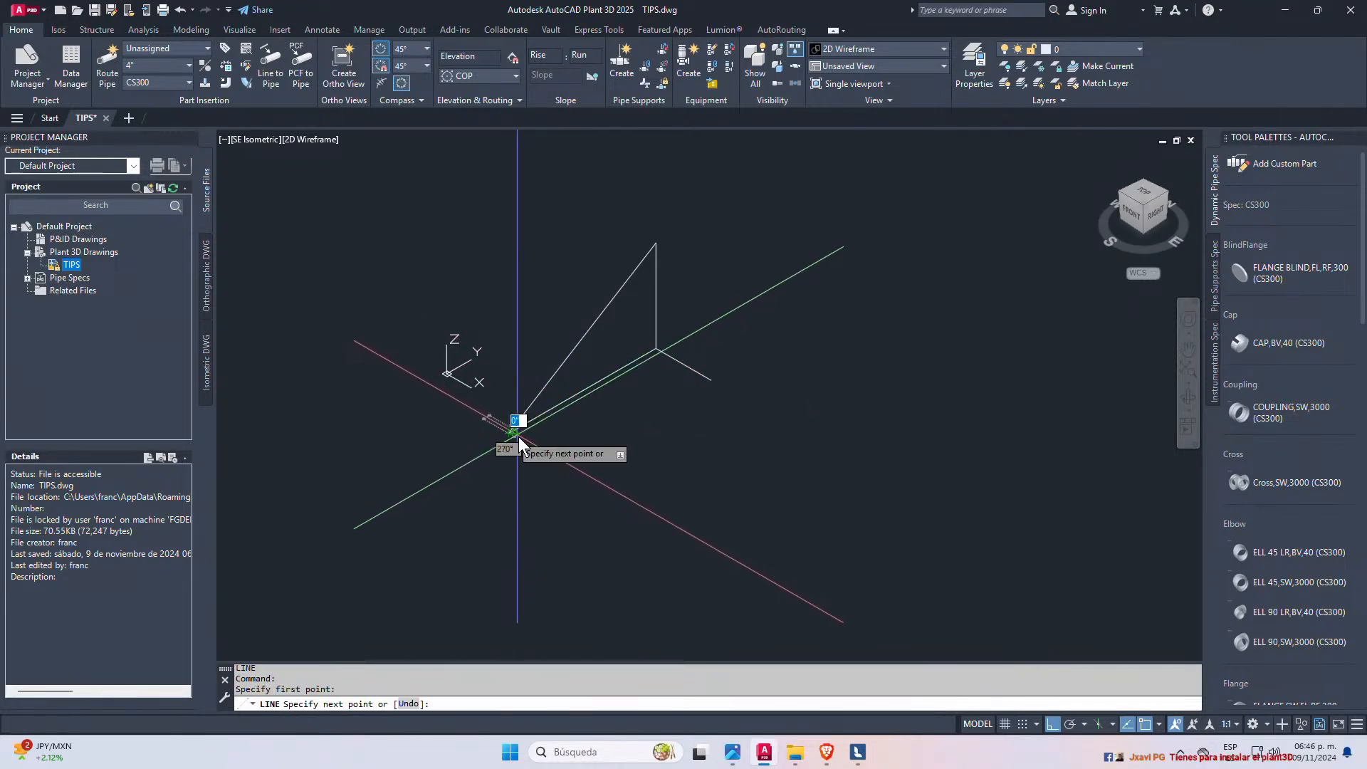
left_click(710, 381)
key("Escape")
key("Escape")
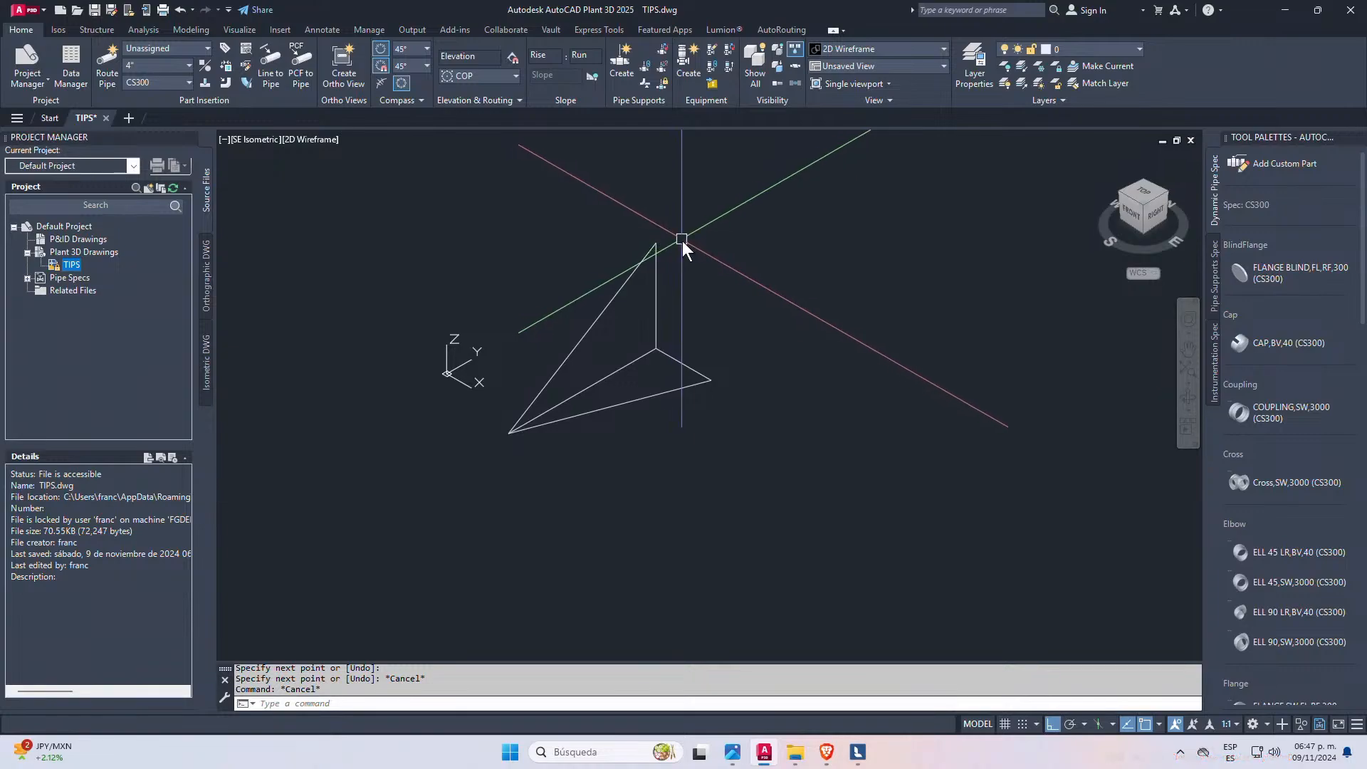
- Draw two lines parallel to Y, one from the triangle's top vertex and one outward from its front corner
key("Return")
left_click(655, 244)
scroll(659, 246, "down", 2)
left_click(823, 183)
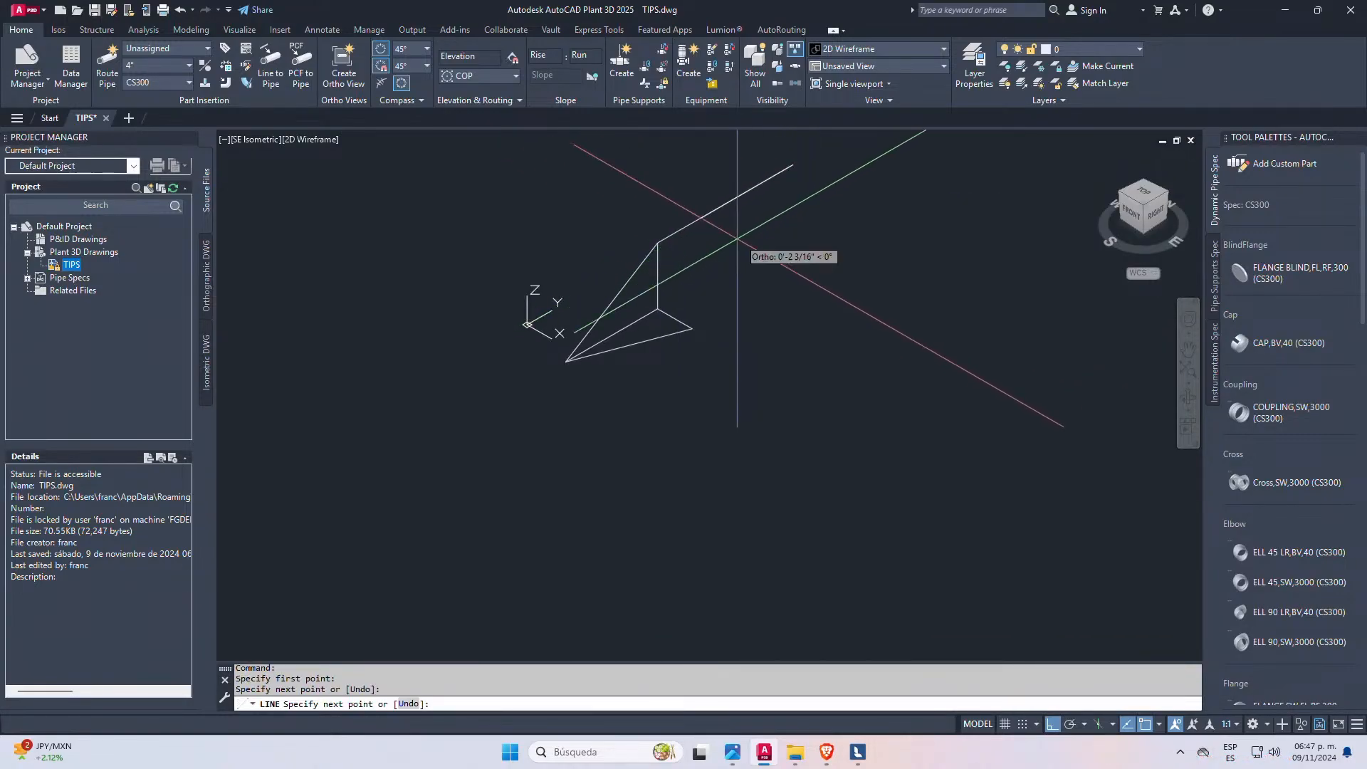
key("Escape")
key("Escape")
left_click(603, 315)
scroll(561, 383, "up", 2)
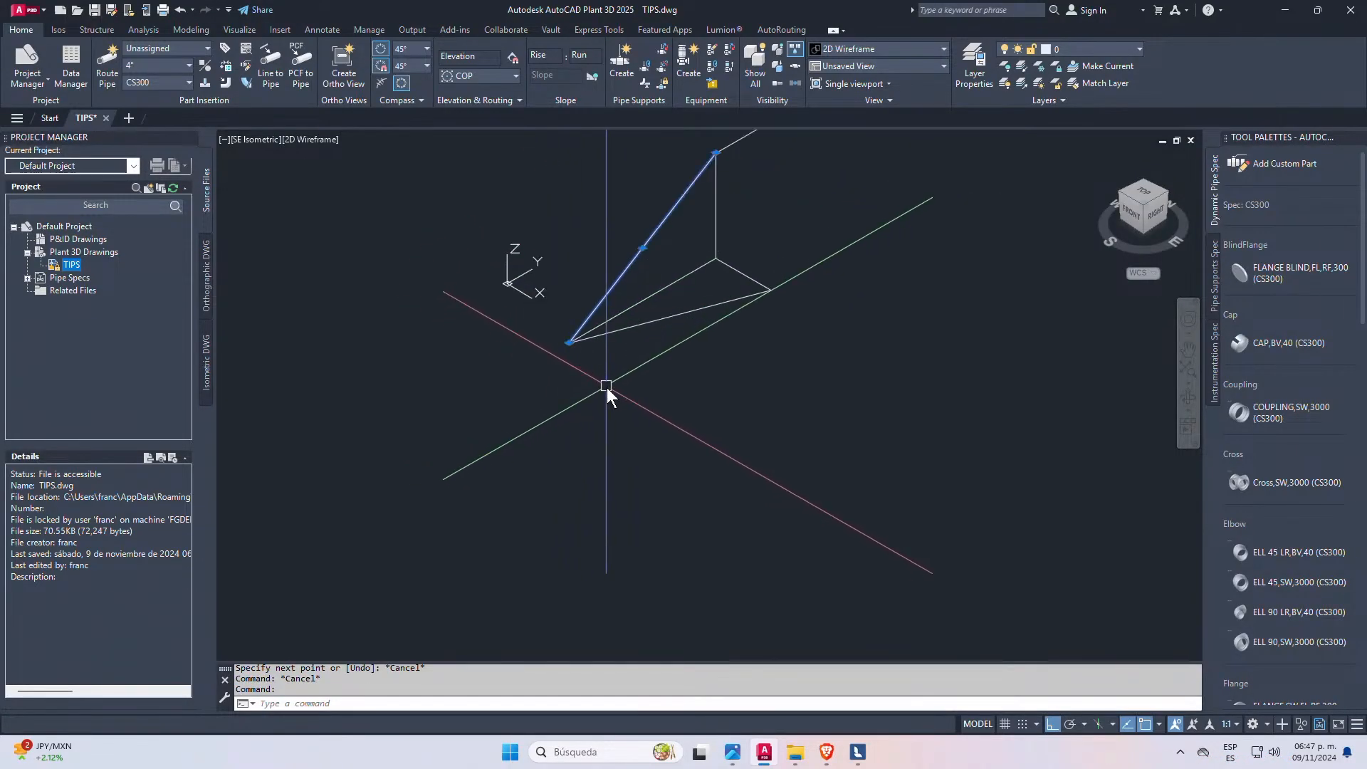
key("Return")
left_click(571, 342)
left_click(464, 463)
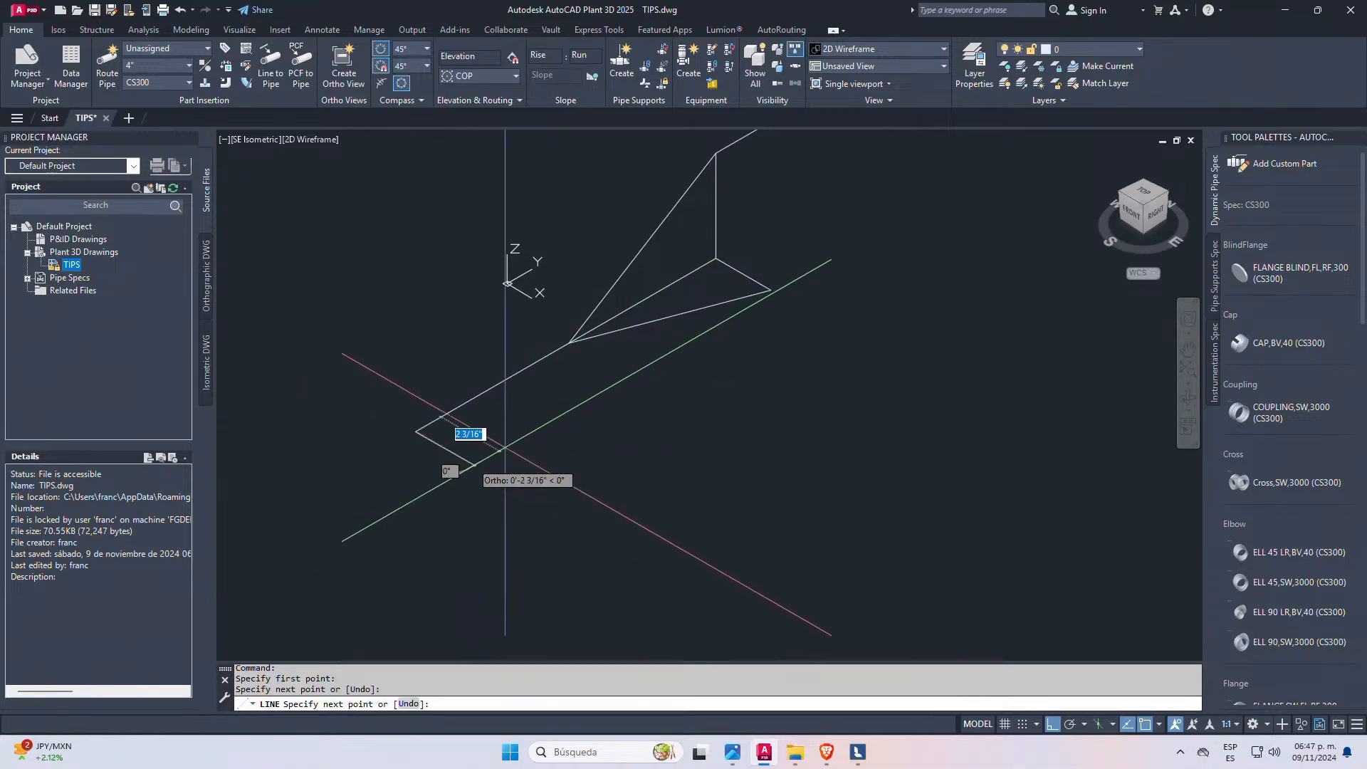
key("Escape")
- Erase all the sketched lines from the drawing
scroll(722, 388, "down", 5)
left_click(806, 238)
left_click(624, 457)
key("Delete")
scroll(727, 362, "up", 5)
middle_click_drag(737, 341, 256, 135)
type("l")
key("Return")
key("Escape")
key("Escape")
- Route a 4" CS300 pipe about 3'-6 5/8" along Y, then switch the compass plane, turn Ortho off and add a rising 45° segment
left_click(109, 59)
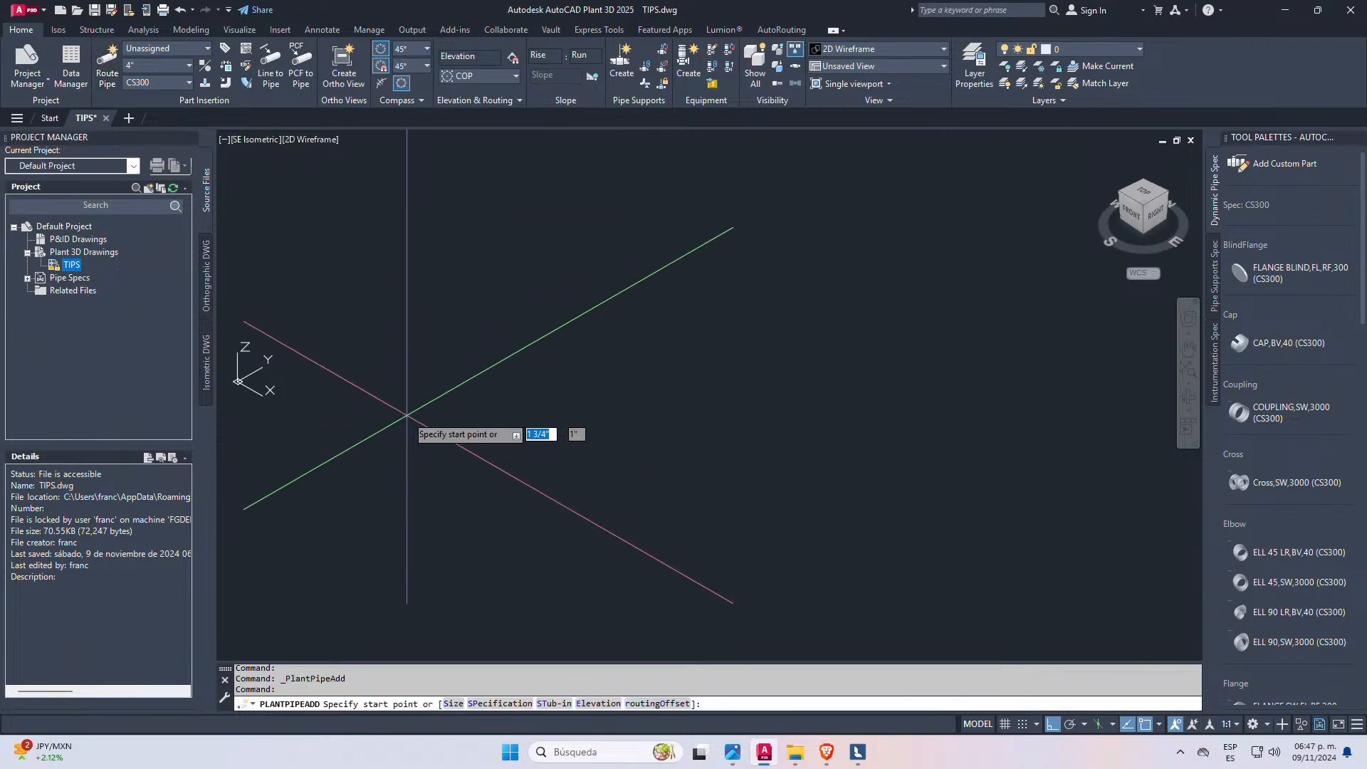
left_click(430, 391)
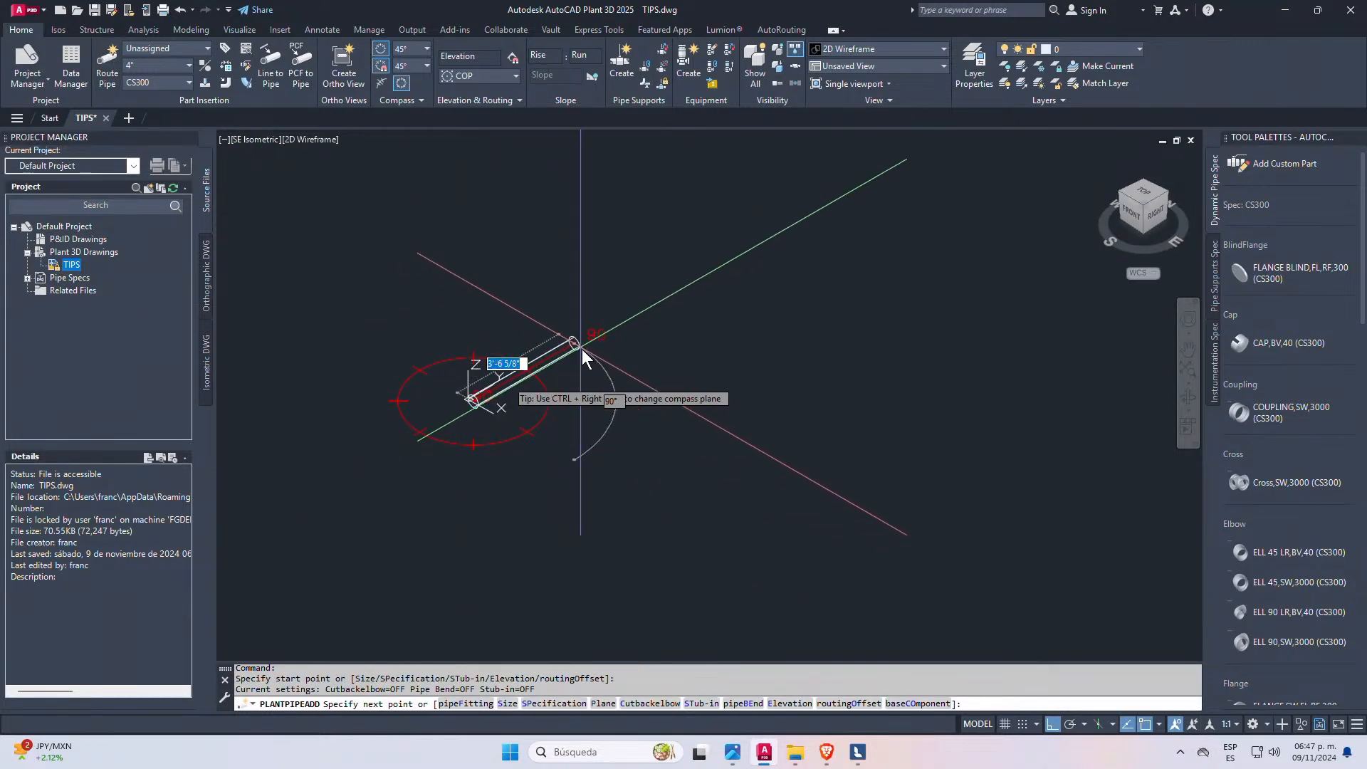
left_click(586, 340)
right_click(612, 257, "ctrl")
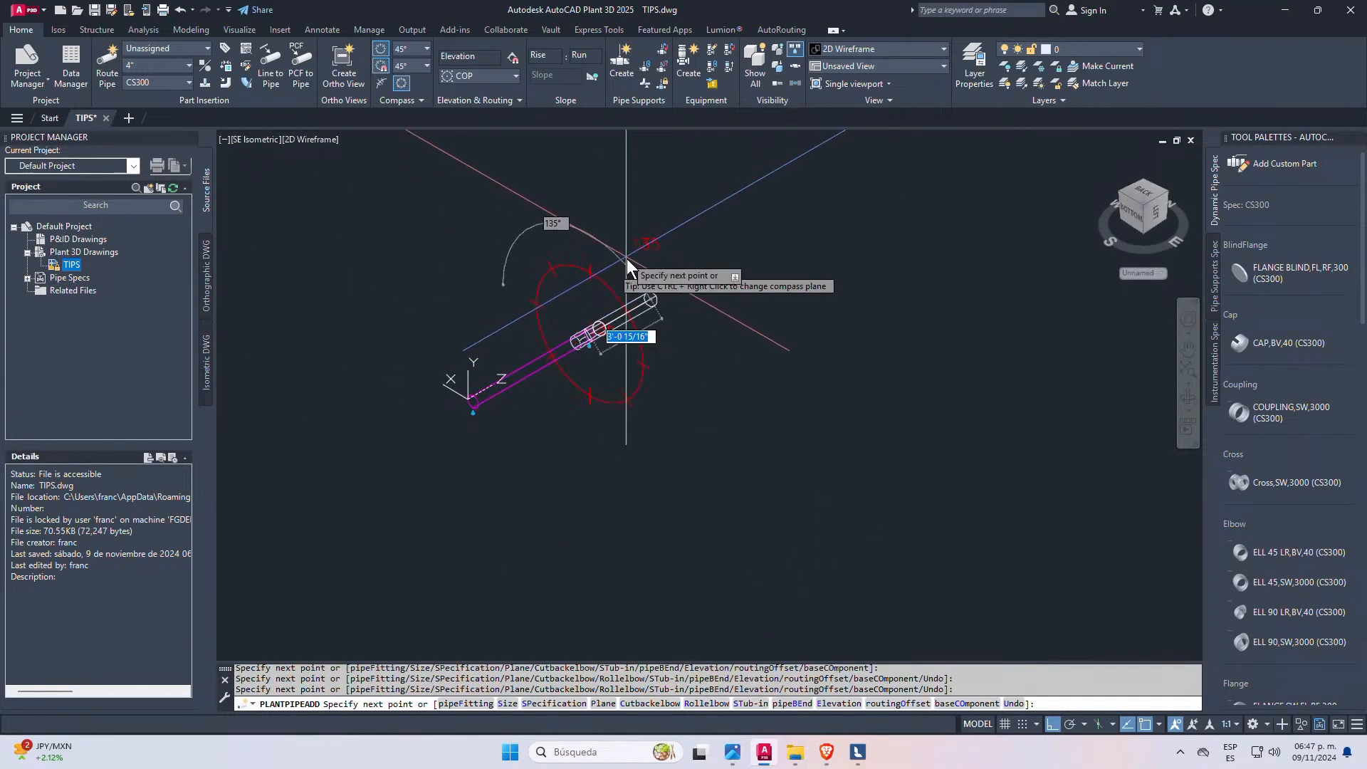
right_click(615, 246, "ctrl")
right_click(617, 238, "ctrl")
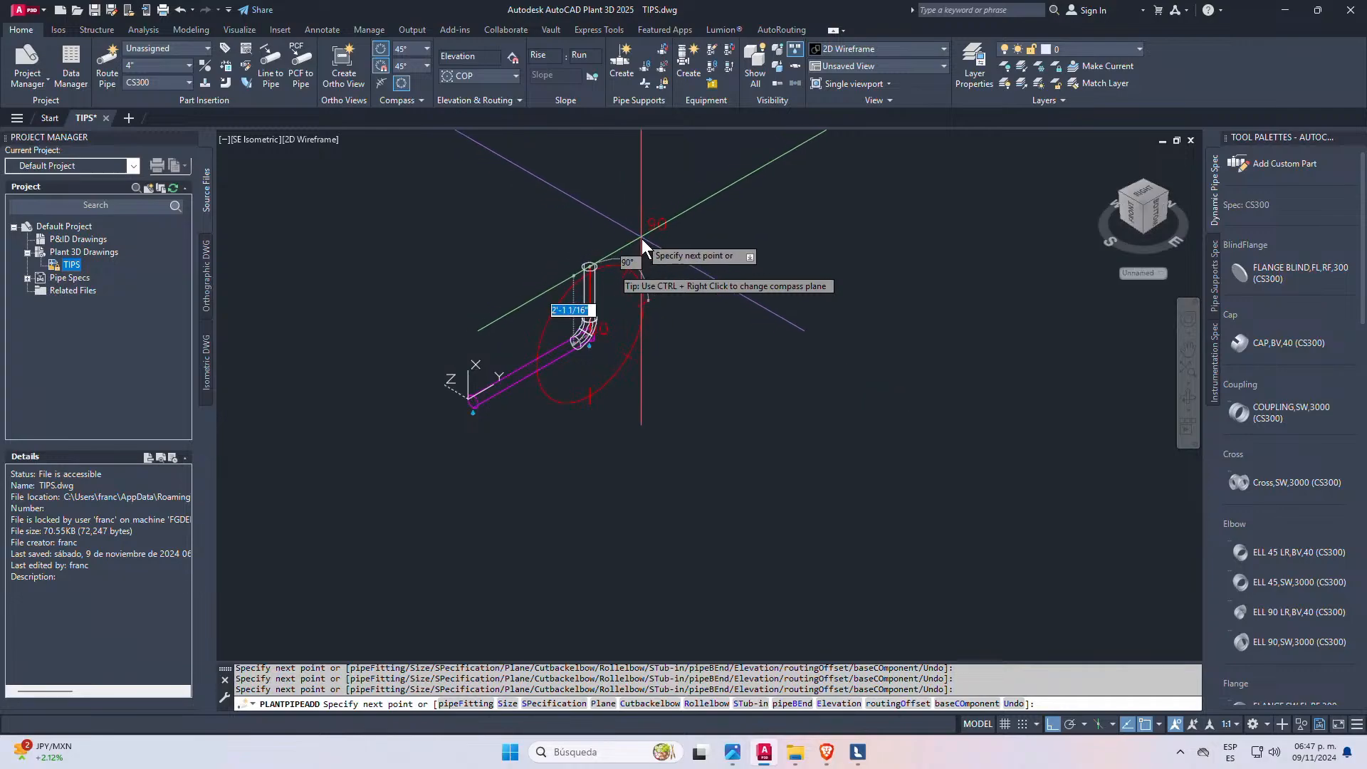
key("F8")
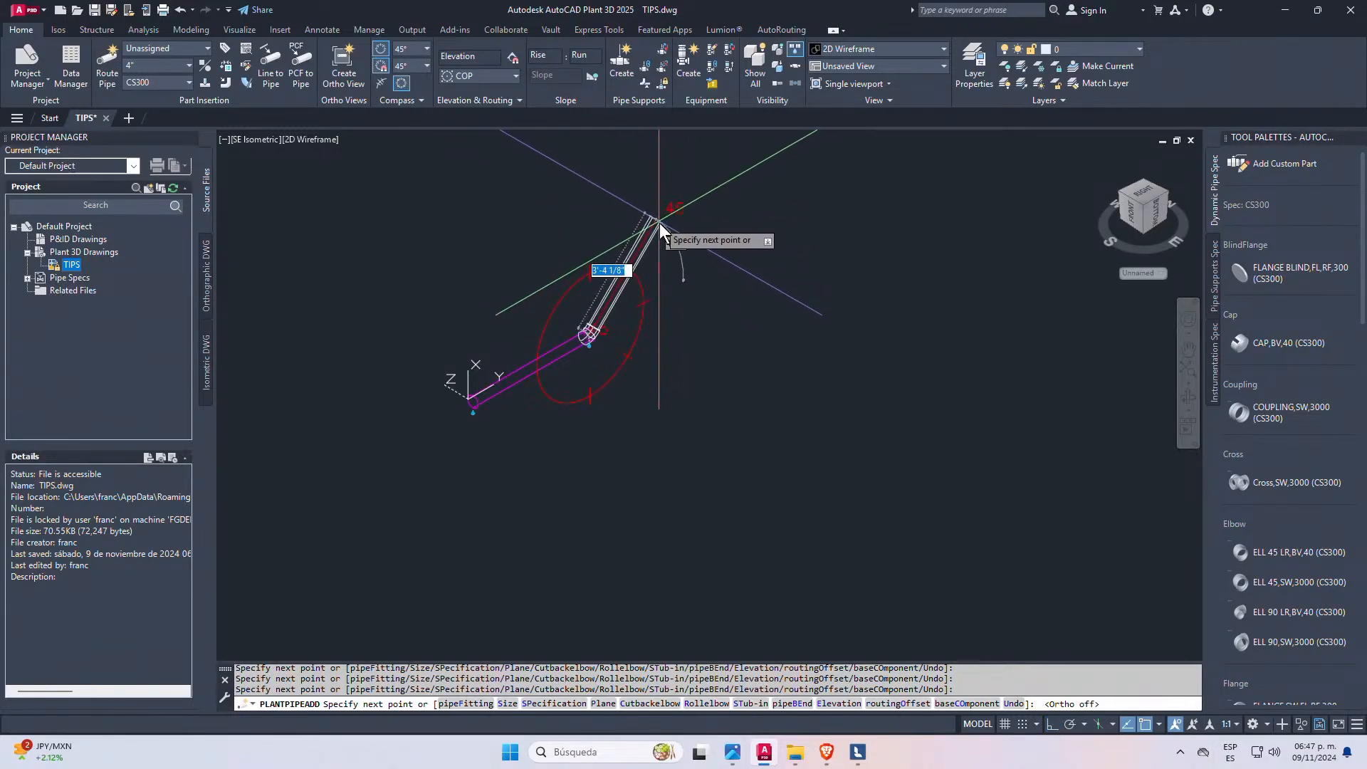
scroll(657, 225, "up", 2)
left_click(652, 226)
key("Escape")
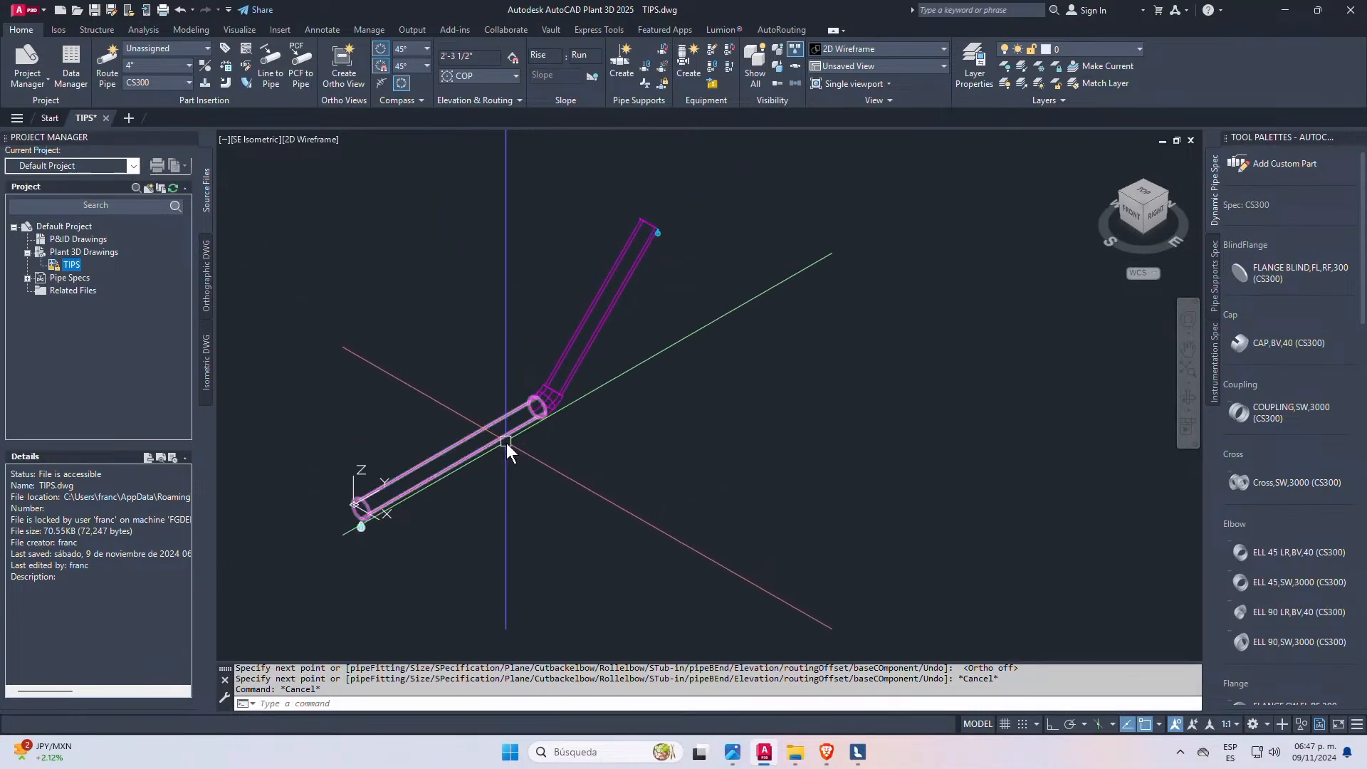
- Erase the routed pipe segments and their elbow
mouse_move(506, 443)
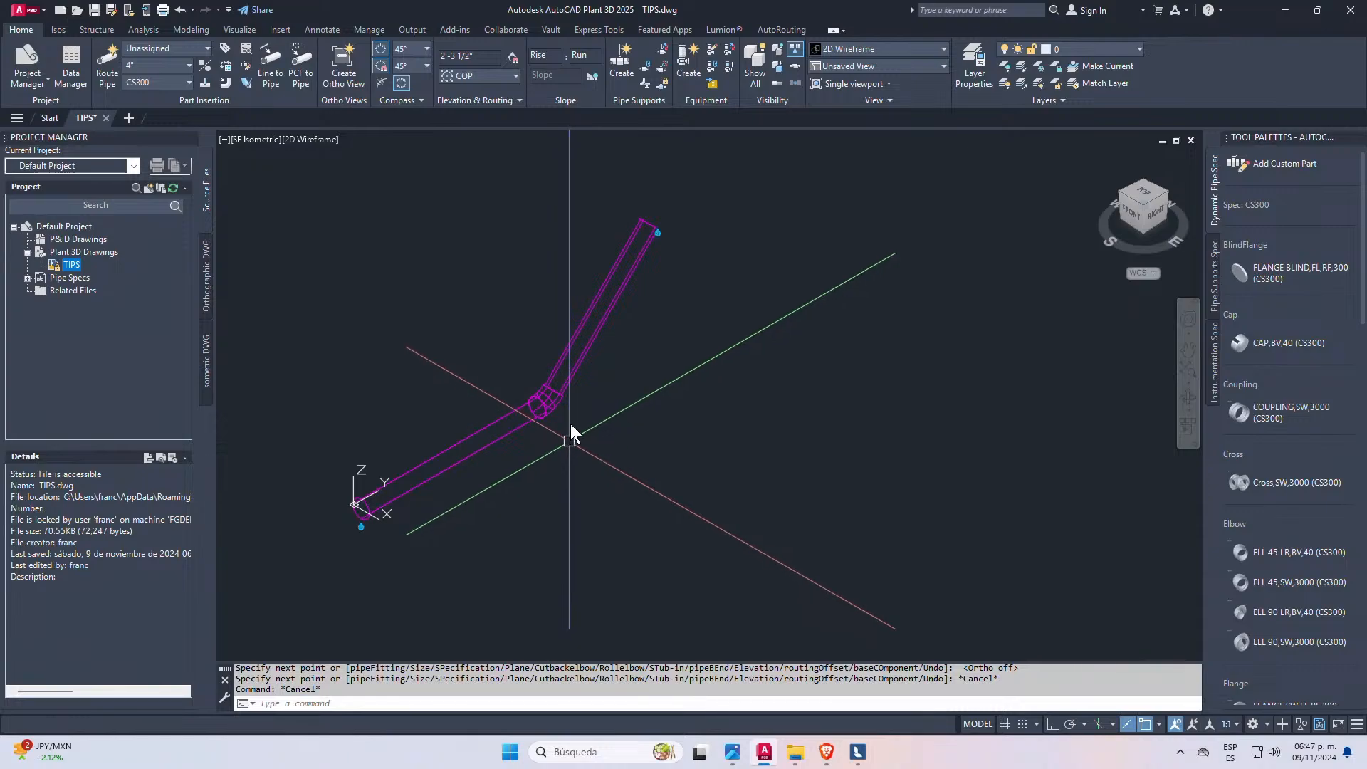
key("Escape")
left_click(669, 491)
left_click(511, 304)
scroll(570, 380, "down", 2)
key("Delete")
mouse_move(570, 381)
middle_mouse_down()
mouse_move(437, 327)
mouse_move(500, 208)
mouse_move(450, 289)
mouse_move(353, 168)
middle_mouse_up()
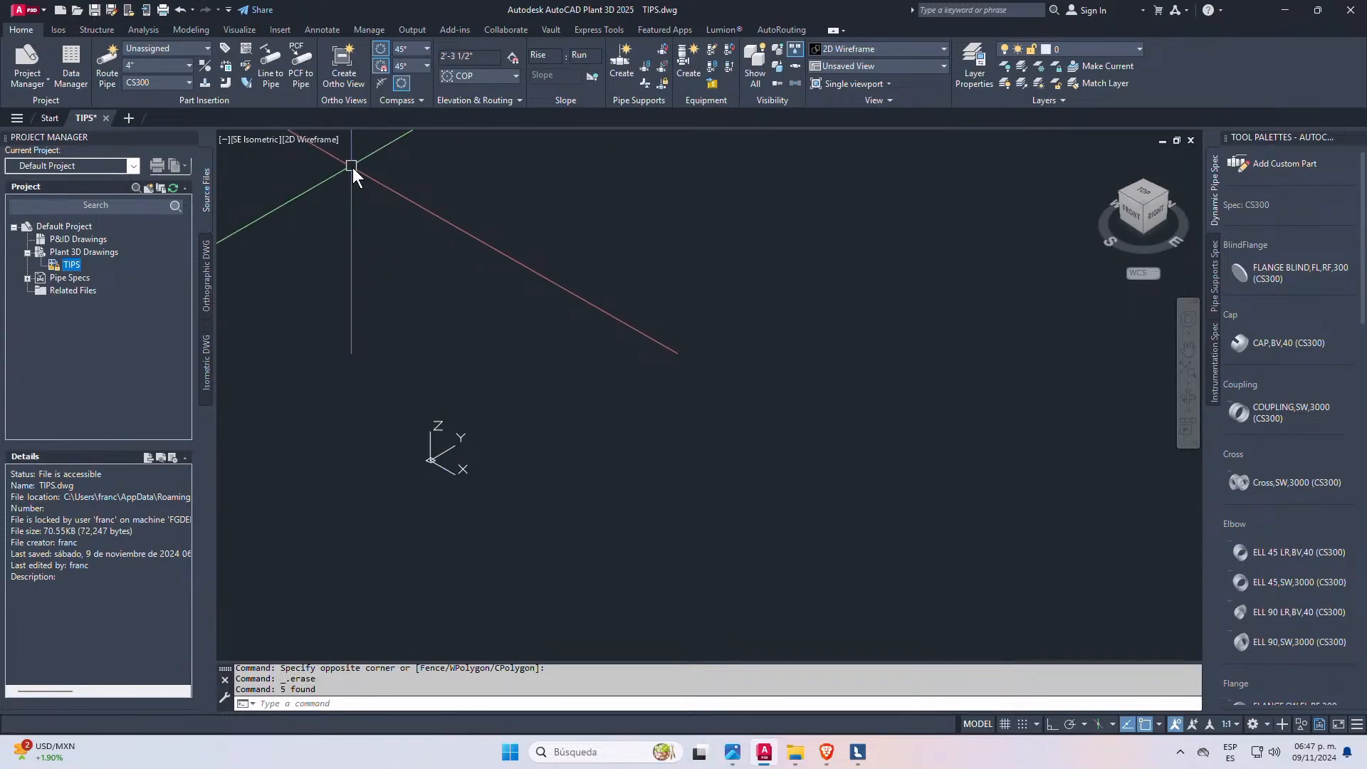
middle_click_drag(352, 168, 371, 230)
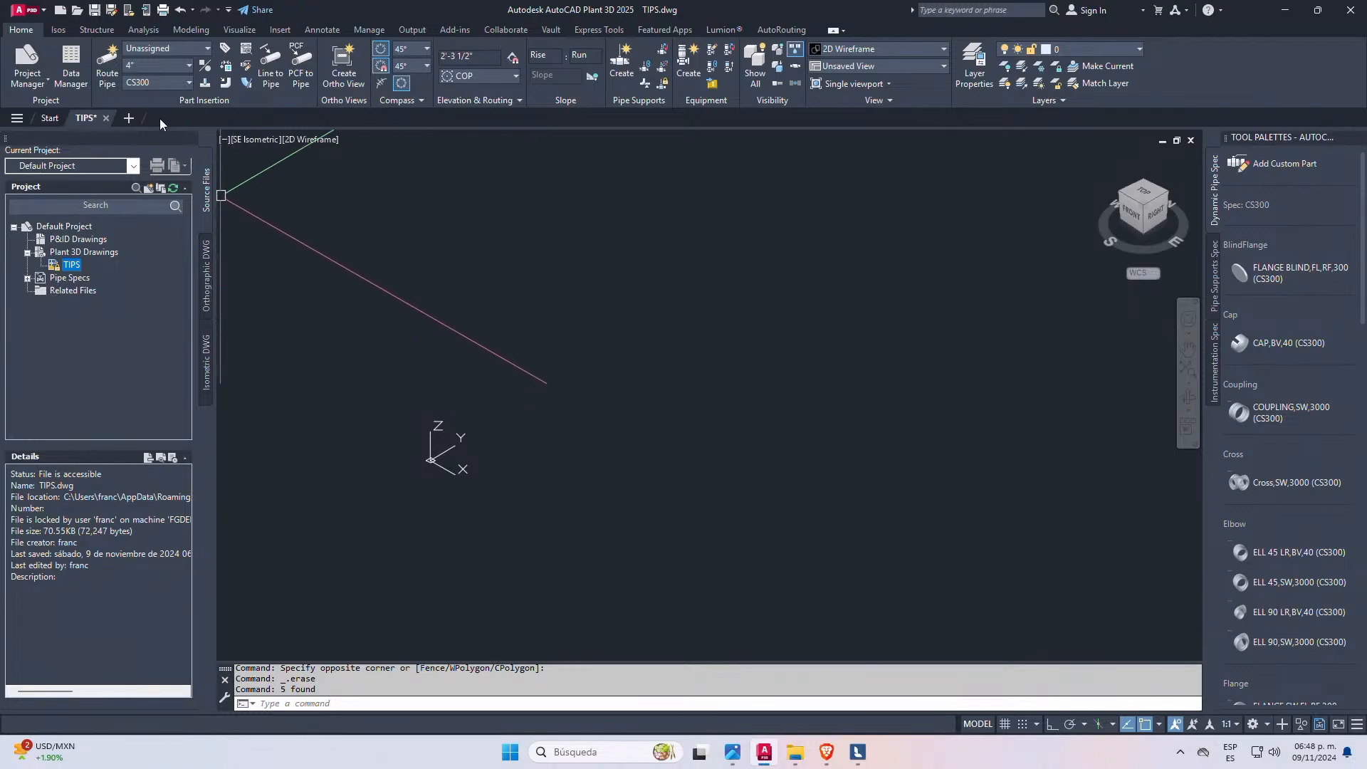
- Set the pipe routing size to 10"
left_click(151, 67)
left_click(153, 231)
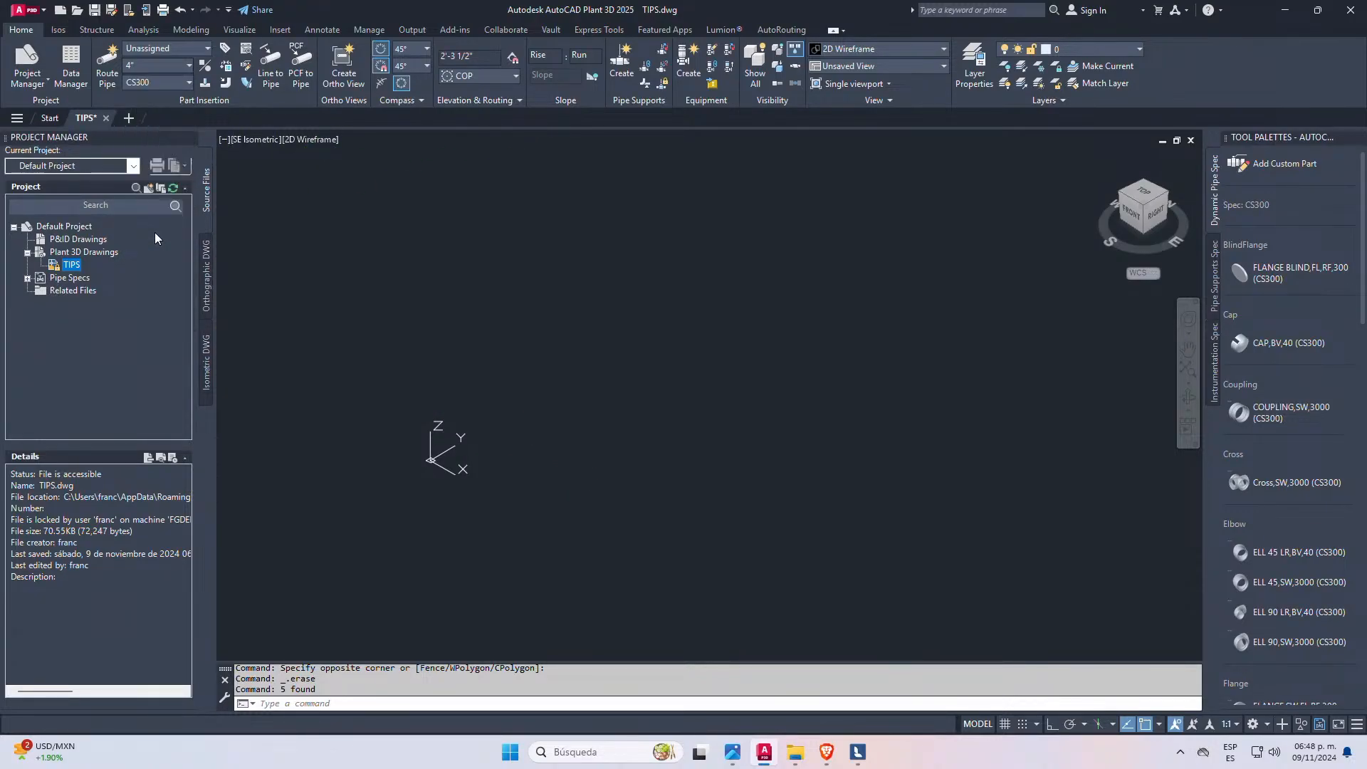
type("l")
key("Return")
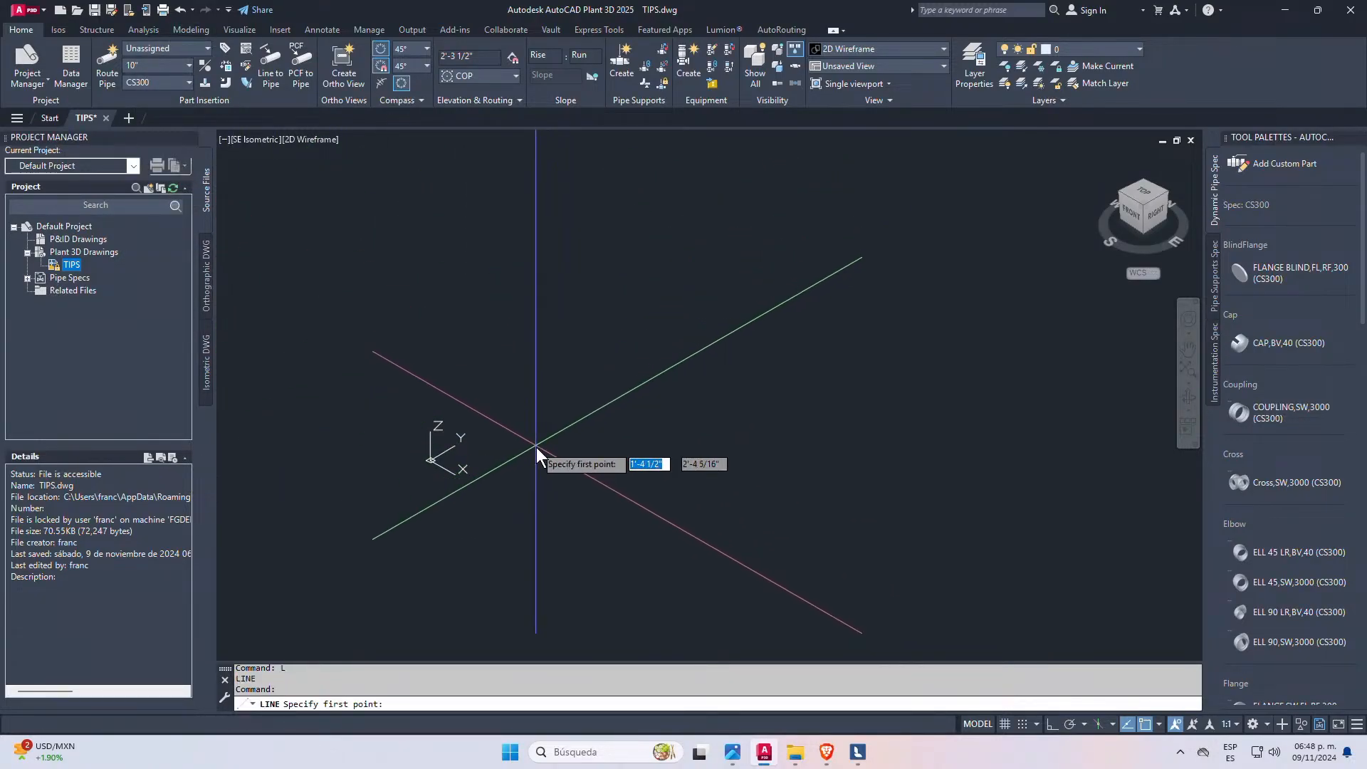
scroll(536, 445, "up", 4)
left_click(447, 479)
middle_click_drag(449, 480, 549, 434)
key("F8")
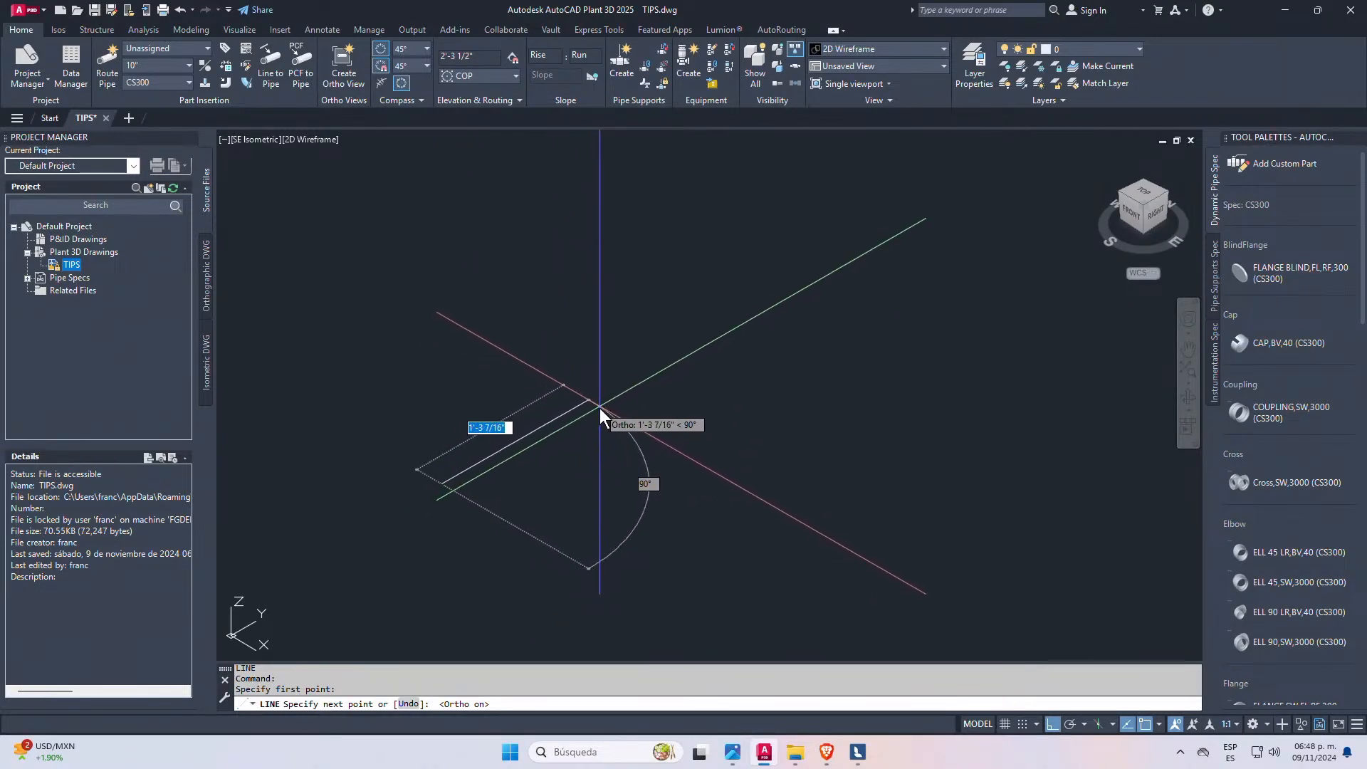
key("Escape")
key("Escape")
key("Escape")
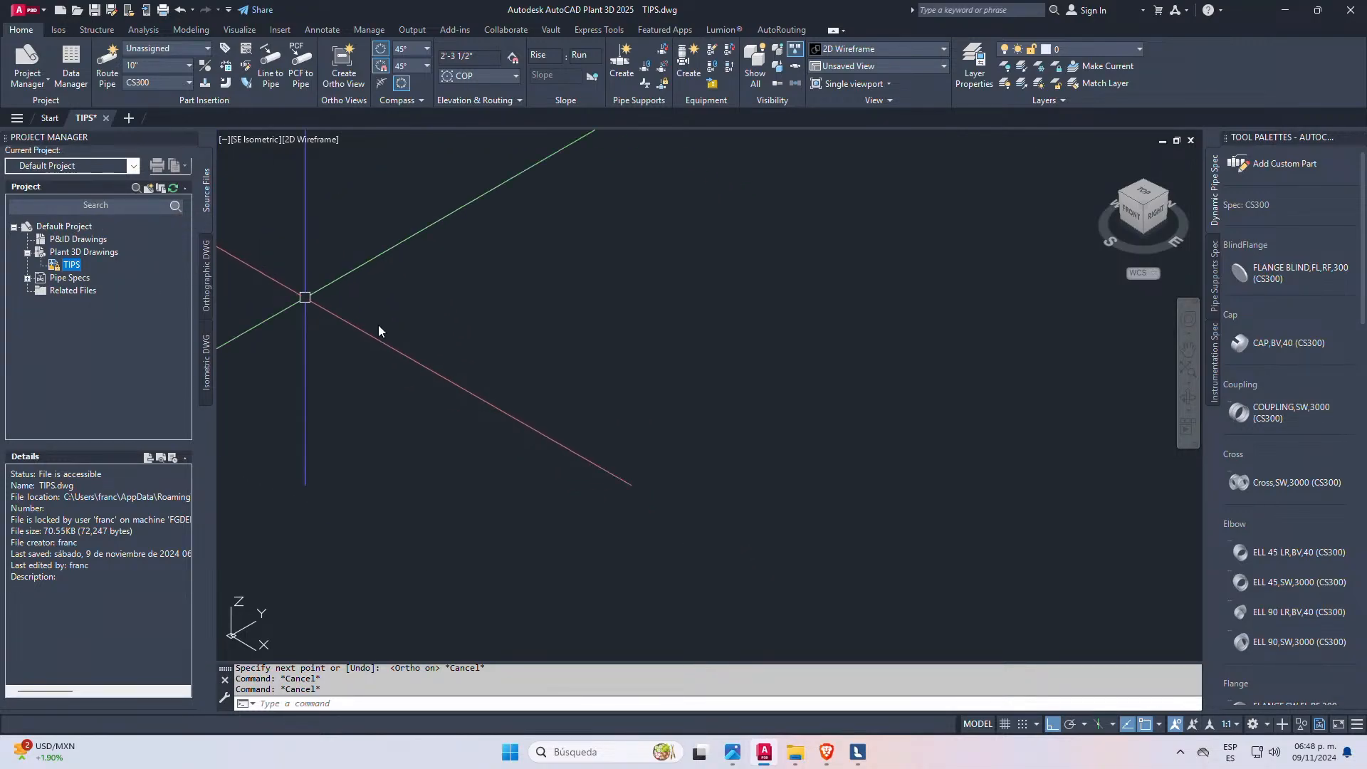
- Use -DWGUNITS to examine the available drawing length units, leaving the command without choosing one
left_click(553, 296)
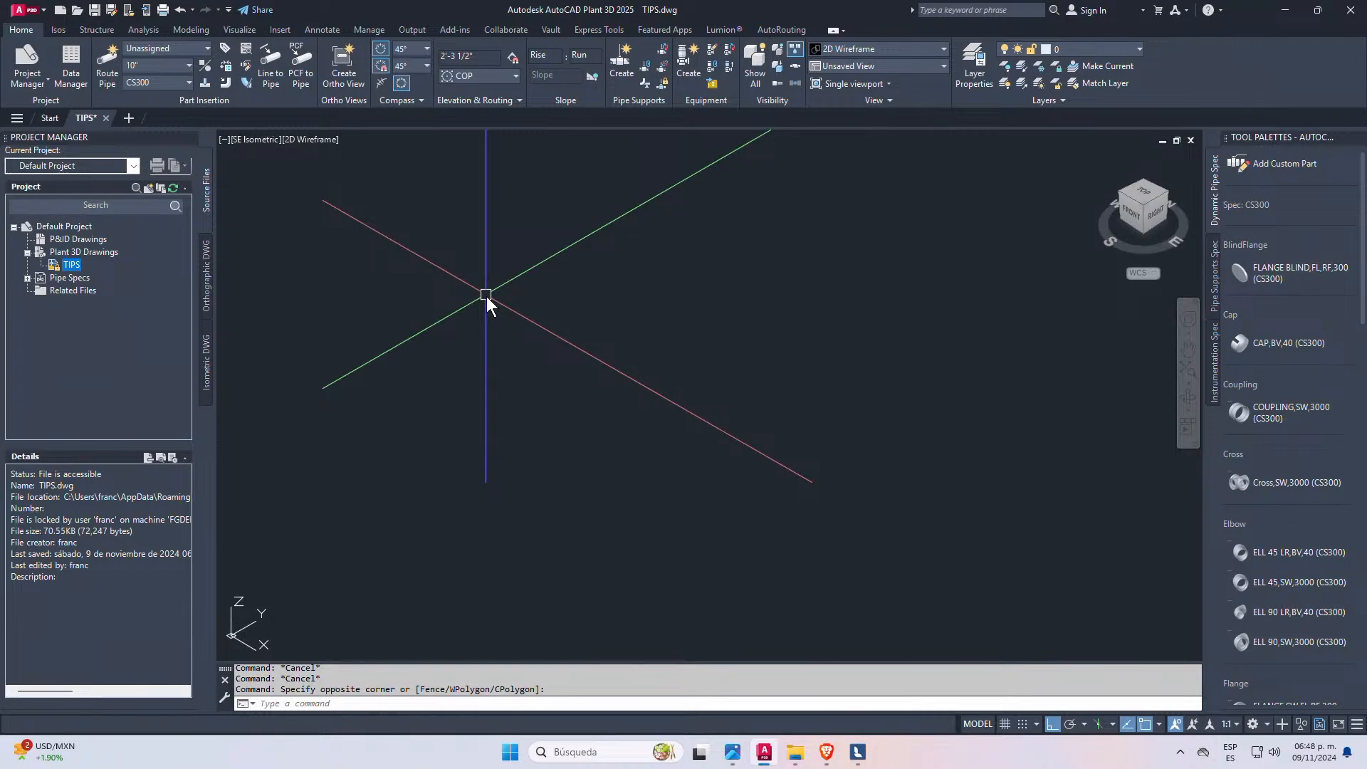
type("-DW")
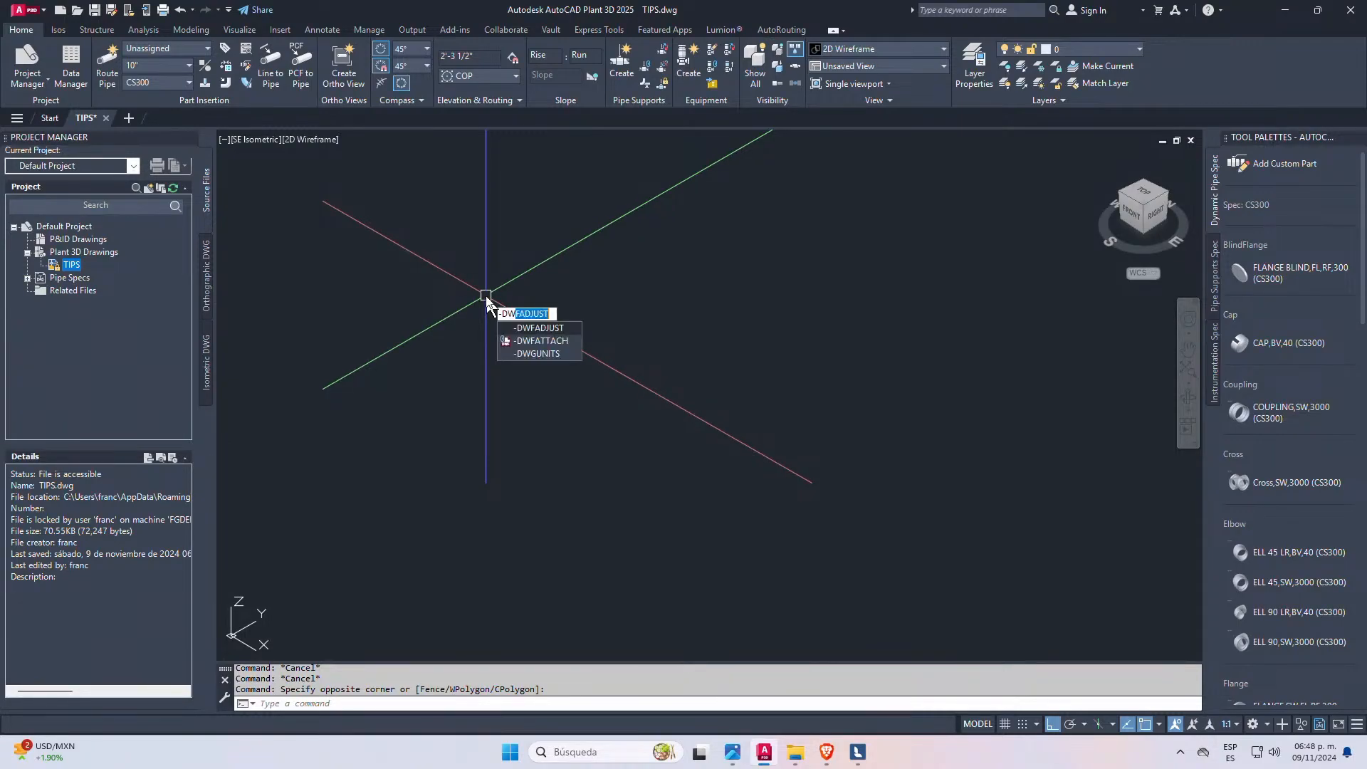
key("Return")
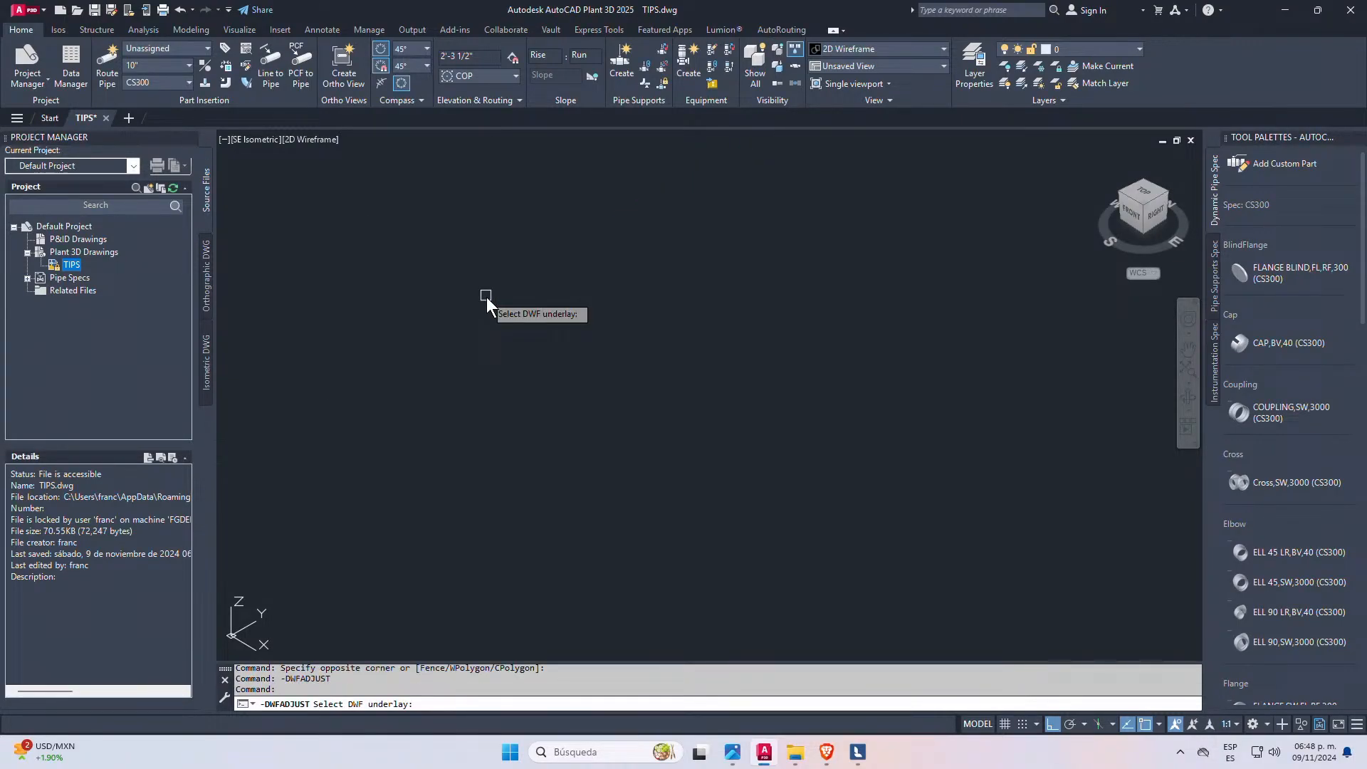
key("Escape")
key("Escape")
key("Escape")
type("-D")
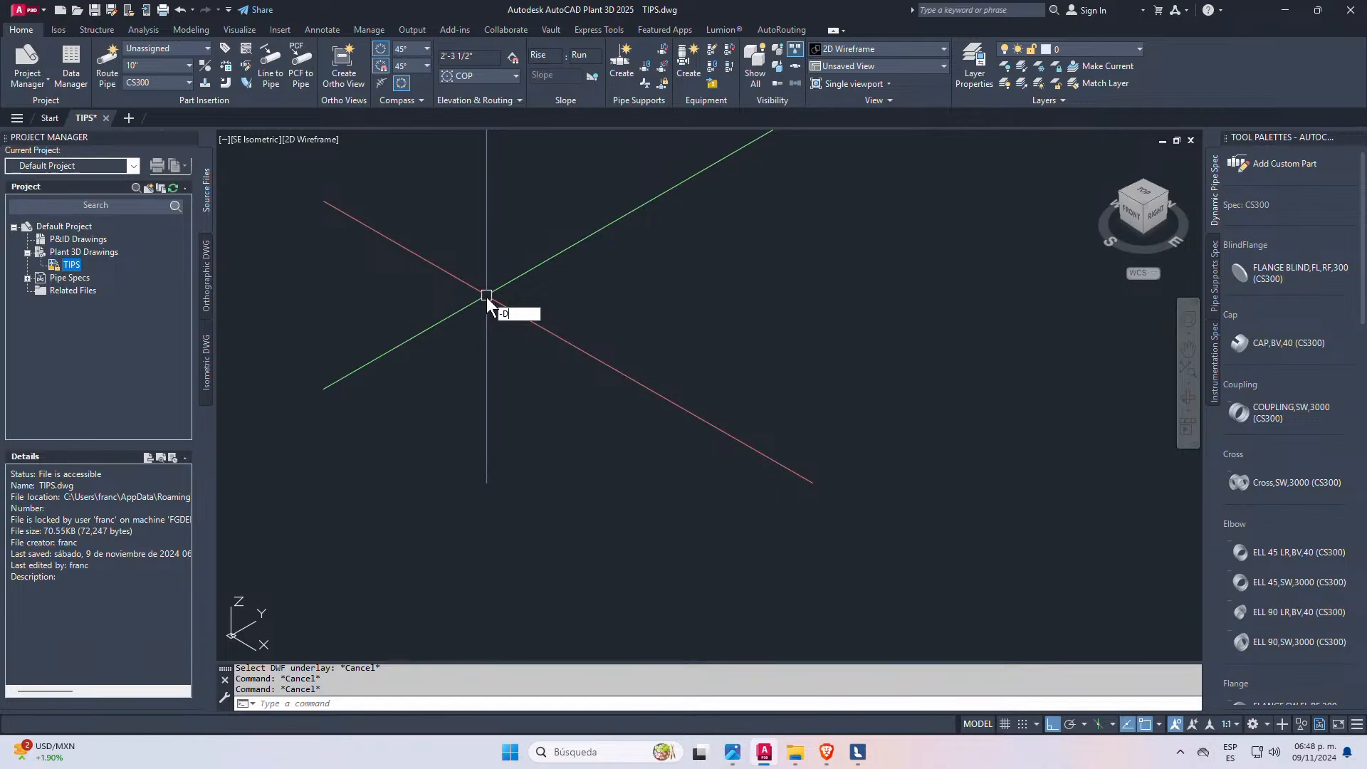
type("W")
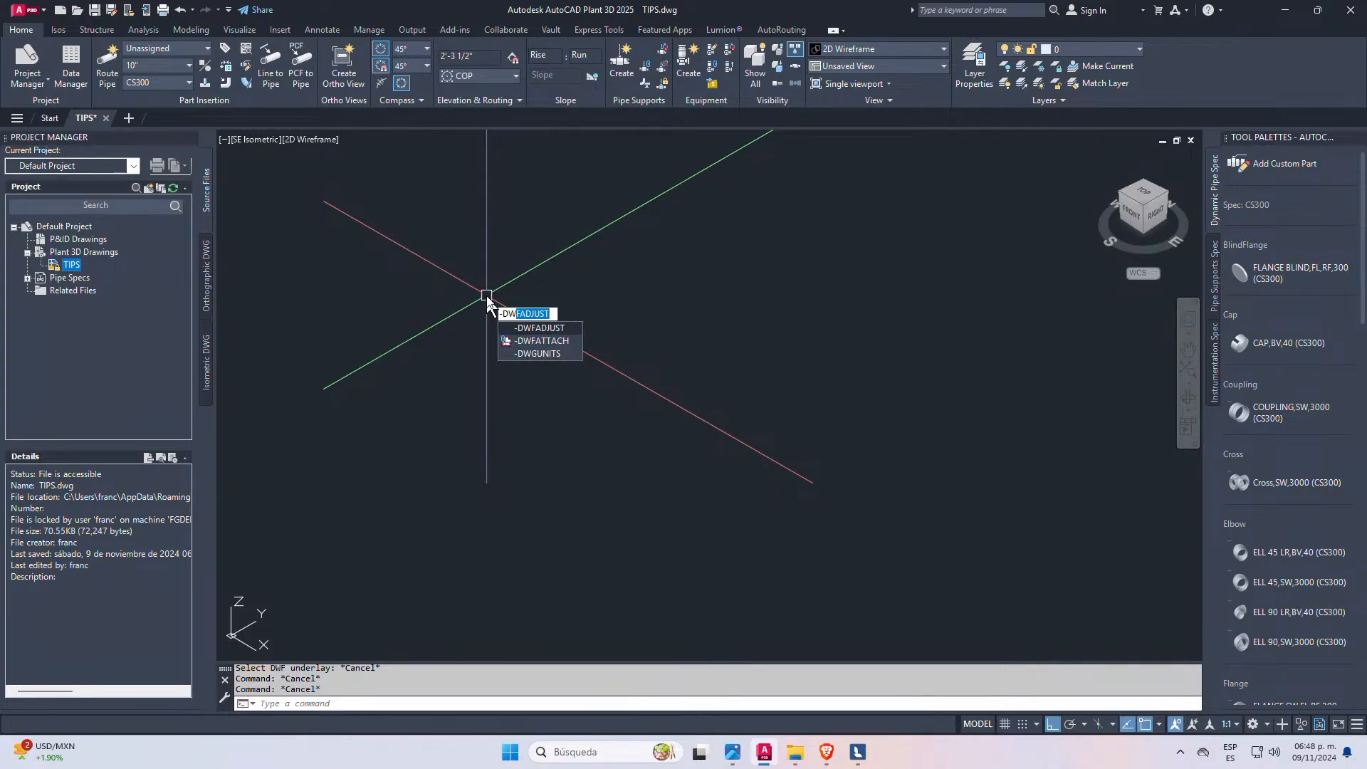
left_click(558, 354)
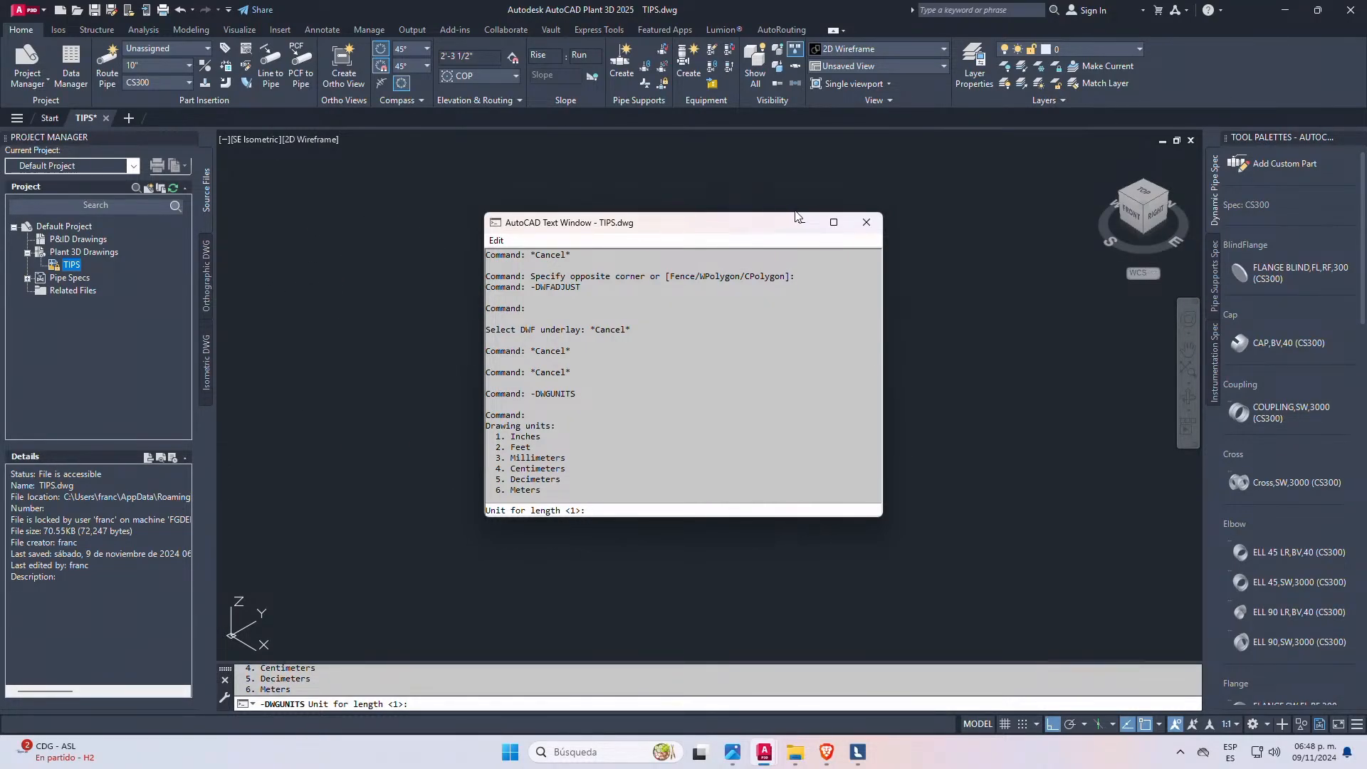
left_click(866, 222)
key("Escape")
key("Escape")
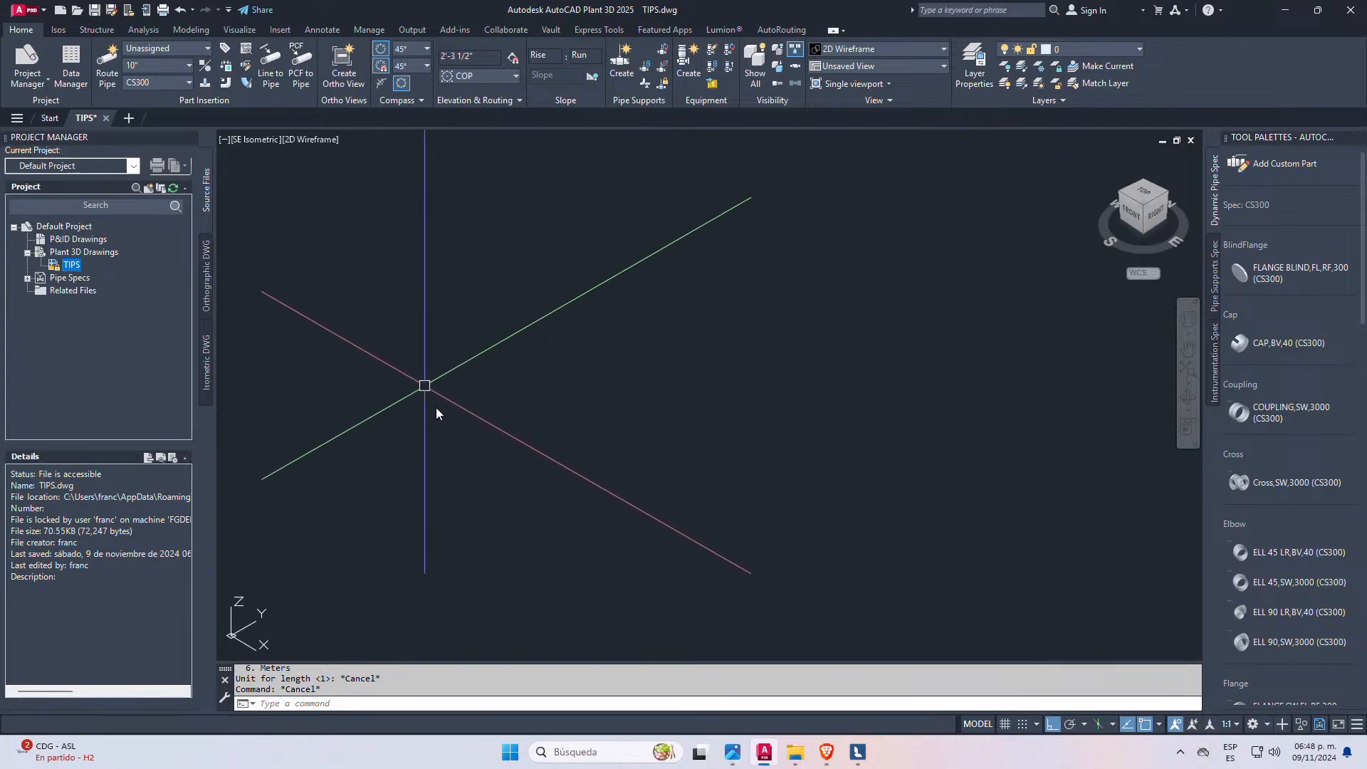
key("Escape")
key("Escape")
- Examine the architectural length precision options in the Drawing Units dialog, leaving it without changing any setting
type("UNI")
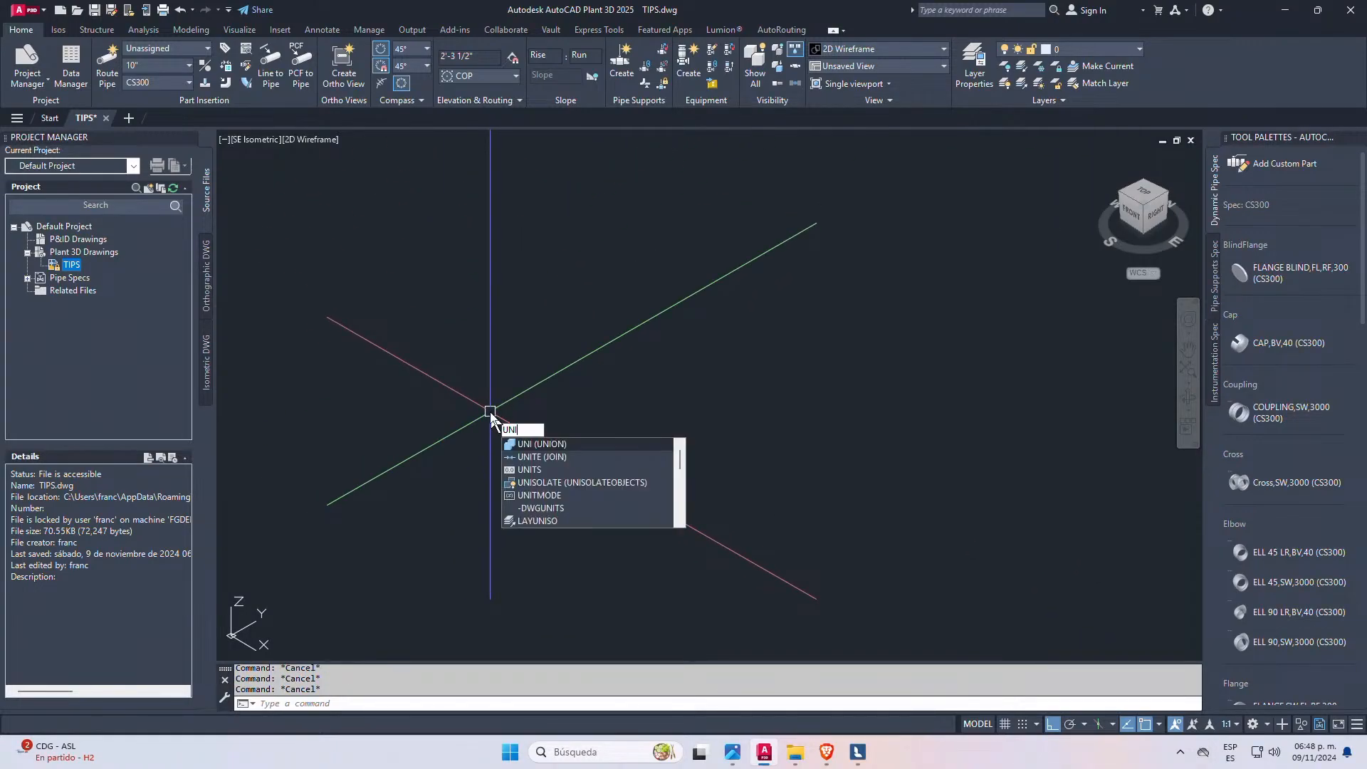
key("Return")
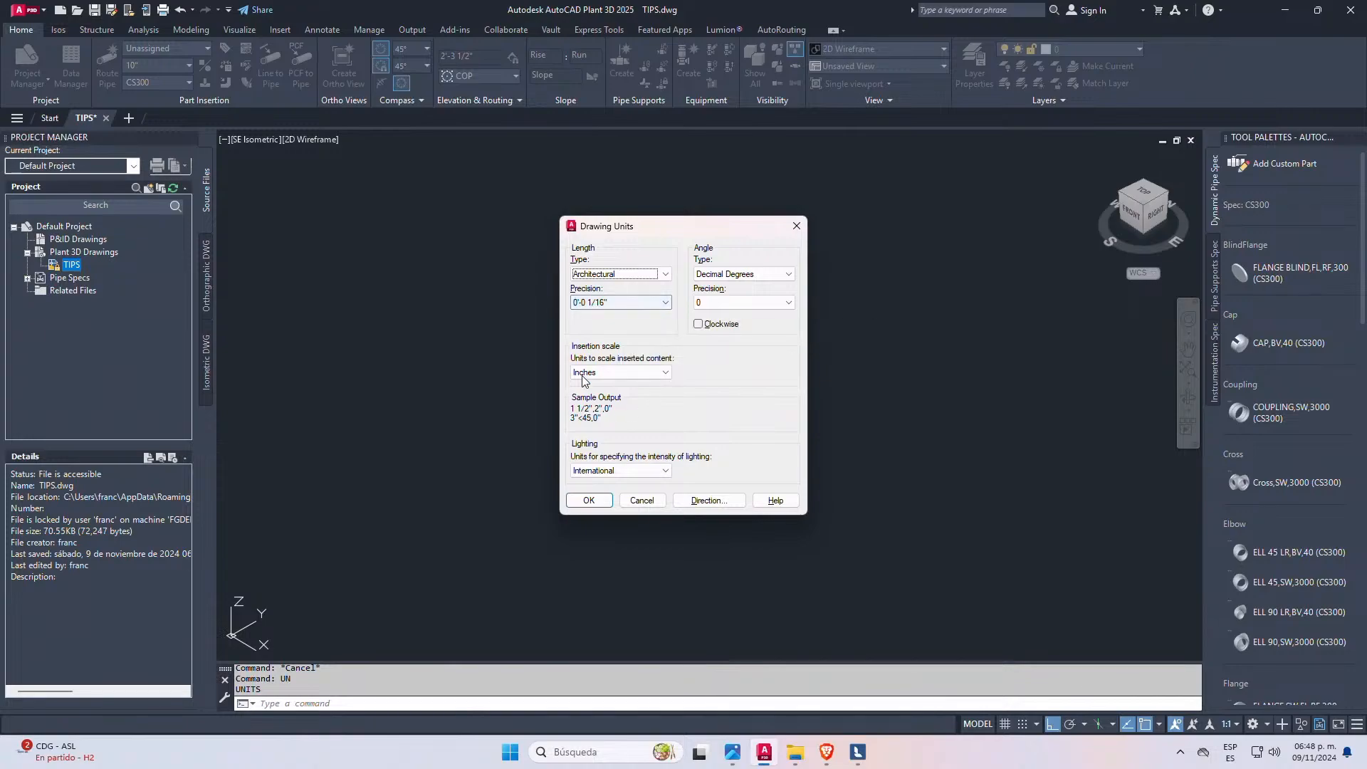
left_click(631, 302)
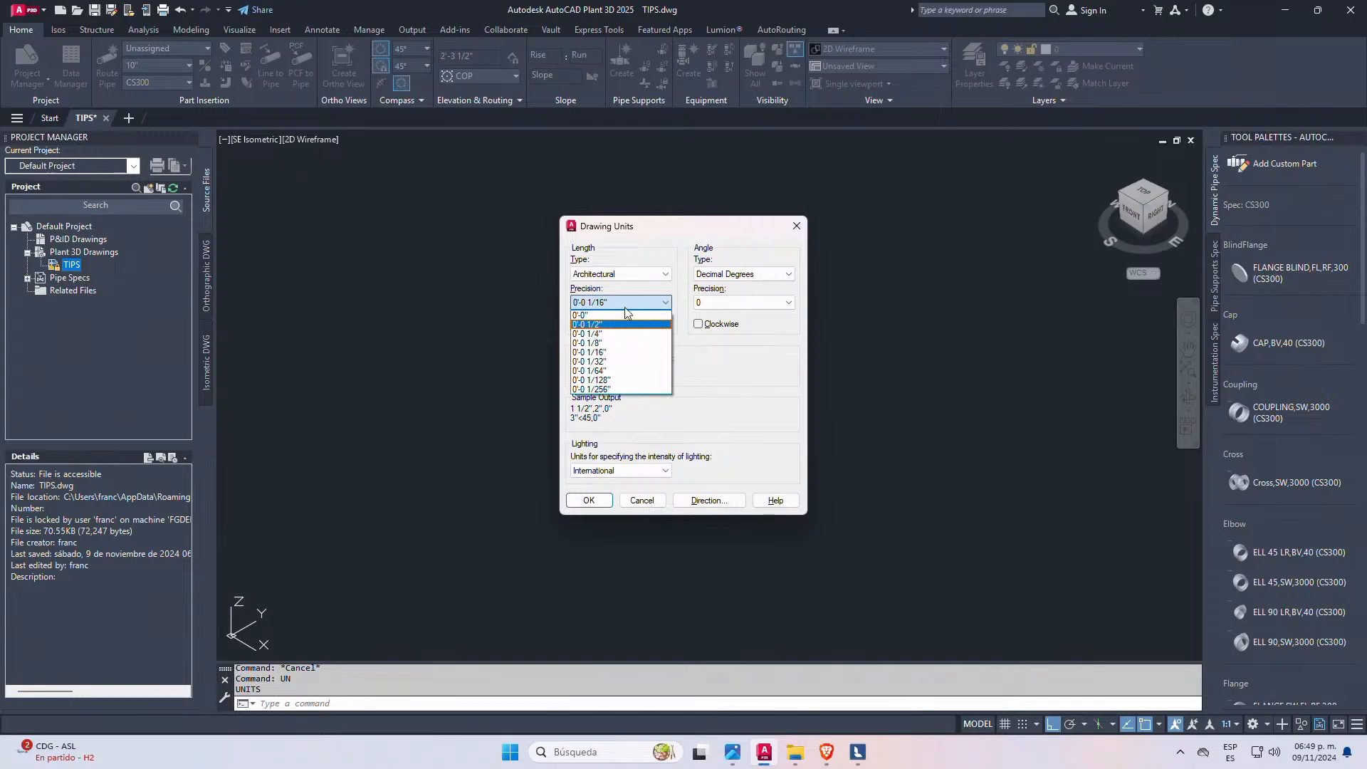
left_click(785, 228)
left_click(795, 226)
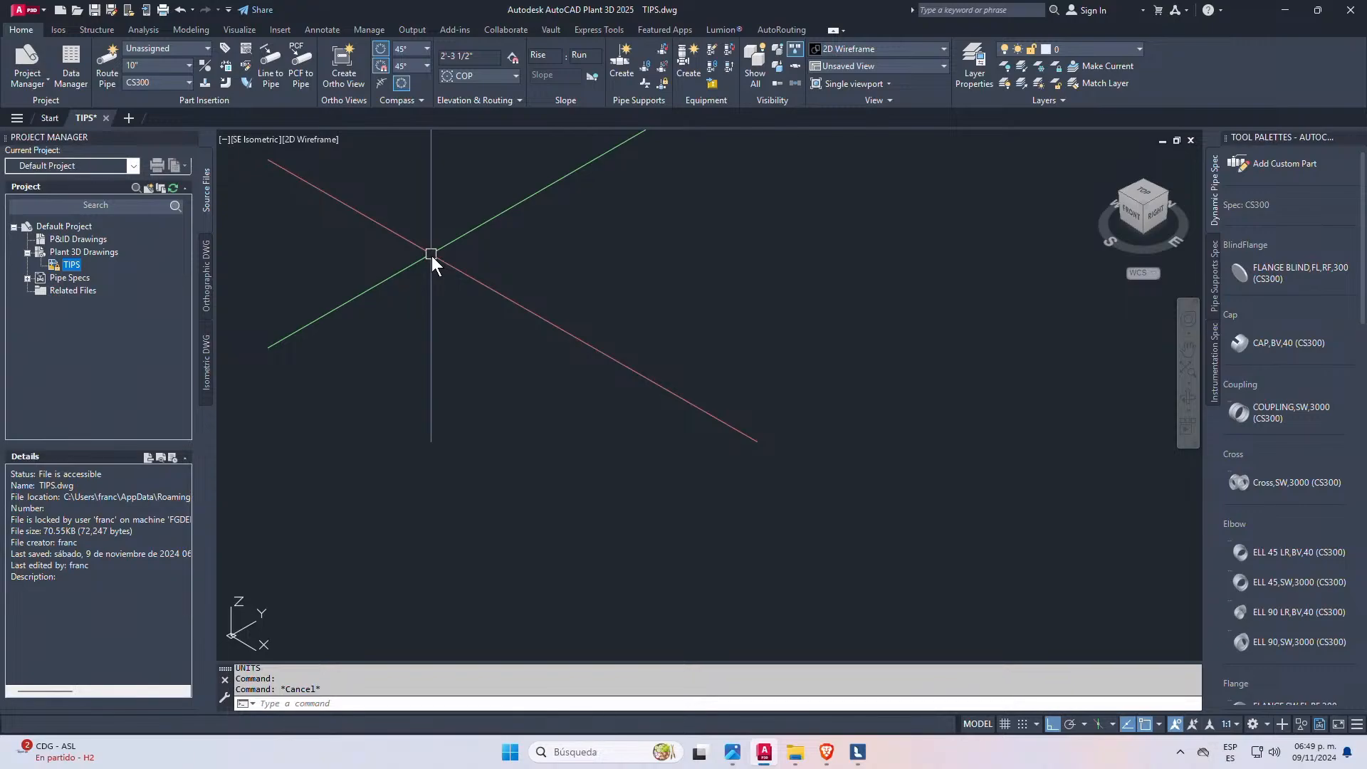
middle_click_drag(432, 256, 288, 244)
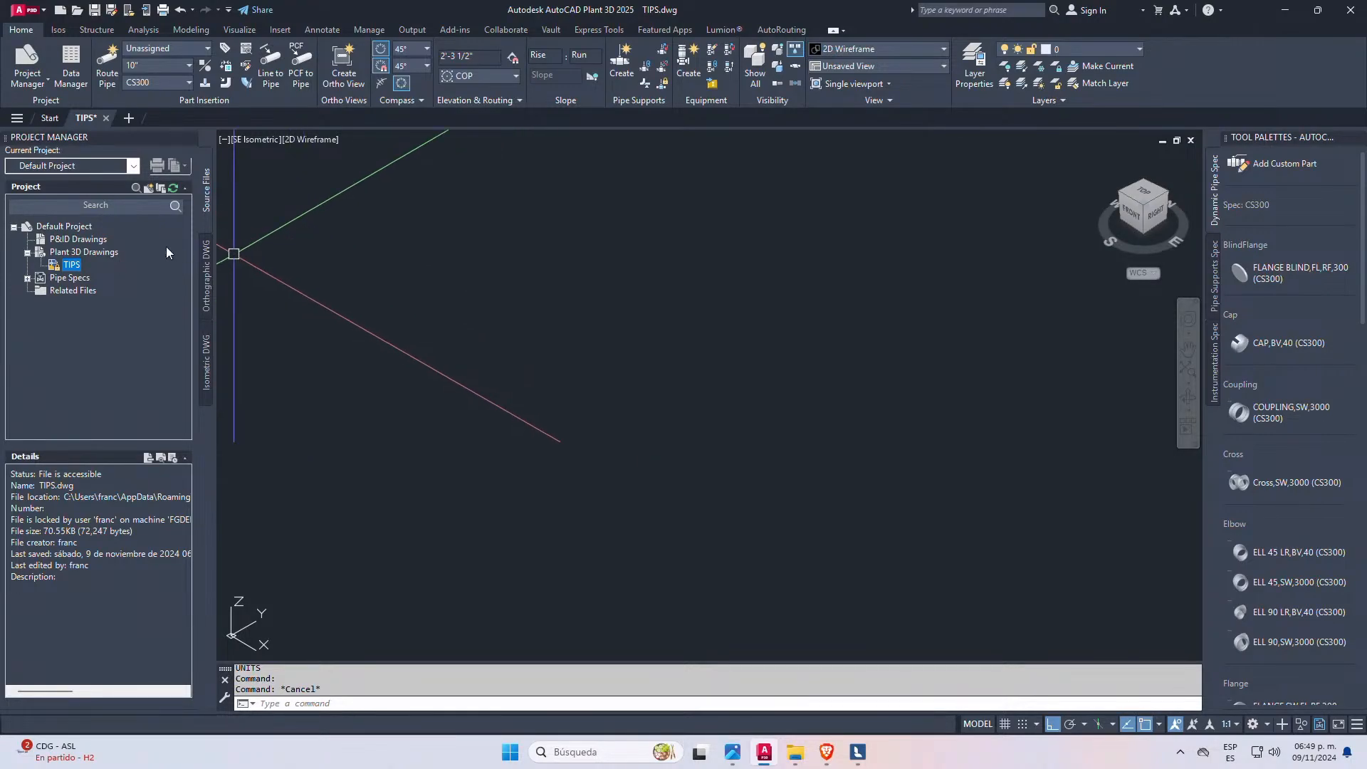
- Start a new project named P3D_MASTER, keeping the default storage directory for its program-generated files
left_click(133, 166)
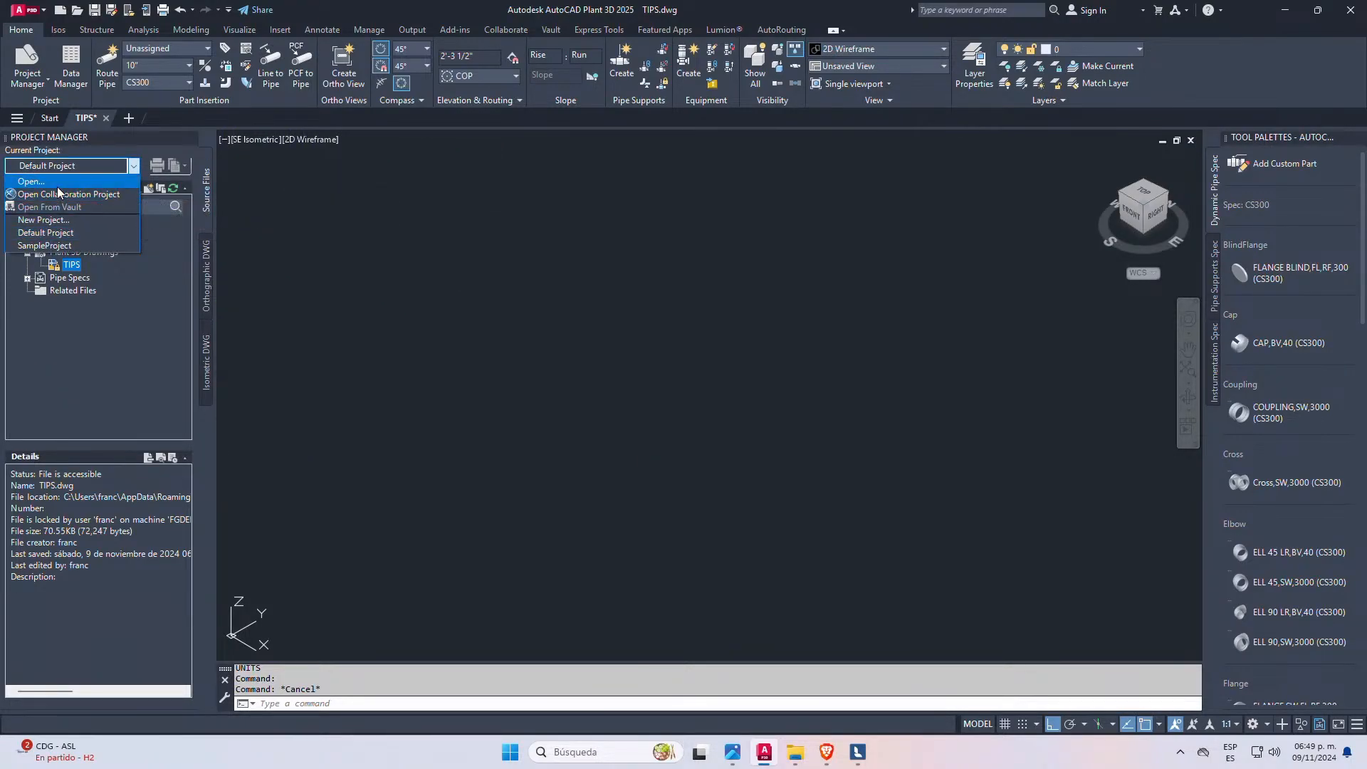
left_click(100, 181)
left_click(133, 166)
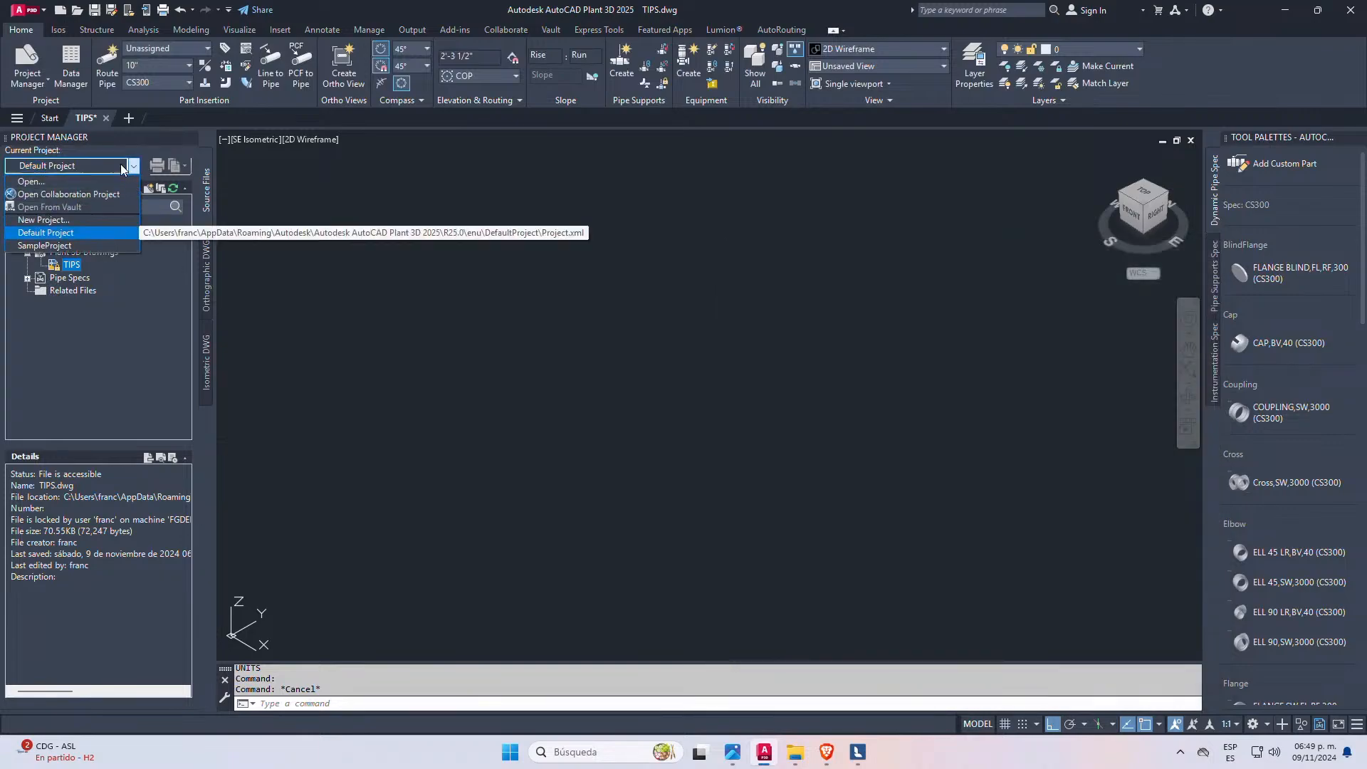
left_click(43, 220)
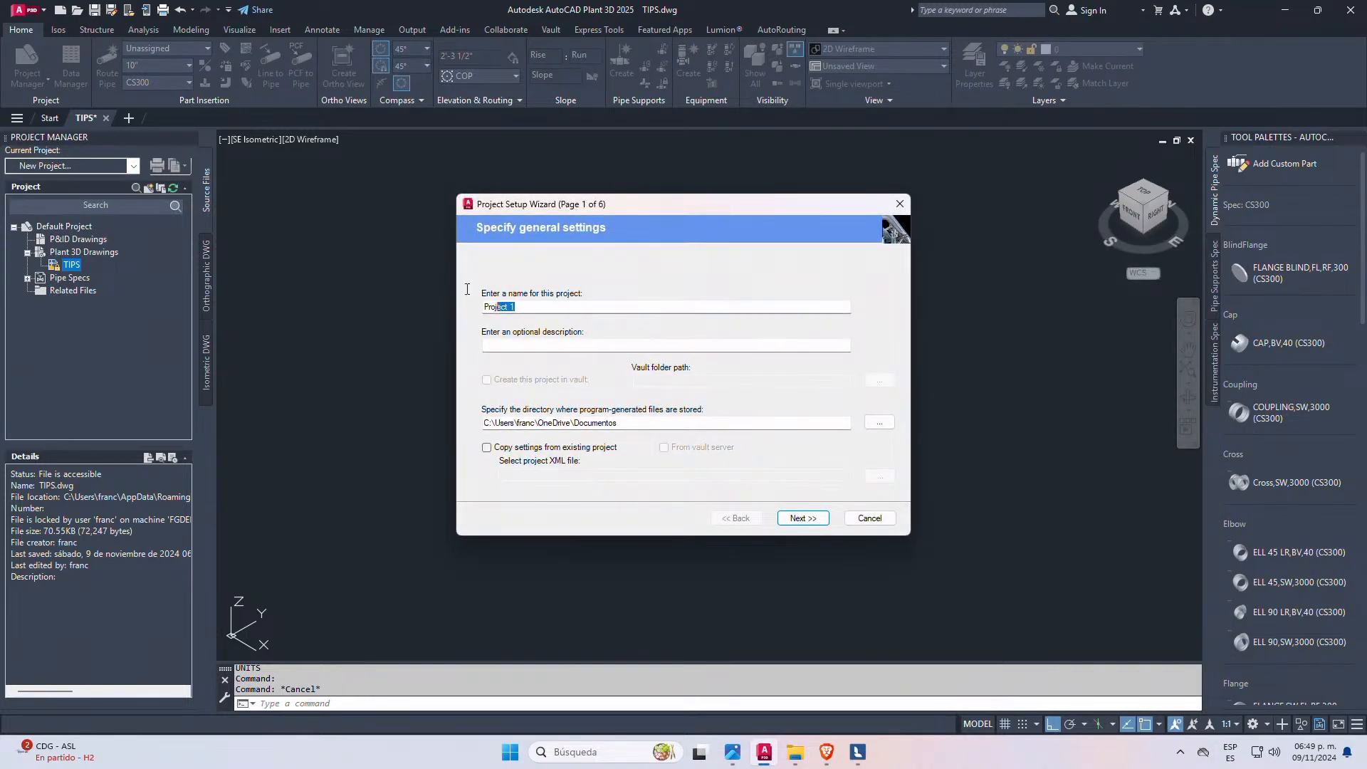
type("p3d")
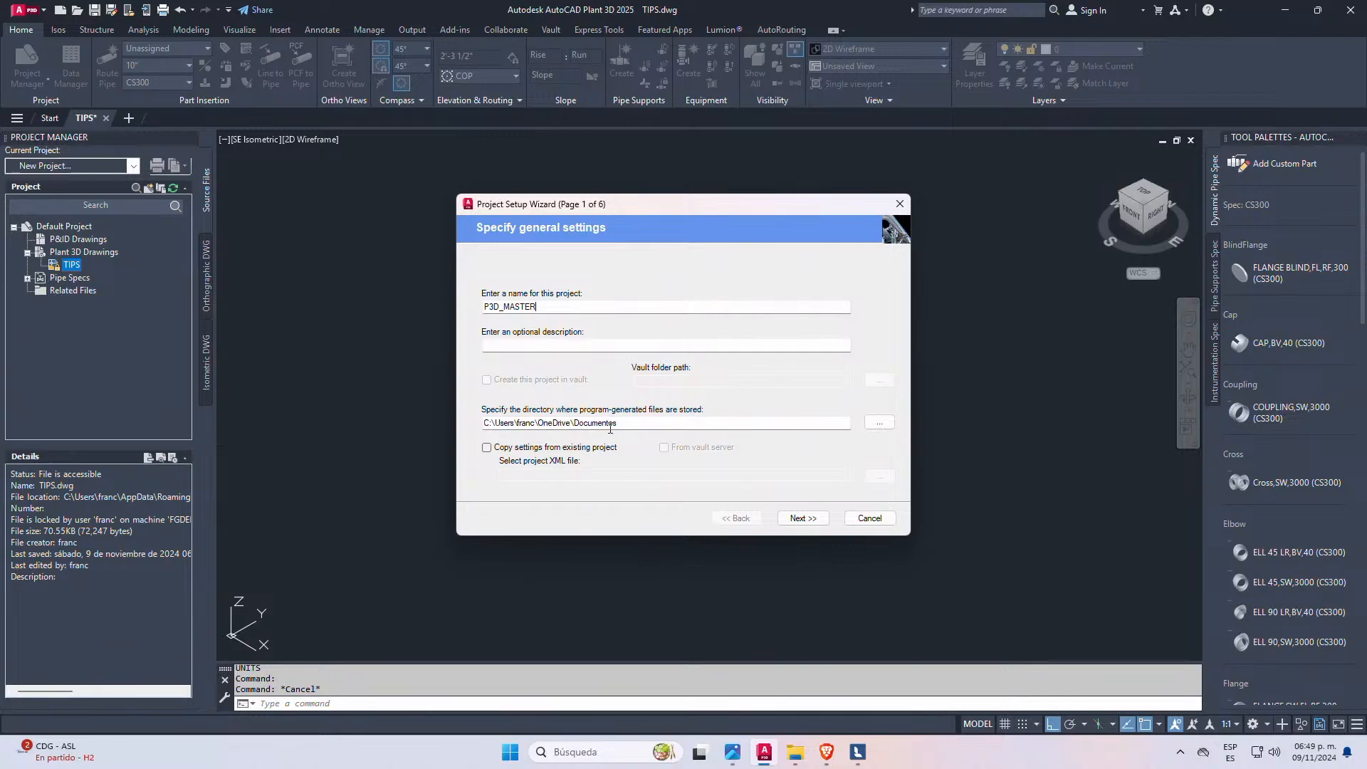
left_click(802, 518)
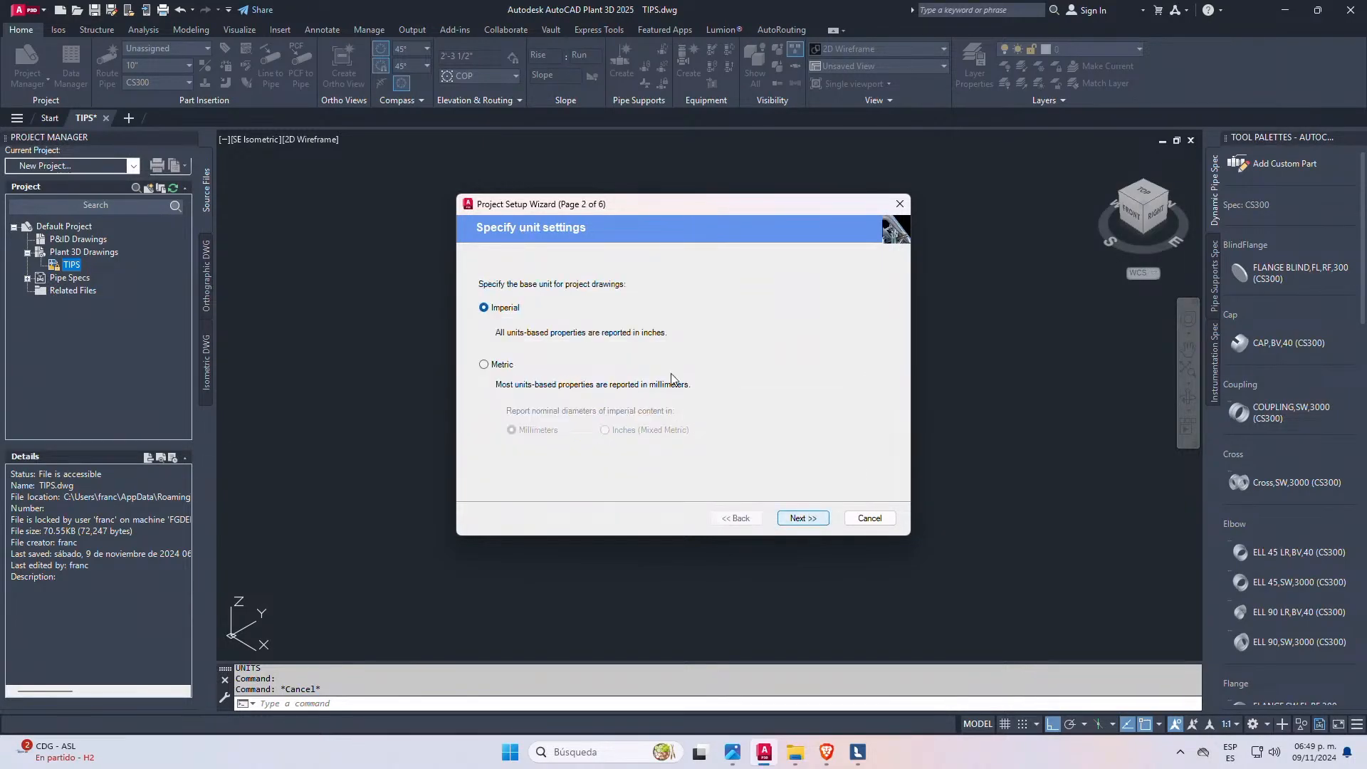
- Set the project's base unit to Metric, with nominal diameters of imperial content reported in Inches (Mixed Metric)
left_click(484, 366)
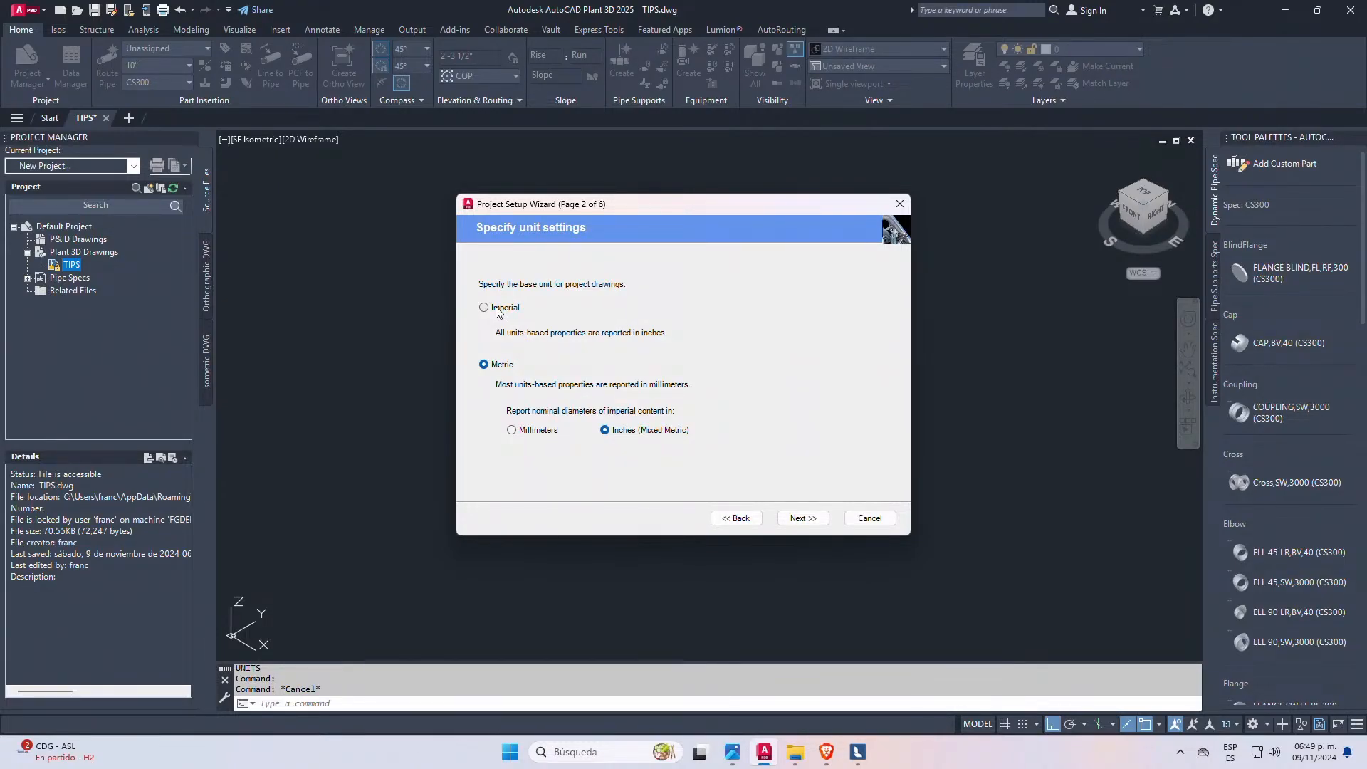
left_click(513, 430)
left_click(510, 311)
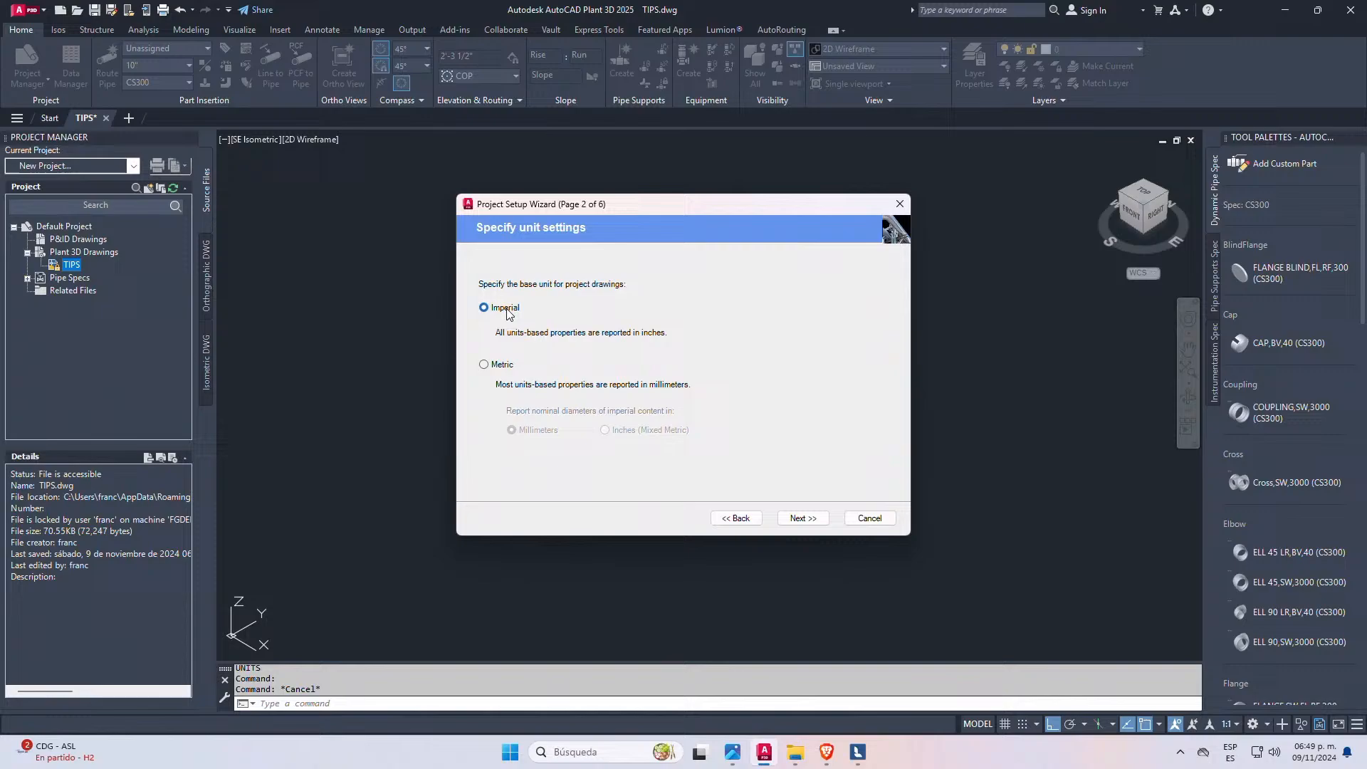
left_click(489, 364)
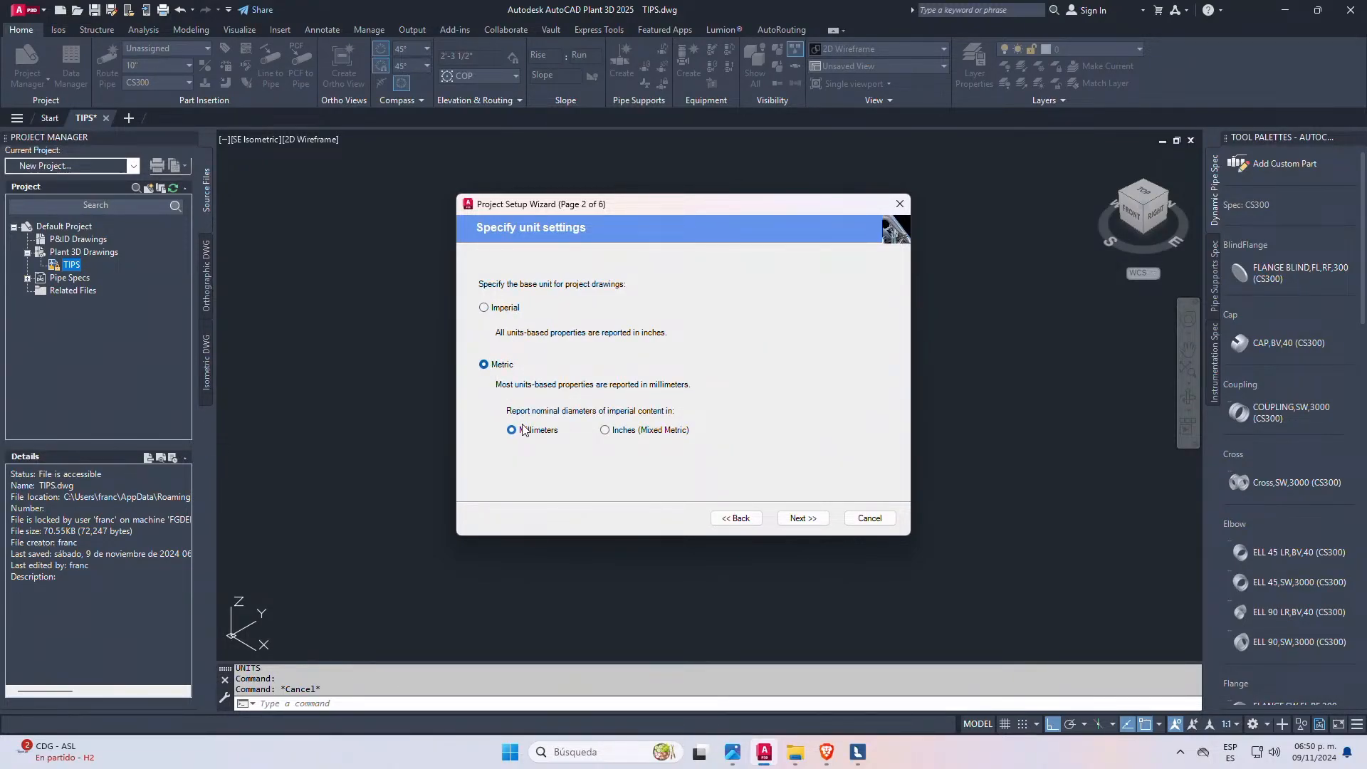
left_click(606, 430)
left_click(802, 518)
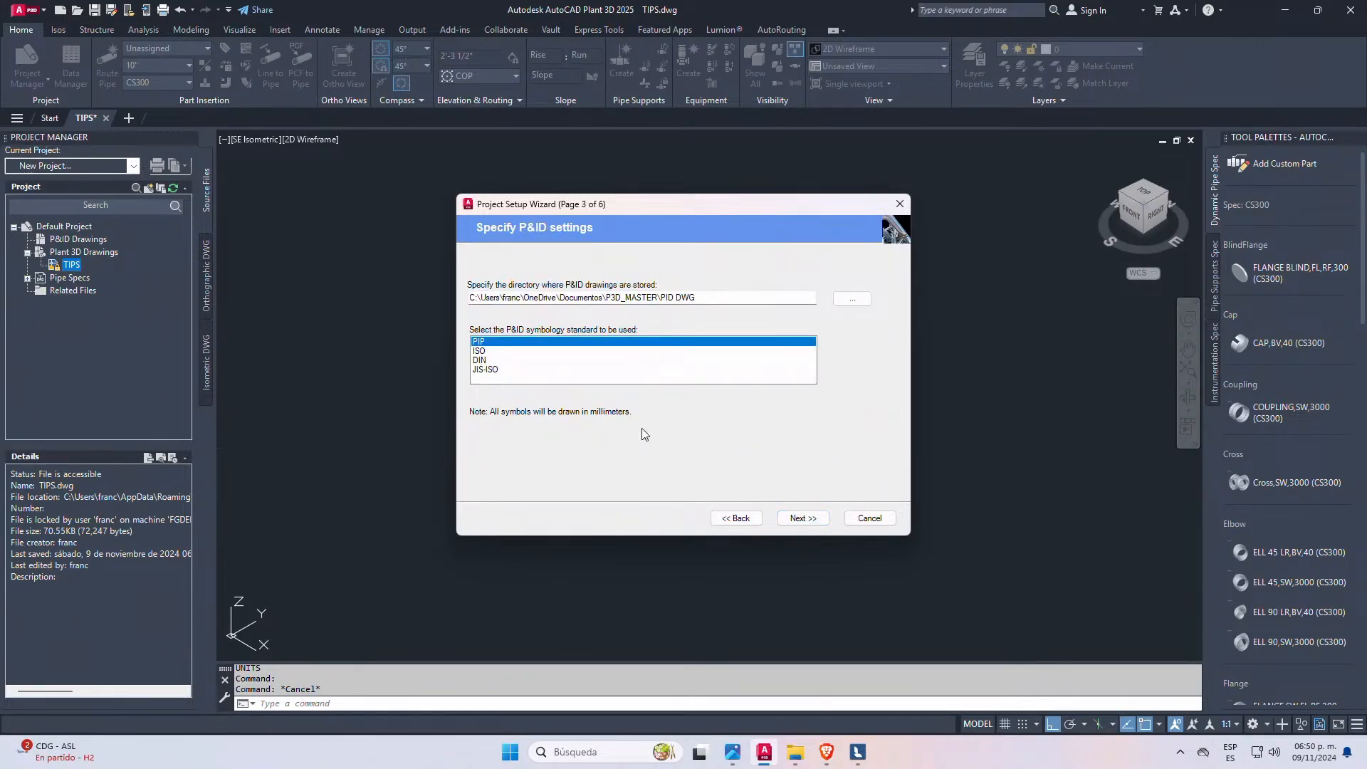
- Use PIP as the project's P&ID symbology standard and accept the default Plant 3D directory settings
left_click(484, 360)
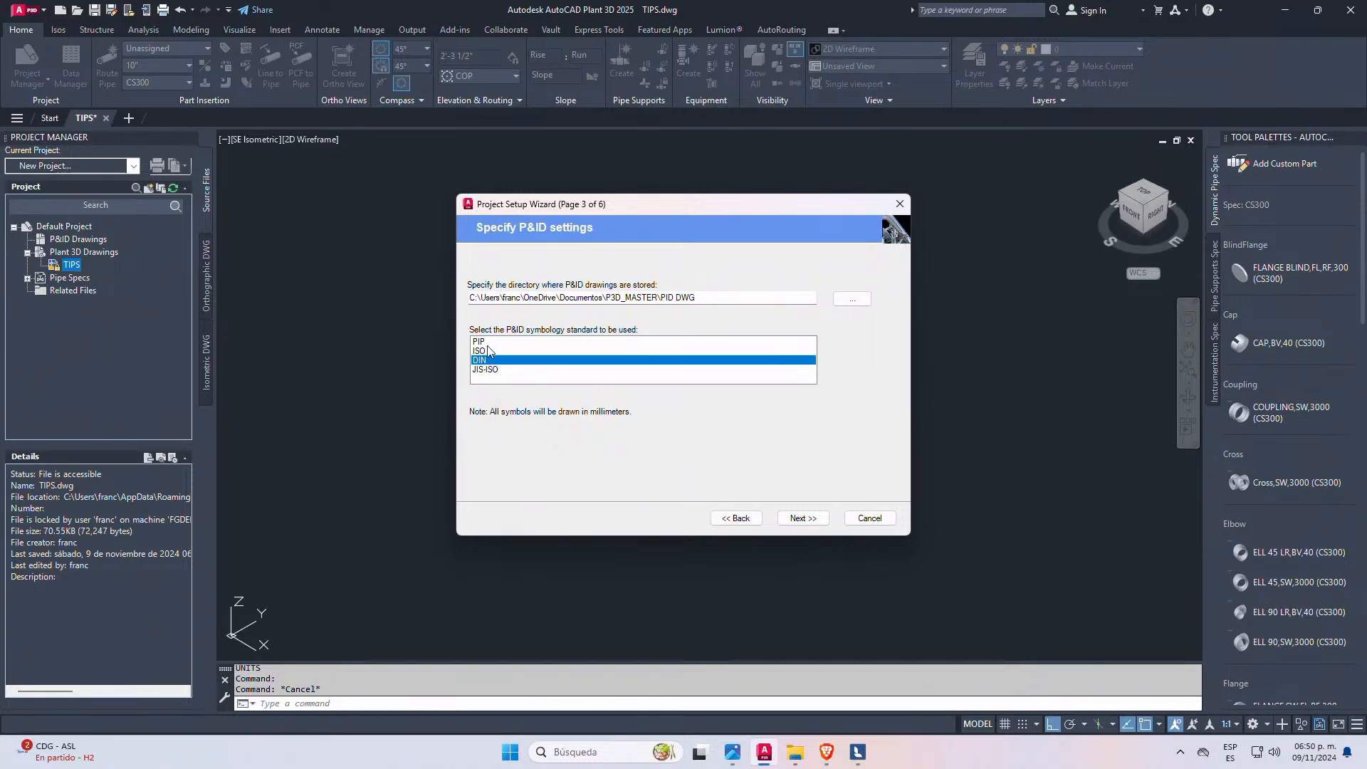
left_click(489, 341)
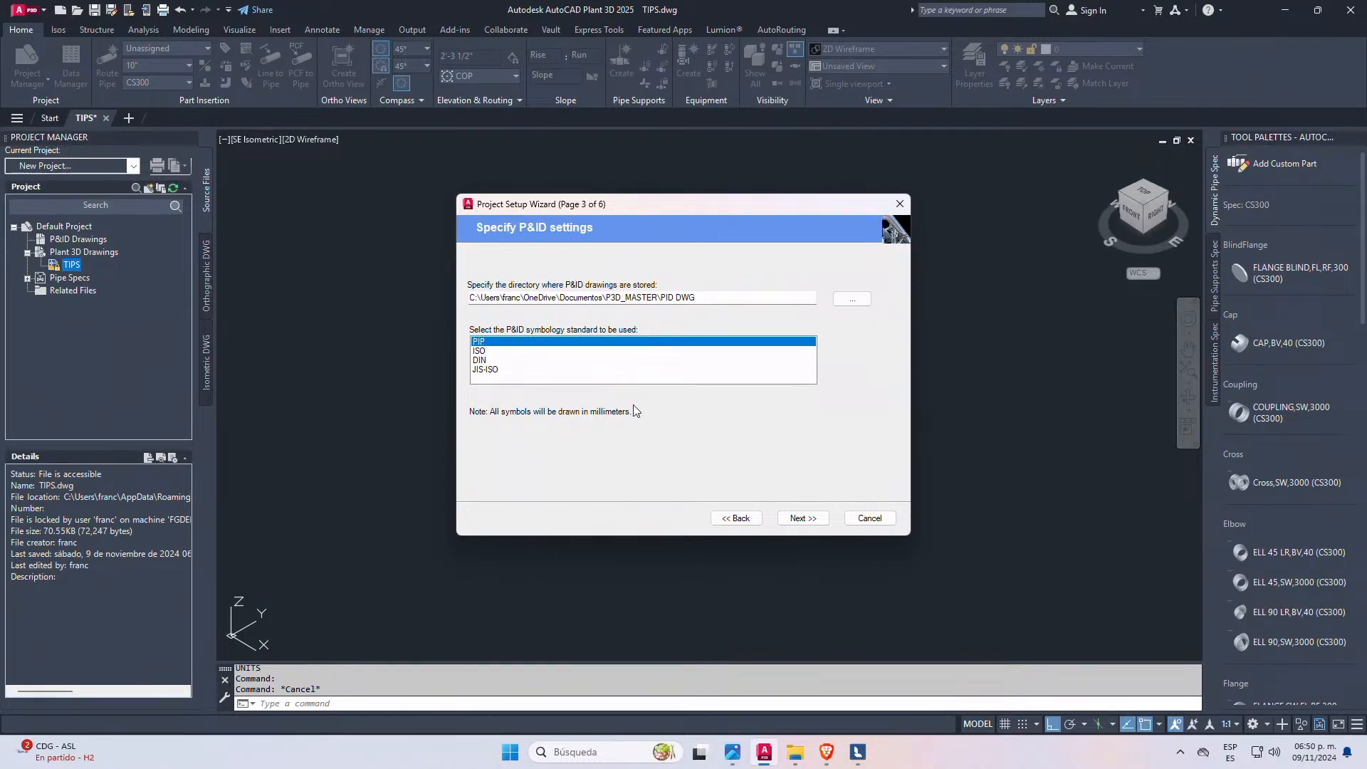
left_click(799, 519)
left_click(812, 517)
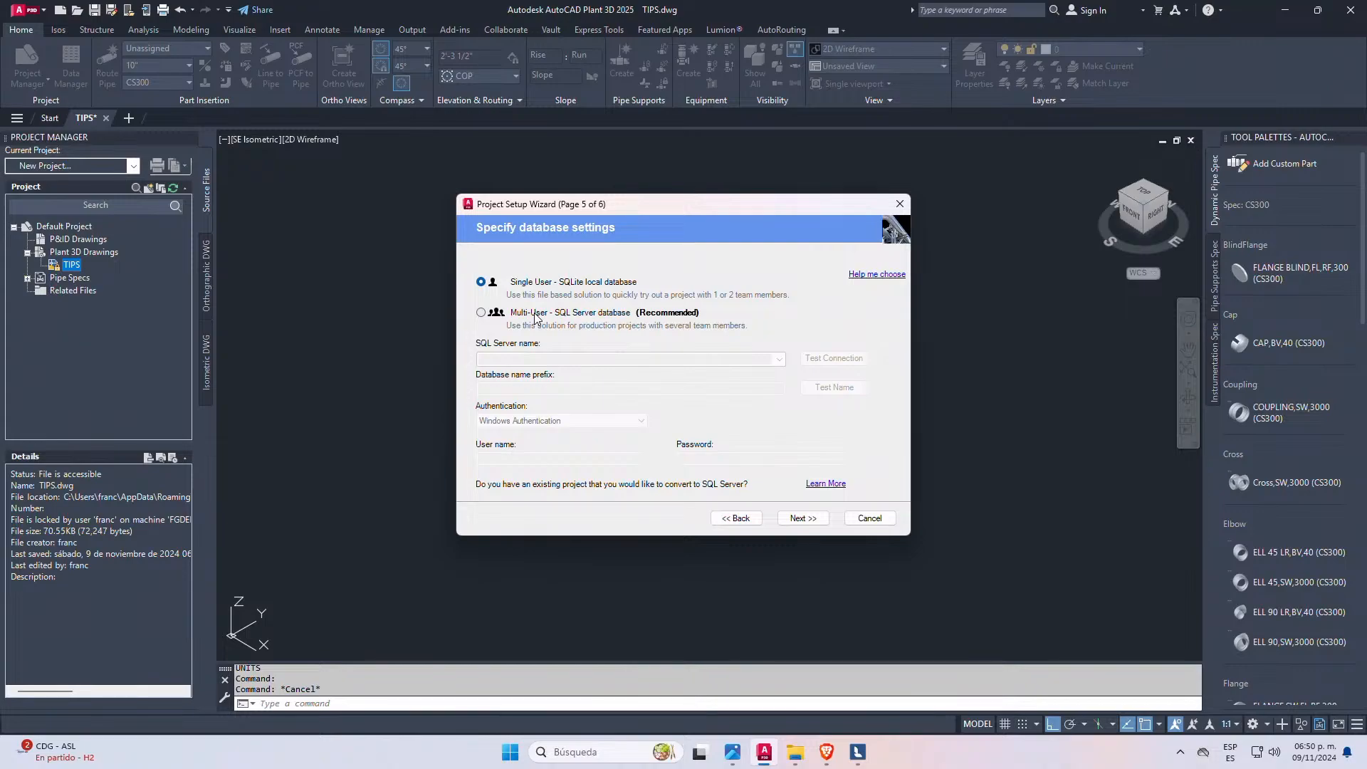
- Keep the single-user SQLite local database and finish creating the project, closing the open TIPS drawing with its changes saved
left_click(802, 518)
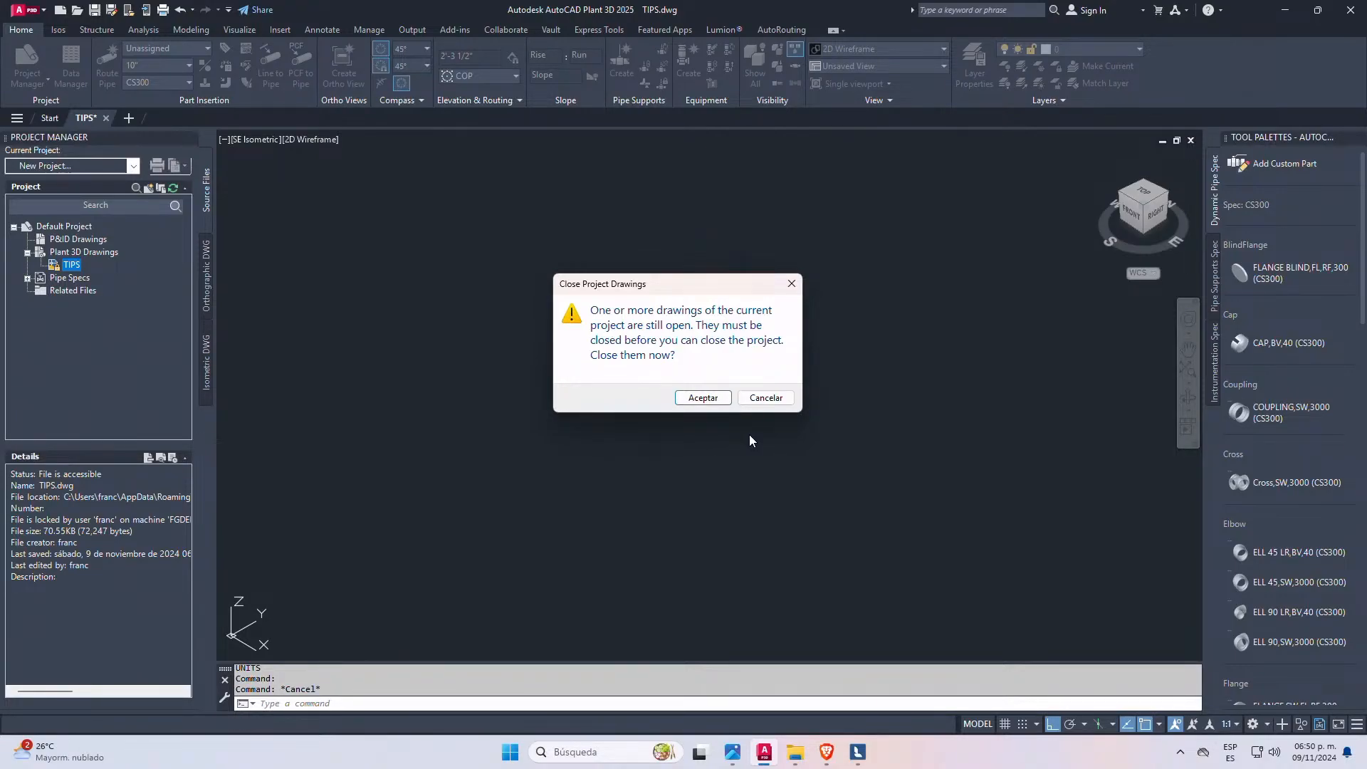
left_click(705, 398)
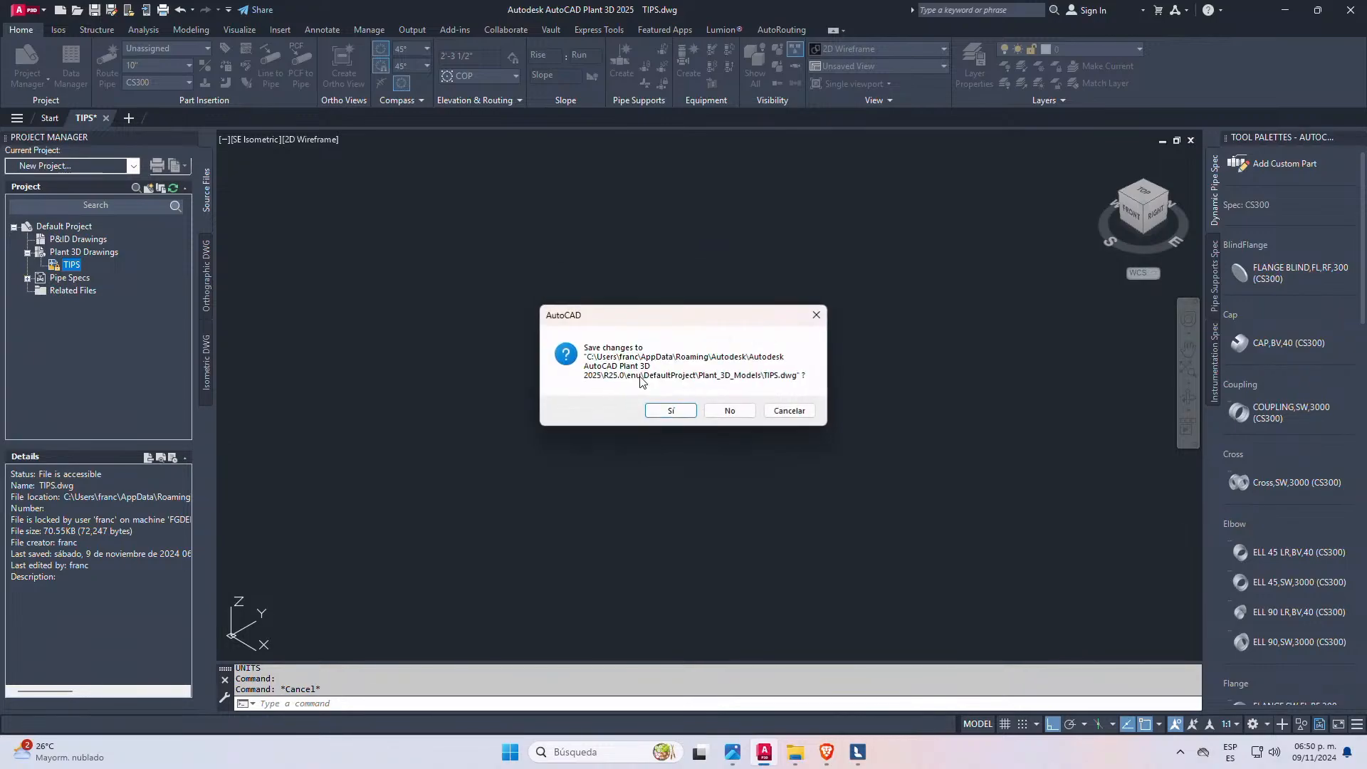
left_click(672, 411)
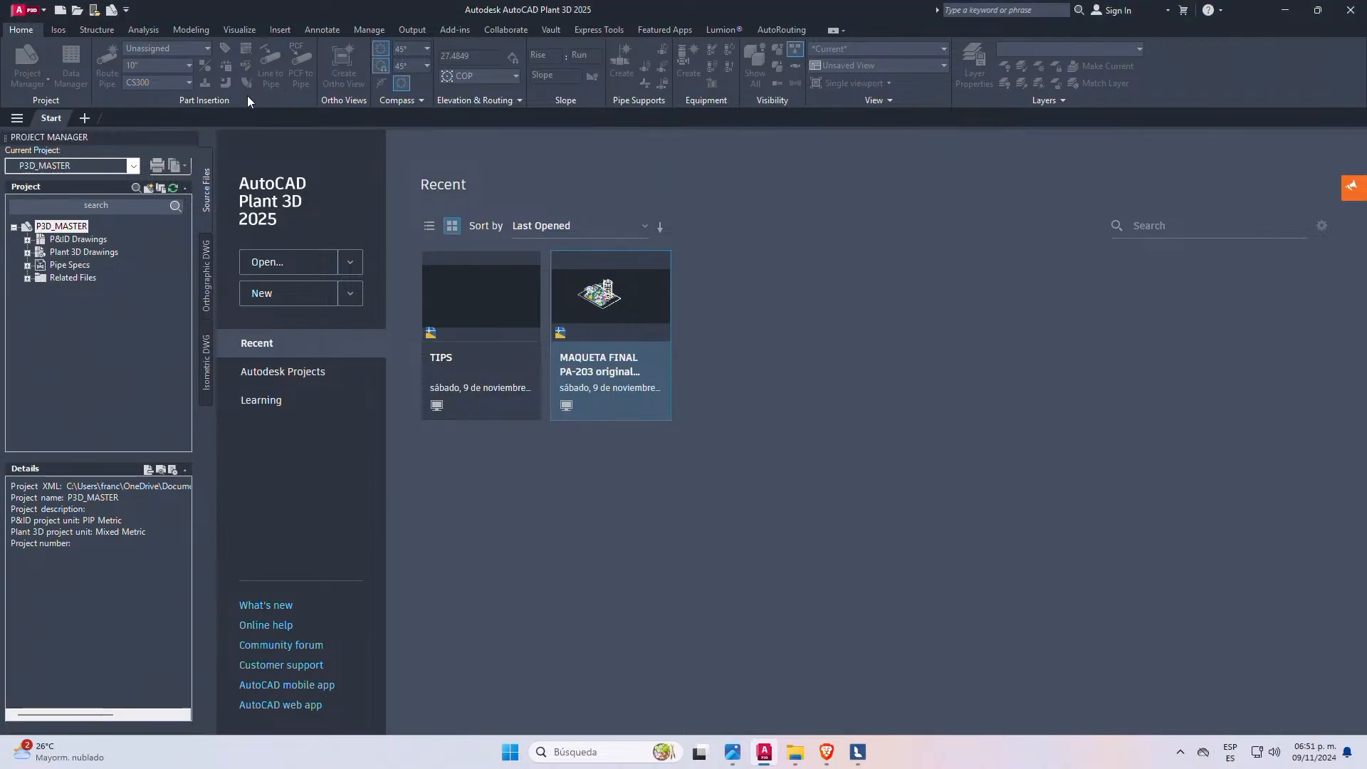
- Examine the P3D_MASTER project tree and its Plant 3D Drawings folder
double_click(36, 227)
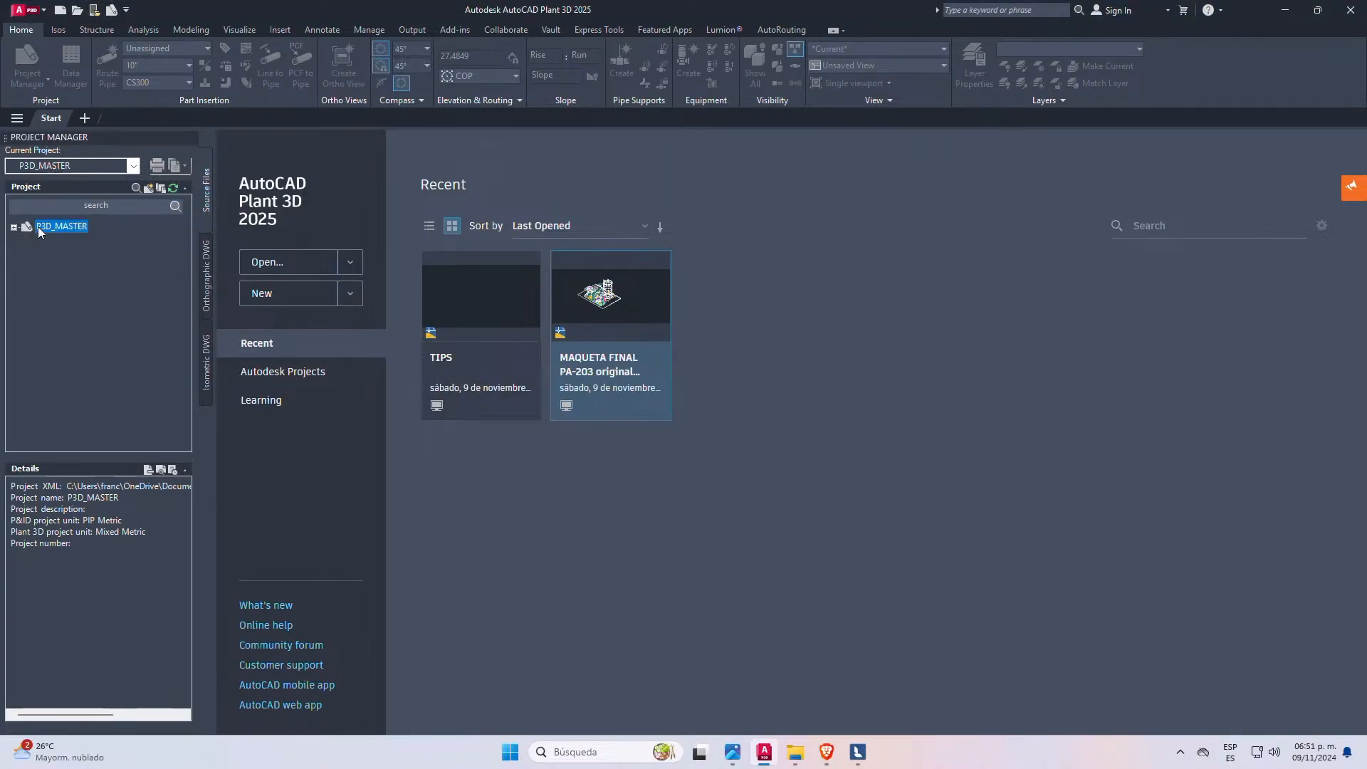
left_click(14, 228)
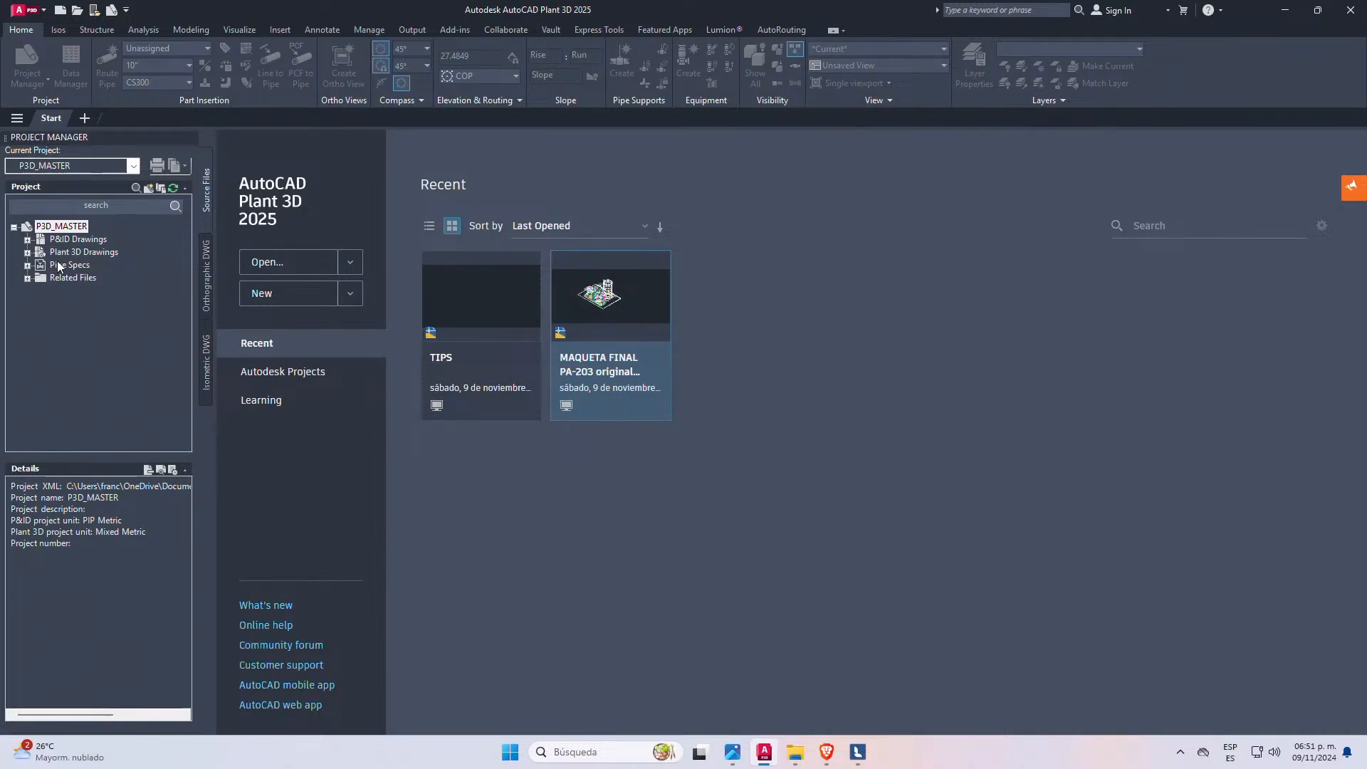
left_click(83, 254)
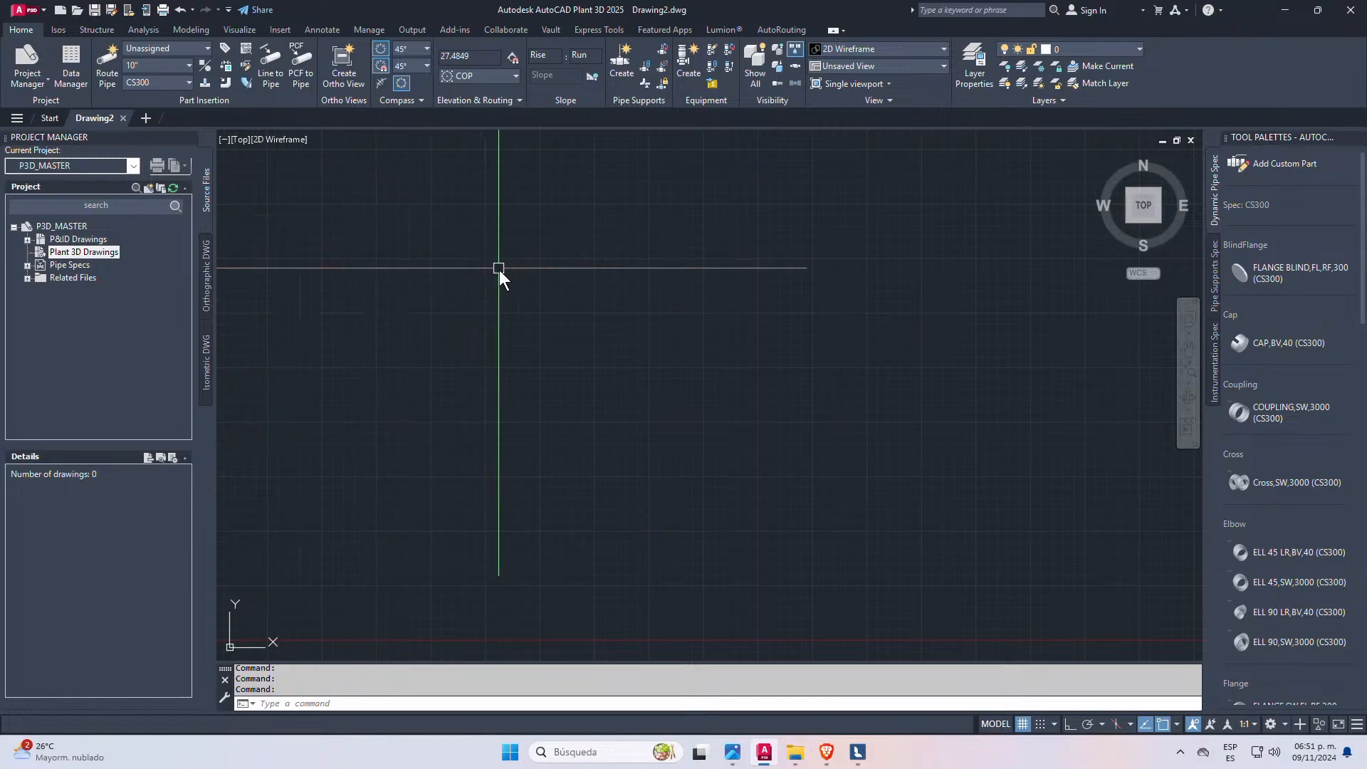
- Try to route a pipe in the unsaved Drawing2 without adding it to the project, and close that drawing
left_click(107, 68)
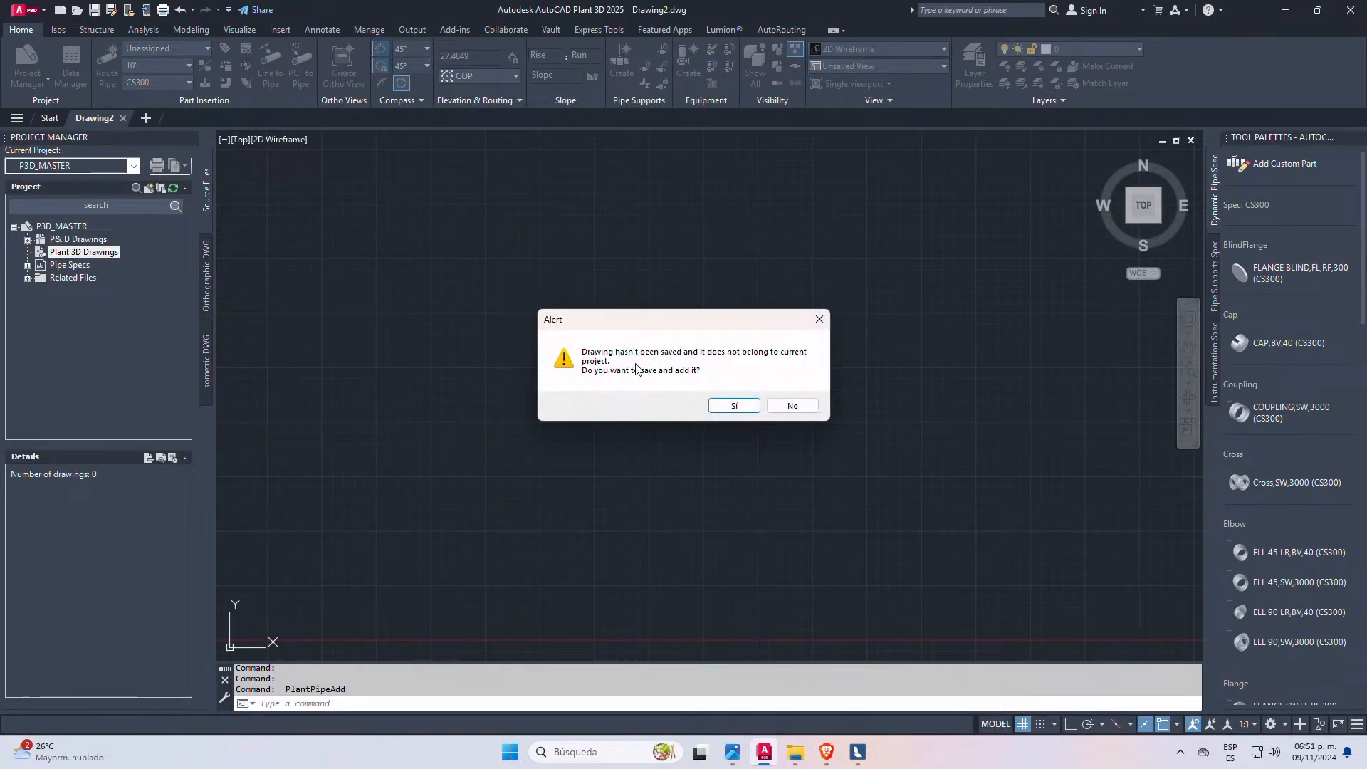
left_click(792, 406)
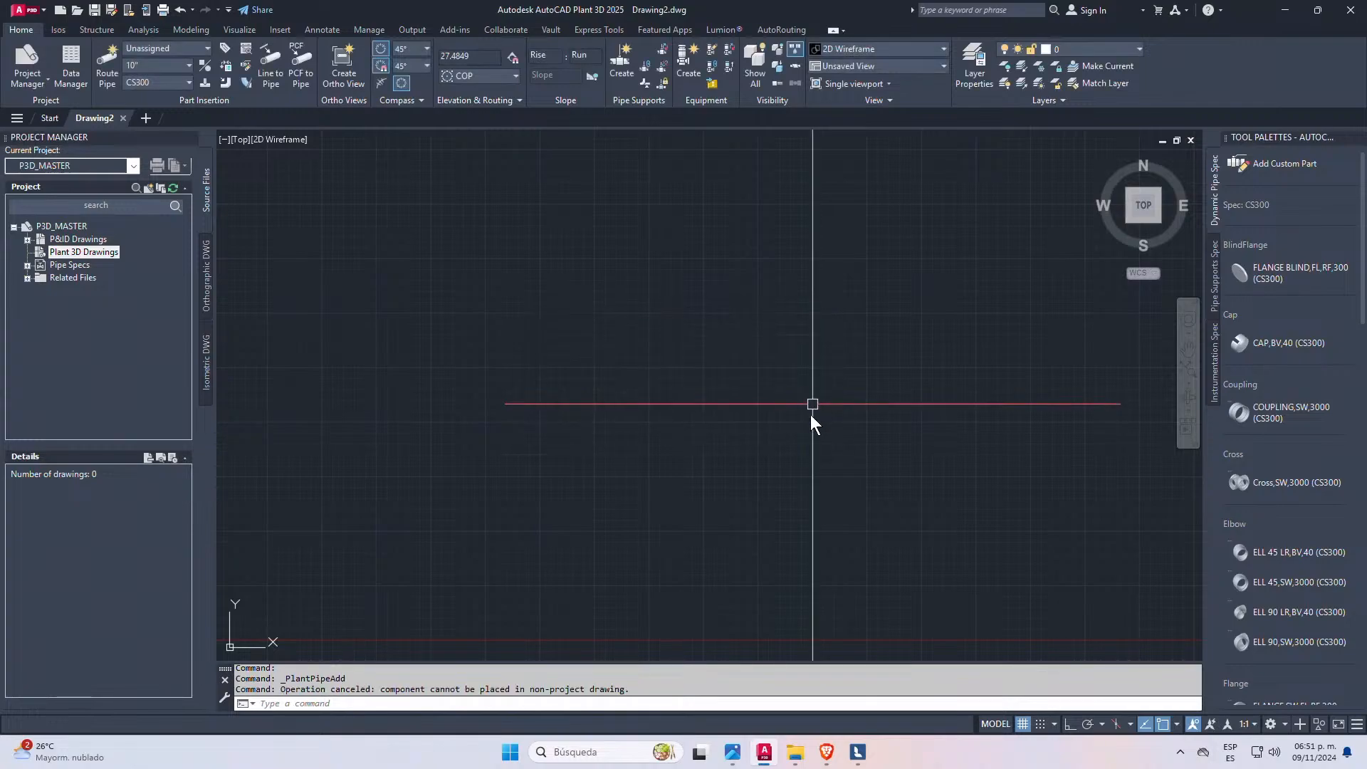
left_click(123, 119)
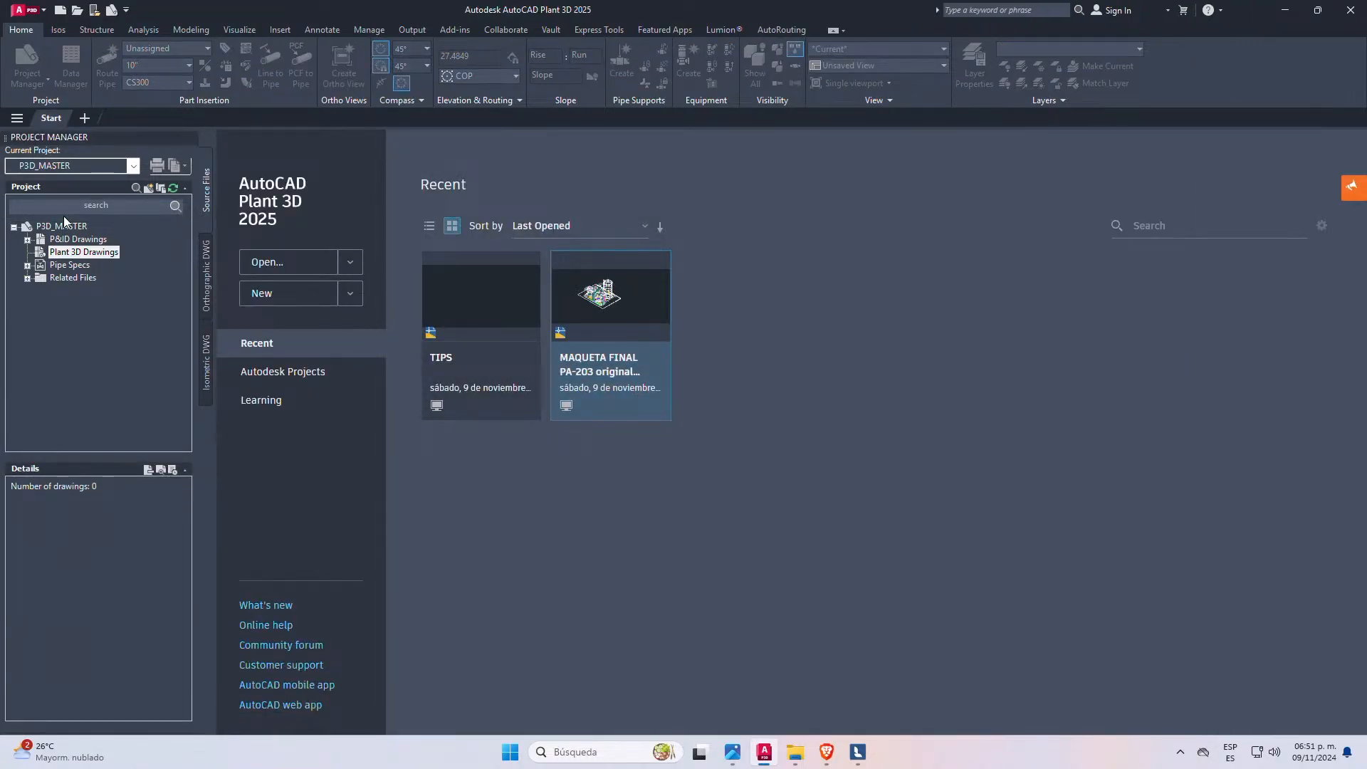
- Create a new drawing named PRACTICA in the project's Plant 3D Drawings folder, using the default template
right_click(86, 256)
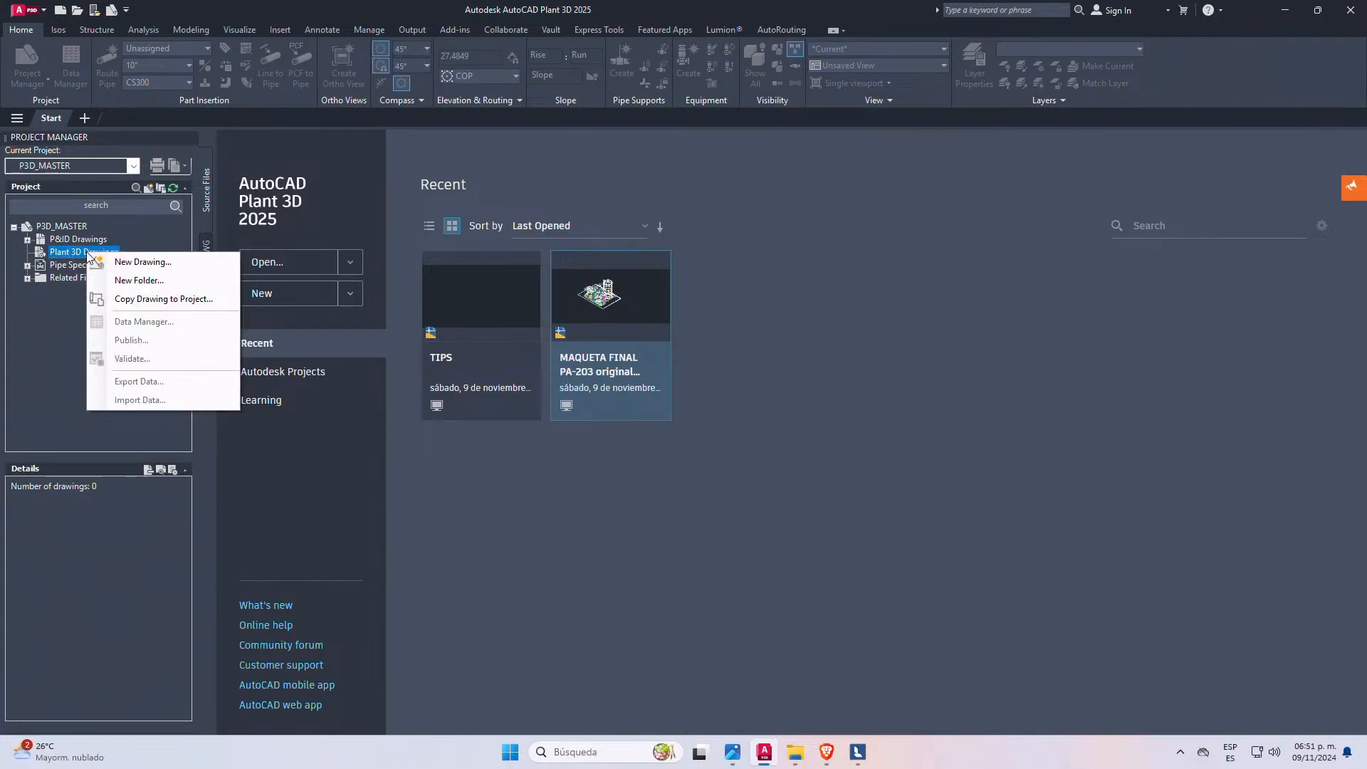
left_click(135, 263)
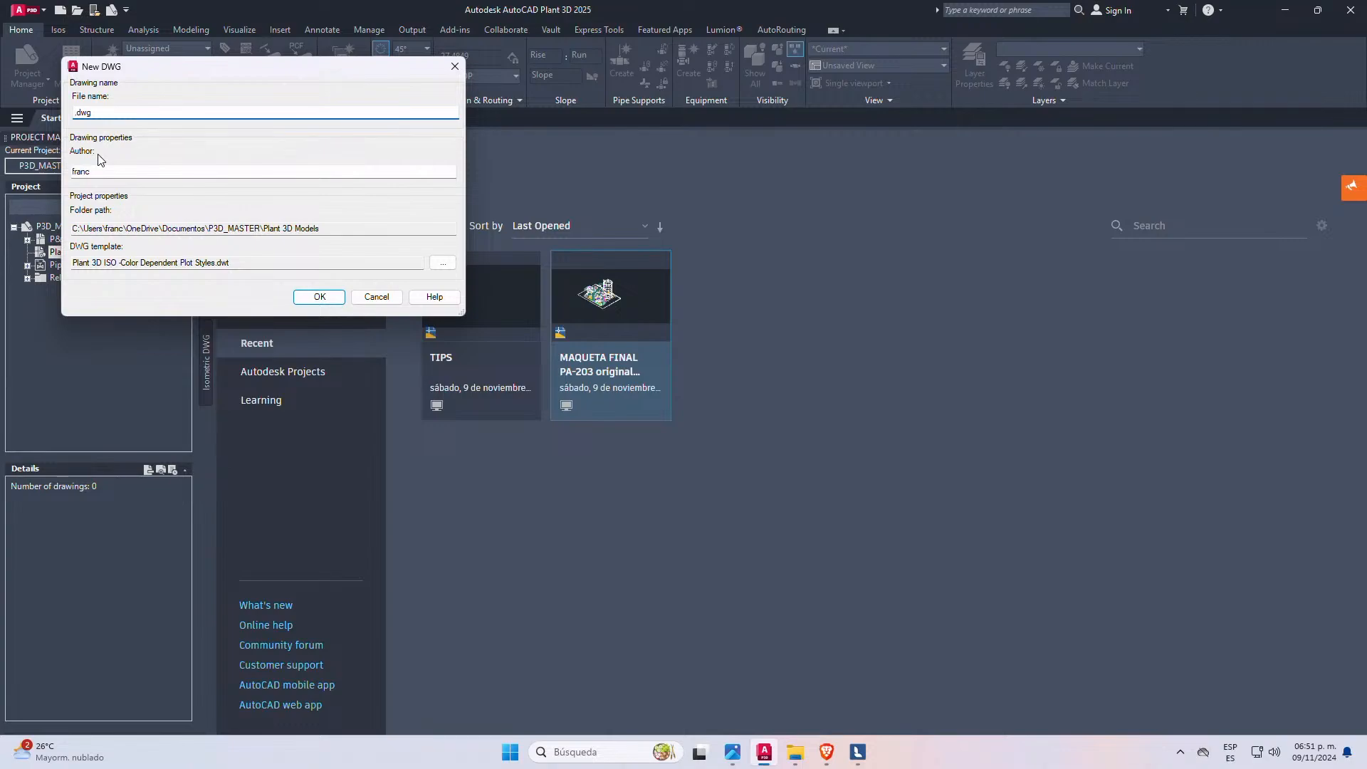
type("PRACTICA")
left_click(319, 296)
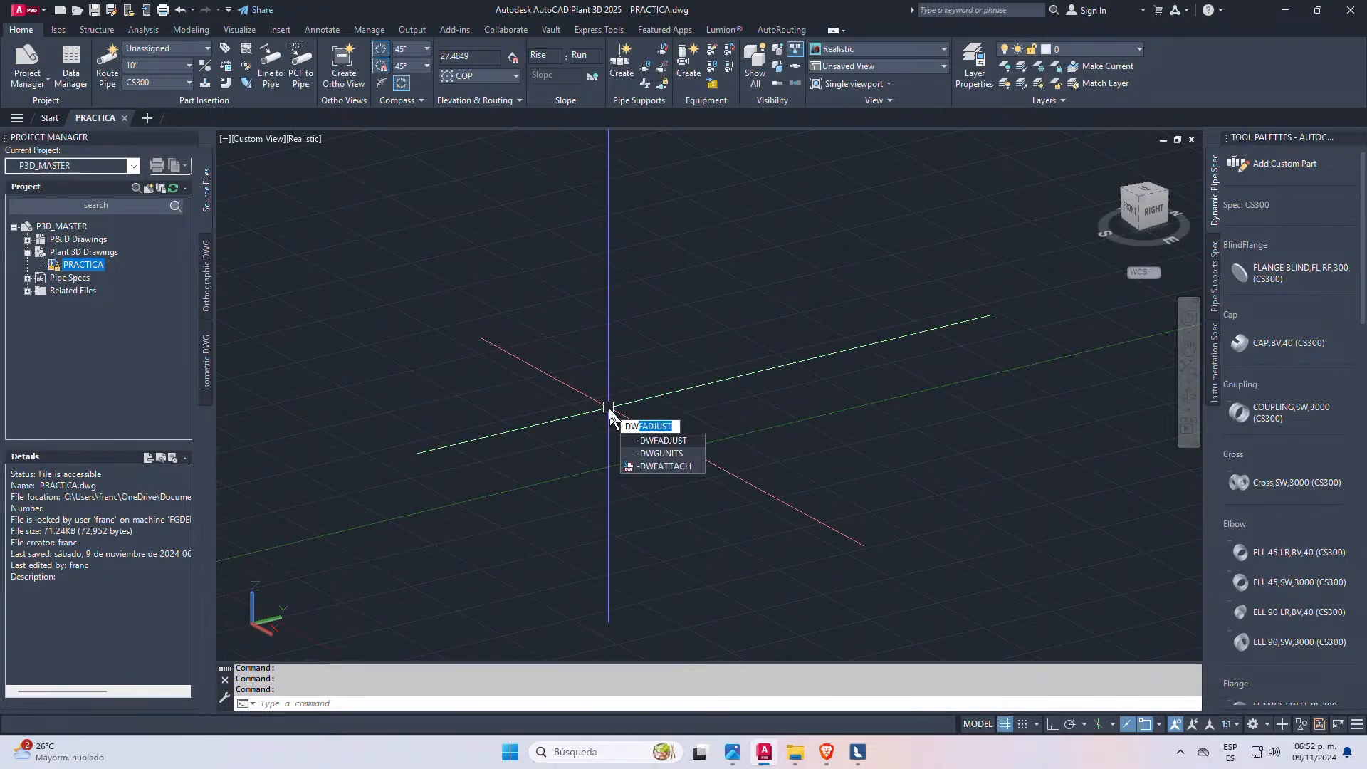
- Use -DWGUNITS to check the length unit of the PRACTICA drawing, closing the text window without choosing another unit
key("Down")
key("Down")
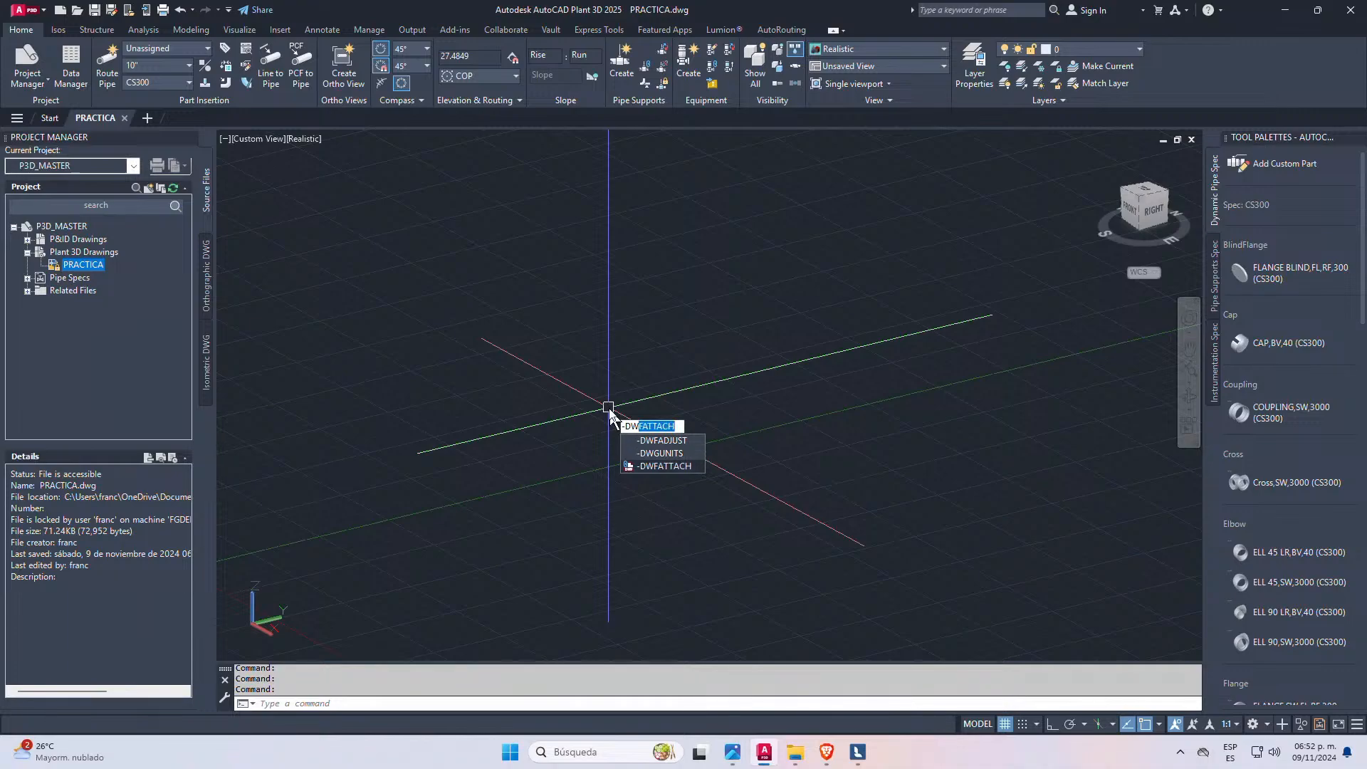
key("Up")
key("Return")
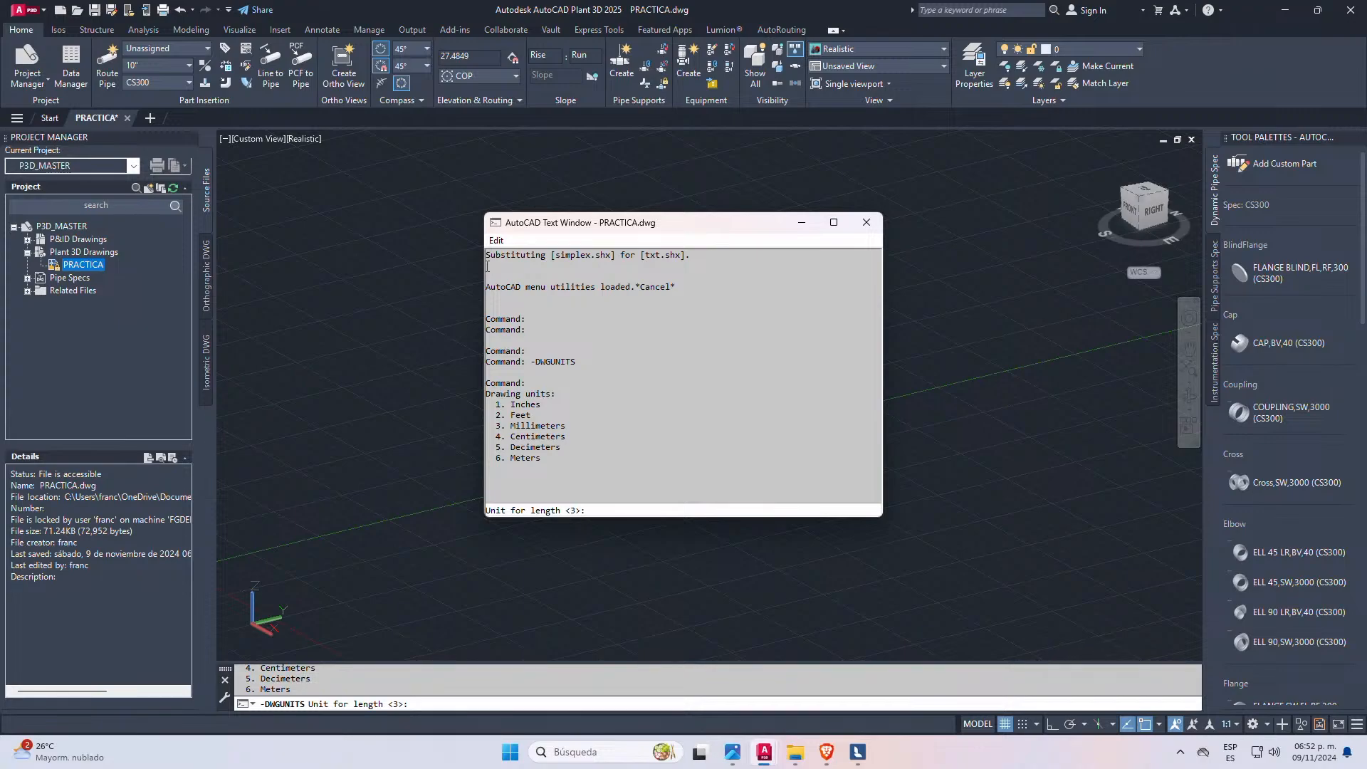
left_click_drag(491, 425, 597, 425)
left_click(867, 223)
left_click(113, 67)
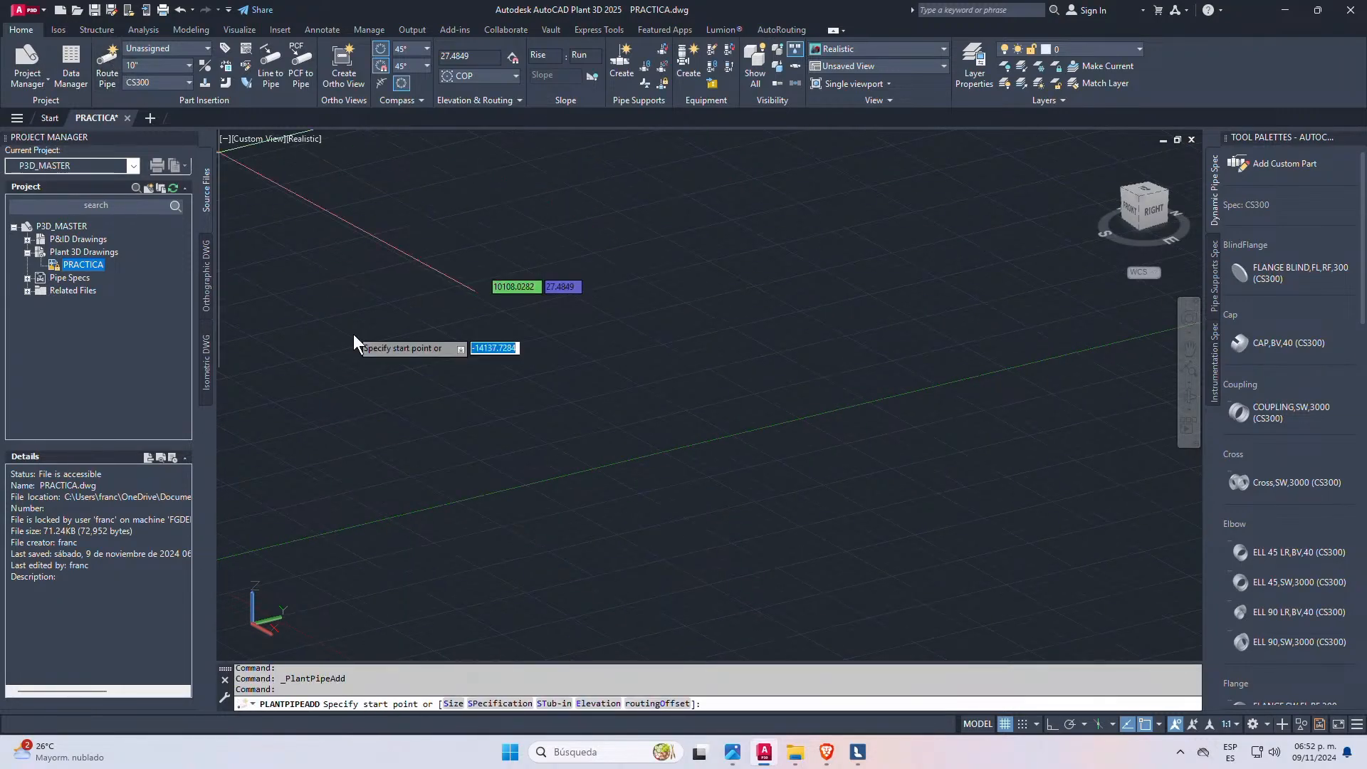
left_click(385, 403)
key("Escape")
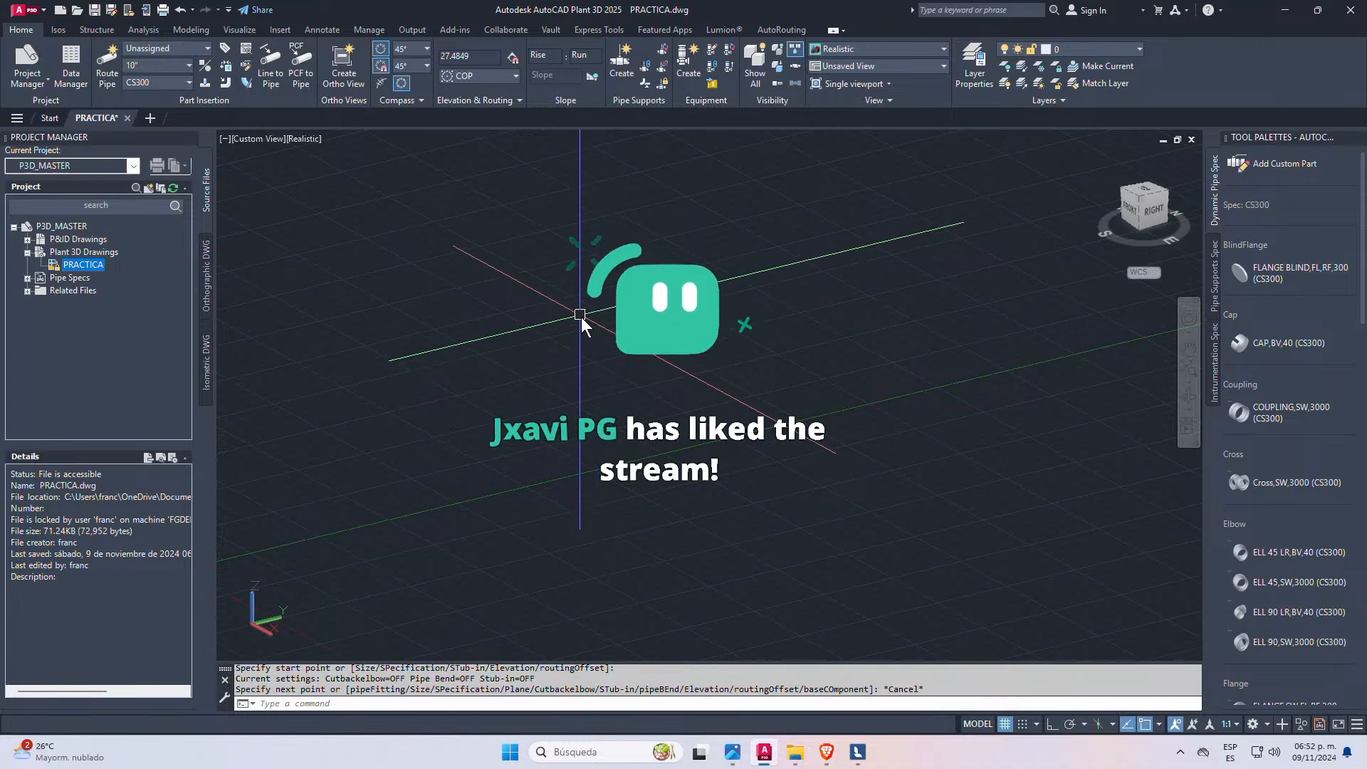
- Set the PRACTICA drawing's view to SE Isometric and turn the grid off
left_click(1139, 199)
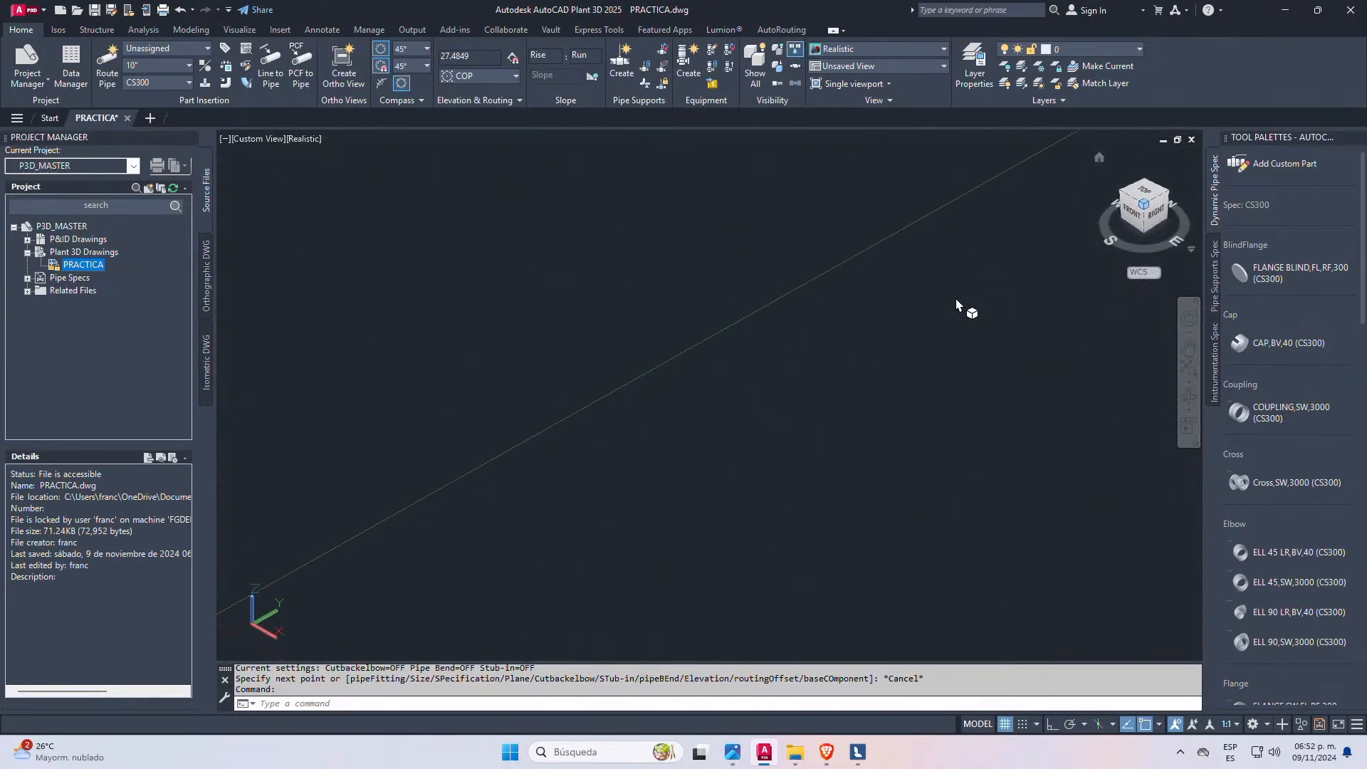
key("F7")
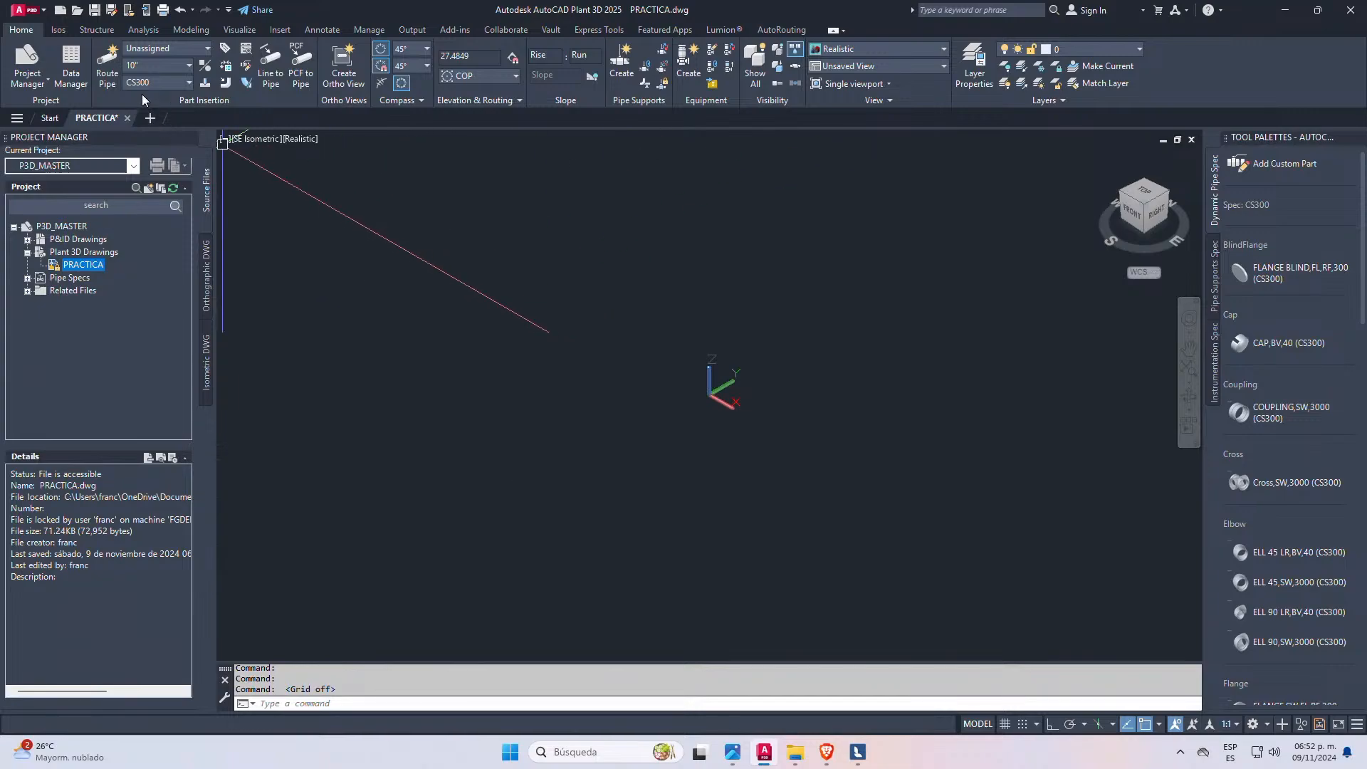
- Route a 10" CS300 pipe run with several 90° turns on the ground plane, a vertical rise, and two segments at the raised elevation
left_click(111, 57)
left_click(394, 454)
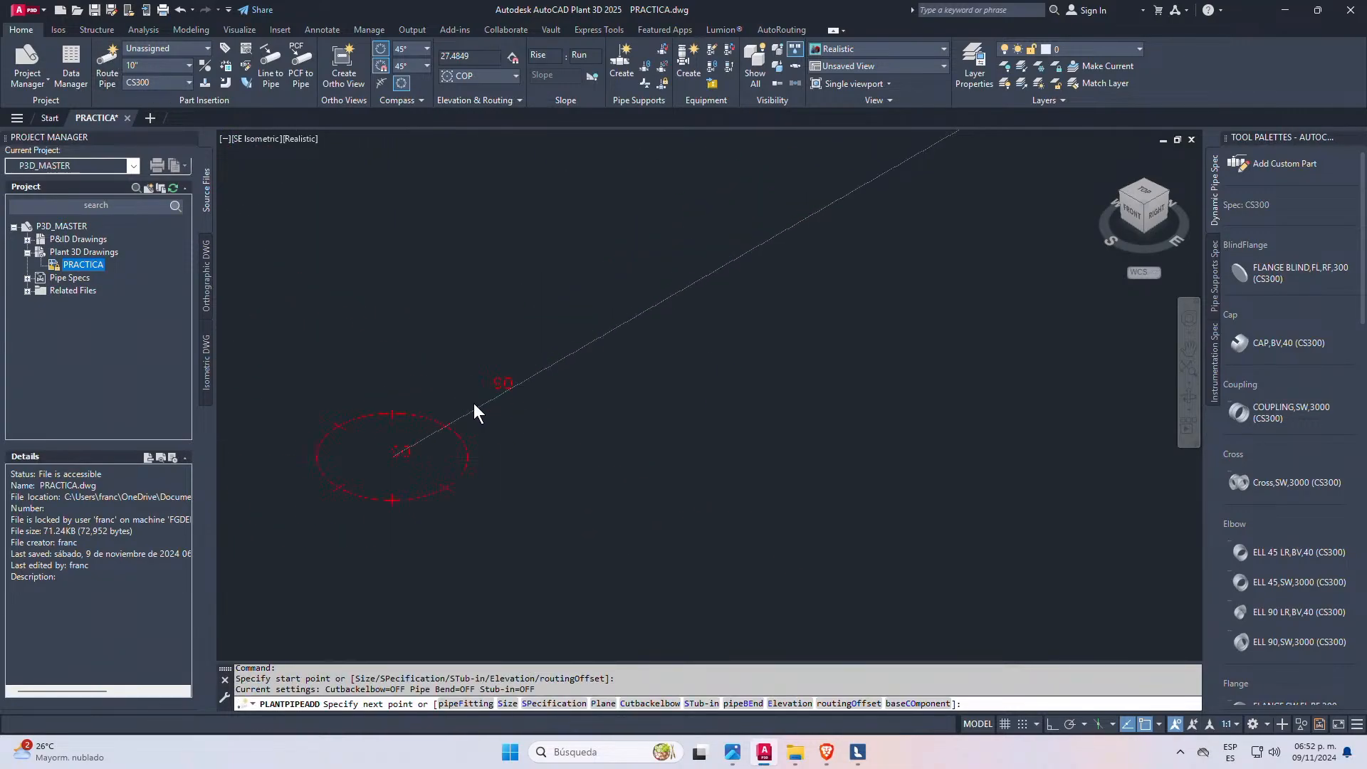
scroll(497, 400, "down", 12)
scroll(633, 314, "up", 4)
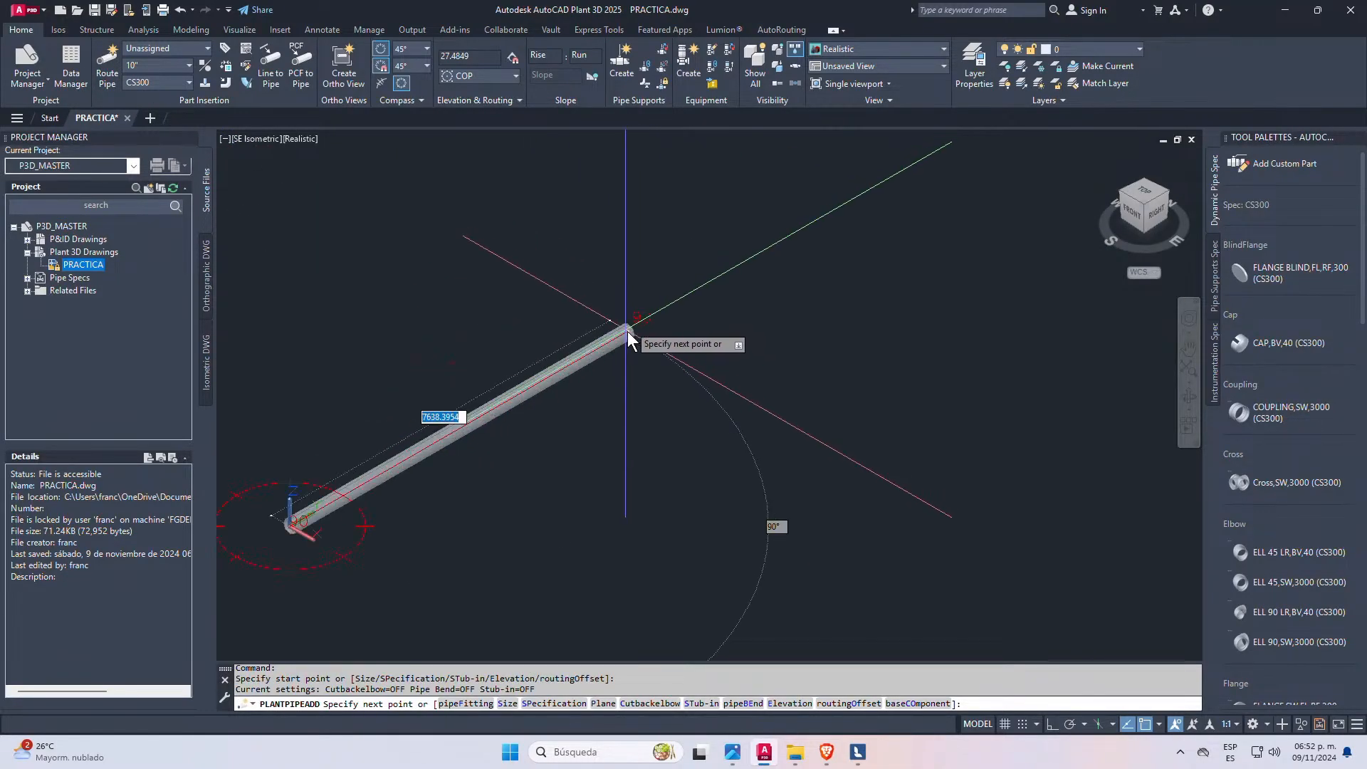
left_click(583, 366)
left_click(769, 463)
left_click(917, 357)
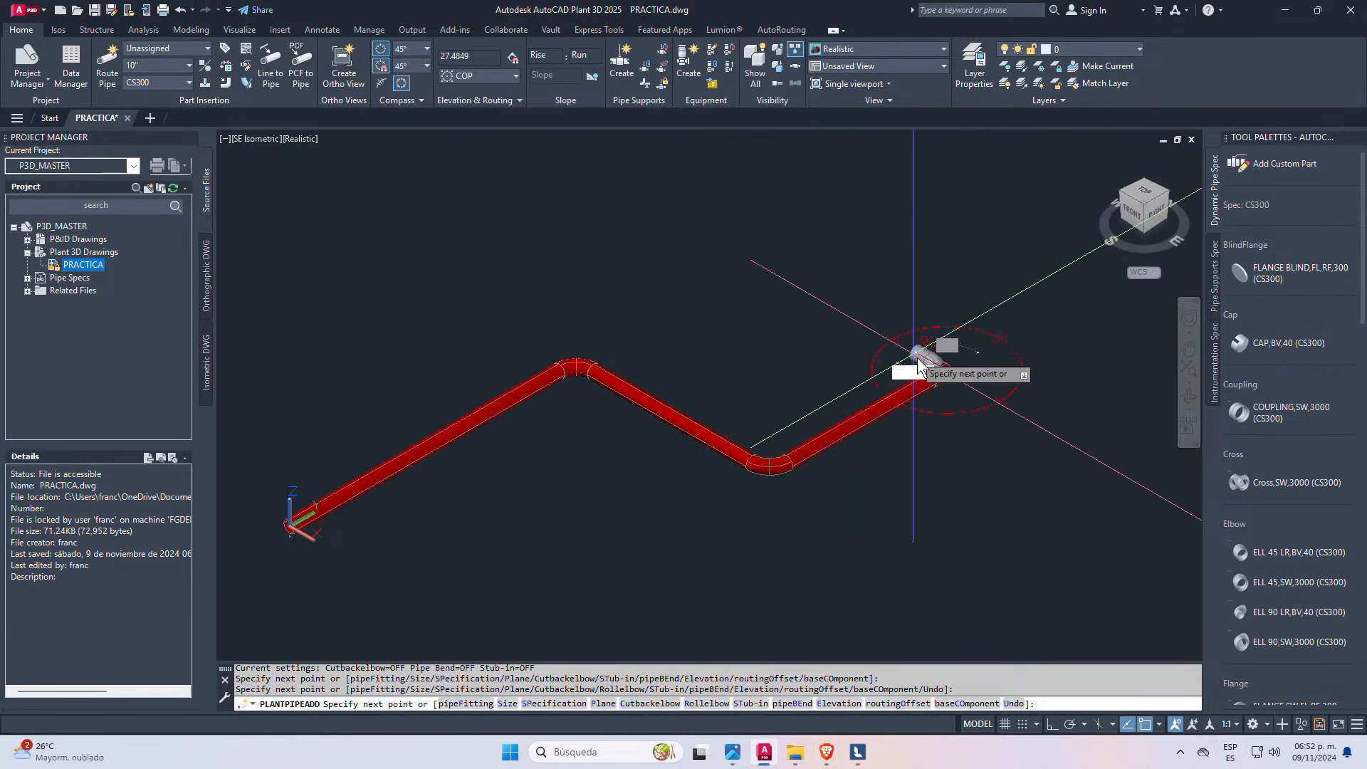
left_click(933, 198)
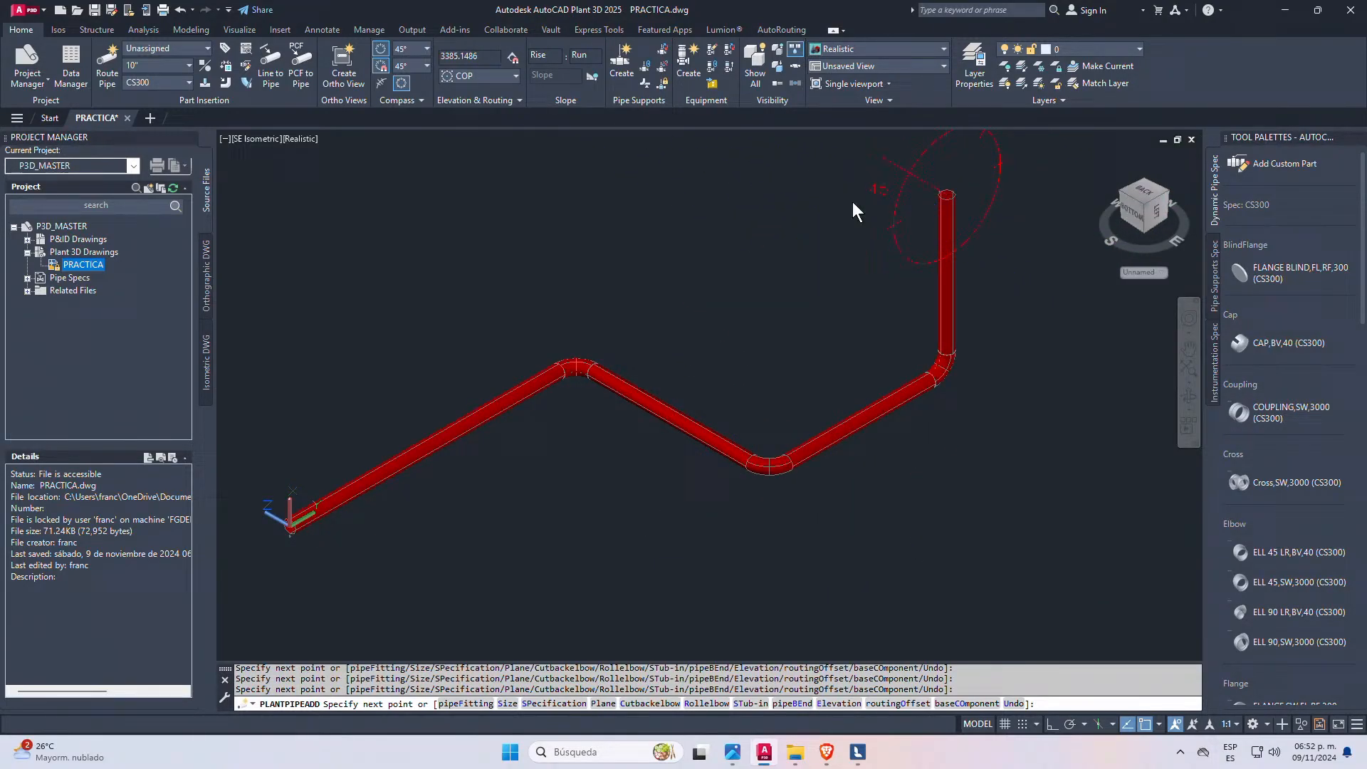
left_click(784, 182)
scroll(783, 182, "down", 3)
scroll(828, 272, "up", 5)
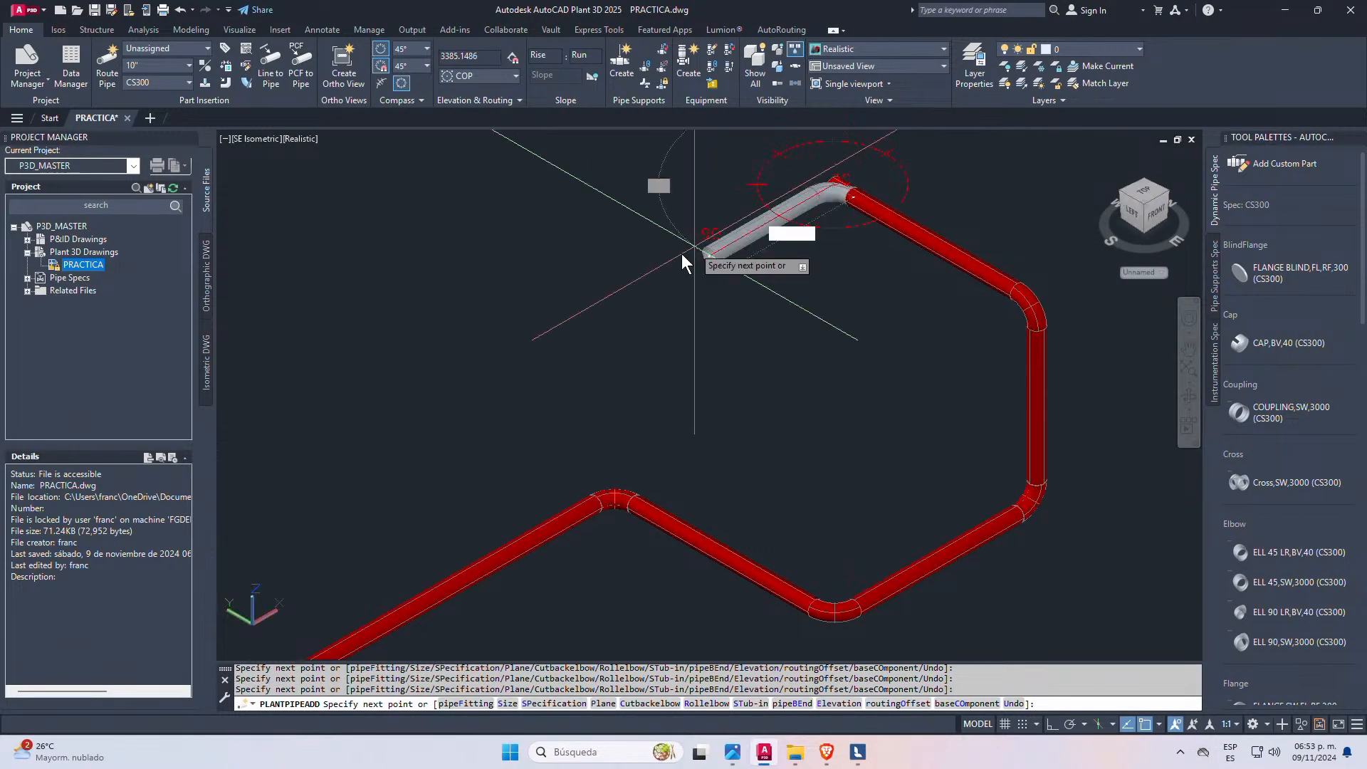
left_click(634, 298)
key("Escape")
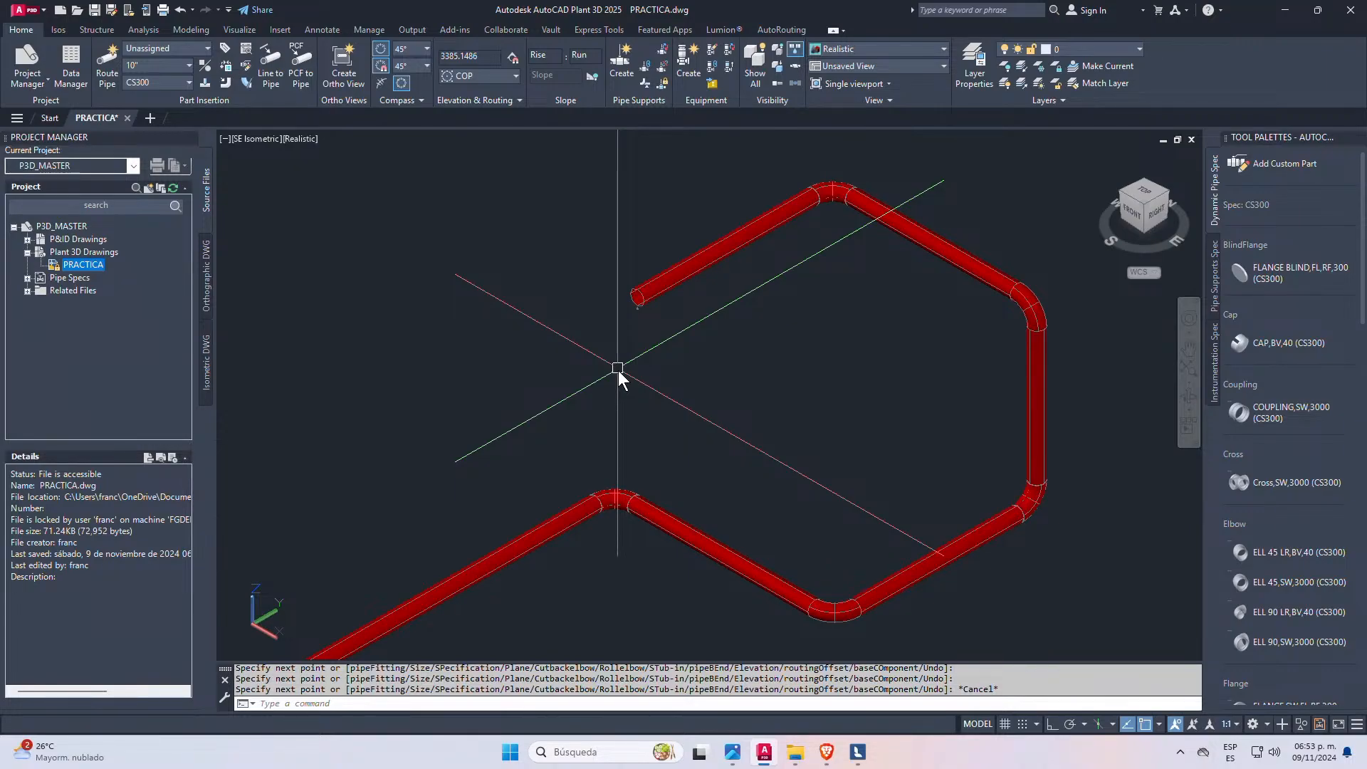
- Erase the entire routed pipe run, including its elbows
scroll(618, 371, "down", 5)
left_click(793, 284)
left_click(518, 484)
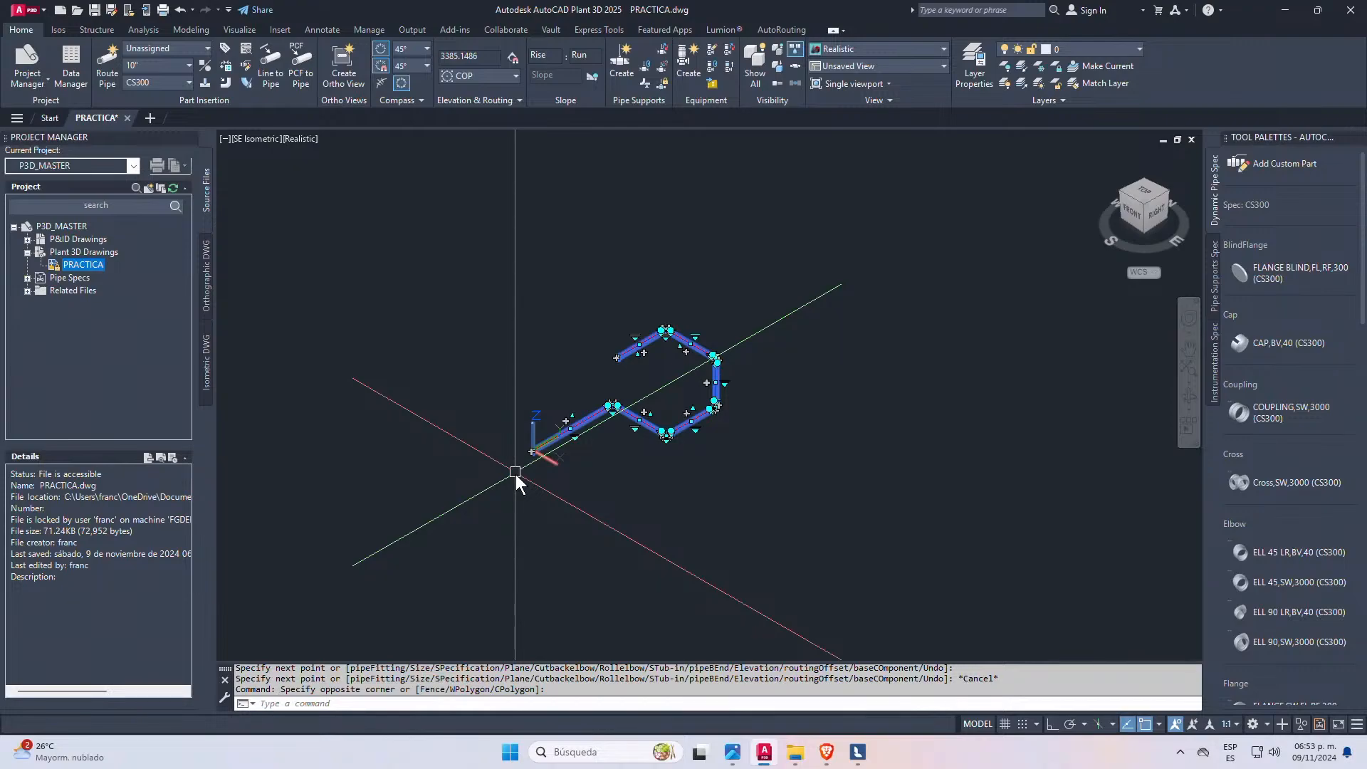
key("Delete")
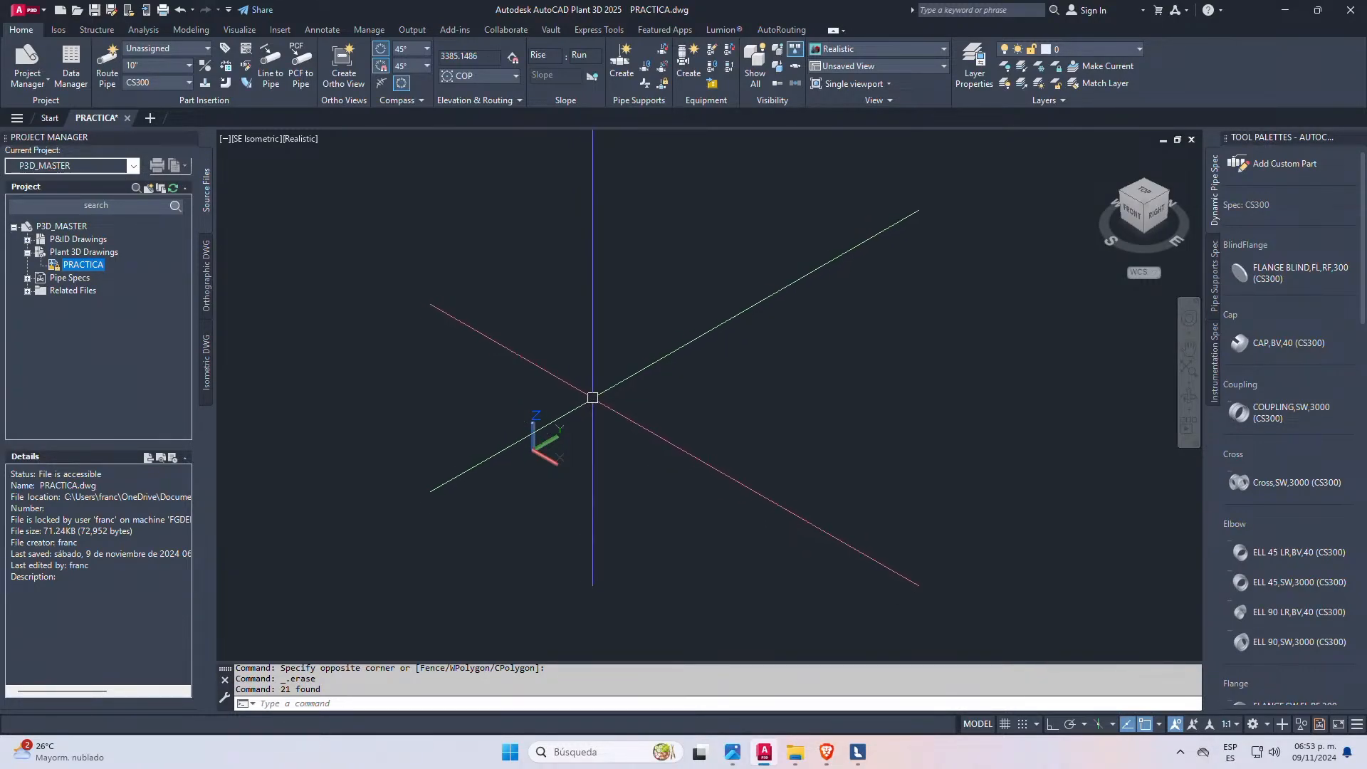
scroll(643, 407, "up", 5)
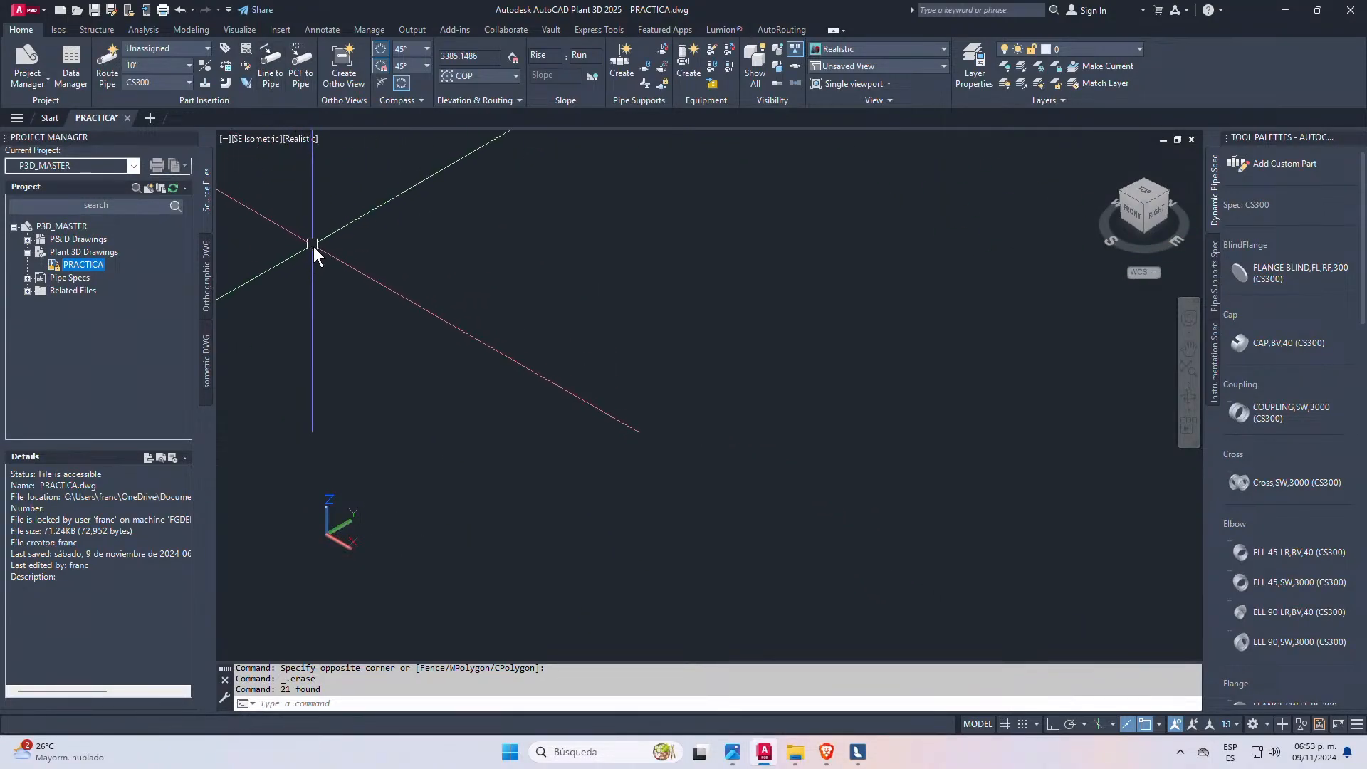
left_click(118, 80)
left_click(367, 476)
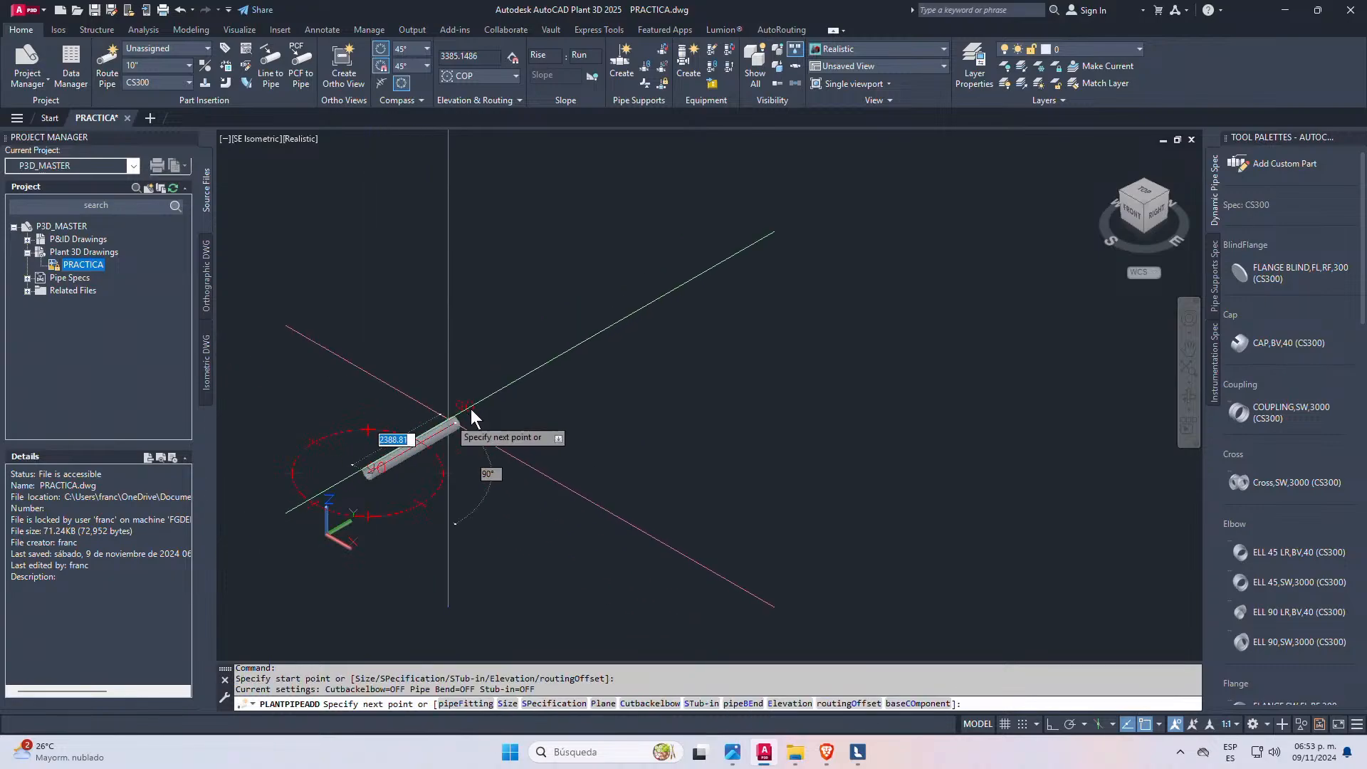
key("Escape")
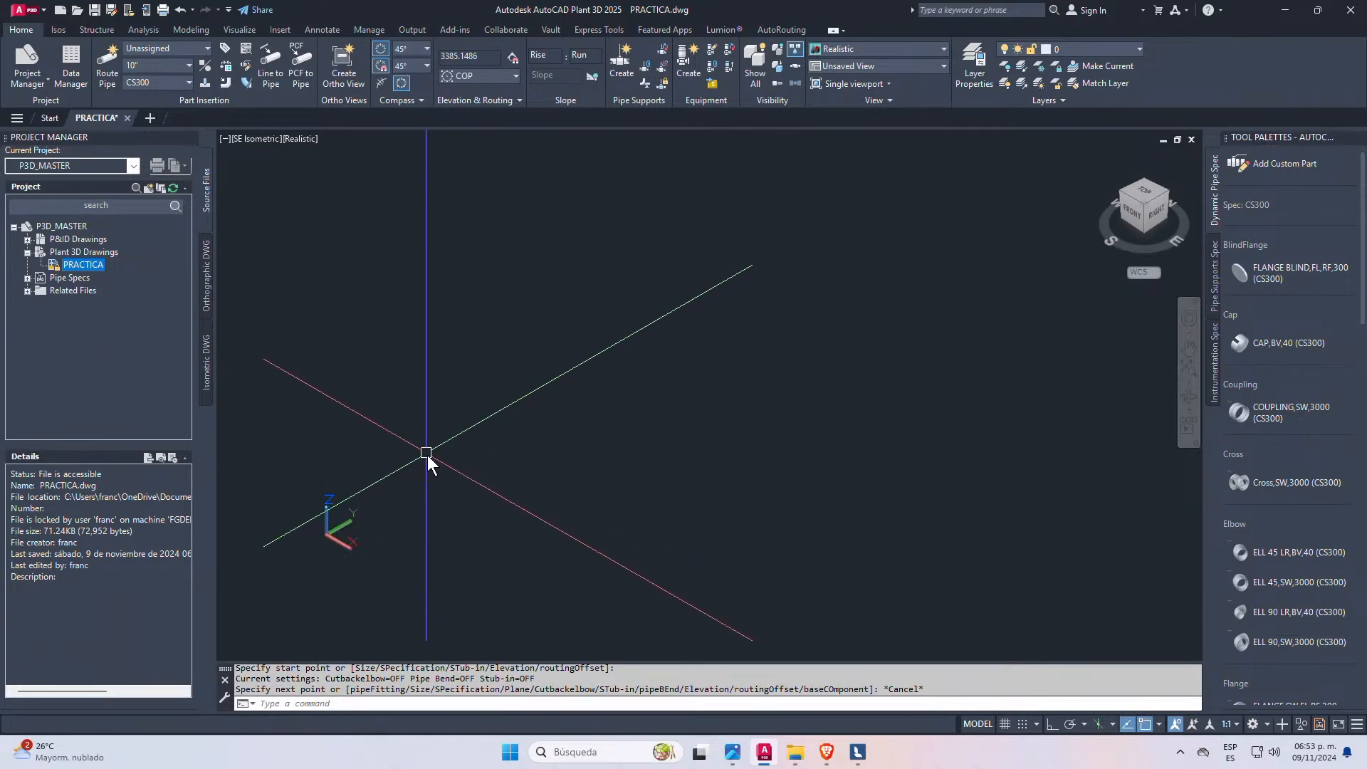
type("l")
key("space")
key("Escape")
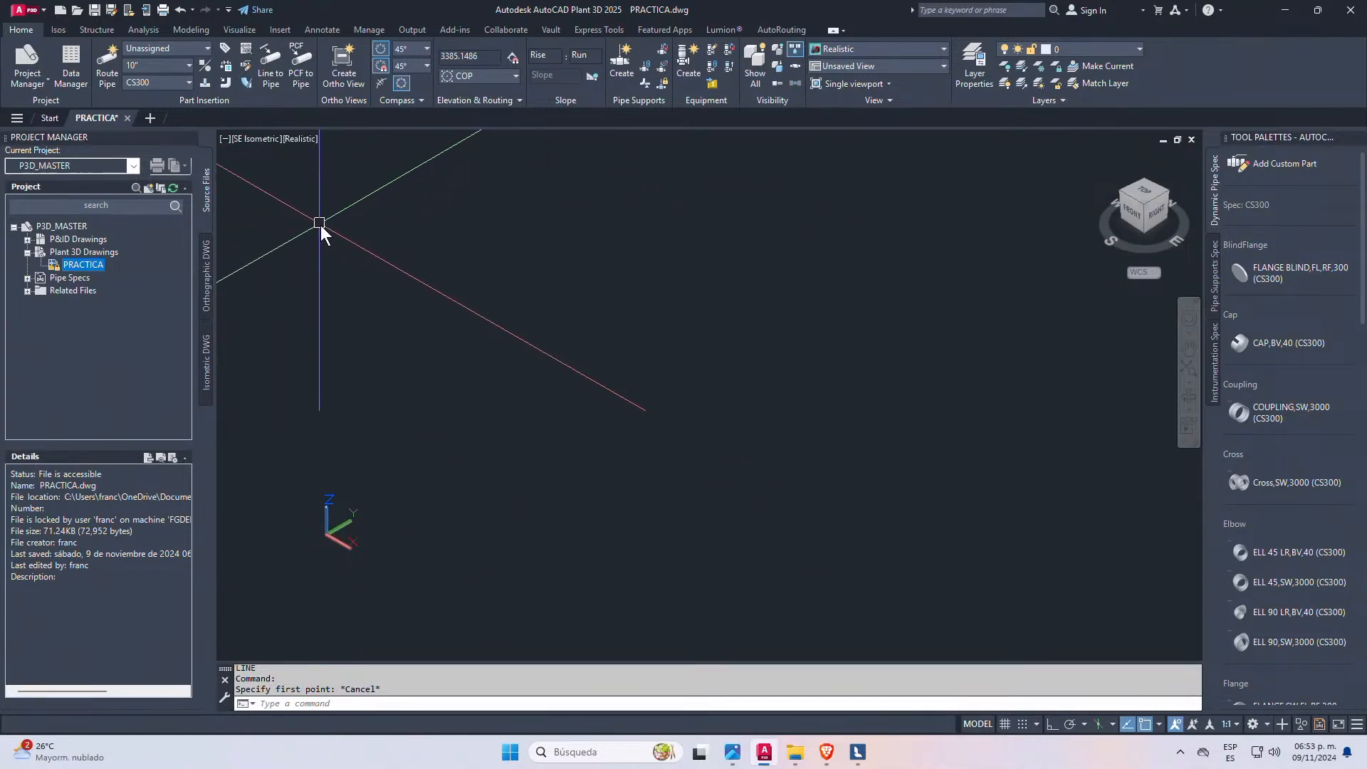
type("L")
key("Return")
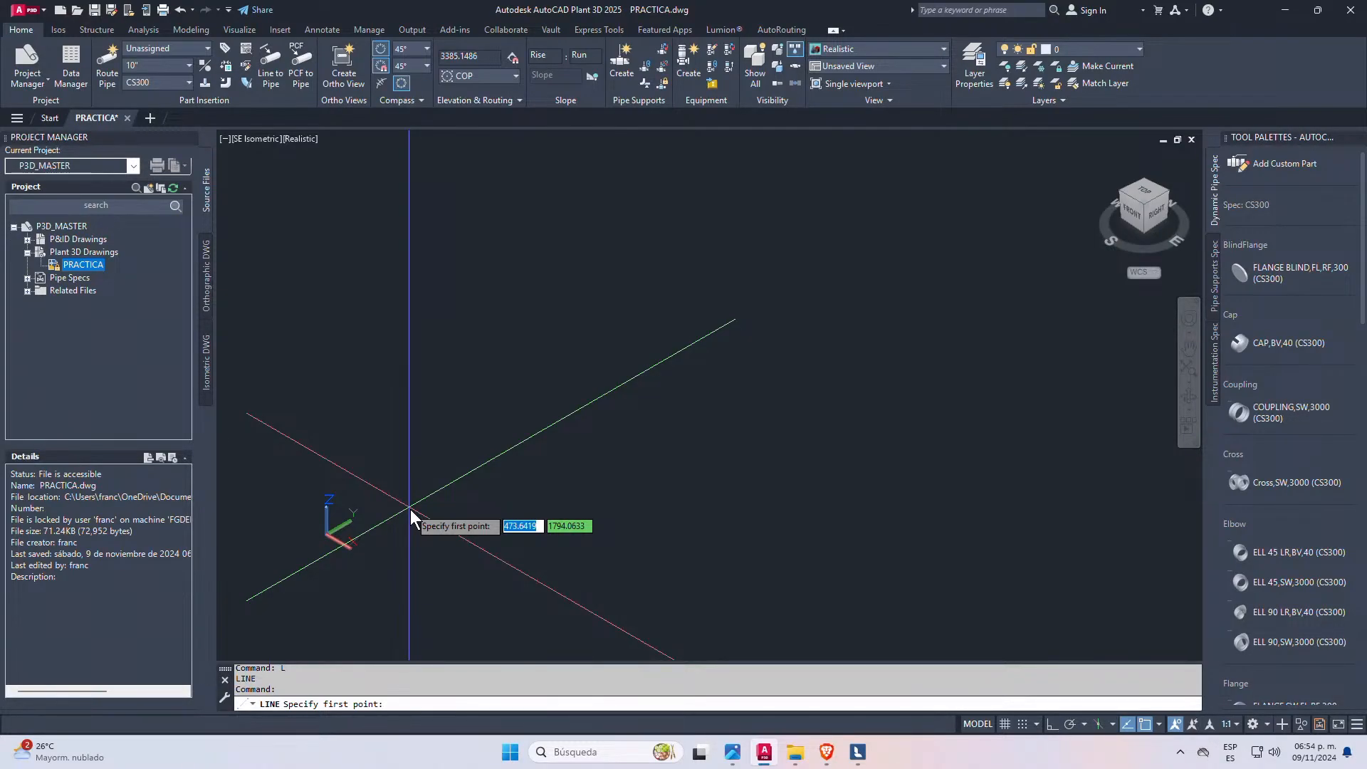
scroll(562, 427, "down", 8)
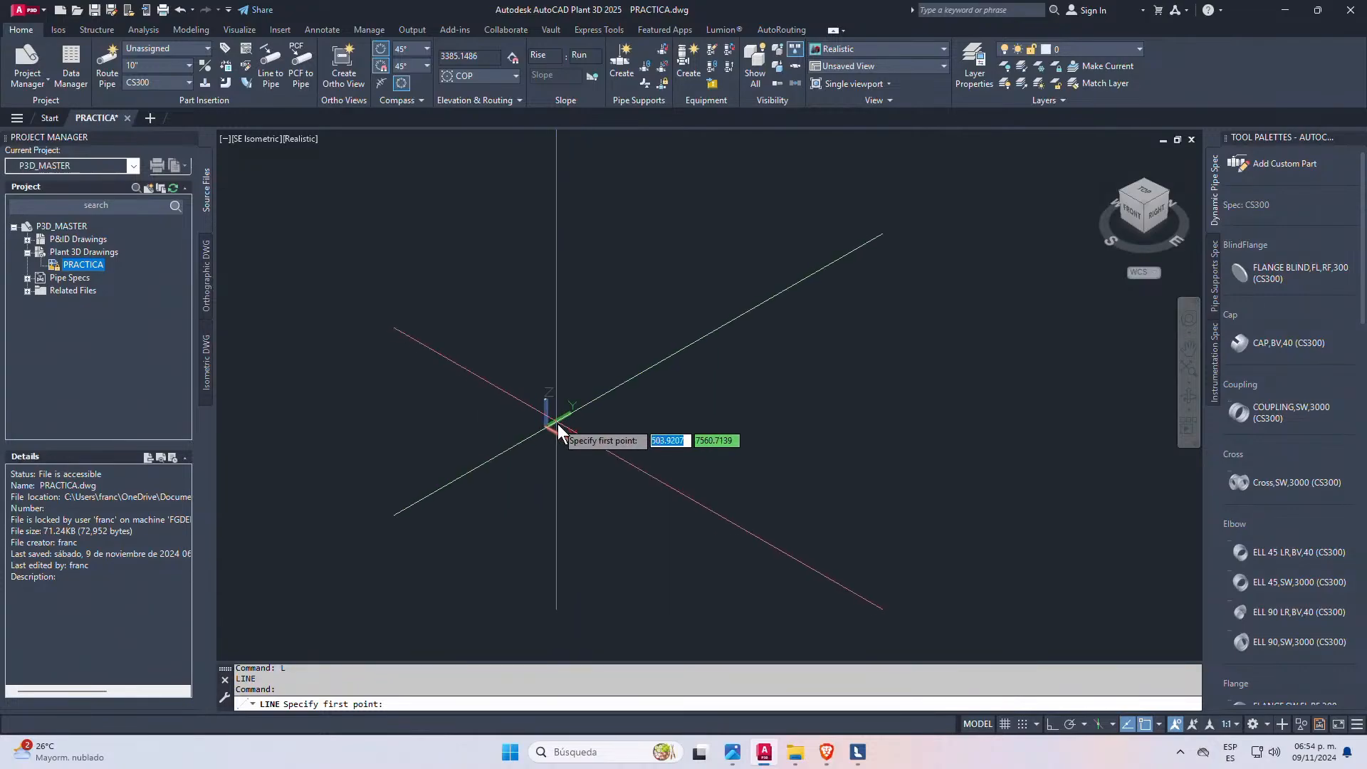
key("Escape")
key("Escape")
scroll(575, 402, "up", 6)
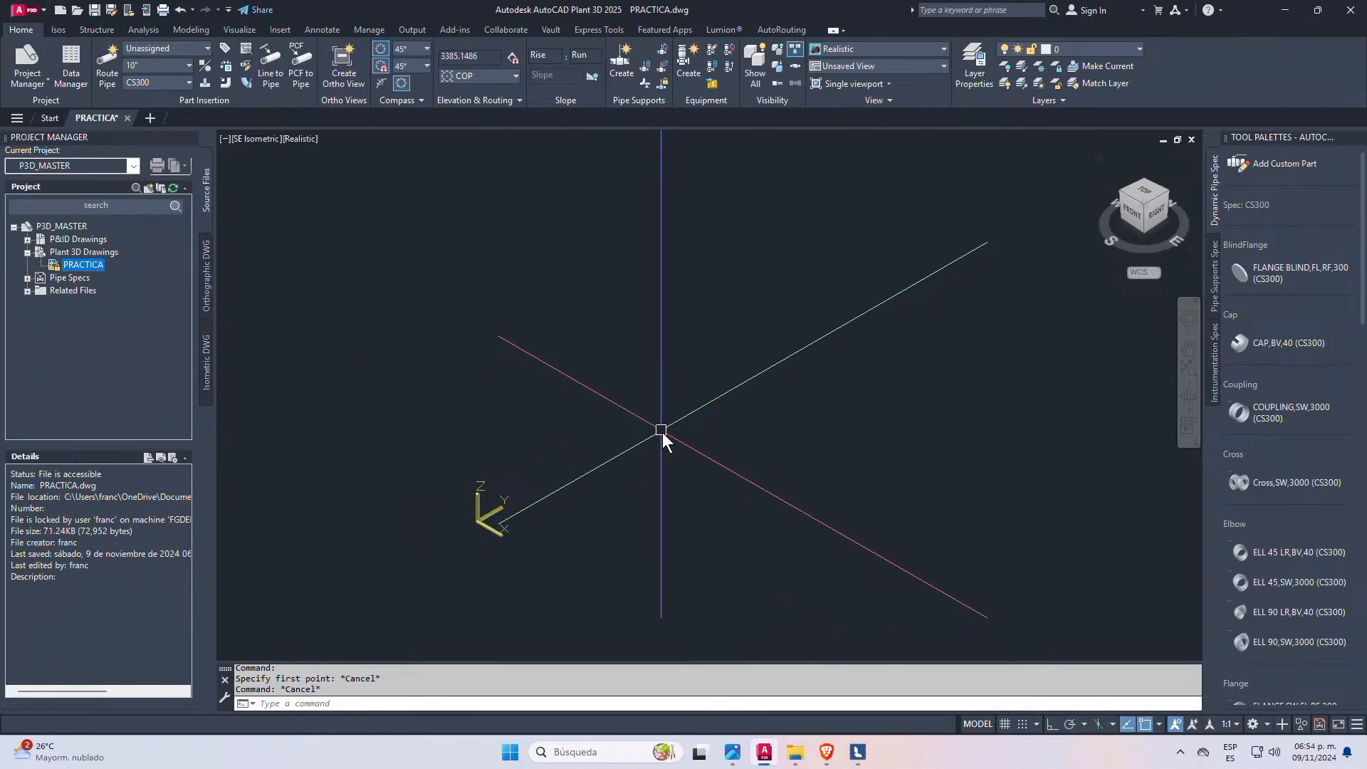
- Switch to the Top view and draw a vertical line beside the origin with Ortho on
left_click(1149, 198)
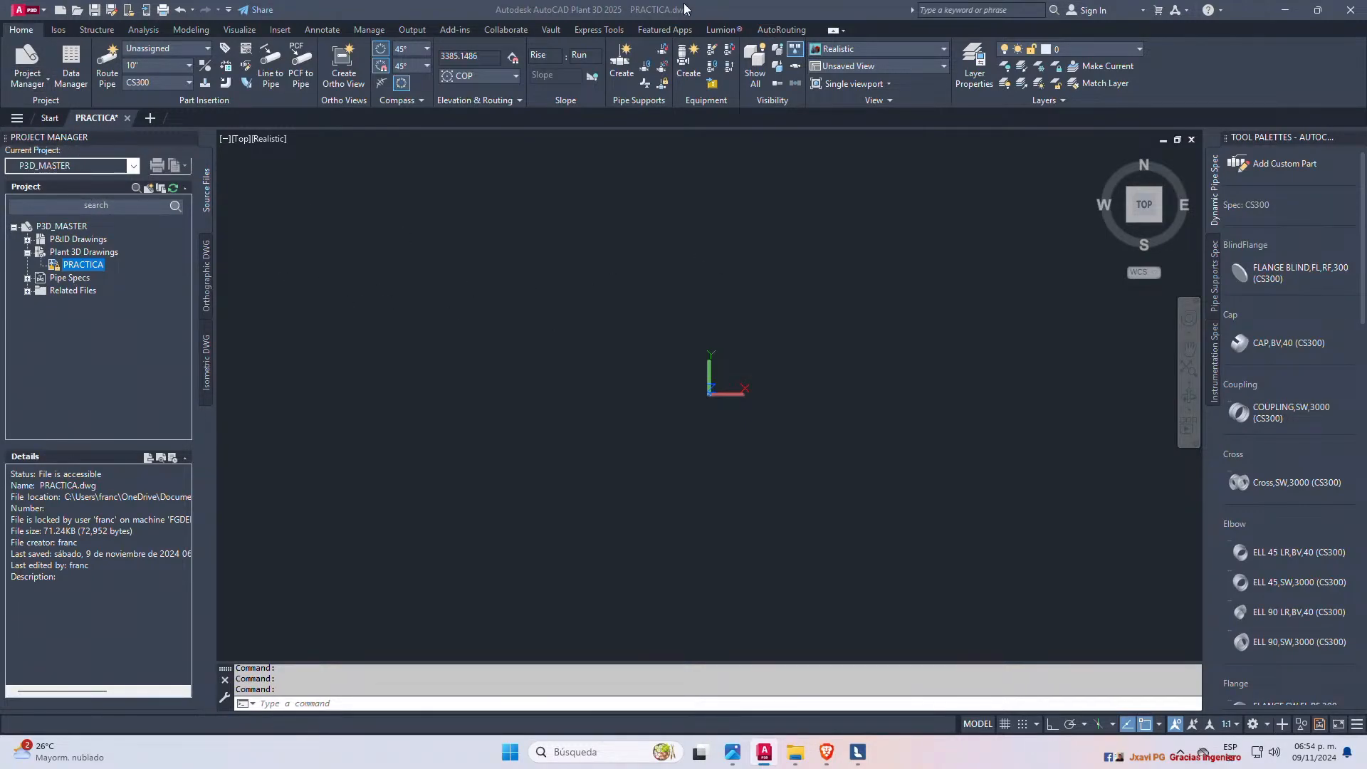
left_click(528, 326)
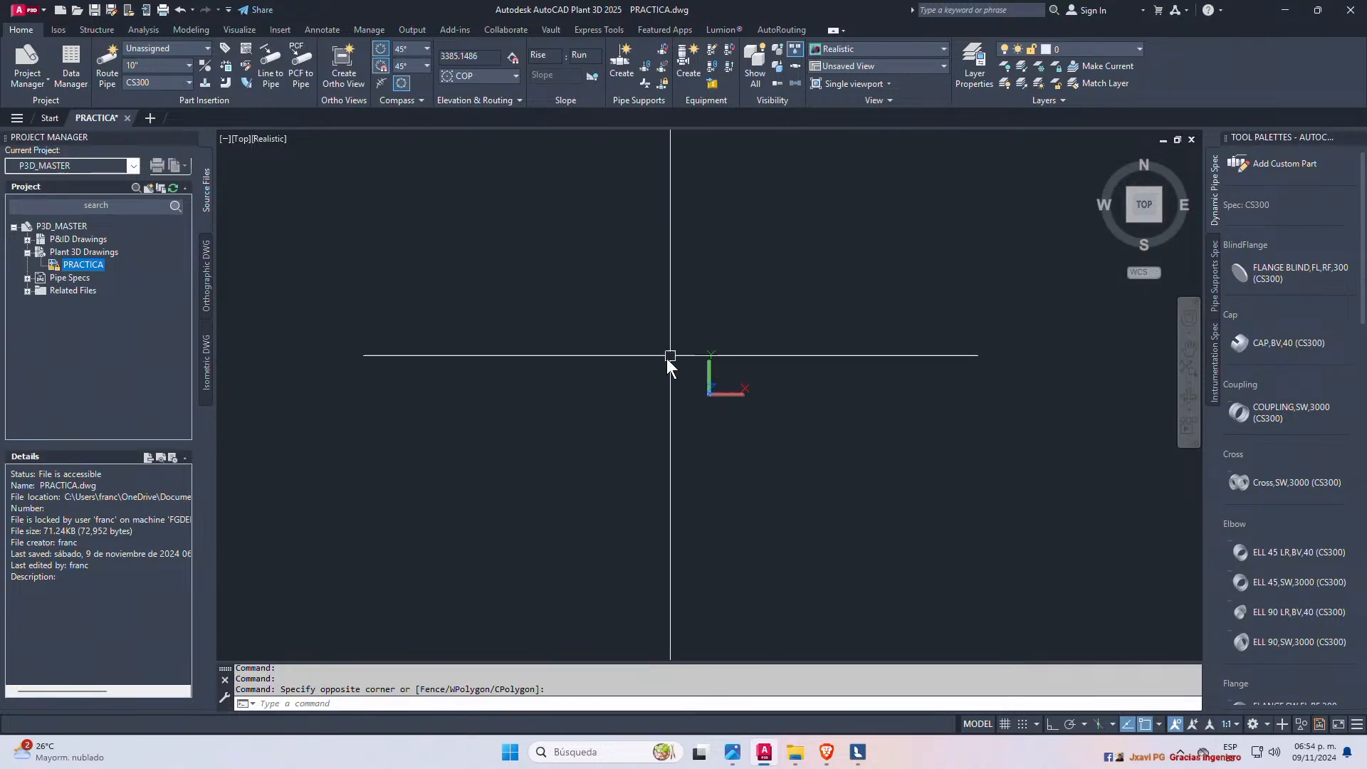
type("CCONSTRAINTFORM")
key("Return")
key("Escape")
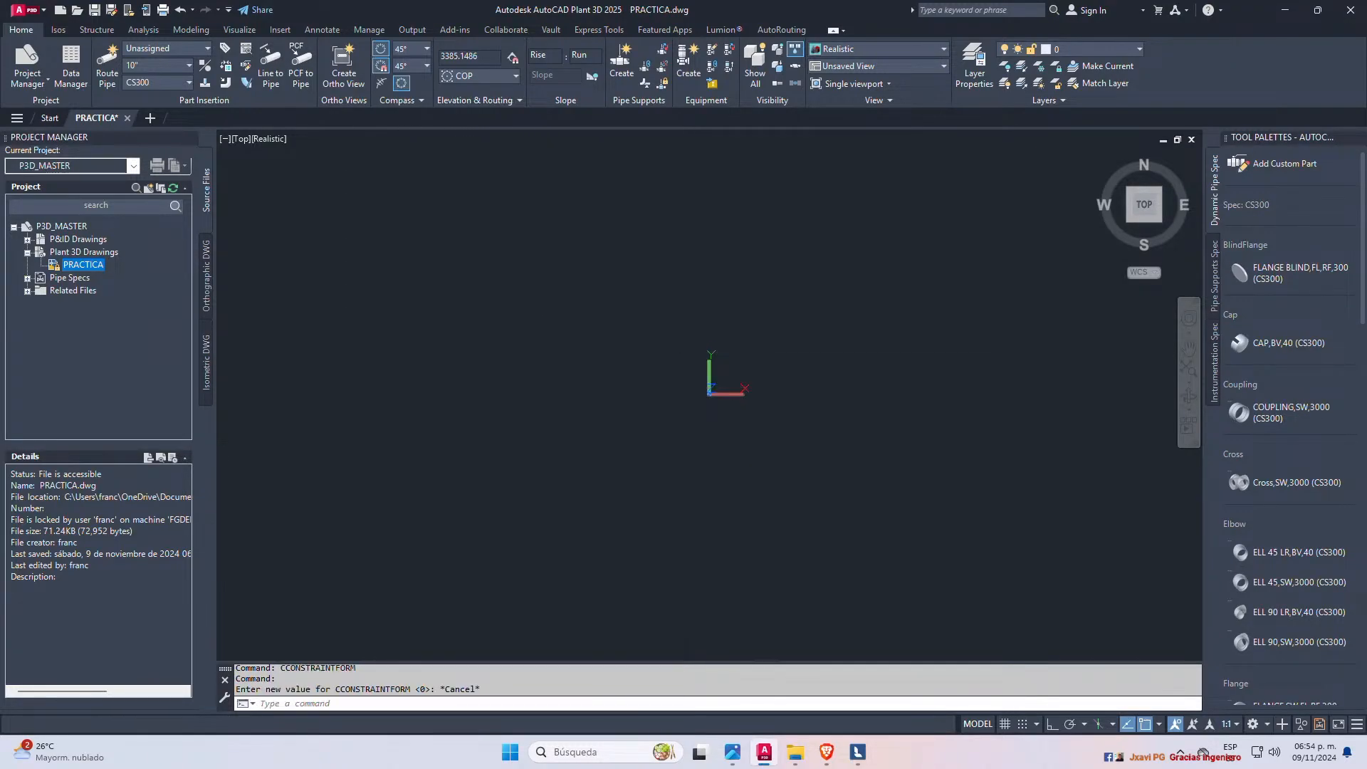
type("l")
key("Return")
left_click(699, 272)
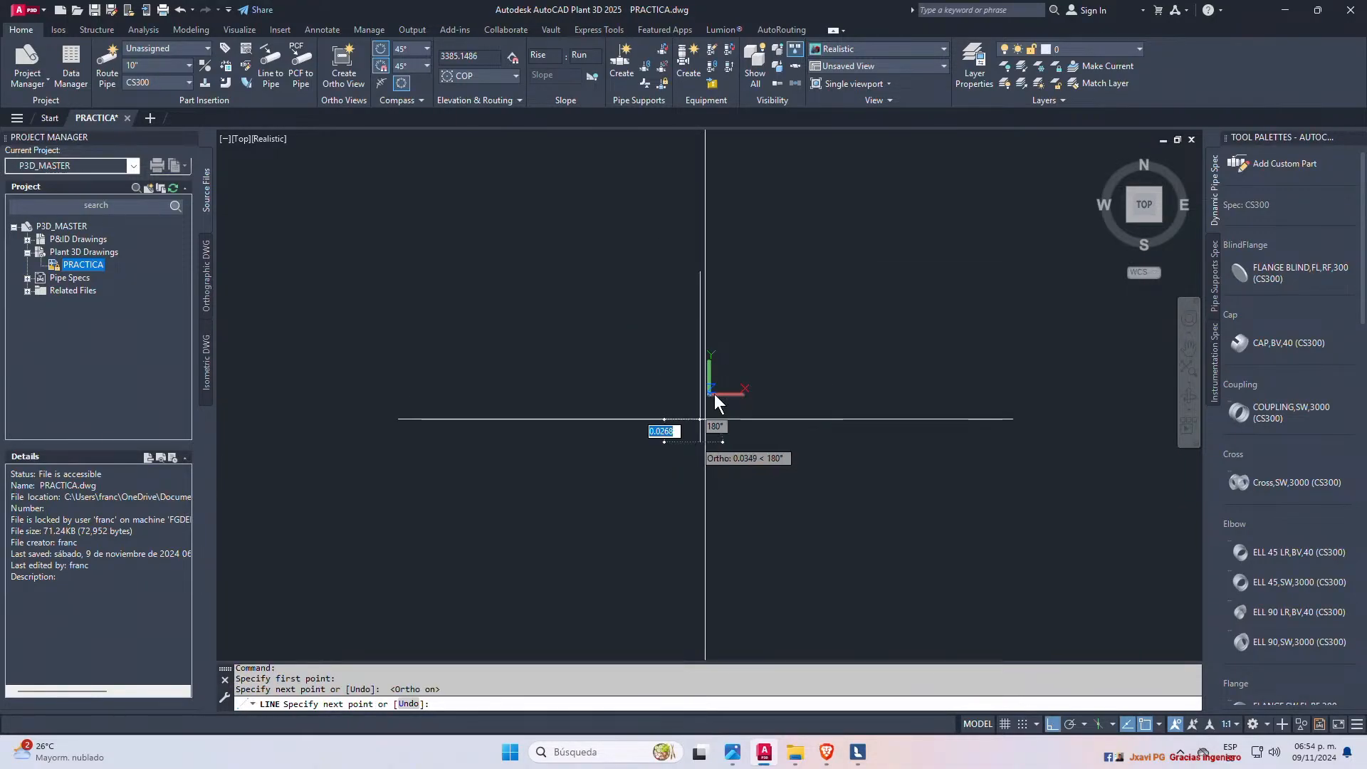
key("Escape")
- Draw a horizontal line across the upper end of the vertical line
type("l")
key("Return")
left_click(552, 271)
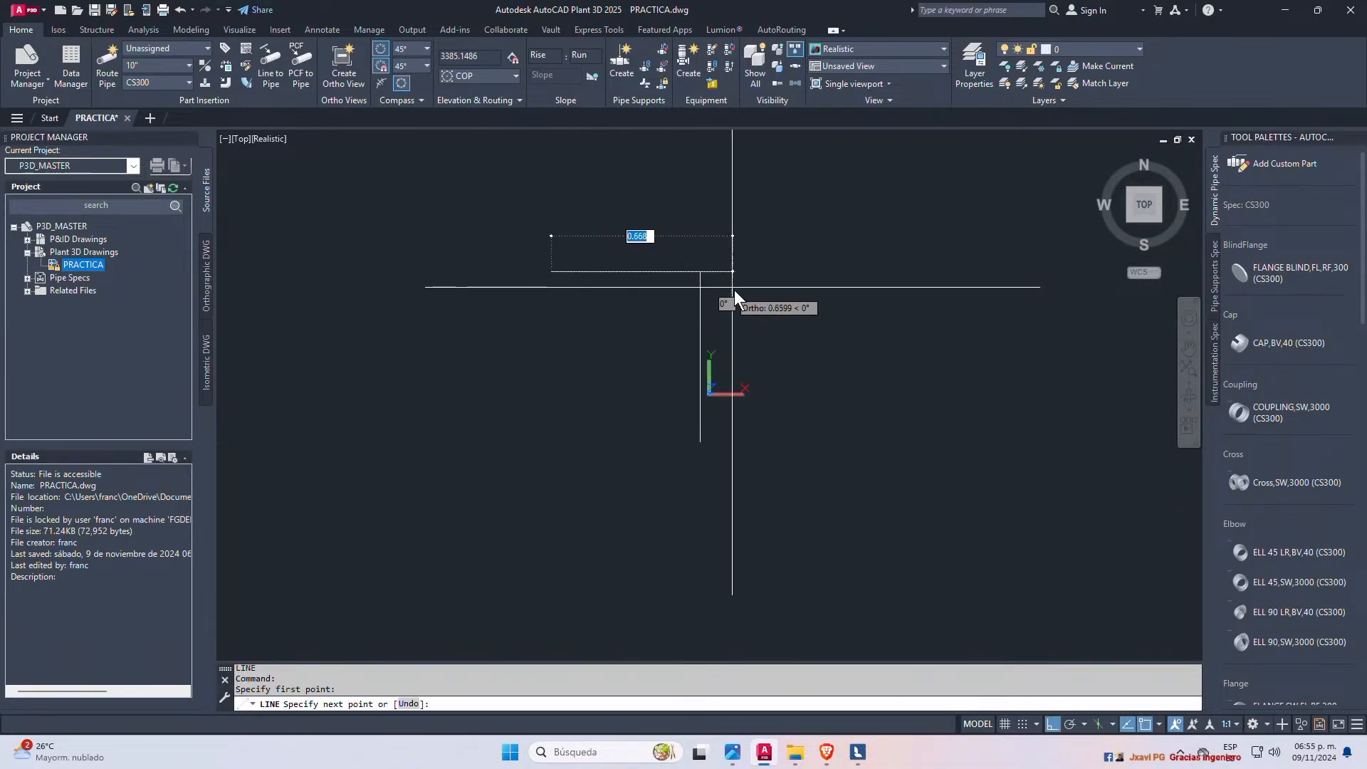
left_click(804, 273)
key("Escape")
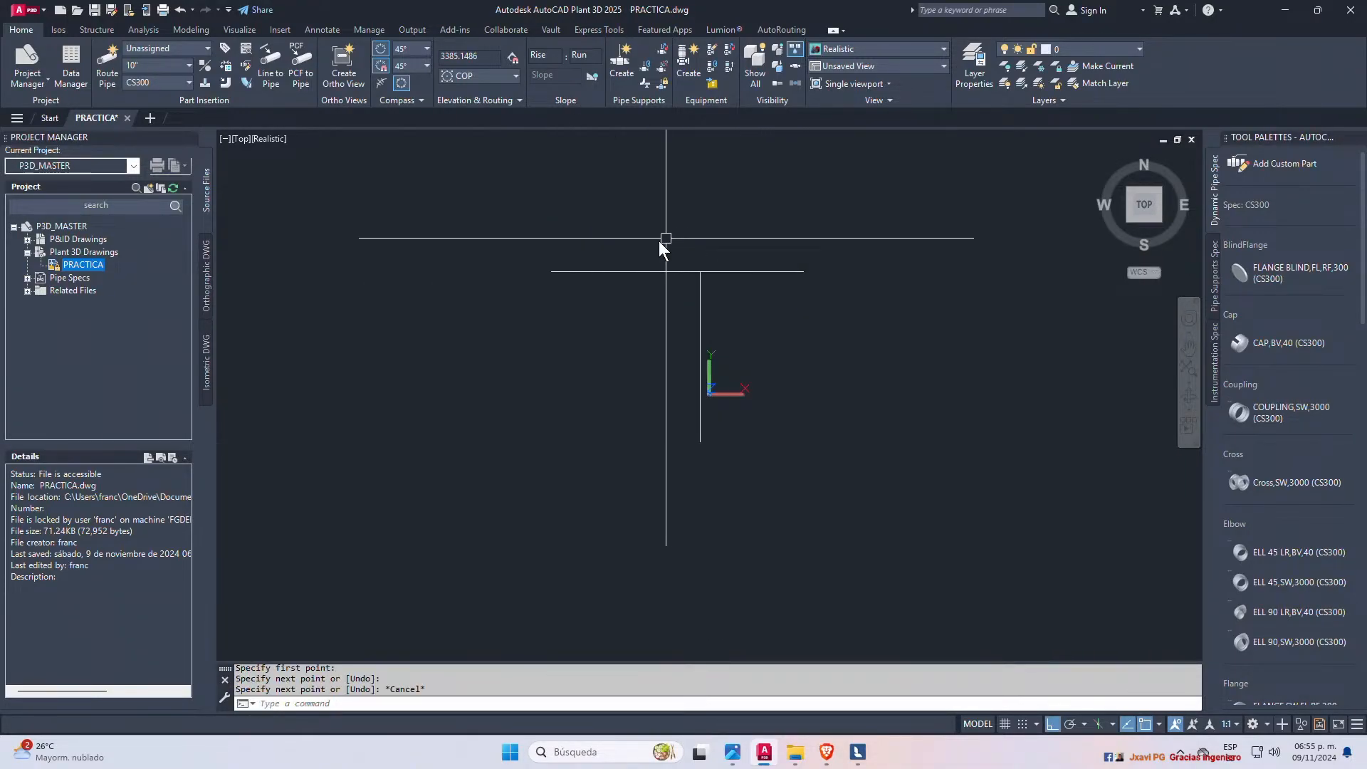
- Move the horizontal line slightly along X over the end of the vertical line
type("m")
key("Return")
left_click(776, 184)
left_click(739, 294)
key("Return")
left_click(690, 278)
left_click(699, 275)
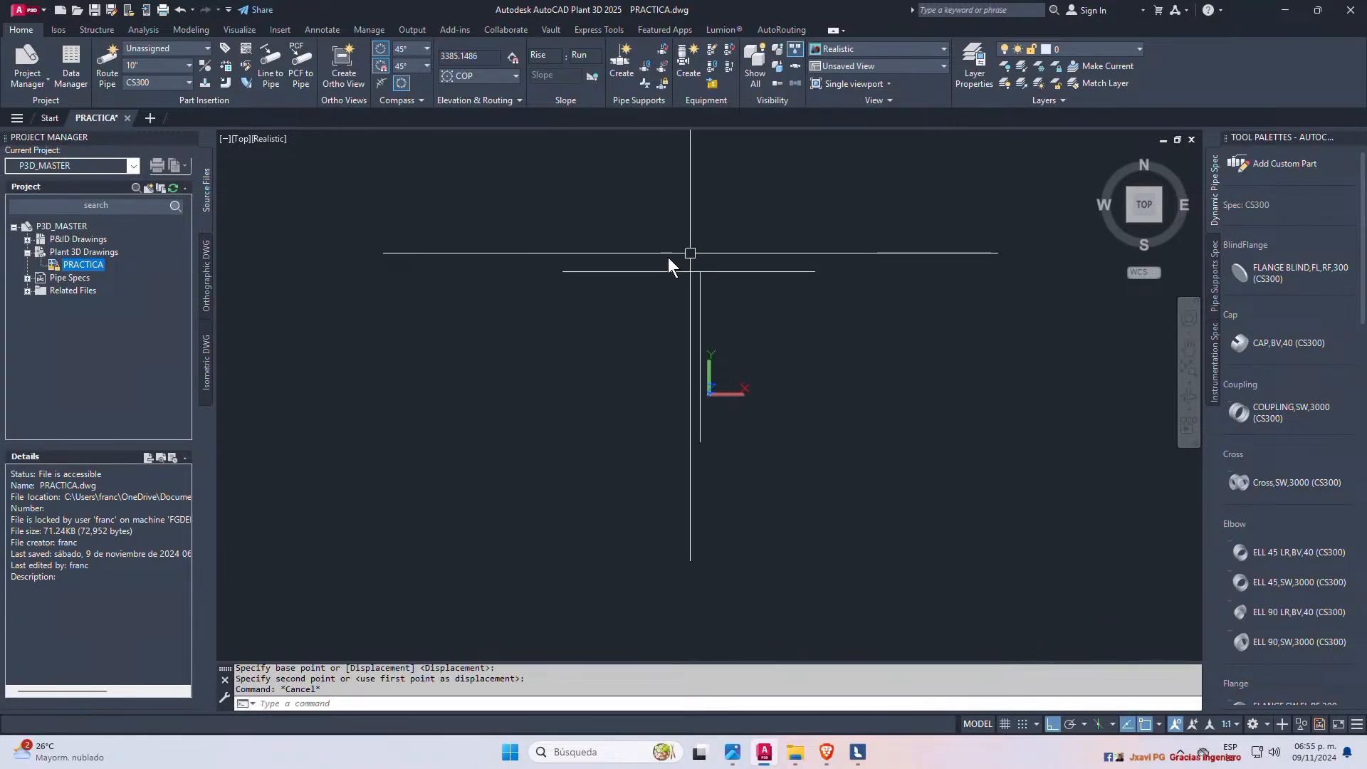
- With Ortho off, draw two sloping lines from the horizontal line's ends to a common apex, forming a triangular north arrowhead
type("l")
key("Return")
left_click(563, 271)
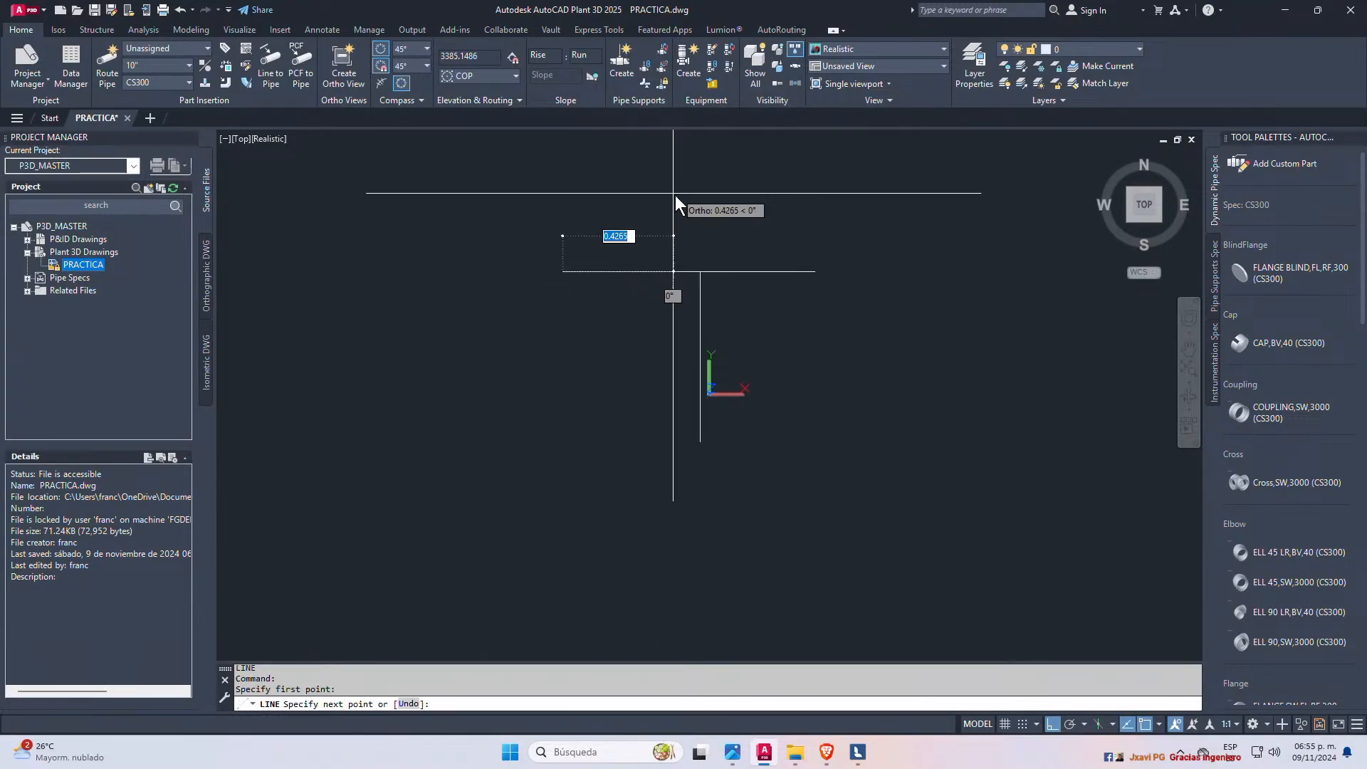
left_click(712, 153)
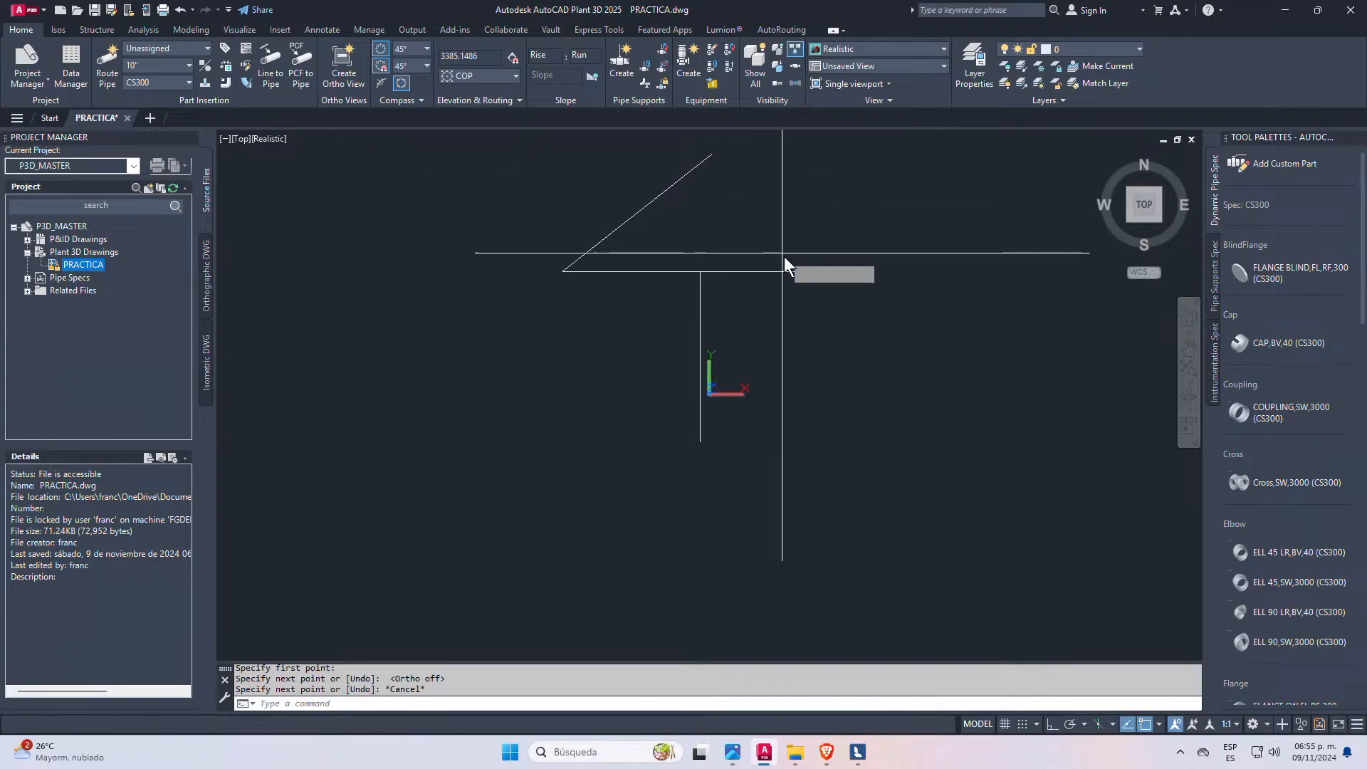
left_click(816, 270)
left_click(713, 153)
key("Escape")
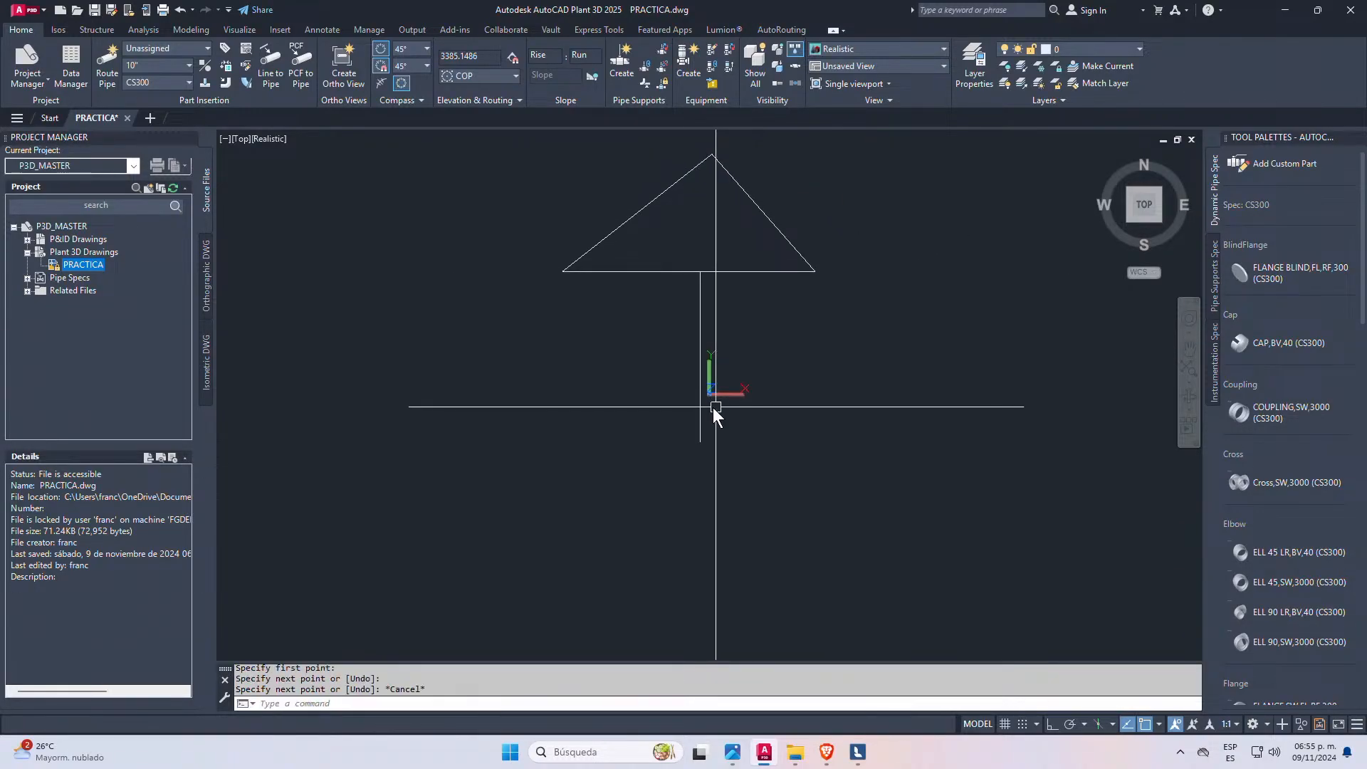
- Draw a horizontal line with Ortho on, crossing the arrow's vertical shaft near the origin
key("Return")
left_click(604, 369)
key("F8")
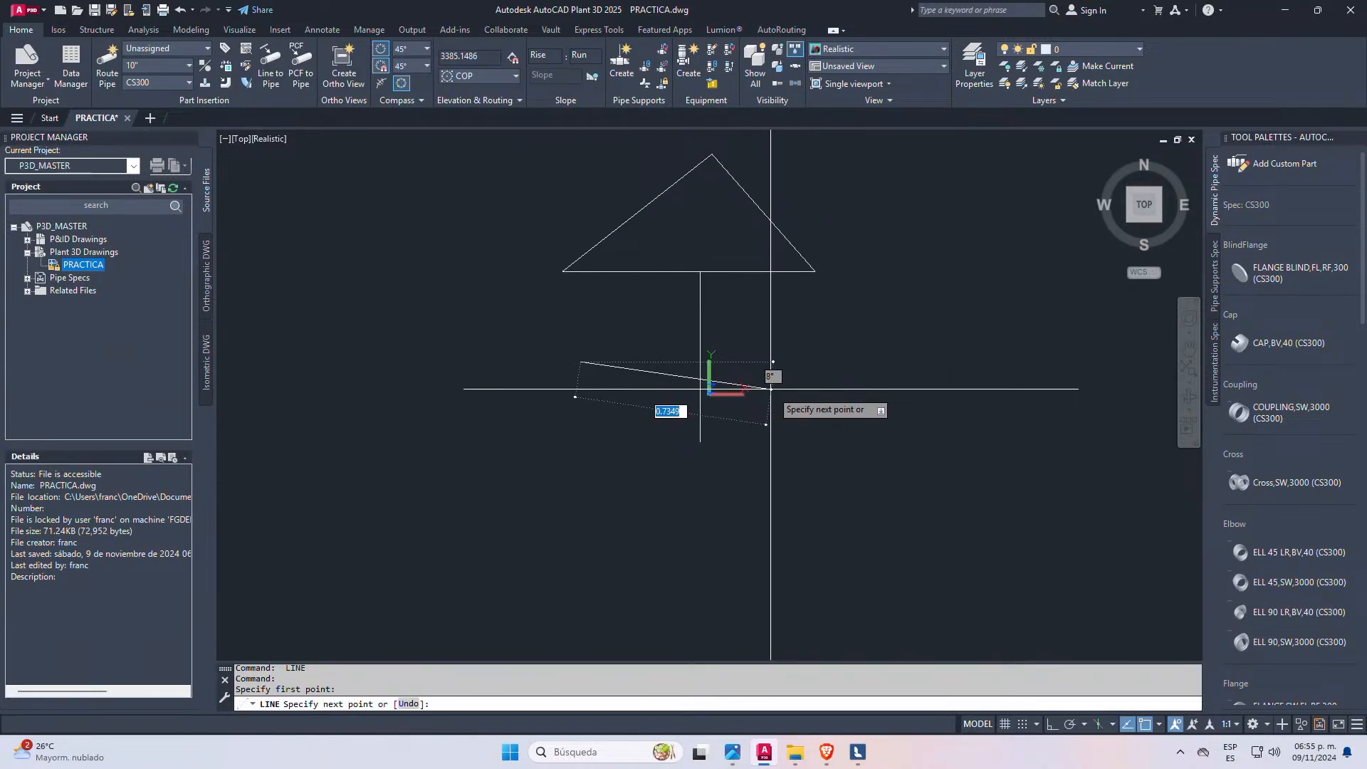
left_click(826, 388)
key("Escape")
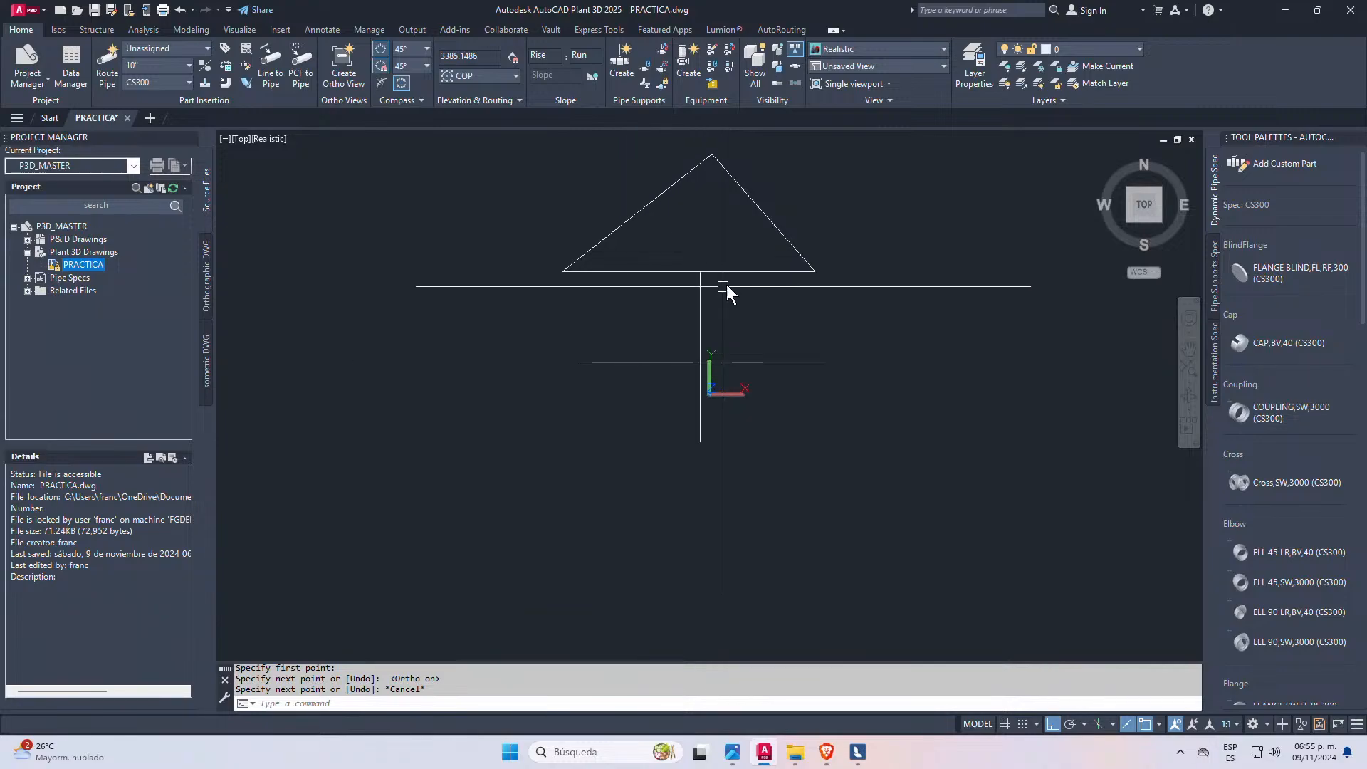
middle_click_drag(726, 284, 716, 392)
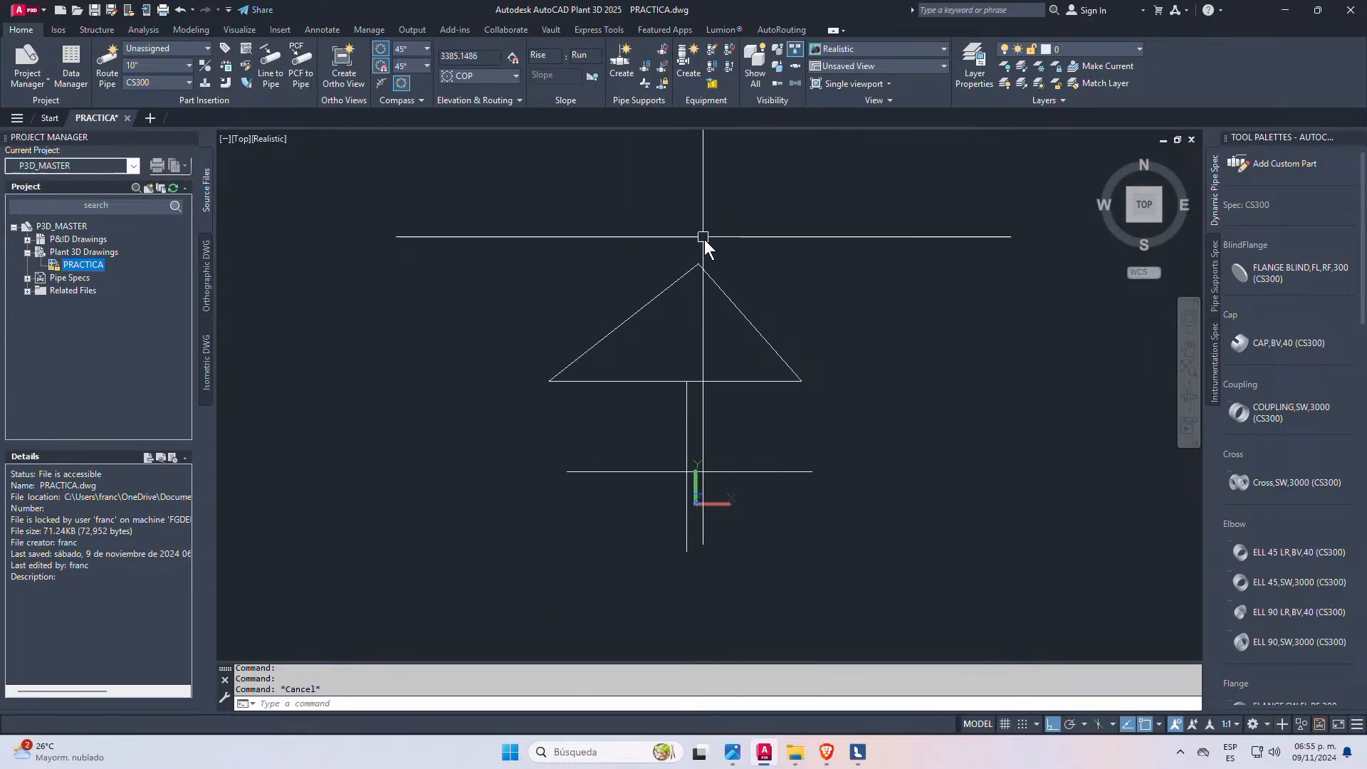
key("Escape")
key("Escape")
middle_click_drag(711, 314, 718, 250)
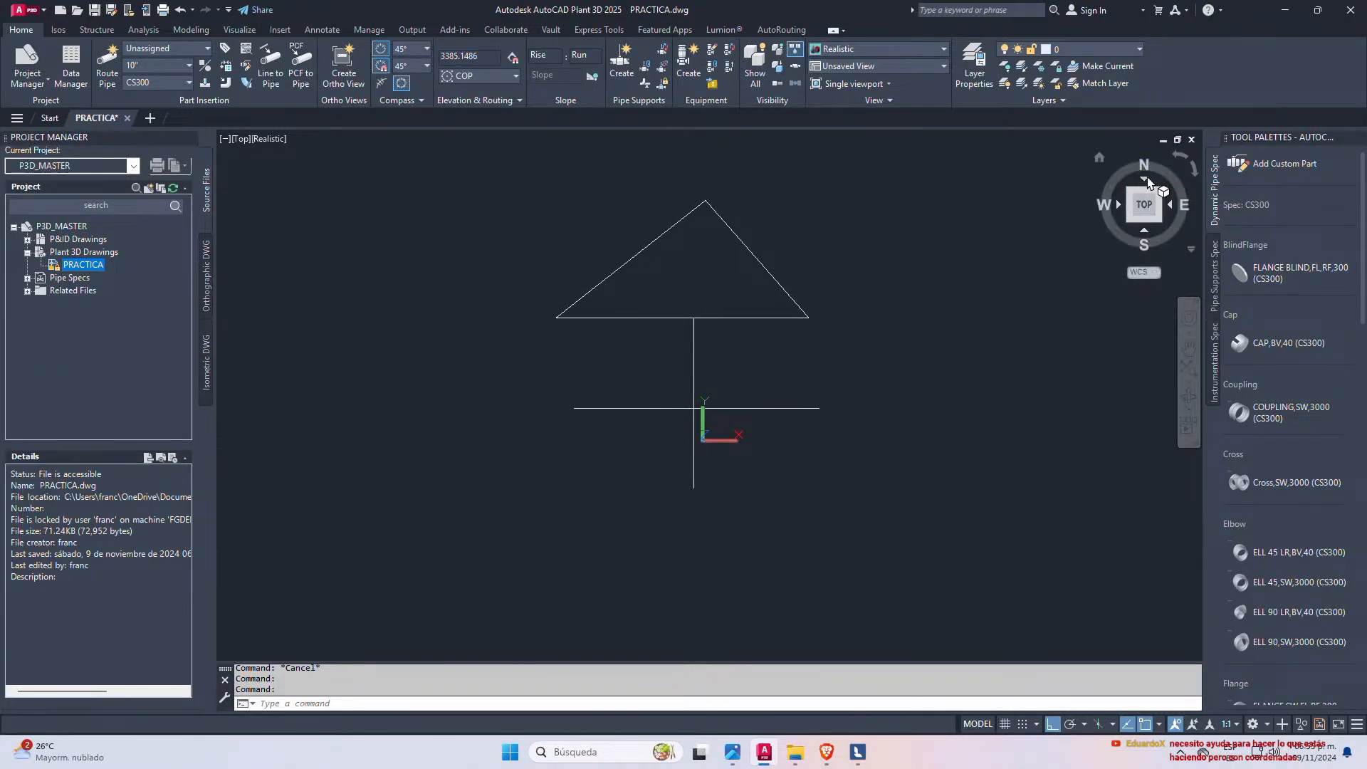
- Switch to the SE Isometric view and draw a separate line parallel to the Y axis beside the arrow
left_click(1159, 221)
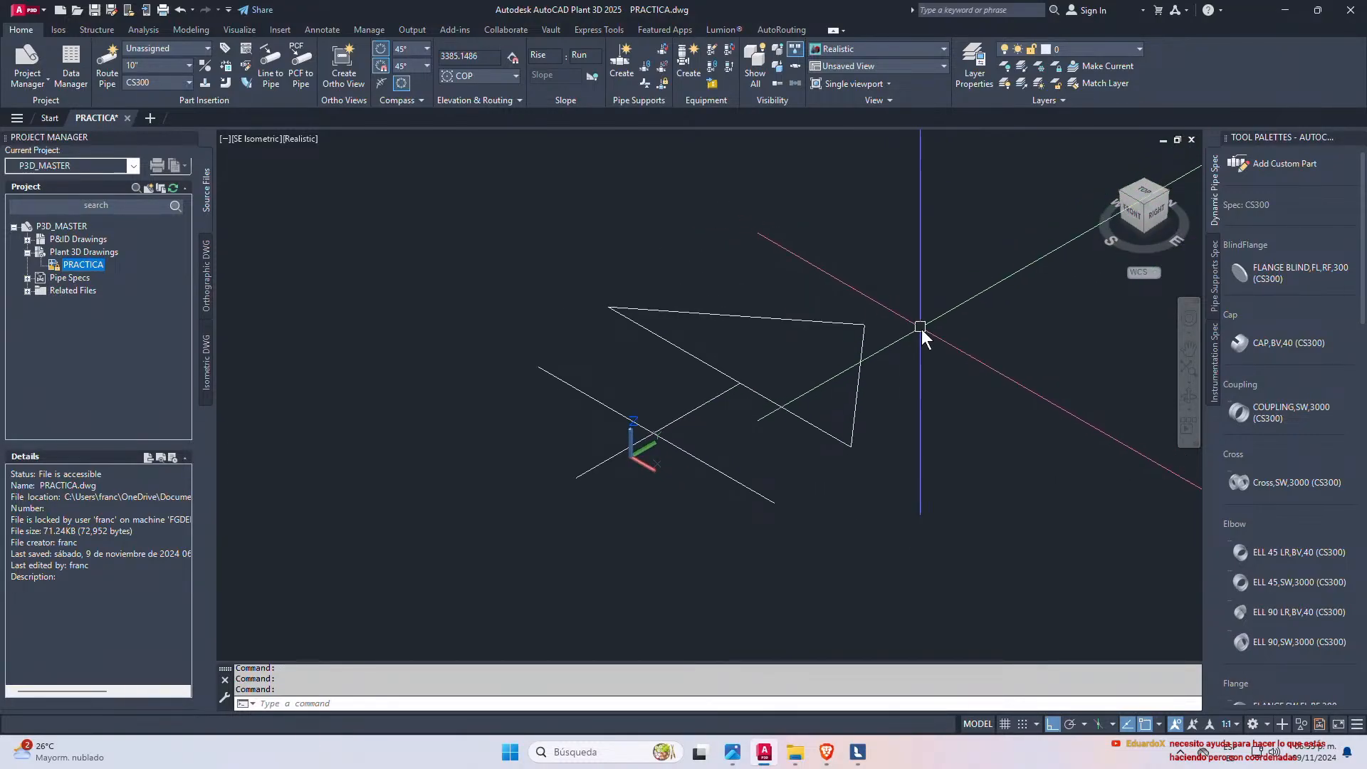
type("l")
key("Return")
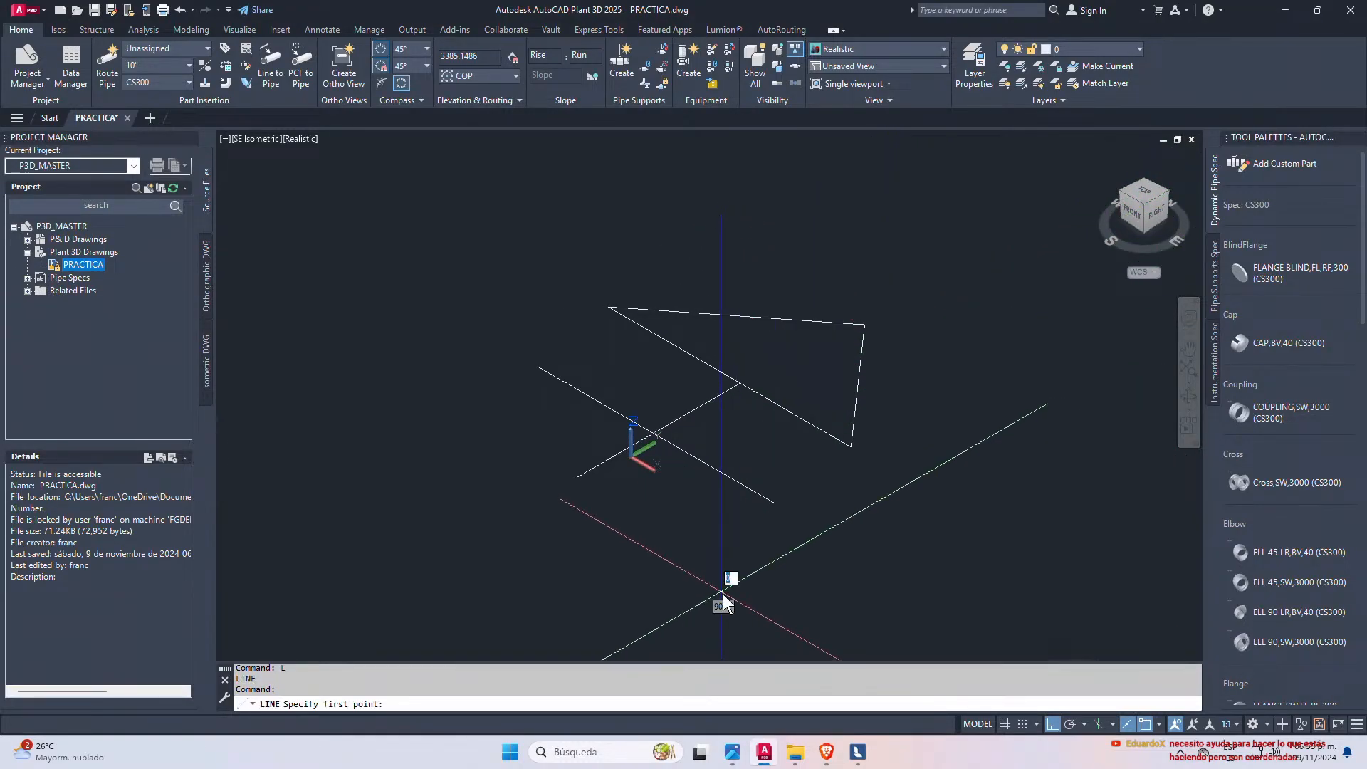
left_click(722, 592)
left_click(1037, 440)
key("Escape")
key("Escape")
key("Escape")
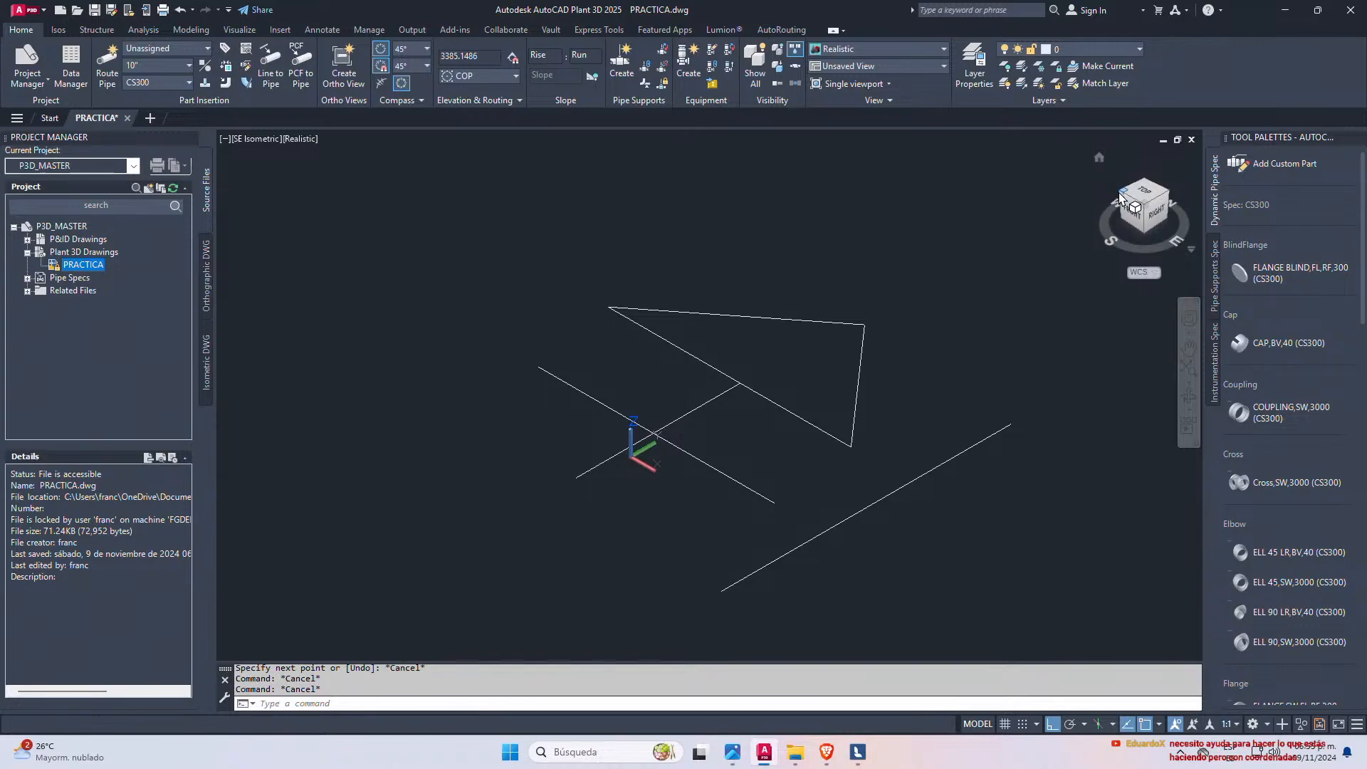
- Switch to the SW Isometric view and try to draw another line near the separate Y-direction line
left_click(1120, 196)
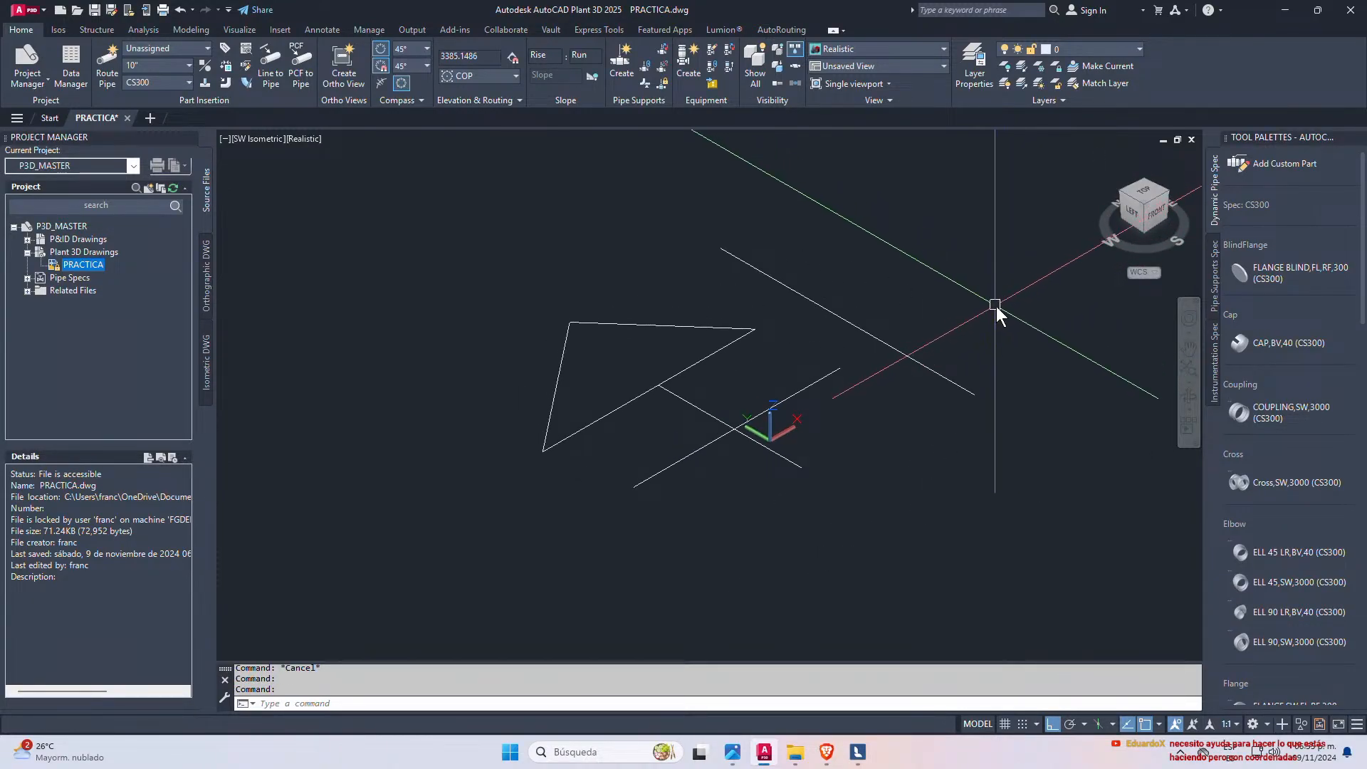
type("l")
key("Return")
left_click(890, 259)
key("Escape")
key("Escape")
- Erase the separate Y-direction line beside the arrow
left_click(990, 246)
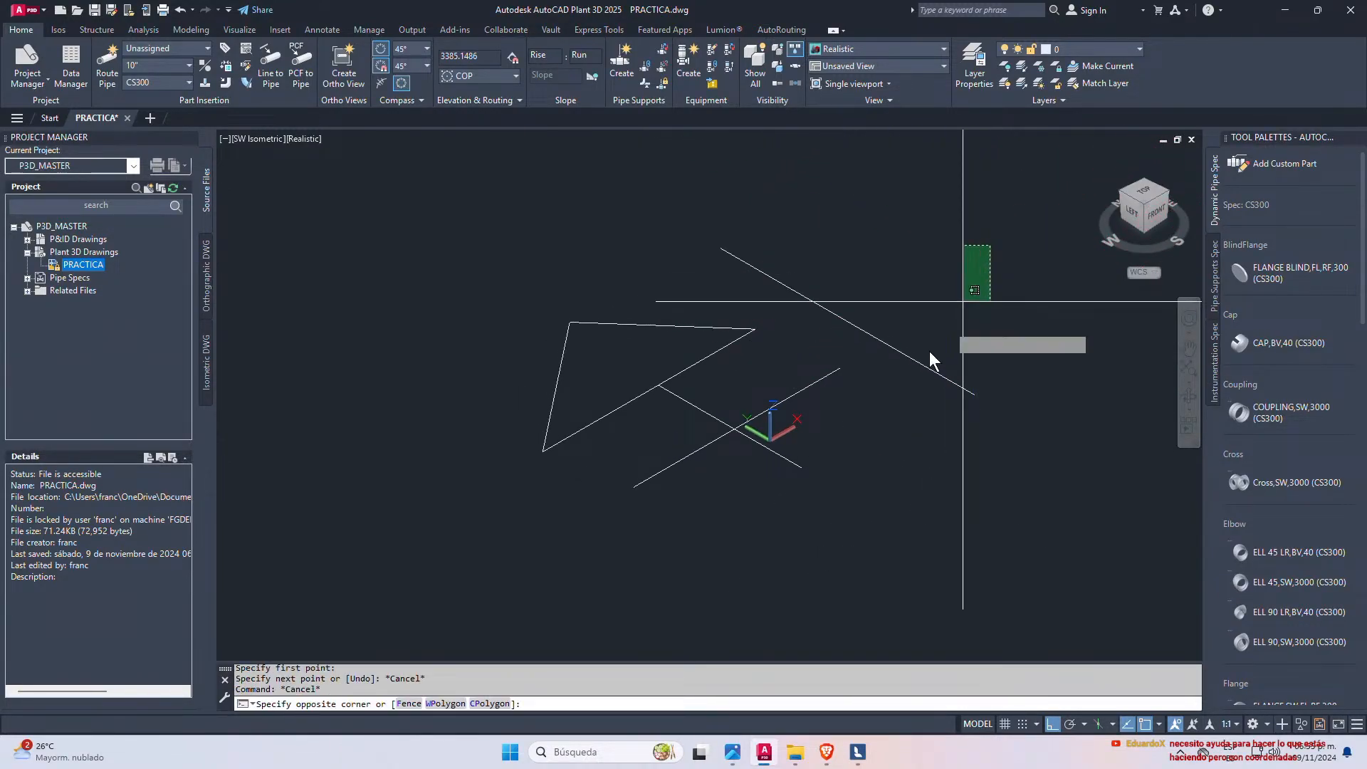
left_click(851, 389)
key("Delete")
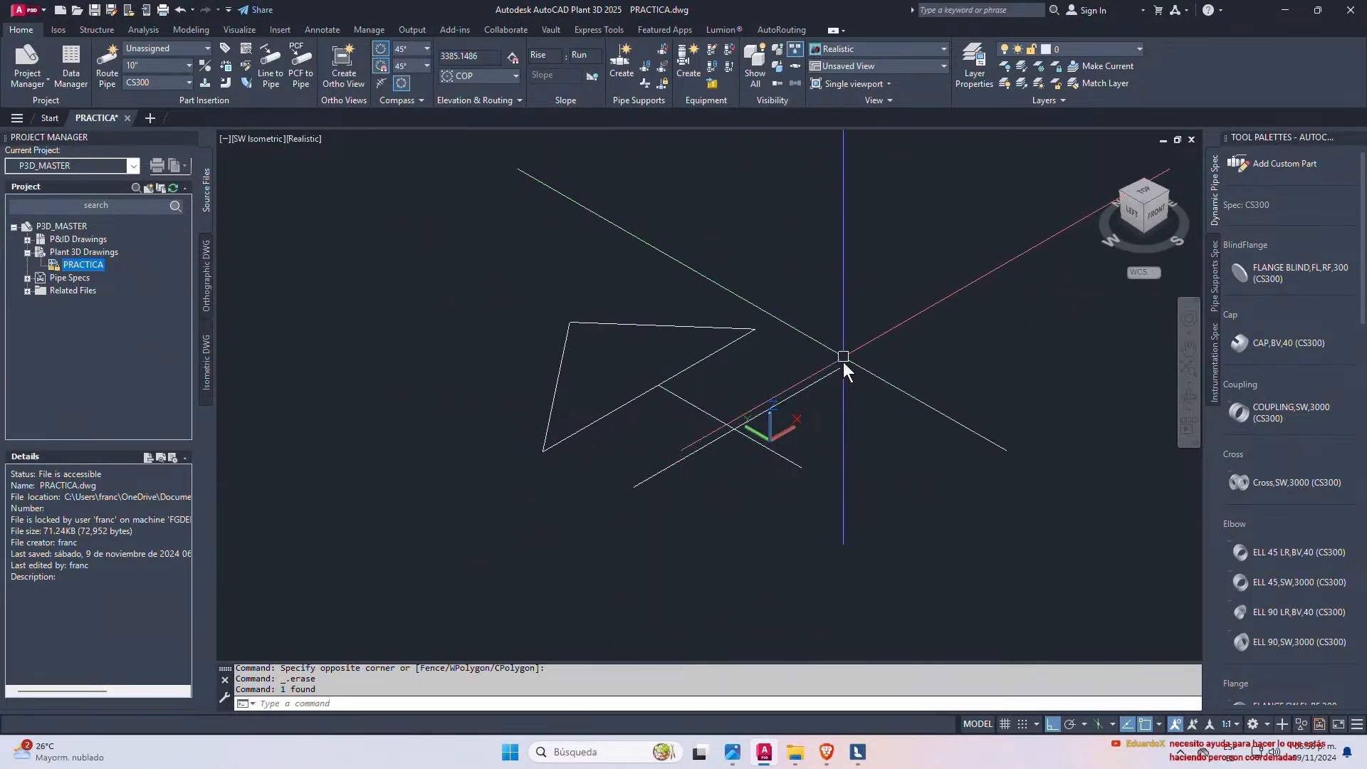
- Switch to the SE Isometric view and erase all the remaining north arrow lines
left_click(1159, 208)
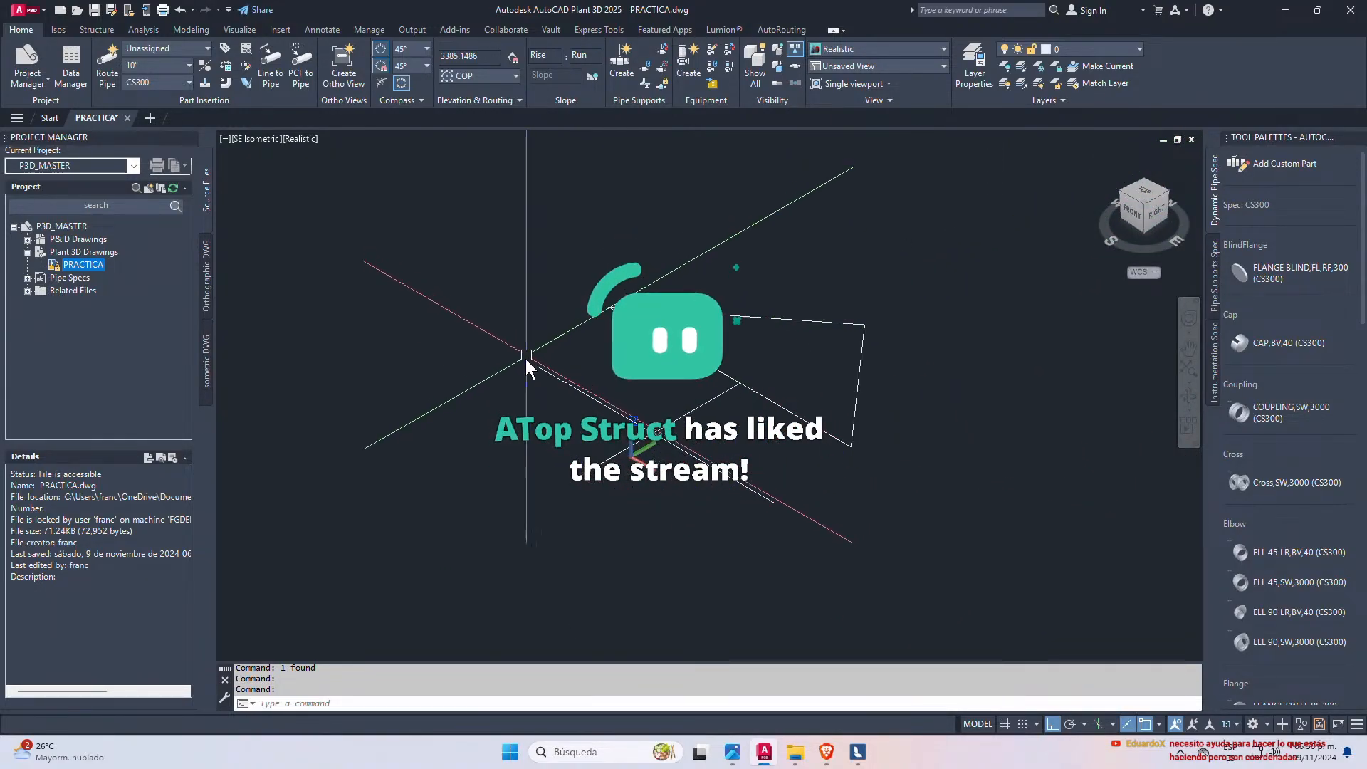
left_click(873, 281)
left_click(442, 549)
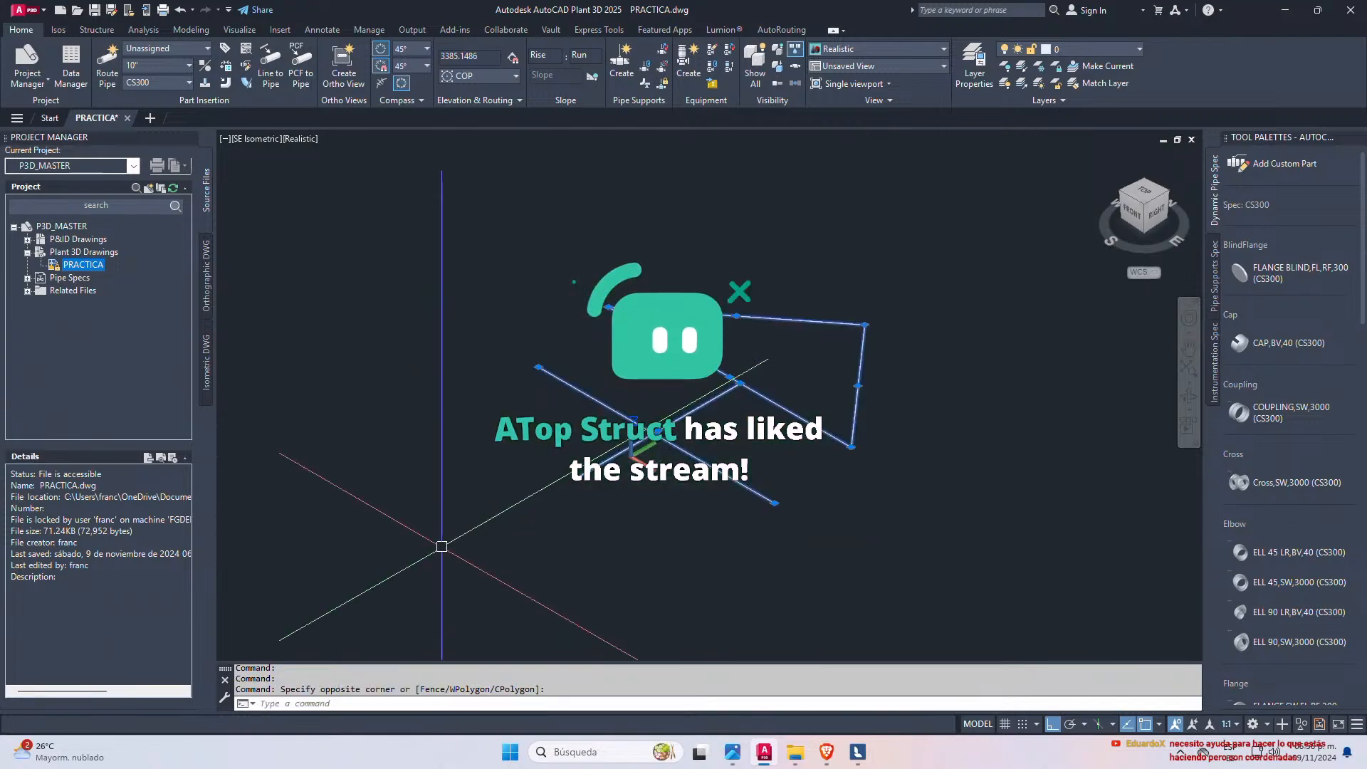
key("Delete")
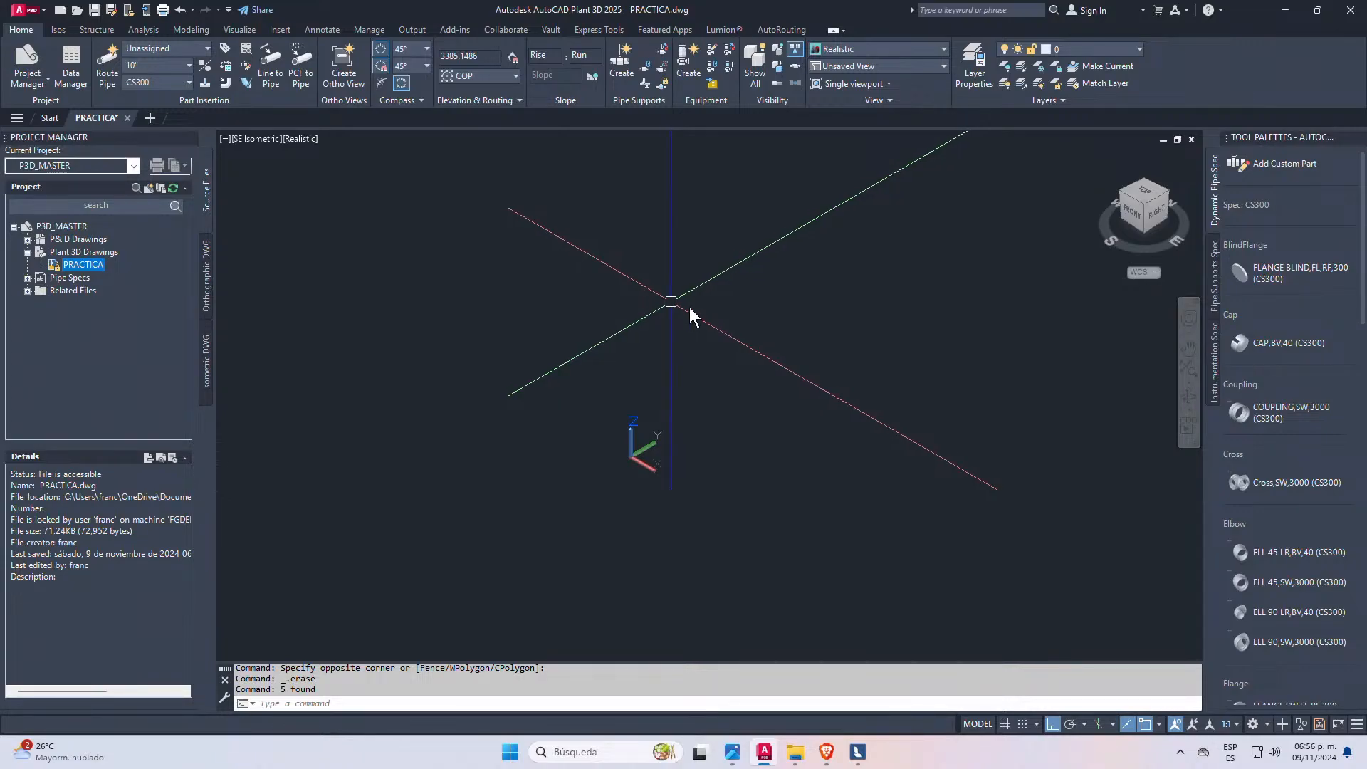
type("L")
key("Return")
scroll(702, 436, "up", 5)
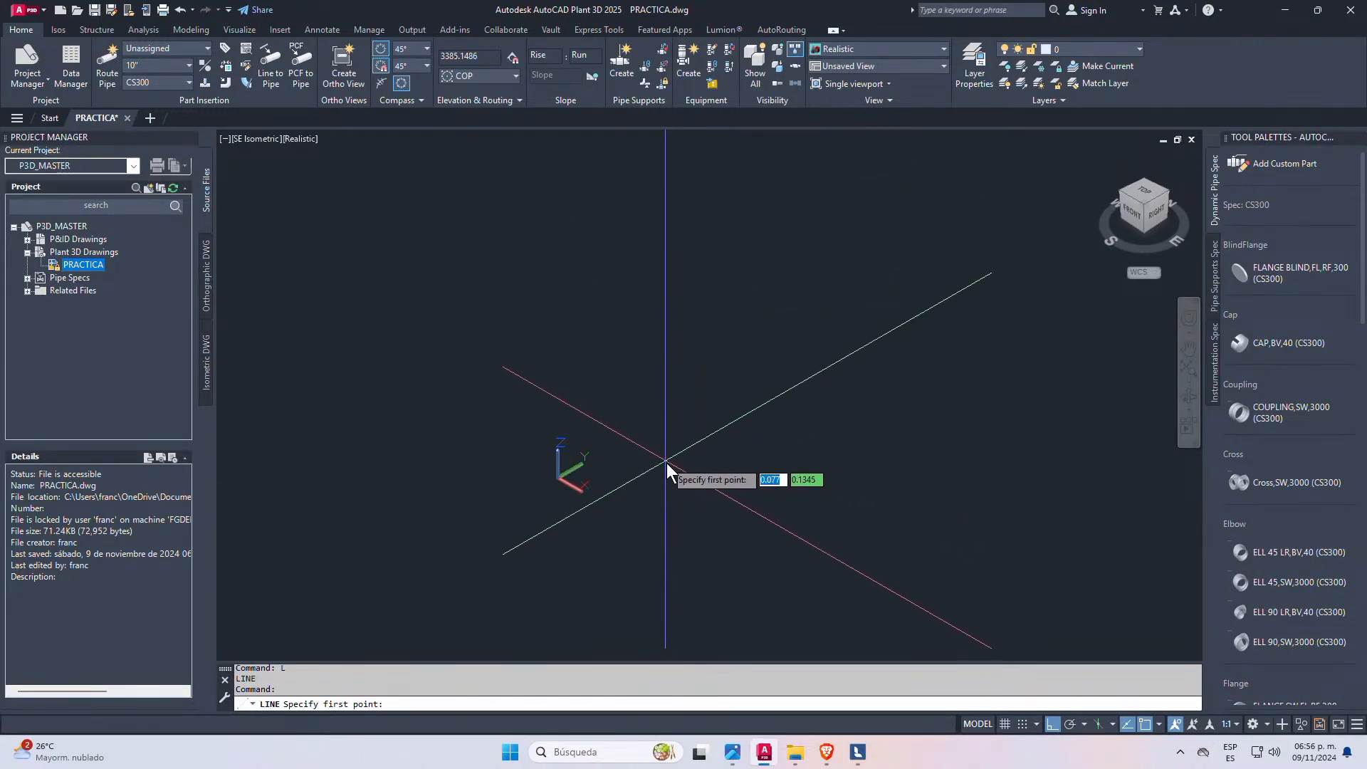
left_click(620, 453)
key("Escape")
key("Escape")
key("Escape")
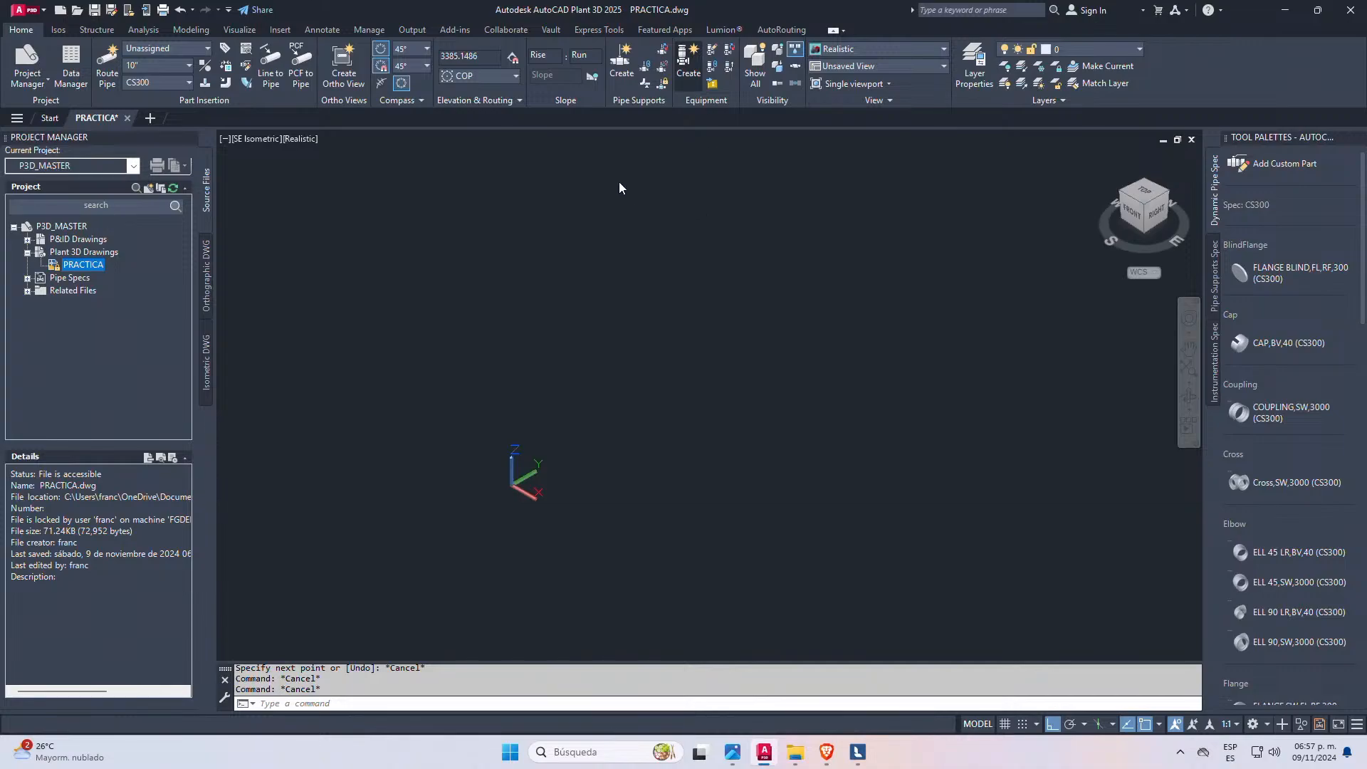
left_click(689, 66)
left_click(186, 112)
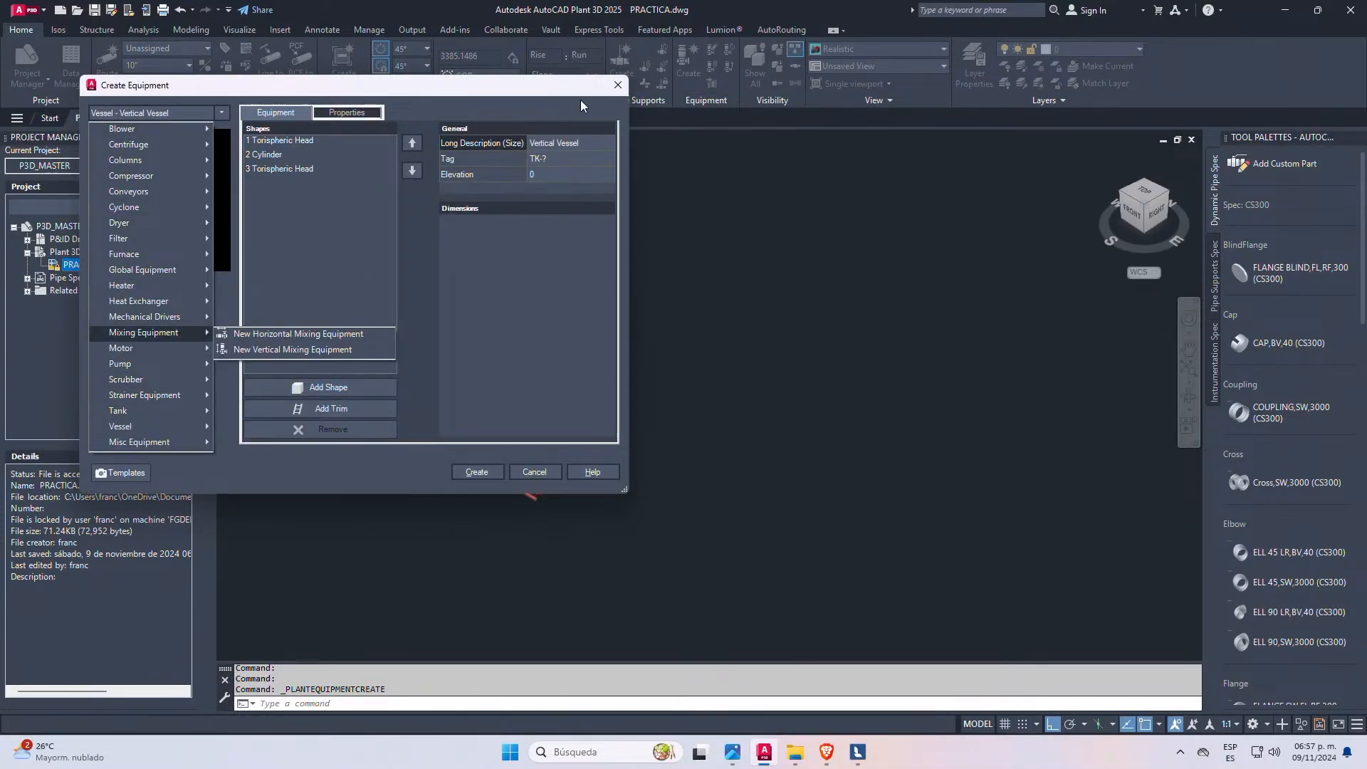
left_click(611, 89)
left_click(617, 85)
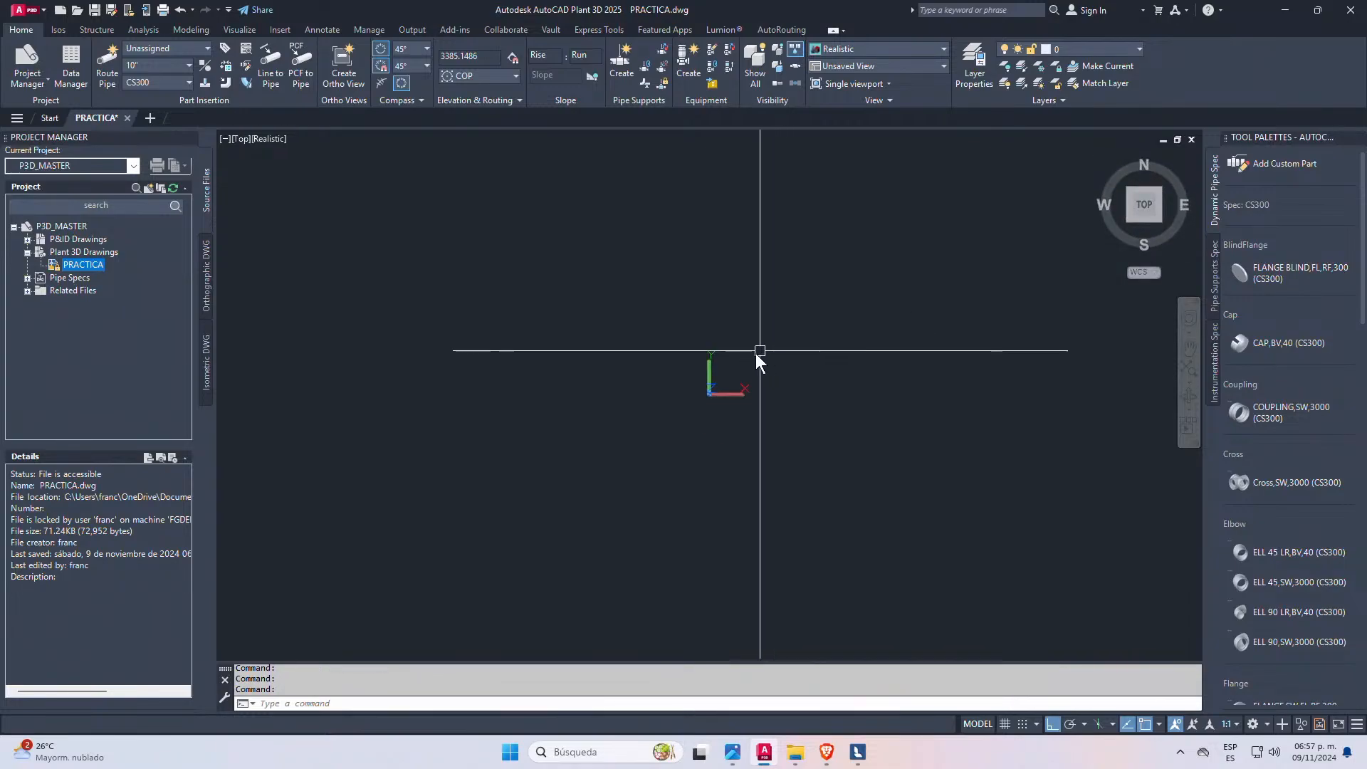
- In the Top view, draw a large, nearly square rectangle just to the east of the UCS origin
type("ec")
key("Return")
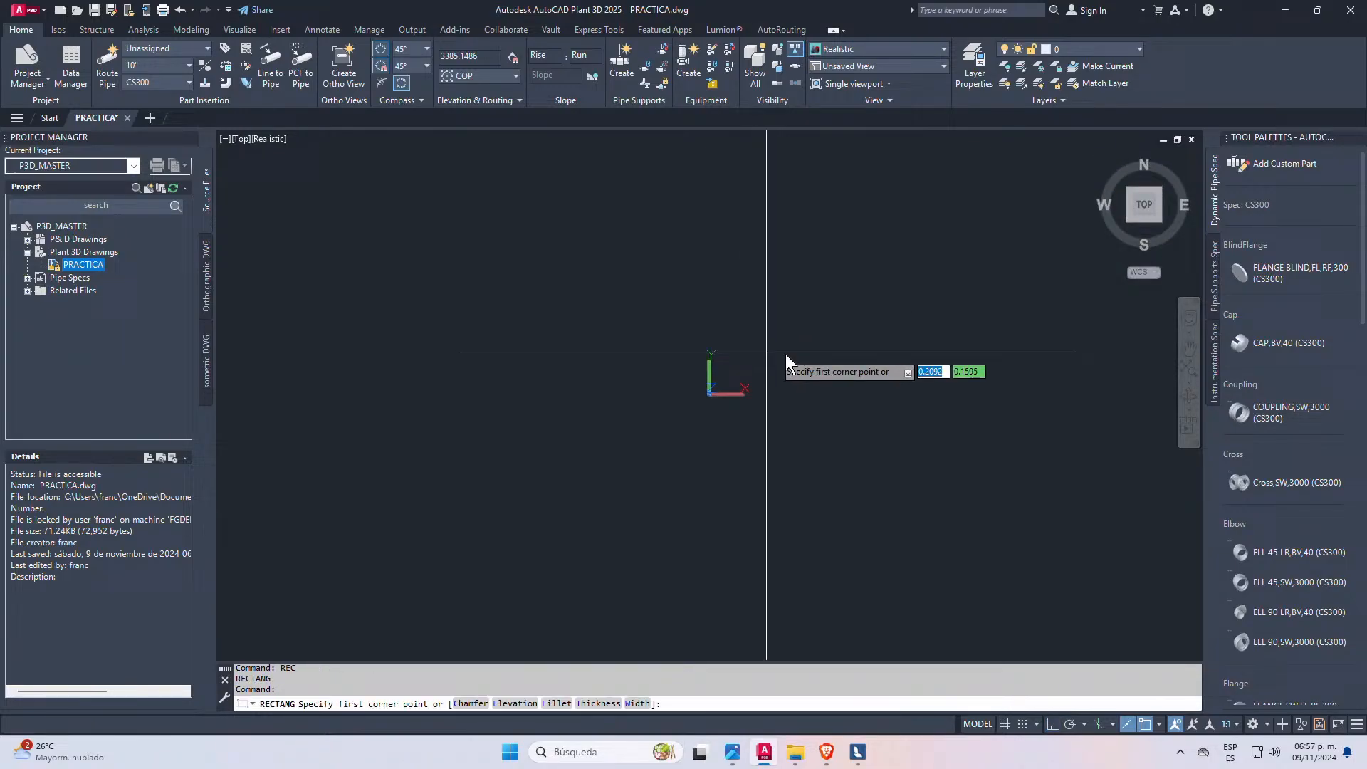
left_click(742, 291)
left_click(896, 459)
key("Escape")
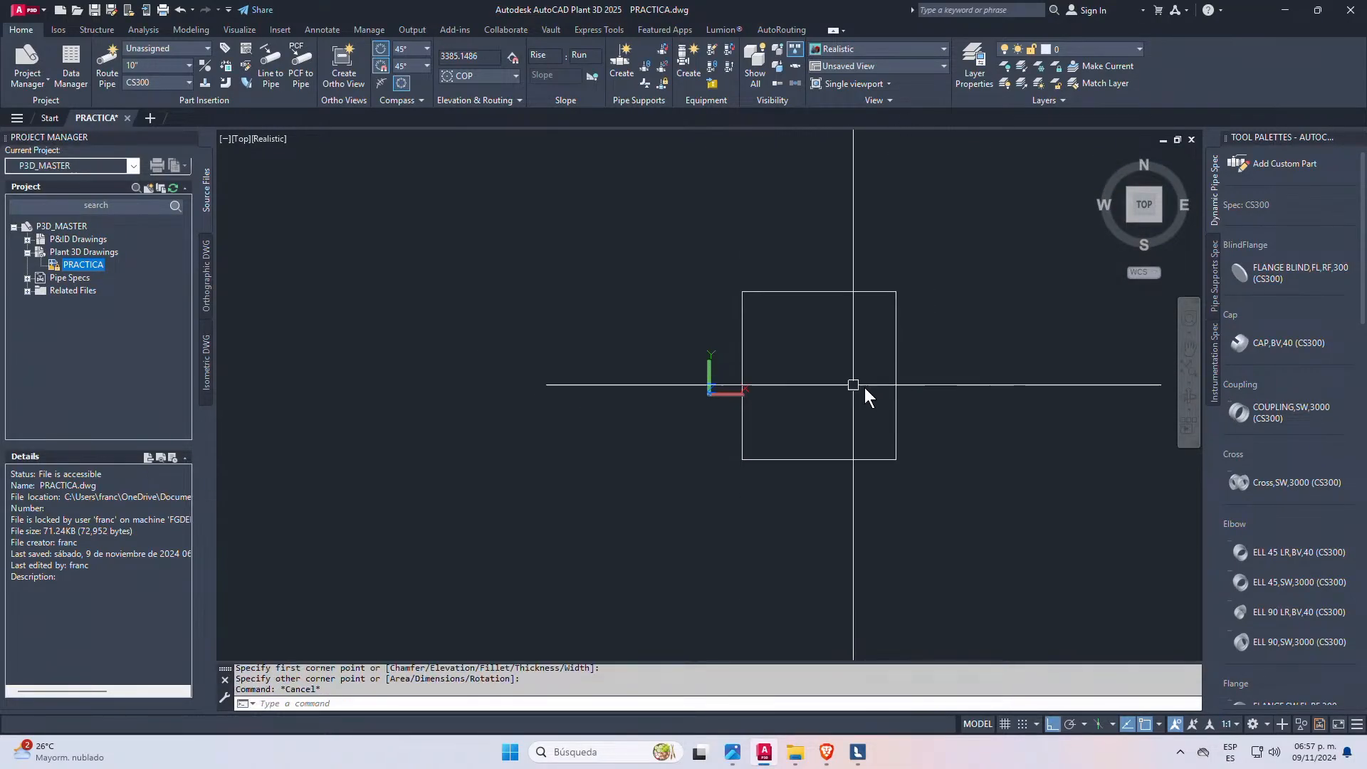
- Draw a small upright rectangle inside the large rectangle, near its northwest corner
scroll(907, 403, "up", 2)
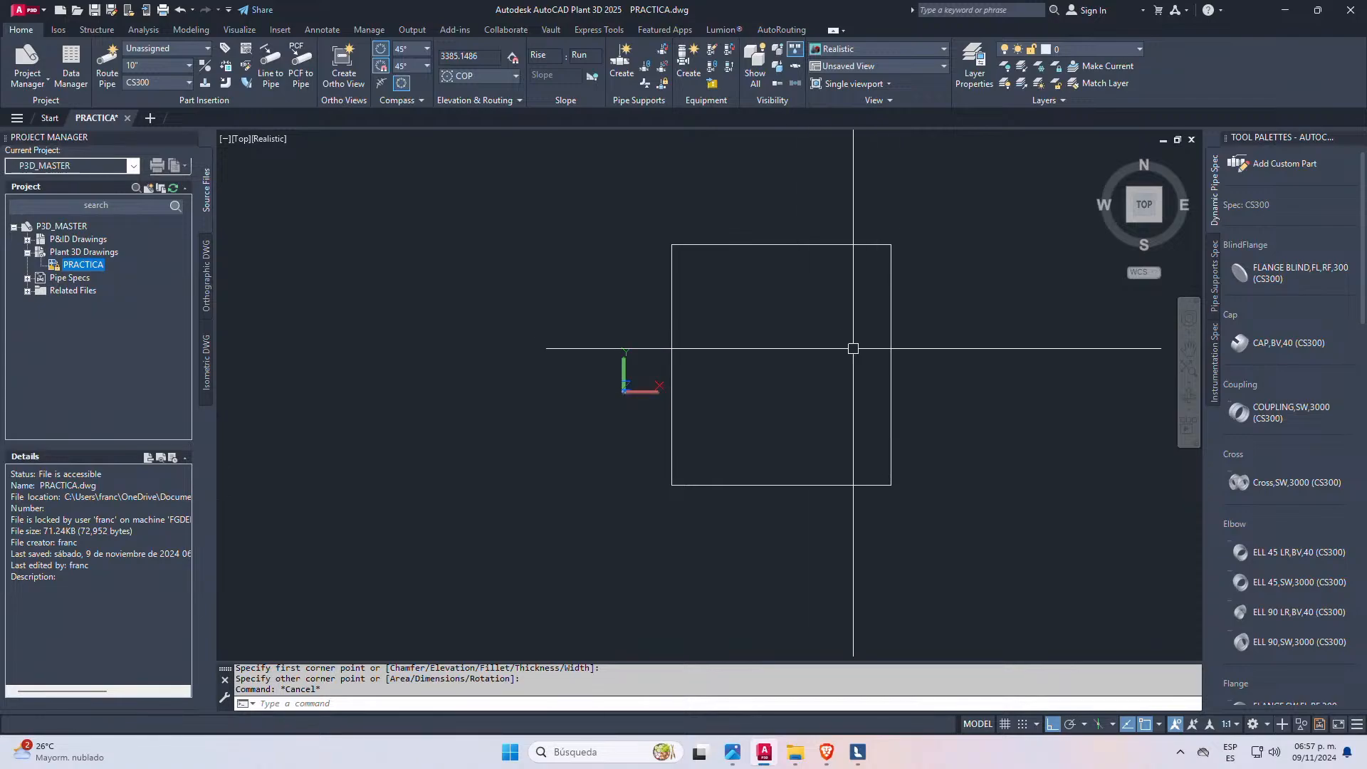
scroll(808, 324, "up", 2)
middle_click_drag(648, 271, 553, 254)
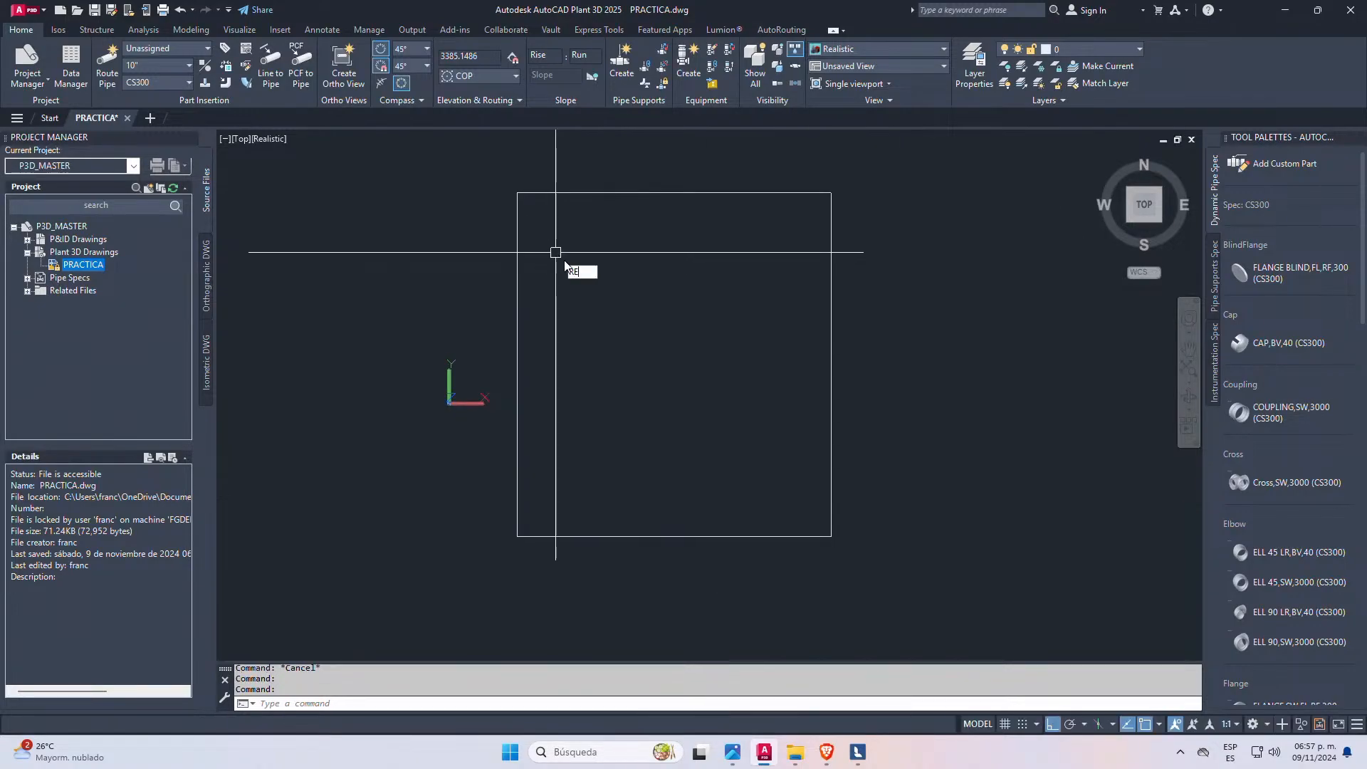
type("C")
key("Return")
left_click(553, 232)
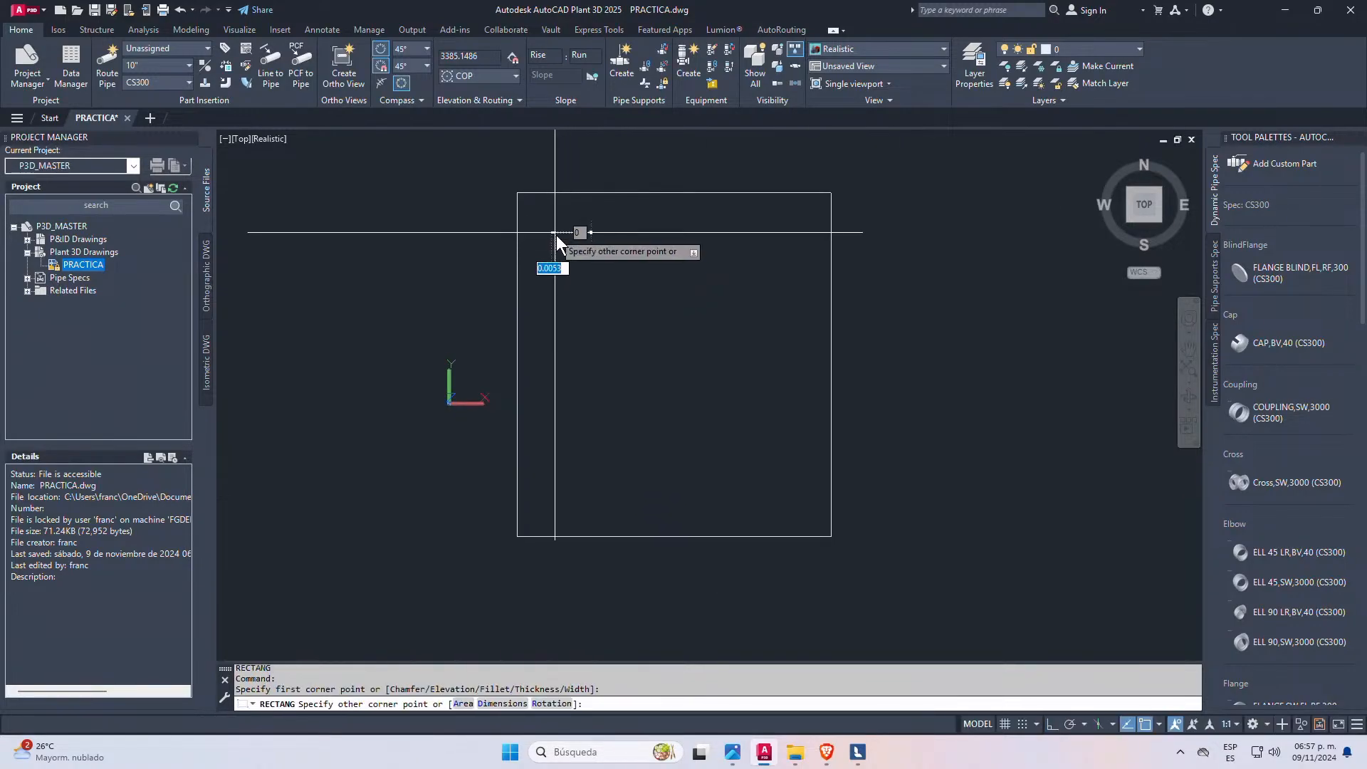
left_click(587, 275)
key("Escape")
- Draw a circle inside the small rectangle, centred near the rectangle's middle
scroll(564, 246, "up", 2)
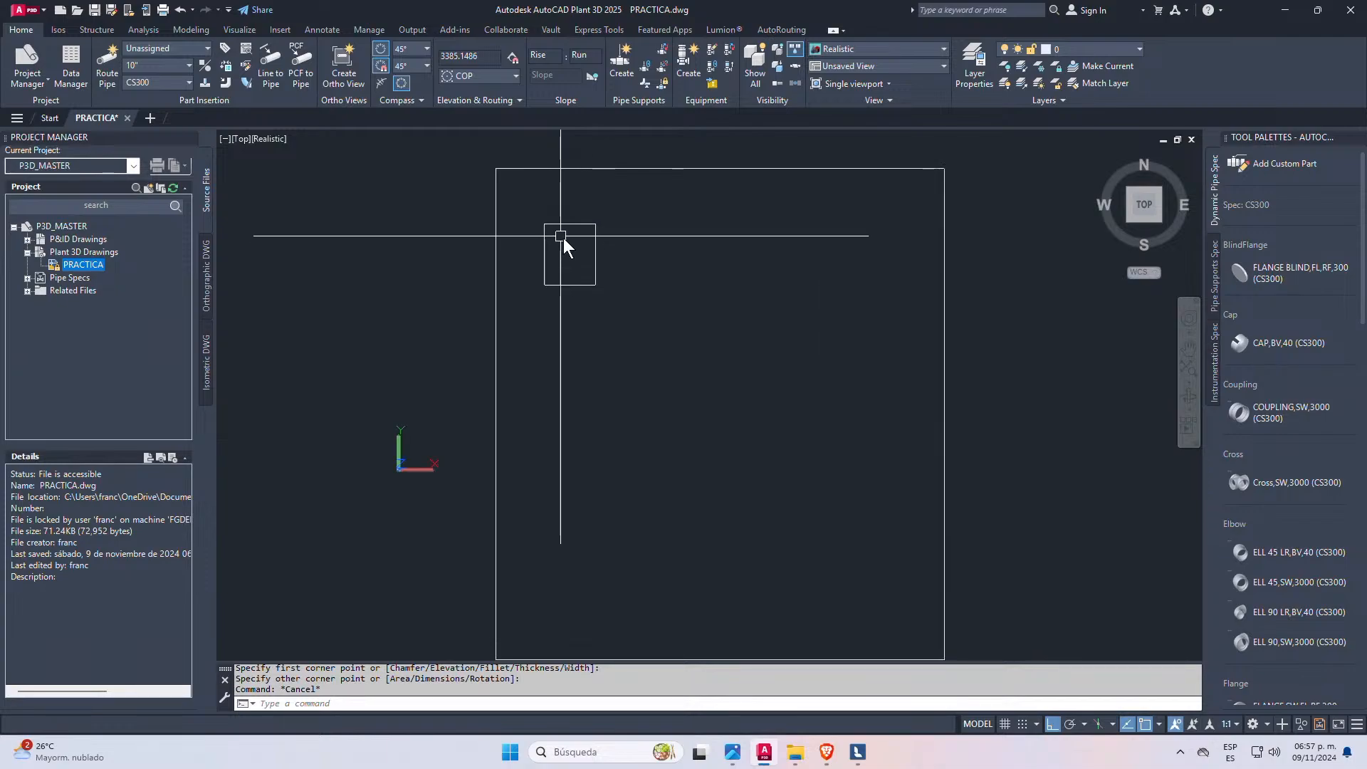
scroll(566, 249, "up", 1)
key("Escape")
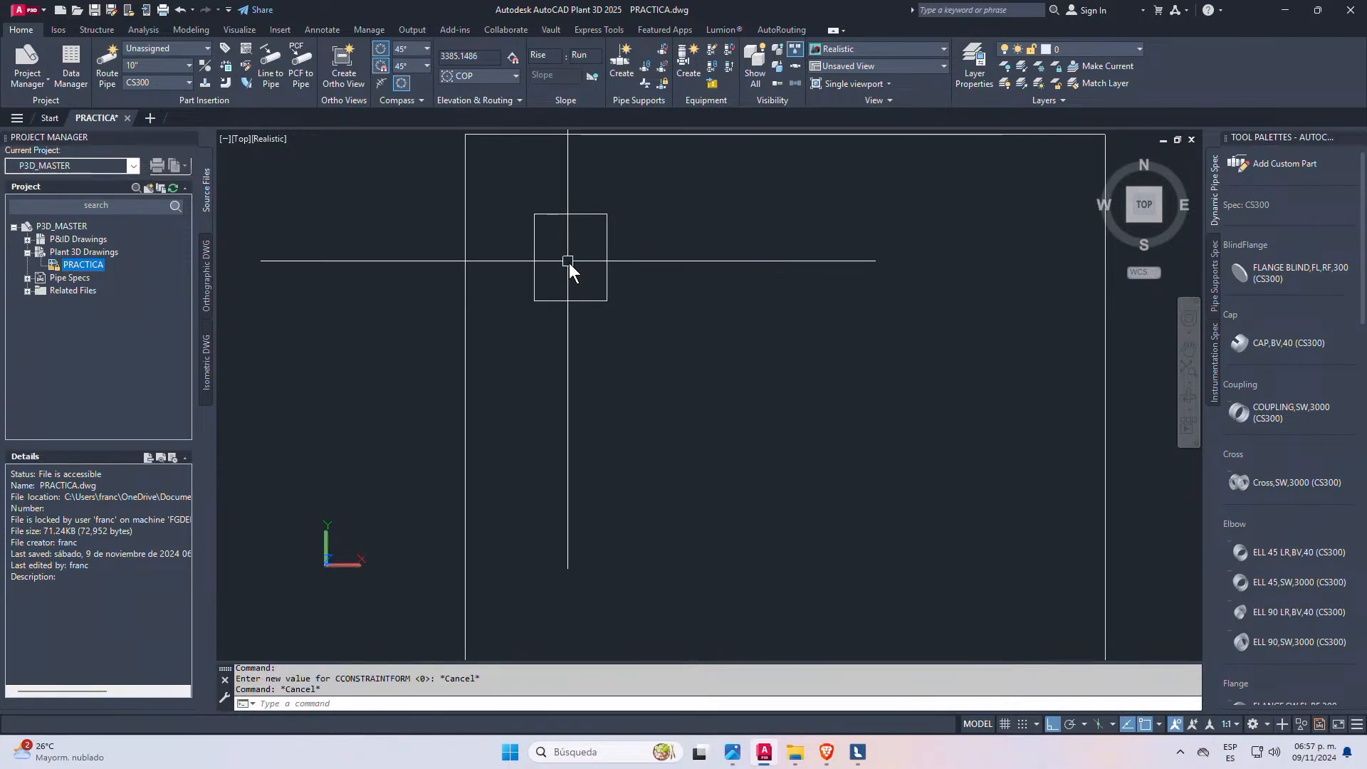
type("C")
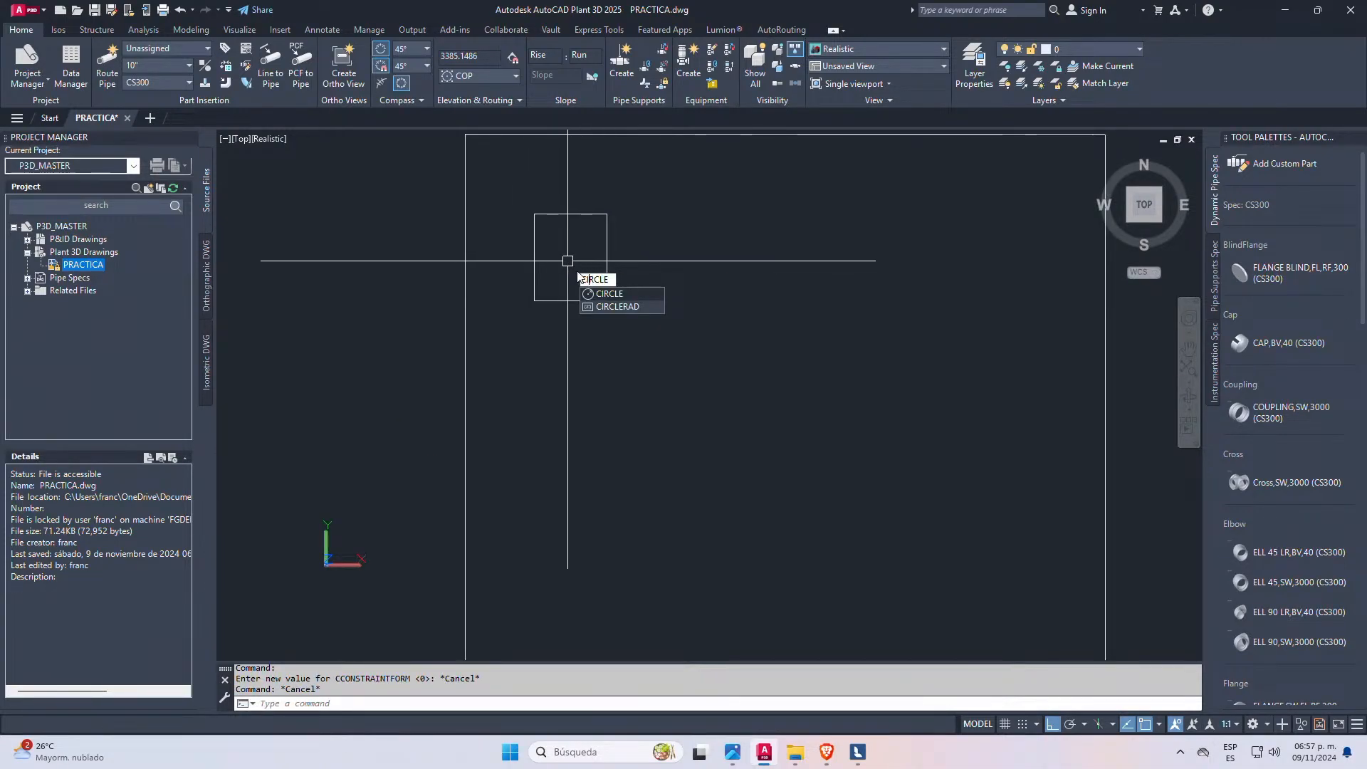
type("IRCLE")
key("Return")
scroll(574, 262, "up", 1)
left_click(562, 253)
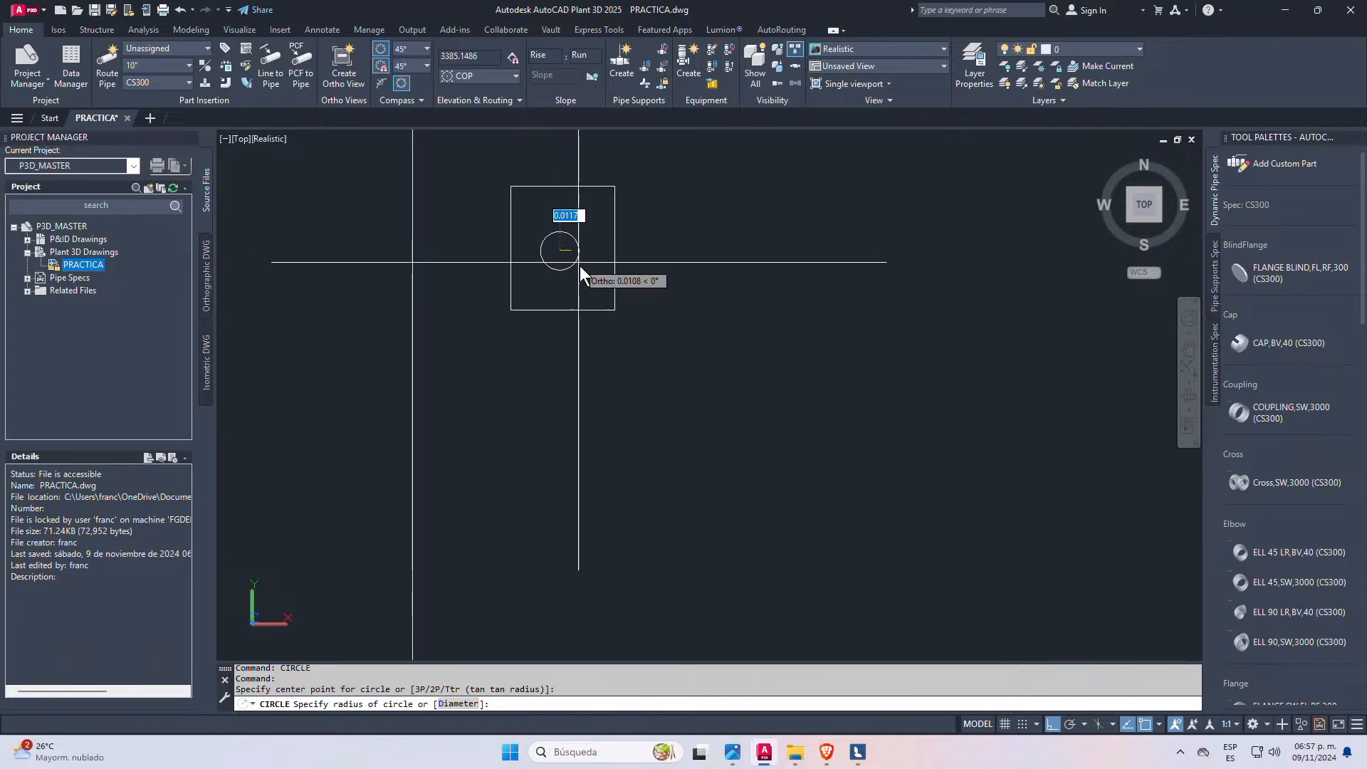
- Finish the circle inside the small rectangle at the plot's upper-left area with a radius of about 0.025
key("Escape")
scroll(551, 225, "down", 3)
scroll(574, 223, "up", 2)
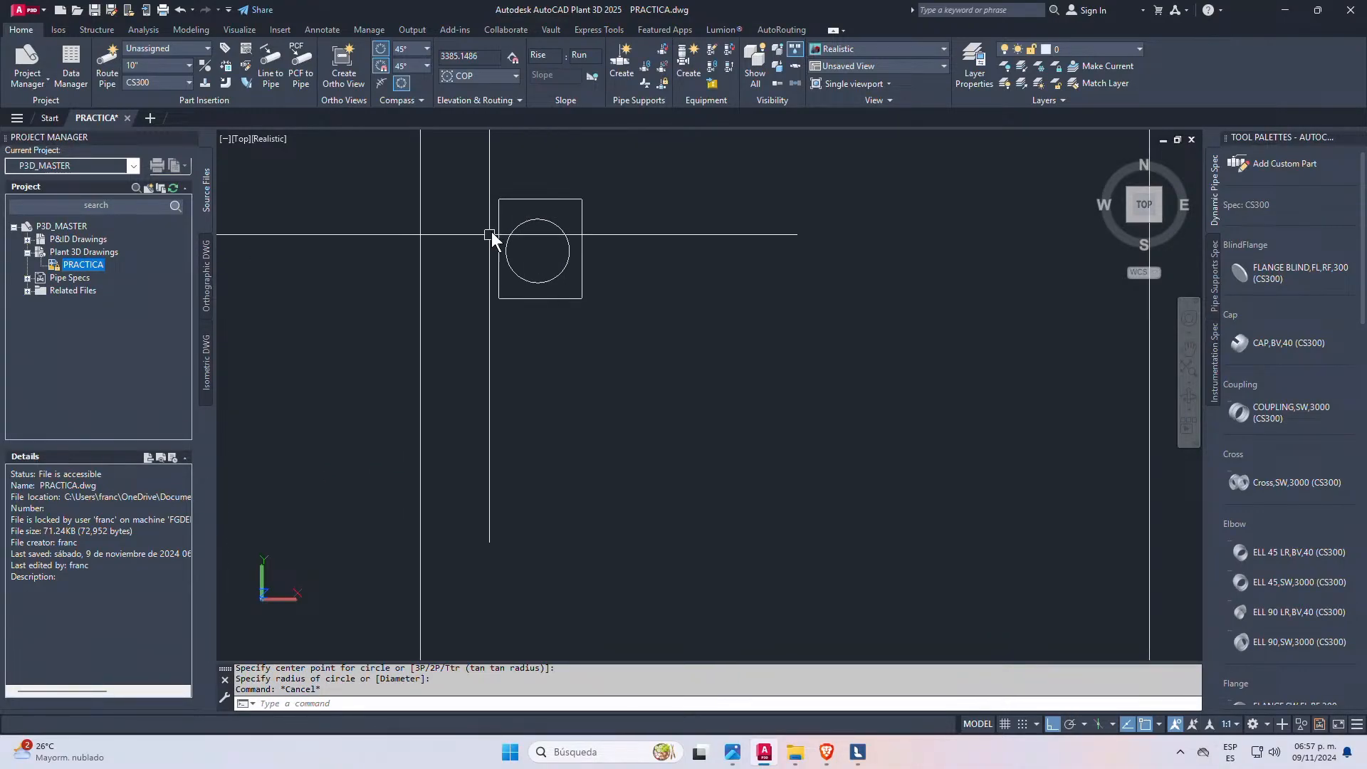
scroll(554, 224, "down", 3)
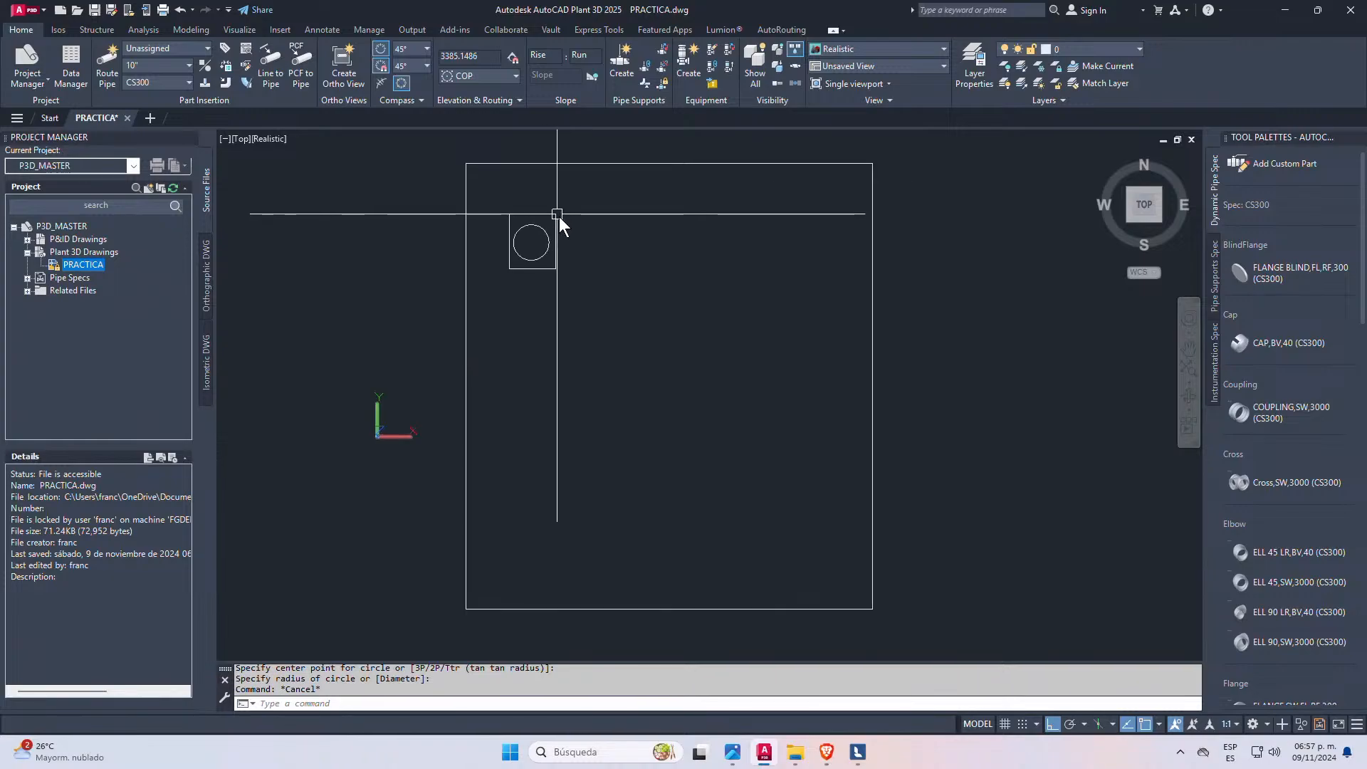
left_click(559, 212)
left_click(509, 309)
key("Escape")
key("Escape")
- Copy the small rectangle and its circle horizontally to the upper-right area inside the large outline
left_click(586, 194)
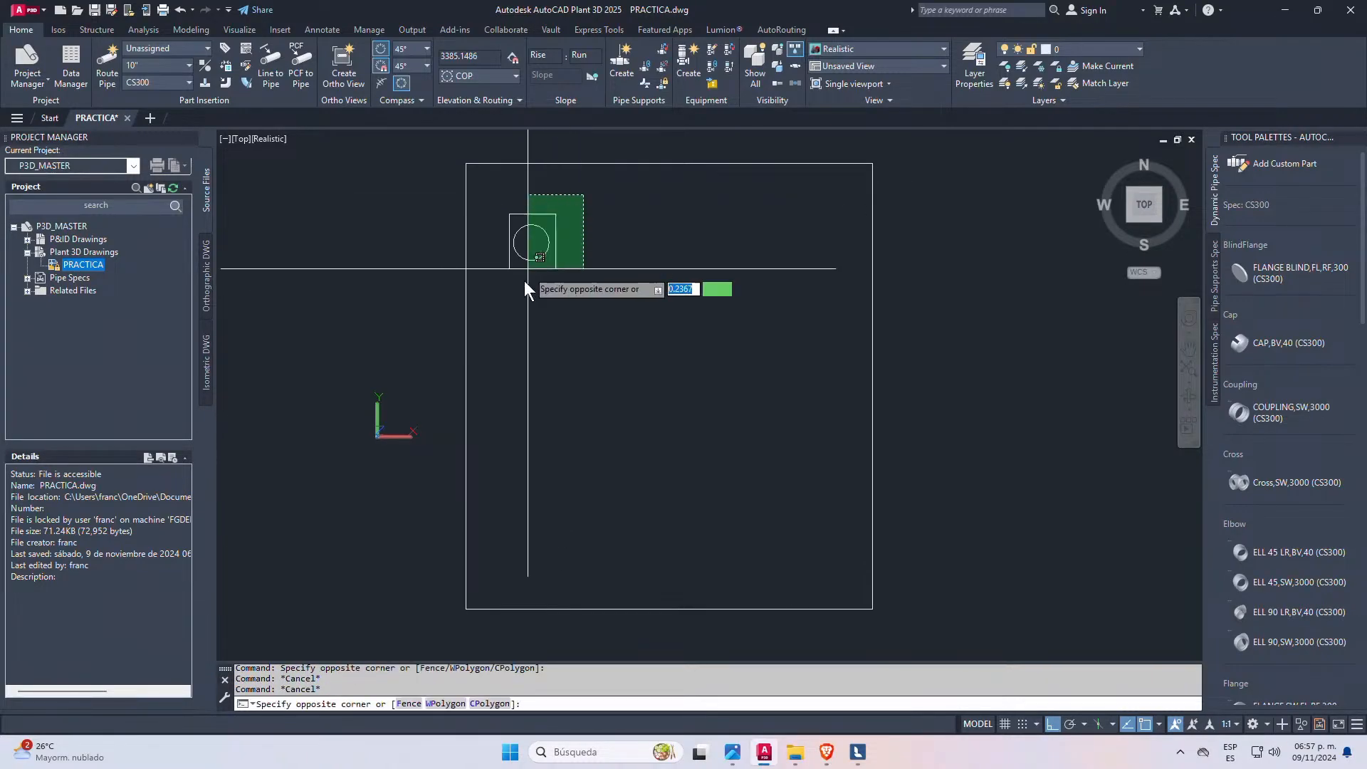
left_click(518, 285)
type("C")
key("Return")
left_click(567, 340)
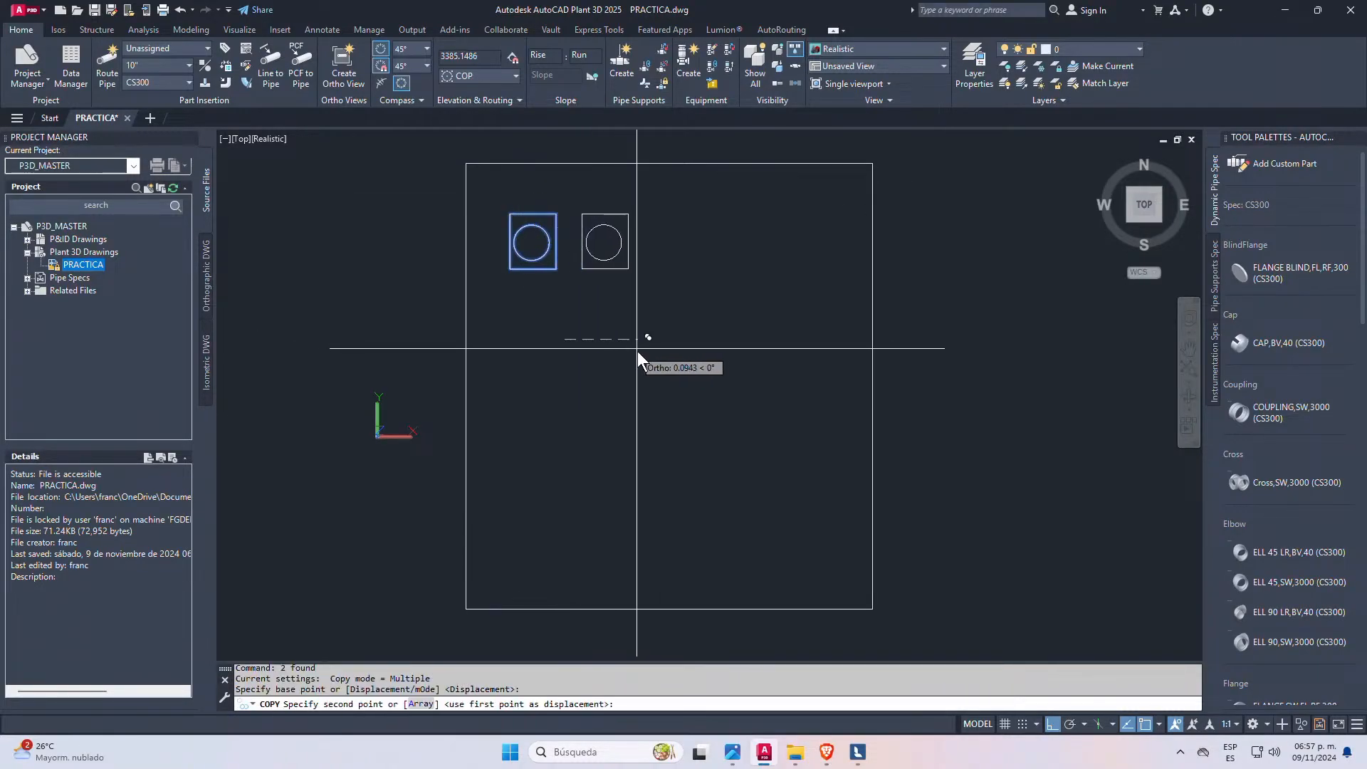
left_click(848, 353)
scroll(831, 217, "up", 3)
key("Escape")
key("Escape")
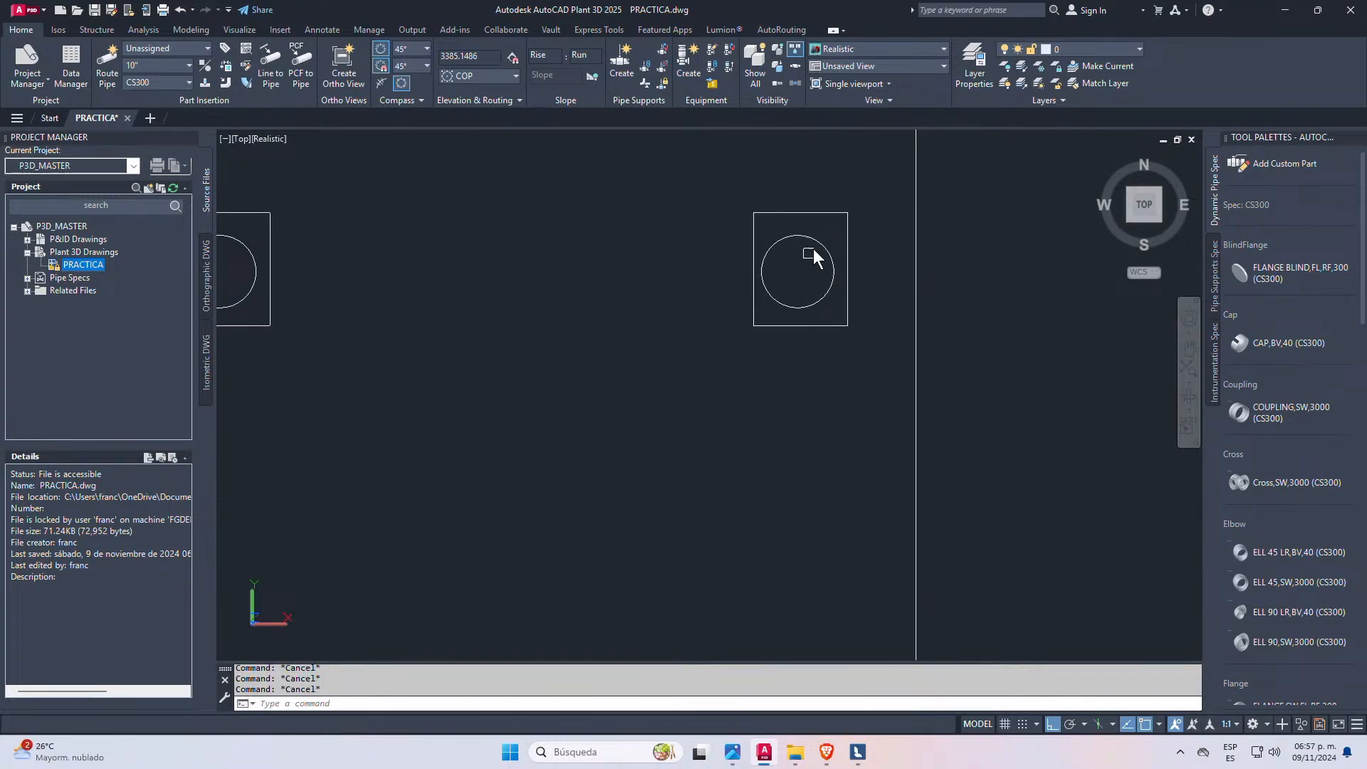
- Scale up the copied rectangle and circle freehand from a base point just below them
type("SC")
key("Return")
left_click(817, 199)
left_click(769, 299)
key("Return")
left_click(745, 376)
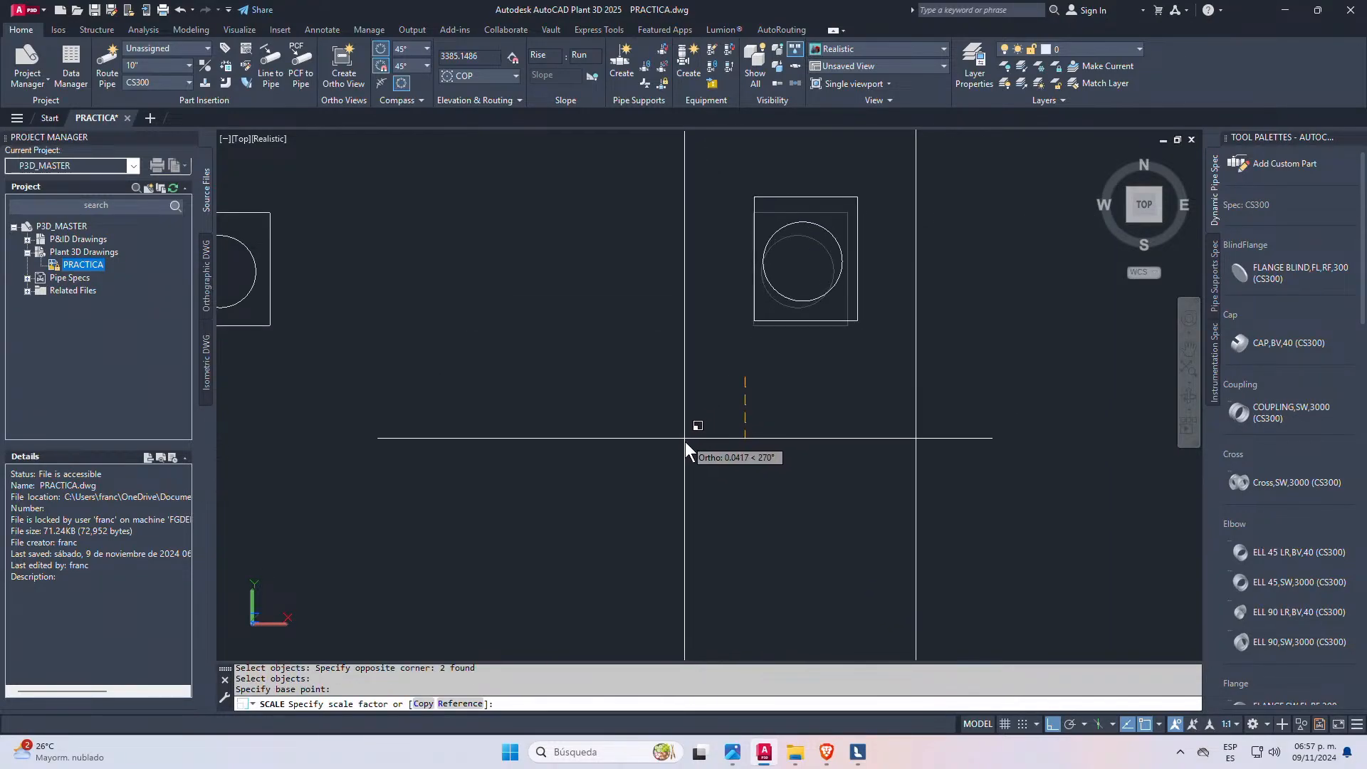
left_click(658, 465)
key("Escape")
- Move the enlarged rectangle and circle slightly downward so they sit inside the large outline's upper-right corner
left_click(870, 398)
left_click(813, 258)
scroll(796, 273, "down", 2)
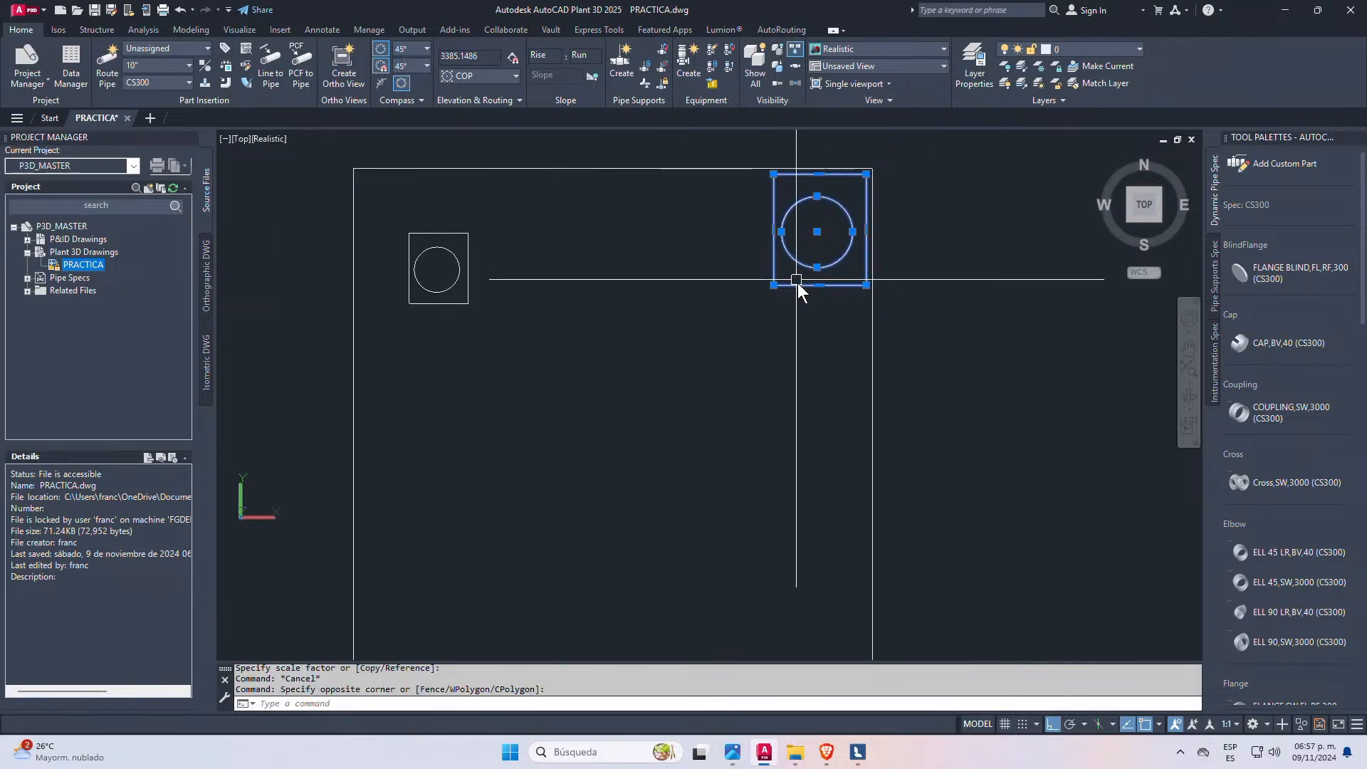
key("Return")
left_click(792, 346)
left_click(788, 372)
scroll(787, 254, "down", 2)
key("Escape")
key("Escape")
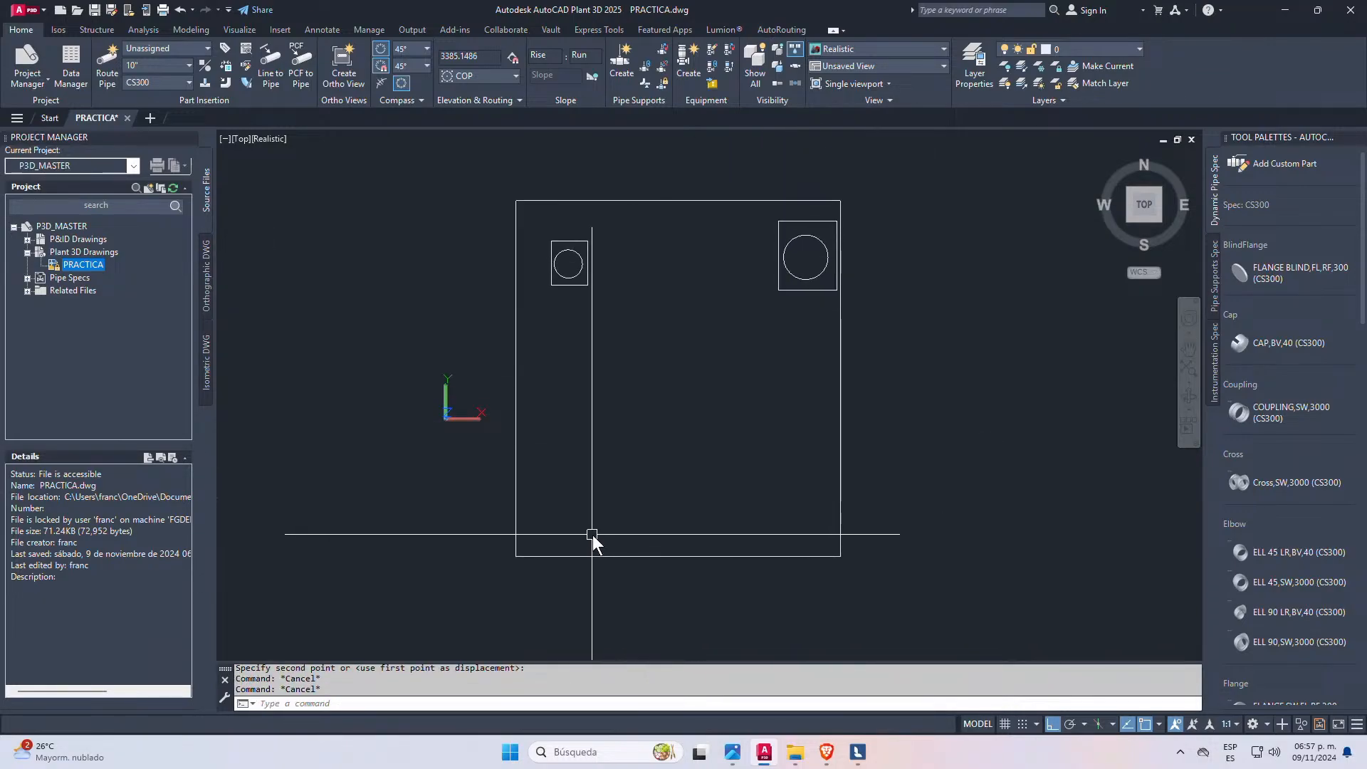
- Draw a wide rectangle in the lower-left area inside the large outline
key("Return")
scroll(580, 495, "up", 2)
left_click(532, 469)
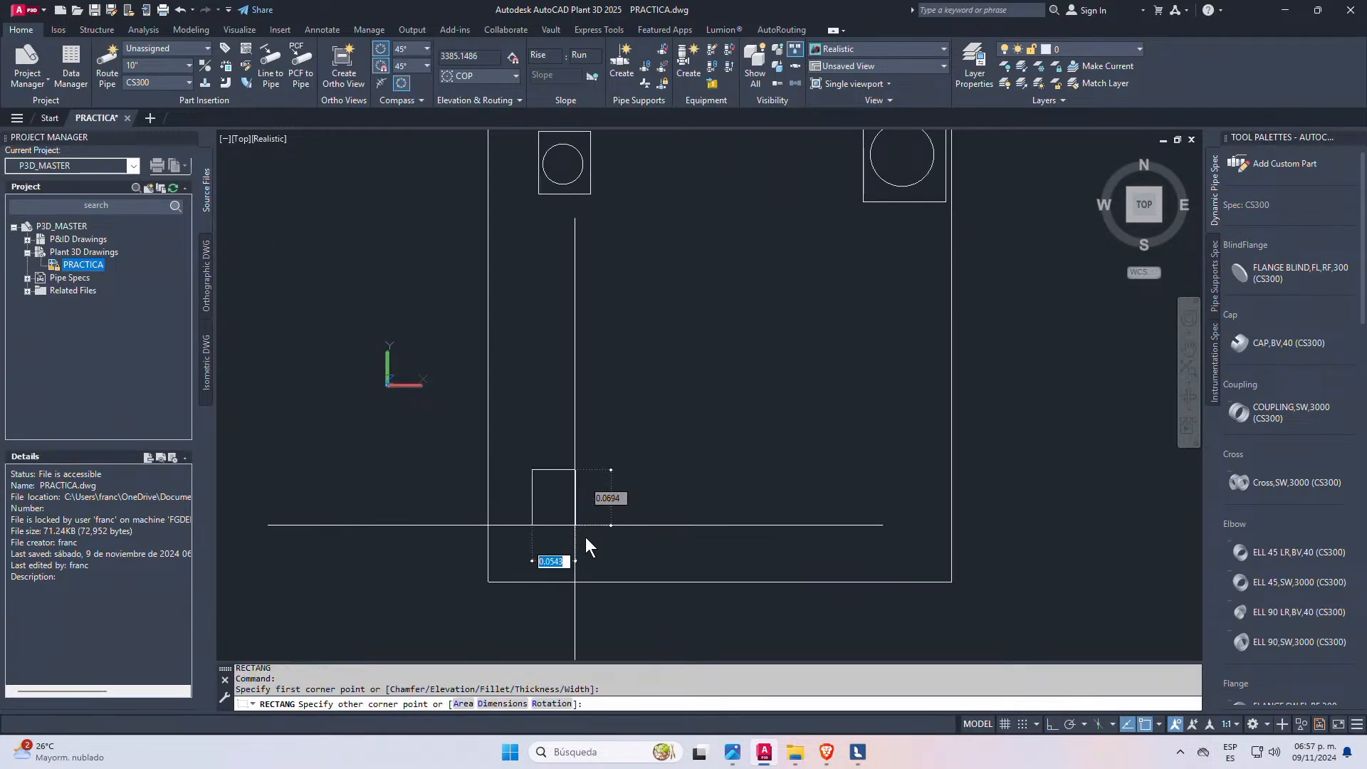
left_click(682, 546)
key("Escape")
key("Escape")
scroll(617, 518, "up", 2)
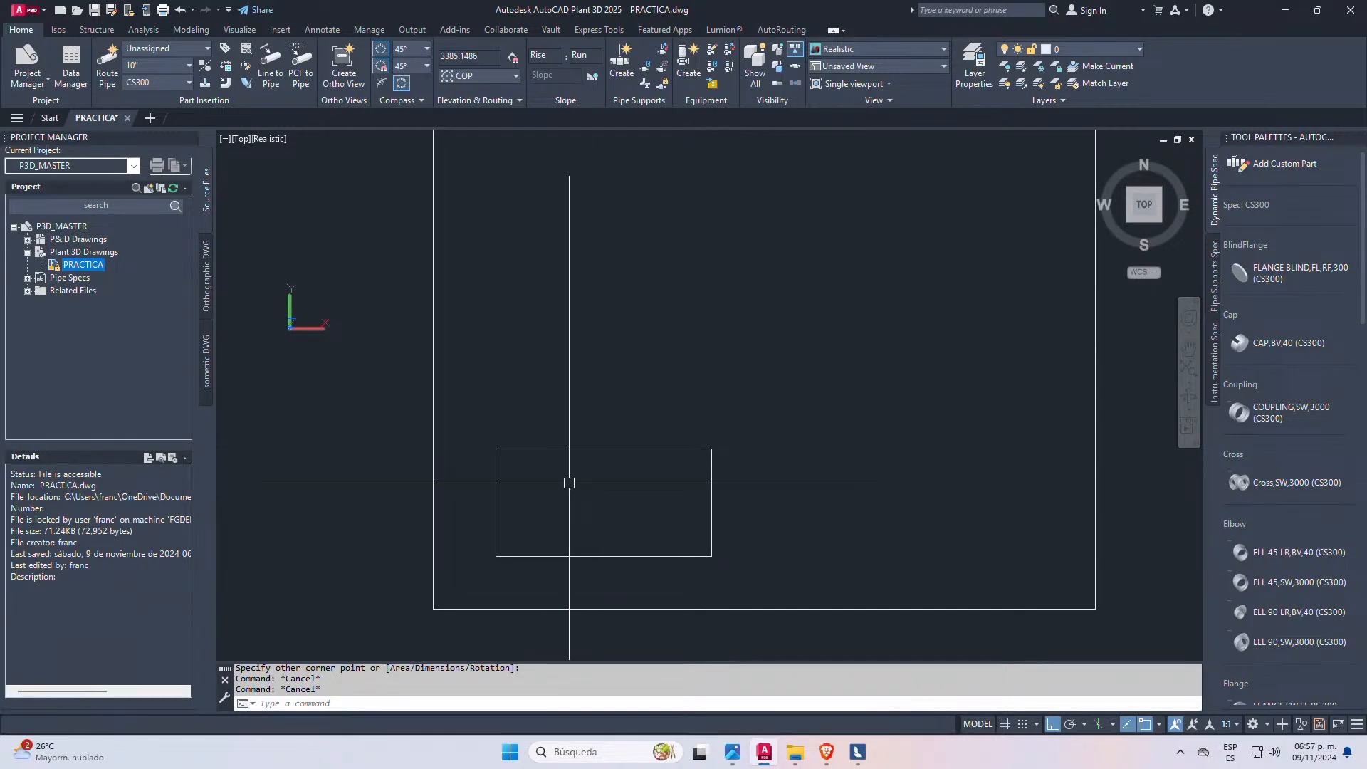
- Draw a small upright rectangle of about 0.05 by 0.07 in the lower-right area inside the large outline
scroll(554, 474, "down", 2)
middle_click_drag(589, 458, 497, 488)
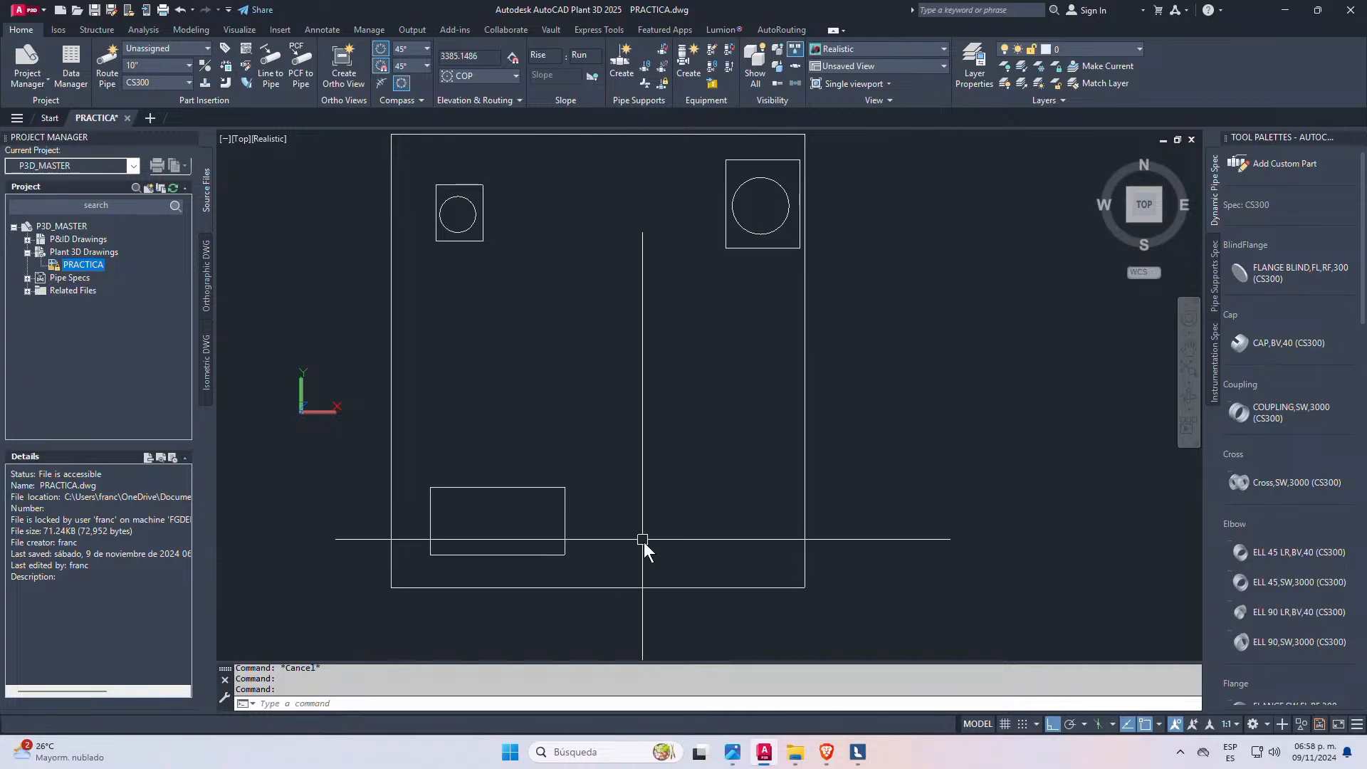
type("REC")
key("Return")
left_click(668, 476)
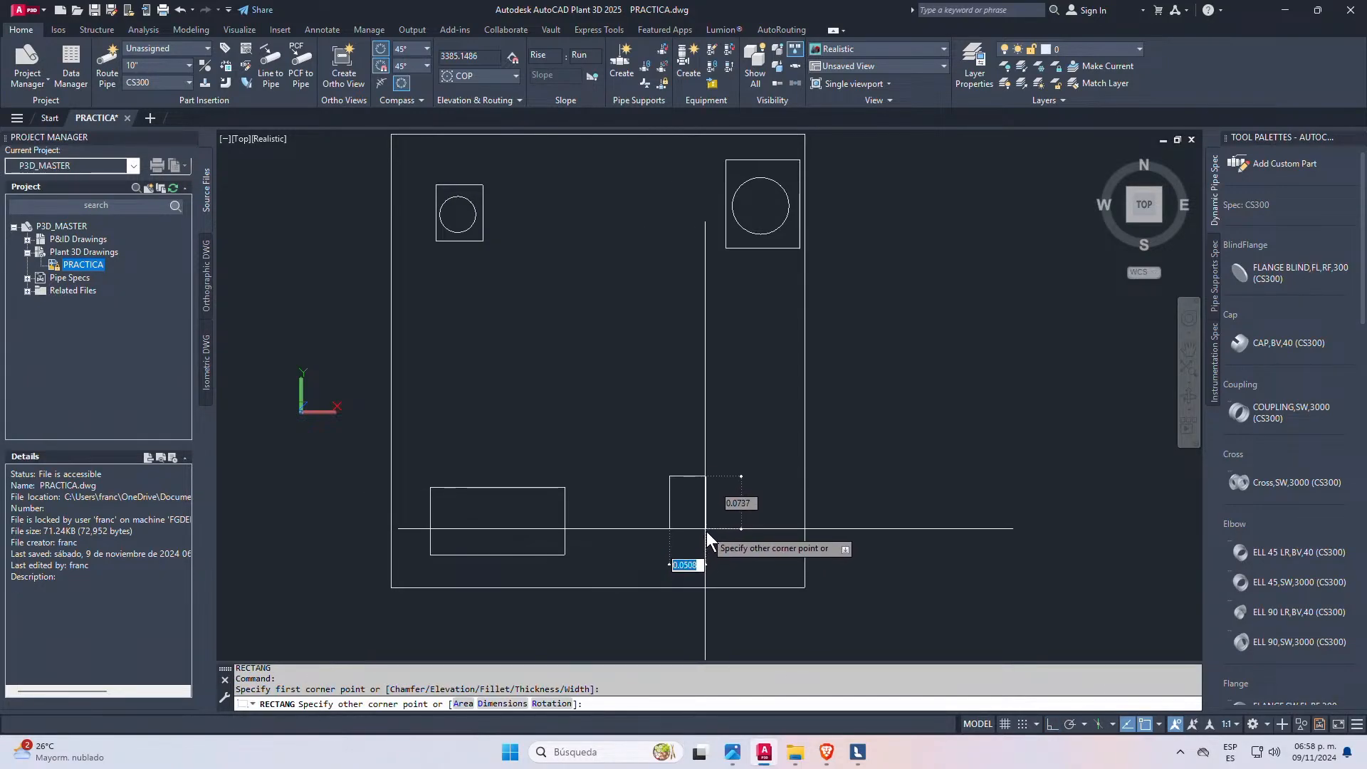
left_click(705, 527)
key("Escape")
- Copy the small upright rectangle horizontally to place a second one just to its right
scroll(711, 513, "up", 3)
type("CO")
key("Return")
left_click(709, 421)
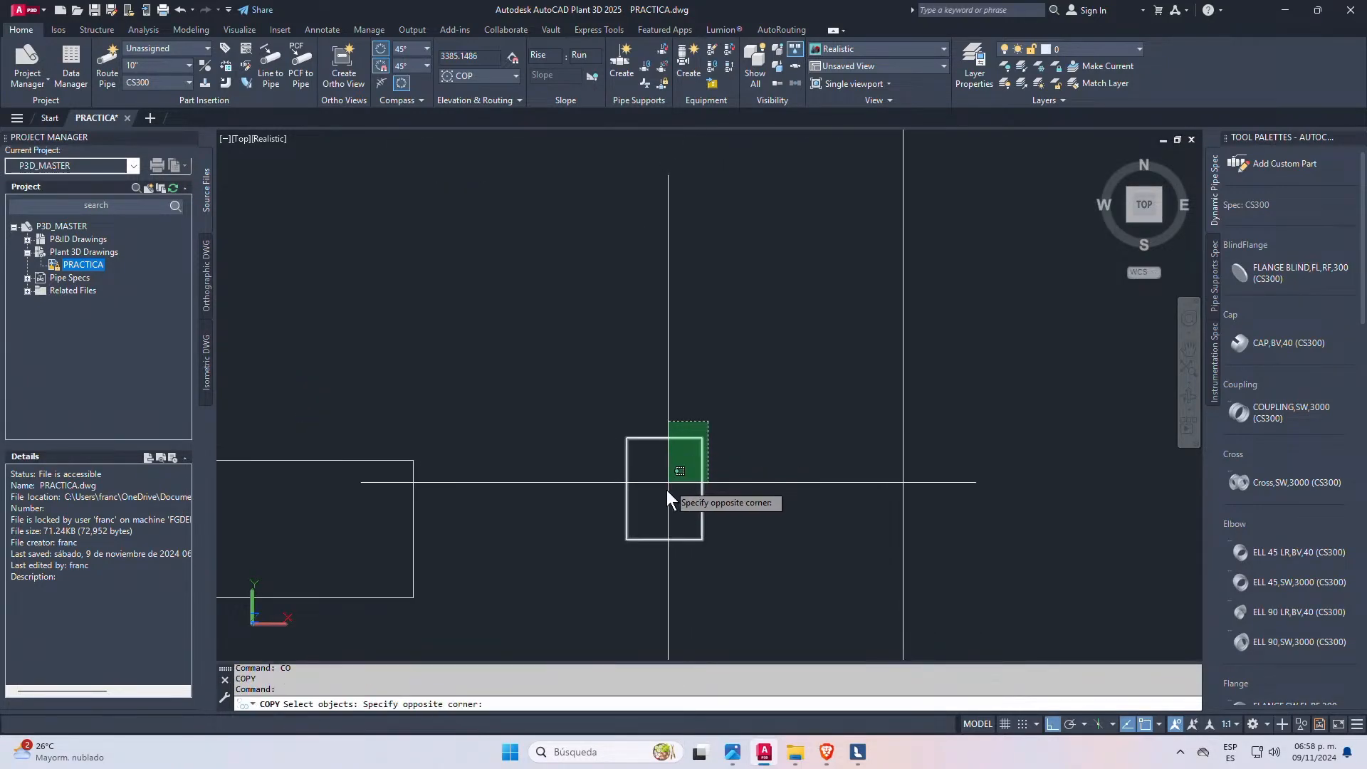
left_click(661, 514)
key("Return")
left_click(661, 518)
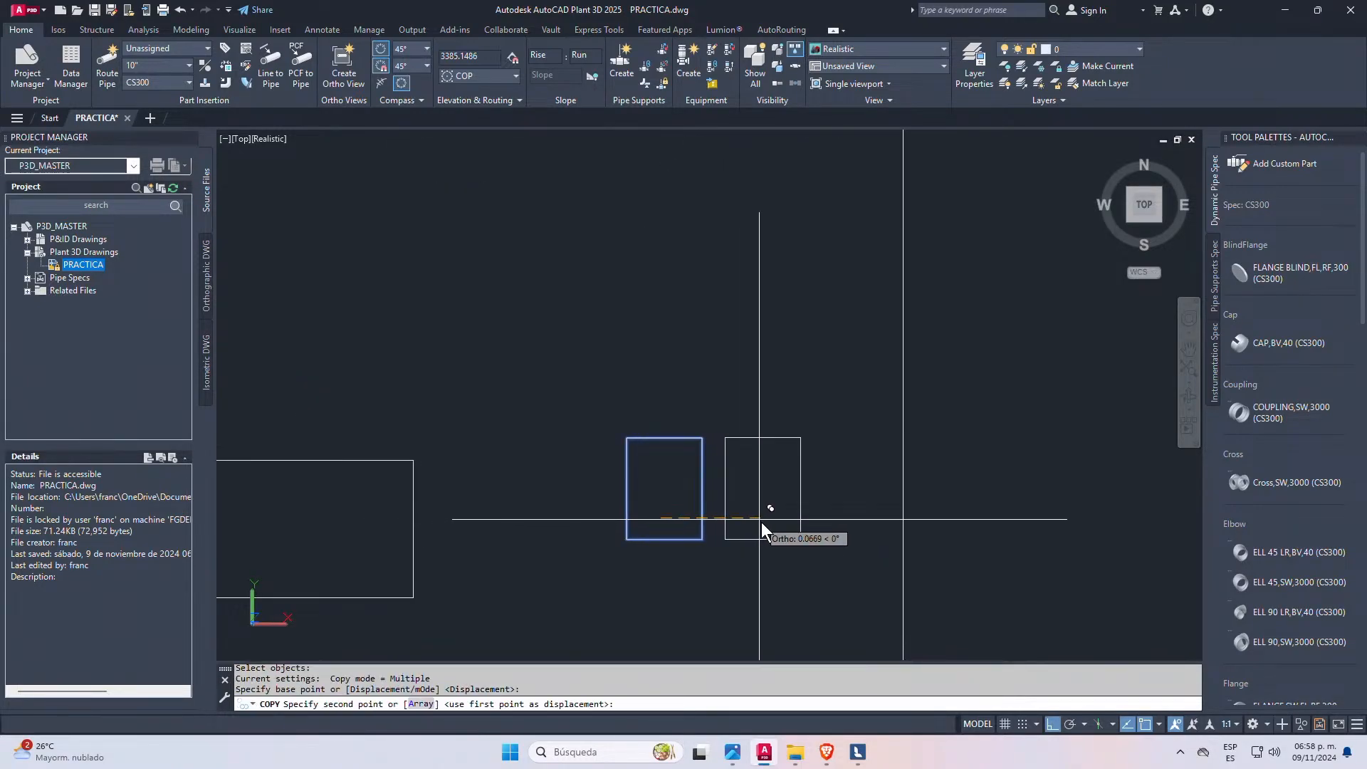
left_click(798, 527)
key("Escape")
key("Escape")
key("Escape")
scroll(705, 463, "down", 3)
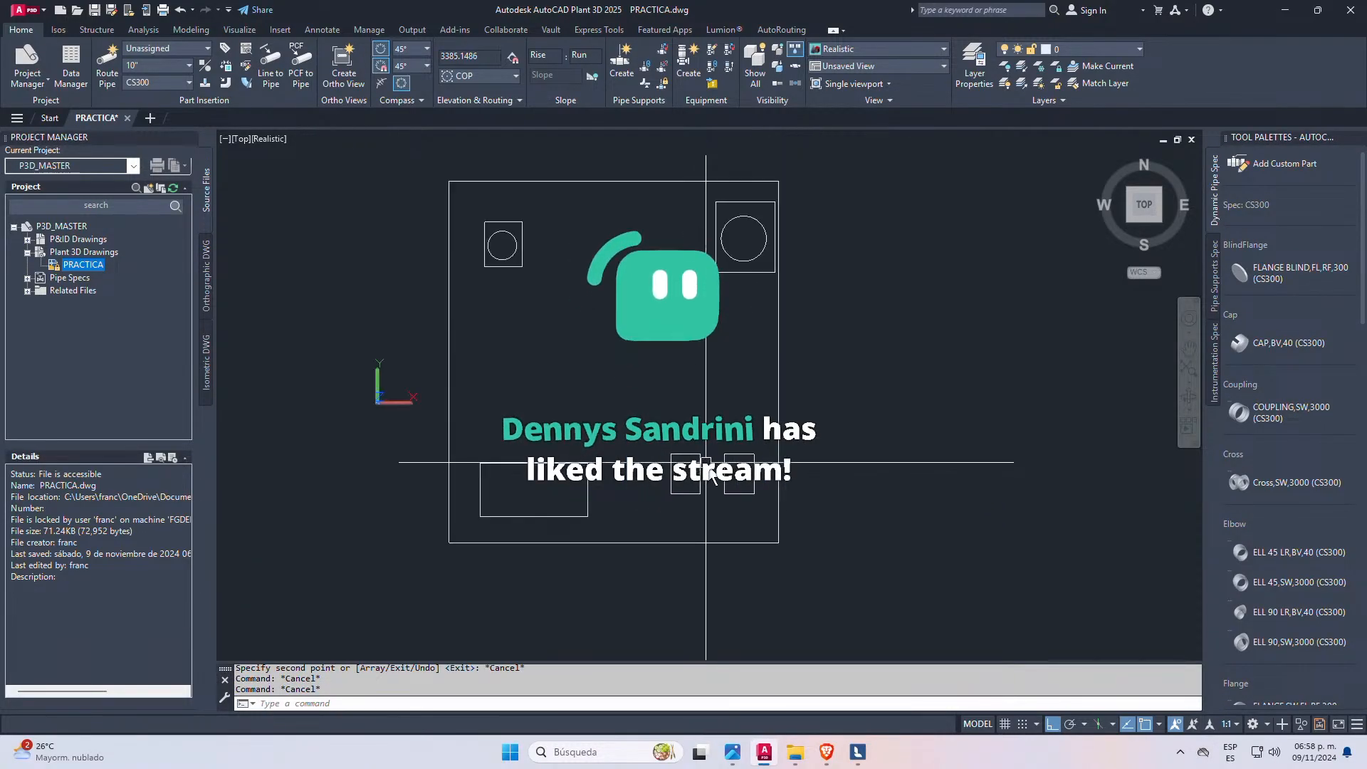
- Switch the model view to southeast isometric
scroll(721, 444, "down", 2)
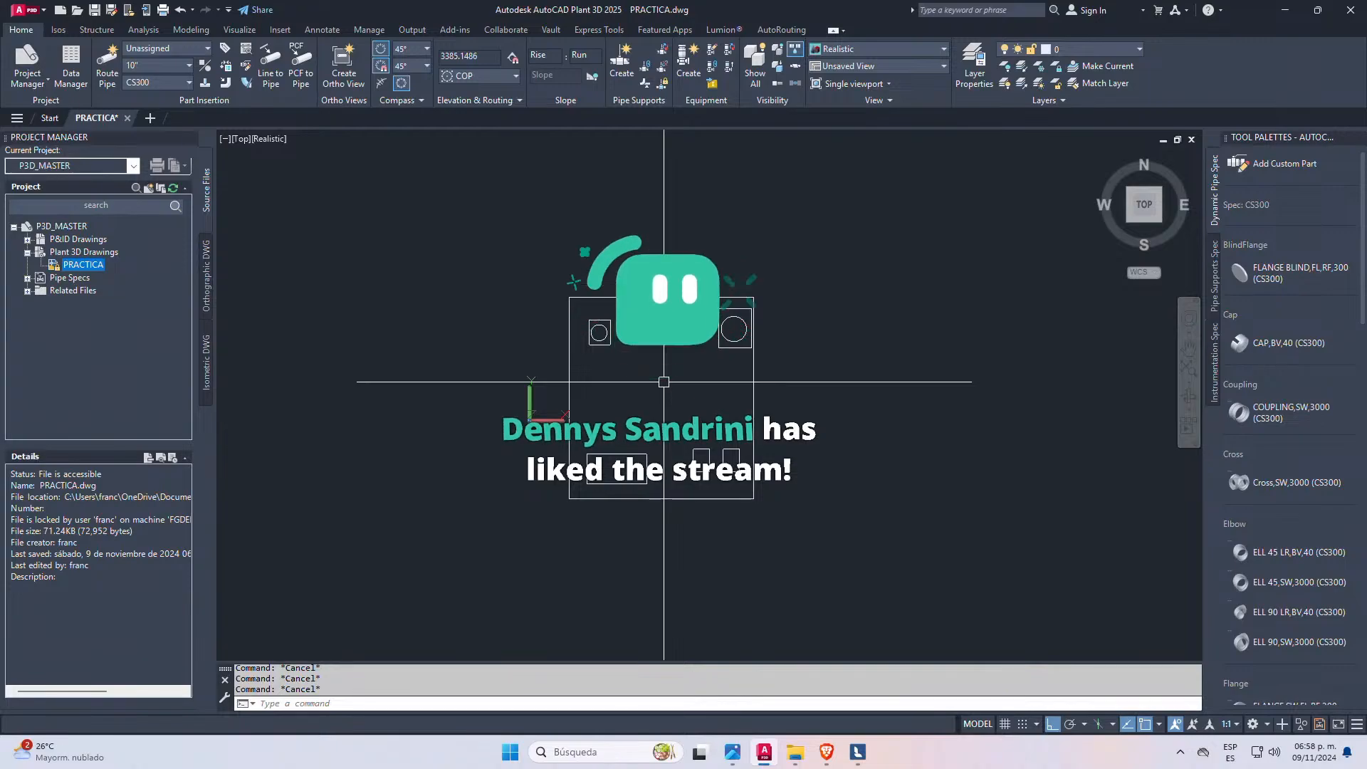
left_click(1159, 221)
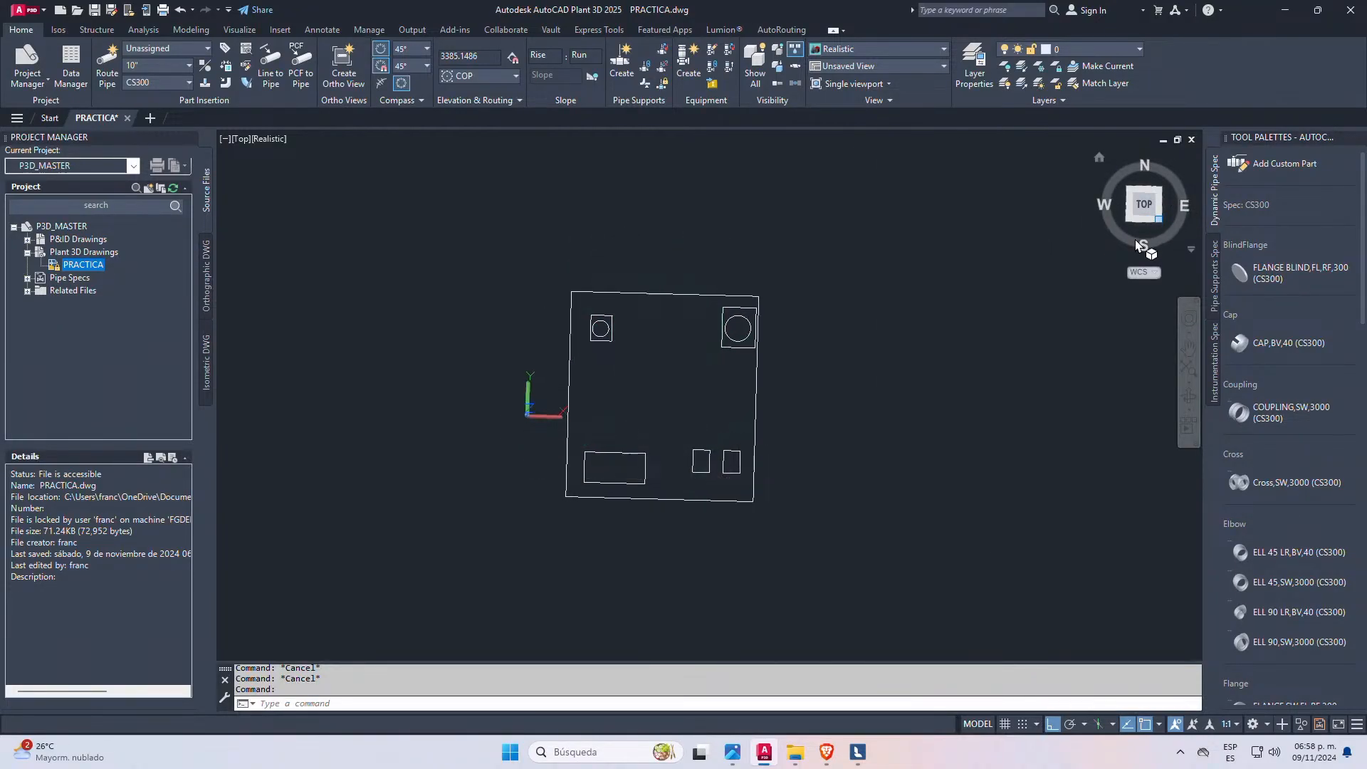
scroll(562, 288, "down", 3)
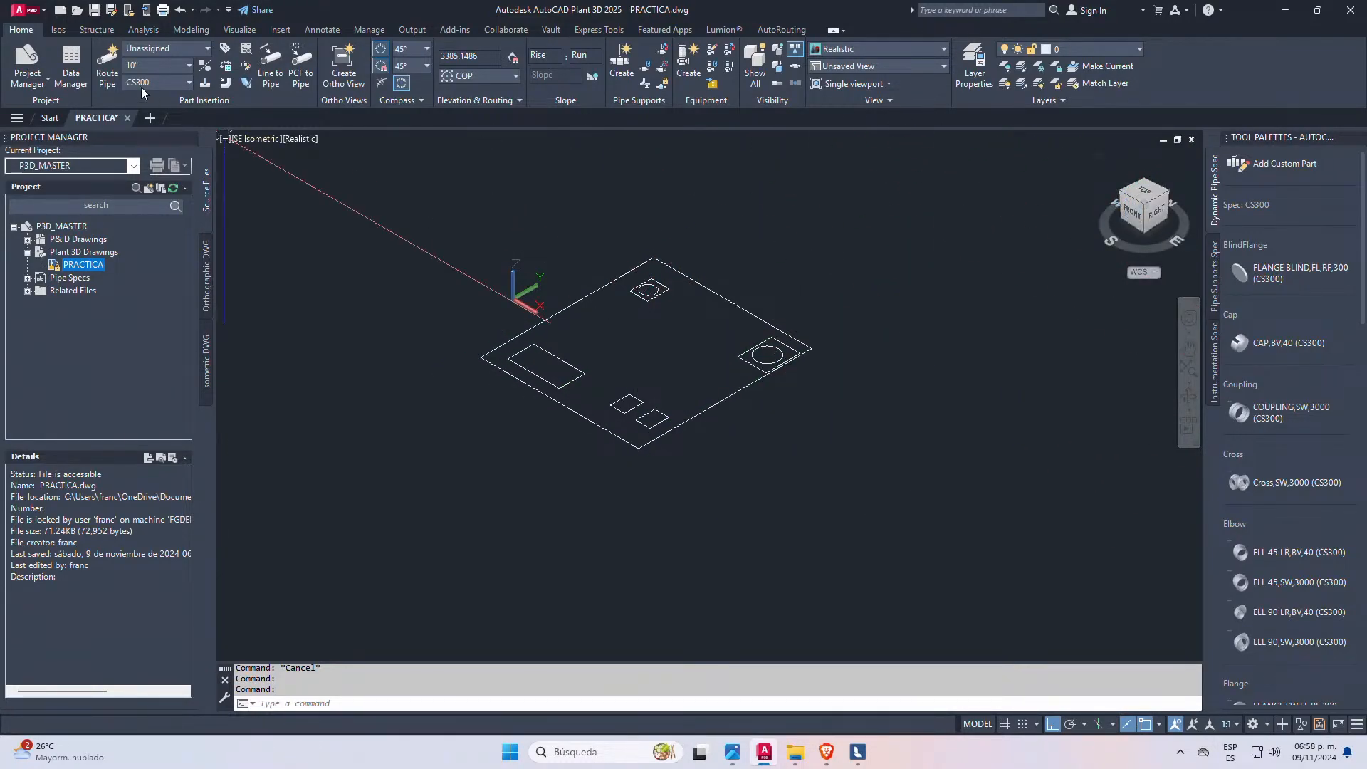
left_click(107, 69)
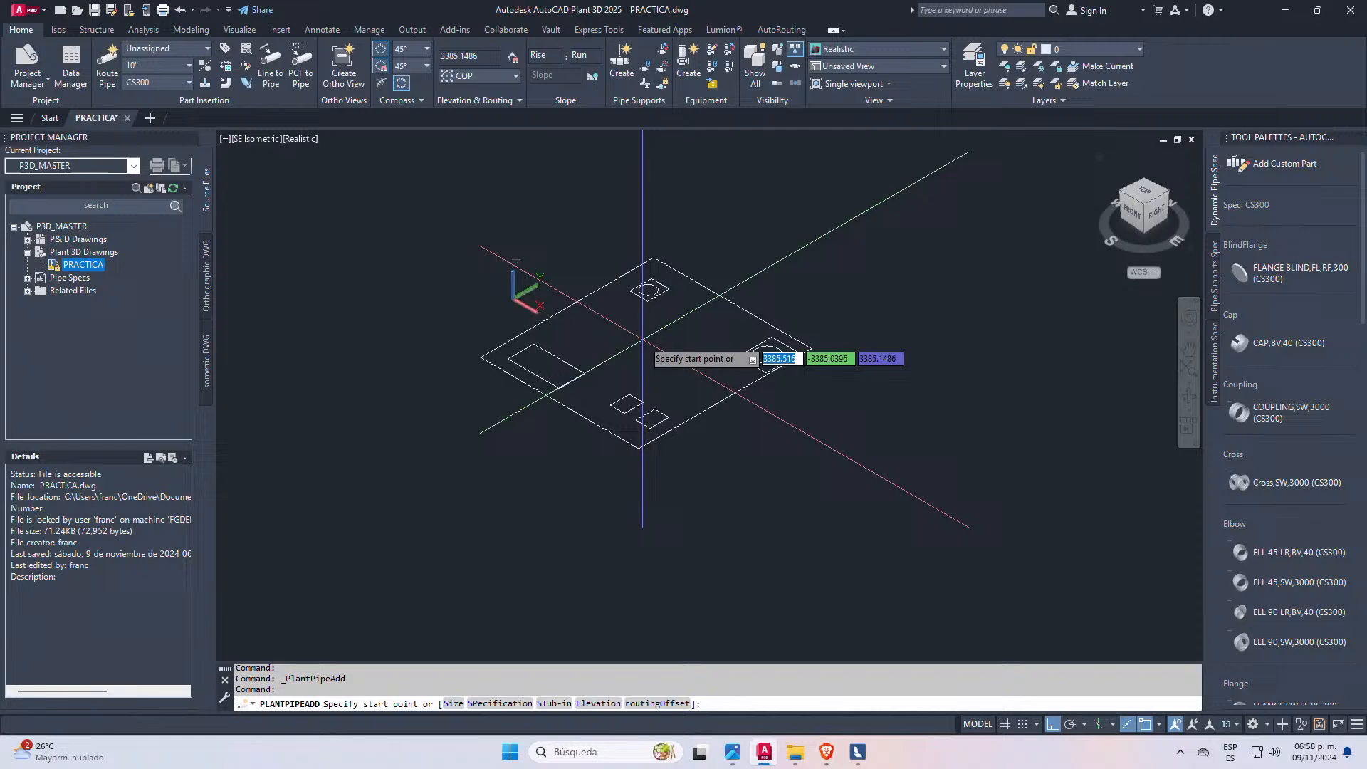
left_click(805, 395)
key("Escape")
key("Escape")
key("Escape")
key("Escape")
- Scale up the entire layout freehand from a base point inside the outline and show its full extents
scroll(766, 394, "down", 4)
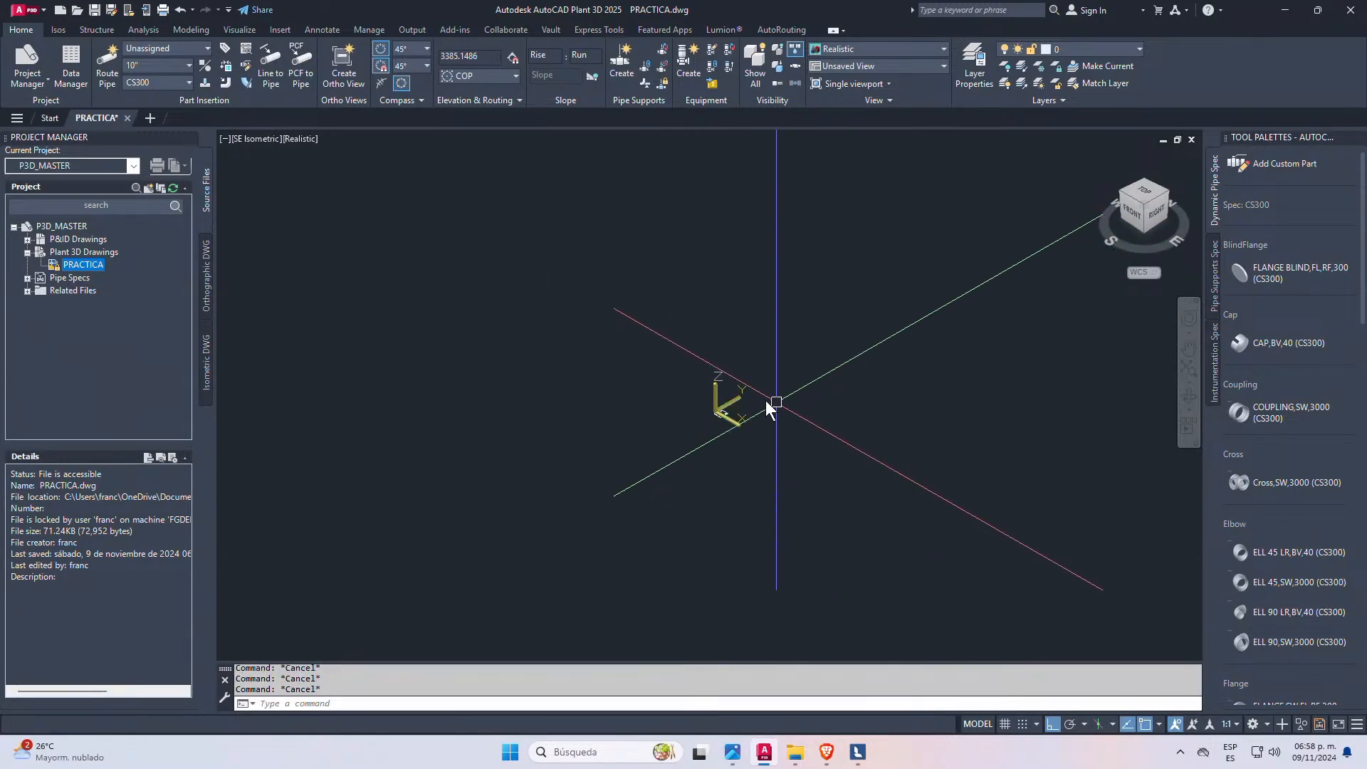
scroll(710, 481, "up", 2)
type("sc")
key("Return")
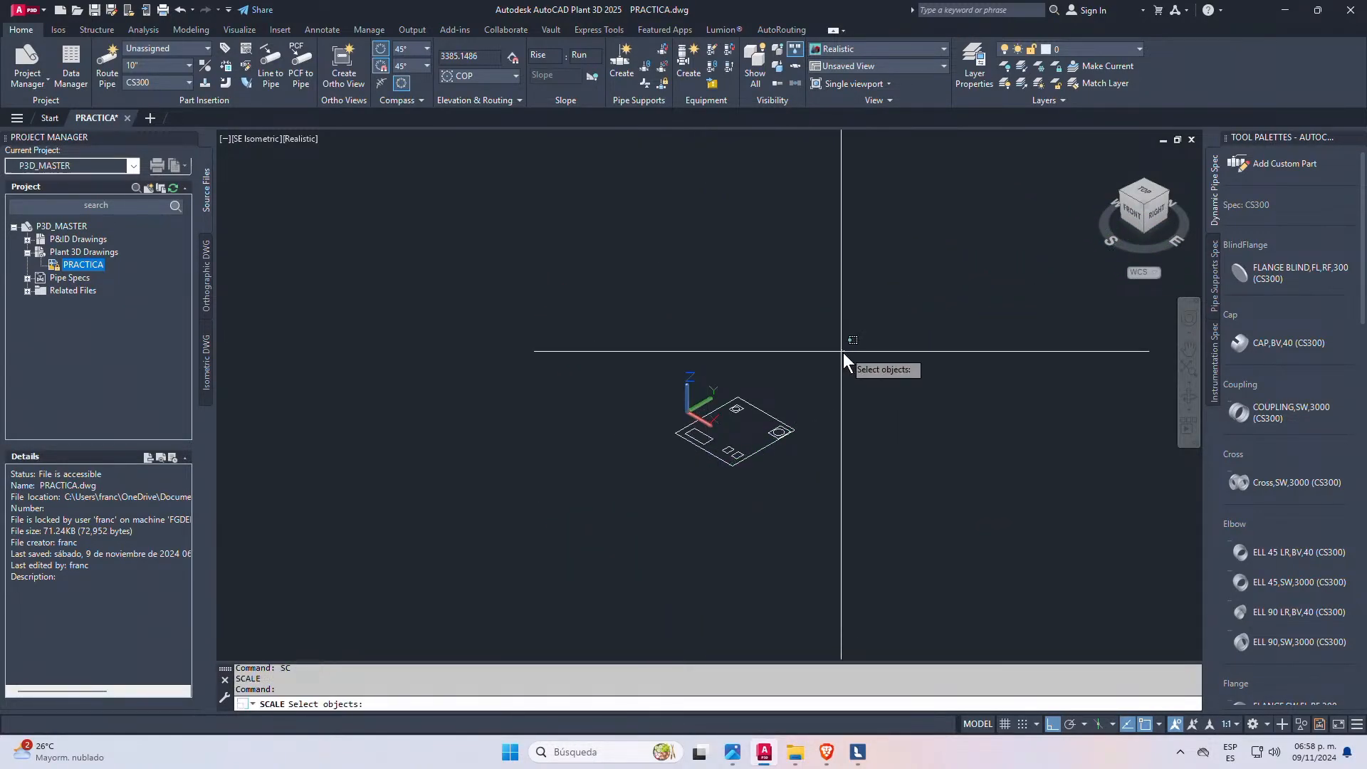
left_click(843, 353)
left_click(643, 553)
scroll(686, 421, "down", 6)
key("Return")
left_click(725, 438)
scroll(790, 483, "down", 5)
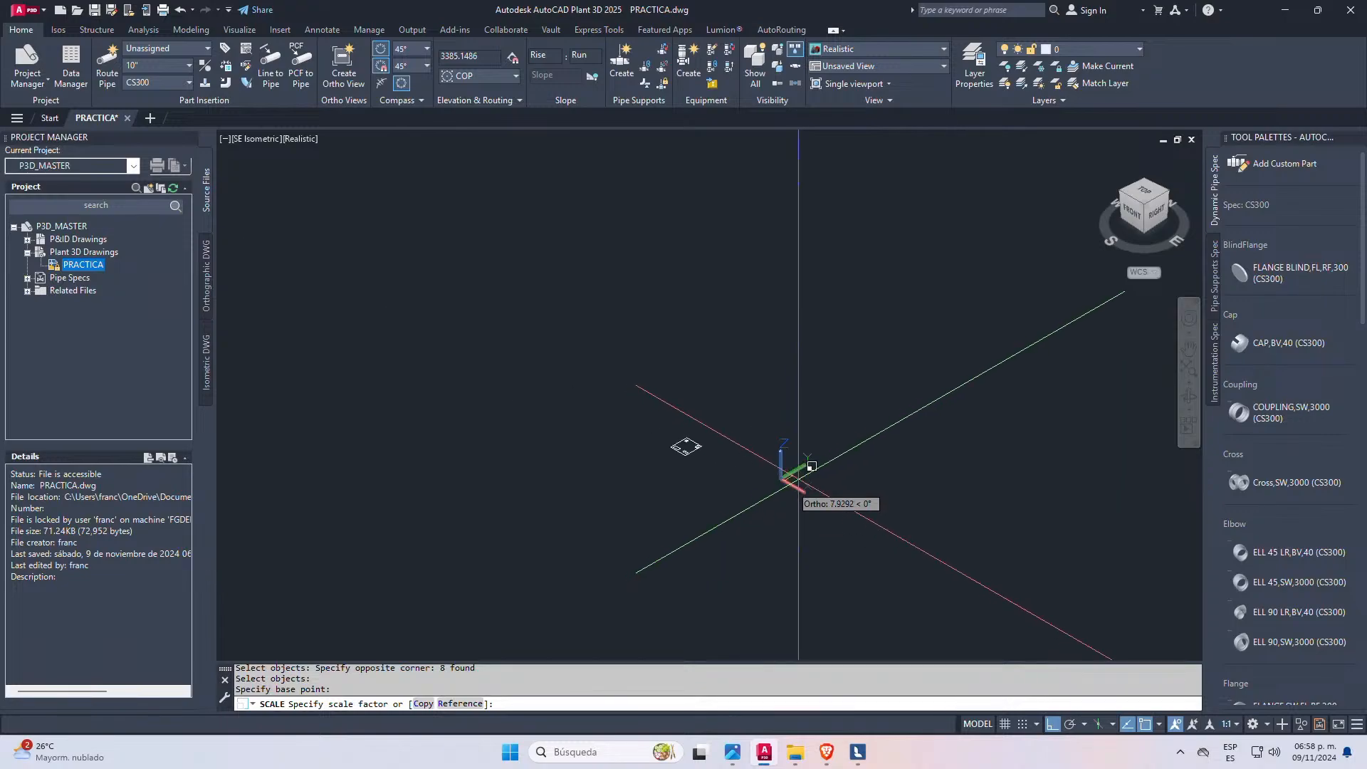
left_click(978, 563)
middle_click(912, 408)
middle_click(912, 408)
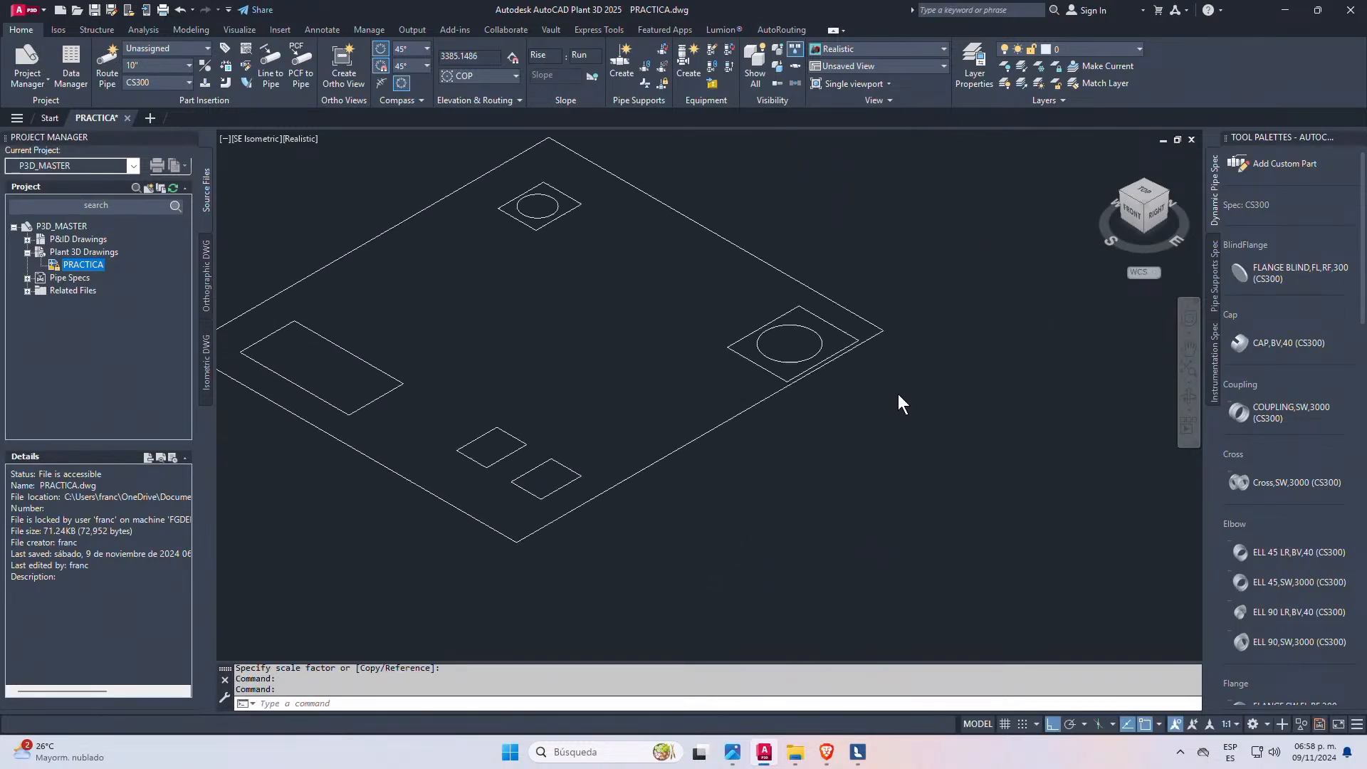
scroll(876, 399, "down", 2)
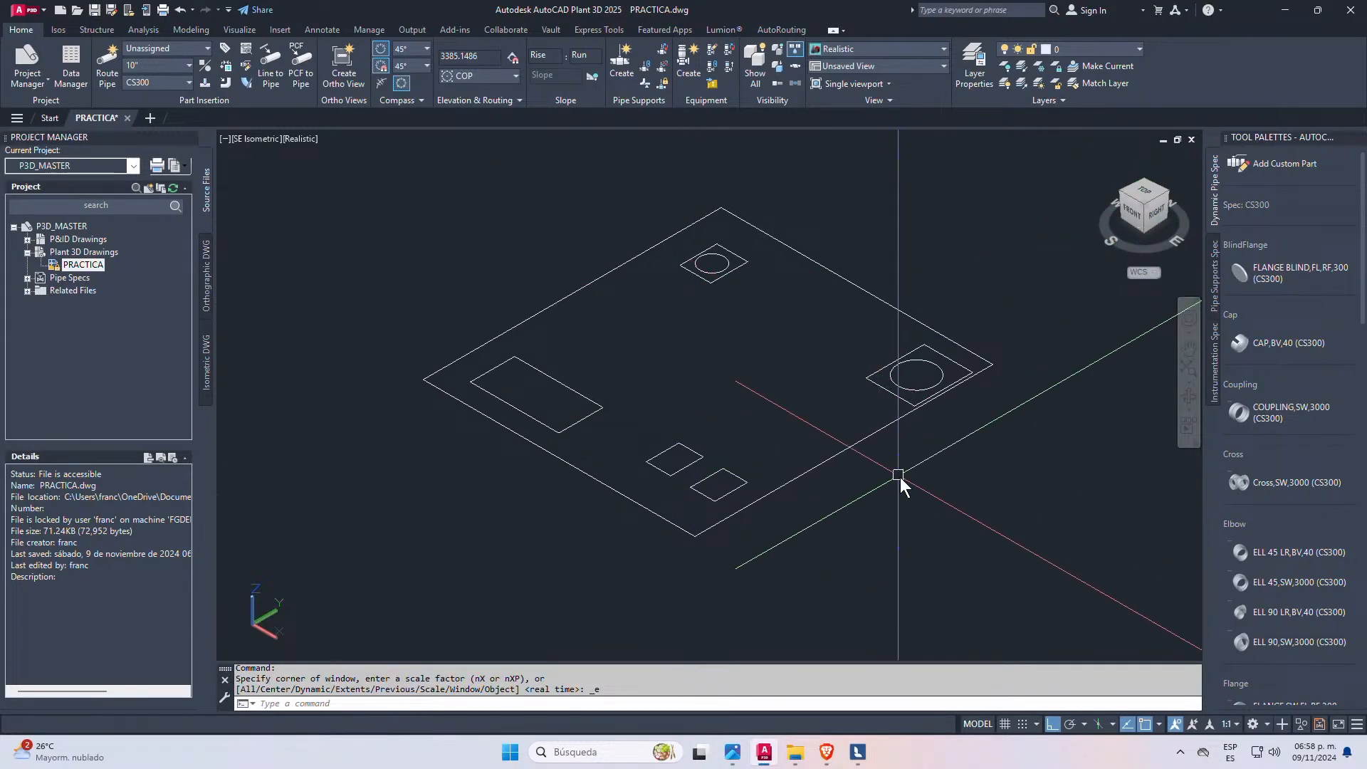
middle_click_drag(900, 480, 831, 416)
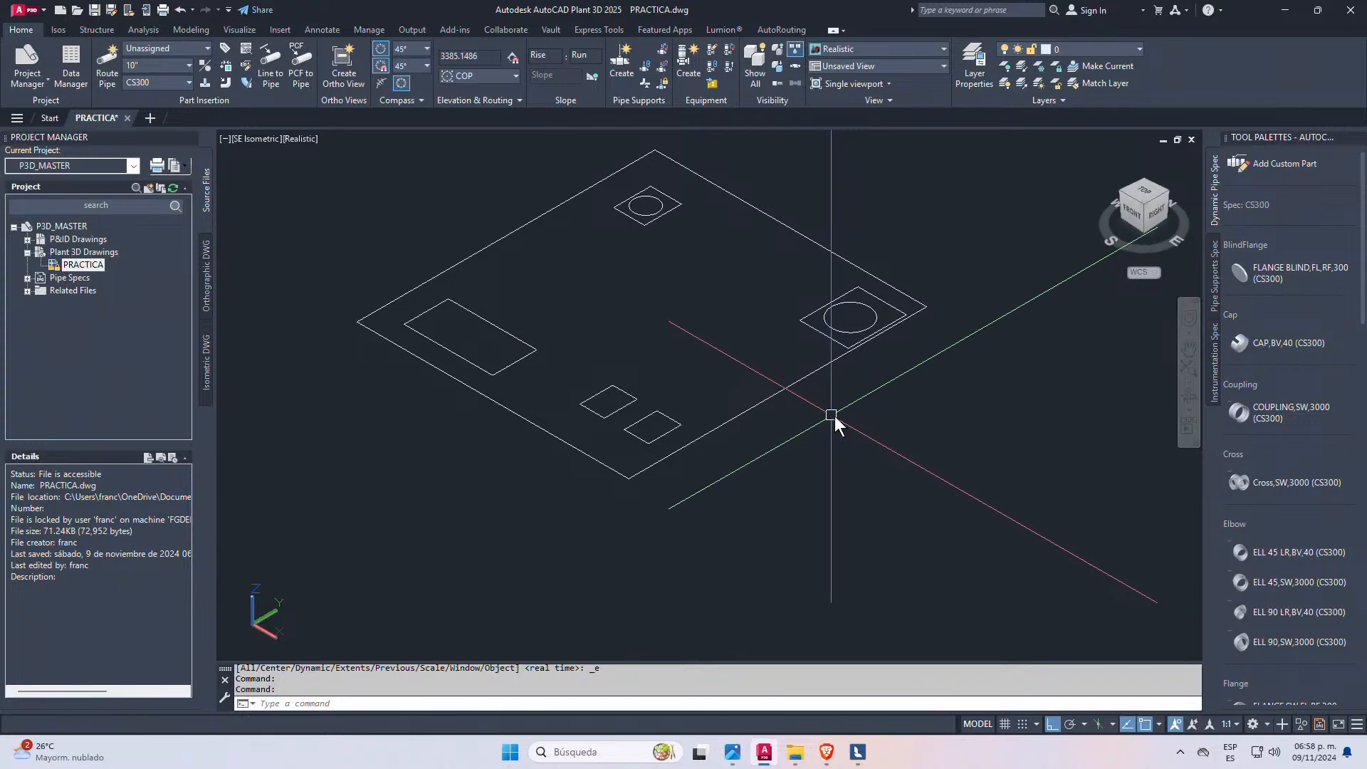
type("CCONSTRAINTFORM")
key("Return")
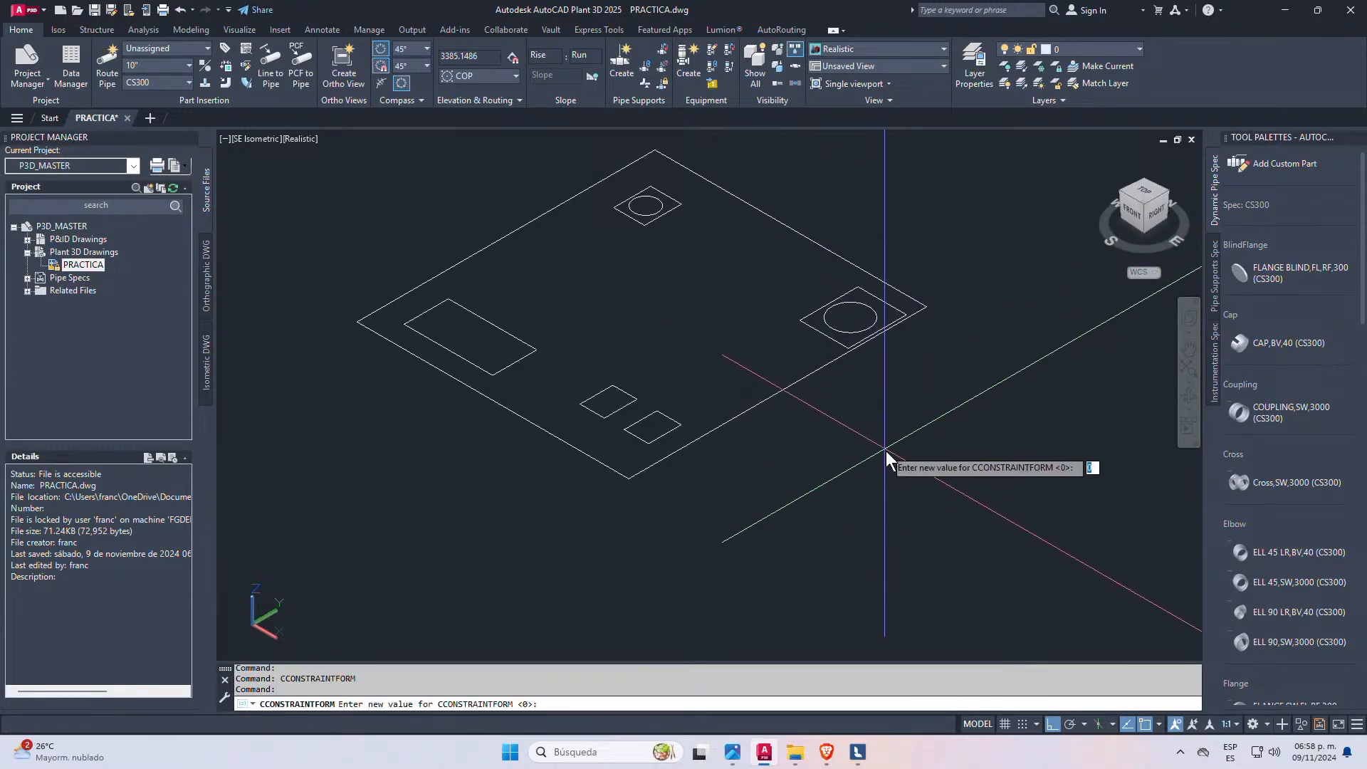
key("Escape")
key("Escape")
type("CO")
key("Escape")
key("Escape")
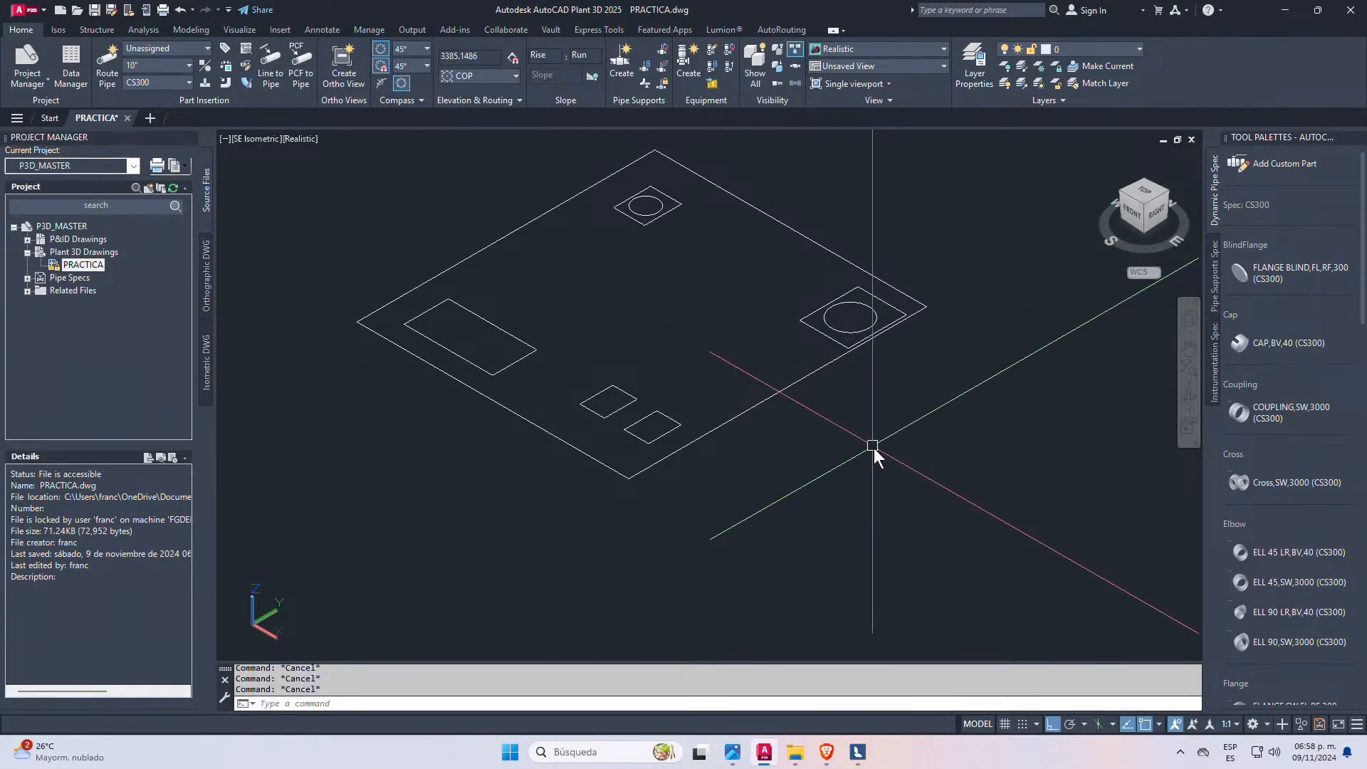
- Draw a circle with a radius of about 18.5 outside the outline, beside its lower-right edge
type("ci")
key("Return")
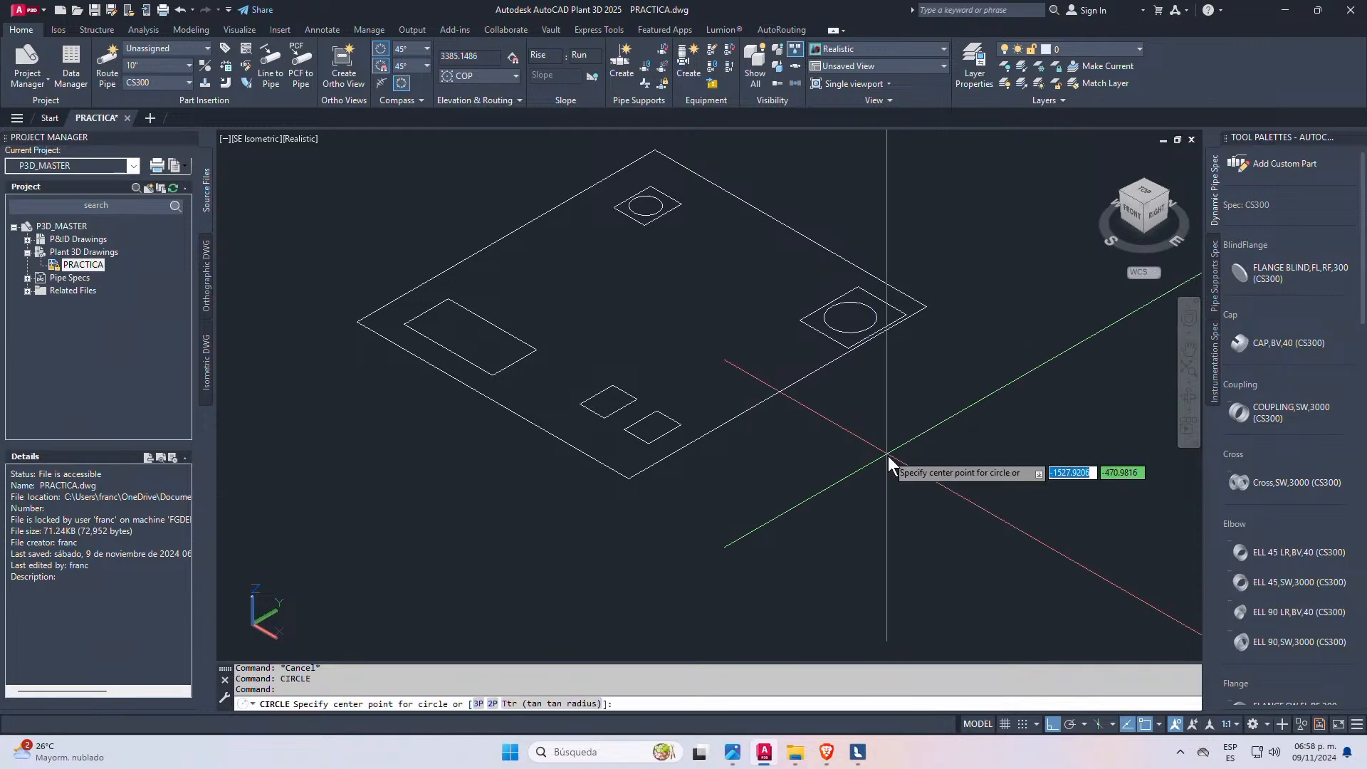
left_click(887, 456)
left_click(915, 457)
key("Escape")
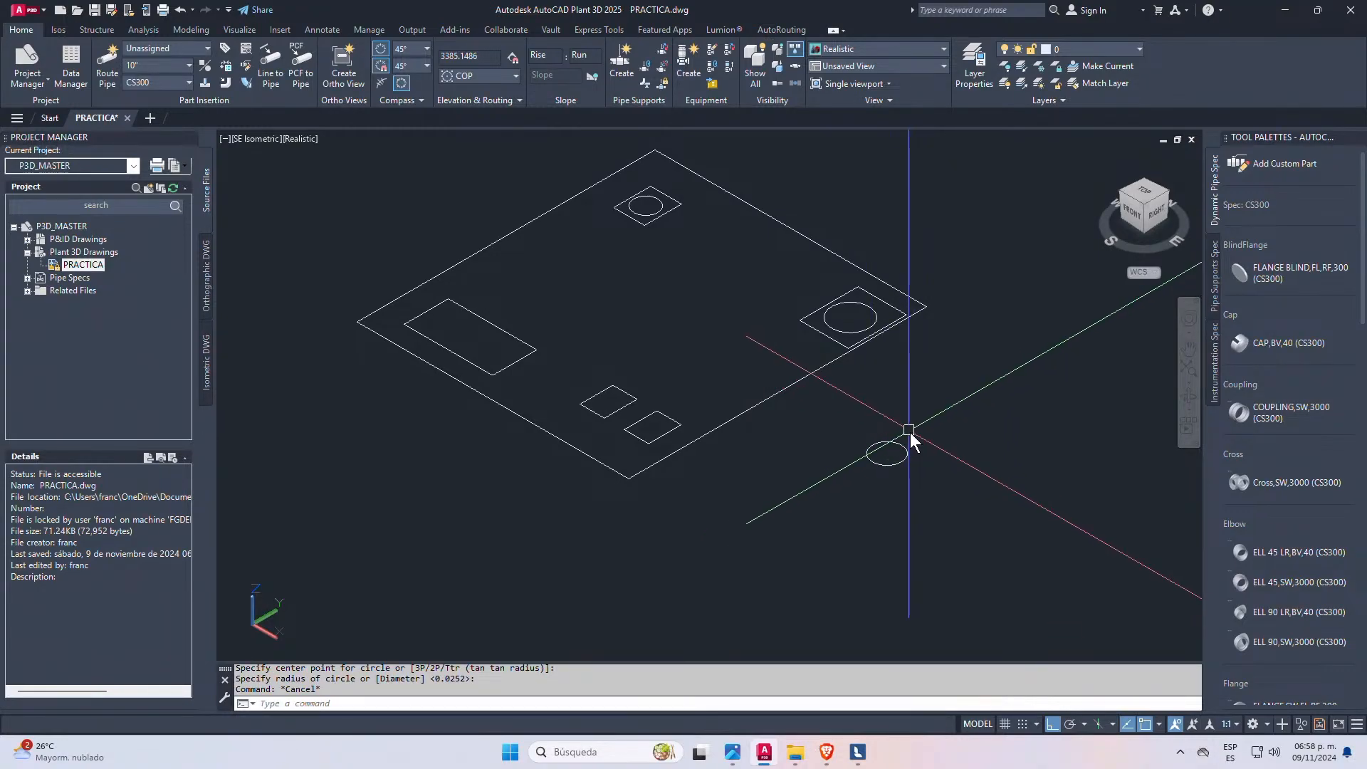
- Examine the new circle's center coordinates and dimensions in its properties
key("ctrl+1")
left_click(922, 430)
left_click(850, 468)
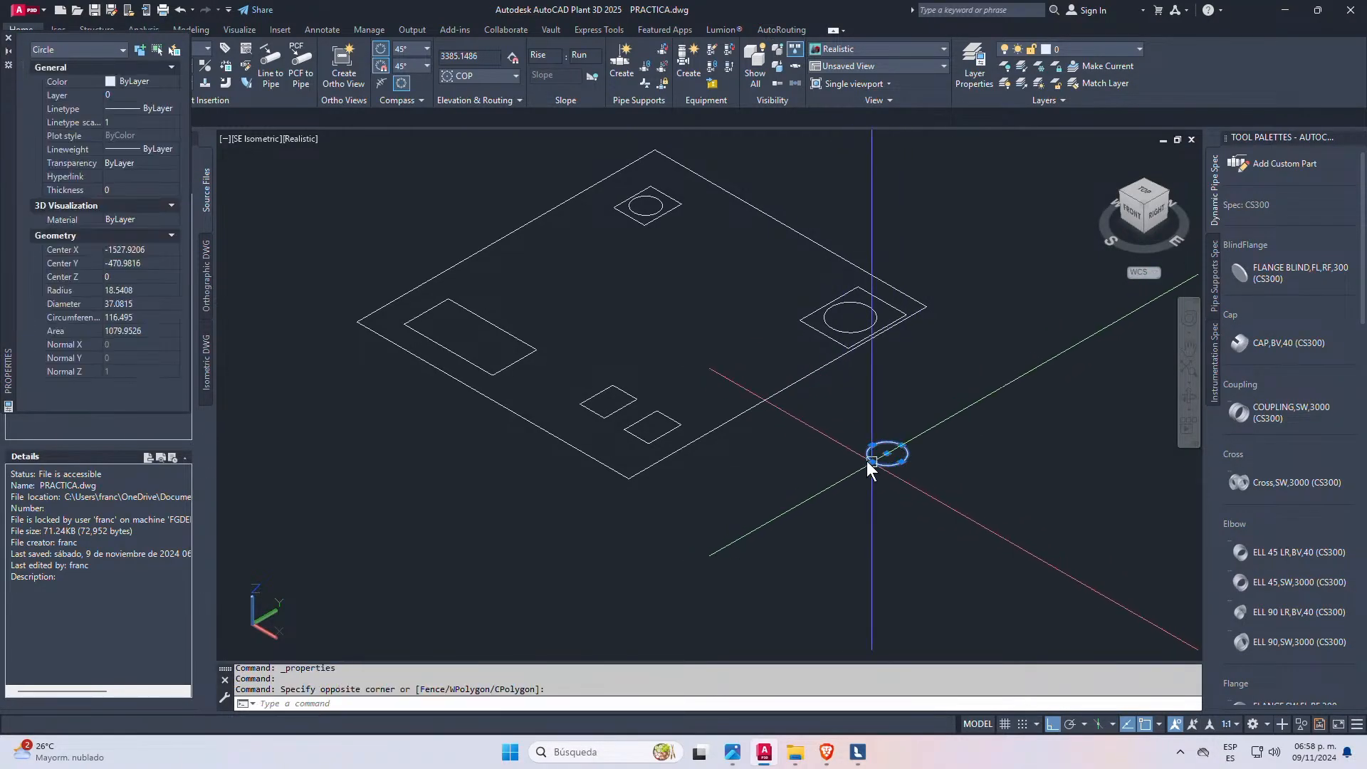
left_click(142, 249)
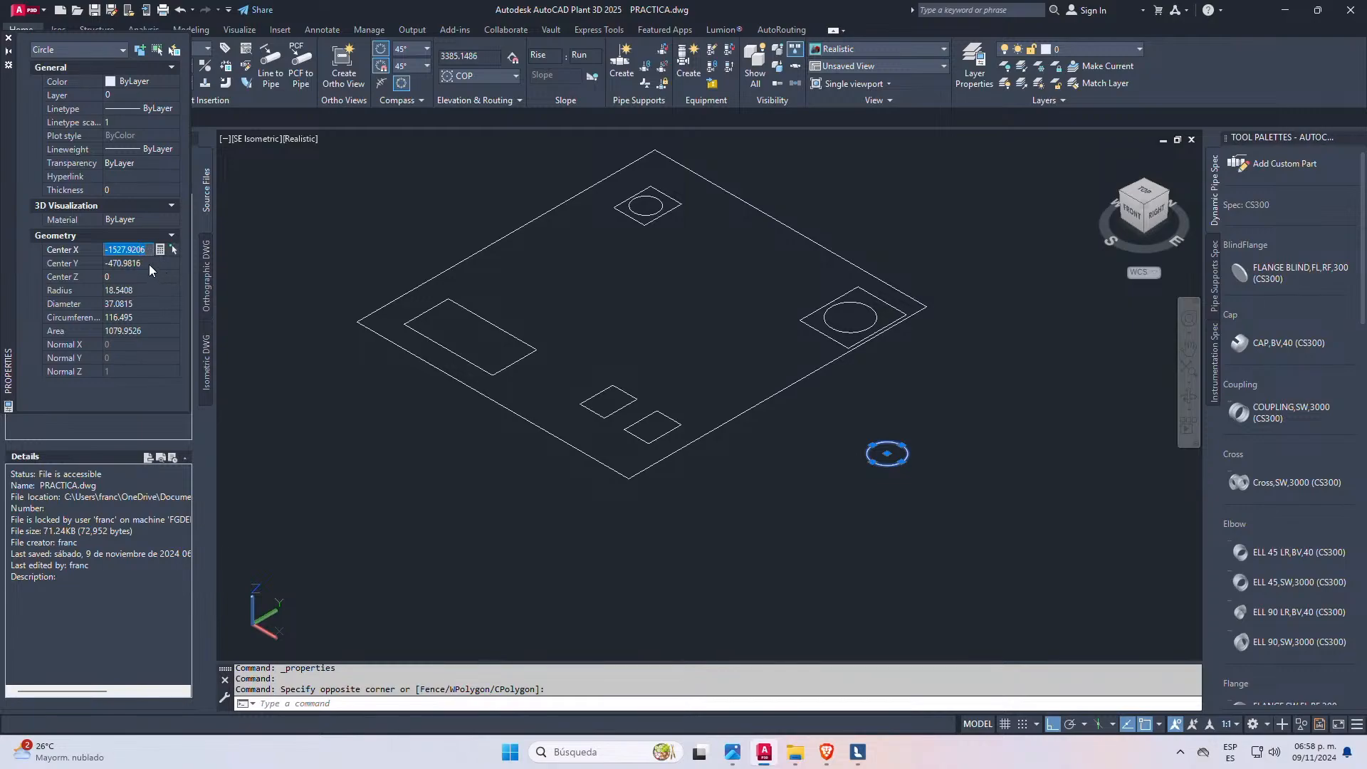
left_click(148, 265)
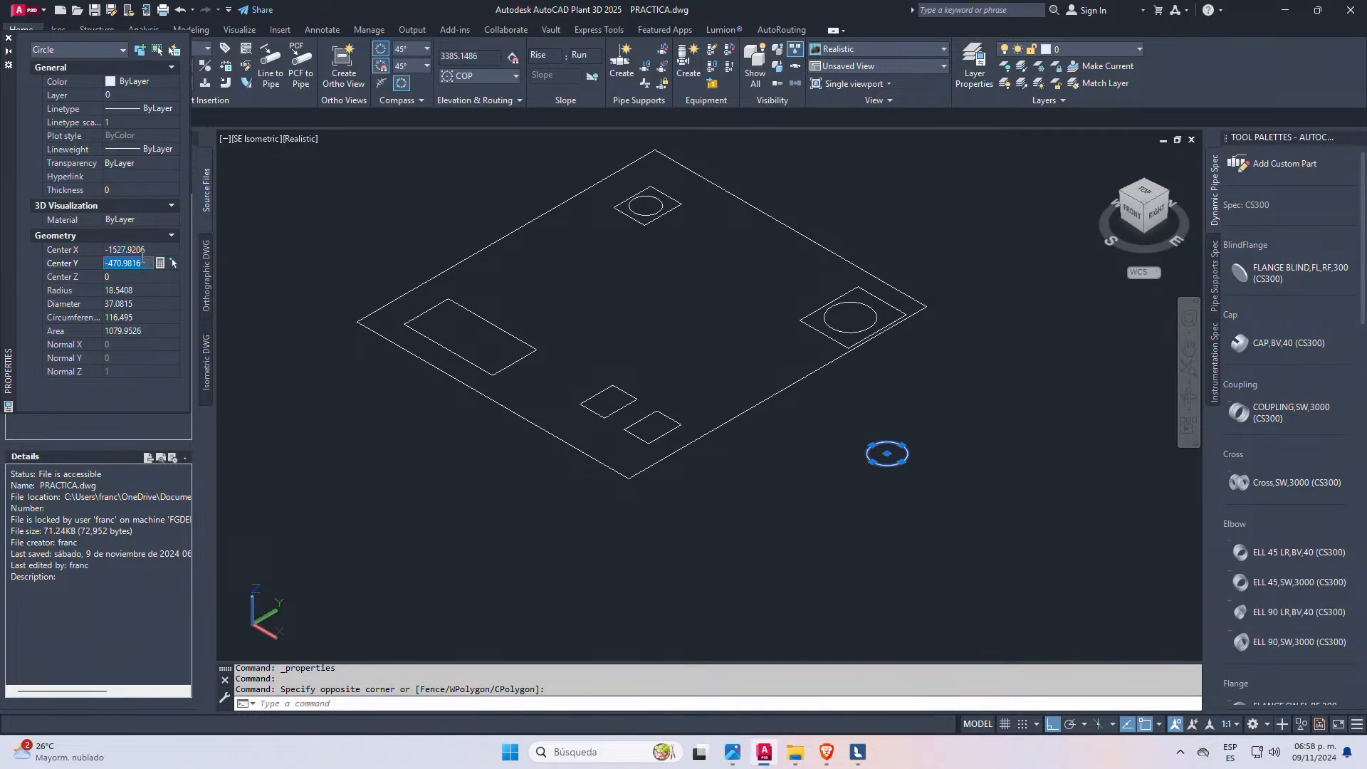
left_click(146, 249)
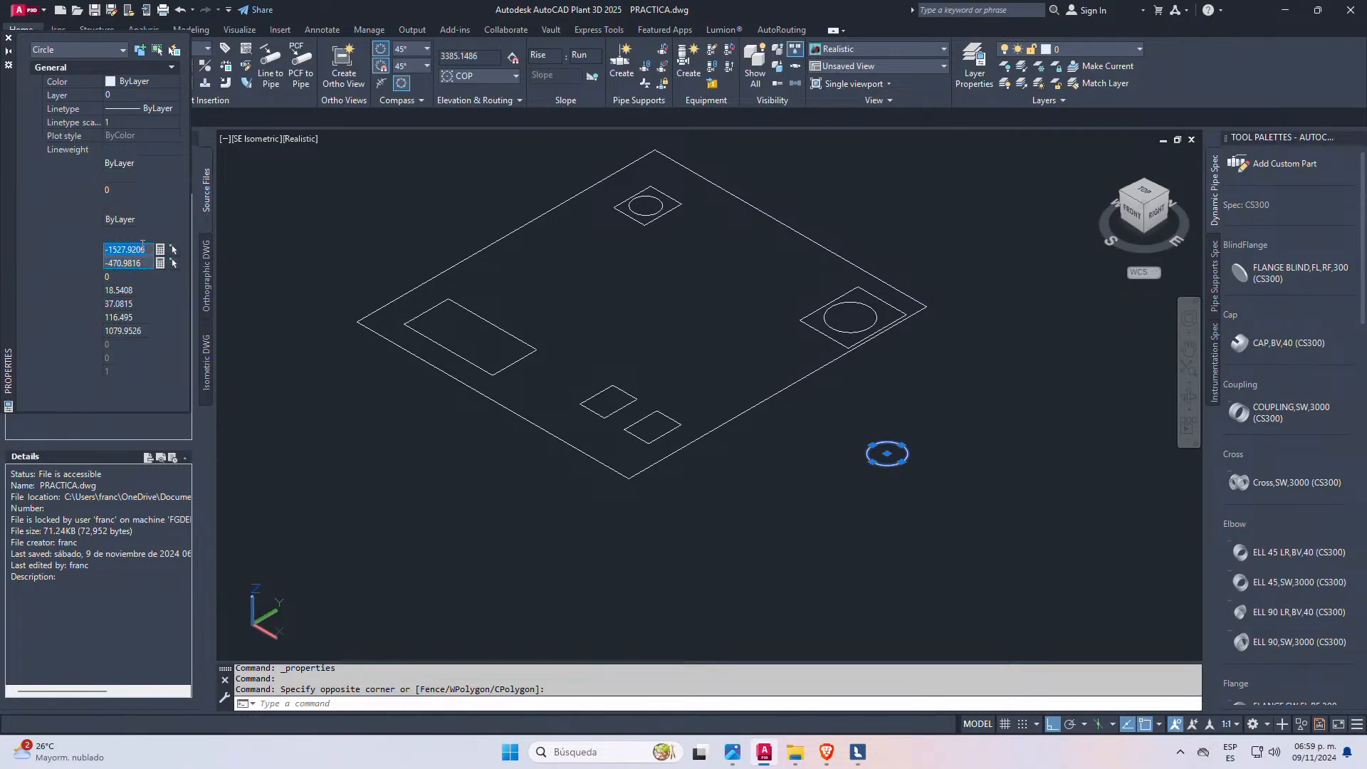
key("Escape")
scroll(893, 477, "up", 2)
left_click(888, 420)
left_click(883, 431)
scroll(910, 433, "up", 2)
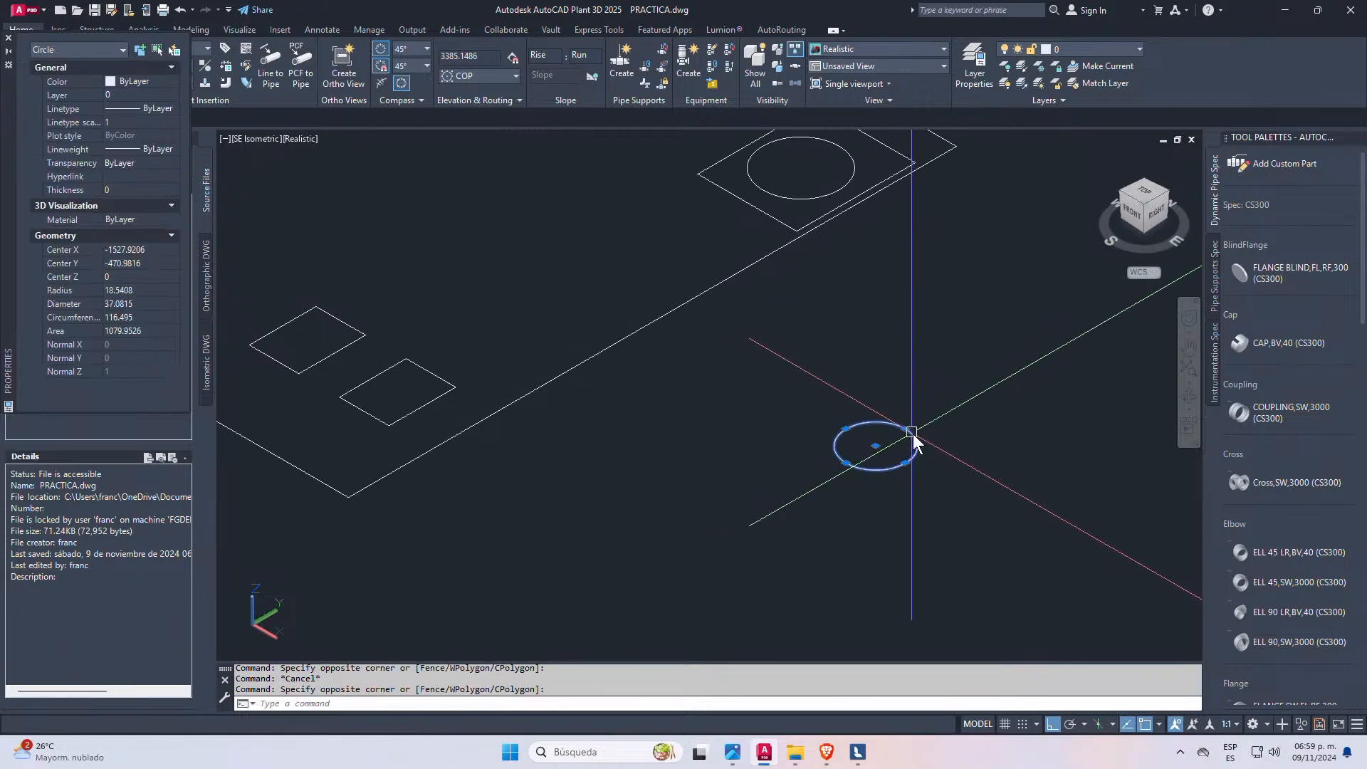
key("Escape")
- Draw a 1000-unit line vertically upward along Z from the center of the circle
type("L")
key("Return")
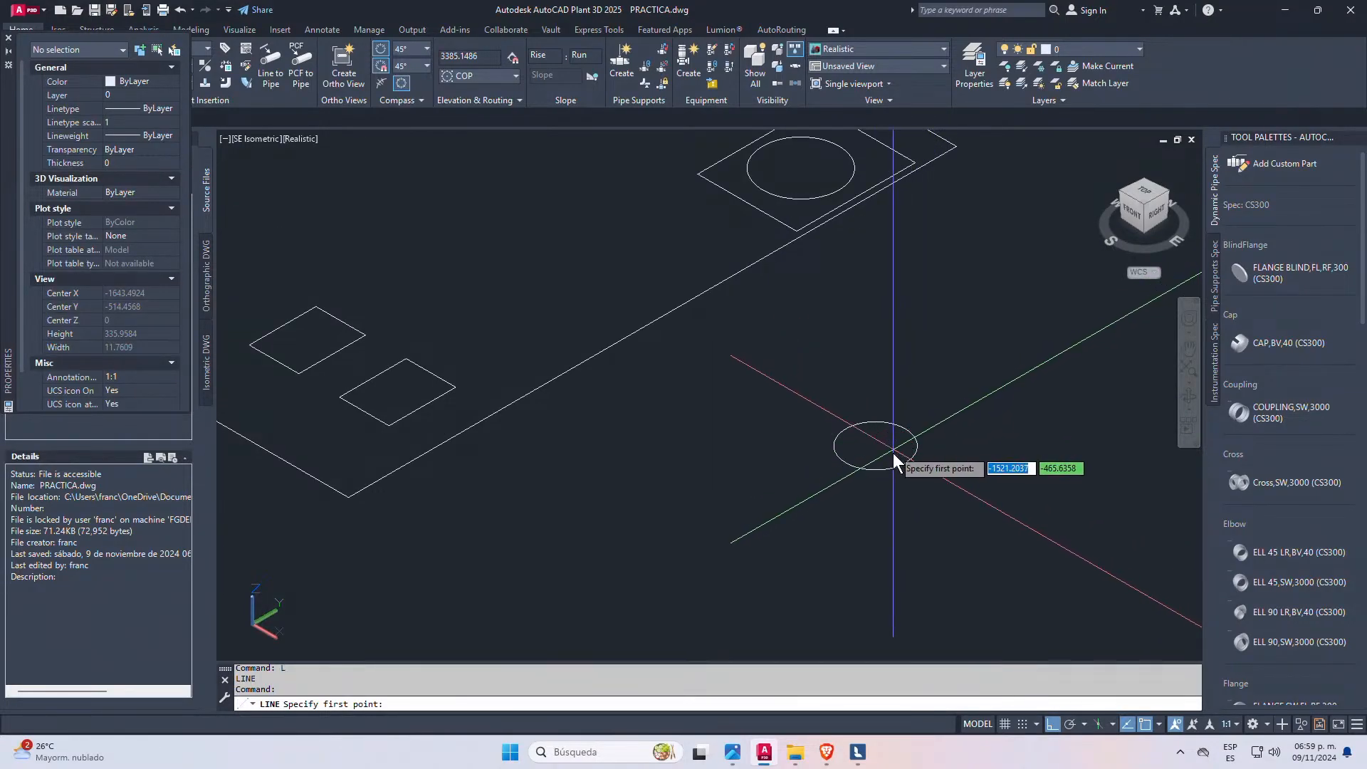
type("CEN")
key("Return")
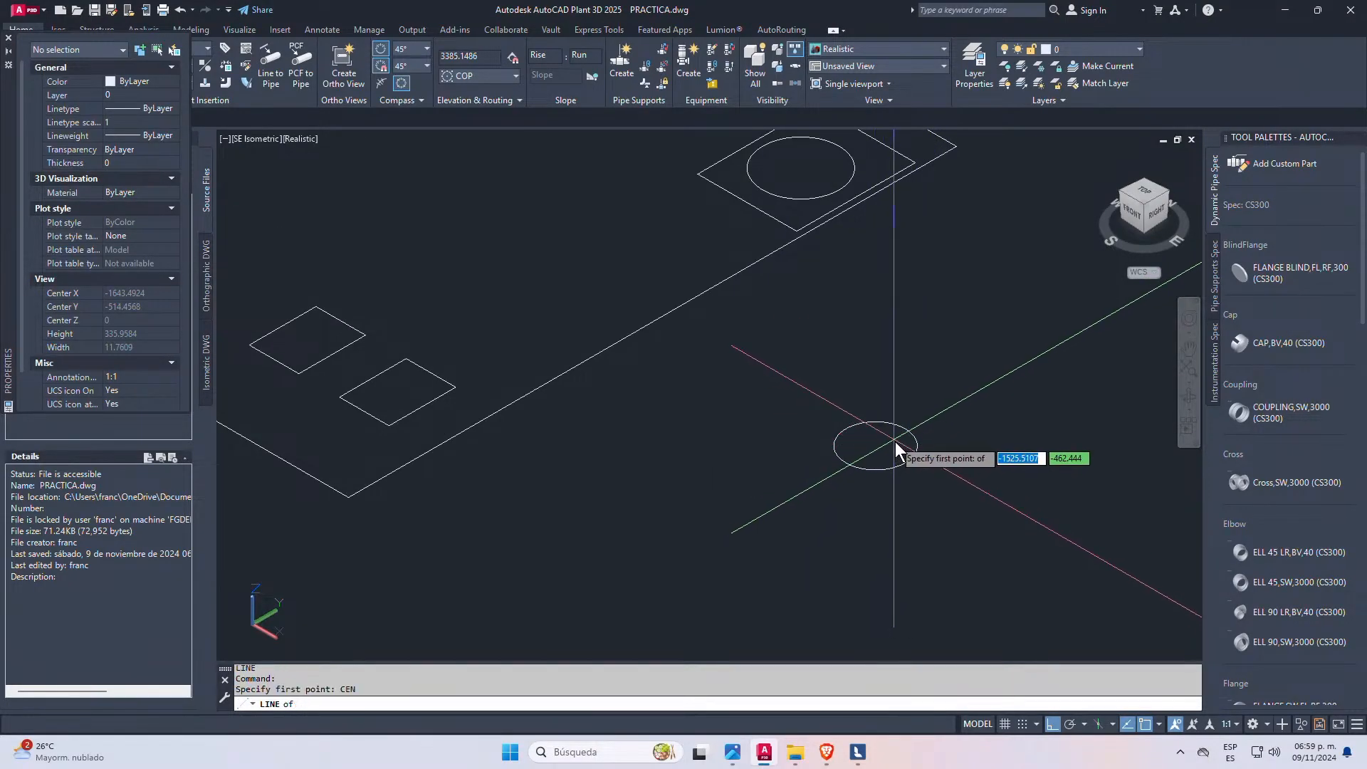
left_click(905, 436)
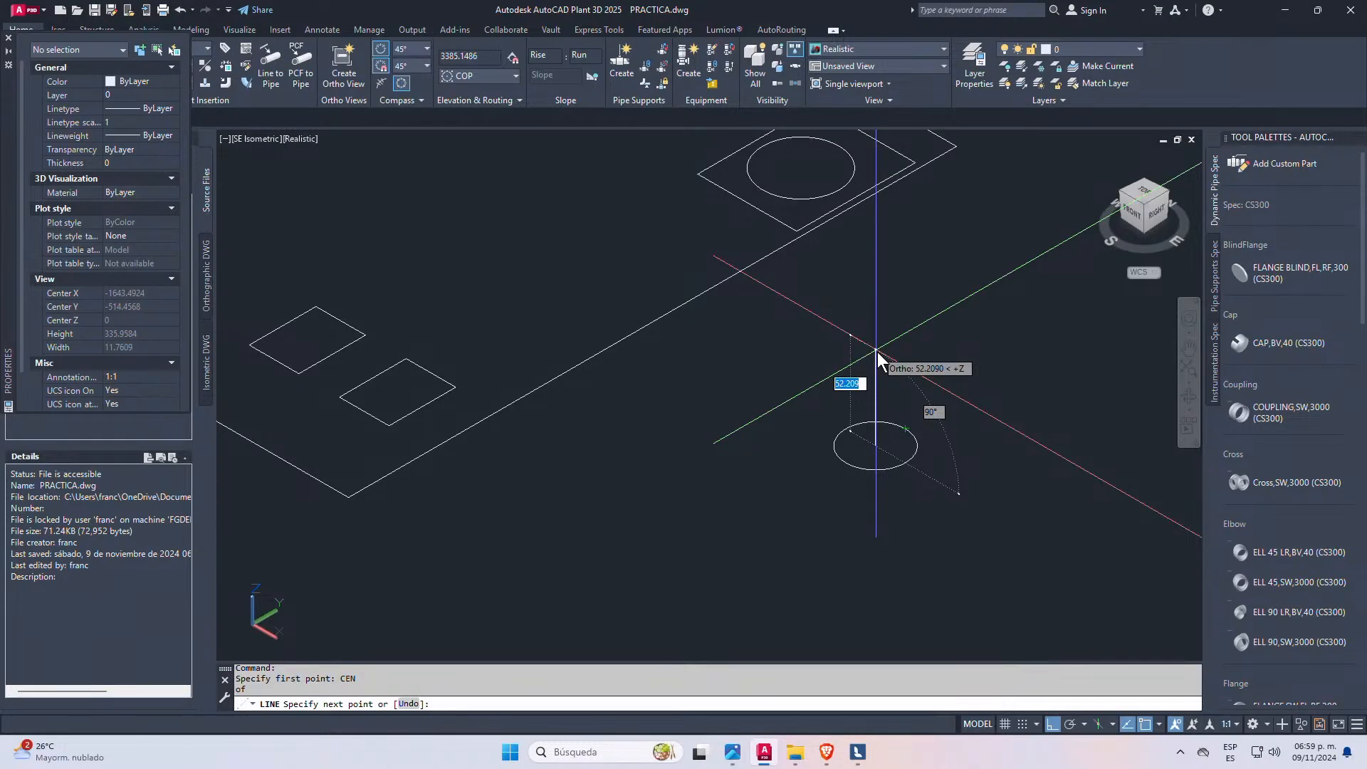
type("1000")
key("Return")
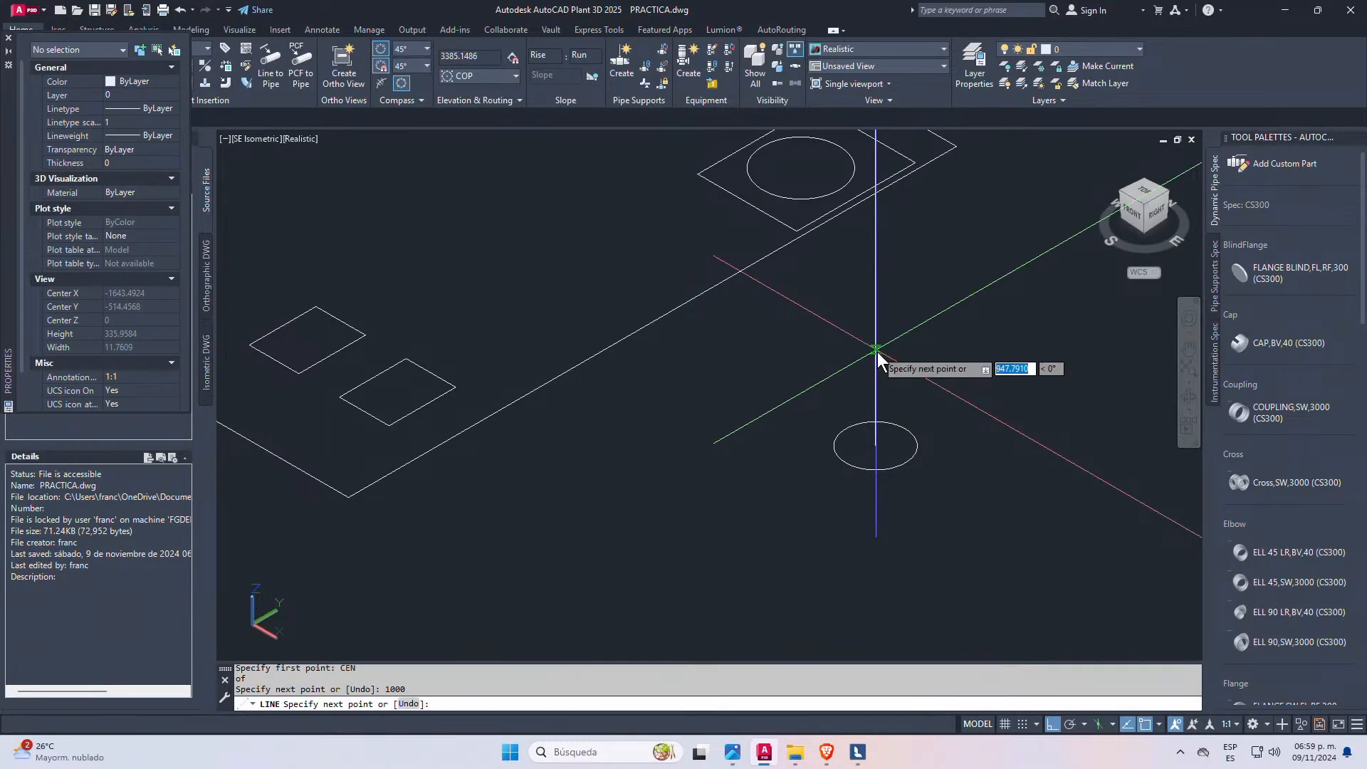
key("Escape")
key("Escape")
key("Escape")
- Move all the plot plan outlines freehand away from the circle and its vertical line
scroll(996, 391, "down", 10)
scroll(877, 414, "up", 4)
left_click(877, 417)
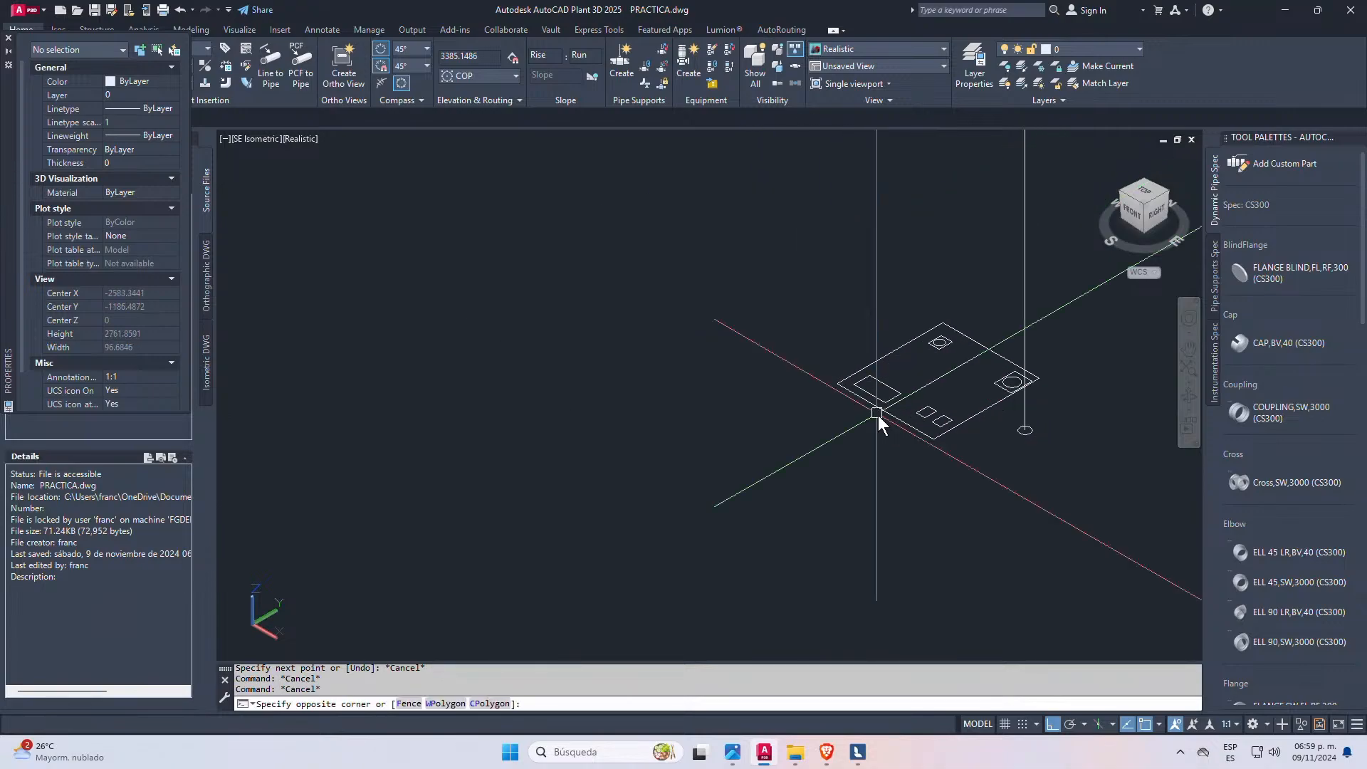
key("Escape")
left_click(946, 491)
left_click(855, 287)
left_click(877, 242)
left_click(1046, 403)
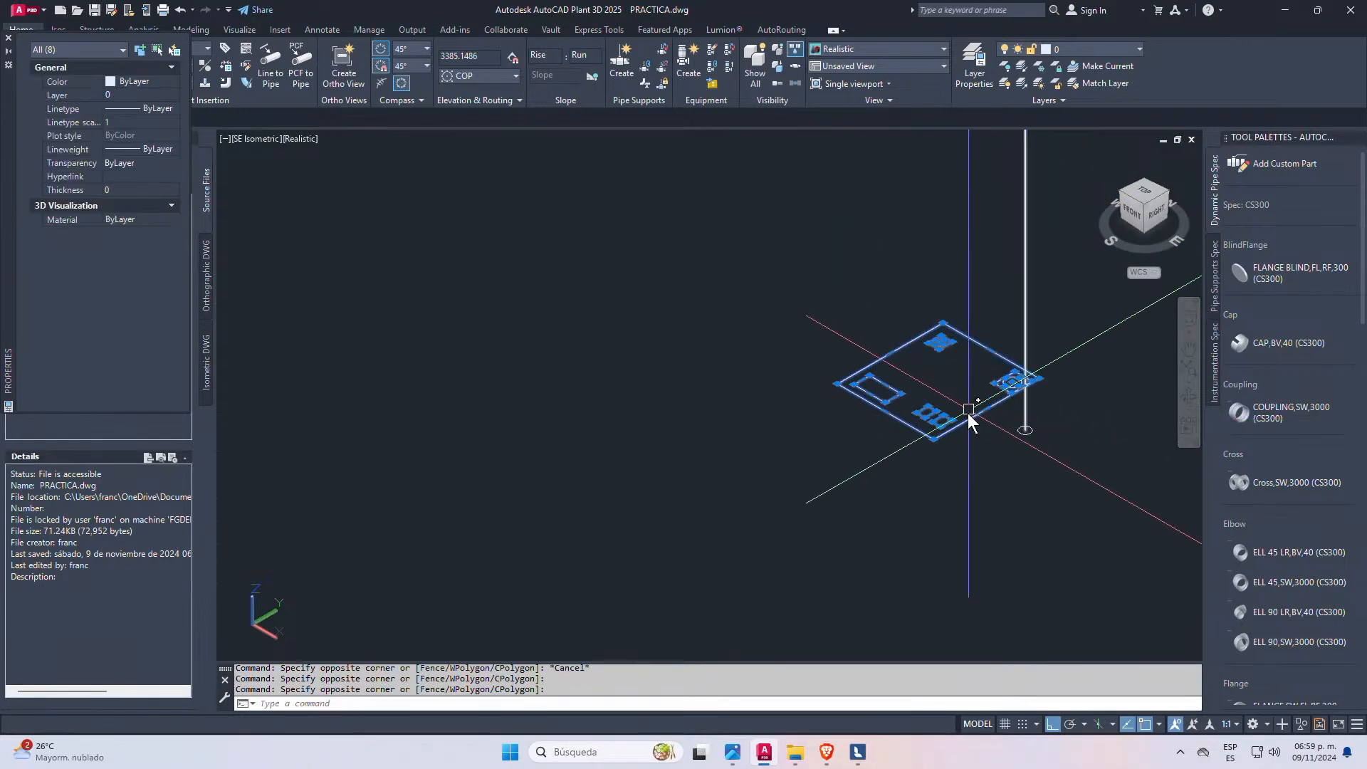
scroll(980, 480, "down", 8)
type("m")
key("Return")
left_click(999, 527)
left_click(806, 413)
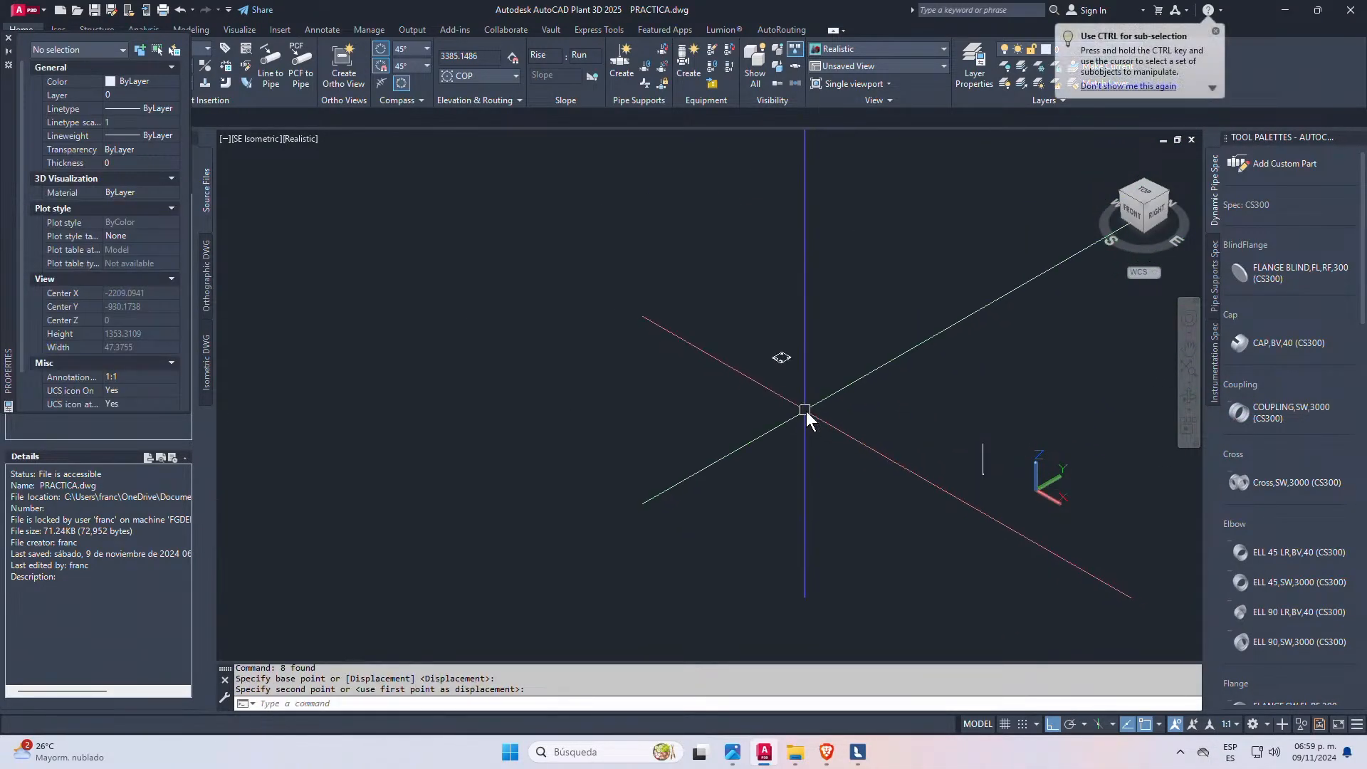
- Scale up the moved plot plan outlines freehand from a base point at the layout
key("Escape")
key("Escape")
scroll(805, 361, "up", 2)
type("sc")
key("Return")
left_click(848, 302)
left_click(739, 403)
key("Return")
left_click(784, 371)
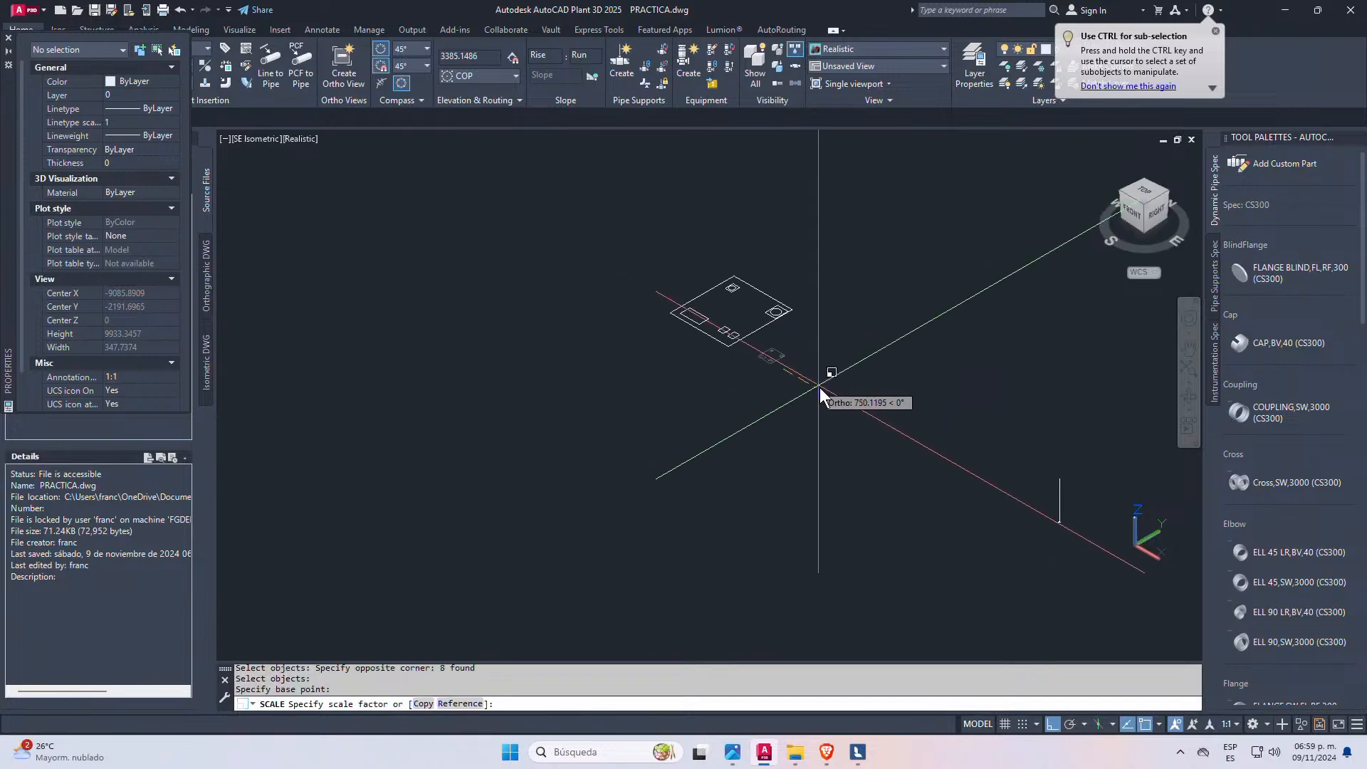
left_click(922, 455)
key("Escape")
scroll(879, 492, "down", 3)
scroll(937, 498, "up", 3)
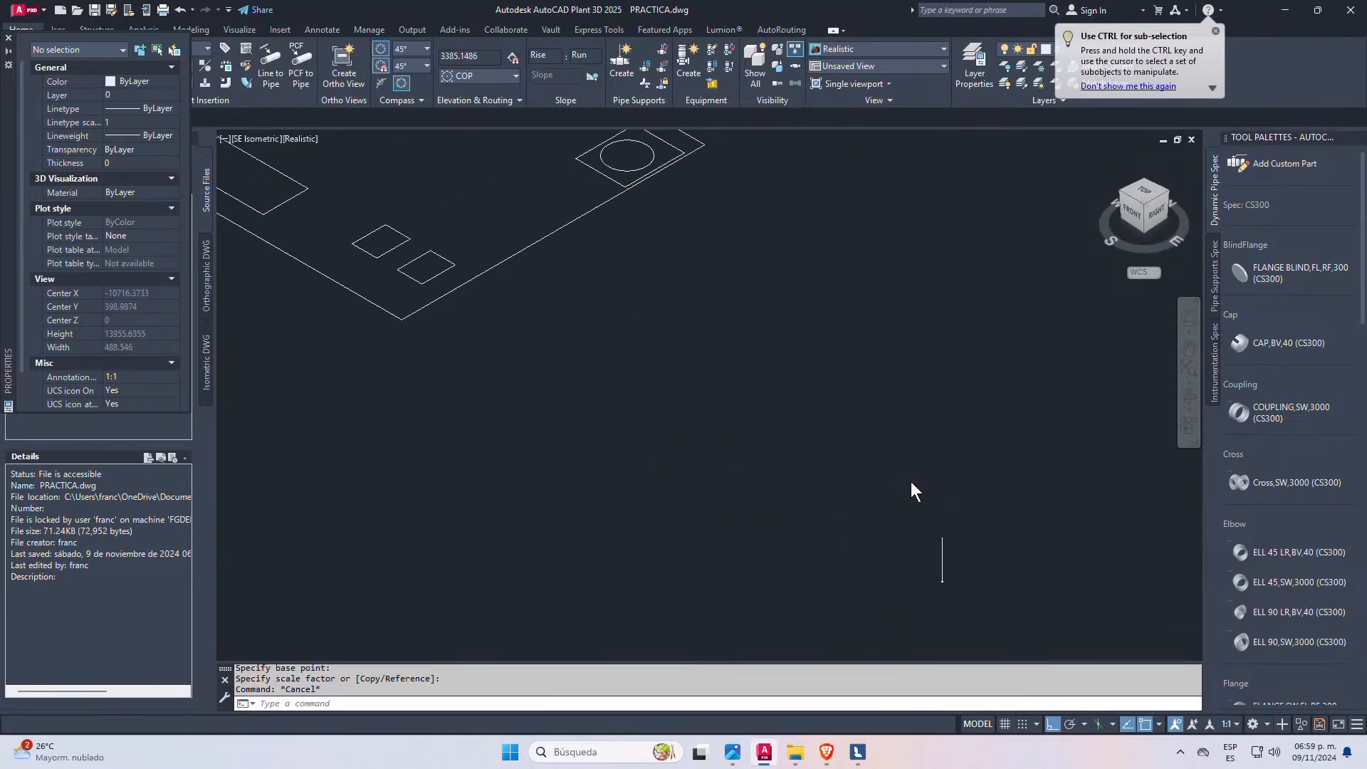
- Enlarge the circle at the vertical line's base freehand by stretching one of its quadrant points outward
scroll(983, 595, "up", 10)
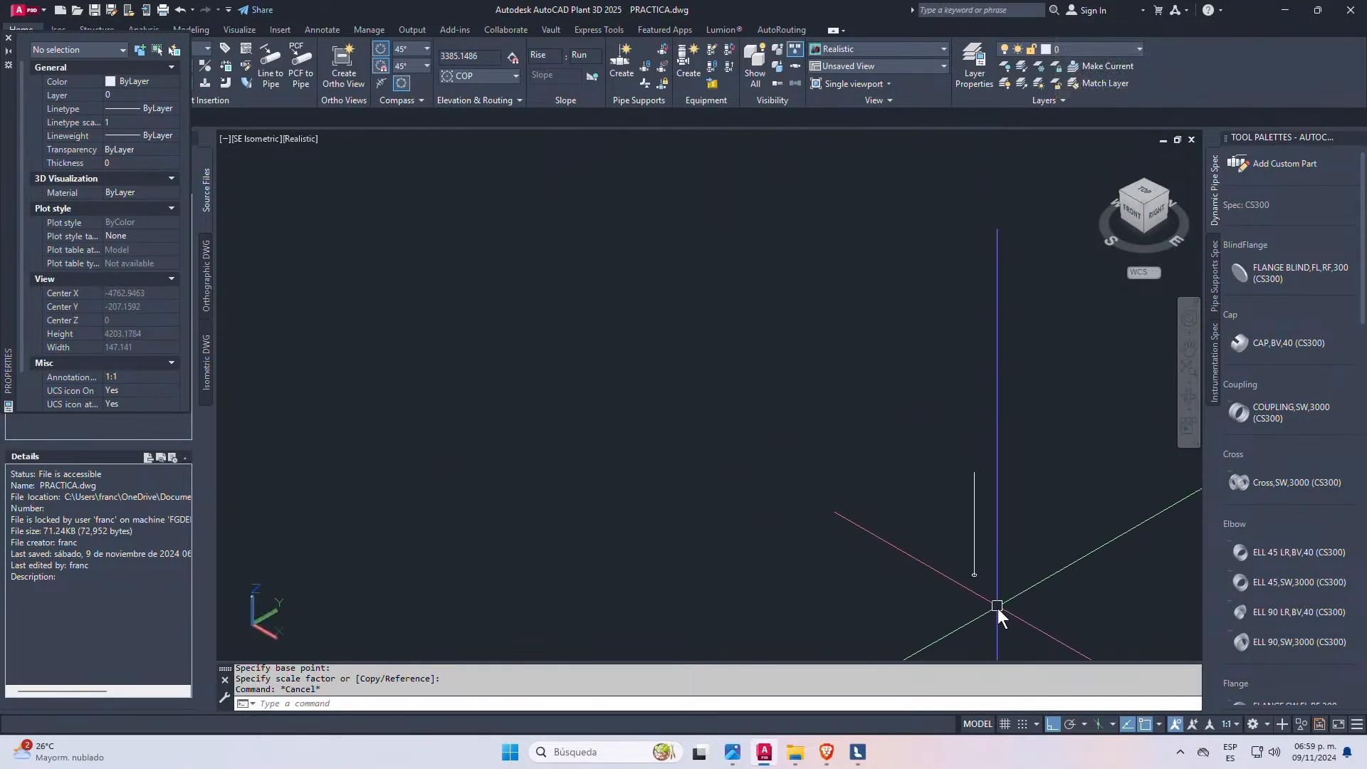
left_click(949, 572)
left_click(940, 579)
scroll(940, 579, "down", 5)
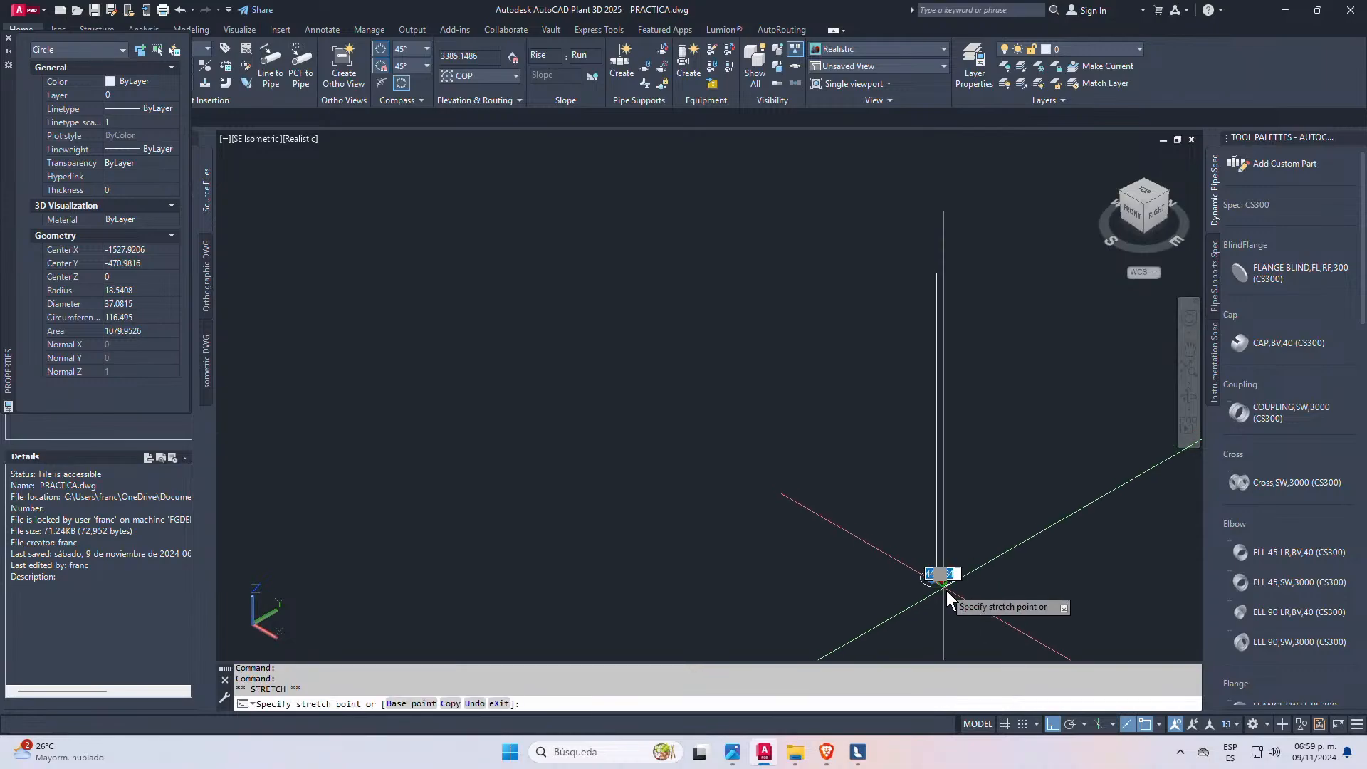
left_click(1033, 632)
scroll(895, 496, "down", 5)
key("Escape")
key("Escape")
scroll(872, 408, "down", 5)
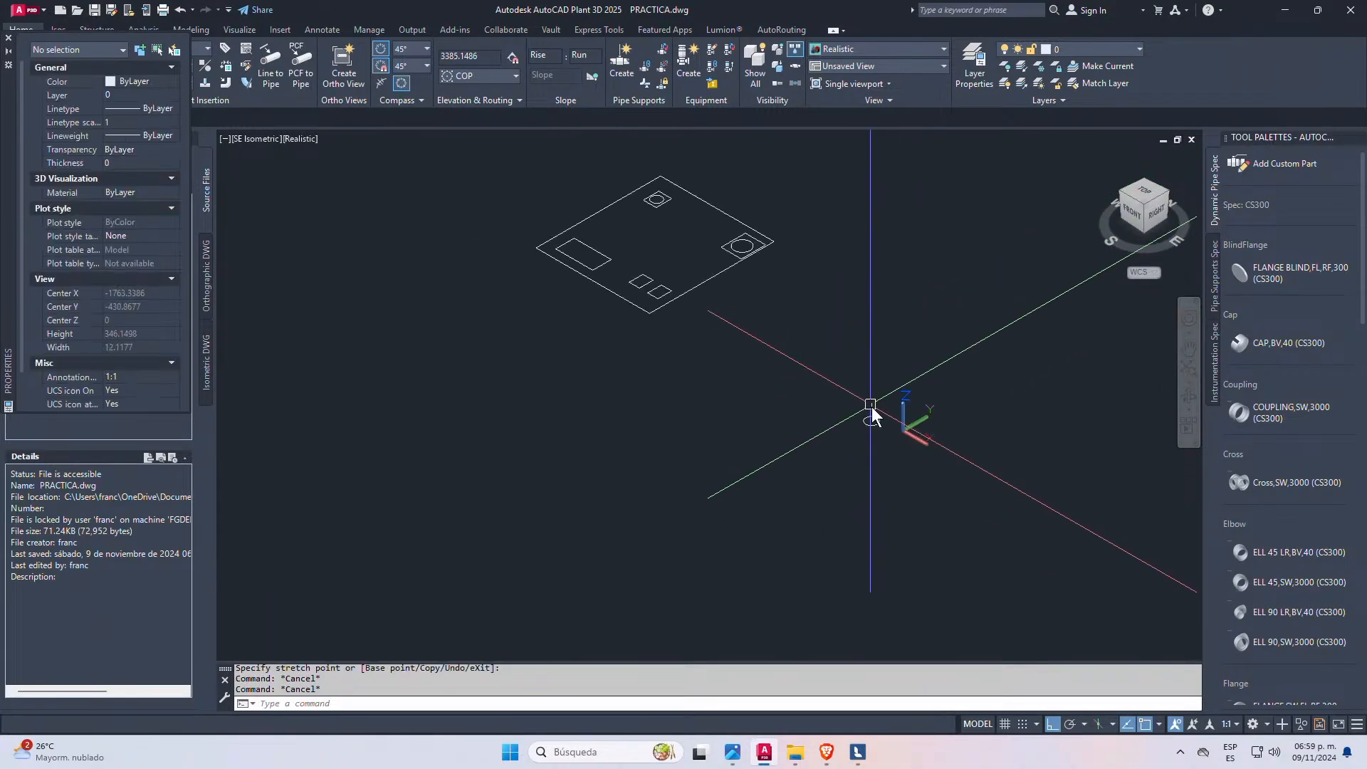
key("Escape")
scroll(863, 420, "up", 5)
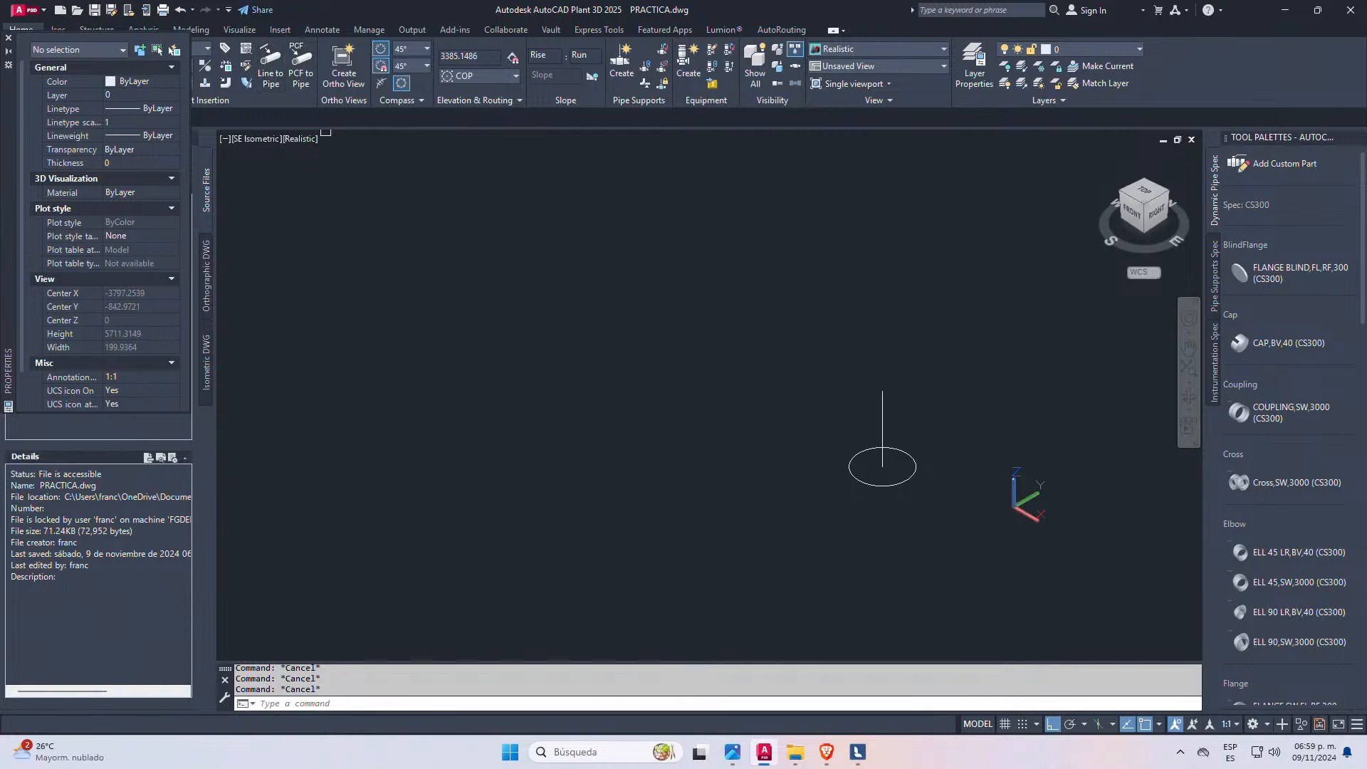
left_click(271, 64)
left_click(584, 362)
key("Escape")
key("Escape")
key("Escape")
key("Escape")
left_click(273, 62)
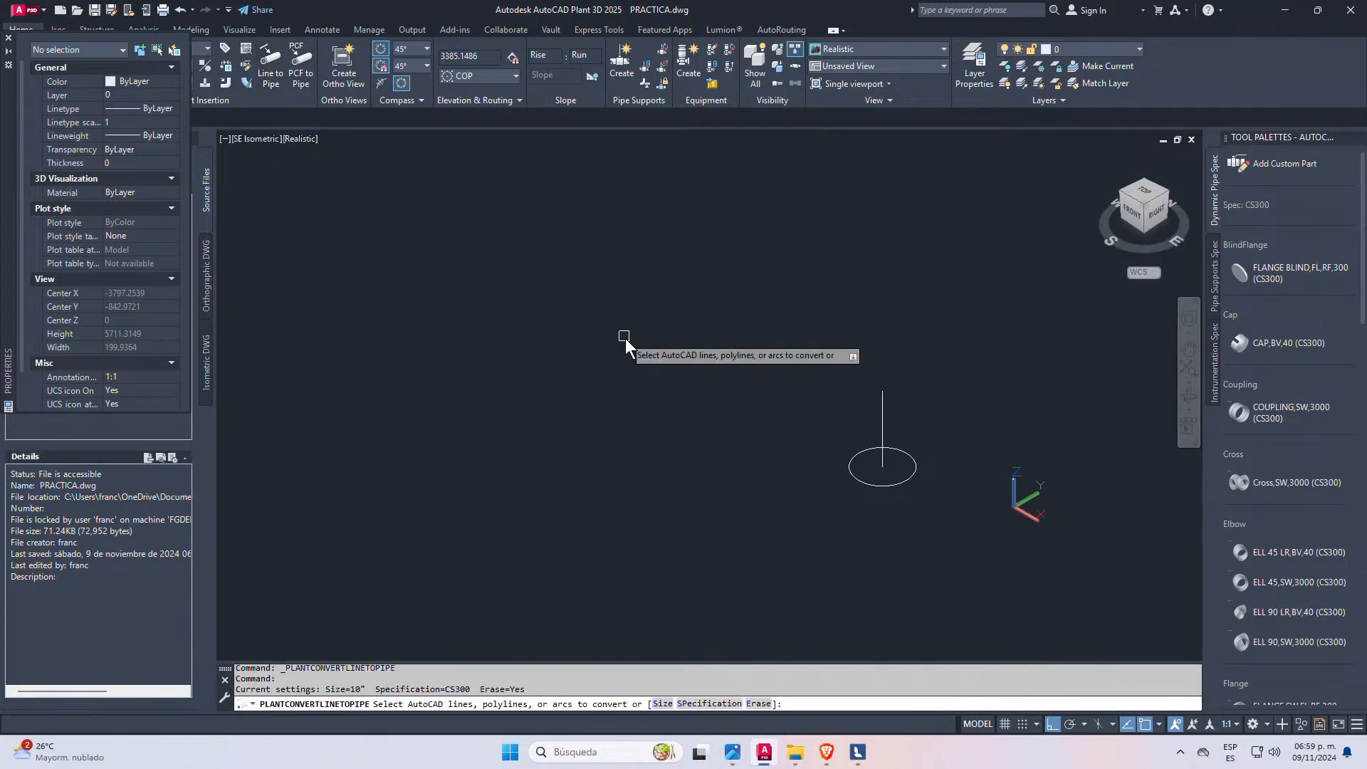
key("Escape")
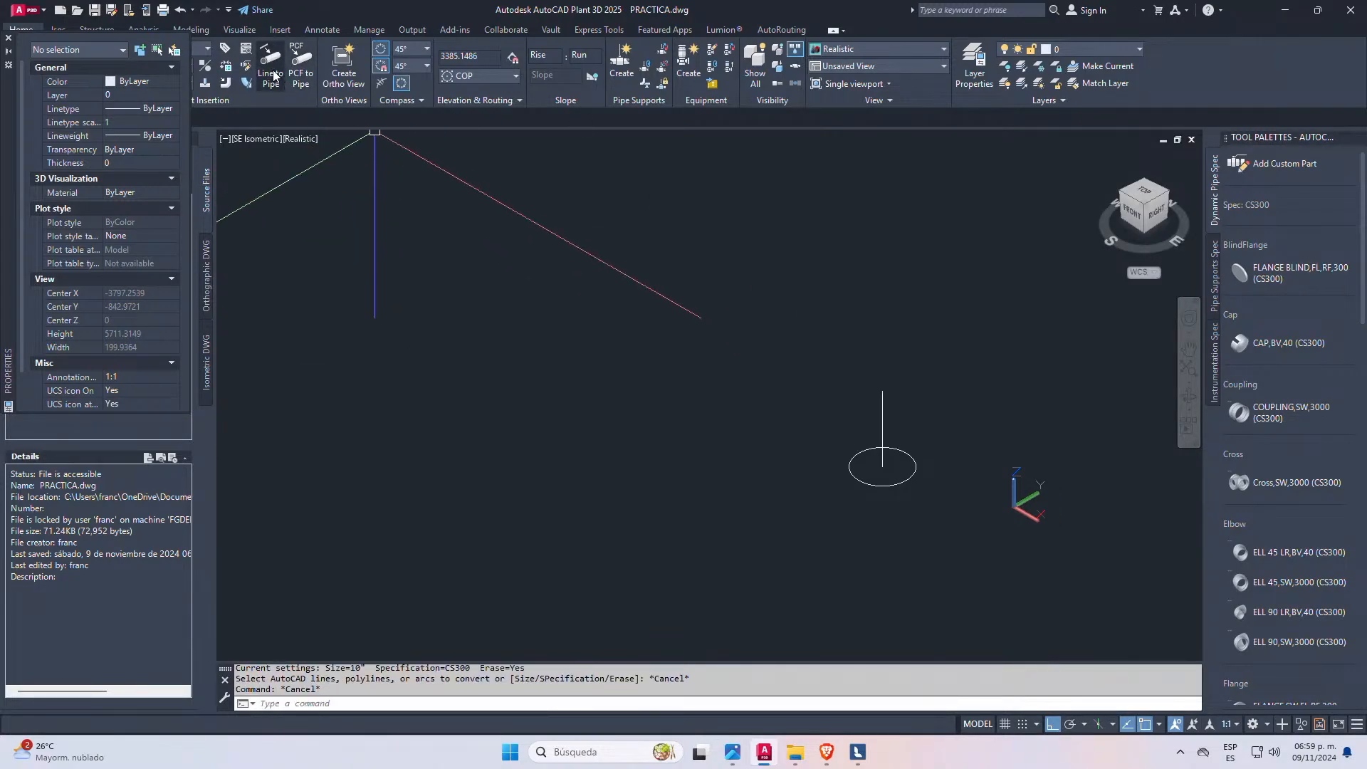
- Close the properties palette and route a short straight 10" CS300 pipe along the X axis near the circle
left_click(8, 38)
left_click(103, 64)
left_click(631, 349)
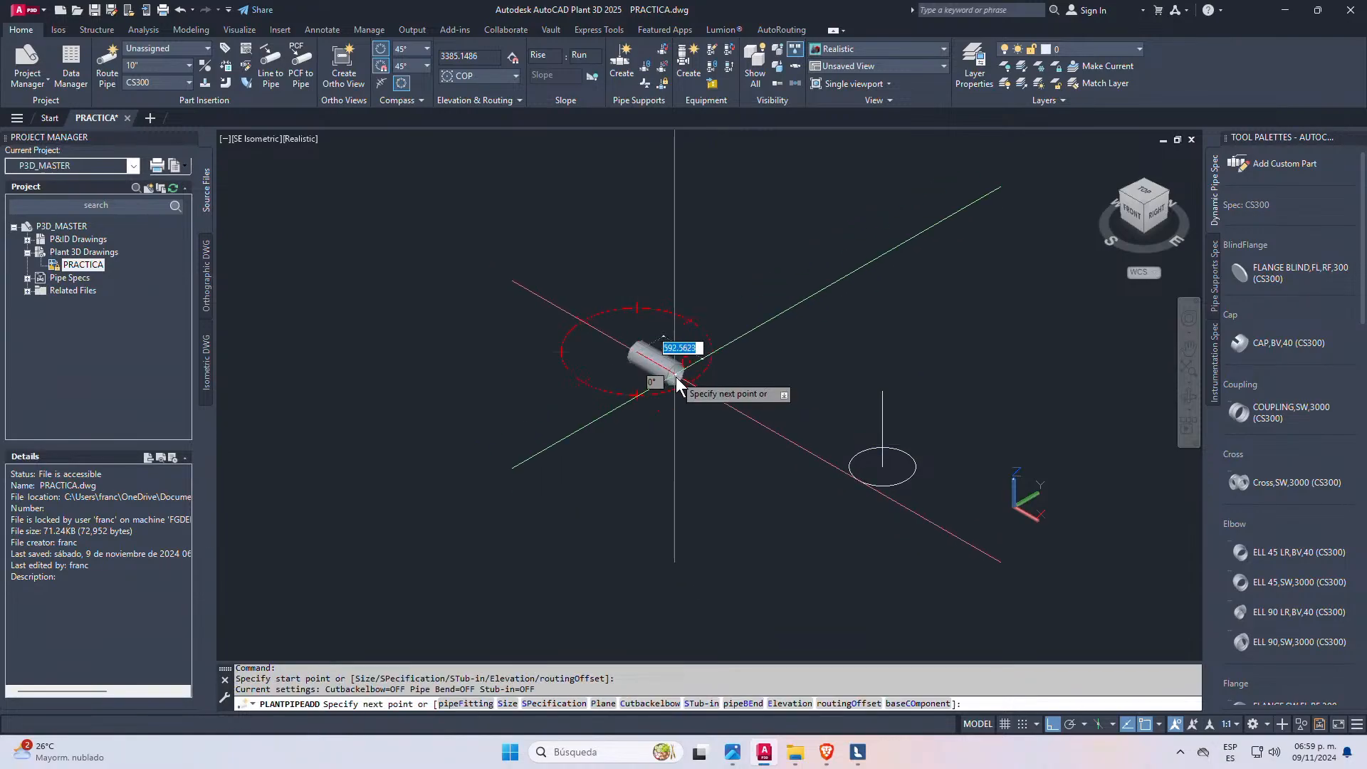
scroll(652, 332, "up", 5)
key("Escape")
key("Escape")
key("Escape")
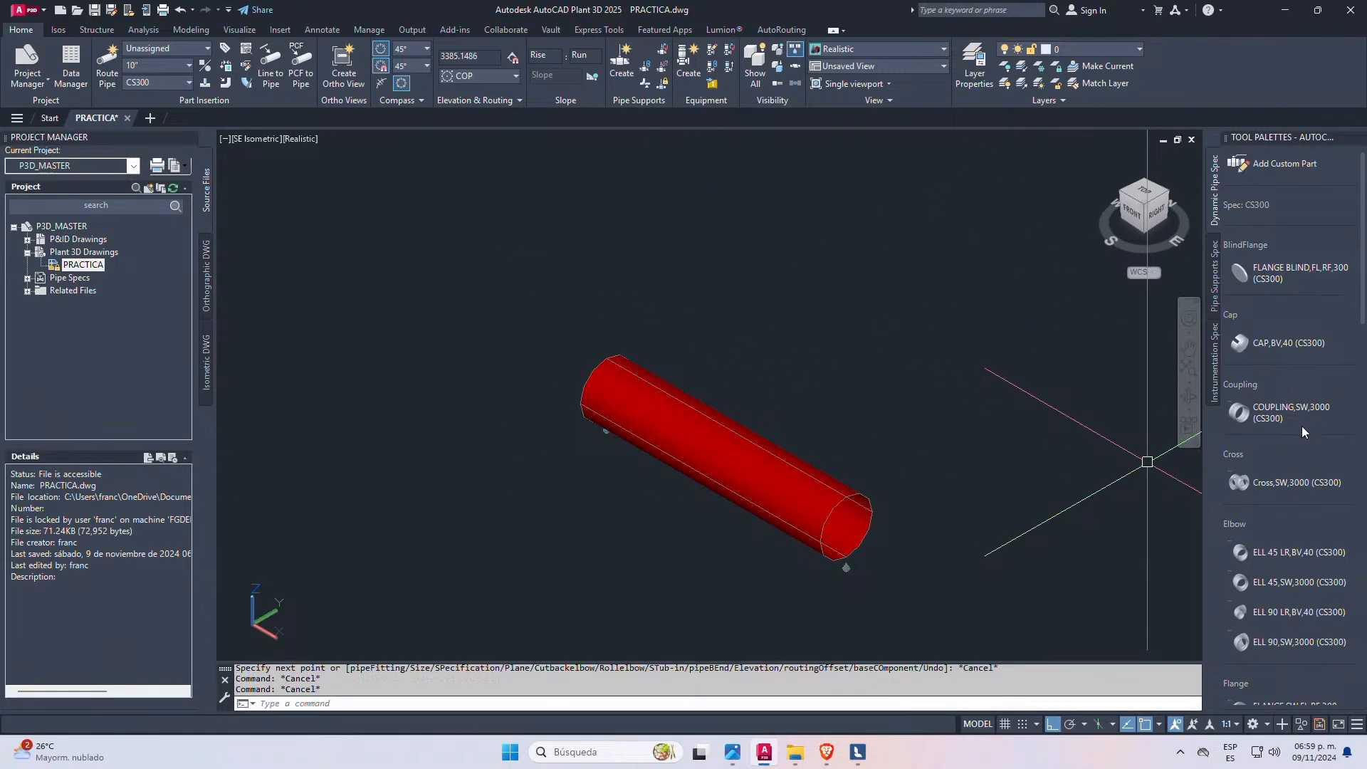
- Attach a Ball Valve,FL,RF,300 (CS300) to the near end of the pipe with the default rotation angle
scroll(1294, 420, "down", 15)
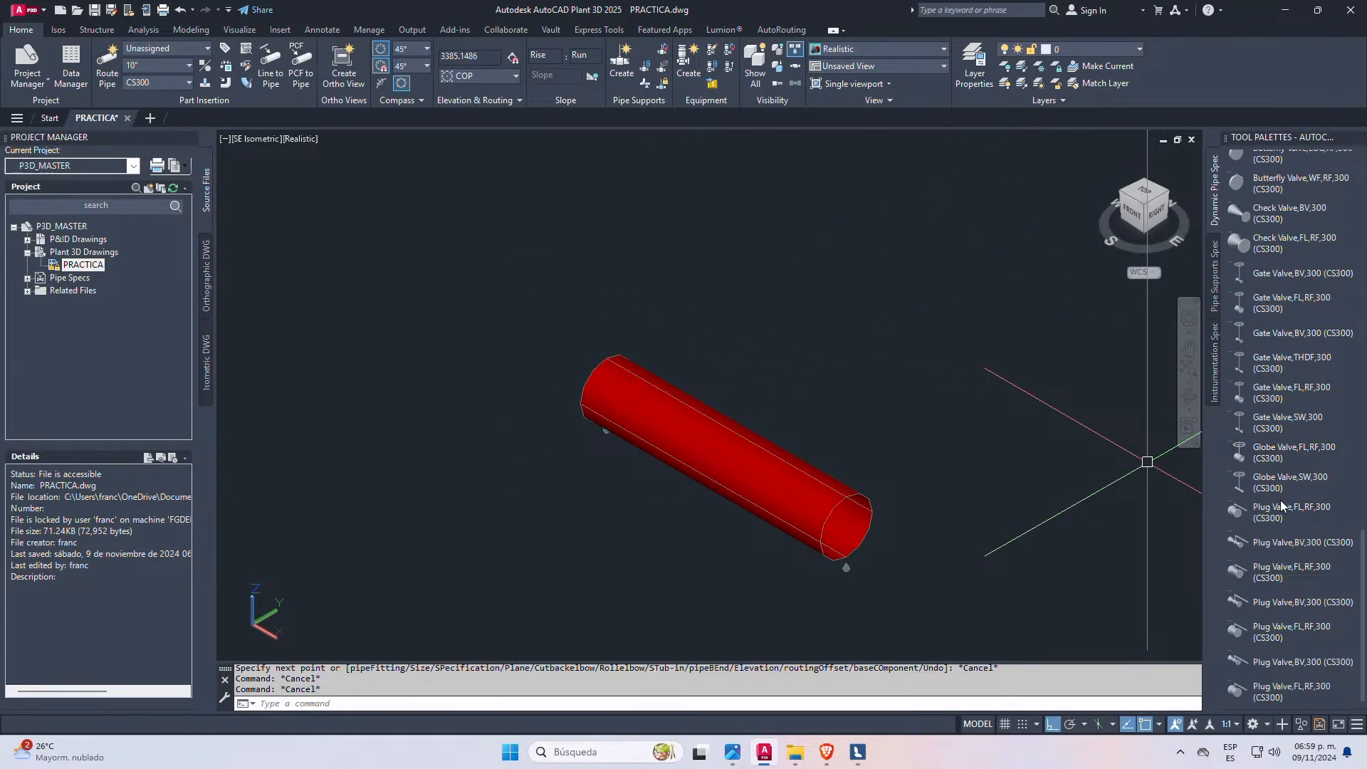
scroll(1244, 291, "up", 3)
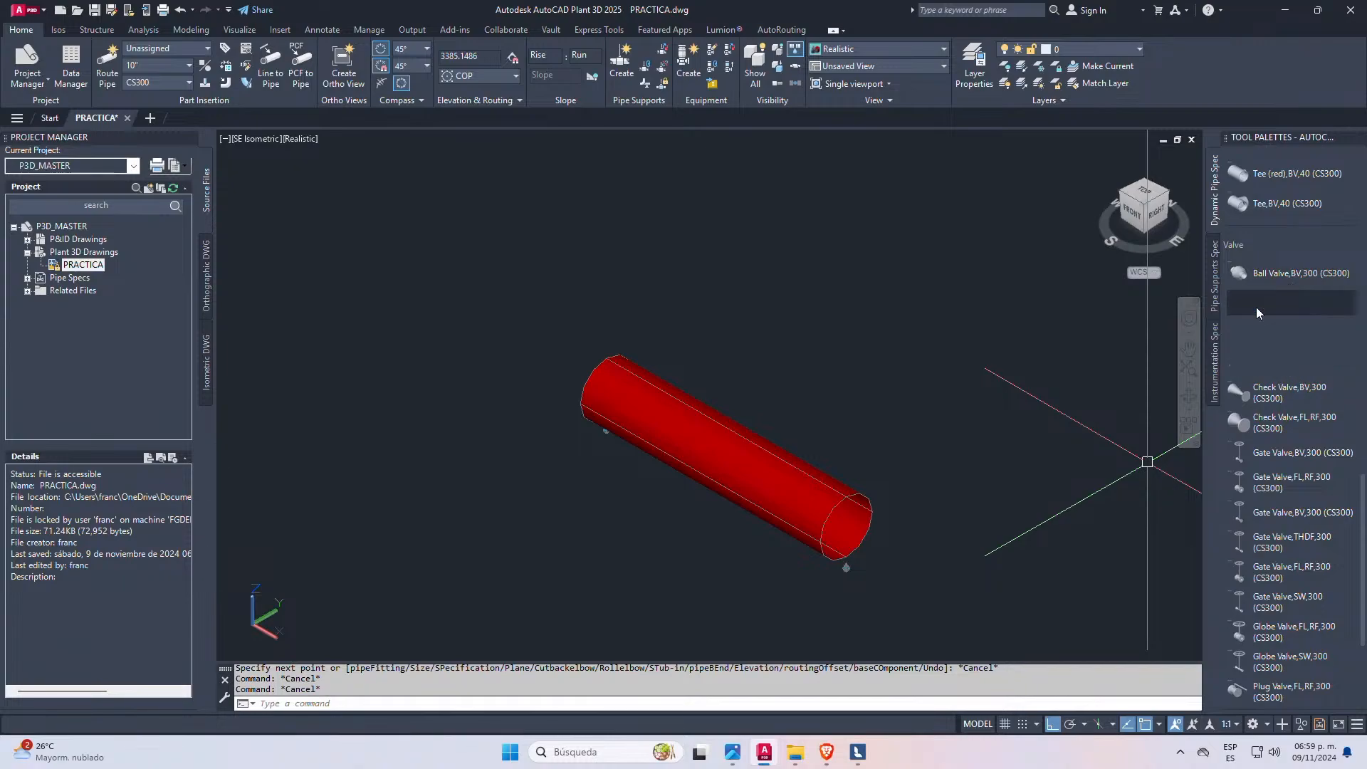
left_click(1289, 302)
left_click(600, 359)
key("Return")
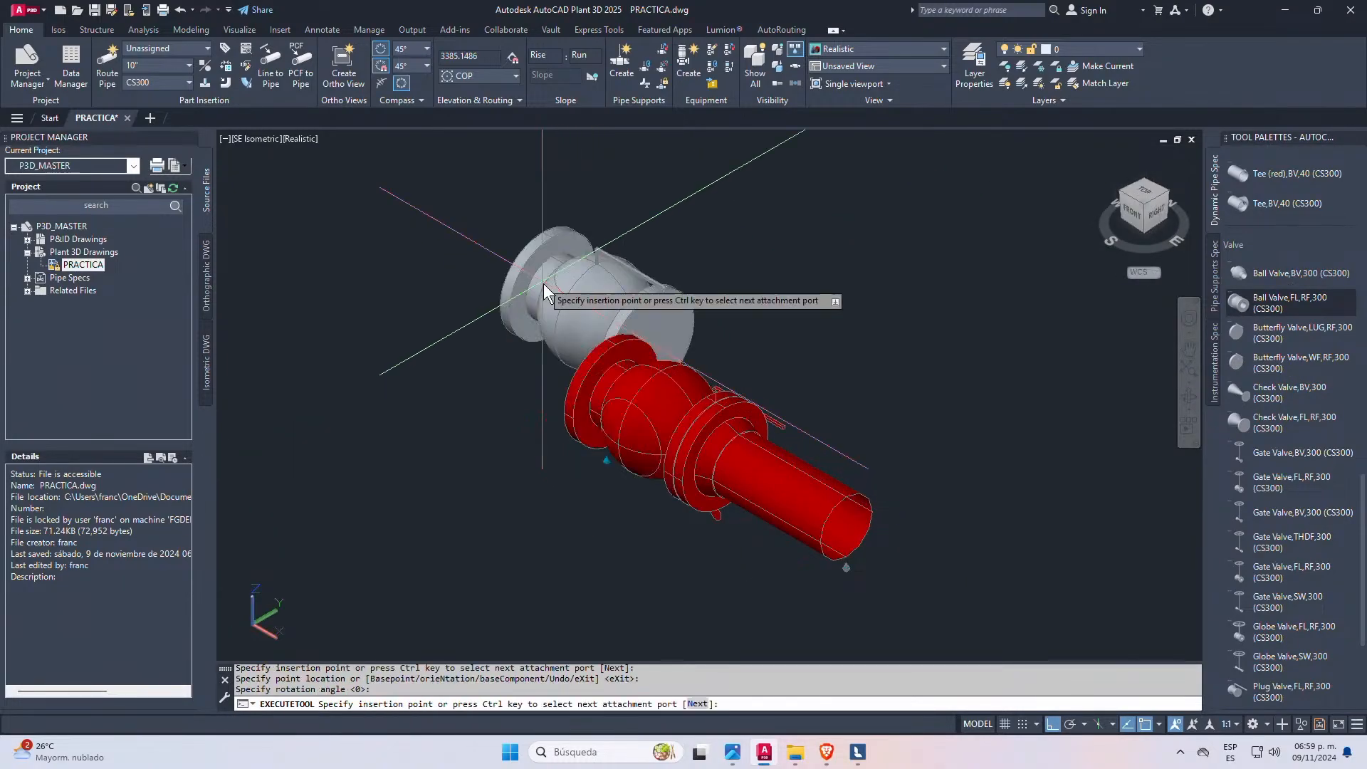
key("Escape")
key("Escape")
scroll(566, 285, "down", 2)
scroll(673, 383, "up", 3)
- Rotate the pipe component attached to the ball valve by the default 90-degree angle
left_click(646, 302)
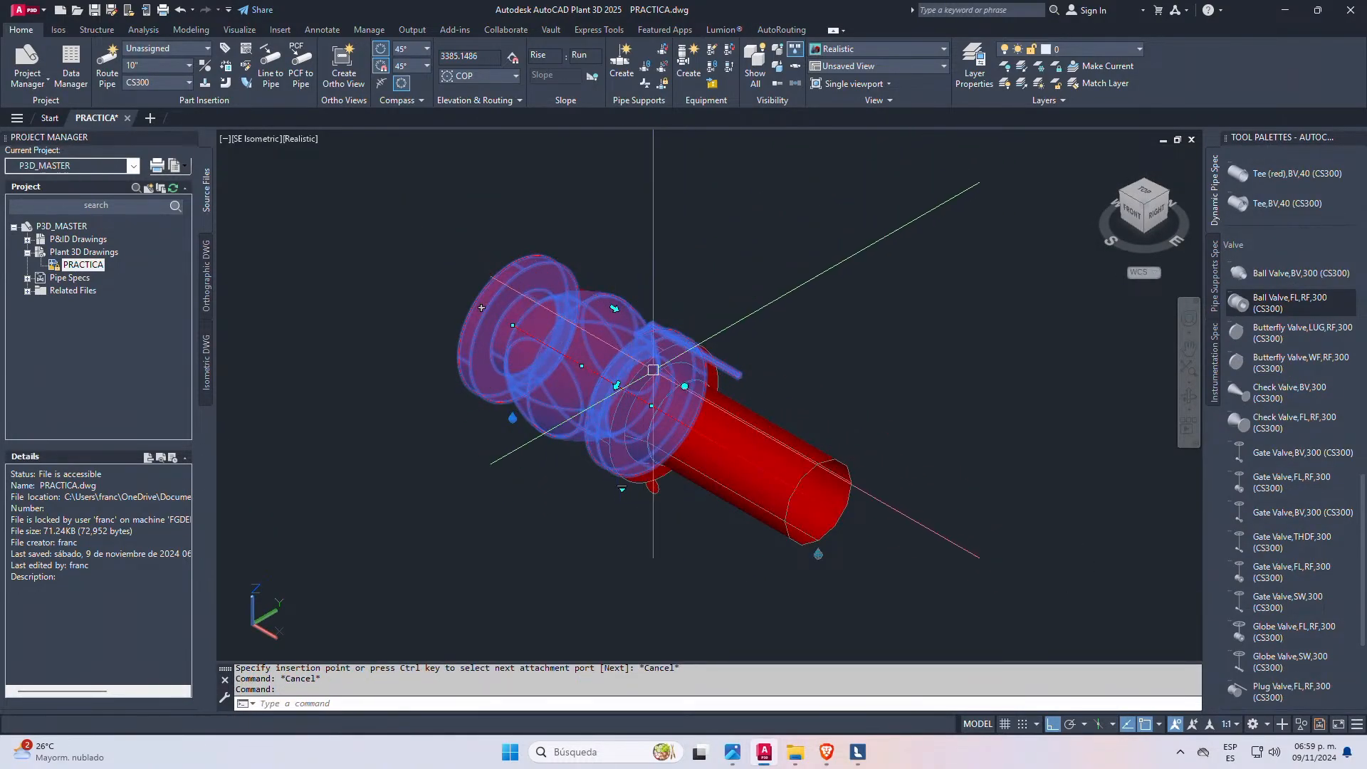
left_click(684, 387)
left_click(687, 388)
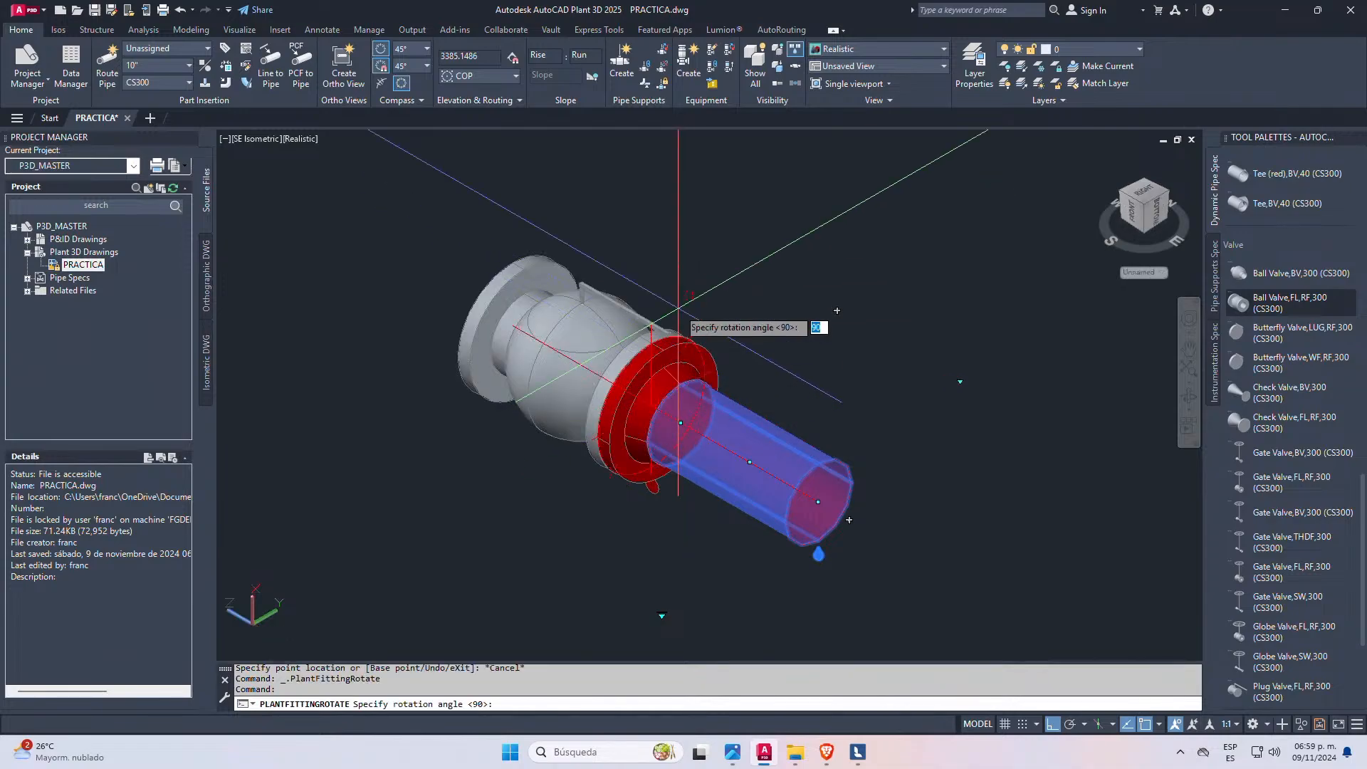
key("Return")
key("Escape")
- Move the whole valve and pipe assembly along X to the top of the vertical line above the circle
scroll(570, 282, "down", 4)
mouse_move(615, 362)
middle_mouse_down("shift")
mouse_move(777, 357)
mouse_move(790, 340)
middle_mouse_up("shift")
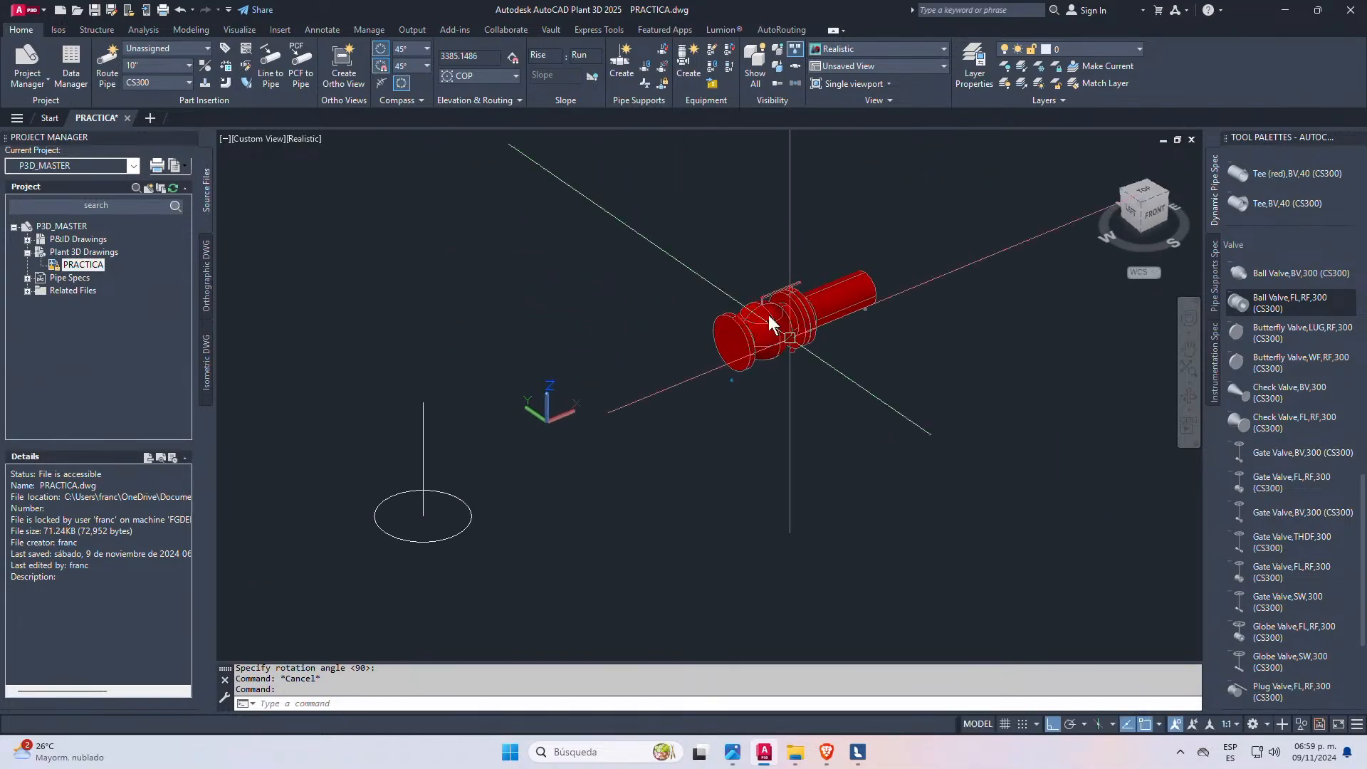
scroll(771, 308, "up", 4)
left_click(976, 519)
left_click(660, 219)
scroll(659, 219, "down", 2)
type("m")
key("Return")
scroll(695, 342, "up", 5)
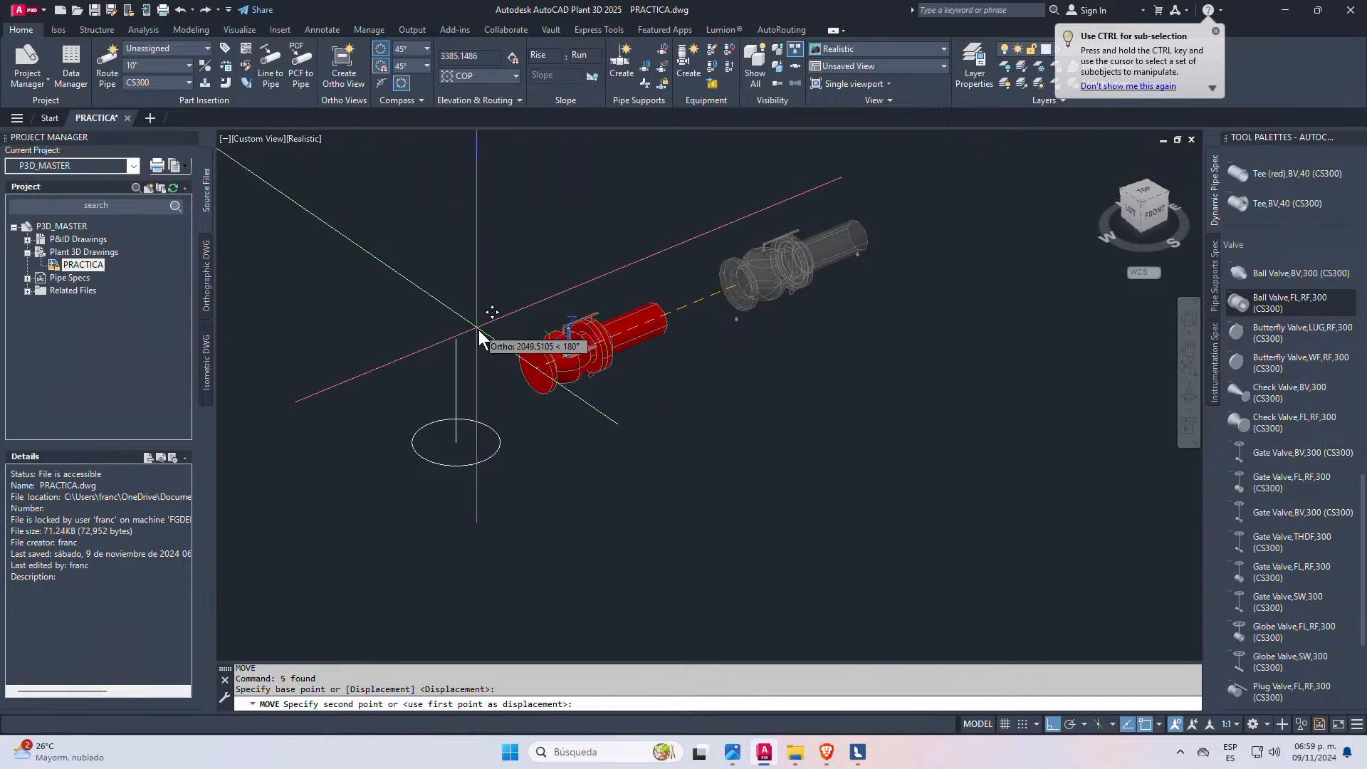
left_click(464, 342)
scroll(704, 334, "down", 3)
scroll(675, 321, "up", 5)
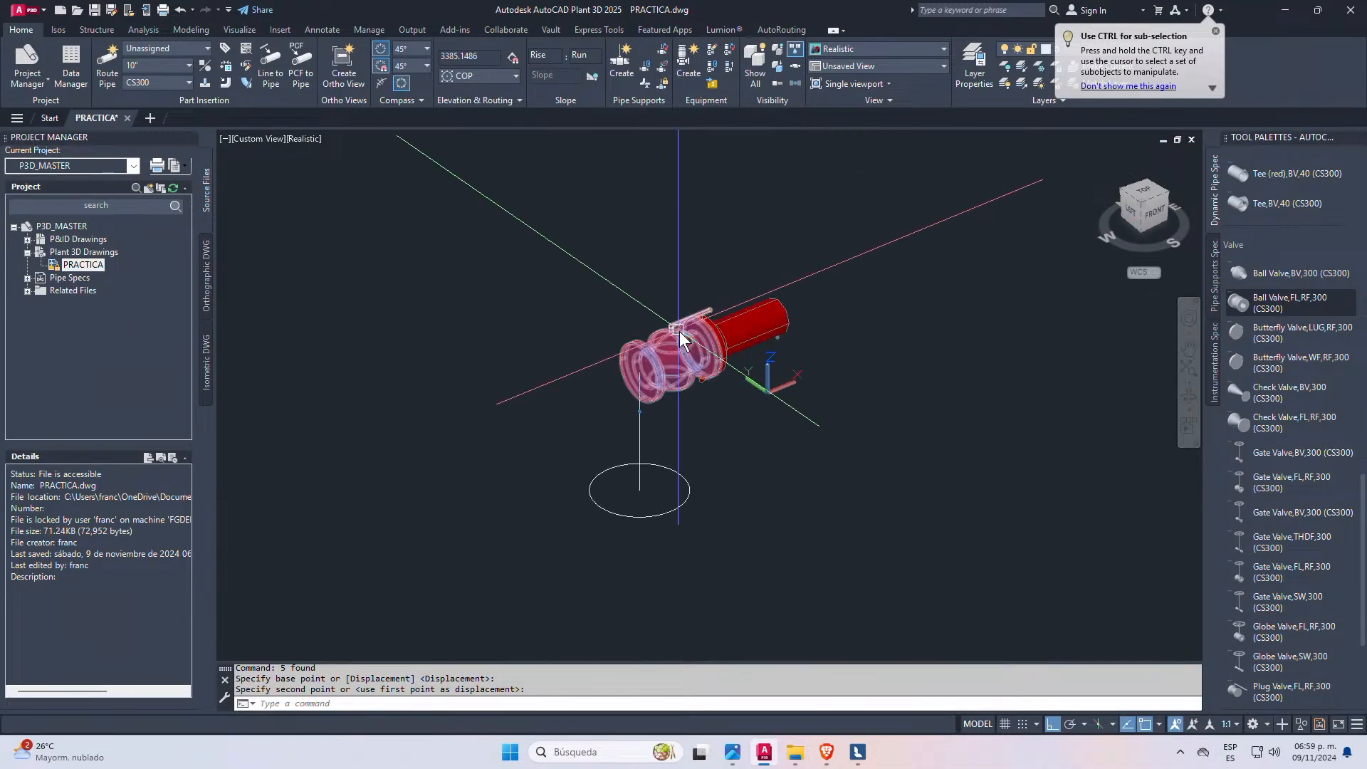
key("Escape")
- Examine the valve assembly's position relative to the vertical line and the circle below it
middle_click_drag(767, 458, 764, 404, "shift")
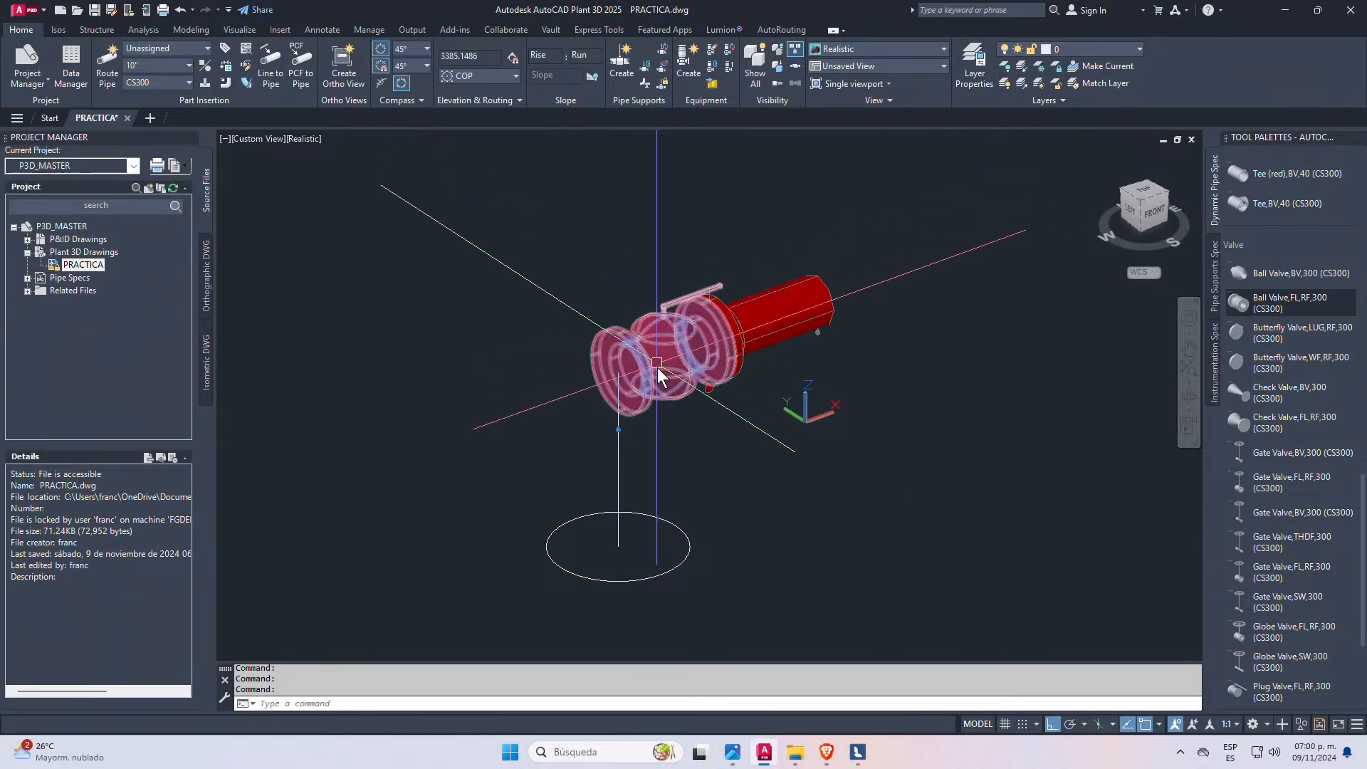
middle_click_drag(662, 442, 698, 293)
key("Escape")
left_click(716, 385)
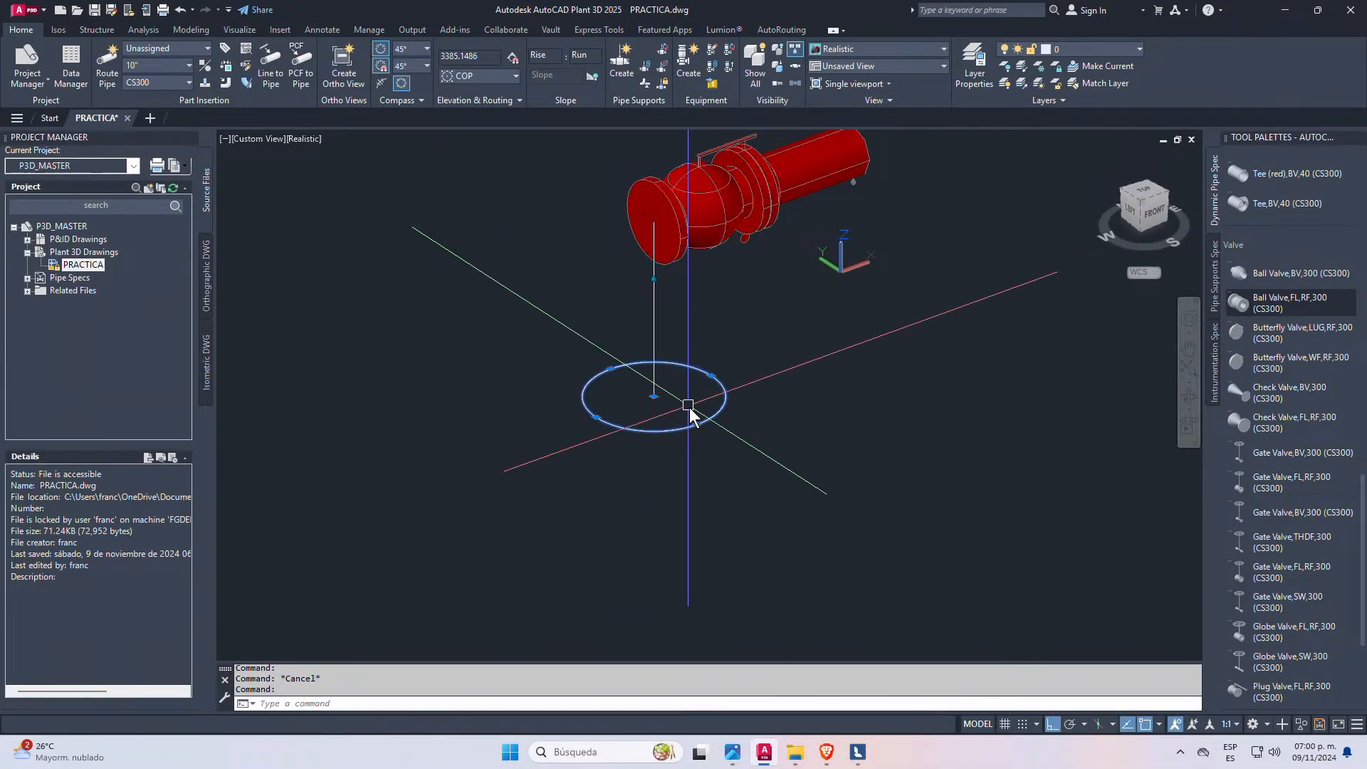
scroll(826, 304, "down", 6)
scroll(792, 324, "up", 3)
scroll(768, 315, "up", 3)
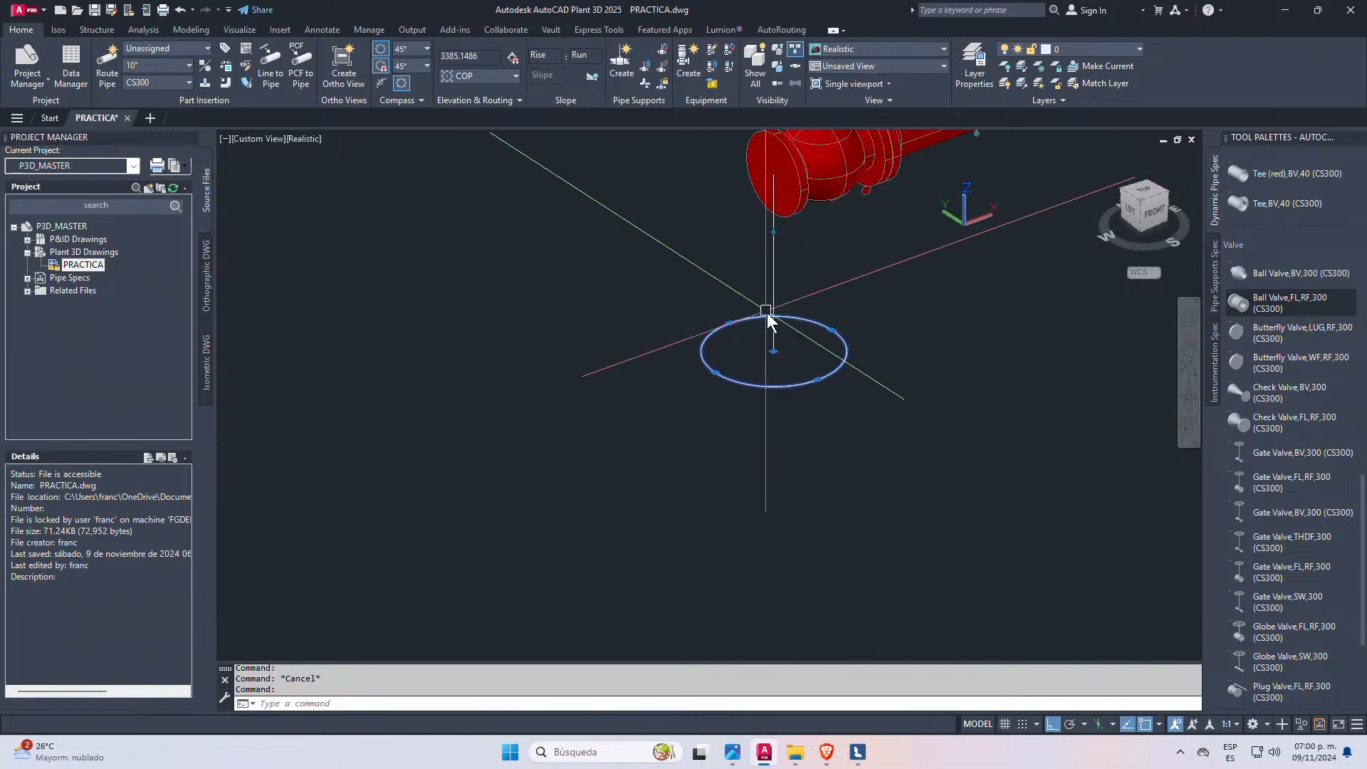
scroll(698, 403, "down", 6)
key("Escape")
- Route the pipe onward from the assembly's open end through three 90-degree turns, ending in a long straight run
scroll(762, 324, "up", 4)
left_click(732, 366)
left_click(732, 366)
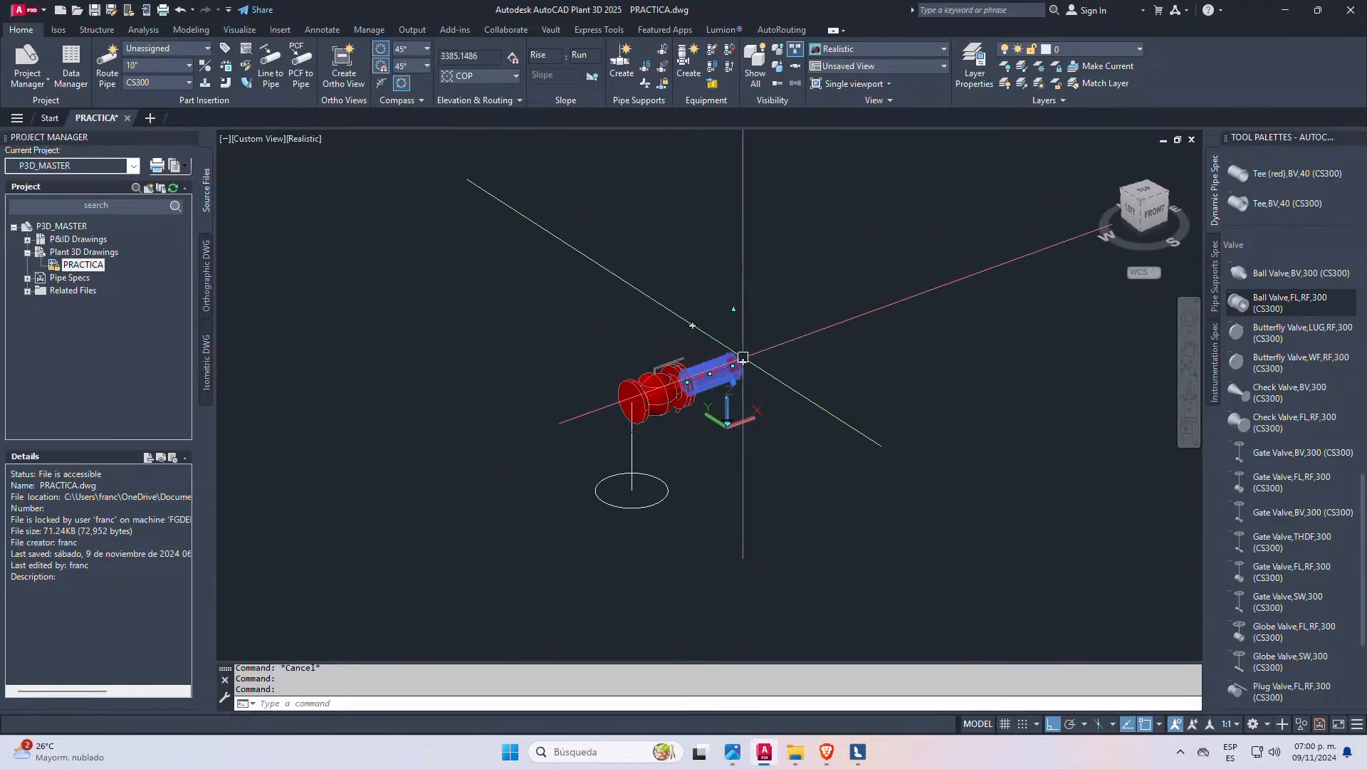
scroll(743, 365, "down", 4)
left_click(859, 320)
left_click(768, 255)
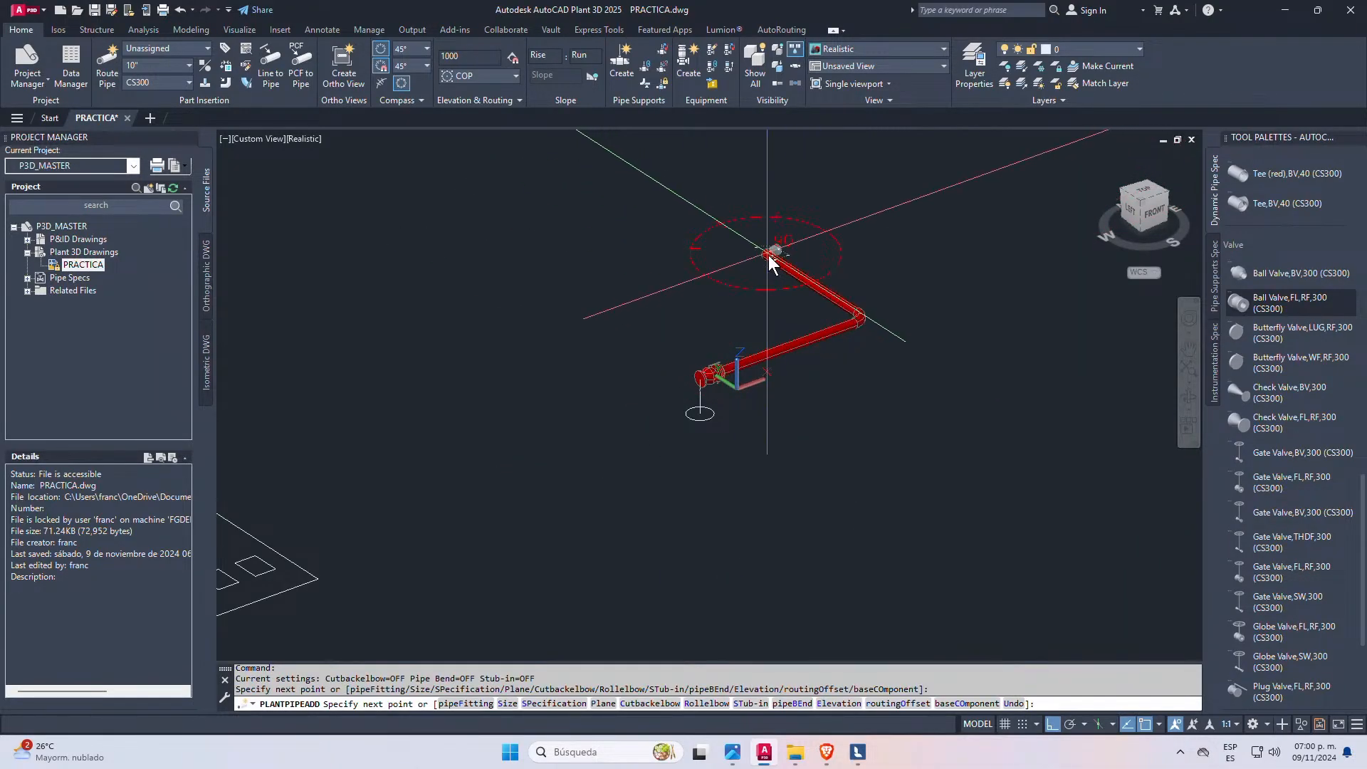
scroll(954, 203, "down", 6)
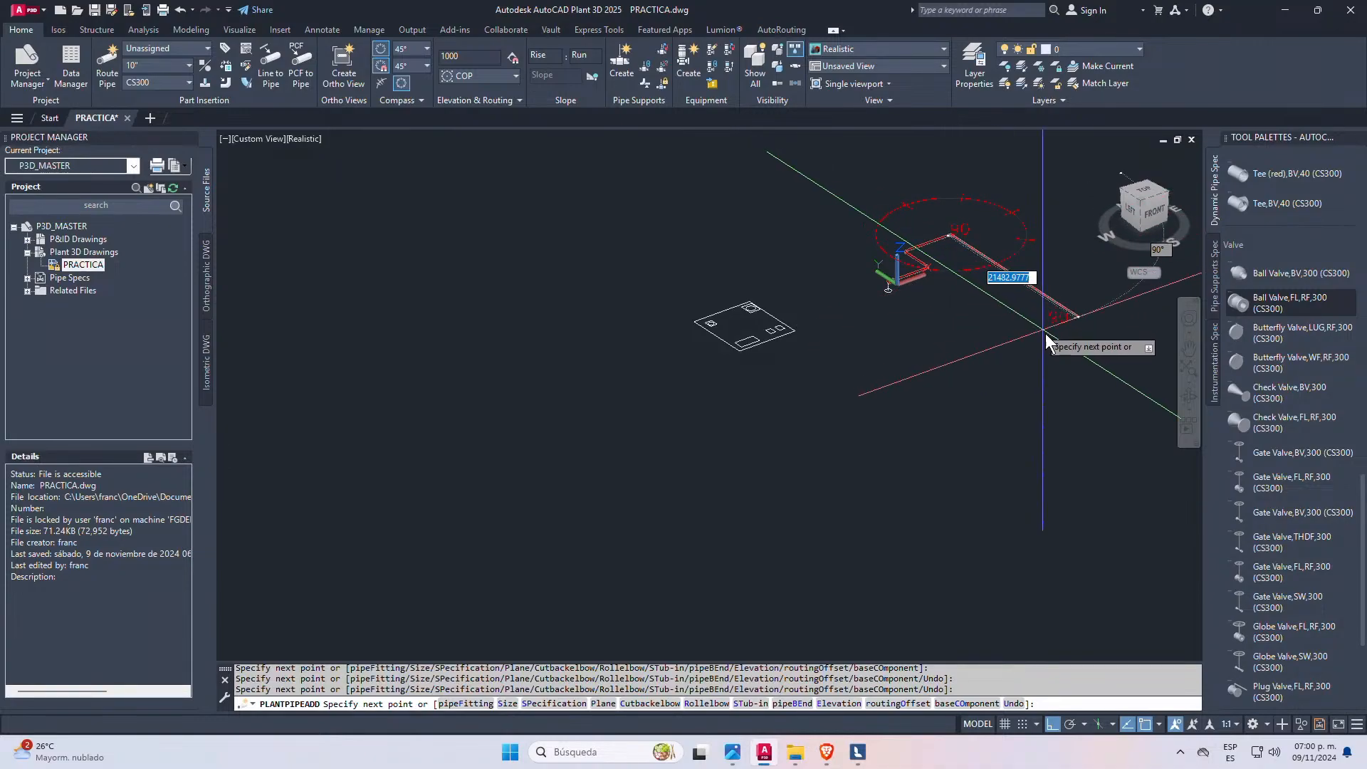
key("Escape")
scroll(1011, 295, "up", 3)
scroll(773, 346, "down", 4)
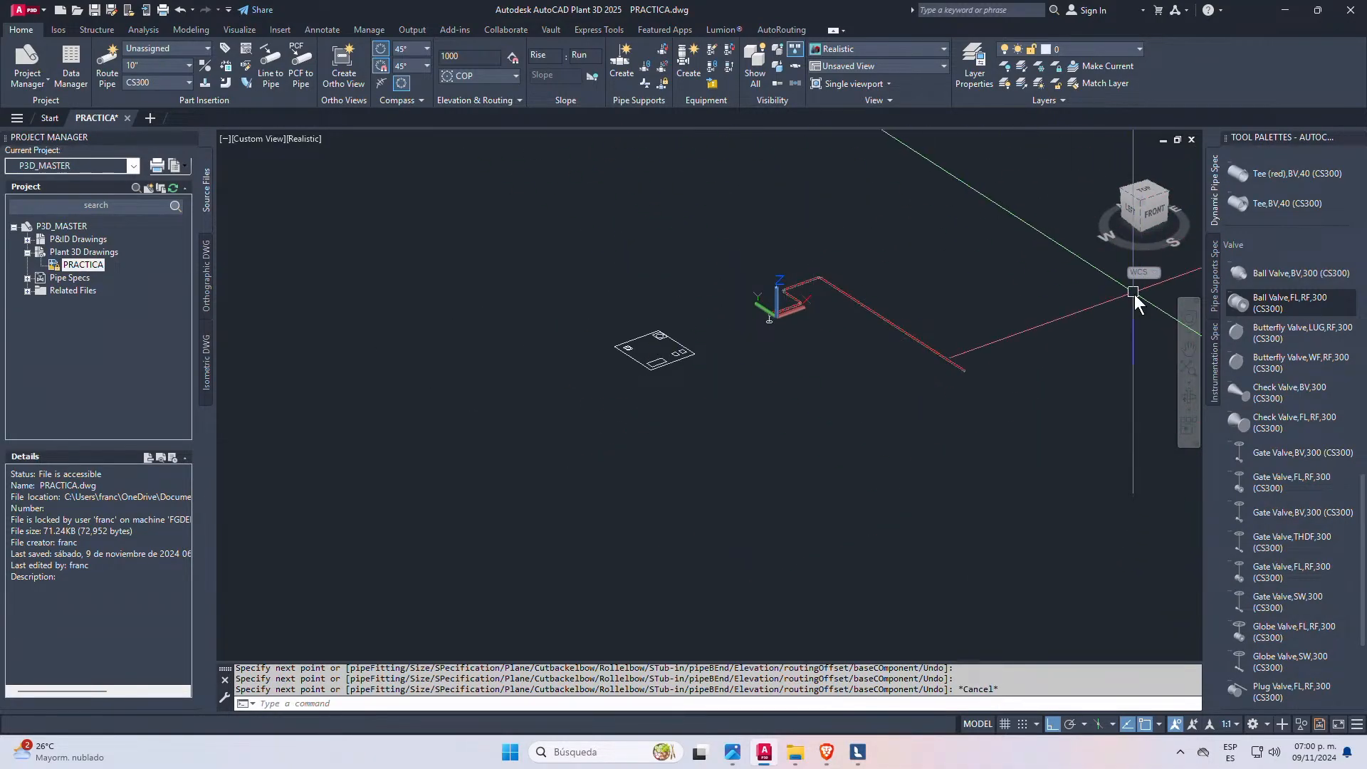
- Switch to the top view and draw a freehand rectangle enclosing the whole pipe route and the circle
left_click(1151, 192)
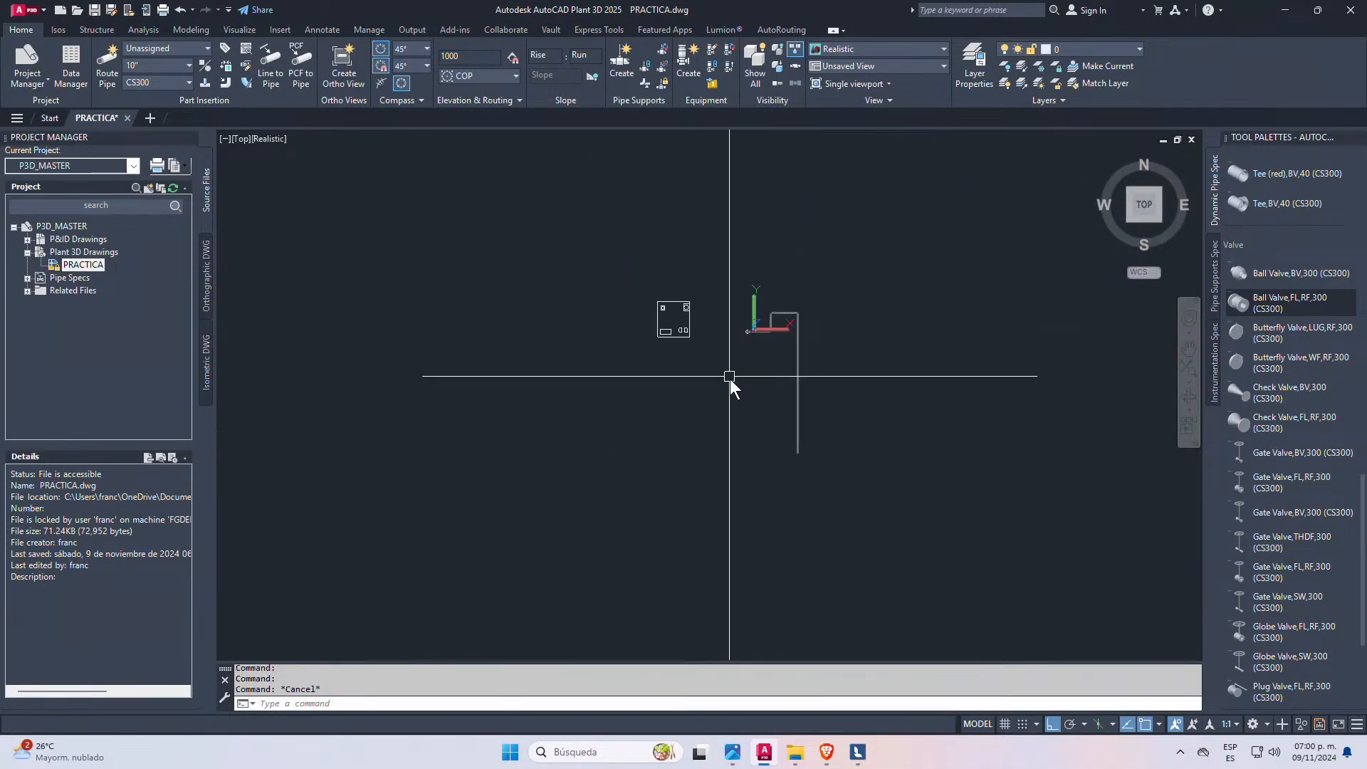
key("Escape")
type("rec")
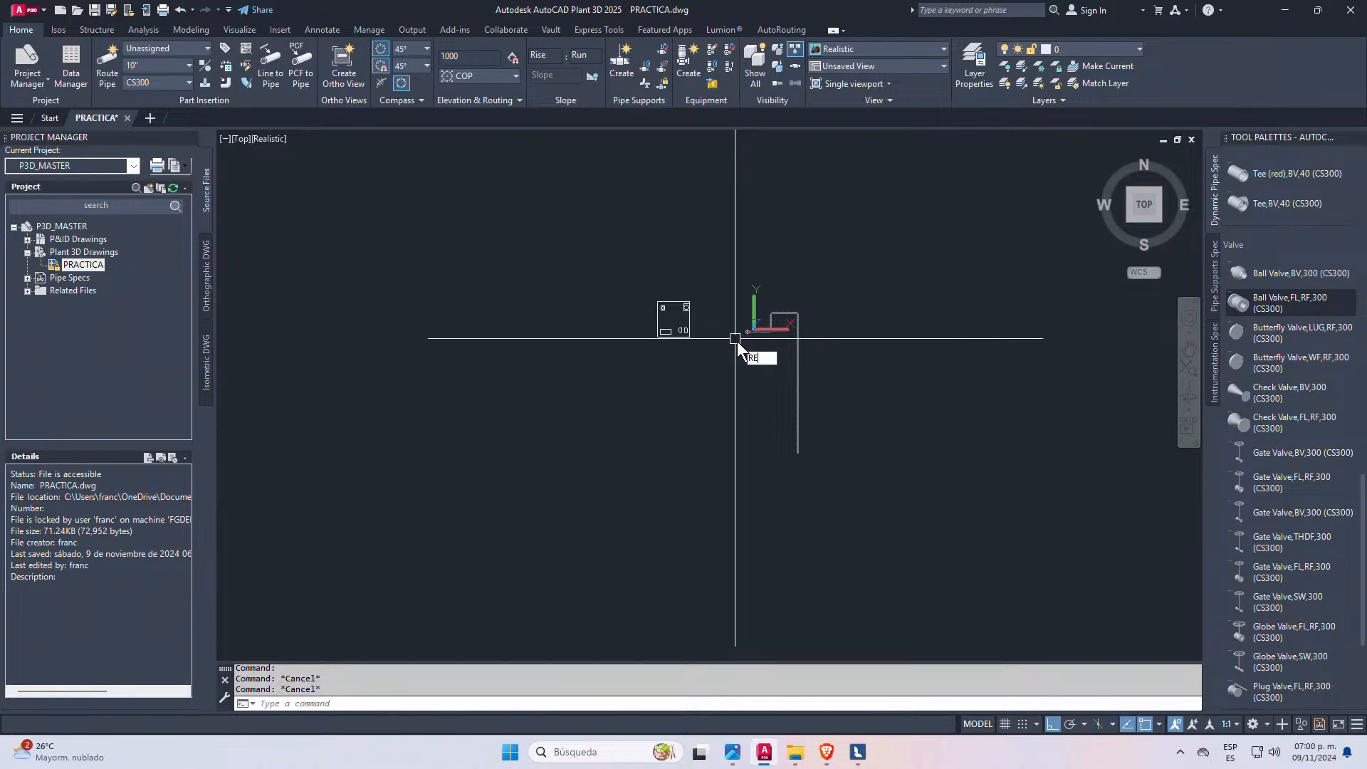
key("Return")
left_click(730, 296)
left_click(876, 478)
key("Escape")
key("Escape")
key("Escape")
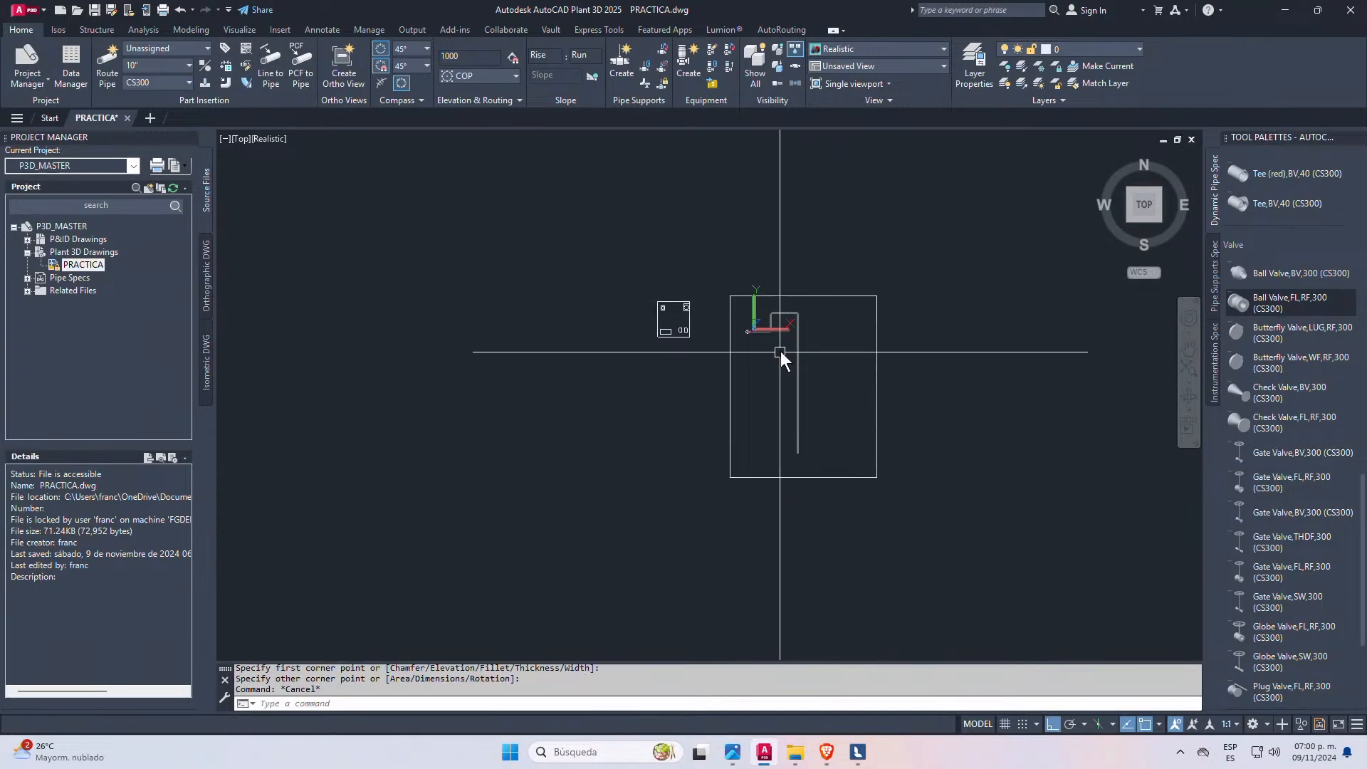
- Stretch the left edge of the enclosing rectangle so it passes through the centre of the circle
scroll(774, 339, "up", 5)
left_click(729, 393)
scroll(687, 405, "down", 2)
left_click(655, 430)
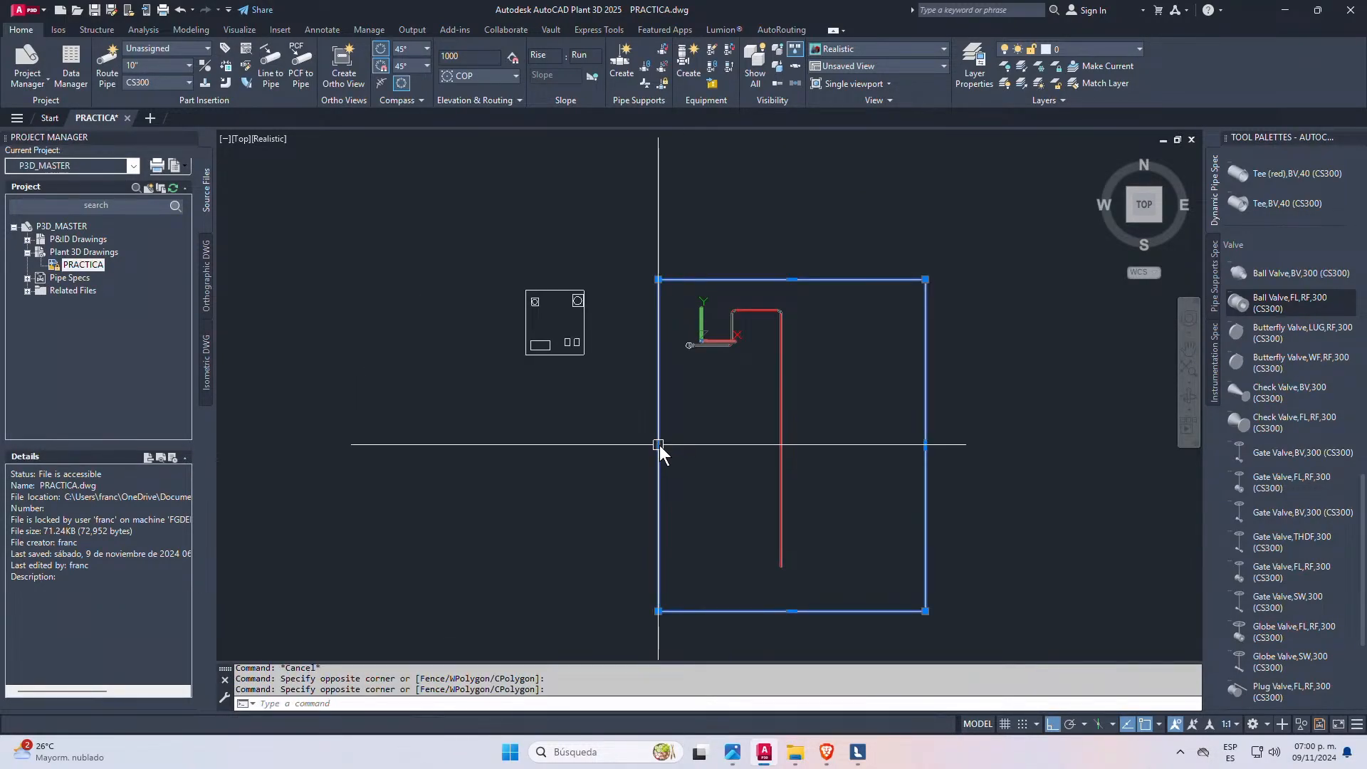
left_click(657, 445)
scroll(673, 356, "up", 4)
key("Escape")
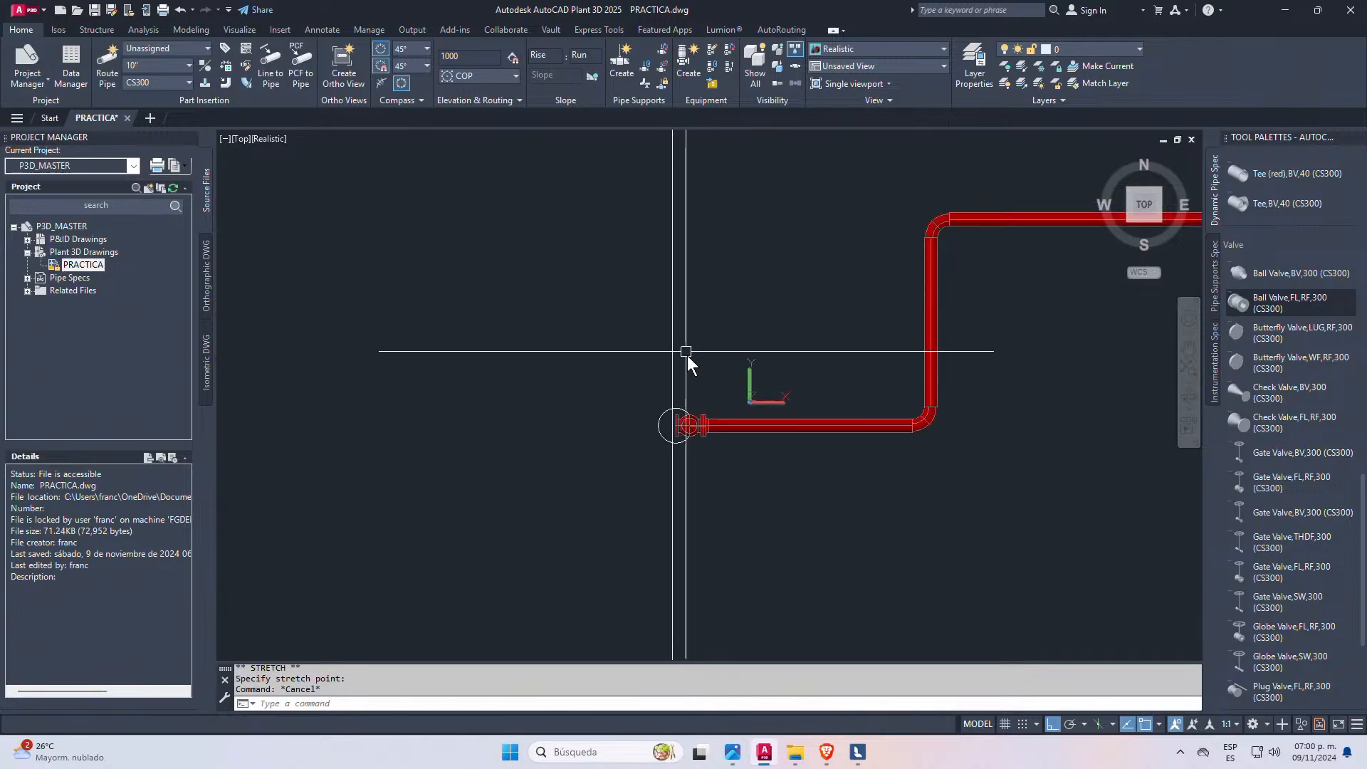
- Move the whole equipment plot plan closer to the large rectangle around the pipe route
scroll(900, 385, "down", 4)
left_click(784, 183)
left_click(469, 453)
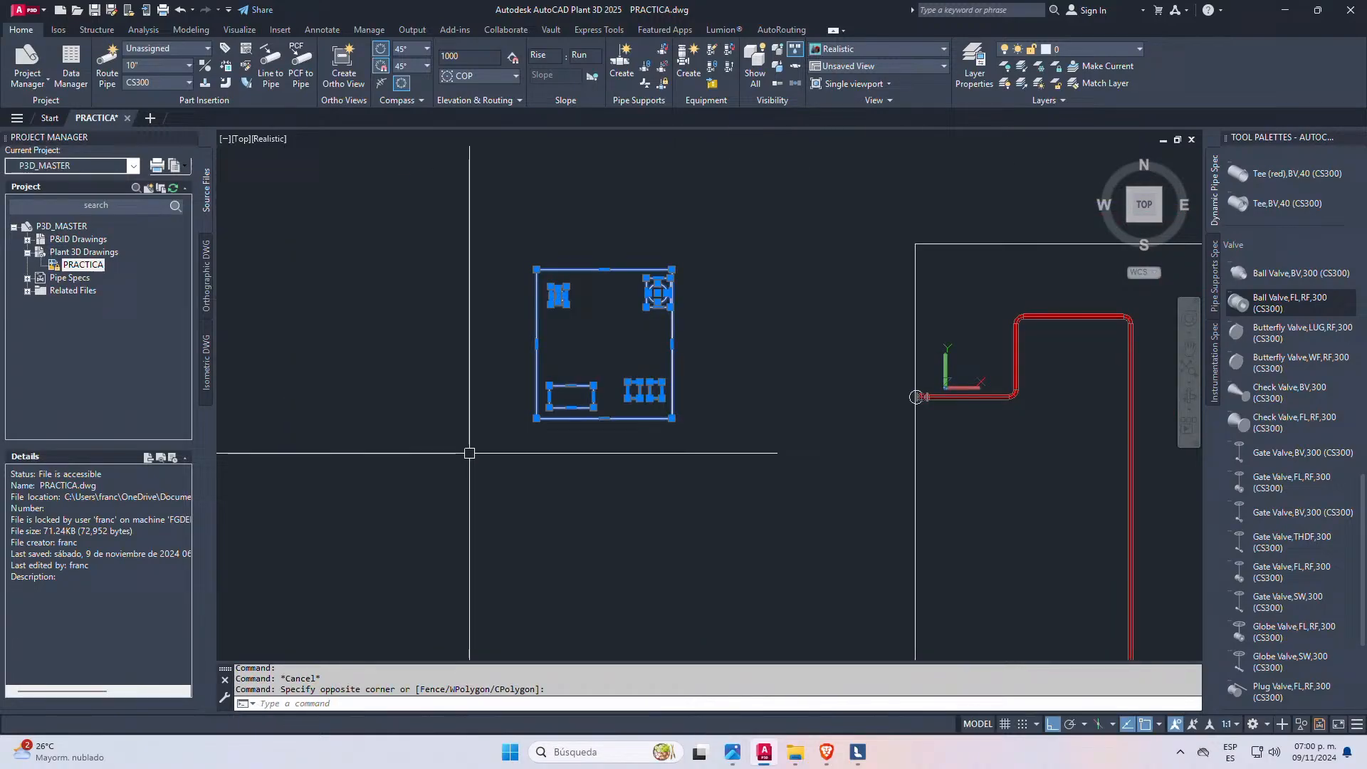
key("Return")
left_click(569, 491)
left_click(734, 521)
key("Escape")
- Examine the valve, the vertical line and the circle in the southwest isometric view and at a closer oblique angle
scroll(929, 409, "up", 6)
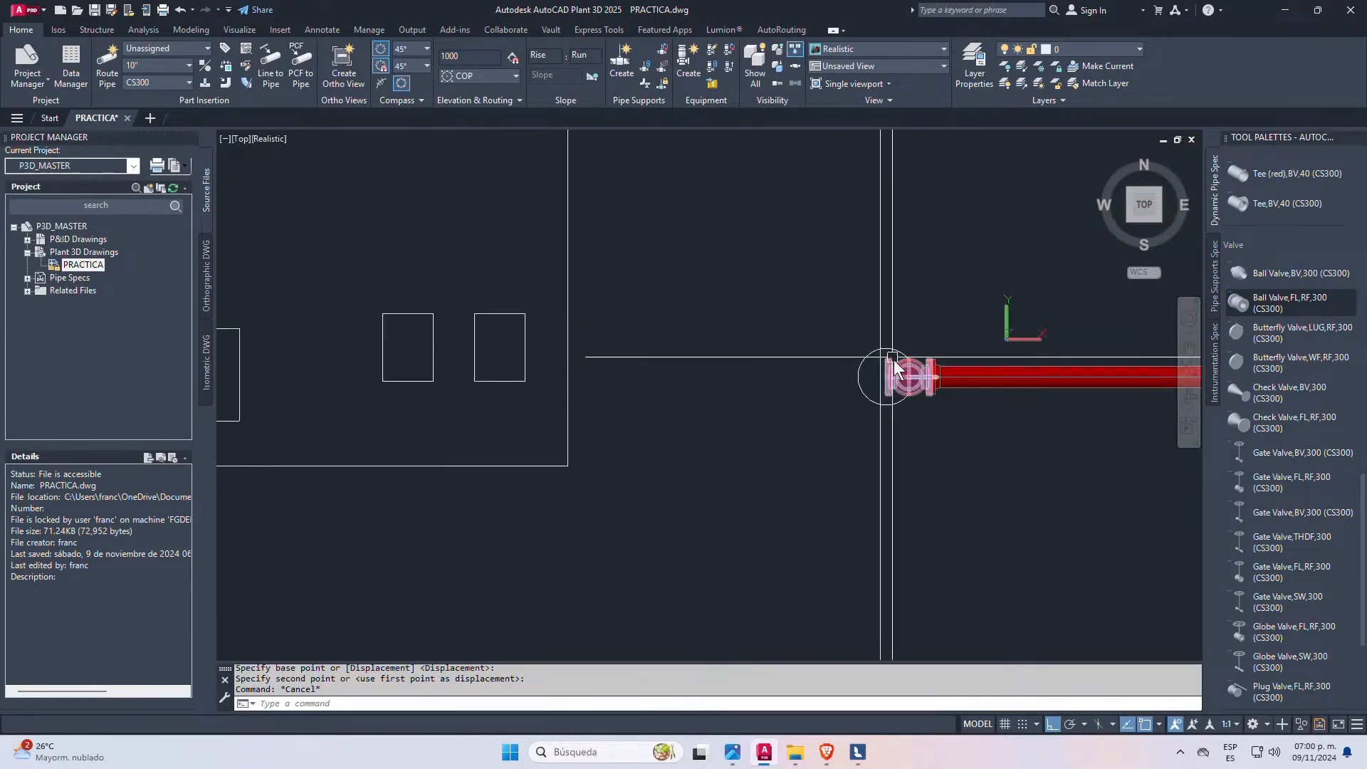
scroll(895, 367, "down", 5)
middle_click_drag(872, 437, 740, 374, "shift")
left_click(1135, 205)
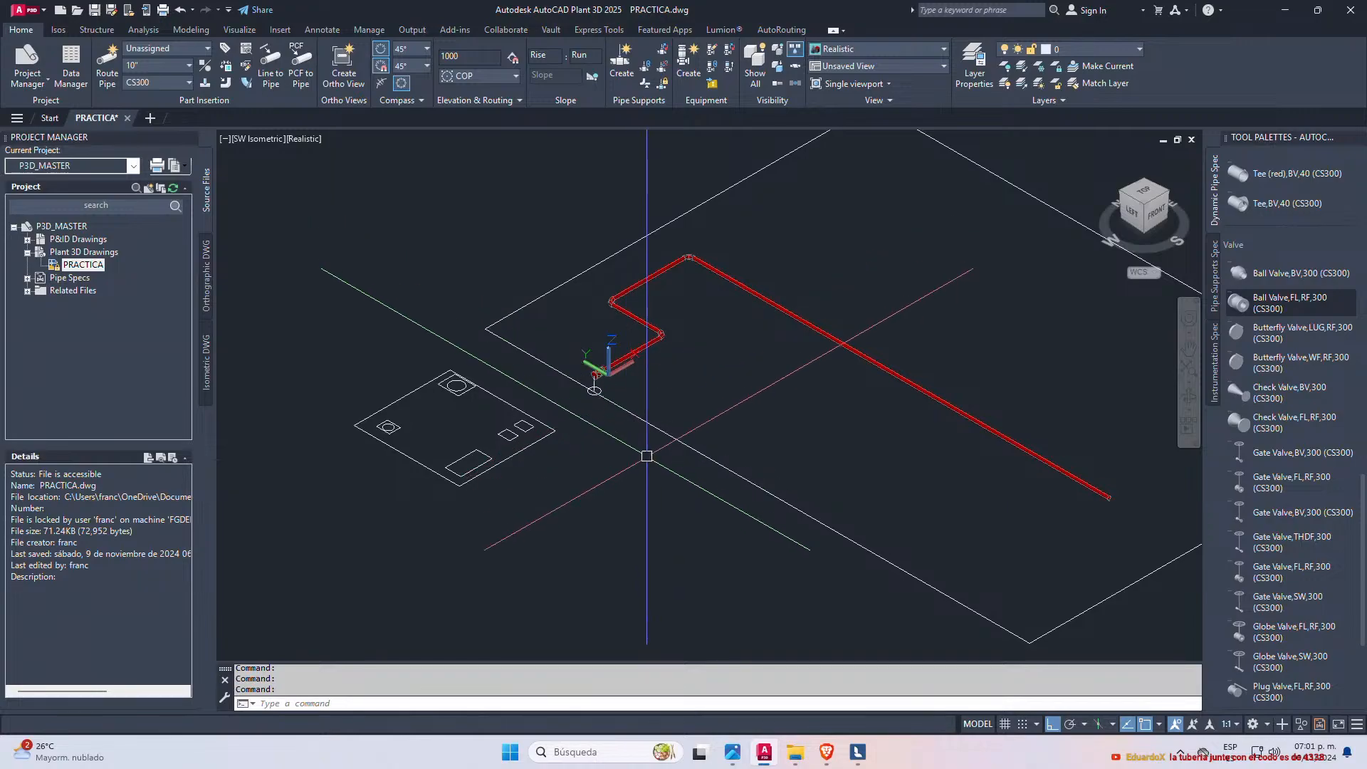
scroll(639, 318, "up", 4)
scroll(638, 318, "up", 3)
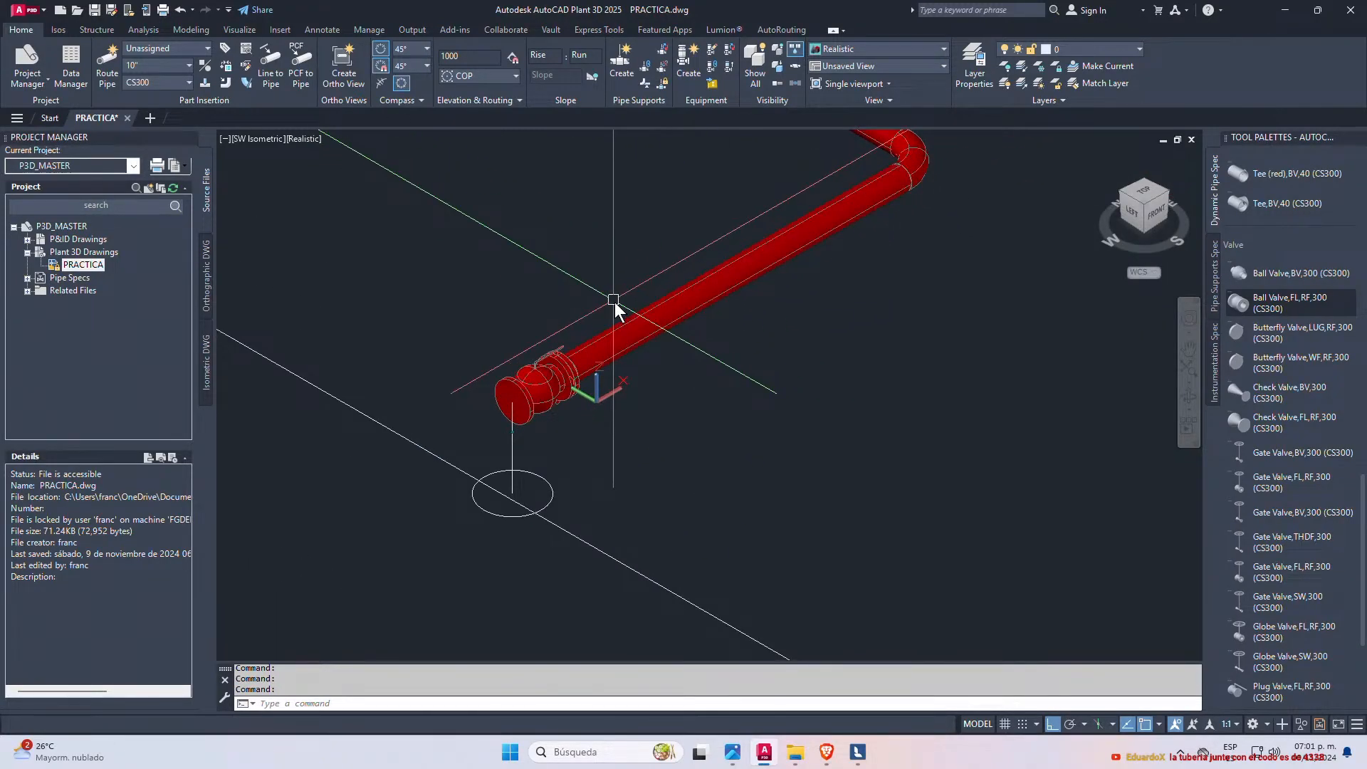
scroll(562, 384, "down", 5)
scroll(508, 373, "up", 4)
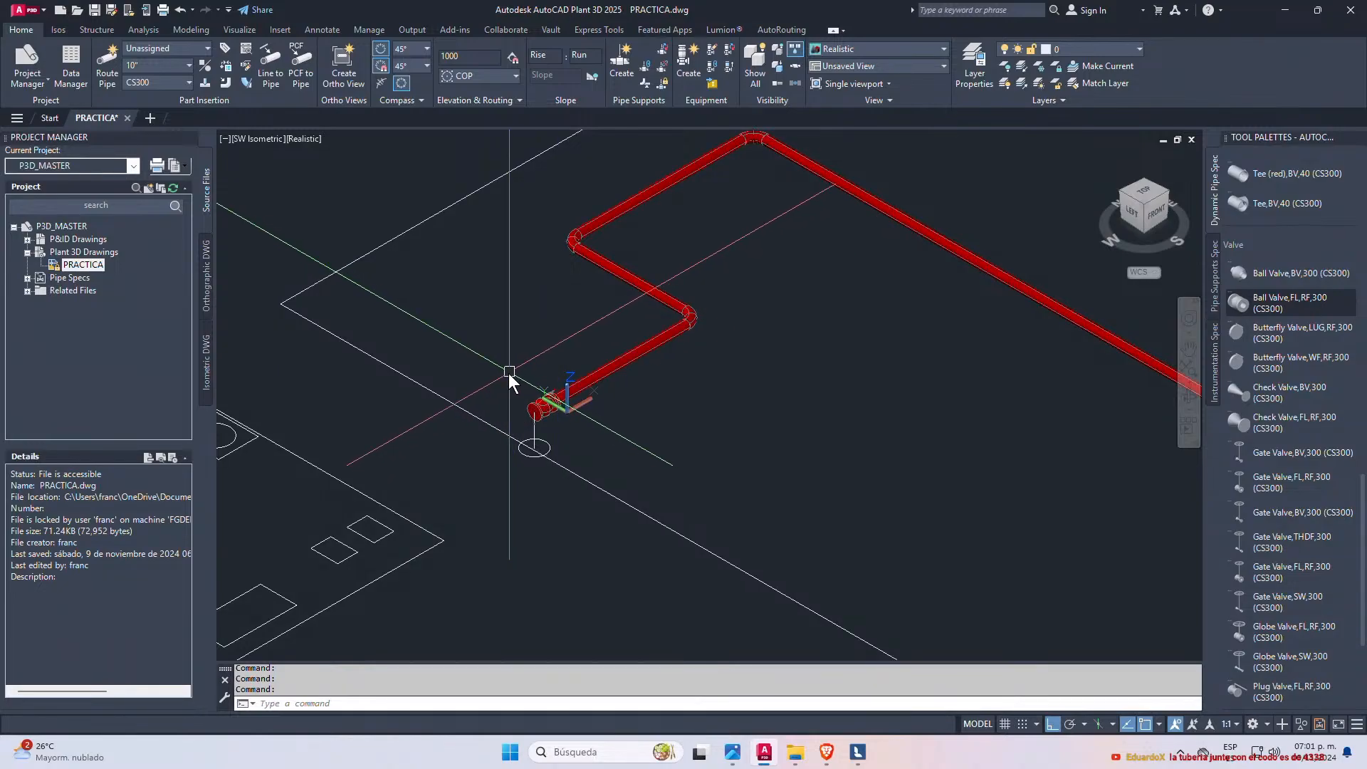
scroll(664, 356, "down", 3)
key("Escape")
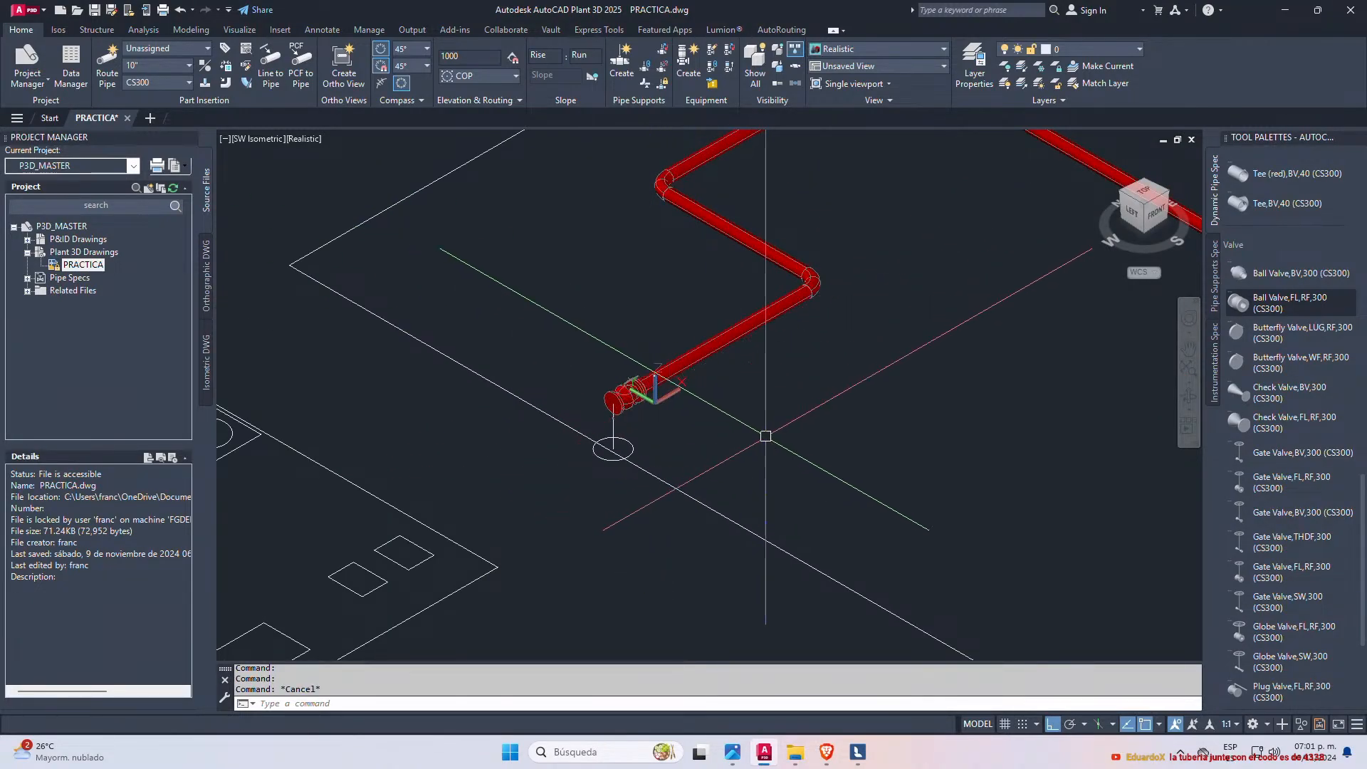
middle_click_drag(767, 436, 702, 463, "shift")
scroll(637, 418, "up", 7)
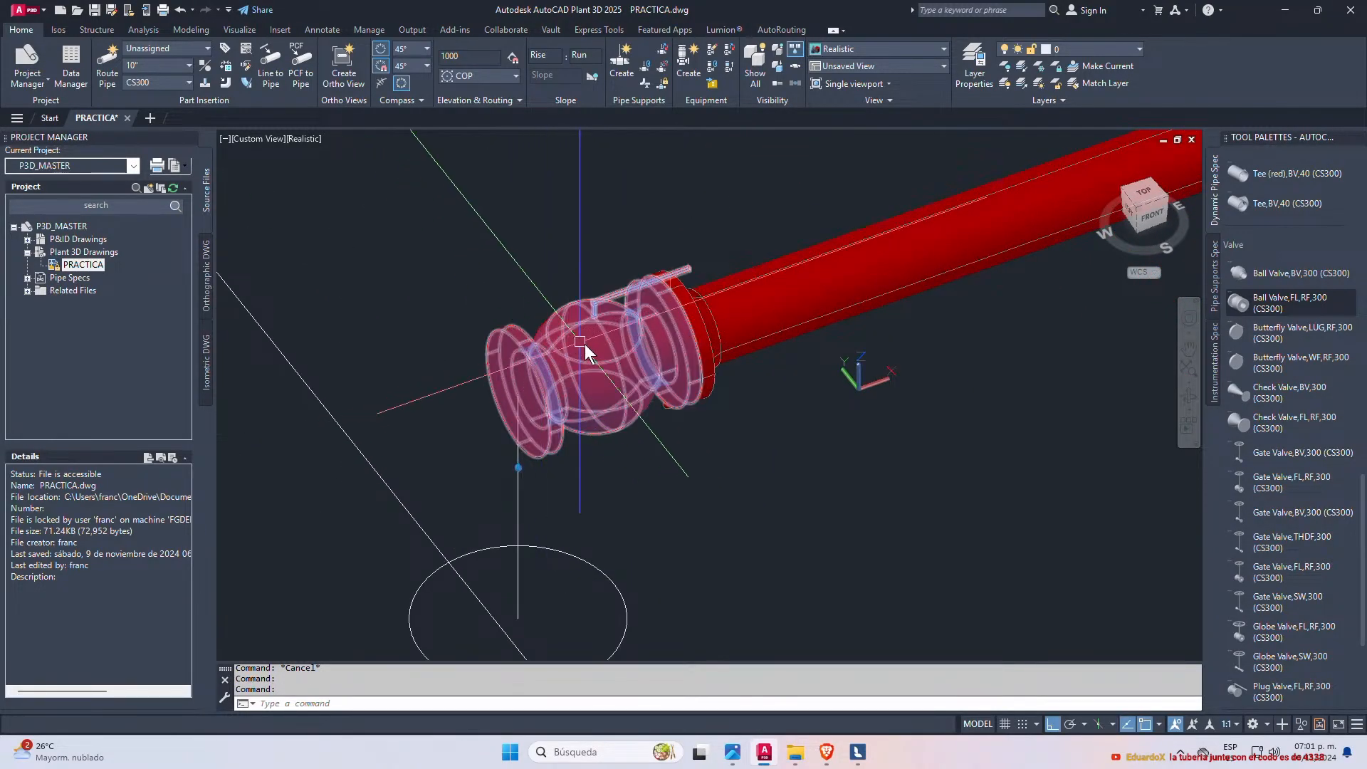
scroll(584, 356, "down", 4)
scroll(613, 370, "up", 3)
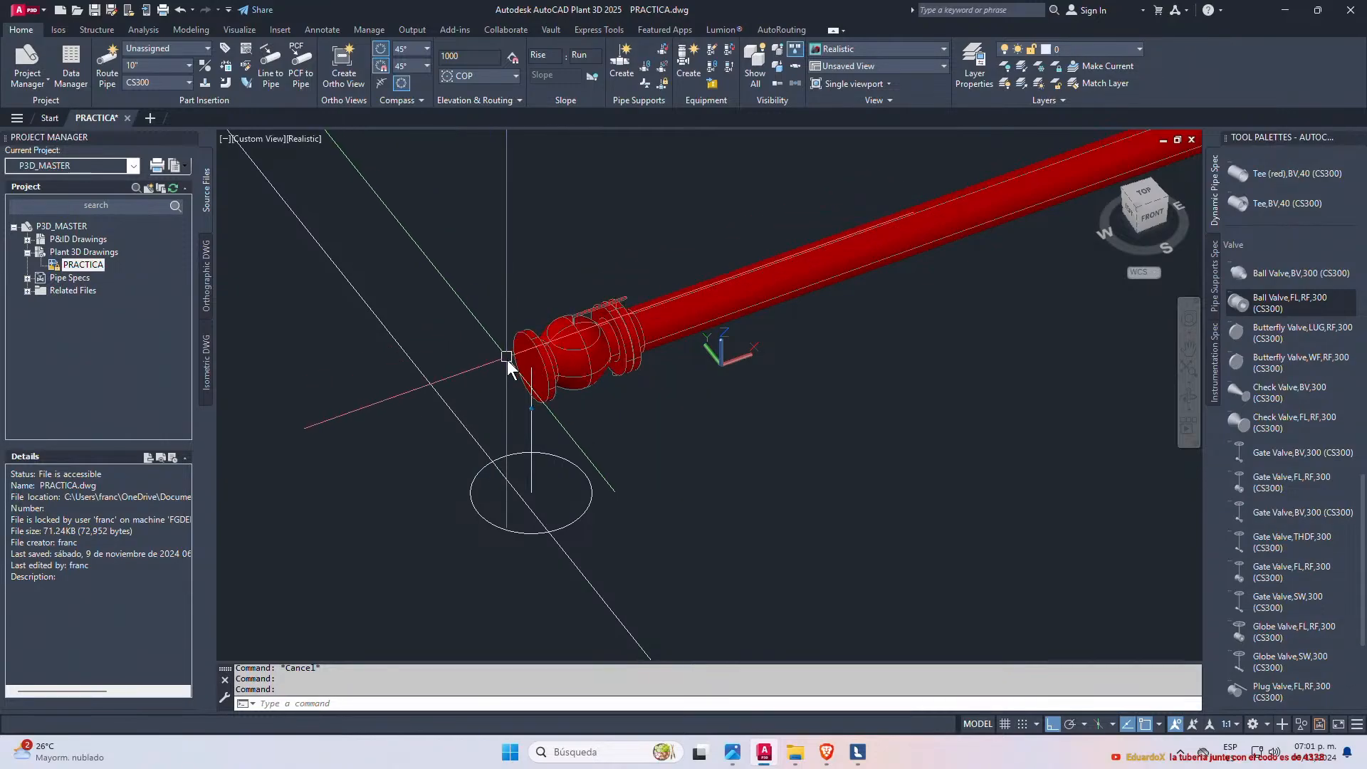
scroll(629, 363, "down", 2)
middle_click_drag(572, 393, 623, 385)
scroll(618, 369, "up", 3)
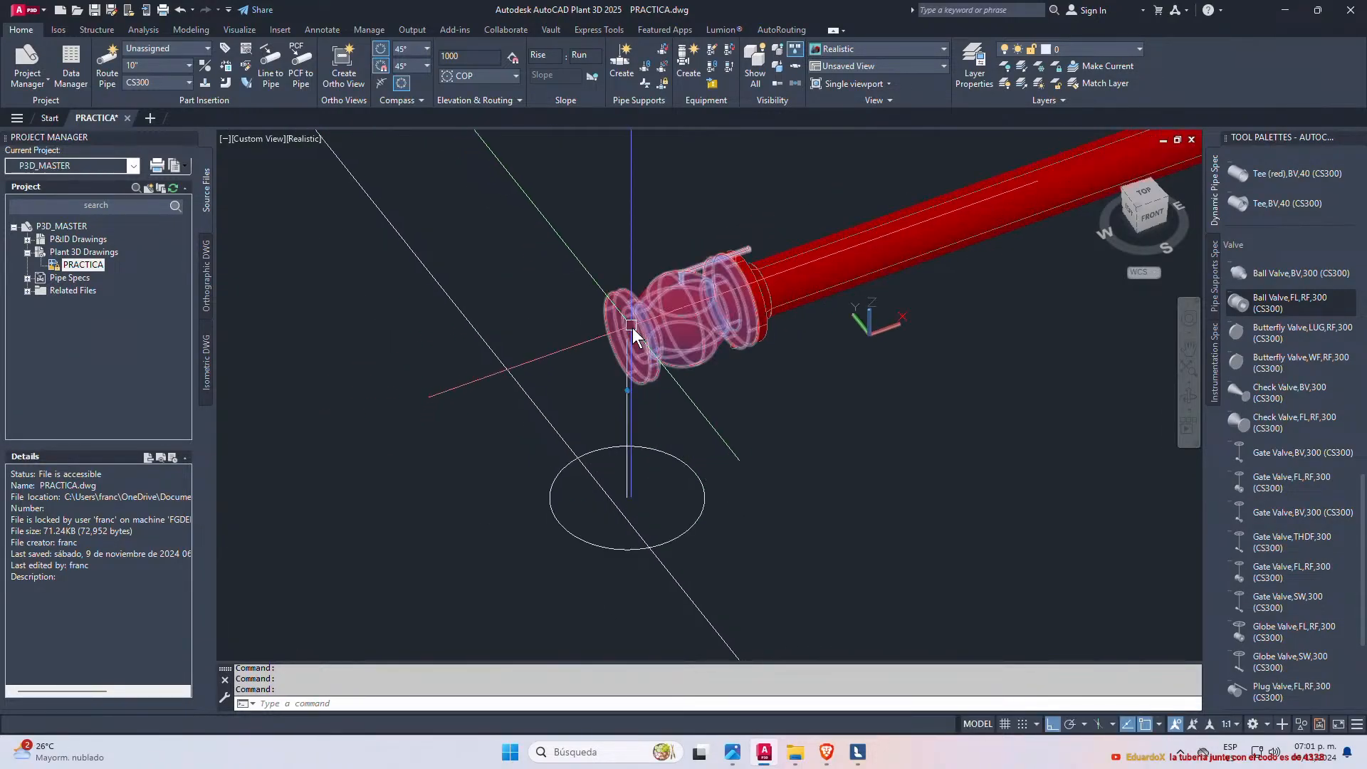
- Route pipe from the valve's open flange through three 90-degree turns, including a vertical rise, ending in a horizontal run toward the plot plan
left_click(628, 333)
left_click(605, 350)
scroll(605, 345, "down", 2)
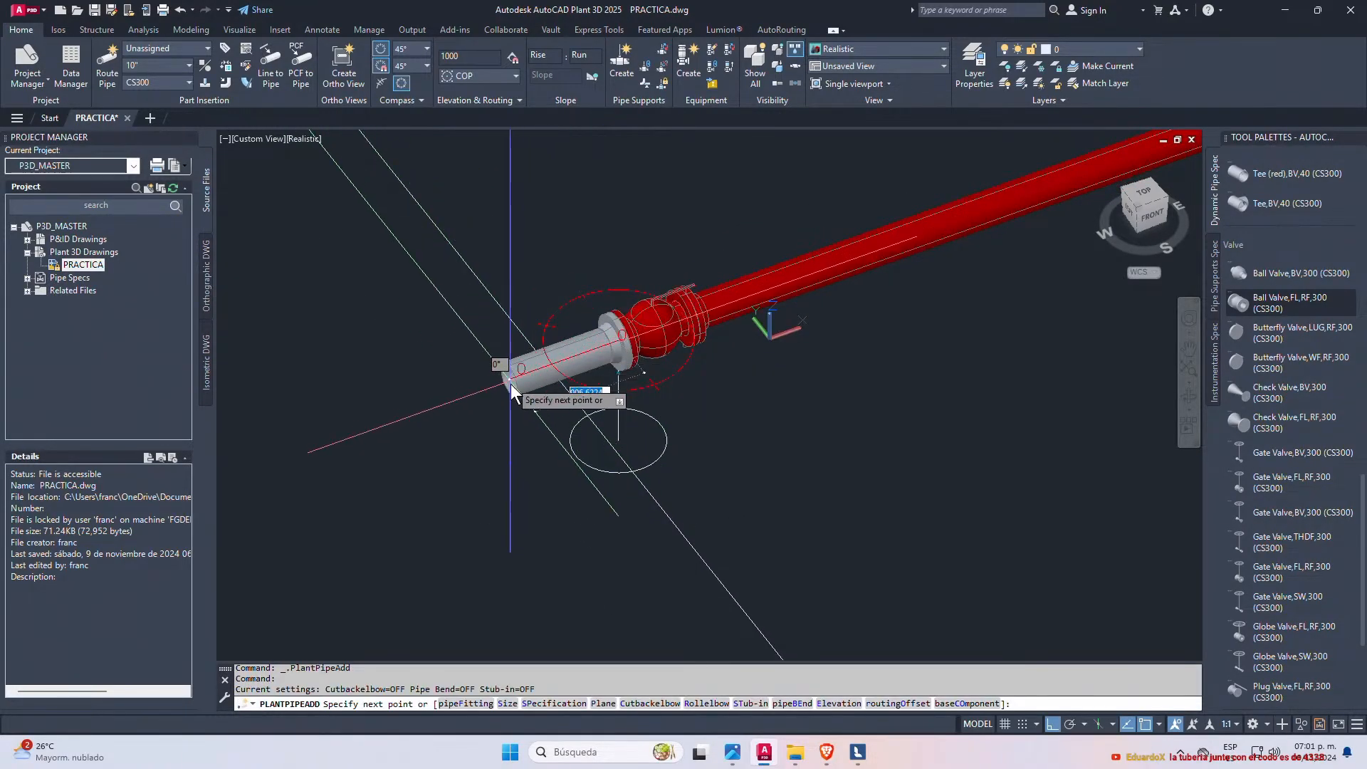
scroll(579, 413, "down", 2)
scroll(579, 412, "down", 2)
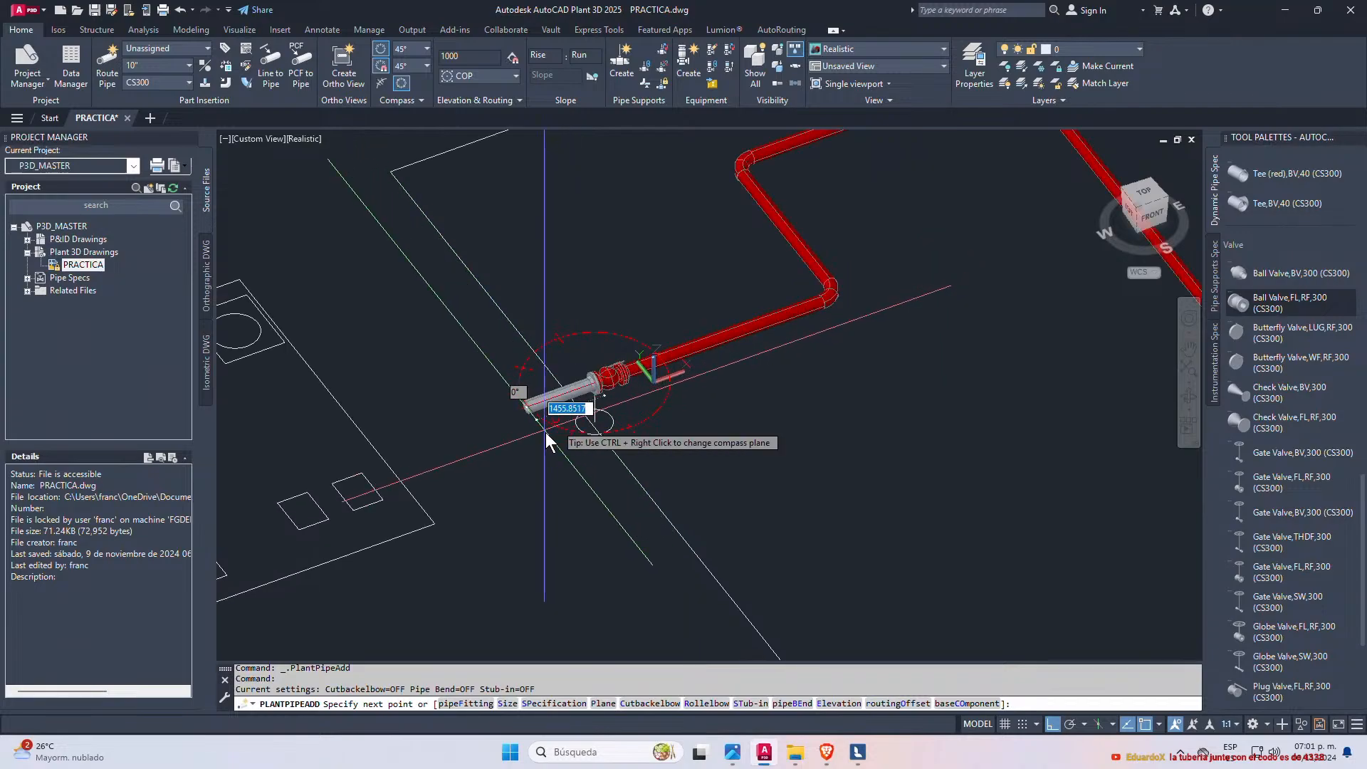
scroll(545, 433, "up", 2)
left_click(468, 442)
scroll(468, 441, "down", 4)
scroll(449, 425, "up", 2)
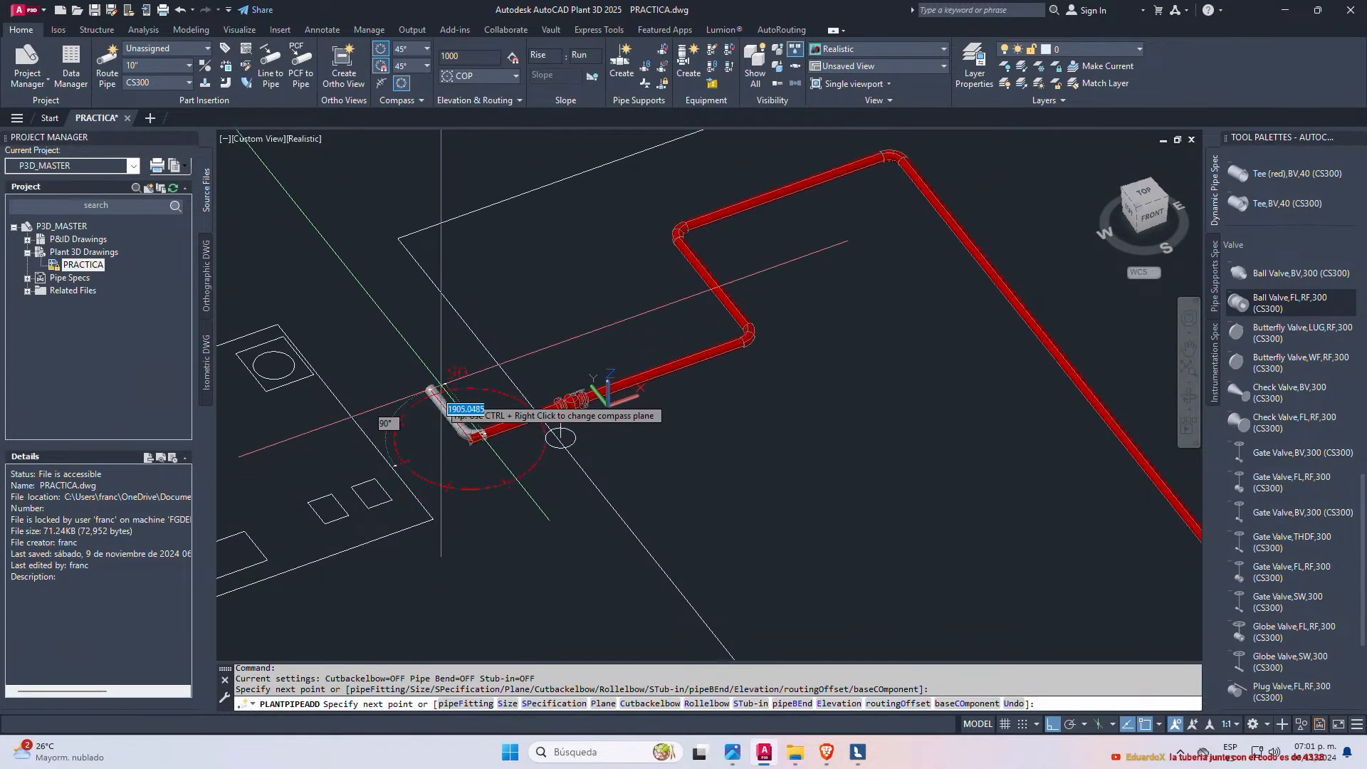
left_click(419, 369)
right_click(426, 357, "ctrl")
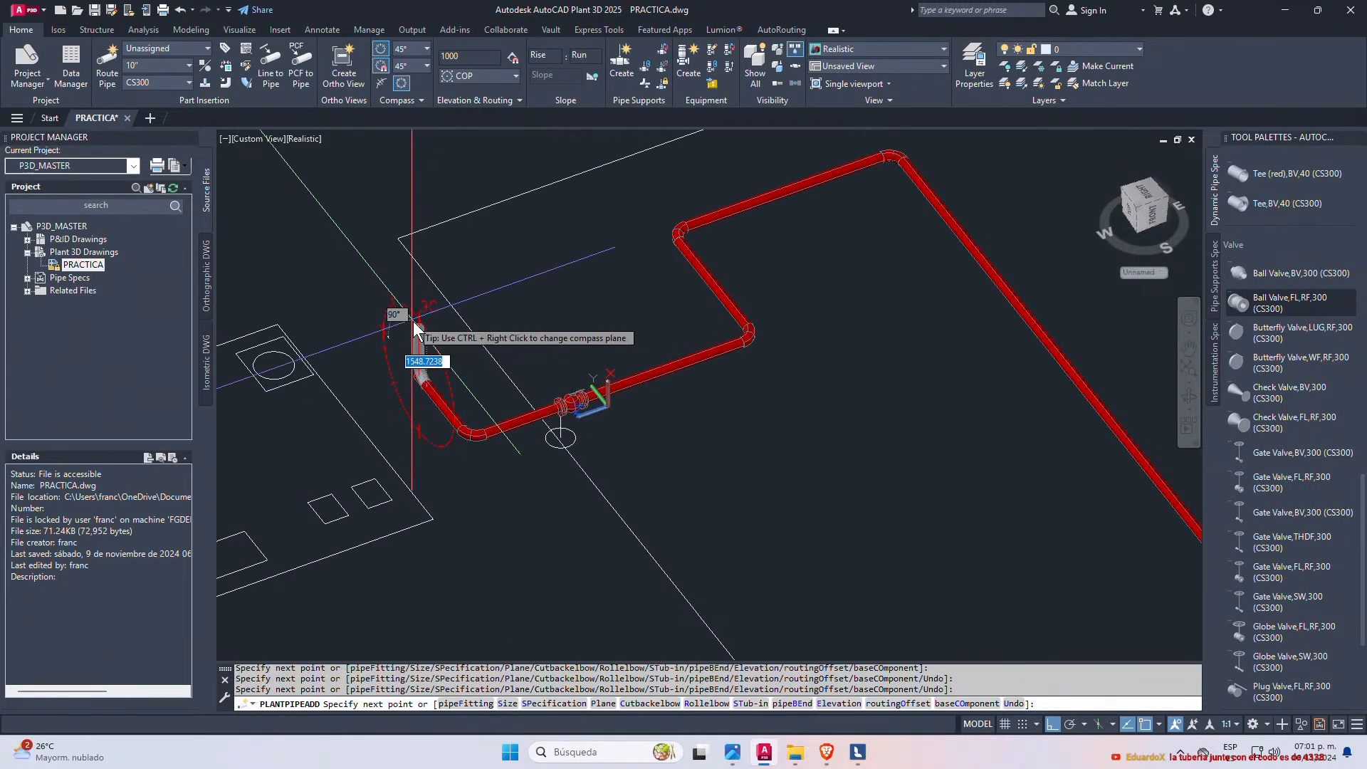
left_click(392, 285)
left_click(306, 303)
key("Escape")
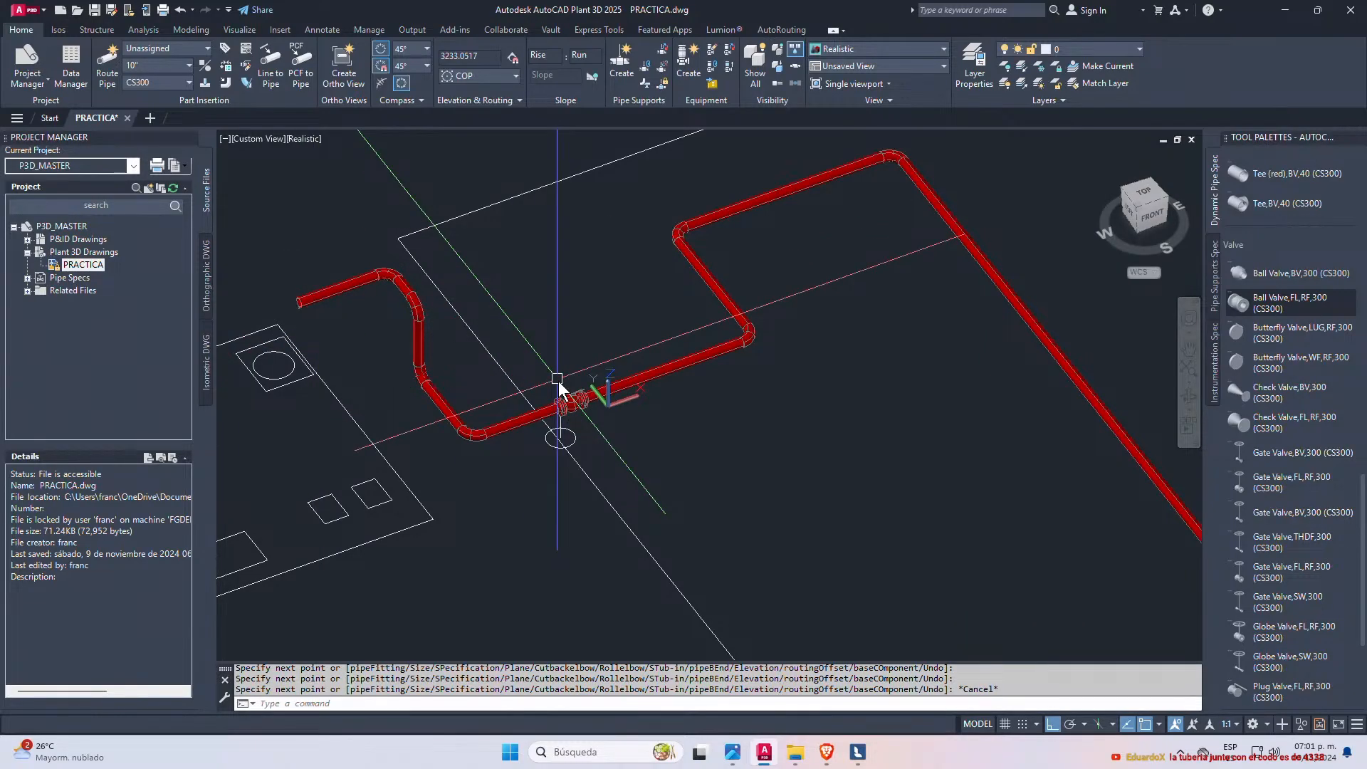
scroll(577, 404, "up", 4)
scroll(597, 374, "down", 5)
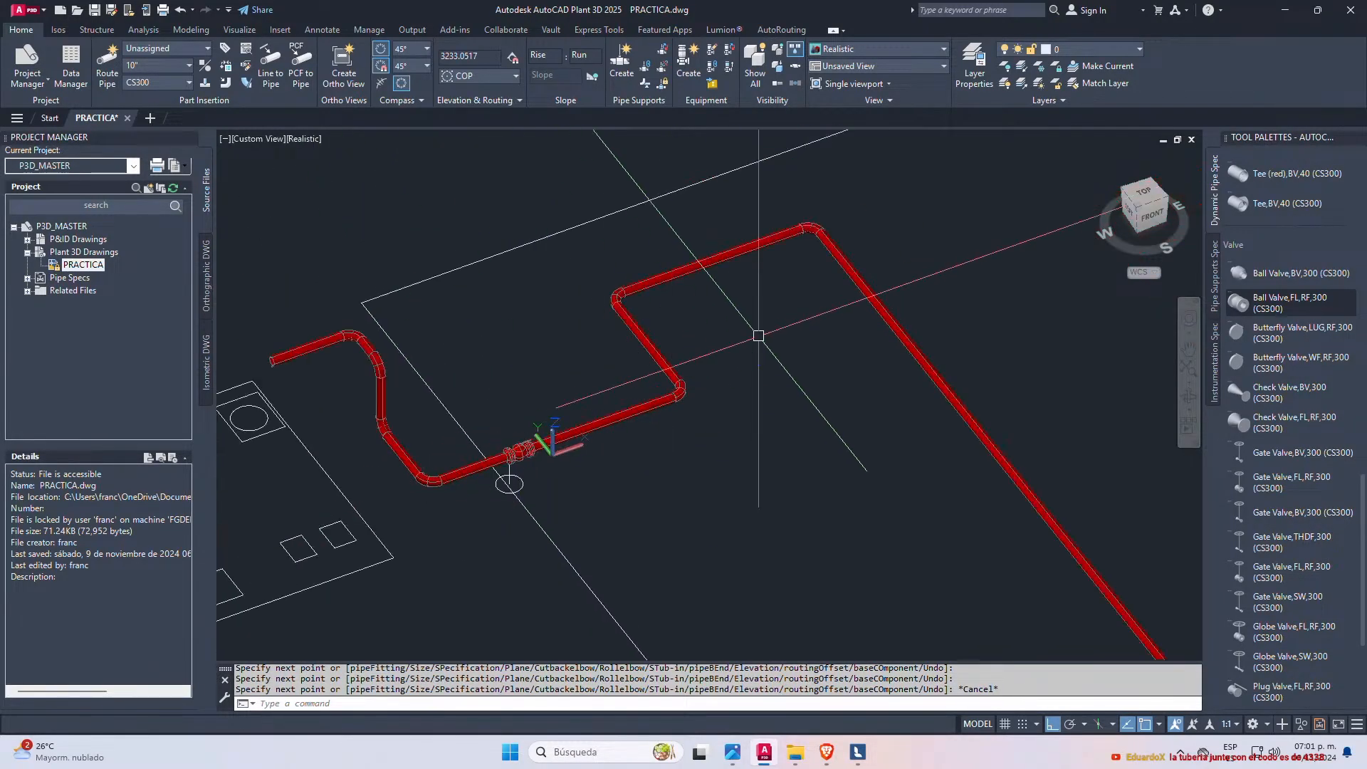
scroll(758, 335, "down", 5)
left_click(889, 403)
left_click(845, 504)
scroll(789, 335, "up", 6)
middle_click_drag(762, 218, 860, 252)
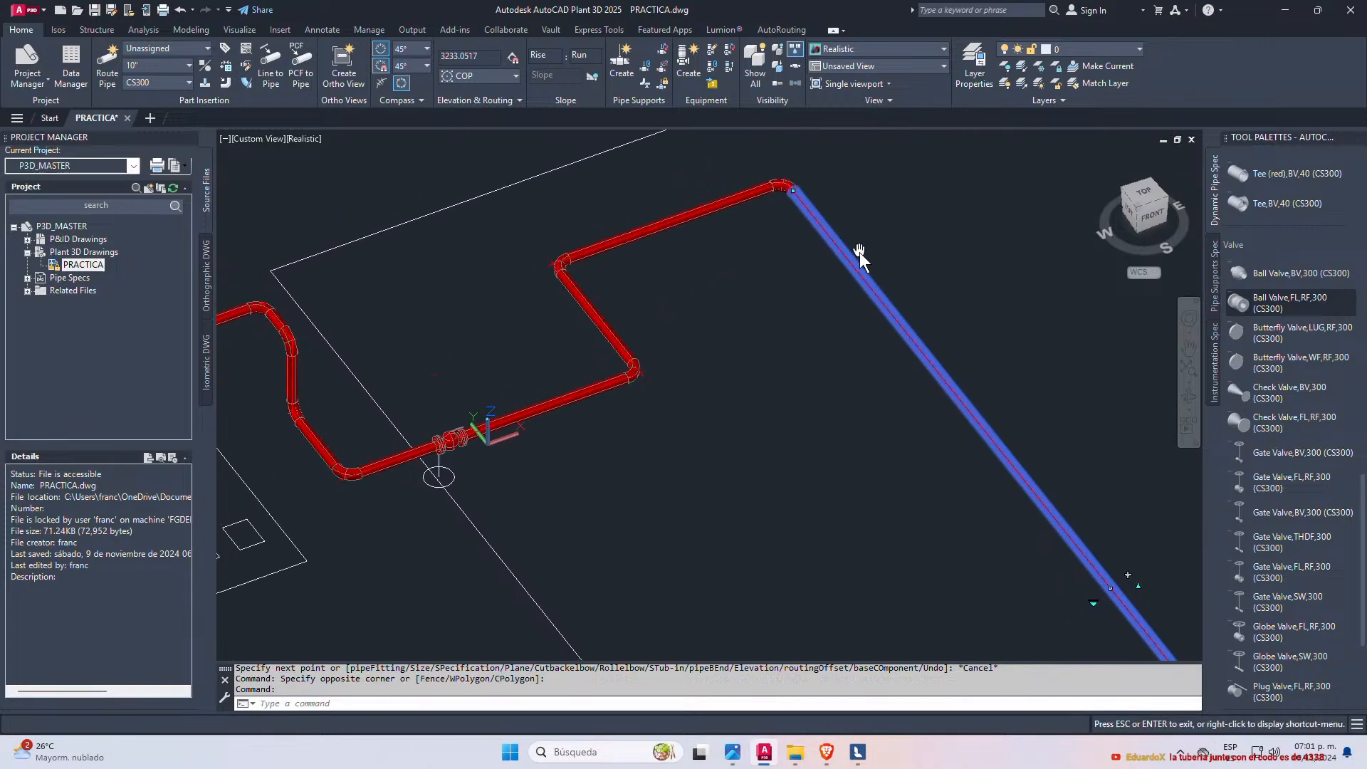
scroll(555, 440, "up", 3)
scroll(645, 531, "down", 4)
left_click(869, 160)
left_click(673, 426)
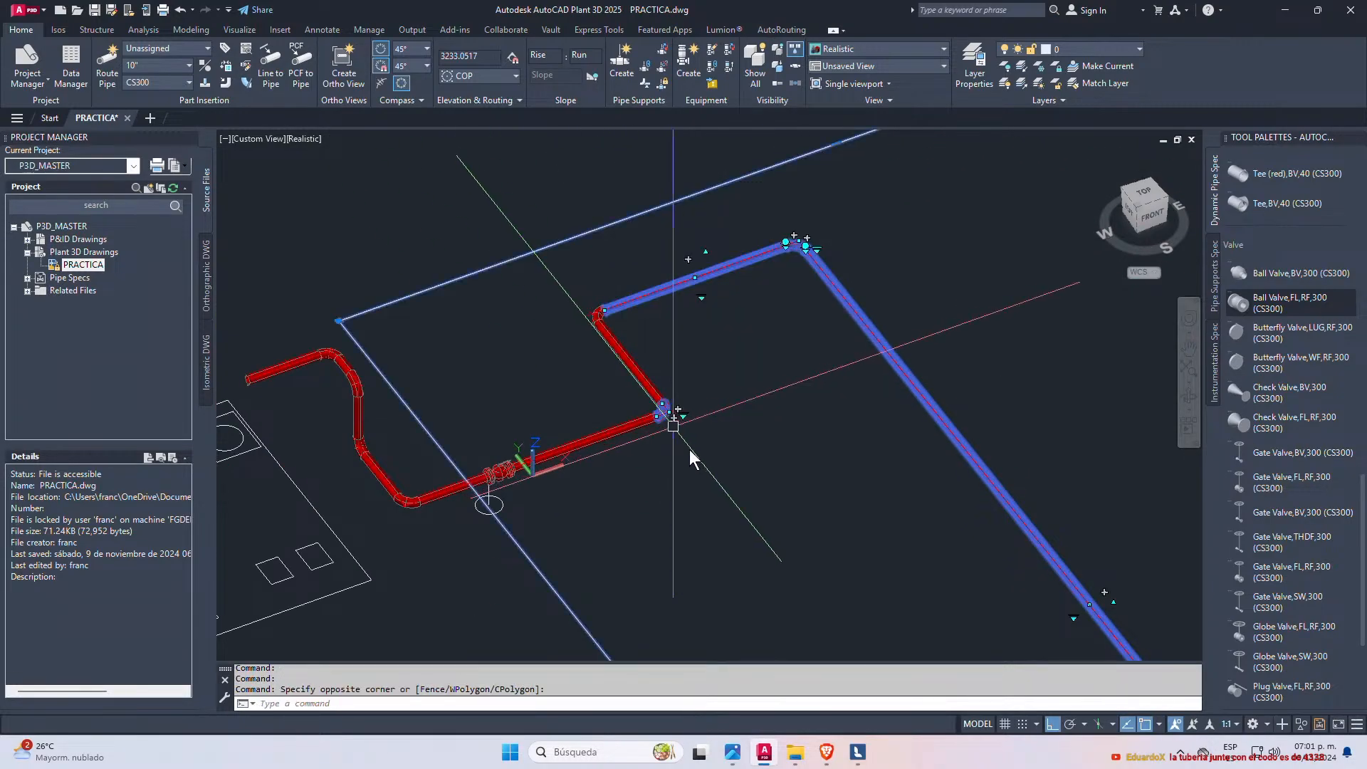
key("Escape")
key("Escape")
key("Escape")
- Examine the complete pipe route and how it meets the valve above the circle at the rectangle's edge
scroll(648, 438, "down", 4)
scroll(588, 509, "up", 6)
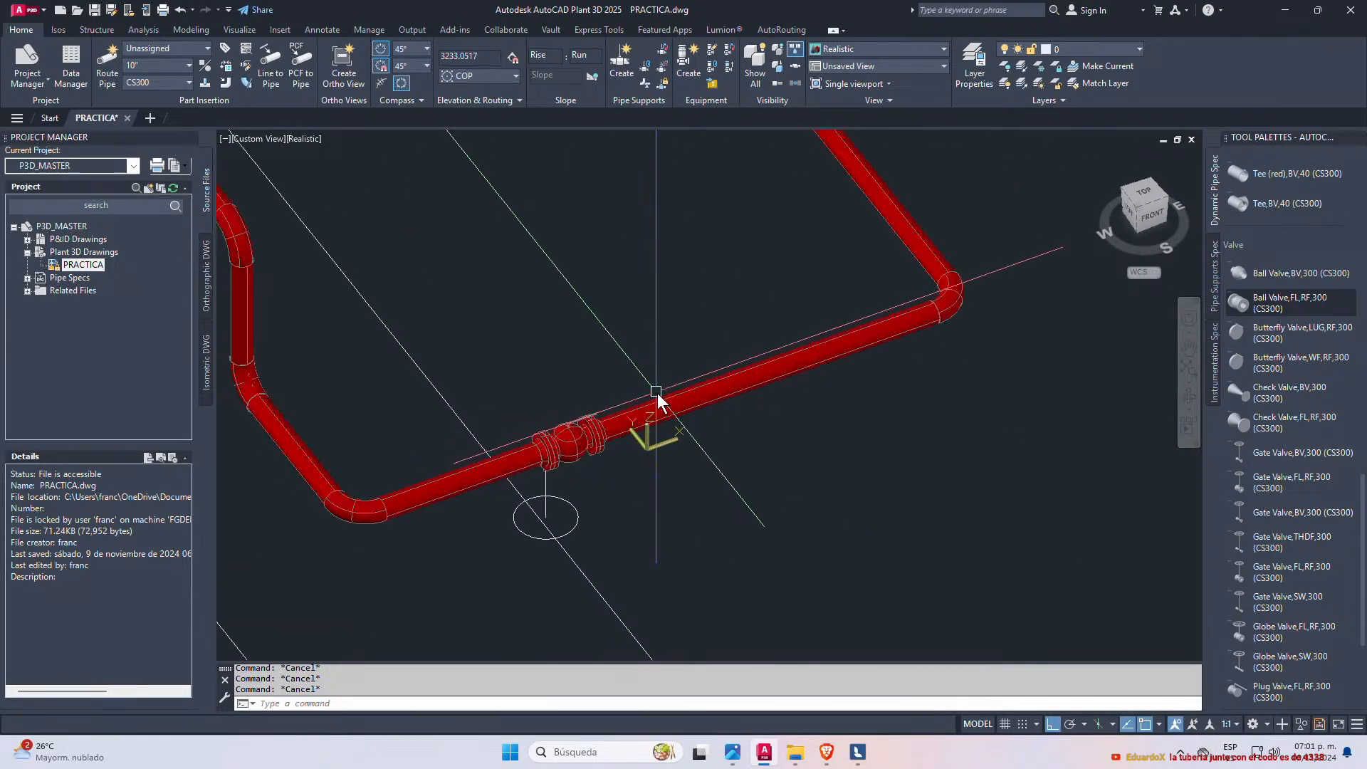
scroll(545, 437, "down", 6)
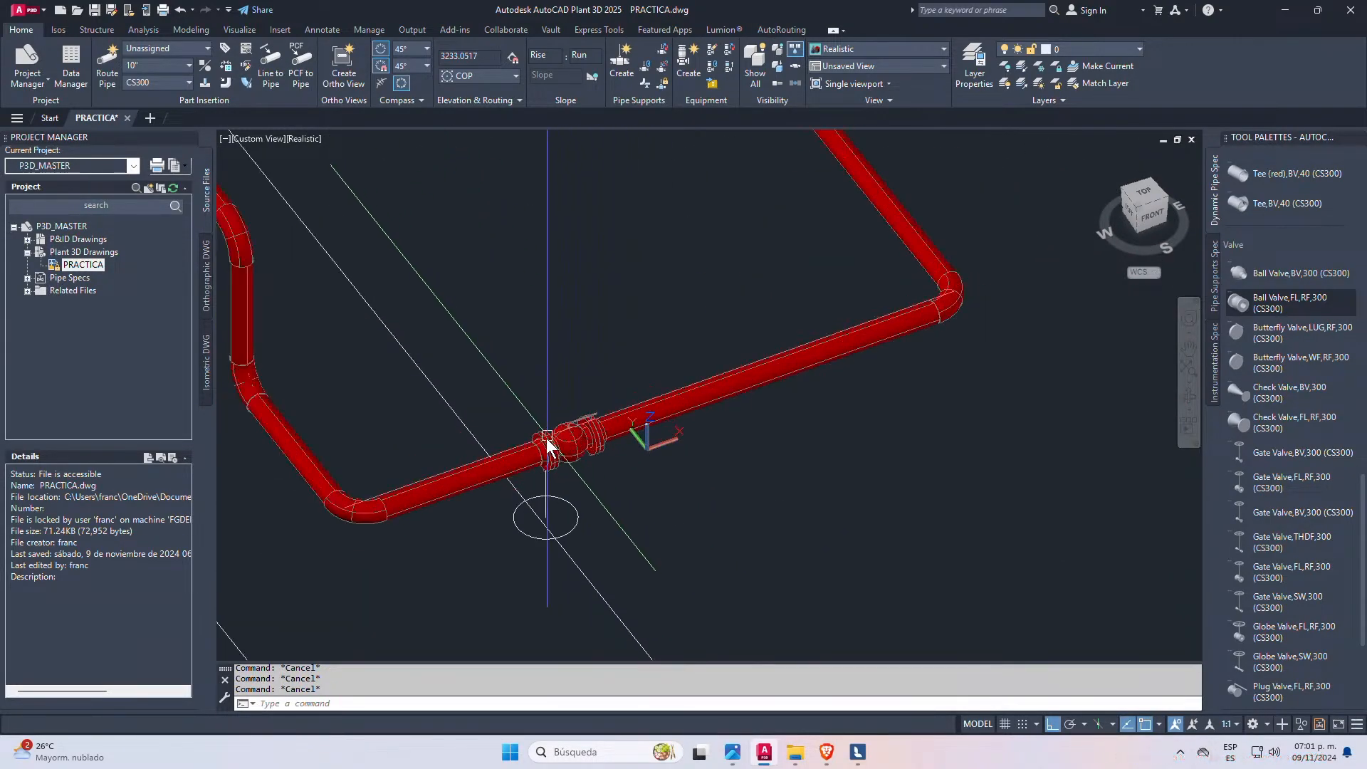
left_click(620, 425)
scroll(574, 470, "down", 2)
scroll(574, 454, "up", 4)
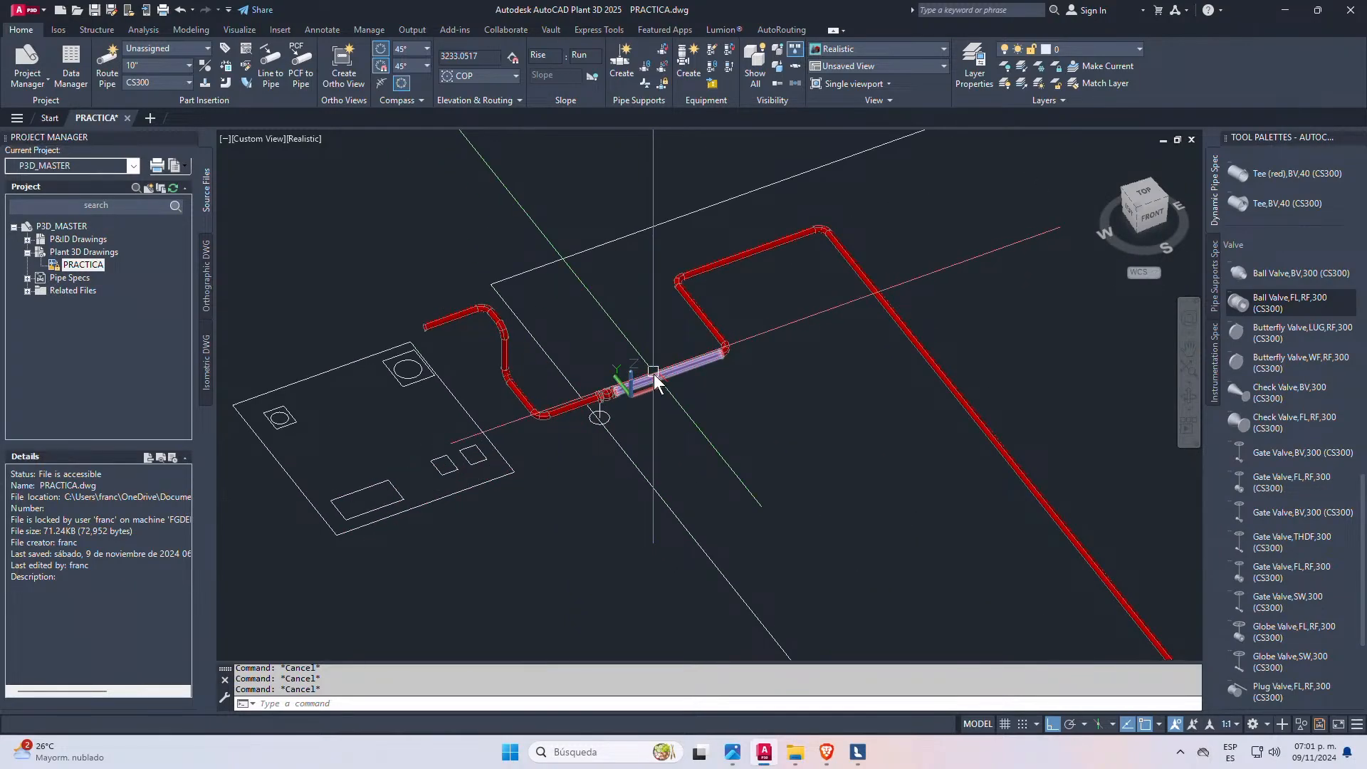
scroll(712, 342, "down", 3)
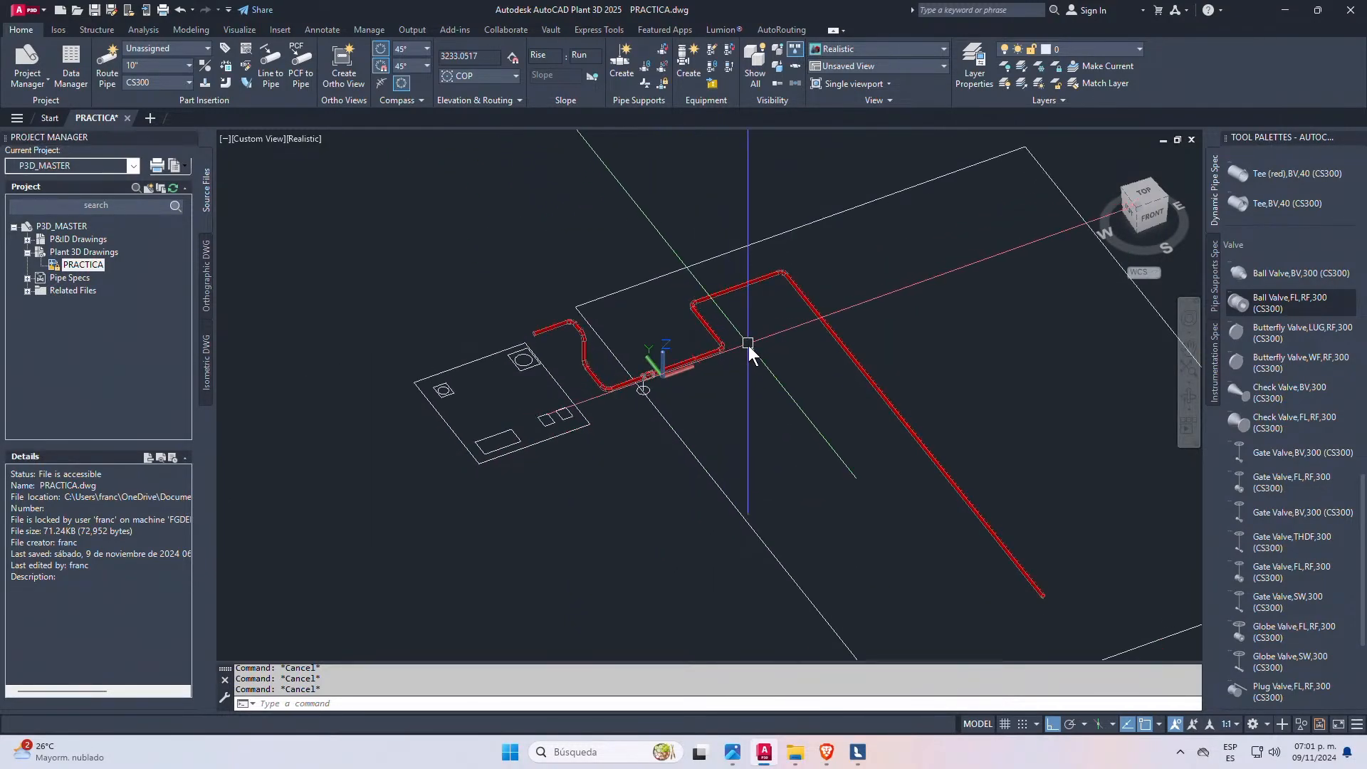
scroll(739, 344, "up", 4)
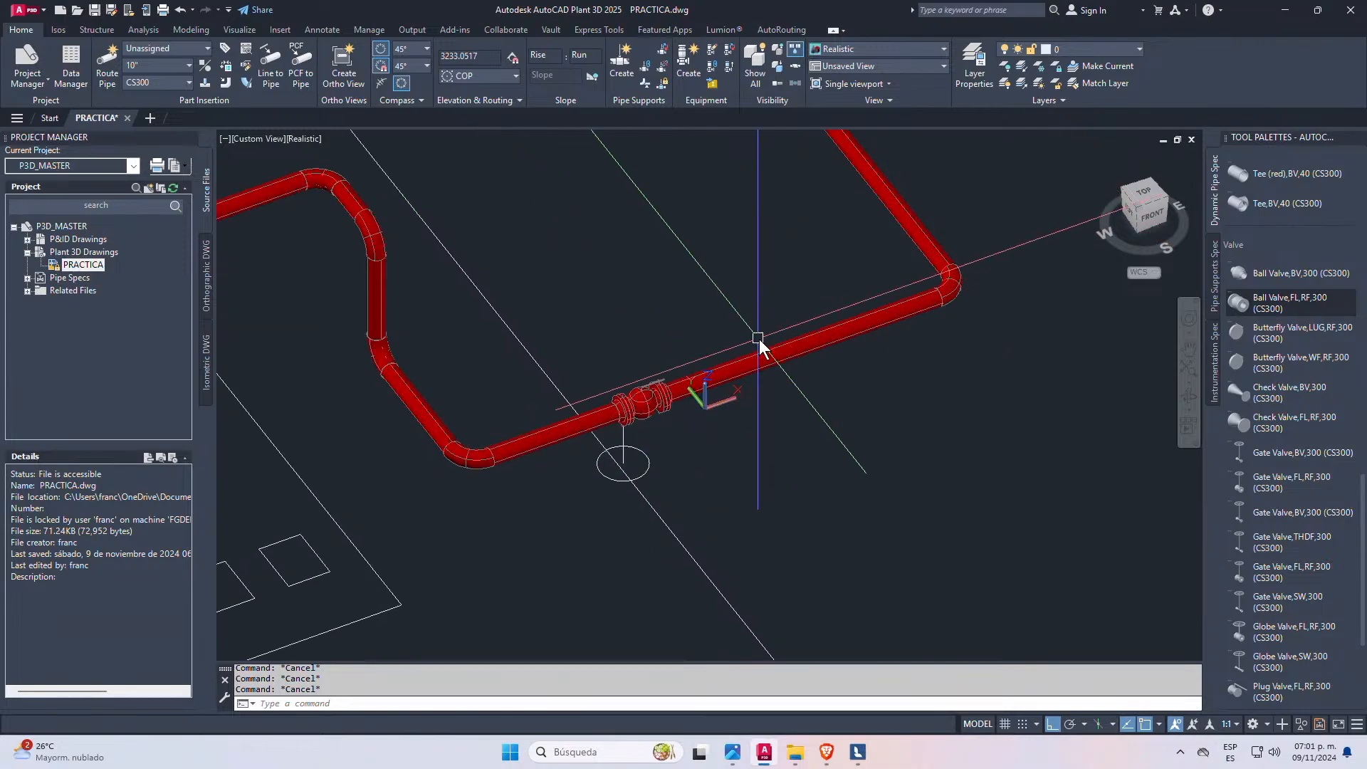
scroll(759, 339, "up", 3)
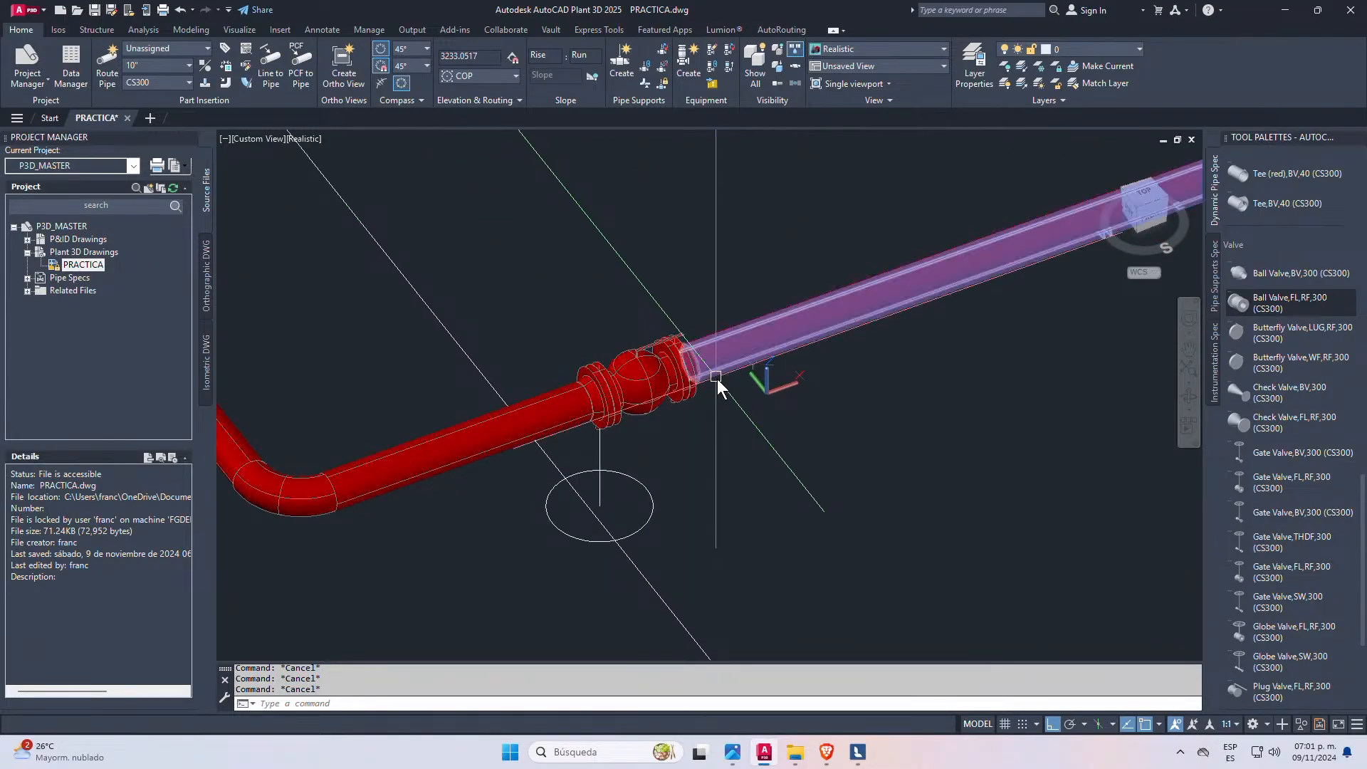
scroll(638, 342, "down", 5)
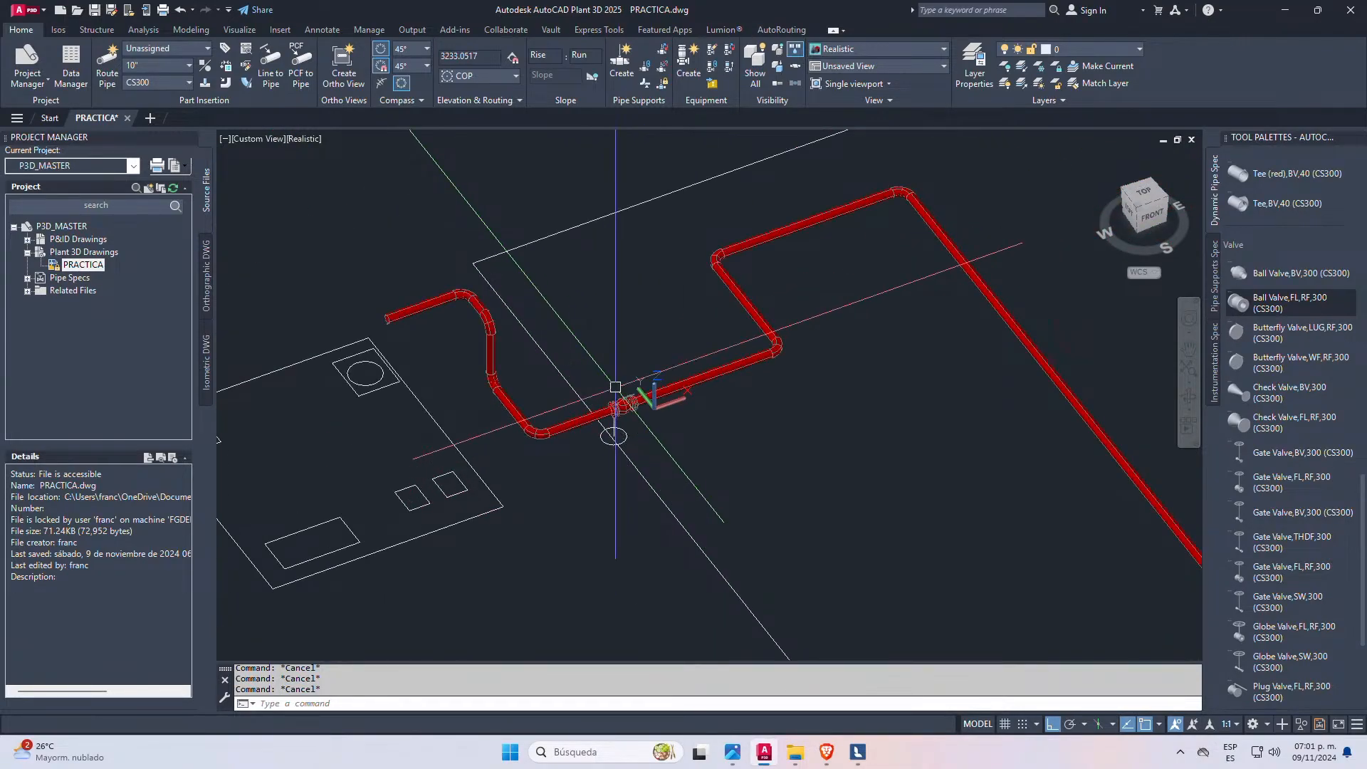
- Create a new drawing named DDD under the project's Plant 3D Drawings using the default template
right_click(67, 254)
left_click(93, 267)
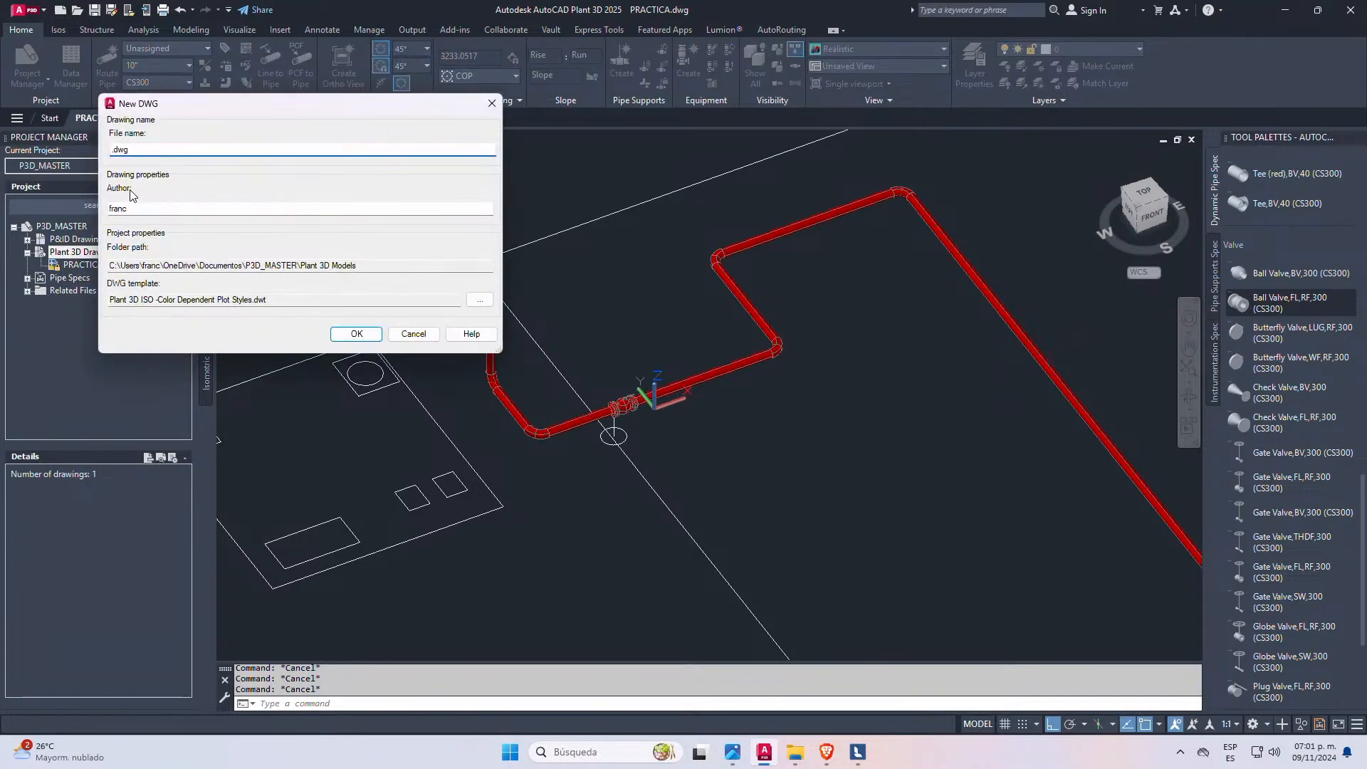
left_click(356, 334)
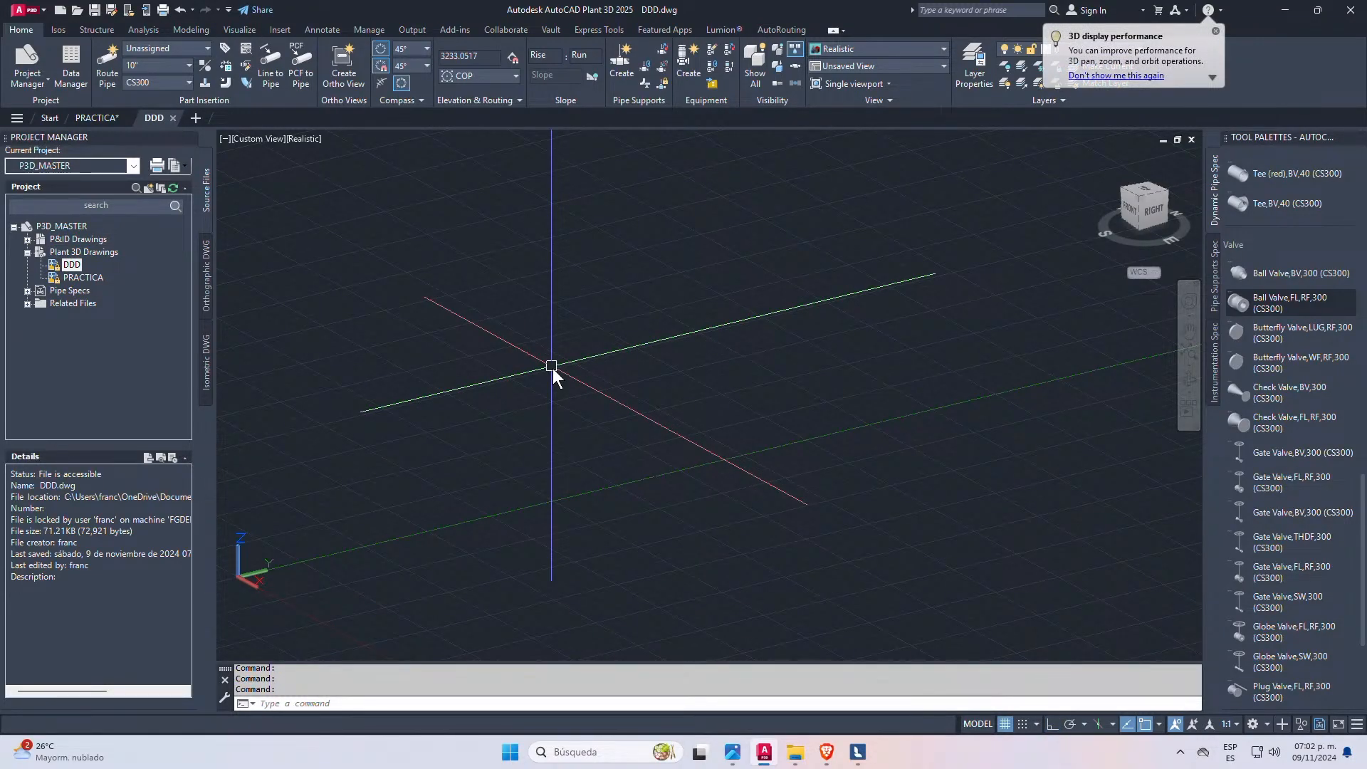
scroll(668, 311, "down", 4)
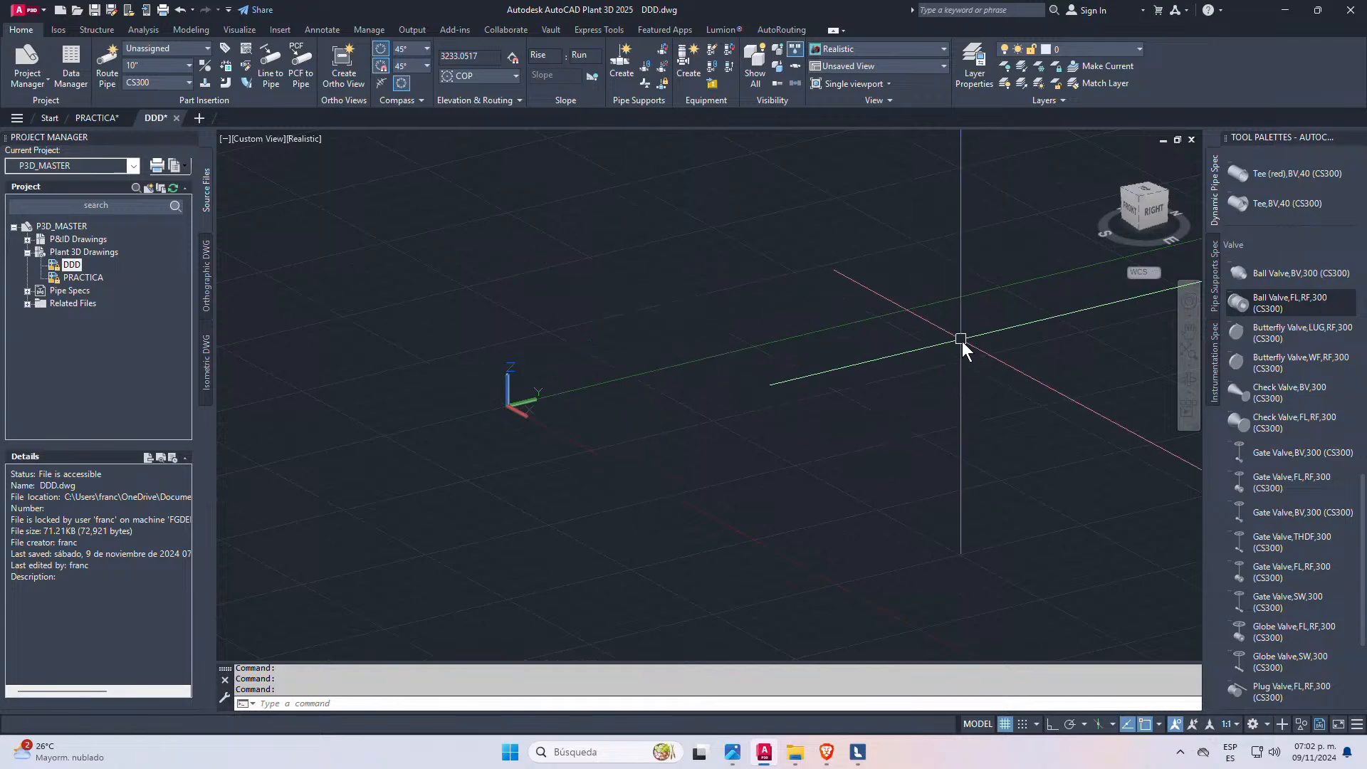
scroll(755, 347, "down", 4)
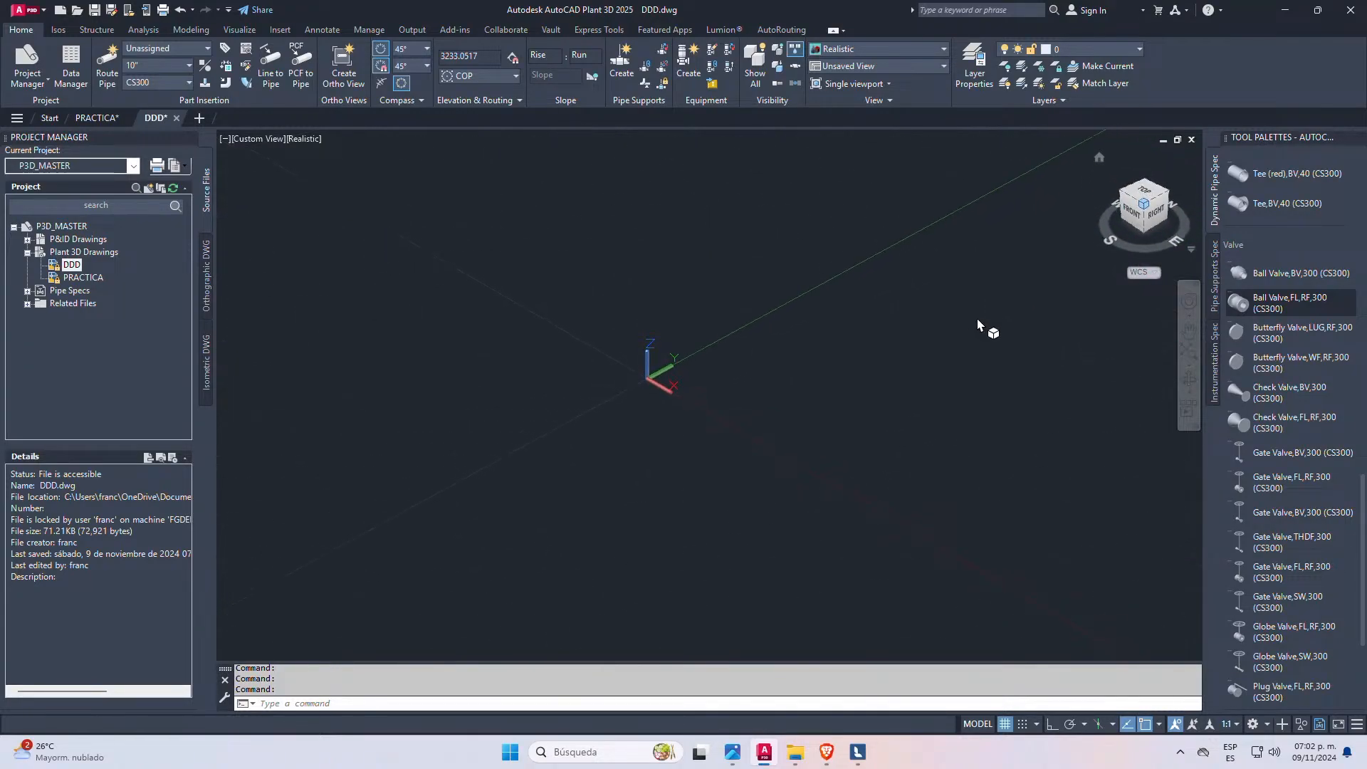
- Return to the PRACTICA drawing and select the long straight run plus the next two elbows and pipe segments toward the valve
left_click(97, 117)
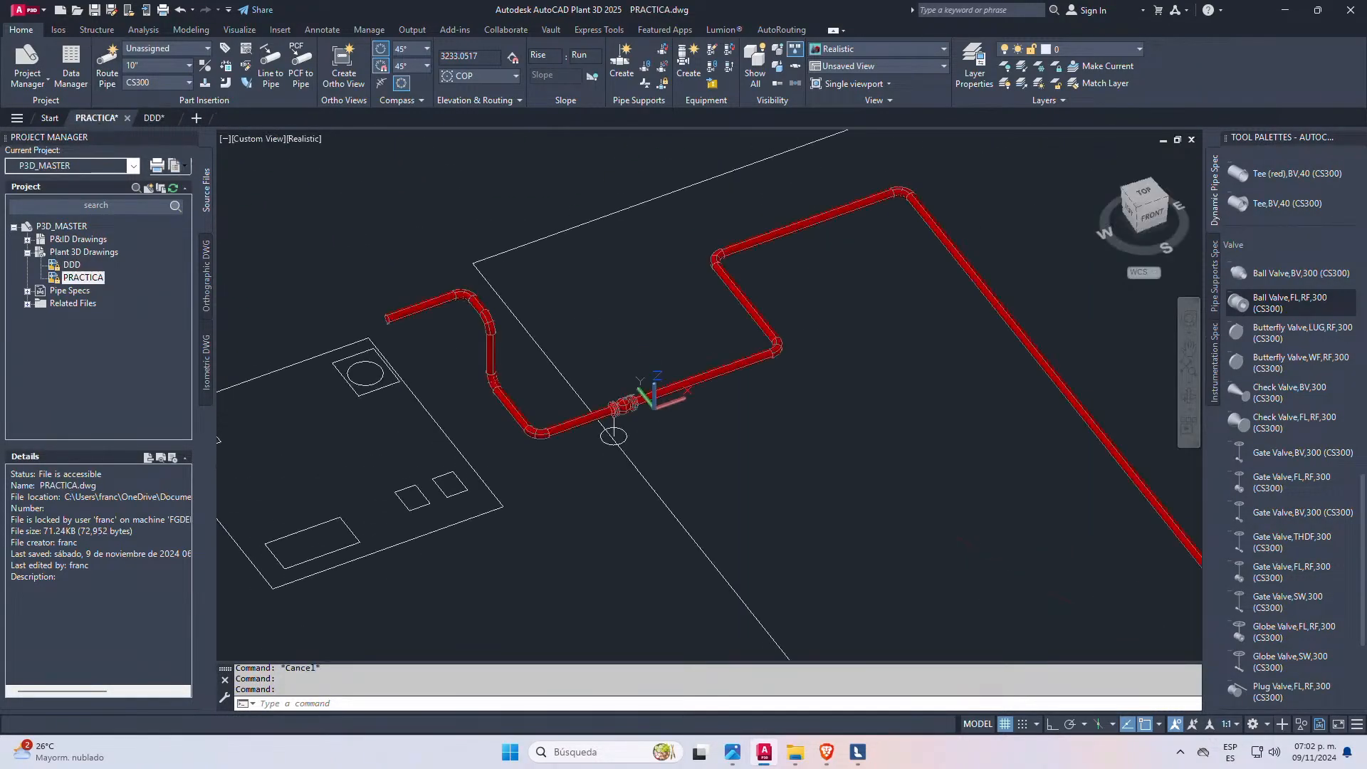
scroll(530, 421, "down", 7)
key("Escape")
key("Escape")
key("Escape")
left_click(846, 457)
left_click(696, 385)
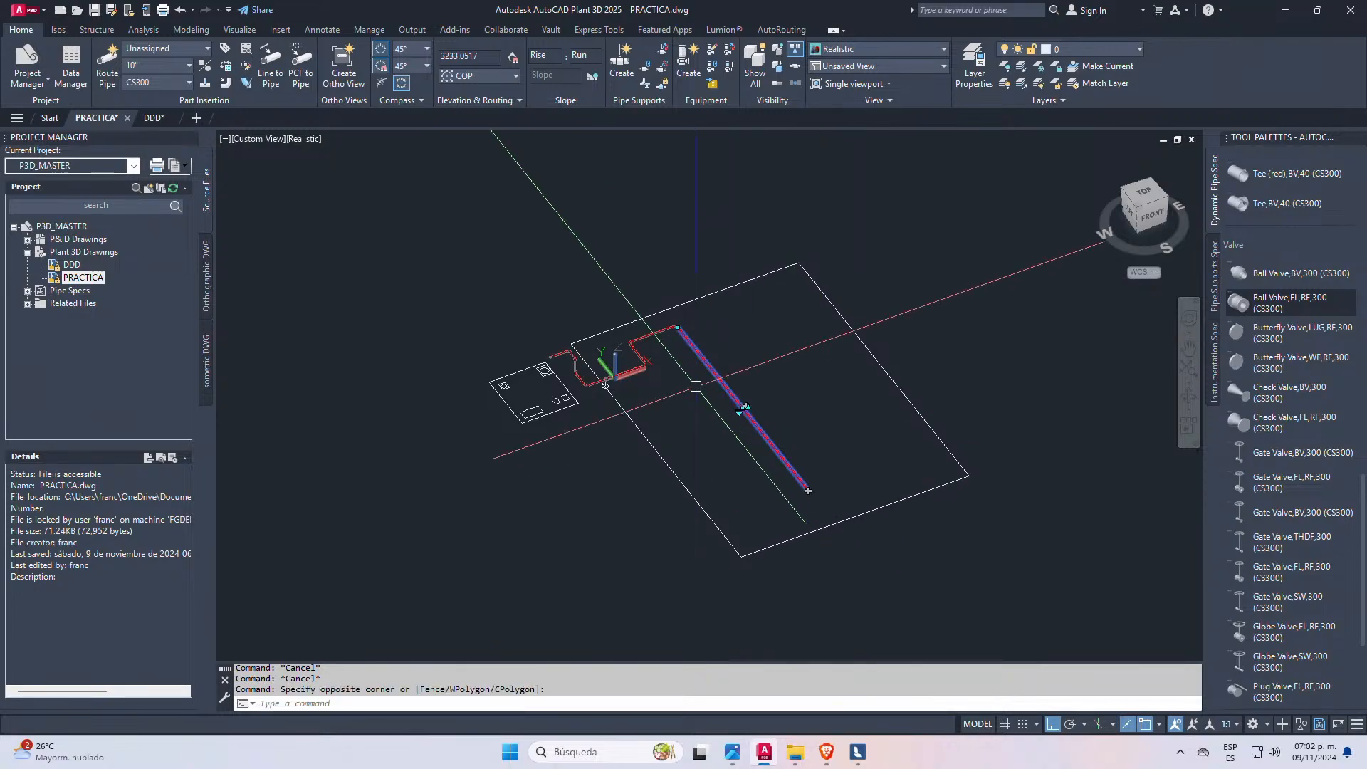
scroll(630, 334, "up", 5)
left_click(780, 295)
left_click(719, 335)
scroll(648, 365, "up", 5)
left_click(721, 395)
left_click(555, 296)
scroll(733, 327, "down", 4)
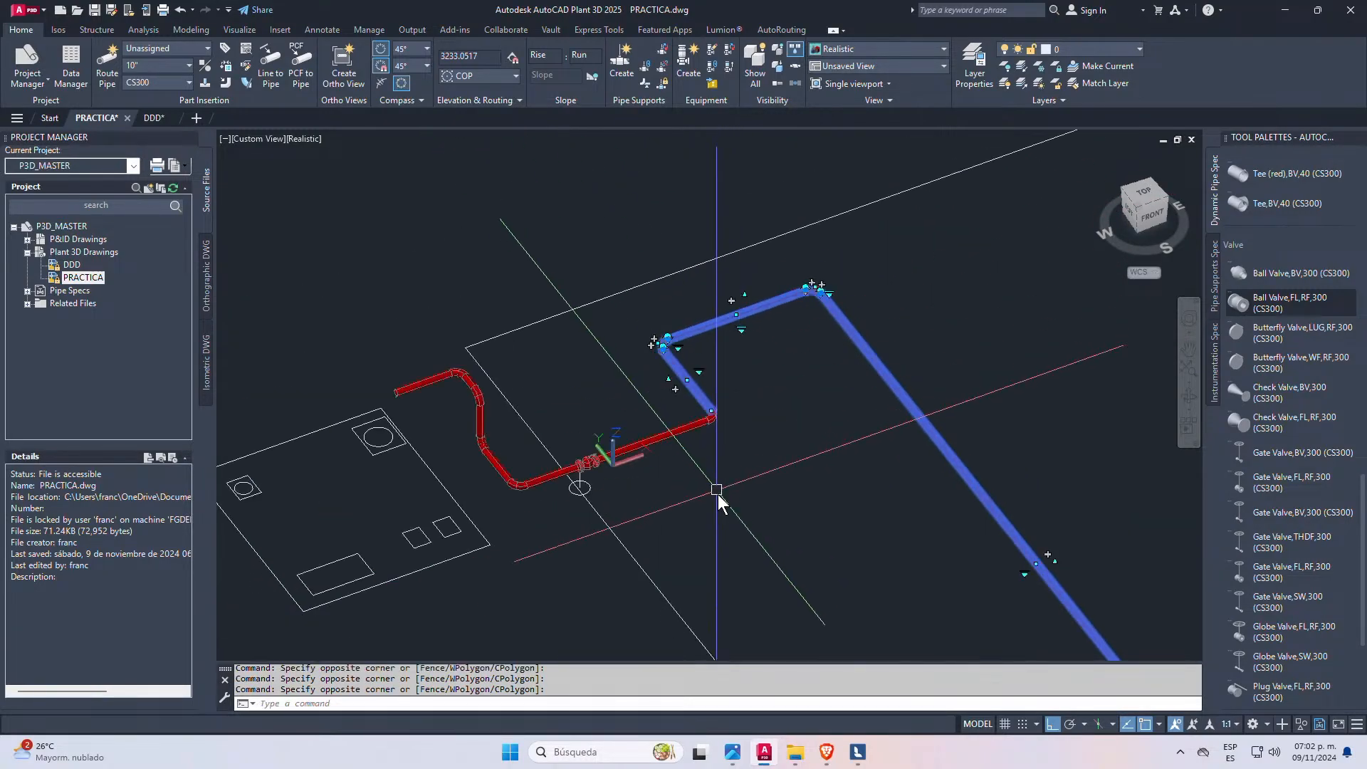
- Complete the selection with the last elbow, the pipe up to the valve, its flange and the valve, and cut everything from PRACTICA
scroll(718, 489, "up", 2)
left_click(741, 446)
scroll(538, 424, "up", 5)
left_click(610, 272)
scroll(673, 331, "down", 5)
scroll(733, 309, "up", 2)
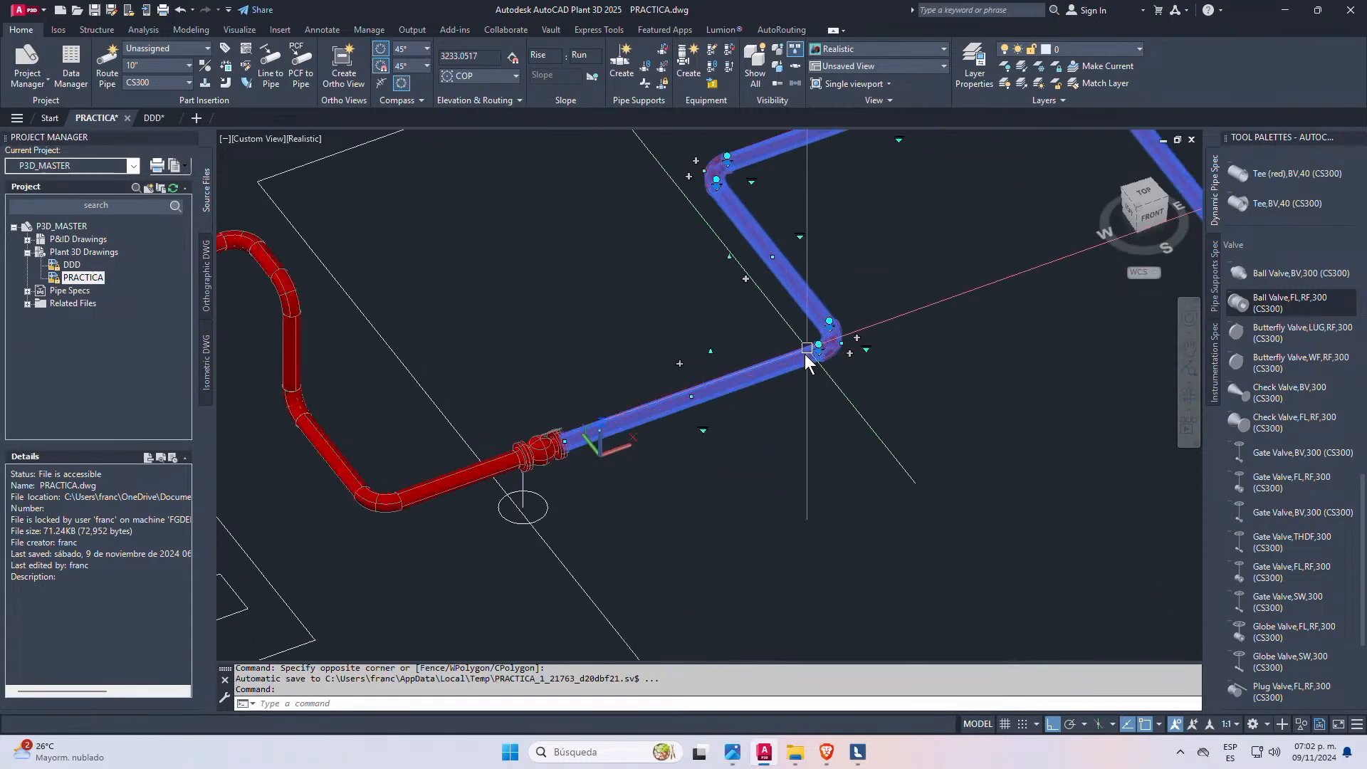
left_click(858, 309)
left_click(669, 436)
scroll(570, 422, "up", 5)
left_click(641, 382)
left_click(511, 482)
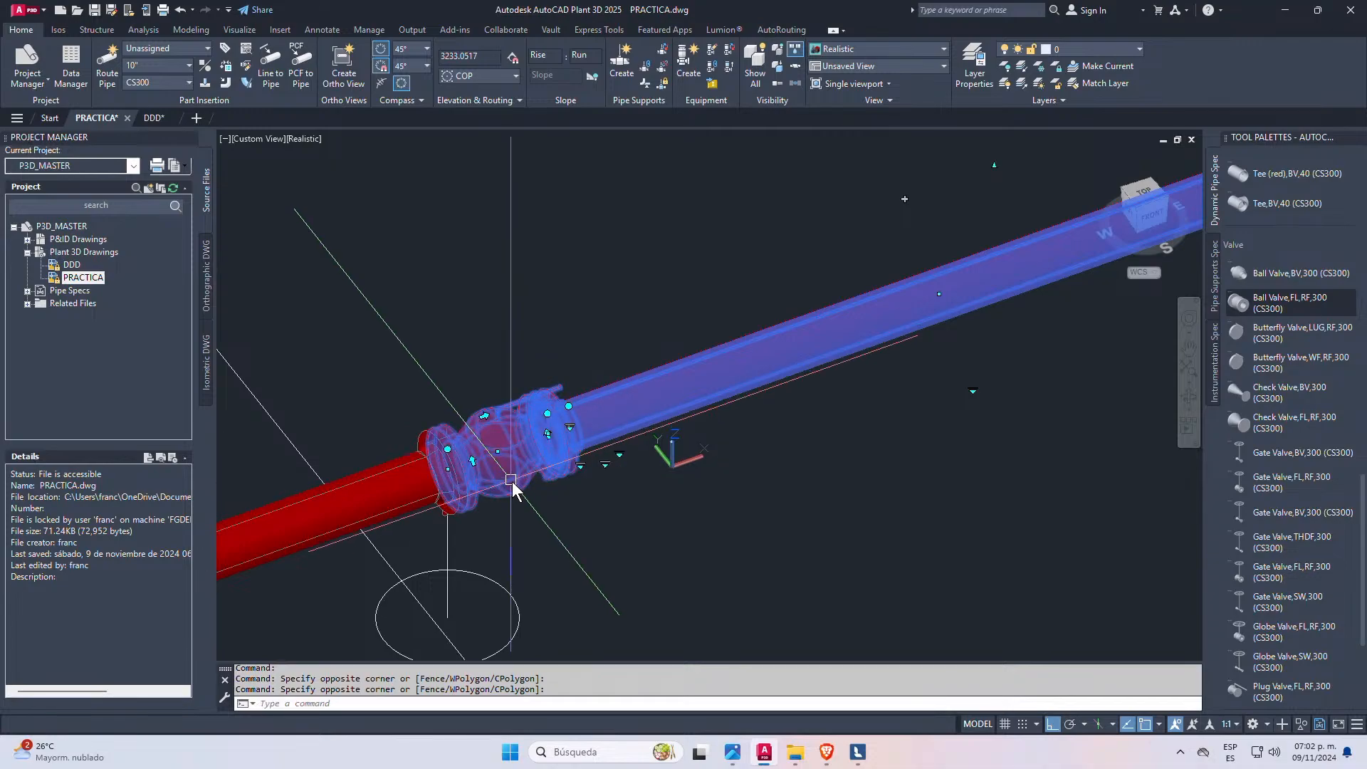
scroll(651, 434, "down", 5)
scroll(651, 434, "down", 3)
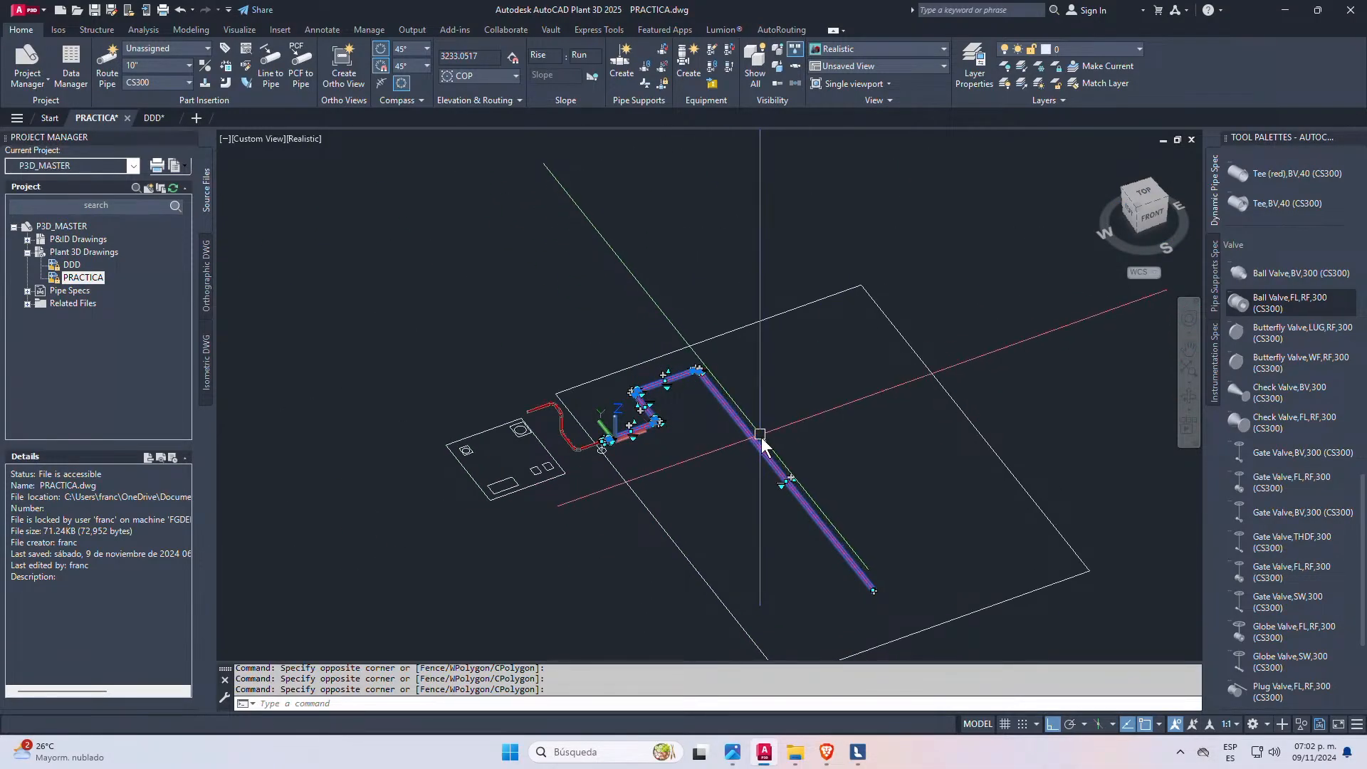
key("ctrl+x")
- Paste the cut piping into the DDD drawing at its original coordinates, turning on the menu bar to reach the command
left_click(156, 119)
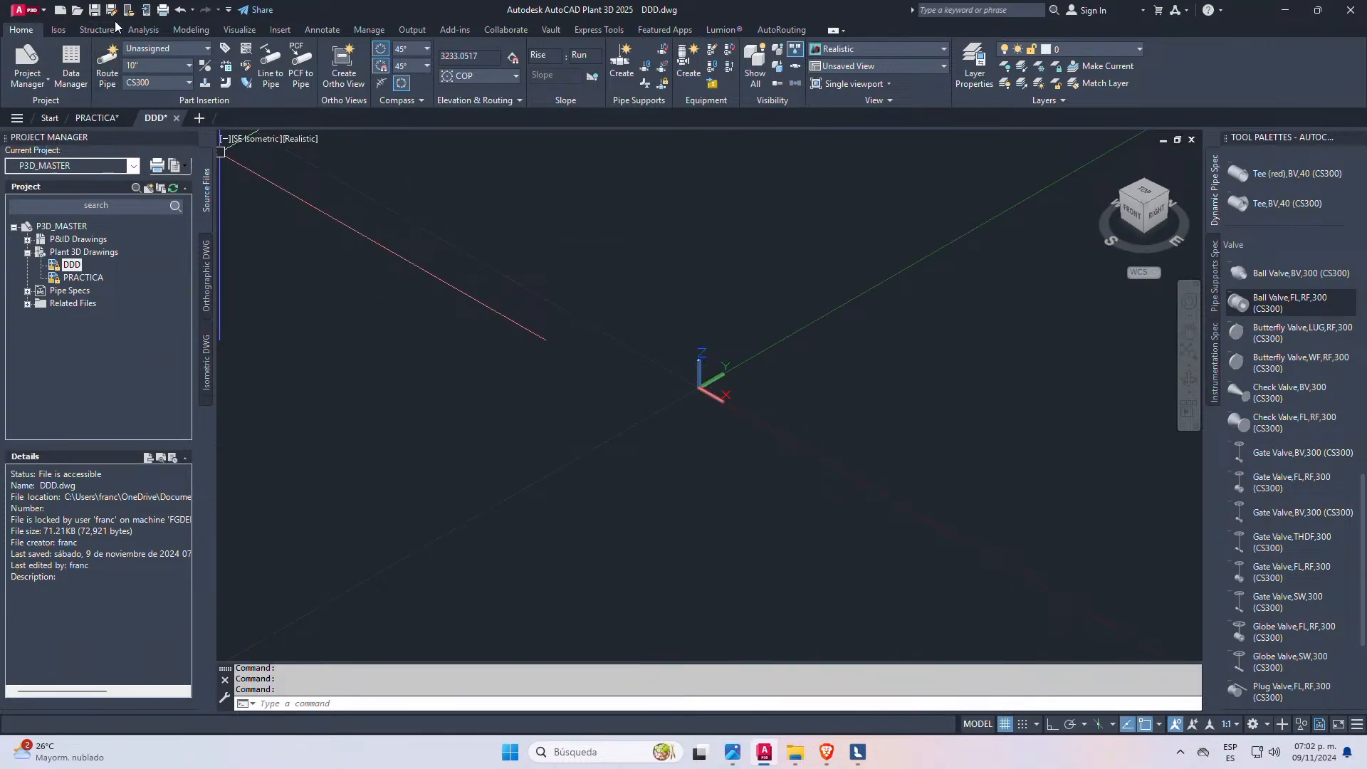
left_click(228, 10)
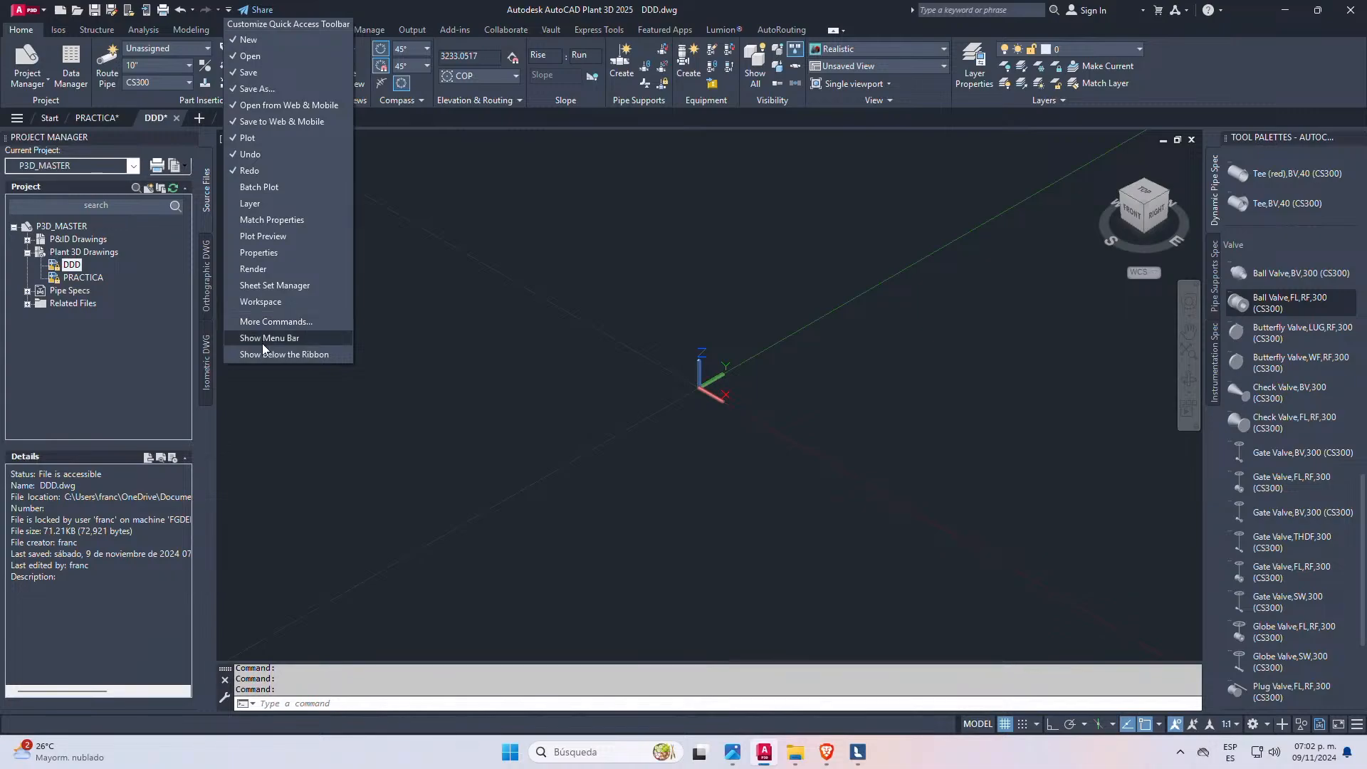
left_click(262, 343)
left_click(47, 29)
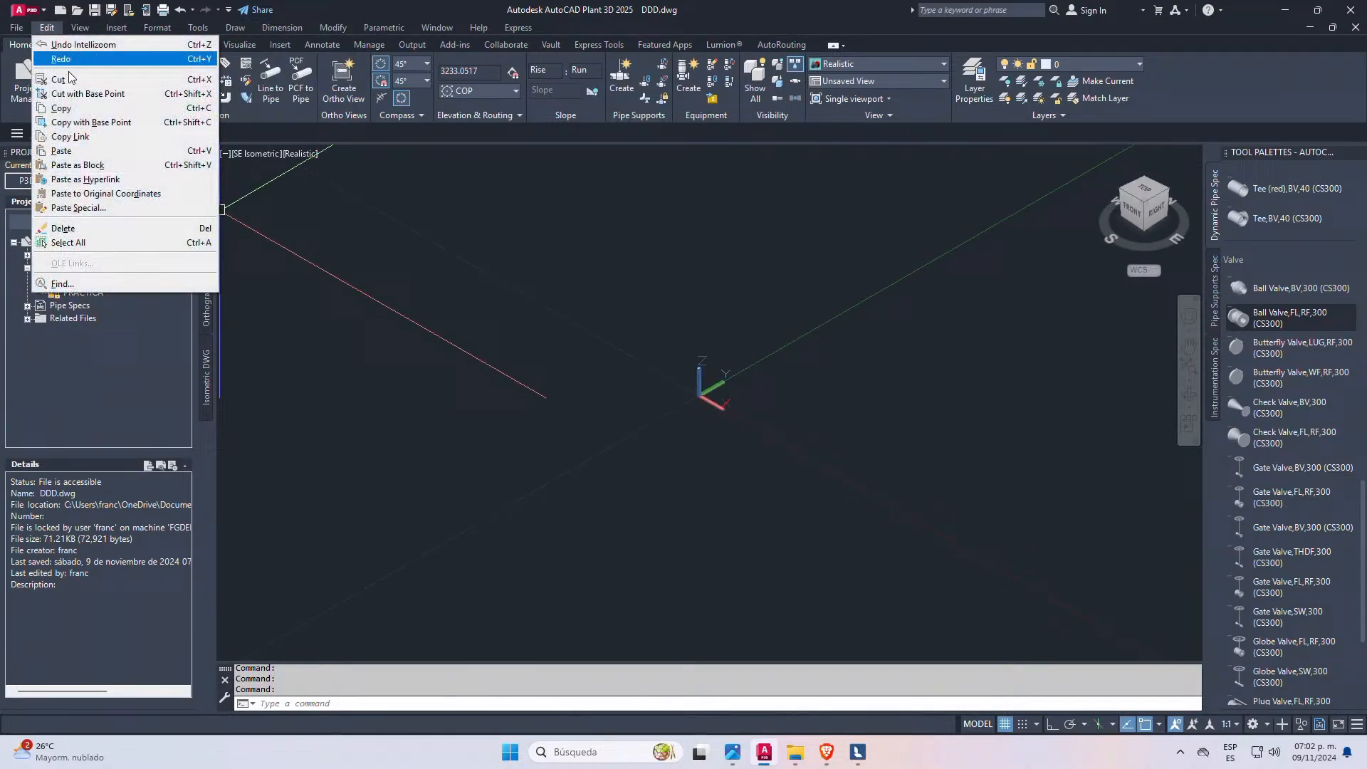
left_click(96, 193)
middle_click(731, 399)
middle_click(730, 399)
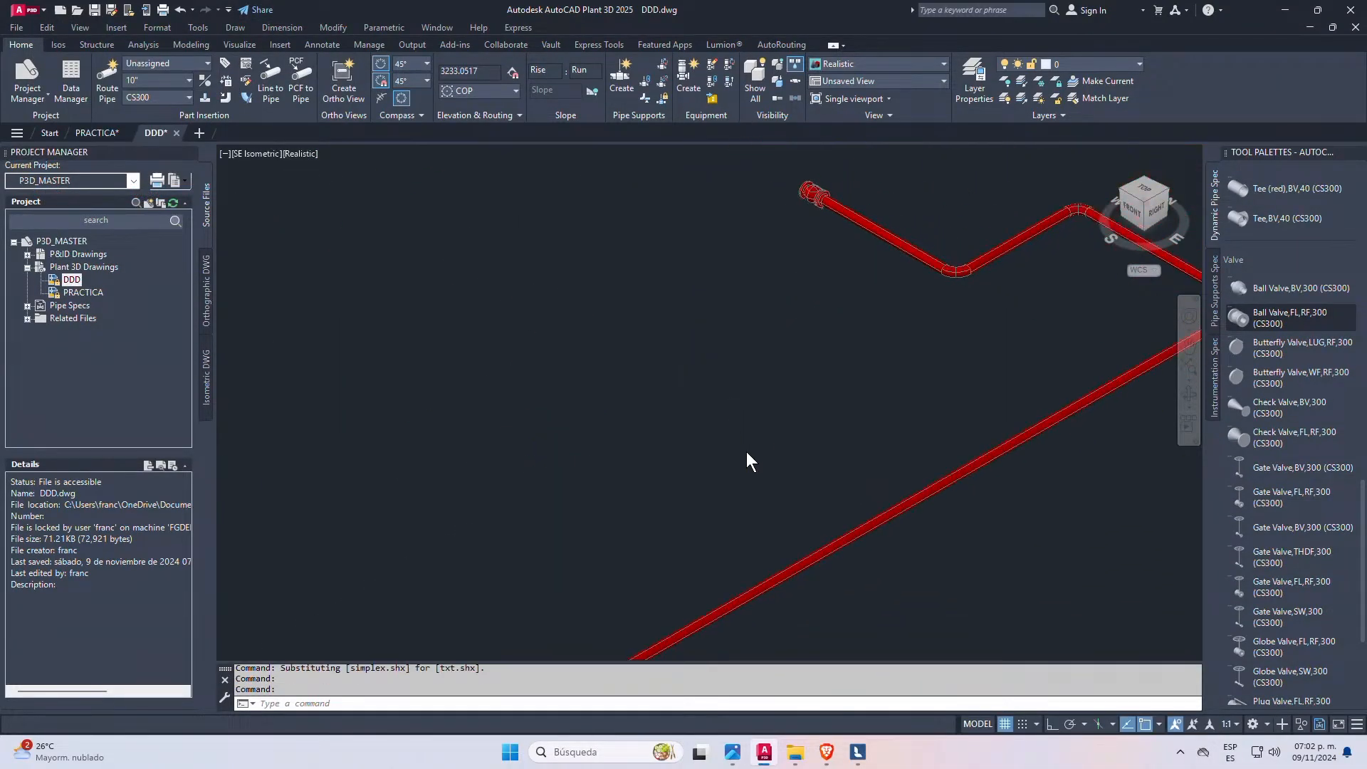
scroll(858, 194, "up", 4)
scroll(891, 284, "up", 2)
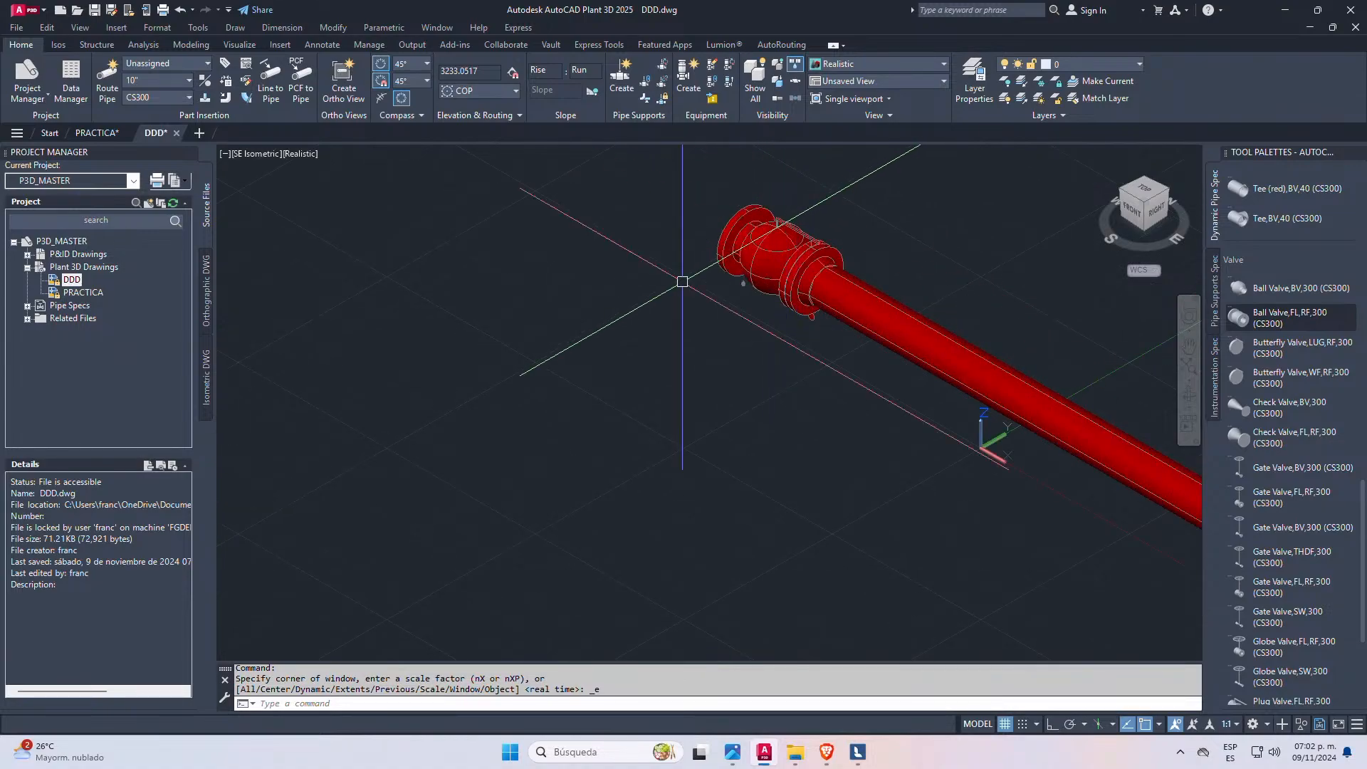
- Check the piping left in PRACTICA, return to DDD and save that drawing
scroll(637, 427, "down", 6)
left_click(99, 134)
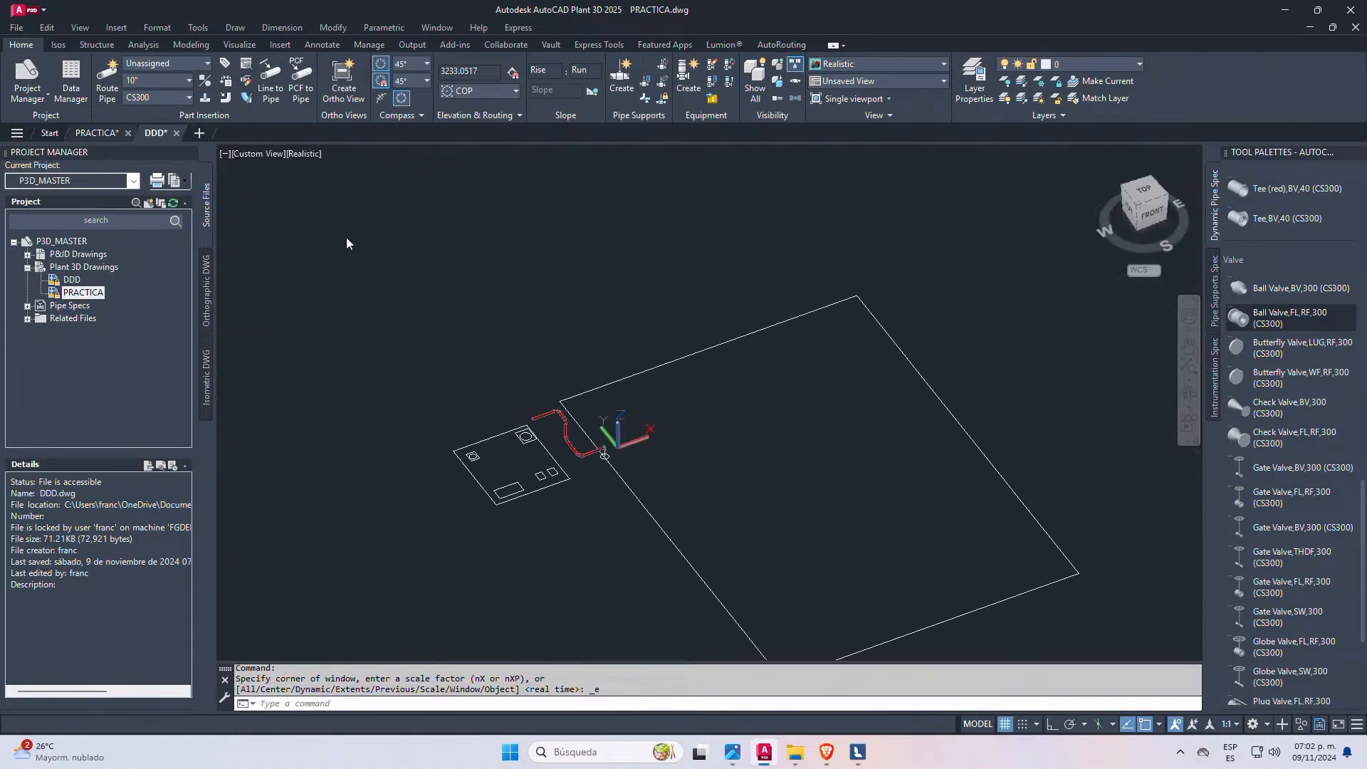
scroll(598, 440, "up", 6)
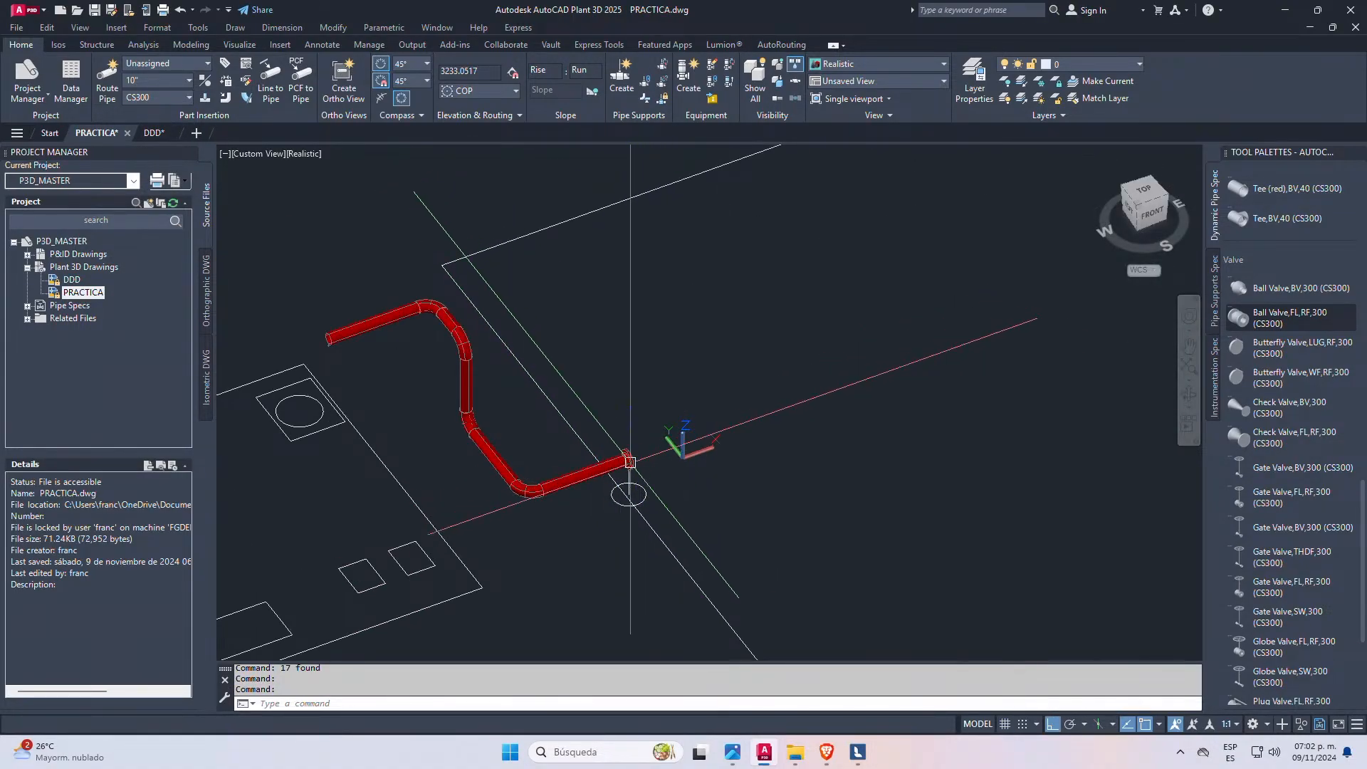
left_click(153, 133)
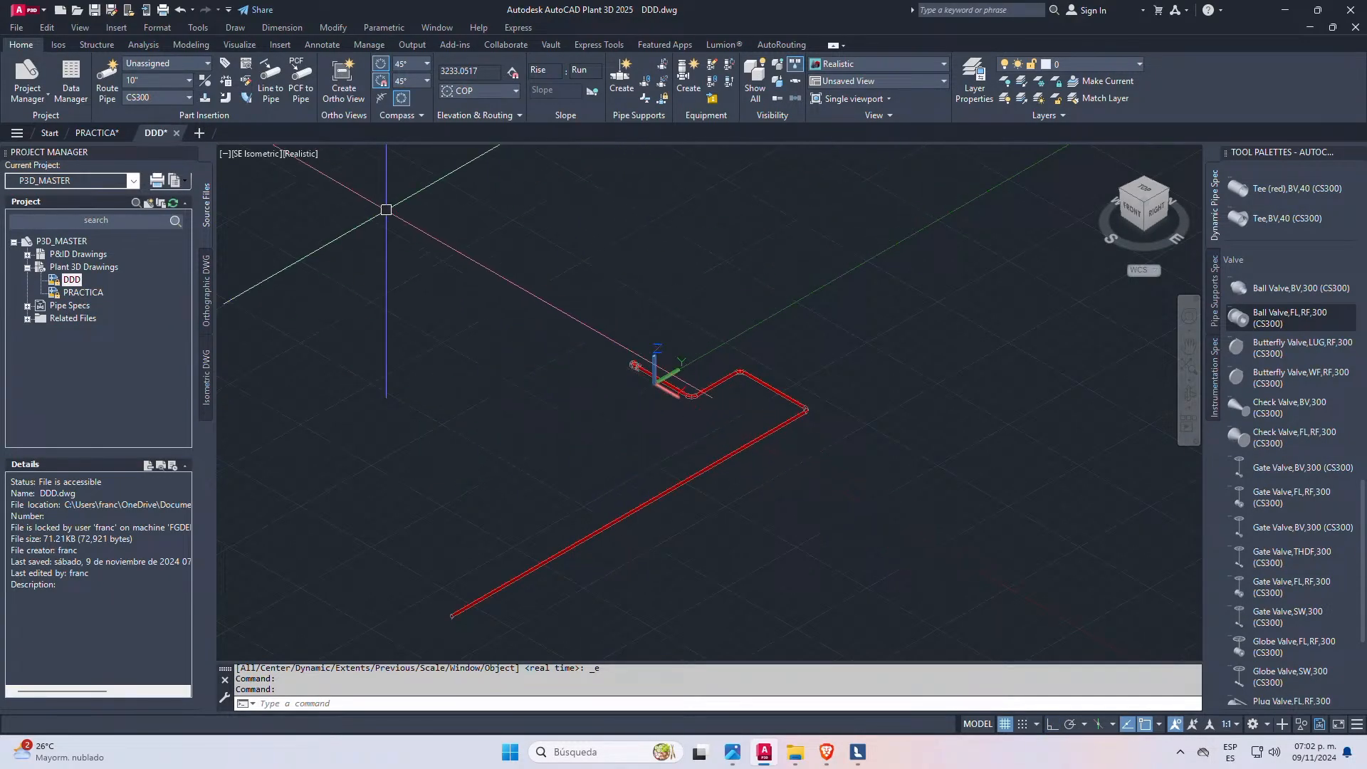
left_click(94, 9)
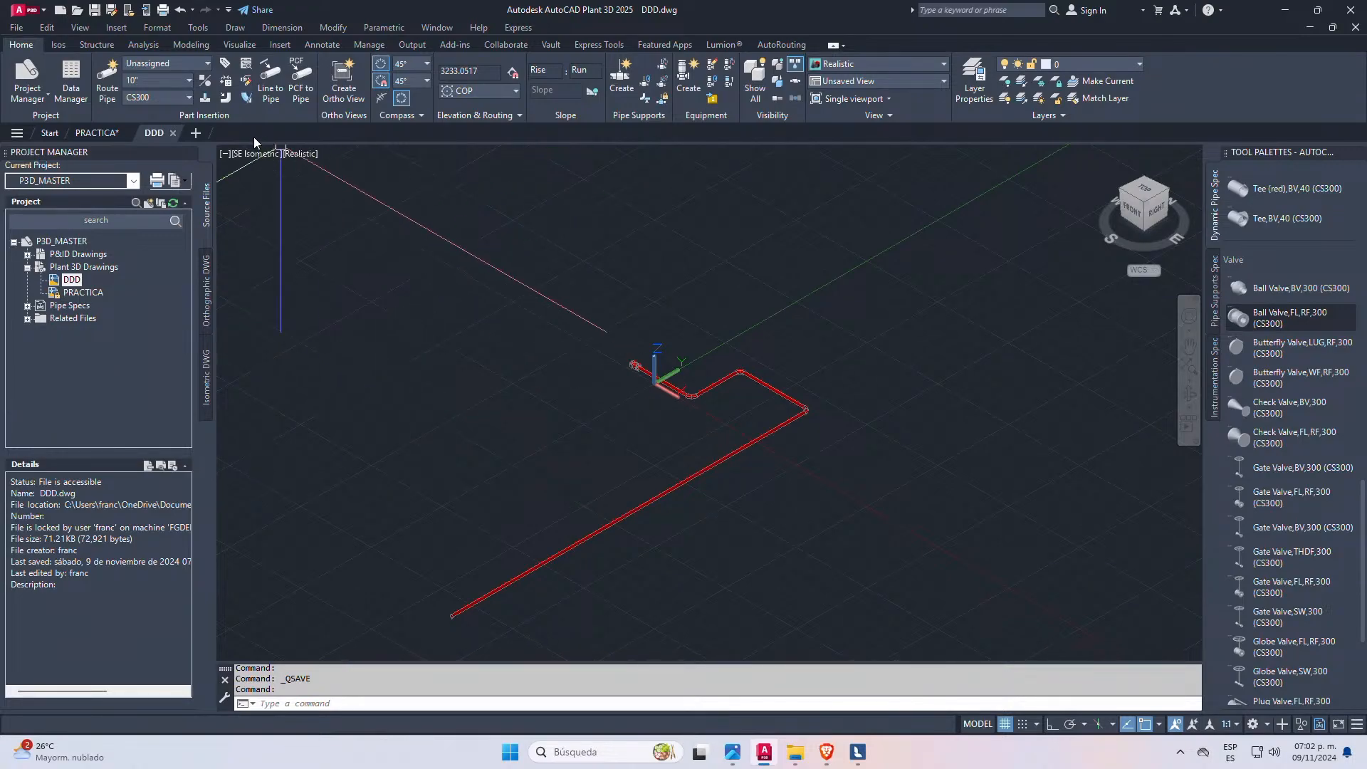
- Draw a vertical line straight down from the centre of the valve's open flange in DDD, with ortho on
scroll(614, 378, "up", 4)
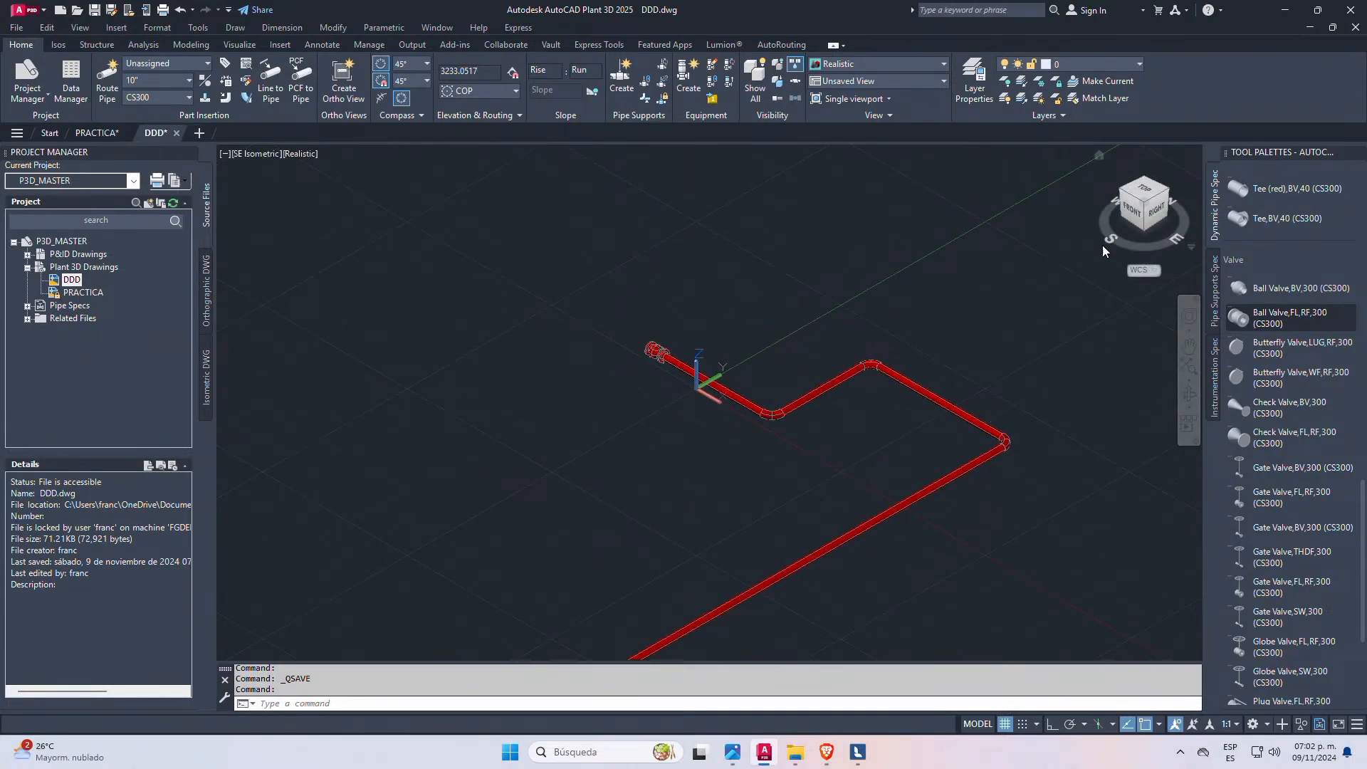
left_click(1165, 190)
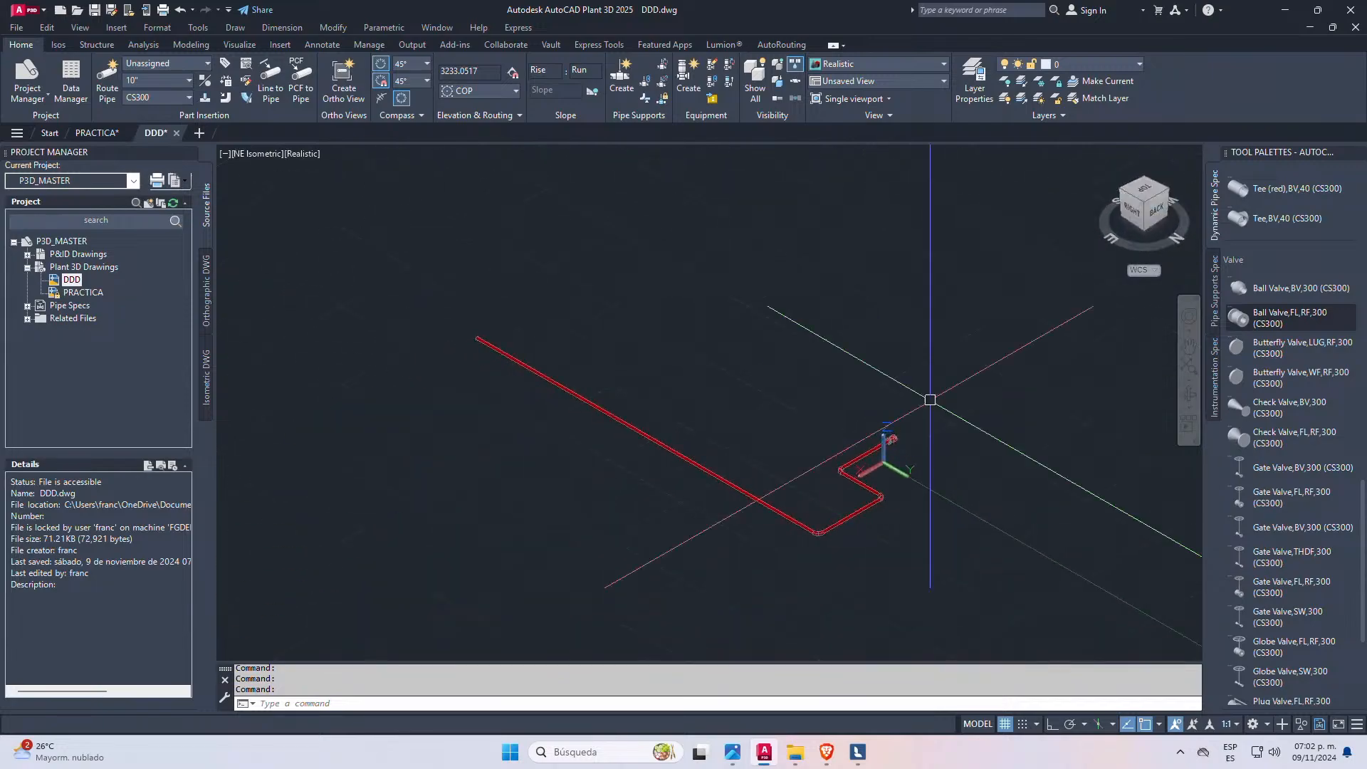
scroll(873, 435, "up", 14)
middle_click_drag(867, 405, 689, 402, "shift")
scroll(883, 429, "up", 4)
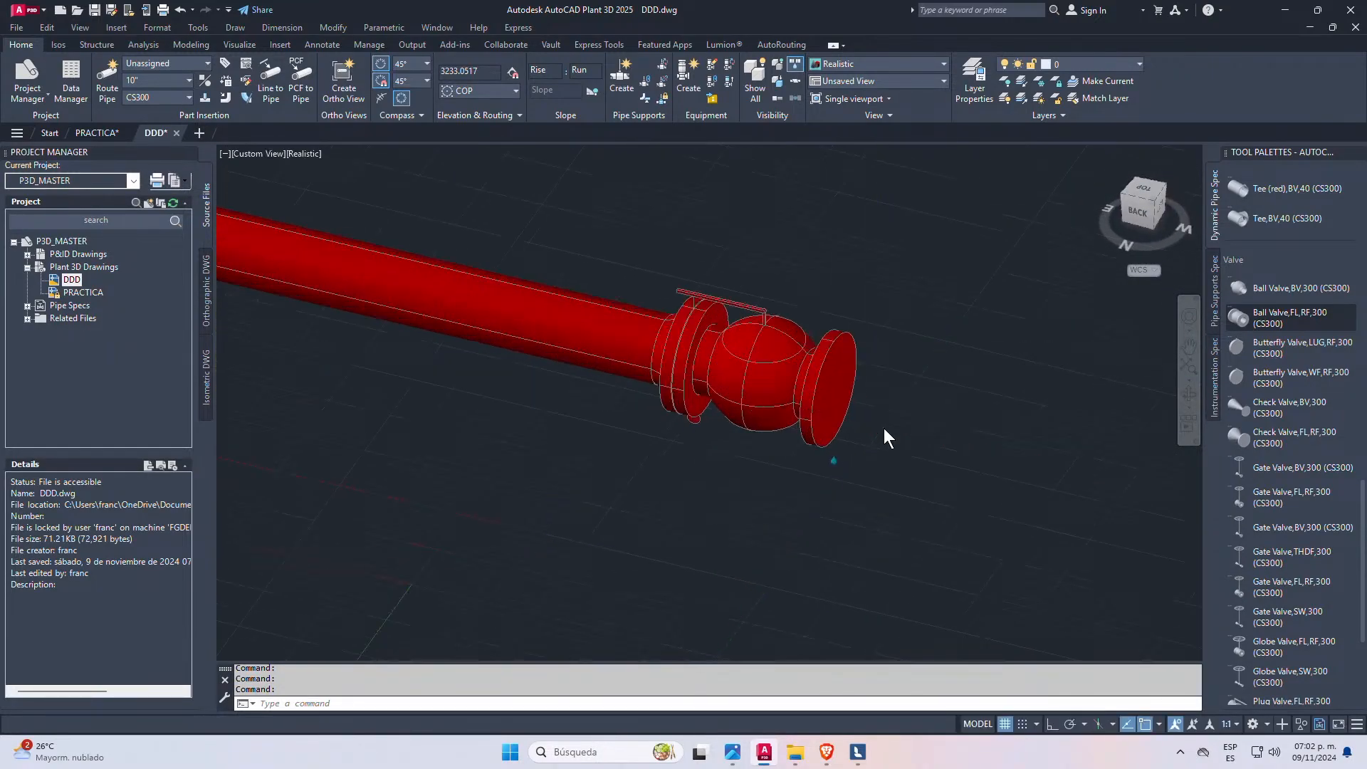
middle_click_drag(883, 429, 763, 395)
type("l")
key("Return")
left_click(718, 347)
scroll(729, 417, "down", 5)
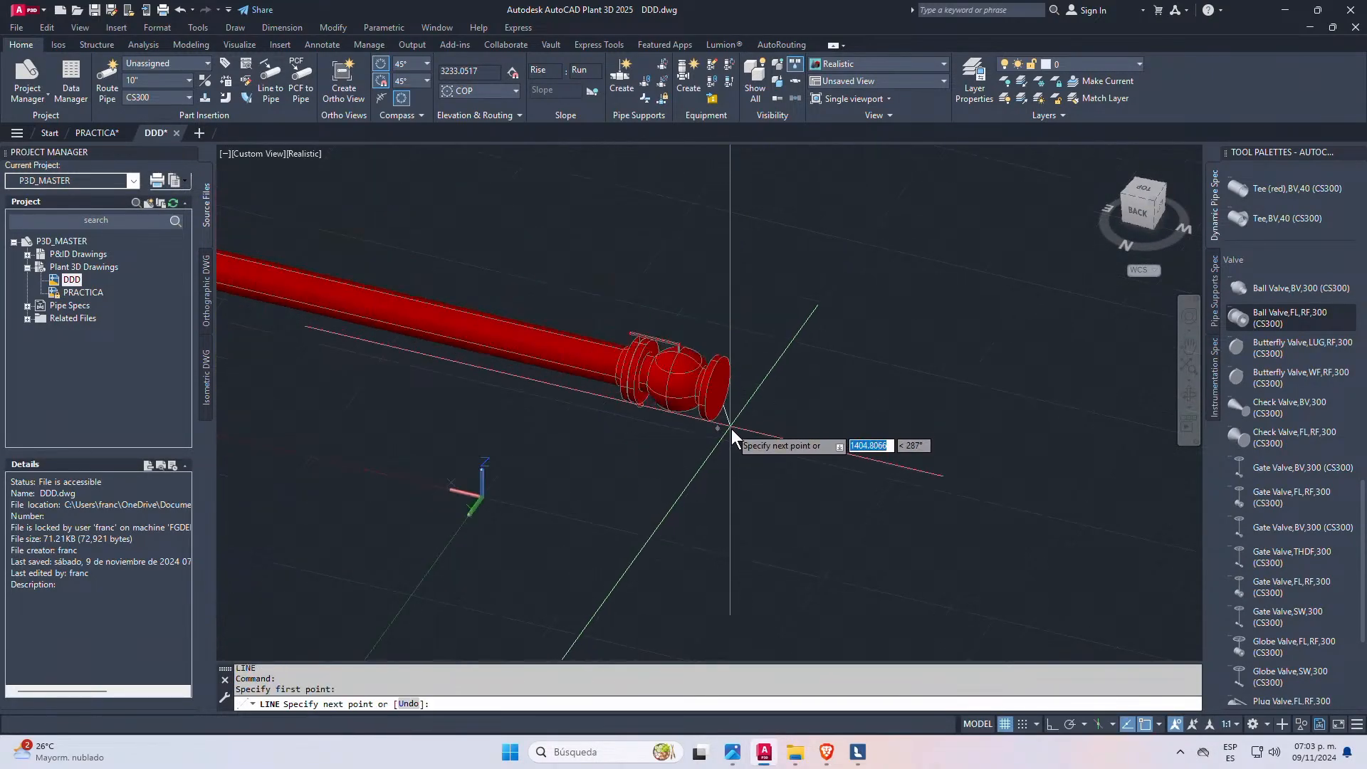
key("F8")
scroll(741, 591, "down", 4)
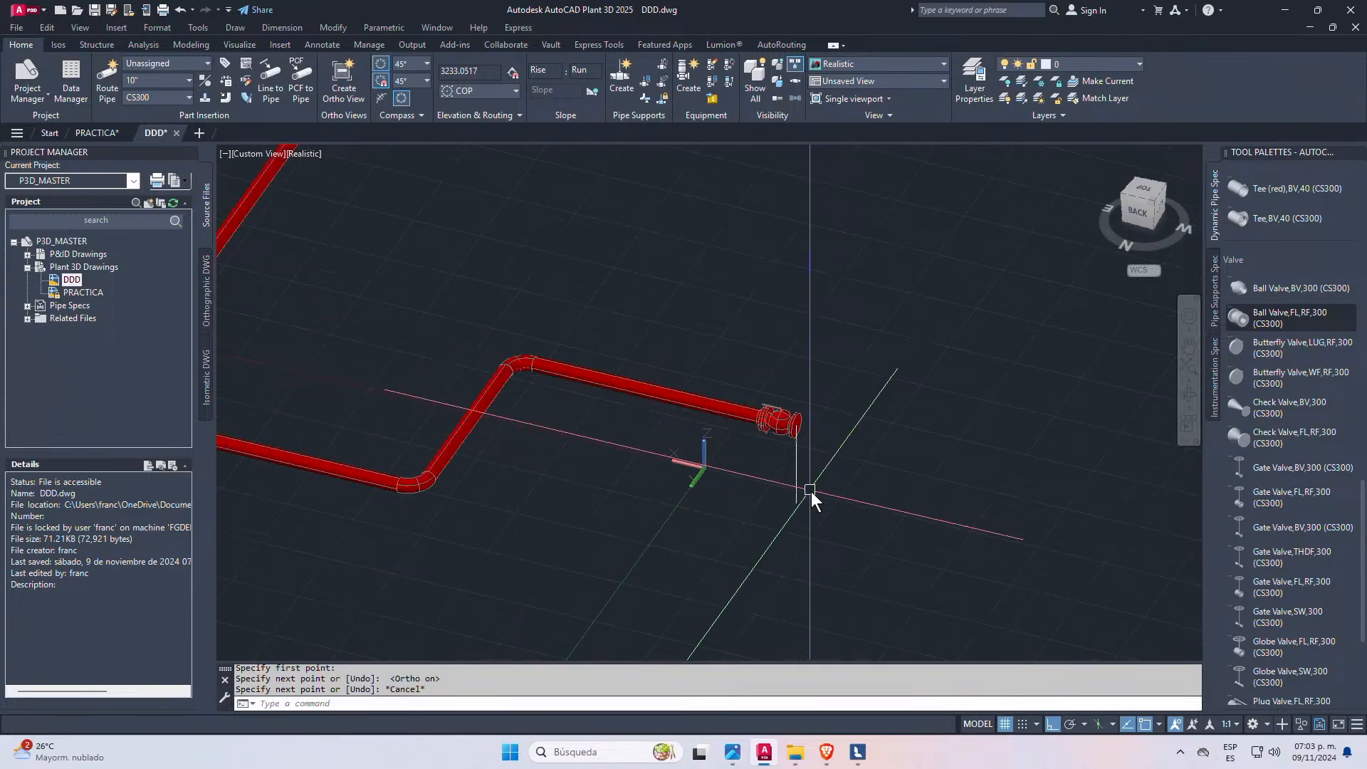
key("Escape")
key("Escape")
key("Escape")
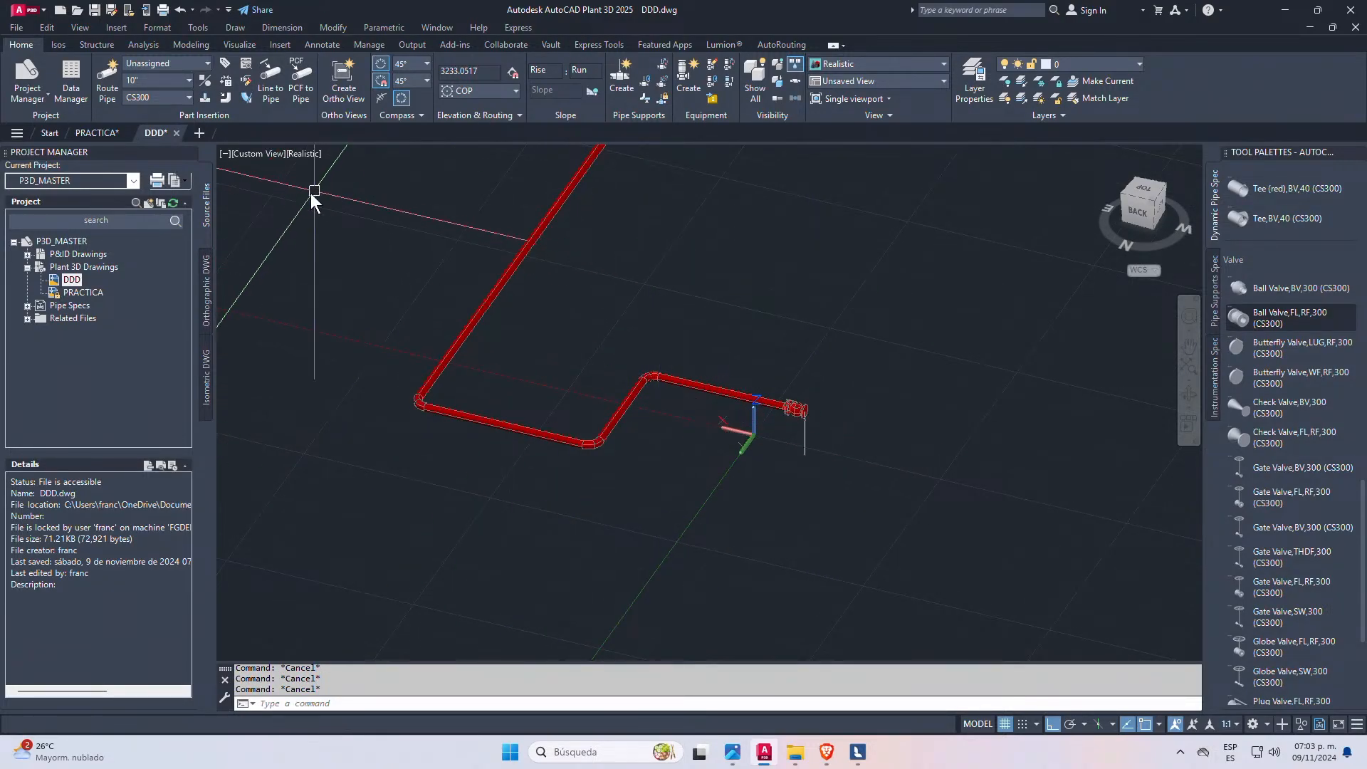
- Compare the flanged pipe end above the circle in PRACTICA with the valve end of the piping in DDD
left_click(96, 133)
scroll(476, 354, "up", 5)
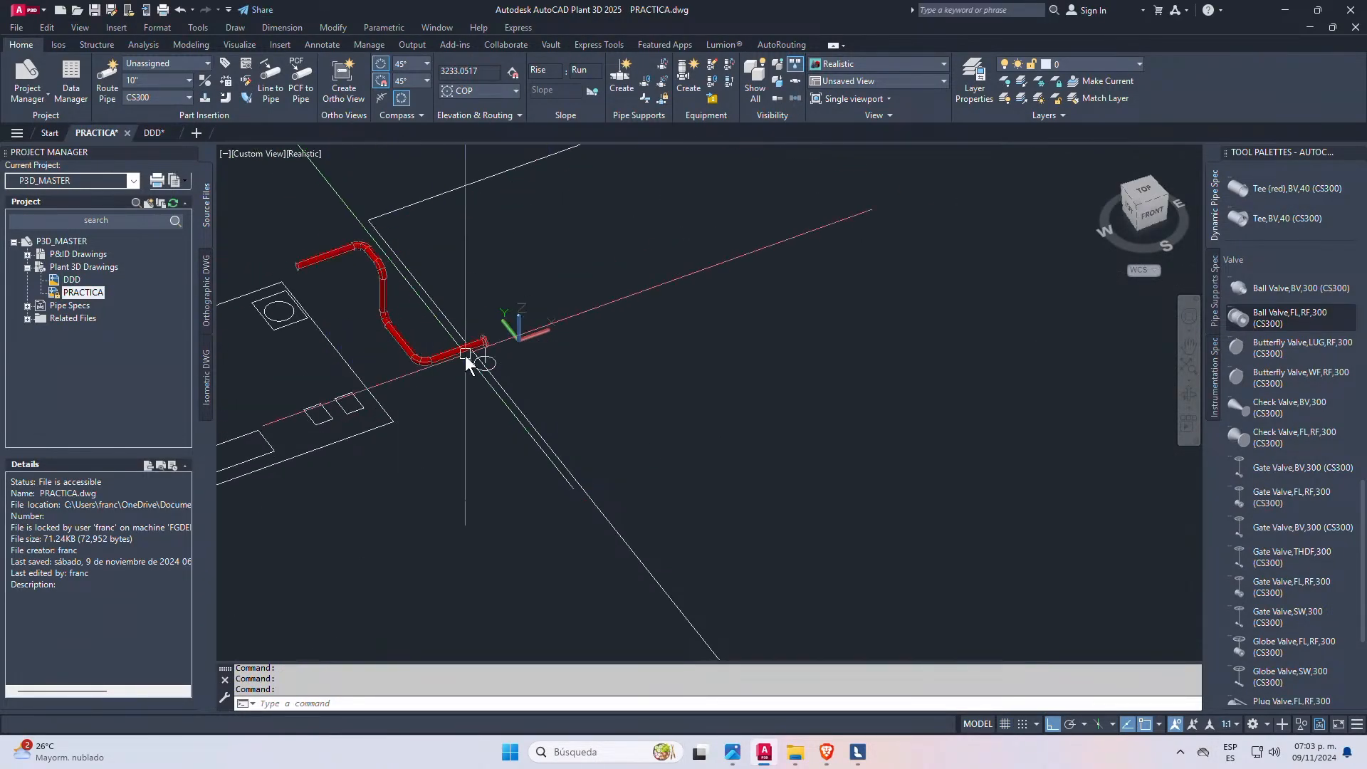
scroll(479, 352, "up", 2)
scroll(549, 397, "down", 2)
scroll(615, 424, "up", 2)
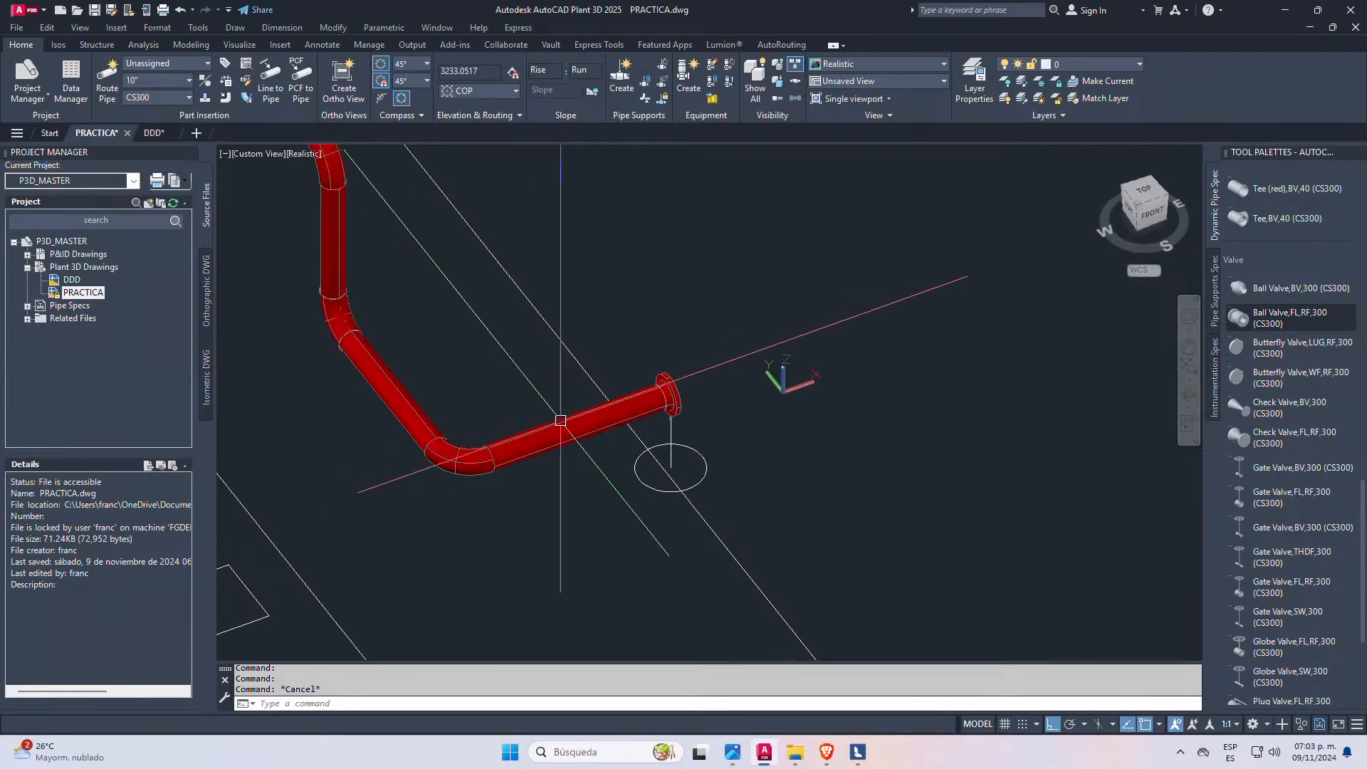
left_click(153, 133)
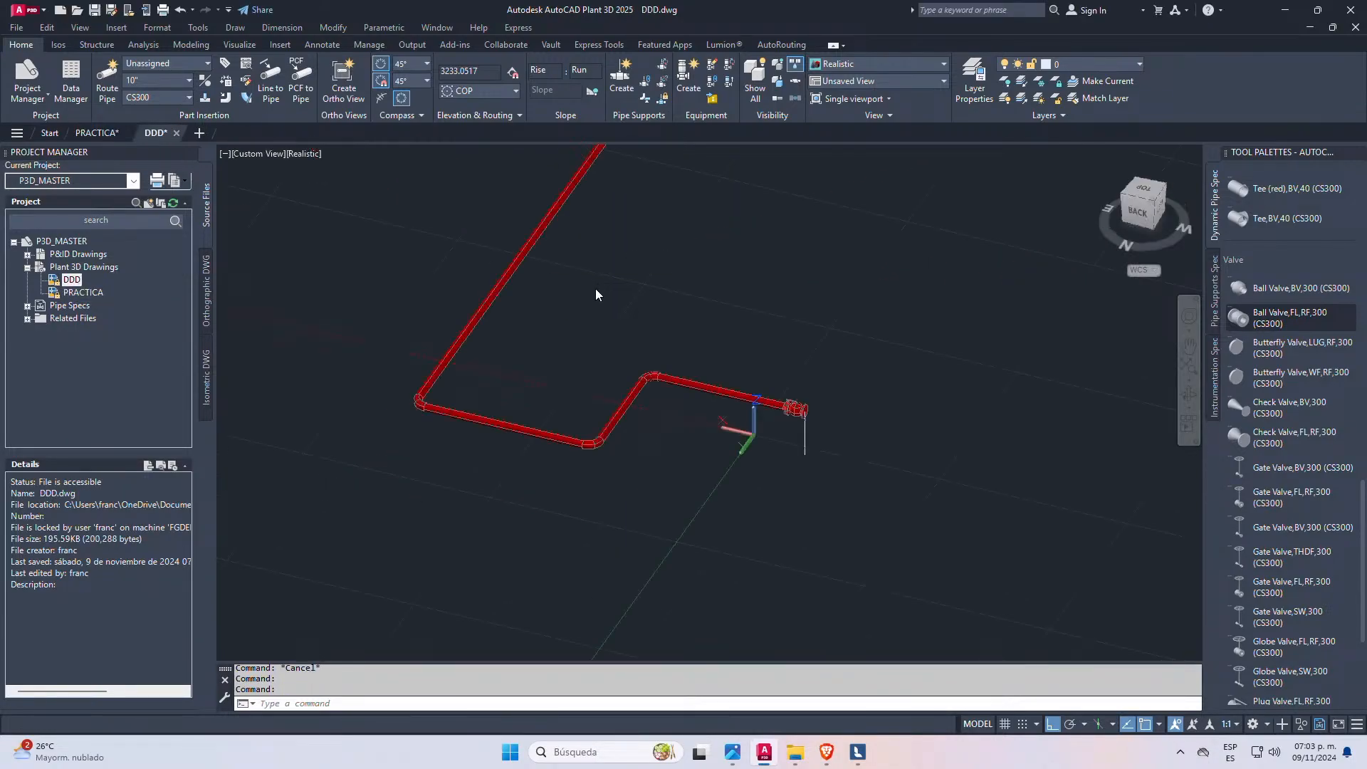
scroll(667, 356, "down", 5)
left_click(830, 210)
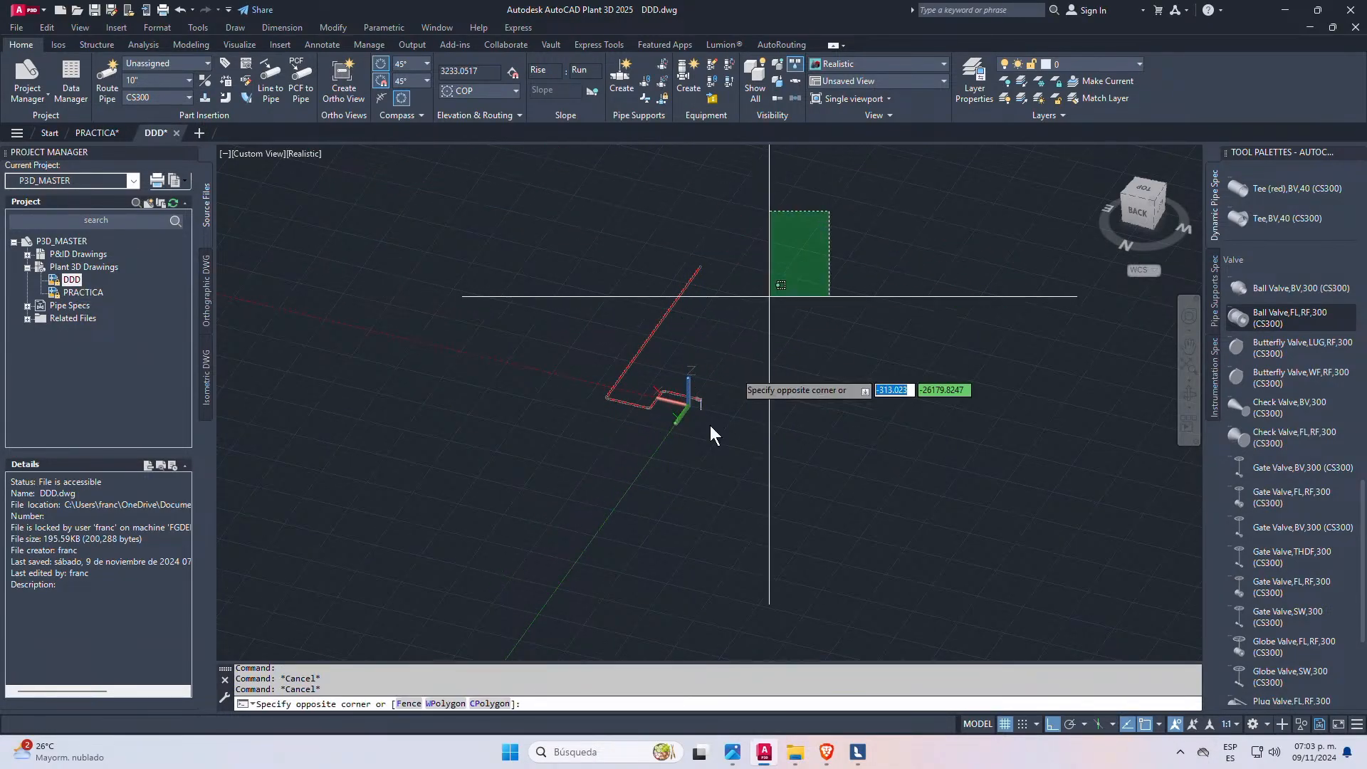
left_click(562, 497)
key("Escape")
double_click(84, 294)
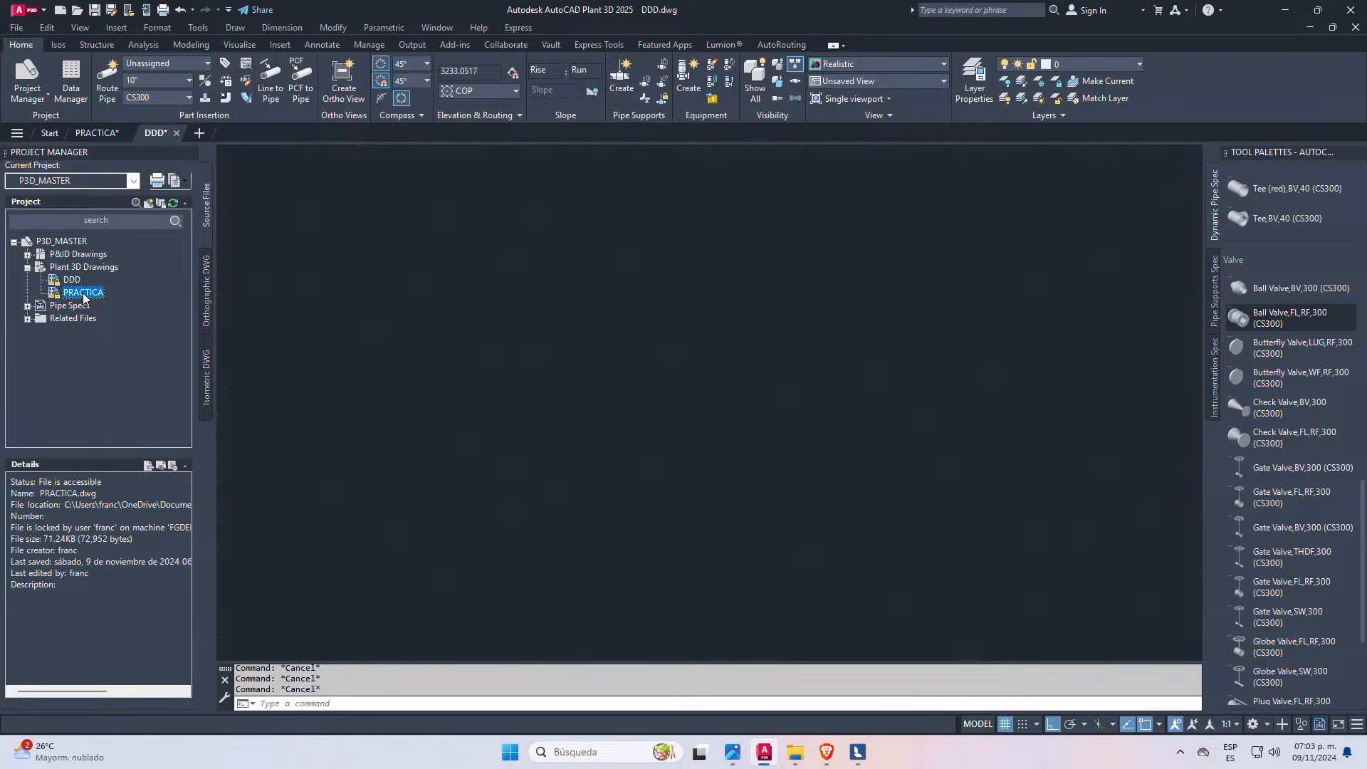
left_click(153, 132)
scroll(687, 382, "up", 3)
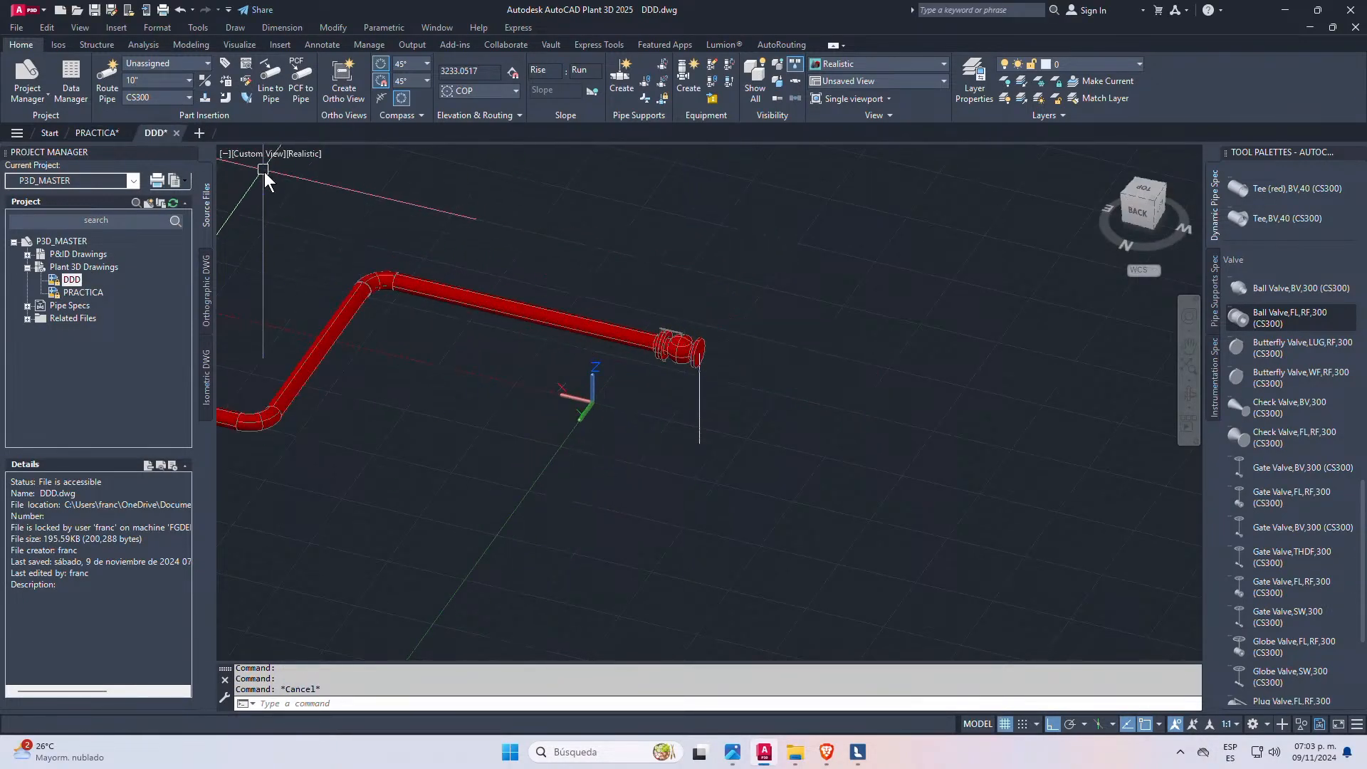
left_click(96, 132)
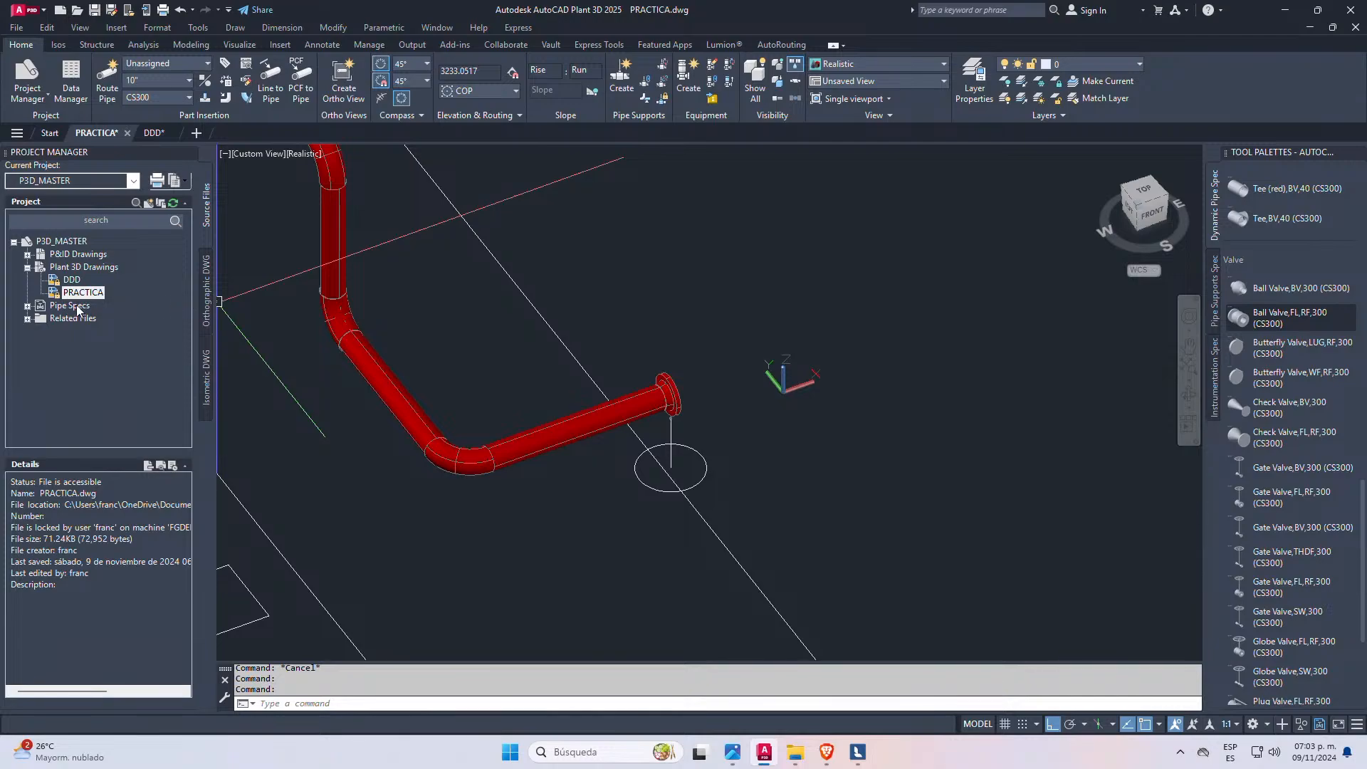
- Attach DDD to PRACTICA as an external reference with a relative path, scale 1.00 and insertion point 0,0,0 instead of on-screen placement
left_click(71, 279)
right_click(71, 280)
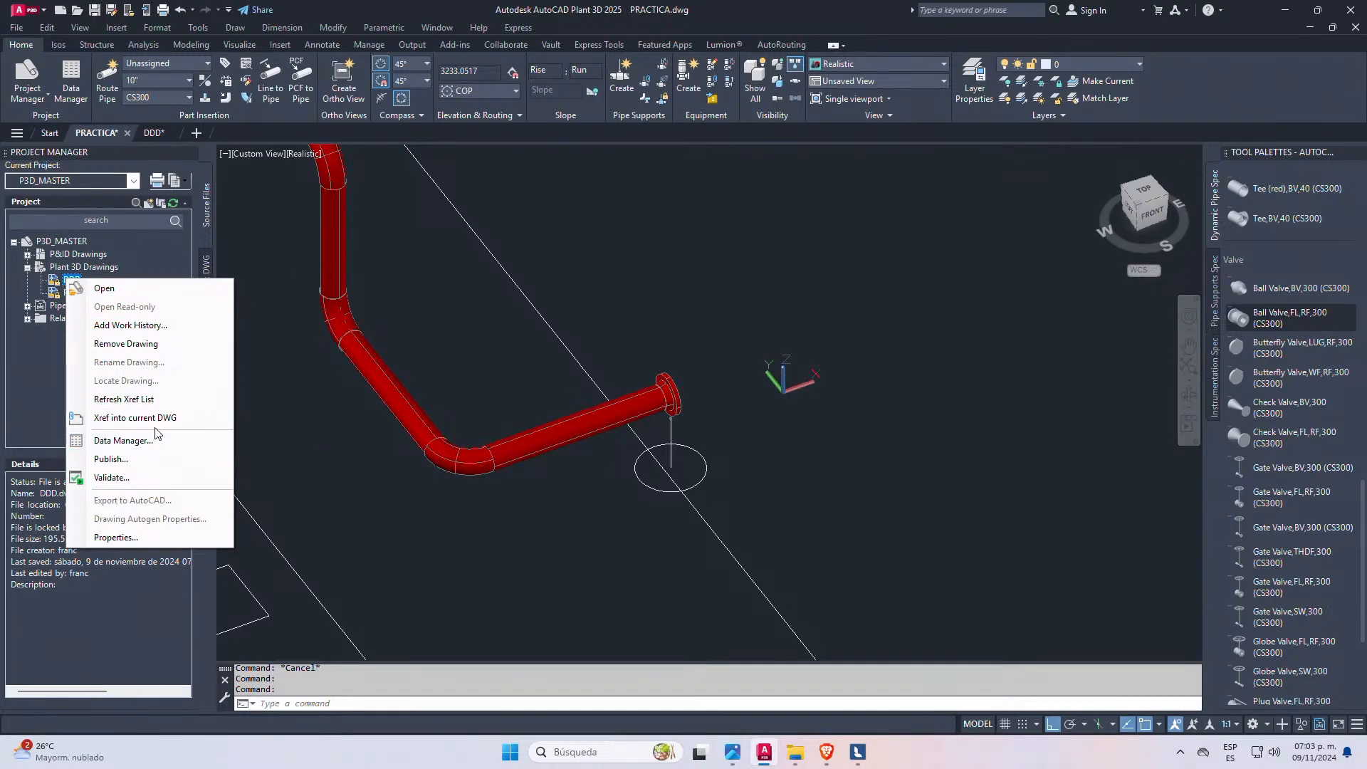
left_click(186, 417)
left_click(656, 396)
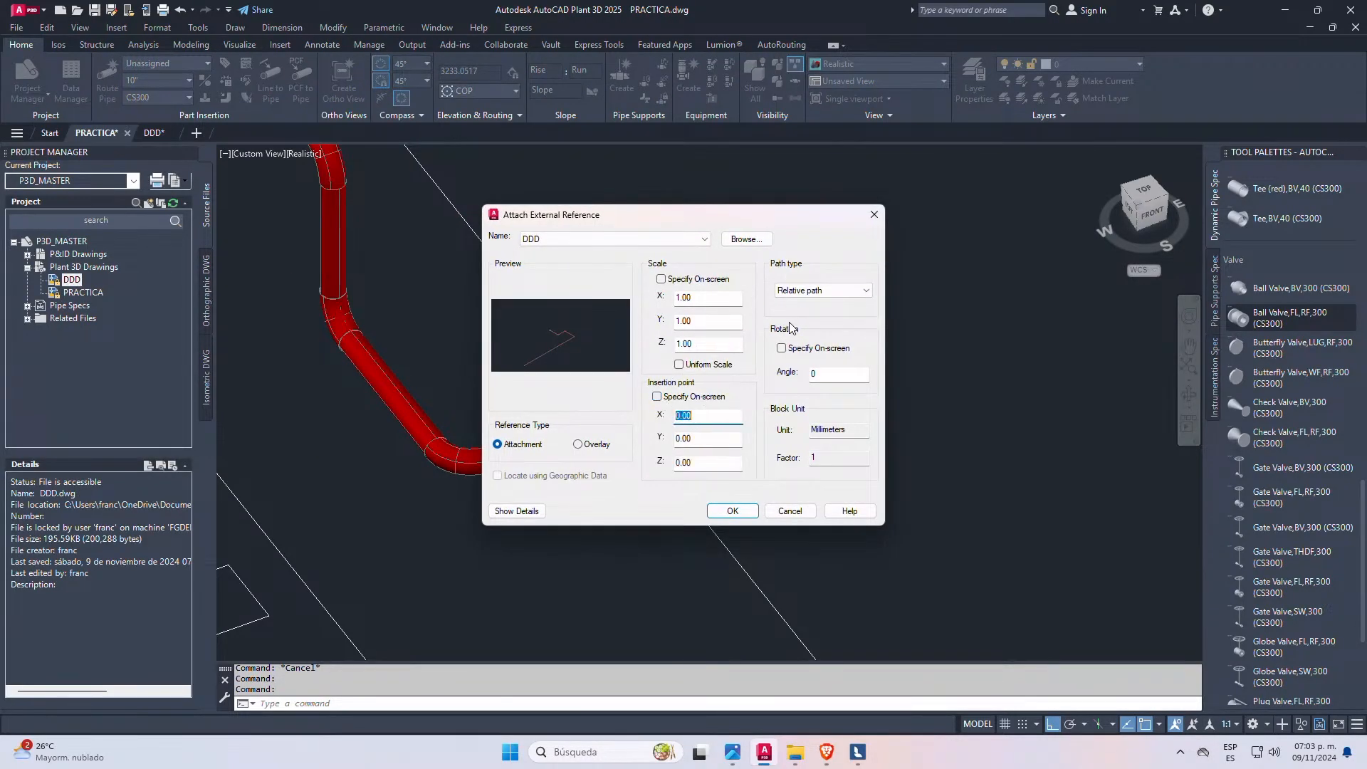
left_click(732, 511)
- Examine how the referenced DDD piping and valve line up with the PRACTICA pipe end and the plot plan
scroll(788, 378, "up", 3)
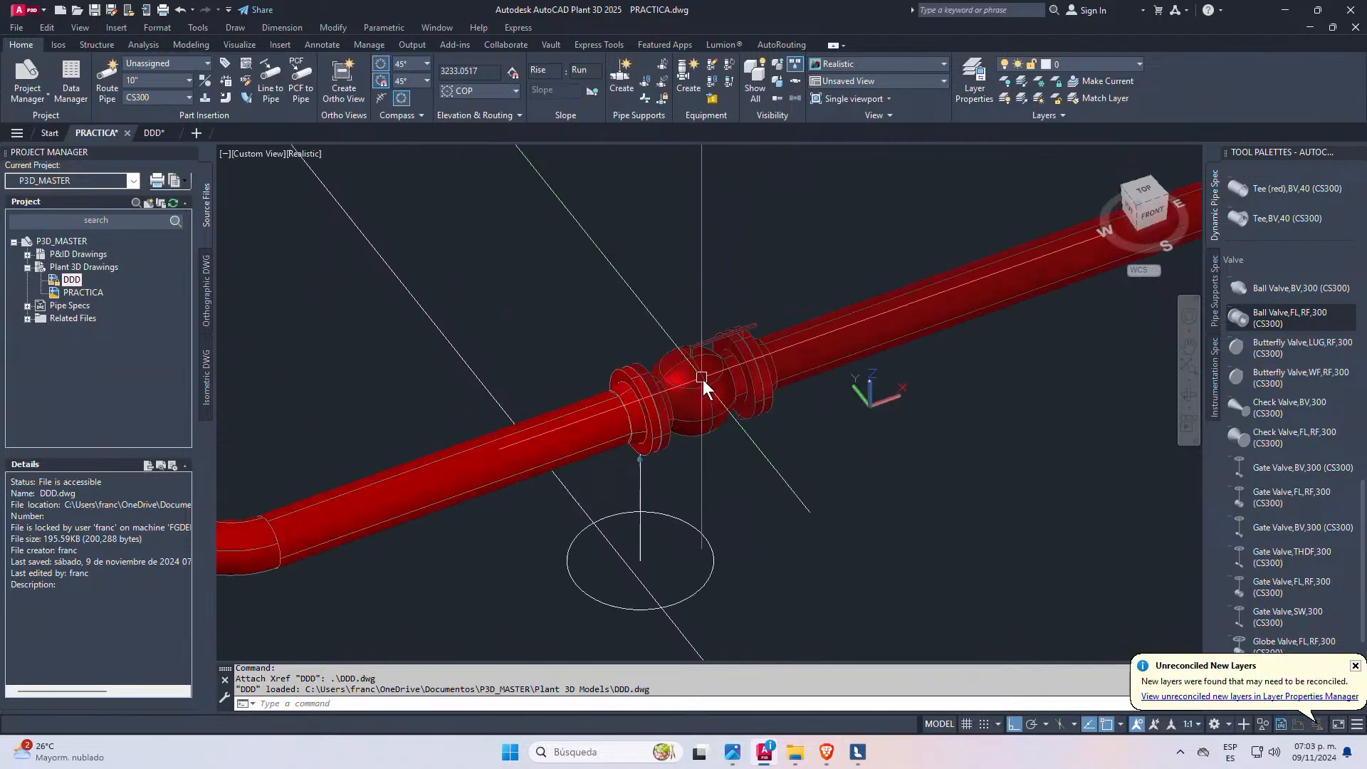
scroll(669, 387, "down", 8)
scroll(818, 370, "down", 3)
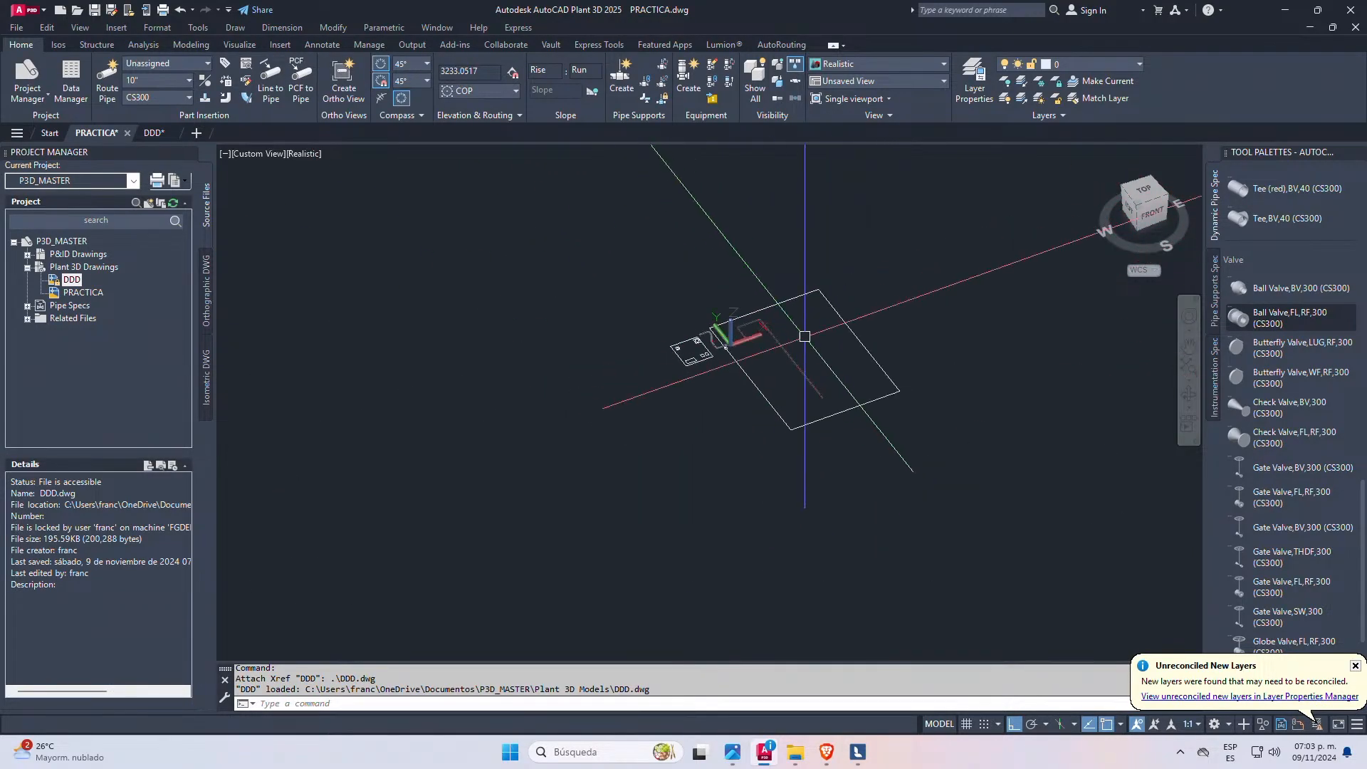
scroll(789, 346, "up", 7)
key("Escape")
scroll(442, 399, "up", 2)
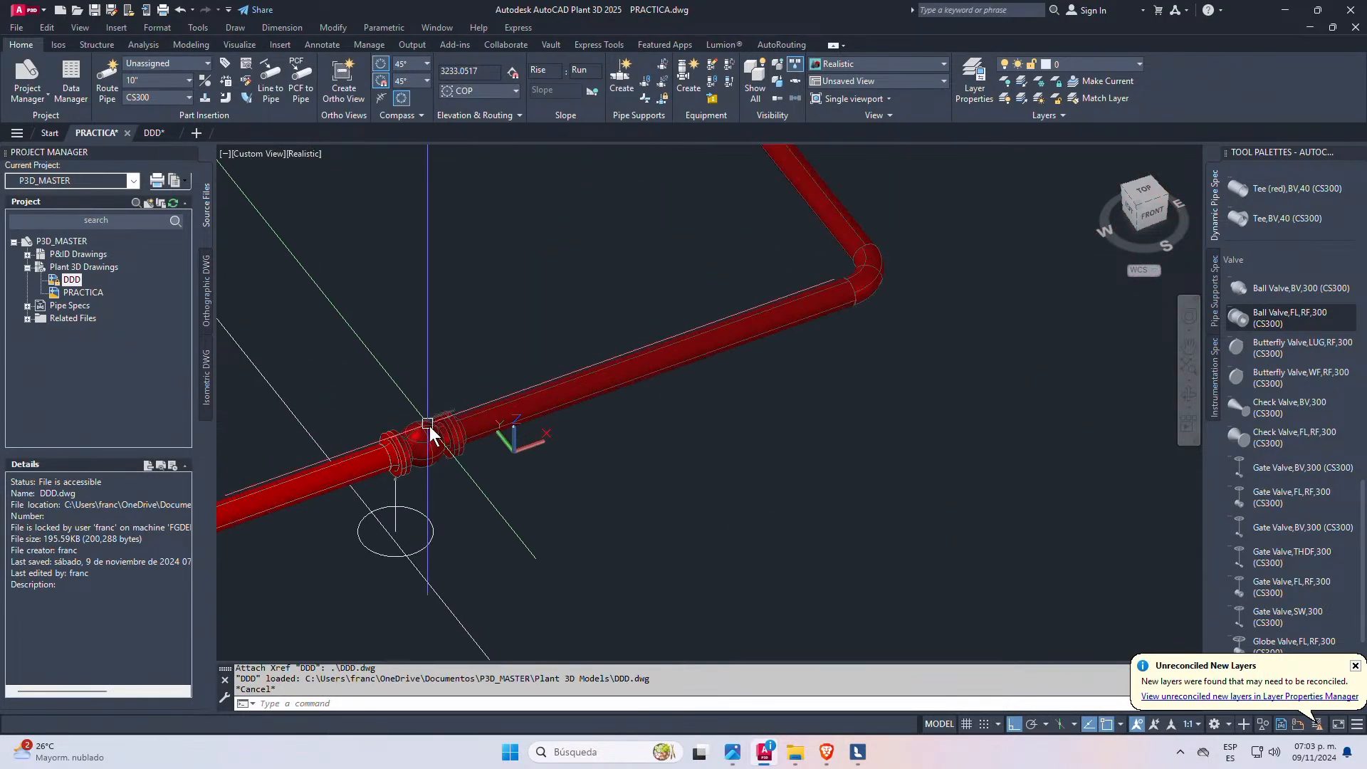
scroll(574, 326, "down", 5)
scroll(576, 356, "up", 3)
scroll(594, 370, "up", 7)
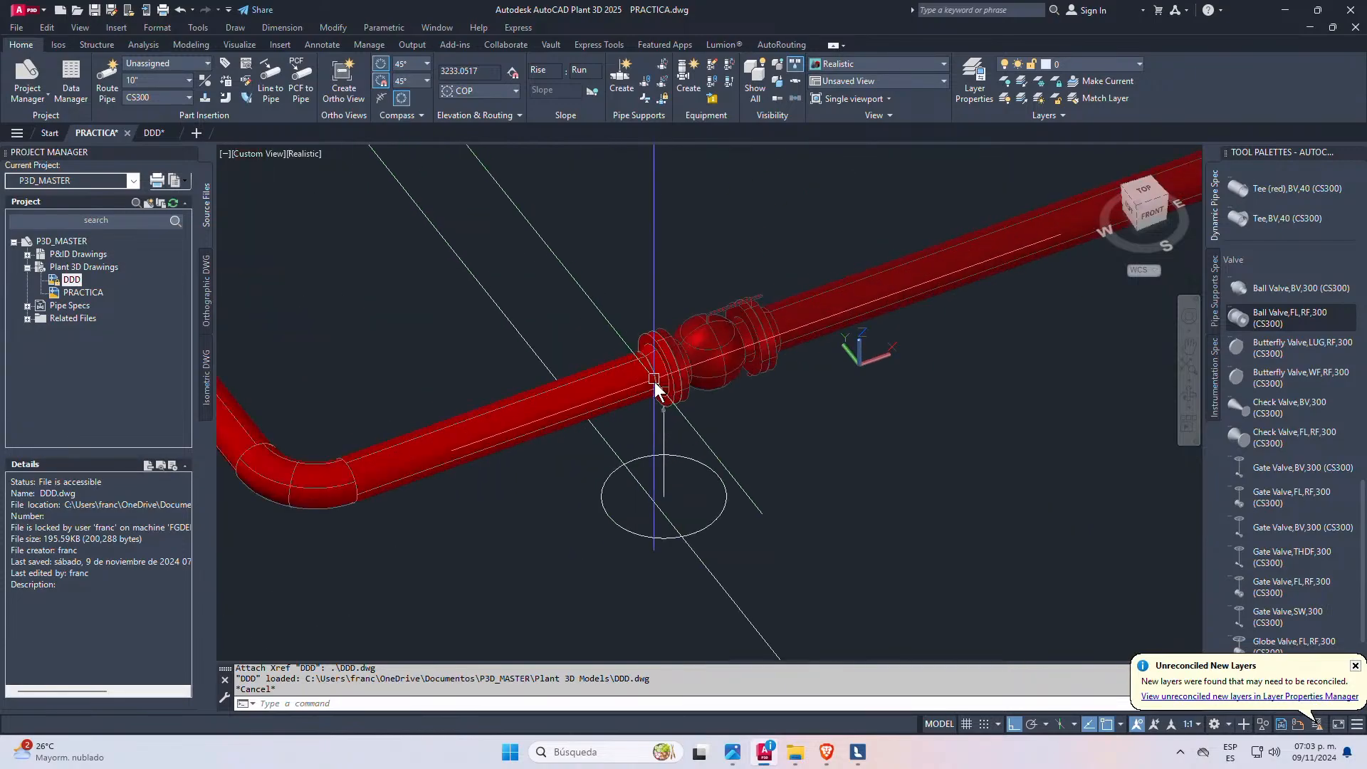
- Try to connect the flange at the PRACTICA pipe end to the adjacent referenced valve
key("Escape")
left_click(677, 361)
scroll(675, 354, "up", 4)
key("Escape")
right_click(656, 353)
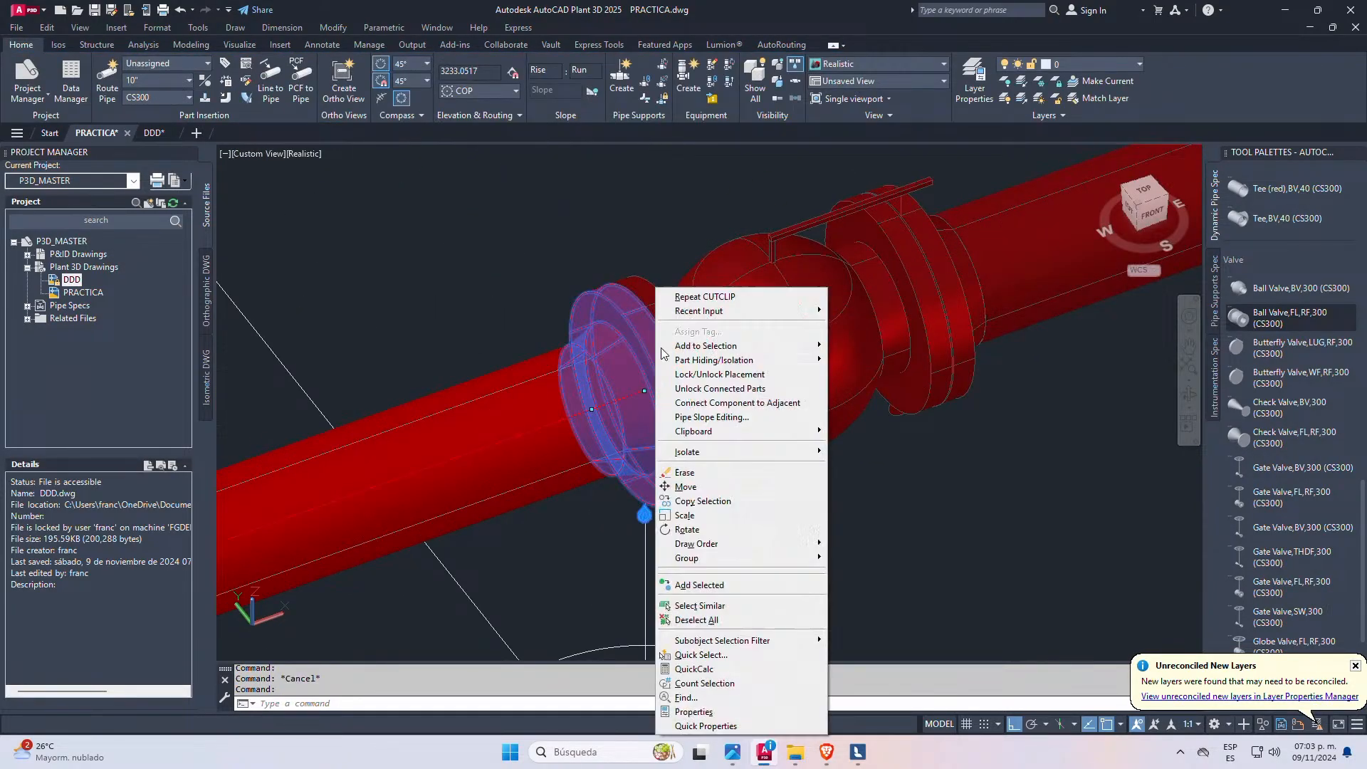
left_click(740, 415)
key("Escape")
- Inspect the joint between the PRACTICA flange and the referenced valve above the circle from several angles
scroll(690, 352, "down", 5)
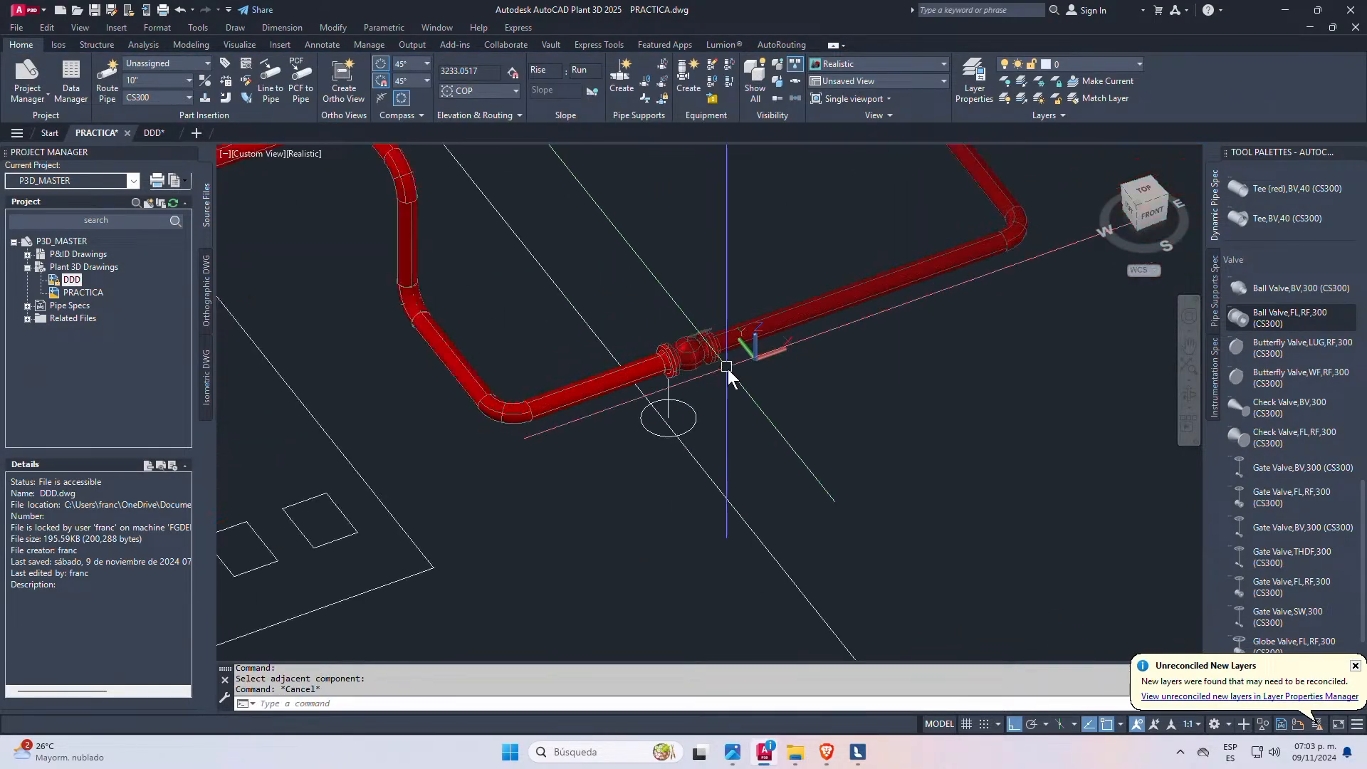
scroll(727, 369, "down", 3)
scroll(723, 332, "up", 2)
scroll(775, 405, "up", 3)
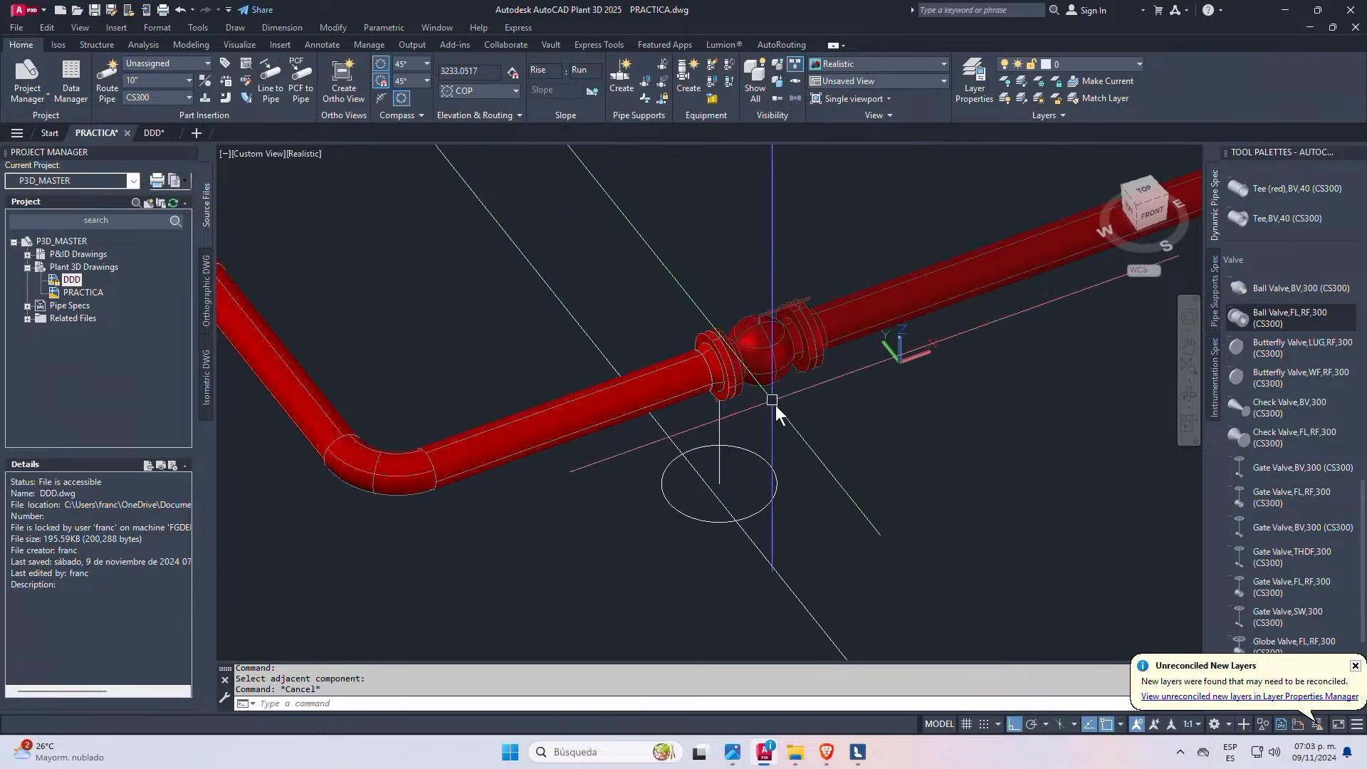
middle_click_drag(775, 405, 750, 427, "shift")
scroll(730, 394, "down", 4)
middle_click_drag(749, 485, 758, 418, "shift")
scroll(758, 418, "up", 2)
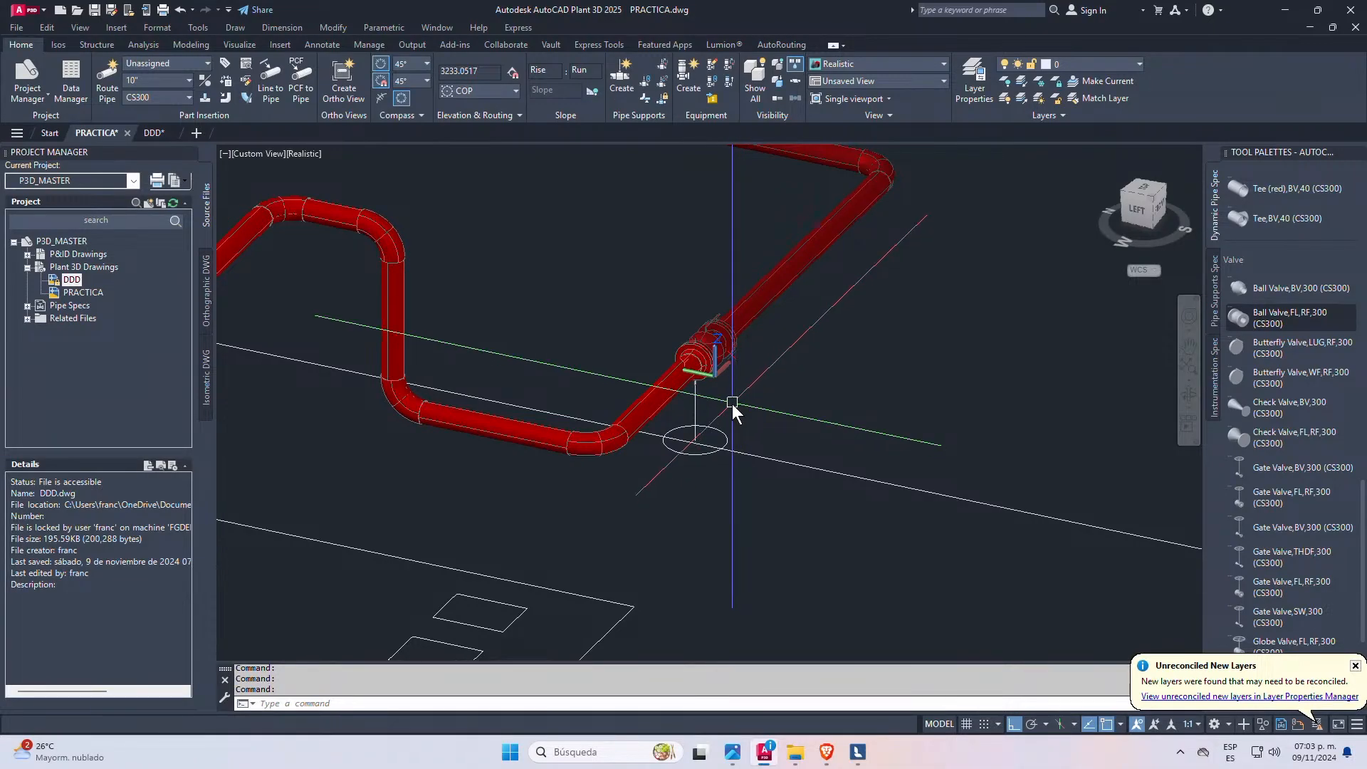
- Examine the combined plot plan and piping, including the referenced DDD, in top and southwest isometric views
scroll(709, 353, "up", 4)
scroll(660, 363, "down", 6)
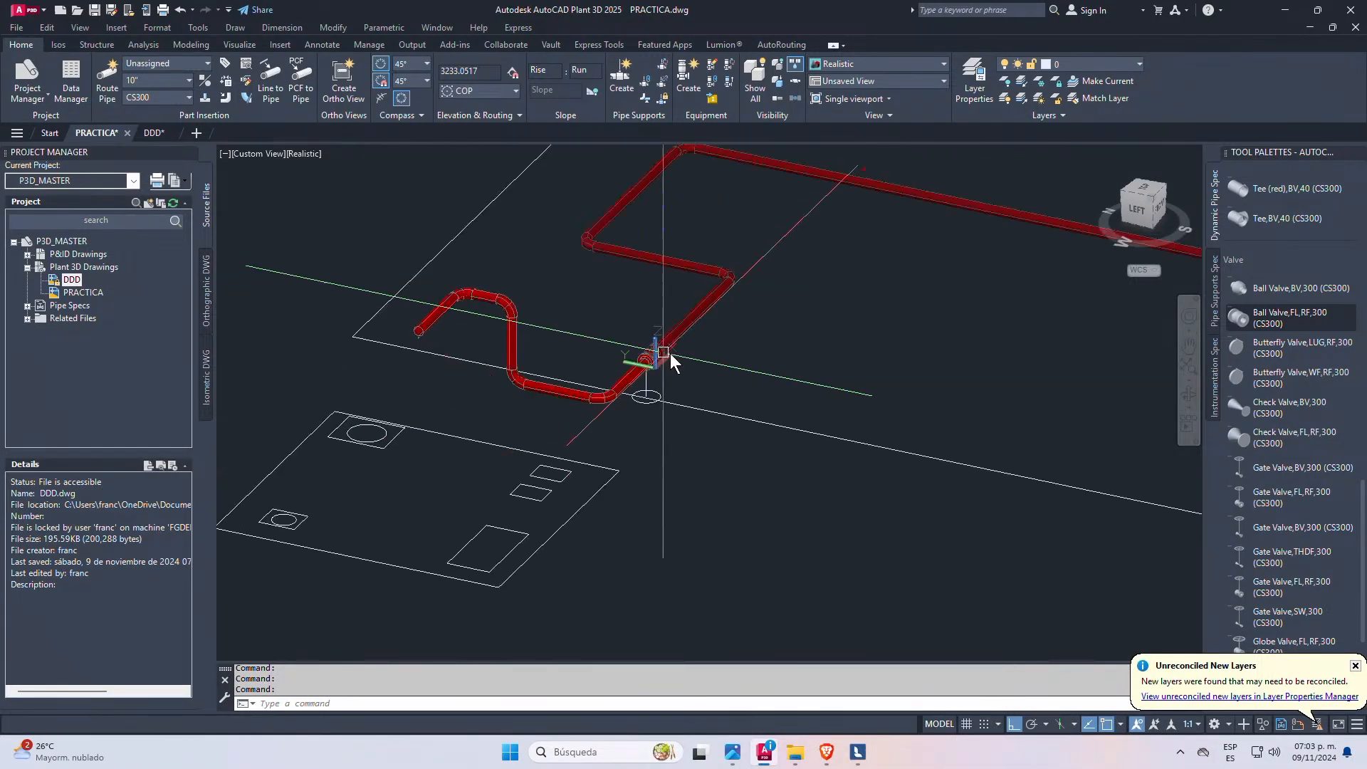
middle_click_drag(670, 356, 670, 370, "shift")
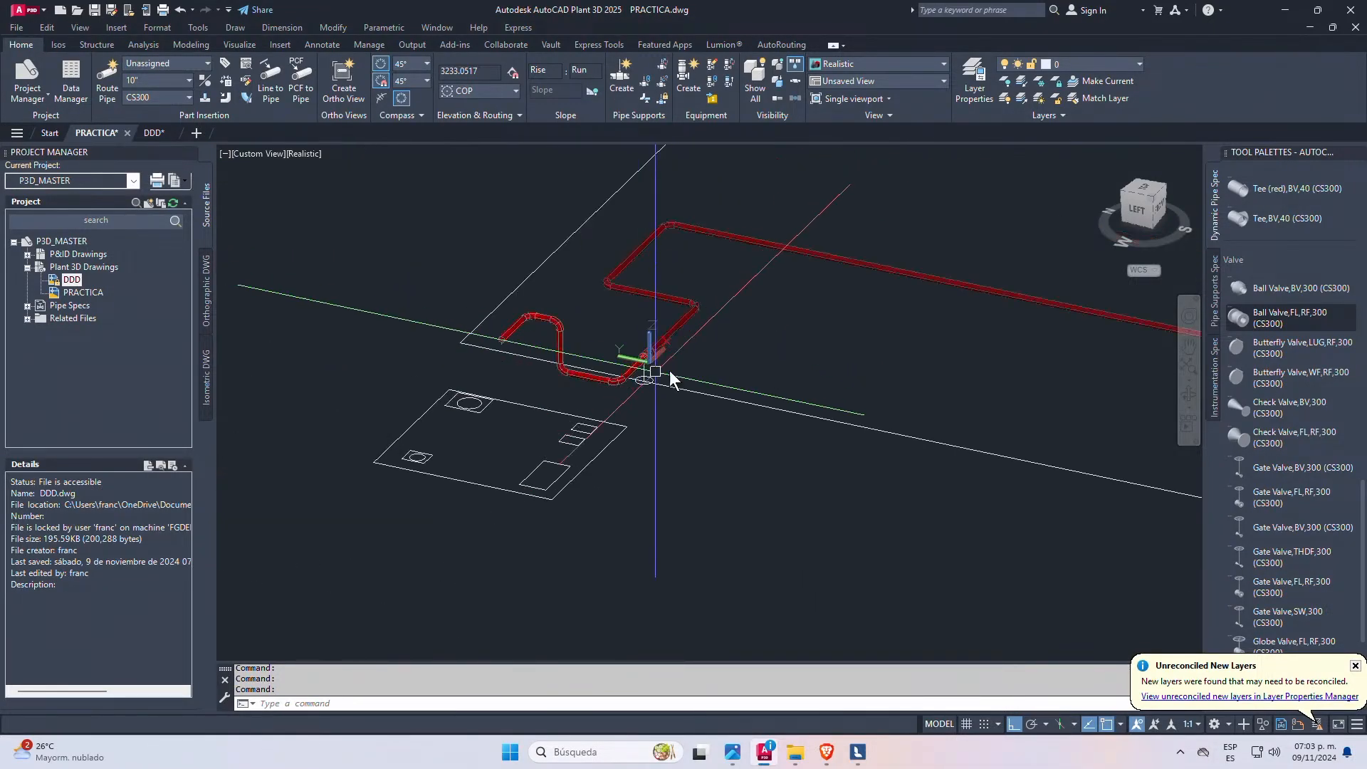
left_click(1143, 191)
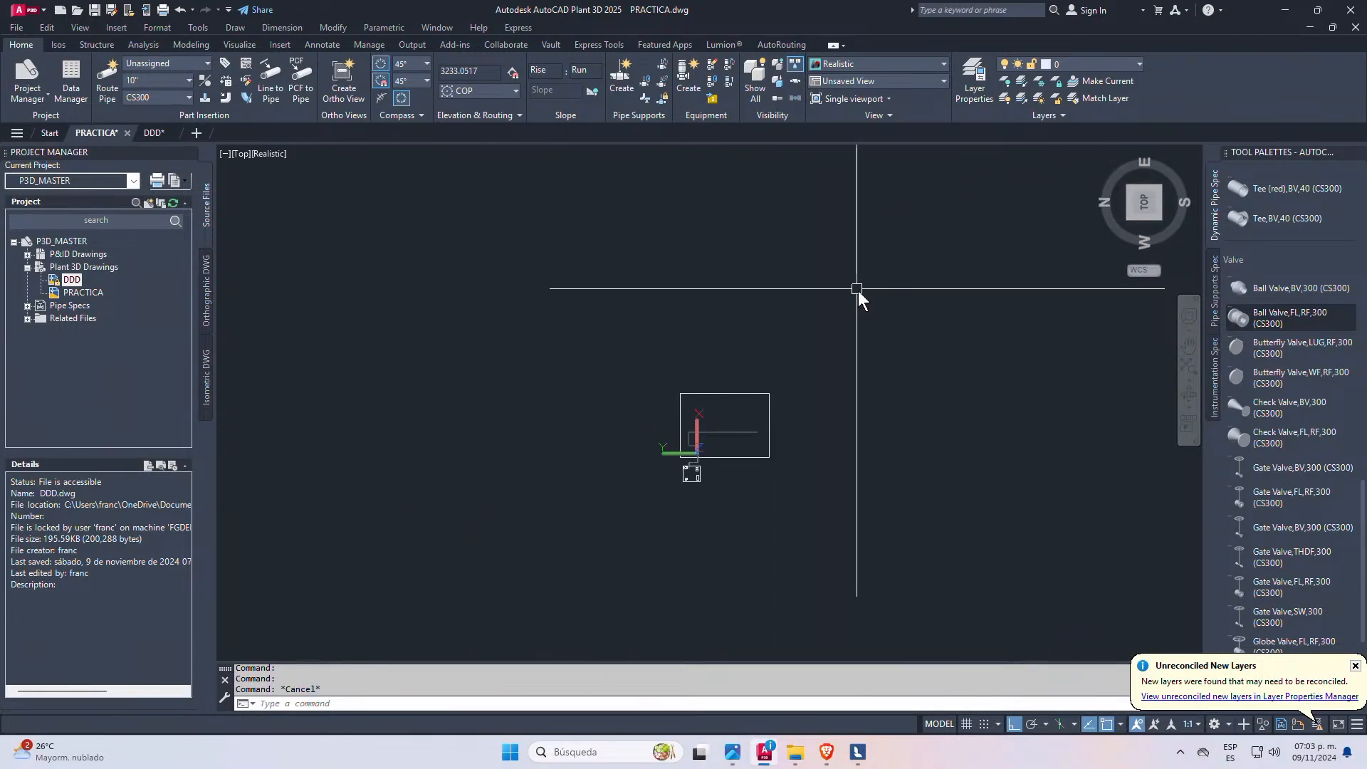
left_click(867, 266)
left_click(613, 544)
key("Escape")
key("Escape")
key("Escape")
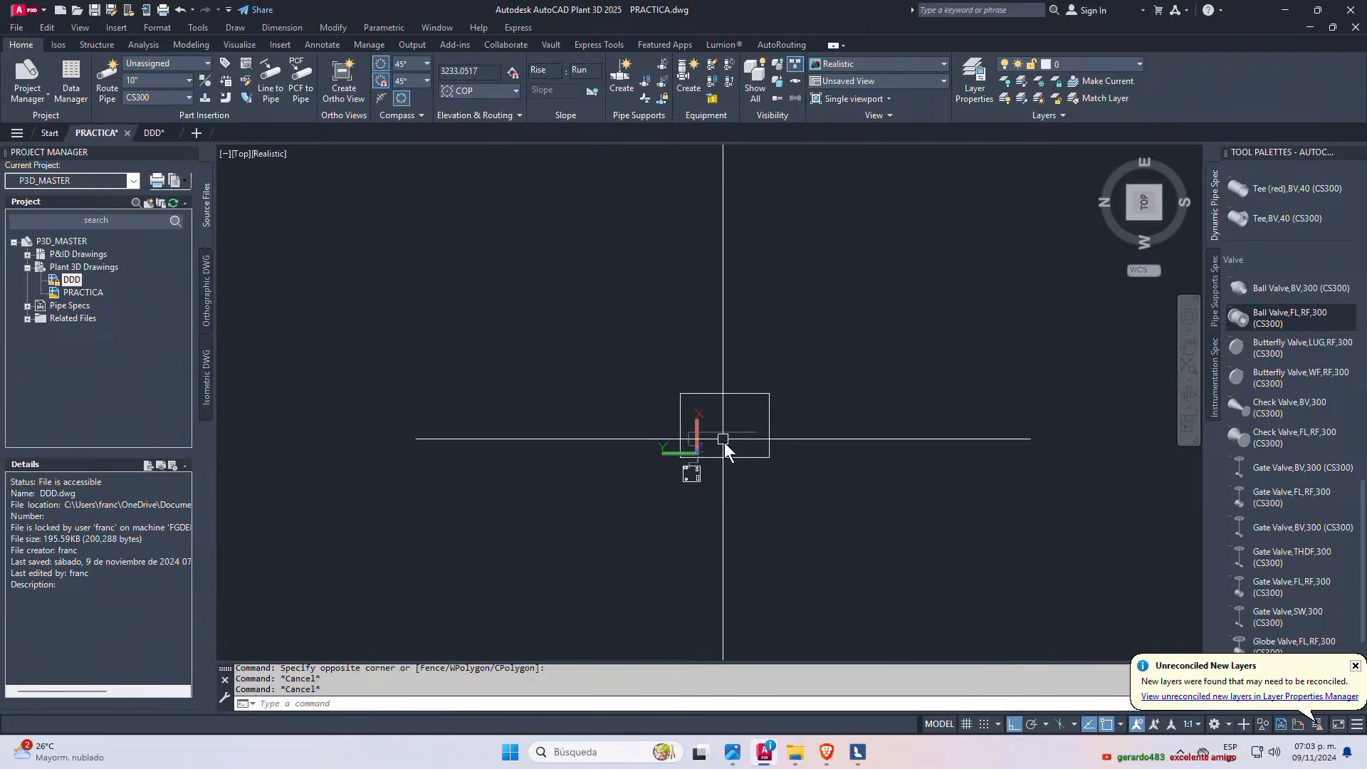
left_click(1160, 220)
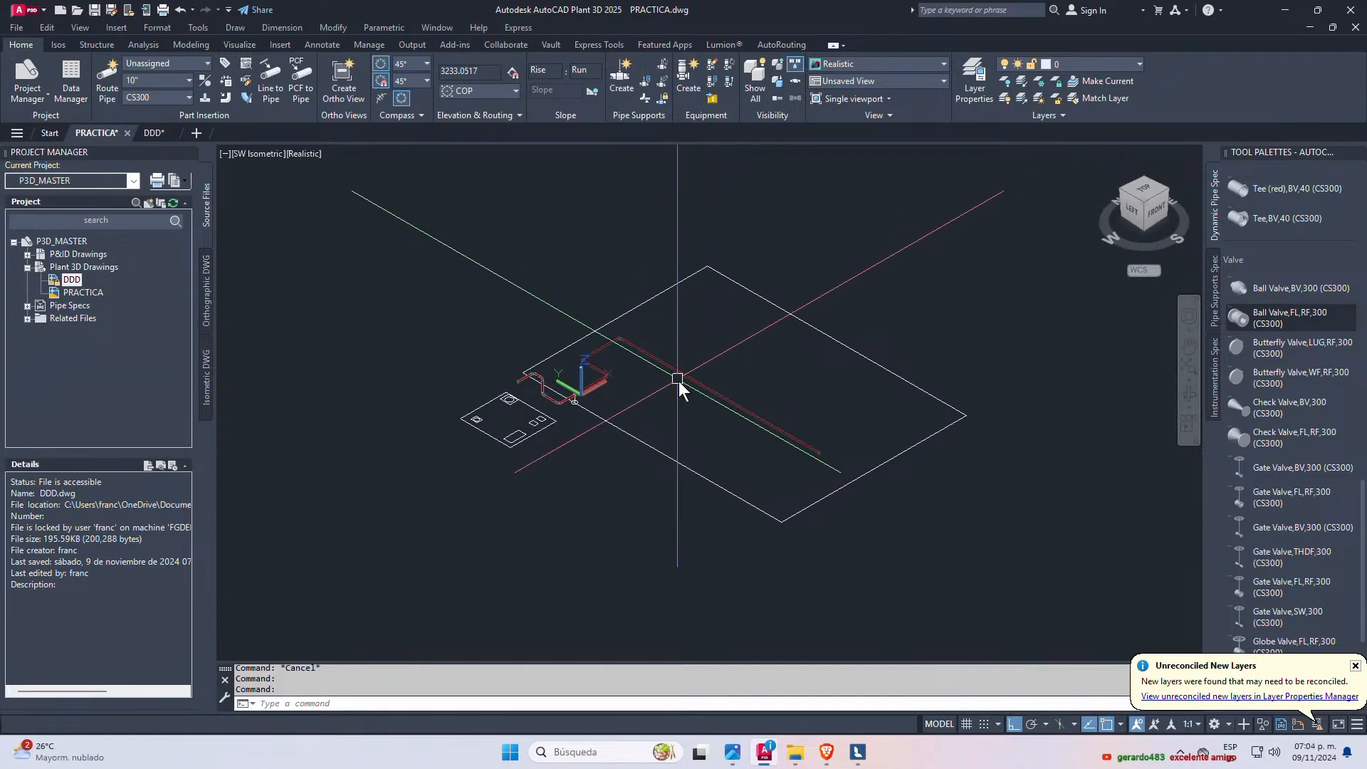
scroll(589, 433, "down", 5)
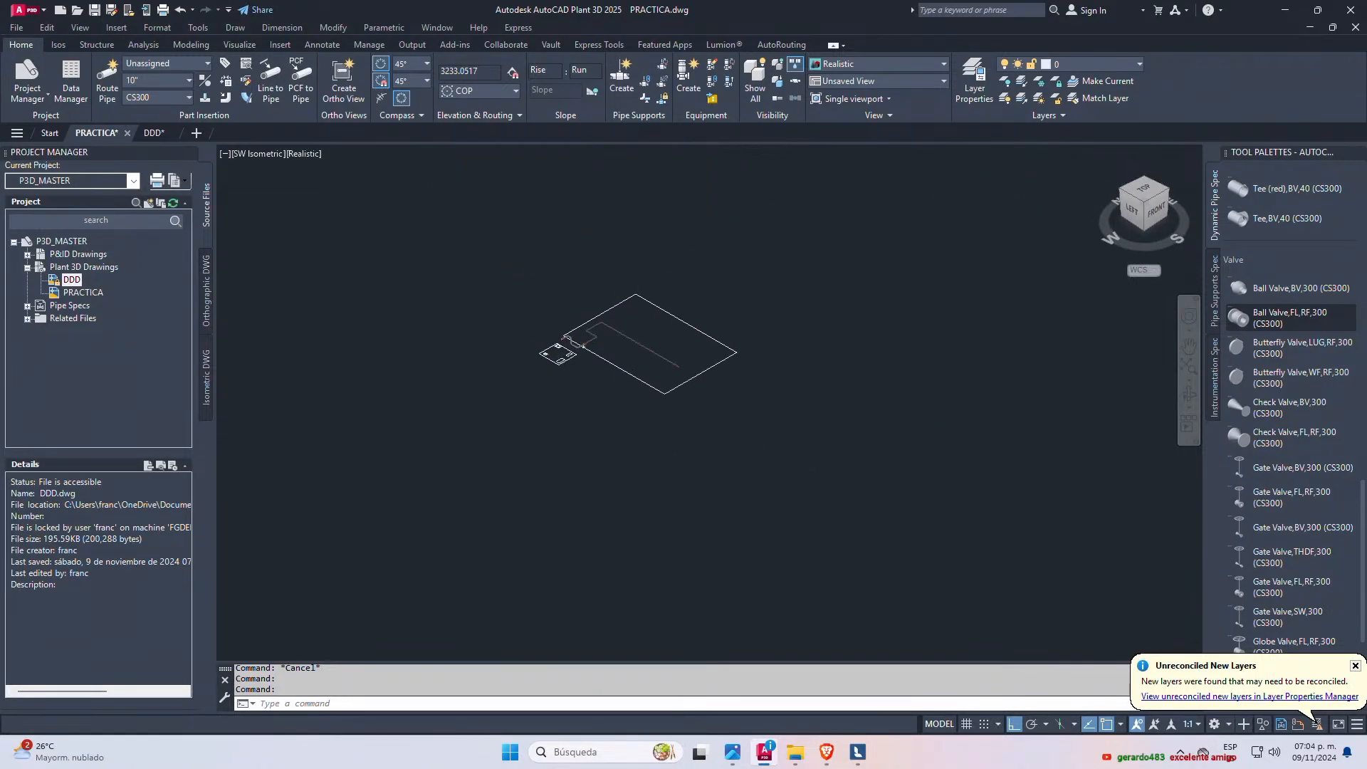
left_click(1143, 191)
scroll(694, 366, "down", 5)
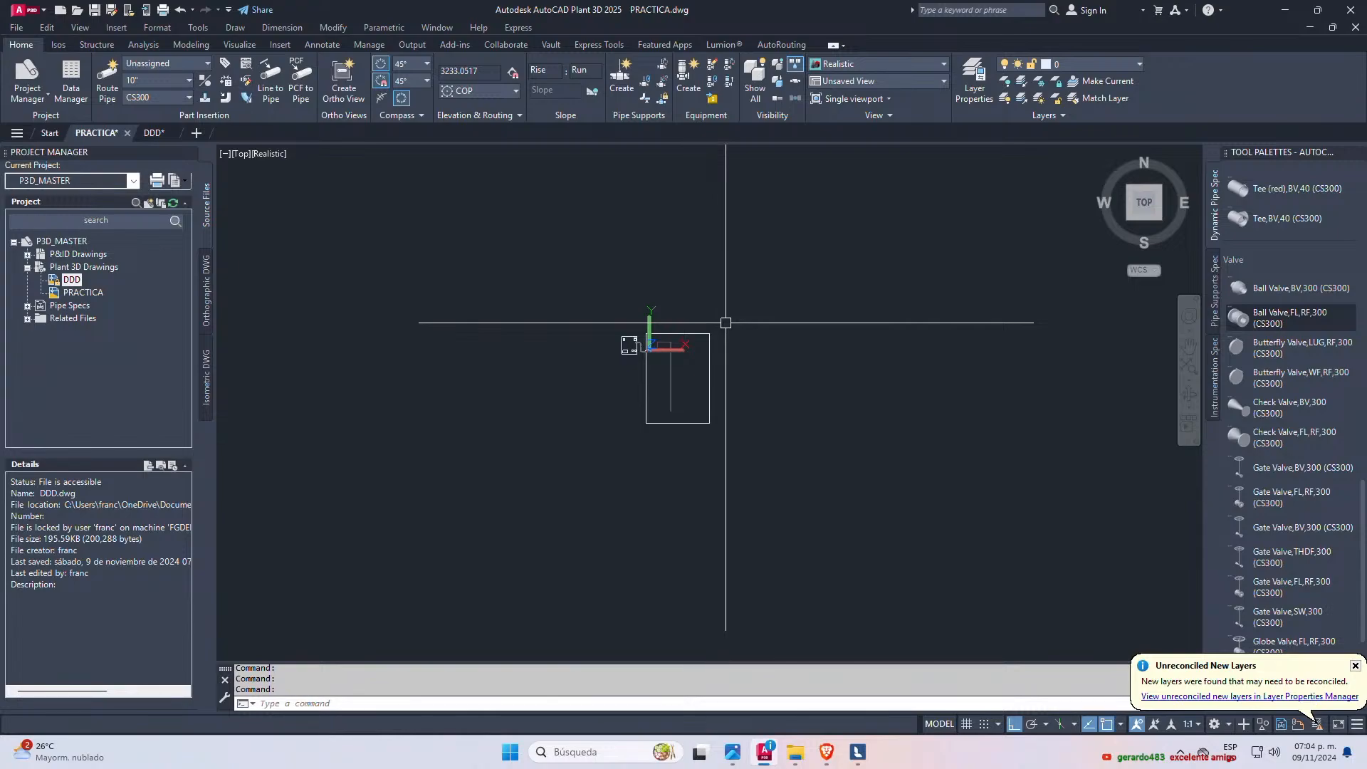
scroll(611, 428, "down", 6)
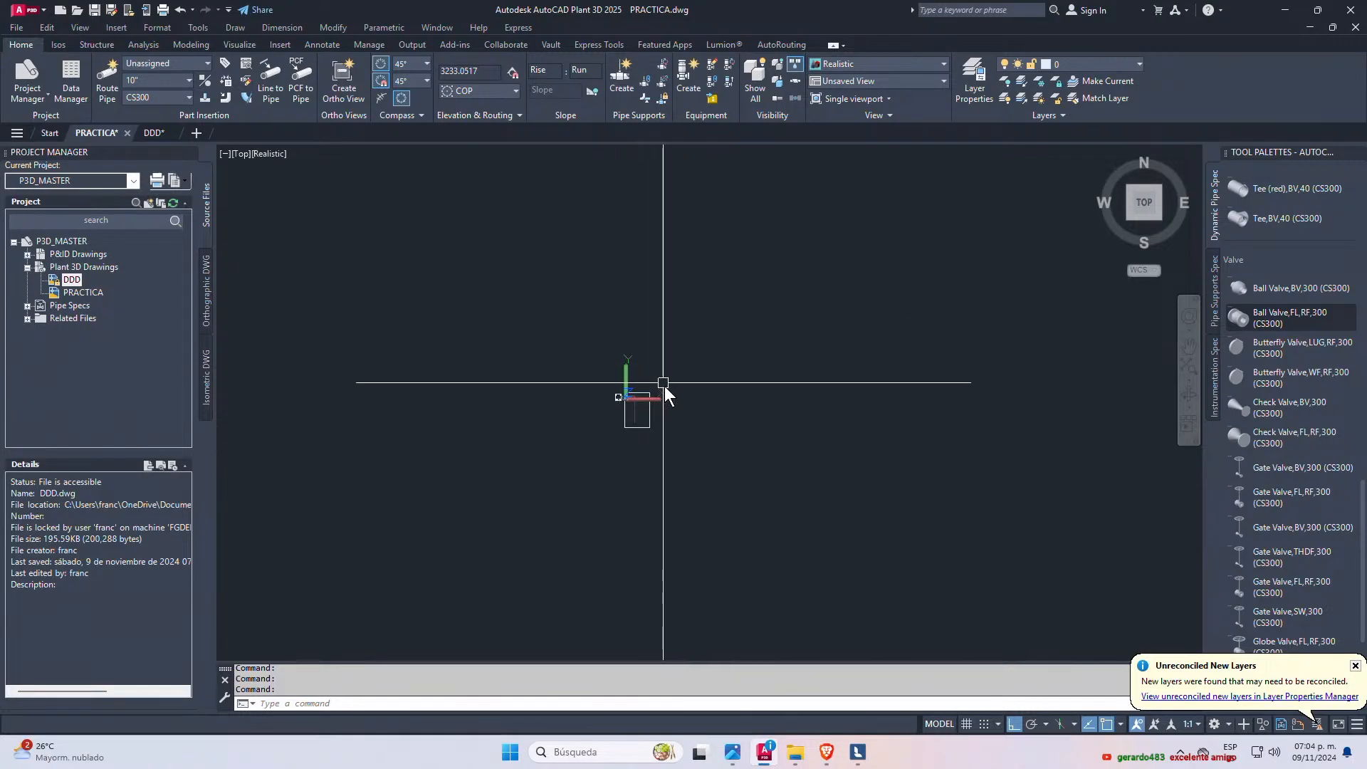
- Move the entire plot plan and piping layout straight down in plan, away from the coordinate origin
scroll(642, 403, "up", 7)
left_click(477, 276)
left_click(749, 626)
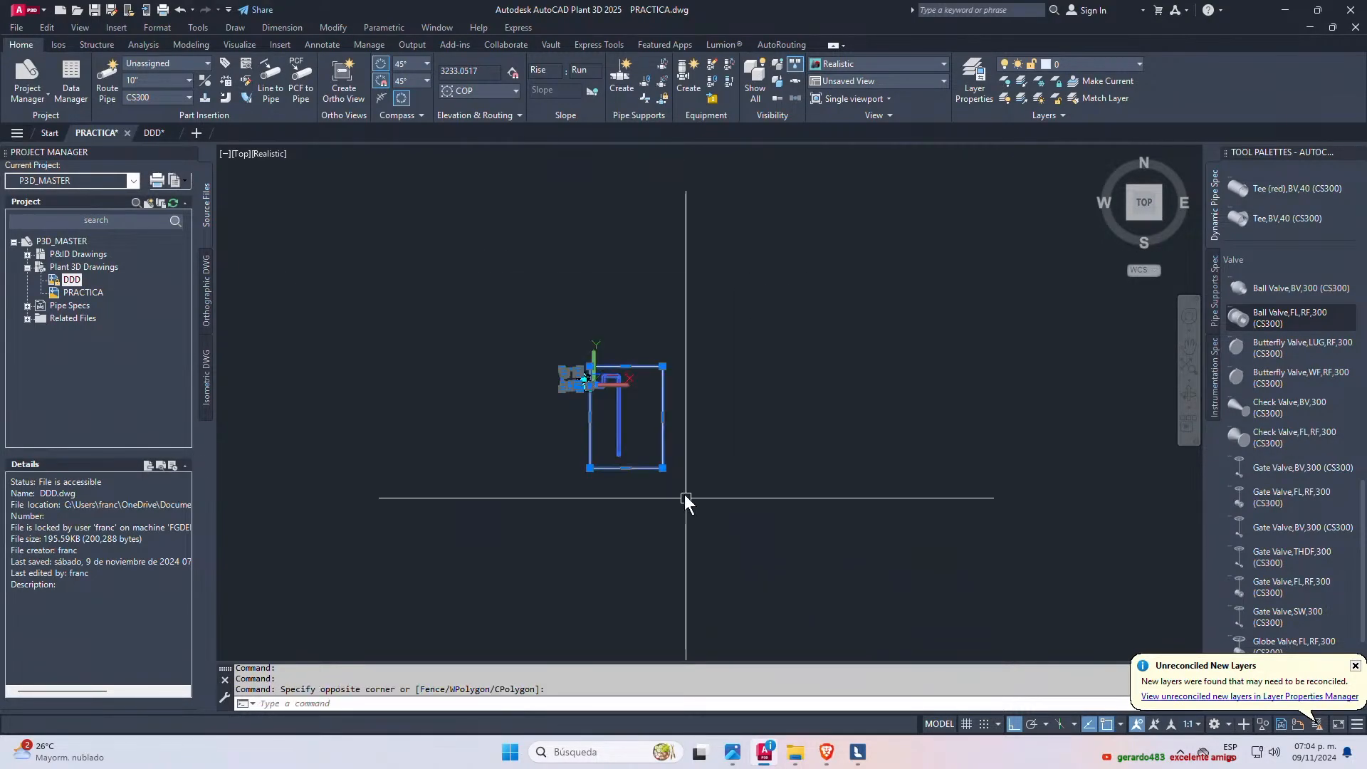
scroll(582, 440, "down", 2)
key("Escape")
key("Escape")
left_click(539, 329)
left_click(611, 420)
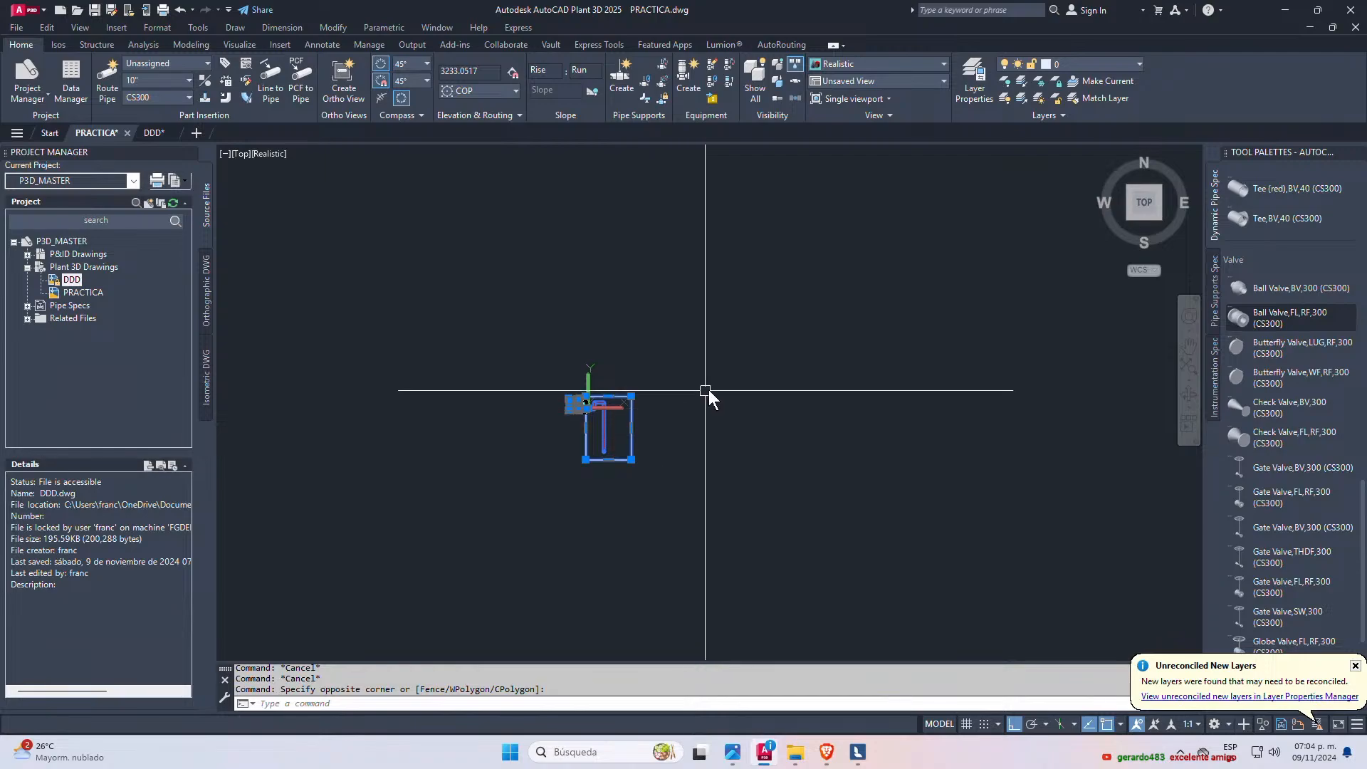
type("m")
key("Return")
left_click(744, 345)
left_click(742, 485)
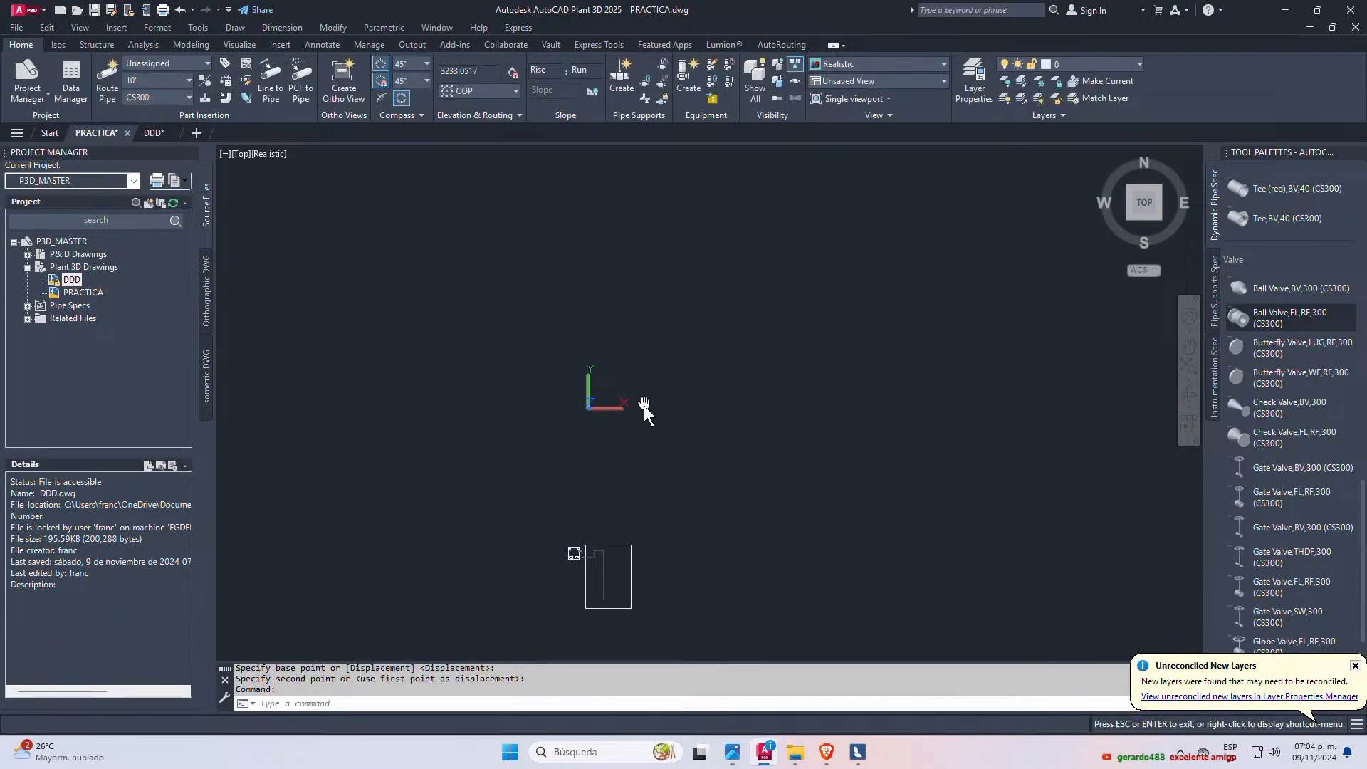
- Draw a large, nearly square rectangle in plan, east of the coordinate origin and the moved layout
middle_click_drag(629, 413, 613, 446)
type("rec")
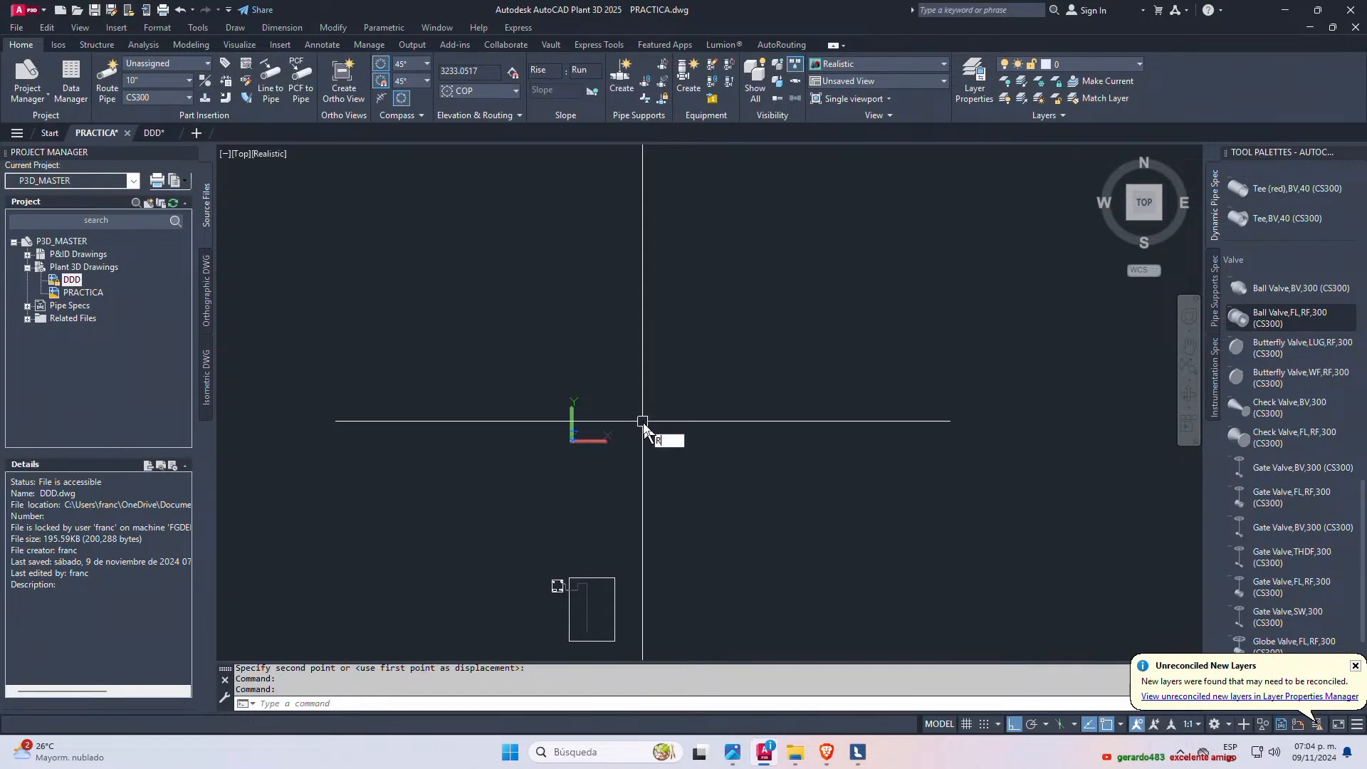
key("Return")
left_click(683, 361)
left_click(887, 570)
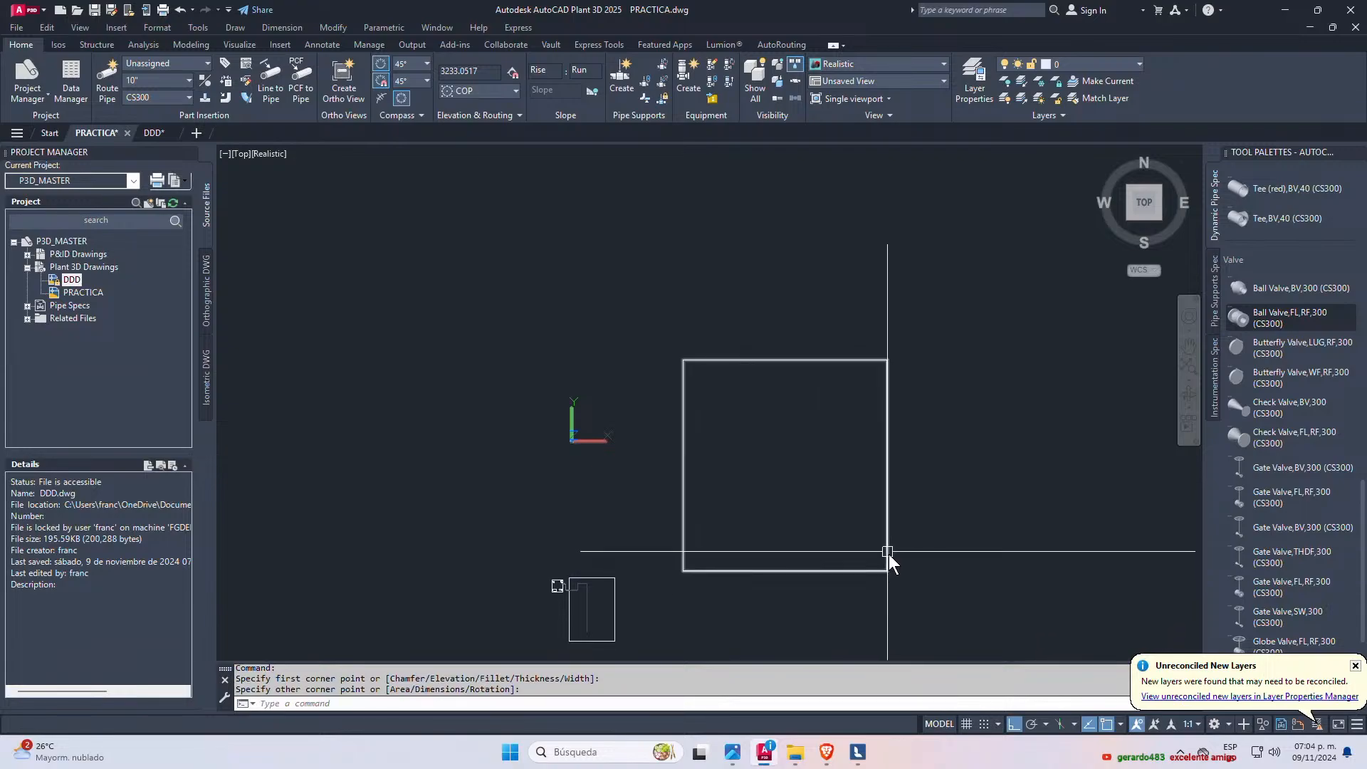
- Divide the large rectangle into four equal areas with a vertical and a horizontal line between its edge midpoints
key("F8")
middle_click_drag(888, 552, 804, 474)
type("l")
key("Return")
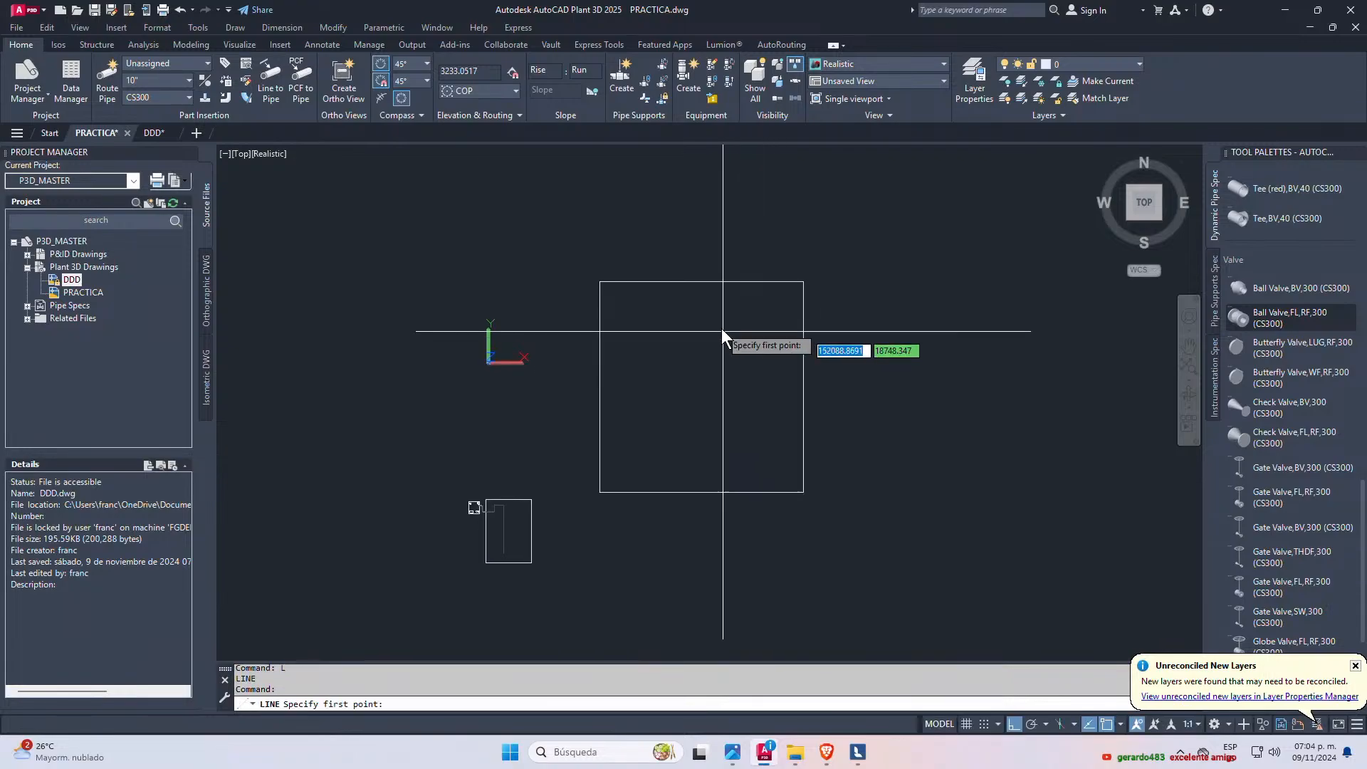
left_click(700, 282)
left_click(701, 493)
key("Return")
key("Return")
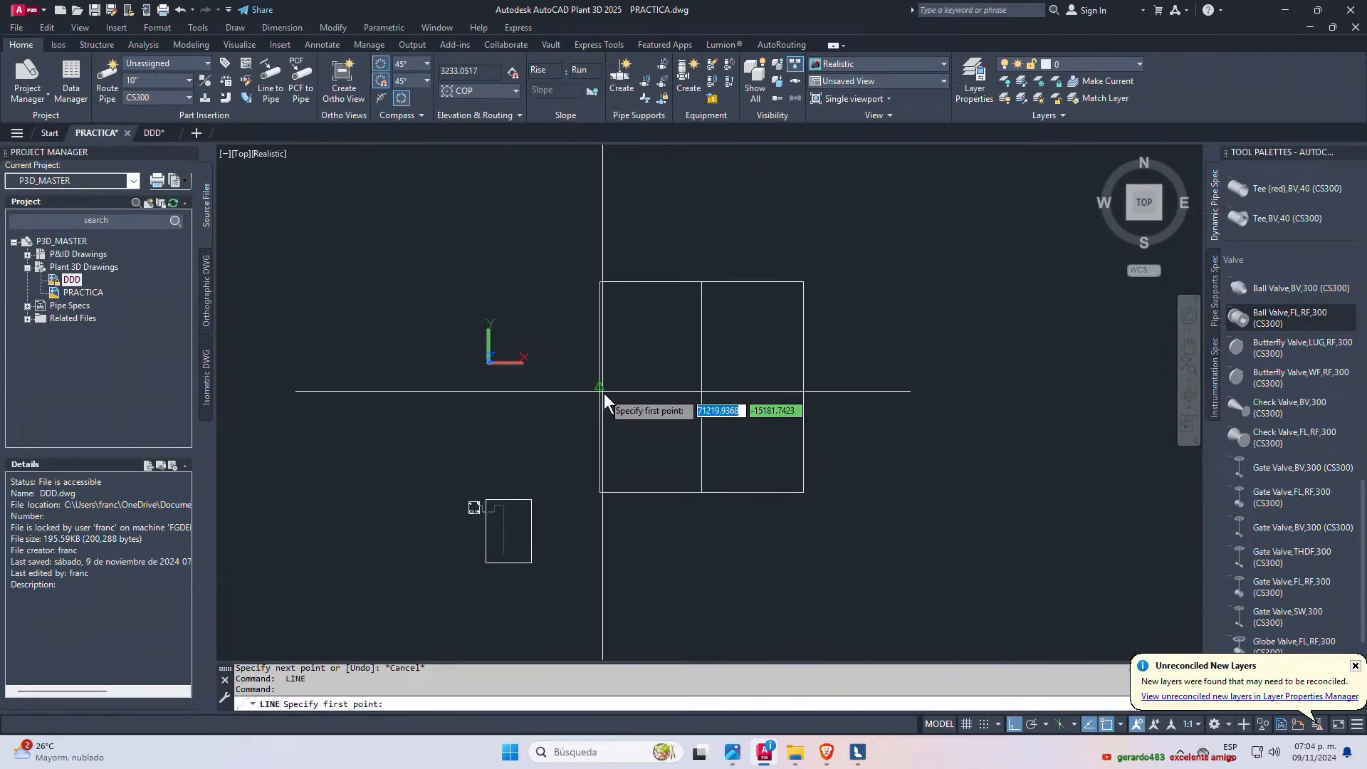
left_click(600, 386)
left_click(803, 387)
key("Escape")
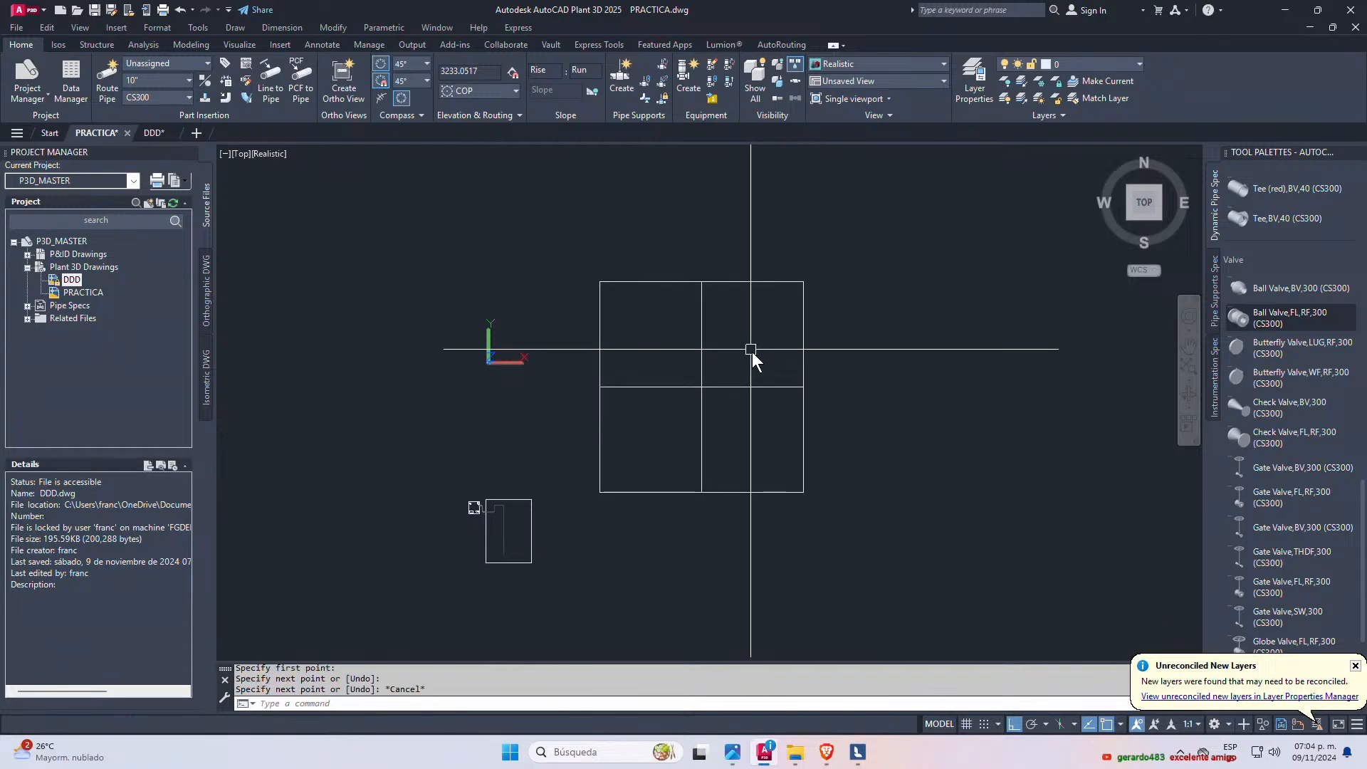
- Draw a smaller rectangle rising from the horizontal dividing line and straddling the vertical one, across both upper areas
scroll(751, 356, "up", 2)
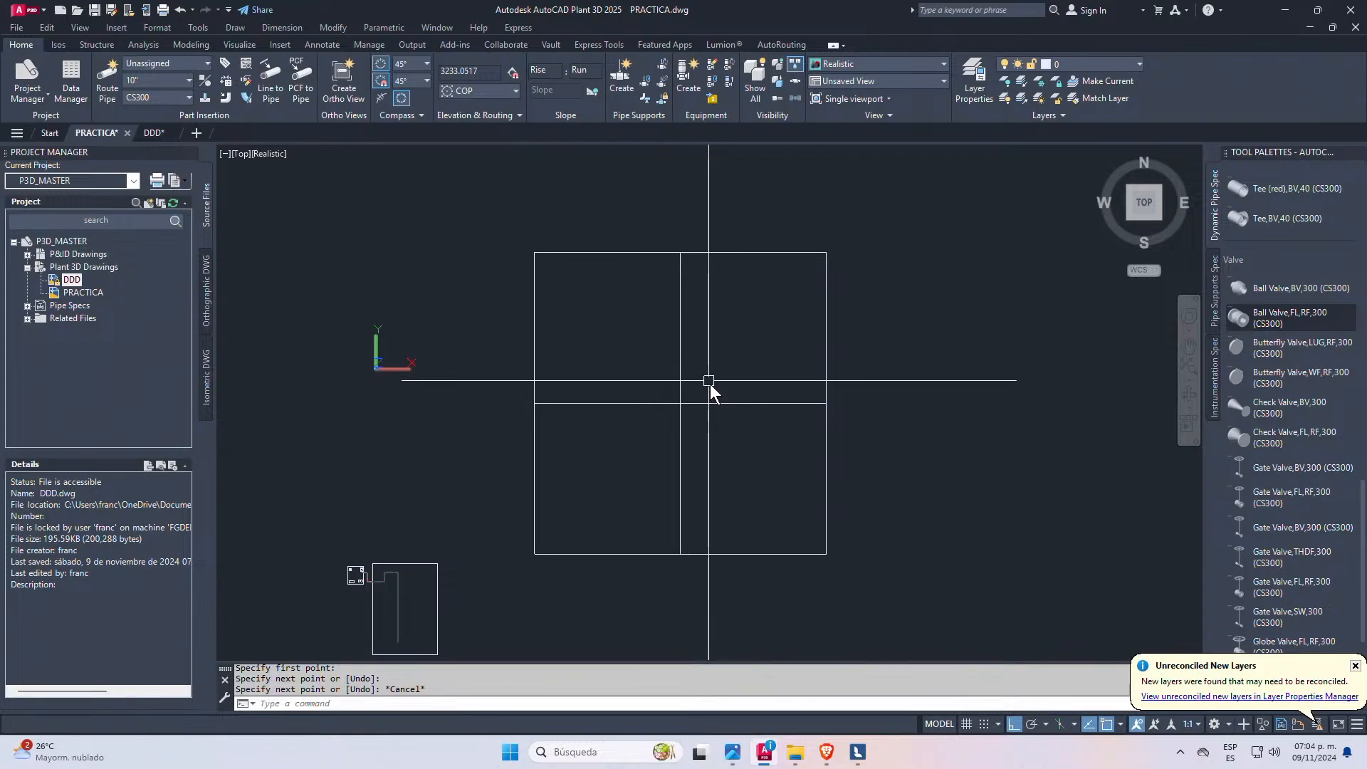
type("REC")
key("Return")
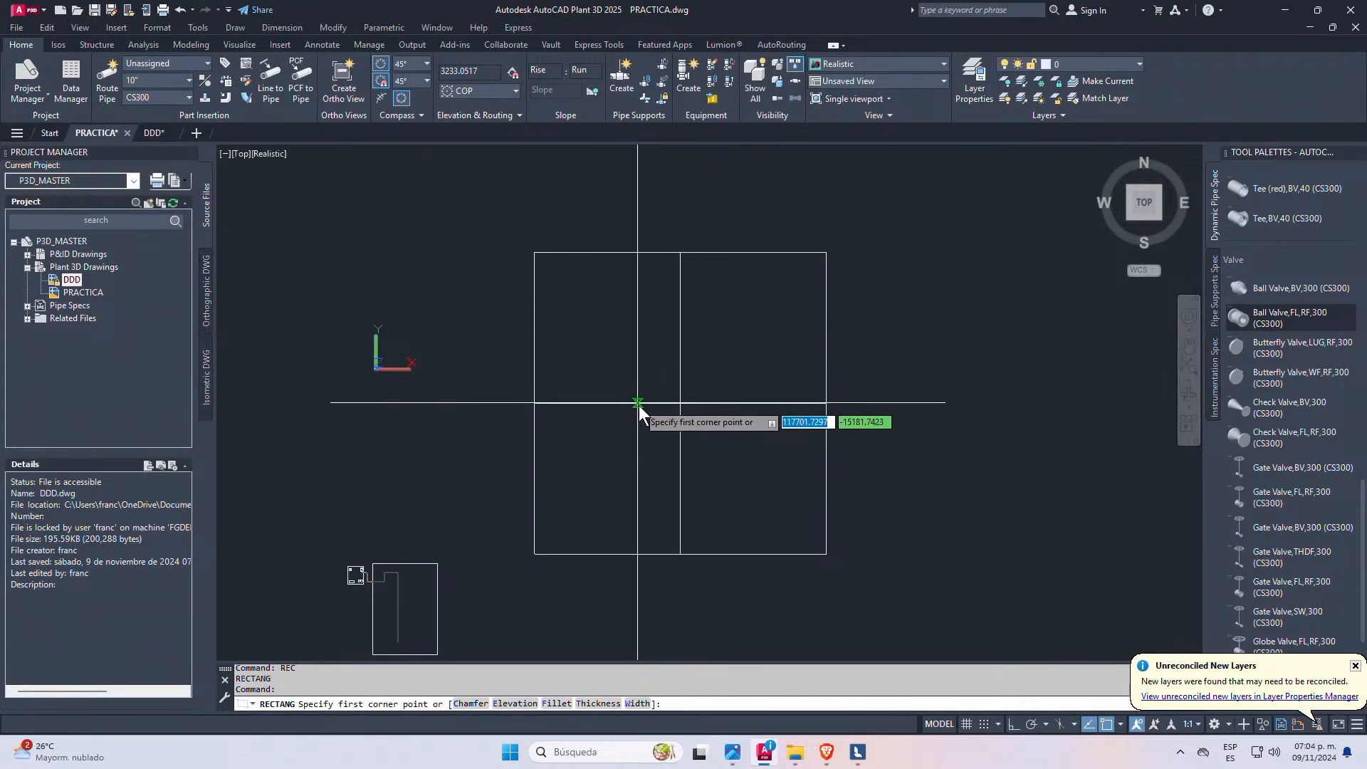
left_click(638, 403)
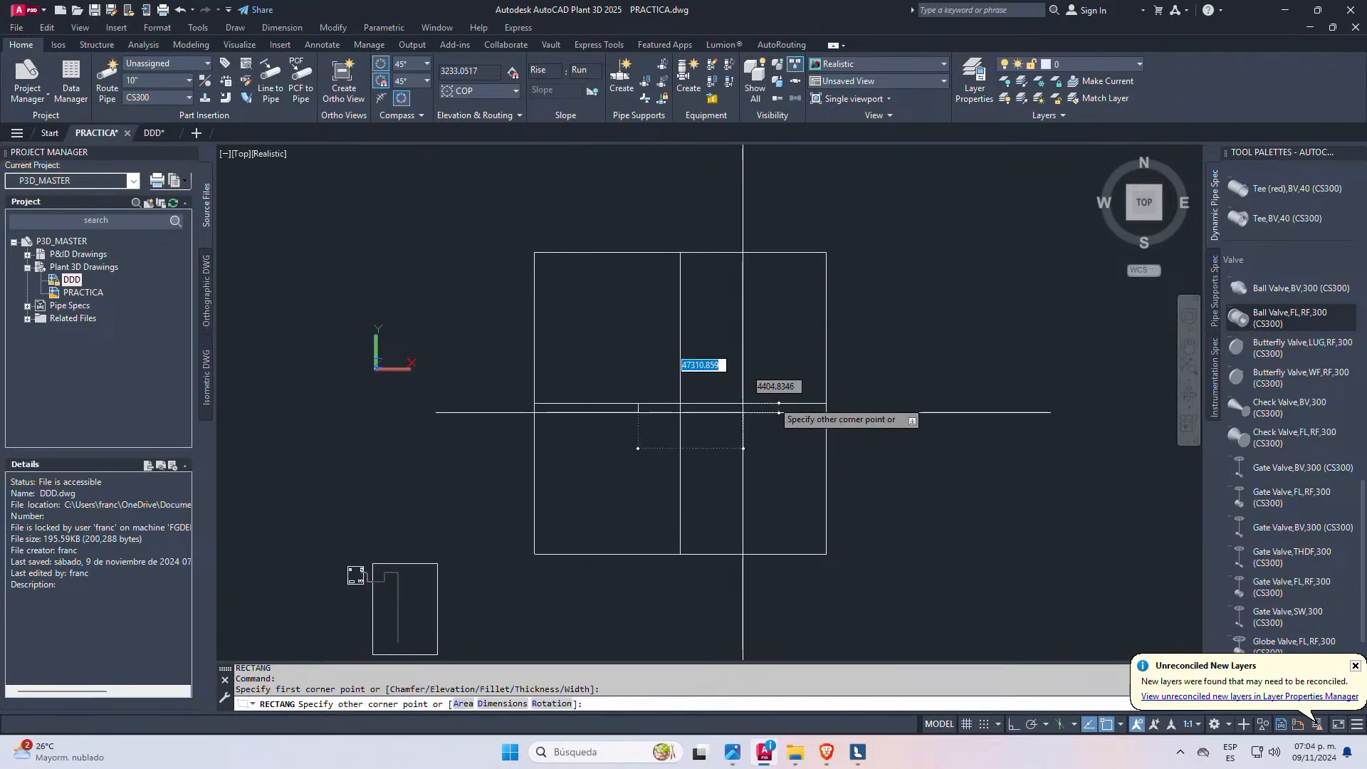
left_click(759, 289)
key("Escape")
scroll(694, 284, "up", 3)
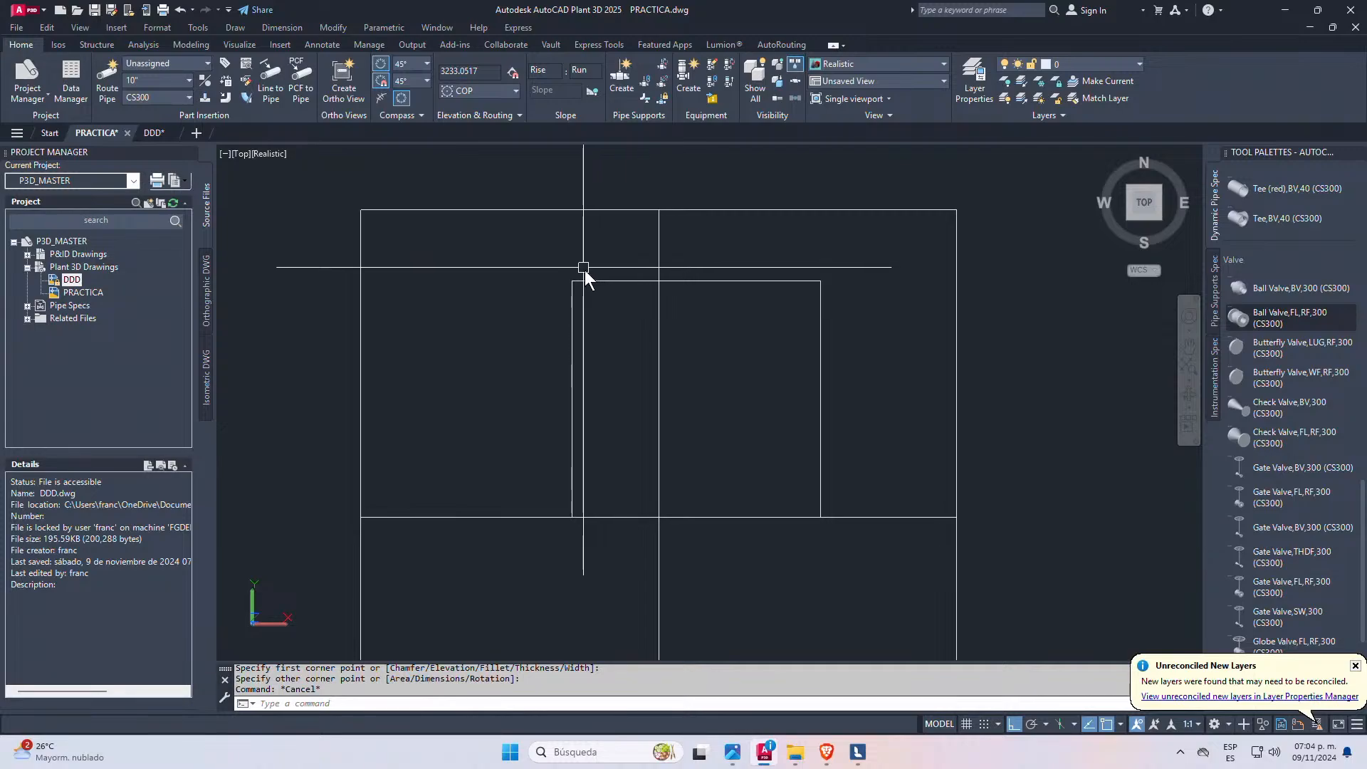
left_click(784, 279)
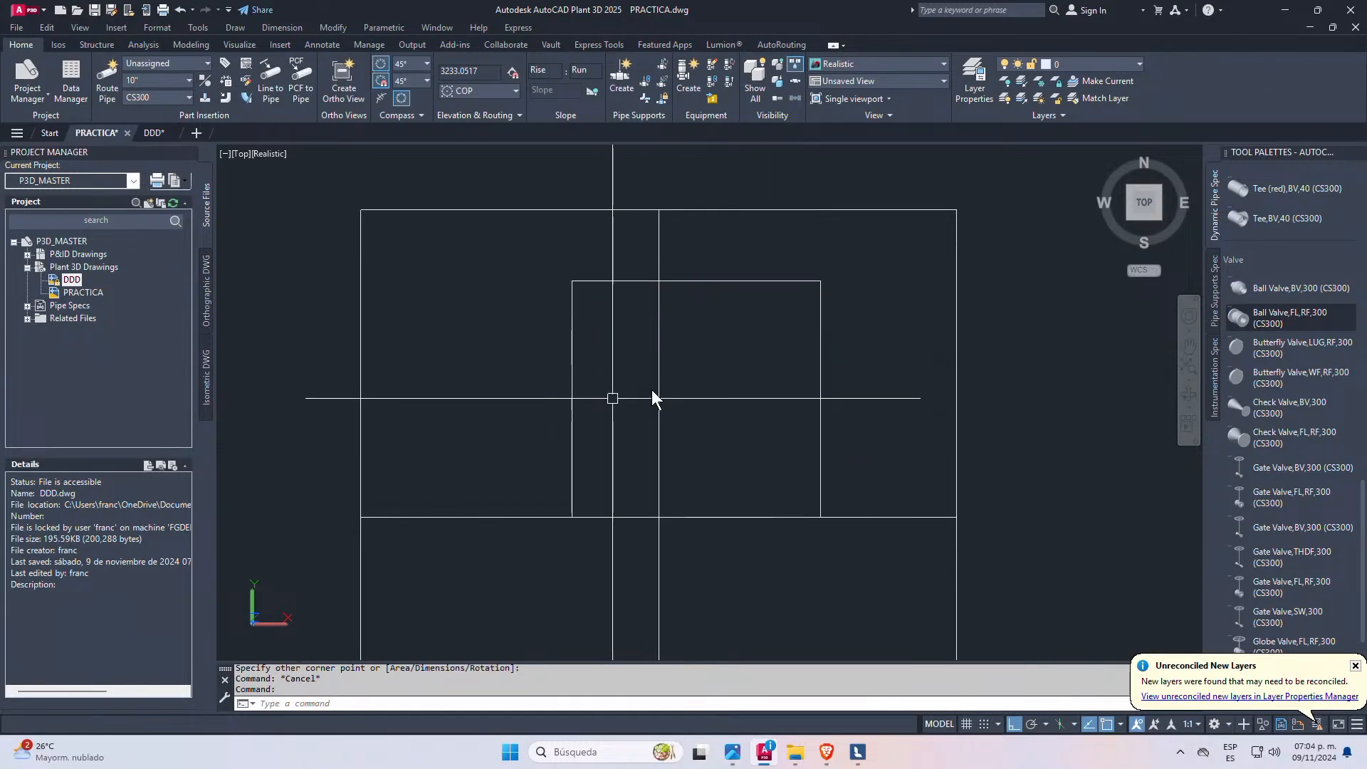
key("Escape")
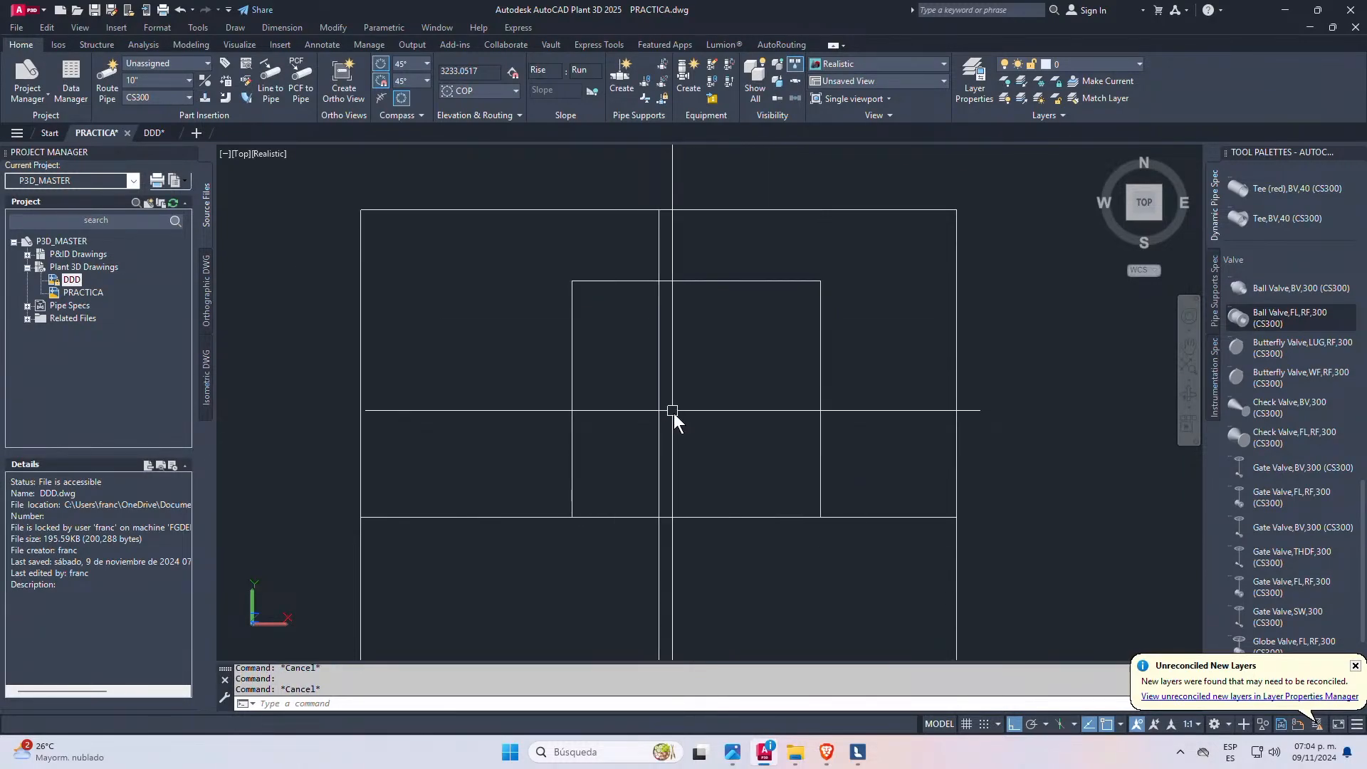
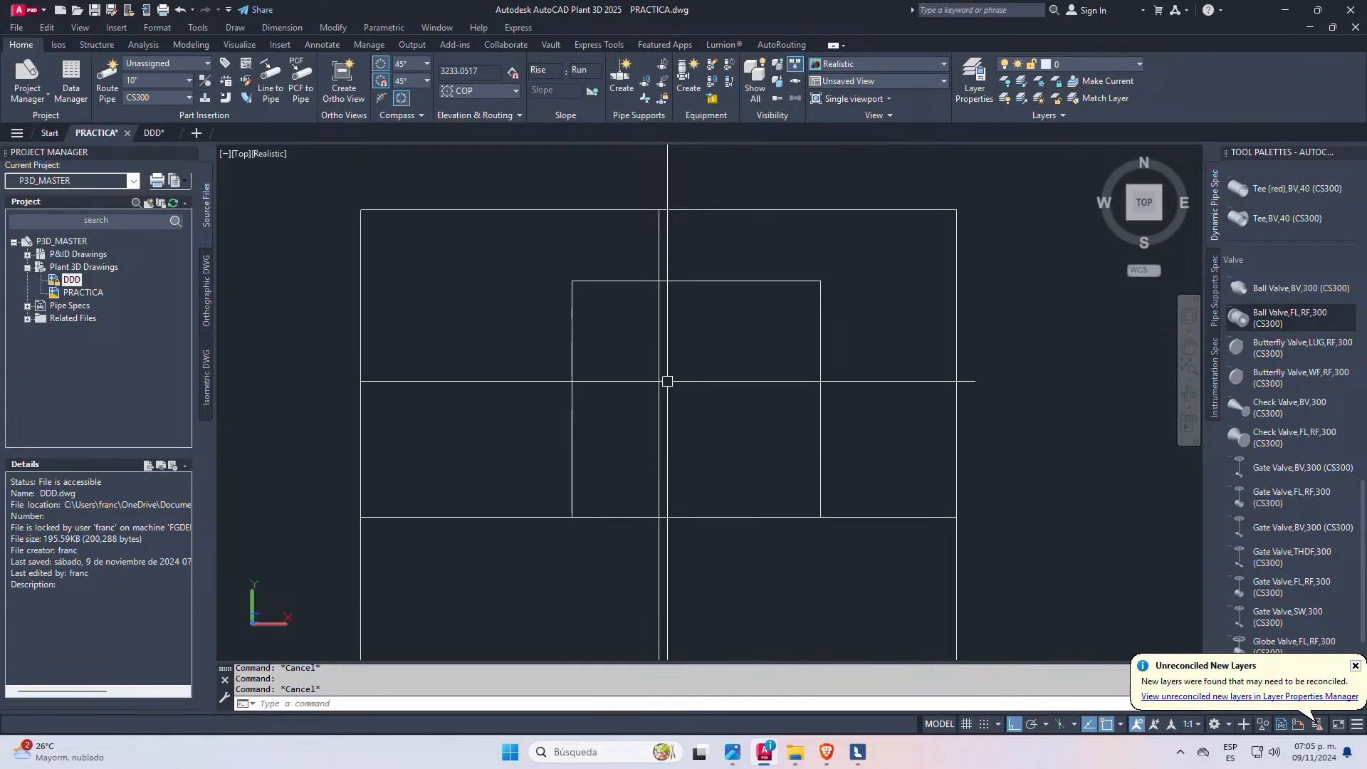
- Draw a small separate rectangle outside the four-area square, beyond its upper-right corner
scroll(703, 300, "down", 5)
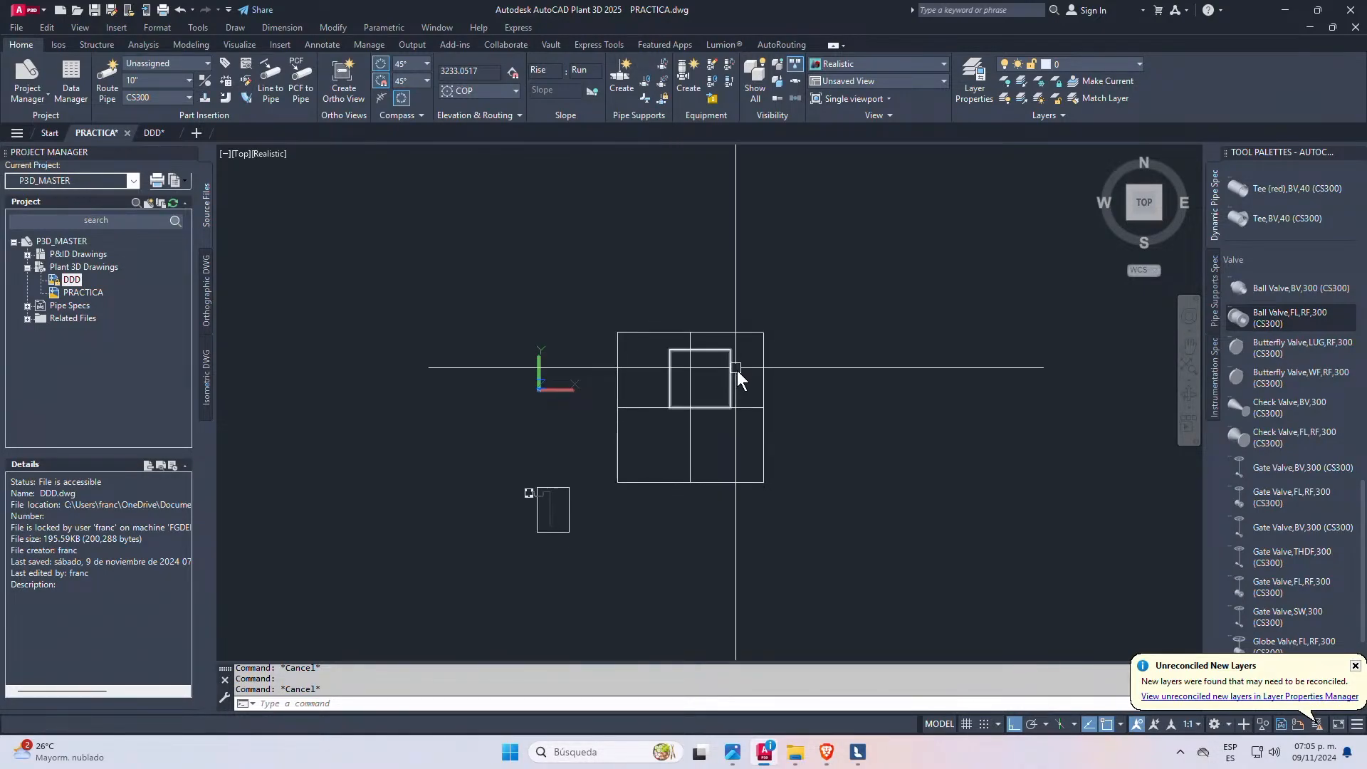
middle_click_drag(737, 371, 686, 454)
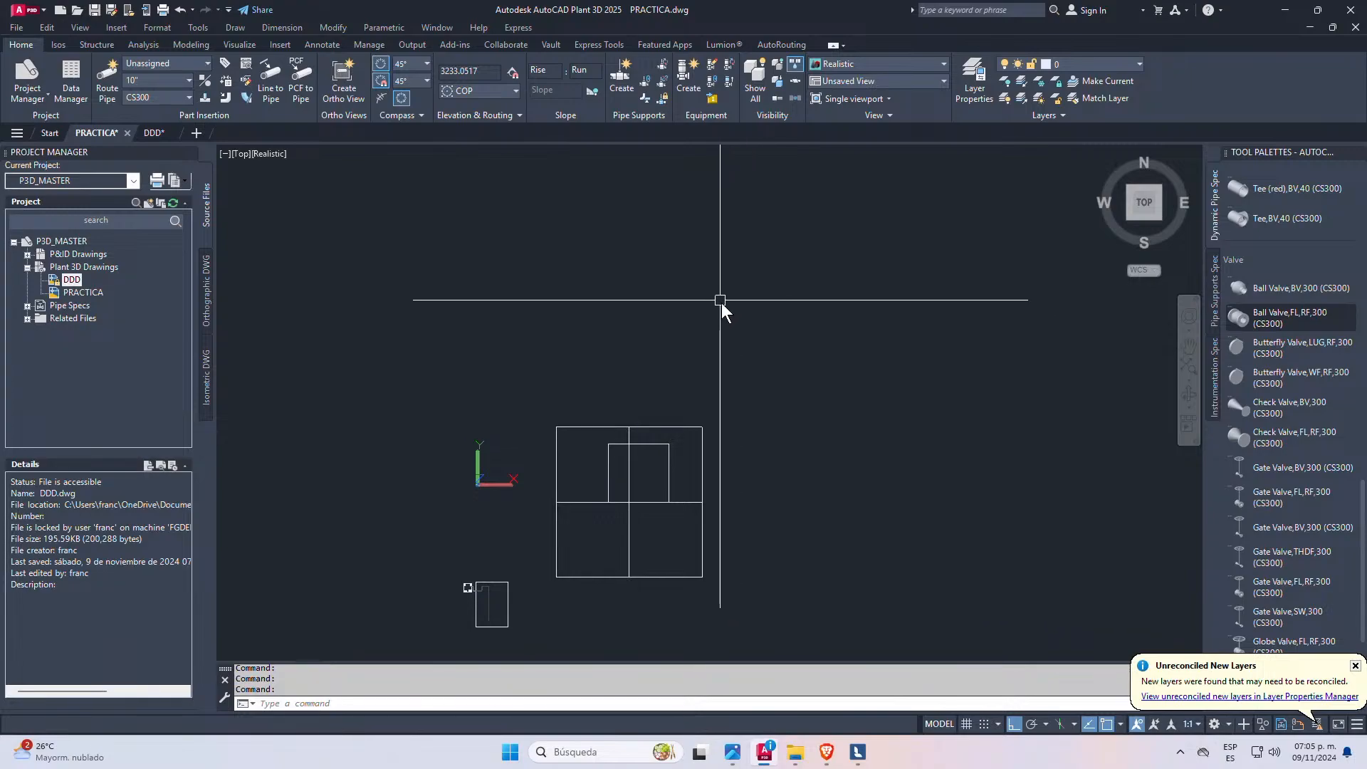
type("REC")
key("Return")
left_click(712, 233)
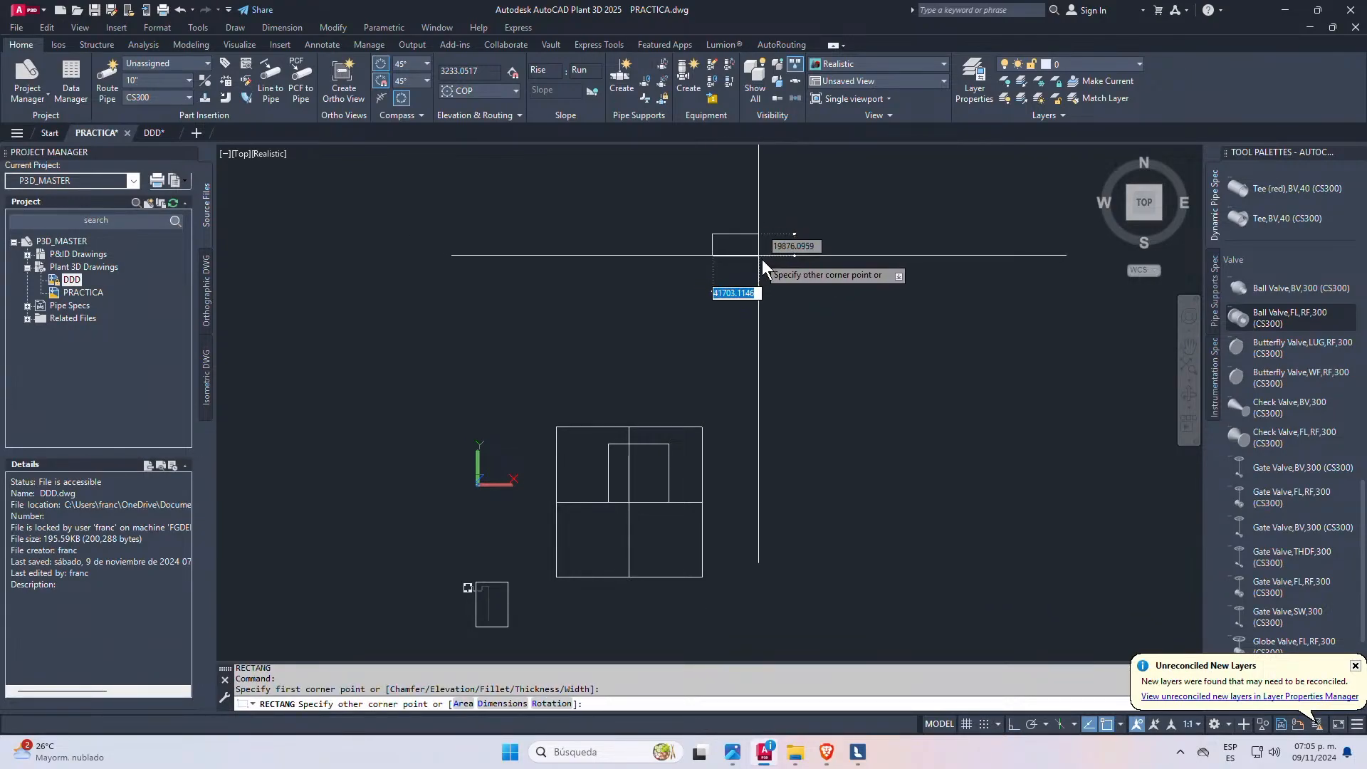
left_click(788, 283)
key("Escape")
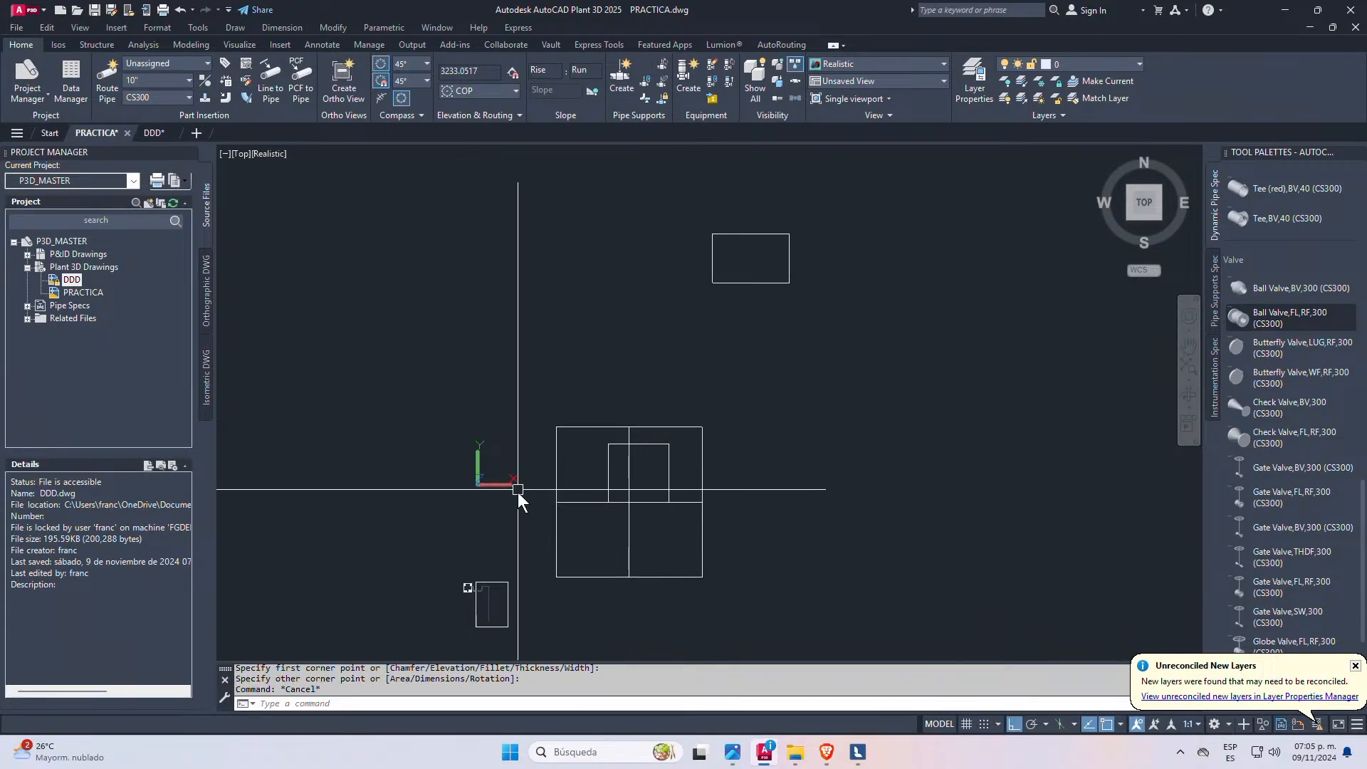
type("CC")
key("Return")
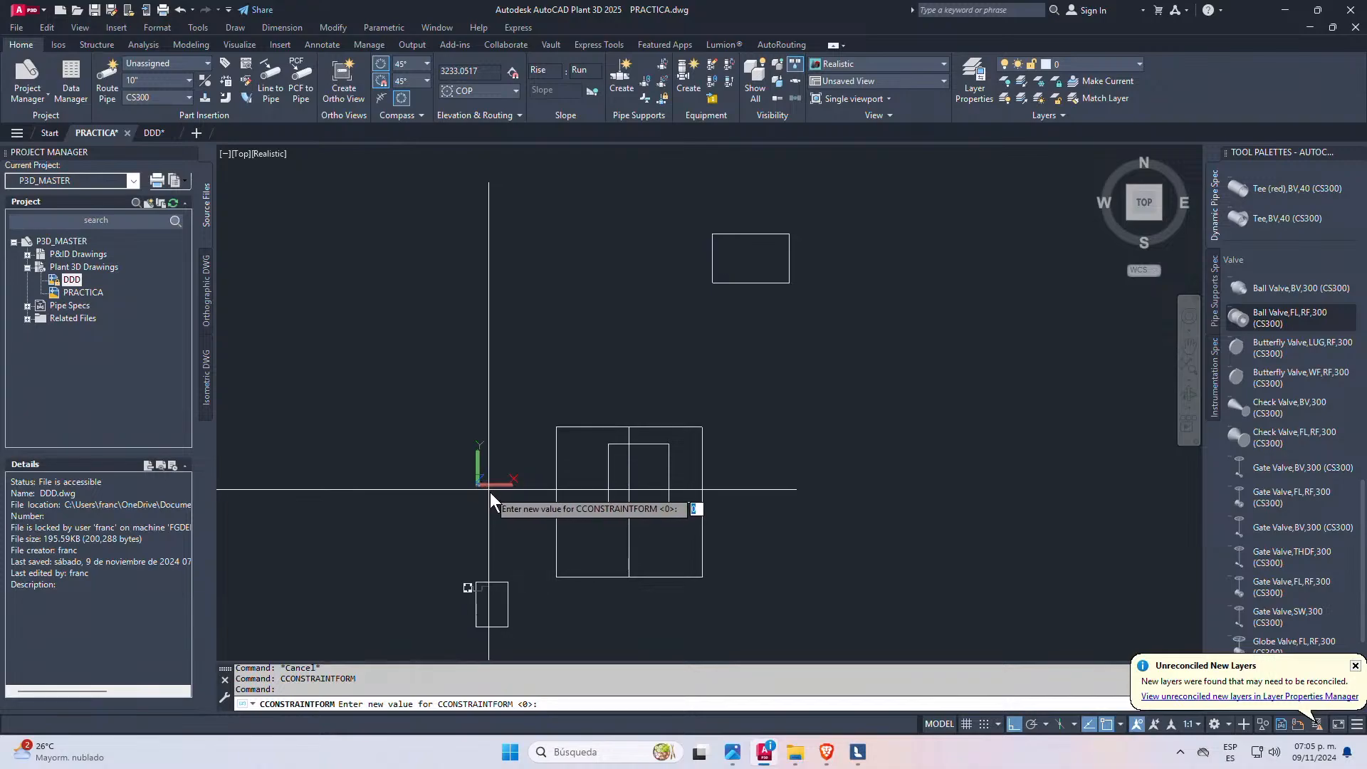
key("Escape")
key("Escape")
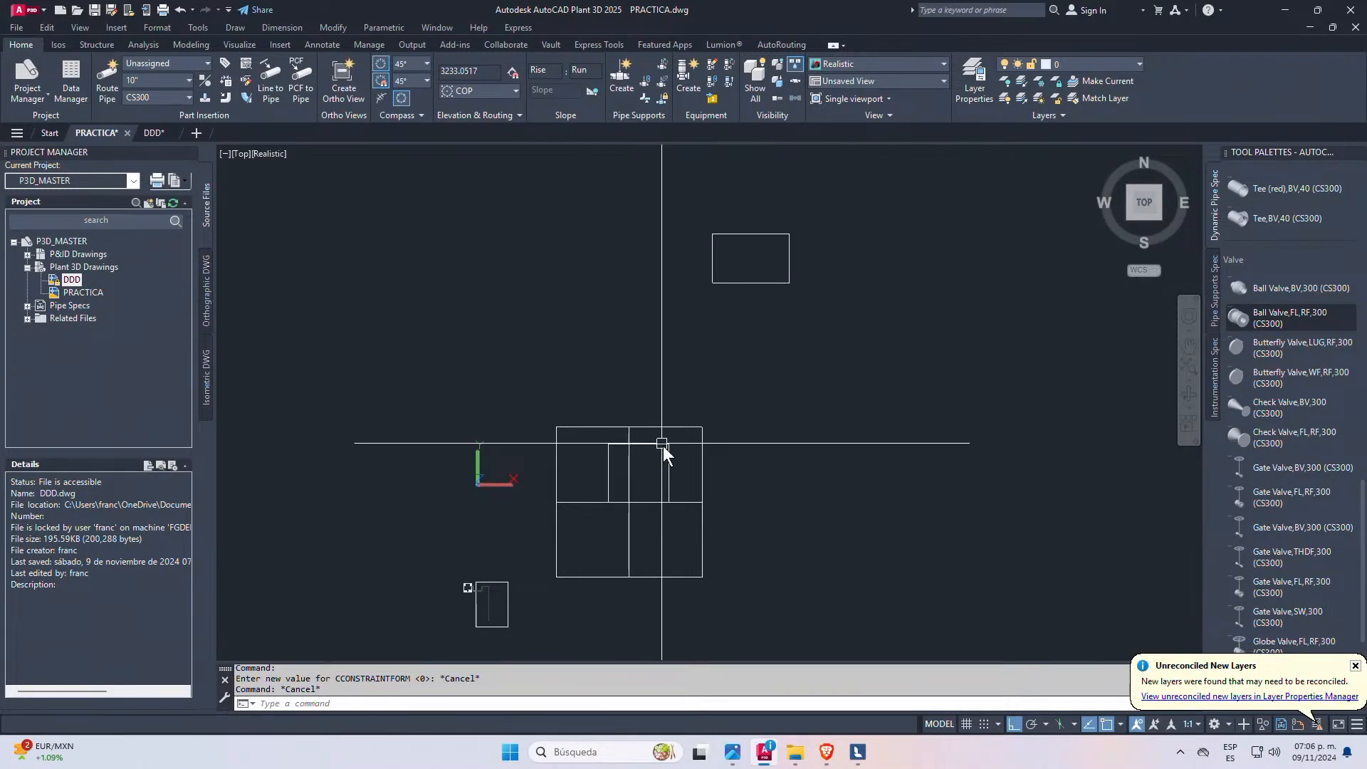
- Draw a wide rectangle enclosing the coordinate origin and the upper half of the four-area square
type("rec")
key("Return")
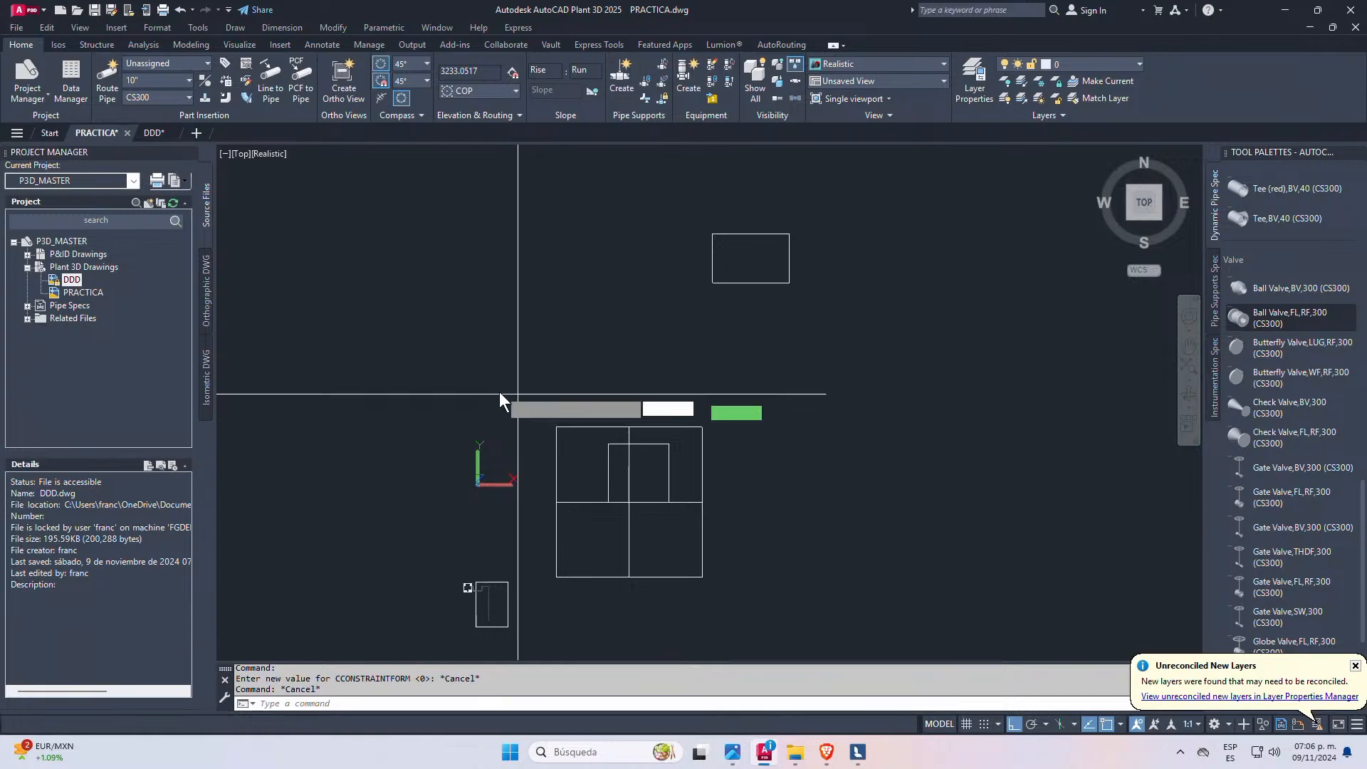
left_click(425, 358)
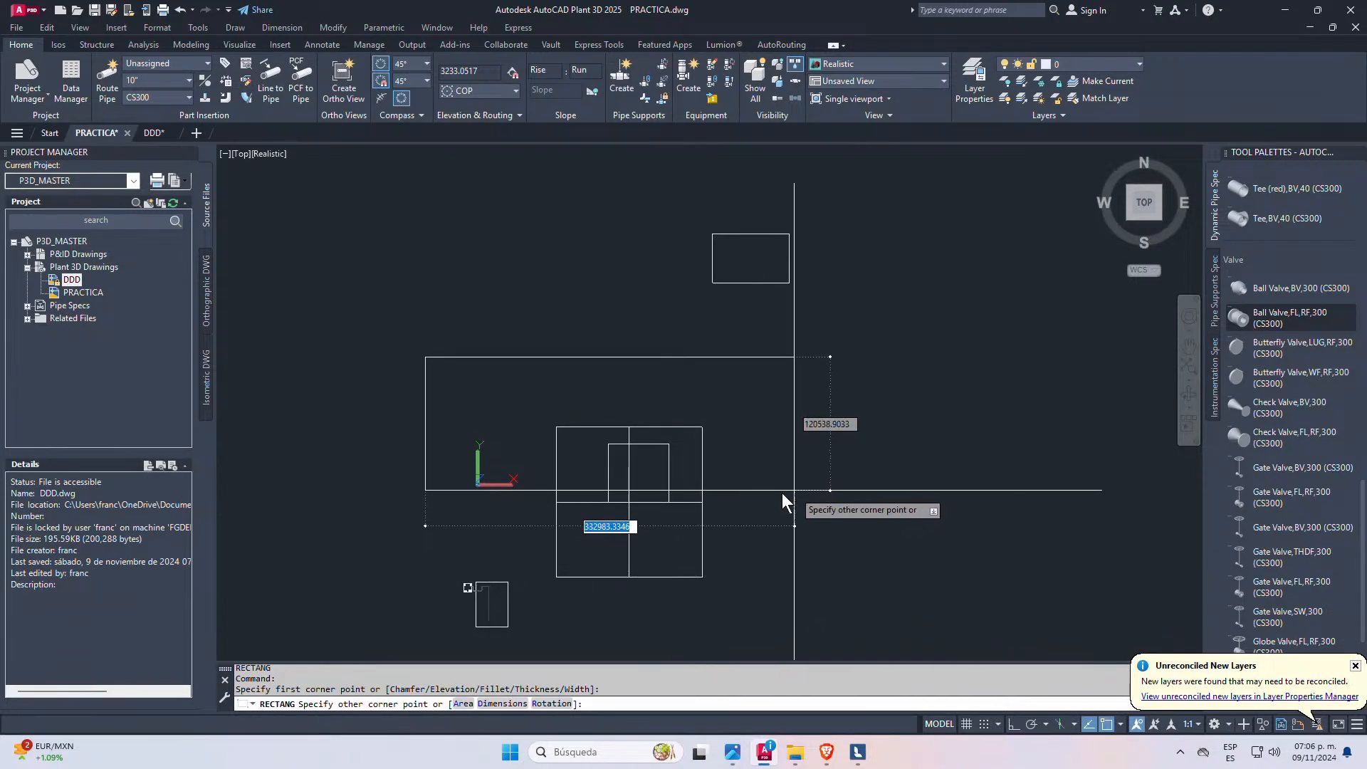
left_click(721, 502)
key("Escape")
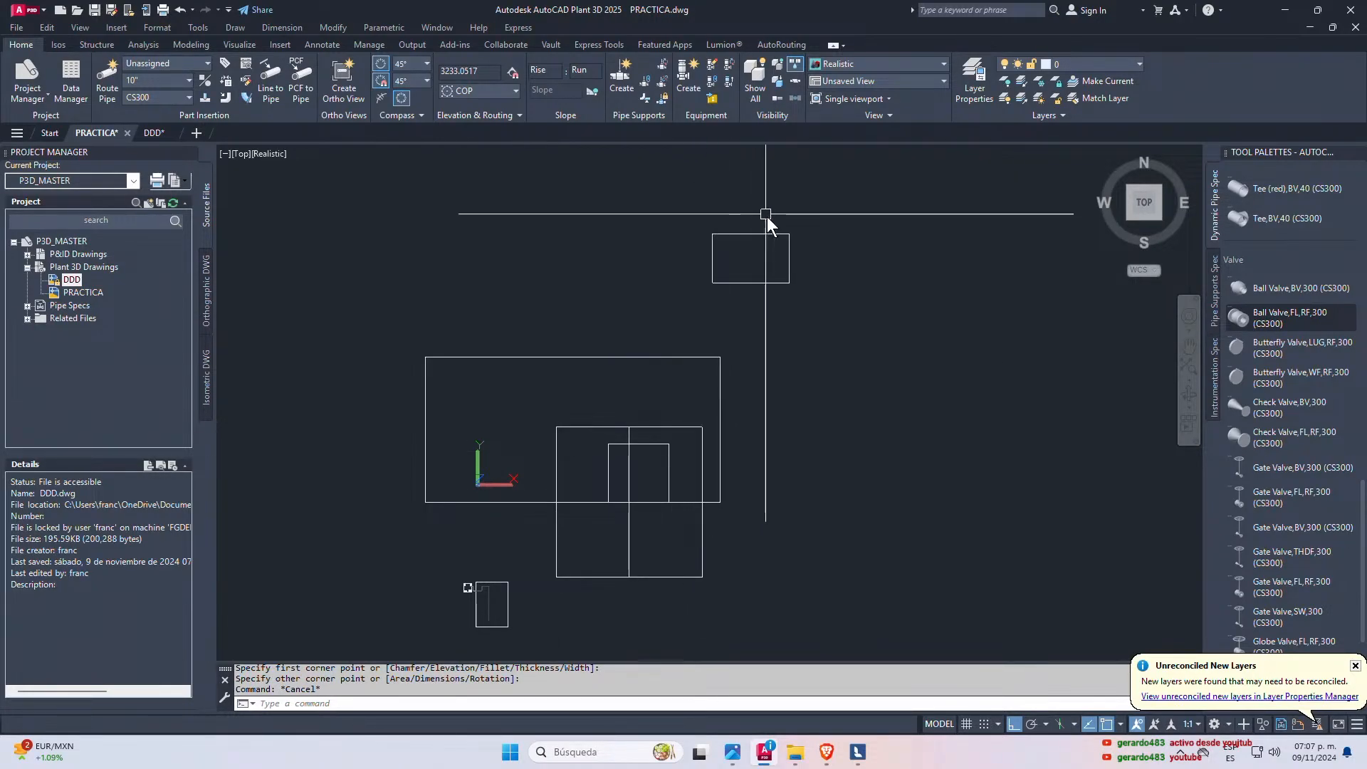
- Select the small detached rectangle and examine its position relative to the wide rectangle and the four-area square
left_click(789, 226)
left_click(701, 288)
key("Escape")
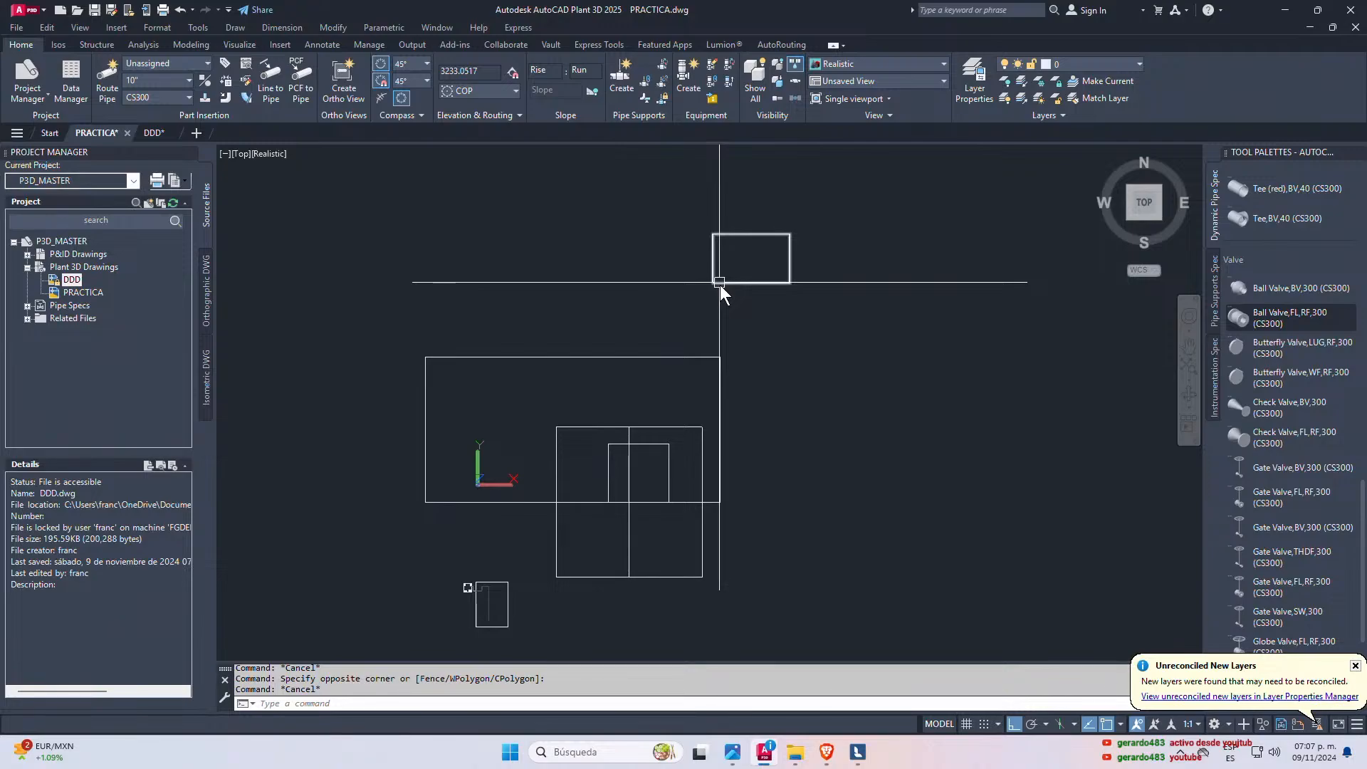
scroll(717, 245, "up", 2)
scroll(818, 253, "up", 4)
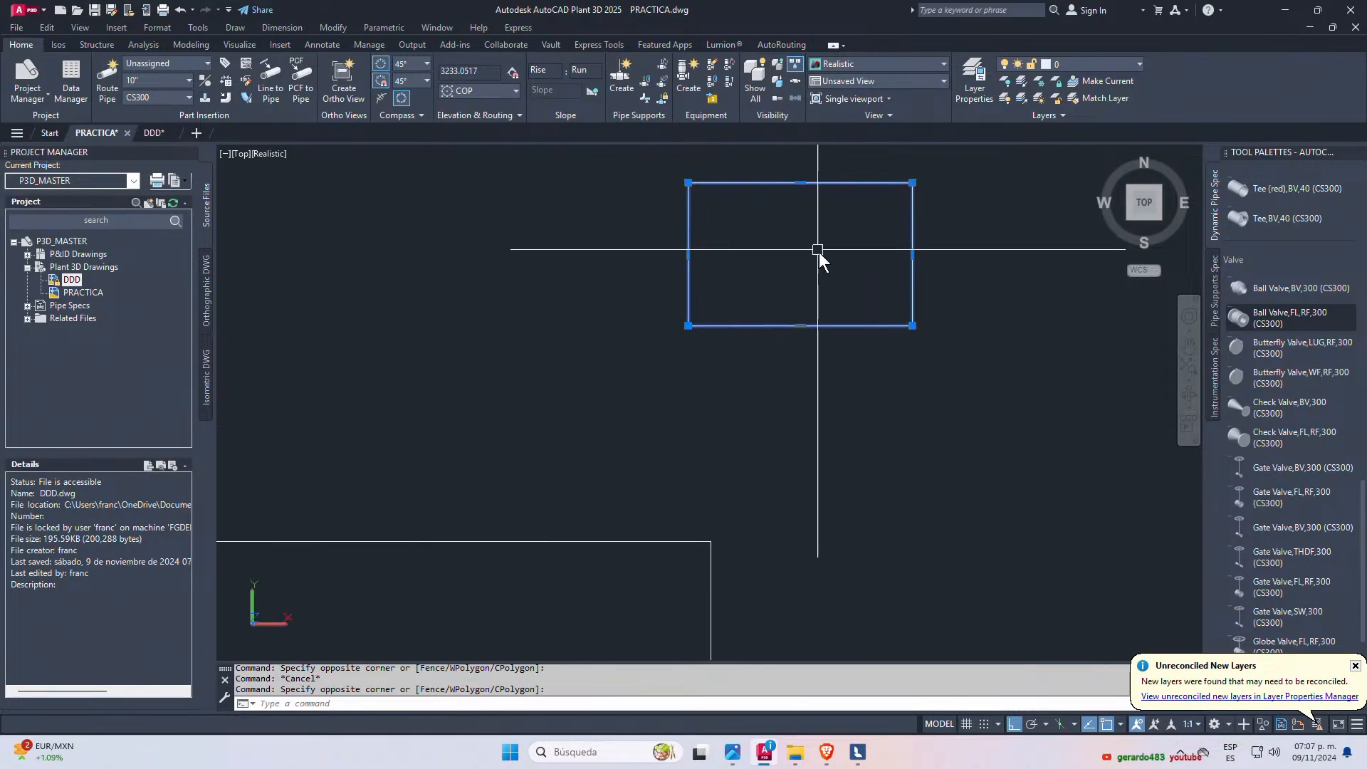
scroll(818, 253, "down", 5)
scroll(788, 302, "up", 2)
scroll(837, 216, "up", 3)
left_click(839, 216)
left_click(766, 300)
scroll(767, 299, "down", 4)
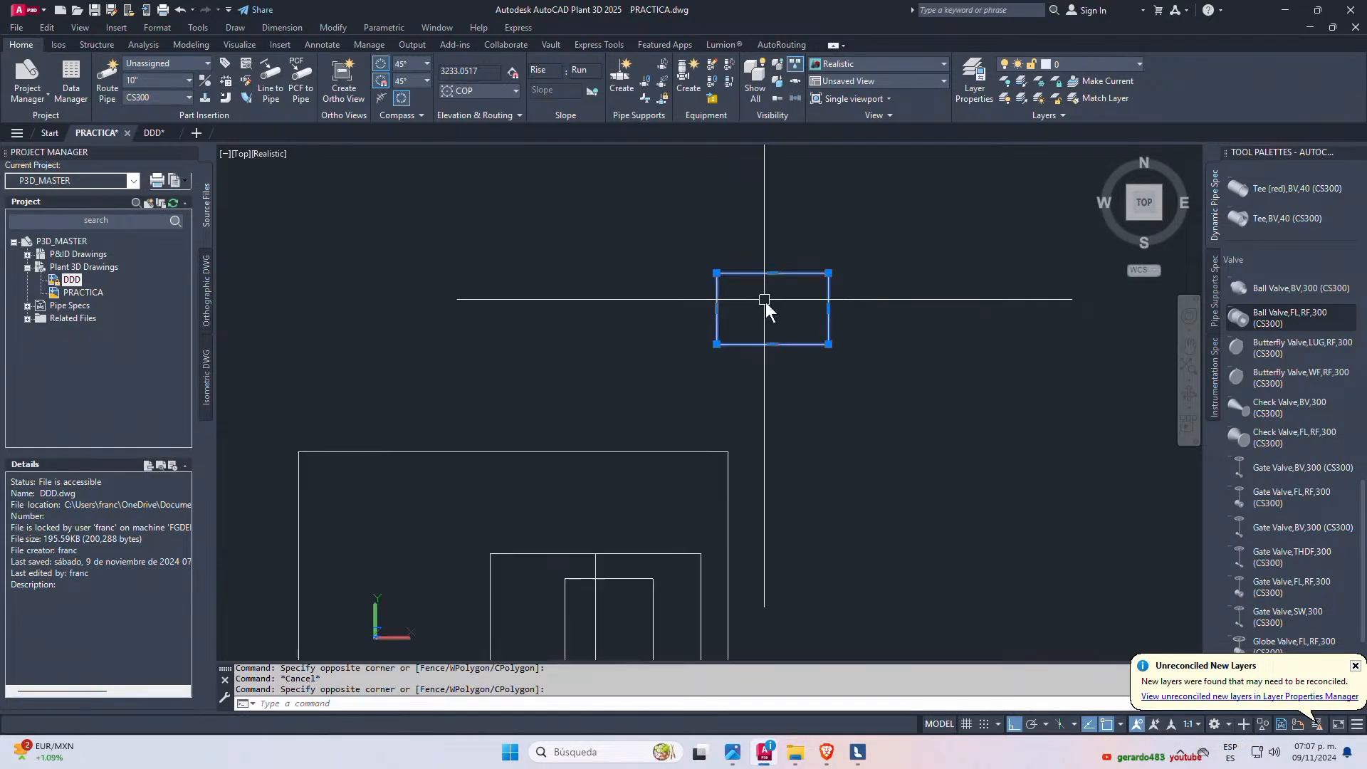
- Move the selected small rectangle farther up, away from the wide rectangle and the four-area square
type("m")
key("space")
left_click(798, 332)
left_click(819, 223)
middle_click_drag(745, 176, 784, 253)
key("Escape")
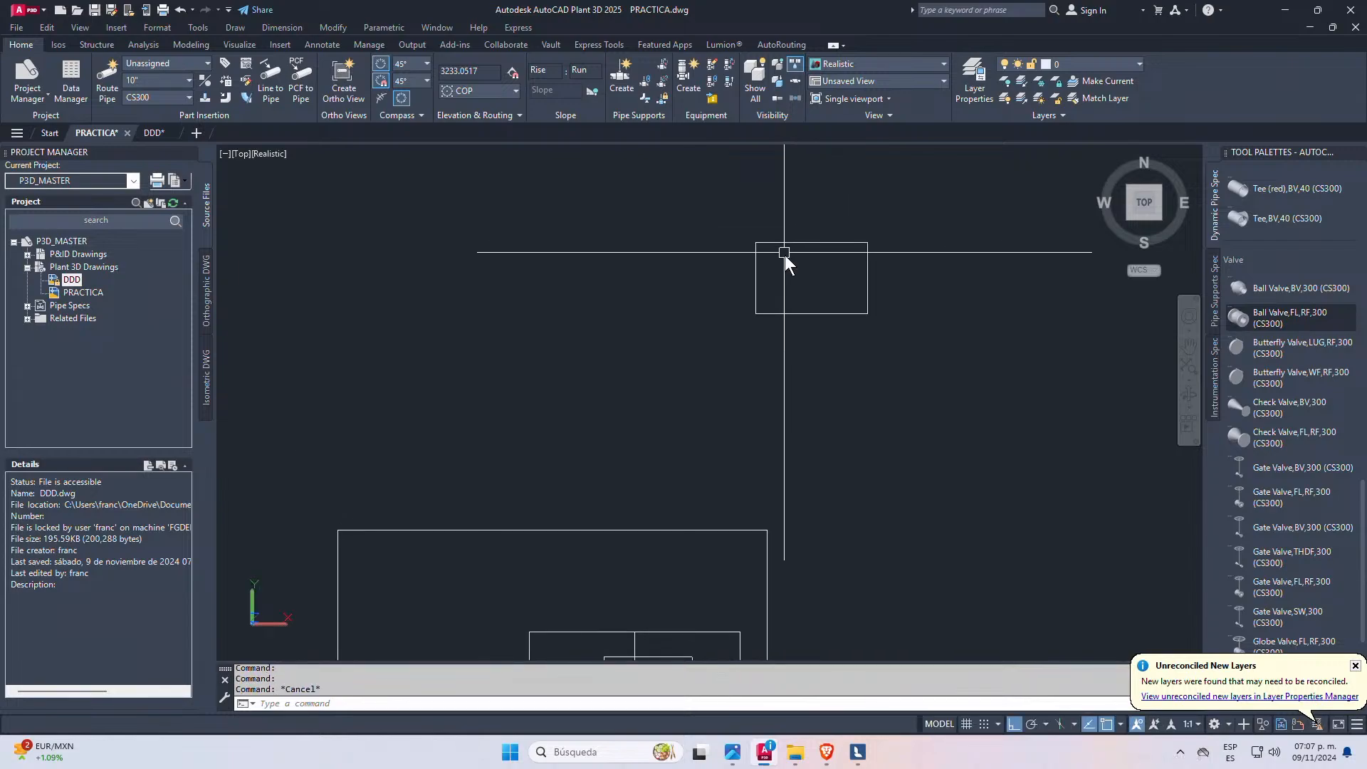
scroll(775, 269, "up", 3)
type("cc")
key("space")
key("Escape")
key("Escape")
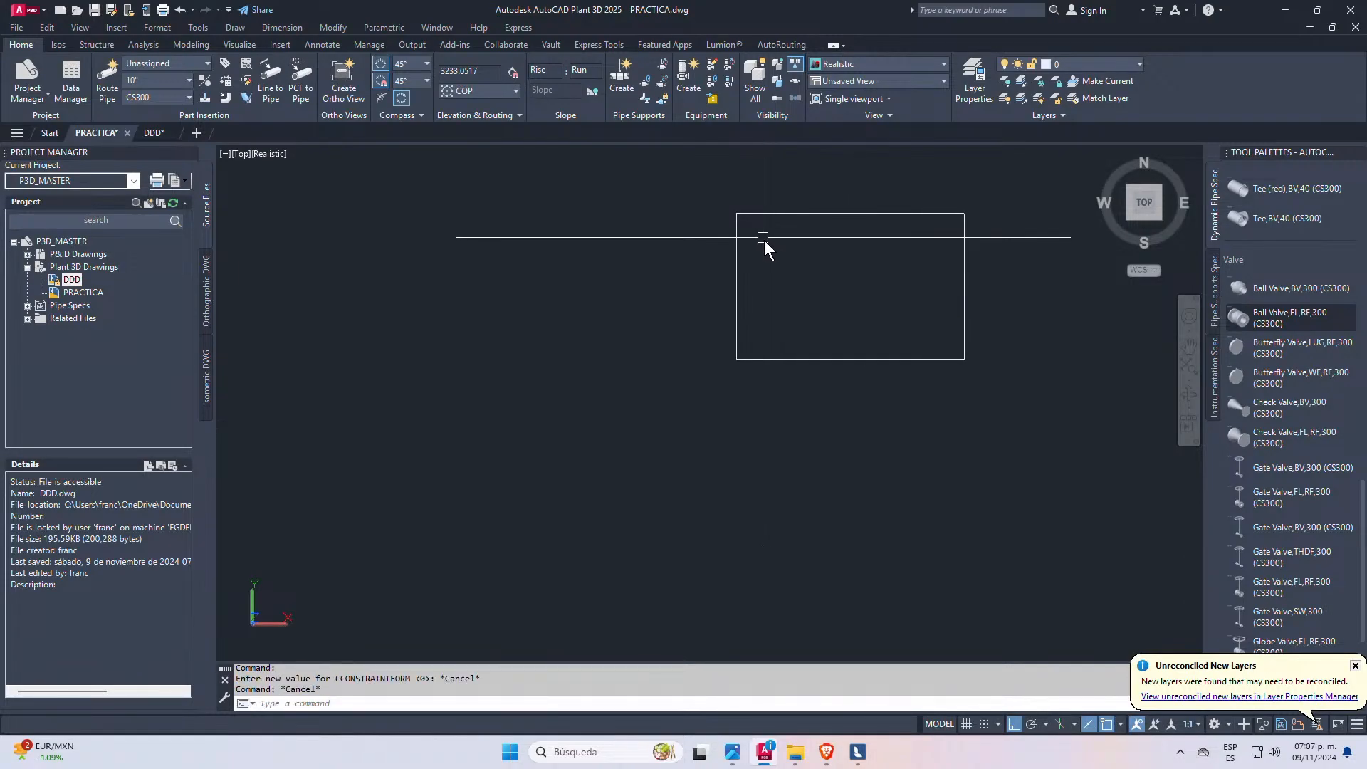
- Draw a circle with a radius of about 4542 inside the upper-left corner of the small detached rectangle
type("c")
key("space")
left_click(766, 241)
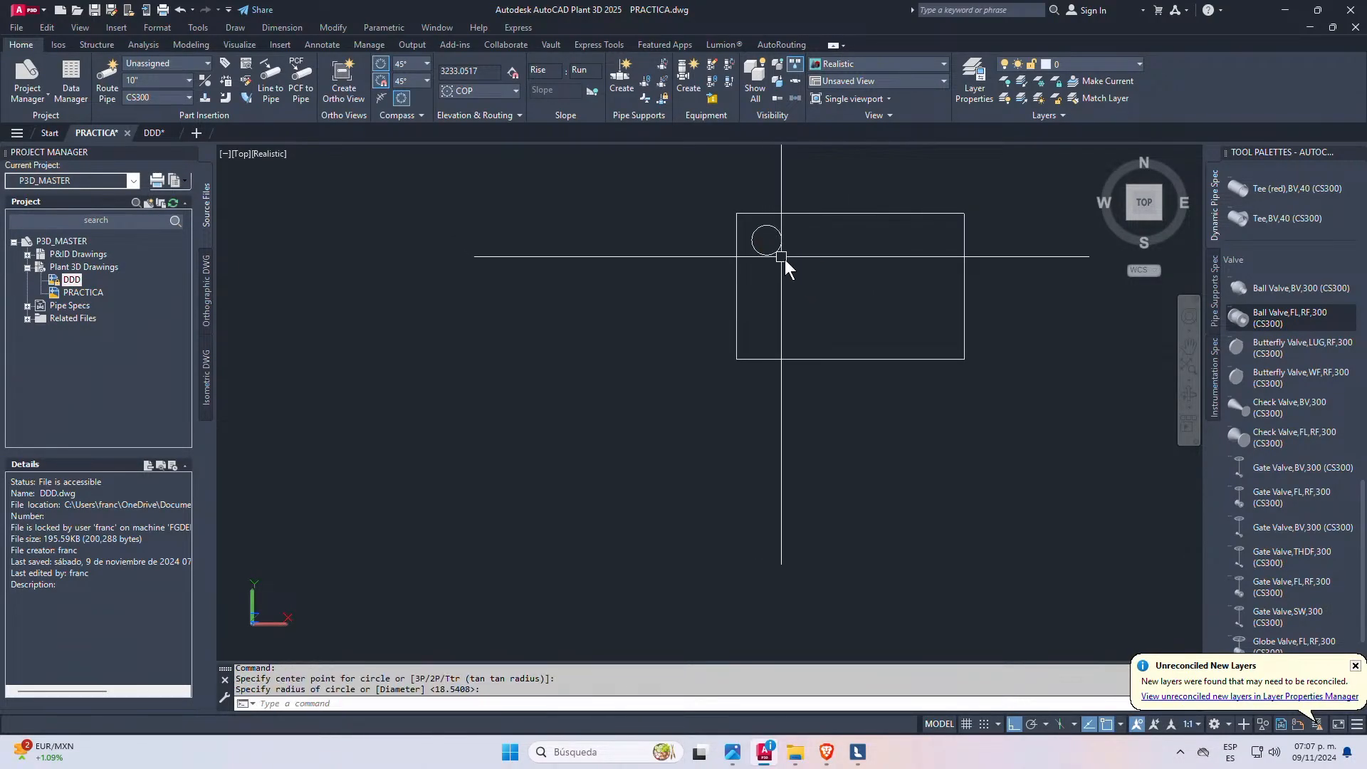
left_click(783, 258)
key("space")
left_click(808, 247)
key("Escape")
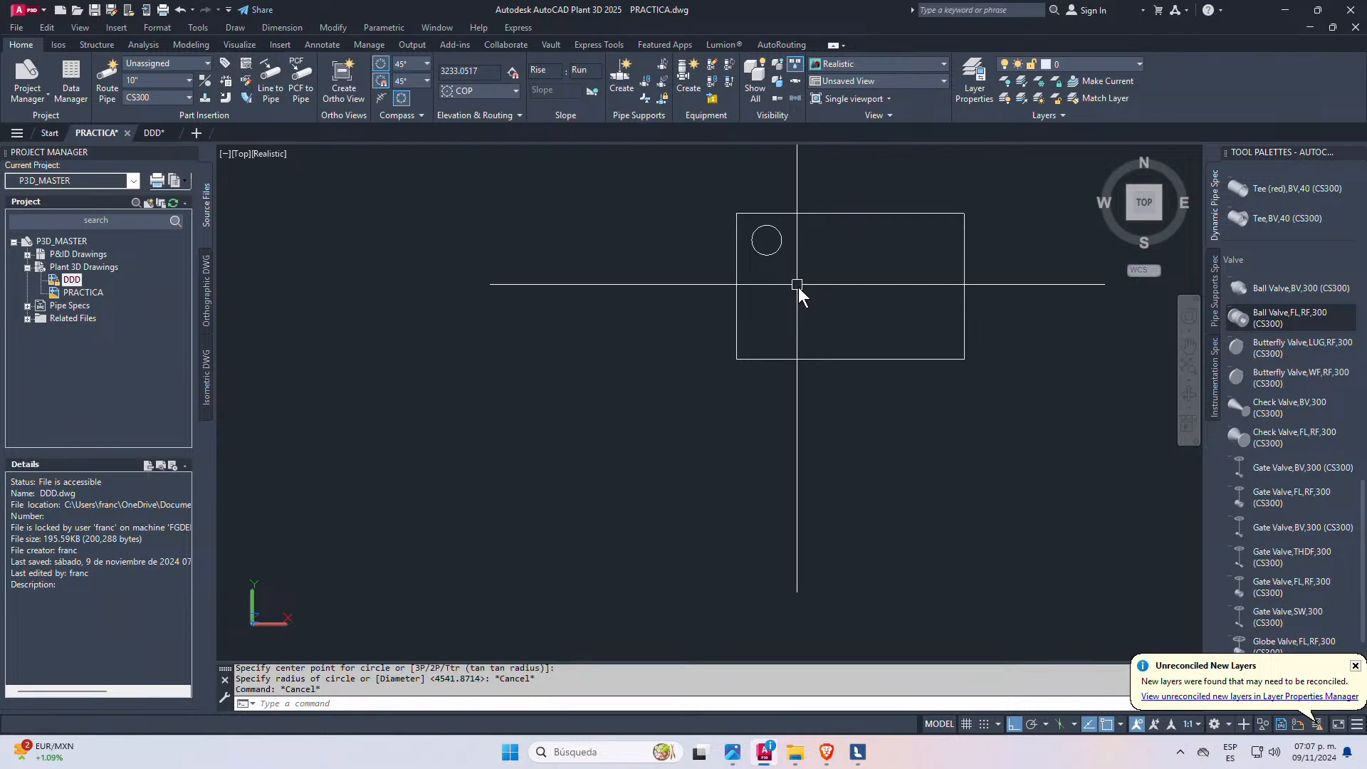
- Copy the circle three times within the small rectangle: one directly below it and two side by side in the right half
type("cpo")
key("Return")
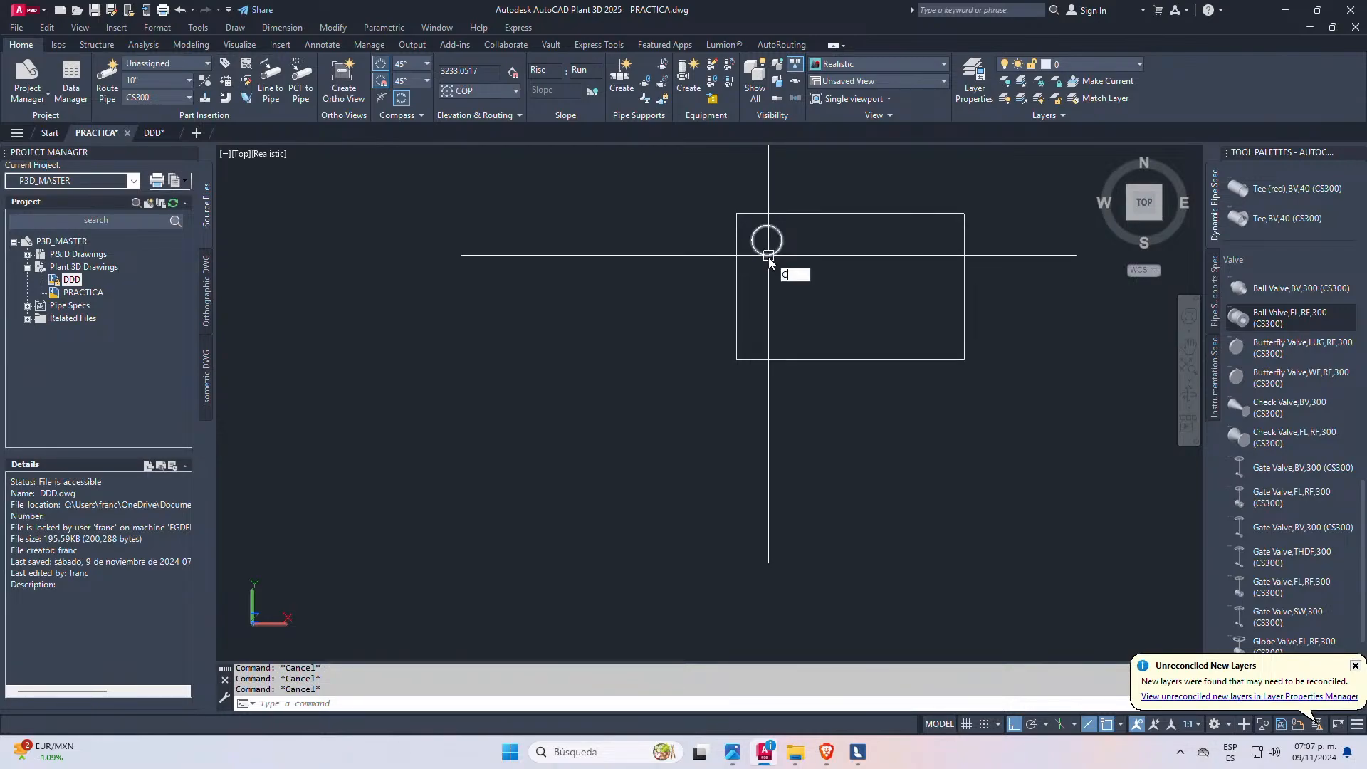
left_click(767, 255)
key("Return")
left_click(822, 263)
left_click(822, 335)
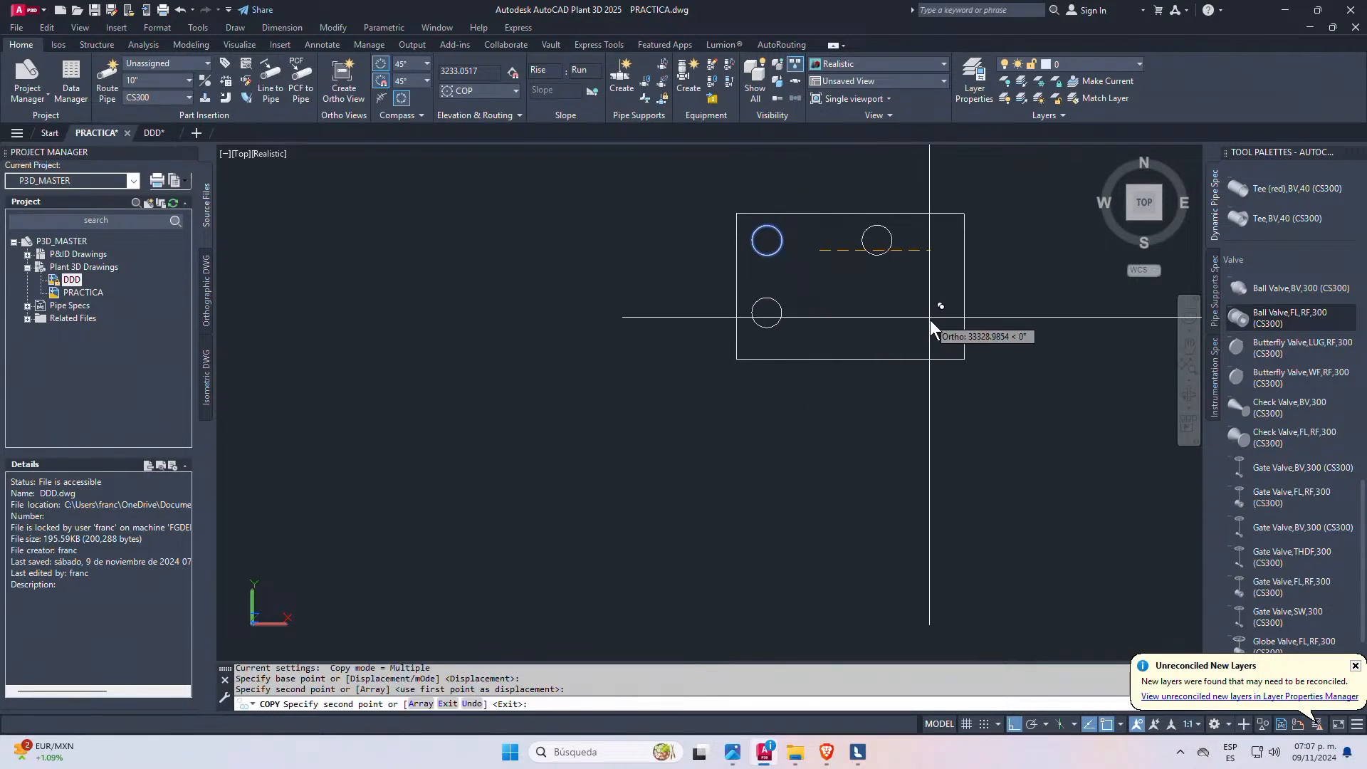
left_click(962, 263)
left_click(927, 317)
key("Escape")
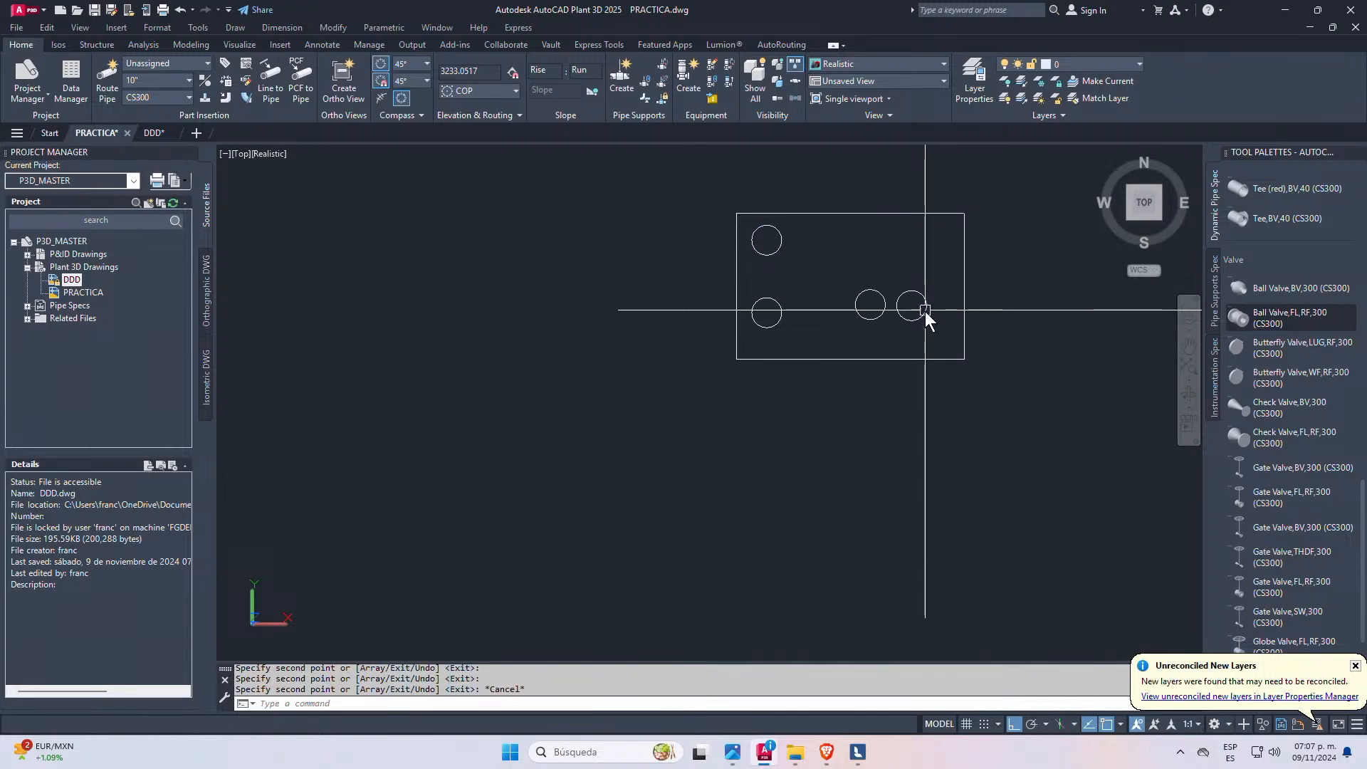
- Draw a circle with a radius of about 7819 just outside the small rectangle's lower-left corner
scroll(787, 254, "up", 2)
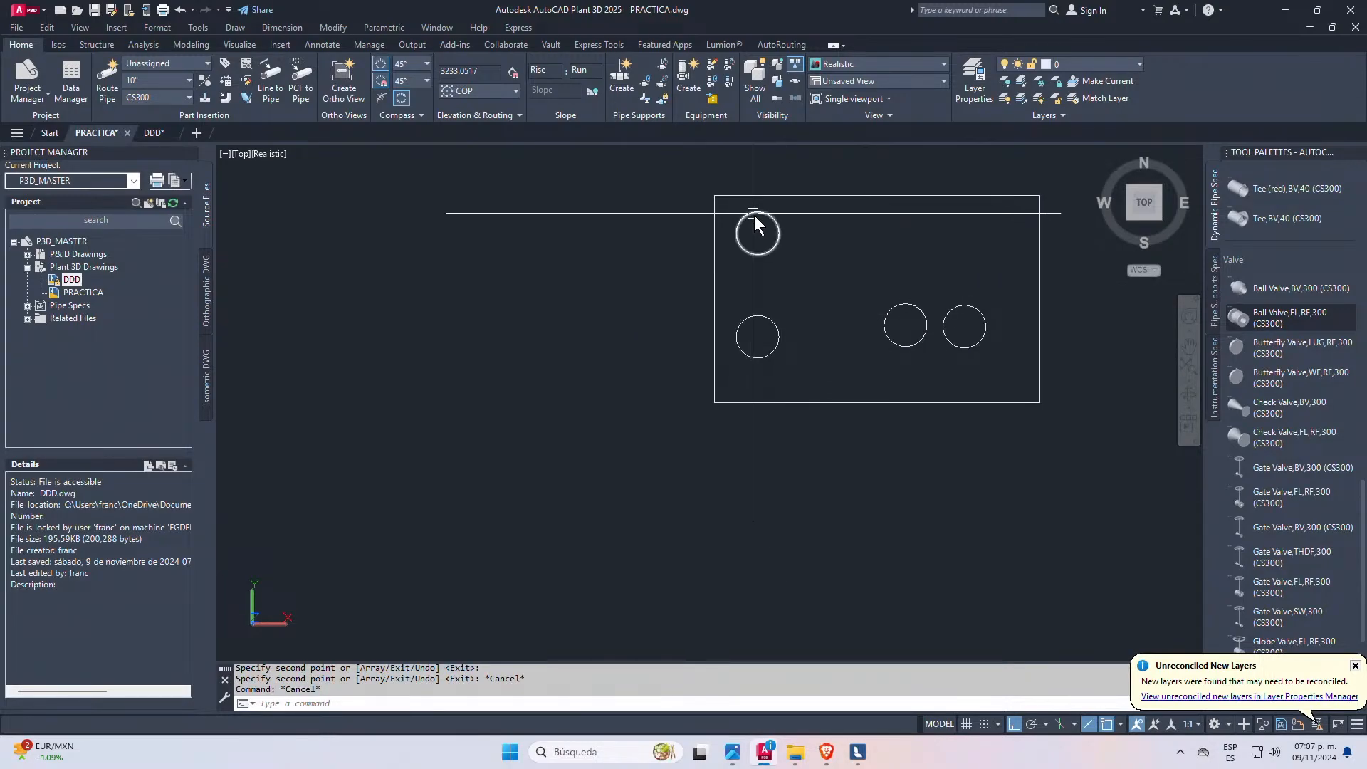
scroll(815, 250, "down", 3)
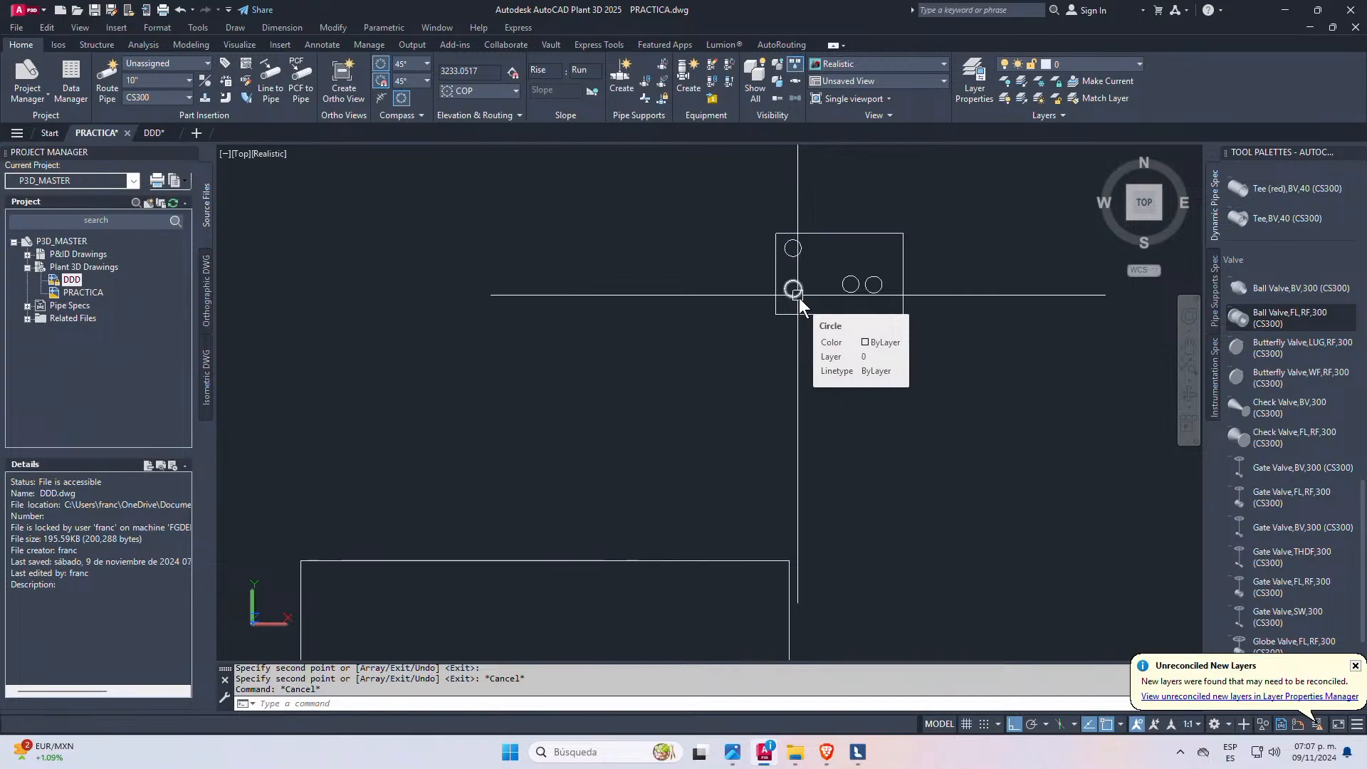
scroll(819, 281, "down", 2)
scroll(806, 288, "up", 1)
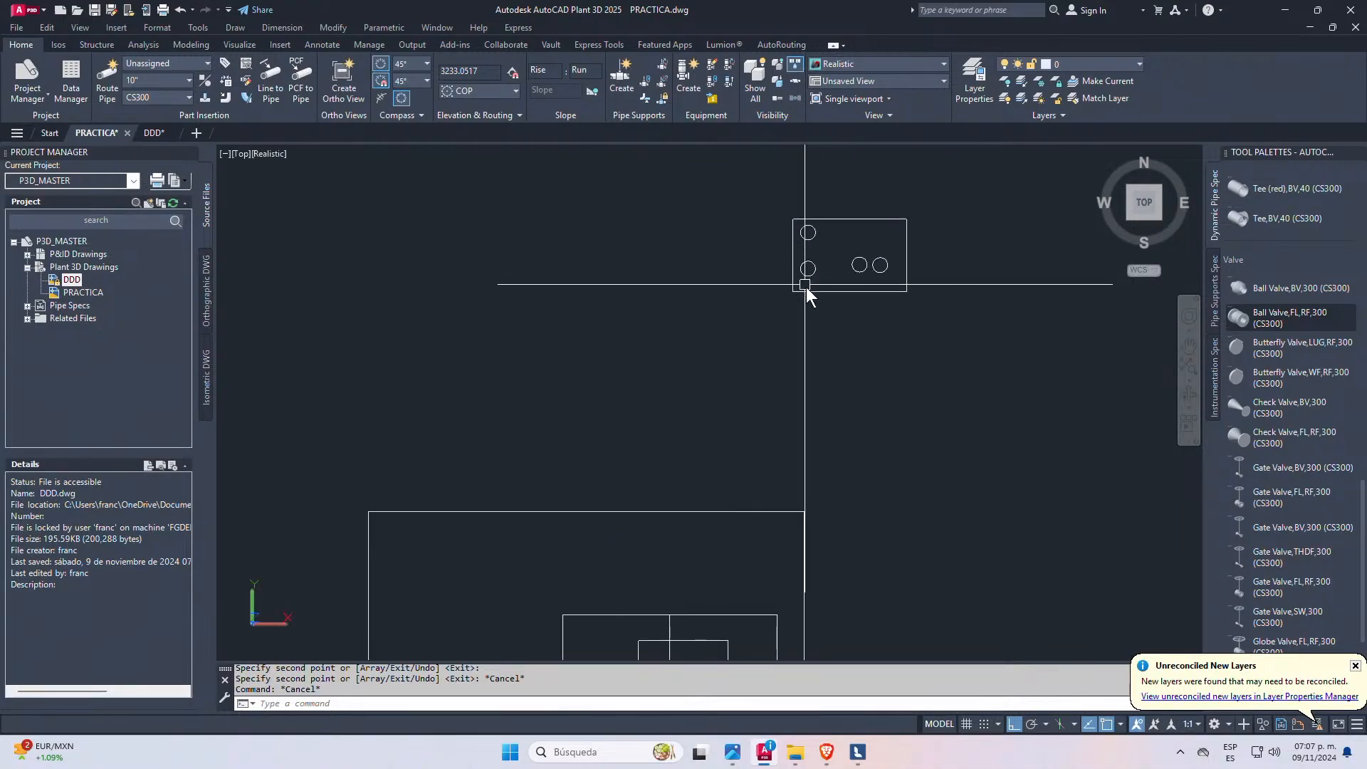
type("c")
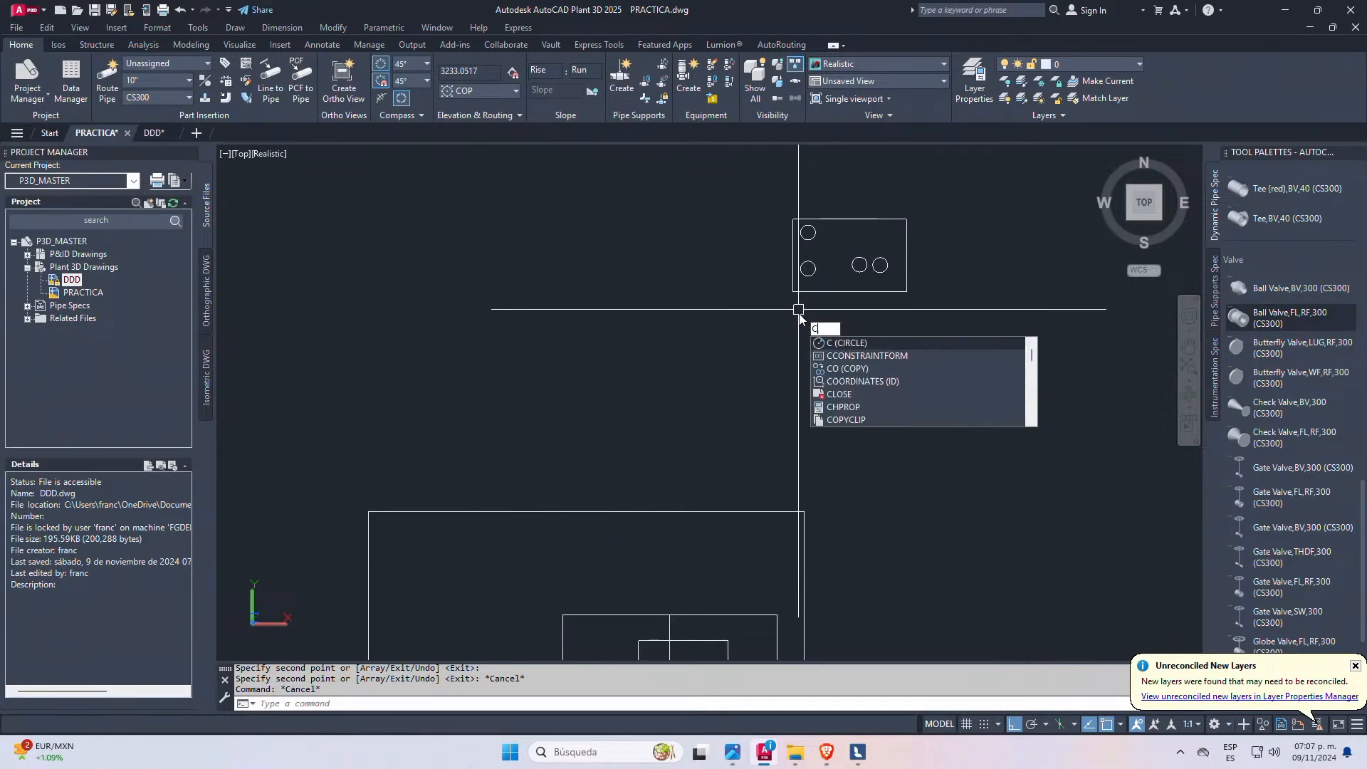
key("Return")
left_click(774, 314)
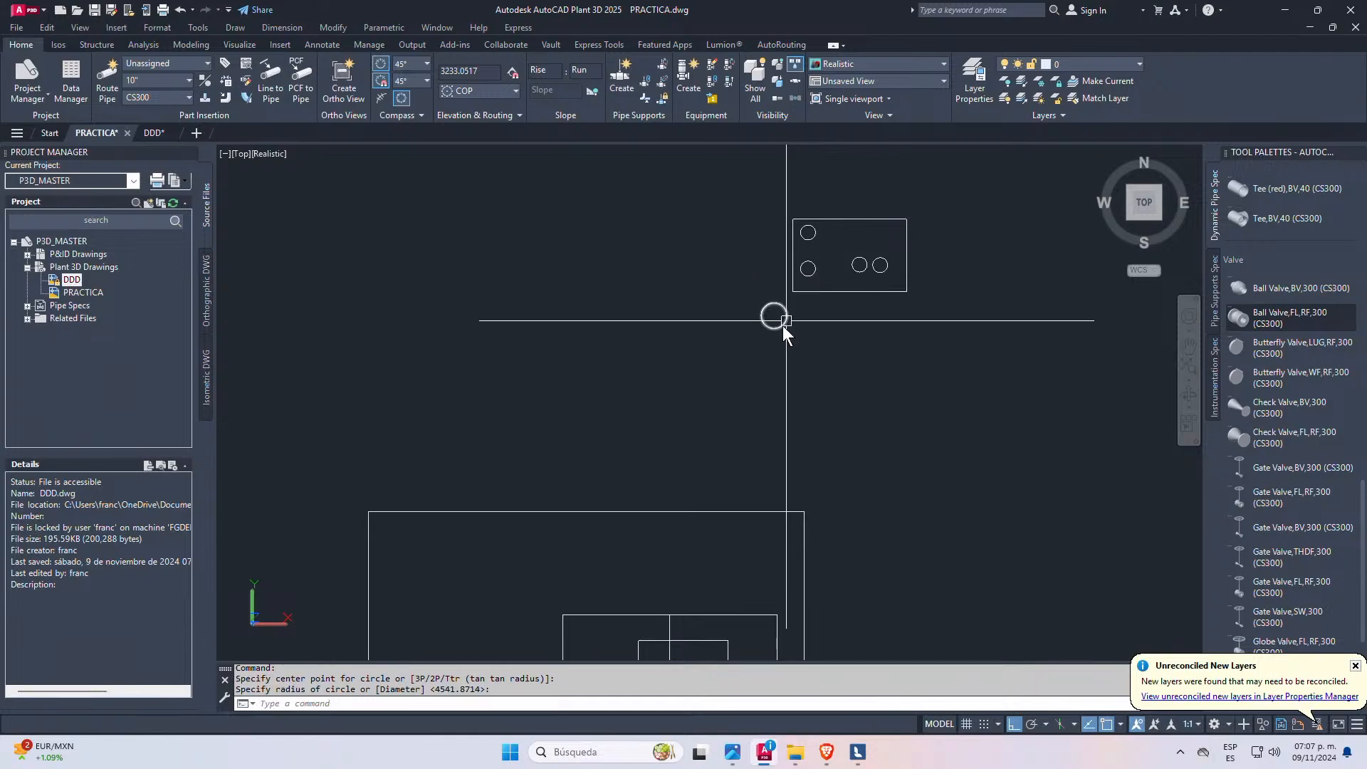
key("Escape")
- Show the properties of the circle outside the small rectangle and check its center X and Y coordinates
scroll(758, 308, "up", 3)
left_click(805, 302)
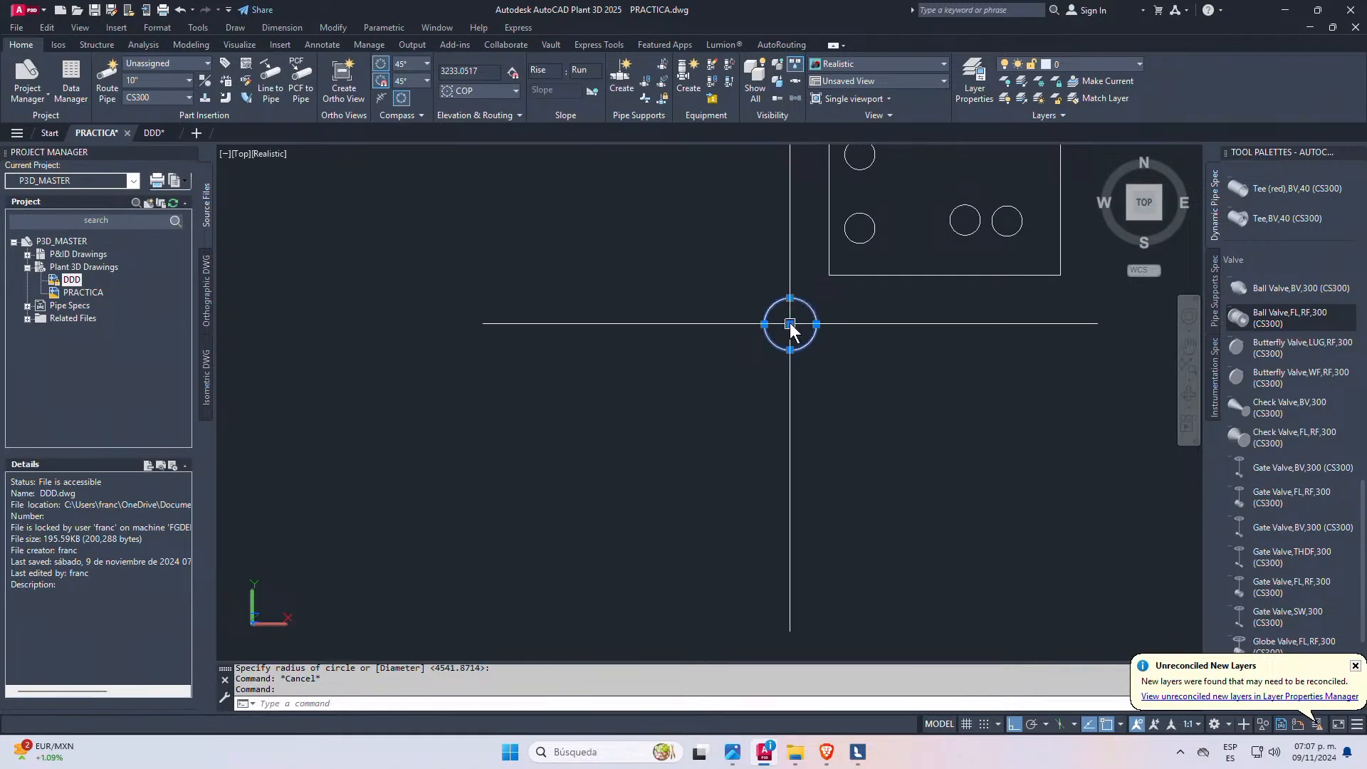
key("Escape")
key("ctrl+1")
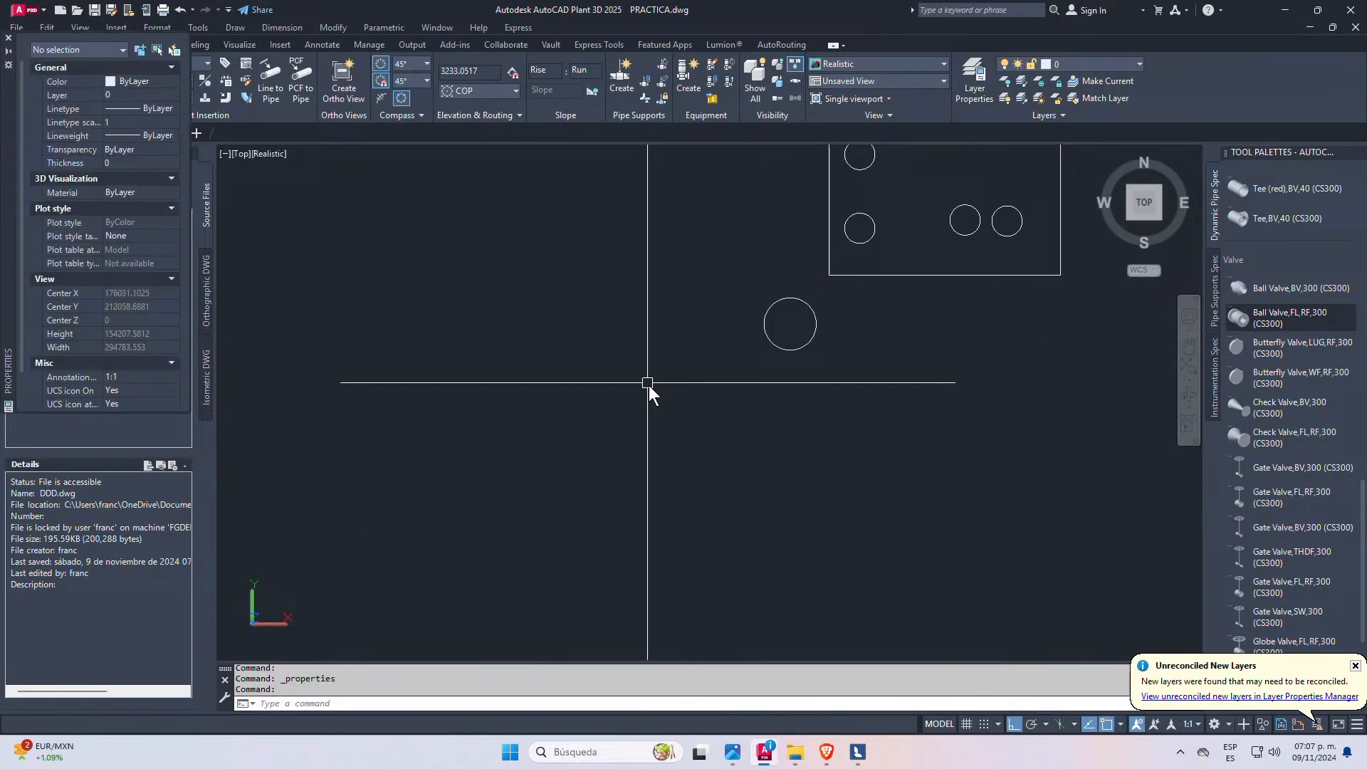
left_click(840, 322)
left_click(815, 319)
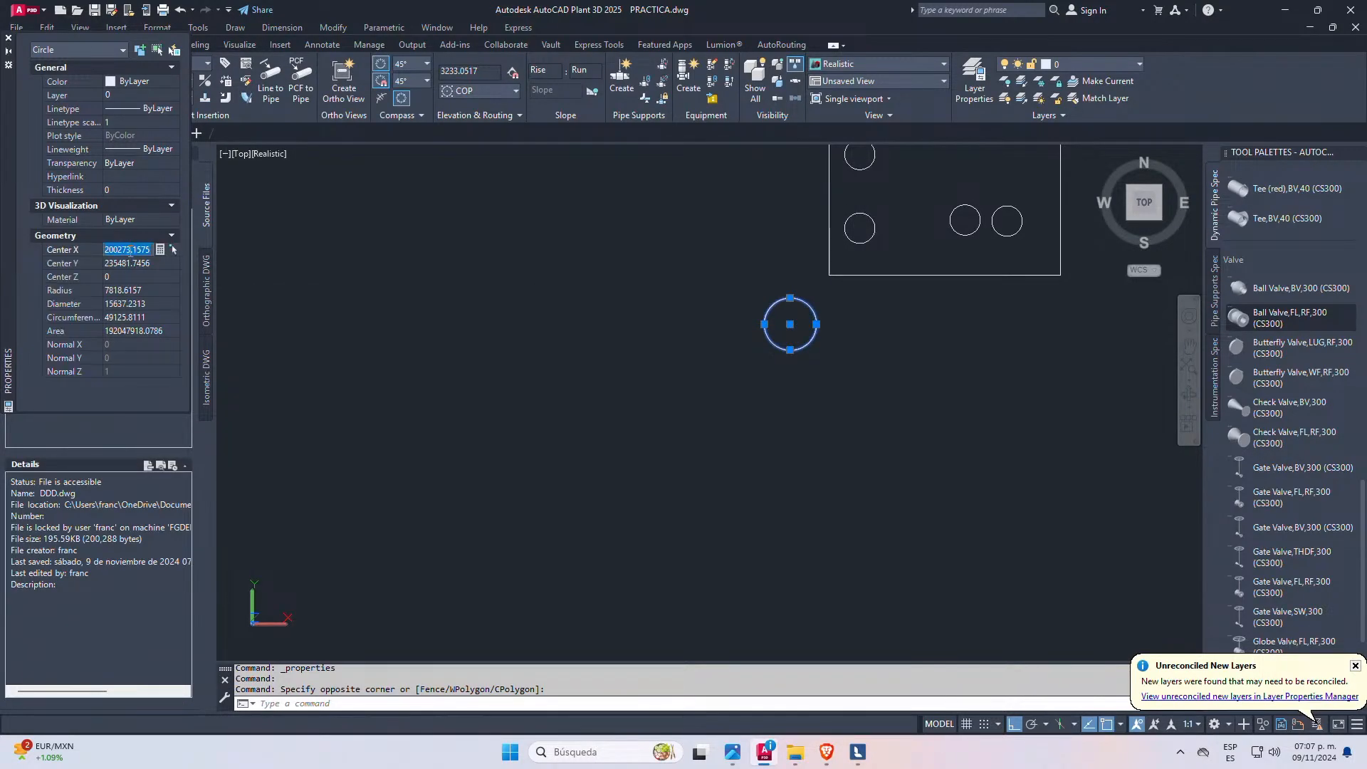
left_click(133, 264)
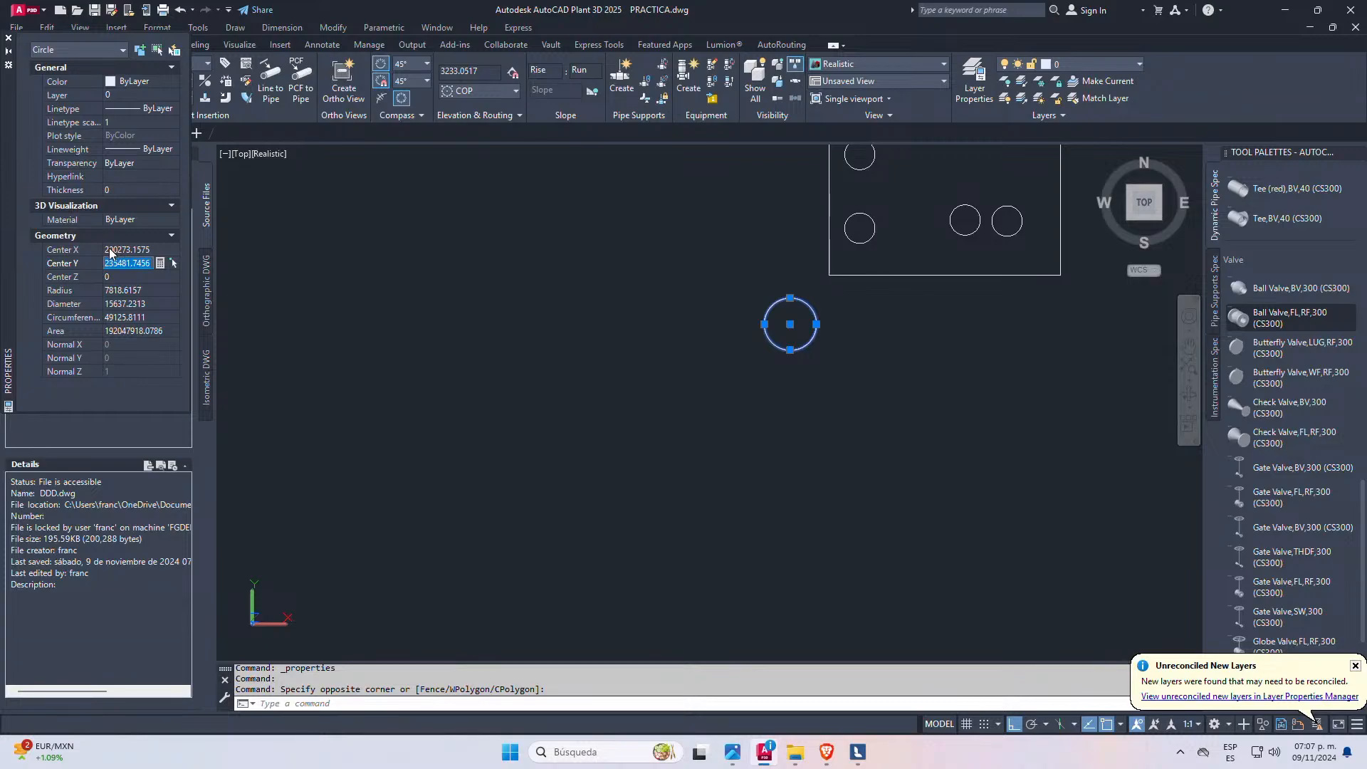
left_click(112, 265)
key("Escape")
key("Escape")
scroll(747, 370, "down", 5)
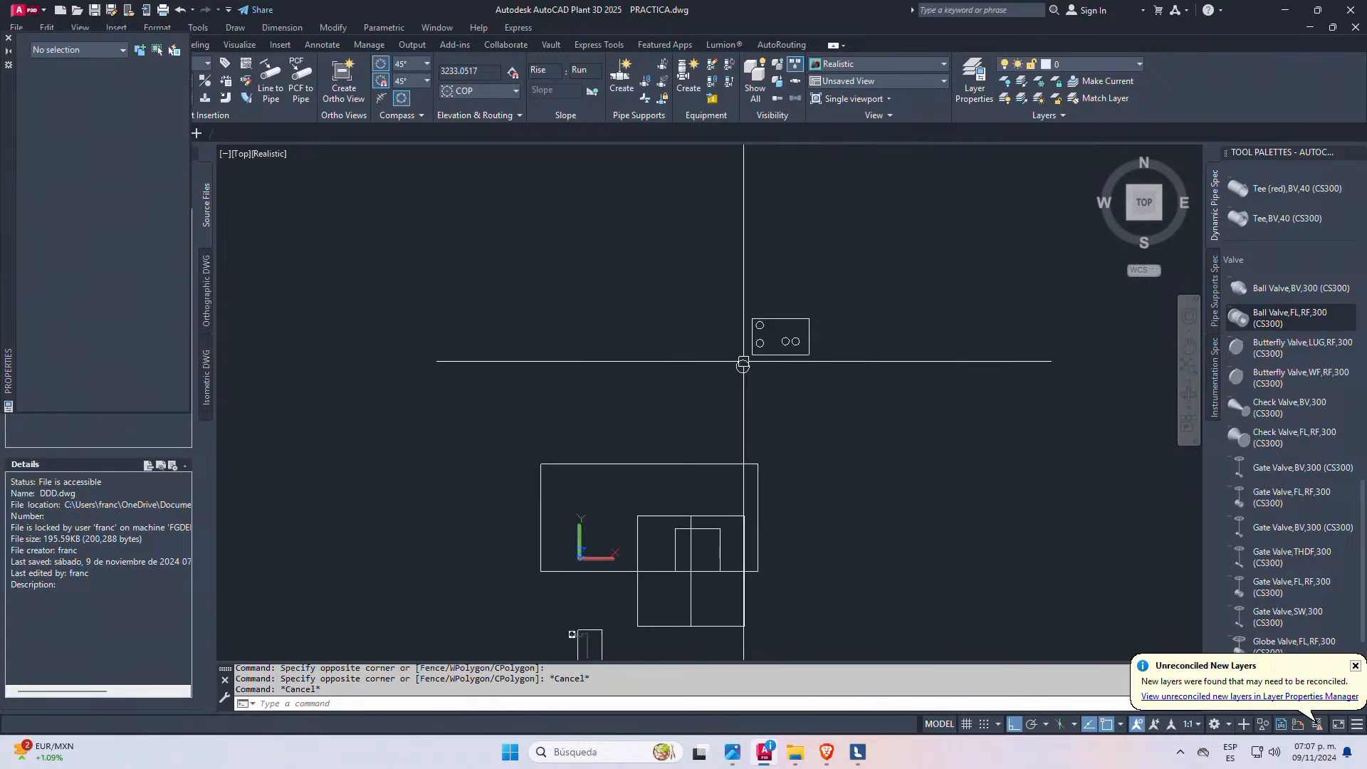
key("Escape")
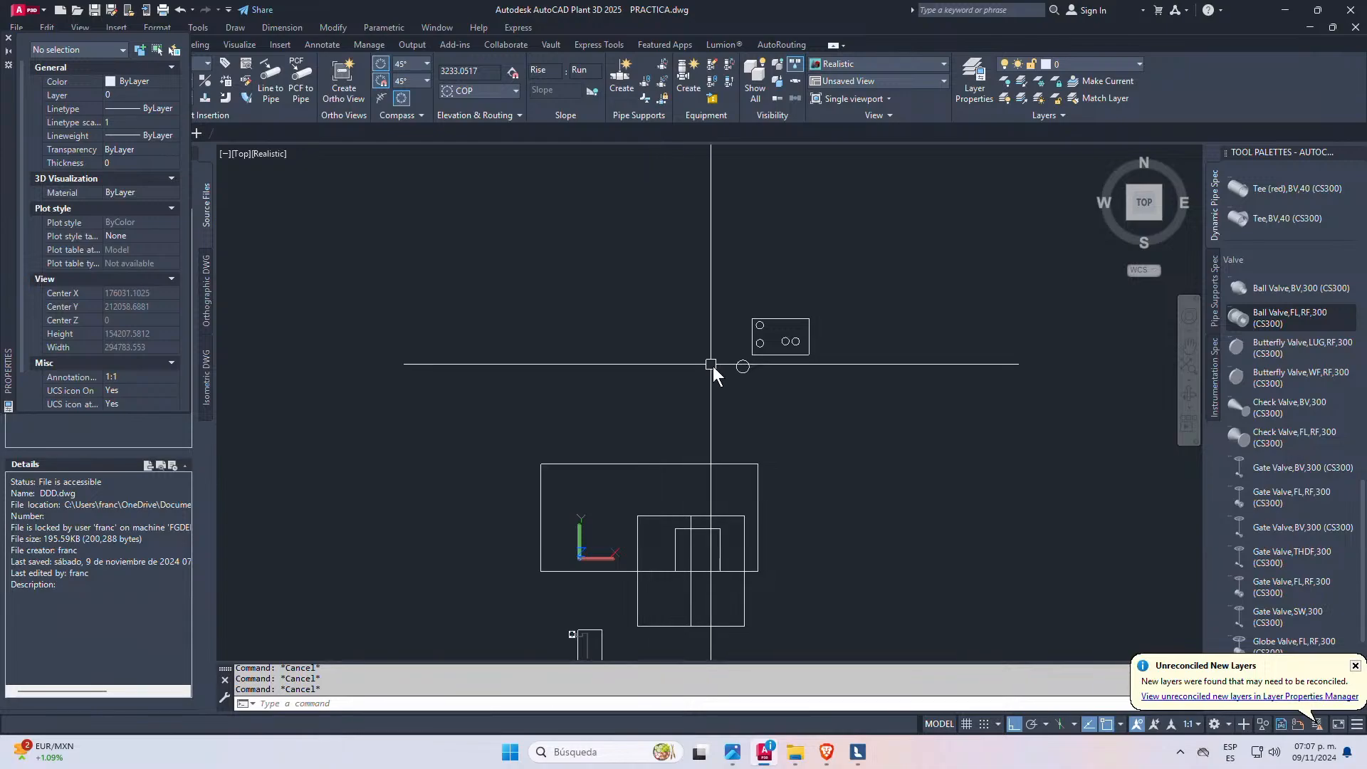
scroll(741, 371, "up", 2)
scroll(767, 387, "up", 5)
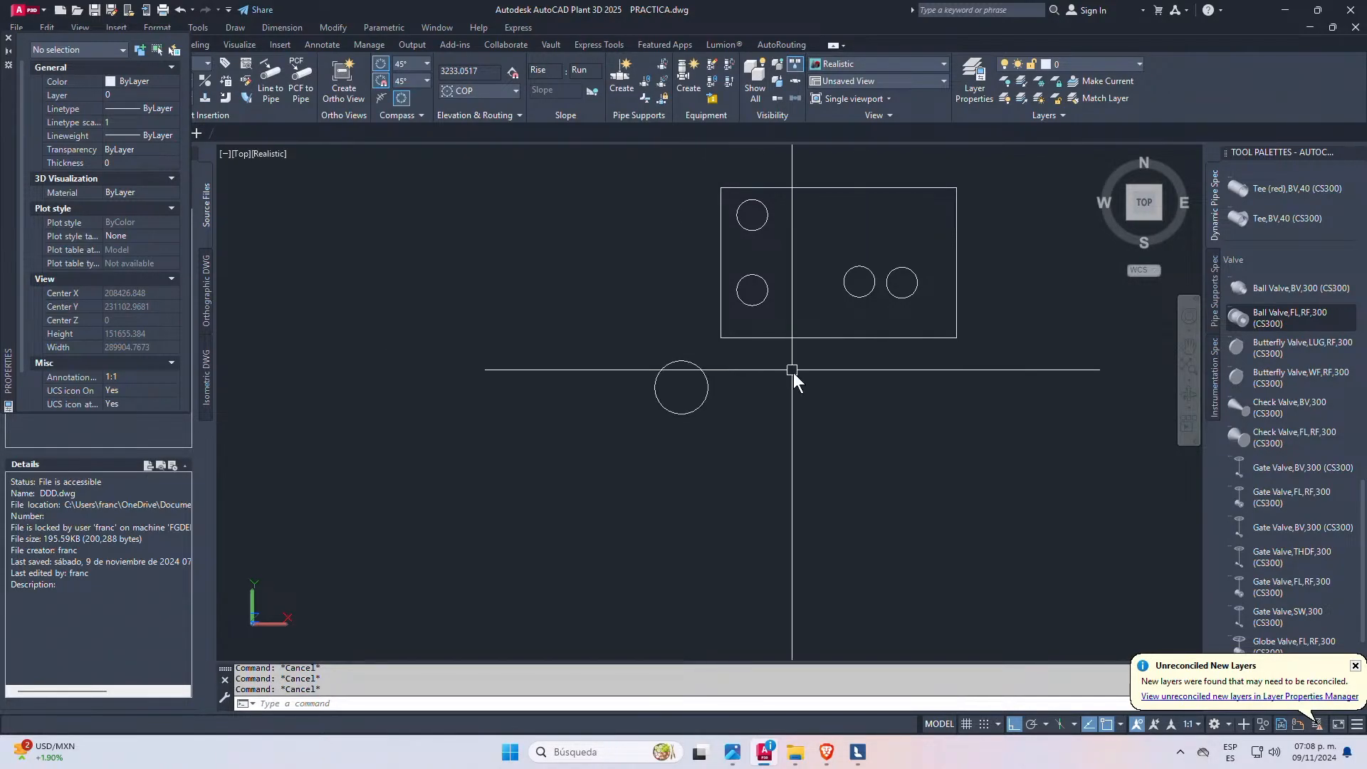
scroll(820, 317, "down", 2)
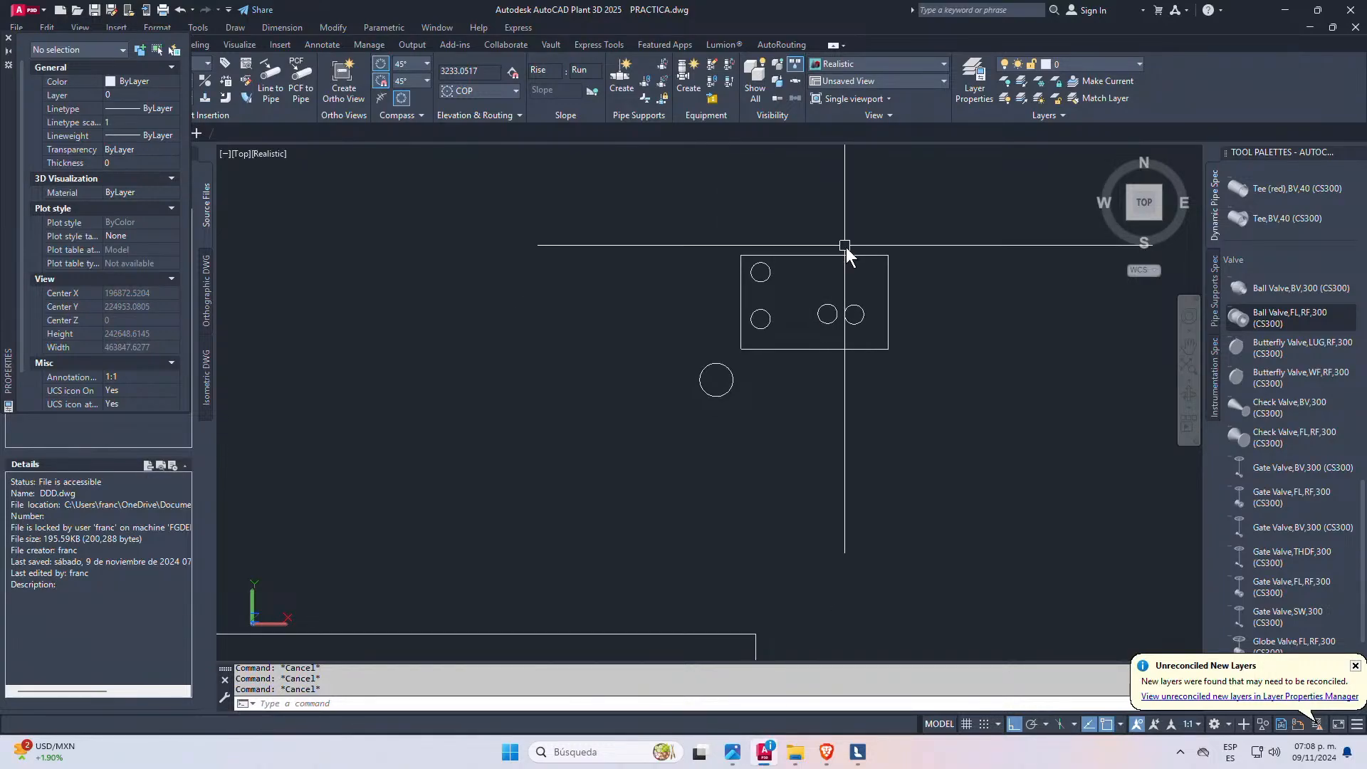
- Select the circle outside the small rectangle, switch to Notepad and start a new blank note
left_click(732, 379)
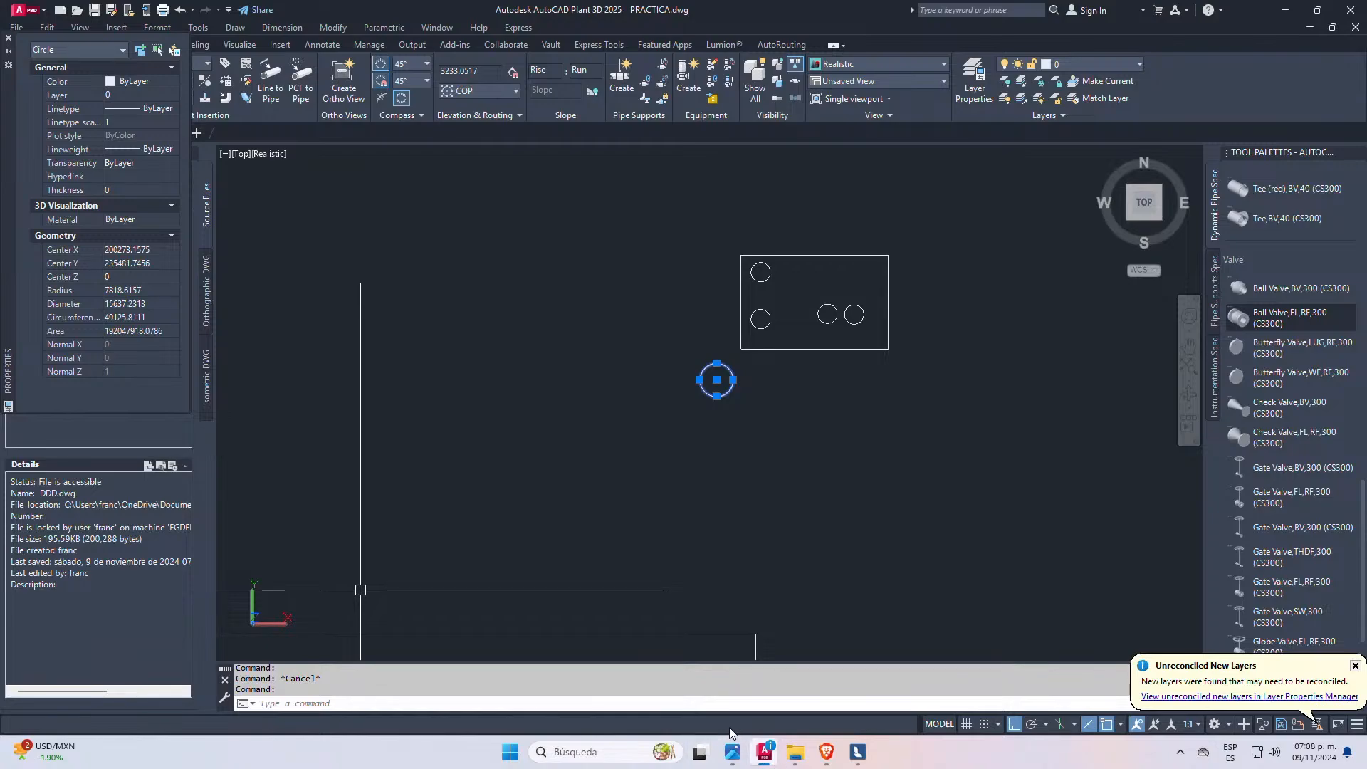
left_click(591, 752)
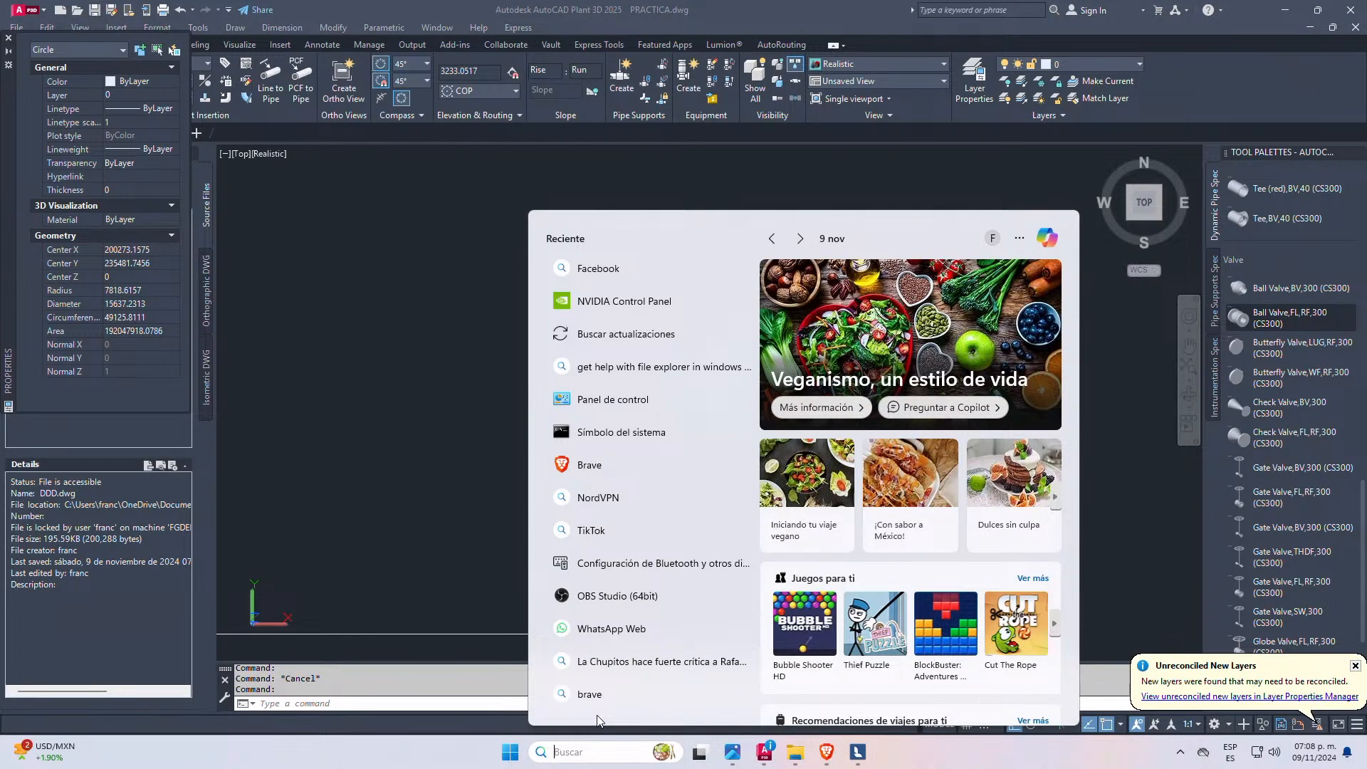
type("BLO")
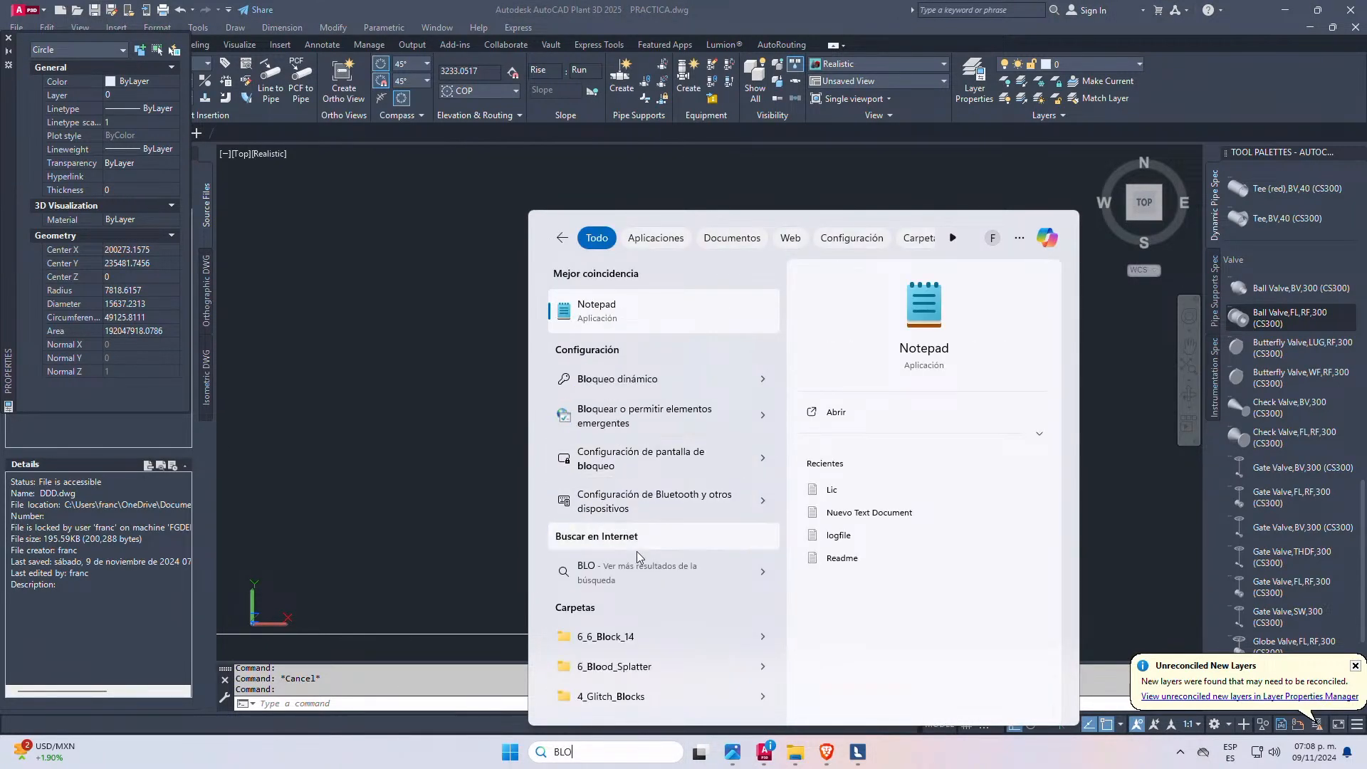
left_click(657, 327)
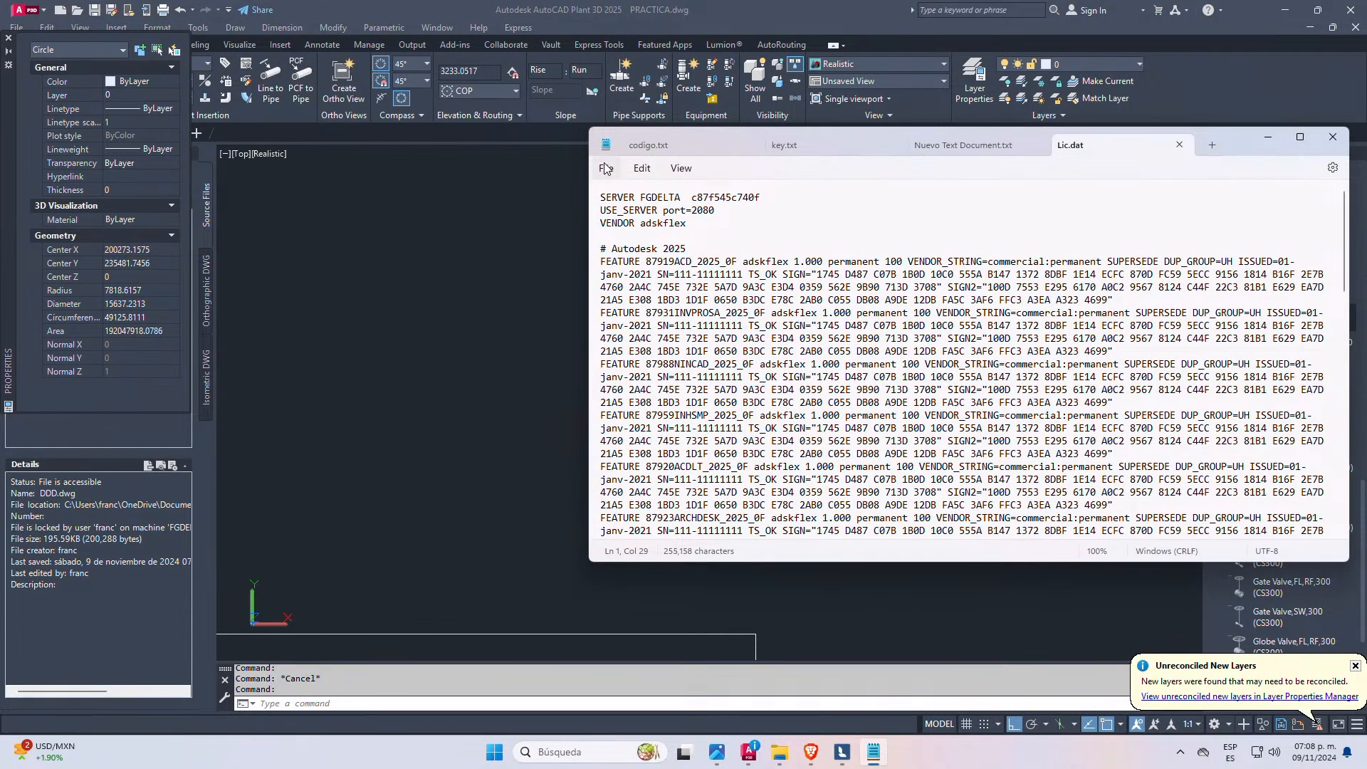
left_click(605, 168)
left_click(626, 193)
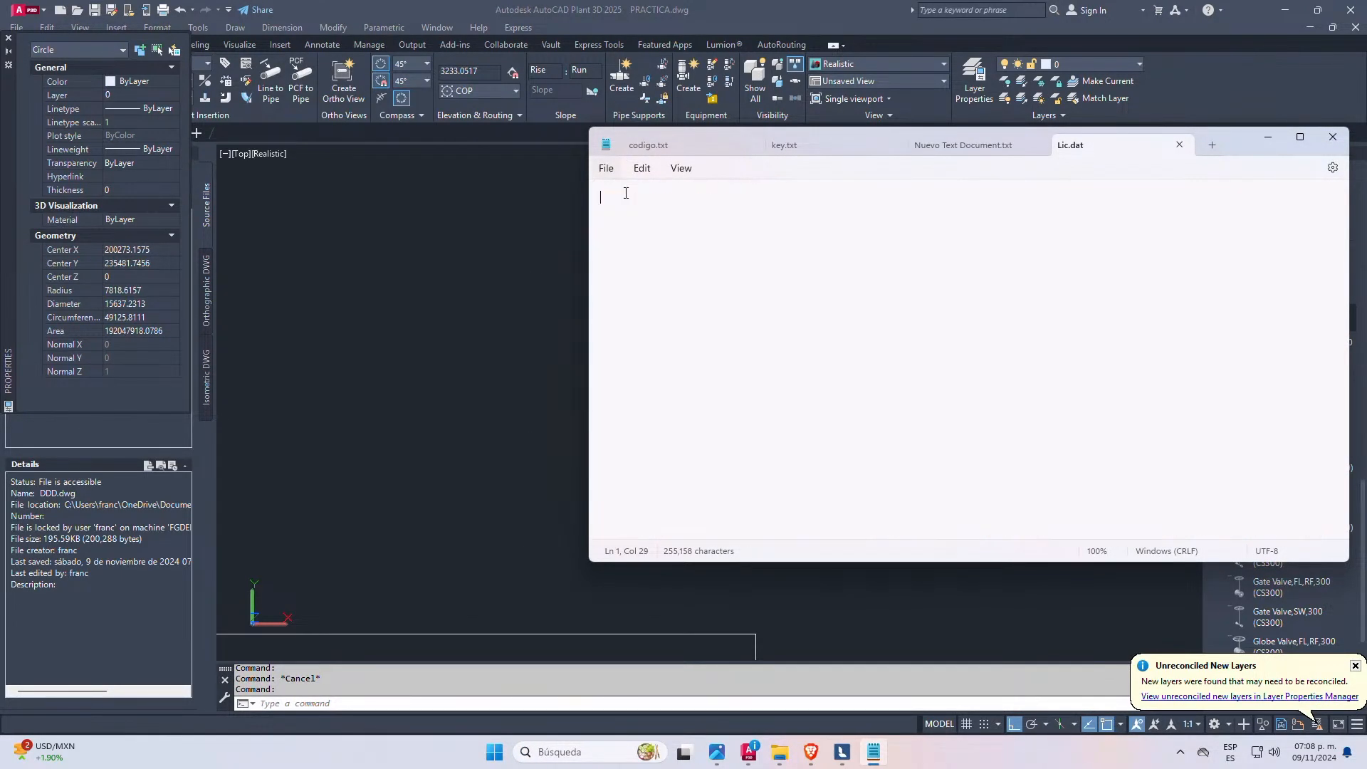
- Copy the outer circle's center coordinates from AutoCAD Plant 3D into the note as X= 200273.1575 and Y= 235481.7456
left_click(564, 320)
key("Escape")
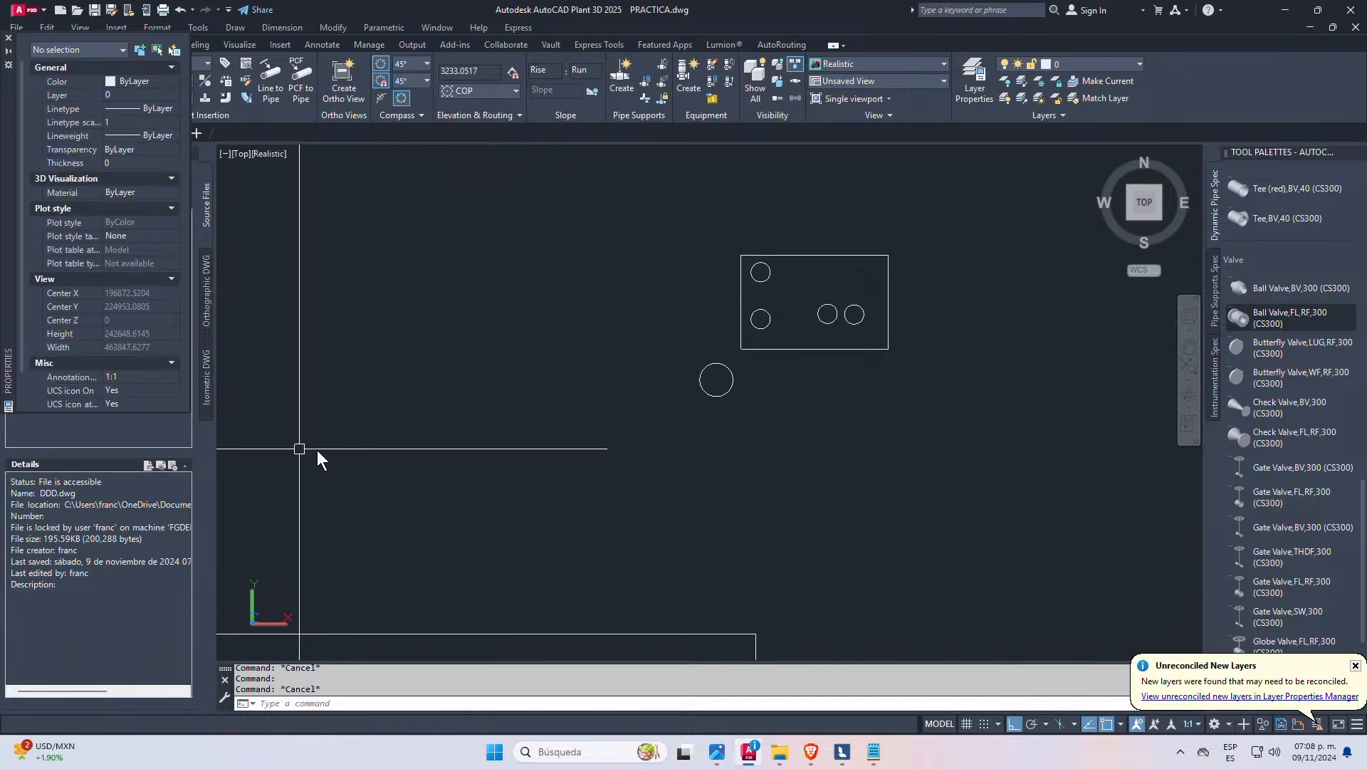
left_click(699, 363)
key("Escape")
left_click(710, 363)
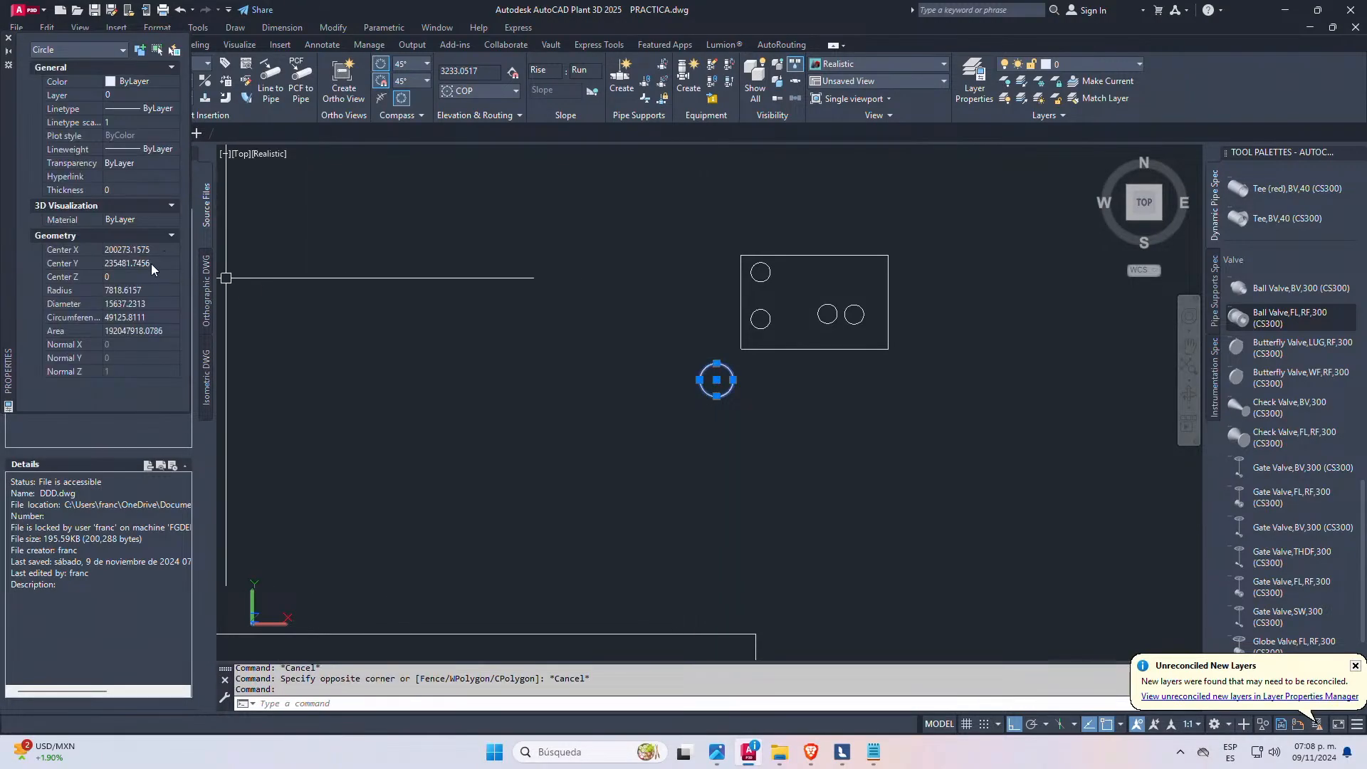
left_click(156, 252)
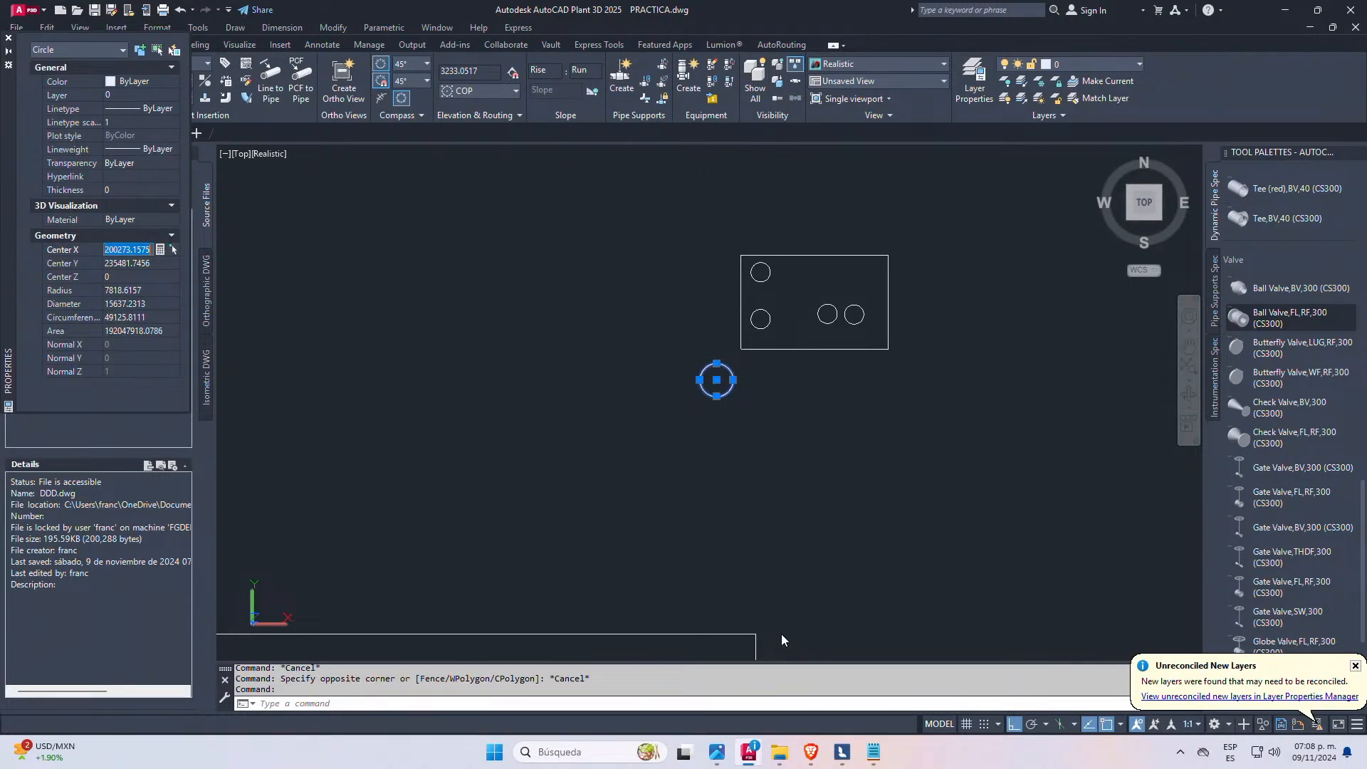
left_click(873, 751)
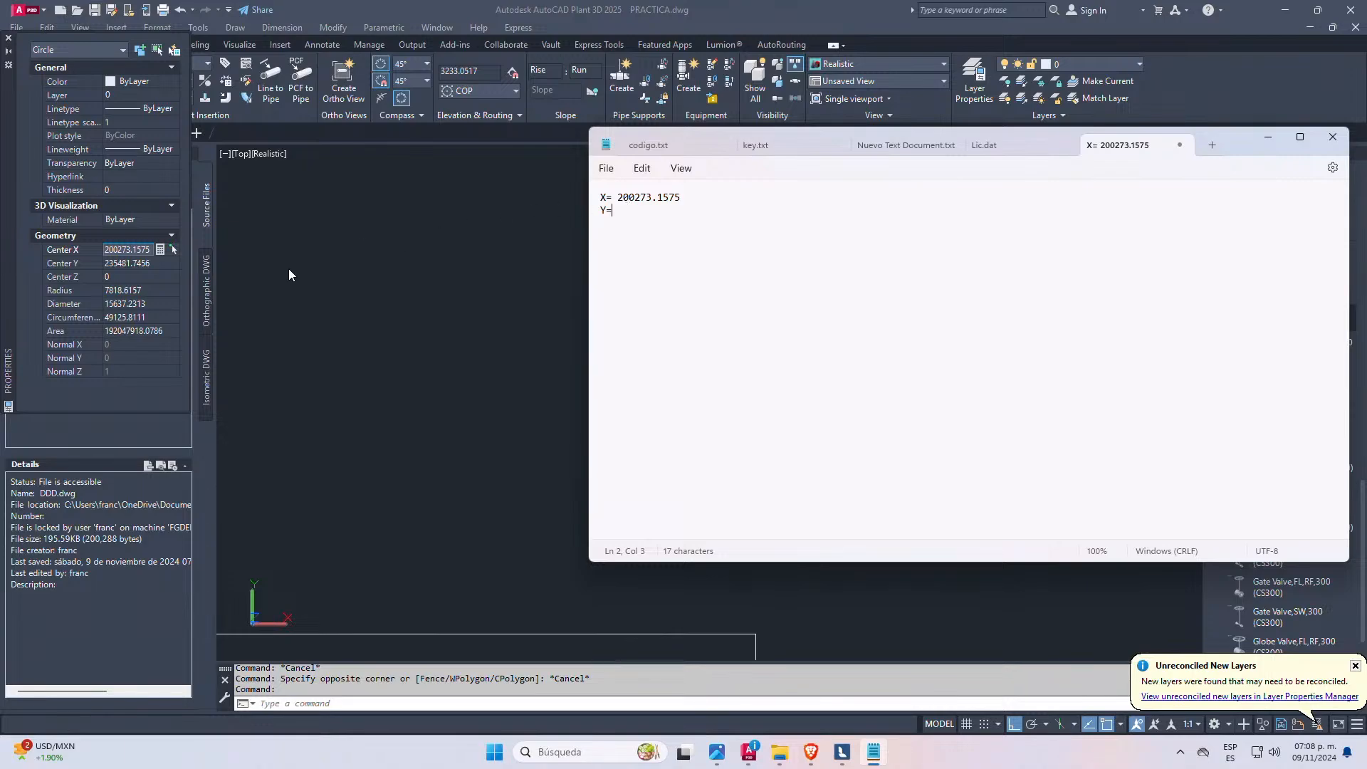
left_click(163, 263)
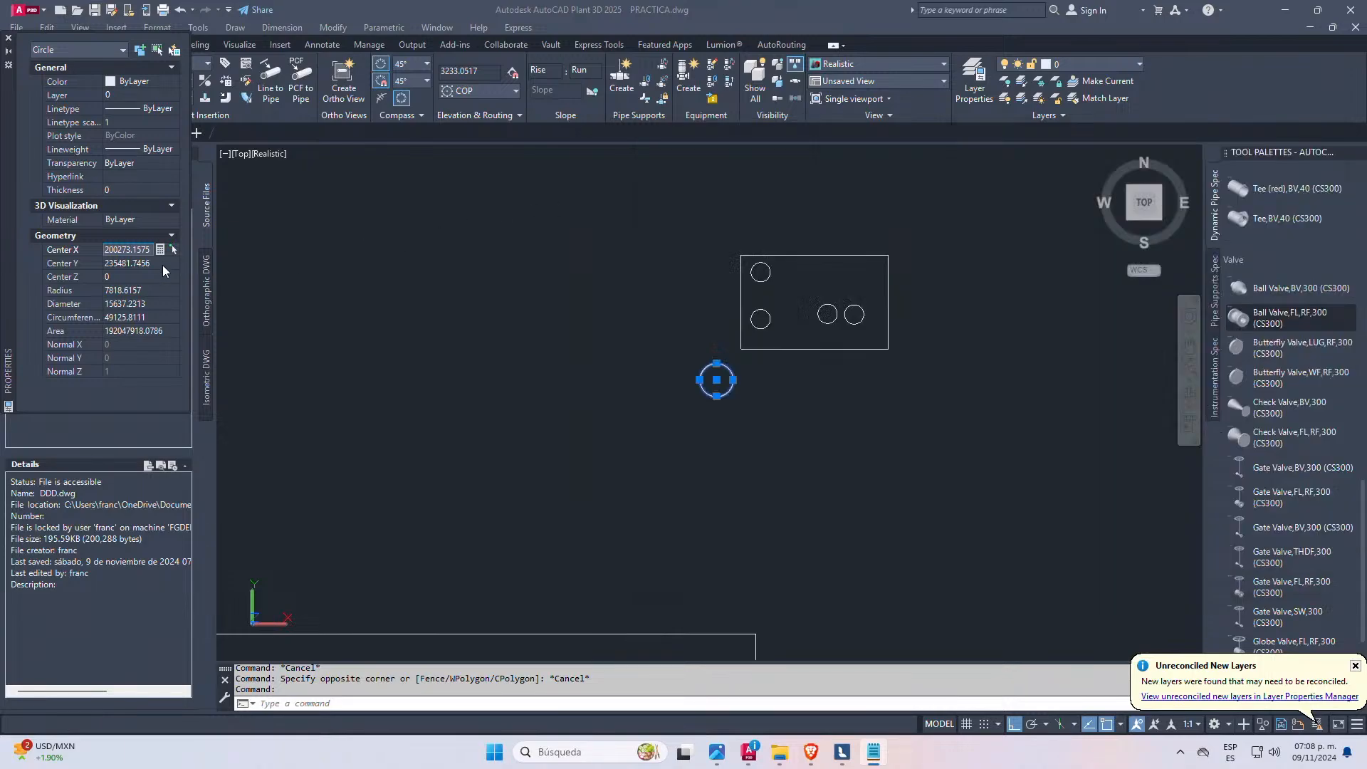
left_click(875, 751)
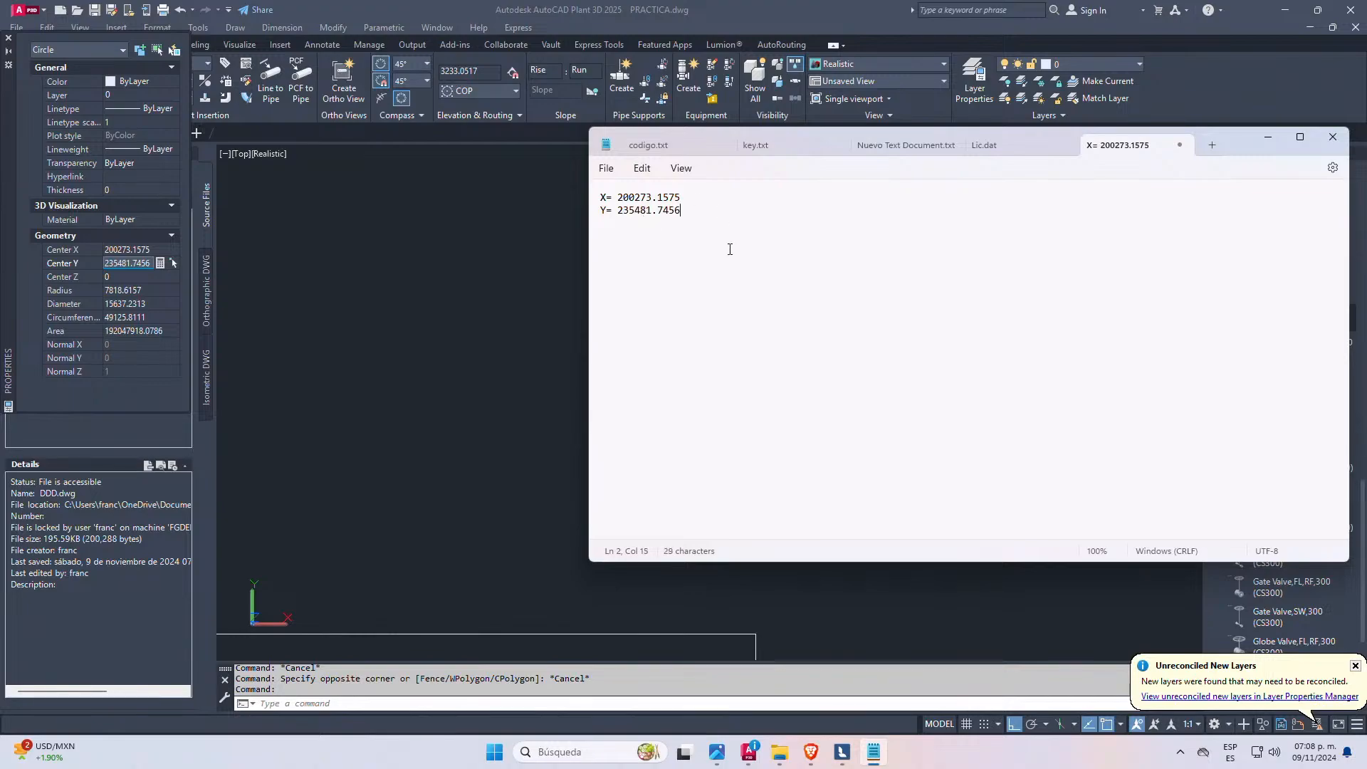
- Return to AutoCAD Plant 3D and move the small rectangle, its four circles and the outer circle from the outer circle's center to 0,0
key("alt+Tab")
key("Escape")
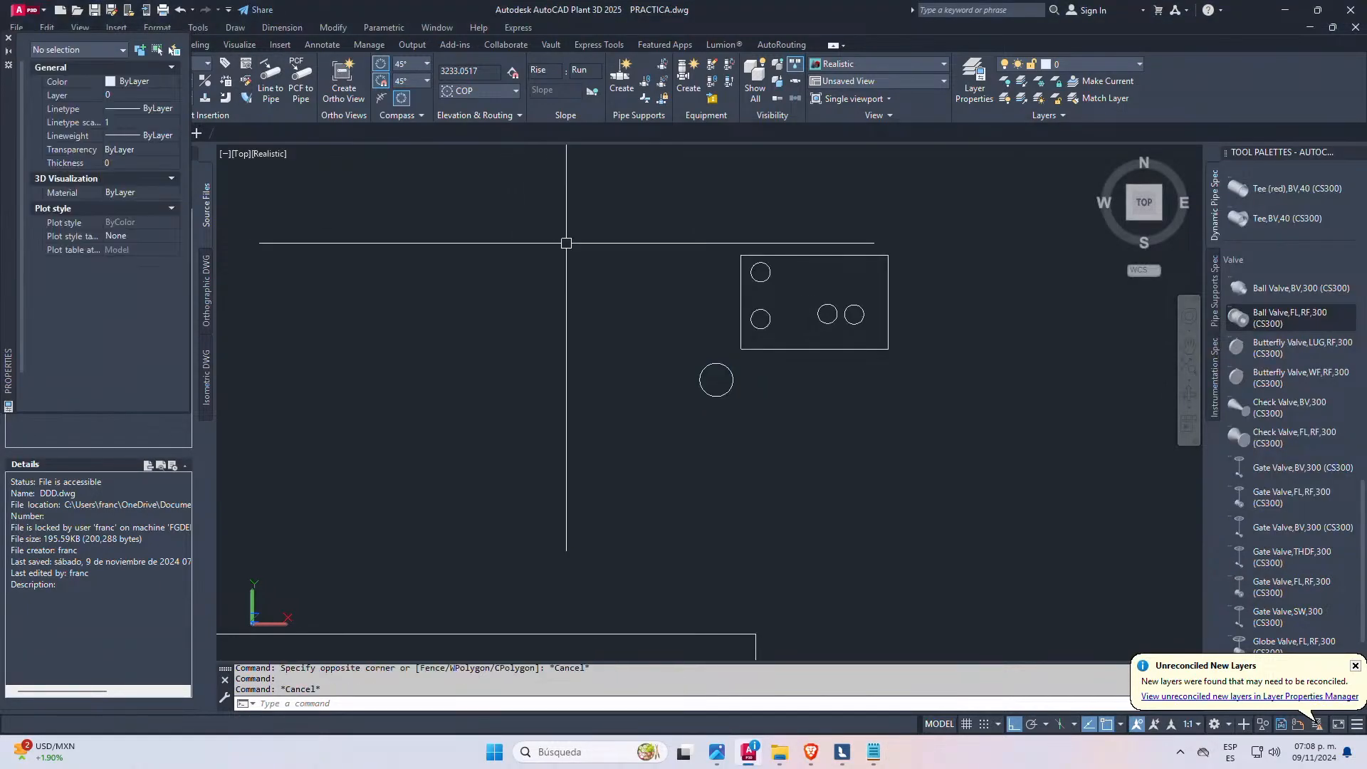
scroll(716, 359, "down", 2)
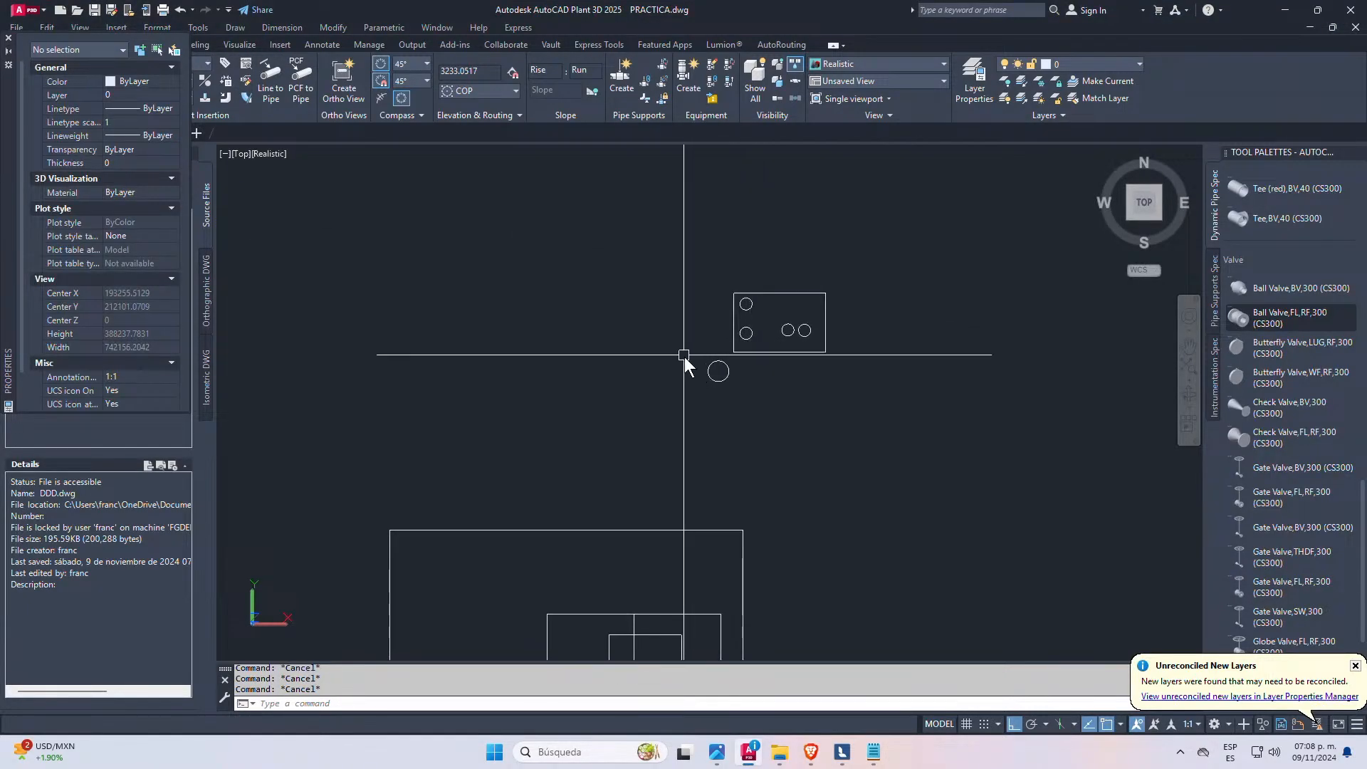
left_click(855, 235)
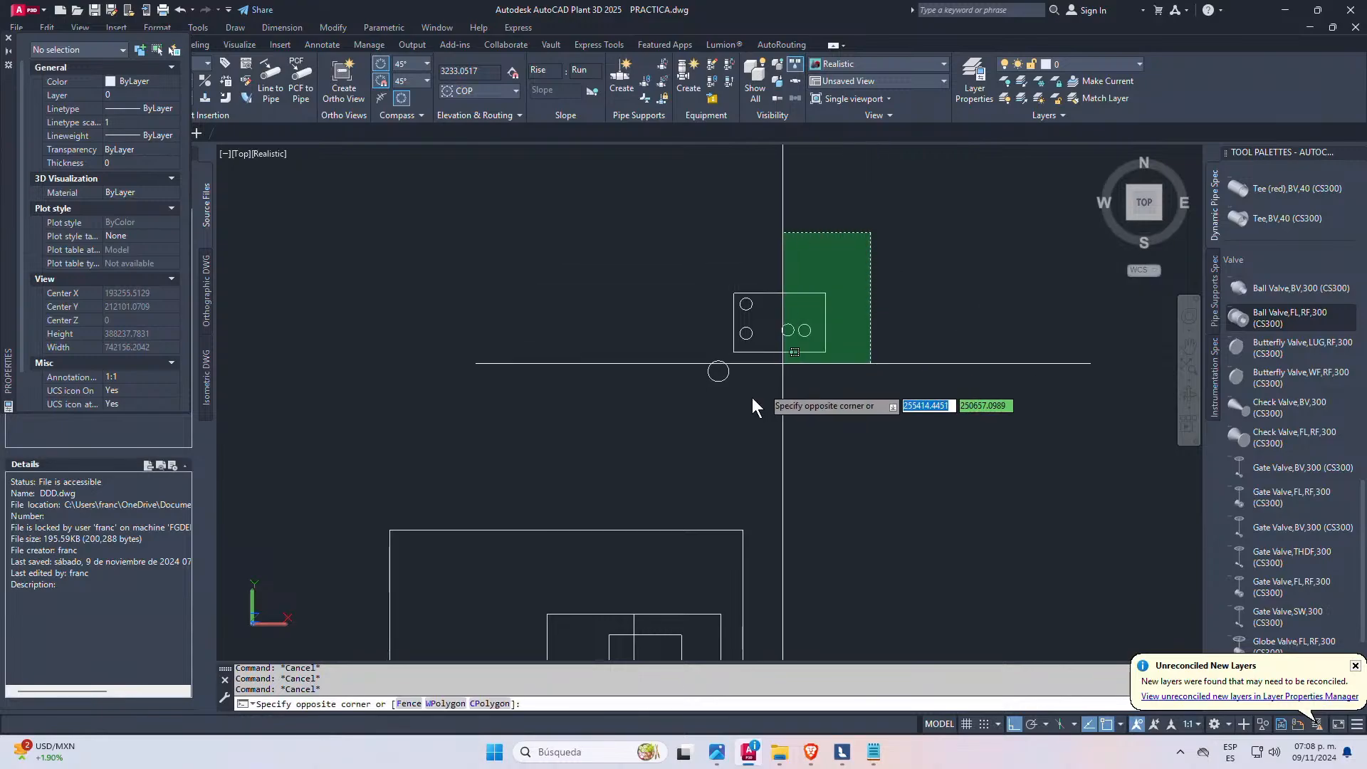
left_click(678, 403)
scroll(734, 374, "up", 2)
scroll(726, 362, "down", 1)
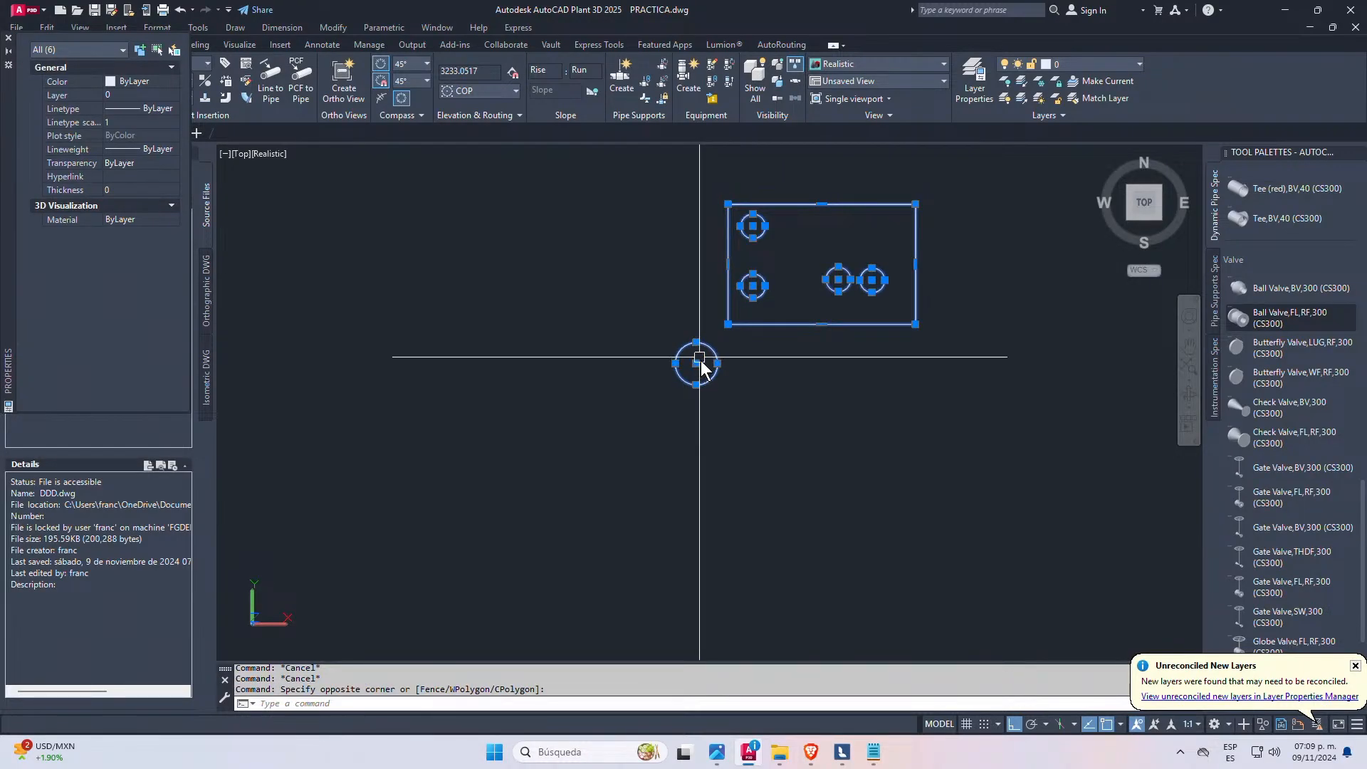
scroll(720, 349, "down", 1)
type("m")
key("Return")
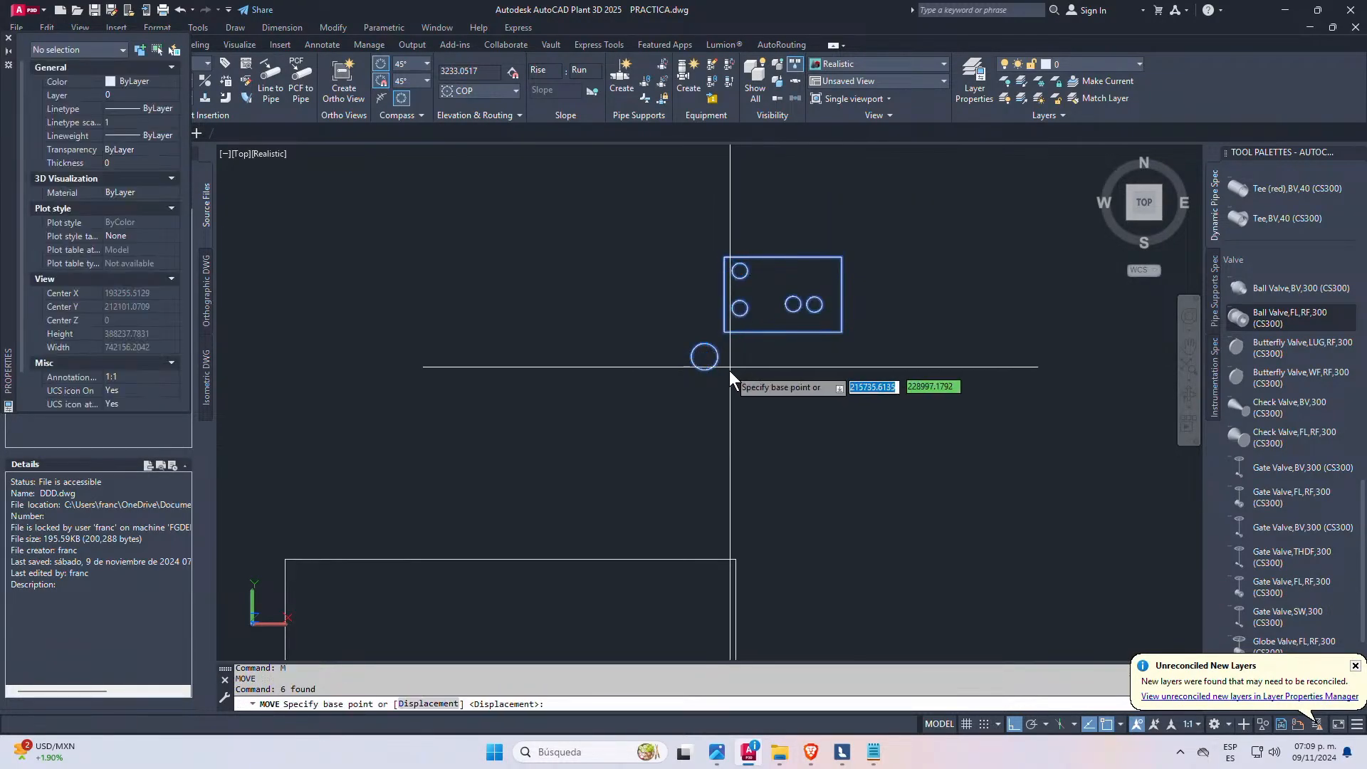
scroll(705, 357, "up", 3)
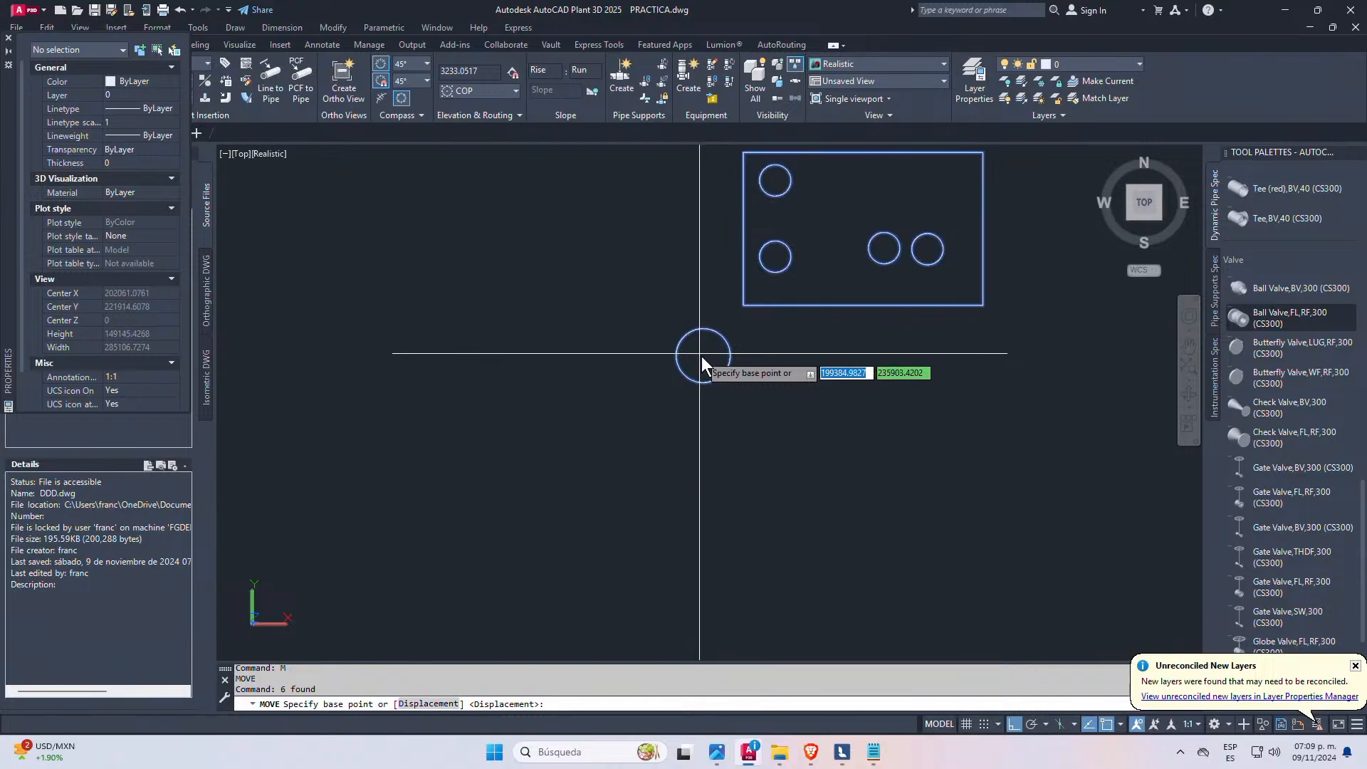
type("CEN")
key("Return")
left_click(702, 356)
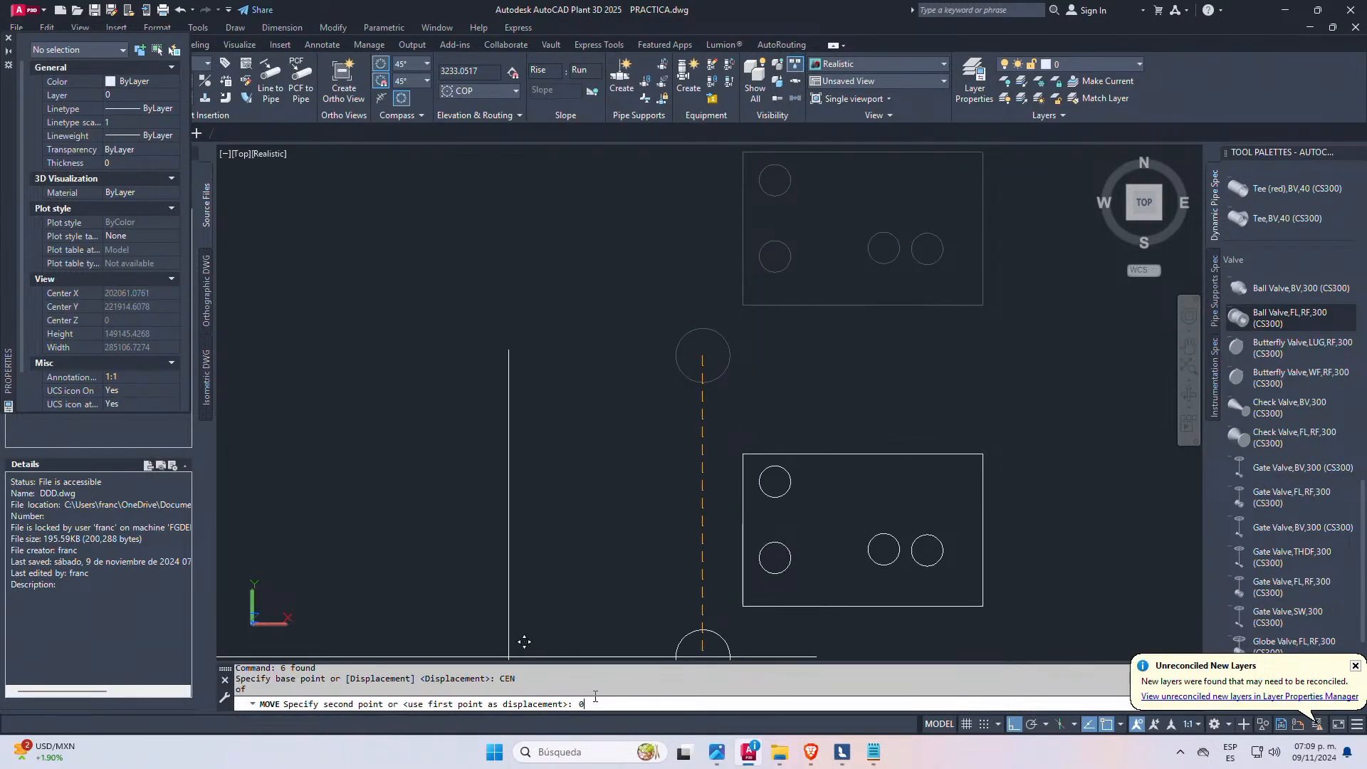
type("0,0")
key("Return")
- Erase the vertically divided rectangle overlapping the large one, plus the small detailed drawing below the origin
scroll(712, 370, "down", 5)
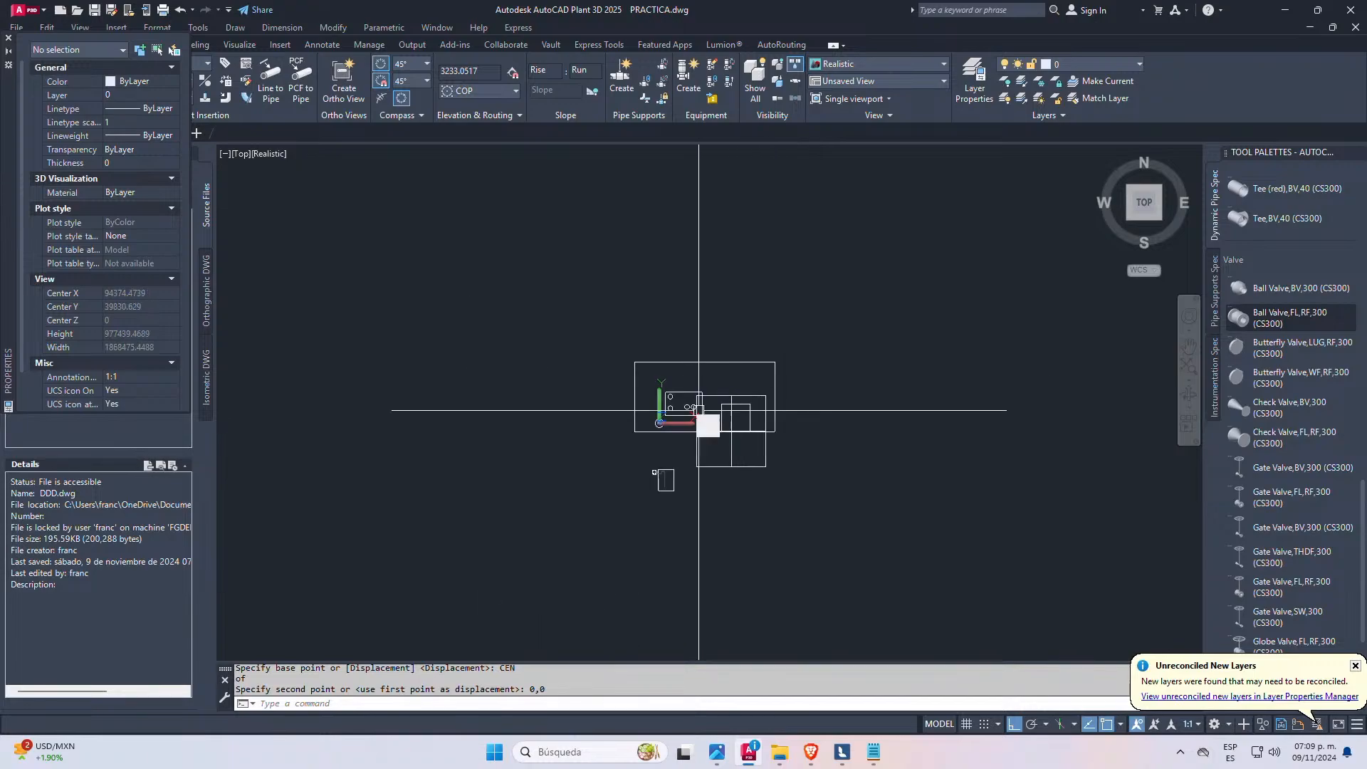
left_click(931, 482)
left_click(764, 488)
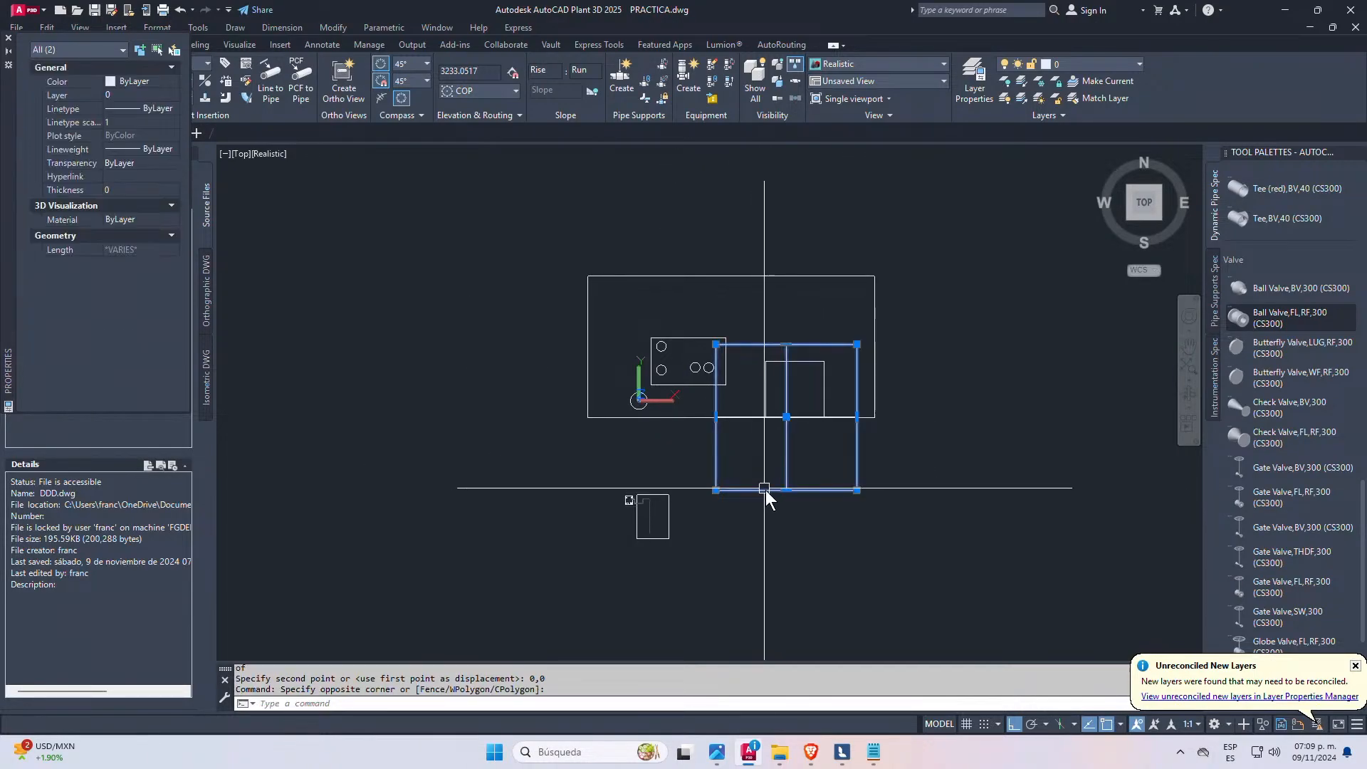
key("Delete")
left_click(700, 565)
left_click(590, 476)
key("Delete")
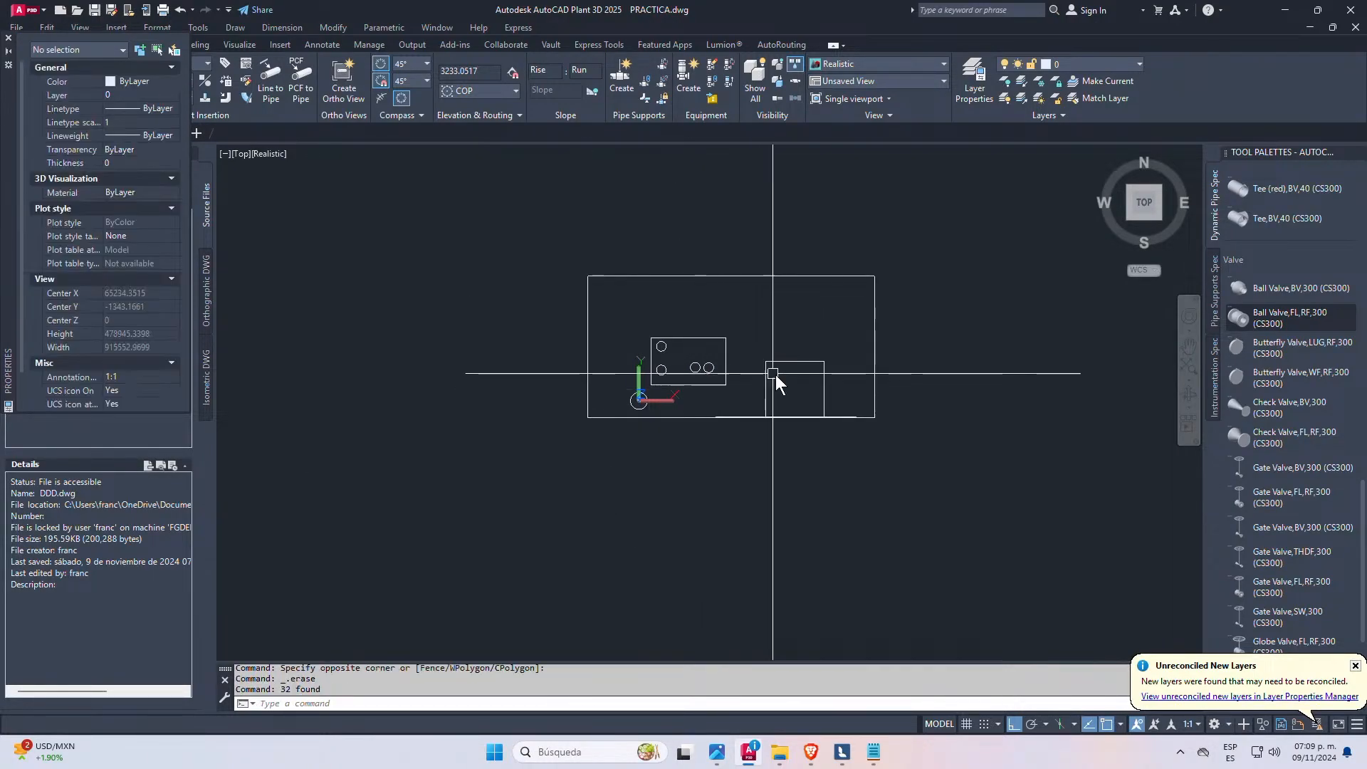
- Erase the inner rectangle beside the relocated area and the large rectangle enclosing it
left_click(806, 347)
left_click(772, 378)
key("Delete")
left_click(912, 359)
left_click(857, 323)
key("Delete")
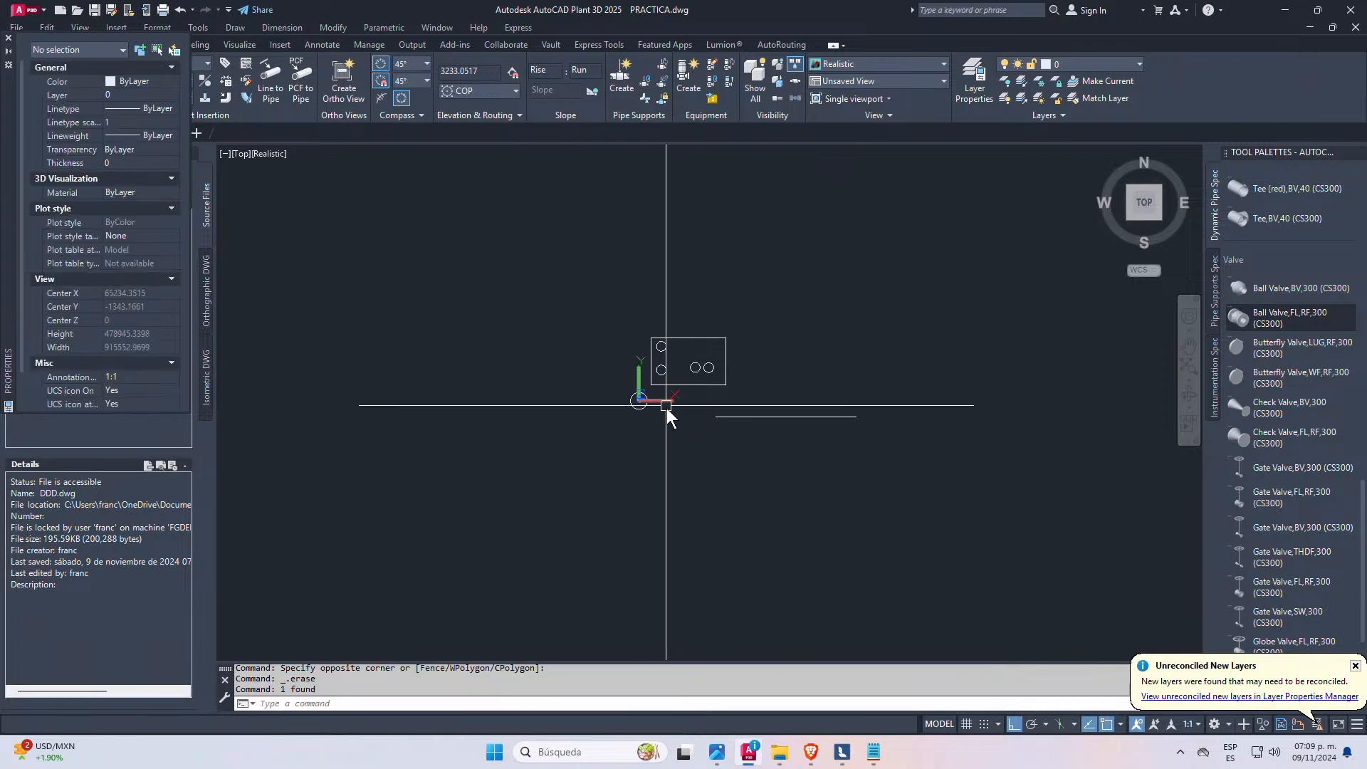
- Erase the leftover horizontal line below the relocated rectangle
scroll(639, 398, "up", 6)
scroll(653, 404, "down", 5)
left_click(1150, 509)
left_click(762, 464)
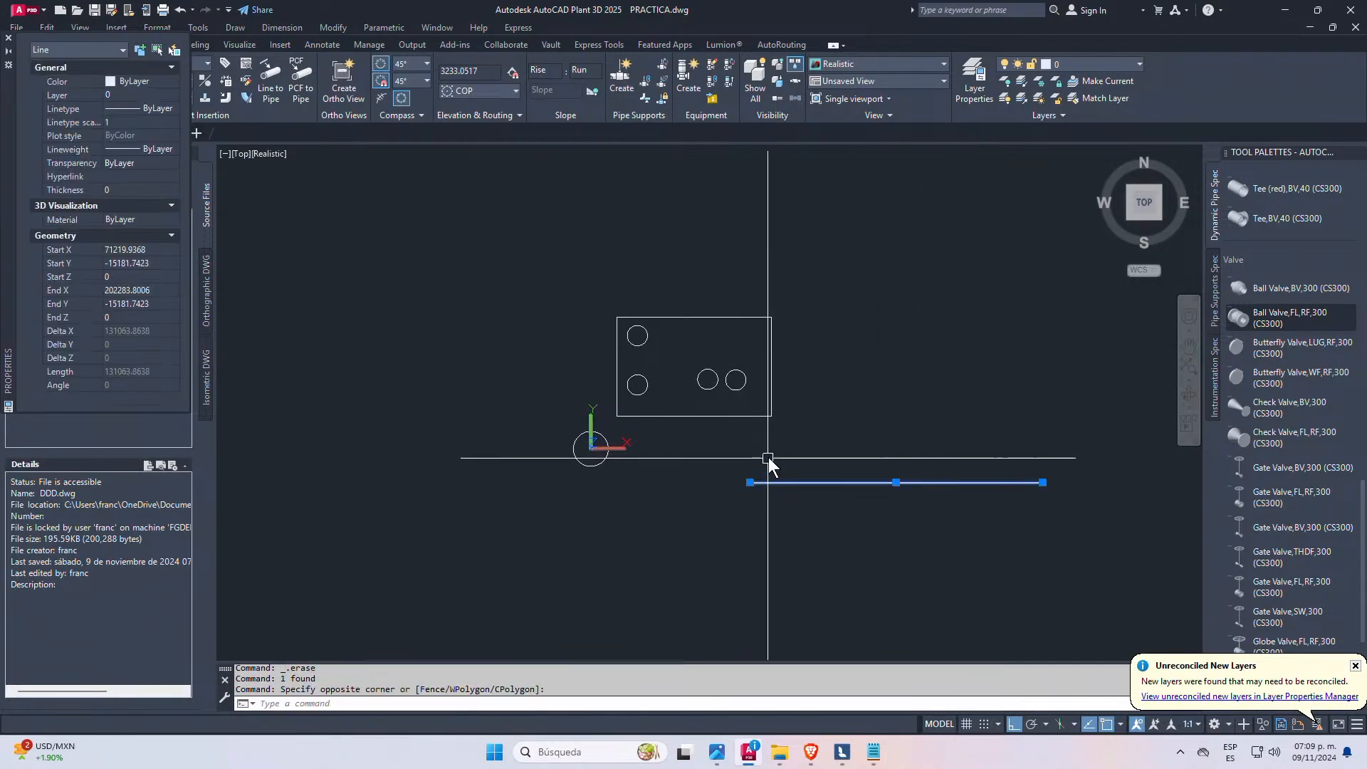
key("Delete")
scroll(587, 450, "up", 4)
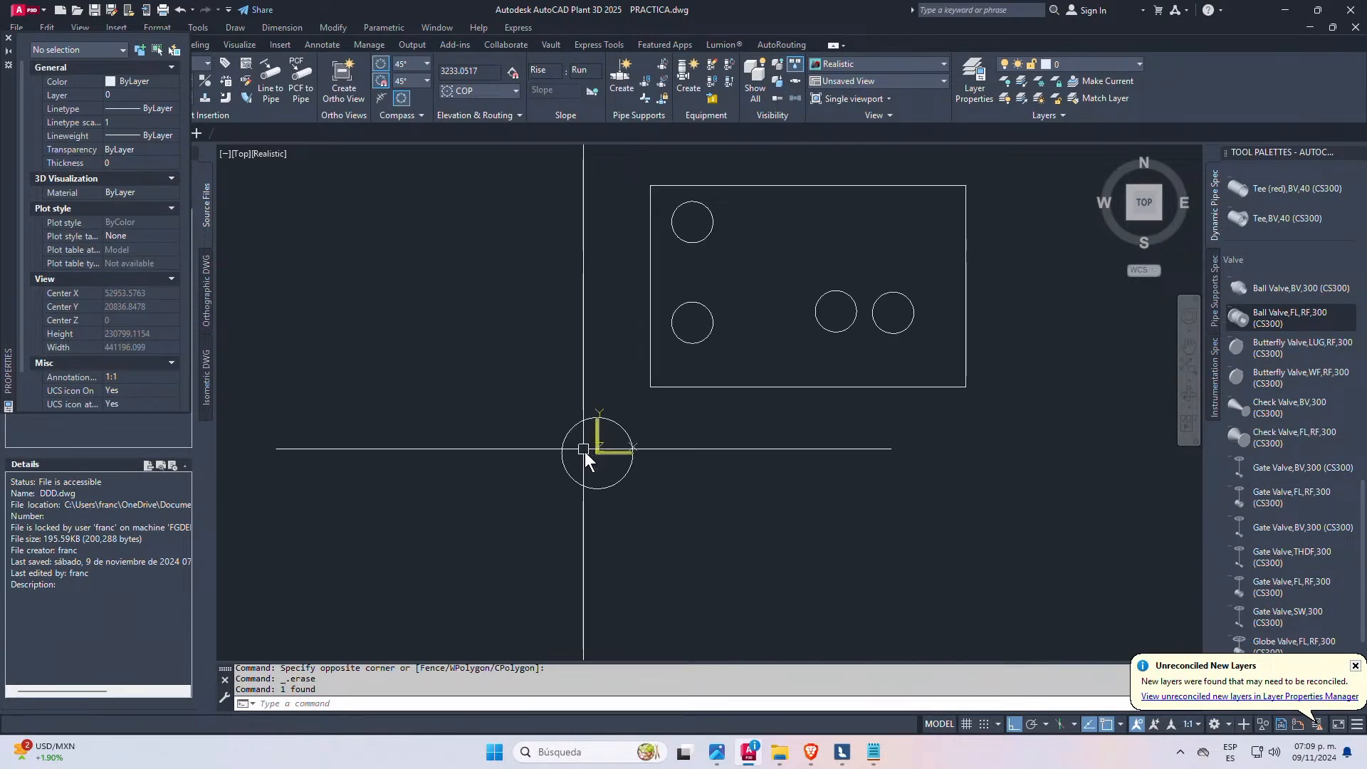
key("Escape")
key("Escape")
key("Escape")
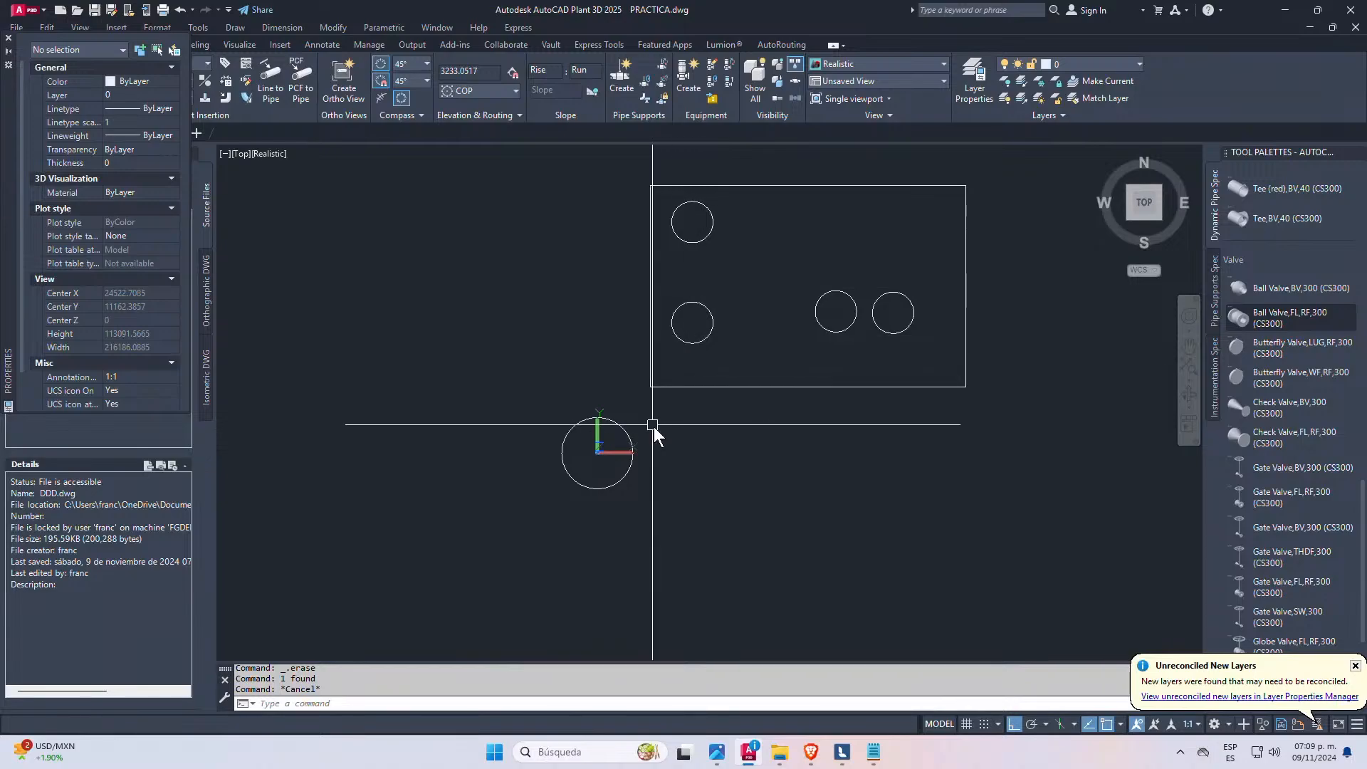
- Check the origin circle's center coordinates and compare them with the X and Y values recorded in the Notepad note
left_click(693, 243)
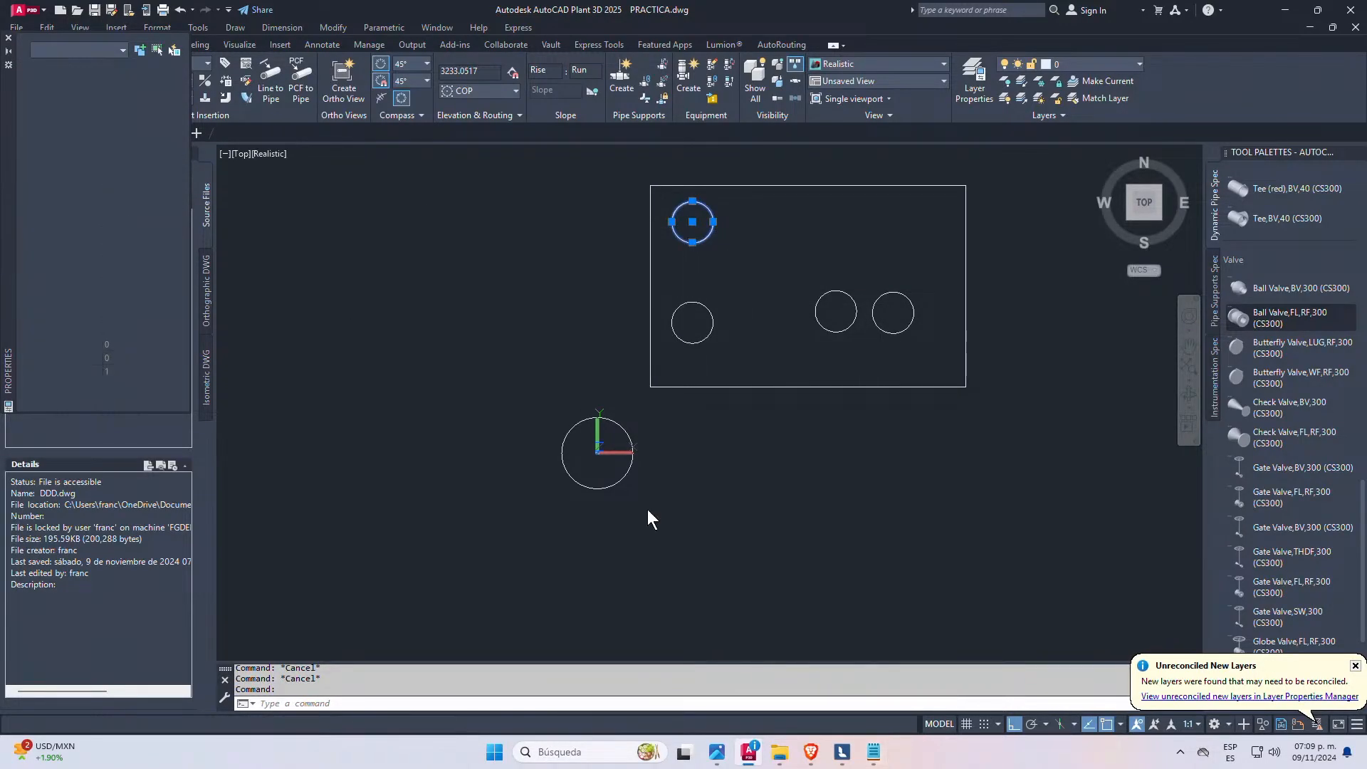
key("Escape")
left_click(621, 429)
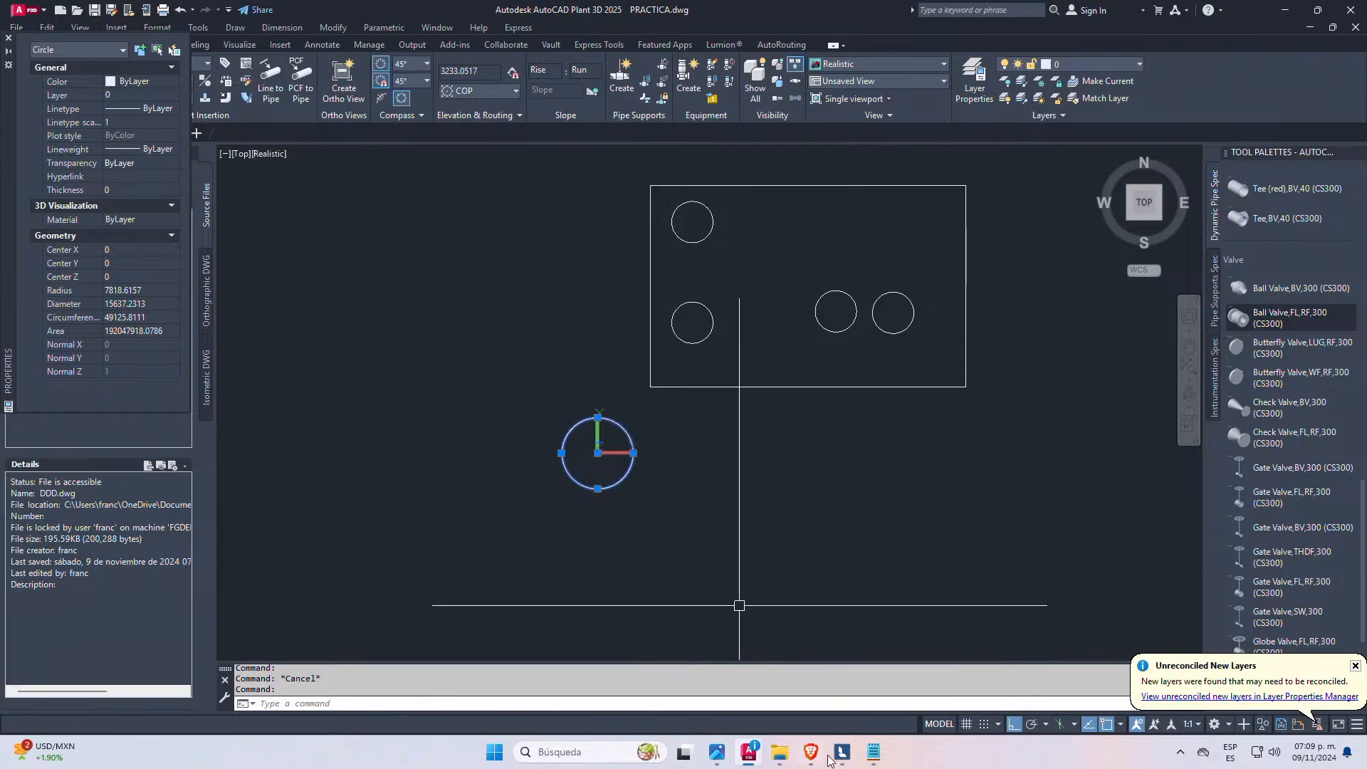
left_click(874, 753)
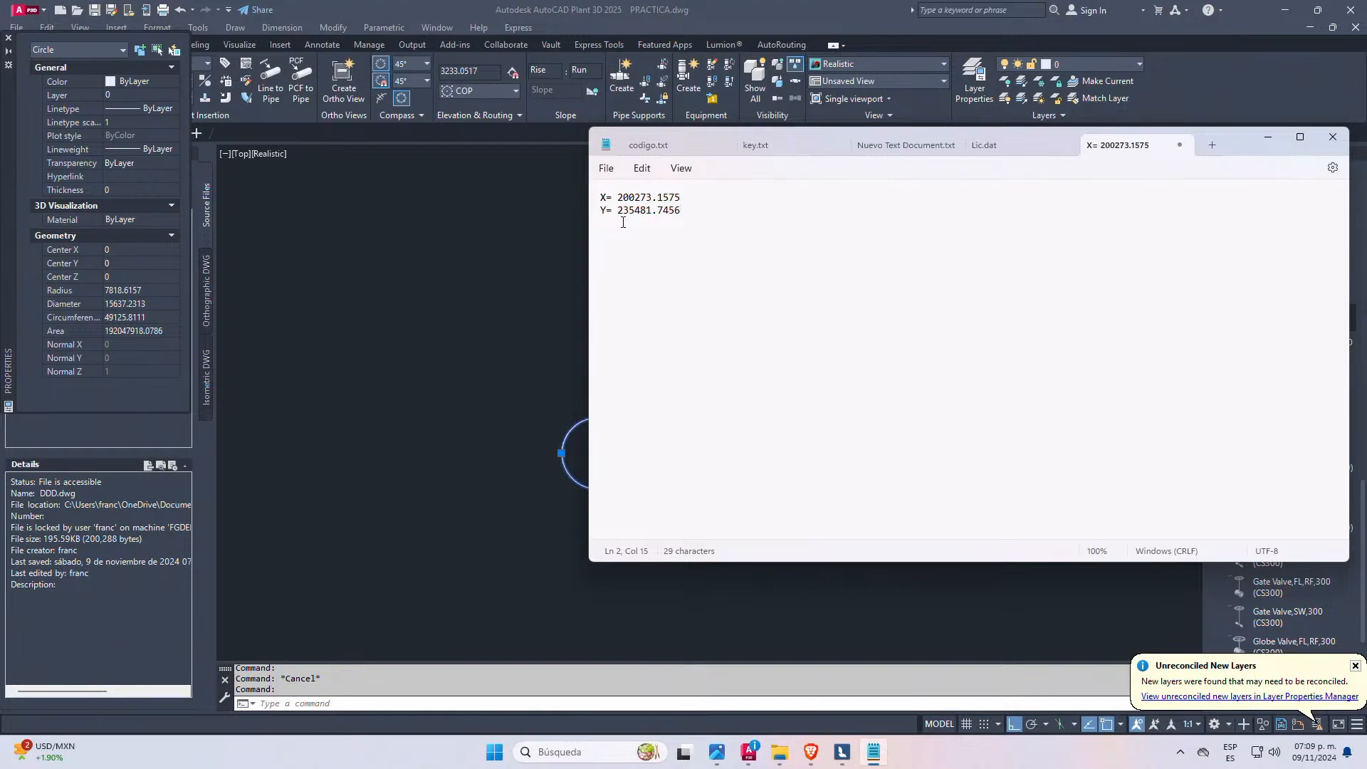
key("alt+Tab")
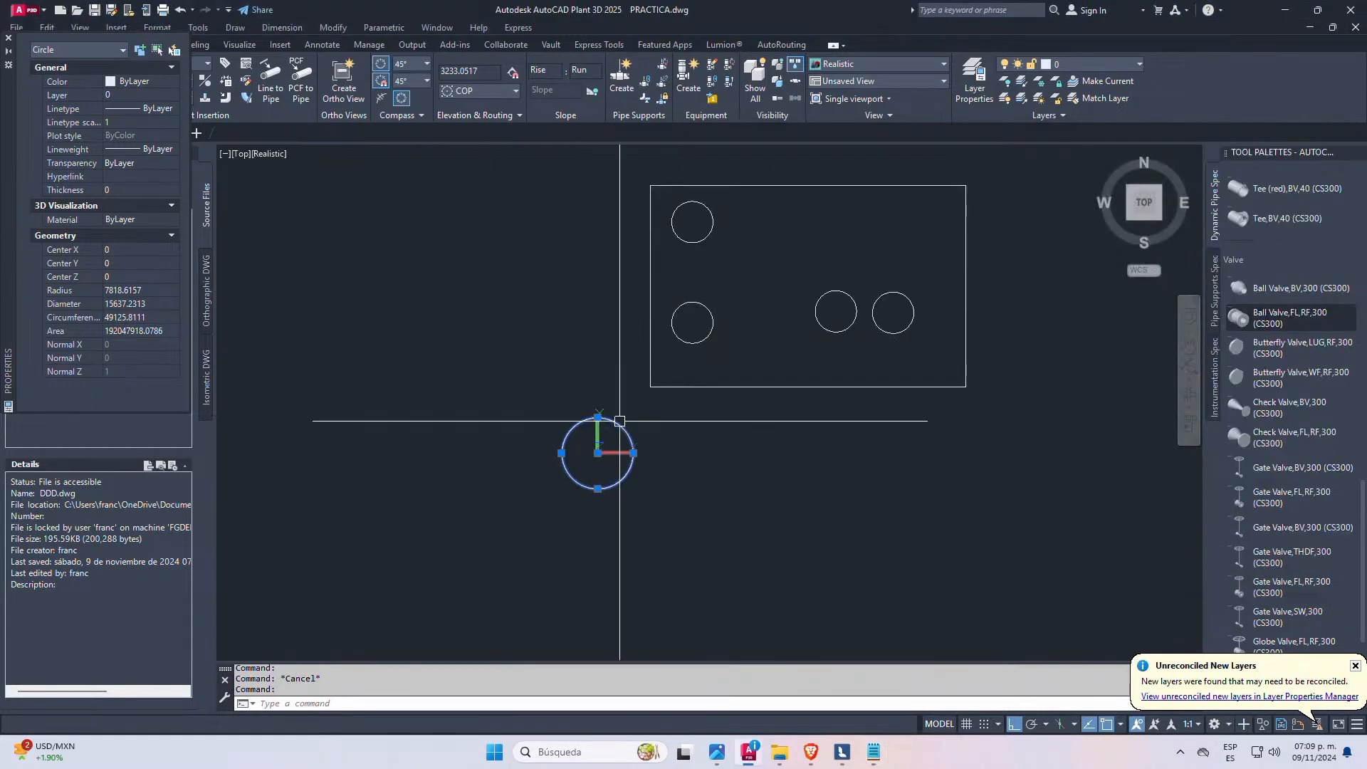
key("Escape")
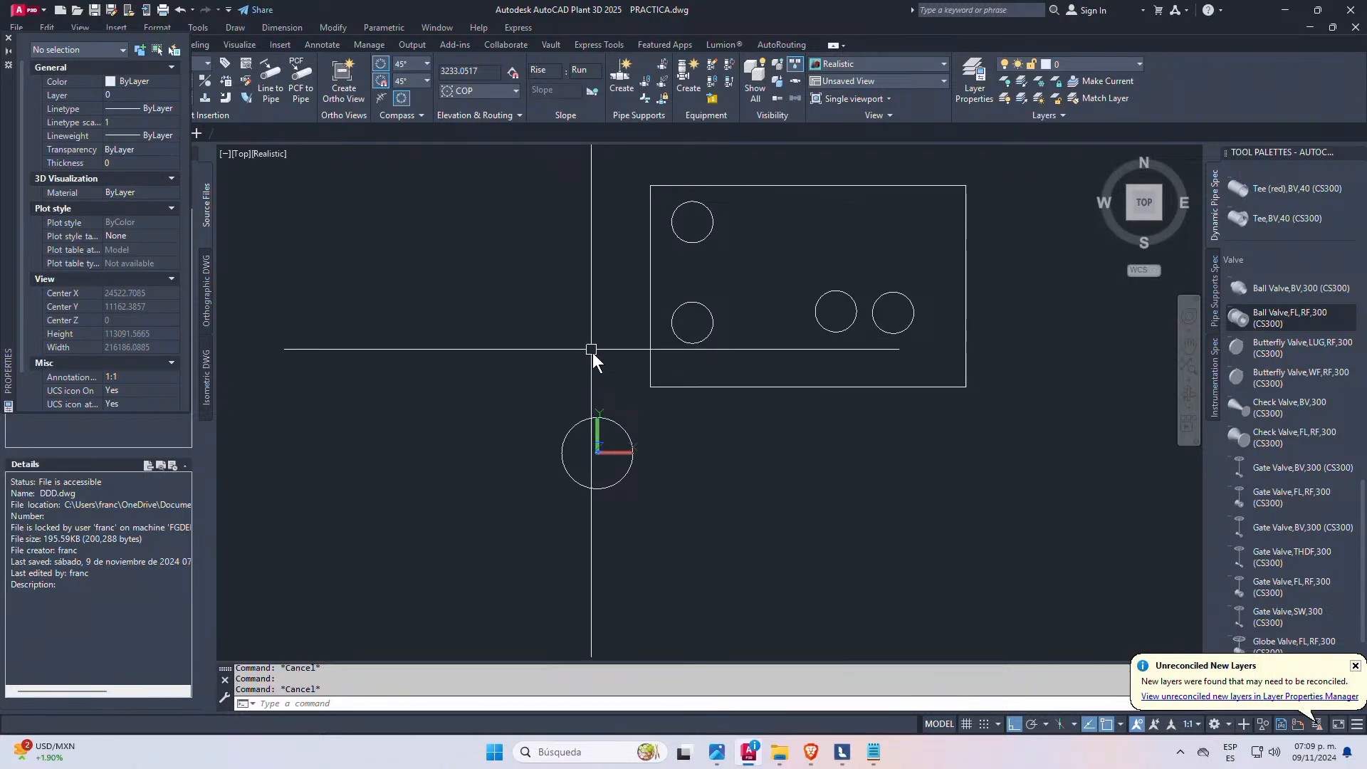
- Switch to Lumion to check the movie's render progress, and return to AutoCAD Plant 3D
left_click(843, 753)
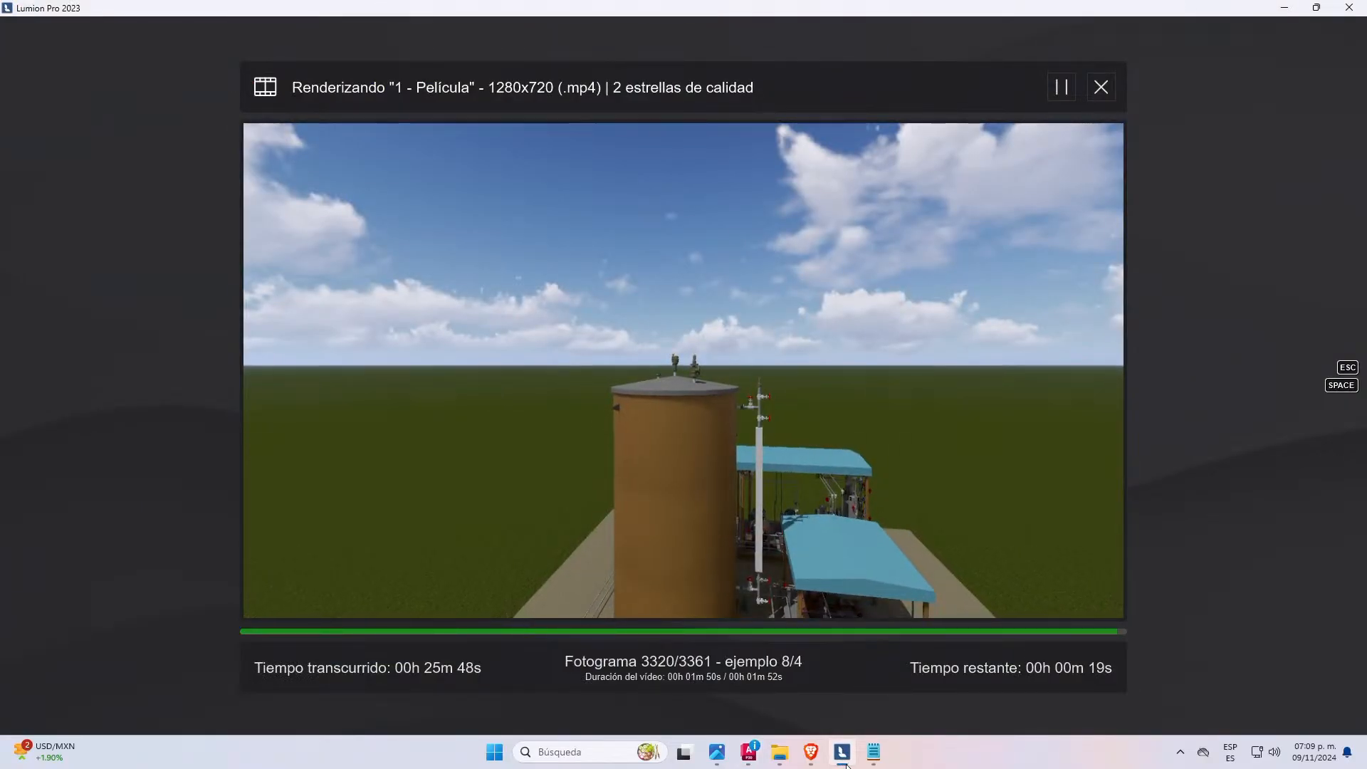
left_click(1279, 10)
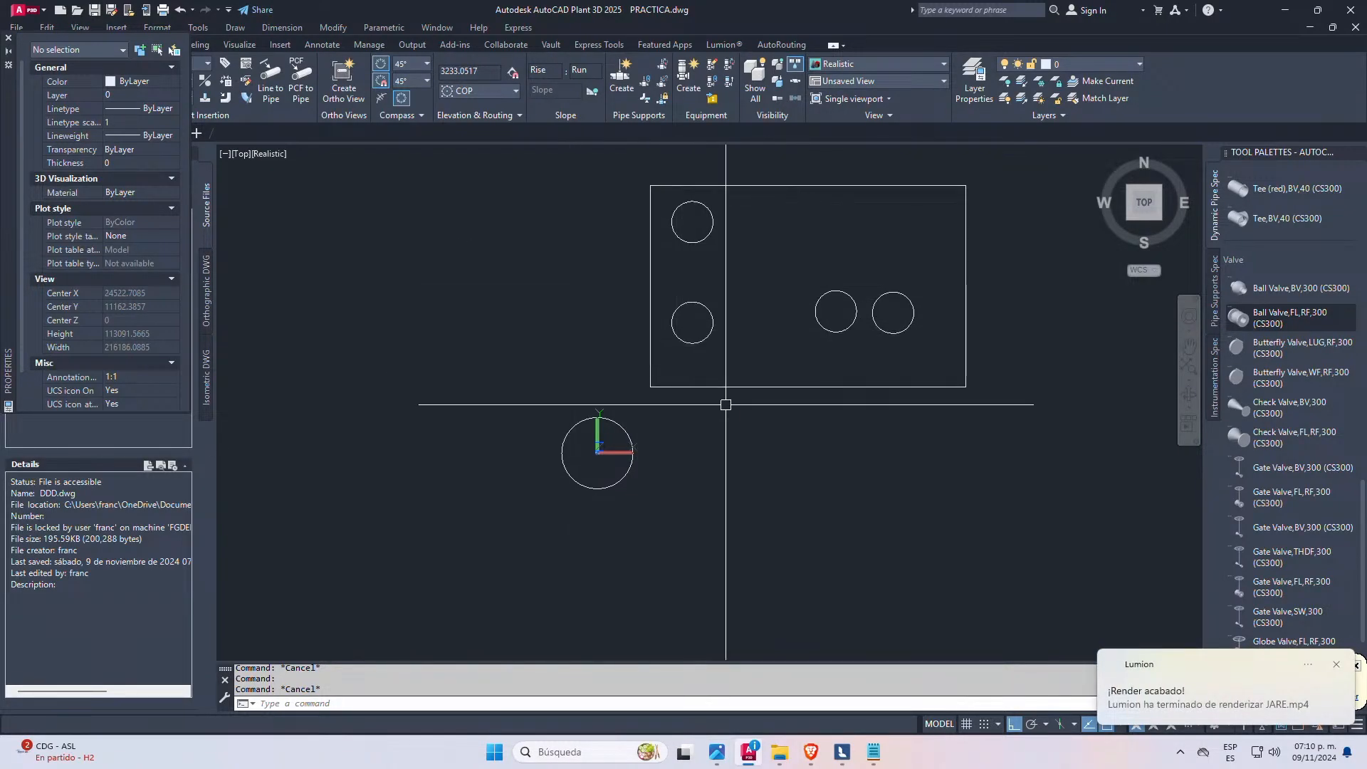
- Clear any selection and close the Properties palette to reveal the Project Manager
scroll(624, 429, "up", 2)
middle_click_drag(736, 213, 636, 343)
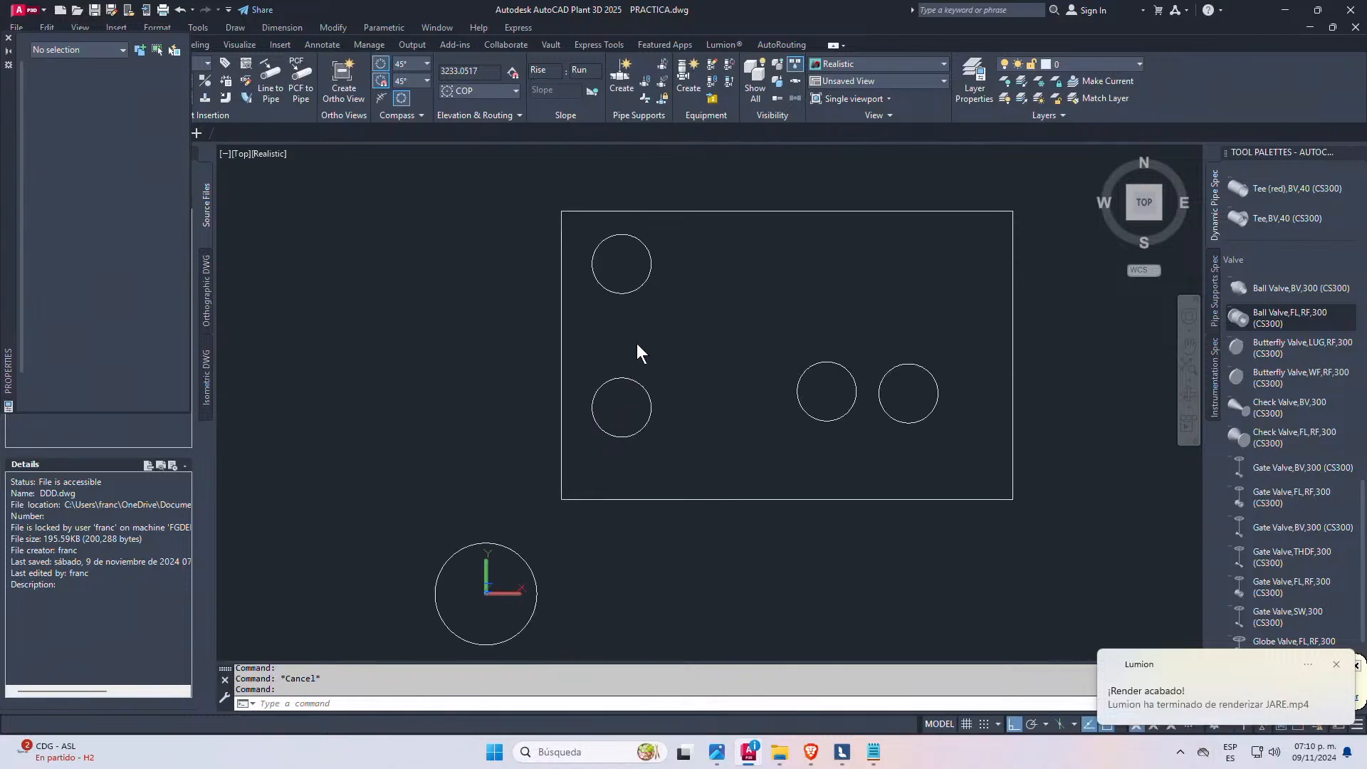
left_click(644, 309)
key("Escape")
key("Escape")
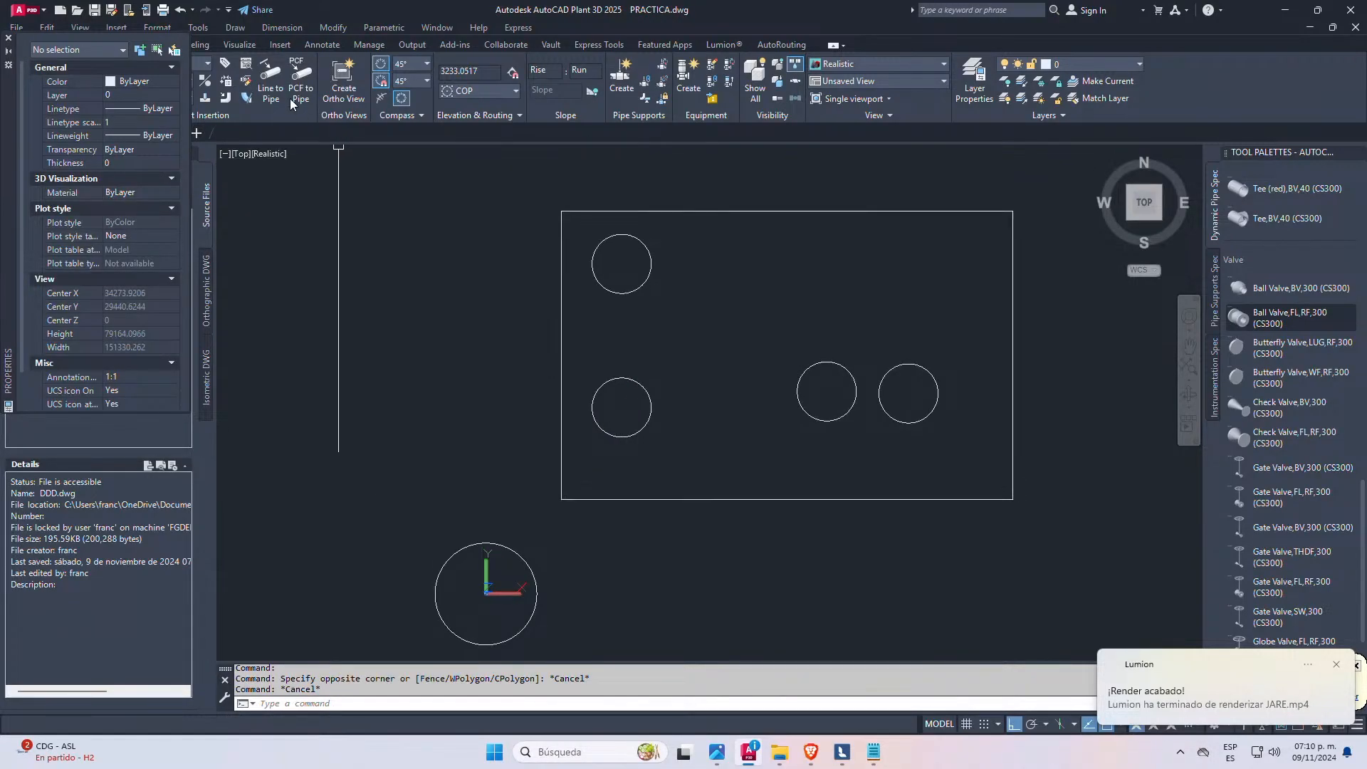
left_click(9, 38)
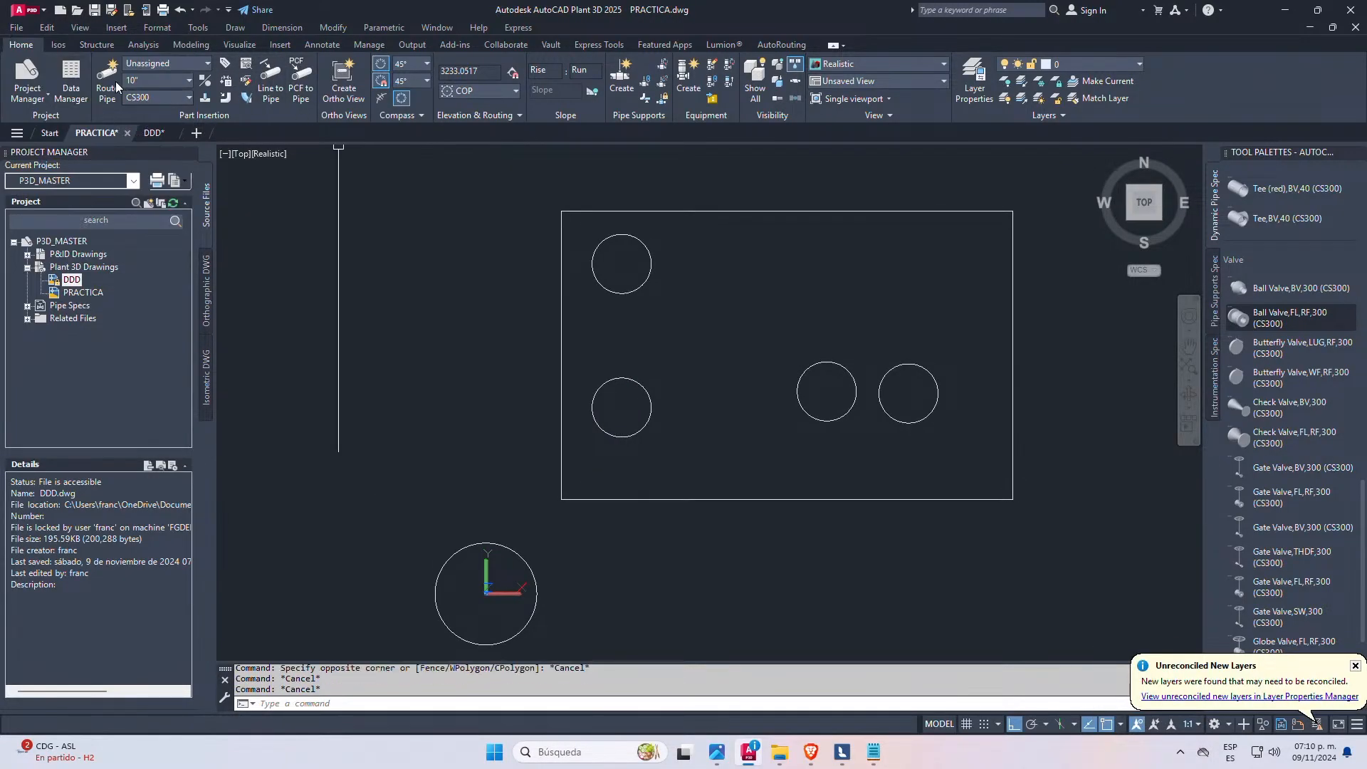
- Route a 10" CS300 pipe from inside the rectangle's lower-left corner through the two right-hand circles and up toward the upper edge
left_click(108, 79)
scroll(608, 486, "up", 2)
left_click(572, 465)
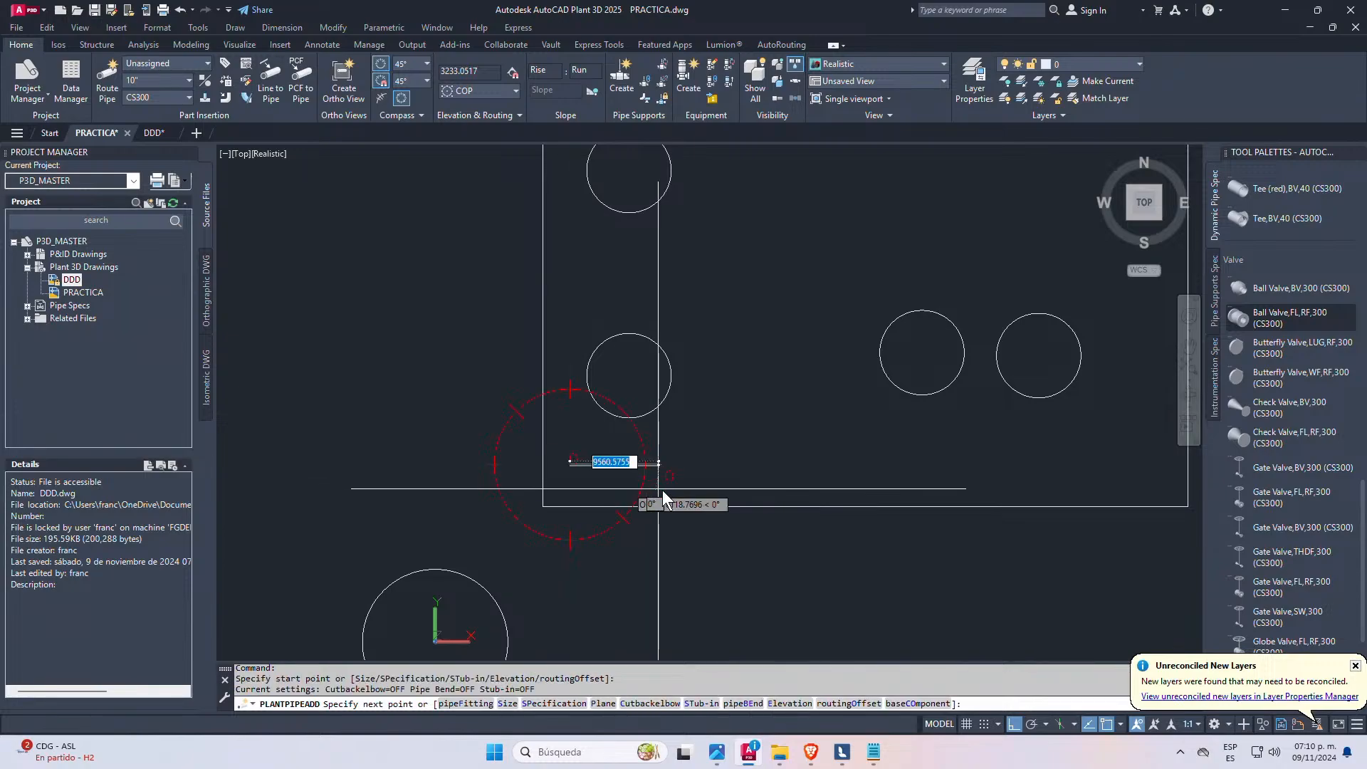
scroll(688, 484, "down", 2)
scroll(840, 472, "up", 1)
left_click(816, 478)
left_click(818, 376)
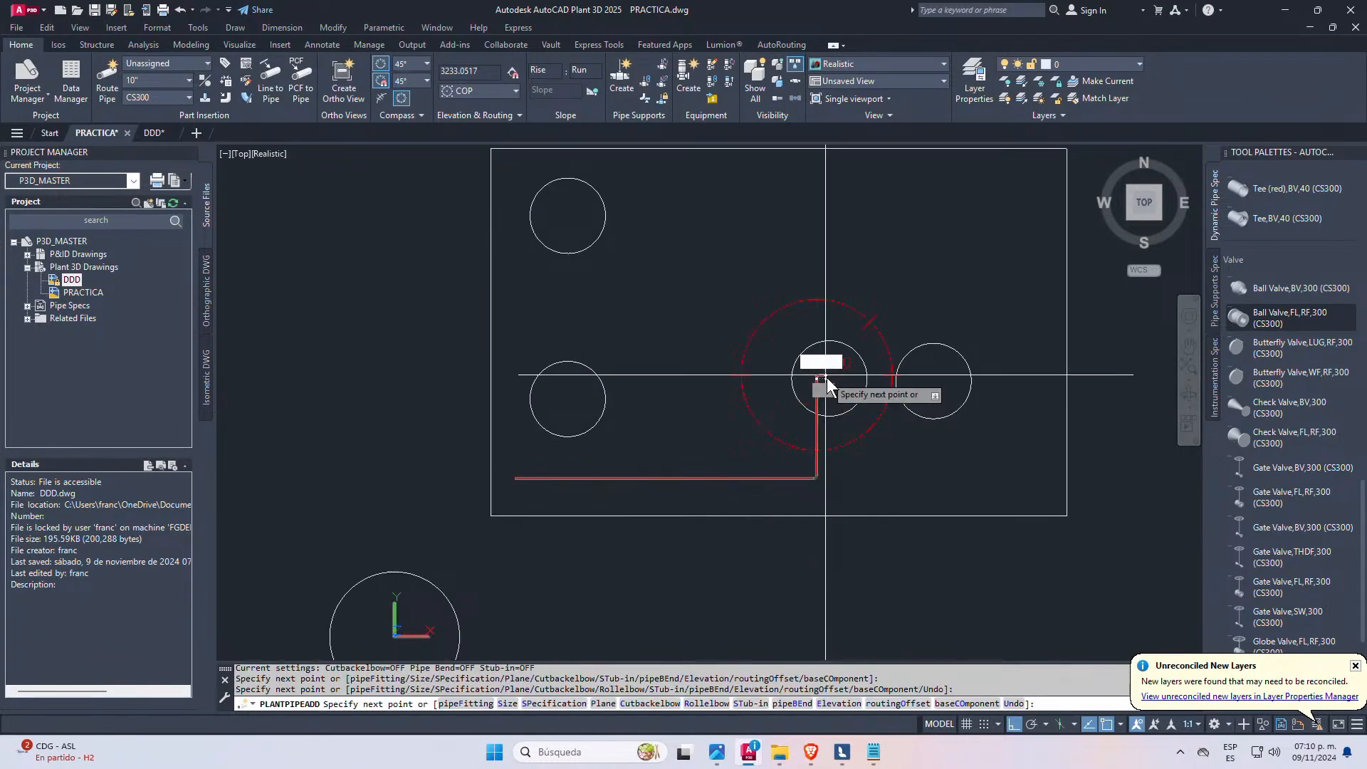
left_click(934, 375)
left_click(934, 193)
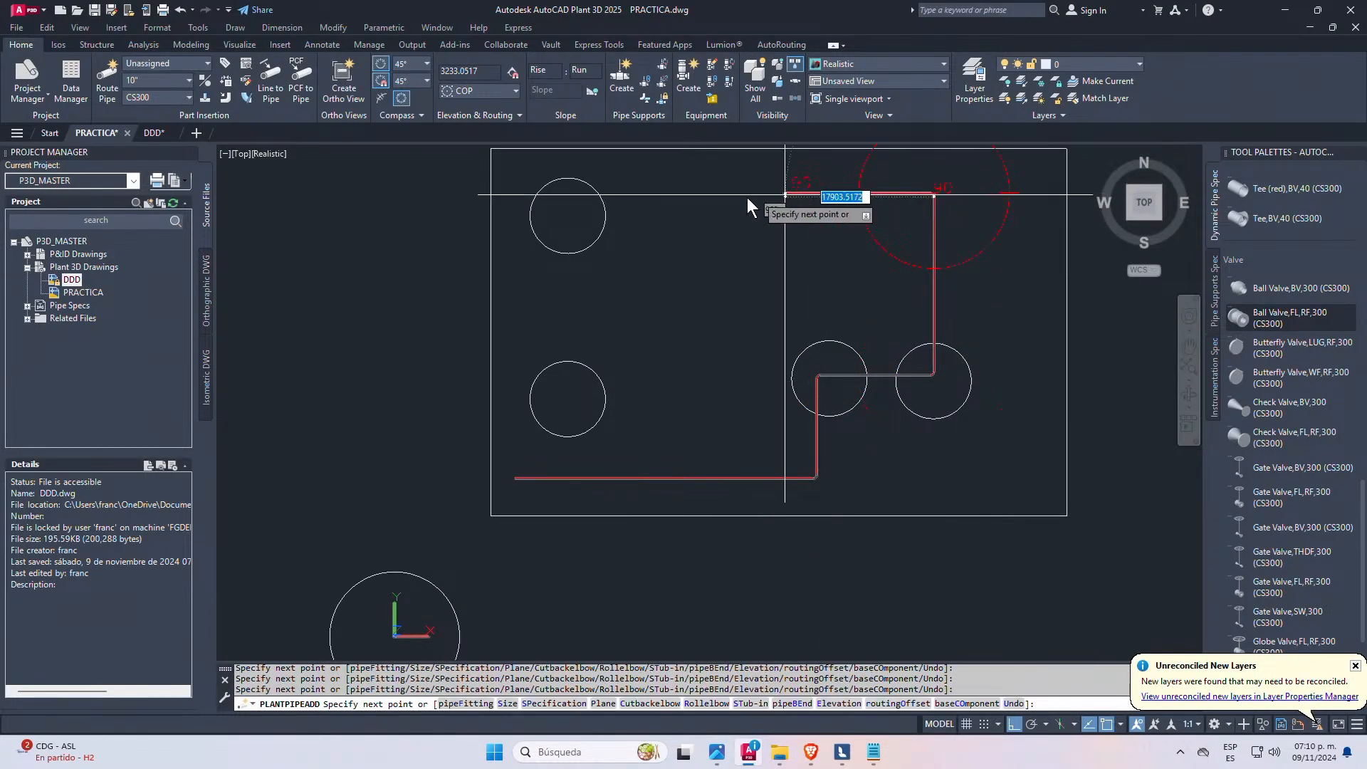
- Continue the pipe to the upper-left circle, down to the lower-left circle and back through the rectangle's middle, ending the route
left_click(567, 194)
left_click(568, 380)
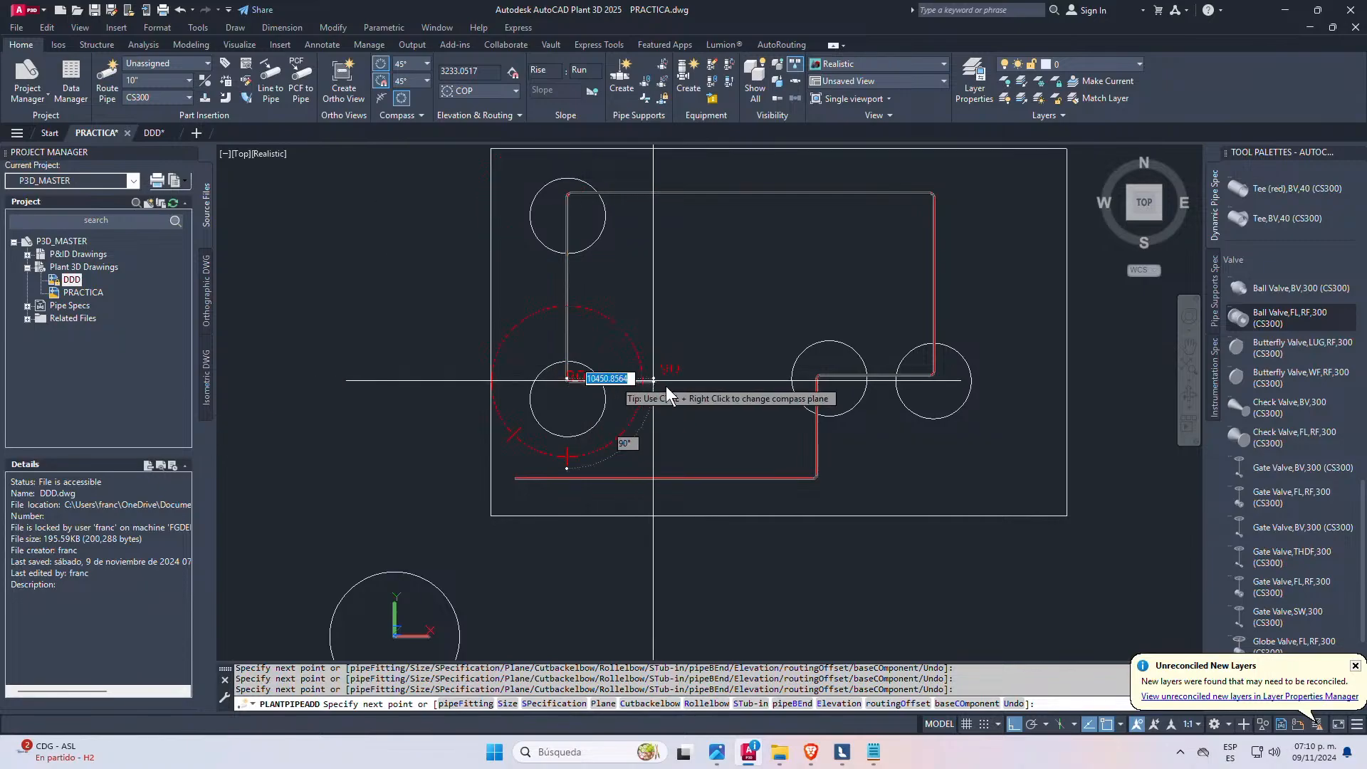
left_click(722, 380)
left_click(722, 262)
left_click(851, 267)
key("Escape")
scroll(758, 341, "down", 2)
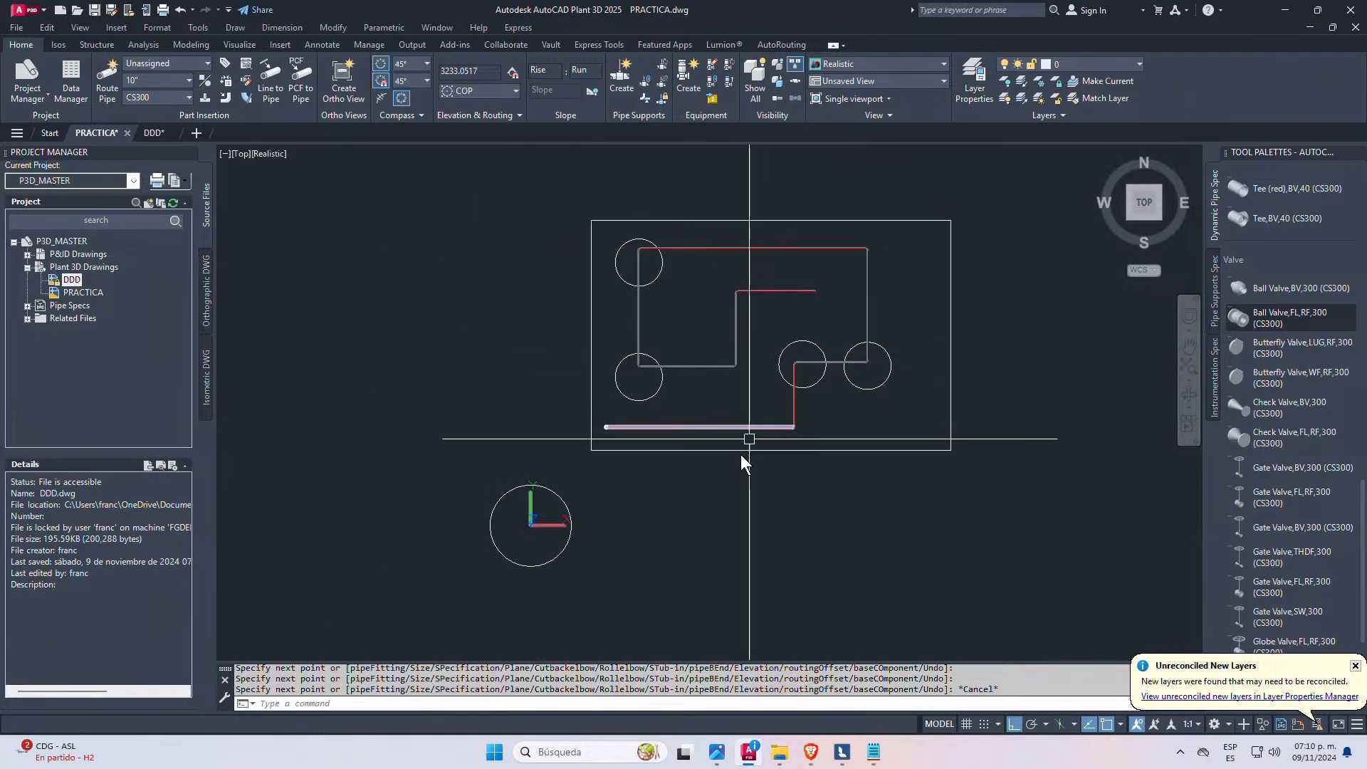
key("Escape")
- In the southwest isometric view, attach a Ball Valve,FL,RF,300 (CS300) to the pipe's open starting end at rotation angle 0
scroll(783, 402, "up", 3)
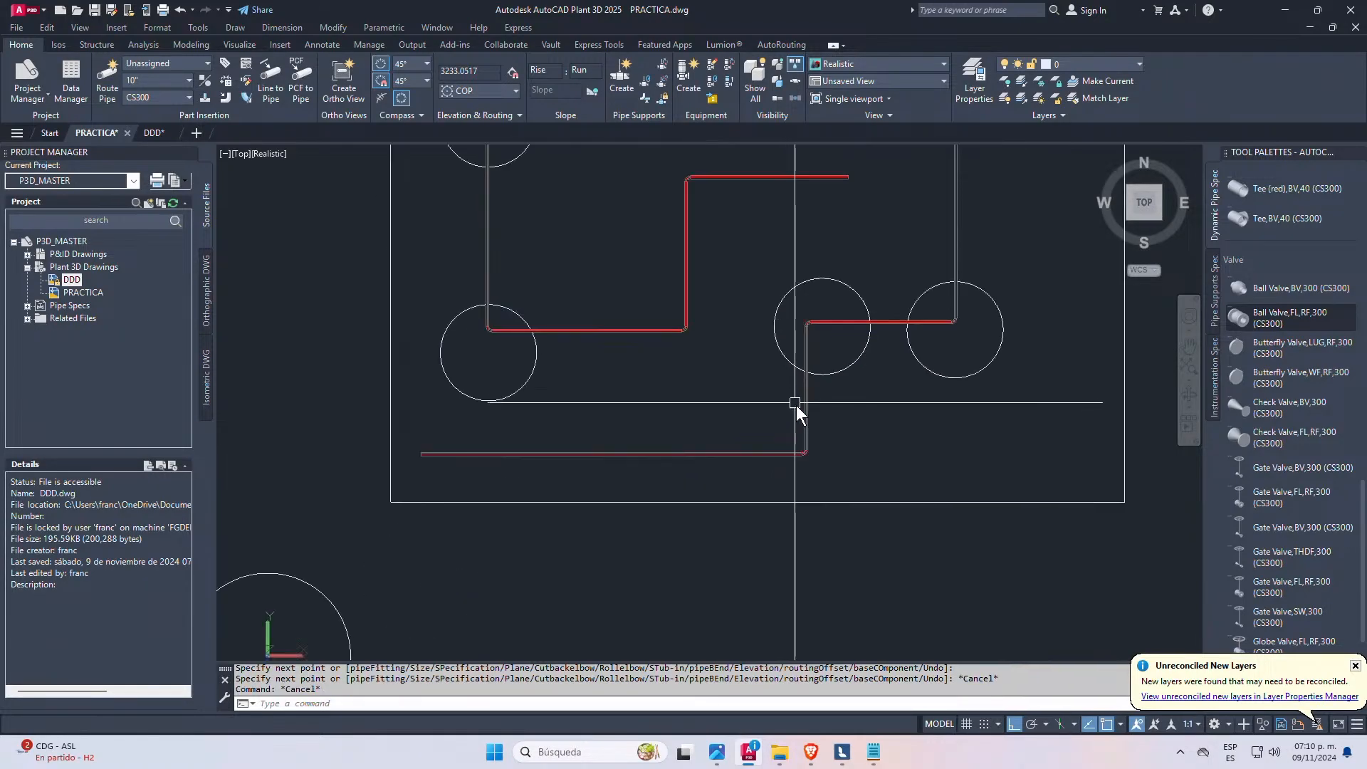
left_click(1131, 223)
scroll(716, 477, "up", 6)
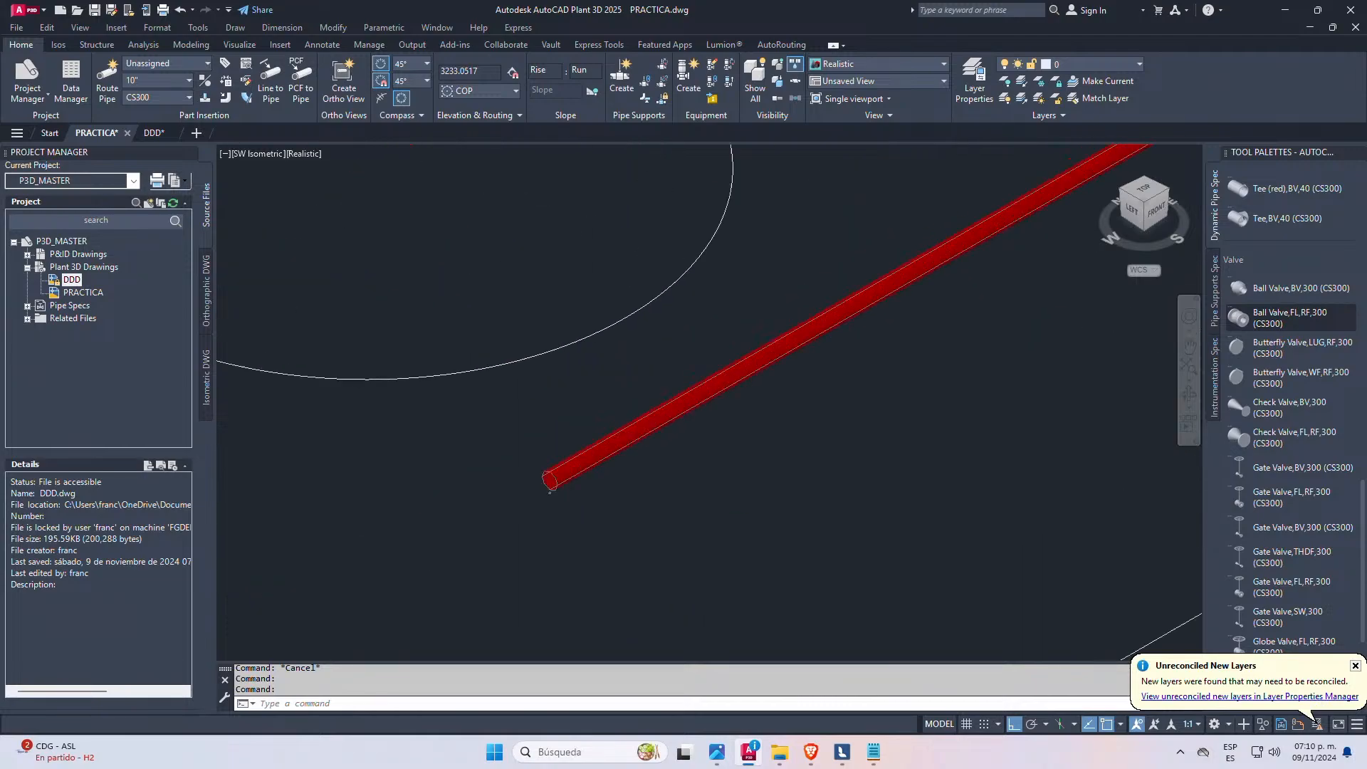
scroll(547, 484, "up", 1)
left_click(545, 487)
key("Escape")
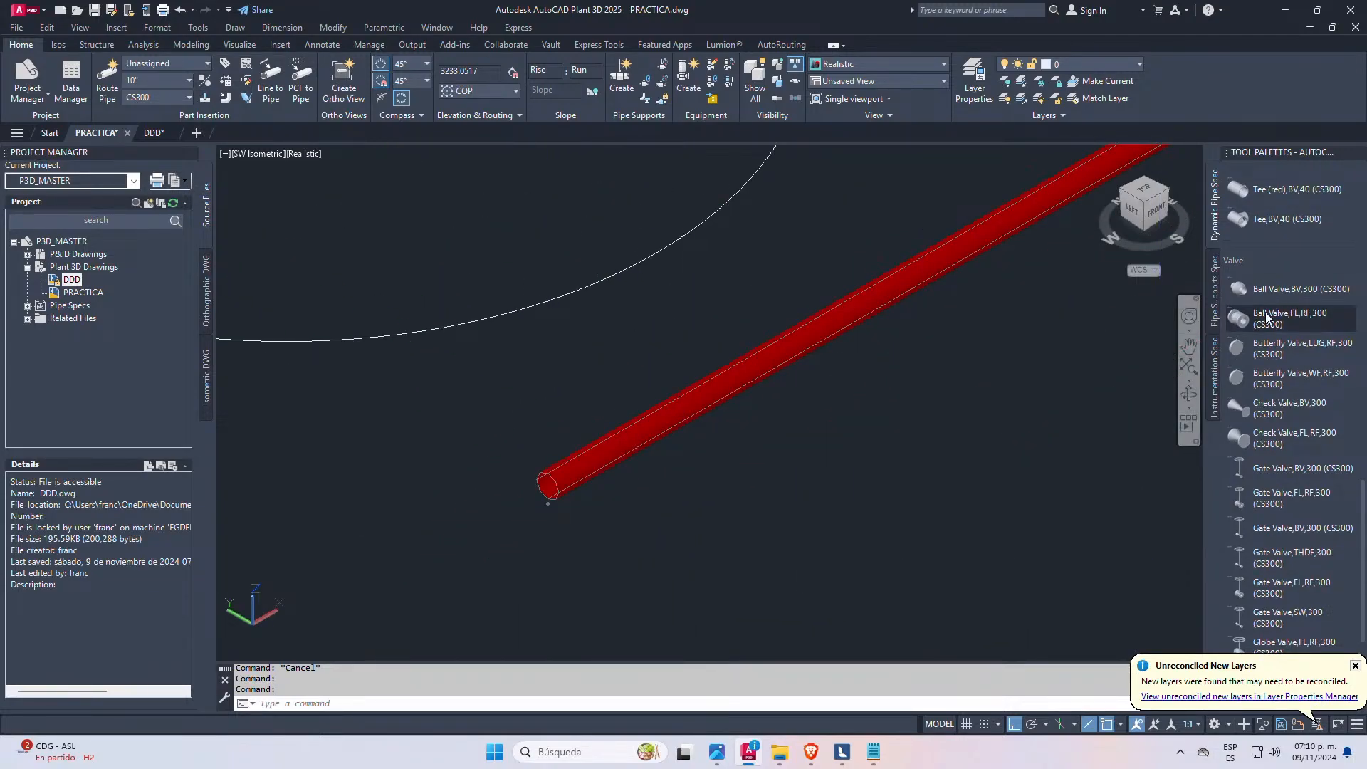
left_click(1282, 319)
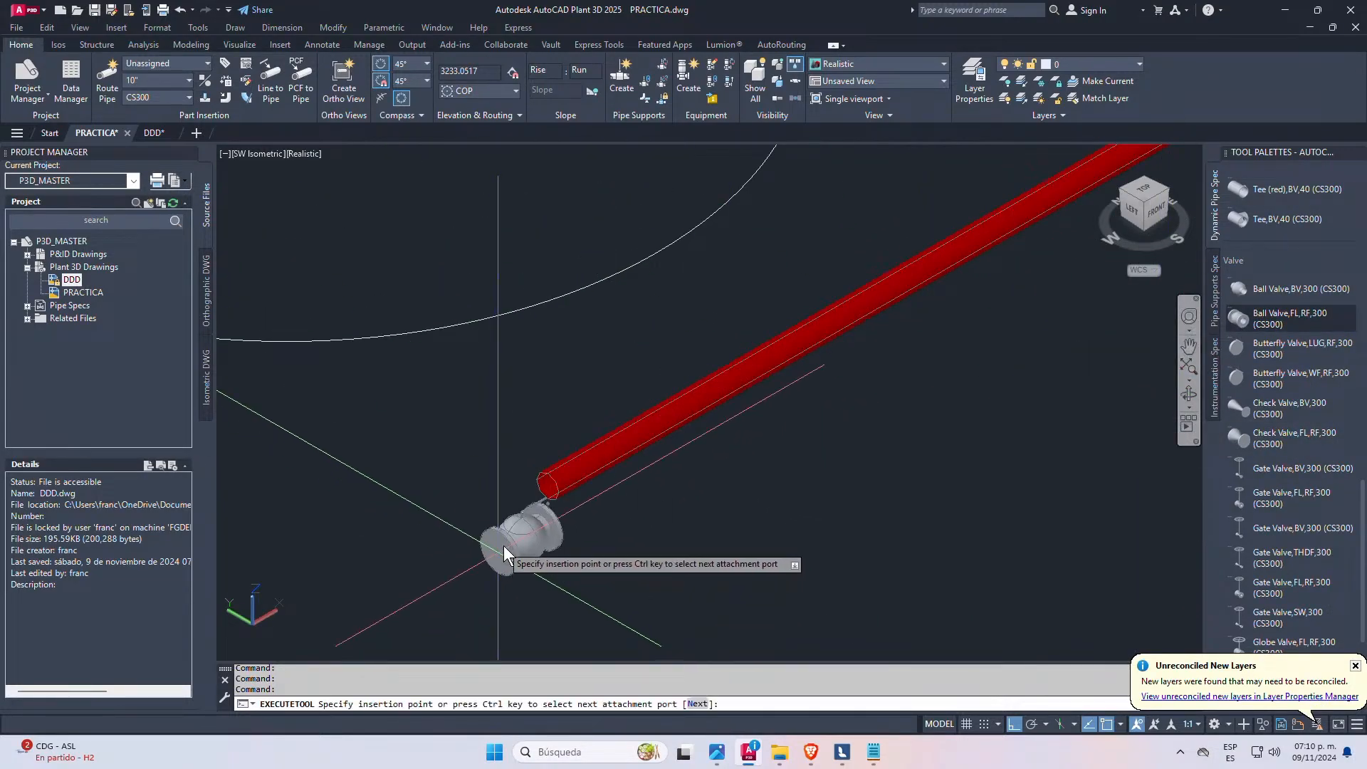
left_click(547, 487)
key("Return")
key("Escape")
- Extend the pipe a short straight length from the ball valve's free end and finish the route
left_click(517, 492)
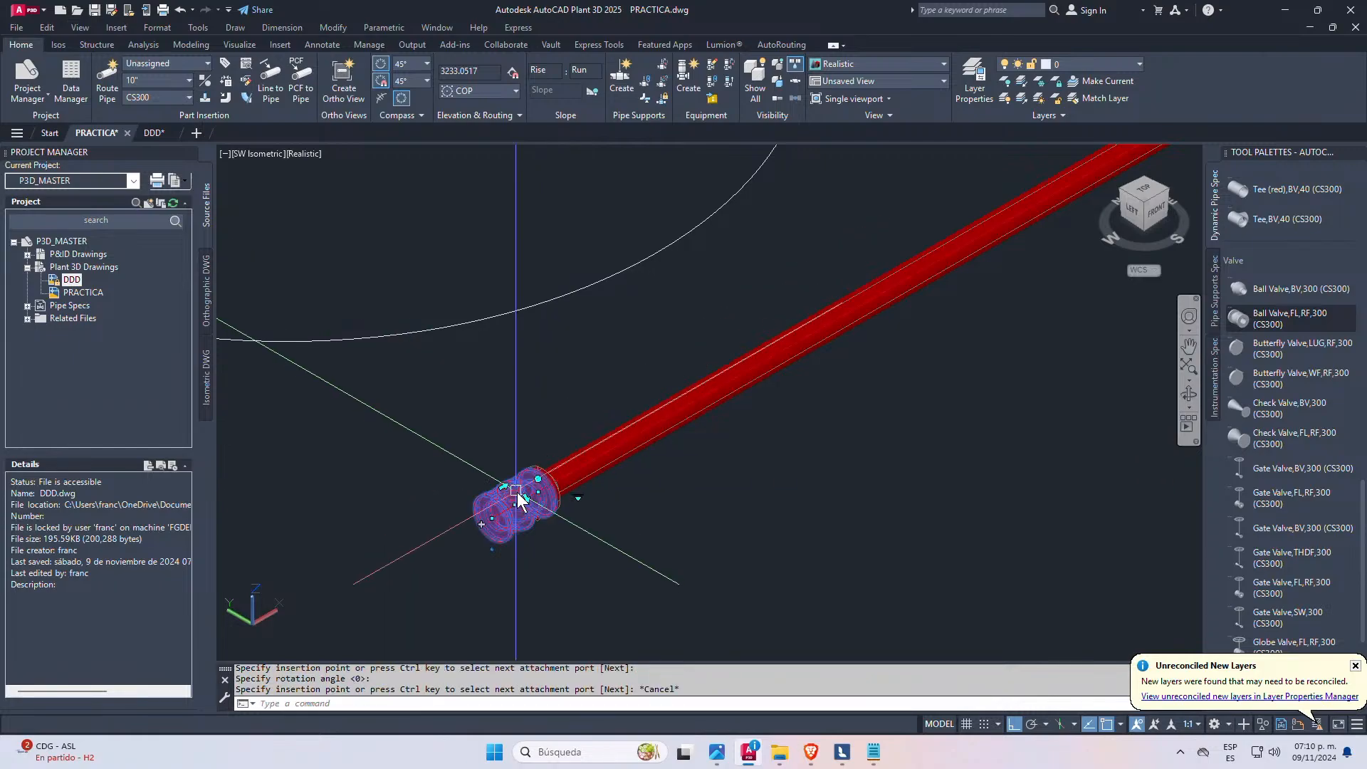
key("Escape")
scroll(478, 525, "up", 3)
left_click(477, 523)
left_click(477, 521)
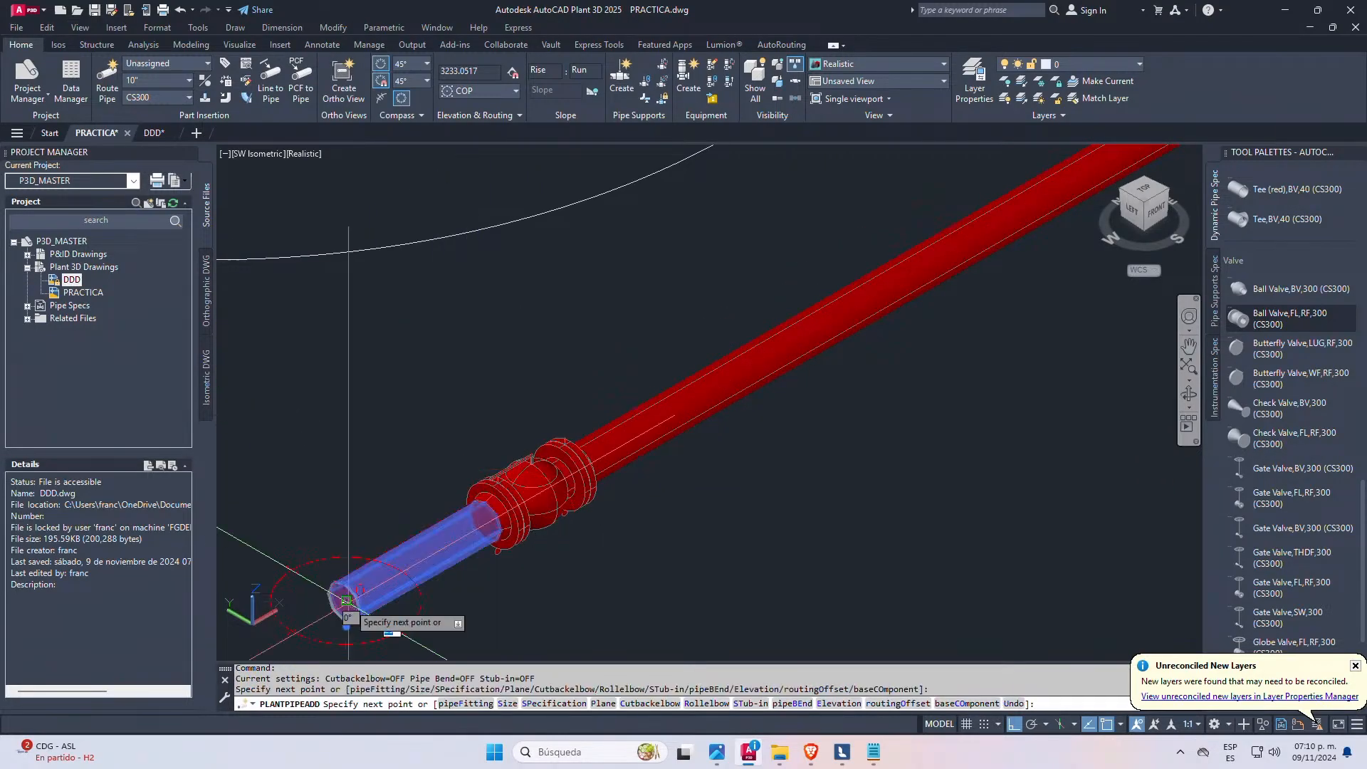
scroll(492, 491, "down", 5)
key("Escape")
key("Escape")
scroll(474, 511, "up", 6)
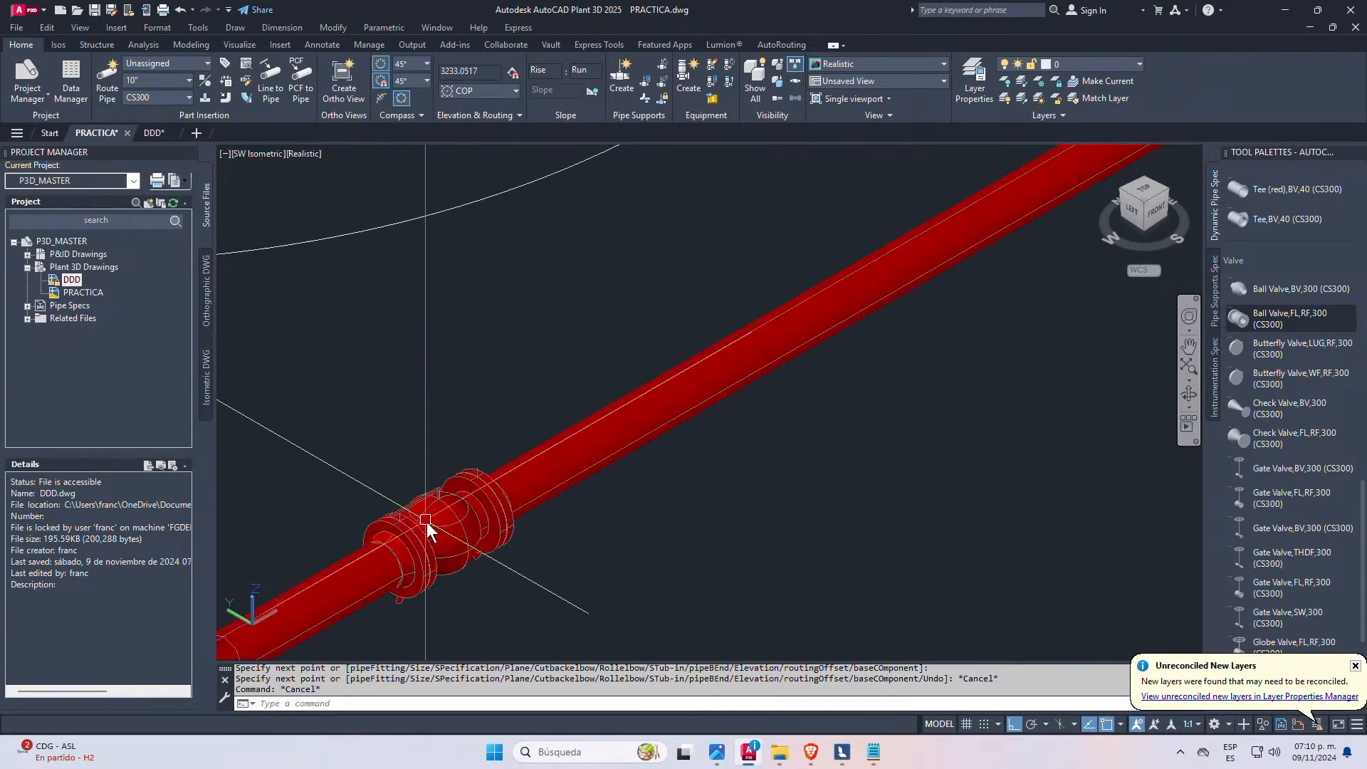
key("Escape")
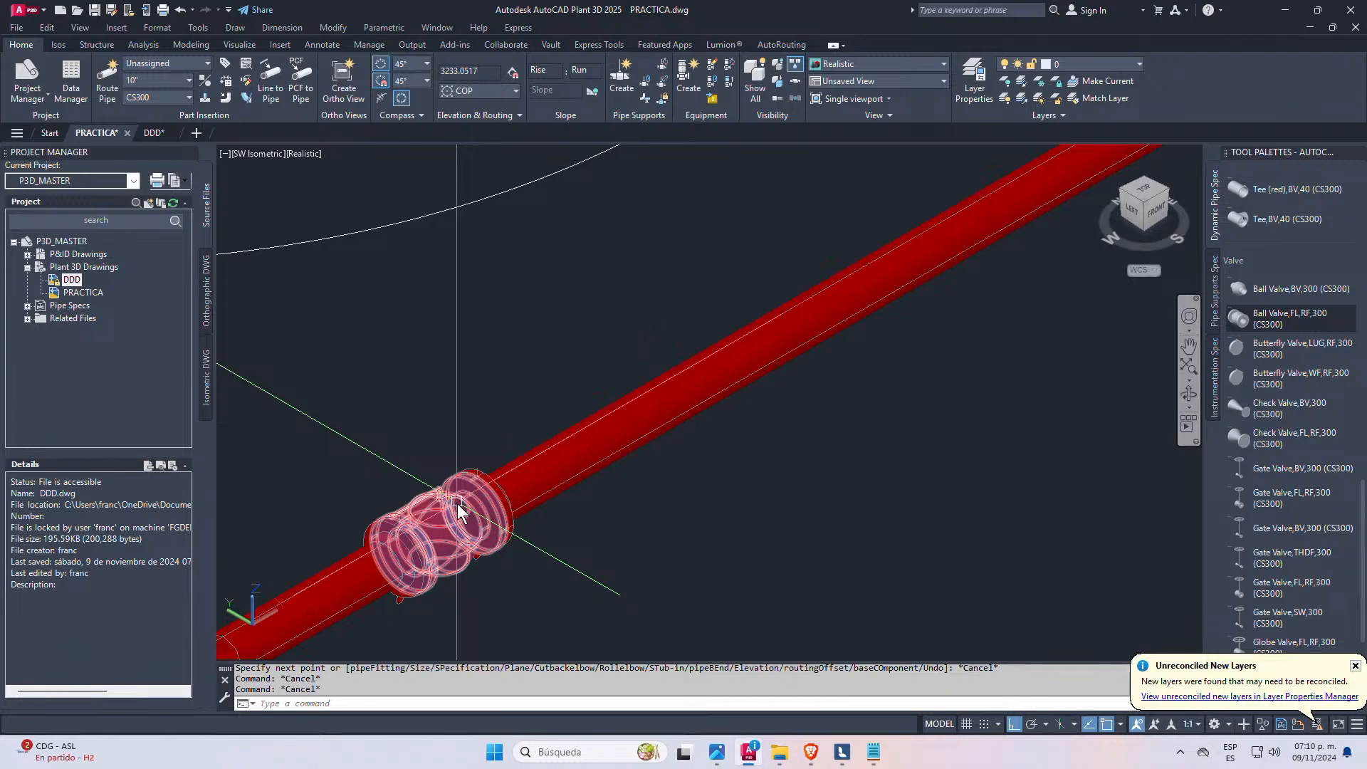
scroll(631, 475, "down", 8)
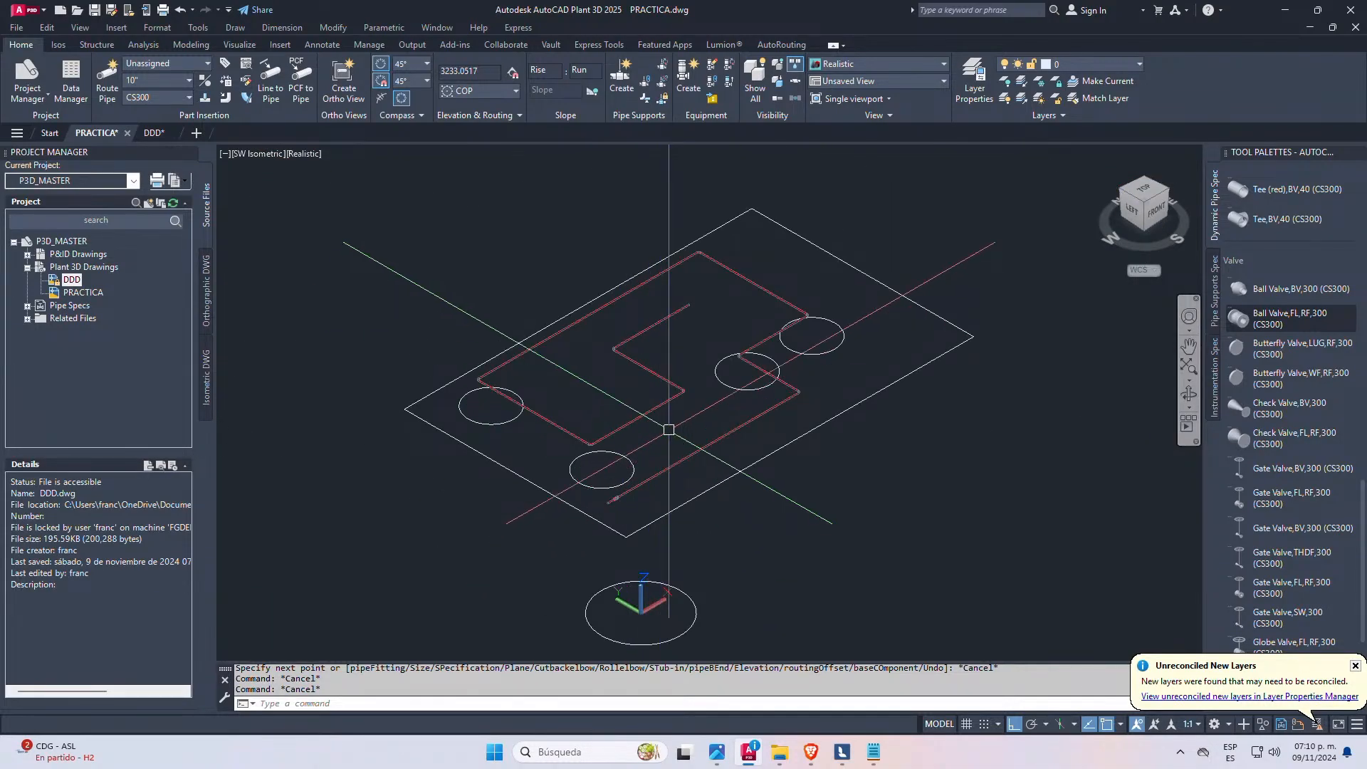
scroll(617, 478, "up", 10)
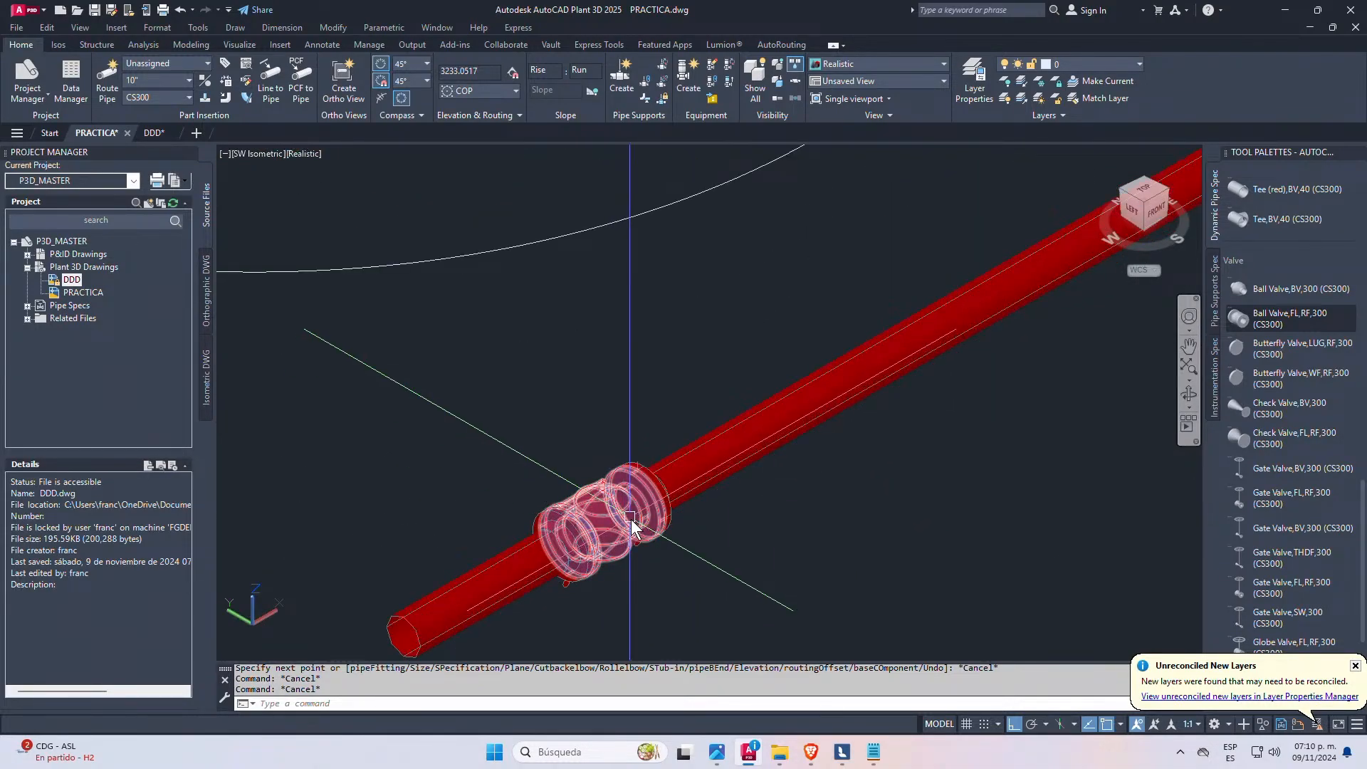
scroll(733, 527, "down", 6)
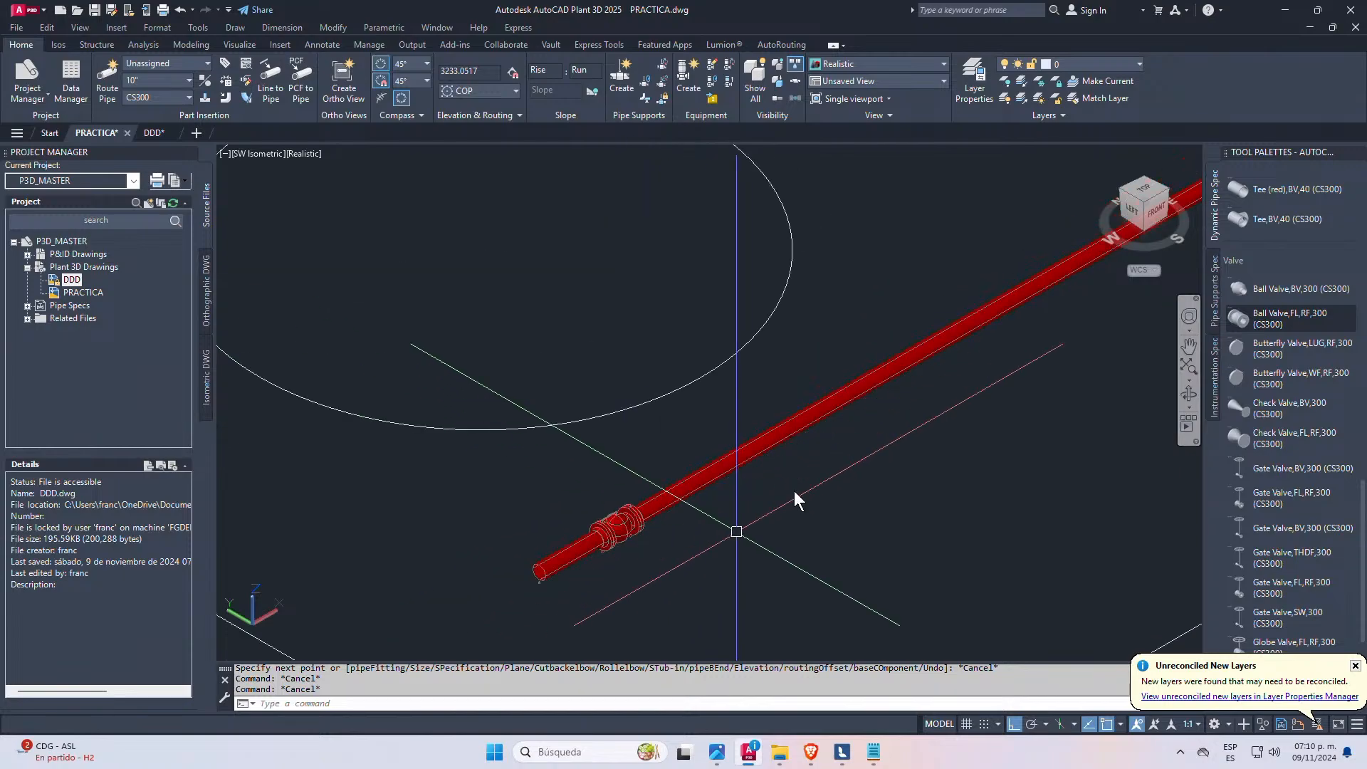
scroll(812, 397, "down", 4)
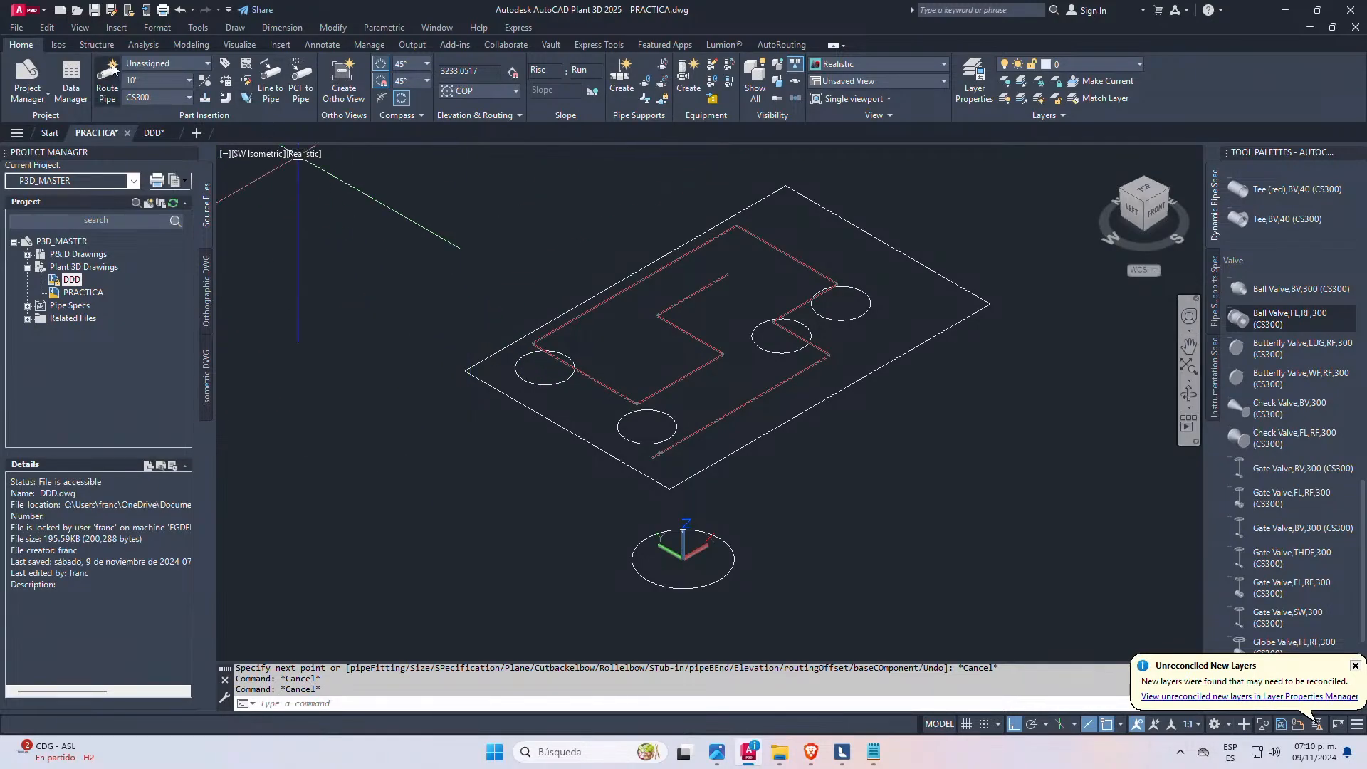
- Consult the recorded X and Y coordinates in the text note, returning to the PRACTICA drawing with nothing selected
left_click(59, 44)
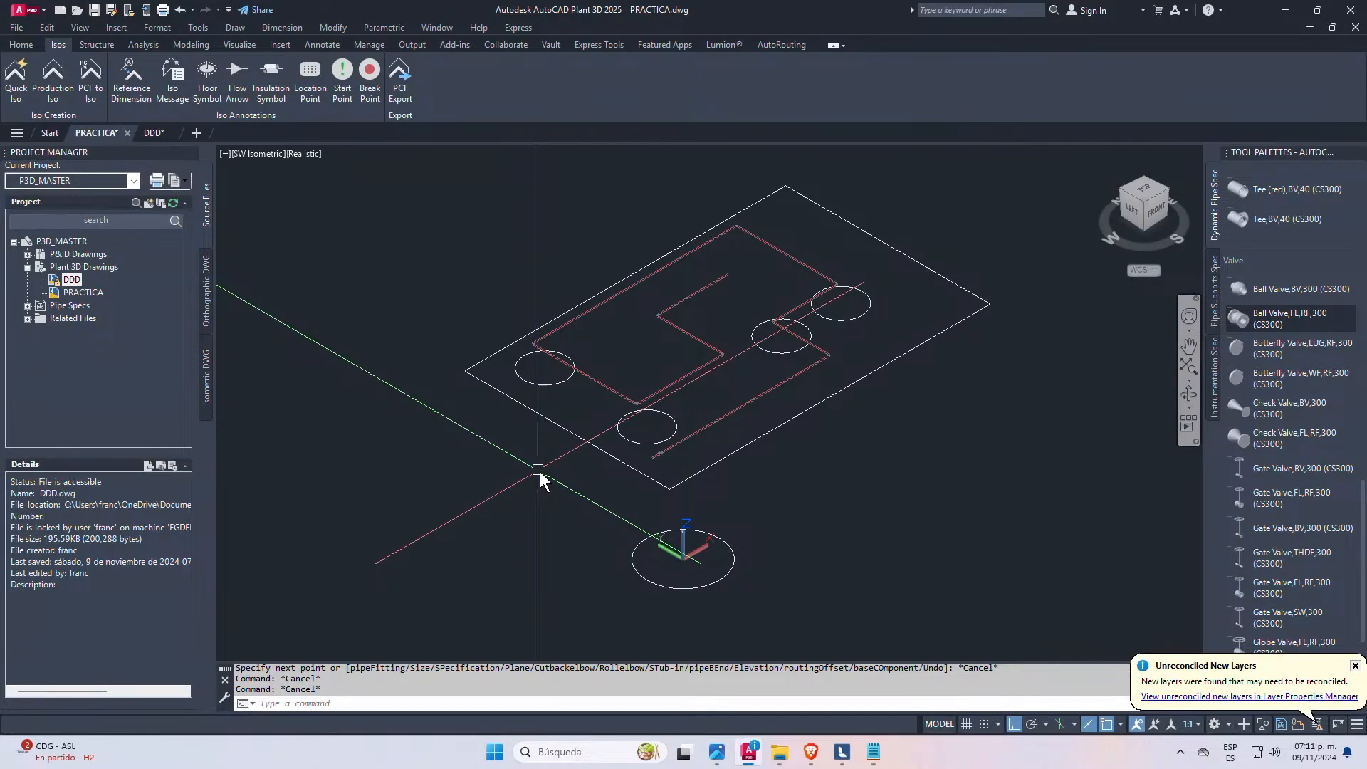
left_click(870, 761)
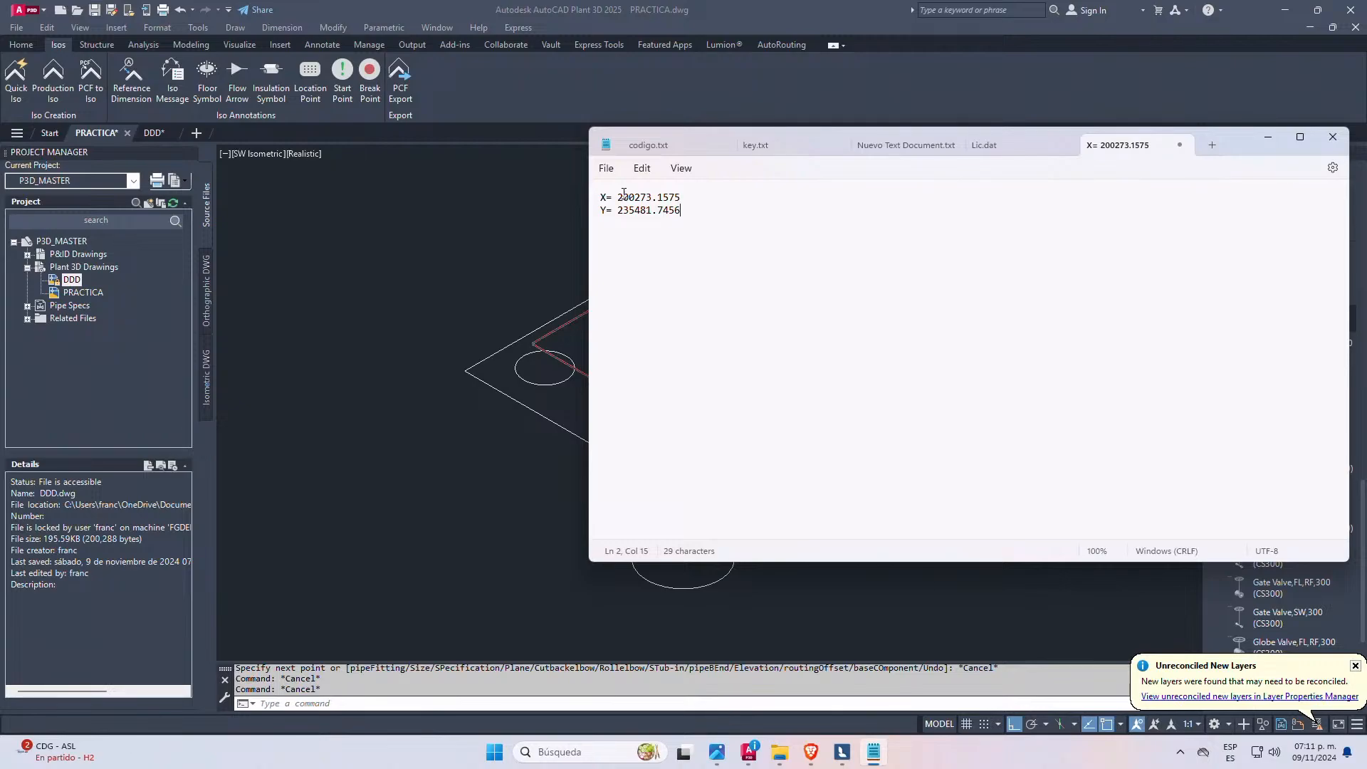
left_click(463, 228)
left_click(431, 239)
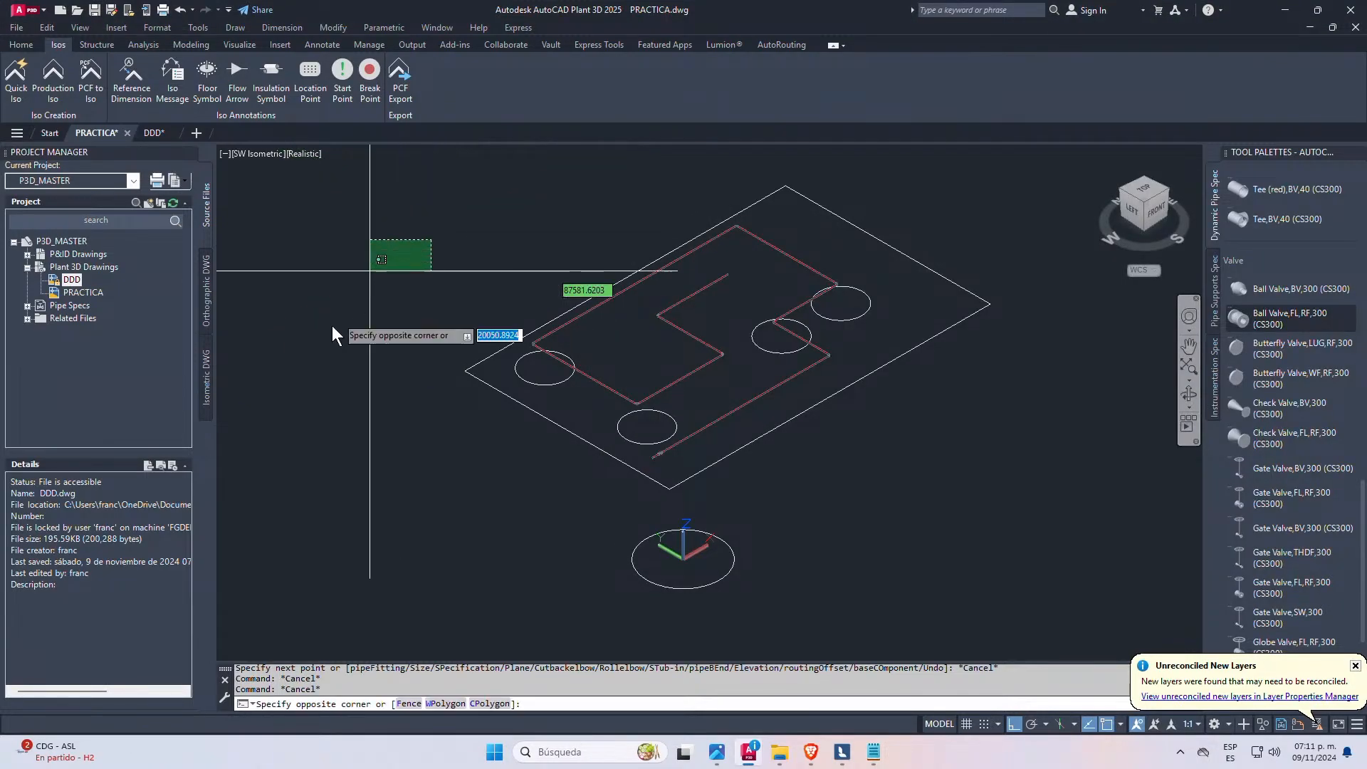
left_click(332, 325)
key("Escape")
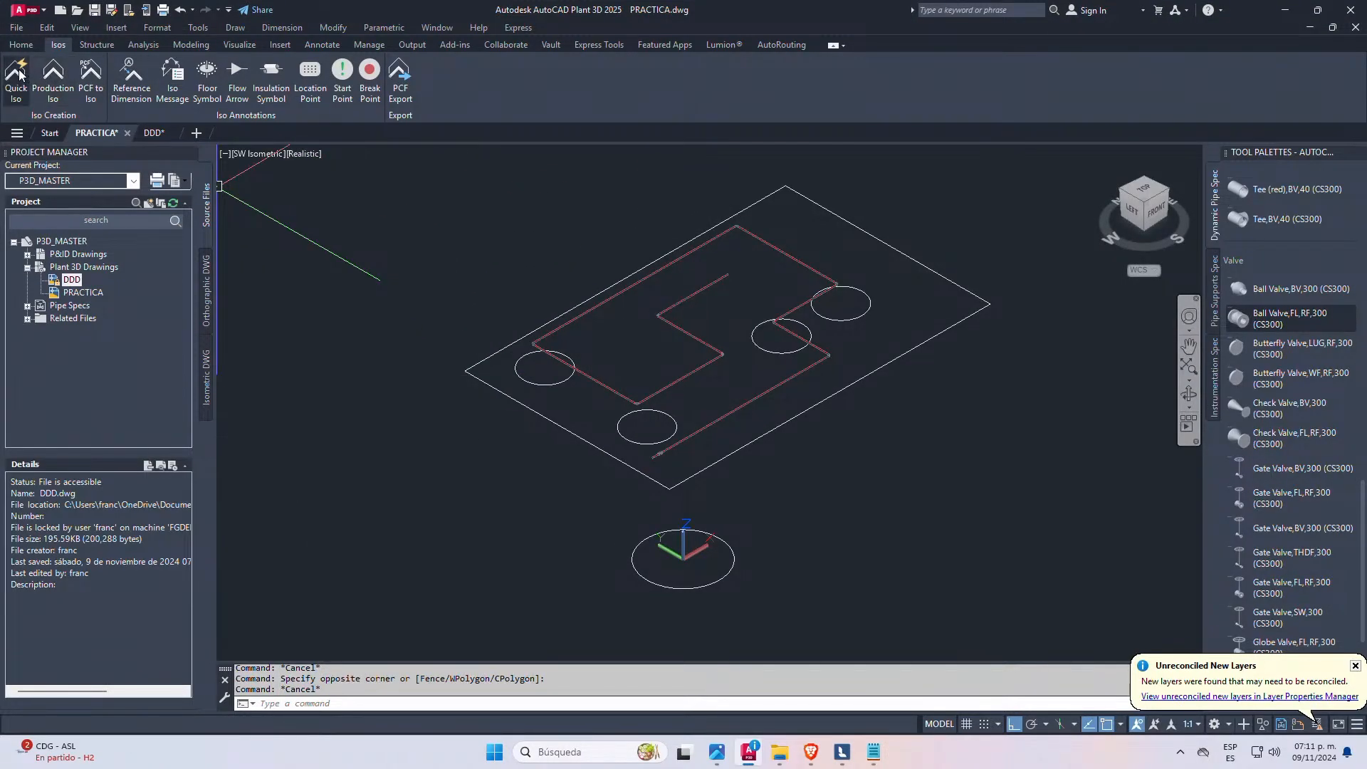
- Start a Quick Iso and select the inner zigzag pipe run with its elbows as the components
left_click(16, 71)
scroll(604, 344, "up", 3)
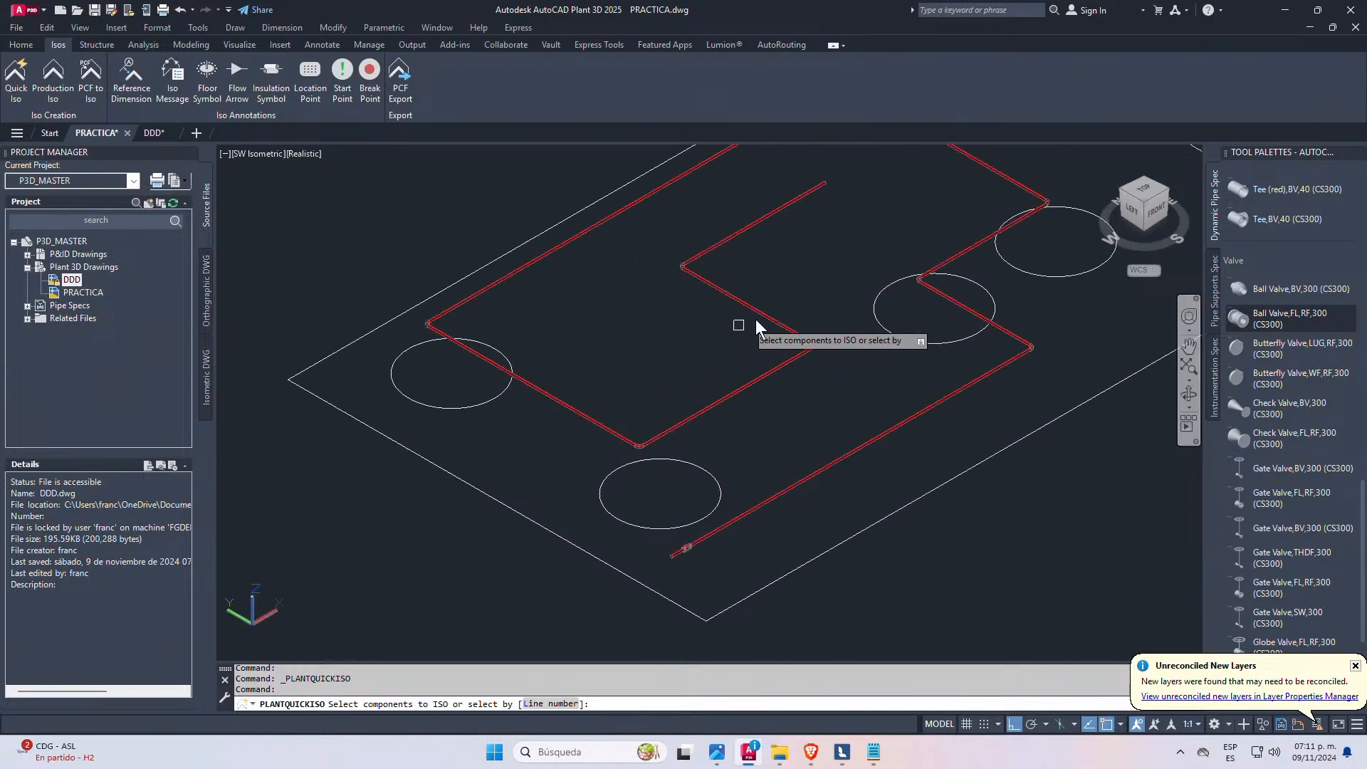
left_click(788, 250)
left_click(668, 287)
left_click(842, 327)
left_click(769, 359)
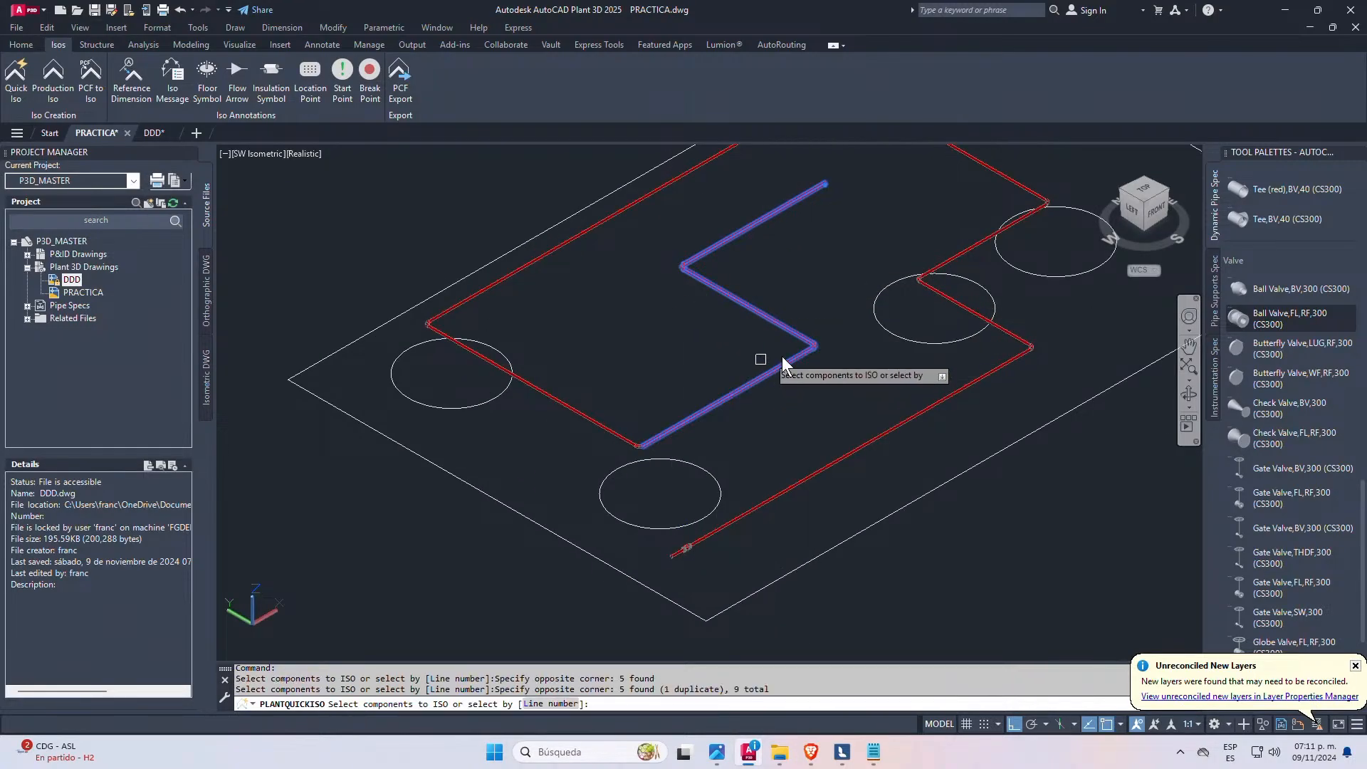
scroll(728, 346, "up", 2)
key("Return")
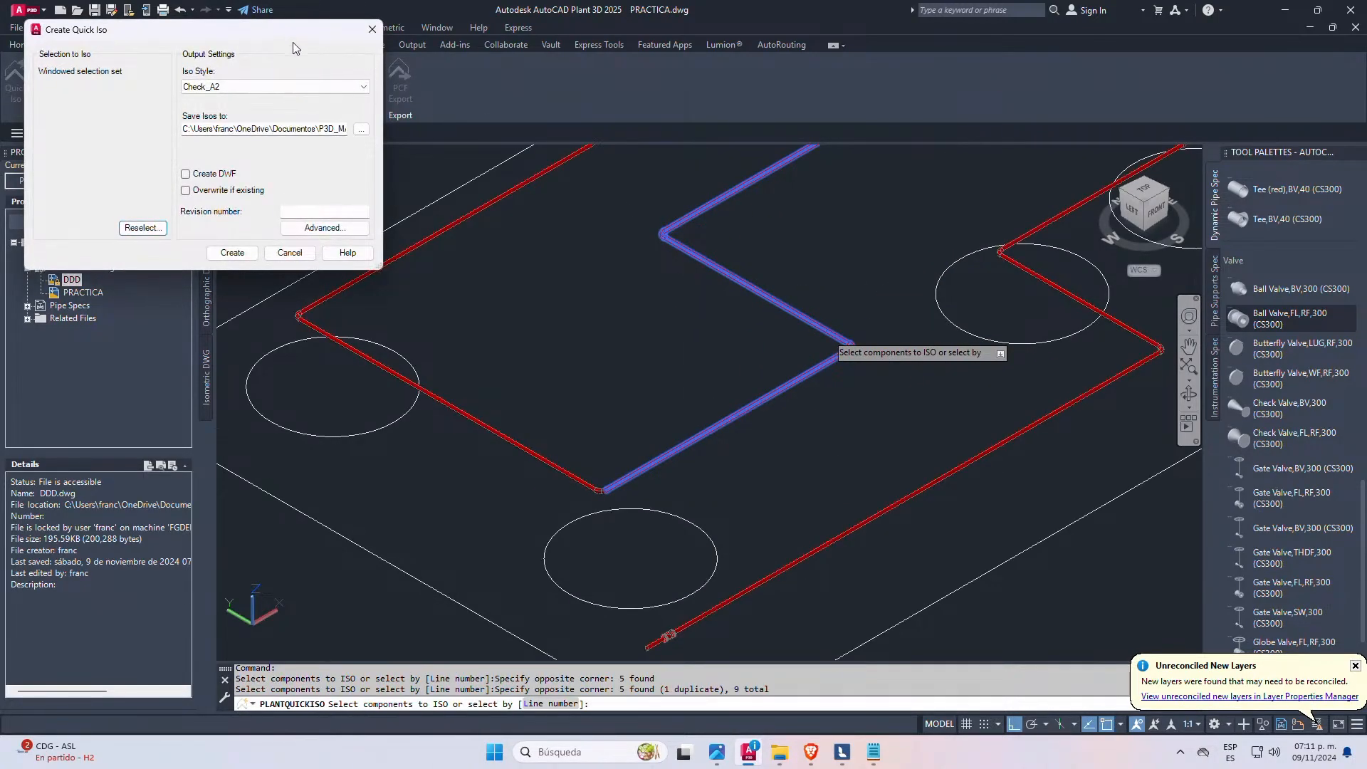
- Open the Quick Iso's advanced creation options and copy the X coordinate 200273.1575 from the text note
left_click_drag(293, 41, 539, 88)
left_click(571, 276)
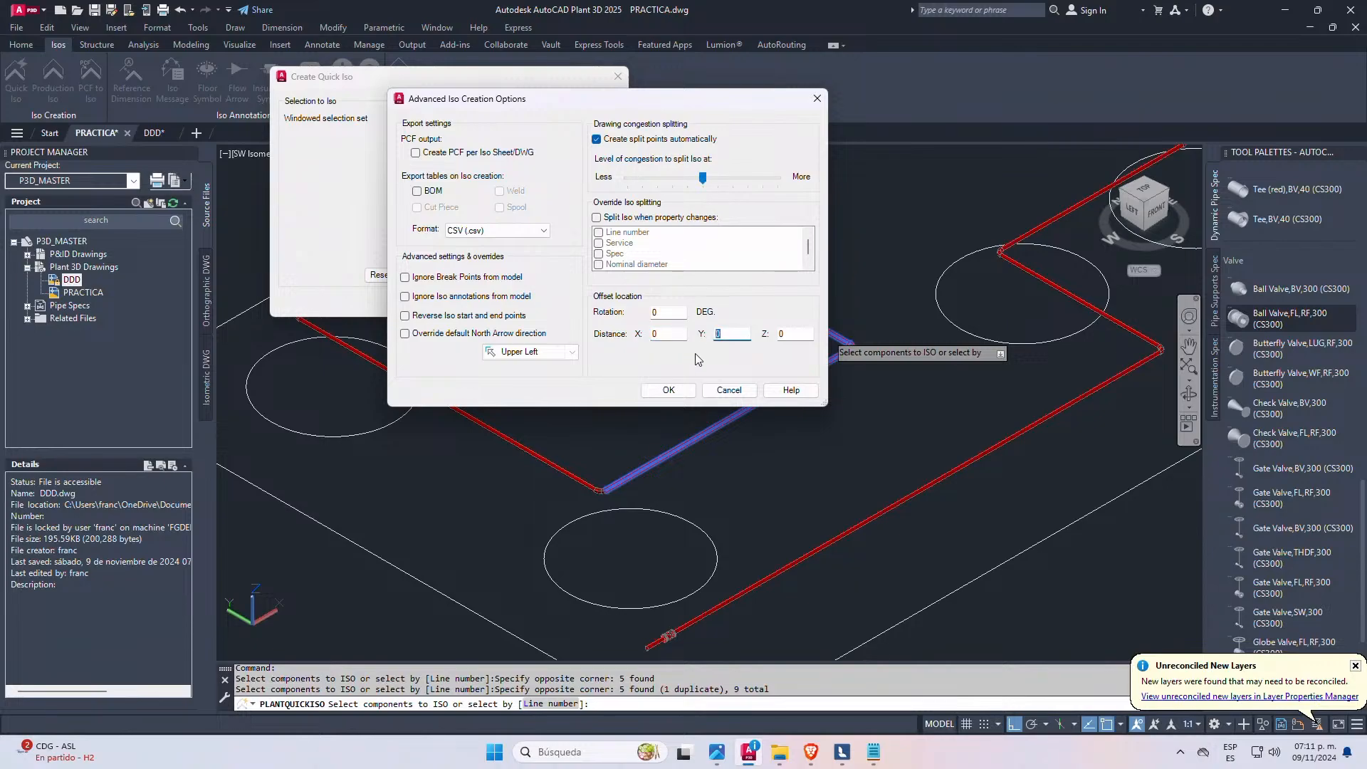
left_click(873, 752)
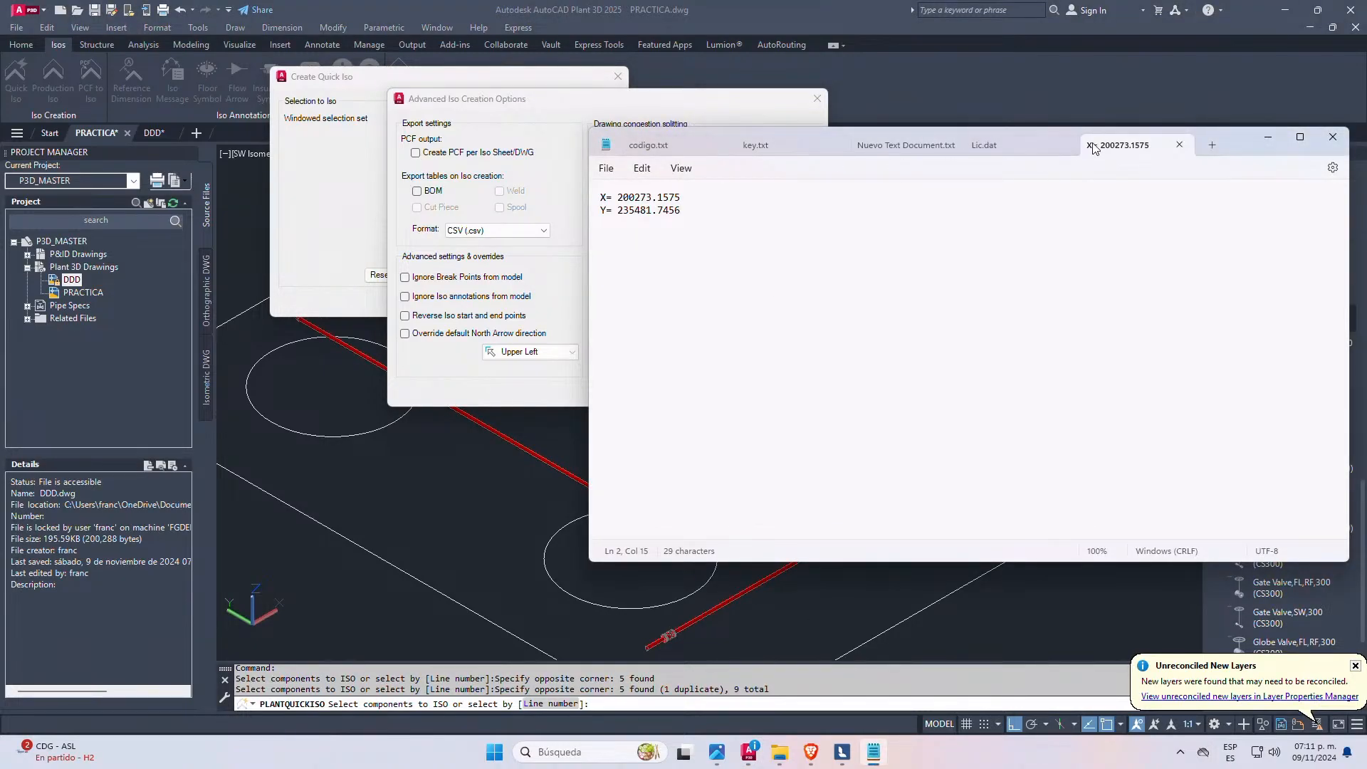
left_click_drag(619, 202, 683, 206)
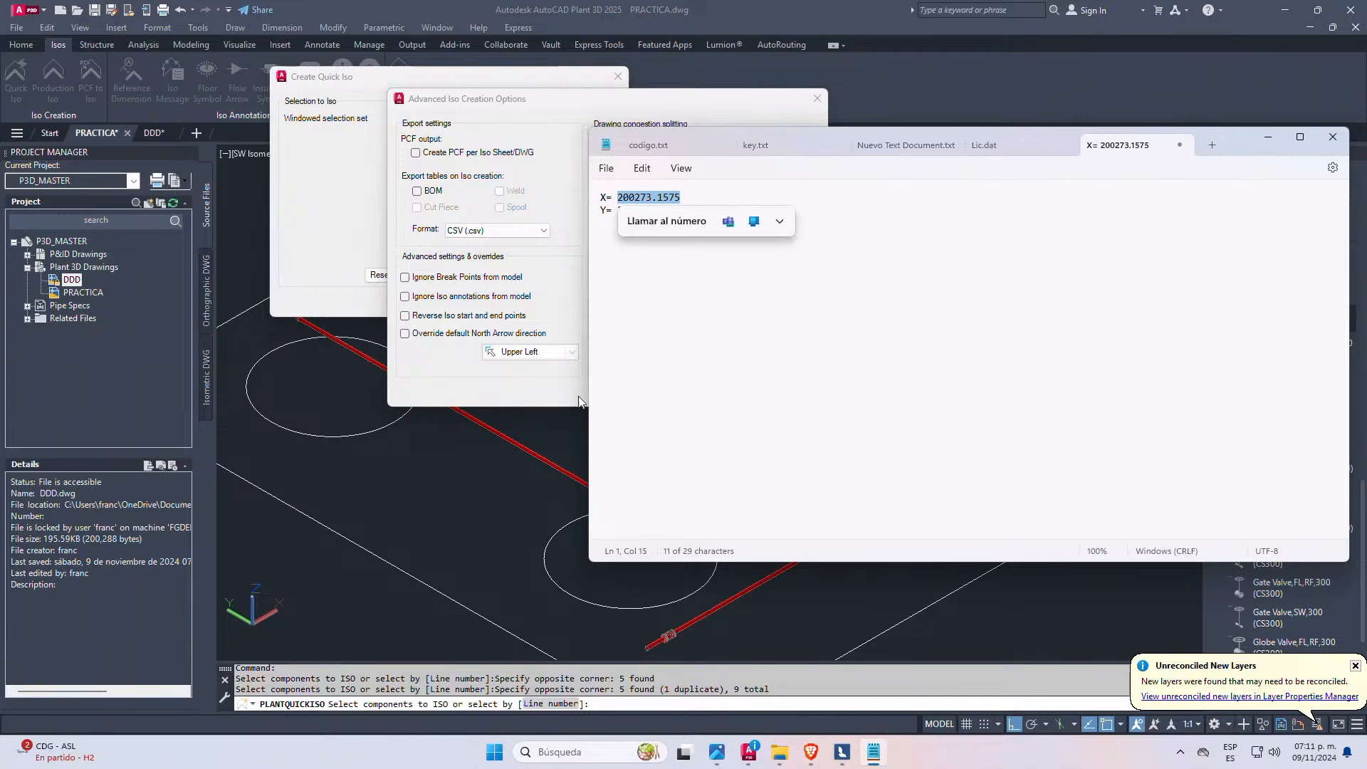
- Close codigo.txt, key.txt, Nuevo Text Document.txt and Lic.dat, and narrow the coordinate note's window to uncover the iso options
left_click(722, 144)
left_click(752, 146)
left_click(776, 145)
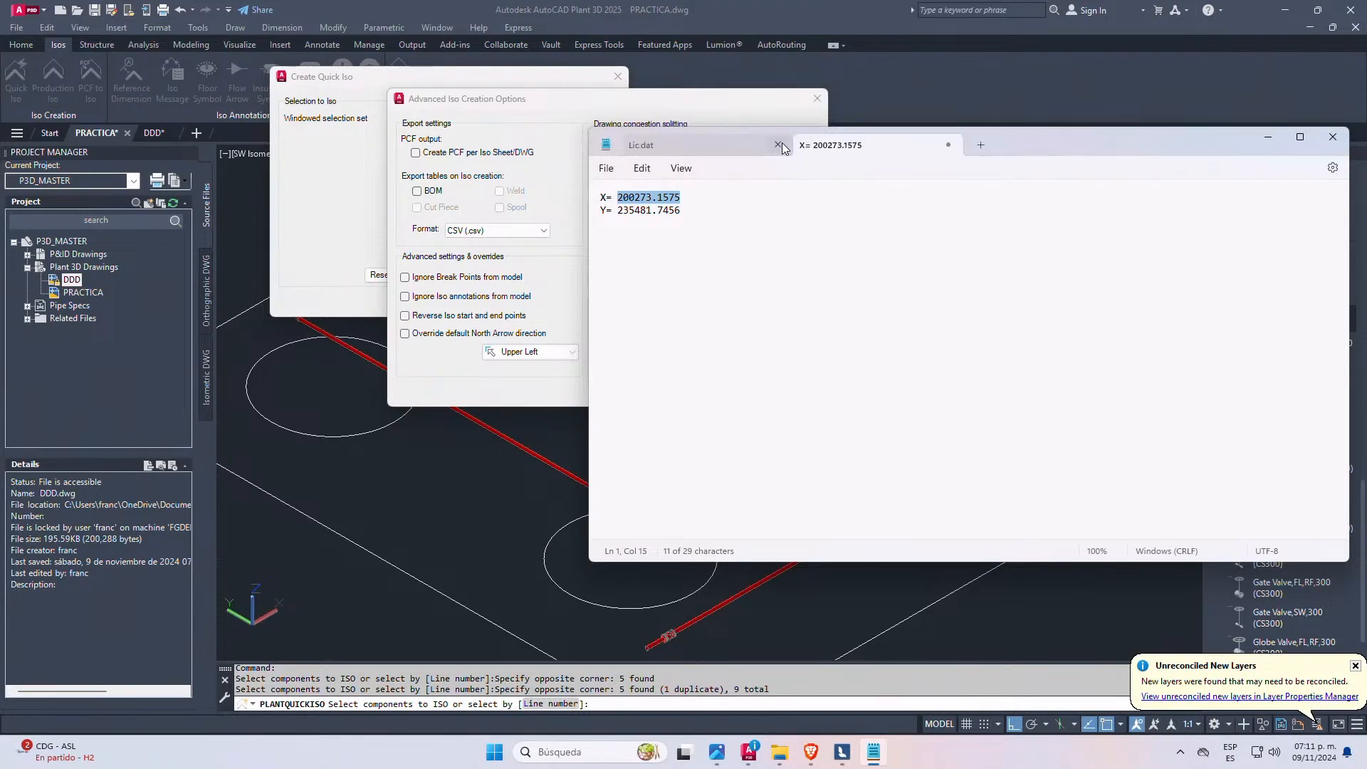
left_click(777, 146)
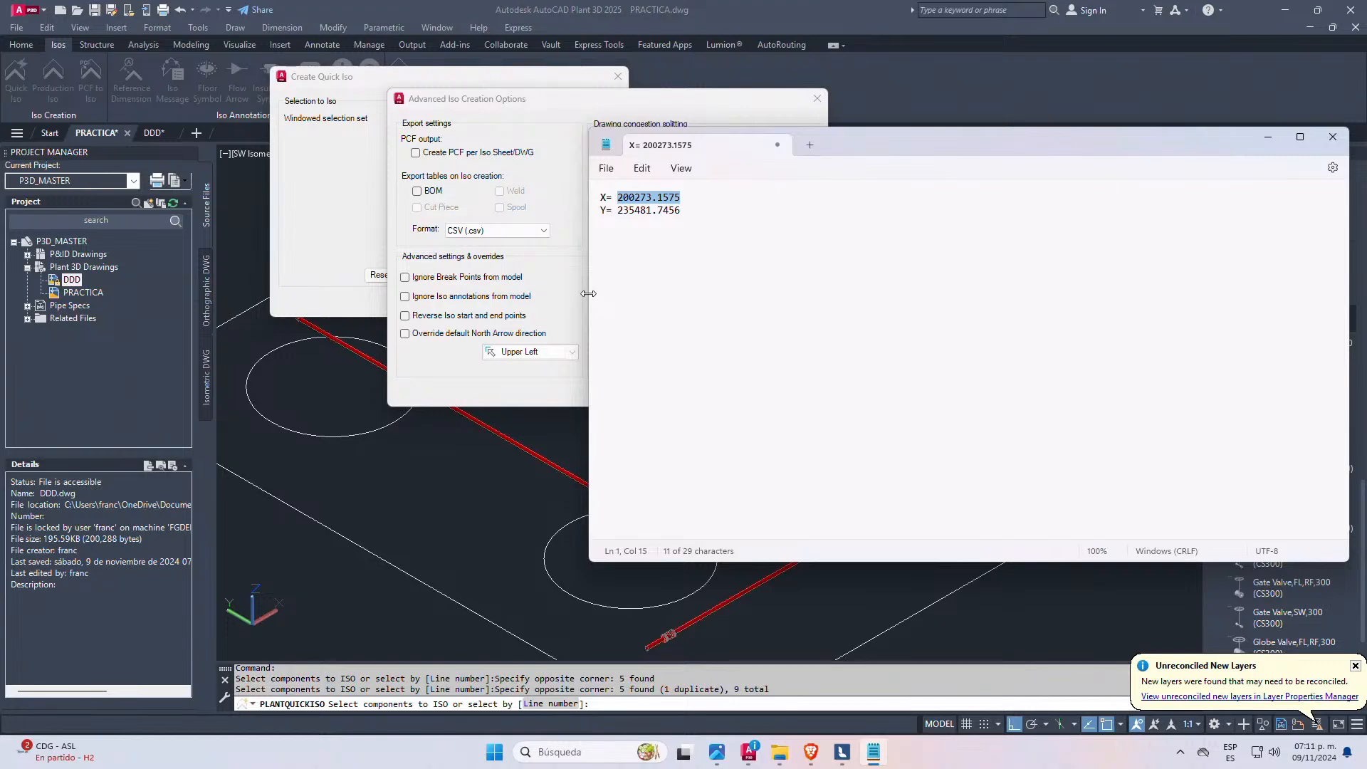
left_click_drag(589, 294, 914, 319)
- Try to enter 200273.1575 as the X offset distance and copy 235481.7456 from the note for the Y offset
left_click(670, 334)
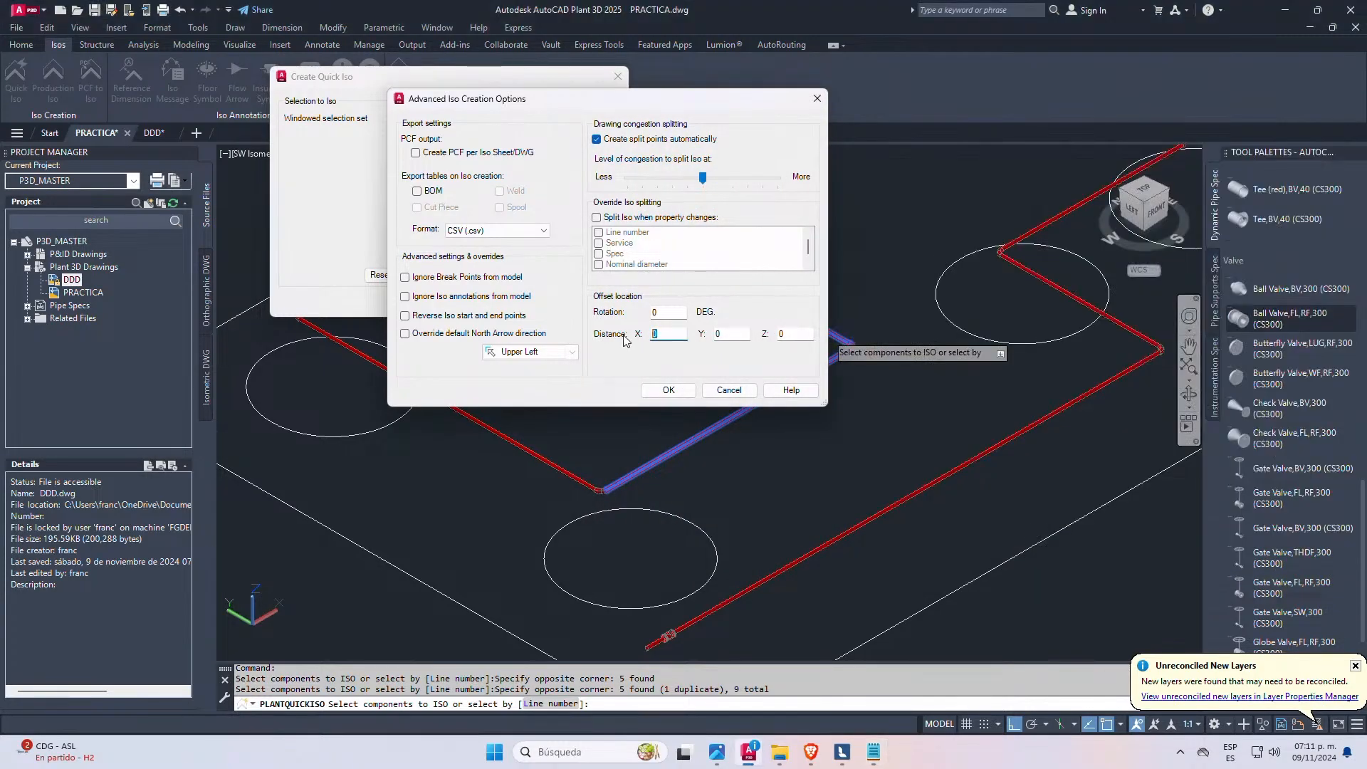
left_click(873, 751)
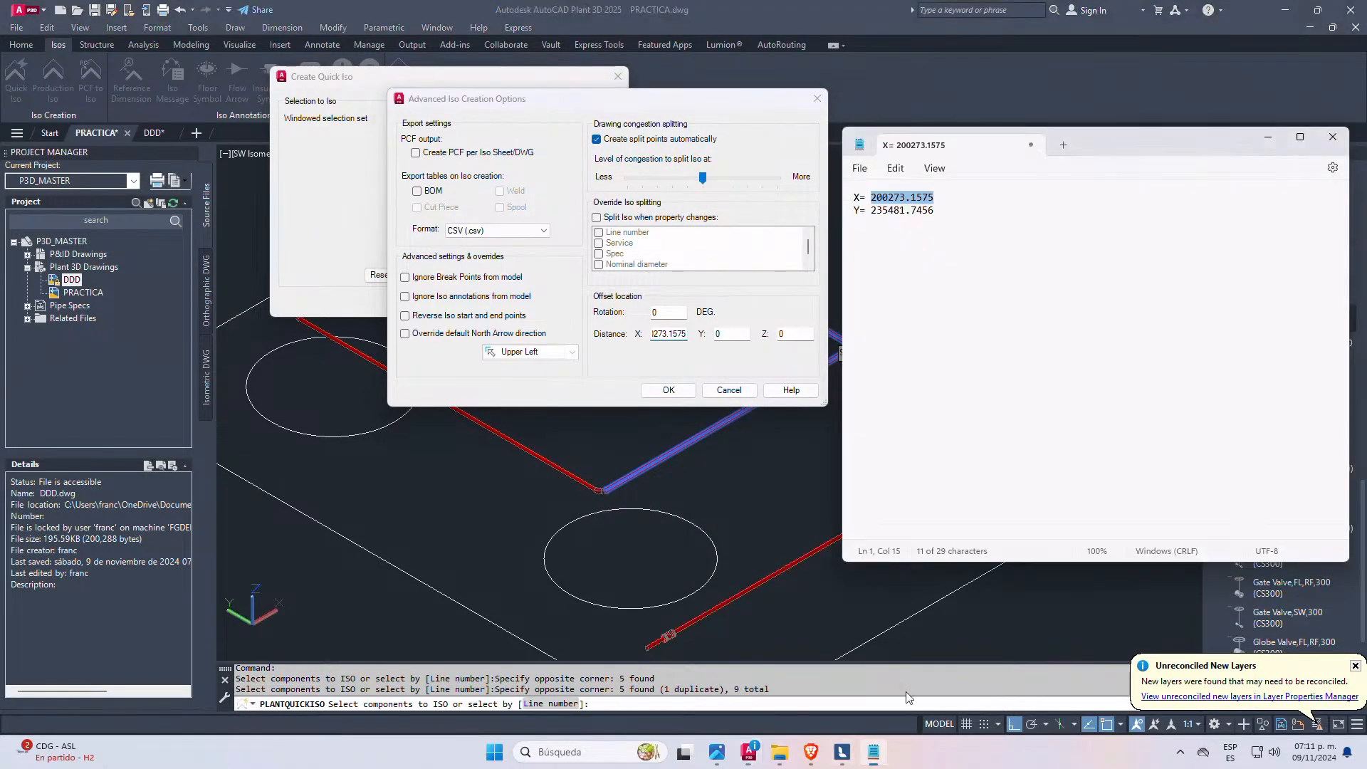
left_click_drag(870, 210, 937, 224)
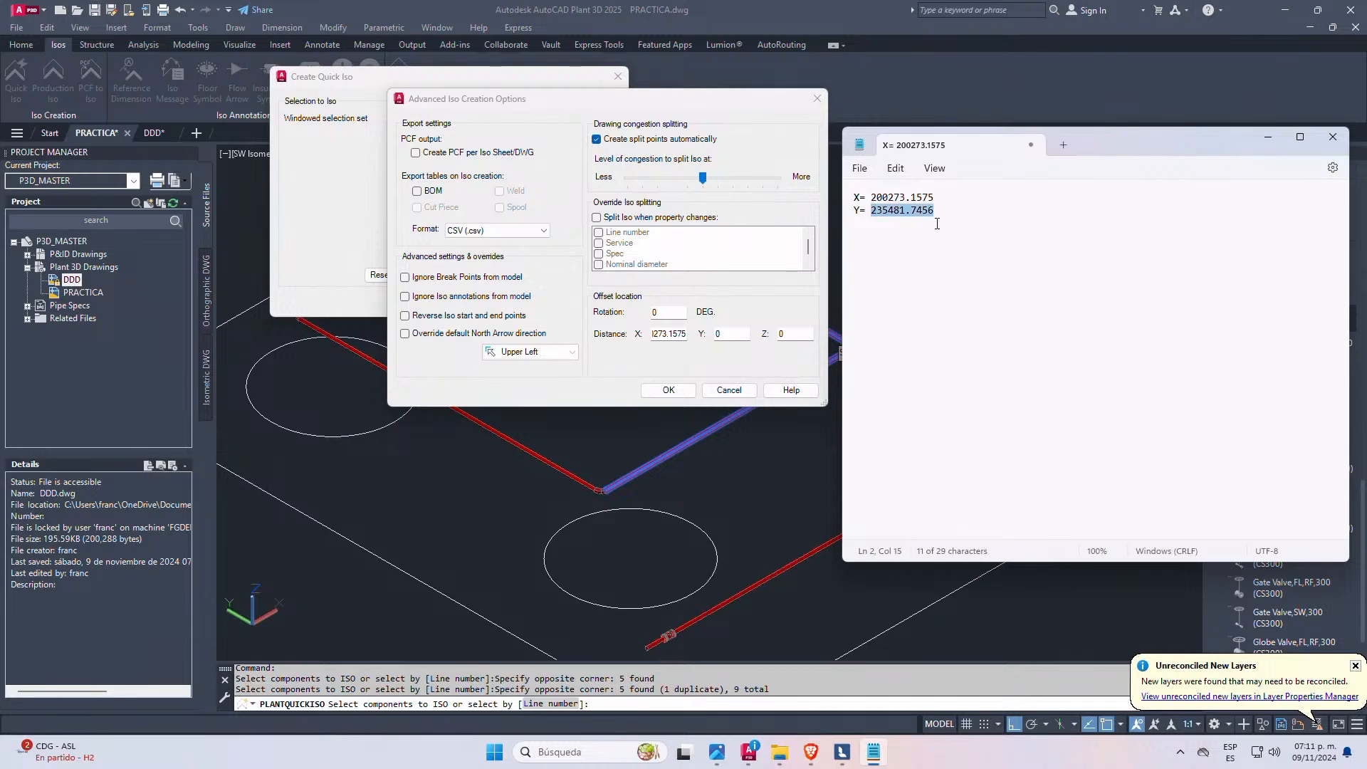
left_click(721, 334)
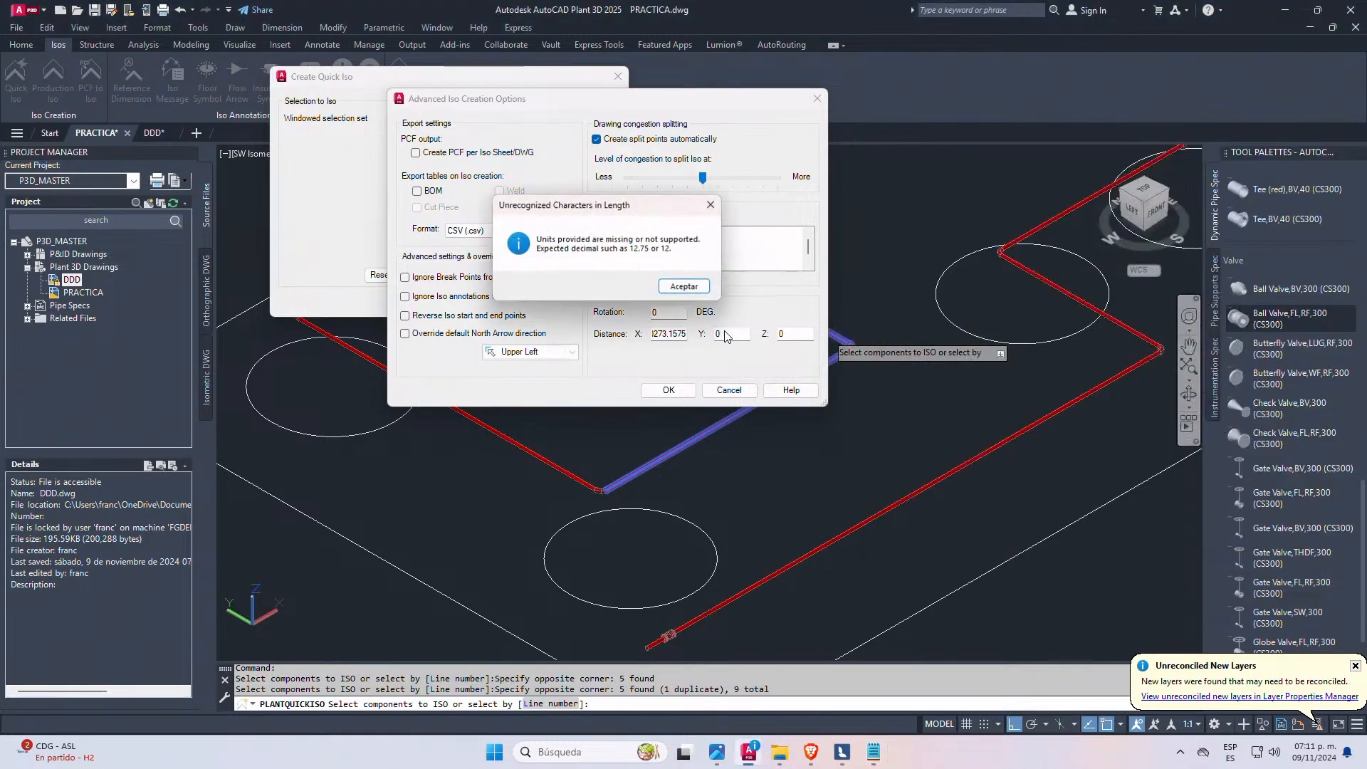
left_click(692, 293)
left_click(719, 336)
left_click(691, 289)
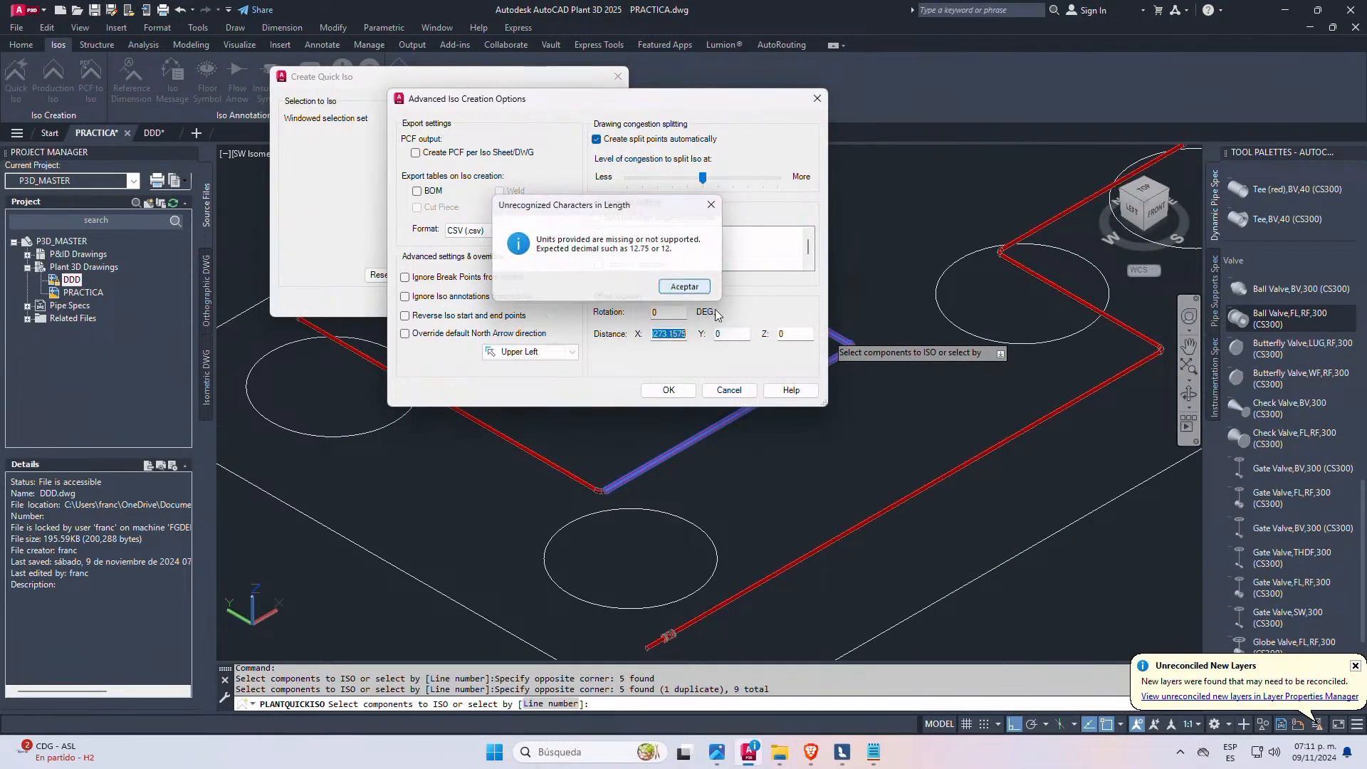
left_click(730, 336)
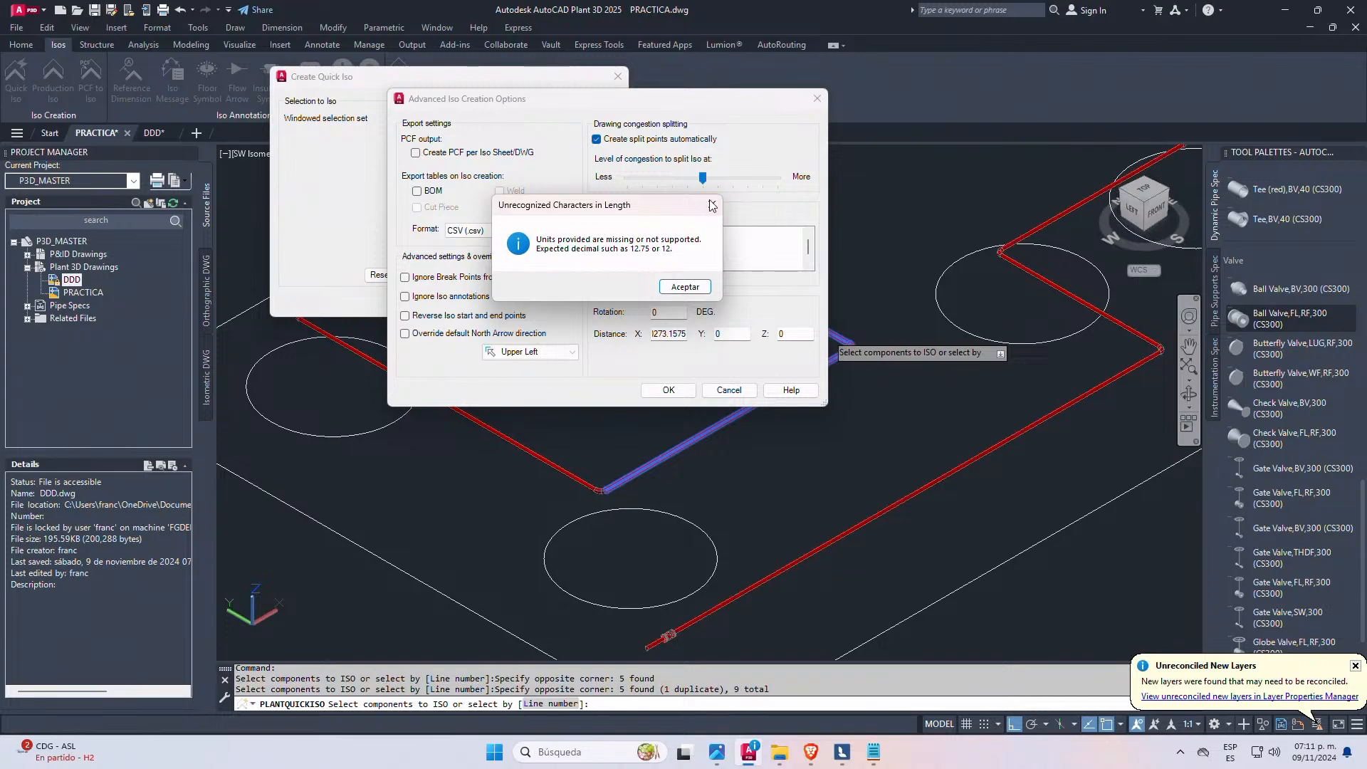
left_click(692, 288)
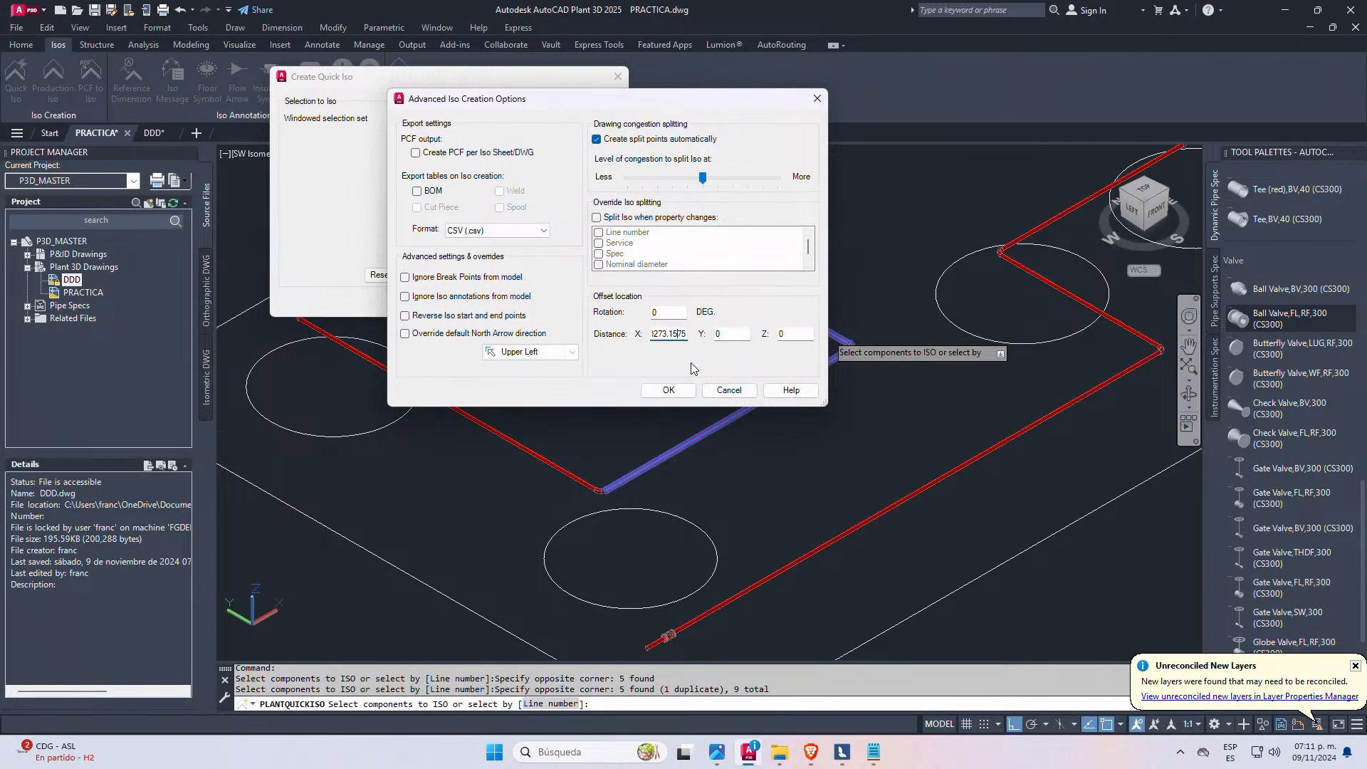
key("Return")
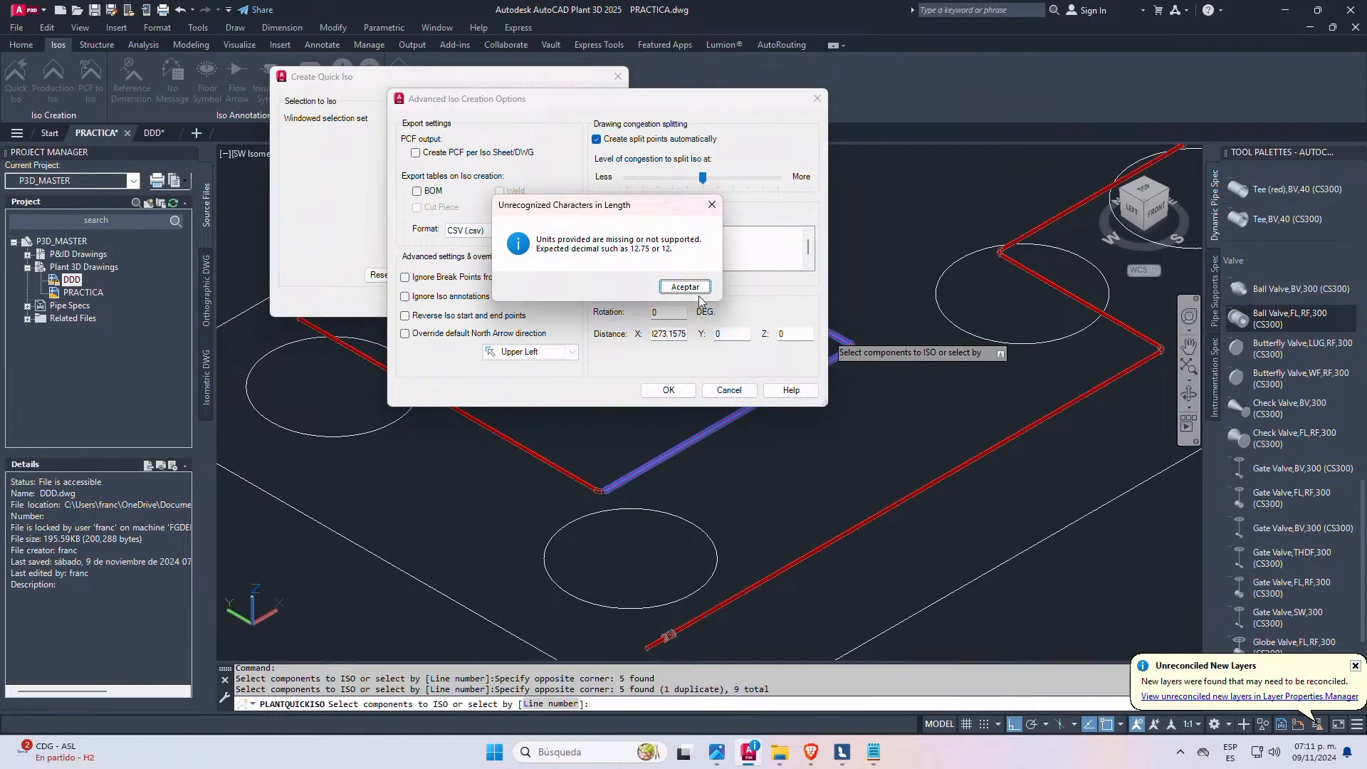
left_click(684, 287)
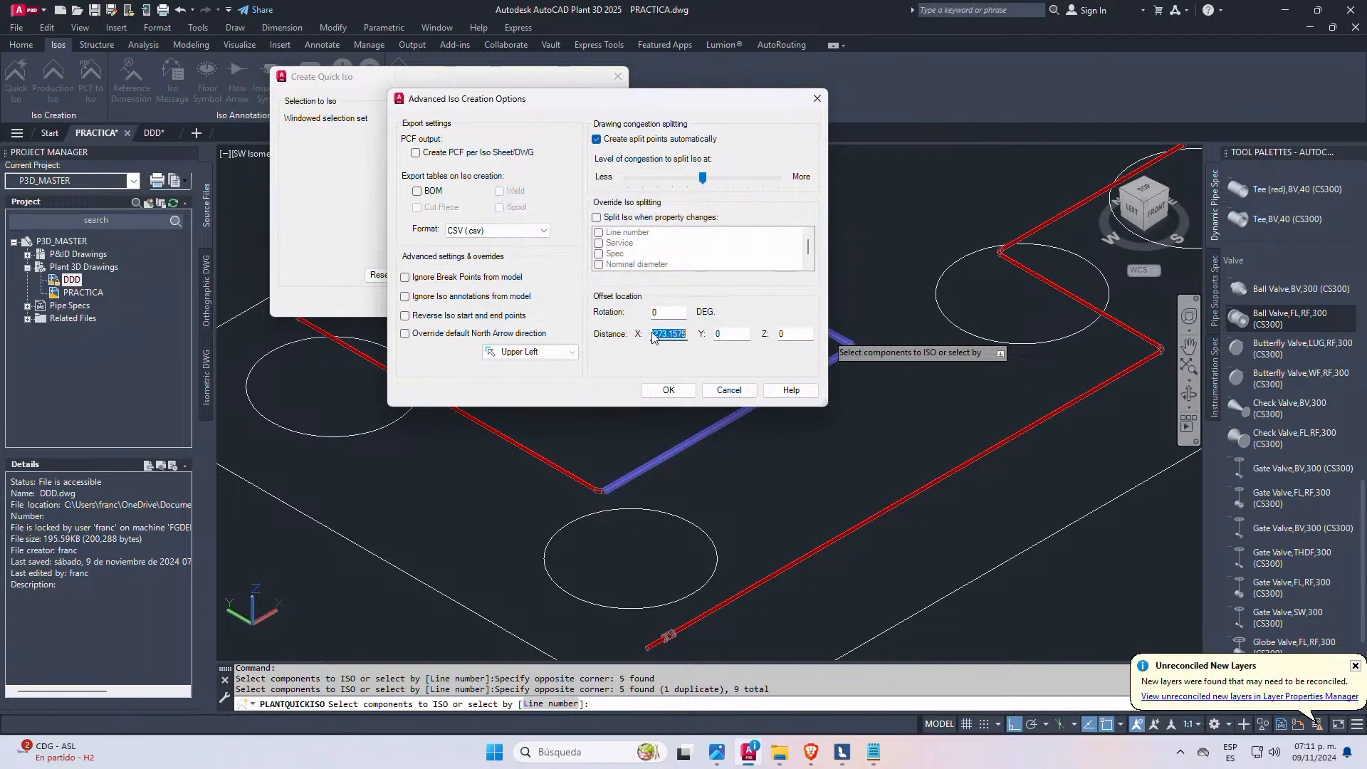
- Set the iso's offset distances to whole numbers, X 200273 and Y 235481, and accept the advanced options
left_click(667, 334)
left_click(873, 751)
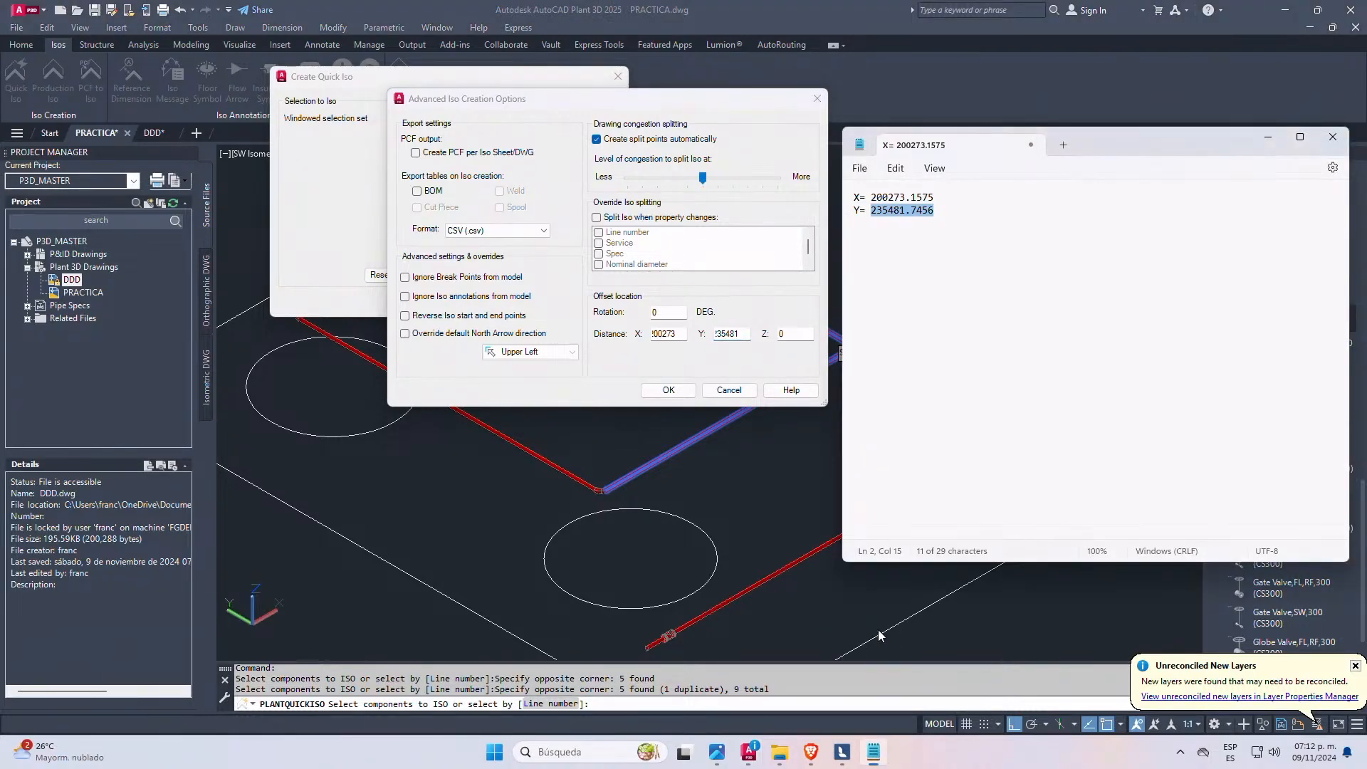
left_click_drag(945, 205, 881, 209)
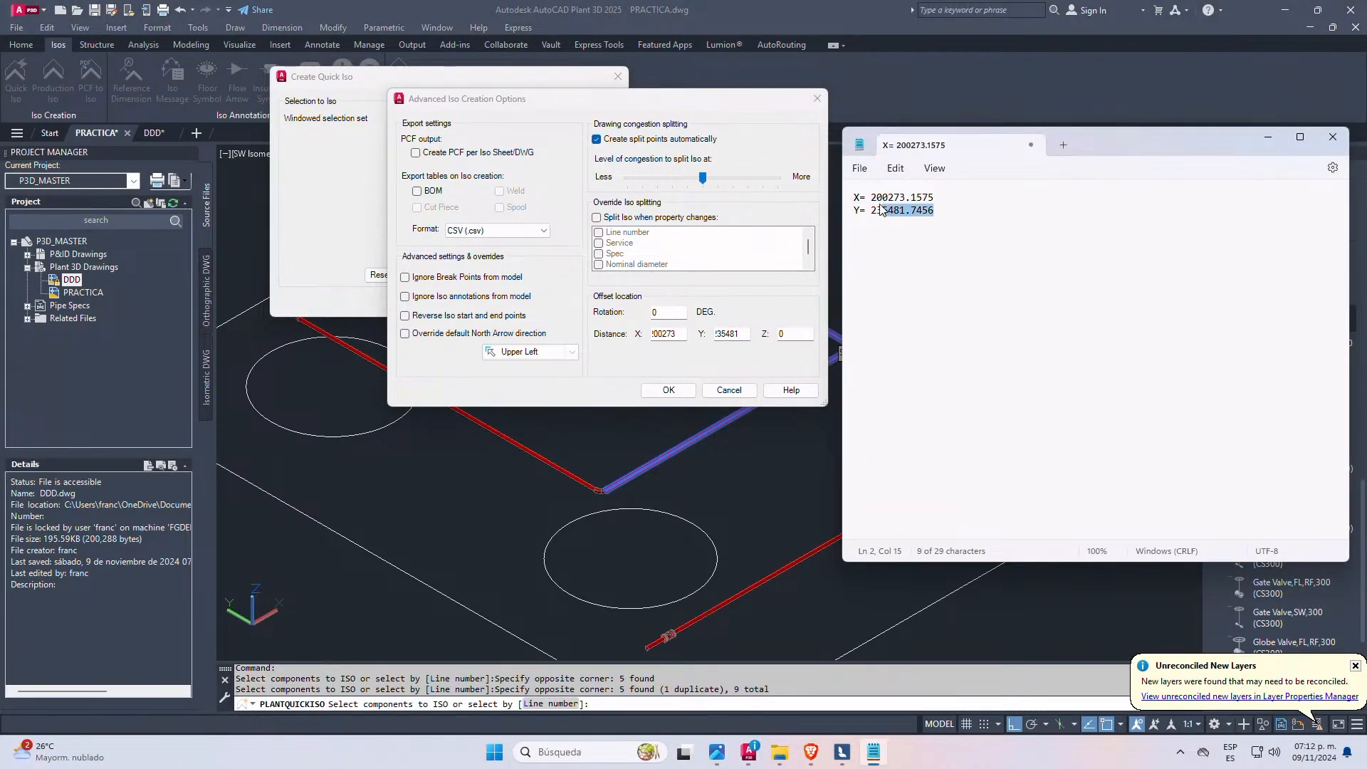
left_click(670, 390)
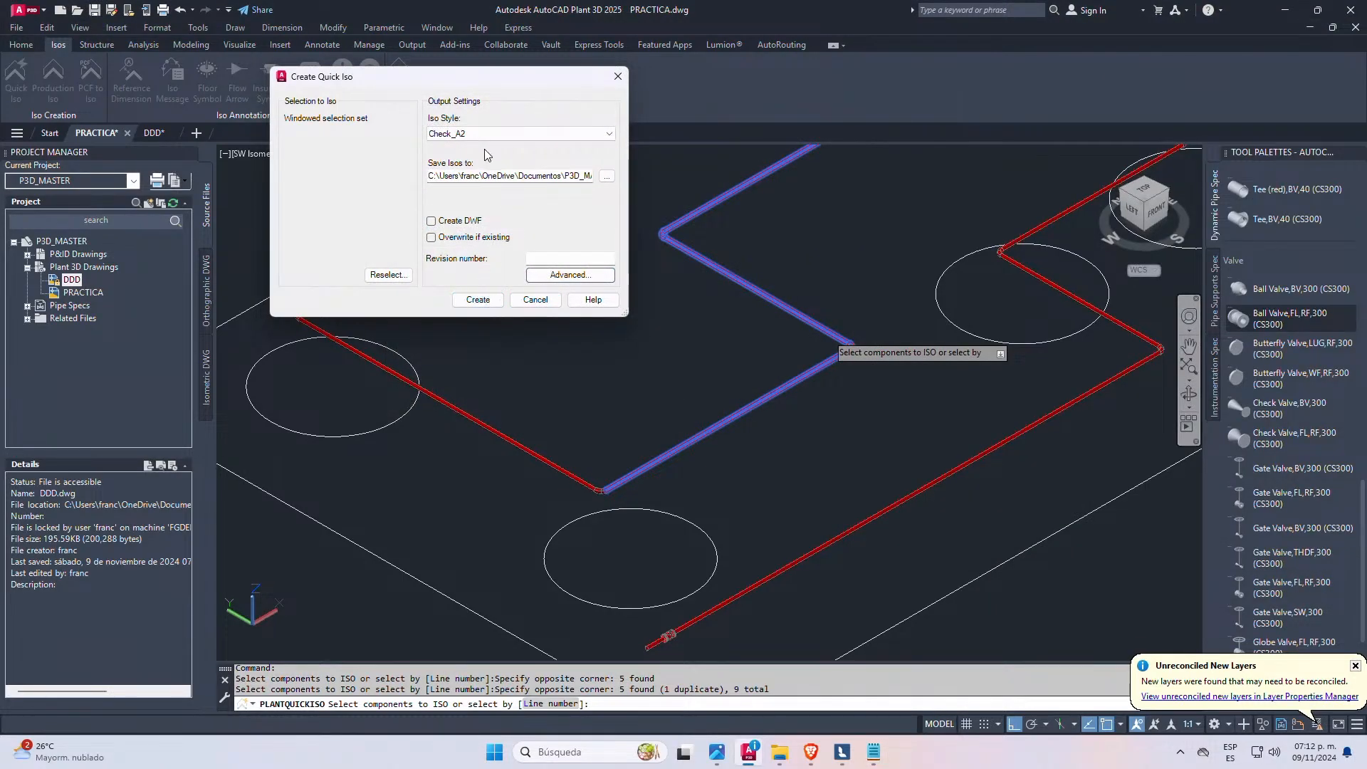
- Recheck the advanced iso options, create the Quick Iso with the Check_A2 style, and dismiss the unreconciled layers notice
left_click(562, 275)
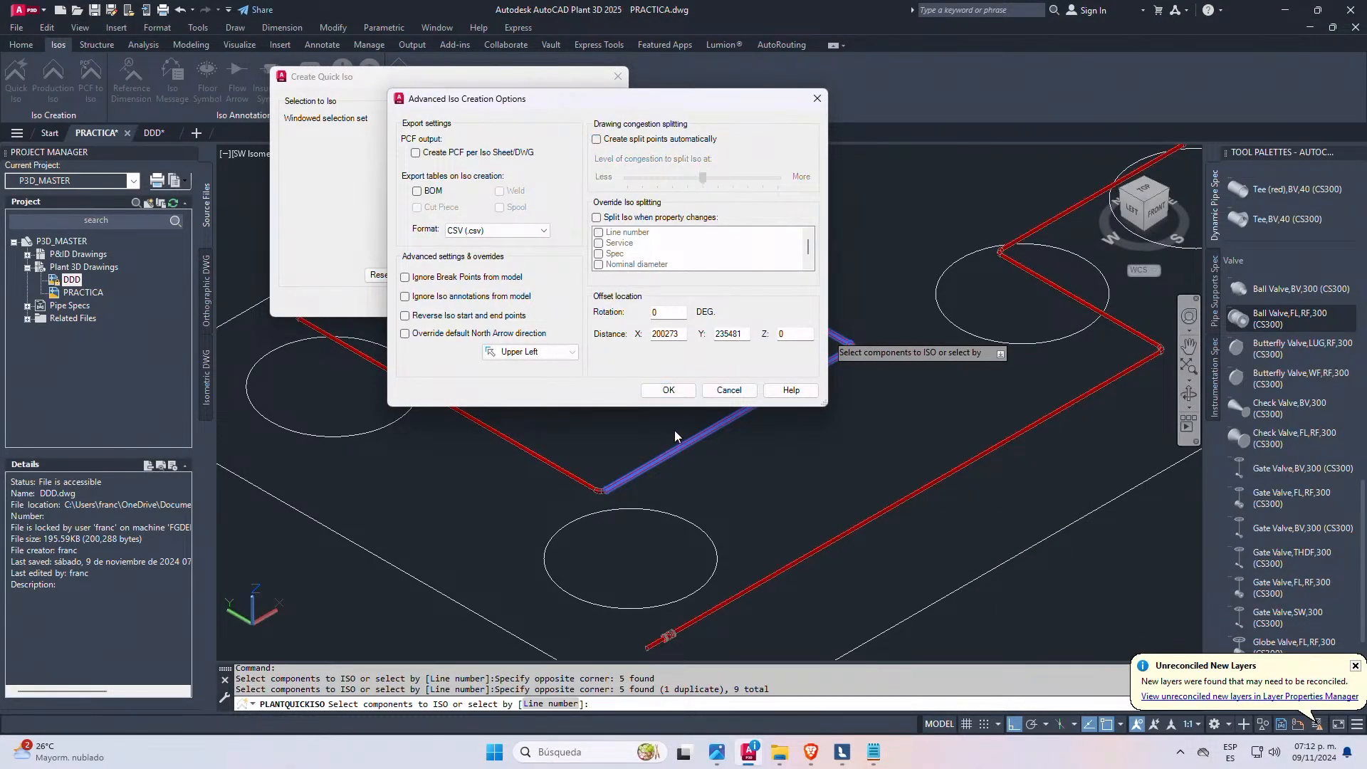
left_click(669, 390)
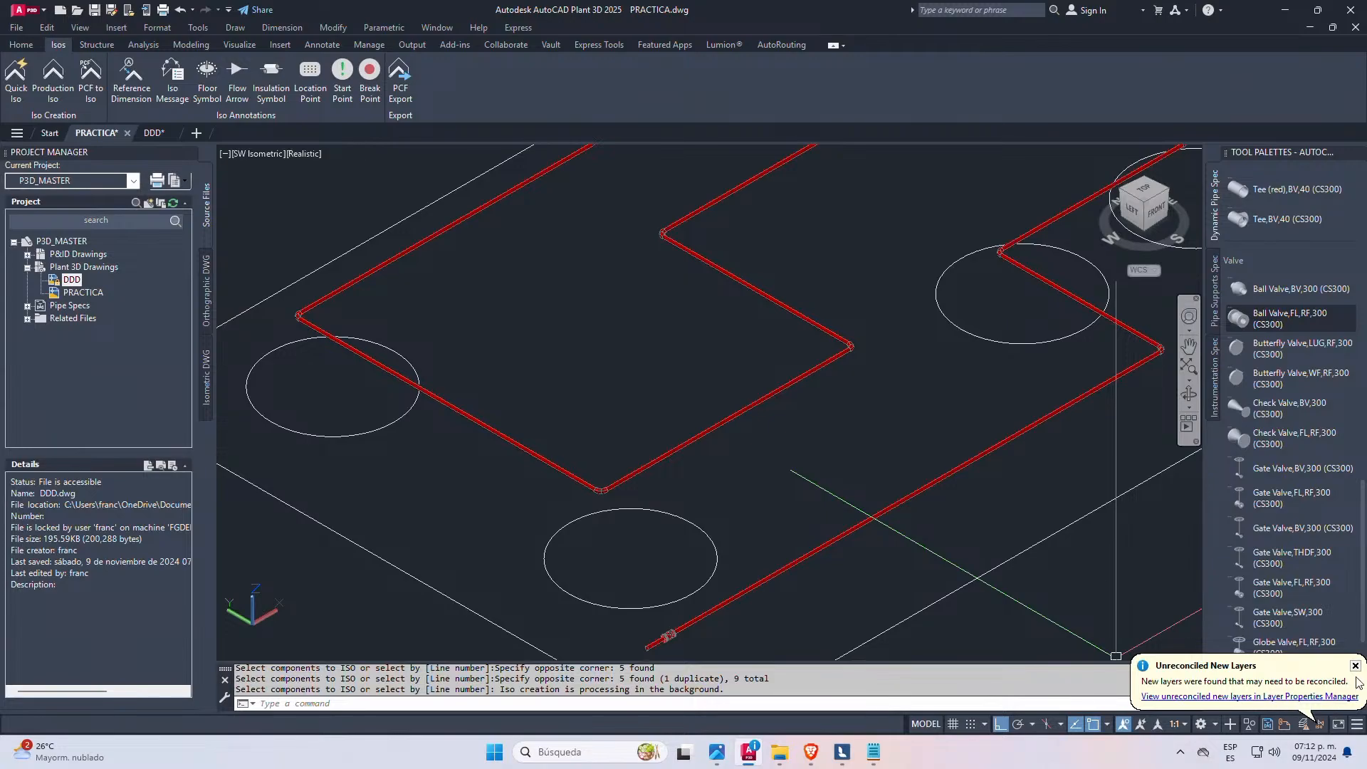
left_click(1356, 667)
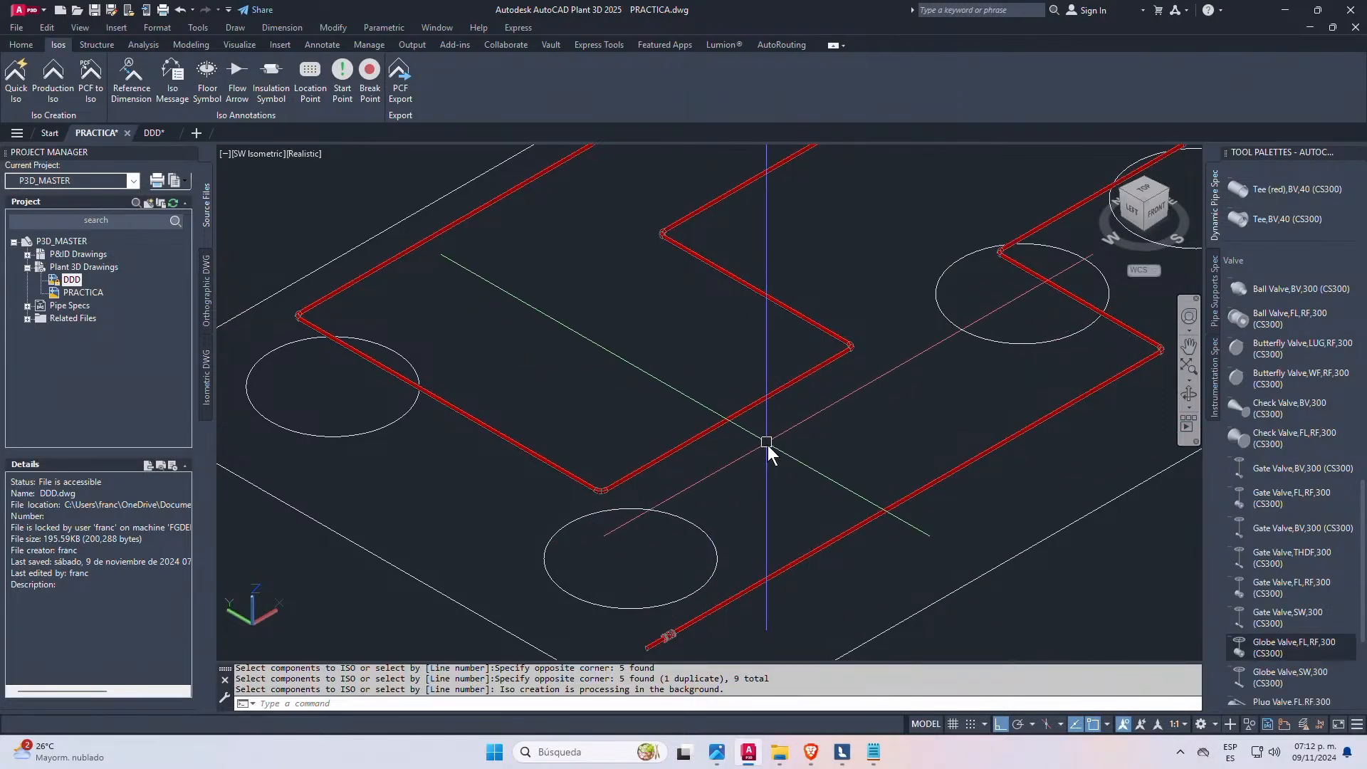
- Open the generated UserDefinedLine isometric from the creation results and examine the open end's coordinate callout
left_click(1259, 697)
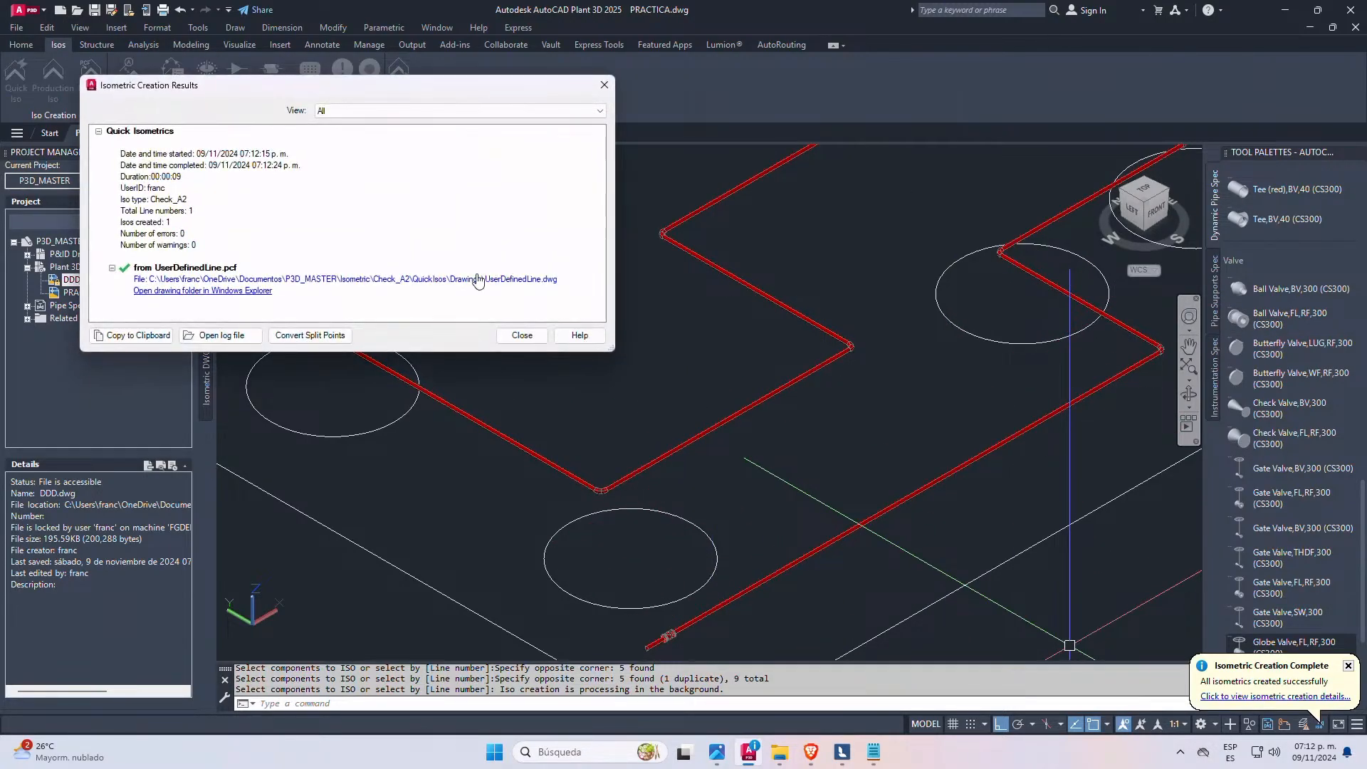
left_click(476, 283)
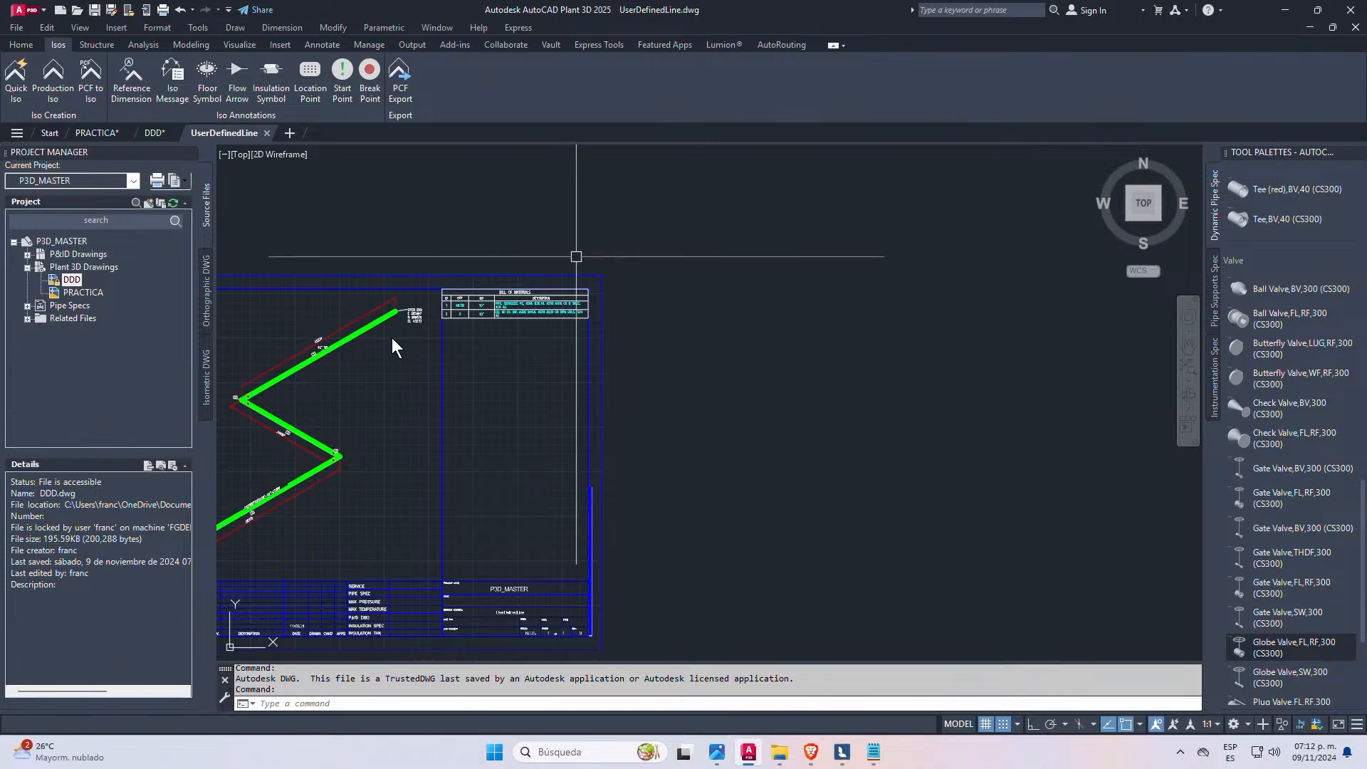
left_click(507, 313)
scroll(396, 318, "up", 2)
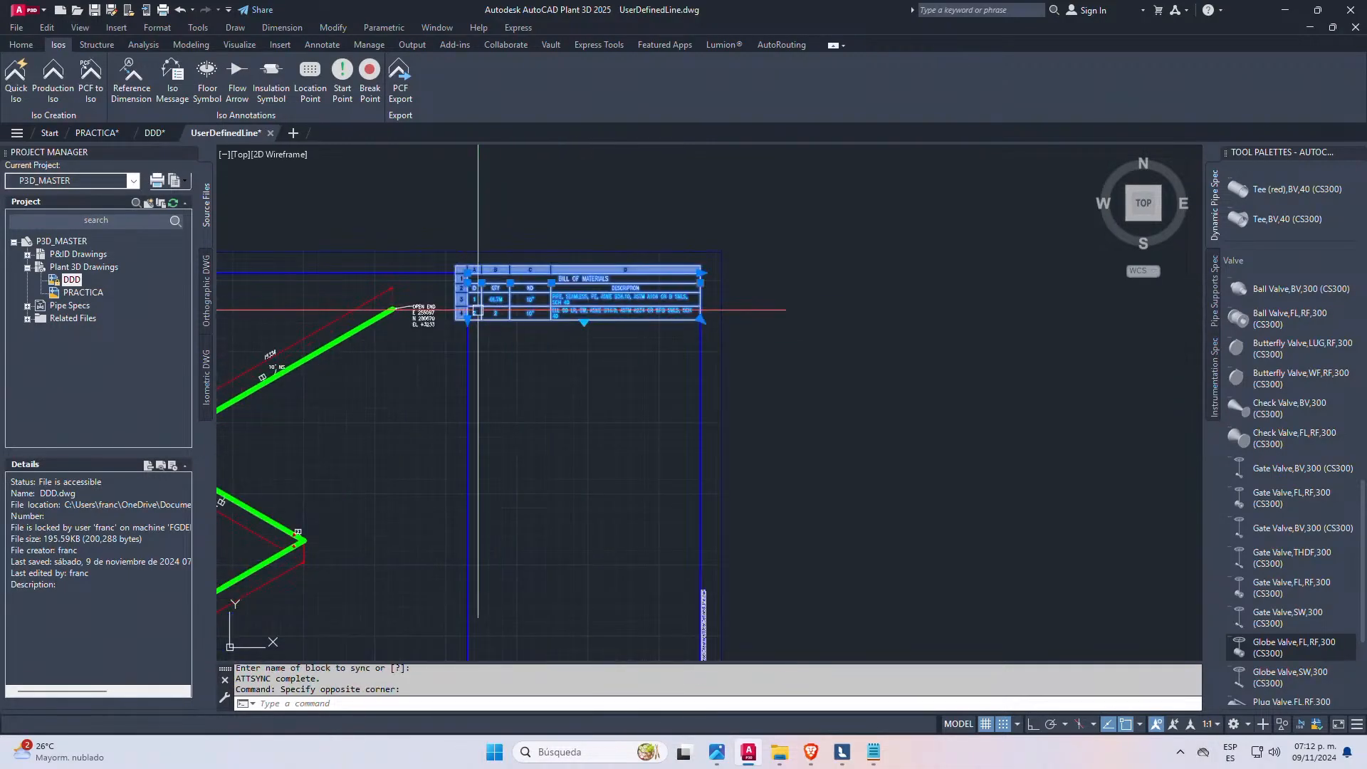
scroll(418, 308, "up", 6)
middle_click_drag(544, 328, 767, 310)
scroll(745, 260, "up", 4)
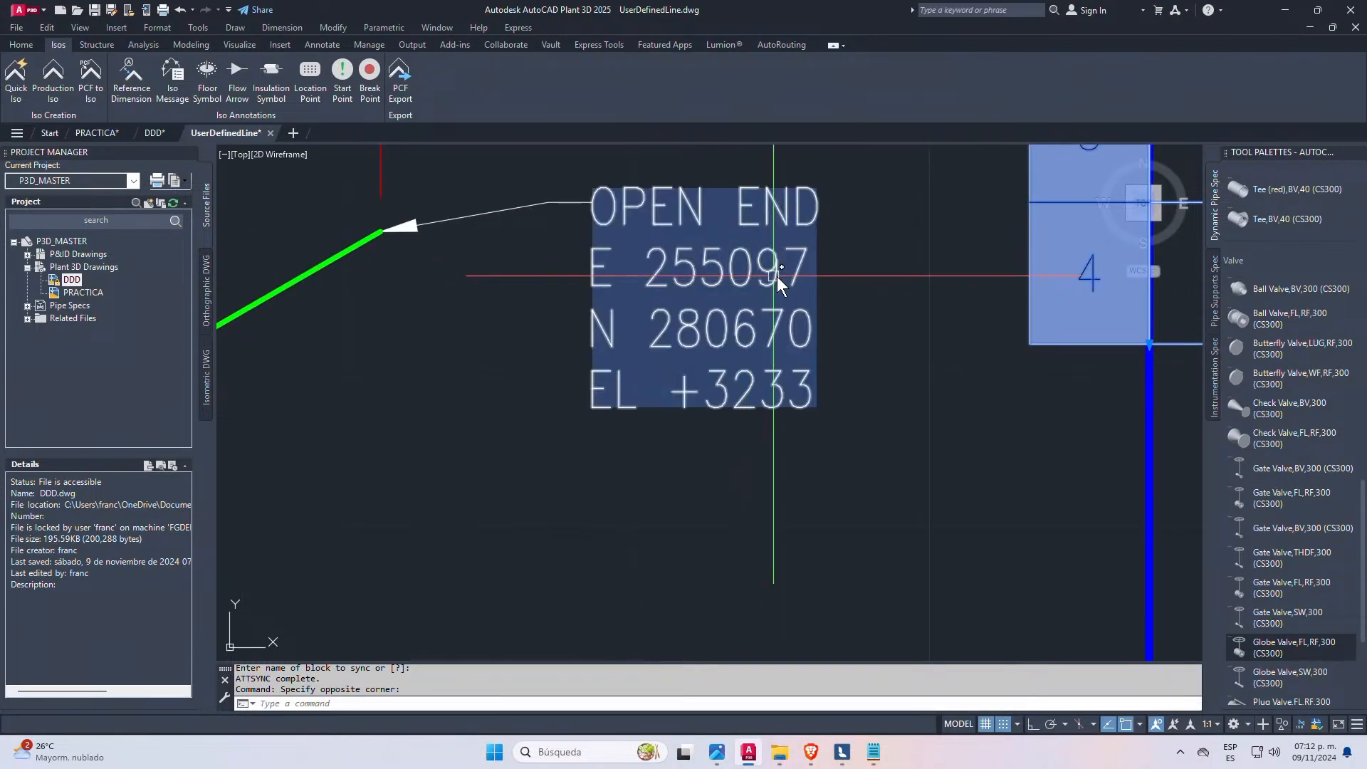
- Examine the coordinate callout at the line's continuation end, and return to the open end's callout near the bill of materials
scroll(734, 277, "down", 6)
scroll(671, 418, "up", 3)
scroll(610, 407, "up", 2)
scroll(610, 407, "up", 4)
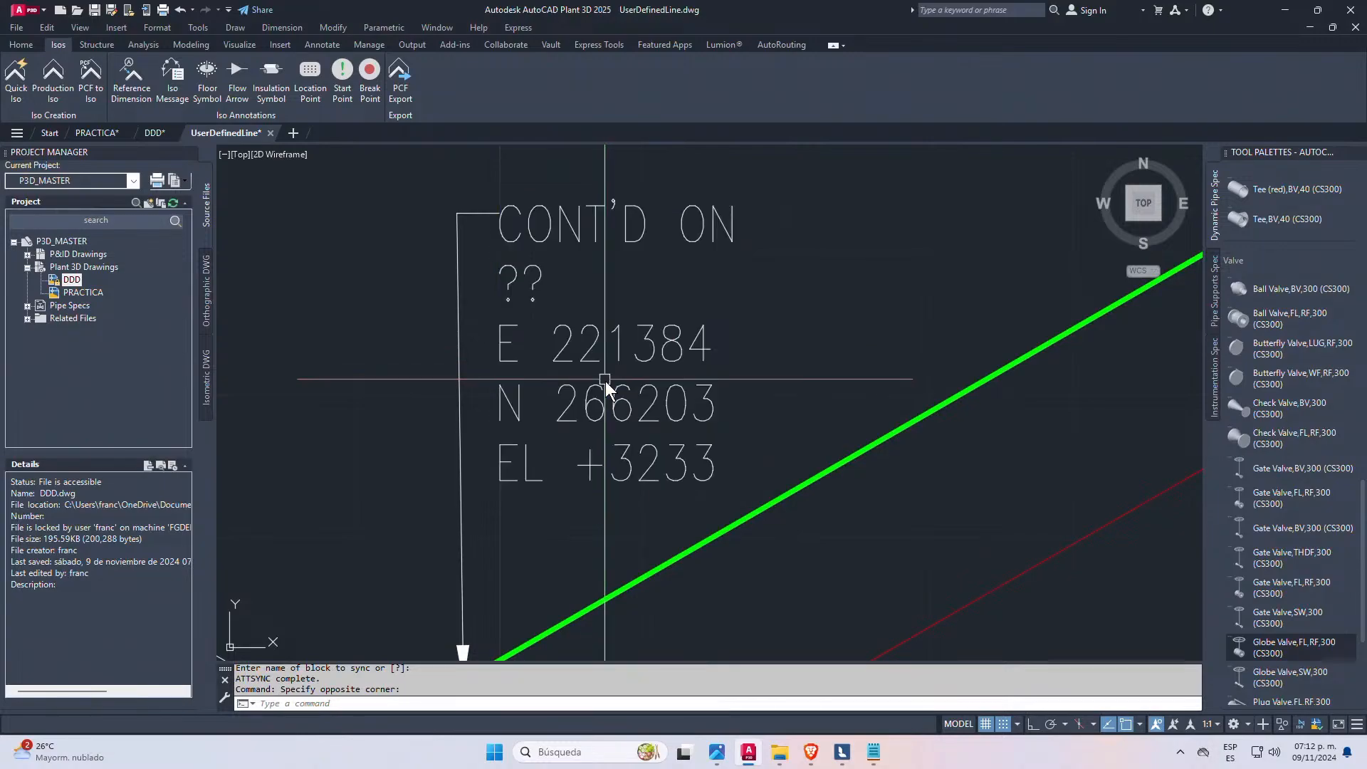
scroll(570, 442, "down", 8)
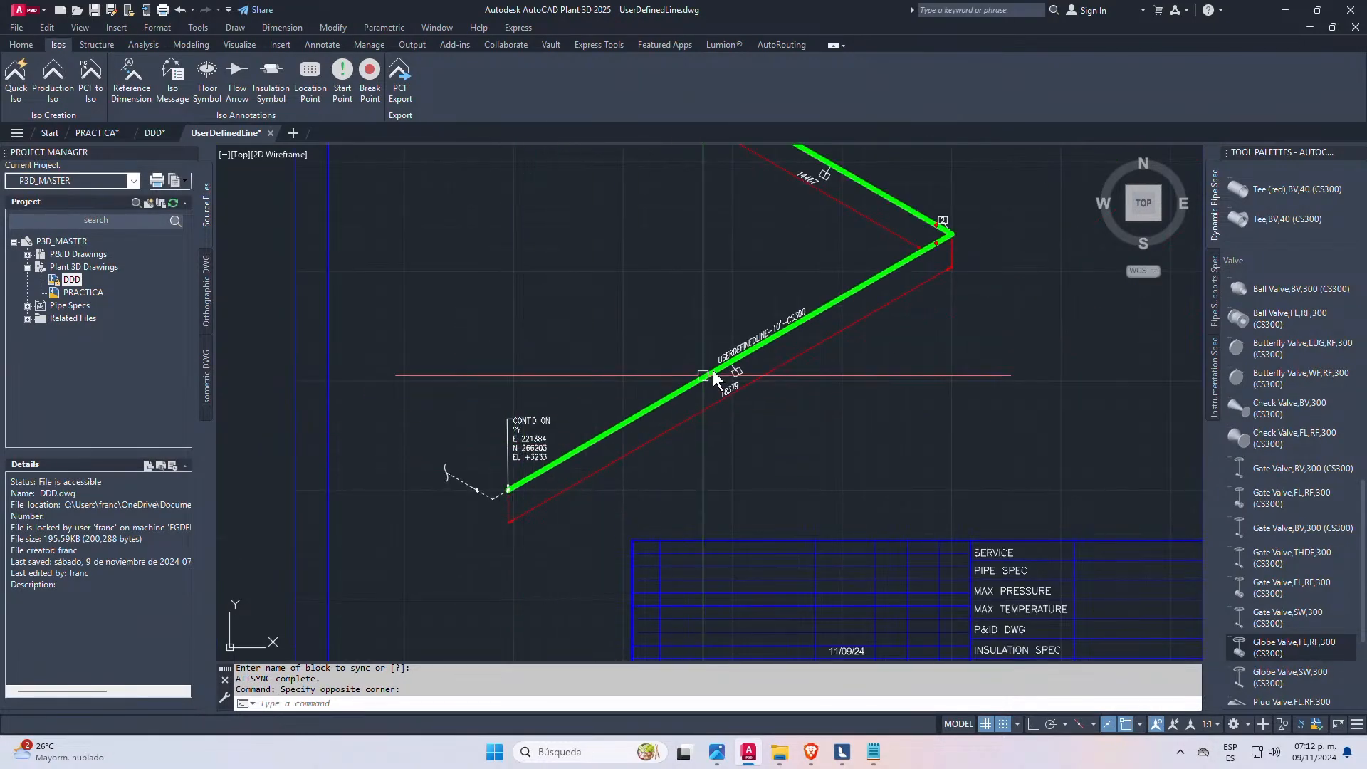
middle_click_drag(802, 263, 647, 524)
middle_click_drag(845, 281, 666, 479)
scroll(826, 320, "up", 4)
scroll(801, 383, "down", 4)
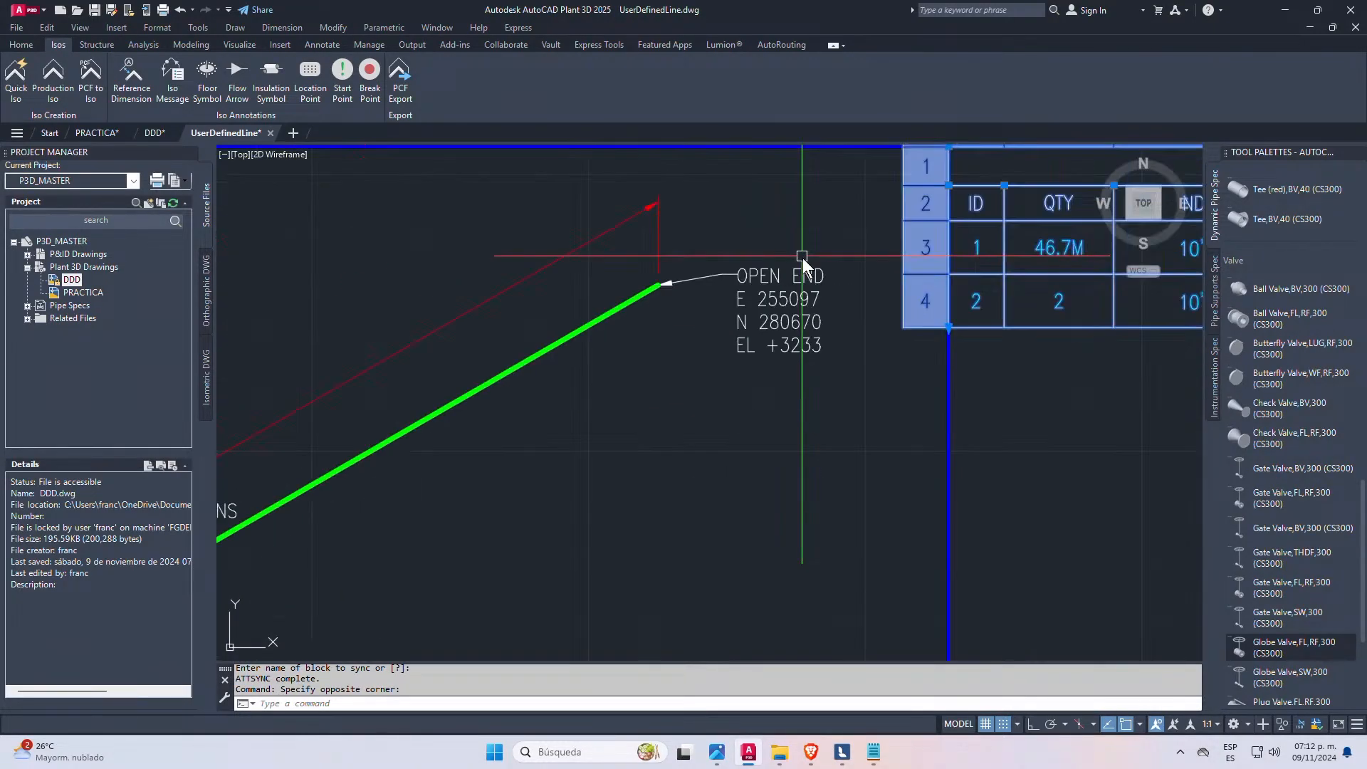
- Identify the coordinates of the matching open pipe end in the PRACTICA model with the ID command
left_click(151, 133)
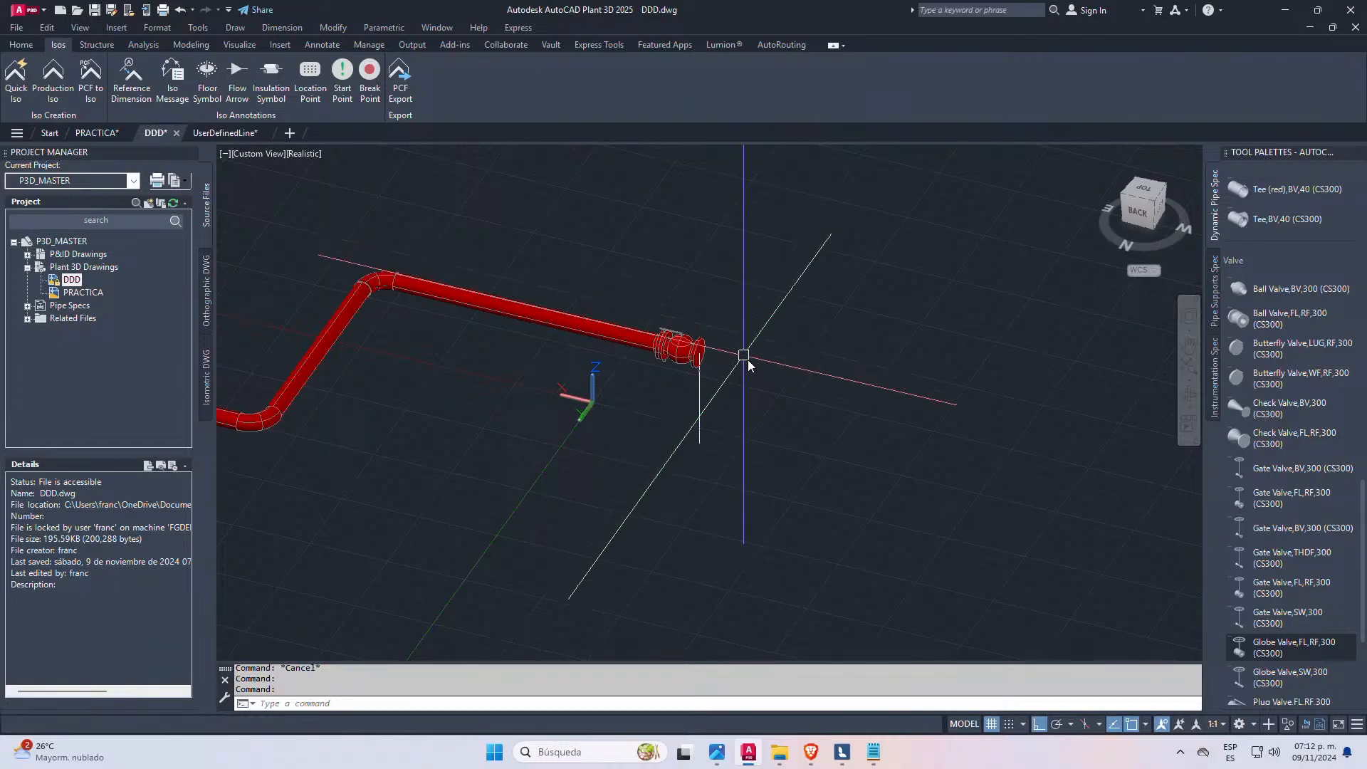
left_click(235, 134)
left_click(93, 133)
scroll(681, 305, "down", 2)
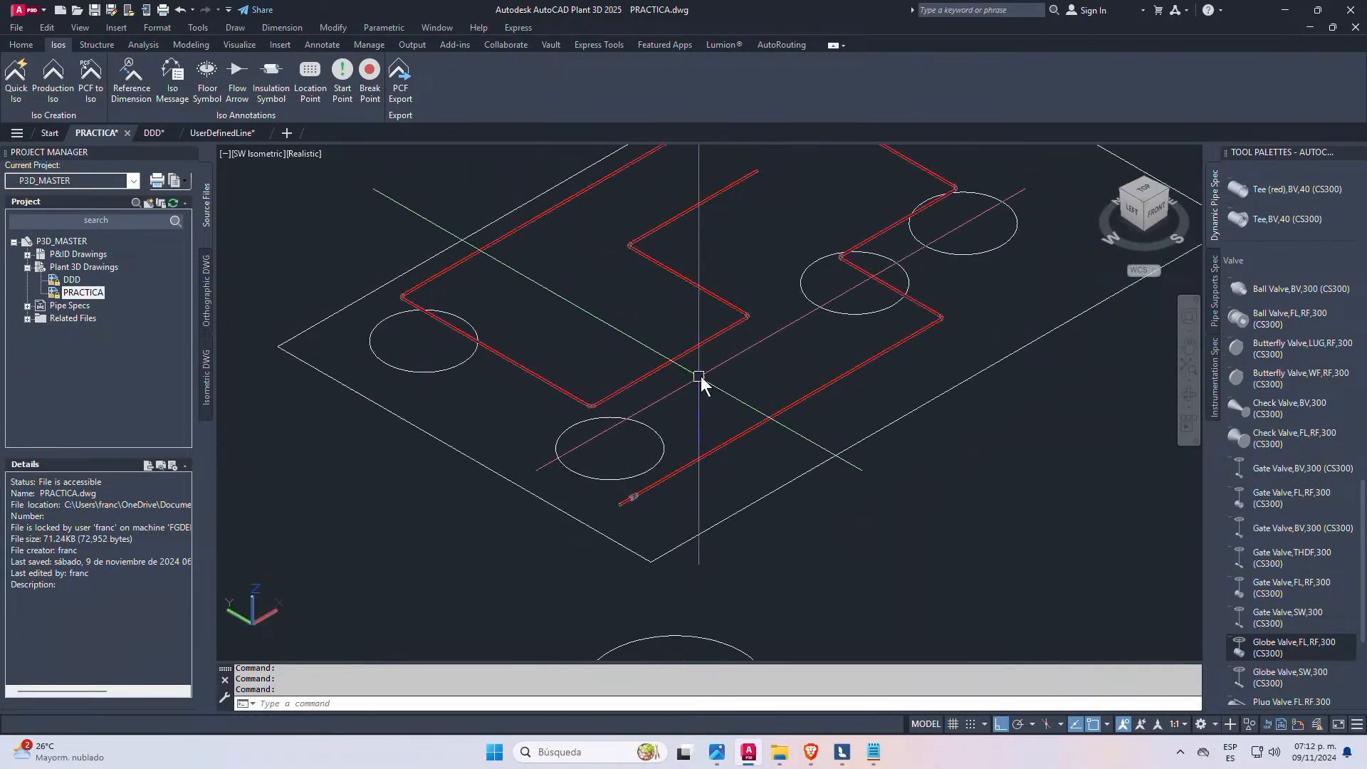
scroll(760, 213, "up", 3)
middle_click_drag(760, 213, 712, 508)
scroll(710, 498, "up", 10)
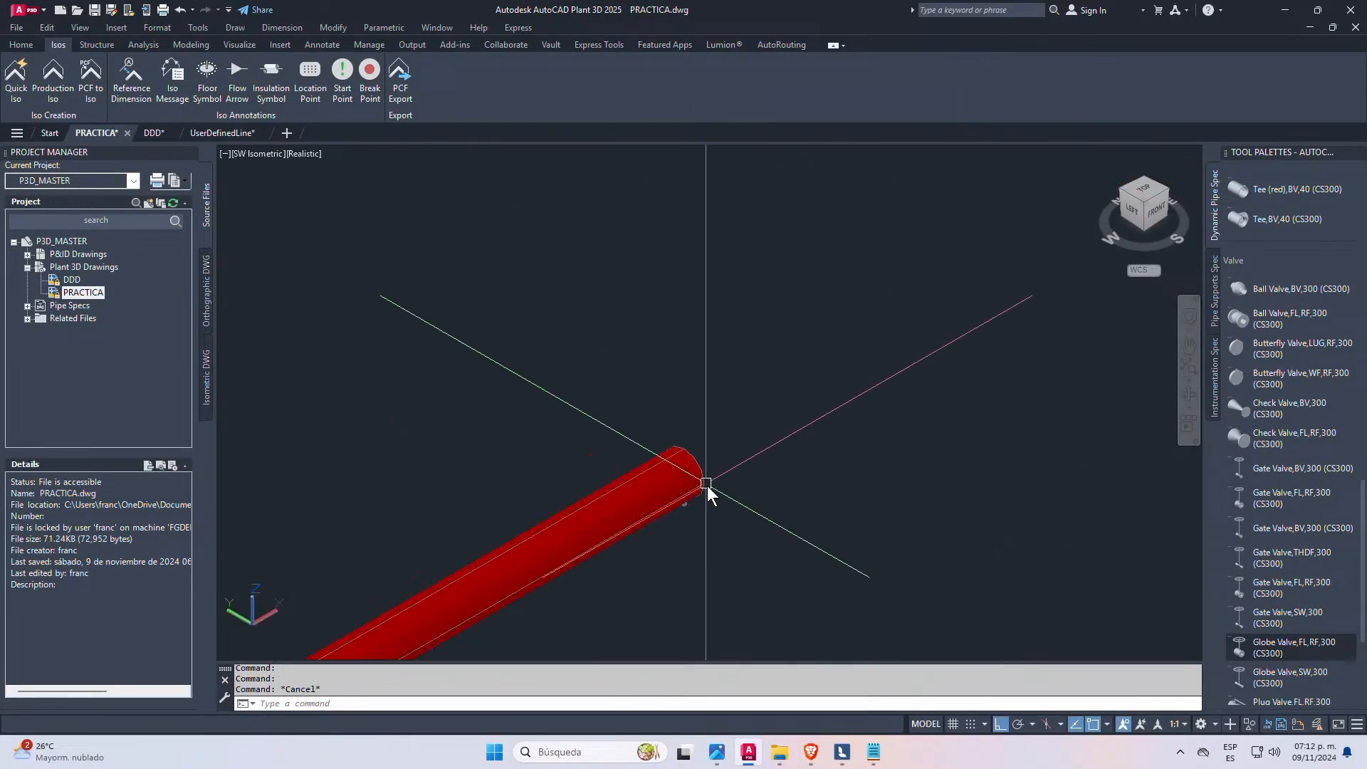
key("Escape")
type("ID")
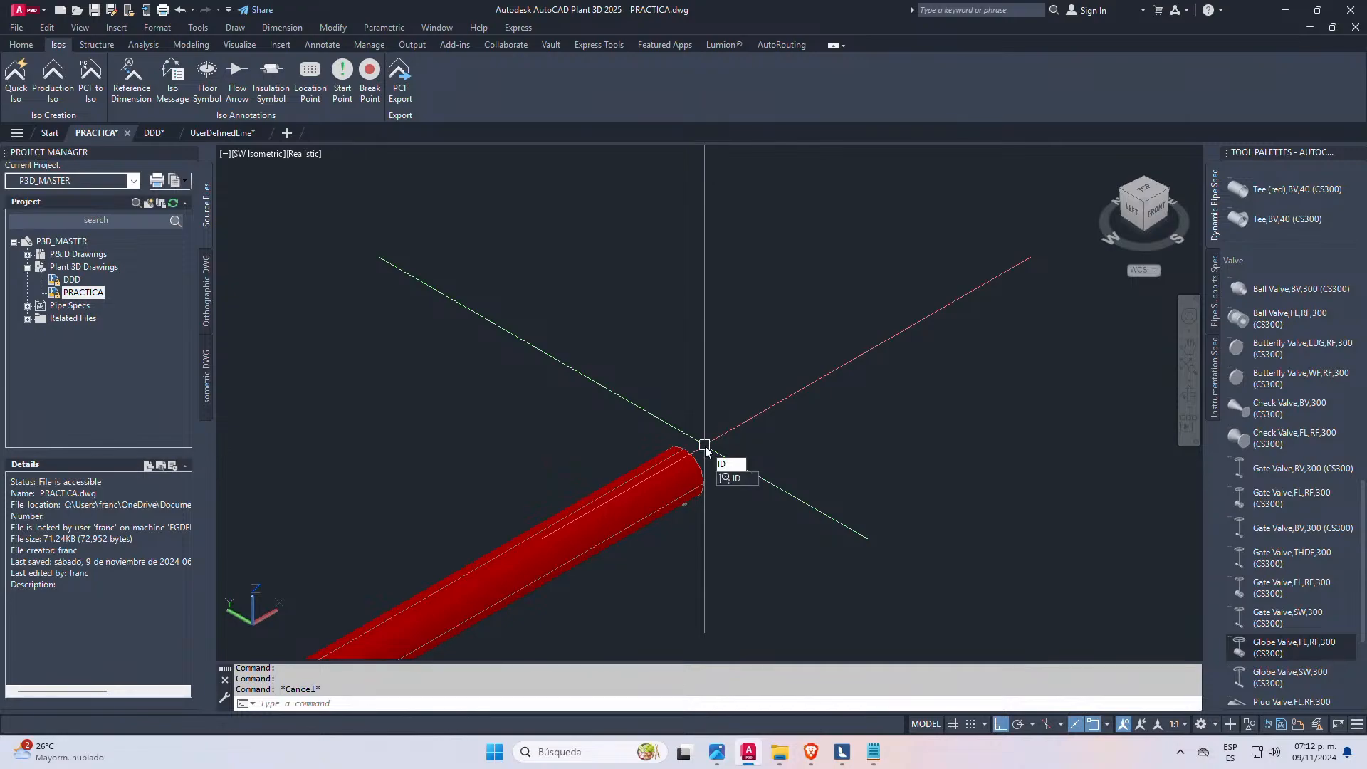
key("Return")
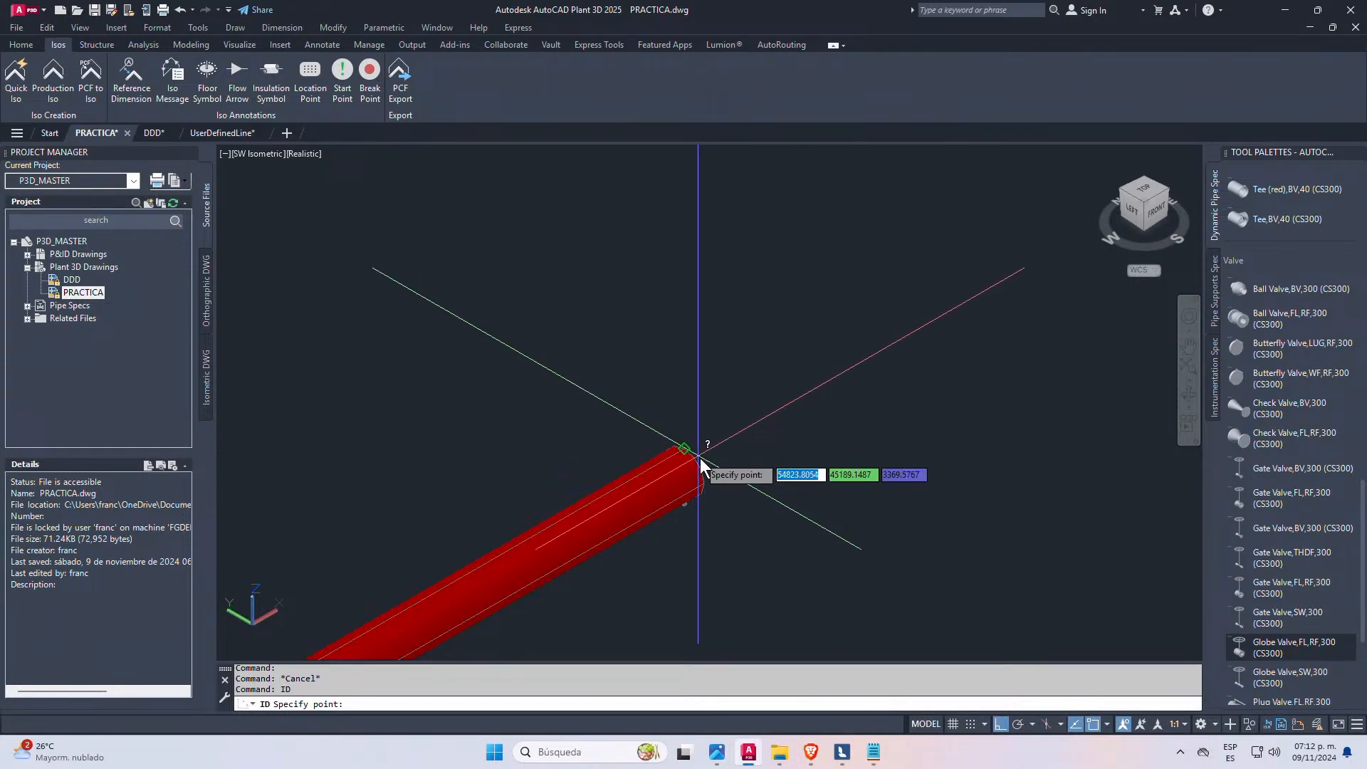
left_click(697, 470)
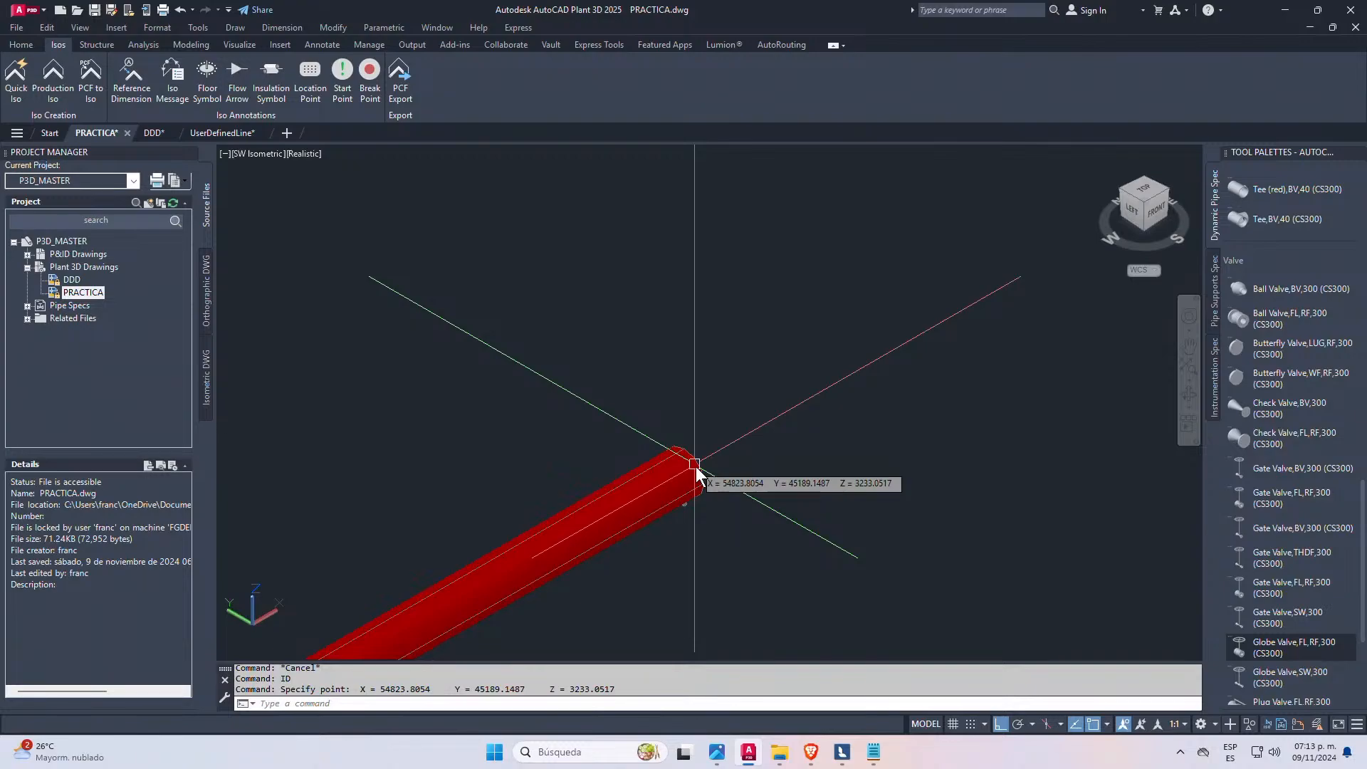
key("Escape")
key("Escape")
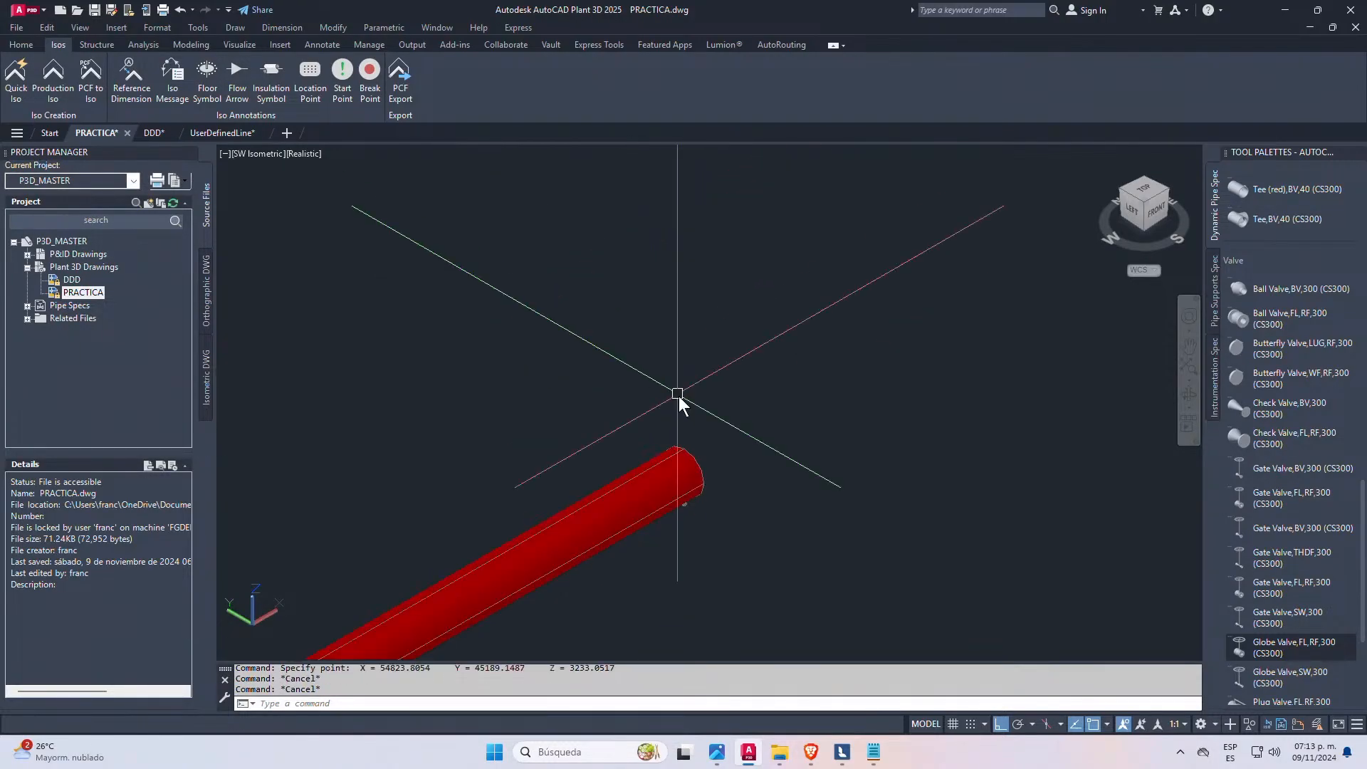
- Compare the isometric's open end coordinates with the recorded X and Y values in the coordinate note
left_click(220, 137)
scroll(719, 398, "up", 5)
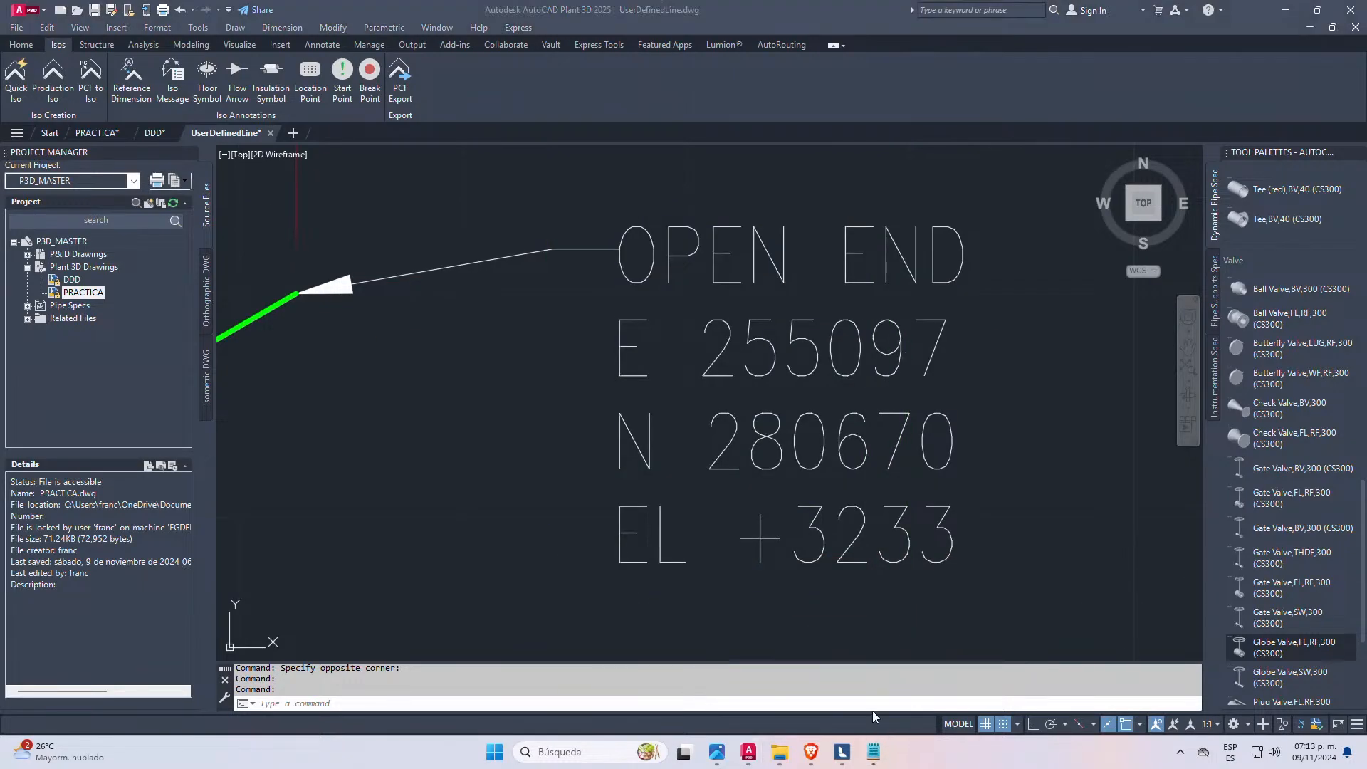
left_click(882, 751)
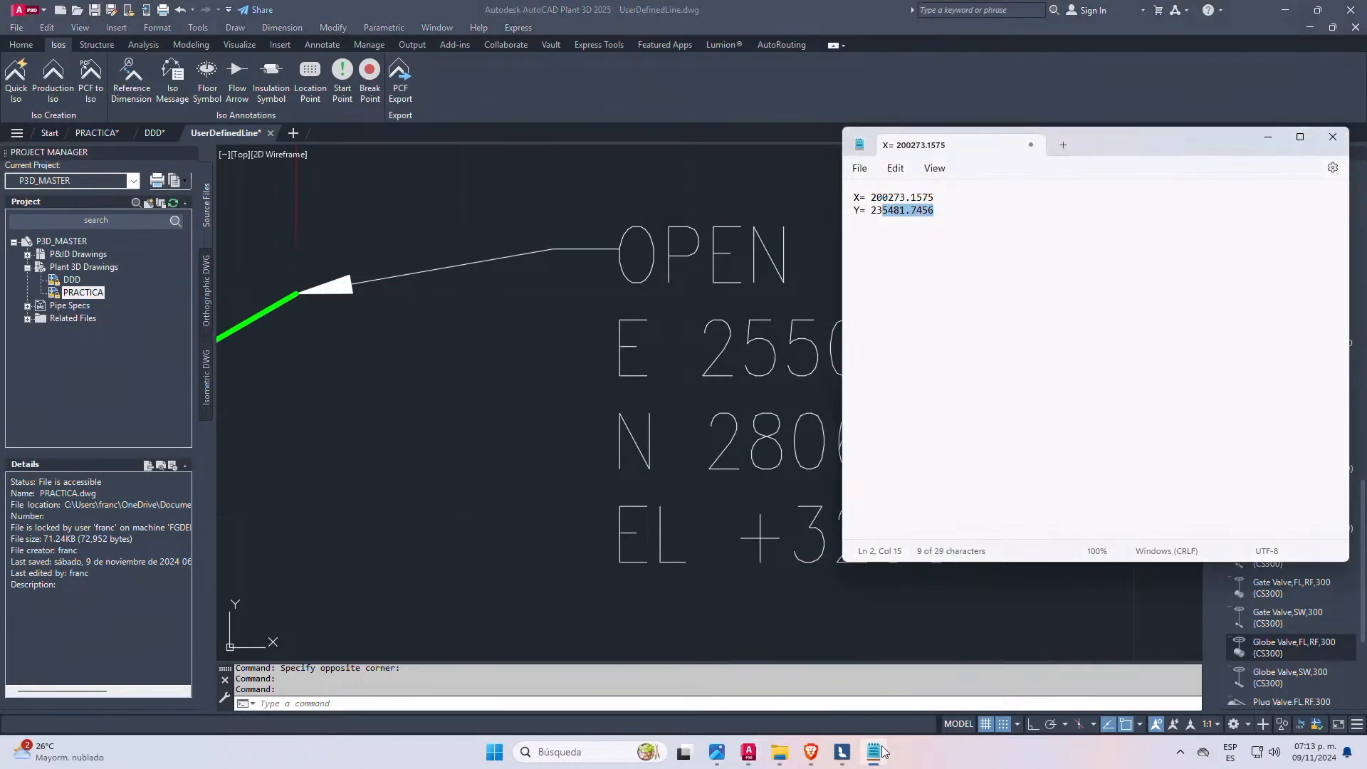
left_click(621, 288)
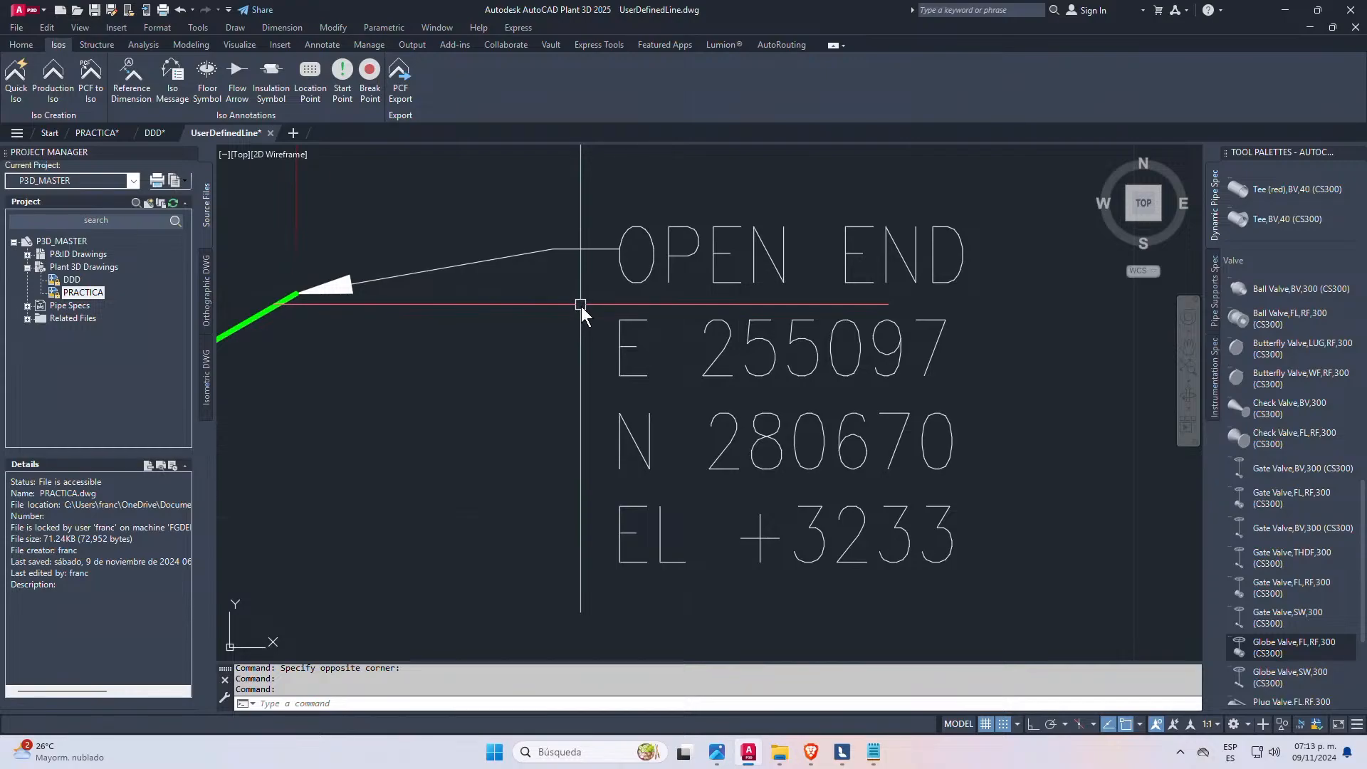
right_click(83, 244)
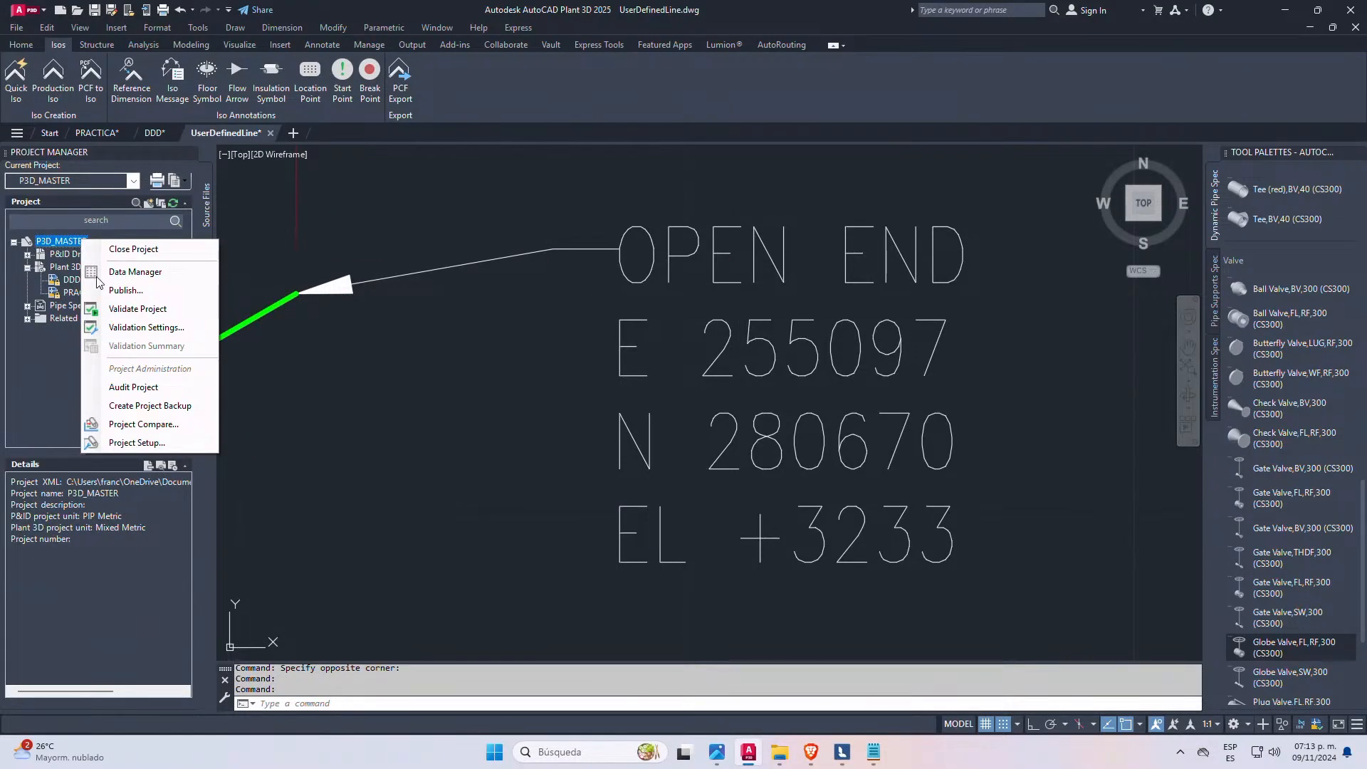
key("Escape")
key("Escape")
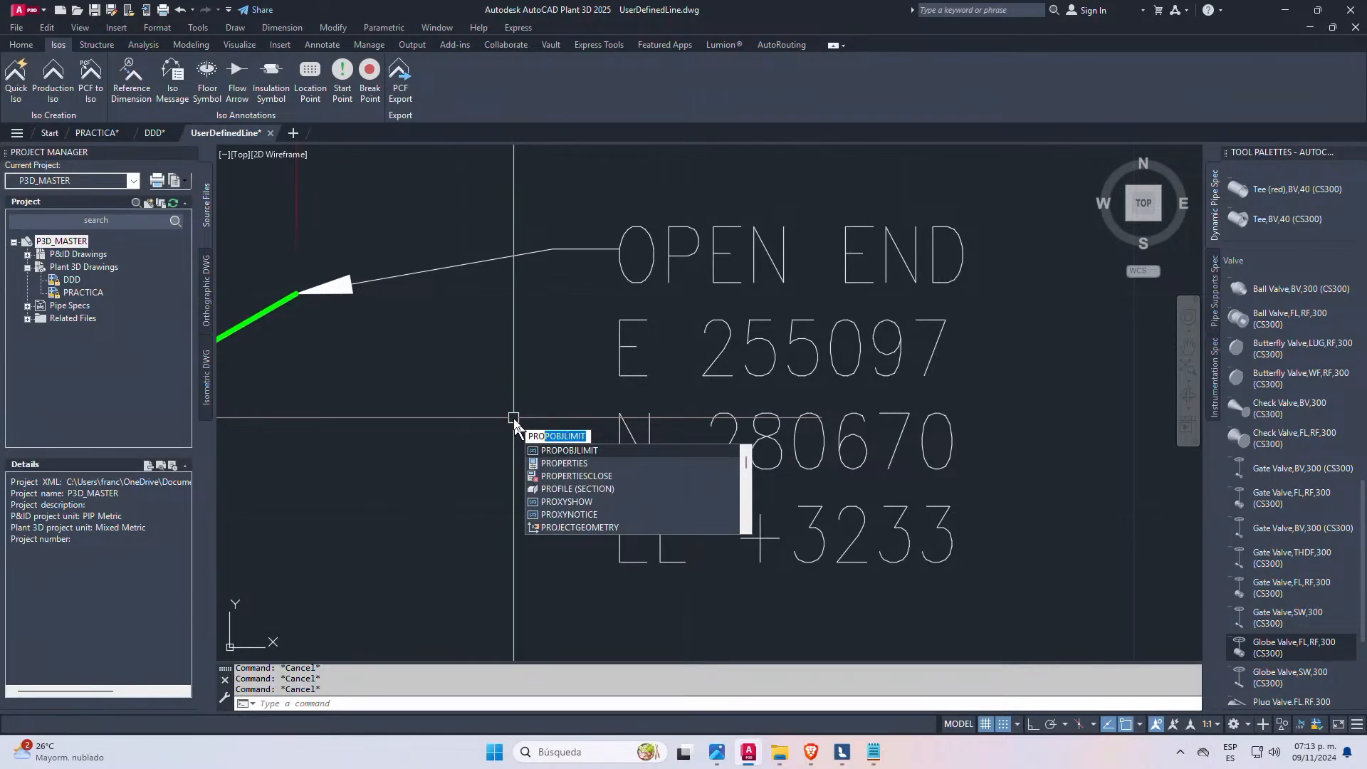
- Open the project setup with PROJECTSETUP and show the coordinate note beside it
type("PROJE")
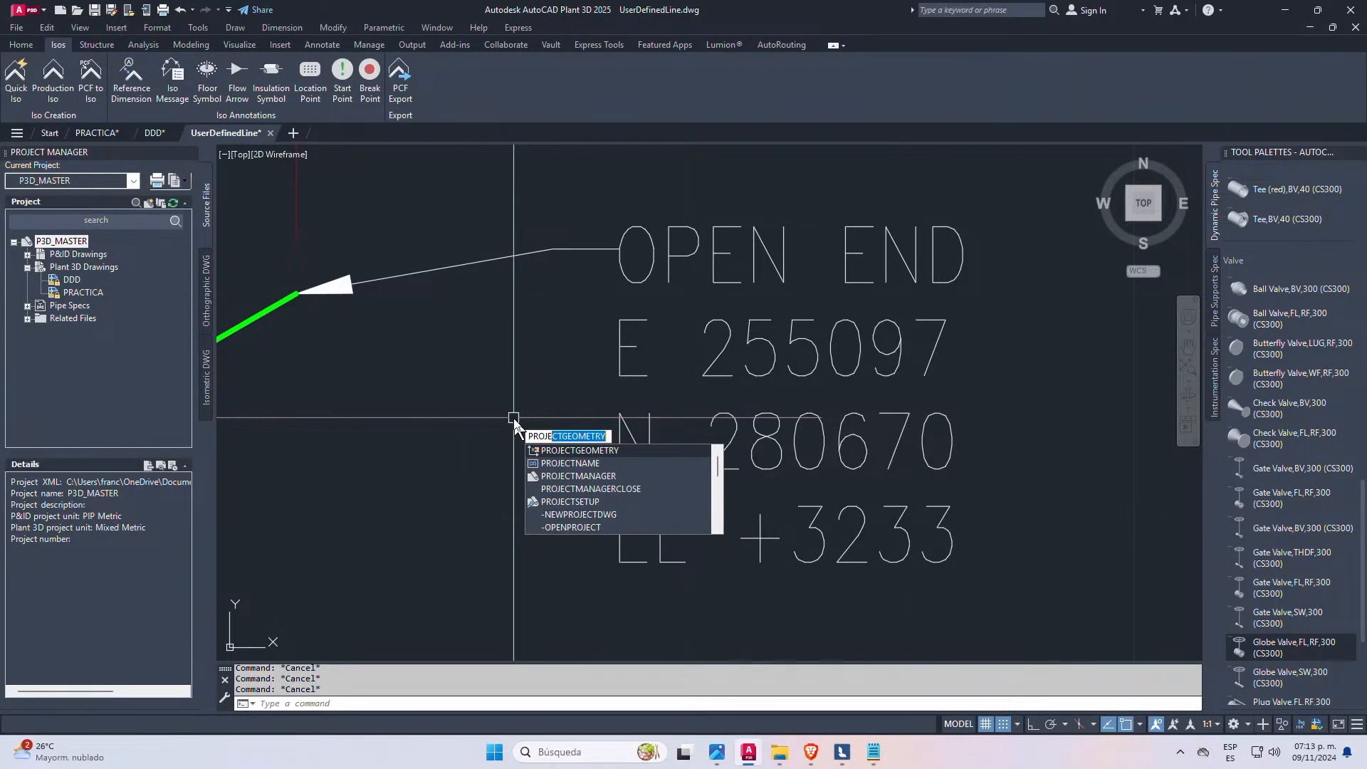
left_click(595, 502)
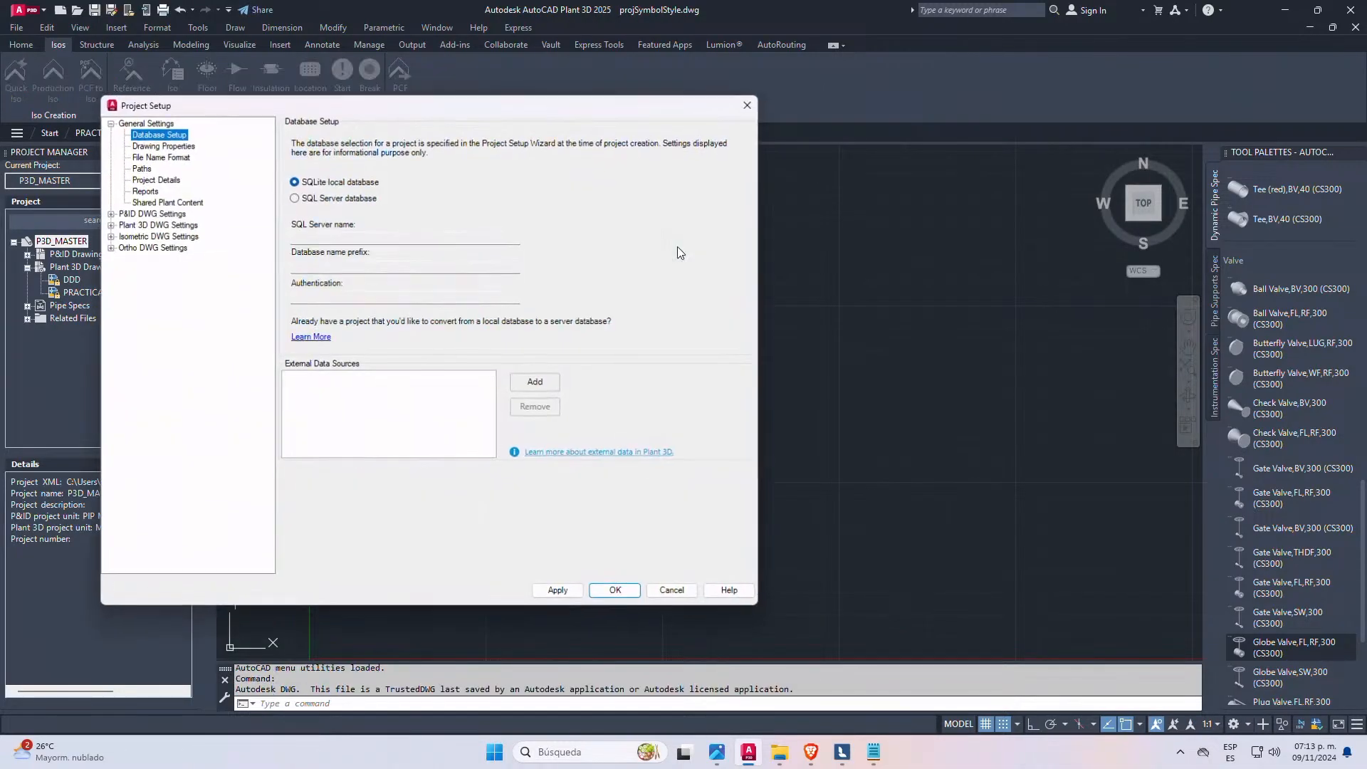
left_click(873, 752)
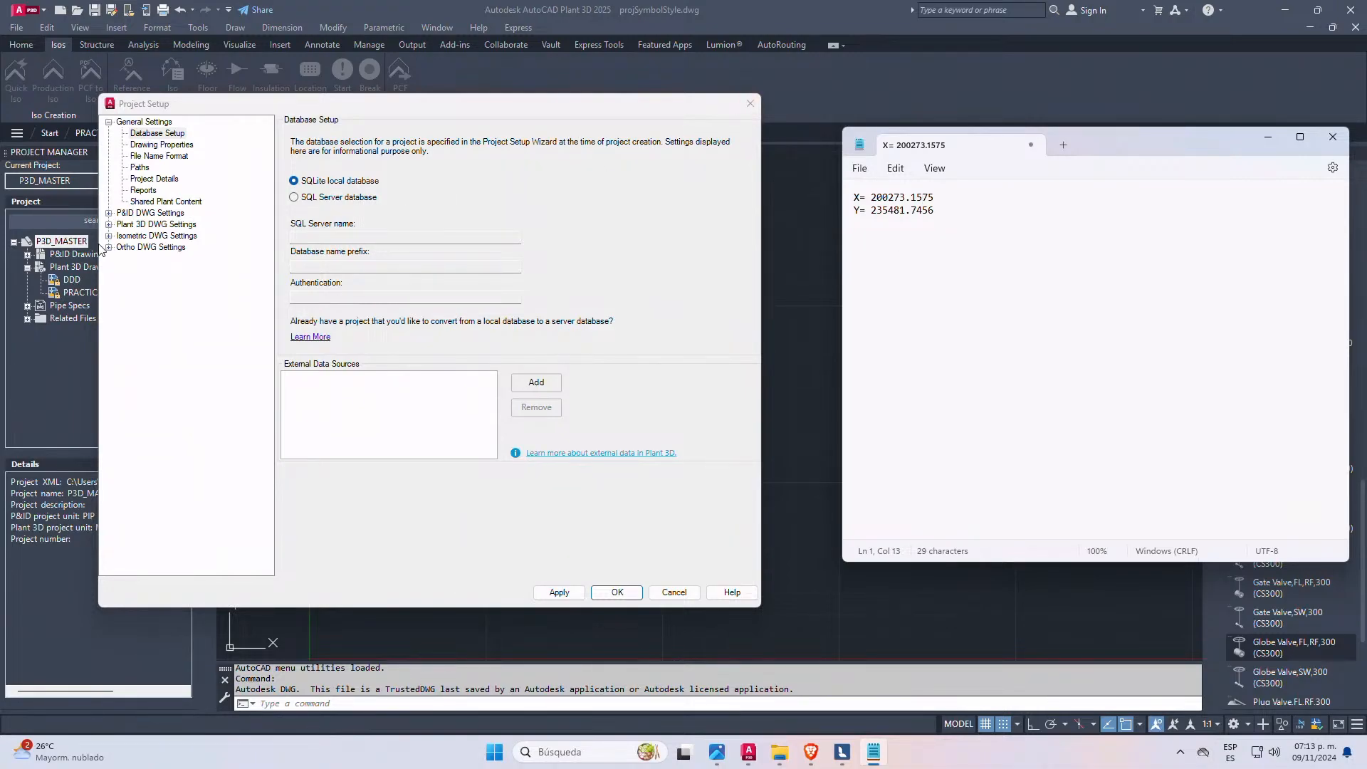
- Review the offset location distances in the Check_A2 iso style default settings against the coordinate note, and close the setup
left_click(110, 226)
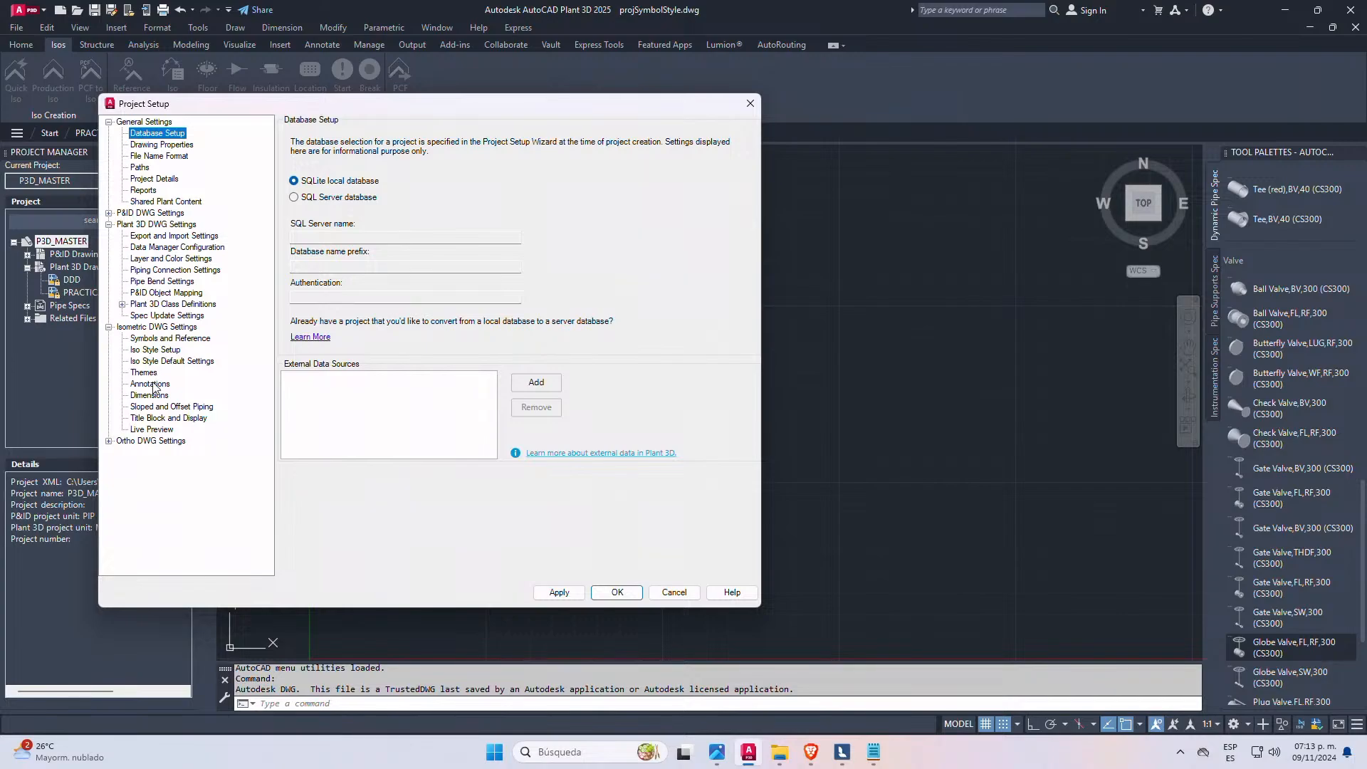
left_click(163, 351)
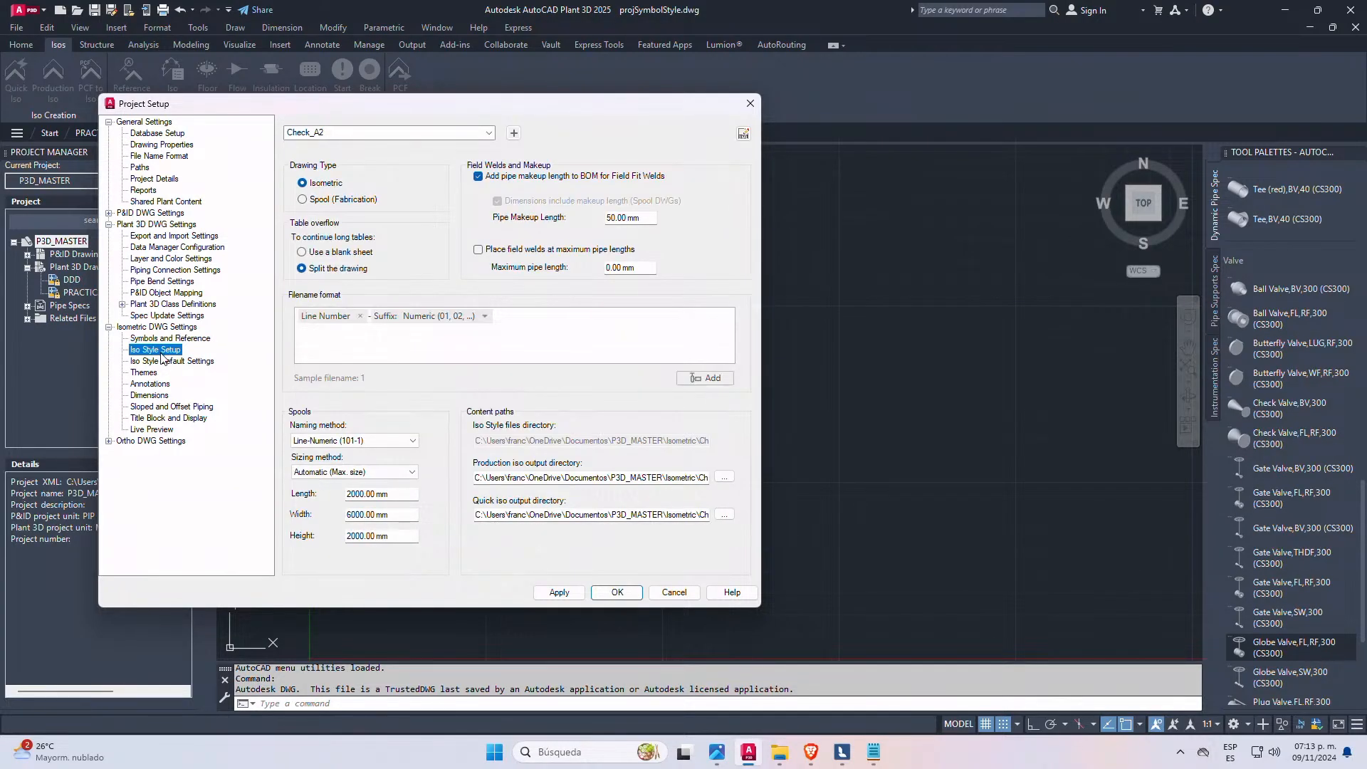
left_click(160, 339)
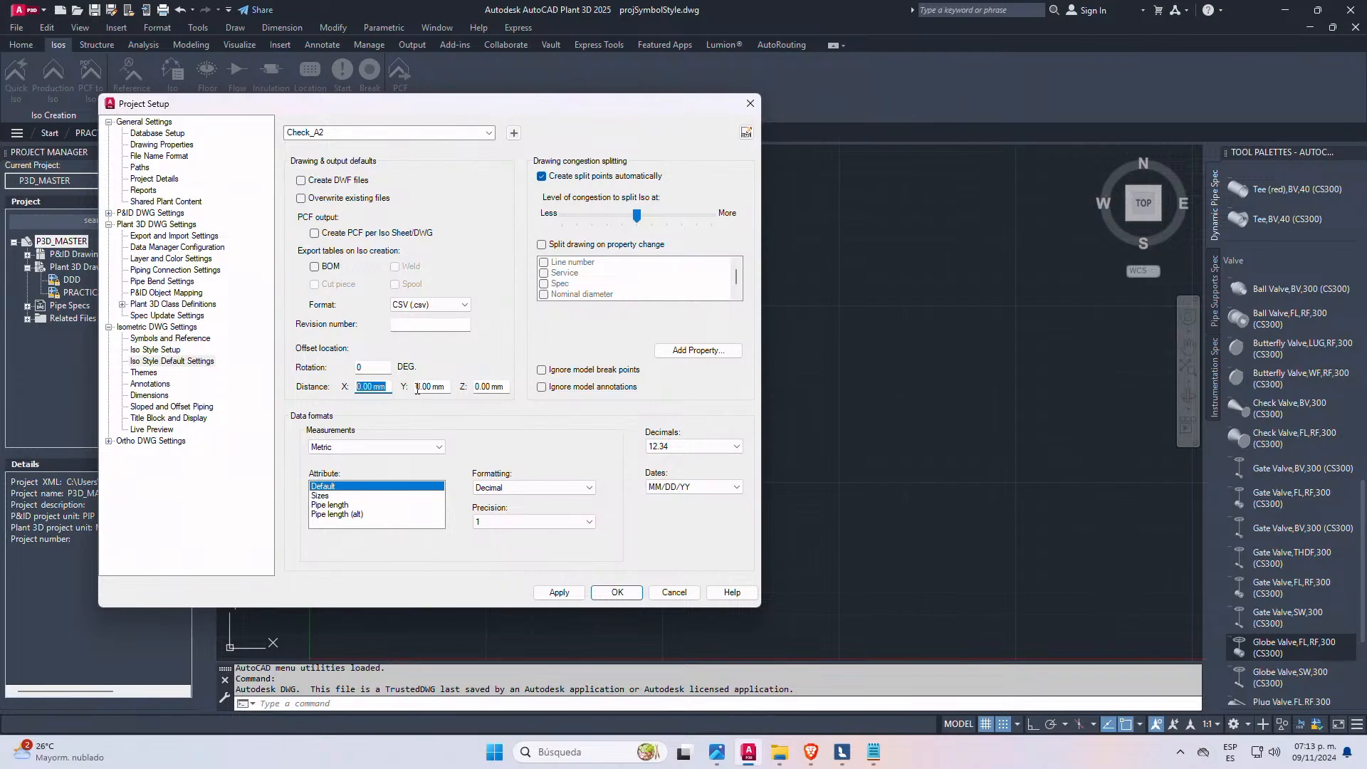
left_click(873, 752)
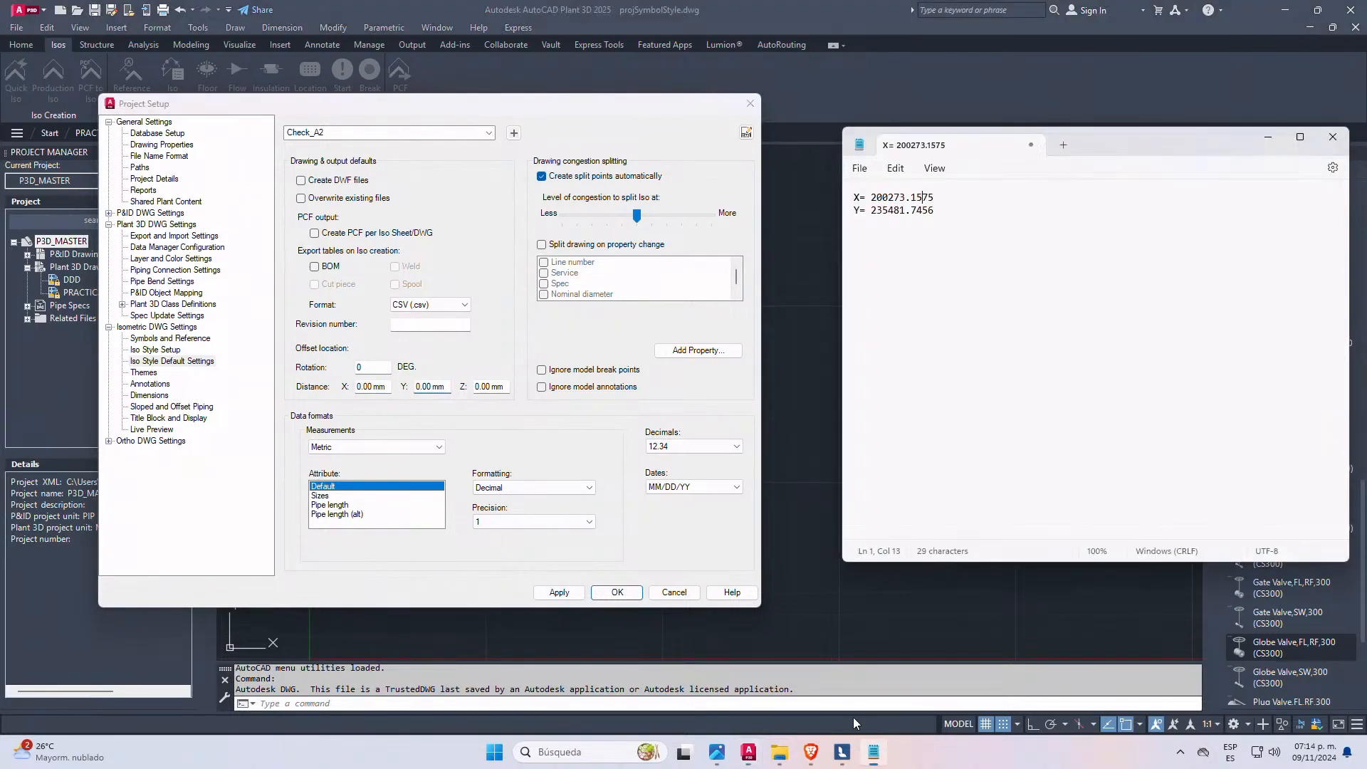
left_click(447, 387)
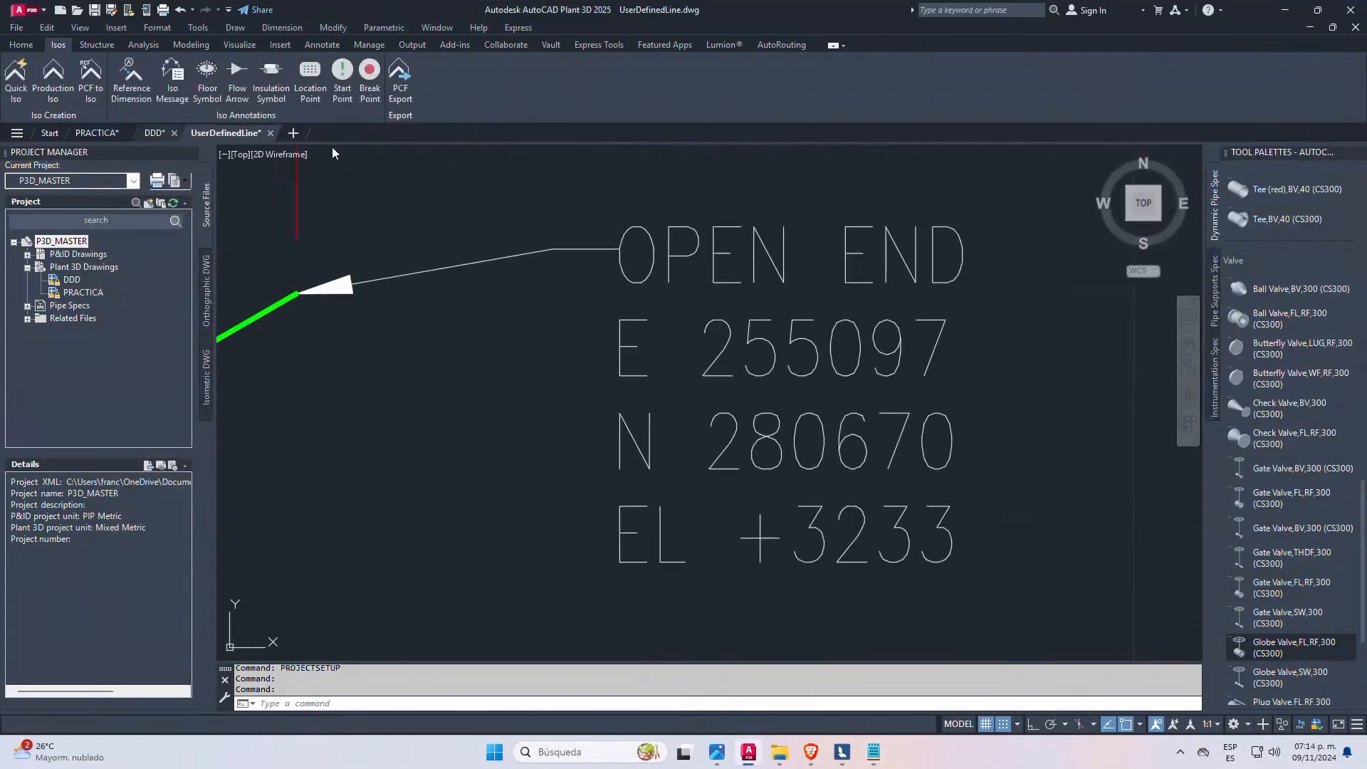
- Look over the whole isometric sheet, and view the PRACTICA plant area relative to the origin in plan and southwest isometric
scroll(723, 329, "down", 4)
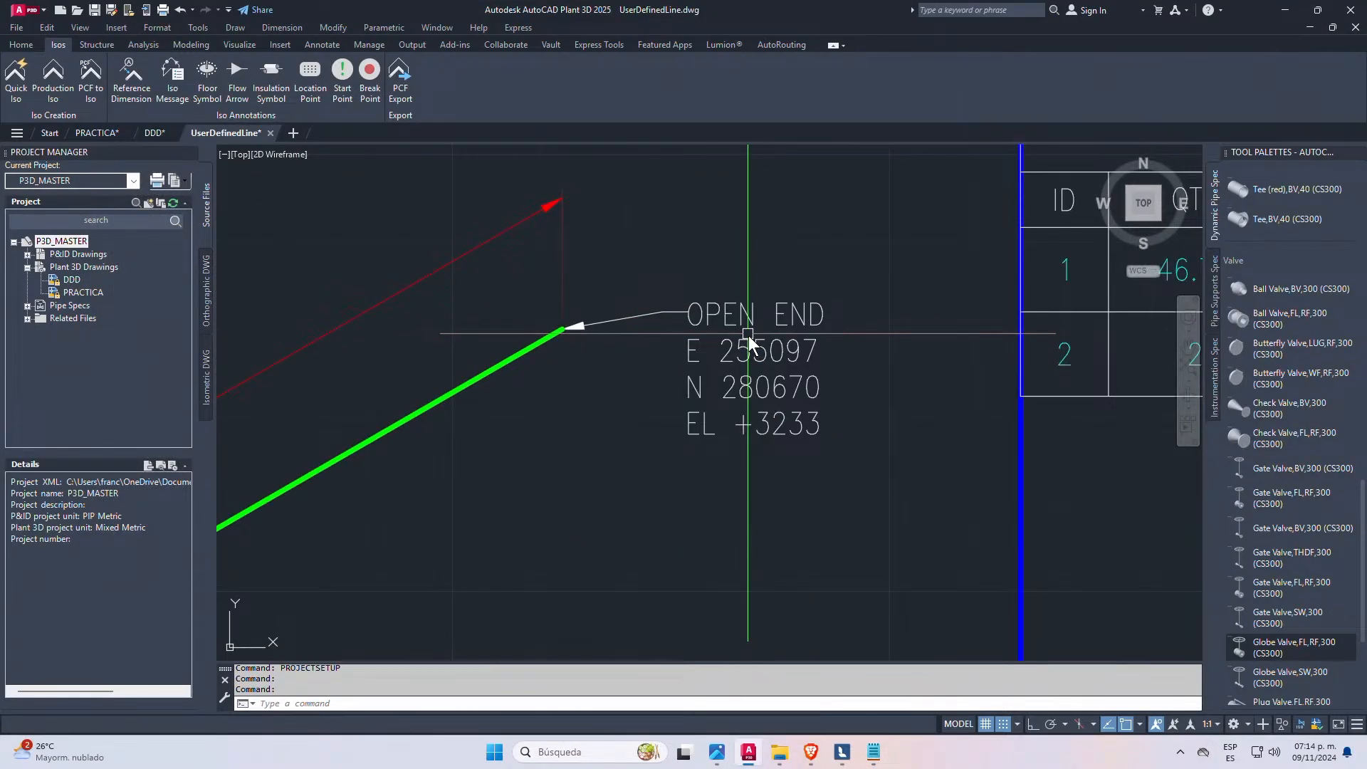
scroll(678, 269, "down", 8)
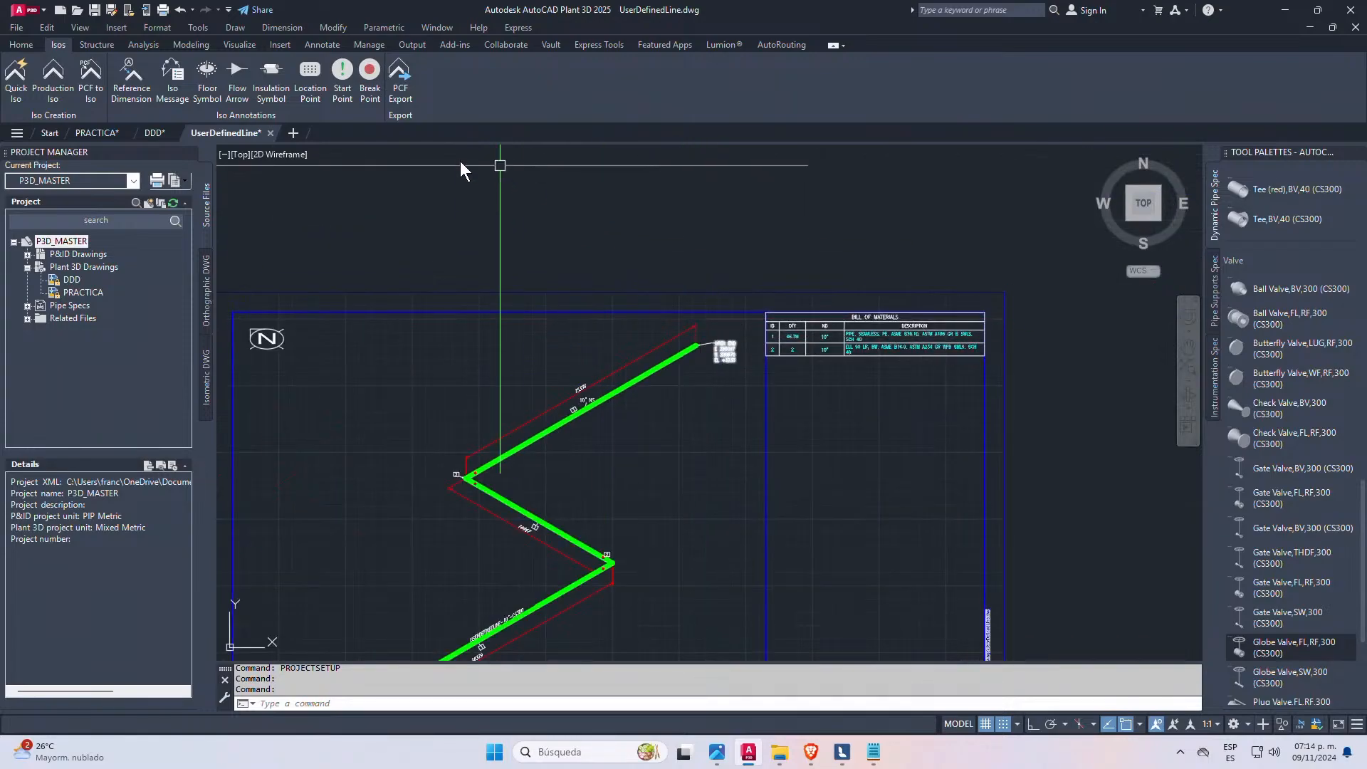
left_click(103, 134)
scroll(694, 343, "down", 3)
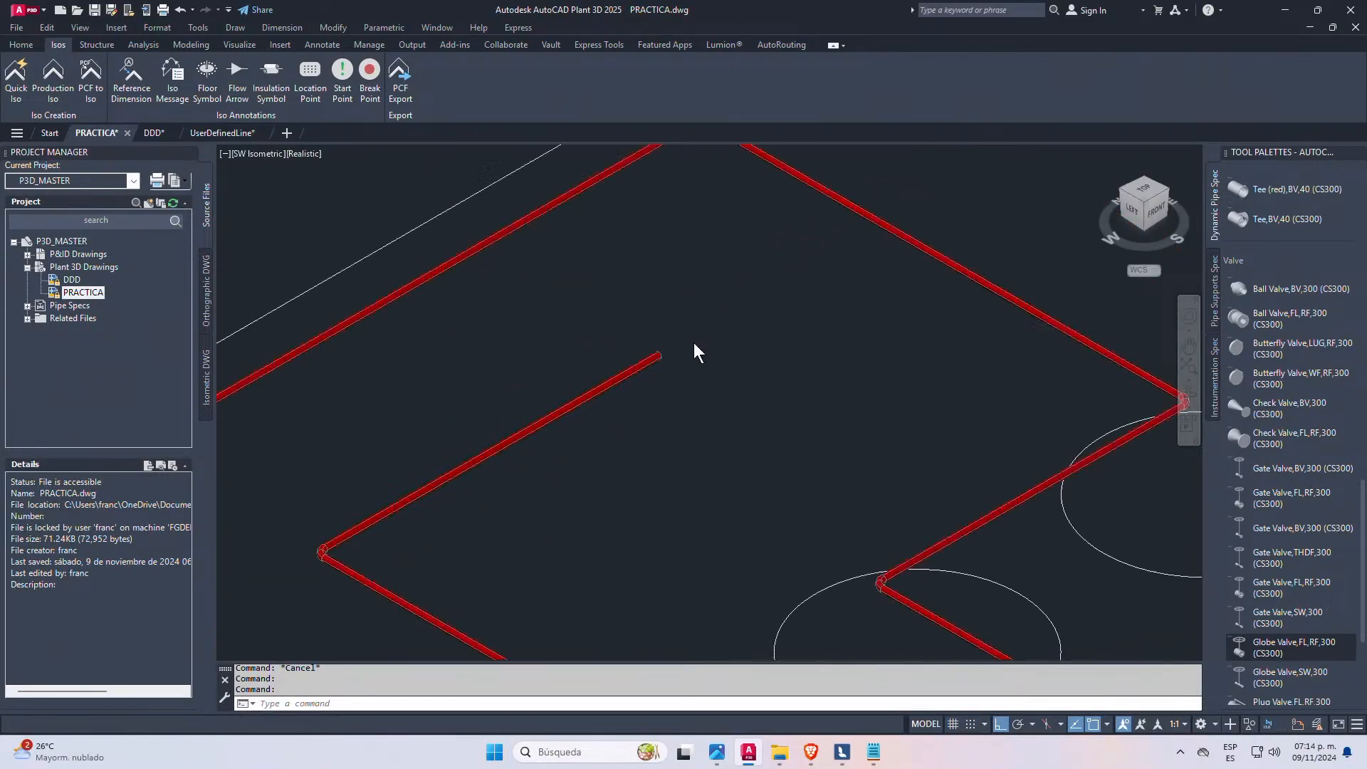
left_click(1138, 190)
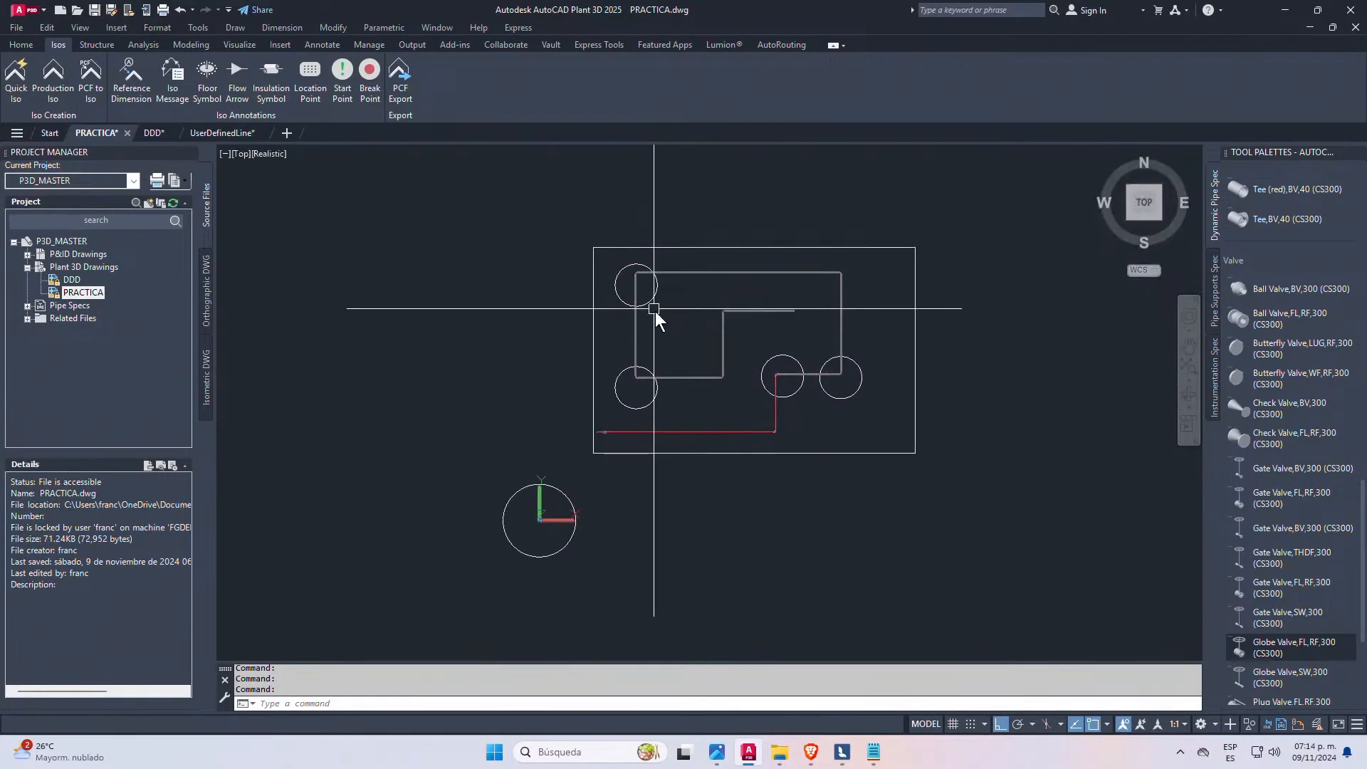
middle_click_drag(743, 379, 664, 359)
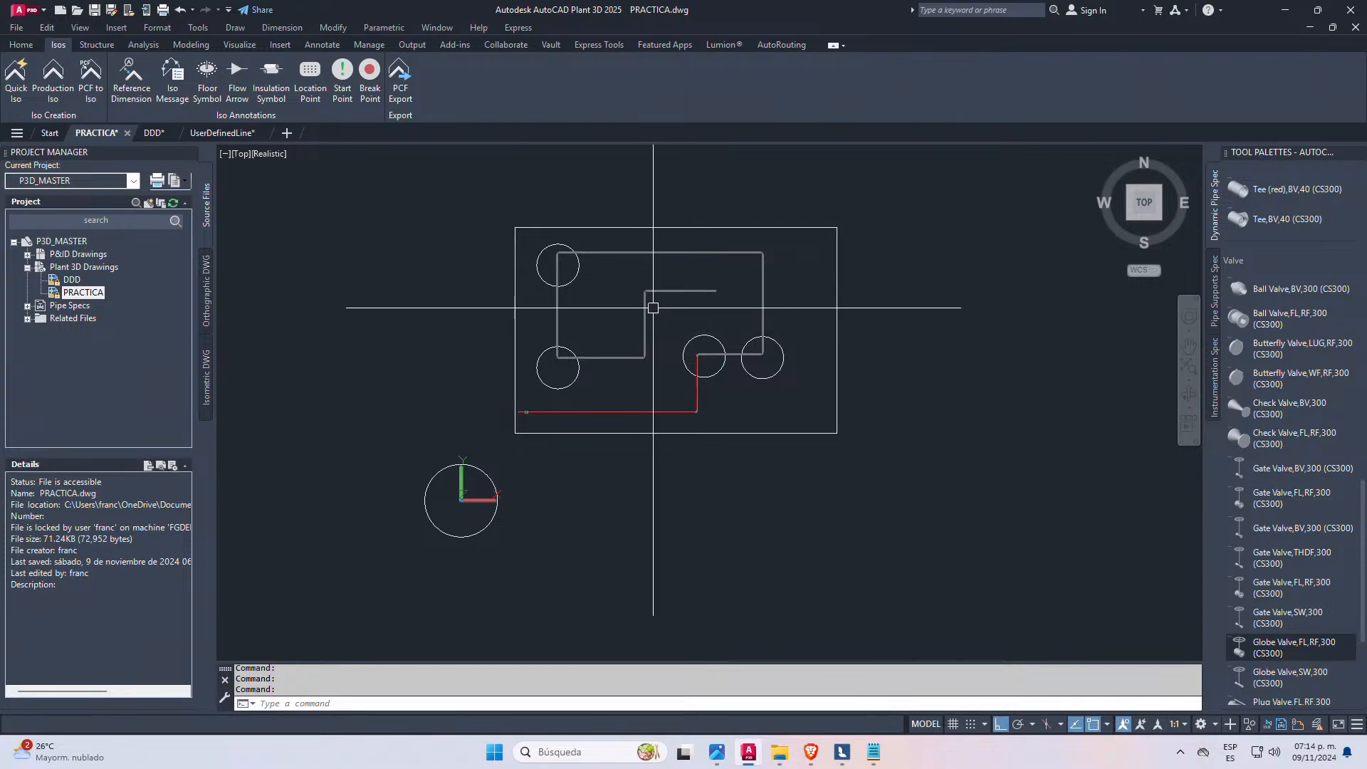
middle_click_drag(652, 308, 510, 304)
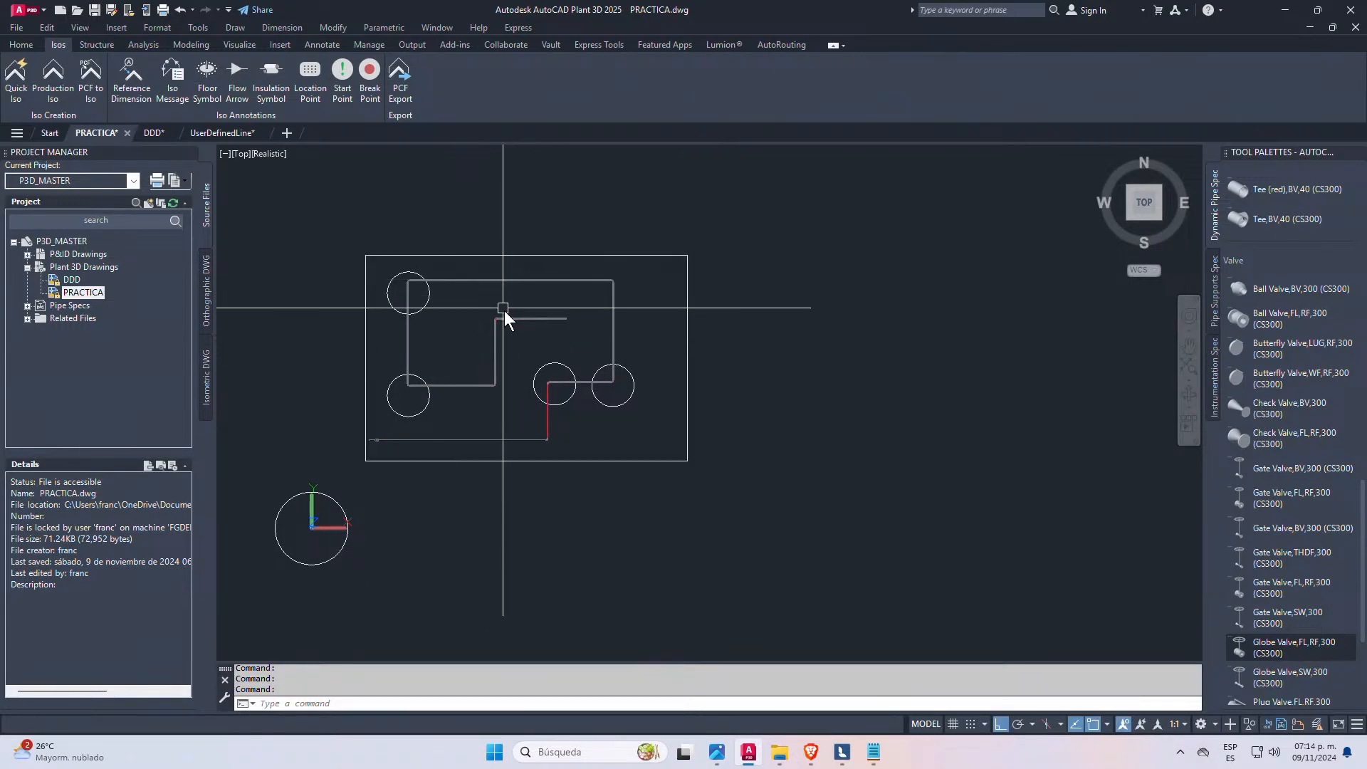
left_click(1129, 223)
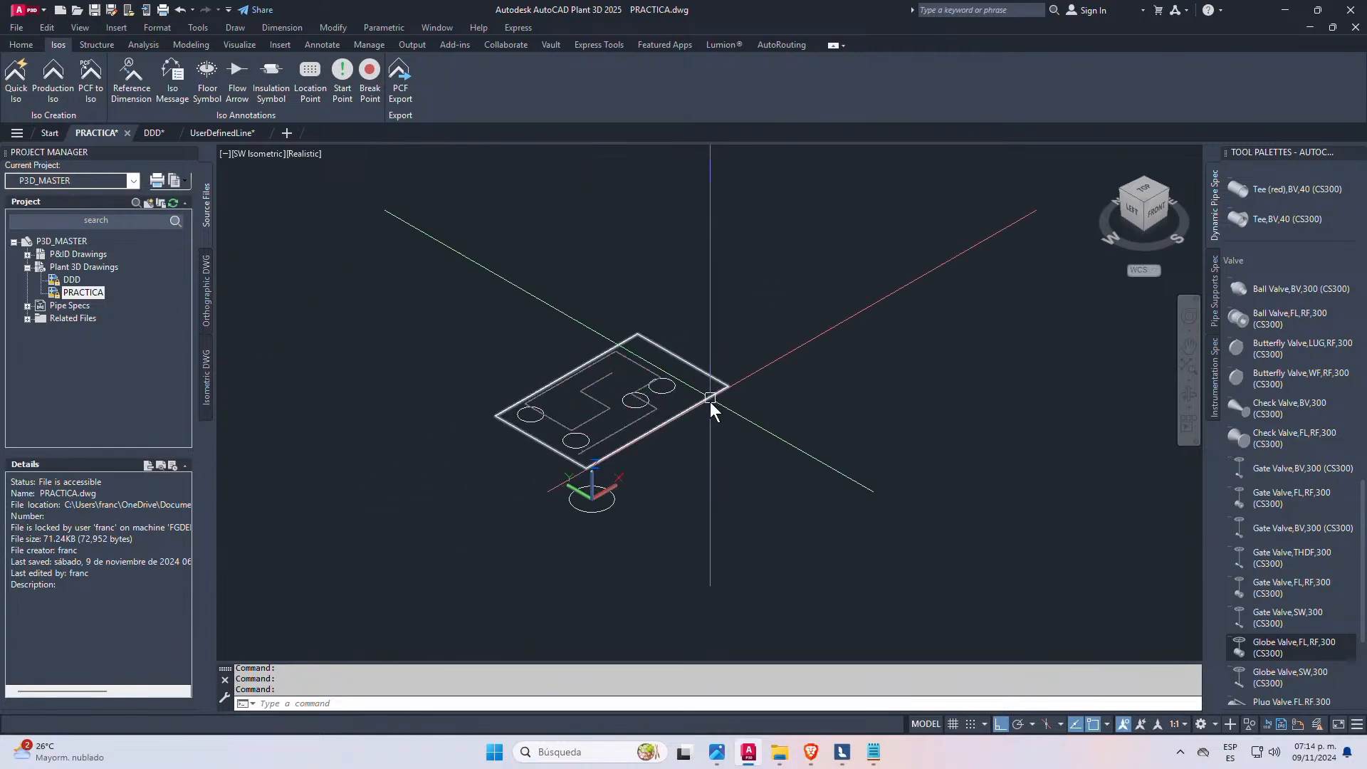
key("Escape")
key("Escape")
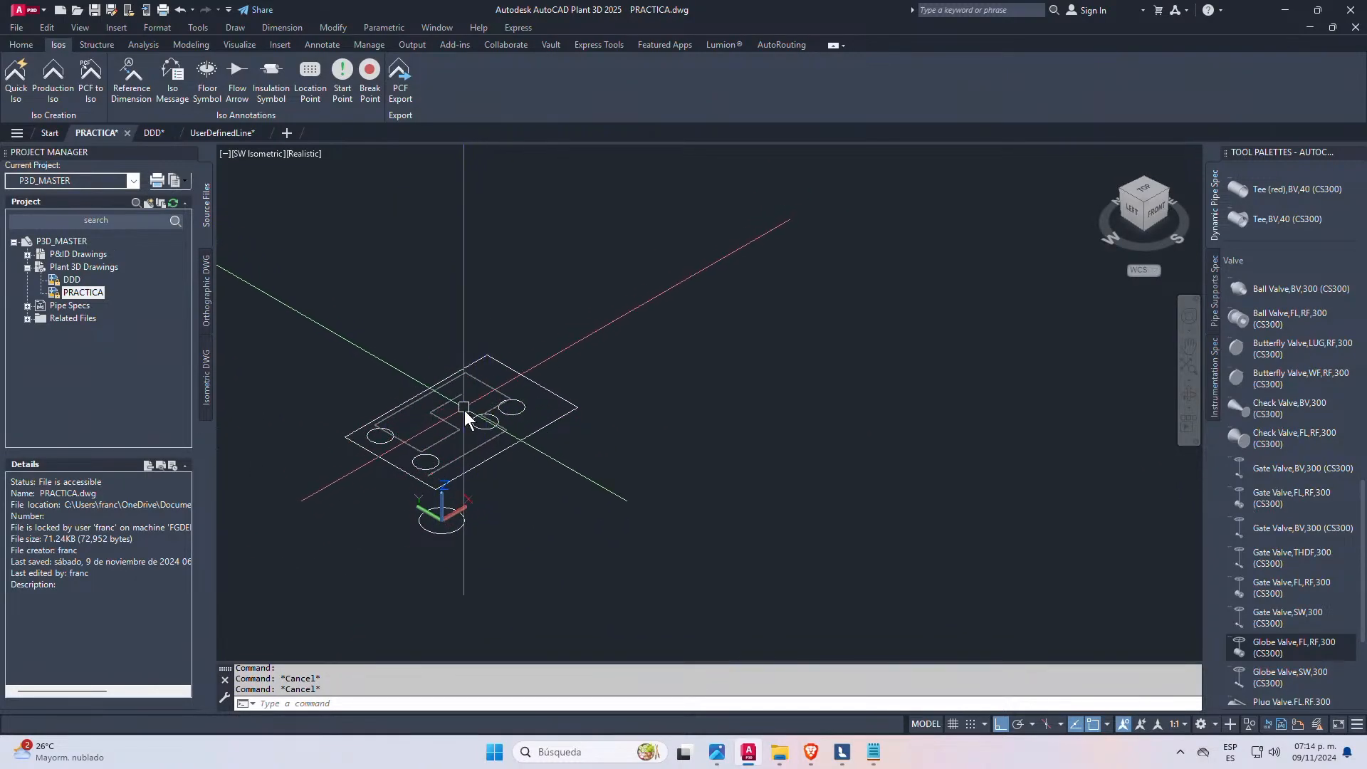
left_click(633, 272)
left_click(372, 564)
type("c")
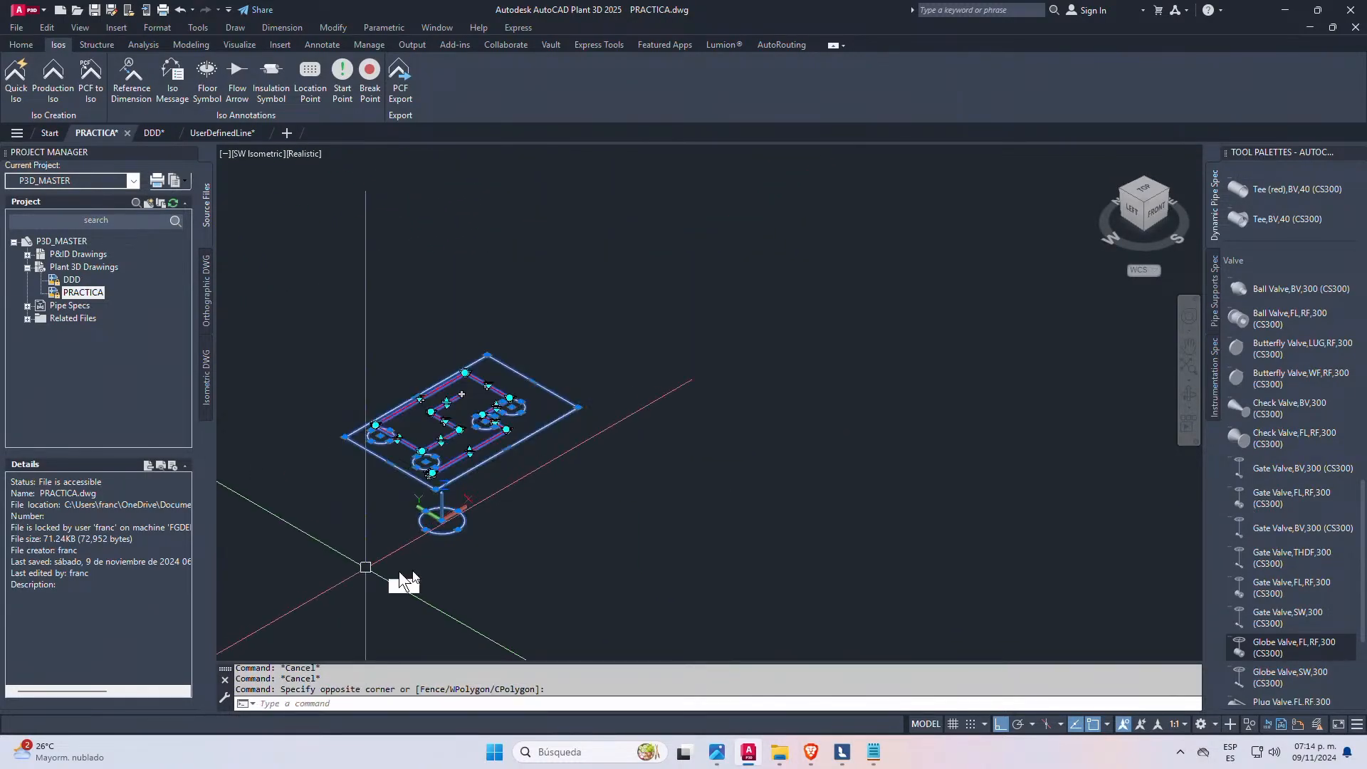
key("space")
left_click(456, 553)
key("Escape")
key("Escape")
key("Escape")
- Copy the whole plant area, including the circle at the origin, to a free spot along the positive X axis
type("c")
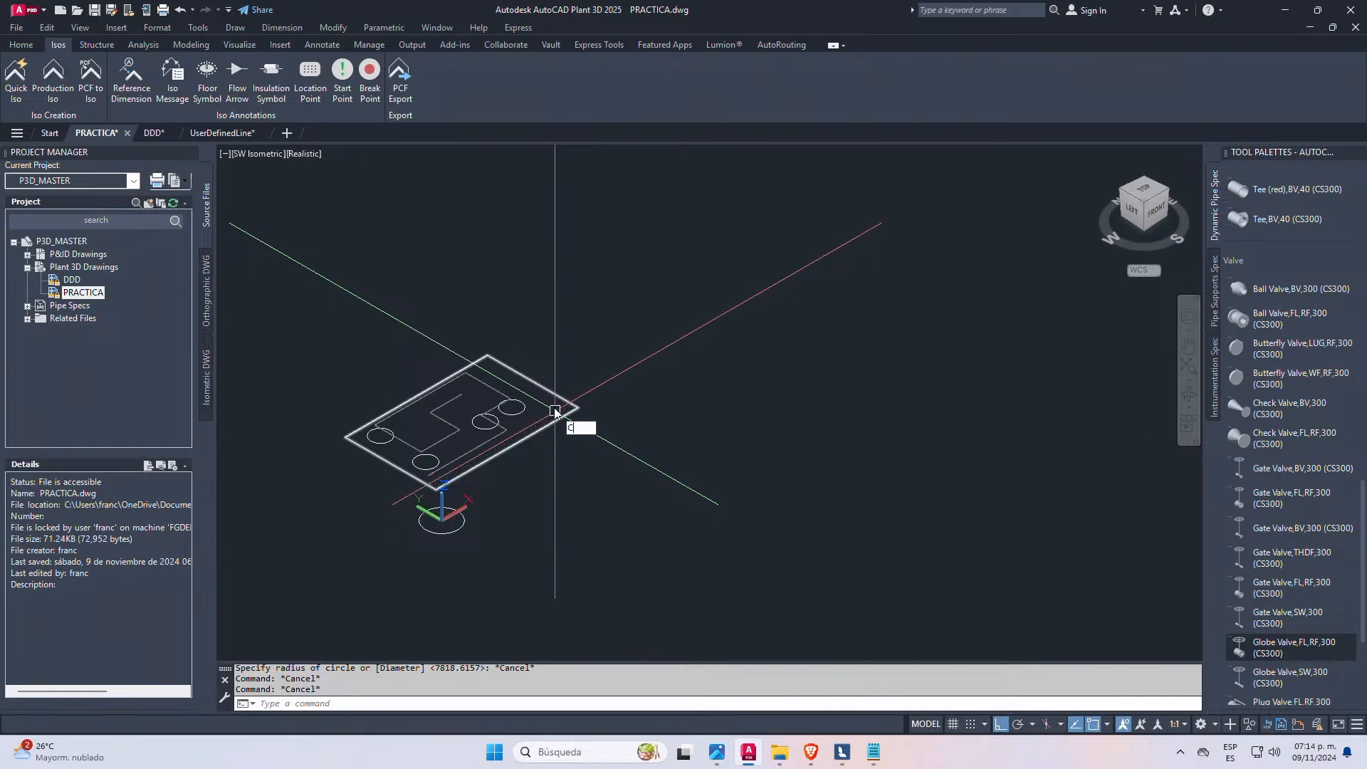
left_click(635, 299)
left_click(397, 549)
key("space")
left_click(398, 534)
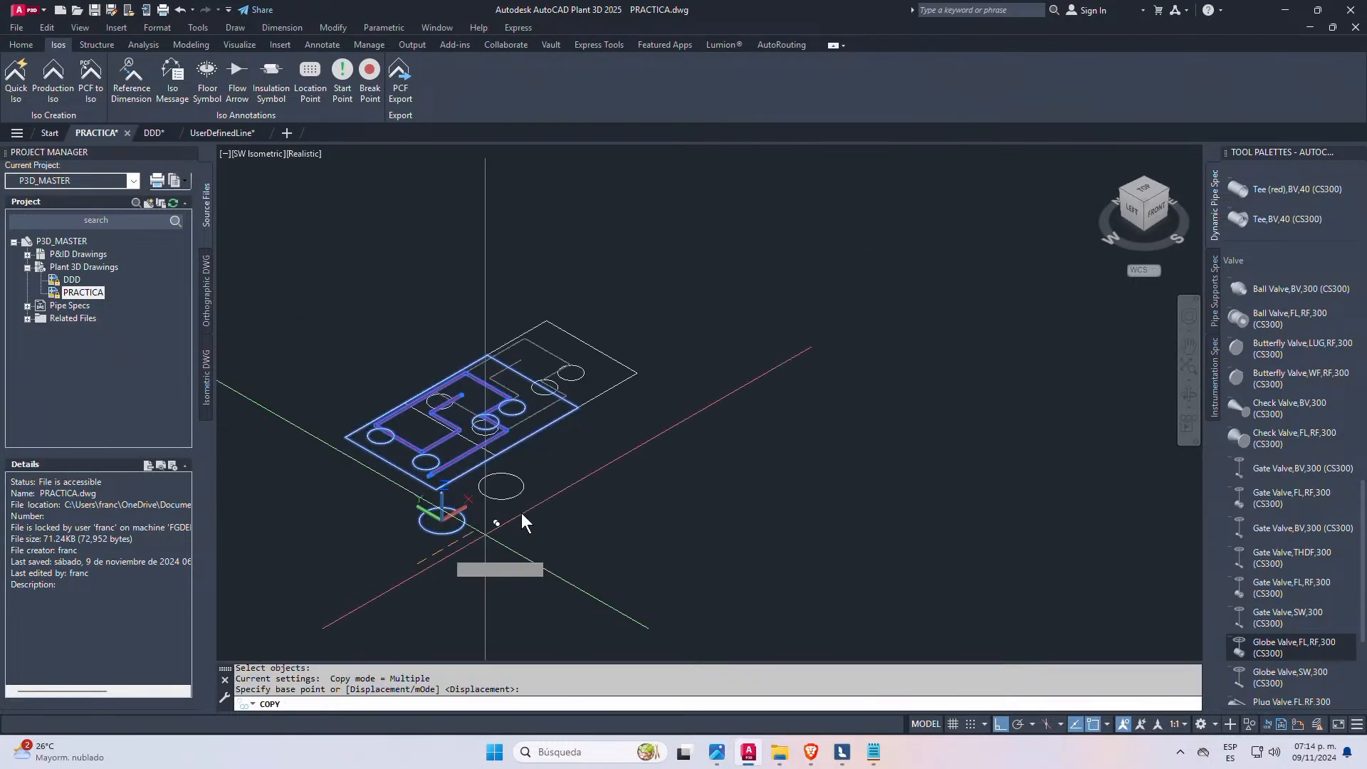
left_click(896, 252)
key("Escape")
key("Escape")
key("Escape")
key("Escape")
- Compare the copied plant area and its piping with the original at the origin
scroll(790, 344, "down", 8)
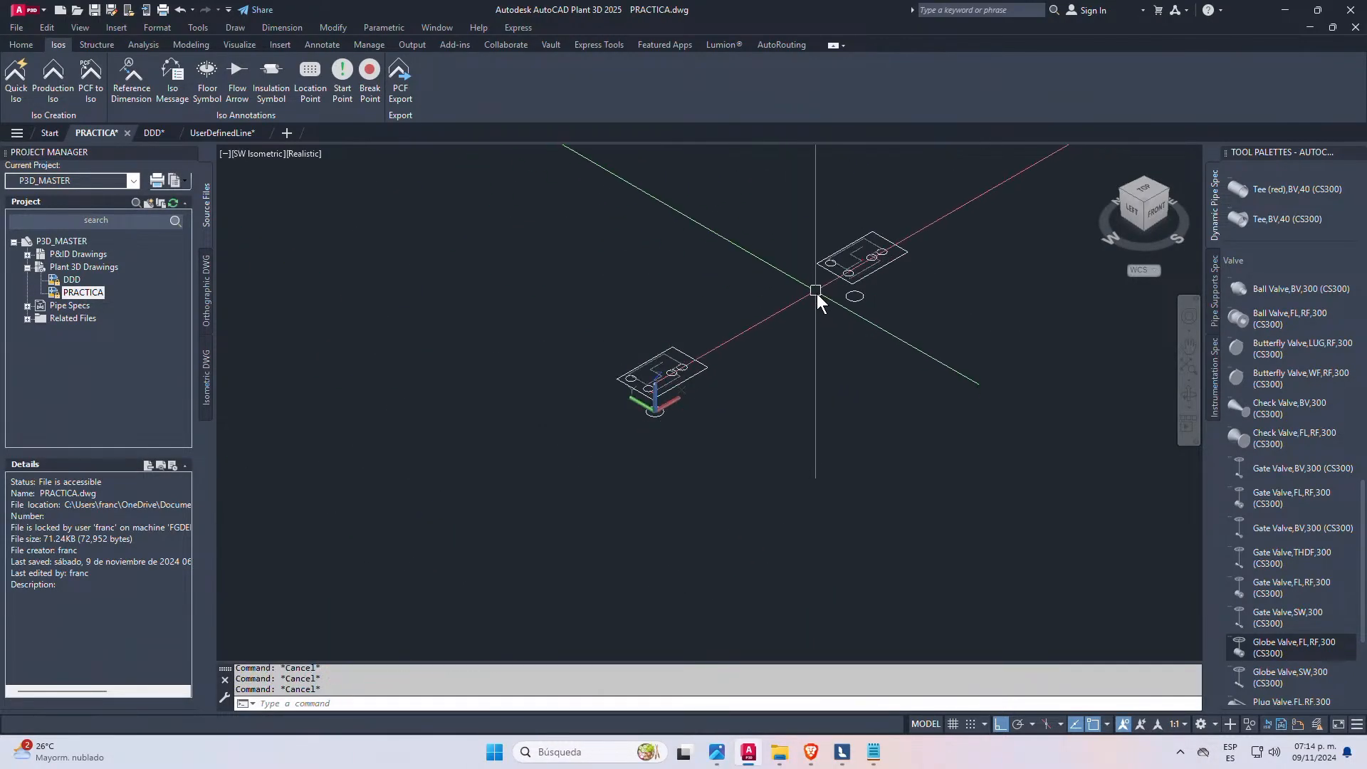
scroll(815, 293, "up", 3)
scroll(607, 366, "up", 4)
scroll(588, 412, "down", 5)
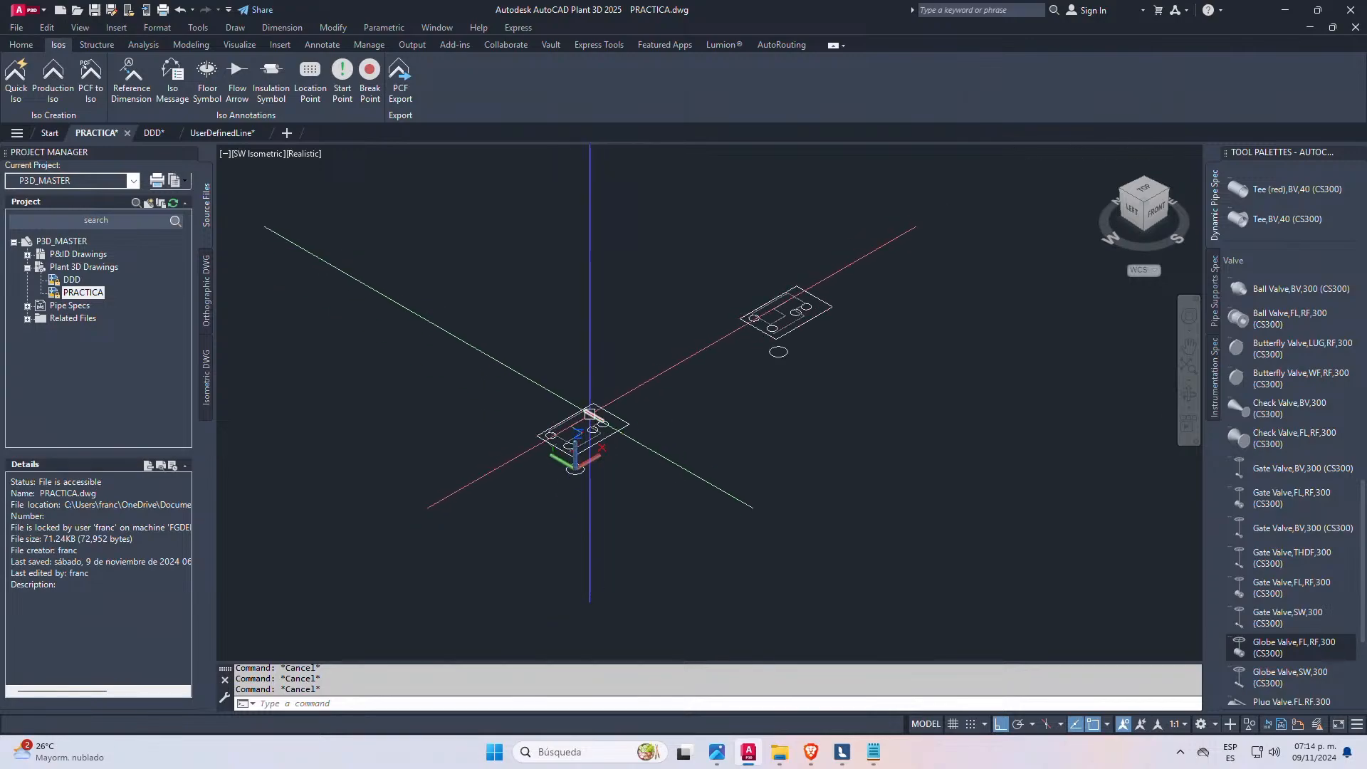
scroll(783, 313, "up", 3)
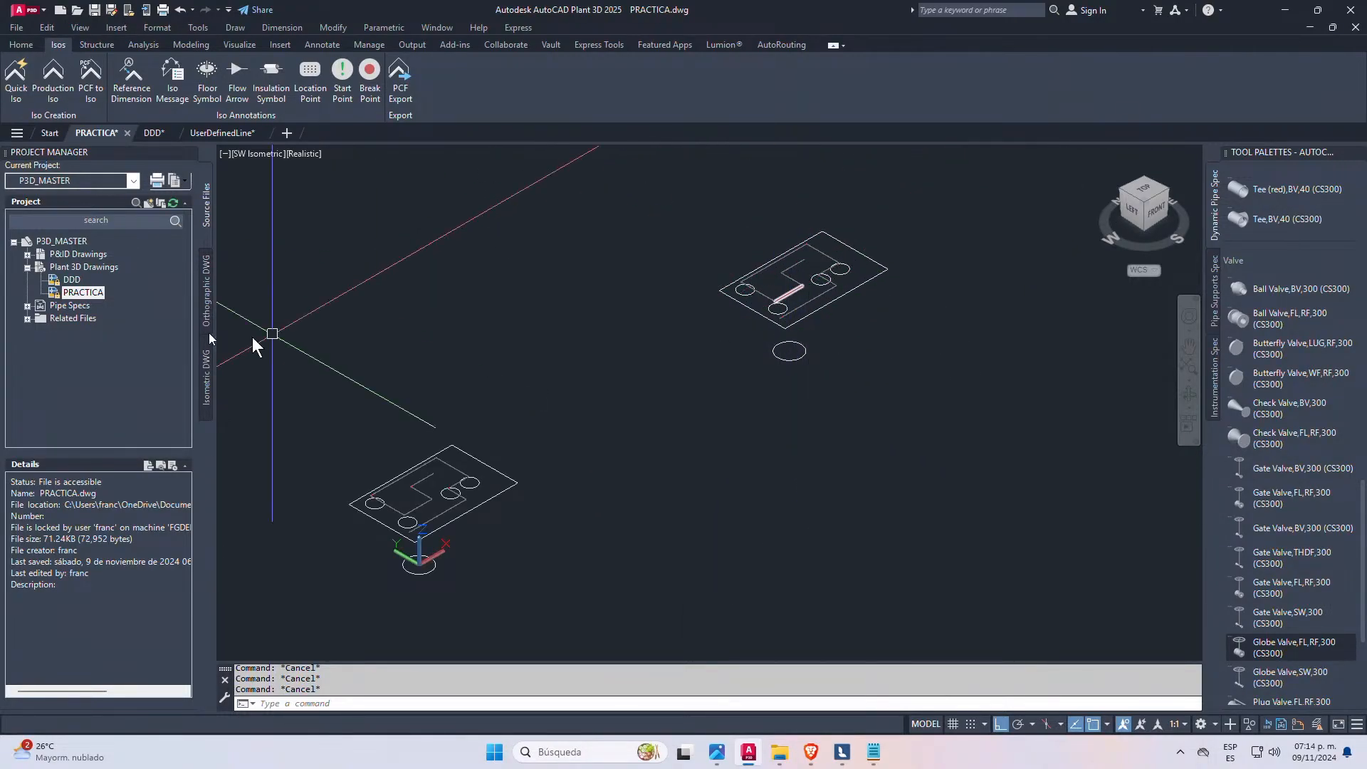
scroll(384, 517, "up", 2)
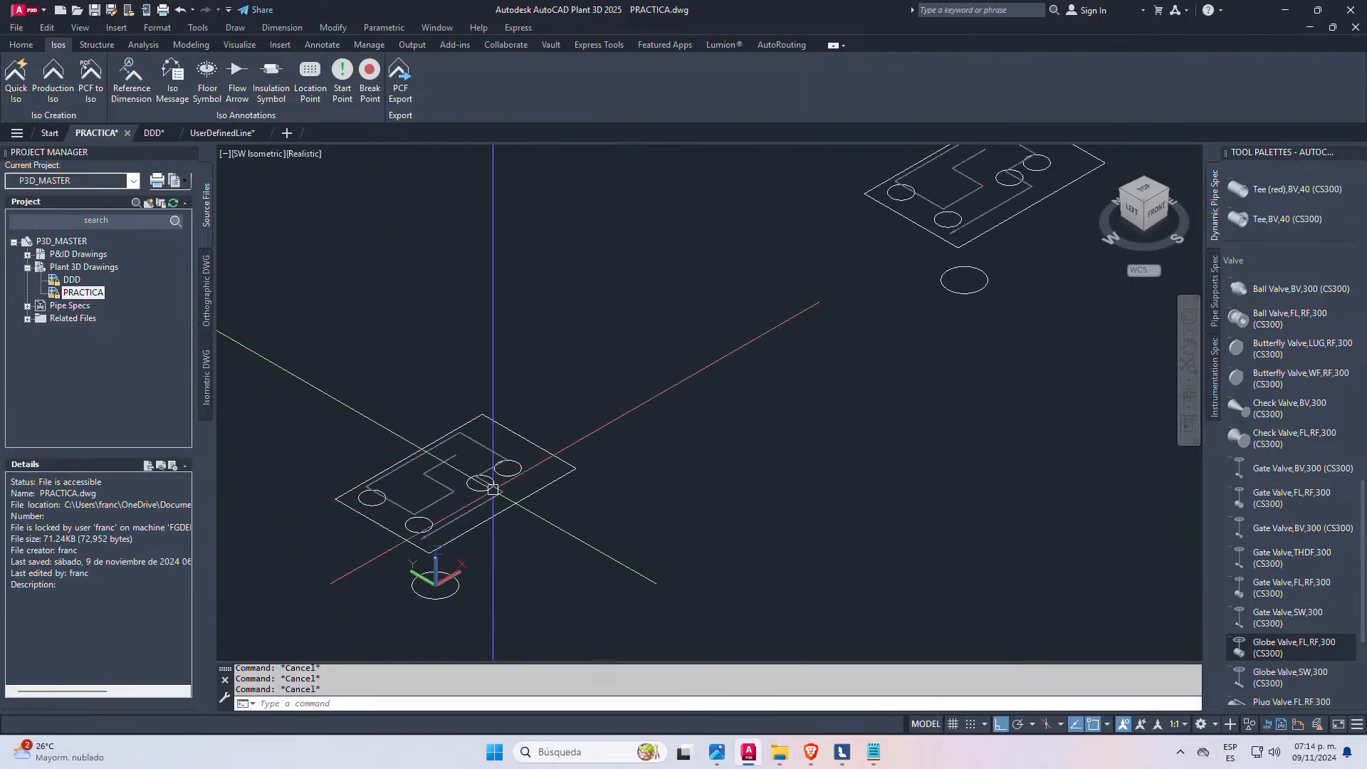
middle_click_drag(966, 222, 899, 321)
scroll(898, 322, "up", 3)
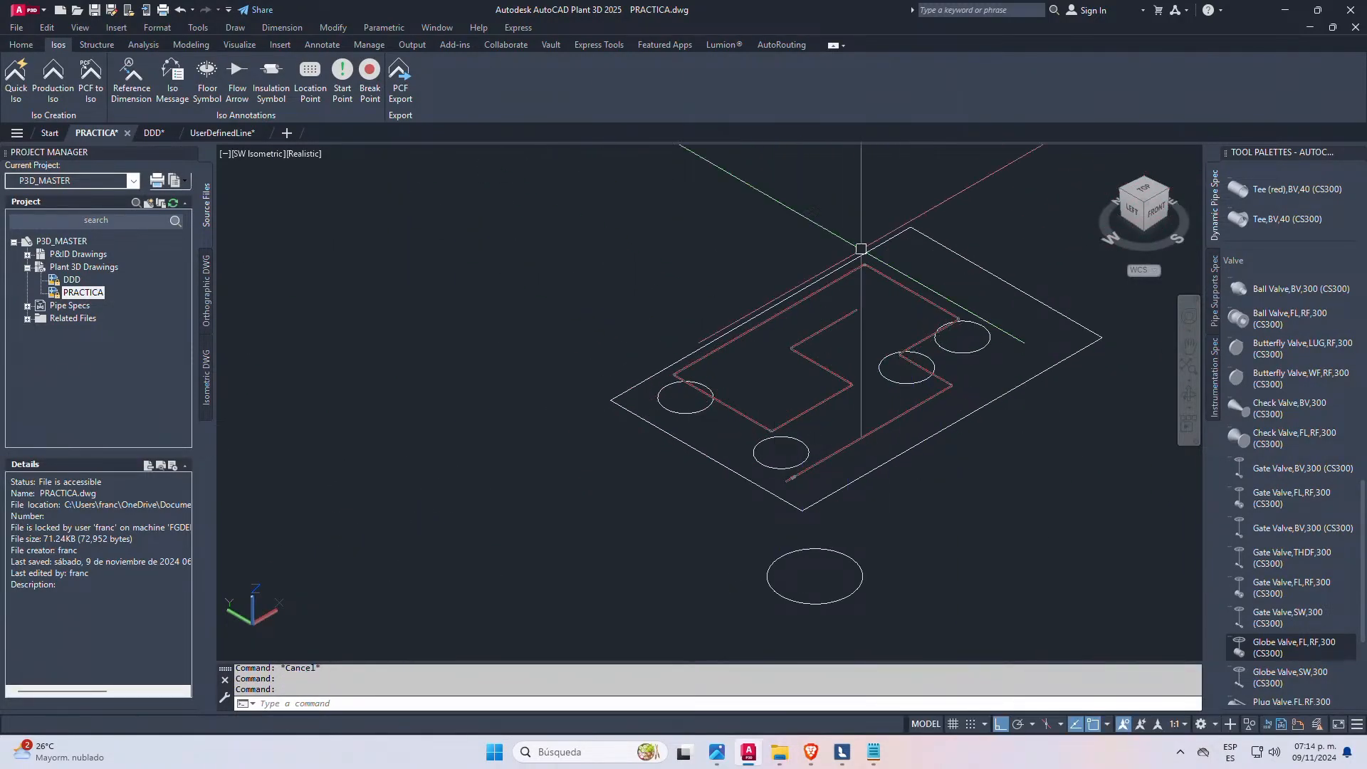
scroll(839, 308, "down", 3)
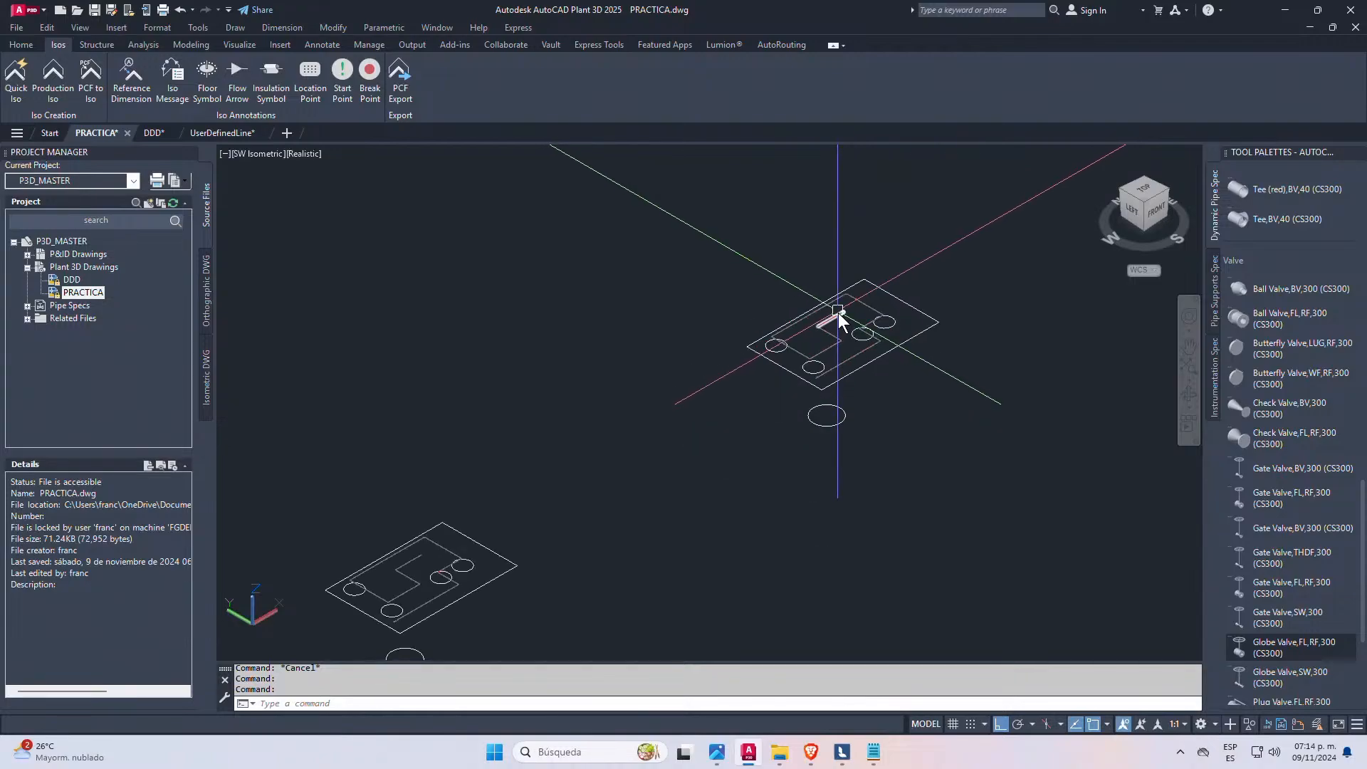
- Query the coordinates of the open pipe end in the copied plant area with the ID command
scroll(844, 311, "up", 3)
scroll(848, 313, "up", 5)
key("Escape")
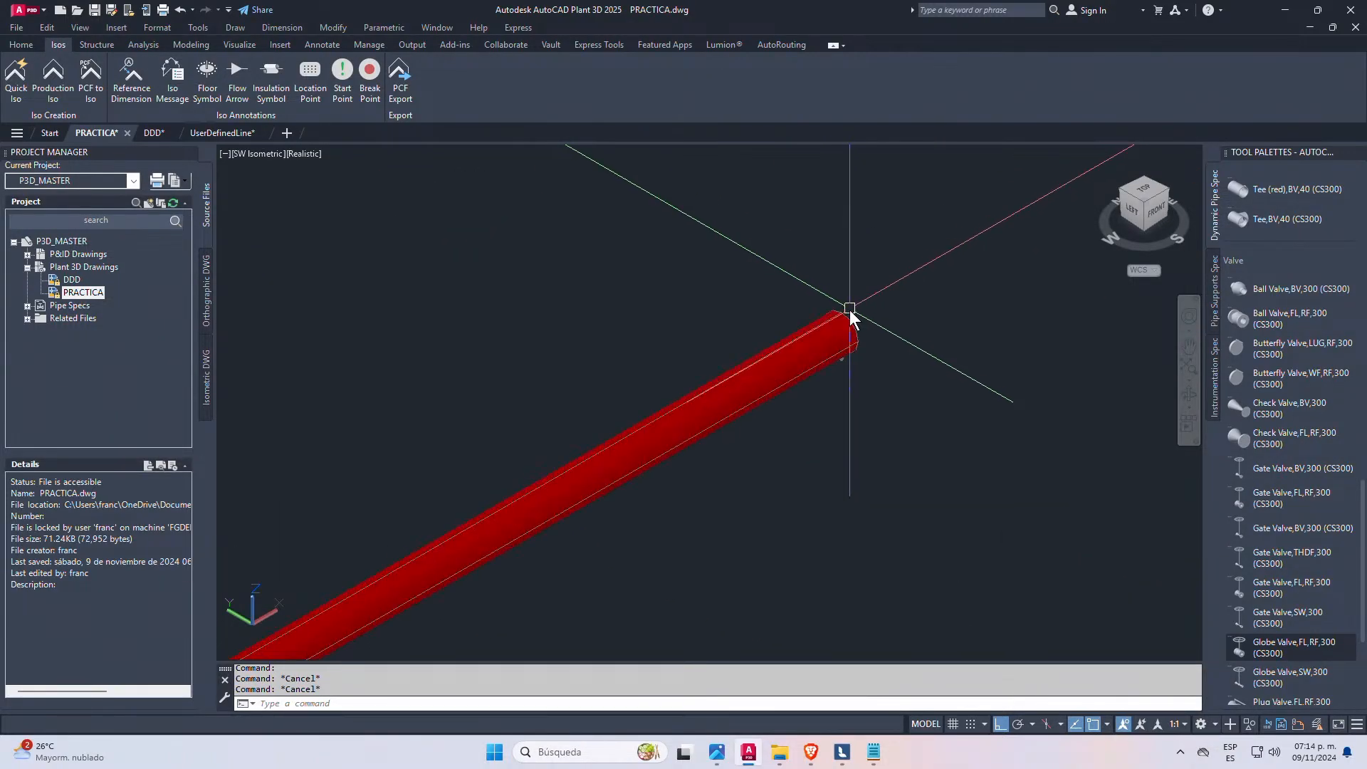
key("Return")
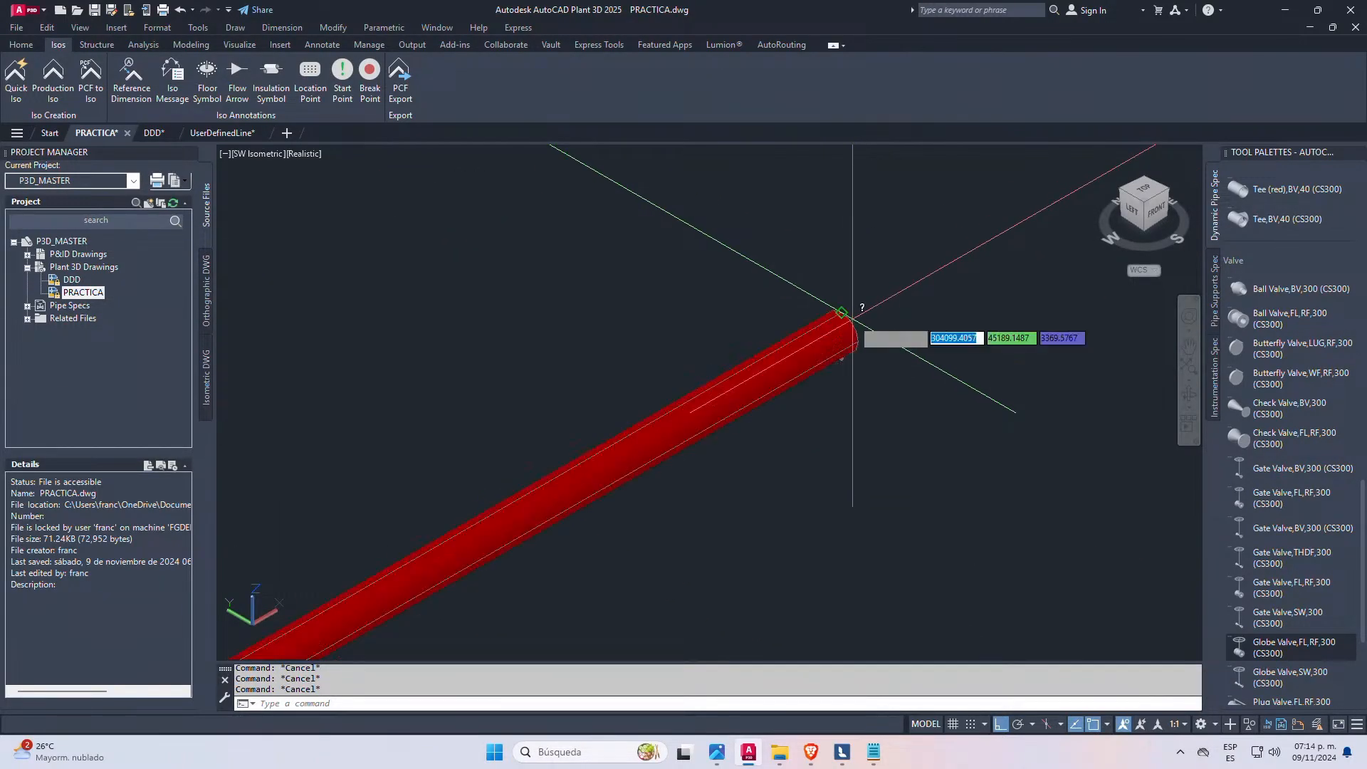
left_click(842, 316)
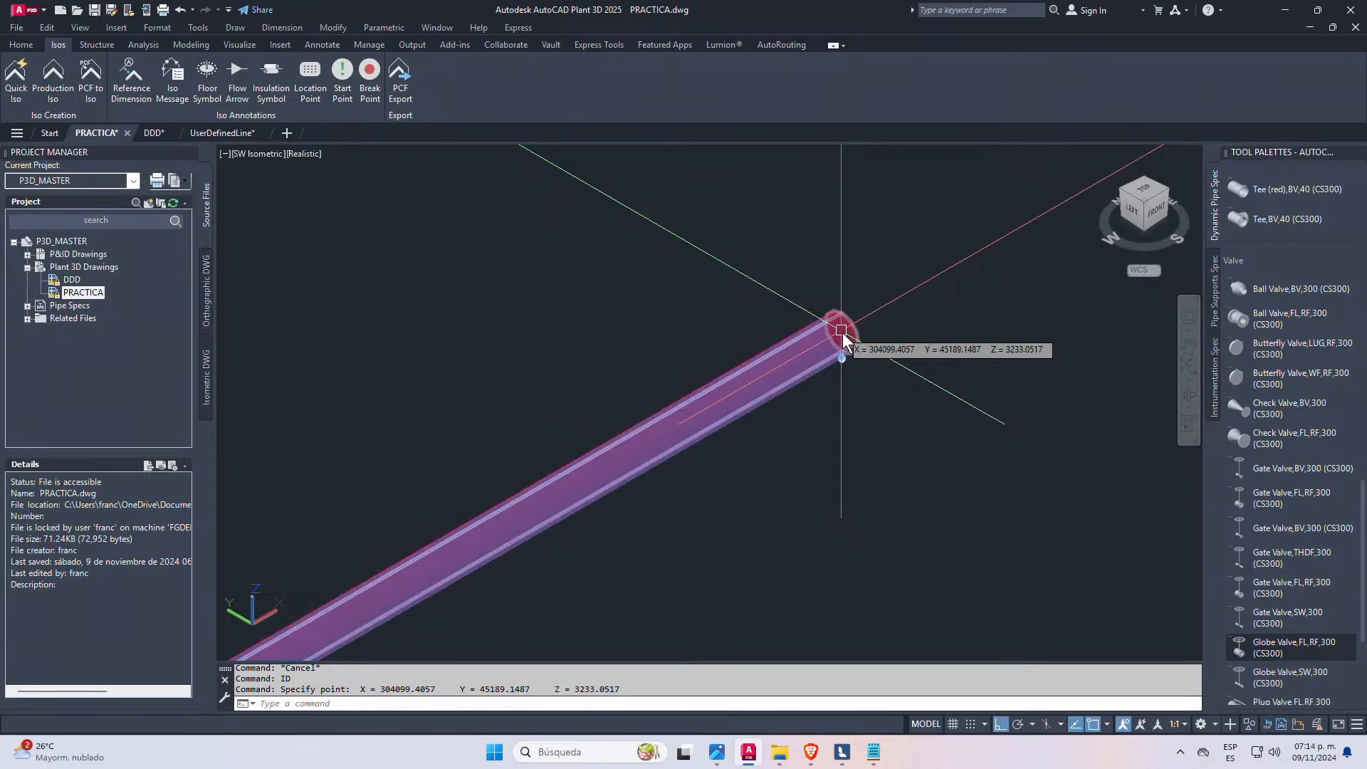
key("Escape")
key("Escape")
scroll(843, 338, "down", 10)
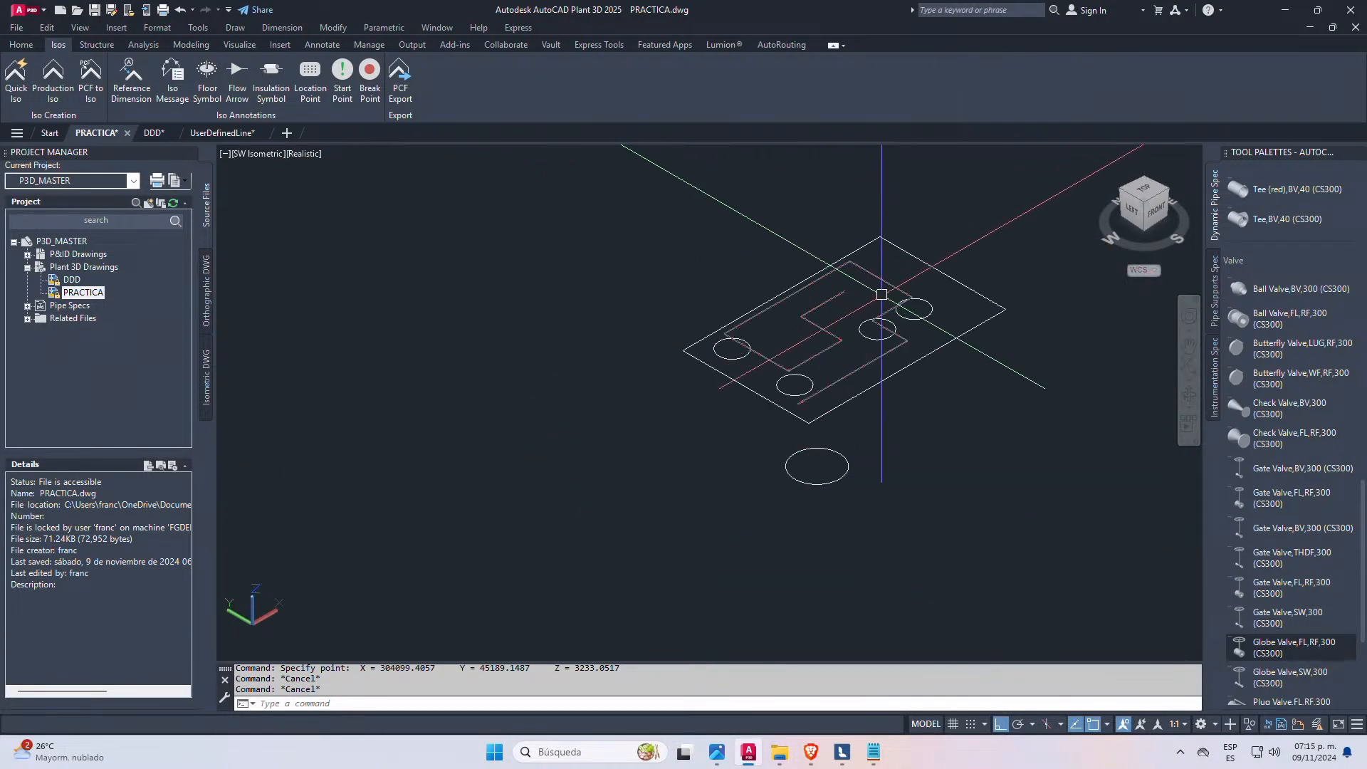
- Return to the original plant area at the origin and close the UserDefinedLine isometric drawing without saving changes
scroll(714, 432, "up", 8)
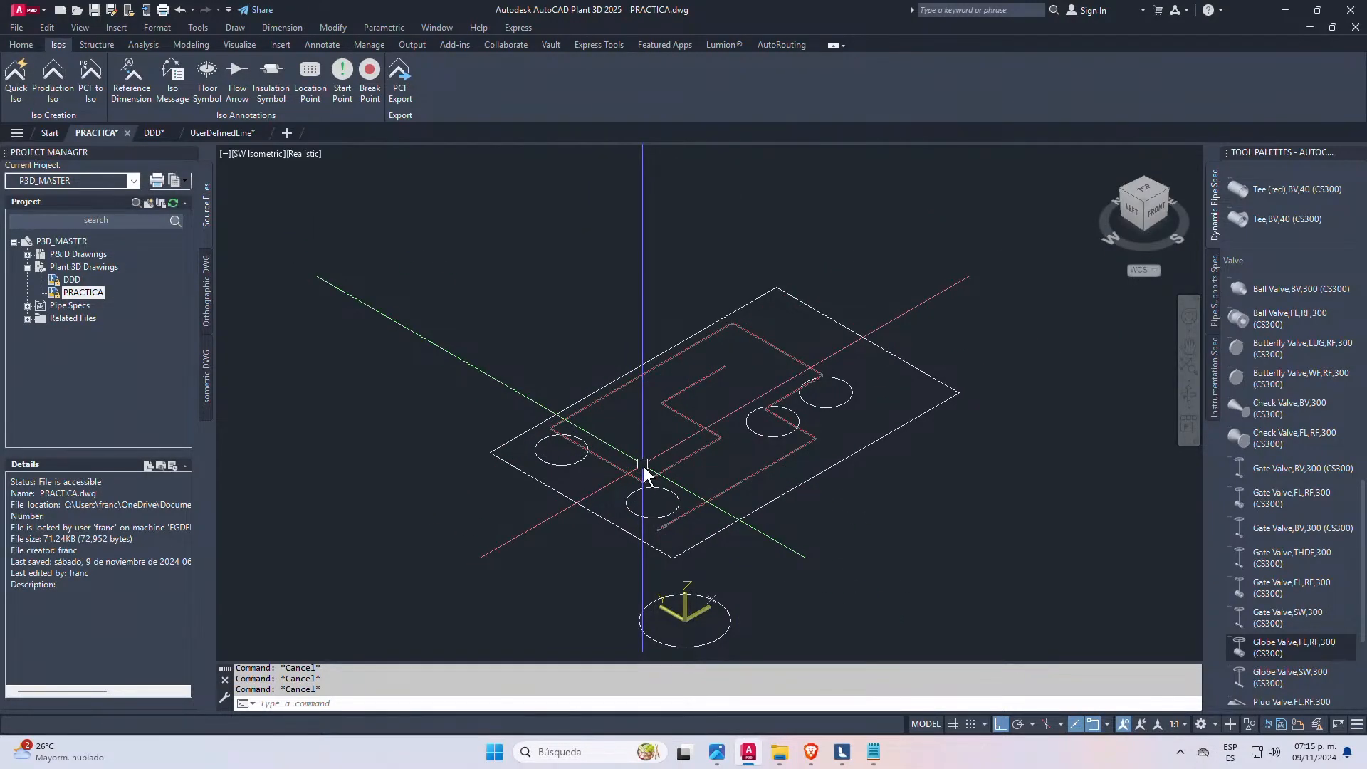
scroll(619, 436, "down", 2)
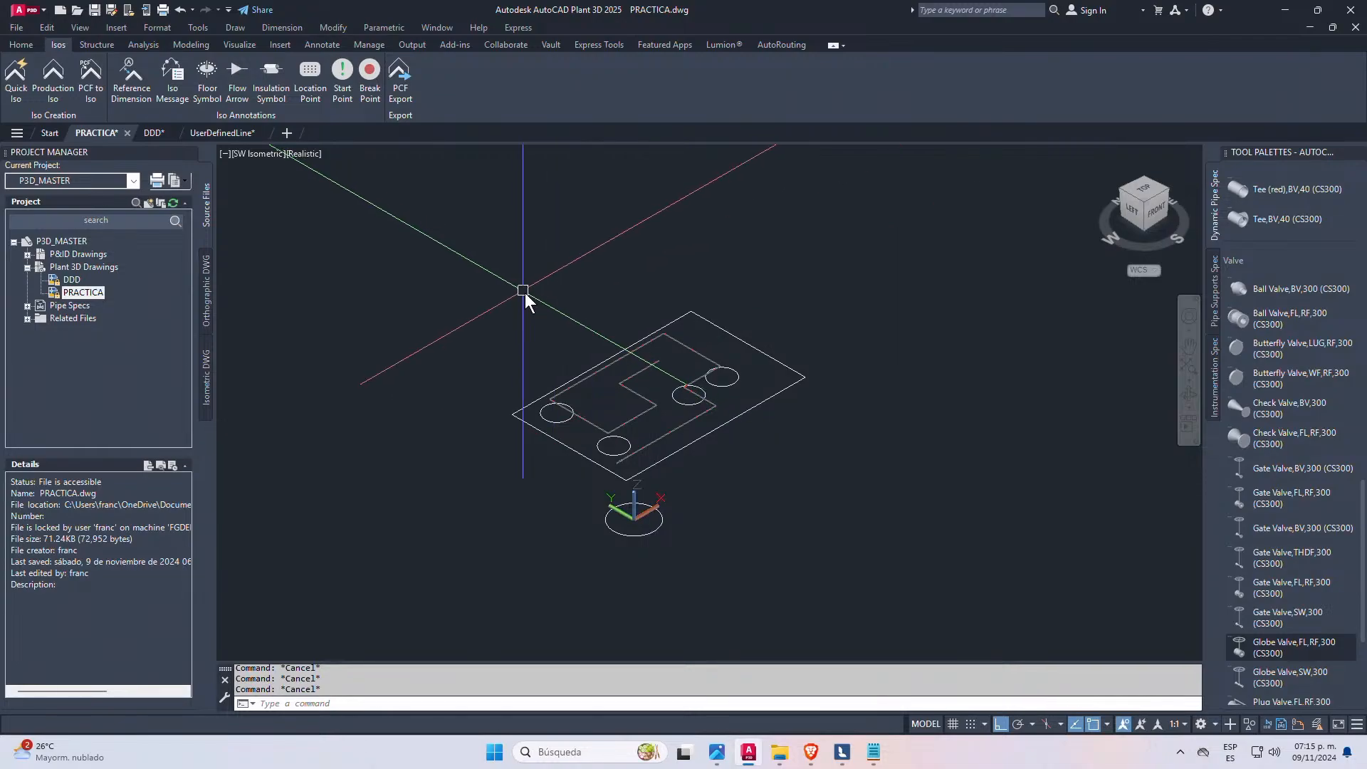
left_click(264, 135)
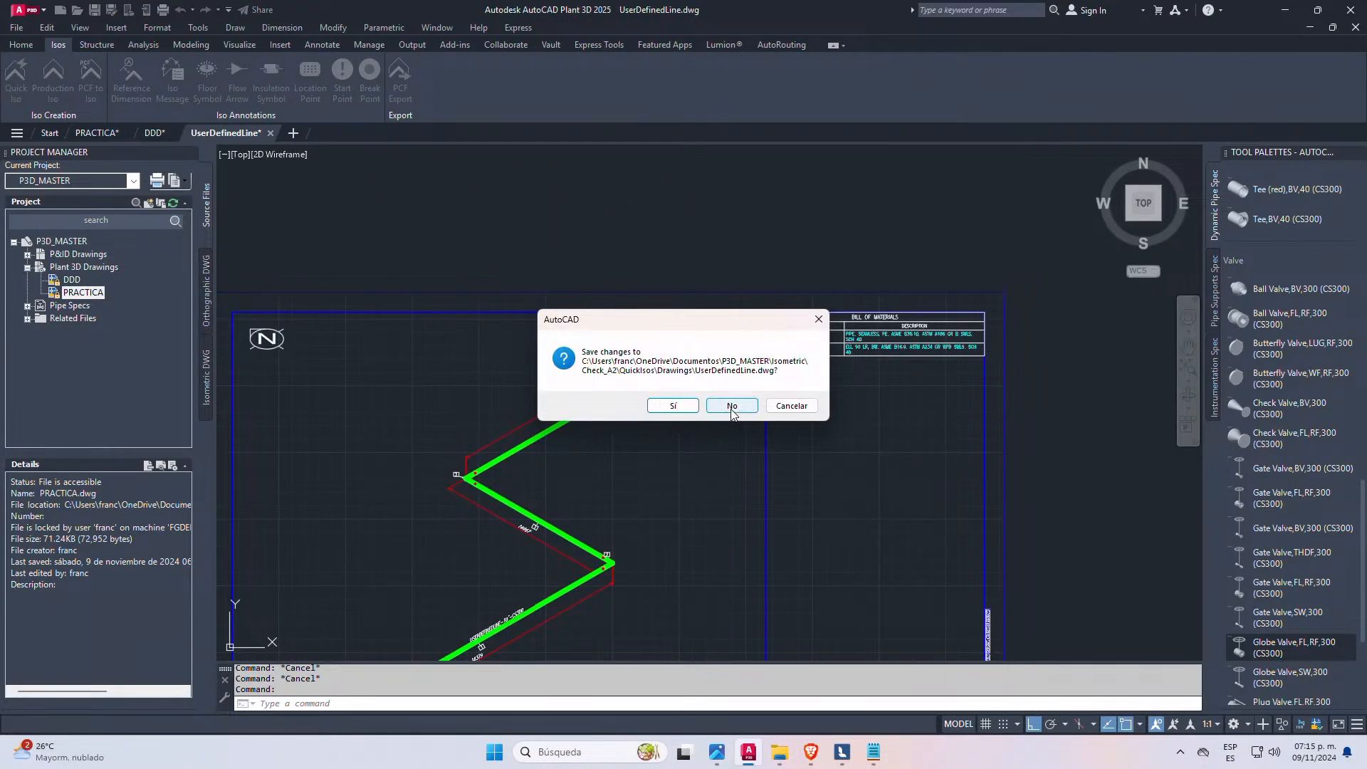
left_click(731, 406)
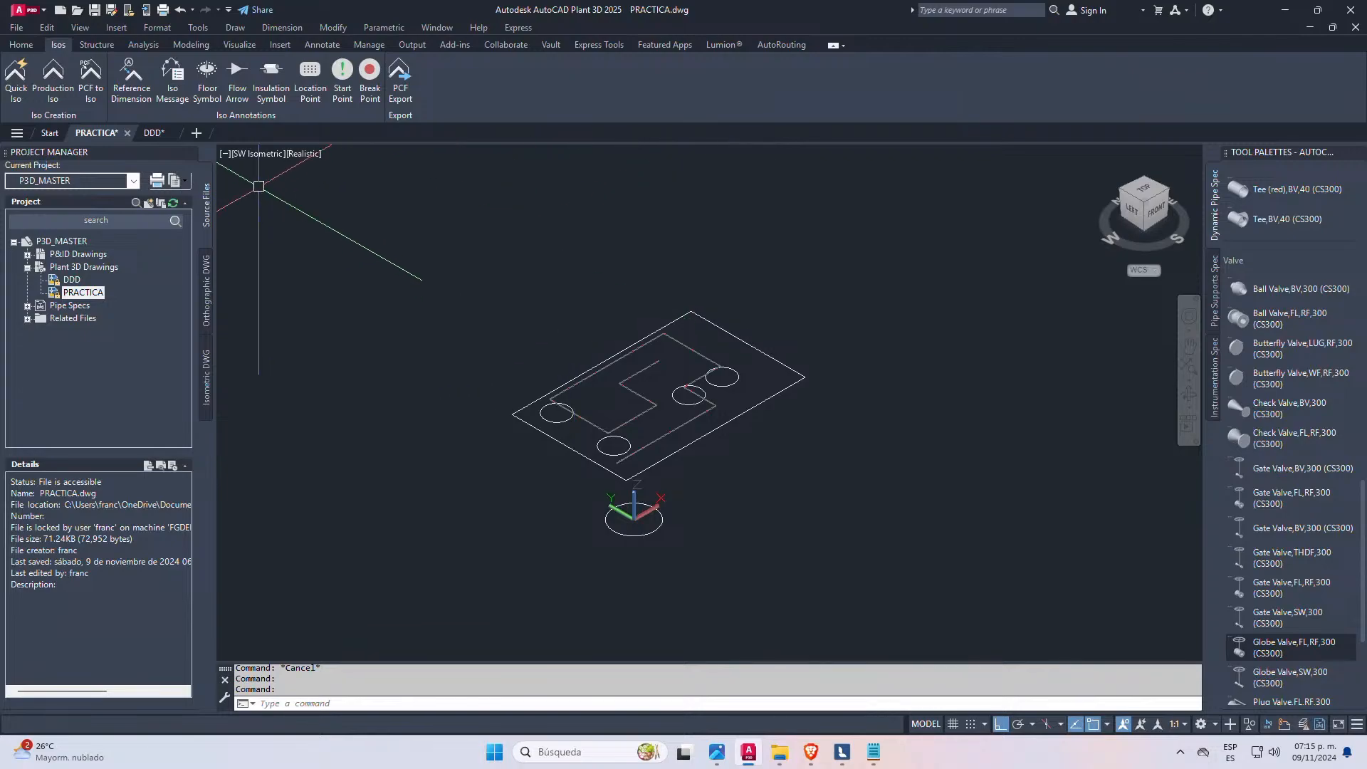
- Close the DDD drawing without saving its changes, leaving the PRACTICA drawing open
left_click(175, 134)
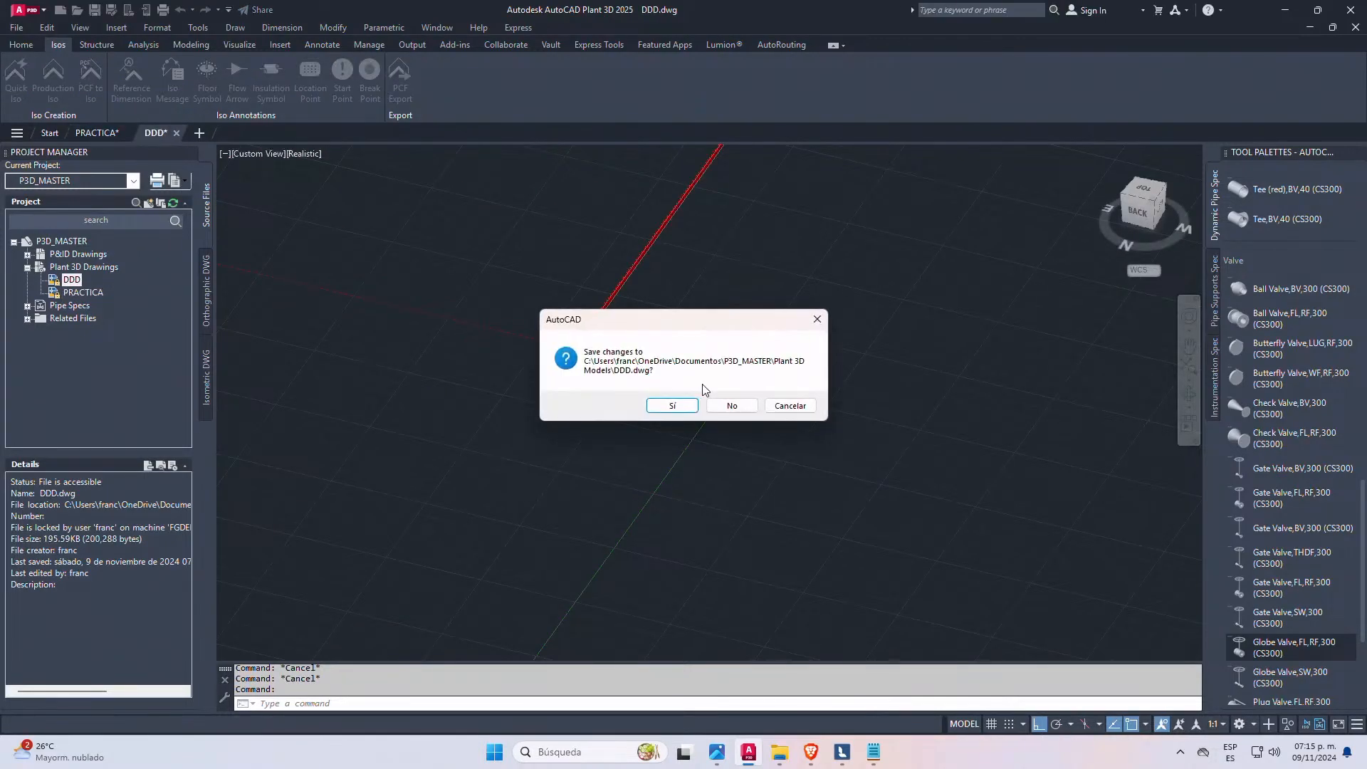
left_click(732, 406)
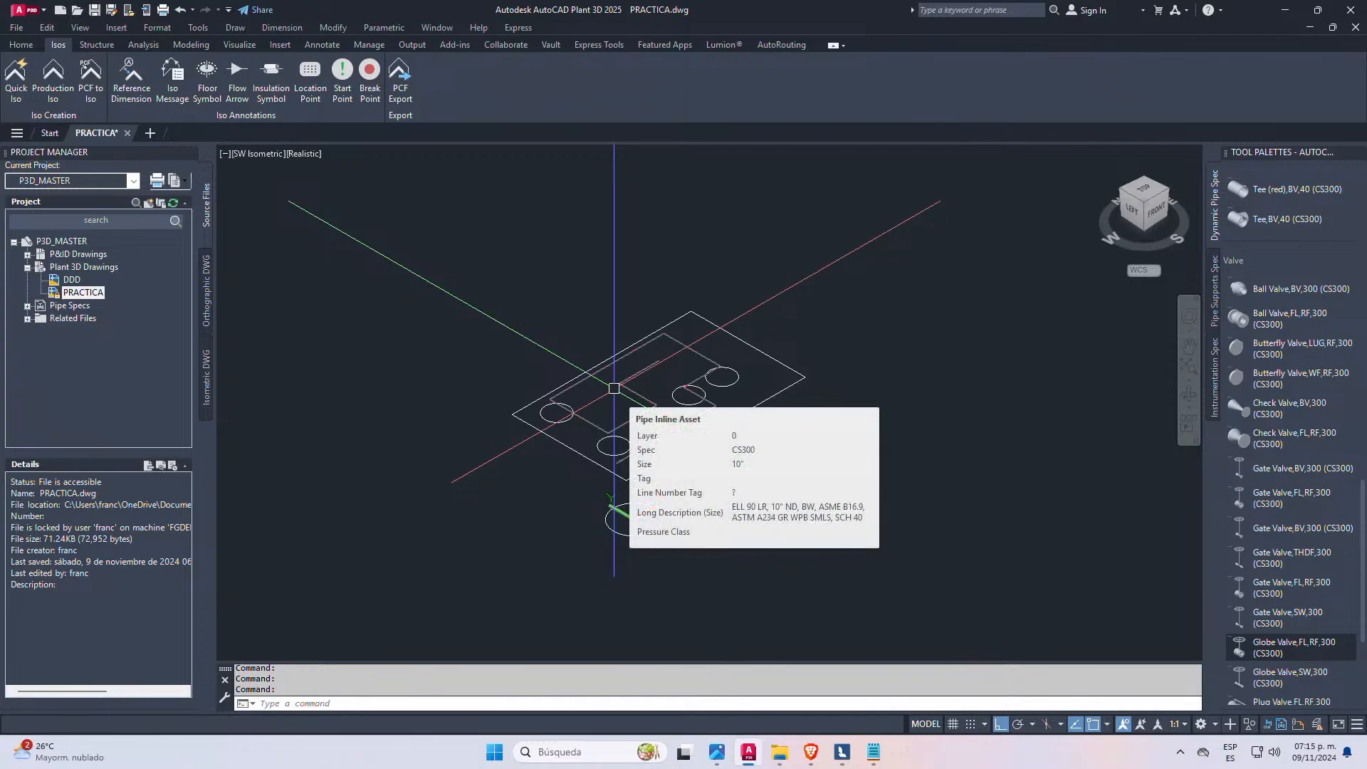
mouse_move(617, 383)
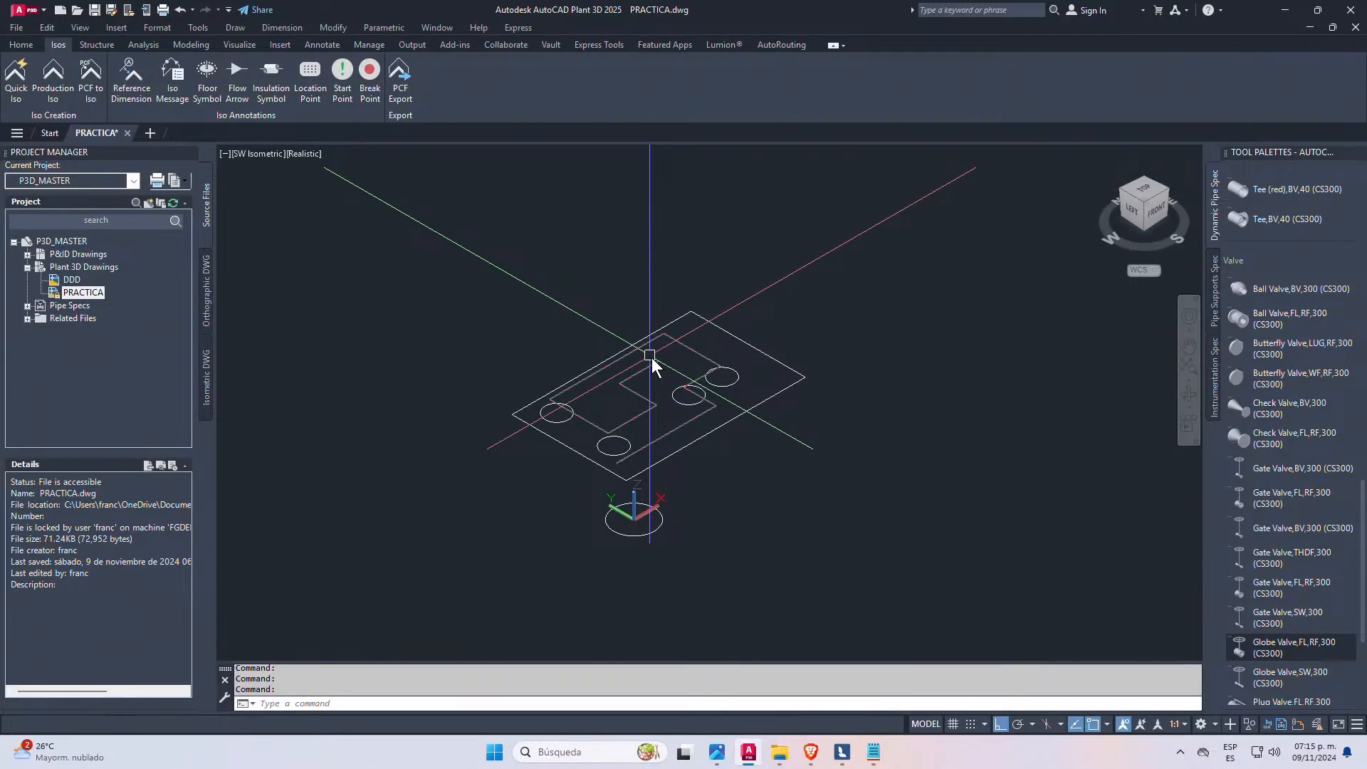
- Minimize the open drawing and notes windows, and play the JARE video from the TIKTOK folder in full screen
left_click(1280, 12)
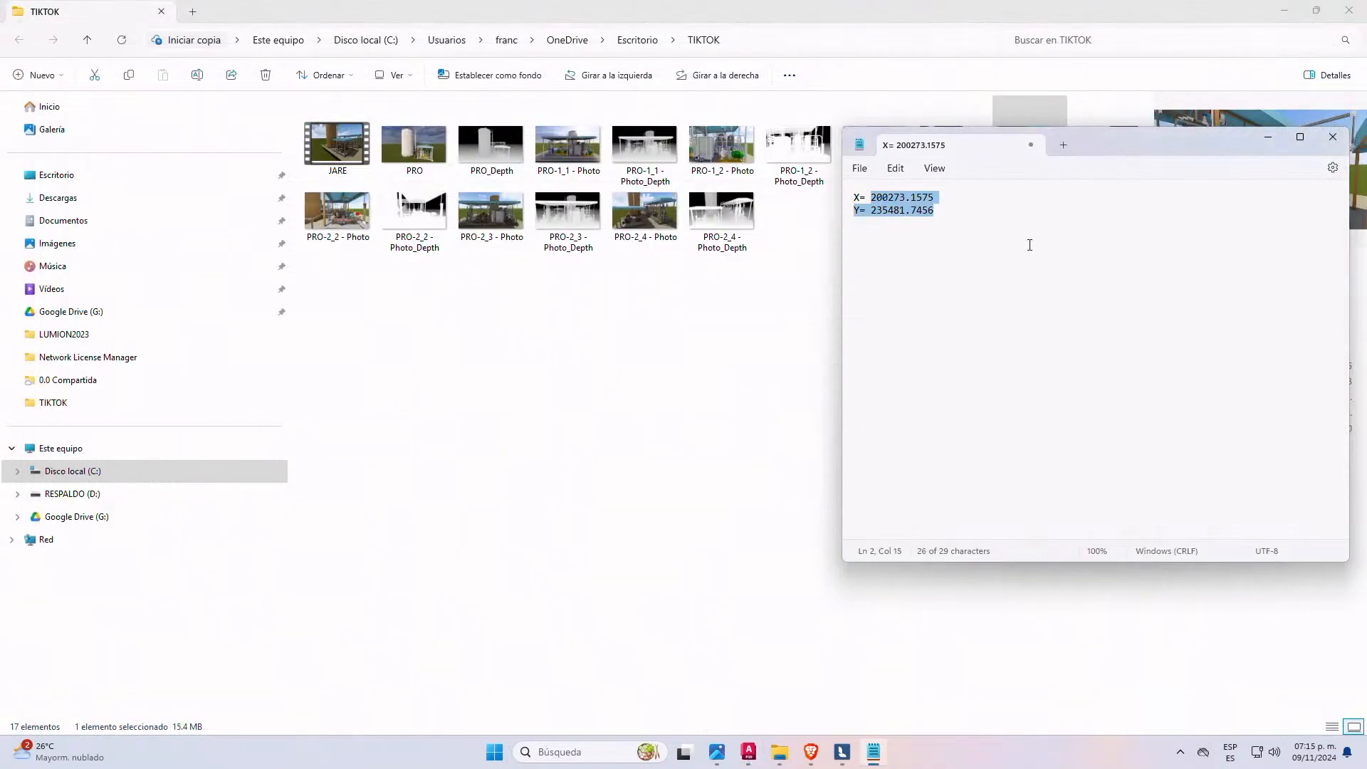
left_click(1268, 137)
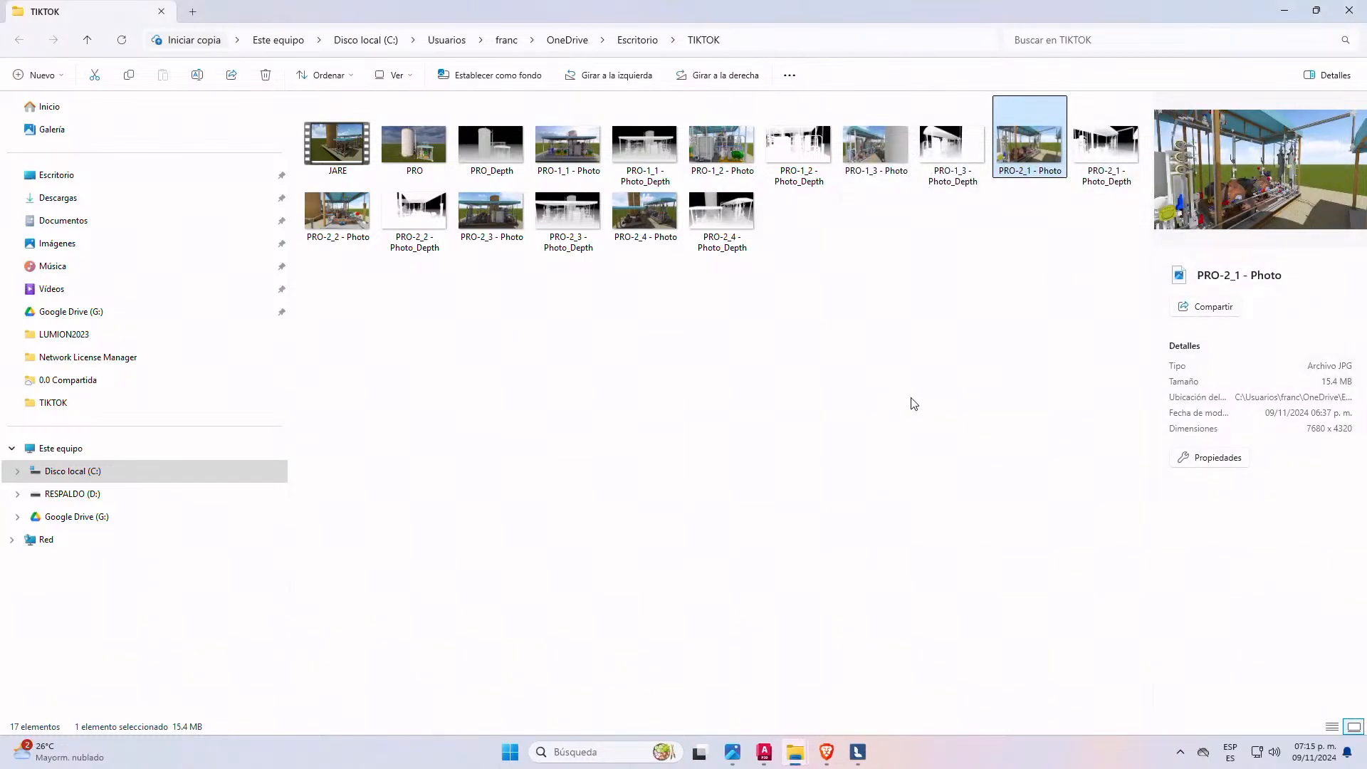
left_click(1029, 324)
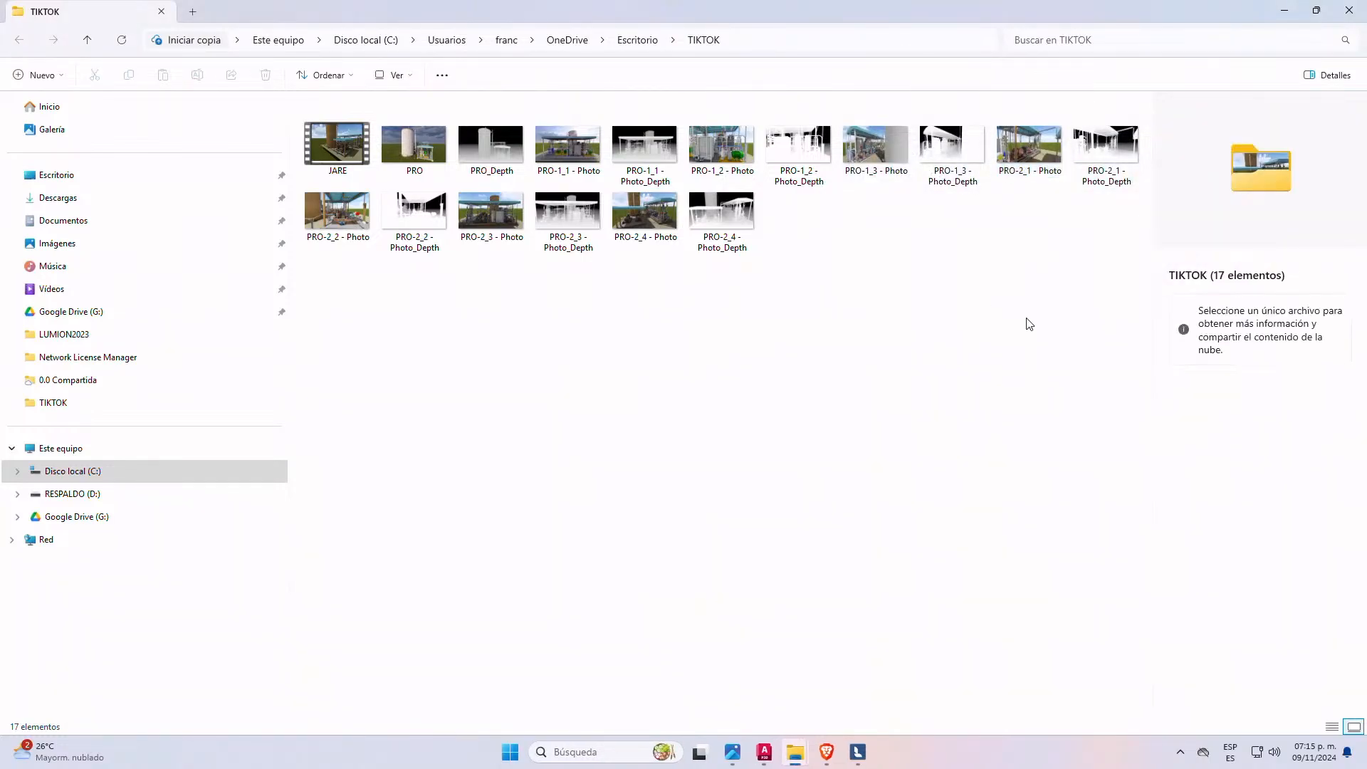
double_click(337, 142)
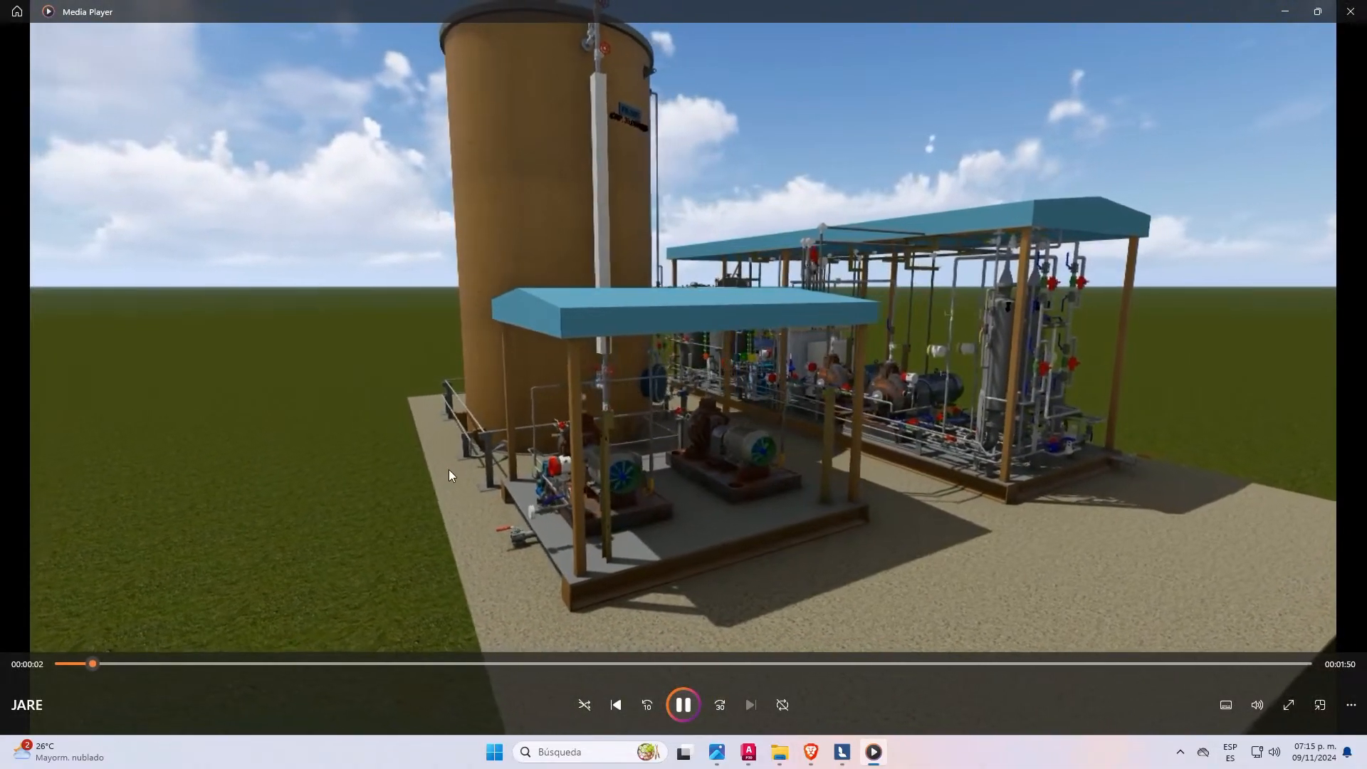
double_click(655, 360)
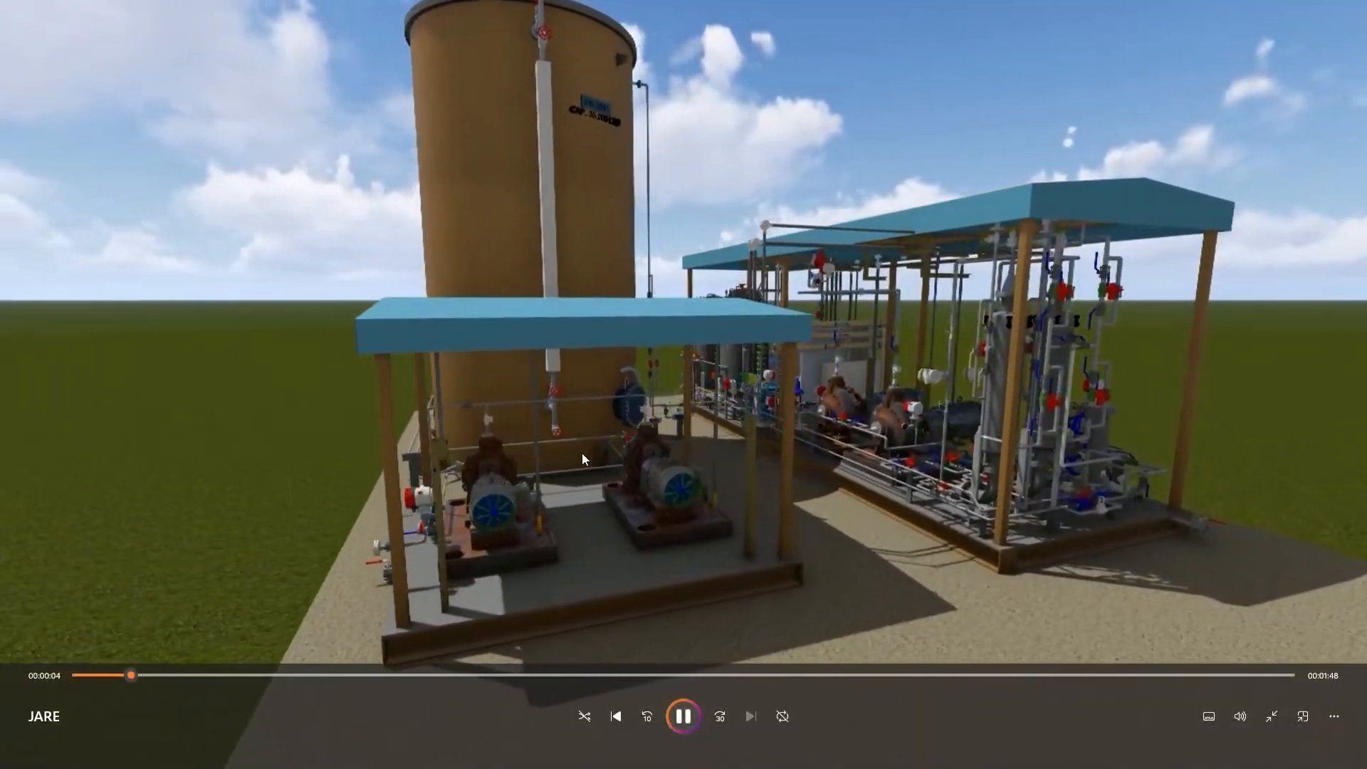
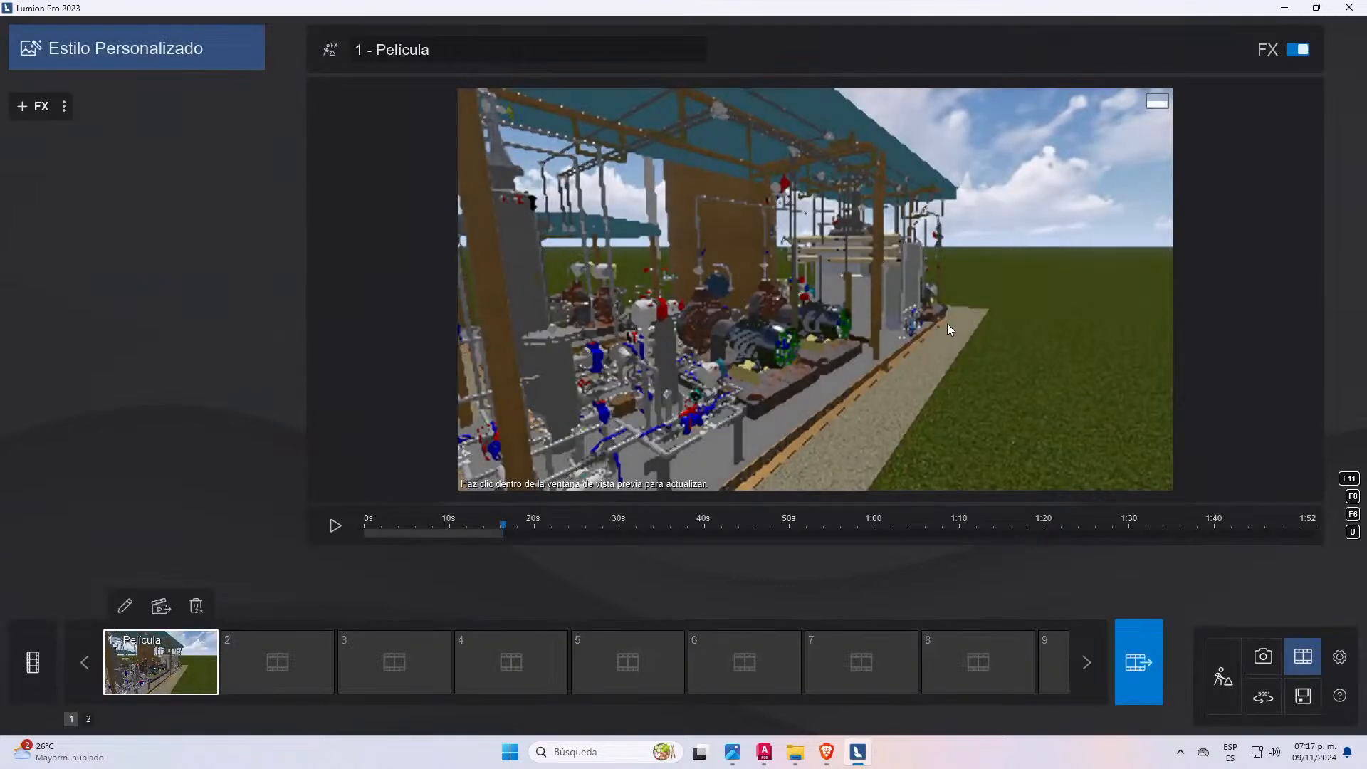
- Leave Lumion's movie editor and close the program, saving the project as JARE in the TIKTOK folder
left_click(1222, 676)
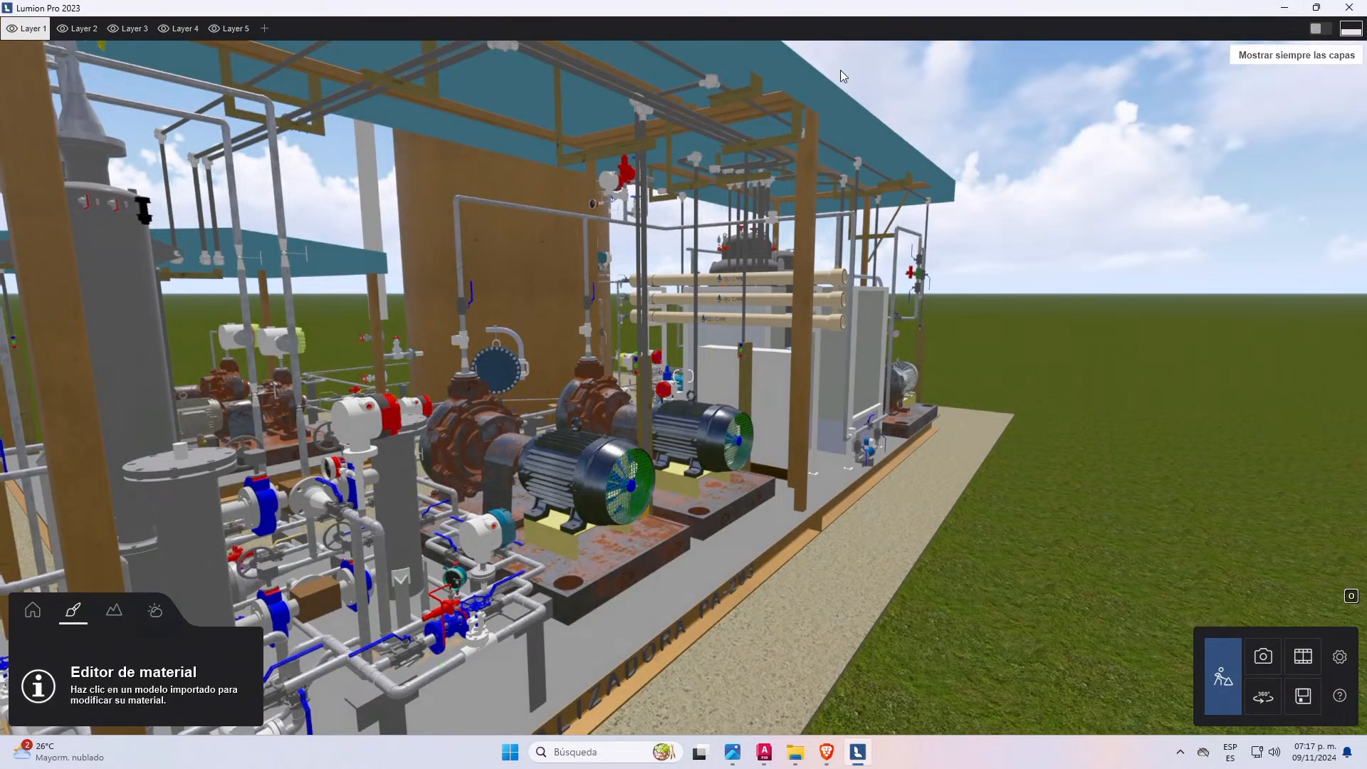
left_click(1348, 8)
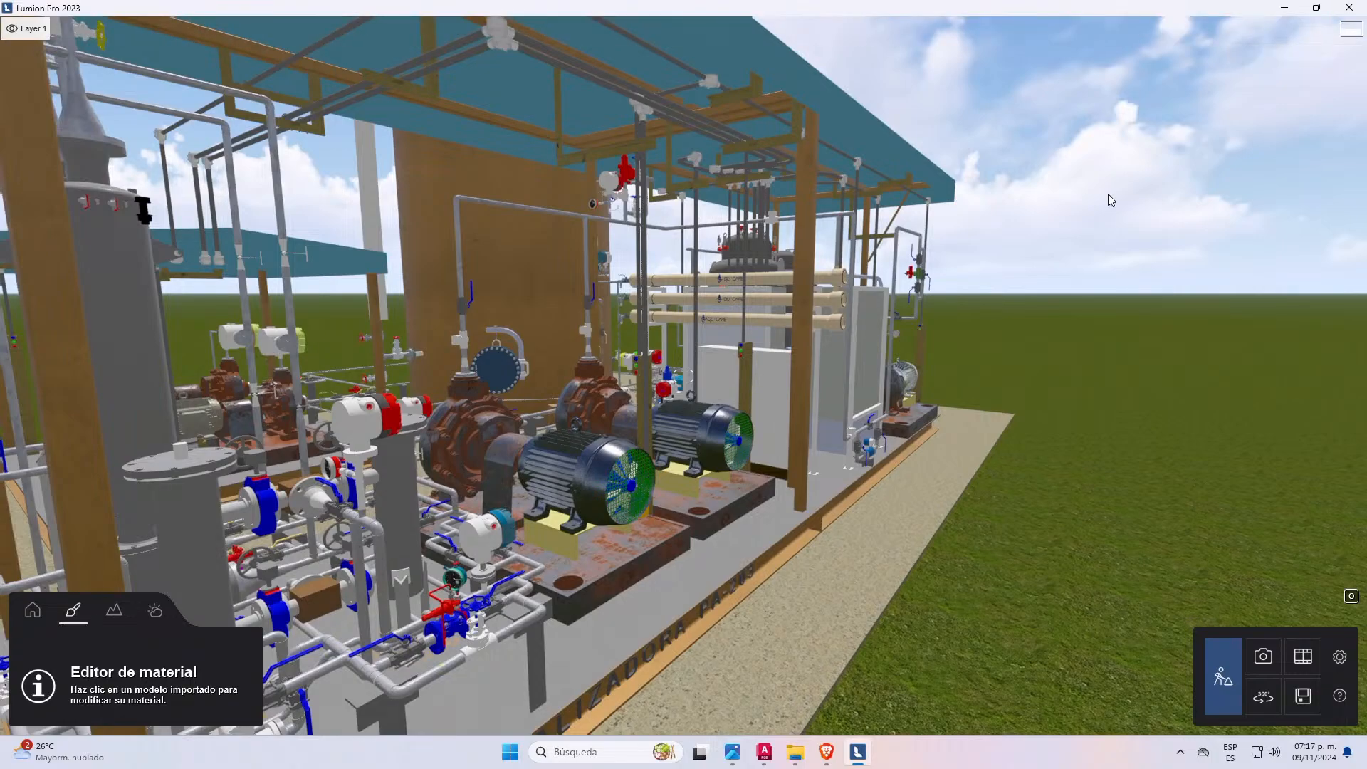
left_click(754, 449)
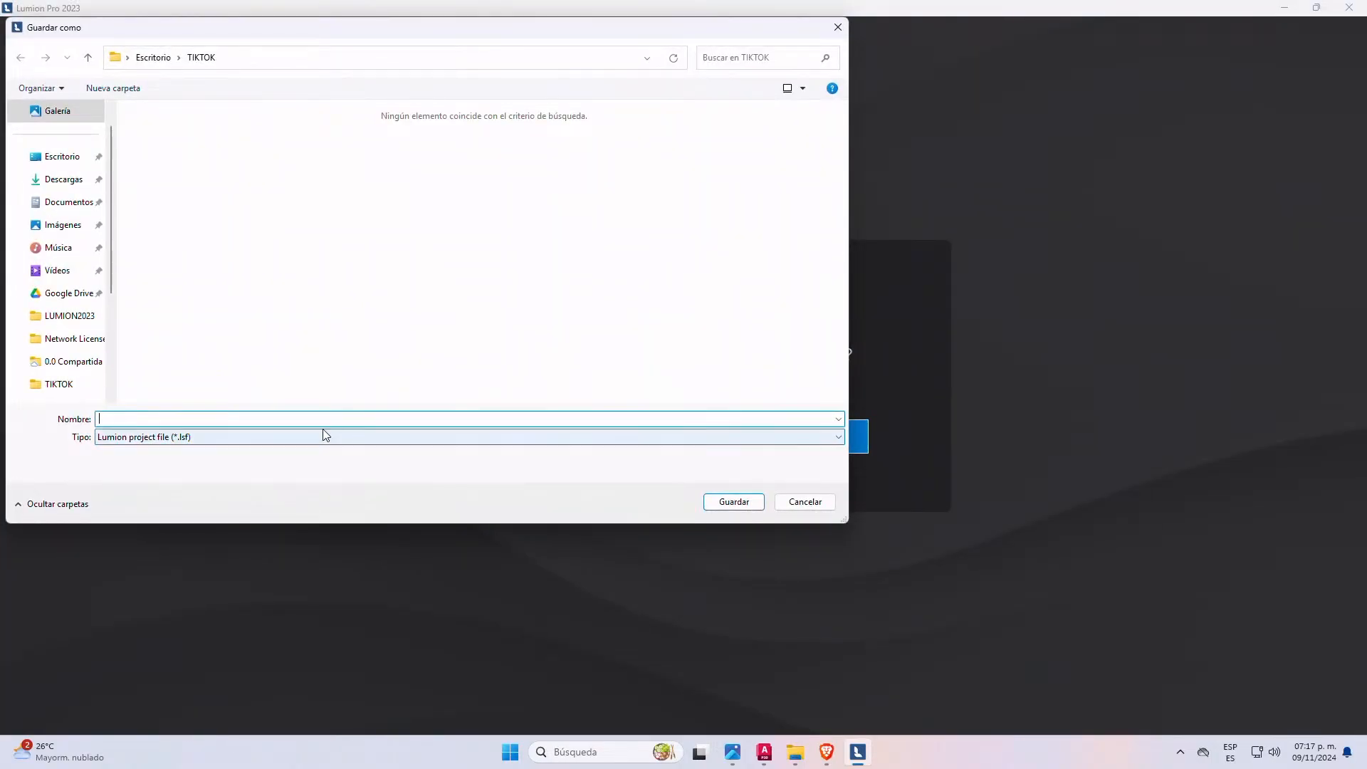
type("JARE")
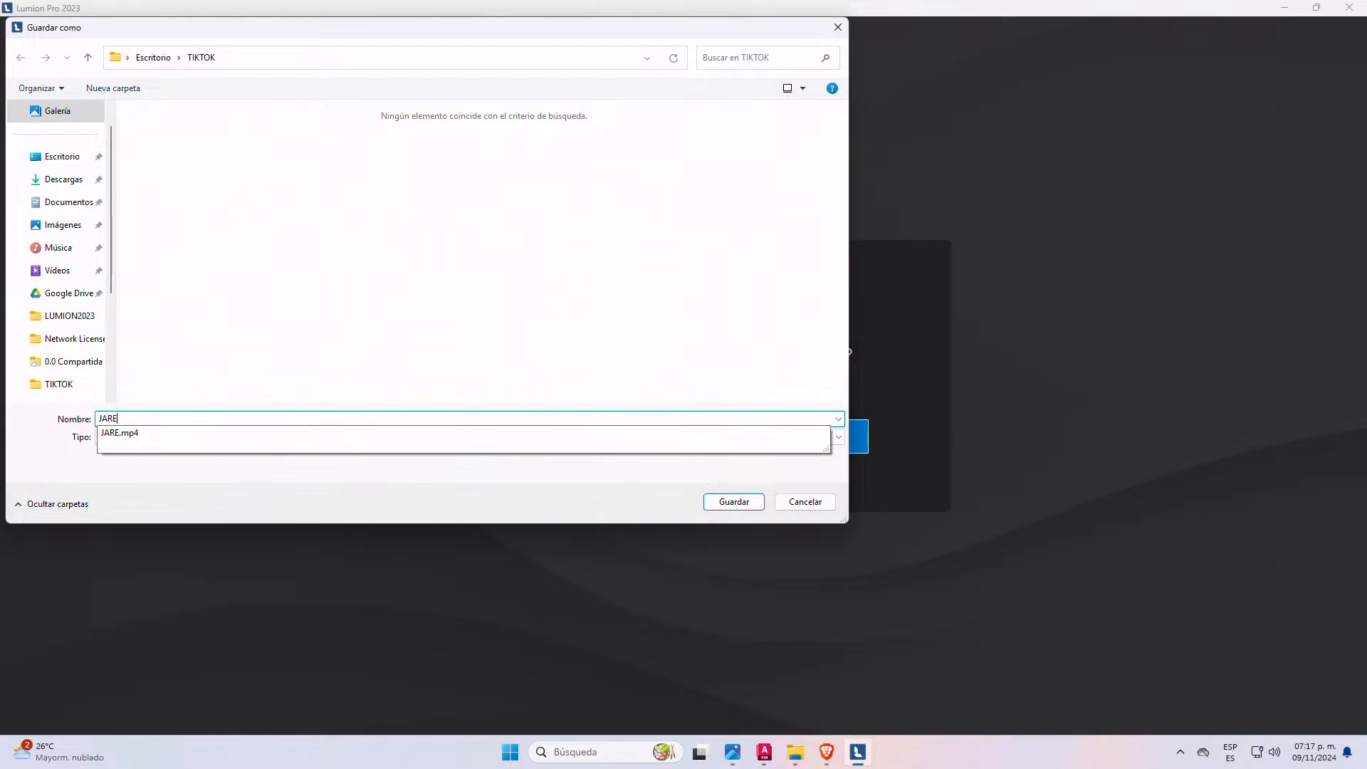
left_click(742, 507)
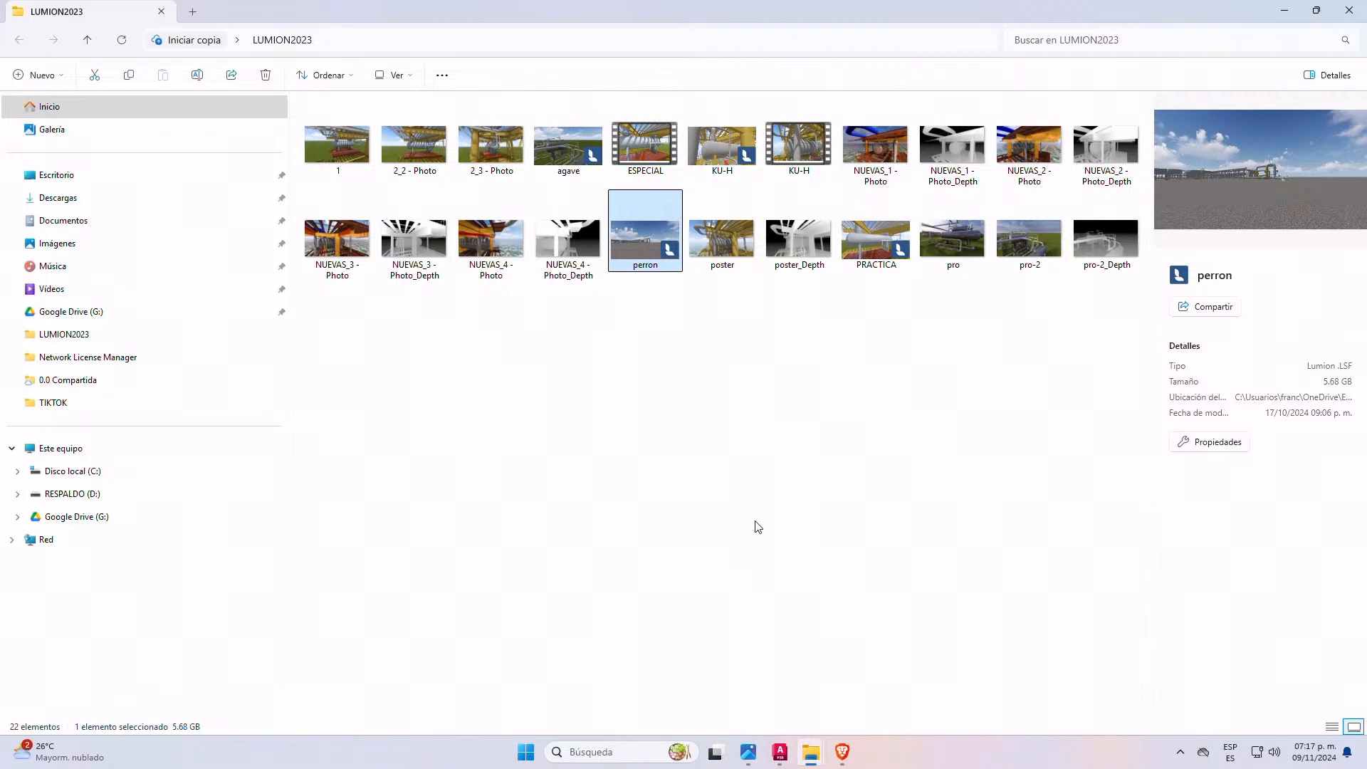
- Look through the contents of the TIKTOK and LIVE desktop folders, closing each one
left_click(1284, 11)
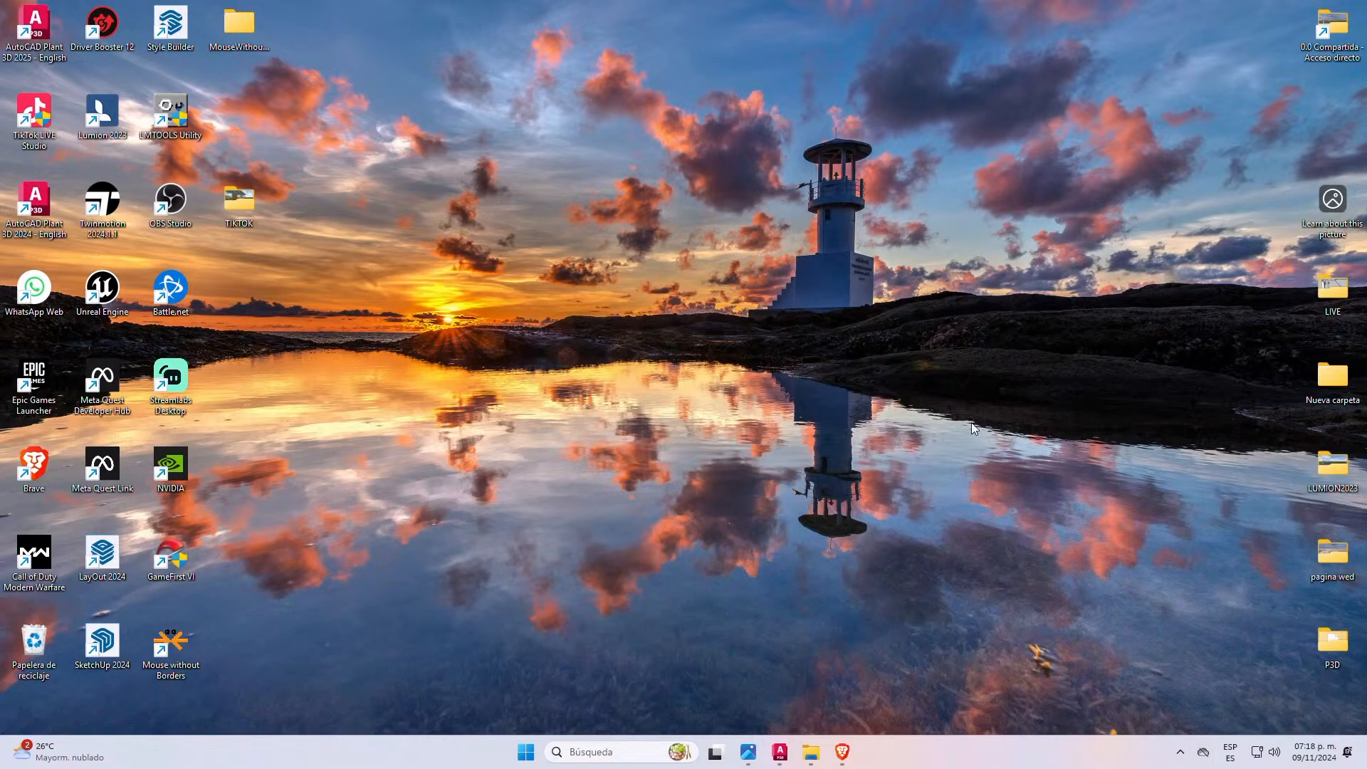
double_click(235, 195)
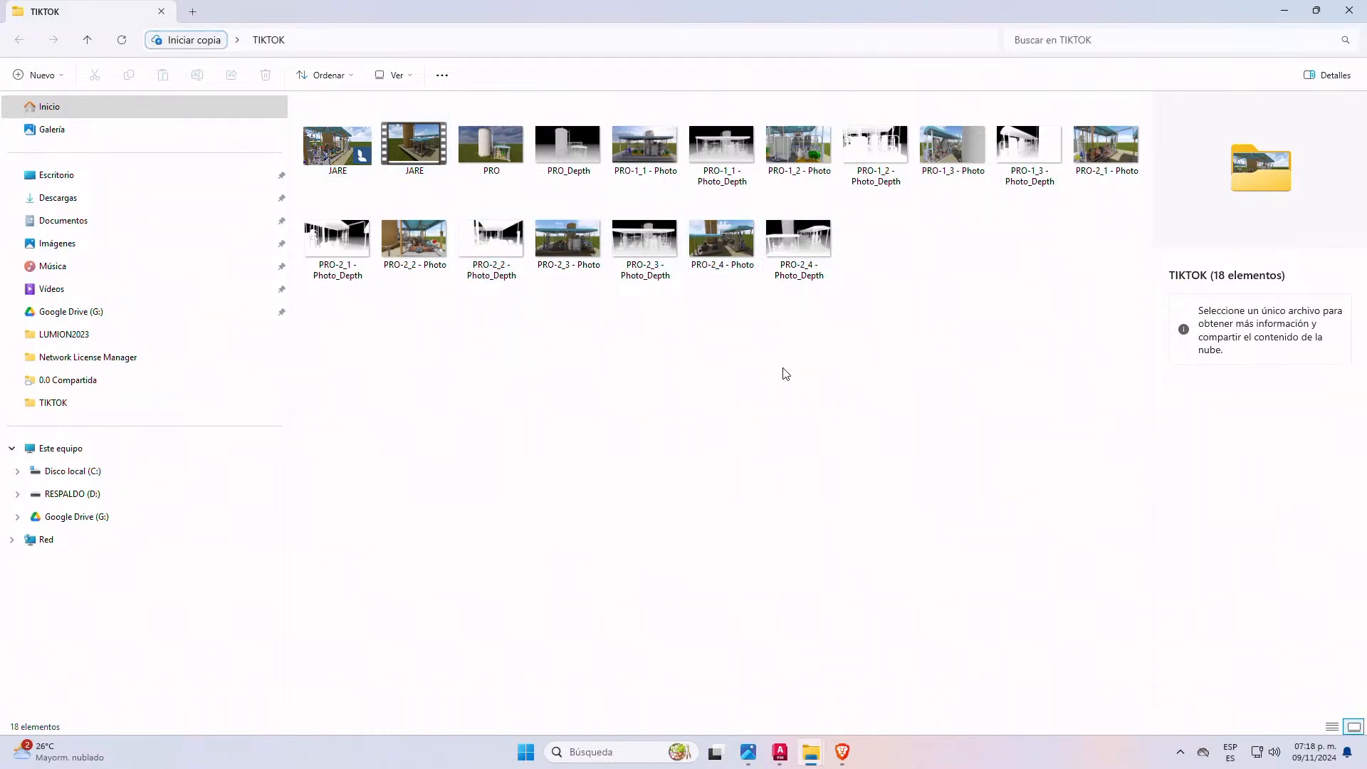
left_click(1348, 10)
double_click(1325, 283)
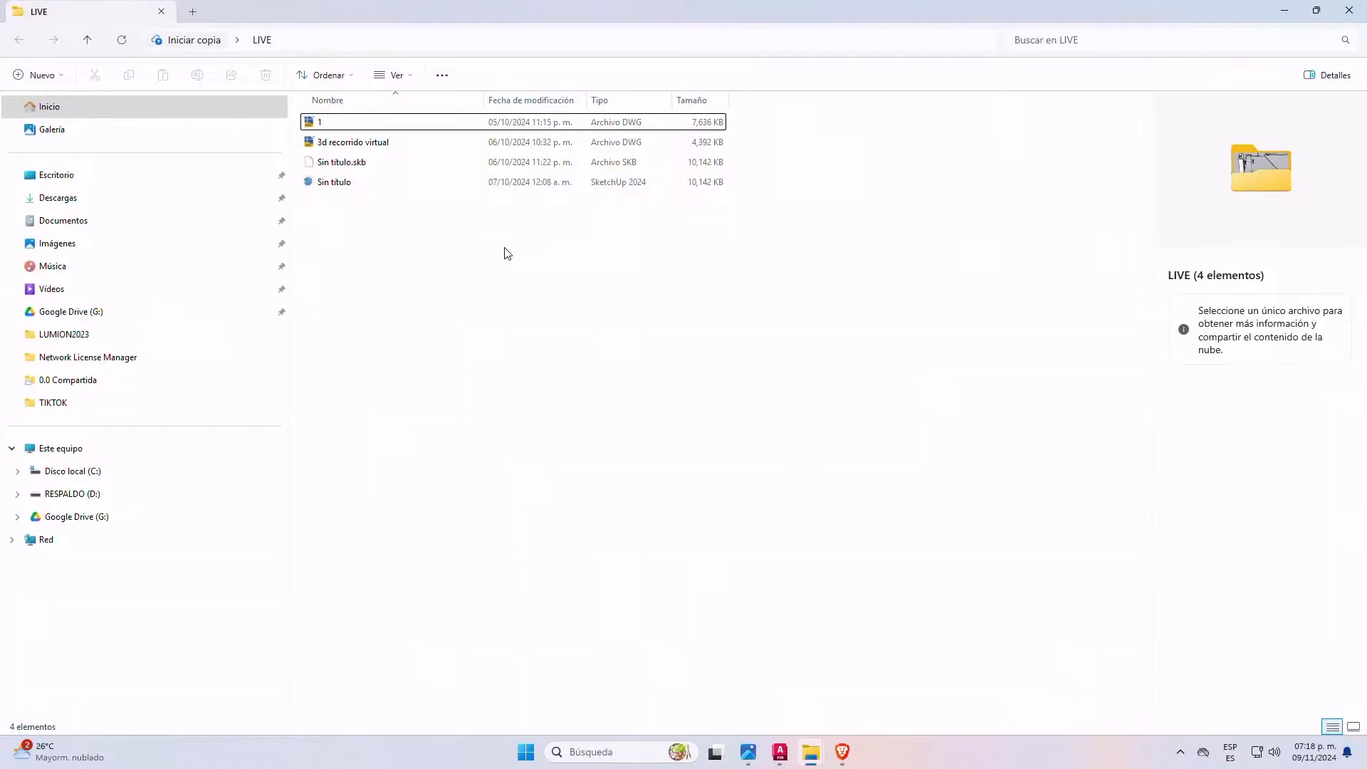
left_click(1348, 11)
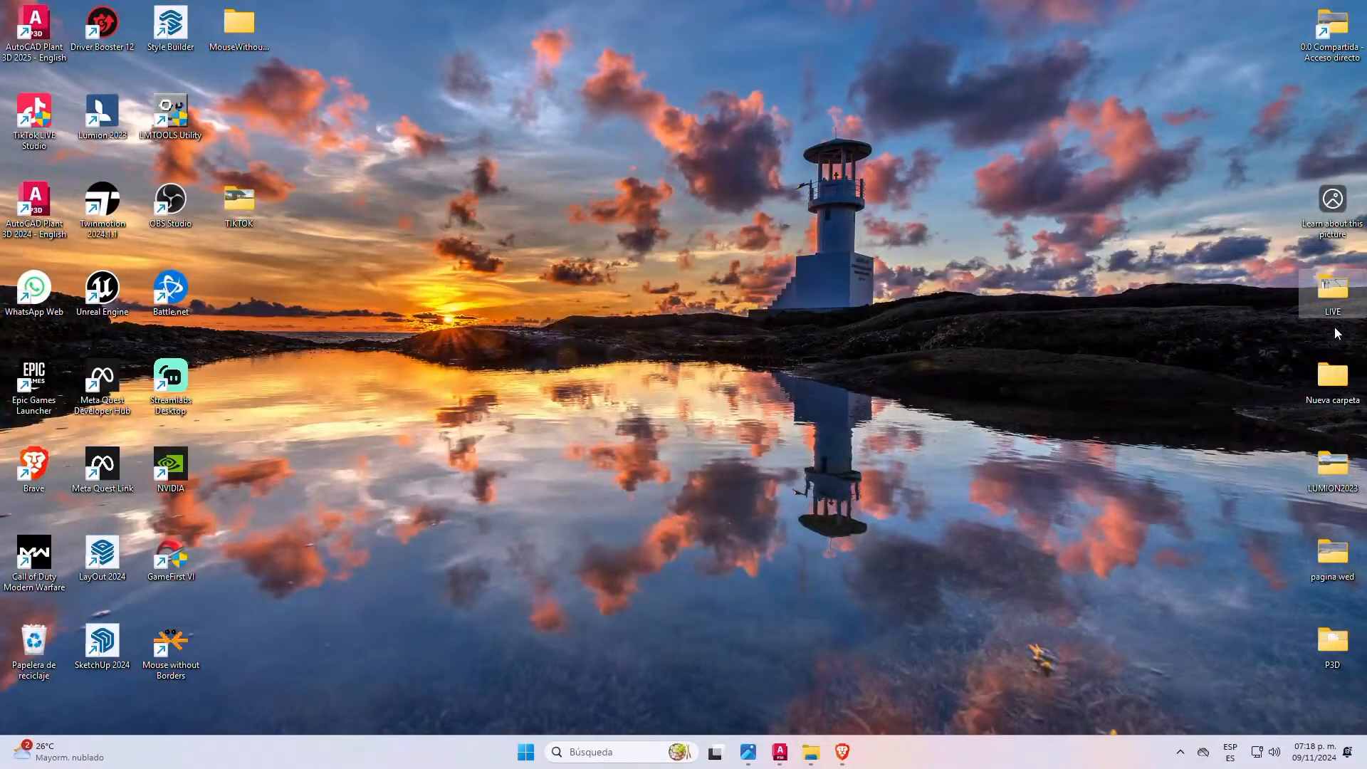
- Open the perron project in Lumion from the LUMION2023 desktop folder and close the folder window
left_click_drag(273, 200, 934, 334)
double_click(1325, 464)
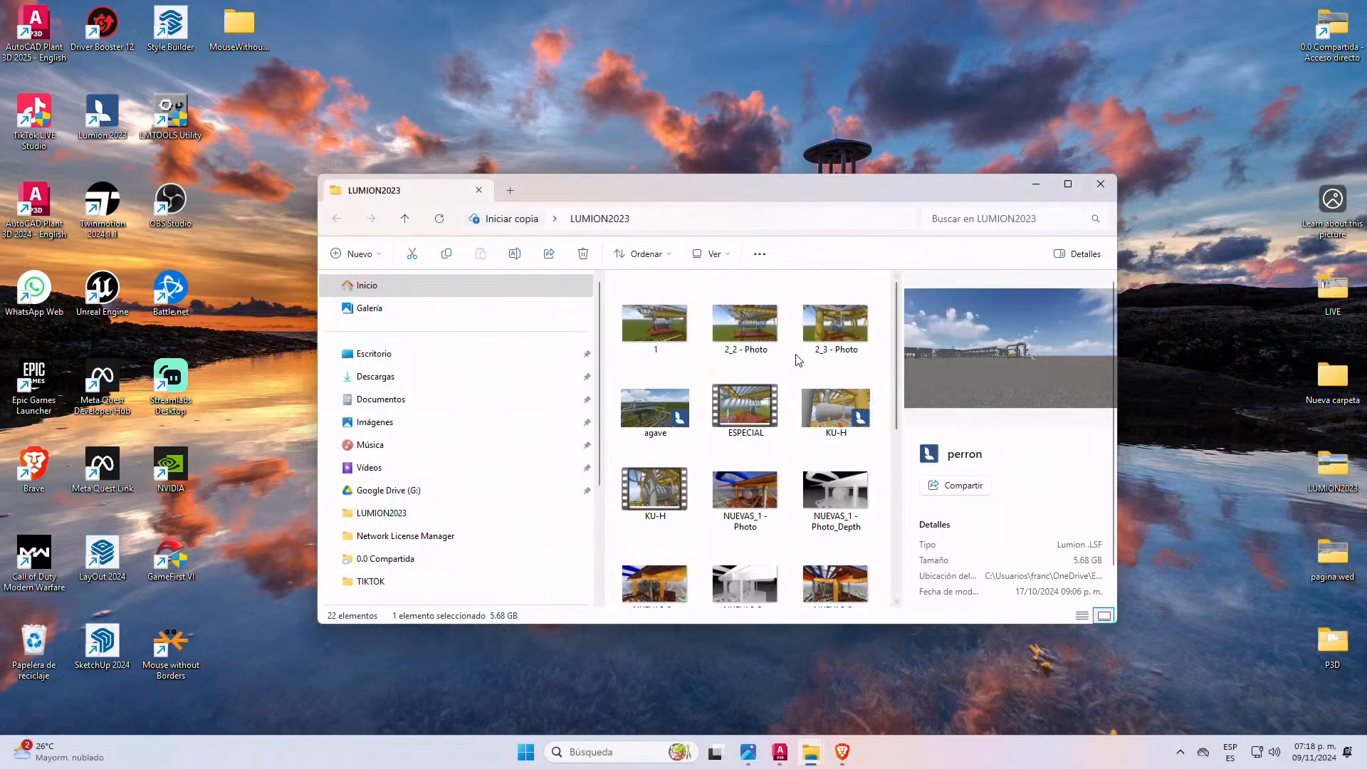
left_click(1067, 184)
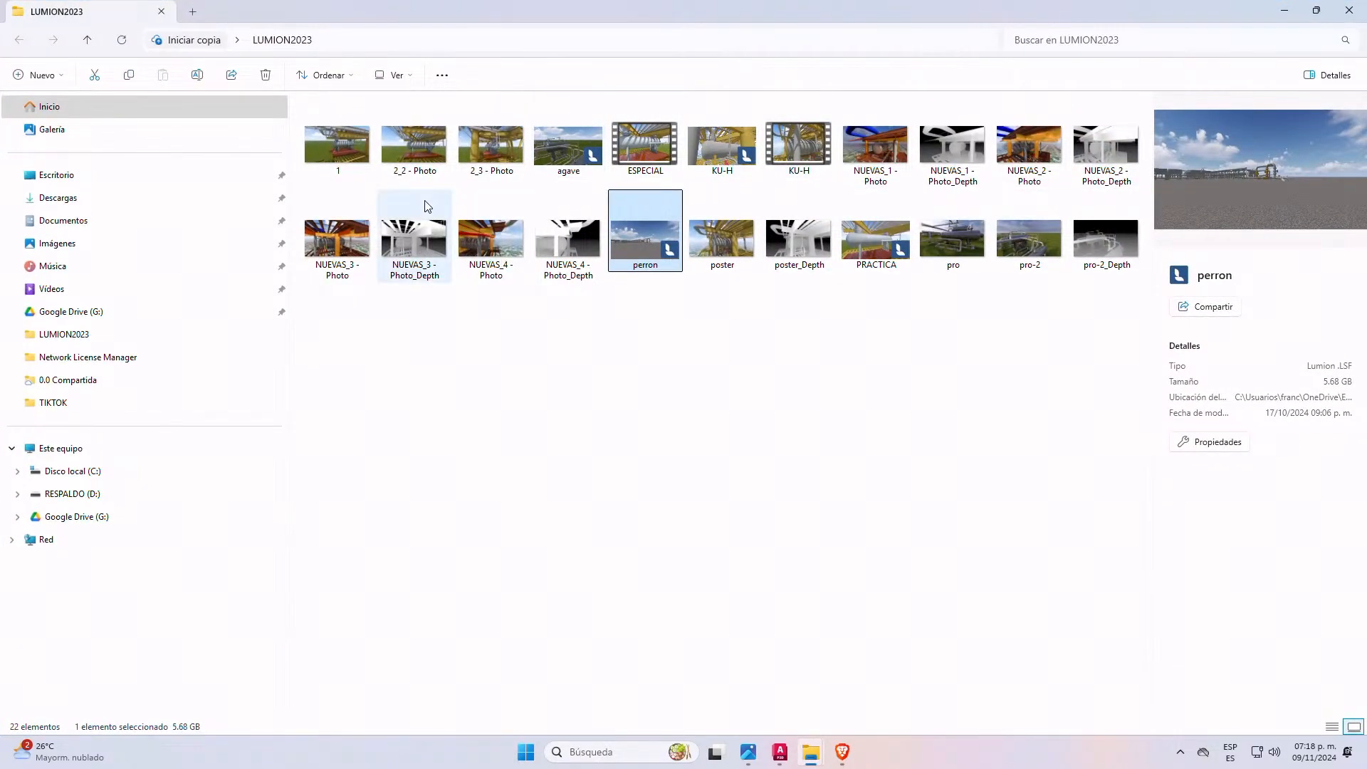
left_click(563, 145)
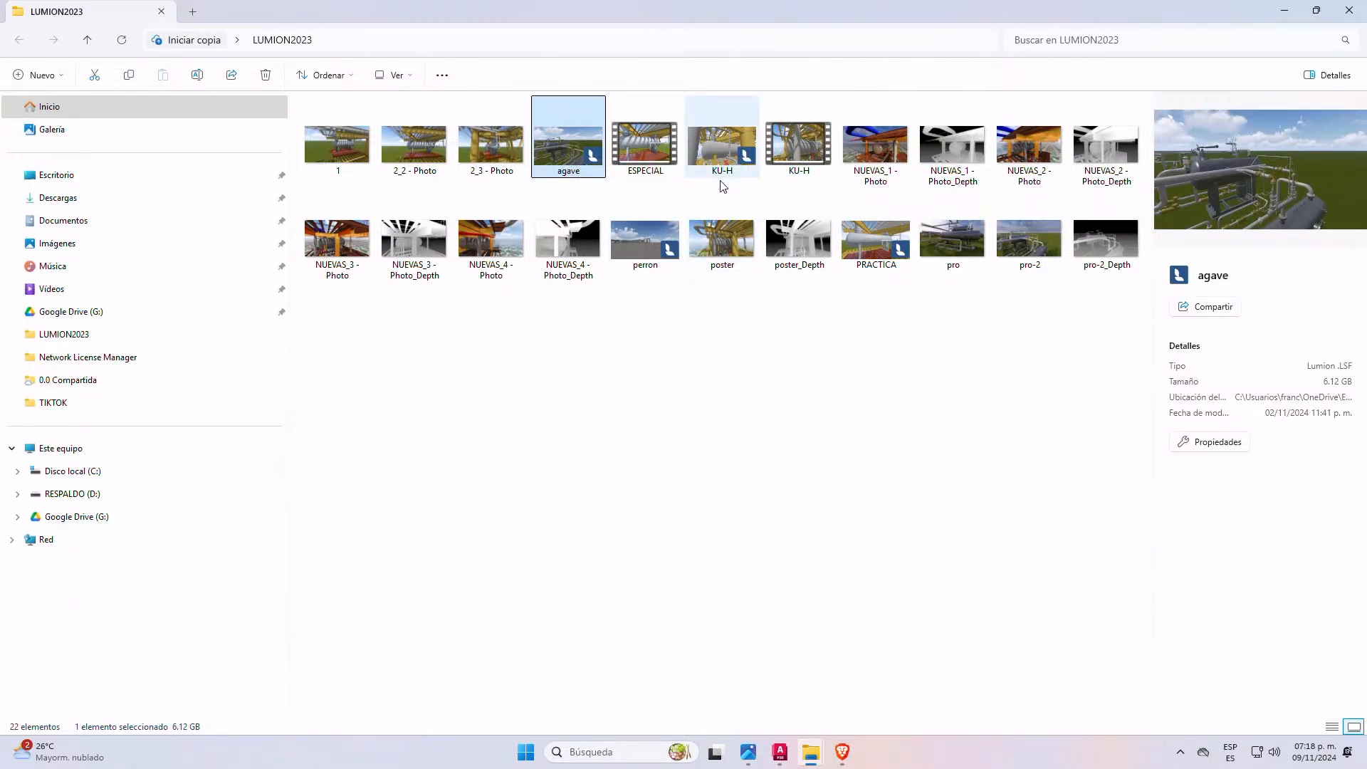
left_click(666, 244)
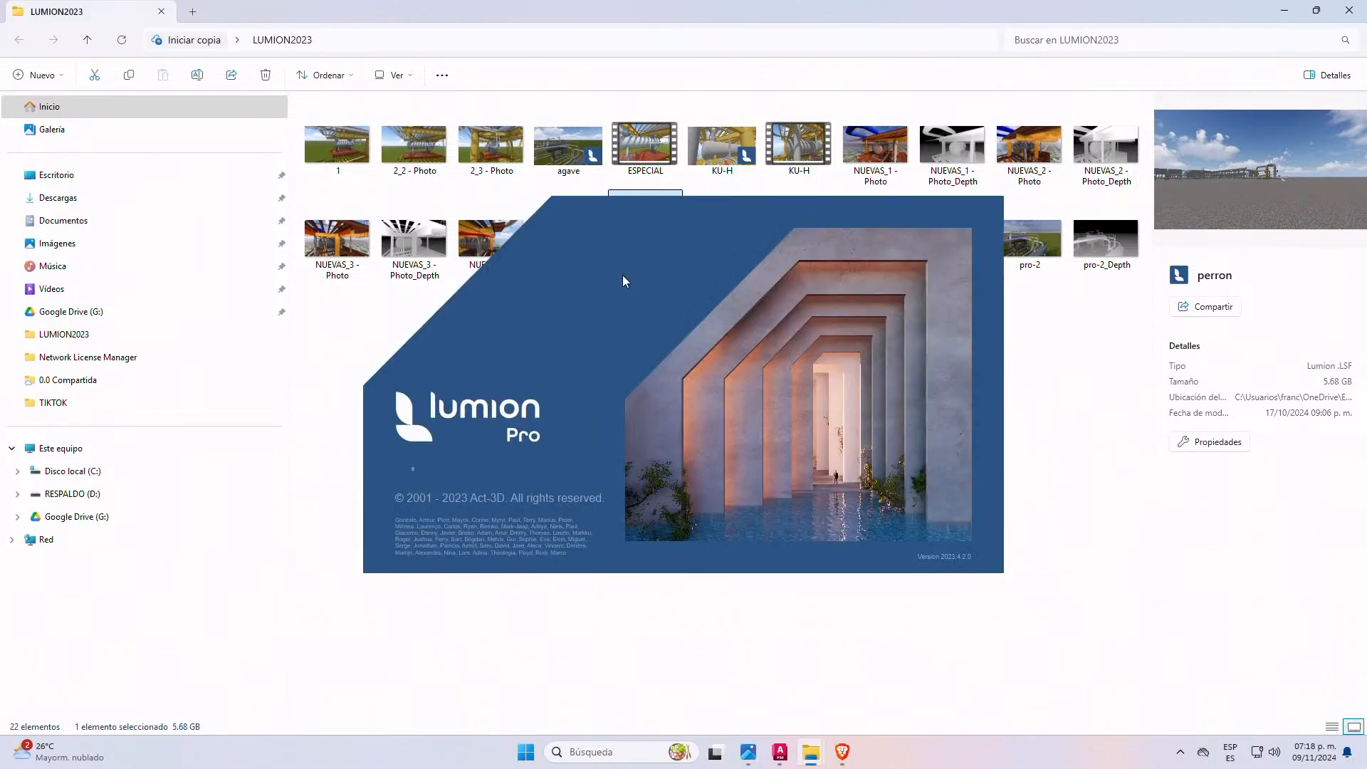
left_click(1348, 10)
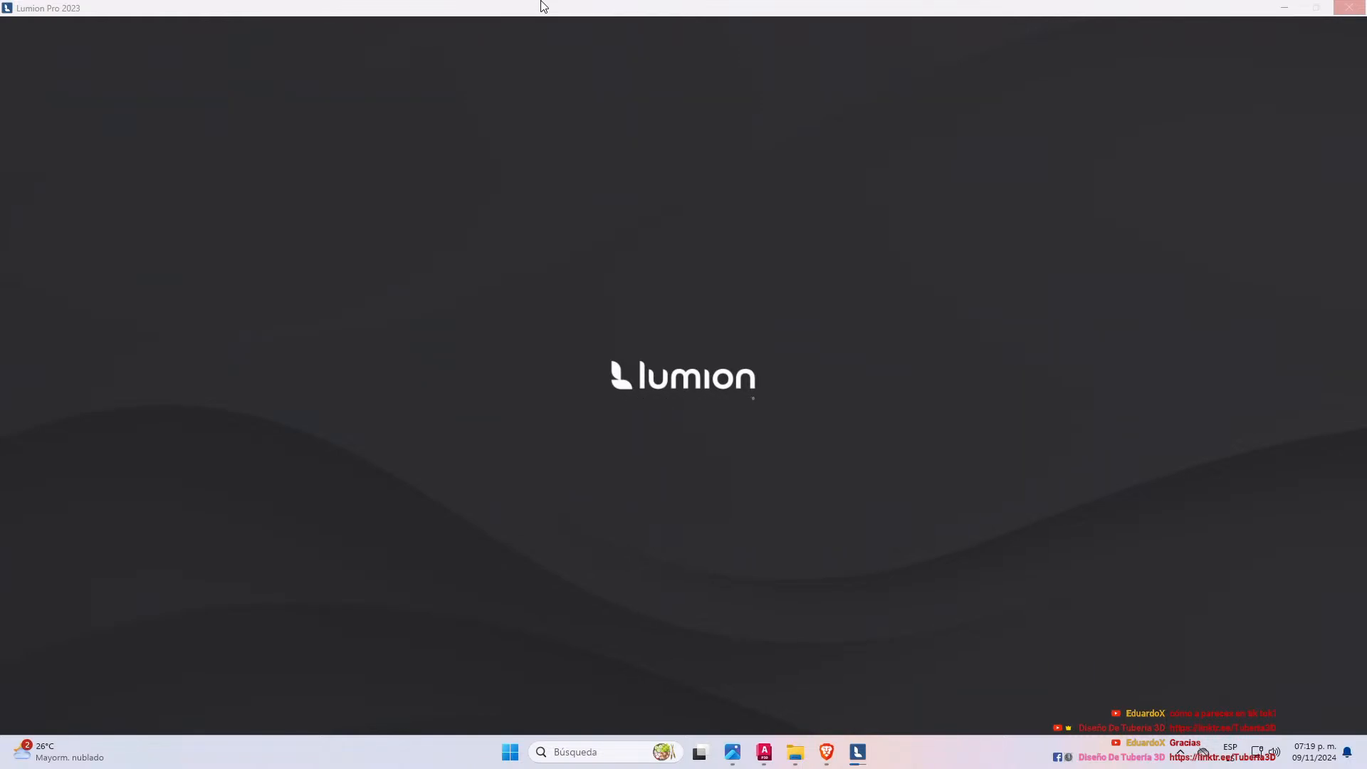
- Switch to AutoCAD Plant 3D and look through the pipe specs of the P3D_MASTER project
left_click(767, 753)
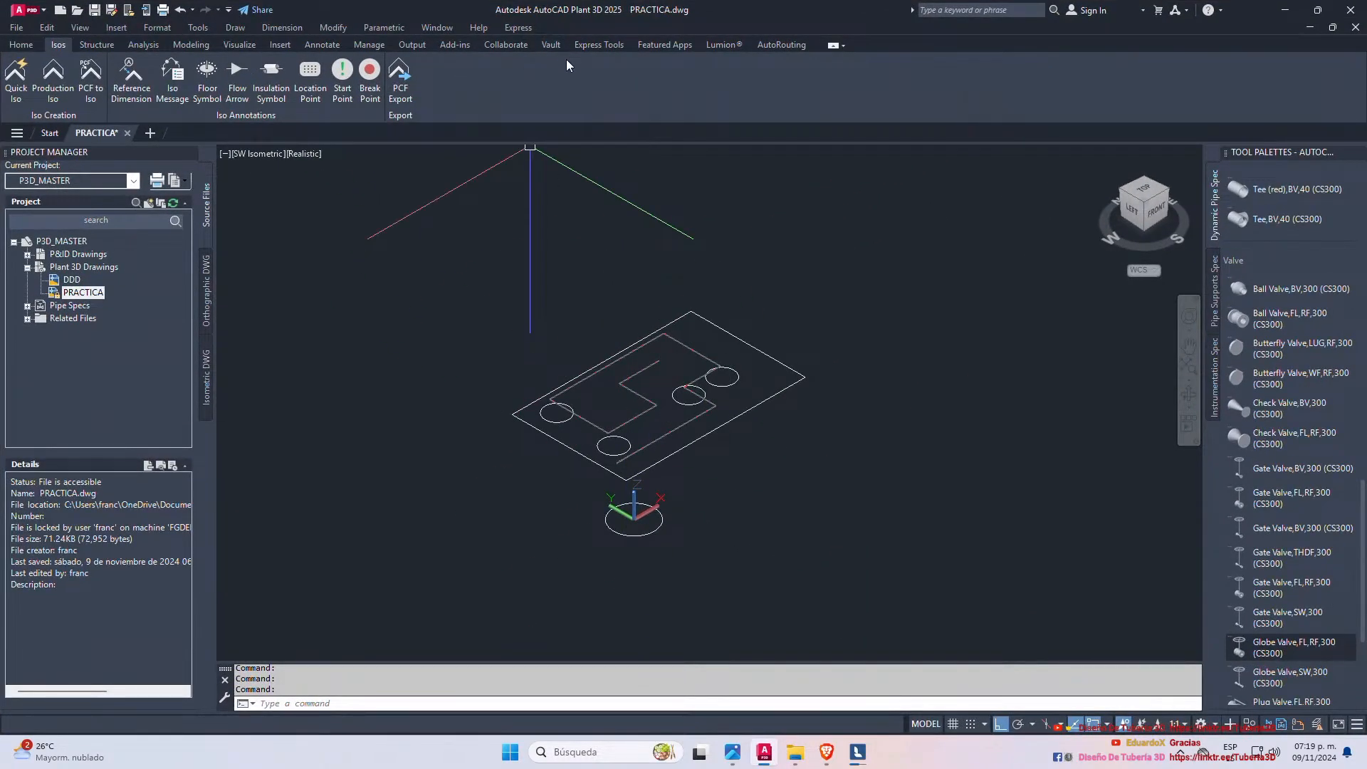
left_click(780, 42)
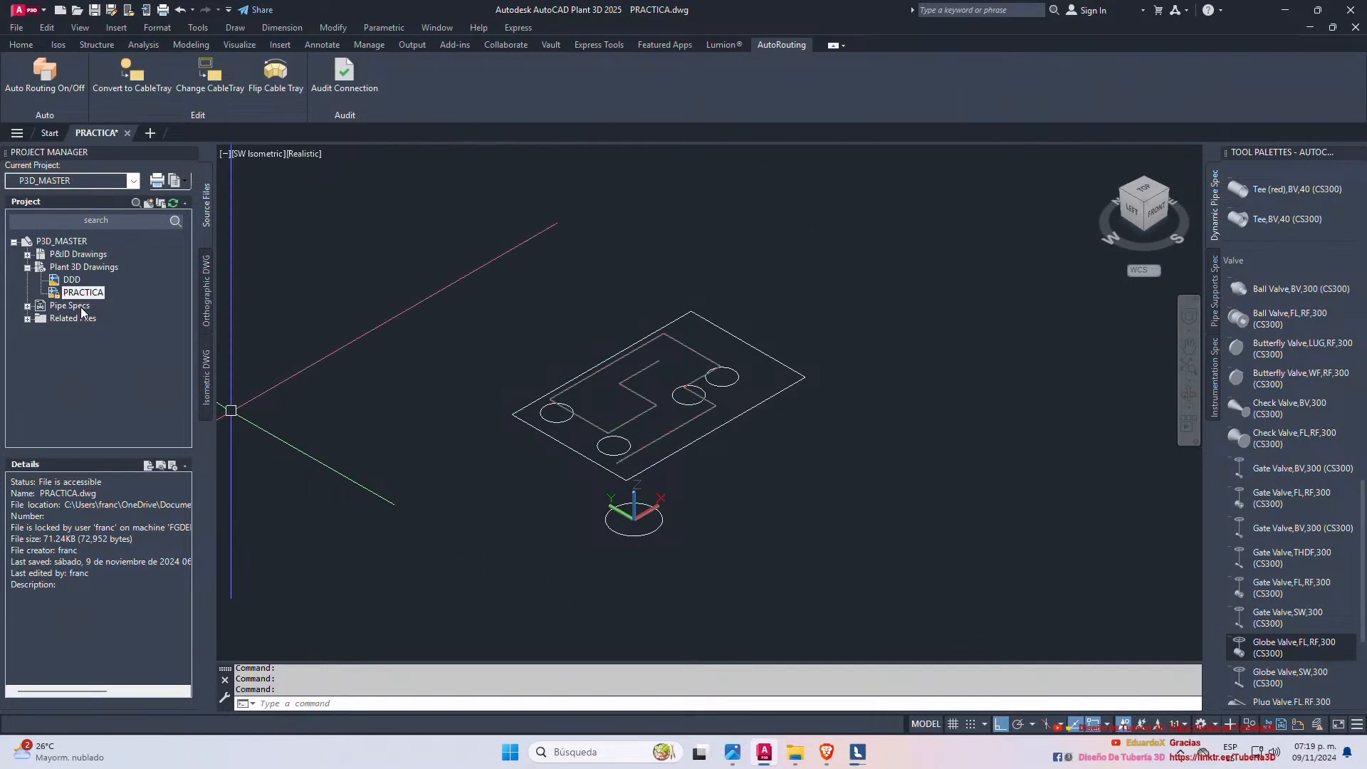
left_click(28, 305)
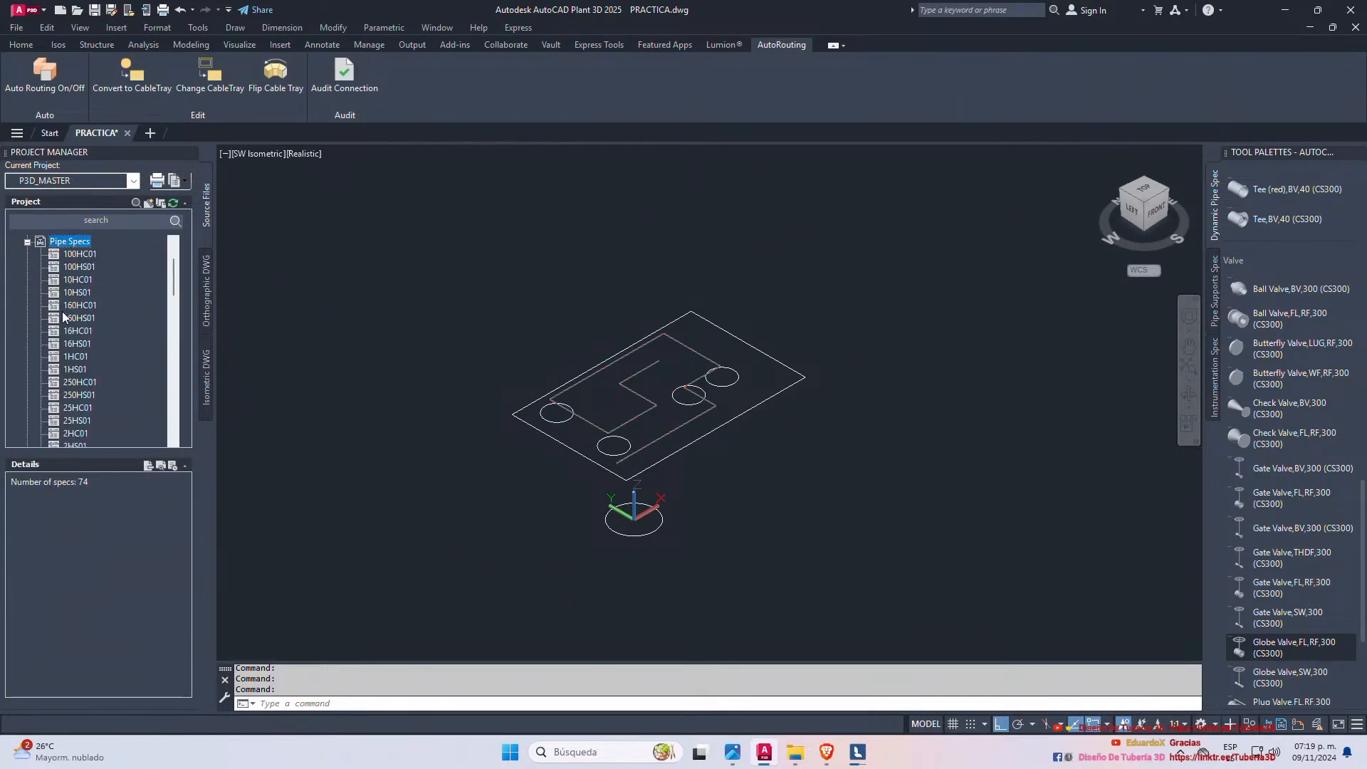
right_click(79, 245)
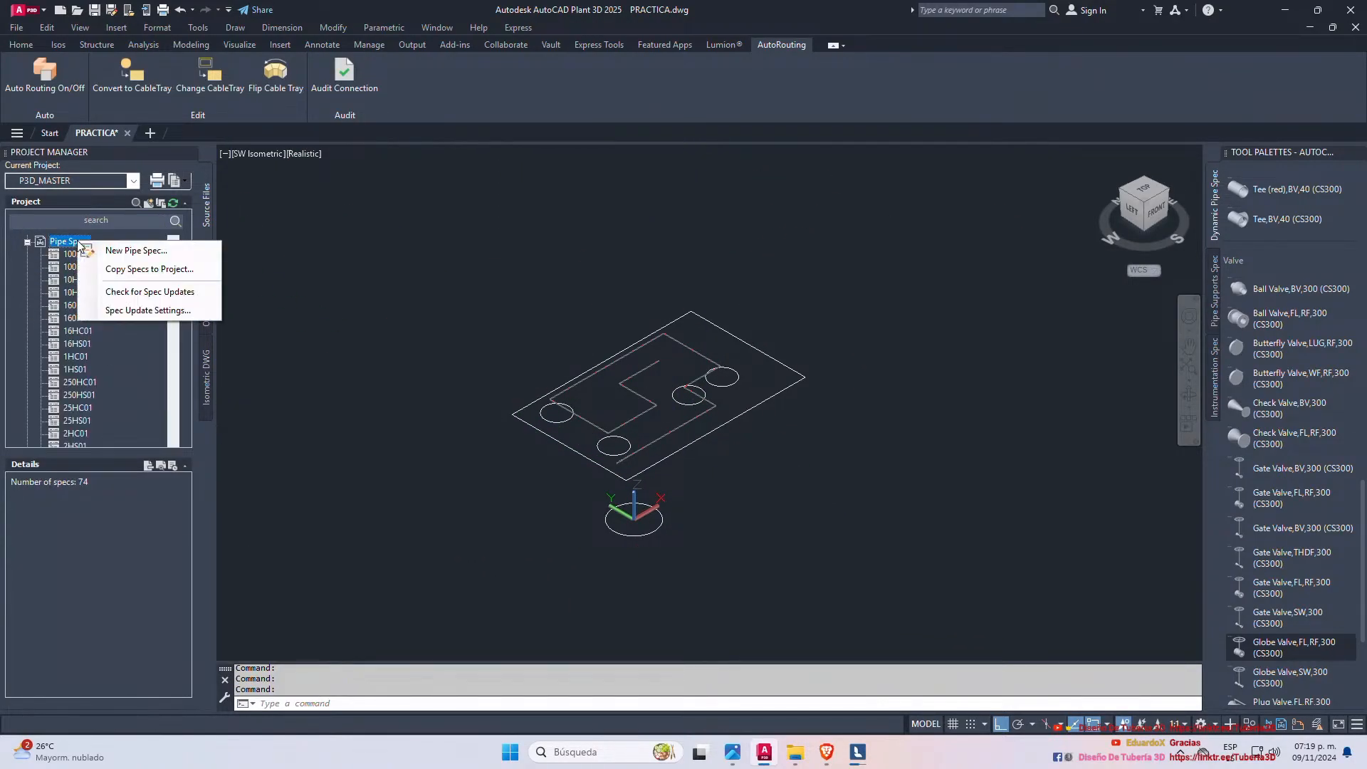
left_click(110, 370)
scroll(118, 366, "down", 10)
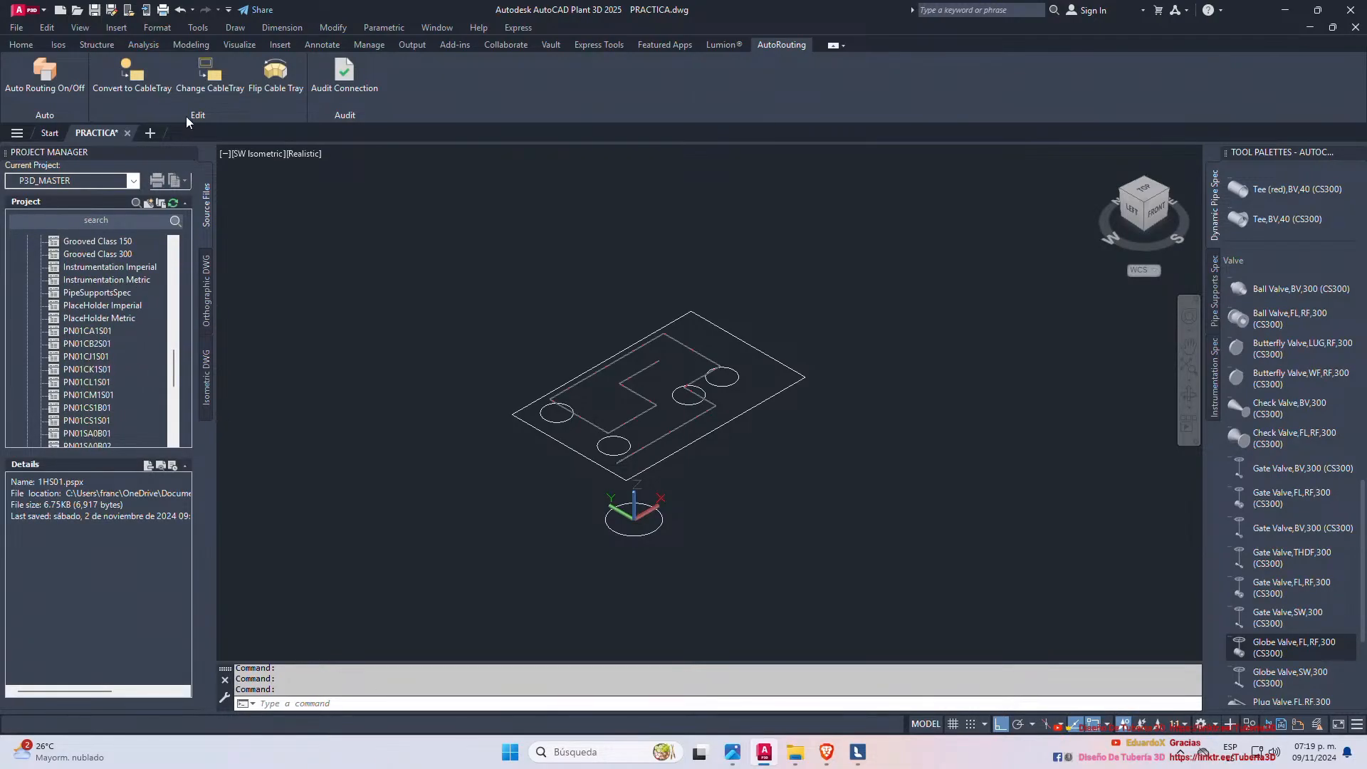
- Examine which pipe specs are available for part insertion
left_click(21, 44)
left_click(155, 97)
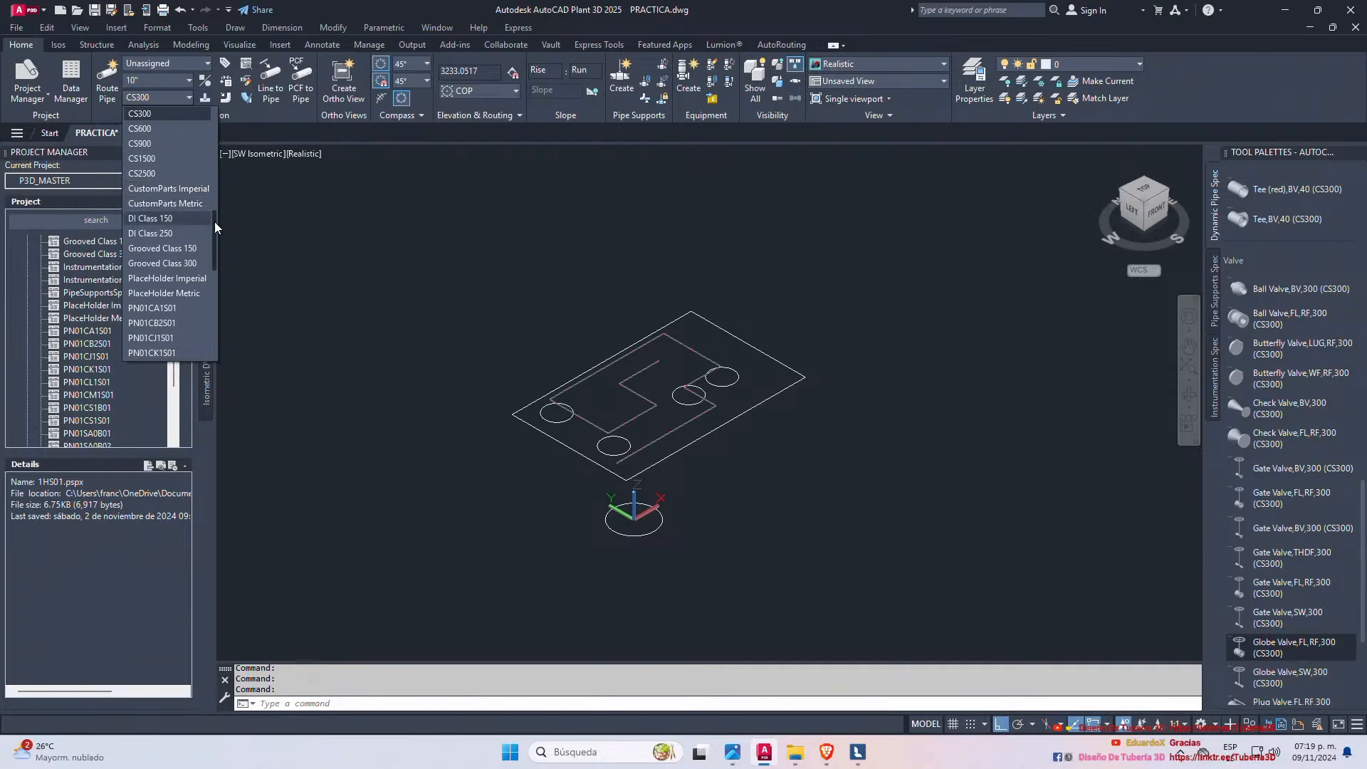
left_click_drag(216, 222, 213, 324)
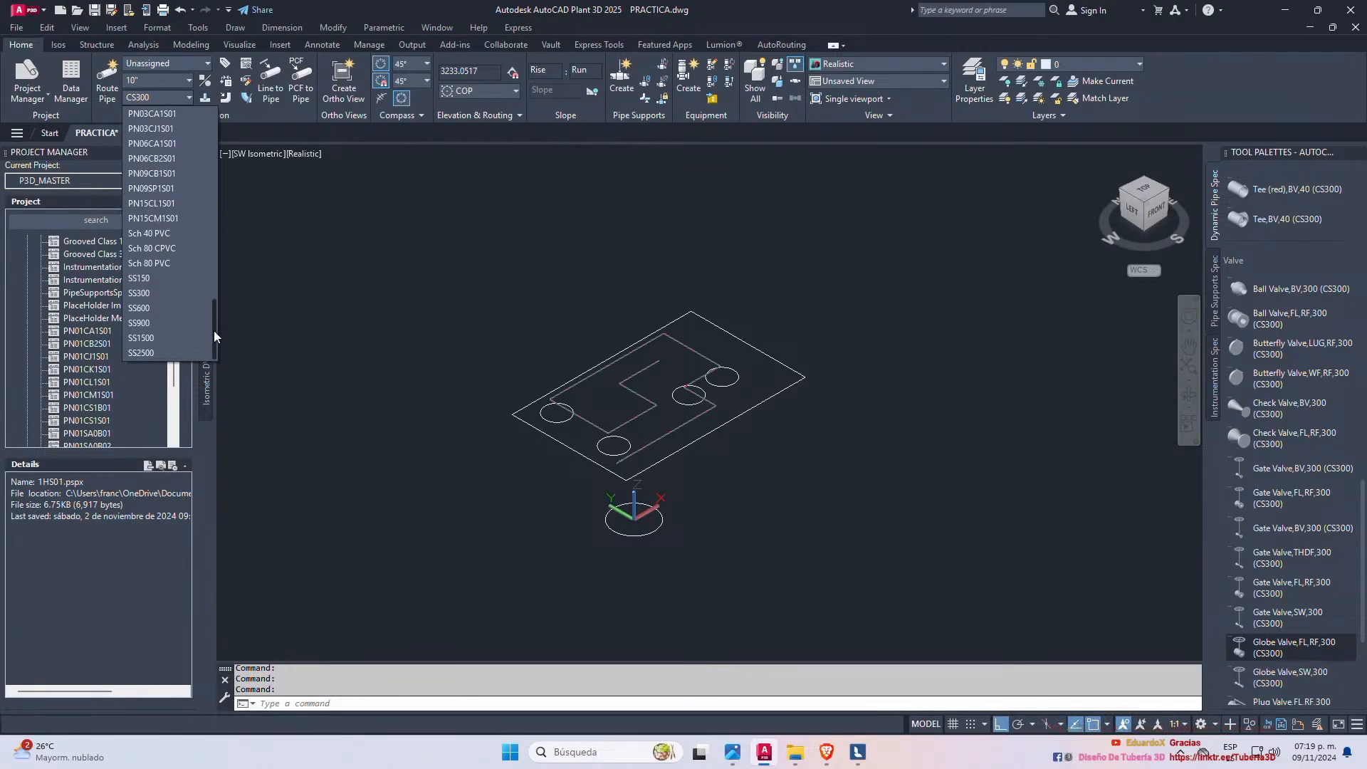
scroll(174, 255, "up", 5)
scroll(174, 256, "up", 2)
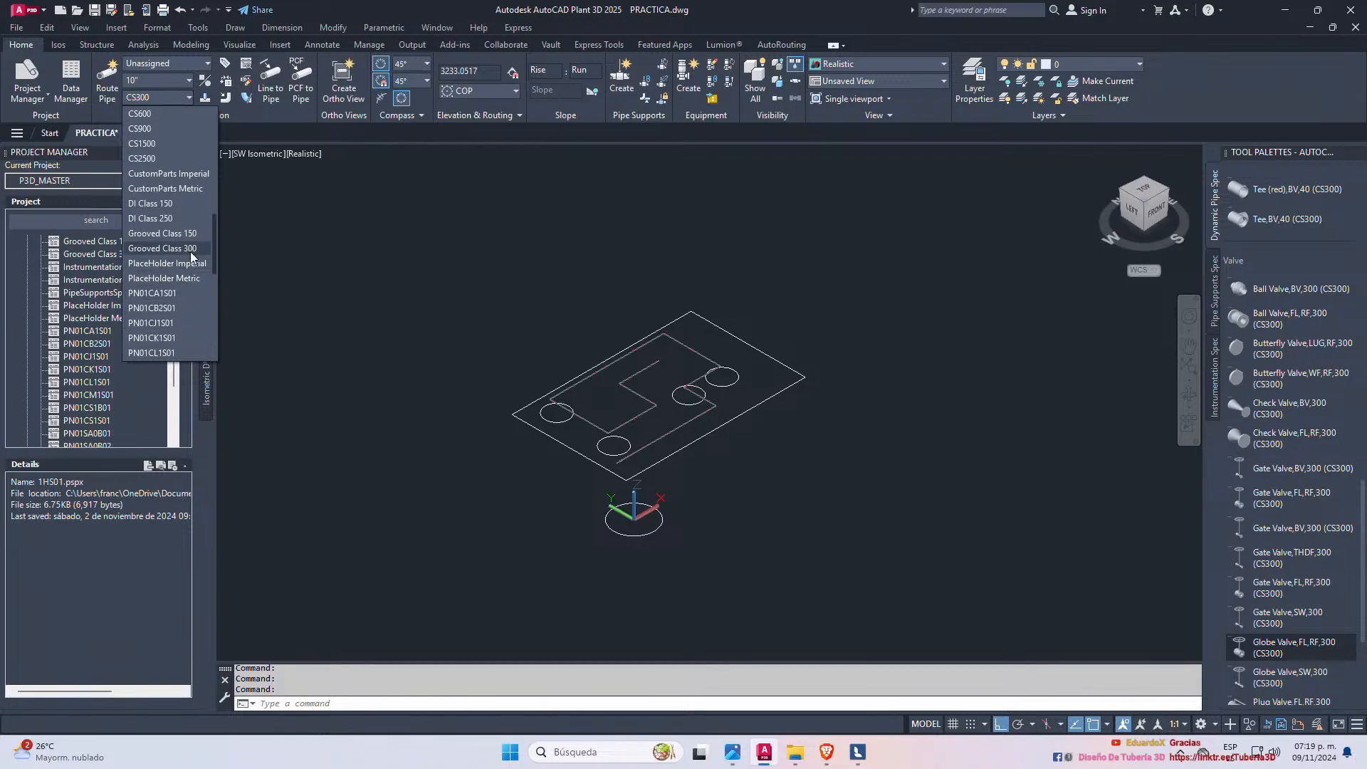
scroll(191, 238, "up", 8)
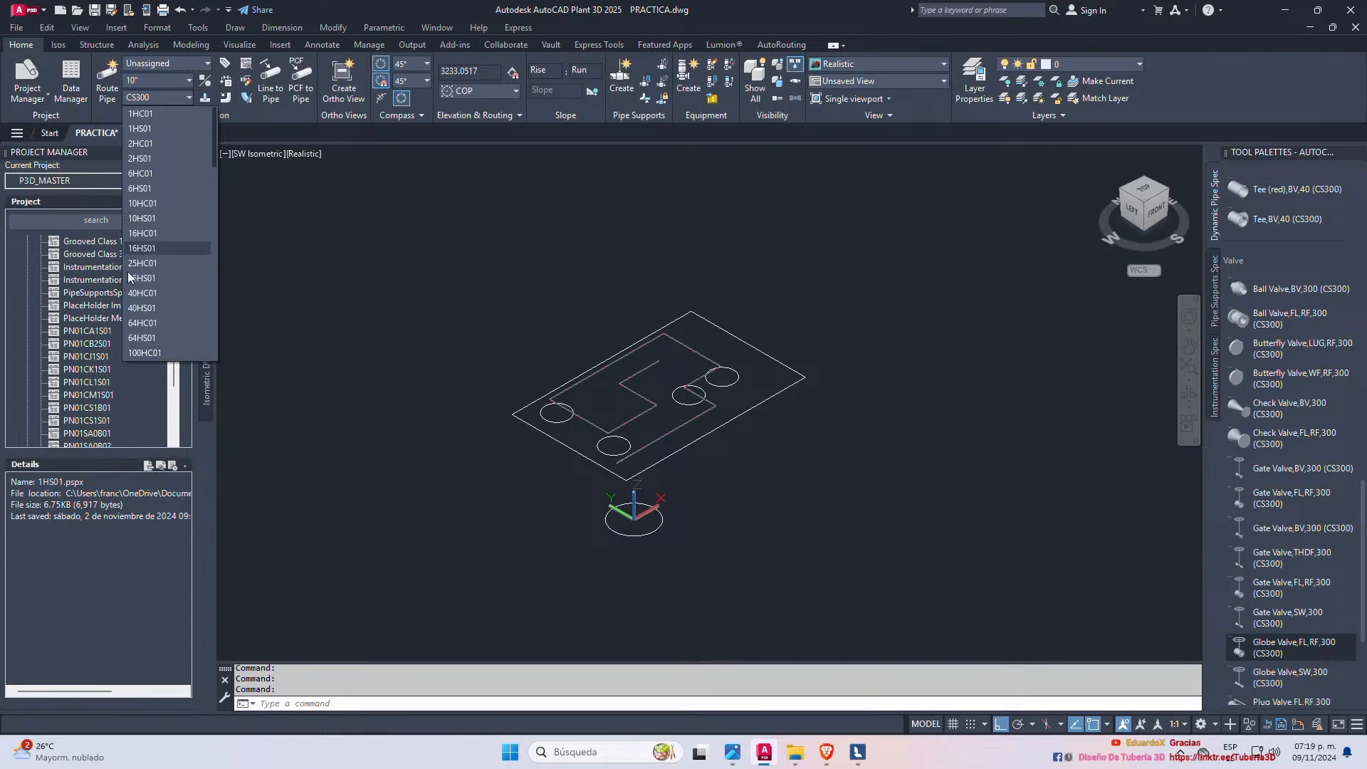
scroll(126, 293, "down", 4)
- Start copying specs into the project's Pipe Specs and browse to the AutoCAD Plant 3D 2024 Content folder on drive C
scroll(93, 370, "up", 10)
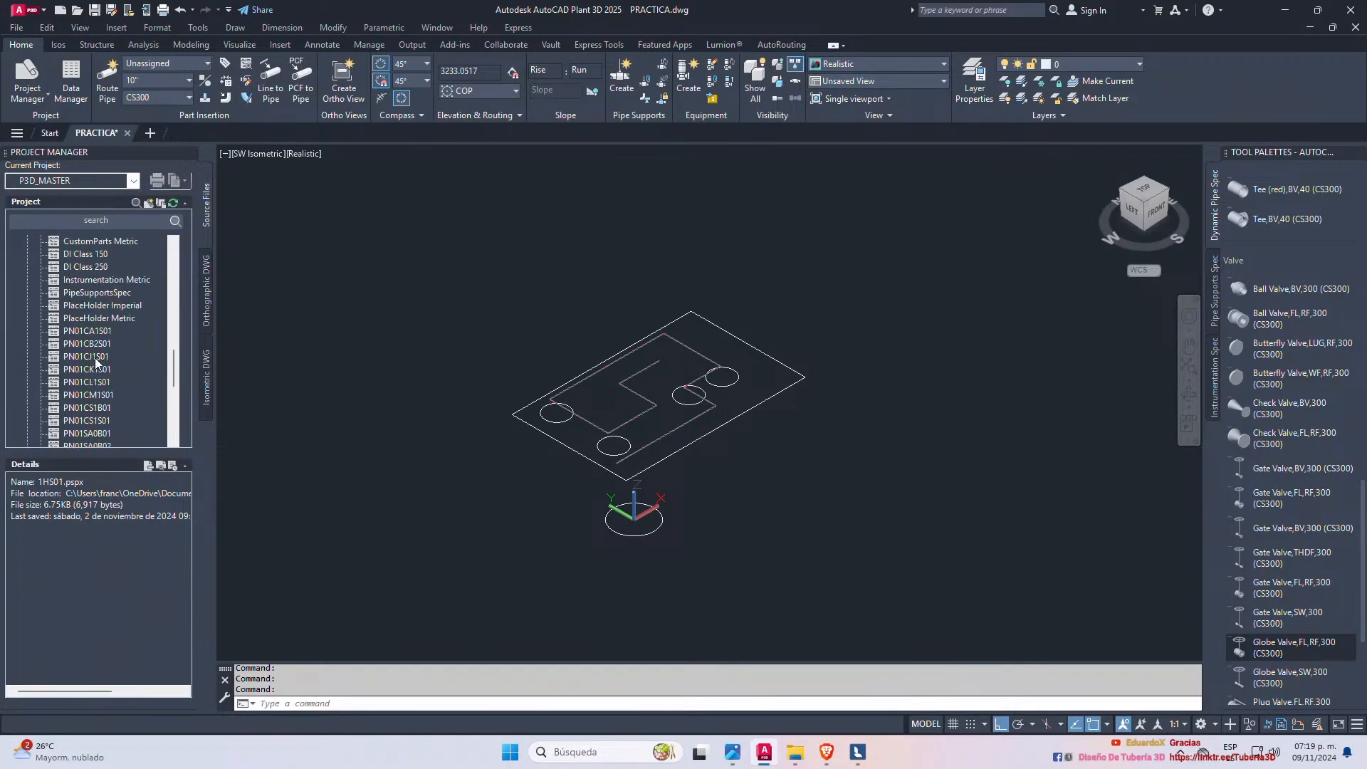
scroll(104, 345, "up", 2)
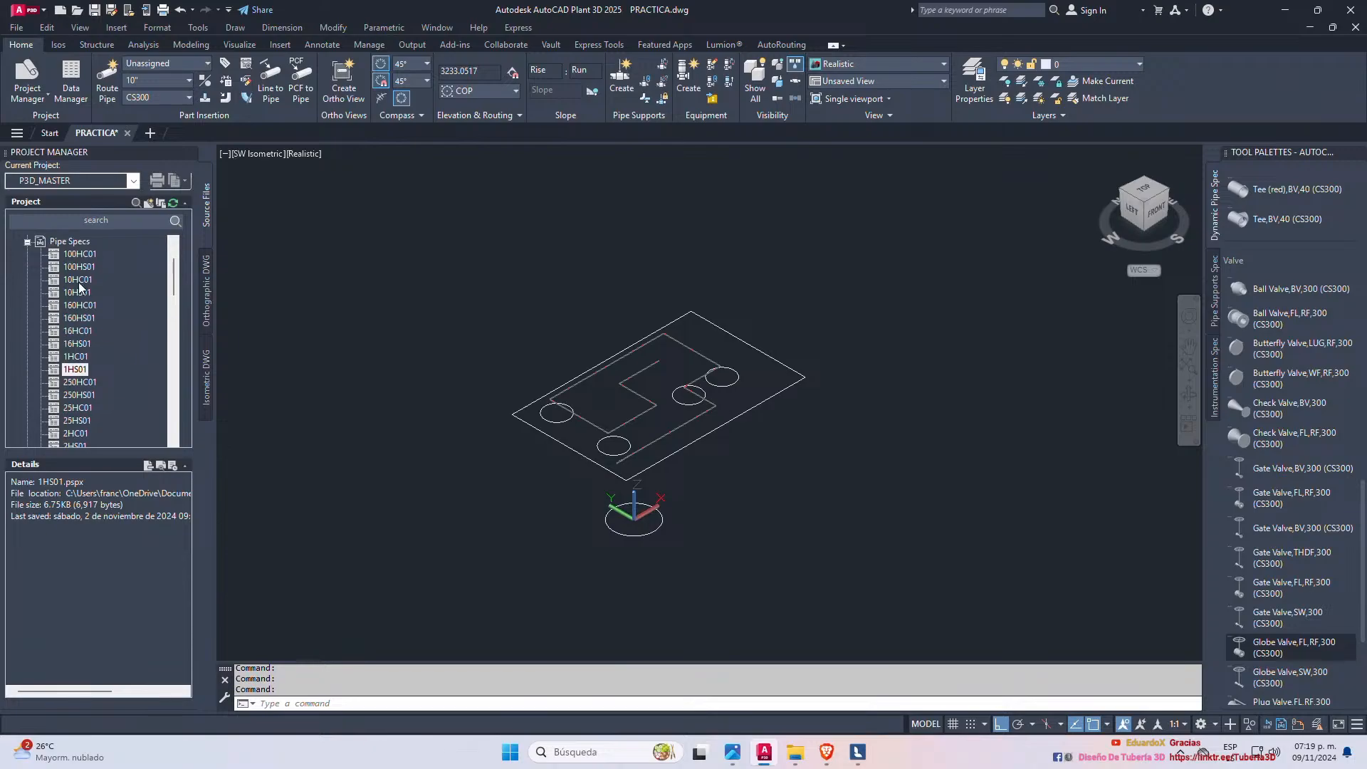
right_click(80, 242)
left_click(130, 269)
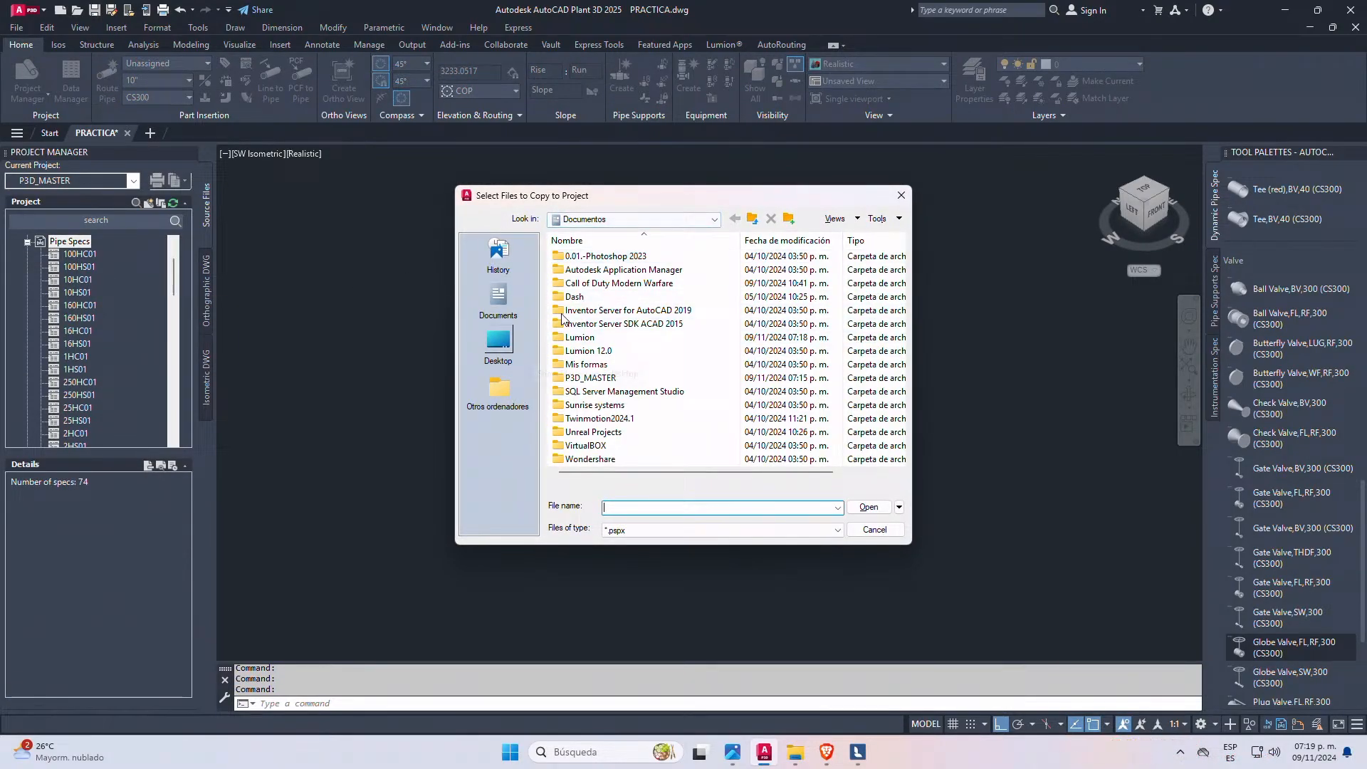
left_click(713, 219)
left_click(634, 263)
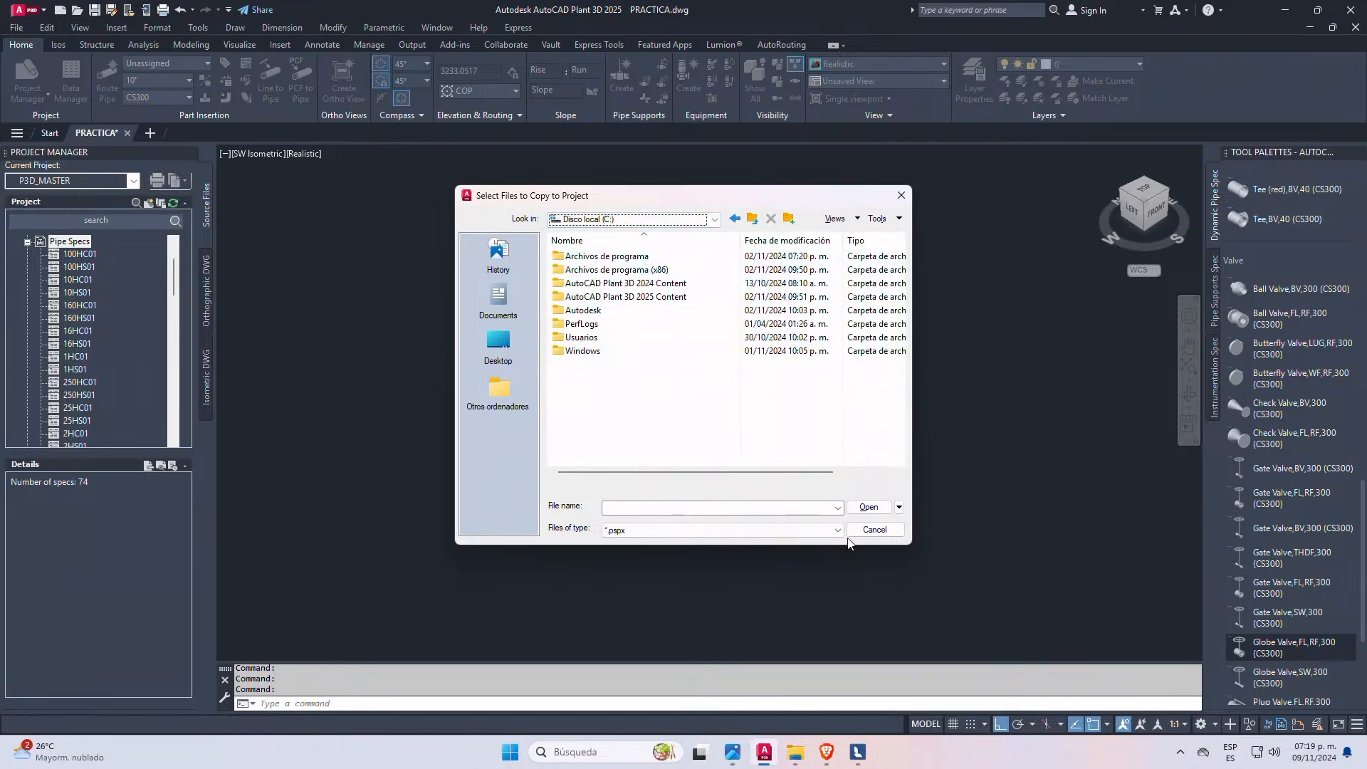
double_click(670, 296)
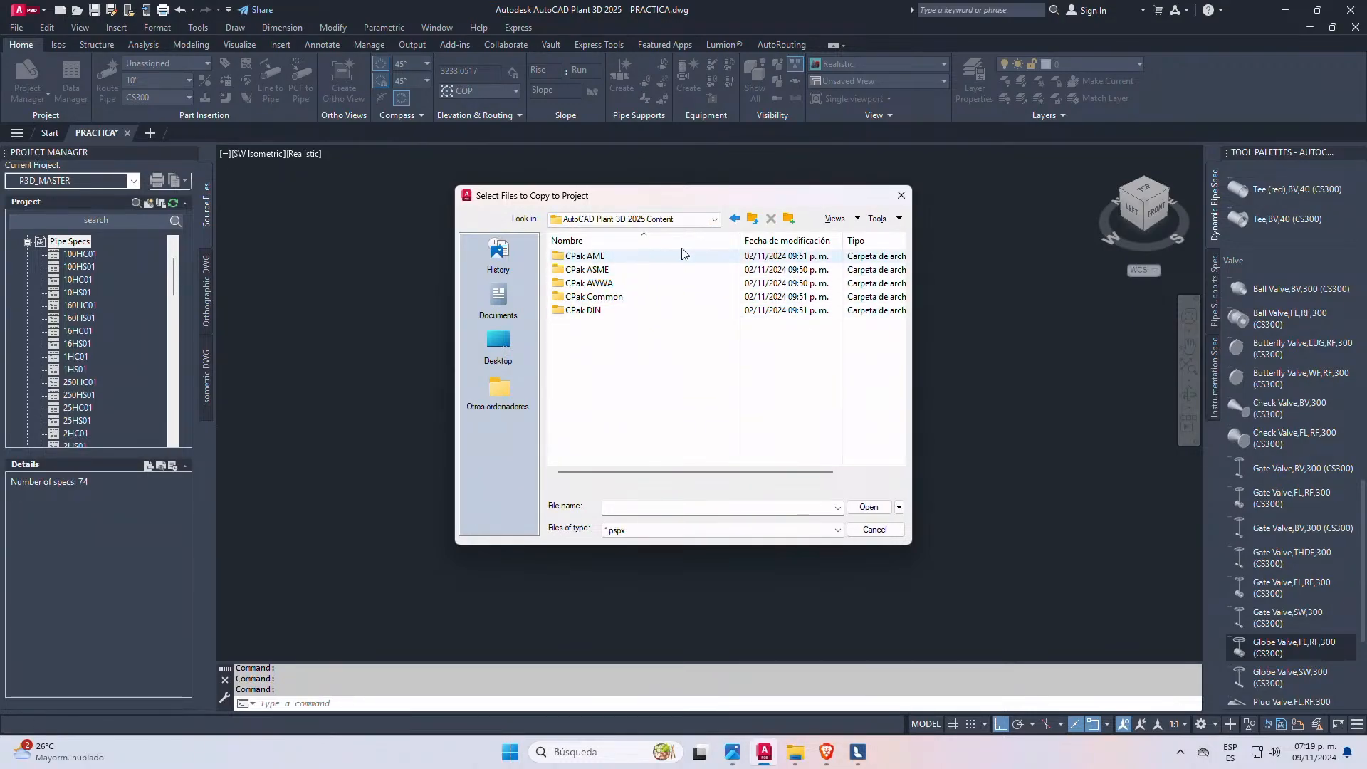
left_click(751, 218)
double_click(630, 284)
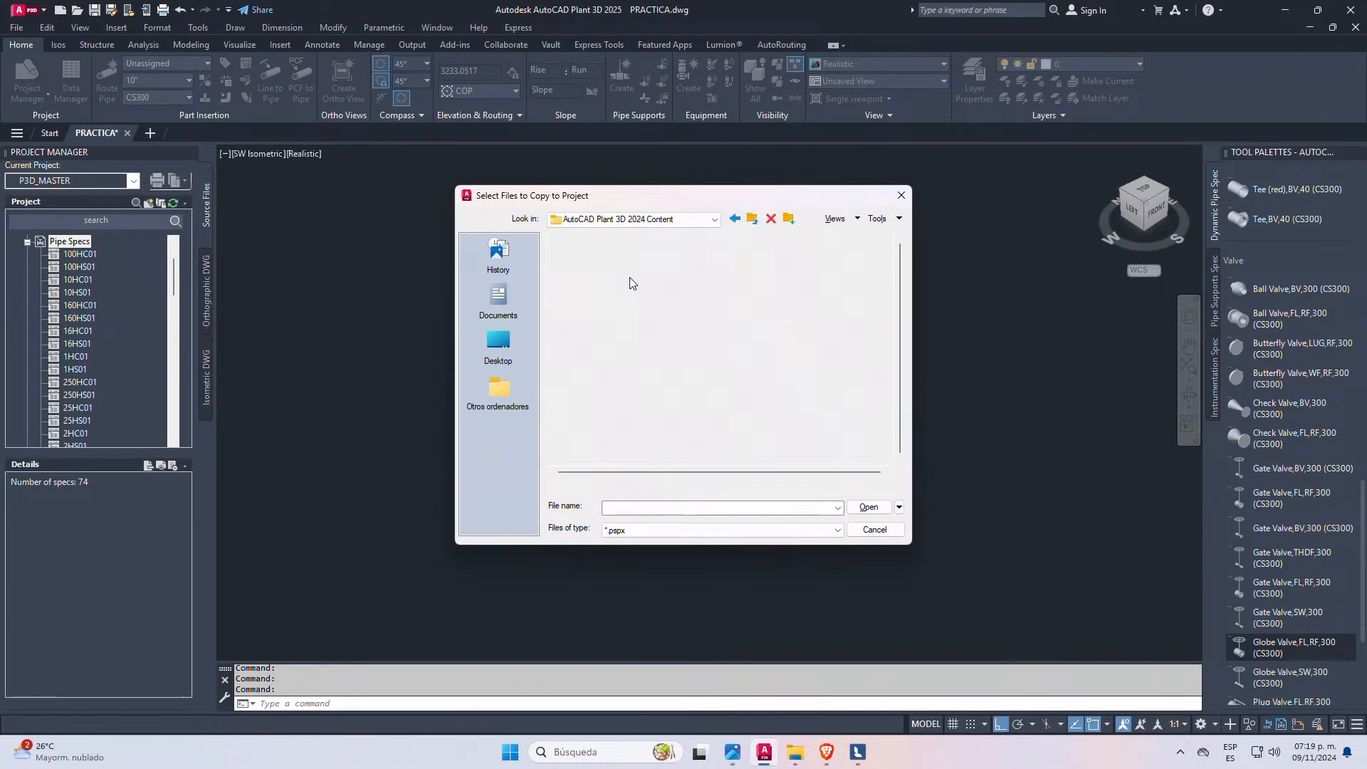
- Copy ASME Valves Catalog Imperial.pspx from the CPak ASME Valves Python Content Pack folder into the project
left_click_drag(908, 544, 1013, 685)
double_click(682, 337)
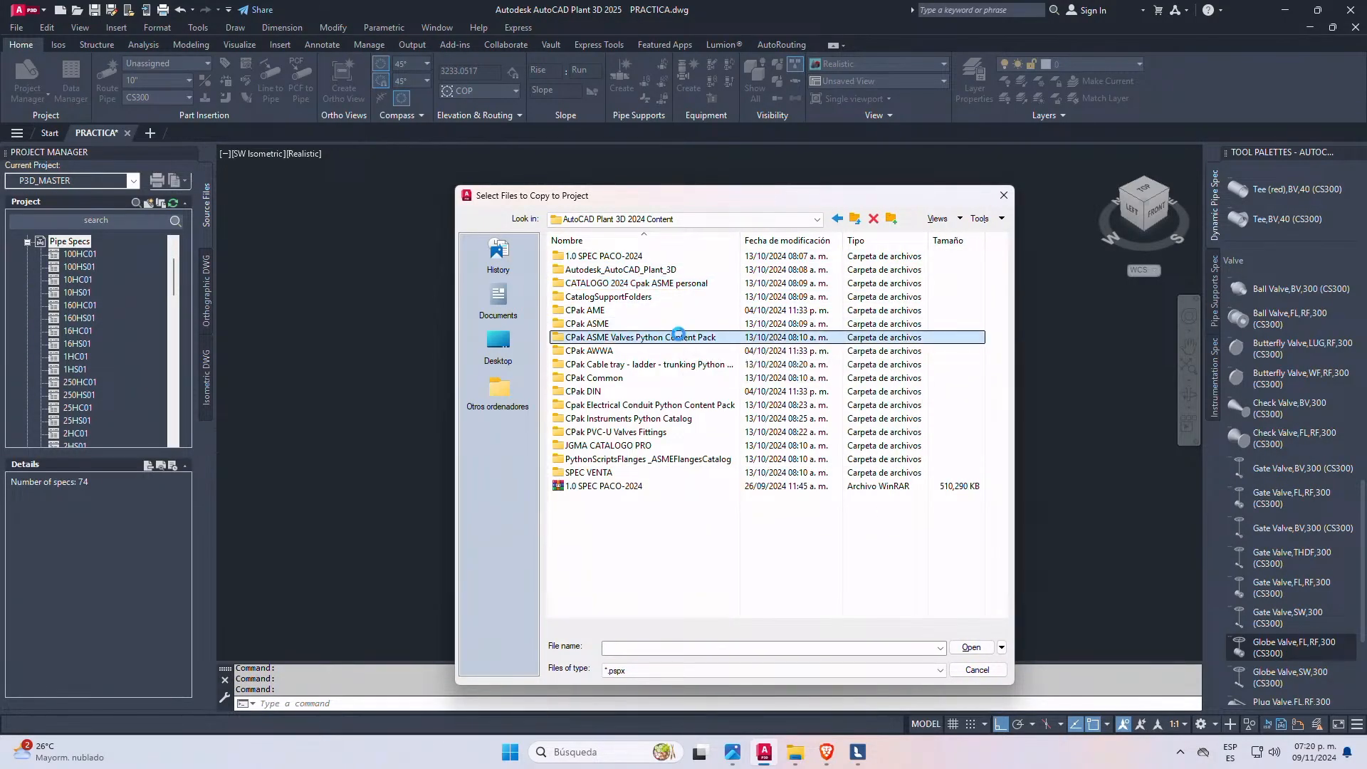
left_click(647, 258)
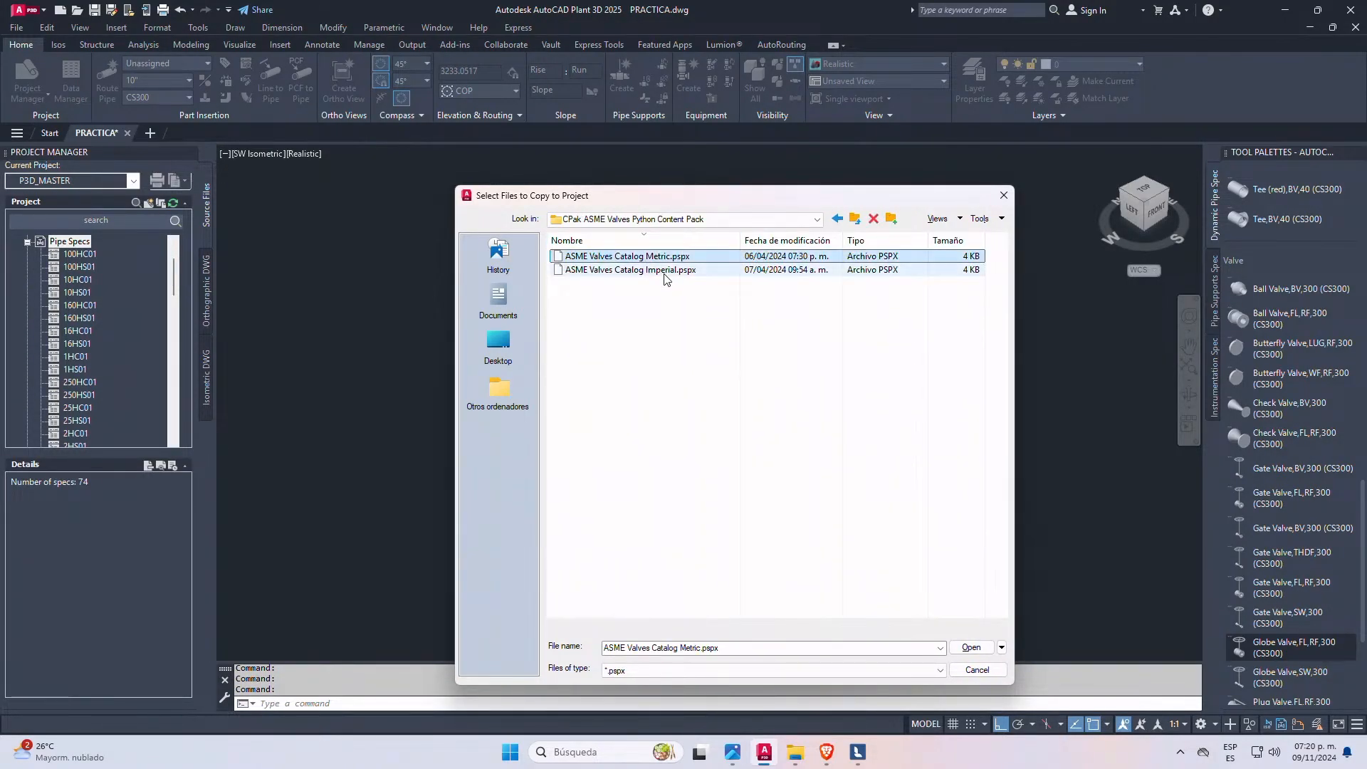
left_click(649, 269)
left_click(970, 647)
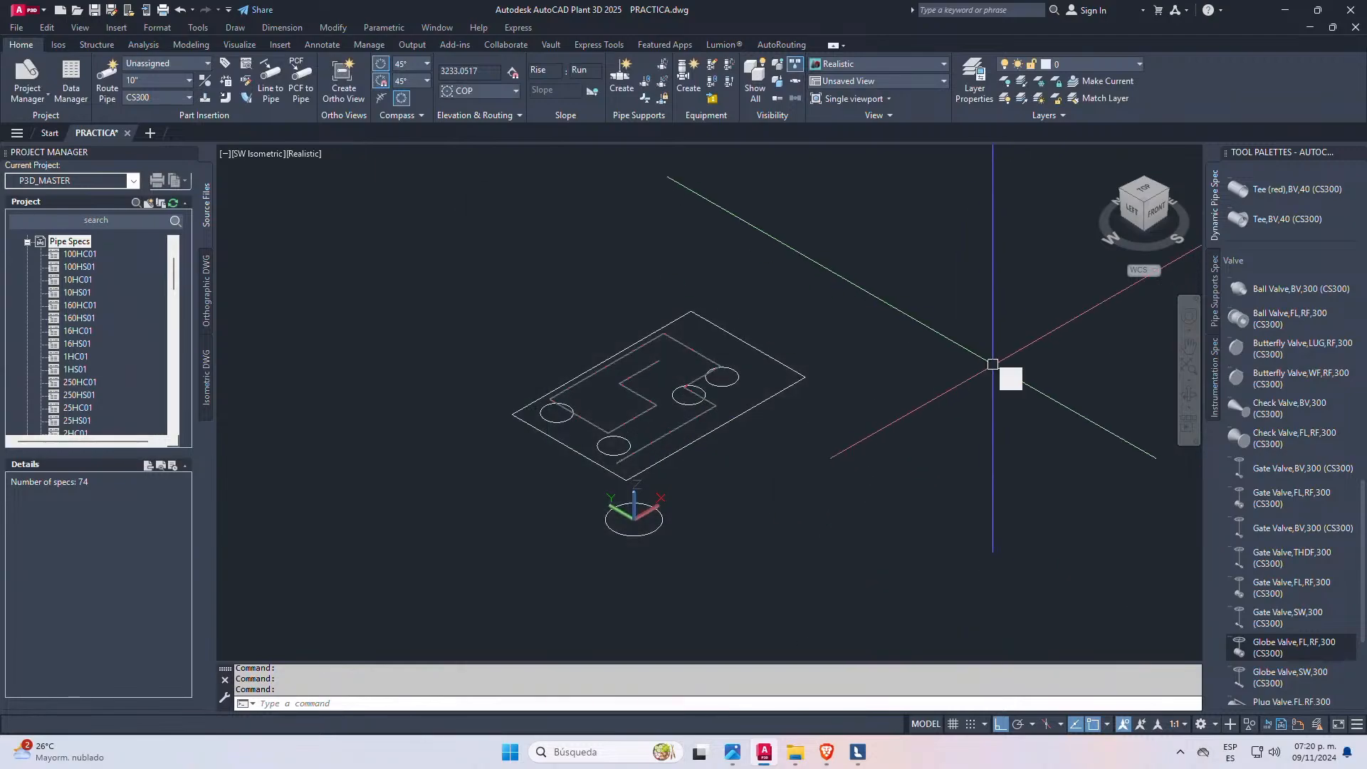
- Make ASME Valves Catalog Imperial the current pipe spec and look through its flanges, pipes and valves
left_click(182, 97)
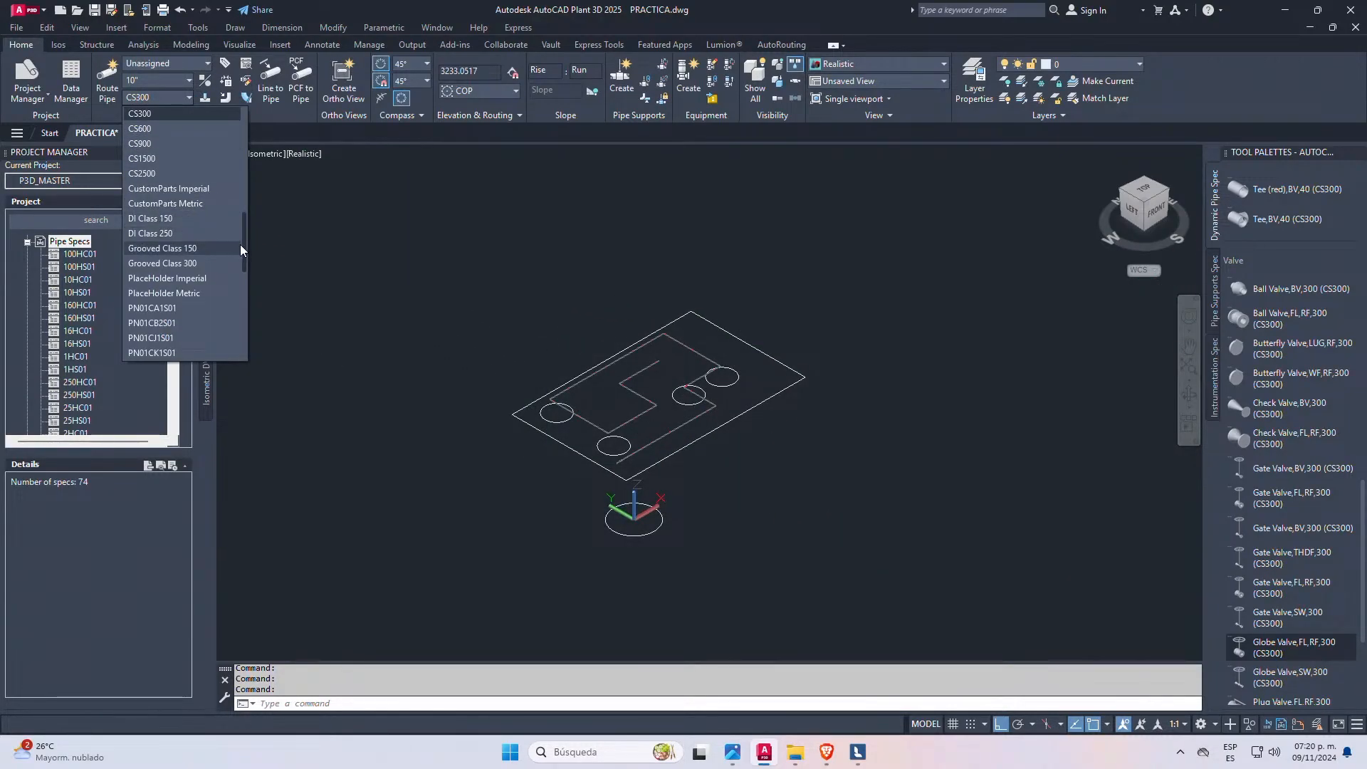
left_click_drag(240, 245, 247, 198)
left_click(219, 240)
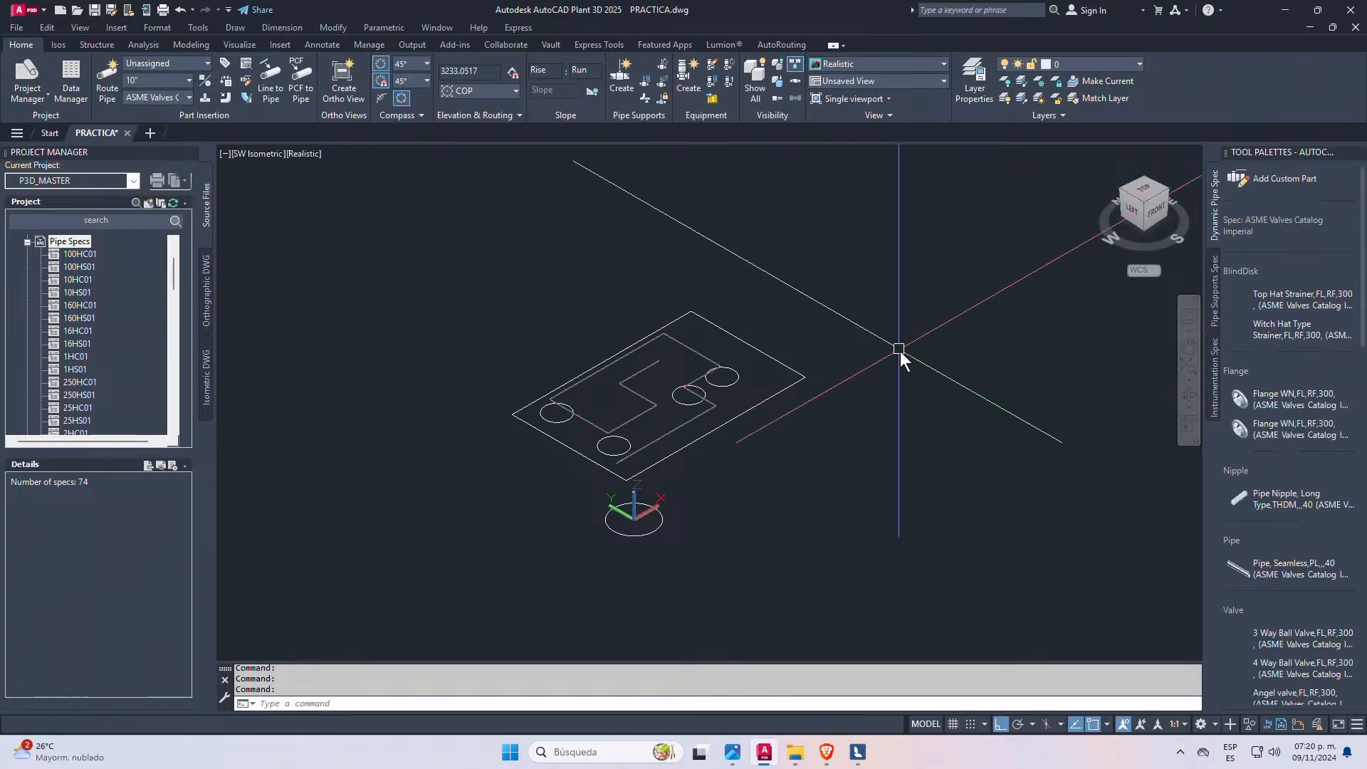
scroll(1250, 565, "down", 6)
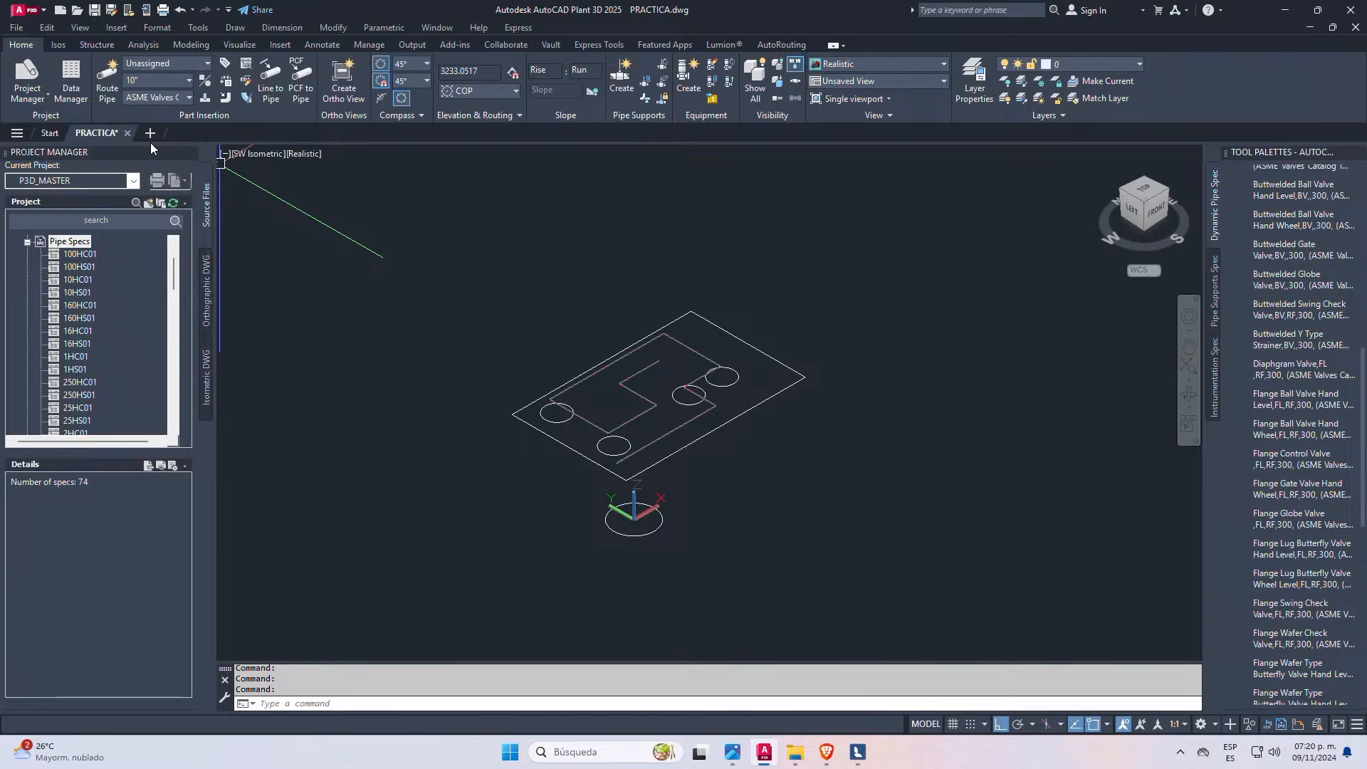
- Close the PRACTICA drawing and switch to the perron project in Lumion
left_click(127, 134)
left_click(727, 406)
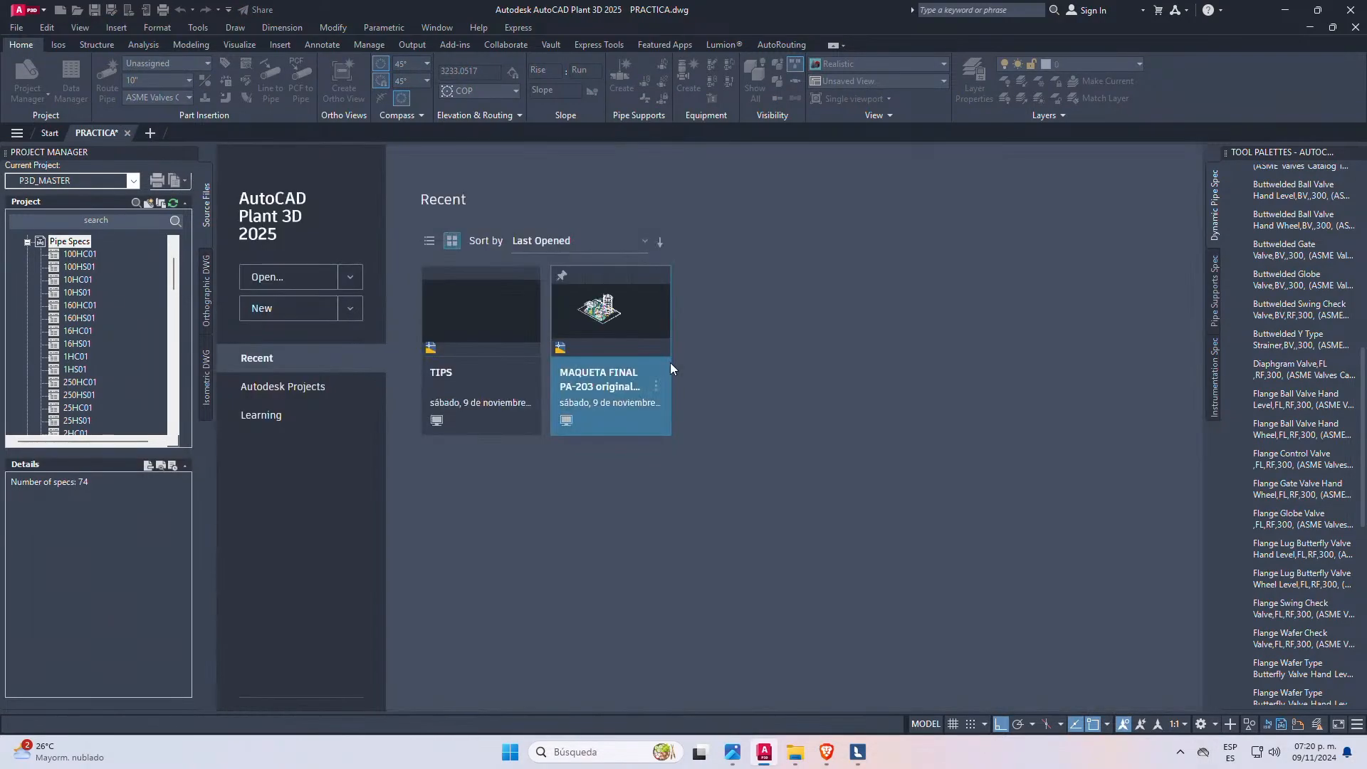
left_click(1282, 12)
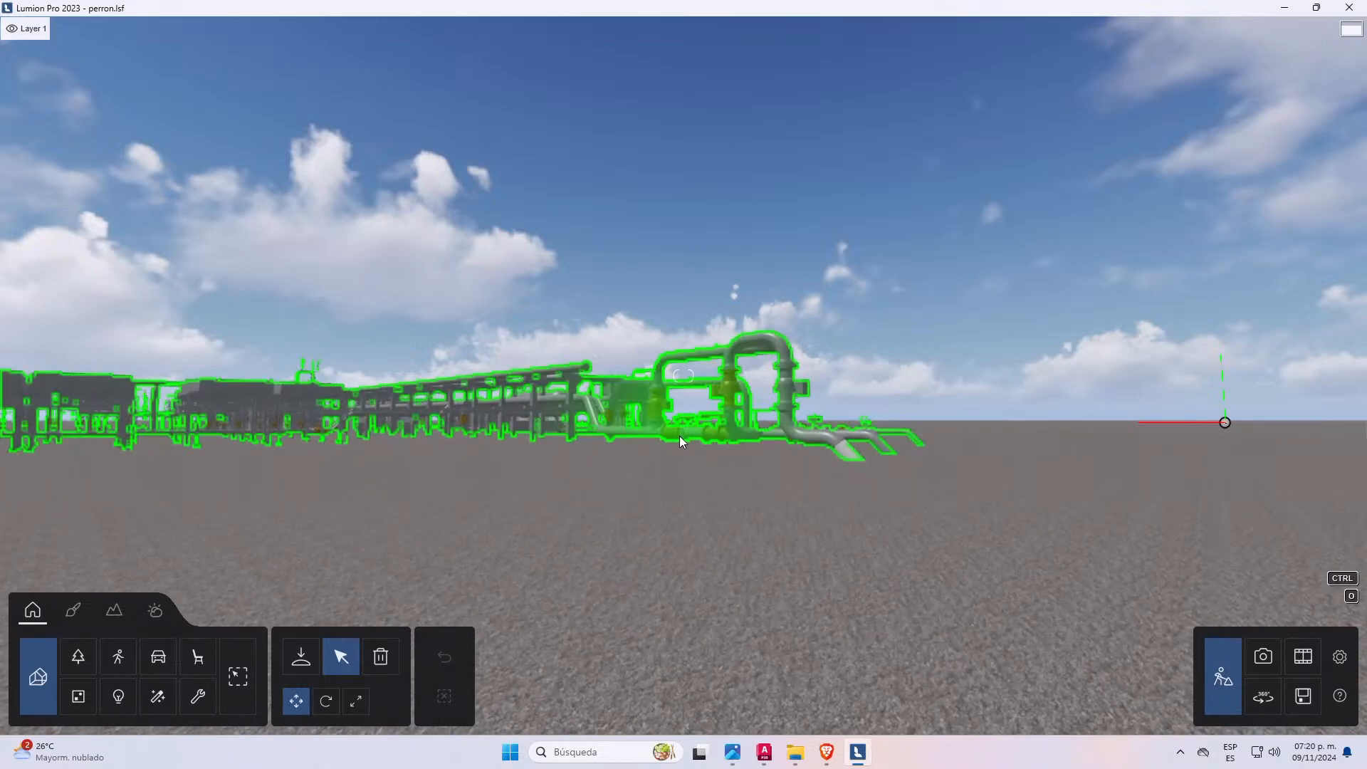
- Fly through the plant model past the large piping with yellow valves and examine the horizontal vessels
key("w")
key("w")
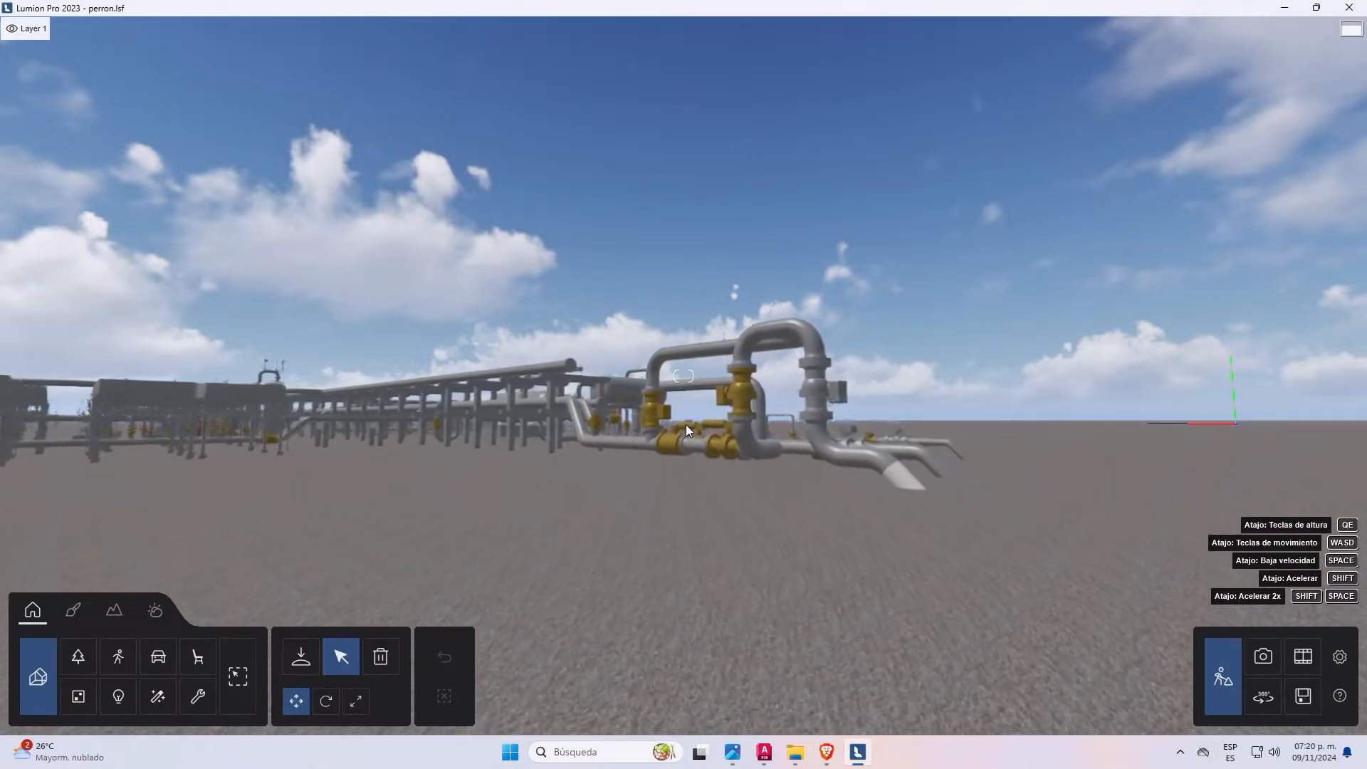
key("w")
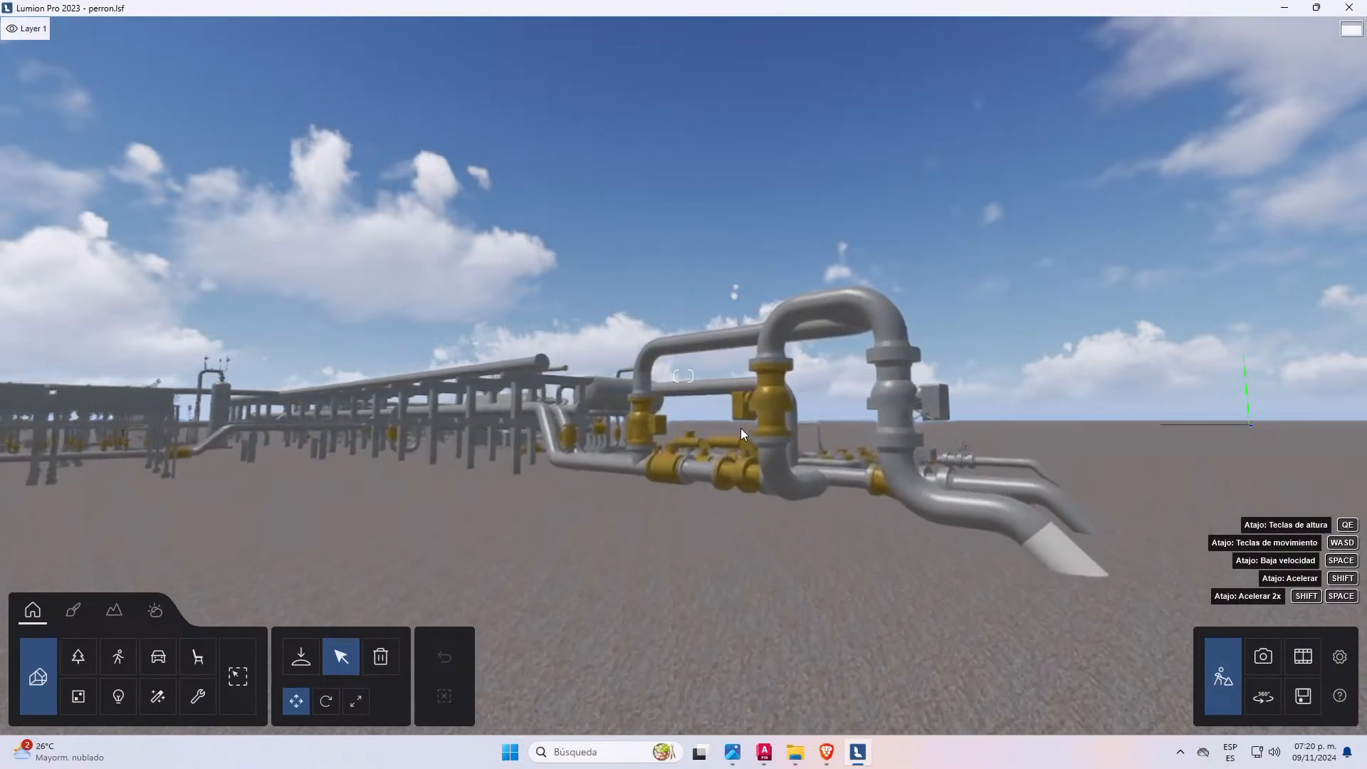
key("w")
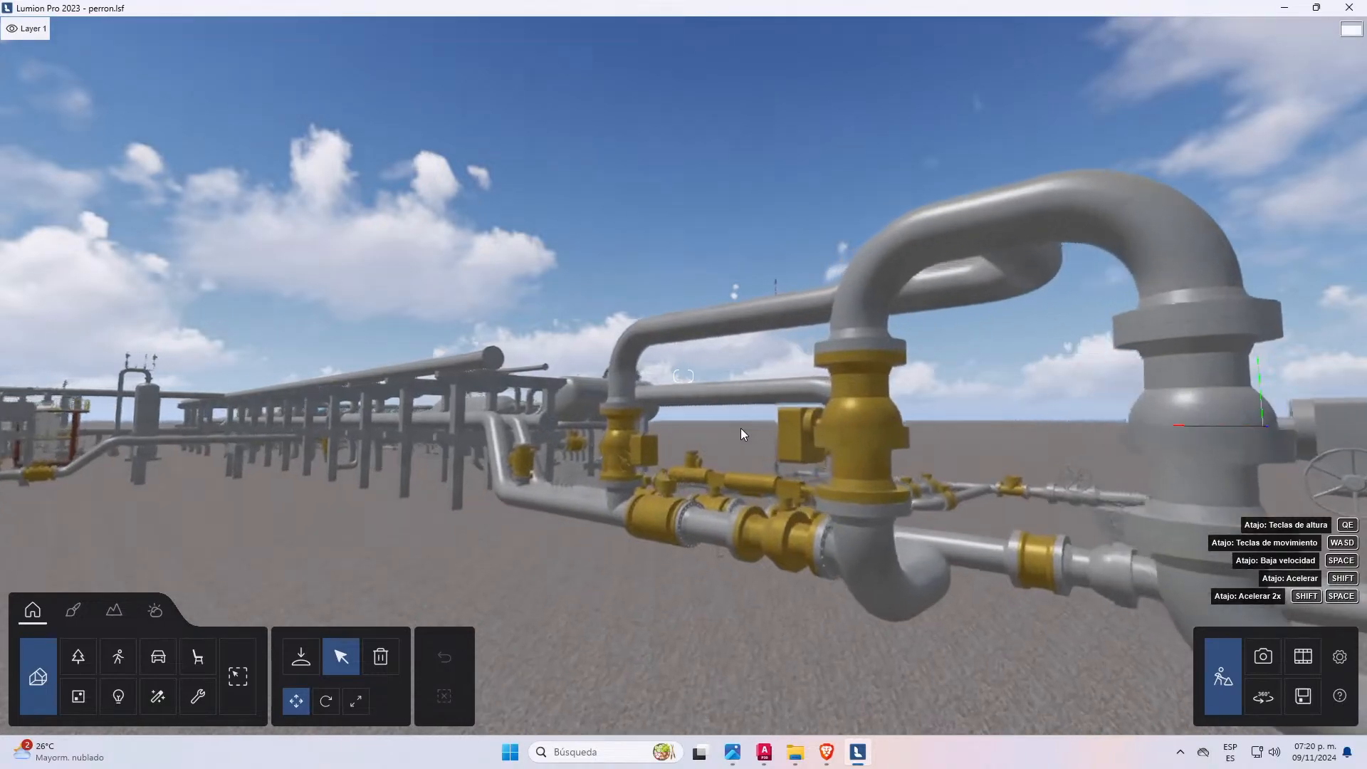
key("w")
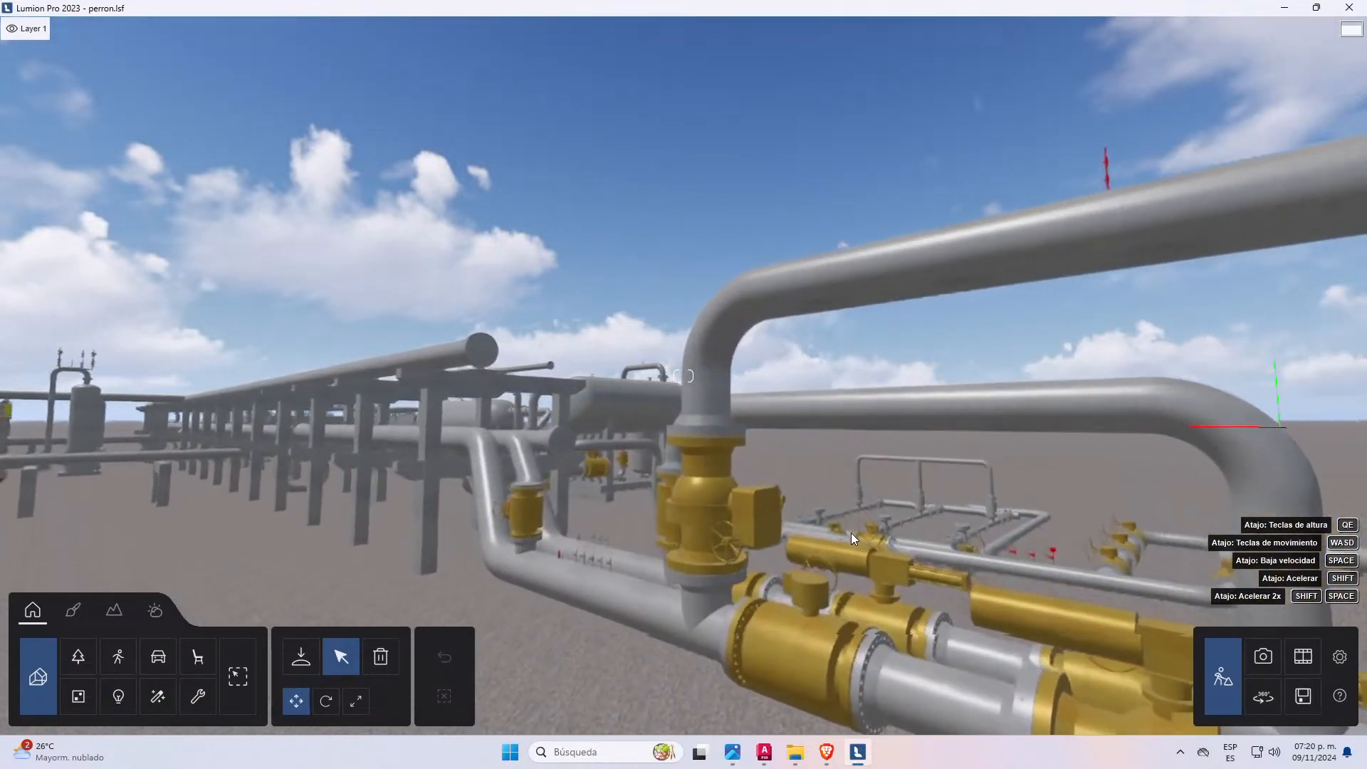
key("w")
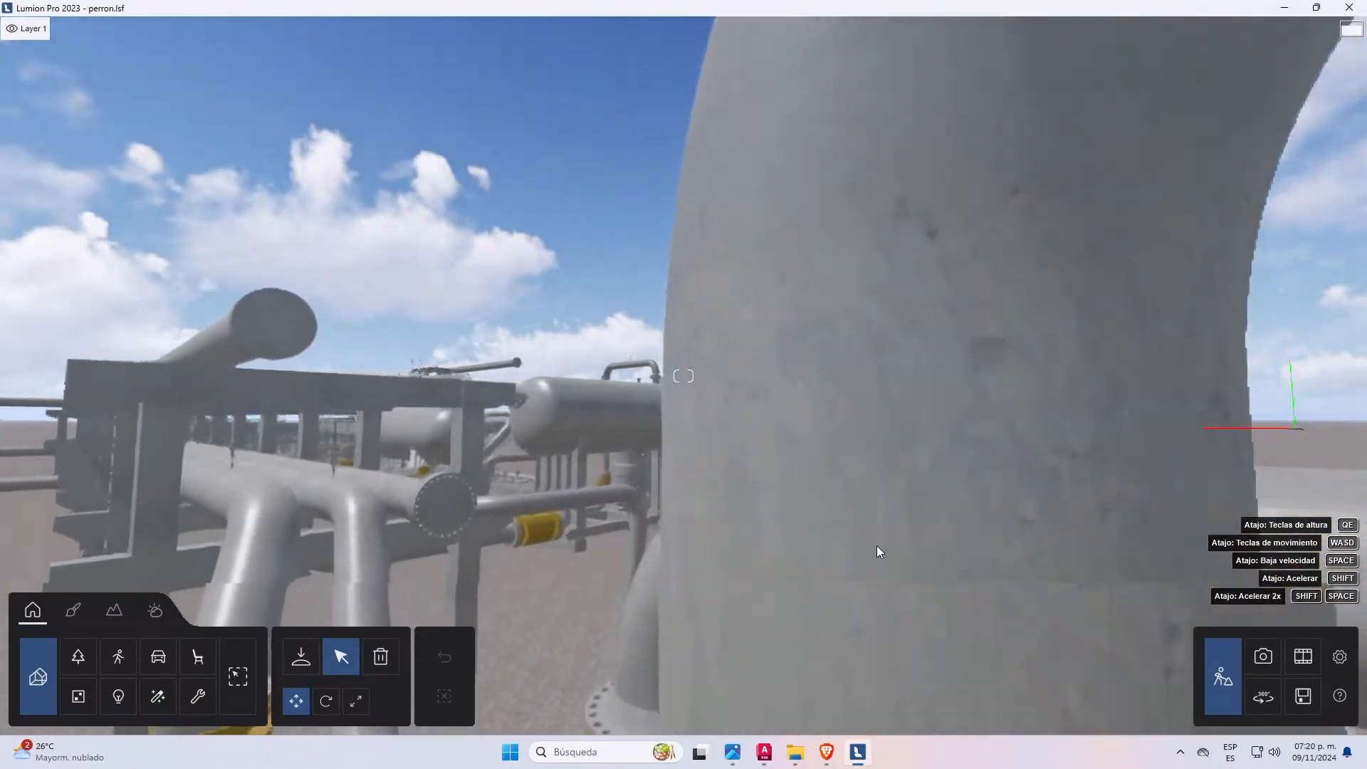
key("w")
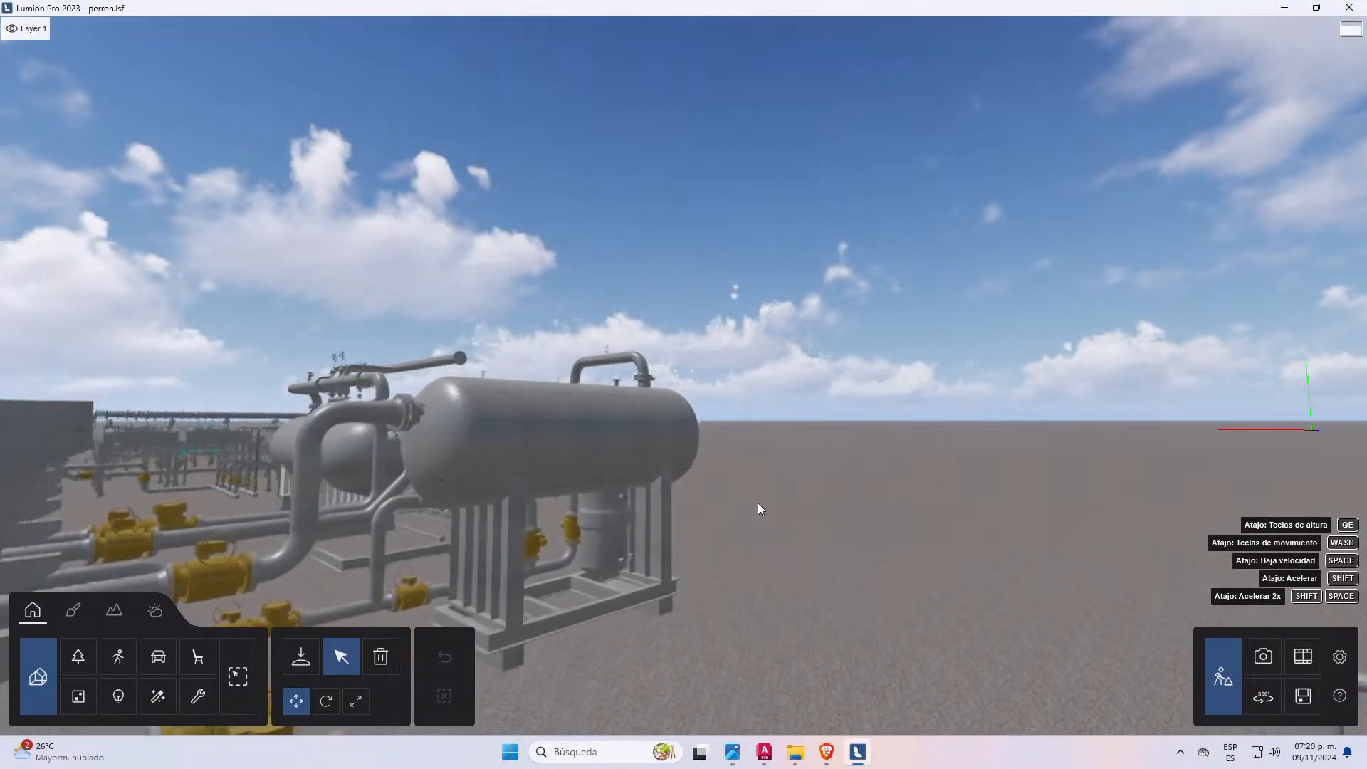
right_click_drag(703, 482, 386, 511)
key("w")
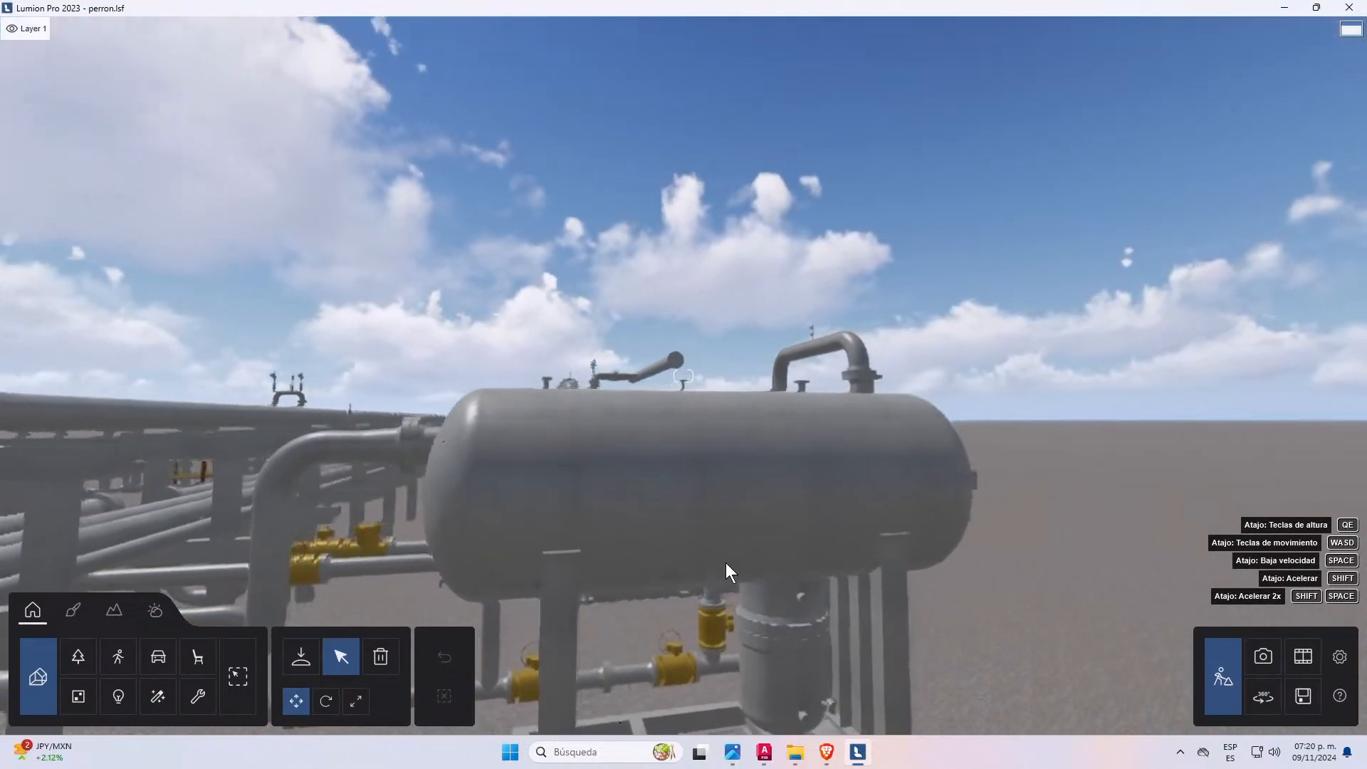
key("w")
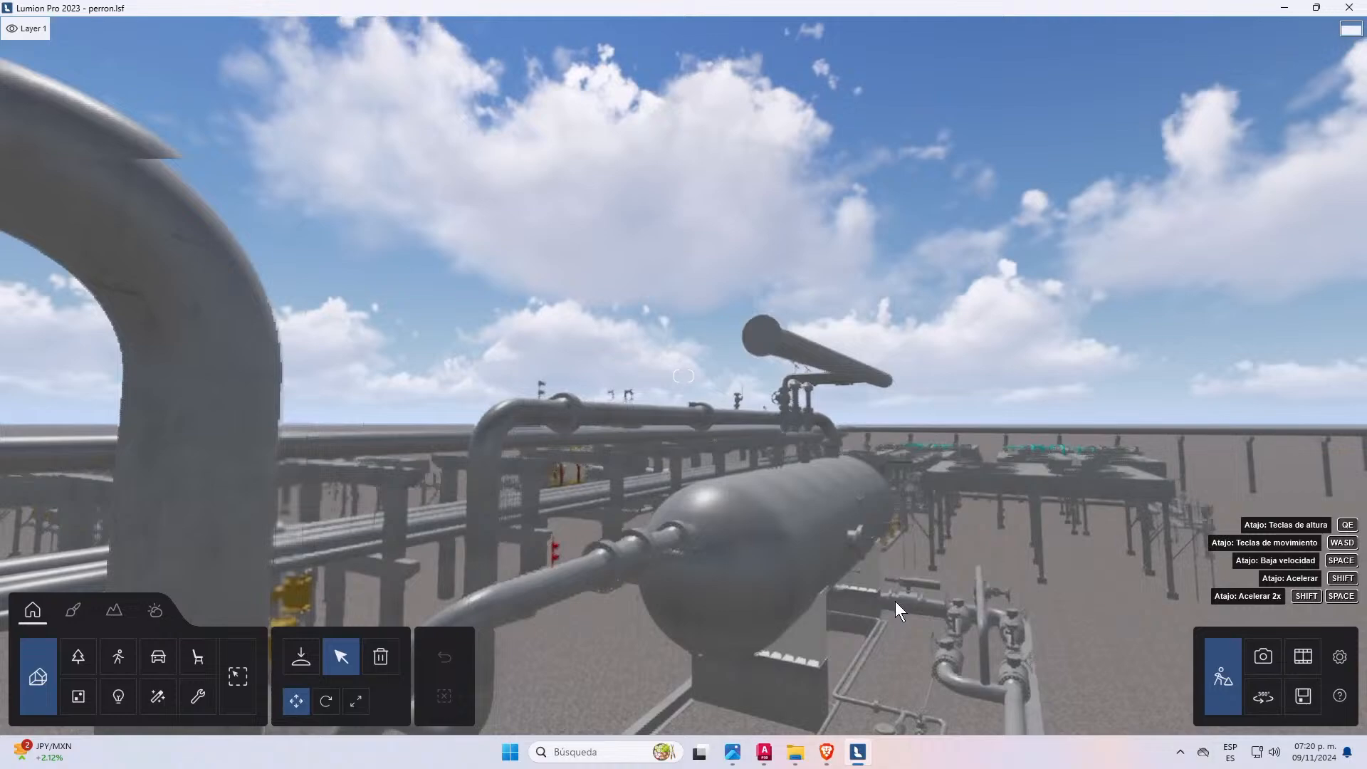
key("d")
right_click_drag(895, 601, 352, 631)
key("s")
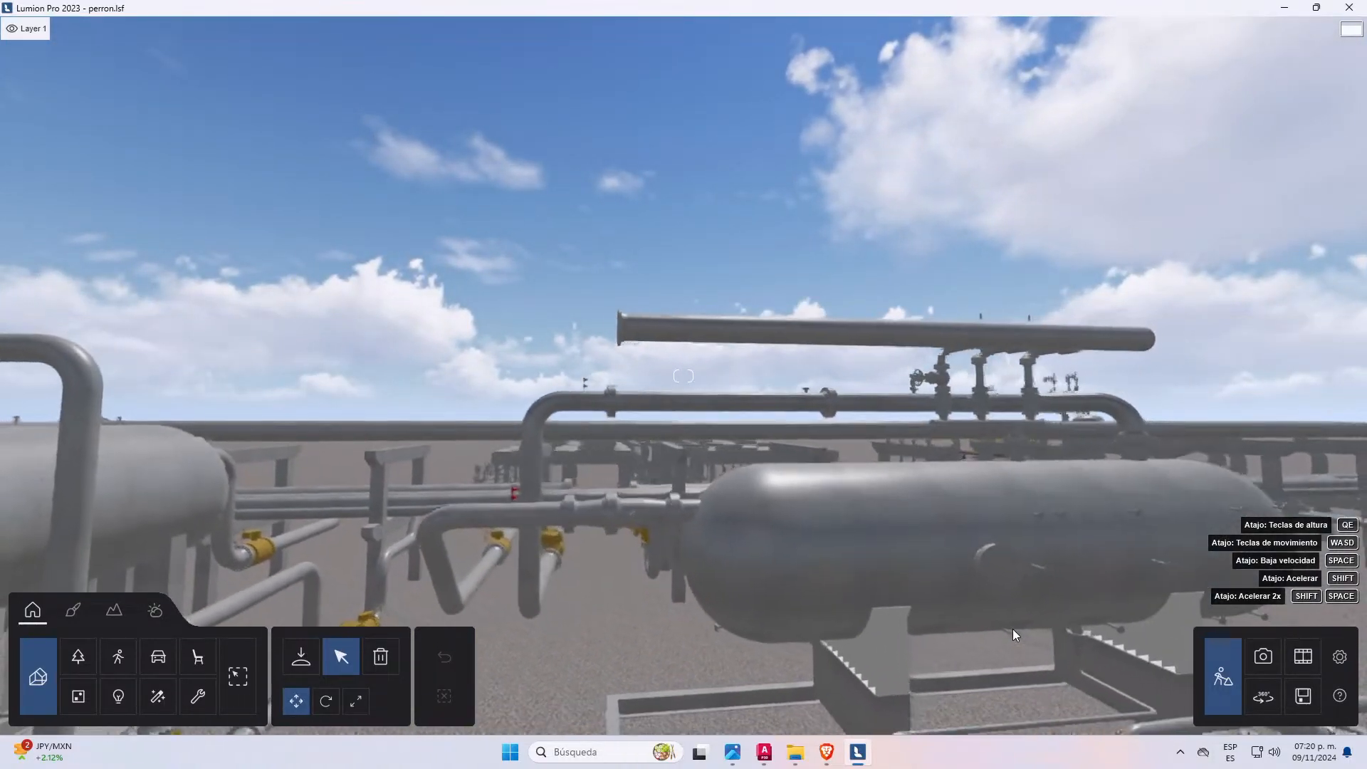
- Frame the horizontal vessel with its piping skid in the camera view and apply the Realista style in Photo mode
key("ctrl")
key("e")
key("d")
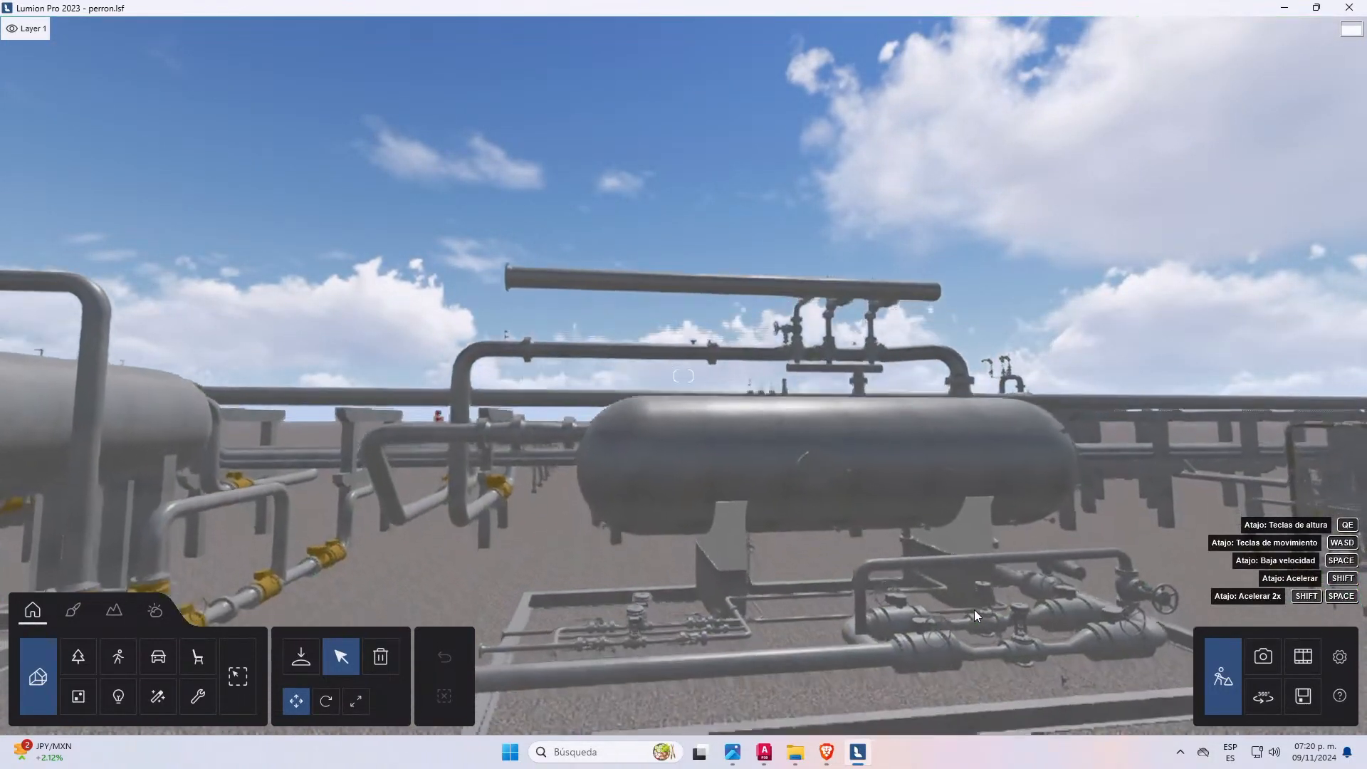
key("d")
right_click_drag(1056, 592, 1019, 581)
key("d")
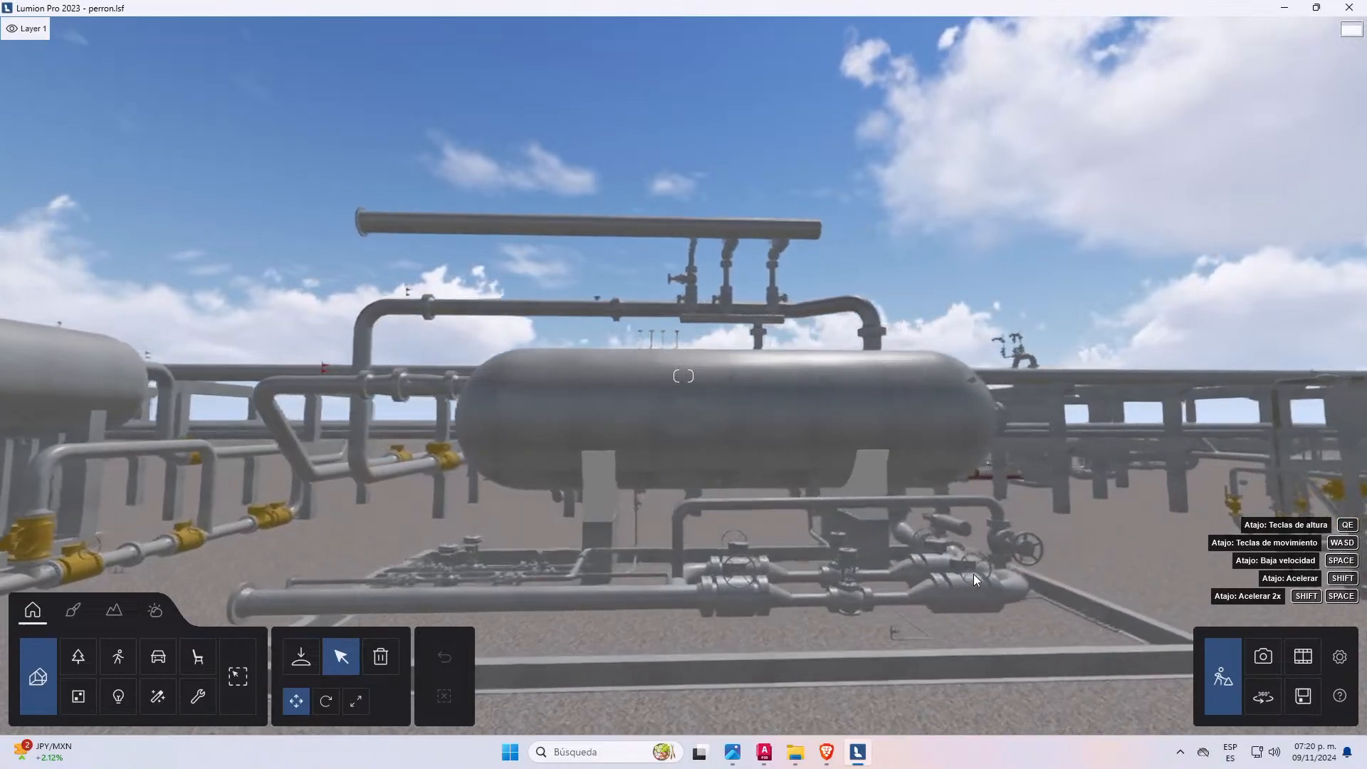
key("w")
key("s")
right_click_drag(1053, 524, 1014, 524)
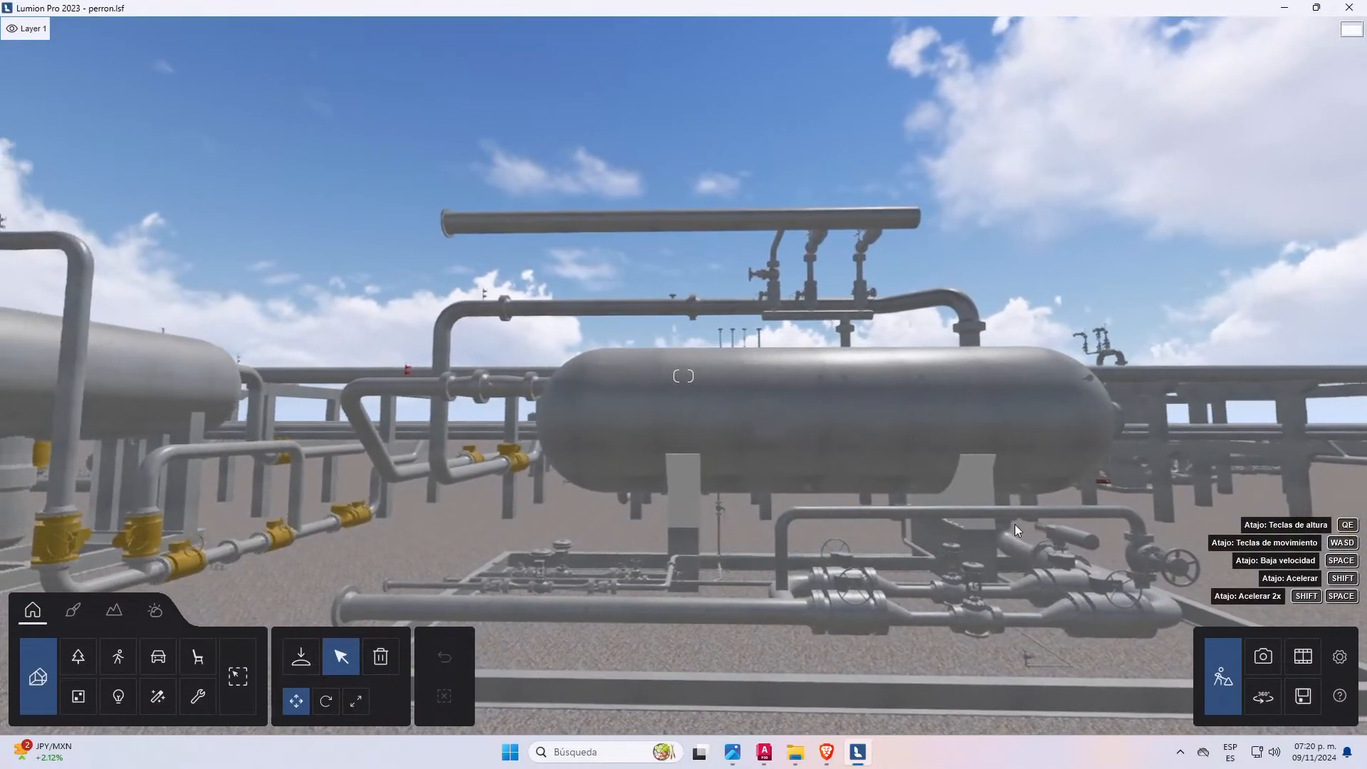
key("d")
key("w")
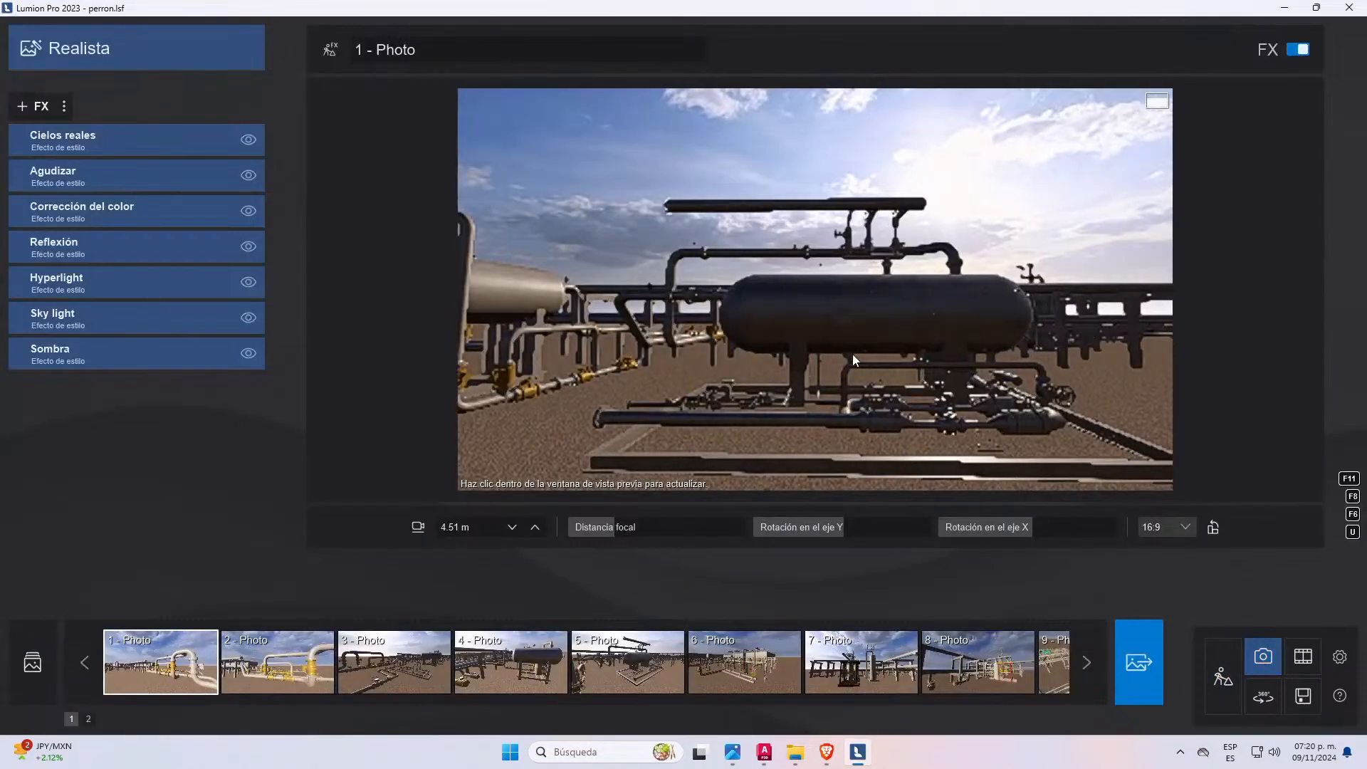
left_click(125, 45)
left_click(655, 264)
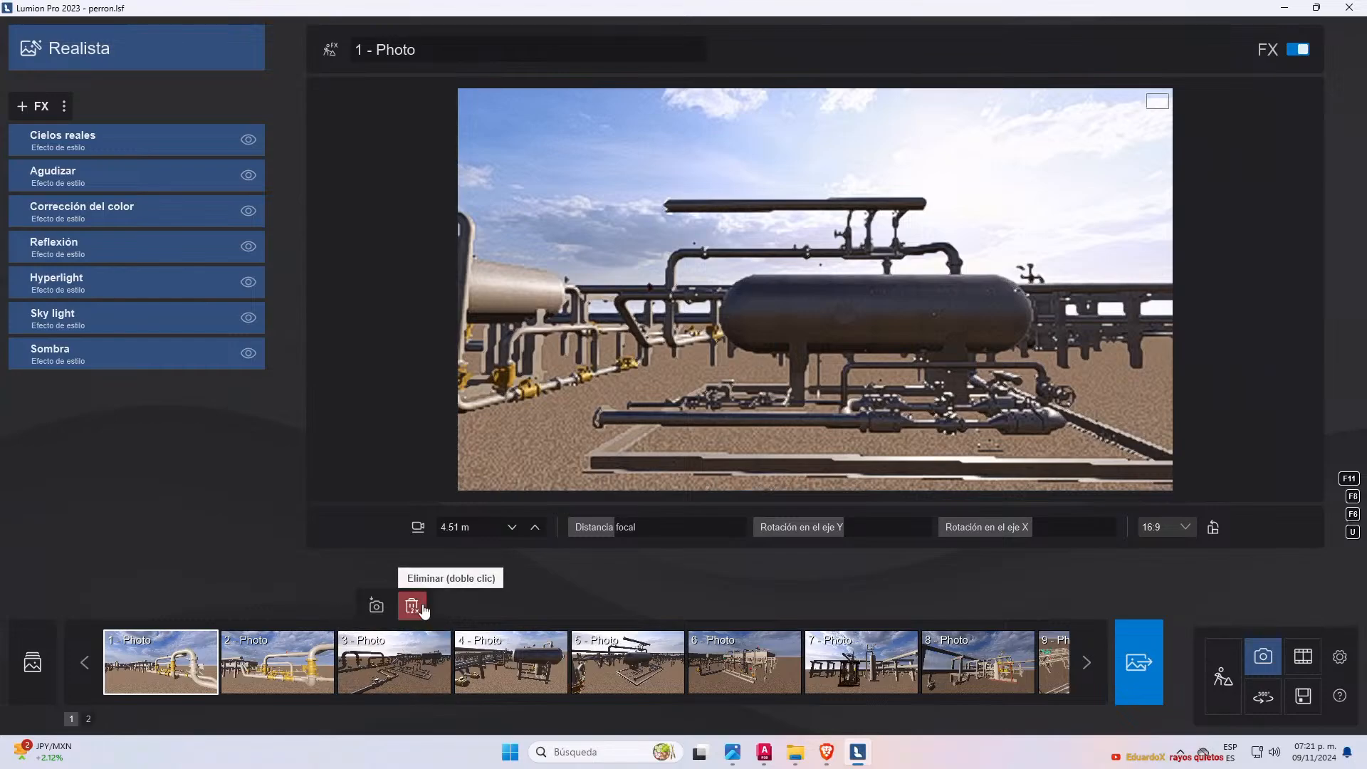
- Delete the first four saved photos, working back from photo 4 to photo 1
left_click(562, 646)
left_click(617, 650)
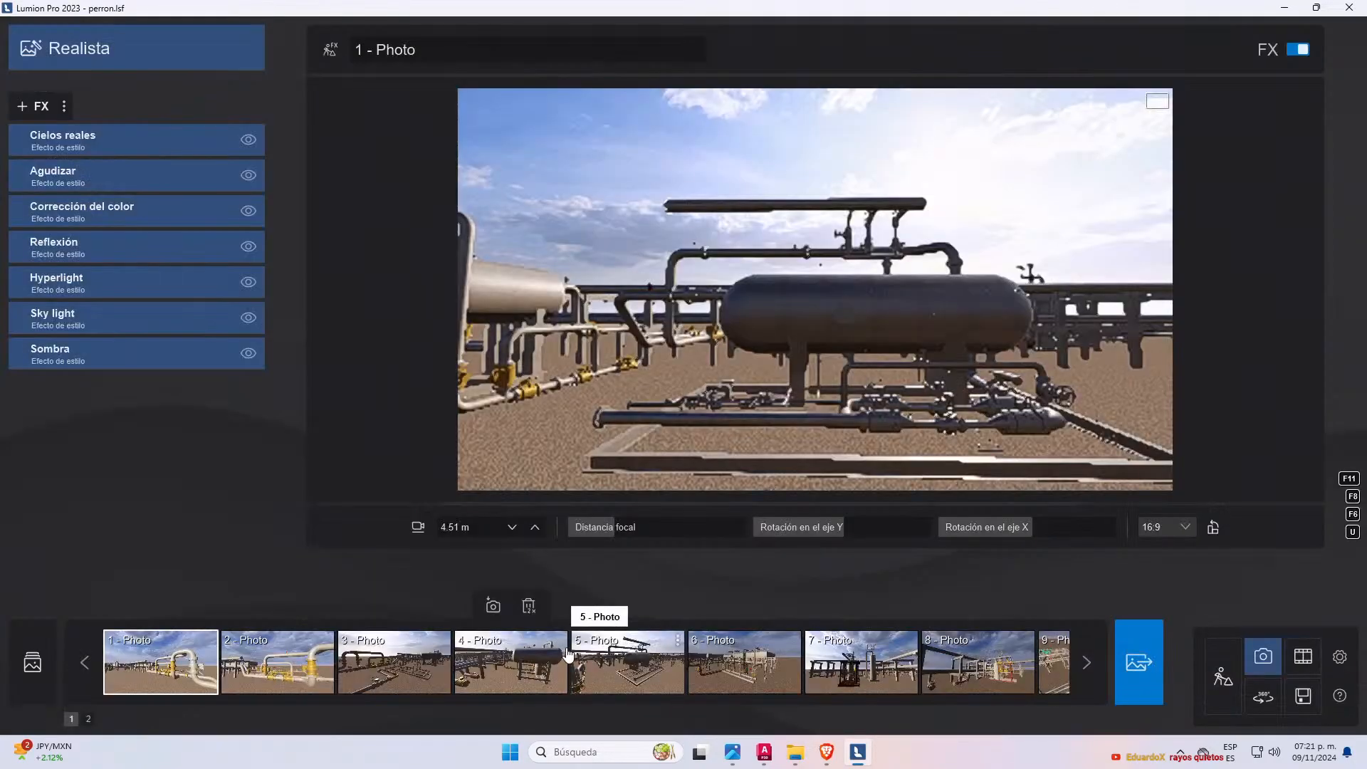
left_click(562, 647)
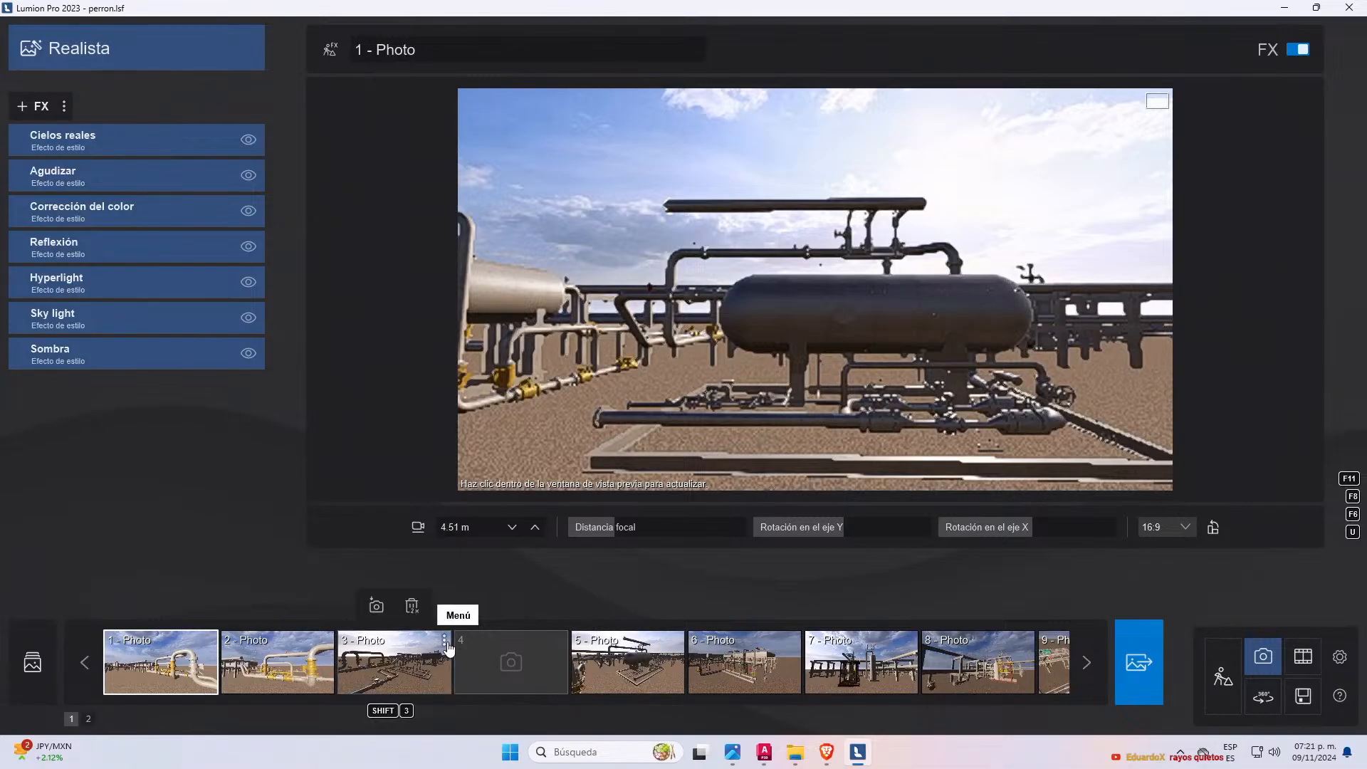
left_click(444, 640)
left_click(515, 644)
left_click(327, 642)
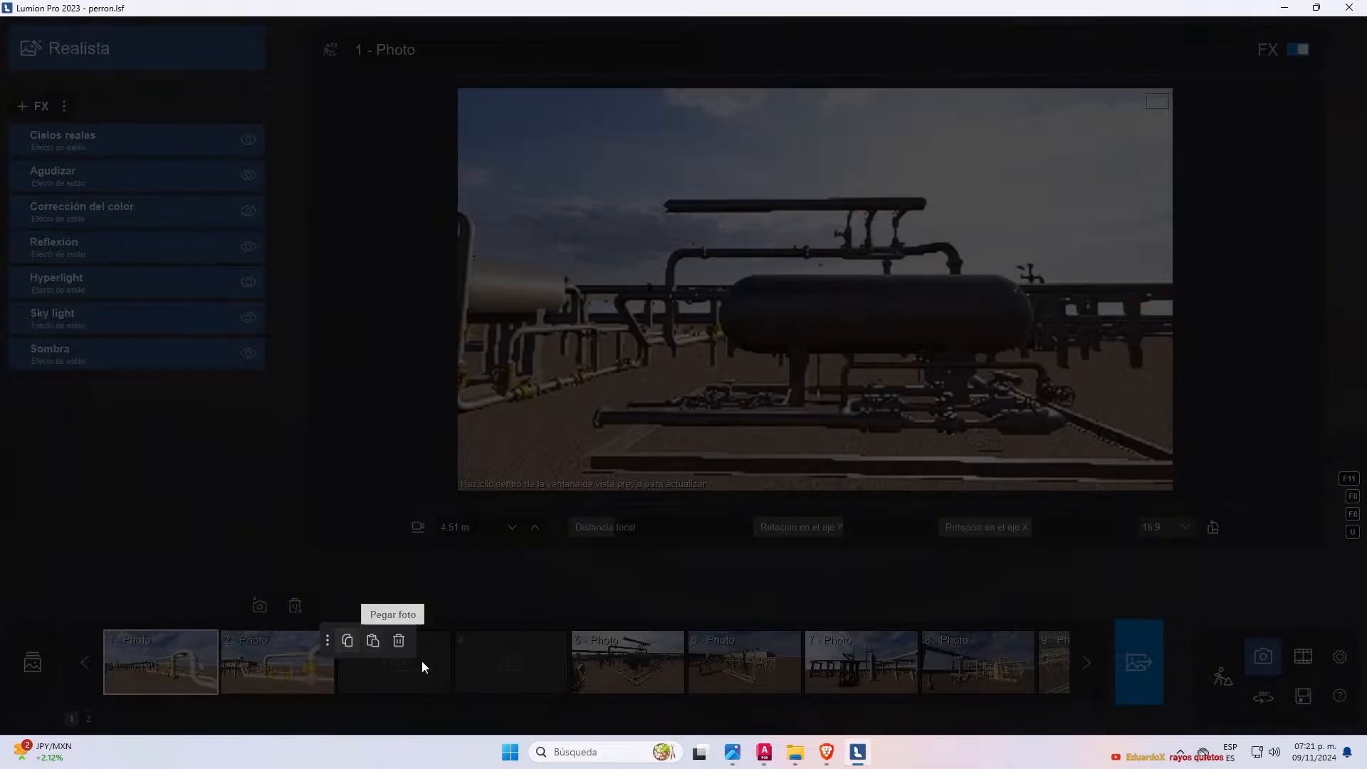
left_click(394, 647)
left_click(328, 642)
left_click(397, 641)
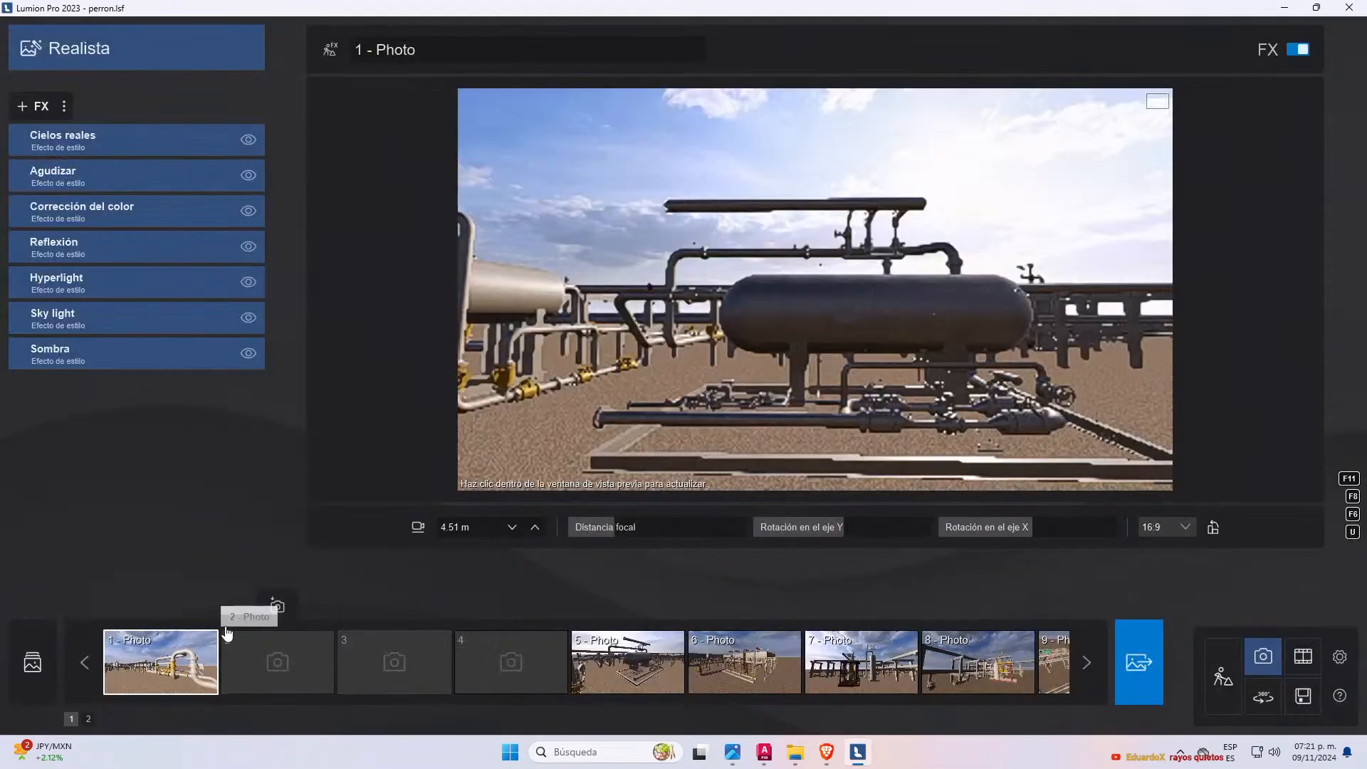
left_click(212, 640)
left_click(284, 642)
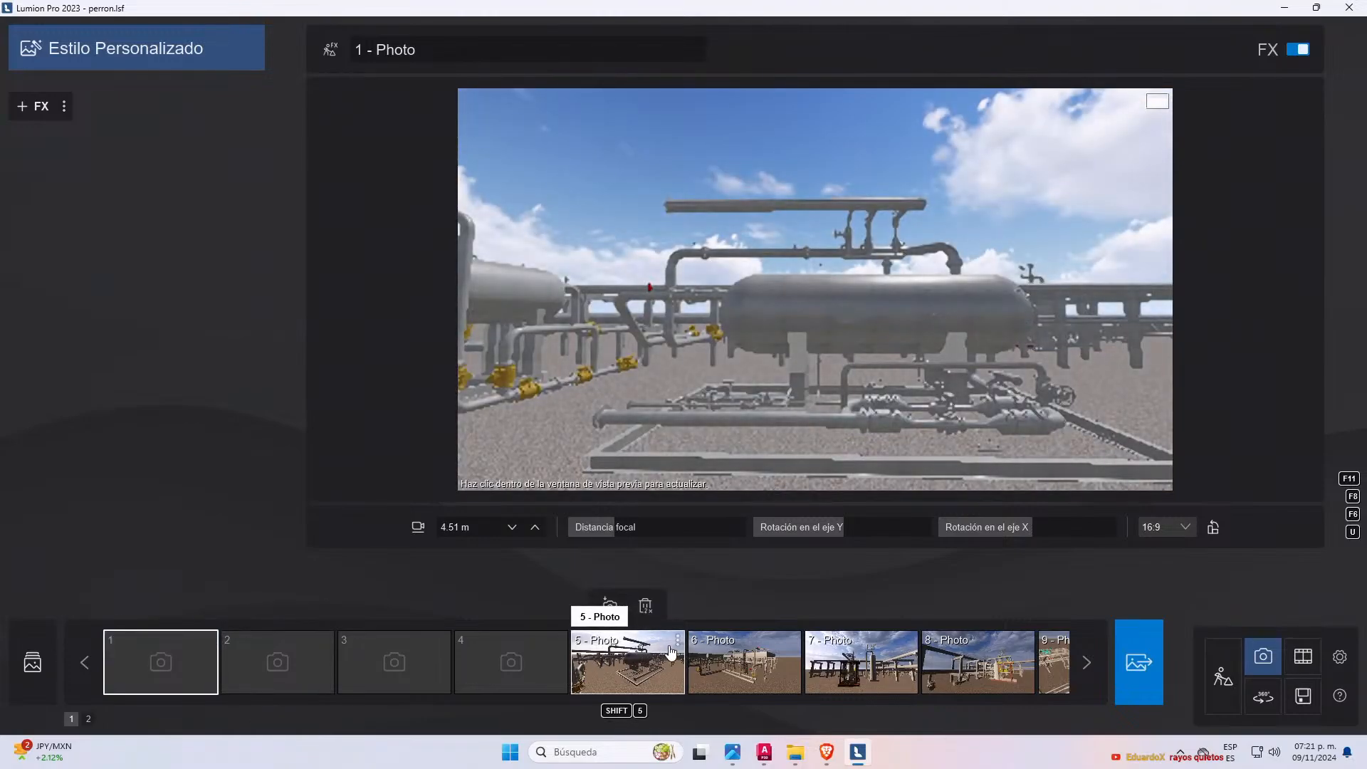
- Delete saved photos 5, 6 and 7 from the photo set
left_click(678, 641)
left_click(749, 641)
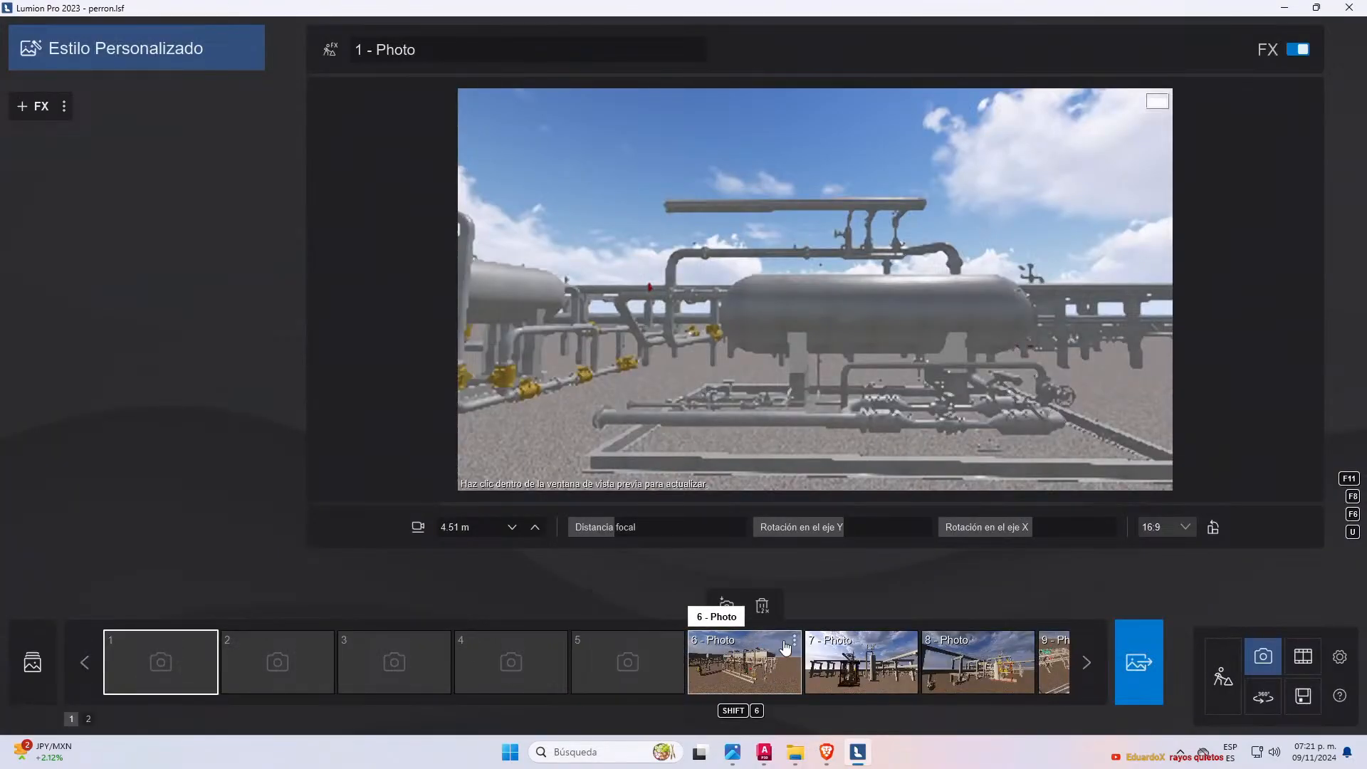
left_click(795, 640)
left_click(866, 640)
left_click(911, 640)
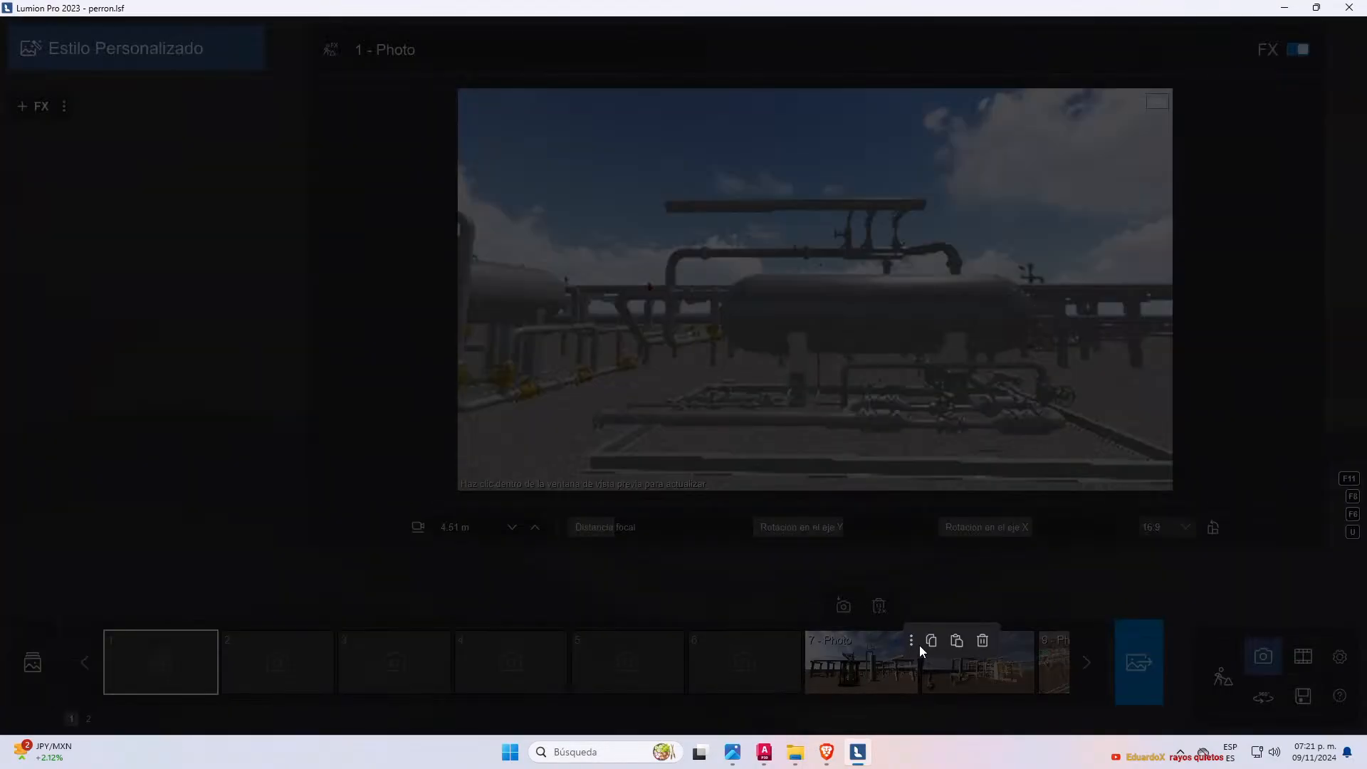
left_click(980, 640)
- Delete saved photos 8 and 9 and return to the first slots of the photo set
left_click(1087, 663)
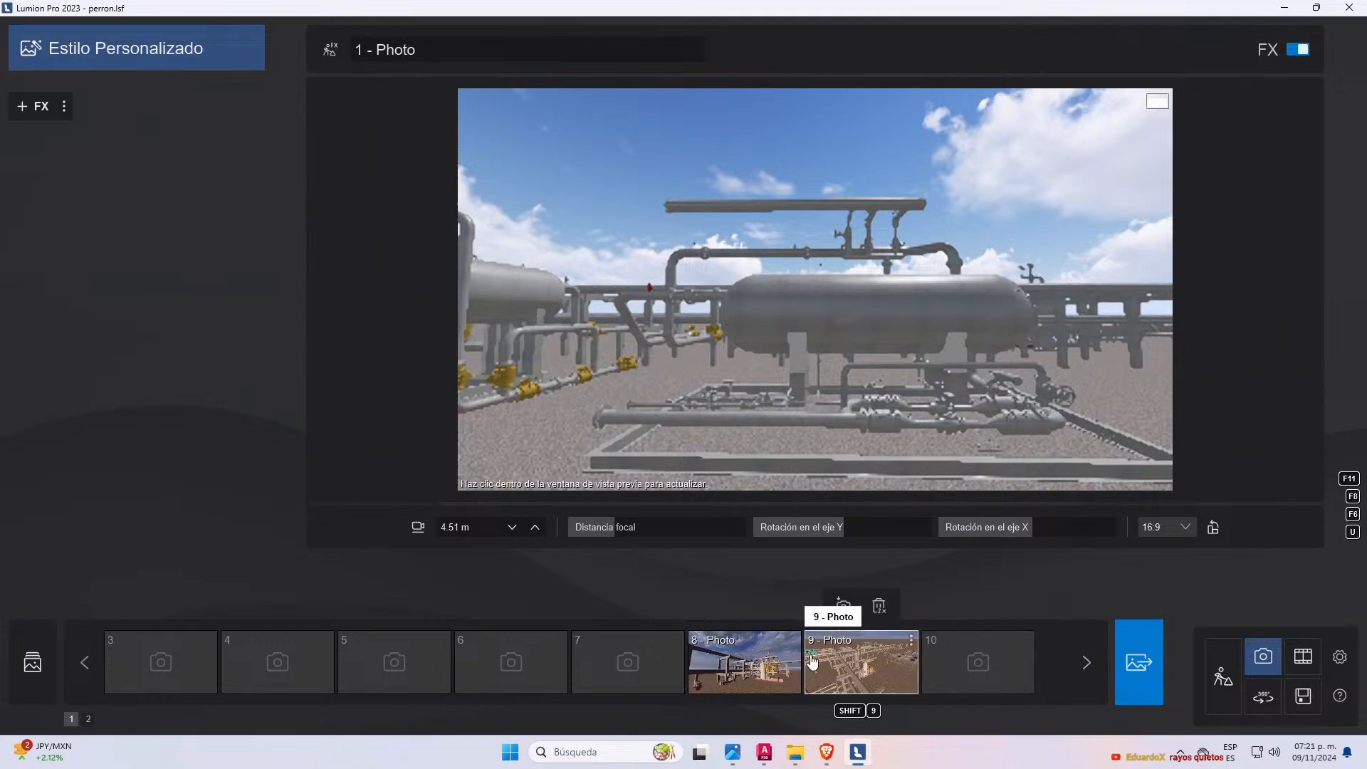
left_click(792, 642)
left_click(794, 641)
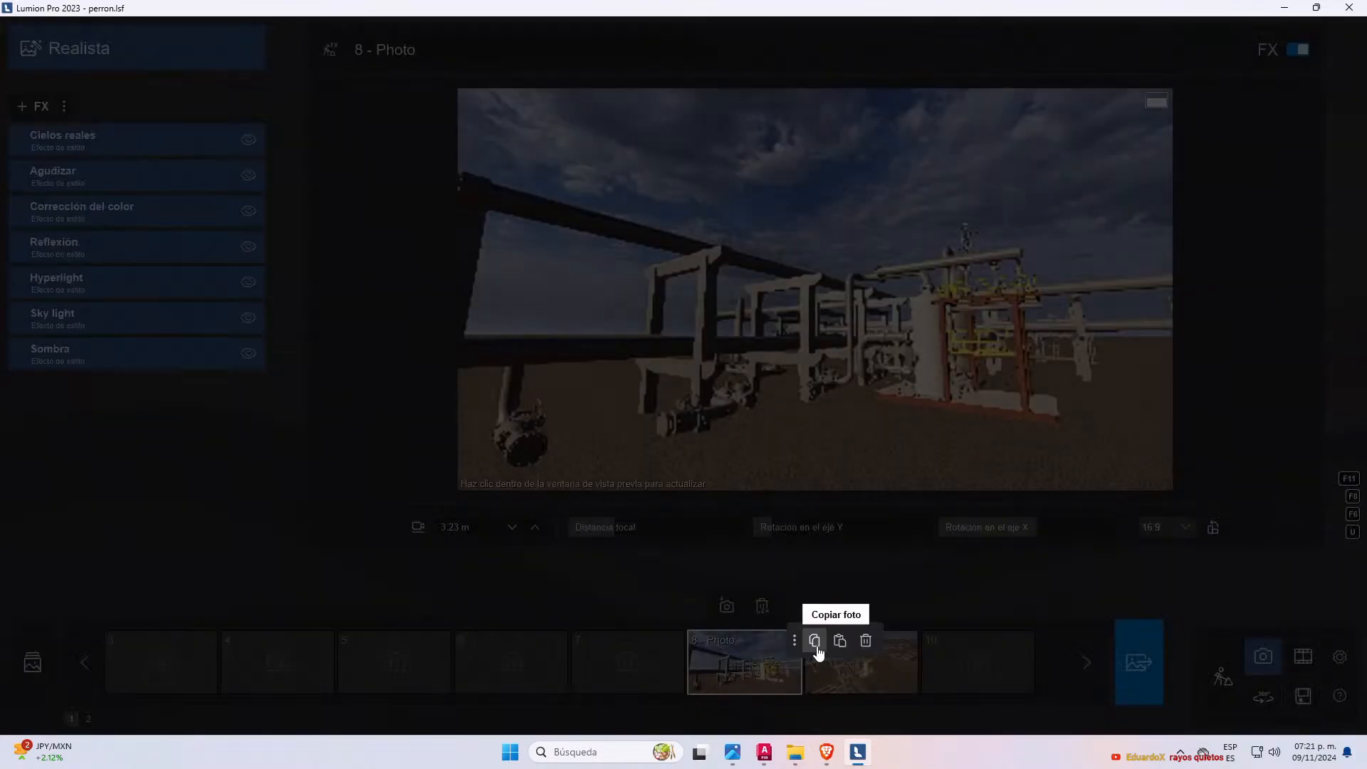
left_click(860, 652)
left_click(912, 647)
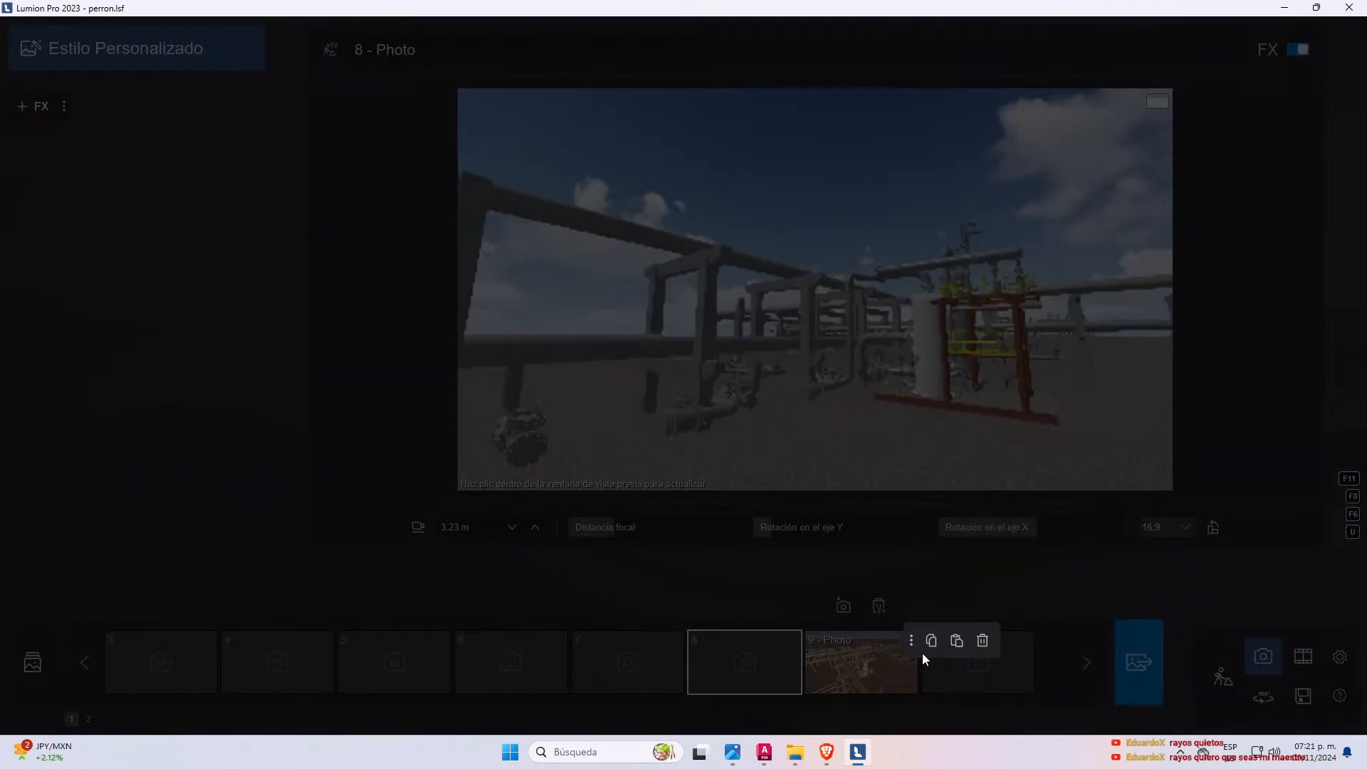
left_click(981, 640)
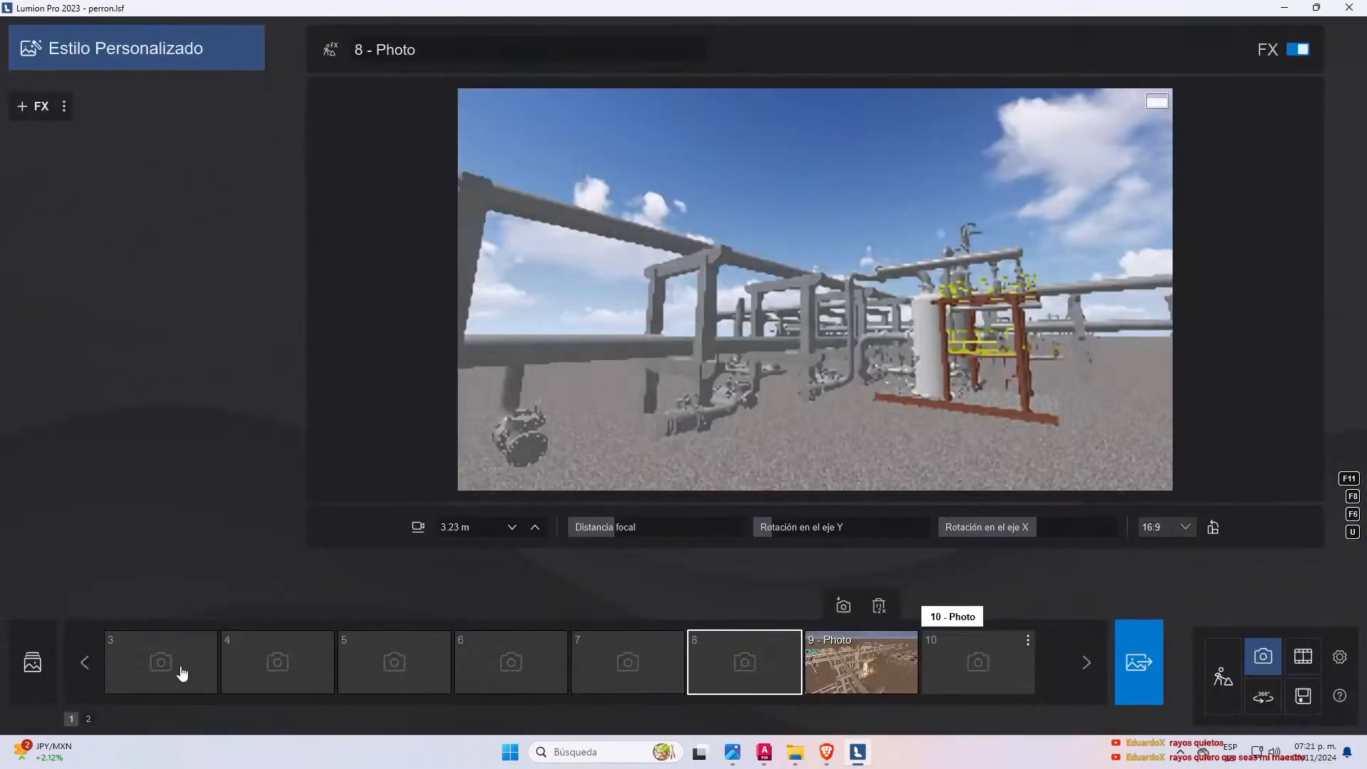
left_click(89, 665)
left_click(90, 665)
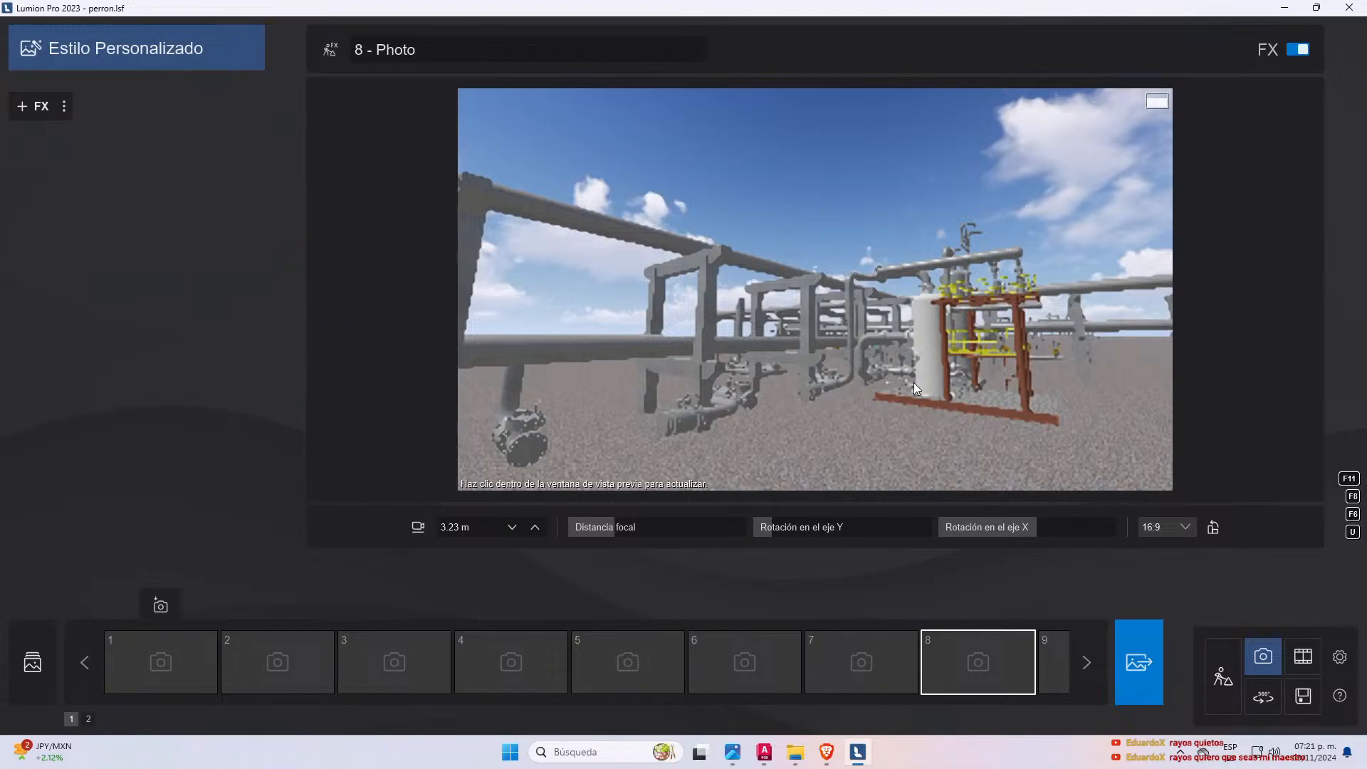
- Fly over the pipe racks and air coolers toward the horizontal vessels to examine the plant layout from above
scroll(913, 382, "down", 5)
middle_click_drag(960, 347, 1109, 416)
scroll(1020, 361, "up", 4)
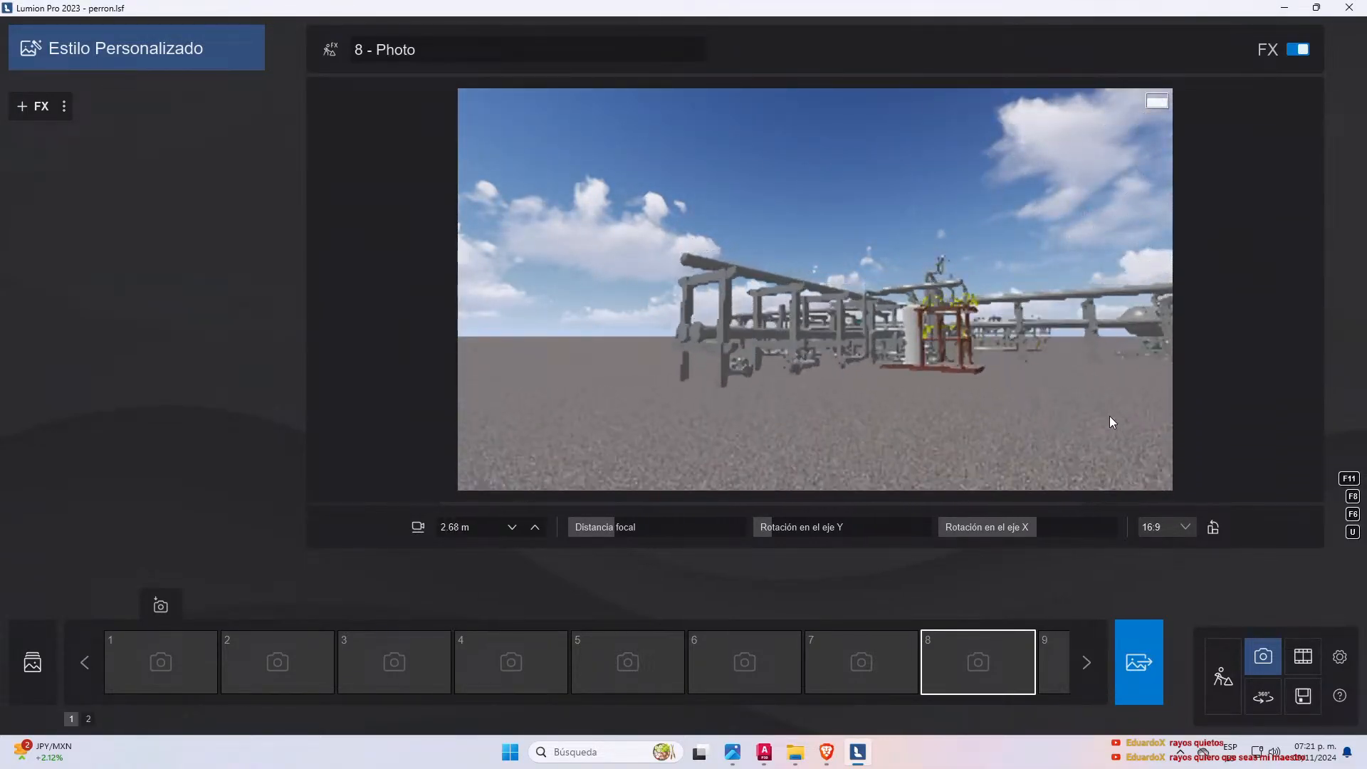
key("w")
key("q")
right_click_drag(1113, 377, 984, 421)
key("w")
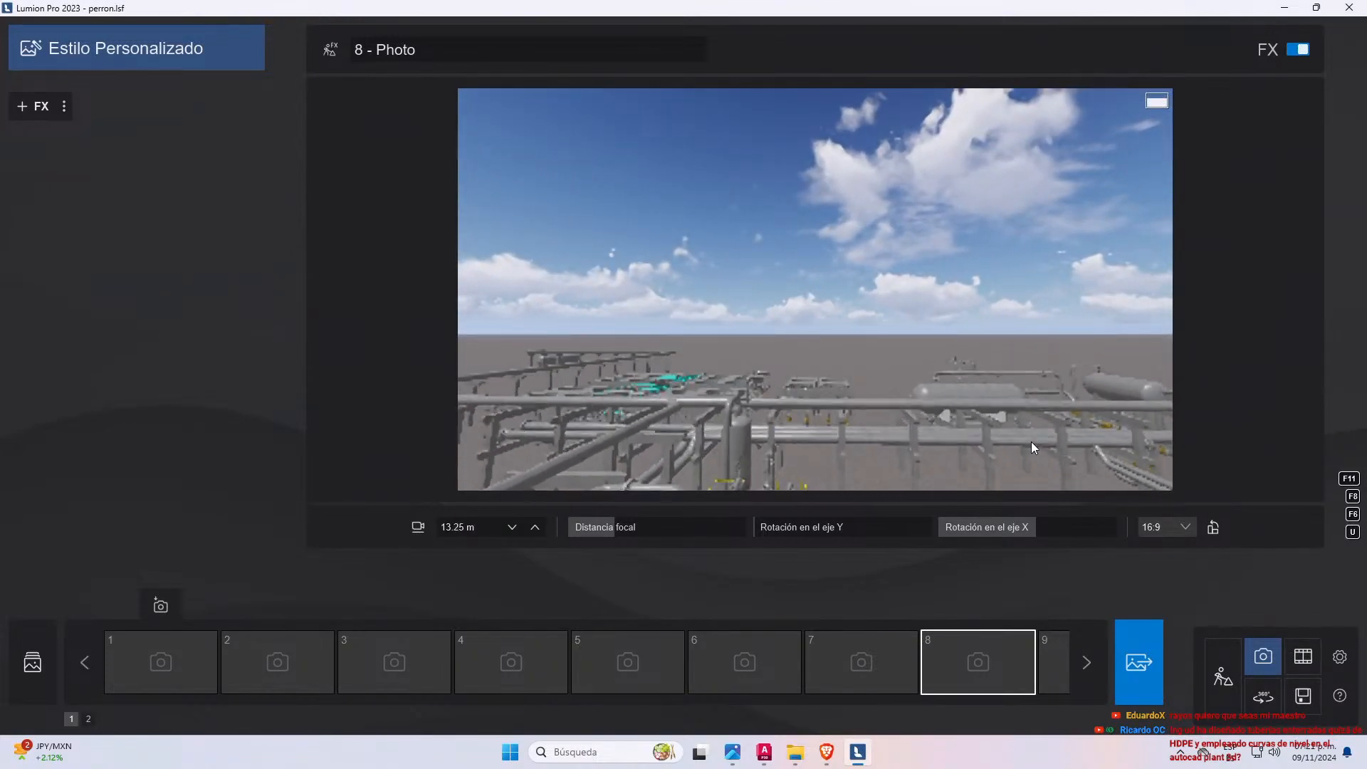
key("w")
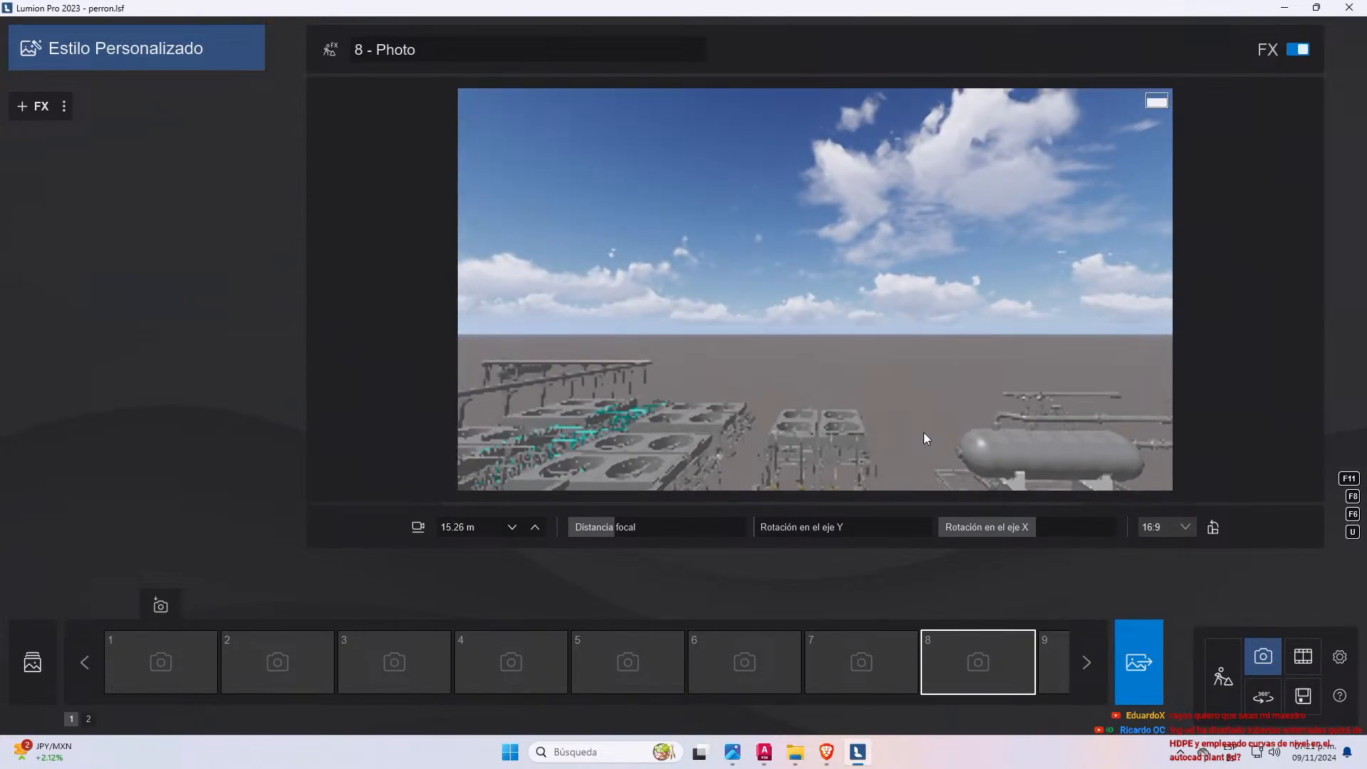
key("w")
right_click_drag(925, 434, 1031, 456)
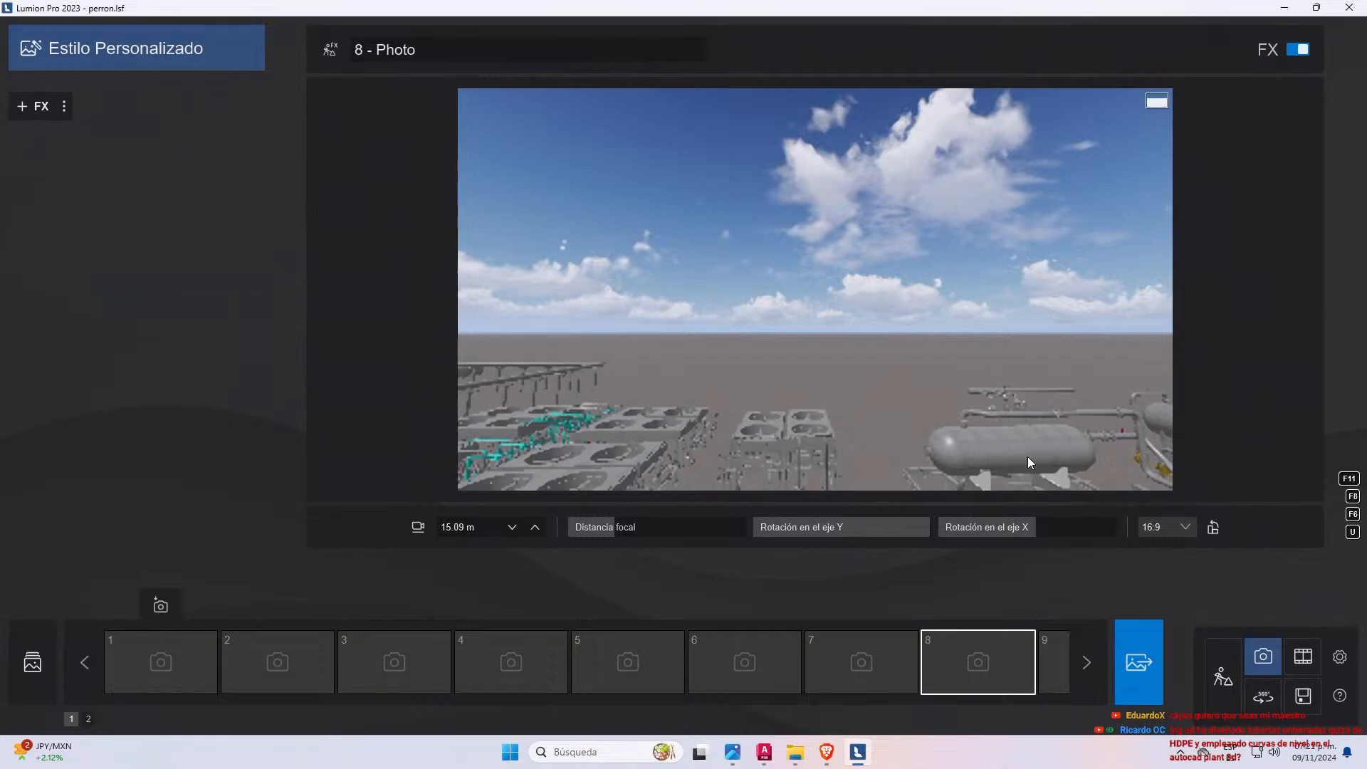
key("q")
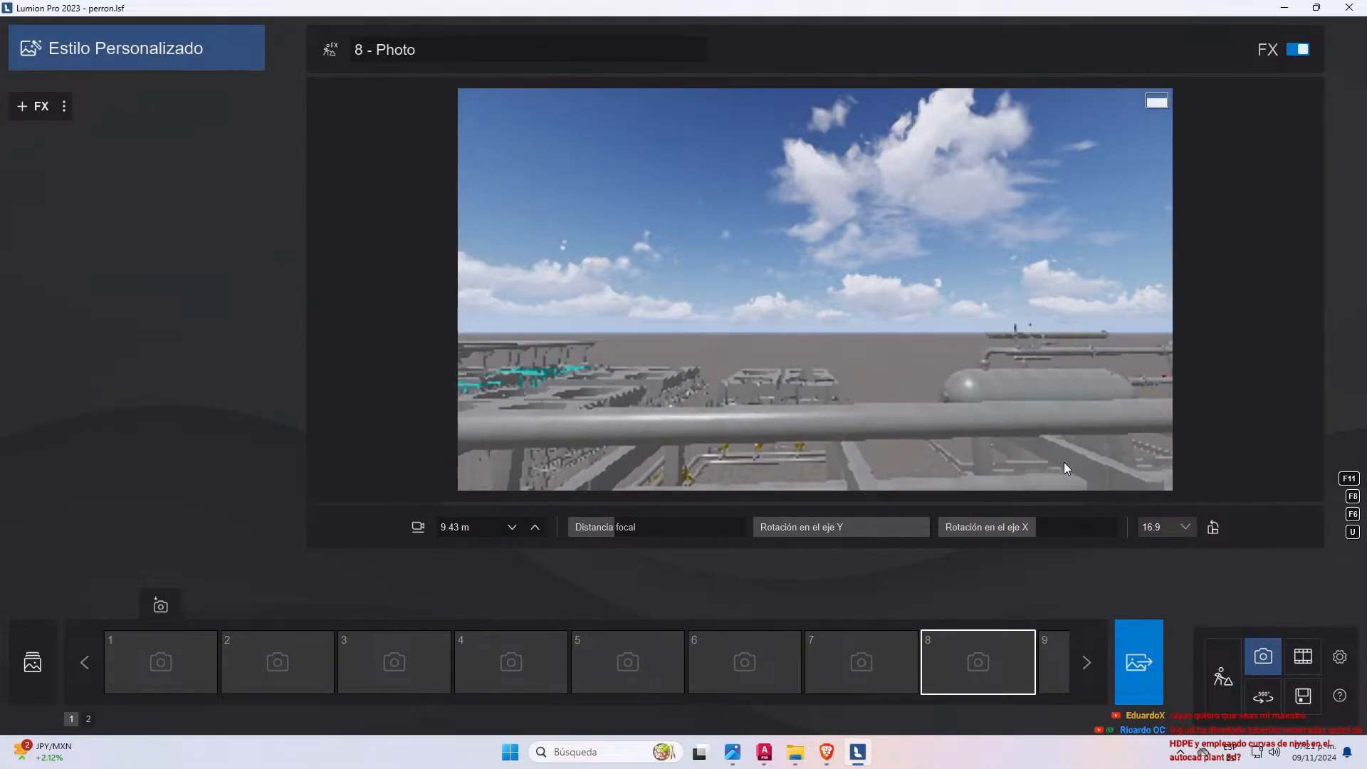
key("w")
right_click_drag(1056, 453, 1288, 478)
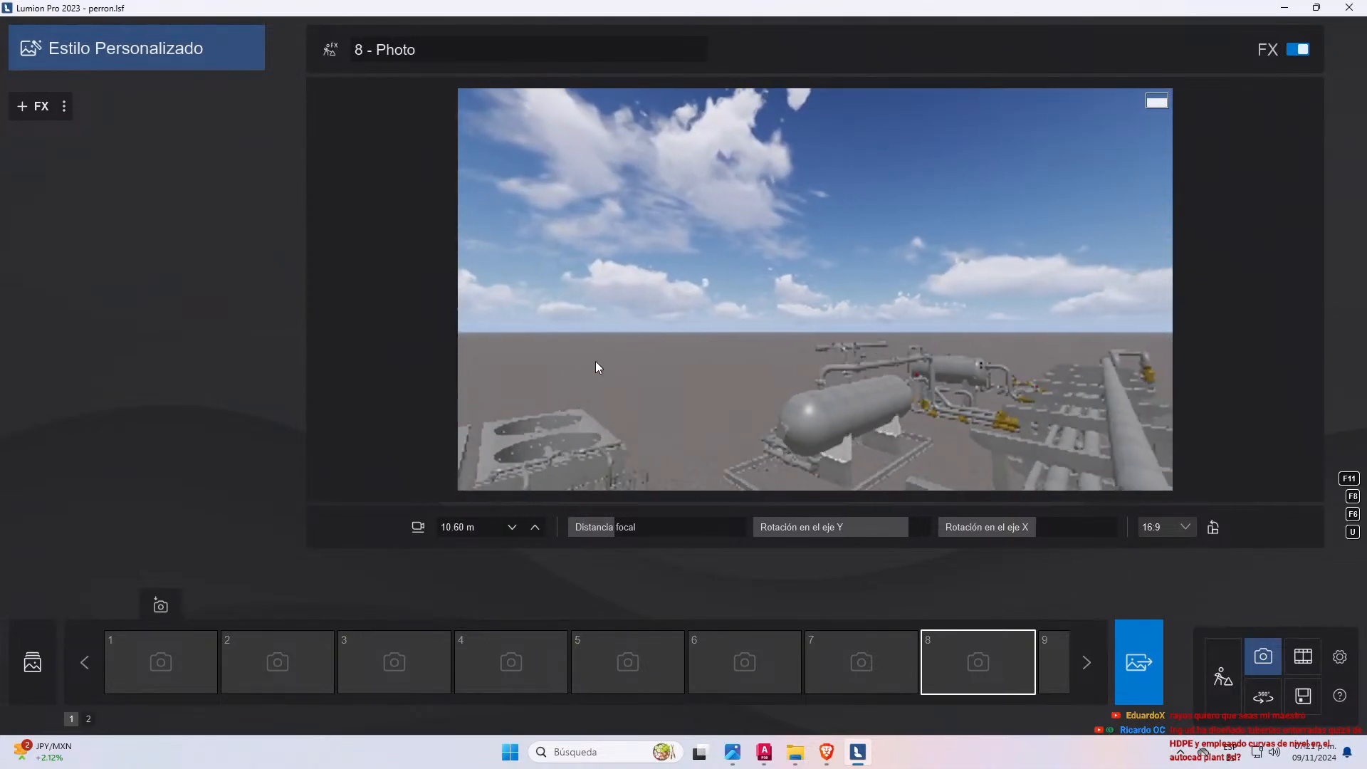
right_click_drag(595, 361, 1097, 399)
key("w")
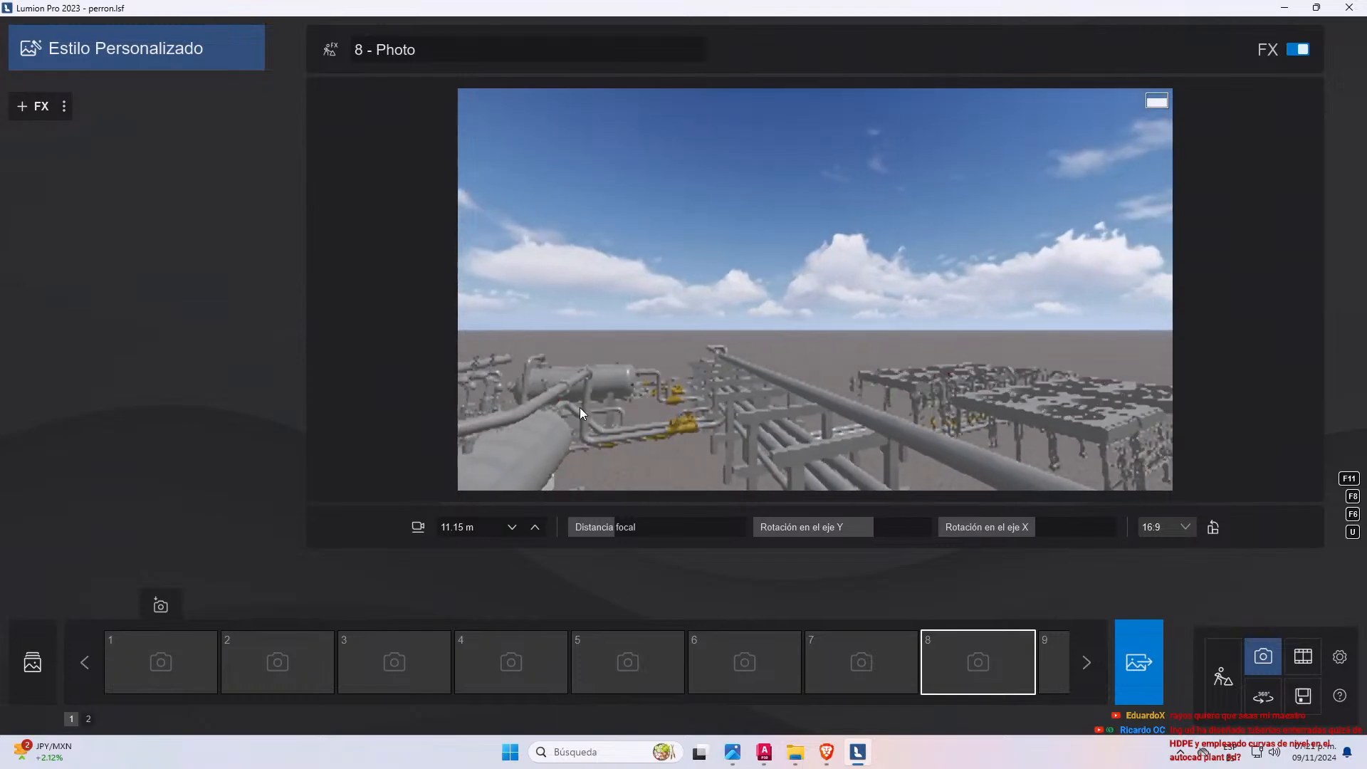
- Bring the camera around the horizontal vessel and down to a side view showing its whole piping skid
key("s")
right_click_drag(580, 408, 674, 394)
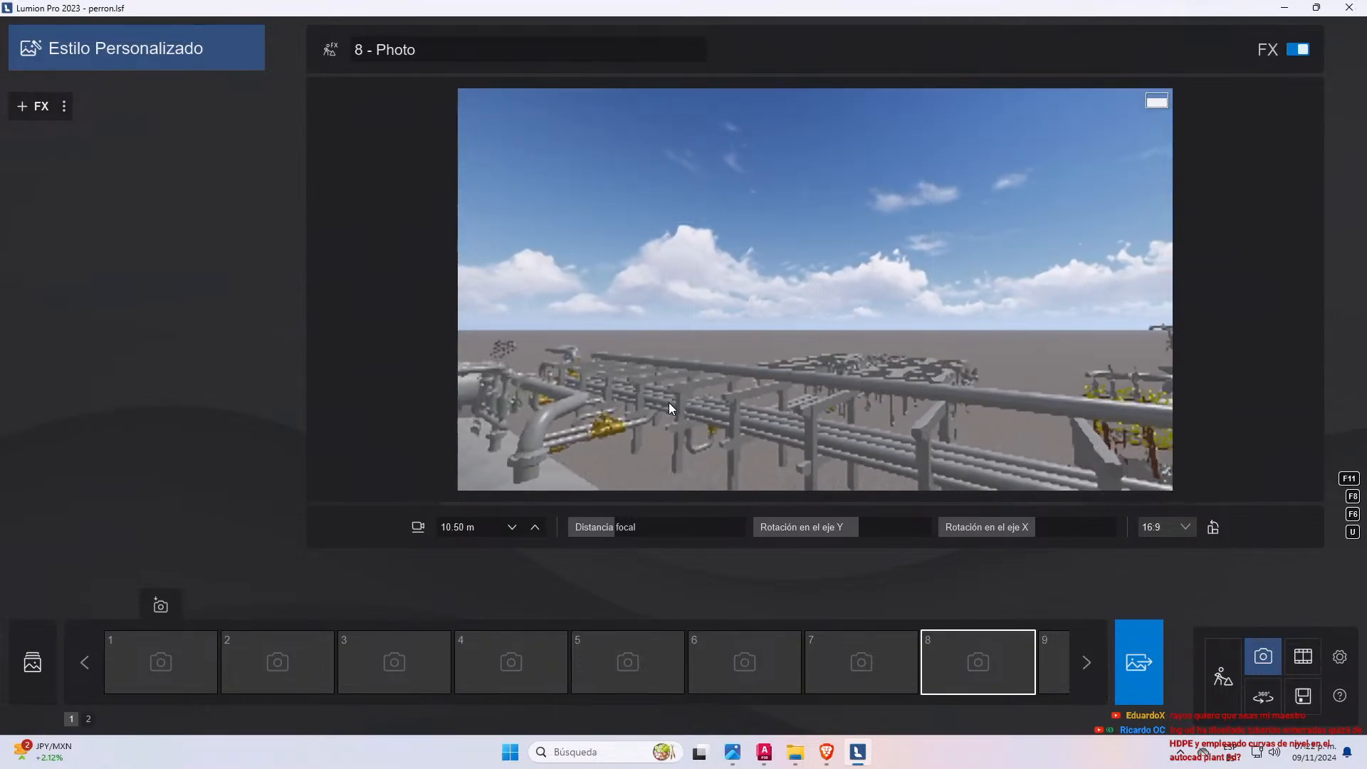
key("s")
right_click_drag(600, 437, 797, 441)
key("s")
key("q")
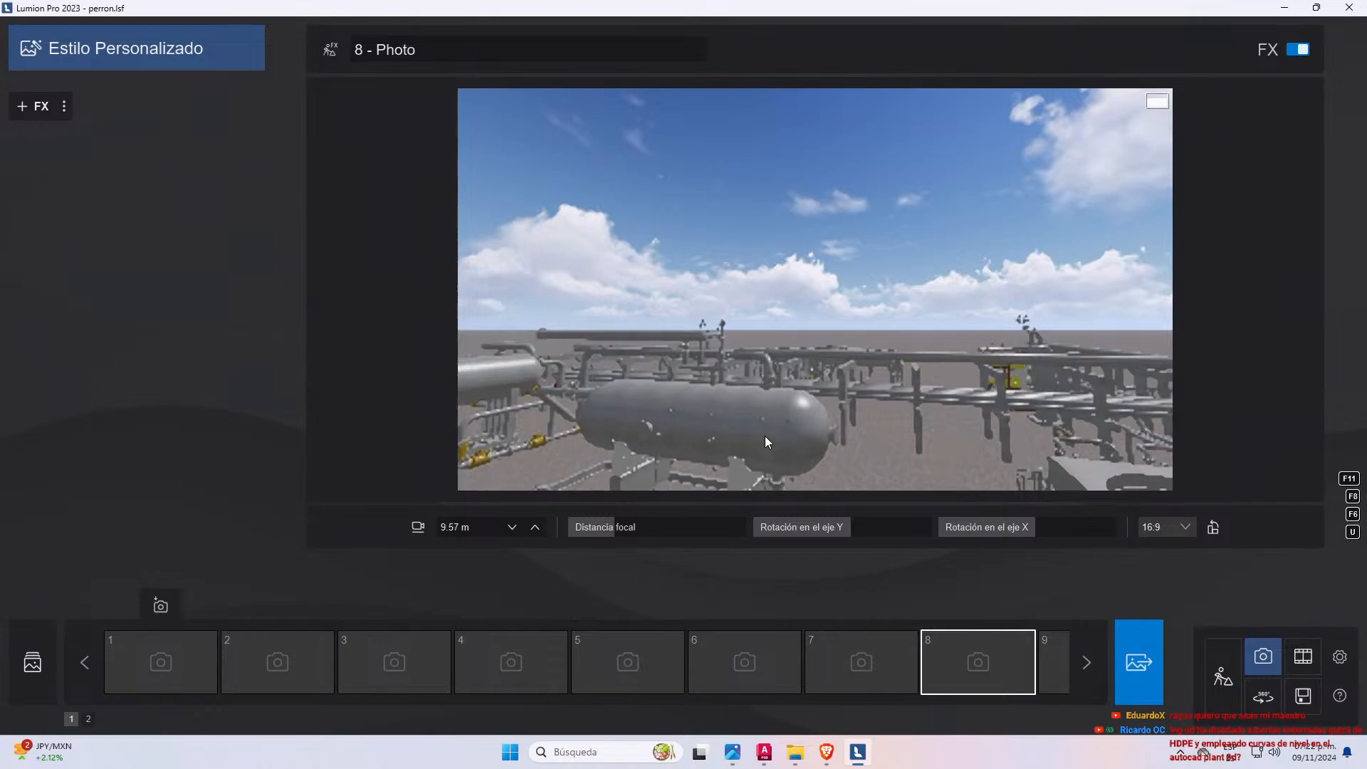
key("e")
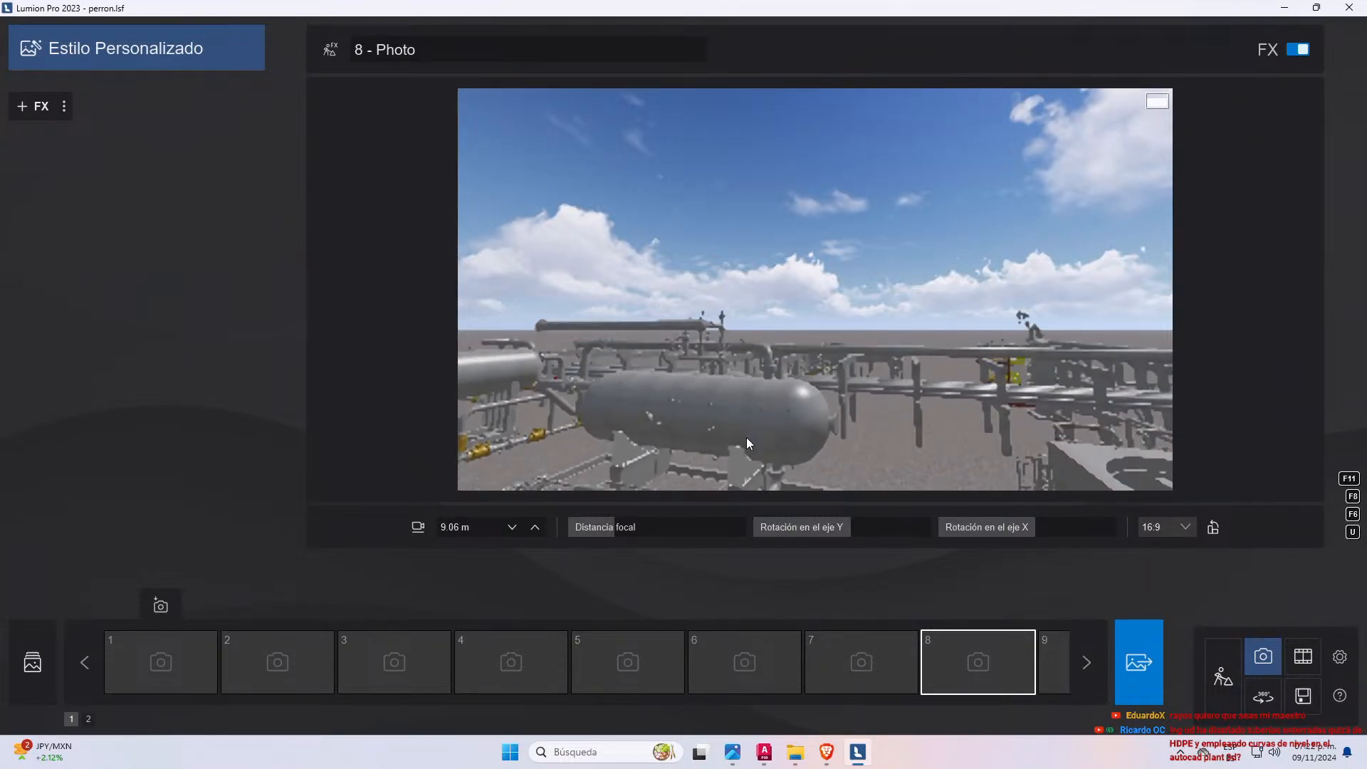
key("a")
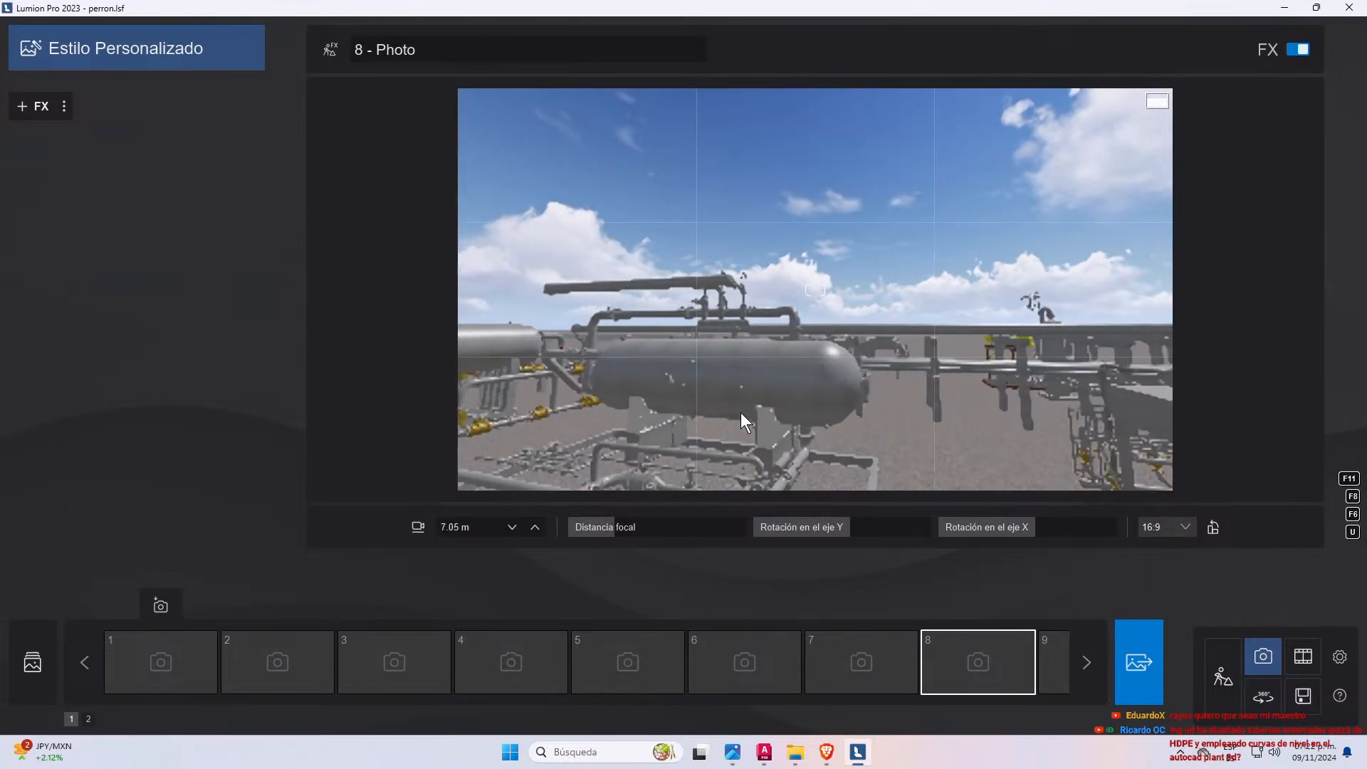
key("s")
right_click_drag(741, 412, 865, 405)
key("w")
key("a")
key("s")
key("e")
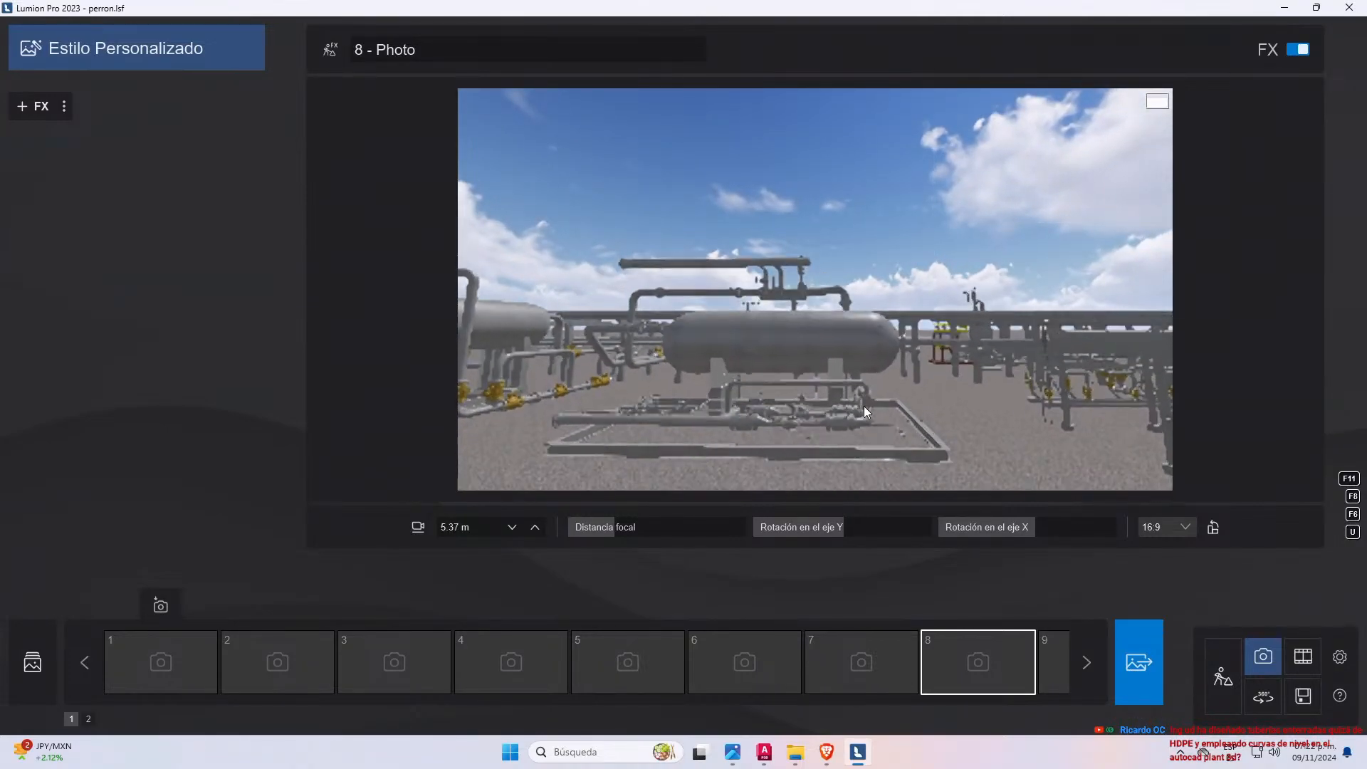
- Move closer and fine-tune the framing of the horizontal vessel and skid at a camera height of about 4.3 m
key("w")
key("w")
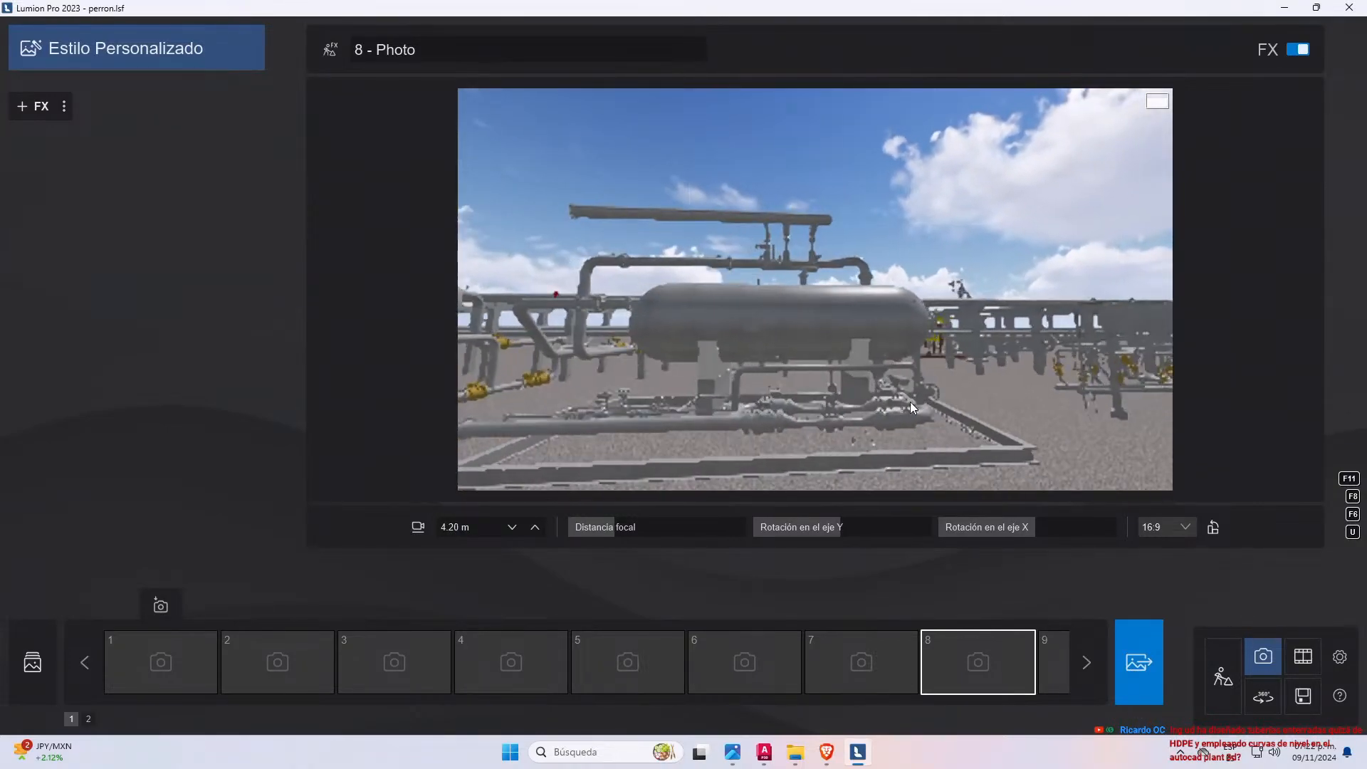
right_click_drag(771, 390, 841, 384)
key("s")
key("a")
key("a")
key("a")
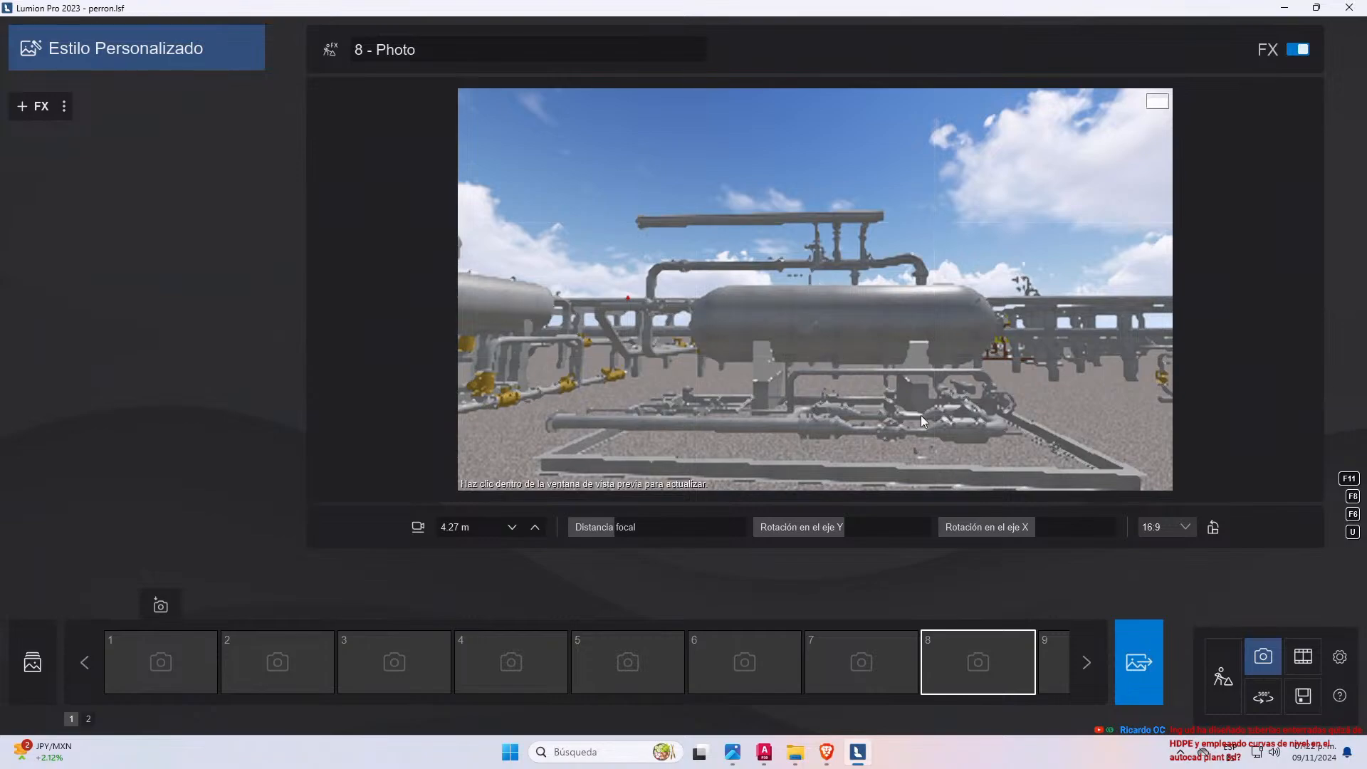
key("d")
key("w")
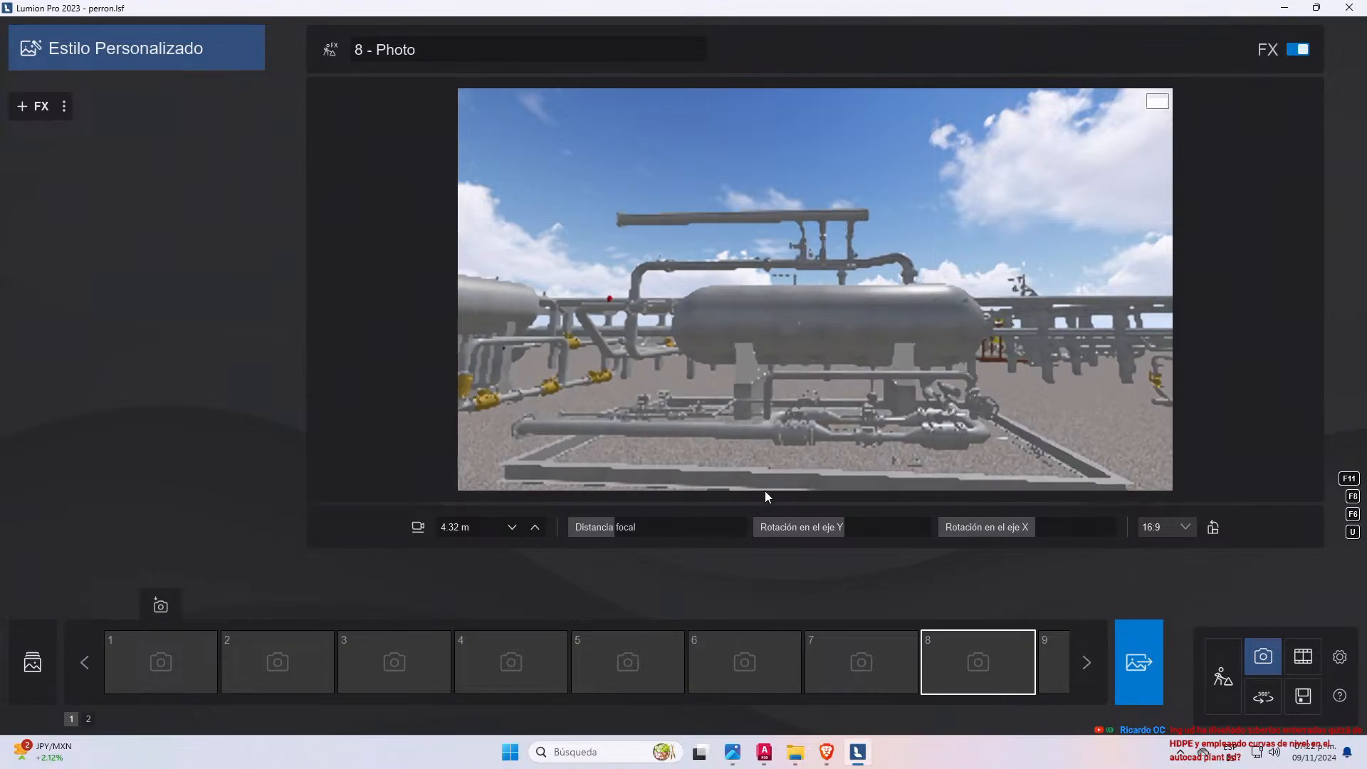
- Store the framed vessel view as photo 1 and apply the Realista style to it
left_click(168, 665)
left_click(142, 605)
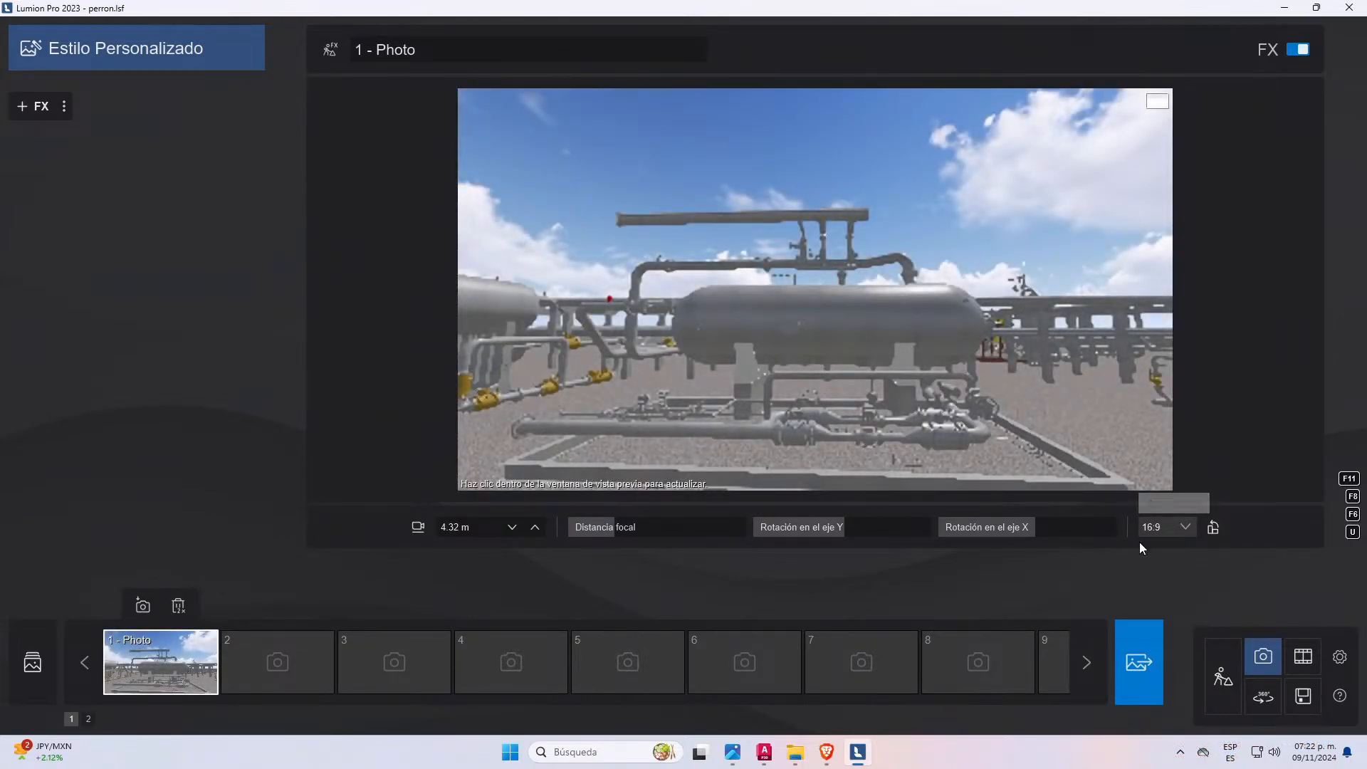
left_click(174, 51)
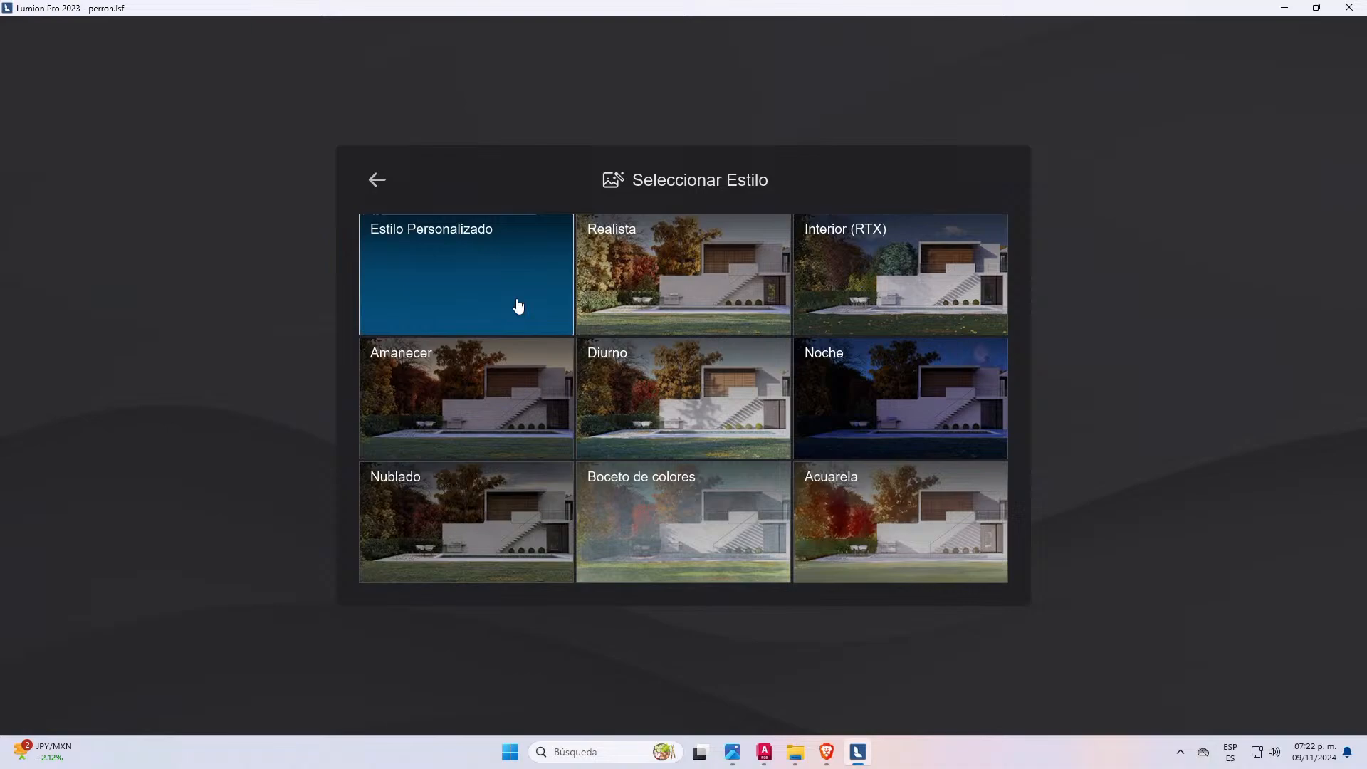
left_click(683, 263)
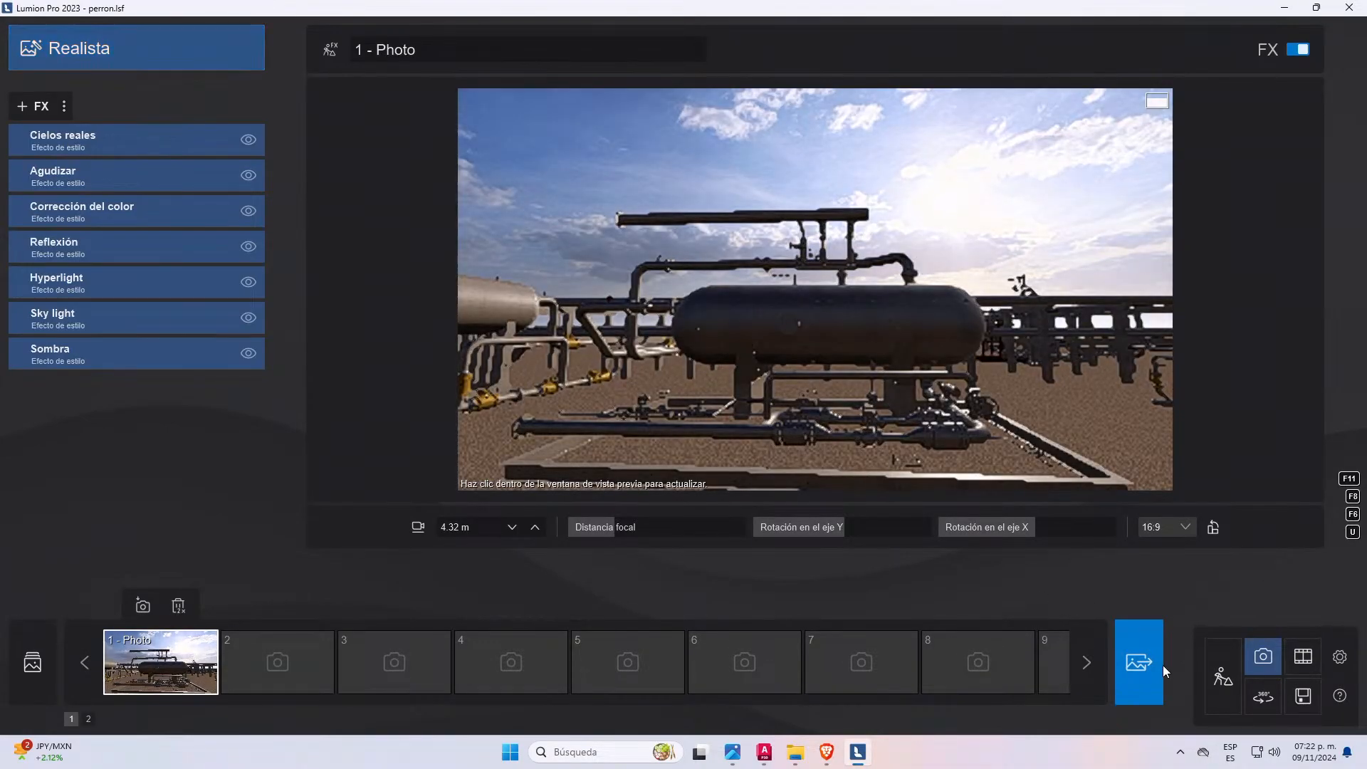
- Render the current shot in Póster quality (7680x4320) as a JPG named POSTER in the TIKTOK folder
left_click(1151, 654)
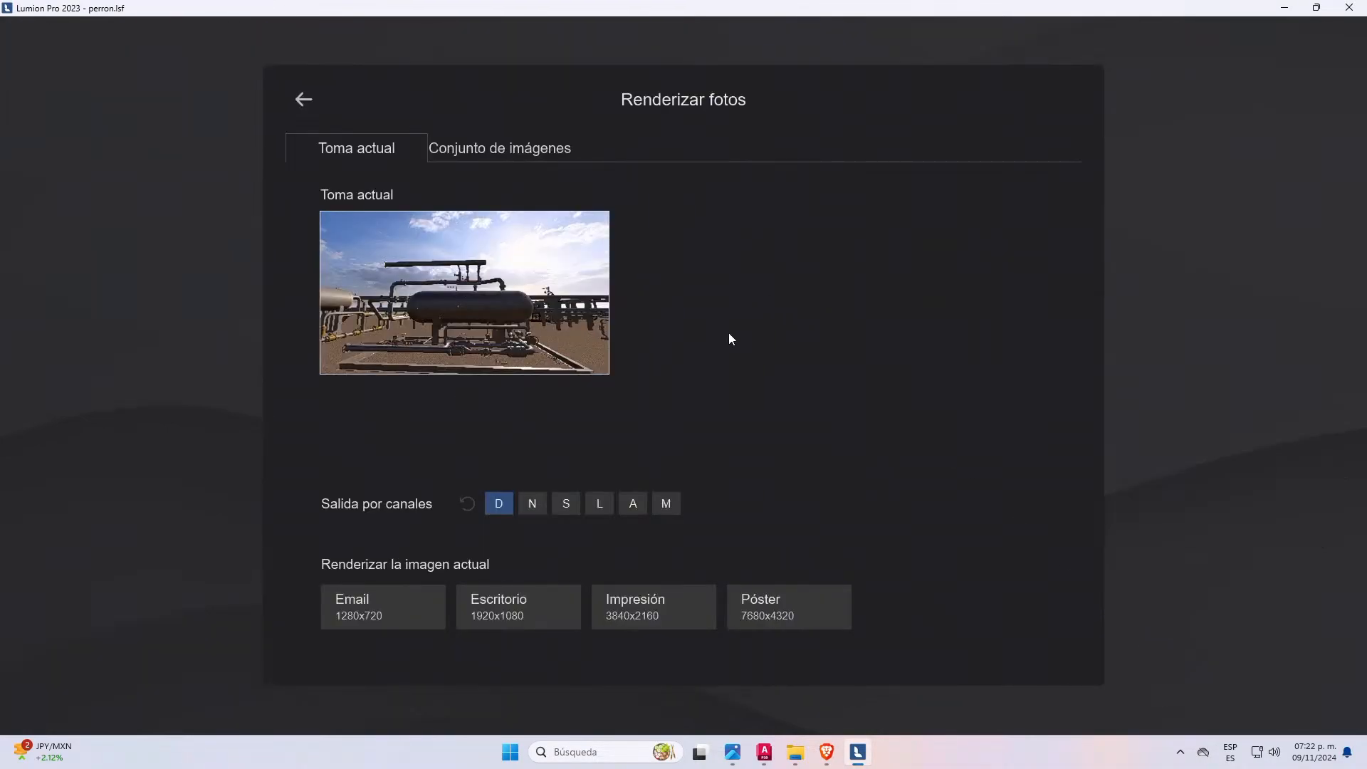
left_click(811, 620)
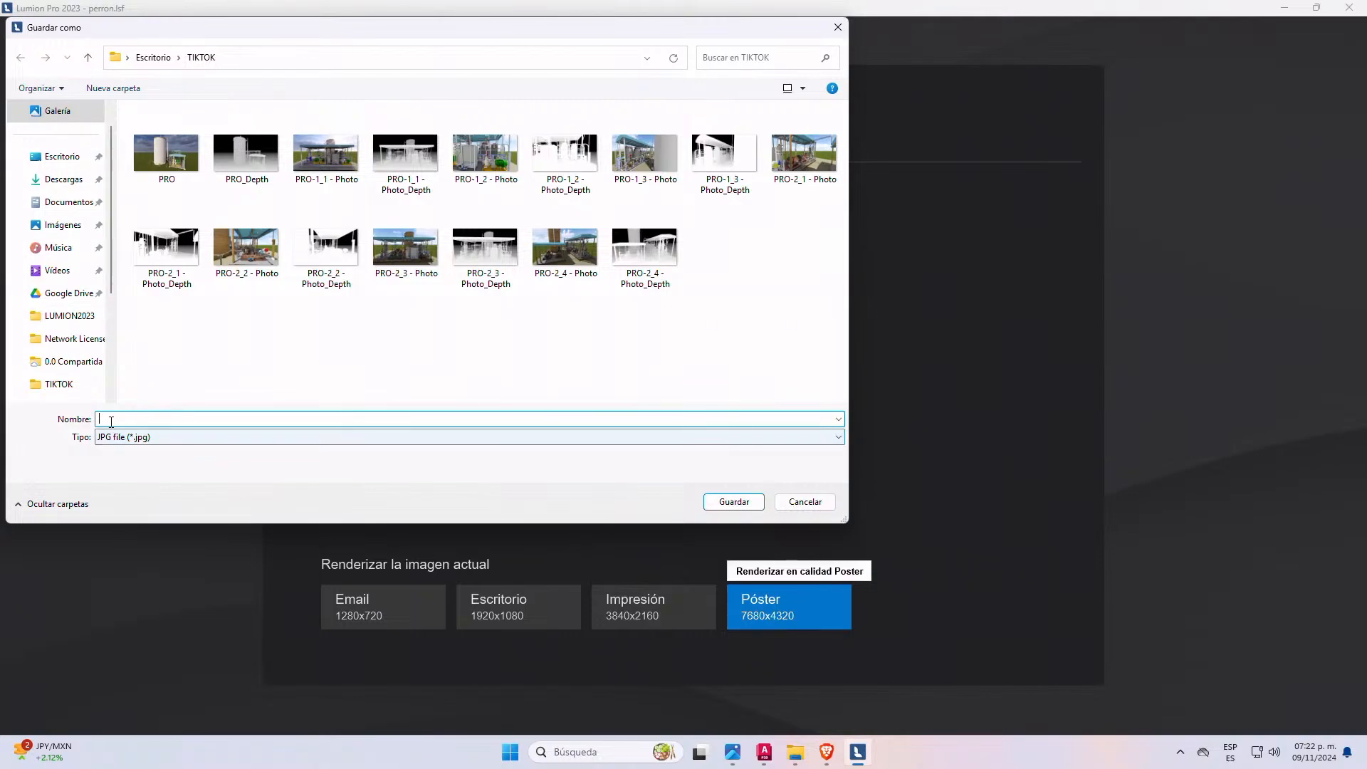
type("POSTER")
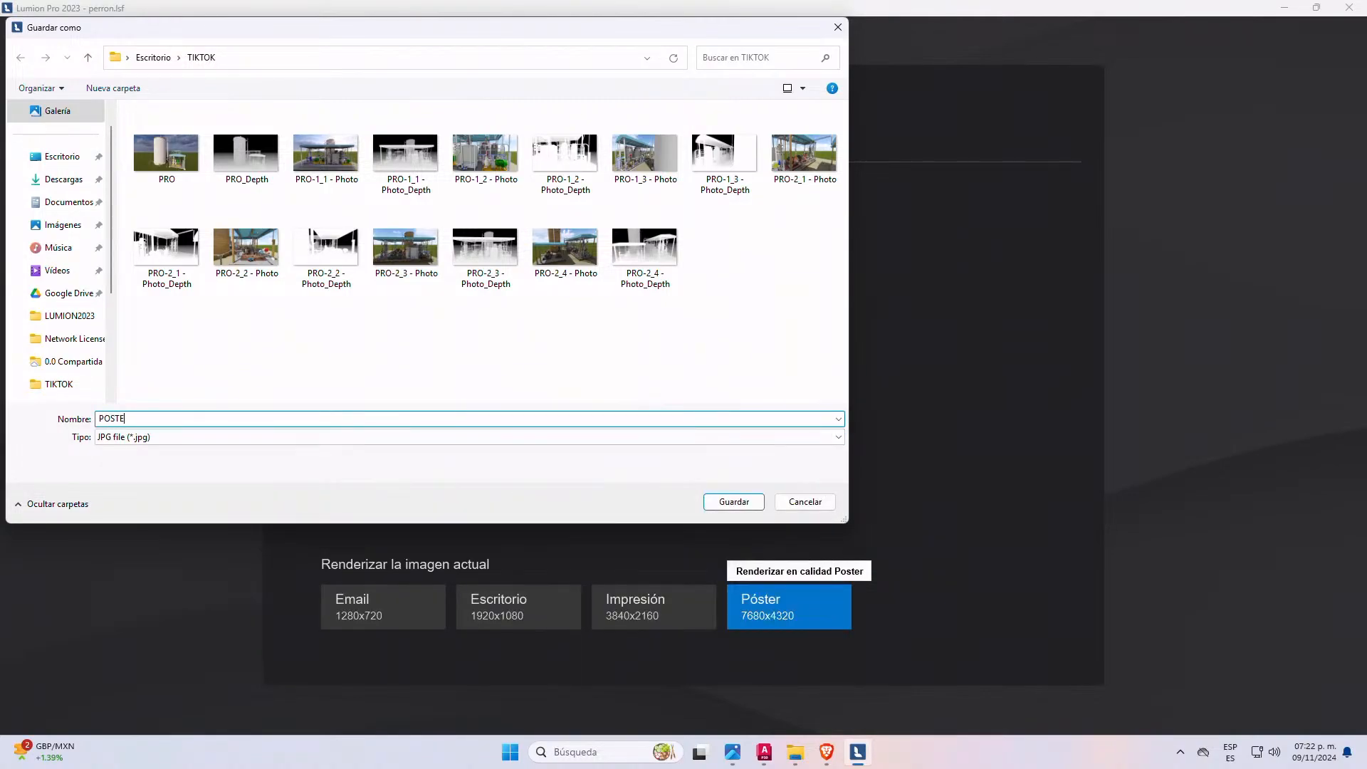
left_click(736, 499)
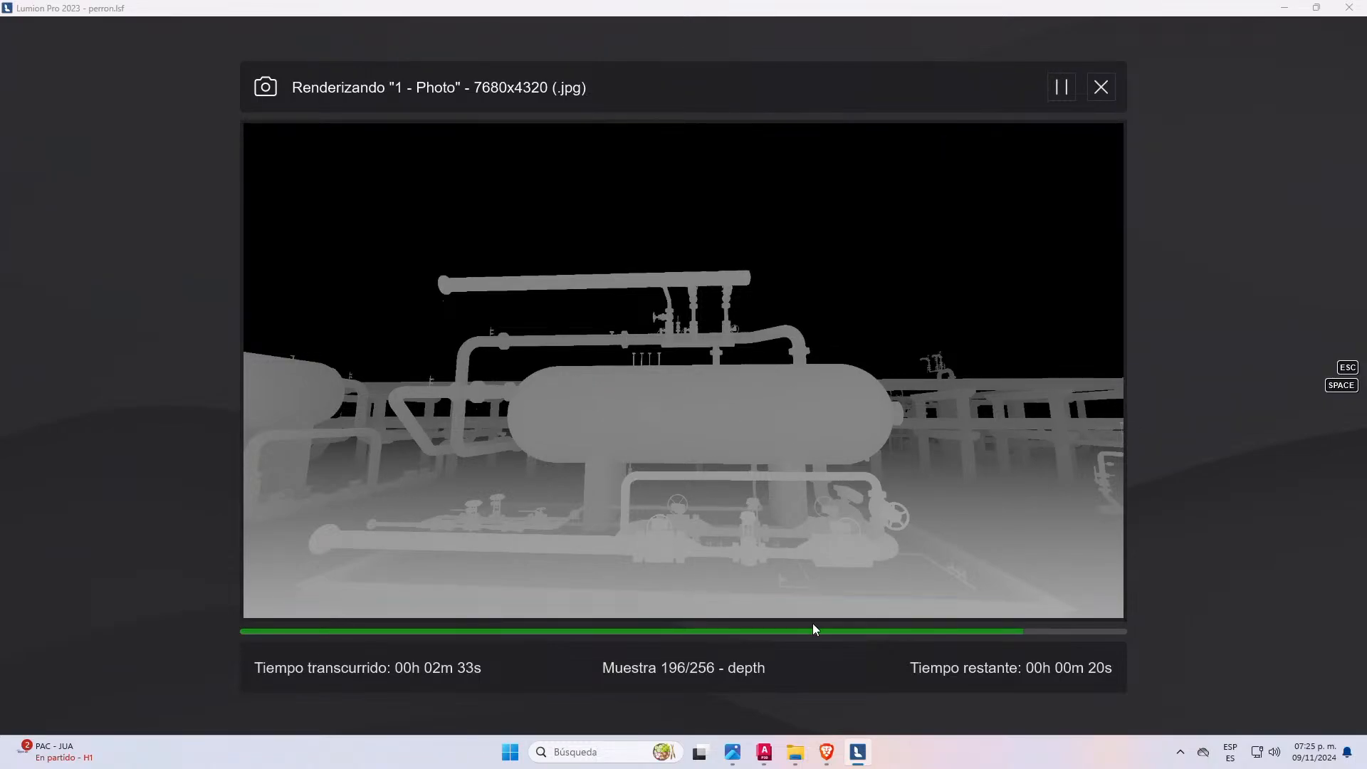
left_click(766, 752)
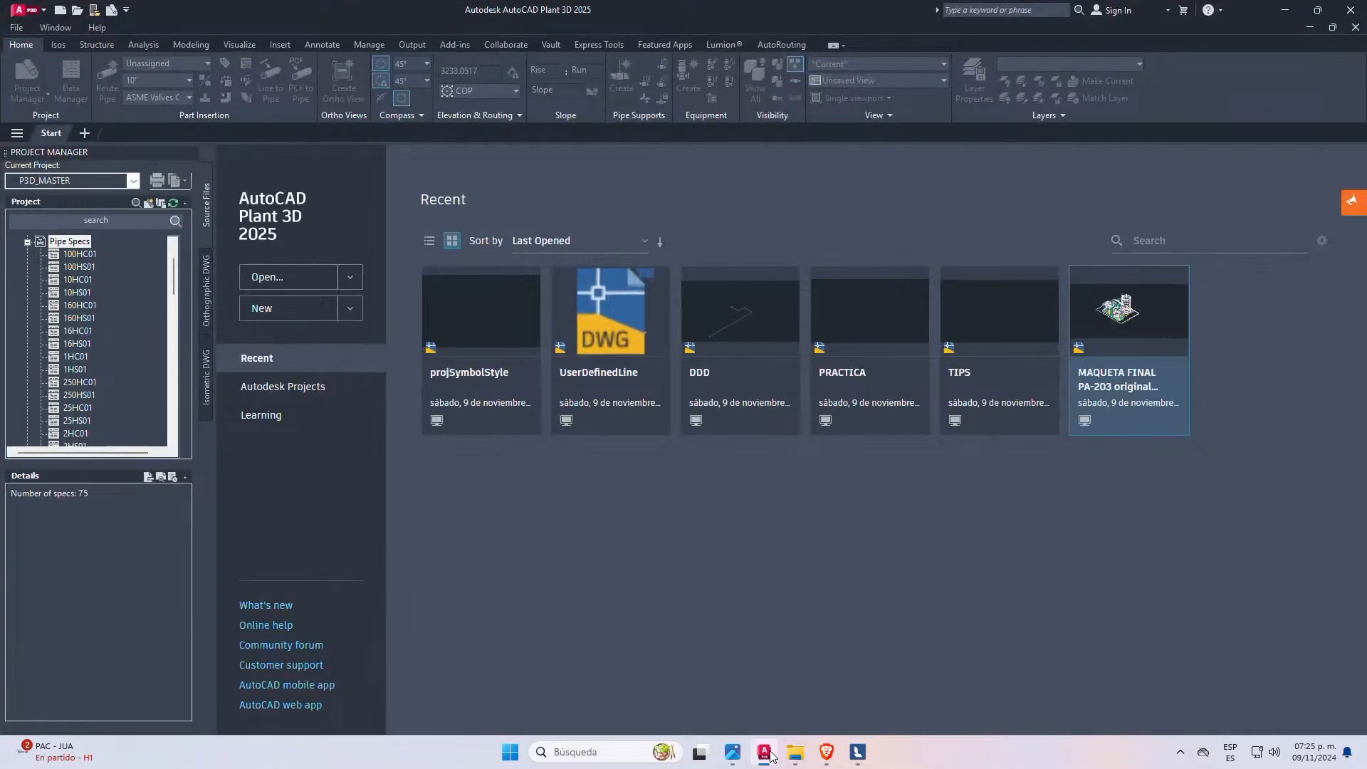
left_click(766, 752)
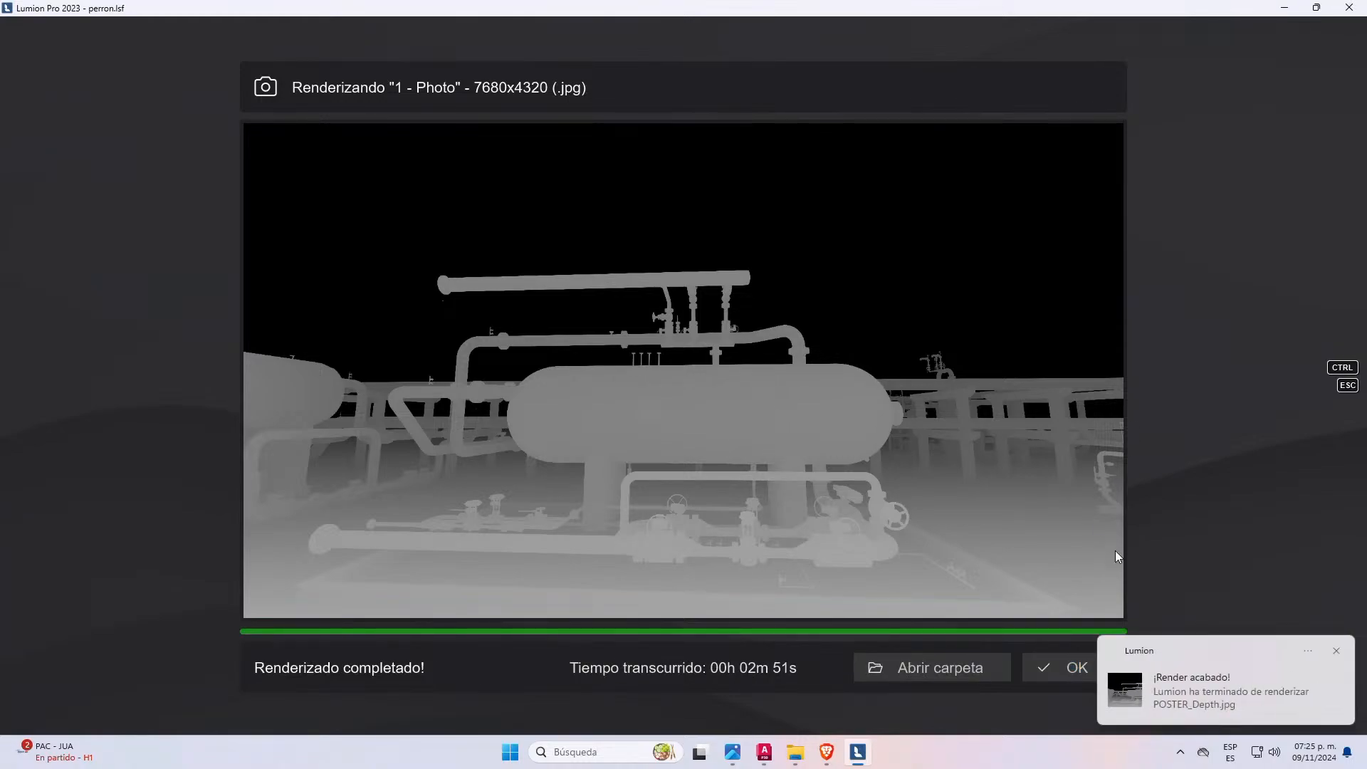
- Open the render's output folder and examine the vessel and valve details of the POSTER image up close
left_click(996, 667)
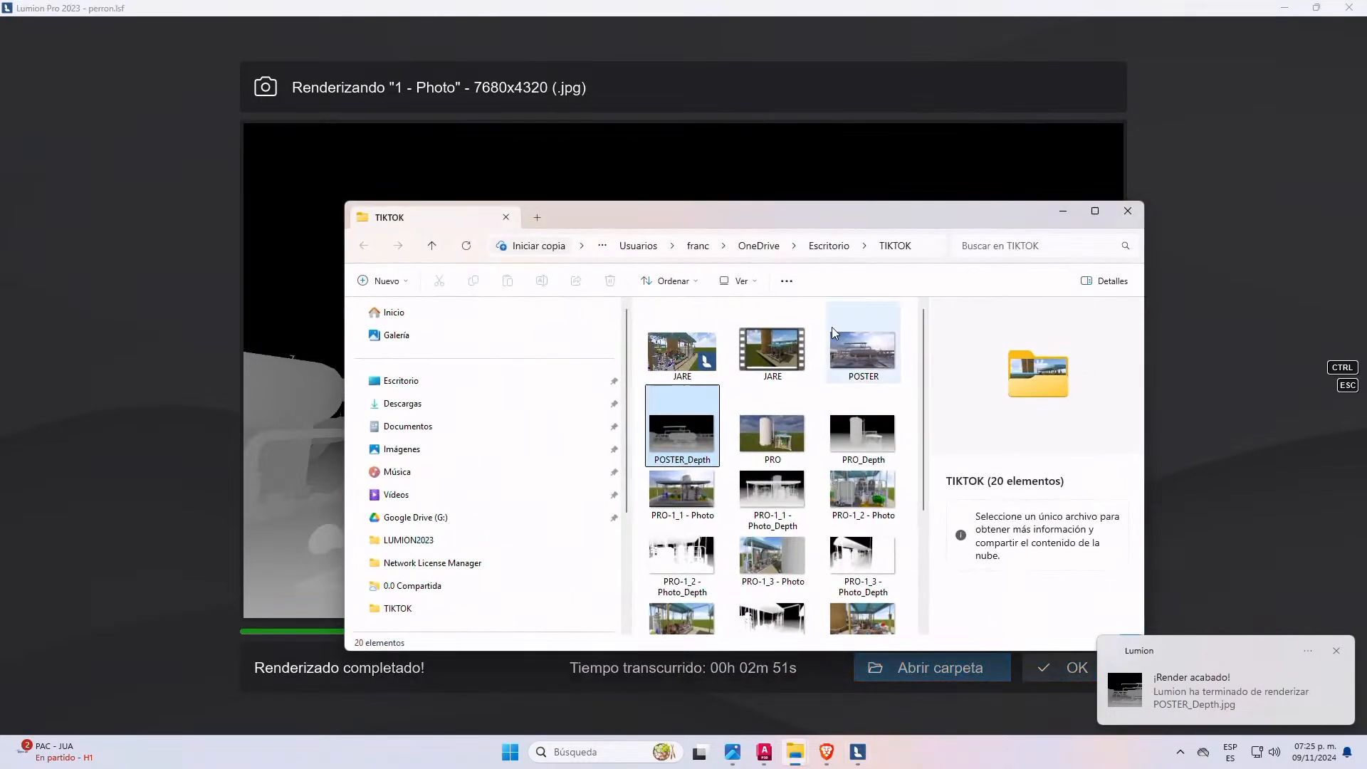
left_click(1094, 211)
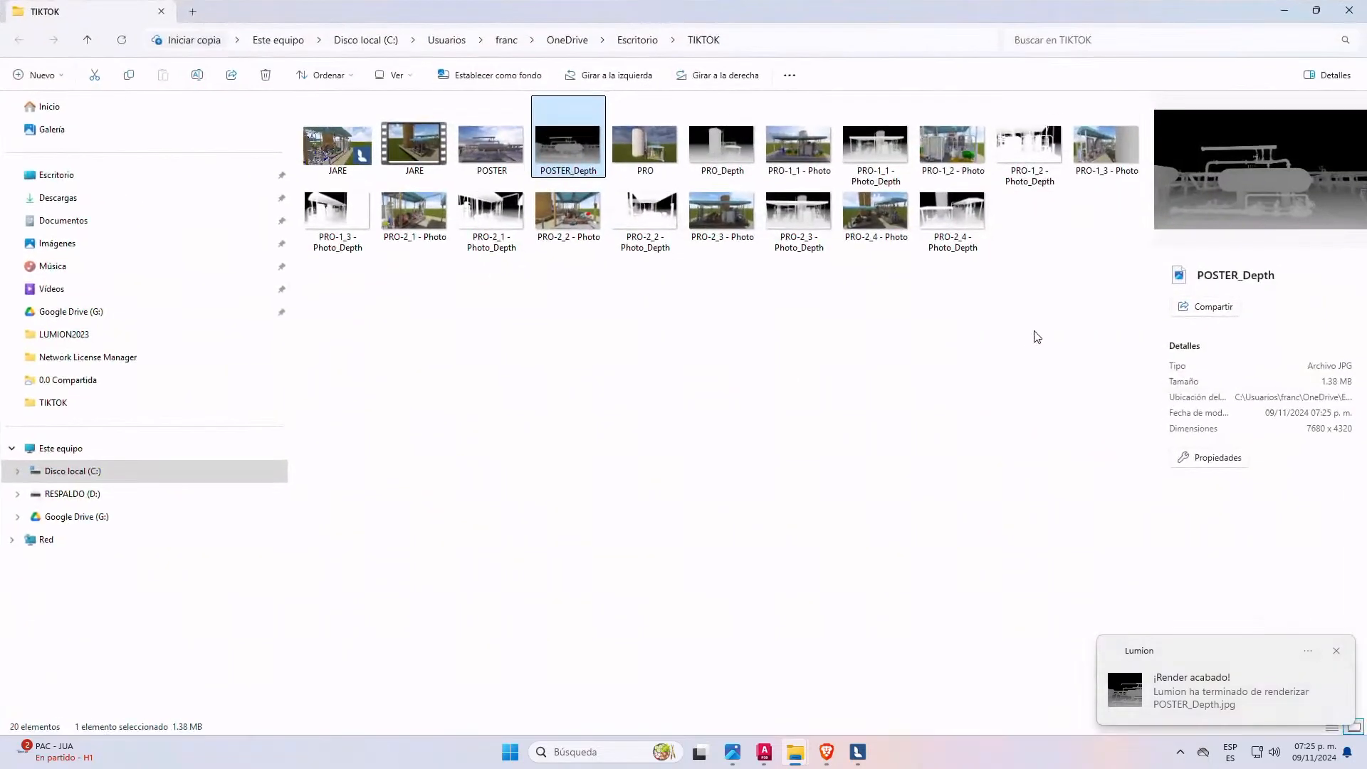
left_click(480, 151)
double_click(480, 151)
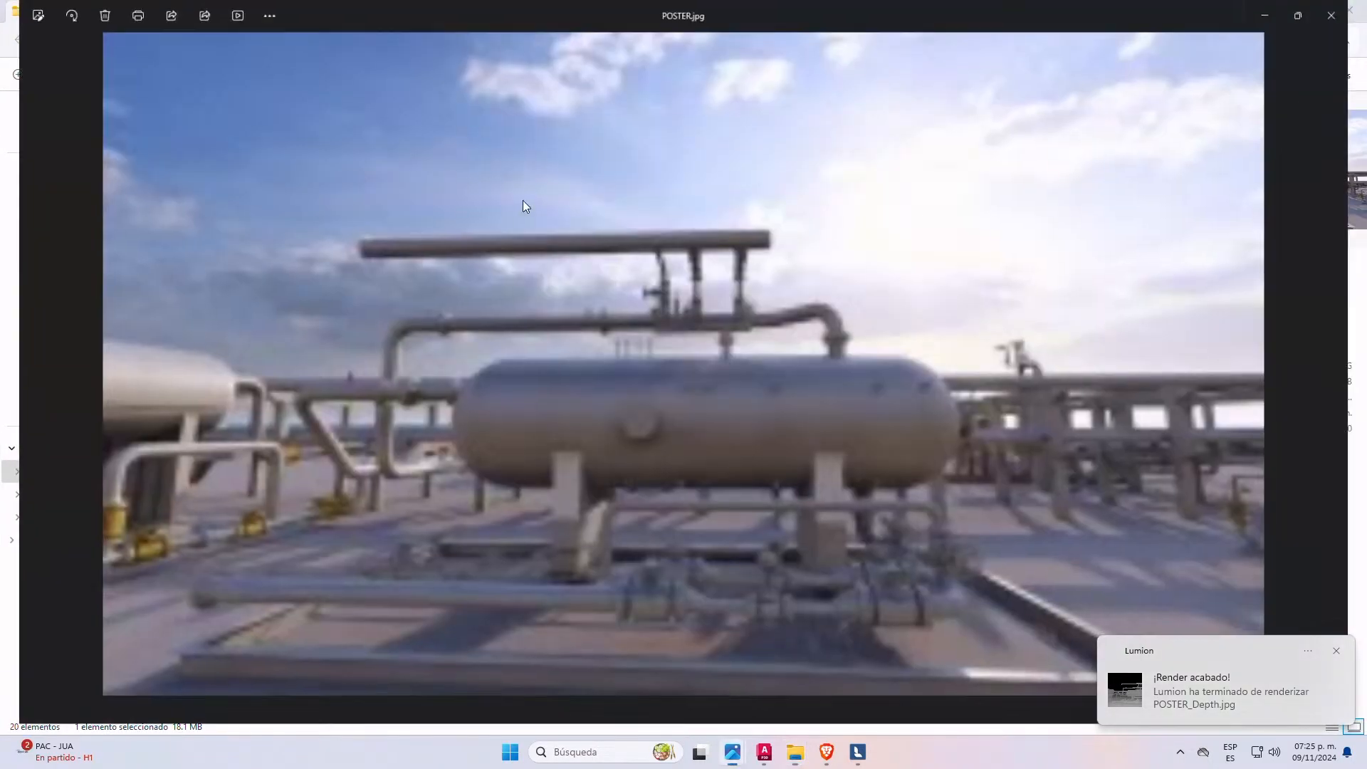
scroll(762, 547, "up", 3)
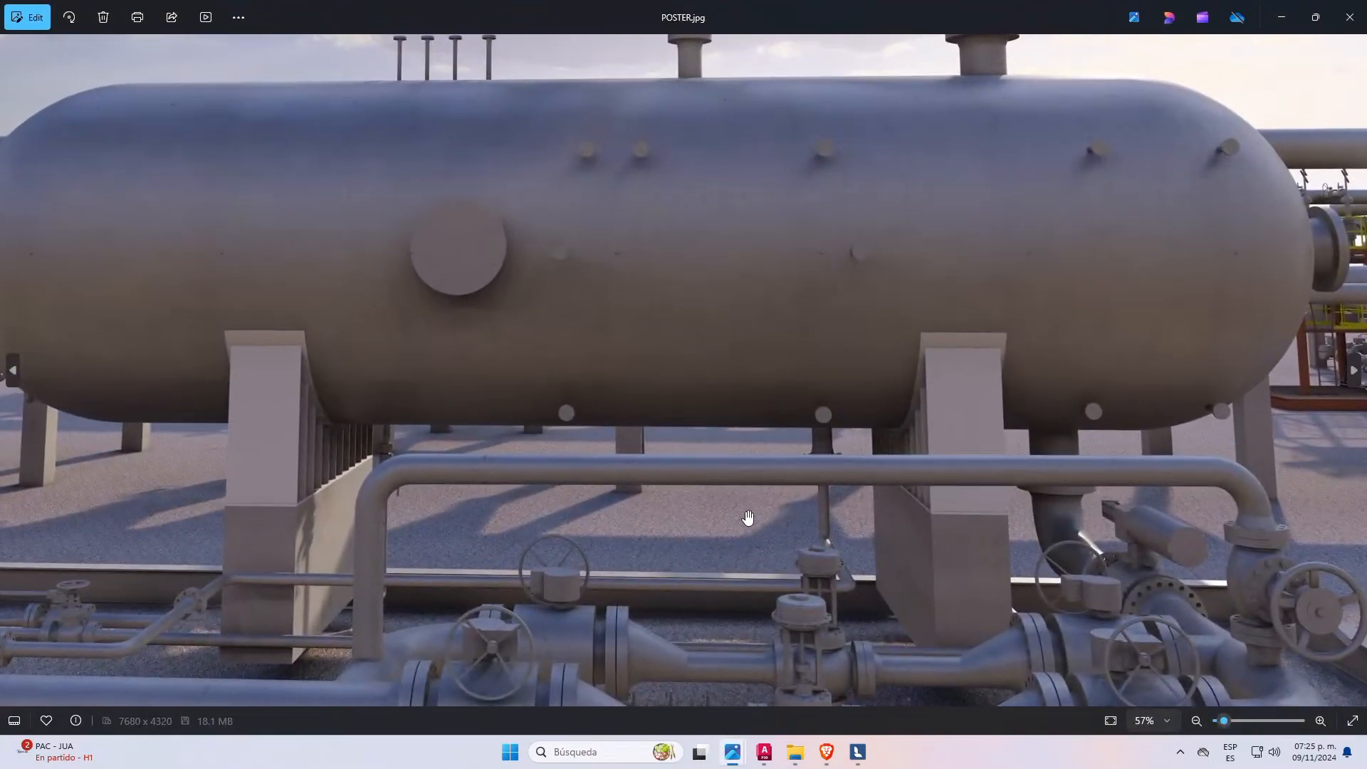
- Examine the POSTER image from close-up details back out to the complete vessel, piping and sky
scroll(656, 409, "down", 3)
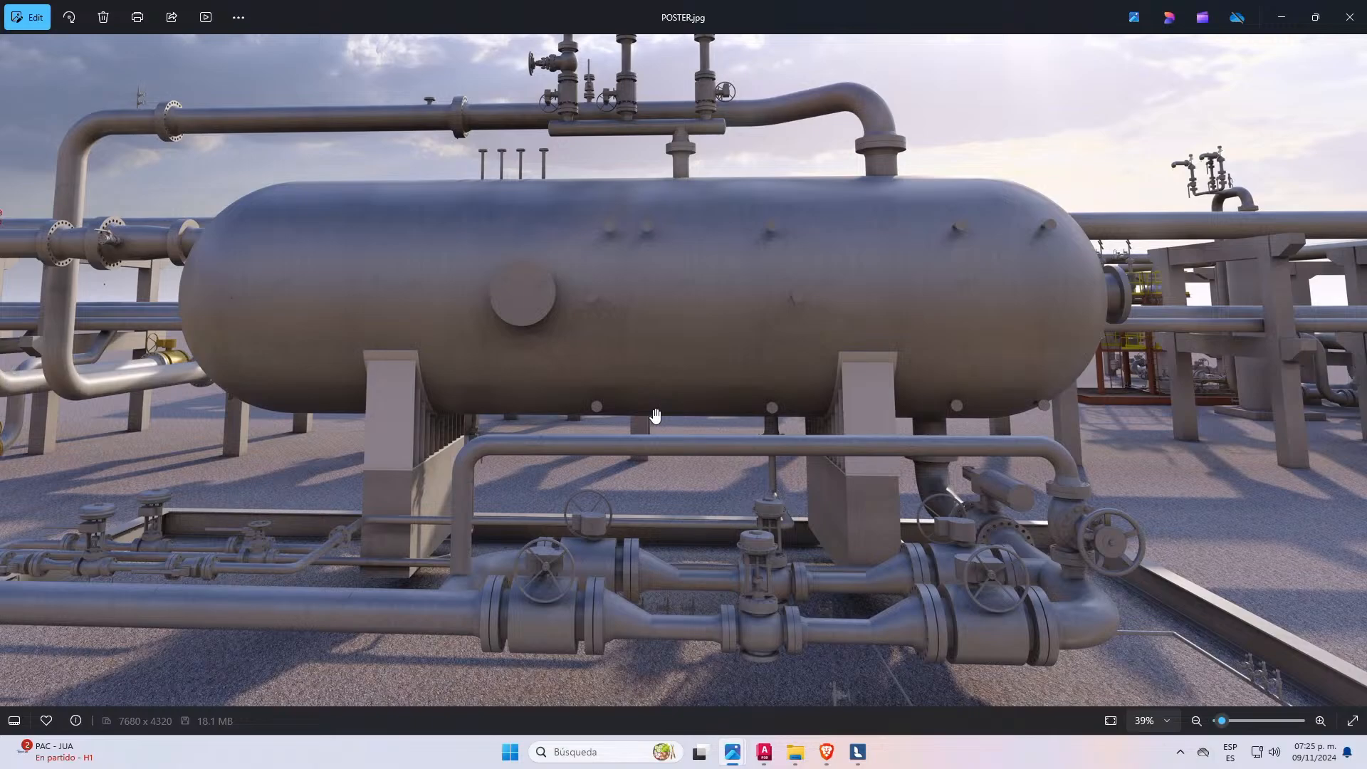
scroll(665, 446, "down", 3)
scroll(614, 463, "up", 3)
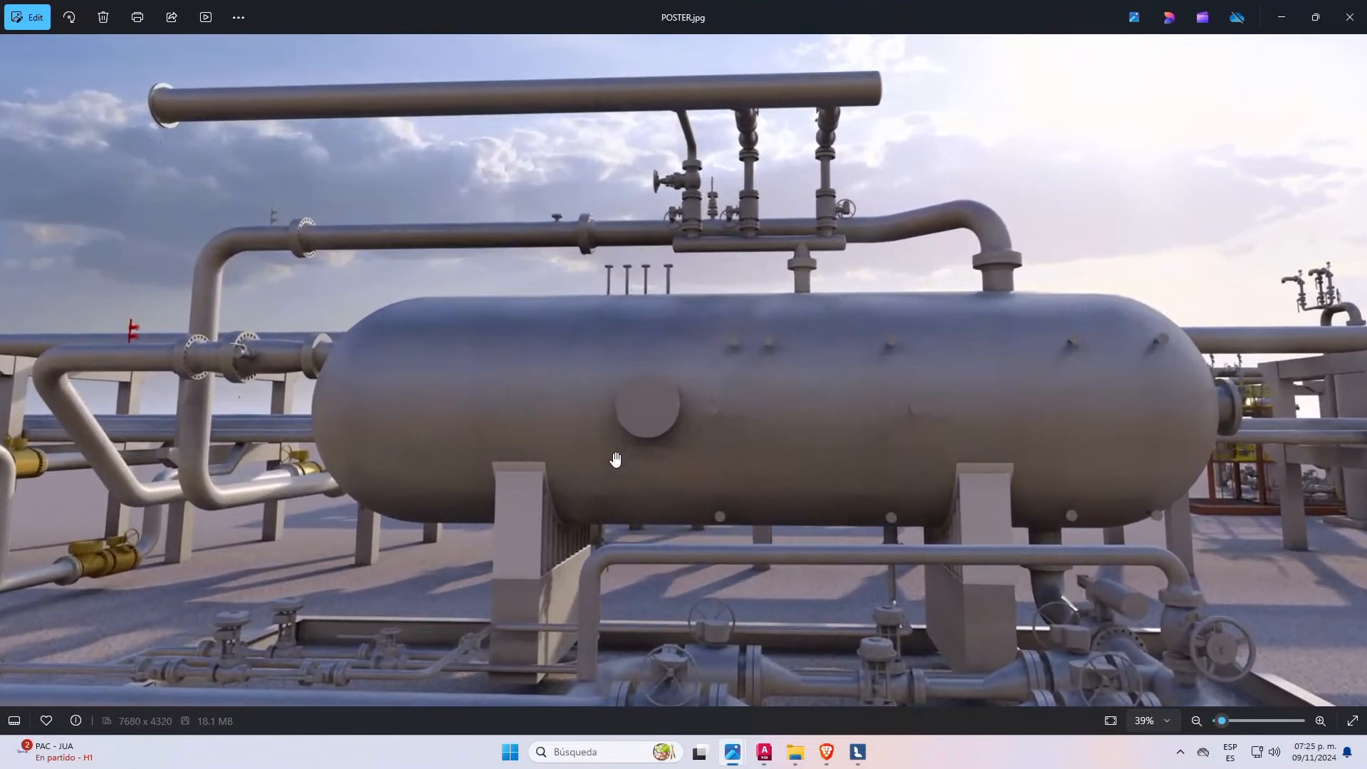
scroll(623, 473, "down", 4)
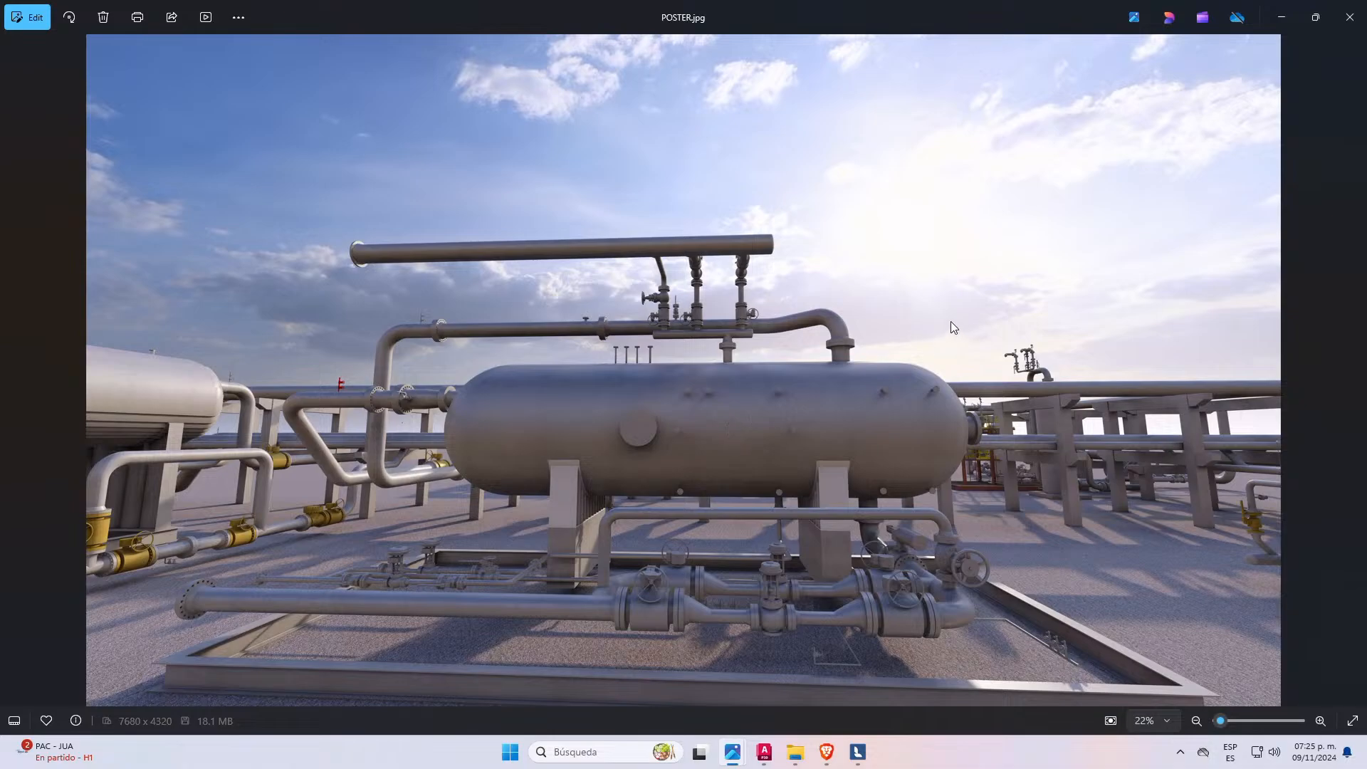
- Put away the POSTER image and the TIKTOK folder and return to photo 1 in Lumion's photo mode
left_click(1282, 17)
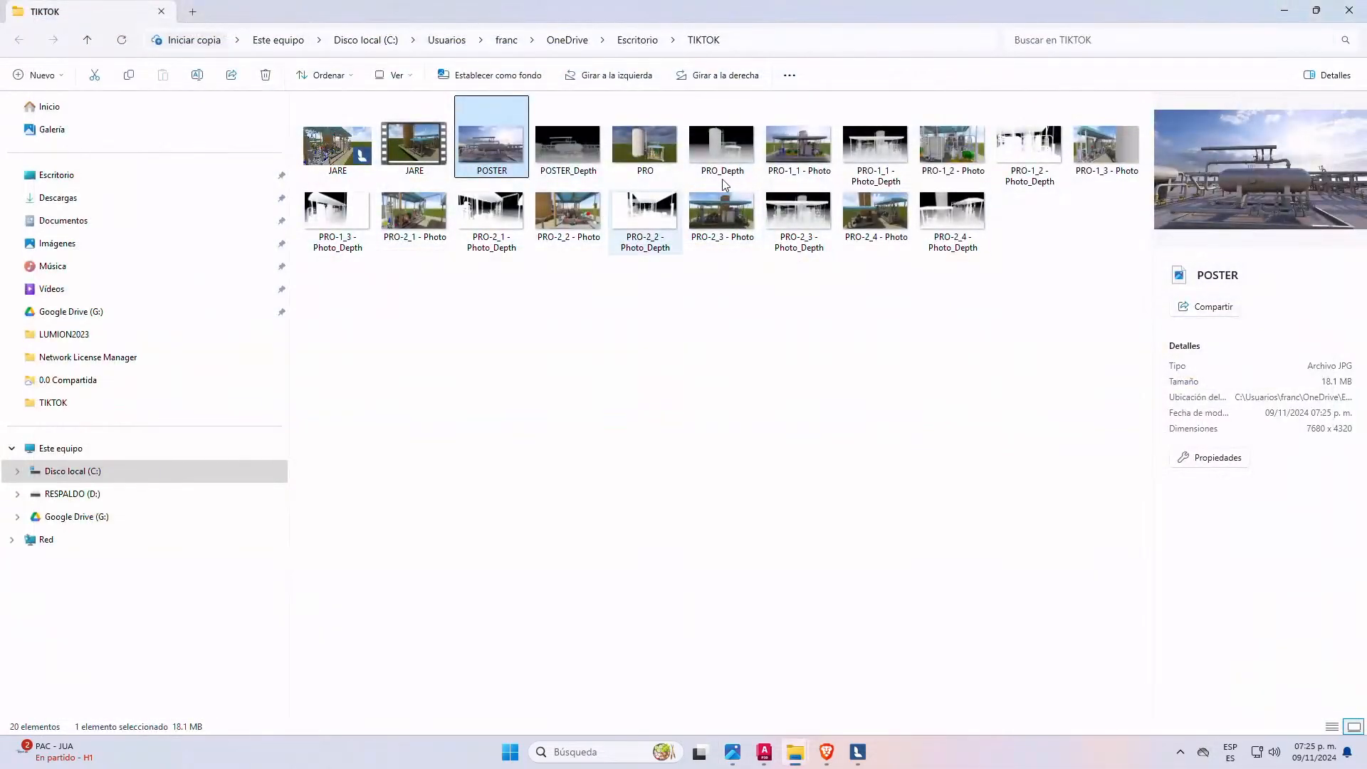
left_click(655, 364)
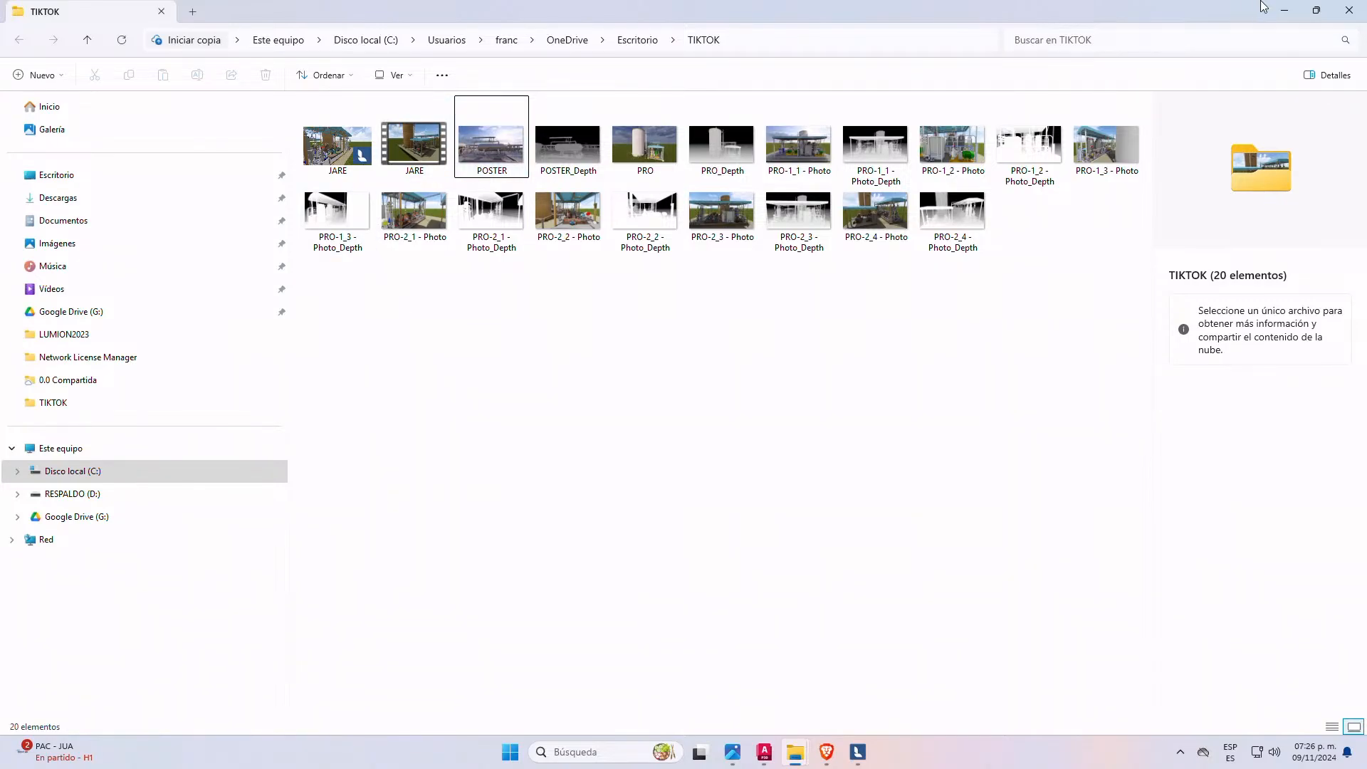
left_click(1284, 9)
left_click(1079, 667)
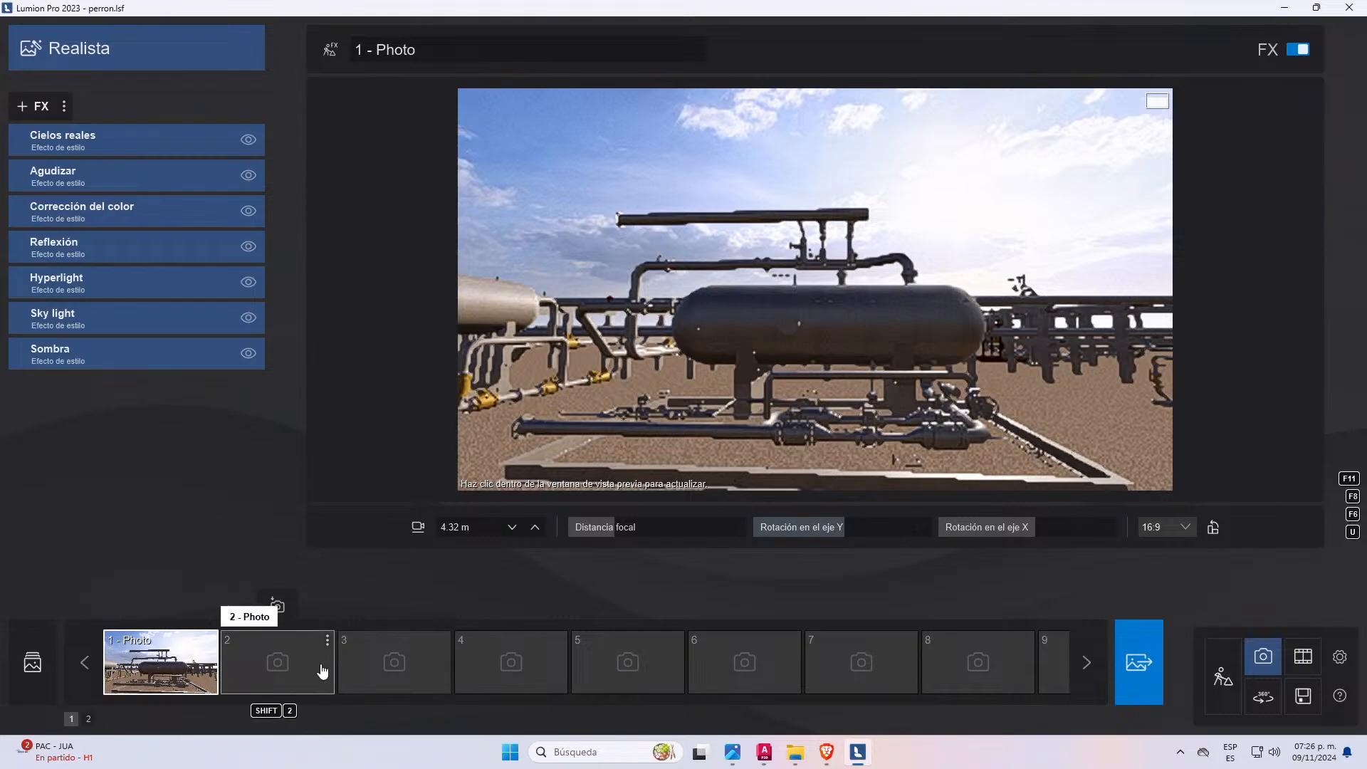
- Fly the camera past the horizontal vessel's end and over the pipe rack, rising to about 8 m
left_click(740, 316)
key("w")
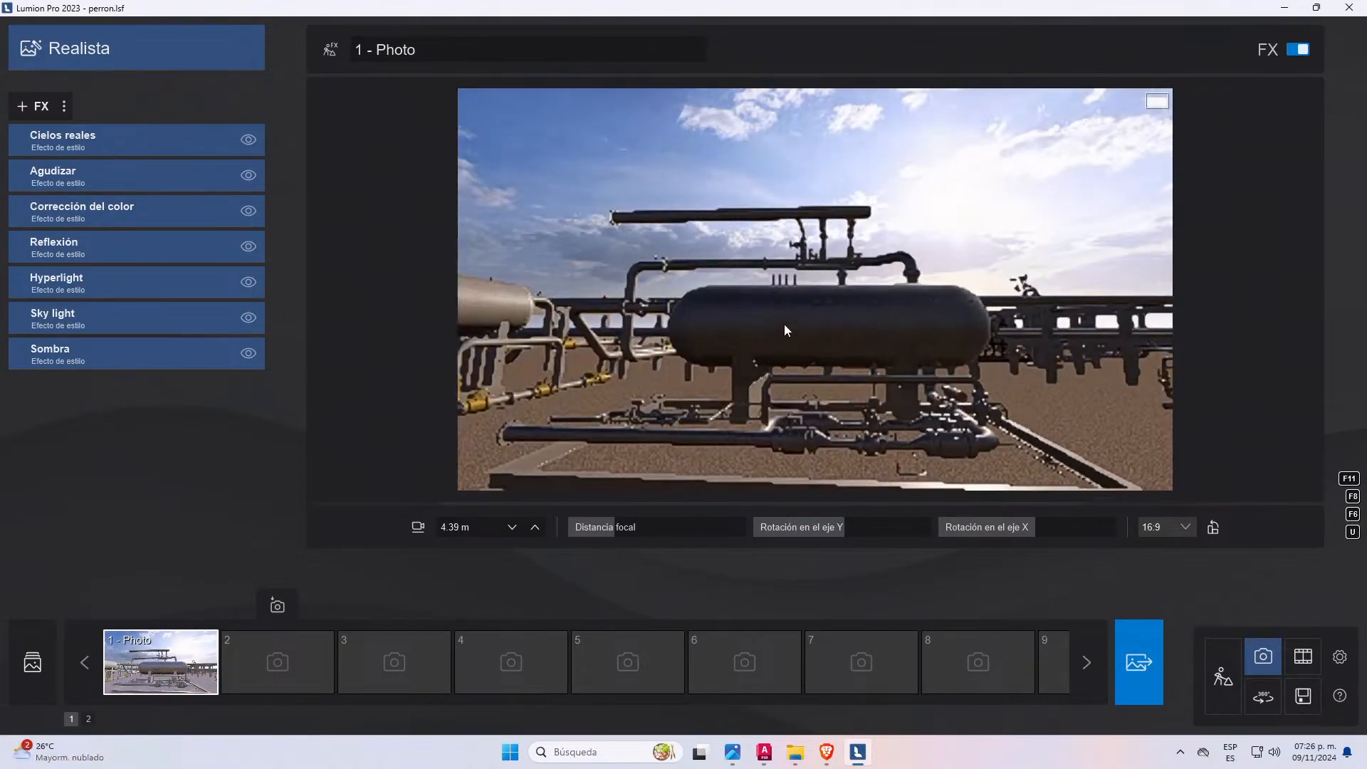
key("d")
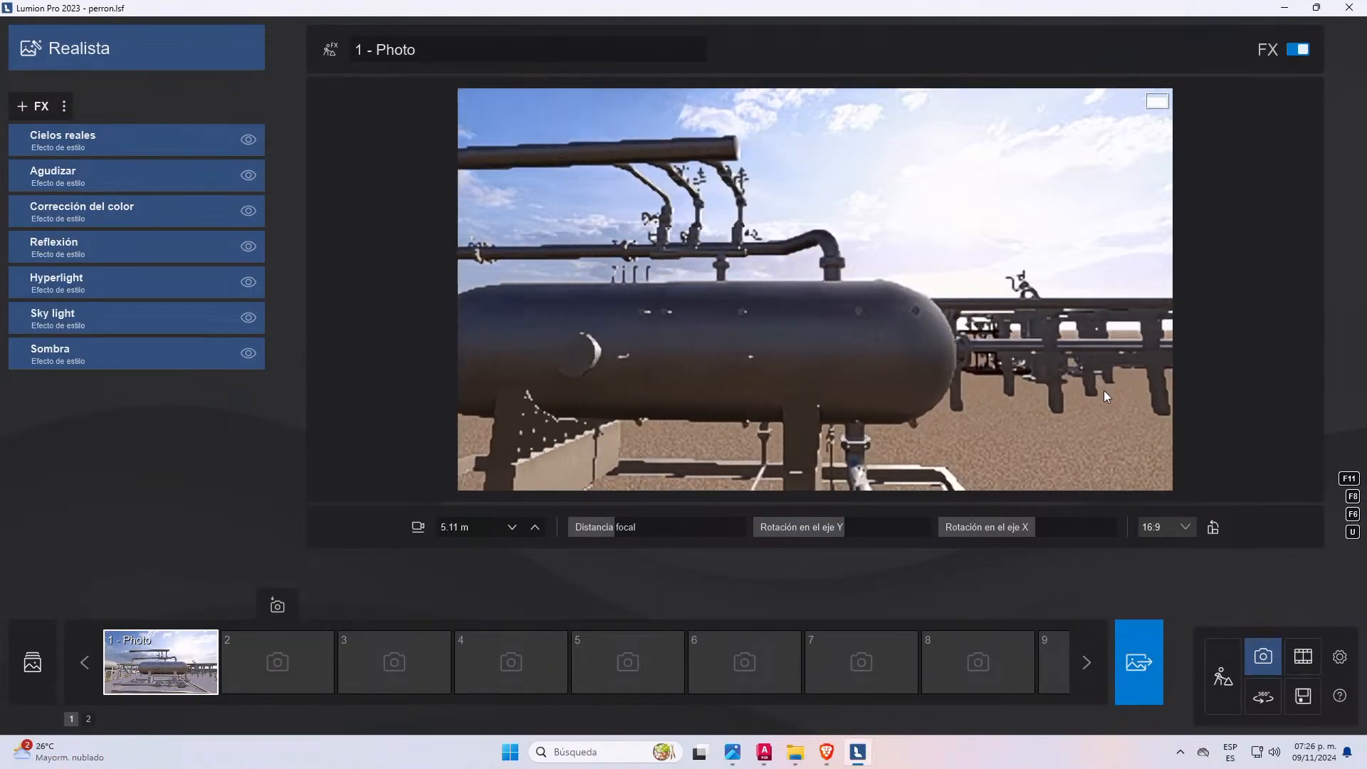
key("d")
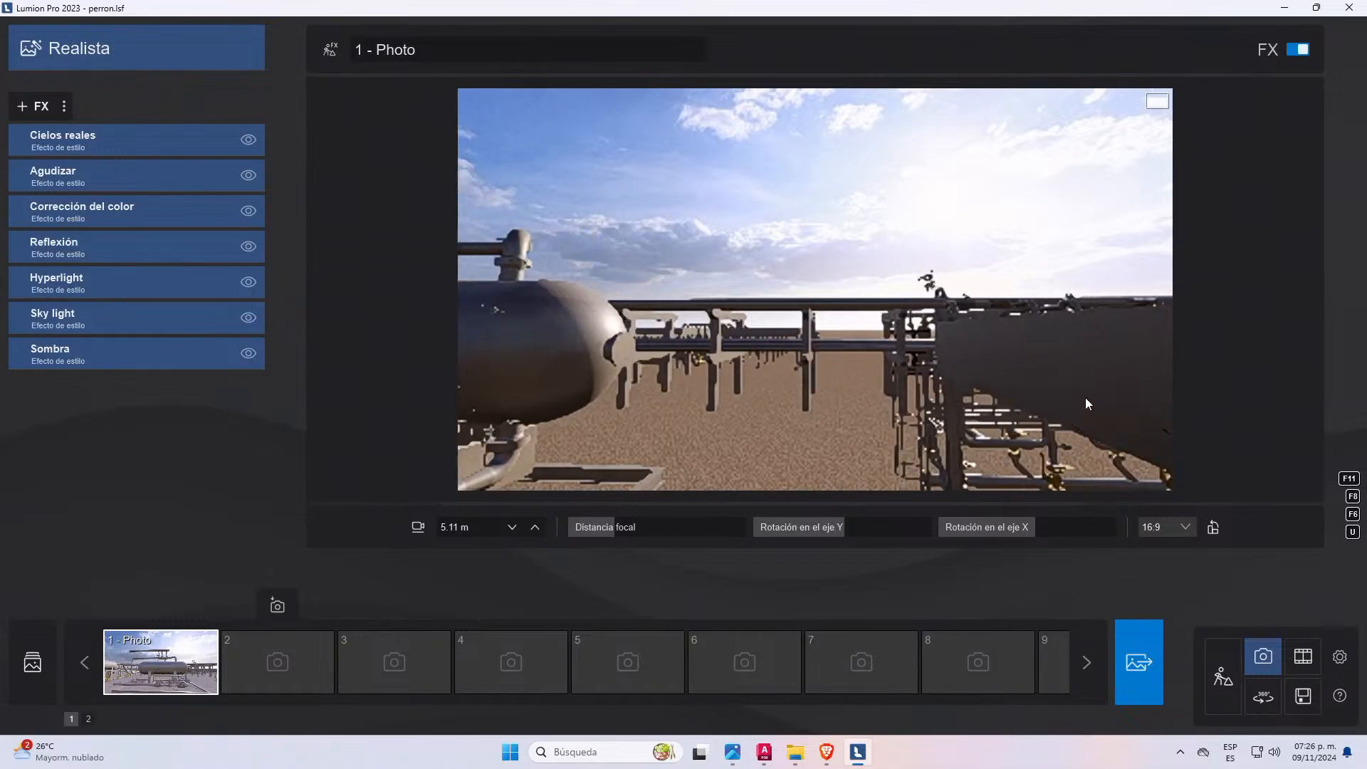
key("w")
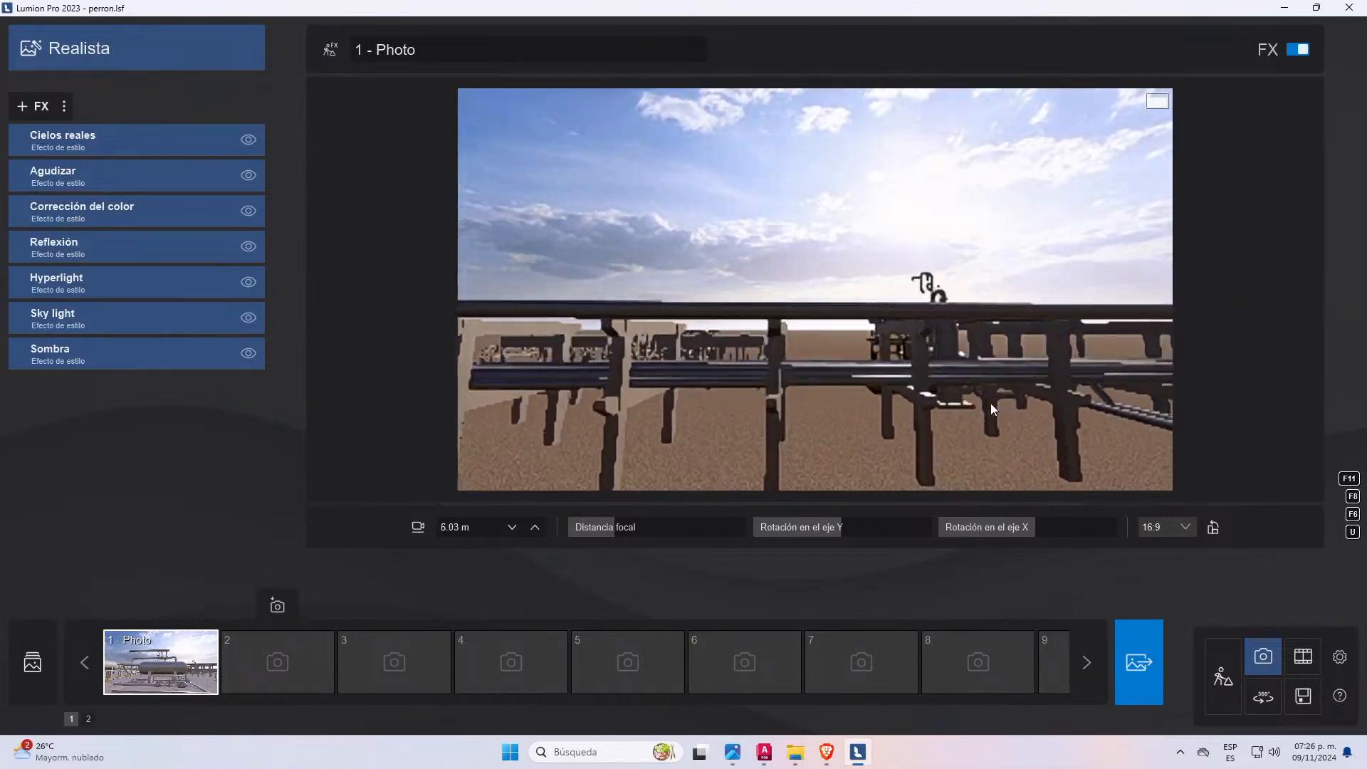
key("w")
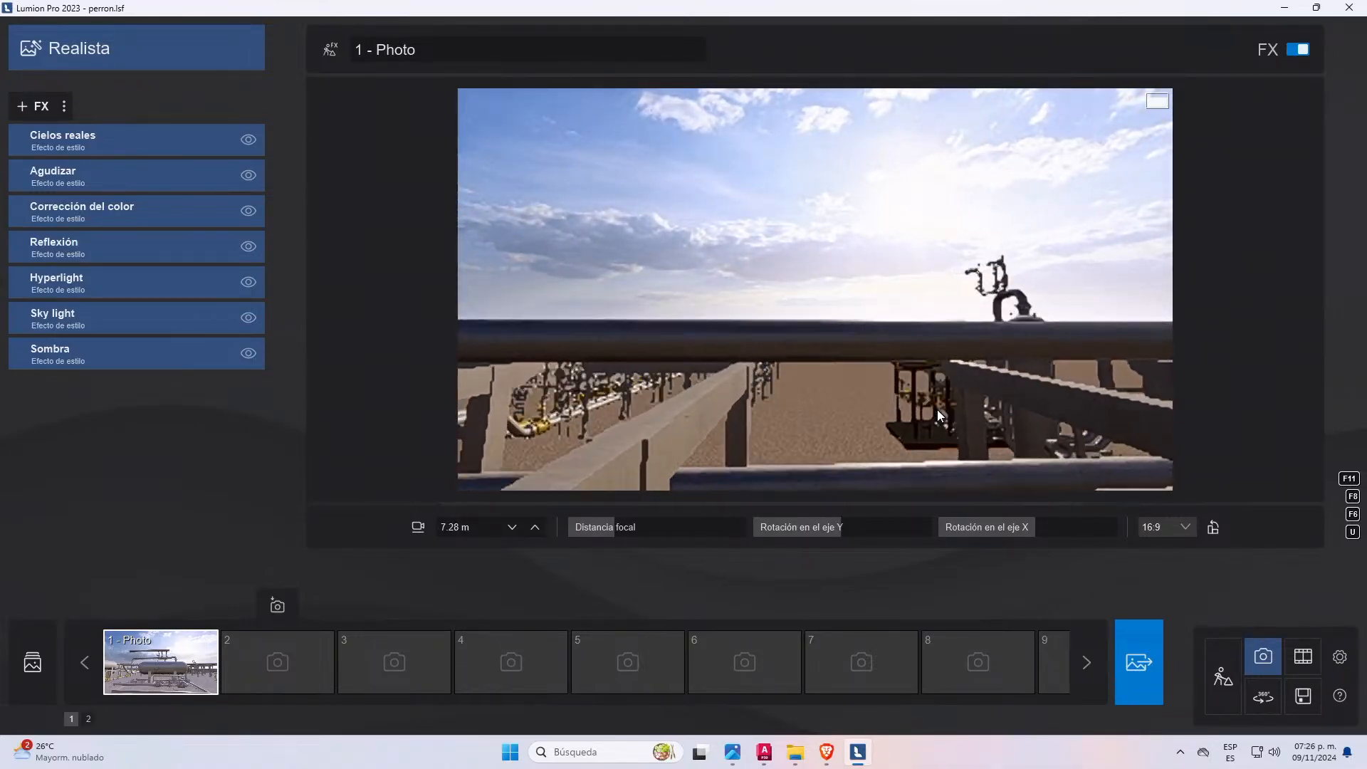
key("w")
- Turn the camera toward the vertical vessel and steel platform skid and lower it to about 4.5 m
right_click_drag(862, 404, 1181, 439)
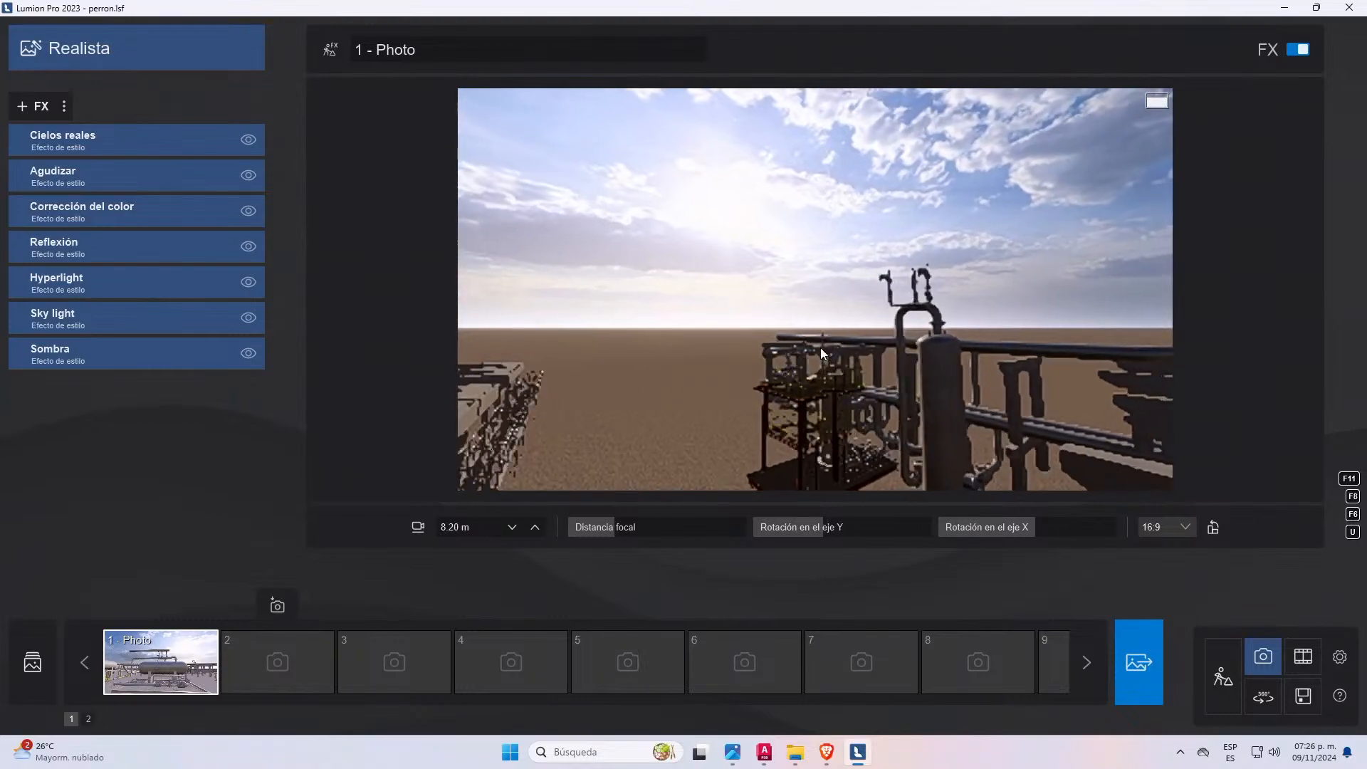
right_click_drag(820, 348, 986, 348)
key("w")
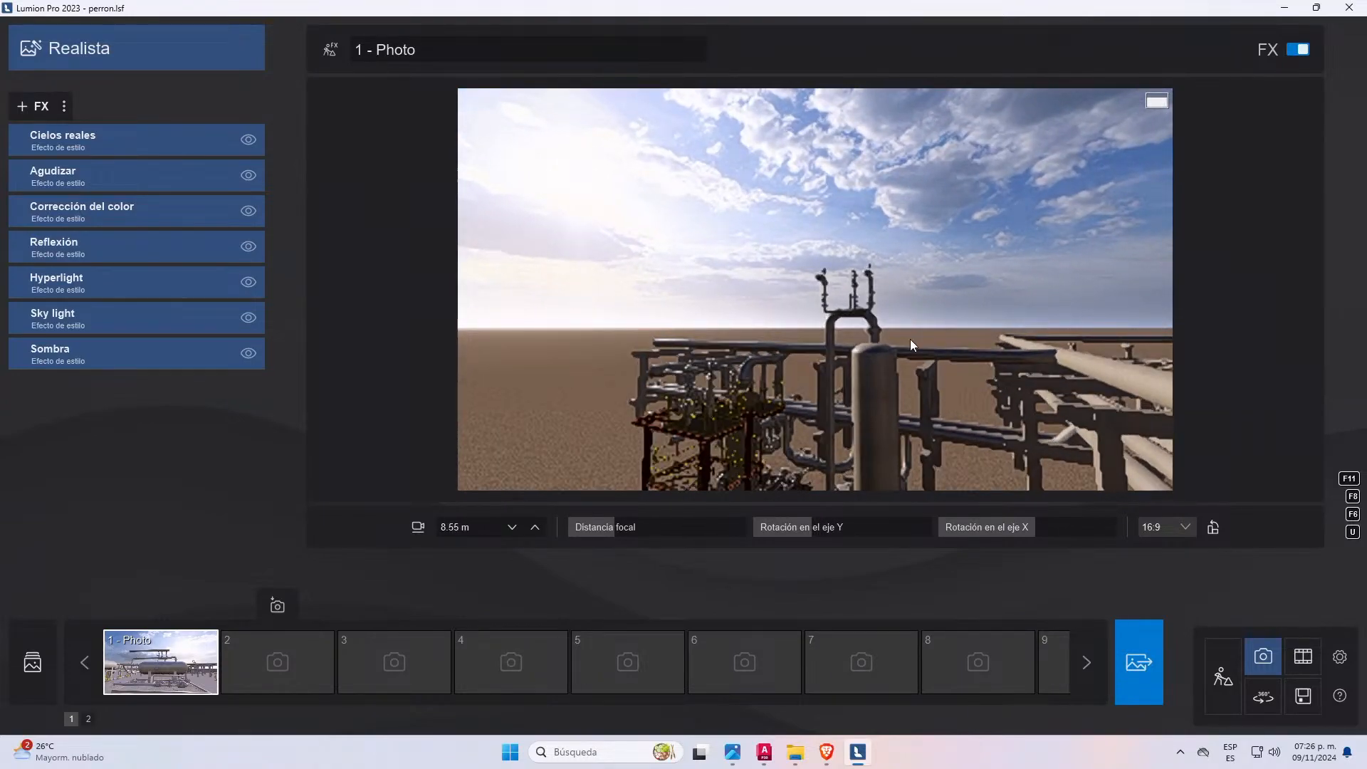
right_click_drag(870, 382, 911, 387)
key("s")
key("a")
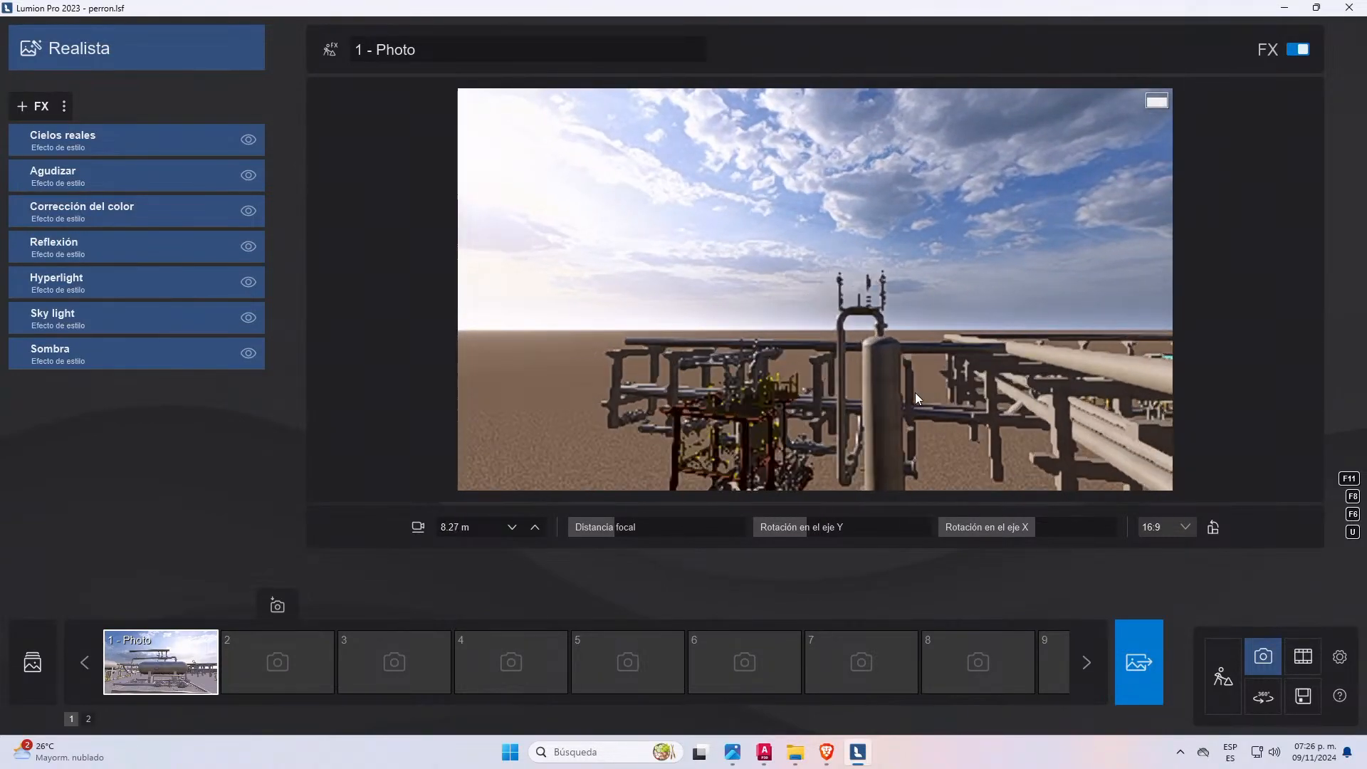
key("e")
key("w")
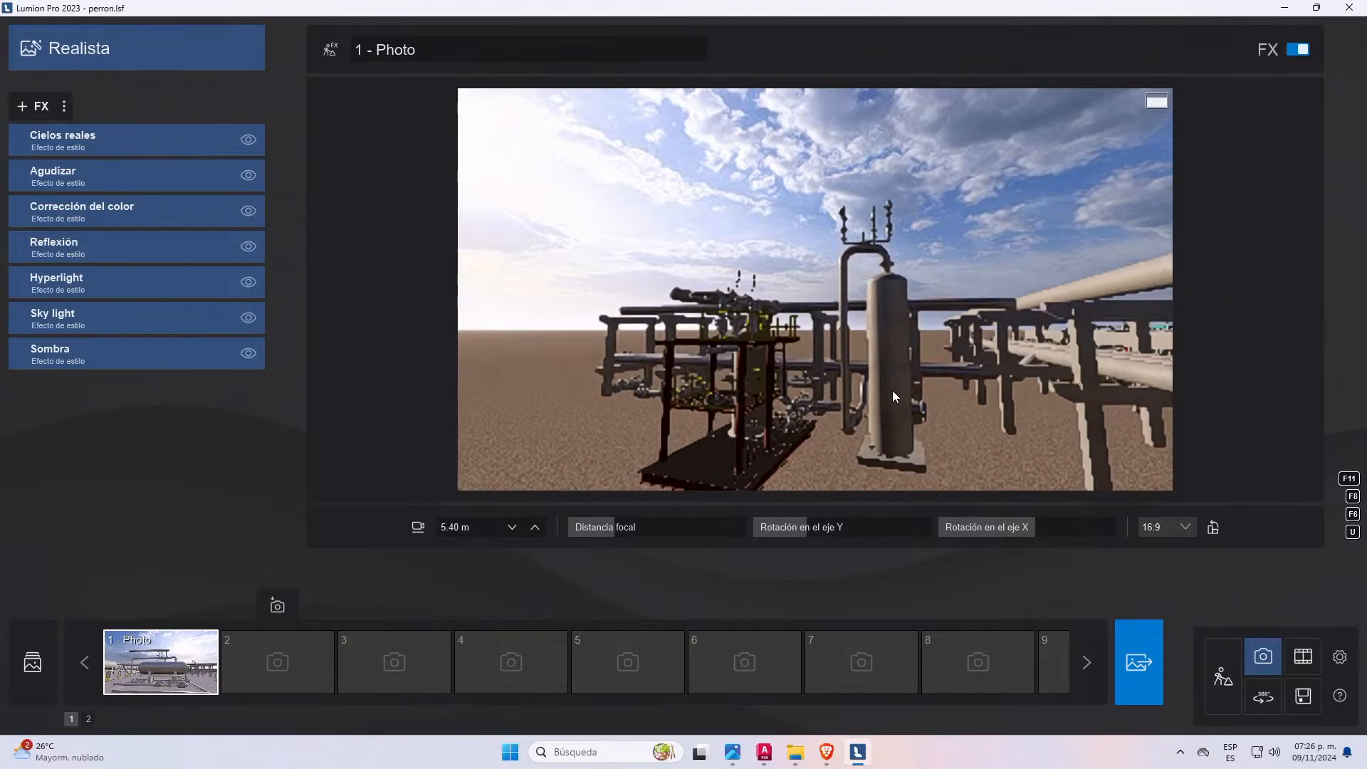
key("a")
key("d")
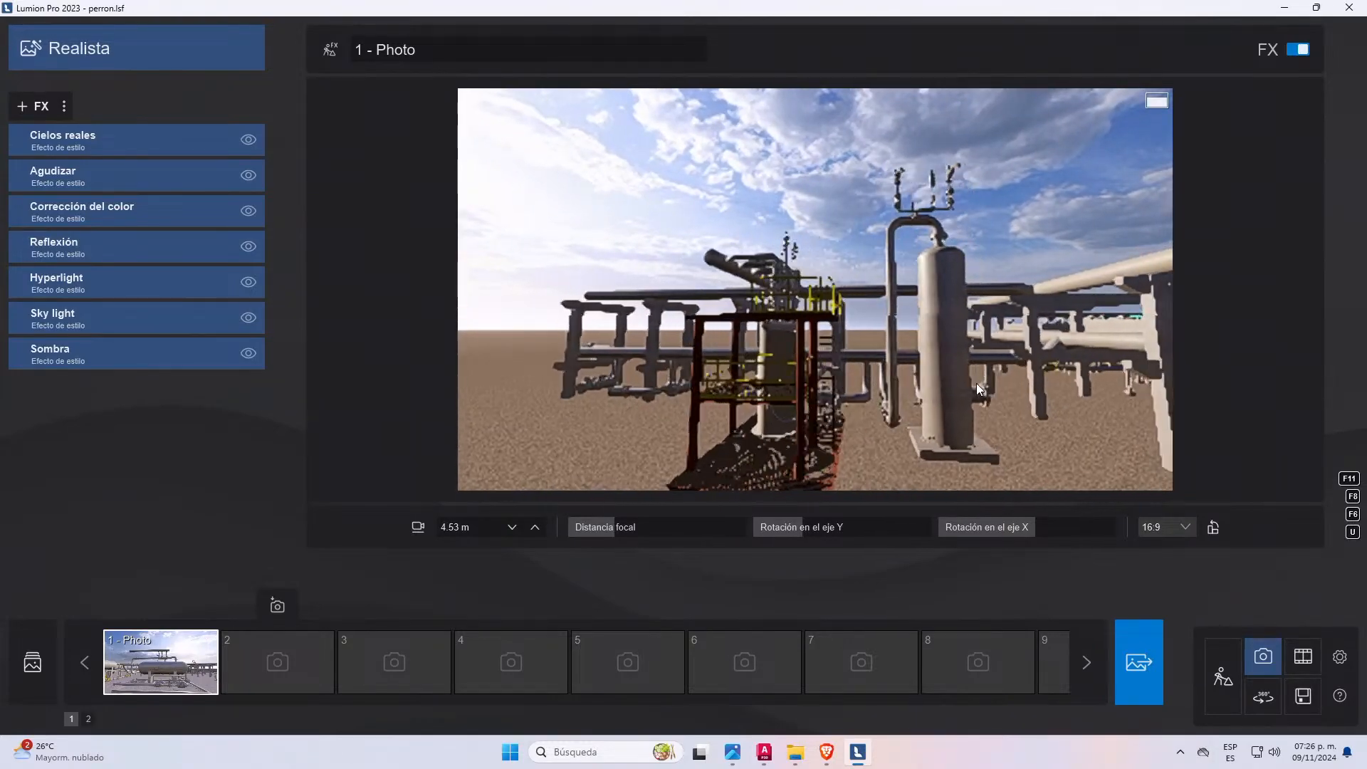
key("w")
- Move closer to the platform skid and vertical vessel at a camera height of about 3.6 m
mouse_move(719, 456)
right_mouse_down()
mouse_move(673, 456)
mouse_move(730, 455)
right_mouse_up()
key("s")
key("a")
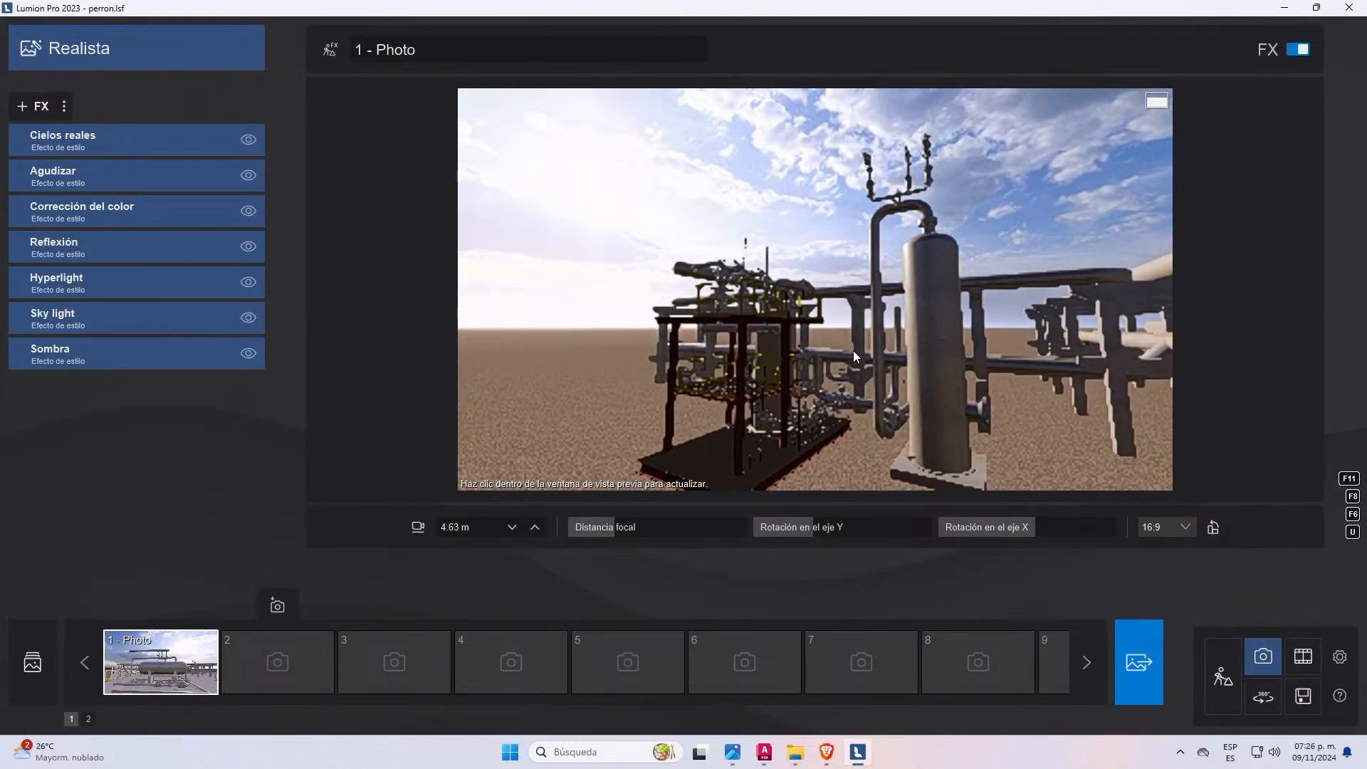
key("s")
key("e")
key("w")
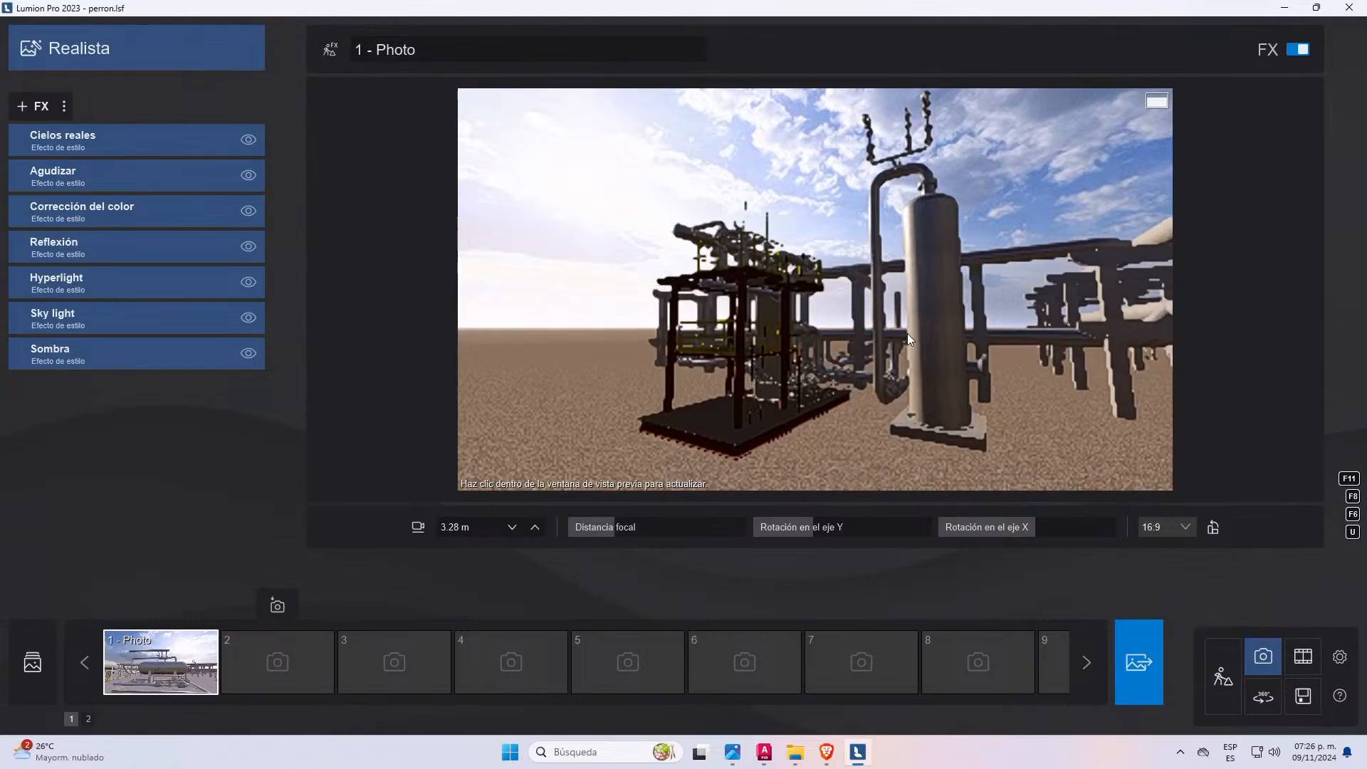
key("w")
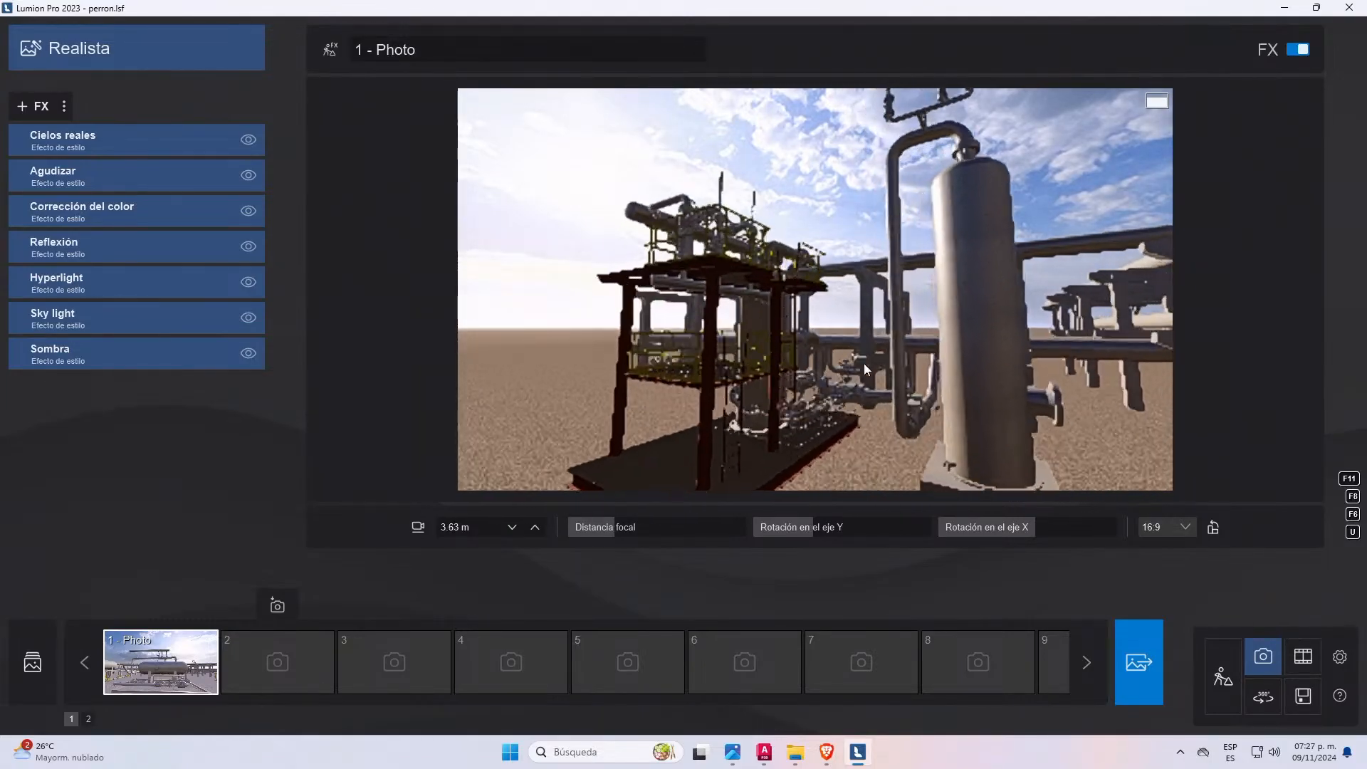
- Circle the camera around the platform skid to its sunlit side at a height of about 3.9 m
right_click_drag(788, 357, 1254, 325)
key("a")
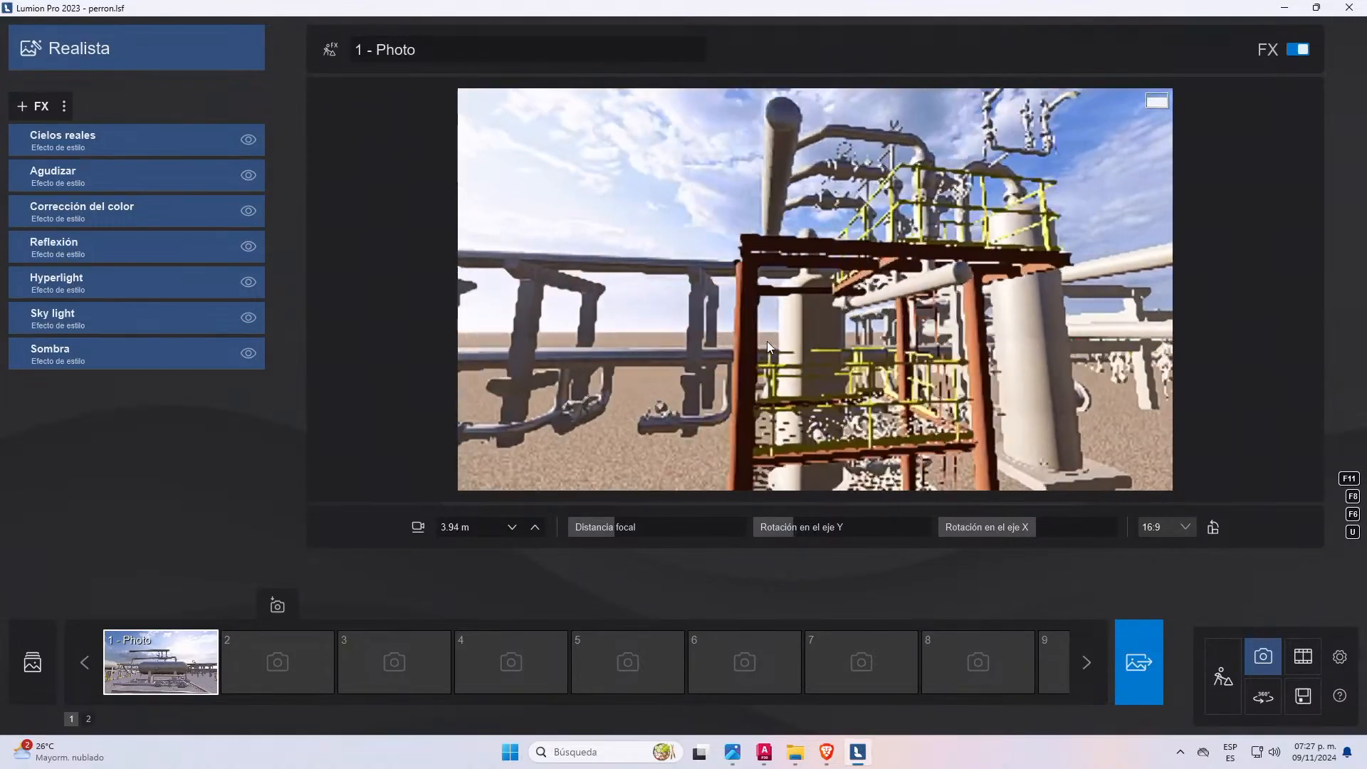
key("w")
right_click_drag(919, 335, 1016, 319)
key("a")
key("s")
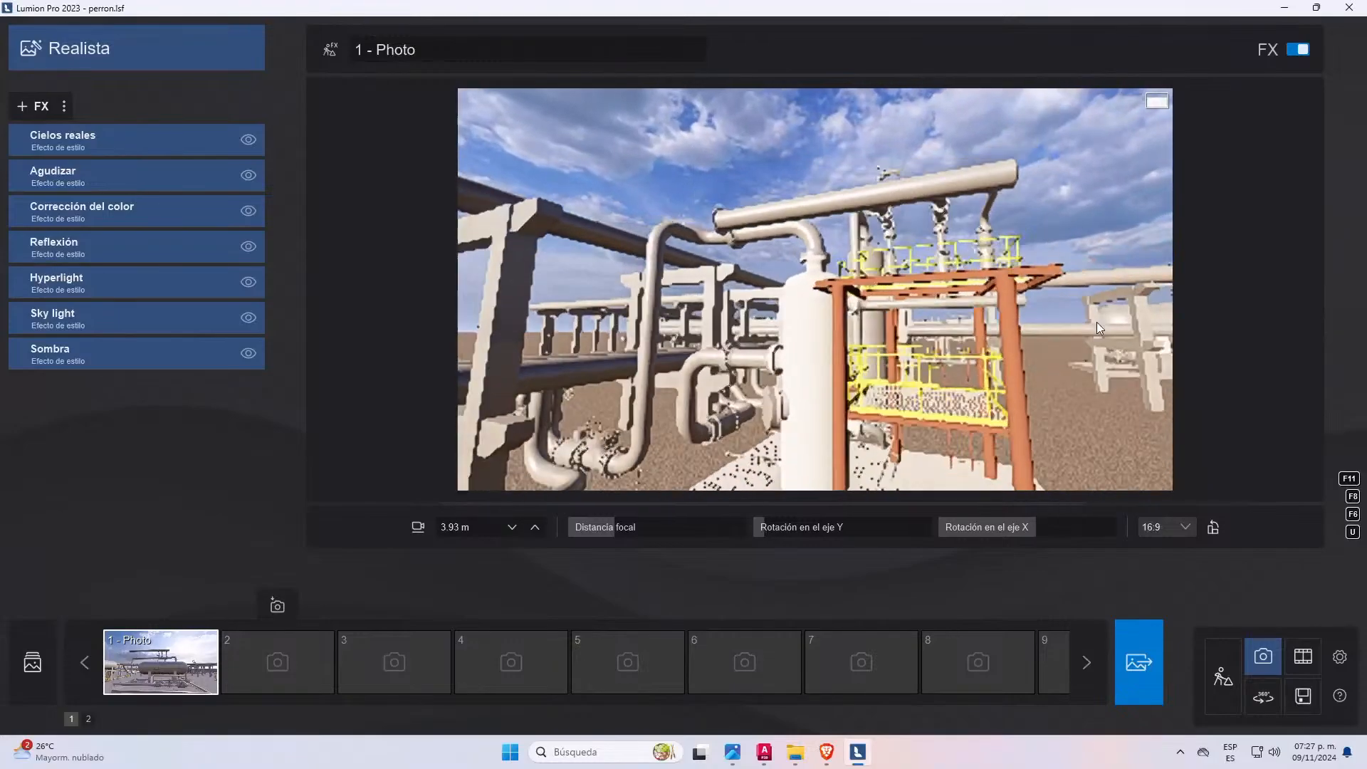
- Adjust the camera distance to the sunlit platform skid and raise the viewpoint to about 5 m
key("e")
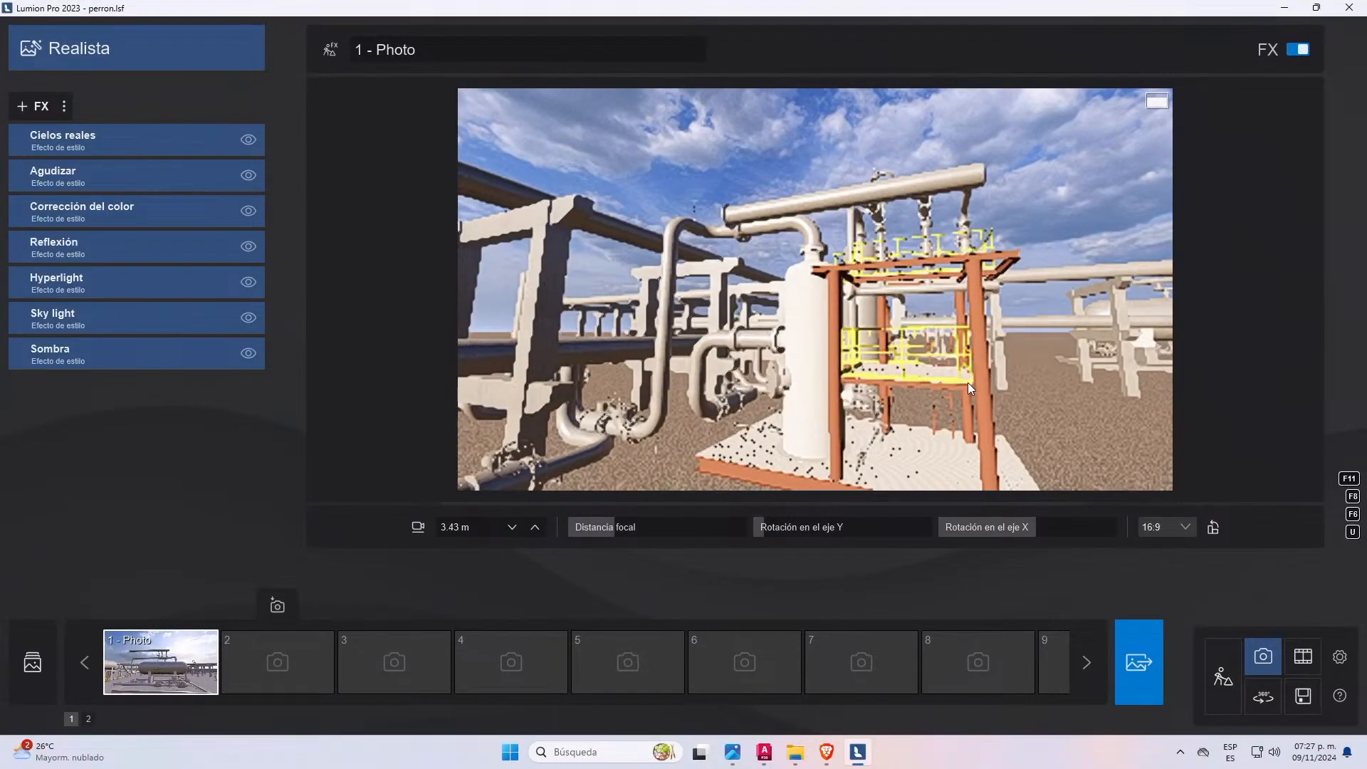
right_click_drag(968, 382, 910, 378)
key("w")
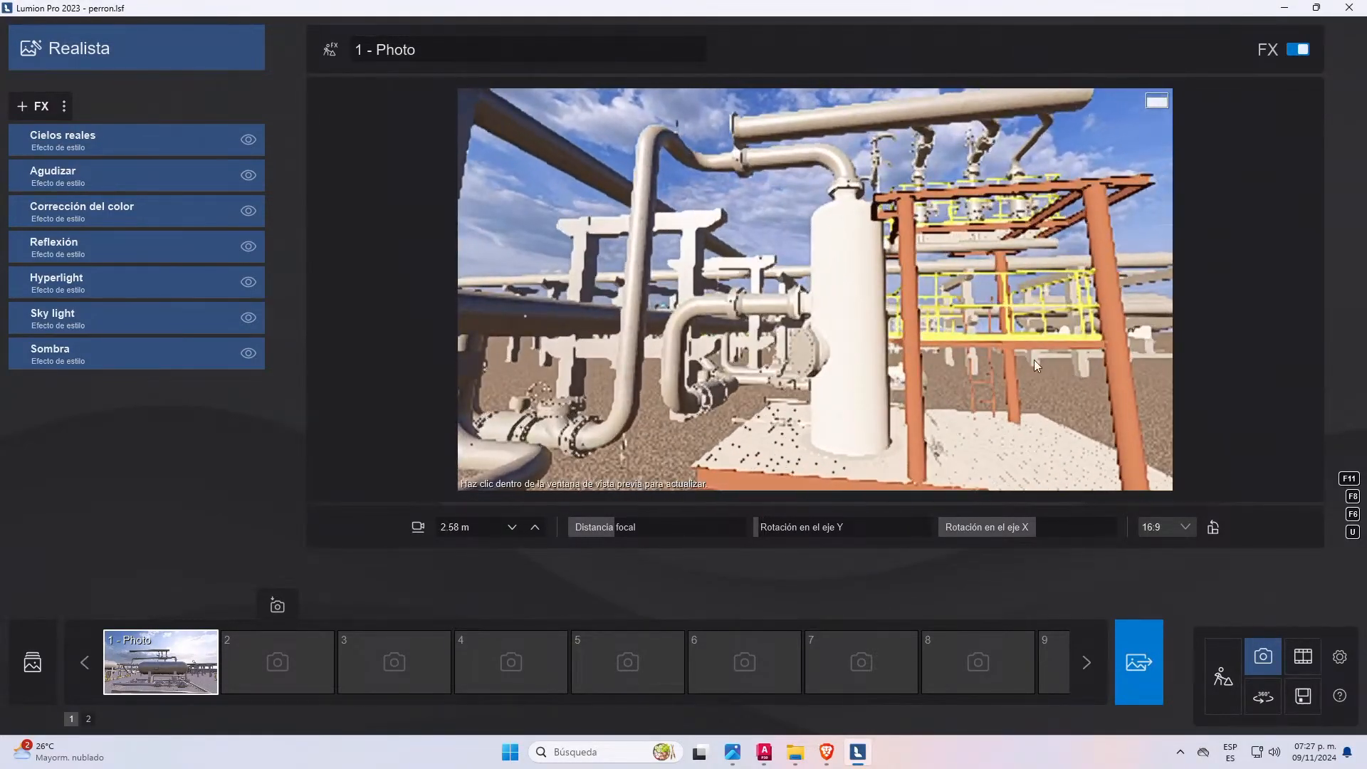
key("d")
right_click_drag(1074, 371, 920, 370)
key("s")
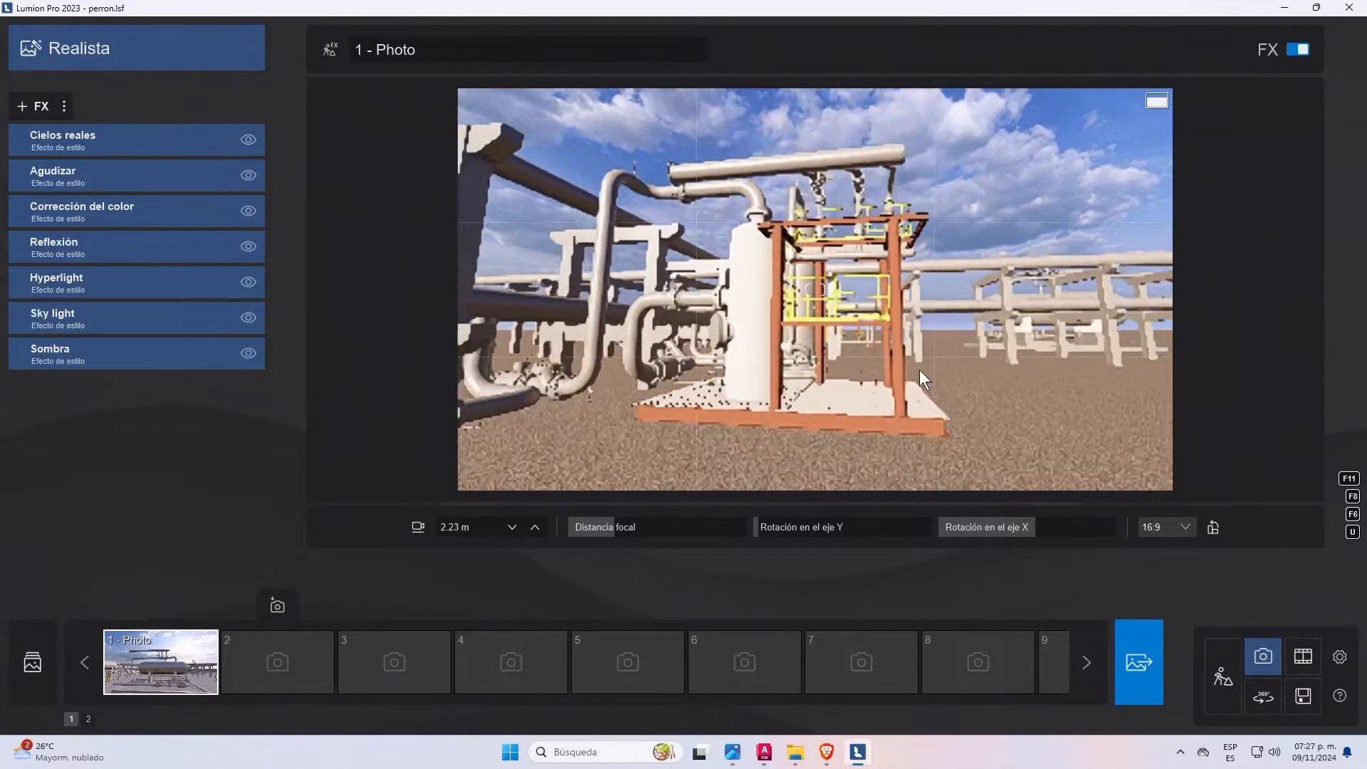
key("w")
key("q")
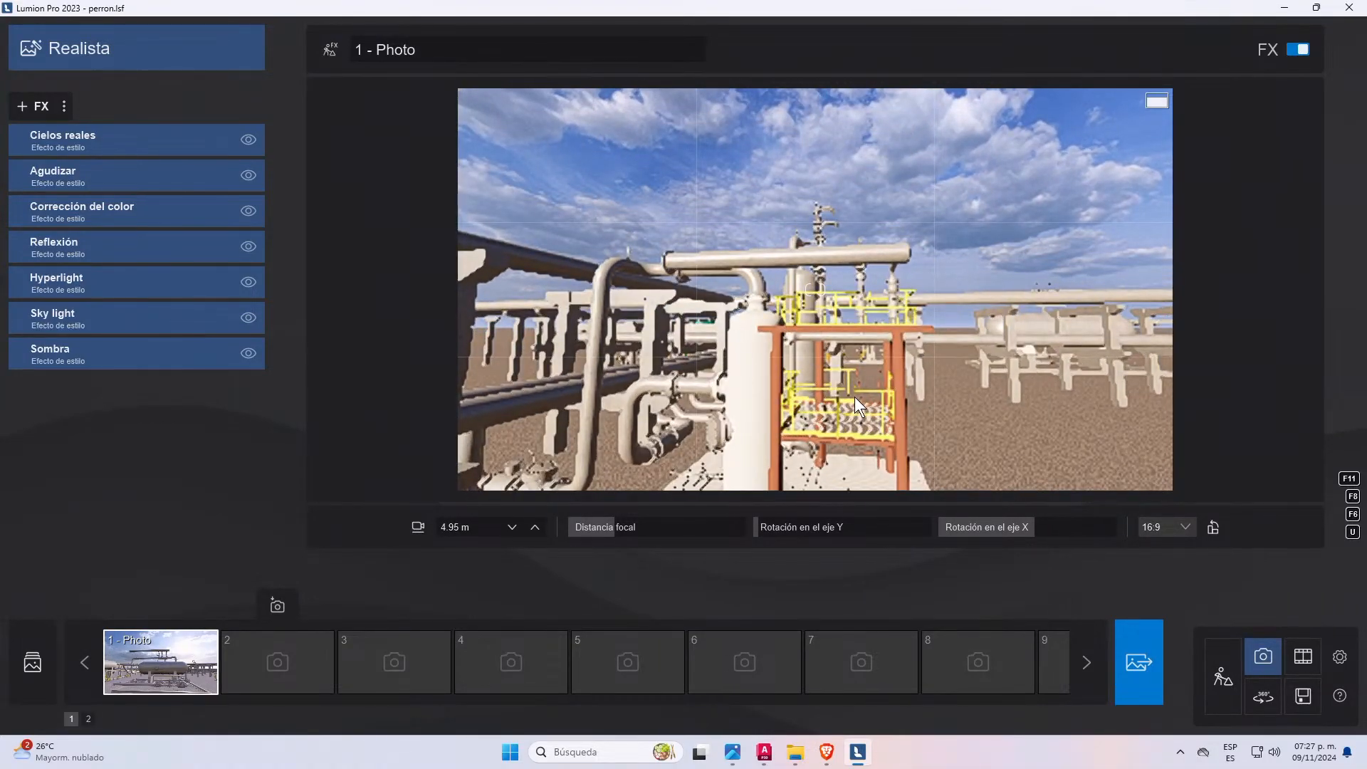
- Bring the camera close to the skid's white vertical vessel and handrails at a height of about 5.2 m
right_click_drag(887, 288, 1079, 430)
key("d")
key("w")
key("d")
key("a")
key("s")
key("w")
key("a")
key("a")
key("w")
right_click_drag(804, 359, 1117, 385)
key("a")
key("w")
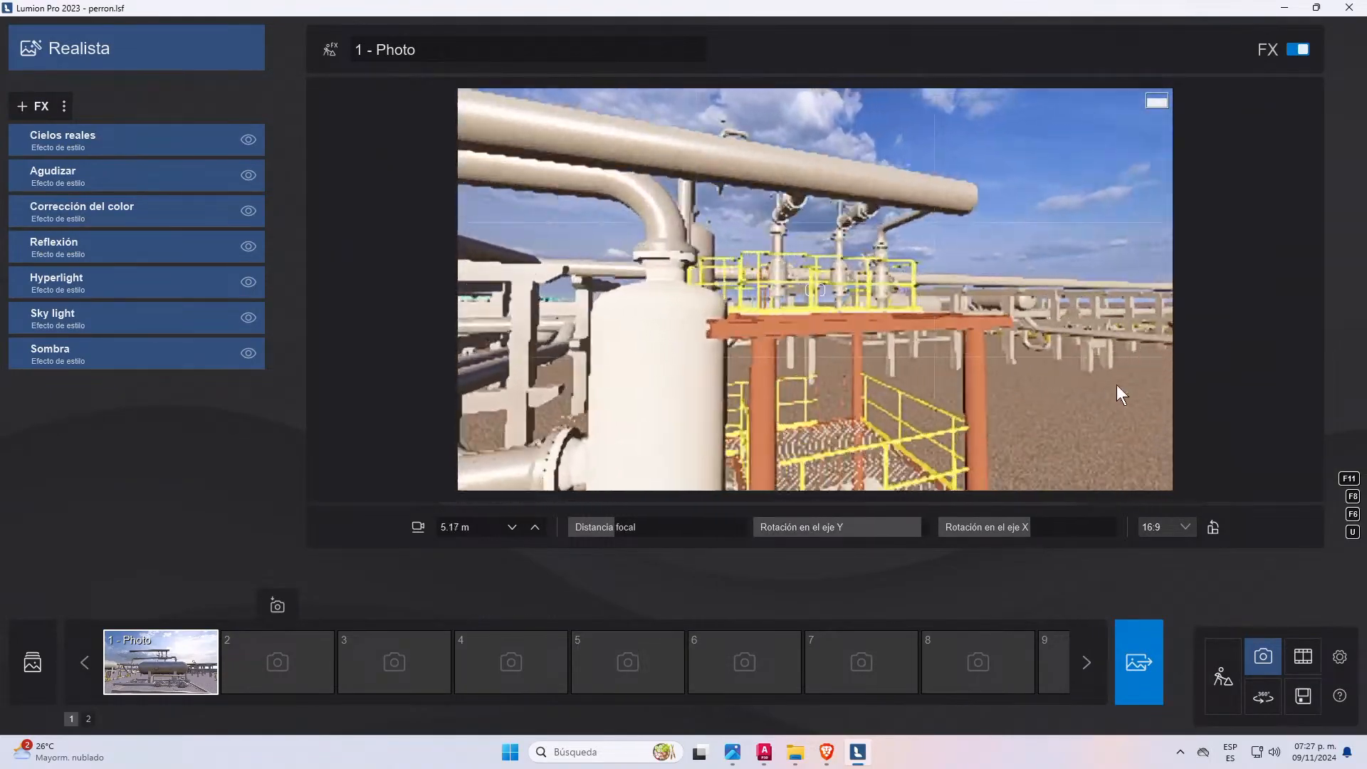
- Swing the camera around to the valves on the skid's upper deck at a height of about 6 m
right_click_drag(719, 306, 1282, 302)
right_click_drag(812, 267, 836, 313)
key("a")
key("s")
right_click_drag(857, 318, 715, 333)
right_click_drag(538, 347, 529, 180)
key("q")
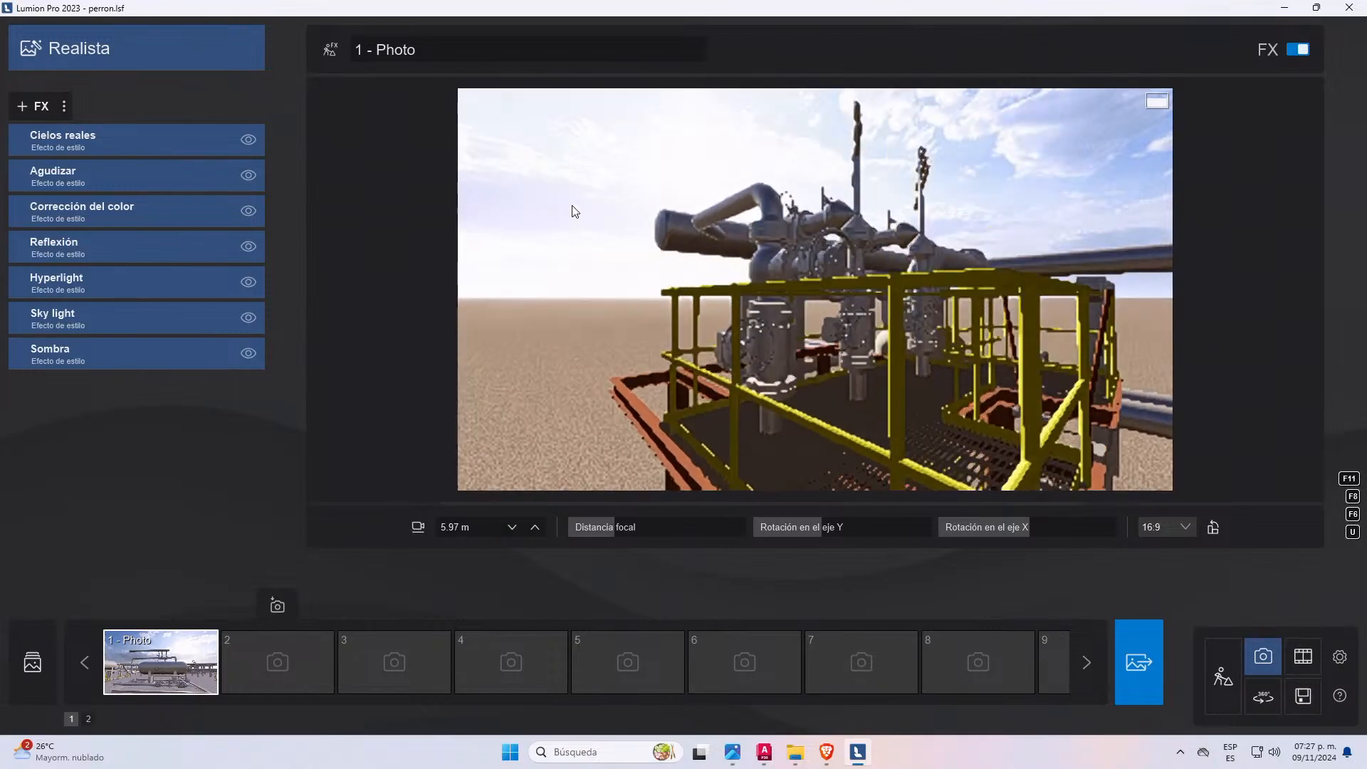
- Frame the row of handwheel valves behind the yellow handrails at a camera height of about 6.6 m
right_click_drag(805, 407, 802, 389)
key("d")
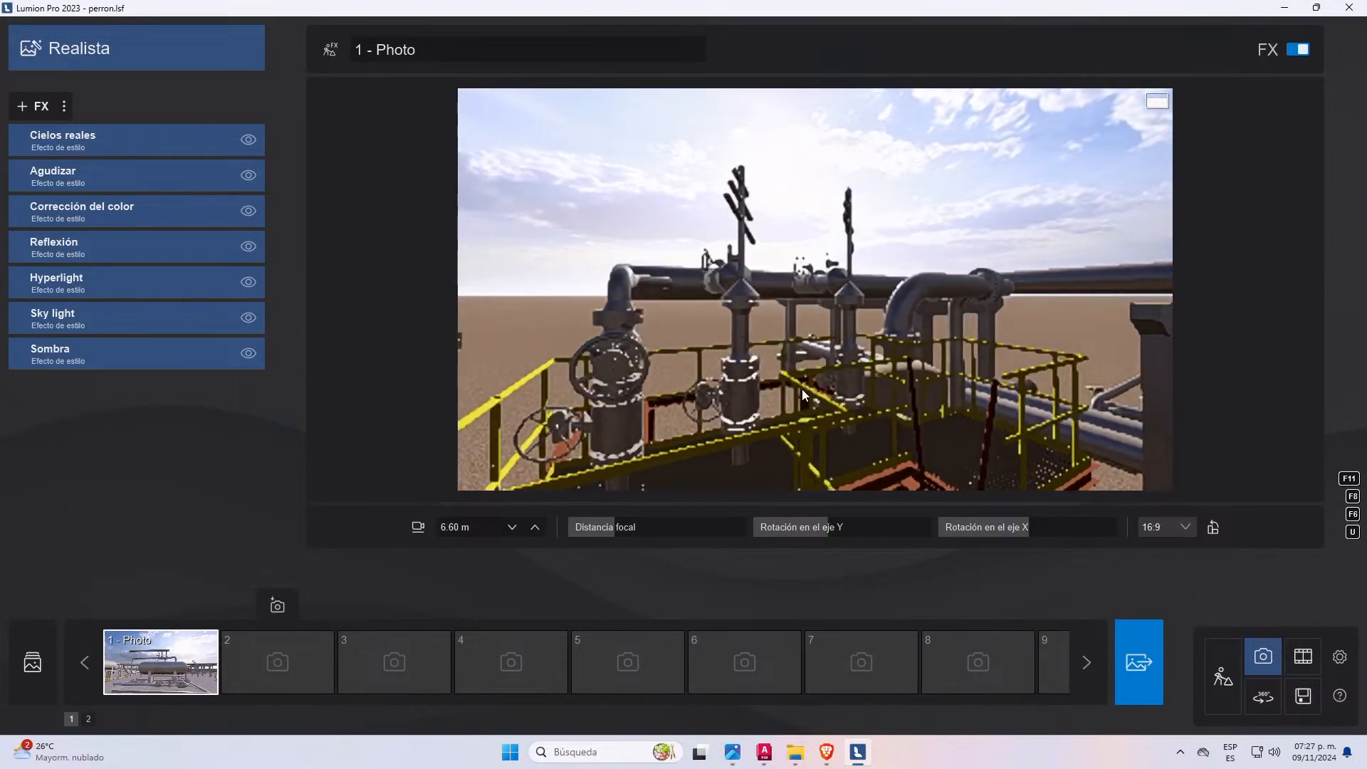
key("s")
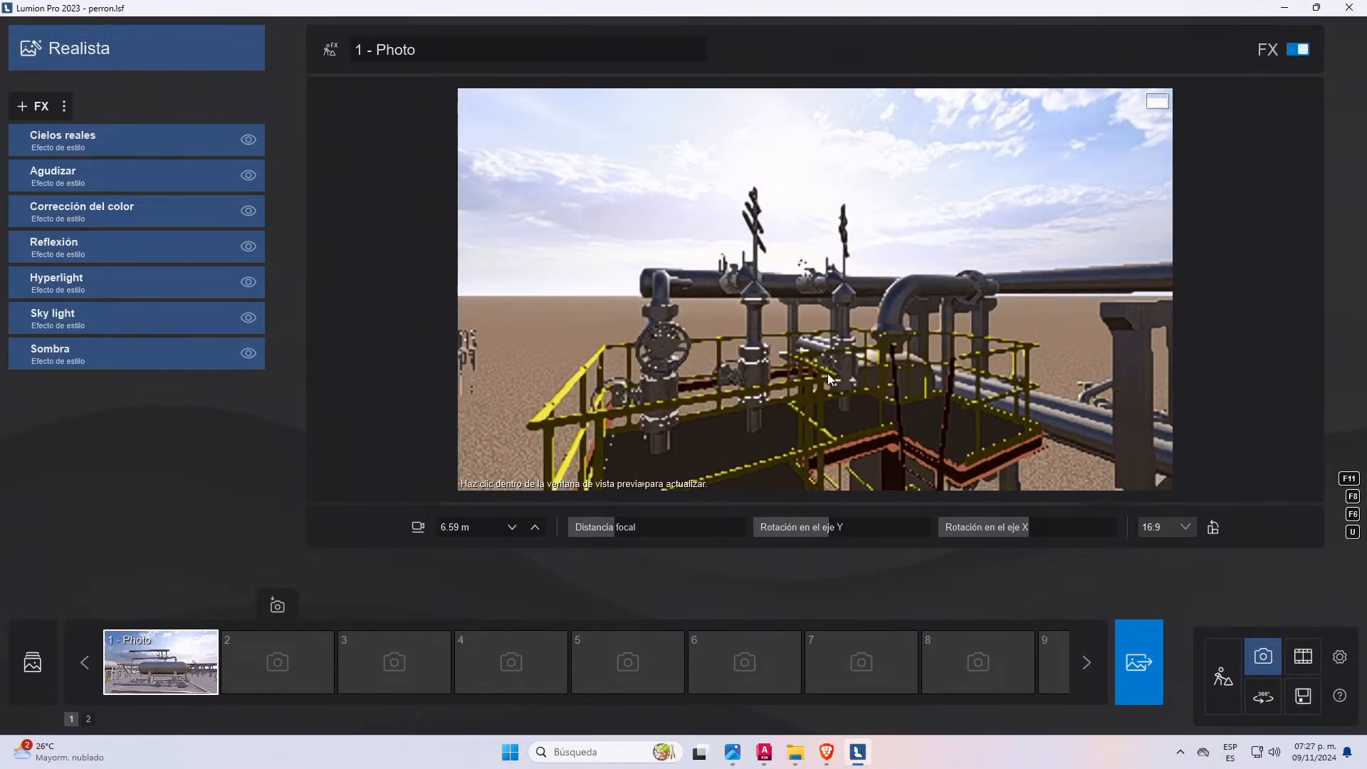
left_click(828, 373)
right_click_drag(837, 327, 843, 283)
key("w")
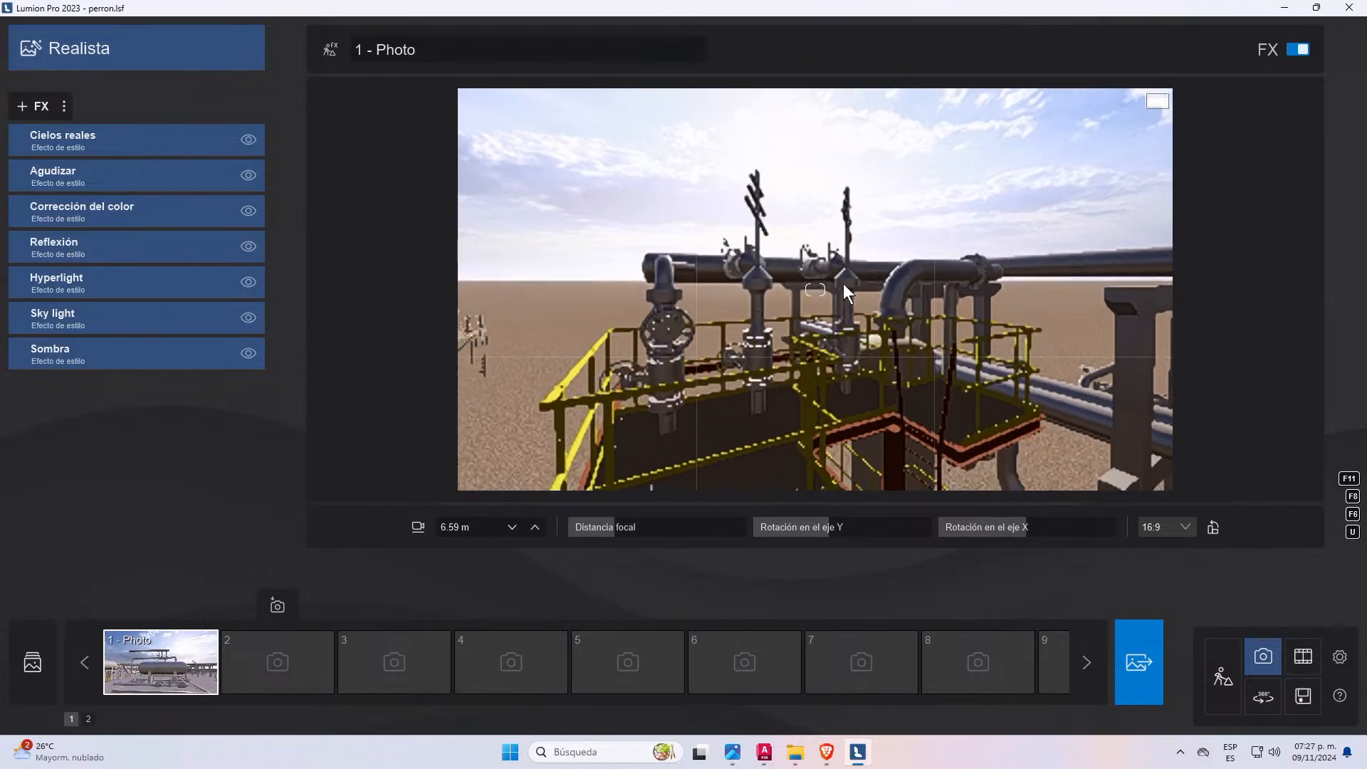
key("d")
right_click_drag(840, 370, 823, 340)
- Frame the railed valve platform from its sunlit side at a camera height of about 6.5 m and store it as photo 2
middle_click_drag(823, 339, 865, 341)
right_click_drag(874, 340, 1205, 342)
right_click_drag(641, 343, 742, 403)
key("s")
key("w")
key("d")
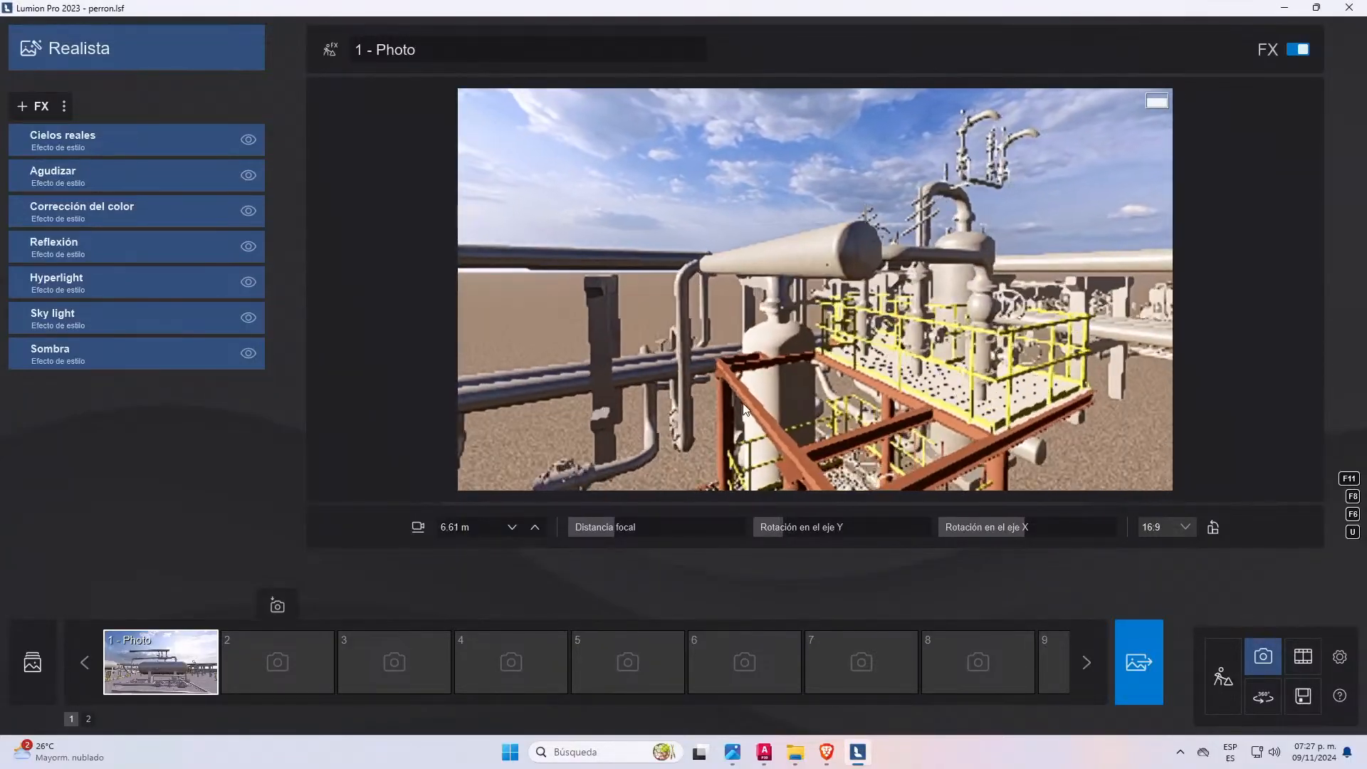
key("w")
key("w")
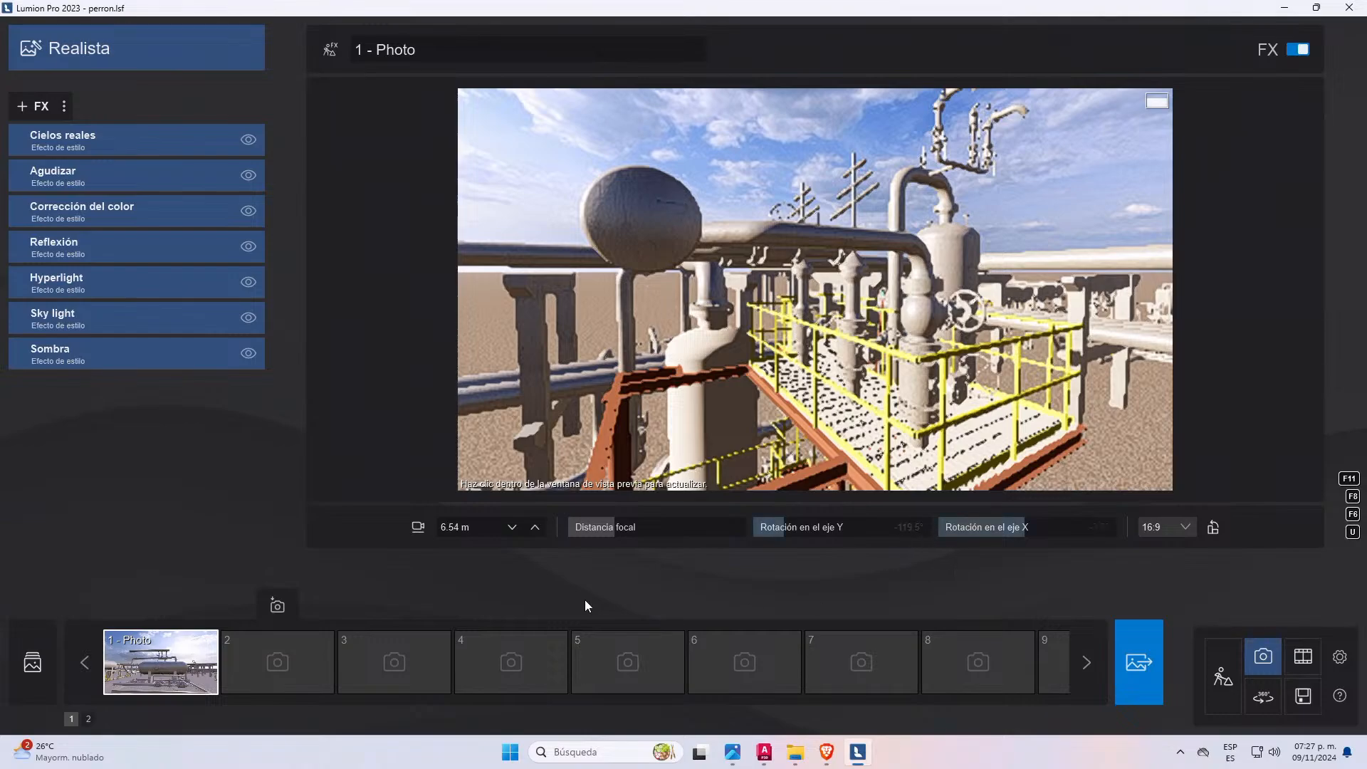
left_click(284, 666)
left_click(277, 605)
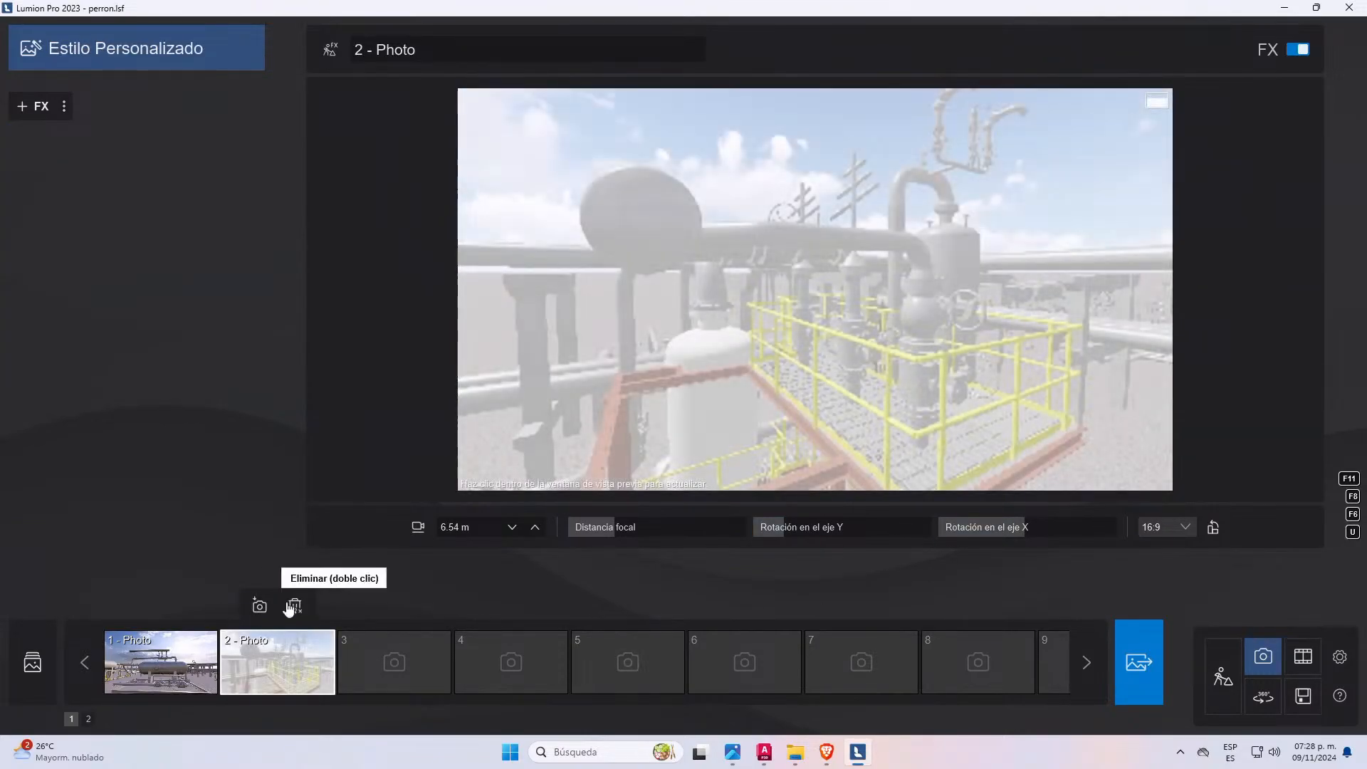
- Render the image set of photos 1 and 2 at print size 3840x2160 as JPG files named POSTER-2 in the TIKTOK folder
left_click(1142, 687)
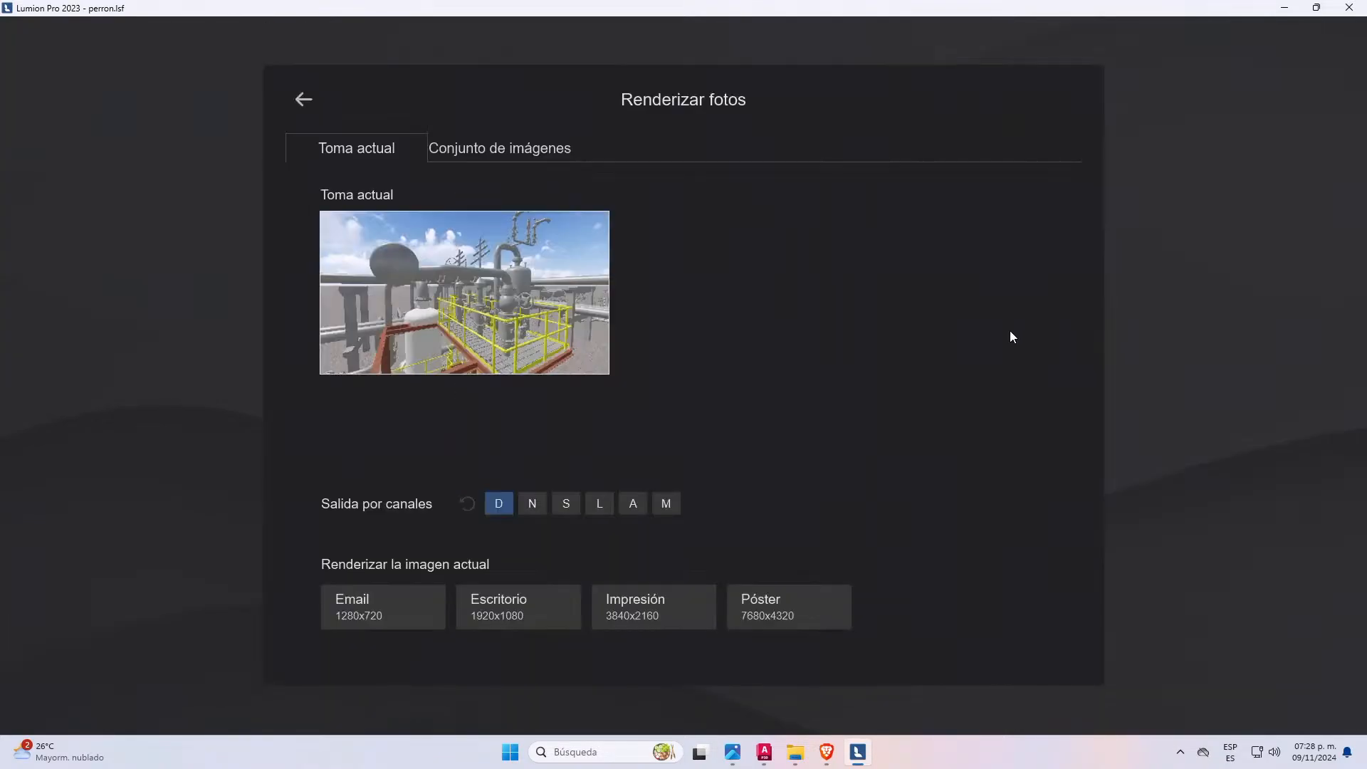
left_click(564, 155)
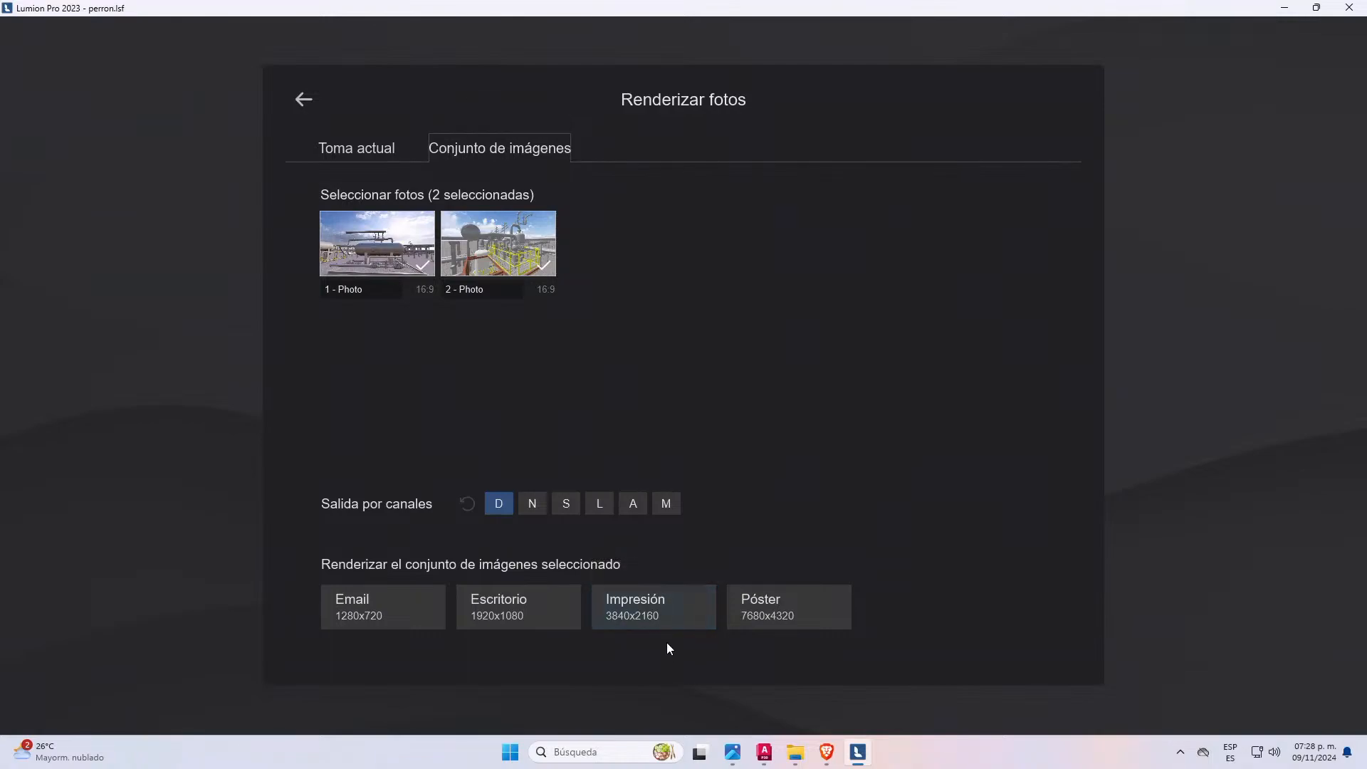
left_click(667, 613)
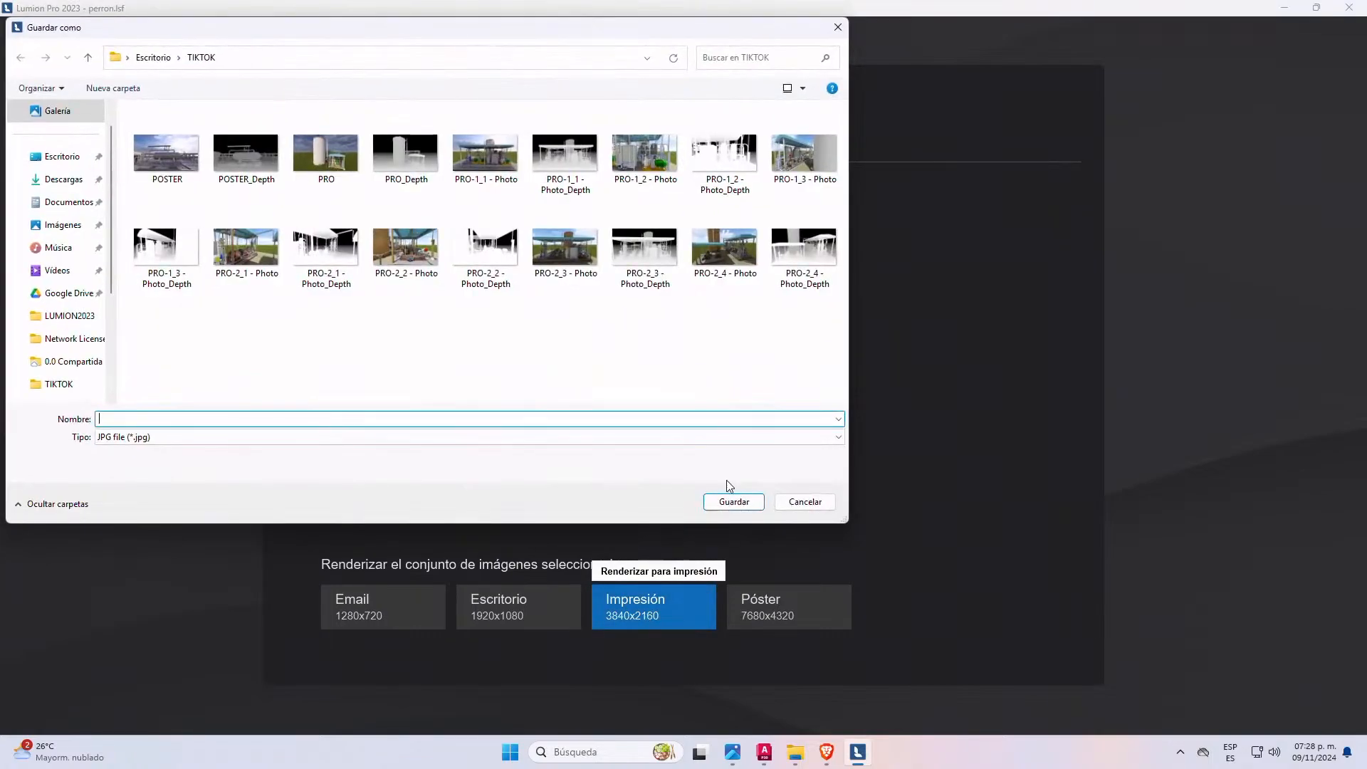
left_click(167, 162)
left_click(143, 418)
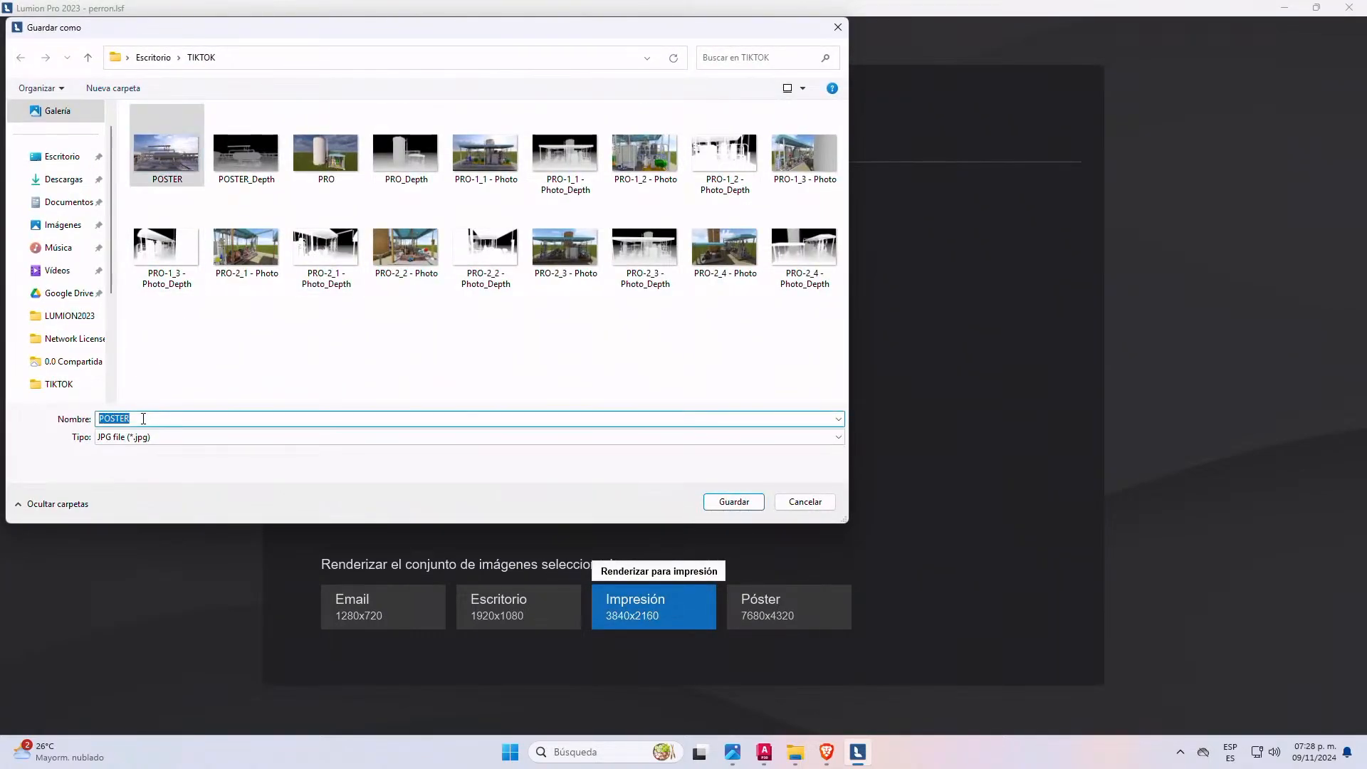
left_click(143, 419)
type("-2")
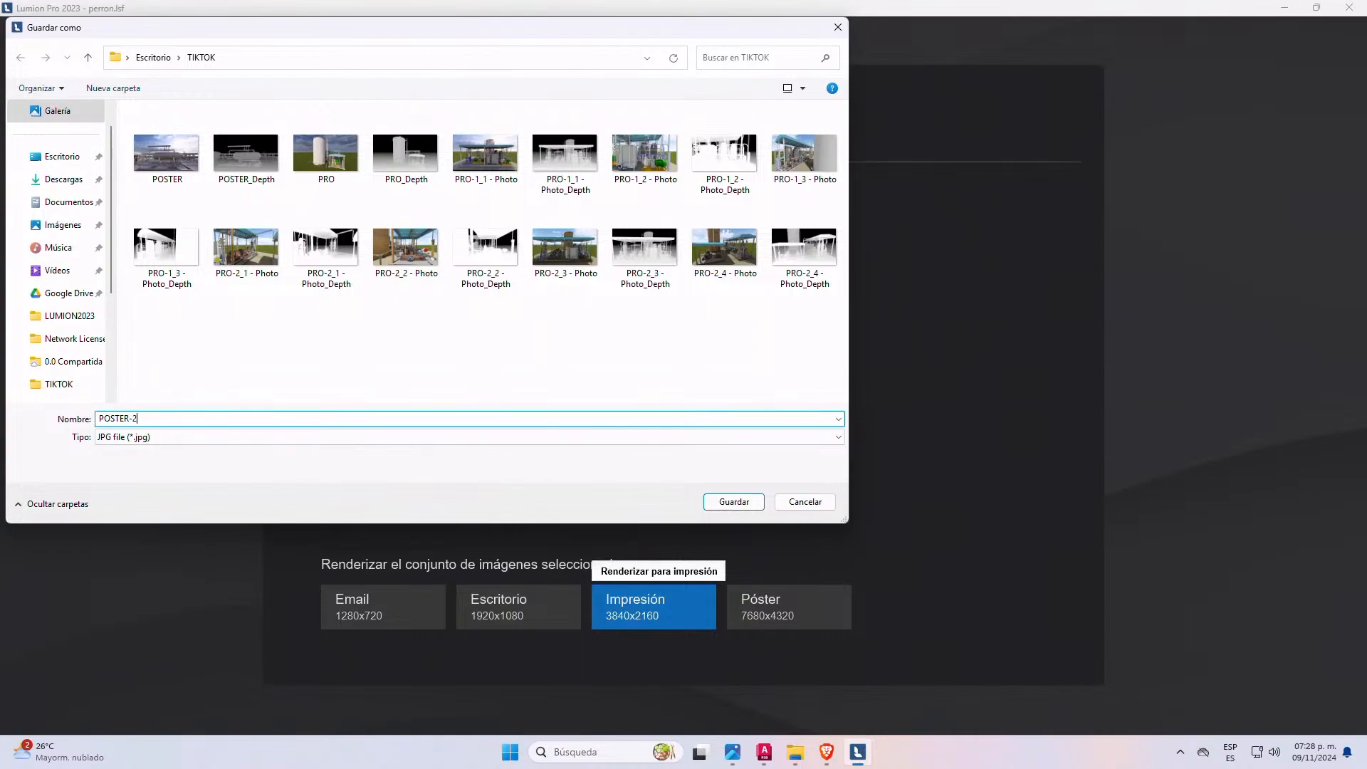
left_click(734, 502)
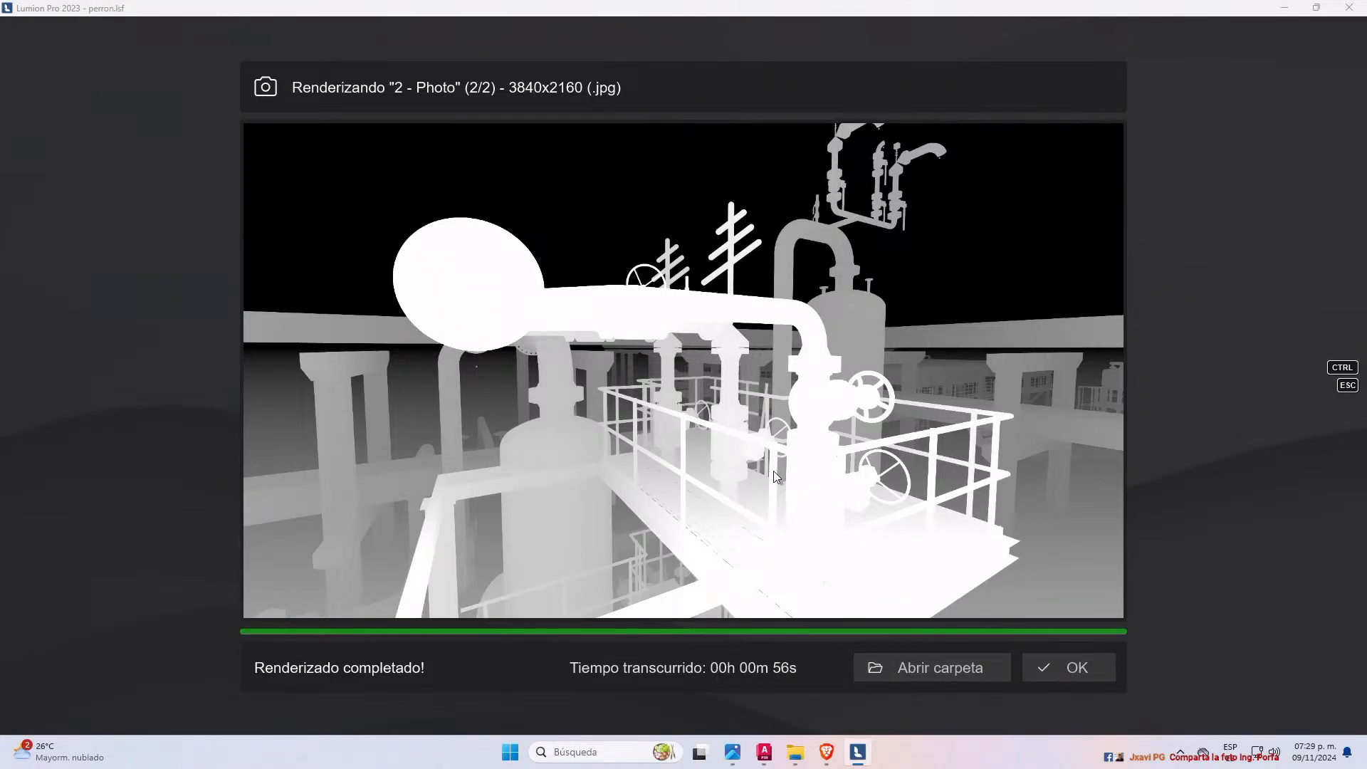
- Open the output folder, inspect the POSTER-2_2 - Photo render at full size, and return to the photo editor in Lumion
left_click(762, 750)
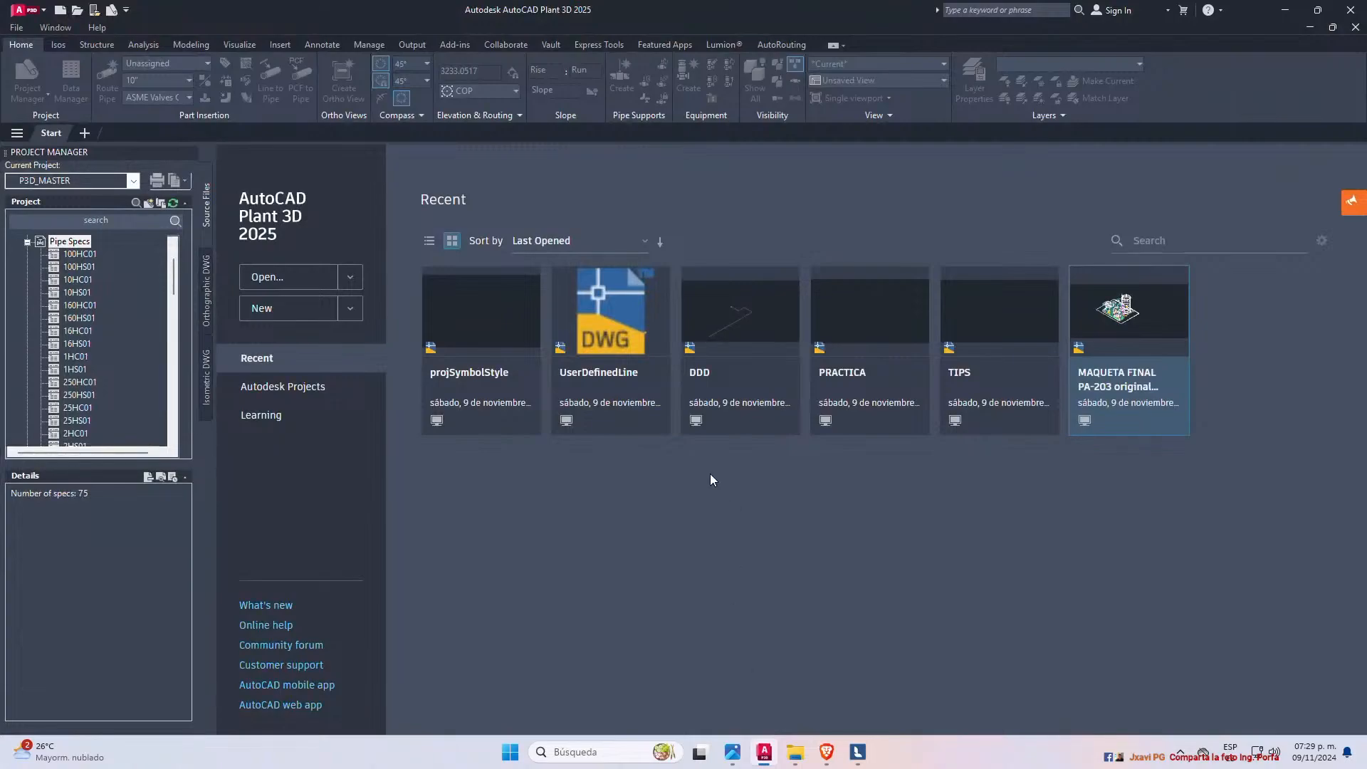
left_click(1285, 10)
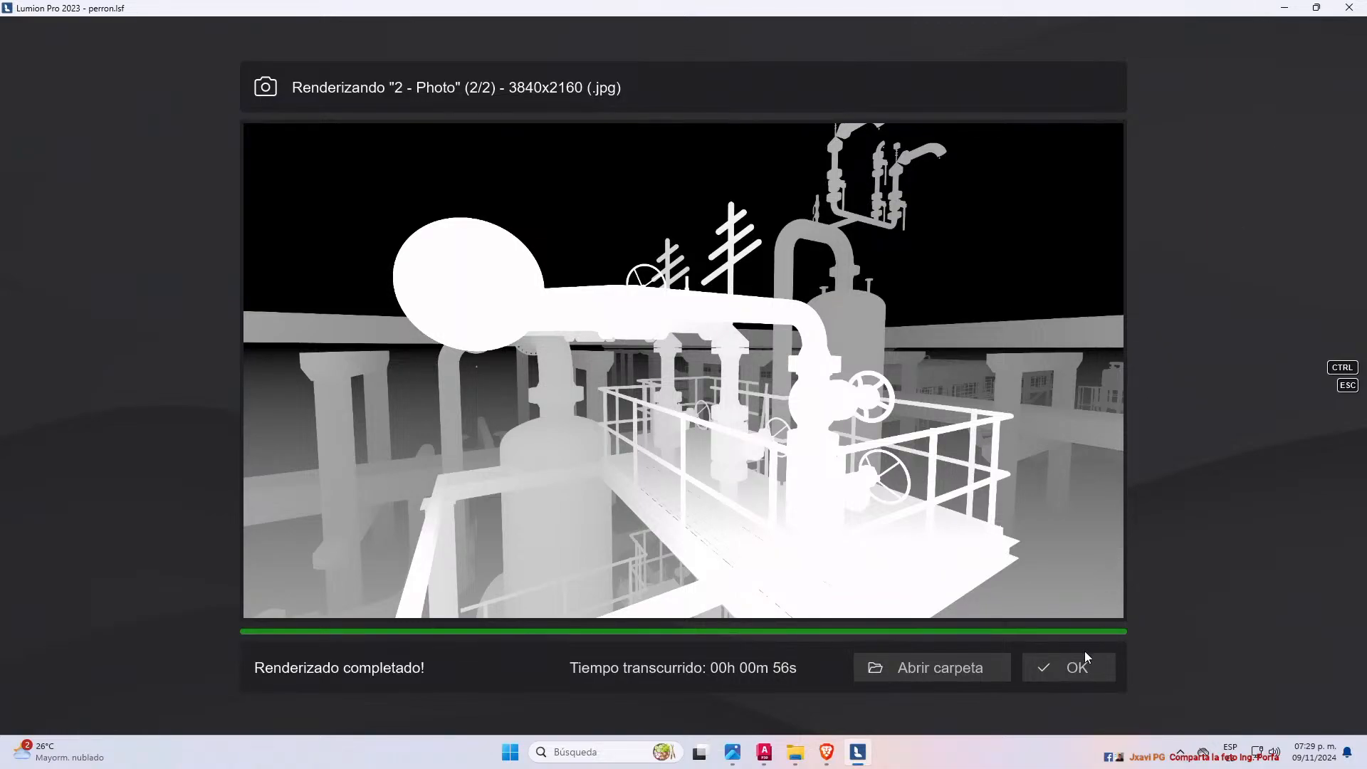
left_click(944, 670)
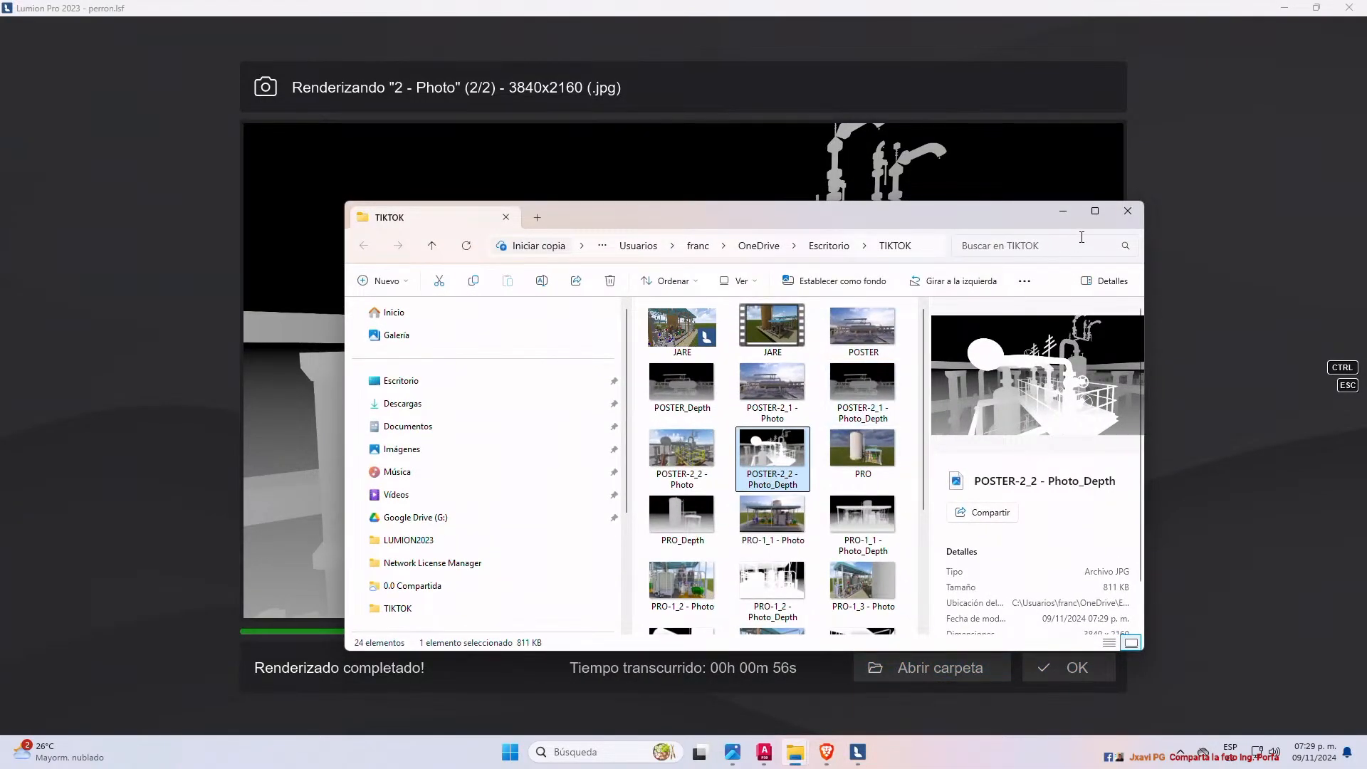
left_click(1095, 211)
left_click(780, 381)
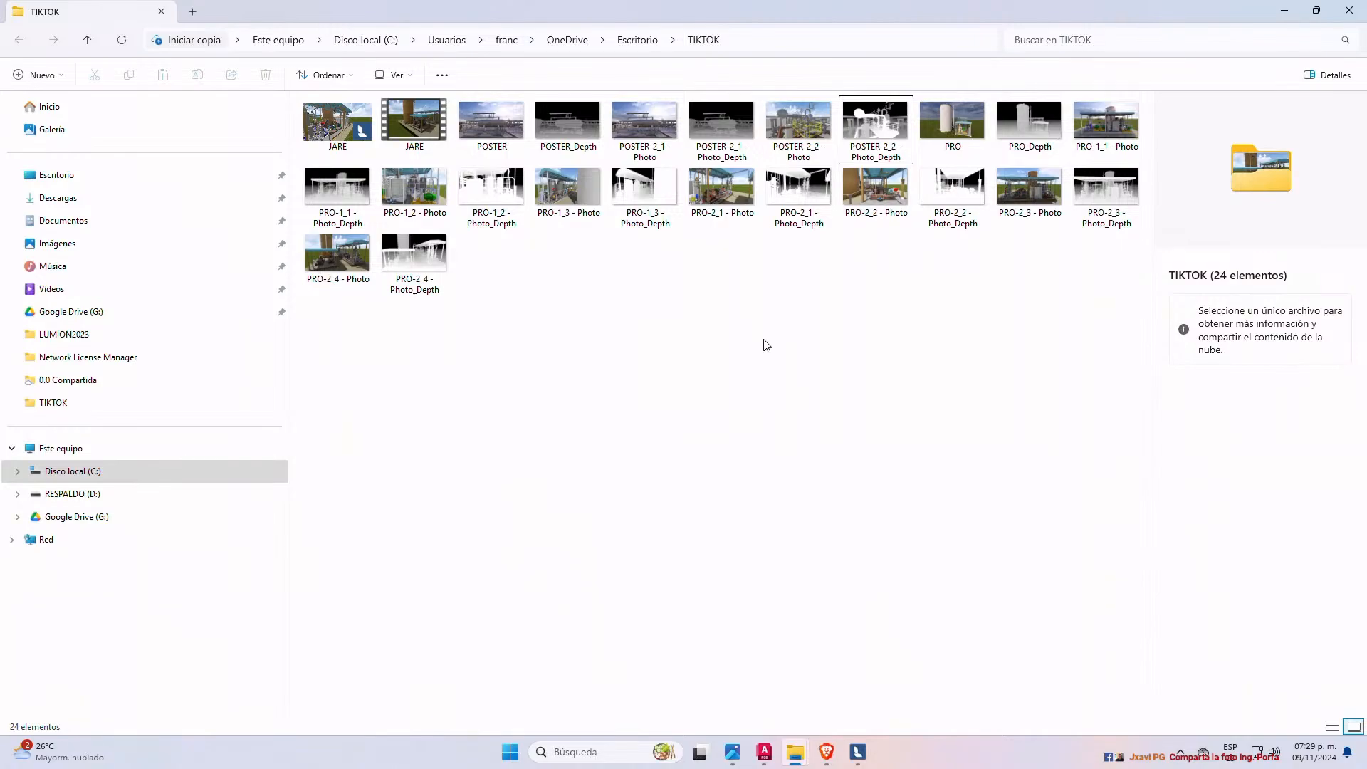
double_click(789, 100)
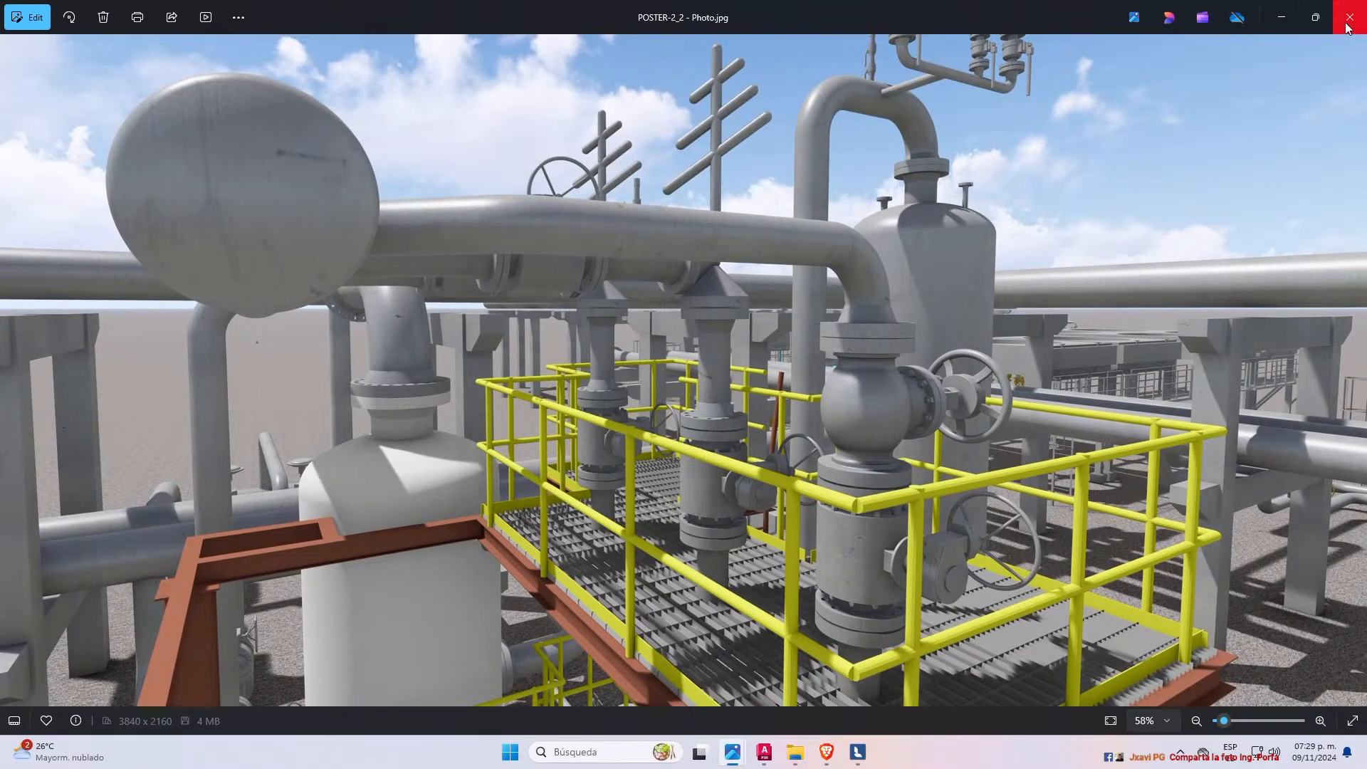
left_click(1349, 16)
left_click(858, 755)
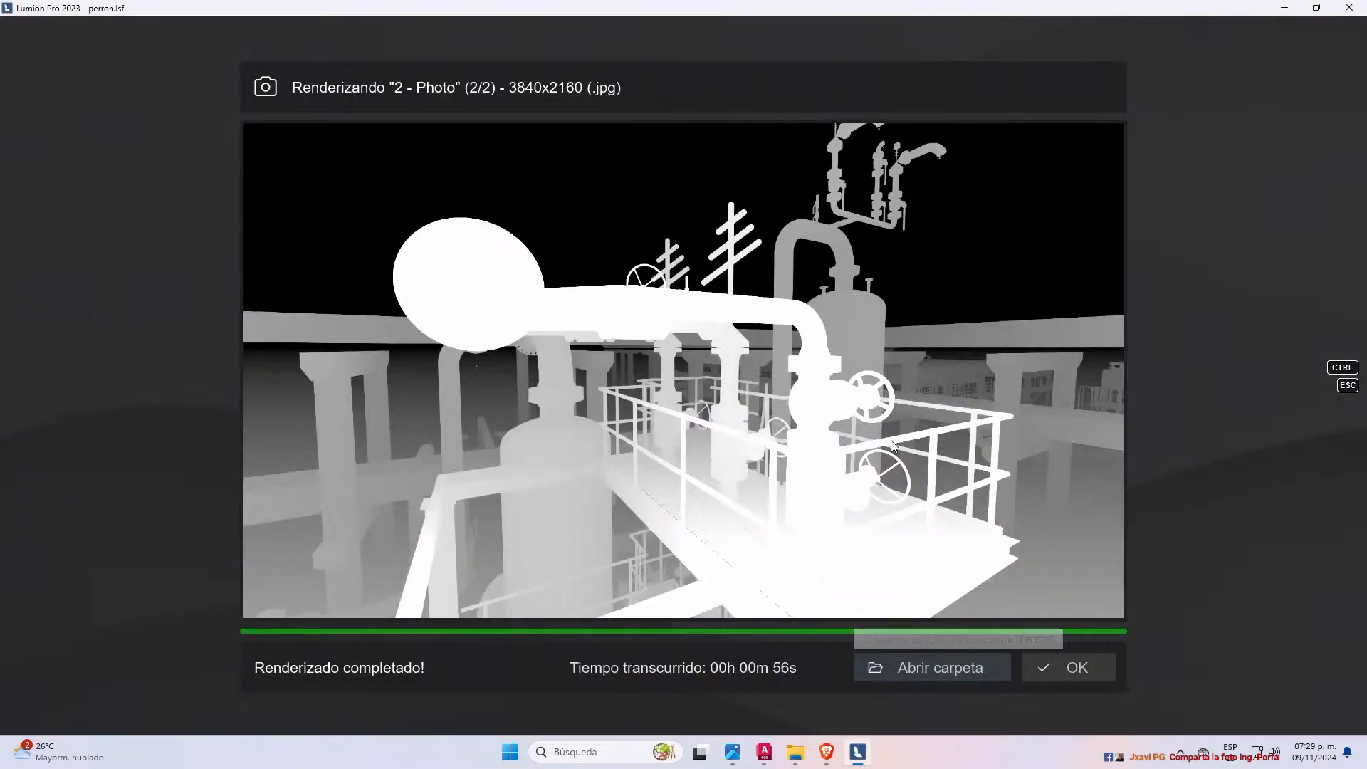
left_click(1081, 663)
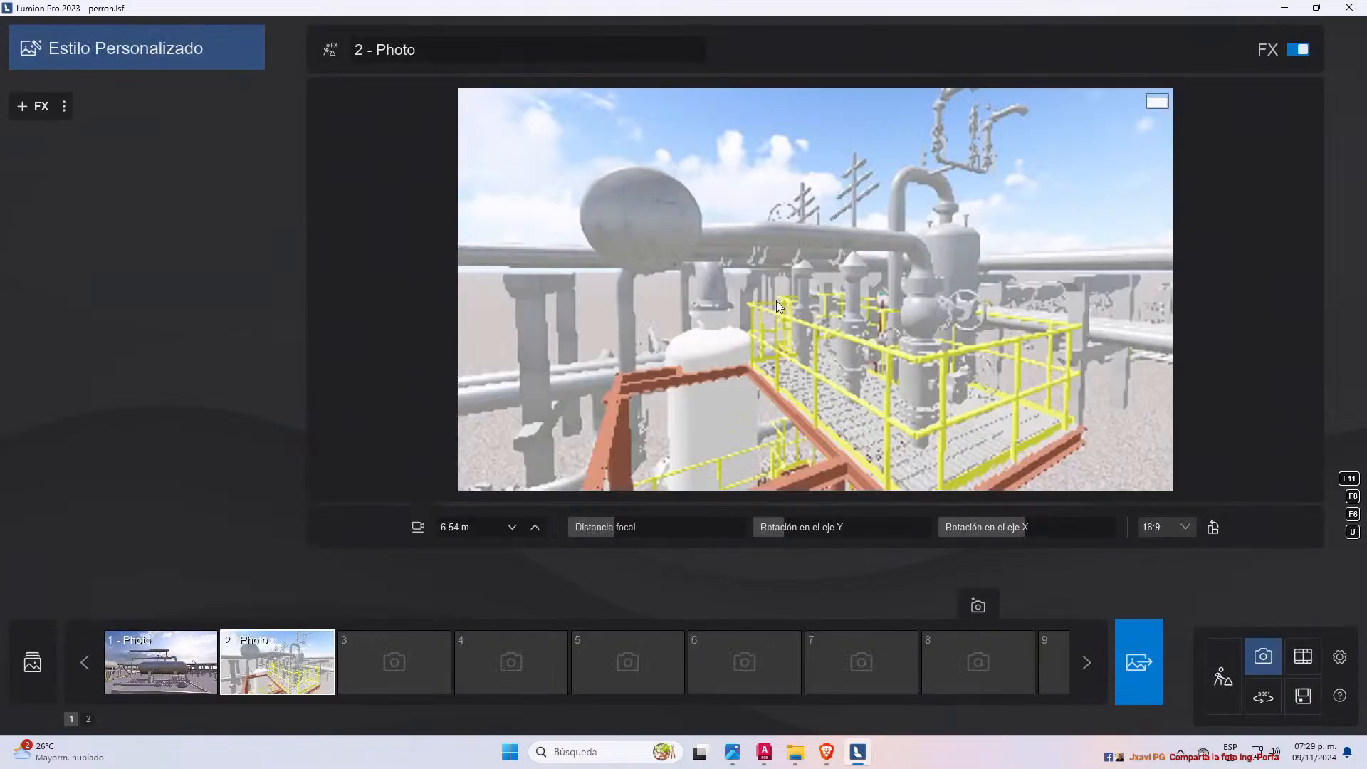
- Bring the camera from the railed platform down to the pipe manifold with yellow valves, at a height of about 3.5 m
middle_click_drag(966, 378, 856, 404)
right_click_drag(856, 405, 1188, 425)
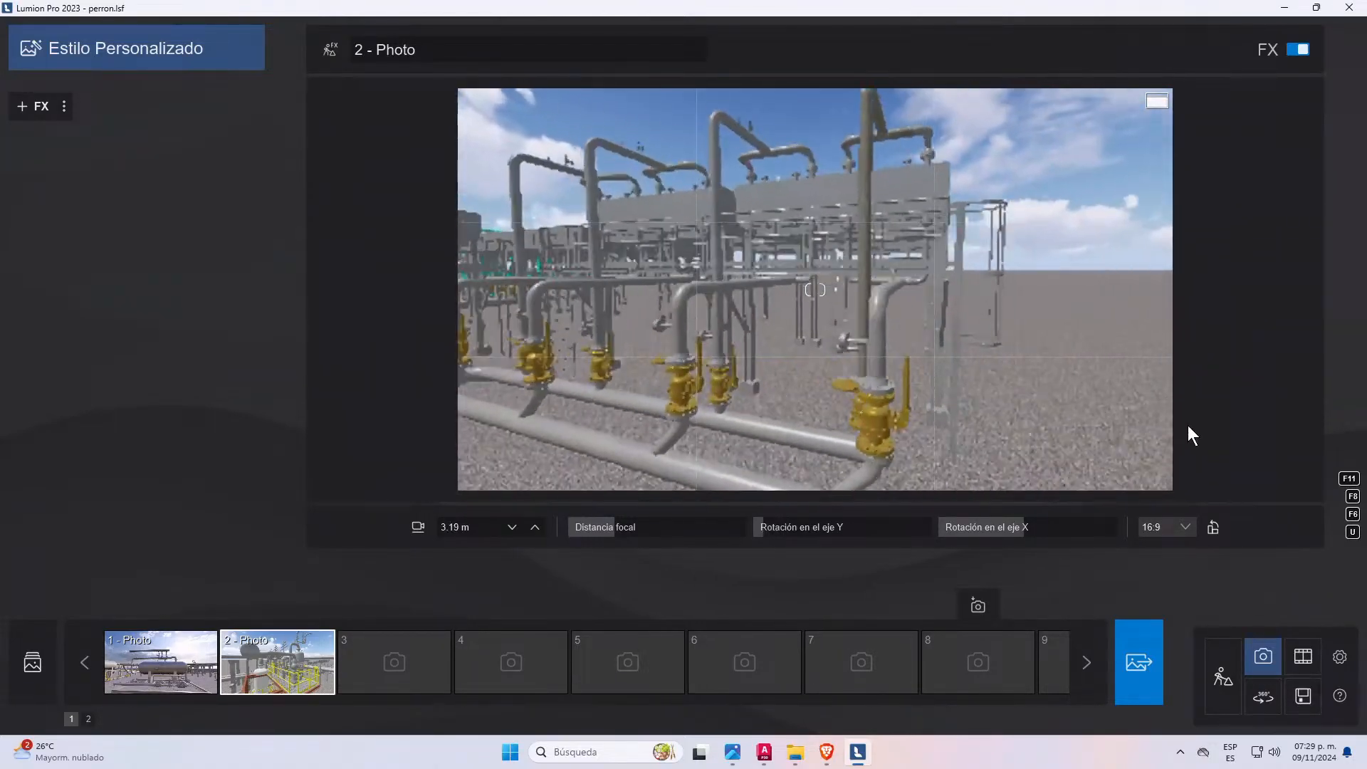
right_click_drag(817, 228, 932, 403)
key("d")
key("a")
key("w")
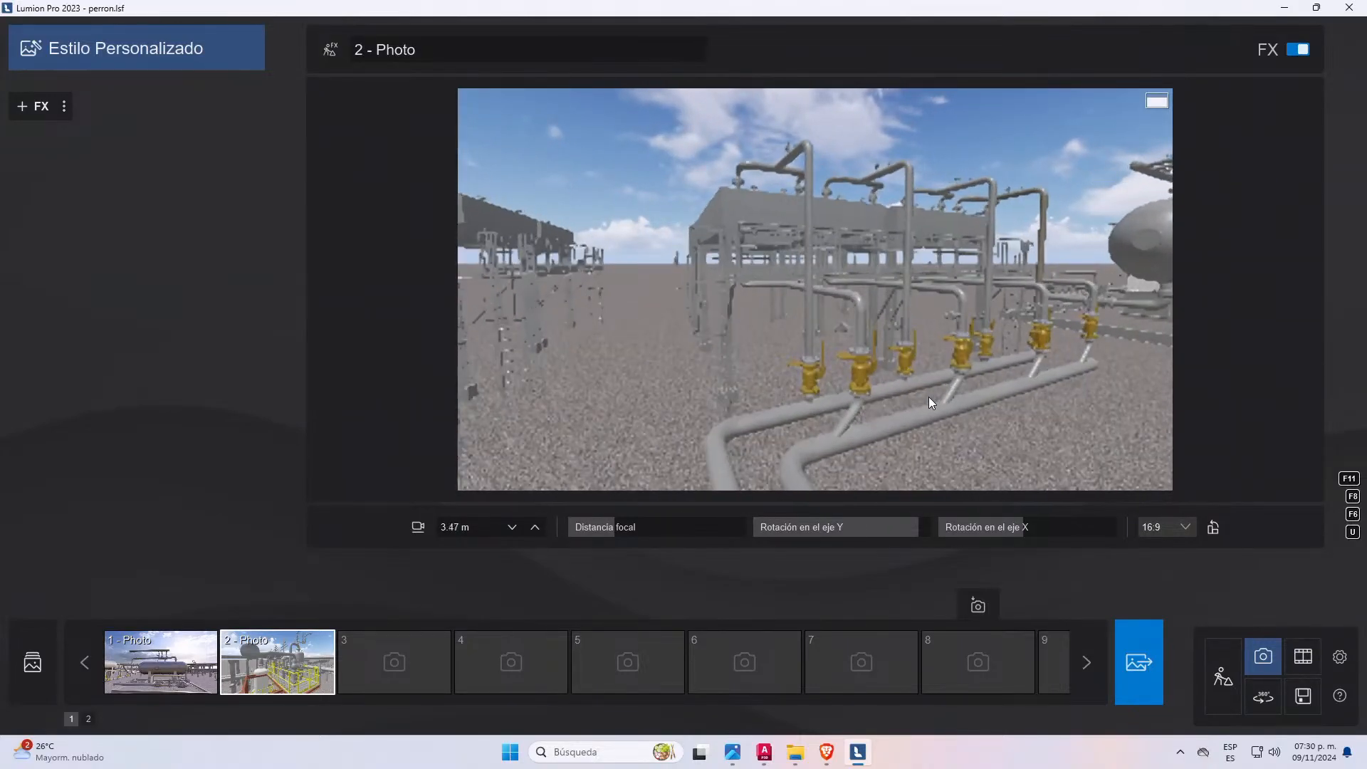
- Frame the yellow-valve manifold with its parallel header pipes at a camera height of 3.50 m and store it as photo 3
key("s")
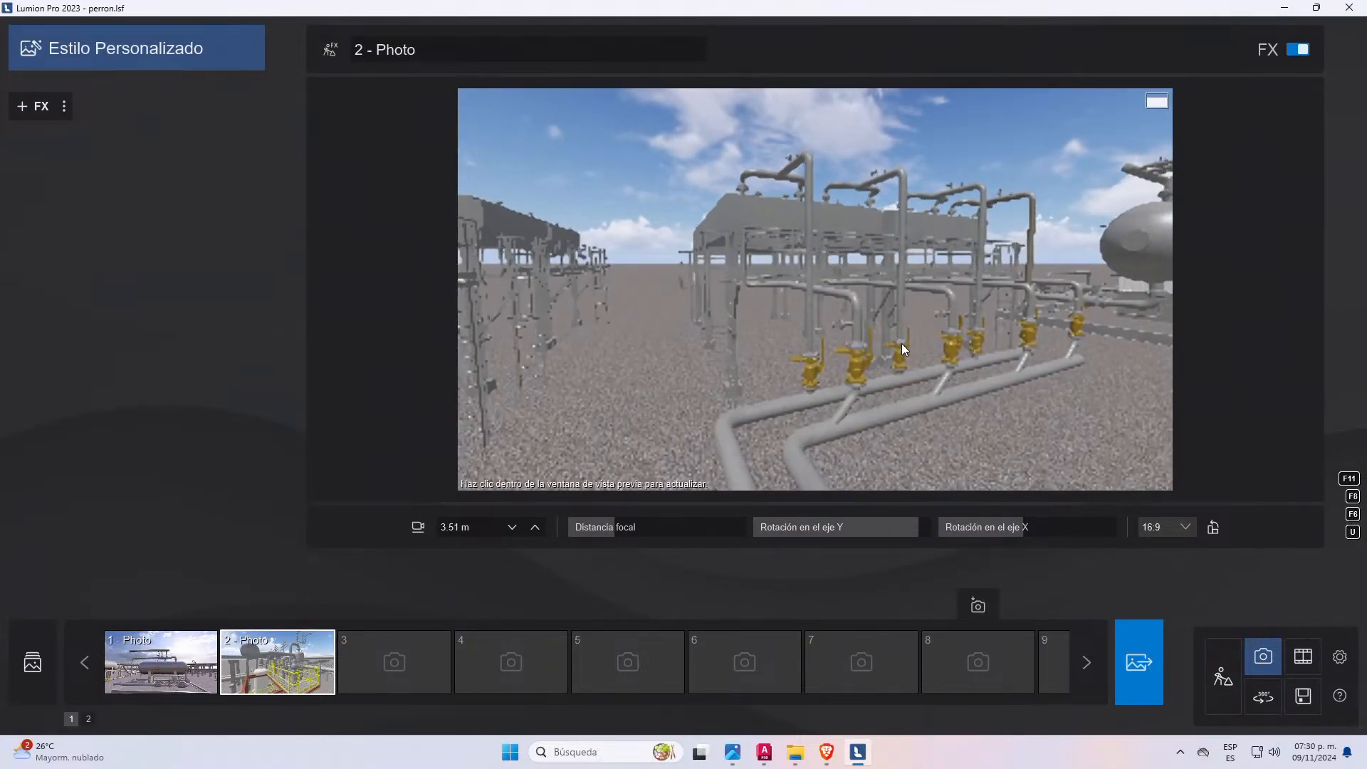
key("e")
key("w")
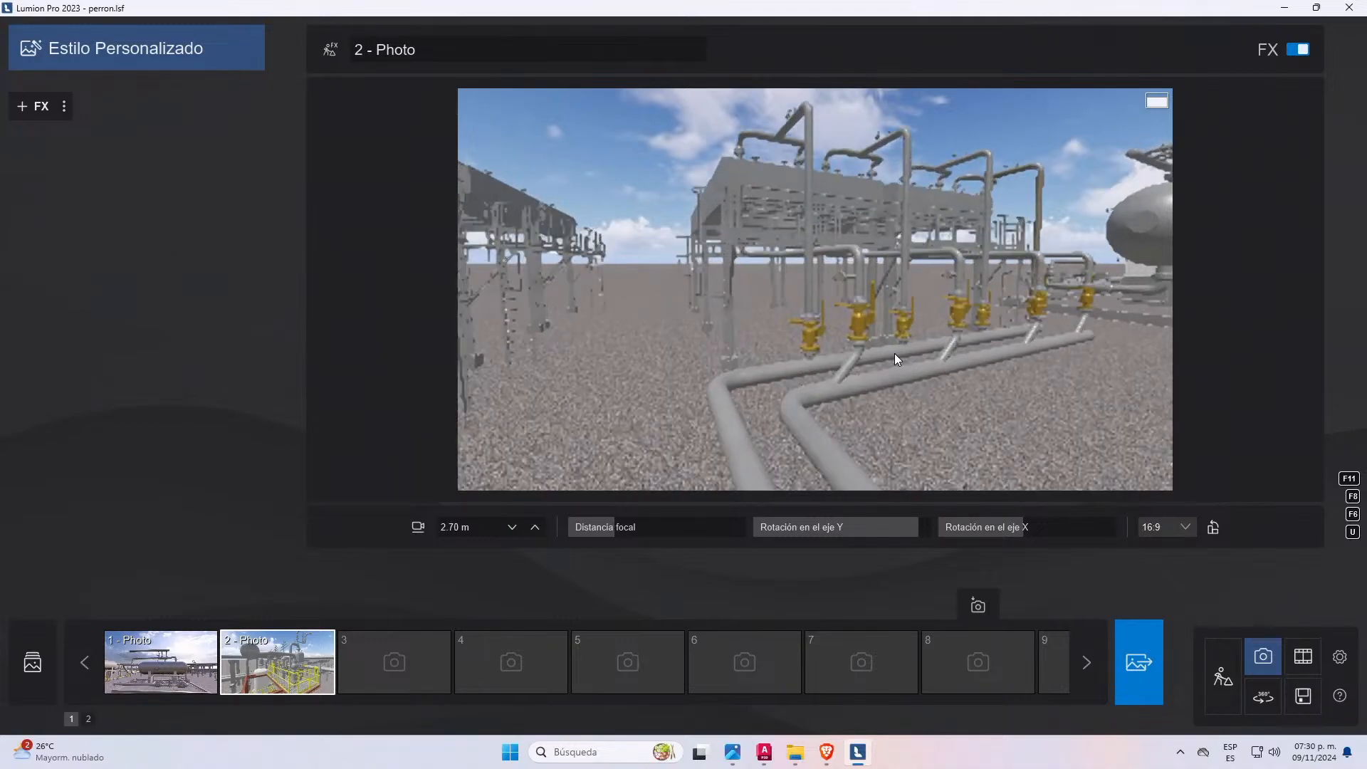
key("q")
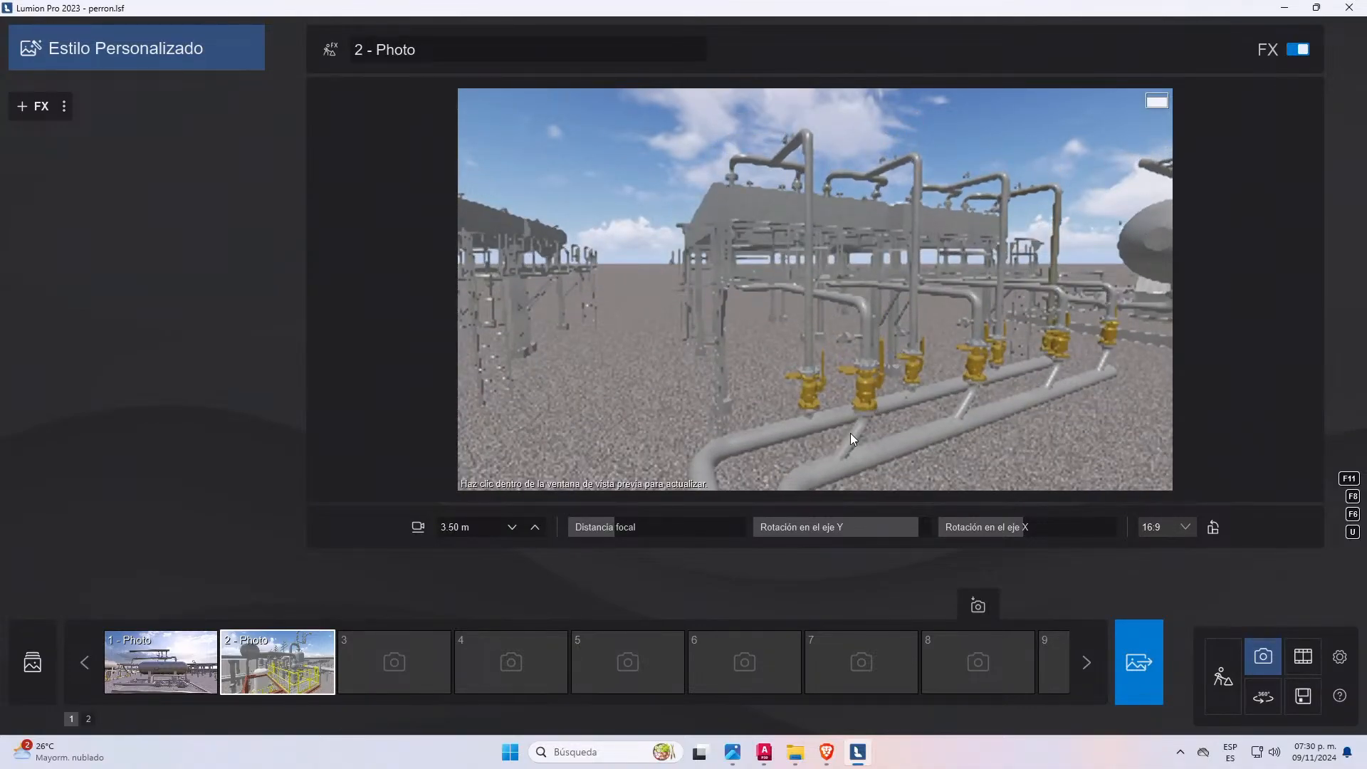
left_click(377, 606)
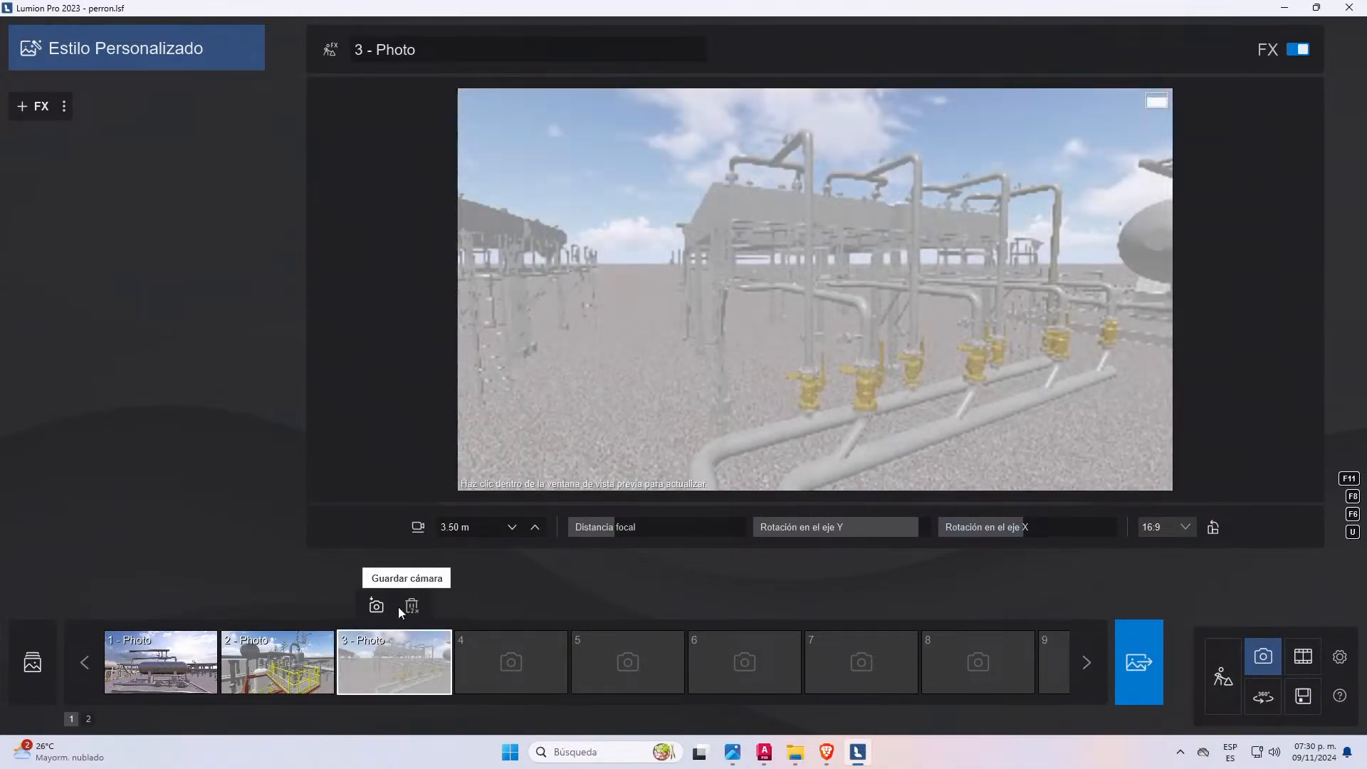
- Exclude photo 3 from the image set and render photos 1 and 2 at poster size 7680x4320 as JPG files named POSTER-3
left_click(1139, 664)
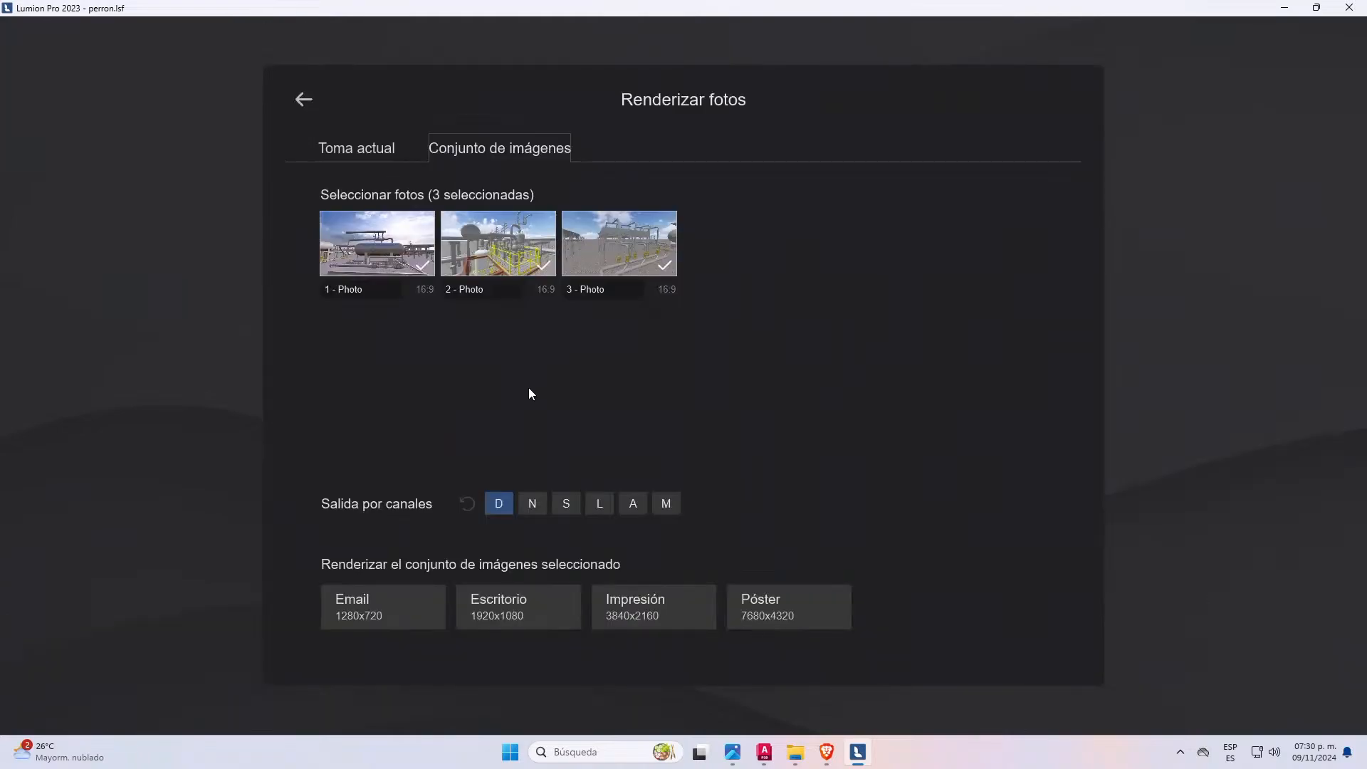
left_click(635, 241)
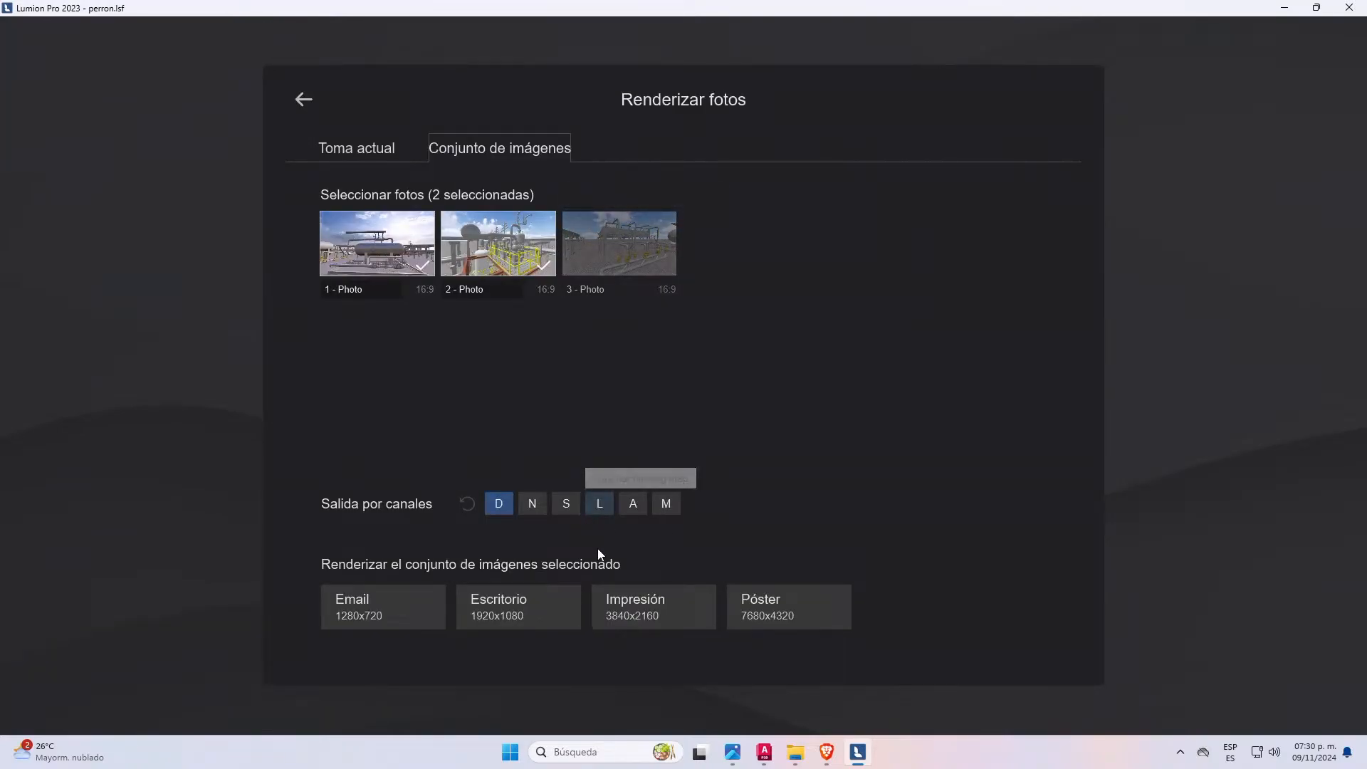
left_click(840, 618)
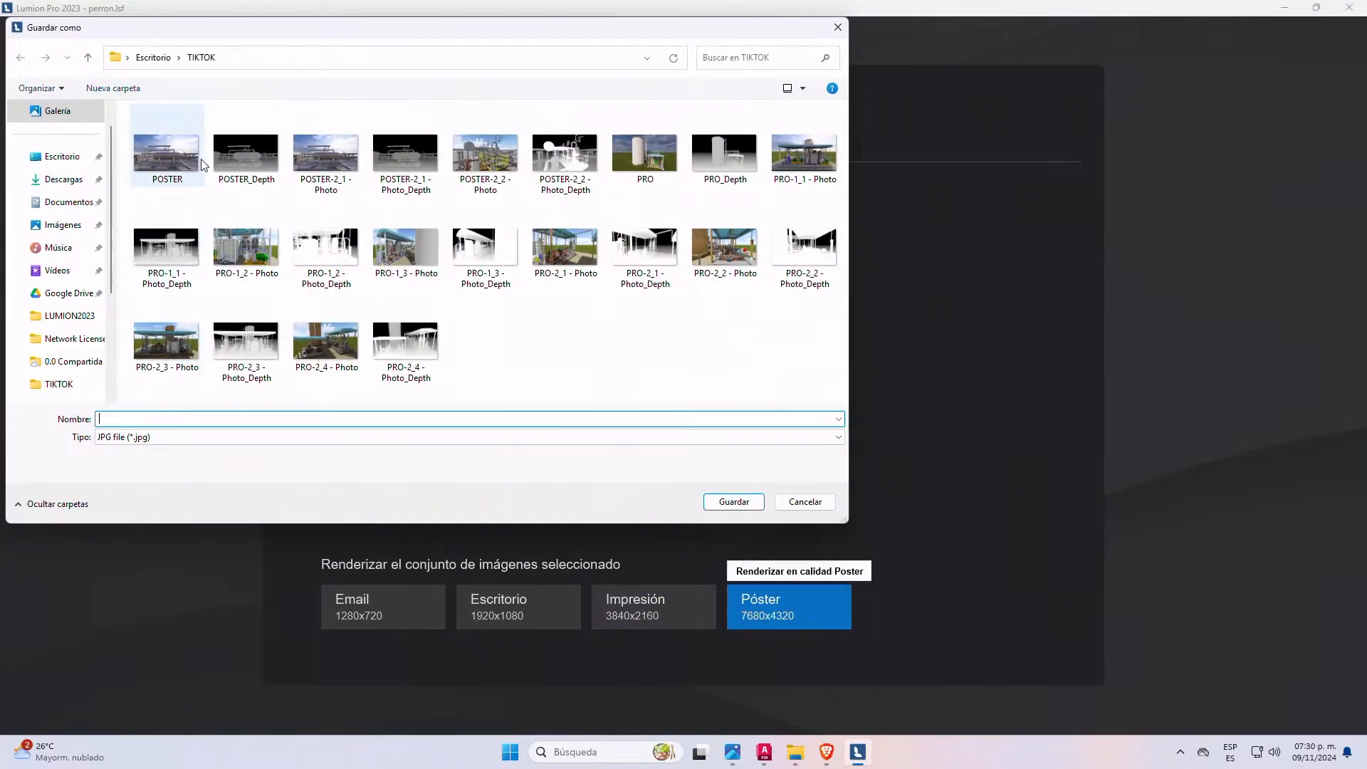
left_click(167, 151)
left_click(144, 419)
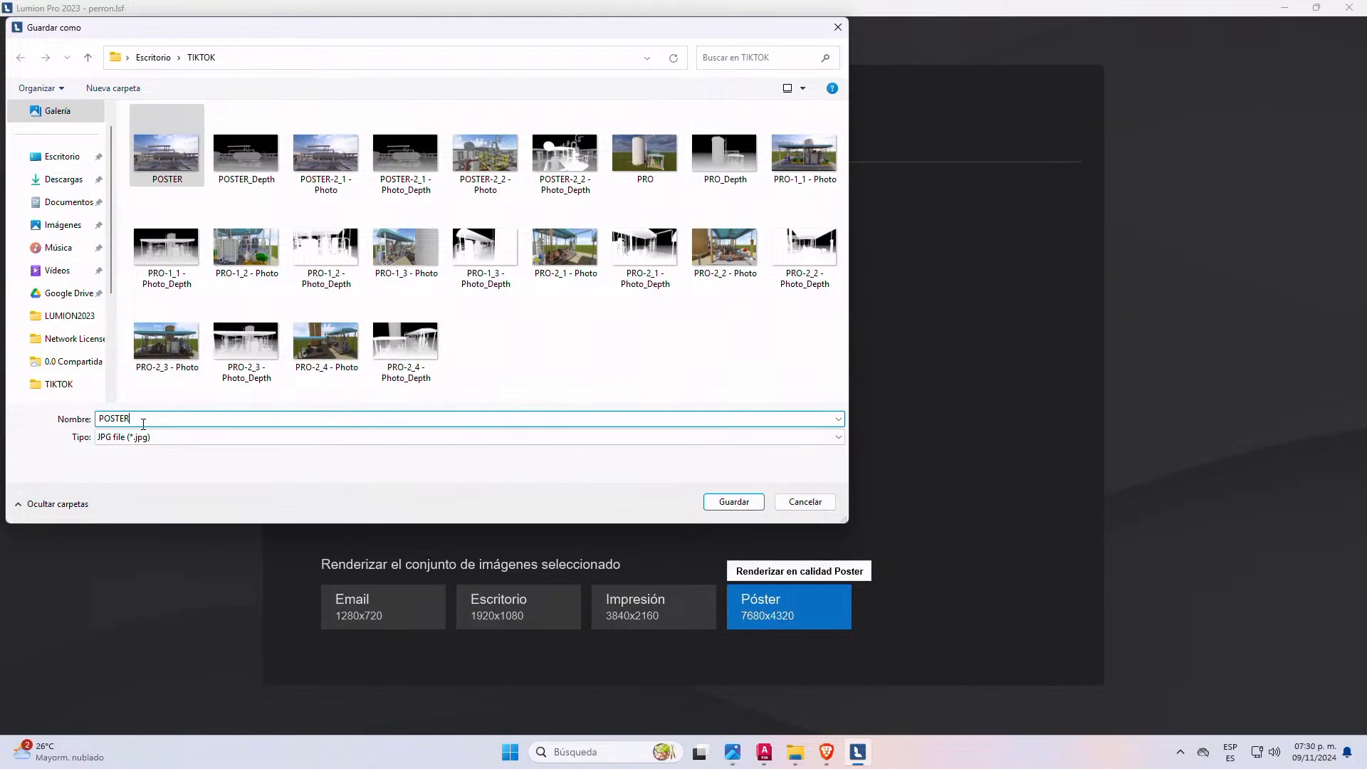
type("-3")
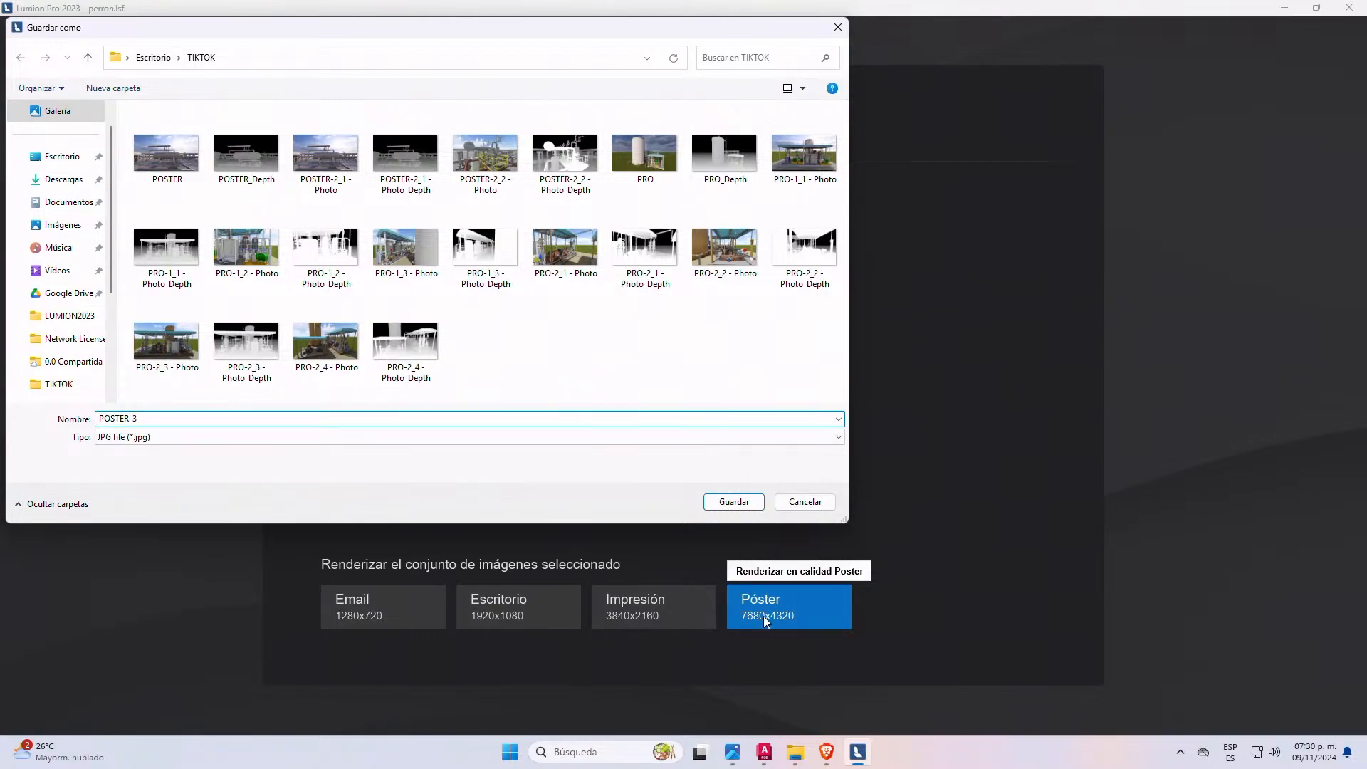
left_click(734, 502)
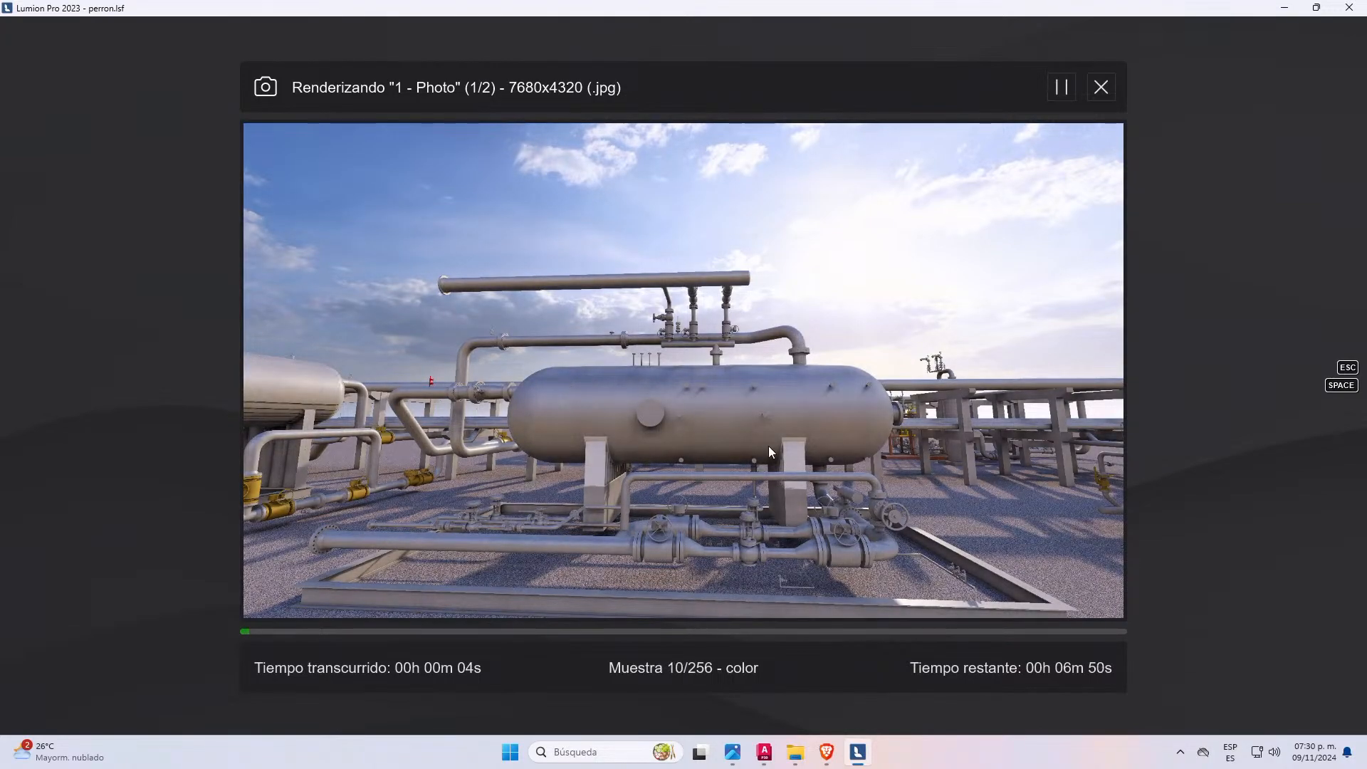
- With the render running, close AutoCAD Plant 3D 2025 and the render output folder to get to the desktop
left_click(1289, 8)
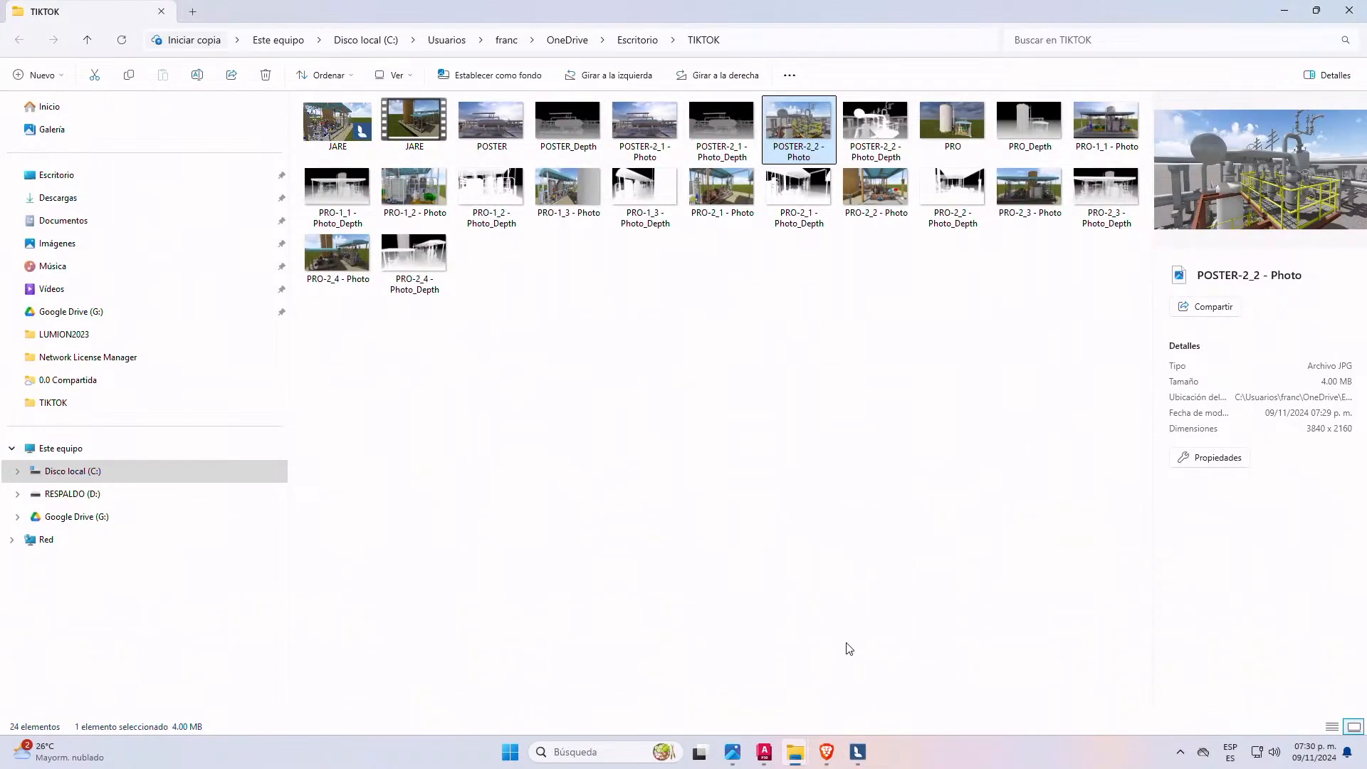
left_click(766, 754)
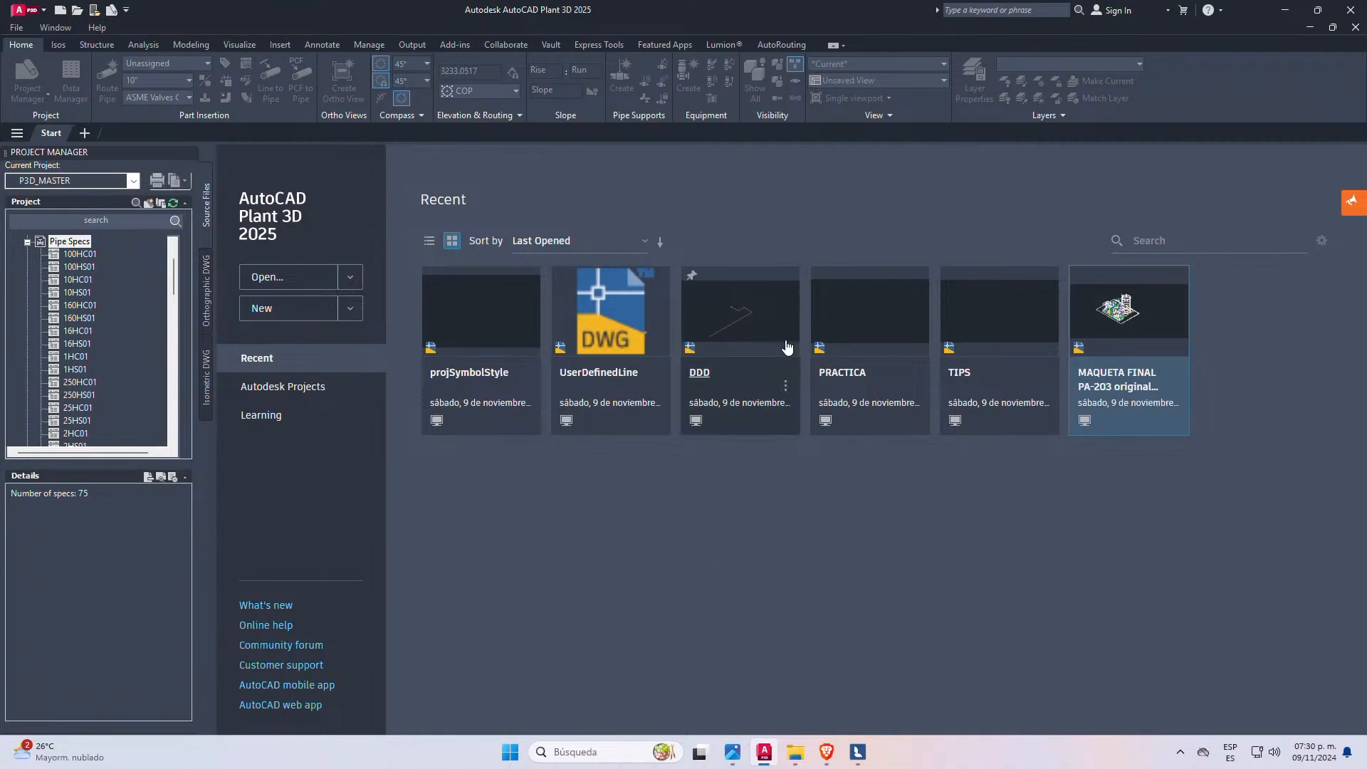
left_click(1355, 27)
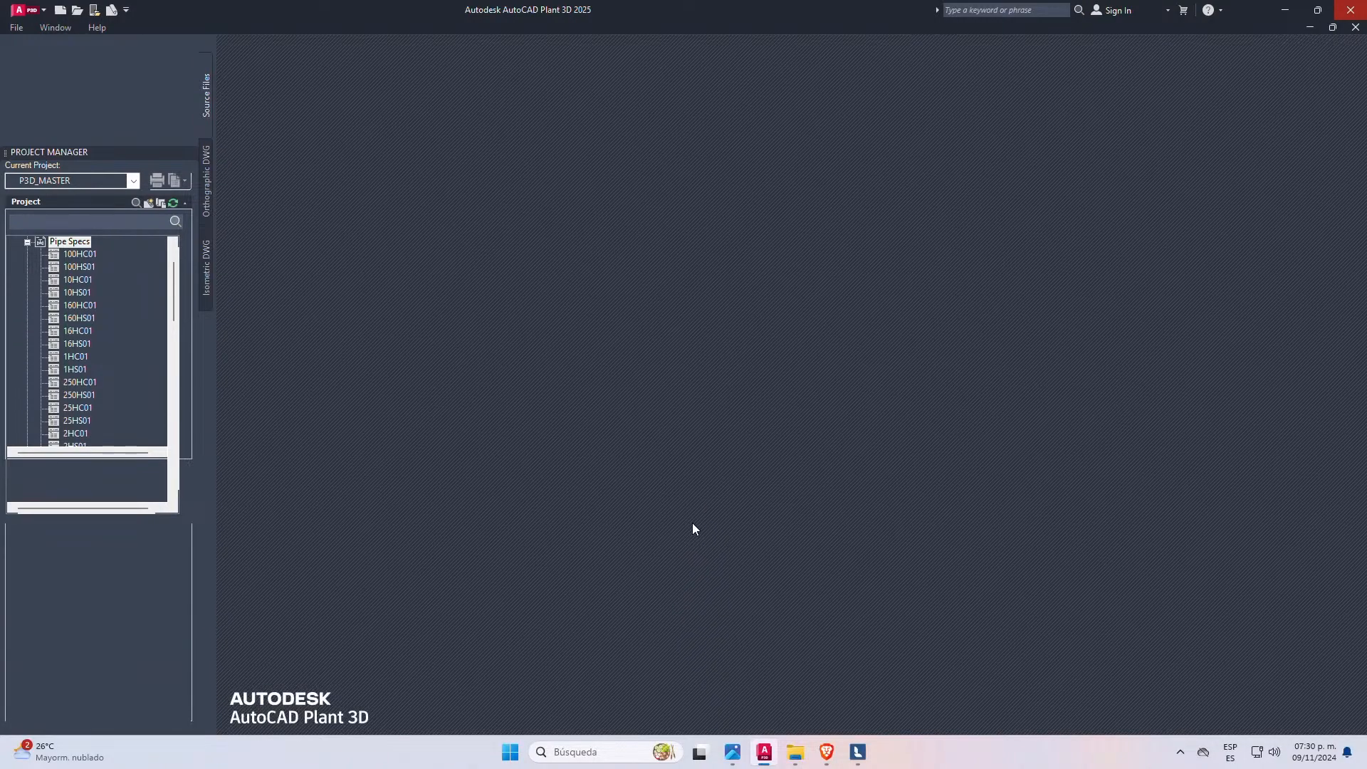
left_click(584, 752)
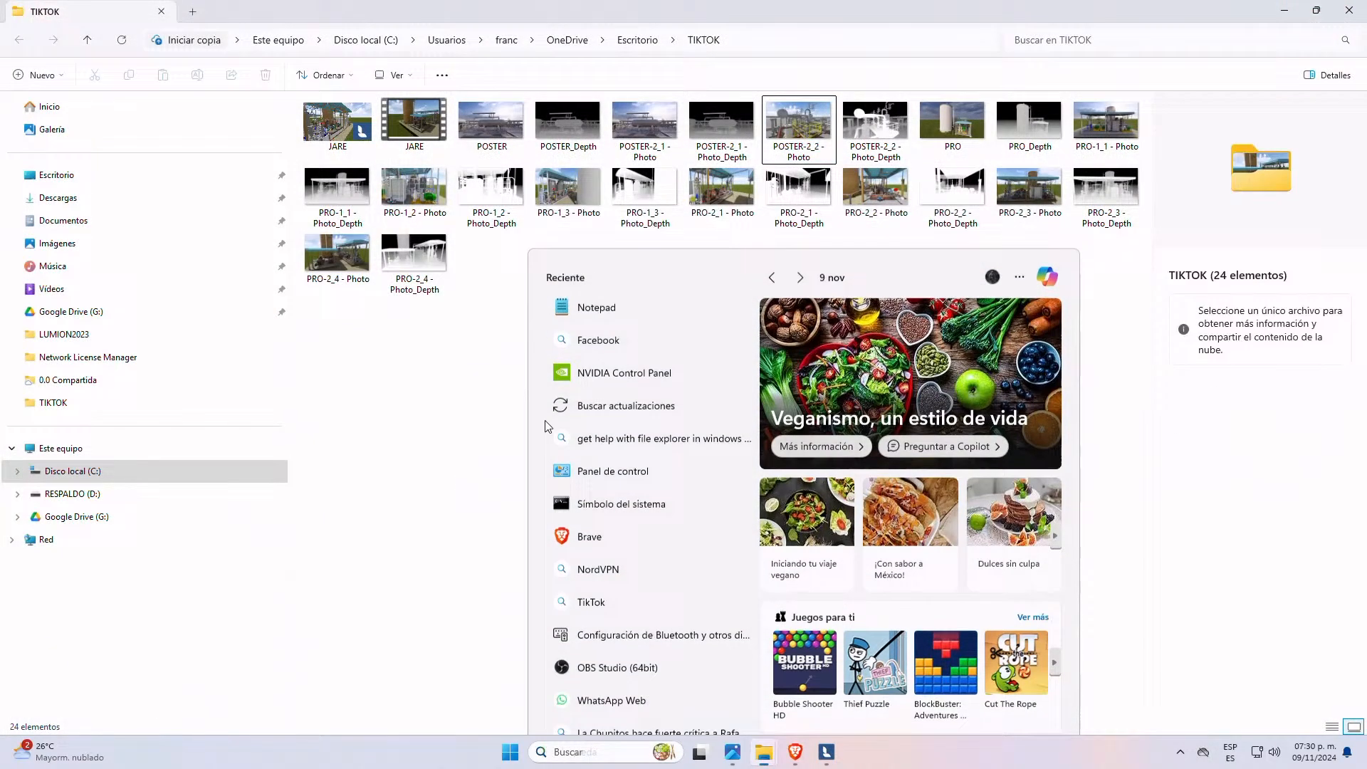
left_click(1349, 11)
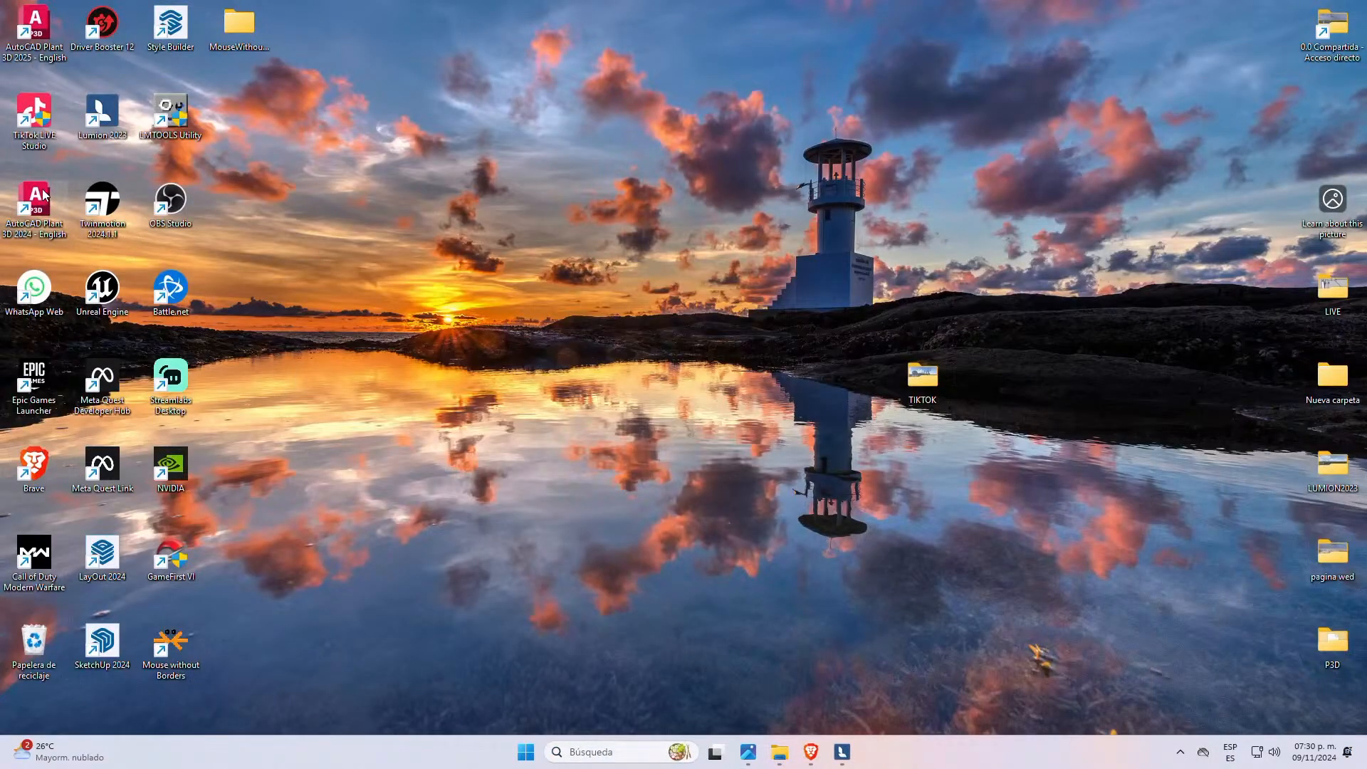
- Launch AutoCAD Plant 3D 2024 and open the FILTRO TIPO Y drawing from the P3D project's Plant 3D drawings
double_click(43, 193)
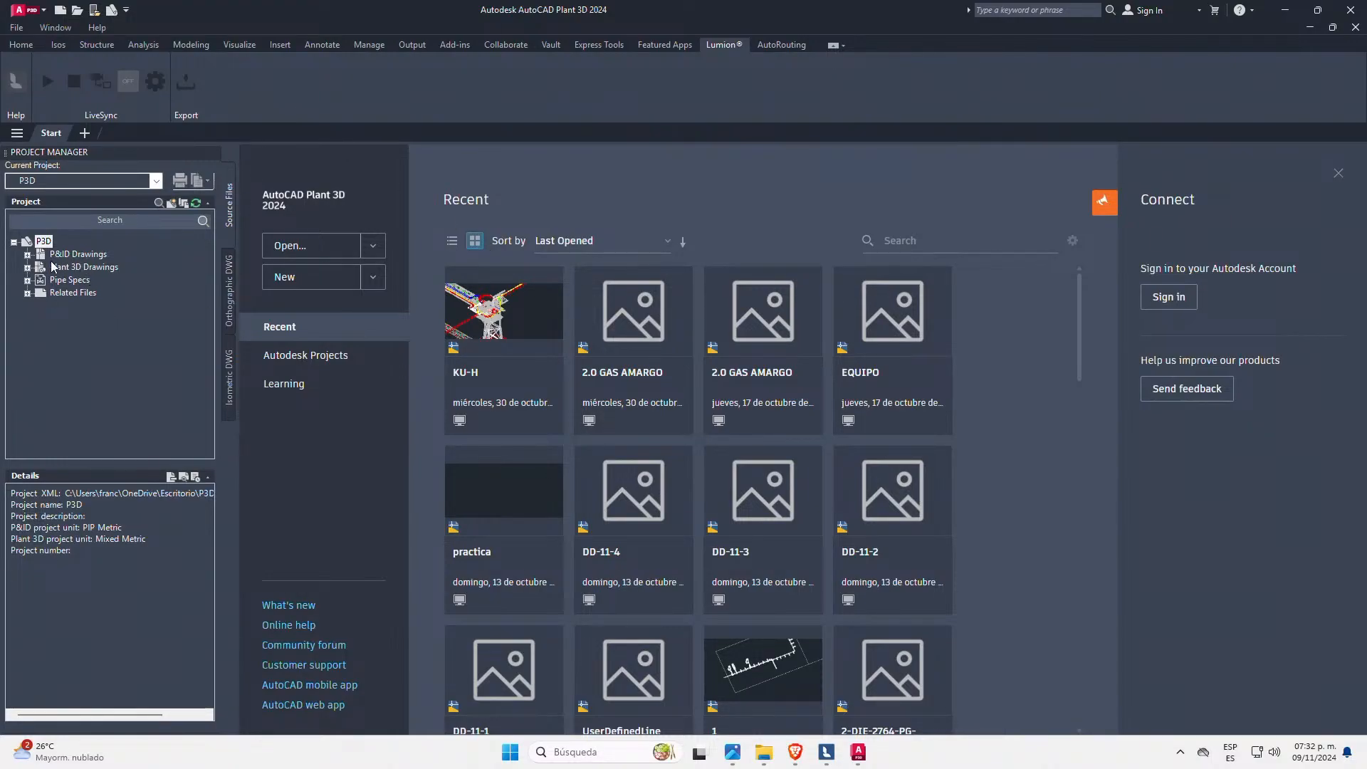
left_click(27, 267)
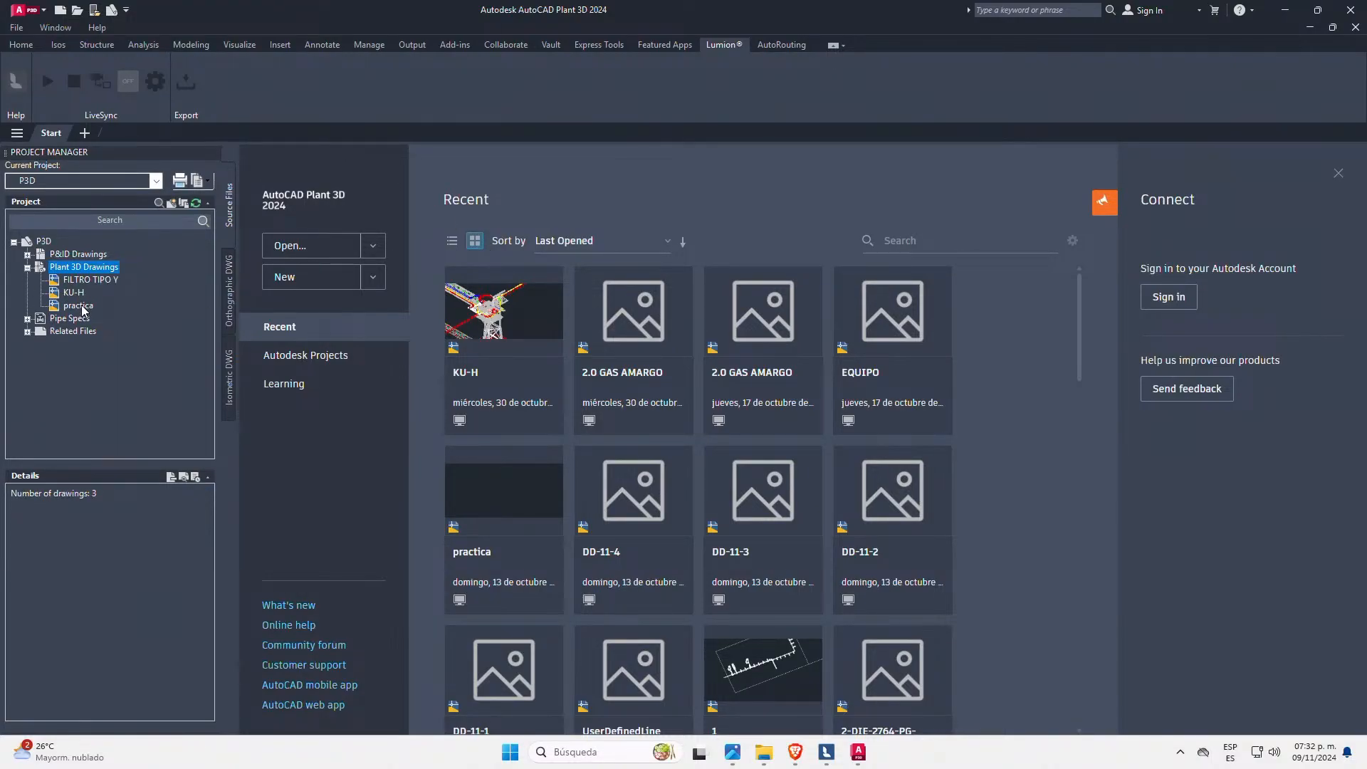
double_click(90, 280)
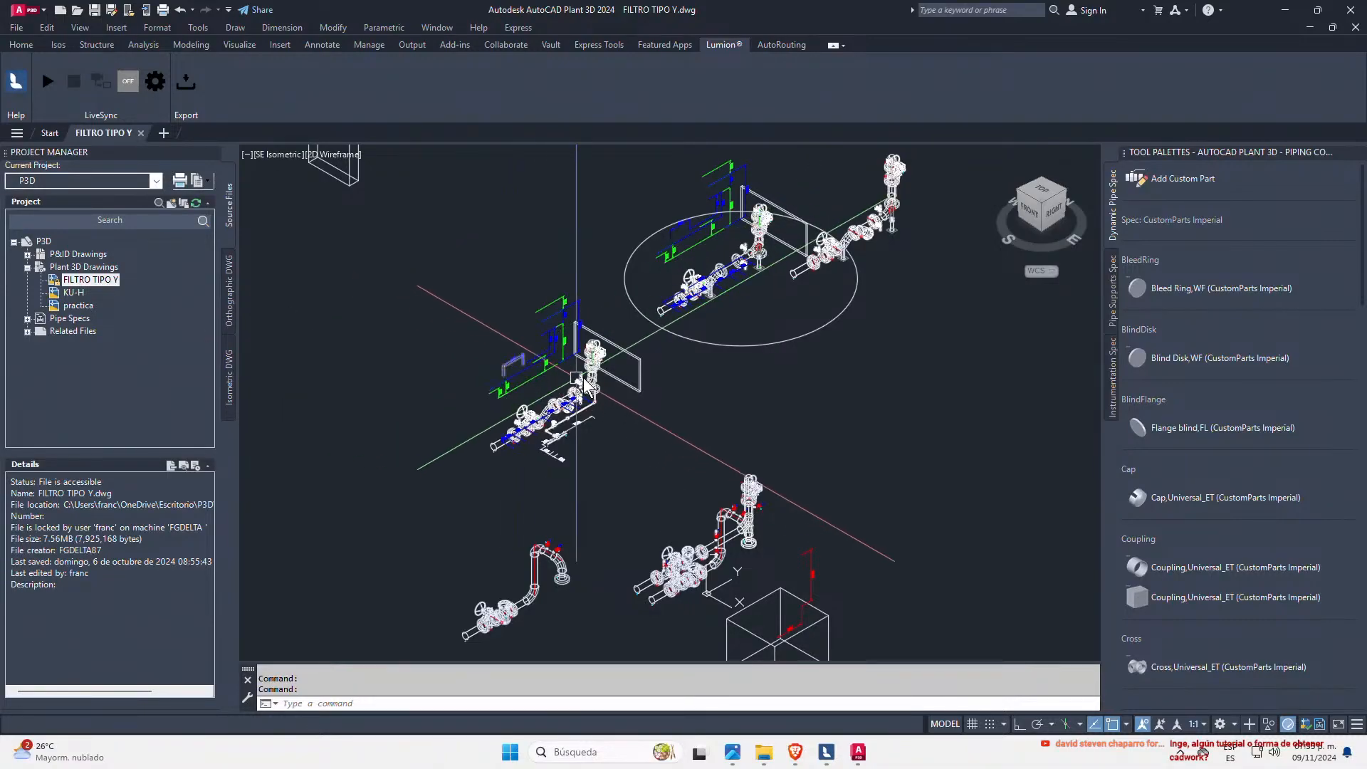
- Switch the piping model's display to the Conceptual visual style with SHADEMODE
type("SHA")
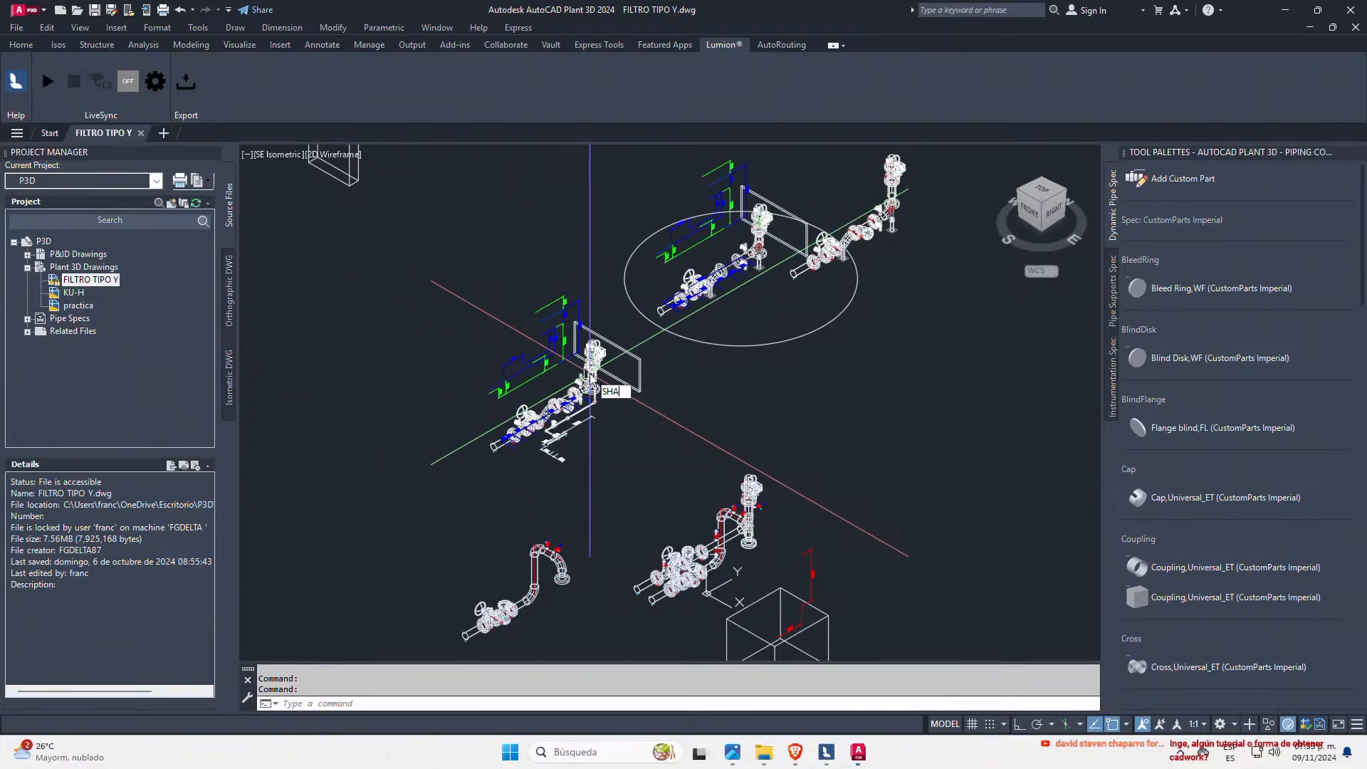
key("Return")
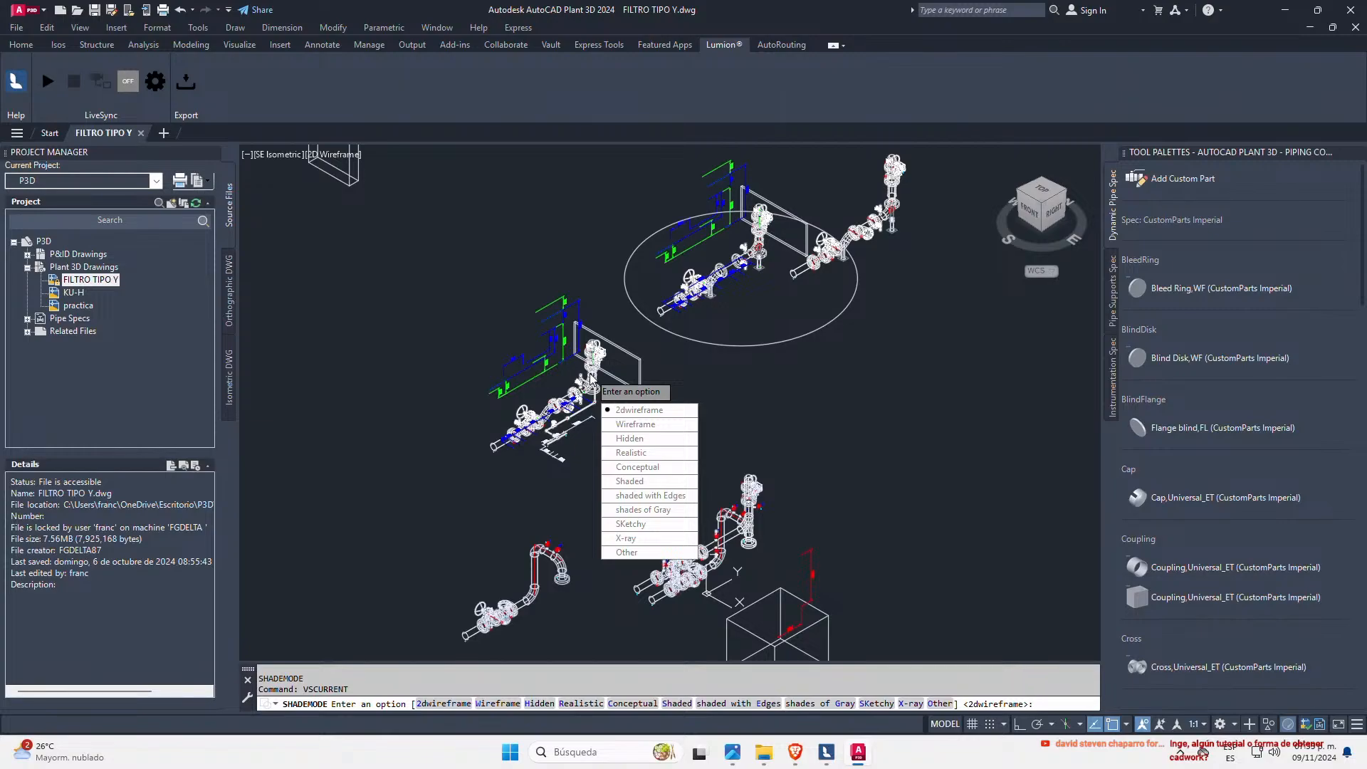
type("C")
key("Return")
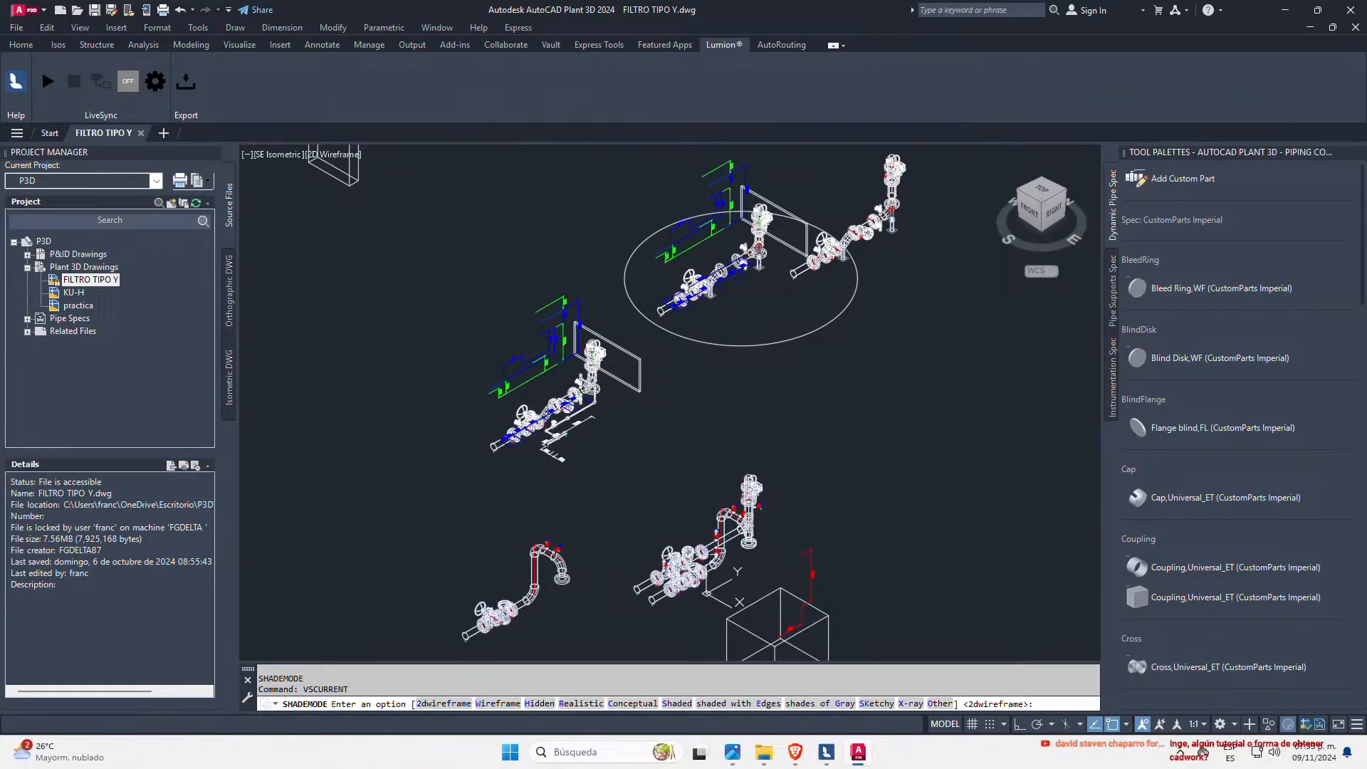
- Examine the dimensioned piping line from several angles, inspecting its Y-type filter and the flanged joints around it
scroll(644, 335, "up", 5)
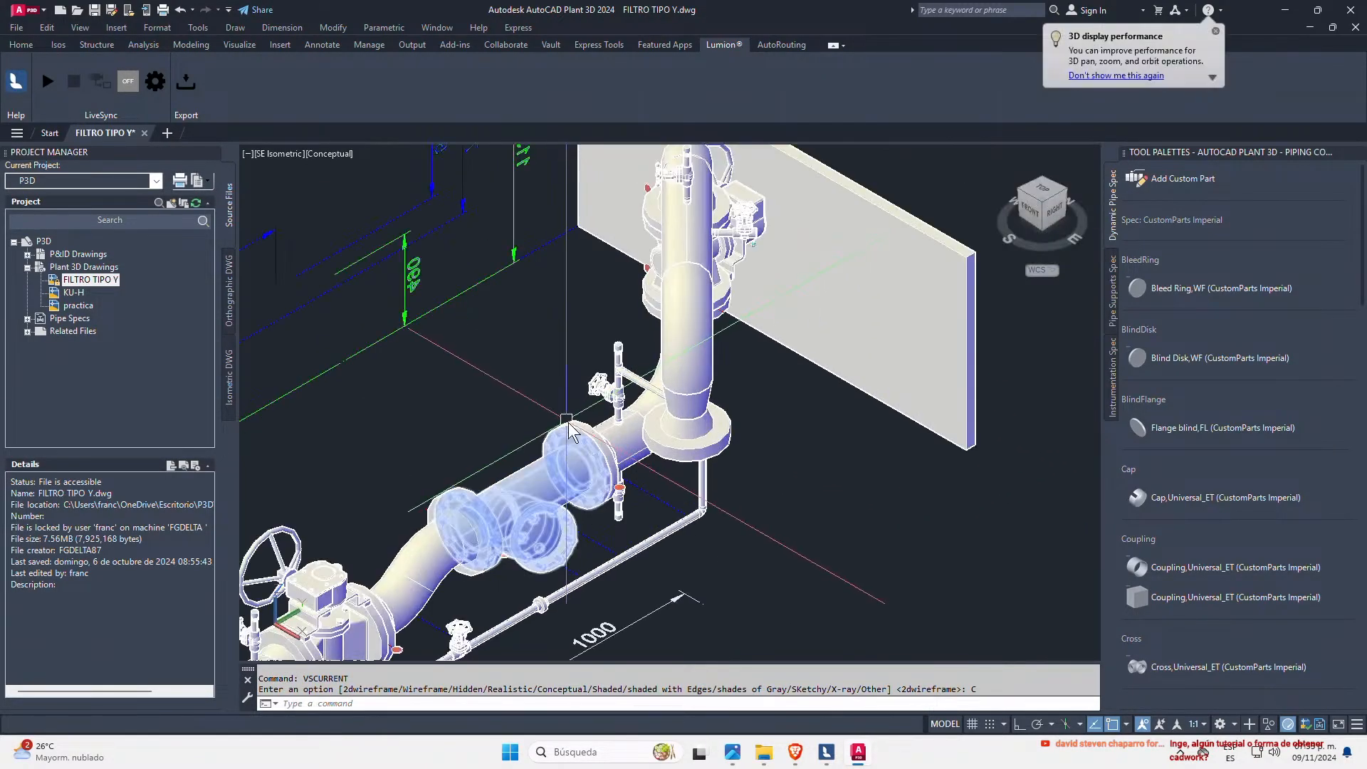
scroll(569, 356, "down", 2)
middle_click_drag(569, 356, 705, 462, "shift")
scroll(689, 410, "up", 6)
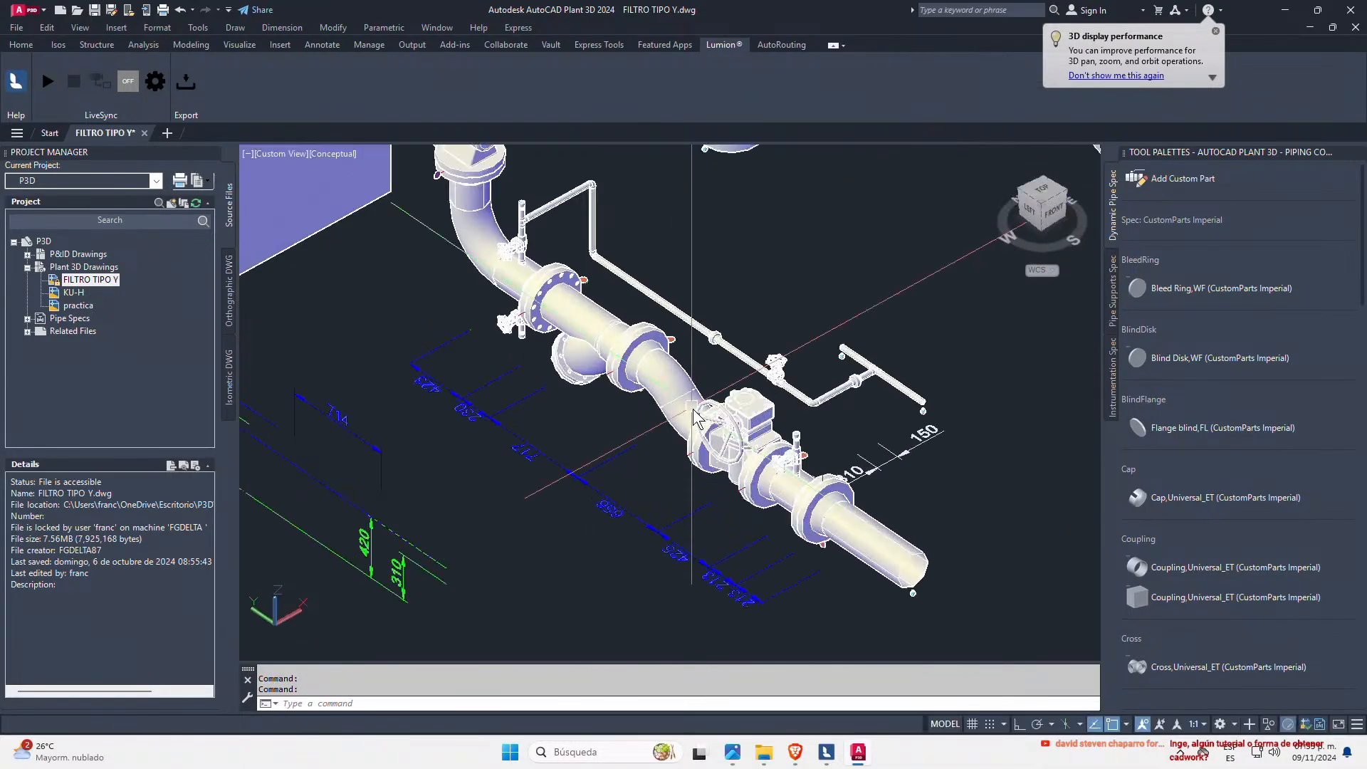
key("Escape")
left_click(596, 300)
key("Escape")
key("Escape")
scroll(600, 342, "down", 4)
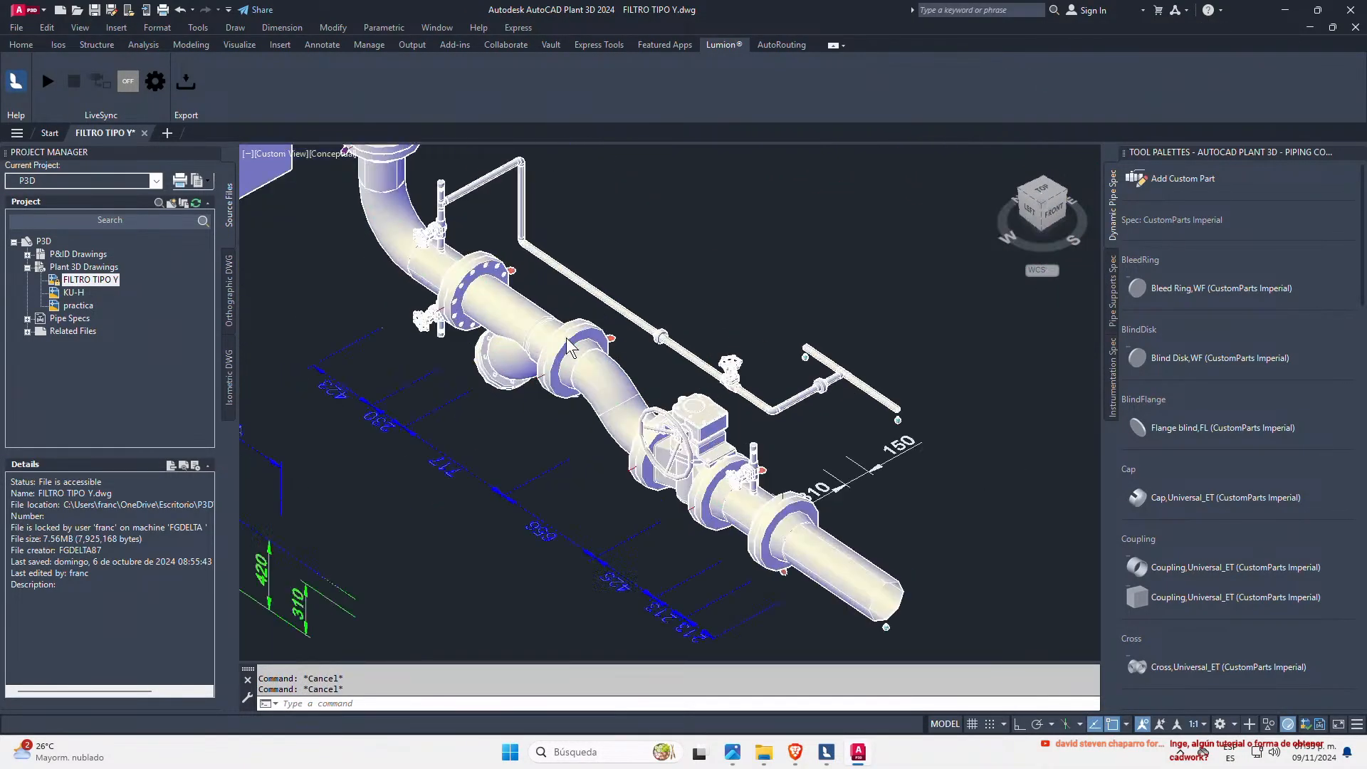
scroll(552, 299, "up", 4)
left_click(497, 314)
scroll(534, 353, "down", 4)
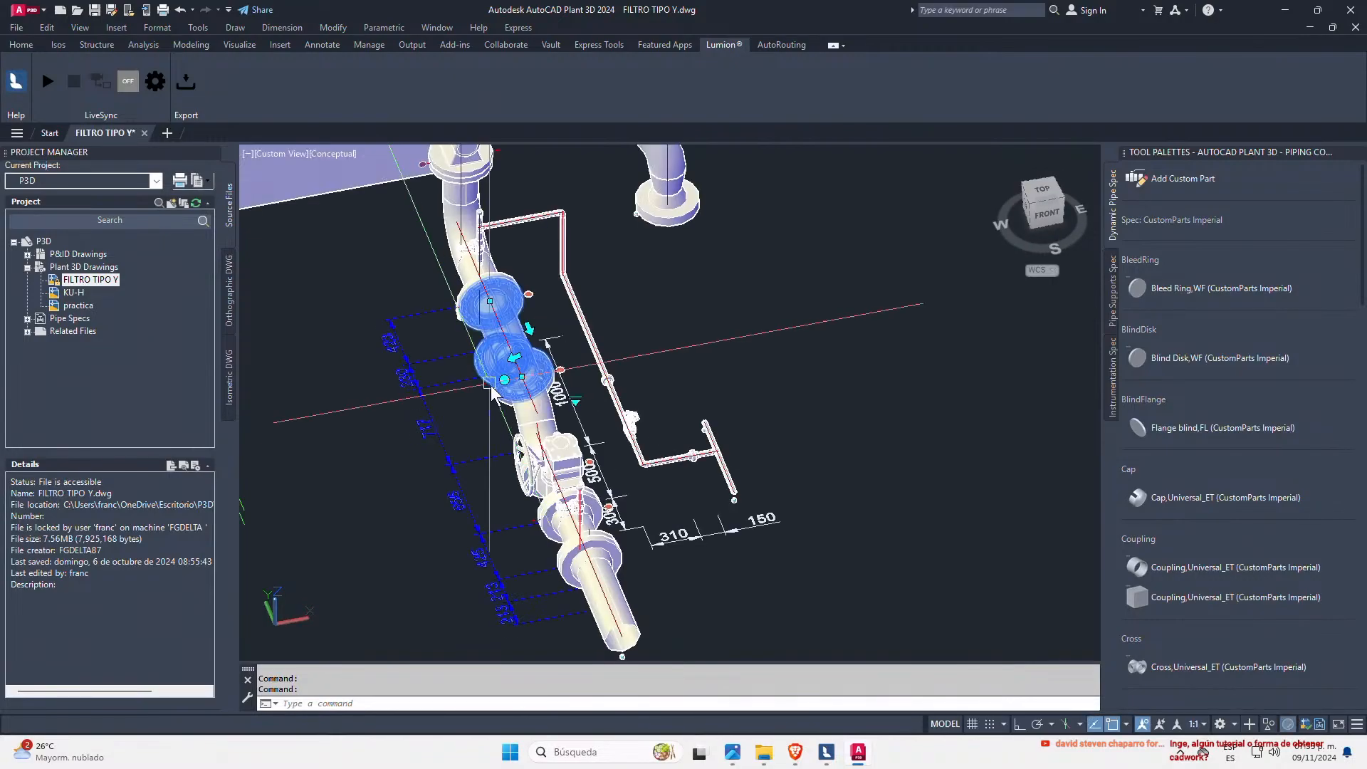
- Compare the piping variants, including the line with a missing section on the circular base, and return to the dimensioned line
scroll(534, 425, "down", 3)
scroll(533, 426, "down", 6)
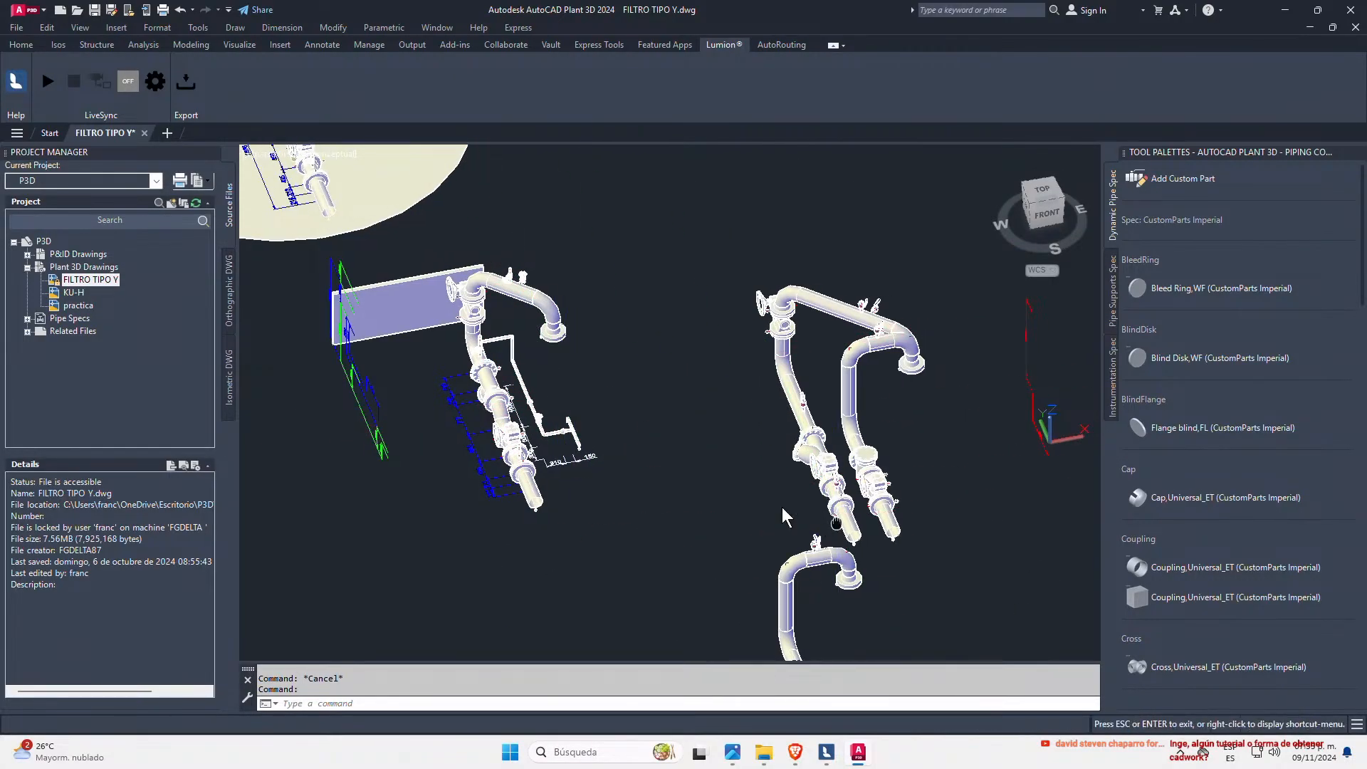
key("Escape")
scroll(421, 264, "up", 10)
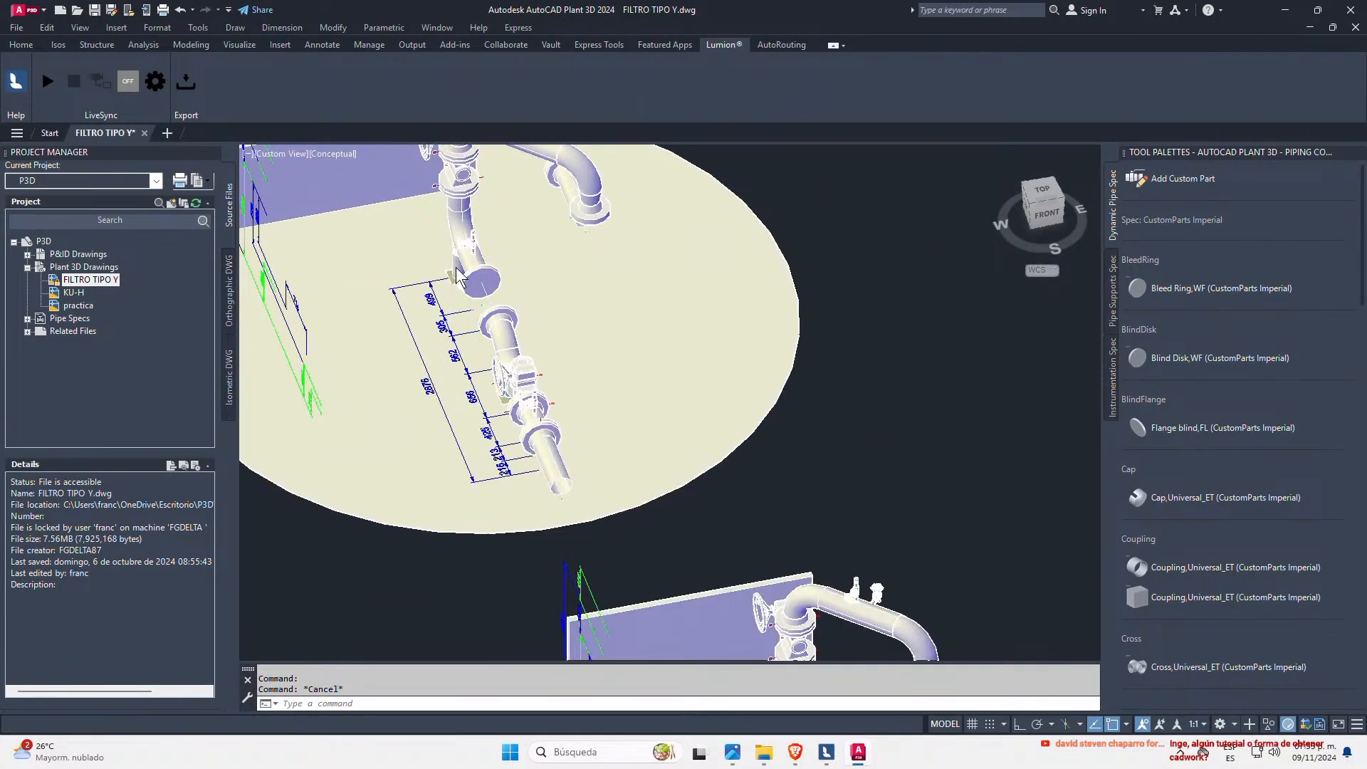
middle_click_drag(479, 367, 645, 375, "shift")
key("Escape")
scroll(463, 366, "down", 5)
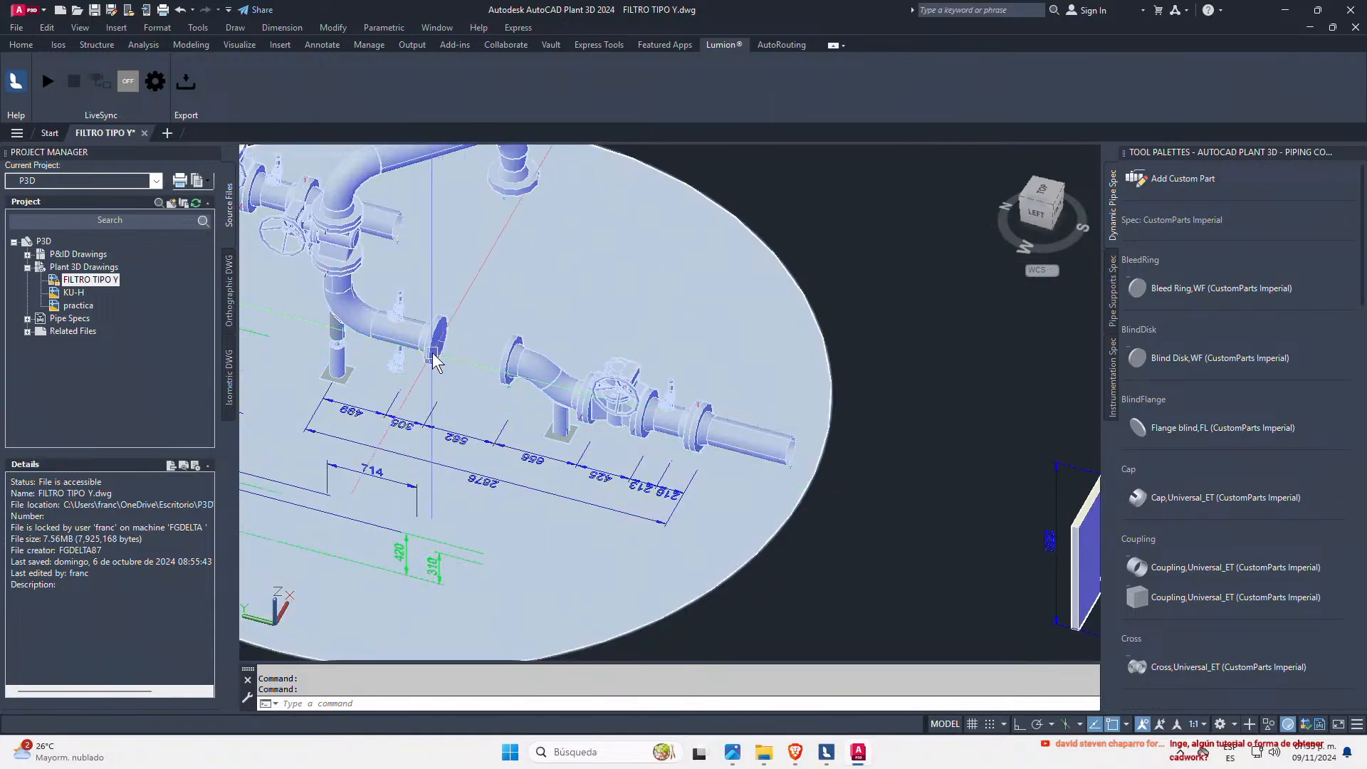
scroll(530, 433, "down", 5)
middle_click_drag(775, 560, 599, 522)
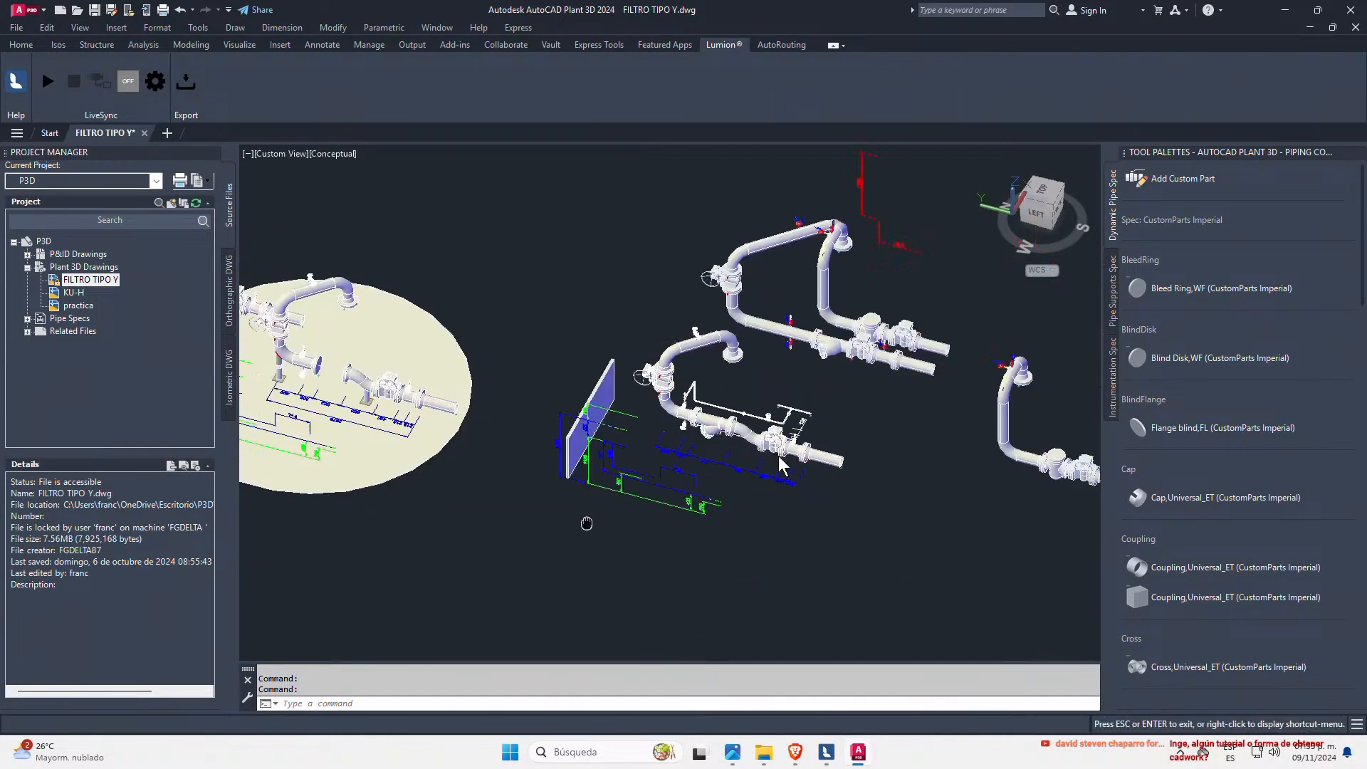
scroll(804, 424, "up", 6)
key("Escape")
key("Escape")
middle_click_drag(570, 423, 526, 371, "shift")
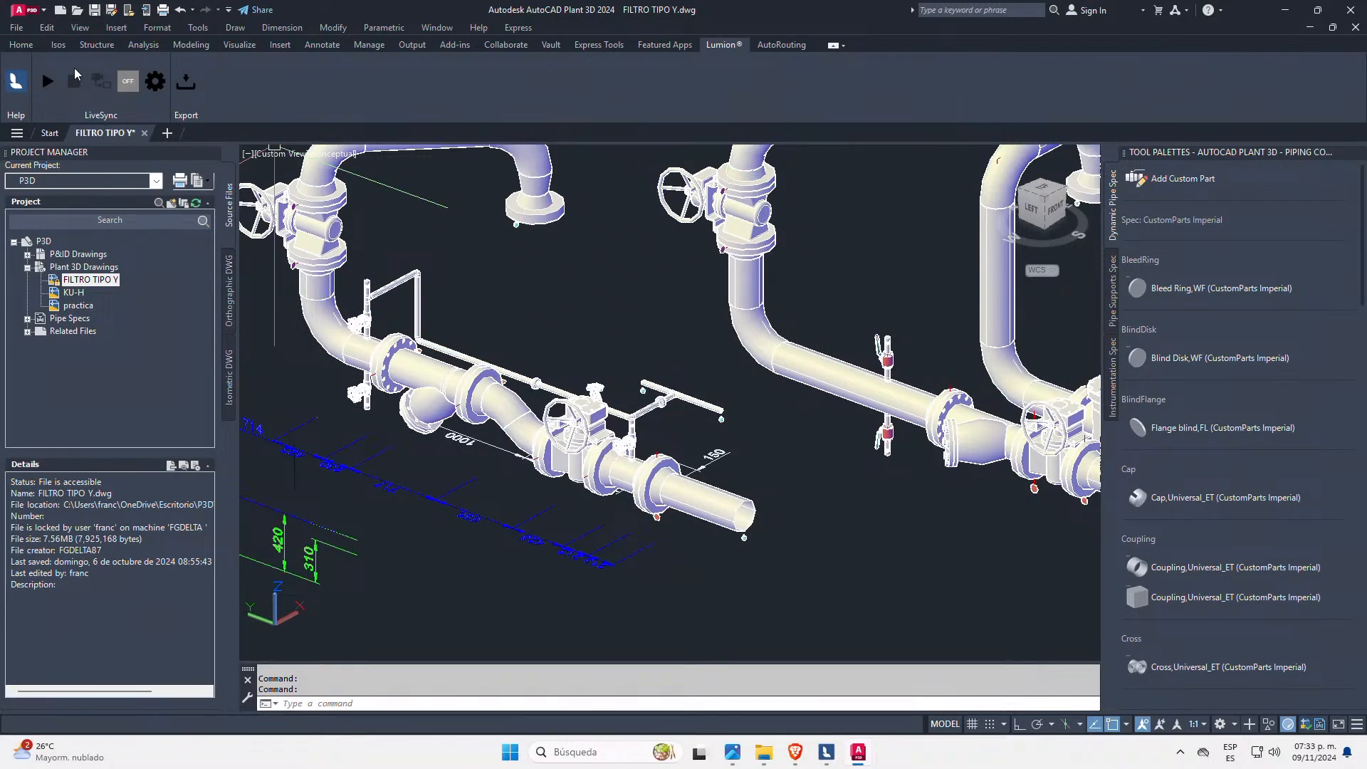
- Bring up the structural modelling tools, such as Railing, to review what the program offers besides piping
left_click(28, 45)
left_click(97, 45)
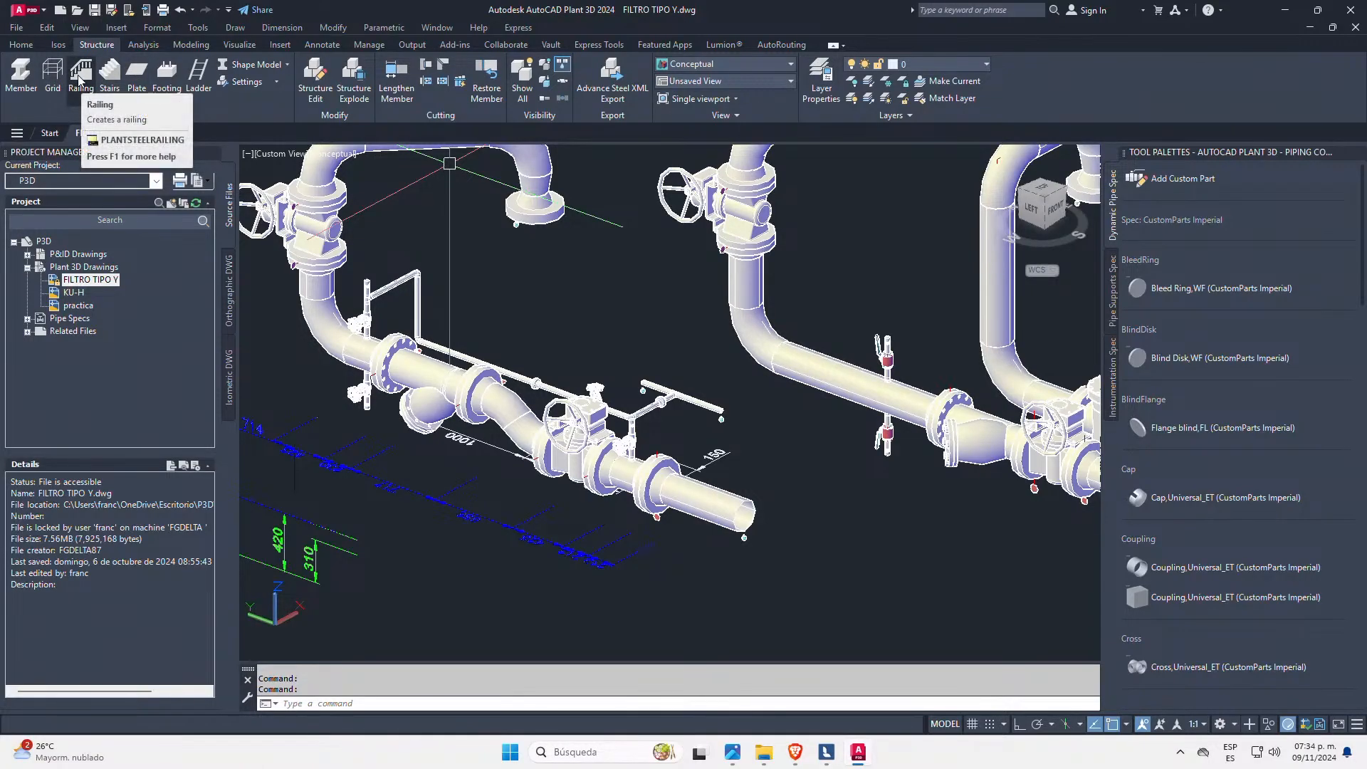
mouse_move(325, 255)
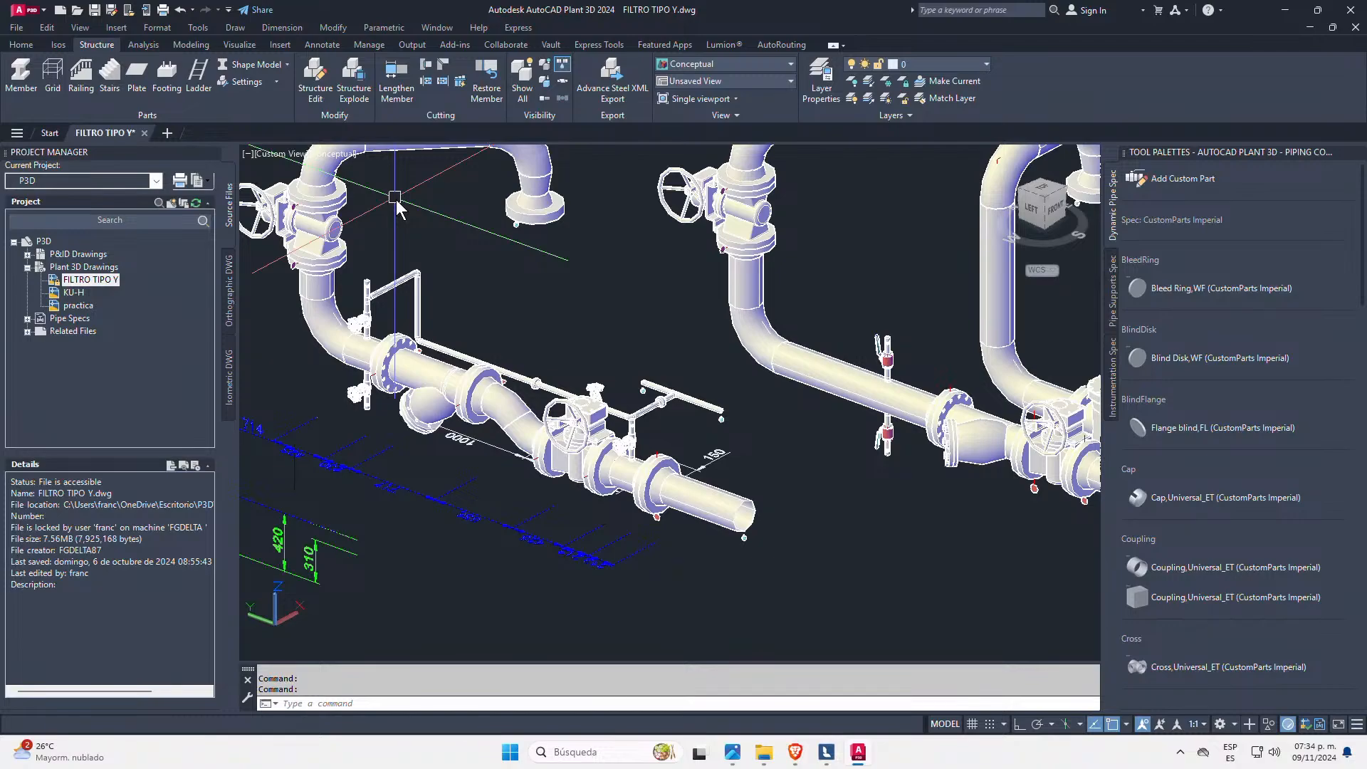
scroll(614, 335, "down", 3)
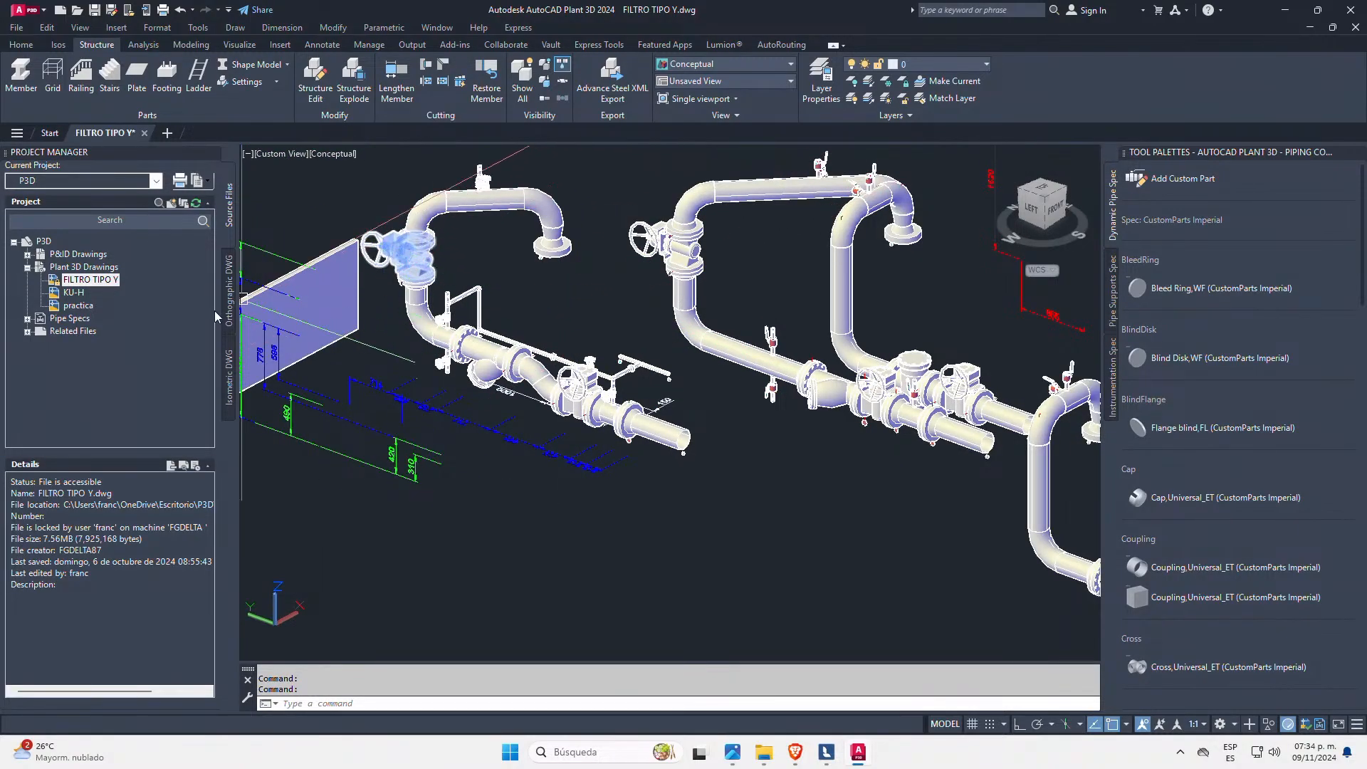
- List the project's pipe specs, make Fire Fighting Sprinklers Catalog the active spec and browse its parts
double_click(39, 318)
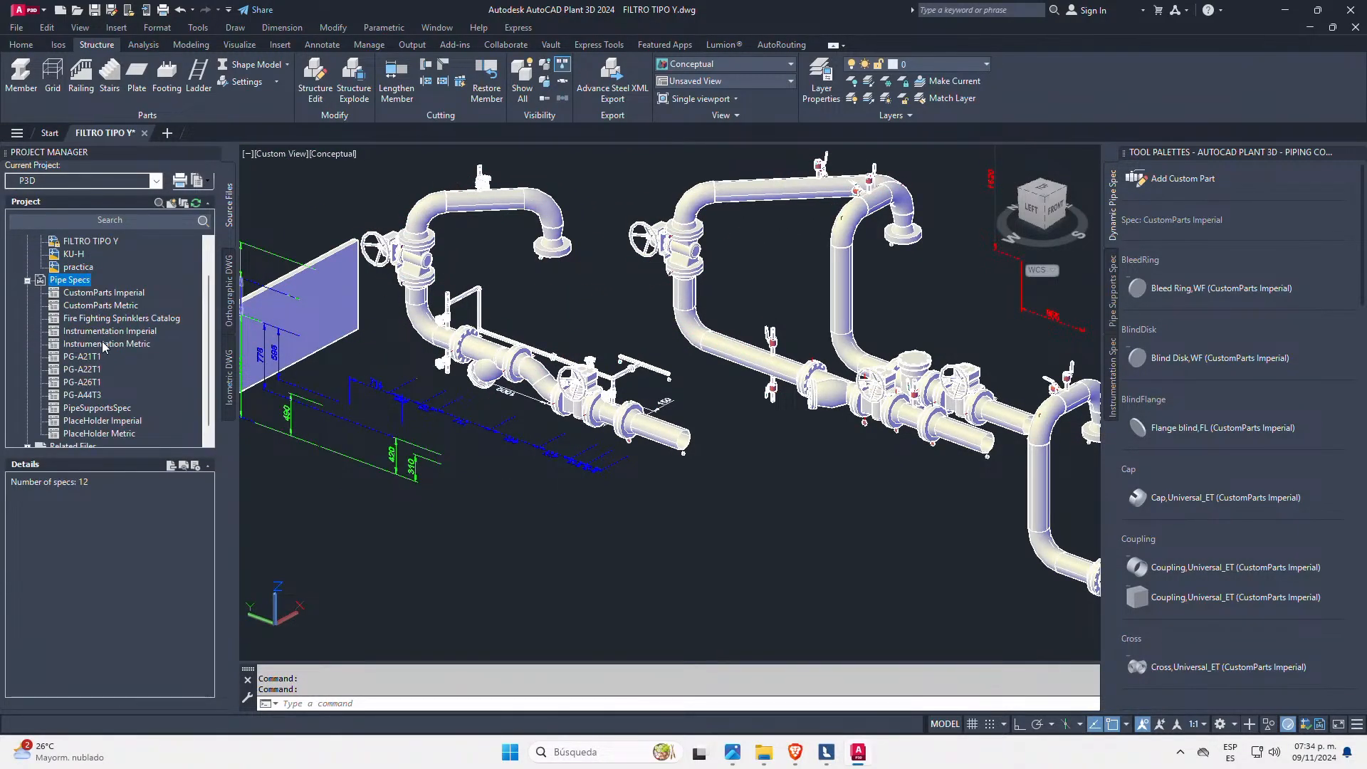
left_click(29, 45)
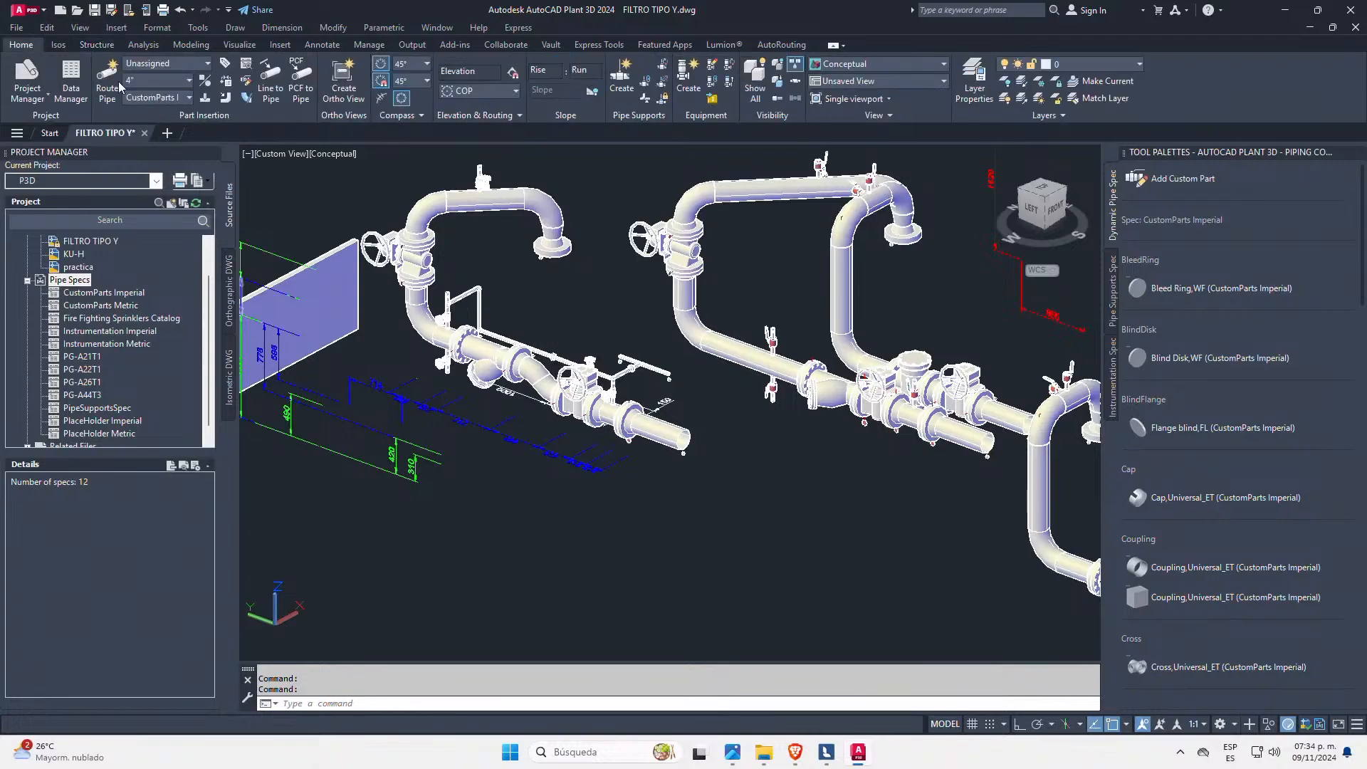
left_click(153, 97)
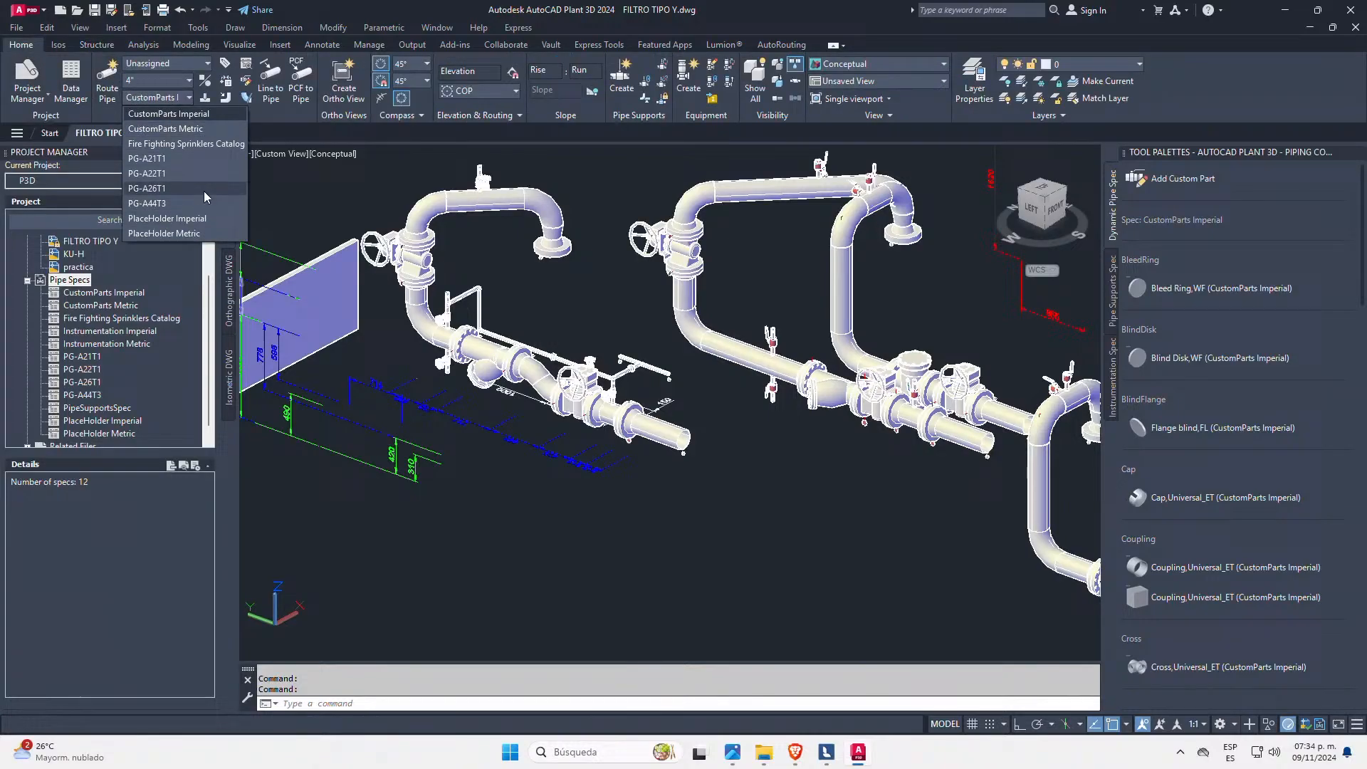
left_click(204, 144)
scroll(1156, 401, "down", 3)
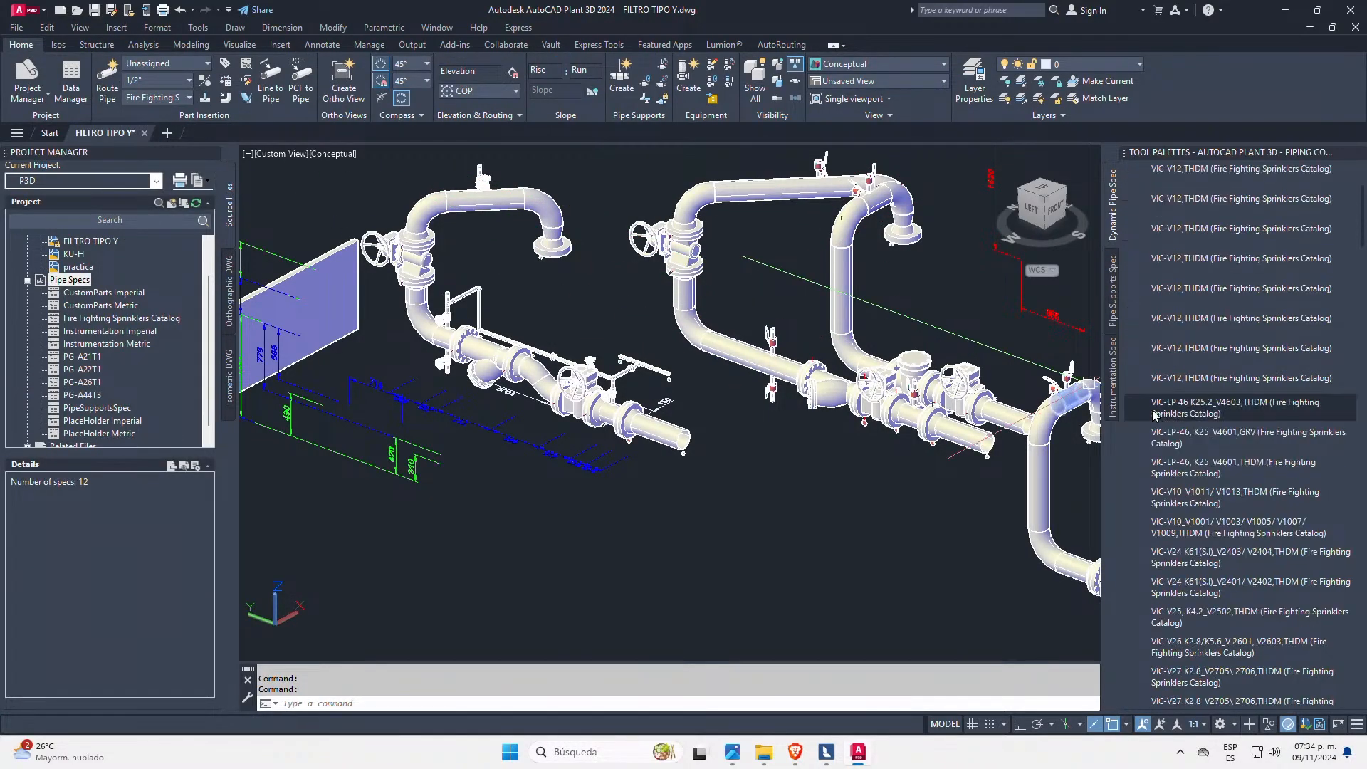
scroll(1098, 403, "up", 2)
scroll(901, 373, "down", 3)
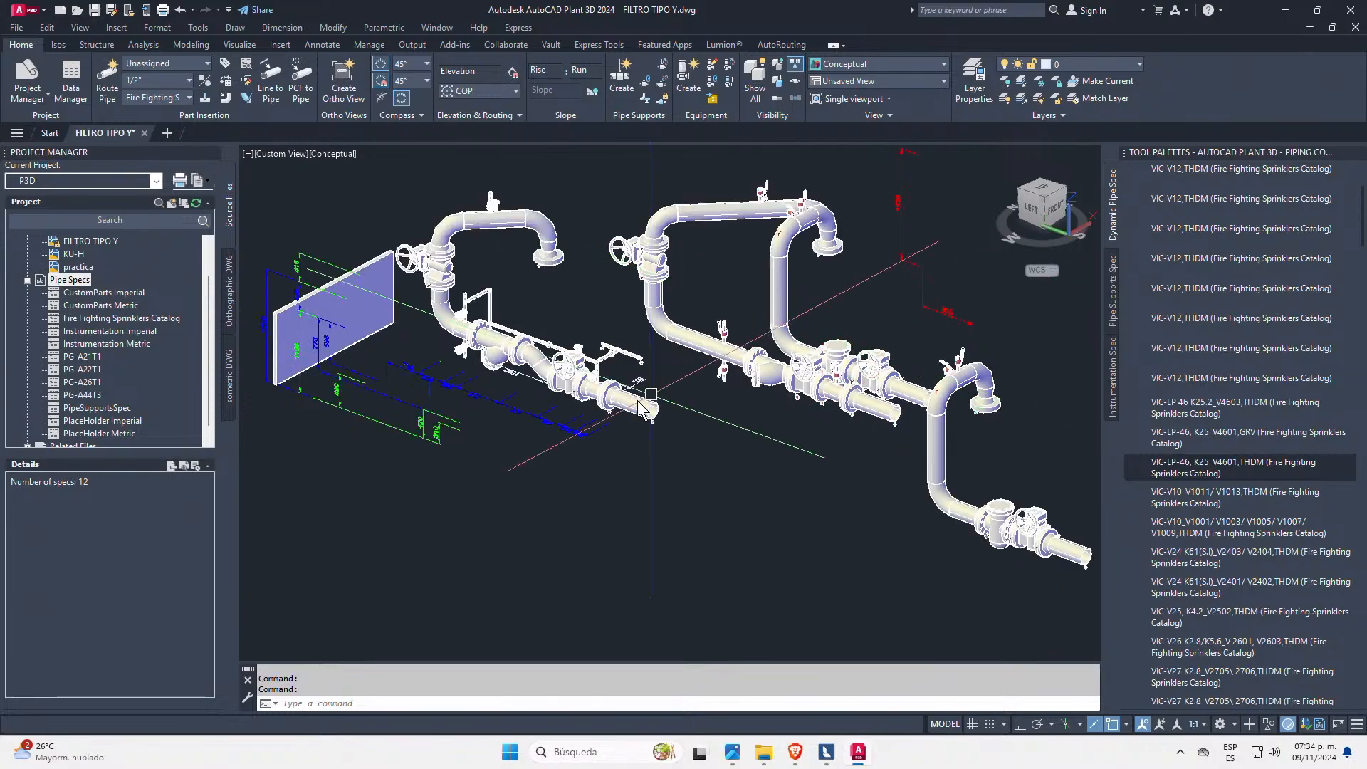
scroll(146, 344, "down", 1)
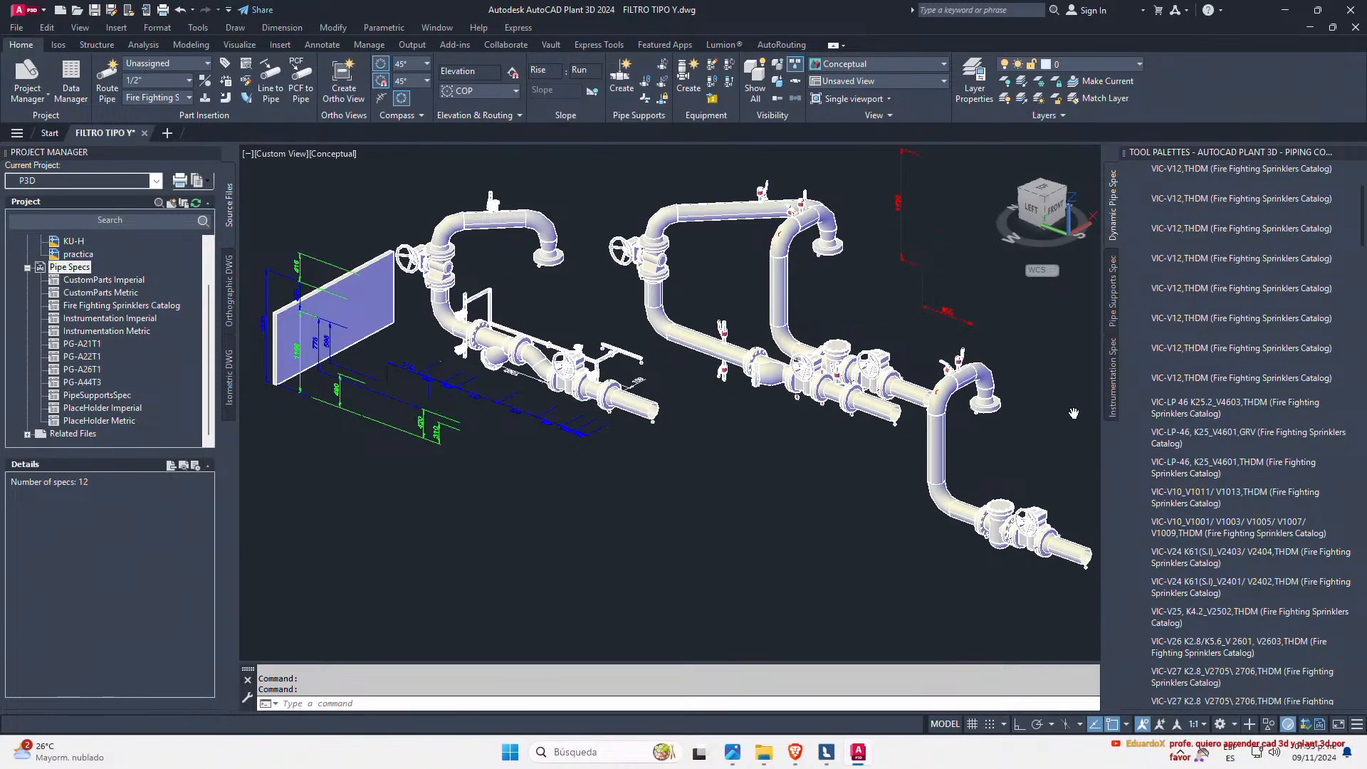
- Survey the whole piping model and inspect the handwheel valve and elbows beside the wall panel up close
key("Escape")
key("Escape")
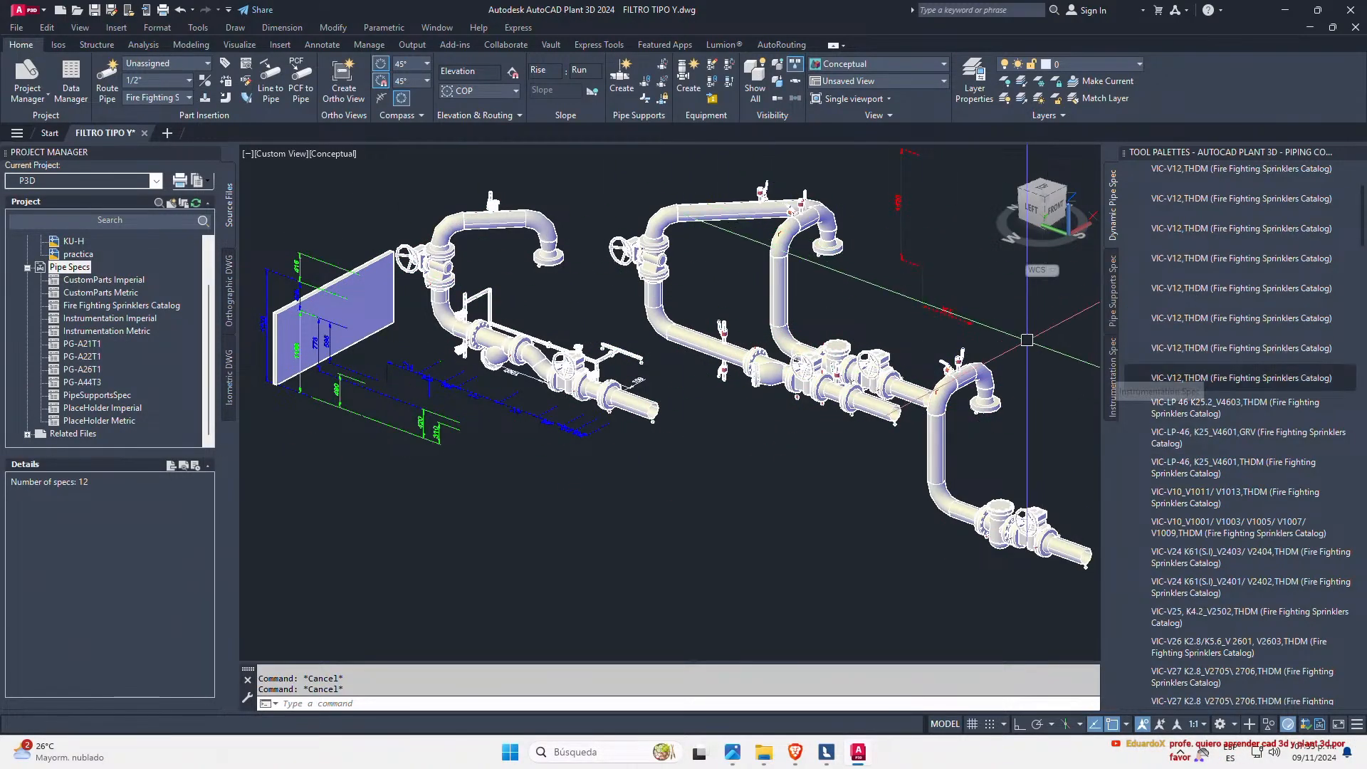
scroll(577, 338, "down", 4)
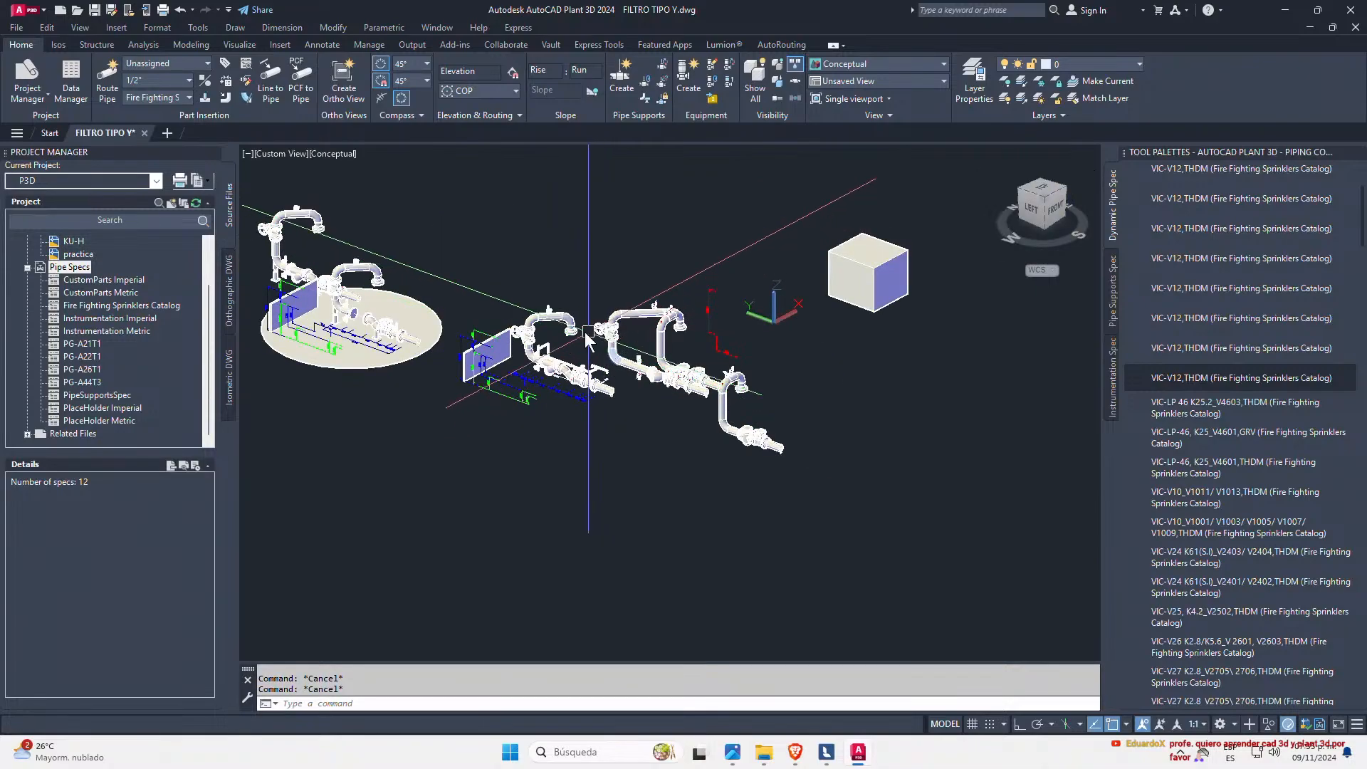
scroll(559, 326, "up", 5)
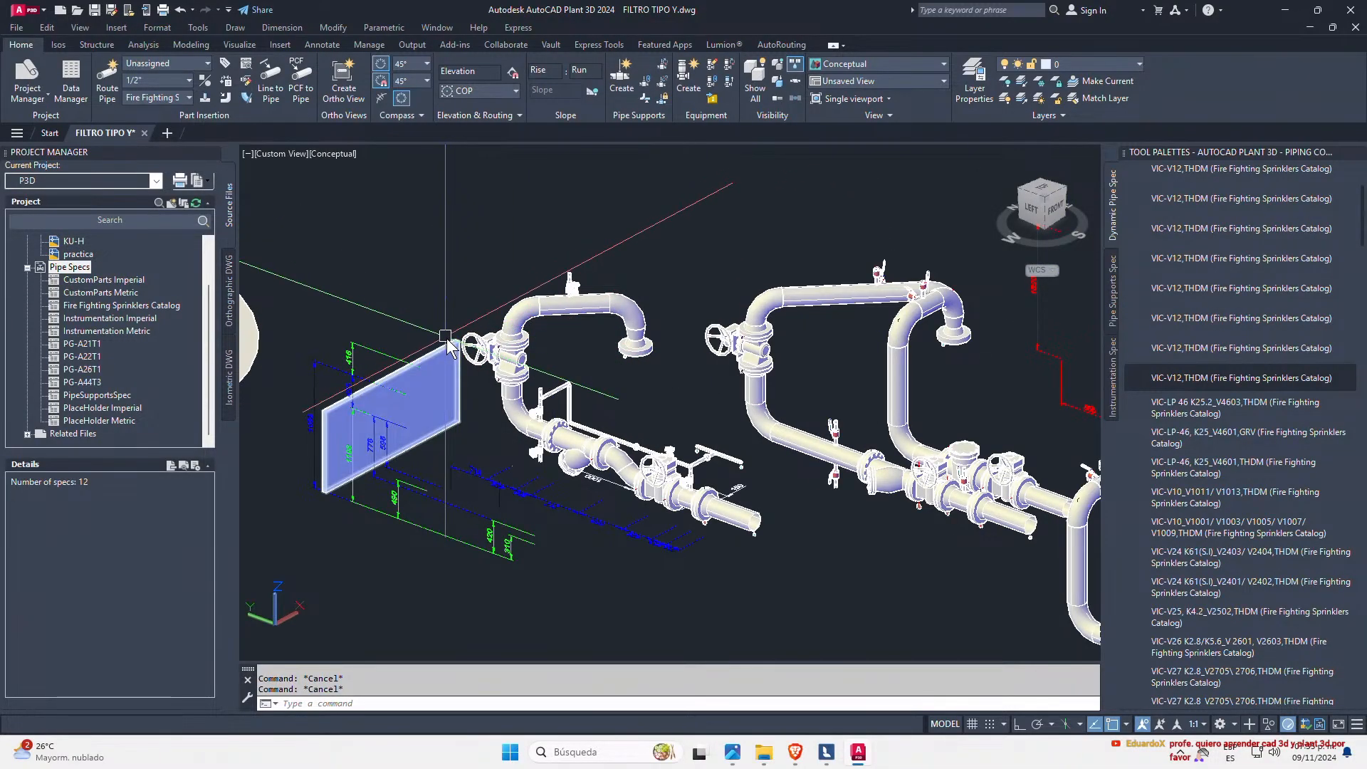
scroll(502, 335, "up", 5)
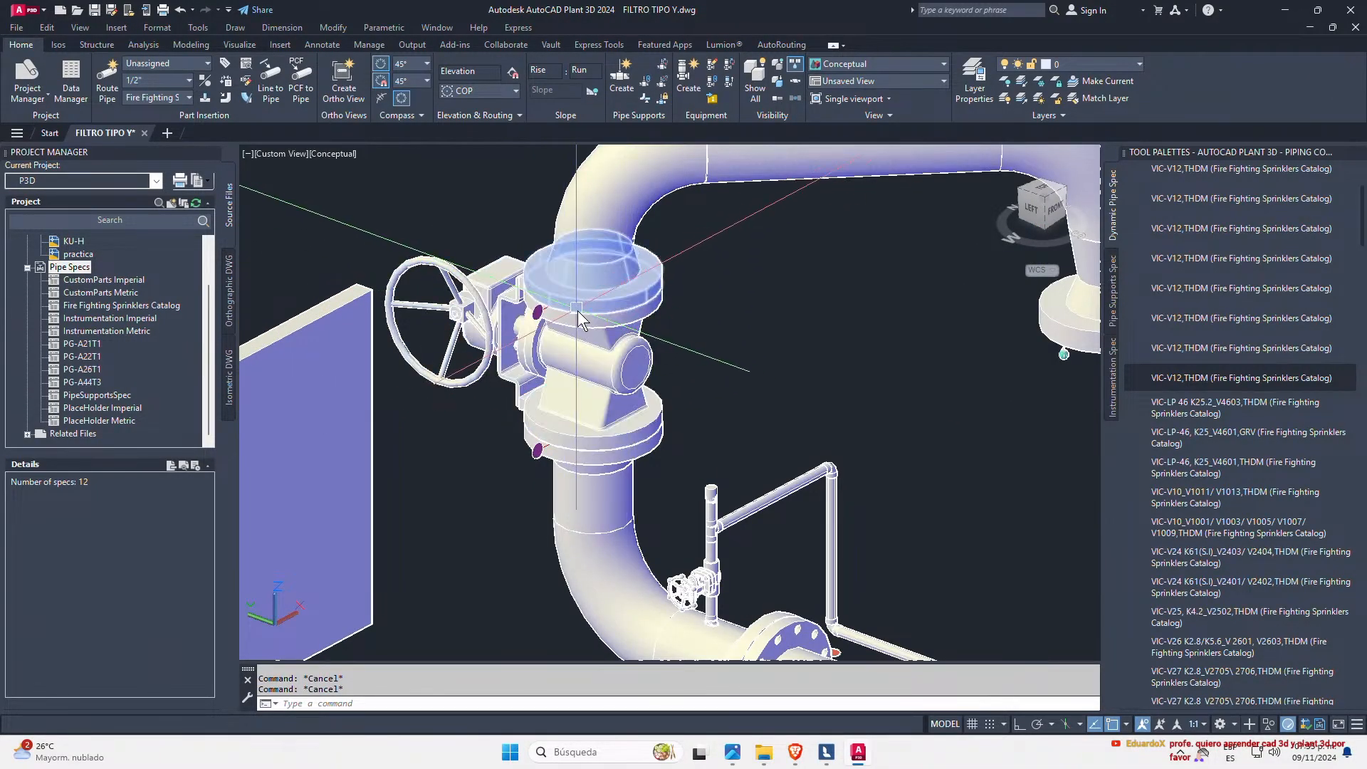
scroll(578, 310, "down", 3)
scroll(577, 318, "up", 2)
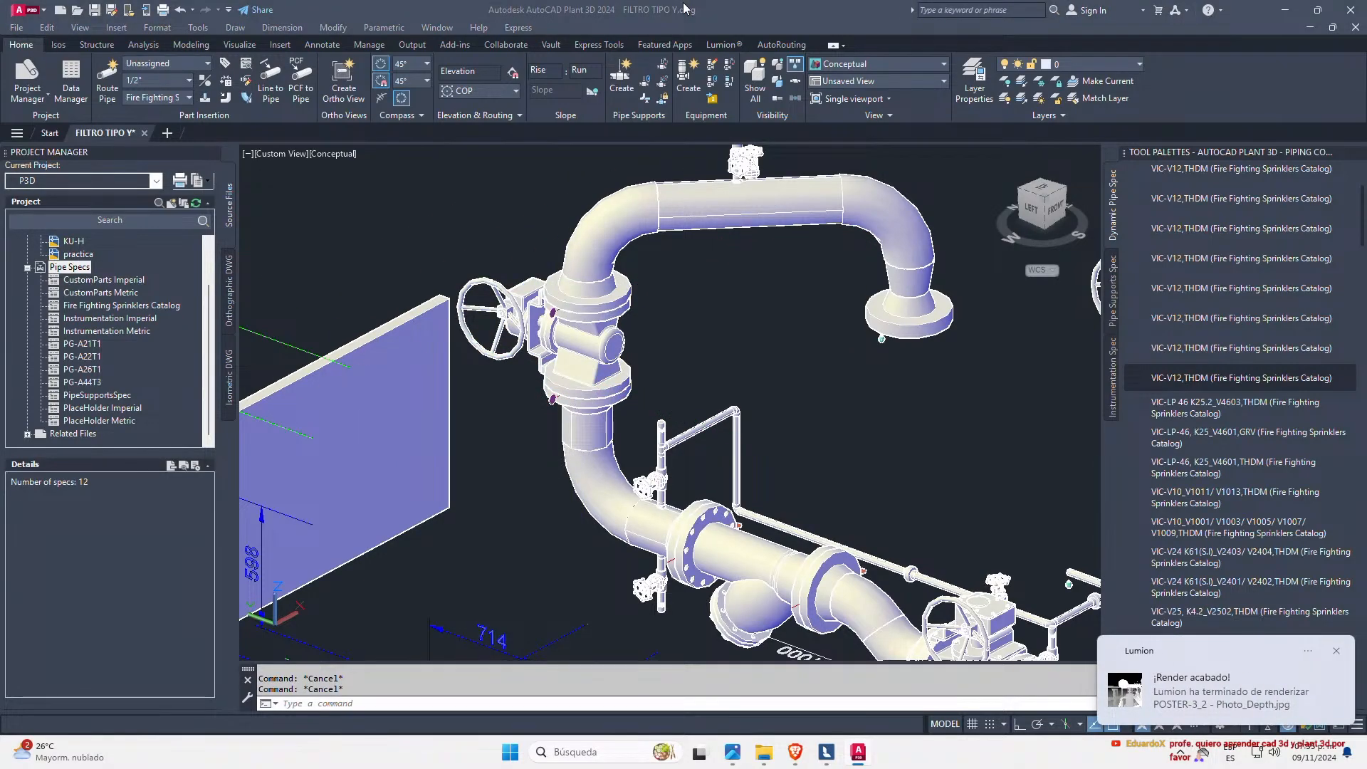
- Open the finished POSTER-3_2 - Photo render from the TIKTOK output folder, inspect the valve platform in detail and close it
left_click(1224, 655)
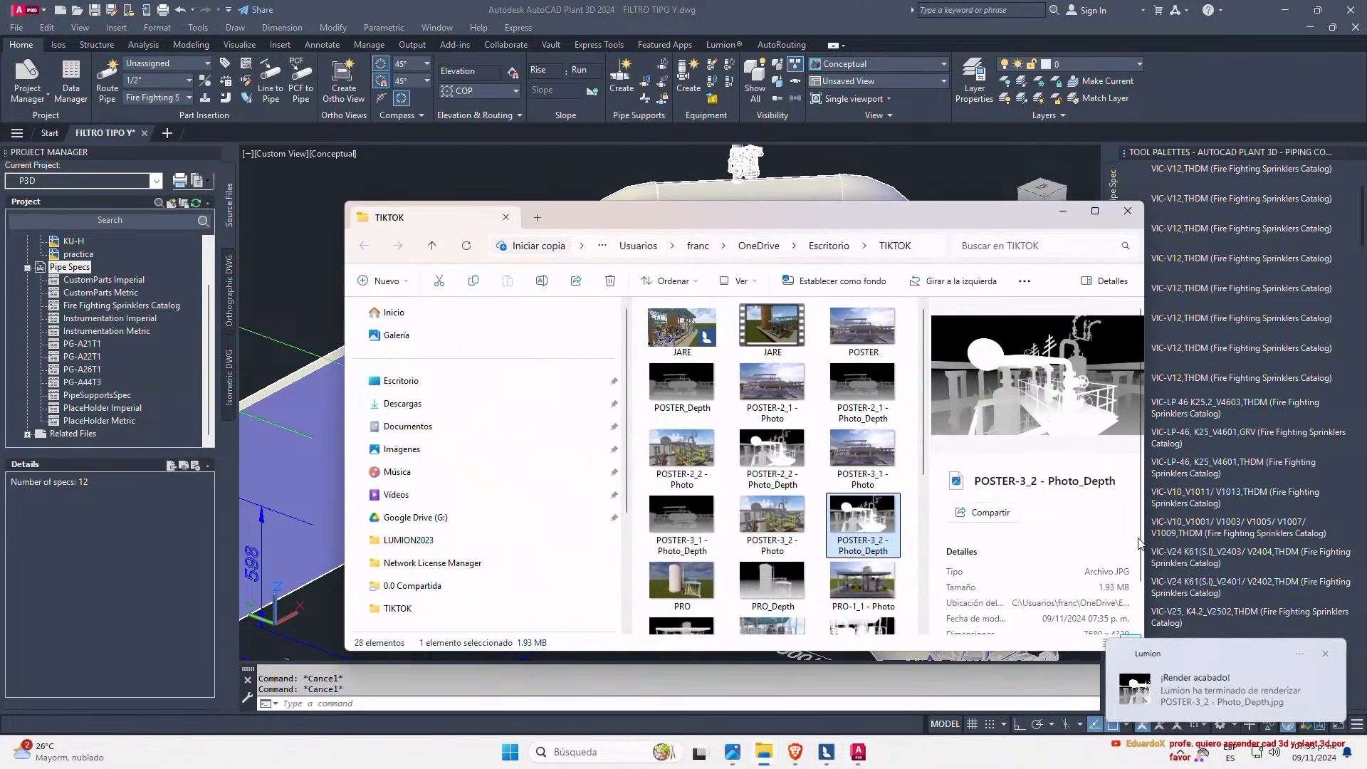
scroll(815, 553, "down", 3)
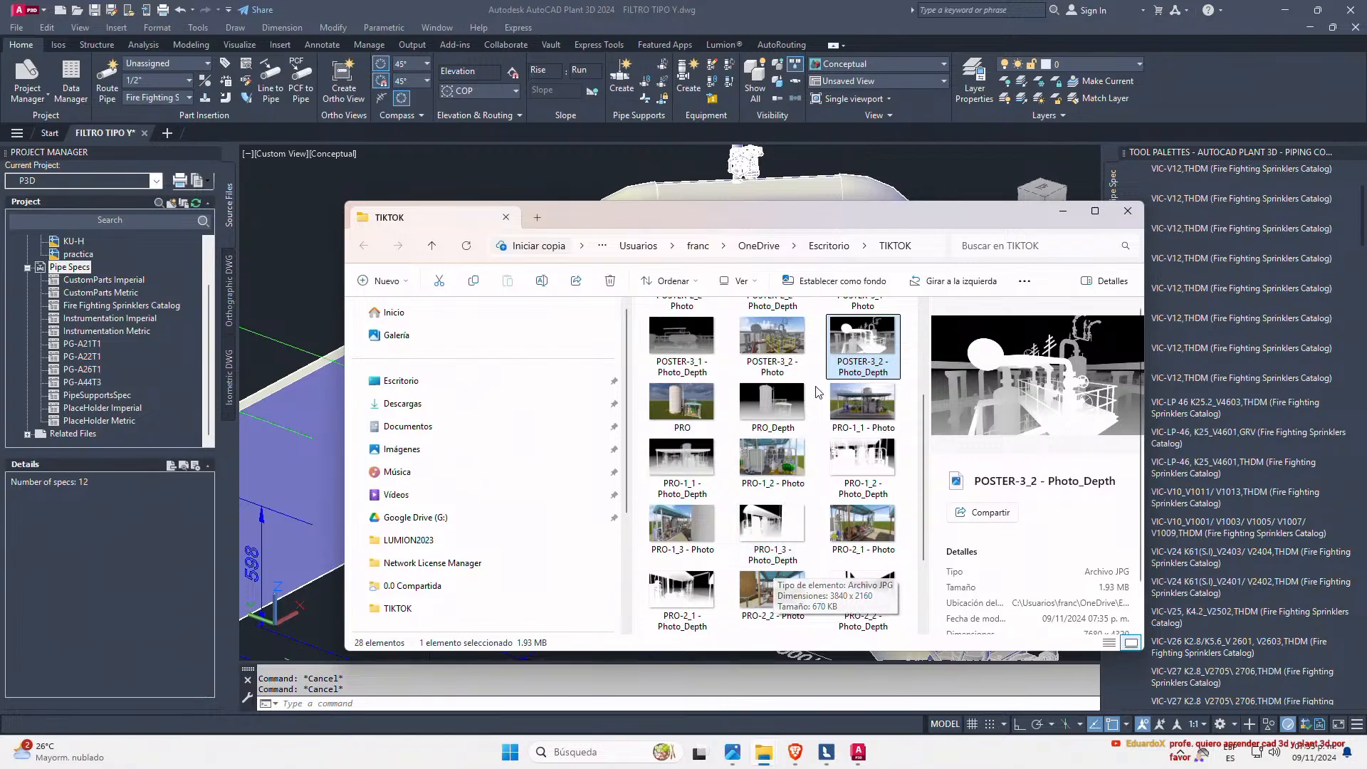
double_click(772, 334)
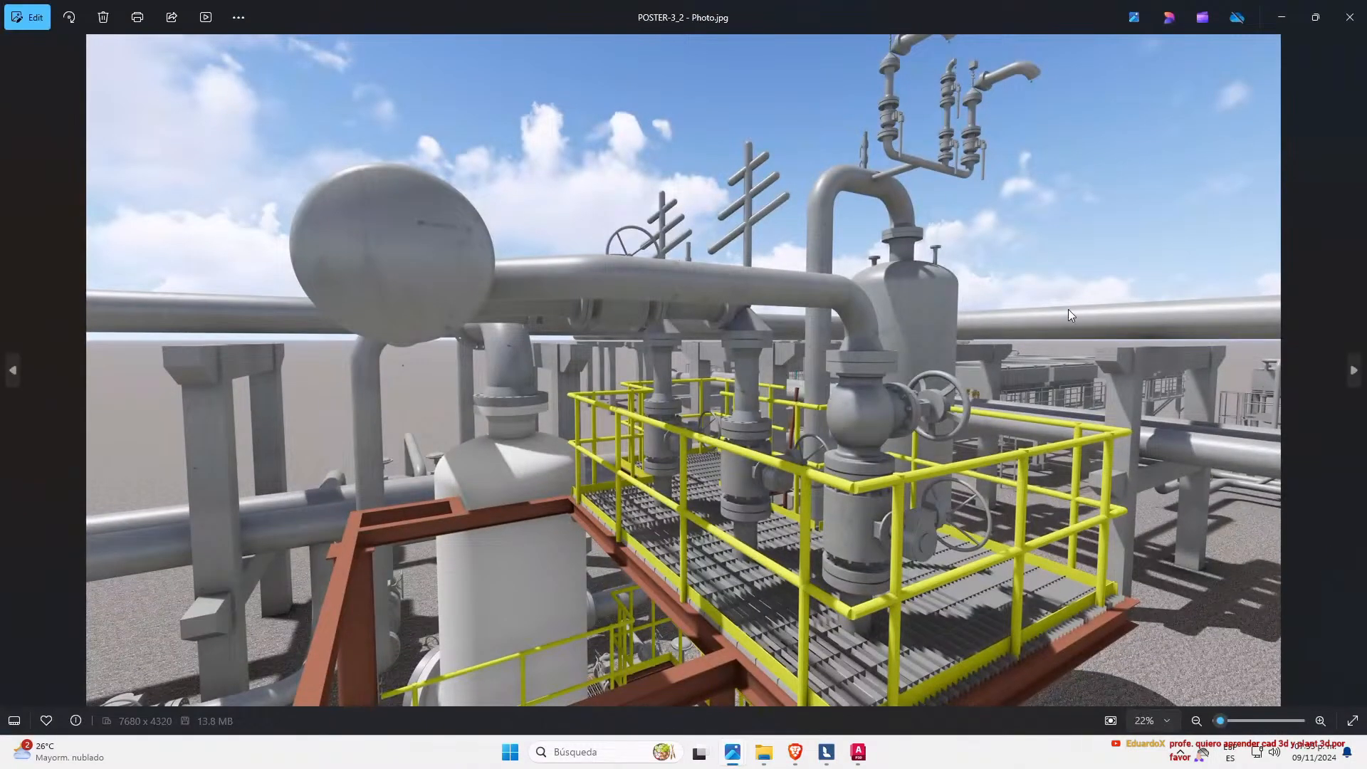
scroll(800, 541, "up", 3)
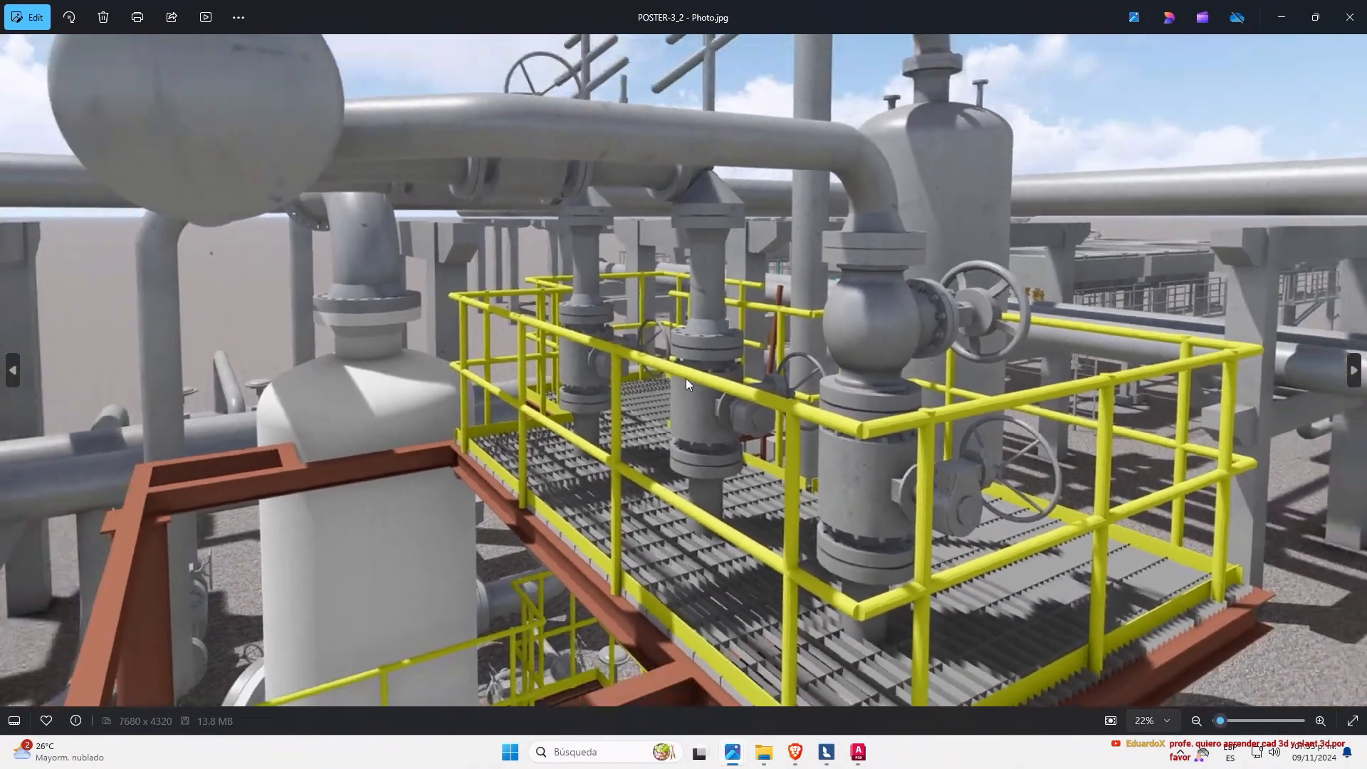
scroll(686, 378, "down", 5)
left_click(1350, 17)
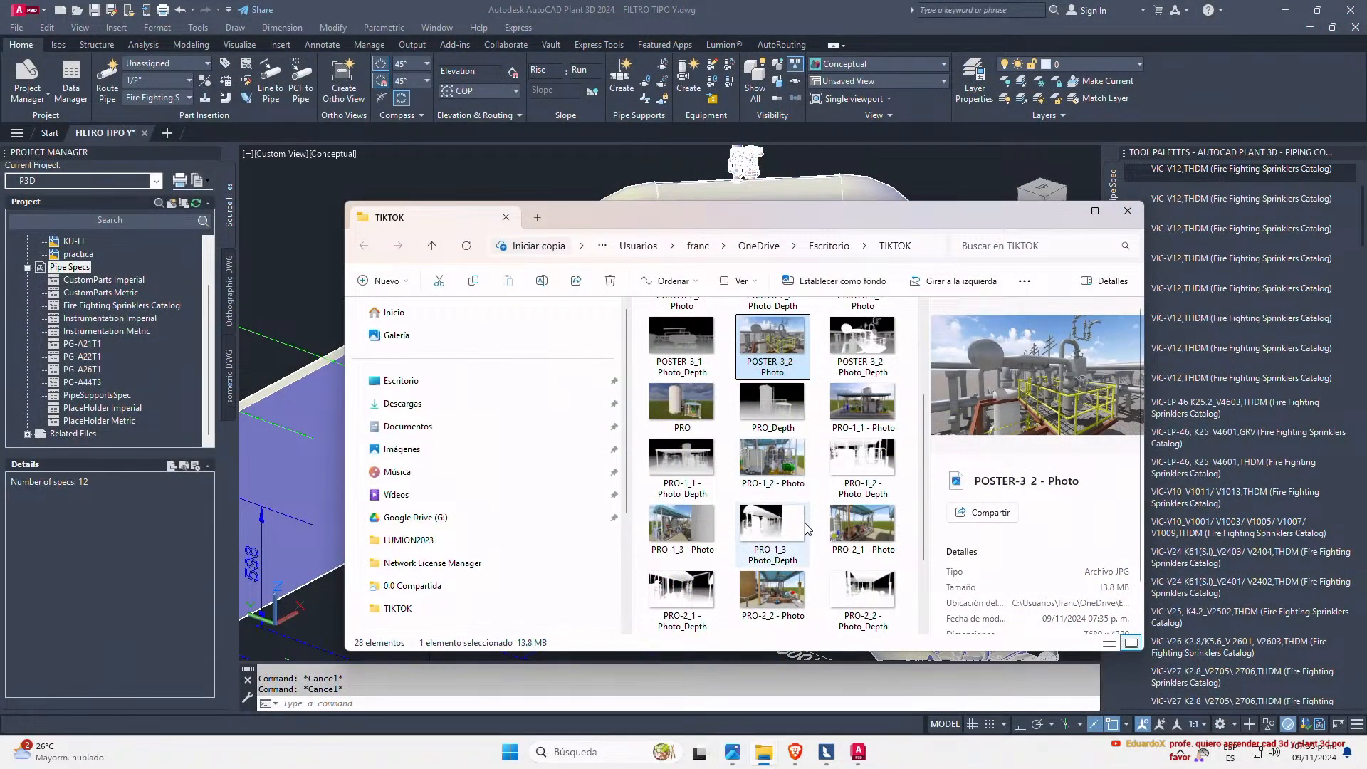
- Look through the POSTER and PRO render files in the TIKTOK folder and enlarge its window to show them all
scroll(806, 527, "down", 2)
scroll(812, 536, "up", 5)
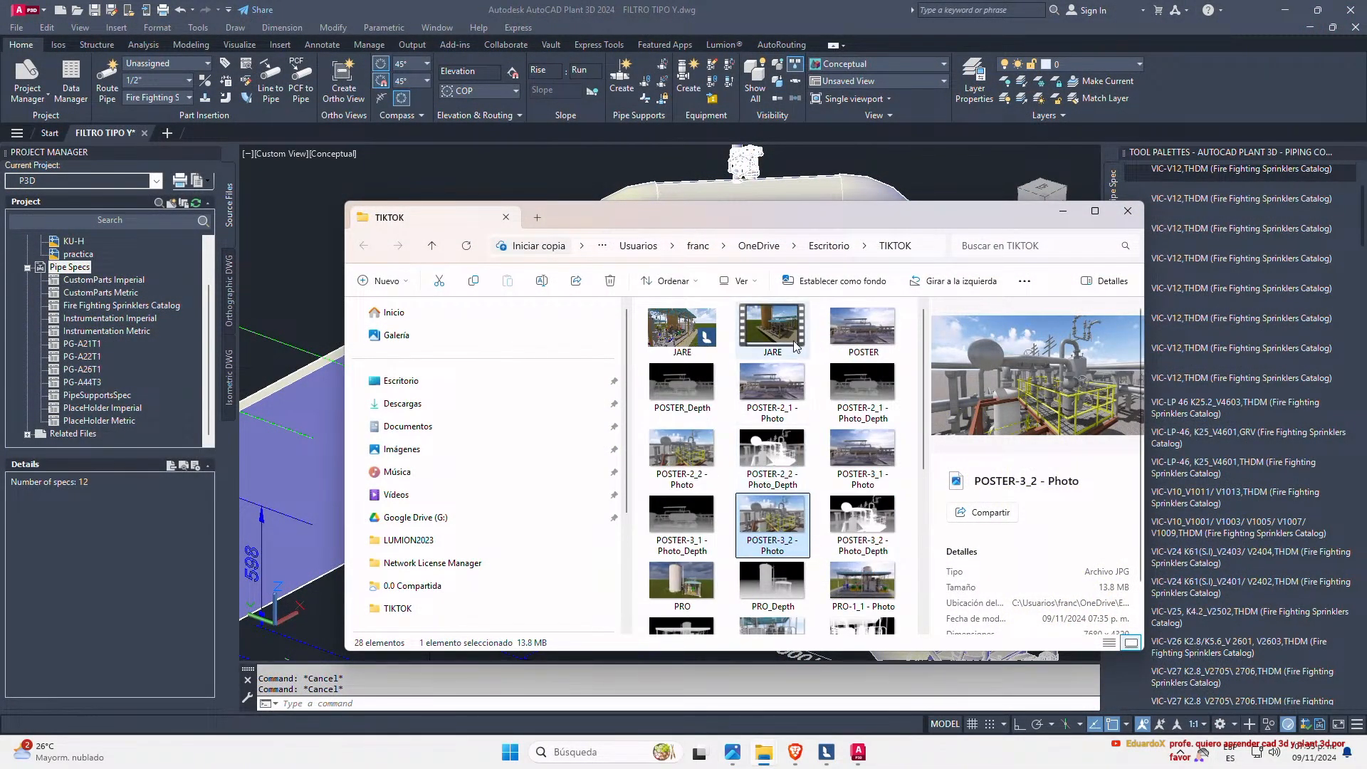
scroll(841, 413, "down", 3)
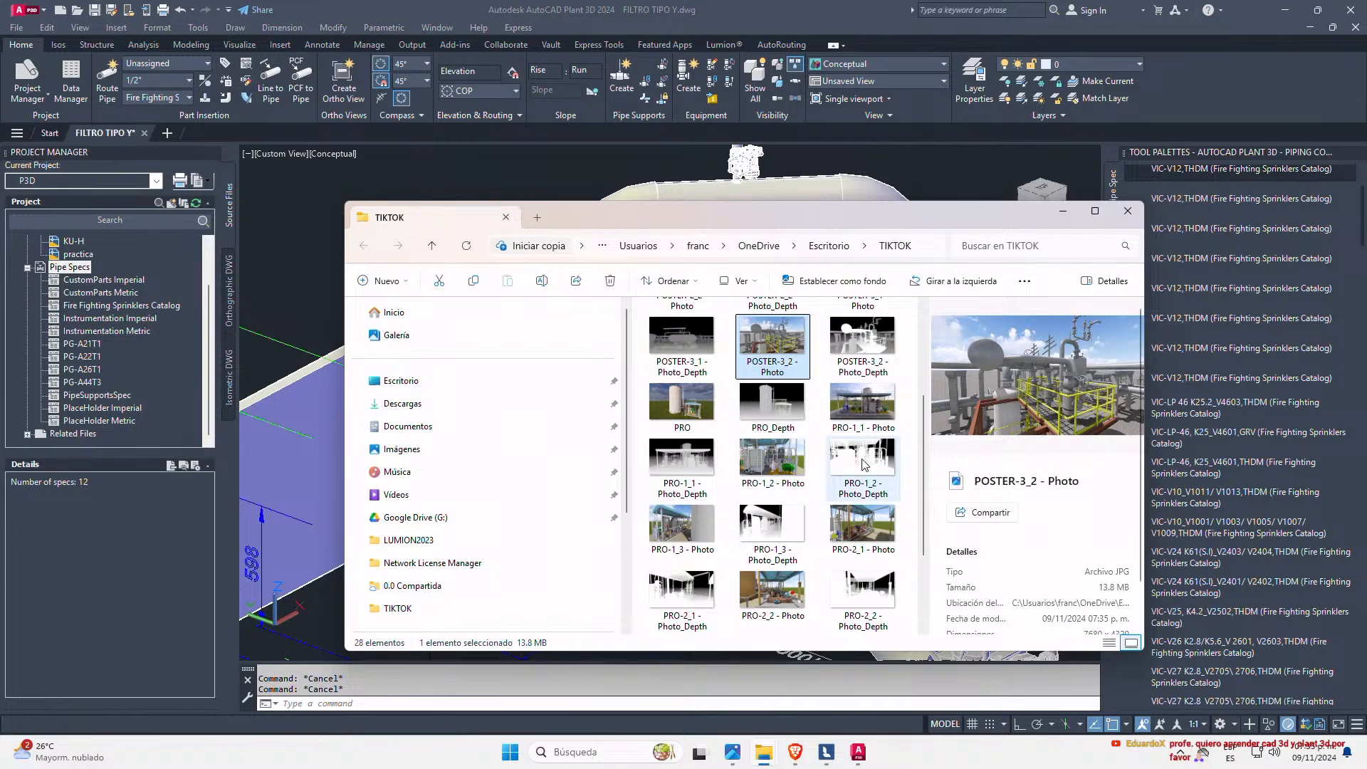
scroll(754, 530, "down", 2)
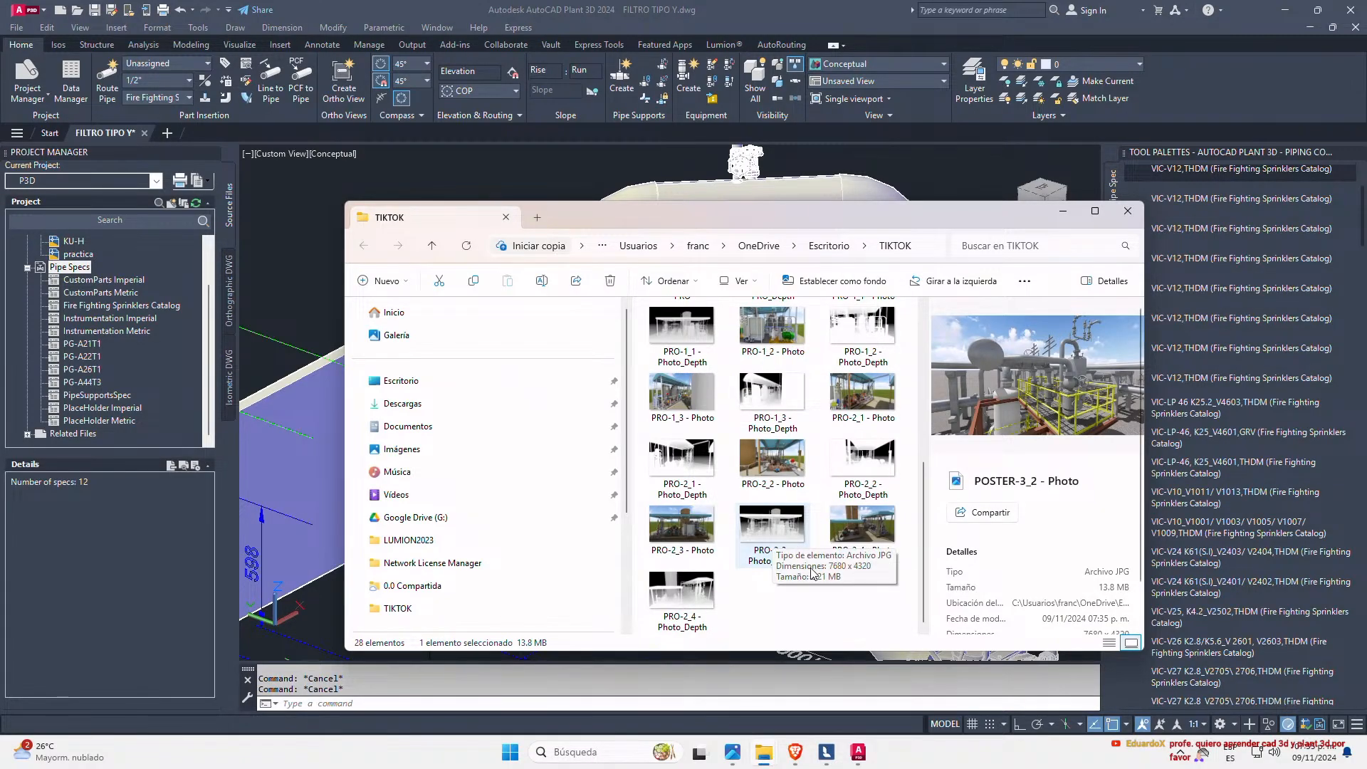
left_click(1095, 211)
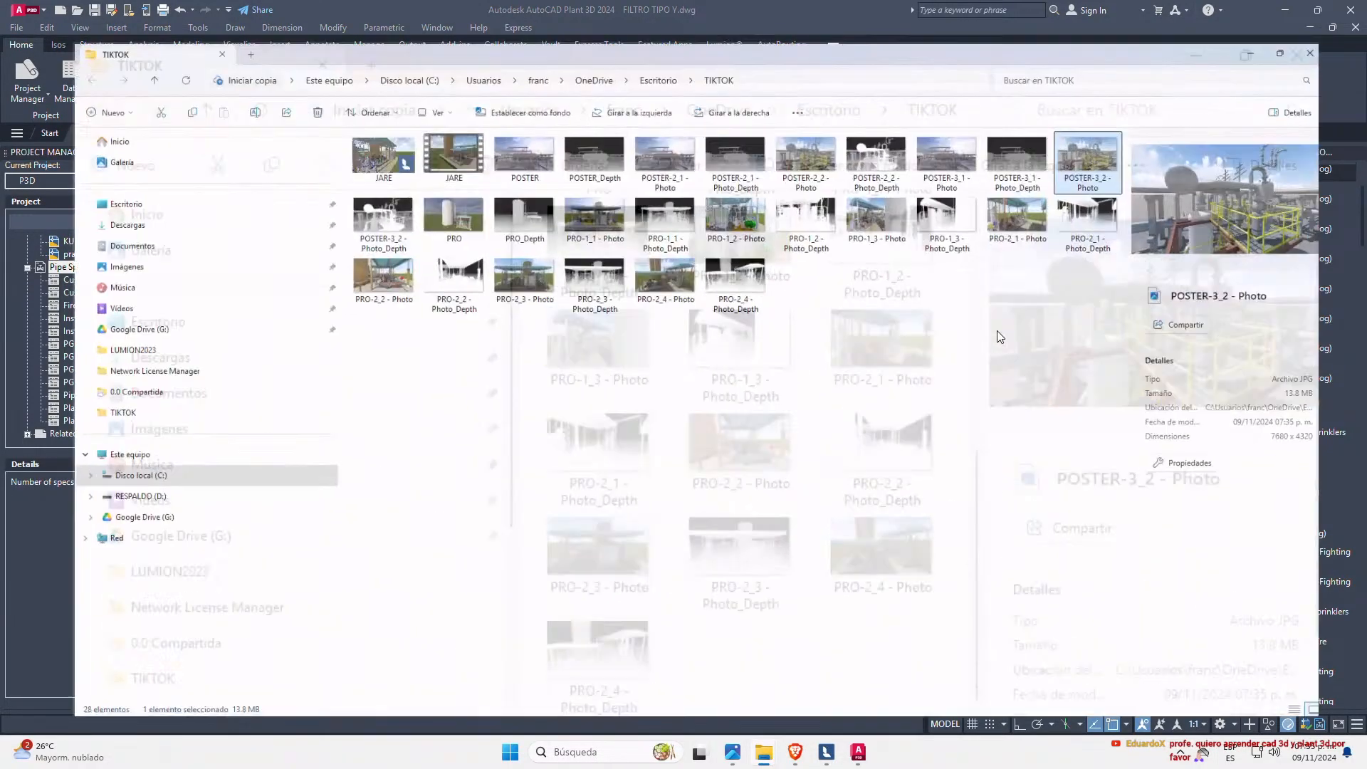
- Browse the JARE and POSTER render files in the TIKTOK folder up to POSTER-3_2 - Photo
left_click(359, 125)
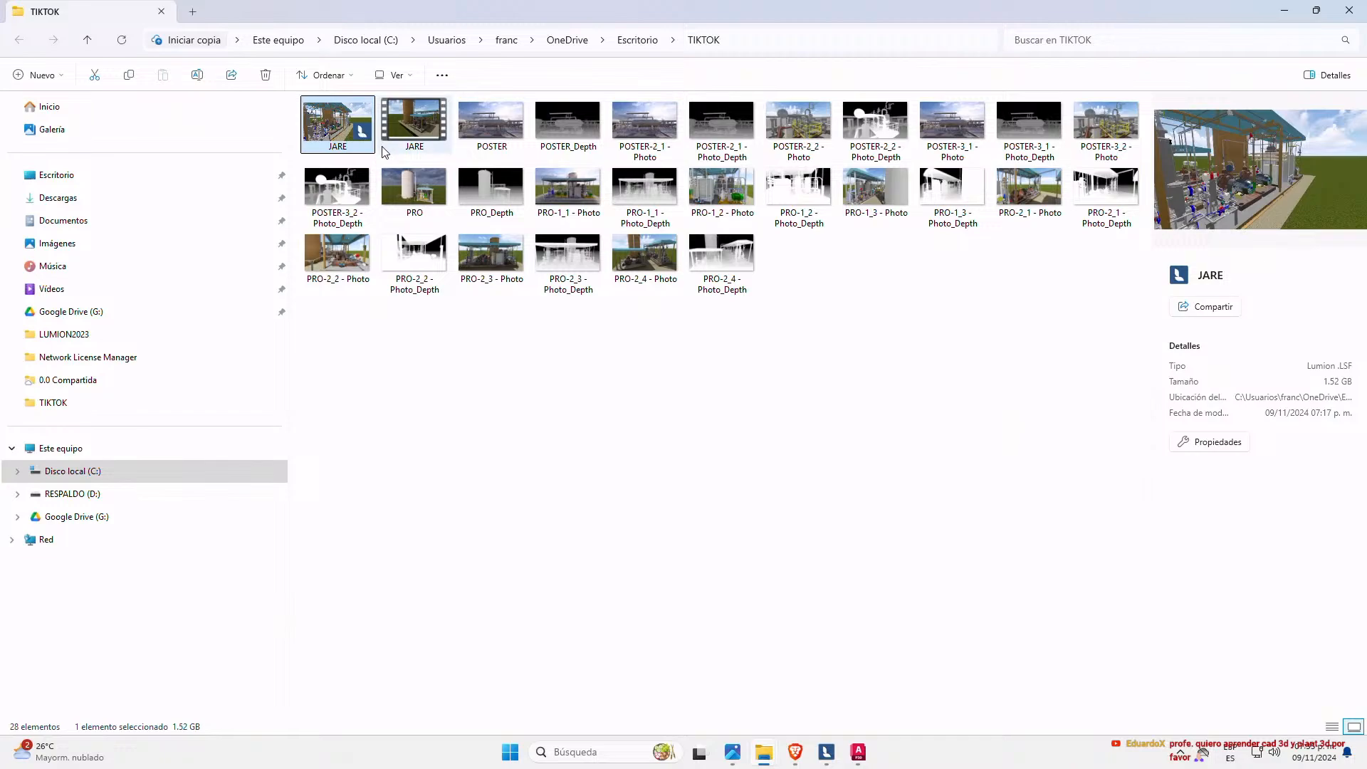
key("Right")
key("Right")
key("Right")
key("Right")
key("Right")
key("Right")
key("Right")
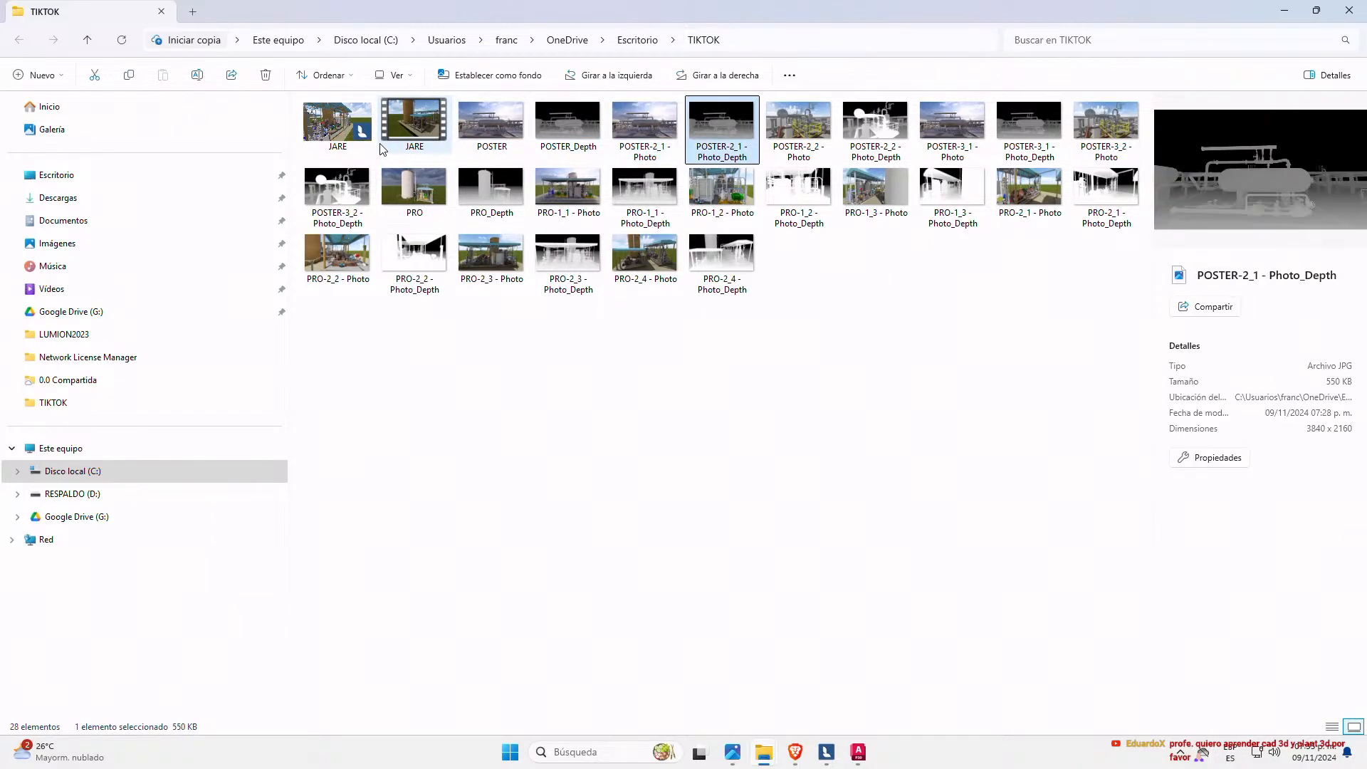
key("Right")
key("Right")
key("Right")
key("Right")
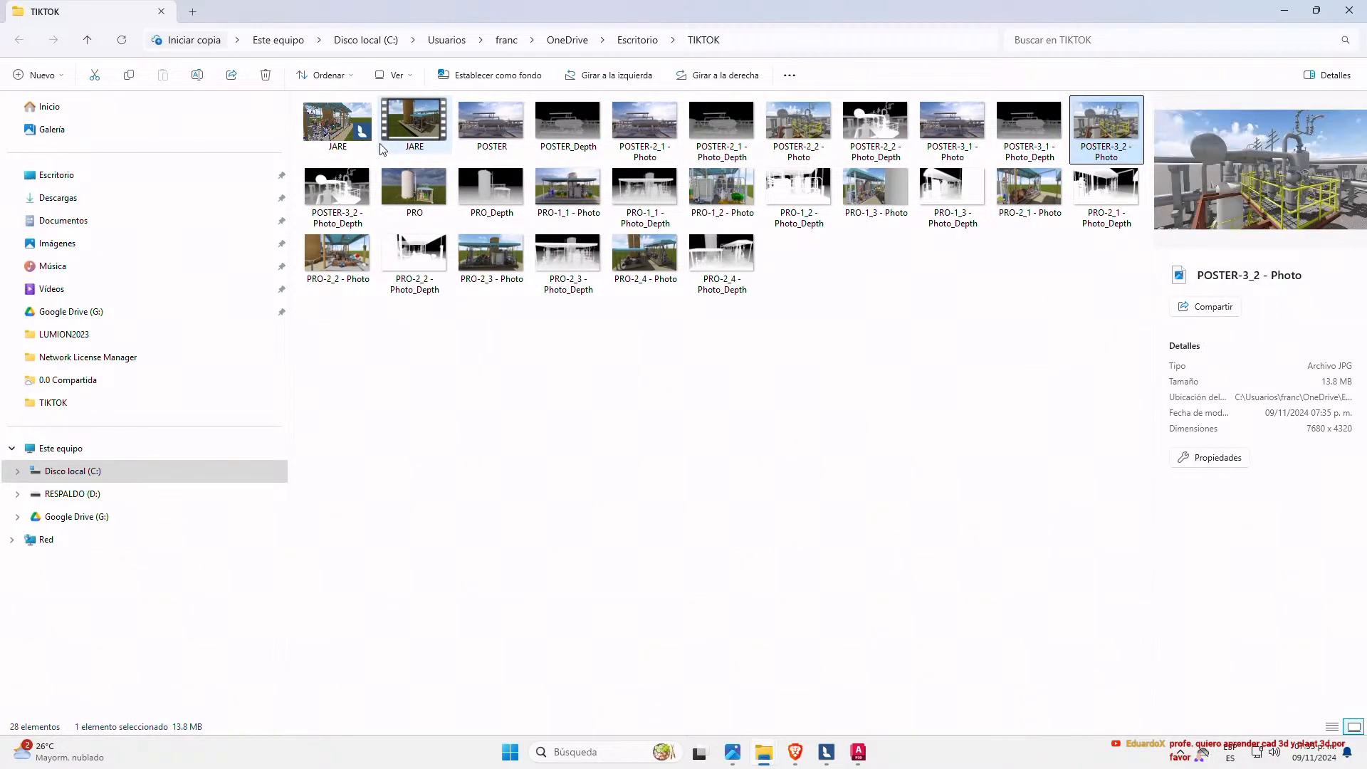
- Preview the PRO renders and their depth maps through PRO-2_4 - Photo_Depth, and close the TIKTOK folder
key("Down")
key("Right")
key("Up")
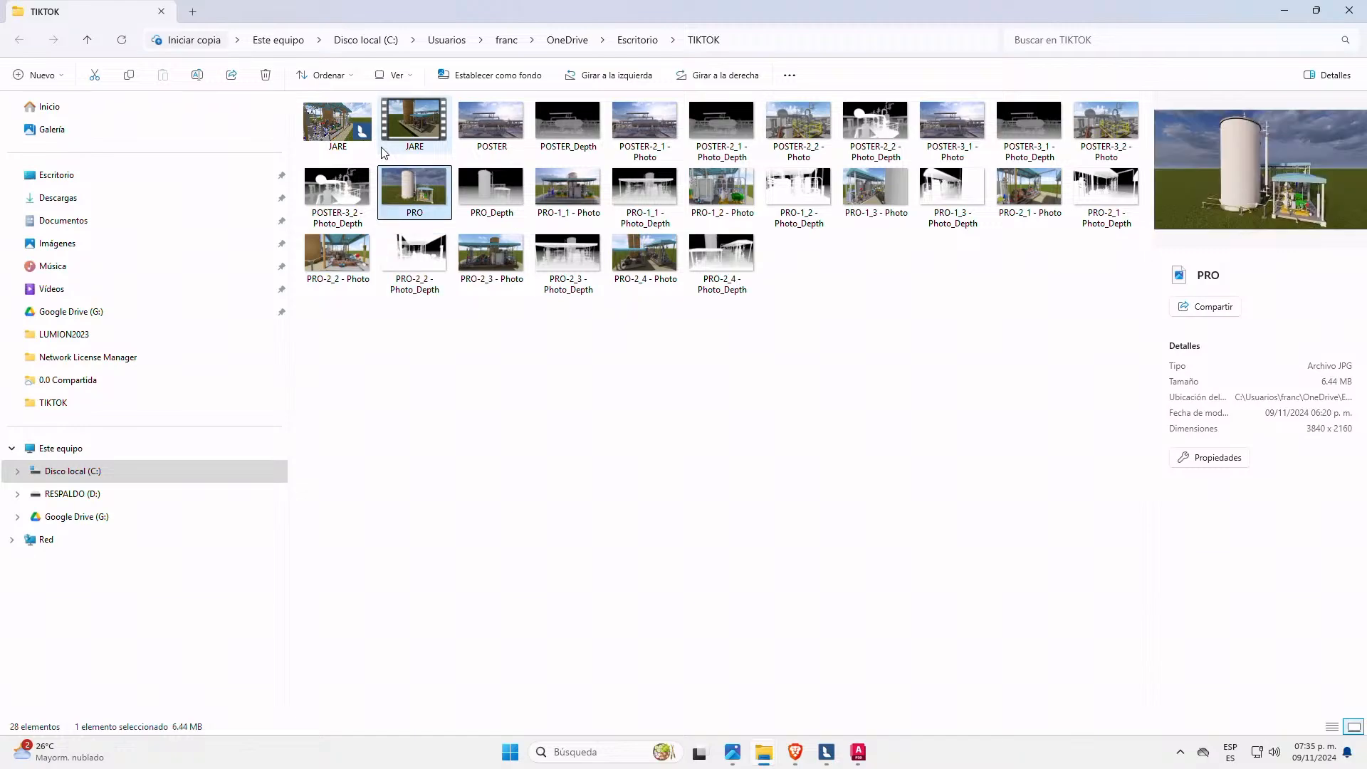
key("Right")
key("Right")
key("Right")
key("Right")
key("Right")
key("Right")
key("Right")
key("Right")
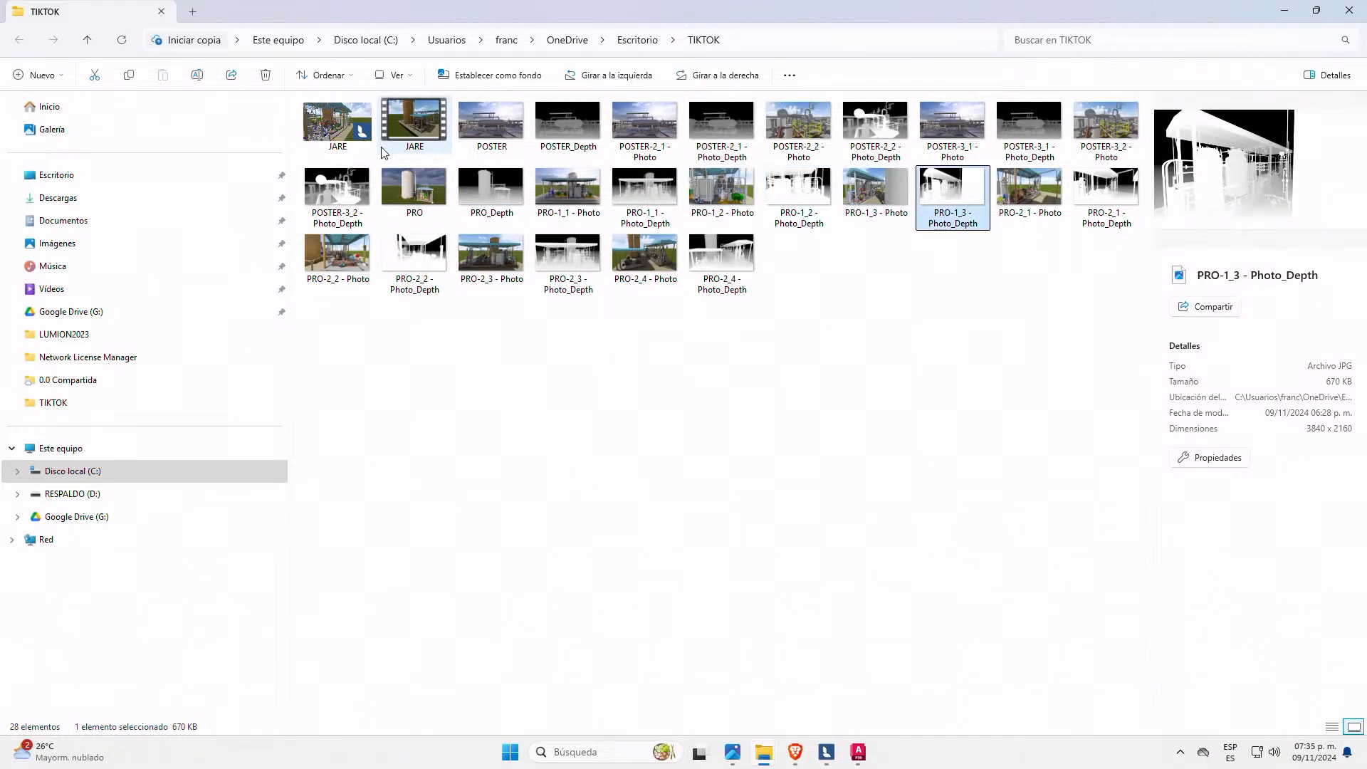
key("Right")
key("Right")
key("Right")
key("Right")
key("Right")
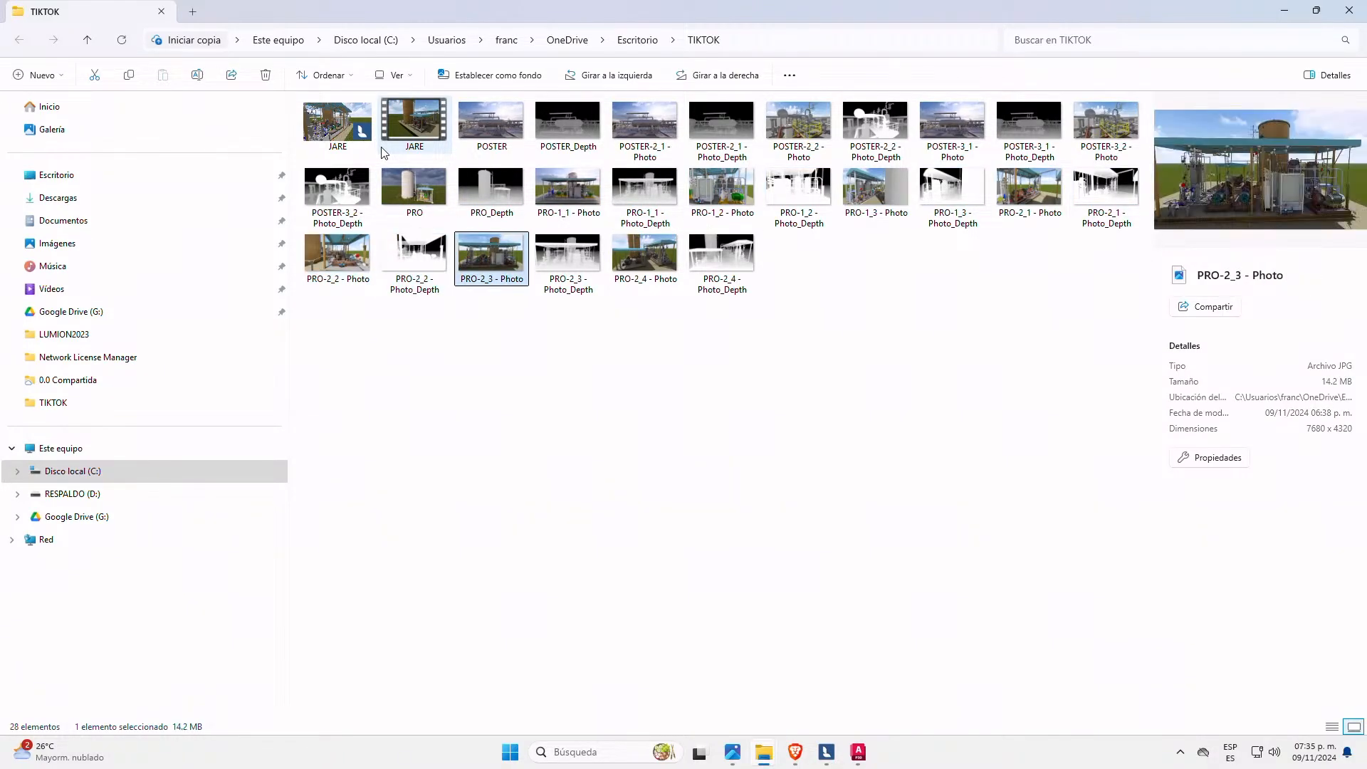
key("Right")
key("Right")
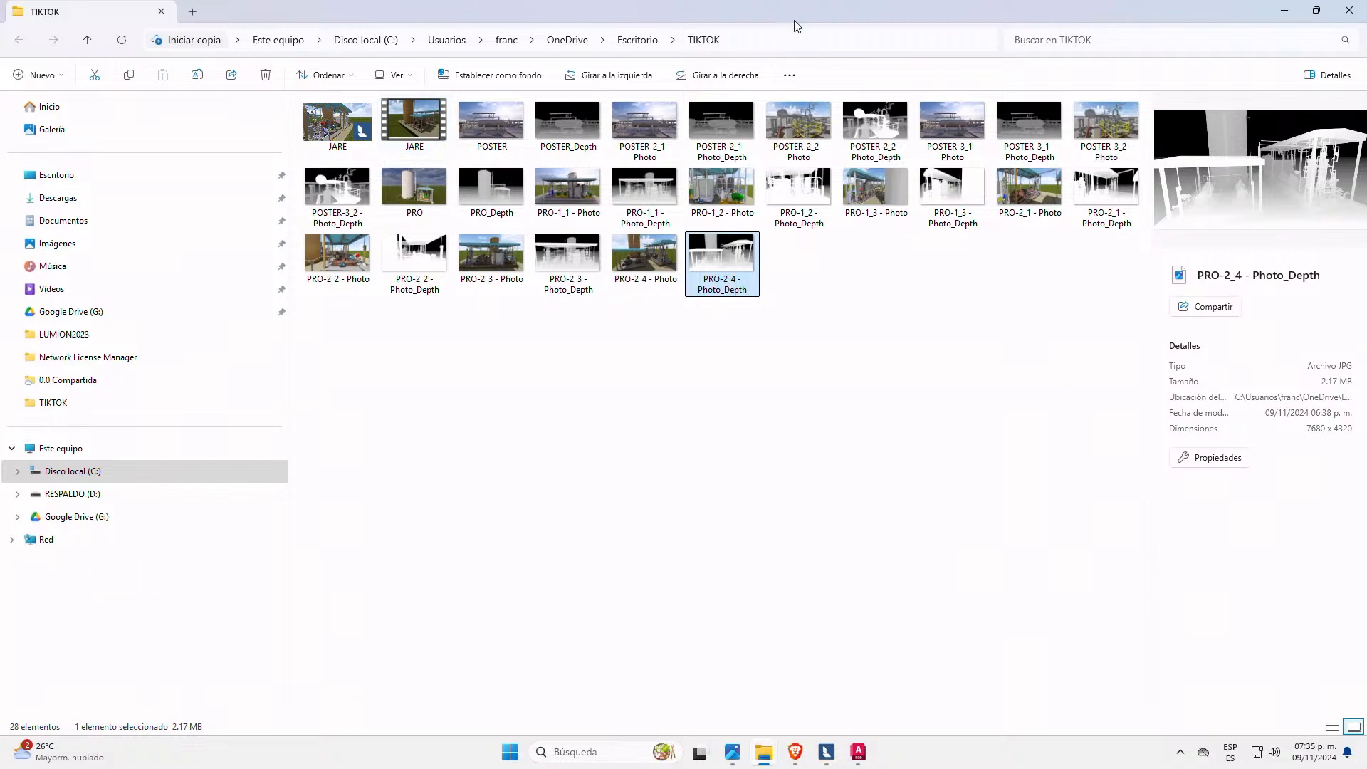
left_click(1349, 11)
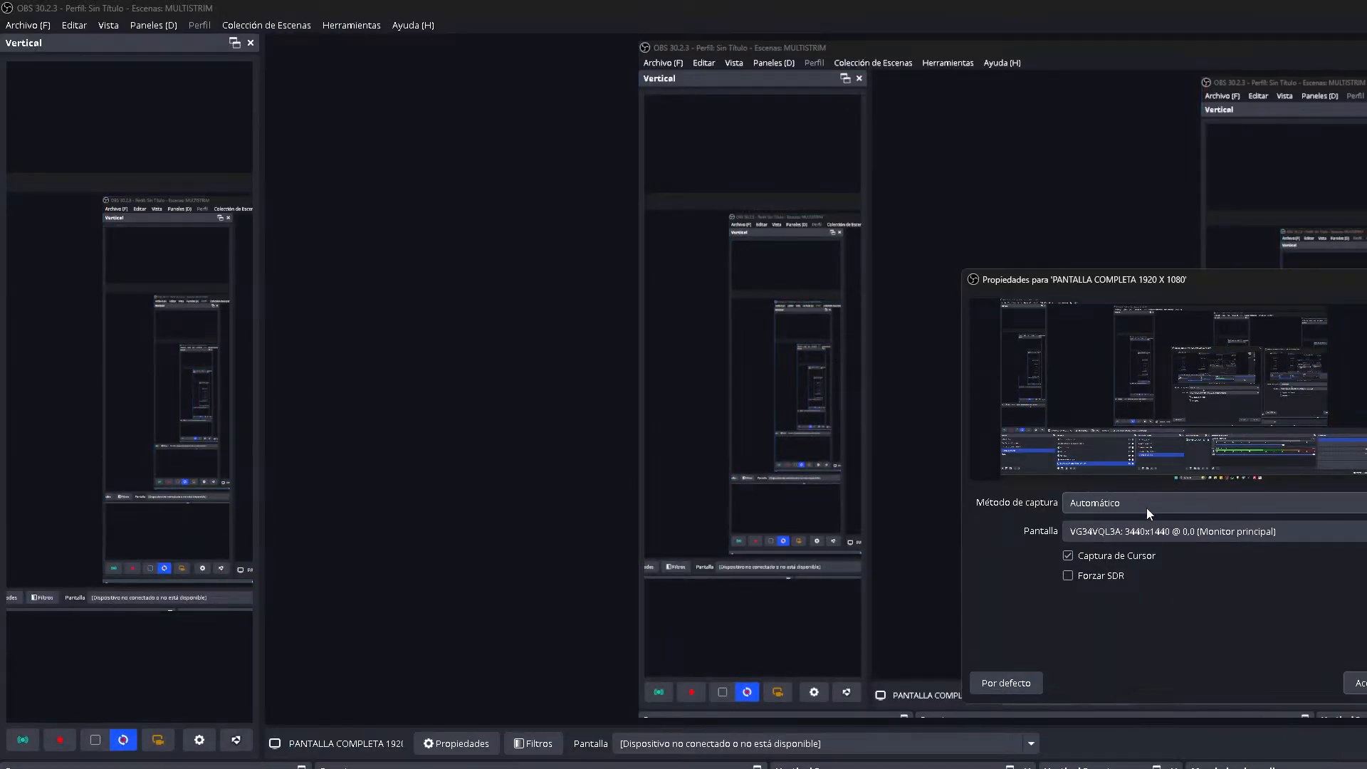
- In OBS, try to choose another monitor for the PANTALLA COMPLETA 1920 X 1080 display capture source
left_click(1182, 531)
left_click(1211, 574)
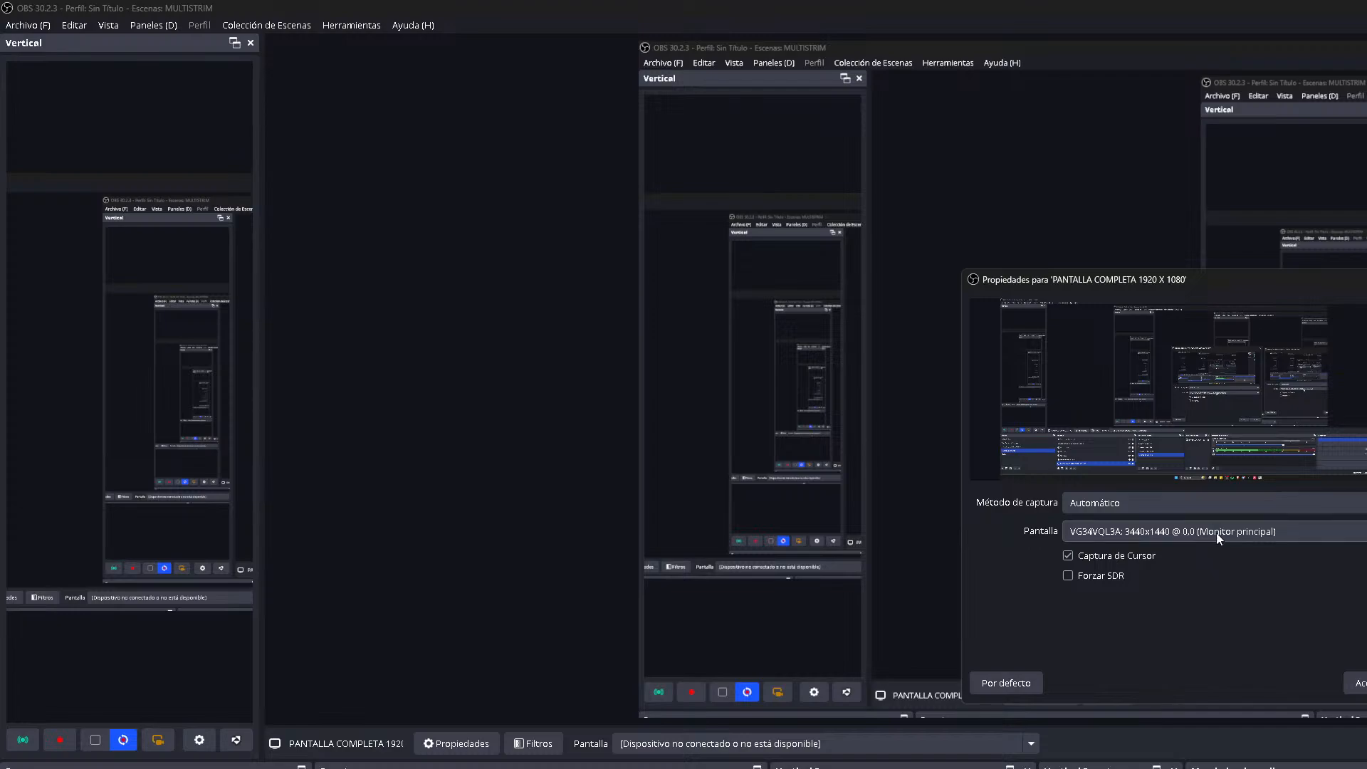
left_click(1216, 533)
left_click(1211, 549)
left_click(1217, 533)
left_click(1224, 565)
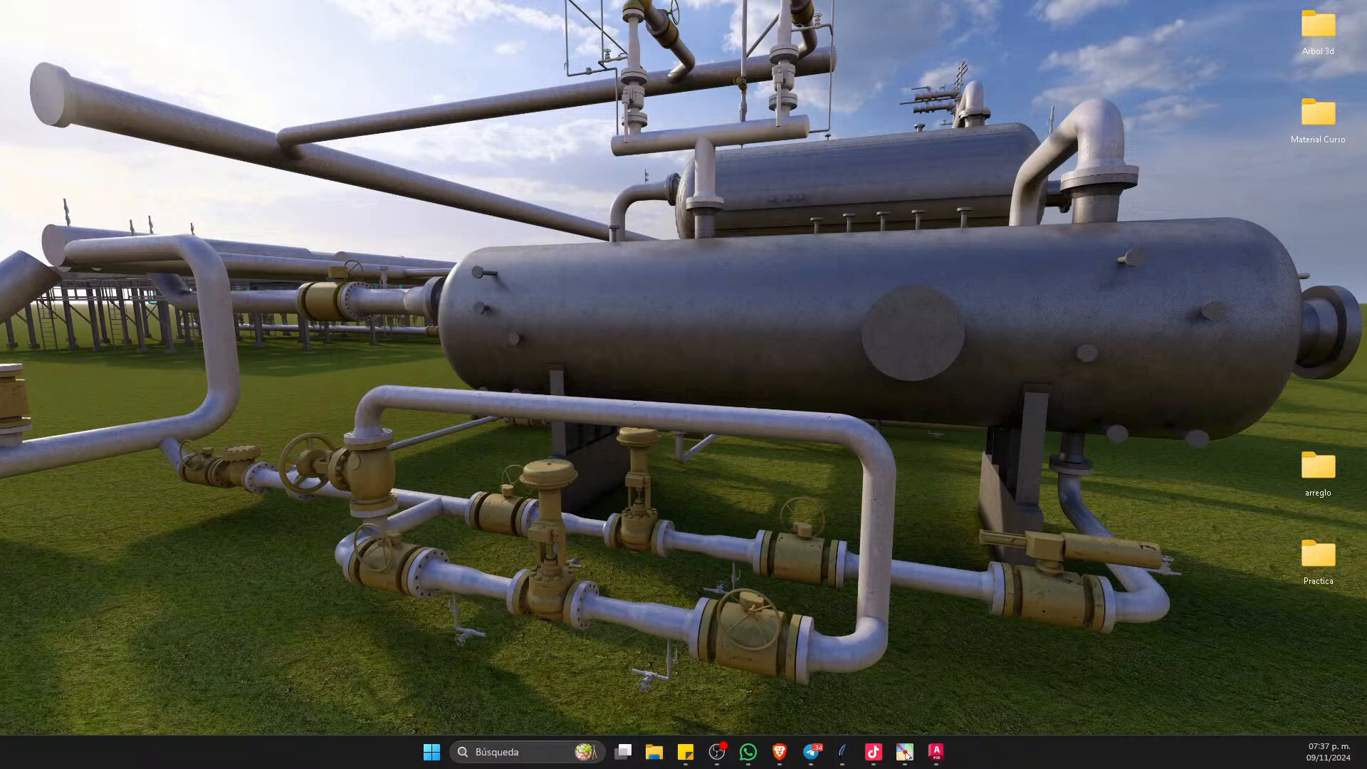
- Move the browser window off this screen, then open the recent drawing practica 3d in Plant 3D 2025 for a brief look and close it
left_click(780, 752)
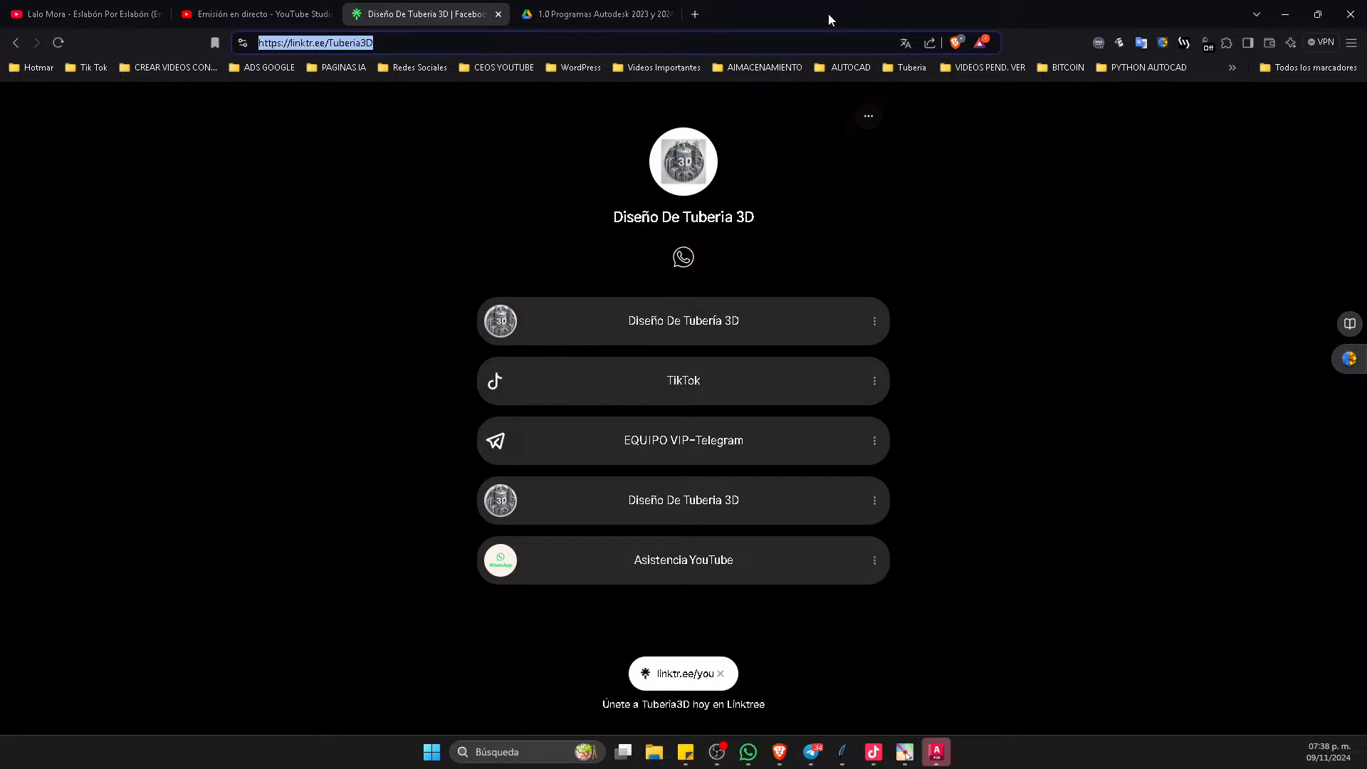
left_click_drag(828, 15, 1366, 249)
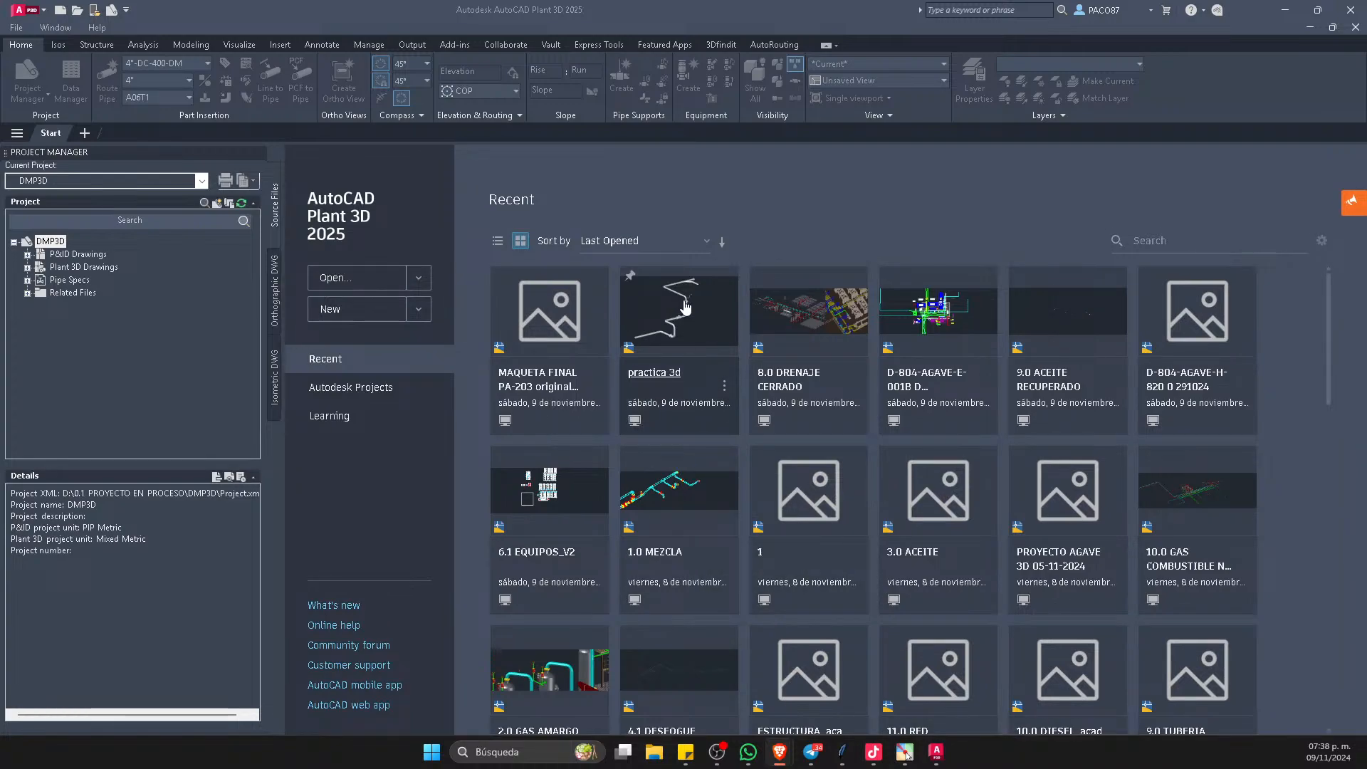
left_click(685, 308)
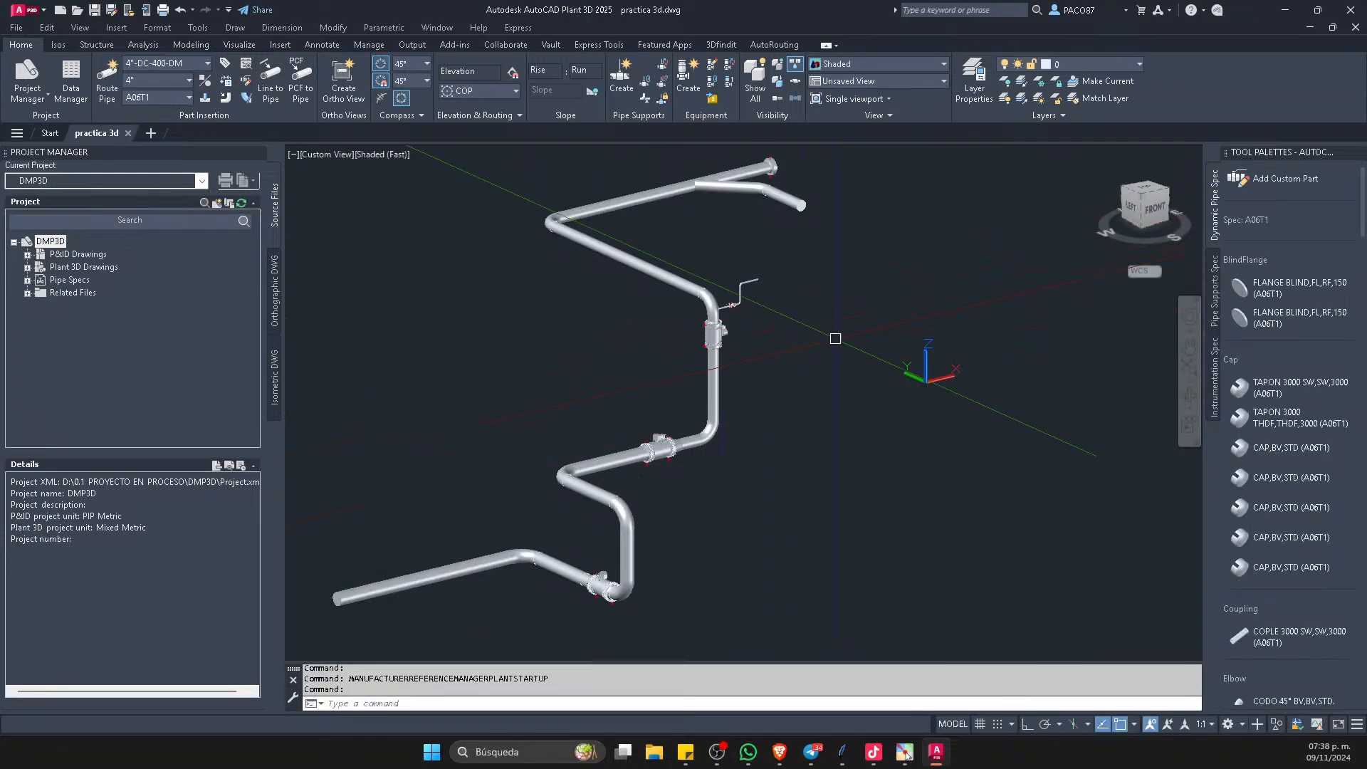
left_click(129, 133)
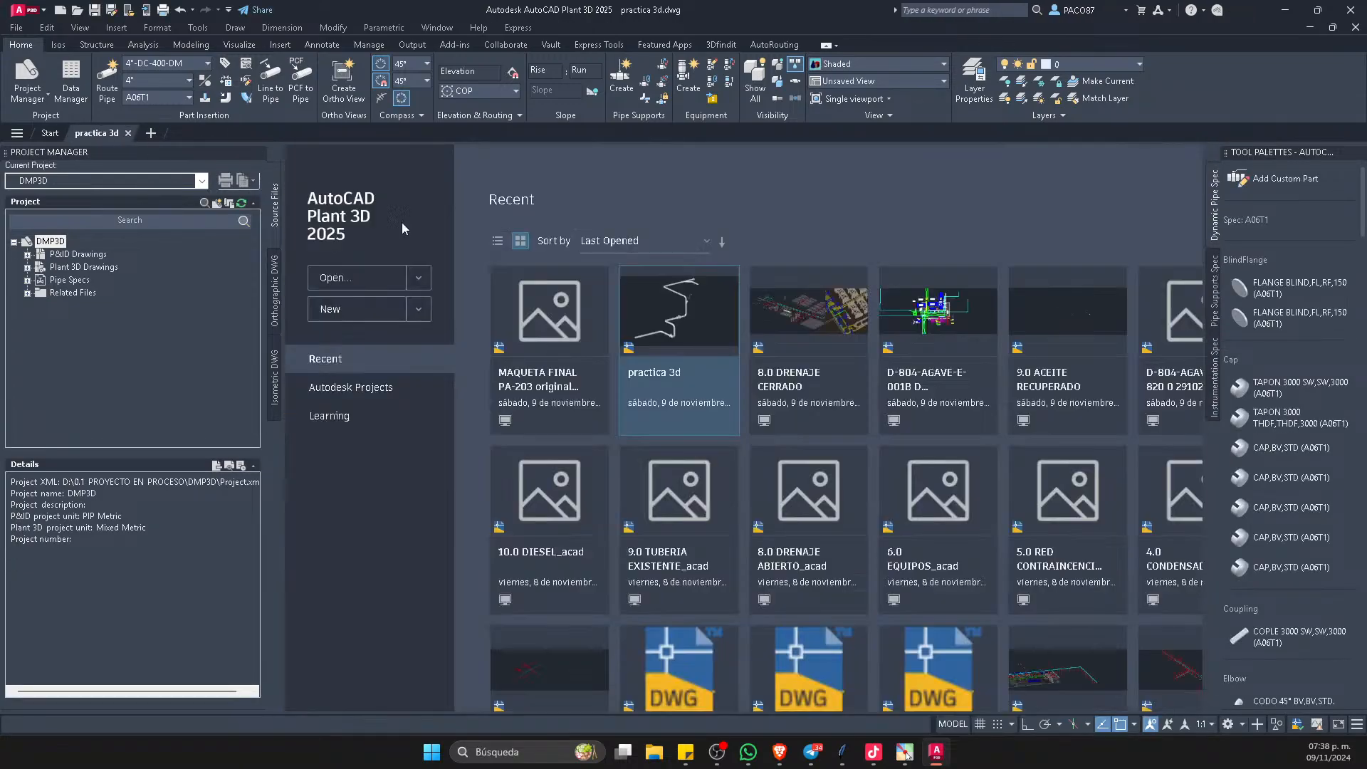
- Switch to the P3D_PRO project, open its custom part drawing and add the PowerPack settings to the project
left_click(201, 180)
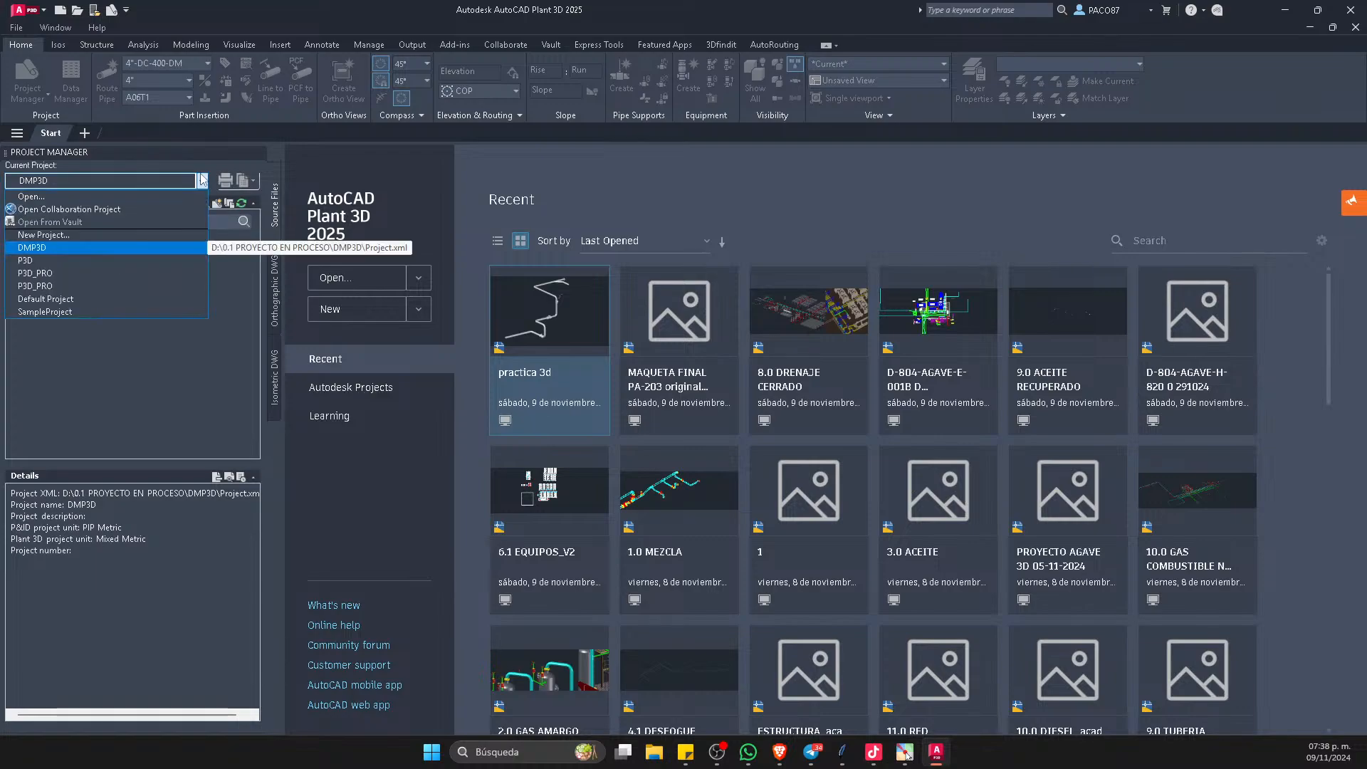
left_click(87, 276)
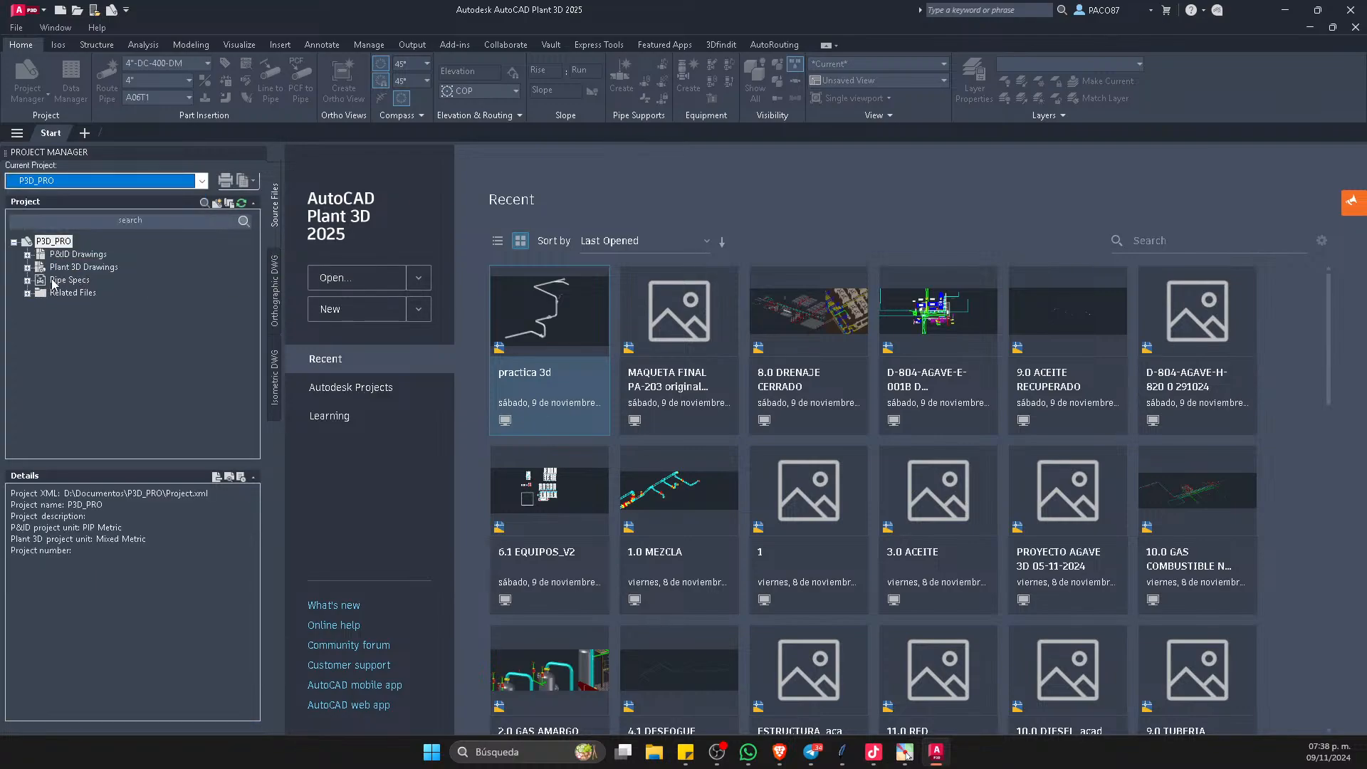
left_click(27, 269)
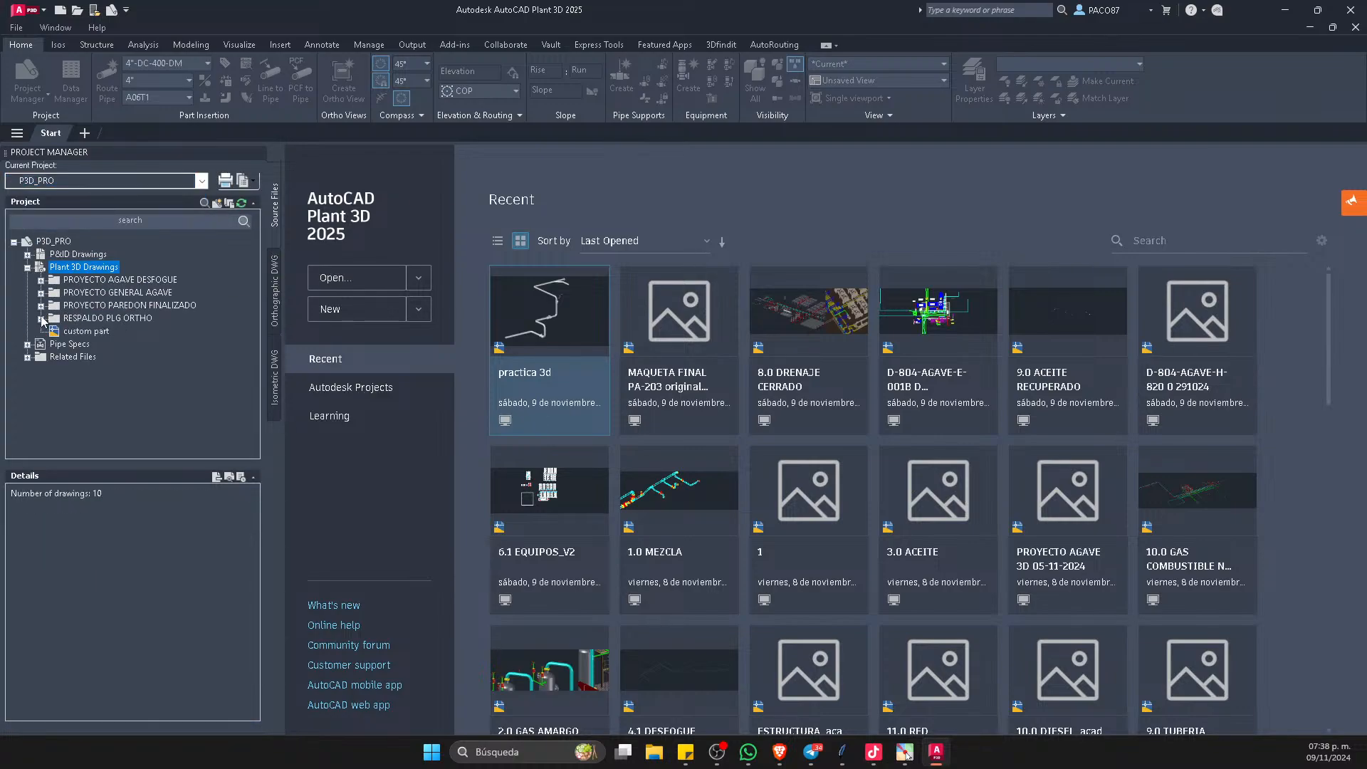
double_click(82, 332)
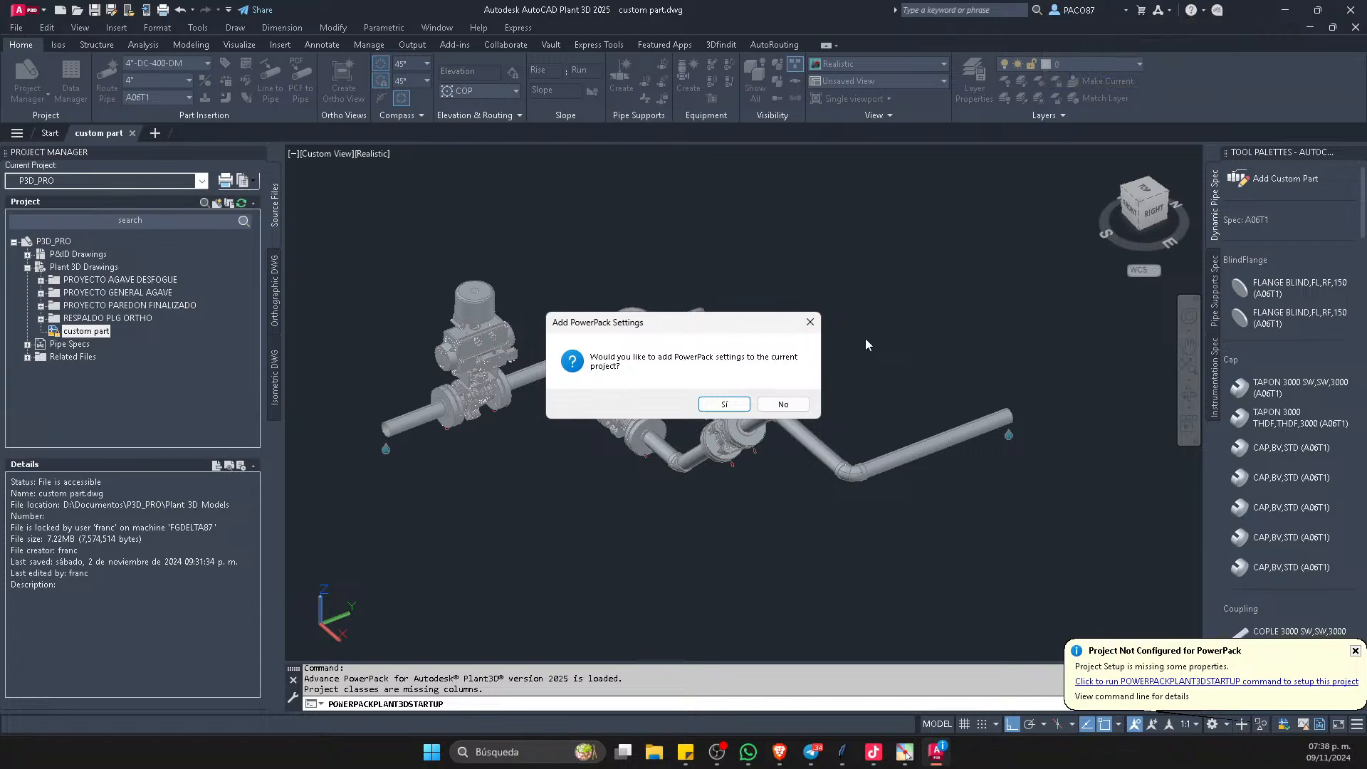
left_click(710, 409)
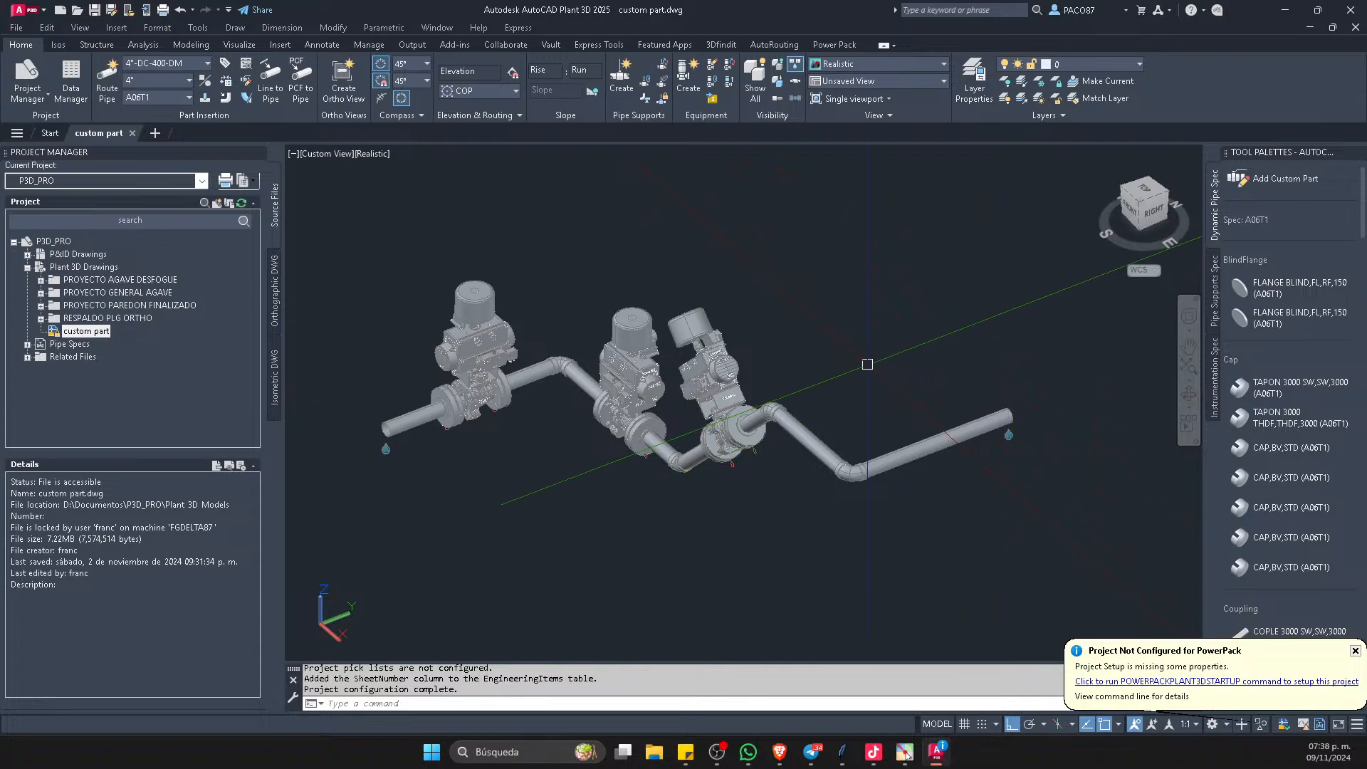
- Make Fire Fighting Sprinklers Catalog the active pipe spec
scroll(819, 438, "down", 2)
scroll(783, 398, "down", 2)
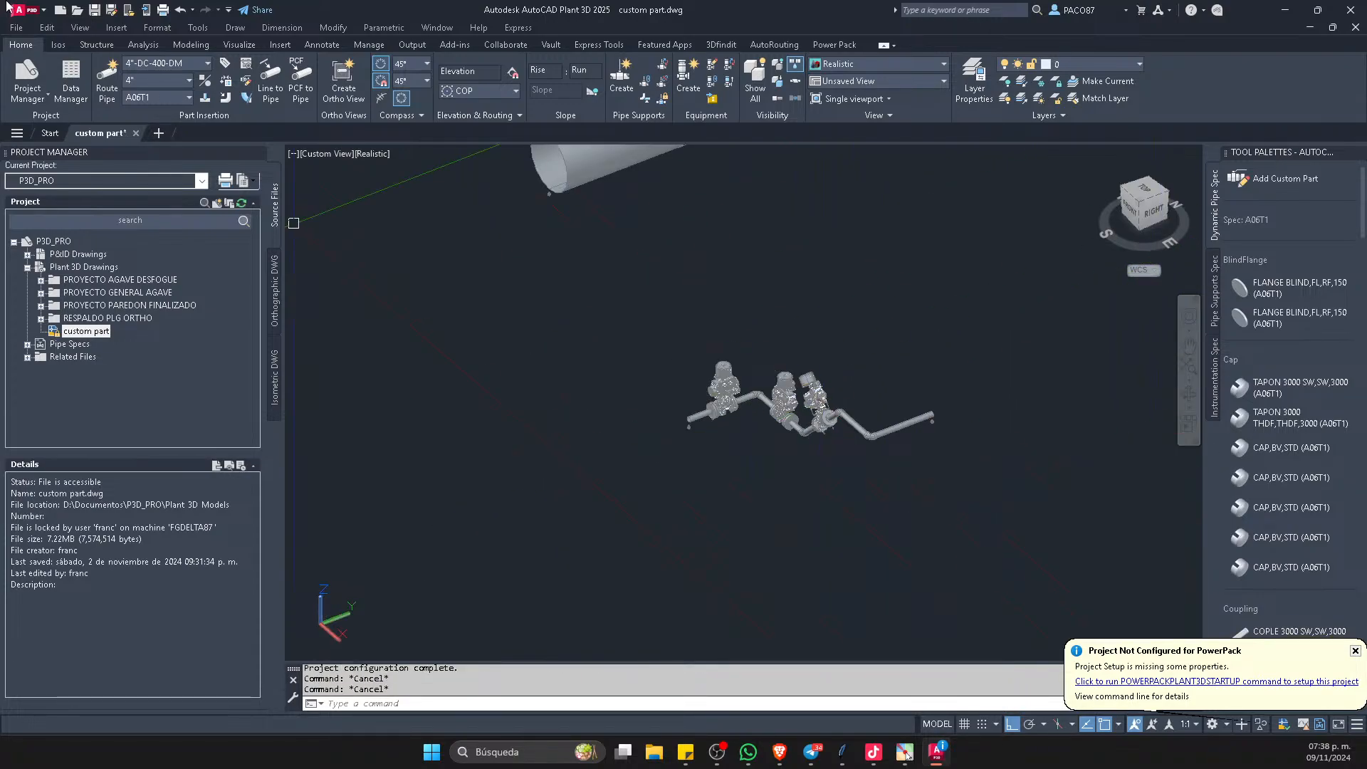
key("Escape")
key("Escape")
left_click(171, 97)
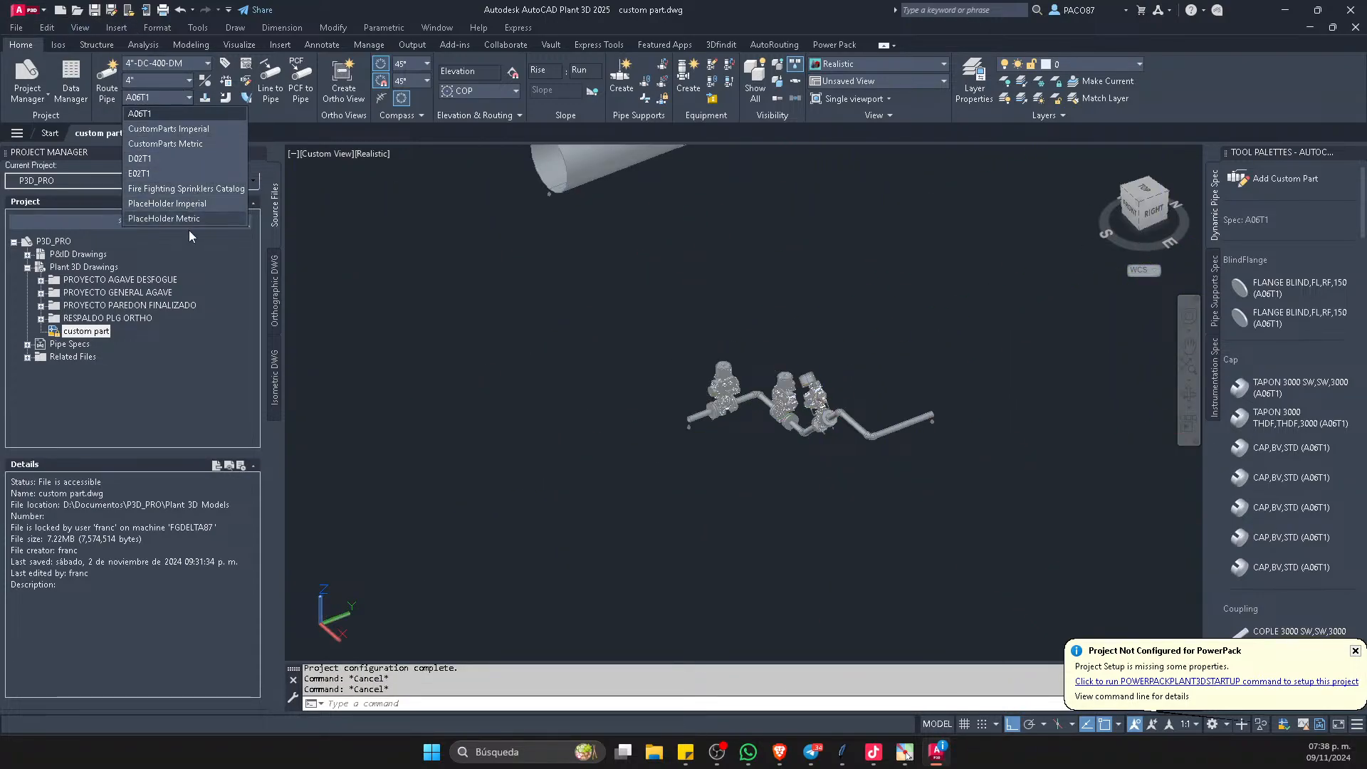
left_click(186, 189)
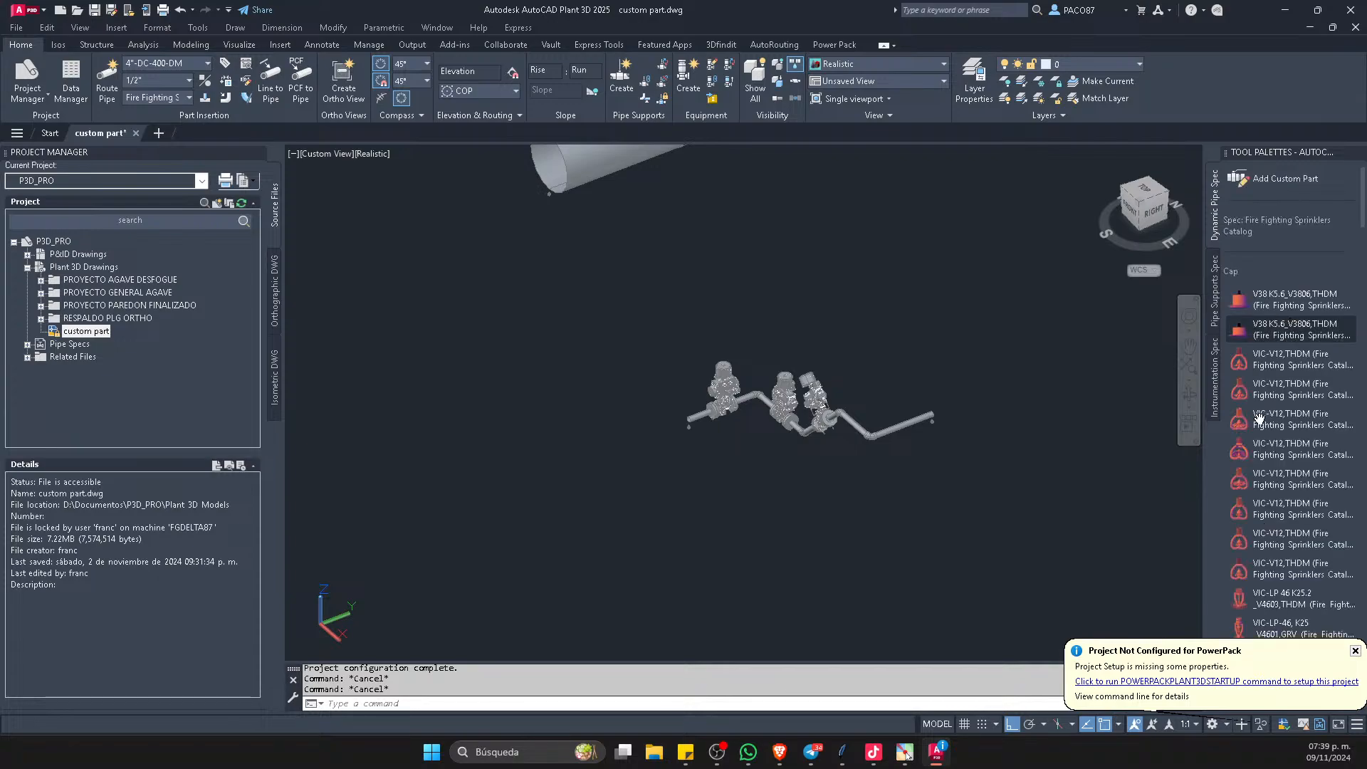
- Place a VIC-V27 K4.9 _V2732,THDM sprinkler at the default 0° rotation in free space below the valve line
scroll(1289, 437, "down", 3)
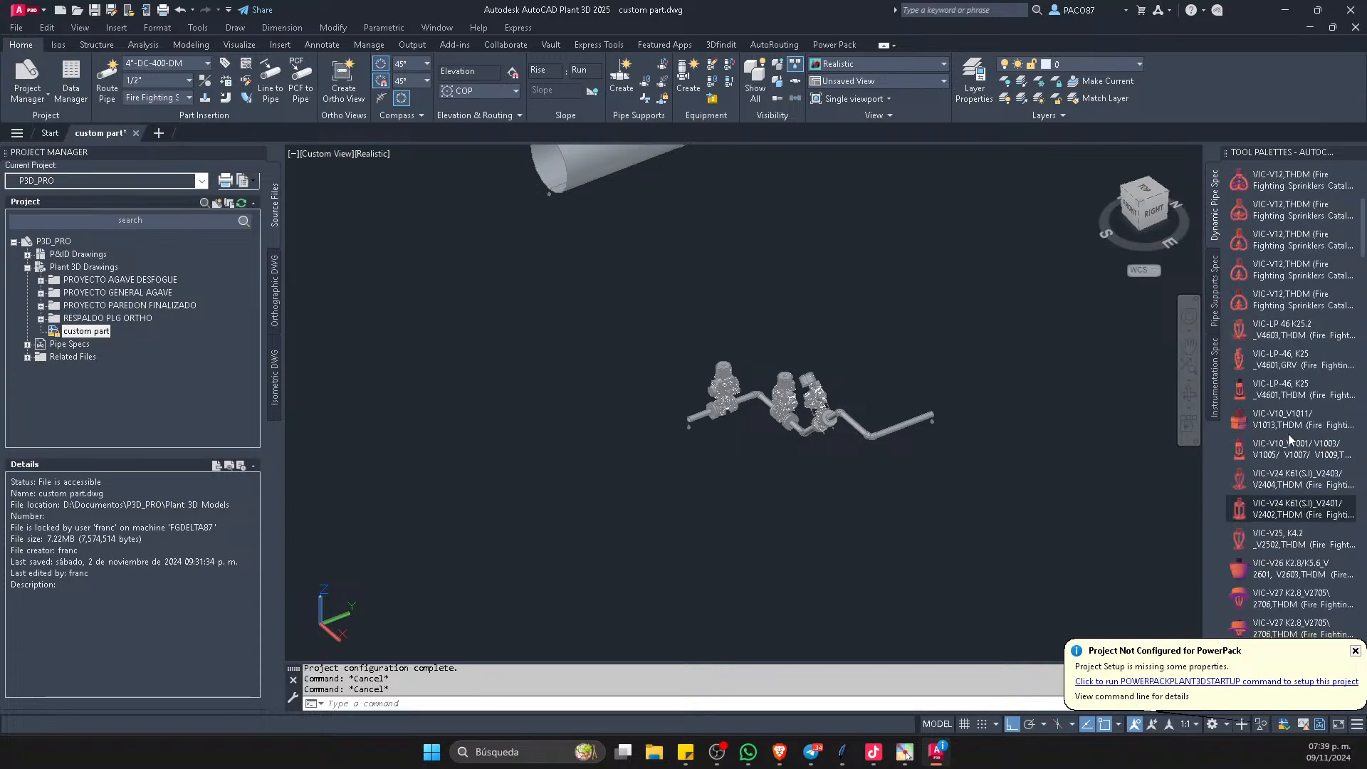
scroll(1261, 398, "down", 3)
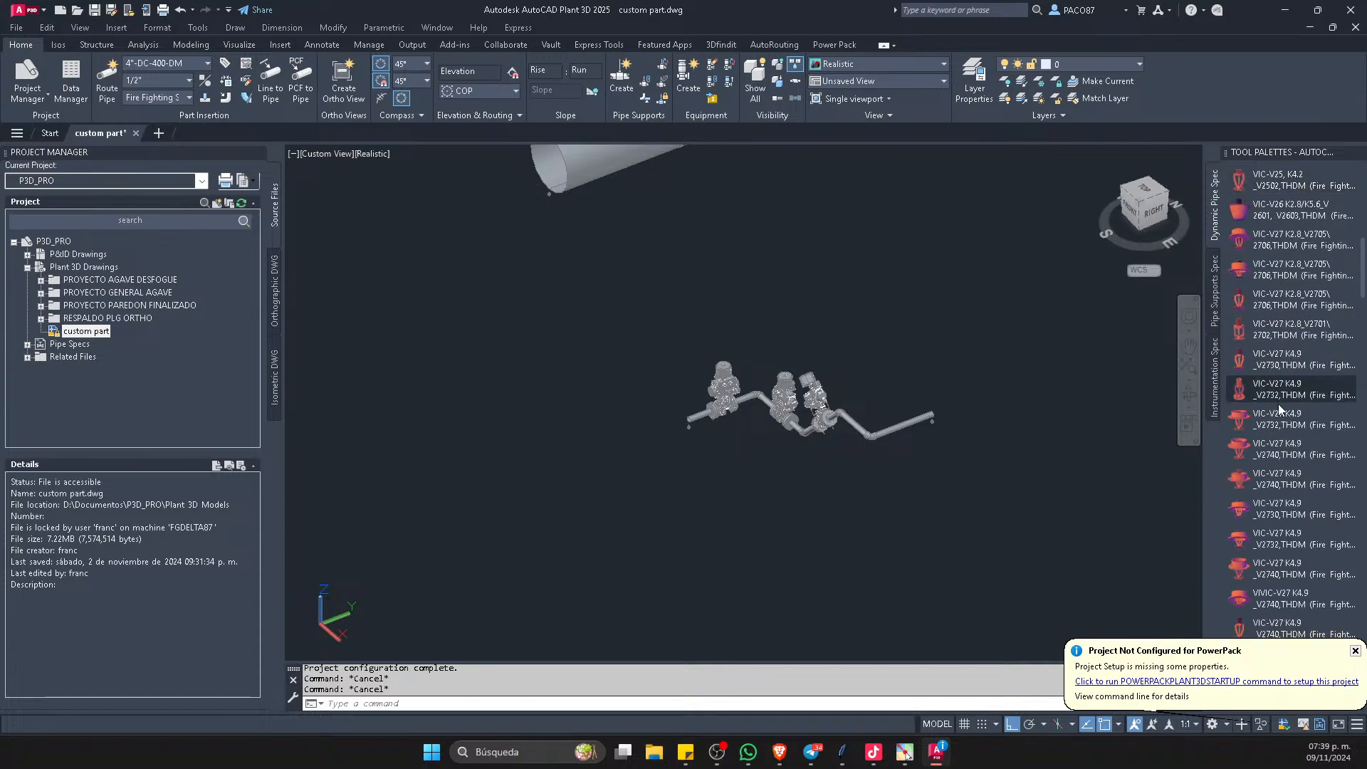
left_click(1278, 418)
left_click(723, 481)
scroll(723, 480, "up", 4)
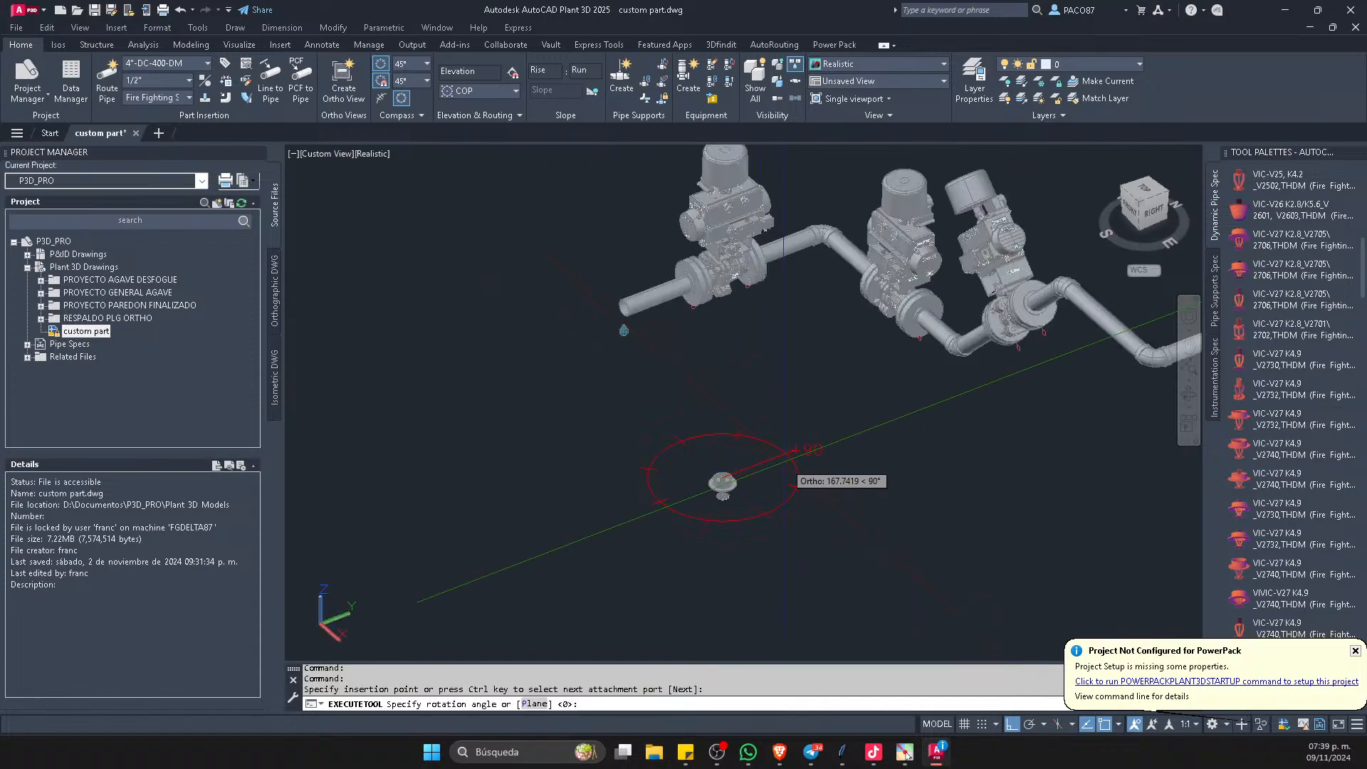
key("Return")
key("Escape")
key("Escape")
scroll(719, 491, "up", 8)
scroll(683, 489, "down", 2)
middle_click_drag(683, 489, 722, 417, "shift")
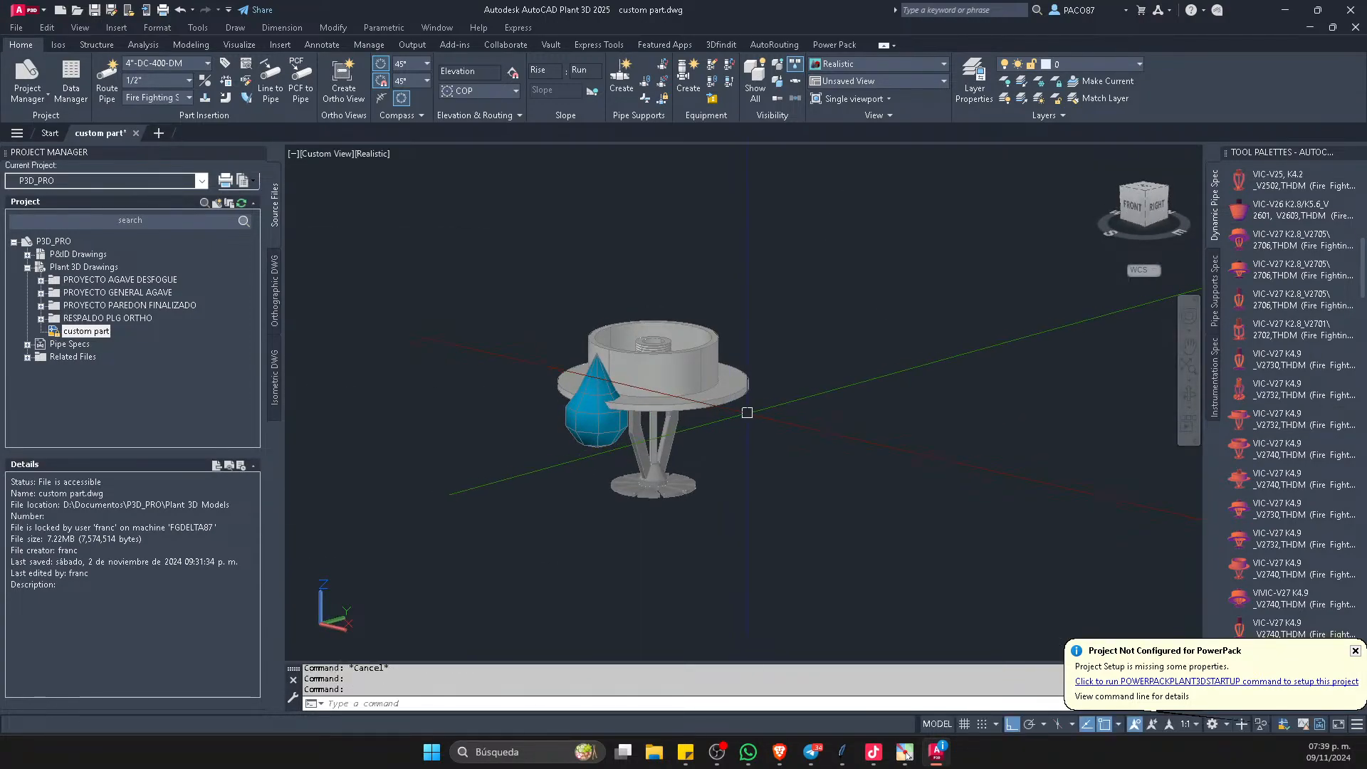
- Place a VIC-V27 K5.6 _V2744,THDM sprinkler to the right of the first sprinkler
scroll(1257, 443, "down", 3)
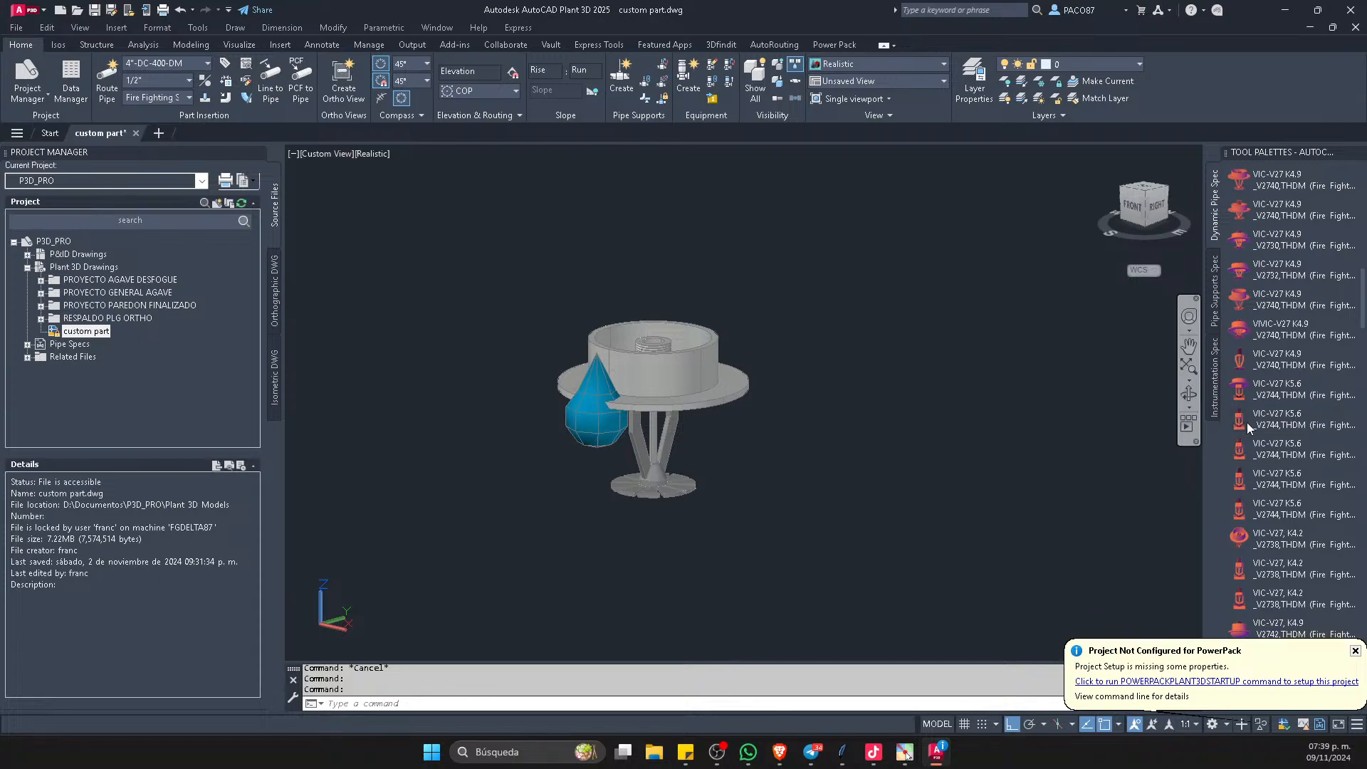
left_click(1247, 423)
scroll(834, 409, "up", 3)
scroll(883, 336, "down", 2)
left_click(883, 336)
scroll(883, 336, "down", 4)
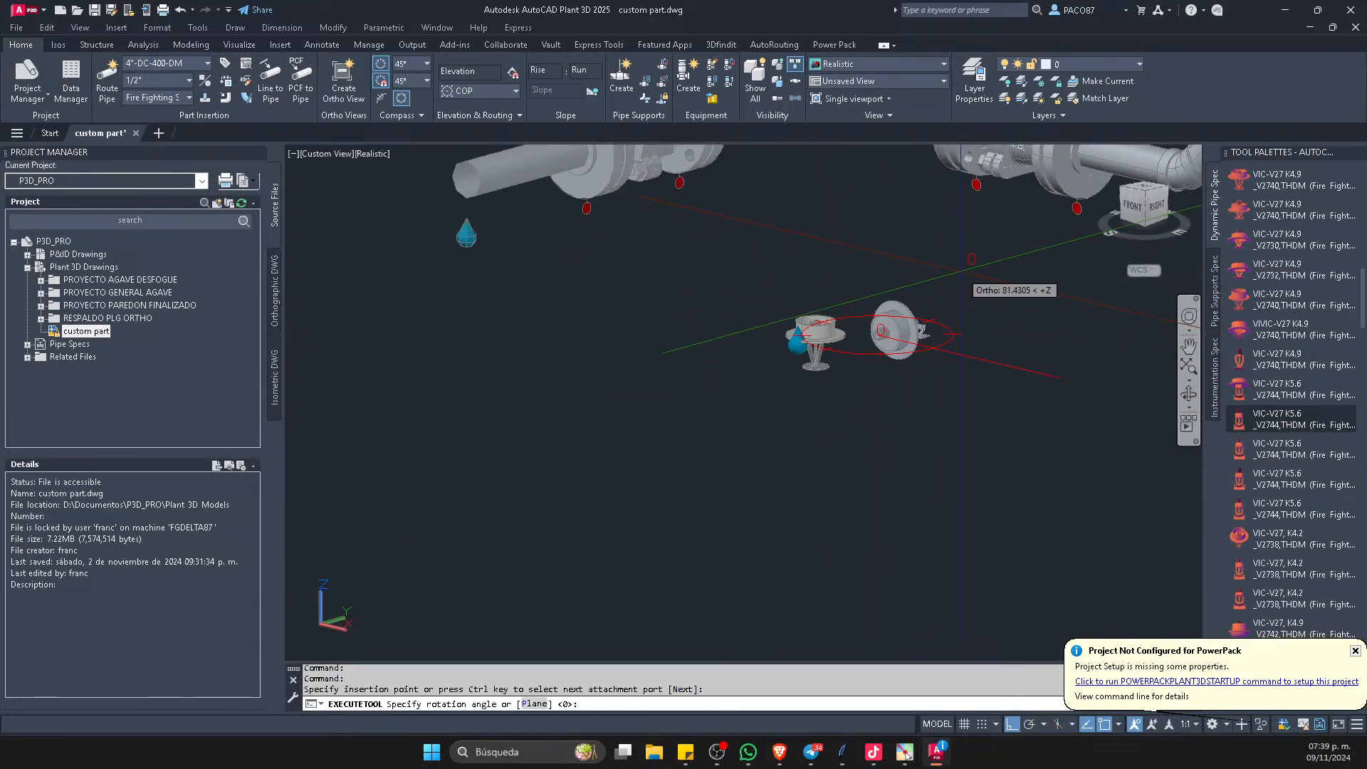
left_click(967, 271)
scroll(848, 317, "up", 3)
key("Escape")
key("Escape")
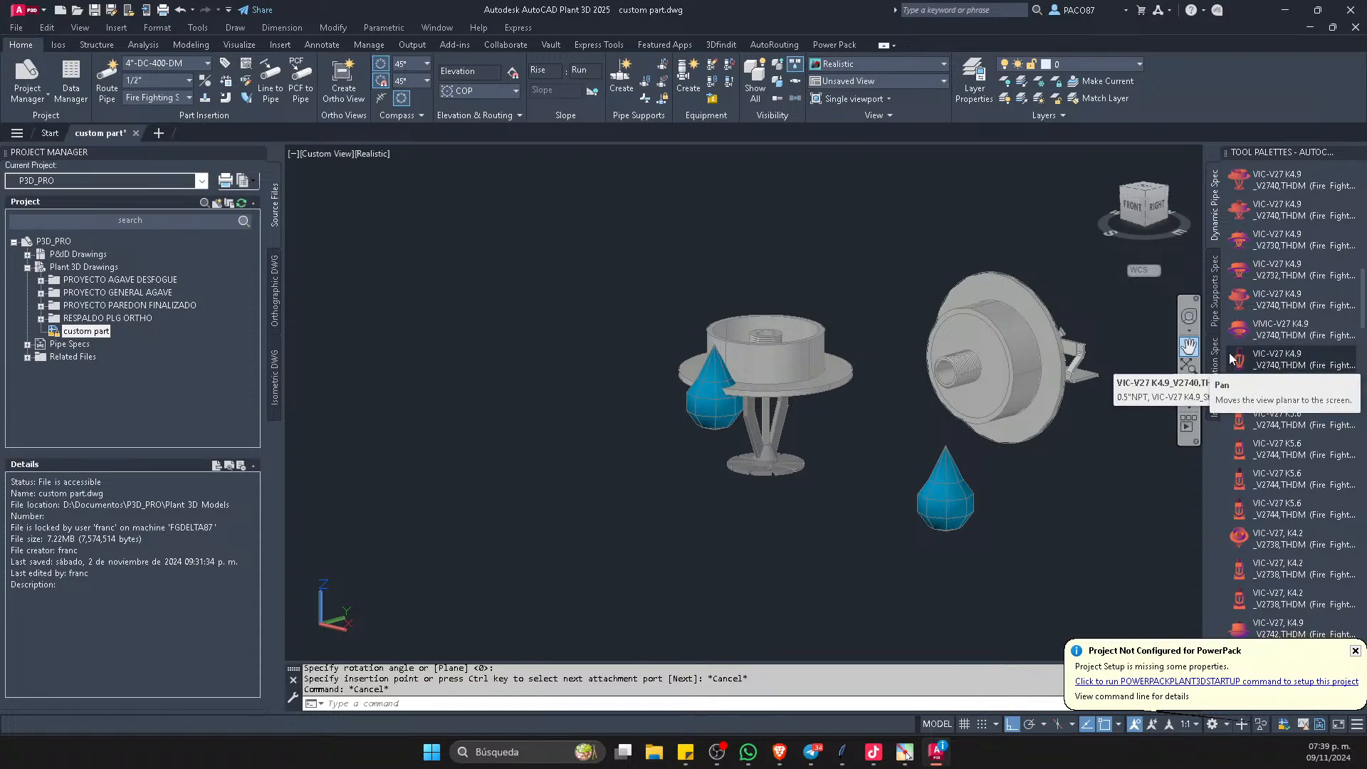
- Place a VIC-V27, K5.6_V2721, 2722,THDM sprinkler to the left of the first sprinkler and view it up close
scroll(1248, 427, "down", 5)
left_click(1248, 479)
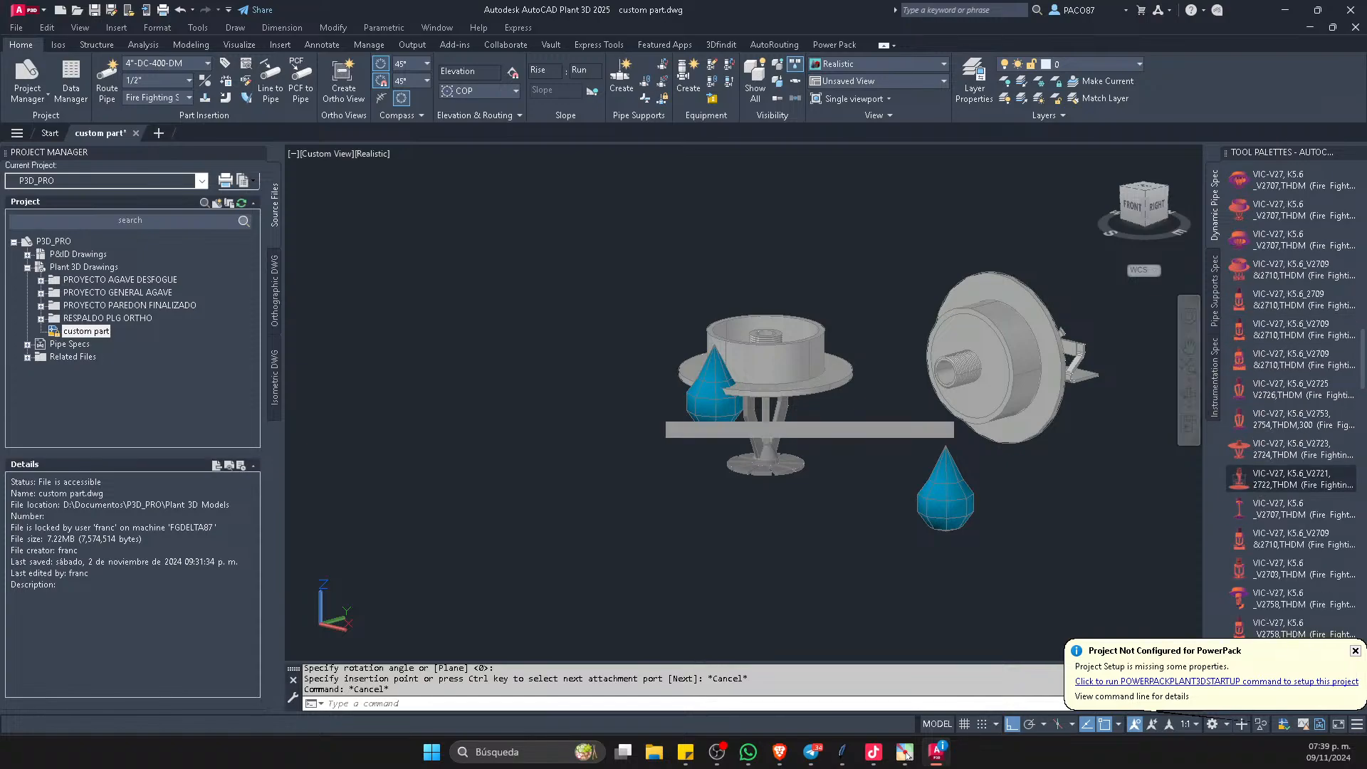
left_click(542, 458)
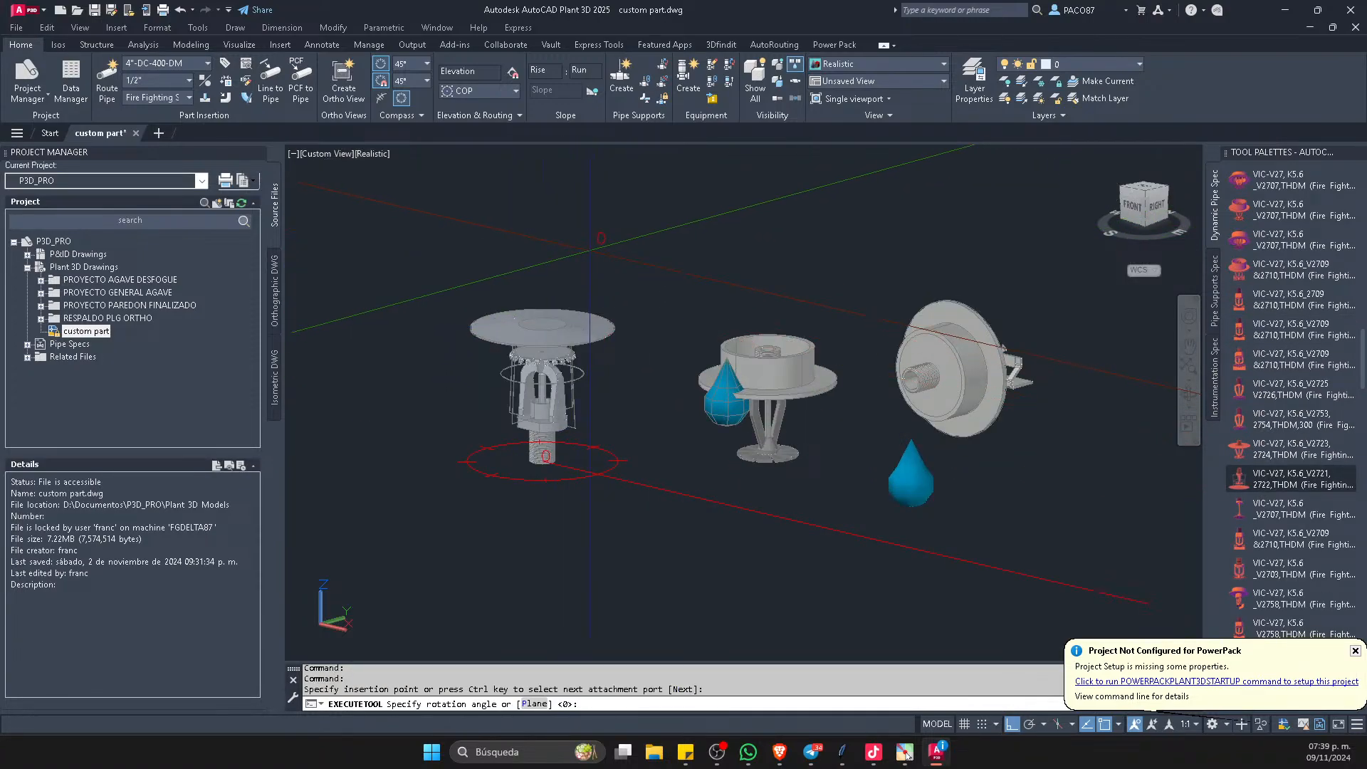
left_click(603, 258)
key("Escape")
scroll(637, 299, "down", 4)
key("Escape")
scroll(613, 352, "up", 8)
scroll(528, 357, "down", 2)
scroll(513, 367, "up", 2)
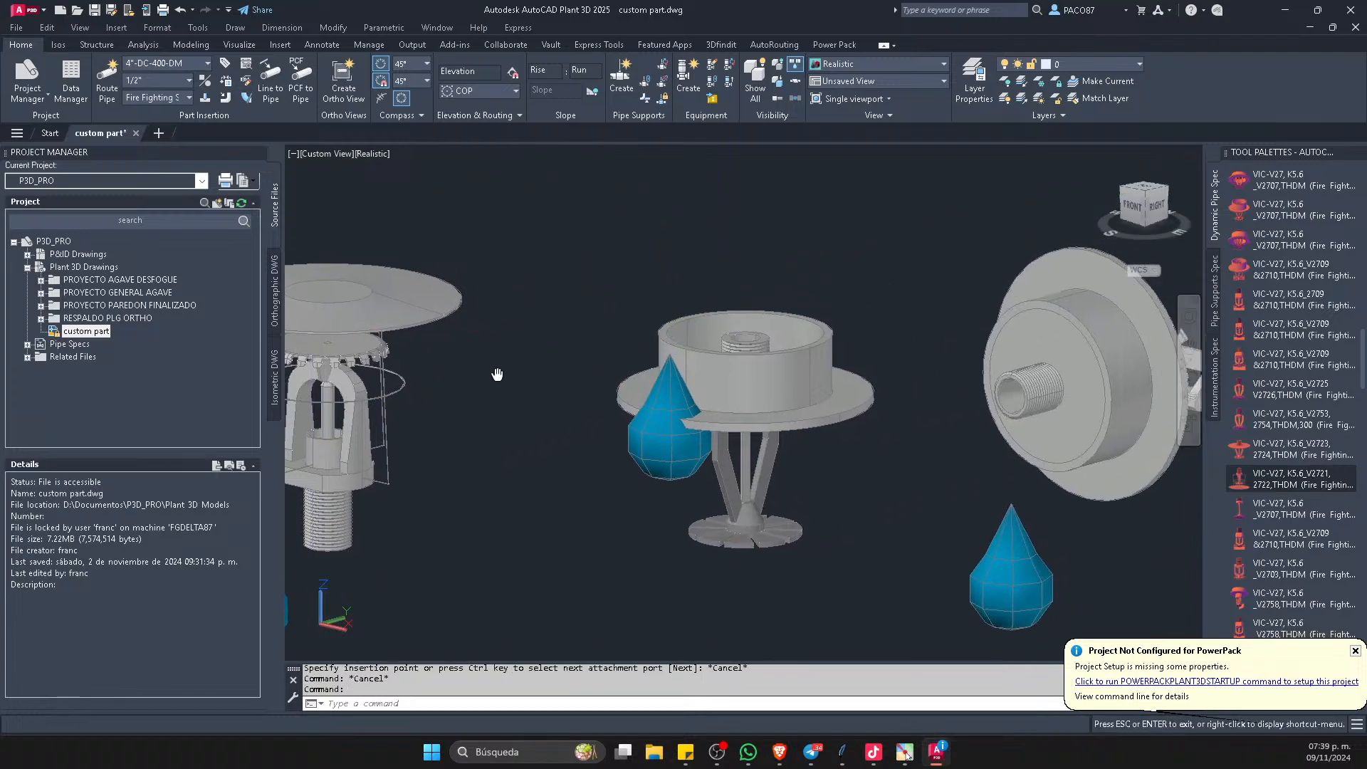
- Place a VIC-V27, K5.6 _V2707,THDM sprinkler in front of the row of three sprinklers
left_click(1248, 508)
scroll(843, 286, "down", 4)
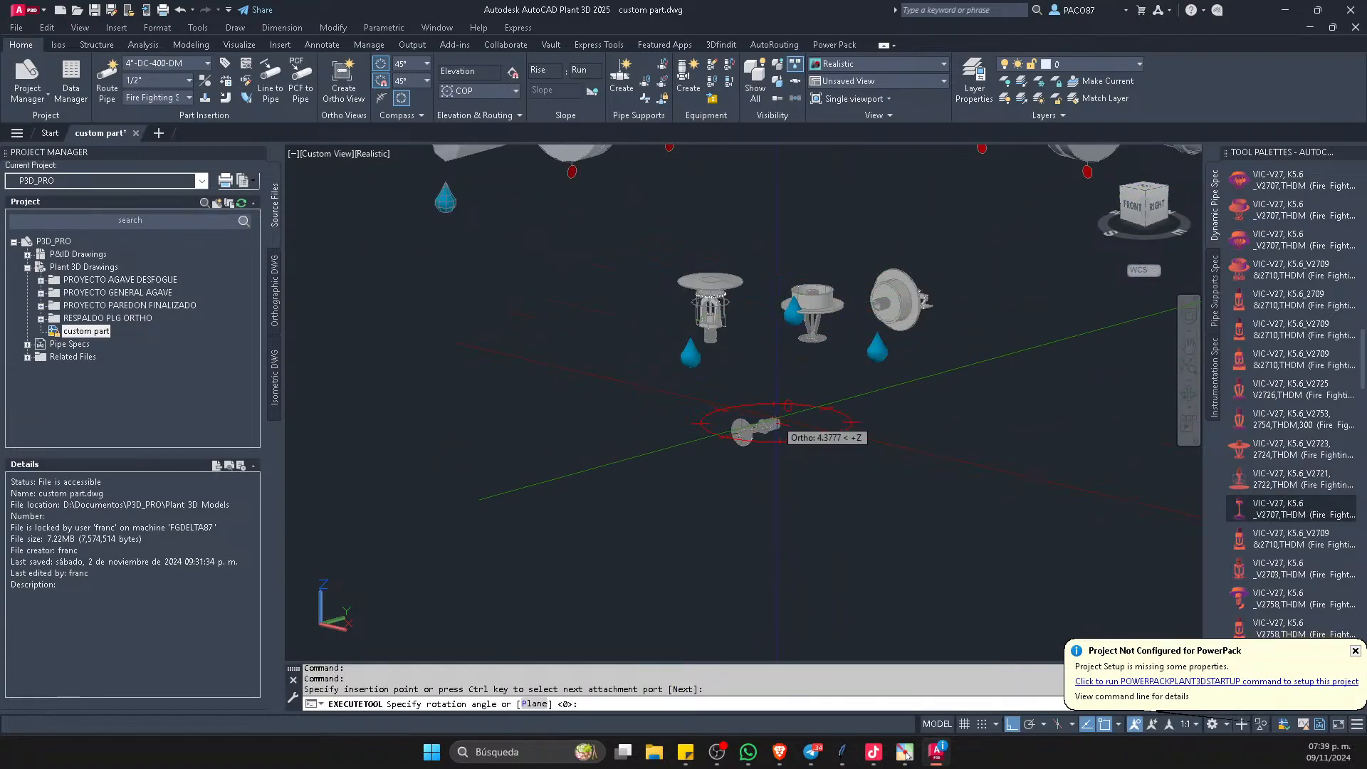
scroll(919, 399, "up", 4)
key("Escape")
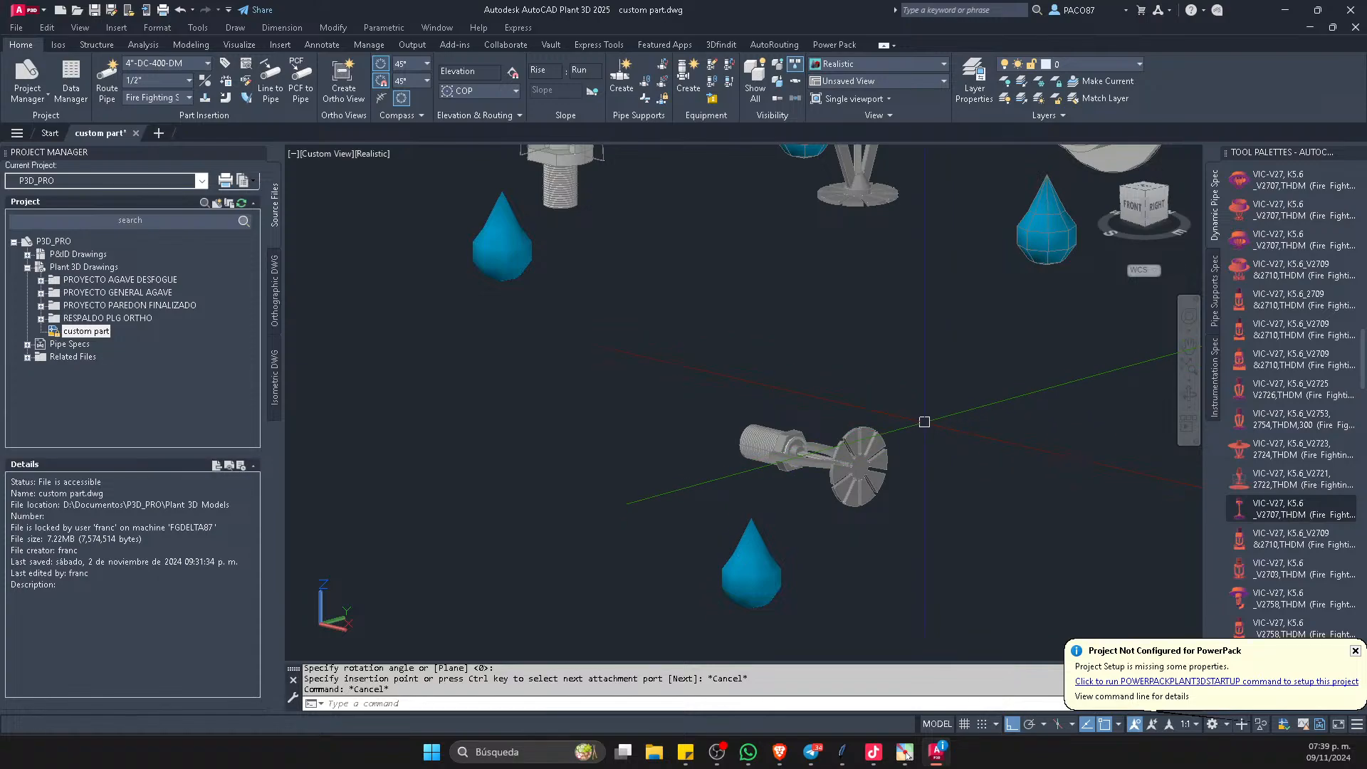
scroll(949, 421, "down", 2)
key("Escape")
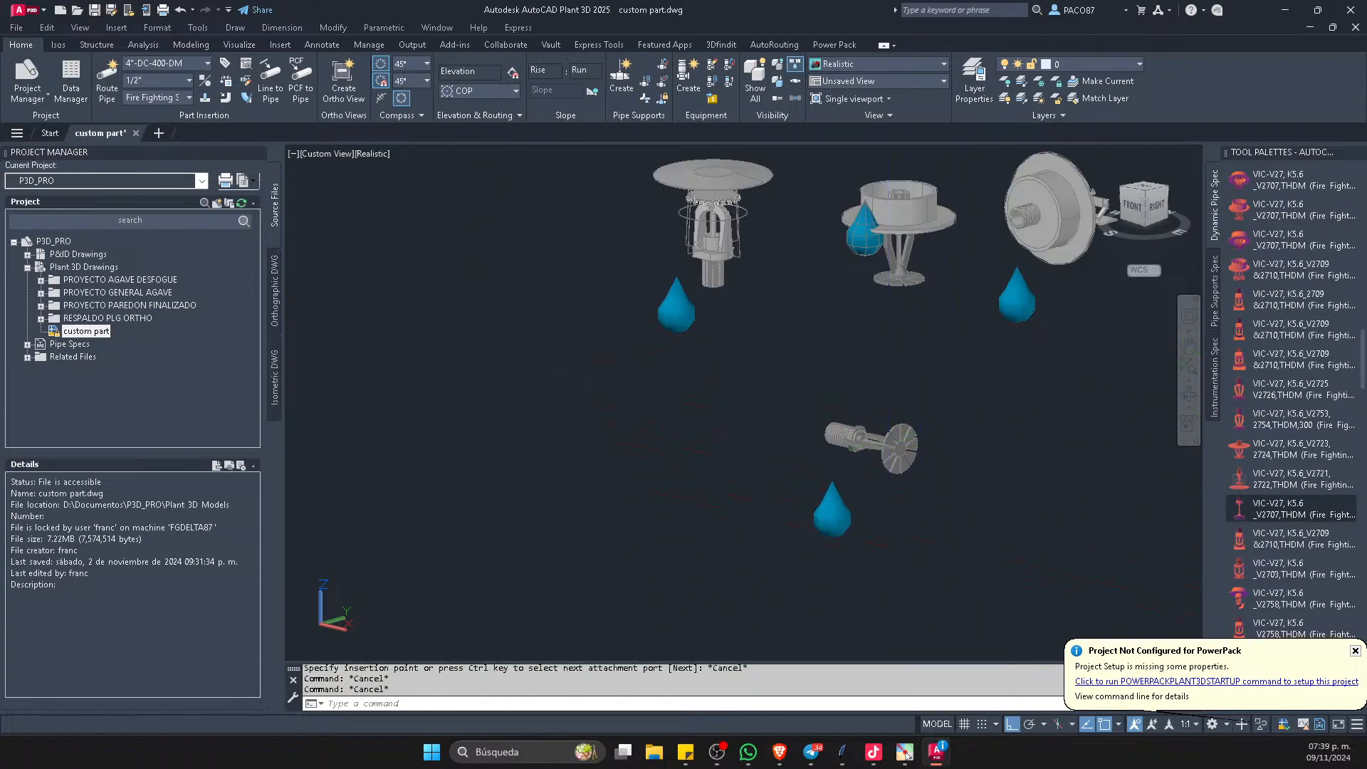
- Delete the four demonstration sprinklers placed below the valve line
scroll(847, 384, "down", 4)
left_click(894, 457)
left_click(775, 262)
key("Delete")
scroll(860, 391, "down", 2)
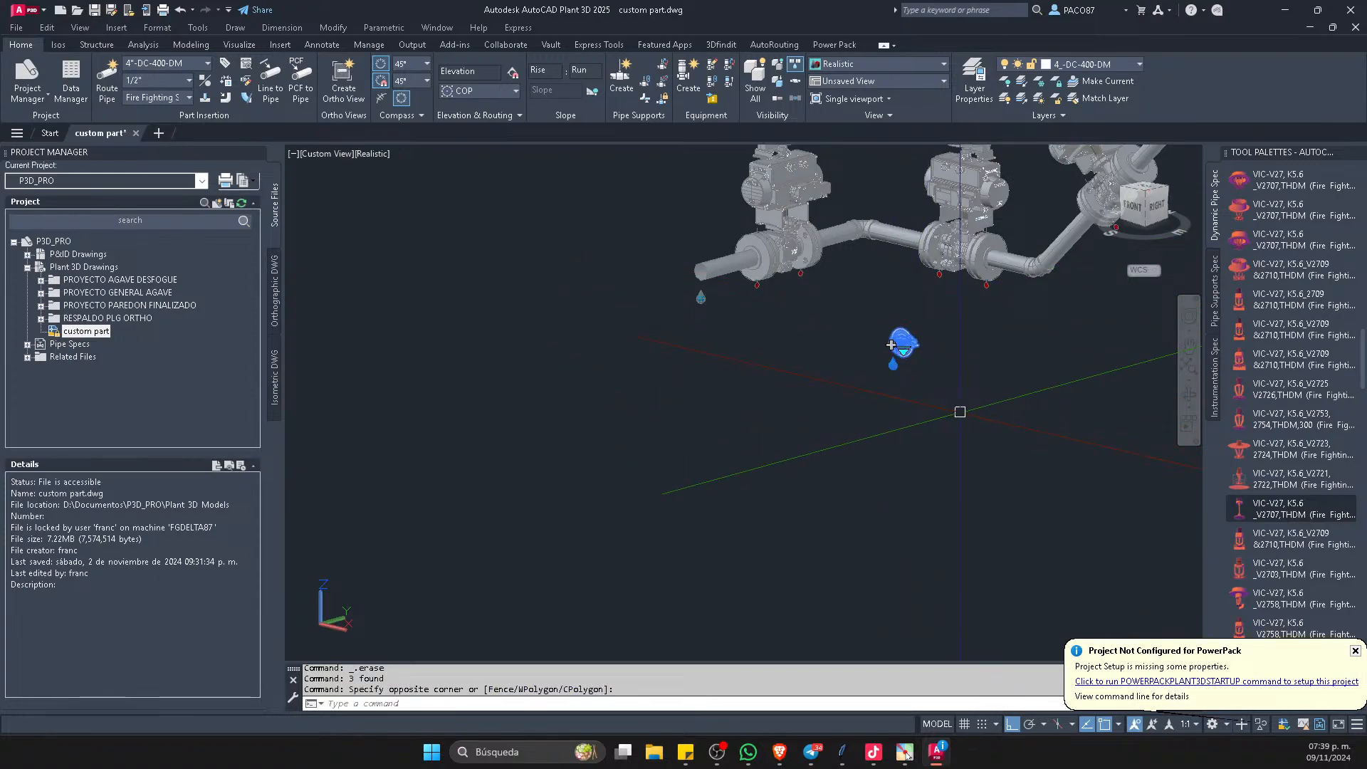
scroll(957, 411, "down", 3)
key("Delete")
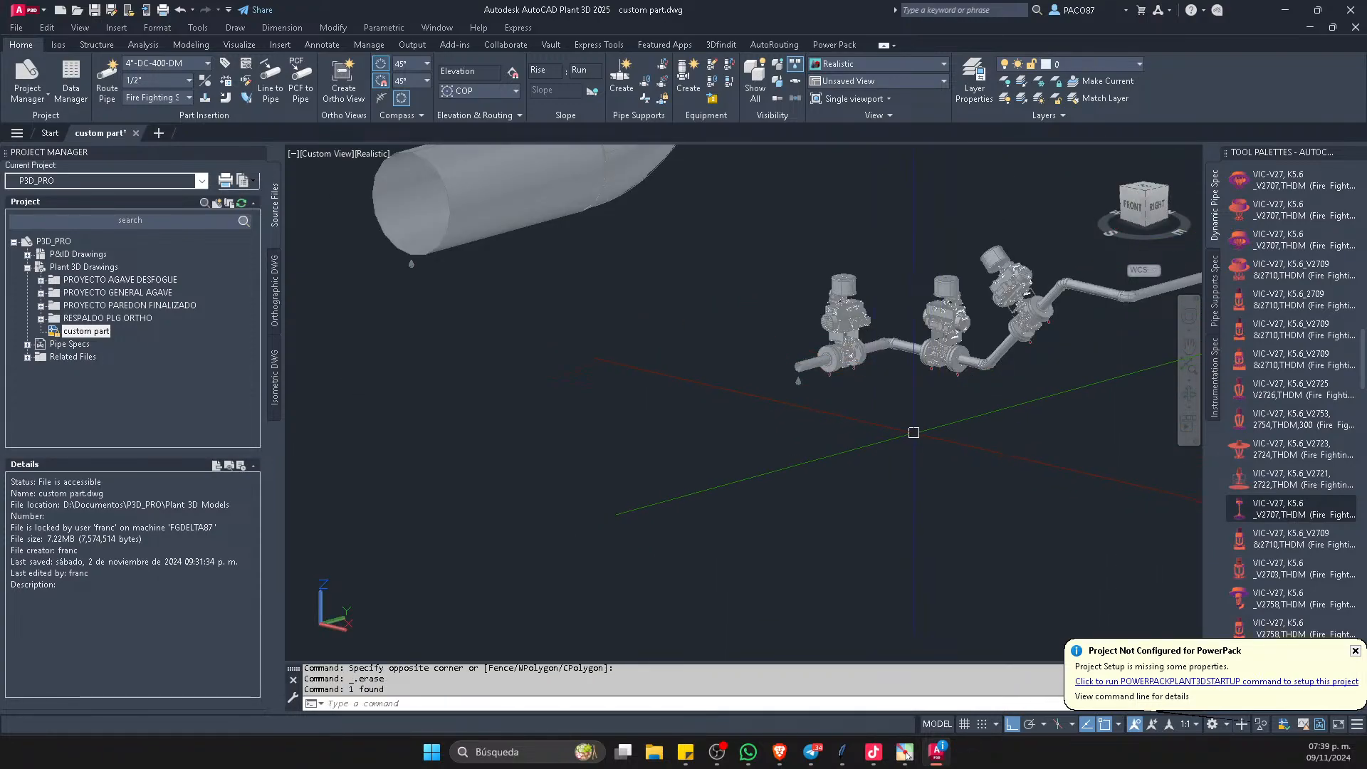
- Close the PowerPack project configuration notice and answer No to dismissing it for this project
scroll(1097, 345, "down", 3)
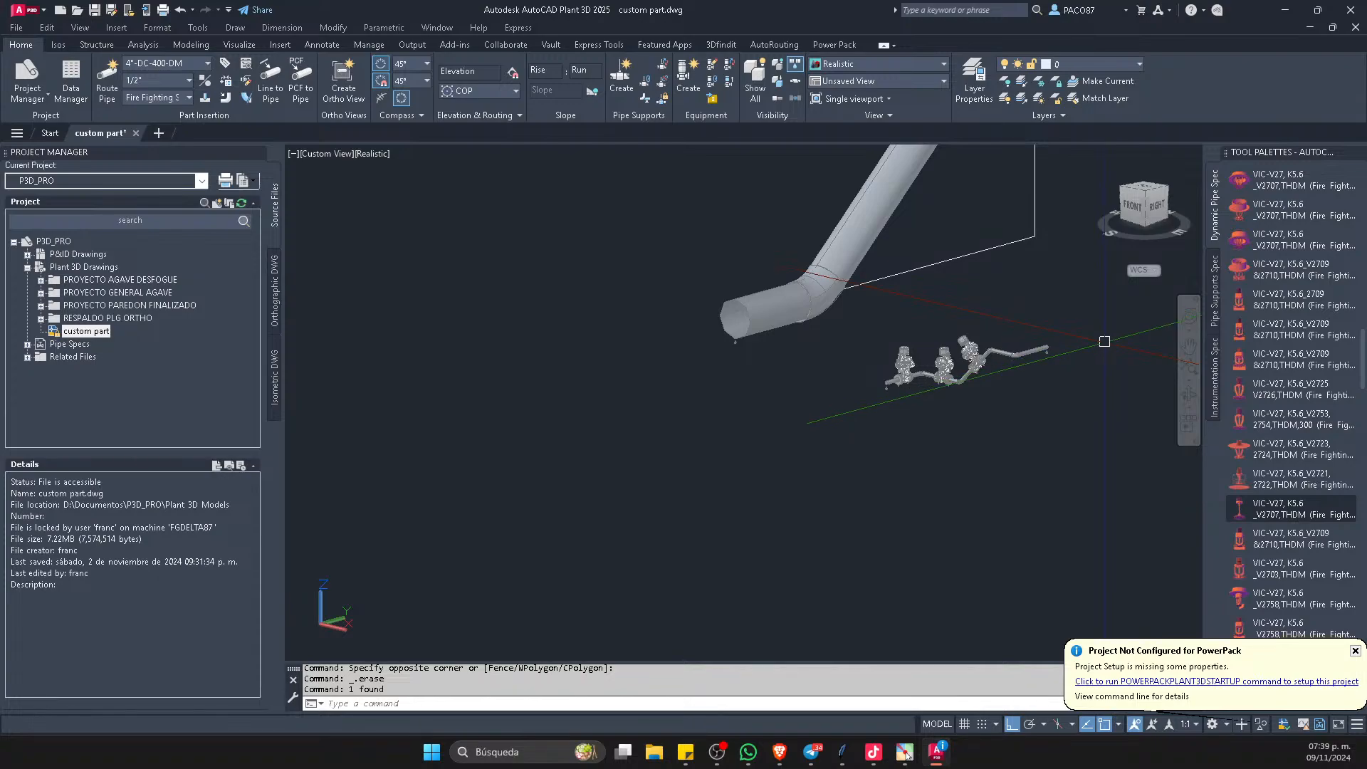
scroll(997, 403, "up", 3)
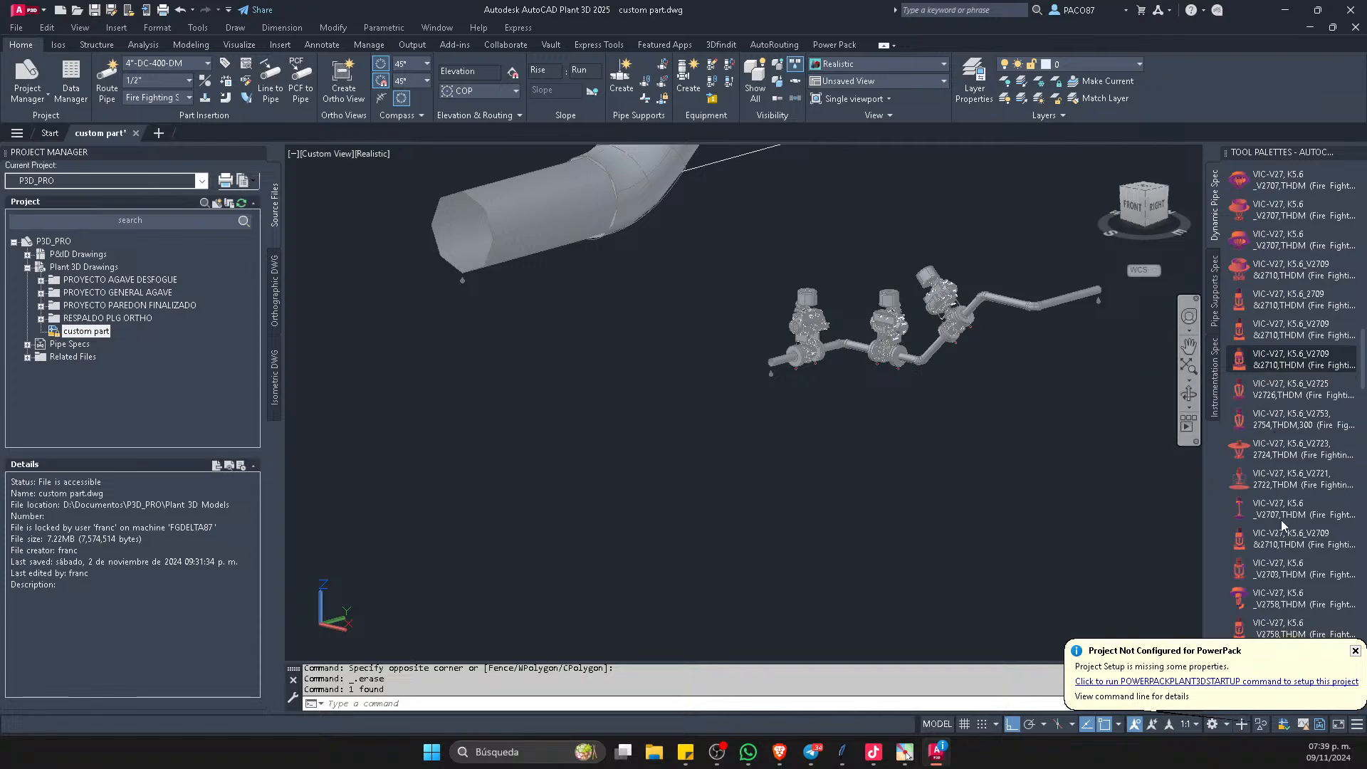
left_click(1356, 652)
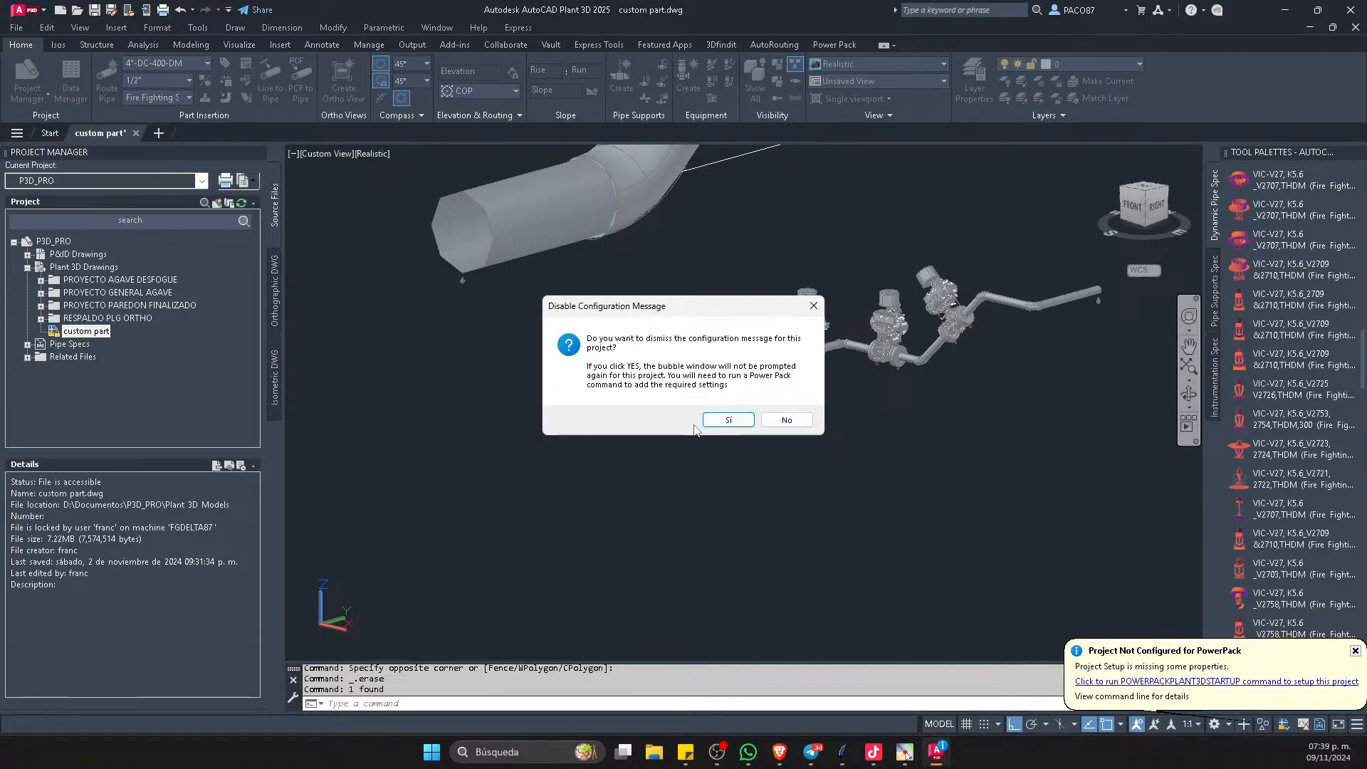
left_click(789, 426)
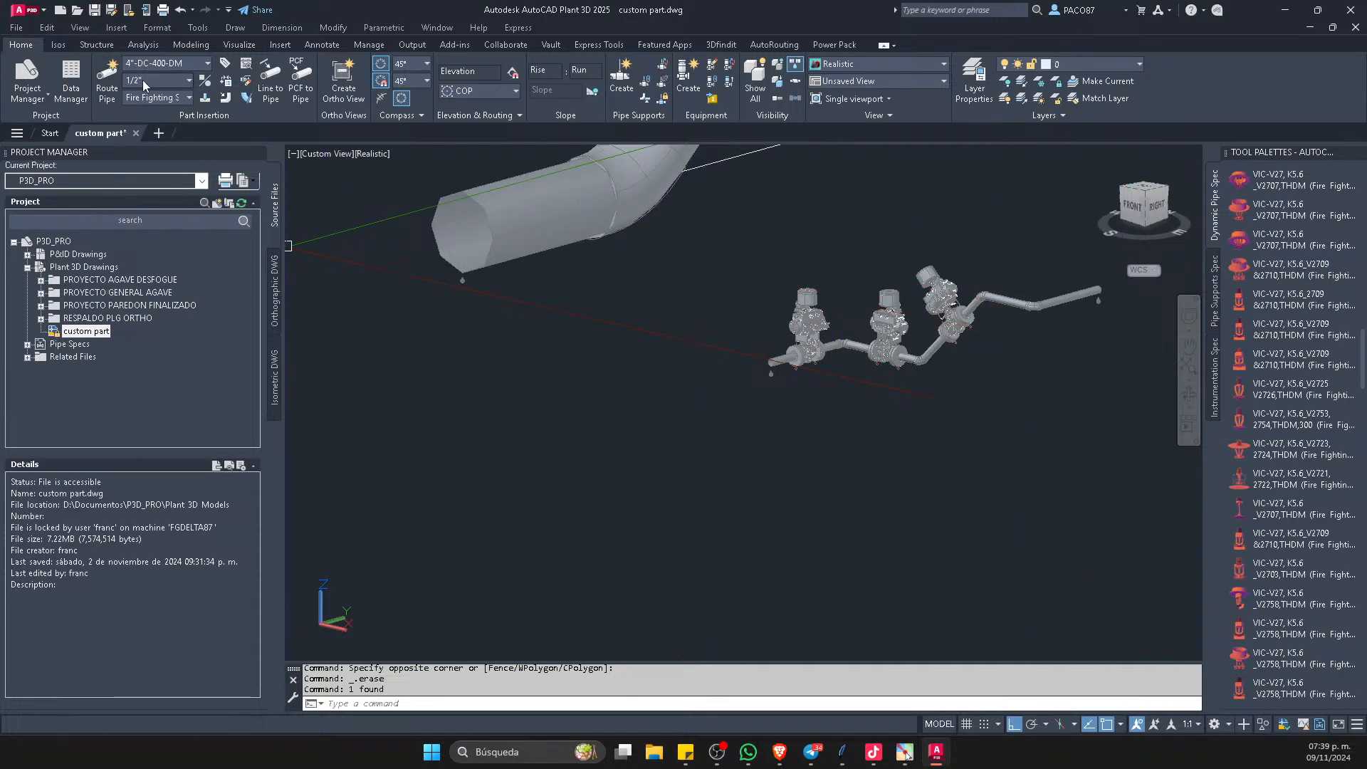
- Copy the Georg Fischer Valves Fittings PVC-U spec into the project's pipe specs
left_click(162, 98)
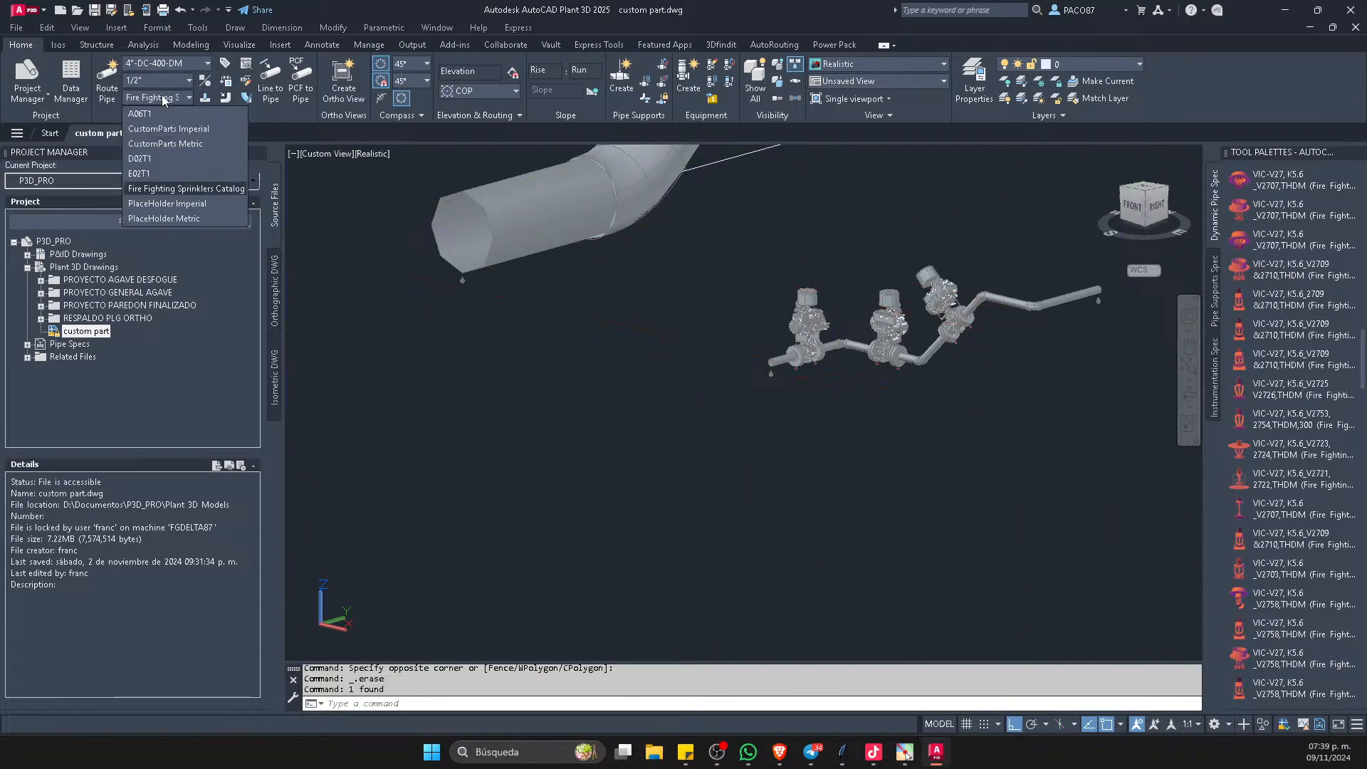
left_click(29, 354)
left_click(27, 345)
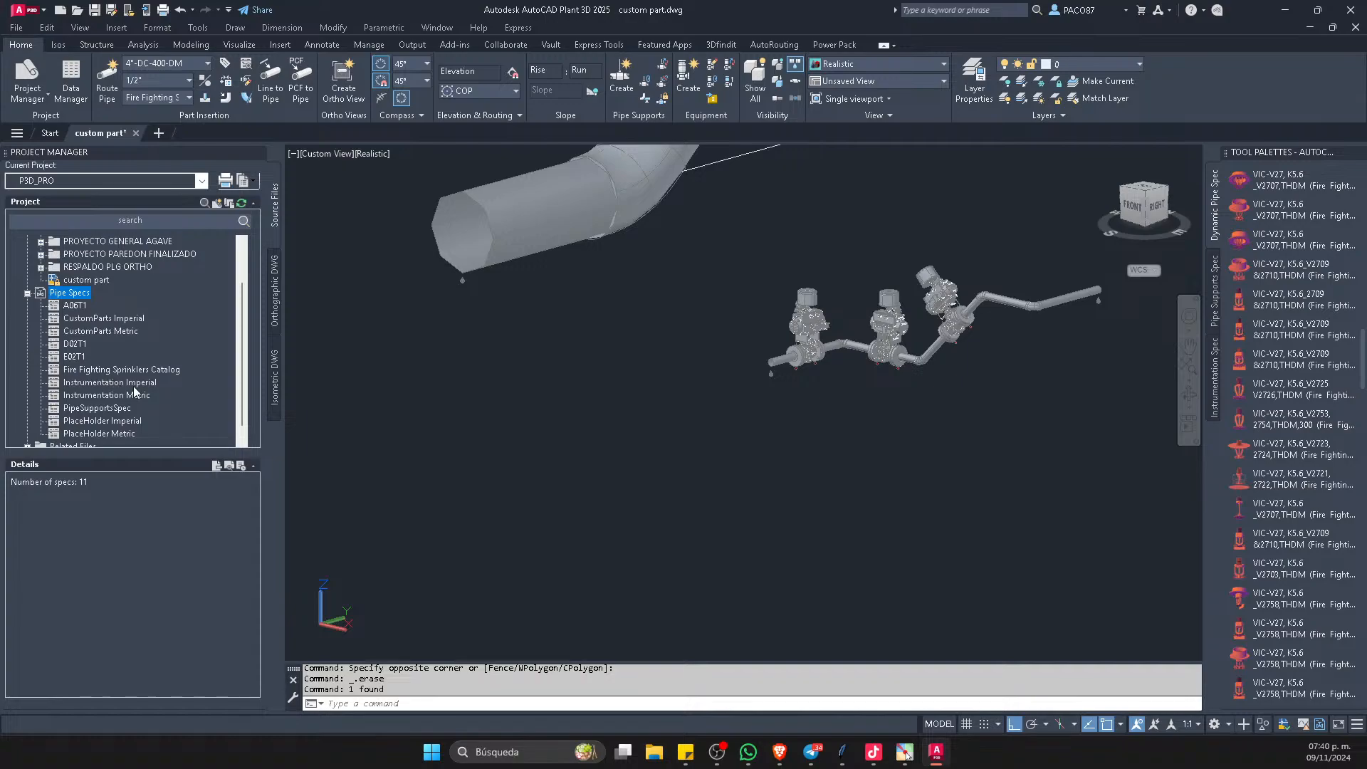
scroll(142, 371, "down", 1)
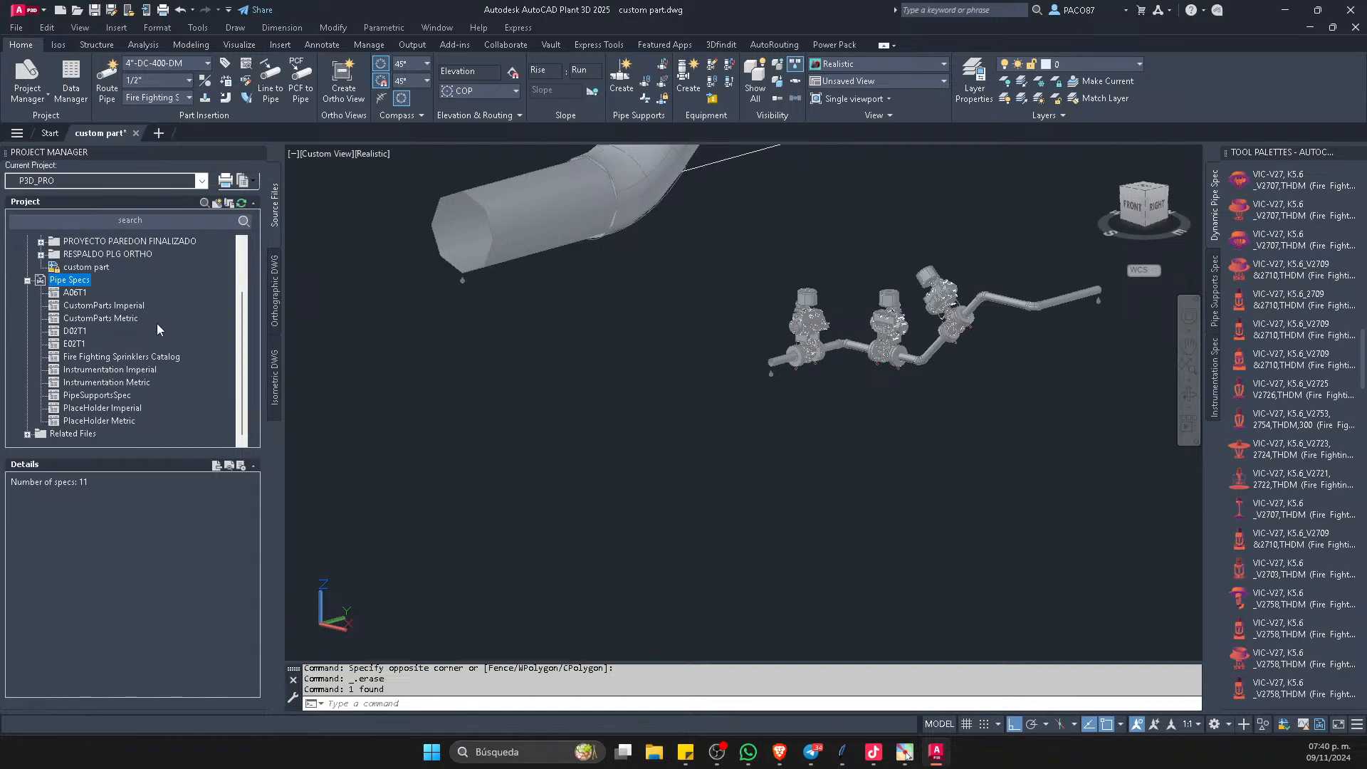
scroll(157, 323, "up", 2)
right_click(65, 344)
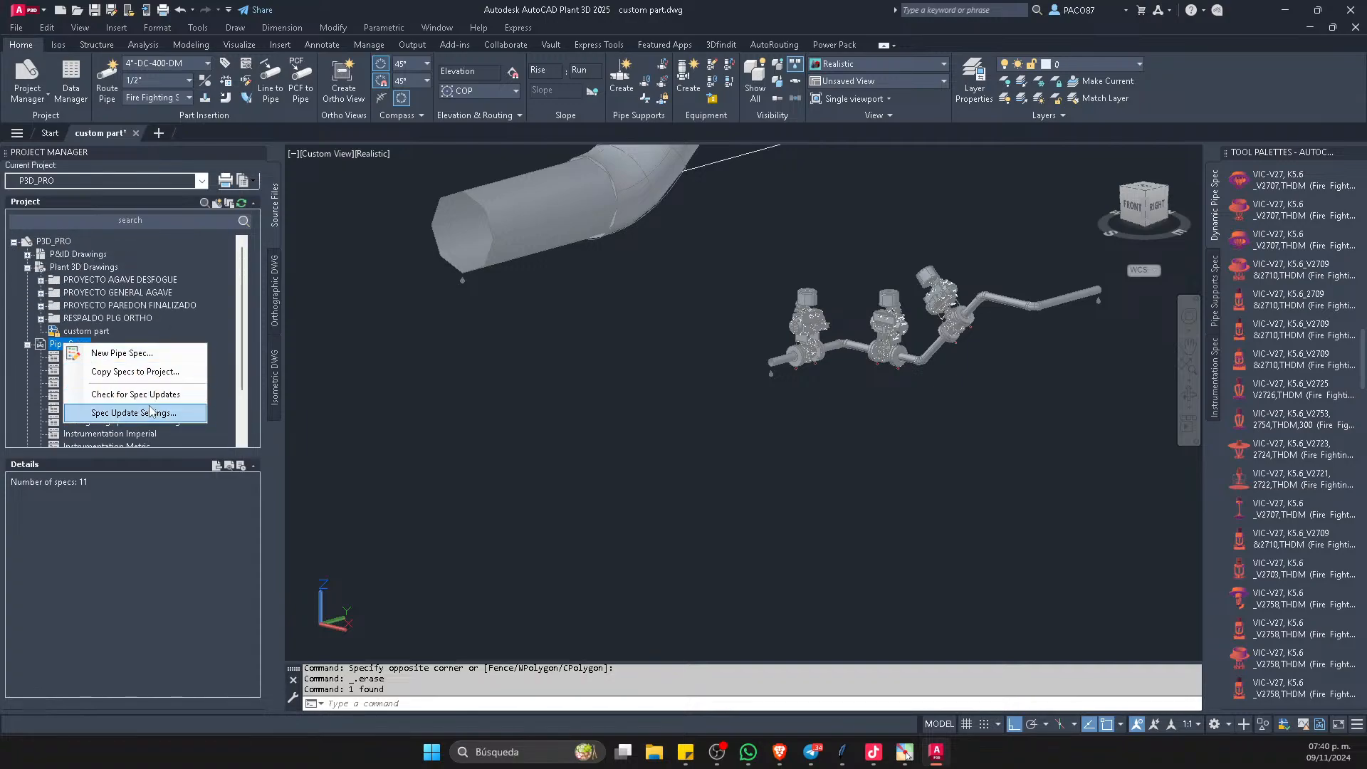
left_click(153, 371)
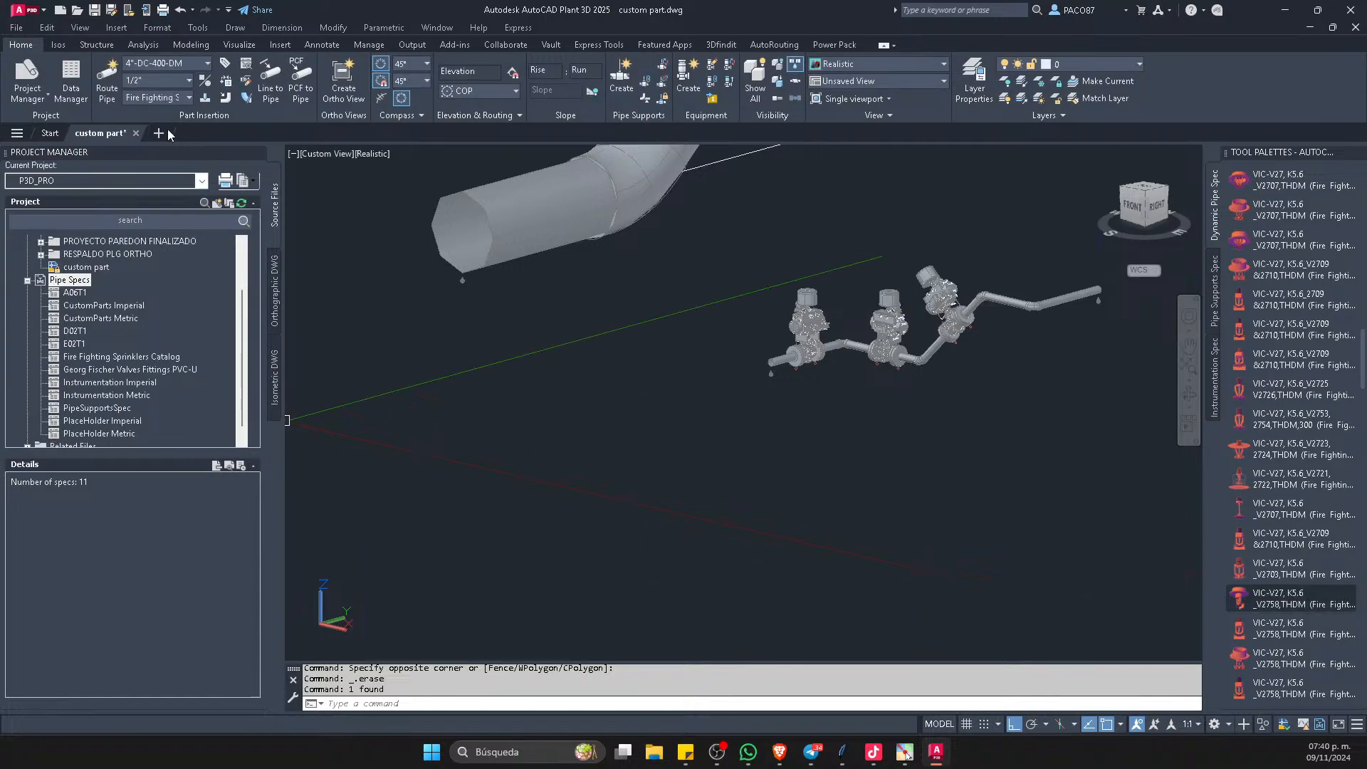
- Set the current pipe spec to Georg Fischer Valves Fittings PVC-U
left_click(160, 98)
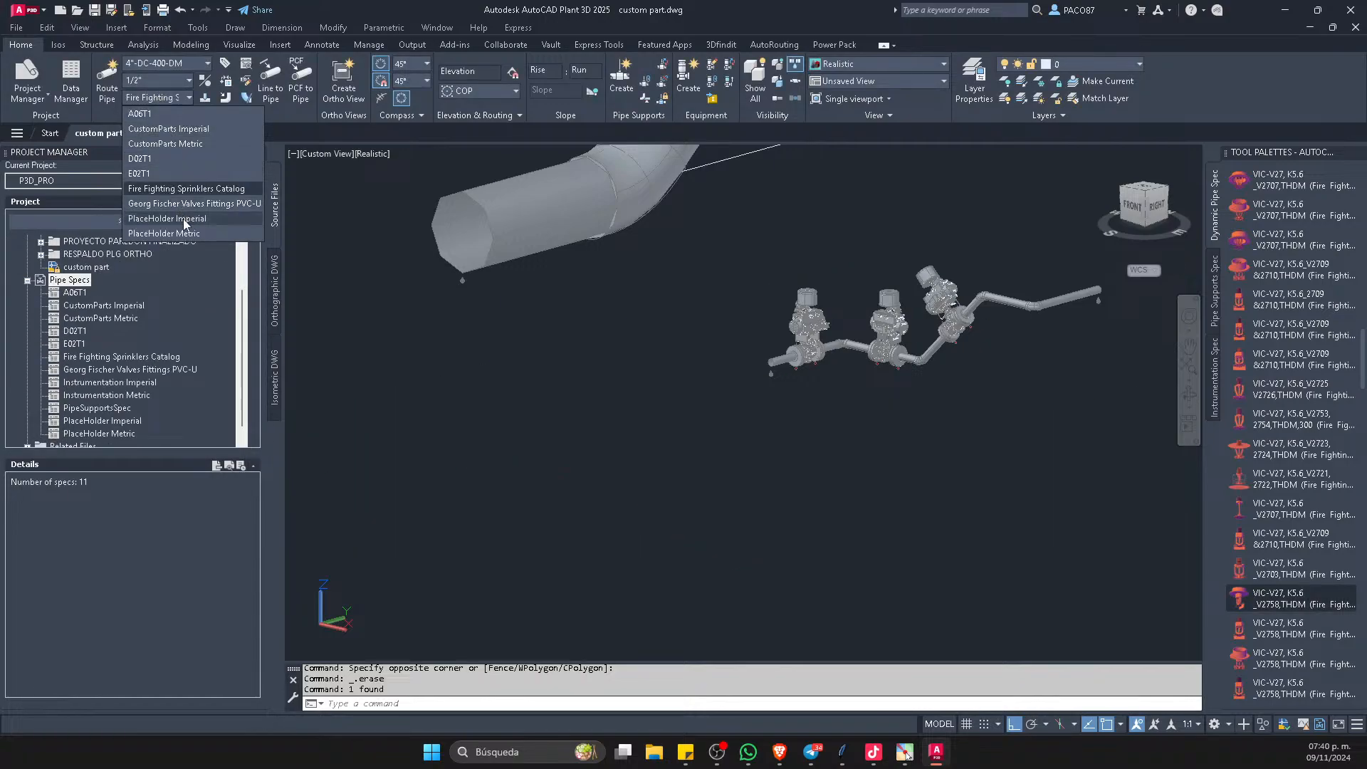
left_click(151, 307)
scroll(124, 320, "down", 1)
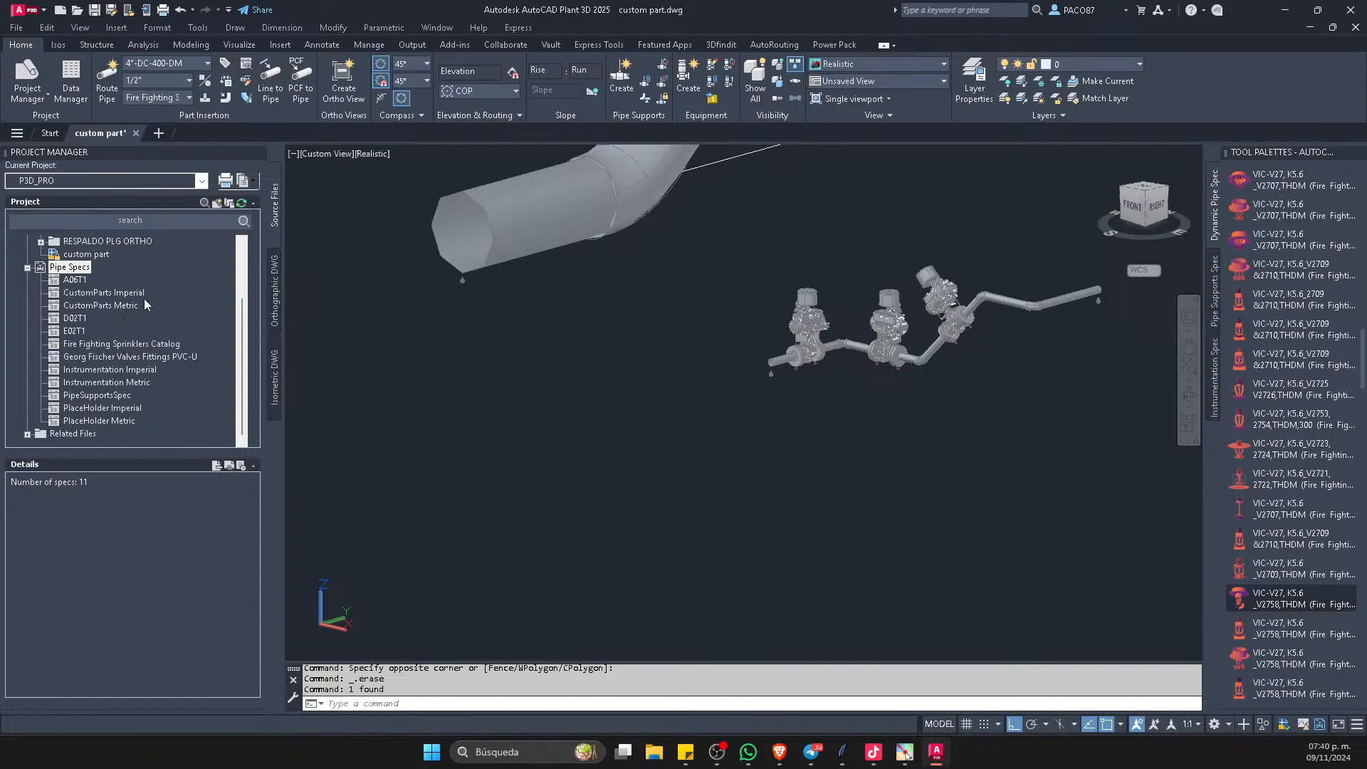
left_click(166, 98)
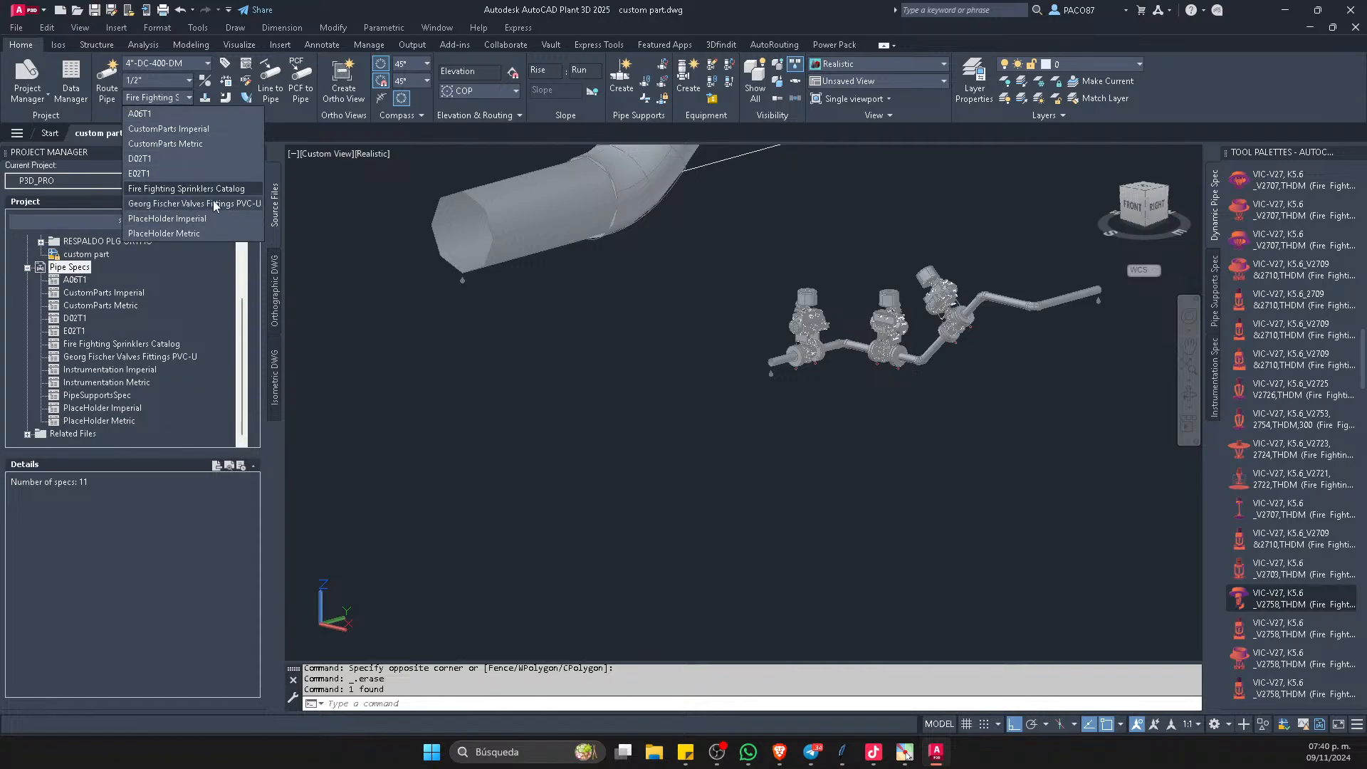
left_click(180, 204)
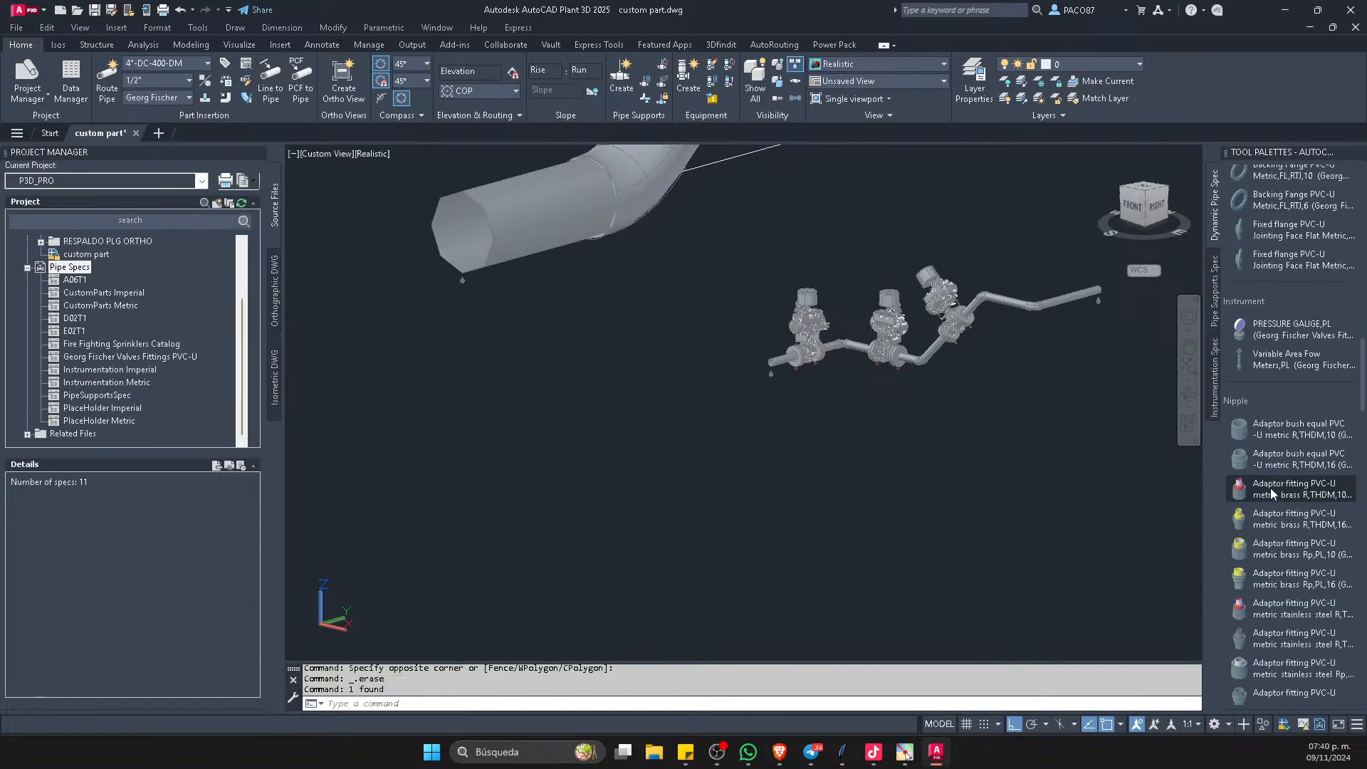
- Place a Ball Valves Pneumatic,PL,10 from the Georg Fischer spec in free space in the model
scroll(1243, 406, "down", 10)
scroll(1253, 403, "down", 8)
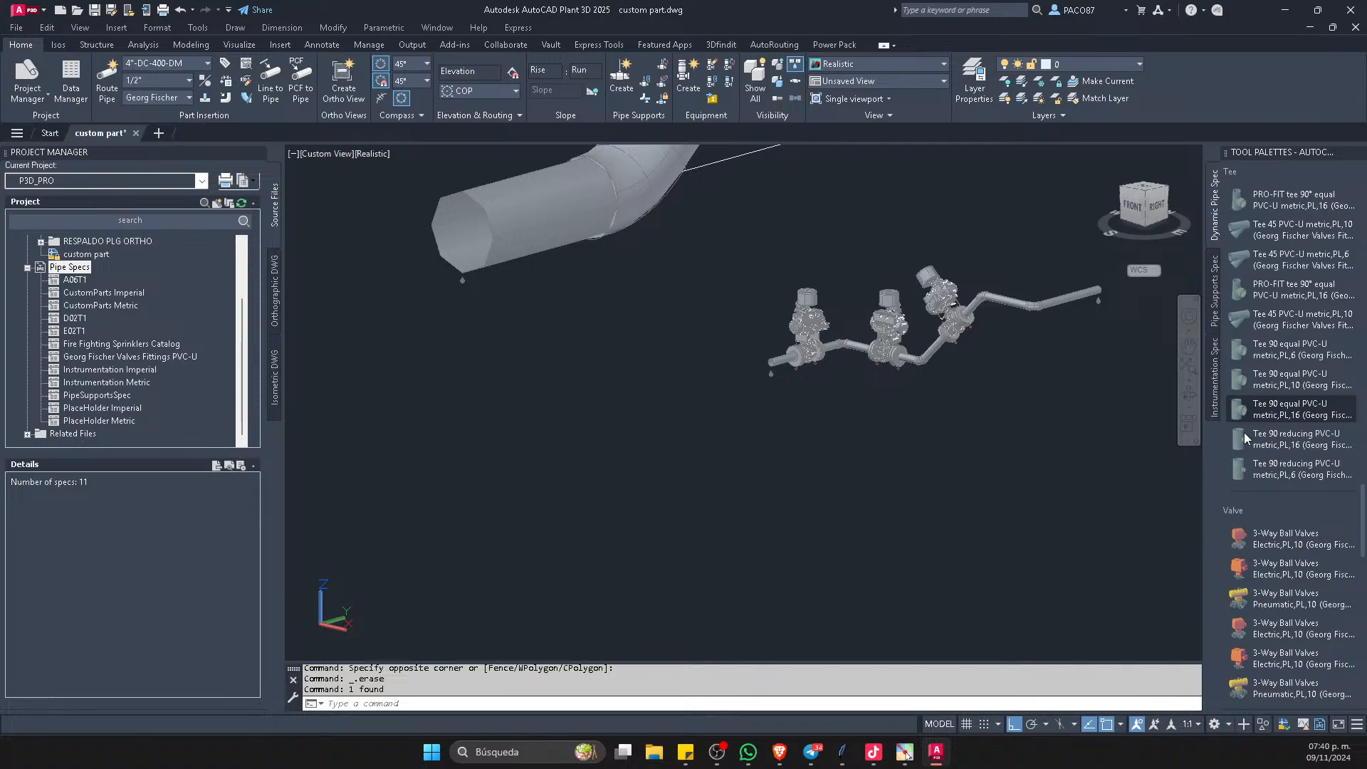
left_click(1242, 425)
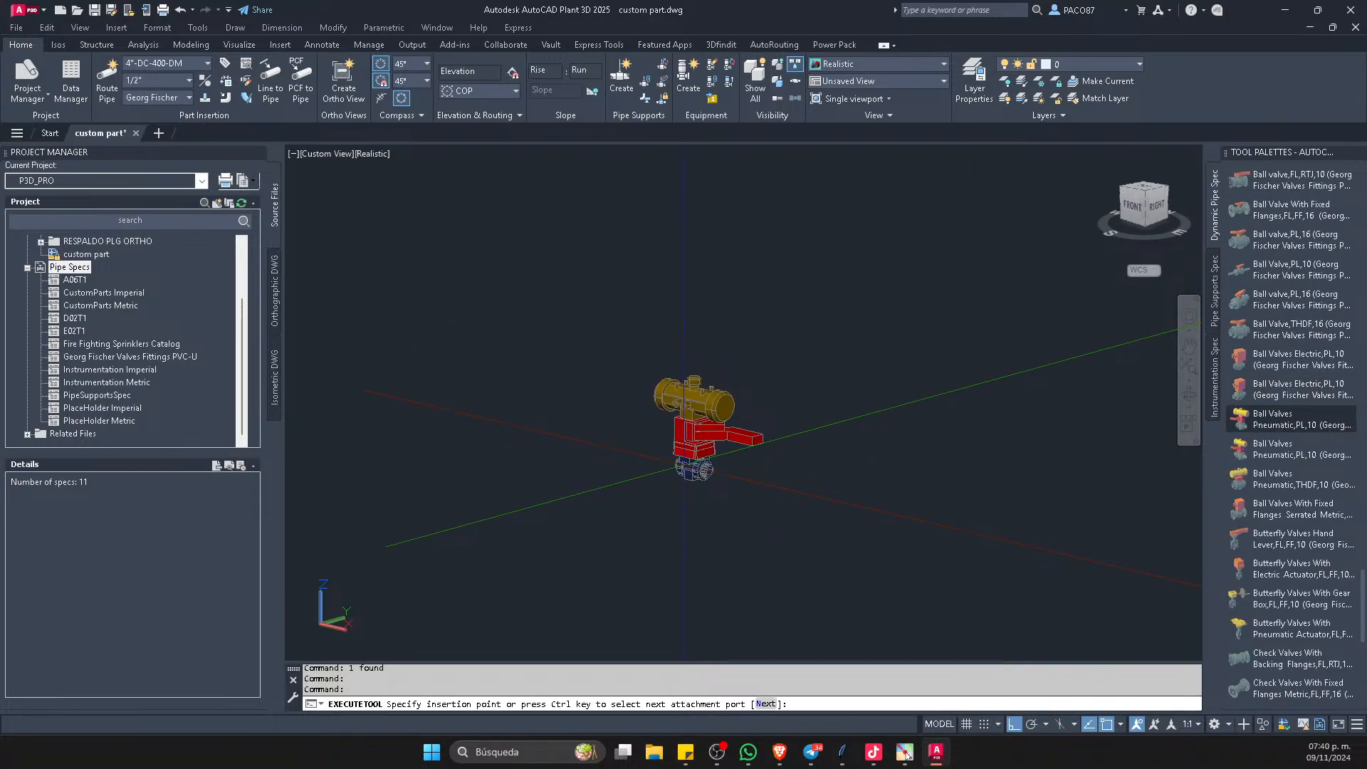
left_click(684, 465)
scroll(772, 438, "up", 5)
left_click(831, 420)
key("Escape")
scroll(997, 321, "down", 5)
key("Escape")
scroll(915, 374, "up", 2)
- Route a pipe from the pneumatic ball valve's open port with one 90° turn into a second run
left_click(931, 366)
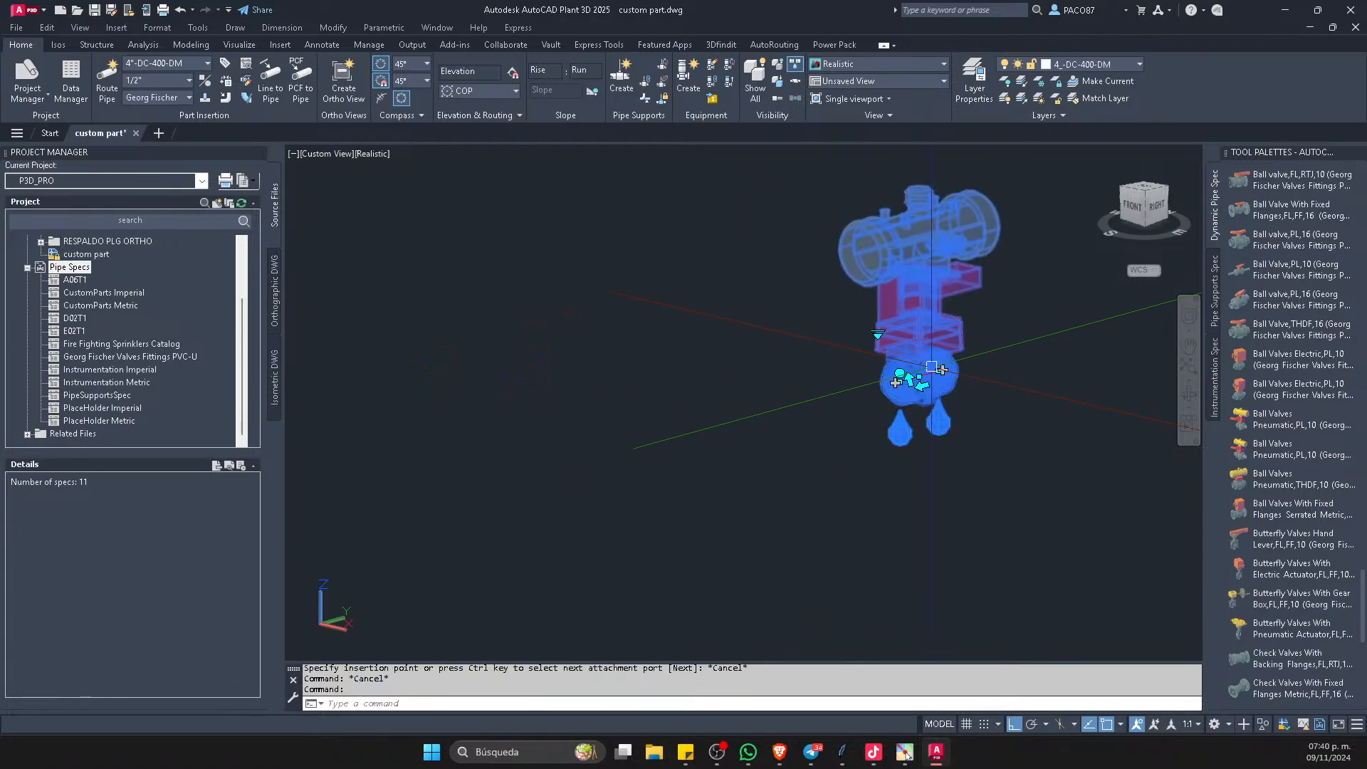
left_click(895, 383)
scroll(834, 416, "down", 5)
left_click(729, 439)
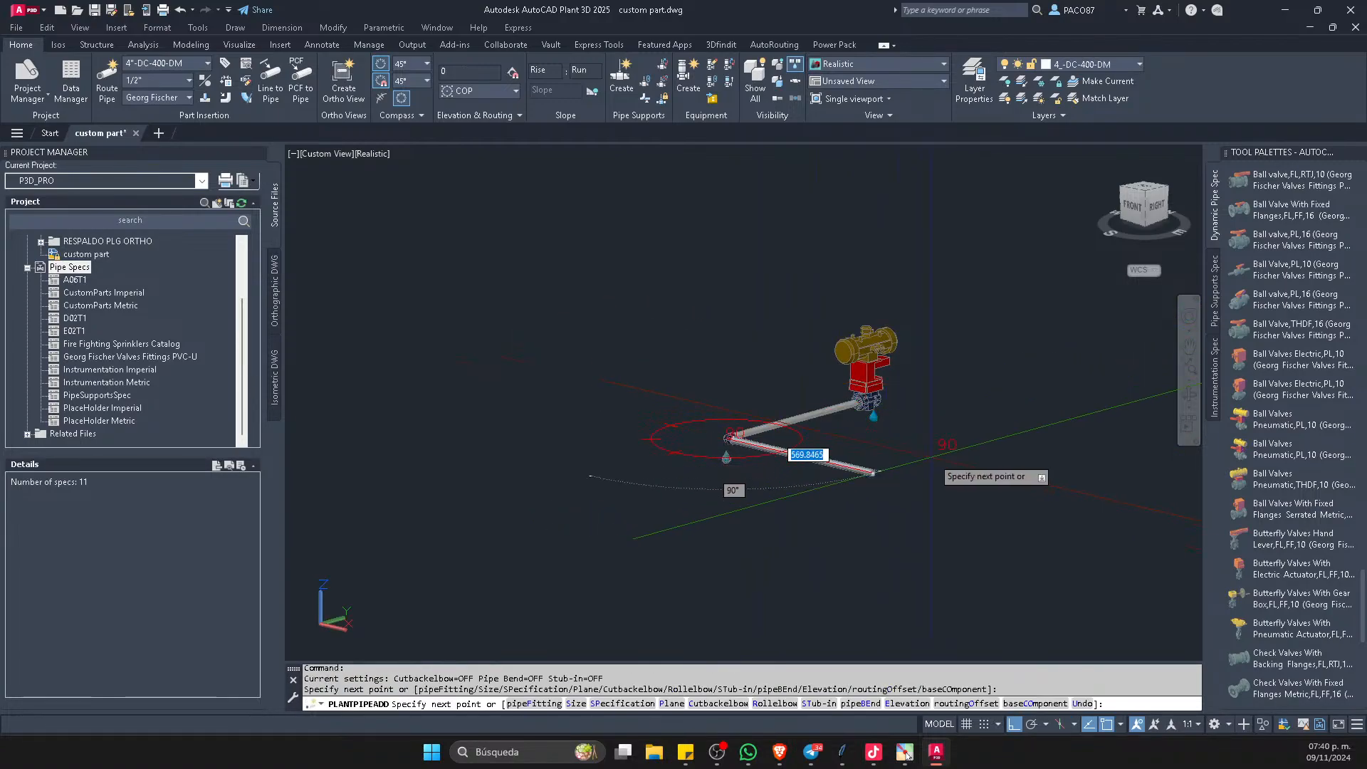
left_click(930, 480)
key("Escape")
- Insert a Ball Valves Electric,PL,10 into the second pipe run with its actuator pointing up
middle_click_drag(874, 429, 1007, 458, "shift")
scroll(1013, 443, "up", 5)
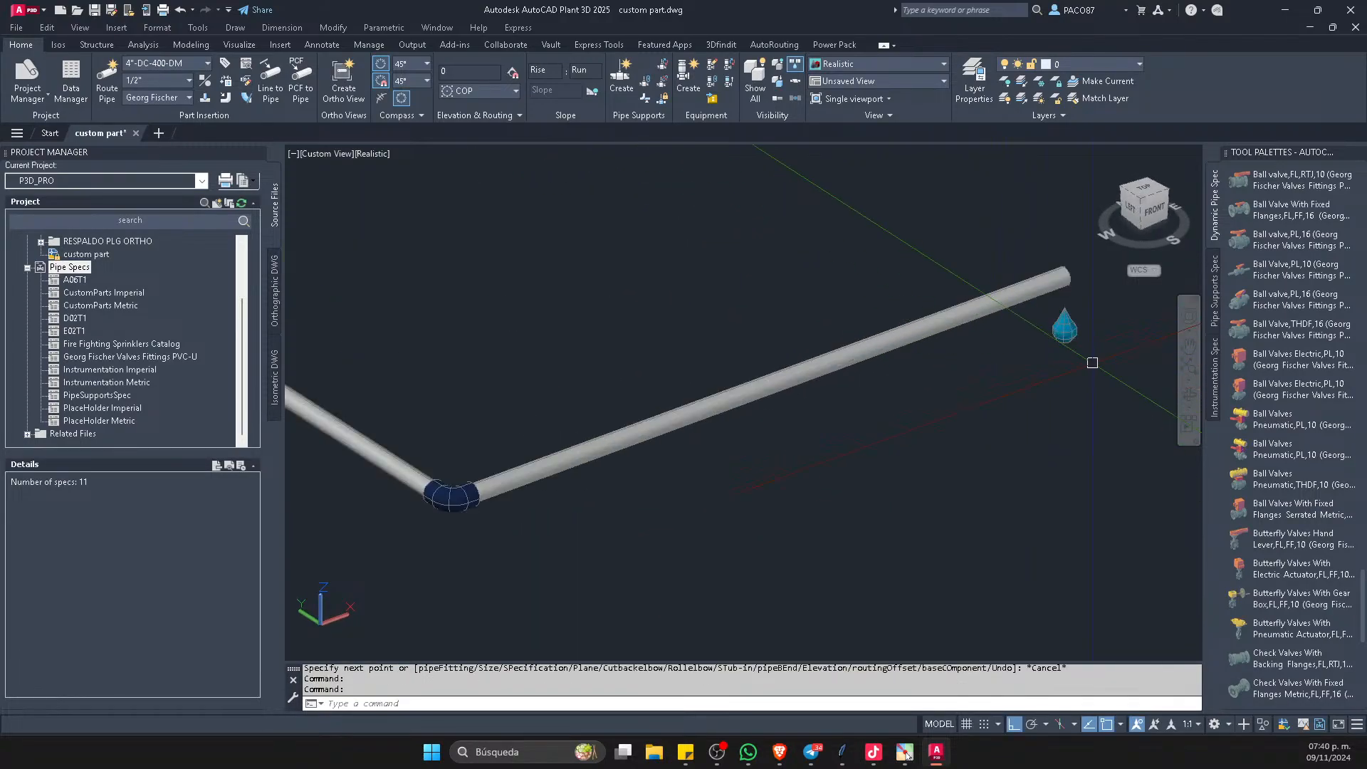
left_click(1256, 362)
left_click(676, 420)
scroll(684, 297, "down", 3)
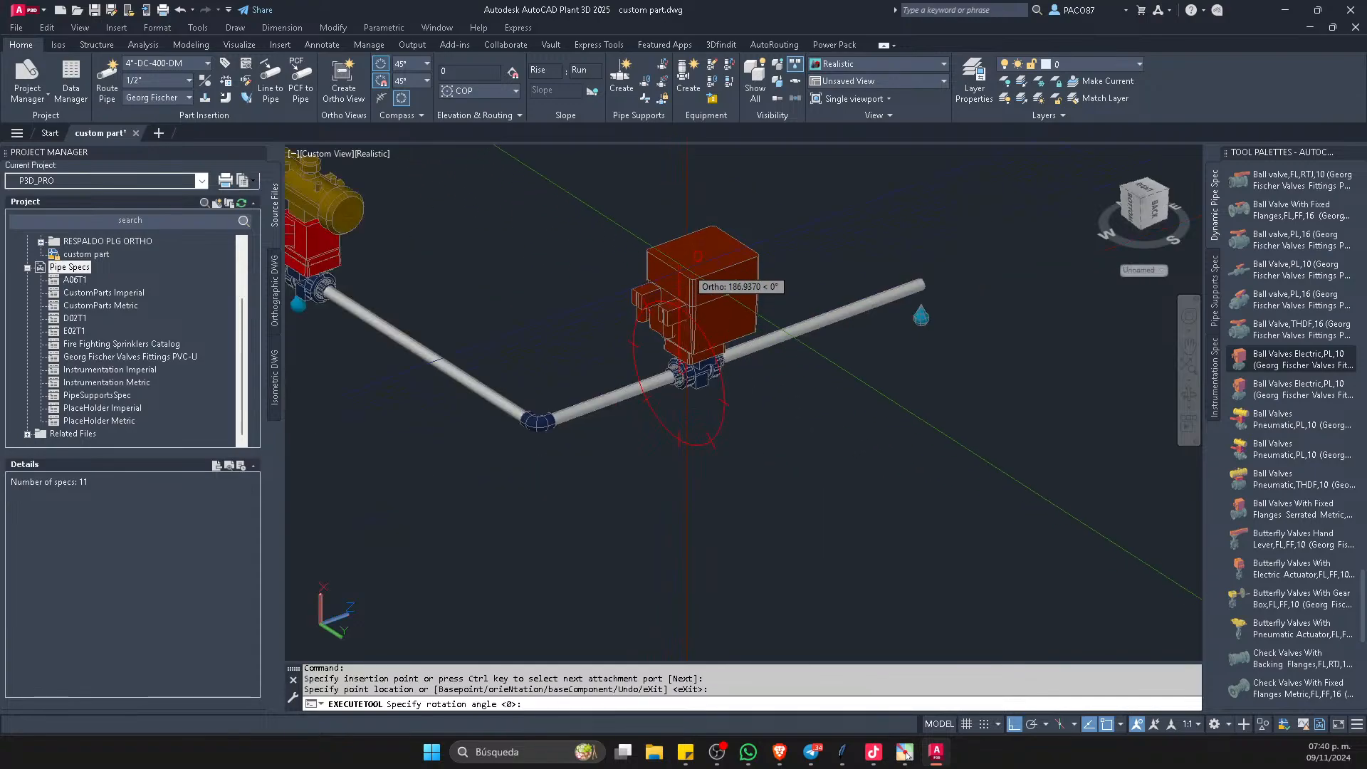
left_click(688, 278)
key("Escape")
- Extend the pipe from the open end of the second run with a 90° turn into a third run
left_click(812, 321)
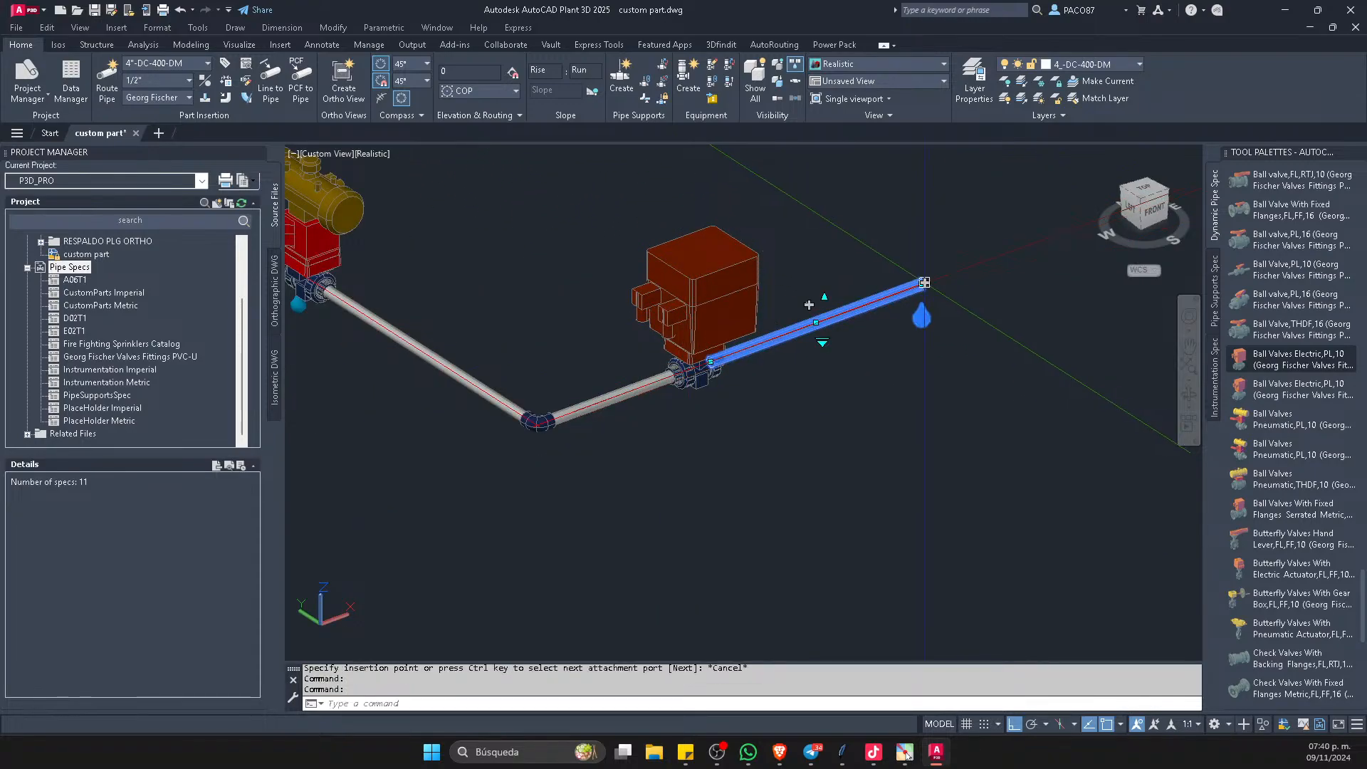
left_click(924, 282)
scroll(937, 324, "down", 2)
left_click(1083, 394)
key("Escape")
scroll(1257, 303, "up", 7)
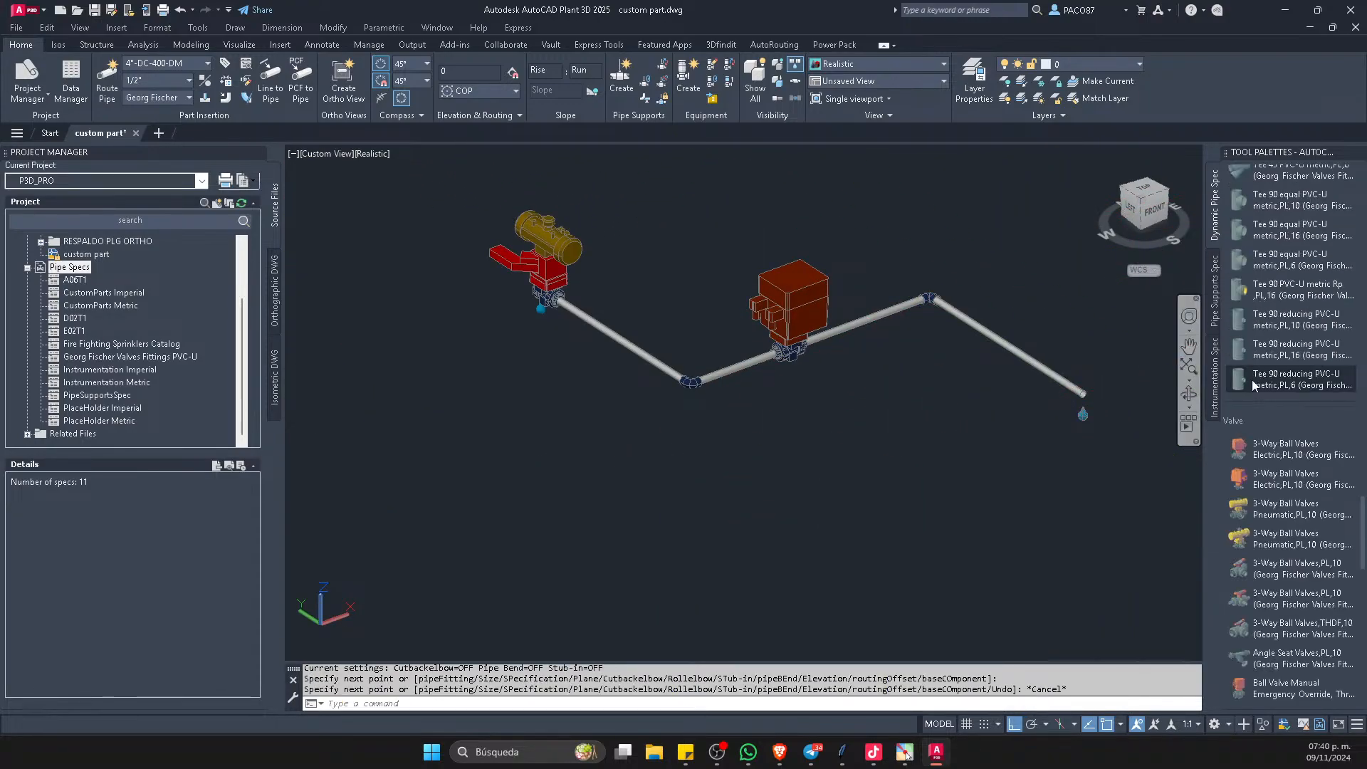
left_click(1230, 481)
scroll(1025, 321, "up", 4)
key("Escape")
scroll(1242, 291, "up", 1)
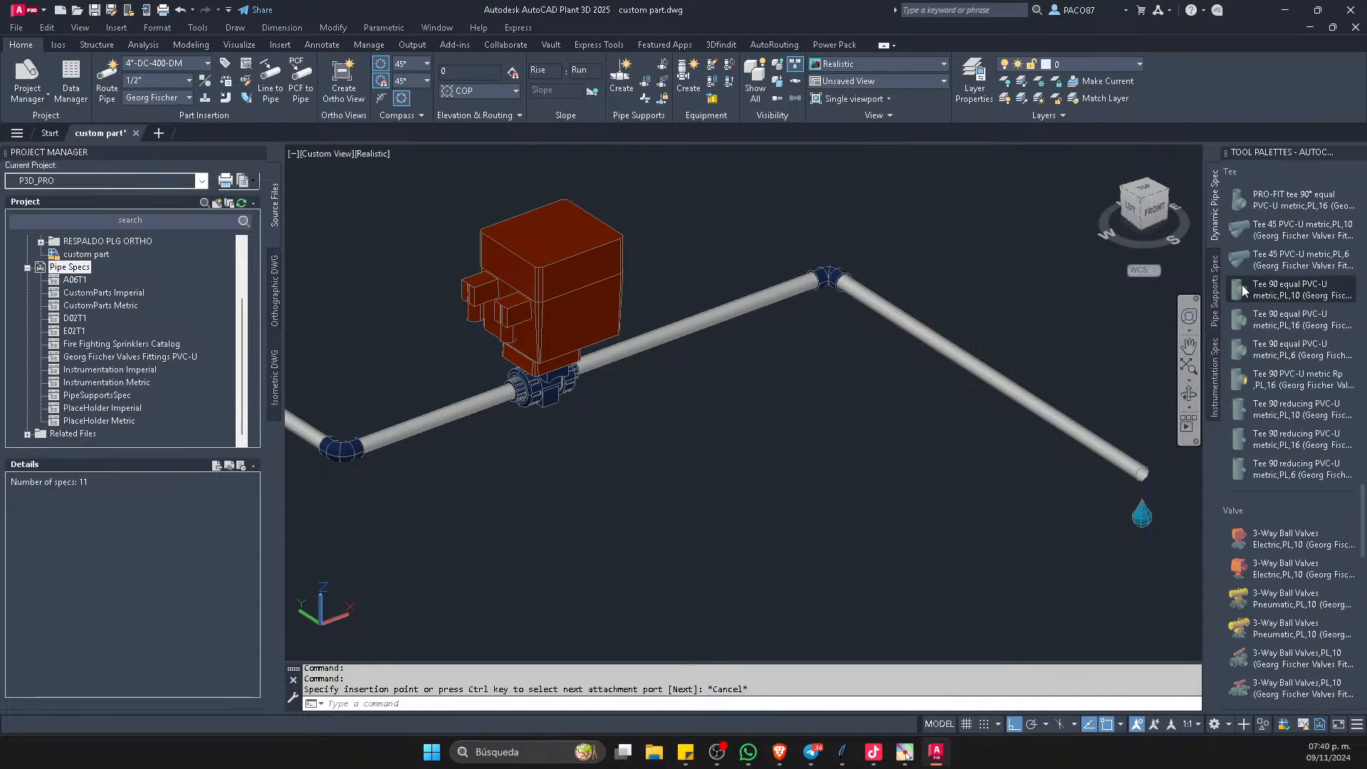
- Try a Tee 90 equal PVC-U metric,PL,10 with its branch pointing up on the third pipe run, and delete it
left_click(1243, 291)
scroll(1018, 399, "down", 3)
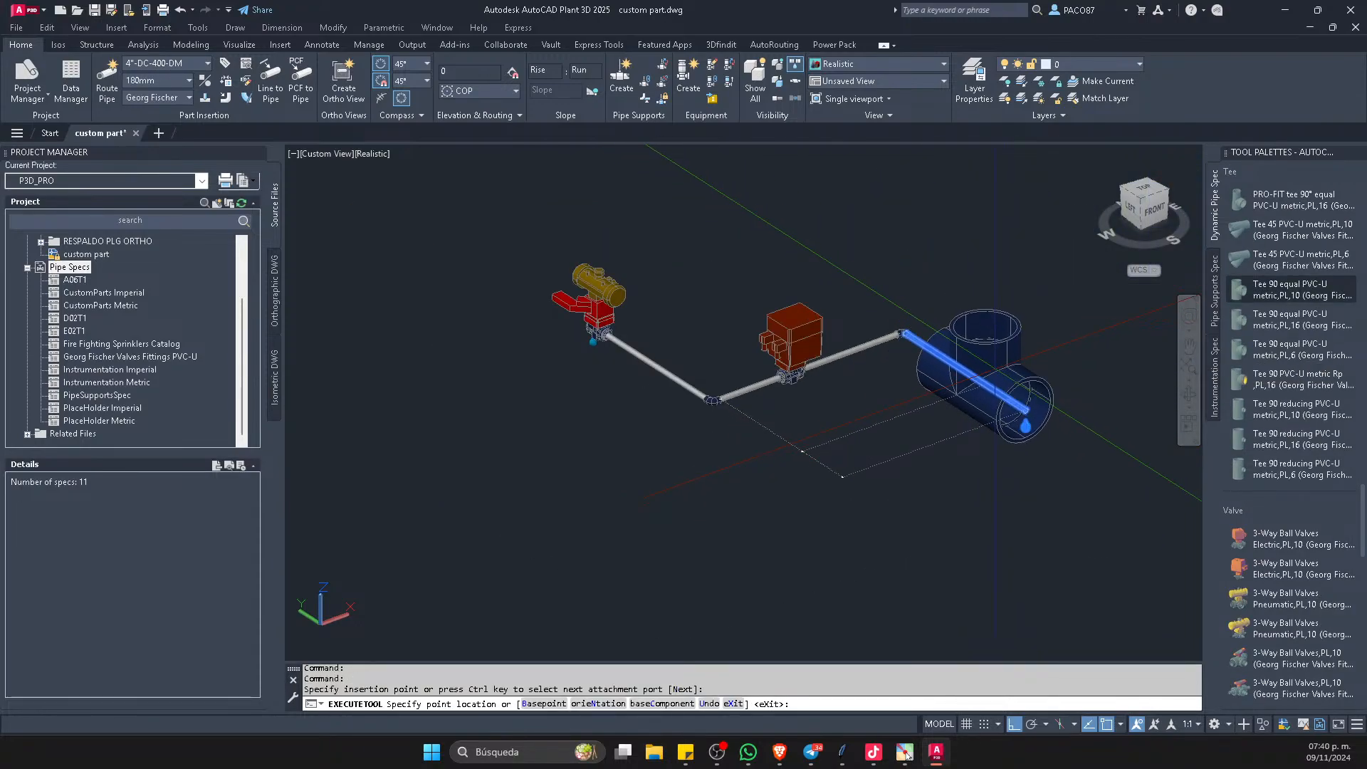
left_click(966, 372)
left_click(983, 280)
scroll(968, 357, "up", 8)
key("Escape")
left_click(940, 447)
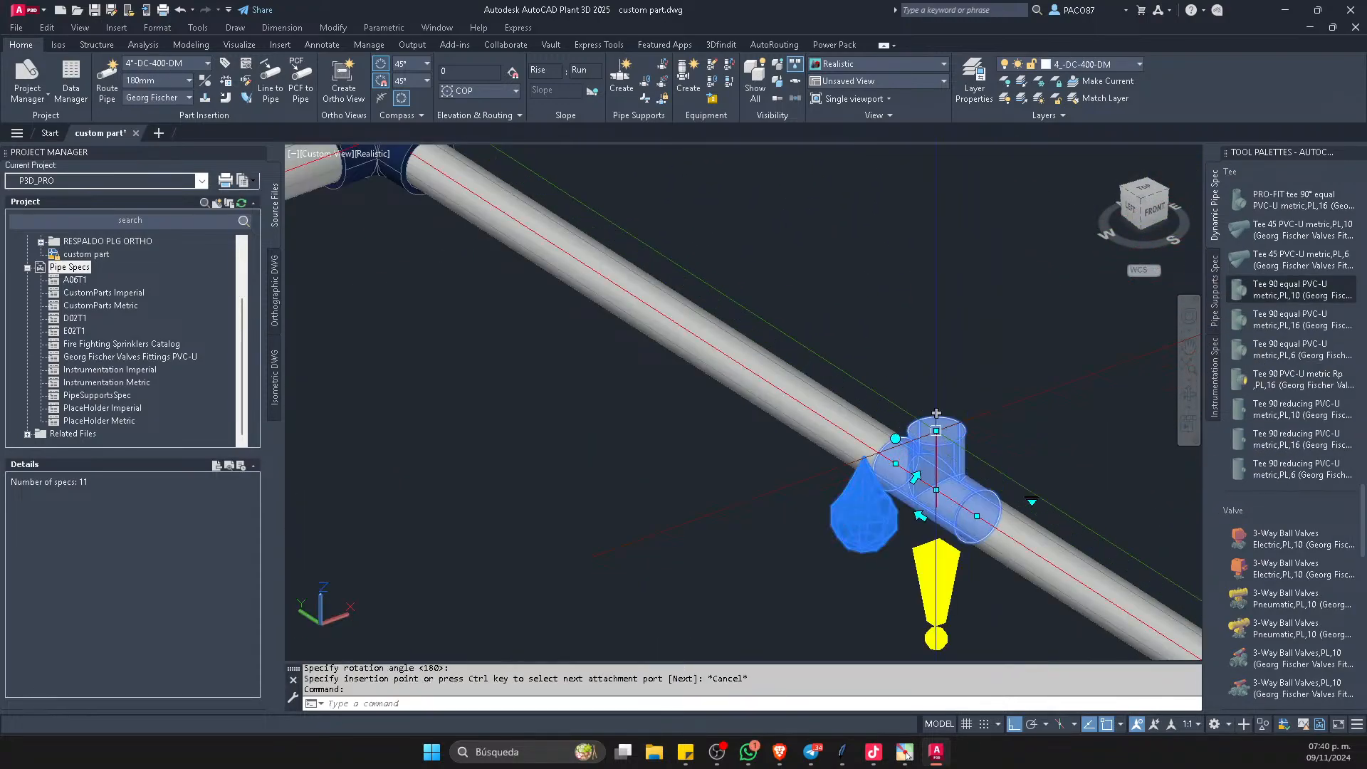
scroll(936, 413, "down", 5)
key("Delete")
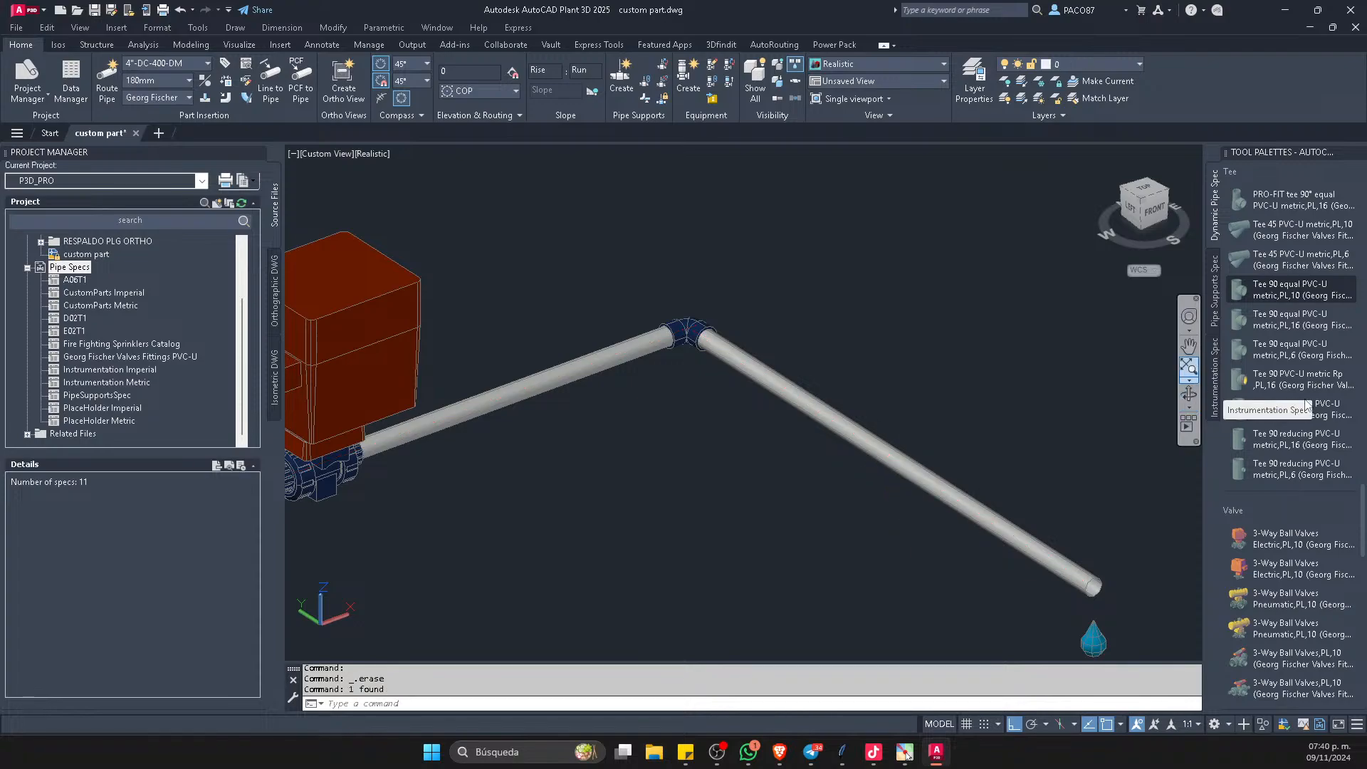
- Try an Adaptor fitting PVC-U metric brass Rp,PL,10 at the middle of the third pipe run, and delete it
scroll(1306, 405, "up", 10)
left_click(1269, 281)
left_click(874, 449)
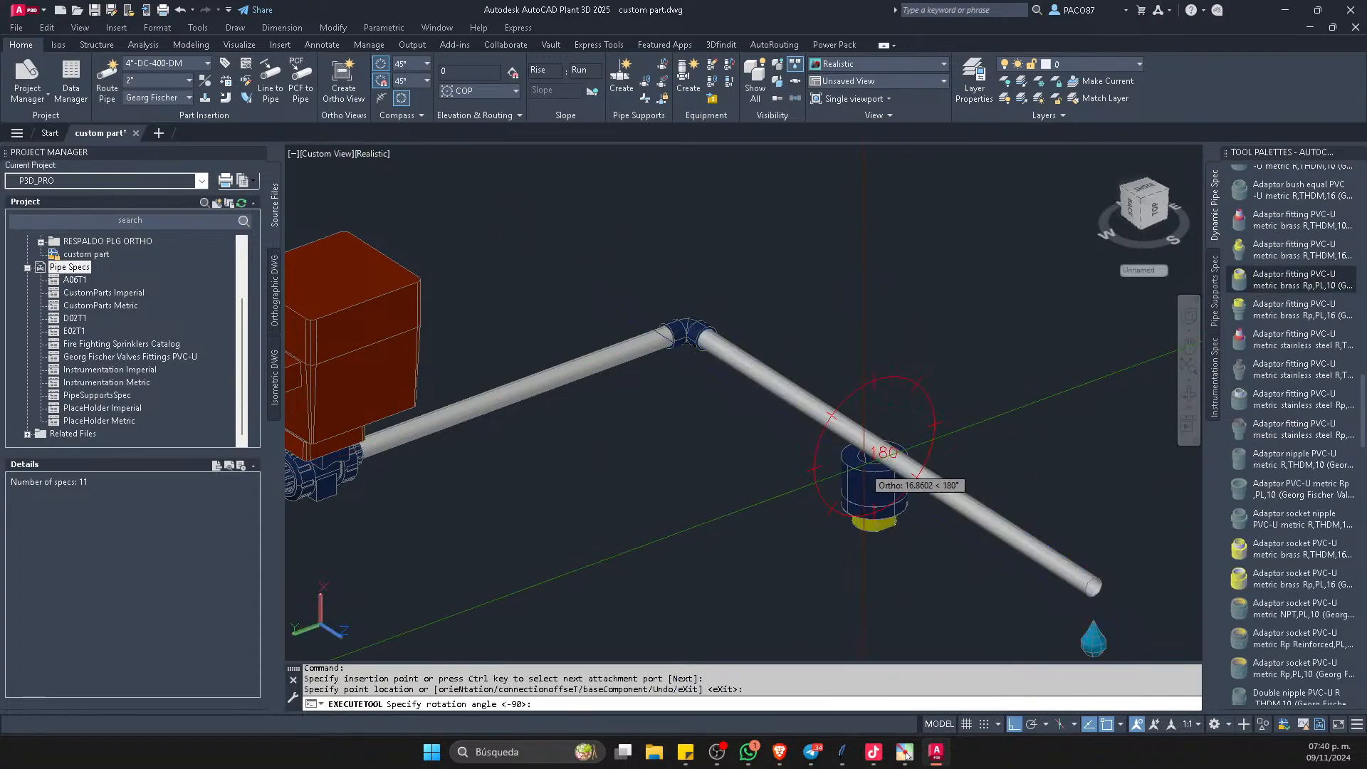
left_click(895, 422)
key("Escape")
key("Escape")
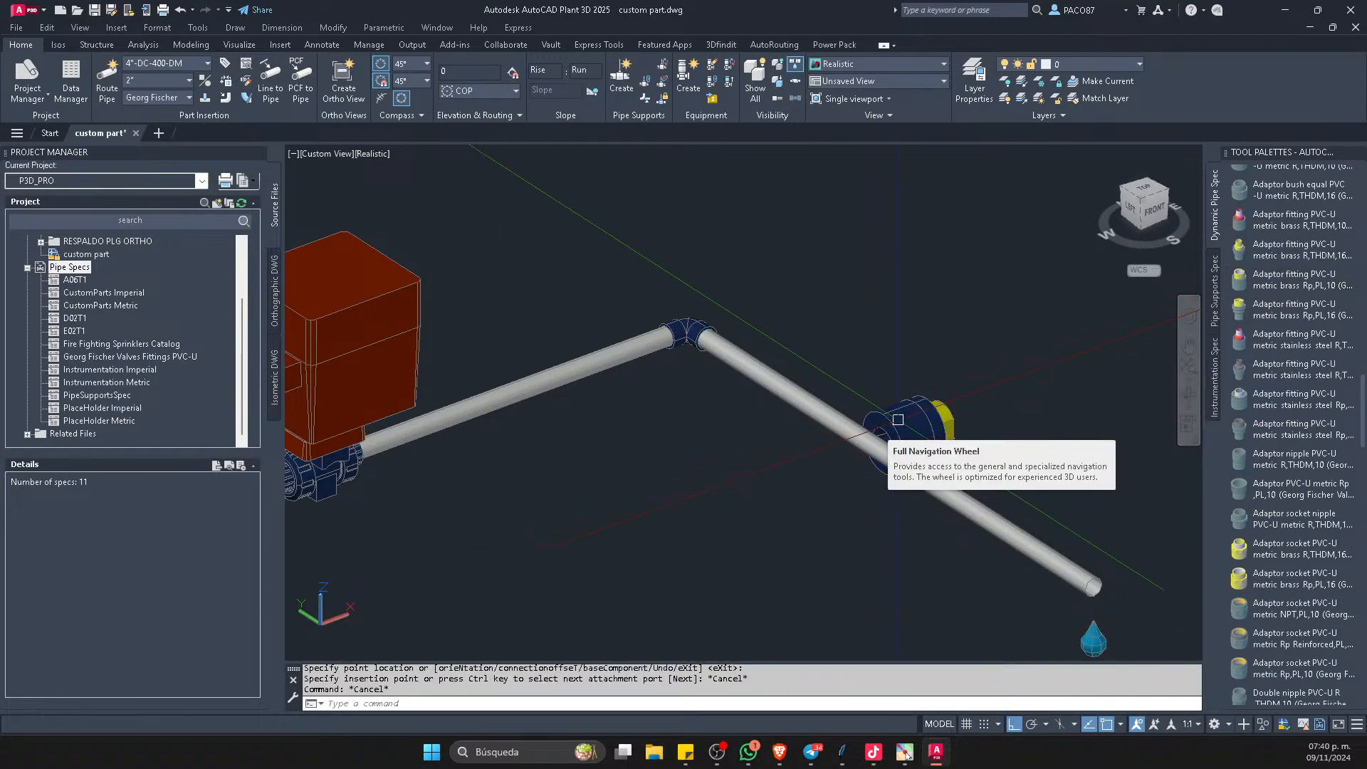
left_click(957, 427)
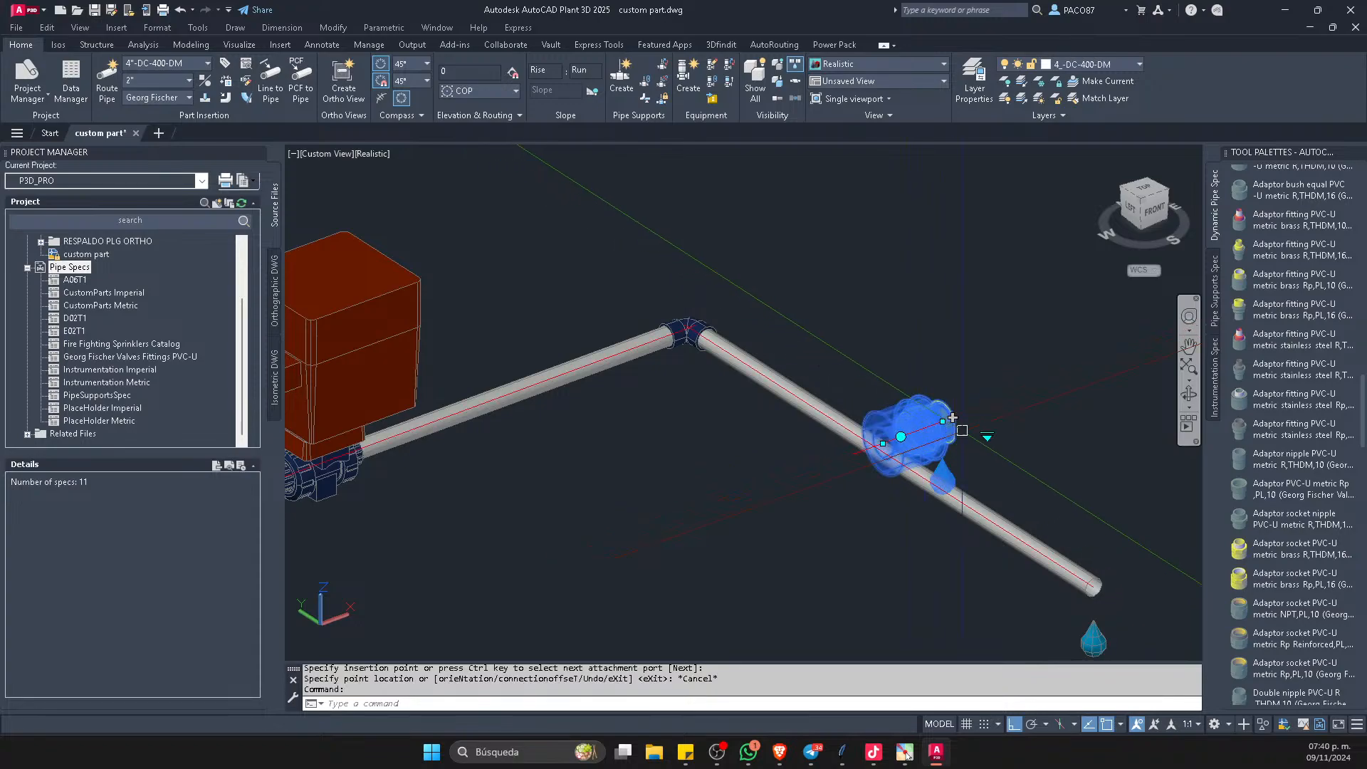
key("Delete")
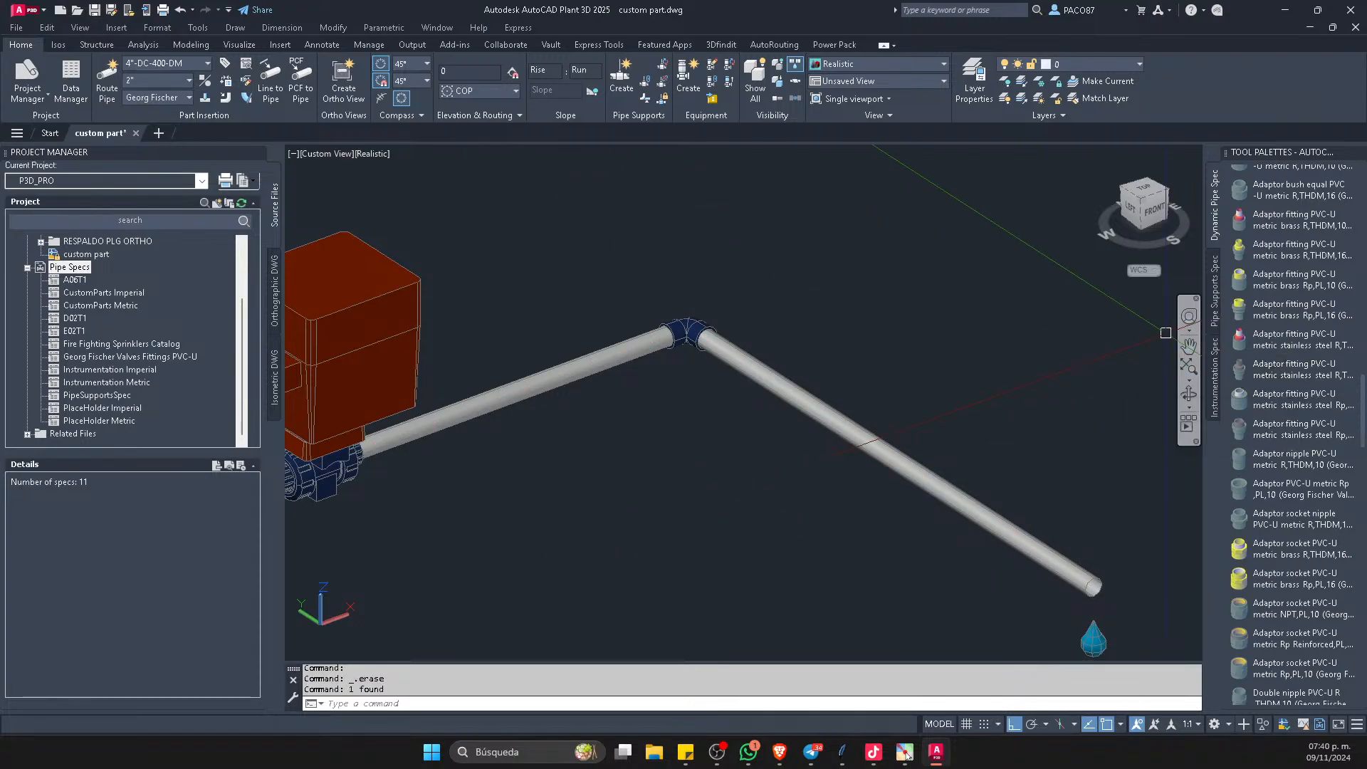
- Try a 1" Adaptor fitting PVC-U metric brass R,THDM,10 at the middle of the third pipe run, and delete it
left_click(1255, 314)
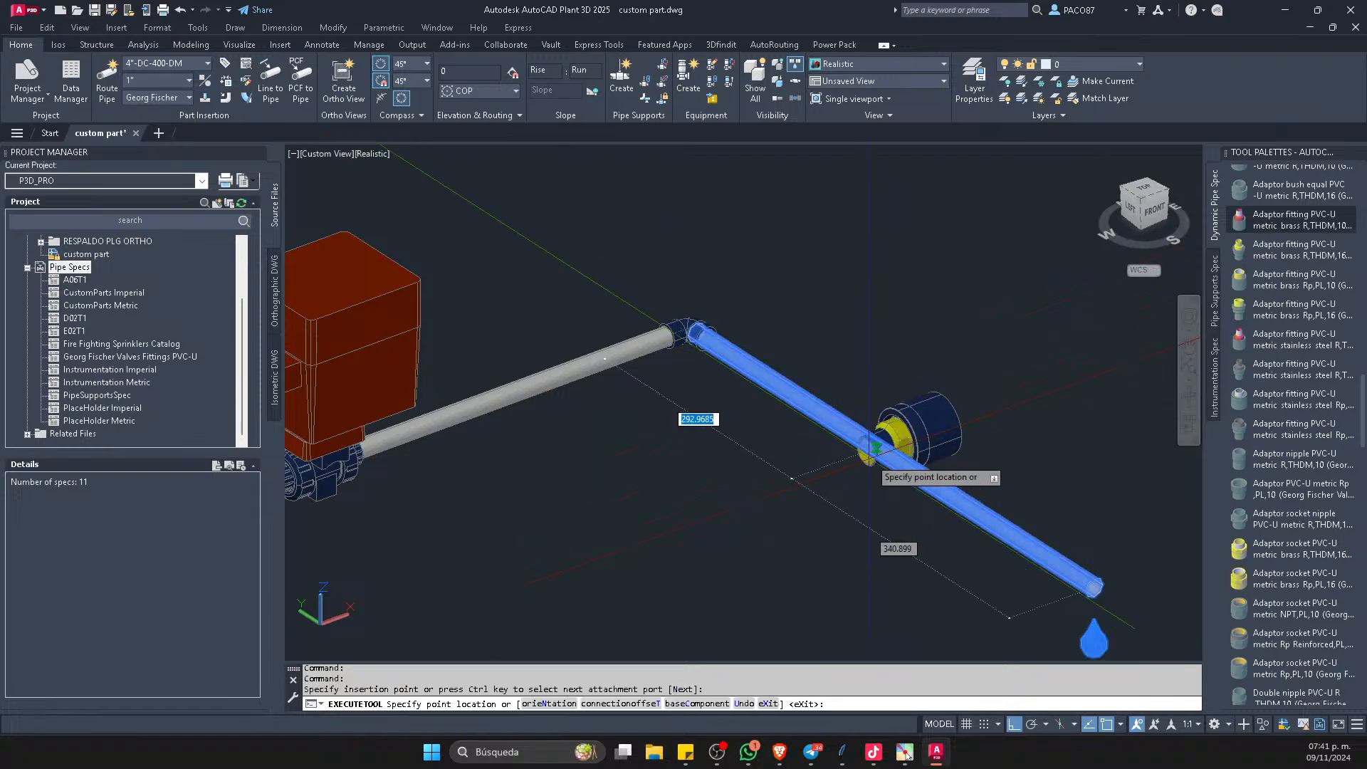
left_click(883, 445)
left_click(927, 447)
key("Escape")
scroll(969, 418, "down", 2)
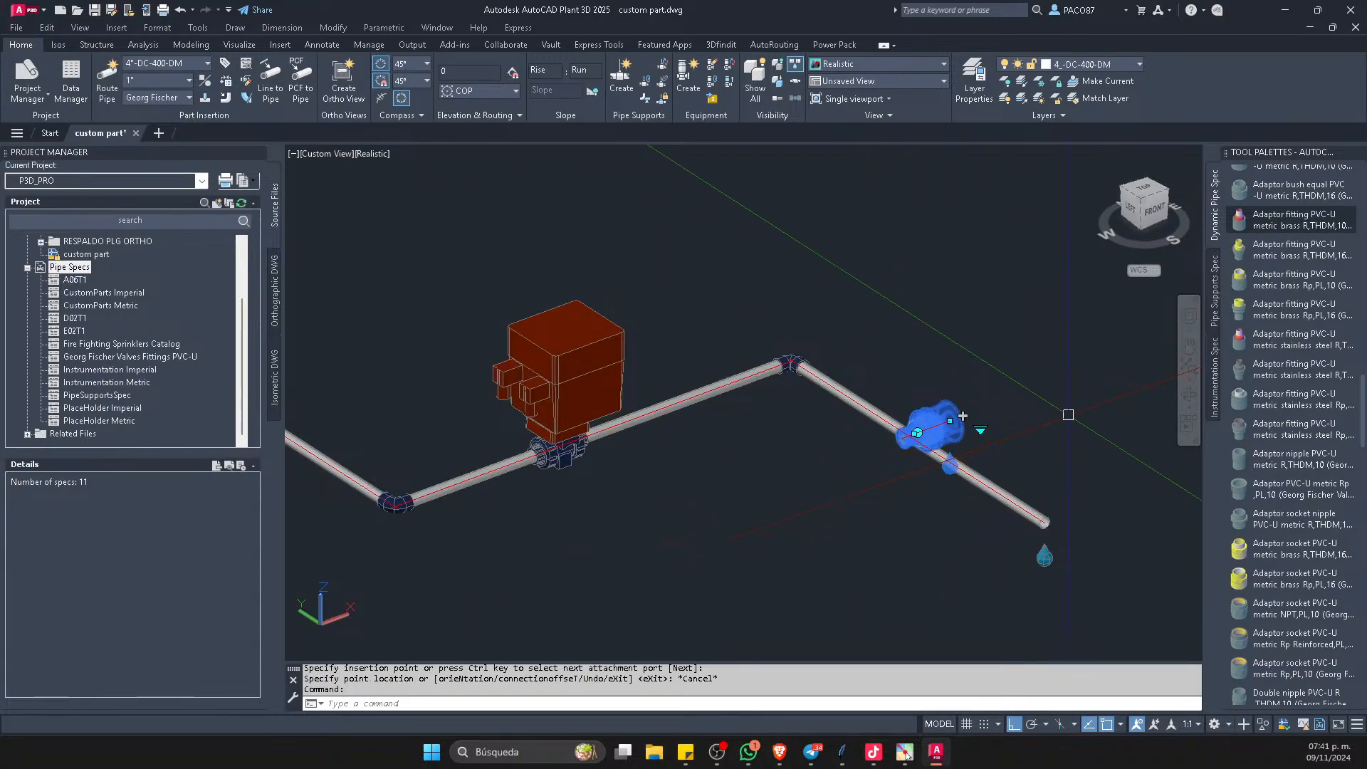
key("Delete")
- Place an Adaptor fitting PVC-U metric brass R,THDM,10 at the open end of the third pipe run
left_click(1253, 221)
scroll(1040, 520, "up", 3)
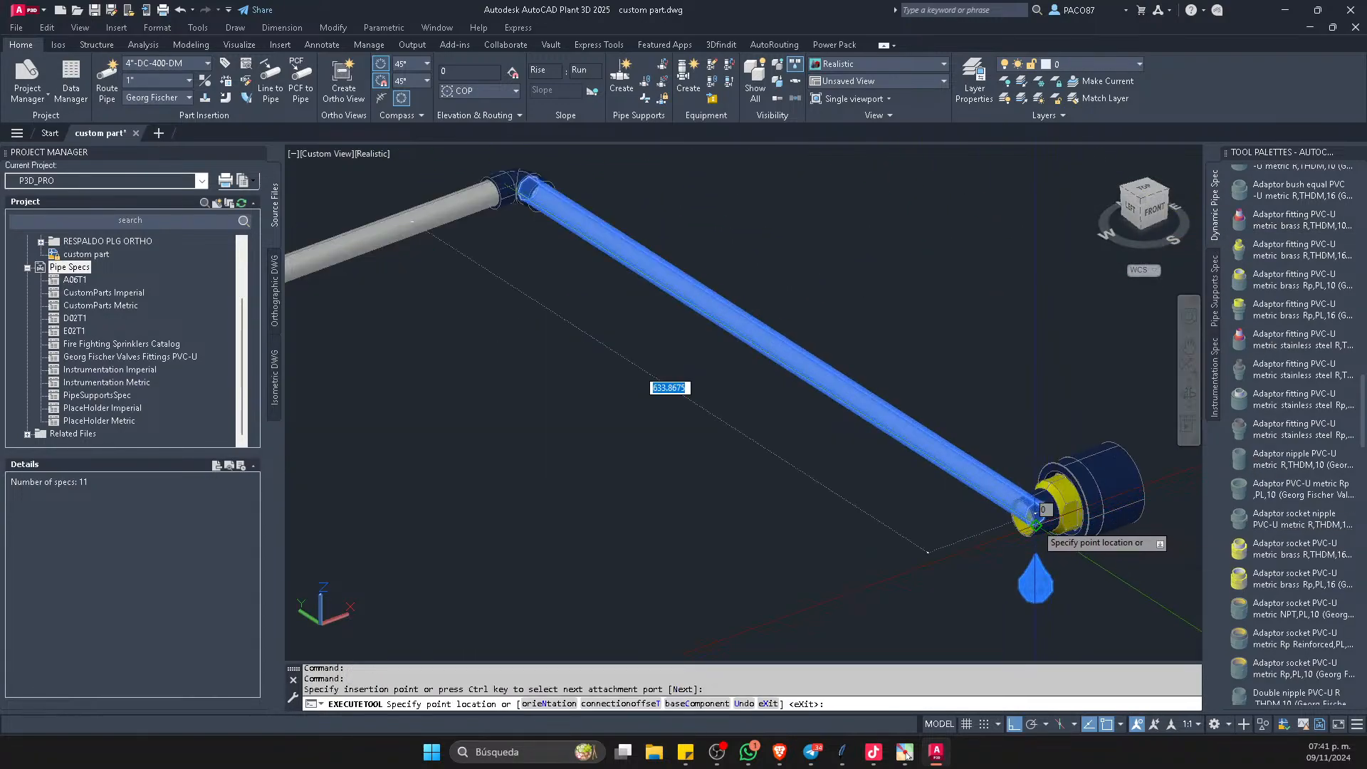
key("Escape")
scroll(1128, 474, "down", 3)
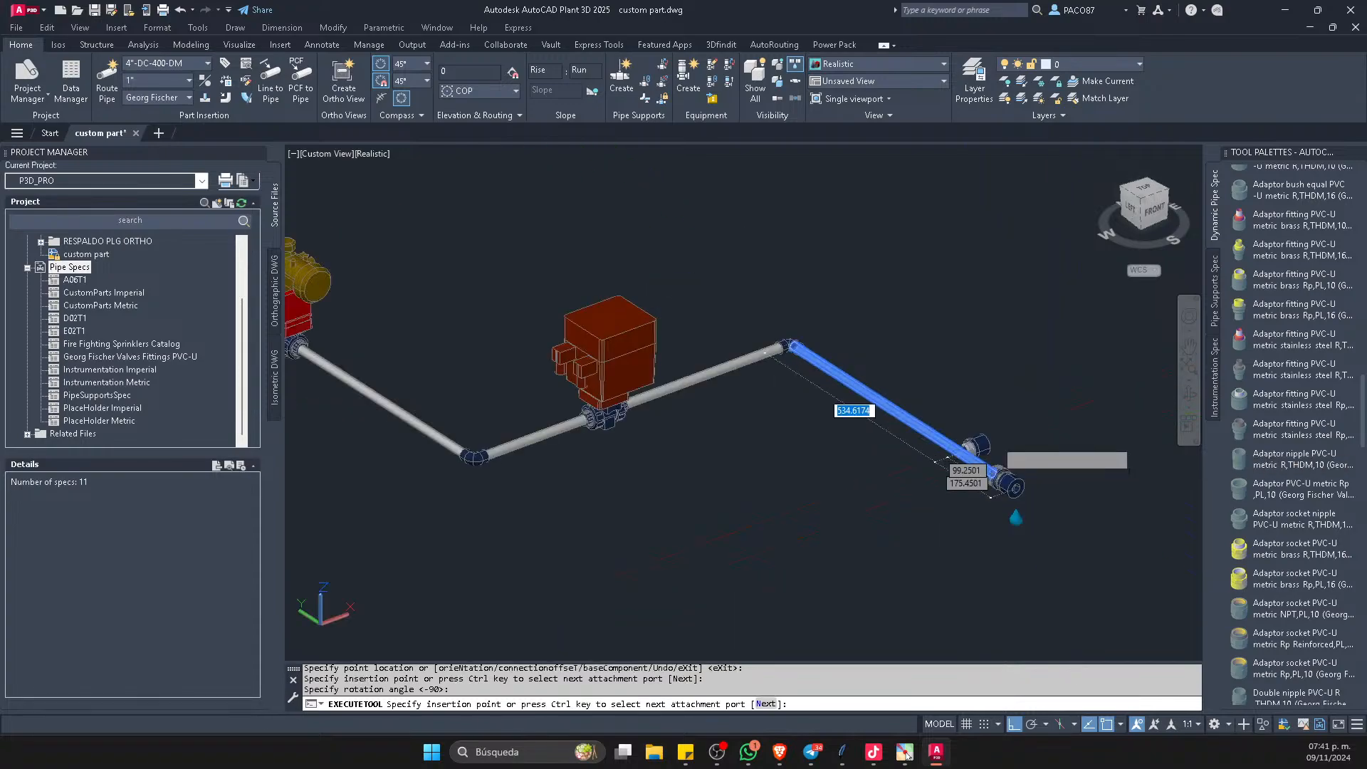
- Route a short 1 1/4" pipe from the open end of the adaptor fitting on the third pipe run
key("Escape")
scroll(1060, 514, "up", 3)
left_click(958, 453)
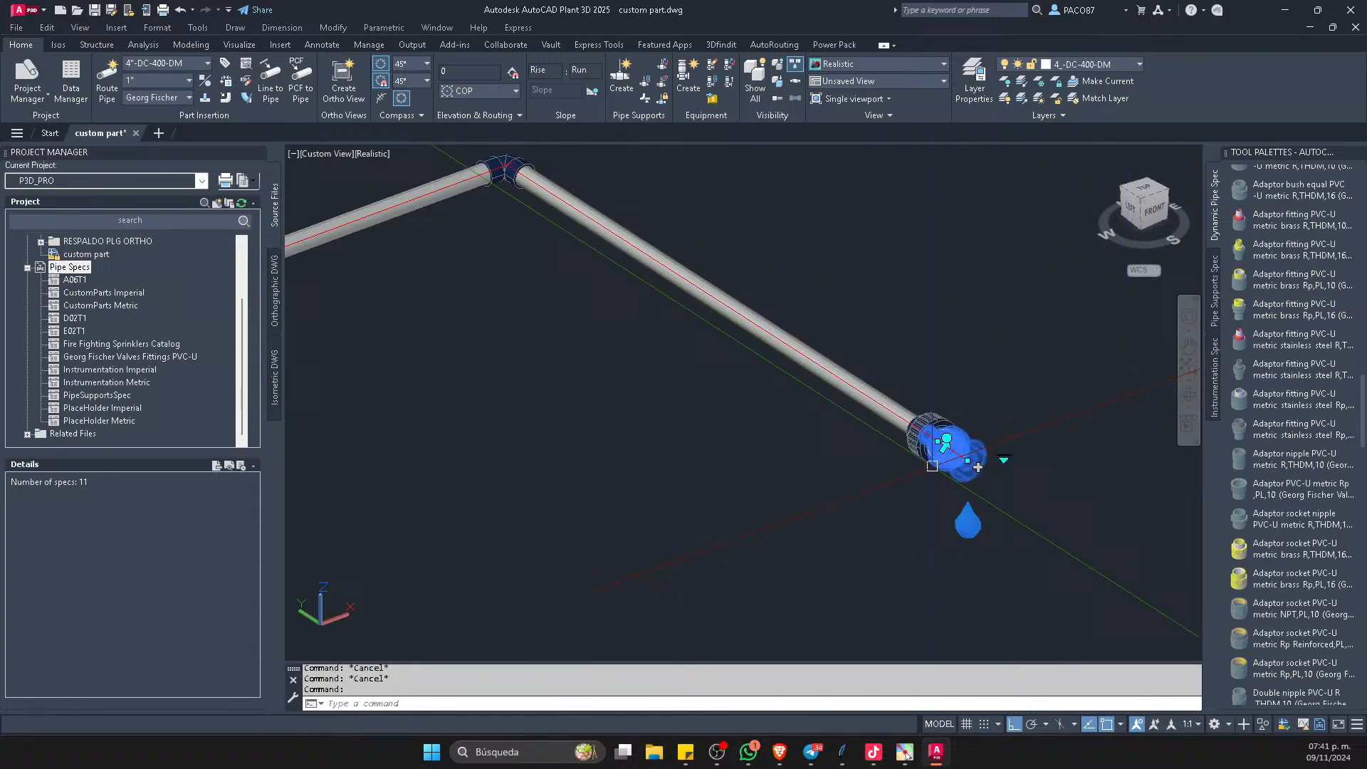
left_click(978, 466)
scroll(979, 466, "down", 2)
left_click(1045, 507)
key("Escape")
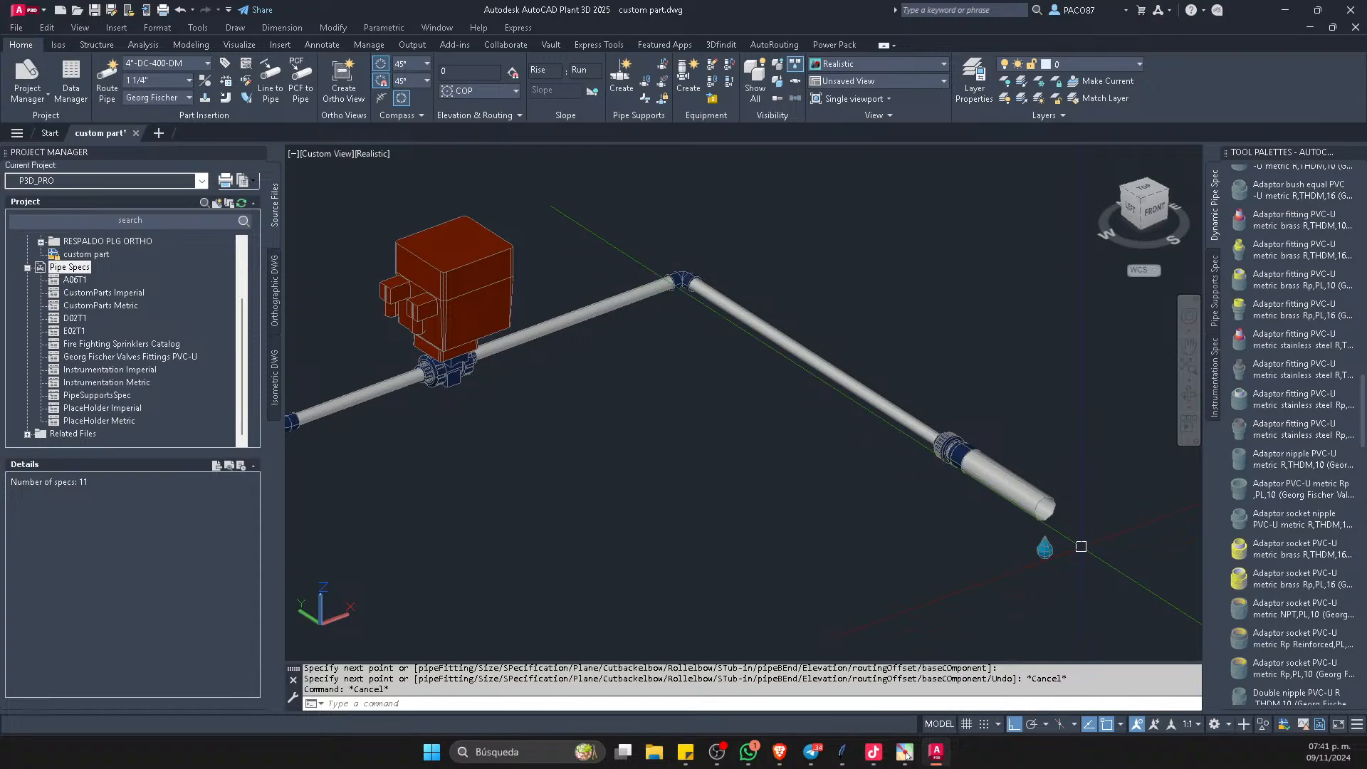
key("Escape")
key("Escape")
scroll(857, 446, "down", 2)
middle_click_drag(857, 445, 990, 451)
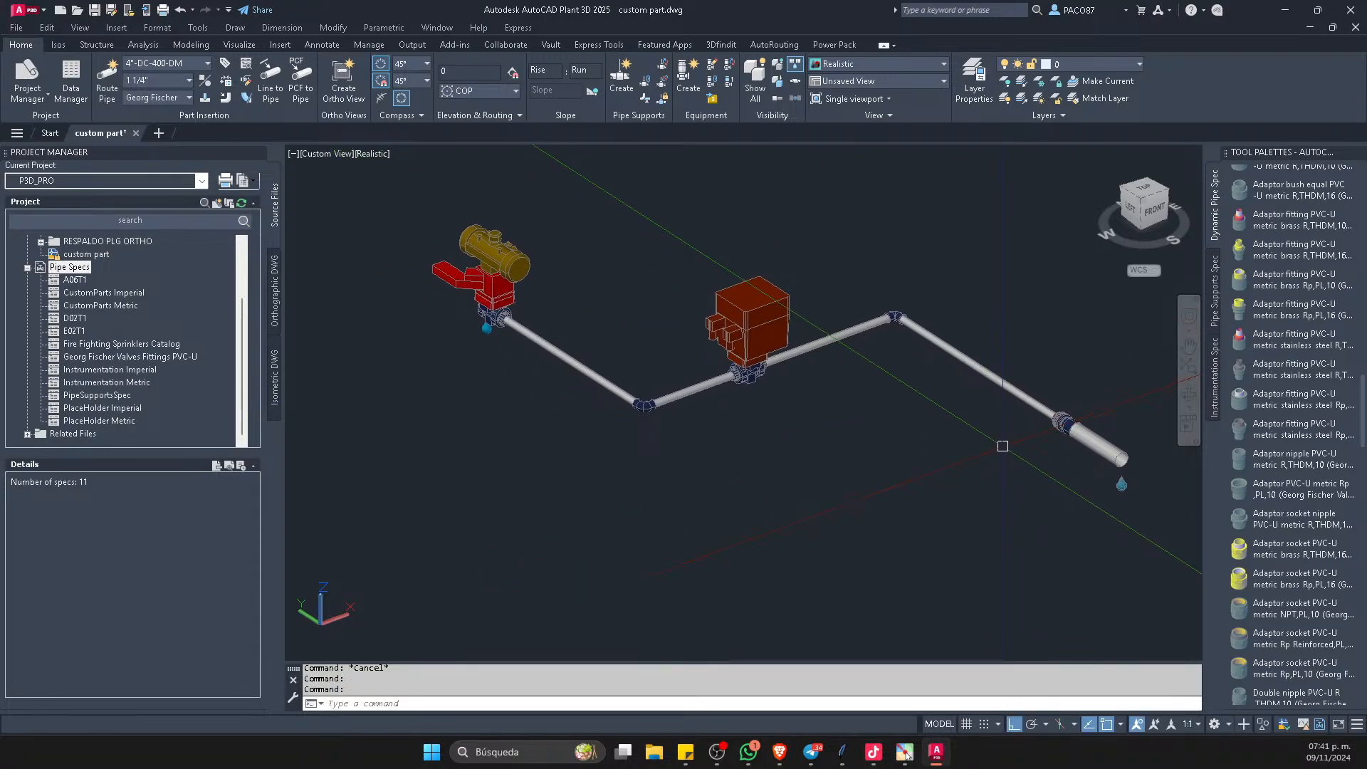
middle_click_drag(880, 439, 779, 421)
key("Escape")
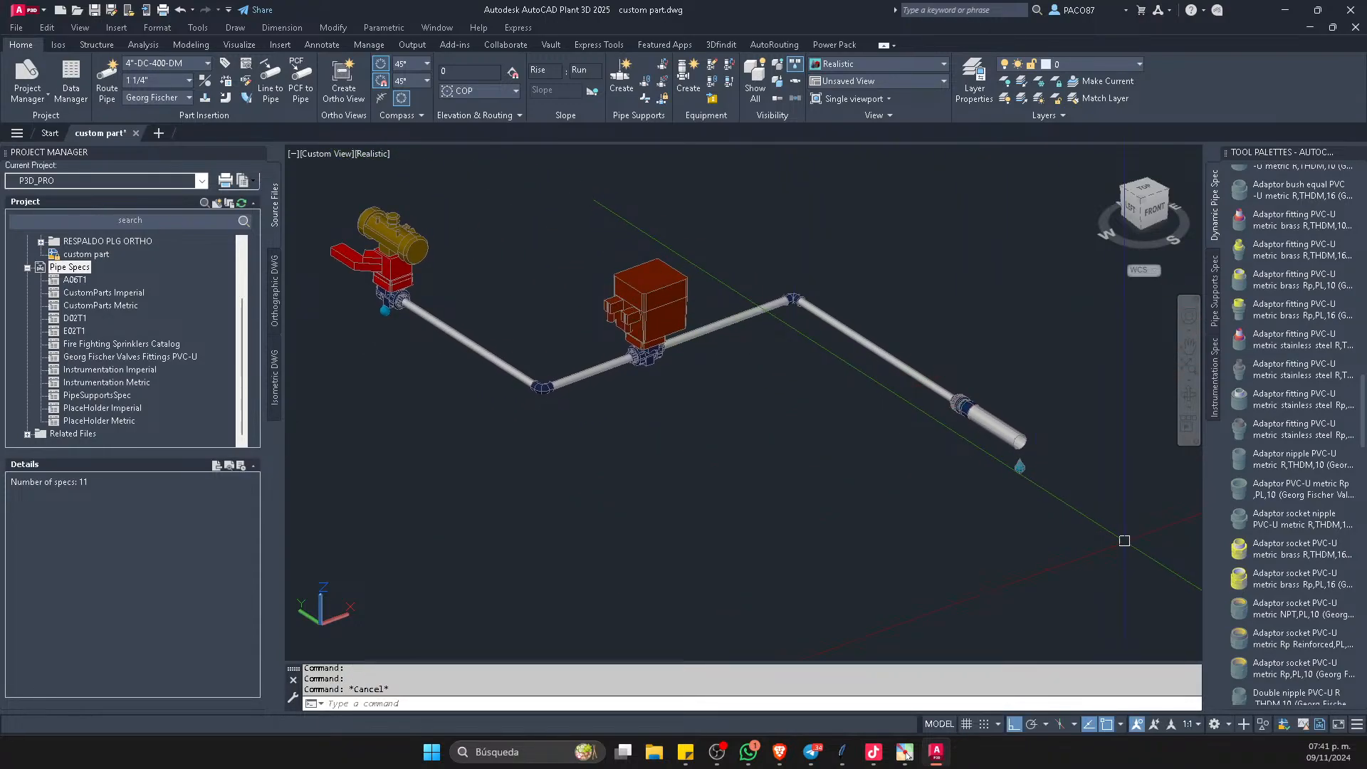
- Add the CLASS_150 spec to the project's Pipe Specs and make it the current spec
right_click(80, 277)
left_click(185, 301)
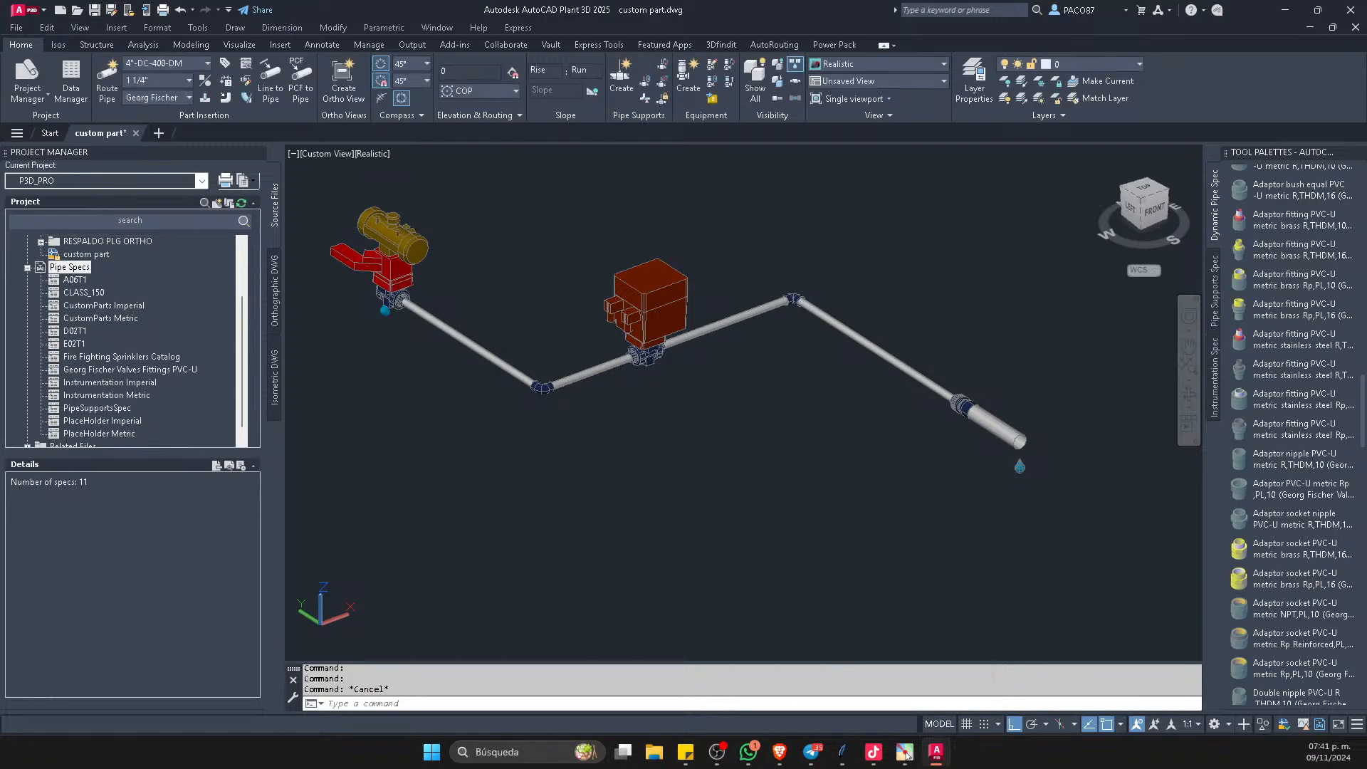
left_click(159, 100)
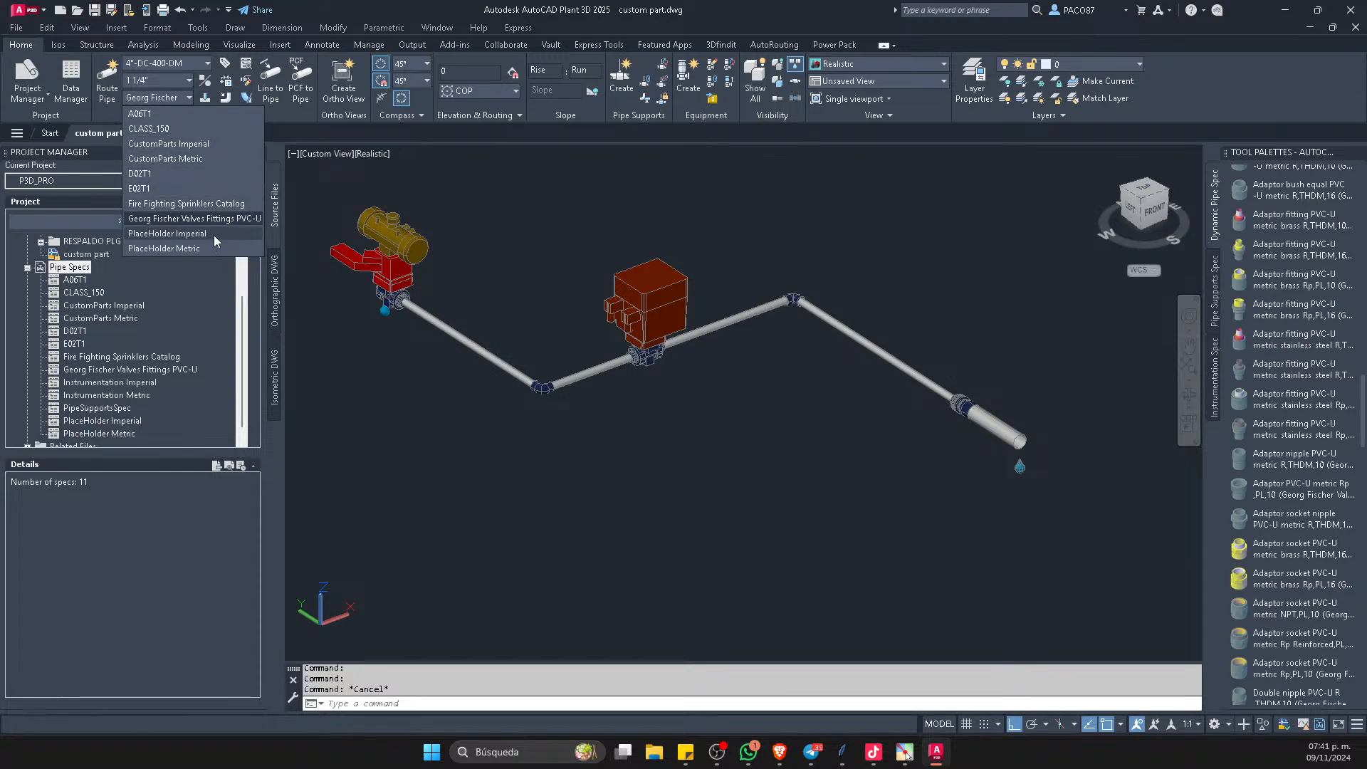
left_click(148, 129)
- Examine the CLASS_150 valves and fittings, the properties of the existing pipe, and the available specs
scroll(1271, 430, "down", 10)
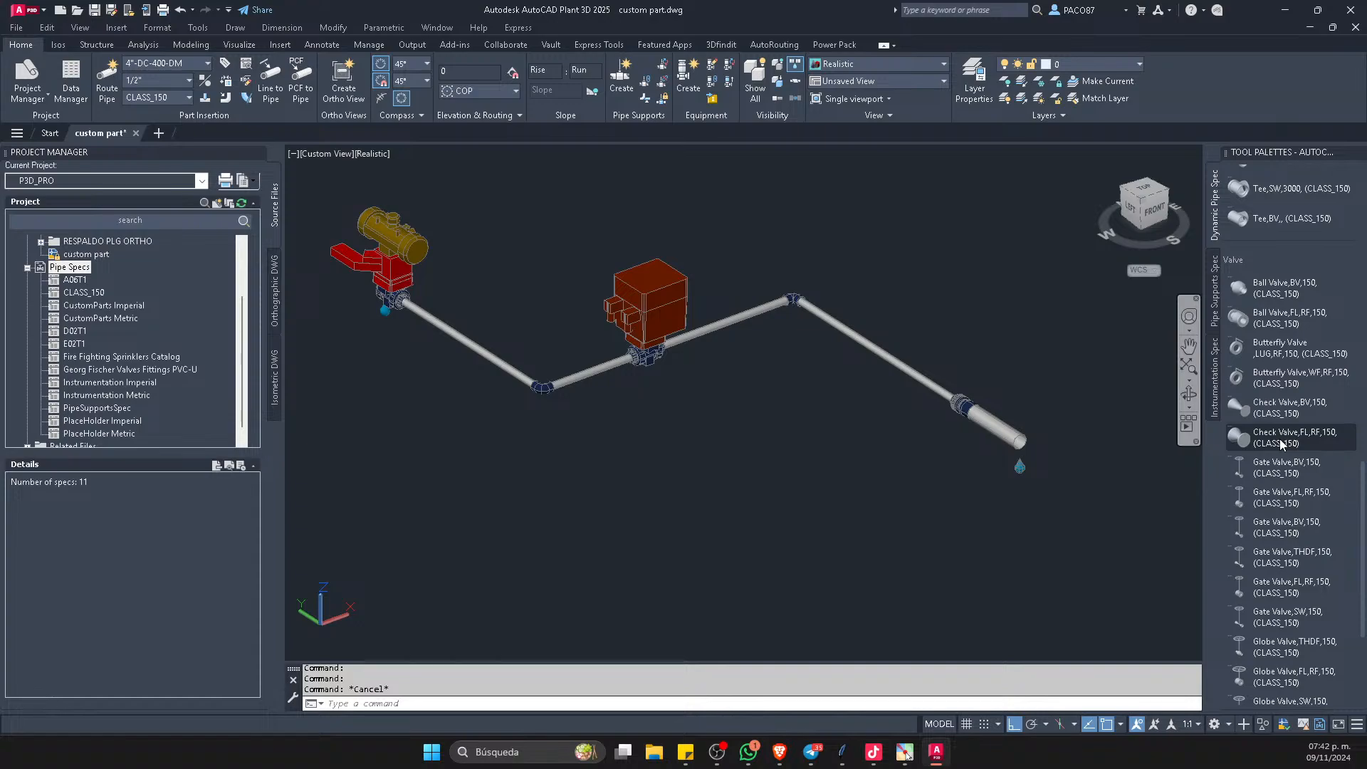
left_click(1280, 438)
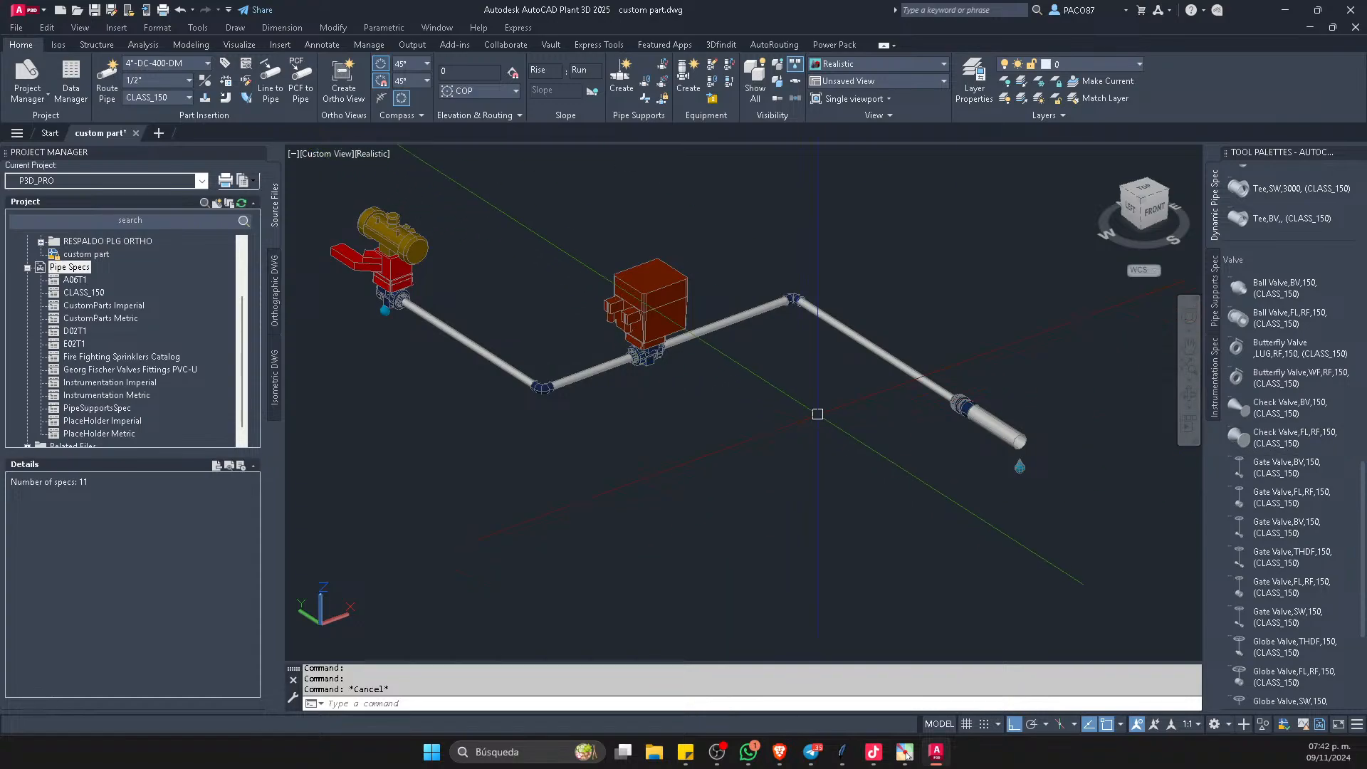
scroll(817, 414, "down", 1)
scroll(823, 418, "up", 4)
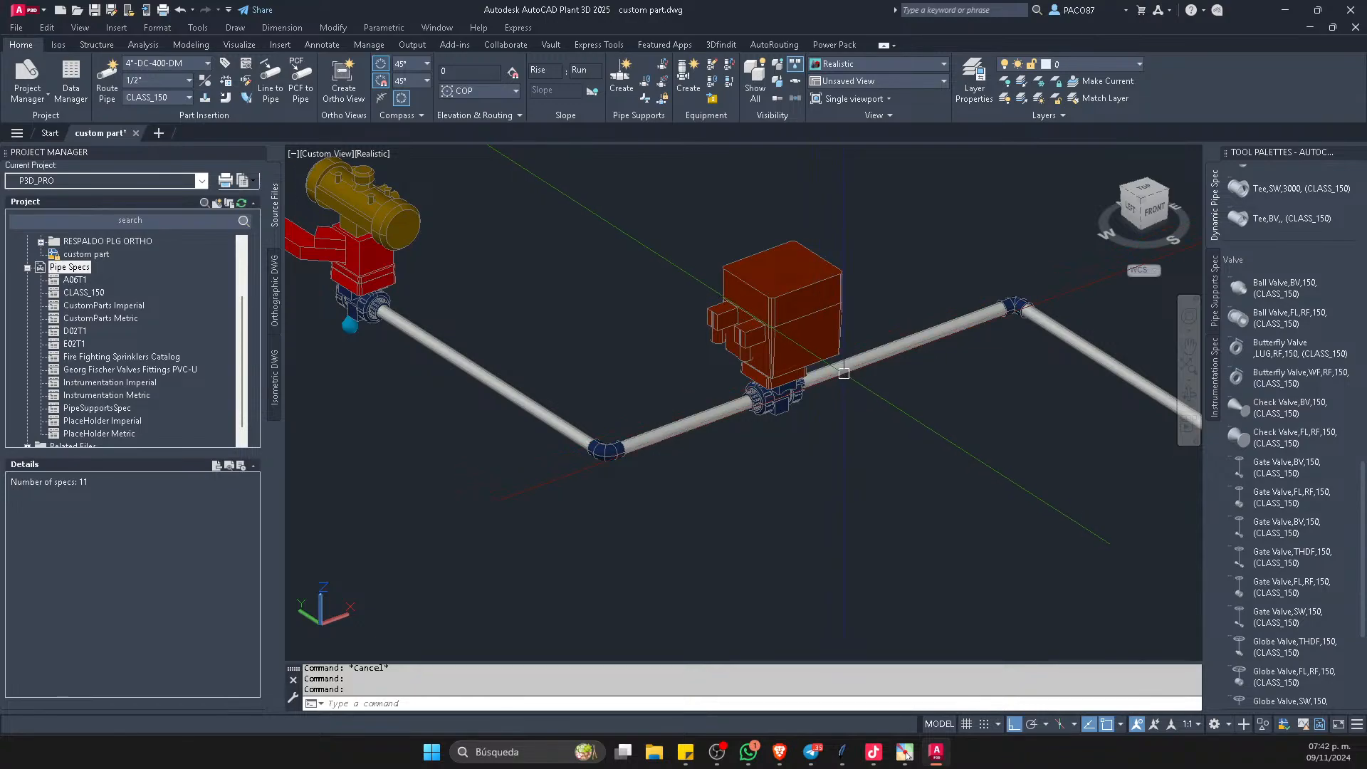
mouse_move(842, 364)
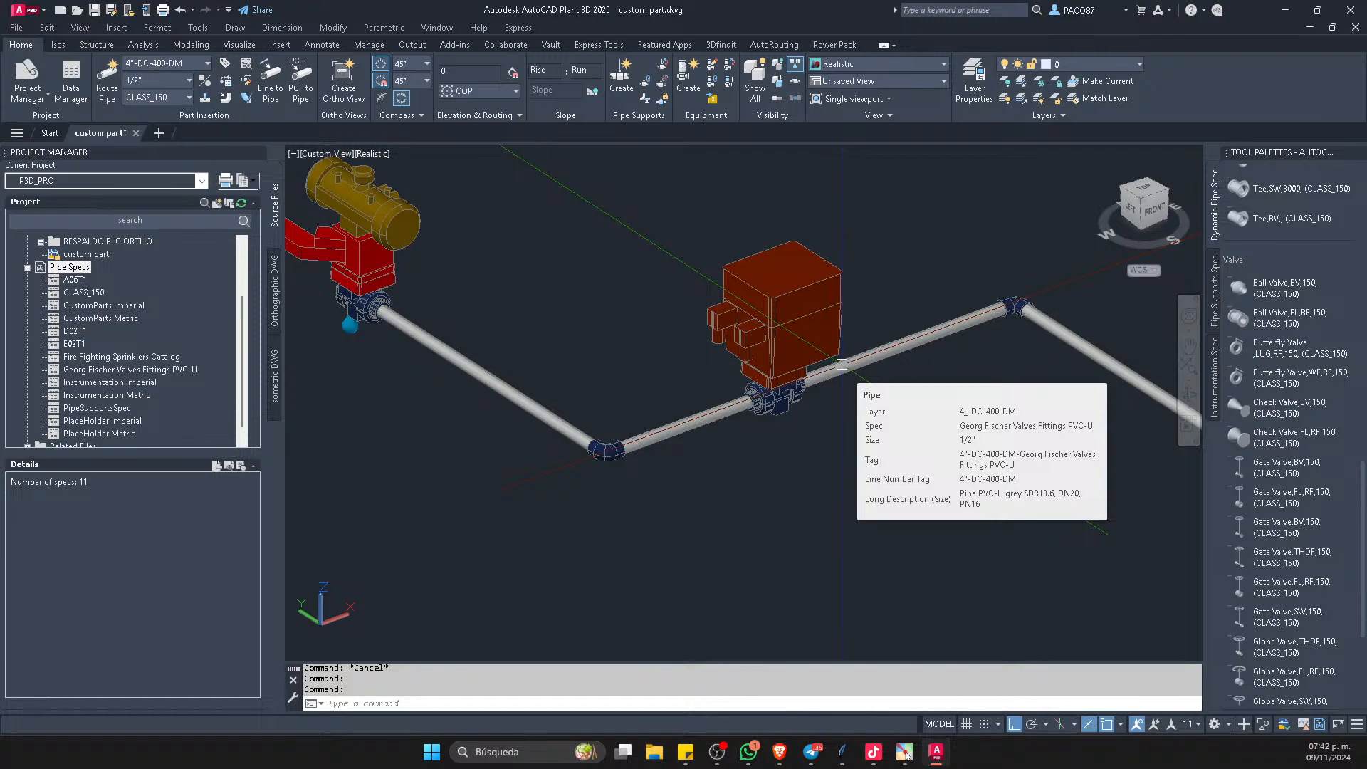
scroll(841, 364, "down", 3)
scroll(992, 406, "up", 2)
scroll(1322, 484, "down", 3)
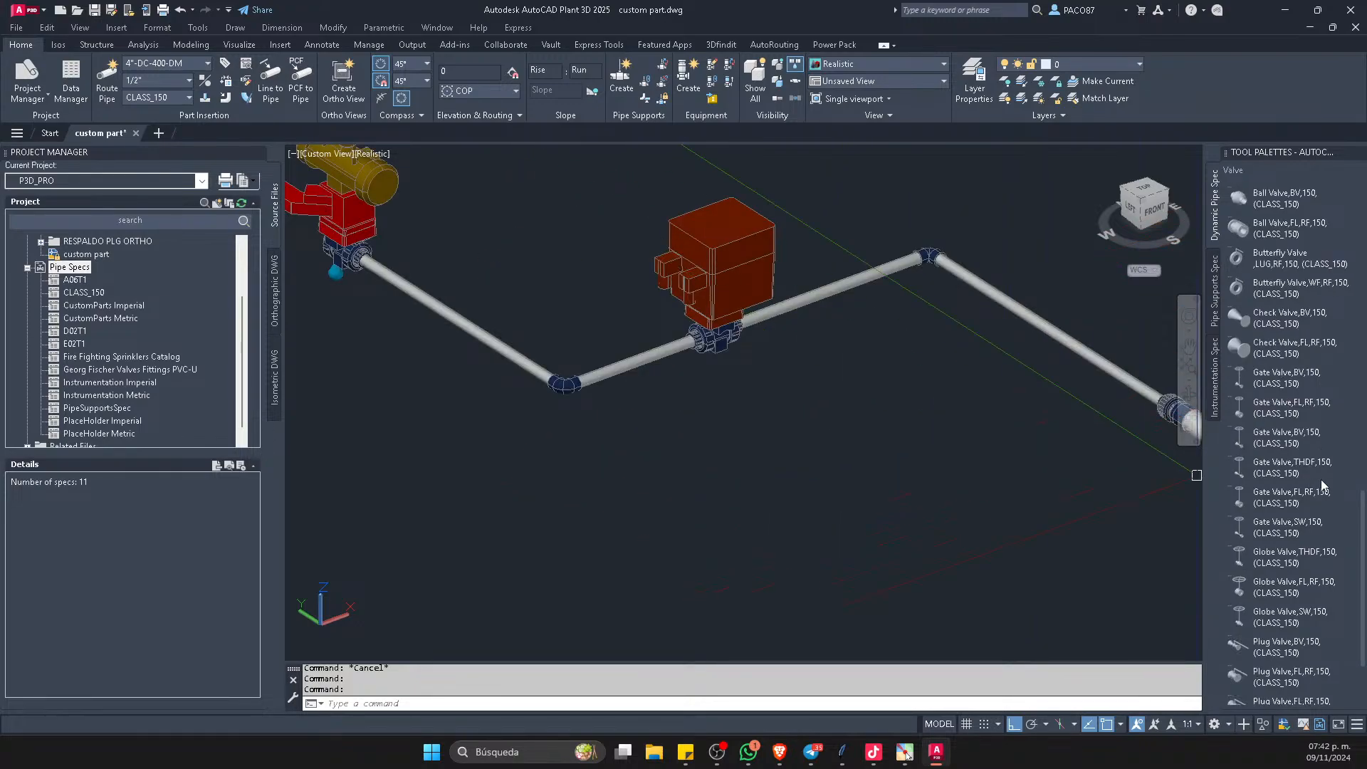
scroll(1322, 485, "up", 6)
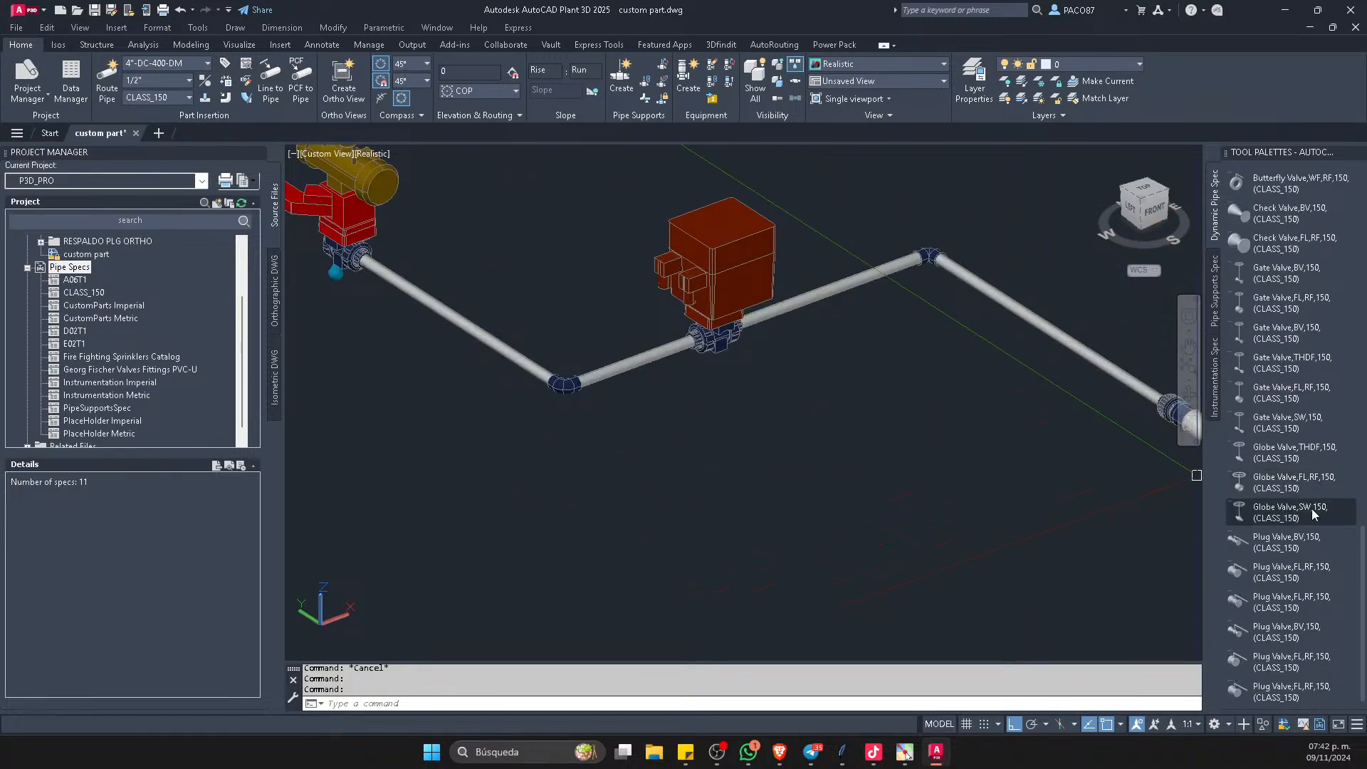
left_click(148, 98)
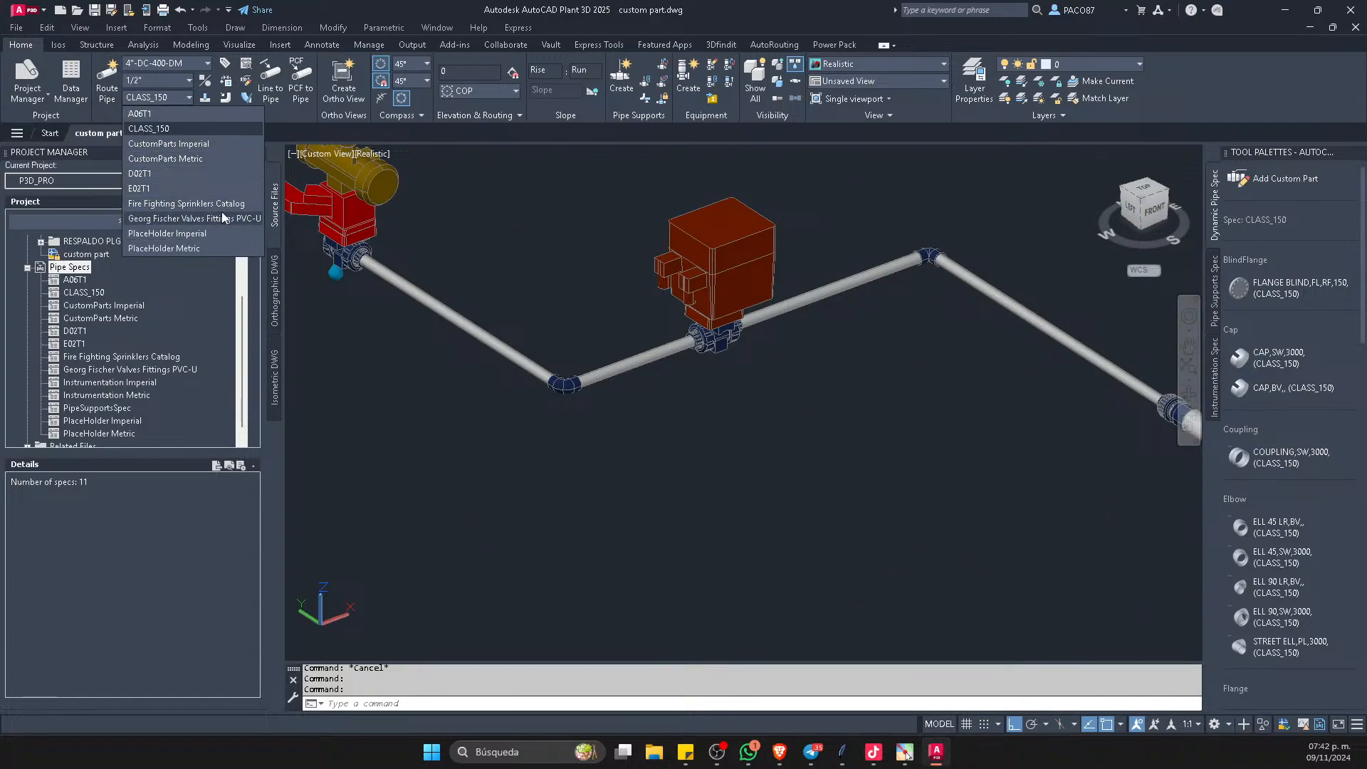
left_click(172, 299)
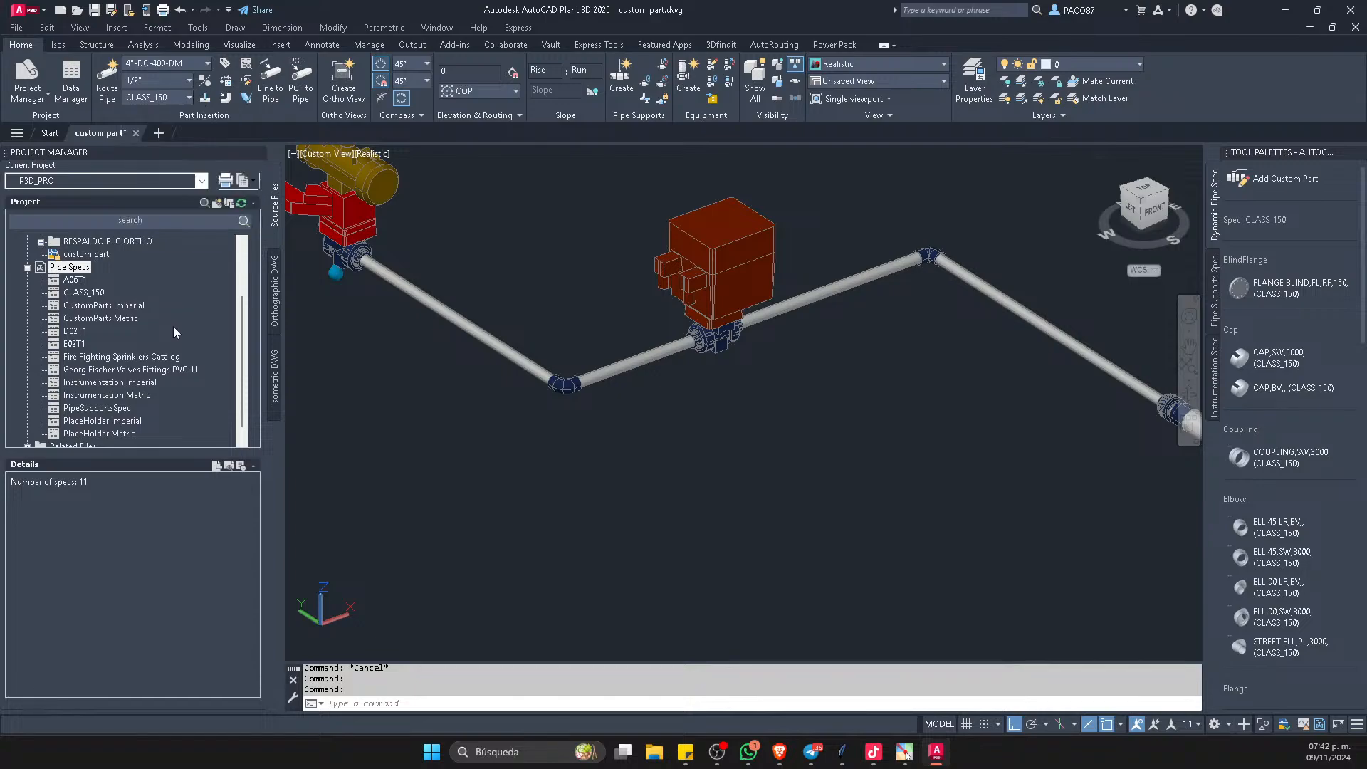
scroll(169, 349, "down", 1)
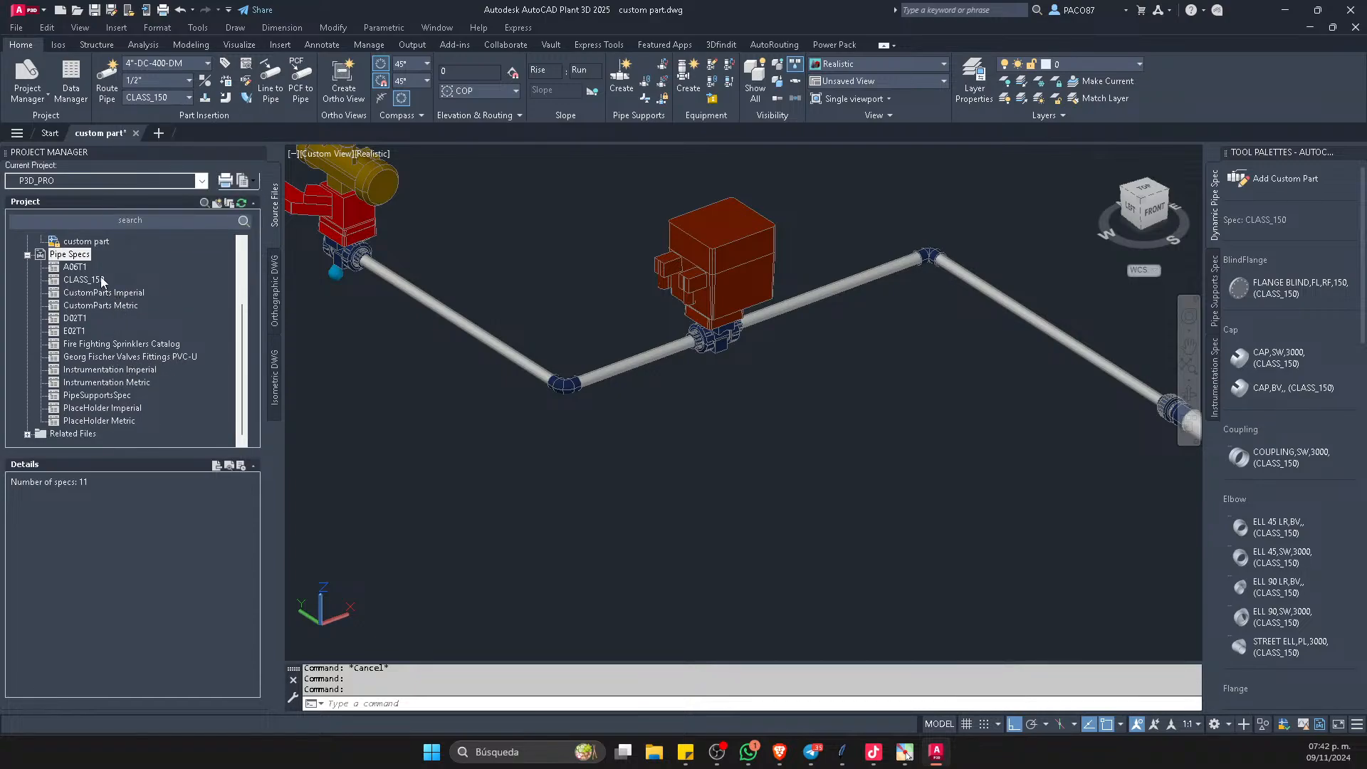
left_click(175, 98)
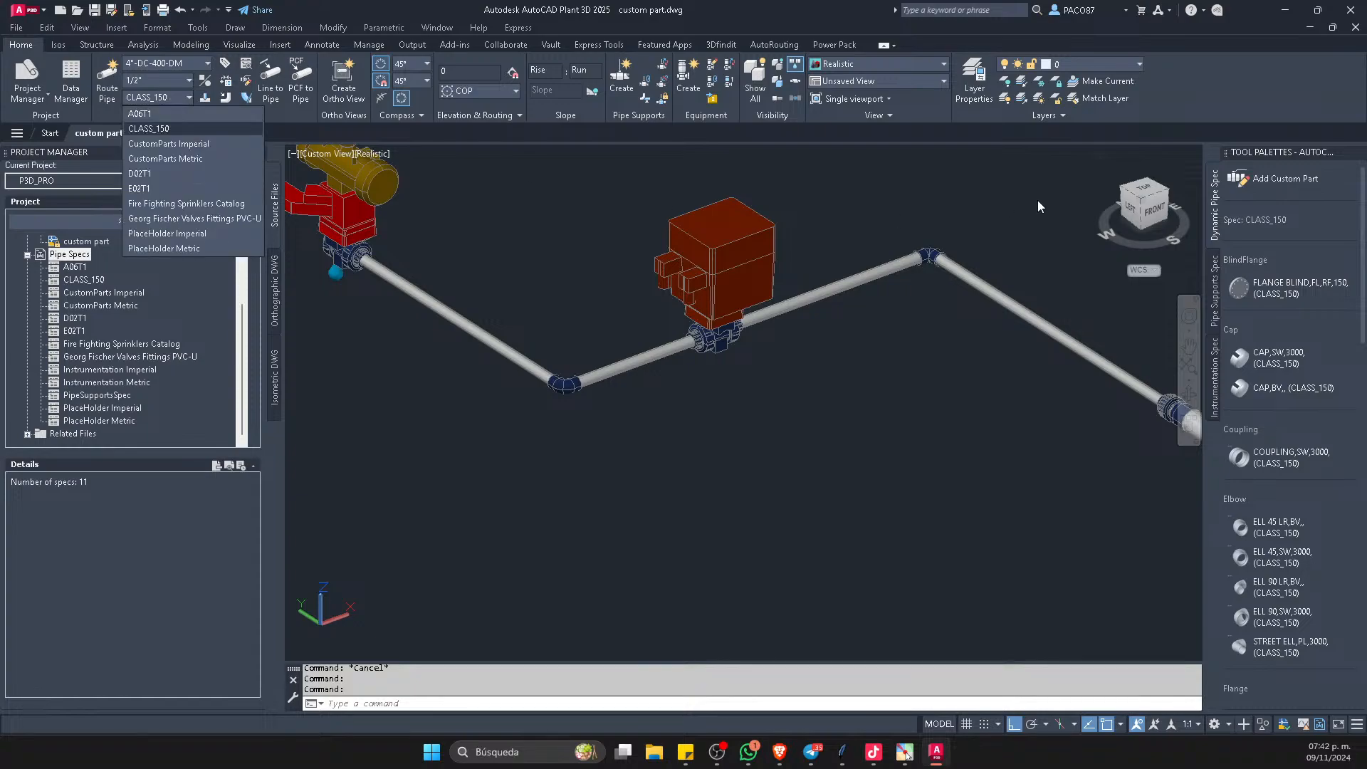
scroll(1329, 314, "down", 4)
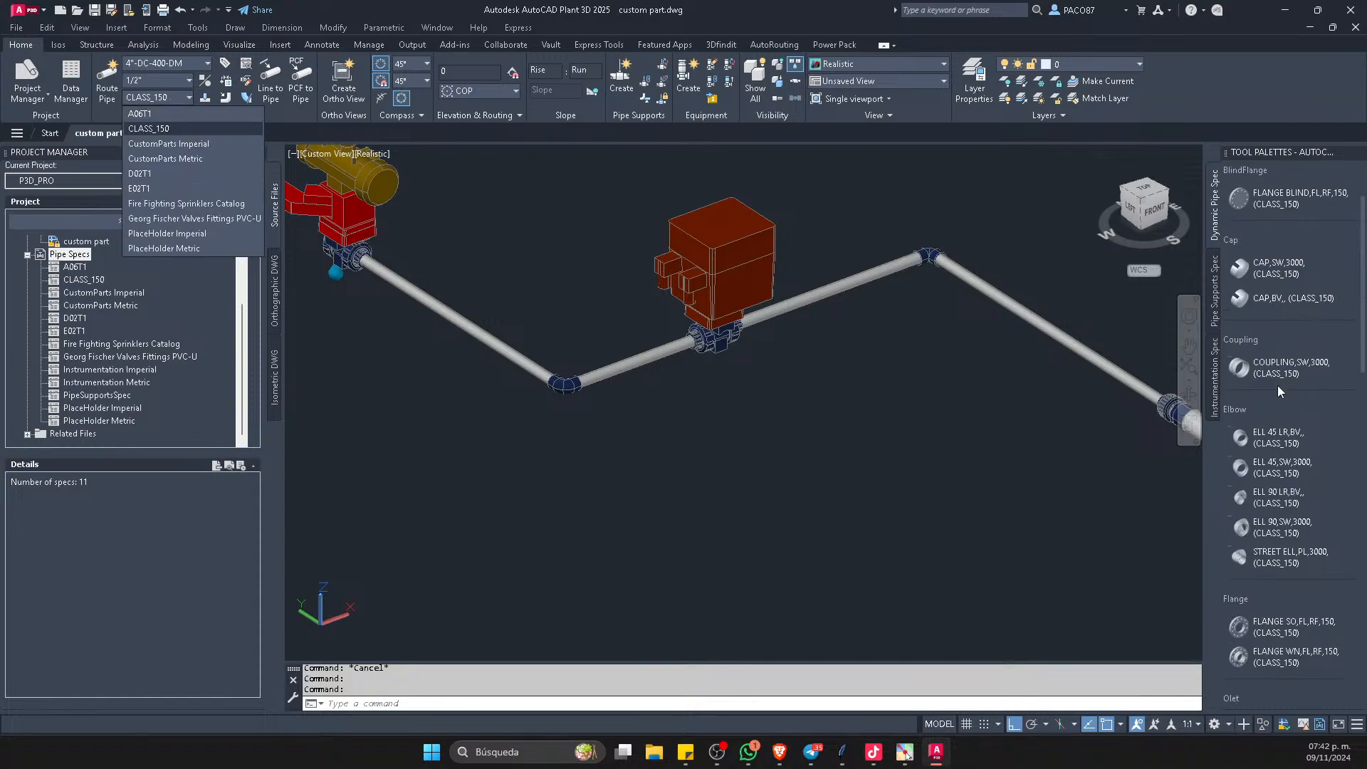
- Place a 14" FLANGE WN,FL,RF,150 from CLASS_150 in the empty space beside the pipe run
left_click(146, 97)
left_click(146, 81)
left_click(153, 189)
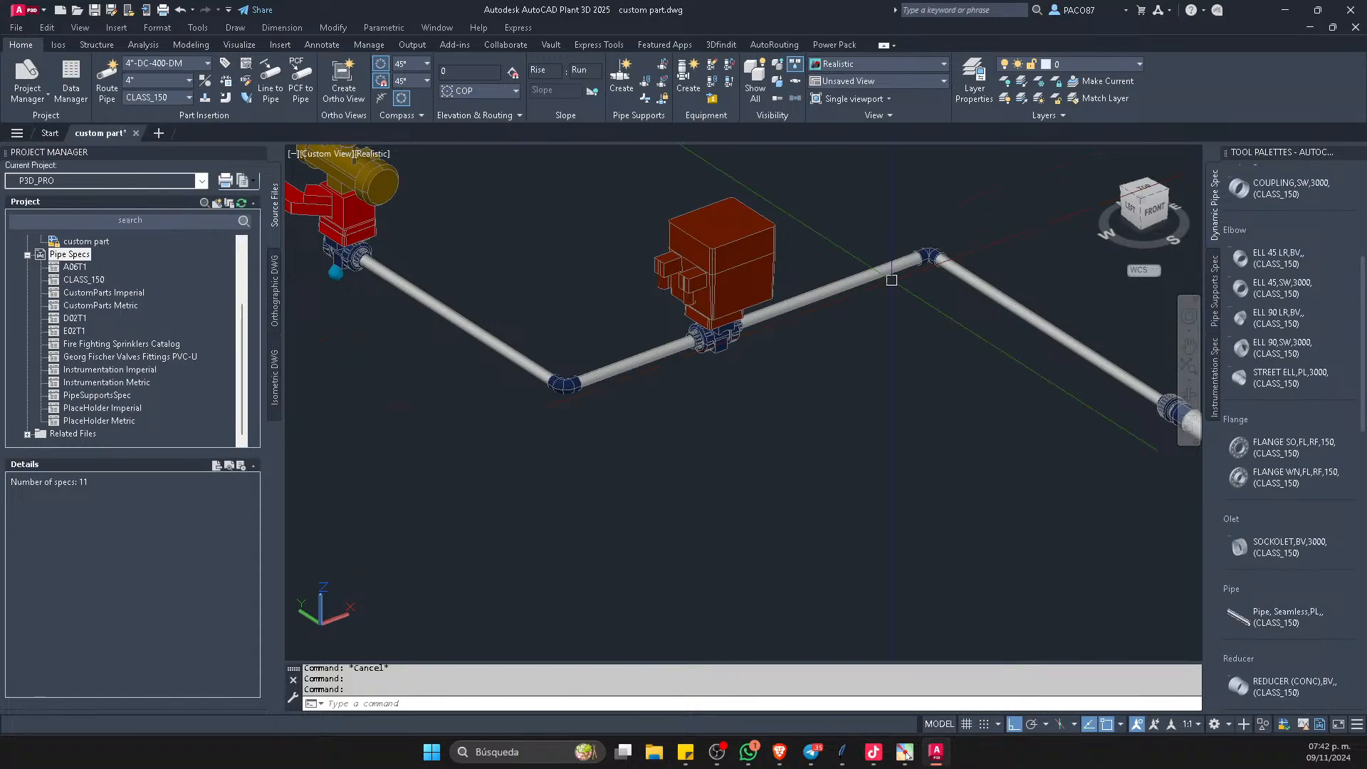
left_click(1245, 480)
scroll(976, 285, "down", 7)
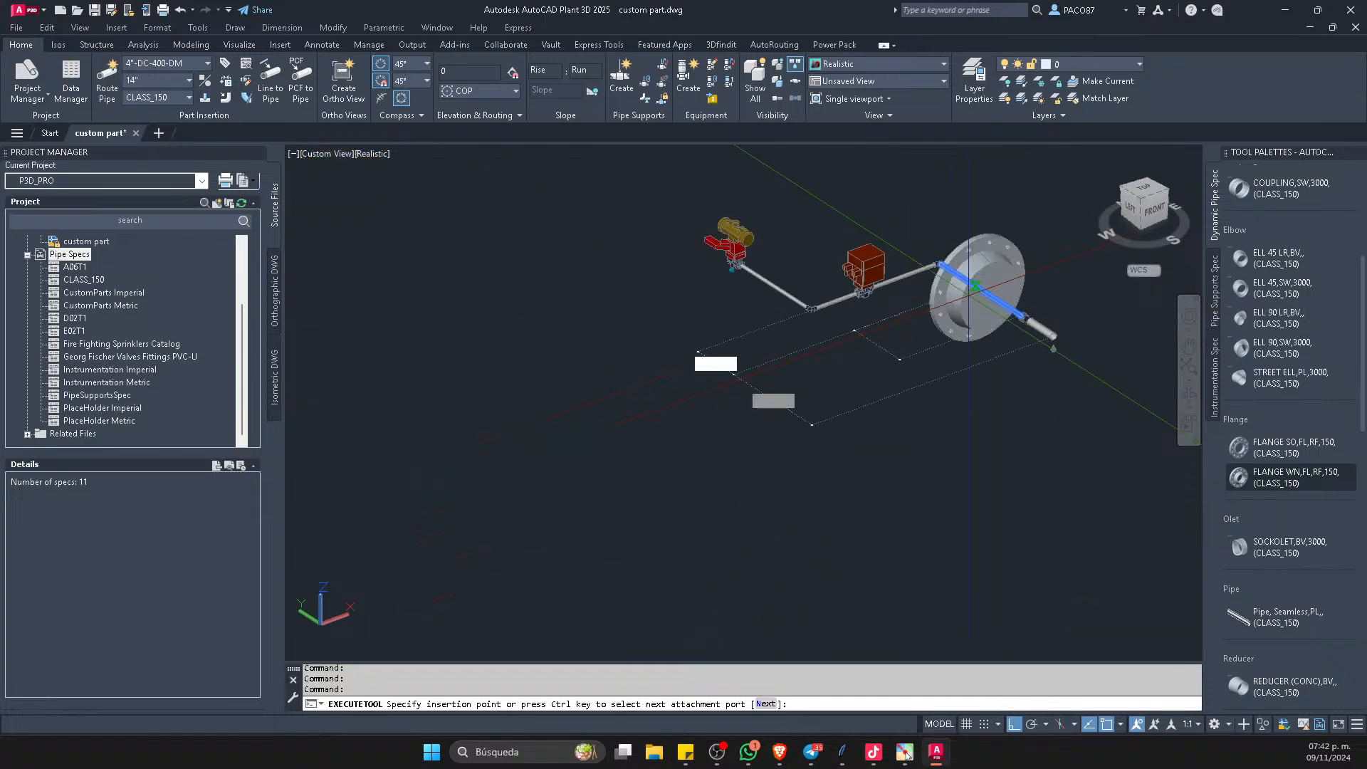
left_click(865, 434)
scroll(896, 411, "up", 3)
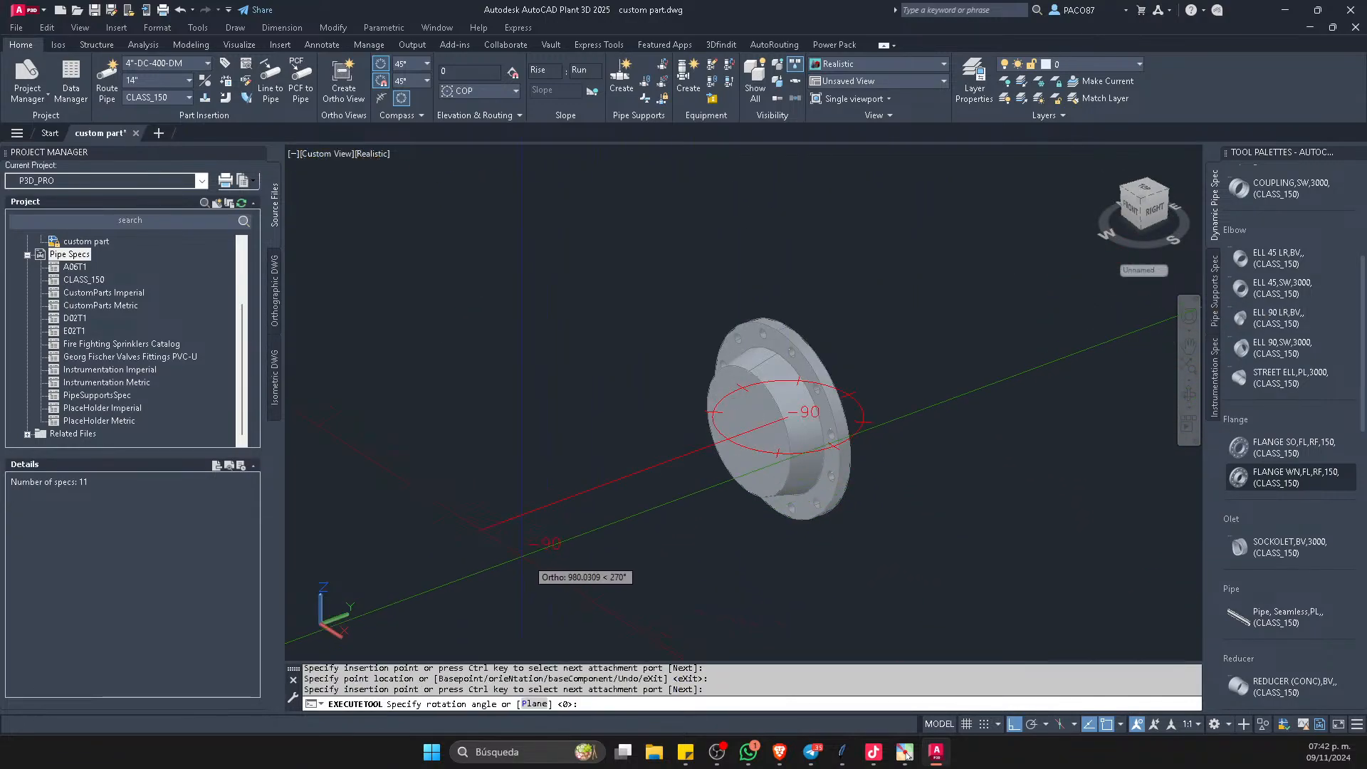
left_click(952, 559)
key("Escape")
scroll(747, 366, "up", 5)
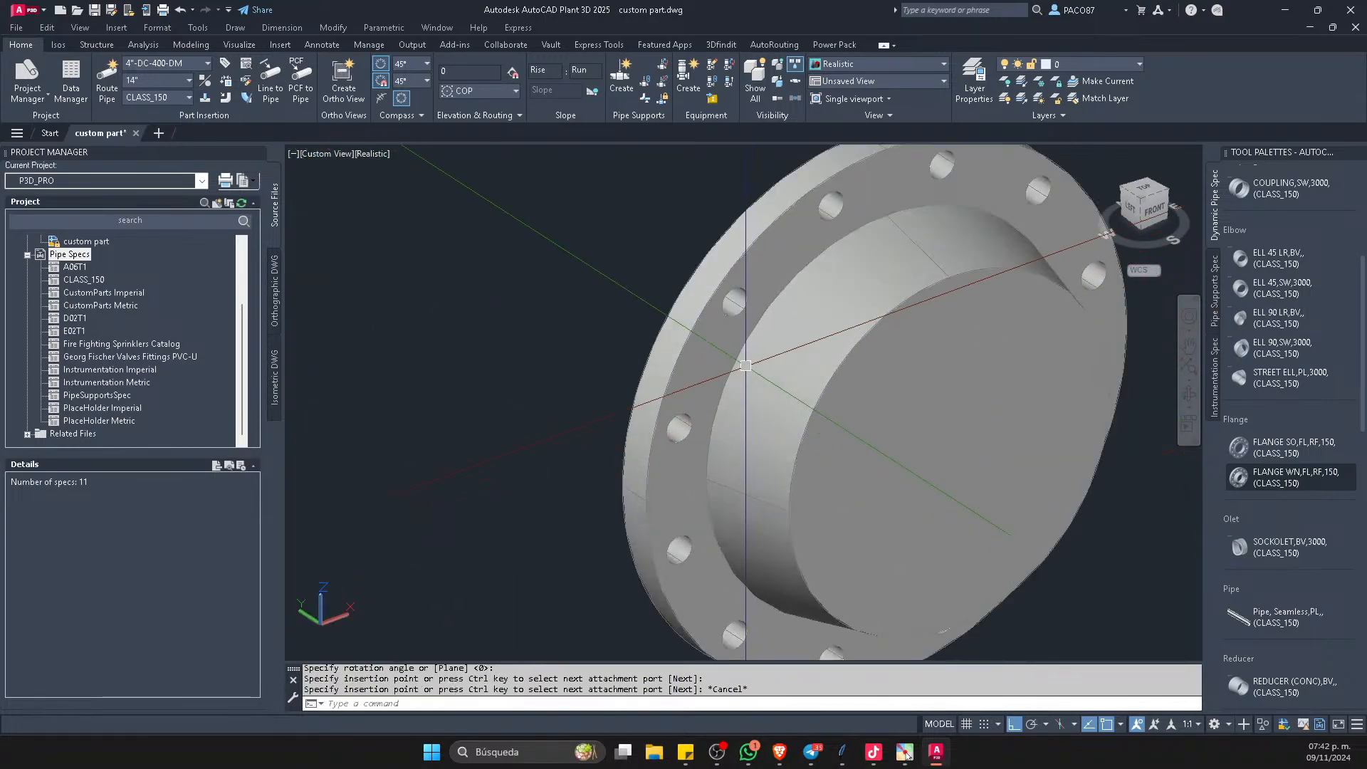
key("Escape")
middle_click_drag(844, 385, 677, 361)
middle_click_drag(748, 395, 770, 285, "shift")
scroll(772, 285, "down", 4)
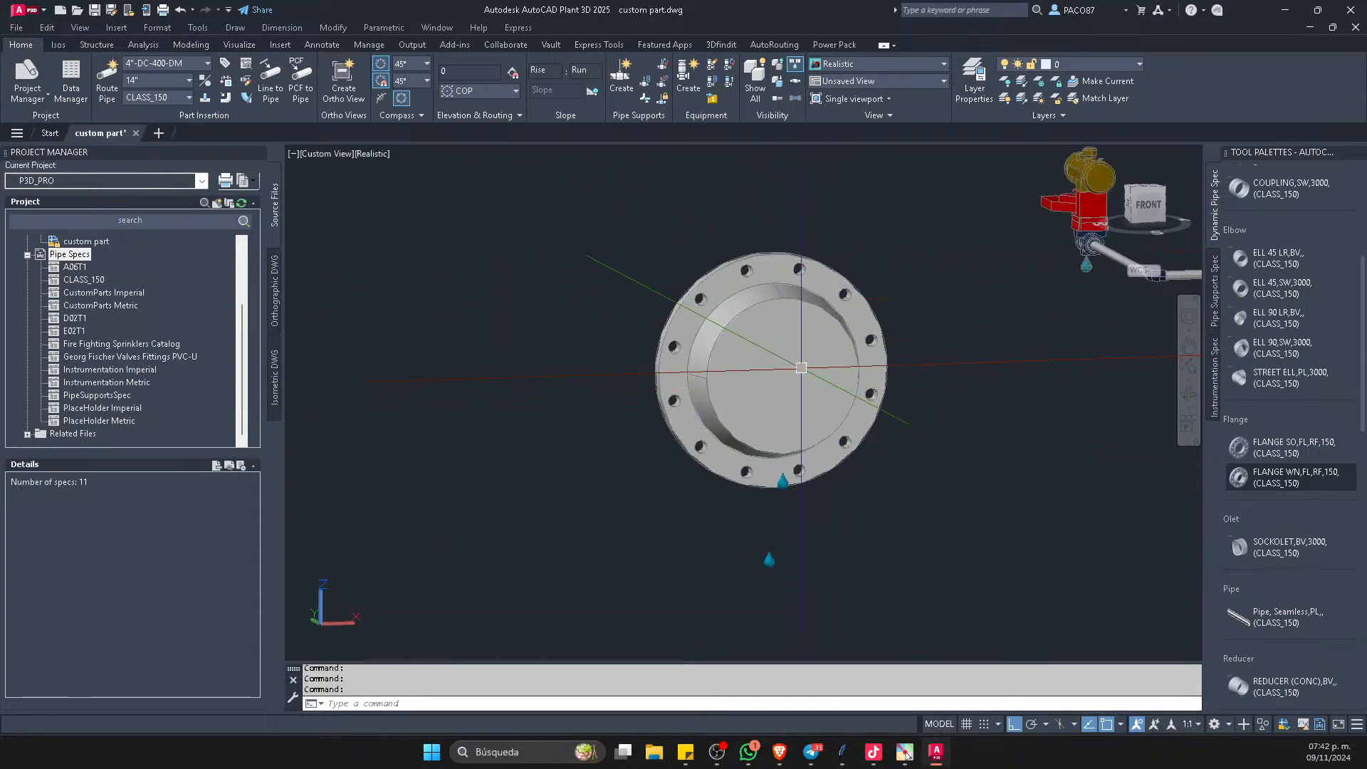
middle_click_drag(803, 368, 827, 385, "shift")
- Place a 12" FLANGE SO,FL,RF,150 from CLASS_150 beside the weld neck flange
left_click(1290, 448)
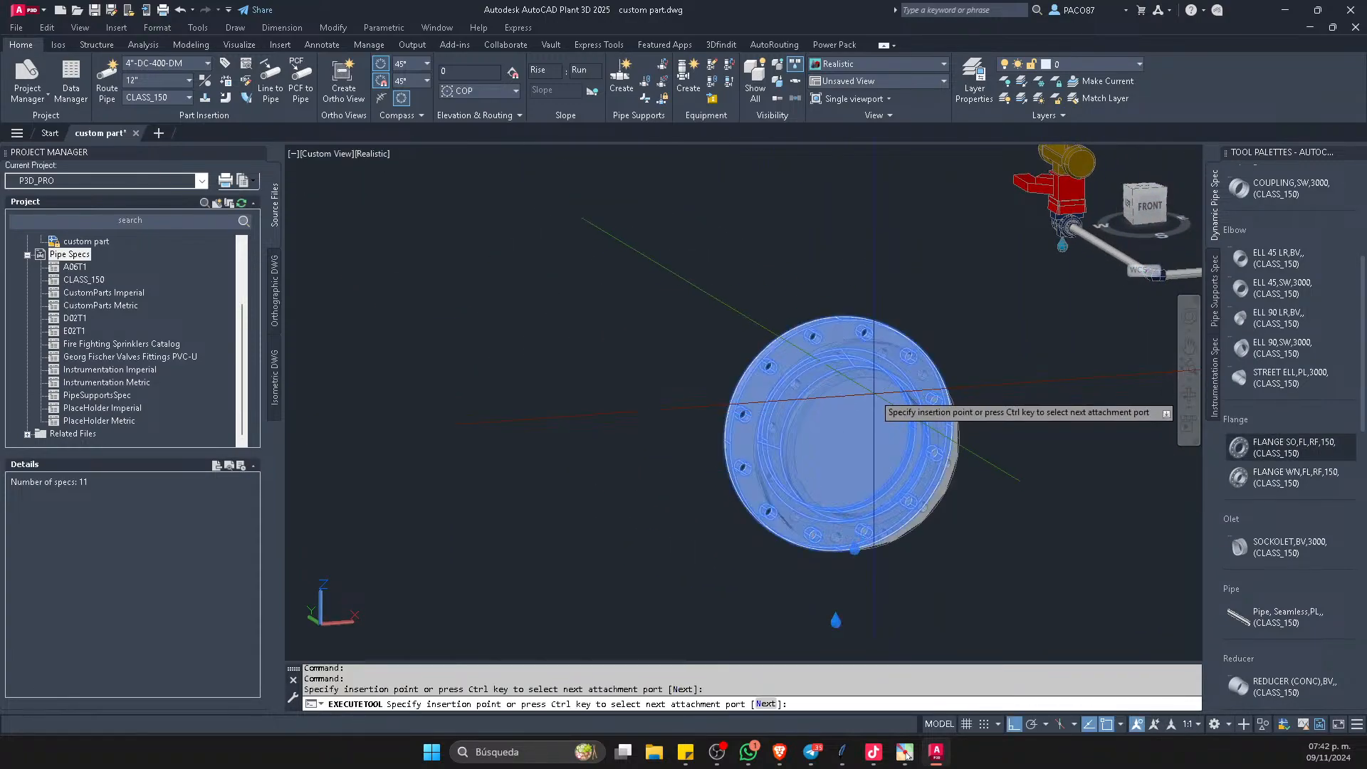
scroll(840, 386, "down", 4)
scroll(1038, 463, "up", 3)
left_click(1038, 465)
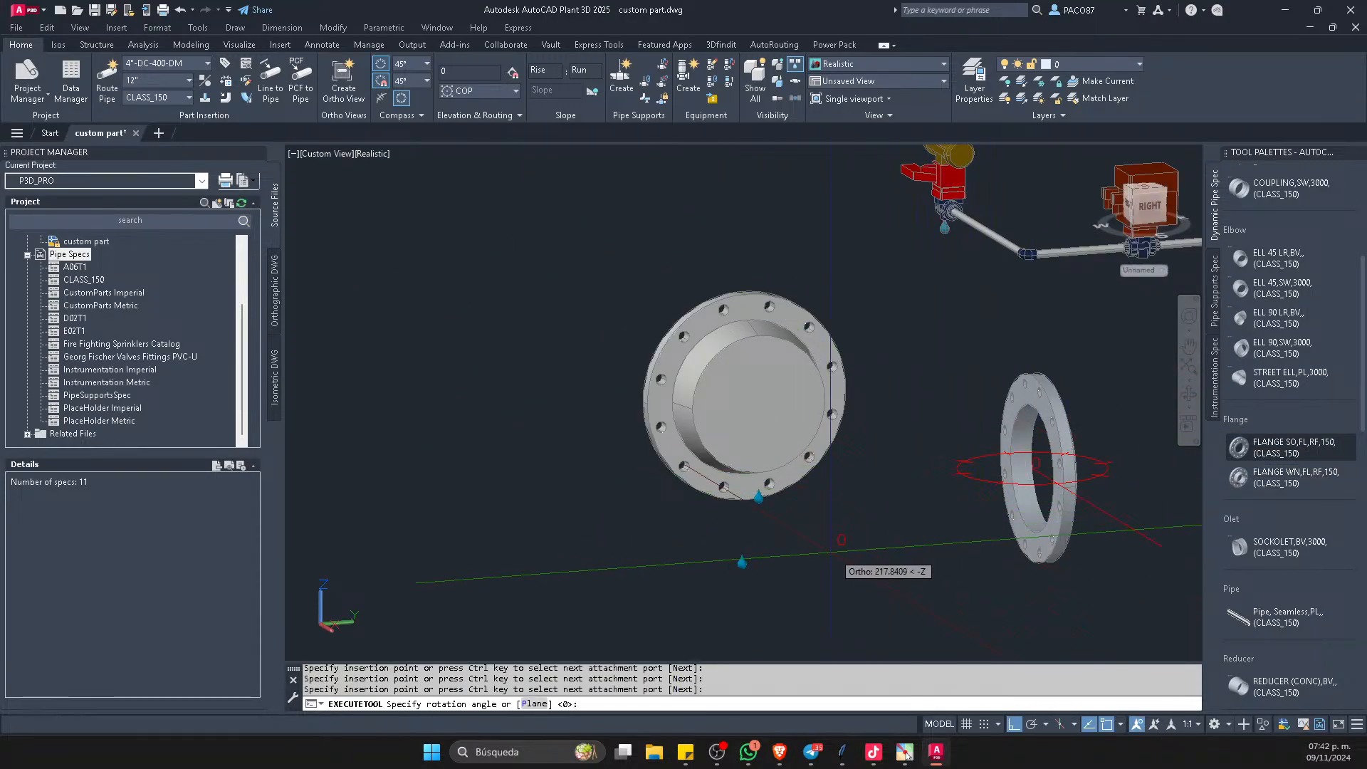
left_click(876, 379)
key("Escape")
key("Escape")
- Examine the weld neck and slip-on flanges side by side from several angles
scroll(1046, 442, "up", 3)
scroll(797, 329, "down", 3)
key("Escape")
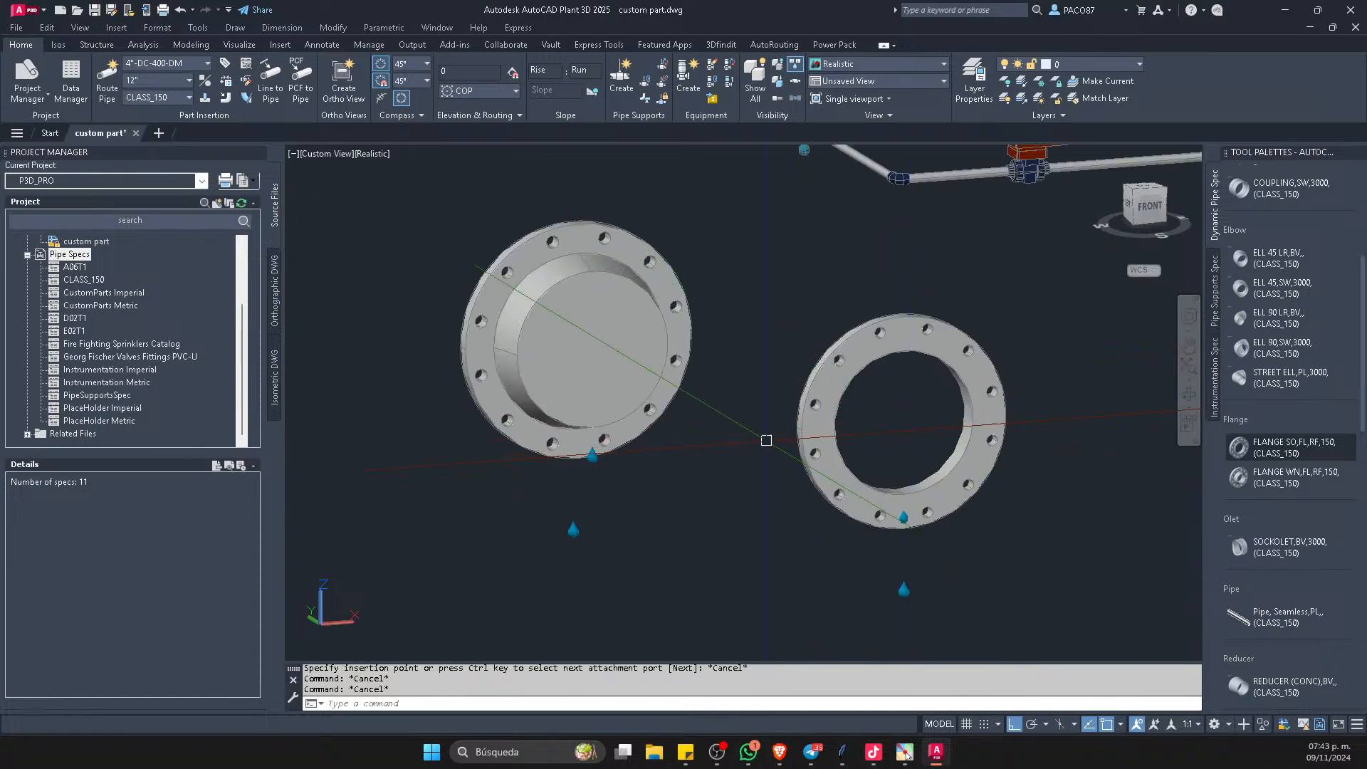
middle_click_drag(766, 440, 915, 417, "shift")
scroll(721, 392, "down", 4)
middle_click_drag(1147, 330, 715, 438)
scroll(477, 397, "up", 5)
middle_click_drag(477, 397, 660, 304)
middle_click_drag(1049, 373, 1000, 391)
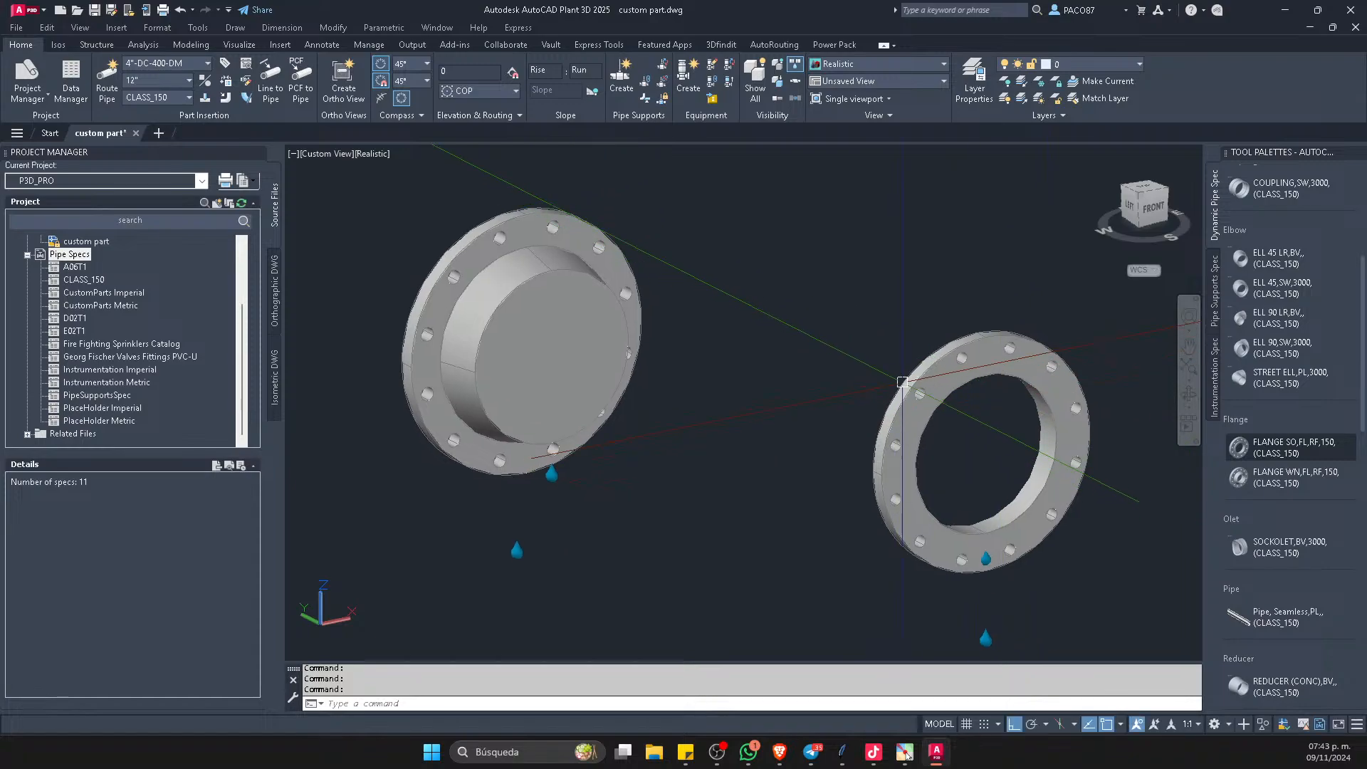
- Add the ASME Valves Catalog Imperial spec to the project, make it current, and browse its valves
right_click(81, 256)
left_click(179, 286)
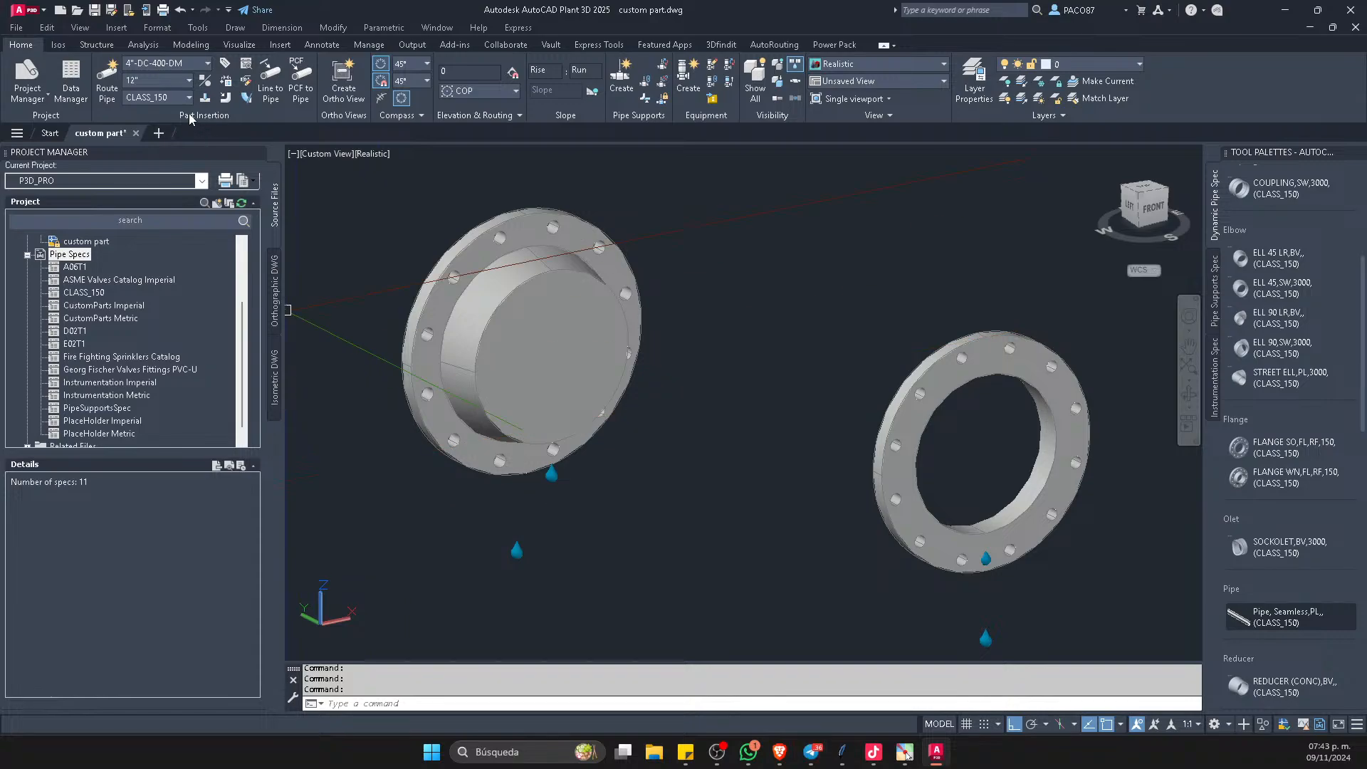
left_click(173, 99)
left_click(183, 129)
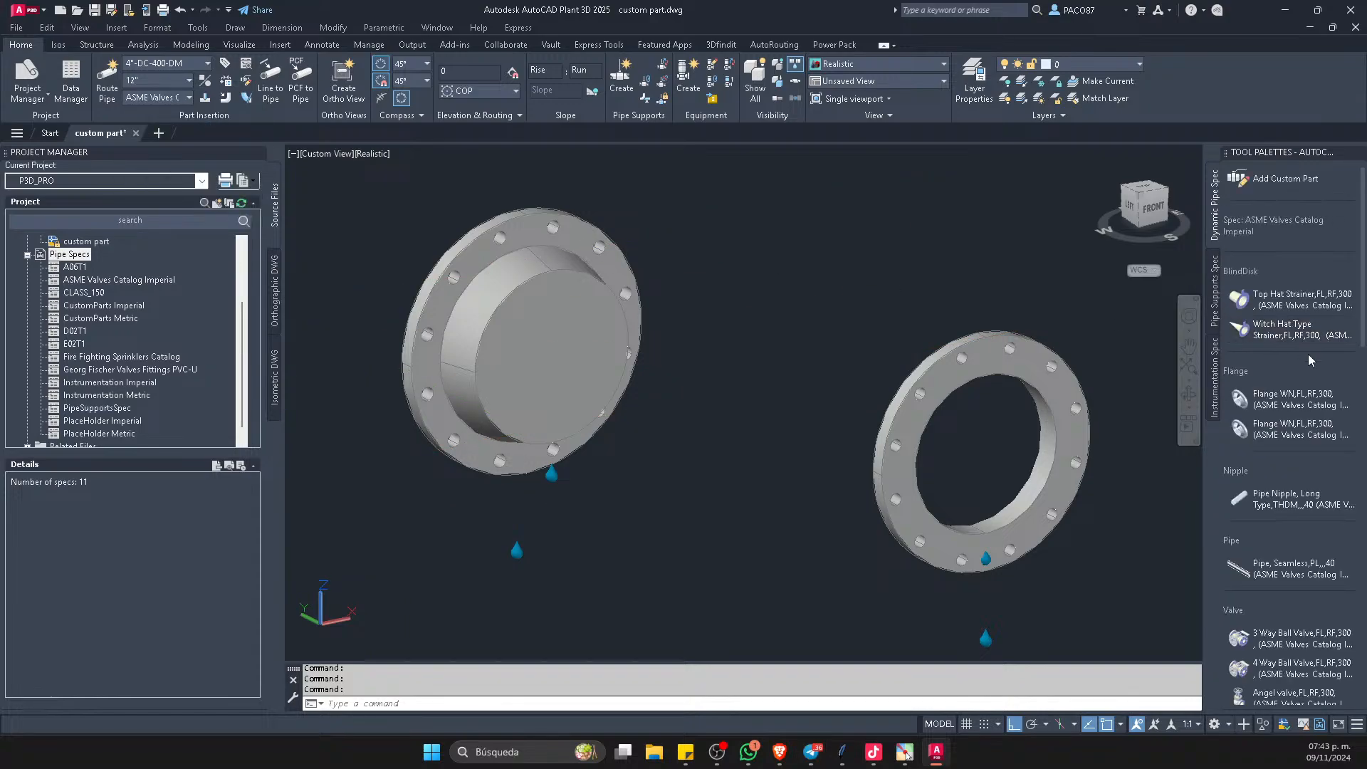
scroll(1284, 456, "down", 10)
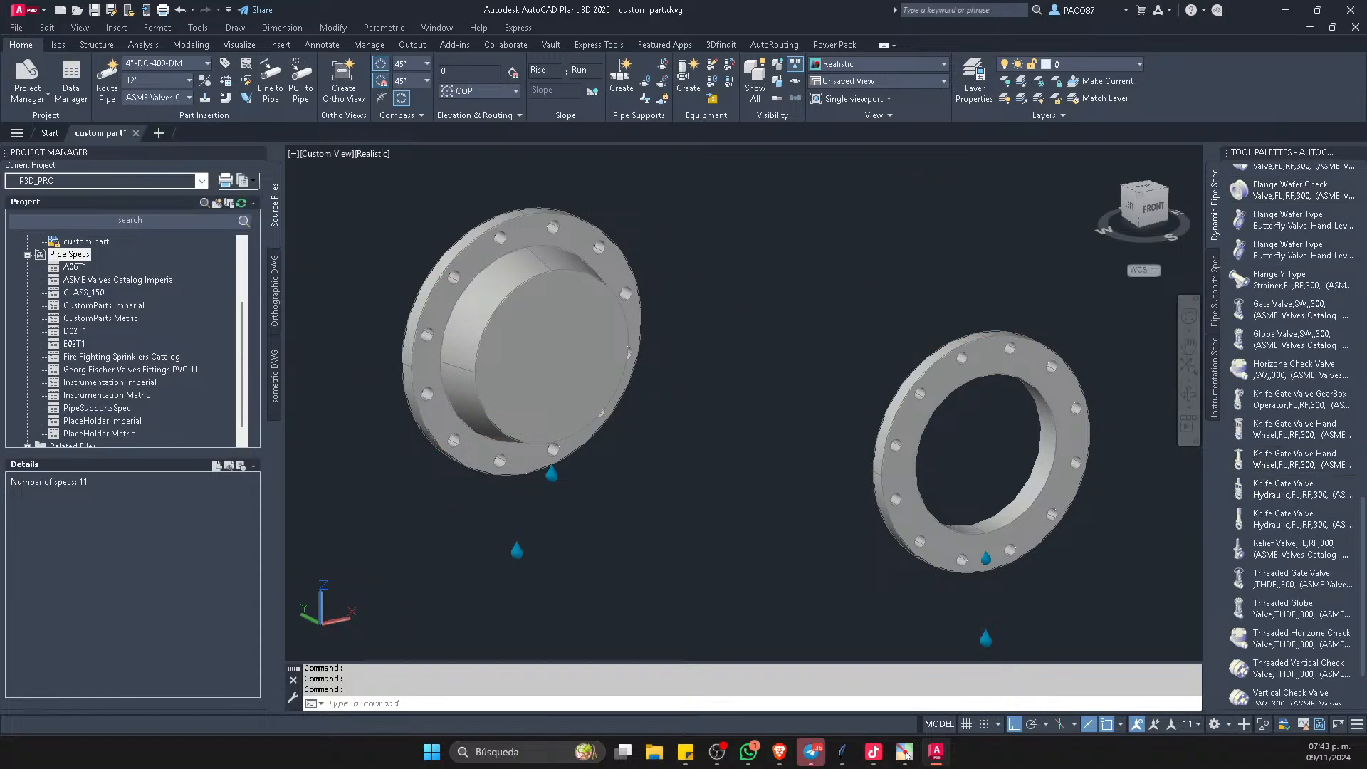
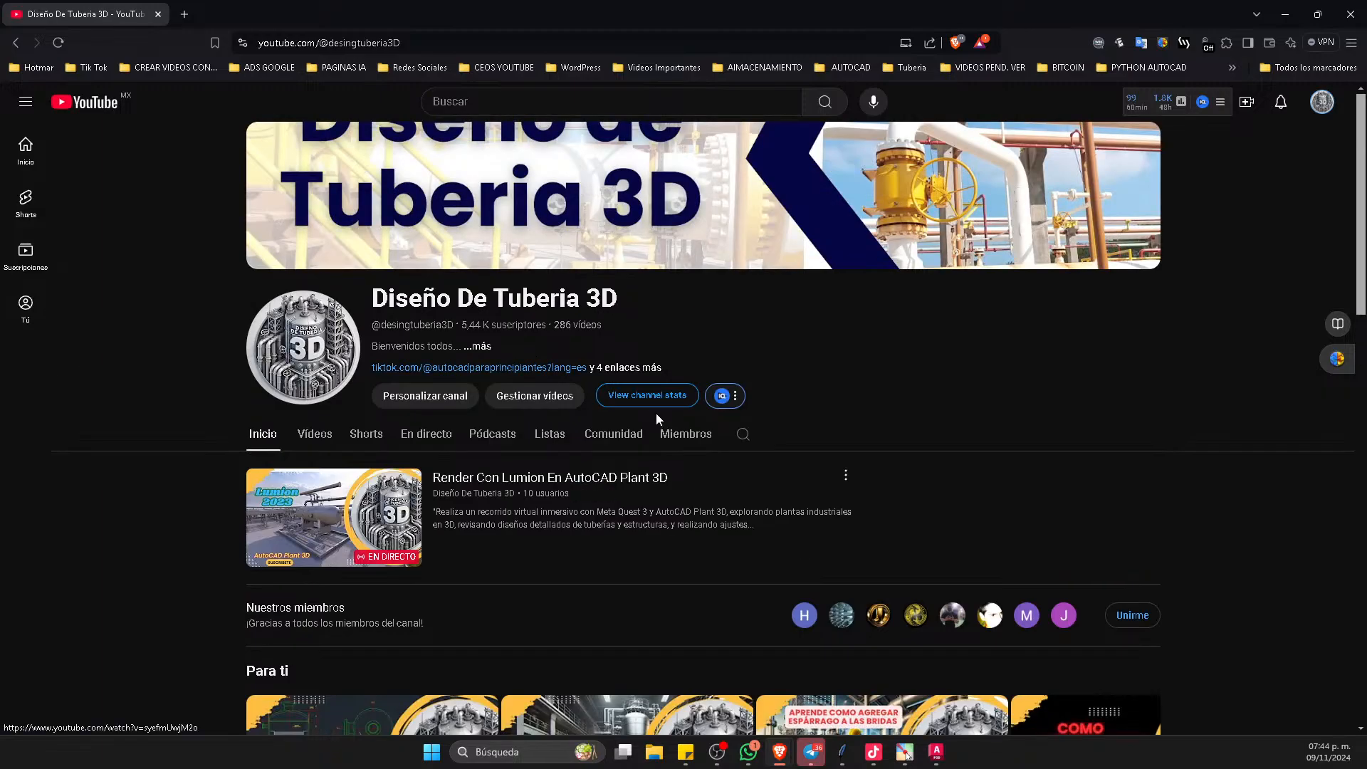
- Browse the videos on the Diseño De Tuberia 3D YouTube channel, close the browser, and return to the AutoCAD Plant 3D drawing
scroll(665, 412, "down", 6)
scroll(737, 441, "up", 6)
scroll(647, 299, "down", 5)
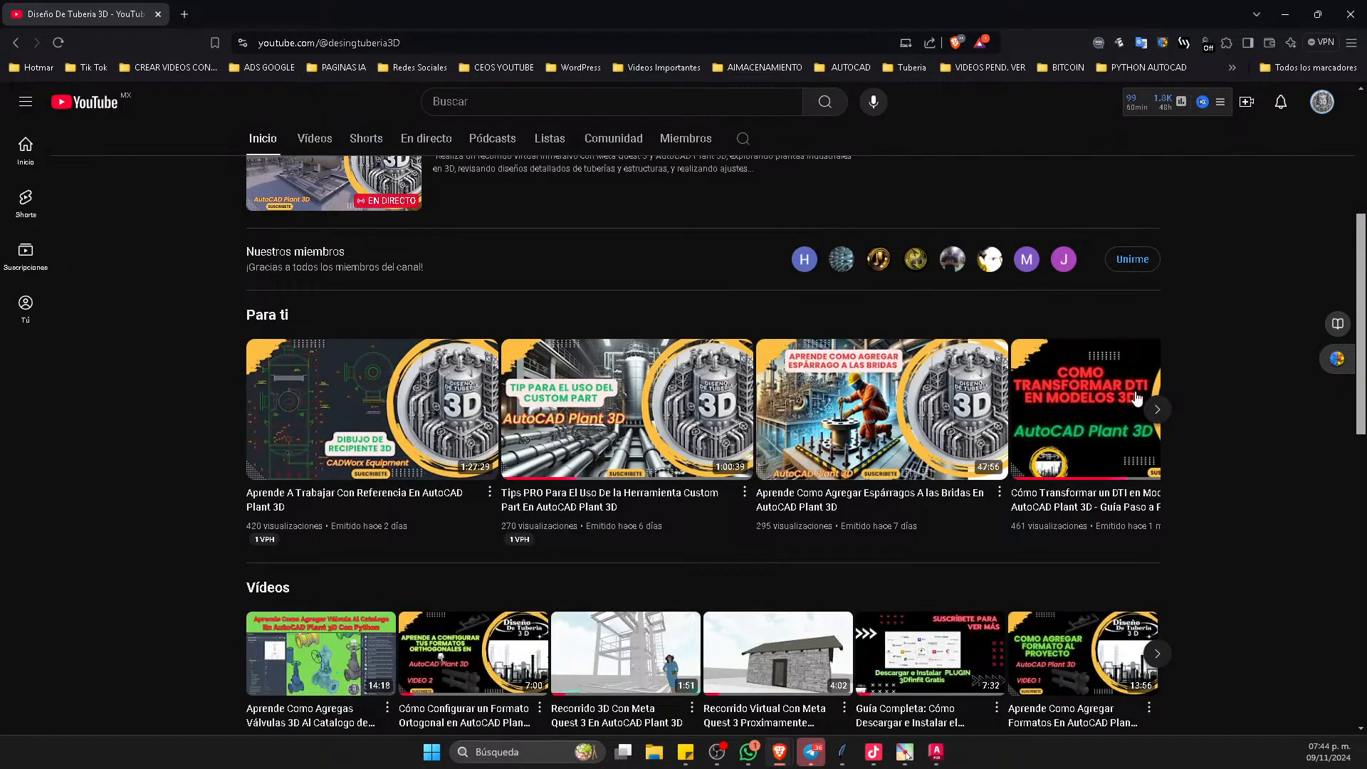
scroll(544, 294, "up", 1)
scroll(758, 427, "down", 2)
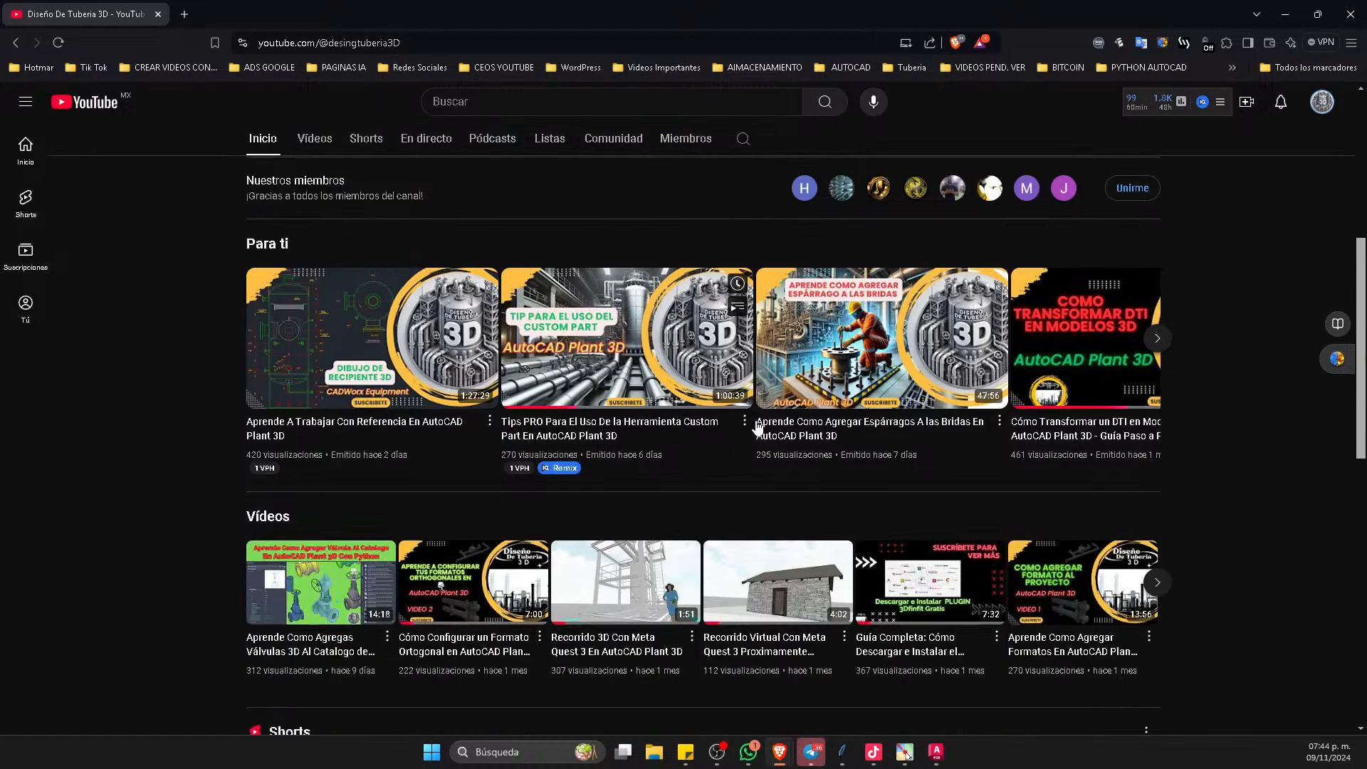
scroll(758, 427, "down", 2)
scroll(712, 284, "up", 8)
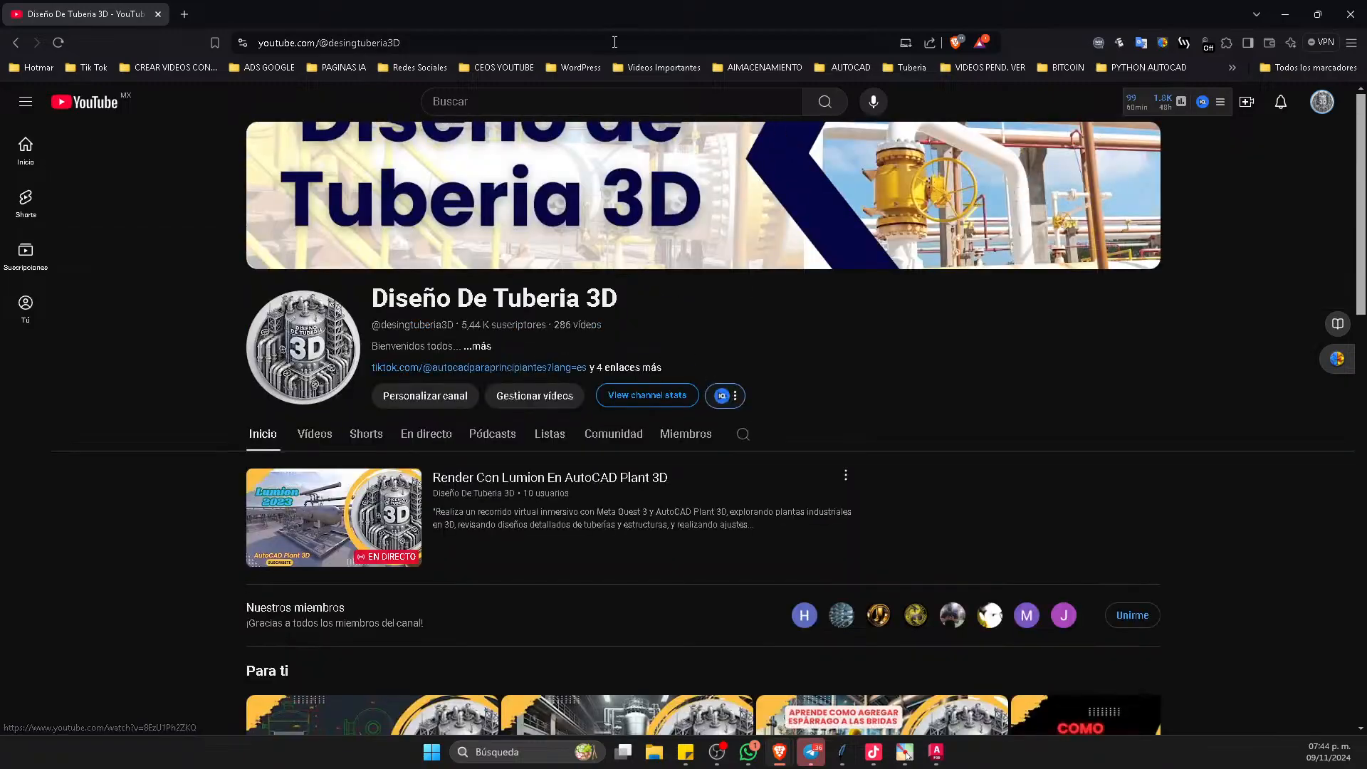
left_click(1349, 16)
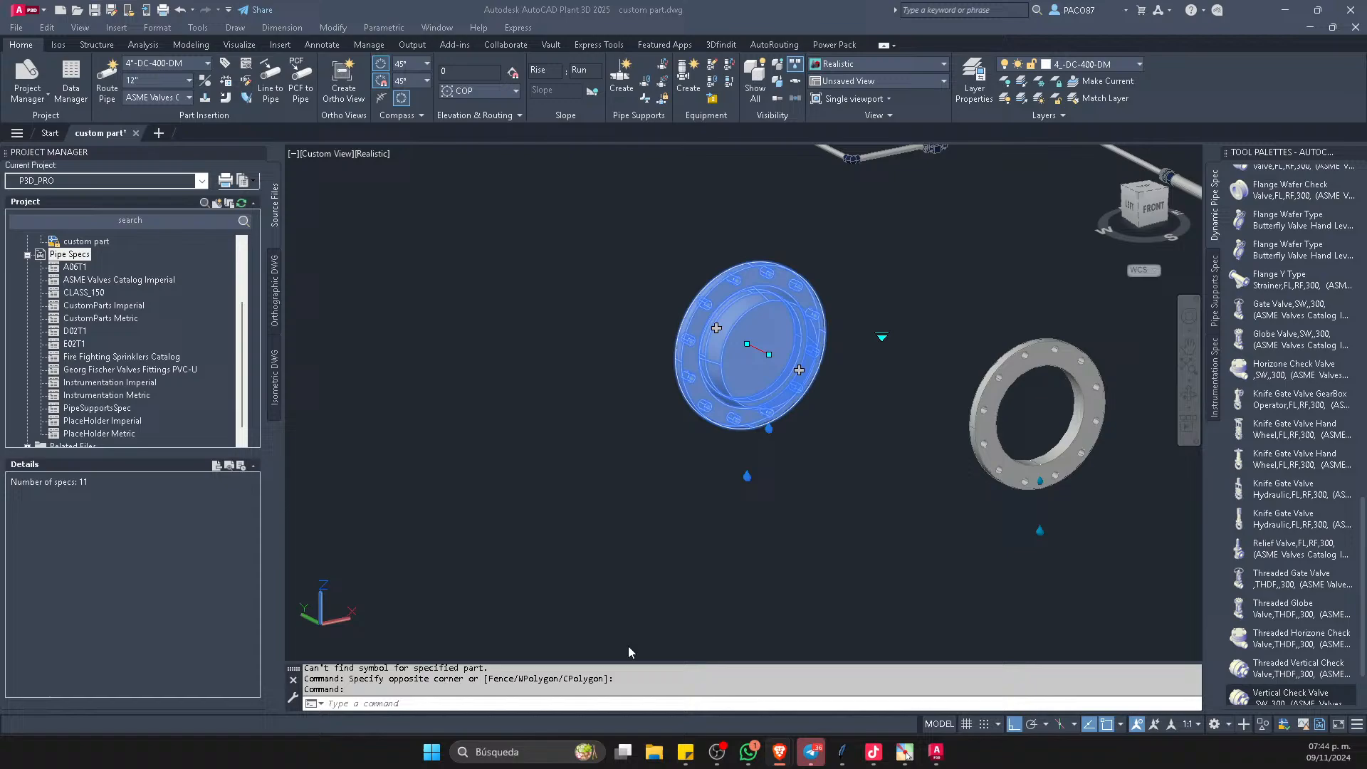
left_click(608, 521)
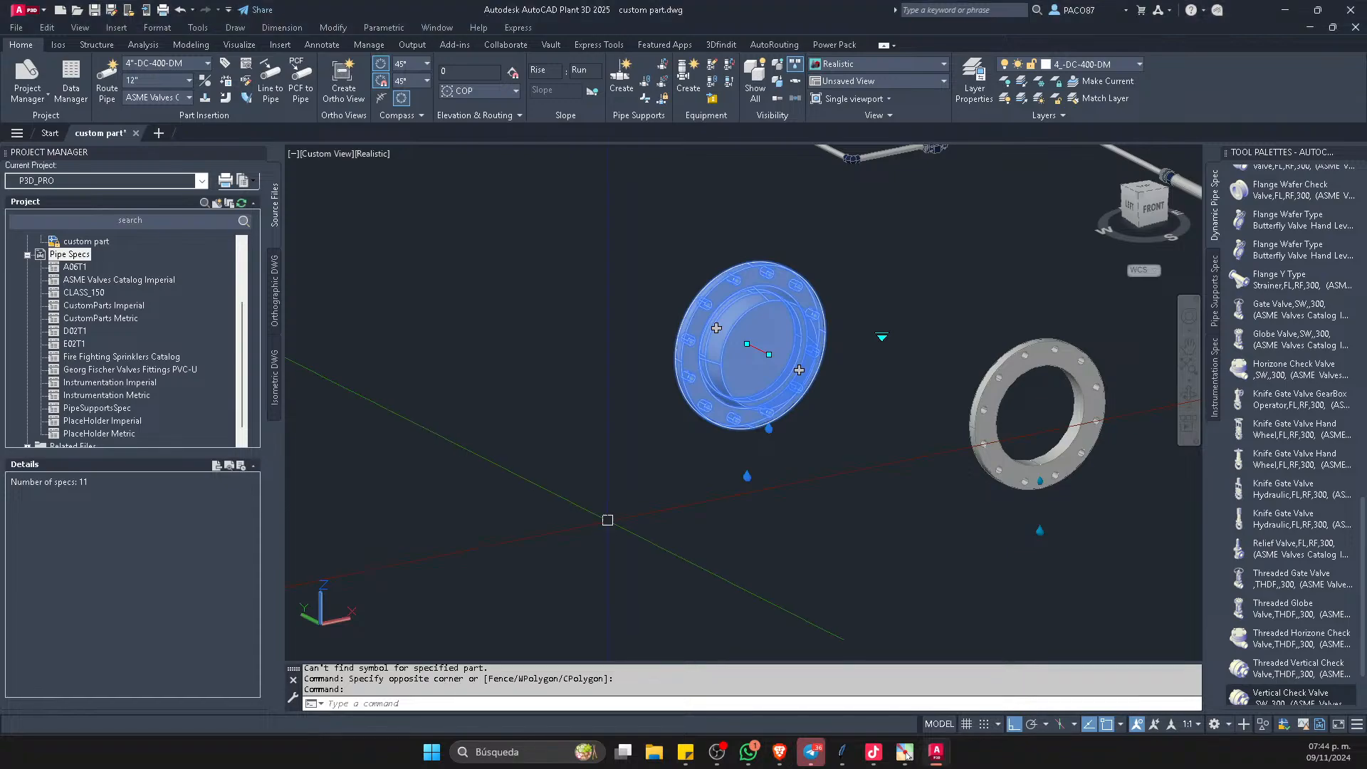
key("Escape")
key("Escape")
key("Escape")
scroll(658, 445, "down", 4)
scroll(812, 419, "up", 3)
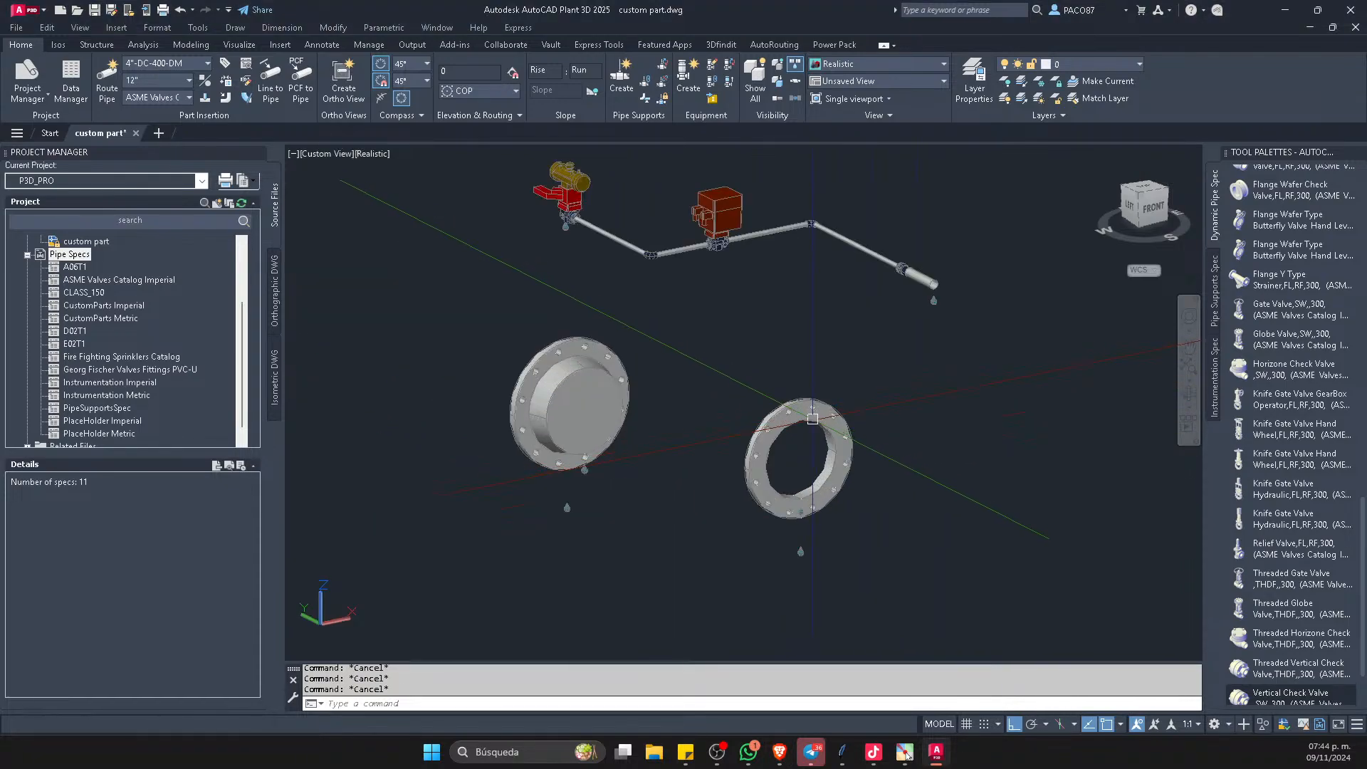
scroll(796, 349, "down", 3)
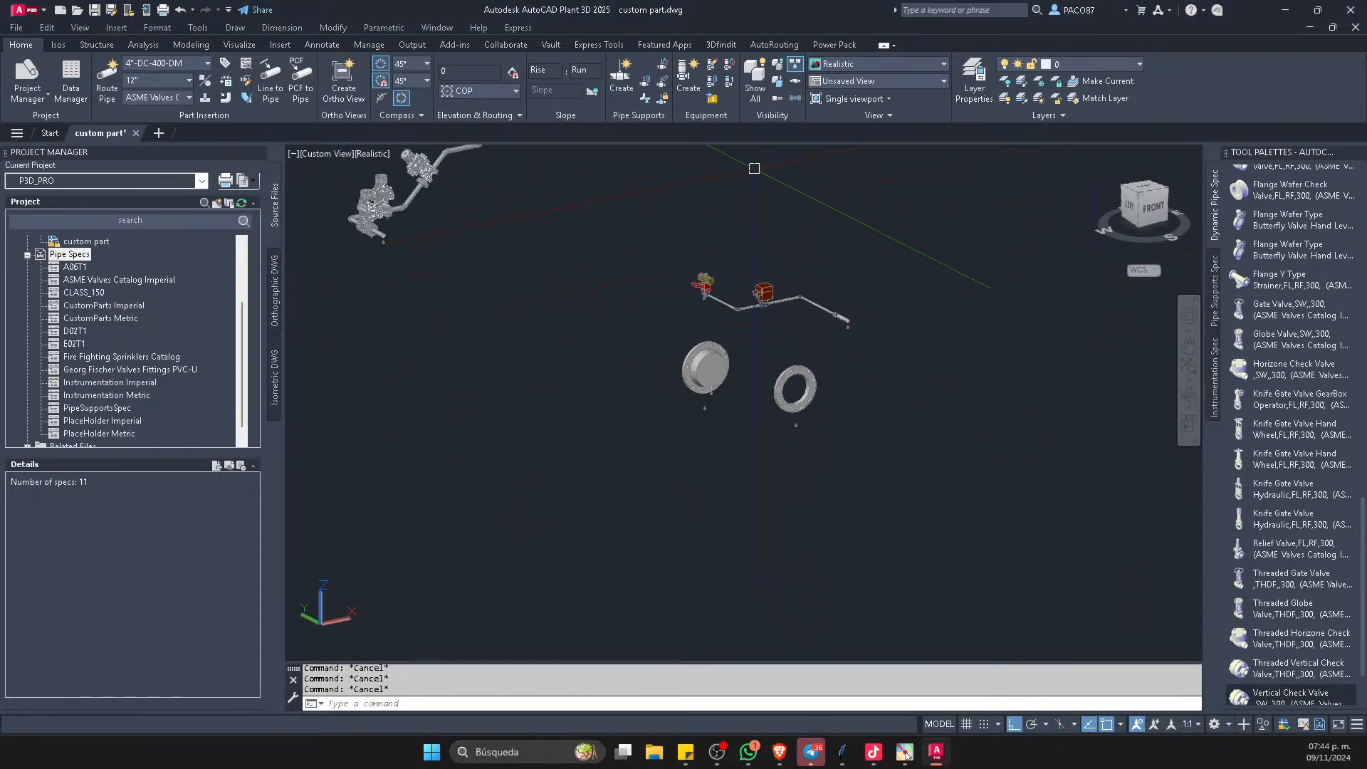
scroll(379, 235, "up", 4)
left_click(366, 238)
left_click(375, 244)
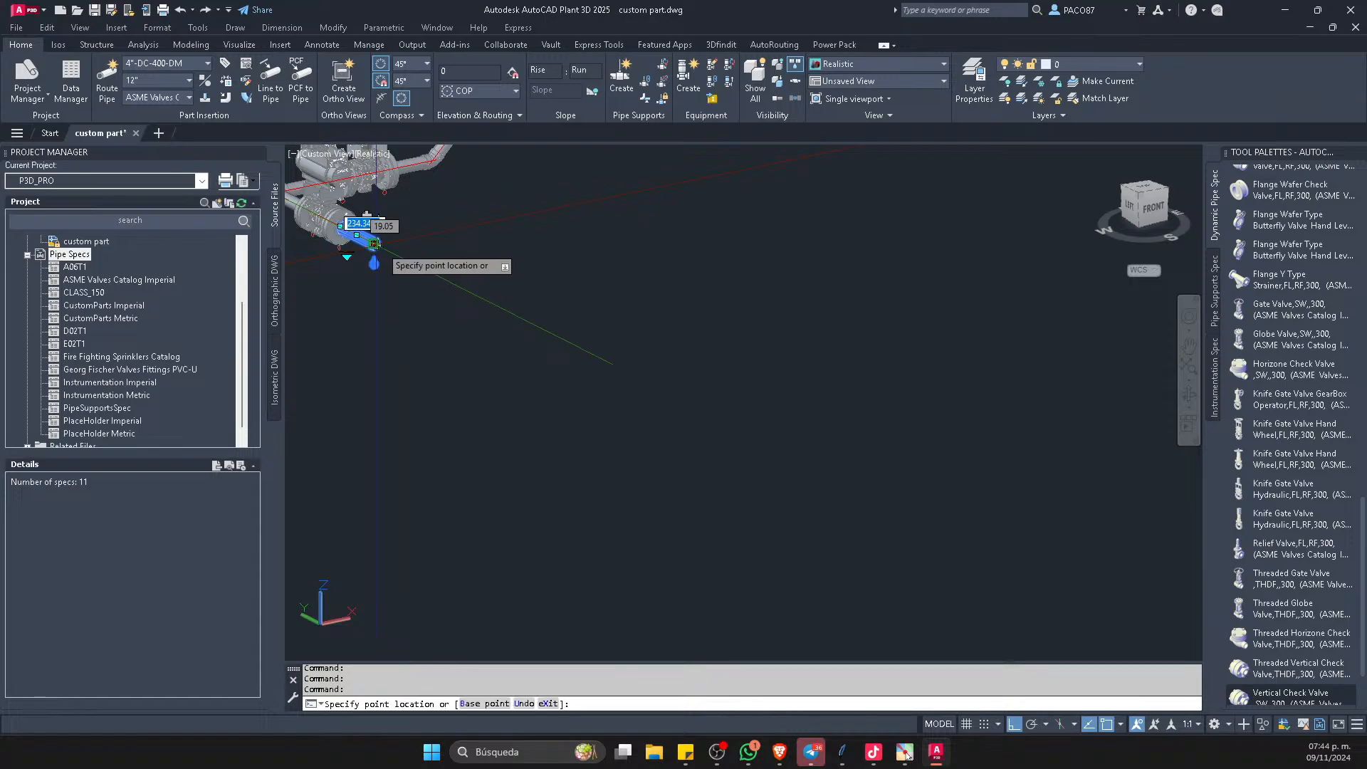
key("Escape")
key("Escape")
- Try to continue the 1 1/2" pipe from its open end with a fitting from the A06T1 VALVULA GLOBO class
scroll(379, 244, "up", 2)
left_click(367, 242)
left_click(379, 244)
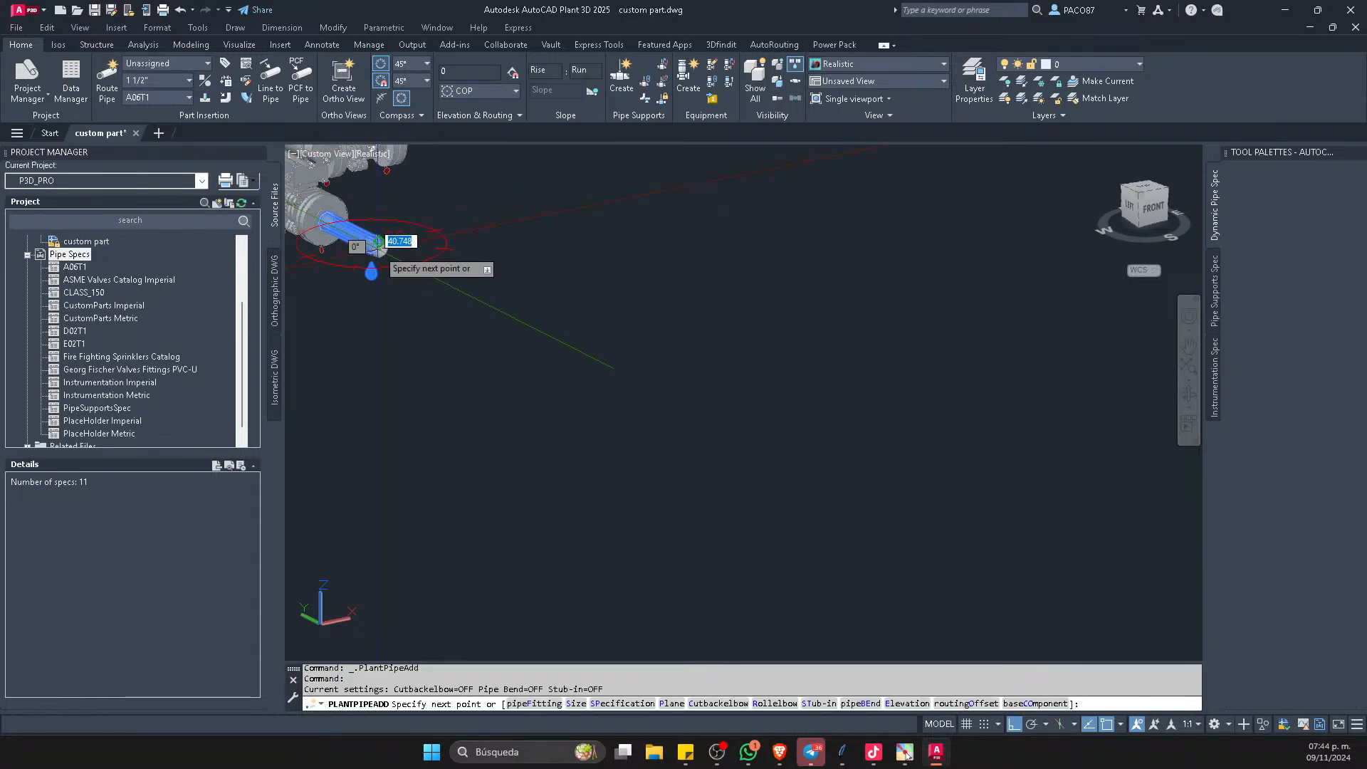
type("F")
key("Return")
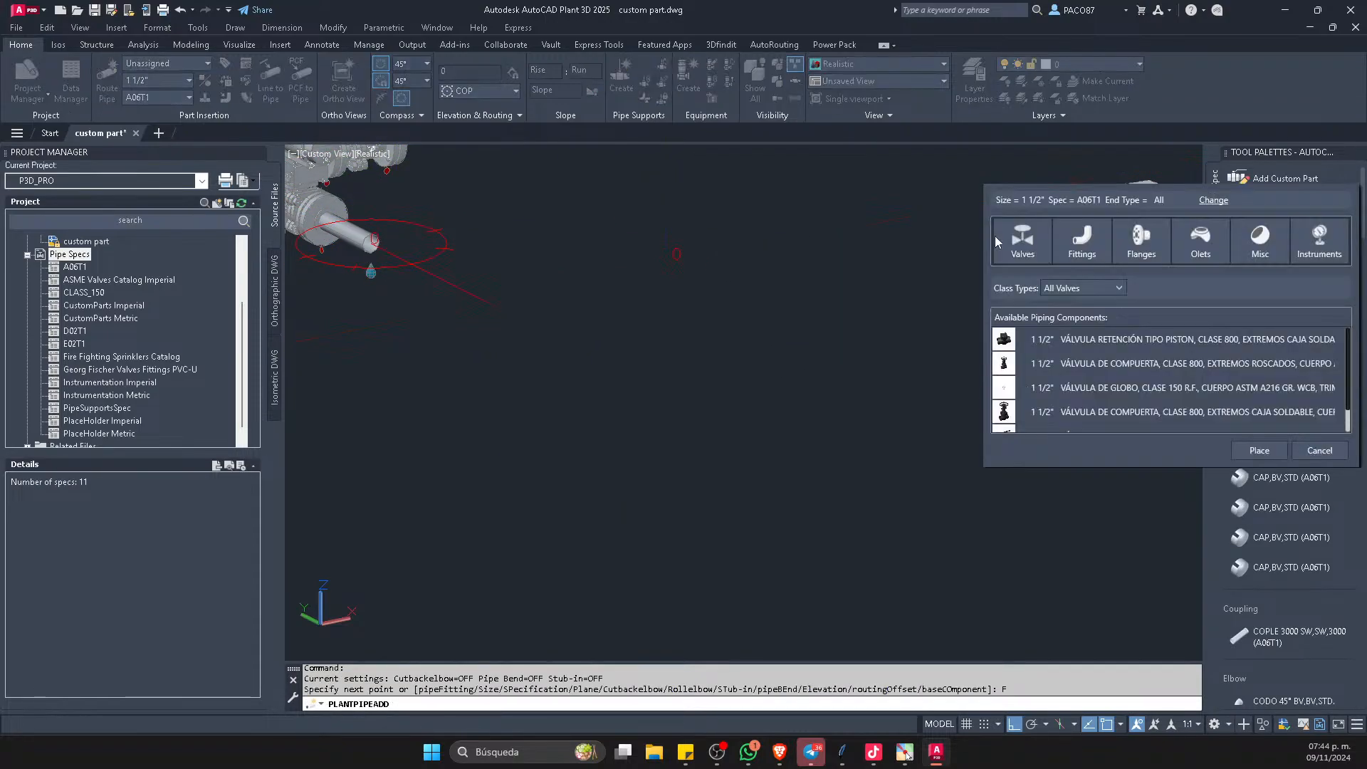
left_click(1096, 288)
left_click(1098, 356)
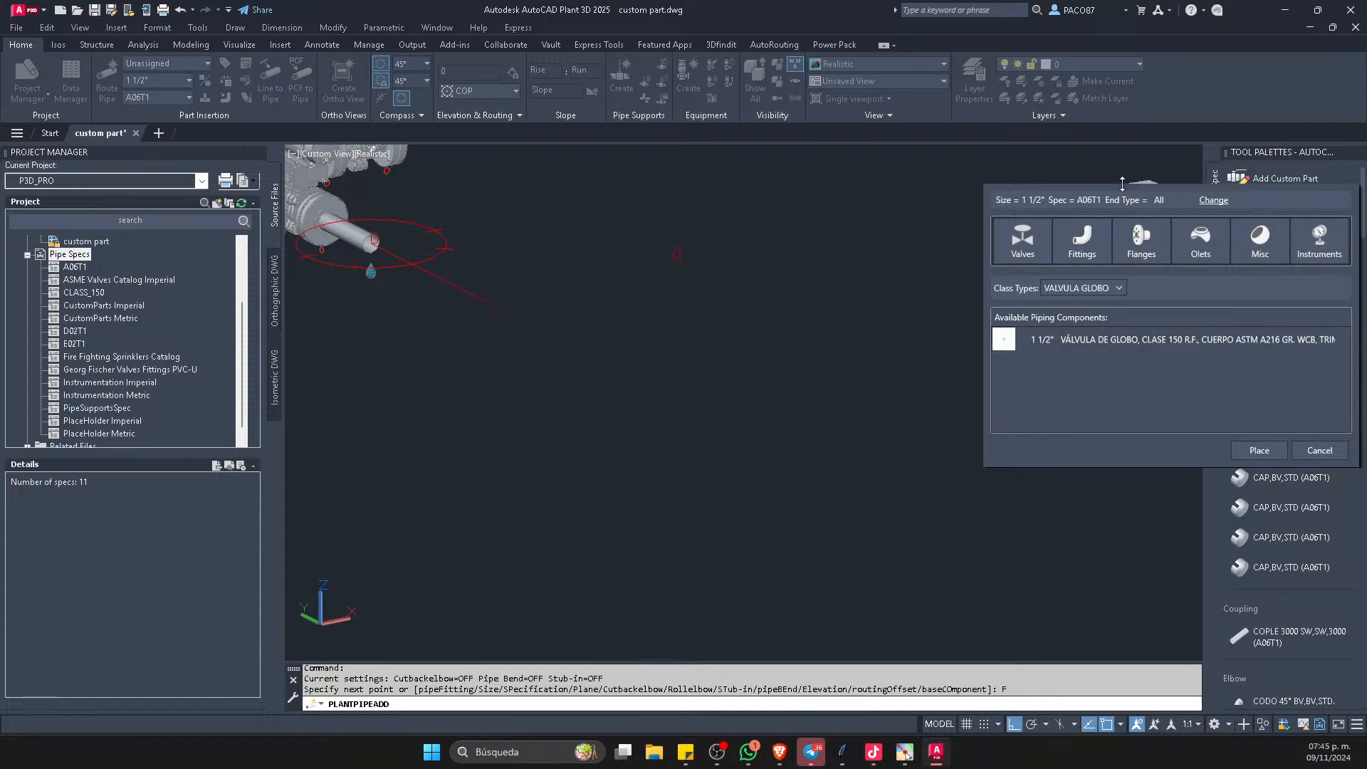
key("Escape")
- Try to continue the 1 1/2" pipe with a valve after making the ASME Valves spec current, checking the available valve class types
left_click(189, 98)
left_click(194, 144)
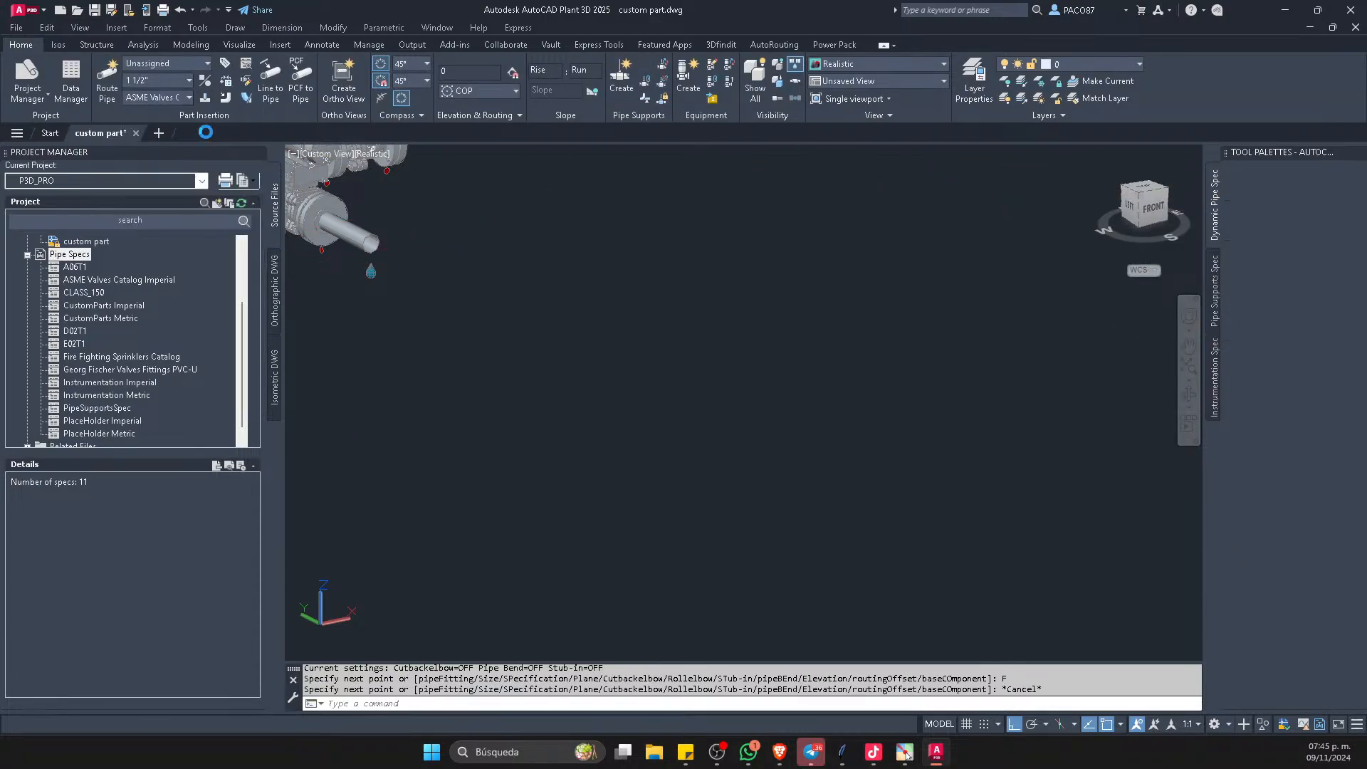
left_click(405, 268)
left_click(374, 243)
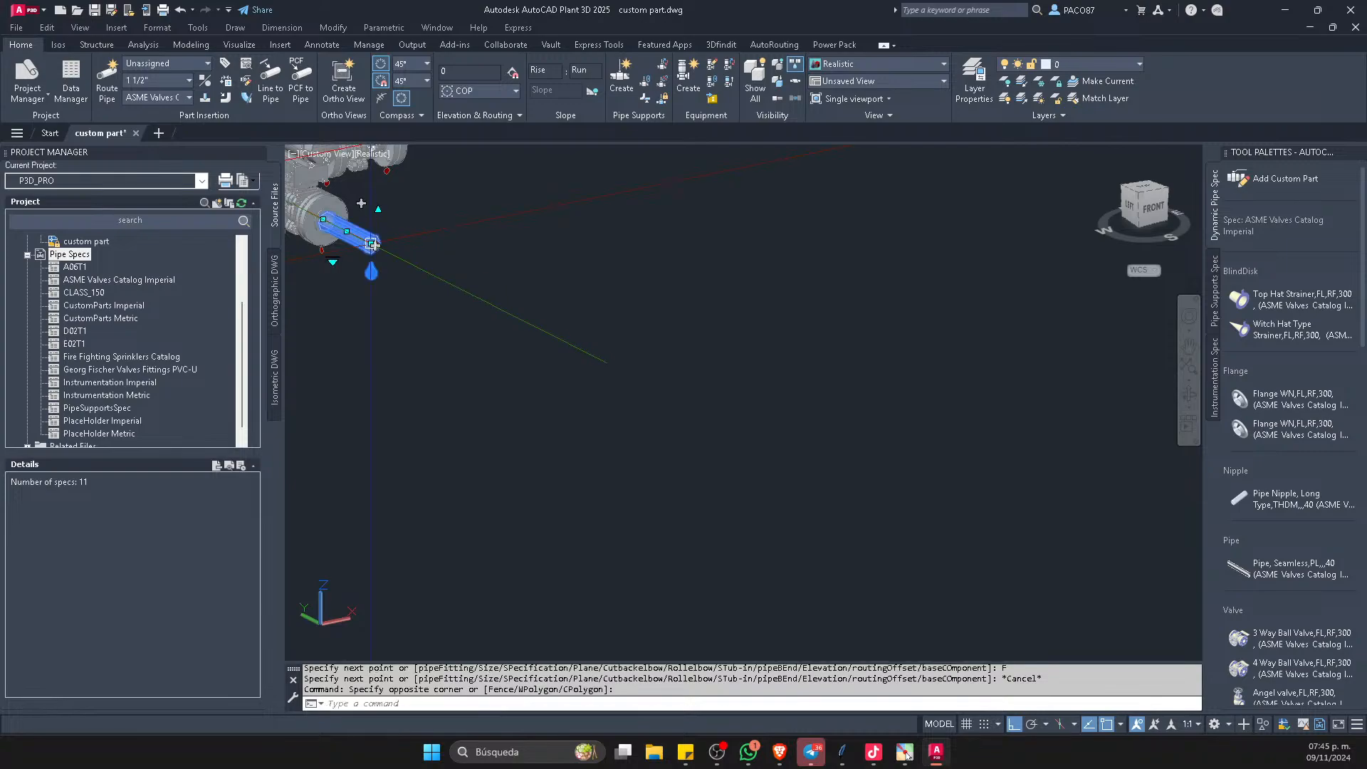
left_click(372, 244)
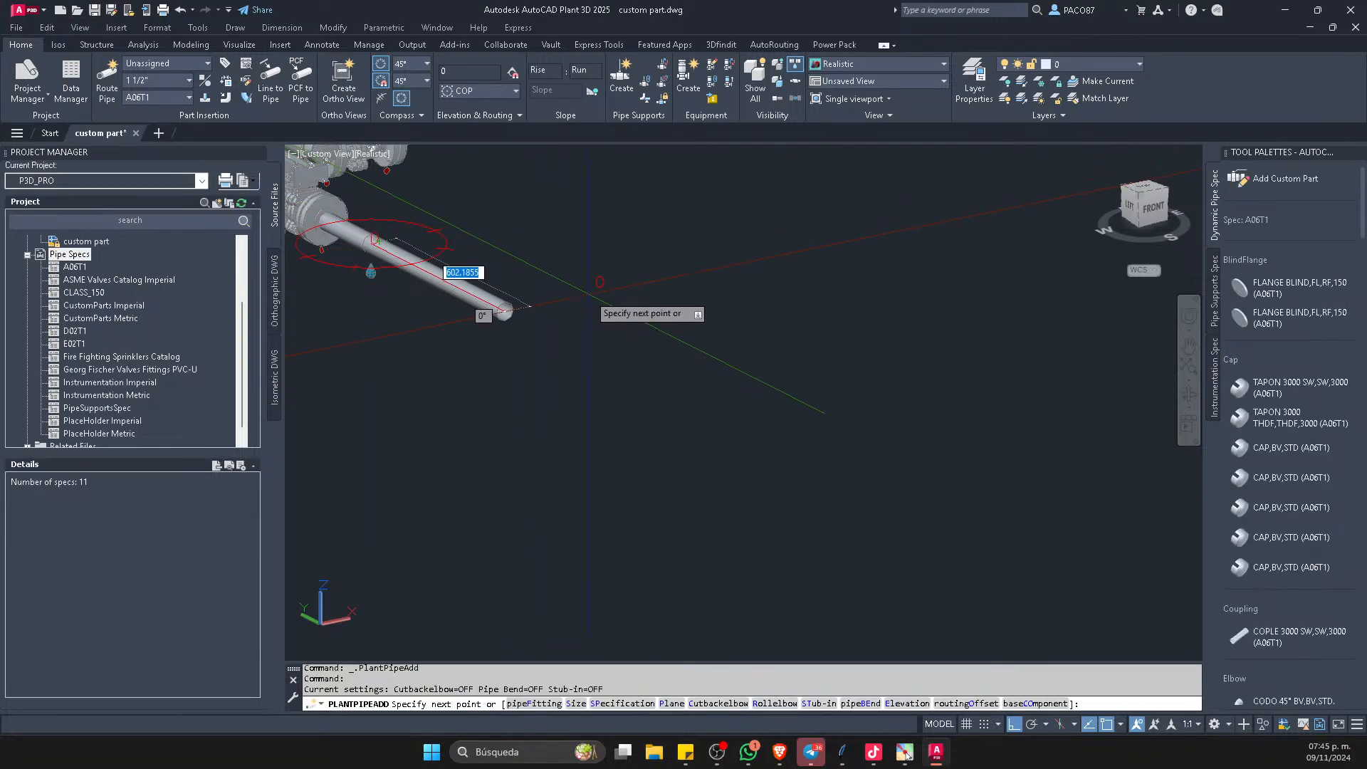
type("F")
key("Return")
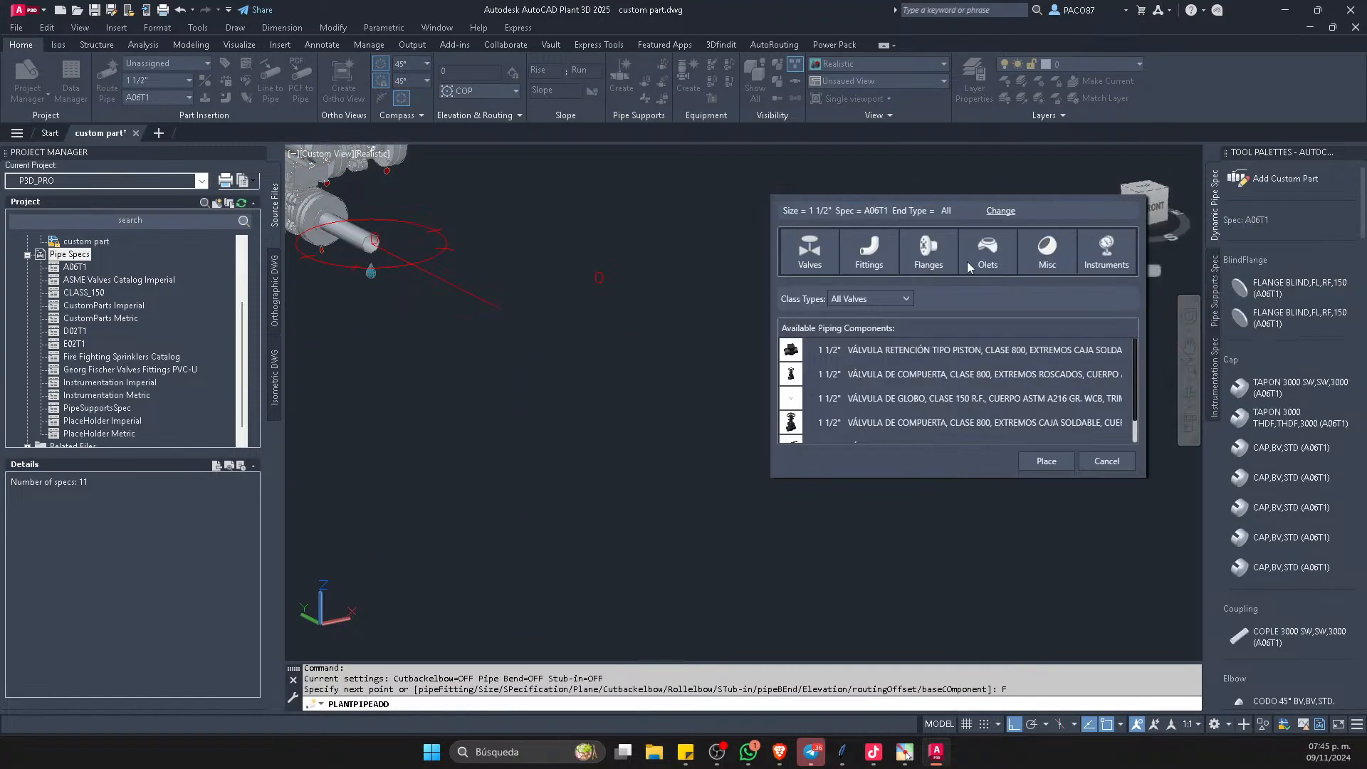
left_click(874, 298)
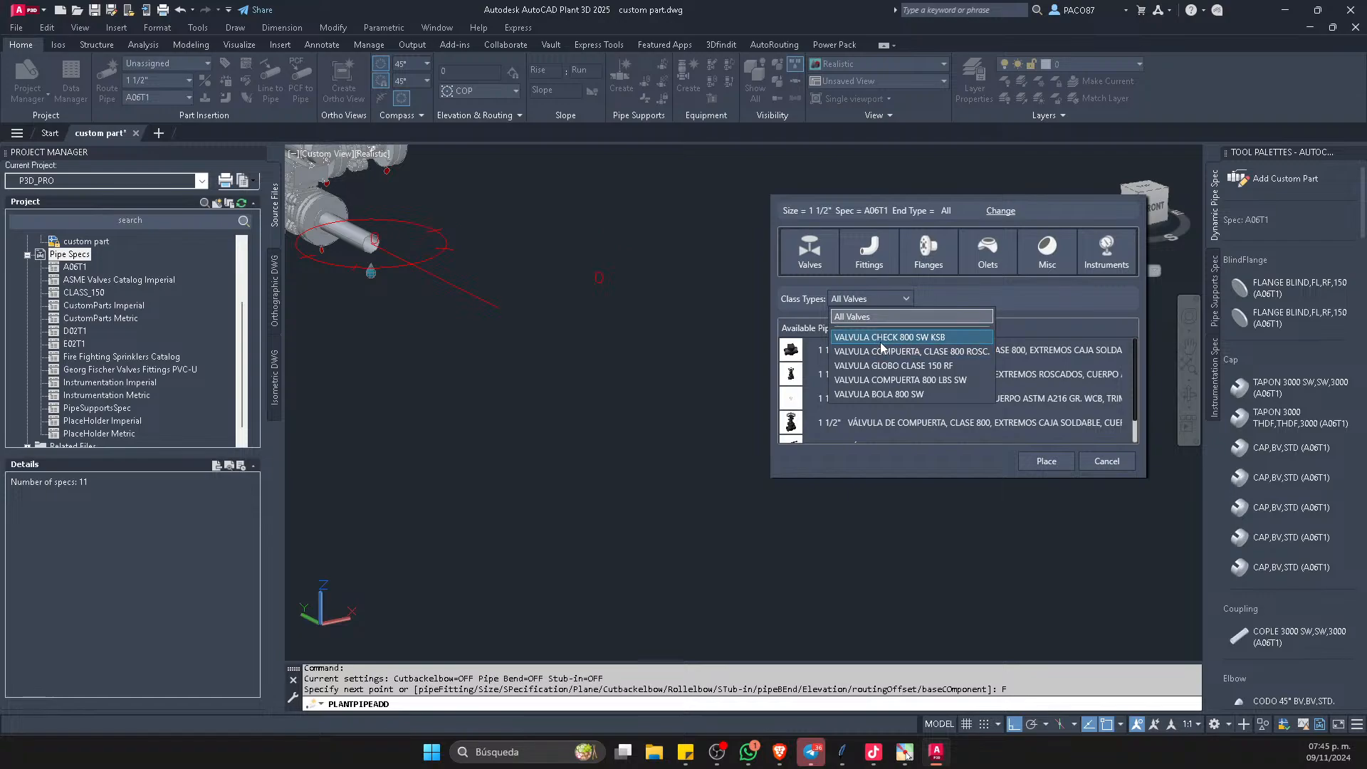
key("Escape")
key("Escape")
key("Escape")
key("Escape")
key("Escape")
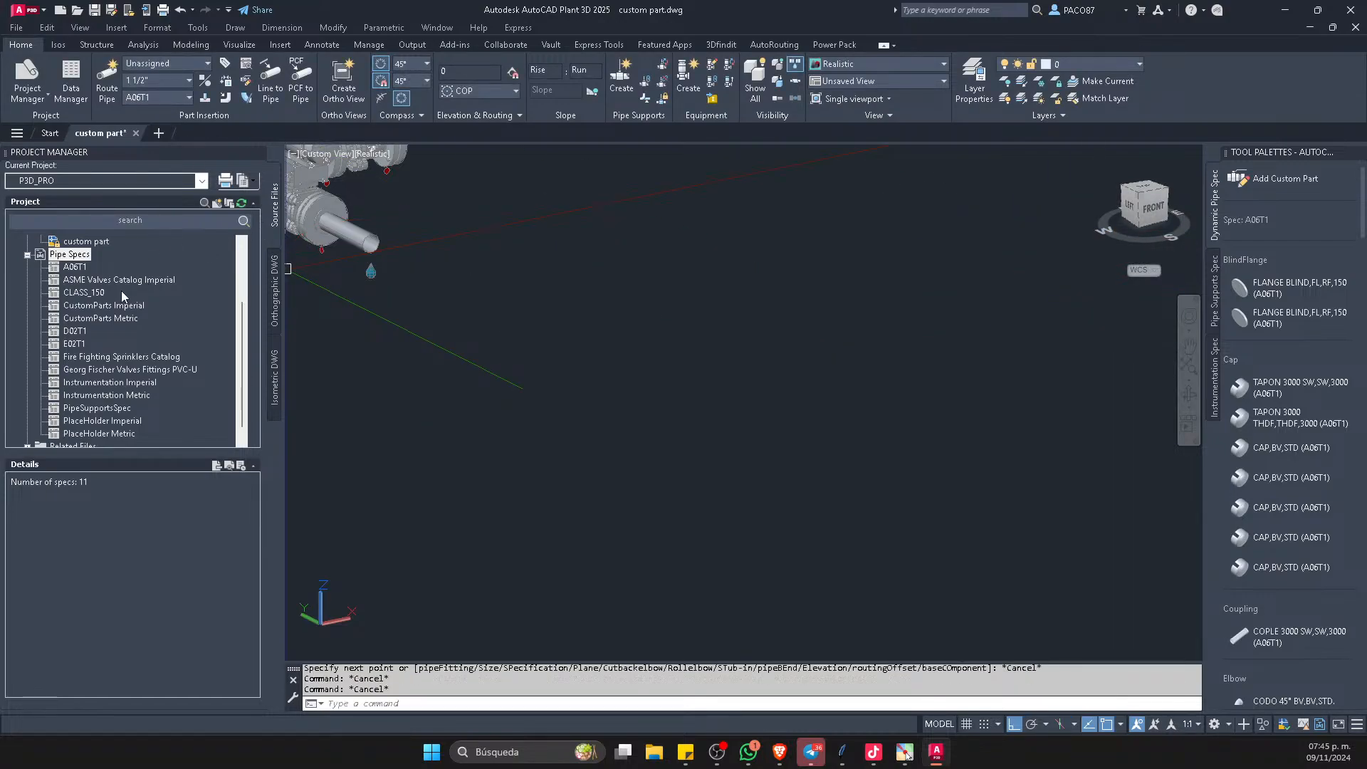
- Select ASME Valves Catalog Imperial among the project's pipe specs and make it the current spec for part insertion
left_click(120, 280)
left_click(156, 97)
left_click(211, 121)
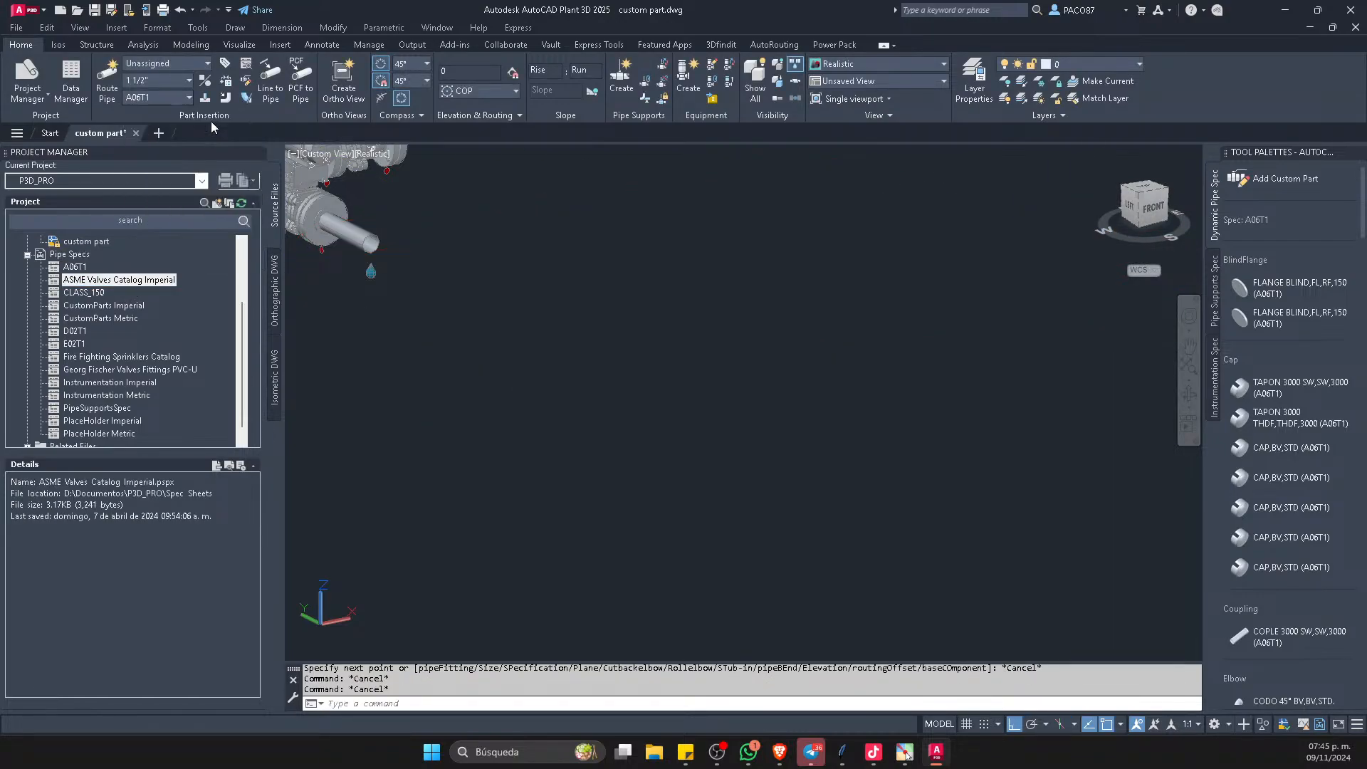
left_click(172, 96)
left_click(180, 127)
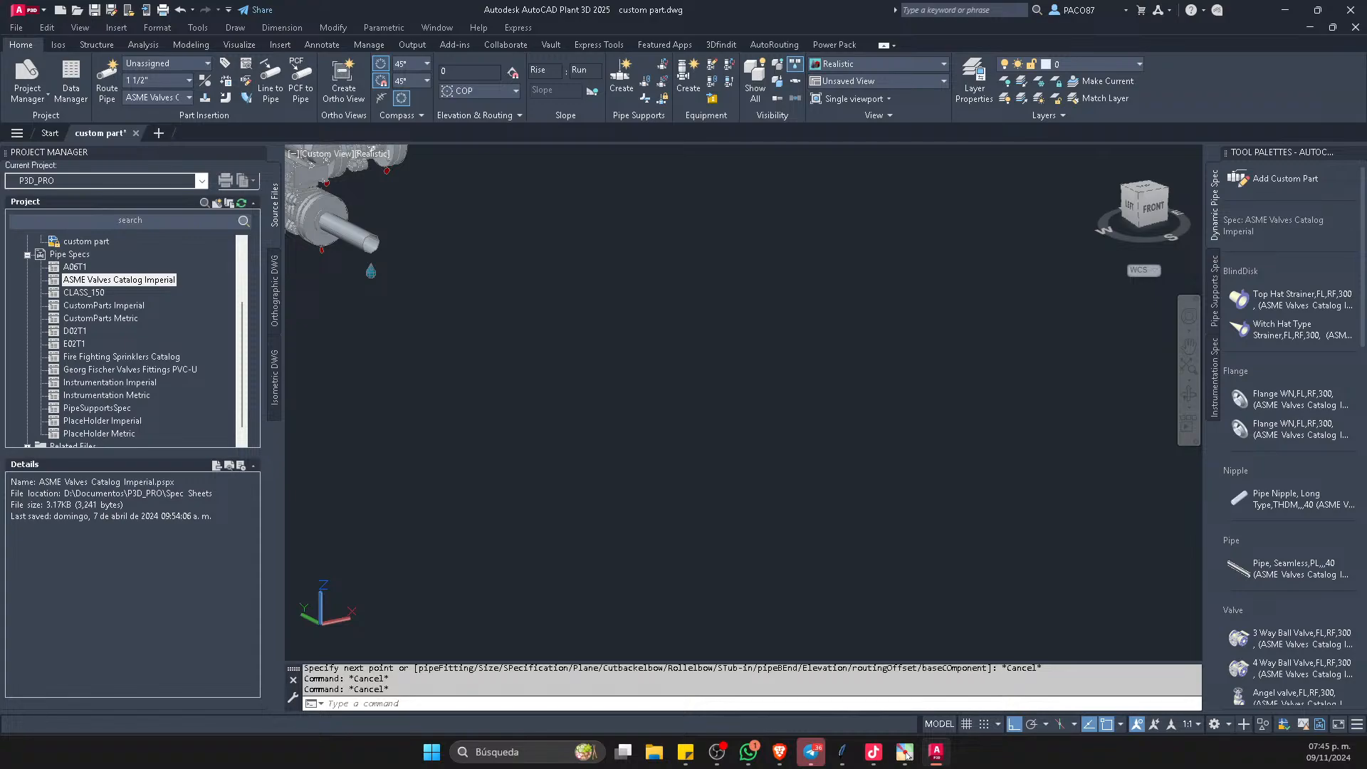
left_click(936, 752)
left_click(1284, 7)
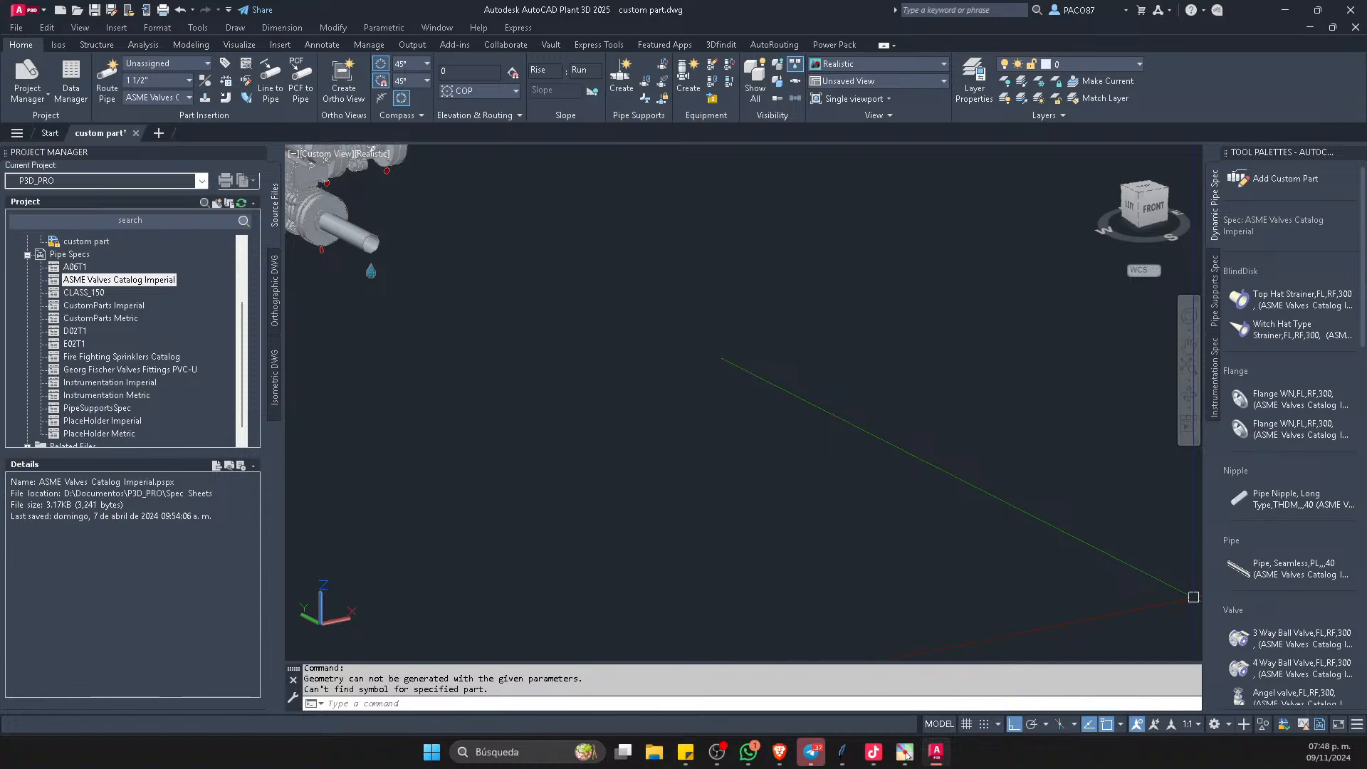
left_click(1286, 10)
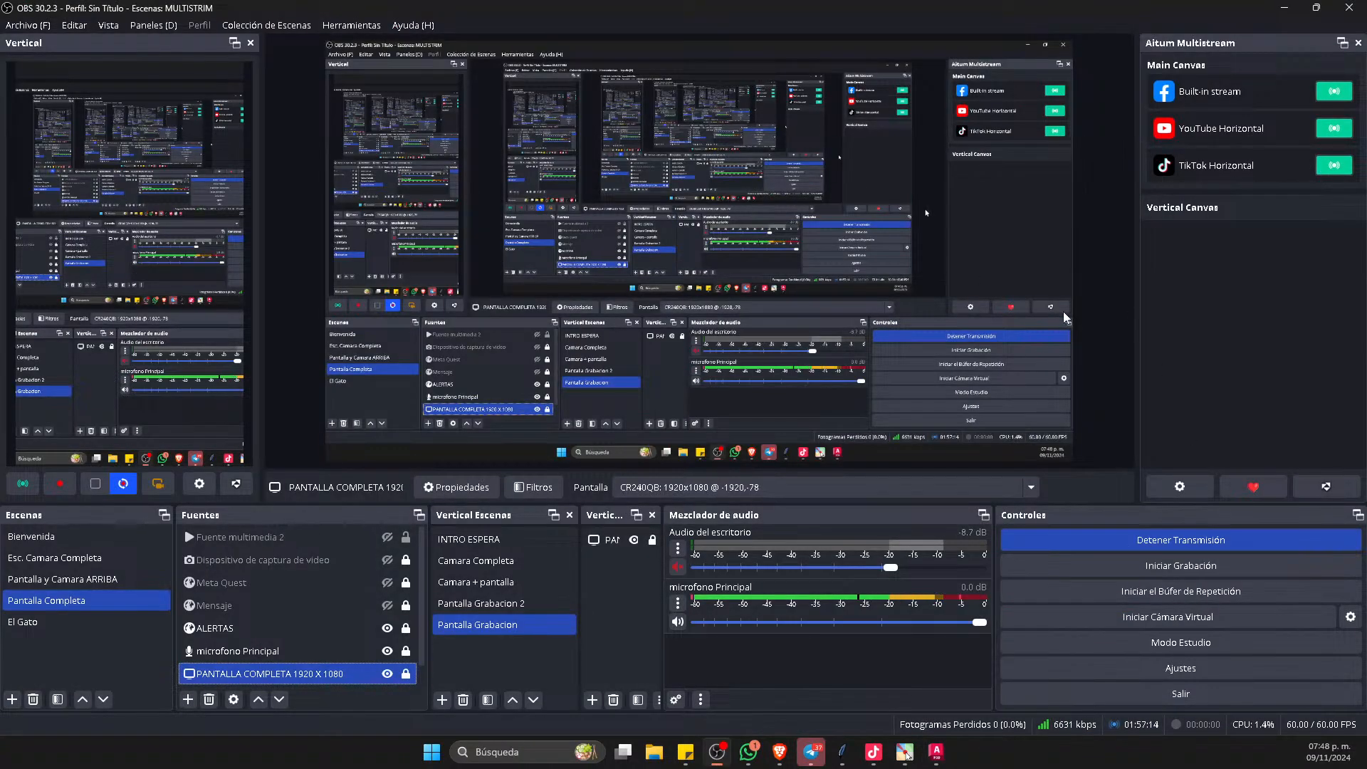
left_click(1290, 8)
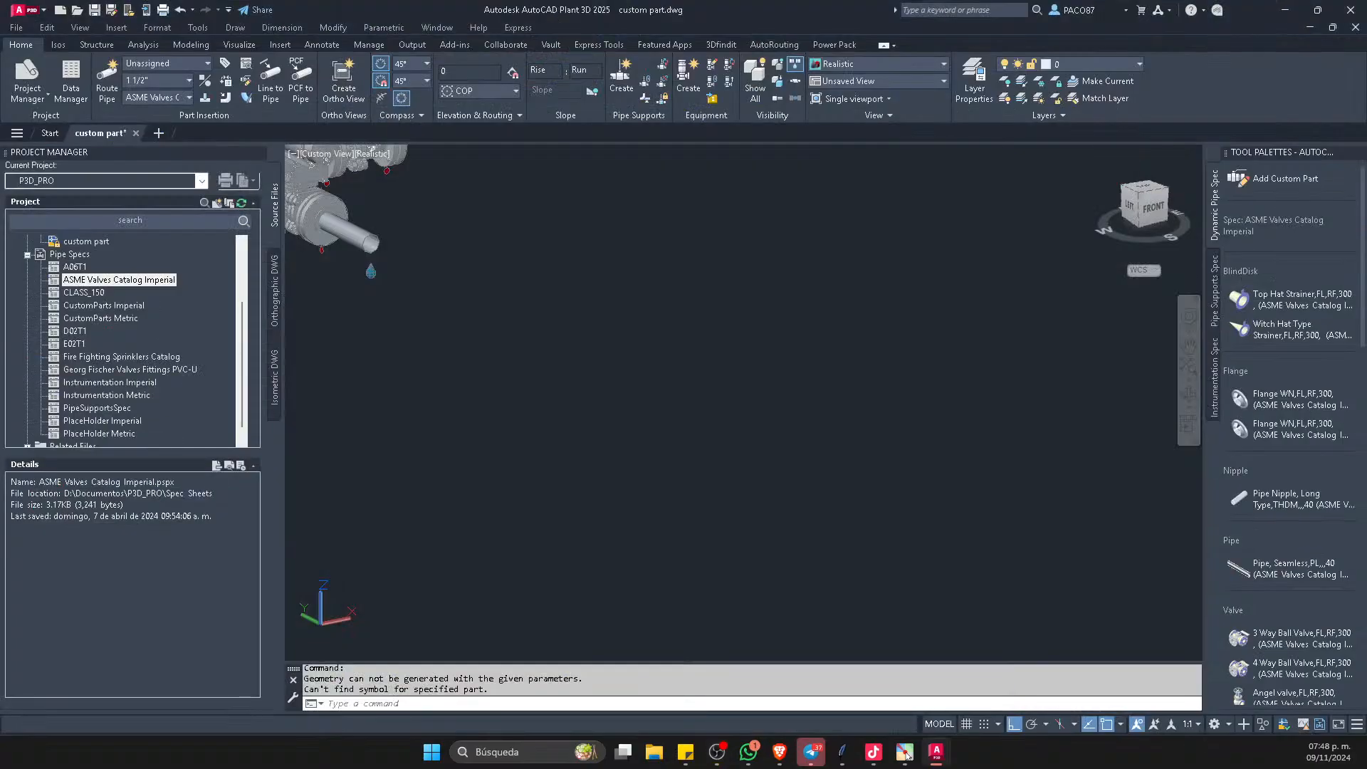
left_click(717, 751)
left_click(1285, 7)
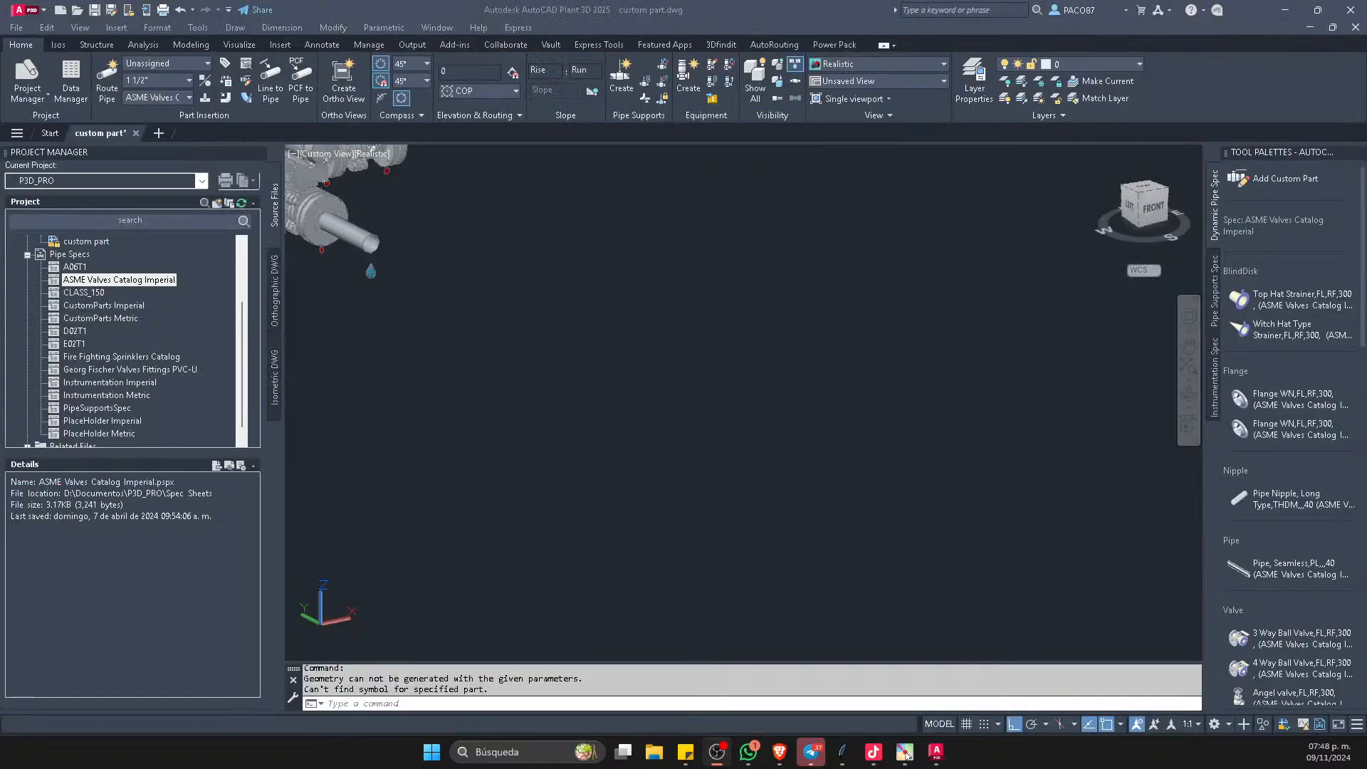